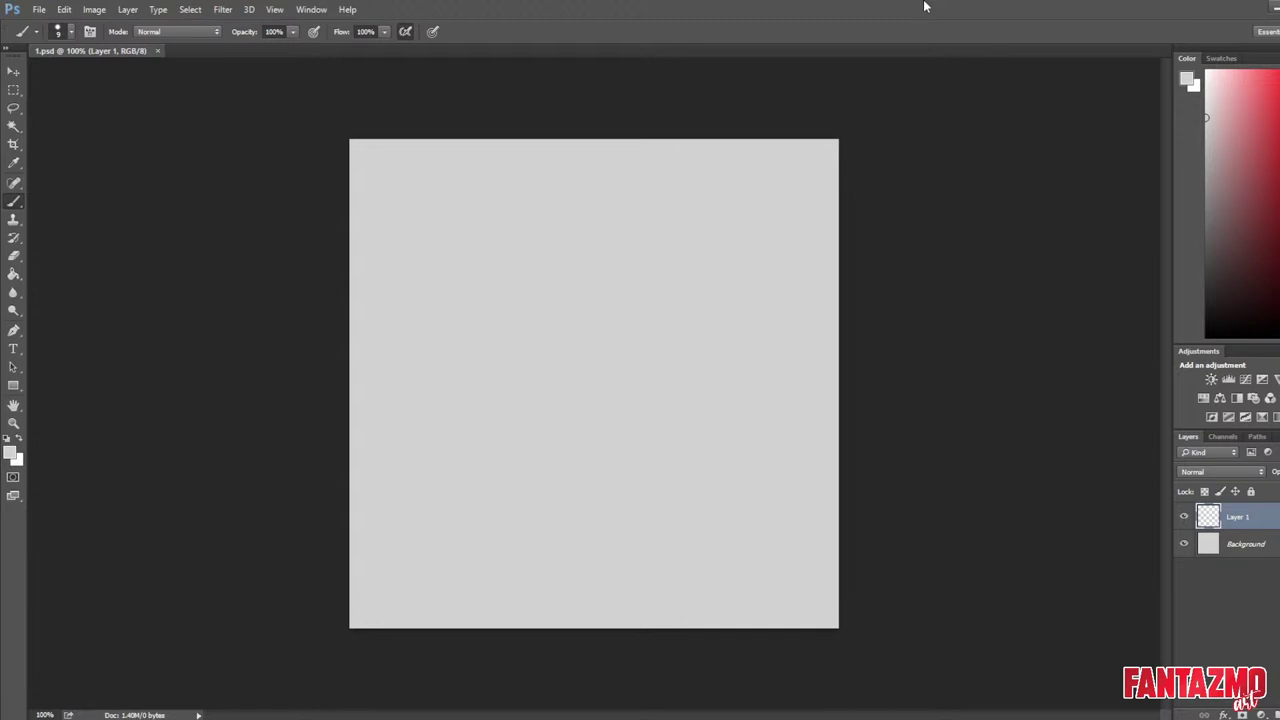
Reset the foreground and background colours to black and white and set up a brush of size 4.
{"action": "key", "text": "d"}
{"action": "scroll", "coordinate": [598, 239], "scroll_direction": "up", "scroll_amount": 1}
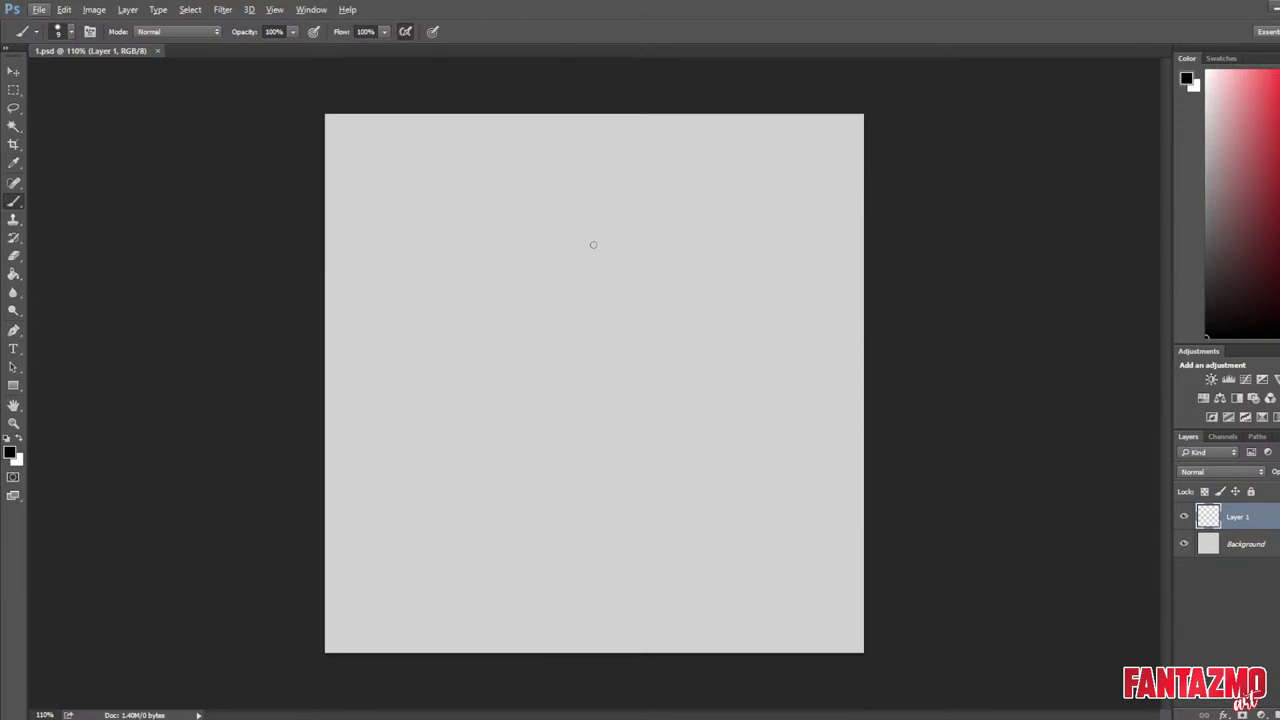
{"action": "scroll", "coordinate": [415, 256], "scroll_direction": "up", "scroll_amount": 3}
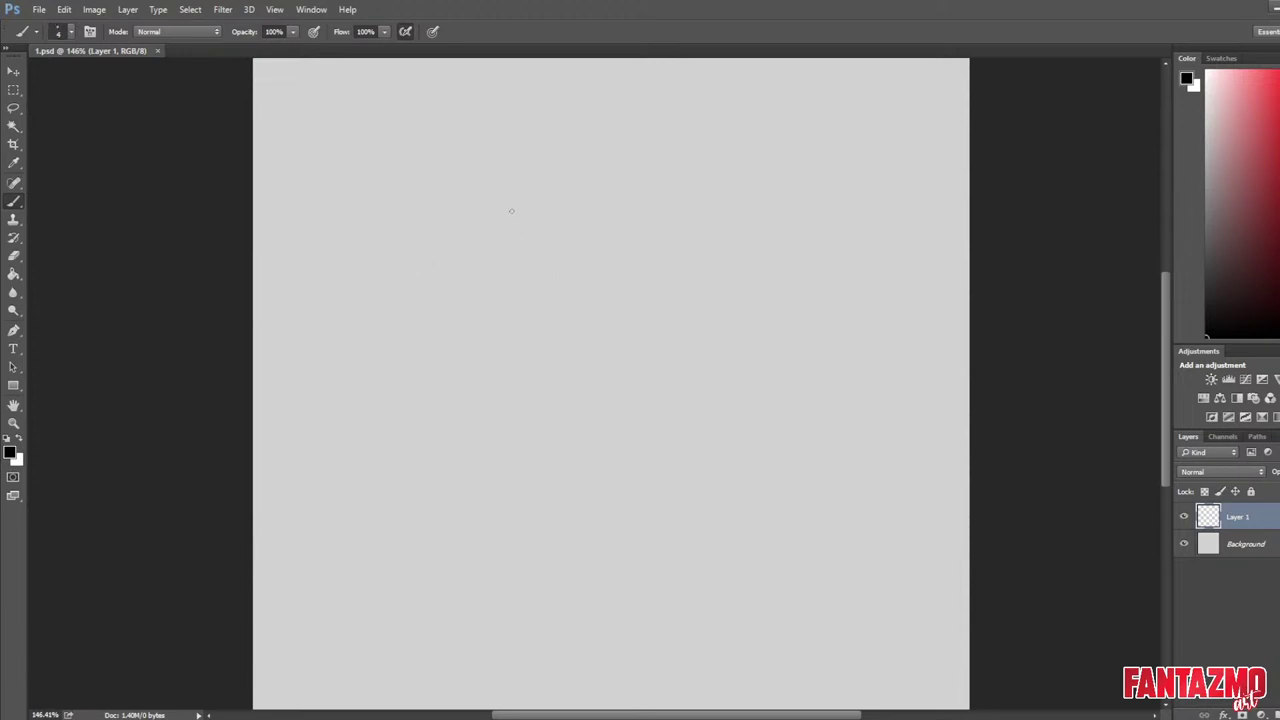
Sketch a small upright oval for a head in the upper middle of the canvas.
{"action": "left_click_drag", "start_coordinate": [544, 214], "coordinate": [548, 284]}
{"action": "mouse_move", "coordinate": [544, 238]}
{"action": "left_mouse_down"}
{"action": "mouse_move", "coordinate": [564, 291]}
{"action": "mouse_move", "coordinate": [565, 221]}
{"action": "left_mouse_up"}
{"action": "left_click_drag", "start_coordinate": [552, 217], "coordinate": [558, 279]}
{"action": "mouse_move", "coordinate": [549, 223]}
{"action": "left_mouse_down"}
{"action": "mouse_move", "coordinate": [571, 221]}
{"action": "mouse_move", "coordinate": [547, 226]}
{"action": "left_mouse_up"}
{"action": "key", "text": "e"}
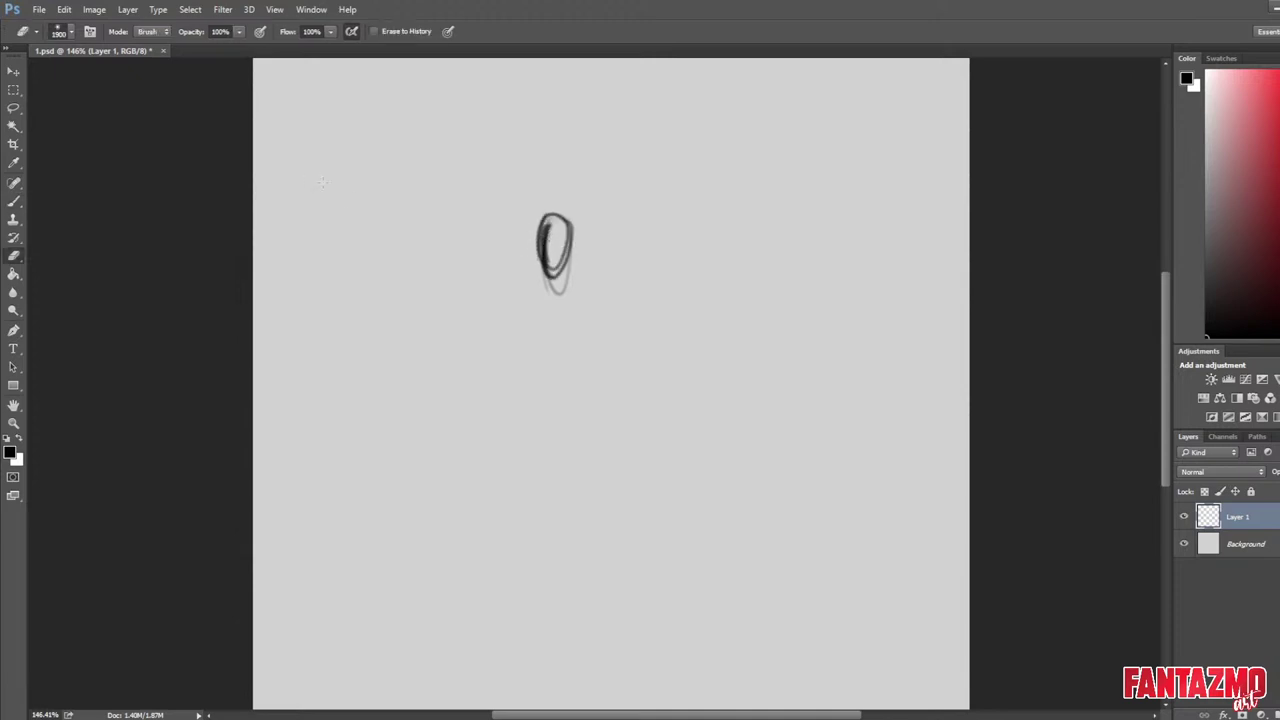
Lasso the sketched oval, delete it and clear the selection.
{"action": "key", "text": "l"}
{"action": "left_click_drag", "start_coordinate": [503, 189], "coordinate": [510, 200]}
{"action": "key", "text": "Delete"}
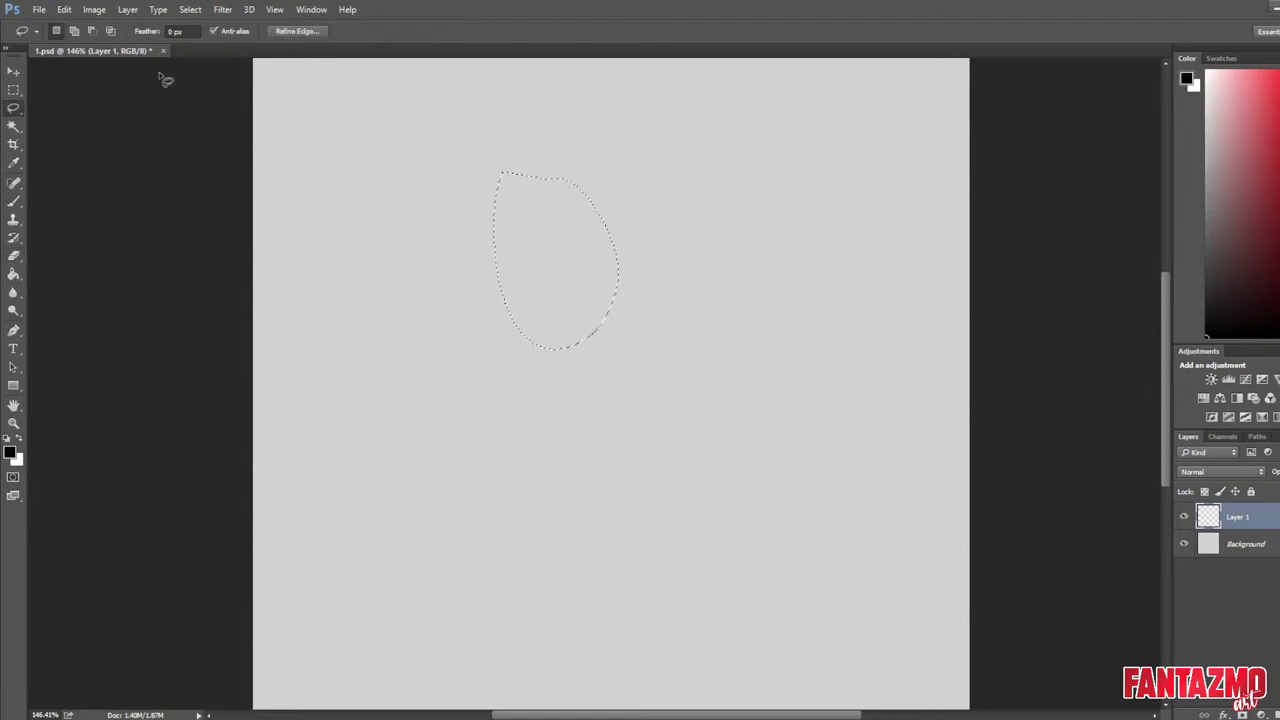
{"action": "key", "text": "ctrl+d"}
Give the Eraser a round tip at size 35 and return to the Brush tool.
{"action": "key", "text": "b"}
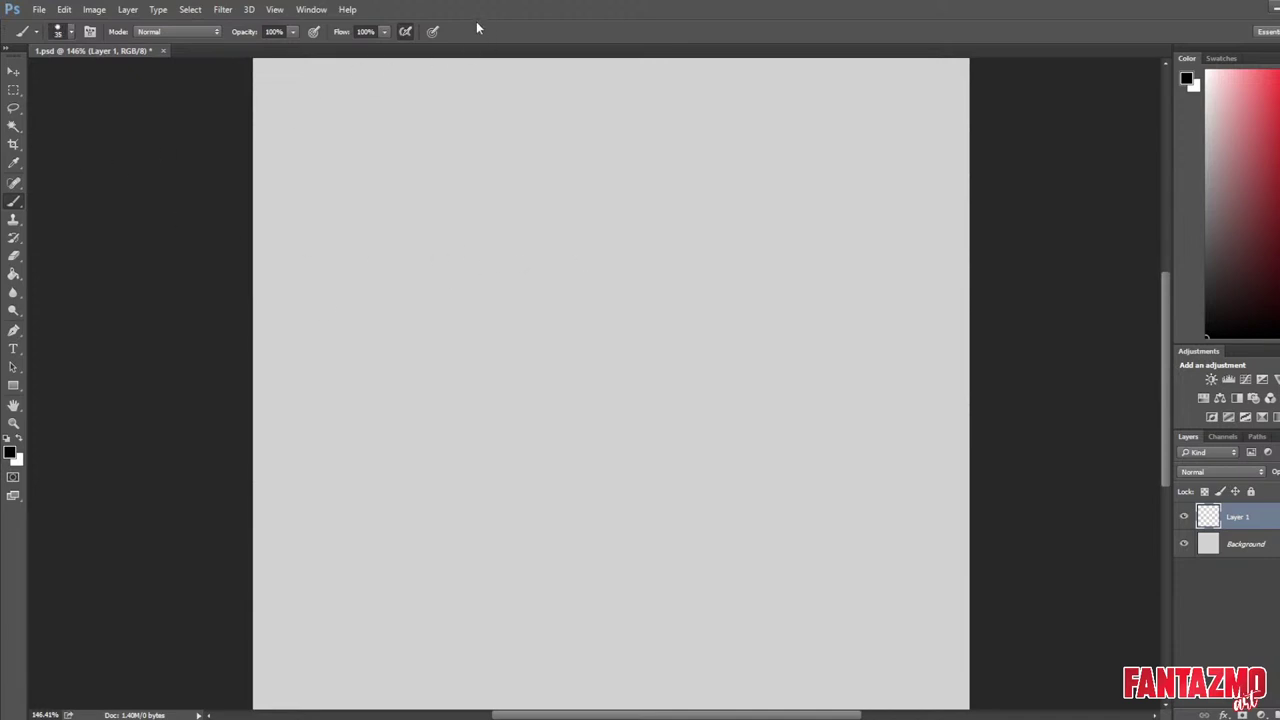
{"action": "key", "text": "e"}
{"action": "left_click", "coordinate": [69, 33]}
{"action": "left_click", "coordinate": [80, 168]}
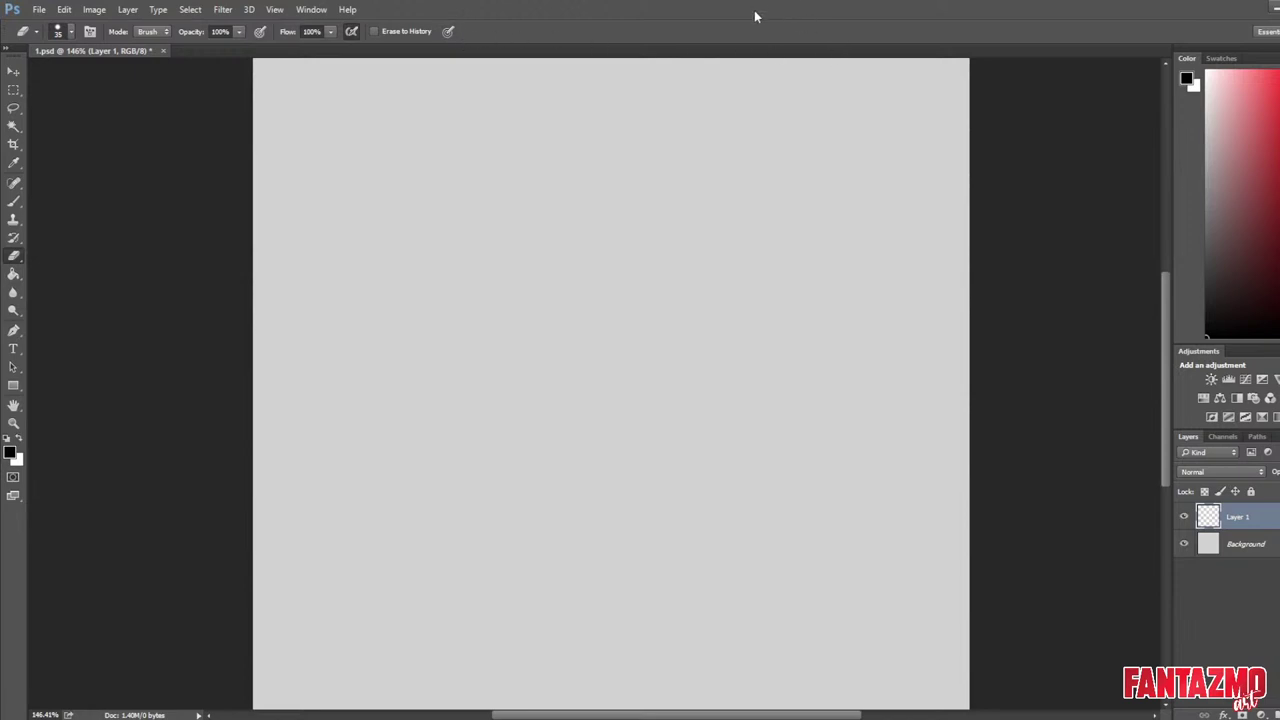
{"action": "key", "text": "b"}
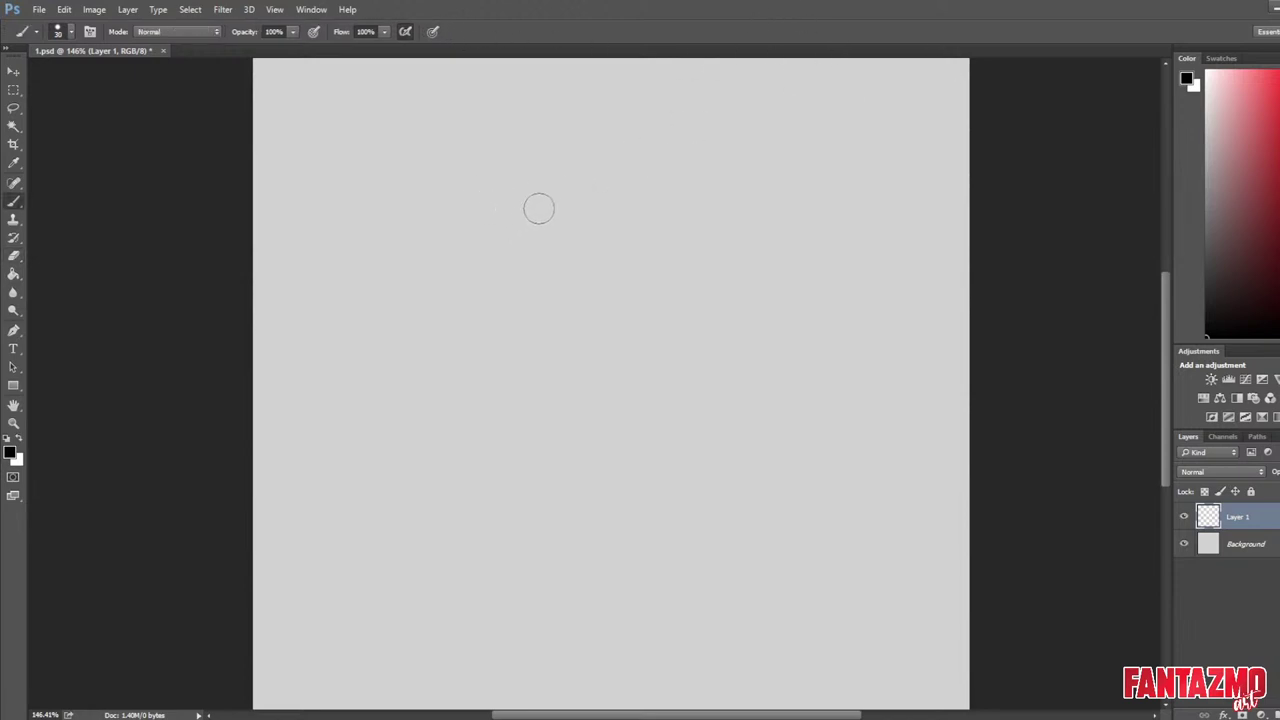
Reduce the brush size and the eraser size to 20, trying both on a short faint curve.
{"action": "key", "text": "bracketleft"}
{"action": "key", "text": "bracketleft"}
{"action": "key", "text": "bracketleft"}
{"action": "key", "text": "bracketleft"}
{"action": "key", "text": "bracketleft"}
{"action": "mouse_move", "coordinate": [515, 184]}
{"action": "left_mouse_down"}
{"action": "mouse_move", "coordinate": [540, 174]}
{"action": "mouse_move", "coordinate": [525, 200]}
{"action": "mouse_move", "coordinate": [535, 195]}
{"action": "mouse_move", "coordinate": [516, 184]}
{"action": "mouse_move", "coordinate": [527, 217]}
{"action": "left_mouse_up"}
{"action": "key", "text": "e"}
{"action": "key", "text": "bracketleft"}
{"action": "key", "text": "bracketleft"}
{"action": "key", "text": "bracketleft"}
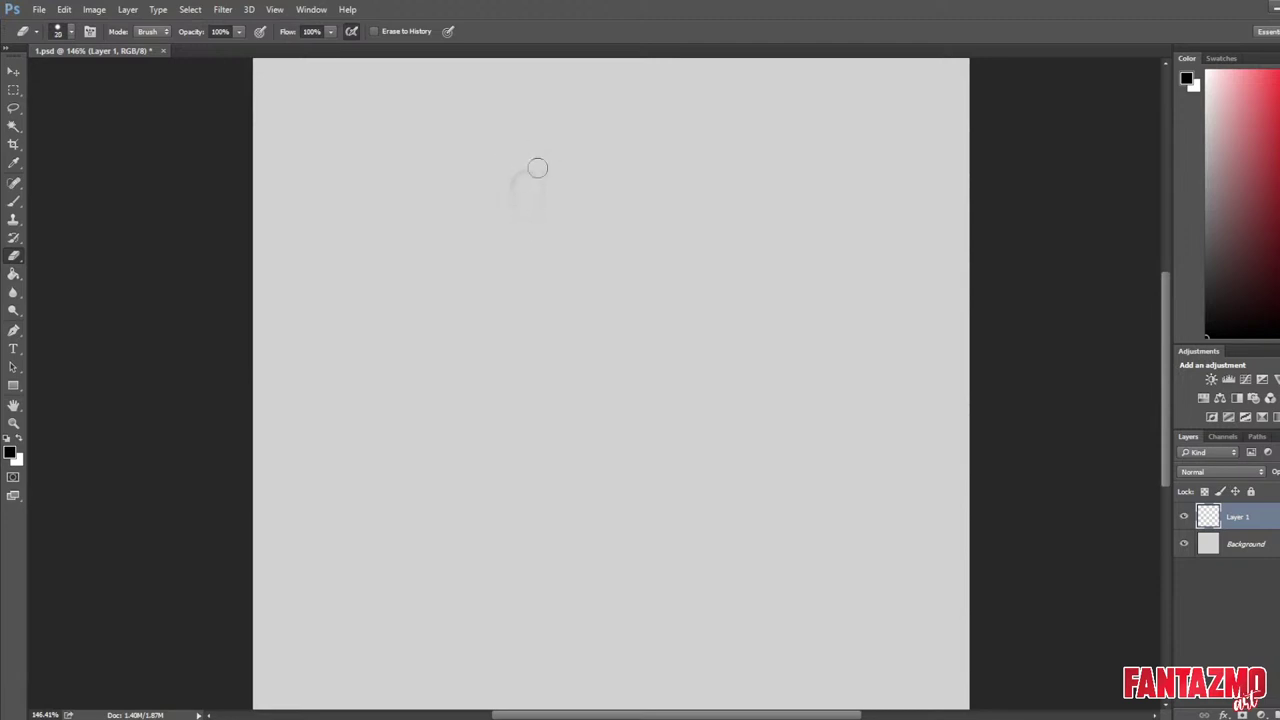
Sketch a small upright head oval near the upper middle, refine its outline with the Eraser, and add strokes behind it.
{"action": "key", "text": "b"}
{"action": "mouse_move", "coordinate": [563, 263]}
{"action": "left_mouse_down"}
{"action": "mouse_move", "coordinate": [572, 316]}
{"action": "mouse_move", "coordinate": [563, 300]}
{"action": "left_mouse_up"}
{"action": "key", "text": "e"}
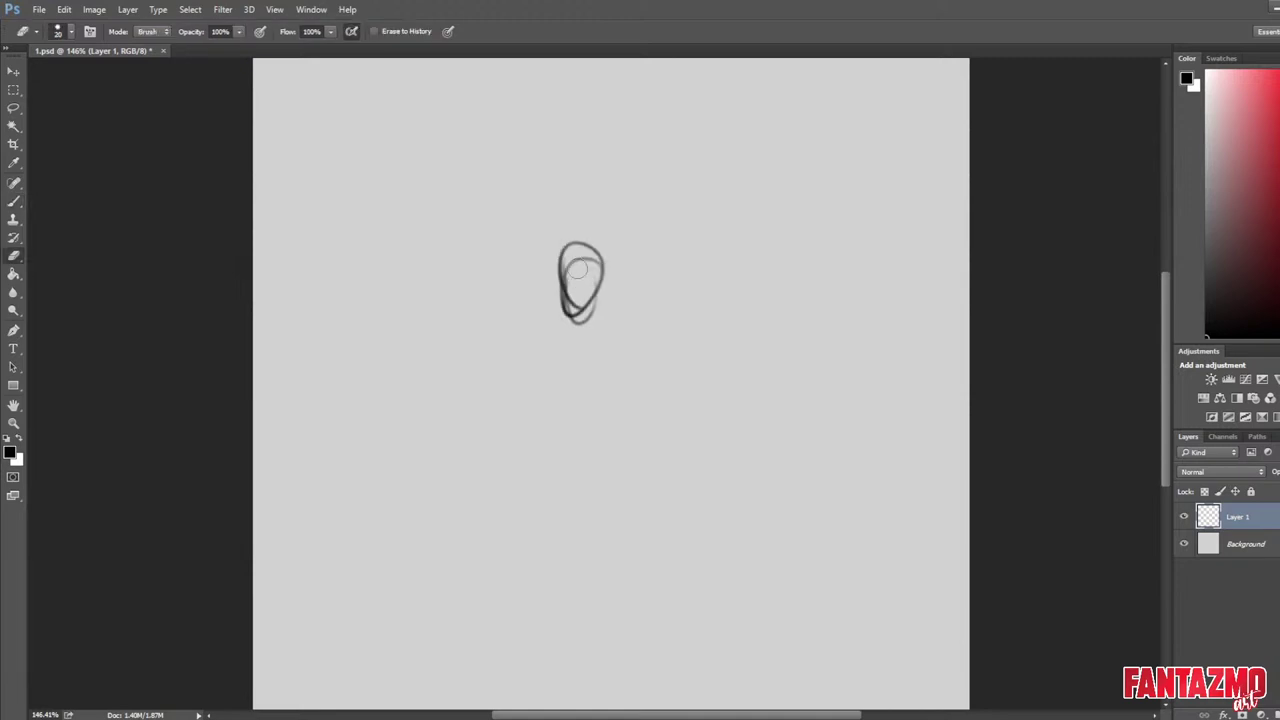
{"action": "mouse_move", "coordinate": [595, 255]}
{"action": "left_mouse_down"}
{"action": "mouse_move", "coordinate": [569, 311]}
{"action": "mouse_move", "coordinate": [570, 247]}
{"action": "mouse_move", "coordinate": [571, 309]}
{"action": "mouse_move", "coordinate": [585, 294]}
{"action": "mouse_move", "coordinate": [577, 259]}
{"action": "mouse_move", "coordinate": [580, 288]}
{"action": "mouse_move", "coordinate": [610, 298]}
{"action": "mouse_move", "coordinate": [626, 237]}
{"action": "left_mouse_up"}
{"action": "key", "text": "b"}
{"action": "key", "text": "e"}
{"action": "key", "text": "b"}
{"action": "key", "text": "e"}
{"action": "key", "text": "b"}
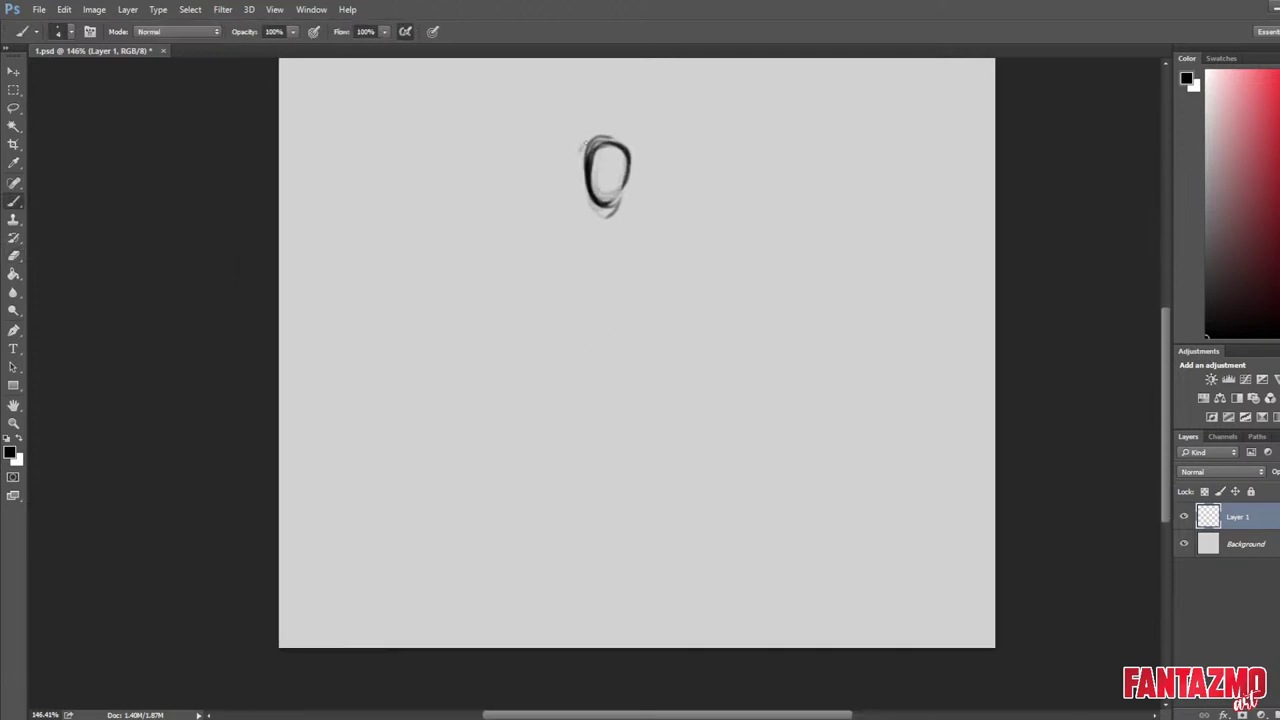
{"action": "left_click_drag", "start_coordinate": [587, 143], "coordinate": [578, 180]}
{"action": "left_click_drag", "start_coordinate": [580, 152], "coordinate": [586, 180]}
Move the head sketch up towards the top centre of the canvas.
{"action": "key", "text": "ctrl+minus"}
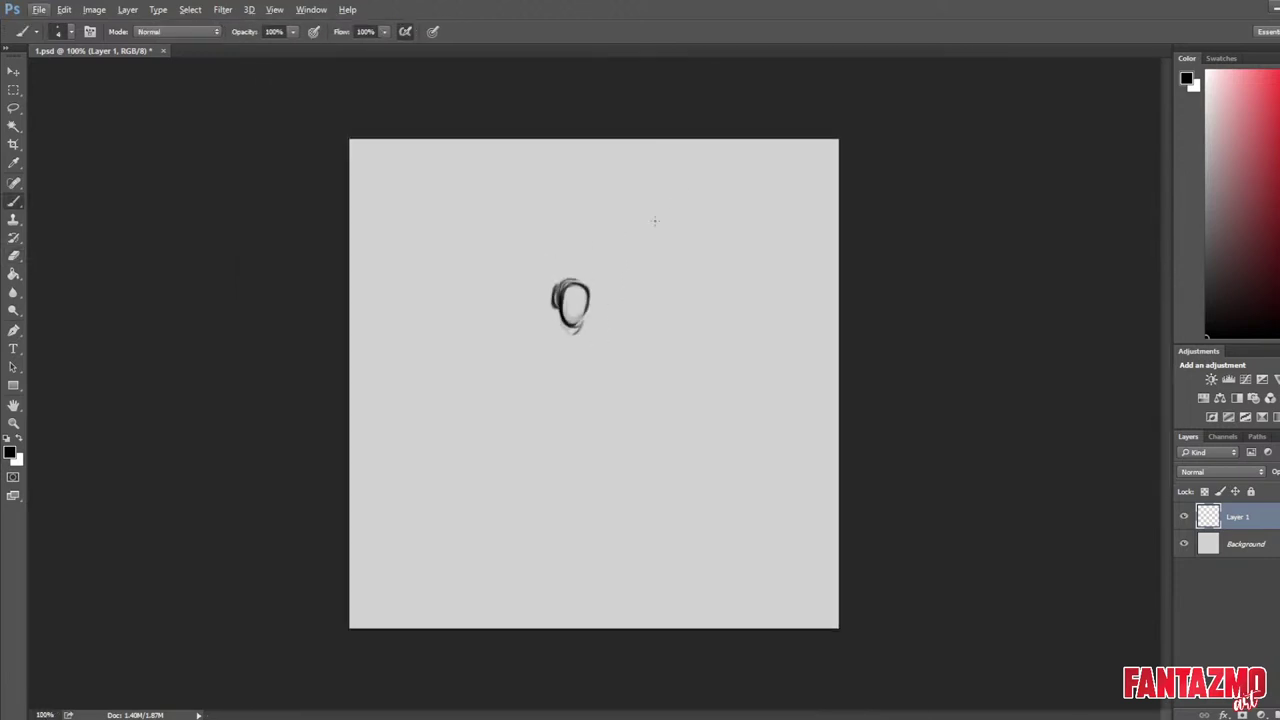
{"action": "key", "text": "v"}
{"action": "left_click_drag", "start_coordinate": [576, 287], "coordinate": [604, 230]}
Draw a slanted neck line running down from the back of the head, undoing the erasing stroke over it.
{"action": "scroll", "coordinate": [616, 259], "scroll_direction": "up", "scroll_amount": 5}
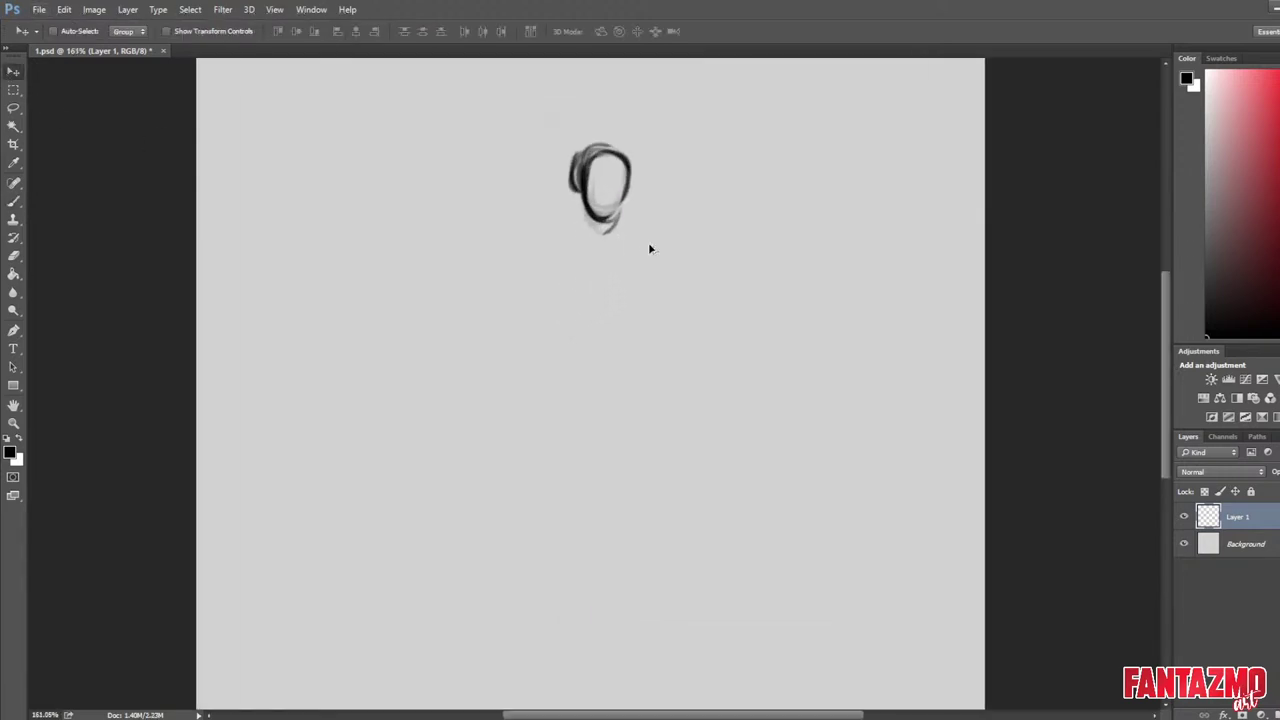
{"action": "scroll", "coordinate": [648, 245], "scroll_direction": "up", "scroll_amount": 2}
{"action": "key", "text": "b"}
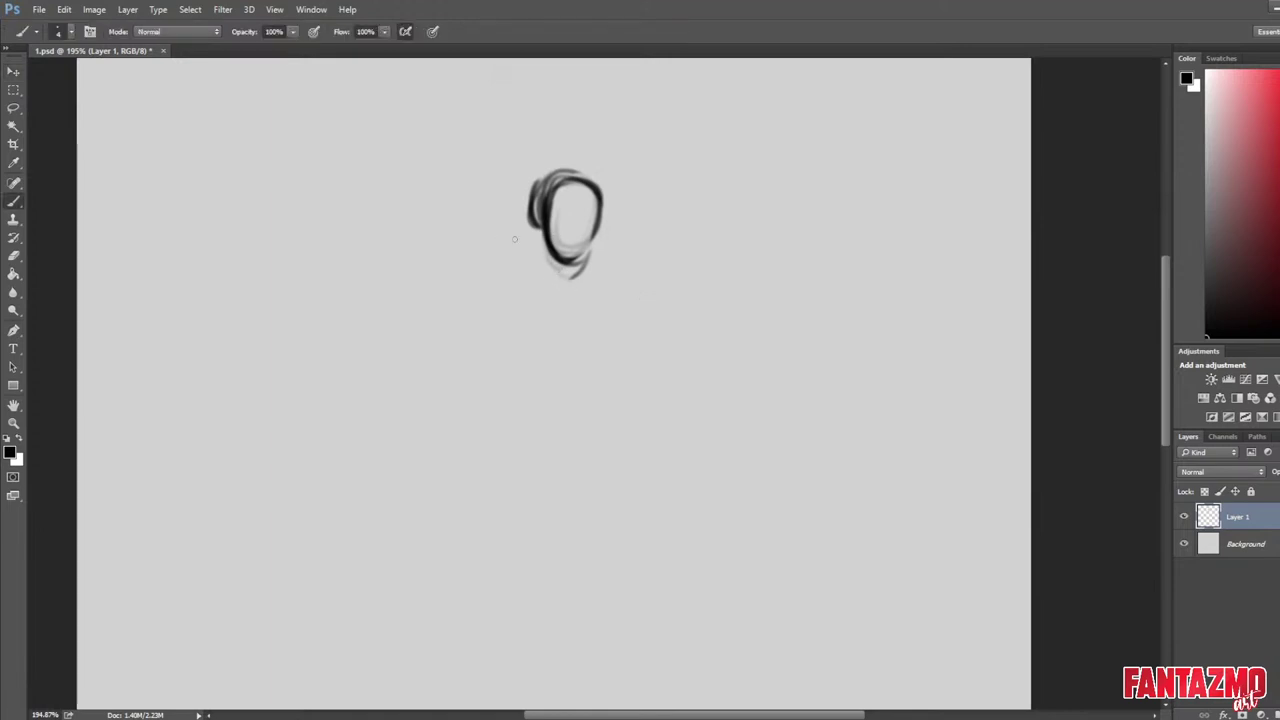
{"action": "left_click_drag", "start_coordinate": [531, 219], "coordinate": [574, 334]}
{"action": "key", "text": "e"}
{"action": "mouse_move", "coordinate": [543, 243]}
{"action": "left_mouse_down"}
{"action": "mouse_move", "coordinate": [577, 341]}
{"action": "mouse_move", "coordinate": [566, 340]}
{"action": "left_mouse_up"}
{"action": "key", "text": "ctrl+z"}
{"action": "scroll", "coordinate": [103, 340], "scroll_direction": "down", "scroll_amount": 8}
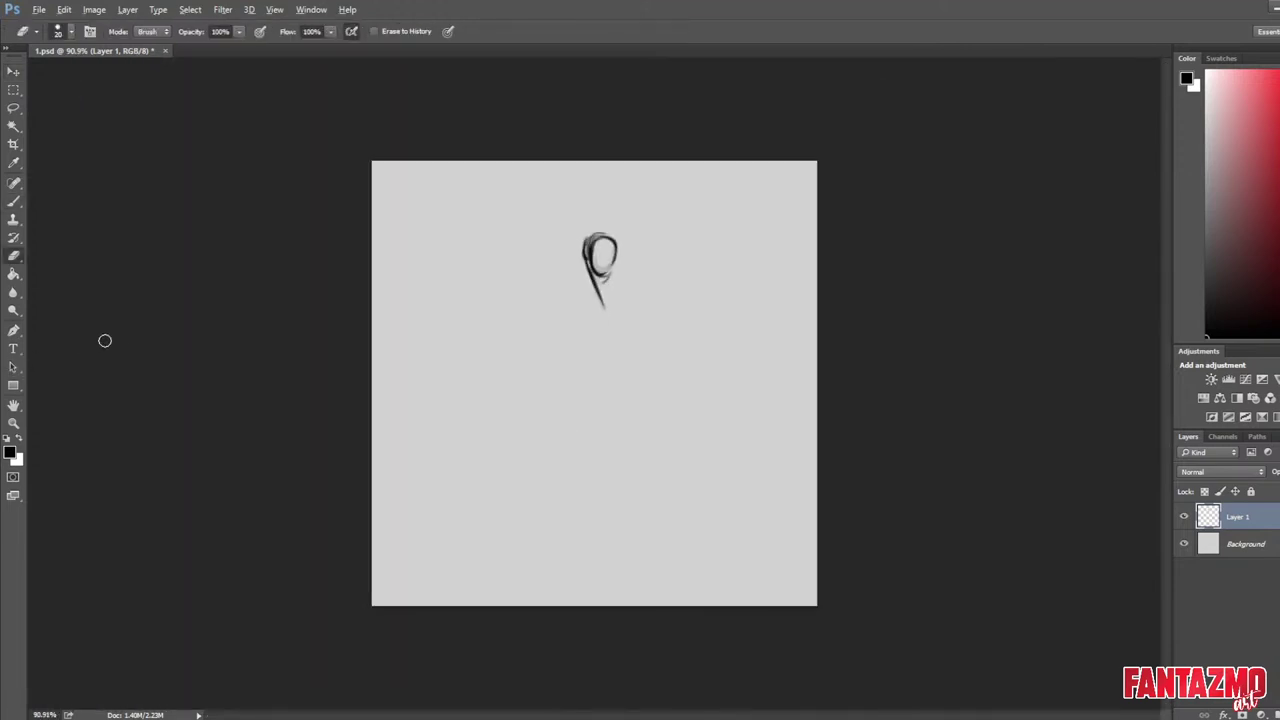
Enlarge the canvas evenly on all sides around the existing drawing.
{"action": "key", "text": "b"}
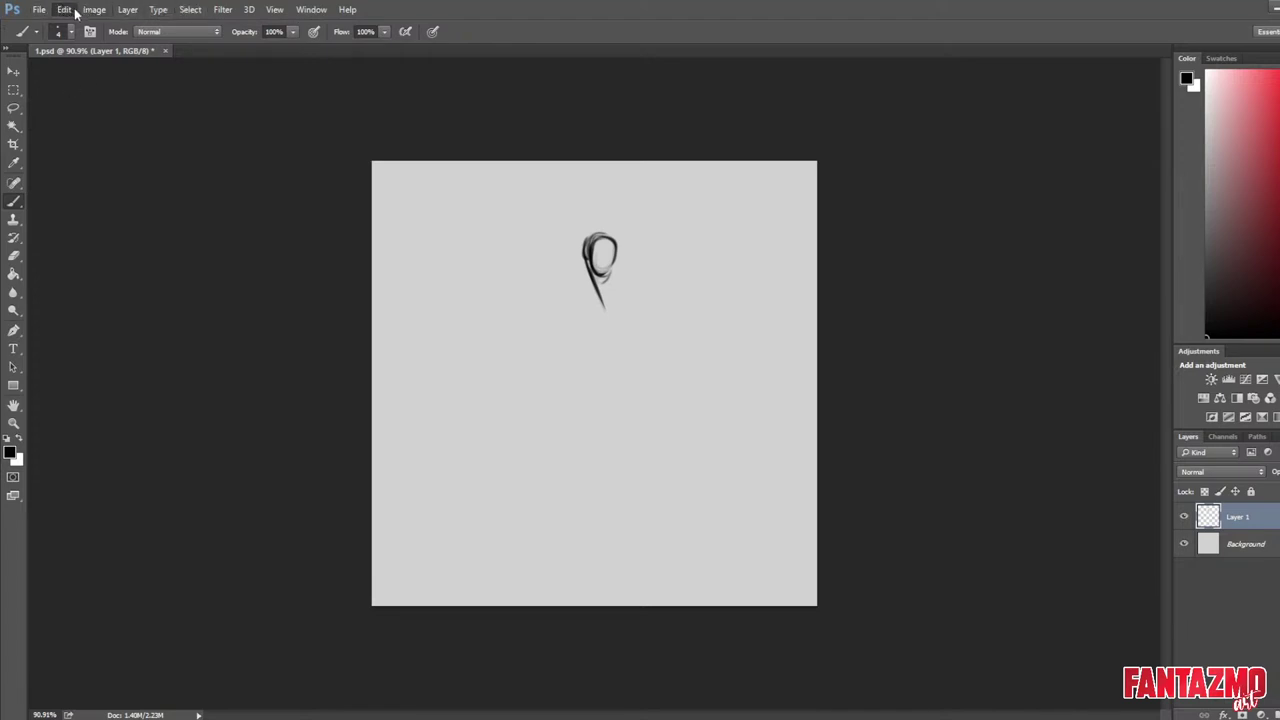
{"action": "left_click", "coordinate": [168, 125]}
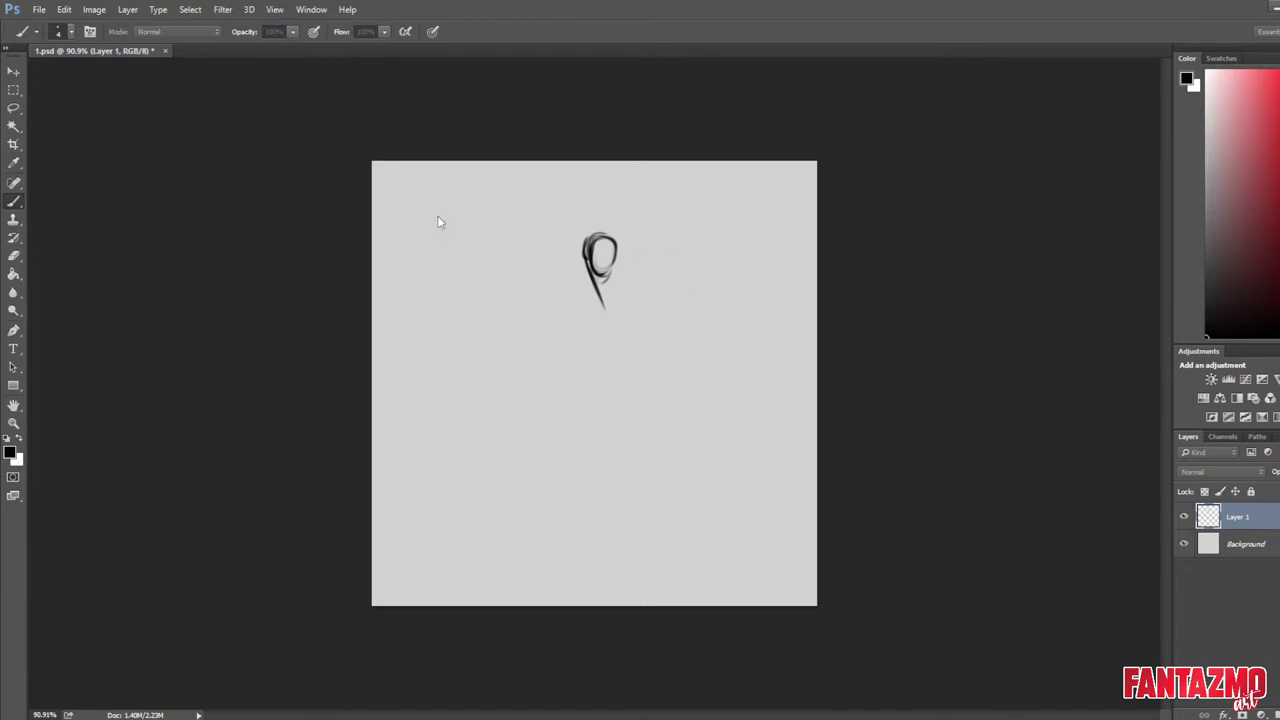
{"action": "key", "text": "Return"}
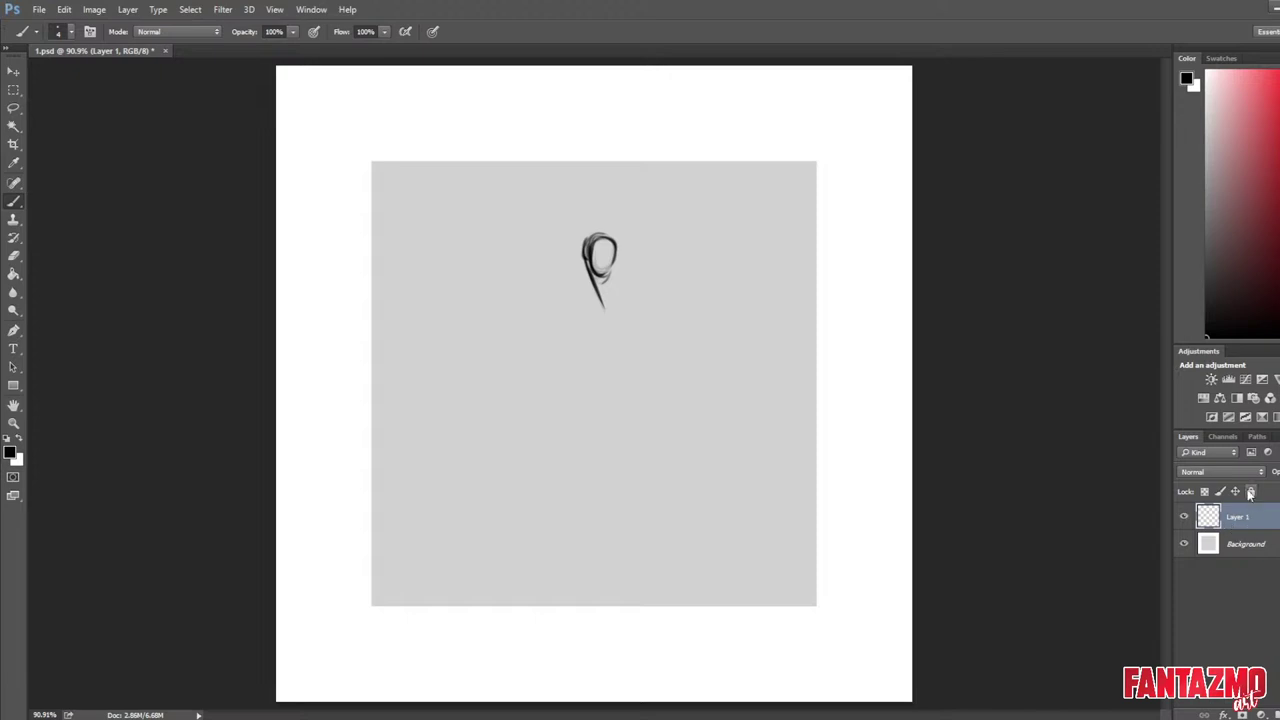
Sample the light grey and fill the white border of the Background layer with it.
{"action": "left_click", "coordinate": [1245, 543]}
{"action": "key", "text": "i"}
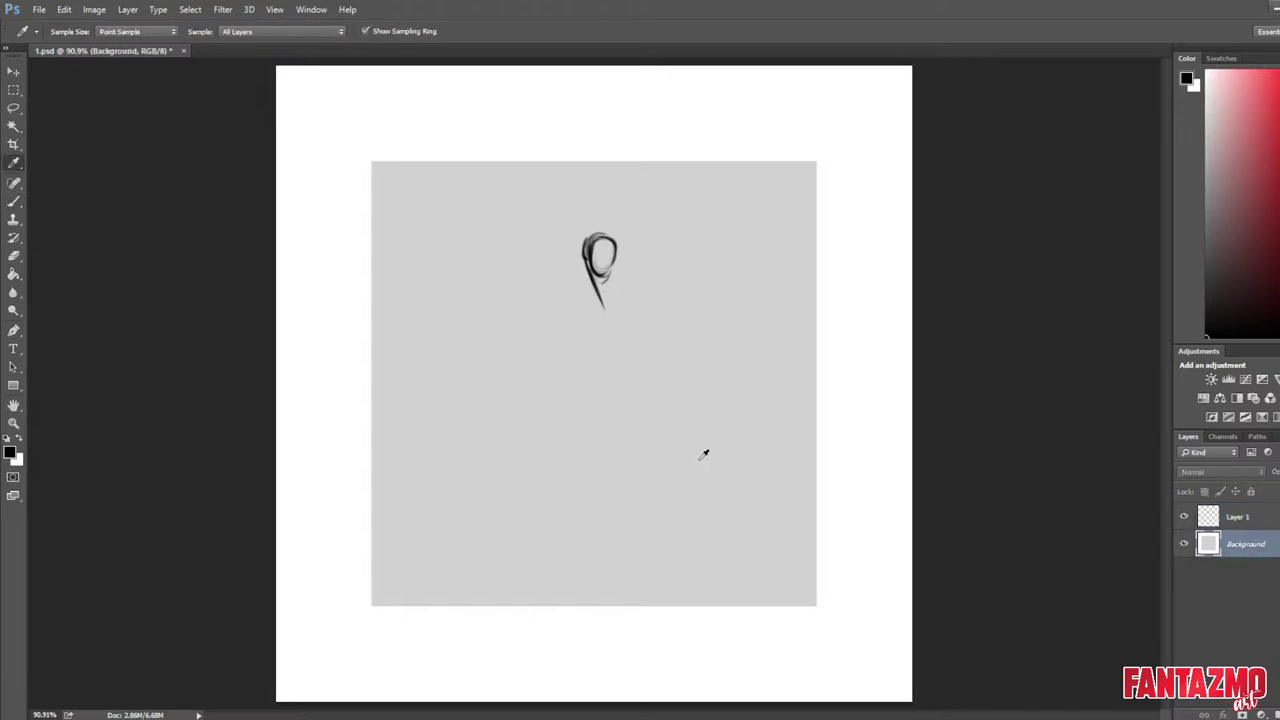
{"action": "left_click", "coordinate": [703, 451]}
{"action": "left_click", "coordinate": [14, 276]}
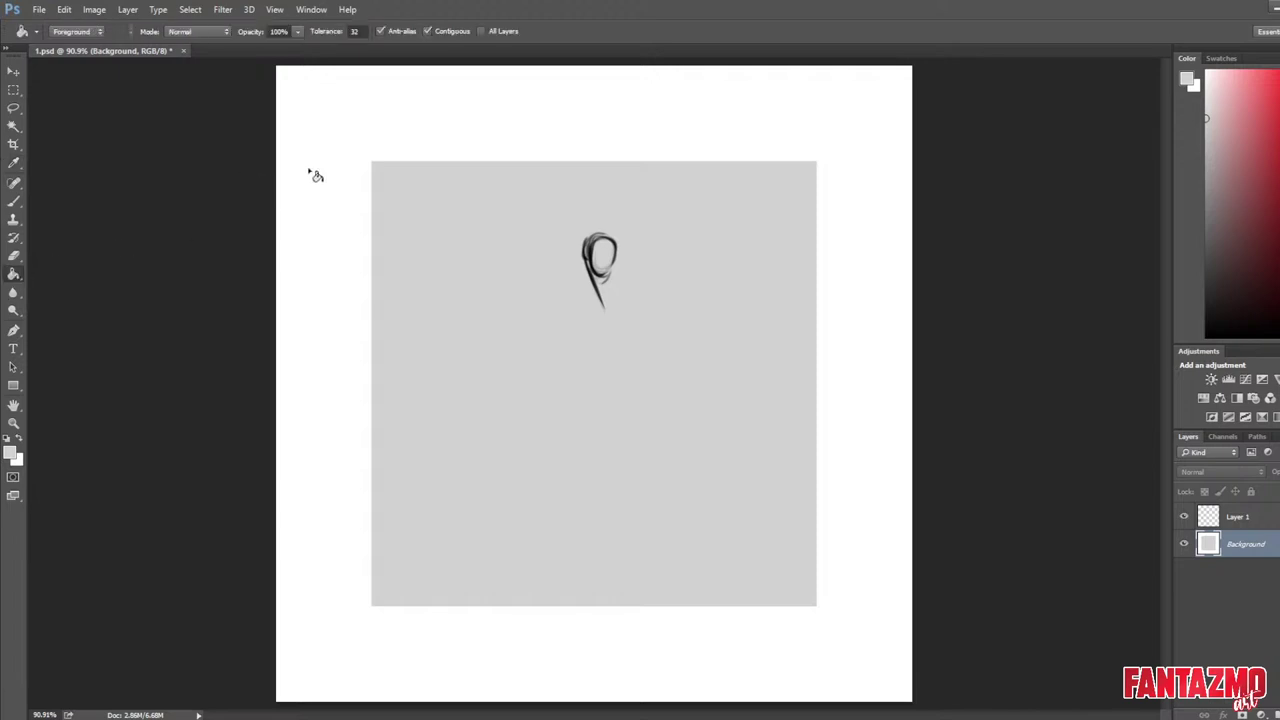
{"action": "left_click", "coordinate": [314, 171]}
Return to Layer 1 with default black and white colours and move the head sketch further up.
{"action": "left_click", "coordinate": [1236, 518]}
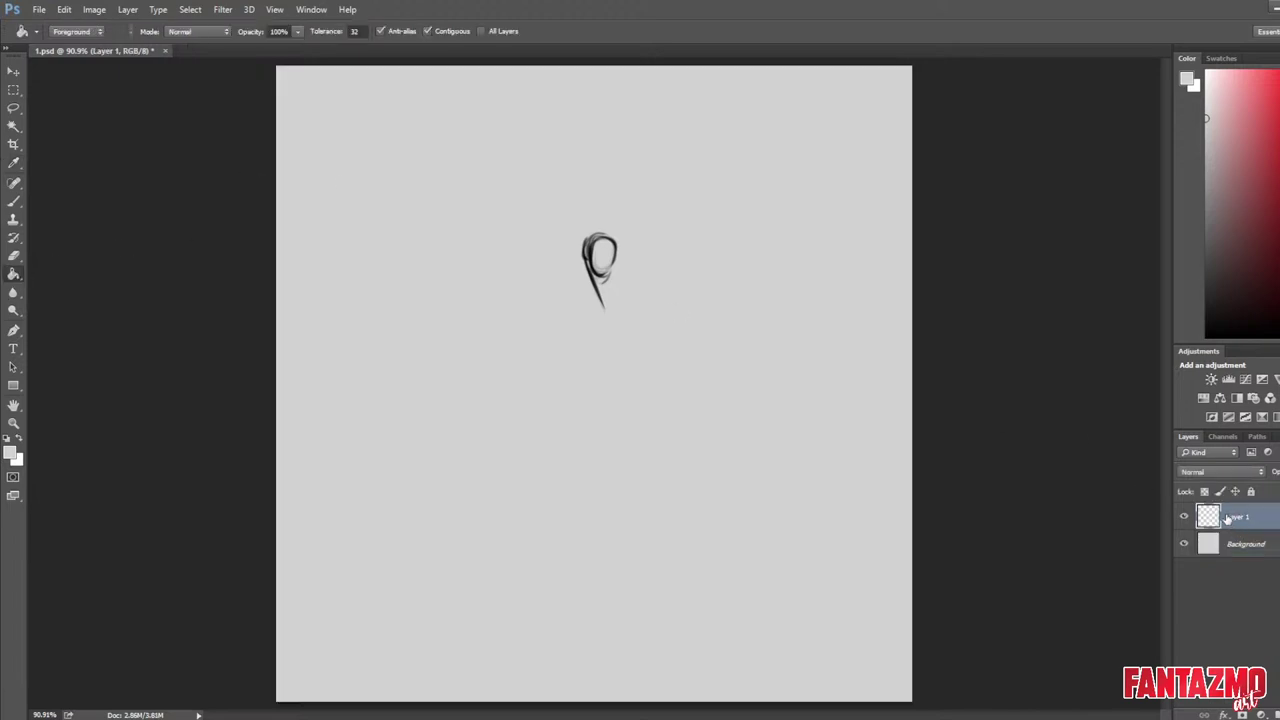
{"action": "key", "text": "d"}
{"action": "left_click", "coordinate": [13, 71]}
{"action": "left_click_drag", "start_coordinate": [603, 247], "coordinate": [586, 204]}
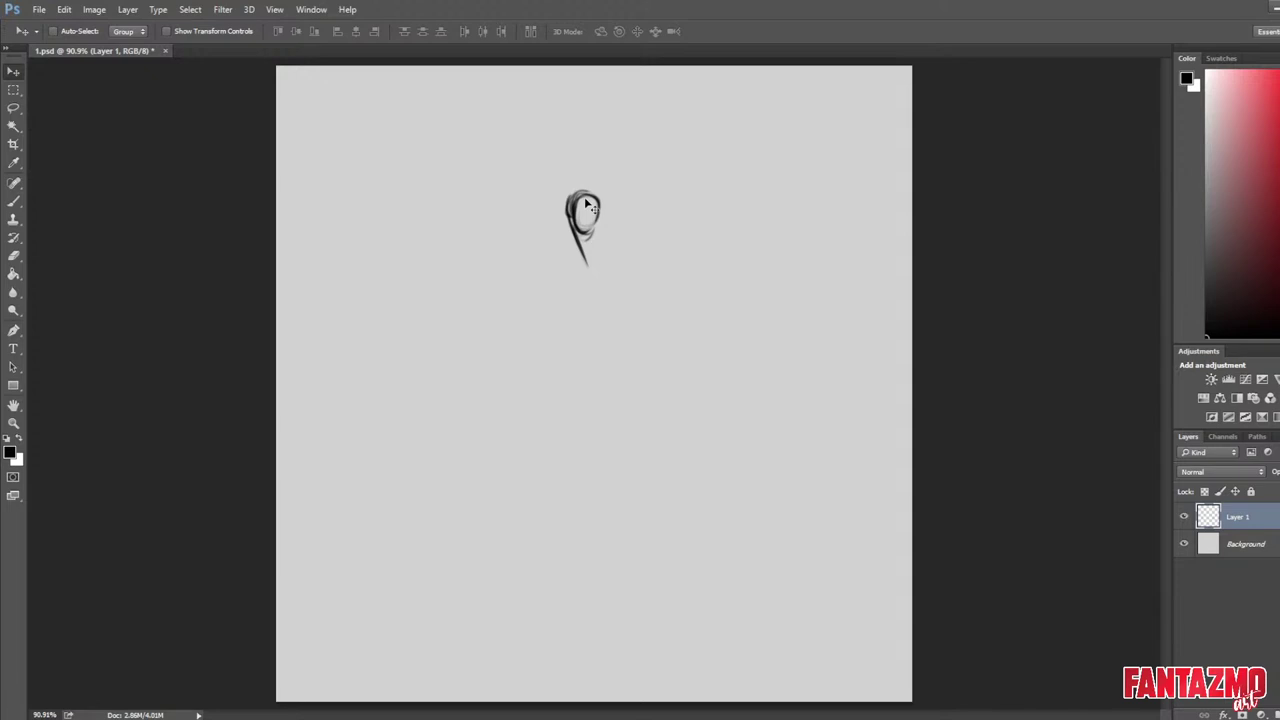
Reduce the eraser size and lighten the slanted neck line below the head.
{"action": "key", "text": "b"}
{"action": "key", "text": "e"}
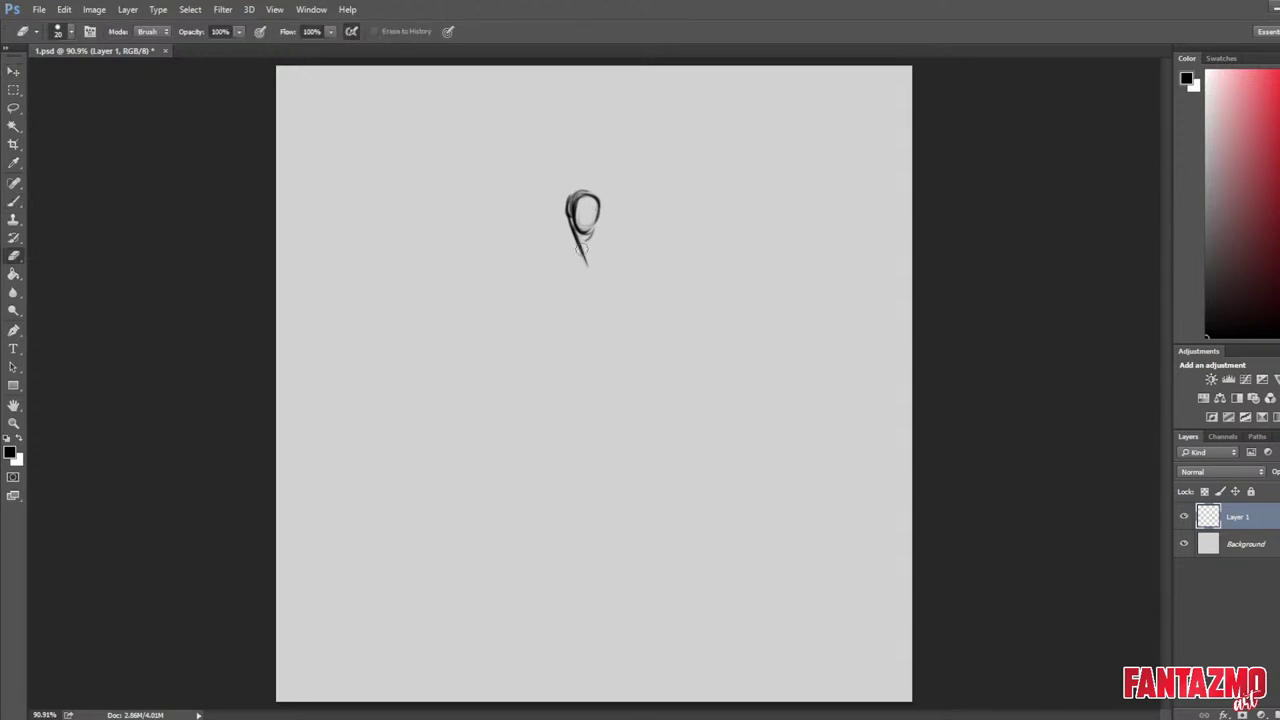
{"action": "key", "text": "["}
{"action": "left_click_drag", "start_coordinate": [580, 238], "coordinate": [593, 271]}
Redraw the back of the head and the tapering neck lines, alternating brush strokes with erasing.
{"action": "key", "text": "b"}
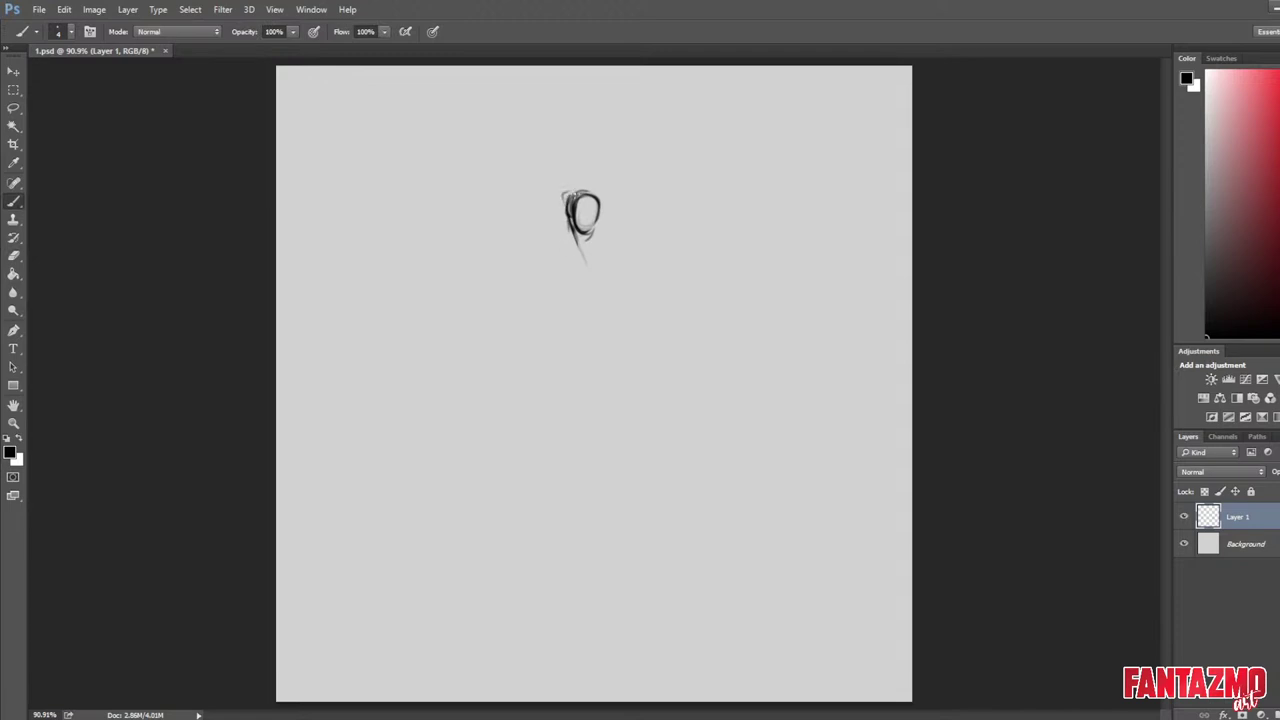
{"action": "mouse_move", "coordinate": [566, 192]}
{"action": "left_mouse_down"}
{"action": "mouse_move", "coordinate": [568, 220]}
{"action": "mouse_move", "coordinate": [571, 208]}
{"action": "left_mouse_up"}
{"action": "key", "text": "e"}
{"action": "left_click_drag", "start_coordinate": [573, 197], "coordinate": [580, 280]}
{"action": "key", "text": "b"}
{"action": "key", "text": "e"}
{"action": "key", "text": "b"}
{"action": "key", "text": "b"}
{"action": "mouse_move", "coordinate": [590, 222]}
{"action": "left_mouse_down"}
{"action": "mouse_move", "coordinate": [584, 282]}
{"action": "mouse_move", "coordinate": [572, 266]}
{"action": "left_mouse_up"}
{"action": "key", "text": "e"}
{"action": "key", "text": "b"}
{"action": "key", "text": "e"}
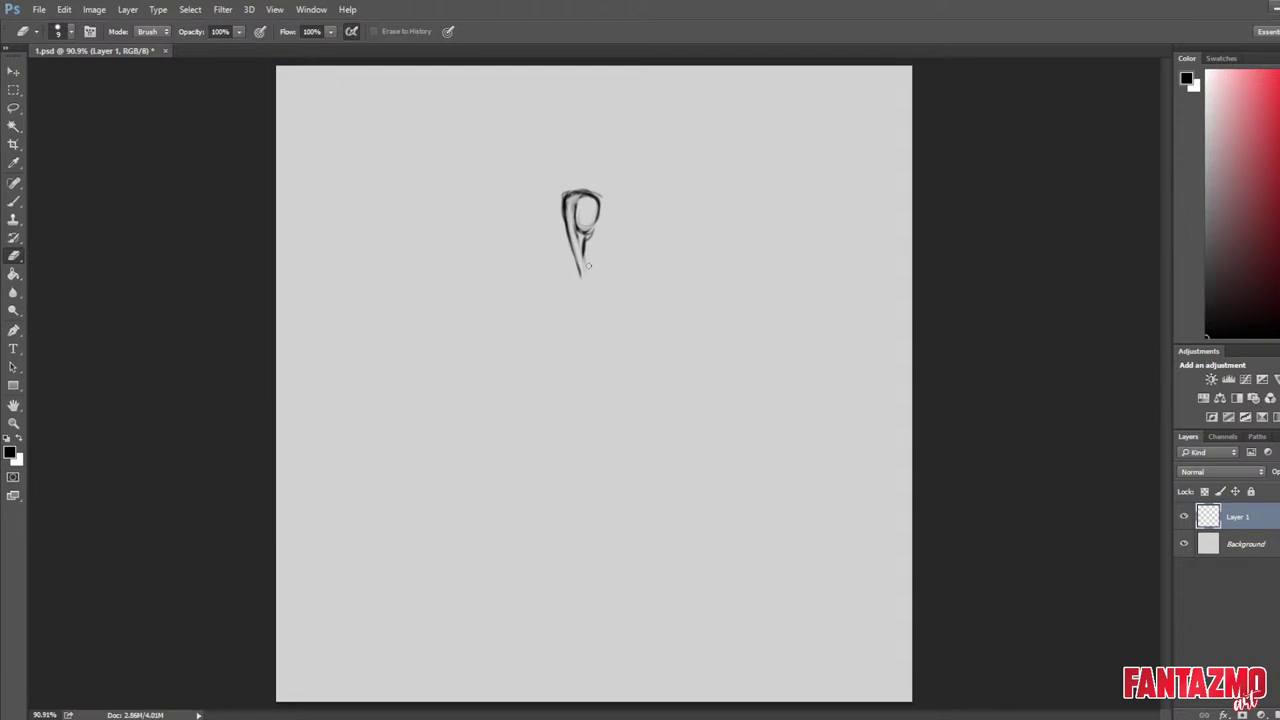
Flip the canvas horizontally and build up the dark back of the head.
{"action": "key", "text": "ctrl+h"}
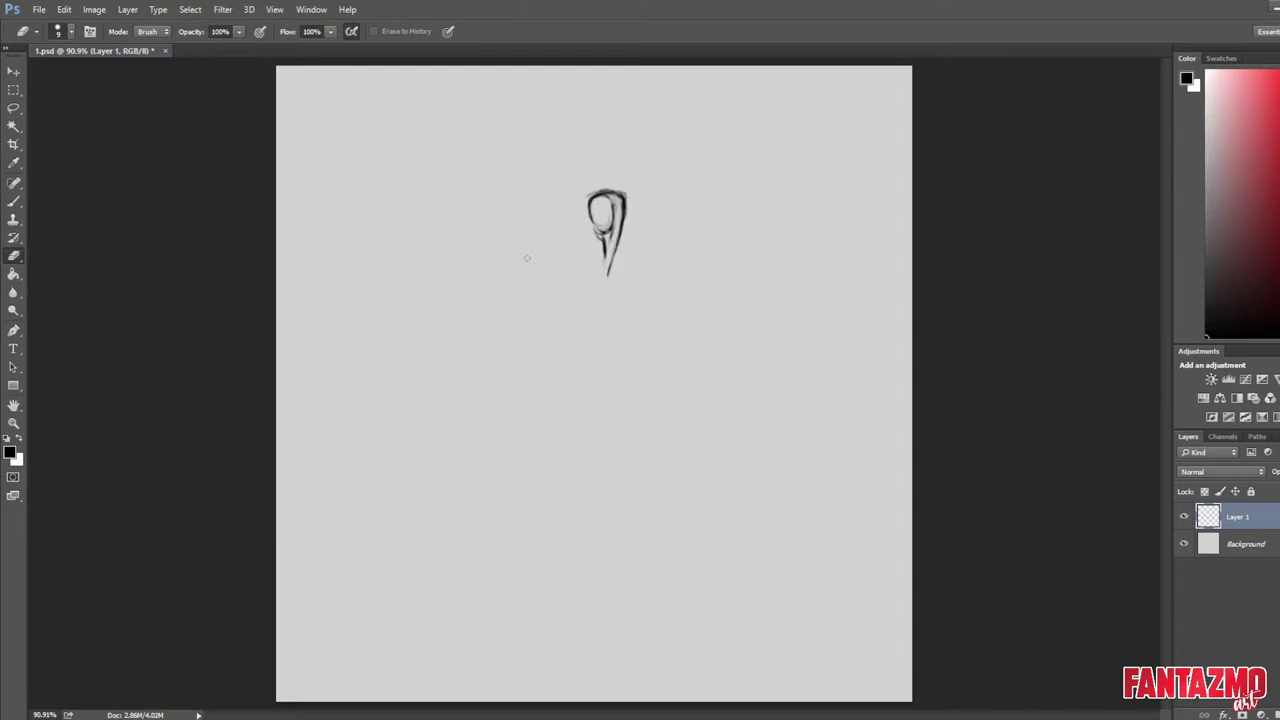
{"action": "scroll", "coordinate": [526, 258], "scroll_direction": "up", "scroll_amount": 2}
{"action": "mouse_move", "coordinate": [607, 213]}
{"action": "left_mouse_down"}
{"action": "mouse_move", "coordinate": [652, 229]}
{"action": "mouse_move", "coordinate": [662, 215]}
{"action": "mouse_move", "coordinate": [658, 248]}
{"action": "left_mouse_up"}
{"action": "key", "text": "b"}
{"action": "mouse_move", "coordinate": [660, 208]}
{"action": "left_mouse_down"}
{"action": "mouse_move", "coordinate": [658, 252]}
{"action": "mouse_move", "coordinate": [659, 204]}
{"action": "mouse_move", "coordinate": [664, 252]}
{"action": "mouse_move", "coordinate": [664, 224]}
{"action": "left_mouse_up"}
{"action": "key", "text": "e"}
{"action": "key", "text": "b"}
Add an ear mark on the side of the head and extend the neck lines downward.
{"action": "mouse_move", "coordinate": [663, 224]}
{"action": "left_mouse_down"}
{"action": "mouse_move", "coordinate": [658, 247]}
{"action": "mouse_move", "coordinate": [638, 234]}
{"action": "left_mouse_up"}
{"action": "mouse_move", "coordinate": [637, 239]}
{"action": "left_mouse_down"}
{"action": "mouse_move", "coordinate": [663, 232]}
{"action": "mouse_move", "coordinate": [628, 325]}
{"action": "left_mouse_up"}
{"action": "key", "text": "e"}
{"action": "key", "text": "b"}
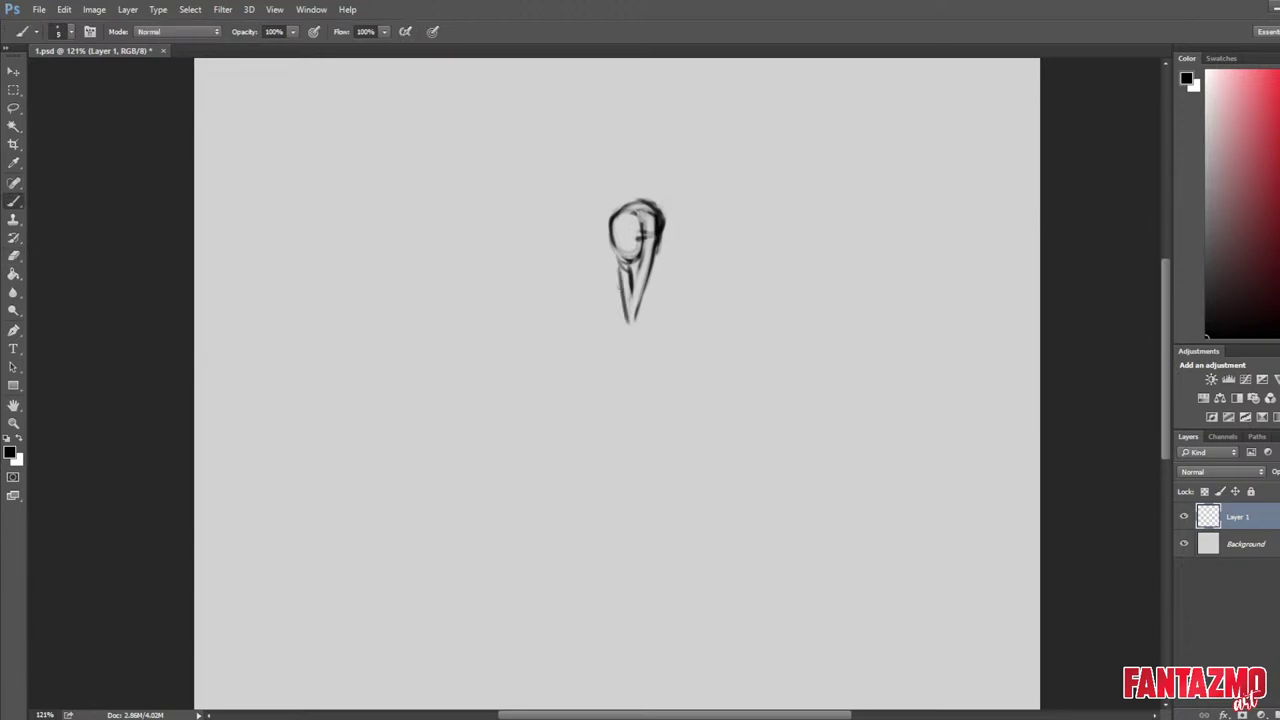
Erase the front neck line and redraw it more vertically below the chin.
{"action": "key", "text": "e"}
{"action": "left_click_drag", "start_coordinate": [619, 269], "coordinate": [633, 334]}
{"action": "mouse_move", "coordinate": [628, 331]}
{"action": "left_mouse_down"}
{"action": "mouse_move", "coordinate": [621, 279]}
{"action": "mouse_move", "coordinate": [622, 326]}
{"action": "left_mouse_up"}
{"action": "key", "text": "b"}
{"action": "left_click_drag", "start_coordinate": [620, 260], "coordinate": [620, 308]}
Darken the back of the head, lighten the neck, and draw a line sloping from the nape to the shoulder.
{"action": "mouse_move", "coordinate": [652, 230]}
{"action": "left_mouse_down"}
{"action": "mouse_move", "coordinate": [652, 298]}
{"action": "mouse_move", "coordinate": [622, 308]}
{"action": "mouse_move", "coordinate": [662, 240]}
{"action": "left_mouse_up"}
{"action": "key", "text": "e"}
{"action": "key", "text": "b"}
{"action": "key", "text": "e"}
{"action": "mouse_move", "coordinate": [638, 245]}
{"action": "left_mouse_down"}
{"action": "mouse_move", "coordinate": [651, 245]}
{"action": "mouse_move", "coordinate": [662, 304]}
{"action": "left_mouse_up"}
{"action": "key", "text": "b"}
{"action": "key", "text": "b"}
{"action": "left_click_drag", "start_coordinate": [652, 274], "coordinate": [678, 308]}
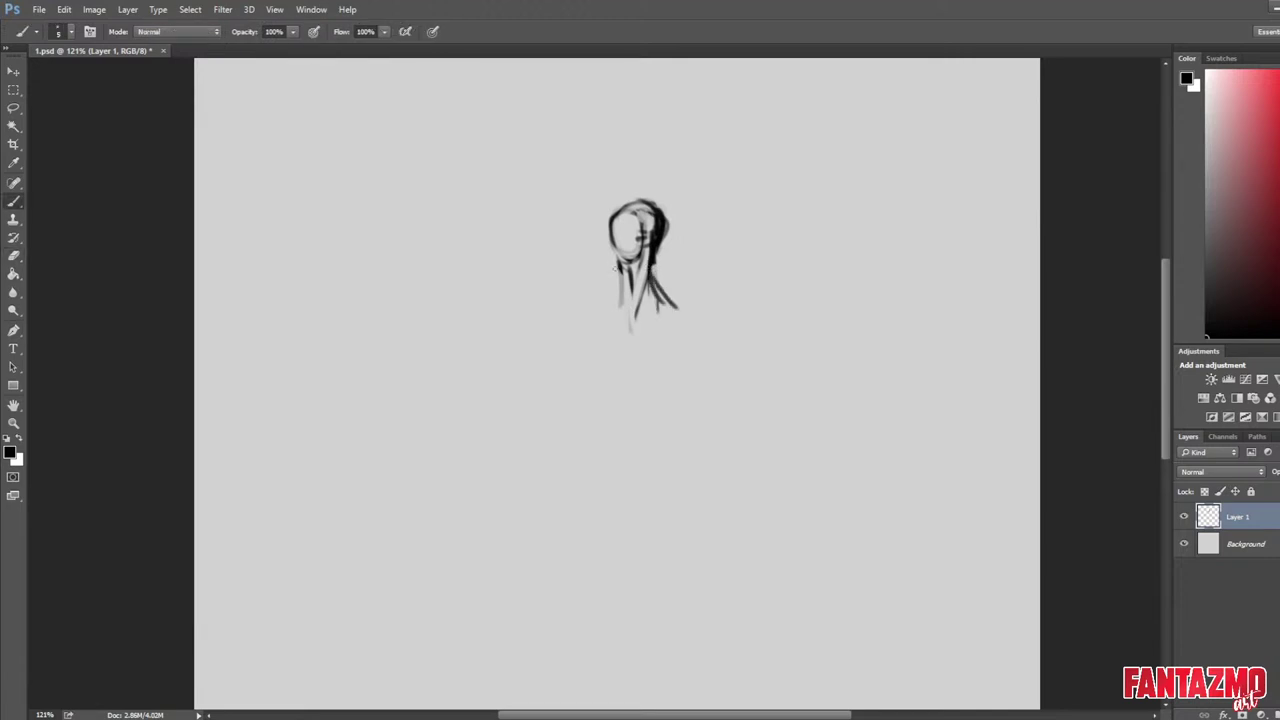
Sketch the front shoulder slope from the base of the neck and trim it with the Eraser.
{"action": "left_click_drag", "start_coordinate": [617, 268], "coordinate": [594, 303]}
{"action": "left_click_drag", "start_coordinate": [615, 275], "coordinate": [590, 301]}
{"action": "key", "text": "e"}
{"action": "mouse_move", "coordinate": [614, 280]}
{"action": "left_mouse_down"}
{"action": "mouse_move", "coordinate": [594, 301]}
{"action": "mouse_move", "coordinate": [679, 307]}
{"action": "mouse_move", "coordinate": [598, 294]}
{"action": "left_mouse_up"}
{"action": "key", "text": "b"}
{"action": "key", "text": "e"}
{"action": "key", "text": "b"}
{"action": "mouse_move", "coordinate": [607, 283]}
{"action": "left_mouse_down"}
{"action": "mouse_move", "coordinate": [597, 305]}
{"action": "mouse_move", "coordinate": [560, 310]}
{"action": "mouse_move", "coordinate": [558, 298]}
{"action": "left_mouse_up"}
Flip the canvas horizontally and draw the broad shoulder slope behind the neck, cleaning it up with the Eraser.
{"action": "key", "text": "ctrl+shift+h"}
{"action": "key", "text": "e"}
{"action": "key", "text": "b"}
{"action": "key", "text": "e"}
{"action": "key", "text": "b"}
{"action": "left_click_drag", "start_coordinate": [582, 256], "coordinate": [553, 312]}
{"action": "mouse_move", "coordinate": [554, 303]}
{"action": "left_mouse_down"}
{"action": "mouse_move", "coordinate": [597, 326]}
{"action": "mouse_move", "coordinate": [558, 305]}
{"action": "left_mouse_up"}
{"action": "key", "text": "e"}
{"action": "mouse_move", "coordinate": [586, 289]}
{"action": "left_mouse_down"}
{"action": "mouse_move", "coordinate": [560, 307]}
{"action": "mouse_move", "coordinate": [580, 295]}
{"action": "mouse_move", "coordinate": [548, 282]}
{"action": "mouse_move", "coordinate": [528, 312]}
{"action": "left_mouse_up"}
{"action": "key", "text": "b"}
{"action": "key", "text": "e"}
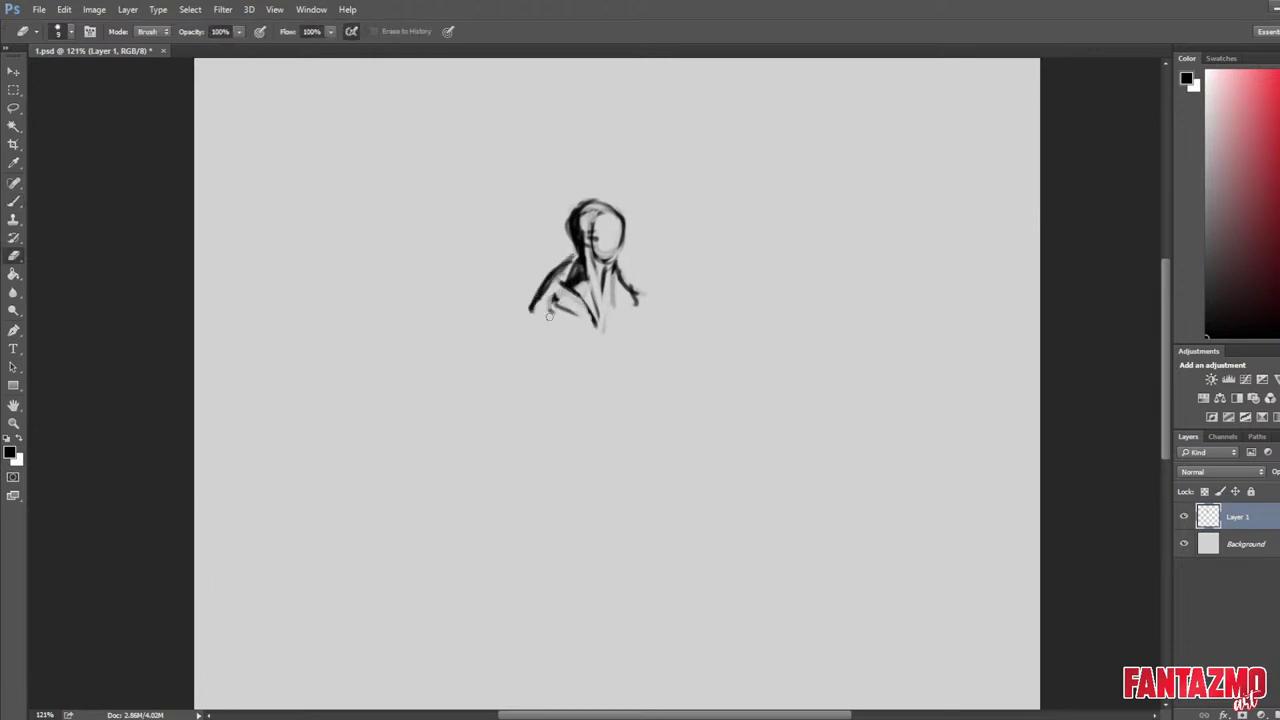
Draw the curved lapel from the neck to the chest and the lower edge of the broad shoulder.
{"action": "key", "text": "b"}
{"action": "mouse_move", "coordinate": [568, 262]}
{"action": "left_mouse_down"}
{"action": "mouse_move", "coordinate": [550, 306]}
{"action": "mouse_move", "coordinate": [603, 323]}
{"action": "left_mouse_up"}
{"action": "left_click_drag", "start_coordinate": [575, 288], "coordinate": [601, 317]}
{"action": "key", "text": "e"}
{"action": "key", "text": "b"}
{"action": "mouse_move", "coordinate": [579, 283]}
{"action": "left_mouse_down"}
{"action": "mouse_move", "coordinate": [602, 323]}
{"action": "mouse_move", "coordinate": [548, 290]}
{"action": "mouse_move", "coordinate": [540, 310]}
{"action": "left_mouse_up"}
{"action": "left_click_drag", "start_coordinate": [540, 300], "coordinate": [580, 334]}
Draw the opposite lapel and collar lines down to the chest on the front shoulder side.
{"action": "left_click_drag", "start_coordinate": [606, 292], "coordinate": [590, 328]}
{"action": "left_click_drag", "start_coordinate": [628, 298], "coordinate": [618, 320]}
{"action": "mouse_move", "coordinate": [626, 276]}
{"action": "left_mouse_down"}
{"action": "mouse_move", "coordinate": [614, 330]}
{"action": "mouse_move", "coordinate": [616, 310]}
{"action": "mouse_move", "coordinate": [646, 318]}
{"action": "mouse_move", "coordinate": [618, 314]}
{"action": "mouse_move", "coordinate": [640, 308]}
{"action": "mouse_move", "coordinate": [617, 326]}
{"action": "left_mouse_up"}
{"action": "key", "text": "e"}
{"action": "key", "text": "b"}
{"action": "left_click_drag", "start_coordinate": [618, 272], "coordinate": [612, 318]}
{"action": "left_click_drag", "start_coordinate": [626, 276], "coordinate": [618, 322]}
Lighten the upper outline of the broad shoulder with the Eraser.
{"action": "key", "text": "e"}
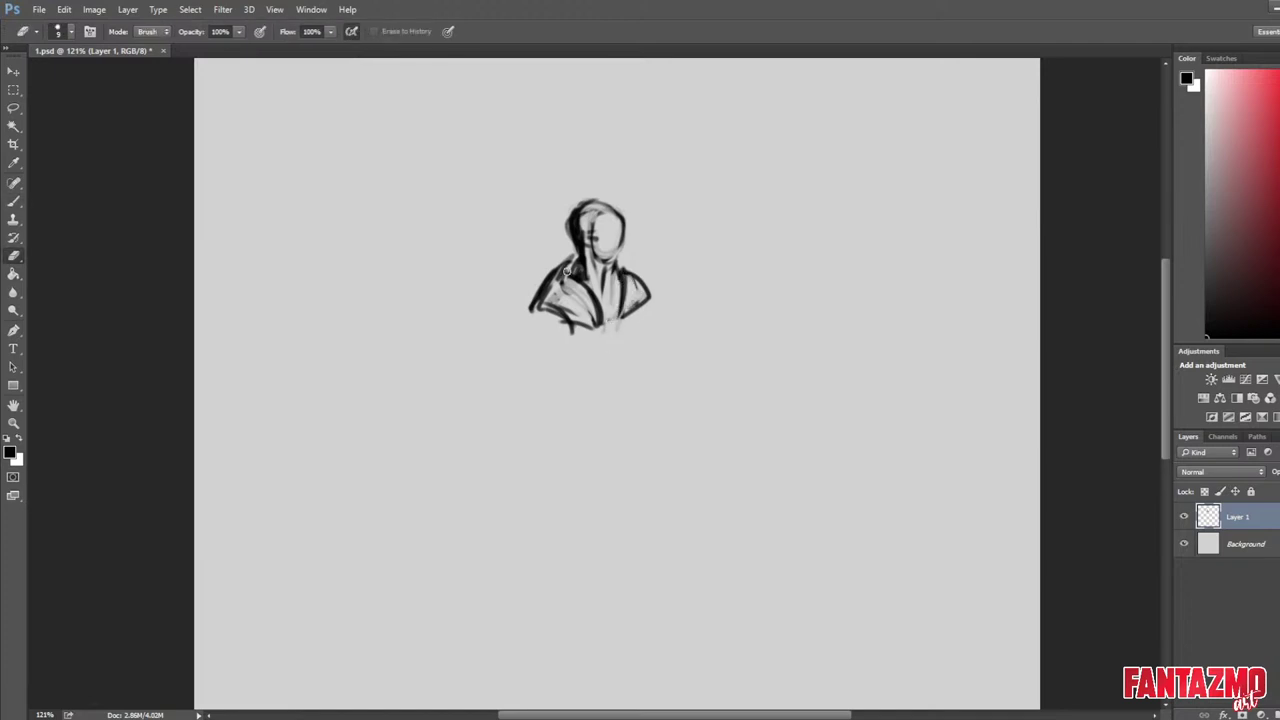
{"action": "left_click_drag", "start_coordinate": [572, 258], "coordinate": [552, 274]}
{"action": "left_click_drag", "start_coordinate": [566, 268], "coordinate": [546, 290]}
{"action": "key", "text": "b"}
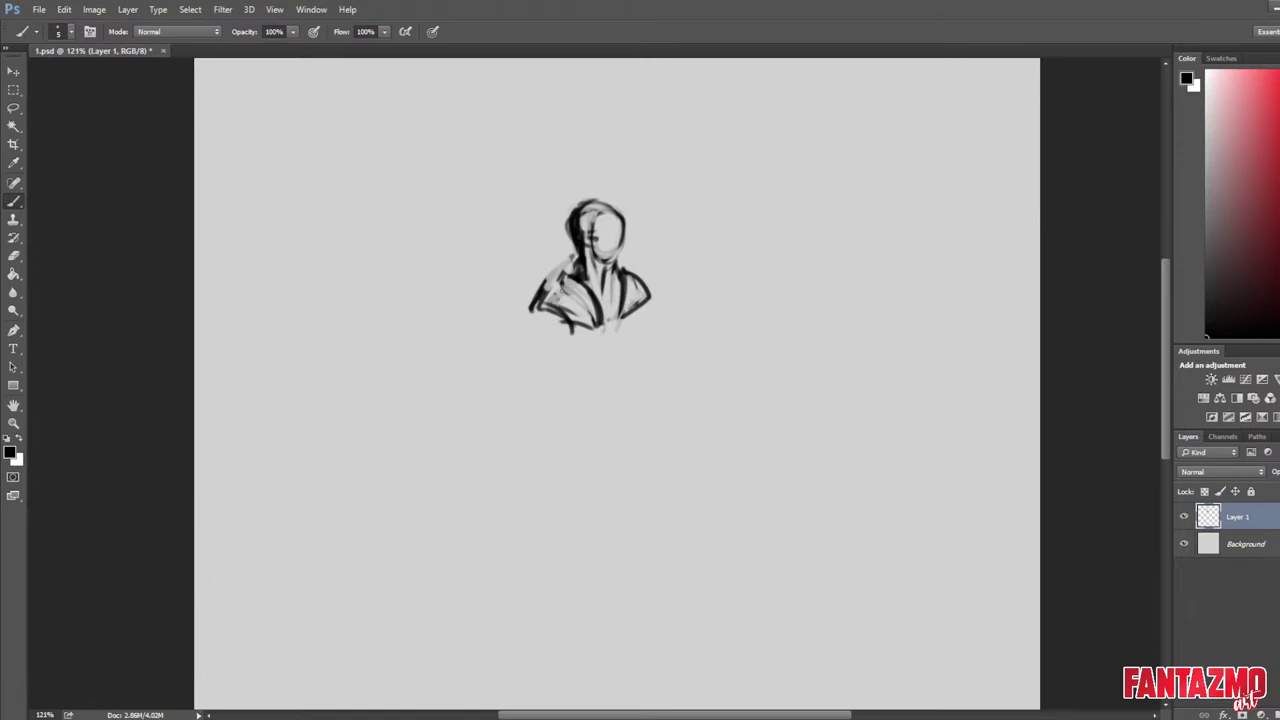
Flip the canvas horizontally and erase the stray strokes under the broad shoulder.
{"action": "key", "text": "ctrl+h"}
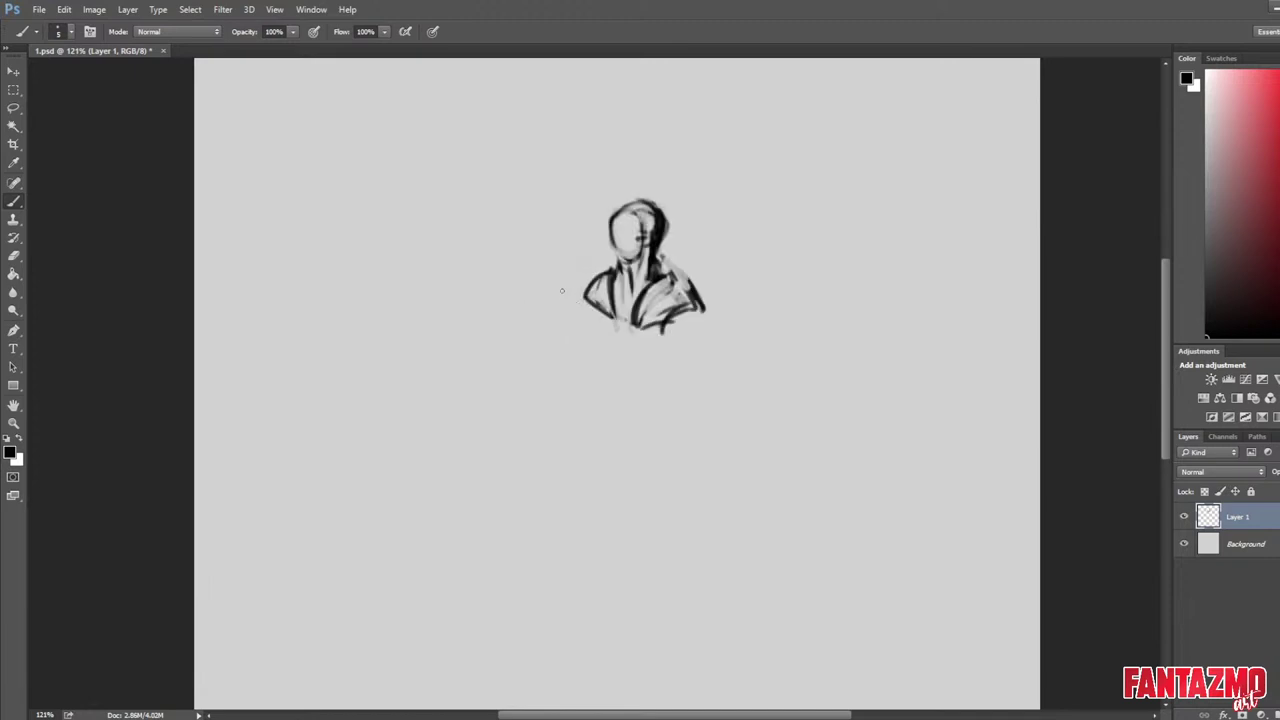
{"action": "scroll", "coordinate": [641, 267], "scroll_direction": "up", "scroll_amount": 3}
{"action": "key", "text": "e"}
{"action": "left_click_drag", "start_coordinate": [674, 353], "coordinate": [717, 318]}
{"action": "key", "text": "b"}
Clean up the side of the neck and face, refining the hairline and nape lines.
{"action": "key", "text": "e"}
{"action": "mouse_move", "coordinate": [686, 250]}
{"action": "left_mouse_down"}
{"action": "mouse_move", "coordinate": [670, 262]}
{"action": "mouse_move", "coordinate": [660, 220]}
{"action": "mouse_move", "coordinate": [662, 268]}
{"action": "left_mouse_up"}
{"action": "key", "text": "b"}
{"action": "key", "text": "e"}
{"action": "mouse_move", "coordinate": [652, 212]}
{"action": "left_mouse_down"}
{"action": "mouse_move", "coordinate": [660, 280]}
{"action": "mouse_move", "coordinate": [618, 272]}
{"action": "mouse_move", "coordinate": [618, 258]}
{"action": "left_mouse_up"}
{"action": "key", "text": "b"}
{"action": "key", "text": "e"}
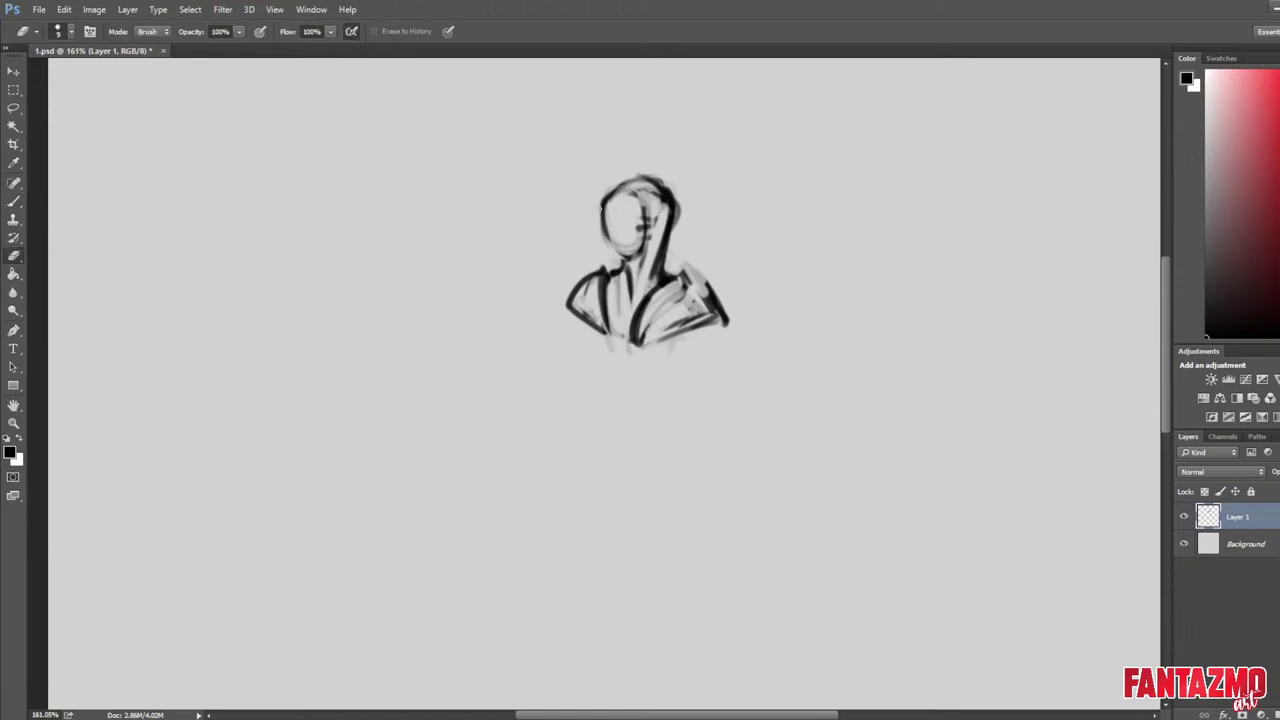
Trim the front outline of the face, redraw it narrower and add a horizontal eye line.
{"action": "left_click_drag", "start_coordinate": [602, 208], "coordinate": [600, 230]}
{"action": "mouse_move", "coordinate": [604, 180]}
{"action": "left_mouse_down"}
{"action": "mouse_move", "coordinate": [608, 256]}
{"action": "mouse_move", "coordinate": [650, 226]}
{"action": "mouse_move", "coordinate": [656, 238]}
{"action": "left_mouse_up"}
{"action": "key", "text": "b"}
{"action": "key", "text": "e"}
{"action": "key", "text": "b"}
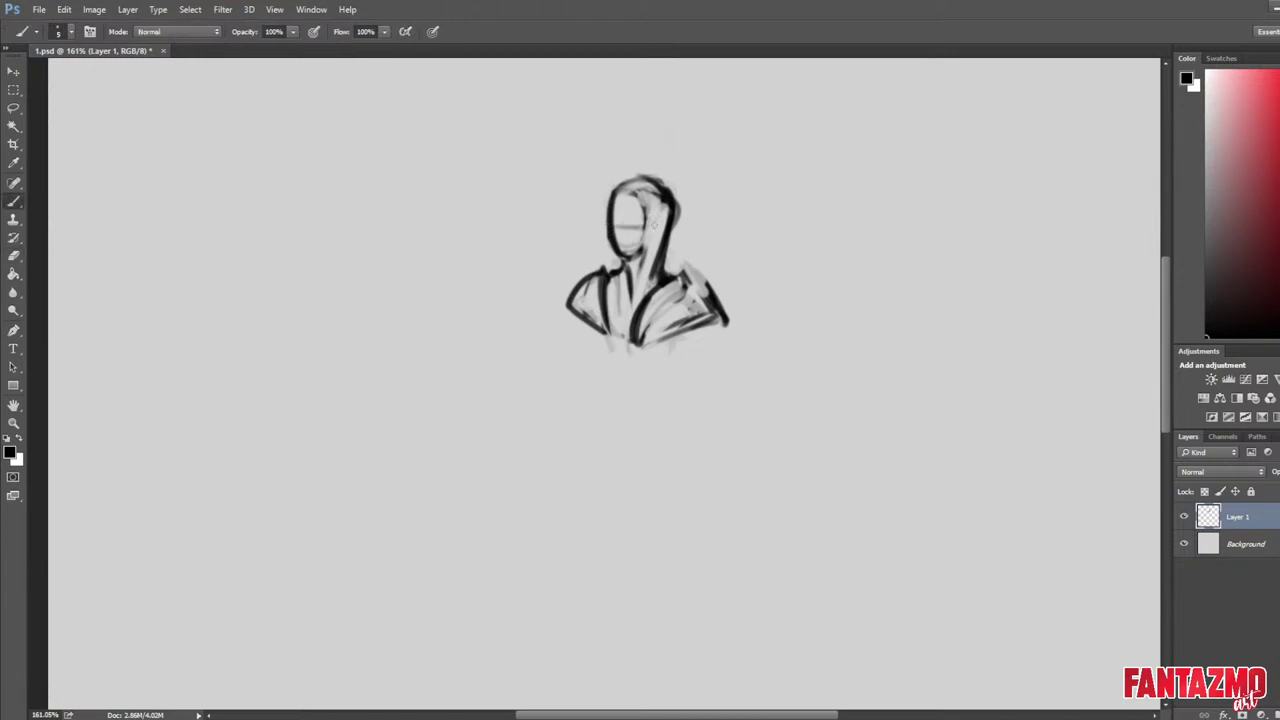
Undo the last stroke, fade the angular outline of the narrow far shoulder with the Eraser and rough in a rounder contour.
{"action": "key", "text": "ctrl+z"}
{"action": "key", "text": "e"}
{"action": "mouse_move", "coordinate": [602, 267]}
{"action": "left_mouse_down"}
{"action": "mouse_move", "coordinate": [575, 304]}
{"action": "mouse_move", "coordinate": [583, 278]}
{"action": "mouse_move", "coordinate": [611, 329]}
{"action": "mouse_move", "coordinate": [583, 304]}
{"action": "left_mouse_up"}
{"action": "key", "text": "b"}
{"action": "key", "text": "e"}
{"action": "key", "text": "b"}
{"action": "key", "text": "e"}
{"action": "key", "text": "b"}
{"action": "key", "text": "e"}
{"action": "key", "text": "b"}
{"action": "mouse_move", "coordinate": [609, 268]}
{"action": "left_mouse_down"}
{"action": "mouse_move", "coordinate": [578, 311]}
{"action": "mouse_move", "coordinate": [595, 333]}
{"action": "mouse_move", "coordinate": [587, 311]}
{"action": "mouse_move", "coordinate": [607, 271]}
{"action": "mouse_move", "coordinate": [582, 342]}
{"action": "left_mouse_up"}
{"action": "key", "text": "e"}
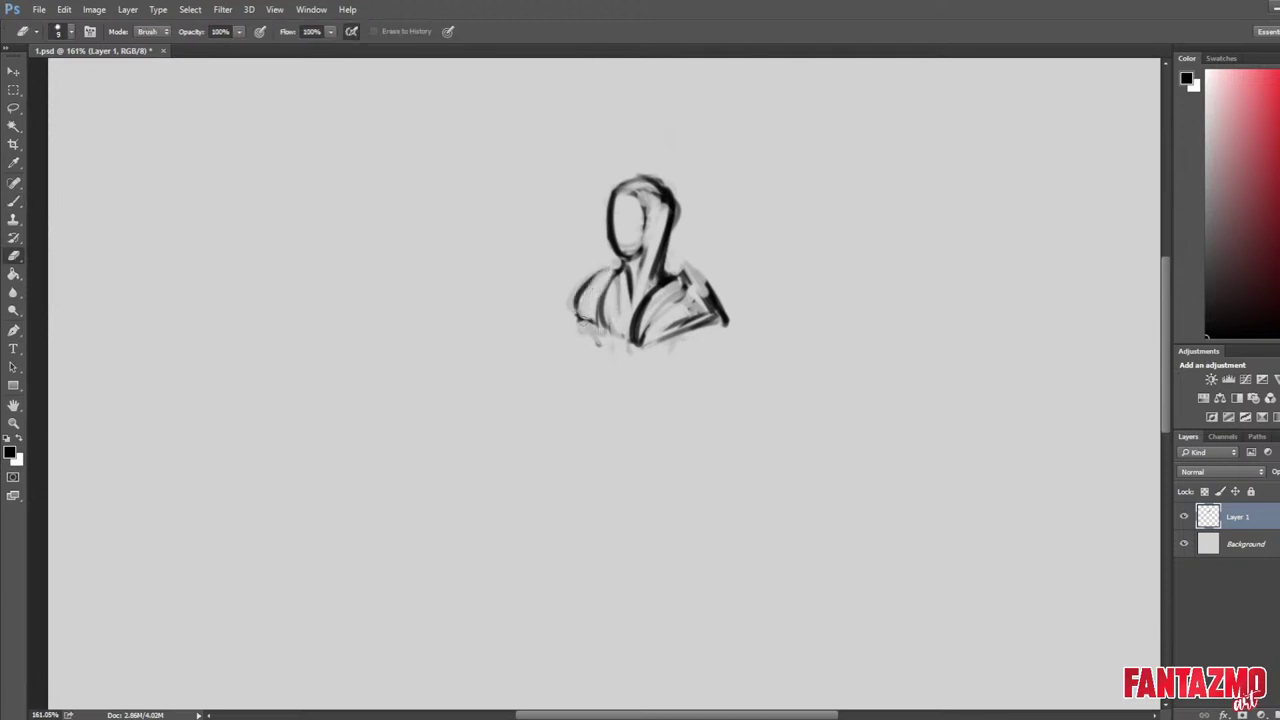
Redraw the far shoulder with darker, rounded brush strokes closer to the chest.
{"action": "key", "text": "b"}
{"action": "key", "text": "e"}
{"action": "key", "text": "b"}
{"action": "mouse_move", "coordinate": [602, 266]}
{"action": "left_mouse_down"}
{"action": "mouse_move", "coordinate": [577, 322]}
{"action": "mouse_move", "coordinate": [588, 332]}
{"action": "left_mouse_up"}
{"action": "left_click_drag", "start_coordinate": [591, 320], "coordinate": [599, 332]}
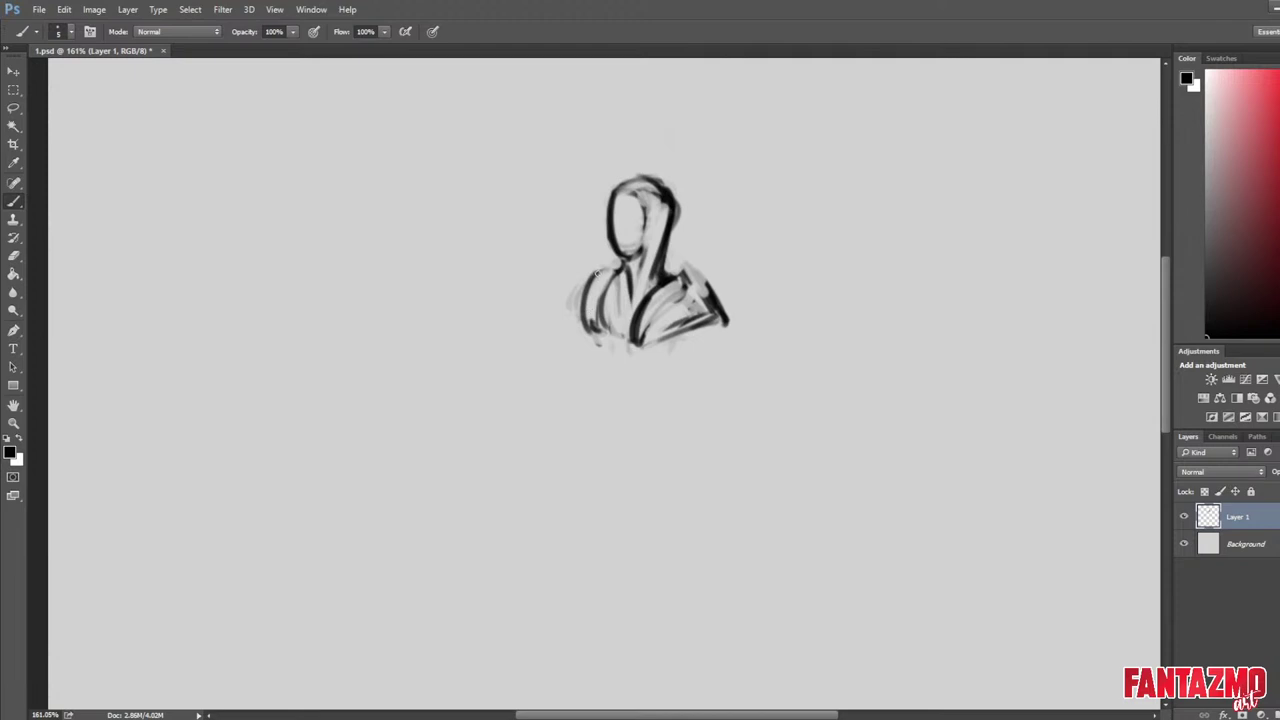
{"action": "mouse_move", "coordinate": [621, 263]}
{"action": "left_mouse_down"}
{"action": "mouse_move", "coordinate": [488, 330]}
{"action": "mouse_move", "coordinate": [533, 271]}
{"action": "mouse_move", "coordinate": [529, 309]}
{"action": "mouse_move", "coordinate": [533, 291]}
{"action": "mouse_move", "coordinate": [574, 314]}
{"action": "mouse_move", "coordinate": [541, 279]}
{"action": "mouse_move", "coordinate": [578, 322]}
{"action": "left_mouse_up"}
Flip the canvas horizontally and darken the broad shoulder's collar edge and the far shoulder's curve.
{"action": "key", "text": "e"}
{"action": "key", "text": "ctrl+shift+h"}
{"action": "key", "text": "b"}
{"action": "left_click_drag", "start_coordinate": [546, 268], "coordinate": [574, 332]}
{"action": "left_click_drag", "start_coordinate": [572, 286], "coordinate": [564, 340]}
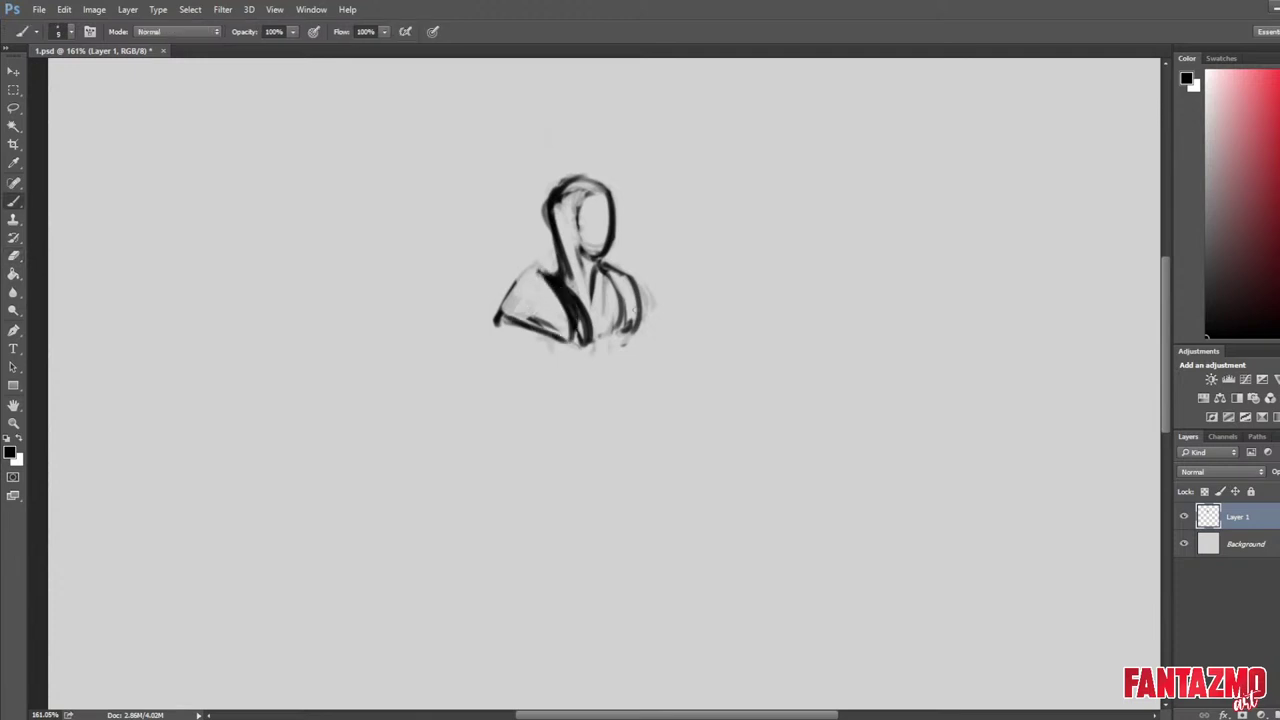
{"action": "mouse_move", "coordinate": [641, 290]}
{"action": "left_mouse_down"}
{"action": "mouse_move", "coordinate": [645, 327]}
{"action": "mouse_move", "coordinate": [631, 315]}
{"action": "mouse_move", "coordinate": [609, 333]}
{"action": "left_mouse_up"}
Thin the thick collar line along the broad shoulder with the Eraser.
{"action": "key", "text": "e"}
{"action": "key", "text": "b"}
{"action": "key", "text": "e"}
{"action": "left_click_drag", "start_coordinate": [550, 278], "coordinate": [584, 336]}
{"action": "key", "text": "b"}
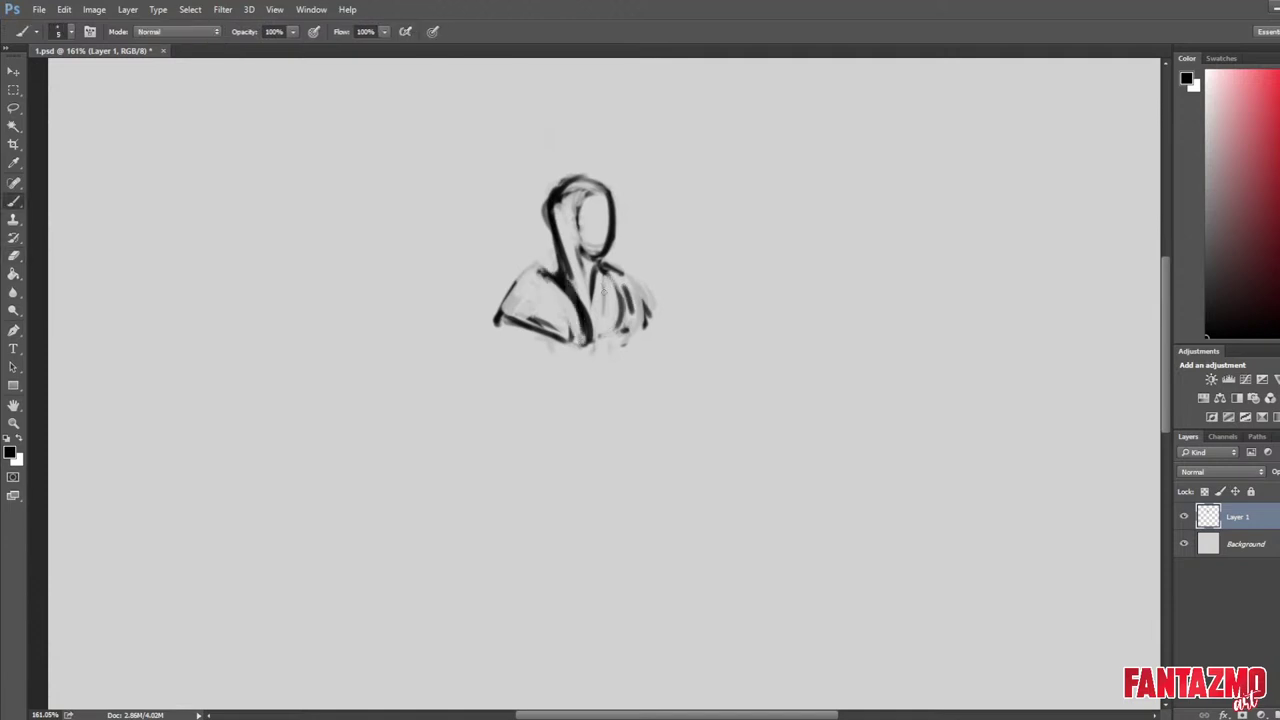
Redraw the robe's far front edge as one dark line and fade the strokes outside it at the far shoulder.
{"action": "left_click_drag", "start_coordinate": [604, 270], "coordinate": [616, 336]}
{"action": "key", "text": "e"}
{"action": "key", "text": "b"}
{"action": "left_click_drag", "start_coordinate": [626, 284], "coordinate": [621, 336]}
{"action": "key", "text": "e"}
{"action": "left_click_drag", "start_coordinate": [644, 294], "coordinate": [650, 332]}
{"action": "key", "text": "b"}
Touch up the nape, trim the back of the hood, then flip the canvas and lighten the broad shoulder's outer edge.
{"action": "left_click_drag", "start_coordinate": [557, 258], "coordinate": [547, 272]}
{"action": "key", "text": "e"}
{"action": "mouse_move", "coordinate": [545, 204]}
{"action": "left_mouse_down"}
{"action": "mouse_move", "coordinate": [568, 240]}
{"action": "mouse_move", "coordinate": [566, 200]}
{"action": "mouse_move", "coordinate": [561, 211]}
{"action": "mouse_move", "coordinate": [590, 188]}
{"action": "left_mouse_up"}
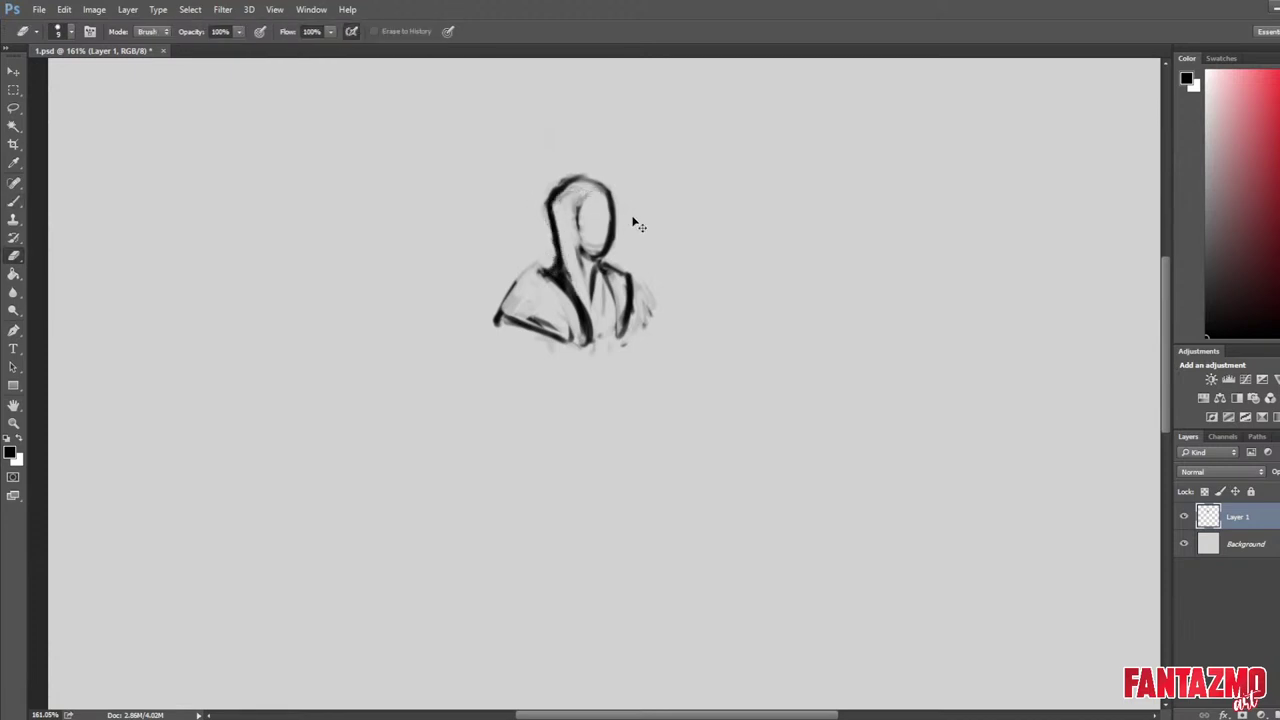
{"action": "key", "text": "ctrl+shift+h"}
{"action": "left_click_drag", "start_coordinate": [725, 304], "coordinate": [716, 291]}
{"action": "scroll", "coordinate": [420, 305], "scroll_direction": "down", "scroll_amount": 2}
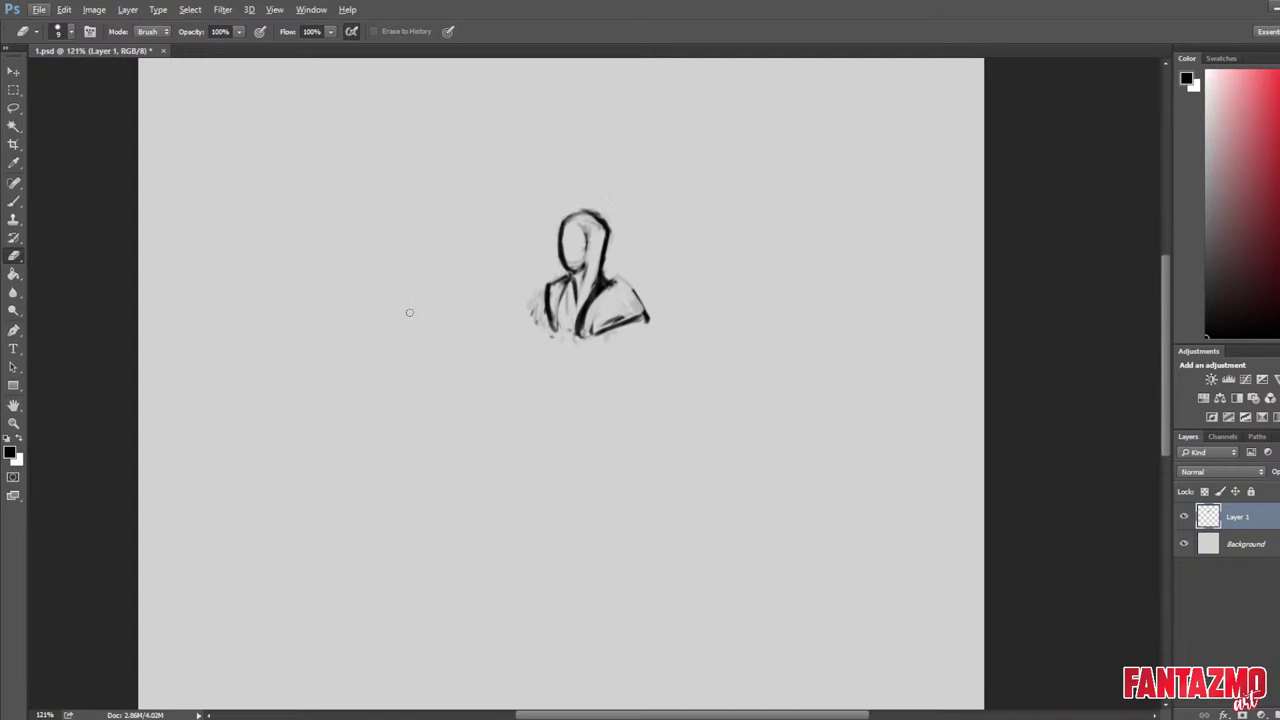
Sketch a small rounded far shoulder beside the robe's front edge, extending its strokes down to the chest.
{"action": "key", "text": "b"}
{"action": "mouse_move", "coordinate": [548, 284]}
{"action": "left_mouse_down"}
{"action": "mouse_move", "coordinate": [532, 304]}
{"action": "mouse_move", "coordinate": [544, 326]}
{"action": "left_mouse_up"}
{"action": "key", "text": "e"}
{"action": "key", "text": "b"}
{"action": "left_click_drag", "start_coordinate": [549, 282], "coordinate": [554, 331]}
{"action": "key", "text": "e"}
{"action": "key", "text": "b"}
{"action": "mouse_move", "coordinate": [546, 284]}
{"action": "left_mouse_down"}
{"action": "mouse_move", "coordinate": [556, 328]}
{"action": "mouse_move", "coordinate": [535, 288]}
{"action": "mouse_move", "coordinate": [537, 320]}
{"action": "left_mouse_up"}
{"action": "key", "text": "e"}
{"action": "key", "text": "b"}
{"action": "left_click_drag", "start_coordinate": [537, 298], "coordinate": [550, 327]}
{"action": "key", "text": "e"}
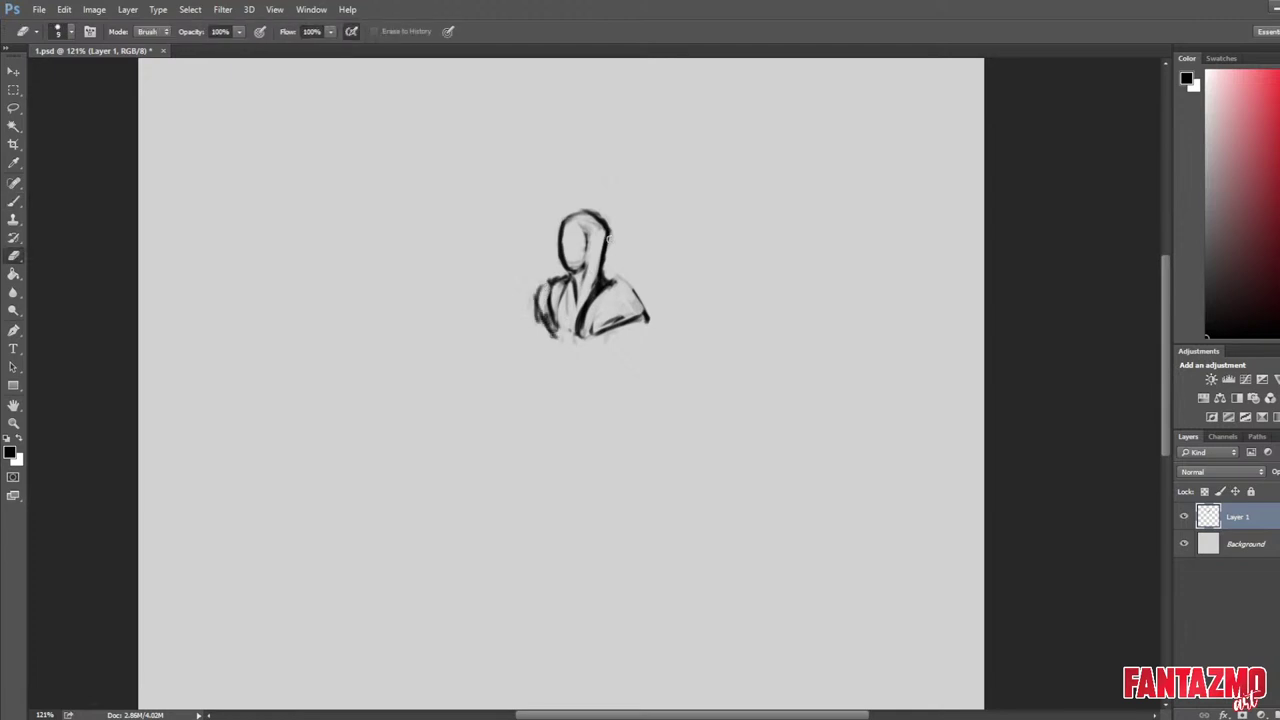
Trim the back edge of the hood and erase stray marks at the bottom of the chest.
{"action": "left_click_drag", "start_coordinate": [611, 222], "coordinate": [605, 252]}
{"action": "key", "text": "b"}
{"action": "mouse_move", "coordinate": [557, 355]}
{"action": "left_mouse_down"}
{"action": "mouse_move", "coordinate": [552, 320]}
{"action": "mouse_move", "coordinate": [566, 350]}
{"action": "mouse_move", "coordinate": [626, 322]}
{"action": "mouse_move", "coordinate": [562, 351]}
{"action": "left_mouse_up"}
{"action": "key", "text": "e"}
{"action": "mouse_move", "coordinate": [567, 318]}
{"action": "left_mouse_down"}
{"action": "mouse_move", "coordinate": [562, 350]}
{"action": "mouse_move", "coordinate": [571, 341]}
{"action": "left_mouse_up"}
Flip the canvas horizontally and sketch both sides of the torso tapering to a closed waistline.
{"action": "key", "text": "ctrl+shift+h"}
{"action": "key", "text": "b"}
{"action": "left_click_drag", "start_coordinate": [489, 324], "coordinate": [542, 400]}
{"action": "left_click_drag", "start_coordinate": [580, 328], "coordinate": [564, 402]}
{"action": "left_click_drag", "start_coordinate": [574, 360], "coordinate": [558, 404]}
{"action": "left_click_drag", "start_coordinate": [572, 342], "coordinate": [566, 396]}
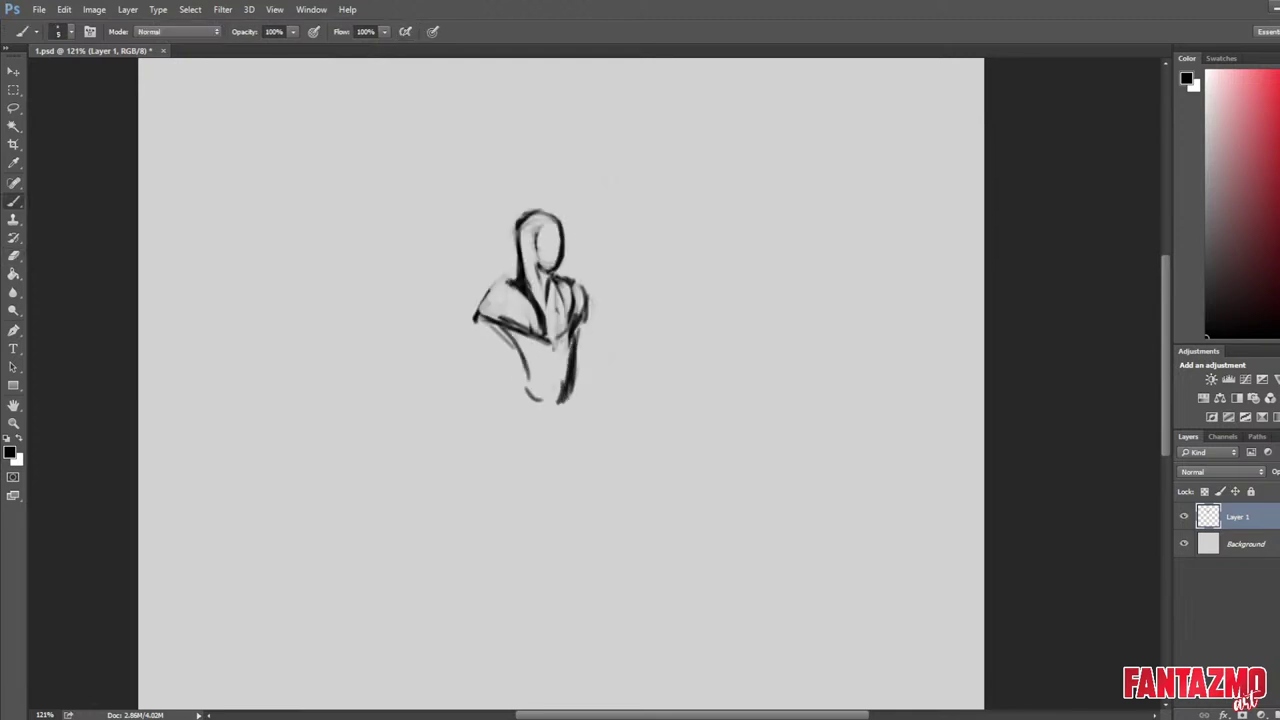
{"action": "left_click_drag", "start_coordinate": [500, 326], "coordinate": [524, 396]}
{"action": "left_click_drag", "start_coordinate": [524, 396], "coordinate": [572, 402]}
Trim the top and front of the hood with the Eraser and redraw its crown slightly lower.
{"action": "key", "text": "e"}
{"action": "left_click_drag", "start_coordinate": [562, 216], "coordinate": [564, 262]}
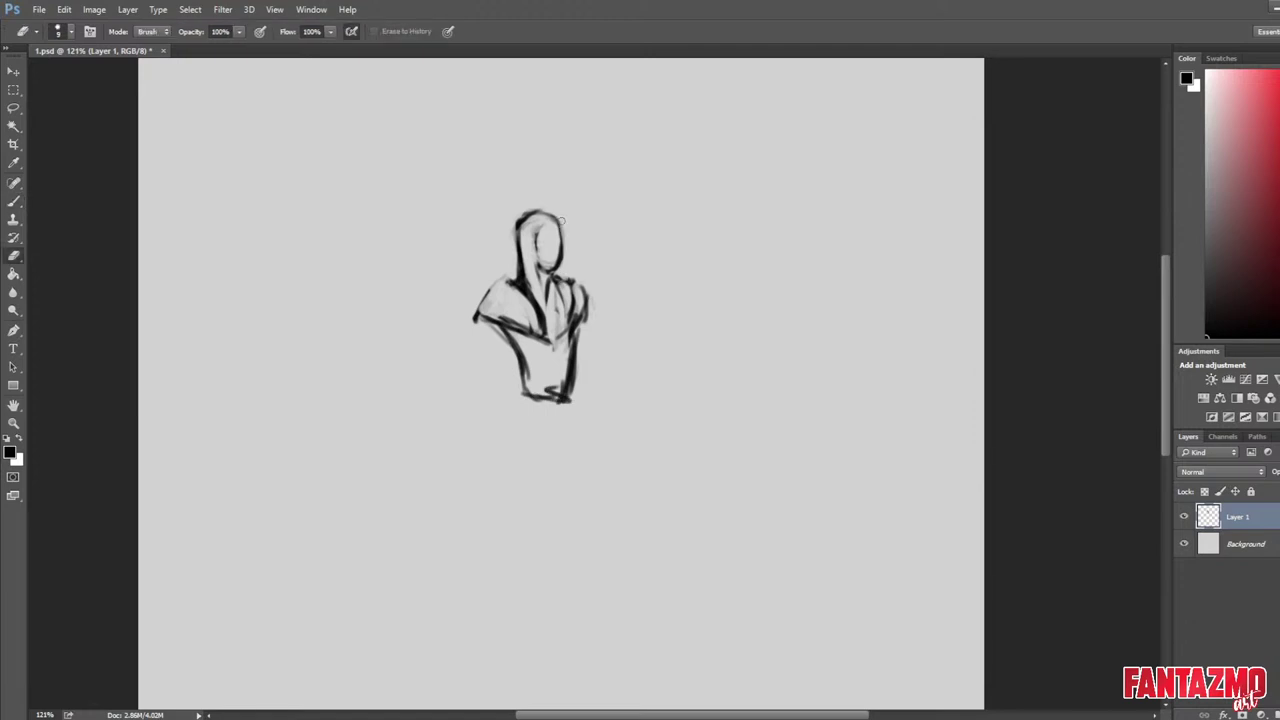
{"action": "key", "text": "b"}
{"action": "left_click_drag", "start_coordinate": [520, 226], "coordinate": [556, 216]}
{"action": "mouse_move", "coordinate": [546, 216]}
{"action": "left_mouse_down"}
{"action": "mouse_move", "coordinate": [560, 246]}
{"action": "mouse_move", "coordinate": [558, 212]}
{"action": "mouse_move", "coordinate": [515, 234]}
{"action": "left_mouse_up"}
{"action": "key", "text": "e"}
{"action": "mouse_move", "coordinate": [530, 208]}
{"action": "left_mouse_down"}
{"action": "mouse_move", "coordinate": [565, 214]}
{"action": "mouse_move", "coordinate": [532, 210]}
{"action": "left_mouse_up"}
{"action": "mouse_move", "coordinate": [534, 208]}
{"action": "left_mouse_down"}
{"action": "mouse_move", "coordinate": [516, 232]}
{"action": "mouse_move", "coordinate": [558, 219]}
{"action": "mouse_move", "coordinate": [562, 250]}
{"action": "left_mouse_up"}
{"action": "key", "text": "b"}
{"action": "left_click_drag", "start_coordinate": [530, 222], "coordinate": [557, 219]}
{"action": "key", "text": "e"}
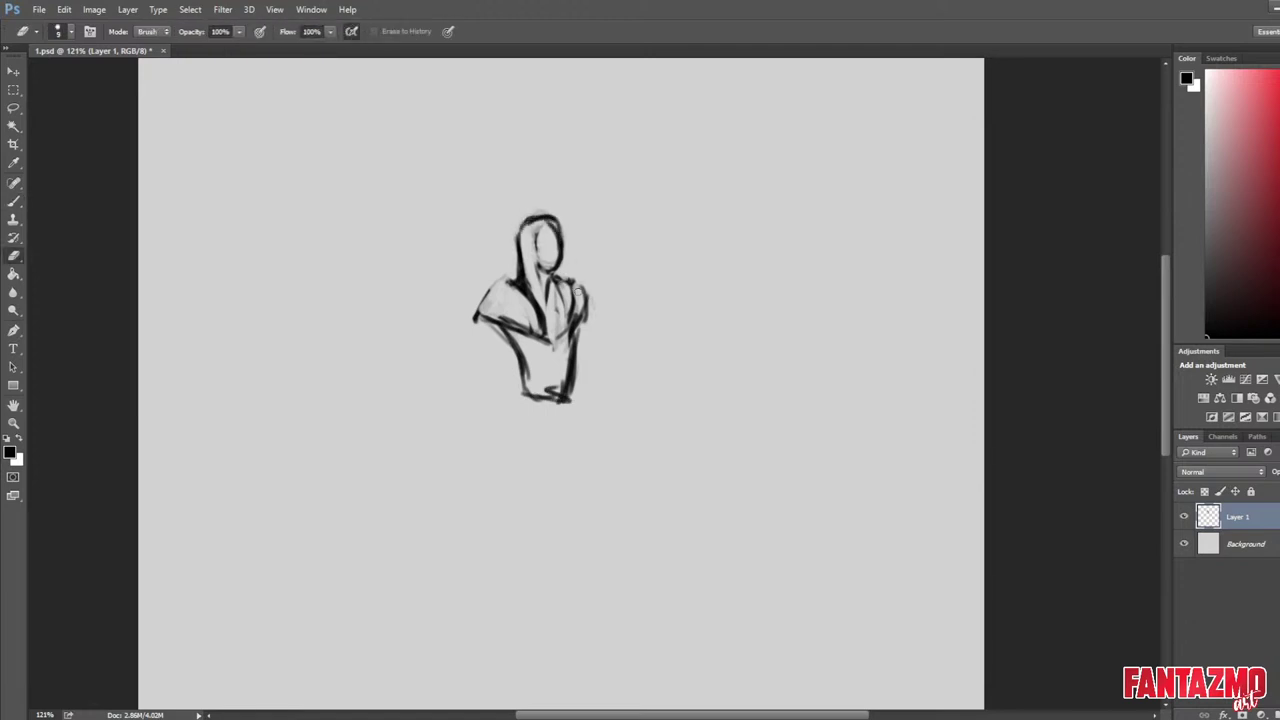
Erase the rounded far shoulder outline and redraw it as a line running down into the far arm.
{"action": "left_click_drag", "start_coordinate": [580, 290], "coordinate": [586, 322]}
{"action": "key", "text": "b"}
{"action": "mouse_move", "coordinate": [560, 268]}
{"action": "left_mouse_down"}
{"action": "mouse_move", "coordinate": [556, 310]}
{"action": "mouse_move", "coordinate": [586, 310]}
{"action": "mouse_move", "coordinate": [573, 340]}
{"action": "mouse_move", "coordinate": [584, 358]}
{"action": "left_mouse_up"}
{"action": "key", "text": "e"}
{"action": "key", "text": "b"}
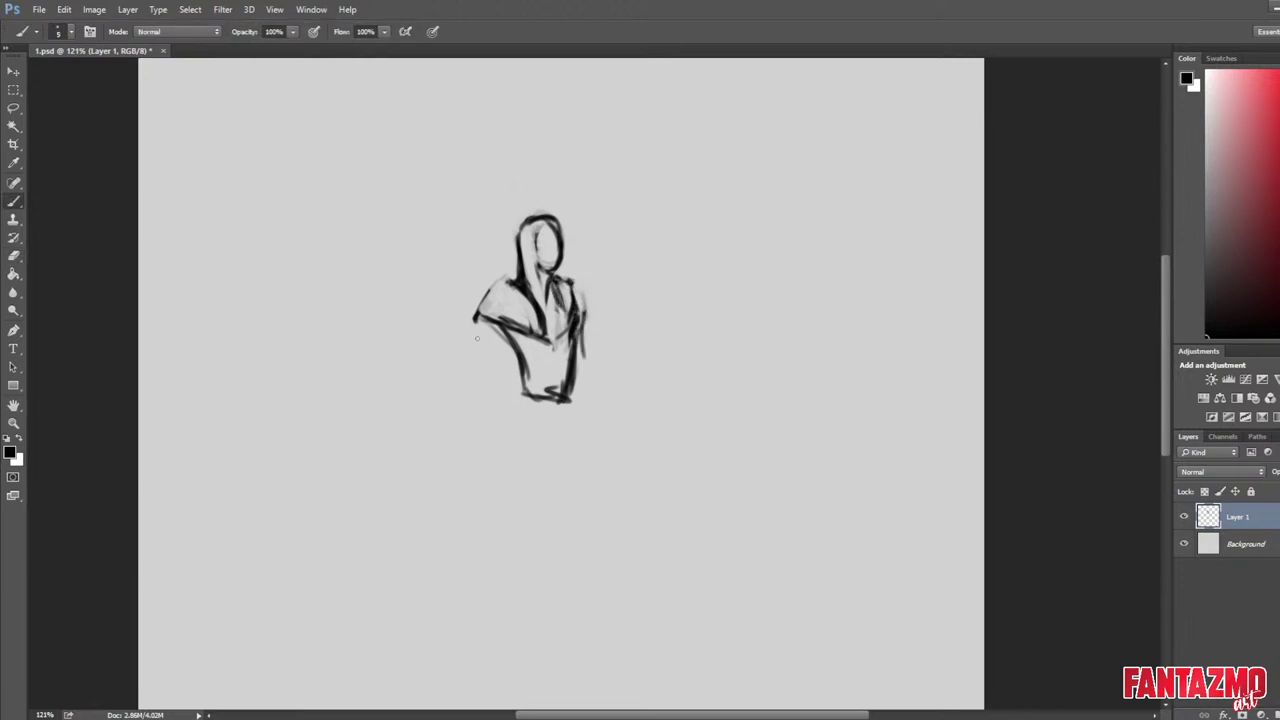
Reshape the lower edge of the near shoulder cape into a curved fold and strengthen the far arm down to the elbow.
{"action": "left_click_drag", "start_coordinate": [486, 317], "coordinate": [538, 347]}
{"action": "key", "text": "e"}
{"action": "left_click_drag", "start_coordinate": [482, 317], "coordinate": [543, 352]}
{"action": "key", "text": "b"}
{"action": "mouse_move", "coordinate": [485, 314]}
{"action": "left_mouse_down"}
{"action": "mouse_move", "coordinate": [498, 346]}
{"action": "mouse_move", "coordinate": [512, 344]}
{"action": "mouse_move", "coordinate": [490, 346]}
{"action": "mouse_move", "coordinate": [519, 360]}
{"action": "mouse_move", "coordinate": [482, 340]}
{"action": "mouse_move", "coordinate": [518, 362]}
{"action": "mouse_move", "coordinate": [586, 354]}
{"action": "left_mouse_up"}
{"action": "key", "text": "e"}
{"action": "key", "text": "b"}
{"action": "key", "text": "e"}
{"action": "key", "text": "b"}
{"action": "key", "text": "e"}
{"action": "key", "text": "b"}
Sketch the near upper arm hanging below the cape and clean up its inside with the Eraser.
{"action": "left_click_drag", "start_coordinate": [504, 344], "coordinate": [498, 382]}
{"action": "left_click_drag", "start_coordinate": [494, 328], "coordinate": [480, 384]}
{"action": "mouse_move", "coordinate": [482, 334]}
{"action": "left_mouse_down"}
{"action": "mouse_move", "coordinate": [472, 390]}
{"action": "mouse_move", "coordinate": [498, 384]}
{"action": "left_mouse_up"}
{"action": "left_click_drag", "start_coordinate": [504, 330], "coordinate": [500, 388]}
{"action": "mouse_move", "coordinate": [490, 336]}
{"action": "left_mouse_down"}
{"action": "mouse_move", "coordinate": [508, 322]}
{"action": "mouse_move", "coordinate": [478, 378]}
{"action": "mouse_move", "coordinate": [499, 391]}
{"action": "mouse_move", "coordinate": [464, 394]}
{"action": "mouse_move", "coordinate": [486, 381]}
{"action": "left_mouse_up"}
{"action": "key", "text": "e"}
{"action": "key", "text": "b"}
{"action": "key", "text": "e"}
{"action": "key", "text": "b"}
{"action": "key", "text": "e"}
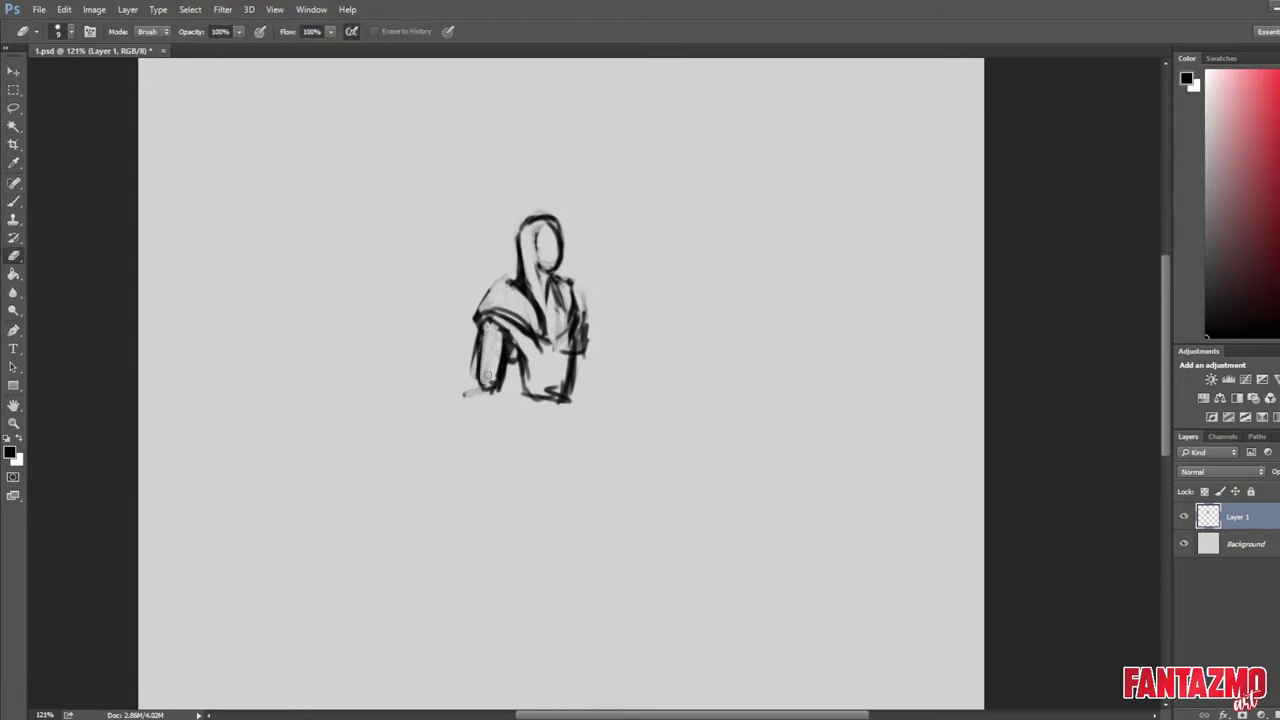
{"action": "key", "text": "b"}
Flip the canvas horizontally and sketch the far forearm, the hand at the hip and the belt line.
{"action": "key", "text": "ctrl+shift+h"}
{"action": "key", "text": "e"}
{"action": "key", "text": "b"}
{"action": "left_click_drag", "start_coordinate": [541, 343], "coordinate": [545, 382]}
{"action": "mouse_move", "coordinate": [538, 331]}
{"action": "left_mouse_down"}
{"action": "mouse_move", "coordinate": [534, 373]}
{"action": "mouse_move", "coordinate": [632, 392]}
{"action": "mouse_move", "coordinate": [593, 475]}
{"action": "left_mouse_up"}
{"action": "key", "text": "e"}
{"action": "key", "text": "b"}
{"action": "mouse_move", "coordinate": [546, 402]}
{"action": "left_mouse_down"}
{"action": "mouse_move", "coordinate": [606, 384]}
{"action": "mouse_move", "coordinate": [552, 406]}
{"action": "mouse_move", "coordinate": [590, 394]}
{"action": "mouse_move", "coordinate": [606, 460]}
{"action": "left_mouse_up"}
{"action": "key", "text": "e"}
{"action": "key", "text": "b"}
{"action": "key", "text": "e"}
{"action": "key", "text": "b"}
Draw a long outer line from the belt down the near leg, flip the canvas back and start the tunic's hem.
{"action": "left_click_drag", "start_coordinate": [603, 376], "coordinate": [612, 518]}
{"action": "mouse_move", "coordinate": [603, 396]}
{"action": "left_mouse_down"}
{"action": "mouse_move", "coordinate": [614, 531]}
{"action": "mouse_move", "coordinate": [603, 519]}
{"action": "left_mouse_up"}
{"action": "key", "text": "ctrl+shift+h"}
{"action": "key", "text": "e"}
{"action": "mouse_move", "coordinate": [521, 404]}
{"action": "left_mouse_down"}
{"action": "mouse_move", "coordinate": [522, 505]}
{"action": "mouse_move", "coordinate": [514, 472]}
{"action": "left_mouse_up"}
{"action": "key", "text": "b"}
{"action": "left_click_drag", "start_coordinate": [510, 457], "coordinate": [546, 458]}
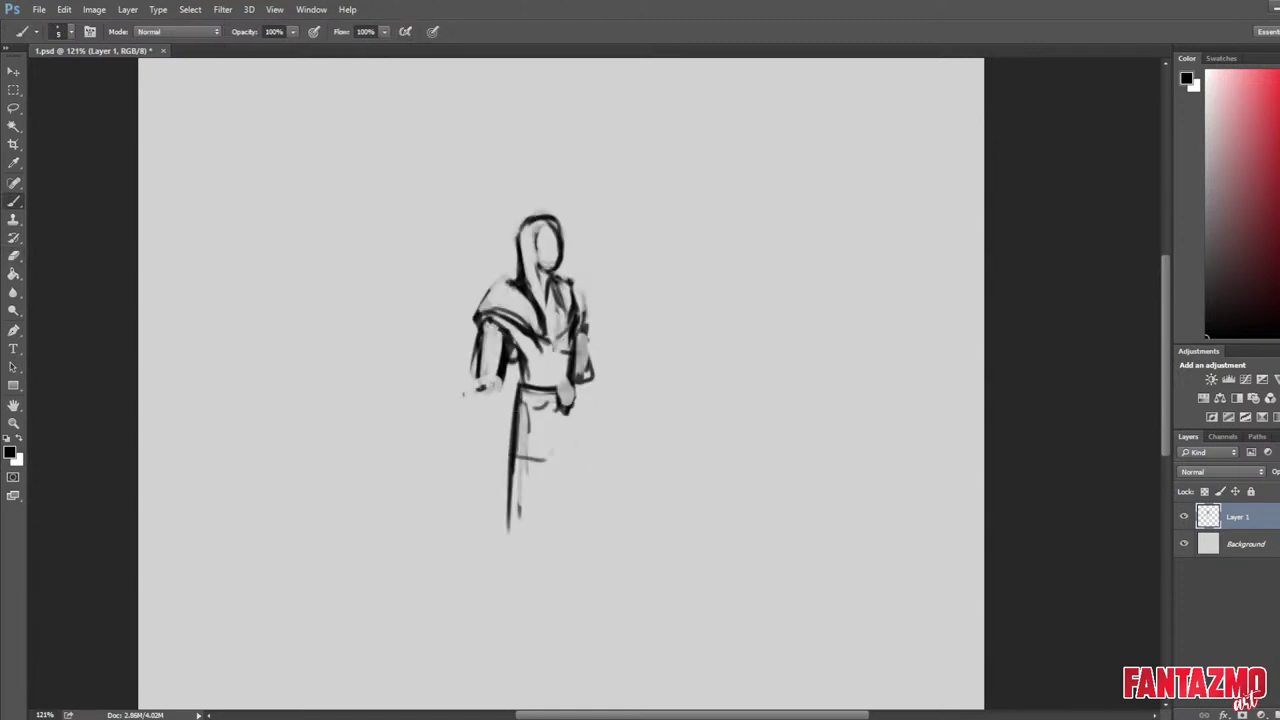
Draw the far side of the tunic skirt and complete its hem across the thighs.
{"action": "mouse_move", "coordinate": [578, 386]}
{"action": "left_mouse_down"}
{"action": "mouse_move", "coordinate": [580, 476]}
{"action": "mouse_move", "coordinate": [580, 444]}
{"action": "left_mouse_up"}
{"action": "left_click_drag", "start_coordinate": [538, 461], "coordinate": [567, 465]}
{"action": "left_click_drag", "start_coordinate": [578, 415], "coordinate": [588, 462]}
{"action": "mouse_move", "coordinate": [541, 468]}
{"action": "left_mouse_down"}
{"action": "mouse_move", "coordinate": [583, 462]}
{"action": "mouse_move", "coordinate": [558, 451]}
{"action": "left_mouse_up"}
Erase the near side of the tunic skirt and redraw it flaring outward into a darker hem with fold lines.
{"action": "mouse_move", "coordinate": [611, 412]}
{"action": "left_mouse_down"}
{"action": "mouse_move", "coordinate": [588, 284]}
{"action": "mouse_move", "coordinate": [585, 295]}
{"action": "left_mouse_up"}
{"action": "key", "text": "e"}
{"action": "left_click_drag", "start_coordinate": [482, 336], "coordinate": [494, 354]}
{"action": "left_click_drag", "start_coordinate": [501, 302], "coordinate": [497, 345]}
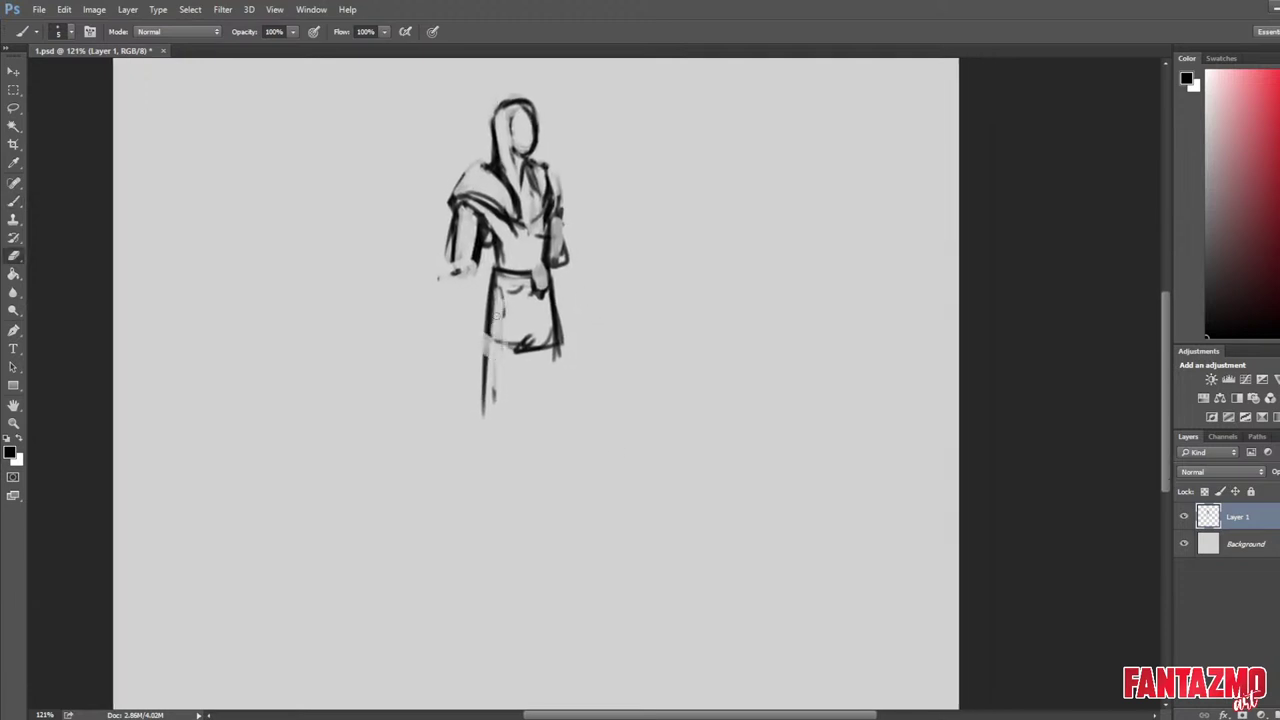
{"action": "key", "text": "b"}
{"action": "left_click_drag", "start_coordinate": [491, 272], "coordinate": [482, 343]}
{"action": "mouse_move", "coordinate": [489, 279]}
{"action": "left_mouse_down"}
{"action": "mouse_move", "coordinate": [482, 346]}
{"action": "mouse_move", "coordinate": [540, 348]}
{"action": "left_mouse_up"}
{"action": "key", "text": "e"}
{"action": "key", "text": "b"}
{"action": "key", "text": "e"}
{"action": "key", "text": "b"}
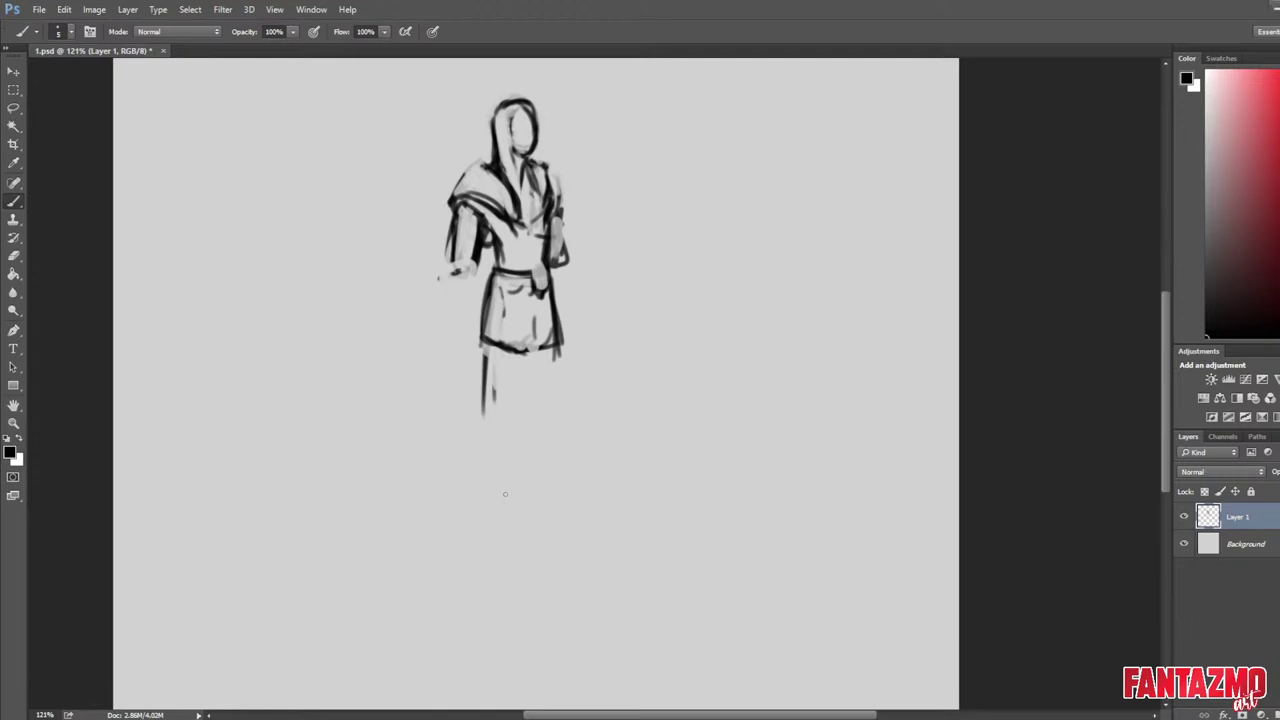
Mark the lower end of the near leg and fade the leg lines below the hem with the Eraser.
{"action": "left_click_drag", "start_coordinate": [478, 391], "coordinate": [494, 413]}
{"action": "key", "text": "e"}
{"action": "mouse_move", "coordinate": [495, 346]}
{"action": "left_mouse_down"}
{"action": "mouse_move", "coordinate": [495, 402]}
{"action": "mouse_move", "coordinate": [482, 410]}
{"action": "left_mouse_up"}
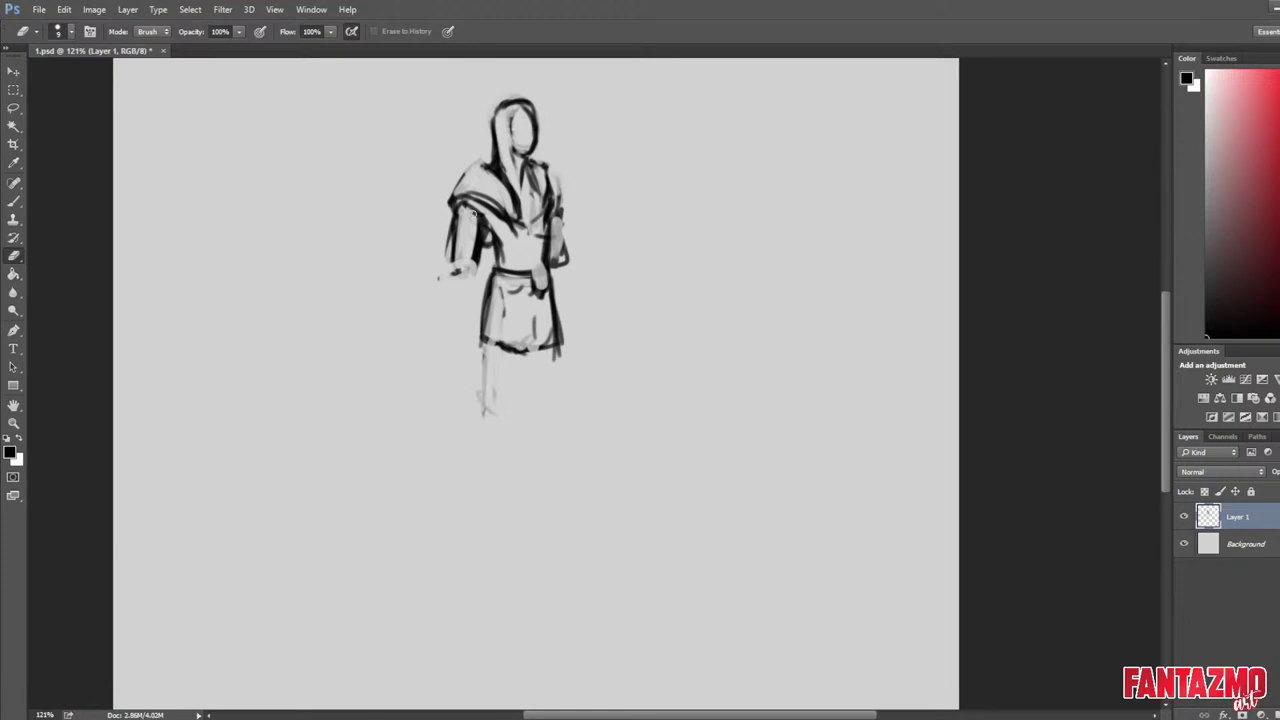
Refine the near arm with a sleeve band, a darker inner contour and a defined cuff at the elbow.
{"action": "key", "text": "b"}
{"action": "left_click_drag", "start_coordinate": [451, 249], "coordinate": [466, 266]}
{"action": "key", "text": "e"}
{"action": "mouse_move", "coordinate": [457, 211]}
{"action": "left_mouse_down"}
{"action": "mouse_move", "coordinate": [452, 253]}
{"action": "mouse_move", "coordinate": [459, 242]}
{"action": "left_mouse_up"}
{"action": "key", "text": "b"}
{"action": "mouse_move", "coordinate": [452, 204]}
{"action": "left_mouse_down"}
{"action": "mouse_move", "coordinate": [447, 237]}
{"action": "mouse_move", "coordinate": [475, 238]}
{"action": "left_mouse_up"}
{"action": "left_click_drag", "start_coordinate": [488, 213], "coordinate": [480, 239]}
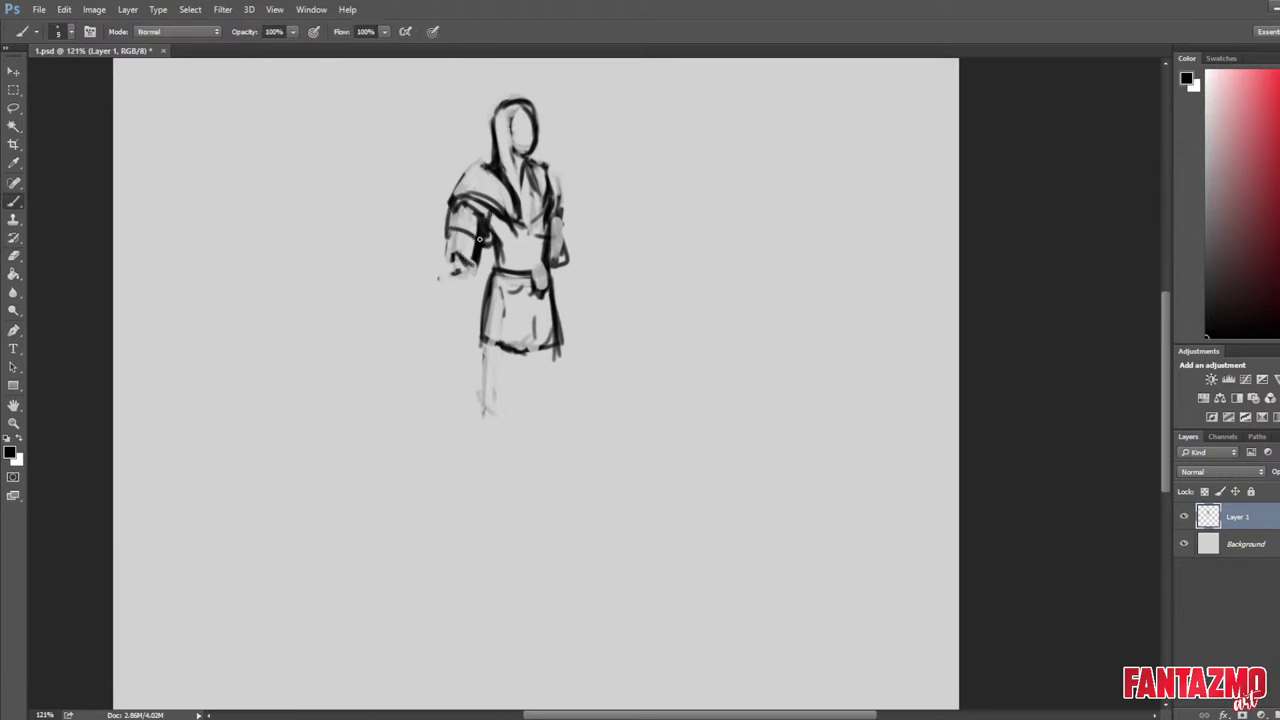
Fade the far arm and shoulder outlines with the Eraser and flip the canvas horizontally.
{"action": "key", "text": "e"}
{"action": "left_click_drag", "start_coordinate": [558, 208], "coordinate": [566, 268]}
{"action": "mouse_move", "coordinate": [560, 186]}
{"action": "left_mouse_down"}
{"action": "mouse_move", "coordinate": [552, 236]}
{"action": "mouse_move", "coordinate": [546, 212]}
{"action": "left_mouse_up"}
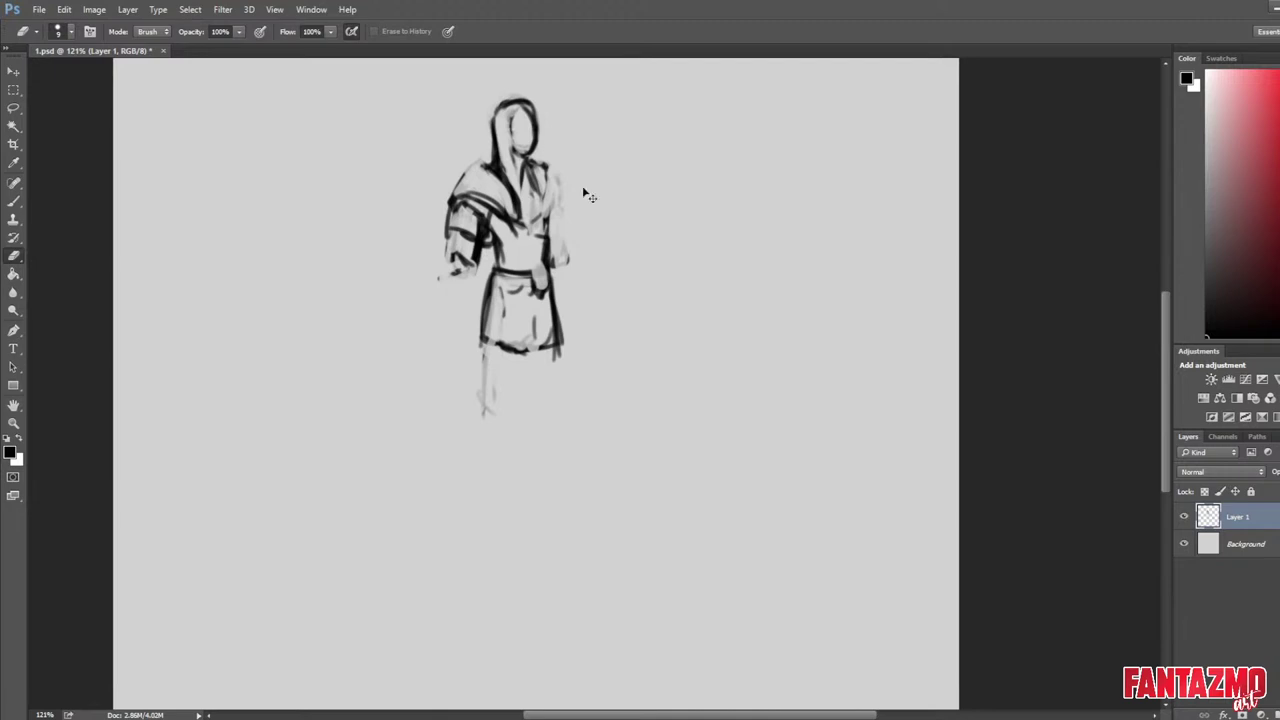
{"action": "key", "text": "ctrl+shift+h"}
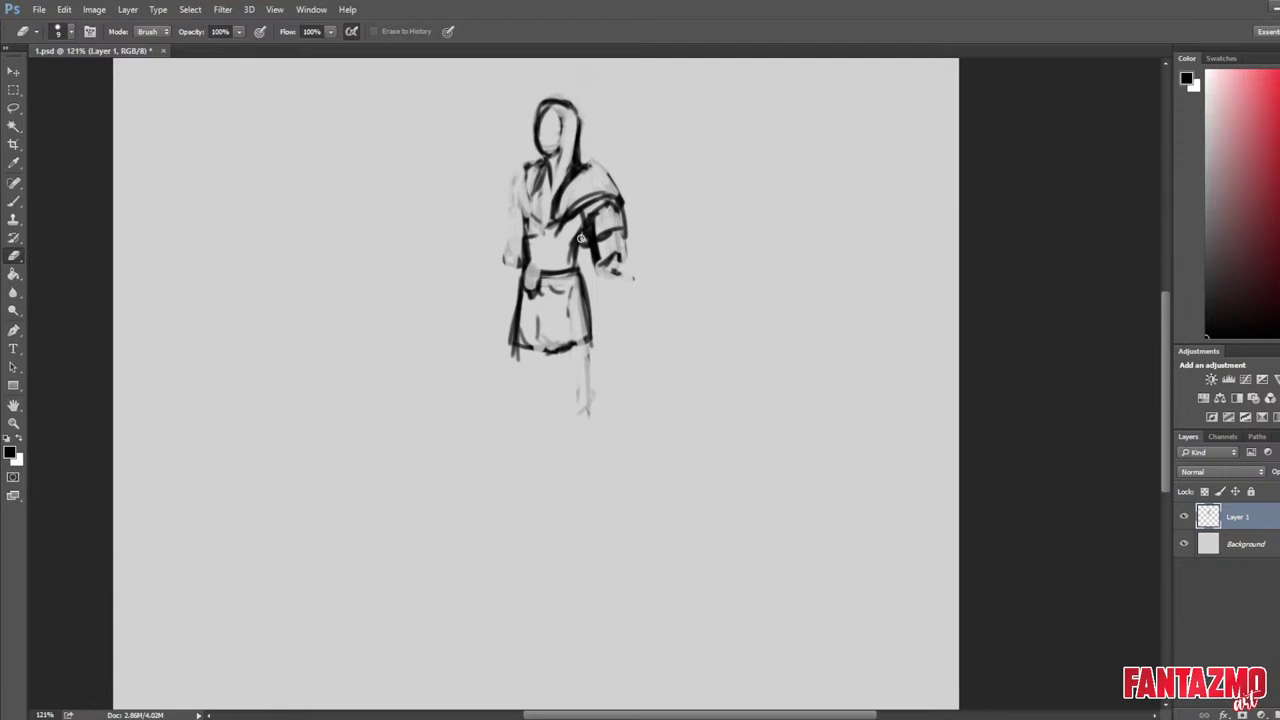
Erase the dark inner line of the near arm and redraw the upper sleeve with a flaring hem.
{"action": "mouse_move", "coordinate": [581, 238]}
{"action": "left_mouse_down"}
{"action": "mouse_move", "coordinate": [595, 267]}
{"action": "mouse_move", "coordinate": [593, 245]}
{"action": "mouse_move", "coordinate": [630, 226]}
{"action": "left_mouse_up"}
{"action": "key", "text": "b"}
{"action": "mouse_move", "coordinate": [619, 202]}
{"action": "left_mouse_down"}
{"action": "mouse_move", "coordinate": [627, 222]}
{"action": "mouse_move", "coordinate": [595, 238]}
{"action": "left_mouse_up"}
{"action": "key", "text": "e"}
{"action": "key", "text": "b"}
Darken the far sleeve and draw the far forearm's outer contour down to the wrist.
{"action": "left_click_drag", "start_coordinate": [513, 199], "coordinate": [514, 218]}
{"action": "mouse_move", "coordinate": [512, 213]}
{"action": "left_mouse_down"}
{"action": "mouse_move", "coordinate": [523, 224]}
{"action": "mouse_move", "coordinate": [513, 260]}
{"action": "left_mouse_up"}
{"action": "key", "text": "e"}
{"action": "key", "text": "b"}
{"action": "key", "text": "e"}
{"action": "key", "text": "b"}
{"action": "key", "text": "e"}
Clean up the far forearm with the Eraser and define its cuff edge at the wrist.
{"action": "mouse_move", "coordinate": [511, 230]}
{"action": "left_mouse_down"}
{"action": "mouse_move", "coordinate": [506, 262]}
{"action": "mouse_move", "coordinate": [520, 257]}
{"action": "left_mouse_up"}
{"action": "key", "text": "b"}
{"action": "key", "text": "e"}
{"action": "key", "text": "b"}
{"action": "left_click_drag", "start_coordinate": [514, 246], "coordinate": [528, 258]}
{"action": "key", "text": "e"}
{"action": "left_click_drag", "start_coordinate": [523, 266], "coordinate": [514, 257]}
{"action": "key", "text": "b"}
{"action": "key", "text": "e"}
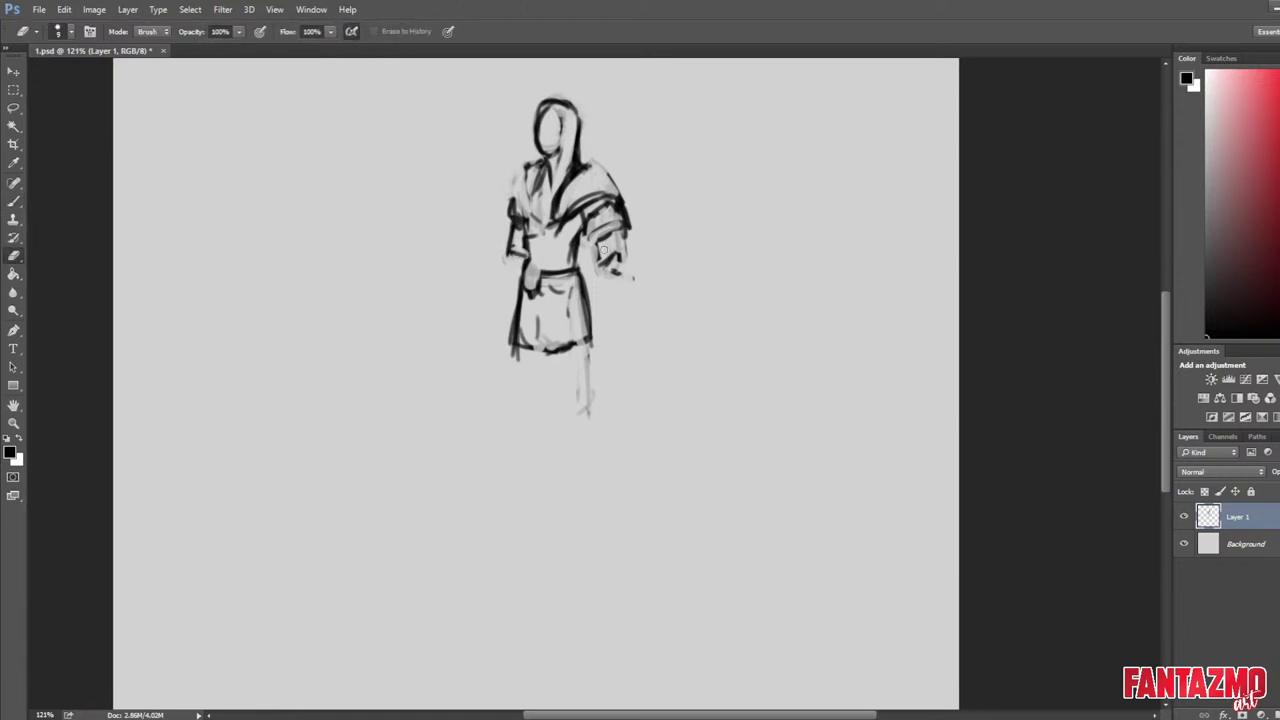
Lighten the near forearm and redraw the far sleeve's outer edge and the shoulder contour up to the collar.
{"action": "mouse_move", "coordinate": [604, 250]}
{"action": "left_mouse_down"}
{"action": "mouse_move", "coordinate": [598, 274]}
{"action": "mouse_move", "coordinate": [630, 224]}
{"action": "left_mouse_up"}
{"action": "key", "text": "b"}
{"action": "key", "text": "e"}
{"action": "left_click_drag", "start_coordinate": [516, 226], "coordinate": [504, 231]}
{"action": "key", "text": "b"}
{"action": "mouse_move", "coordinate": [504, 231]}
{"action": "left_mouse_down"}
{"action": "mouse_move", "coordinate": [523, 238]}
{"action": "mouse_move", "coordinate": [512, 198]}
{"action": "left_mouse_up"}
{"action": "key", "text": "e"}
{"action": "key", "text": "b"}
{"action": "mouse_move", "coordinate": [528, 168]}
{"action": "left_mouse_down"}
{"action": "mouse_move", "coordinate": [507, 208]}
{"action": "mouse_move", "coordinate": [514, 195]}
{"action": "left_mouse_up"}
{"action": "left_click_drag", "start_coordinate": [526, 169], "coordinate": [531, 201]}
Erase the rough end of the near forearm and redraw its sides and lower edge as a bracer.
{"action": "key", "text": "e"}
{"action": "left_click_drag", "start_coordinate": [604, 274], "coordinate": [622, 271]}
{"action": "key", "text": "b"}
{"action": "mouse_move", "coordinate": [619, 241]}
{"action": "left_mouse_down"}
{"action": "mouse_move", "coordinate": [627, 262]}
{"action": "mouse_move", "coordinate": [615, 264]}
{"action": "mouse_move", "coordinate": [640, 260]}
{"action": "mouse_move", "coordinate": [616, 250]}
{"action": "mouse_move", "coordinate": [632, 248]}
{"action": "mouse_move", "coordinate": [632, 271]}
{"action": "mouse_move", "coordinate": [598, 270]}
{"action": "mouse_move", "coordinate": [622, 273]}
{"action": "left_mouse_up"}
{"action": "key", "text": "e"}
{"action": "key", "text": "b"}
{"action": "key", "text": "e"}
{"action": "key", "text": "b"}
{"action": "key", "text": "e"}
{"action": "key", "text": "b"}
{"action": "left_click_drag", "start_coordinate": [629, 248], "coordinate": [633, 276]}
{"action": "mouse_move", "coordinate": [599, 250]}
{"action": "left_mouse_down"}
{"action": "mouse_move", "coordinate": [603, 269]}
{"action": "mouse_move", "coordinate": [634, 276]}
{"action": "mouse_move", "coordinate": [614, 278]}
{"action": "mouse_move", "coordinate": [638, 278]}
{"action": "mouse_move", "coordinate": [630, 244]}
{"action": "mouse_move", "coordinate": [636, 270]}
{"action": "mouse_move", "coordinate": [625, 273]}
{"action": "left_mouse_up"}
Rework the near bracer's outer contour and lower hem into a boxy cuff, and flip the canvas horizontally.
{"action": "key", "text": "e"}
{"action": "key", "text": "b"}
{"action": "key", "text": "e"}
{"action": "key", "text": "b"}
{"action": "key", "text": "e"}
{"action": "mouse_move", "coordinate": [626, 264]}
{"action": "left_mouse_down"}
{"action": "mouse_move", "coordinate": [612, 250]}
{"action": "mouse_move", "coordinate": [630, 242]}
{"action": "left_mouse_up"}
{"action": "key", "text": "b"}
{"action": "mouse_move", "coordinate": [630, 244]}
{"action": "left_mouse_down"}
{"action": "mouse_move", "coordinate": [638, 274]}
{"action": "mouse_move", "coordinate": [608, 282]}
{"action": "left_mouse_up"}
{"action": "key", "text": "e"}
{"action": "key", "text": "b"}
{"action": "key", "text": "b"}
{"action": "left_click_drag", "start_coordinate": [604, 270], "coordinate": [640, 276]}
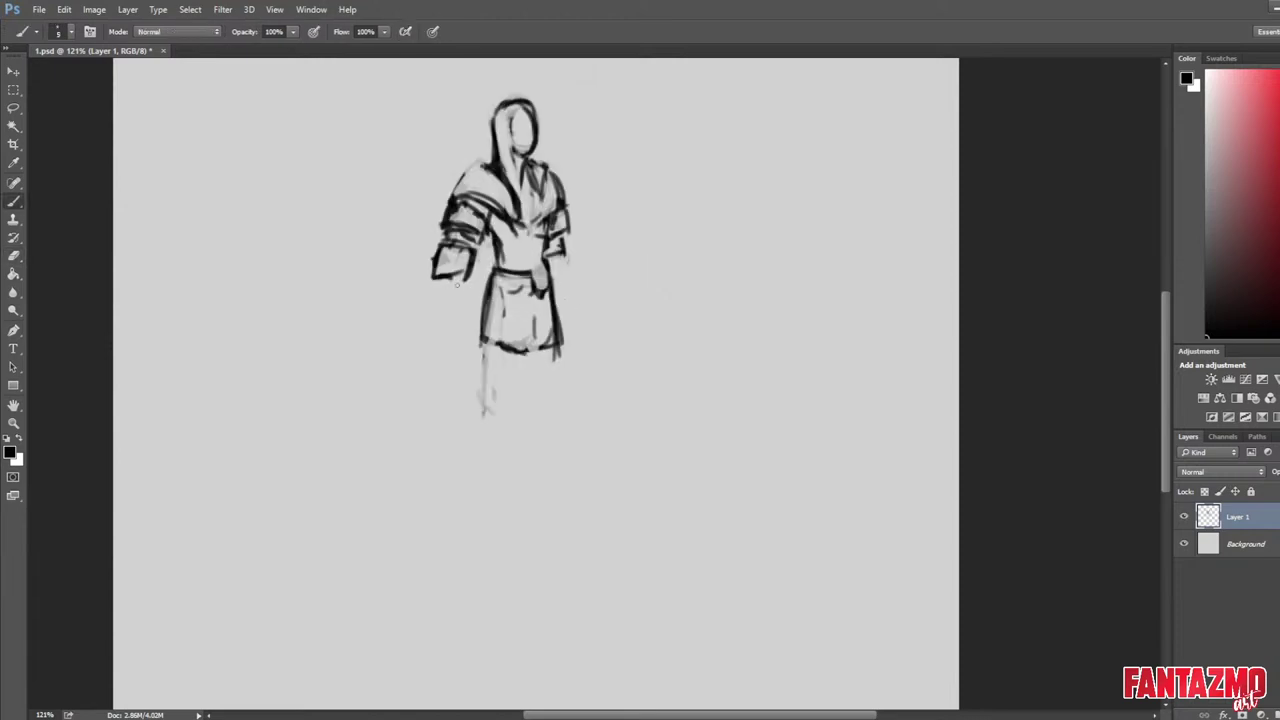
Mark a vertical guide line below the near cuff and soften it and the cuff's outer corner with the Eraser.
{"action": "left_click_drag", "start_coordinate": [445, 286], "coordinate": [445, 333]}
{"action": "mouse_move", "coordinate": [446, 286]}
{"action": "left_mouse_down"}
{"action": "mouse_move", "coordinate": [446, 333]}
{"action": "mouse_move", "coordinate": [435, 260]}
{"action": "left_mouse_up"}
{"action": "key", "text": "e"}
{"action": "key", "text": "b"}
{"action": "key", "text": "e"}
{"action": "mouse_move", "coordinate": [435, 273]}
{"action": "left_mouse_down"}
{"action": "mouse_move", "coordinate": [441, 246]}
{"action": "mouse_move", "coordinate": [474, 249]}
{"action": "mouse_move", "coordinate": [444, 250]}
{"action": "mouse_move", "coordinate": [444, 268]}
{"action": "left_mouse_up"}
{"action": "key", "text": "b"}
{"action": "key", "text": "e"}
{"action": "key", "text": "b"}
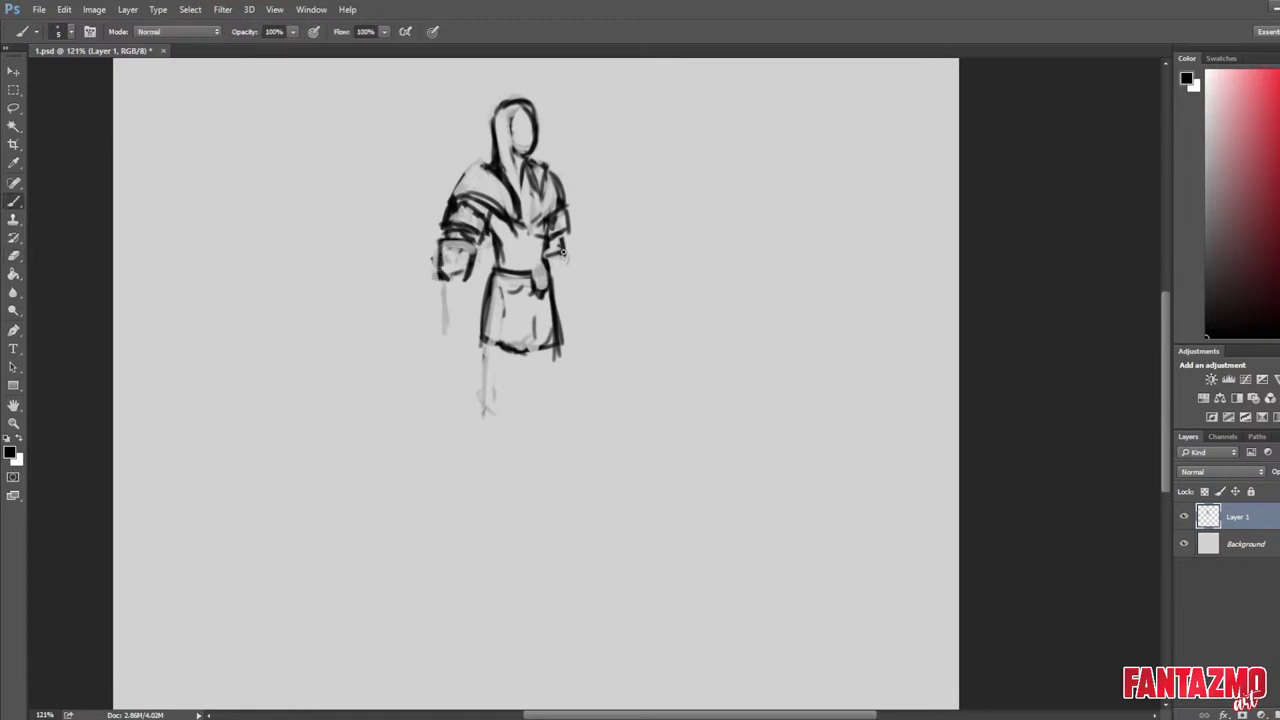
Draw the far and near hands as small closed fists below the cuffs.
{"action": "left_click_drag", "start_coordinate": [562, 251], "coordinate": [566, 290]}
{"action": "left_click_drag", "start_coordinate": [462, 280], "coordinate": [453, 295]}
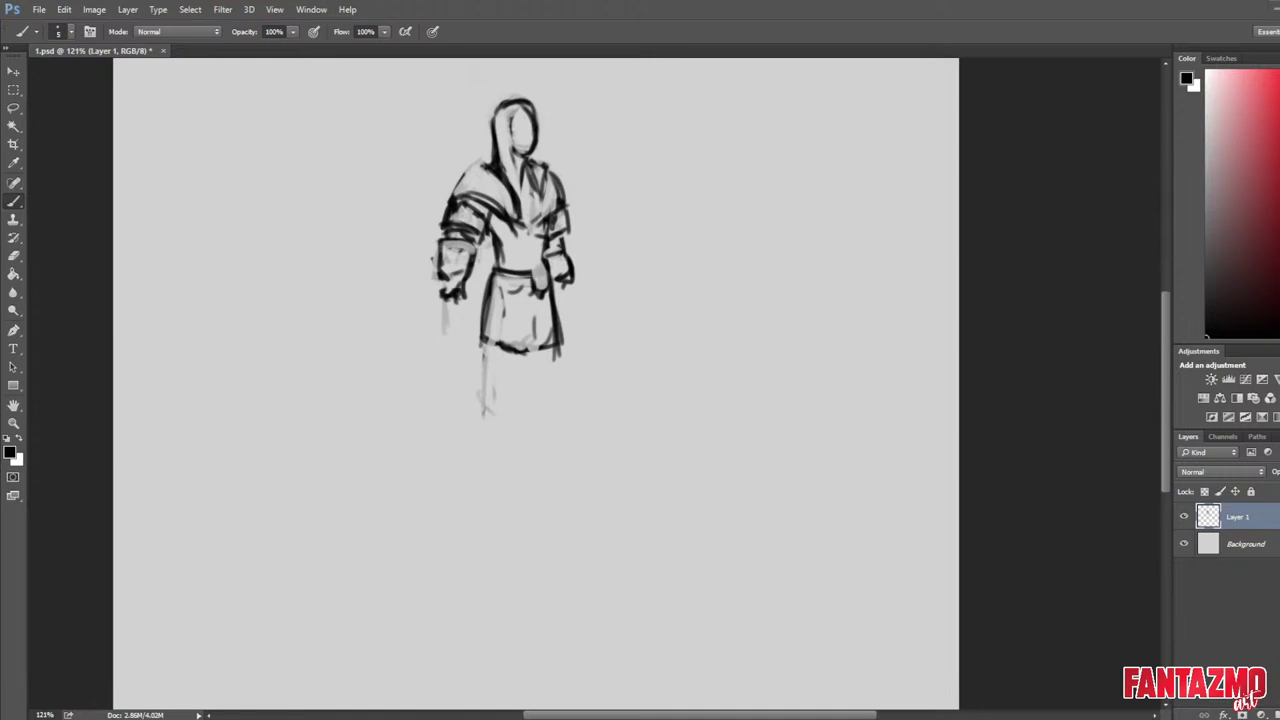
{"action": "scroll", "coordinate": [536, 384], "scroll_direction": "up", "scroll_amount": 1}
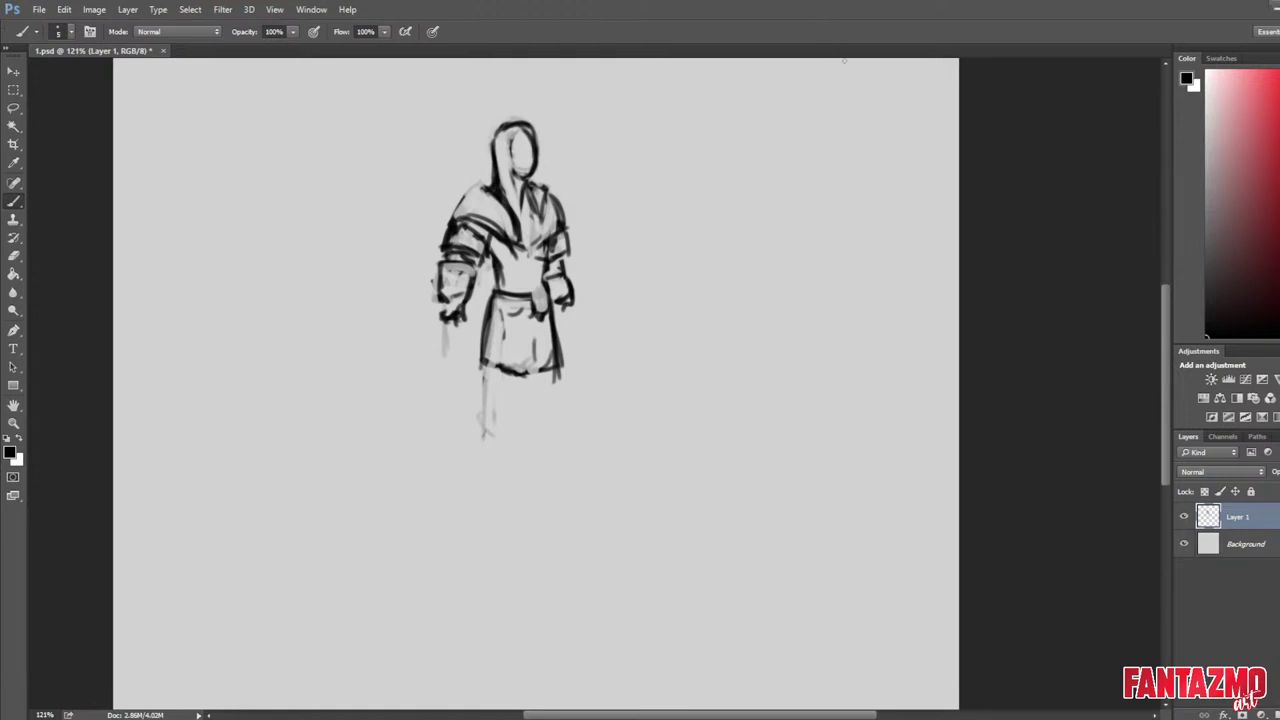
Outline the near upper leg below the skirt hem with two side contours and a closing line at the knee.
{"action": "key", "text": "e"}
{"action": "mouse_move", "coordinate": [488, 373]}
{"action": "left_mouse_down"}
{"action": "mouse_move", "coordinate": [468, 422]}
{"action": "mouse_move", "coordinate": [479, 344]}
{"action": "mouse_move", "coordinate": [481, 363]}
{"action": "mouse_move", "coordinate": [499, 388]}
{"action": "left_mouse_up"}
{"action": "key", "text": "b"}
{"action": "left_click_drag", "start_coordinate": [522, 349], "coordinate": [527, 364]}
{"action": "left_click_drag", "start_coordinate": [518, 376], "coordinate": [487, 423]}
{"action": "mouse_move", "coordinate": [485, 368]}
{"action": "left_mouse_down"}
{"action": "mouse_move", "coordinate": [481, 453]}
{"action": "mouse_move", "coordinate": [513, 444]}
{"action": "left_mouse_up"}
{"action": "left_click_drag", "start_coordinate": [518, 373], "coordinate": [513, 445]}
{"action": "left_click_drag", "start_coordinate": [482, 446], "coordinate": [510, 454]}
{"action": "key", "text": "e"}
{"action": "key", "text": "b"}
Draw the far upper leg's side contours and add a dark vertical fold down the tunic skirt.
{"action": "mouse_move", "coordinate": [521, 381]}
{"action": "left_mouse_down"}
{"action": "mouse_move", "coordinate": [525, 456]}
{"action": "mouse_move", "coordinate": [556, 424]}
{"action": "left_mouse_up"}
{"action": "left_click_drag", "start_coordinate": [556, 362], "coordinate": [562, 448]}
{"action": "key", "text": "e"}
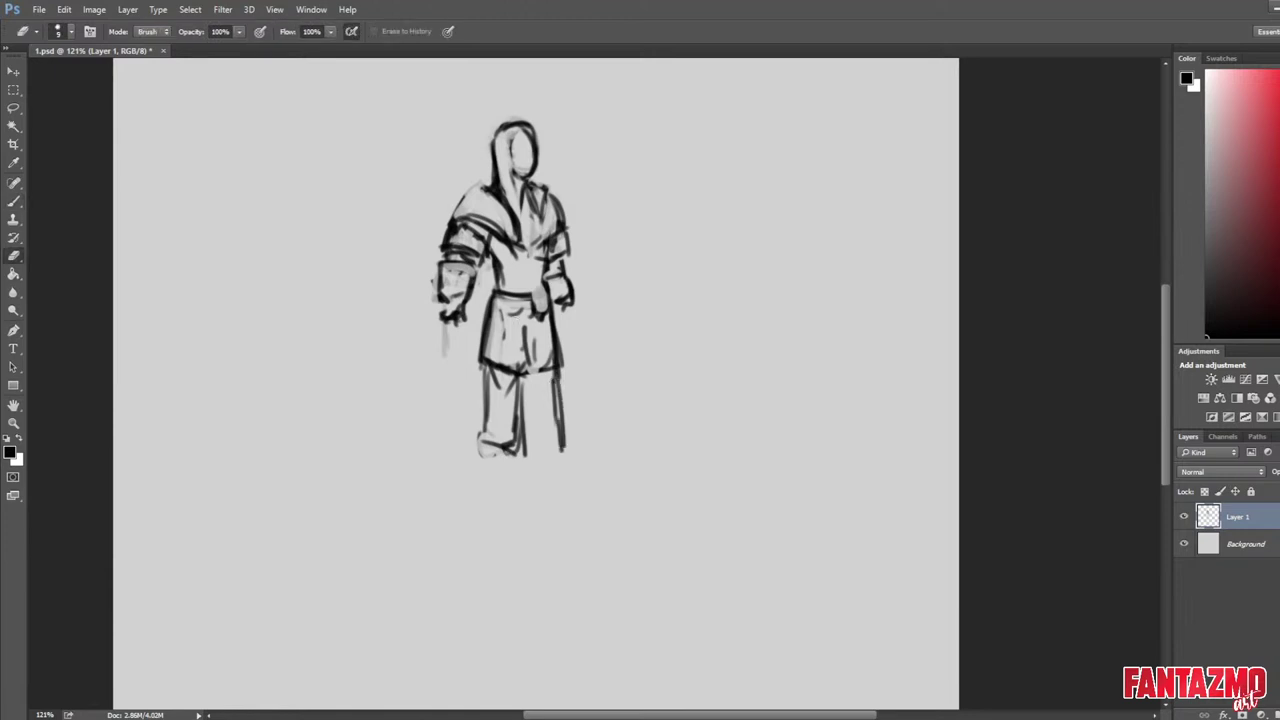
{"action": "key", "text": "b"}
{"action": "mouse_move", "coordinate": [525, 326]}
{"action": "left_mouse_down"}
{"action": "mouse_move", "coordinate": [533, 366]}
{"action": "mouse_move", "coordinate": [538, 320]}
{"action": "left_mouse_up"}
{"action": "key", "text": "e"}
{"action": "key", "text": "b"}
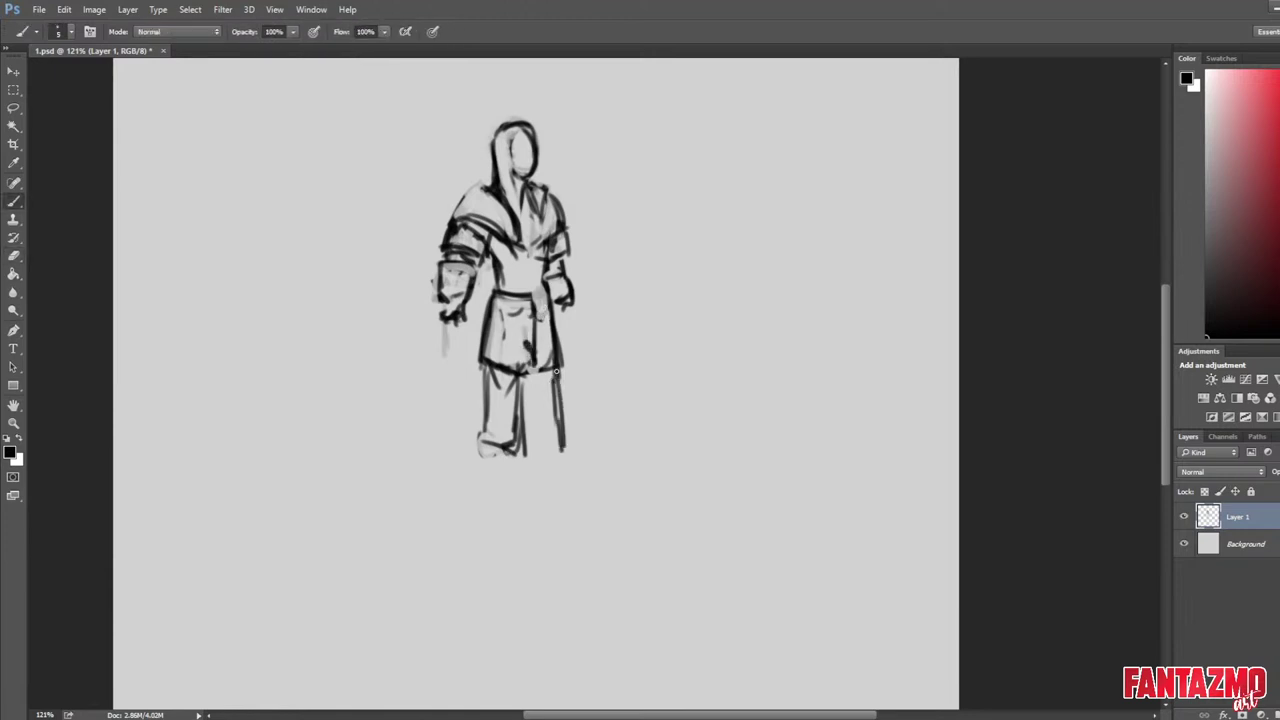
Erase the first inner line of the far leg and redraw its contours tapering from the crotch to the knee.
{"action": "left_click_drag", "start_coordinate": [558, 370], "coordinate": [566, 433]}
{"action": "left_click_drag", "start_coordinate": [529, 389], "coordinate": [537, 430]}
{"action": "left_click_drag", "start_coordinate": [530, 411], "coordinate": [529, 447]}
{"action": "key", "text": "e"}
{"action": "left_click_drag", "start_coordinate": [531, 387], "coordinate": [524, 446]}
{"action": "mouse_move", "coordinate": [523, 410]}
{"action": "left_mouse_down"}
{"action": "mouse_move", "coordinate": [522, 454]}
{"action": "mouse_move", "coordinate": [569, 444]}
{"action": "mouse_move", "coordinate": [540, 444]}
{"action": "left_mouse_up"}
{"action": "key", "text": "b"}
{"action": "key", "text": "e"}
{"action": "key", "text": "b"}
{"action": "mouse_move", "coordinate": [526, 376]}
{"action": "left_mouse_down"}
{"action": "mouse_move", "coordinate": [534, 450]}
{"action": "mouse_move", "coordinate": [559, 445]}
{"action": "left_mouse_up"}
Thin the upper leg contours with the Eraser and darken the near leg's inner contour.
{"action": "key", "text": "e"}
{"action": "left_click_drag", "start_coordinate": [557, 370], "coordinate": [566, 450]}
{"action": "left_click_drag", "start_coordinate": [564, 406], "coordinate": [565, 452]}
{"action": "mouse_move", "coordinate": [507, 394]}
{"action": "left_mouse_down"}
{"action": "mouse_move", "coordinate": [509, 371]}
{"action": "mouse_move", "coordinate": [513, 382]}
{"action": "left_mouse_up"}
{"action": "mouse_move", "coordinate": [506, 368]}
{"action": "left_mouse_down"}
{"action": "mouse_move", "coordinate": [493, 383]}
{"action": "mouse_move", "coordinate": [514, 448]}
{"action": "left_mouse_up"}
{"action": "key", "text": "b"}
{"action": "left_click_drag", "start_coordinate": [520, 392], "coordinate": [516, 446]}
{"action": "key", "text": "e"}
{"action": "left_click_drag", "start_coordinate": [492, 371], "coordinate": [499, 415]}
{"action": "mouse_move", "coordinate": [491, 369]}
{"action": "left_mouse_down"}
{"action": "mouse_move", "coordinate": [484, 430]}
{"action": "mouse_move", "coordinate": [510, 456]}
{"action": "left_mouse_up"}
{"action": "key", "text": "b"}
{"action": "key", "text": "e"}
Sketch the near lower leg from the knee down with side contours and a rounded foot.
{"action": "mouse_move", "coordinate": [560, 386]}
{"action": "left_mouse_down"}
{"action": "mouse_move", "coordinate": [560, 435]}
{"action": "mouse_move", "coordinate": [553, 373]}
{"action": "mouse_move", "coordinate": [558, 406]}
{"action": "mouse_move", "coordinate": [490, 492]}
{"action": "left_mouse_up"}
{"action": "key", "text": "b"}
{"action": "left_click_drag", "start_coordinate": [491, 448], "coordinate": [485, 518]}
{"action": "left_click_drag", "start_coordinate": [487, 508], "coordinate": [514, 516]}
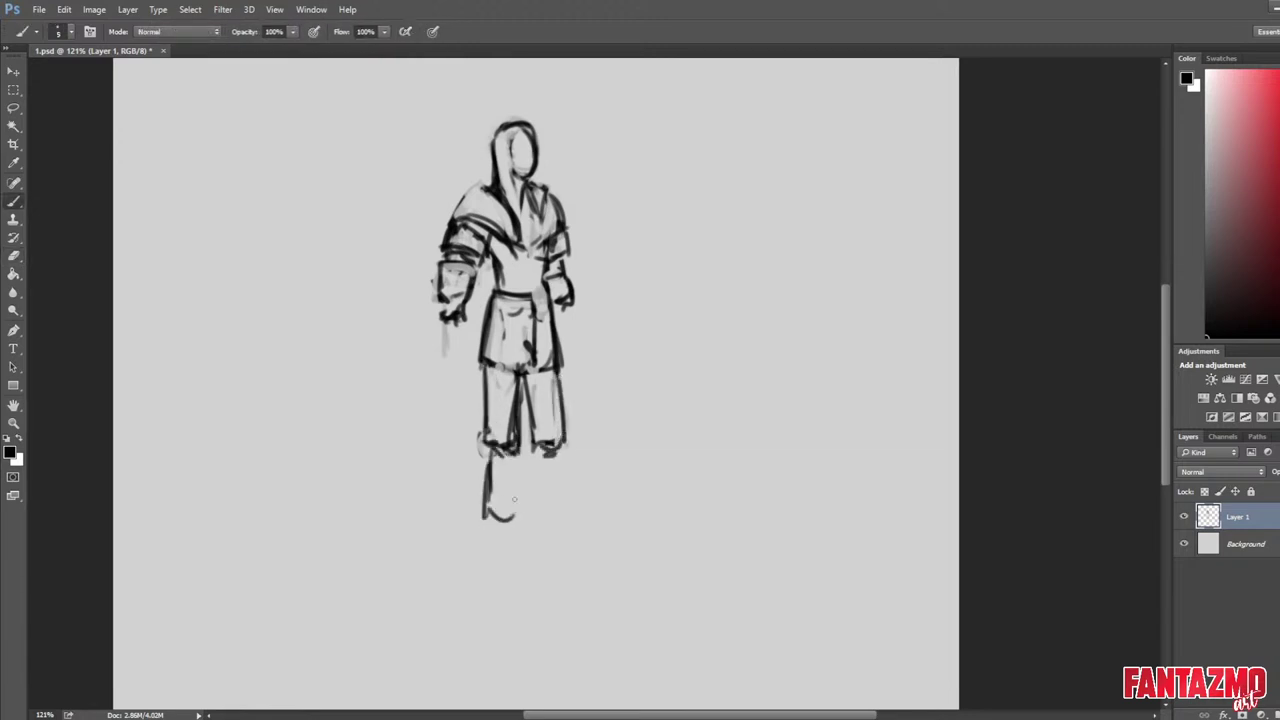
{"action": "left_click_drag", "start_coordinate": [515, 454], "coordinate": [517, 498]}
{"action": "key", "text": "e"}
{"action": "key", "text": "b"}
Add a dark knee guard with a lower band to the near leg and thicken the shin's outer contour.
{"action": "left_click_drag", "start_coordinate": [504, 415], "coordinate": [504, 432]}
{"action": "mouse_move", "coordinate": [505, 412]}
{"action": "left_mouse_down"}
{"action": "mouse_move", "coordinate": [516, 432]}
{"action": "mouse_move", "coordinate": [506, 440]}
{"action": "mouse_move", "coordinate": [510, 426]}
{"action": "left_mouse_up"}
{"action": "mouse_move", "coordinate": [484, 420]}
{"action": "left_mouse_down"}
{"action": "mouse_move", "coordinate": [488, 474]}
{"action": "mouse_move", "coordinate": [514, 446]}
{"action": "left_mouse_up"}
{"action": "left_click_drag", "start_coordinate": [512, 442], "coordinate": [514, 466]}
{"action": "left_click_drag", "start_coordinate": [482, 414], "coordinate": [494, 500]}
{"action": "left_click_drag", "start_coordinate": [490, 492], "coordinate": [488, 518]}
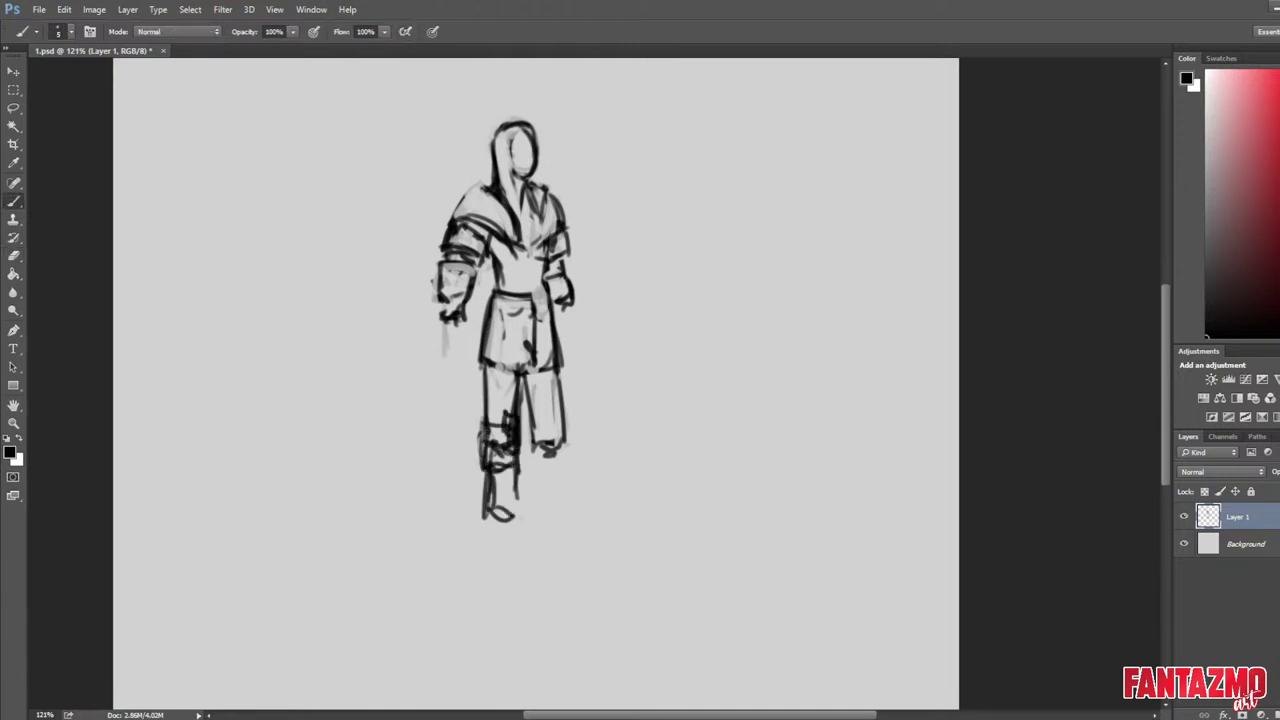
Extend the near shin's inner contour to the ground and shape the foot with a dark sole line.
{"action": "left_click_drag", "start_coordinate": [516, 466], "coordinate": [516, 500]}
{"action": "left_click_drag", "start_coordinate": [518, 486], "coordinate": [532, 520]}
{"action": "mouse_move", "coordinate": [488, 513]}
{"action": "left_mouse_down"}
{"action": "mouse_move", "coordinate": [536, 520]}
{"action": "mouse_move", "coordinate": [500, 522]}
{"action": "left_mouse_up"}
{"action": "mouse_move", "coordinate": [502, 516]}
{"action": "left_mouse_down"}
{"action": "mouse_move", "coordinate": [542, 518]}
{"action": "mouse_move", "coordinate": [530, 510]}
{"action": "left_mouse_up"}
Draw the far lower leg's outer contour and block in a dark knee guard.
{"action": "left_click_drag", "start_coordinate": [566, 446], "coordinate": [570, 522]}
{"action": "mouse_move", "coordinate": [540, 434]}
{"action": "left_mouse_down"}
{"action": "mouse_move", "coordinate": [544, 454]}
{"action": "mouse_move", "coordinate": [570, 452]}
{"action": "left_mouse_up"}
{"action": "left_click_drag", "start_coordinate": [540, 420], "coordinate": [538, 446]}
{"action": "left_click_drag", "start_coordinate": [546, 422], "coordinate": [564, 430]}
{"action": "left_click_drag", "start_coordinate": [566, 424], "coordinate": [570, 456]}
Soften both knee guards and the shin lines with the Eraser, flipping the canvas horizontally to check them.
{"action": "key", "text": "e"}
{"action": "mouse_move", "coordinate": [504, 426]}
{"action": "left_mouse_down"}
{"action": "mouse_move", "coordinate": [592, 420]}
{"action": "mouse_move", "coordinate": [572, 478]}
{"action": "left_mouse_up"}
{"action": "key", "text": "ctrl+shift+h"}
{"action": "left_click_drag", "start_coordinate": [568, 466], "coordinate": [536, 518]}
{"action": "left_click_drag", "start_coordinate": [508, 400], "coordinate": [512, 458]}
{"action": "mouse_move", "coordinate": [506, 418]}
{"action": "left_mouse_down"}
{"action": "mouse_move", "coordinate": [500, 520]}
{"action": "mouse_move", "coordinate": [528, 522]}
{"action": "left_mouse_up"}
Clean up the far shin's outer contour with the Eraser and redraw the sole line of the far foot.
{"action": "key", "text": "b"}
{"action": "key", "text": "e"}
{"action": "left_click_drag", "start_coordinate": [504, 460], "coordinate": [506, 518]}
{"action": "key", "text": "b"}
{"action": "left_click_drag", "start_coordinate": [498, 518], "coordinate": [528, 516]}
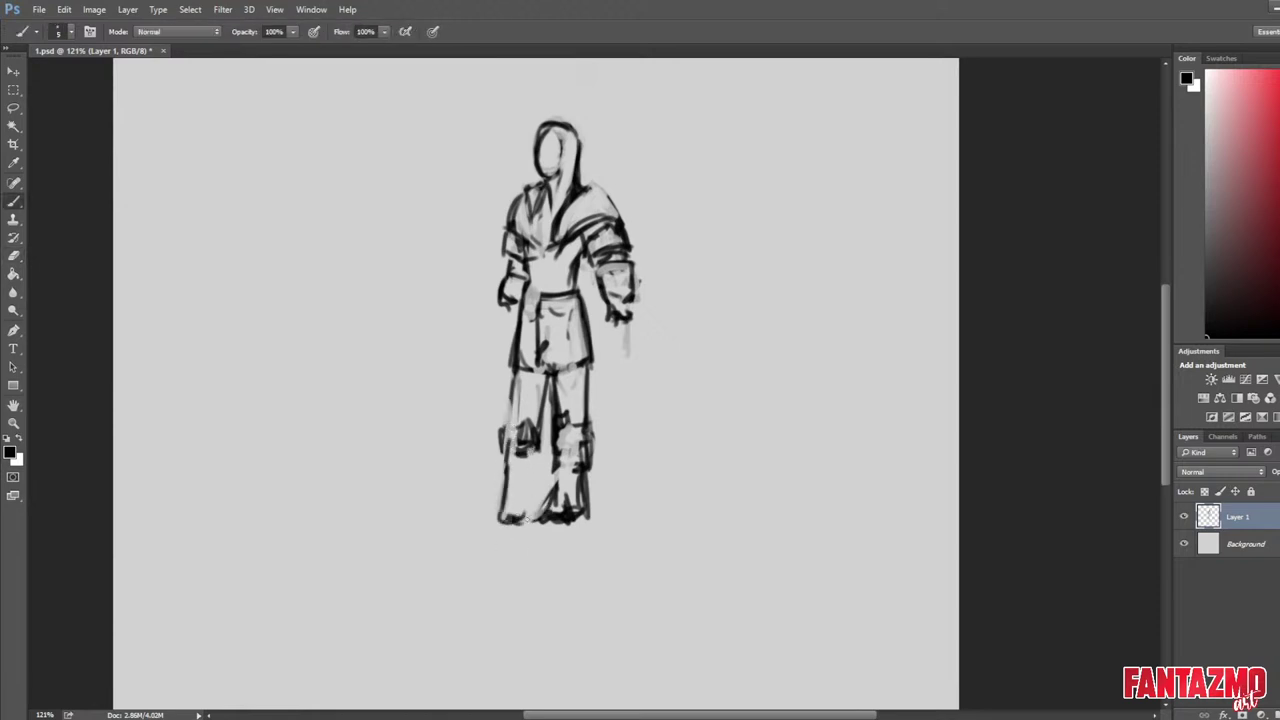
Draw the far leg's inner contour as one long dark line from the crotch to the ground.
{"action": "left_click_drag", "start_coordinate": [546, 452], "coordinate": [544, 494]}
{"action": "left_click_drag", "start_coordinate": [542, 474], "coordinate": [538, 514]}
{"action": "left_click_drag", "start_coordinate": [536, 446], "coordinate": [534, 466]}
{"action": "left_click_drag", "start_coordinate": [540, 462], "coordinate": [536, 510]}
{"action": "left_click_drag", "start_coordinate": [547, 378], "coordinate": [542, 512]}
Erase the far leg's outer contour, redraw it flaring outward to the ground, and flip the canvas horizontally.
{"action": "key", "text": "e"}
{"action": "left_click_drag", "start_coordinate": [539, 386], "coordinate": [537, 502]}
{"action": "left_click_drag", "start_coordinate": [507, 418], "coordinate": [501, 516]}
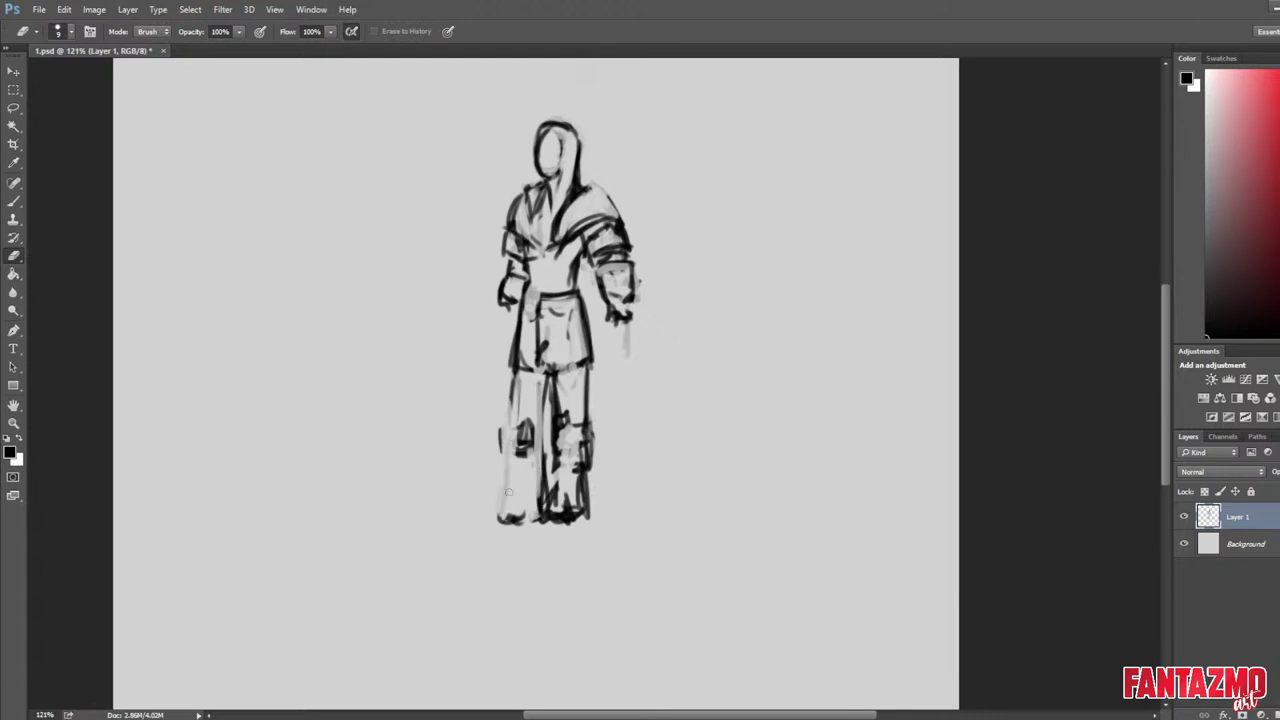
{"action": "key", "text": "b"}
{"action": "mouse_move", "coordinate": [516, 378]}
{"action": "left_mouse_down"}
{"action": "mouse_move", "coordinate": [490, 533]}
{"action": "mouse_move", "coordinate": [497, 515]}
{"action": "mouse_move", "coordinate": [524, 518]}
{"action": "left_mouse_up"}
{"action": "key", "text": "F2"}
{"action": "key", "text": "e"}
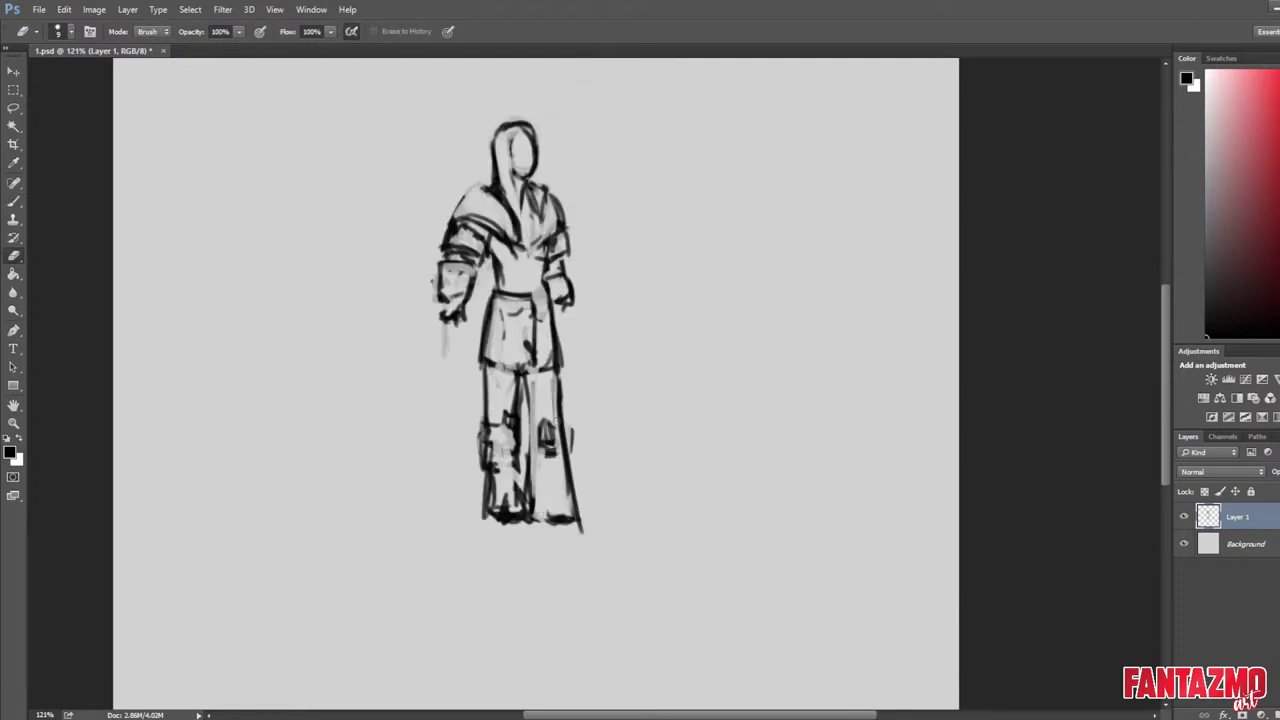
Erase the robe's centre edge, redraw the line between the legs, and add diagonal overlapping folds below the belt.
{"action": "left_click_drag", "start_coordinate": [537, 387], "coordinate": [531, 442]}
{"action": "key", "text": "b"}
{"action": "left_click_drag", "start_coordinate": [529, 368], "coordinate": [532, 440]}
{"action": "key", "text": "b"}
{"action": "mouse_move", "coordinate": [502, 298]}
{"action": "left_mouse_down"}
{"action": "mouse_move", "coordinate": [488, 346]}
{"action": "mouse_move", "coordinate": [534, 366]}
{"action": "mouse_move", "coordinate": [538, 386]}
{"action": "left_mouse_up"}
{"action": "mouse_move", "coordinate": [548, 294]}
{"action": "left_mouse_down"}
{"action": "mouse_move", "coordinate": [534, 366]}
{"action": "mouse_move", "coordinate": [532, 346]}
{"action": "left_mouse_up"}
{"action": "left_click_drag", "start_coordinate": [534, 354], "coordinate": [526, 384]}
Draw the near thigh's contour and knee band, and run the near leg's inner line to the ground.
{"action": "left_click_drag", "start_coordinate": [524, 304], "coordinate": [494, 348]}
{"action": "left_click_drag", "start_coordinate": [490, 328], "coordinate": [488, 394]}
{"action": "left_click_drag", "start_coordinate": [514, 382], "coordinate": [488, 404]}
{"action": "left_click_drag", "start_coordinate": [530, 350], "coordinate": [520, 410]}
{"action": "left_click_drag", "start_coordinate": [488, 410], "coordinate": [514, 412]}
{"action": "left_click_drag", "start_coordinate": [519, 344], "coordinate": [514, 516]}
Soften the lines inside the near leg and skirt with the Eraser and rework the far leg's outer contour.
{"action": "key", "text": "e"}
{"action": "left_click_drag", "start_coordinate": [508, 440], "coordinate": [497, 472]}
{"action": "mouse_move", "coordinate": [502, 330]}
{"action": "left_mouse_down"}
{"action": "mouse_move", "coordinate": [494, 398]}
{"action": "mouse_move", "coordinate": [508, 400]}
{"action": "left_mouse_up"}
{"action": "mouse_move", "coordinate": [552, 308]}
{"action": "left_mouse_down"}
{"action": "mouse_move", "coordinate": [540, 380]}
{"action": "mouse_move", "coordinate": [556, 372]}
{"action": "left_mouse_up"}
{"action": "key", "text": "b"}
{"action": "mouse_move", "coordinate": [558, 362]}
{"action": "left_mouse_down"}
{"action": "mouse_move", "coordinate": [540, 382]}
{"action": "mouse_move", "coordinate": [574, 474]}
{"action": "left_mouse_up"}
{"action": "key", "text": "e"}
{"action": "left_click_drag", "start_coordinate": [565, 394], "coordinate": [569, 470]}
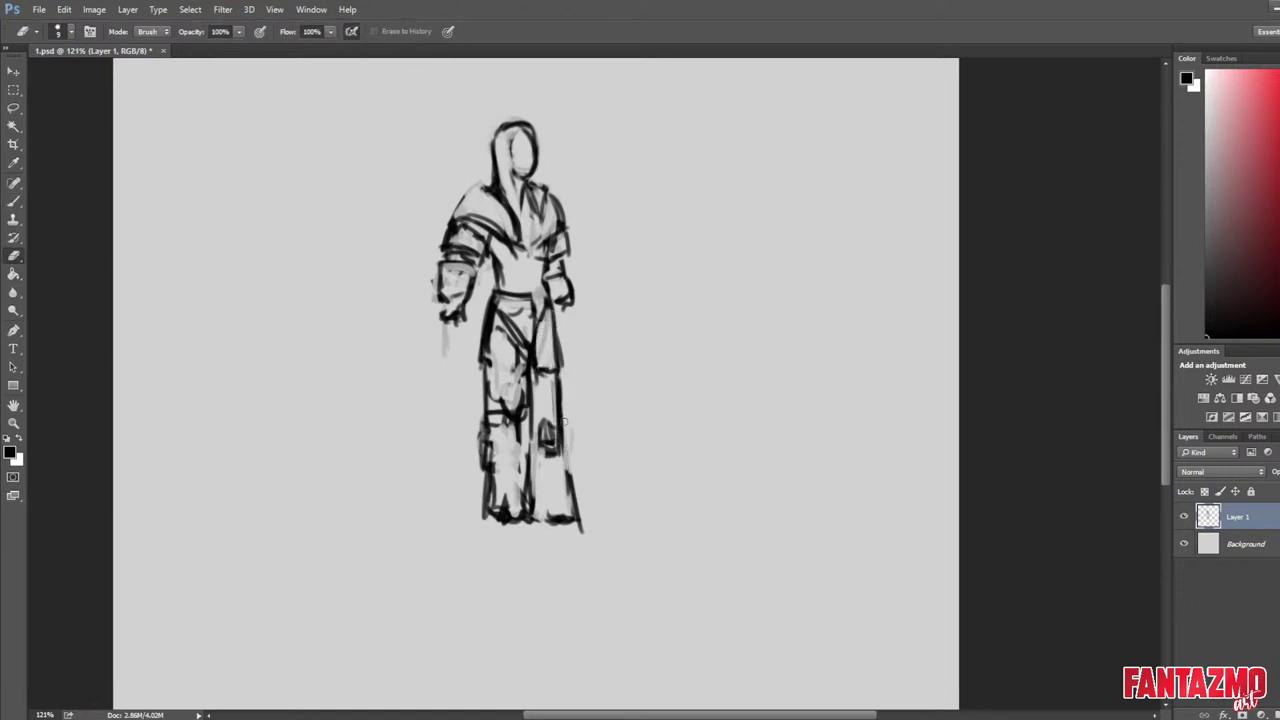
Erase the far leg's knee detail and outer flare, and retouch the lower outer contour.
{"action": "key", "text": "b"}
{"action": "key", "text": "e"}
{"action": "left_click_drag", "start_coordinate": [545, 420], "coordinate": [586, 514]}
{"action": "key", "text": "b"}
{"action": "left_click_drag", "start_coordinate": [569, 450], "coordinate": [580, 518]}
{"action": "key", "text": "e"}
{"action": "left_click_drag", "start_coordinate": [572, 424], "coordinate": [575, 525]}
Draw knee bands and curved boot-top lines across both legs, with a straighter outer contour on the far shin.
{"action": "key", "text": "b"}
{"action": "left_click_drag", "start_coordinate": [531, 426], "coordinate": [543, 448]}
{"action": "mouse_move", "coordinate": [536, 439]}
{"action": "left_mouse_down"}
{"action": "mouse_move", "coordinate": [556, 438]}
{"action": "mouse_move", "coordinate": [557, 425]}
{"action": "left_mouse_up"}
{"action": "mouse_move", "coordinate": [562, 391]}
{"action": "left_mouse_down"}
{"action": "mouse_move", "coordinate": [562, 455]}
{"action": "mouse_move", "coordinate": [538, 438]}
{"action": "mouse_move", "coordinate": [511, 469]}
{"action": "mouse_move", "coordinate": [522, 474]}
{"action": "left_mouse_up"}
{"action": "key", "text": "e"}
{"action": "key", "text": "b"}
{"action": "mouse_move", "coordinate": [484, 426]}
{"action": "left_mouse_down"}
{"action": "mouse_move", "coordinate": [487, 483]}
{"action": "mouse_move", "coordinate": [519, 481]}
{"action": "left_mouse_up"}
{"action": "mouse_move", "coordinate": [521, 432]}
{"action": "left_mouse_down"}
{"action": "mouse_move", "coordinate": [529, 477]}
{"action": "mouse_move", "coordinate": [556, 428]}
{"action": "left_mouse_up"}
{"action": "mouse_move", "coordinate": [562, 482]}
{"action": "left_mouse_down"}
{"action": "mouse_move", "coordinate": [580, 530]}
{"action": "mouse_move", "coordinate": [490, 520]}
{"action": "mouse_move", "coordinate": [574, 522]}
{"action": "left_mouse_up"}
Erase both feet along the ground line, flip the canvas horizontally, and fit it to the screen.
{"action": "key", "text": "e"}
{"action": "mouse_move", "coordinate": [562, 524]}
{"action": "left_mouse_down"}
{"action": "mouse_move", "coordinate": [487, 512]}
{"action": "mouse_move", "coordinate": [544, 507]}
{"action": "left_mouse_up"}
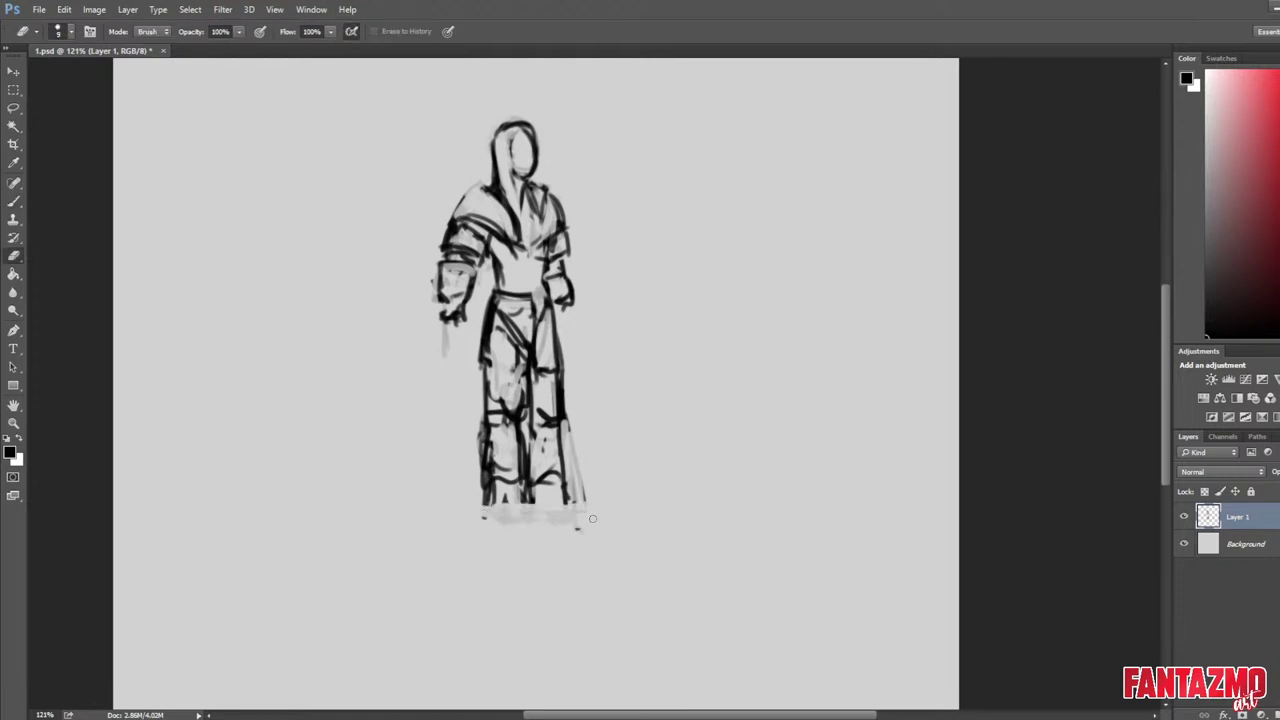
{"action": "key", "text": "ctrl+shift+h"}
{"action": "key", "text": "ctrl+0"}
{"action": "key", "text": "alt"}
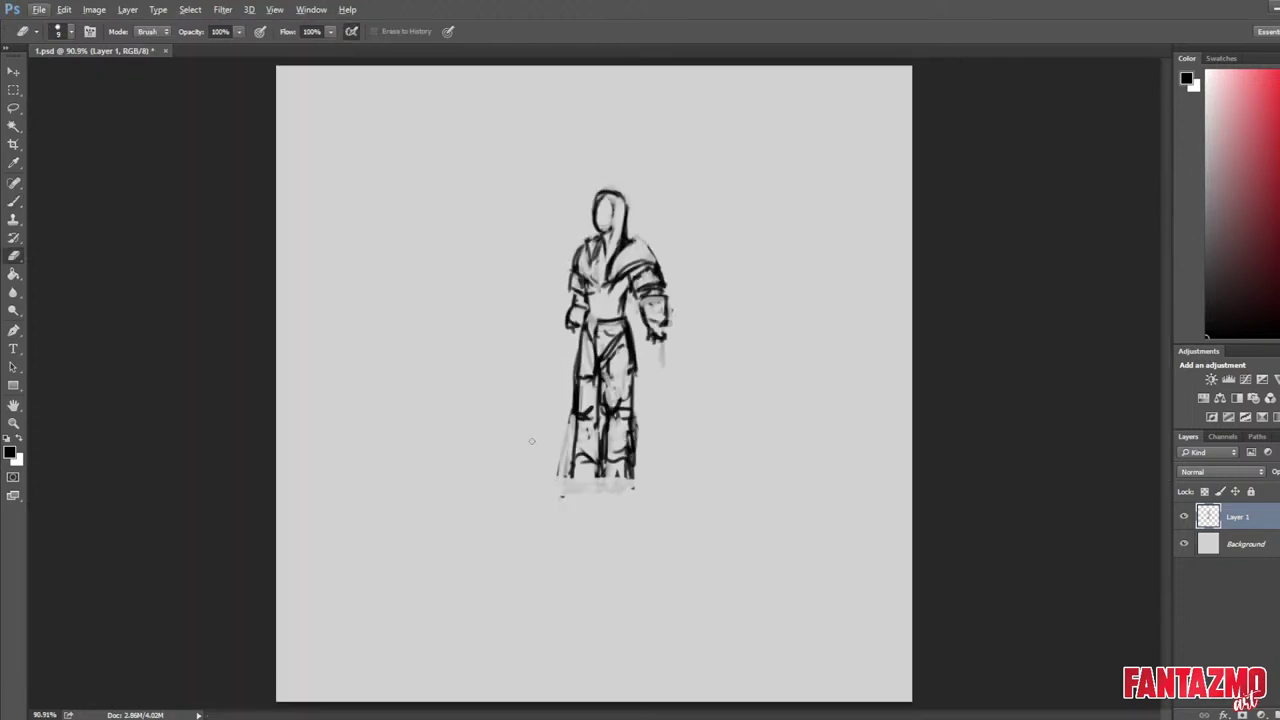
Redraw the near forearm longer and add lower-hanging hands to both arms.
{"action": "key", "text": "b"}
{"action": "mouse_move", "coordinate": [640, 296]}
{"action": "left_mouse_down"}
{"action": "mouse_move", "coordinate": [676, 328]}
{"action": "mouse_move", "coordinate": [664, 322]}
{"action": "mouse_move", "coordinate": [668, 348]}
{"action": "mouse_move", "coordinate": [651, 346]}
{"action": "left_mouse_up"}
{"action": "key", "text": "e"}
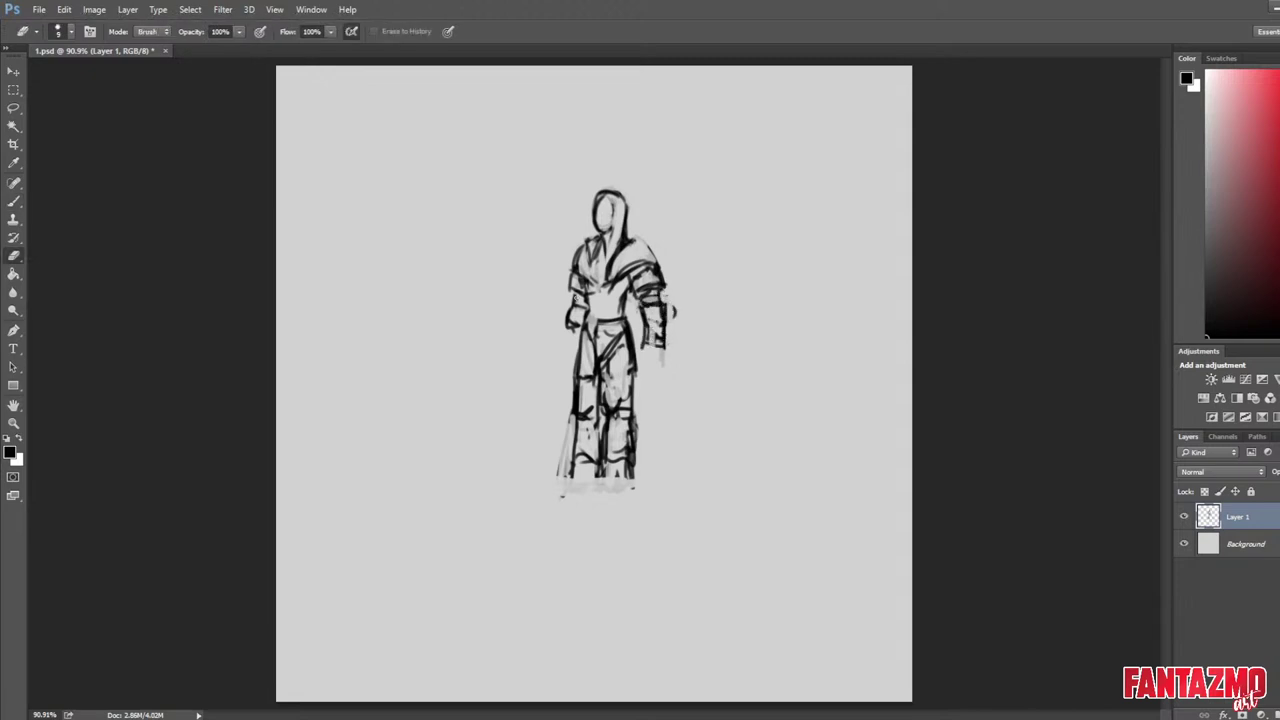
{"action": "key", "text": "b"}
{"action": "mouse_move", "coordinate": [566, 316]}
{"action": "left_mouse_down"}
{"action": "mouse_move", "coordinate": [566, 366]}
{"action": "mouse_move", "coordinate": [655, 366]}
{"action": "mouse_move", "coordinate": [660, 378]}
{"action": "left_mouse_up"}
{"action": "key", "text": "e"}
{"action": "key", "text": "b"}
{"action": "left_click_drag", "start_coordinate": [652, 346], "coordinate": [666, 374]}
{"action": "key", "text": "e"}
Fade the far leg's flared edge, flip the canvas back, and erase the near leg's outer contour and inner lines.
{"action": "left_click_drag", "start_coordinate": [566, 446], "coordinate": [558, 478]}
{"action": "key", "text": "F2"}
{"action": "key", "text": "b"}
{"action": "key", "text": "e"}
{"action": "left_click_drag", "start_coordinate": [557, 424], "coordinate": [558, 476]}
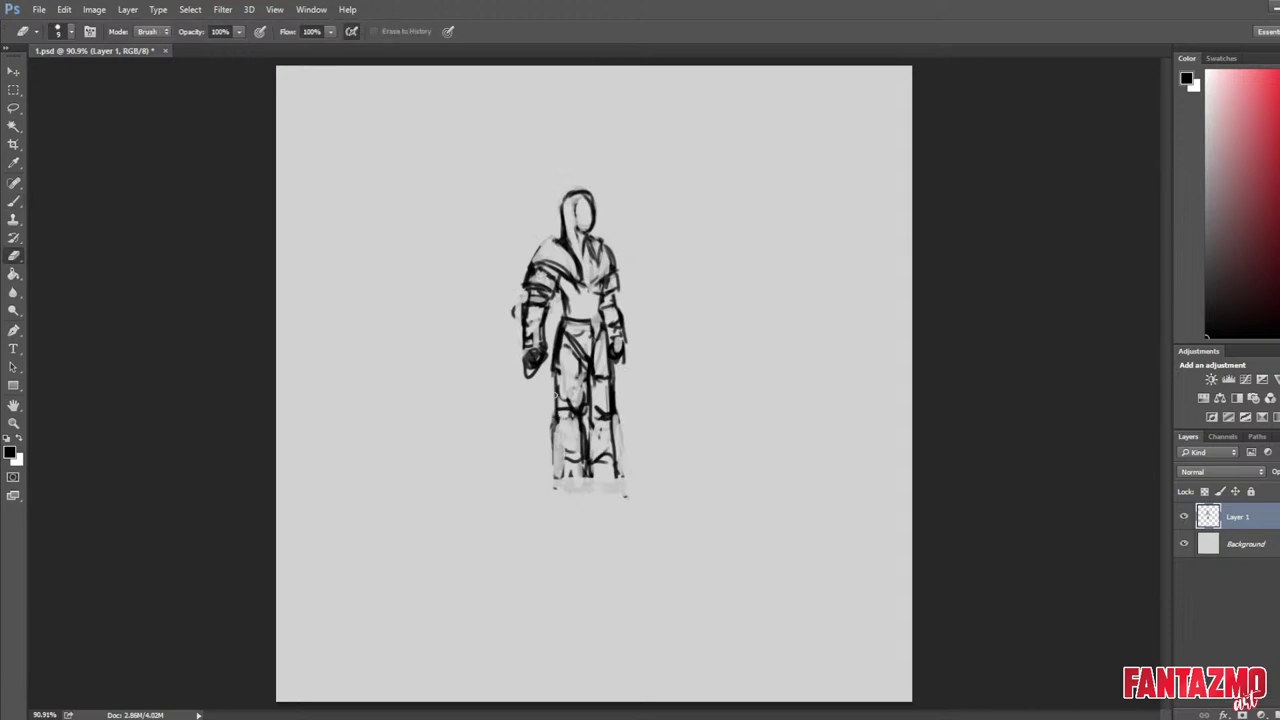
{"action": "mouse_move", "coordinate": [554, 392]}
{"action": "left_mouse_down"}
{"action": "mouse_move", "coordinate": [556, 472]}
{"action": "mouse_move", "coordinate": [582, 470]}
{"action": "mouse_move", "coordinate": [584, 408]}
{"action": "left_mouse_up"}
{"action": "key", "text": "b"}
{"action": "key", "text": "e"}
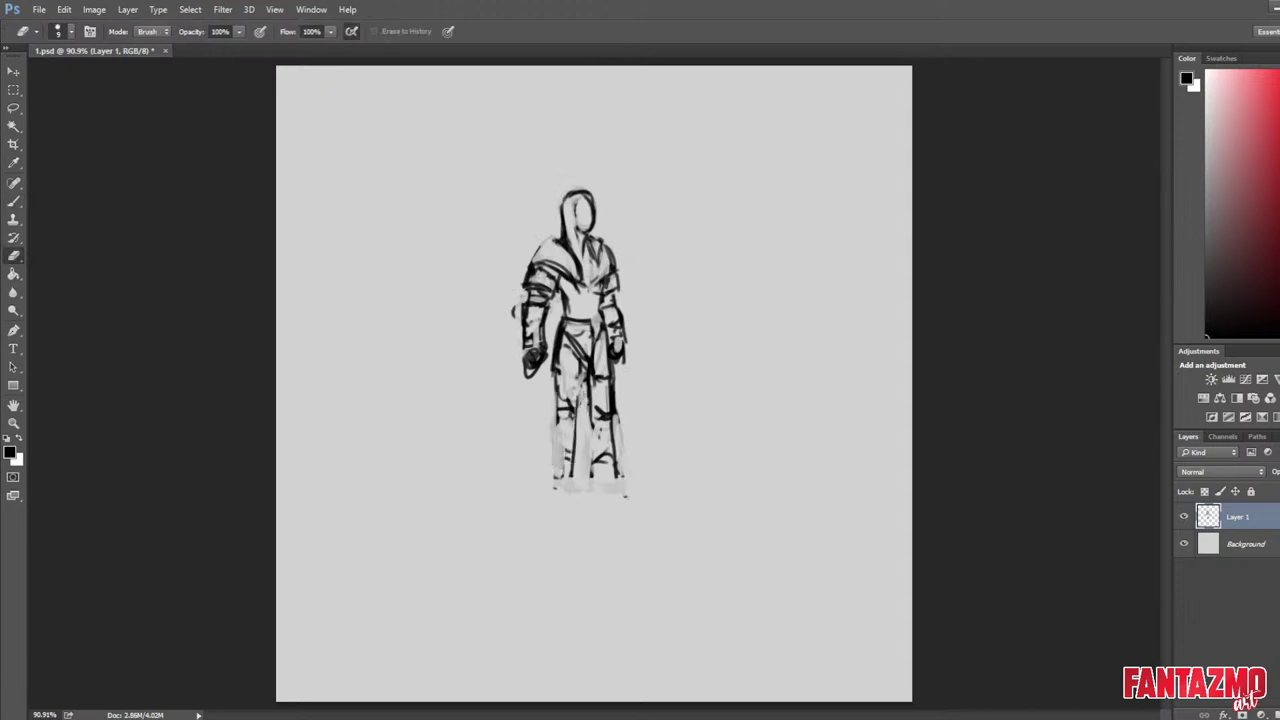
Redraw the near leg's outer contour down to the ankle and block in the near foot.
{"action": "key", "text": "b"}
{"action": "mouse_move", "coordinate": [552, 460]}
{"action": "left_mouse_down"}
{"action": "mouse_move", "coordinate": [555, 366]}
{"action": "mouse_move", "coordinate": [543, 483]}
{"action": "left_mouse_up"}
{"action": "mouse_move", "coordinate": [541, 481]}
{"action": "left_mouse_down"}
{"action": "mouse_move", "coordinate": [562, 480]}
{"action": "mouse_move", "coordinate": [555, 488]}
{"action": "left_mouse_up"}
{"action": "left_click_drag", "start_coordinate": [542, 484], "coordinate": [560, 487]}
{"action": "mouse_move", "coordinate": [552, 466]}
{"action": "left_mouse_down"}
{"action": "mouse_move", "coordinate": [552, 490]}
{"action": "mouse_move", "coordinate": [571, 484]}
{"action": "left_mouse_up"}
Draw the far foot as a dark boot pointing outward and clean its sole with the Eraser.
{"action": "mouse_move", "coordinate": [573, 462]}
{"action": "left_mouse_down"}
{"action": "mouse_move", "coordinate": [567, 487]}
{"action": "mouse_move", "coordinate": [558, 472]}
{"action": "mouse_move", "coordinate": [540, 482]}
{"action": "mouse_move", "coordinate": [638, 482]}
{"action": "left_mouse_up"}
{"action": "key", "text": "e"}
{"action": "key", "text": "b"}
{"action": "key", "text": "e"}
{"action": "key", "text": "b"}
{"action": "mouse_move", "coordinate": [598, 482]}
{"action": "left_mouse_down"}
{"action": "mouse_move", "coordinate": [638, 494]}
{"action": "mouse_move", "coordinate": [634, 504]}
{"action": "mouse_move", "coordinate": [641, 492]}
{"action": "left_mouse_up"}
{"action": "key", "text": "e"}
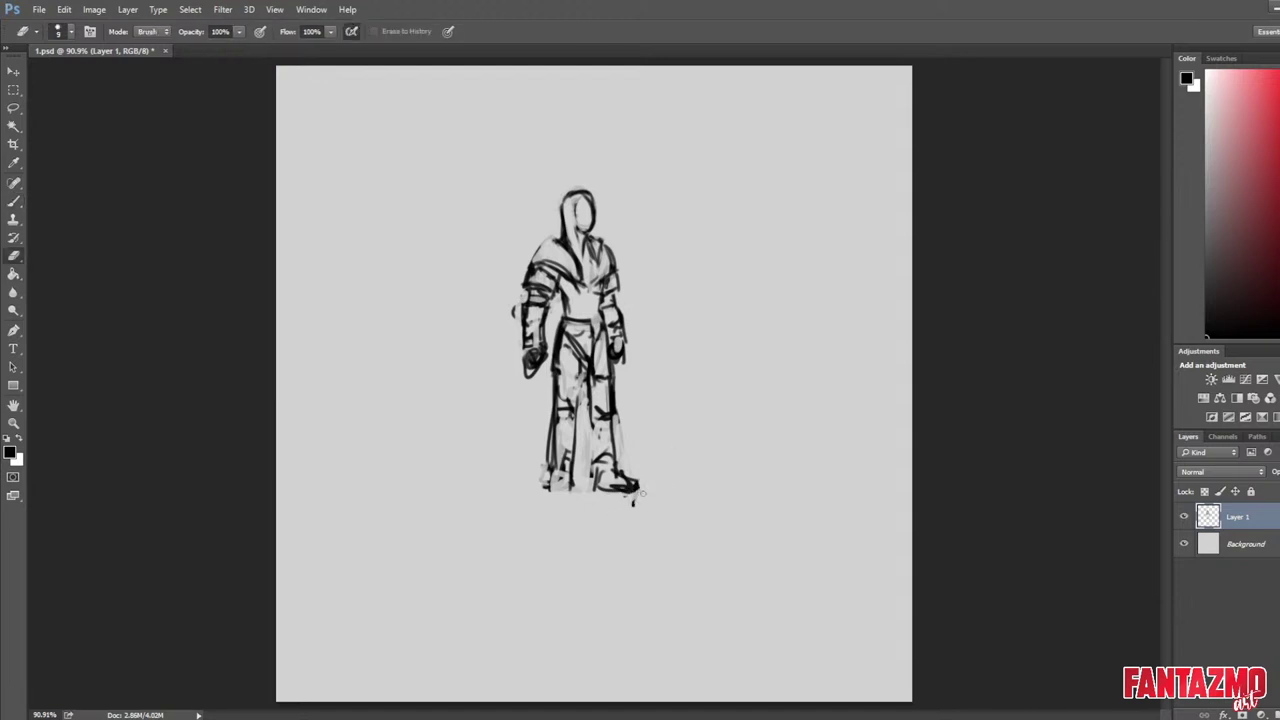
Save the file and flip the canvas horizontally.
{"action": "key", "text": "ctrl+s"}
{"action": "key", "text": "ctrl+shift+h"}
{"action": "key", "text": "ctrl+s"}
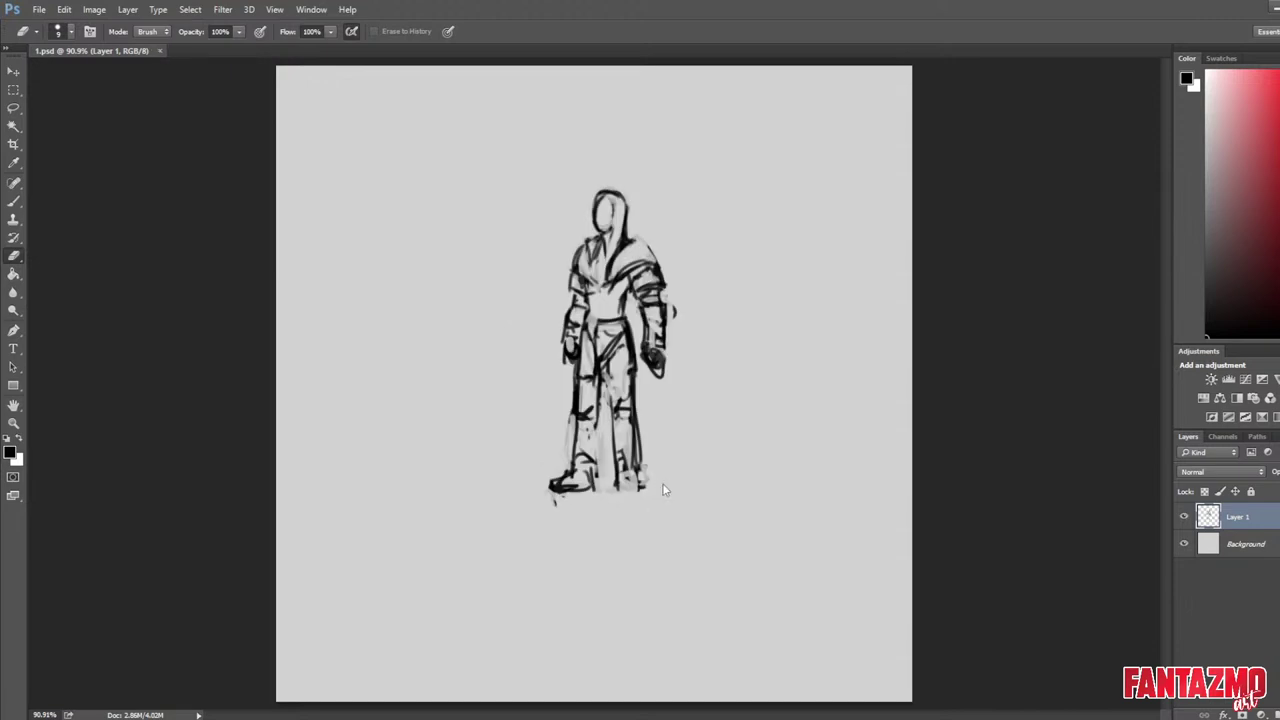
Widen the figure's upper body with Free Transform by pulling both upper corners outward, and apply the transform.
{"action": "scroll", "coordinate": [826, 416], "scroll_direction": "down", "scroll_amount": 2}
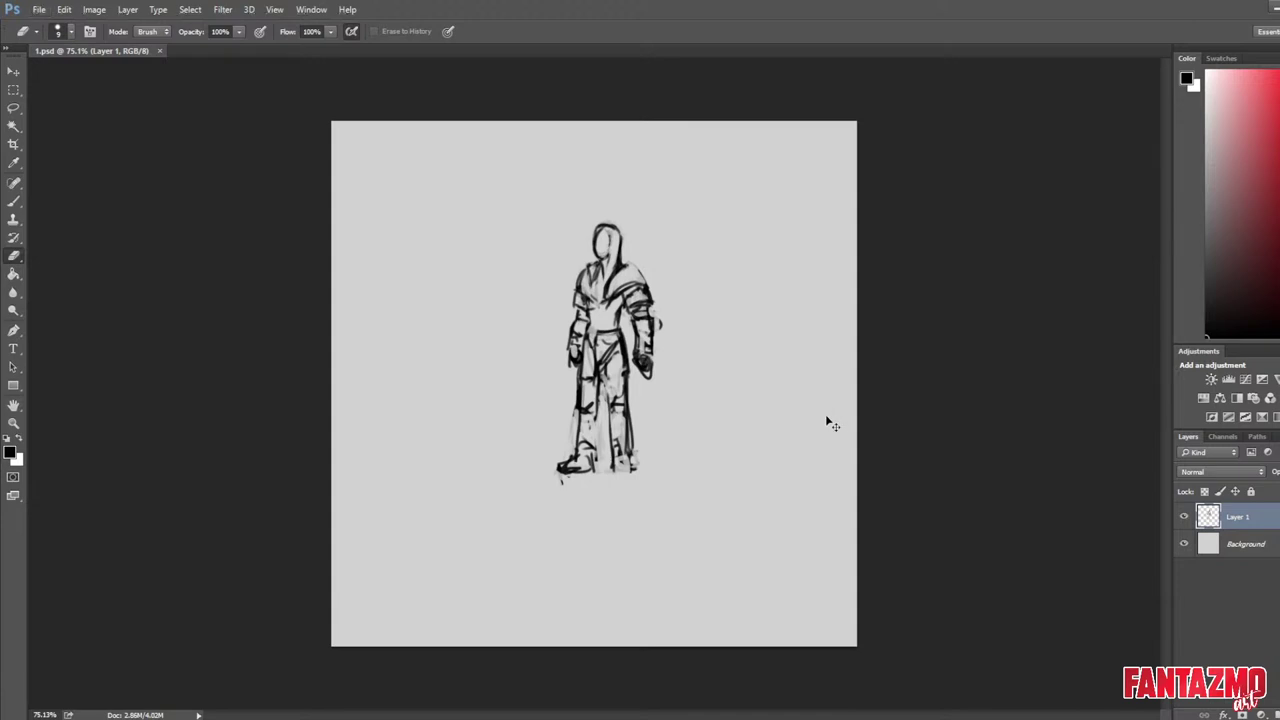
{"action": "key", "text": "ctrl+t"}
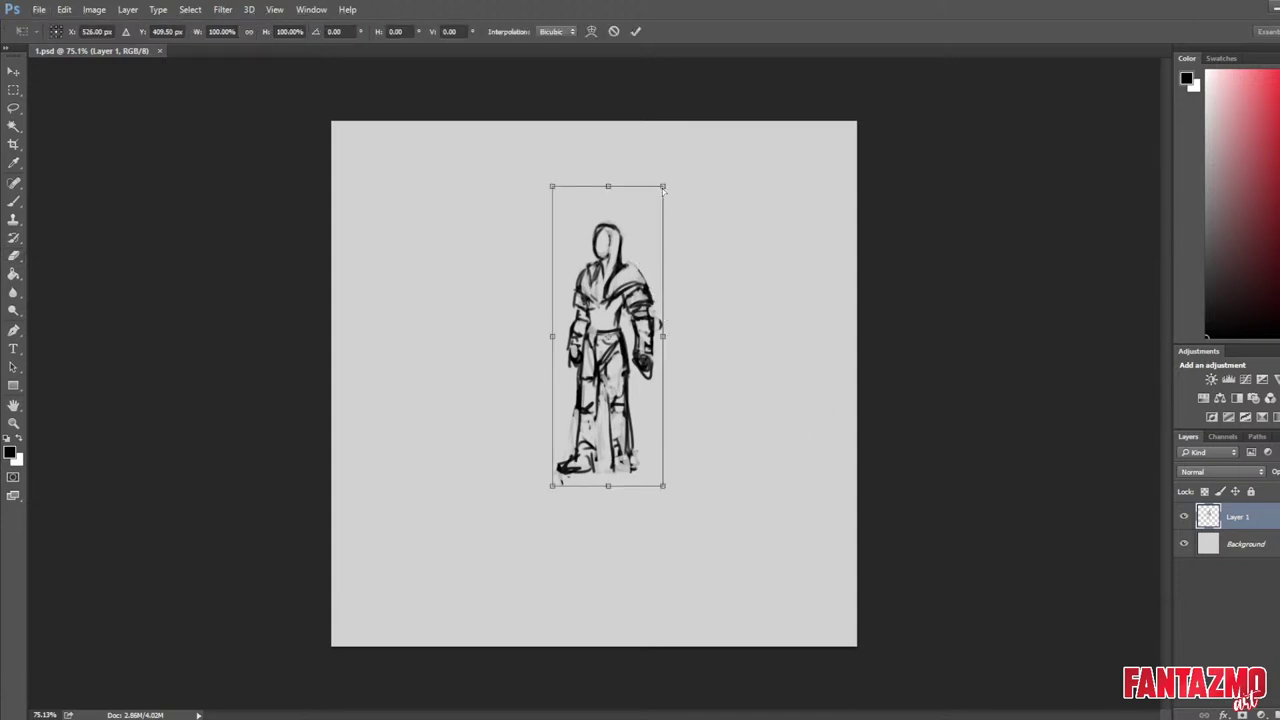
{"action": "mouse_move", "coordinate": [663, 189]}
{"action": "left_mouse_down"}
{"action": "mouse_move", "coordinate": [688, 189]}
{"action": "mouse_move", "coordinate": [677, 187]}
{"action": "left_mouse_up"}
{"action": "left_click_drag", "start_coordinate": [552, 187], "coordinate": [528, 186]}
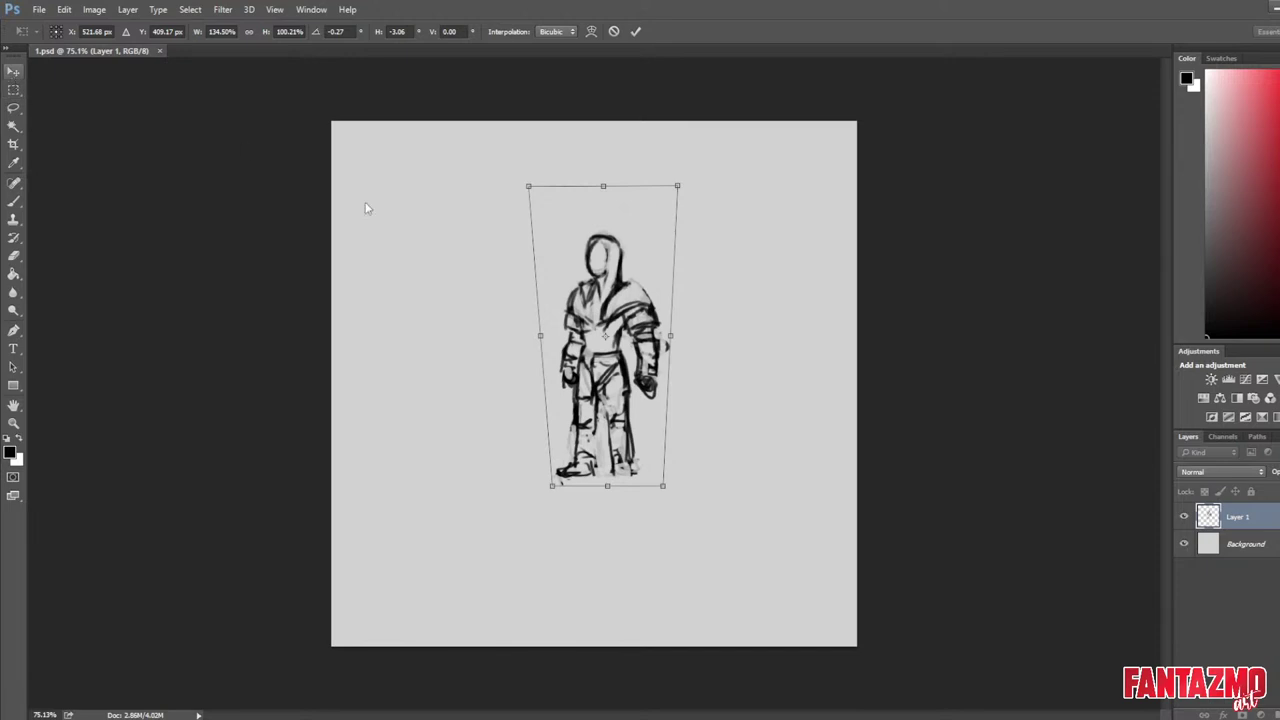
{"action": "key", "text": "Return"}
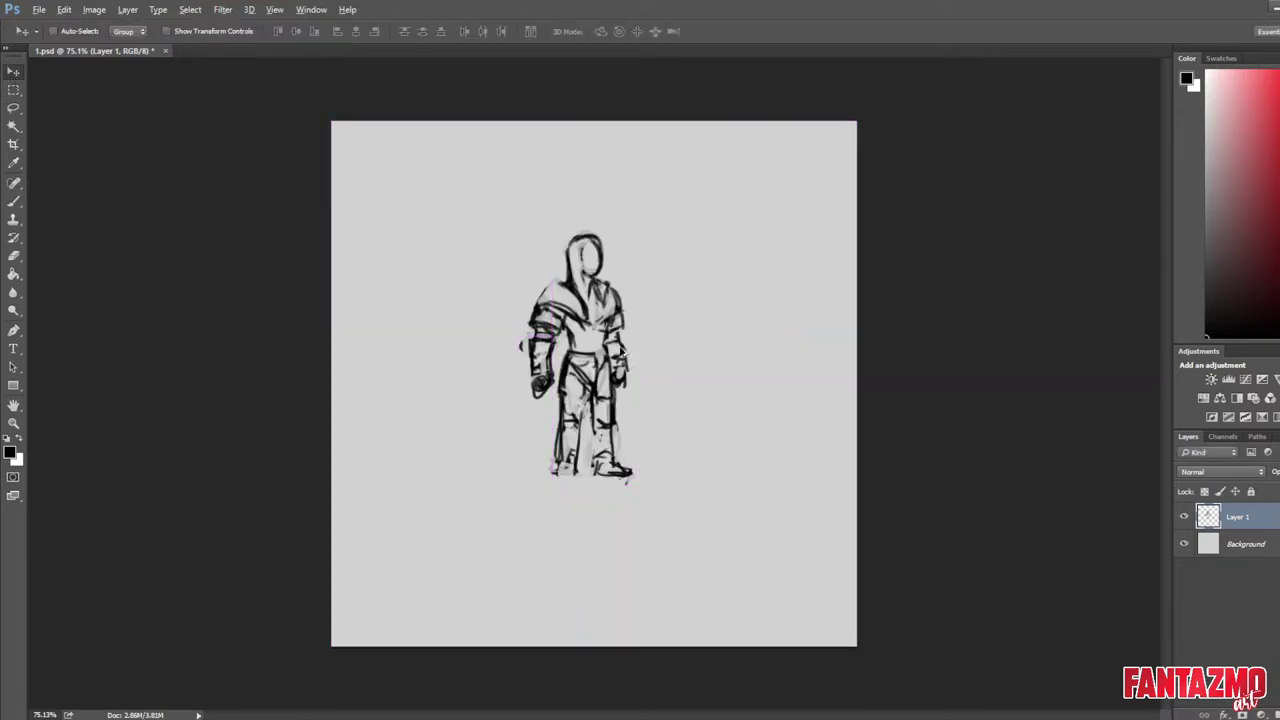
Adjust the figure's proportions slightly, flipping the canvas horizontally to compare both orientations.
{"action": "key", "text": "alt"}
{"action": "left_click", "coordinate": [441, 204]}
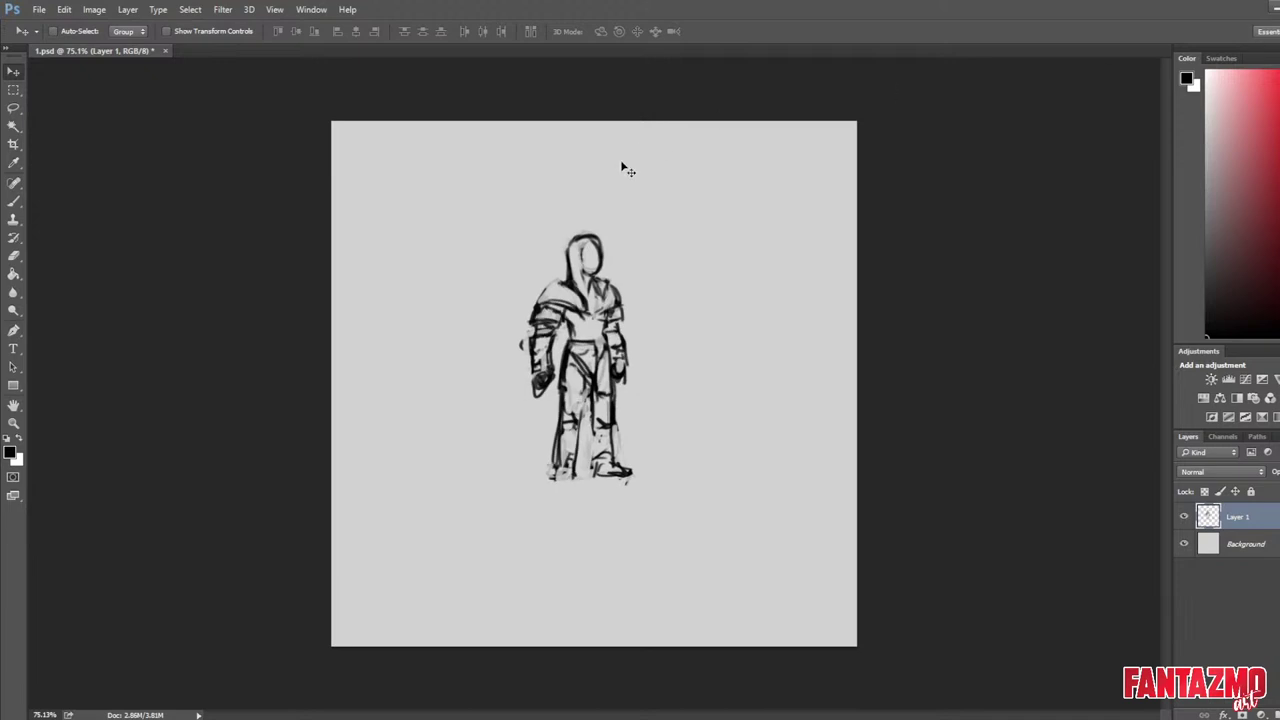
{"action": "scroll", "coordinate": [677, 349], "scroll_direction": "down", "scroll_amount": 2}
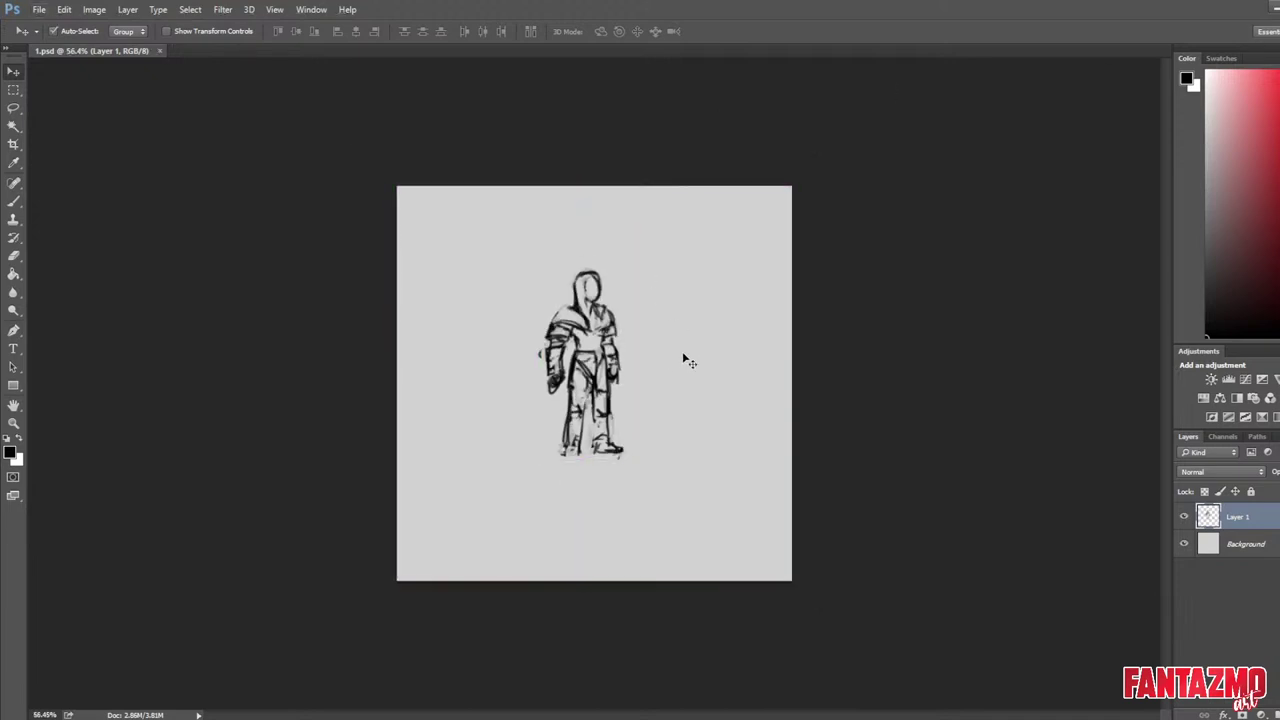
{"action": "key", "text": "ctrl+f"}
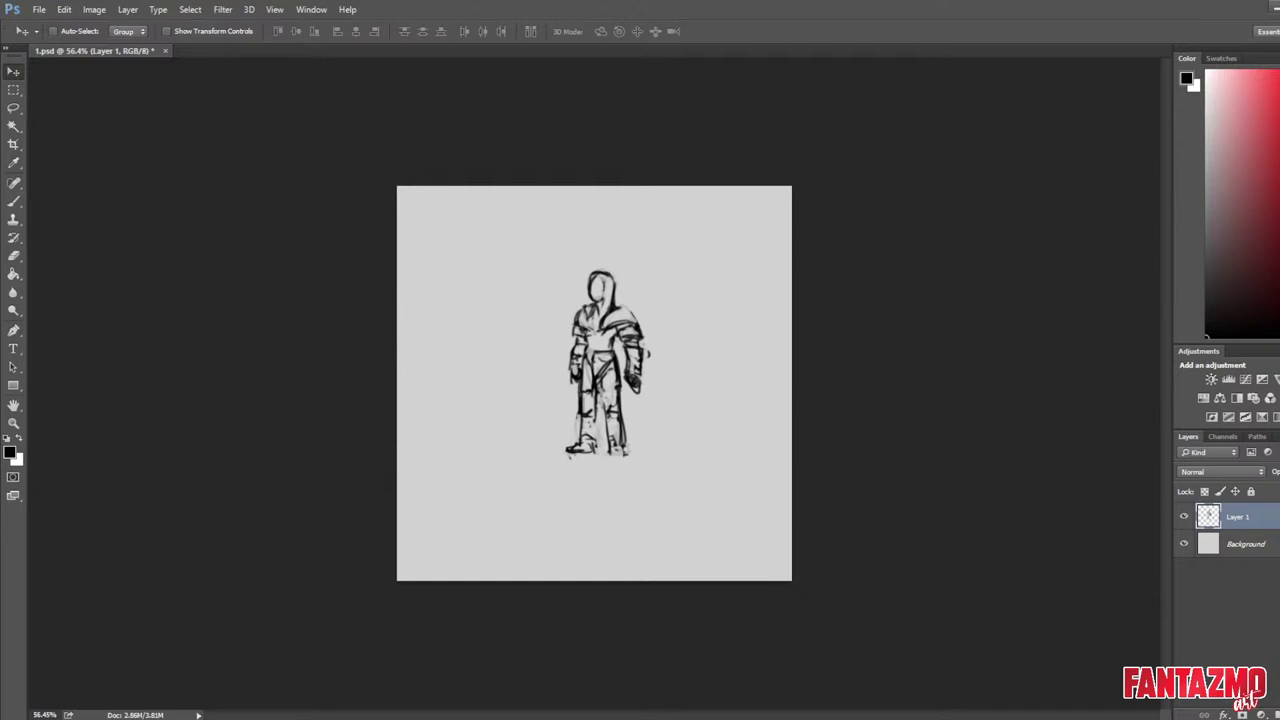
{"action": "key", "text": "ctrl+shift+h"}
{"action": "left_click_drag", "start_coordinate": [793, 284], "coordinate": [770, 288]}
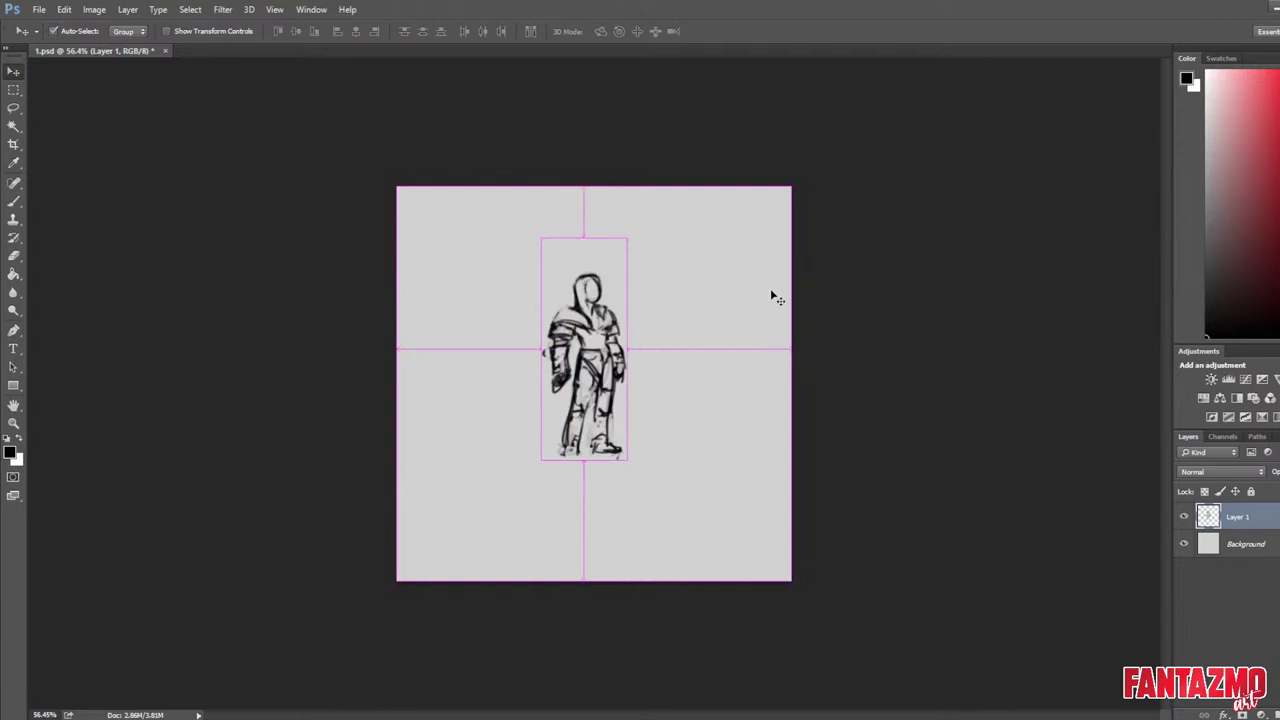
{"action": "scroll", "coordinate": [618, 355], "scroll_direction": "up", "scroll_amount": 1}
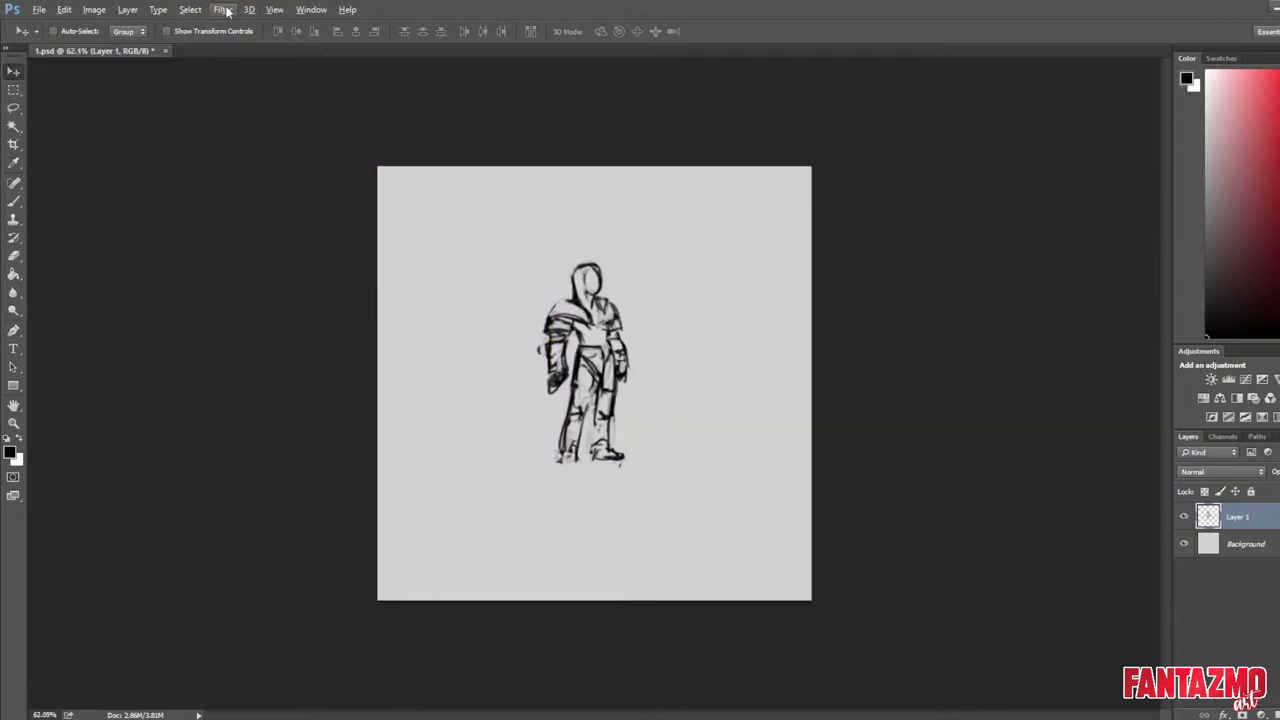
Refine the figure's head, shoulder and arm shapes with the Liquify filter and save the file.
{"action": "left_click", "coordinate": [225, 10]}
{"action": "left_click", "coordinate": [248, 112]}
{"action": "key", "text": "ctrl+z"}
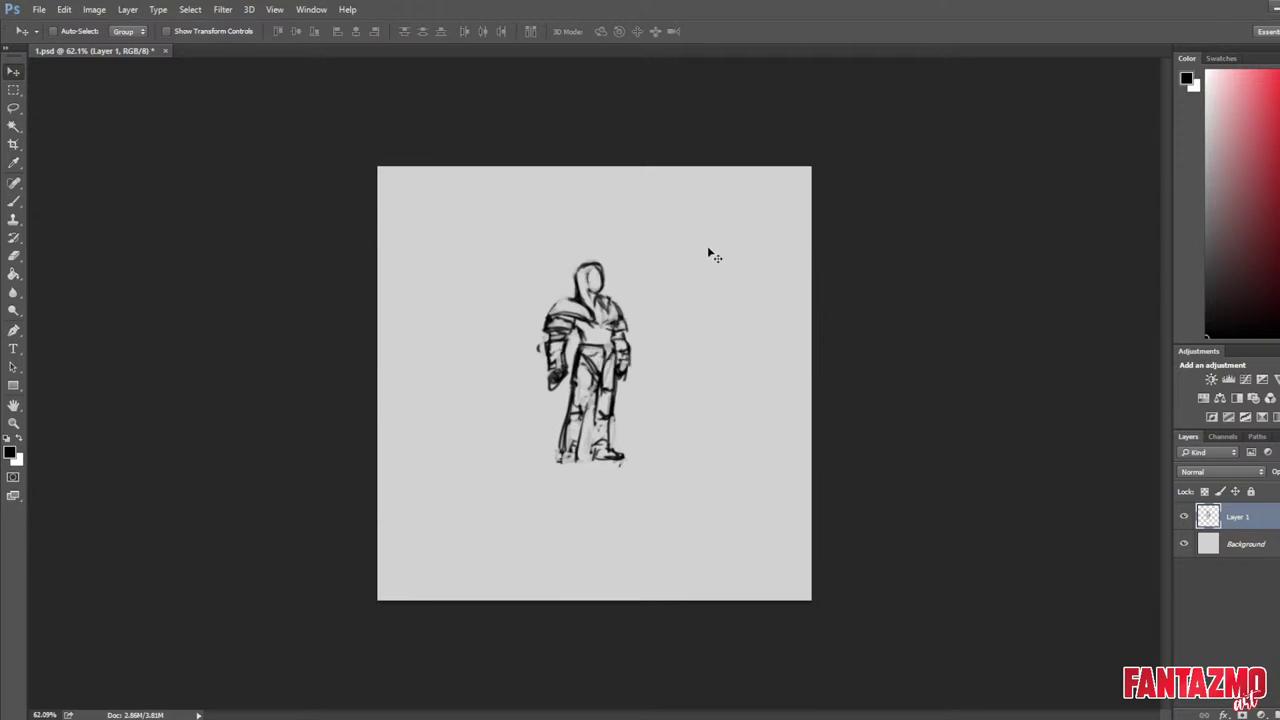
{"action": "key", "text": "ctrl+s"}
Lock Layer 1's transparent pixels and recolour the whole sketch dark blue with a 500 px brush.
{"action": "left_click", "coordinate": [1204, 491]}
{"action": "left_click", "coordinate": [1279, 188]}
{"action": "mouse_move", "coordinate": [1210, 262]}
{"action": "left_mouse_down"}
{"action": "mouse_move", "coordinate": [1172, 259]}
{"action": "mouse_move", "coordinate": [1260, 187]}
{"action": "mouse_move", "coordinate": [1278, 202]}
{"action": "left_mouse_up"}
{"action": "key", "text": "b"}
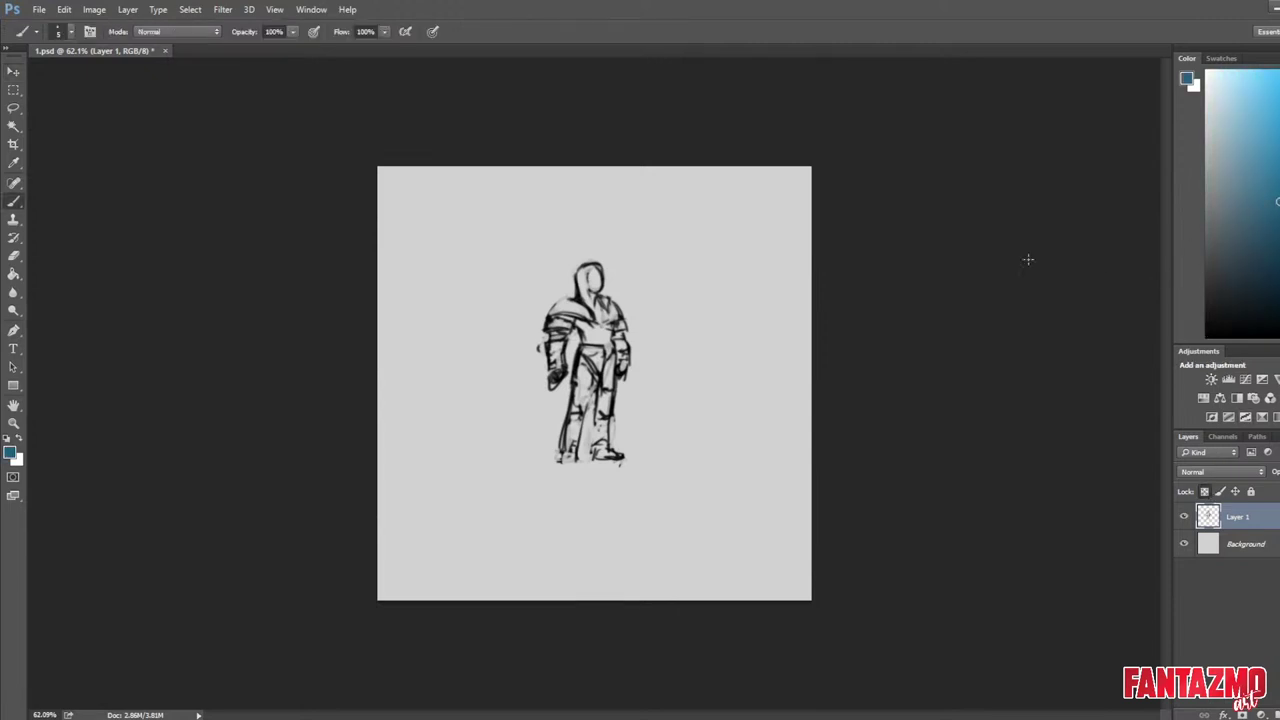
{"action": "key", "text": "]"}
{"action": "key", "text": "]"}
{"action": "key", "text": "]"}
{"action": "key", "text": "]"}
{"action": "key", "text": "]"}
{"action": "key", "text": "]"}
{"action": "key", "text": "]"}
{"action": "key", "text": "]"}
{"action": "key", "text": "]"}
{"action": "key", "text": "]"}
{"action": "key", "text": "]"}
{"action": "key", "text": "]"}
{"action": "key", "text": "]"}
{"action": "key", "text": "]"}
{"action": "key", "text": "]"}
{"action": "key", "text": "]"}
{"action": "key", "text": "]"}
{"action": "key", "text": "]"}
{"action": "key", "text": "]"}
{"action": "key", "text": "]"}
{"action": "left_click_drag", "start_coordinate": [573, 300], "coordinate": [578, 482]}
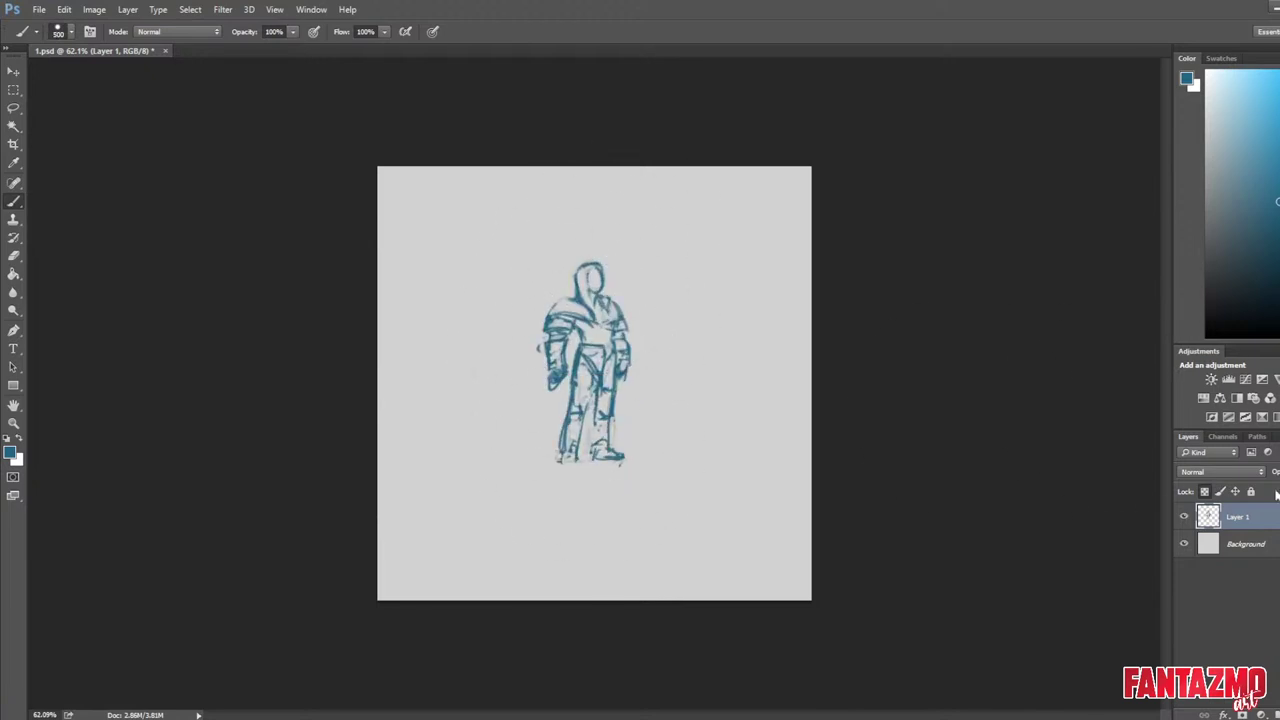
Lower Layer 1's opacity to a faint guide and add a new empty layer above it.
{"action": "left_click_drag", "start_coordinate": [1277, 495], "coordinate": [1276, 490]}
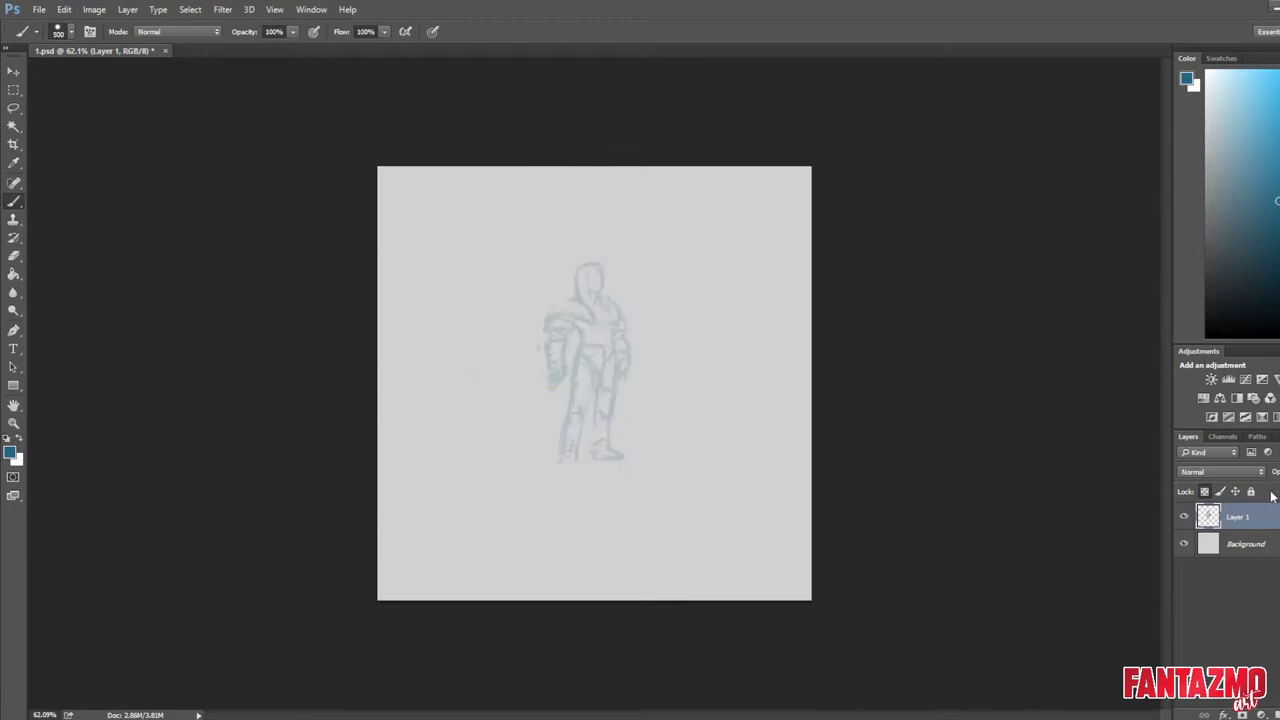
{"action": "left_click", "coordinate": [1279, 715]}
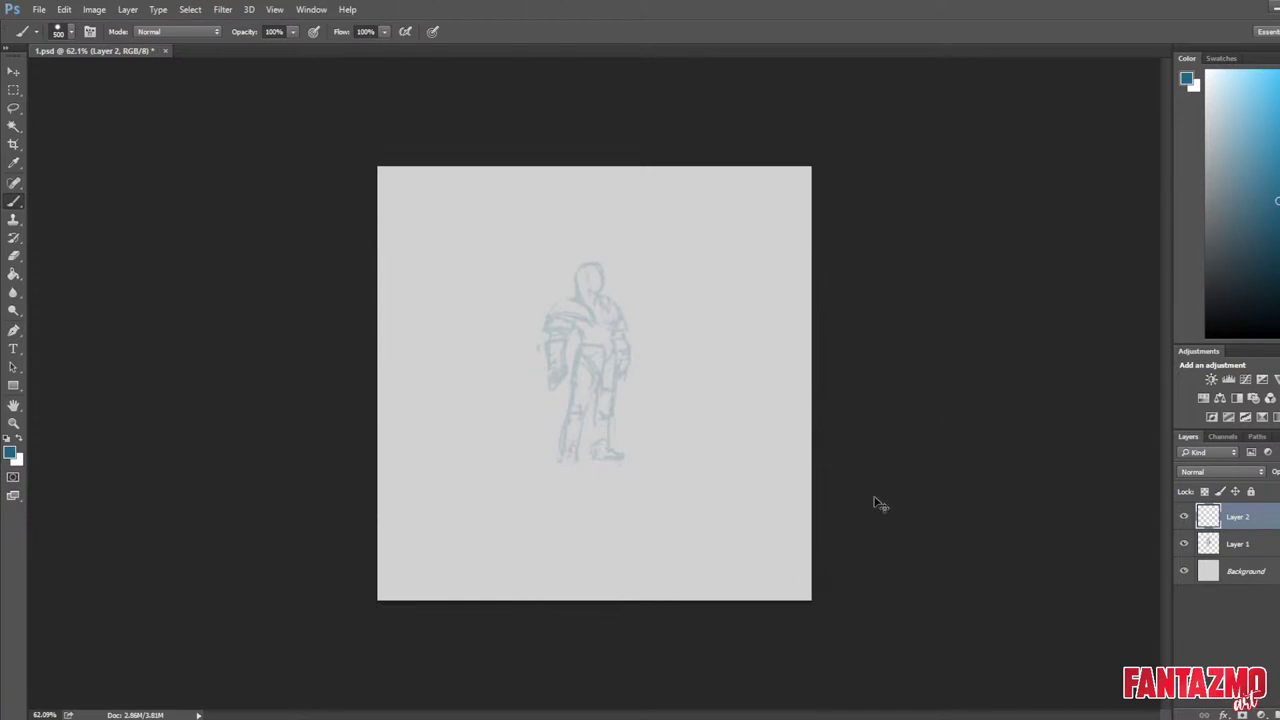
Select Layer 1 and move the faint sketch lower on the canvas.
{"action": "scroll", "coordinate": [712, 244], "scroll_direction": "up", "scroll_amount": 3}
{"action": "scroll", "coordinate": [712, 244], "scroll_direction": "down", "scroll_amount": 2}
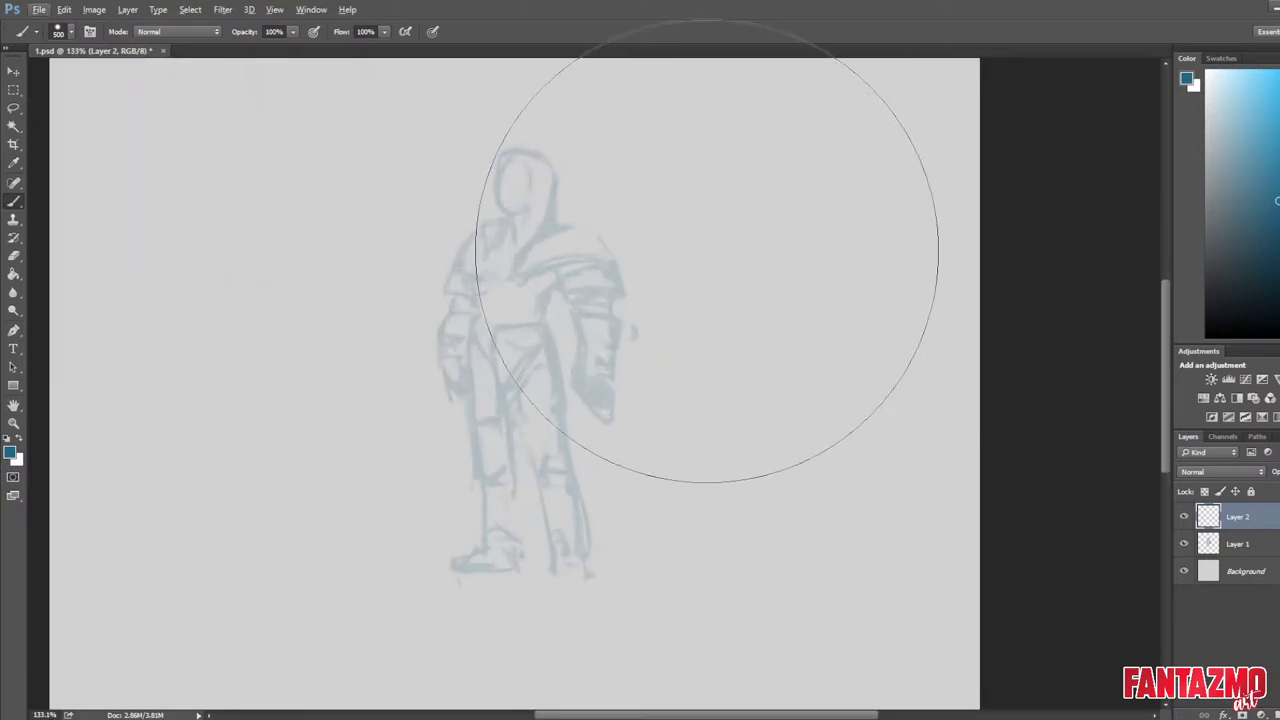
{"action": "key", "text": "bracketleft"}
{"action": "scroll", "coordinate": [594, 382], "scroll_direction": "down", "scroll_amount": 2}
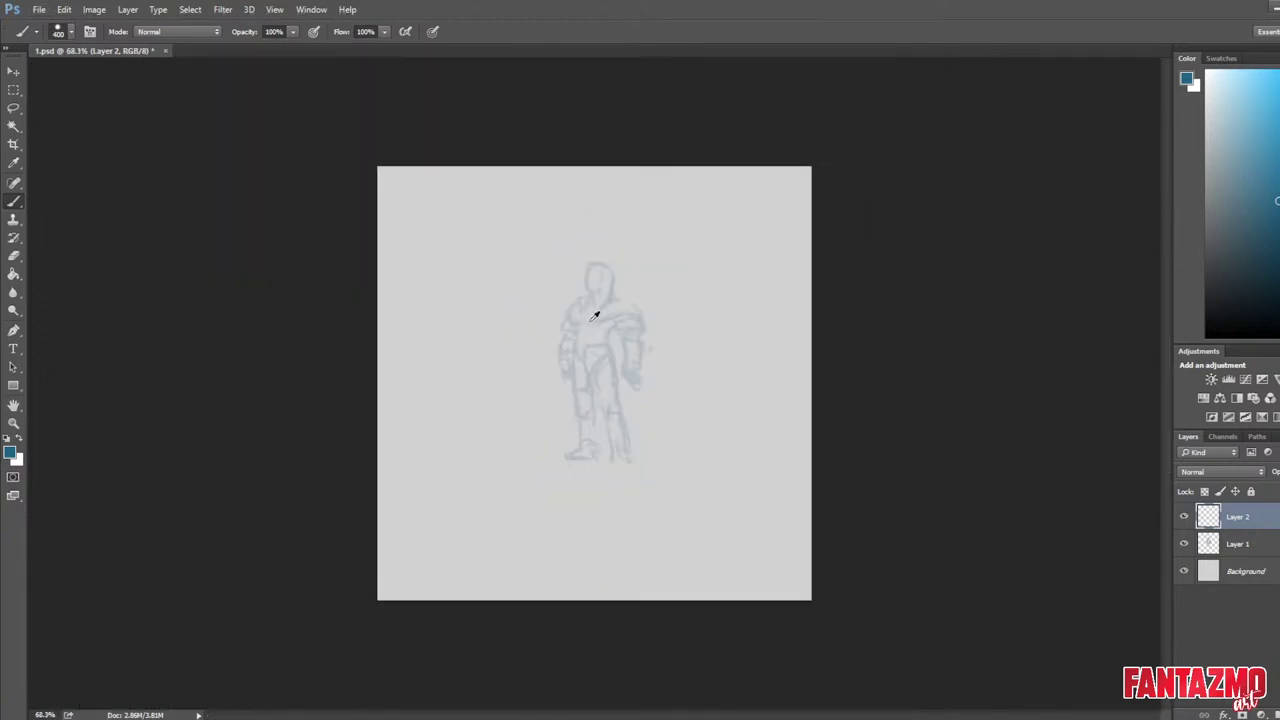
{"action": "scroll", "coordinate": [594, 382], "scroll_direction": "up", "scroll_amount": 1}
{"action": "left_click", "coordinate": [1215, 545]}
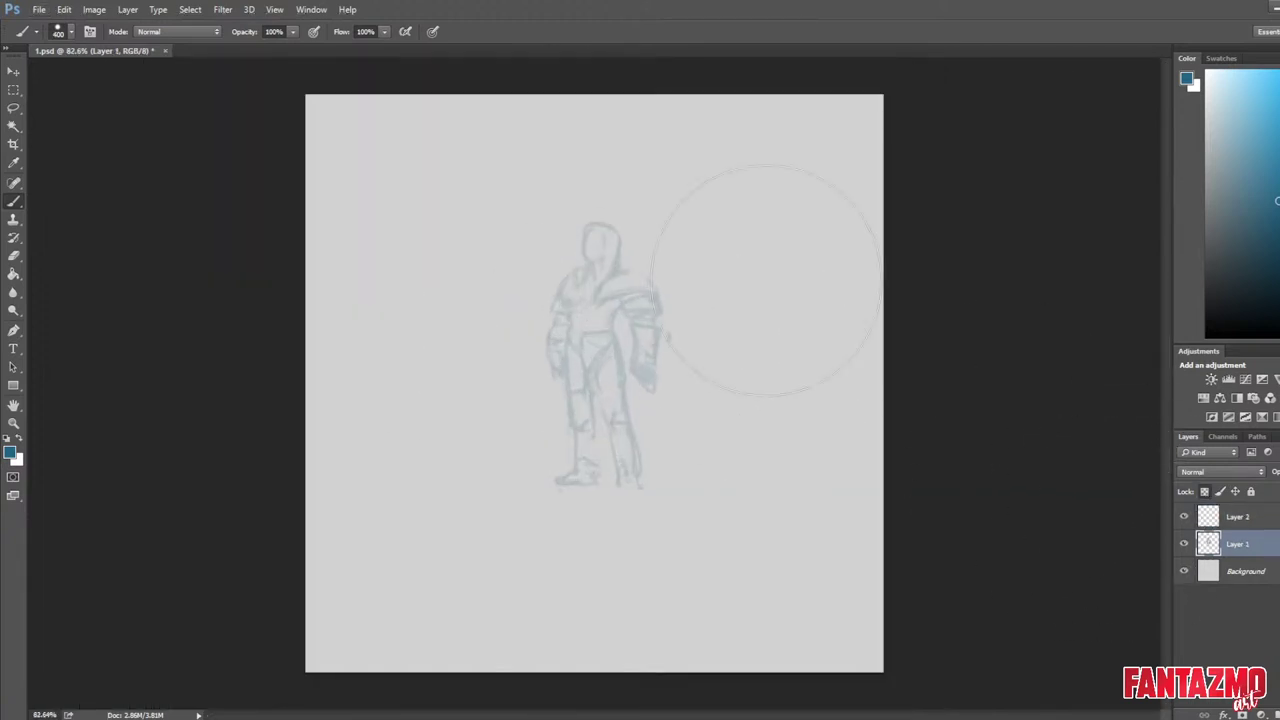
{"action": "left_click", "coordinate": [13, 71]}
{"action": "mouse_move", "coordinate": [637, 338]}
{"action": "left_mouse_down"}
{"action": "mouse_move", "coordinate": [654, 417]}
{"action": "mouse_move", "coordinate": [663, 403]}
{"action": "mouse_move", "coordinate": [694, 409]}
{"action": "mouse_move", "coordinate": [662, 400]}
{"action": "left_mouse_up"}
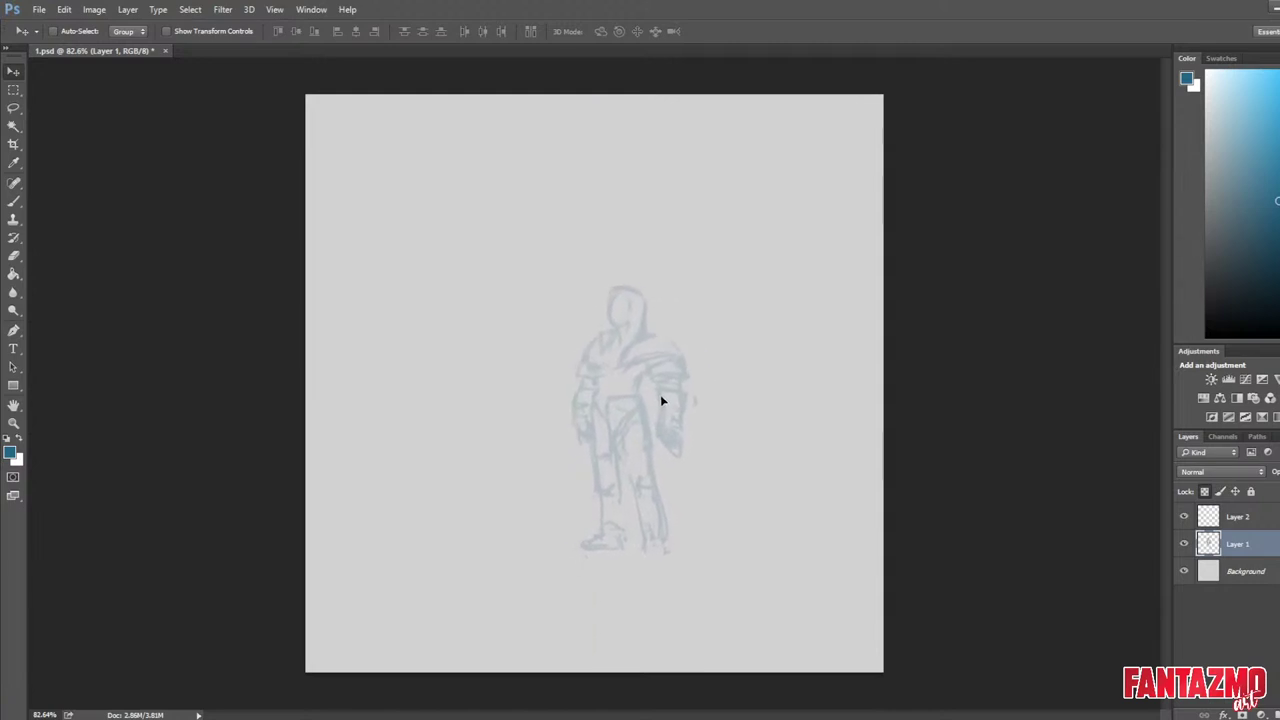
Select Layer 2 and flip the canvas horizontally and back to check the figure.
{"action": "left_click", "coordinate": [1239, 522]}
{"action": "key", "text": "ctrl+shift+h"}
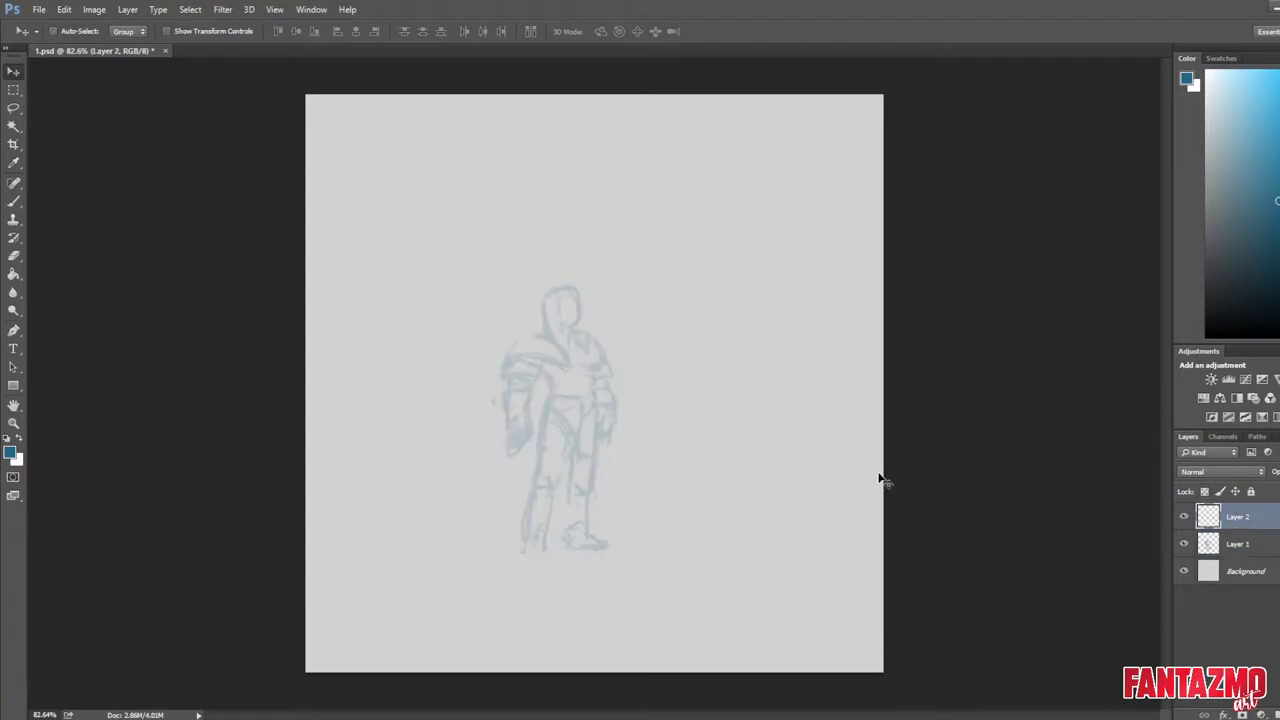
{"action": "key", "text": "ctrl+shift+h"}
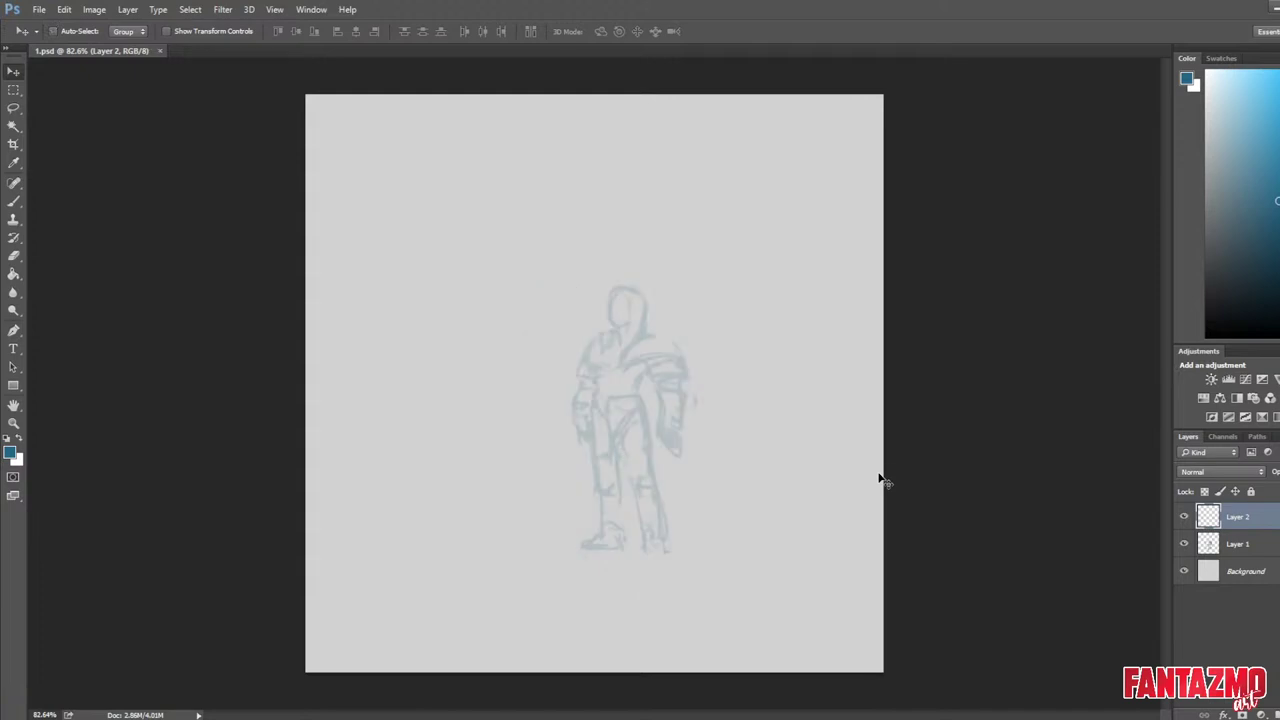
Set up a black 4 px brush and draw the outer edge of the face over the guide on Layer 2.
{"action": "scroll", "coordinate": [646, 280], "scroll_direction": "up", "scroll_amount": 5}
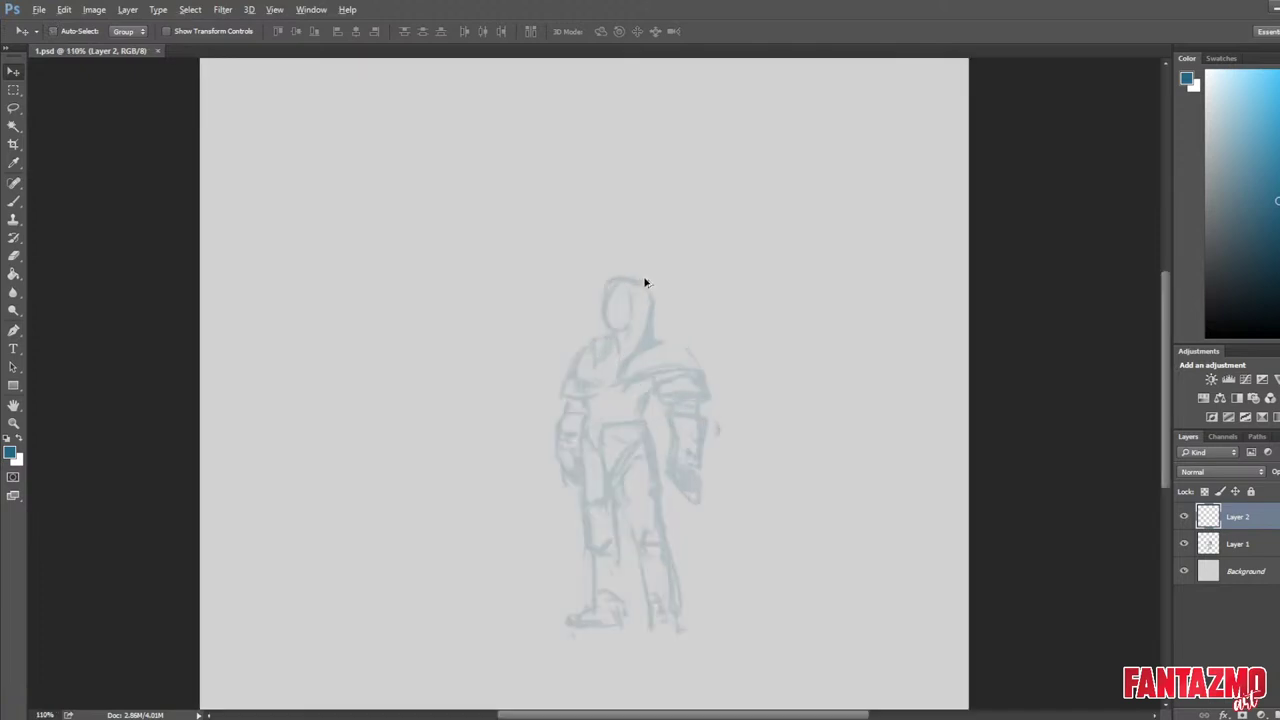
{"action": "key", "text": "b"}
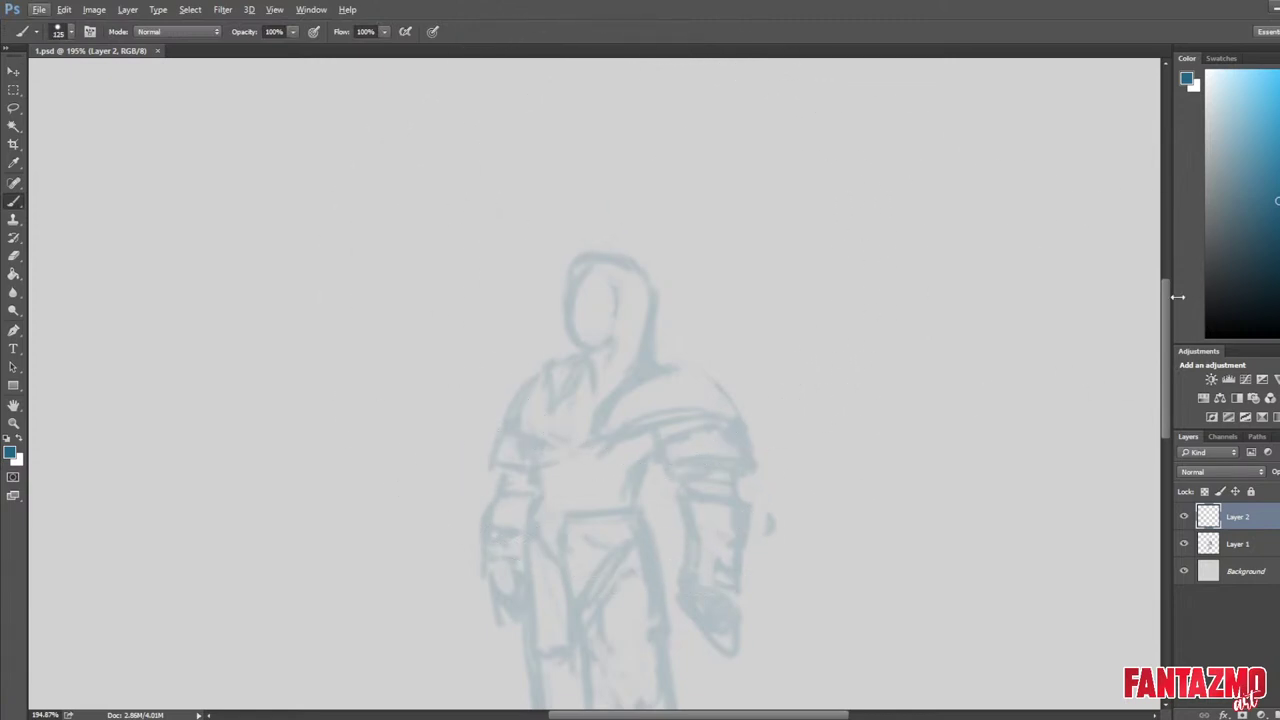
{"action": "key", "text": "d"}
{"action": "key", "text": "bracketleft"}
{"action": "key", "text": "bracketleft"}
{"action": "key", "text": "bracketleft"}
{"action": "key", "text": "bracketleft"}
{"action": "key", "text": "bracketleft"}
{"action": "key", "text": "bracketleft"}
{"action": "key", "text": "bracketleft"}
{"action": "key", "text": "bracketleft"}
{"action": "key", "text": "bracketleft"}
{"action": "key", "text": "bracketleft"}
{"action": "key", "text": "bracketleft"}
{"action": "key", "text": "bracketleft"}
{"action": "key", "text": "bracketleft"}
{"action": "key", "text": "bracketleft"}
{"action": "key", "text": "bracketleft"}
{"action": "key", "text": "bracketleft"}
{"action": "key", "text": "bracketleft"}
{"action": "key", "text": "bracketleft"}
{"action": "key", "text": "bracketleft"}
{"action": "left_click_drag", "start_coordinate": [581, 272], "coordinate": [573, 328]}
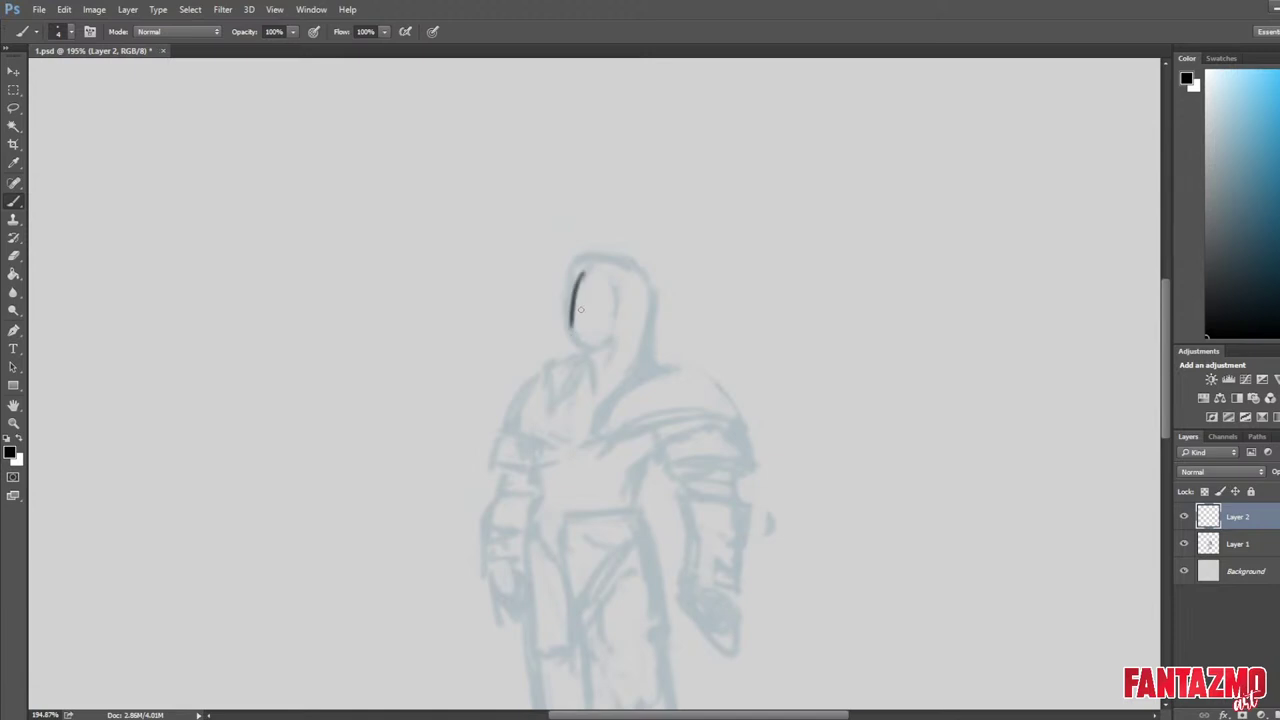
Erase the upper part of the face edge, draw a brow line across the face and thin it with a 6 px eraser.
{"action": "key", "text": "e"}
{"action": "left_click_drag", "start_coordinate": [582, 275], "coordinate": [575, 338]}
{"action": "key", "text": "b"}
{"action": "mouse_move", "coordinate": [579, 278]}
{"action": "left_mouse_down"}
{"action": "mouse_move", "coordinate": [612, 272]}
{"action": "mouse_move", "coordinate": [616, 315]}
{"action": "left_mouse_up"}
{"action": "key", "text": "e"}
{"action": "mouse_move", "coordinate": [603, 275]}
{"action": "left_mouse_down"}
{"action": "mouse_move", "coordinate": [613, 308]}
{"action": "mouse_move", "coordinate": [570, 303]}
{"action": "mouse_move", "coordinate": [624, 314]}
{"action": "mouse_move", "coordinate": [580, 314]}
{"action": "mouse_move", "coordinate": [578, 299]}
{"action": "mouse_move", "coordinate": [610, 304]}
{"action": "mouse_move", "coordinate": [588, 305]}
{"action": "left_mouse_up"}
{"action": "key", "text": "b"}
{"action": "key", "text": "e"}
{"action": "key", "text": "b"}
{"action": "key", "text": "e"}
{"action": "key", "text": "bracketleft"}
{"action": "key", "text": "bracketleft"}
{"action": "key", "text": "bracketleft"}
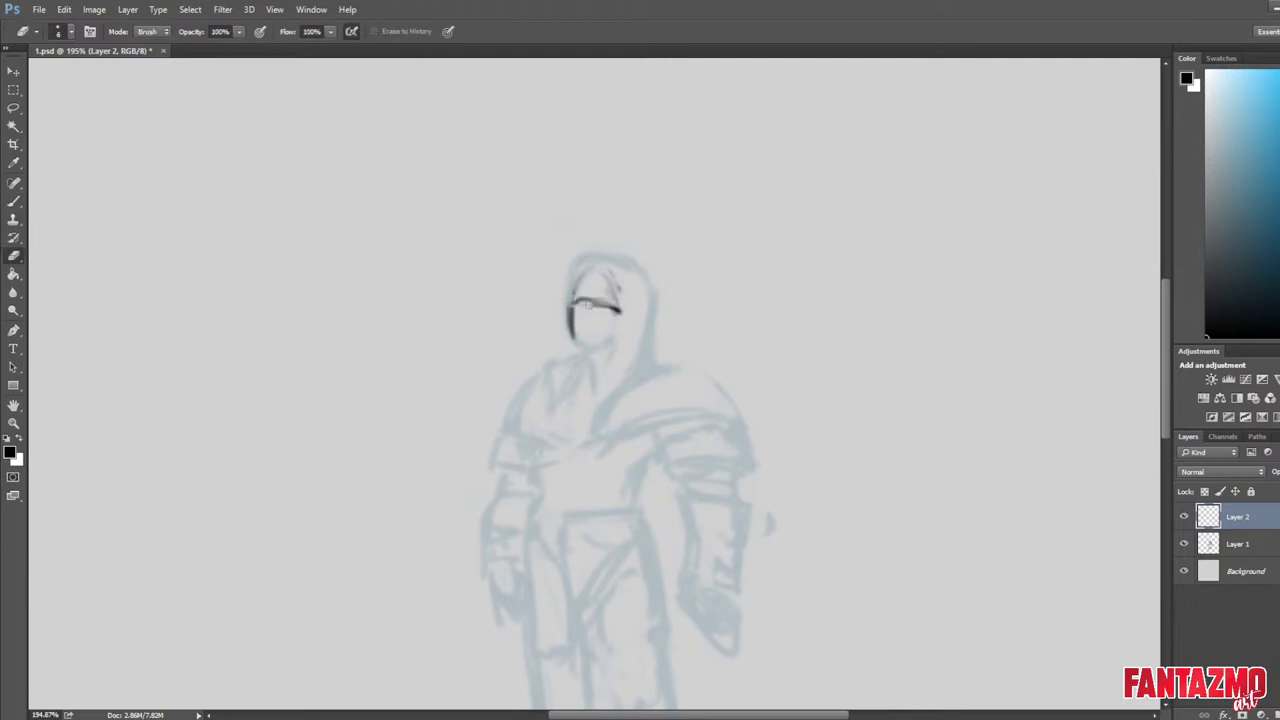
Flip the canvas horizontally and draw the brow, eye, nose and cheek lines of the face.
{"action": "key", "text": "ctrl+shift+h"}
{"action": "key", "text": "b"}
{"action": "mouse_move", "coordinate": [452, 292]}
{"action": "left_mouse_down"}
{"action": "mouse_move", "coordinate": [500, 290]}
{"action": "mouse_move", "coordinate": [494, 306]}
{"action": "mouse_move", "coordinate": [502, 290]}
{"action": "left_mouse_up"}
{"action": "key", "text": "e"}
{"action": "key", "text": "b"}
{"action": "left_click_drag", "start_coordinate": [496, 294], "coordinate": [484, 322]}
{"action": "mouse_move", "coordinate": [476, 324]}
{"action": "left_mouse_down"}
{"action": "mouse_move", "coordinate": [491, 324]}
{"action": "mouse_move", "coordinate": [487, 299]}
{"action": "mouse_move", "coordinate": [490, 330]}
{"action": "mouse_move", "coordinate": [480, 321]}
{"action": "mouse_move", "coordinate": [470, 349]}
{"action": "mouse_move", "coordinate": [496, 350]}
{"action": "left_mouse_up"}
{"action": "key", "text": "e"}
{"action": "key", "text": "b"}
{"action": "key", "text": "e"}
{"action": "key", "text": "b"}
{"action": "key", "text": "e"}
{"action": "key", "text": "b"}
{"action": "key", "text": "e"}
{"action": "key", "text": "b"}
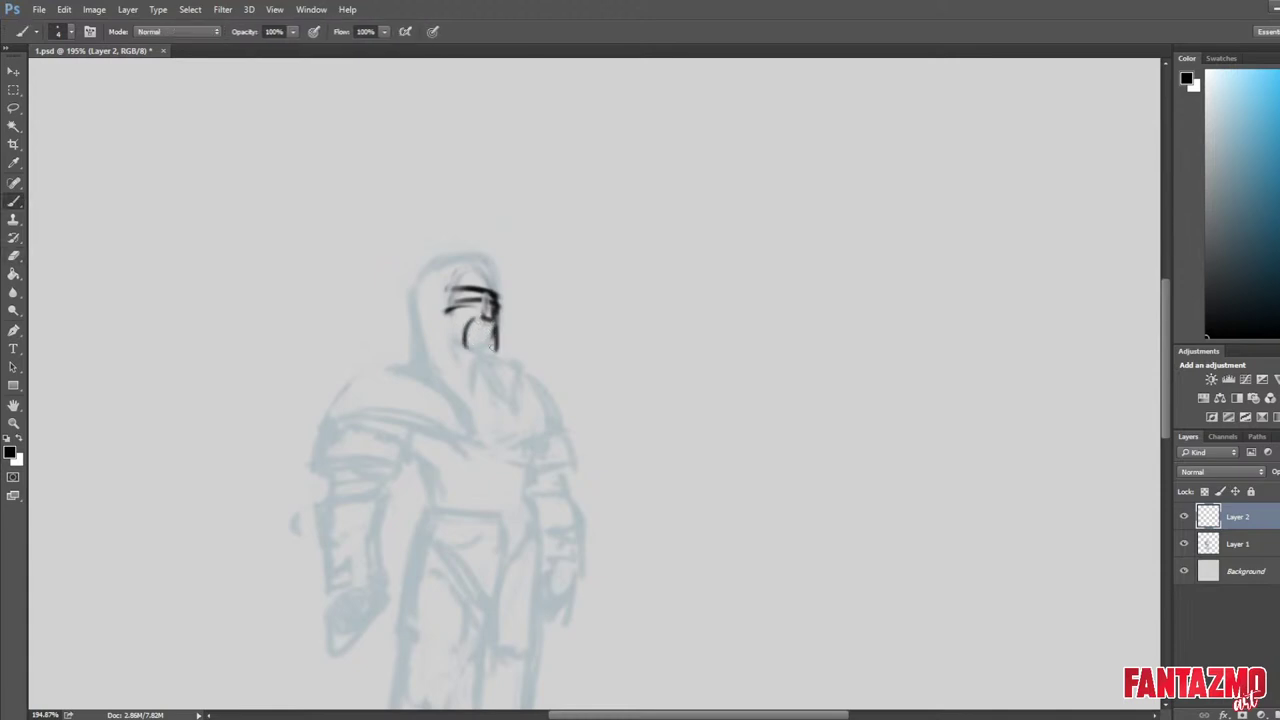
Erase the rough nose and cheek lines and draw the edges of the hood opening on both sides of the face.
{"action": "key", "text": "e"}
{"action": "mouse_move", "coordinate": [496, 252]}
{"action": "left_mouse_down"}
{"action": "mouse_move", "coordinate": [422, 299]}
{"action": "mouse_move", "coordinate": [444, 302]}
{"action": "mouse_move", "coordinate": [458, 348]}
{"action": "left_mouse_up"}
{"action": "key", "text": "b"}
{"action": "mouse_move", "coordinate": [457, 264]}
{"action": "left_mouse_down"}
{"action": "mouse_move", "coordinate": [457, 323]}
{"action": "mouse_move", "coordinate": [490, 345]}
{"action": "mouse_move", "coordinate": [480, 306]}
{"action": "mouse_move", "coordinate": [498, 318]}
{"action": "mouse_move", "coordinate": [505, 356]}
{"action": "left_mouse_up"}
{"action": "key", "text": "e"}
{"action": "key", "text": "b"}
{"action": "key", "text": "e"}
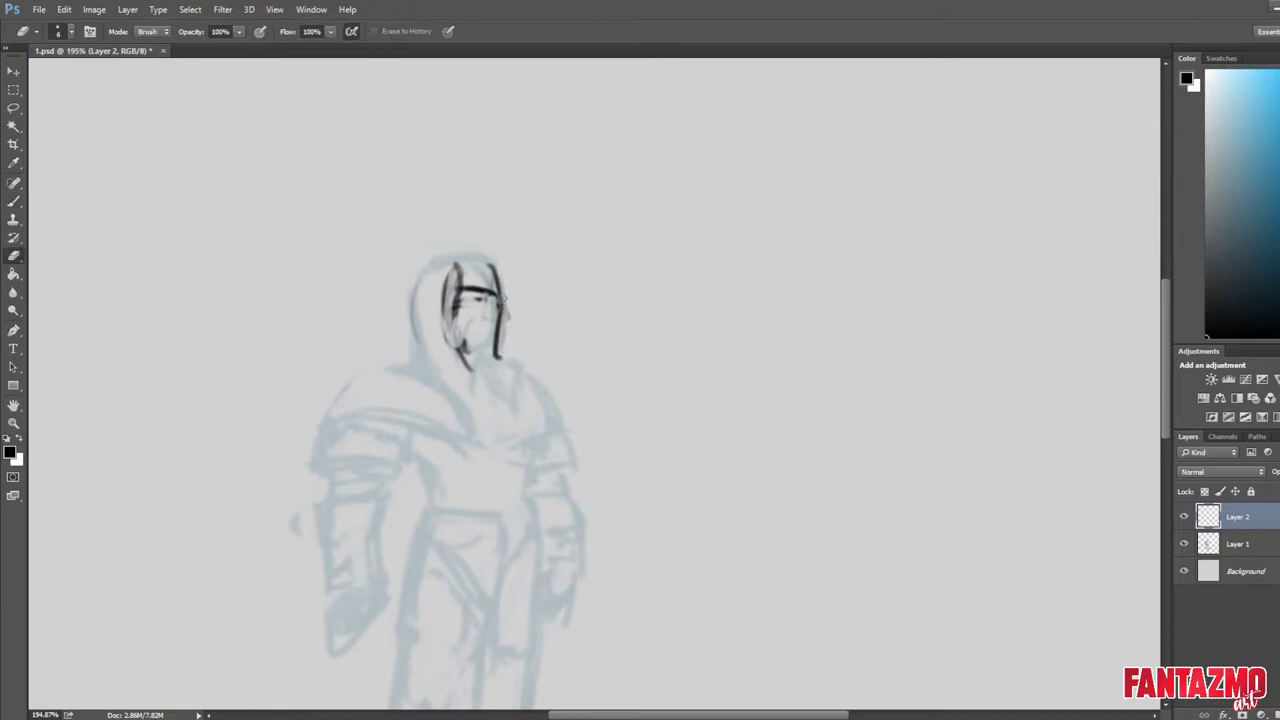
{"action": "key", "text": "b"}
{"action": "key", "text": "e"}
{"action": "mouse_move", "coordinate": [484, 256]}
{"action": "left_mouse_down"}
{"action": "mouse_move", "coordinate": [504, 290]}
{"action": "mouse_move", "coordinate": [450, 340]}
{"action": "mouse_move", "coordinate": [466, 284]}
{"action": "left_mouse_up"}
{"action": "key", "text": "b"}
{"action": "key", "text": "e"}
Flip the canvas back and draw the inner hood edge and the angular top outline of the hood.
{"action": "key", "text": "ctrl+shift+h"}
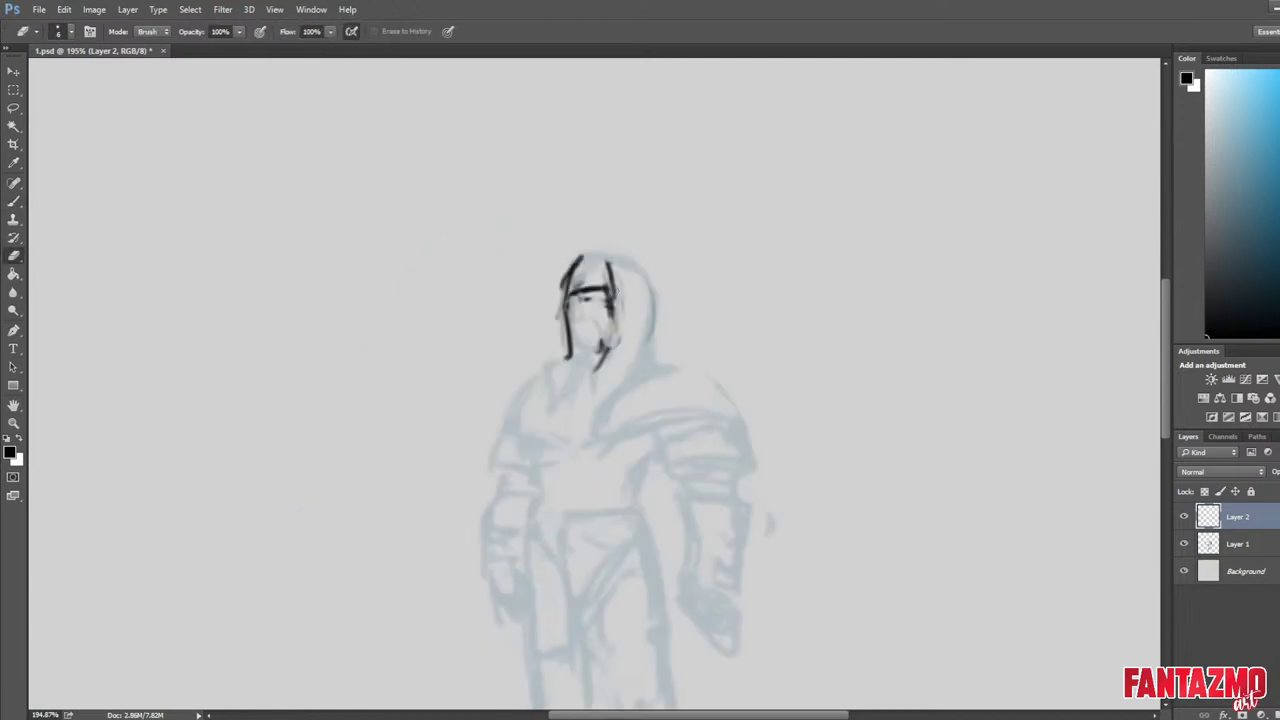
{"action": "key", "text": "b"}
{"action": "mouse_move", "coordinate": [590, 264]}
{"action": "left_mouse_down"}
{"action": "mouse_move", "coordinate": [618, 310]}
{"action": "mouse_move", "coordinate": [624, 296]}
{"action": "mouse_move", "coordinate": [590, 260]}
{"action": "mouse_move", "coordinate": [620, 322]}
{"action": "mouse_move", "coordinate": [624, 251]}
{"action": "left_mouse_up"}
{"action": "key", "text": "e"}
{"action": "key", "text": "b"}
{"action": "left_click_drag", "start_coordinate": [572, 262], "coordinate": [600, 244]}
{"action": "mouse_move", "coordinate": [598, 244]}
{"action": "left_mouse_down"}
{"action": "mouse_move", "coordinate": [690, 301]}
{"action": "mouse_move", "coordinate": [664, 290]}
{"action": "left_mouse_up"}
{"action": "key", "text": "e"}
{"action": "key", "text": "b"}
{"action": "key", "text": "e"}
{"action": "key", "text": "b"}
Draw a pointed tip at the back of the hood and a line running down from it behind the neck.
{"action": "mouse_move", "coordinate": [655, 278]}
{"action": "left_mouse_down"}
{"action": "mouse_move", "coordinate": [667, 320]}
{"action": "mouse_move", "coordinate": [686, 298]}
{"action": "mouse_move", "coordinate": [667, 320]}
{"action": "mouse_move", "coordinate": [683, 320]}
{"action": "mouse_move", "coordinate": [688, 300]}
{"action": "mouse_move", "coordinate": [682, 322]}
{"action": "left_mouse_up"}
{"action": "key", "text": "e"}
{"action": "key", "text": "b"}
{"action": "key", "text": "e"}
{"action": "key", "text": "b"}
{"action": "left_click_drag", "start_coordinate": [663, 278], "coordinate": [684, 328]}
{"action": "key", "text": "e"}
{"action": "mouse_move", "coordinate": [686, 330]}
{"action": "left_mouse_down"}
{"action": "mouse_move", "coordinate": [675, 325]}
{"action": "mouse_move", "coordinate": [659, 377]}
{"action": "left_mouse_up"}
{"action": "key", "text": "b"}
{"action": "left_click_drag", "start_coordinate": [654, 306], "coordinate": [658, 377]}
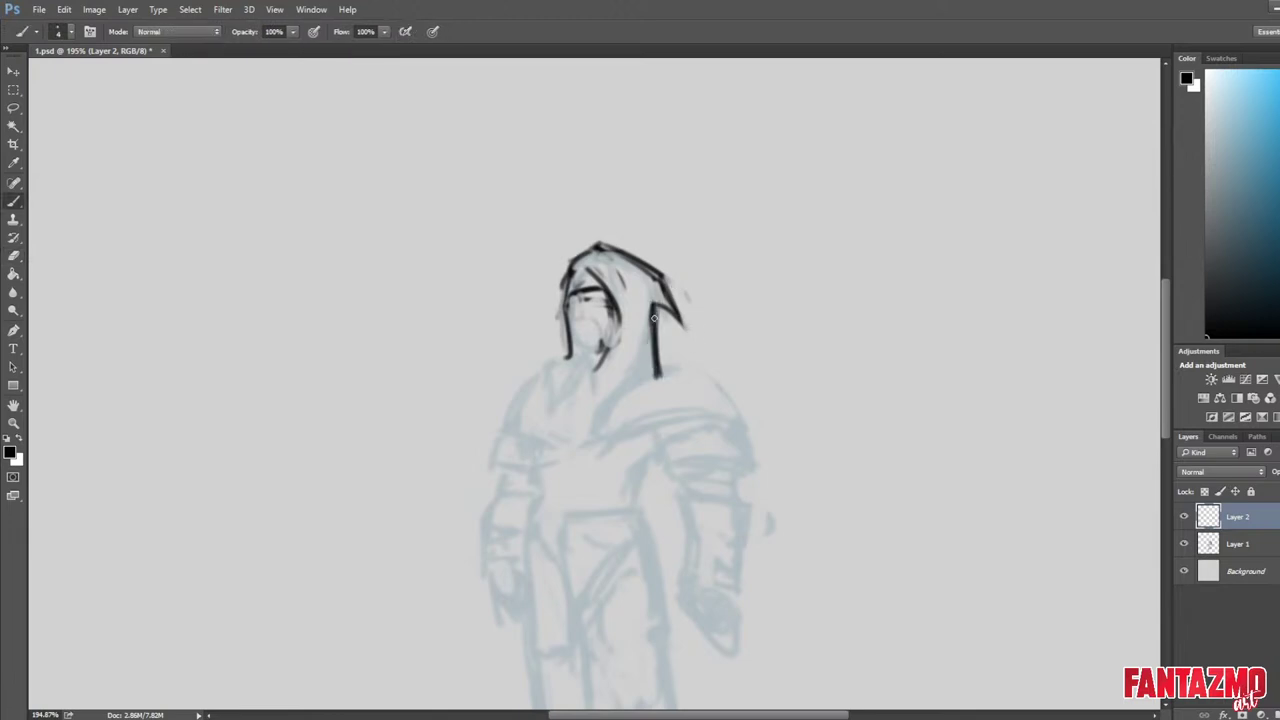
Extend the hood's fold toward the chest, flip the canvas and clean up the lines behind the neck.
{"action": "left_click_drag", "start_coordinate": [653, 331], "coordinate": [615, 416]}
{"action": "key", "text": "ctrl+shift+h"}
{"action": "key", "text": "e"}
{"action": "mouse_move", "coordinate": [444, 406]}
{"action": "left_mouse_down"}
{"action": "mouse_move", "coordinate": [418, 336]}
{"action": "mouse_move", "coordinate": [412, 374]}
{"action": "left_mouse_up"}
{"action": "key", "text": "b"}
{"action": "key", "text": "e"}
{"action": "left_click_drag", "start_coordinate": [412, 300], "coordinate": [416, 374]}
{"action": "key", "text": "b"}
{"action": "key", "text": "e"}
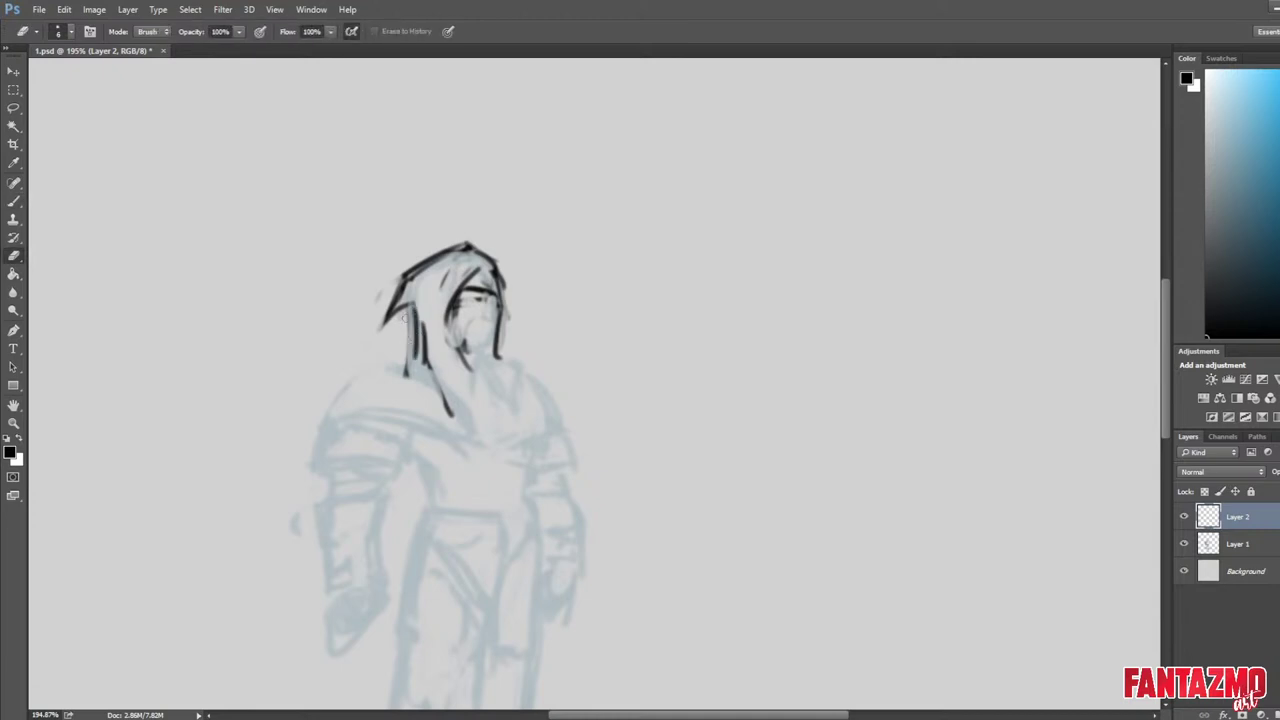
{"action": "left_click_drag", "start_coordinate": [412, 316], "coordinate": [408, 376]}
{"action": "key", "text": "b"}
Draw the chin with a V-shaped neck opening below it, and outline the eye and nose.
{"action": "left_click_drag", "start_coordinate": [496, 346], "coordinate": [482, 370]}
{"action": "key", "text": "e"}
{"action": "key", "text": "b"}
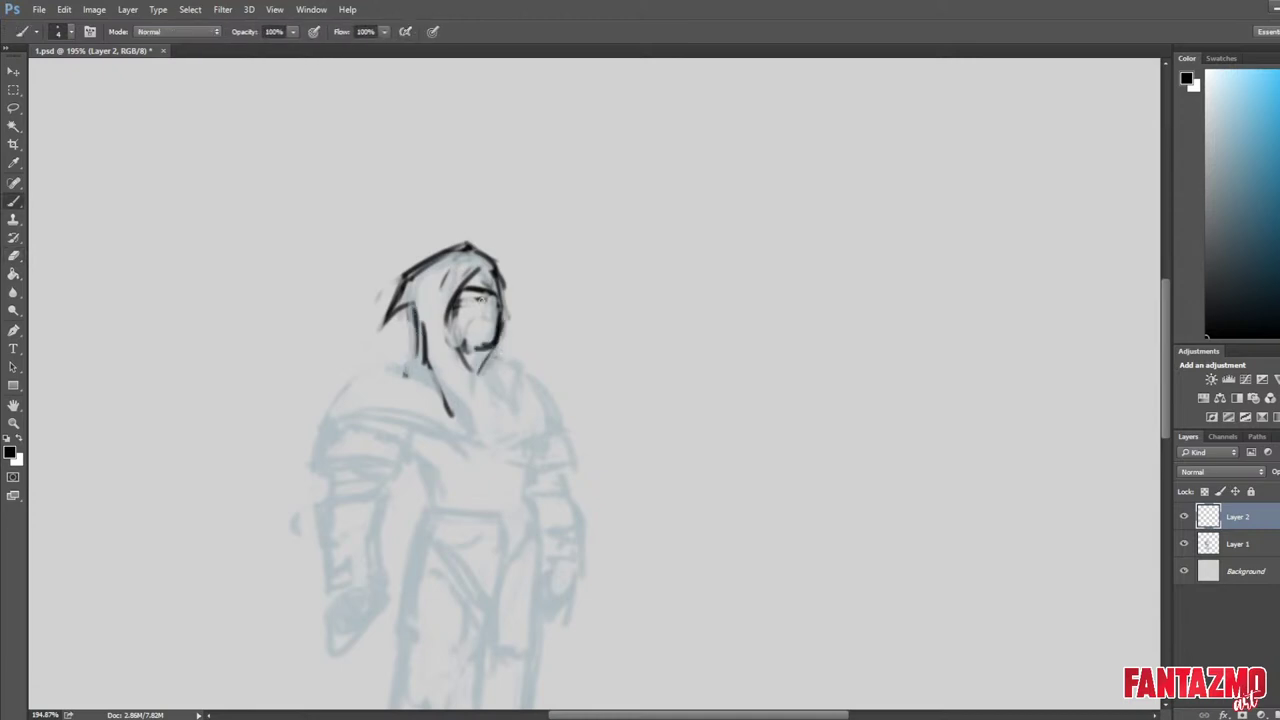
{"action": "key", "text": "e"}
{"action": "left_click_drag", "start_coordinate": [490, 286], "coordinate": [485, 317]}
{"action": "key", "text": "b"}
{"action": "key", "text": "e"}
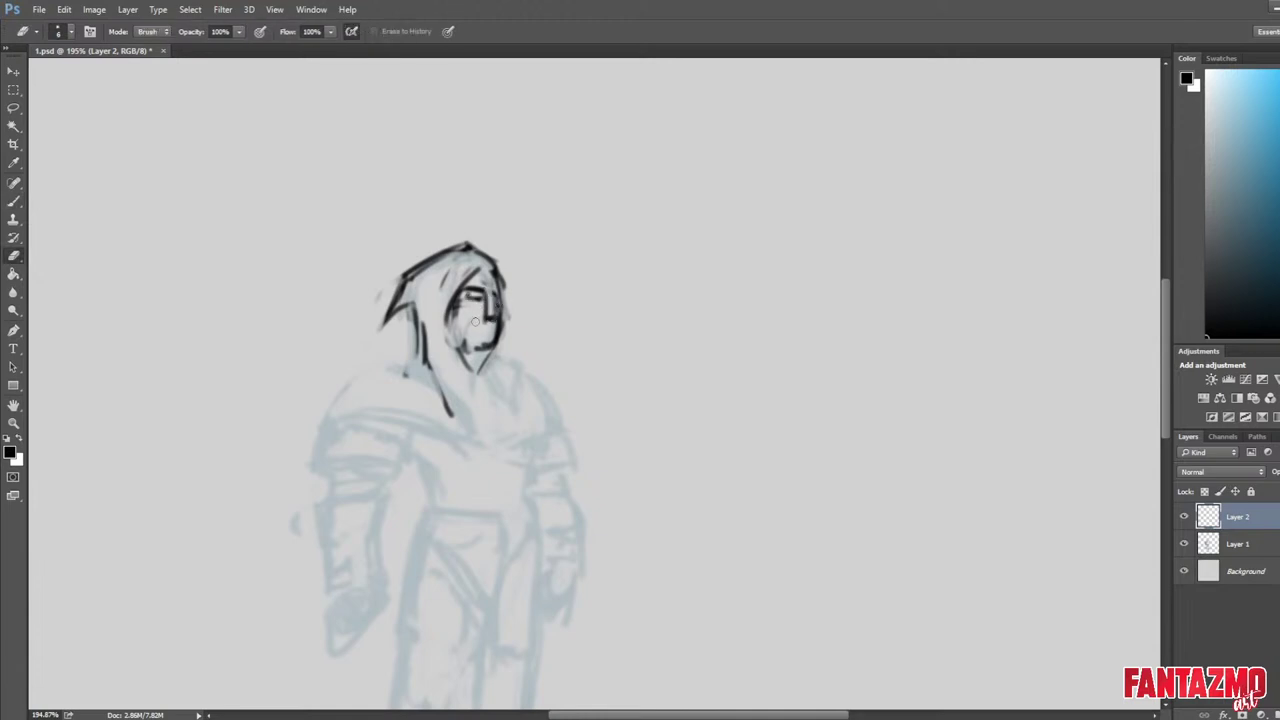
Trim the nose line and refine the mouth area and front edge of the face with small brush and eraser touches.
{"action": "key", "text": "b"}
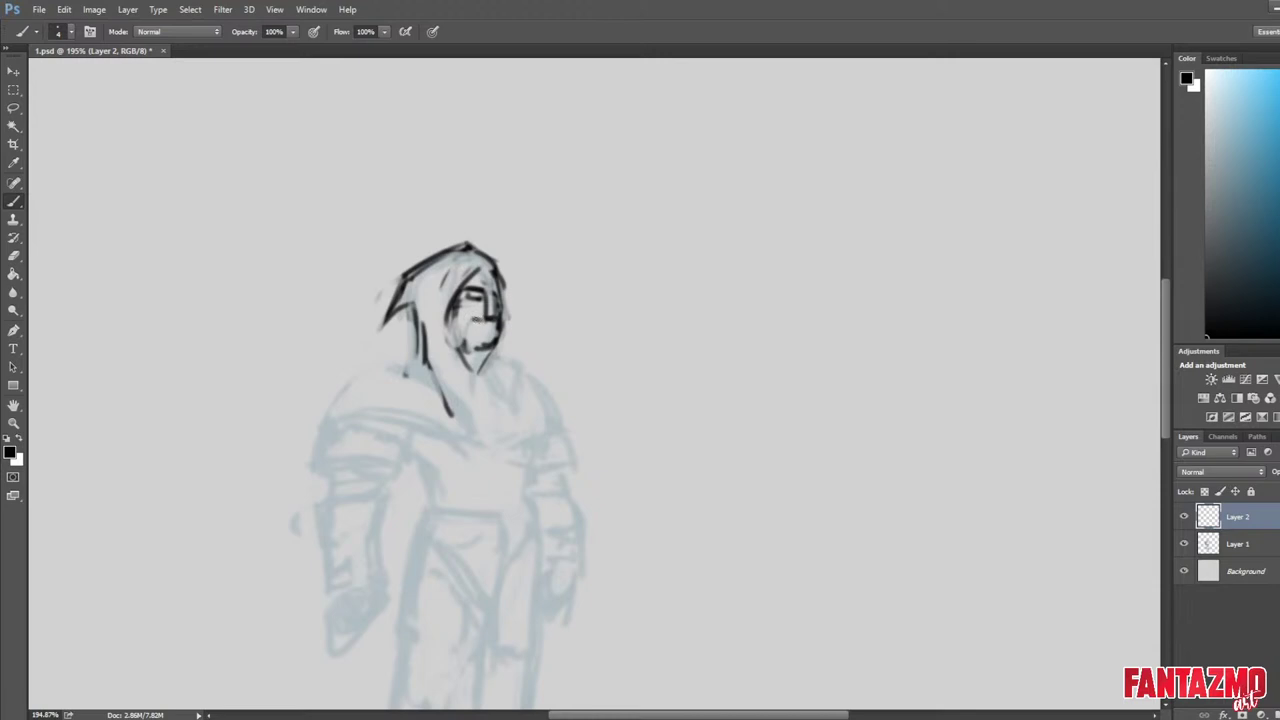
{"action": "key", "text": "e"}
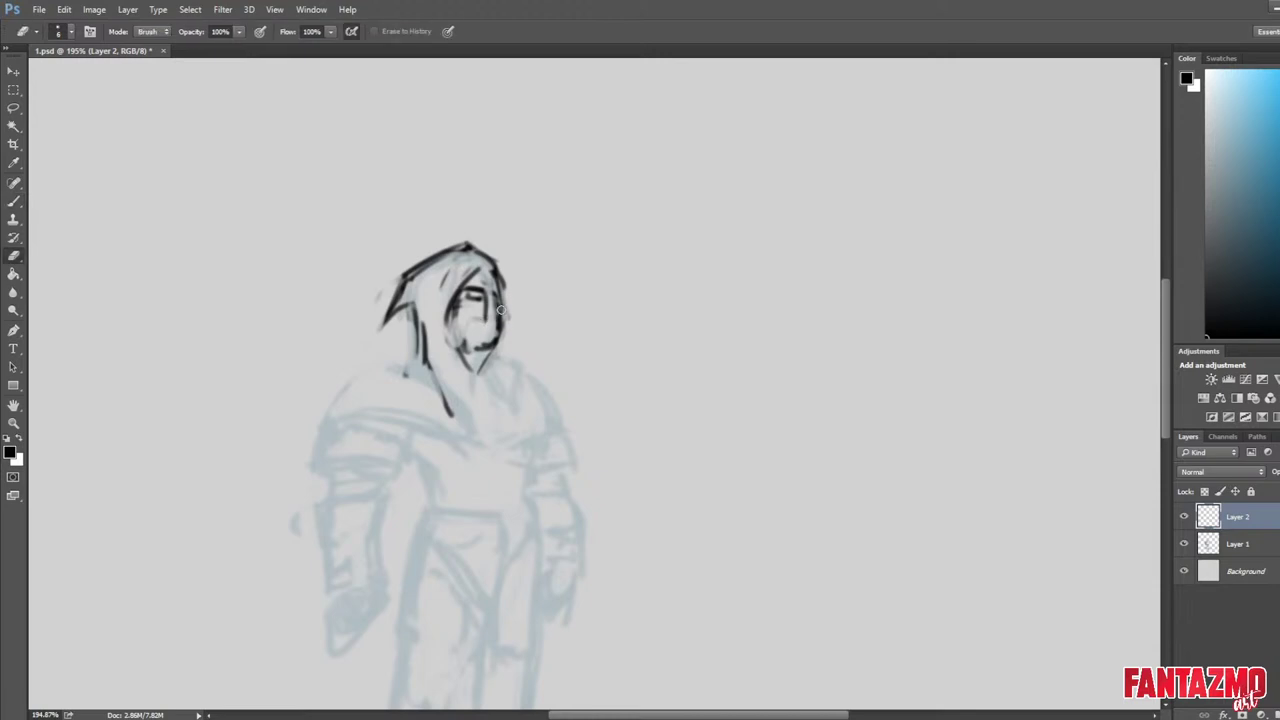
{"action": "key", "text": "b"}
{"action": "key", "text": "e"}
{"action": "mouse_move", "coordinate": [503, 338]}
{"action": "left_mouse_down"}
{"action": "mouse_move", "coordinate": [499, 312]}
{"action": "mouse_move", "coordinate": [503, 342]}
{"action": "left_mouse_up"}
{"action": "key", "text": "b"}
{"action": "key", "text": "e"}
Flip the canvas, lasso the back of the hood, delete its linework and clear the selection.
{"action": "key", "text": "F2"}
{"action": "key", "text": "l"}
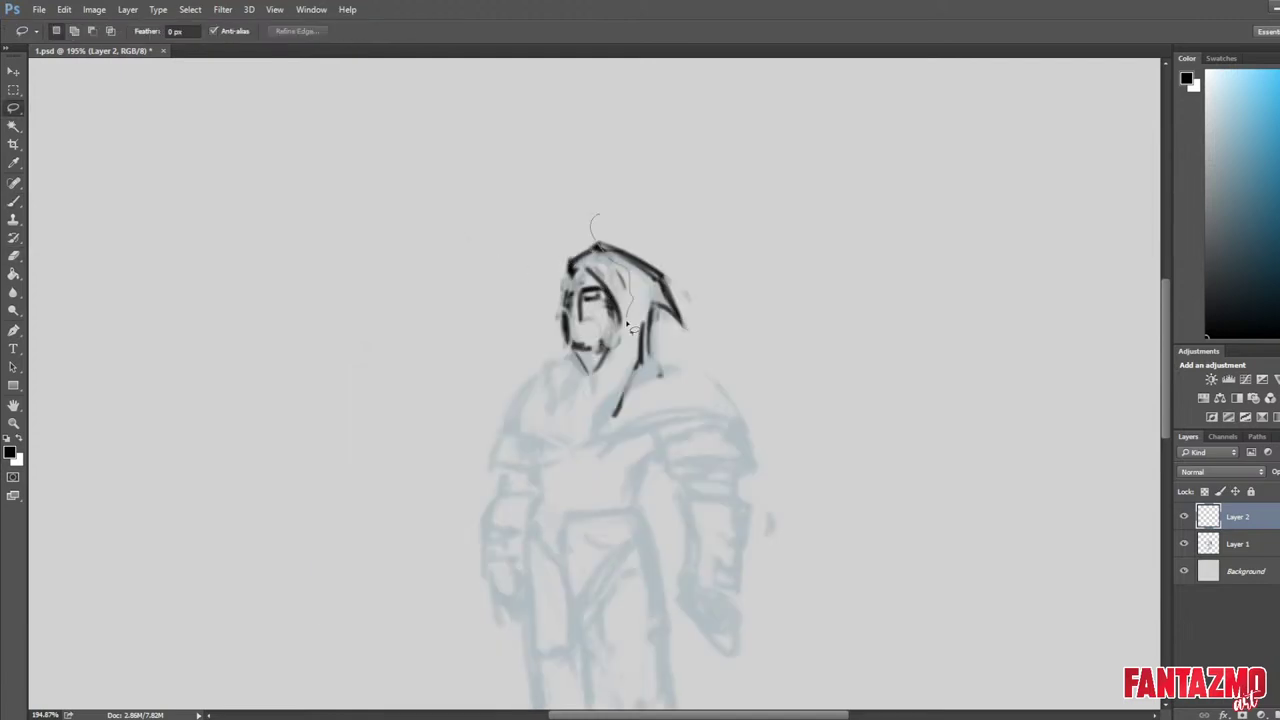
{"action": "mouse_move", "coordinate": [630, 326]}
{"action": "left_mouse_down"}
{"action": "mouse_move", "coordinate": [690, 245]}
{"action": "mouse_move", "coordinate": [678, 228]}
{"action": "left_mouse_up"}
{"action": "key", "text": "Delete"}
{"action": "key", "text": "ctrl+d"}
{"action": "key", "text": "e"}
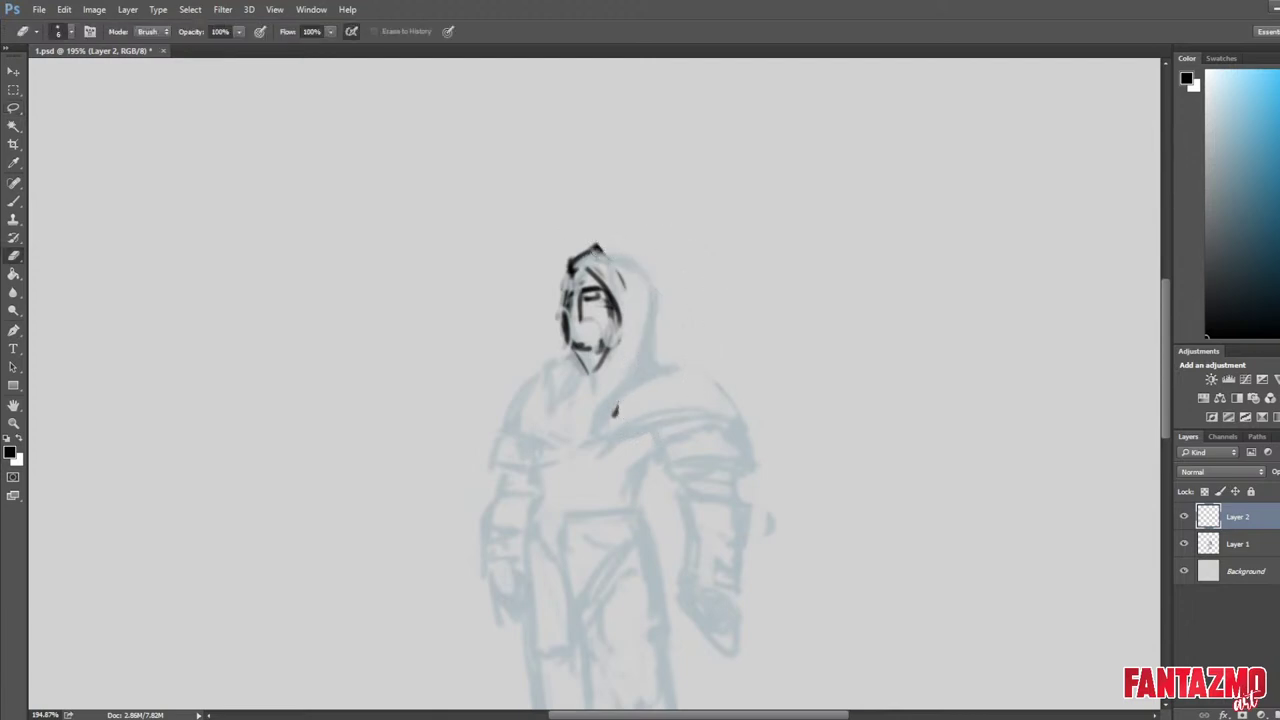
Erase the remaining hood peak and draw a rounded helmet front with a curved seam beside the face.
{"action": "key", "text": "l"}
{"action": "key", "text": "e"}
{"action": "mouse_move", "coordinate": [592, 266]}
{"action": "left_mouse_down"}
{"action": "mouse_move", "coordinate": [612, 288]}
{"action": "mouse_move", "coordinate": [625, 261]}
{"action": "mouse_move", "coordinate": [611, 298]}
{"action": "mouse_move", "coordinate": [573, 280]}
{"action": "mouse_move", "coordinate": [563, 295]}
{"action": "left_mouse_up"}
{"action": "key", "text": "b"}
{"action": "key", "text": "e"}
{"action": "key", "text": "b"}
{"action": "left_click_drag", "start_coordinate": [595, 246], "coordinate": [566, 289]}
{"action": "key", "text": "e"}
{"action": "key", "text": "b"}
{"action": "key", "text": "e"}
Flip the canvas and draw the rounded back of the helmet with curved bands below it toward the jaw.
{"action": "key", "text": "ctrl+shift+h"}
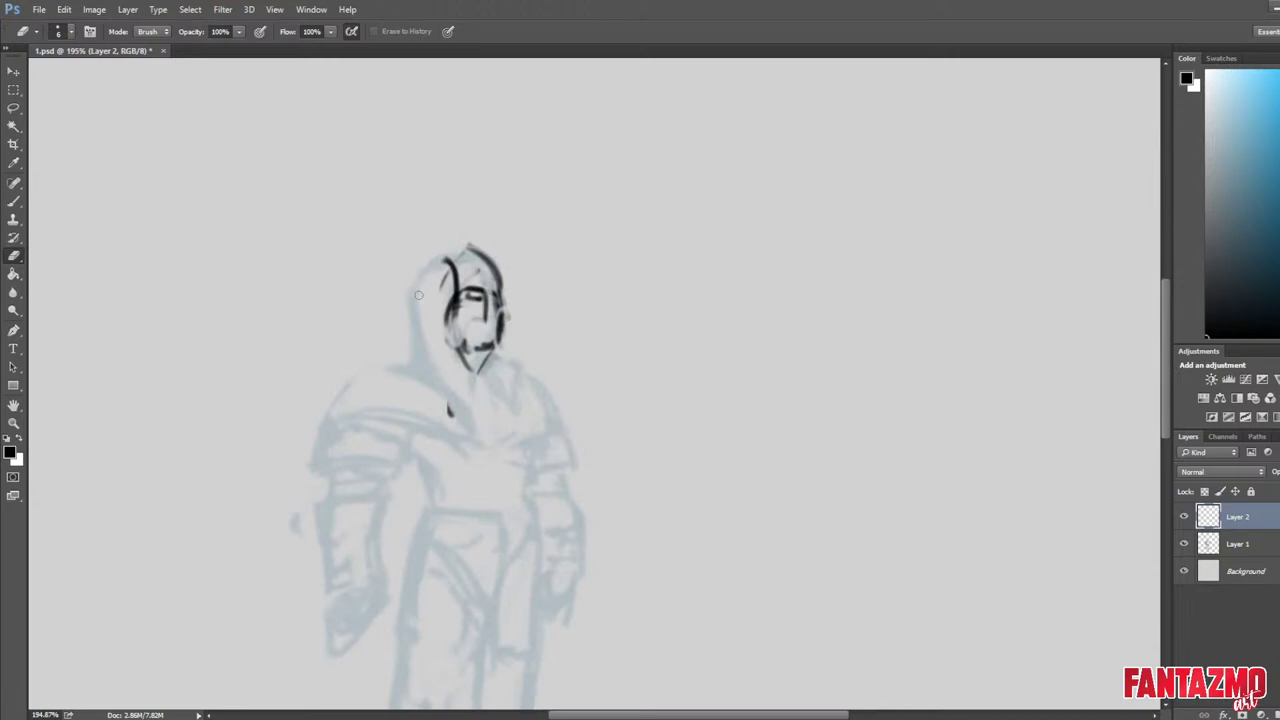
{"action": "key", "text": "b"}
{"action": "left_click_drag", "start_coordinate": [430, 257], "coordinate": [411, 309]}
{"action": "key", "text": "e"}
{"action": "mouse_move", "coordinate": [411, 296]}
{"action": "left_mouse_down"}
{"action": "mouse_move", "coordinate": [439, 247]}
{"action": "mouse_move", "coordinate": [412, 300]}
{"action": "mouse_move", "coordinate": [430, 346]}
{"action": "mouse_move", "coordinate": [450, 302]}
{"action": "left_mouse_up"}
{"action": "key", "text": "b"}
{"action": "left_click_drag", "start_coordinate": [424, 298], "coordinate": [450, 332]}
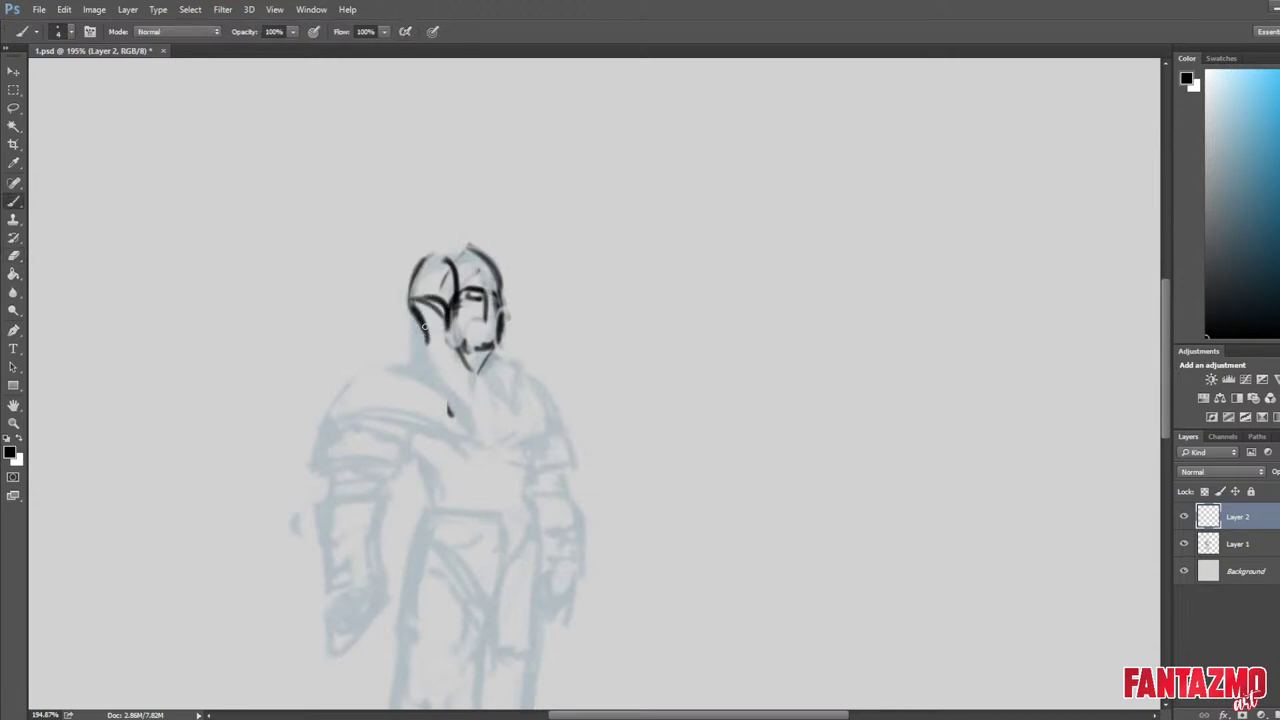
Draw a round ear disc on the side of the helmet, clean its interior and strengthen its outline in the flipped view.
{"action": "key", "text": "e"}
{"action": "key", "text": "b"}
{"action": "mouse_move", "coordinate": [420, 286]}
{"action": "left_mouse_down"}
{"action": "mouse_move", "coordinate": [440, 320]}
{"action": "mouse_move", "coordinate": [416, 304]}
{"action": "mouse_move", "coordinate": [424, 314]}
{"action": "left_mouse_up"}
{"action": "key", "text": "e"}
{"action": "key", "text": "b"}
{"action": "key", "text": "e"}
{"action": "left_click_drag", "start_coordinate": [428, 290], "coordinate": [420, 316]}
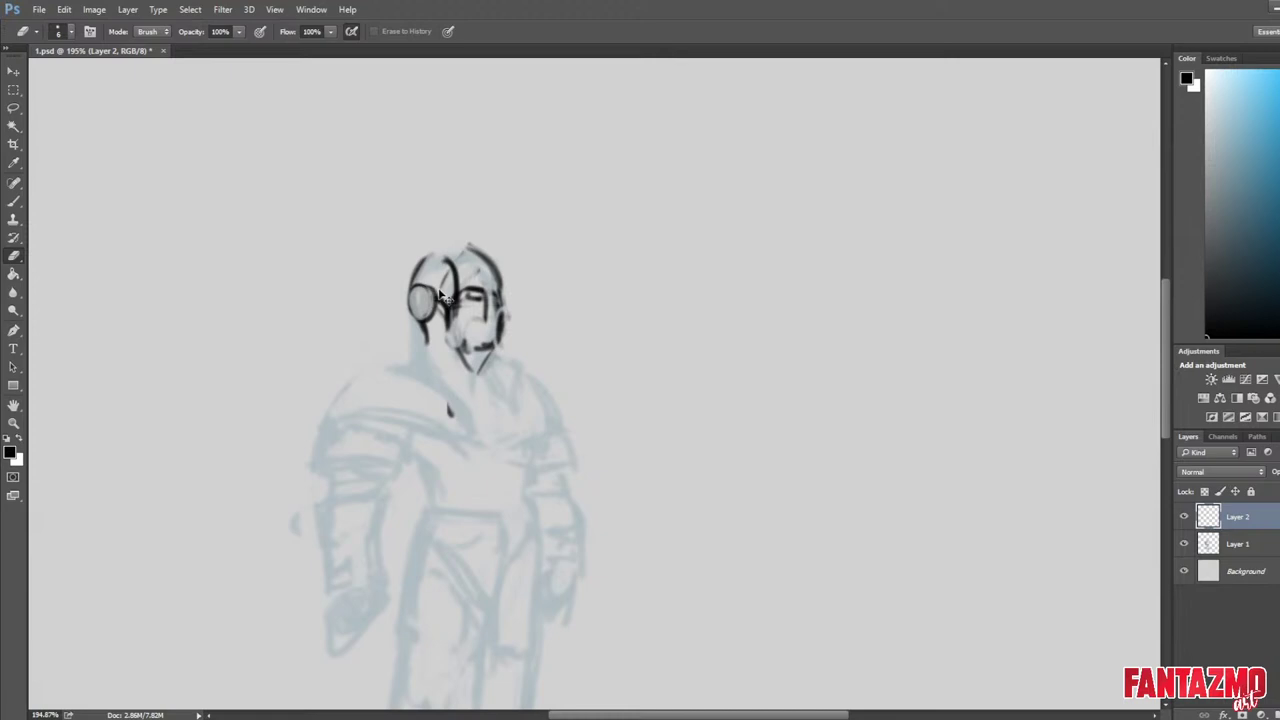
{"action": "key", "text": "ctrl+shift+h"}
{"action": "key", "text": "b"}
{"action": "left_click_drag", "start_coordinate": [642, 286], "coordinate": [644, 318]}
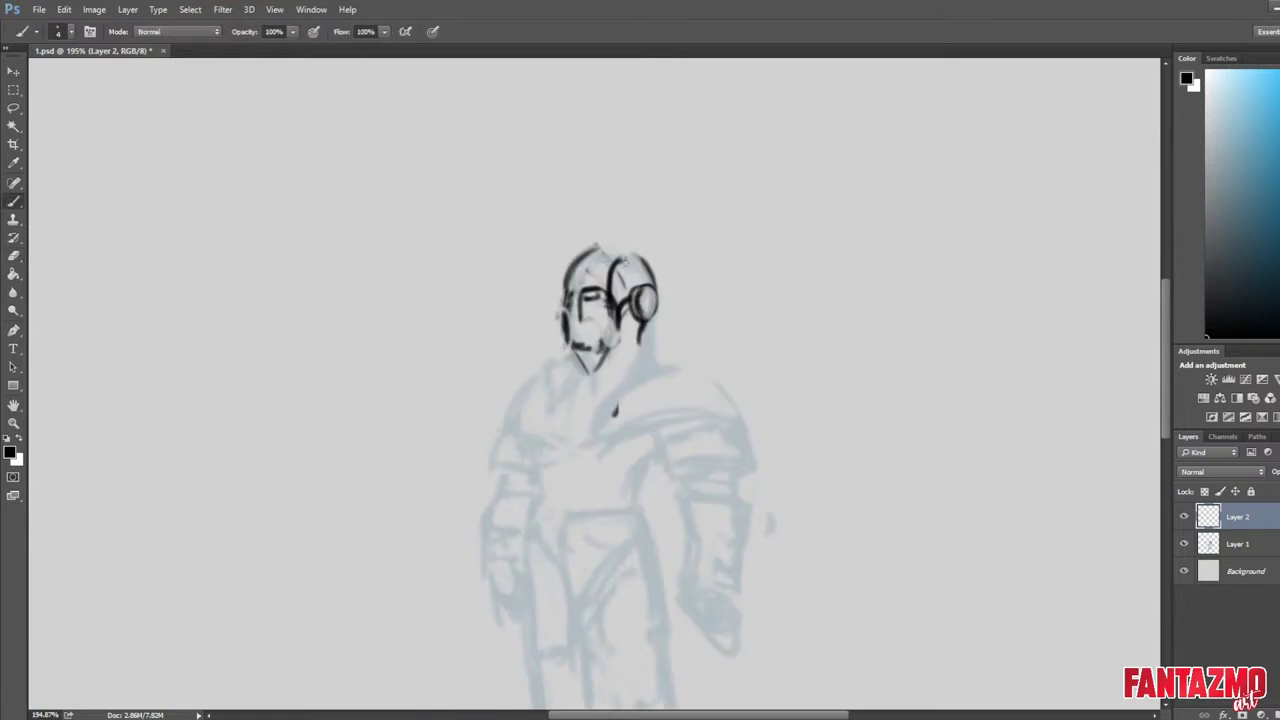
Draw the helmet's domed top outline, undo the unwanted front strokes and redraw the front curve.
{"action": "mouse_move", "coordinate": [622, 256]}
{"action": "left_mouse_down"}
{"action": "mouse_move", "coordinate": [652, 288]}
{"action": "mouse_move", "coordinate": [638, 266]}
{"action": "mouse_move", "coordinate": [650, 279]}
{"action": "mouse_move", "coordinate": [570, 283]}
{"action": "mouse_move", "coordinate": [562, 304]}
{"action": "left_mouse_up"}
{"action": "key", "text": "e"}
{"action": "key", "text": "b"}
{"action": "key", "text": "ctrl+alt+z"}
{"action": "key", "text": "ctrl+alt+z"}
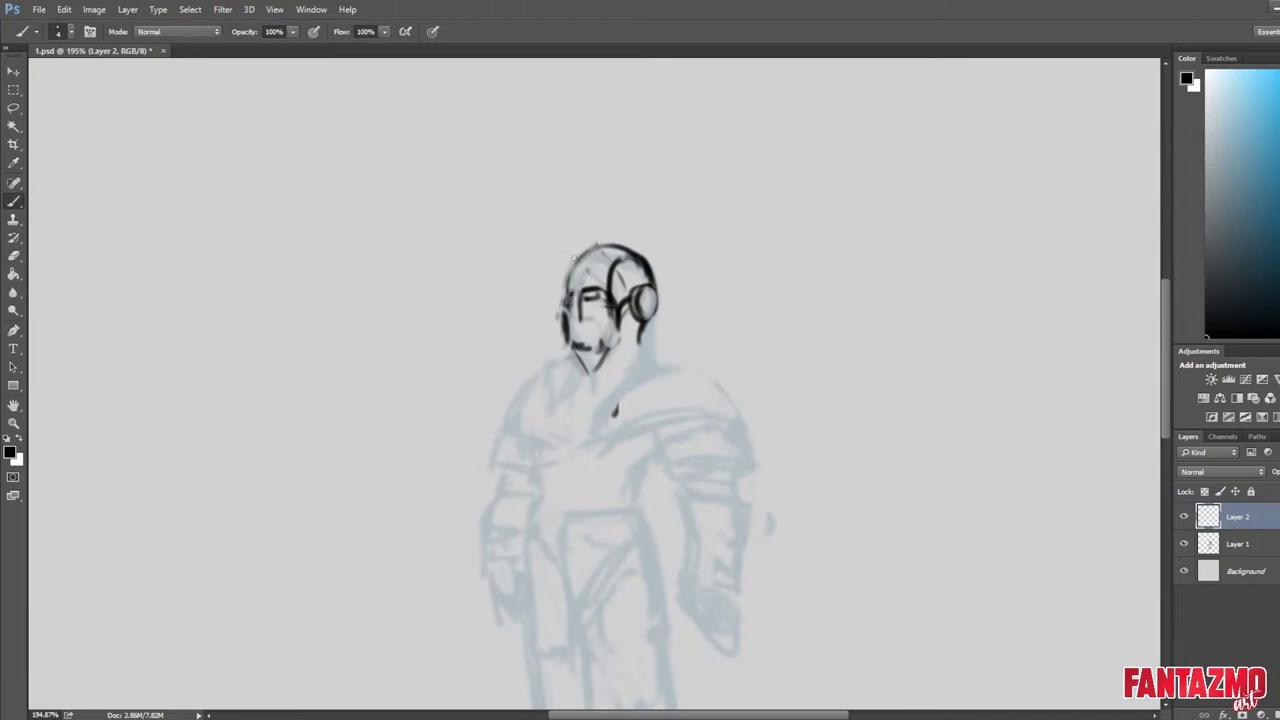
{"action": "left_click_drag", "start_coordinate": [593, 245], "coordinate": [567, 280]}
Flip the canvas, darken the front curve of the helmet and tidy the lines around the brow.
{"action": "key", "text": "ctrl+shift+h"}
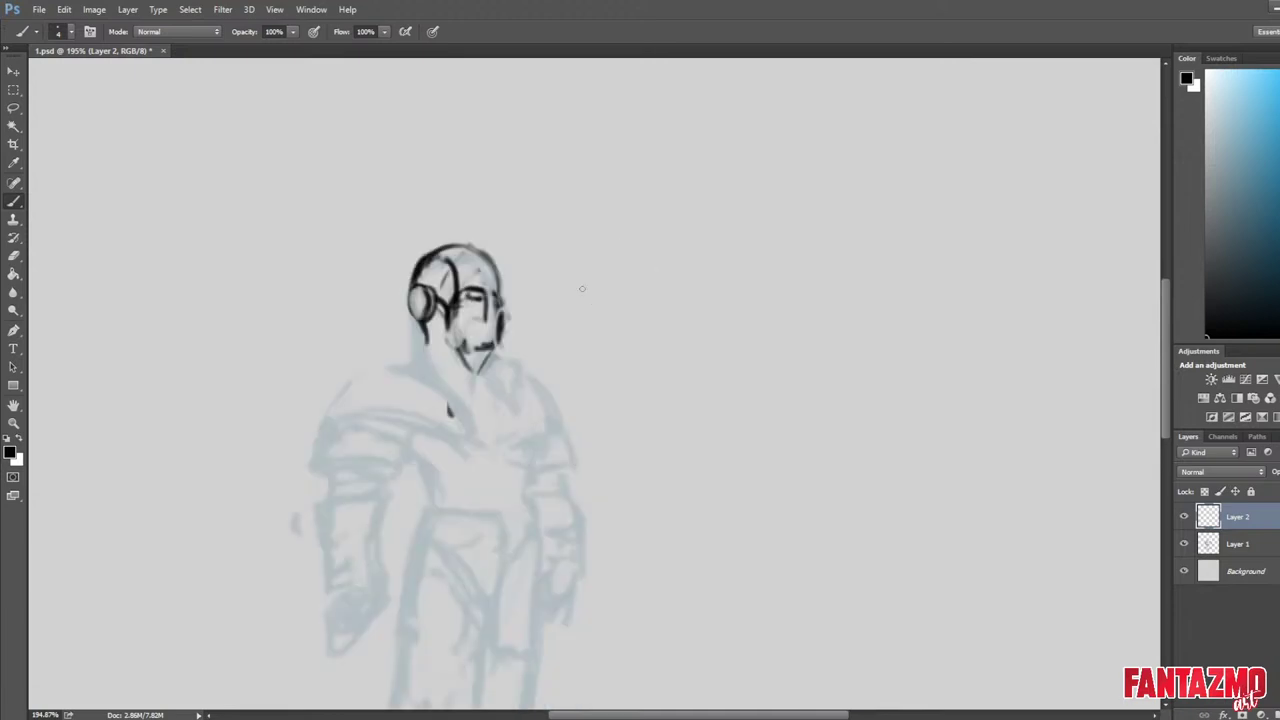
{"action": "key", "text": "e"}
{"action": "key", "text": "b"}
{"action": "left_click_drag", "start_coordinate": [470, 247], "coordinate": [501, 292]}
{"action": "mouse_move", "coordinate": [484, 261]}
{"action": "left_mouse_down"}
{"action": "mouse_move", "coordinate": [501, 295]}
{"action": "mouse_move", "coordinate": [489, 297]}
{"action": "left_mouse_up"}
{"action": "key", "text": "e"}
{"action": "key", "text": "b"}
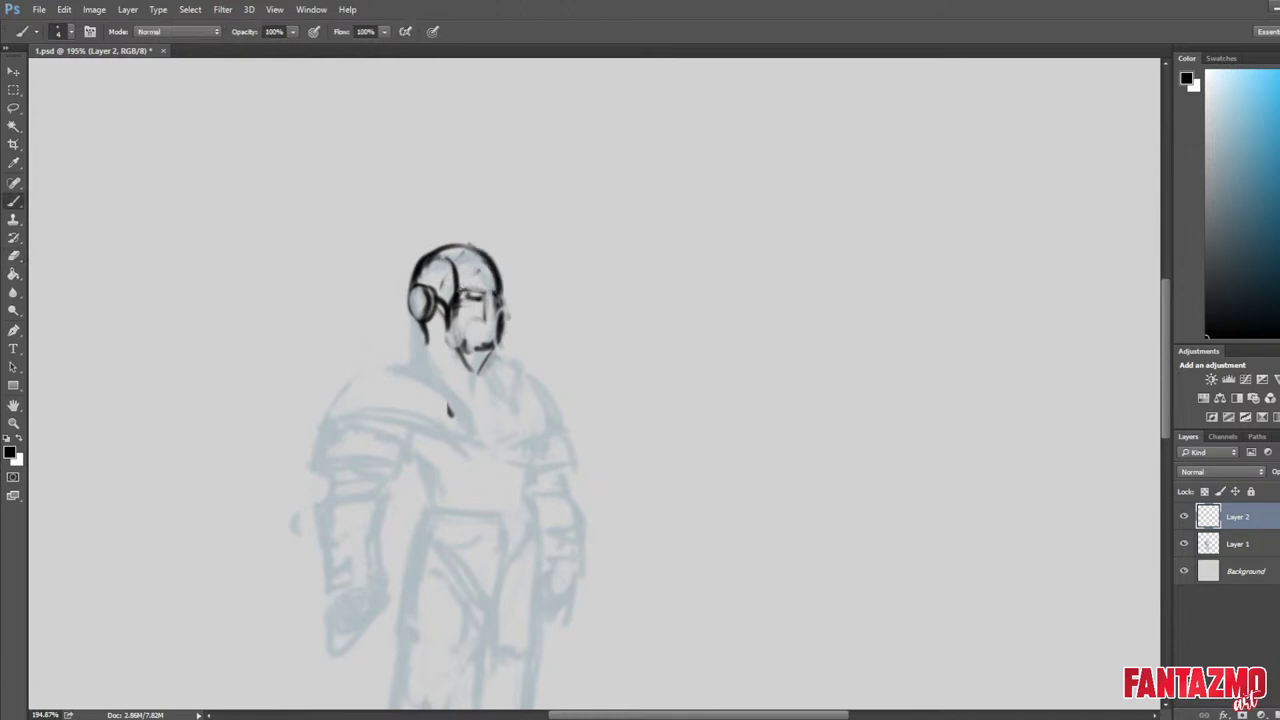
Erase the lower nose and mouth lines and draw a rounded mask edge along the cheek and jaw.
{"action": "key", "text": "e"}
{"action": "left_click_drag", "start_coordinate": [486, 312], "coordinate": [472, 348]}
{"action": "key", "text": "b"}
{"action": "left_click_drag", "start_coordinate": [455, 314], "coordinate": [484, 347]}
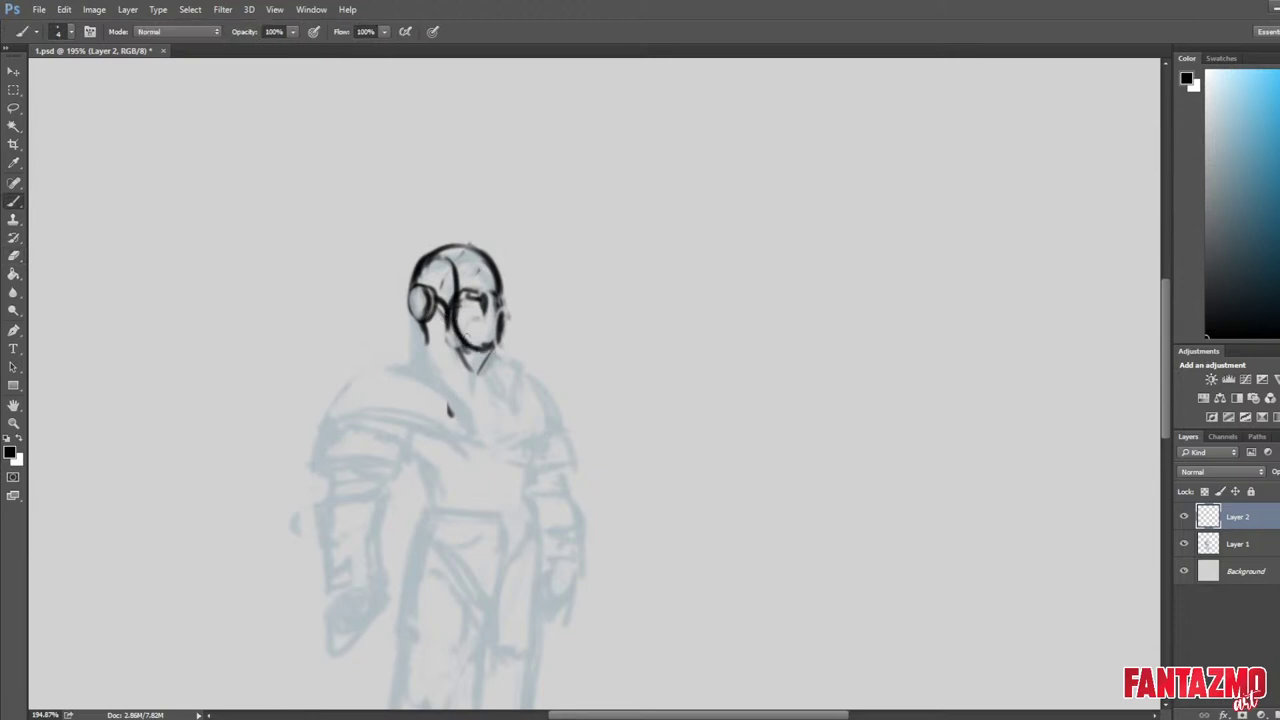
Clean up the rounded mask edge along the cheek and jaw, and flip the canvas.
{"action": "key", "text": "e"}
{"action": "left_click_drag", "start_coordinate": [449, 302], "coordinate": [458, 344]}
{"action": "mouse_move", "coordinate": [450, 318]}
{"action": "left_mouse_down"}
{"action": "mouse_move", "coordinate": [472, 351]}
{"action": "mouse_move", "coordinate": [486, 349]}
{"action": "left_mouse_up"}
{"action": "key", "text": "b"}
{"action": "key", "text": "e"}
{"action": "key", "text": "b"}
{"action": "key", "text": "ctrl+shift+h"}
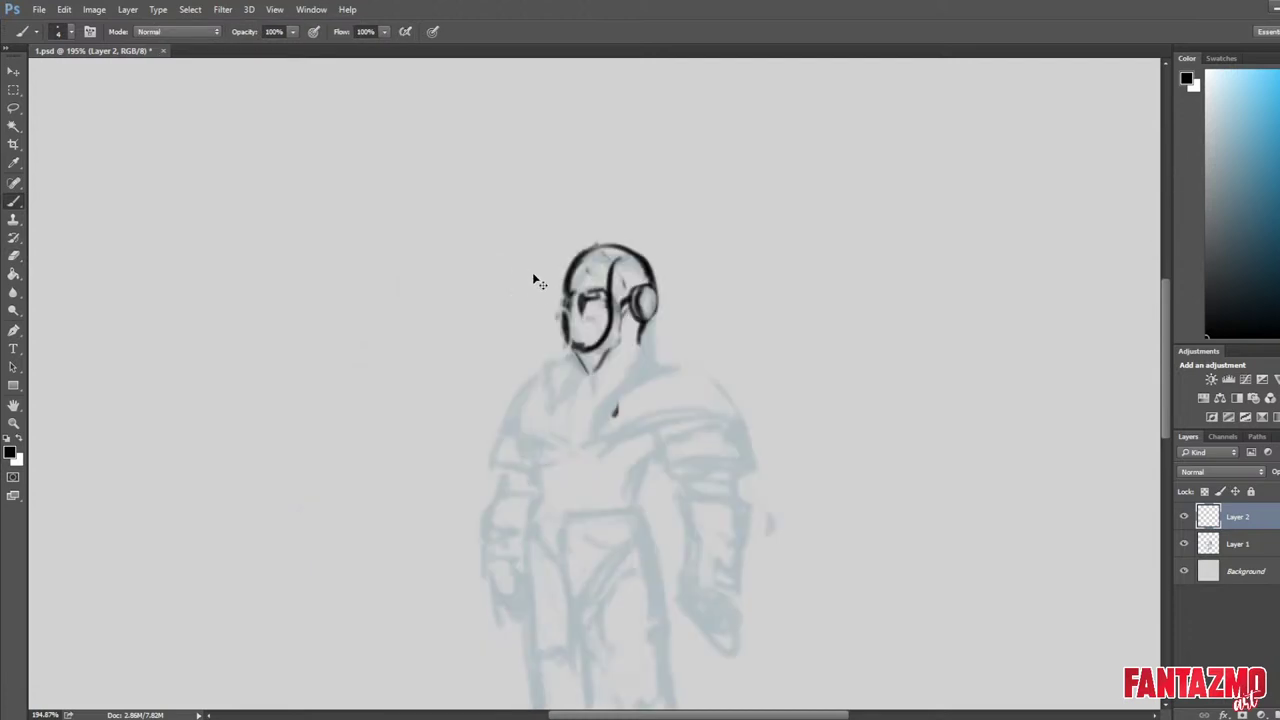
Thicken the ear disc with a second outer curve and clean the lines running down behind it.
{"action": "left_click_drag", "start_coordinate": [656, 295], "coordinate": [650, 336]}
{"action": "left_click_drag", "start_coordinate": [643, 302], "coordinate": [647, 337]}
{"action": "key", "text": "e"}
{"action": "left_click_drag", "start_coordinate": [655, 304], "coordinate": [658, 352]}
{"action": "key", "text": "b"}
{"action": "key", "text": "e"}
{"action": "key", "text": "b"}
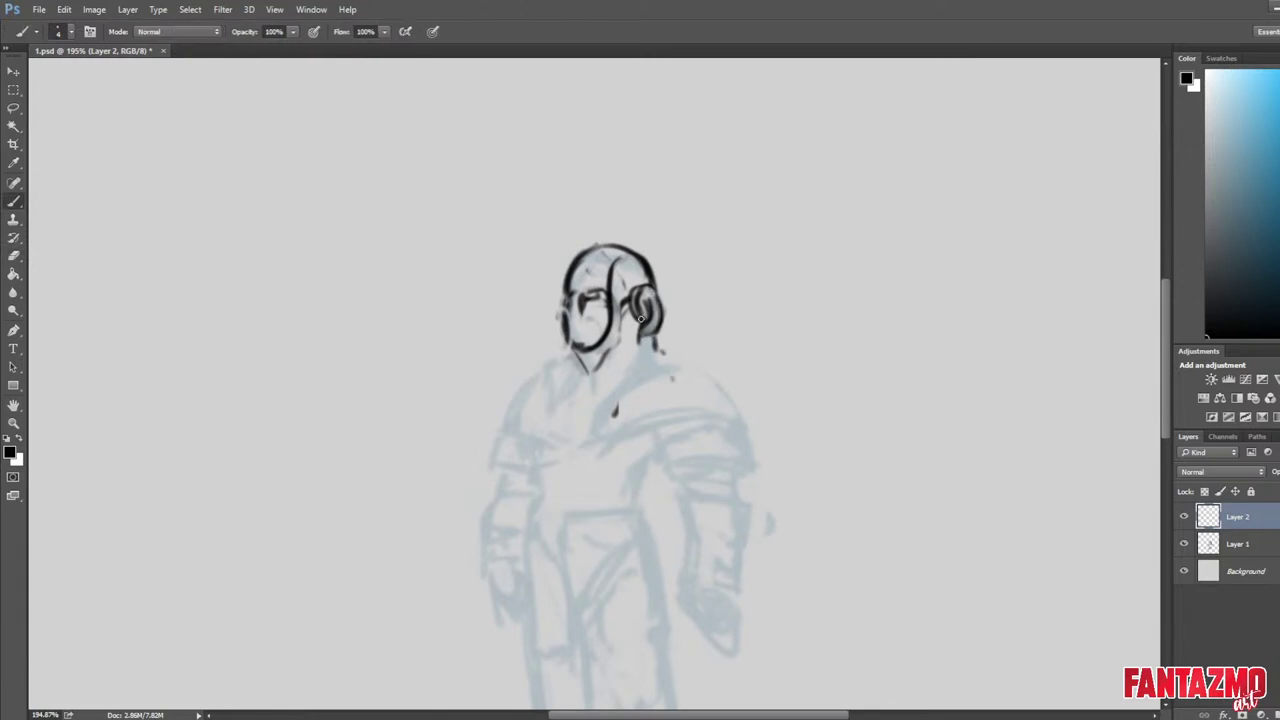
{"action": "mouse_move", "coordinate": [576, 308]}
{"action": "left_mouse_down"}
{"action": "mouse_move", "coordinate": [606, 324]}
{"action": "mouse_move", "coordinate": [576, 374]}
{"action": "left_mouse_up"}
{"action": "mouse_move", "coordinate": [634, 333]}
{"action": "left_mouse_down"}
{"action": "mouse_move", "coordinate": [602, 355]}
{"action": "mouse_move", "coordinate": [593, 385]}
{"action": "left_mouse_up"}
{"action": "key", "text": "ctrl+alt+z"}
{"action": "key", "text": "ctrl+alt+z"}
{"action": "mouse_move", "coordinate": [630, 338]}
{"action": "left_mouse_down"}
{"action": "mouse_move", "coordinate": [577, 394]}
{"action": "mouse_move", "coordinate": [676, 360]}
{"action": "left_mouse_up"}
{"action": "mouse_move", "coordinate": [655, 349]}
{"action": "left_mouse_down"}
{"action": "mouse_move", "coordinate": [665, 366]}
{"action": "mouse_move", "coordinate": [582, 392]}
{"action": "left_mouse_up"}
{"action": "key", "text": "ctrl+alt+z"}
{"action": "key", "text": "ctrl+alt+z"}
{"action": "key", "text": "ctrl+alt+z"}
Draw the scarf's lower edge across the neck and loose fold lines falling behind the ear disc.
{"action": "mouse_move", "coordinate": [634, 341]}
{"action": "left_mouse_down"}
{"action": "mouse_move", "coordinate": [599, 380]}
{"action": "mouse_move", "coordinate": [706, 364]}
{"action": "left_mouse_up"}
{"action": "key", "text": "e"}
{"action": "mouse_move", "coordinate": [652, 322]}
{"action": "left_mouse_down"}
{"action": "mouse_move", "coordinate": [640, 342]}
{"action": "mouse_move", "coordinate": [672, 350]}
{"action": "mouse_move", "coordinate": [634, 346]}
{"action": "left_mouse_up"}
{"action": "key", "text": "b"}
{"action": "key", "text": "e"}
{"action": "key", "text": "b"}
{"action": "left_click_drag", "start_coordinate": [662, 325], "coordinate": [700, 365]}
{"action": "key", "text": "e"}
{"action": "key", "text": "b"}
Draw the front edge of the scarf below the chin, trim the back neck folds and flip the canvas.
{"action": "mouse_move", "coordinate": [556, 363]}
{"action": "left_mouse_down"}
{"action": "mouse_move", "coordinate": [580, 346]}
{"action": "mouse_move", "coordinate": [586, 377]}
{"action": "left_mouse_up"}
{"action": "left_click_drag", "start_coordinate": [568, 365], "coordinate": [579, 378]}
{"action": "key", "text": "e"}
{"action": "mouse_move", "coordinate": [664, 322]}
{"action": "left_mouse_down"}
{"action": "mouse_move", "coordinate": [676, 369]}
{"action": "mouse_move", "coordinate": [690, 372]}
{"action": "left_mouse_up"}
{"action": "key", "text": "b"}
{"action": "key", "text": "ctrl+h"}
{"action": "mouse_move", "coordinate": [418, 323]}
{"action": "left_mouse_down"}
{"action": "mouse_move", "coordinate": [482, 344]}
{"action": "mouse_move", "coordinate": [514, 329]}
{"action": "left_mouse_up"}
{"action": "left_click_drag", "start_coordinate": [426, 325], "coordinate": [499, 322]}
{"action": "left_click_drag", "start_coordinate": [501, 322], "coordinate": [513, 391]}
{"action": "key", "text": "e"}
{"action": "left_click_drag", "start_coordinate": [456, 333], "coordinate": [499, 344]}
{"action": "key", "text": "ctrl+alt+z"}
{"action": "key", "text": "ctrl+alt+z"}
{"action": "key", "text": "ctrl+alt+z"}
{"action": "key", "text": "ctrl+alt+z"}
{"action": "key", "text": "ctrl+alt+z"}
{"action": "key", "text": "ctrl+alt+z"}
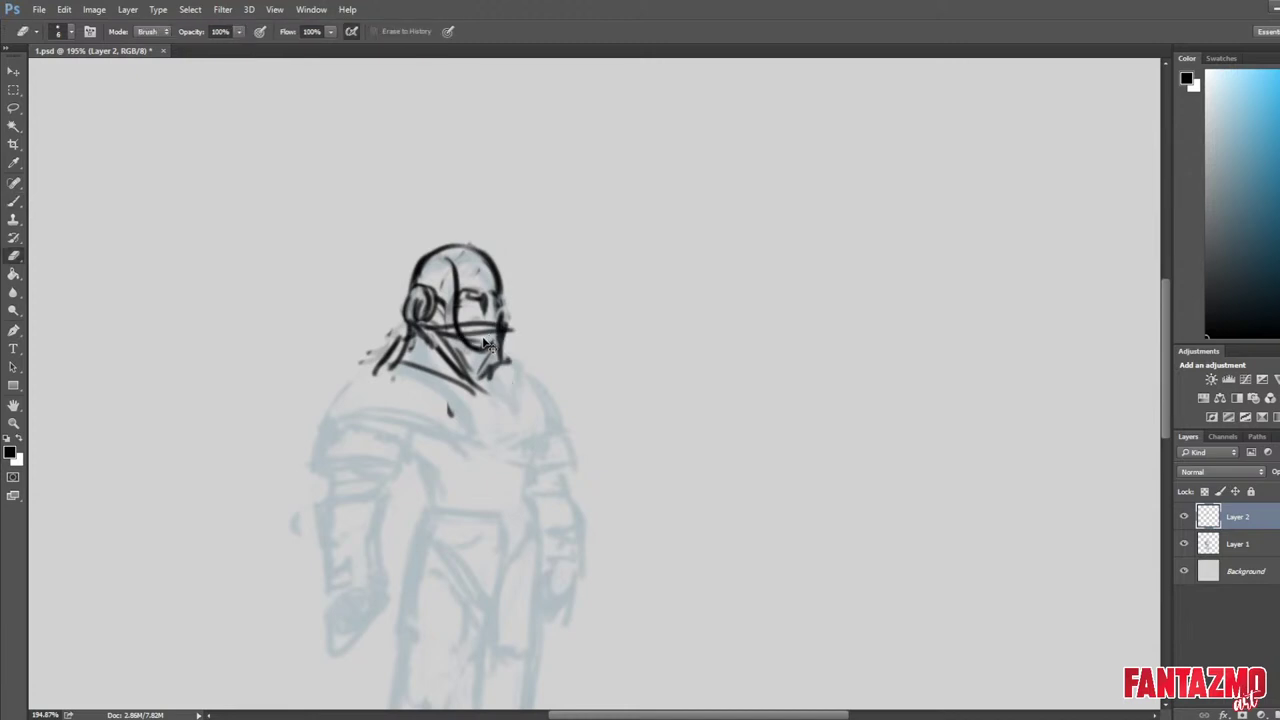
Draw the scarf's upper edge across the lower face from the chin to the ear disc, working in the flipped view.
{"action": "key", "text": "b"}
{"action": "mouse_move", "coordinate": [424, 323]}
{"action": "left_mouse_down"}
{"action": "mouse_move", "coordinate": [522, 343]}
{"action": "mouse_move", "coordinate": [514, 382]}
{"action": "mouse_move", "coordinate": [510, 334]}
{"action": "mouse_move", "coordinate": [490, 352]}
{"action": "mouse_move", "coordinate": [432, 338]}
{"action": "mouse_move", "coordinate": [490, 378]}
{"action": "left_mouse_up"}
{"action": "key", "text": "e"}
{"action": "key", "text": "h"}
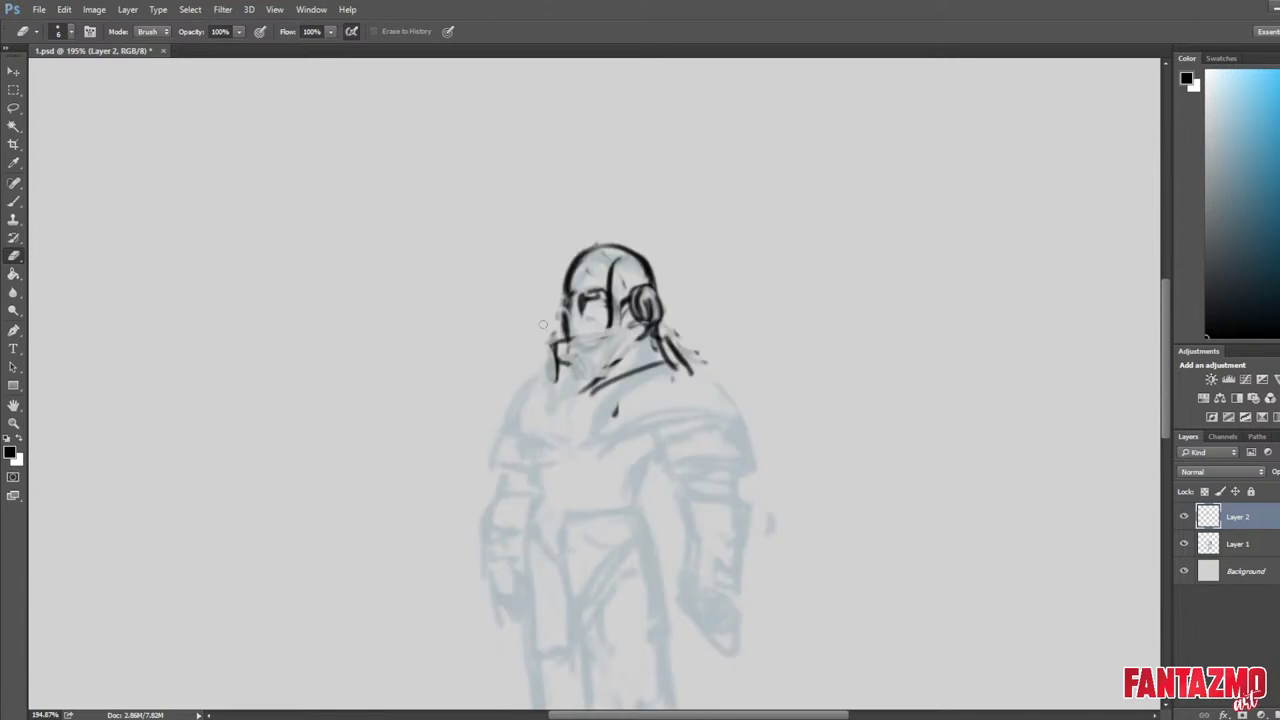
{"action": "key", "text": "b"}
{"action": "left_click_drag", "start_coordinate": [558, 342], "coordinate": [614, 334]}
{"action": "left_click_drag", "start_coordinate": [550, 350], "coordinate": [626, 330]}
{"action": "left_click_drag", "start_coordinate": [554, 341], "coordinate": [647, 324]}
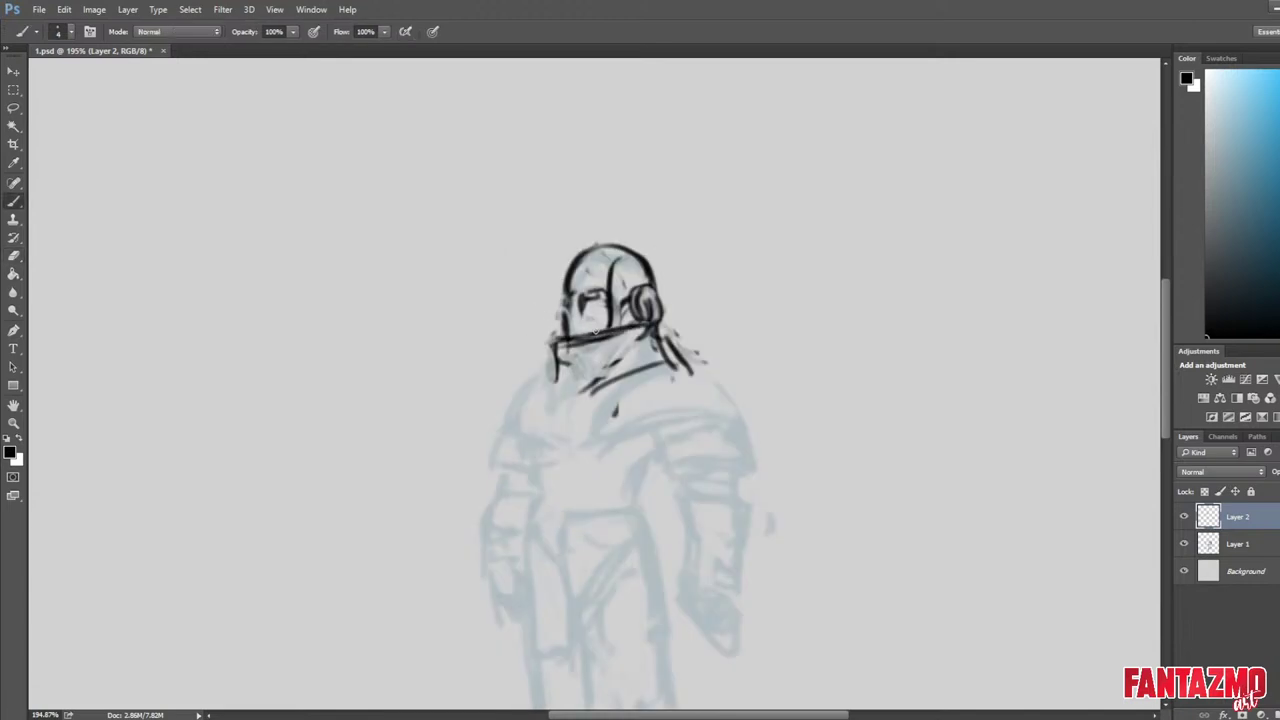
Draw the scarf's front edge tapering to a point on the upper chest and tidy the line above it.
{"action": "key", "text": "e"}
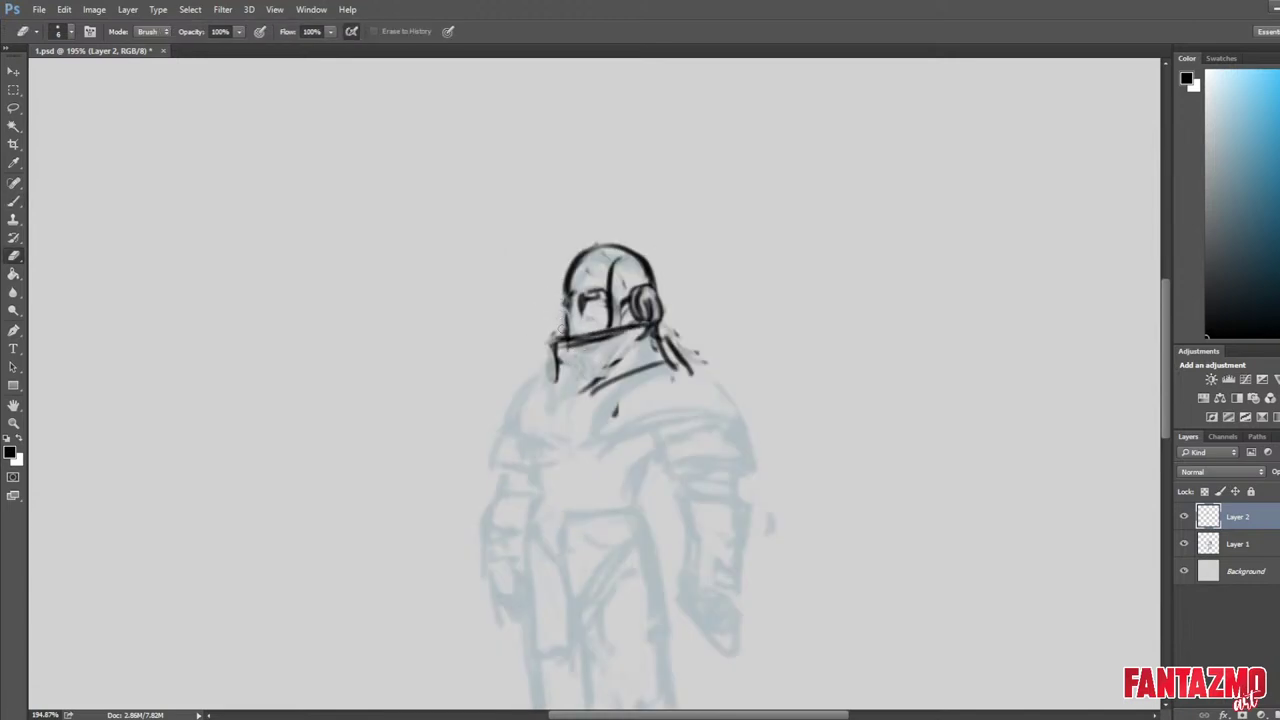
{"action": "key", "text": "b"}
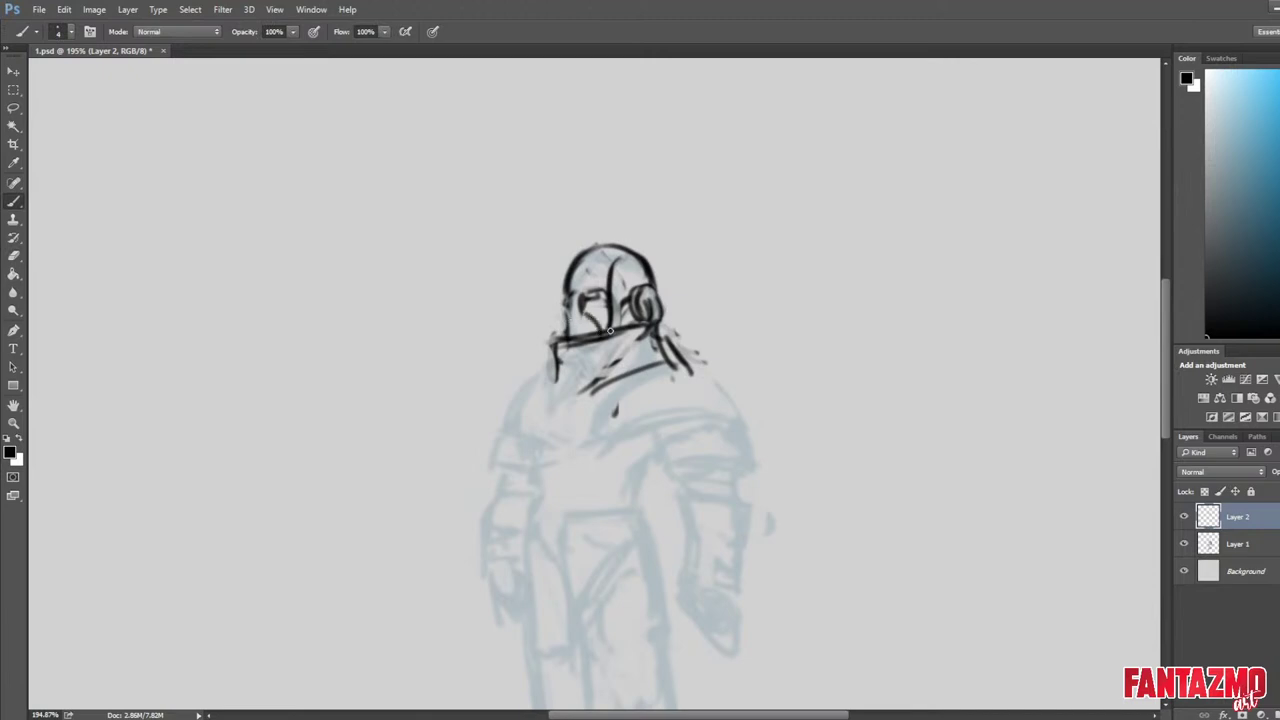
{"action": "left_click_drag", "start_coordinate": [556, 379], "coordinate": [592, 419]}
{"action": "left_click_drag", "start_coordinate": [602, 384], "coordinate": [580, 435]}
{"action": "key", "text": "e"}
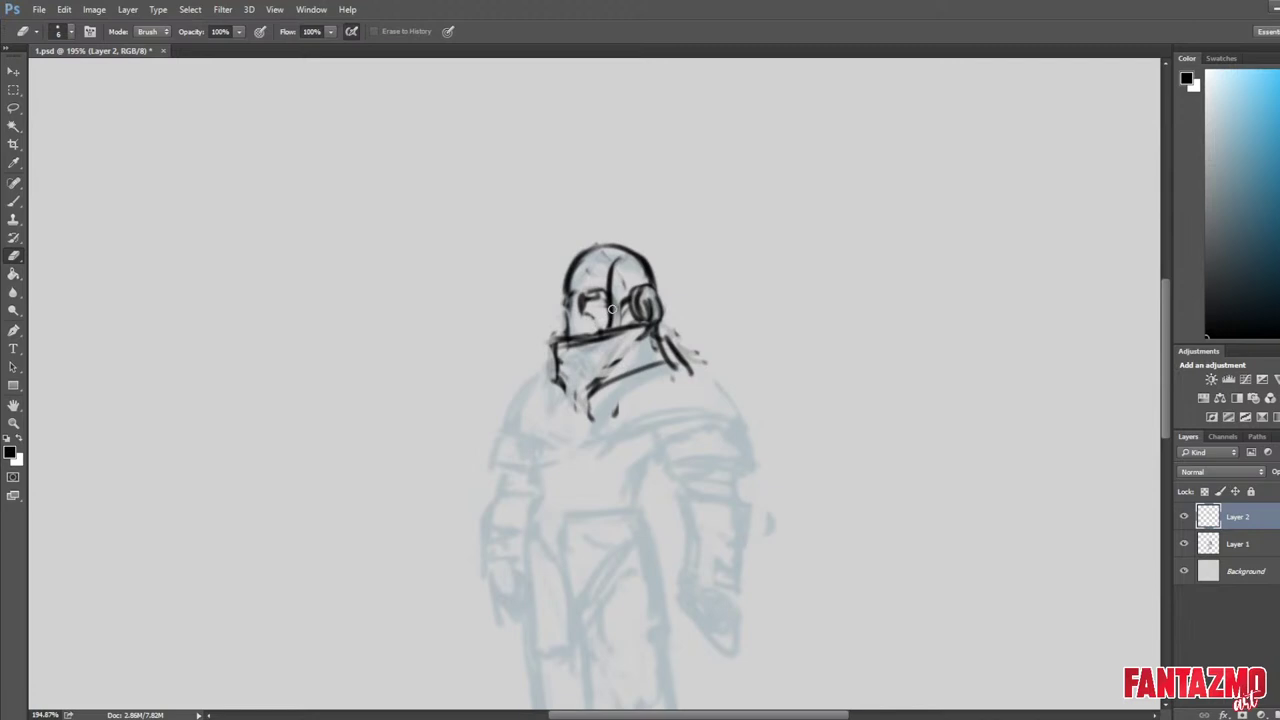
Rework the eye opening, add a diagonal band across the helmet's dome and flip the canvas.
{"action": "key", "text": "b"}
{"action": "mouse_move", "coordinate": [612, 308]}
{"action": "left_mouse_down"}
{"action": "mouse_move", "coordinate": [604, 326]}
{"action": "mouse_move", "coordinate": [619, 281]}
{"action": "mouse_move", "coordinate": [588, 294]}
{"action": "left_mouse_up"}
{"action": "key", "text": "e"}
{"action": "key", "text": "b"}
{"action": "key", "text": "e"}
{"action": "key", "text": "b"}
{"action": "mouse_move", "coordinate": [631, 254]}
{"action": "left_mouse_down"}
{"action": "mouse_move", "coordinate": [584, 298]}
{"action": "mouse_move", "coordinate": [634, 256]}
{"action": "left_mouse_up"}
{"action": "key", "text": "e"}
{"action": "key", "text": "ctrl+shift+h"}
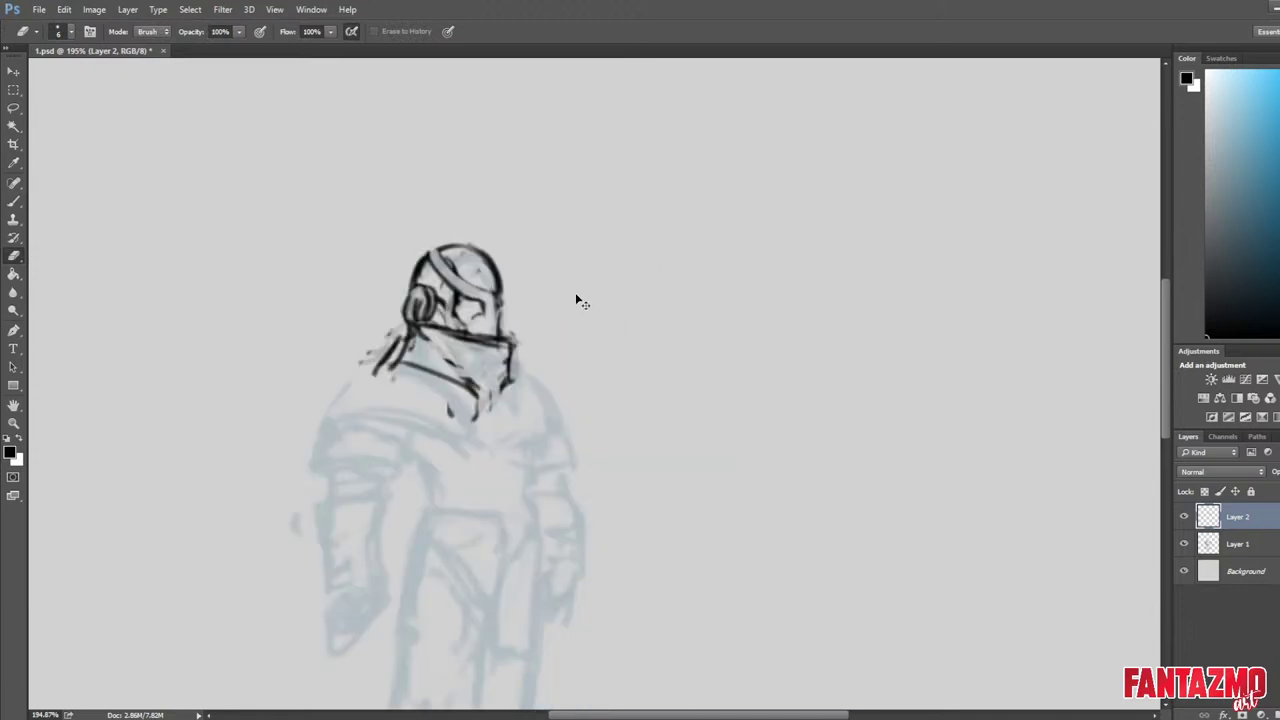
Refine both edges of the diagonal helmet band and clean the dome outline where the band meets it.
{"action": "mouse_move", "coordinate": [466, 291]}
{"action": "left_mouse_down"}
{"action": "mouse_move", "coordinate": [435, 250]}
{"action": "mouse_move", "coordinate": [423, 260]}
{"action": "mouse_move", "coordinate": [472, 298]}
{"action": "left_mouse_up"}
{"action": "key", "text": "b"}
{"action": "key", "text": "e"}
{"action": "key", "text": "b"}
{"action": "key", "text": "e"}
{"action": "key", "text": "b"}
{"action": "mouse_move", "coordinate": [441, 251]}
{"action": "left_mouse_down"}
{"action": "mouse_move", "coordinate": [427, 259]}
{"action": "mouse_move", "coordinate": [506, 292]}
{"action": "mouse_move", "coordinate": [456, 254]}
{"action": "left_mouse_up"}
{"action": "key", "text": "e"}
{"action": "key", "text": "b"}
{"action": "key", "text": "e"}
{"action": "key", "text": "b"}
{"action": "key", "text": "e"}
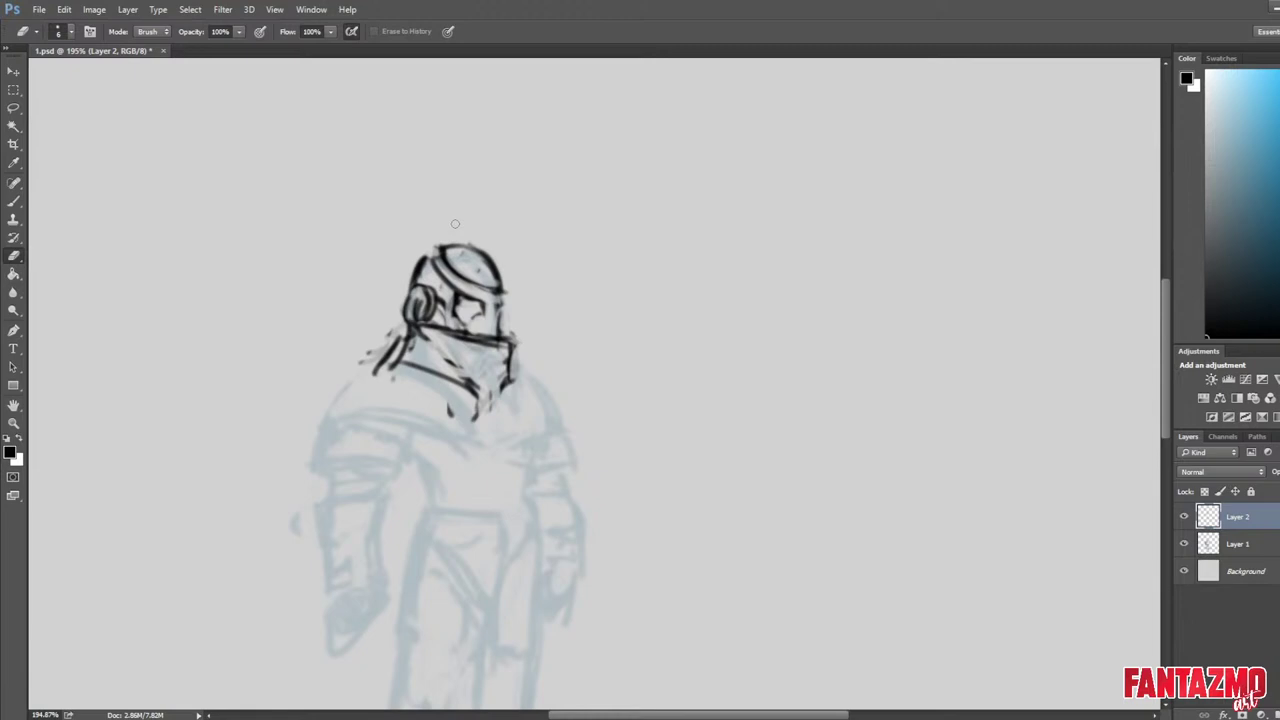
Flip the canvas and tidy the top outline of the helmet's dome.
{"action": "key", "text": "ctrl+shift+h"}
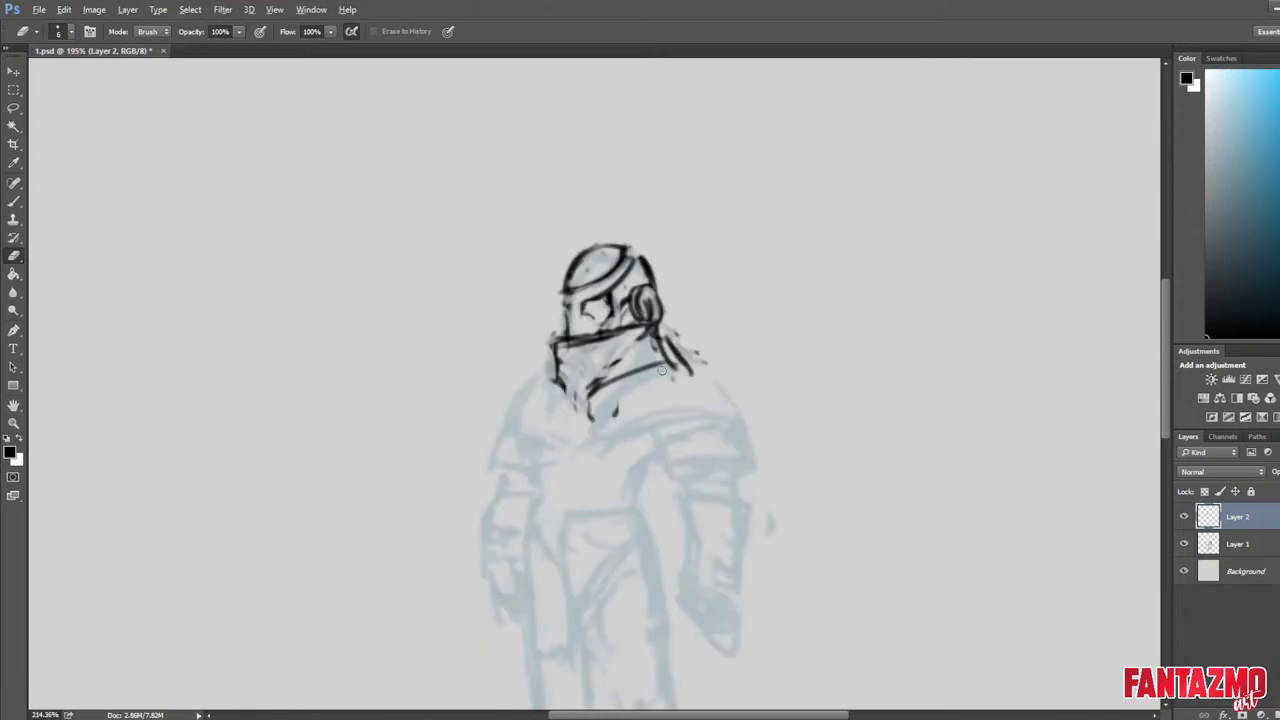
{"action": "scroll", "coordinate": [662, 370], "scroll_direction": "down", "scroll_amount": 1}
{"action": "scroll", "coordinate": [662, 323], "scroll_direction": "up", "scroll_amount": 2}
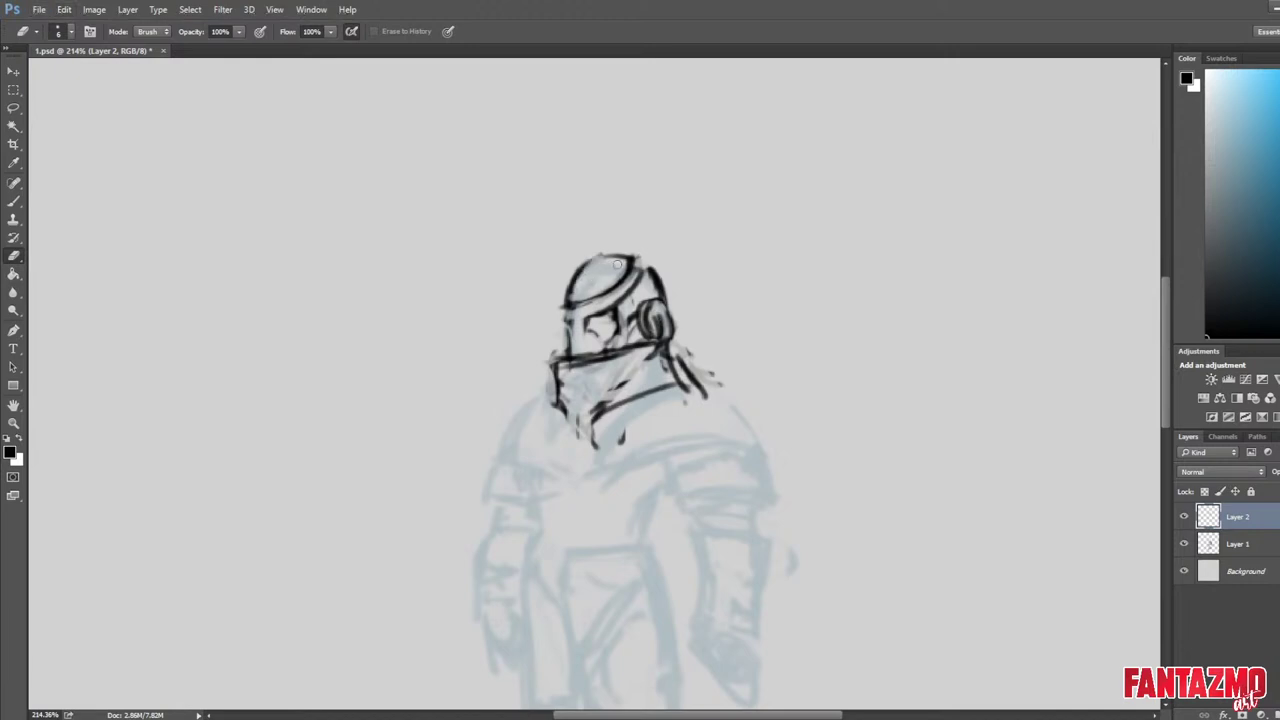
{"action": "key", "text": "b"}
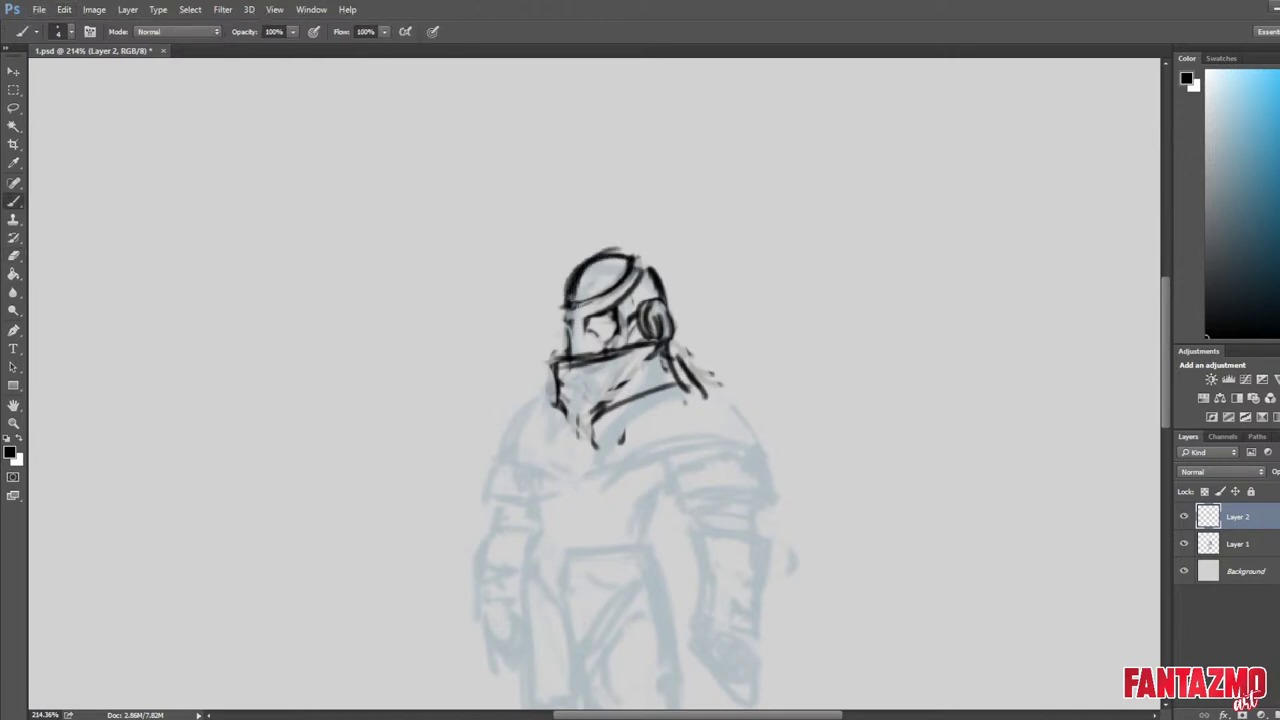
{"action": "key", "text": "e"}
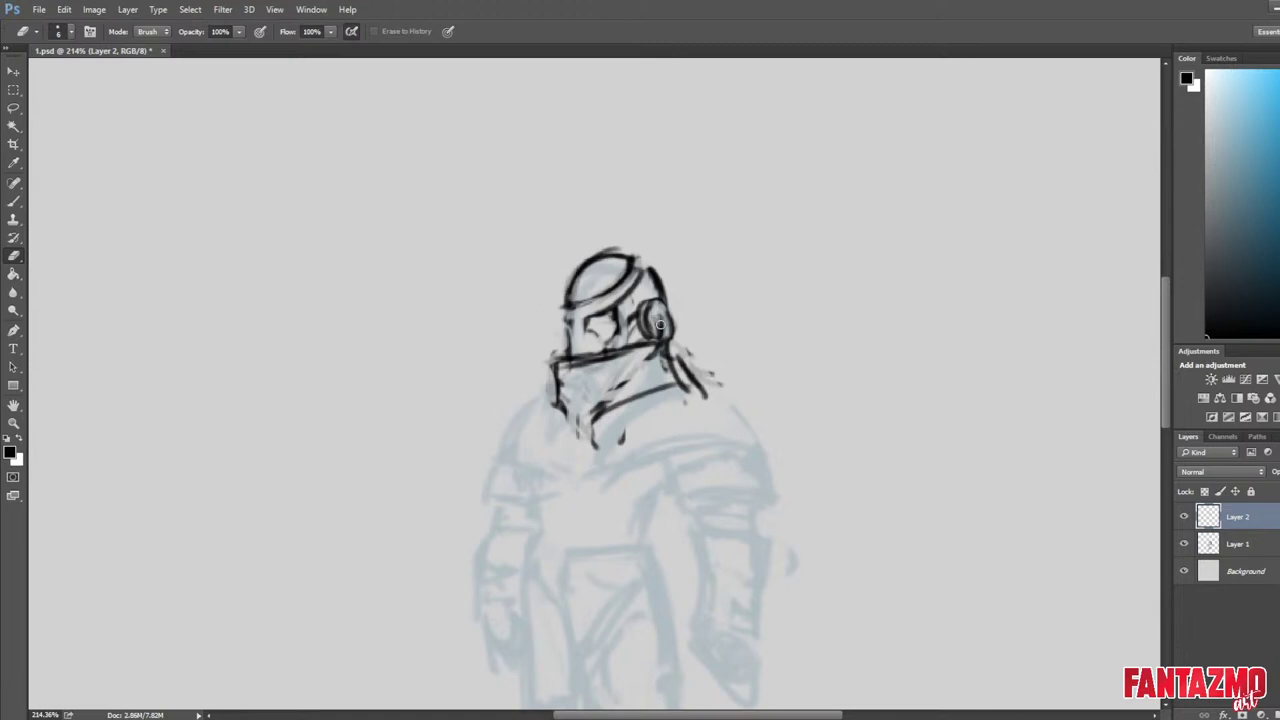
Replace the ear disc with an angular cheek guard, reshape the visor opening and flip the canvas.
{"action": "mouse_move", "coordinate": [660, 325]}
{"action": "left_mouse_down"}
{"action": "mouse_move", "coordinate": [651, 312]}
{"action": "mouse_move", "coordinate": [646, 330]}
{"action": "mouse_move", "coordinate": [661, 330]}
{"action": "left_mouse_up"}
{"action": "key", "text": "b"}
{"action": "mouse_move", "coordinate": [653, 276]}
{"action": "left_mouse_down"}
{"action": "mouse_move", "coordinate": [660, 318]}
{"action": "mouse_move", "coordinate": [627, 347]}
{"action": "left_mouse_up"}
{"action": "mouse_move", "coordinate": [654, 305]}
{"action": "left_mouse_down"}
{"action": "mouse_move", "coordinate": [605, 322]}
{"action": "mouse_move", "coordinate": [604, 335]}
{"action": "mouse_move", "coordinate": [597, 325]}
{"action": "mouse_move", "coordinate": [628, 287]}
{"action": "mouse_move", "coordinate": [606, 326]}
{"action": "left_mouse_up"}
{"action": "key", "text": "e"}
{"action": "key", "text": "b"}
{"action": "key", "text": "e"}
{"action": "key", "text": "b"}
{"action": "key", "text": "e"}
{"action": "key", "text": "ctrl+shift+h"}
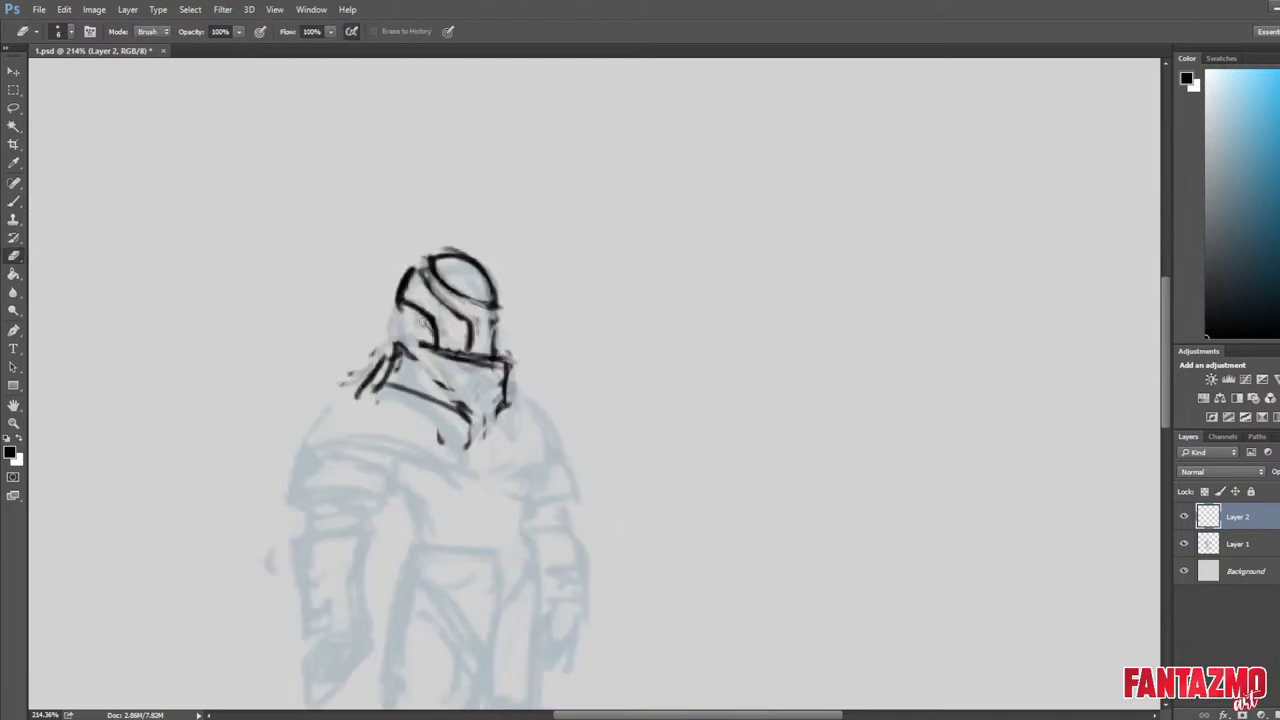
Draw the cheek guard's back edge and clean up the helmet's front face line.
{"action": "key", "text": "b"}
{"action": "mouse_move", "coordinate": [404, 310]}
{"action": "left_mouse_down"}
{"action": "mouse_move", "coordinate": [406, 342]}
{"action": "mouse_move", "coordinate": [402, 306]}
{"action": "left_mouse_up"}
{"action": "key", "text": "e"}
{"action": "key", "text": "b"}
{"action": "key", "text": "e"}
{"action": "key", "text": "b"}
{"action": "key", "text": "e"}
{"action": "left_click_drag", "start_coordinate": [496, 309], "coordinate": [494, 353]}
{"action": "key", "text": "b"}
{"action": "key", "text": "e"}
{"action": "key", "text": "b"}
{"action": "key", "text": "e"}
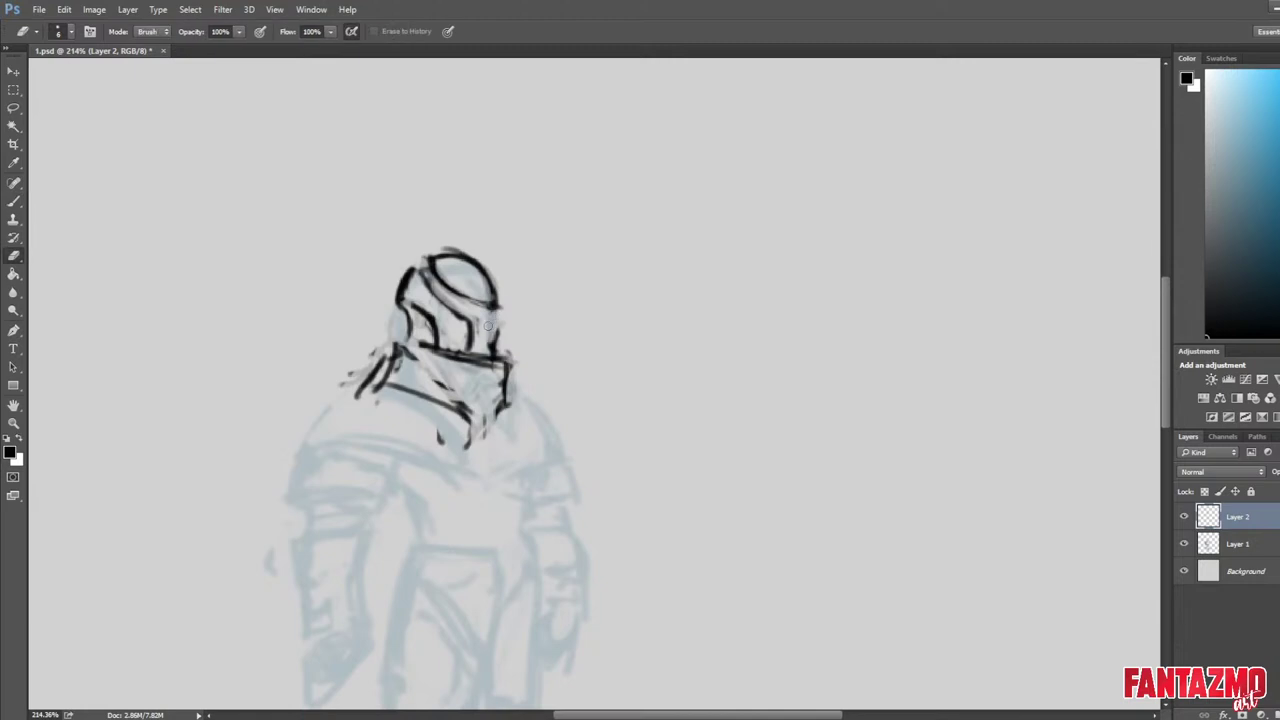
Sharpen the visor's angular edge down to the scarf and flip the canvas.
{"action": "key", "text": "b"}
{"action": "mouse_move", "coordinate": [458, 311]}
{"action": "left_mouse_down"}
{"action": "mouse_move", "coordinate": [474, 318]}
{"action": "mouse_move", "coordinate": [474, 352]}
{"action": "mouse_move", "coordinate": [475, 322]}
{"action": "left_mouse_up"}
{"action": "key", "text": "e"}
{"action": "key", "text": "b"}
{"action": "left_click_drag", "start_coordinate": [475, 322], "coordinate": [474, 353]}
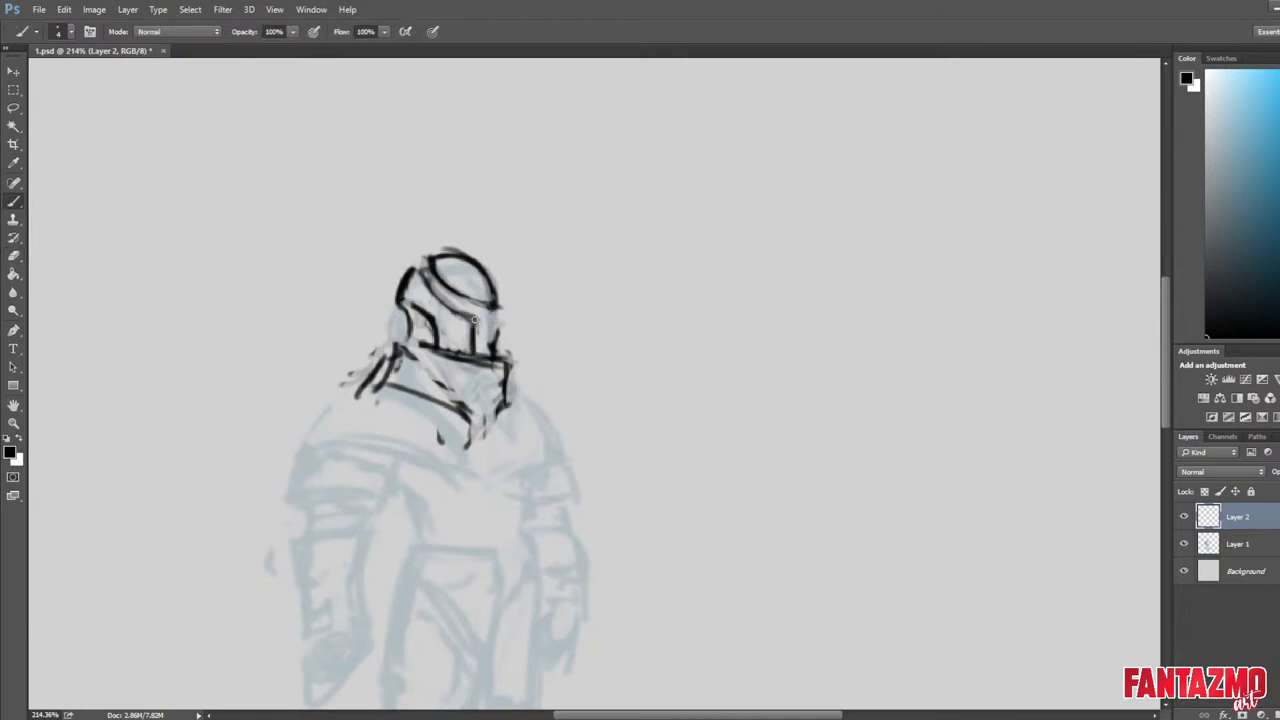
{"action": "key", "text": "e"}
{"action": "key", "text": "ctrl+shift+h"}
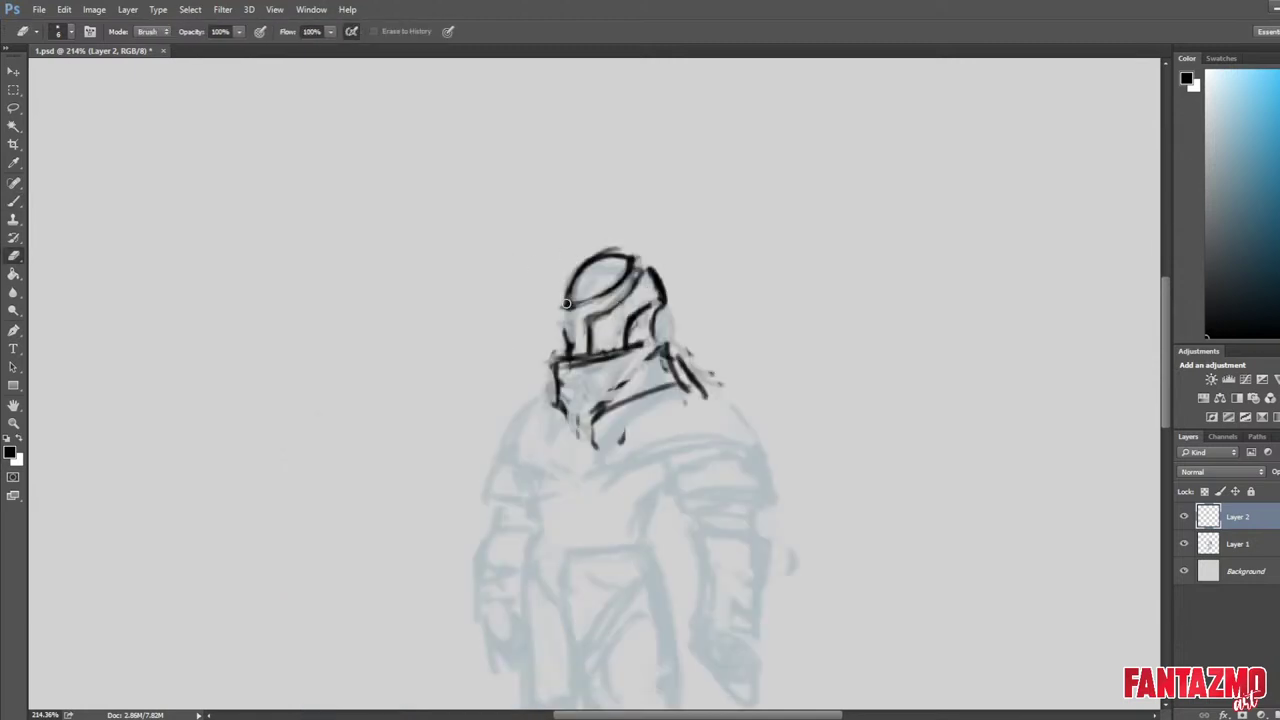
Close the dome's front curve into an oval cap and erase the stray lines above it.
{"action": "key", "text": "b"}
{"action": "left_click_drag", "start_coordinate": [569, 299], "coordinate": [587, 303]}
{"action": "key", "text": "e"}
{"action": "key", "text": "b"}
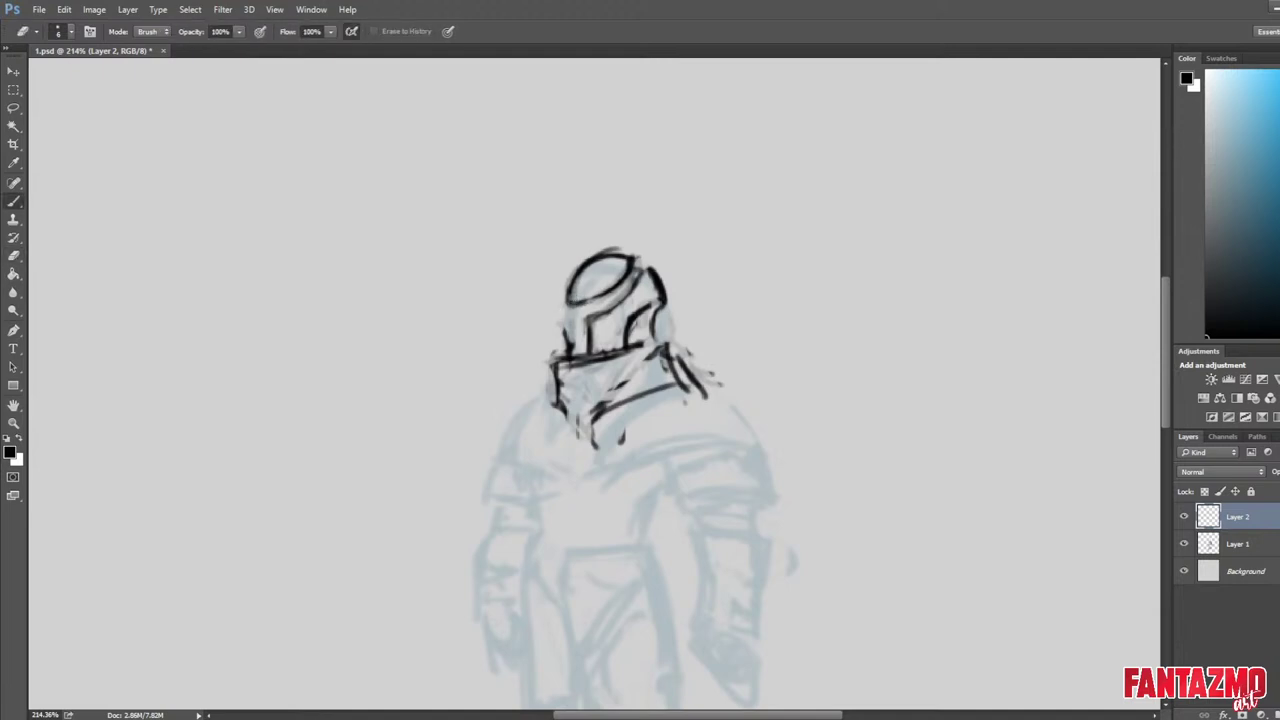
{"action": "key", "text": "e"}
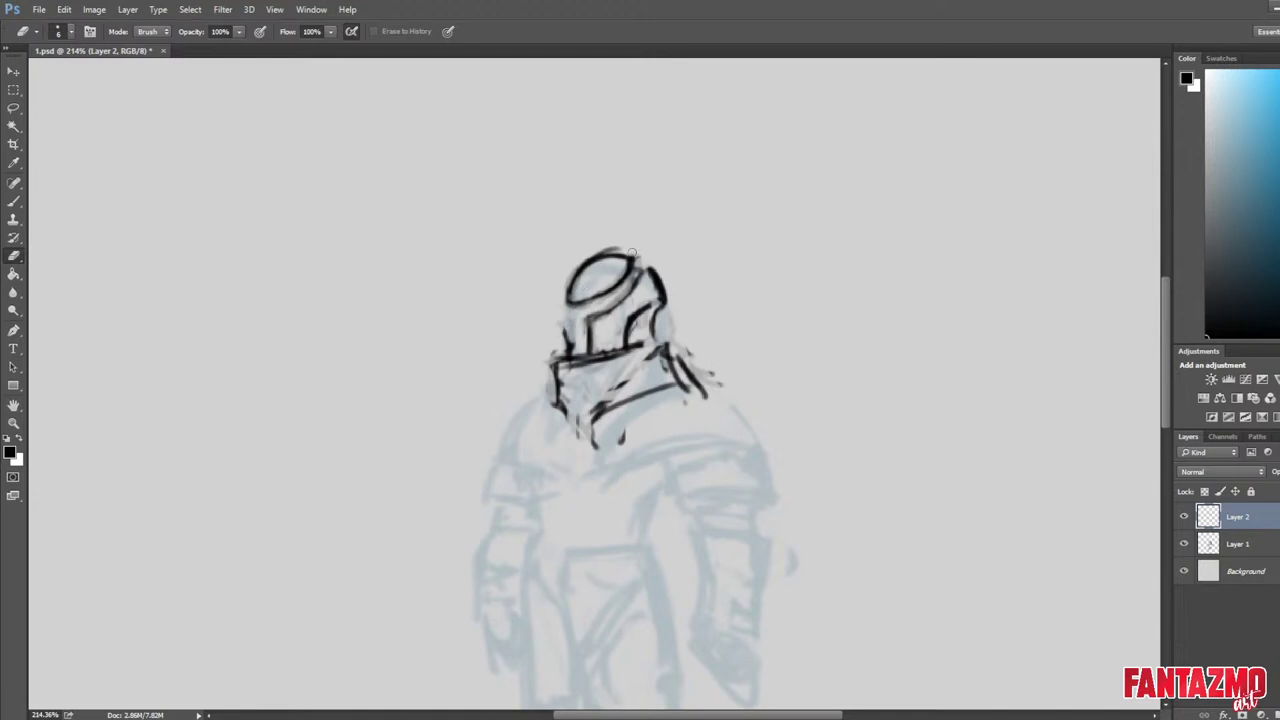
{"action": "left_click_drag", "start_coordinate": [632, 254], "coordinate": [600, 252]}
{"action": "key", "text": "b"}
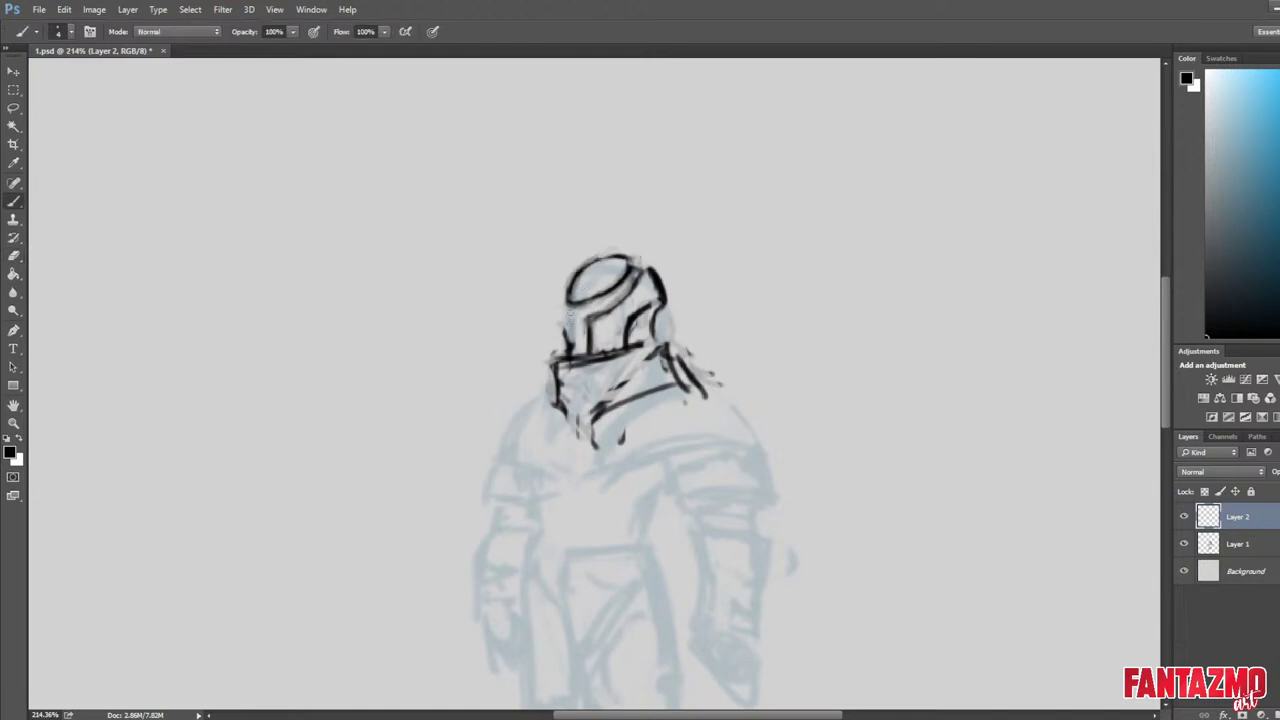
Redraw the helmet's front face edge down to the scarf, reposition the figure and flip the canvas.
{"action": "key", "text": "e"}
{"action": "left_click_drag", "start_coordinate": [567, 321], "coordinate": [571, 355]}
{"action": "key", "text": "b"}
{"action": "key", "text": "e"}
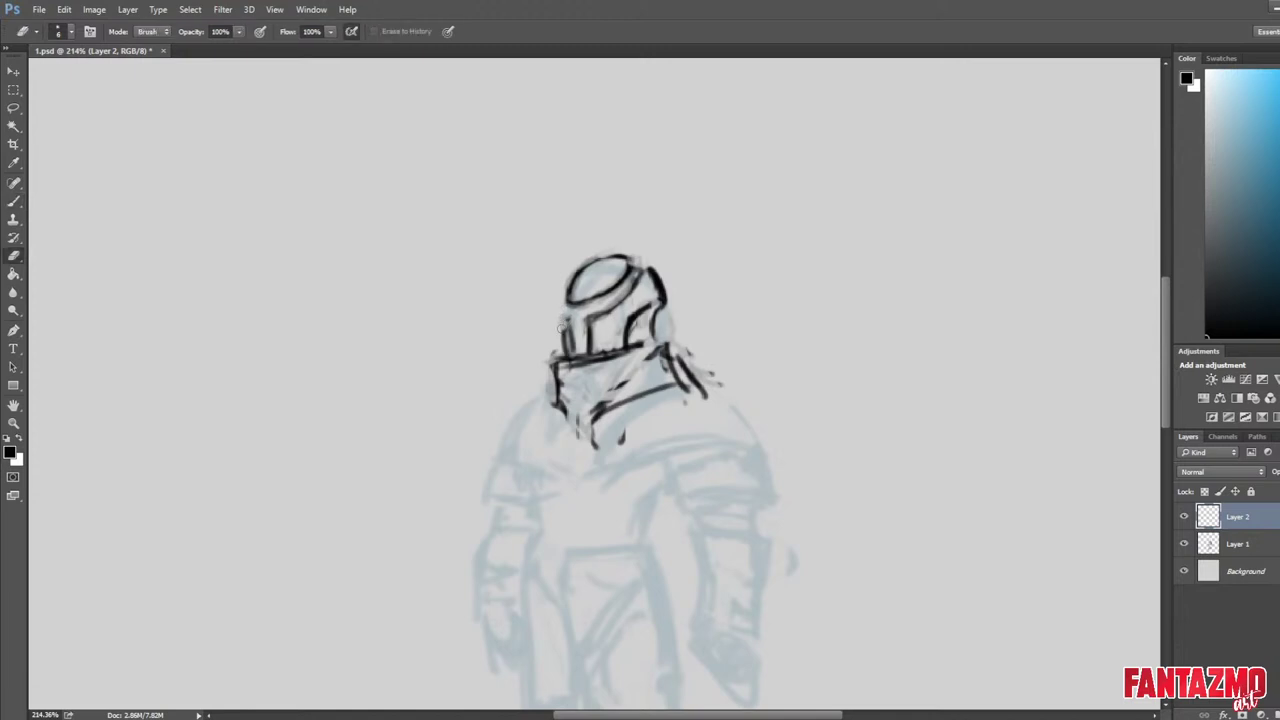
{"action": "key", "text": "b"}
{"action": "mouse_move", "coordinate": [565, 316]}
{"action": "left_mouse_down"}
{"action": "mouse_move", "coordinate": [571, 352]}
{"action": "mouse_move", "coordinate": [562, 338]}
{"action": "mouse_move", "coordinate": [702, 229]}
{"action": "left_mouse_up"}
{"action": "key", "text": "e"}
{"action": "key", "text": "ctrl+shift+h"}
Draw a small round disc inside the helmet's cheek guard.
{"action": "key", "text": "b"}
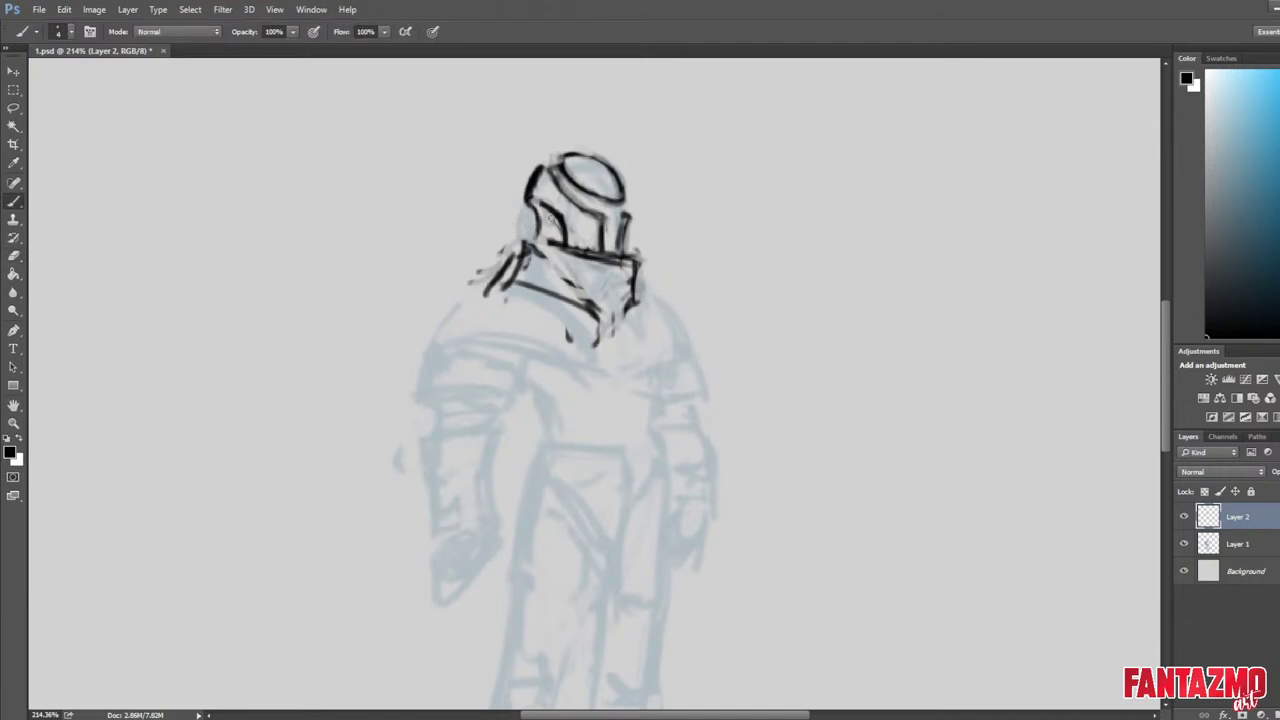
{"action": "mouse_move", "coordinate": [548, 213]}
{"action": "left_mouse_down"}
{"action": "mouse_move", "coordinate": [546, 236]}
{"action": "mouse_move", "coordinate": [548, 224]}
{"action": "left_mouse_up"}
{"action": "key", "text": "e"}
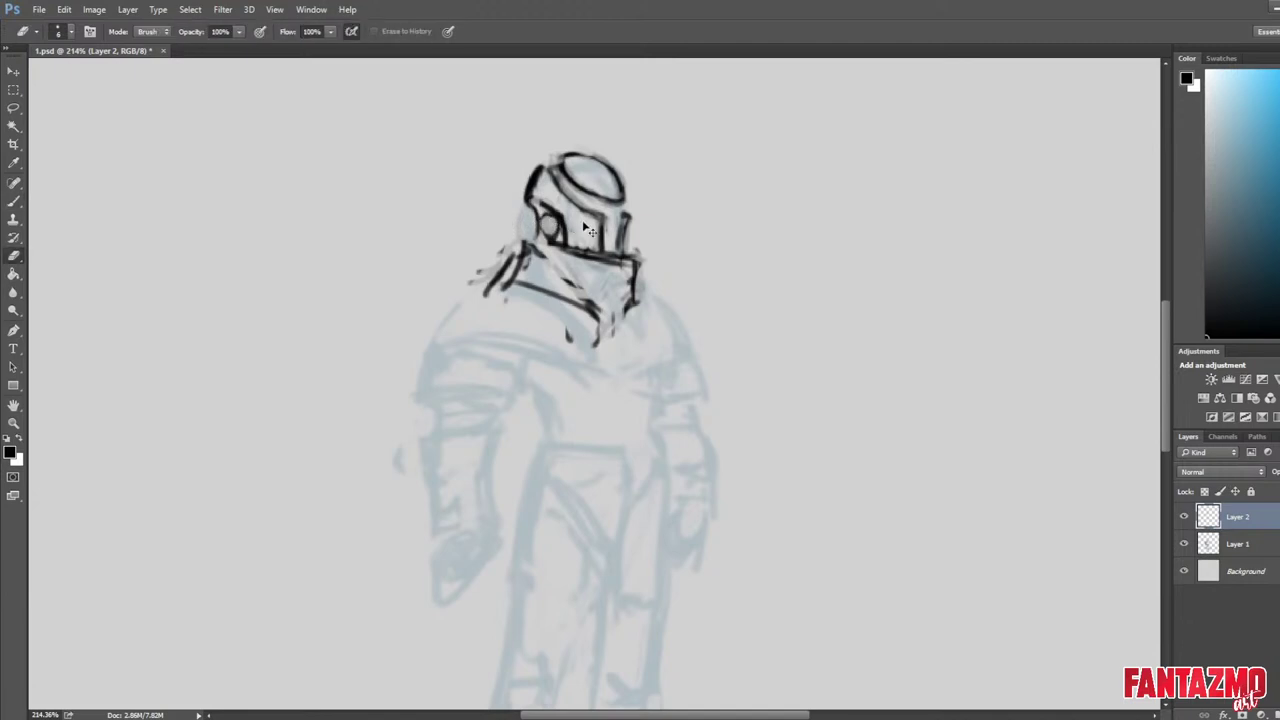
{"action": "key", "text": "ctrl+shift+h"}
{"action": "key", "text": "b"}
{"action": "mouse_move", "coordinate": [772, 220]}
{"action": "left_mouse_down"}
{"action": "mouse_move", "coordinate": [776, 234]}
{"action": "mouse_move", "coordinate": [797, 209]}
{"action": "mouse_move", "coordinate": [810, 218]}
{"action": "left_mouse_up"}
{"action": "key", "text": "e"}
{"action": "key", "text": "b"}
{"action": "key", "text": "e"}
{"action": "key", "text": "b"}
{"action": "key", "text": "e"}
{"action": "key", "text": "b"}
{"action": "key", "text": "e"}
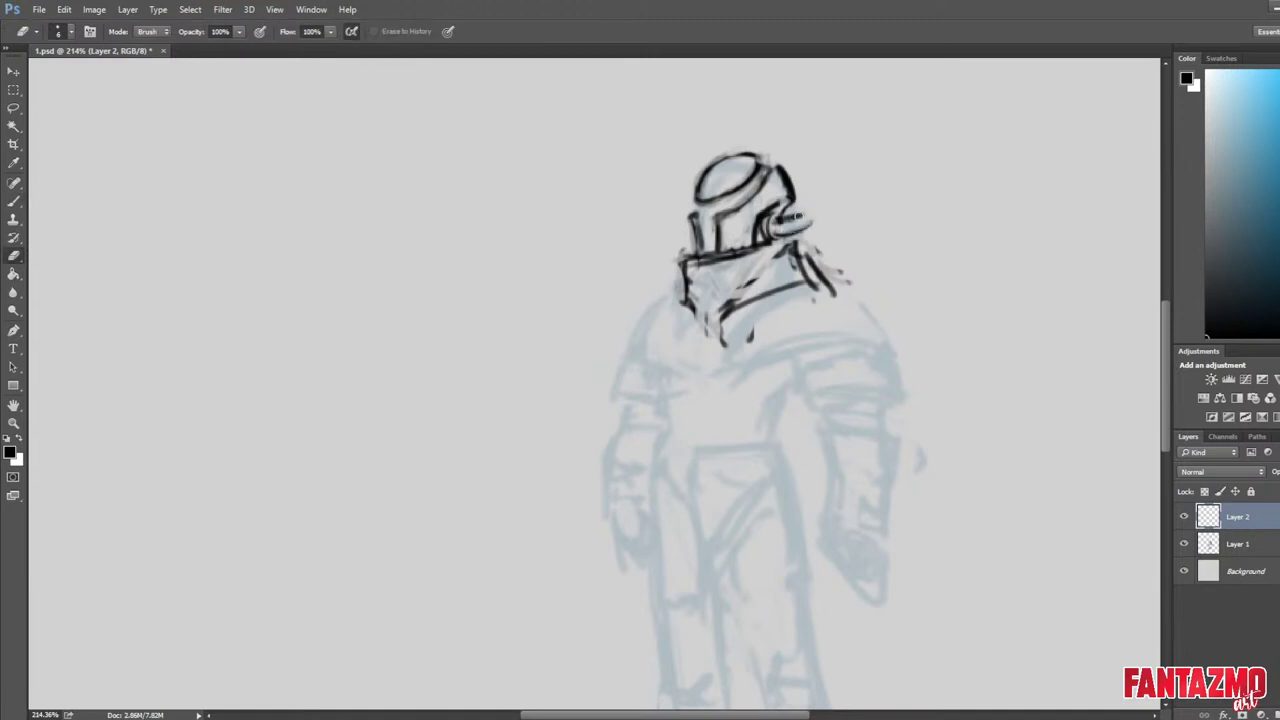
{"action": "key", "text": "ctrl+alt+z"}
{"action": "key", "text": "ctrl+alt+z"}
{"action": "key", "text": "ctrl+alt+z"}
{"action": "key", "text": "ctrl+alt+z"}
{"action": "key", "text": "ctrl+alt+z"}
{"action": "key", "text": "ctrl+alt+z"}
{"action": "key", "text": "ctrl+alt+z"}
{"action": "key", "text": "ctrl+shift+h"}
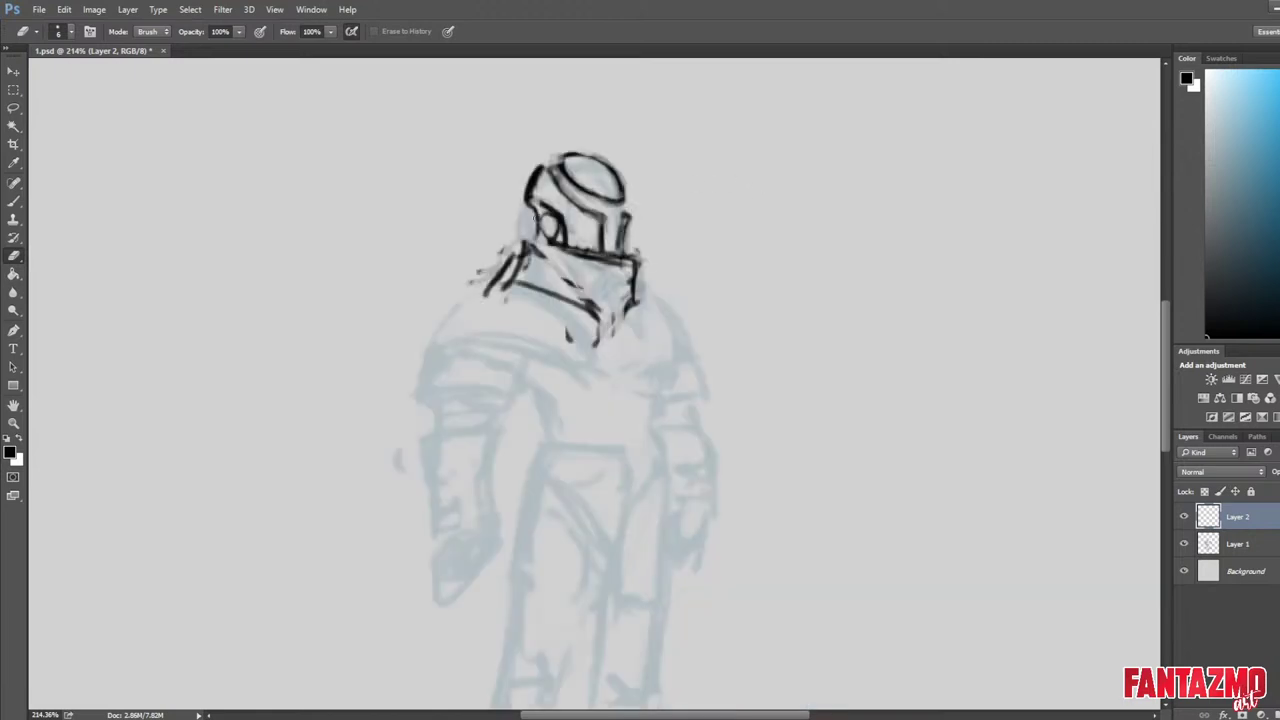
Draw the scarf's top edge beneath the helmet's cheek guard and flip the canvas.
{"action": "key", "text": "b"}
{"action": "mouse_move", "coordinate": [538, 236]}
{"action": "left_mouse_down"}
{"action": "mouse_move", "coordinate": [548, 218]}
{"action": "mouse_move", "coordinate": [578, 246]}
{"action": "left_mouse_up"}
{"action": "key", "text": "e"}
{"action": "key", "text": "ctrl+shift+h"}
Erase the loose lines at the scarf's front and redraw its lower rim and overlapping folds beneath the chin.
{"action": "mouse_move", "coordinate": [684, 272]}
{"action": "left_mouse_down"}
{"action": "mouse_move", "coordinate": [756, 258]}
{"action": "mouse_move", "coordinate": [681, 292]}
{"action": "mouse_move", "coordinate": [698, 328]}
{"action": "mouse_move", "coordinate": [682, 313]}
{"action": "mouse_move", "coordinate": [685, 330]}
{"action": "mouse_move", "coordinate": [713, 347]}
{"action": "left_mouse_up"}
{"action": "key", "text": "b"}
{"action": "left_click_drag", "start_coordinate": [676, 330], "coordinate": [748, 326]}
{"action": "key", "text": "e"}
{"action": "mouse_move", "coordinate": [686, 276]}
{"action": "left_mouse_down"}
{"action": "mouse_move", "coordinate": [696, 316]}
{"action": "mouse_move", "coordinate": [746, 334]}
{"action": "left_mouse_up"}
{"action": "key", "text": "b"}
{"action": "mouse_move", "coordinate": [666, 296]}
{"action": "left_mouse_down"}
{"action": "mouse_move", "coordinate": [704, 326]}
{"action": "mouse_move", "coordinate": [814, 296]}
{"action": "left_mouse_up"}
{"action": "mouse_move", "coordinate": [736, 316]}
{"action": "left_mouse_down"}
{"action": "mouse_move", "coordinate": [816, 278]}
{"action": "mouse_move", "coordinate": [712, 320]}
{"action": "left_mouse_up"}
{"action": "key", "text": "e"}
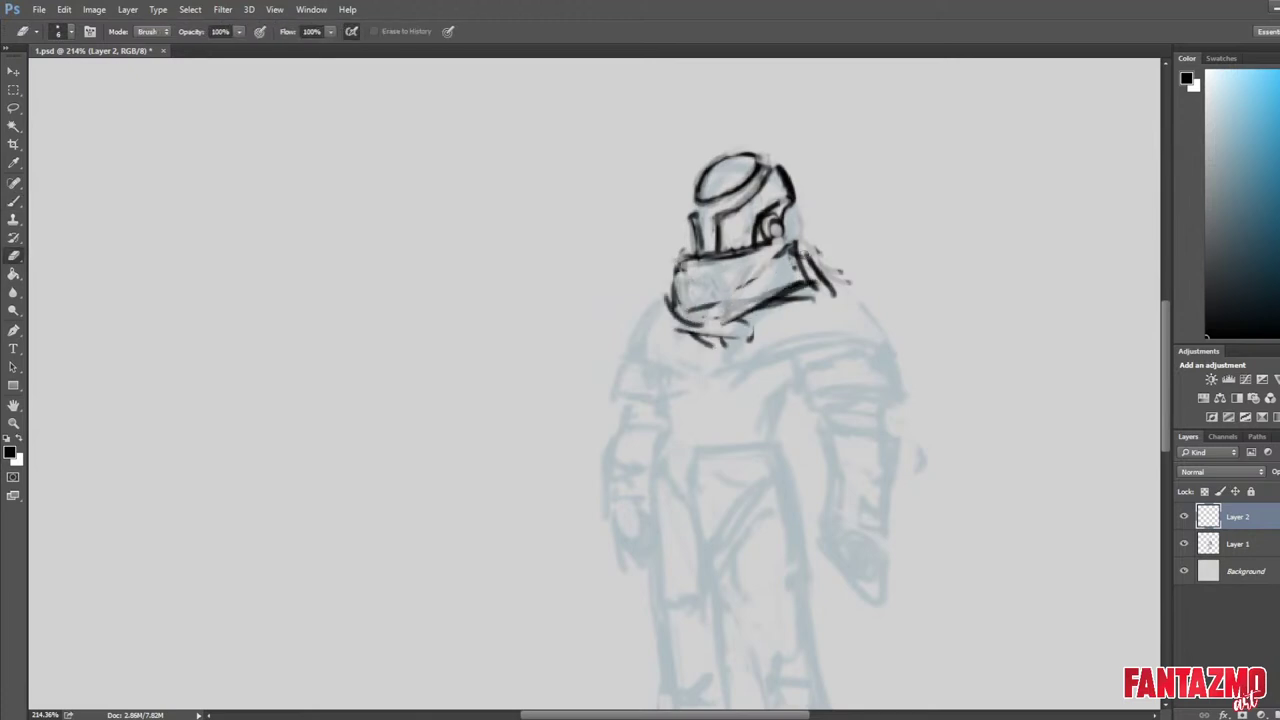
Draw the scarf's collar behind the helmet and a long diagonal fold running down to the front.
{"action": "key", "text": "b"}
{"action": "mouse_move", "coordinate": [804, 240]}
{"action": "left_mouse_down"}
{"action": "mouse_move", "coordinate": [726, 313]}
{"action": "mouse_move", "coordinate": [810, 249]}
{"action": "left_mouse_up"}
{"action": "key", "text": "e"}
{"action": "key", "text": "b"}
{"action": "mouse_move", "coordinate": [812, 250]}
{"action": "left_mouse_down"}
{"action": "mouse_move", "coordinate": [706, 324]}
{"action": "mouse_move", "coordinate": [790, 257]}
{"action": "mouse_move", "coordinate": [714, 306]}
{"action": "left_mouse_up"}
{"action": "key", "text": "e"}
{"action": "left_click_drag", "start_coordinate": [720, 302], "coordinate": [698, 310]}
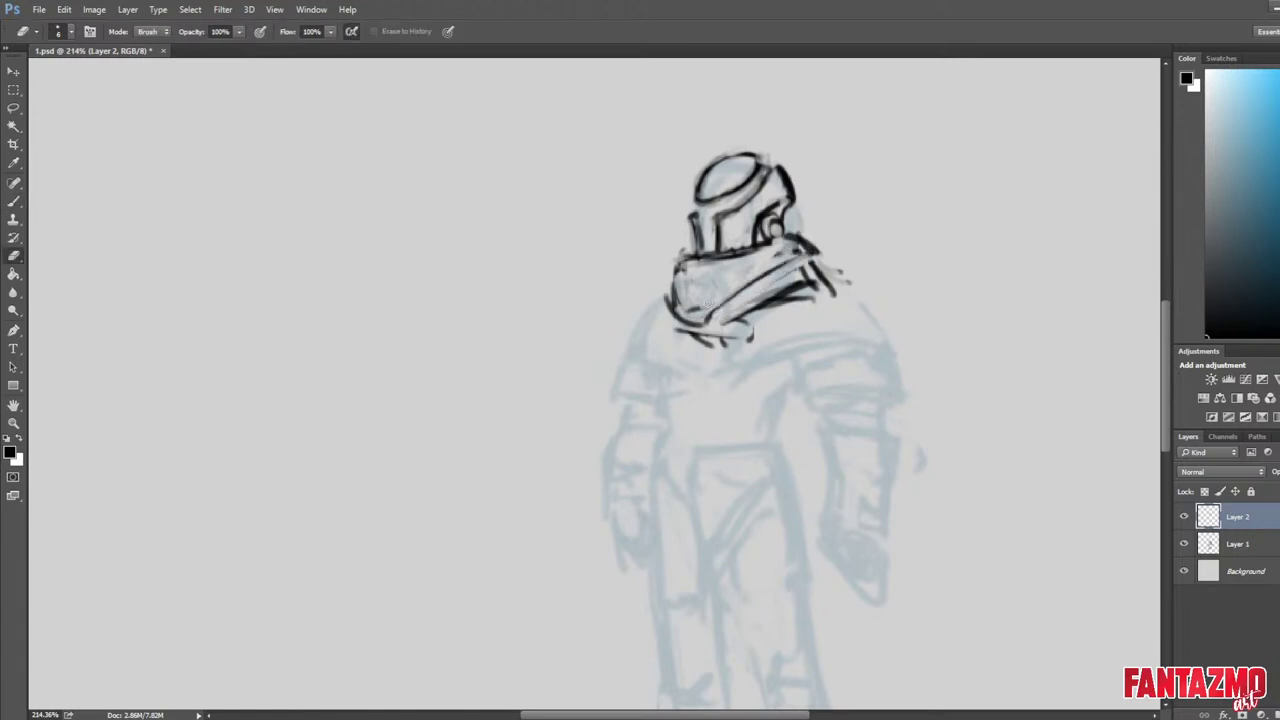
Redraw the scarf's front edge below the visor and clean up the folds beside it.
{"action": "key", "text": "b"}
{"action": "mouse_move", "coordinate": [682, 264]}
{"action": "left_mouse_down"}
{"action": "mouse_move", "coordinate": [671, 283]}
{"action": "mouse_move", "coordinate": [699, 296]}
{"action": "mouse_move", "coordinate": [672, 283]}
{"action": "mouse_move", "coordinate": [677, 298]}
{"action": "left_mouse_up"}
{"action": "key", "text": "e"}
{"action": "key", "text": "b"}
{"action": "key", "text": "e"}
{"action": "key", "text": "b"}
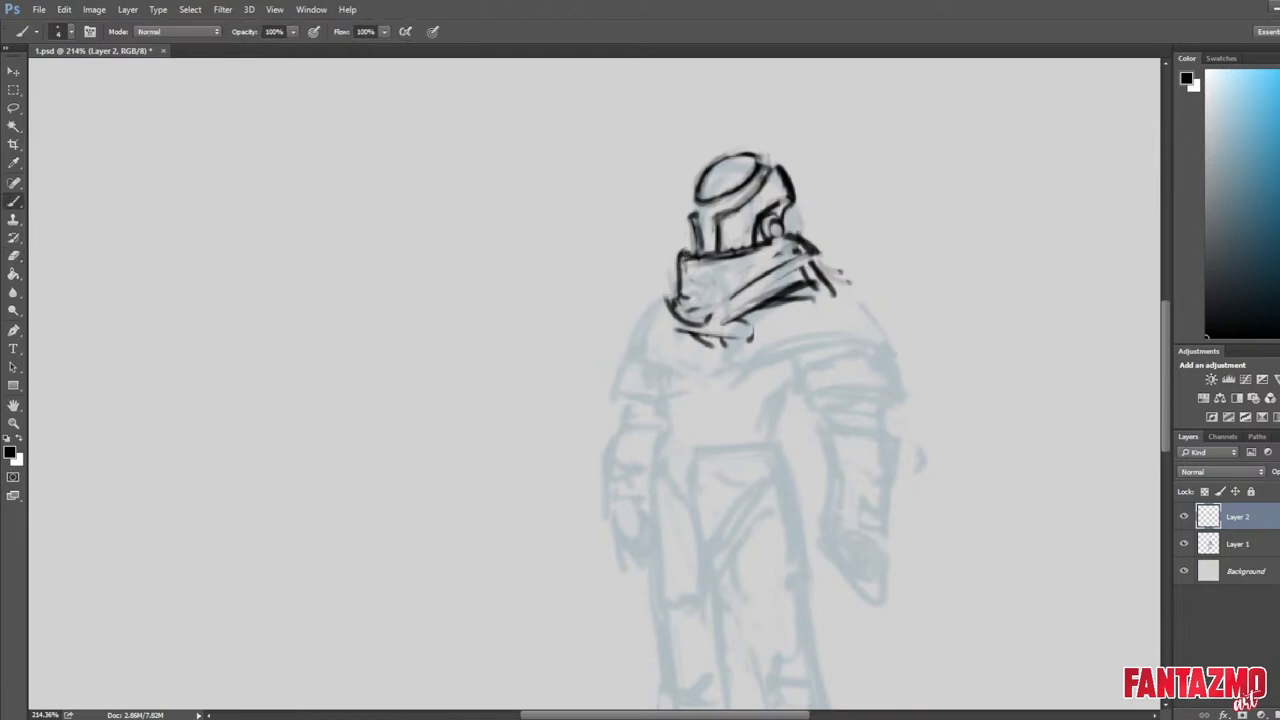
{"action": "key", "text": "e"}
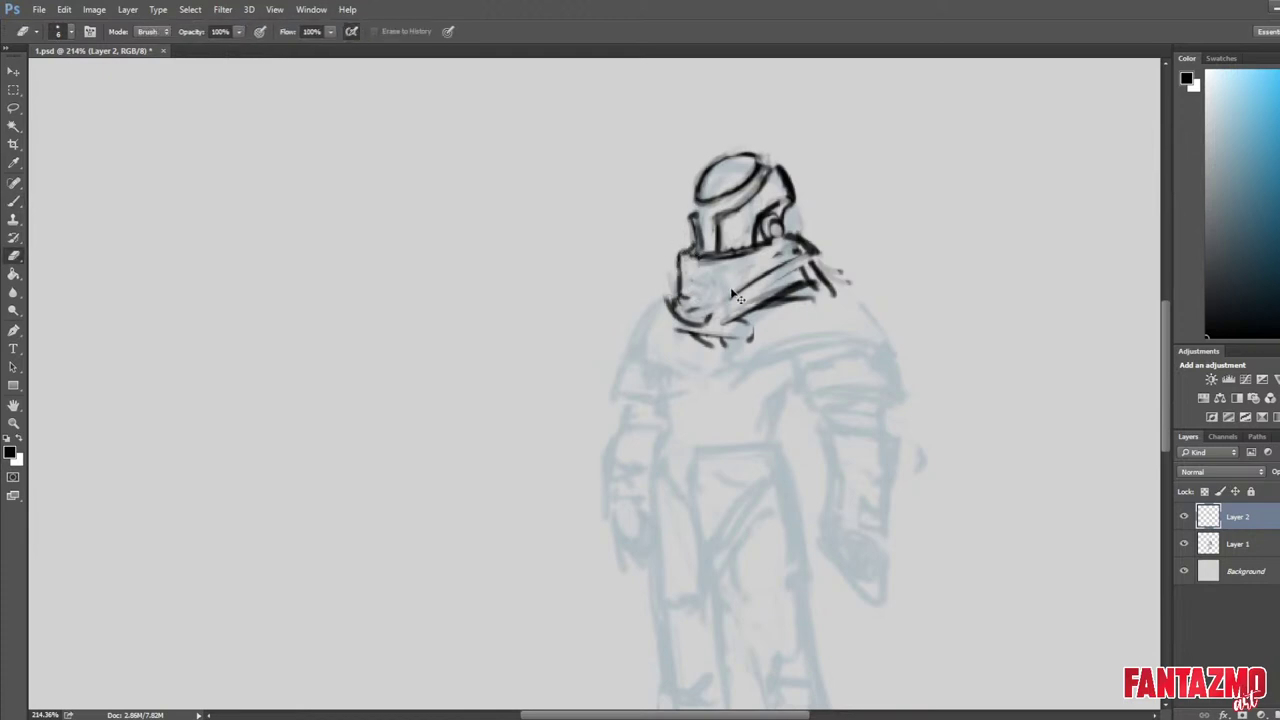
Start the near shoulder's outer curve beside the scarf on the flipped canvas and flip it back.
{"action": "key", "text": "ctrl+shift+h"}
{"action": "key", "text": "b"}
{"action": "mouse_move", "coordinate": [489, 290]}
{"action": "left_mouse_down"}
{"action": "mouse_move", "coordinate": [446, 345]}
{"action": "mouse_move", "coordinate": [458, 320]}
{"action": "mouse_move", "coordinate": [452, 332]}
{"action": "left_mouse_up"}
{"action": "key", "text": "e"}
{"action": "left_click_drag", "start_coordinate": [502, 274], "coordinate": [484, 288]}
{"action": "key", "text": "ctrl+shift+h"}
Outline the near shoulder plate with a thick outer curve, lower rim and front edge meeting the scarf, and flip the canvas.
{"action": "key", "text": "b"}
{"action": "left_click_drag", "start_coordinate": [776, 303], "coordinate": [747, 325]}
{"action": "left_click_drag", "start_coordinate": [806, 274], "coordinate": [819, 286]}
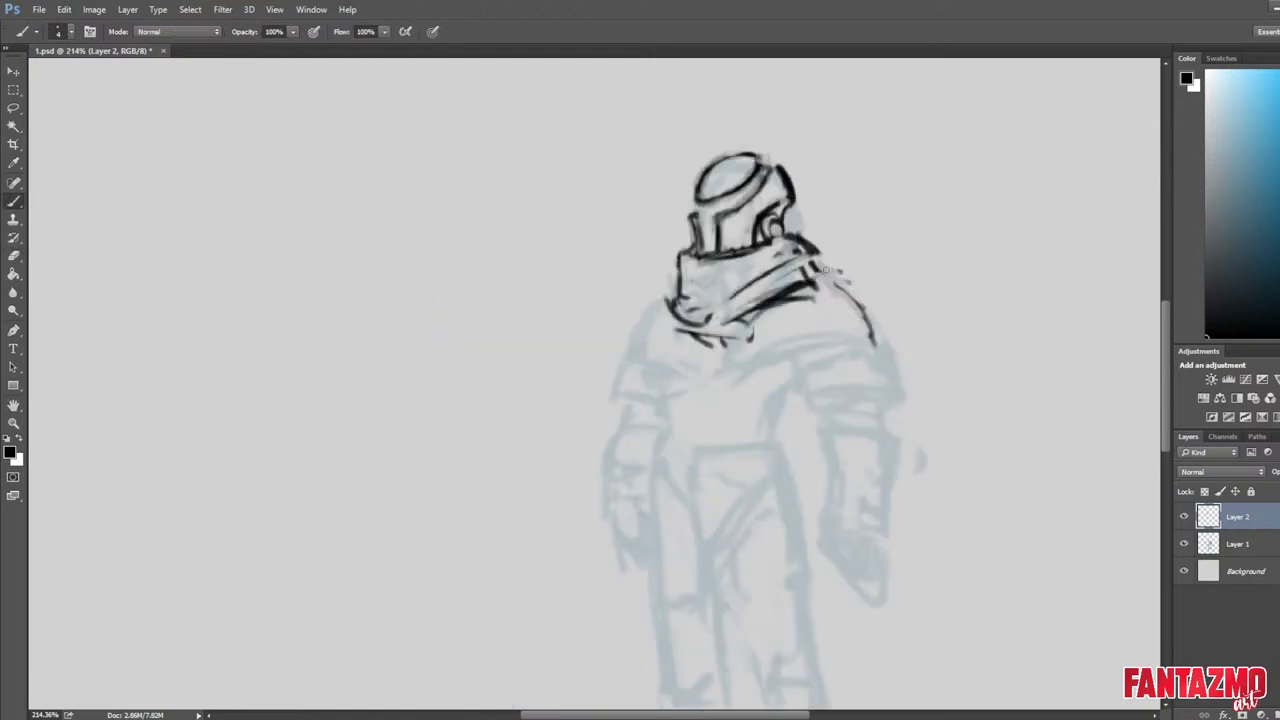
{"action": "left_click_drag", "start_coordinate": [742, 333], "coordinate": [828, 268]}
{"action": "mouse_move", "coordinate": [760, 312]}
{"action": "left_mouse_down"}
{"action": "mouse_move", "coordinate": [728, 338]}
{"action": "mouse_move", "coordinate": [845, 261]}
{"action": "mouse_move", "coordinate": [752, 332]}
{"action": "mouse_move", "coordinate": [774, 364]}
{"action": "mouse_move", "coordinate": [866, 334]}
{"action": "left_mouse_up"}
{"action": "key", "text": "e"}
{"action": "key", "text": "b"}
{"action": "mouse_move", "coordinate": [838, 268]}
{"action": "left_mouse_down"}
{"action": "mouse_move", "coordinate": [880, 312]}
{"action": "mouse_move", "coordinate": [900, 364]}
{"action": "left_mouse_up"}
{"action": "key", "text": "ctrl+shift+h"}
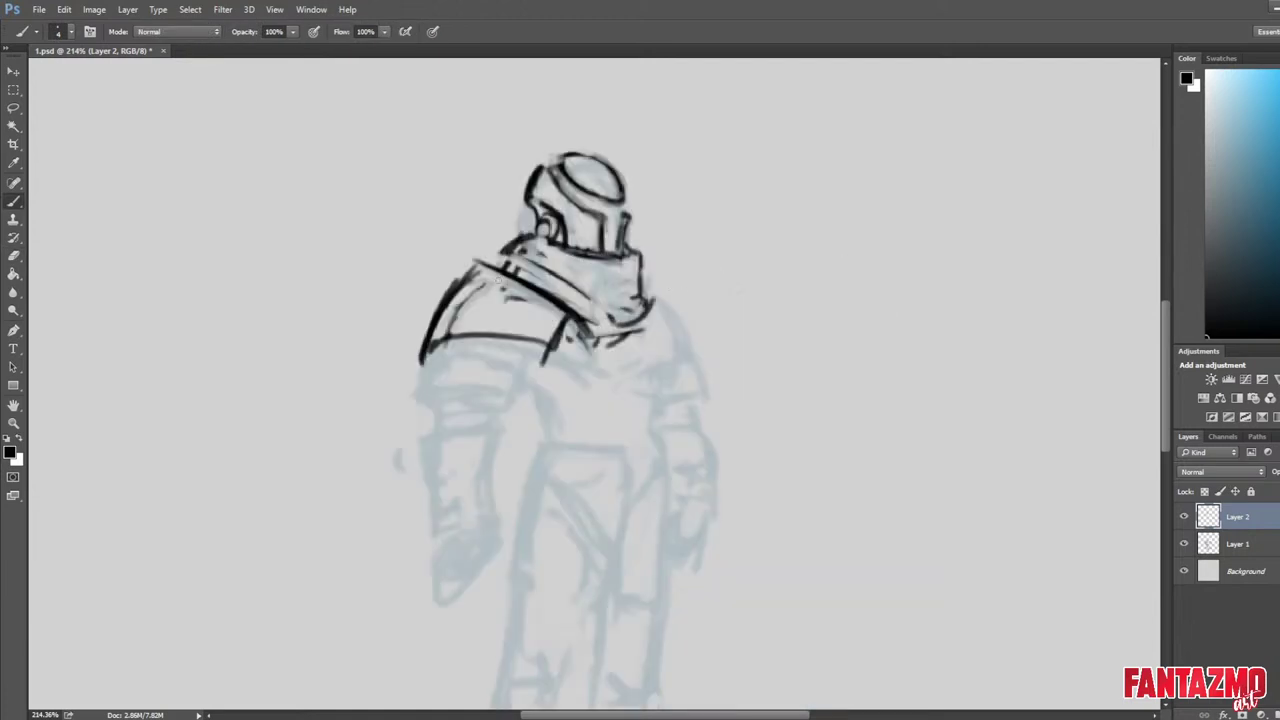
Erase the shoulder plate's lower rim, trim its outer tip and flip the canvas.
{"action": "key", "text": "e"}
{"action": "left_click_drag", "start_coordinate": [420, 358], "coordinate": [422, 366]}
{"action": "key", "text": "b"}
{"action": "mouse_move", "coordinate": [474, 270]}
{"action": "left_mouse_down"}
{"action": "mouse_move", "coordinate": [428, 343]}
{"action": "mouse_move", "coordinate": [423, 333]}
{"action": "mouse_move", "coordinate": [552, 340]}
{"action": "left_mouse_up"}
{"action": "key", "text": "e"}
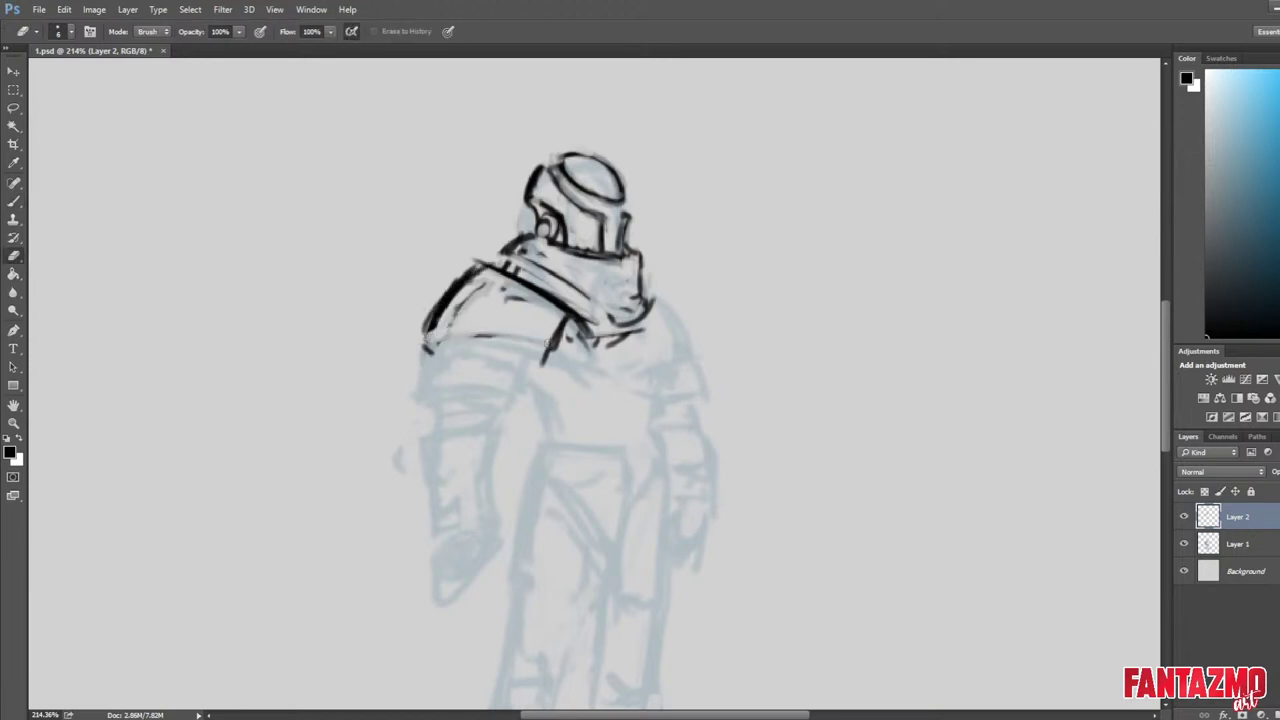
{"action": "key", "text": "ctrl+shift+h"}
{"action": "key", "text": "b"}
{"action": "key", "text": "e"}
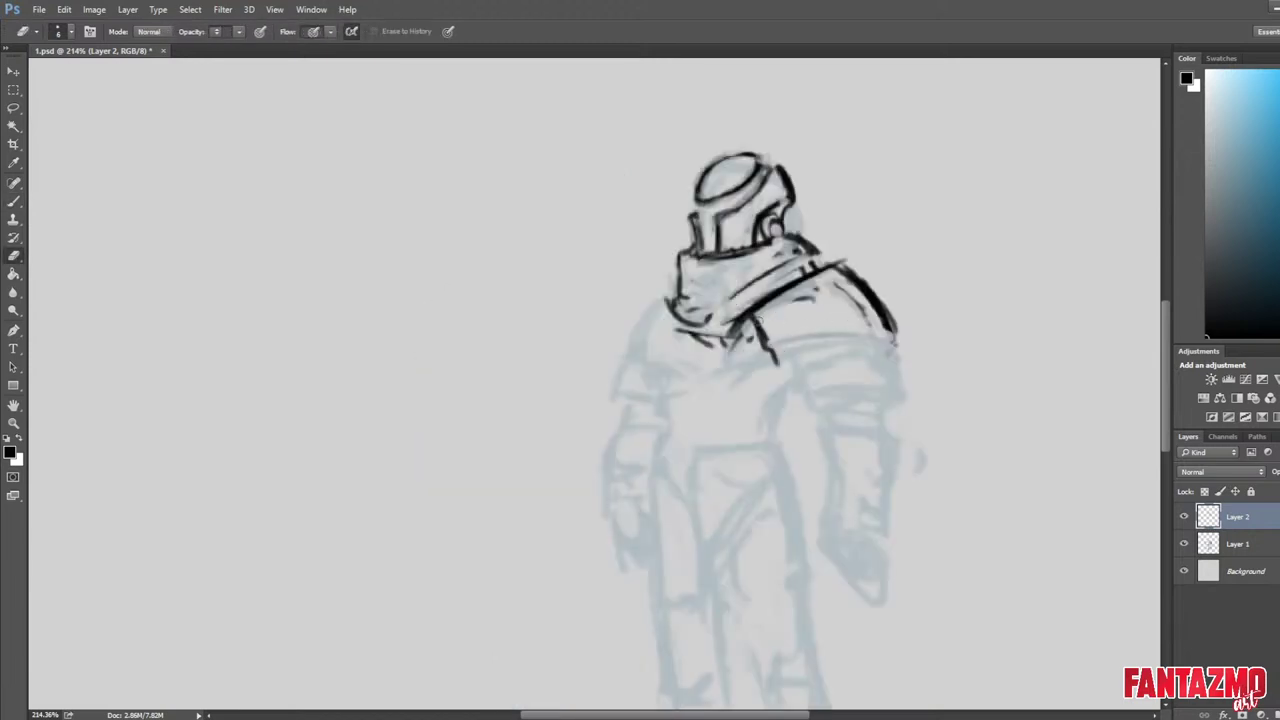
Erase the shoulder plate's old curve beside the scarf and rework its outer outline.
{"action": "mouse_move", "coordinate": [834, 264]}
{"action": "left_mouse_down"}
{"action": "mouse_move", "coordinate": [772, 299]}
{"action": "mouse_move", "coordinate": [815, 254]}
{"action": "left_mouse_up"}
{"action": "key", "text": "b"}
{"action": "mouse_move", "coordinate": [762, 316]}
{"action": "left_mouse_down"}
{"action": "mouse_move", "coordinate": [822, 246]}
{"action": "mouse_move", "coordinate": [893, 324]}
{"action": "left_mouse_up"}
{"action": "key", "text": "e"}
{"action": "left_click_drag", "start_coordinate": [842, 264], "coordinate": [897, 341]}
Redraw the shoulder plate as a taller pauldron dome rising to the neck and flip the canvas.
{"action": "key", "text": "b"}
{"action": "mouse_move", "coordinate": [808, 319]}
{"action": "left_mouse_down"}
{"action": "mouse_move", "coordinate": [915, 347]}
{"action": "mouse_move", "coordinate": [922, 328]}
{"action": "mouse_move", "coordinate": [831, 240]}
{"action": "mouse_move", "coordinate": [938, 222]}
{"action": "left_mouse_up"}
{"action": "left_click_drag", "start_coordinate": [823, 247], "coordinate": [945, 226]}
{"action": "key", "text": "e"}
{"action": "key", "text": "b"}
{"action": "left_click_drag", "start_coordinate": [866, 152], "coordinate": [804, 220]}
{"action": "mouse_move", "coordinate": [810, 203]}
{"action": "left_mouse_down"}
{"action": "mouse_move", "coordinate": [850, 152]}
{"action": "mouse_move", "coordinate": [808, 199]}
{"action": "left_mouse_up"}
{"action": "left_click_drag", "start_coordinate": [850, 150], "coordinate": [902, 160]}
{"action": "key", "text": "ctrl+shift+h"}
Erase the stray lines around the pauldron's top and flip the canvas back.
{"action": "key", "text": "e"}
{"action": "mouse_move", "coordinate": [486, 207]}
{"action": "left_mouse_down"}
{"action": "mouse_move", "coordinate": [536, 150]}
{"action": "mouse_move", "coordinate": [475, 220]}
{"action": "left_mouse_up"}
{"action": "key", "text": "b"}
{"action": "key", "text": "e"}
{"action": "mouse_move", "coordinate": [552, 137]}
{"action": "left_mouse_down"}
{"action": "mouse_move", "coordinate": [472, 234]}
{"action": "mouse_move", "coordinate": [546, 139]}
{"action": "mouse_move", "coordinate": [469, 224]}
{"action": "mouse_move", "coordinate": [538, 152]}
{"action": "mouse_move", "coordinate": [512, 208]}
{"action": "mouse_move", "coordinate": [552, 188]}
{"action": "mouse_move", "coordinate": [560, 166]}
{"action": "mouse_move", "coordinate": [610, 226]}
{"action": "left_mouse_up"}
{"action": "key", "text": "b"}
{"action": "key", "text": "e"}
{"action": "key", "text": "ctrl+shift+h"}
Redraw the pauldron's front edge running from the neck down past the scarf.
{"action": "left_click_drag", "start_coordinate": [851, 160], "coordinate": [706, 292]}
{"action": "key", "text": "b"}
{"action": "mouse_move", "coordinate": [744, 232]}
{"action": "left_mouse_down"}
{"action": "mouse_move", "coordinate": [700, 310]}
{"action": "mouse_move", "coordinate": [711, 294]}
{"action": "left_mouse_up"}
{"action": "key", "text": "e"}
{"action": "mouse_move", "coordinate": [742, 334]}
{"action": "left_mouse_down"}
{"action": "mouse_move", "coordinate": [815, 312]}
{"action": "mouse_move", "coordinate": [732, 334]}
{"action": "left_mouse_up"}
Refine the pauldron's outer lower tip and clean up its front lower corner.
{"action": "key", "text": "b"}
{"action": "key", "text": "e"}
{"action": "key", "text": "b"}
{"action": "mouse_move", "coordinate": [830, 305]}
{"action": "left_mouse_down"}
{"action": "mouse_move", "coordinate": [744, 336]}
{"action": "mouse_move", "coordinate": [809, 305]}
{"action": "left_mouse_up"}
{"action": "key", "text": "e"}
{"action": "mouse_move", "coordinate": [734, 343]}
{"action": "left_mouse_down"}
{"action": "mouse_move", "coordinate": [818, 312]}
{"action": "mouse_move", "coordinate": [717, 342]}
{"action": "mouse_move", "coordinate": [706, 284]}
{"action": "mouse_move", "coordinate": [698, 304]}
{"action": "mouse_move", "coordinate": [716, 352]}
{"action": "left_mouse_up"}
{"action": "key", "text": "b"}
{"action": "key", "text": "e"}
{"action": "key", "text": "b"}
{"action": "key", "text": "e"}
{"action": "left_click_drag", "start_coordinate": [706, 312], "coordinate": [732, 342]}
Draw a curved lower rim across the pauldron from its front corner to the outer tip.
{"action": "key", "text": "b"}
{"action": "mouse_move", "coordinate": [826, 312]}
{"action": "left_mouse_down"}
{"action": "mouse_move", "coordinate": [724, 334]}
{"action": "mouse_move", "coordinate": [829, 304]}
{"action": "left_mouse_up"}
{"action": "key", "text": "e"}
{"action": "left_click_drag", "start_coordinate": [755, 325], "coordinate": [814, 307]}
{"action": "key", "text": "b"}
{"action": "left_click_drag", "start_coordinate": [731, 329], "coordinate": [828, 299]}
{"action": "key", "text": "e"}
{"action": "key", "text": "b"}
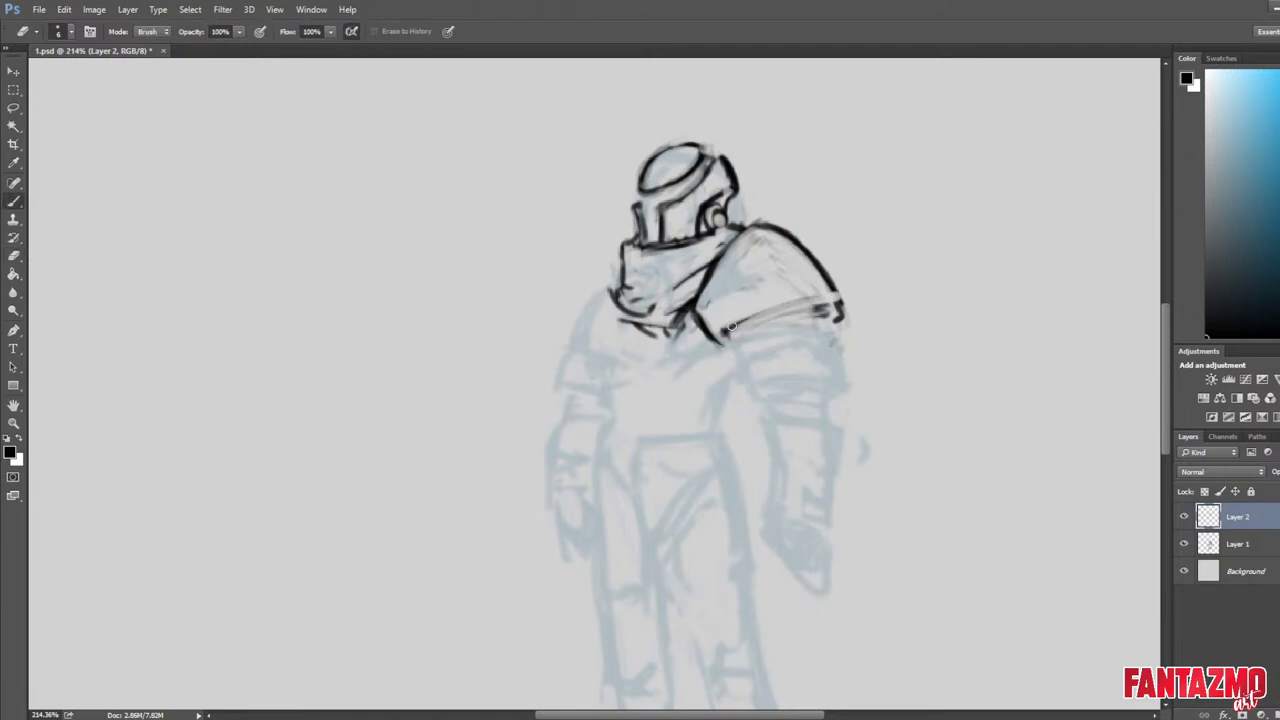
Strengthen the pauldron rim's front corner and flip the canvas.
{"action": "key", "text": "b"}
{"action": "mouse_move", "coordinate": [731, 326]}
{"action": "left_mouse_down"}
{"action": "mouse_move", "coordinate": [838, 297]}
{"action": "mouse_move", "coordinate": [738, 333]}
{"action": "left_mouse_up"}
{"action": "key", "text": "e"}
{"action": "key", "text": "b"}
{"action": "key", "text": "e"}
{"action": "key", "text": "ctrl+shift+h"}
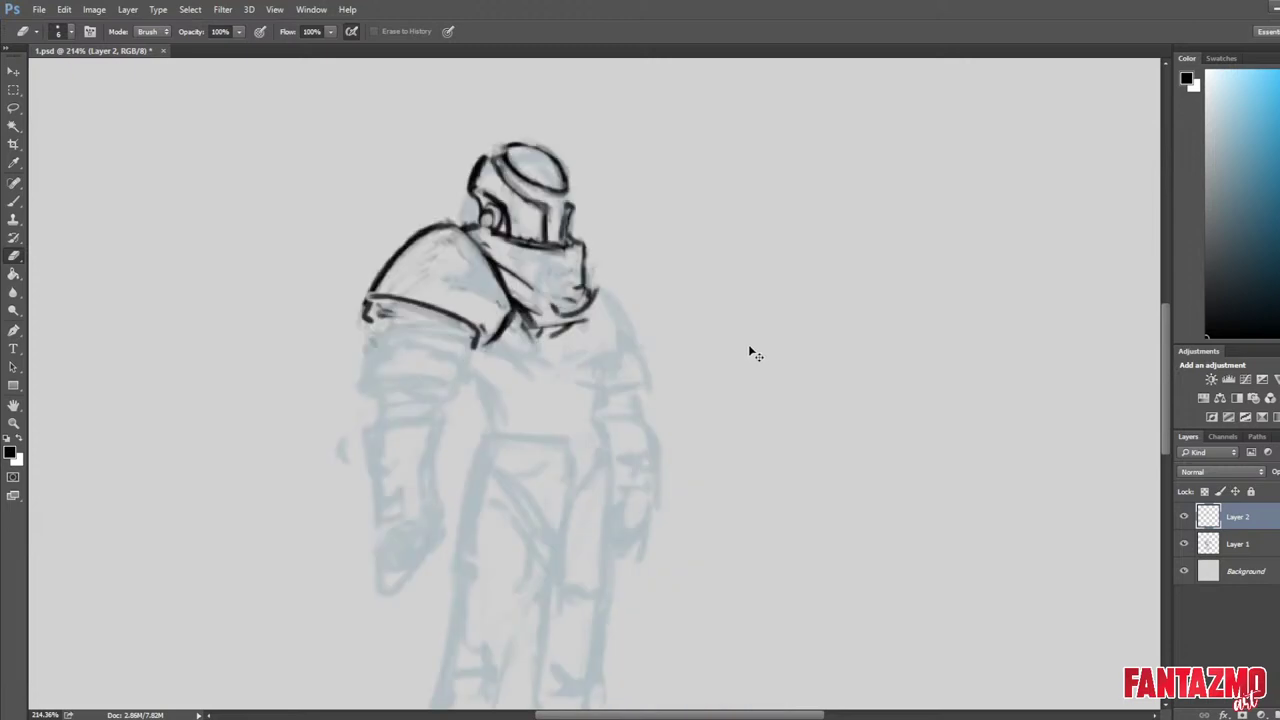
Thin the pauldron's outer lower edge and draw an inner contour along it.
{"action": "mouse_move", "coordinate": [382, 306]}
{"action": "left_mouse_down"}
{"action": "mouse_move", "coordinate": [364, 304]}
{"action": "mouse_move", "coordinate": [382, 314]}
{"action": "mouse_move", "coordinate": [373, 297]}
{"action": "mouse_move", "coordinate": [426, 252]}
{"action": "left_mouse_up"}
{"action": "key", "text": "b"}
{"action": "key", "text": "e"}
{"action": "key", "text": "b"}
{"action": "key", "text": "e"}
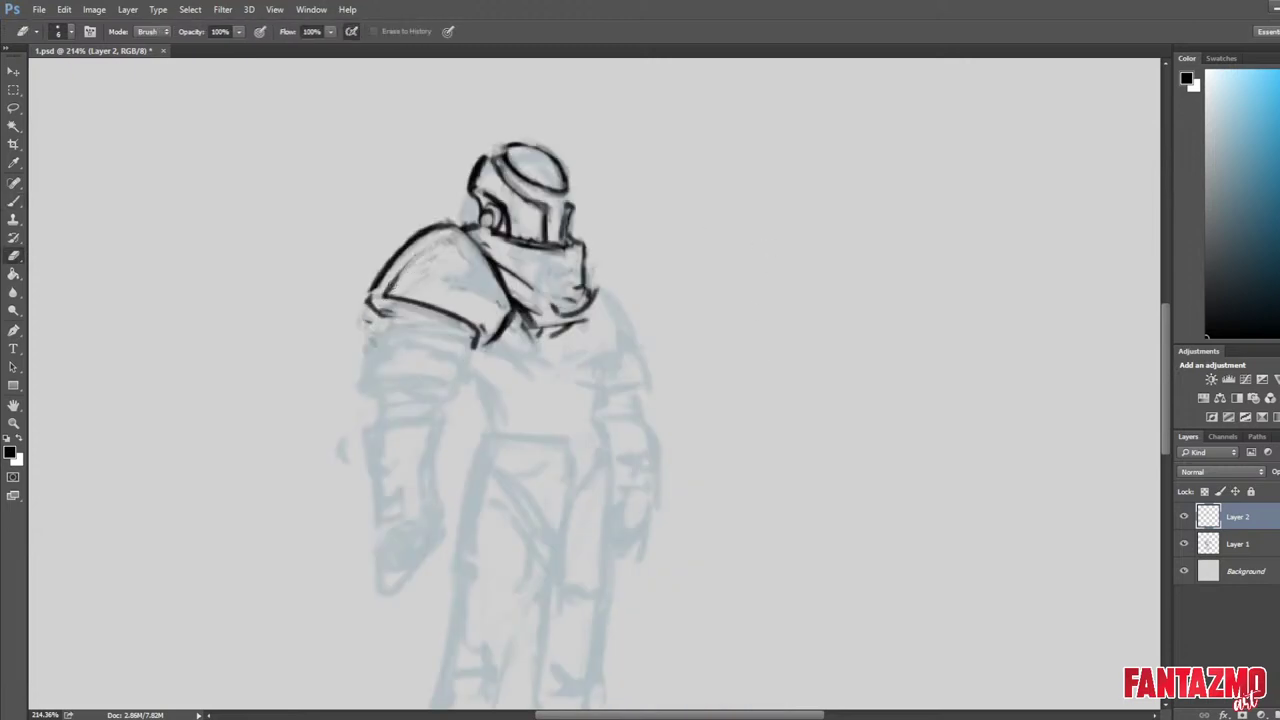
Touch up the pauldron's outer lower corner and flip the canvas.
{"action": "key", "text": "b"}
{"action": "mouse_move", "coordinate": [382, 306]}
{"action": "left_mouse_down"}
{"action": "mouse_move", "coordinate": [388, 294]}
{"action": "mouse_move", "coordinate": [377, 296]}
{"action": "left_mouse_up"}
{"action": "key", "text": "e"}
{"action": "key", "text": "b"}
{"action": "key", "text": "ctrl+shift+h"}
{"action": "key", "text": "e"}
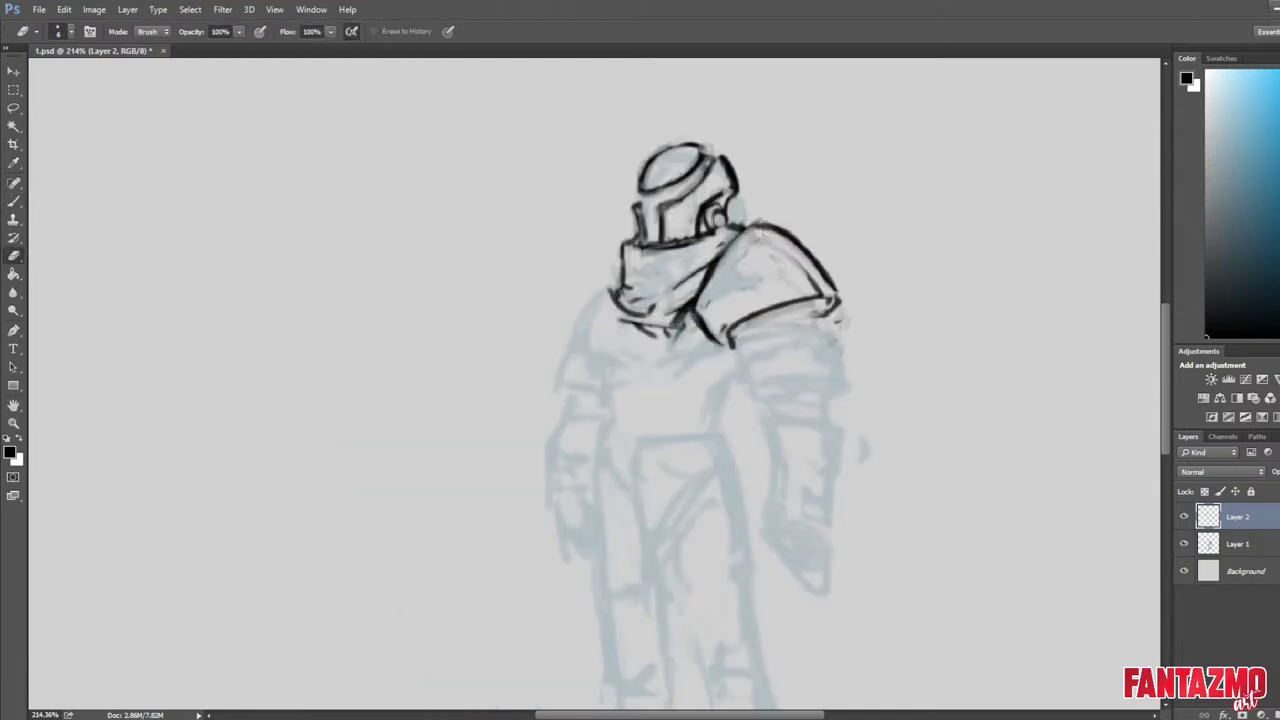
Clean up the pauldron's top and thicken its outer curve on the flipped canvas.
{"action": "key", "text": "ctrl+shift+h"}
{"action": "mouse_move", "coordinate": [438, 228]}
{"action": "left_mouse_down"}
{"action": "mouse_move", "coordinate": [374, 288]}
{"action": "mouse_move", "coordinate": [433, 221]}
{"action": "left_mouse_up"}
{"action": "key", "text": "b"}
{"action": "key", "text": "e"}
{"action": "mouse_move", "coordinate": [409, 245]}
{"action": "left_mouse_down"}
{"action": "mouse_move", "coordinate": [369, 285]}
{"action": "mouse_move", "coordinate": [437, 227]}
{"action": "left_mouse_up"}
{"action": "key", "text": "b"}
{"action": "left_click_drag", "start_coordinate": [374, 284], "coordinate": [446, 227]}
{"action": "key", "text": "e"}
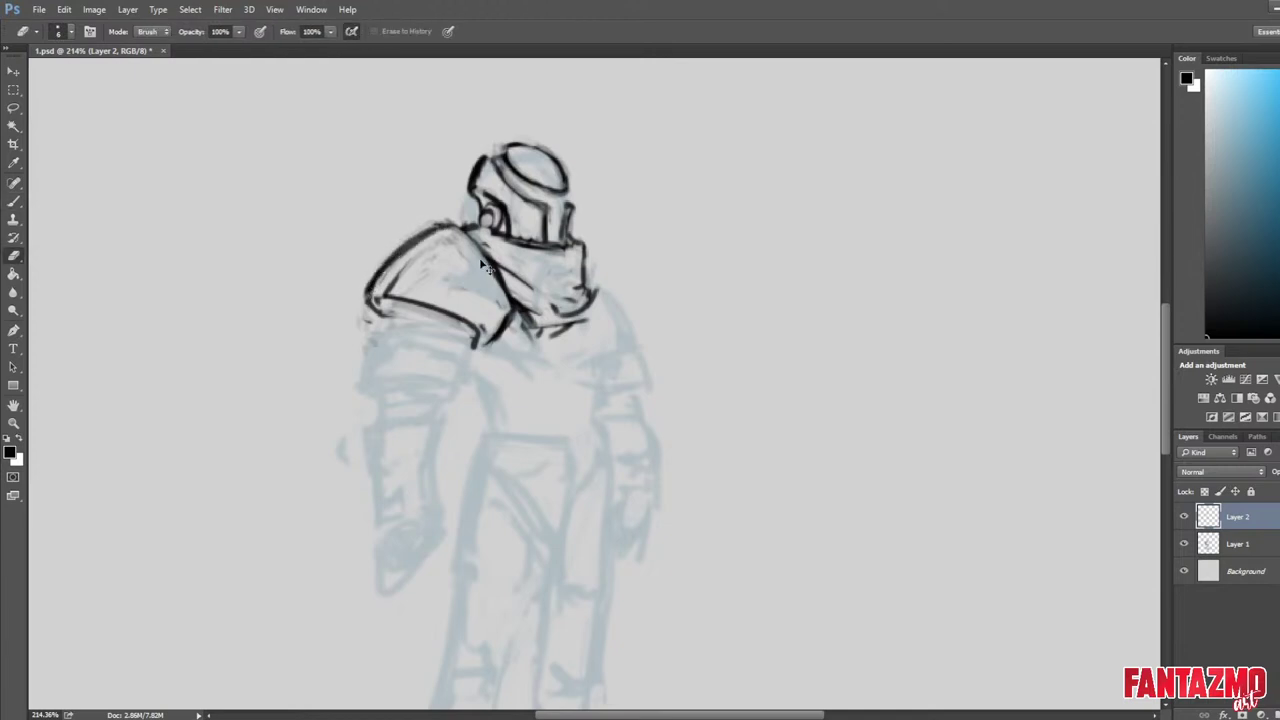
Flip the canvas, erase the pauldron's lower rim and redraw it as a steeper, thicker line.
{"action": "key", "text": "h"}
{"action": "mouse_move", "coordinate": [764, 316]}
{"action": "left_mouse_down"}
{"action": "mouse_move", "coordinate": [818, 300]}
{"action": "mouse_move", "coordinate": [730, 334]}
{"action": "left_mouse_up"}
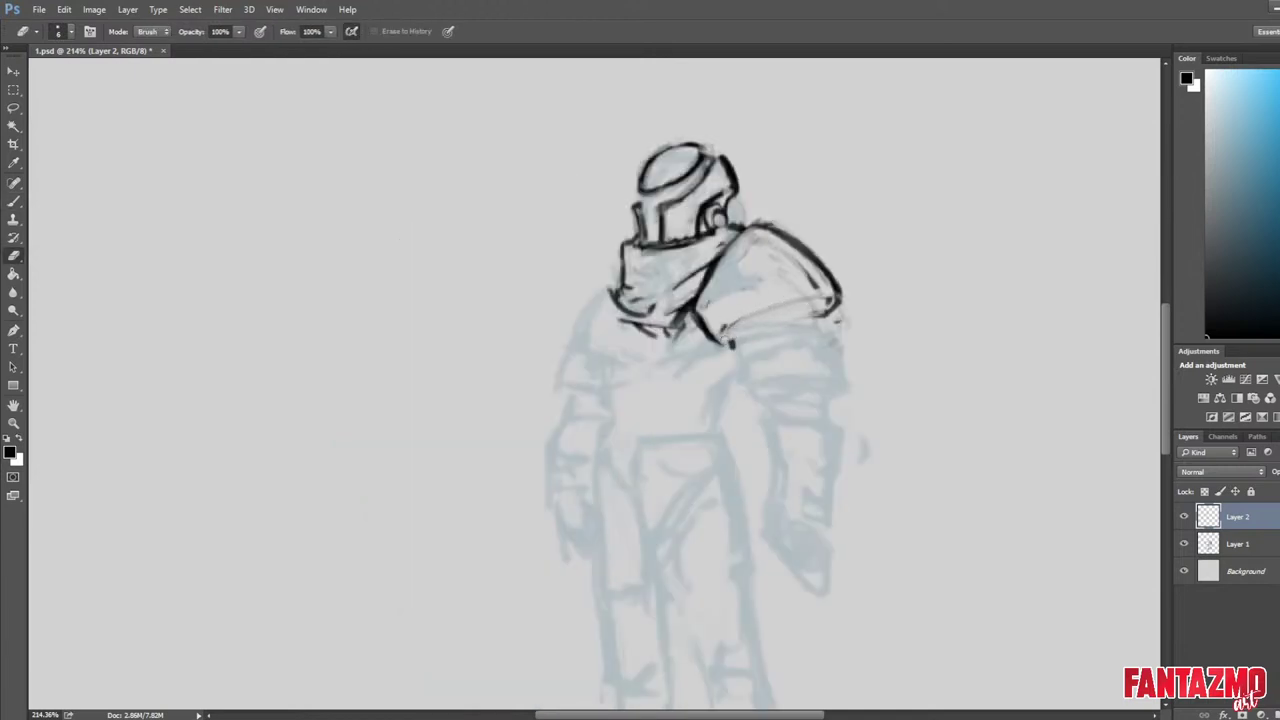
{"action": "left_click_drag", "start_coordinate": [816, 282], "coordinate": [839, 297]}
{"action": "key", "text": "b"}
{"action": "mouse_move", "coordinate": [720, 334]}
{"action": "left_mouse_down"}
{"action": "mouse_move", "coordinate": [816, 274]}
{"action": "mouse_move", "coordinate": [826, 316]}
{"action": "left_mouse_up"}
{"action": "key", "text": "e"}
Erase the pauldron's old outer lower corner and undo the last brush stroke.
{"action": "key", "text": "b"}
{"action": "key", "text": "e"}
{"action": "mouse_move", "coordinate": [836, 300]}
{"action": "left_mouse_down"}
{"action": "mouse_move", "coordinate": [822, 258]}
{"action": "mouse_move", "coordinate": [830, 324]}
{"action": "left_mouse_up"}
{"action": "key", "text": "b"}
{"action": "key", "text": "ctrl+z"}
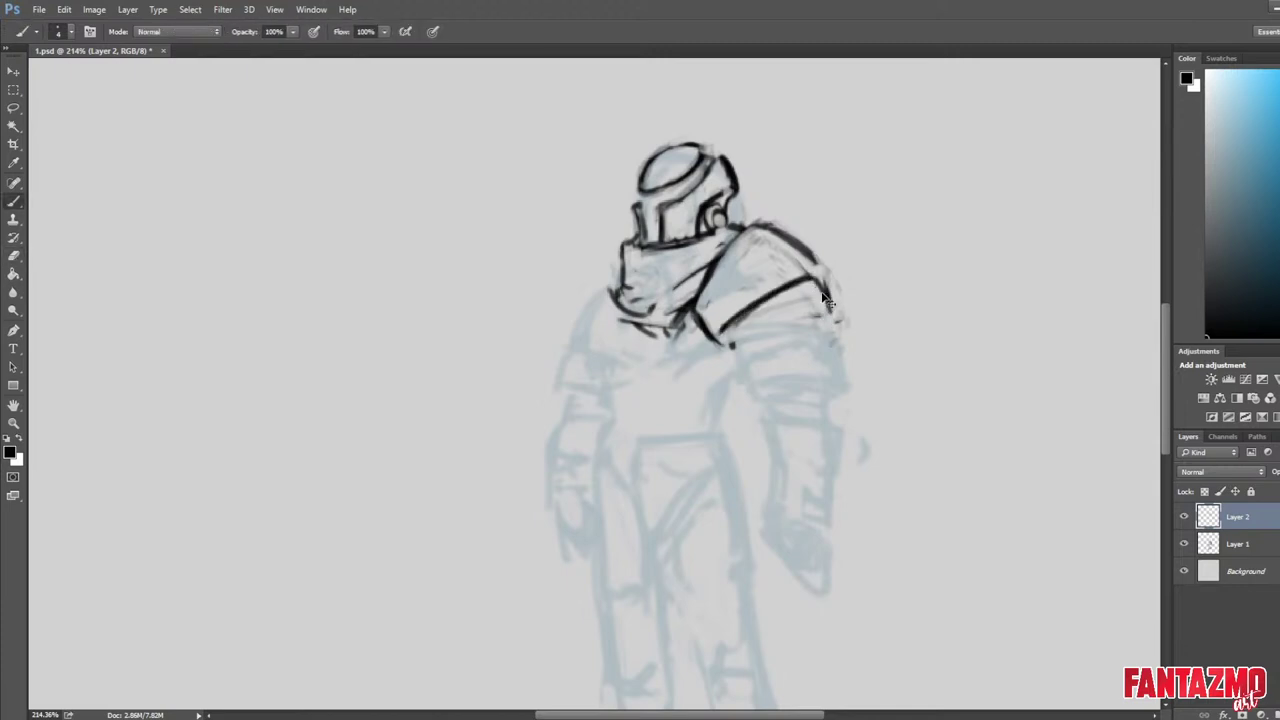
Clean up the pauldron's outer edge down to the rim on the flipped canvas and flip it back.
{"action": "key", "text": "ctrl+shift+h"}
{"action": "key", "text": "e"}
{"action": "mouse_move", "coordinate": [421, 231]}
{"action": "left_mouse_down"}
{"action": "mouse_move", "coordinate": [384, 270]}
{"action": "mouse_move", "coordinate": [380, 312]}
{"action": "left_mouse_up"}
{"action": "key", "text": "b"}
{"action": "key", "text": "e"}
{"action": "key", "text": "ctrl+shift+h"}
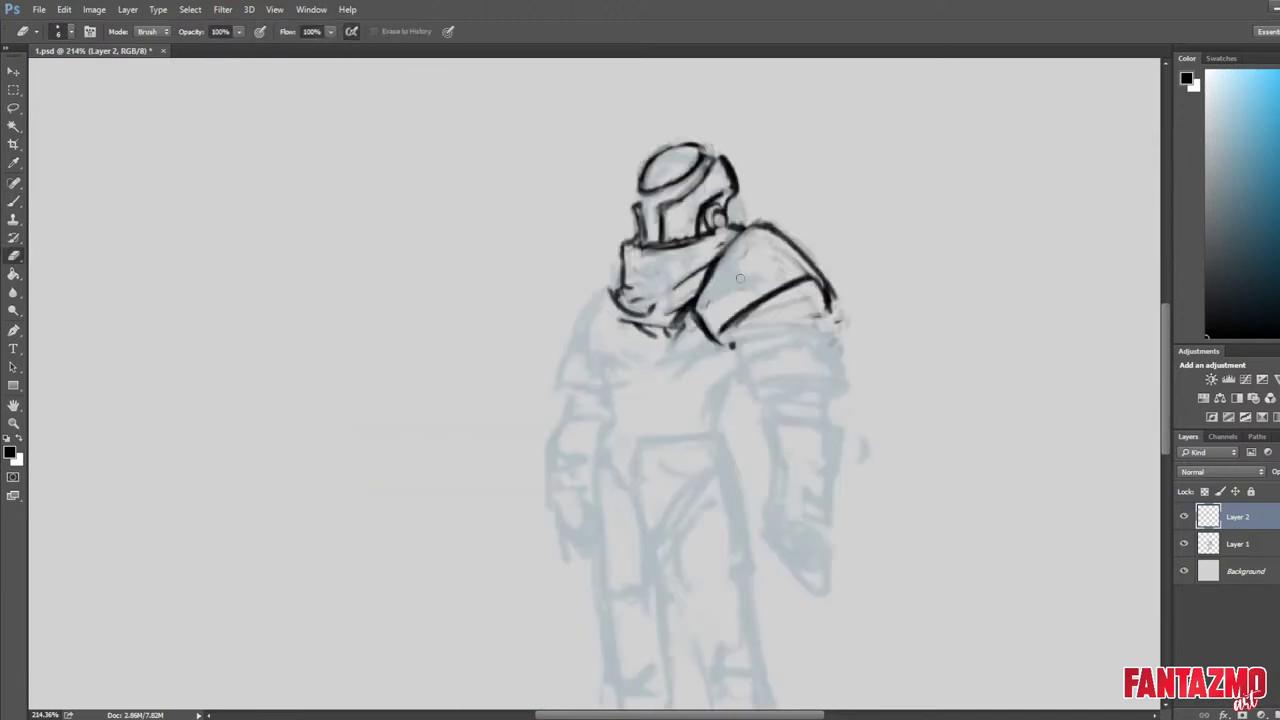
Draw a curved band line across the pauldron above its rim and undo the last few strokes.
{"action": "key", "text": "b"}
{"action": "mouse_move", "coordinate": [710, 280]}
{"action": "left_mouse_down"}
{"action": "mouse_move", "coordinate": [760, 316]}
{"action": "mouse_move", "coordinate": [722, 273]}
{"action": "mouse_move", "coordinate": [752, 290]}
{"action": "mouse_move", "coordinate": [808, 253]}
{"action": "left_mouse_up"}
{"action": "key", "text": "e"}
{"action": "key", "text": "b"}
{"action": "key", "text": "ctrl+alt+z"}
{"action": "key", "text": "ctrl+alt+z"}
{"action": "key", "text": "ctrl+alt+z"}
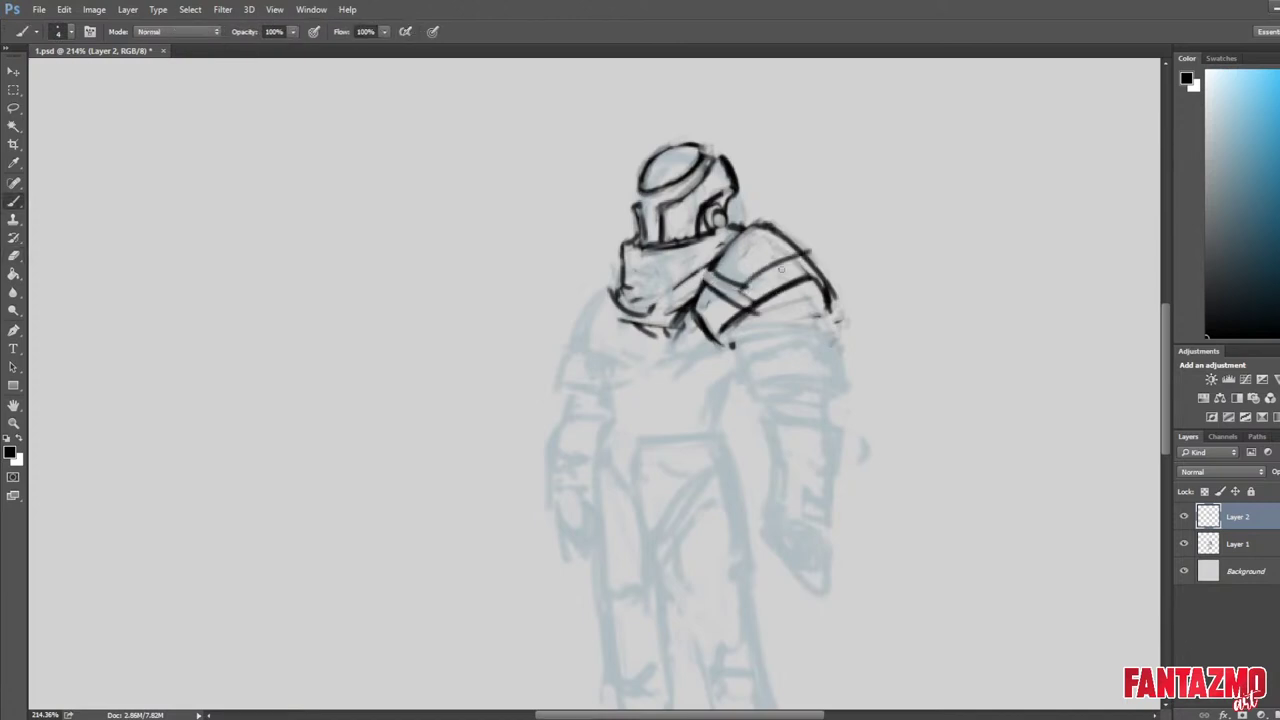
Erase the crossing strokes inside the pauldron and thin the band line across it.
{"action": "key", "text": "e"}
{"action": "mouse_move", "coordinate": [740, 302]}
{"action": "left_mouse_down"}
{"action": "mouse_move", "coordinate": [812, 256]}
{"action": "mouse_move", "coordinate": [796, 264]}
{"action": "left_mouse_up"}
{"action": "mouse_move", "coordinate": [796, 264]}
{"action": "left_mouse_down"}
{"action": "mouse_move", "coordinate": [812, 256]}
{"action": "mouse_move", "coordinate": [732, 308]}
{"action": "mouse_move", "coordinate": [812, 254]}
{"action": "left_mouse_up"}
{"action": "key", "text": "b"}
{"action": "key", "text": "e"}
{"action": "left_click_drag", "start_coordinate": [746, 286], "coordinate": [810, 254]}
{"action": "mouse_move", "coordinate": [812, 256]}
{"action": "left_mouse_down"}
{"action": "mouse_move", "coordinate": [742, 295]}
{"action": "mouse_move", "coordinate": [803, 258]}
{"action": "mouse_move", "coordinate": [722, 294]}
{"action": "mouse_move", "coordinate": [706, 282]}
{"action": "left_mouse_up"}
Redraw the band across the pauldron as a double line and thin the pauldron's outer edge.
{"action": "key", "text": "b"}
{"action": "key", "text": "e"}
{"action": "key", "text": "b"}
{"action": "key", "text": "e"}
{"action": "key", "text": "b"}
{"action": "key", "text": "e"}
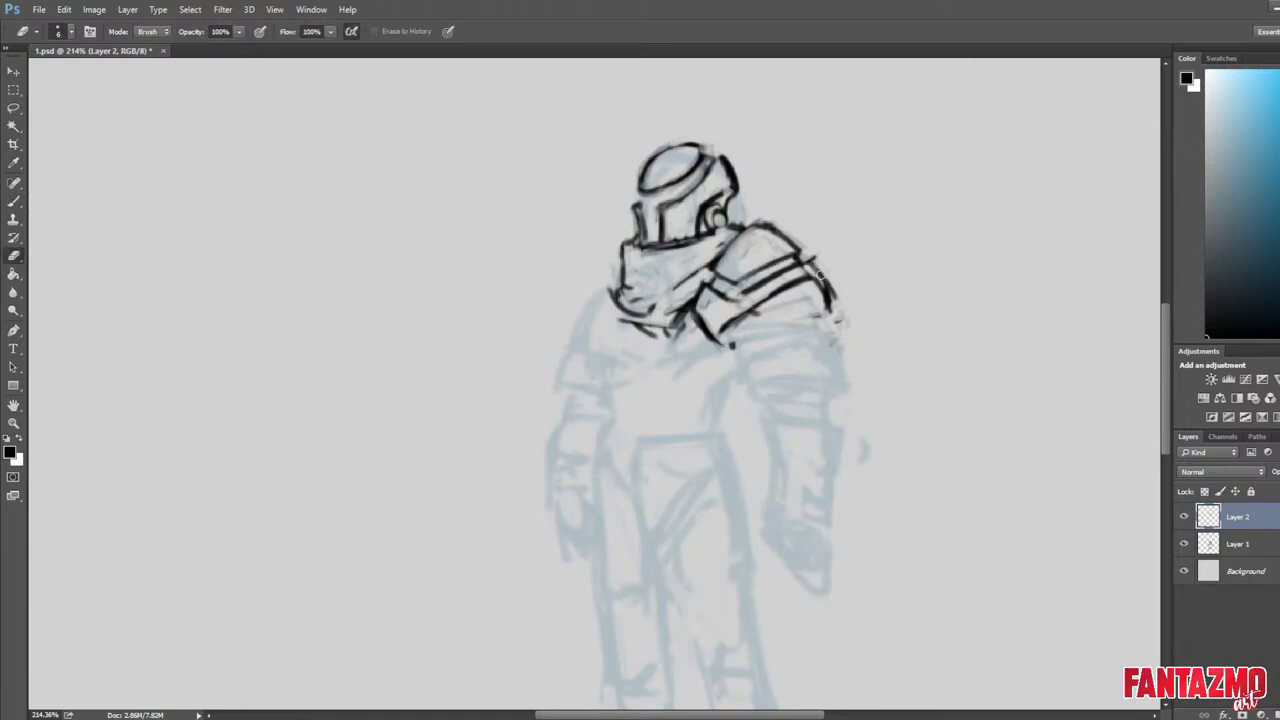
{"action": "left_click_drag", "start_coordinate": [818, 271], "coordinate": [829, 300]}
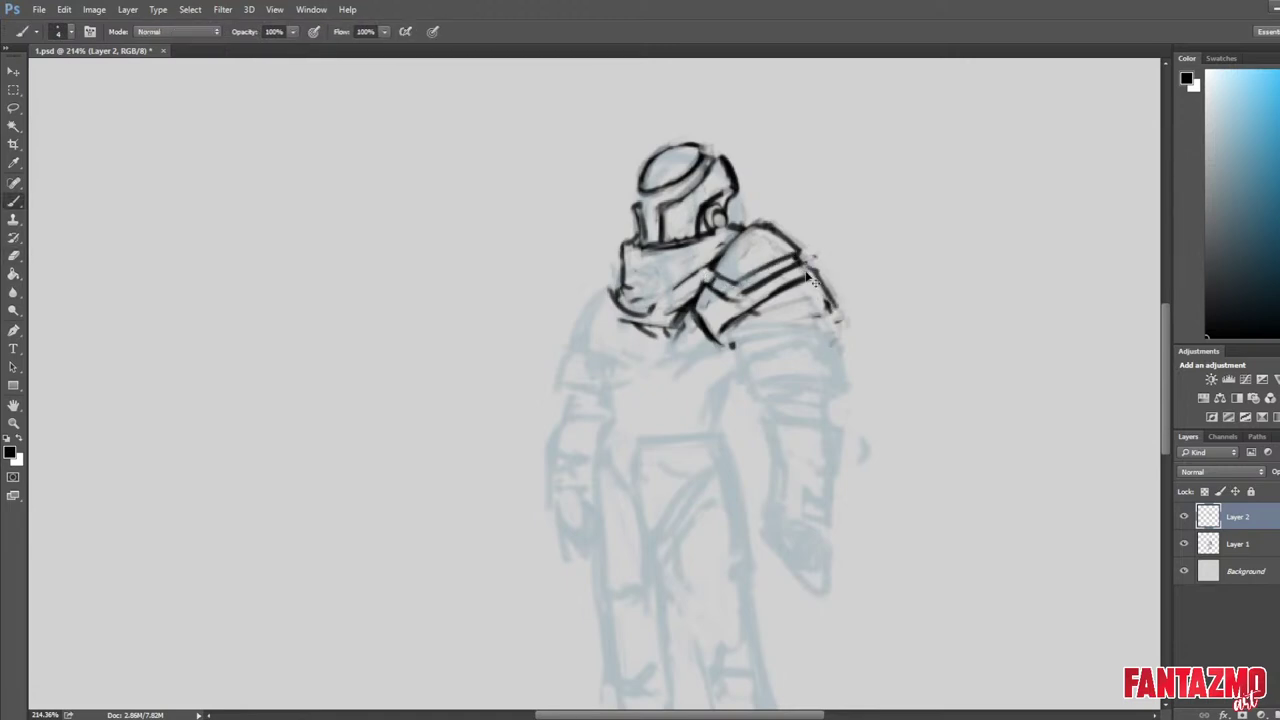
Rework the pauldron's outer edge and add lines below its band on the flipped canvas, then flip it back.
{"action": "key", "text": "ctrl+shift+h"}
{"action": "key", "text": "e"}
{"action": "key", "text": "b"}
{"action": "mouse_move", "coordinate": [397, 267]}
{"action": "left_mouse_down"}
{"action": "mouse_move", "coordinate": [362, 324]}
{"action": "mouse_move", "coordinate": [488, 338]}
{"action": "left_mouse_up"}
{"action": "key", "text": "e"}
{"action": "key", "text": "b"}
{"action": "key", "text": "e"}
{"action": "key", "text": "b"}
{"action": "key", "text": "e"}
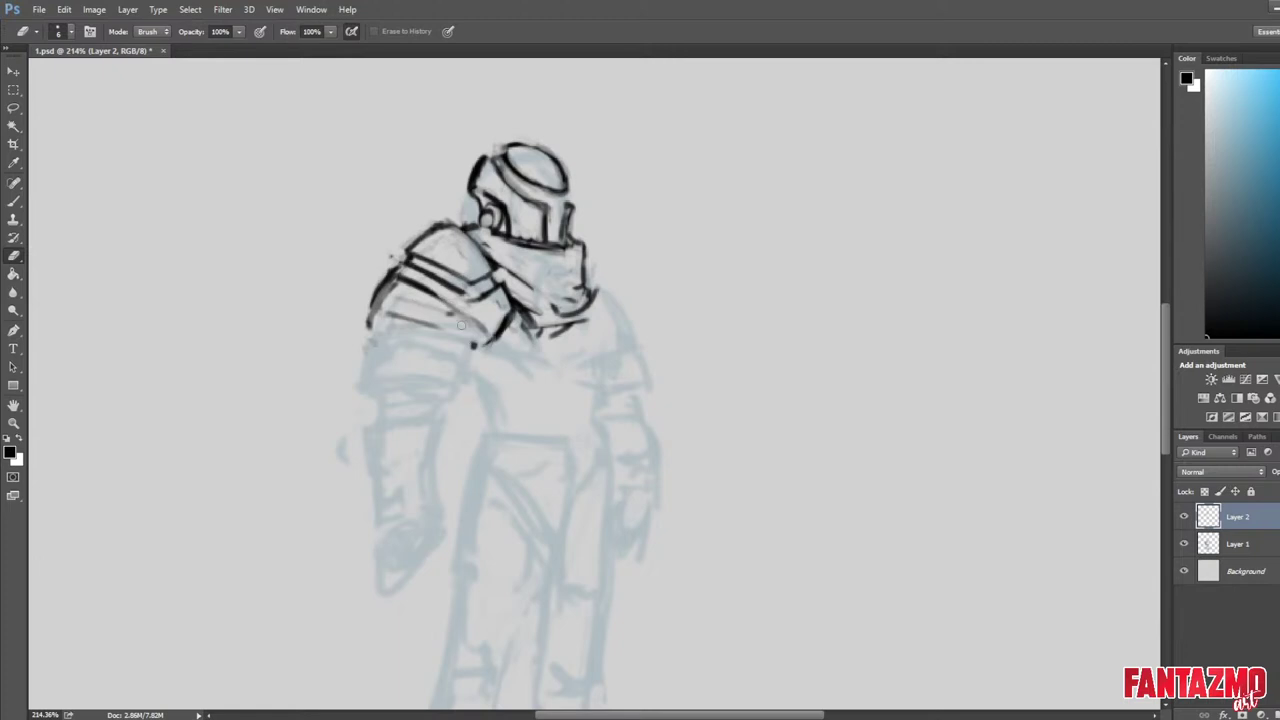
{"action": "key", "text": "b"}
{"action": "left_click_drag", "start_coordinate": [444, 300], "coordinate": [484, 344]}
{"action": "key", "text": "h"}
{"action": "scroll", "coordinate": [721, 268], "scroll_direction": "down", "scroll_amount": 6}
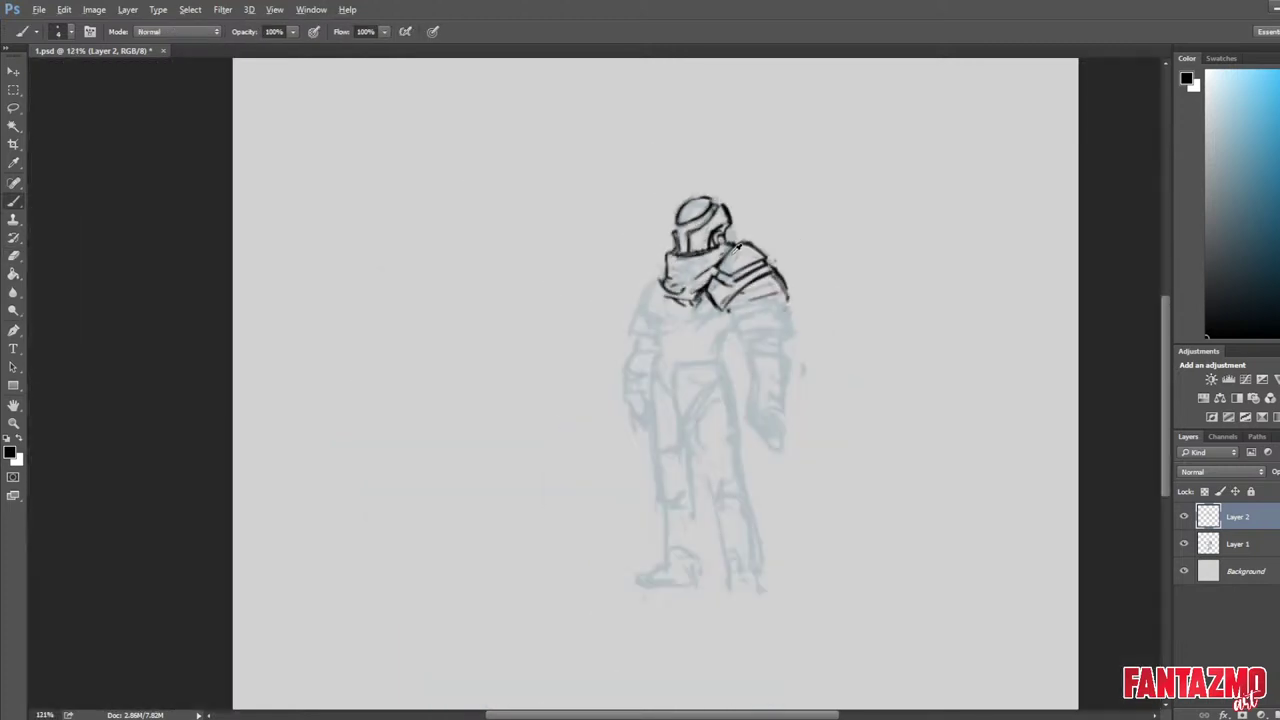
{"action": "scroll", "coordinate": [752, 246], "scroll_direction": "up", "scroll_amount": 4}
Erase the band lines near the pauldron's inner side and redraw its inner edge as a curve.
{"action": "key", "text": "e"}
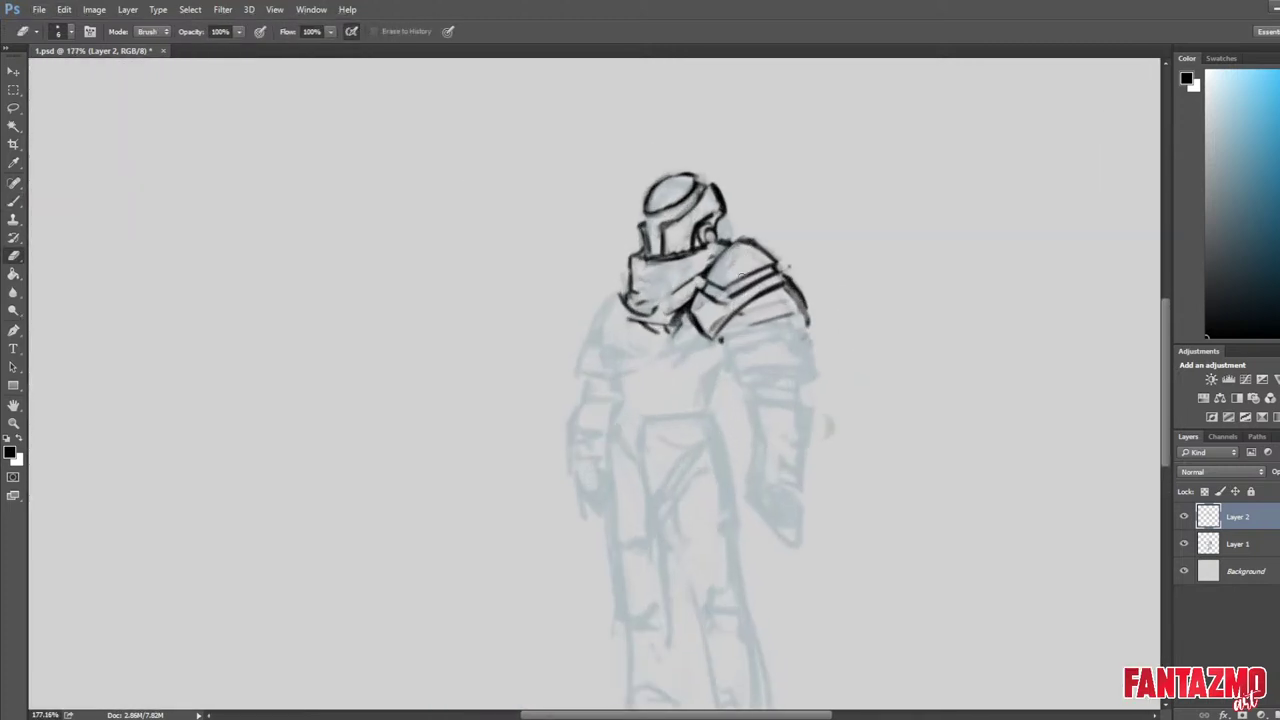
{"action": "mouse_move", "coordinate": [737, 267]}
{"action": "left_mouse_down"}
{"action": "mouse_move", "coordinate": [718, 302]}
{"action": "mouse_move", "coordinate": [726, 285]}
{"action": "mouse_move", "coordinate": [700, 286]}
{"action": "mouse_move", "coordinate": [738, 279]}
{"action": "mouse_move", "coordinate": [689, 315]}
{"action": "mouse_move", "coordinate": [739, 243]}
{"action": "mouse_move", "coordinate": [700, 320]}
{"action": "left_mouse_up"}
{"action": "key", "text": "b"}
{"action": "key", "text": "e"}
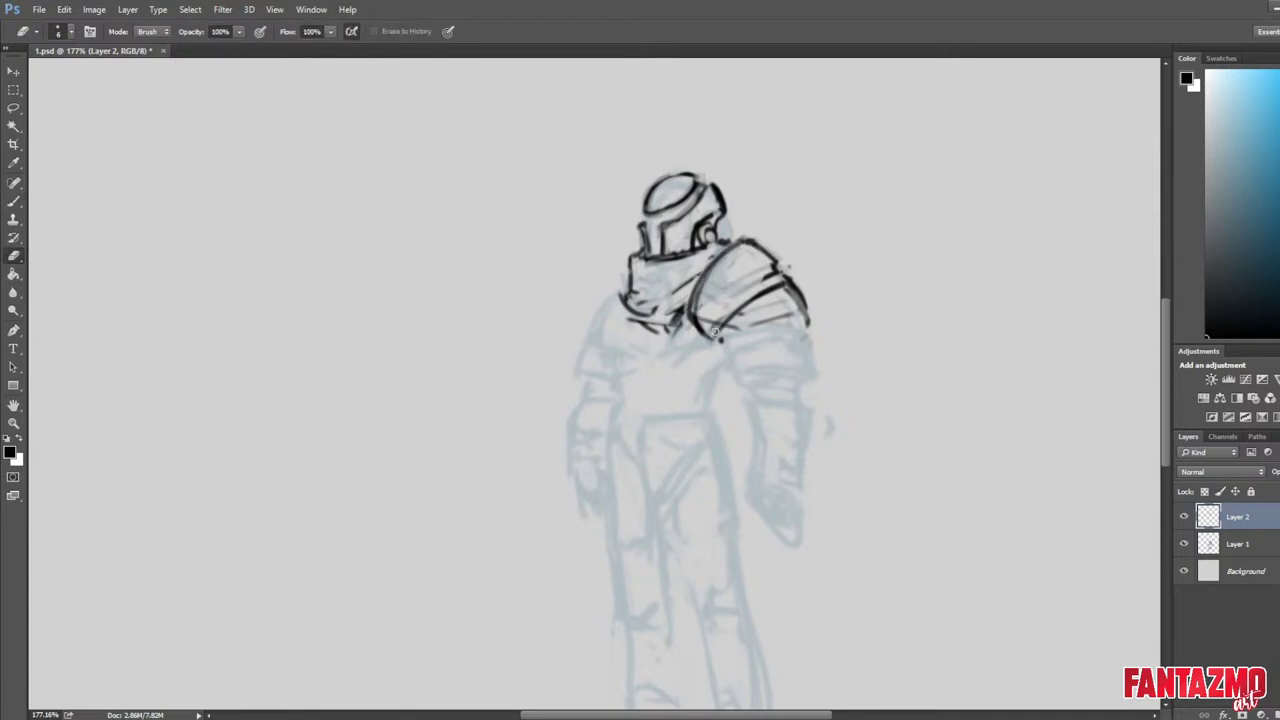
Lasso the whole pauldron drawing, delete it and deselect.
{"action": "key", "text": "l"}
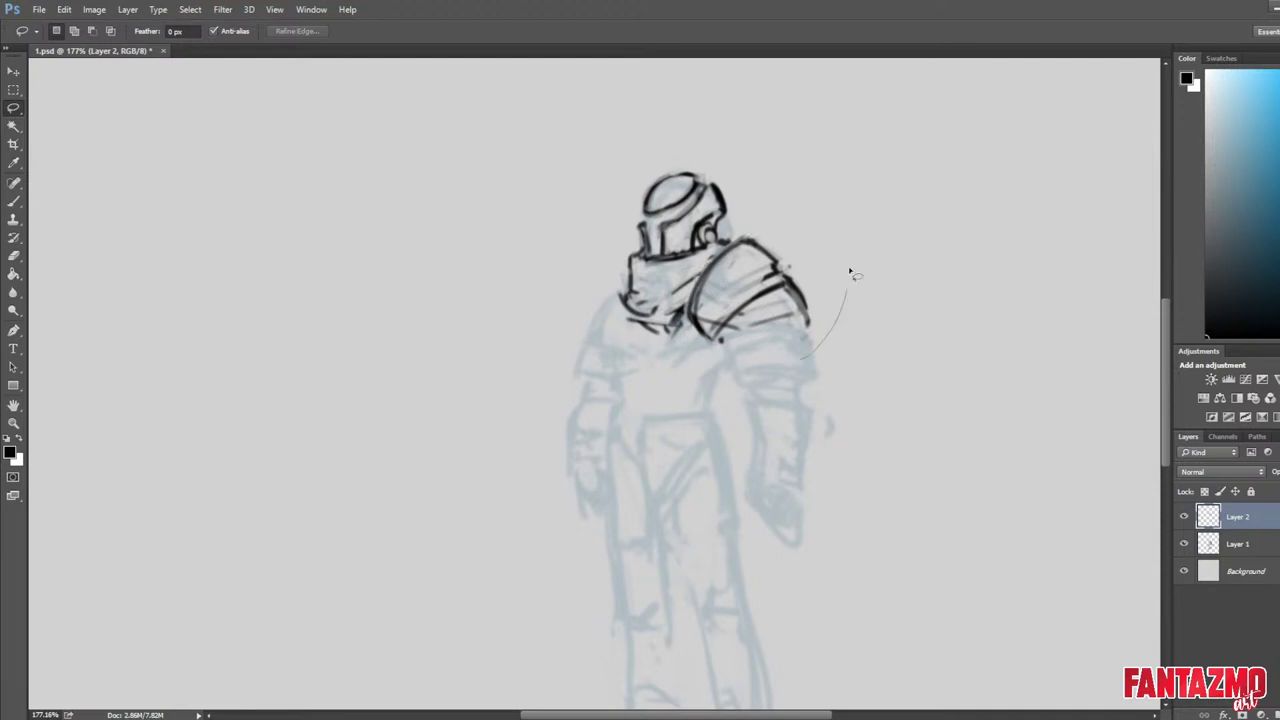
{"action": "mouse_move", "coordinate": [770, 236]}
{"action": "left_mouse_down"}
{"action": "mouse_move", "coordinate": [706, 270]}
{"action": "mouse_move", "coordinate": [691, 302]}
{"action": "mouse_move", "coordinate": [794, 371]}
{"action": "mouse_move", "coordinate": [689, 298]}
{"action": "left_mouse_up"}
{"action": "key", "text": "Delete"}
{"action": "key", "text": "ctrl+d"}
Draw a new rounded pauldron outline with a curved inner edge, a domed outer edge and an arched lower rim.
{"action": "key", "text": "b"}
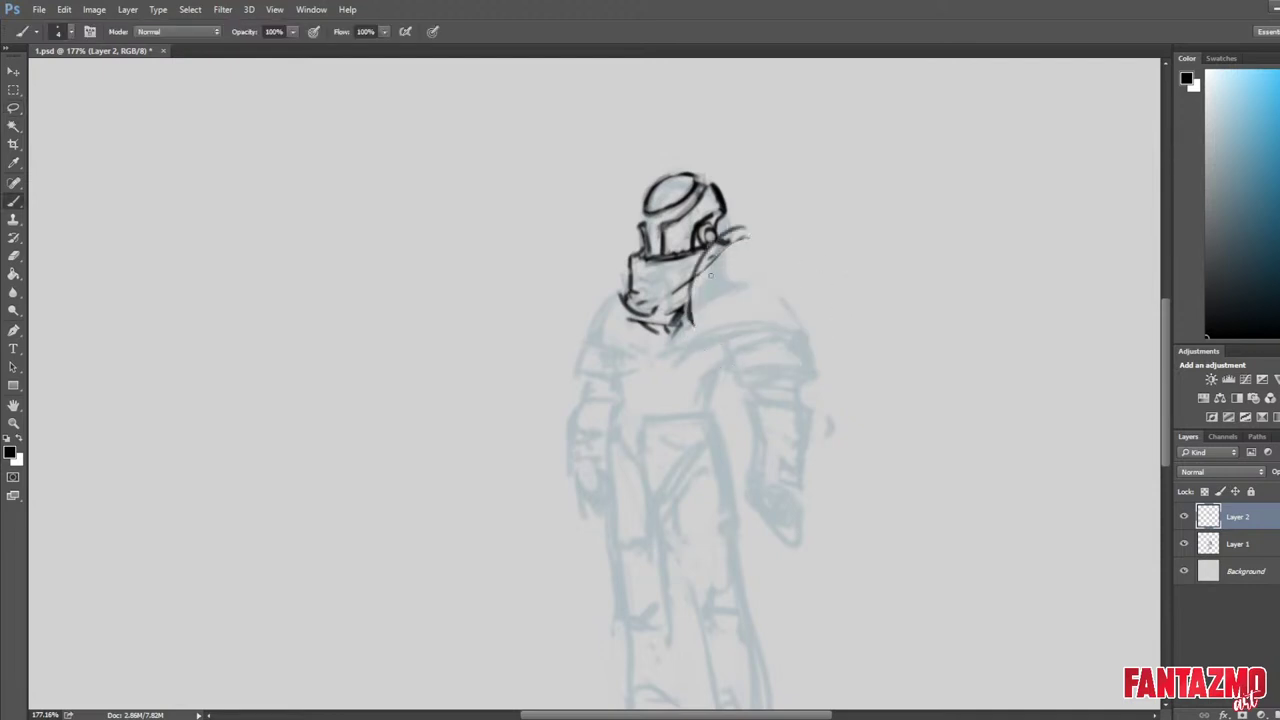
{"action": "key", "text": "ctrl+z"}
{"action": "mouse_move", "coordinate": [746, 234]}
{"action": "left_mouse_down"}
{"action": "mouse_move", "coordinate": [690, 312]}
{"action": "mouse_move", "coordinate": [816, 330]}
{"action": "mouse_move", "coordinate": [806, 312]}
{"action": "left_mouse_up"}
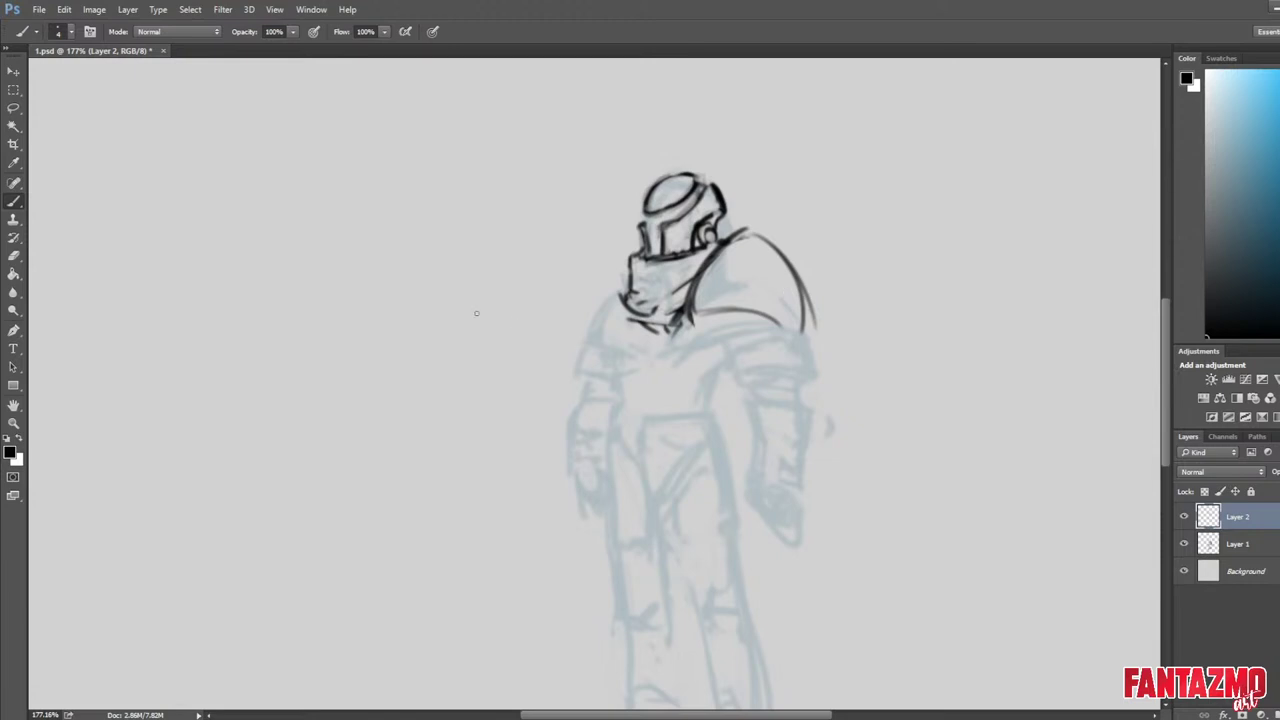
Flip the canvas and refine the pauldron's top, inner edge and arched lower rim.
{"action": "key", "text": "ctrl+shift+h"}
{"action": "key", "text": "e"}
{"action": "left_click_drag", "start_coordinate": [470, 233], "coordinate": [502, 240]}
{"action": "key", "text": "b"}
{"action": "mouse_move", "coordinate": [467, 228]}
{"action": "left_mouse_down"}
{"action": "mouse_move", "coordinate": [436, 291]}
{"action": "mouse_move", "coordinate": [447, 300]}
{"action": "mouse_move", "coordinate": [470, 241]}
{"action": "mouse_move", "coordinate": [431, 312]}
{"action": "mouse_move", "coordinate": [443, 325]}
{"action": "mouse_move", "coordinate": [426, 318]}
{"action": "mouse_move", "coordinate": [458, 329]}
{"action": "mouse_move", "coordinate": [540, 314]}
{"action": "left_mouse_up"}
{"action": "key", "text": "e"}
{"action": "key", "text": "b"}
{"action": "key", "text": "e"}
{"action": "key", "text": "b"}
{"action": "left_click_drag", "start_coordinate": [442, 326], "coordinate": [526, 314]}
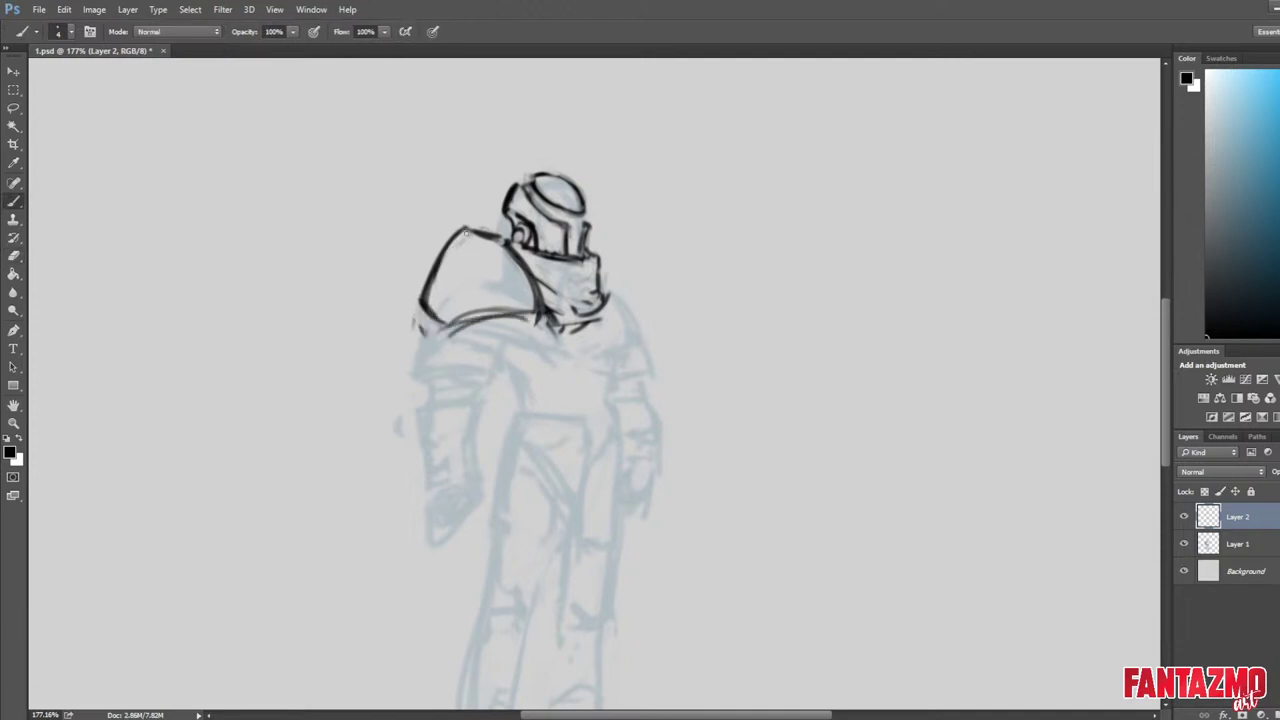
Erase the pauldron's peaked top, draw a lower line across it and redraw the upper outer edge.
{"action": "key", "text": "e"}
{"action": "left_click_drag", "start_coordinate": [474, 232], "coordinate": [509, 248]}
{"action": "key", "text": "b"}
{"action": "key", "text": "ctrl+z"}
{"action": "mouse_move", "coordinate": [505, 249]}
{"action": "left_mouse_down"}
{"action": "mouse_move", "coordinate": [435, 261]}
{"action": "mouse_move", "coordinate": [498, 255]}
{"action": "mouse_move", "coordinate": [439, 265]}
{"action": "mouse_move", "coordinate": [430, 297]}
{"action": "left_mouse_up"}
{"action": "key", "text": "e"}
{"action": "key", "text": "ctrl+z"}
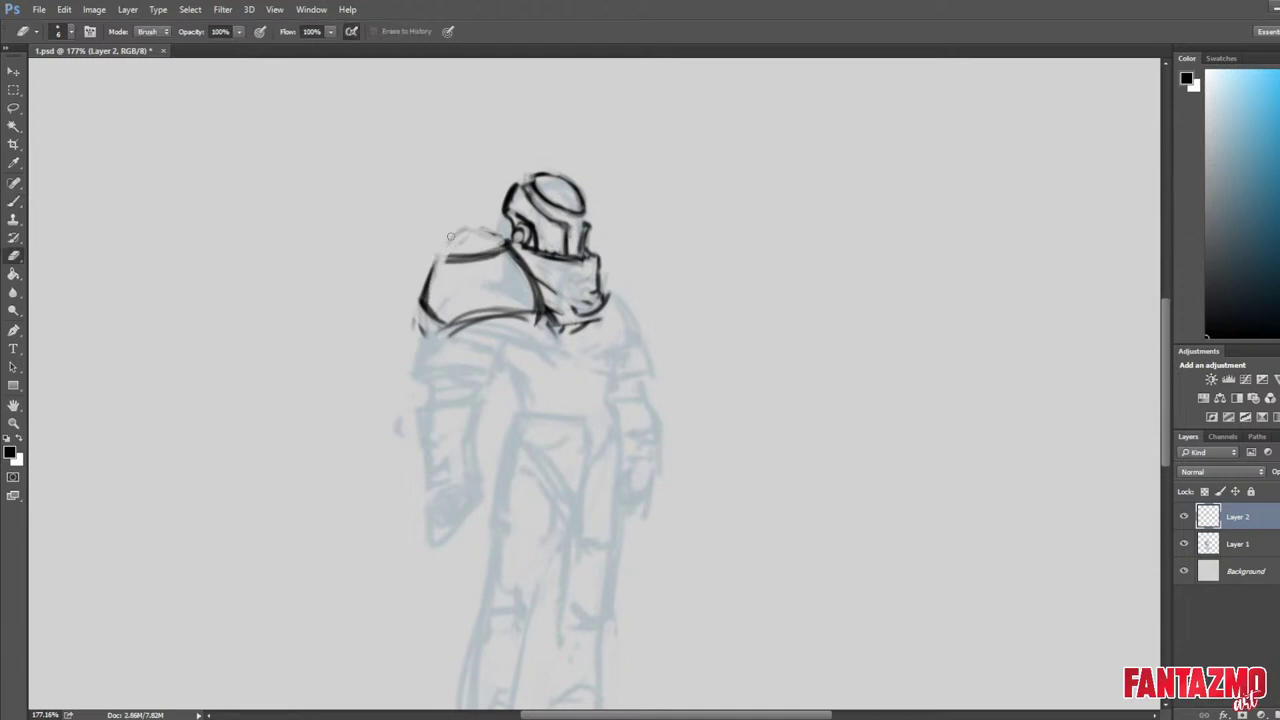
{"action": "left_click_drag", "start_coordinate": [446, 238], "coordinate": [420, 304]}
{"action": "key", "text": "b"}
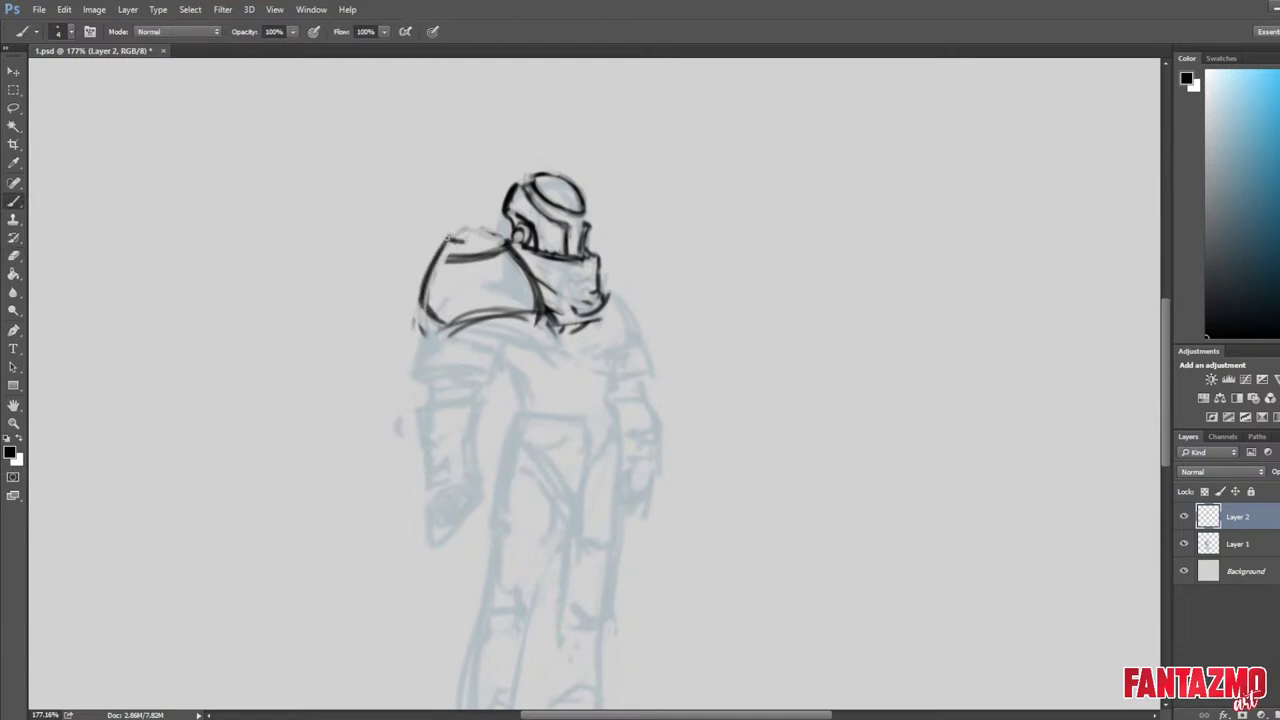
Reshape the pauldron's top into a concave notch with a raised outer point and flip the canvas back.
{"action": "key", "text": "e"}
{"action": "mouse_move", "coordinate": [446, 258]}
{"action": "left_mouse_down"}
{"action": "mouse_move", "coordinate": [466, 229]}
{"action": "mouse_move", "coordinate": [467, 244]}
{"action": "mouse_move", "coordinate": [504, 249]}
{"action": "left_mouse_up"}
{"action": "key", "text": "b"}
{"action": "mouse_move", "coordinate": [460, 254]}
{"action": "left_mouse_down"}
{"action": "mouse_move", "coordinate": [497, 257]}
{"action": "mouse_move", "coordinate": [501, 231]}
{"action": "mouse_move", "coordinate": [431, 300]}
{"action": "left_mouse_up"}
{"action": "key", "text": "e"}
{"action": "key", "text": "b"}
{"action": "key", "text": "e"}
{"action": "key", "text": "b"}
{"action": "key", "text": "e"}
{"action": "left_click_drag", "start_coordinate": [462, 252], "coordinate": [471, 258]}
{"action": "key", "text": "b"}
{"action": "key", "text": "ctrl+shift+h"}
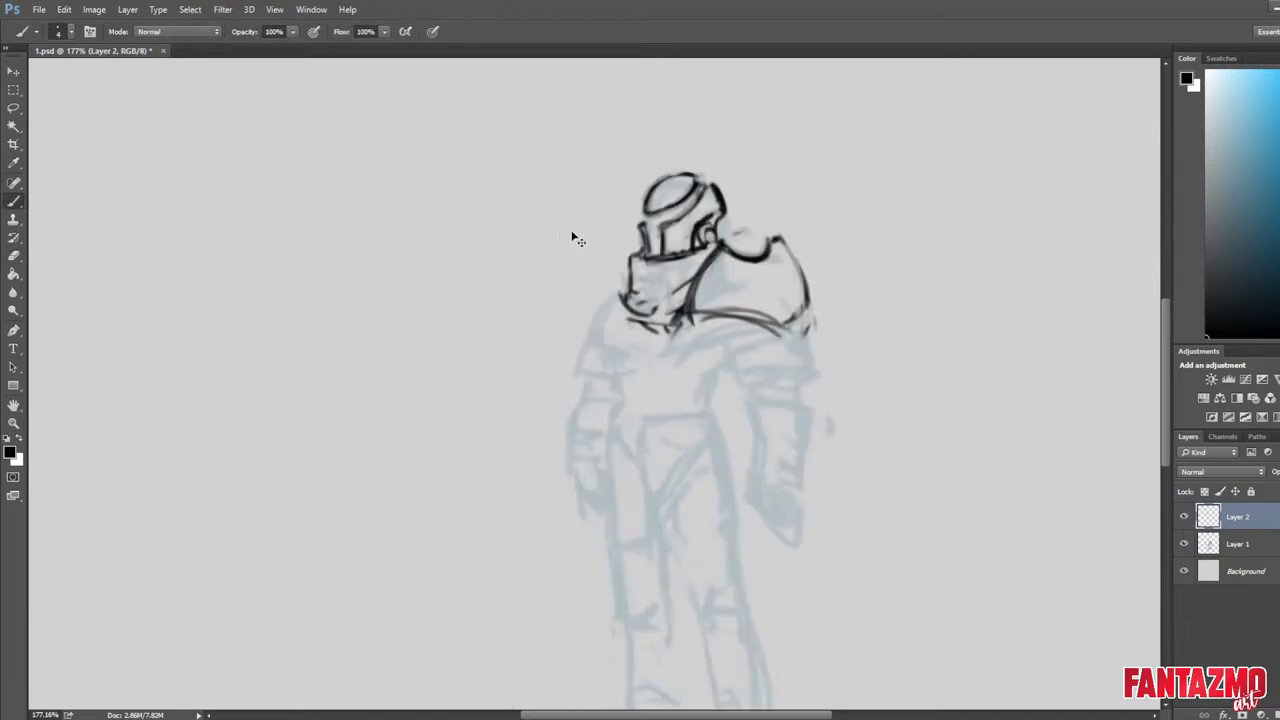
Erase the concave notch and draw a gently arched top line from the neck towards the pauldron's outer point.
{"action": "key", "text": "e"}
{"action": "left_click_drag", "start_coordinate": [752, 260], "coordinate": [772, 258]}
{"action": "key", "text": "b"}
{"action": "mouse_move", "coordinate": [730, 250]}
{"action": "left_mouse_down"}
{"action": "mouse_move", "coordinate": [769, 260]}
{"action": "mouse_move", "coordinate": [716, 249]}
{"action": "mouse_move", "coordinate": [729, 243]}
{"action": "left_mouse_up"}
{"action": "key", "text": "e"}
{"action": "key", "text": "b"}
{"action": "key", "text": "e"}
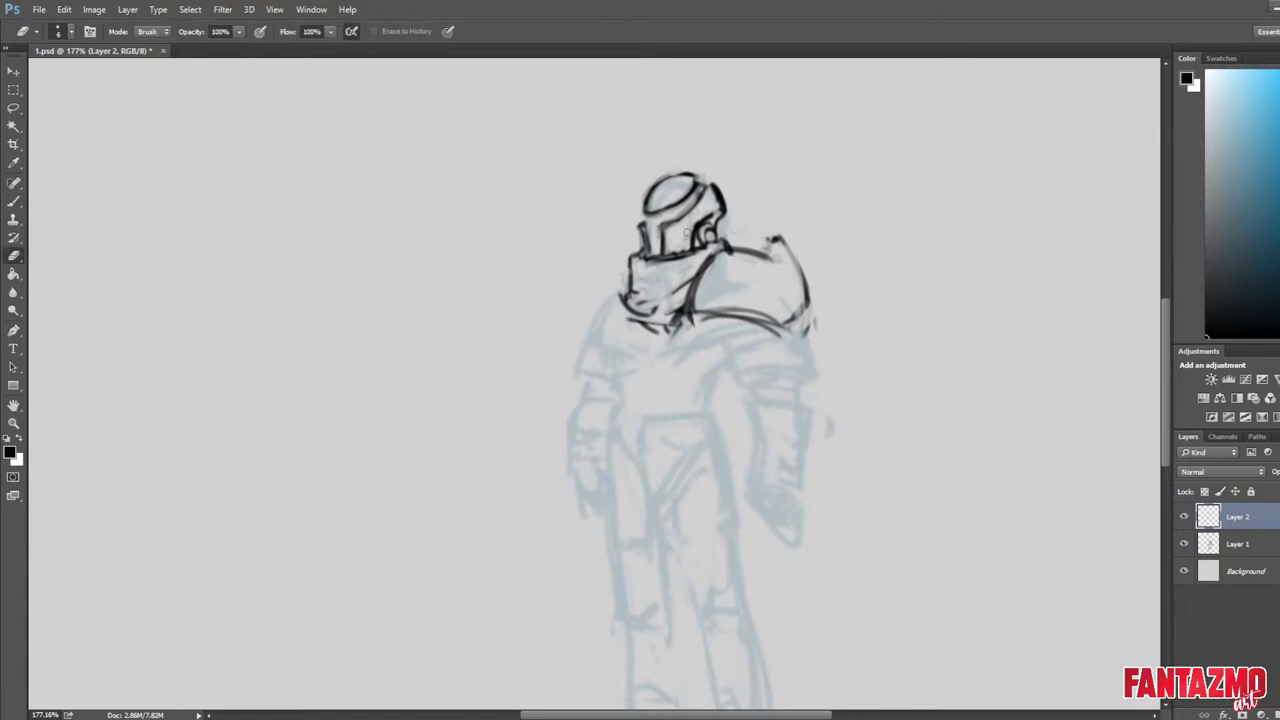
Flip the canvas, erase the pauldron's outer point and redraw the top as one smooth slope from neck to outer edge.
{"action": "key", "text": "ctrl+shift+h"}
{"action": "mouse_move", "coordinate": [480, 250]}
{"action": "left_mouse_down"}
{"action": "mouse_move", "coordinate": [438, 261]}
{"action": "mouse_move", "coordinate": [451, 242]}
{"action": "mouse_move", "coordinate": [422, 288]}
{"action": "left_mouse_up"}
{"action": "key", "text": "b"}
{"action": "left_click_drag", "start_coordinate": [498, 244], "coordinate": [422, 296]}
{"action": "key", "text": "e"}
{"action": "left_click_drag", "start_coordinate": [450, 241], "coordinate": [424, 290]}
{"action": "mouse_move", "coordinate": [500, 255]}
{"action": "left_mouse_down"}
{"action": "mouse_move", "coordinate": [464, 270]}
{"action": "mouse_move", "coordinate": [514, 263]}
{"action": "mouse_move", "coordinate": [499, 247]}
{"action": "mouse_move", "coordinate": [540, 304]}
{"action": "left_mouse_up"}
{"action": "key", "text": "b"}
{"action": "key", "text": "e"}
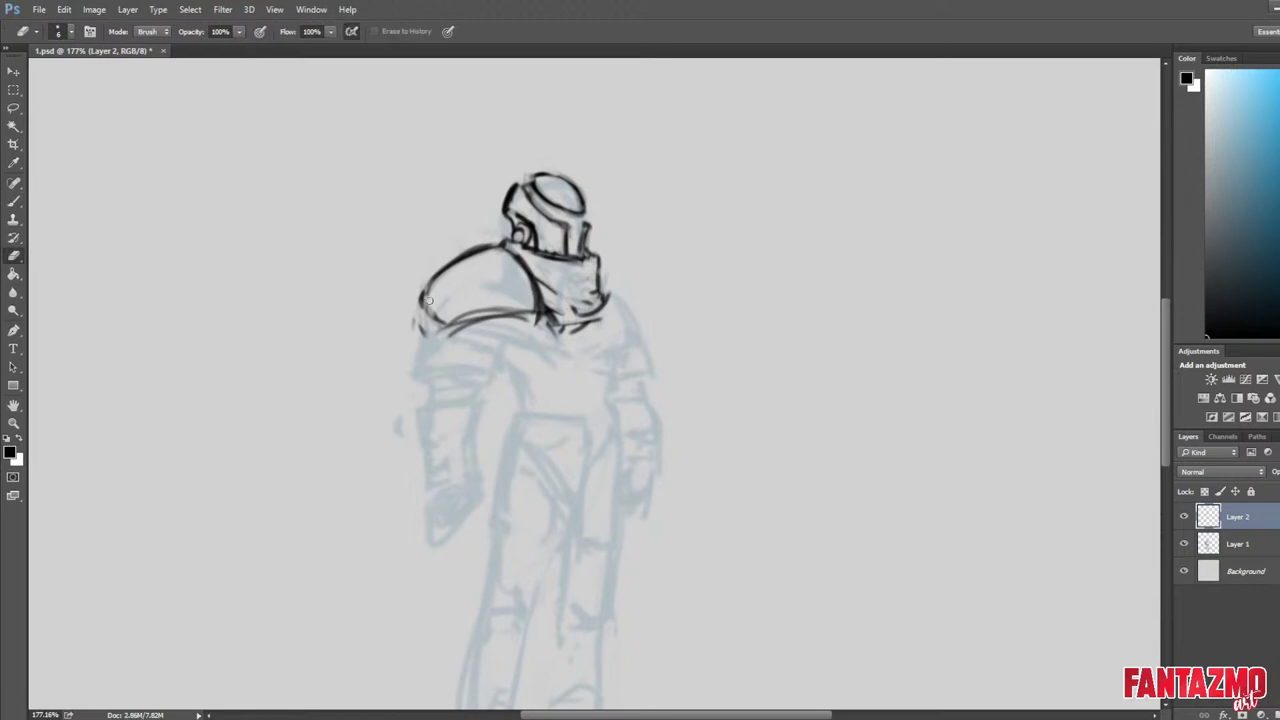
Redraw the pauldron's outer lower corner and clean up its lower rim line.
{"action": "key", "text": "b"}
{"action": "left_click_drag", "start_coordinate": [419, 302], "coordinate": [415, 322]}
{"action": "mouse_move", "coordinate": [422, 316]}
{"action": "left_mouse_down"}
{"action": "mouse_move", "coordinate": [437, 327]}
{"action": "mouse_move", "coordinate": [534, 312]}
{"action": "left_mouse_up"}
{"action": "key", "text": "e"}
{"action": "mouse_move", "coordinate": [522, 321]}
{"action": "left_mouse_down"}
{"action": "mouse_move", "coordinate": [452, 331]}
{"action": "mouse_move", "coordinate": [416, 308]}
{"action": "mouse_move", "coordinate": [428, 326]}
{"action": "mouse_move", "coordinate": [496, 280]}
{"action": "mouse_move", "coordinate": [484, 292]}
{"action": "left_mouse_up"}
Draw a rounded inset panel on the pauldron's upper surface and extend the outer corner to a point.
{"action": "key", "text": "b"}
{"action": "key", "text": "b"}
{"action": "mouse_move", "coordinate": [450, 306]}
{"action": "left_mouse_down"}
{"action": "mouse_move", "coordinate": [479, 297]}
{"action": "mouse_move", "coordinate": [459, 302]}
{"action": "left_mouse_up"}
{"action": "key", "text": "e"}
{"action": "key", "text": "b"}
{"action": "mouse_move", "coordinate": [501, 262]}
{"action": "left_mouse_down"}
{"action": "mouse_move", "coordinate": [452, 306]}
{"action": "mouse_move", "coordinate": [466, 280]}
{"action": "mouse_move", "coordinate": [458, 314]}
{"action": "mouse_move", "coordinate": [436, 316]}
{"action": "mouse_move", "coordinate": [449, 319]}
{"action": "mouse_move", "coordinate": [424, 286]}
{"action": "mouse_move", "coordinate": [420, 305]}
{"action": "mouse_move", "coordinate": [427, 286]}
{"action": "mouse_move", "coordinate": [411, 290]}
{"action": "mouse_move", "coordinate": [429, 311]}
{"action": "left_mouse_up"}
{"action": "key", "text": "e"}
{"action": "key", "text": "b"}
{"action": "key", "text": "e"}
{"action": "key", "text": "ctrl+z"}
{"action": "key", "text": "b"}
{"action": "key", "text": "e"}
{"action": "key", "text": "b"}
{"action": "key", "text": "e"}
{"action": "key", "text": "b"}
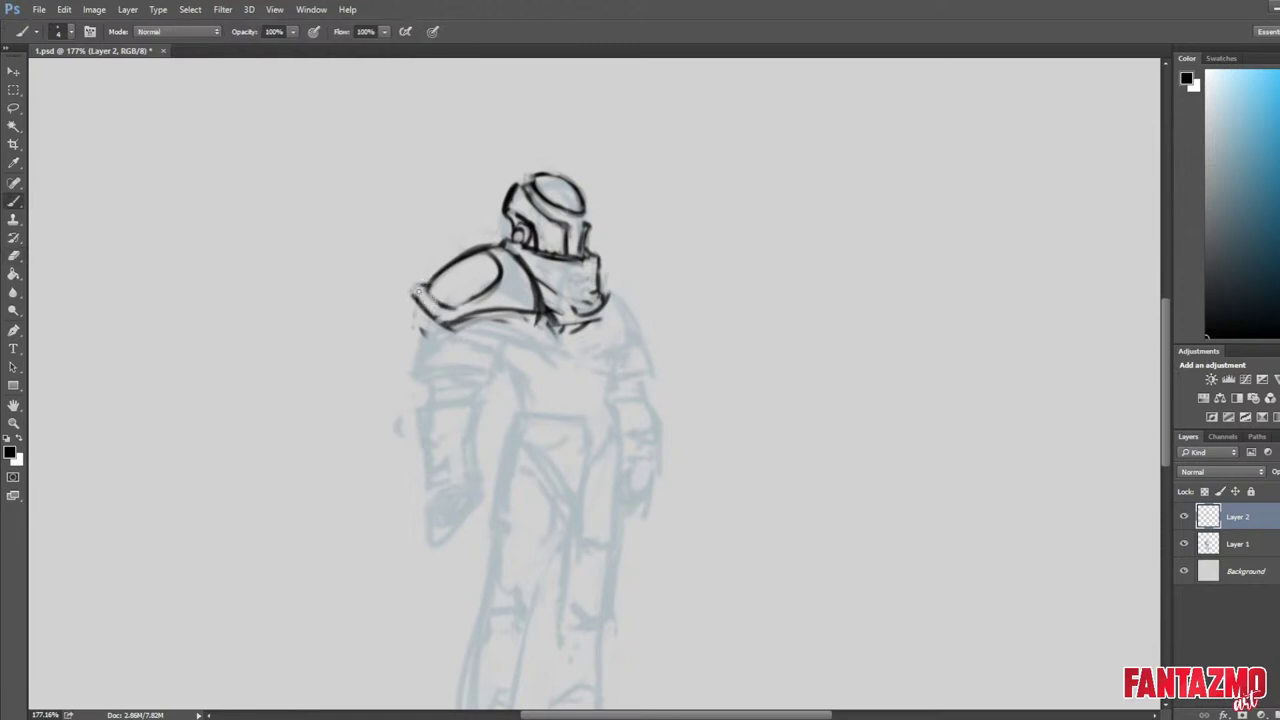
Erase the stray strokes around the pauldron's outer corner and tidy the corner.
{"action": "key", "text": "e"}
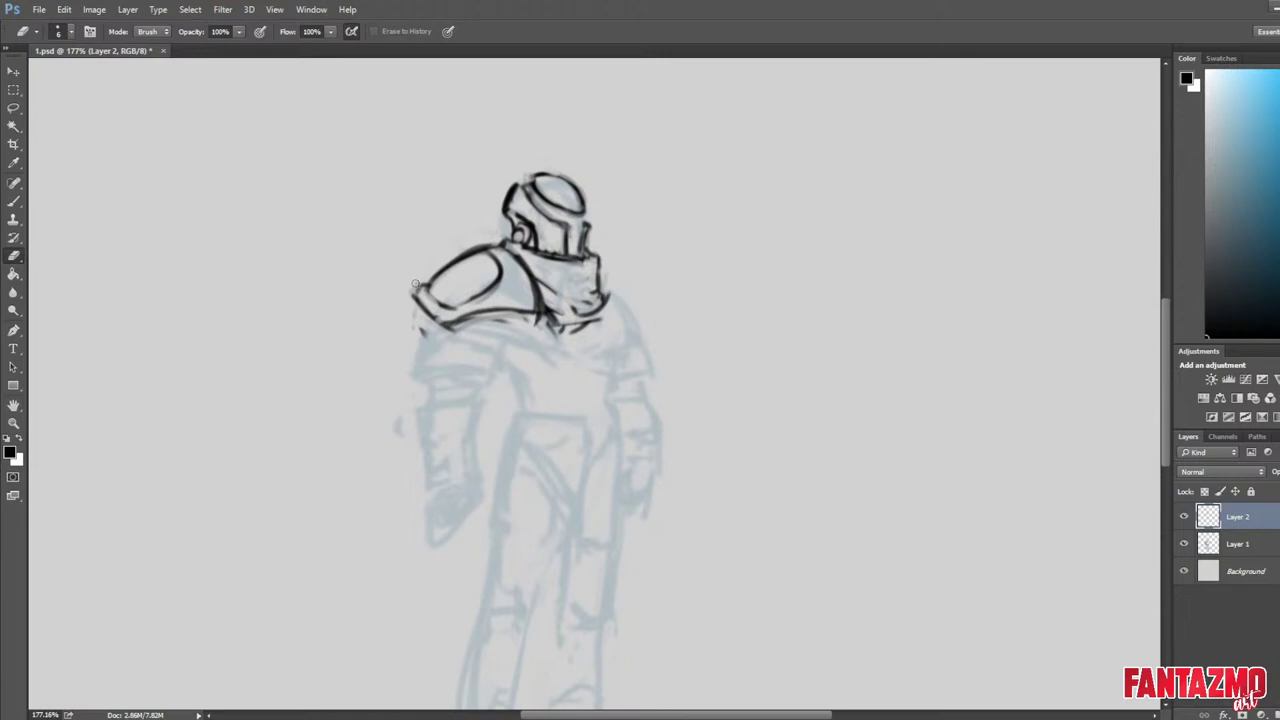
{"action": "mouse_move", "coordinate": [410, 282]}
{"action": "left_mouse_down"}
{"action": "mouse_move", "coordinate": [424, 306]}
{"action": "mouse_move", "coordinate": [438, 302]}
{"action": "mouse_move", "coordinate": [431, 284]}
{"action": "mouse_move", "coordinate": [416, 297]}
{"action": "mouse_move", "coordinate": [455, 307]}
{"action": "mouse_move", "coordinate": [492, 288]}
{"action": "mouse_move", "coordinate": [460, 306]}
{"action": "mouse_move", "coordinate": [434, 284]}
{"action": "mouse_move", "coordinate": [453, 306]}
{"action": "mouse_move", "coordinate": [425, 322]}
{"action": "left_mouse_up"}
{"action": "key", "text": "b"}
{"action": "key", "text": "e"}
{"action": "key", "text": "b"}
{"action": "key", "text": "e"}
{"action": "key", "text": "b"}
{"action": "key", "text": "e"}
Rework the pauldron's inset panel into a squarer shape with a thin, straighter lower edge.
{"action": "key", "text": "b"}
{"action": "key", "text": "e"}
{"action": "key", "text": "b"}
{"action": "key", "text": "e"}
{"action": "key", "text": "b"}
{"action": "key", "text": "e"}
{"action": "key", "text": "b"}
{"action": "mouse_move", "coordinate": [498, 274]}
{"action": "left_mouse_down"}
{"action": "mouse_move", "coordinate": [445, 318]}
{"action": "mouse_move", "coordinate": [510, 279]}
{"action": "mouse_move", "coordinate": [452, 313]}
{"action": "mouse_move", "coordinate": [507, 273]}
{"action": "mouse_move", "coordinate": [489, 253]}
{"action": "mouse_move", "coordinate": [491, 284]}
{"action": "mouse_move", "coordinate": [447, 311]}
{"action": "mouse_move", "coordinate": [470, 287]}
{"action": "left_mouse_up"}
{"action": "key", "text": "e"}
{"action": "key", "text": "b"}
{"action": "key", "text": "e"}
{"action": "key", "text": "b"}
{"action": "key", "text": "e"}
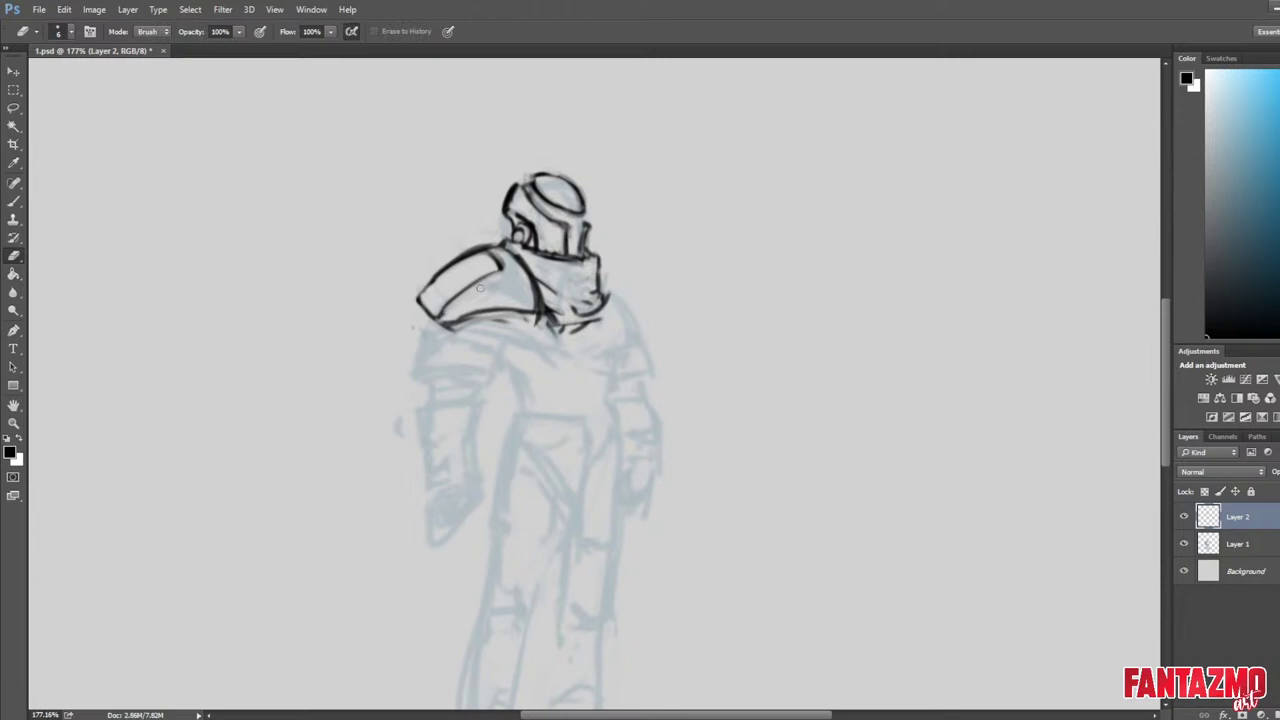
Thicken the inset panel's lower edge and add two small round rivets along it.
{"action": "key", "text": "b"}
{"action": "key", "text": "e"}
{"action": "key", "text": "b"}
{"action": "key", "text": "e"}
{"action": "left_click_drag", "start_coordinate": [448, 297], "coordinate": [454, 299]}
{"action": "key", "text": "b"}
{"action": "left_click", "coordinate": [487, 279]}
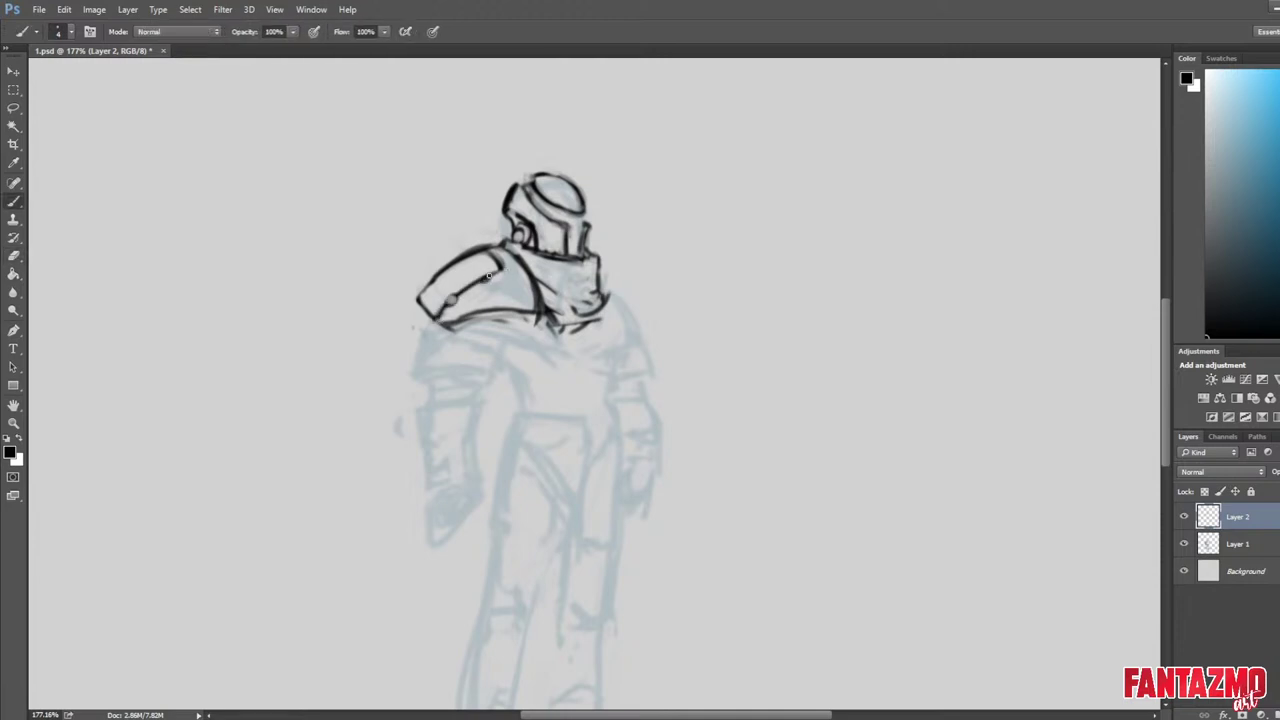
{"action": "key", "text": "e"}
{"action": "key", "text": "b"}
{"action": "left_click", "coordinate": [486, 279]}
{"action": "key", "text": "e"}
{"action": "left_click", "coordinate": [486, 277]}
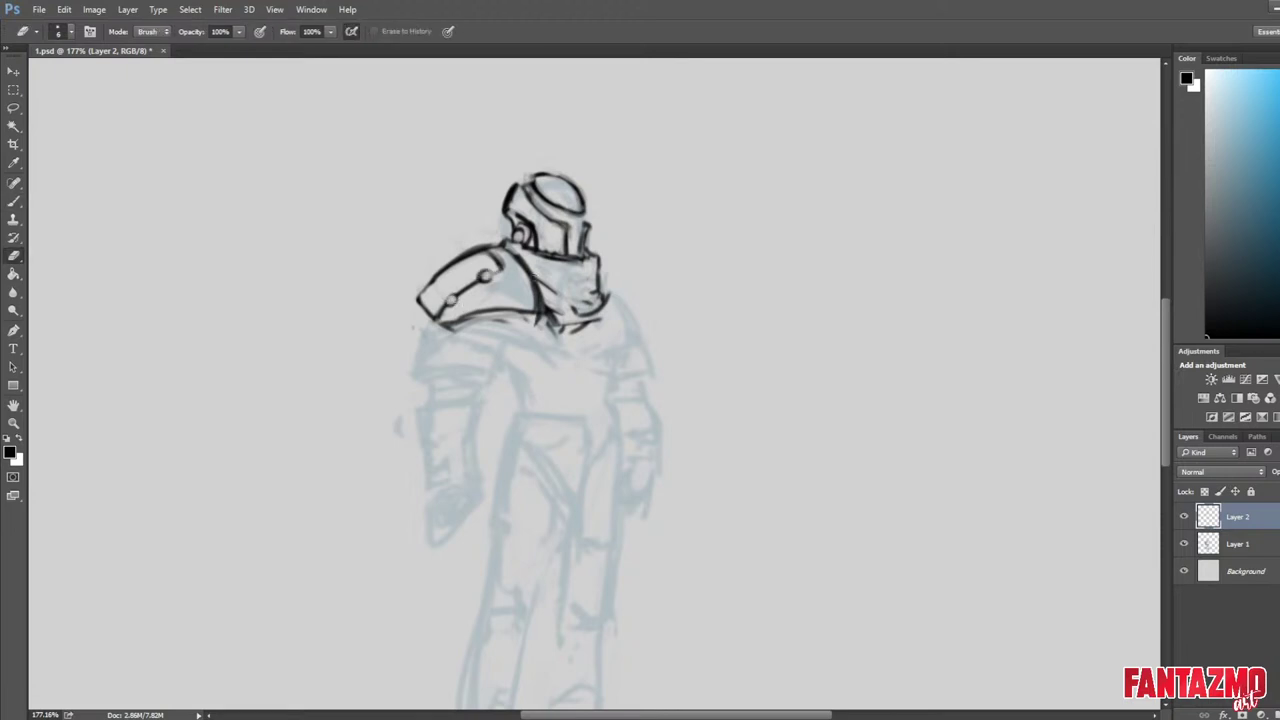
{"action": "key", "text": "b"}
{"action": "left_click_drag", "start_coordinate": [452, 329], "coordinate": [540, 314]}
{"action": "key", "text": "ctrl+z"}
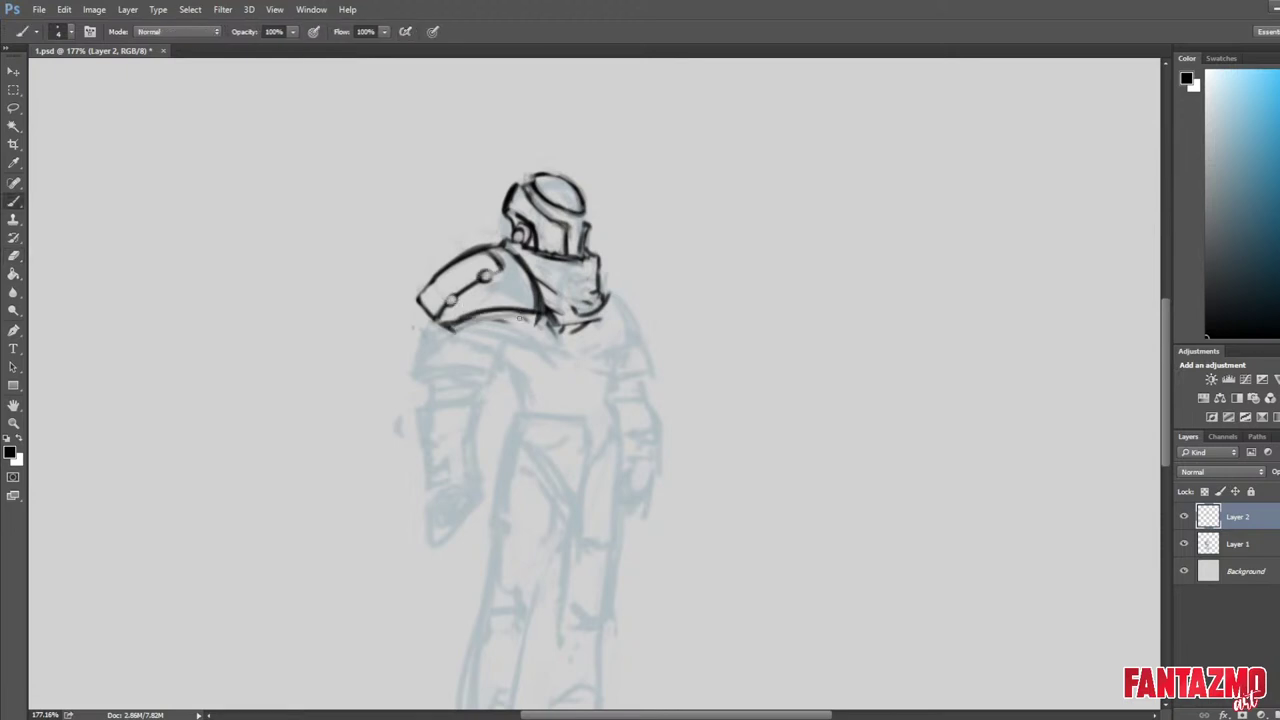
Round off the pauldron's outer corner and erase the outer end of the lower rim line.
{"action": "key", "text": "e"}
{"action": "left_click_drag", "start_coordinate": [421, 304], "coordinate": [455, 329]}
{"action": "key", "text": "b"}
{"action": "key", "text": "e"}
{"action": "key", "text": "b"}
{"action": "key", "text": "e"}
{"action": "key", "text": "b"}
{"action": "key", "text": "e"}
{"action": "key", "text": "b"}
{"action": "key", "text": "e"}
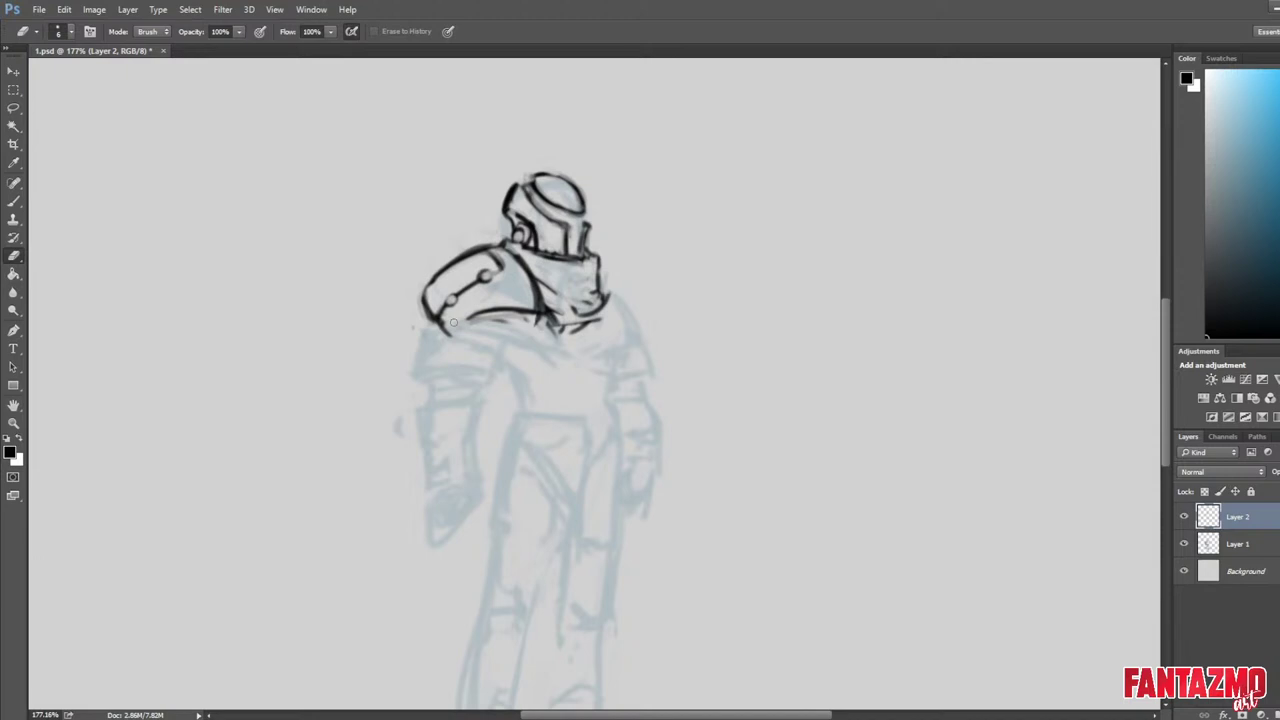
Flip the canvas horizontally and redraw the pauldron's outer edge with a short inner arc beside the outer rivet.
{"action": "key", "text": "ctrl+shift+h"}
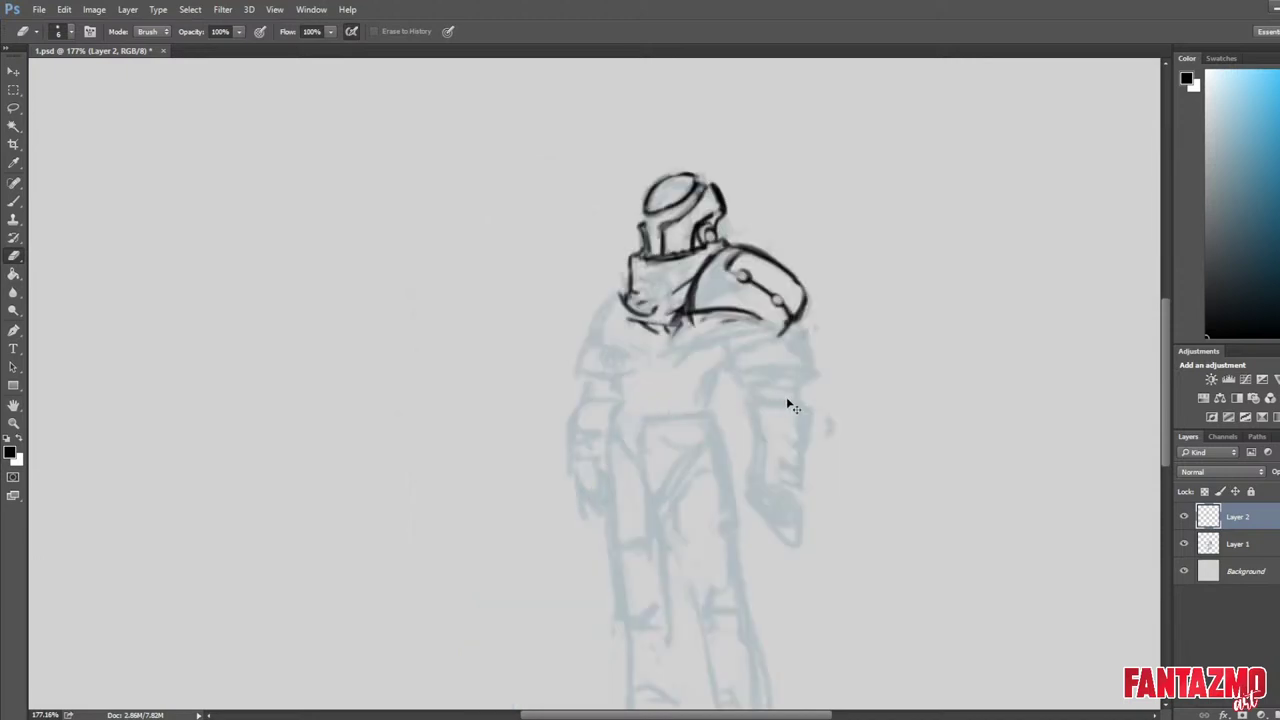
{"action": "mouse_move", "coordinate": [804, 296]}
{"action": "left_mouse_down"}
{"action": "mouse_move", "coordinate": [774, 324]}
{"action": "mouse_move", "coordinate": [778, 289]}
{"action": "mouse_move", "coordinate": [806, 319]}
{"action": "mouse_move", "coordinate": [786, 300]}
{"action": "mouse_move", "coordinate": [795, 280]}
{"action": "mouse_move", "coordinate": [784, 301]}
{"action": "mouse_move", "coordinate": [799, 298]}
{"action": "mouse_move", "coordinate": [807, 319]}
{"action": "mouse_move", "coordinate": [784, 297]}
{"action": "mouse_move", "coordinate": [806, 321]}
{"action": "left_mouse_up"}
{"action": "key", "text": "b"}
{"action": "key", "text": "e"}
{"action": "key", "text": "b"}
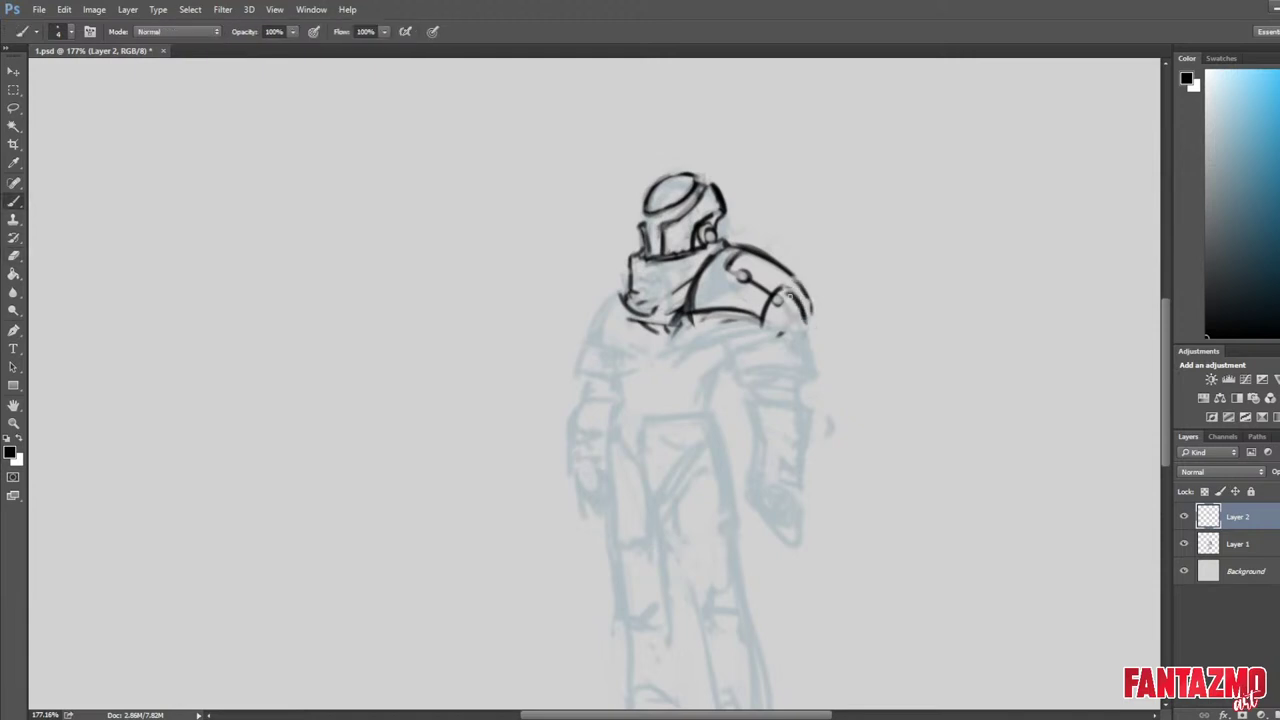
Erase the pauldron's lower rim line and redraw it with a heavier stroke meeting the inner arc.
{"action": "key", "text": "e"}
{"action": "left_click_drag", "start_coordinate": [711, 310], "coordinate": [757, 316]}
{"action": "key", "text": "b"}
{"action": "mouse_move", "coordinate": [694, 315]}
{"action": "left_mouse_down"}
{"action": "mouse_move", "coordinate": [757, 328]}
{"action": "mouse_move", "coordinate": [760, 313]}
{"action": "mouse_move", "coordinate": [701, 318]}
{"action": "mouse_move", "coordinate": [766, 326]}
{"action": "mouse_move", "coordinate": [812, 312]}
{"action": "mouse_move", "coordinate": [809, 332]}
{"action": "mouse_move", "coordinate": [783, 292]}
{"action": "left_mouse_up"}
{"action": "key", "text": "e"}
{"action": "key", "text": "b"}
Erase the outer rivet and the stray strokes inside and below the pauldron's outer corner.
{"action": "key", "text": "b"}
{"action": "key", "text": "e"}
{"action": "key", "text": "b"}
{"action": "key", "text": "e"}
{"action": "key", "text": "b"}
{"action": "key", "text": "e"}
{"action": "mouse_move", "coordinate": [777, 299]}
{"action": "left_mouse_down"}
{"action": "mouse_move", "coordinate": [779, 335]}
{"action": "mouse_move", "coordinate": [804, 314]}
{"action": "mouse_move", "coordinate": [807, 326]}
{"action": "left_mouse_up"}
{"action": "key", "text": "b"}
{"action": "key", "text": "e"}
{"action": "left_click_drag", "start_coordinate": [804, 310], "coordinate": [809, 333]}
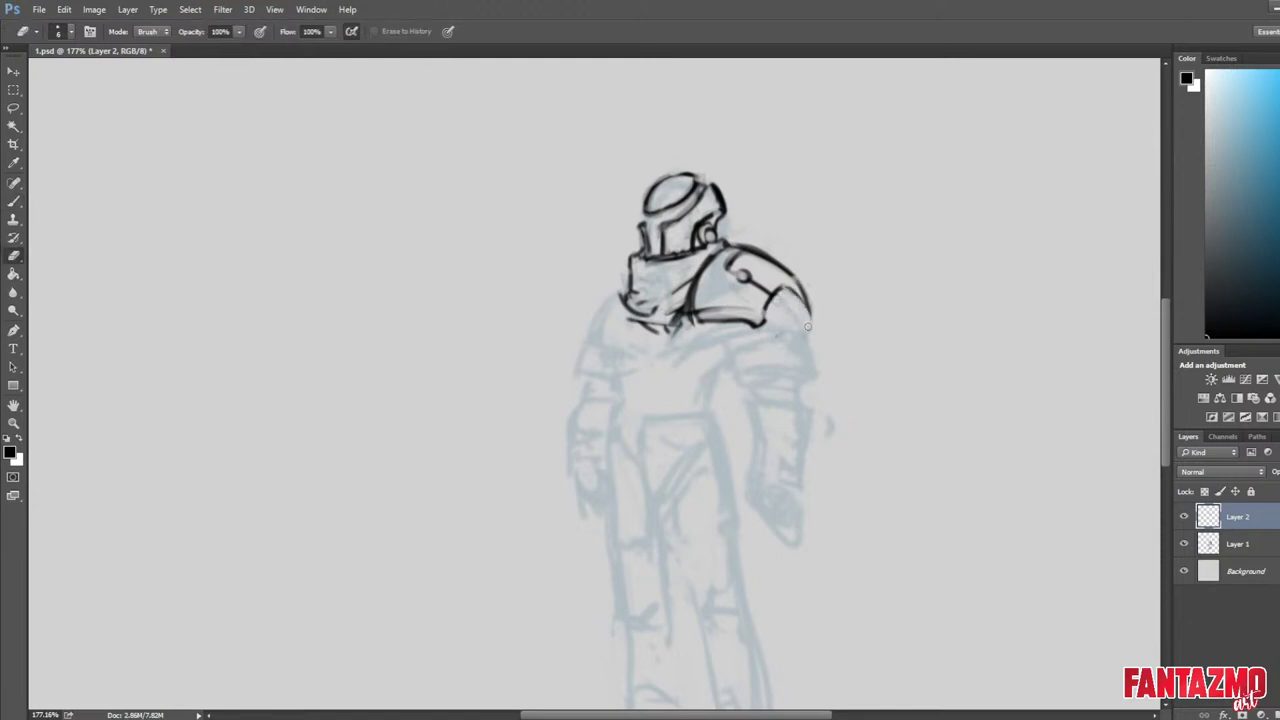
Flip the canvas back and extend the pauldron's outer edge into a longer, downward-curving tip.
{"action": "key", "text": "ctrl+shift+h"}
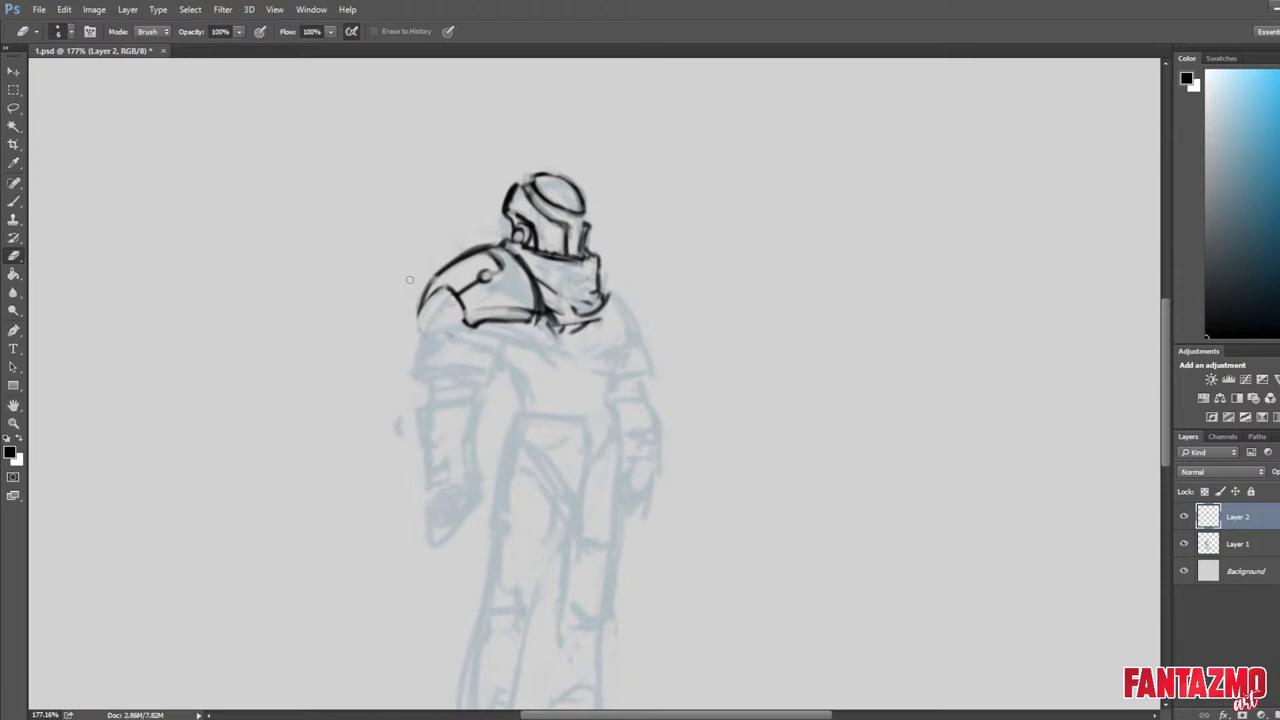
{"action": "key", "text": "b"}
{"action": "mouse_move", "coordinate": [440, 286]}
{"action": "left_mouse_down"}
{"action": "mouse_move", "coordinate": [408, 332]}
{"action": "mouse_move", "coordinate": [420, 318]}
{"action": "left_mouse_up"}
{"action": "key", "text": "e"}
{"action": "key", "text": "b"}
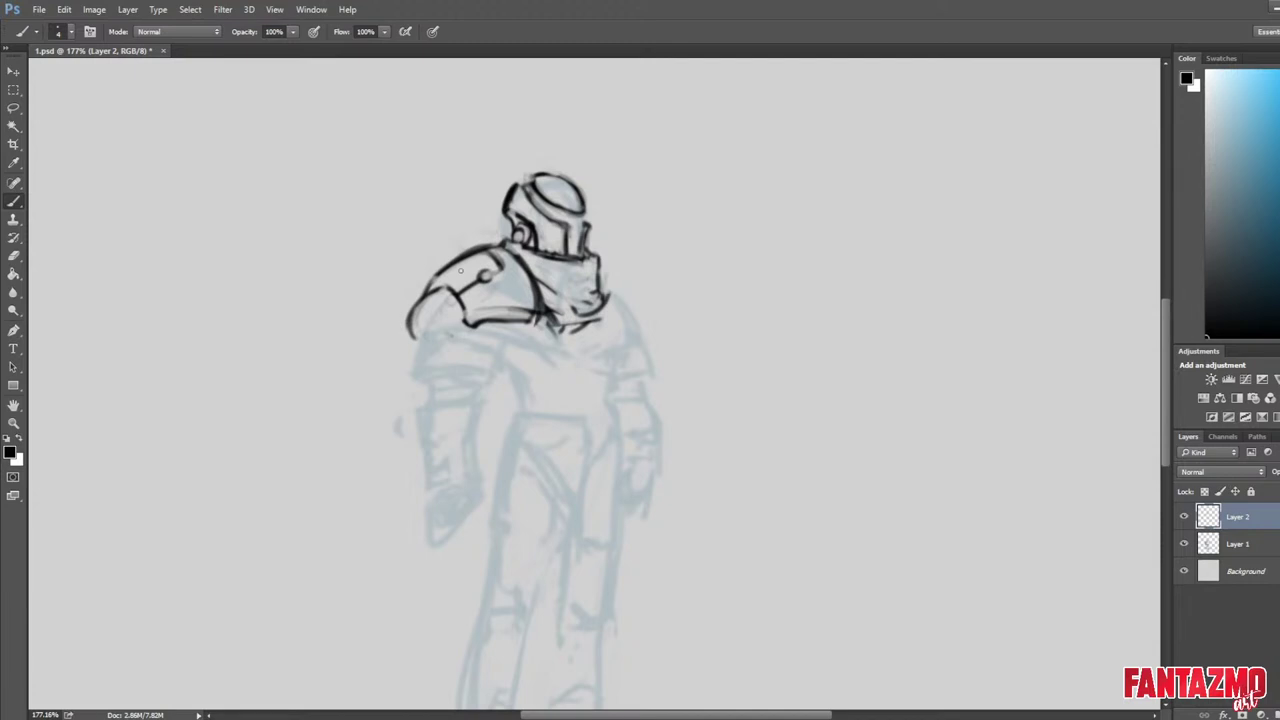
Flip the canvas, redraw the line bounding the pauldron's outer section and erase the hooked end of the tip.
{"action": "key", "text": "ctrl+shift+h"}
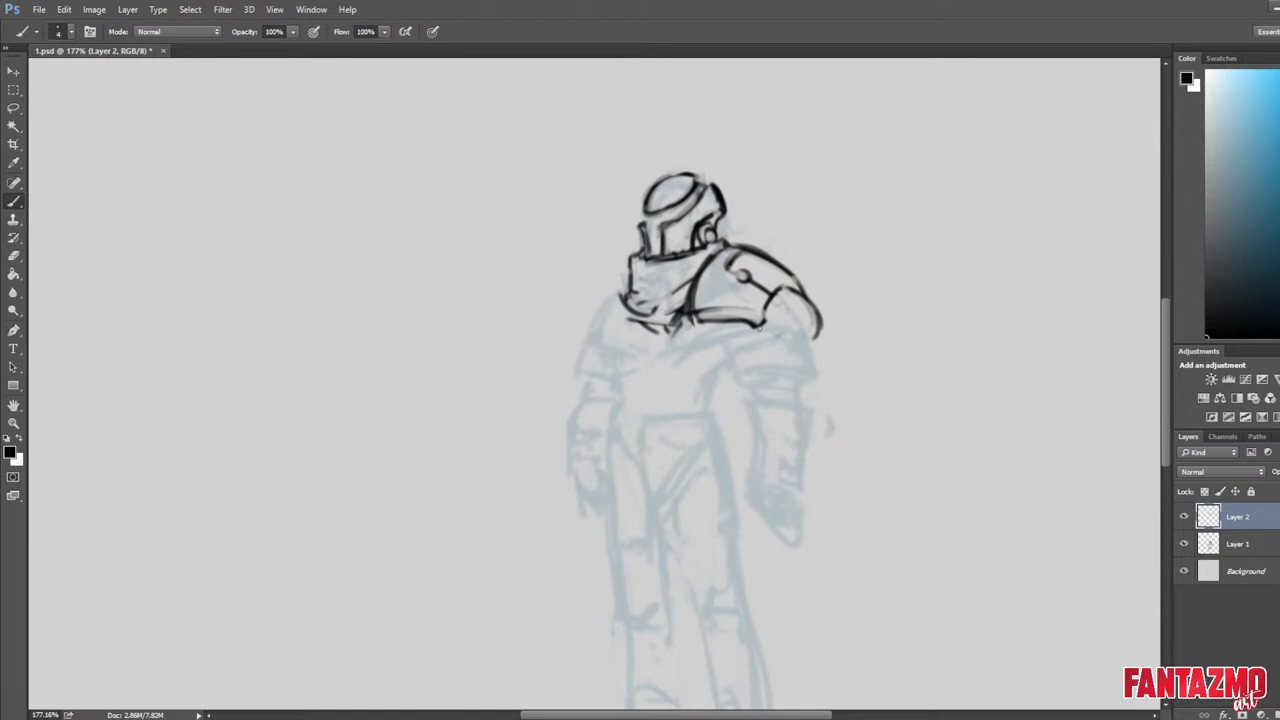
{"action": "key", "text": "e"}
{"action": "mouse_move", "coordinate": [780, 287]}
{"action": "left_mouse_down"}
{"action": "mouse_move", "coordinate": [824, 329]}
{"action": "mouse_move", "coordinate": [771, 289]}
{"action": "mouse_move", "coordinate": [791, 285]}
{"action": "mouse_move", "coordinate": [769, 317]}
{"action": "mouse_move", "coordinate": [808, 302]}
{"action": "left_mouse_up"}
{"action": "key", "text": "b"}
{"action": "key", "text": "e"}
{"action": "key", "text": "b"}
{"action": "key", "text": "e"}
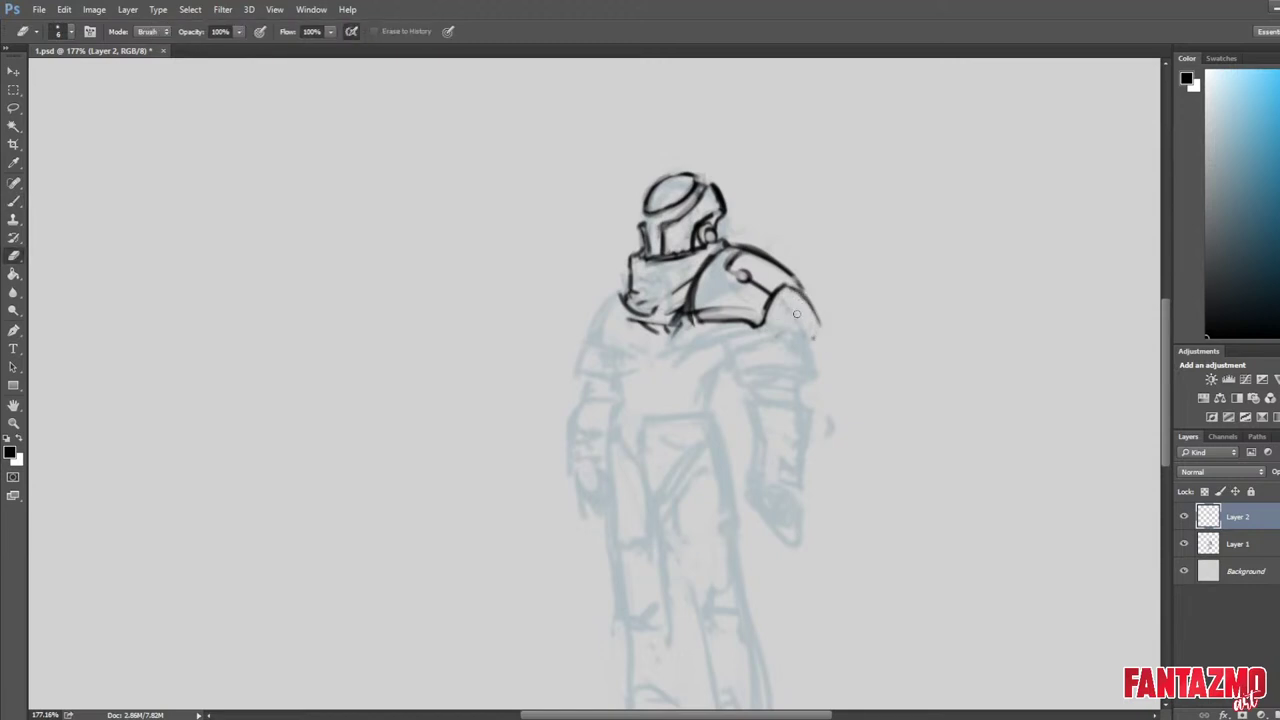
Flip the canvas again and rework the pauldron's outer contour into a smoother, steeper curve.
{"action": "key", "text": "ctrl+shift+h"}
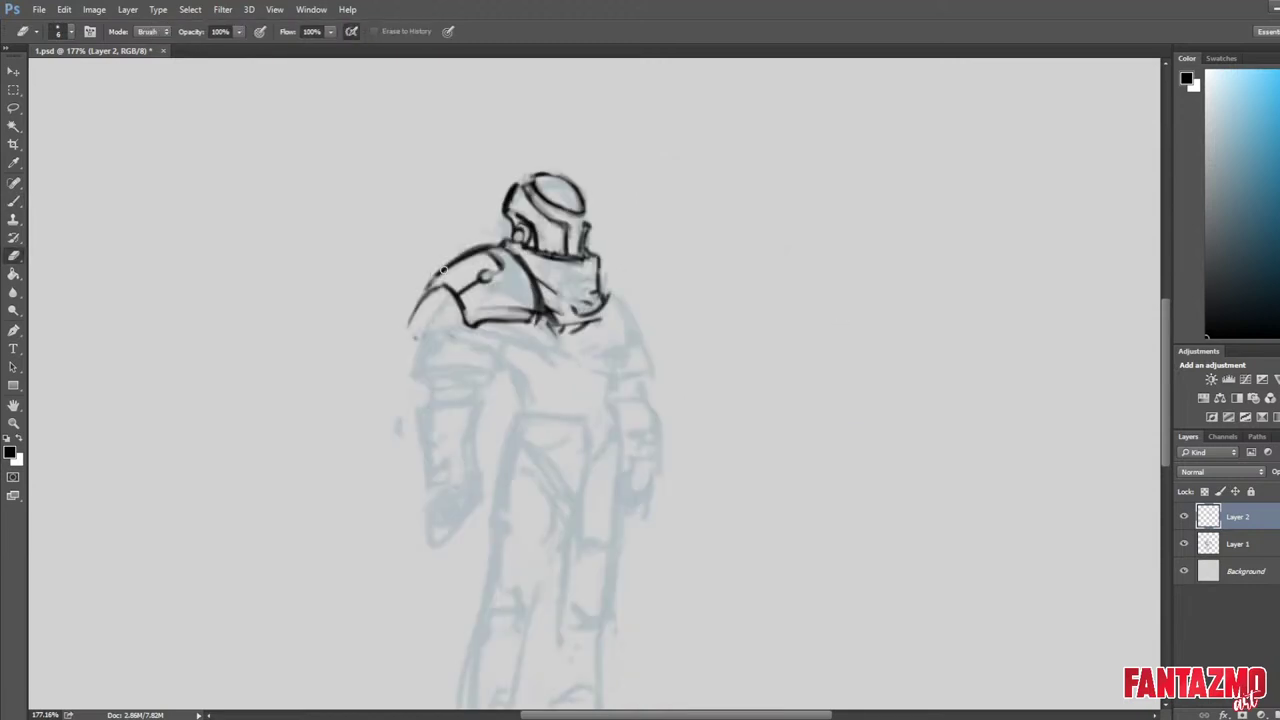
{"action": "mouse_move", "coordinate": [440, 268]}
{"action": "left_mouse_down"}
{"action": "mouse_move", "coordinate": [412, 335]}
{"action": "mouse_move", "coordinate": [420, 305]}
{"action": "mouse_move", "coordinate": [421, 336]}
{"action": "mouse_move", "coordinate": [438, 298]}
{"action": "mouse_move", "coordinate": [424, 334]}
{"action": "left_mouse_up"}
{"action": "key", "text": "b"}
{"action": "key", "text": "e"}
{"action": "key", "text": "b"}
{"action": "key", "text": "e"}
{"action": "key", "text": "b"}
{"action": "key", "text": "e"}
{"action": "key", "text": "b"}
{"action": "key", "text": "e"}
Redraw the outer section of the pauldron as a rounded cap and trim its overlong tip.
{"action": "left_click_drag", "start_coordinate": [446, 290], "coordinate": [420, 343]}
{"action": "key", "text": "b"}
{"action": "left_click_drag", "start_coordinate": [446, 286], "coordinate": [421, 345]}
{"action": "key", "text": "e"}
{"action": "key", "text": "b"}
{"action": "key", "text": "e"}
{"action": "left_click_drag", "start_coordinate": [417, 348], "coordinate": [418, 323]}
{"action": "mouse_move", "coordinate": [438, 332]}
{"action": "left_mouse_down"}
{"action": "mouse_move", "coordinate": [470, 323]}
{"action": "mouse_move", "coordinate": [411, 316]}
{"action": "left_mouse_up"}
Draw a thin rim band along the rounded cap's lower edge and tidy its outer end.
{"action": "key", "text": "e"}
{"action": "key", "text": "b"}
{"action": "key", "text": "e"}
{"action": "key", "text": "b"}
{"action": "key", "text": "e"}
{"action": "key", "text": "b"}
{"action": "key", "text": "e"}
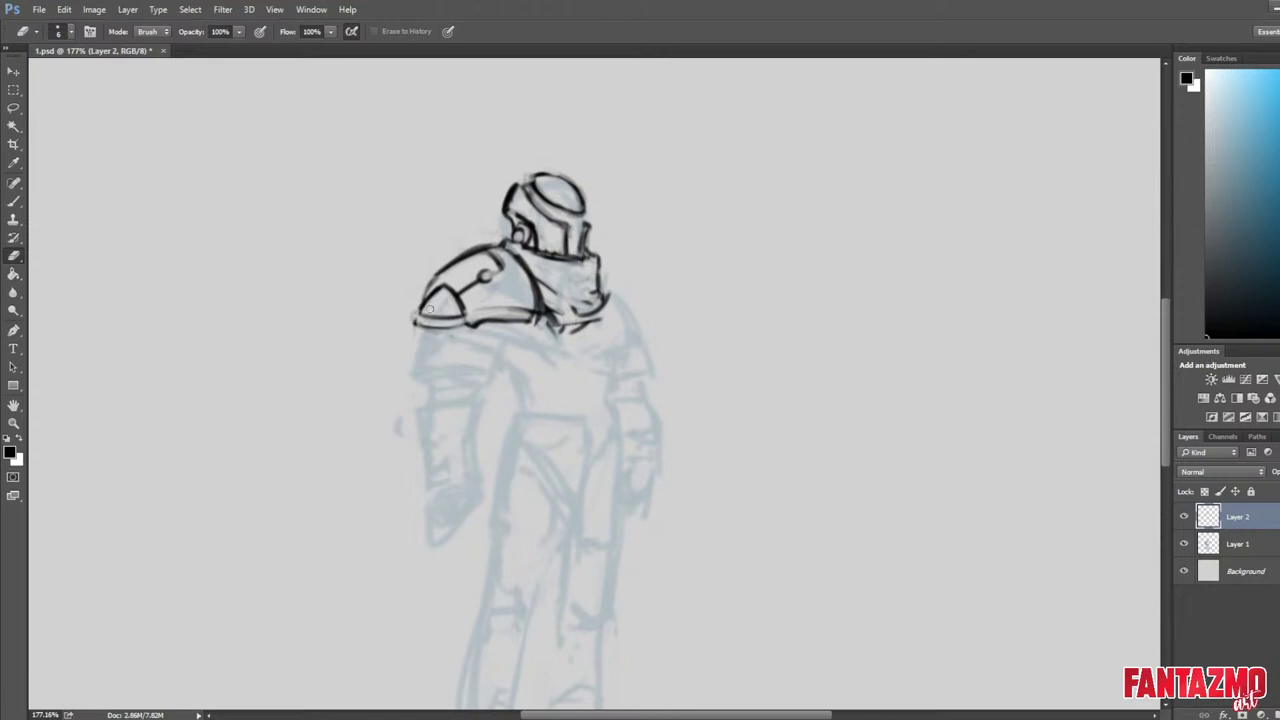
{"action": "key", "text": "b"}
{"action": "key", "text": "e"}
{"action": "key", "text": "b"}
{"action": "left_click_drag", "start_coordinate": [418, 306], "coordinate": [407, 324]}
{"action": "key", "text": "e"}
{"action": "key", "text": "b"}
Flip the canvas horizontally and draw the curved top line of the far shoulder beside the collar.
{"action": "key", "text": "ctrl+shift+h"}
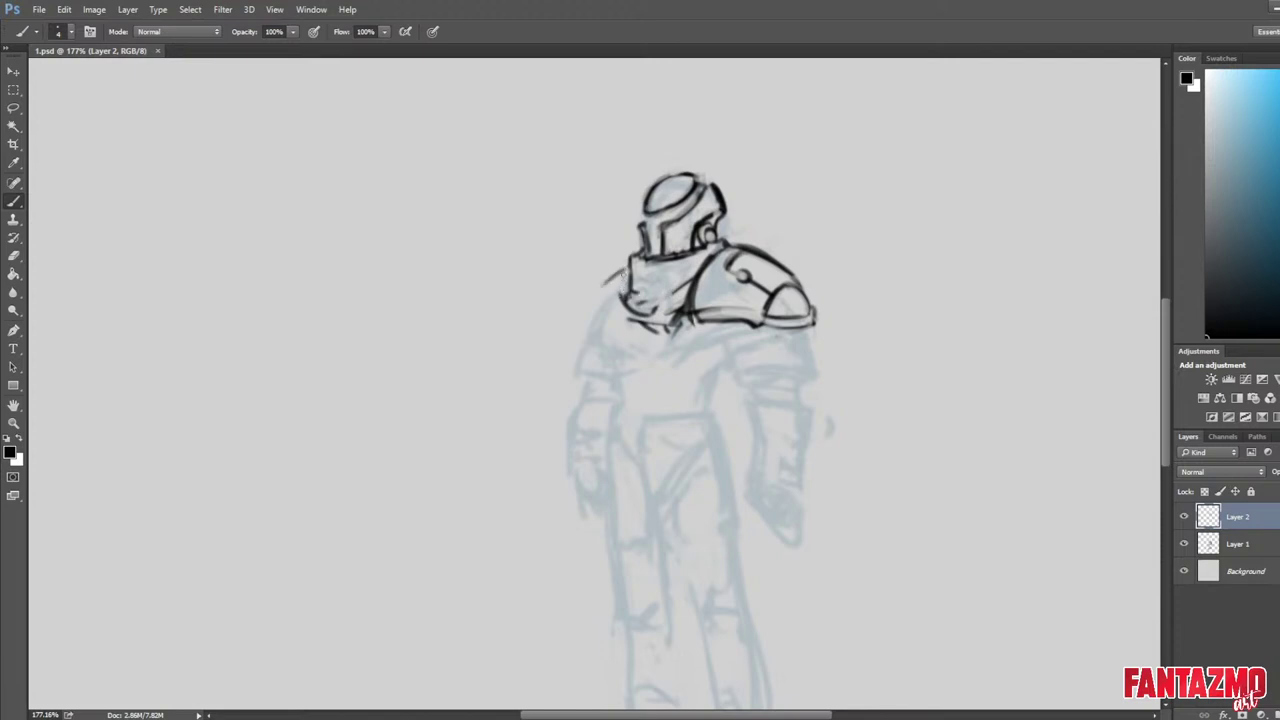
{"action": "mouse_move", "coordinate": [628, 264]}
{"action": "left_mouse_down"}
{"action": "mouse_move", "coordinate": [589, 304]}
{"action": "mouse_move", "coordinate": [472, 330]}
{"action": "left_mouse_up"}
{"action": "key", "text": "e"}
Redraw the pauldron's lower edge as a lower, gently curved line between chest and cap, checking it in mirrored view.
{"action": "key", "text": "ctrl+shift+h"}
{"action": "key", "text": "b"}
{"action": "mouse_move", "coordinate": [474, 330]}
{"action": "left_mouse_down"}
{"action": "mouse_move", "coordinate": [538, 320]}
{"action": "mouse_move", "coordinate": [465, 328]}
{"action": "mouse_move", "coordinate": [478, 324]}
{"action": "left_mouse_up"}
{"action": "key", "text": "e"}
{"action": "key", "text": "b"}
{"action": "key", "text": "e"}
{"action": "key", "text": "b"}
{"action": "key", "text": "e"}
{"action": "key", "text": "ctrl+shift+h"}
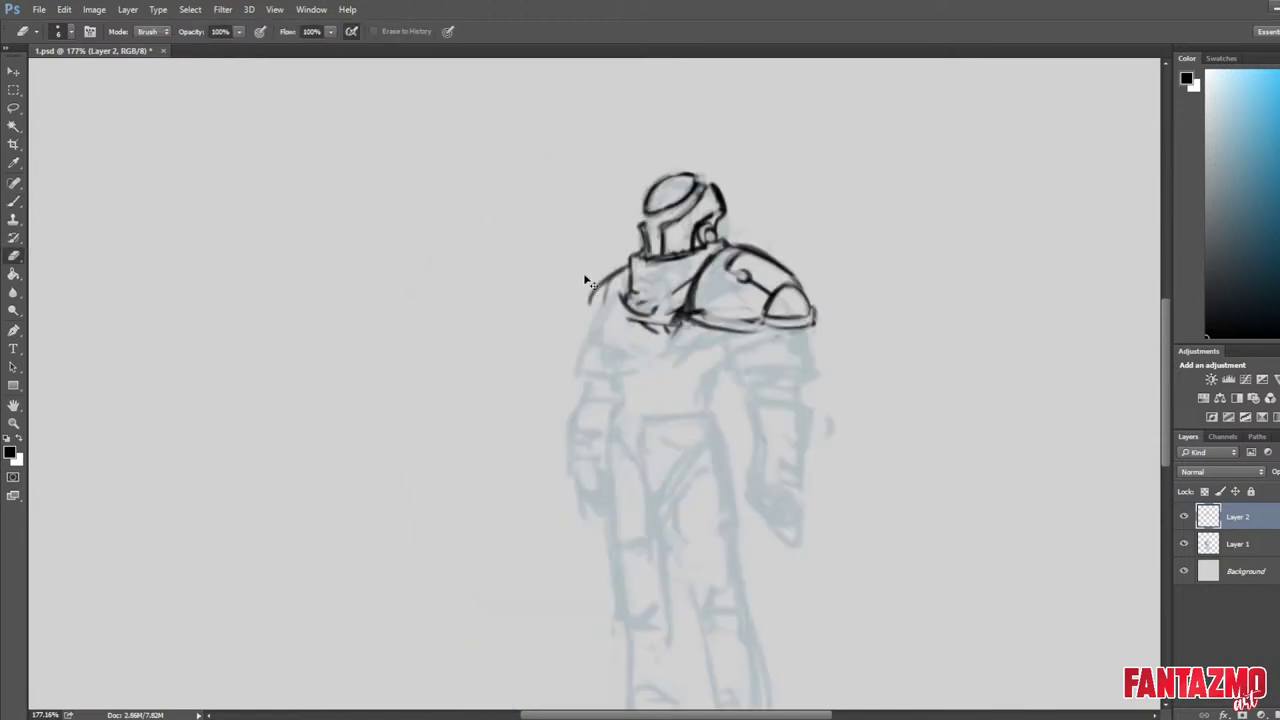
Rework the pauldron's lower edge into a narrow double-line rim that continues the cap's band.
{"action": "left_click_drag", "start_coordinate": [745, 357], "coordinate": [1003, 257]}
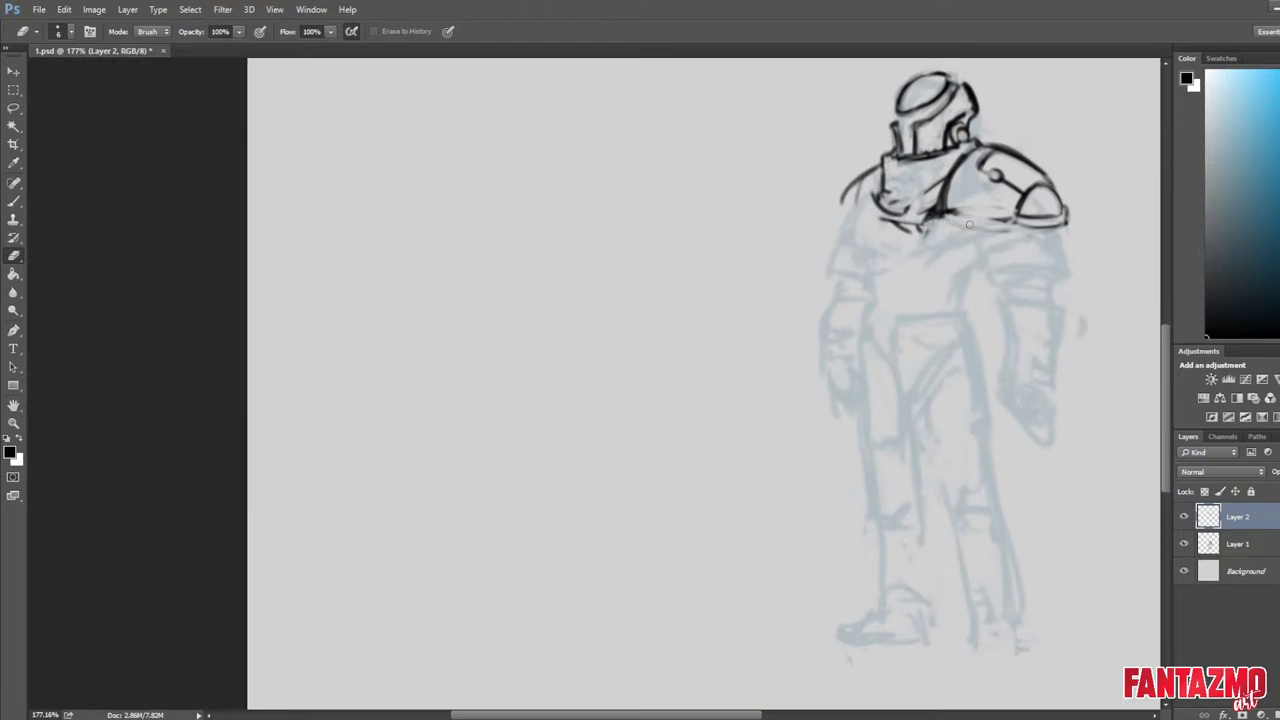
{"action": "key", "text": "b"}
{"action": "mouse_move", "coordinate": [942, 225]}
{"action": "left_mouse_down"}
{"action": "mouse_move", "coordinate": [1014, 222]}
{"action": "mouse_move", "coordinate": [946, 228]}
{"action": "mouse_move", "coordinate": [1004, 222]}
{"action": "mouse_move", "coordinate": [1050, 178]}
{"action": "mouse_move", "coordinate": [1010, 214]}
{"action": "mouse_move", "coordinate": [948, 222]}
{"action": "mouse_move", "coordinate": [936, 240]}
{"action": "mouse_move", "coordinate": [948, 217]}
{"action": "mouse_move", "coordinate": [934, 240]}
{"action": "mouse_move", "coordinate": [951, 216]}
{"action": "left_mouse_up"}
{"action": "key", "text": "e"}
{"action": "key", "text": "b"}
{"action": "key", "text": "e"}
{"action": "key", "text": "b"}
{"action": "key", "text": "e"}
{"action": "key", "text": "b"}
{"action": "mouse_move", "coordinate": [998, 212]}
{"action": "left_mouse_down"}
{"action": "mouse_move", "coordinate": [615, 287]}
{"action": "mouse_move", "coordinate": [632, 306]}
{"action": "mouse_move", "coordinate": [682, 305]}
{"action": "left_mouse_up"}
{"action": "key", "text": "e"}
{"action": "key", "text": "b"}
{"action": "key", "text": "e"}
Flip the canvas and darken the pauldron's lower rim toward its inner corner at the chest.
{"action": "key", "text": "ctrl+shift+h"}
{"action": "key", "text": "b"}
{"action": "left_click_drag", "start_coordinate": [400, 310], "coordinate": [452, 318]}
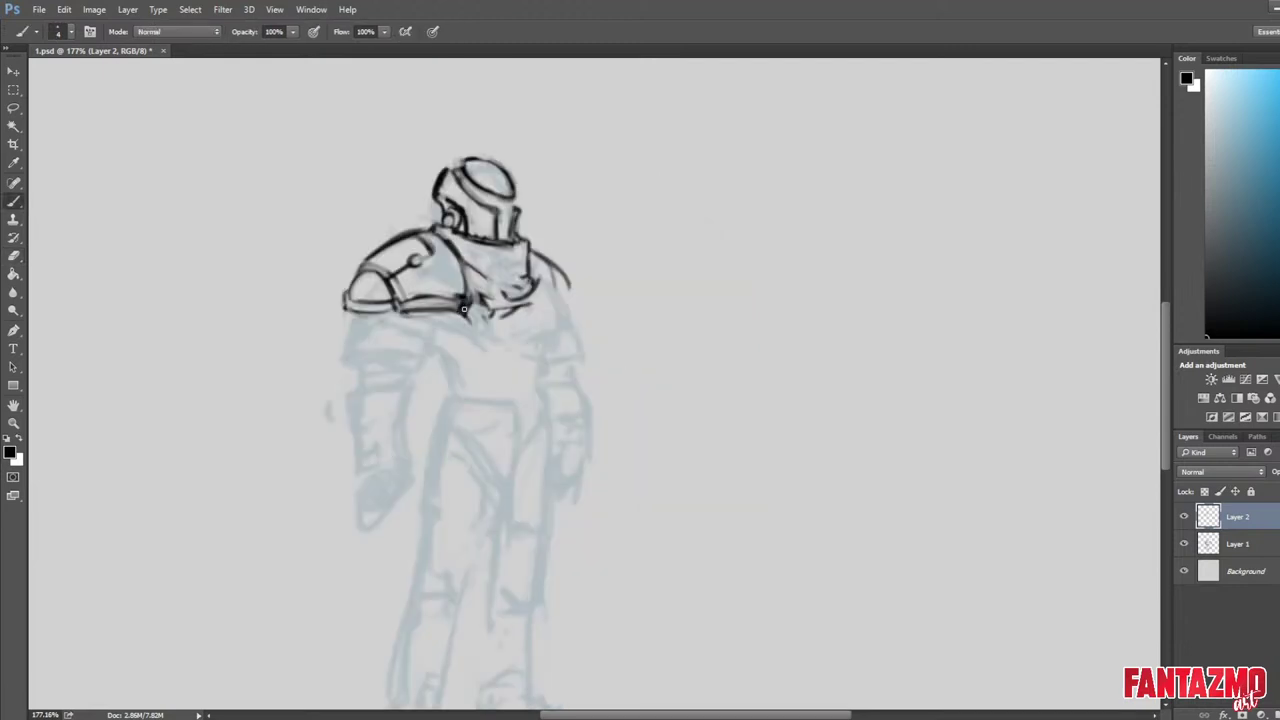
{"action": "key", "text": "e"}
{"action": "key", "text": "b"}
{"action": "key", "text": "e"}
Erase the heavy curved folds at the bottom of the collar.
{"action": "mouse_move", "coordinate": [516, 294]}
{"action": "left_mouse_down"}
{"action": "mouse_move", "coordinate": [539, 279]}
{"action": "mouse_move", "coordinate": [520, 302]}
{"action": "left_mouse_up"}
{"action": "key", "text": "b"}
{"action": "key", "text": "e"}
{"action": "key", "text": "b"}
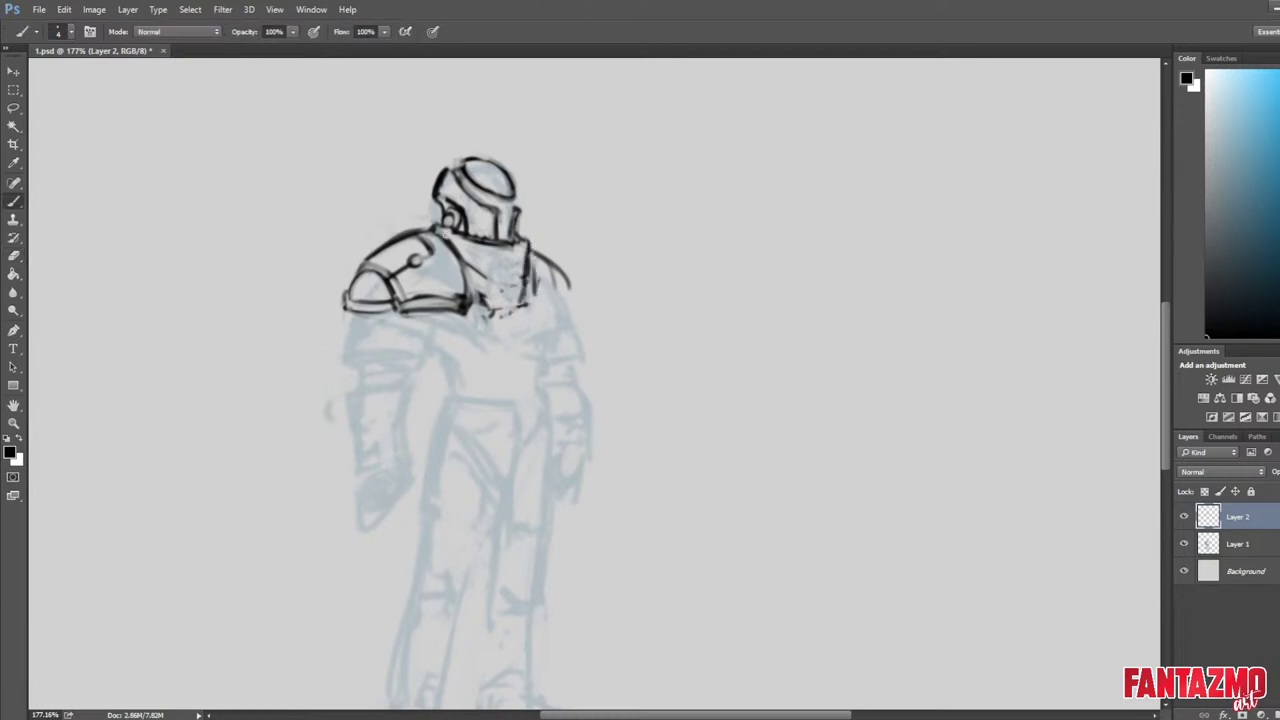
Redraw the pauldron's inner edge as a rounder arc and erase the old lines next to the neck.
{"action": "mouse_move", "coordinate": [434, 230]}
{"action": "left_mouse_down"}
{"action": "mouse_move", "coordinate": [441, 246]}
{"action": "mouse_move", "coordinate": [424, 252]}
{"action": "mouse_move", "coordinate": [484, 286]}
{"action": "left_mouse_up"}
{"action": "key", "text": "e"}
{"action": "mouse_move", "coordinate": [434, 234]}
{"action": "left_mouse_down"}
{"action": "mouse_move", "coordinate": [445, 250]}
{"action": "mouse_move", "coordinate": [415, 224]}
{"action": "mouse_move", "coordinate": [442, 210]}
{"action": "mouse_move", "coordinate": [438, 226]}
{"action": "mouse_move", "coordinate": [438, 210]}
{"action": "left_mouse_up"}
{"action": "key", "text": "b"}
{"action": "key", "text": "e"}
Flip the canvas, save the document and erase the round ear piece on the helmet's side.
{"action": "key", "text": "ctrl+shift+h"}
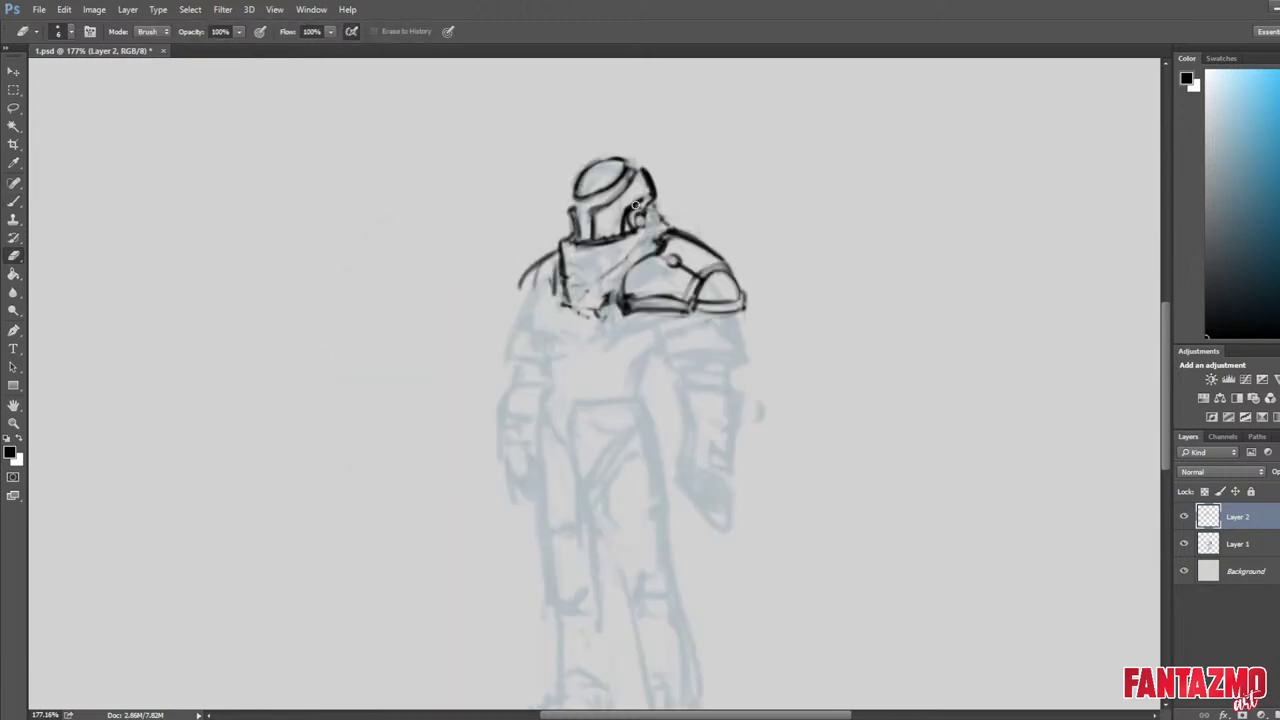
{"action": "key", "text": "ctrl+s"}
{"action": "key", "text": "b"}
{"action": "mouse_move", "coordinate": [654, 198]}
{"action": "left_mouse_down"}
{"action": "mouse_move", "coordinate": [606, 250]}
{"action": "mouse_move", "coordinate": [648, 212]}
{"action": "left_mouse_up"}
{"action": "key", "text": "e"}
{"action": "left_click_drag", "start_coordinate": [648, 212], "coordinate": [619, 236]}
Draw the scarf's upper edge diagonally across the helmet's lower side and add an upright line behind the head.
{"action": "key", "text": "b"}
{"action": "left_click_drag", "start_coordinate": [652, 190], "coordinate": [590, 242]}
{"action": "left_click_drag", "start_coordinate": [654, 176], "coordinate": [640, 204]}
{"action": "key", "text": "e"}
{"action": "mouse_move", "coordinate": [596, 248]}
{"action": "left_mouse_down"}
{"action": "mouse_move", "coordinate": [653, 183]}
{"action": "mouse_move", "coordinate": [608, 242]}
{"action": "left_mouse_up"}
{"action": "key", "text": "b"}
{"action": "left_click_drag", "start_coordinate": [652, 170], "coordinate": [670, 228]}
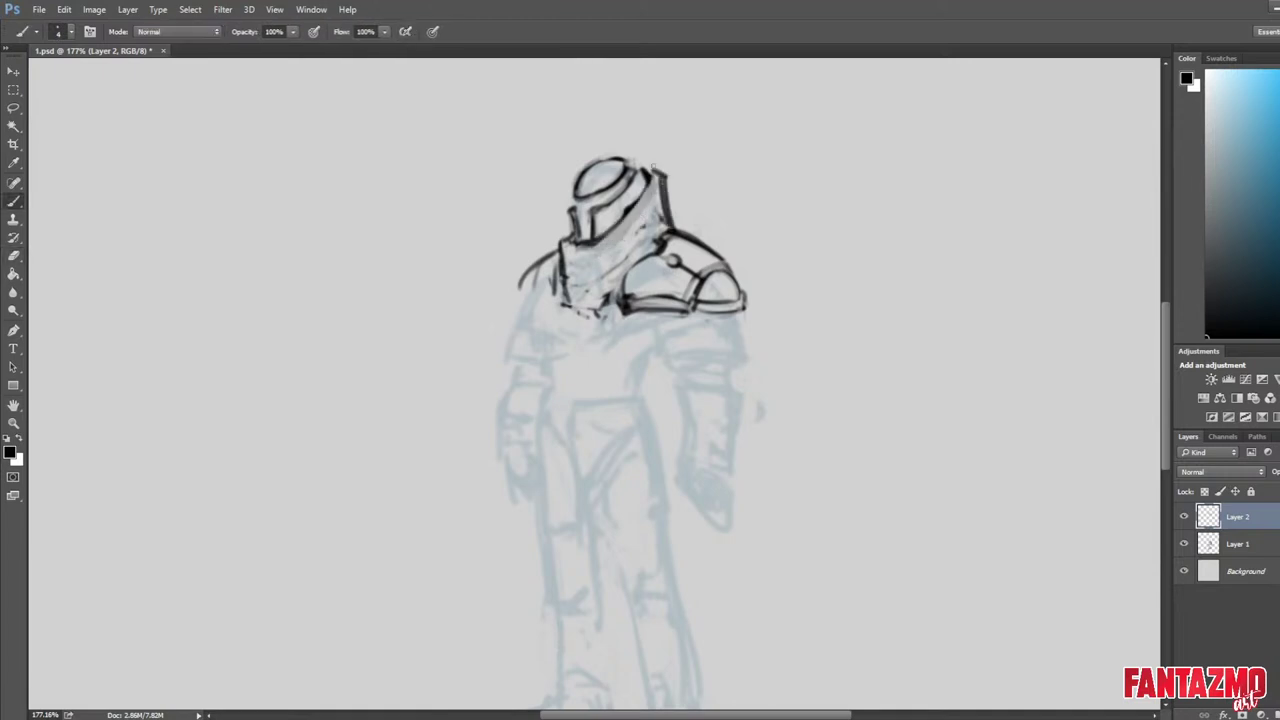
Replace the upright line behind the head with an angular scarf contour stepping down to the pauldron.
{"action": "key", "text": "e"}
{"action": "mouse_move", "coordinate": [648, 166]}
{"action": "left_mouse_down"}
{"action": "mouse_move", "coordinate": [670, 184]}
{"action": "mouse_move", "coordinate": [673, 231]}
{"action": "left_mouse_up"}
{"action": "key", "text": "b"}
{"action": "key", "text": "e"}
{"action": "mouse_move", "coordinate": [664, 186]}
{"action": "left_mouse_down"}
{"action": "mouse_move", "coordinate": [668, 226]}
{"action": "mouse_move", "coordinate": [627, 262]}
{"action": "mouse_move", "coordinate": [652, 207]}
{"action": "mouse_move", "coordinate": [686, 230]}
{"action": "mouse_move", "coordinate": [664, 246]}
{"action": "mouse_move", "coordinate": [673, 214]}
{"action": "mouse_move", "coordinate": [694, 234]}
{"action": "left_mouse_up"}
{"action": "key", "text": "b"}
{"action": "key", "text": "e"}
{"action": "key", "text": "b"}
{"action": "key", "text": "e"}
{"action": "key", "text": "b"}
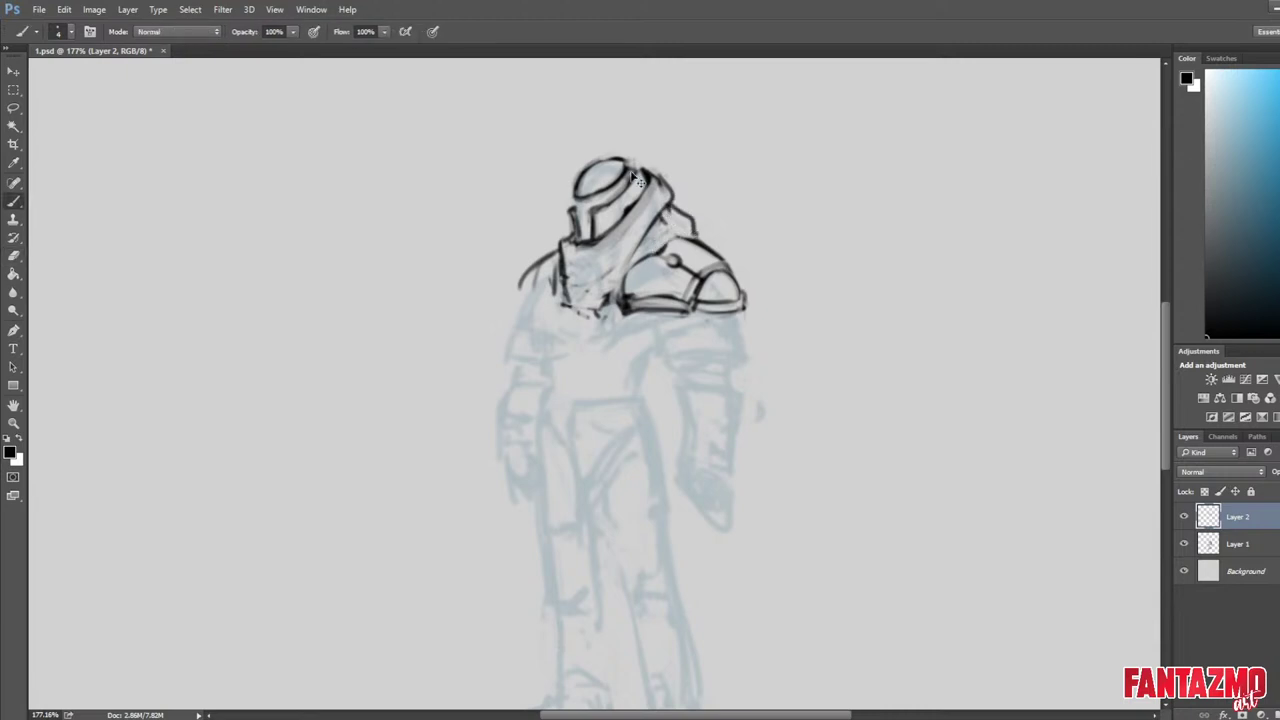
Flip the canvas, rework the diagonal scarf folds below the helmet and undo the last strokes.
{"action": "key", "text": "F2"}
{"action": "key", "text": "e"}
{"action": "mouse_move", "coordinate": [443, 187]}
{"action": "left_mouse_down"}
{"action": "mouse_move", "coordinate": [446, 215]}
{"action": "mouse_move", "coordinate": [502, 270]}
{"action": "left_mouse_up"}
{"action": "key", "text": "b"}
{"action": "mouse_move", "coordinate": [445, 200]}
{"action": "left_mouse_down"}
{"action": "mouse_move", "coordinate": [472, 244]}
{"action": "mouse_move", "coordinate": [497, 249]}
{"action": "mouse_move", "coordinate": [482, 232]}
{"action": "mouse_move", "coordinate": [511, 243]}
{"action": "mouse_move", "coordinate": [507, 262]}
{"action": "mouse_move", "coordinate": [525, 250]}
{"action": "left_mouse_up"}
{"action": "key", "text": "e"}
{"action": "key", "text": "b"}
{"action": "key", "text": "e"}
{"action": "key", "text": "b"}
{"action": "key", "text": "ctrl+alt+z"}
{"action": "key", "text": "ctrl+alt+z"}
Draw bold diagonal fold lines on the scarf running from behind the helmet toward the chin.
{"action": "mouse_move", "coordinate": [464, 223]}
{"action": "left_mouse_down"}
{"action": "mouse_move", "coordinate": [510, 245]}
{"action": "mouse_move", "coordinate": [510, 258]}
{"action": "mouse_move", "coordinate": [486, 250]}
{"action": "left_mouse_up"}
{"action": "key", "text": "e"}
{"action": "key", "text": "b"}
{"action": "mouse_move", "coordinate": [446, 194]}
{"action": "left_mouse_down"}
{"action": "mouse_move", "coordinate": [502, 258]}
{"action": "mouse_move", "coordinate": [505, 237]}
{"action": "mouse_move", "coordinate": [490, 234]}
{"action": "left_mouse_up"}
{"action": "key", "text": "e"}
{"action": "key", "text": "b"}
{"action": "key", "text": "e"}
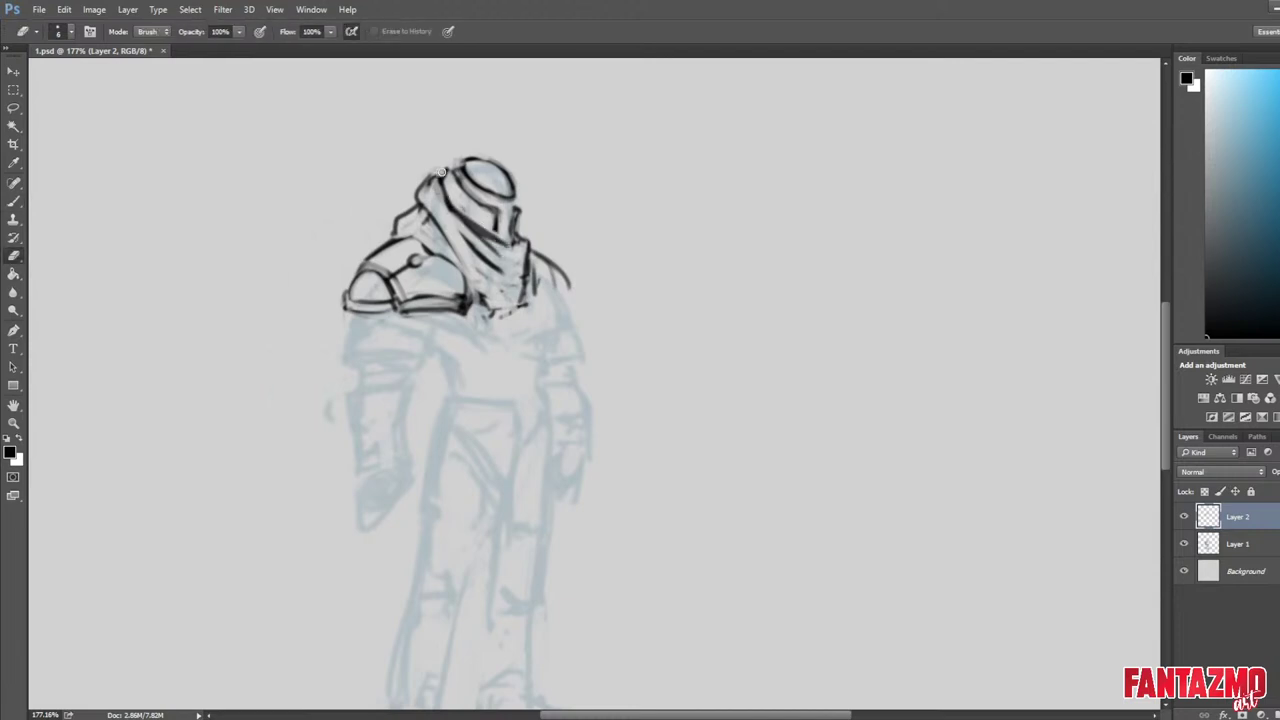
Redraw the scarf's back contour behind the helmet and clean up its folds above the pauldron.
{"action": "key", "text": "b"}
{"action": "mouse_move", "coordinate": [446, 176]}
{"action": "left_mouse_down"}
{"action": "mouse_move", "coordinate": [419, 194]}
{"action": "mouse_move", "coordinate": [420, 226]}
{"action": "mouse_move", "coordinate": [398, 215]}
{"action": "mouse_move", "coordinate": [432, 243]}
{"action": "mouse_move", "coordinate": [410, 220]}
{"action": "left_mouse_up"}
{"action": "key", "text": "e"}
{"action": "key", "text": "b"}
{"action": "key", "text": "e"}
{"action": "key", "text": "b"}
{"action": "key", "text": "e"}
Flip the canvas, extend the scarf's front edge downward onto the chest and erase the broken marks beneath it.
{"action": "key", "text": "ctrl+shift+h"}
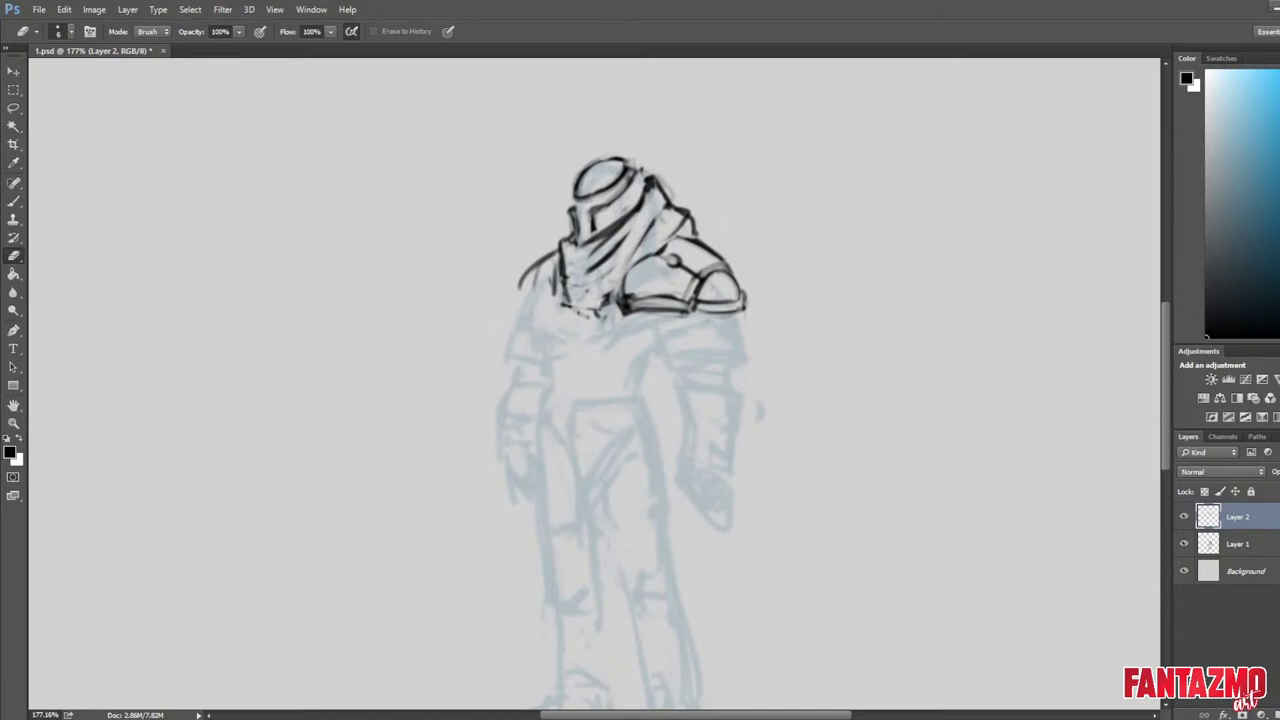
{"action": "key", "text": "b"}
{"action": "mouse_move", "coordinate": [606, 300]}
{"action": "left_mouse_down"}
{"action": "mouse_move", "coordinate": [577, 339]}
{"action": "mouse_move", "coordinate": [576, 317]}
{"action": "mouse_move", "coordinate": [538, 291]}
{"action": "mouse_move", "coordinate": [552, 305]}
{"action": "mouse_move", "coordinate": [554, 275]}
{"action": "mouse_move", "coordinate": [566, 334]}
{"action": "left_mouse_up"}
{"action": "key", "text": "e"}
{"action": "key", "text": "b"}
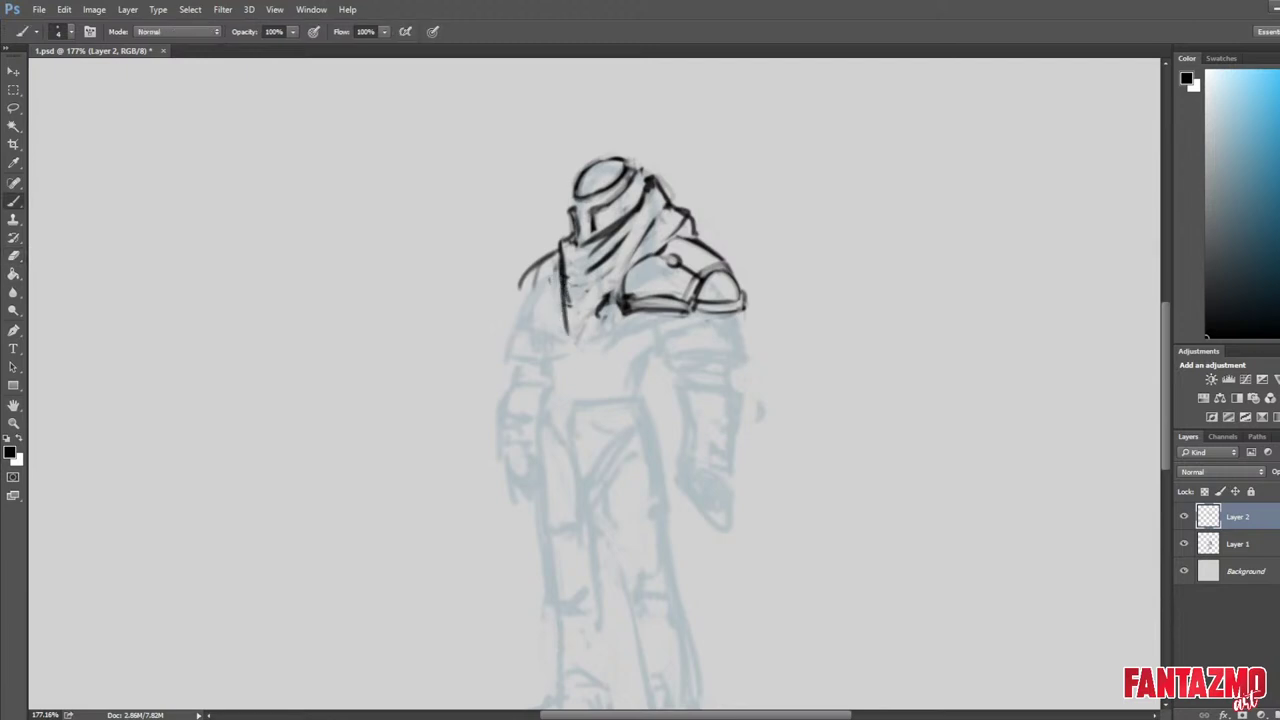
Erase the scarf's vertical front edge on the chest and redraw it toward the lower tip.
{"action": "key", "text": "e"}
{"action": "left_click_drag", "start_coordinate": [562, 270], "coordinate": [567, 338]}
{"action": "mouse_move", "coordinate": [567, 338]}
{"action": "left_mouse_down"}
{"action": "mouse_move", "coordinate": [562, 280]}
{"action": "mouse_move", "coordinate": [560, 334]}
{"action": "left_mouse_up"}
{"action": "key", "text": "b"}
{"action": "mouse_move", "coordinate": [560, 254]}
{"action": "left_mouse_down"}
{"action": "mouse_move", "coordinate": [570, 306]}
{"action": "mouse_move", "coordinate": [600, 316]}
{"action": "mouse_move", "coordinate": [590, 327]}
{"action": "left_mouse_up"}
{"action": "key", "text": "e"}
{"action": "key", "text": "b"}
{"action": "key", "text": "e"}
{"action": "key", "text": "b"}
Clear the stray marks beside the pauldron and sketch the scarf's lower edge down to a point.
{"action": "key", "text": "e"}
{"action": "mouse_move", "coordinate": [632, 245]}
{"action": "left_mouse_down"}
{"action": "mouse_move", "coordinate": [560, 285]}
{"action": "mouse_move", "coordinate": [576, 325]}
{"action": "mouse_move", "coordinate": [573, 314]}
{"action": "mouse_move", "coordinate": [608, 313]}
{"action": "mouse_move", "coordinate": [588, 324]}
{"action": "mouse_move", "coordinate": [618, 312]}
{"action": "mouse_move", "coordinate": [584, 325]}
{"action": "mouse_move", "coordinate": [561, 271]}
{"action": "mouse_move", "coordinate": [561, 293]}
{"action": "mouse_move", "coordinate": [561, 260]}
{"action": "mouse_move", "coordinate": [581, 341]}
{"action": "mouse_move", "coordinate": [580, 315]}
{"action": "mouse_move", "coordinate": [620, 309]}
{"action": "mouse_move", "coordinate": [496, 326]}
{"action": "mouse_move", "coordinate": [543, 319]}
{"action": "mouse_move", "coordinate": [531, 336]}
{"action": "mouse_move", "coordinate": [557, 301]}
{"action": "mouse_move", "coordinate": [530, 340]}
{"action": "left_mouse_up"}
{"action": "key", "text": "b"}
{"action": "key", "text": "e"}
{"action": "key", "text": "b"}
{"action": "key", "text": "e"}
{"action": "key", "text": "b"}
{"action": "key", "text": "e"}
{"action": "key", "text": "b"}
{"action": "key", "text": "e"}
Flip the canvas and refine the pointed lower tip of the scarf between the pauldron and the chest.
{"action": "key", "text": "ctrl+shift+h"}
{"action": "key", "text": "b"}
{"action": "key", "text": "e"}
{"action": "key", "text": "b"}
{"action": "key", "text": "e"}
{"action": "mouse_move", "coordinate": [473, 305]}
{"action": "left_mouse_down"}
{"action": "mouse_move", "coordinate": [518, 315]}
{"action": "mouse_move", "coordinate": [506, 316]}
{"action": "mouse_move", "coordinate": [518, 330]}
{"action": "left_mouse_up"}
{"action": "key", "text": "b"}
{"action": "key", "text": "e"}
{"action": "key", "text": "b"}
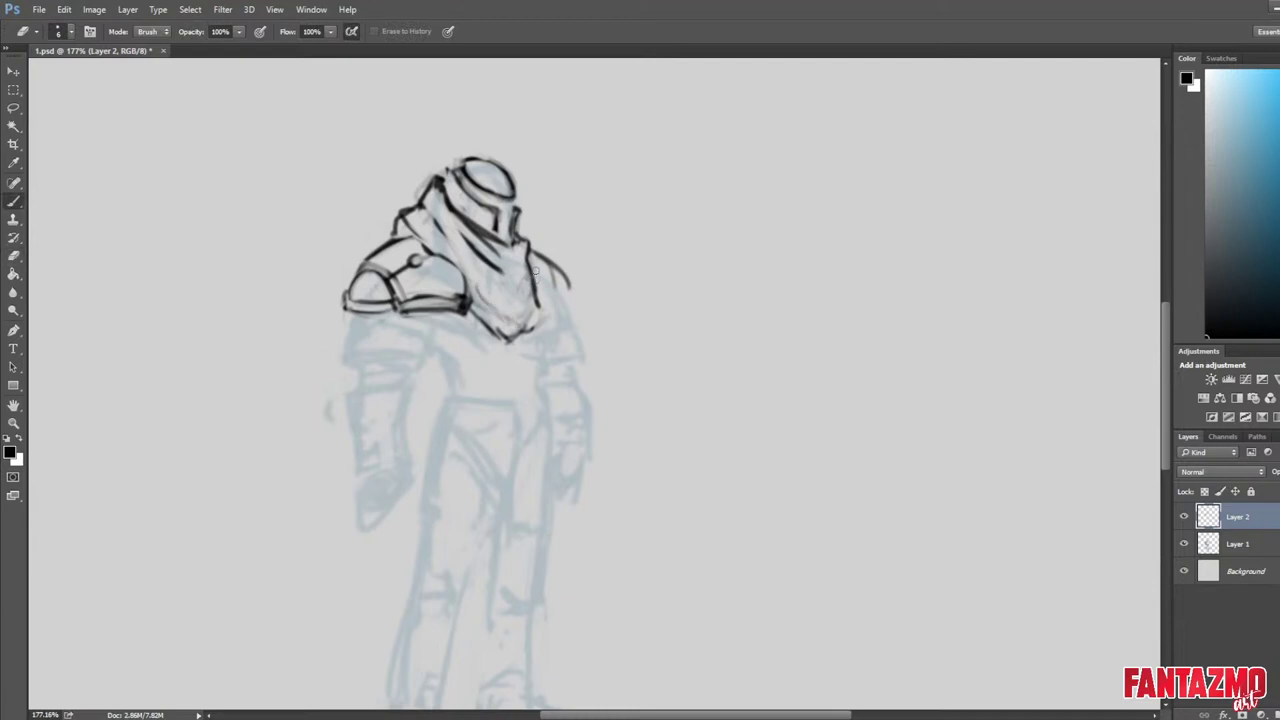
Clean up the scarf contour just below the helmet's front, save the document and flip the canvas.
{"action": "key", "text": "e"}
{"action": "mouse_move", "coordinate": [524, 236]}
{"action": "left_mouse_down"}
{"action": "mouse_move", "coordinate": [515, 257]}
{"action": "mouse_move", "coordinate": [520, 226]}
{"action": "left_mouse_up"}
{"action": "key", "text": "b"}
{"action": "key", "text": "e"}
{"action": "key", "text": "b"}
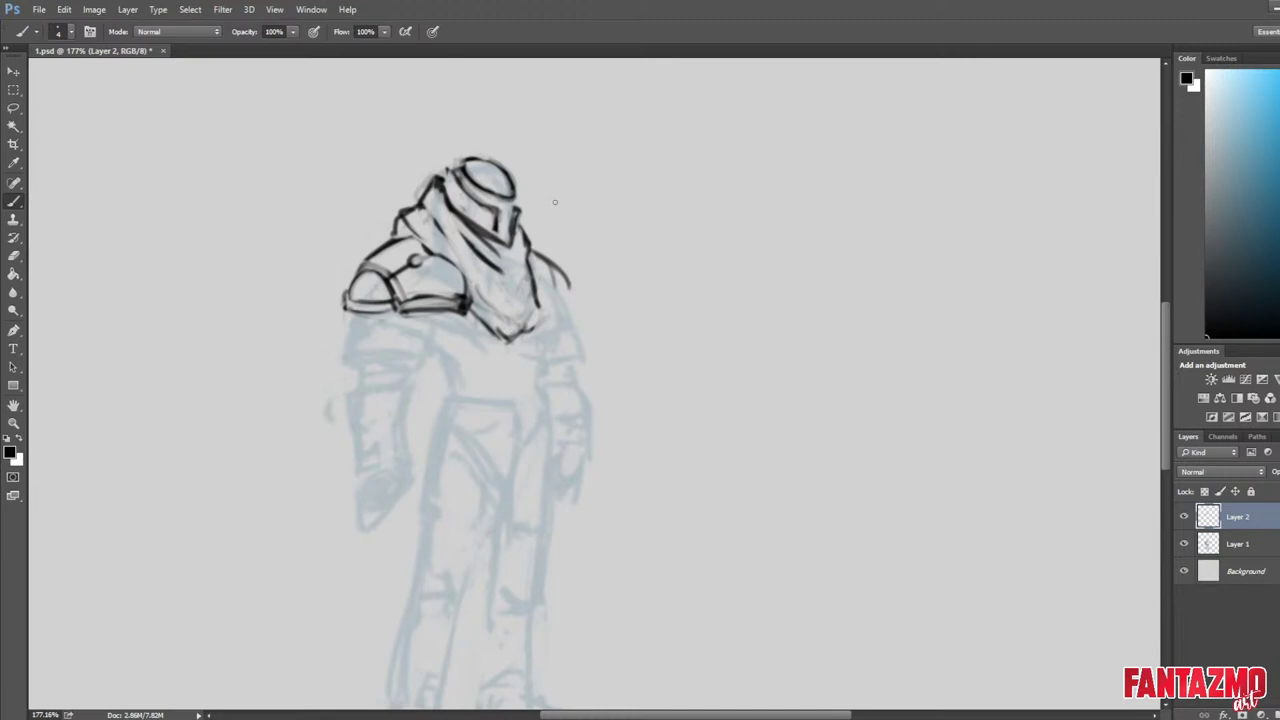
{"action": "key", "text": "ctrl+s"}
{"action": "key", "text": "ctrl+f"}
{"action": "key", "text": "e"}
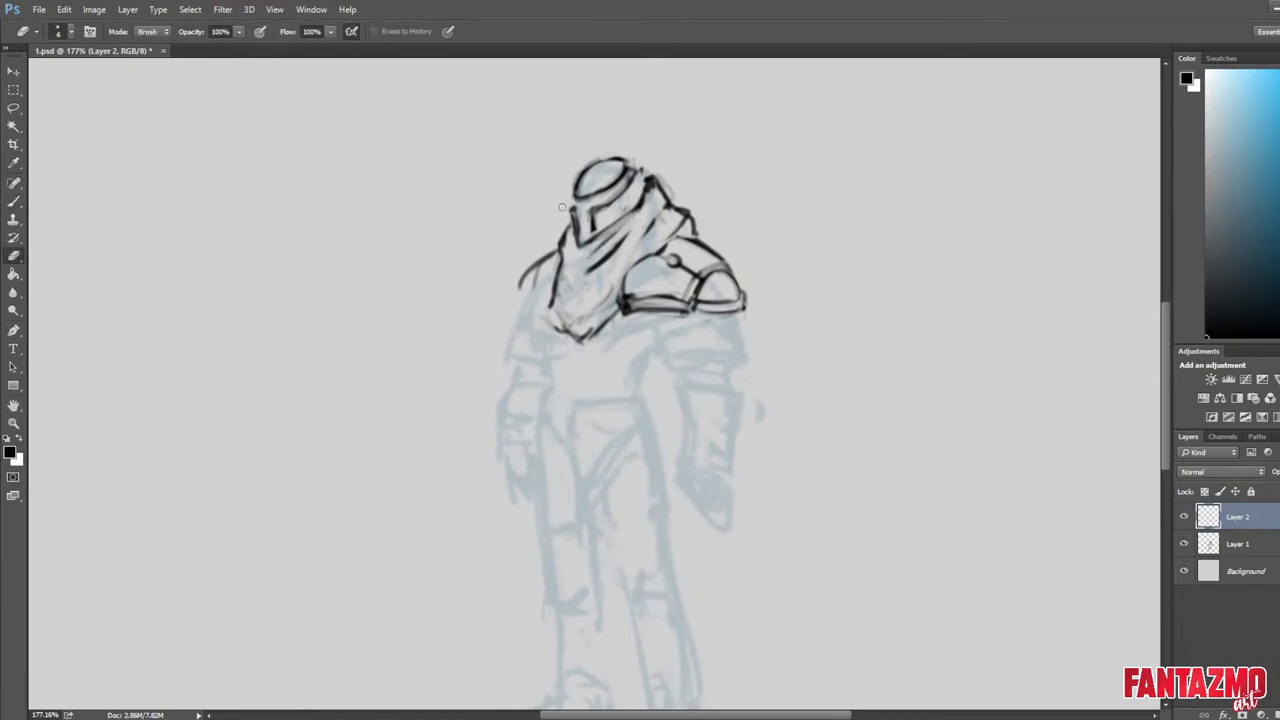
Erase and redraw the helmet's front edge alongside the visor with a firmer dark line.
{"action": "left_click_drag", "start_coordinate": [574, 214], "coordinate": [577, 240]}
{"action": "key", "text": "b"}
{"action": "key", "text": "e"}
{"action": "key", "text": "b"}
{"action": "key", "text": "e"}
{"action": "key", "text": "b"}
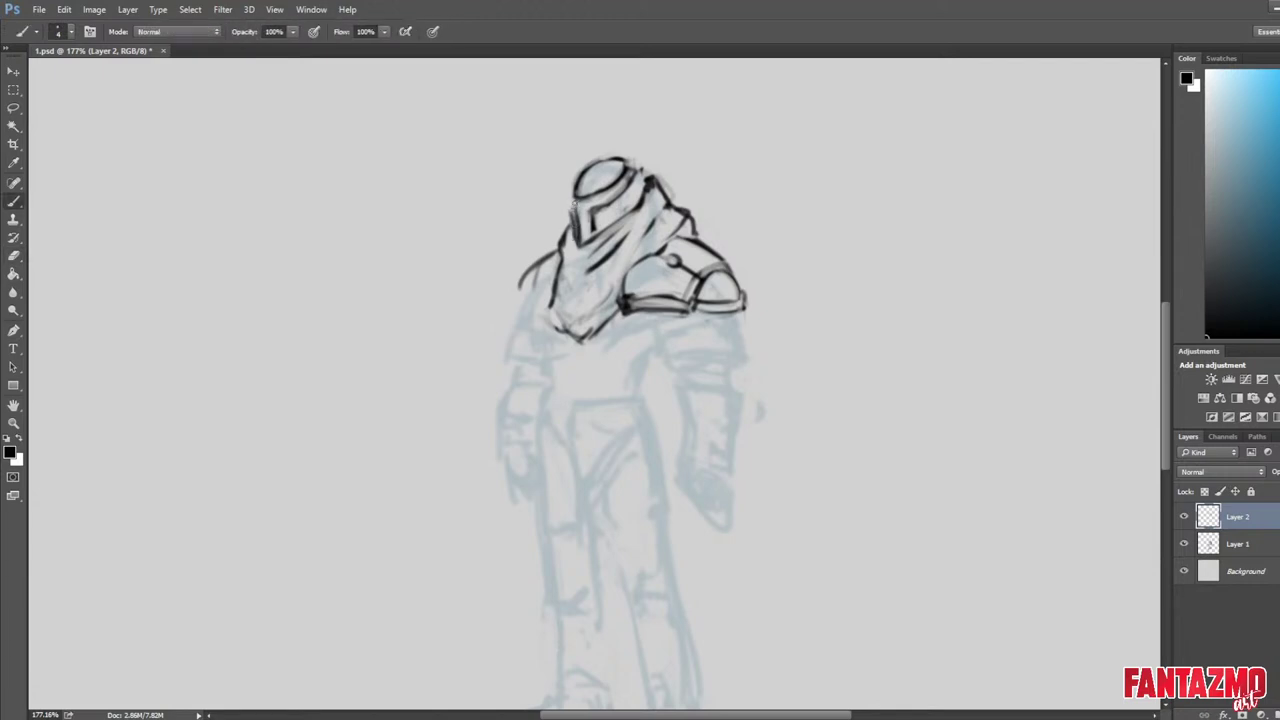
{"action": "key", "text": "e"}
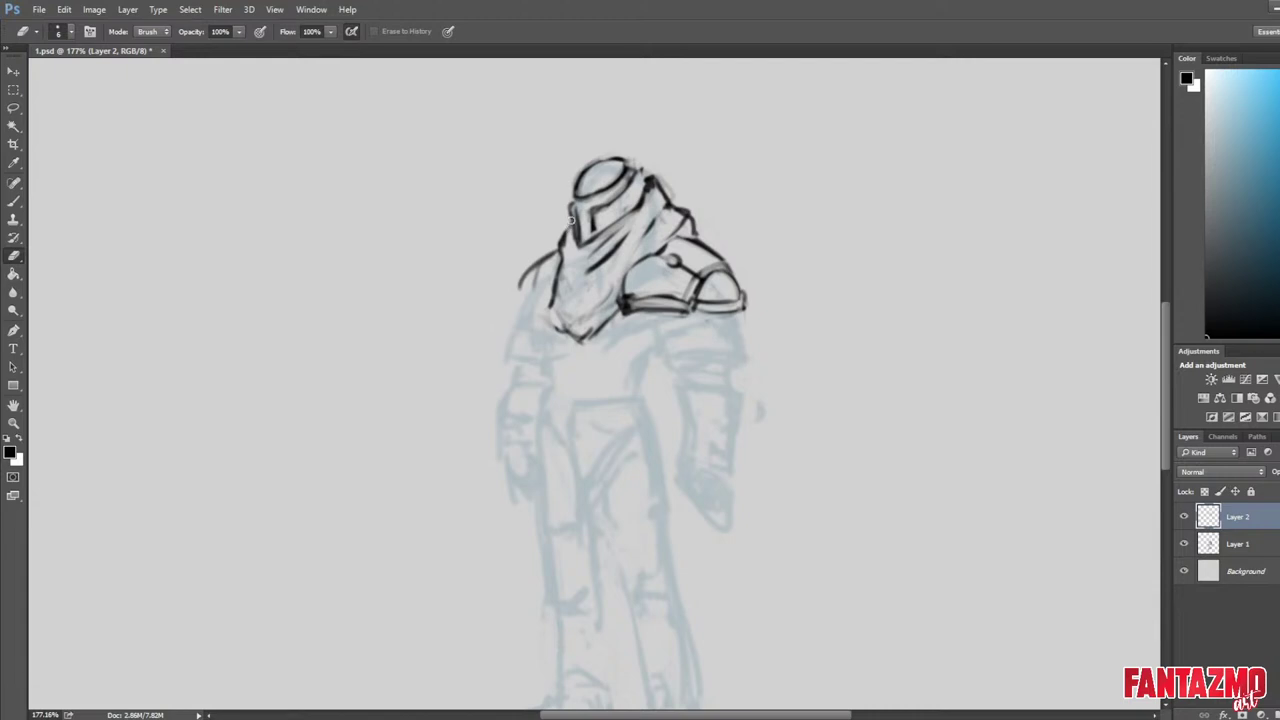
Rework the scarf's front contour from the helmet's chin to the far shoulder and trim its overlapping lines.
{"action": "key", "text": "b"}
{"action": "left_click_drag", "start_coordinate": [571, 222], "coordinate": [561, 278]}
{"action": "key", "text": "e"}
{"action": "left_click_drag", "start_coordinate": [572, 282], "coordinate": [568, 289]}
{"action": "key", "text": "b"}
{"action": "key", "text": "e"}
{"action": "left_click_drag", "start_coordinate": [556, 236], "coordinate": [550, 266]}
{"action": "key", "text": "b"}
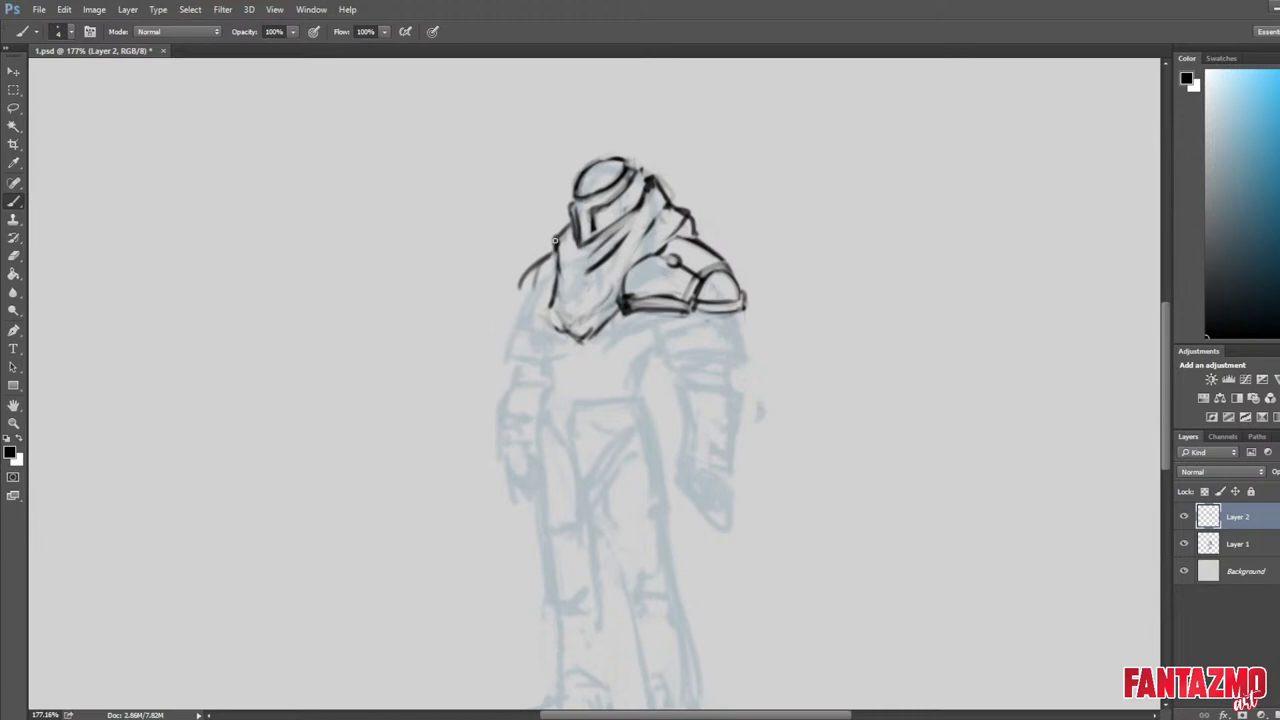
Draw a short fold line running from the scarf's front corner inward across the chest.
{"action": "key", "text": "e"}
{"action": "mouse_move", "coordinate": [555, 240]}
{"action": "left_mouse_down"}
{"action": "mouse_move", "coordinate": [551, 288]}
{"action": "mouse_move", "coordinate": [574, 273]}
{"action": "left_mouse_up"}
{"action": "key", "text": "b"}
{"action": "key", "text": "e"}
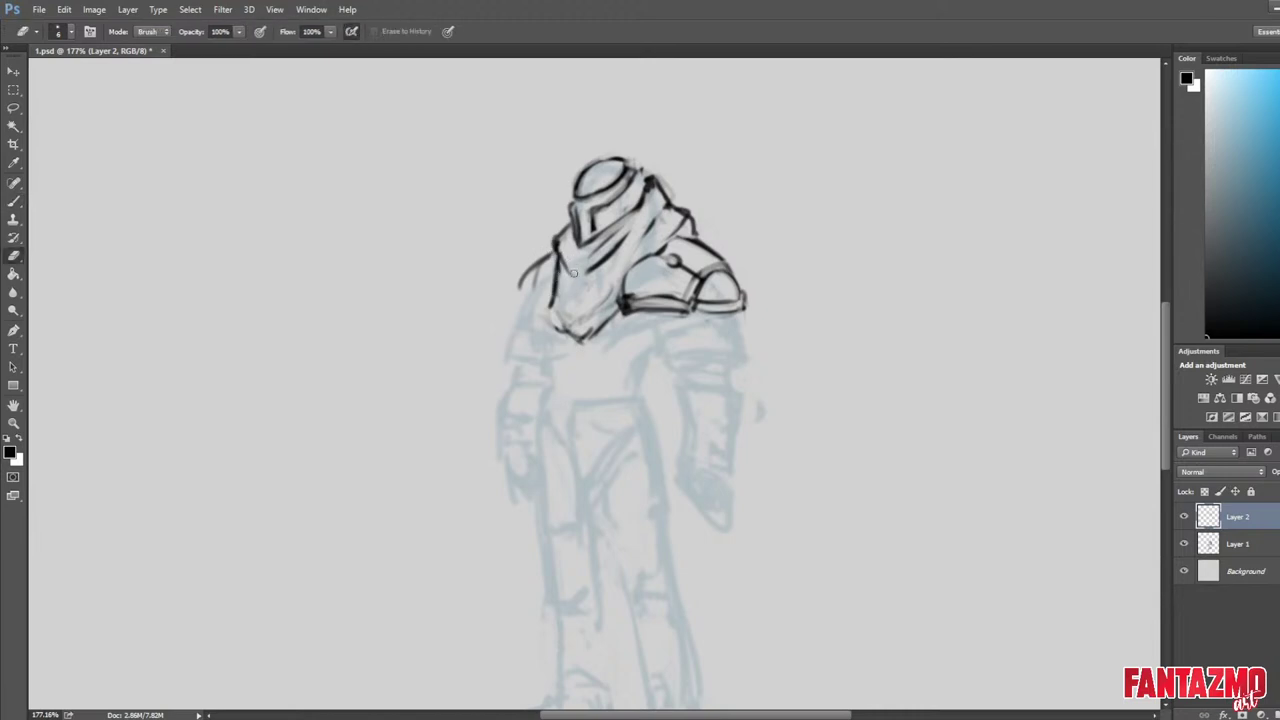
Flip the canvas, refine the curved folds across the scarf and redraw the front side of its lower tip.
{"action": "key", "text": "ctrl+shift+h"}
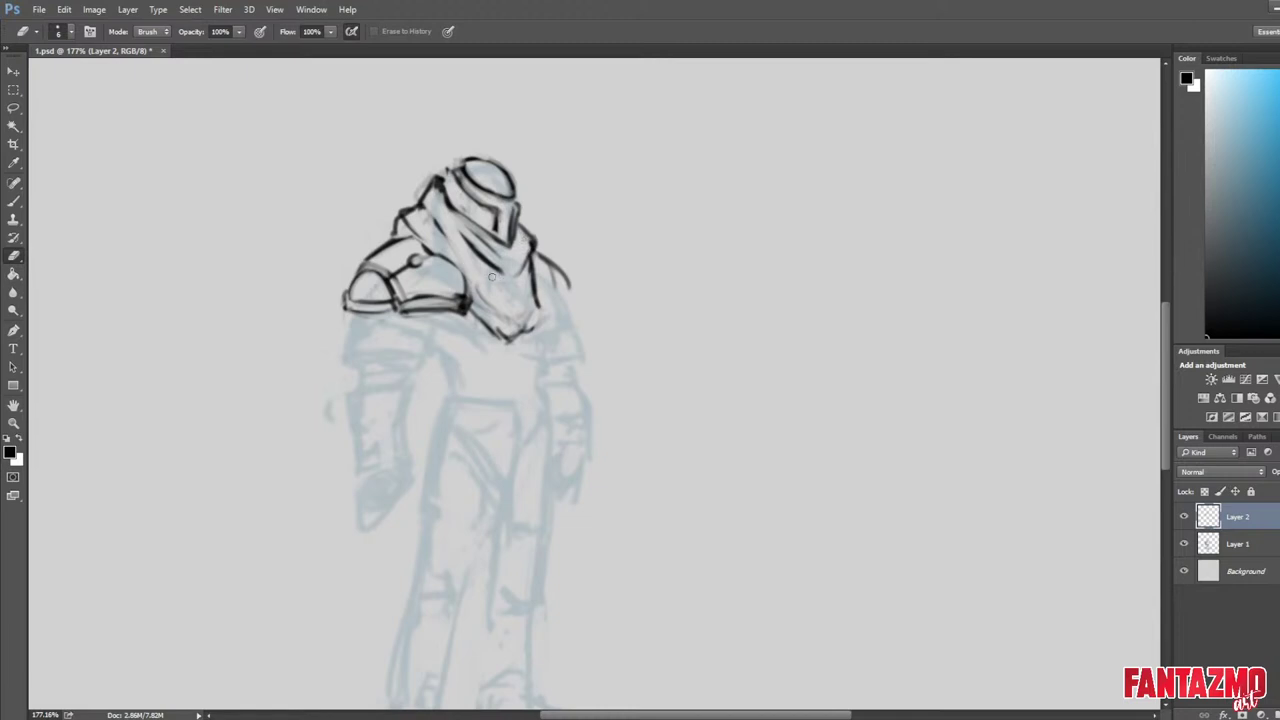
{"action": "mouse_move", "coordinate": [473, 245]}
{"action": "left_mouse_down"}
{"action": "mouse_move", "coordinate": [498, 290]}
{"action": "mouse_move", "coordinate": [537, 290]}
{"action": "mouse_move", "coordinate": [531, 252]}
{"action": "left_mouse_up"}
{"action": "key", "text": "b"}
{"action": "key", "text": "e"}
{"action": "key", "text": "b"}
{"action": "mouse_move", "coordinate": [529, 318]}
{"action": "left_mouse_down"}
{"action": "mouse_move", "coordinate": [536, 290]}
{"action": "mouse_move", "coordinate": [520, 335]}
{"action": "mouse_move", "coordinate": [545, 282]}
{"action": "mouse_move", "coordinate": [520, 330]}
{"action": "mouse_move", "coordinate": [545, 282]}
{"action": "mouse_move", "coordinate": [511, 323]}
{"action": "mouse_move", "coordinate": [519, 334]}
{"action": "left_mouse_up"}
{"action": "key", "text": "e"}
{"action": "key", "text": "b"}
{"action": "key", "text": "e"}
{"action": "key", "text": "b"}
{"action": "key", "text": "e"}
{"action": "key", "text": "b"}
Add light inner folds across the lower half of the scarf and thin them with the eraser.
{"action": "mouse_move", "coordinate": [540, 290]}
{"action": "left_mouse_down"}
{"action": "mouse_move", "coordinate": [508, 340]}
{"action": "mouse_move", "coordinate": [482, 326]}
{"action": "mouse_move", "coordinate": [517, 334]}
{"action": "mouse_move", "coordinate": [495, 292]}
{"action": "left_mouse_up"}
{"action": "key", "text": "e"}
{"action": "key", "text": "b"}
{"action": "key", "text": "e"}
{"action": "key", "text": "b"}
{"action": "key", "text": "e"}
{"action": "key", "text": "b"}
{"action": "key", "text": "e"}
Sharpen the scarf's lower tip and its edge beside the near pauldron, and flip the canvas.
{"action": "left_click_drag", "start_coordinate": [500, 300], "coordinate": [515, 345]}
{"action": "key", "text": "b"}
{"action": "key", "text": "e"}
{"action": "key", "text": "b"}
{"action": "mouse_move", "coordinate": [515, 345]}
{"action": "left_mouse_down"}
{"action": "mouse_move", "coordinate": [532, 323]}
{"action": "mouse_move", "coordinate": [519, 342]}
{"action": "left_mouse_up"}
{"action": "key", "text": "e"}
{"action": "key", "text": "b"}
{"action": "key", "text": "e"}
{"action": "key", "text": "ctrl+shift+h"}
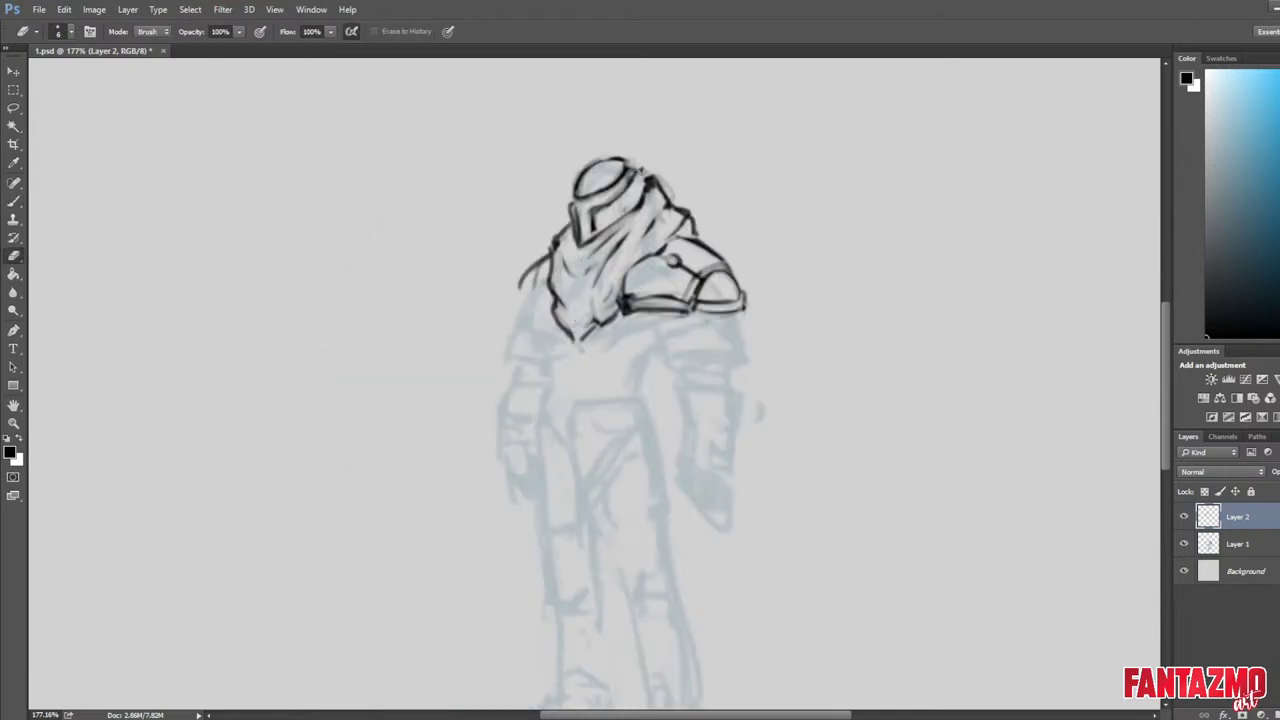
Trim the outline at the crown of the helmet, flip the canvas and save the document.
{"action": "key", "text": "b"}
{"action": "key", "text": "e"}
{"action": "left_click_drag", "start_coordinate": [582, 168], "coordinate": [605, 158]}
{"action": "key", "text": "ctrl+shift+h"}
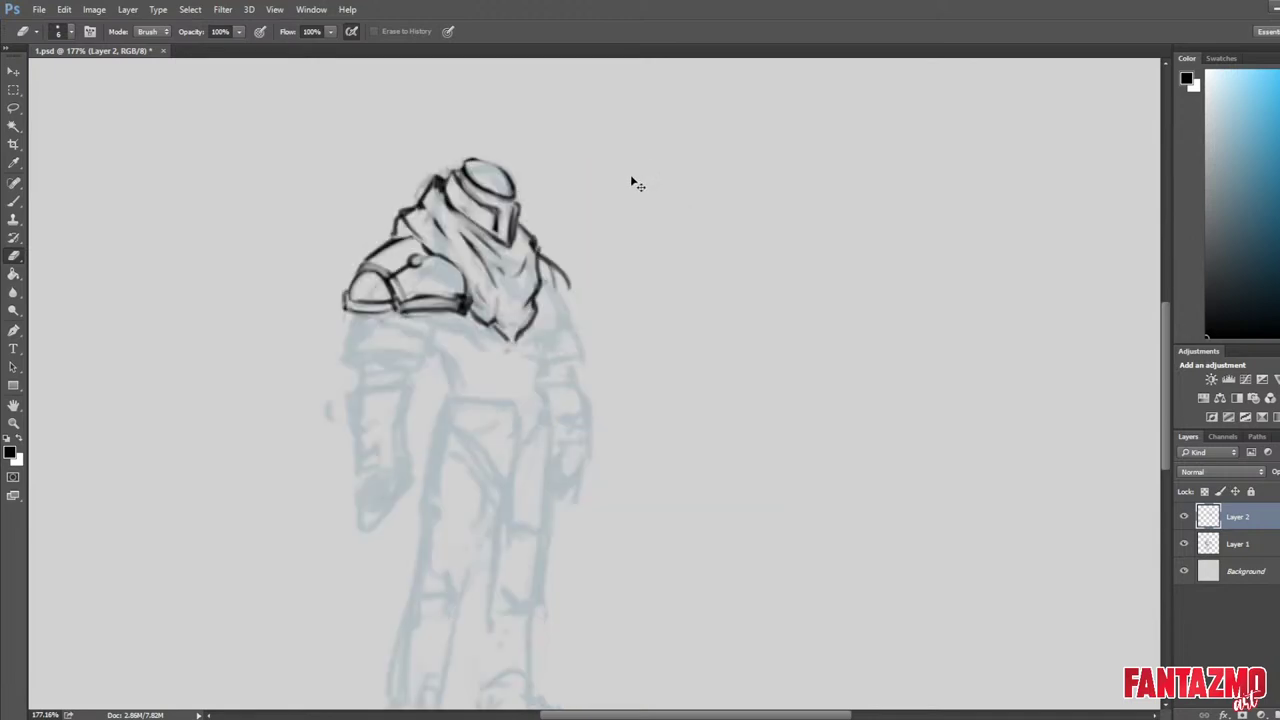
{"action": "key", "text": "ctrl+s"}
Draw two horizontal lines for the far pauldron's lower rim and clean up the near pauldron's rim.
{"action": "key", "text": "b"}
{"action": "left_click", "coordinate": [540, 298]}
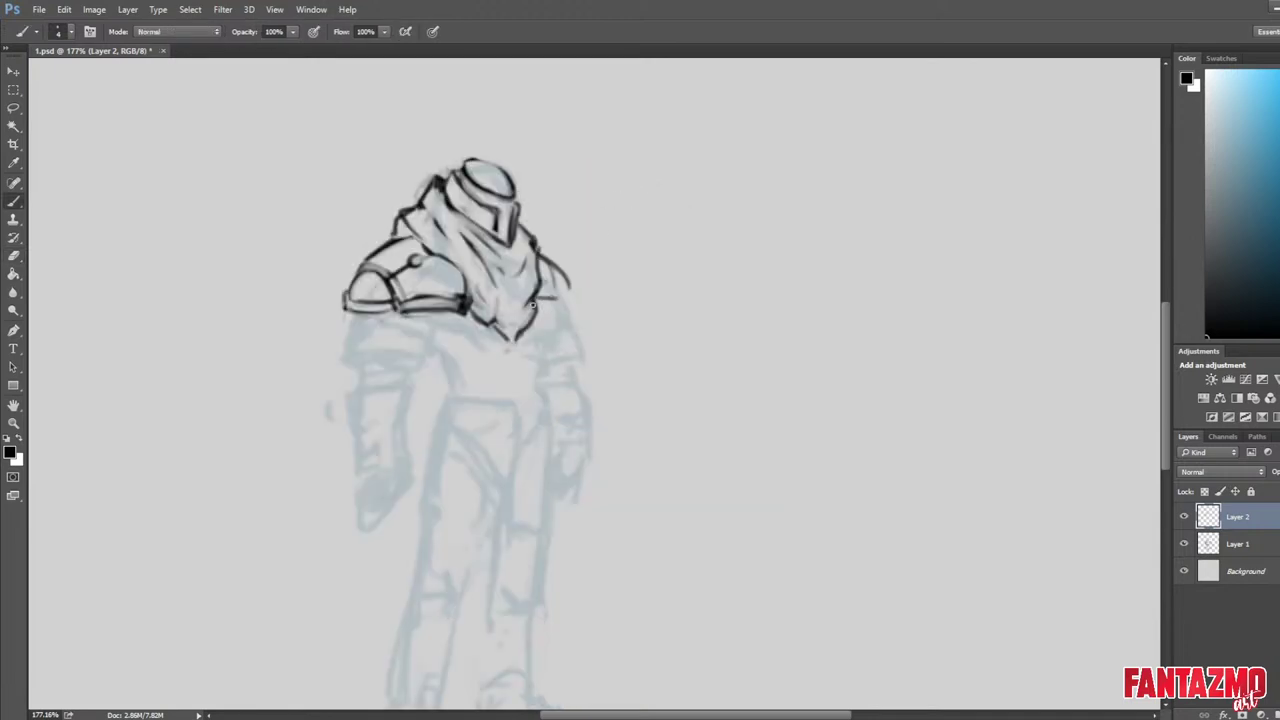
{"action": "key", "text": "e"}
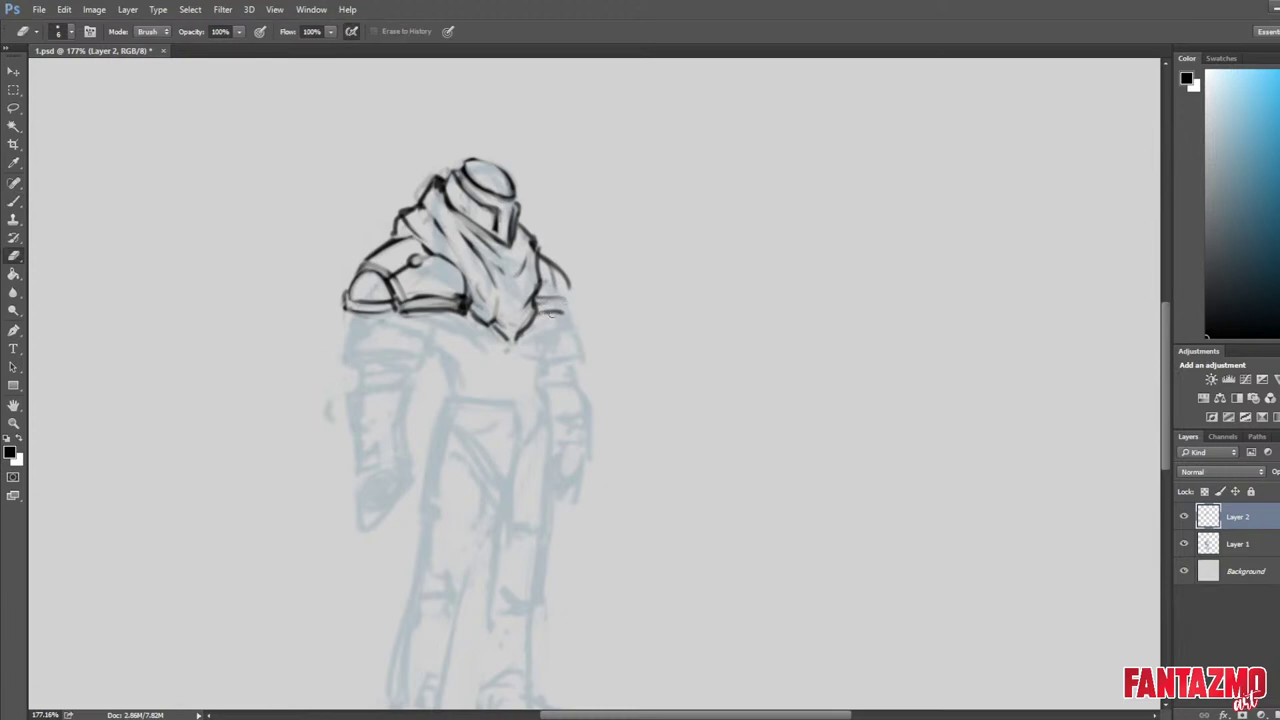
{"action": "key", "text": "b"}
{"action": "left_click_drag", "start_coordinate": [541, 309], "coordinate": [568, 309]}
{"action": "key", "text": "e"}
{"action": "left_click_drag", "start_coordinate": [449, 307], "coordinate": [415, 300]}
{"action": "key", "text": "b"}
{"action": "key", "text": "b"}
Redraw the far pauldron's outer curve from the shoulder down to its rim.
{"action": "key", "text": "e"}
{"action": "mouse_move", "coordinate": [560, 266]}
{"action": "left_mouse_down"}
{"action": "mouse_move", "coordinate": [566, 308]}
{"action": "mouse_move", "coordinate": [547, 286]}
{"action": "mouse_move", "coordinate": [553, 270]}
{"action": "mouse_move", "coordinate": [574, 305]}
{"action": "left_mouse_up"}
{"action": "key", "text": "b"}
{"action": "key", "text": "e"}
{"action": "key", "text": "b"}
{"action": "key", "text": "e"}
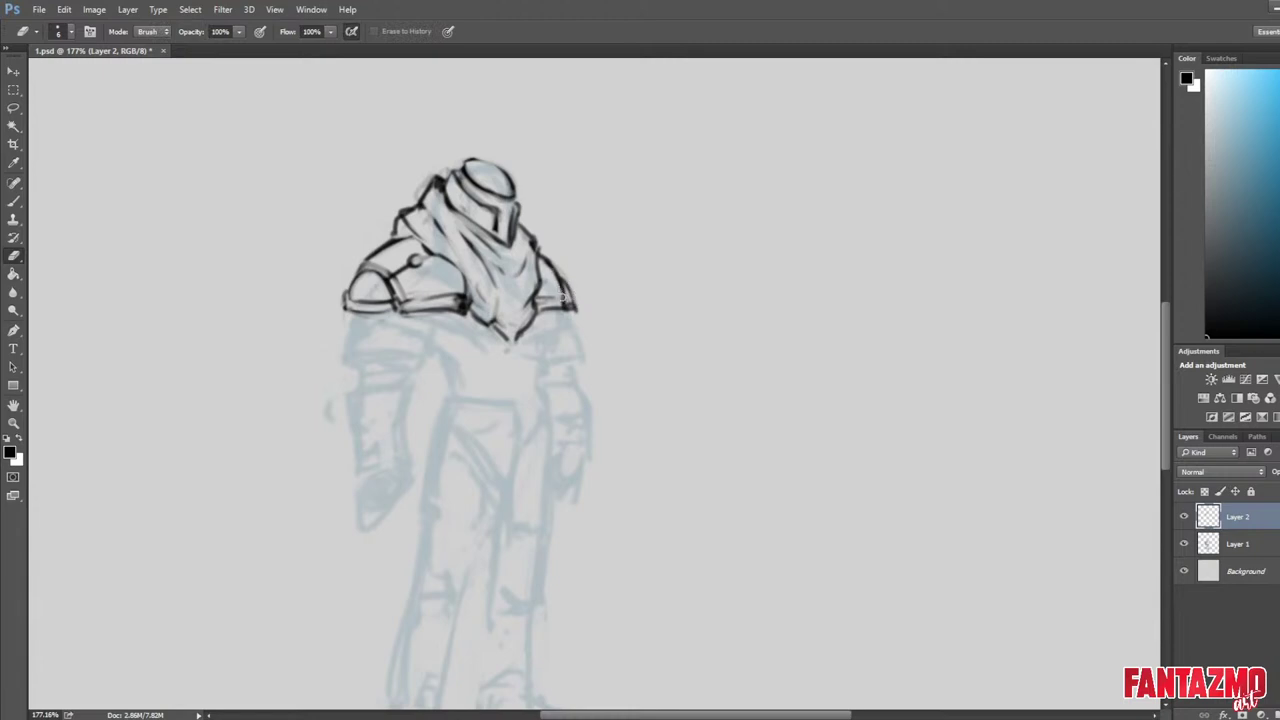
Draw the small end cap at the outer corner of the far pauldron's rim and flip the canvas.
{"action": "key", "text": "b"}
{"action": "mouse_move", "coordinate": [564, 293]}
{"action": "left_mouse_down"}
{"action": "mouse_move", "coordinate": [557, 274]}
{"action": "mouse_move", "coordinate": [573, 307]}
{"action": "mouse_move", "coordinate": [564, 292]}
{"action": "left_mouse_up"}
{"action": "key", "text": "e"}
{"action": "key", "text": "b"}
{"action": "key", "text": "e"}
{"action": "key", "text": "b"}
{"action": "key", "text": "e"}
{"action": "key", "text": "b"}
{"action": "key", "text": "e"}
{"action": "key", "text": "b"}
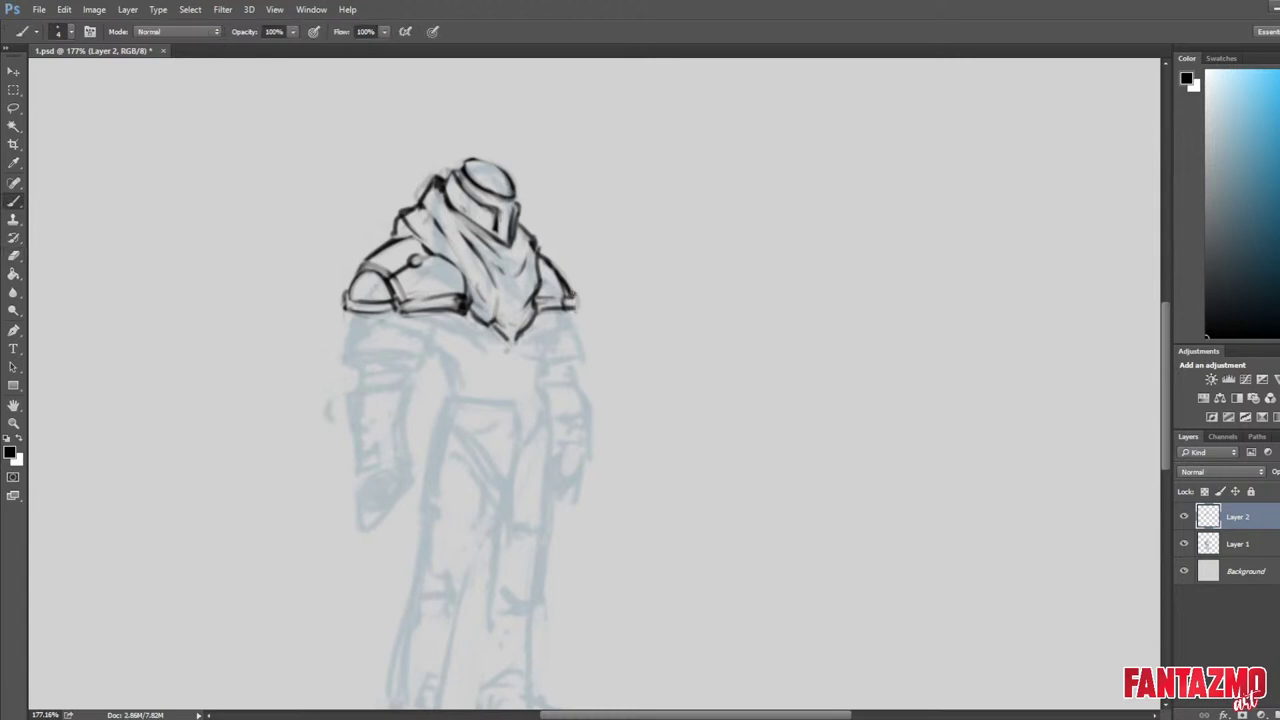
{"action": "key", "text": "ctrl+shift+h"}
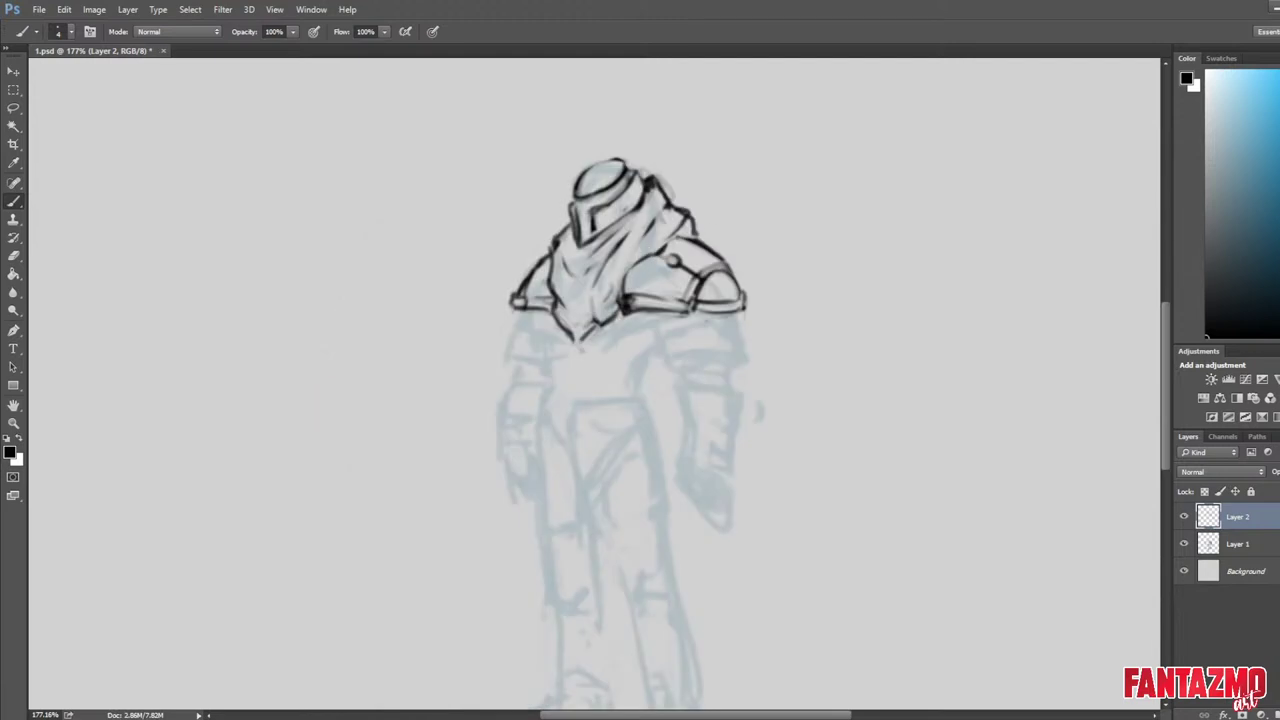
Redraw the scarf's front edge beside the far pauldron down to its lower tip.
{"action": "left_click_drag", "start_coordinate": [643, 379], "coordinate": [553, 328]}
{"action": "key", "text": "e"}
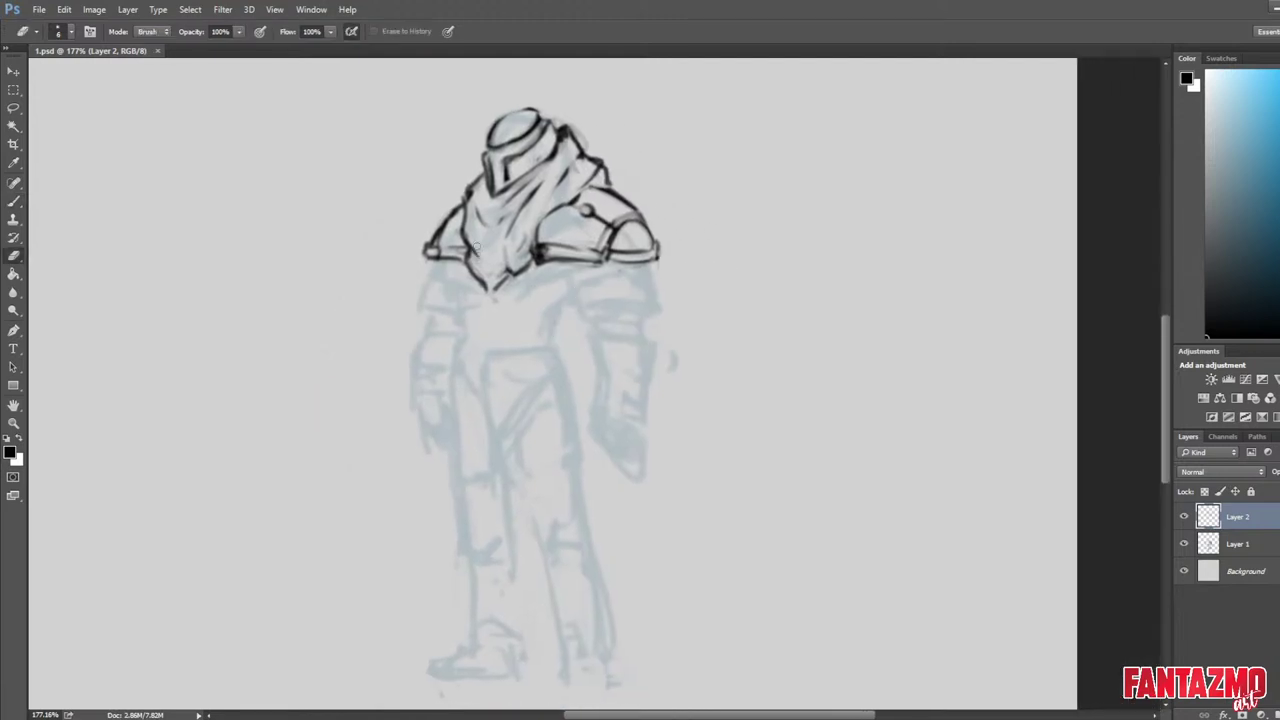
{"action": "mouse_move", "coordinate": [468, 238]}
{"action": "left_mouse_down"}
{"action": "mouse_move", "coordinate": [479, 281]}
{"action": "mouse_move", "coordinate": [465, 224]}
{"action": "mouse_move", "coordinate": [493, 287]}
{"action": "left_mouse_up"}
{"action": "key", "text": "b"}
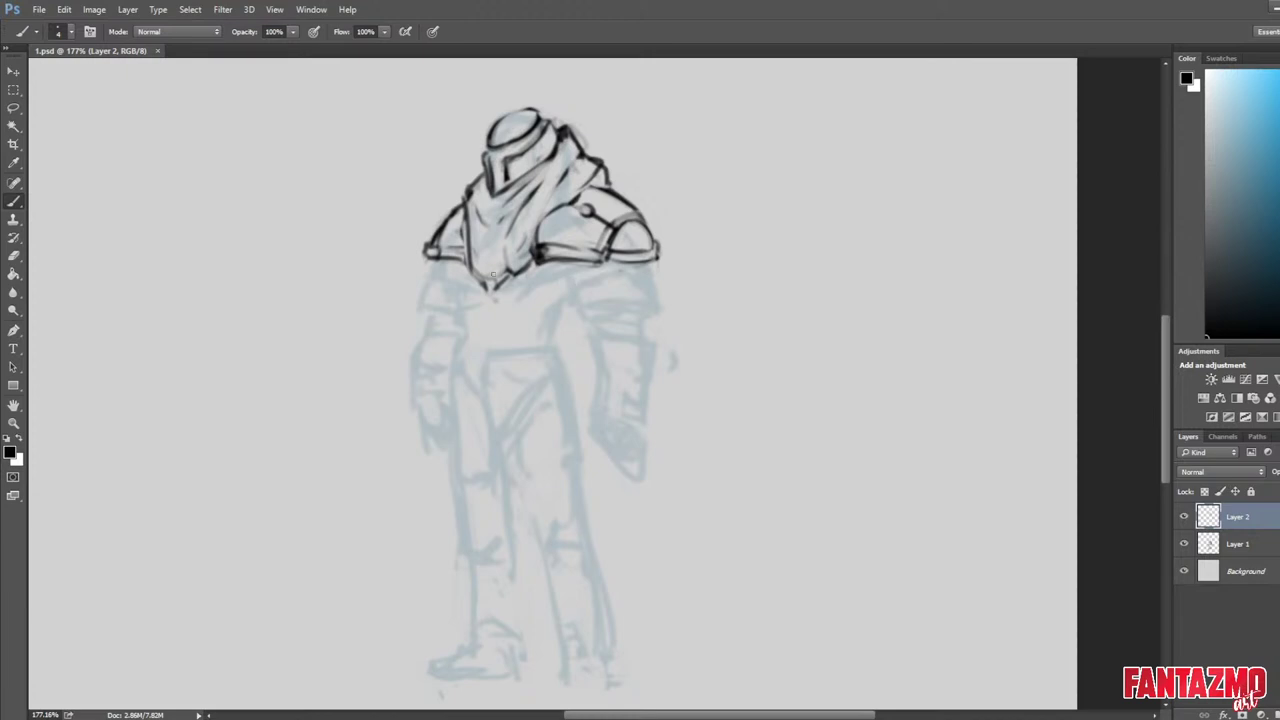
Draw a dark corner mark for the upper-arm plate just beneath the near pauldron.
{"action": "scroll", "coordinate": [640, 484], "scroll_direction": "down", "scroll_amount": 7}
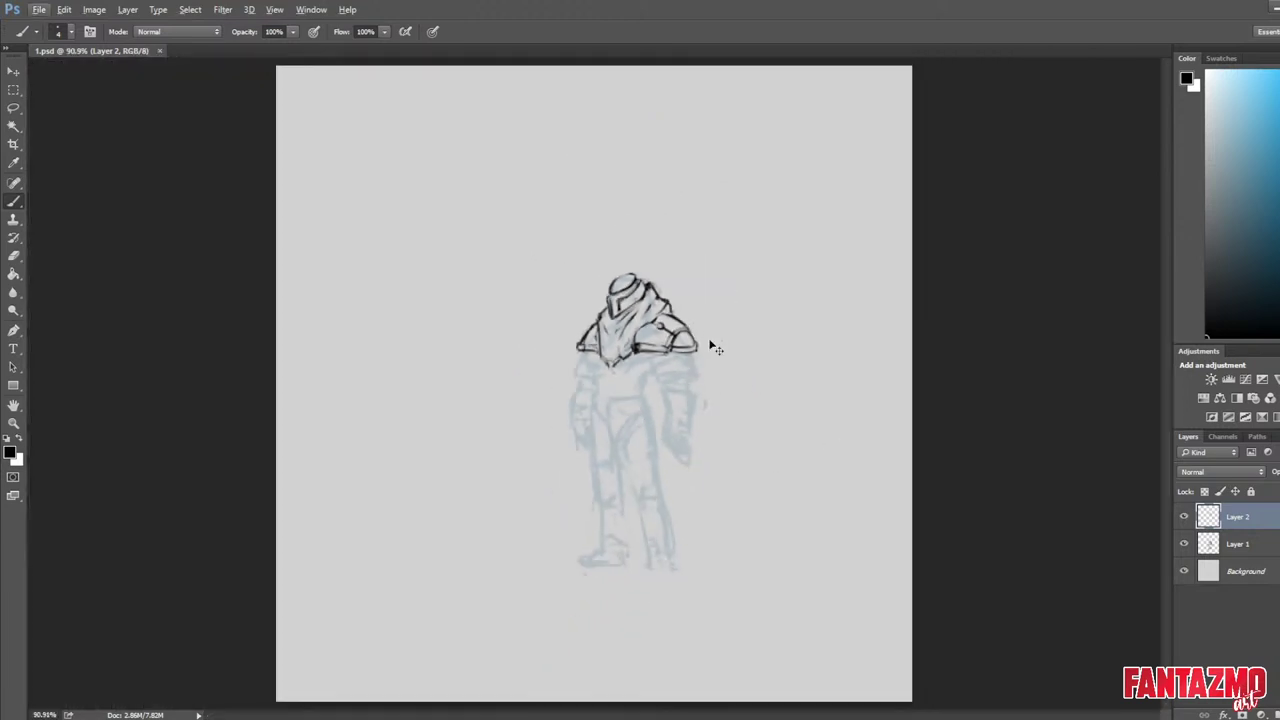
{"action": "scroll", "coordinate": [717, 333], "scroll_direction": "up", "scroll_amount": 1}
{"action": "scroll", "coordinate": [718, 331], "scroll_direction": "up", "scroll_amount": 4}
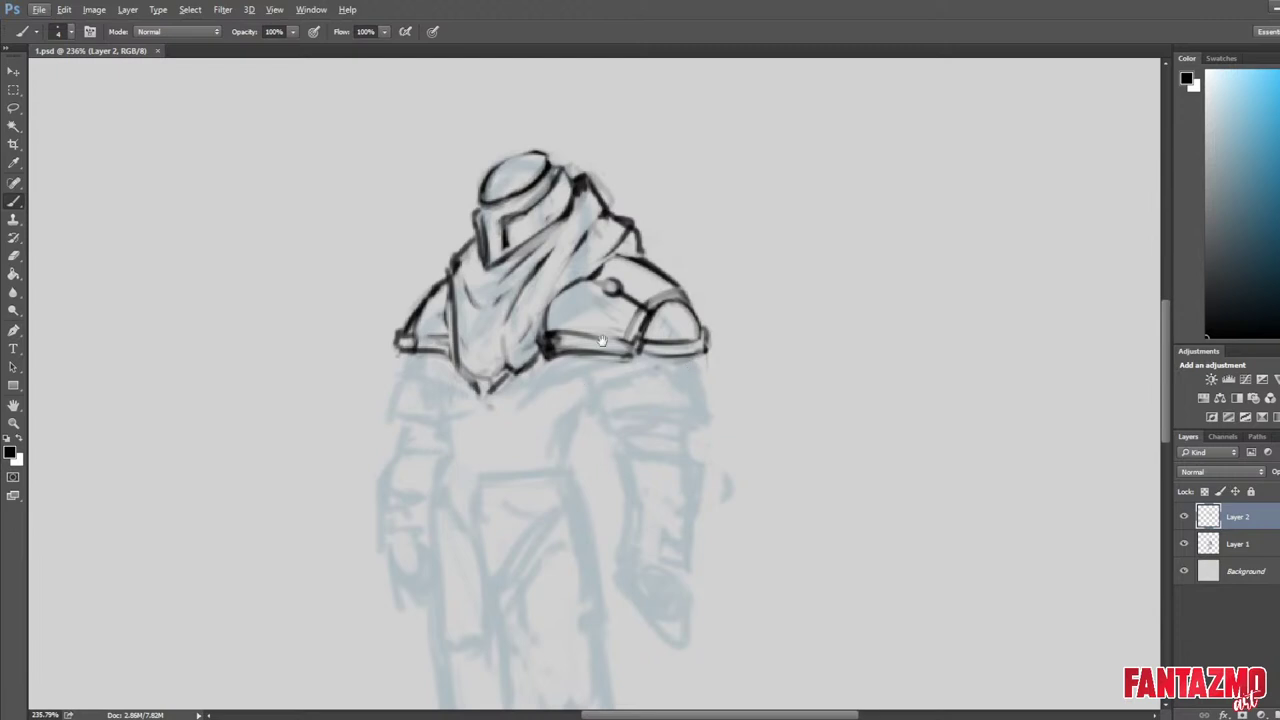
{"action": "scroll", "coordinate": [590, 272], "scroll_direction": "down", "scroll_amount": 2}
{"action": "key", "text": "e"}
{"action": "mouse_move", "coordinate": [588, 276]}
{"action": "left_mouse_down"}
{"action": "mouse_move", "coordinate": [602, 308]}
{"action": "mouse_move", "coordinate": [588, 271]}
{"action": "mouse_move", "coordinate": [604, 309]}
{"action": "mouse_move", "coordinate": [621, 301]}
{"action": "mouse_move", "coordinate": [604, 312]}
{"action": "mouse_move", "coordinate": [702, 278]}
{"action": "left_mouse_up"}
{"action": "key", "text": "b"}
{"action": "key", "text": "e"}
{"action": "key", "text": "b"}
{"action": "mouse_move", "coordinate": [590, 282]}
{"action": "left_mouse_down"}
{"action": "mouse_move", "coordinate": [600, 314]}
{"action": "mouse_move", "coordinate": [604, 292]}
{"action": "mouse_move", "coordinate": [589, 313]}
{"action": "mouse_move", "coordinate": [616, 306]}
{"action": "left_mouse_up"}
Draw the slanted edge lines of the upper-arm plate below the near pauldron and thin them with the eraser.
{"action": "key", "text": "e"}
{"action": "key", "text": "b"}
{"action": "key", "text": "e"}
{"action": "key", "text": "b"}
{"action": "left_click_drag", "start_coordinate": [594, 311], "coordinate": [678, 272]}
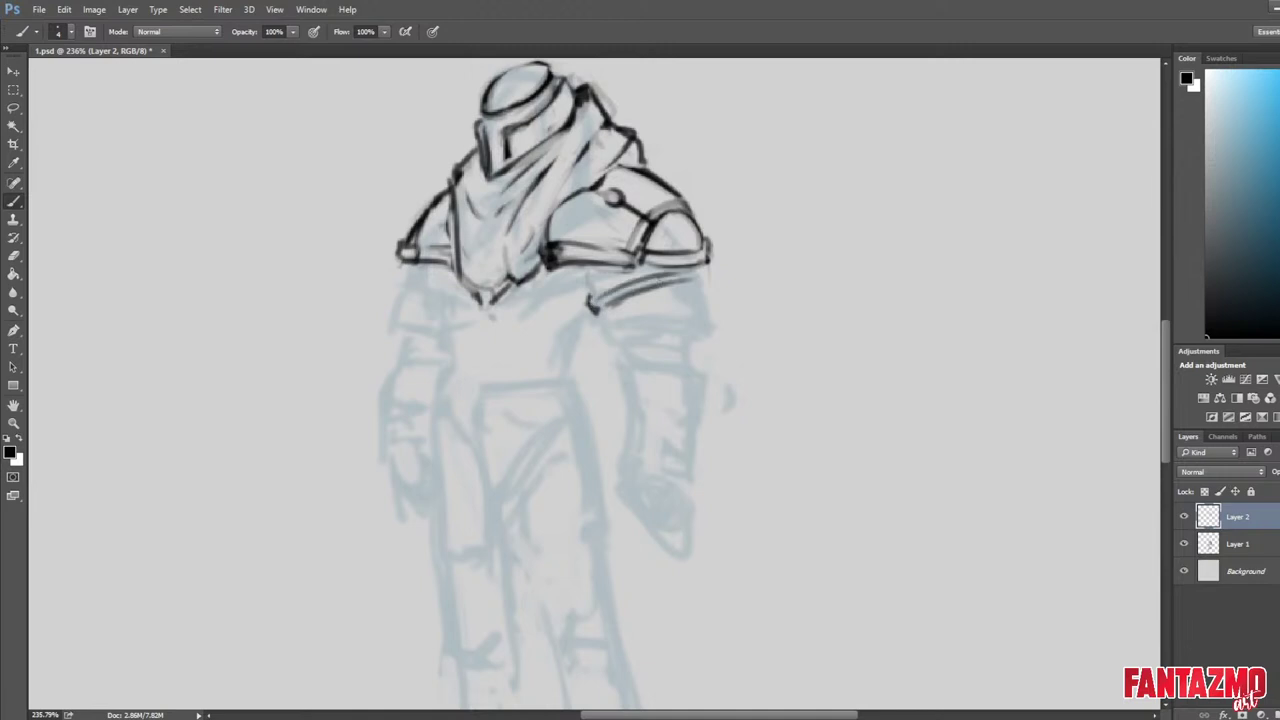
{"action": "key", "text": "e"}
{"action": "left_click_drag", "start_coordinate": [609, 303], "coordinate": [650, 286]}
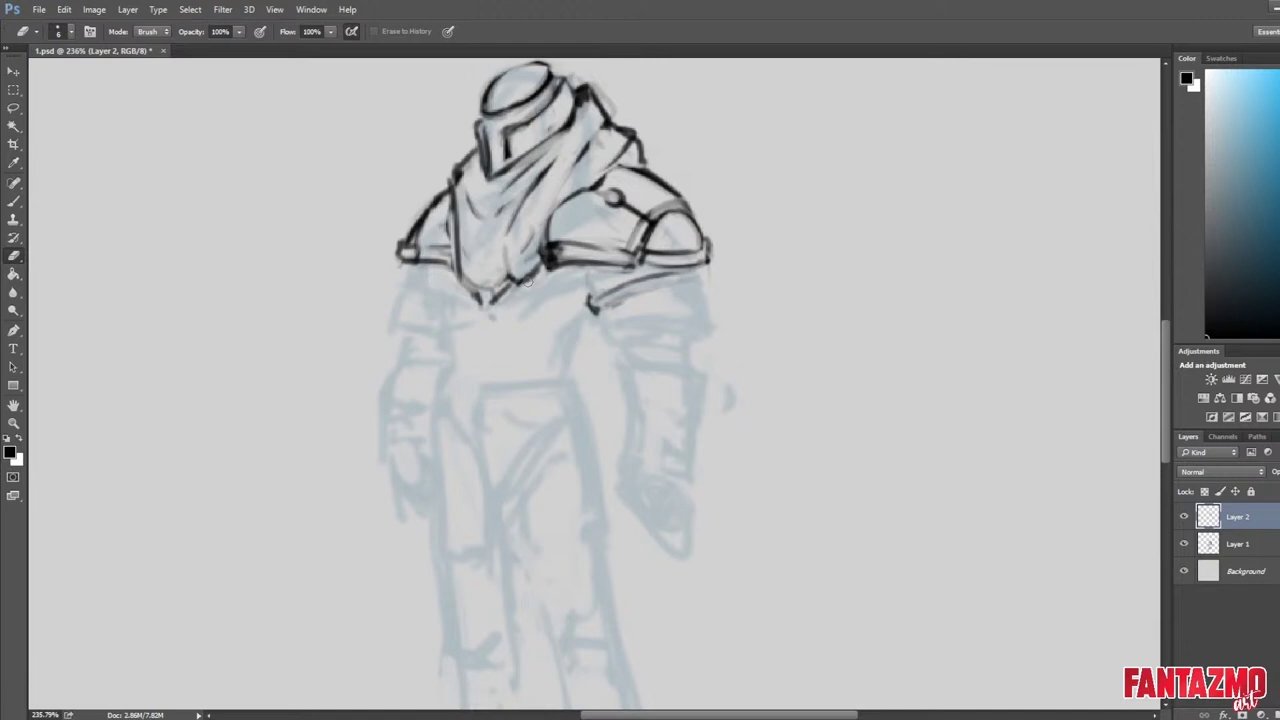
Flip the canvas and extend the upper-arm plate's dark inner corner up toward the near pauldron.
{"action": "key", "text": "ctrl+shift+h"}
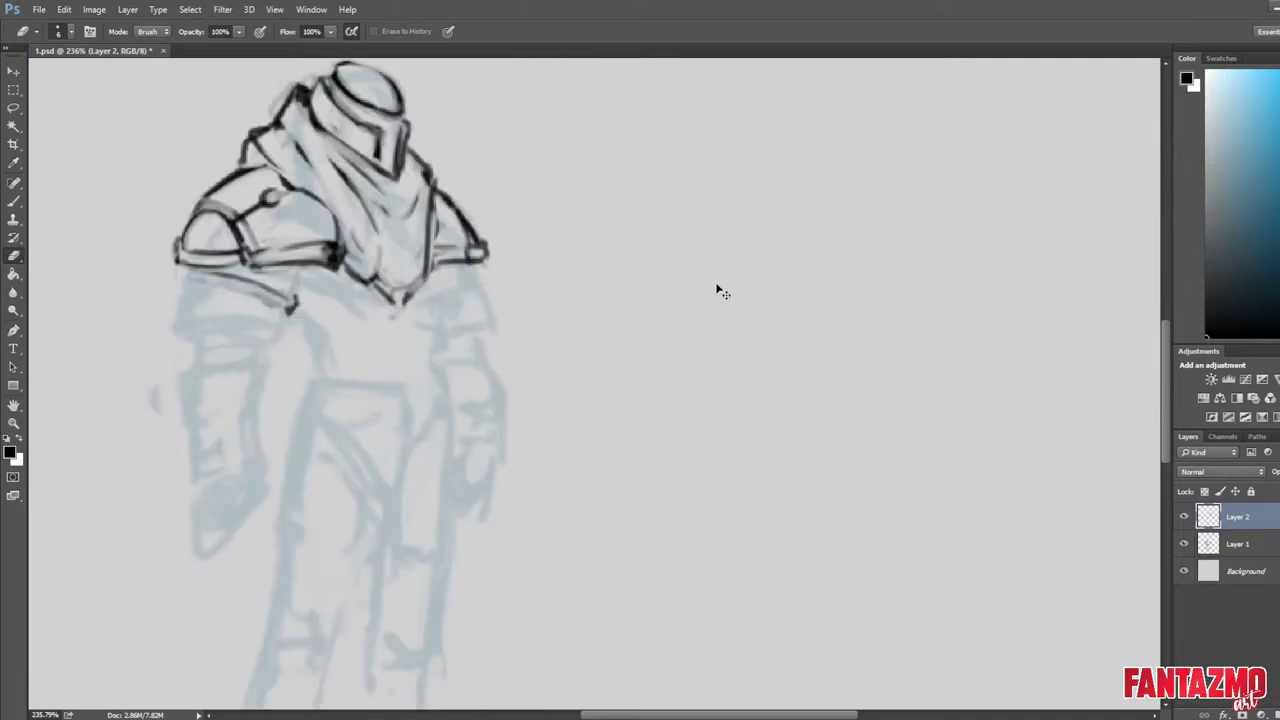
{"action": "left_click_drag", "start_coordinate": [320, 359], "coordinate": [646, 380]}
{"action": "mouse_move", "coordinate": [619, 317]}
{"action": "left_mouse_down"}
{"action": "mouse_move", "coordinate": [612, 331]}
{"action": "mouse_move", "coordinate": [621, 305]}
{"action": "left_mouse_up"}
{"action": "key", "text": "b"}
{"action": "key", "text": "e"}
{"action": "key", "text": "b"}
{"action": "key", "text": "e"}
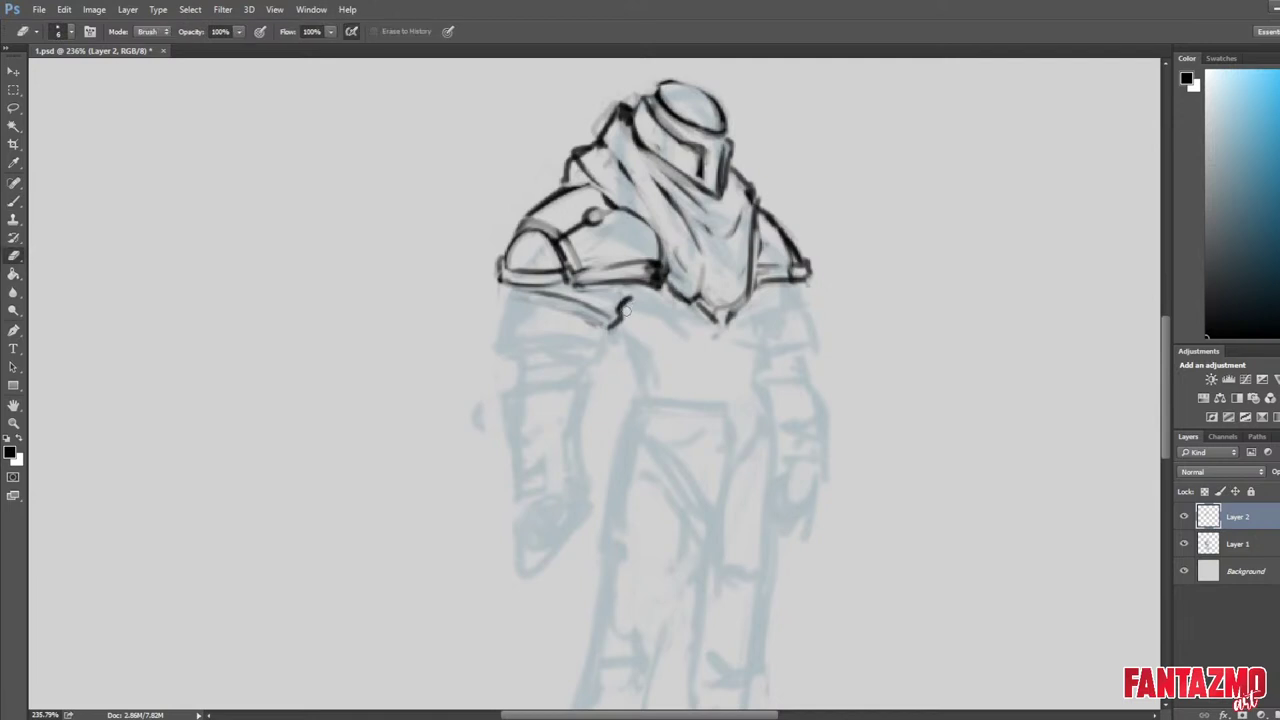
{"action": "key", "text": "b"}
{"action": "key", "text": "e"}
{"action": "left_click_drag", "start_coordinate": [621, 304], "coordinate": [614, 315]}
{"action": "key", "text": "b"}
{"action": "key", "text": "e"}
{"action": "key", "text": "b"}
{"action": "key", "text": "e"}
Draw slanted fold lines across the upper arm beneath the near pauldron and trim them with the eraser.
{"action": "key", "text": "b"}
{"action": "mouse_move", "coordinate": [506, 296]}
{"action": "left_mouse_down"}
{"action": "mouse_move", "coordinate": [588, 323]}
{"action": "mouse_move", "coordinate": [536, 298]}
{"action": "mouse_move", "coordinate": [569, 324]}
{"action": "mouse_move", "coordinate": [610, 323]}
{"action": "left_mouse_up"}
{"action": "key", "text": "e"}
{"action": "key", "text": "b"}
{"action": "mouse_move", "coordinate": [579, 327]}
{"action": "left_mouse_down"}
{"action": "mouse_move", "coordinate": [620, 322]}
{"action": "mouse_move", "coordinate": [558, 300]}
{"action": "mouse_move", "coordinate": [585, 295]}
{"action": "mouse_move", "coordinate": [556, 298]}
{"action": "mouse_move", "coordinate": [612, 314]}
{"action": "left_mouse_up"}
{"action": "key", "text": "e"}
{"action": "key", "text": "b"}
{"action": "mouse_move", "coordinate": [590, 314]}
{"action": "left_mouse_down"}
{"action": "mouse_move", "coordinate": [618, 300]}
{"action": "mouse_move", "coordinate": [582, 320]}
{"action": "mouse_move", "coordinate": [620, 314]}
{"action": "mouse_move", "coordinate": [600, 332]}
{"action": "left_mouse_up"}
{"action": "key", "text": "e"}
{"action": "key", "text": "b"}
{"action": "mouse_move", "coordinate": [516, 305]}
{"action": "left_mouse_down"}
{"action": "mouse_move", "coordinate": [508, 346]}
{"action": "mouse_move", "coordinate": [518, 332]}
{"action": "mouse_move", "coordinate": [532, 350]}
{"action": "mouse_move", "coordinate": [517, 347]}
{"action": "mouse_move", "coordinate": [525, 325]}
{"action": "mouse_move", "coordinate": [556, 317]}
{"action": "left_mouse_up"}
{"action": "key", "text": "e"}
Draw the upper arm's outer contour curving down to a pointed lower tip.
{"action": "key", "text": "b"}
{"action": "key", "text": "e"}
{"action": "key", "text": "b"}
{"action": "key", "text": "e"}
{"action": "mouse_move", "coordinate": [564, 324]}
{"action": "left_mouse_down"}
{"action": "mouse_move", "coordinate": [536, 302]}
{"action": "mouse_move", "coordinate": [508, 307]}
{"action": "mouse_move", "coordinate": [557, 364]}
{"action": "left_mouse_up"}
{"action": "key", "text": "b"}
{"action": "key", "text": "e"}
{"action": "key", "text": "b"}
{"action": "key", "text": "e"}
Refine the upper arm's lower contour and fold lines with alternating brush and eraser strokes.
{"action": "mouse_move", "coordinate": [524, 323]}
{"action": "left_mouse_down"}
{"action": "mouse_move", "coordinate": [547, 374]}
{"action": "mouse_move", "coordinate": [547, 335]}
{"action": "mouse_move", "coordinate": [559, 362]}
{"action": "mouse_move", "coordinate": [578, 337]}
{"action": "mouse_move", "coordinate": [565, 333]}
{"action": "mouse_move", "coordinate": [588, 331]}
{"action": "mouse_move", "coordinate": [565, 360]}
{"action": "mouse_move", "coordinate": [584, 358]}
{"action": "mouse_move", "coordinate": [624, 312]}
{"action": "mouse_move", "coordinate": [599, 355]}
{"action": "mouse_move", "coordinate": [612, 304]}
{"action": "mouse_move", "coordinate": [571, 333]}
{"action": "mouse_move", "coordinate": [580, 305]}
{"action": "mouse_move", "coordinate": [571, 311]}
{"action": "mouse_move", "coordinate": [634, 299]}
{"action": "mouse_move", "coordinate": [593, 343]}
{"action": "mouse_move", "coordinate": [613, 335]}
{"action": "mouse_move", "coordinate": [574, 358]}
{"action": "mouse_move", "coordinate": [618, 322]}
{"action": "left_mouse_up"}
{"action": "key", "text": "b"}
{"action": "key", "text": "e"}
{"action": "key", "text": "b"}
{"action": "key", "text": "e"}
{"action": "key", "text": "b"}
{"action": "key", "text": "e"}
{"action": "key", "text": "b"}
{"action": "key", "text": "e"}
{"action": "key", "text": "b"}
{"action": "key", "text": "e"}
{"action": "key", "text": "b"}
{"action": "key", "text": "e"}
{"action": "key", "text": "b"}
{"action": "key", "text": "e"}
{"action": "key", "text": "b"}
{"action": "key", "text": "e"}
{"action": "key", "text": "b"}
{"action": "key", "text": "e"}
Rework the upper arm's inner edge below the near pauldron and flip the canvas to check it.
{"action": "mouse_move", "coordinate": [612, 312]}
{"action": "left_mouse_down"}
{"action": "mouse_move", "coordinate": [606, 332]}
{"action": "mouse_move", "coordinate": [593, 330]}
{"action": "left_mouse_up"}
{"action": "mouse_move", "coordinate": [632, 292]}
{"action": "left_mouse_down"}
{"action": "mouse_move", "coordinate": [618, 314]}
{"action": "mouse_move", "coordinate": [617, 298]}
{"action": "mouse_move", "coordinate": [641, 346]}
{"action": "mouse_move", "coordinate": [643, 281]}
{"action": "mouse_move", "coordinate": [658, 320]}
{"action": "mouse_move", "coordinate": [631, 269]}
{"action": "mouse_move", "coordinate": [651, 324]}
{"action": "mouse_move", "coordinate": [638, 304]}
{"action": "left_mouse_up"}
{"action": "key", "text": "b"}
{"action": "key", "text": "ctrl+shift+h"}
{"action": "key", "text": "h"}
{"action": "key", "text": "e"}
{"action": "key", "text": "b"}
{"action": "key", "text": "e"}
{"action": "key", "text": "b"}
{"action": "key", "text": "e"}
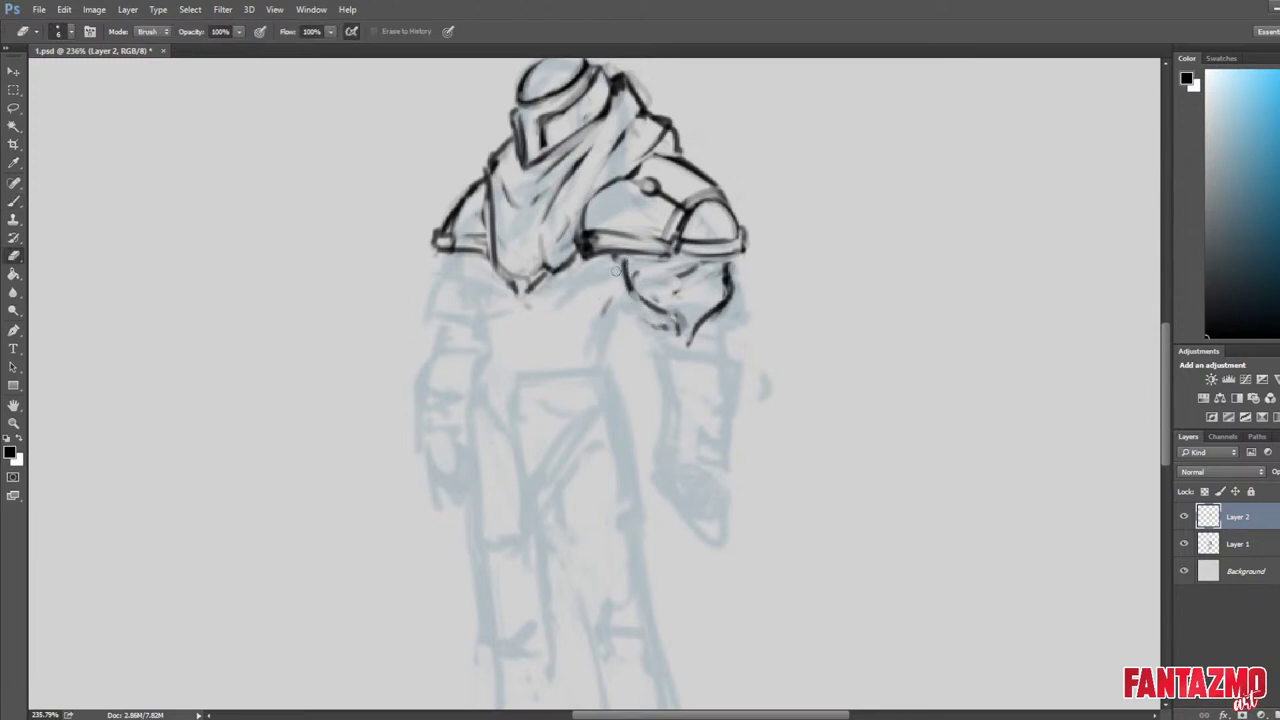
{"action": "key", "text": "b"}
{"action": "key", "text": "e"}
{"action": "mouse_move", "coordinate": [629, 261]}
{"action": "left_mouse_down"}
{"action": "mouse_move", "coordinate": [666, 297]}
{"action": "mouse_move", "coordinate": [670, 285]}
{"action": "mouse_move", "coordinate": [676, 324]}
{"action": "left_mouse_up"}
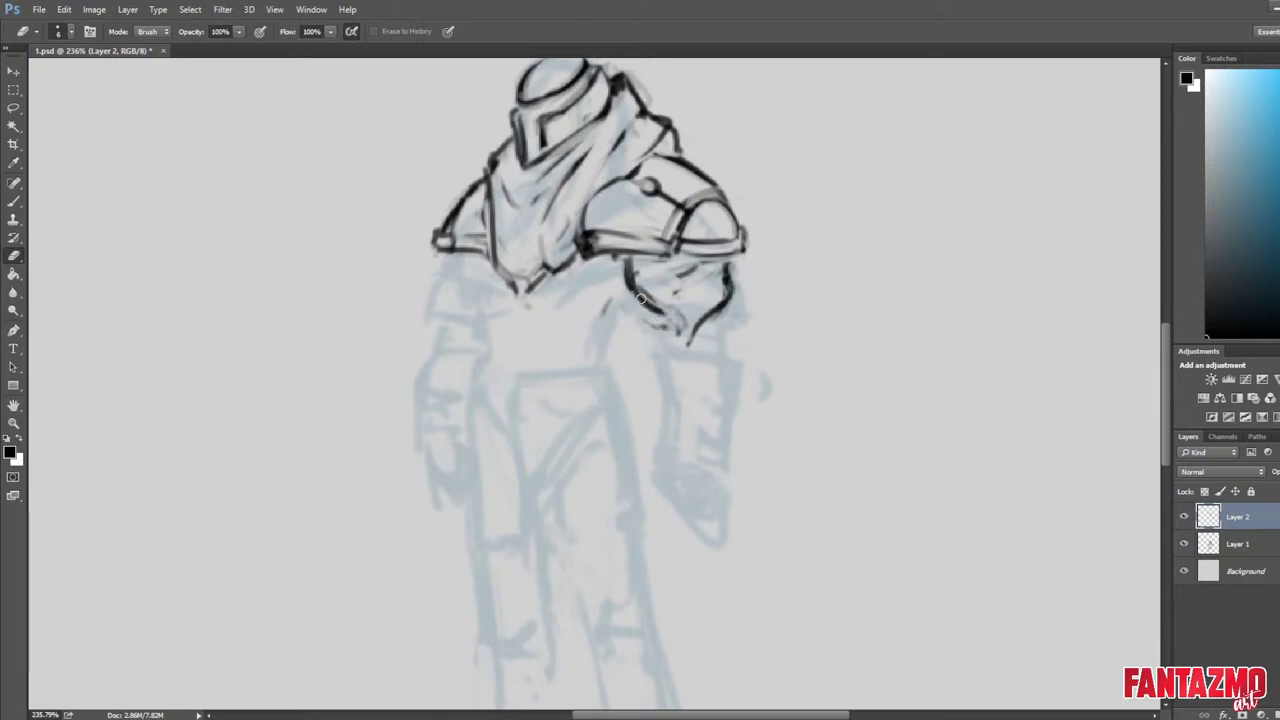
Lasso the upper-arm linework below the near pauldron, delete it and deselect.
{"action": "key", "text": "l"}
{"action": "mouse_move", "coordinate": [690, 266]}
{"action": "left_mouse_down"}
{"action": "mouse_move", "coordinate": [643, 264]}
{"action": "mouse_move", "coordinate": [598, 293]}
{"action": "mouse_move", "coordinate": [768, 266]}
{"action": "left_mouse_up"}
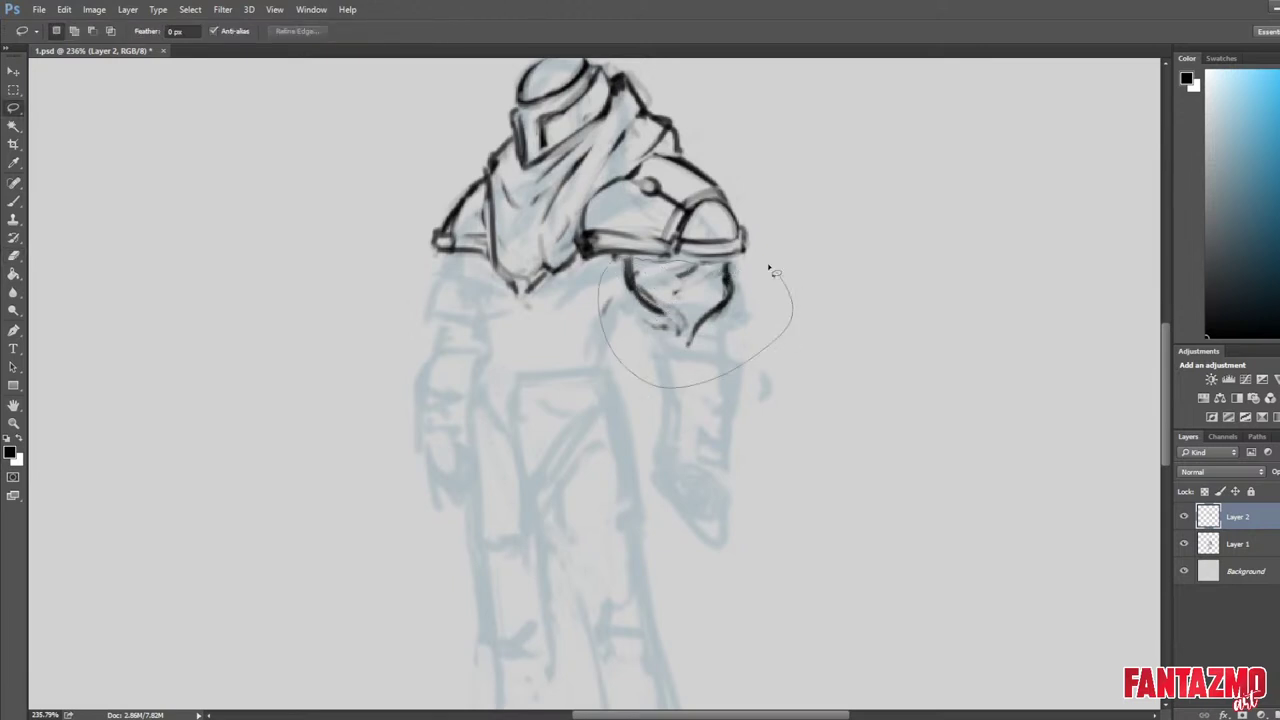
{"action": "key", "text": "Delete"}
{"action": "key", "text": "ctrl+d"}
Try a single curved line across the upper arm below the near pauldron and undo it.
{"action": "key", "text": "b"}
{"action": "left_click_drag", "start_coordinate": [638, 292], "coordinate": [736, 272]}
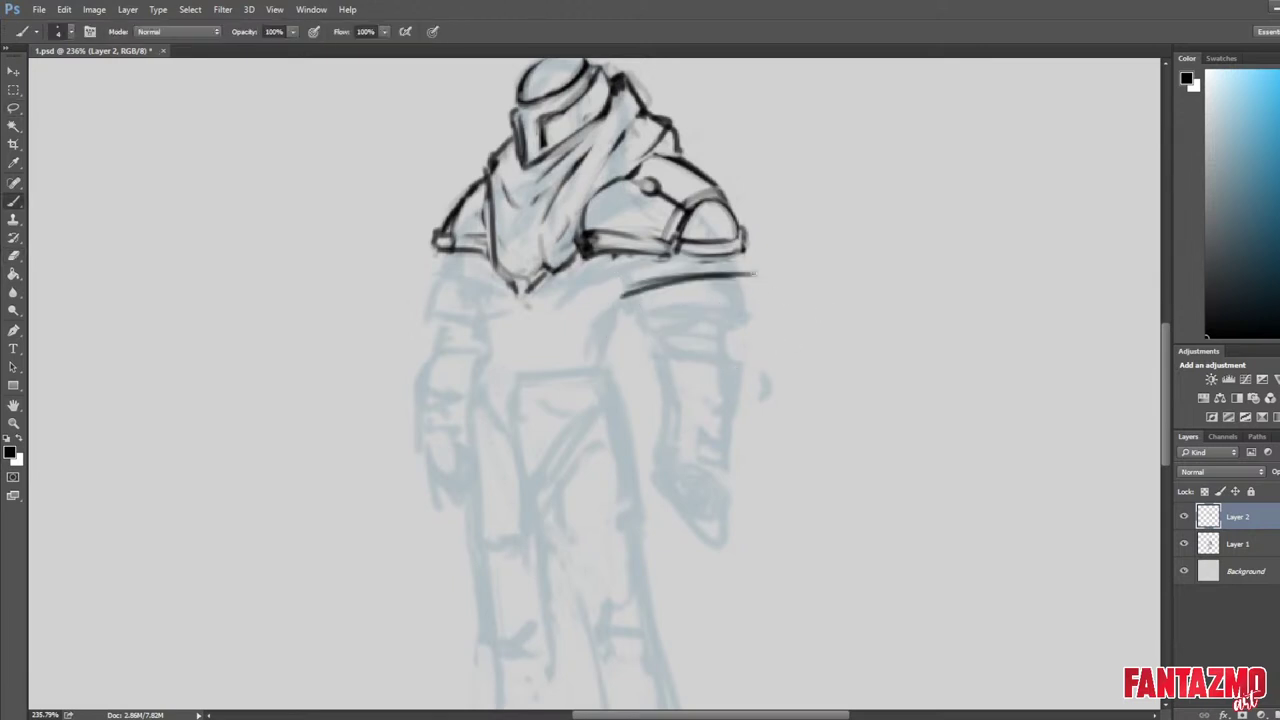
{"action": "key", "text": "ctrl+z"}
{"action": "left_click_drag", "start_coordinate": [632, 292], "coordinate": [738, 268]}
{"action": "key", "text": "ctrl+z"}
Flip the canvas and draw the curved upper-arm line and the diagonal chest line below the near pauldron and scarf.
{"action": "key", "text": "ctrl+shift+h"}
{"action": "mouse_move", "coordinate": [555, 316]}
{"action": "left_mouse_down"}
{"action": "mouse_move", "coordinate": [891, 234]}
{"action": "mouse_move", "coordinate": [846, 367]}
{"action": "mouse_move", "coordinate": [903, 368]}
{"action": "left_mouse_up"}
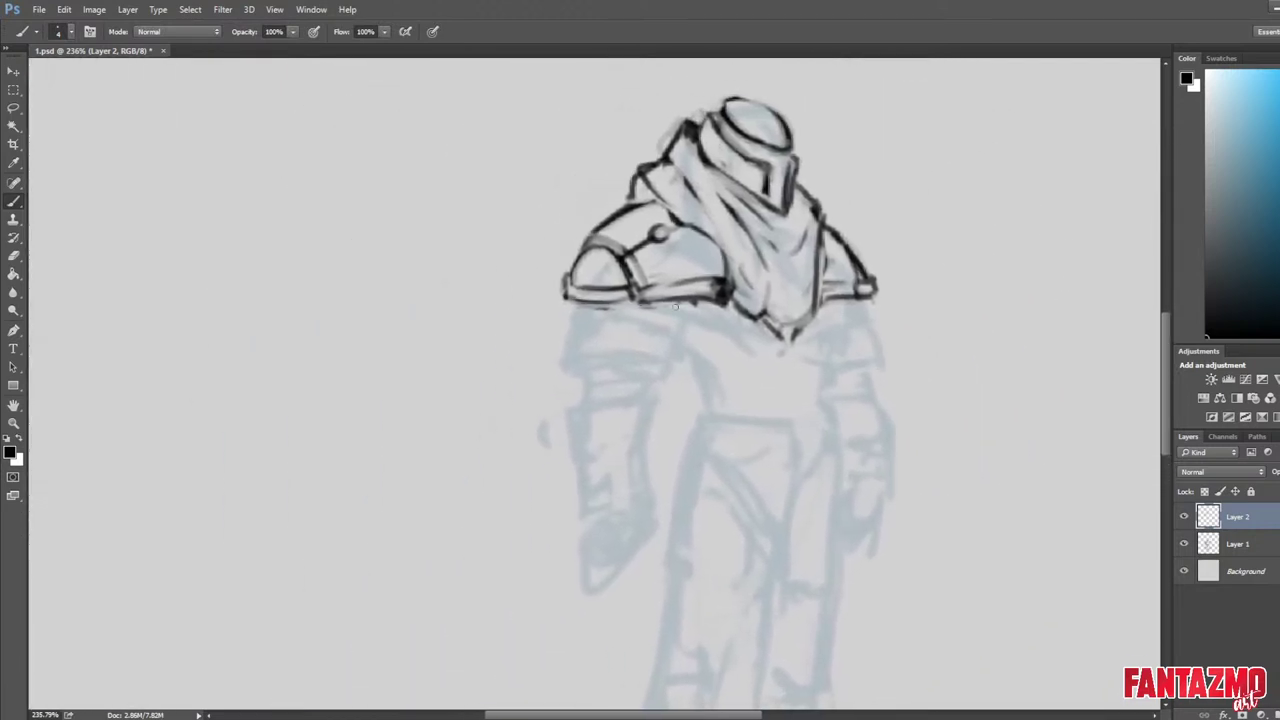
{"action": "mouse_move", "coordinate": [580, 306]}
{"action": "left_mouse_down"}
{"action": "mouse_move", "coordinate": [700, 342]}
{"action": "mouse_move", "coordinate": [680, 346]}
{"action": "mouse_move", "coordinate": [755, 350]}
{"action": "left_mouse_up"}
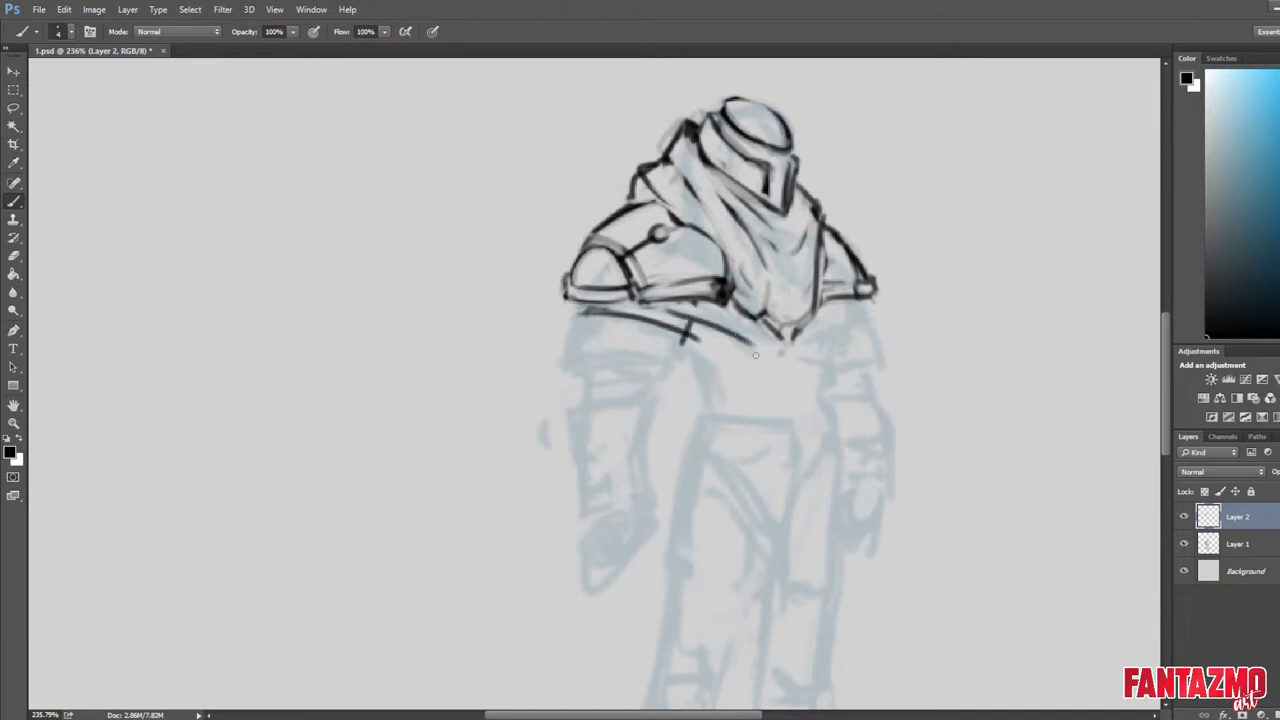
{"action": "key", "text": "ctrl+z"}
{"action": "mouse_move", "coordinate": [688, 306]}
{"action": "left_mouse_down"}
{"action": "mouse_move", "coordinate": [783, 351]}
{"action": "mouse_move", "coordinate": [813, 327]}
{"action": "mouse_move", "coordinate": [803, 347]}
{"action": "mouse_move", "coordinate": [684, 358]}
{"action": "mouse_move", "coordinate": [870, 348]}
{"action": "left_mouse_up"}
{"action": "key", "text": "ctrl+z"}
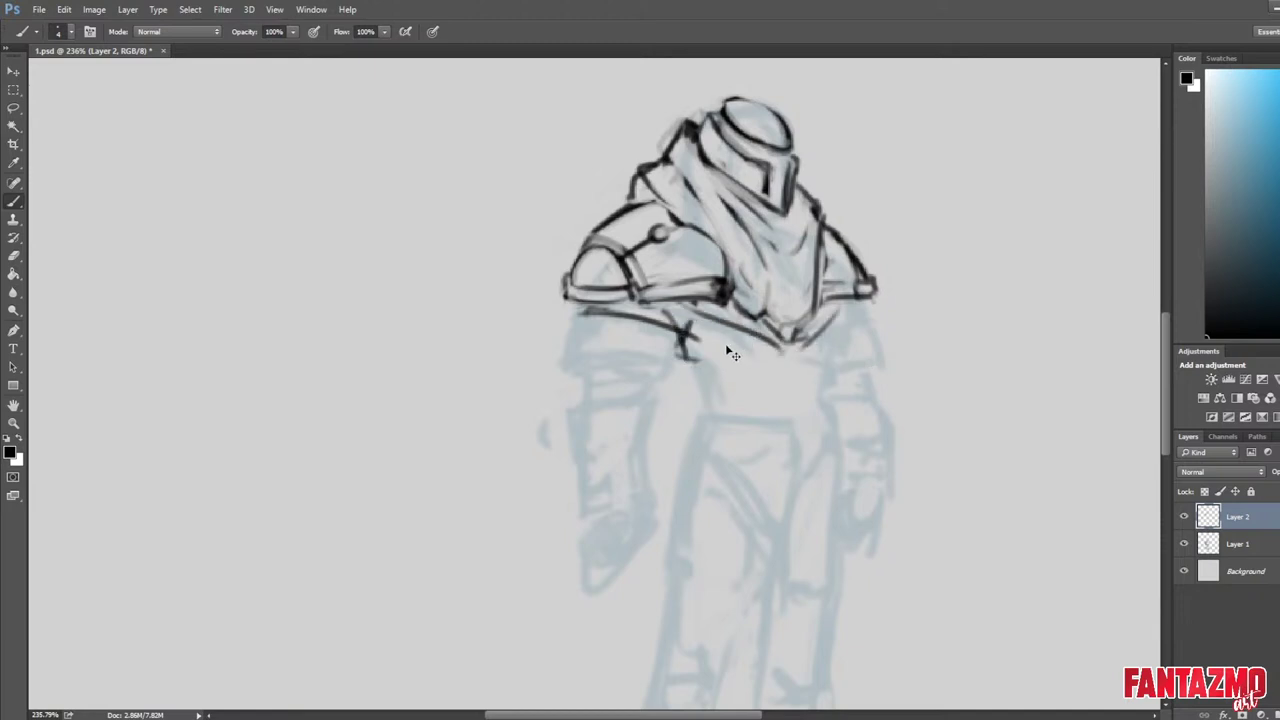
Draw the double-lined band along the chest's lower edge with its corner ends and flip the canvas.
{"action": "mouse_move", "coordinate": [703, 353]}
{"action": "left_mouse_down"}
{"action": "mouse_move", "coordinate": [853, 353]}
{"action": "mouse_move", "coordinate": [814, 345]}
{"action": "mouse_move", "coordinate": [841, 353]}
{"action": "mouse_move", "coordinate": [834, 342]}
{"action": "mouse_move", "coordinate": [832, 355]}
{"action": "mouse_move", "coordinate": [692, 374]}
{"action": "mouse_move", "coordinate": [726, 362]}
{"action": "left_mouse_up"}
{"action": "key", "text": "e"}
{"action": "key", "text": "b"}
{"action": "key", "text": "e"}
{"action": "key", "text": "b"}
{"action": "key", "text": "e"}
{"action": "mouse_move", "coordinate": [736, 347]}
{"action": "left_mouse_down"}
{"action": "mouse_move", "coordinate": [696, 374]}
{"action": "mouse_move", "coordinate": [778, 348]}
{"action": "left_mouse_up"}
{"action": "key", "text": "b"}
{"action": "left_click_drag", "start_coordinate": [834, 304], "coordinate": [827, 338]}
{"action": "mouse_move", "coordinate": [828, 312]}
{"action": "left_mouse_down"}
{"action": "mouse_move", "coordinate": [834, 338]}
{"action": "mouse_move", "coordinate": [832, 312]}
{"action": "mouse_move", "coordinate": [816, 326]}
{"action": "left_mouse_up"}
{"action": "key", "text": "e"}
{"action": "key", "text": "ctrl+shift+h"}
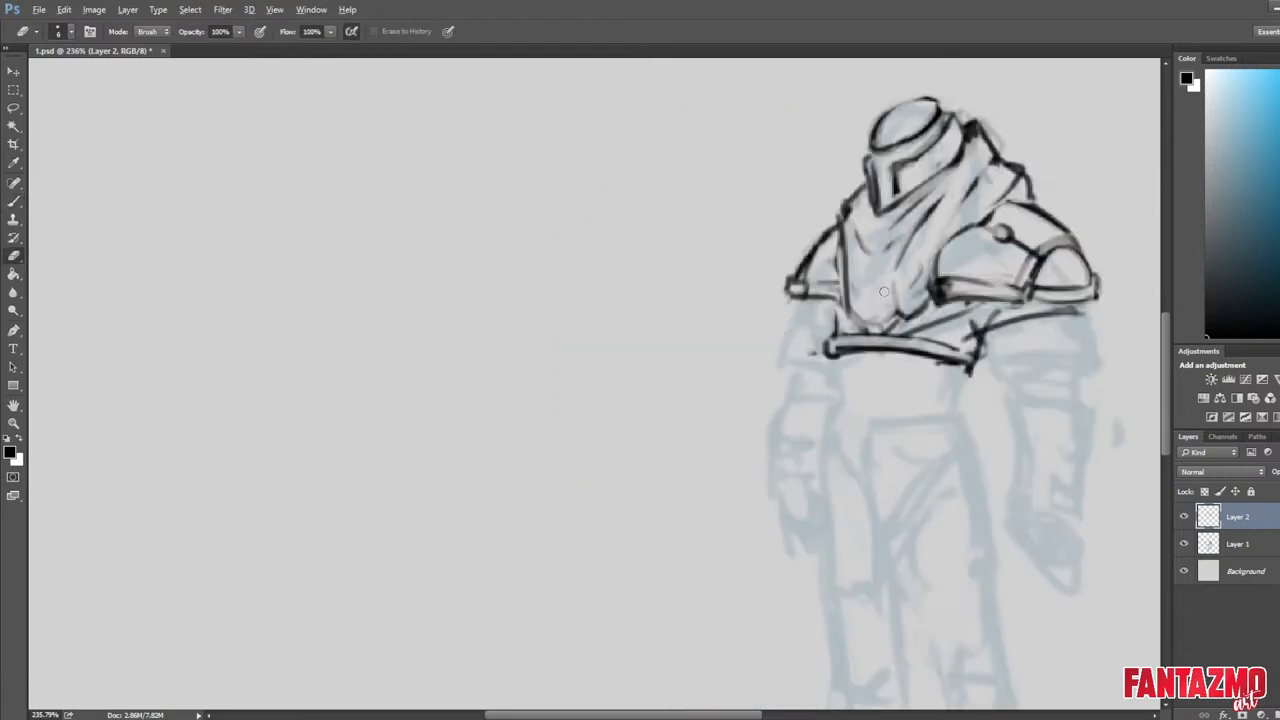
Review the torso linework against the whole figure at reduced zoom in both canvas orientations.
{"action": "scroll", "coordinate": [838, 318], "scroll_direction": "down", "scroll_amount": 8}
{"action": "left_click_drag", "start_coordinate": [943, 332], "coordinate": [515, 332]}
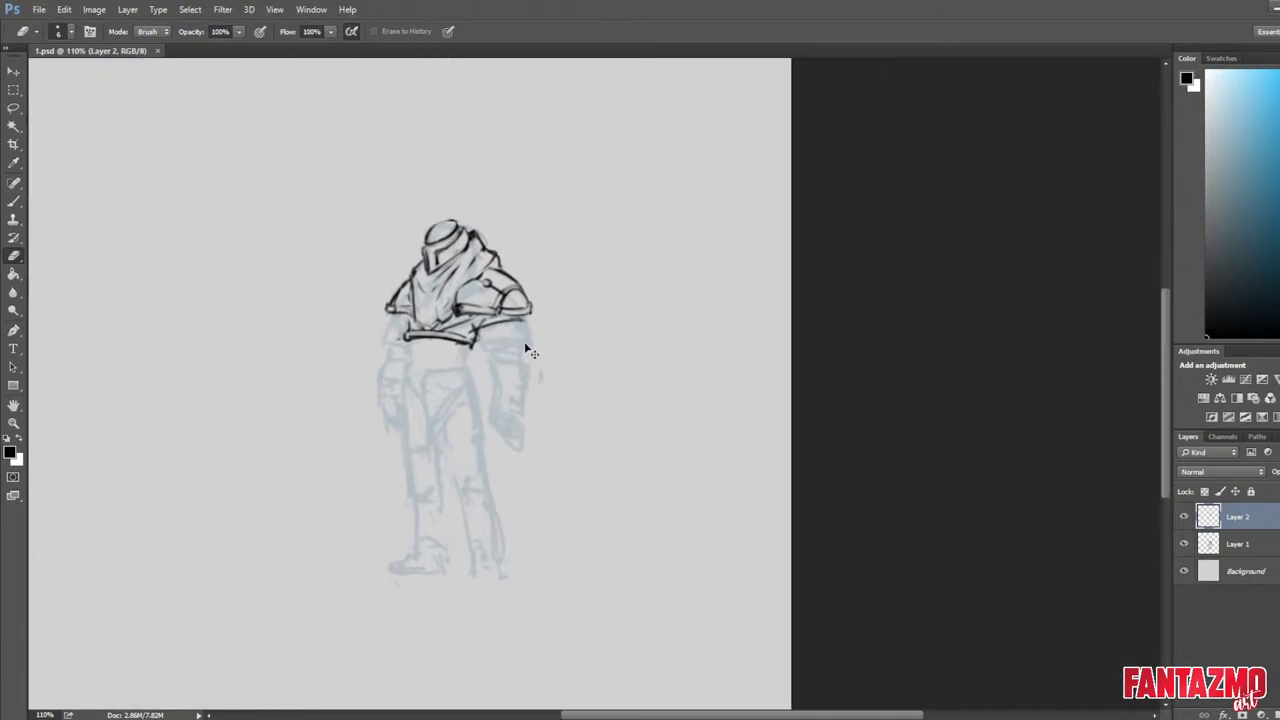
{"action": "key", "text": "ctrl+shift+h"}
{"action": "scroll", "coordinate": [471, 320], "scroll_direction": "up", "scroll_amount": 3}
{"action": "scroll", "coordinate": [434, 332], "scroll_direction": "up", "scroll_amount": 2}
{"action": "scroll", "coordinate": [434, 332], "scroll_direction": "down", "scroll_amount": 1}
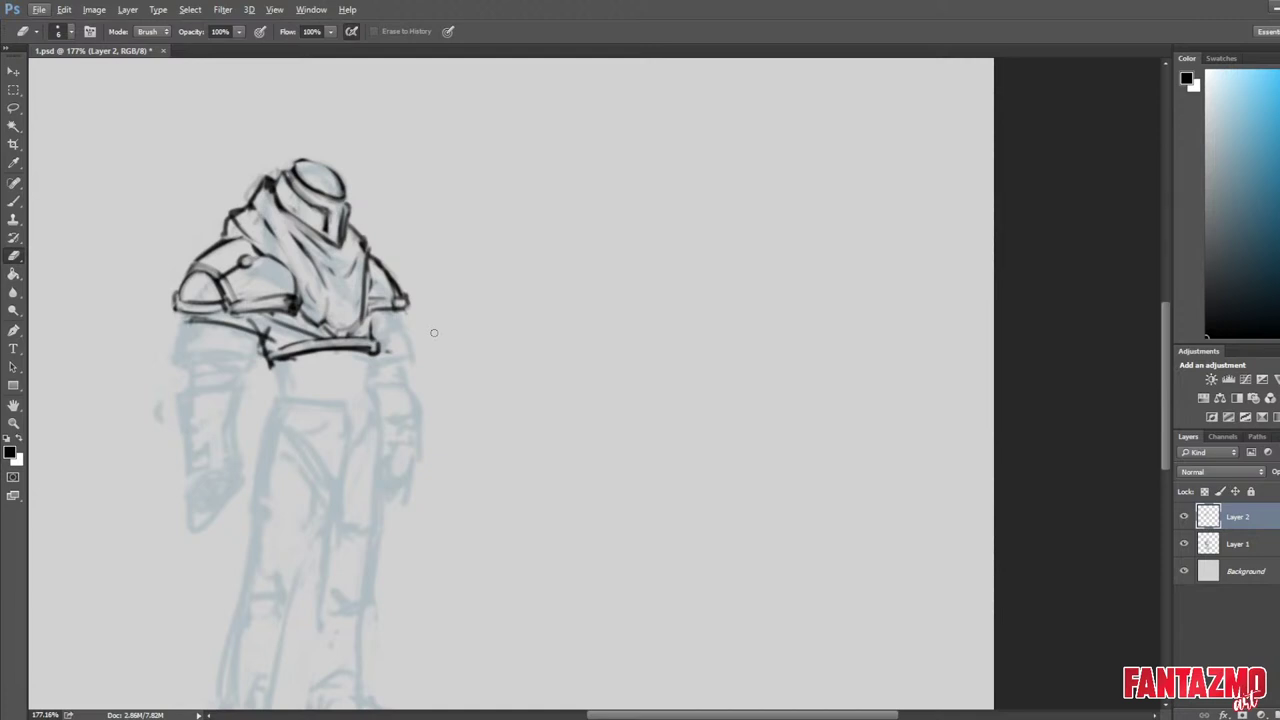
{"action": "key", "text": "ctrl+shift+h"}
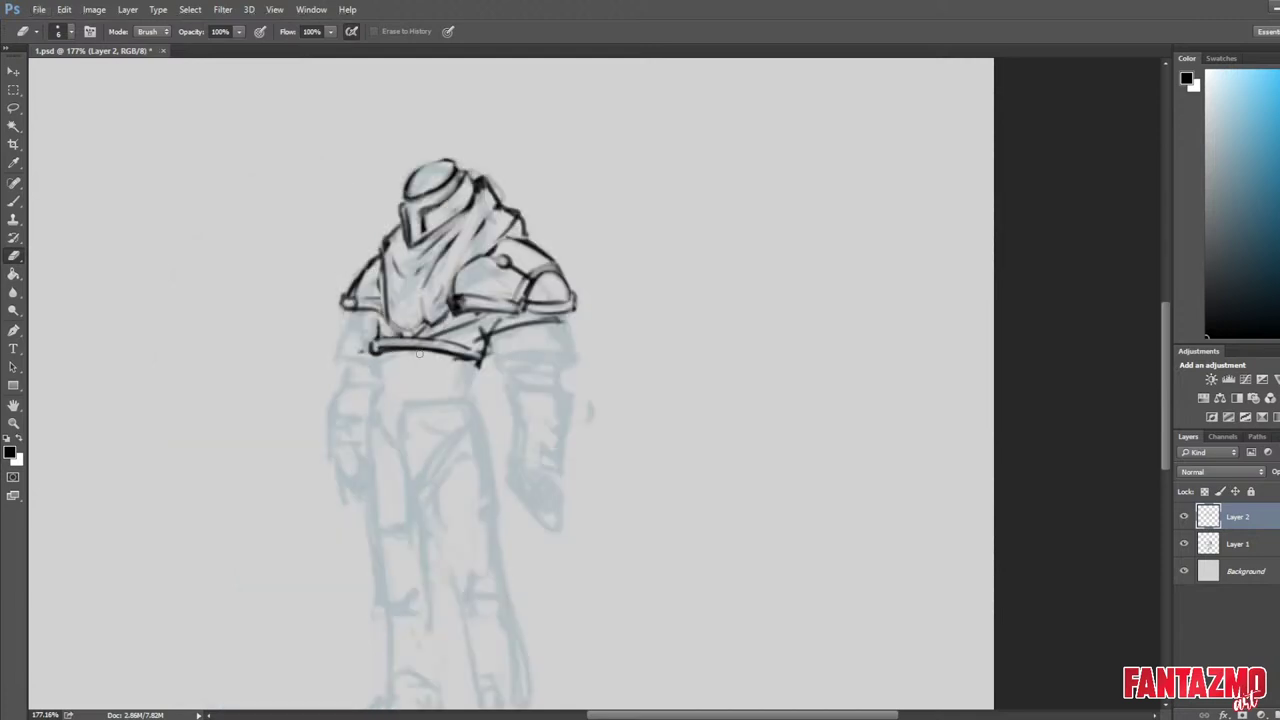
Clean up the chest band's far corner and the lines joining it to the scarf.
{"action": "scroll", "coordinate": [453, 330], "scroll_direction": "up", "scroll_amount": 2}
{"action": "mouse_move", "coordinate": [348, 344]}
{"action": "left_mouse_down"}
{"action": "mouse_move", "coordinate": [354, 360]}
{"action": "mouse_move", "coordinate": [444, 313]}
{"action": "mouse_move", "coordinate": [418, 300]}
{"action": "mouse_move", "coordinate": [416, 322]}
{"action": "left_mouse_up"}
{"action": "key", "text": "b"}
{"action": "key", "text": "e"}
{"action": "key", "text": "b"}
{"action": "key", "text": "e"}
{"action": "key", "text": "b"}
{"action": "key", "text": "e"}
Redraw the scarf's lower end as a blunt, split edge with crossing folds above the chest band.
{"action": "mouse_move", "coordinate": [424, 282]}
{"action": "left_mouse_down"}
{"action": "mouse_move", "coordinate": [414, 302]}
{"action": "mouse_move", "coordinate": [433, 319]}
{"action": "mouse_move", "coordinate": [408, 272]}
{"action": "left_mouse_up"}
{"action": "key", "text": "b"}
{"action": "key", "text": "e"}
{"action": "key", "text": "b"}
{"action": "mouse_move", "coordinate": [416, 282]}
{"action": "left_mouse_down"}
{"action": "mouse_move", "coordinate": [461, 213]}
{"action": "mouse_move", "coordinate": [411, 276]}
{"action": "left_mouse_up"}
{"action": "key", "text": "b"}
{"action": "key", "text": "e"}
{"action": "mouse_move", "coordinate": [464, 210]}
{"action": "left_mouse_down"}
{"action": "mouse_move", "coordinate": [404, 274]}
{"action": "mouse_move", "coordinate": [458, 220]}
{"action": "left_mouse_up"}
{"action": "key", "text": "b"}
{"action": "key", "text": "e"}
{"action": "left_click_drag", "start_coordinate": [401, 267], "coordinate": [418, 278]}
{"action": "key", "text": "b"}
{"action": "key", "text": "e"}
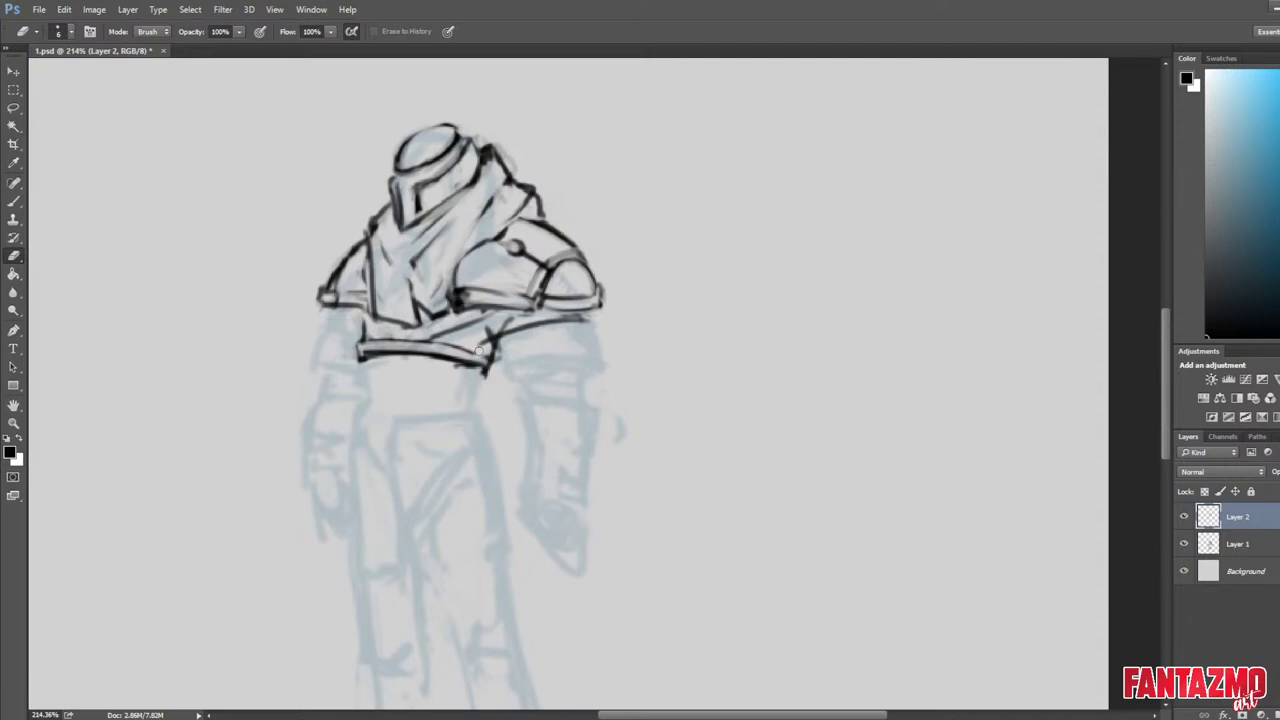
Thin the dark mark on the scarf's back edge behind the helmet and flip the canvas.
{"action": "mouse_move", "coordinate": [481, 141]}
{"action": "left_mouse_down"}
{"action": "mouse_move", "coordinate": [485, 168]}
{"action": "mouse_move", "coordinate": [514, 172]}
{"action": "left_mouse_up"}
{"action": "key", "text": "b"}
{"action": "key", "text": "e"}
{"action": "key", "text": "ctrl+shift+h"}
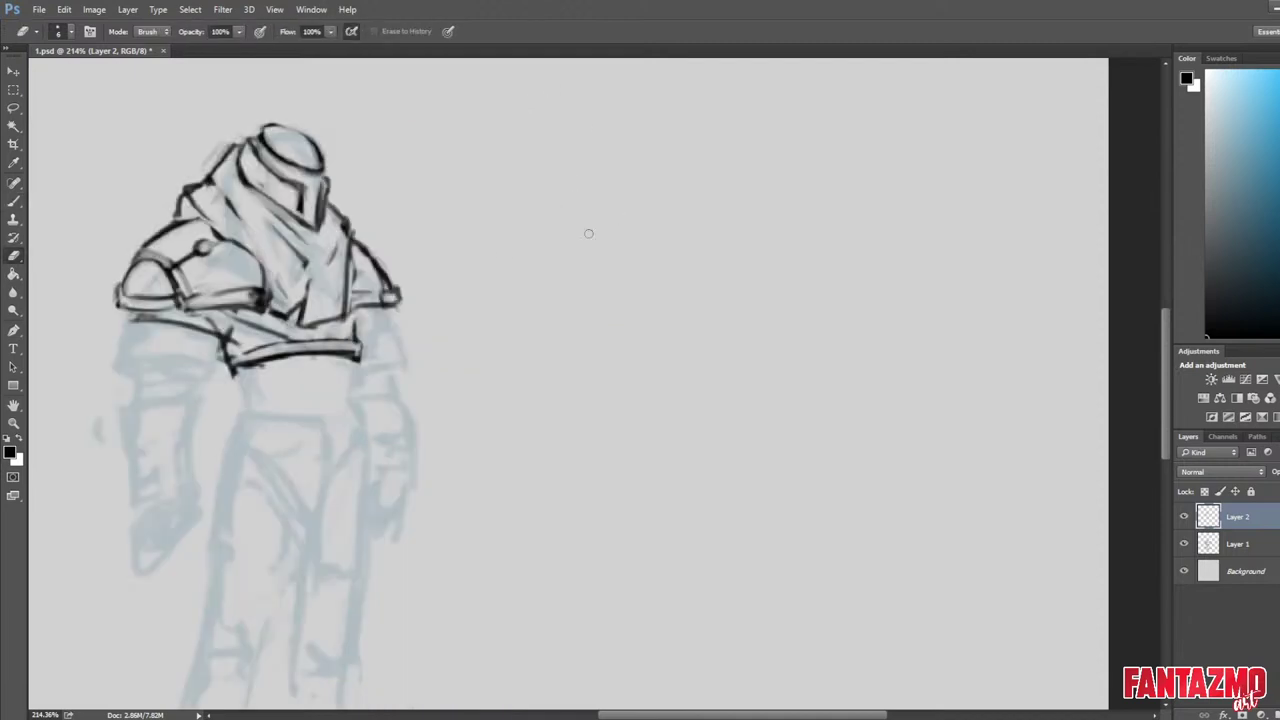
Erase part of the scarf's back outline behind the helmet.
{"action": "mouse_move", "coordinate": [510, 258]}
{"action": "left_mouse_down"}
{"action": "mouse_move", "coordinate": [720, 317]}
{"action": "mouse_move", "coordinate": [728, 331]}
{"action": "left_mouse_up"}
{"action": "mouse_move", "coordinate": [436, 234]}
{"action": "left_mouse_down"}
{"action": "mouse_move", "coordinate": [425, 225]}
{"action": "mouse_move", "coordinate": [465, 212]}
{"action": "mouse_move", "coordinate": [452, 210]}
{"action": "left_mouse_up"}
{"action": "key", "text": "b"}
{"action": "key", "text": "e"}
{"action": "key", "text": "b"}
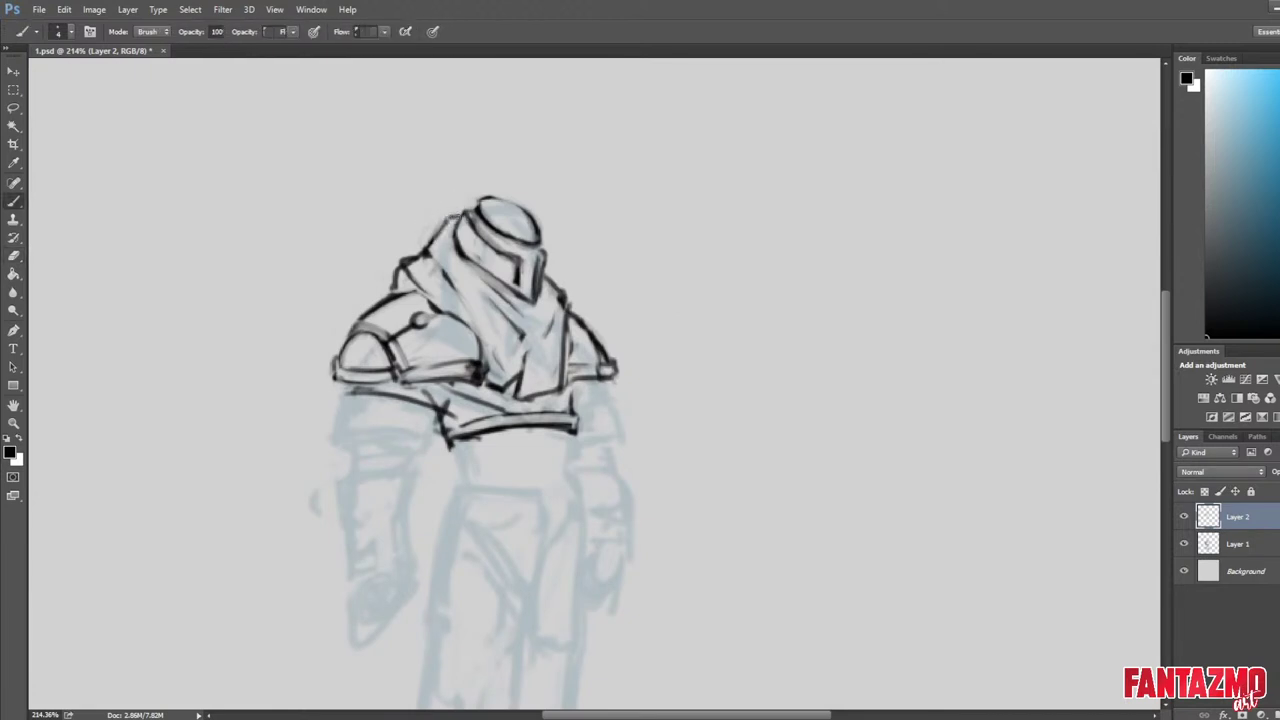
{"action": "key", "text": "e"}
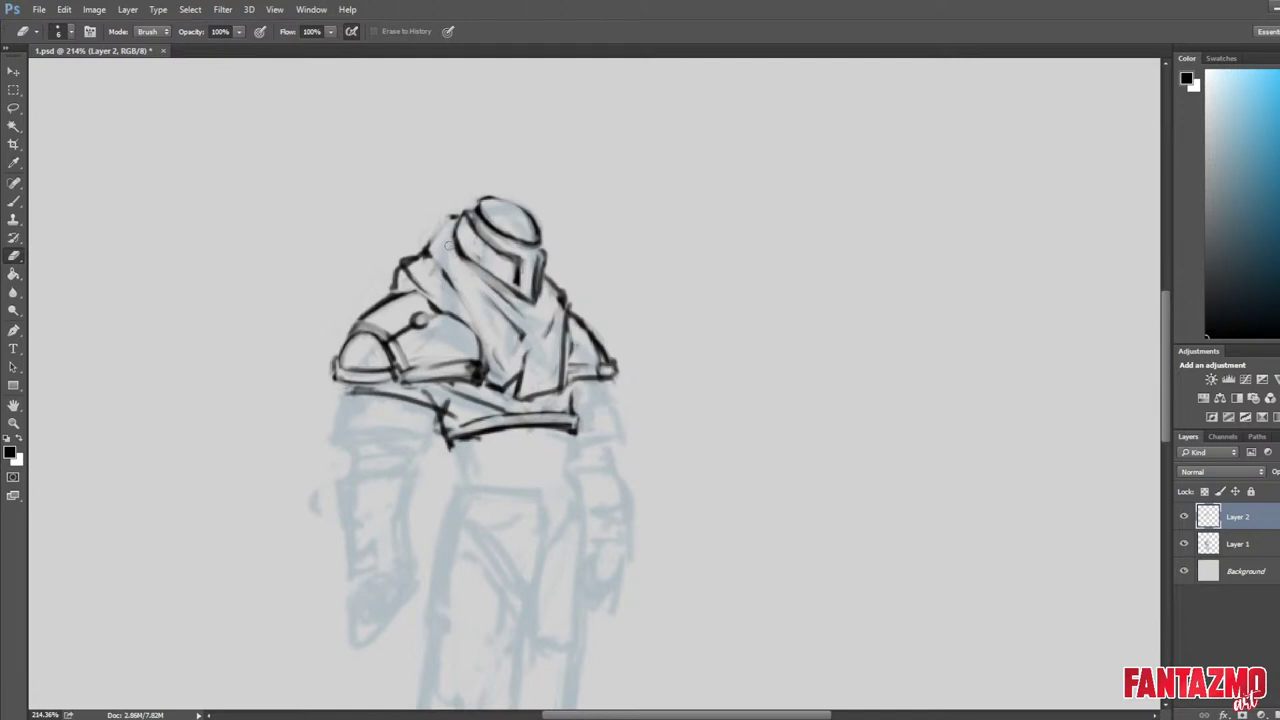
Redraw the scarf's back outline behind the helmet and add a fold line running down toward the near pauldron.
{"action": "key", "text": "b"}
{"action": "left_click_drag", "start_coordinate": [453, 216], "coordinate": [437, 230]}
{"action": "mouse_move", "coordinate": [437, 228]}
{"action": "left_mouse_down"}
{"action": "mouse_move", "coordinate": [471, 291]}
{"action": "mouse_move", "coordinate": [435, 241]}
{"action": "mouse_move", "coordinate": [443, 258]}
{"action": "mouse_move", "coordinate": [514, 308]}
{"action": "left_mouse_up"}
{"action": "key", "text": "e"}
{"action": "key", "text": "b"}
{"action": "mouse_move", "coordinate": [453, 260]}
{"action": "left_mouse_down"}
{"action": "mouse_move", "coordinate": [520, 326]}
{"action": "mouse_move", "coordinate": [460, 260]}
{"action": "mouse_move", "coordinate": [464, 297]}
{"action": "left_mouse_up"}
{"action": "key", "text": "e"}
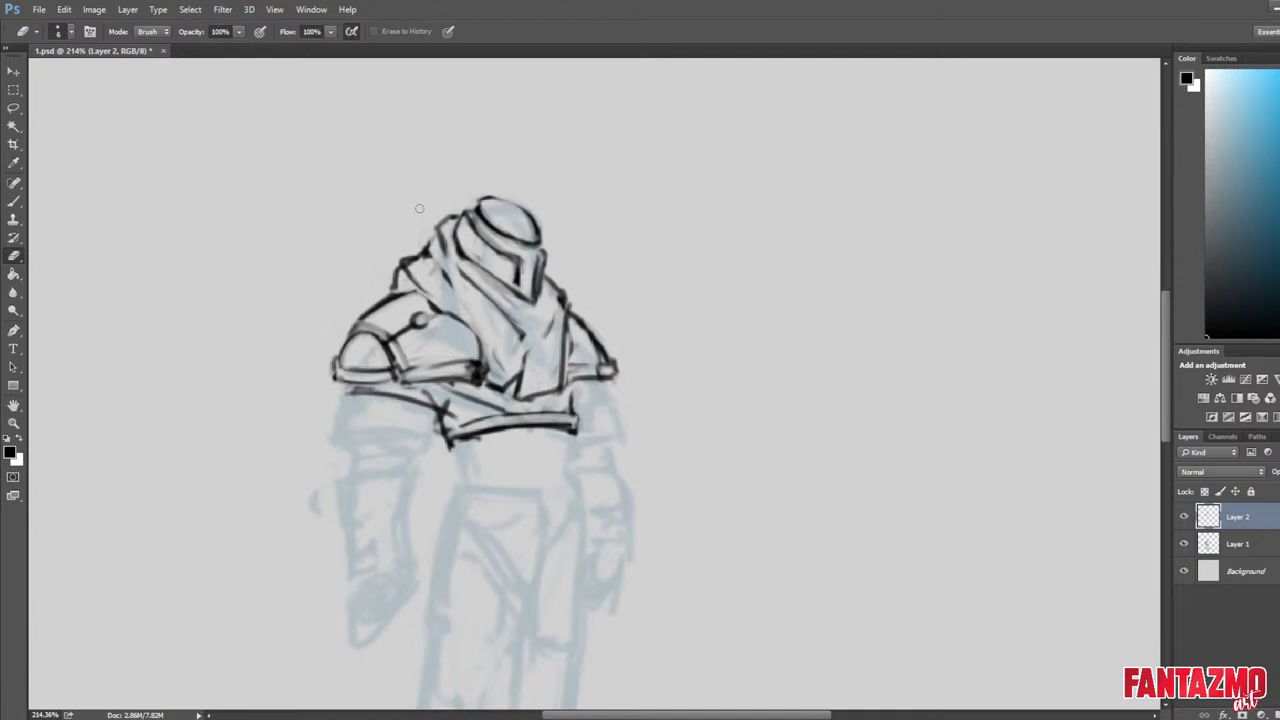
{"action": "mouse_move", "coordinate": [441, 213]}
{"action": "left_mouse_down"}
{"action": "mouse_move", "coordinate": [433, 245]}
{"action": "mouse_move", "coordinate": [454, 293]}
{"action": "left_mouse_up"}
{"action": "key", "text": "b"}
{"action": "key", "text": "e"}
Flip the canvas horizontally and refine the scarf's back outline and the fold running down from it toward the chest.
{"action": "key", "text": "F2"}
{"action": "mouse_move", "coordinate": [726, 232]}
{"action": "left_mouse_down"}
{"action": "mouse_move", "coordinate": [734, 257]}
{"action": "mouse_move", "coordinate": [750, 267]}
{"action": "mouse_move", "coordinate": [719, 231]}
{"action": "mouse_move", "coordinate": [756, 266]}
{"action": "mouse_move", "coordinate": [738, 282]}
{"action": "mouse_move", "coordinate": [744, 266]}
{"action": "left_mouse_up"}
{"action": "key", "text": "b"}
{"action": "key", "text": "e"}
{"action": "key", "text": "b"}
{"action": "key", "text": "e"}
{"action": "key", "text": "b"}
{"action": "left_click_drag", "start_coordinate": [730, 259], "coordinate": [682, 303]}
{"action": "key", "text": "e"}
{"action": "left_click_drag", "start_coordinate": [727, 261], "coordinate": [699, 293]}
{"action": "key", "text": "b"}
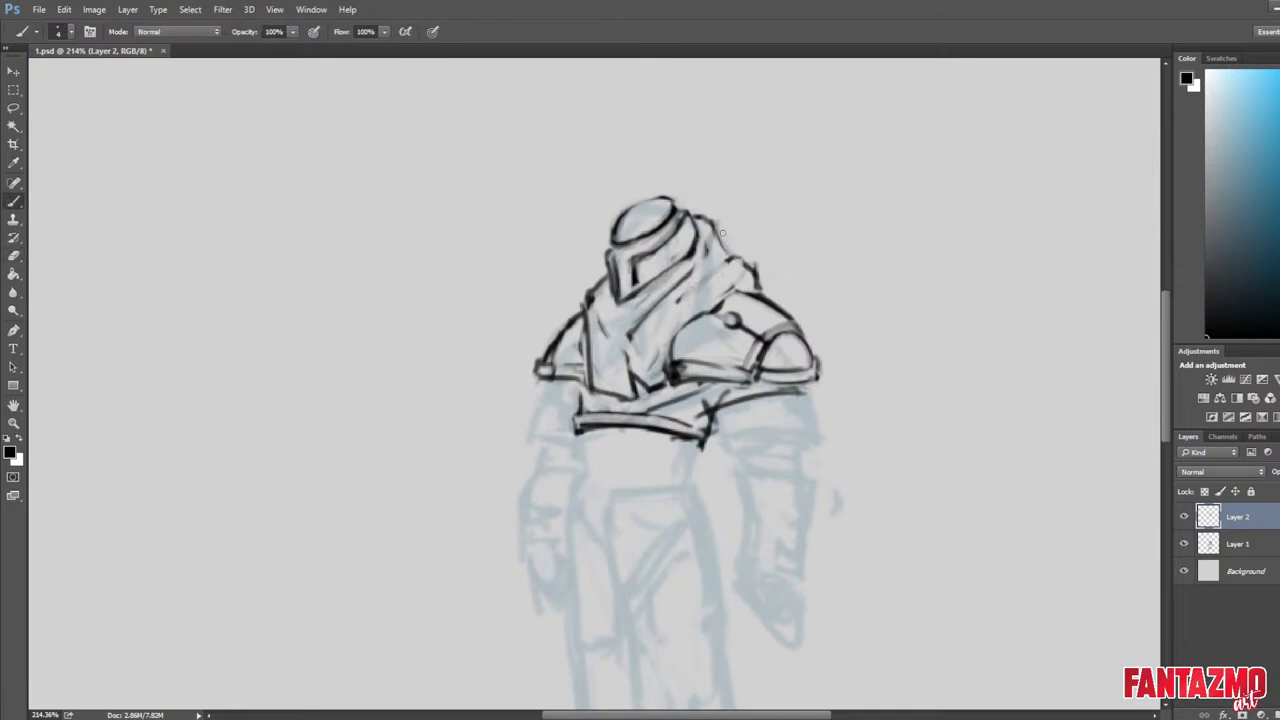
Erase the scarf's raised bump beside the near pauldron and draw a long fold from its back corner toward the chest.
{"action": "mouse_move", "coordinate": [736, 232]}
{"action": "left_mouse_down"}
{"action": "mouse_move", "coordinate": [718, 264]}
{"action": "mouse_move", "coordinate": [757, 274]}
{"action": "left_mouse_up"}
{"action": "key", "text": "e"}
{"action": "key", "text": "b"}
{"action": "key", "text": "e"}
{"action": "mouse_move", "coordinate": [757, 273]}
{"action": "left_mouse_down"}
{"action": "mouse_move", "coordinate": [736, 232]}
{"action": "mouse_move", "coordinate": [758, 276]}
{"action": "left_mouse_up"}
{"action": "mouse_move", "coordinate": [748, 270]}
{"action": "left_mouse_down"}
{"action": "mouse_move", "coordinate": [718, 234]}
{"action": "mouse_move", "coordinate": [733, 254]}
{"action": "left_mouse_up"}
{"action": "key", "text": "b"}
{"action": "left_click_drag", "start_coordinate": [733, 254], "coordinate": [664, 328]}
{"action": "key", "text": "e"}
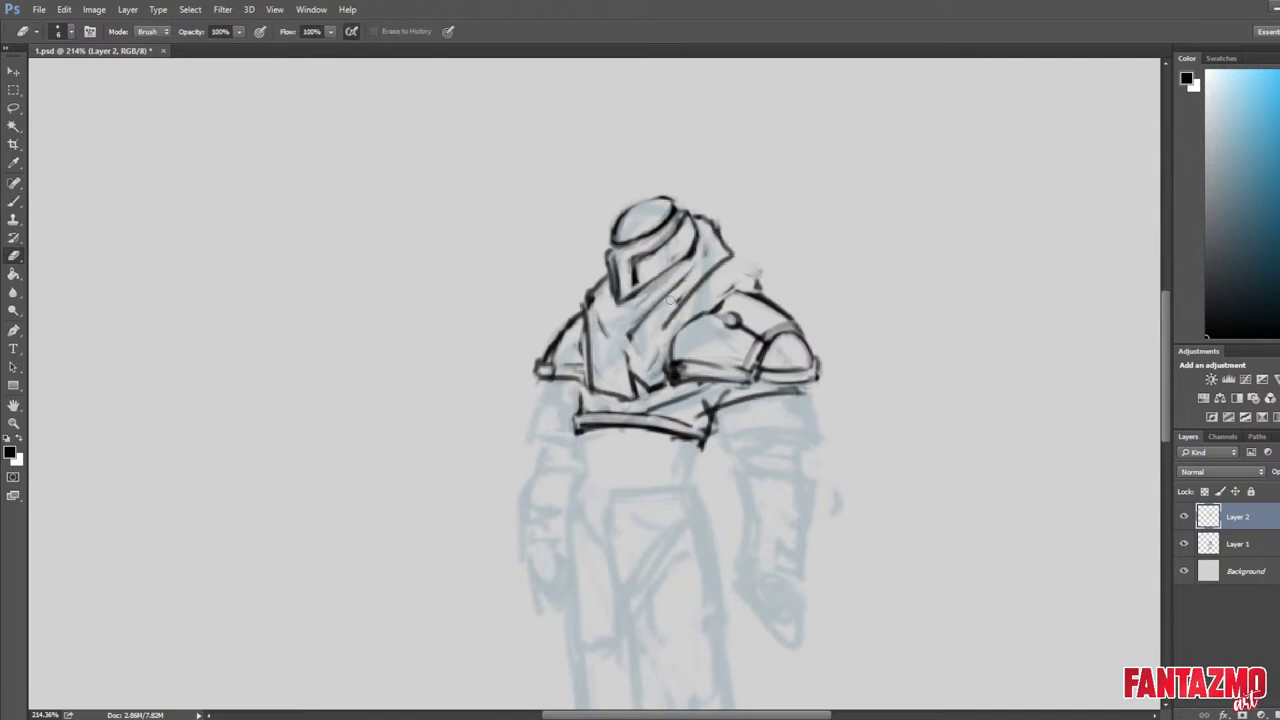
Trim the lower part of the long scarf fold and draw the scarf's outline from its back corner to the near pauldron.
{"action": "mouse_move", "coordinate": [696, 278]}
{"action": "left_mouse_down"}
{"action": "mouse_move", "coordinate": [650, 325]}
{"action": "mouse_move", "coordinate": [655, 338]}
{"action": "mouse_move", "coordinate": [697, 292]}
{"action": "mouse_move", "coordinate": [654, 318]}
{"action": "left_mouse_up"}
{"action": "key", "text": "b"}
{"action": "mouse_move", "coordinate": [716, 270]}
{"action": "left_mouse_down"}
{"action": "mouse_move", "coordinate": [648, 325]}
{"action": "mouse_move", "coordinate": [726, 264]}
{"action": "mouse_move", "coordinate": [764, 290]}
{"action": "mouse_move", "coordinate": [745, 262]}
{"action": "mouse_move", "coordinate": [763, 293]}
{"action": "mouse_move", "coordinate": [762, 277]}
{"action": "left_mouse_up"}
{"action": "key", "text": "e"}
{"action": "key", "text": "b"}
{"action": "key", "text": "e"}
{"action": "key", "text": "b"}
{"action": "key", "text": "e"}
{"action": "left_click_drag", "start_coordinate": [725, 231], "coordinate": [732, 252]}
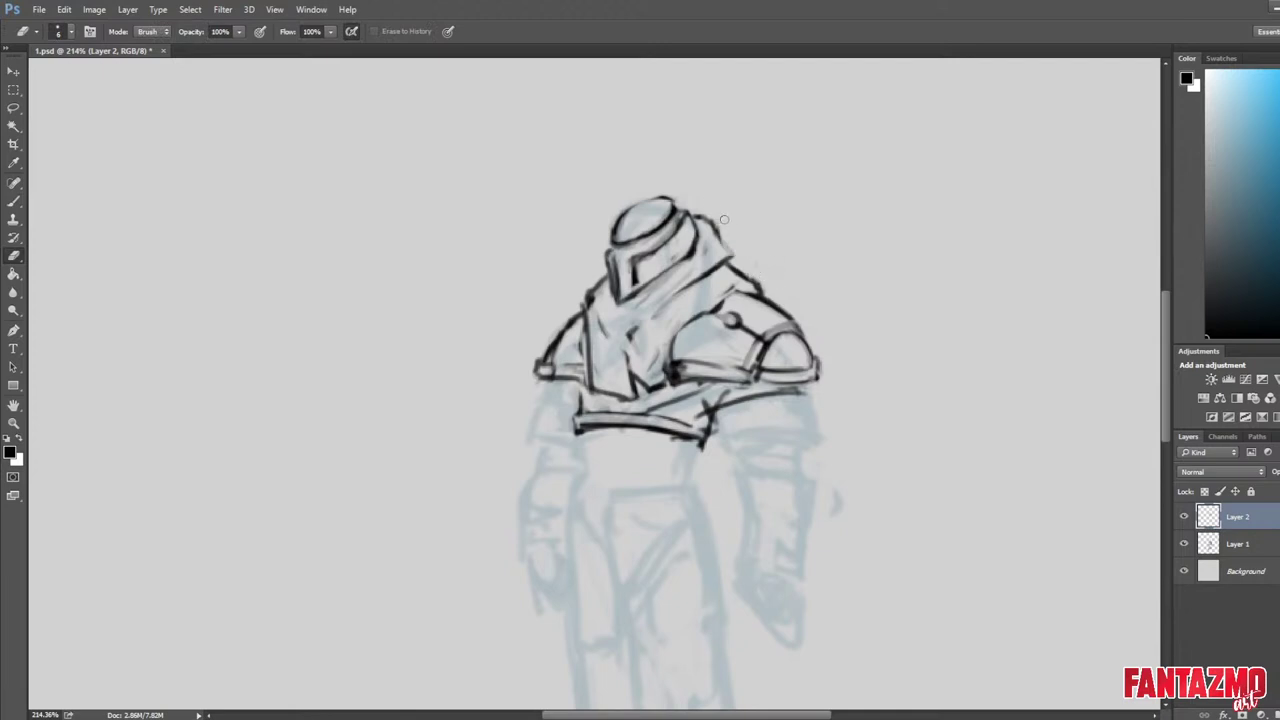
Flip the canvas horizontally and clean up the long diagonal fold across the scarf and the marks near its front.
{"action": "key", "text": "ctrl+shift+h"}
{"action": "mouse_move", "coordinate": [417, 253]}
{"action": "left_mouse_down"}
{"action": "mouse_move", "coordinate": [423, 262]}
{"action": "mouse_move", "coordinate": [441, 220]}
{"action": "mouse_move", "coordinate": [441, 269]}
{"action": "mouse_move", "coordinate": [488, 311]}
{"action": "left_mouse_up"}
{"action": "key", "text": "b"}
{"action": "key", "text": "e"}
{"action": "key", "text": "b"}
{"action": "key", "text": "e"}
{"action": "left_click_drag", "start_coordinate": [438, 272], "coordinate": [478, 308]}
{"action": "mouse_move", "coordinate": [522, 327]}
{"action": "left_mouse_down"}
{"action": "mouse_move", "coordinate": [510, 338]}
{"action": "mouse_move", "coordinate": [546, 325]}
{"action": "left_mouse_up"}
{"action": "key", "text": "b"}
Reduce the crossing marks at the scarf's centre to a short fold, tidy its front edge, and flip the canvas back.
{"action": "key", "text": "e"}
{"action": "mouse_move", "coordinate": [551, 312]}
{"action": "left_mouse_down"}
{"action": "mouse_move", "coordinate": [531, 337]}
{"action": "mouse_move", "coordinate": [551, 282]}
{"action": "mouse_move", "coordinate": [567, 308]}
{"action": "mouse_move", "coordinate": [558, 284]}
{"action": "mouse_move", "coordinate": [535, 339]}
{"action": "mouse_move", "coordinate": [545, 323]}
{"action": "mouse_move", "coordinate": [559, 338]}
{"action": "left_mouse_up"}
{"action": "key", "text": "b"}
{"action": "key", "text": "e"}
{"action": "key", "text": "b"}
{"action": "key", "text": "e"}
{"action": "key", "text": "b"}
{"action": "key", "text": "e"}
{"action": "key", "text": "b"}
{"action": "key", "text": "e"}
{"action": "key", "text": "ctrl+shift+h"}
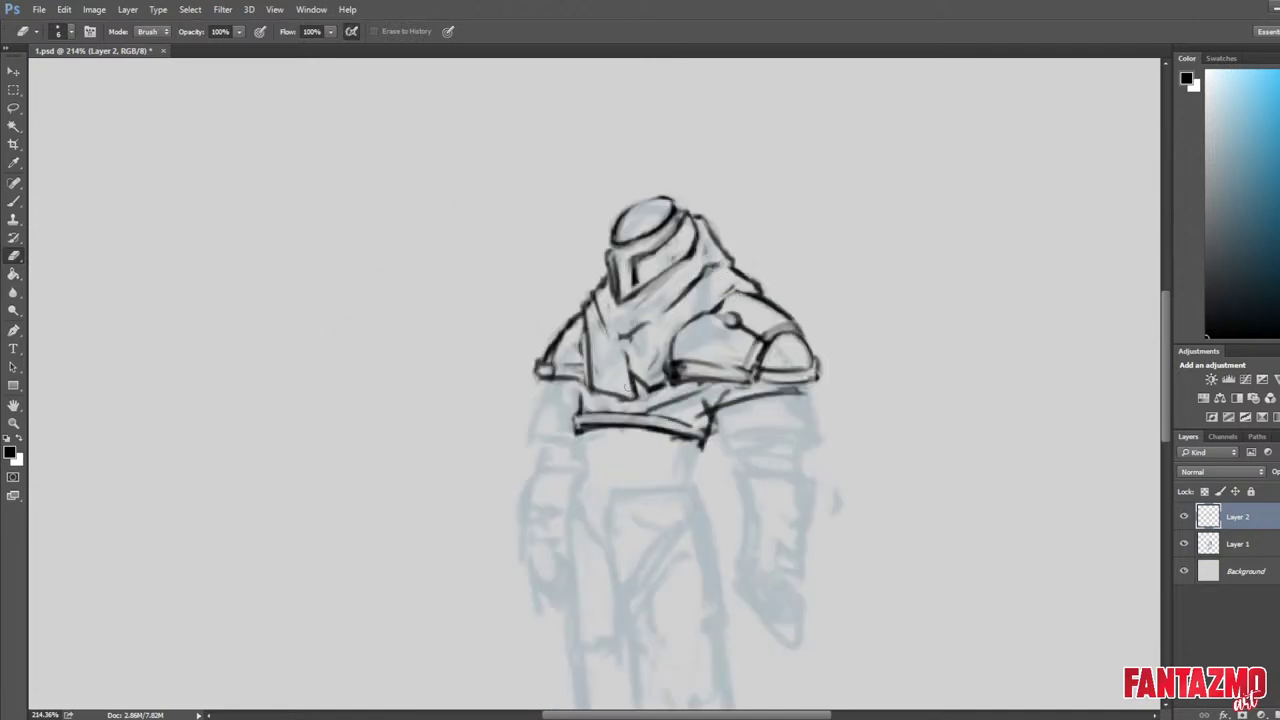
Erase the overshooting crossed lines at the chest band's near end, reshape that corner, and flip the canvas.
{"action": "mouse_move", "coordinate": [708, 414]}
{"action": "left_mouse_down"}
{"action": "mouse_move", "coordinate": [709, 428]}
{"action": "mouse_move", "coordinate": [720, 411]}
{"action": "mouse_move", "coordinate": [708, 432]}
{"action": "left_mouse_up"}
{"action": "key", "text": "b"}
{"action": "key", "text": "e"}
{"action": "mouse_move", "coordinate": [708, 416]}
{"action": "left_mouse_down"}
{"action": "mouse_move", "coordinate": [692, 440]}
{"action": "mouse_move", "coordinate": [702, 446]}
{"action": "mouse_move", "coordinate": [701, 434]}
{"action": "mouse_move", "coordinate": [667, 437]}
{"action": "mouse_move", "coordinate": [700, 450]}
{"action": "mouse_move", "coordinate": [685, 430]}
{"action": "mouse_move", "coordinate": [694, 447]}
{"action": "left_mouse_up"}
{"action": "key", "text": "b"}
{"action": "key", "text": "e"}
{"action": "key", "text": "b"}
{"action": "key", "text": "e"}
{"action": "key", "text": "ctrl+shift+h"}
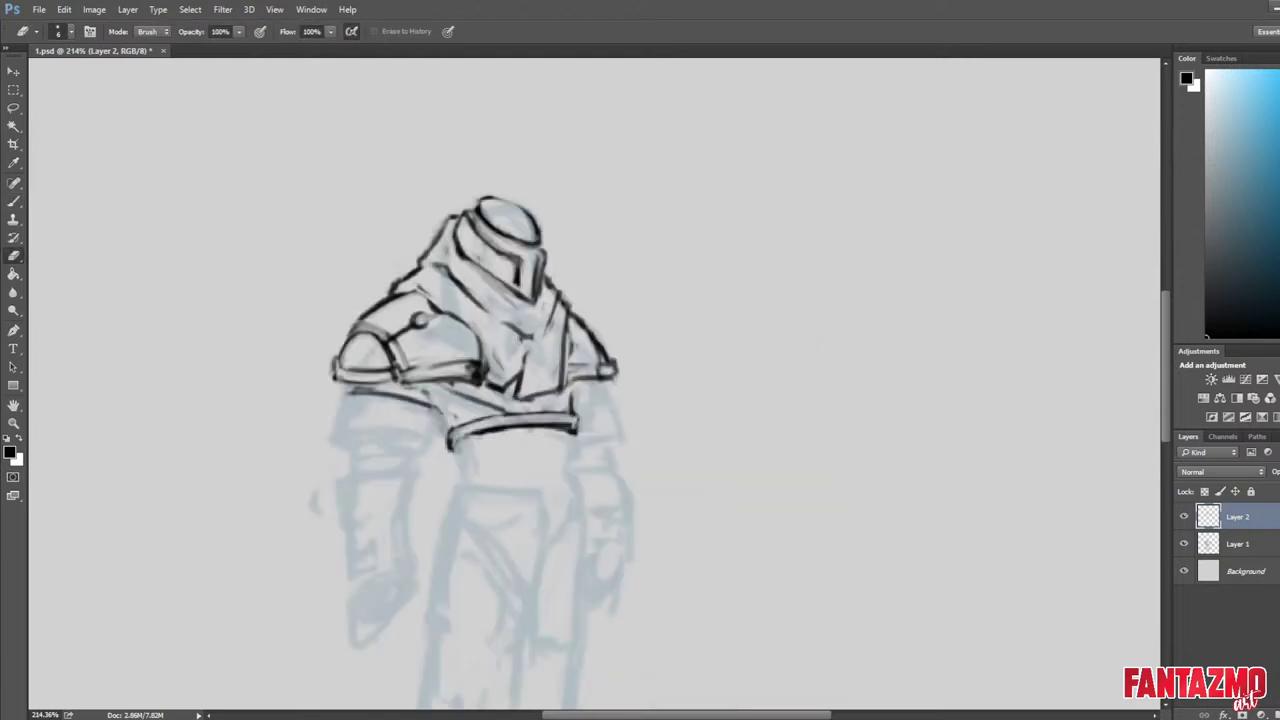
Save the file, erase the chest band's rough lower edge, and redraw it as a clean curve.
{"action": "left_click_drag", "start_coordinate": [491, 459], "coordinate": [1000, 258]}
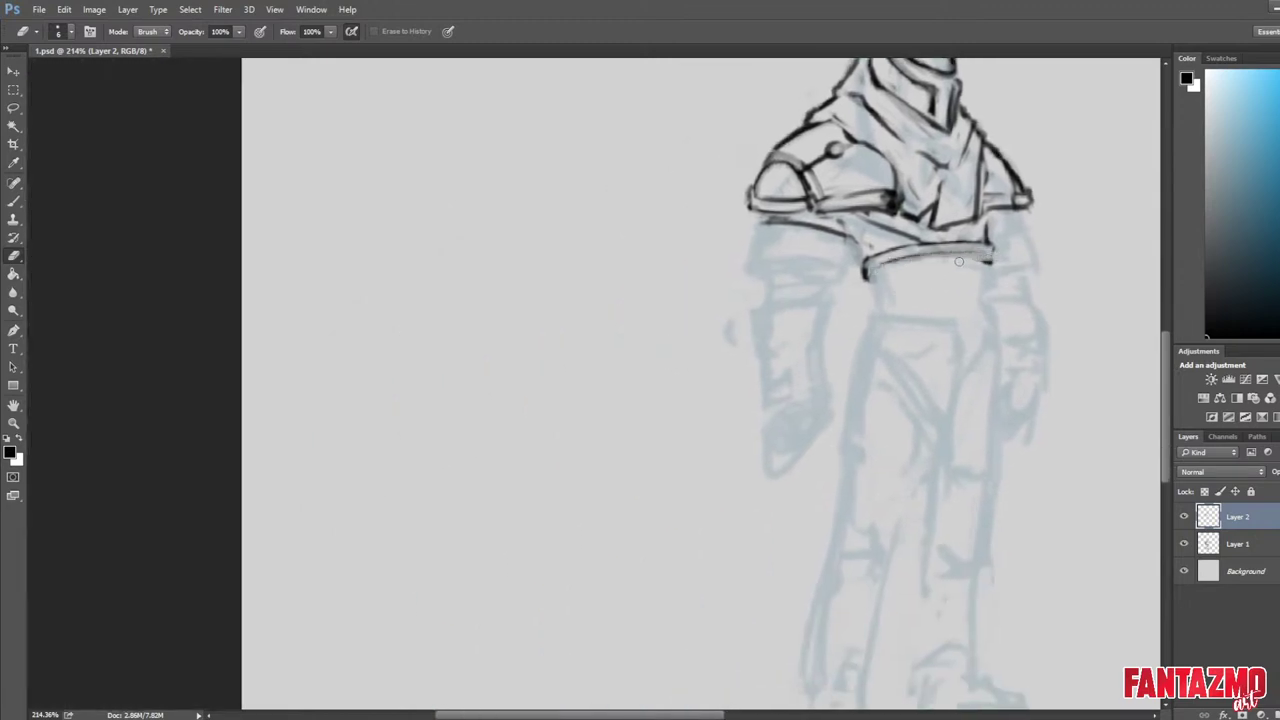
{"action": "key", "text": "ctrl+z"}
{"action": "key", "text": "ctrl+s"}
{"action": "left_click_drag", "start_coordinate": [886, 270], "coordinate": [996, 260]}
{"action": "key", "text": "b"}
{"action": "key", "text": "ctrl+z"}
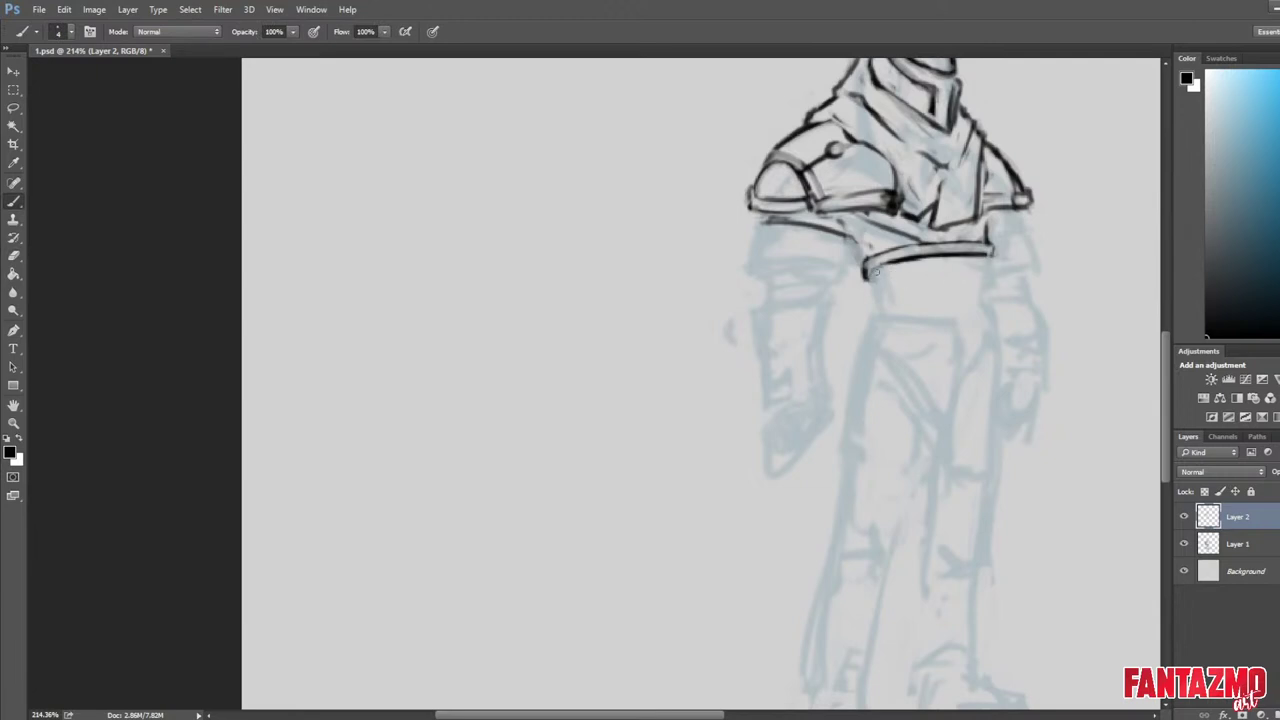
{"action": "left_click_drag", "start_coordinate": [866, 276], "coordinate": [994, 252]}
{"action": "key", "text": "e"}
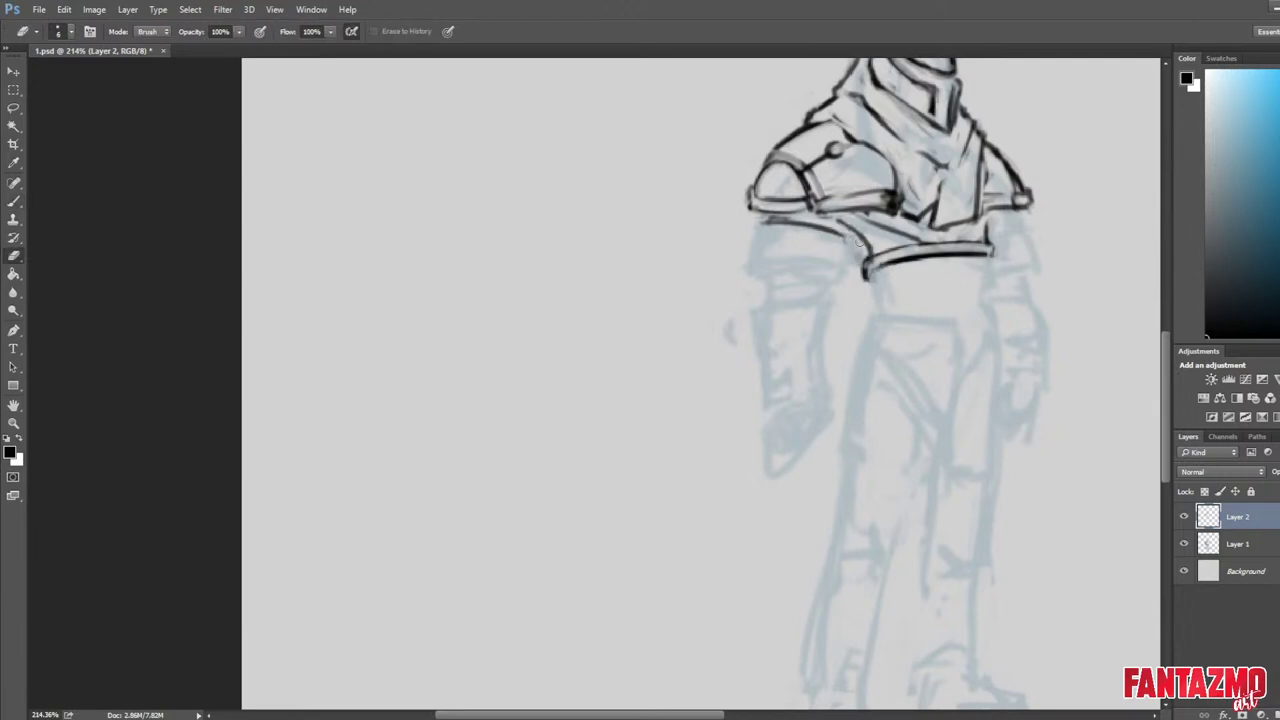
Compare the whole figure in mirrored and unmirrored views.
{"action": "mouse_move", "coordinate": [858, 232]}
{"action": "left_mouse_down"}
{"action": "mouse_move", "coordinate": [811, 278]}
{"action": "mouse_move", "coordinate": [820, 308]}
{"action": "mouse_move", "coordinate": [351, 314]}
{"action": "left_mouse_up"}
{"action": "key", "text": "ctrl+shift+h"}
{"action": "scroll", "coordinate": [818, 311], "scroll_direction": "down", "scroll_amount": 2}
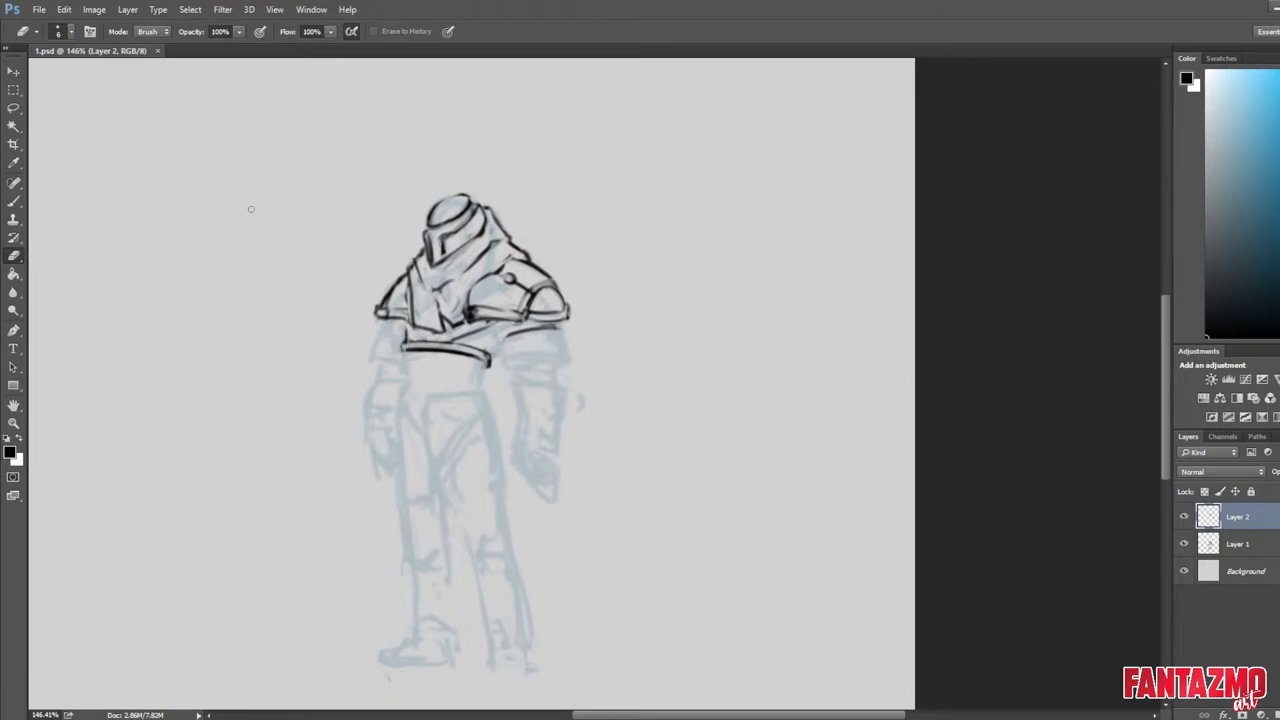
{"action": "key", "text": "ctrl+shift+h"}
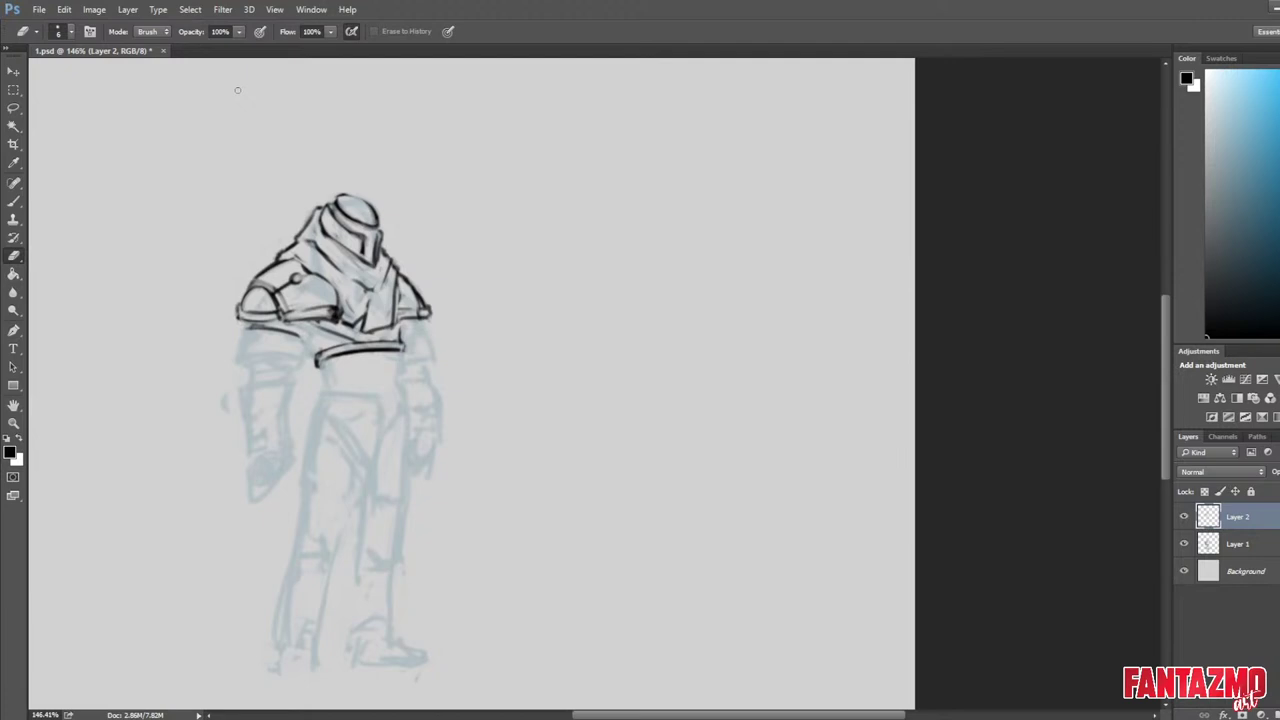
{"action": "key", "text": "ctrl+shift+h"}
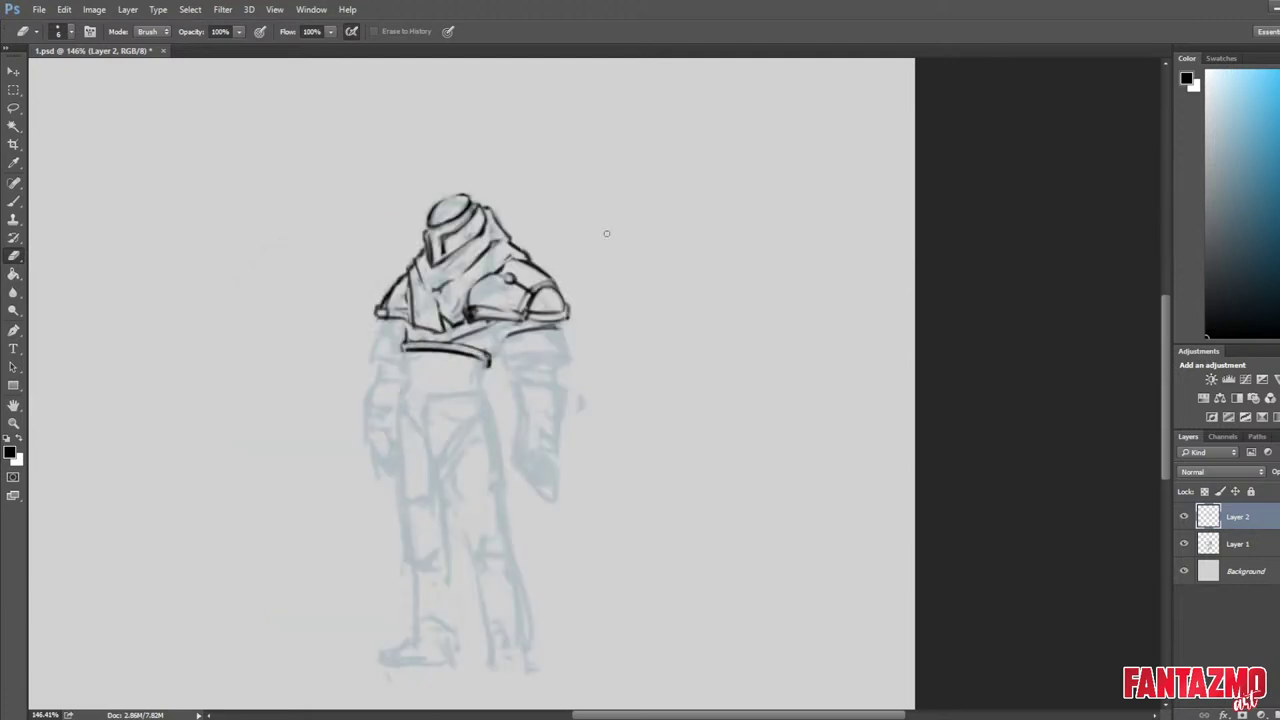
Draw the curved upper edge and inner corner of an armband below the near pauldron, checking it with the canvas flipped.
{"action": "key", "text": "b"}
{"action": "mouse_move", "coordinate": [490, 336]}
{"action": "left_mouse_down"}
{"action": "mouse_move", "coordinate": [566, 337]}
{"action": "mouse_move", "coordinate": [508, 338]}
{"action": "mouse_move", "coordinate": [495, 354]}
{"action": "mouse_move", "coordinate": [568, 330]}
{"action": "mouse_move", "coordinate": [505, 332]}
{"action": "mouse_move", "coordinate": [569, 339]}
{"action": "left_mouse_up"}
{"action": "key", "text": "e"}
{"action": "key", "text": "b"}
{"action": "key", "text": "e"}
{"action": "key", "text": "b"}
{"action": "key", "text": "e"}
{"action": "key", "text": "b"}
{"action": "key", "text": "e"}
{"action": "key", "text": "b"}
{"action": "key", "text": "e"}
{"action": "key", "text": "b"}
{"action": "key", "text": "e"}
{"action": "key", "text": "b"}
{"action": "key", "text": "ctrl+shift+h"}
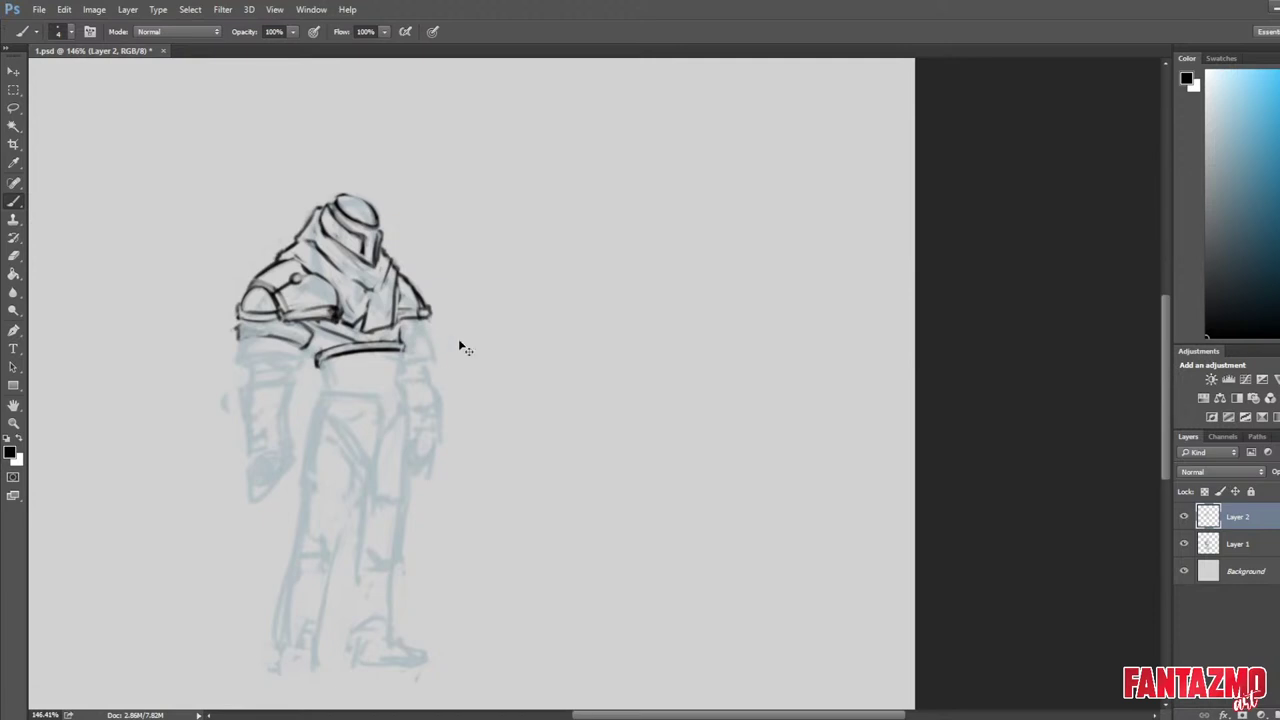
{"action": "key", "text": "ctrl+shift+h"}
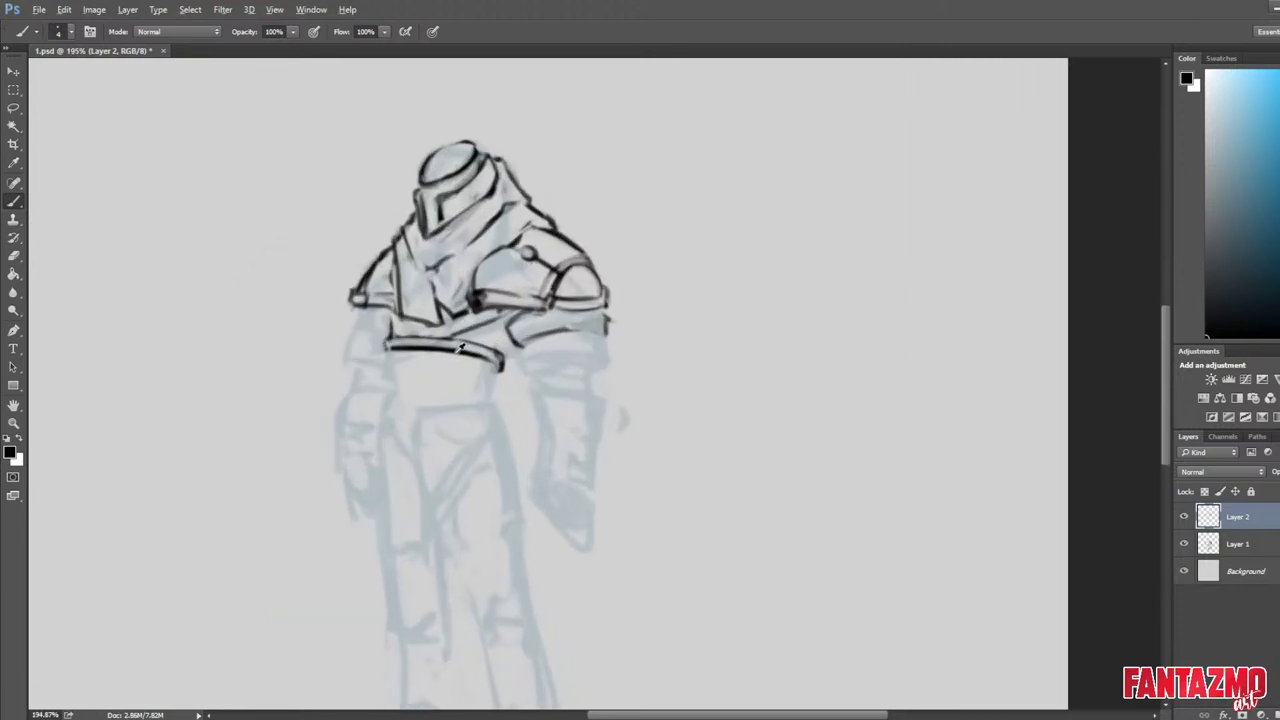
Draw a second curved line along the near armband to give it an even thickness.
{"action": "scroll", "coordinate": [465, 356], "scroll_direction": "up", "scroll_amount": 2}
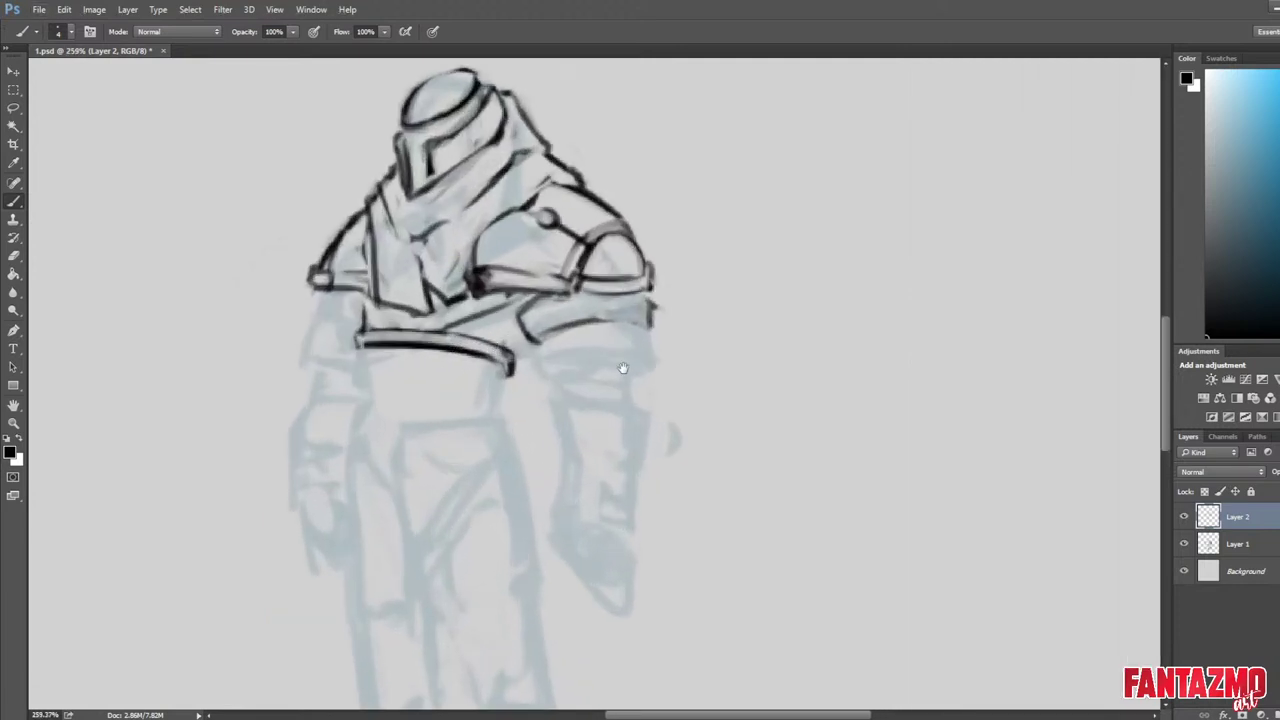
{"action": "left_click_drag", "start_coordinate": [623, 369], "coordinate": [805, 305]}
{"action": "key", "text": "e"}
{"action": "key", "text": "b"}
{"action": "mouse_move", "coordinate": [709, 274]}
{"action": "left_mouse_down"}
{"action": "mouse_move", "coordinate": [716, 290]}
{"action": "mouse_move", "coordinate": [868, 270]}
{"action": "mouse_move", "coordinate": [726, 274]}
{"action": "mouse_move", "coordinate": [848, 250]}
{"action": "mouse_move", "coordinate": [718, 280]}
{"action": "mouse_move", "coordinate": [856, 251]}
{"action": "mouse_move", "coordinate": [853, 271]}
{"action": "mouse_move", "coordinate": [864, 246]}
{"action": "mouse_move", "coordinate": [852, 270]}
{"action": "left_mouse_up"}
{"action": "key", "text": "e"}
{"action": "key", "text": "b"}
{"action": "key", "text": "e"}
{"action": "key", "text": "b"}
{"action": "key", "text": "e"}
{"action": "key", "text": "b"}
Close both ends of the near armband with short edges and start the inner arm line beneath it.
{"action": "mouse_move", "coordinate": [853, 250]}
{"action": "left_mouse_down"}
{"action": "mouse_move", "coordinate": [852, 275]}
{"action": "mouse_move", "coordinate": [836, 282]}
{"action": "left_mouse_up"}
{"action": "key", "text": "e"}
{"action": "key", "text": "b"}
{"action": "key", "text": "e"}
{"action": "left_click_drag", "start_coordinate": [722, 283], "coordinate": [718, 296]}
{"action": "key", "text": "b"}
{"action": "key", "text": "b"}
{"action": "mouse_move", "coordinate": [721, 285]}
{"action": "left_mouse_down"}
{"action": "mouse_move", "coordinate": [738, 280]}
{"action": "mouse_move", "coordinate": [734, 301]}
{"action": "left_mouse_up"}
{"action": "key", "text": "e"}
{"action": "key", "text": "b"}
{"action": "key", "text": "e"}
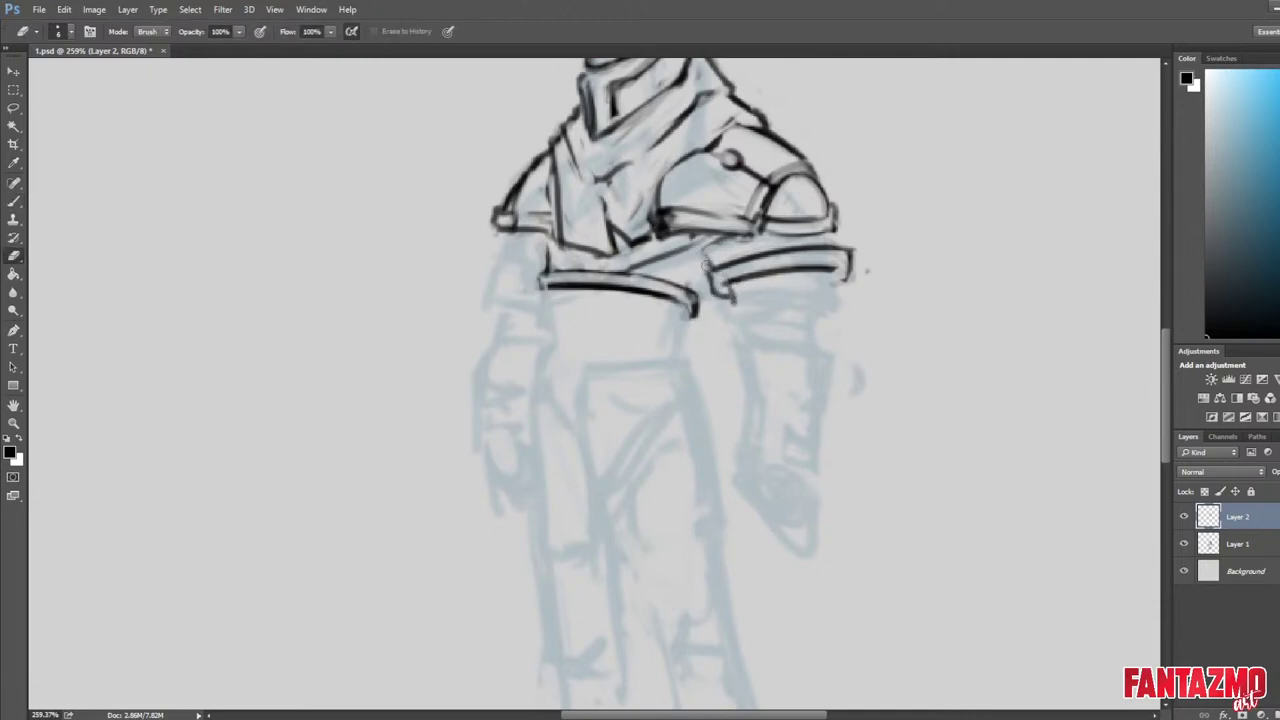
Add short outer arm lines joining the armband to the pauldron above and continuing below the band.
{"action": "key", "text": "b"}
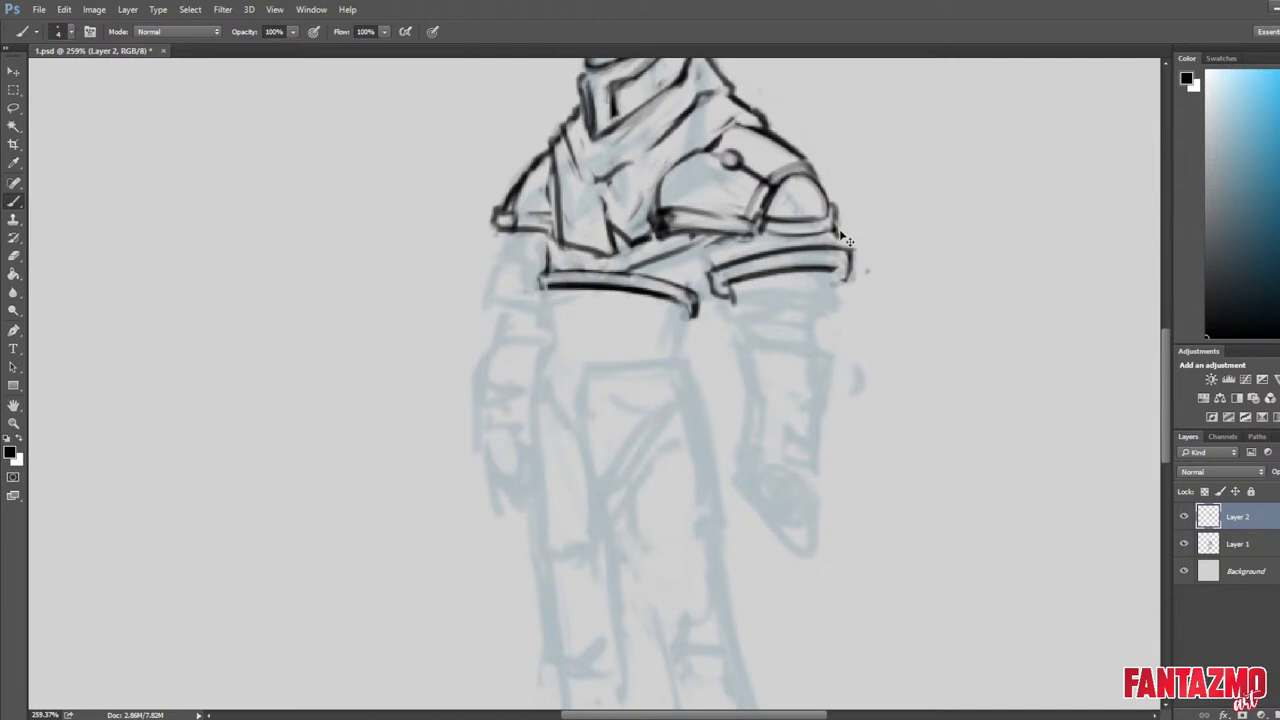
{"action": "key", "text": "e"}
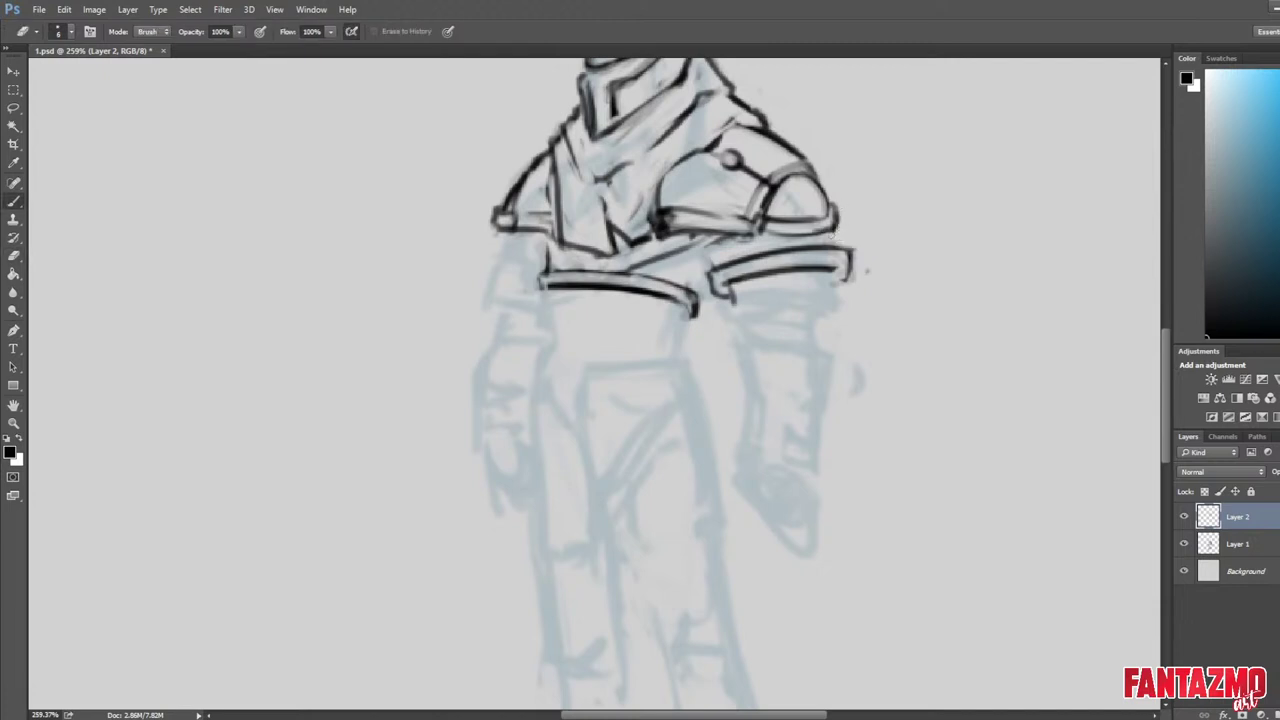
{"action": "key", "text": "b"}
{"action": "key", "text": "e"}
{"action": "mouse_move", "coordinate": [853, 250]}
{"action": "left_mouse_down"}
{"action": "mouse_move", "coordinate": [841, 299]}
{"action": "mouse_move", "coordinate": [849, 287]}
{"action": "left_mouse_up"}
{"action": "key", "text": "b"}
{"action": "key", "text": "e"}
{"action": "key", "text": "b"}
{"action": "key", "text": "e"}
{"action": "key", "text": "b"}
{"action": "key", "text": "e"}
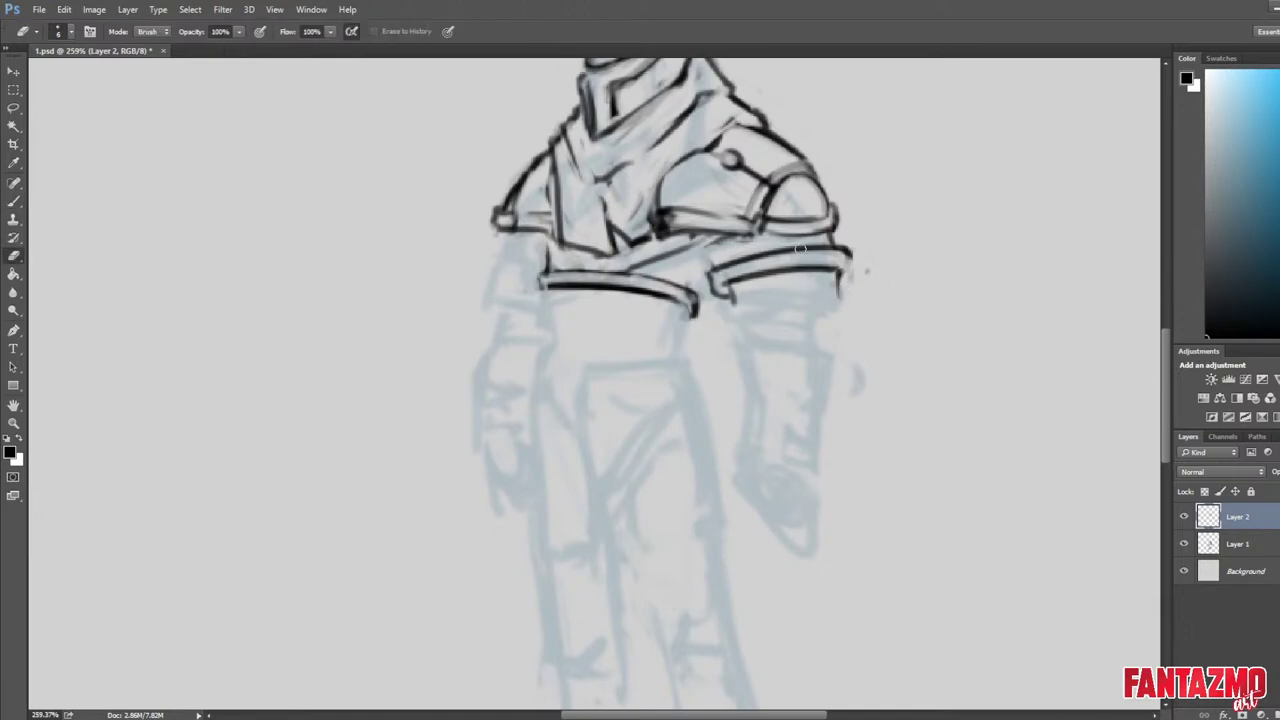
Try to reshape the near armband's outer end into a deeper, squared block.
{"action": "mouse_move", "coordinate": [713, 279]}
{"action": "left_mouse_down"}
{"action": "mouse_move", "coordinate": [834, 249]}
{"action": "mouse_move", "coordinate": [806, 263]}
{"action": "mouse_move", "coordinate": [842, 268]}
{"action": "mouse_move", "coordinate": [737, 275]}
{"action": "mouse_move", "coordinate": [799, 248]}
{"action": "mouse_move", "coordinate": [799, 281]}
{"action": "mouse_move", "coordinate": [845, 296]}
{"action": "left_mouse_up"}
{"action": "key", "text": "b"}
{"action": "key", "text": "e"}
{"action": "key", "text": "b"}
{"action": "key", "text": "e"}
{"action": "key", "text": "b"}
{"action": "key", "text": "e"}
{"action": "key", "text": "b"}
{"action": "key", "text": "e"}
{"action": "key", "text": "b"}
{"action": "mouse_move", "coordinate": [851, 251]}
{"action": "left_mouse_down"}
{"action": "mouse_move", "coordinate": [848, 298]}
{"action": "mouse_move", "coordinate": [818, 267]}
{"action": "mouse_move", "coordinate": [843, 270]}
{"action": "mouse_move", "coordinate": [849, 296]}
{"action": "left_mouse_up"}
{"action": "key", "text": "e"}
{"action": "key", "text": "b"}
{"action": "key", "text": "e"}
{"action": "key", "text": "b"}
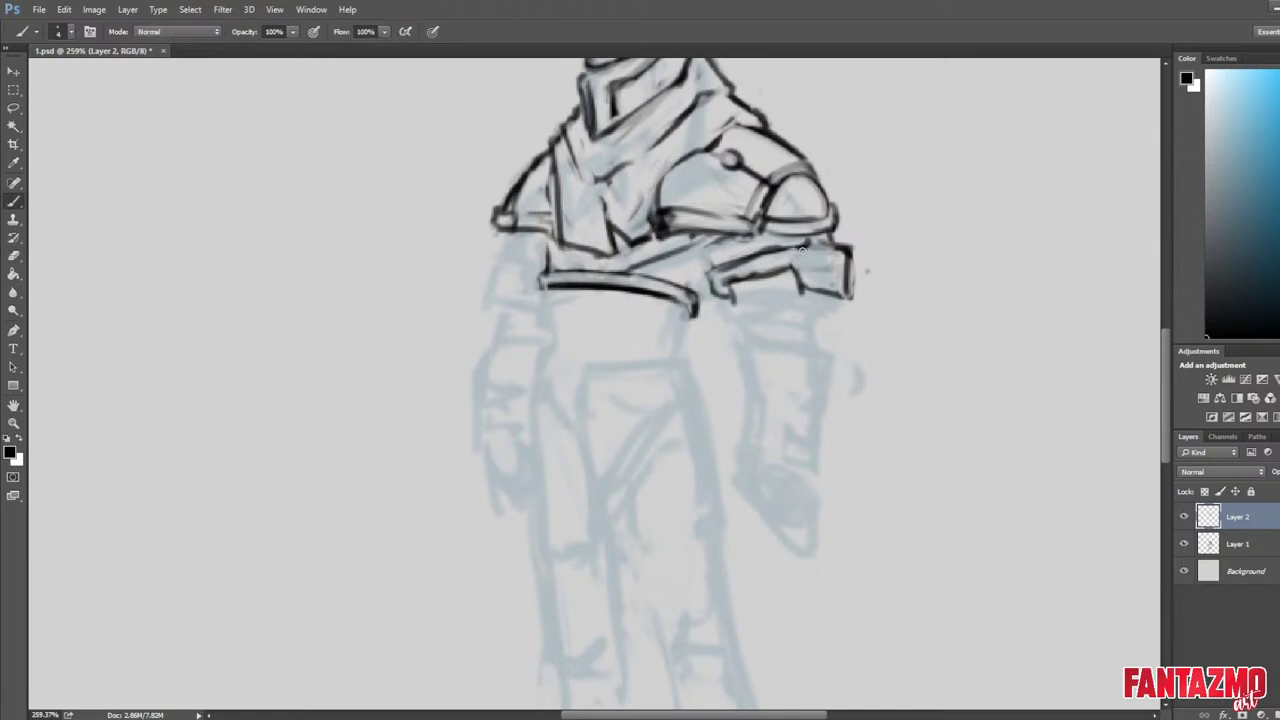
Undo the squared block drawn on the near armband's outer end.
{"action": "left_click_drag", "start_coordinate": [800, 250], "coordinate": [840, 250]}
{"action": "key", "text": "ctrl+alt+z"}
{"action": "key", "text": "ctrl+alt+z"}
{"action": "key", "text": "ctrl+alt+z"}
{"action": "key", "text": "ctrl+alt+z"}
{"action": "scroll", "coordinate": [848, 213], "scroll_direction": "down", "scroll_amount": 4}
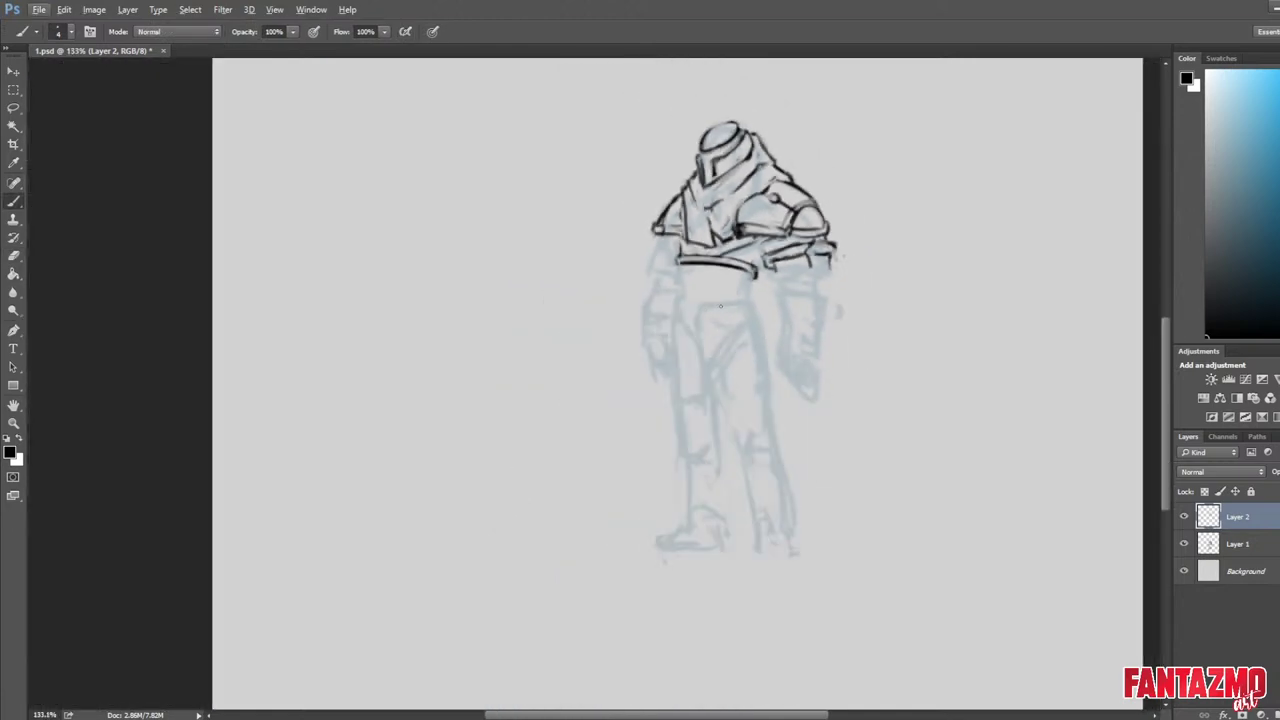
{"action": "scroll", "coordinate": [740, 305], "scroll_direction": "up", "scroll_amount": 1}
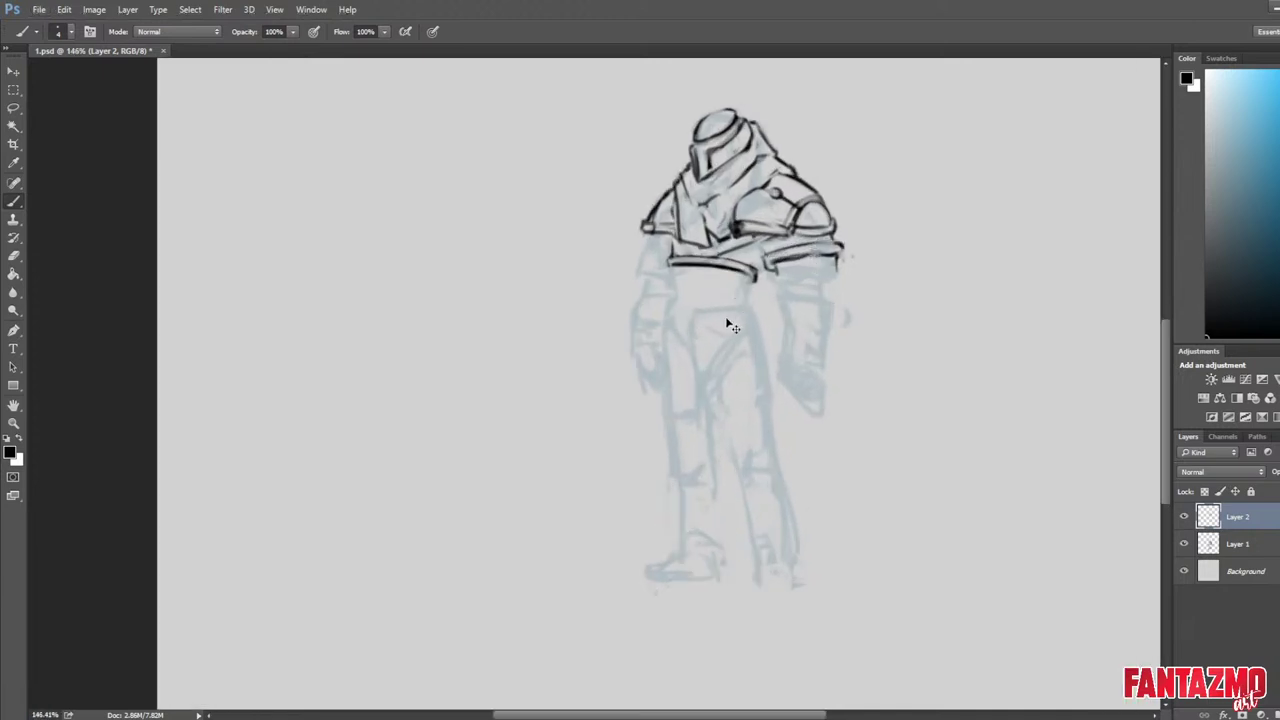
Erase the near armband's rough edges and redraw its lower curve and outer end more cleanly.
{"action": "scroll", "coordinate": [903, 249], "scroll_direction": "up", "scroll_amount": 5}
{"action": "key", "text": "e"}
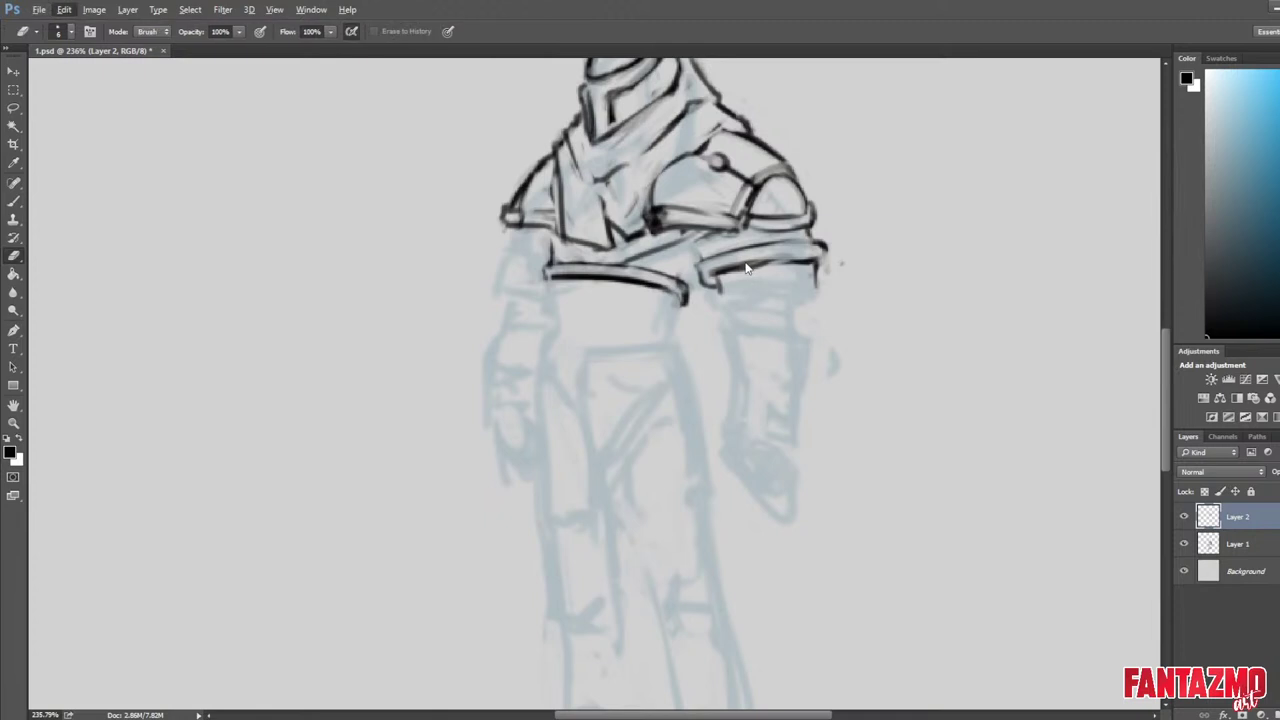
{"action": "mouse_move", "coordinate": [722, 268]}
{"action": "left_mouse_down"}
{"action": "mouse_move", "coordinate": [806, 260]}
{"action": "mouse_move", "coordinate": [714, 278]}
{"action": "mouse_move", "coordinate": [764, 266]}
{"action": "mouse_move", "coordinate": [748, 264]}
{"action": "mouse_move", "coordinate": [756, 249]}
{"action": "left_mouse_up"}
{"action": "key", "text": "b"}
{"action": "key", "text": "e"}
{"action": "mouse_move", "coordinate": [715, 268]}
{"action": "left_mouse_down"}
{"action": "mouse_move", "coordinate": [788, 240]}
{"action": "mouse_move", "coordinate": [696, 255]}
{"action": "mouse_move", "coordinate": [705, 287]}
{"action": "mouse_move", "coordinate": [821, 258]}
{"action": "left_mouse_up"}
{"action": "key", "text": "b"}
{"action": "key", "text": "e"}
{"action": "key", "text": "b"}
{"action": "key", "text": "e"}
{"action": "key", "text": "b"}
{"action": "key", "text": "e"}
{"action": "key", "text": "b"}
{"action": "key", "text": "e"}
{"action": "key", "text": "b"}
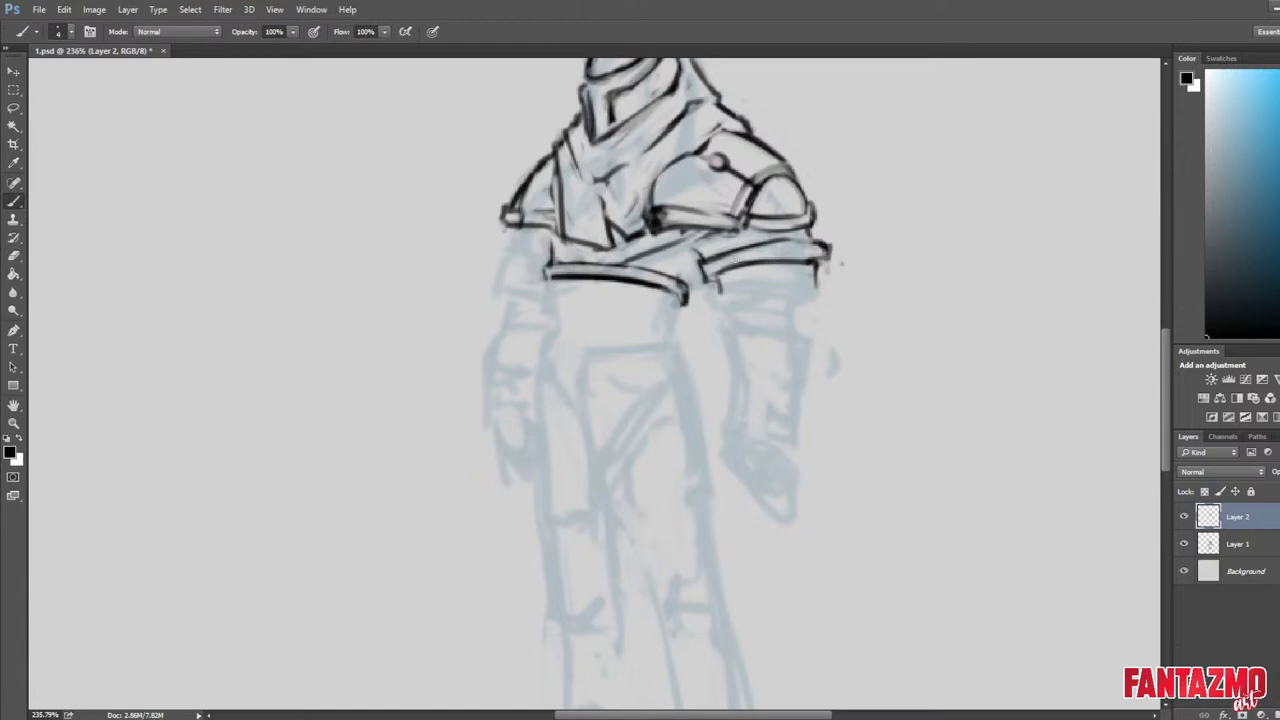
Select the near armband's linework with the Lasso, delete it, clear the selection and save the file.
{"action": "key", "text": "l"}
{"action": "mouse_move", "coordinate": [742, 247]}
{"action": "left_mouse_down"}
{"action": "mouse_move", "coordinate": [692, 268]}
{"action": "mouse_move", "coordinate": [737, 336]}
{"action": "mouse_move", "coordinate": [856, 263]}
{"action": "mouse_move", "coordinate": [793, 242]}
{"action": "left_mouse_up"}
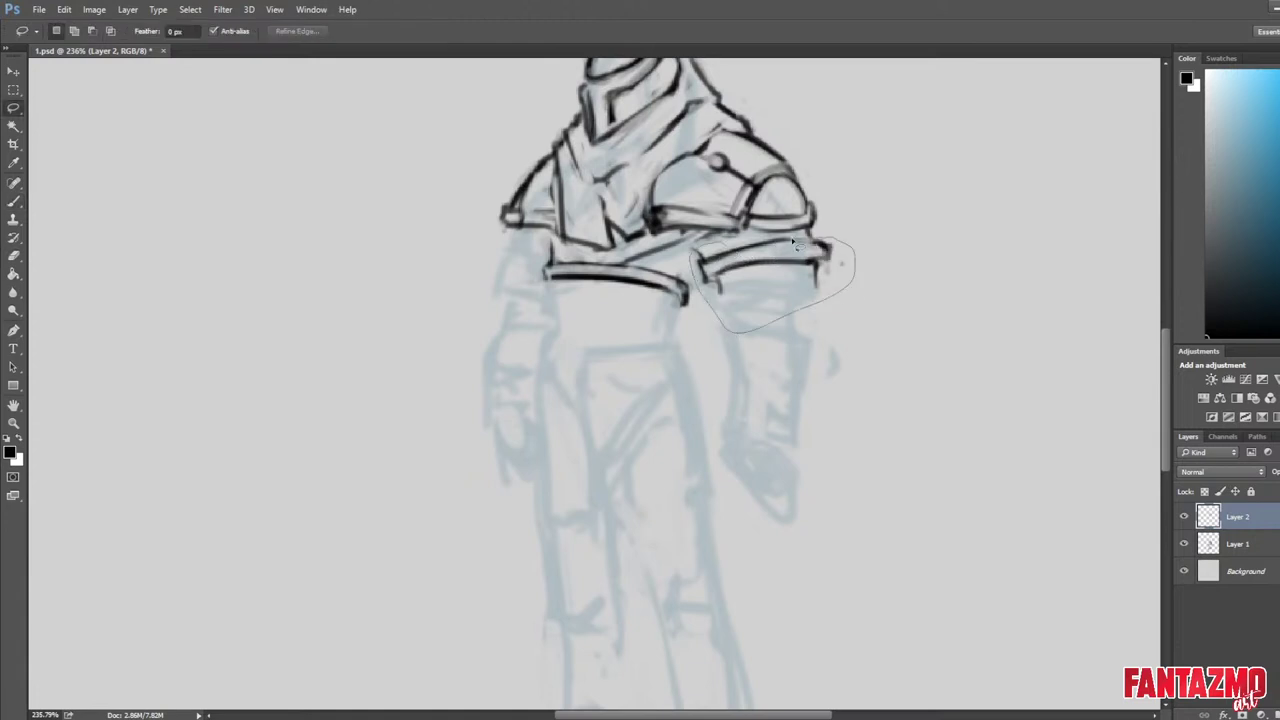
{"action": "key", "text": "Delete"}
{"action": "key", "text": "ctrl+d"}
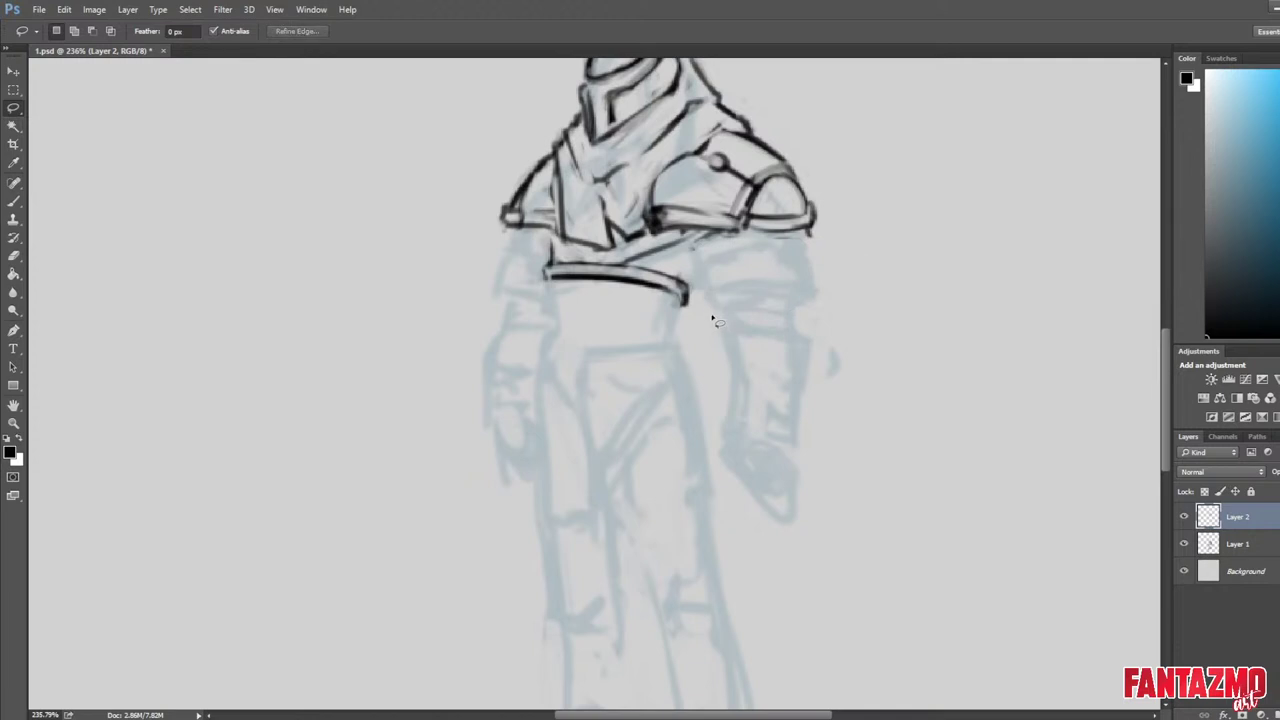
{"action": "key", "text": "ctrl+s"}
Draw the torso's near side curving from the armpit to the chest band and erase the band's old lines.
{"action": "key", "text": "b"}
{"action": "left_click_drag", "start_coordinate": [714, 242], "coordinate": [688, 284]}
{"action": "left_click_drag", "start_coordinate": [713, 241], "coordinate": [687, 286]}
{"action": "key", "text": "ctrl+shift+h"}
{"action": "left_click_drag", "start_coordinate": [604, 322], "coordinate": [921, 370]}
{"action": "key", "text": "e"}
{"action": "left_click_drag", "start_coordinate": [738, 328], "coordinate": [862, 319]}
Try to extend the scarf's lower edges into a low point over the chest plate.
{"action": "key", "text": "b"}
{"action": "left_click_drag", "start_coordinate": [767, 305], "coordinate": [822, 329]}
{"action": "mouse_move", "coordinate": [858, 282]}
{"action": "left_mouse_down"}
{"action": "mouse_move", "coordinate": [827, 330]}
{"action": "mouse_move", "coordinate": [835, 314]}
{"action": "mouse_move", "coordinate": [816, 319]}
{"action": "left_mouse_up"}
{"action": "key", "text": "e"}
{"action": "left_click_drag", "start_coordinate": [818, 324], "coordinate": [828, 332]}
{"action": "left_click_drag", "start_coordinate": [857, 290], "coordinate": [838, 333]}
{"action": "key", "text": "b"}
{"action": "left_click_drag", "start_coordinate": [813, 325], "coordinate": [835, 335]}
{"action": "key", "text": "e"}
{"action": "left_click_drag", "start_coordinate": [785, 300], "coordinate": [779, 306]}
{"action": "key", "text": "b"}
{"action": "key", "text": "e"}
{"action": "mouse_move", "coordinate": [801, 268]}
{"action": "left_mouse_down"}
{"action": "mouse_move", "coordinate": [782, 288]}
{"action": "mouse_move", "coordinate": [799, 298]}
{"action": "left_mouse_up"}
{"action": "left_click_drag", "start_coordinate": [786, 306], "coordinate": [822, 337]}
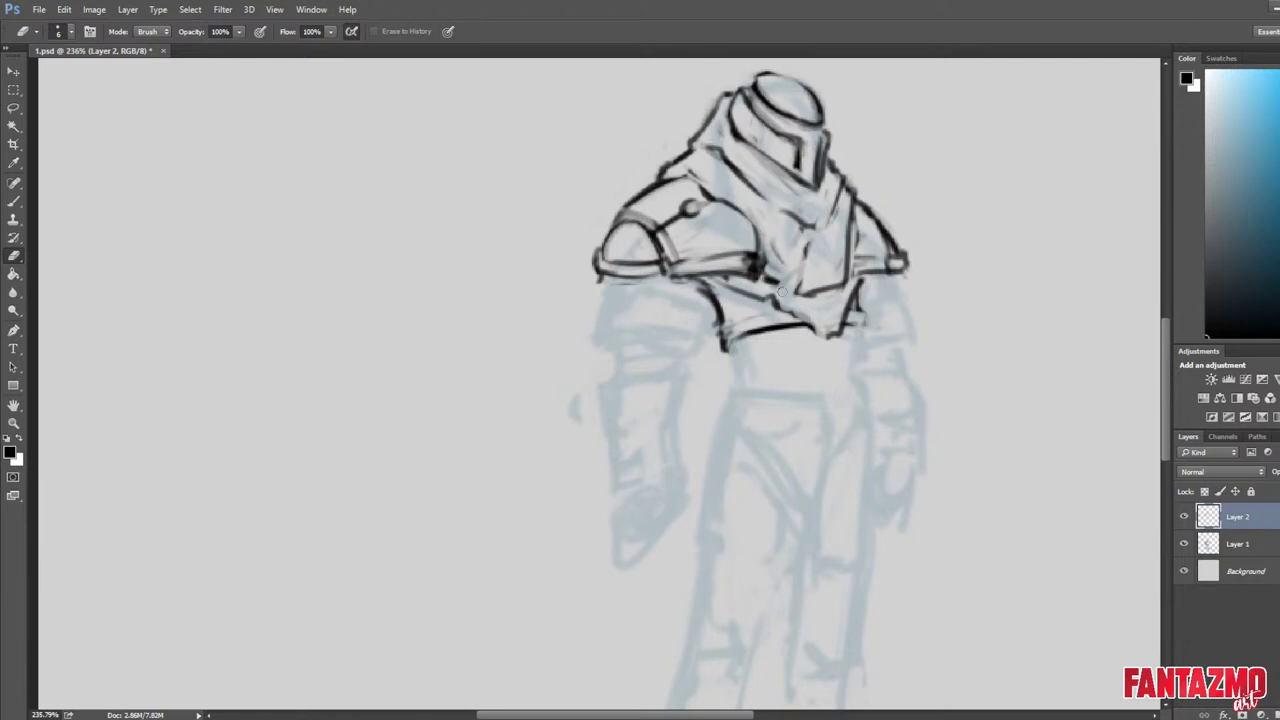
Undo the latest strokes of the scarf's extended lower point.
{"action": "key", "text": "ctrl+alt+z"}
{"action": "key", "text": "ctrl+alt+z"}
{"action": "key", "text": "ctrl+alt+z"}
{"action": "key", "text": "ctrl+alt+z"}
{"action": "key", "text": "ctrl+alt+z"}
{"action": "key", "text": "ctrl+shift+h"}
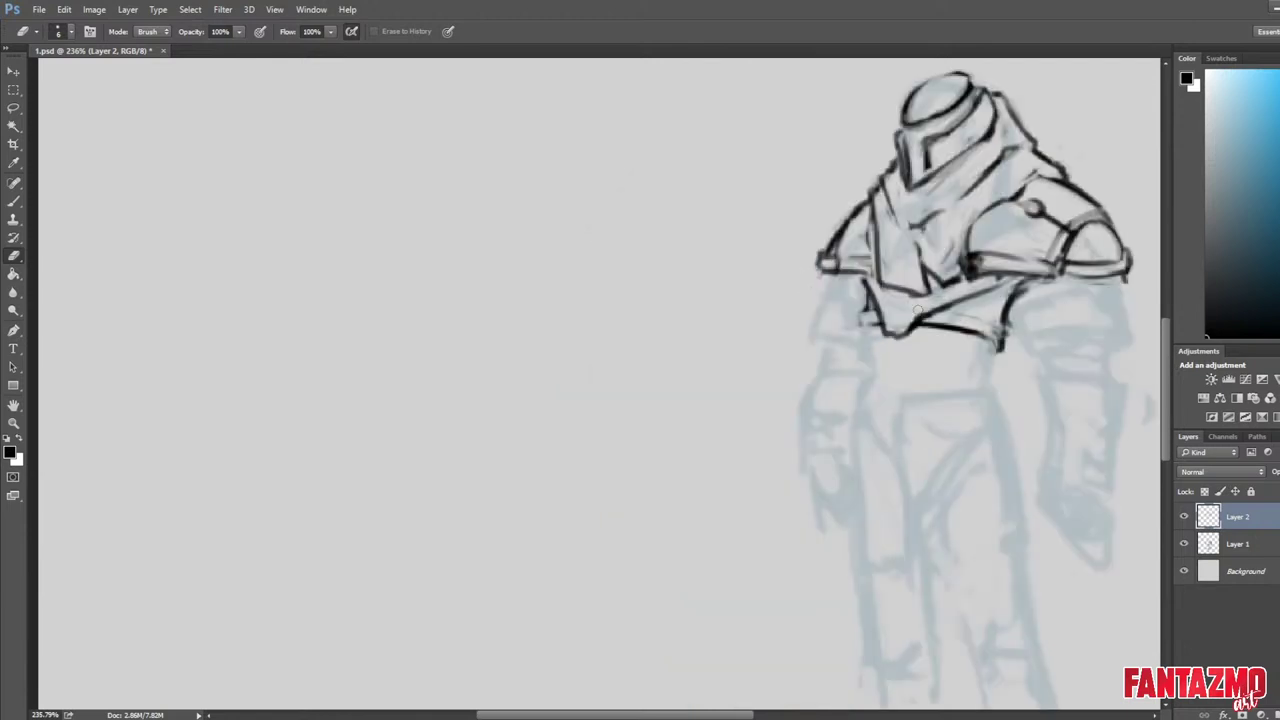
{"action": "mouse_move", "coordinate": [916, 309]}
{"action": "left_mouse_down"}
{"action": "mouse_move", "coordinate": [895, 330]}
{"action": "mouse_move", "coordinate": [875, 296]}
{"action": "mouse_move", "coordinate": [853, 314]}
{"action": "left_mouse_up"}
{"action": "key", "text": "h"}
{"action": "key", "text": "b"}
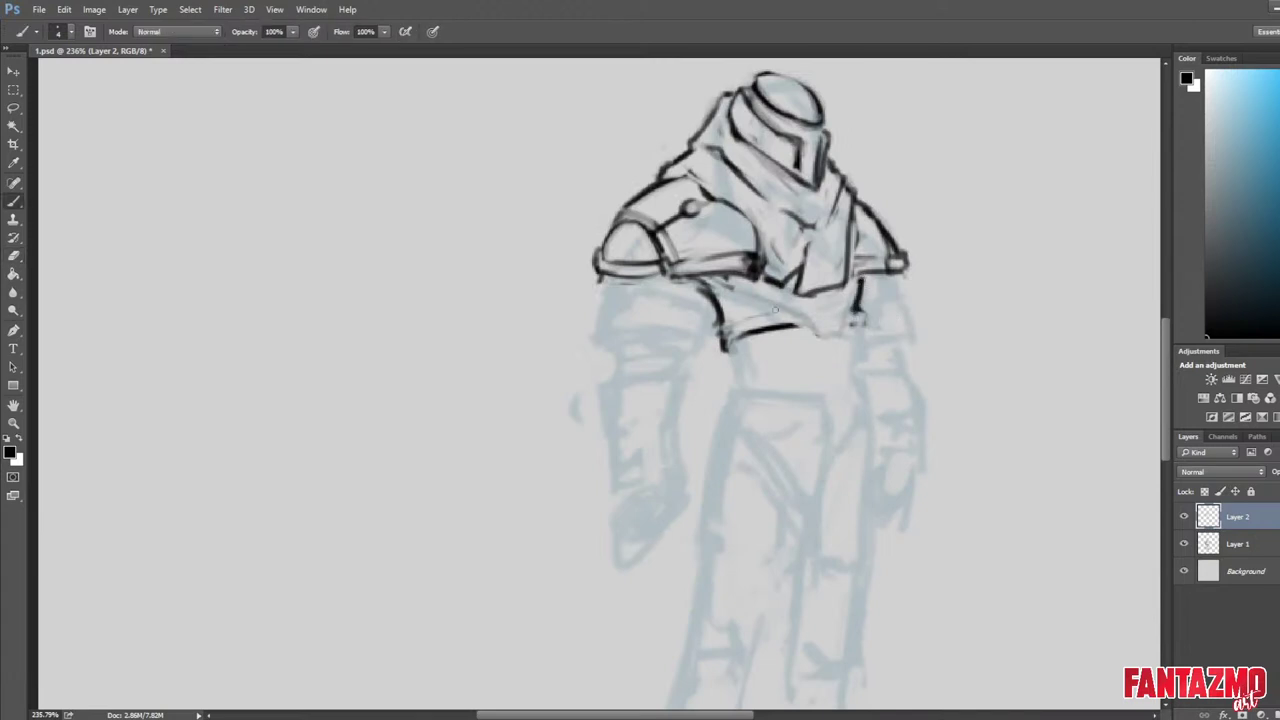
Redraw the scarf's lower end as a longer point reaching the chest band and erase its old tip lines.
{"action": "mouse_move", "coordinate": [735, 285]}
{"action": "left_mouse_down"}
{"action": "mouse_move", "coordinate": [760, 298]}
{"action": "mouse_move", "coordinate": [838, 293]}
{"action": "mouse_move", "coordinate": [746, 308]}
{"action": "mouse_move", "coordinate": [820, 288]}
{"action": "mouse_move", "coordinate": [798, 306]}
{"action": "mouse_move", "coordinate": [824, 290]}
{"action": "mouse_move", "coordinate": [826, 318]}
{"action": "left_mouse_up"}
{"action": "key", "text": "ctrl+z"}
{"action": "key", "text": "e"}
{"action": "key", "text": "b"}
{"action": "left_click_drag", "start_coordinate": [848, 252], "coordinate": [830, 322]}
{"action": "key", "text": "e"}
{"action": "mouse_move", "coordinate": [800, 255]}
{"action": "left_mouse_down"}
{"action": "mouse_move", "coordinate": [830, 308]}
{"action": "mouse_move", "coordinate": [830, 292]}
{"action": "left_mouse_up"}
{"action": "key", "text": "b"}
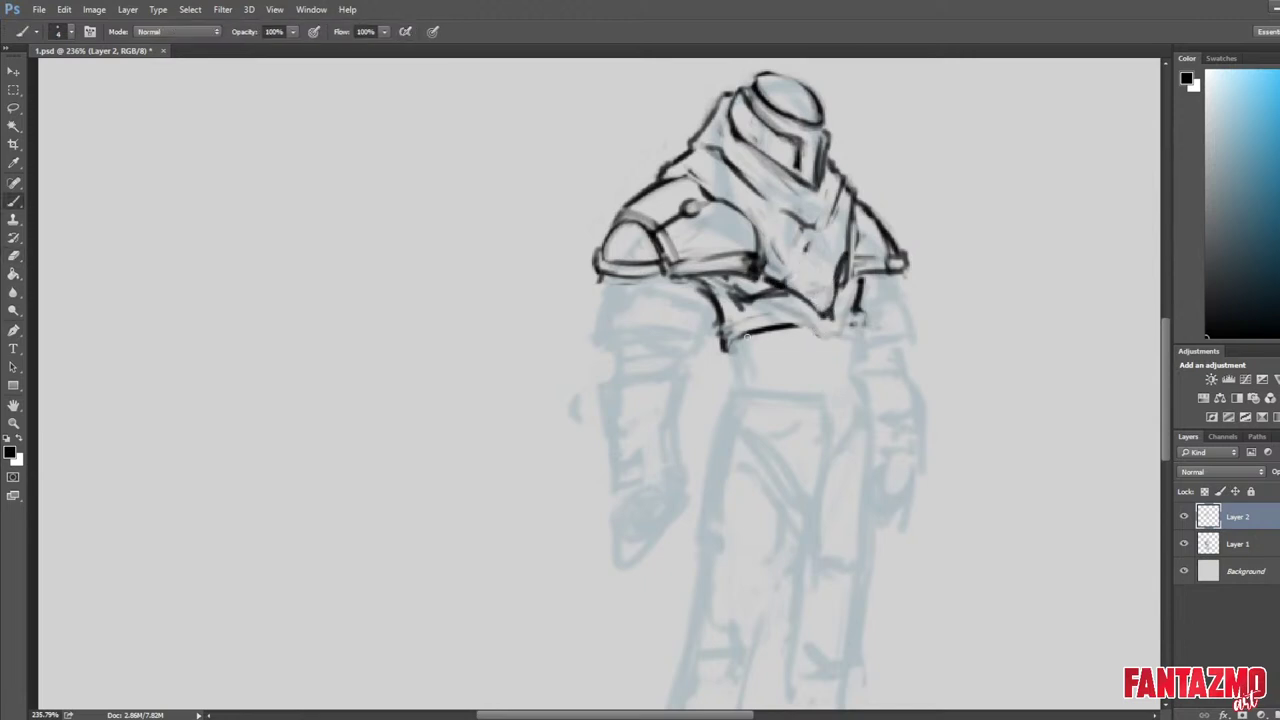
Redraw the chest plate's bottom band with two parallel curved edges and close its far side with a short line.
{"action": "left_click_drag", "start_coordinate": [726, 345], "coordinate": [856, 328]}
{"action": "left_click_drag", "start_coordinate": [862, 286], "coordinate": [855, 334]}
{"action": "left_click_drag", "start_coordinate": [714, 329], "coordinate": [830, 314]}
{"action": "left_click_drag", "start_coordinate": [738, 328], "coordinate": [834, 318]}
{"action": "key", "text": "e"}
{"action": "left_click_drag", "start_coordinate": [732, 332], "coordinate": [836, 319]}
{"action": "key", "text": "b"}
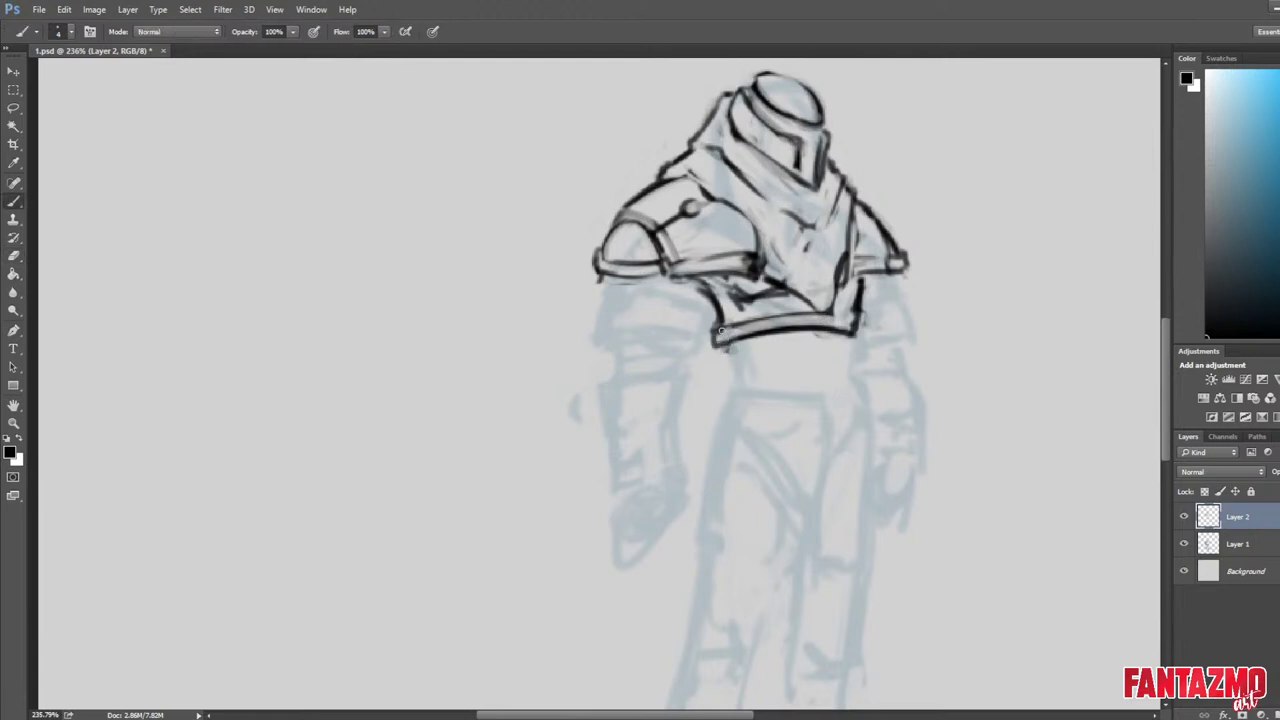
{"action": "key", "text": "e"}
{"action": "key", "text": "b"}
{"action": "scroll", "coordinate": [853, 338], "scroll_direction": "down", "scroll_amount": 5}
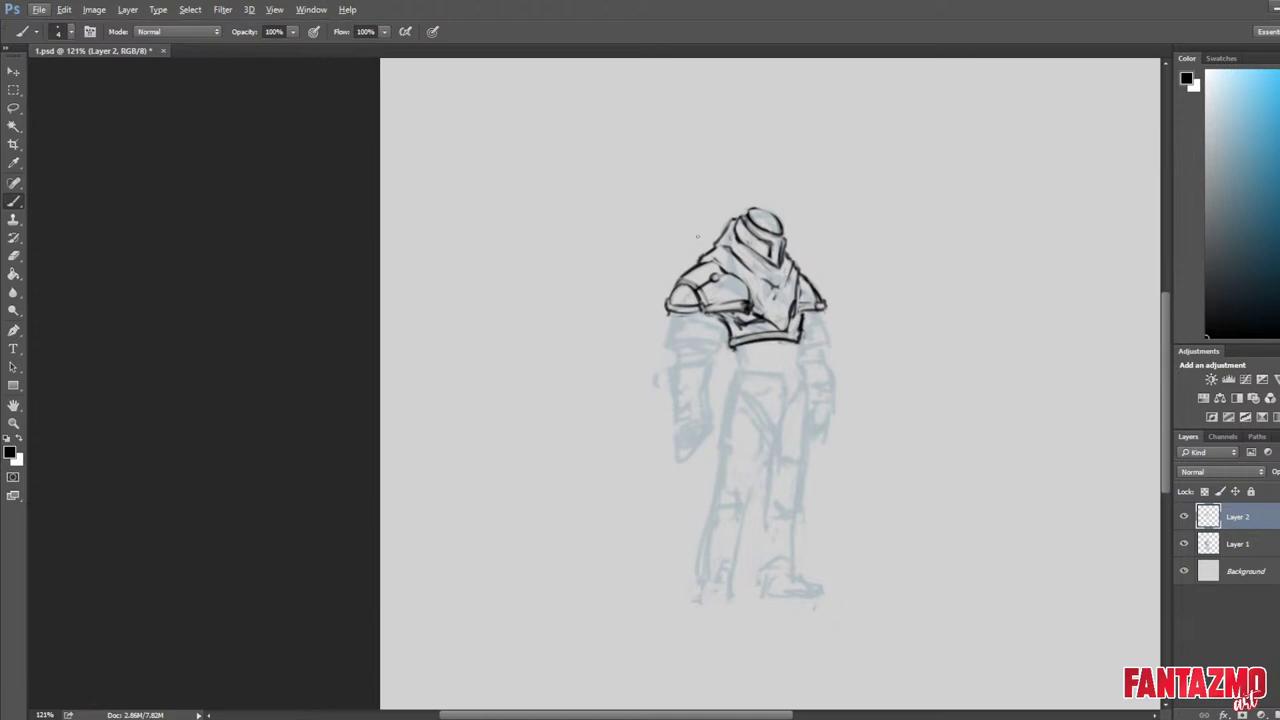
Refine the scarf's lower point by erasing heavy fold marks and redrawing its edges above the chest band.
{"action": "key", "text": "ctrl+shift+h"}
{"action": "scroll", "coordinate": [1086, 397], "scroll_direction": "up", "scroll_amount": 7}
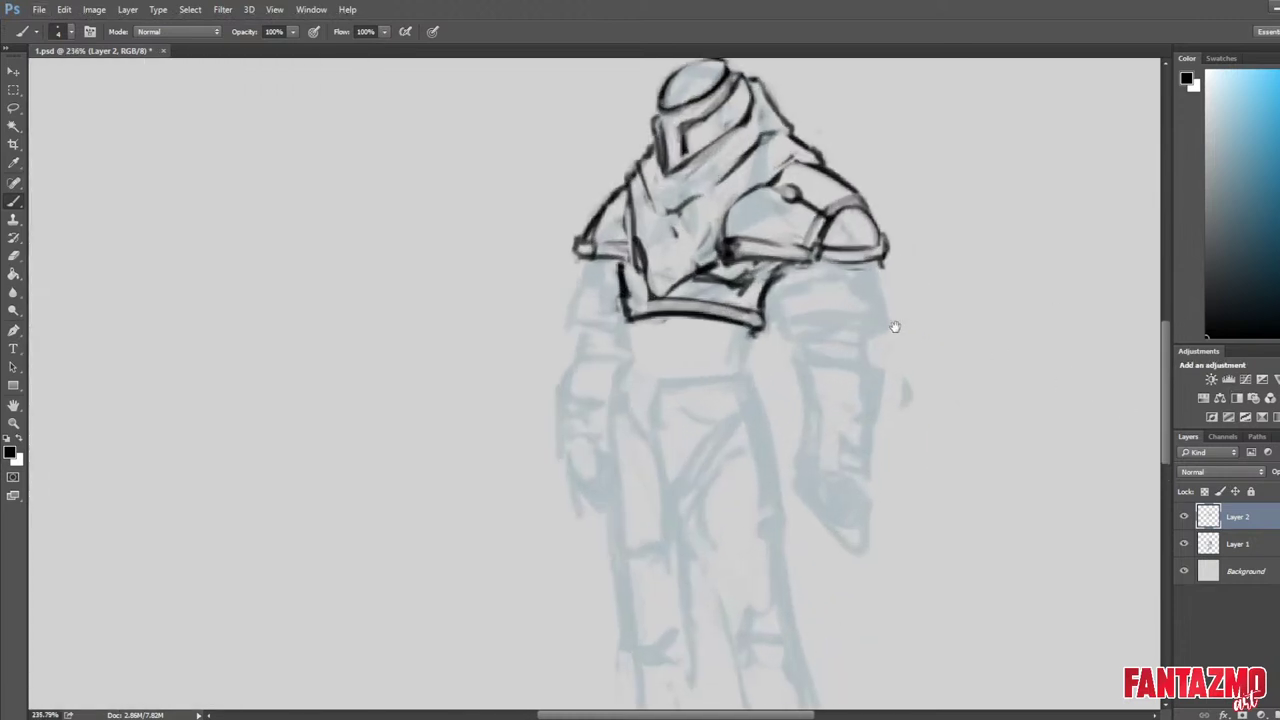
{"action": "left_click_drag", "start_coordinate": [894, 327], "coordinate": [640, 299]}
{"action": "left_click_drag", "start_coordinate": [582, 401], "coordinate": [882, 373]}
{"action": "key", "text": "e"}
{"action": "mouse_move", "coordinate": [660, 231]}
{"action": "left_mouse_down"}
{"action": "mouse_move", "coordinate": [672, 270]}
{"action": "mouse_move", "coordinate": [750, 262]}
{"action": "left_mouse_up"}
{"action": "key", "text": "b"}
{"action": "key", "text": "e"}
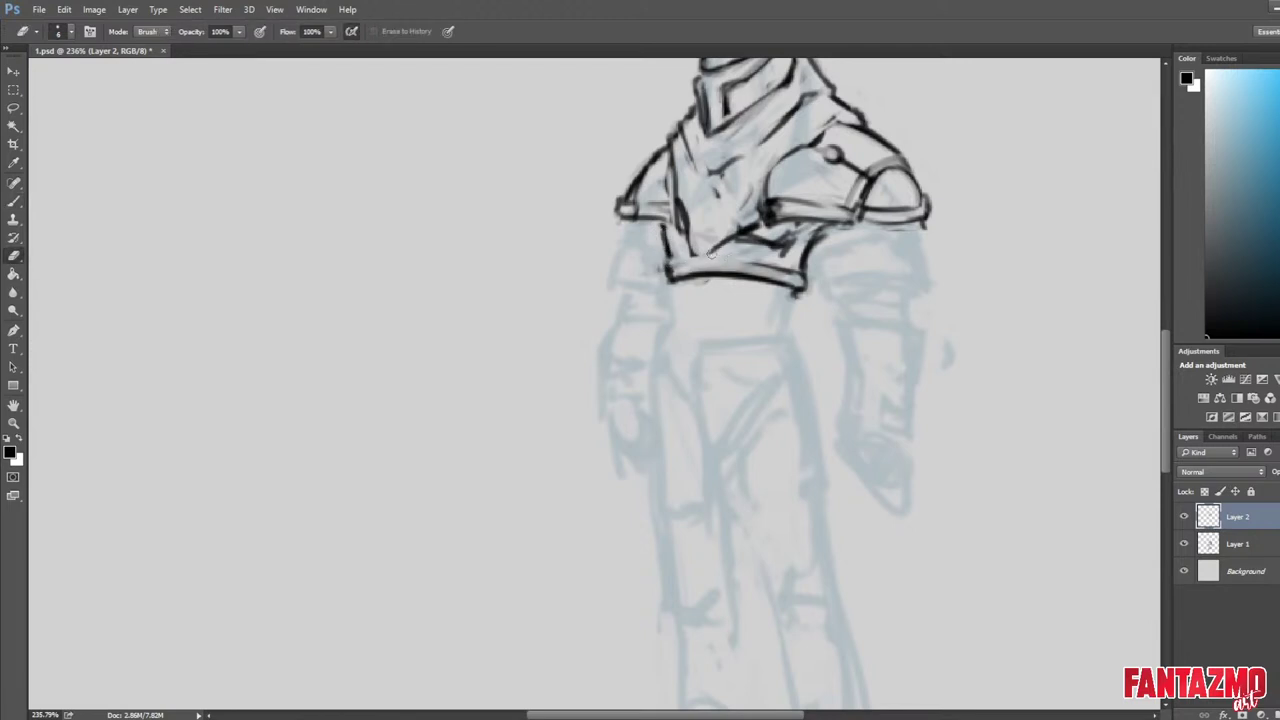
{"action": "key", "text": "b"}
{"action": "key", "text": "e"}
{"action": "mouse_move", "coordinate": [692, 225]}
{"action": "left_mouse_down"}
{"action": "mouse_move", "coordinate": [684, 207]}
{"action": "mouse_move", "coordinate": [697, 259]}
{"action": "mouse_move", "coordinate": [760, 230]}
{"action": "mouse_move", "coordinate": [715, 190]}
{"action": "mouse_move", "coordinate": [714, 229]}
{"action": "left_mouse_up"}
{"action": "key", "text": "b"}
{"action": "key", "text": "e"}
{"action": "key", "text": "b"}
{"action": "key", "text": "e"}
{"action": "key", "text": "b"}
{"action": "key", "text": "e"}
{"action": "key", "text": "b"}
{"action": "key", "text": "e"}
{"action": "left_click_drag", "start_coordinate": [727, 174], "coordinate": [713, 228]}
Clean up and redraw the chest plate's near side edge beneath the pauldron.
{"action": "key", "text": "ctrl+shift+h"}
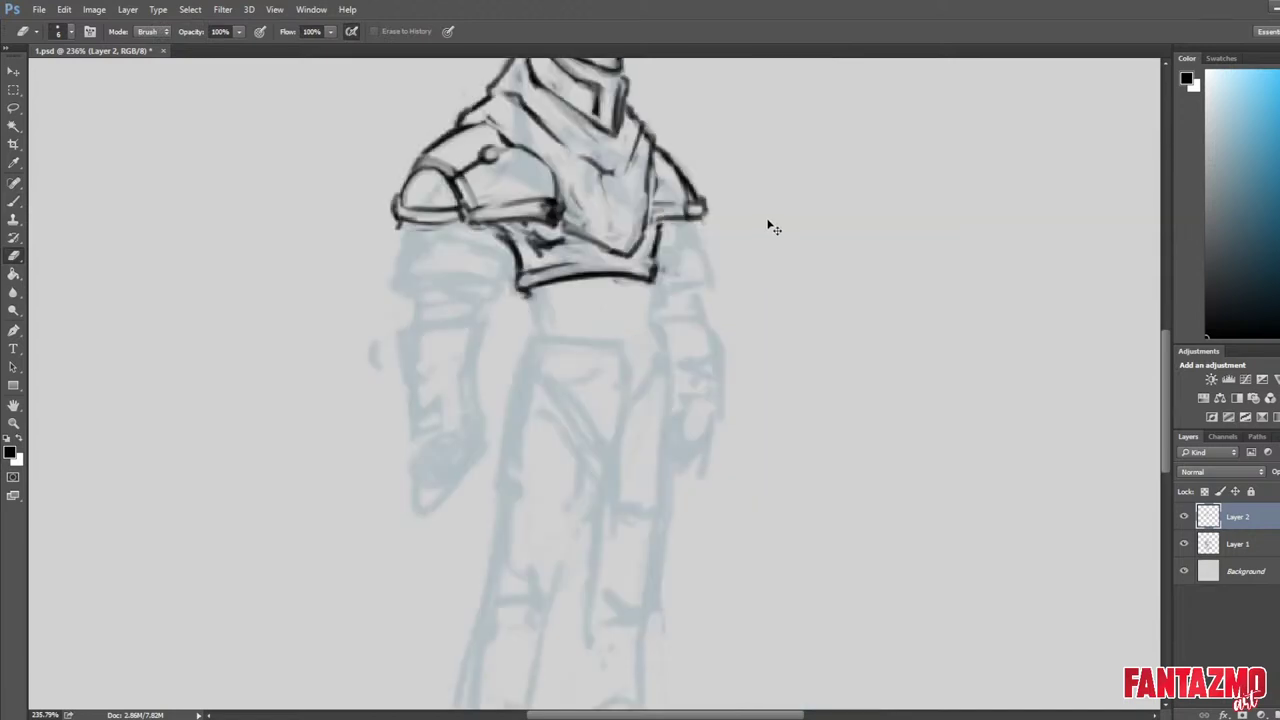
{"action": "mouse_move", "coordinate": [510, 246]}
{"action": "left_mouse_down"}
{"action": "mouse_move", "coordinate": [506, 236]}
{"action": "mouse_move", "coordinate": [520, 268]}
{"action": "left_mouse_up"}
{"action": "key", "text": "b"}
{"action": "key", "text": "e"}
{"action": "key", "text": "b"}
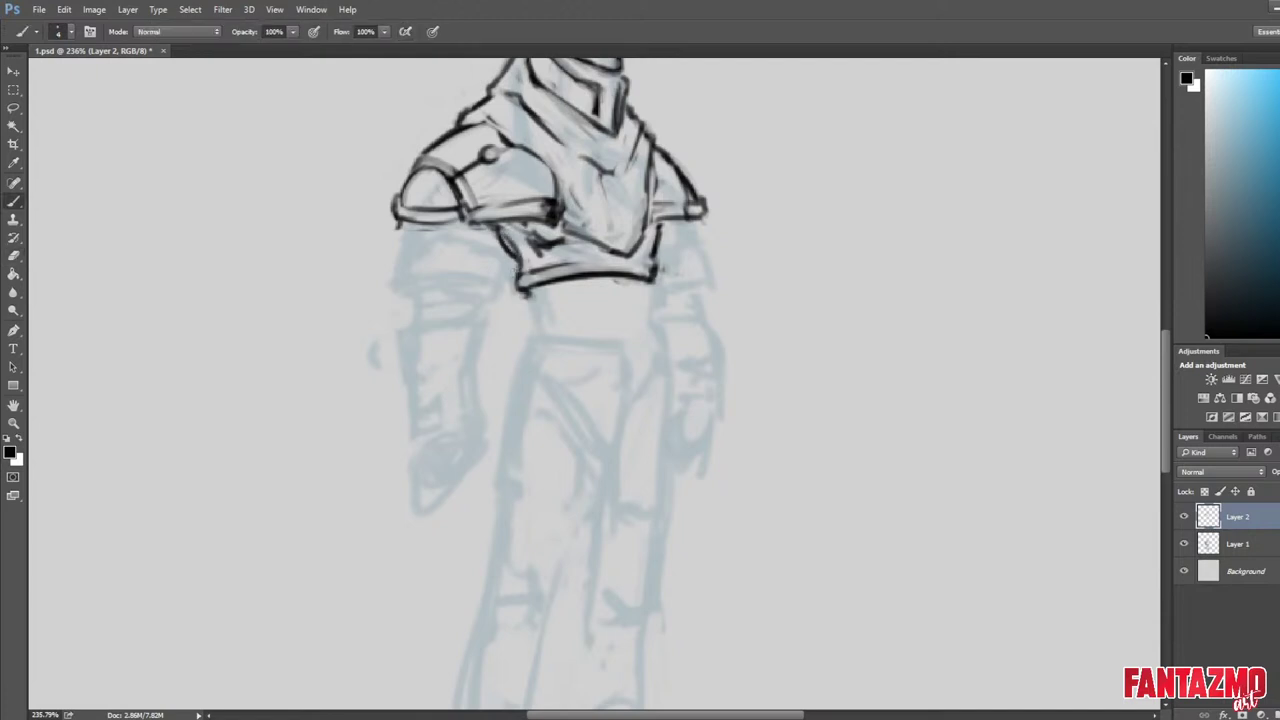
{"action": "key", "text": "e"}
{"action": "key", "text": "b"}
Draw the two waist contours curving from the chest plate's bottom corners down to the hips.
{"action": "left_click_drag", "start_coordinate": [648, 282], "coordinate": [658, 344]}
{"action": "mouse_move", "coordinate": [530, 295]}
{"action": "left_mouse_down"}
{"action": "mouse_move", "coordinate": [536, 332]}
{"action": "mouse_move", "coordinate": [522, 348]}
{"action": "left_mouse_up"}
{"action": "key", "text": "e"}
{"action": "key", "text": "b"}
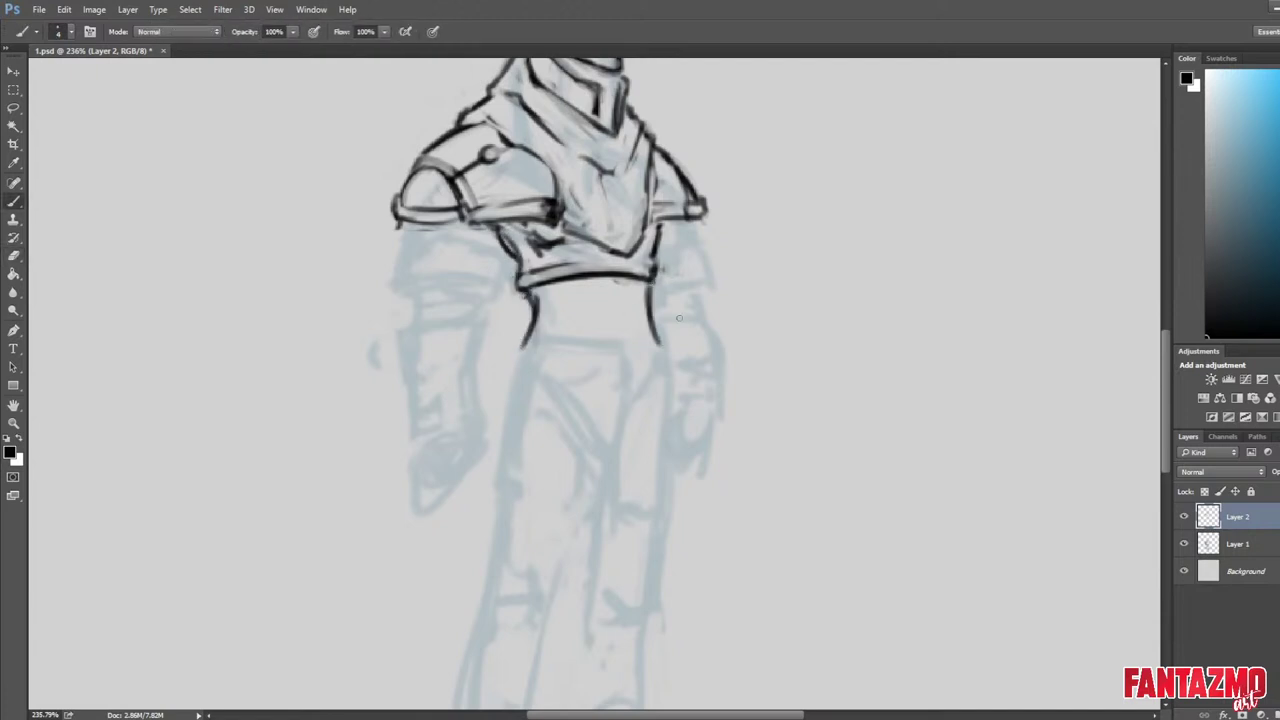
{"action": "left_click_drag", "start_coordinate": [649, 312], "coordinate": [664, 365]}
{"action": "key", "text": "e"}
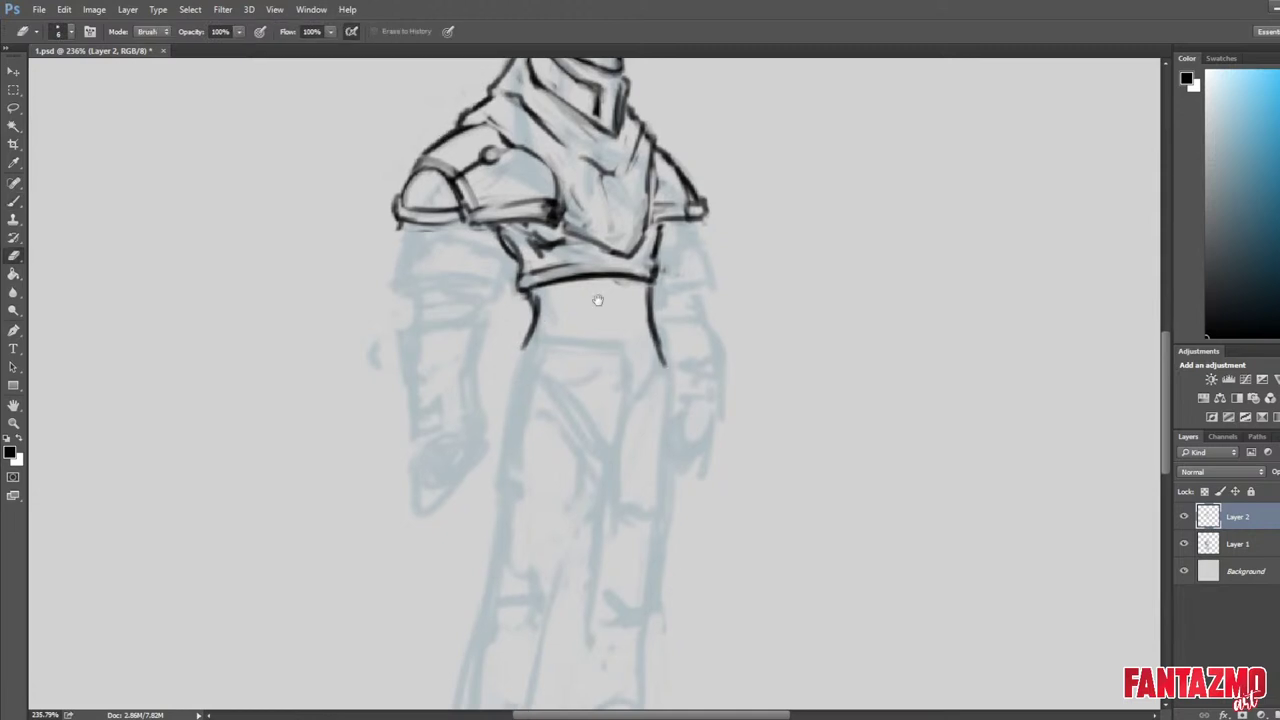
Draw a curved double line down the near side of the abdomen below the chest plate.
{"action": "mouse_move", "coordinate": [597, 297]}
{"action": "left_mouse_down"}
{"action": "mouse_move", "coordinate": [980, 252]}
{"action": "mouse_move", "coordinate": [1001, 301]}
{"action": "left_mouse_up"}
{"action": "key", "text": "b"}
{"action": "key", "text": "ctrl+z"}
{"action": "mouse_move", "coordinate": [974, 232]}
{"action": "left_mouse_down"}
{"action": "mouse_move", "coordinate": [994, 300]}
{"action": "mouse_move", "coordinate": [989, 233]}
{"action": "mouse_move", "coordinate": [942, 215]}
{"action": "mouse_move", "coordinate": [589, 387]}
{"action": "left_mouse_up"}
{"action": "key", "text": "e"}
{"action": "key", "text": "ctrl+shift+h"}
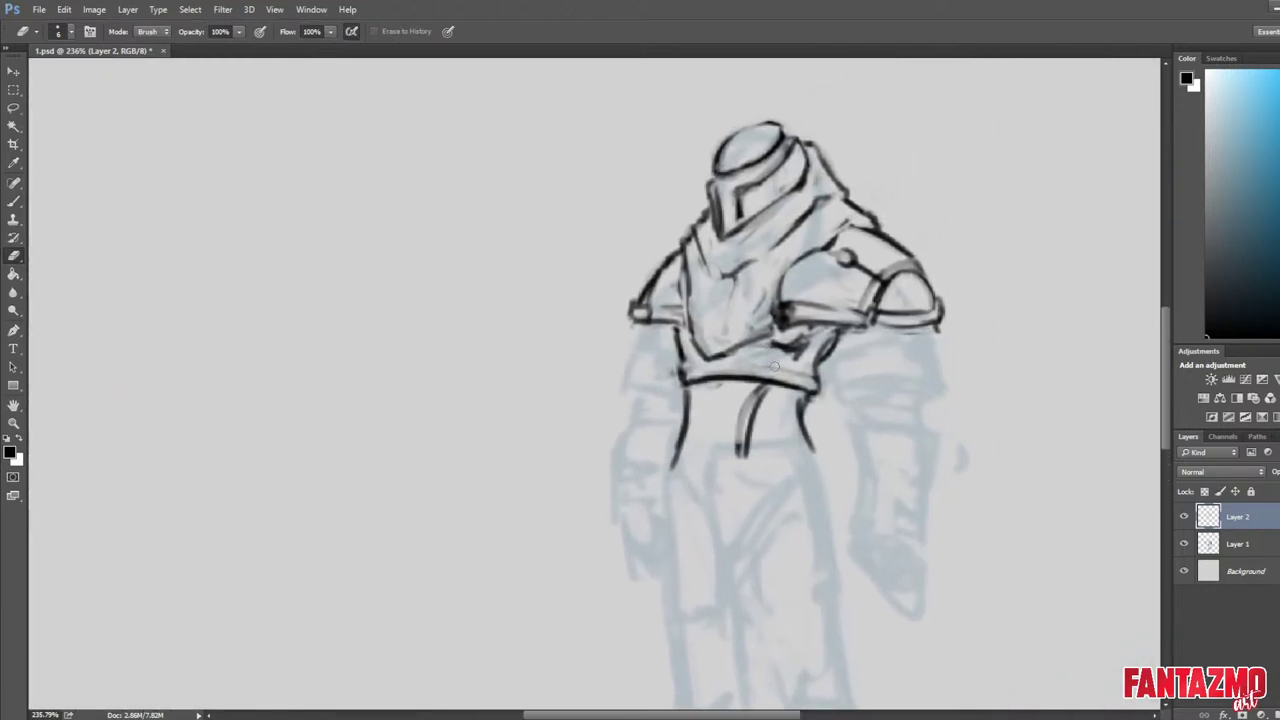
Add a side seam to the chest plate beneath the near pauldron and redraw the near waist line straighter.
{"action": "key", "text": "b"}
{"action": "mouse_move", "coordinate": [786, 349]}
{"action": "left_mouse_down"}
{"action": "mouse_move", "coordinate": [775, 378]}
{"action": "mouse_move", "coordinate": [777, 359]}
{"action": "mouse_move", "coordinate": [826, 383]}
{"action": "mouse_move", "coordinate": [831, 346]}
{"action": "mouse_move", "coordinate": [814, 396]}
{"action": "mouse_move", "coordinate": [827, 350]}
{"action": "mouse_move", "coordinate": [809, 386]}
{"action": "mouse_move", "coordinate": [810, 450]}
{"action": "left_mouse_up"}
{"action": "key", "text": "e"}
{"action": "key", "text": "b"}
{"action": "key", "text": "e"}
{"action": "key", "text": "b"}
{"action": "key", "text": "e"}
{"action": "key", "text": "b"}
{"action": "mouse_move", "coordinate": [808, 398]}
{"action": "left_mouse_down"}
{"action": "mouse_move", "coordinate": [816, 462]}
{"action": "mouse_move", "coordinate": [802, 437]}
{"action": "left_mouse_up"}
{"action": "key", "text": "e"}
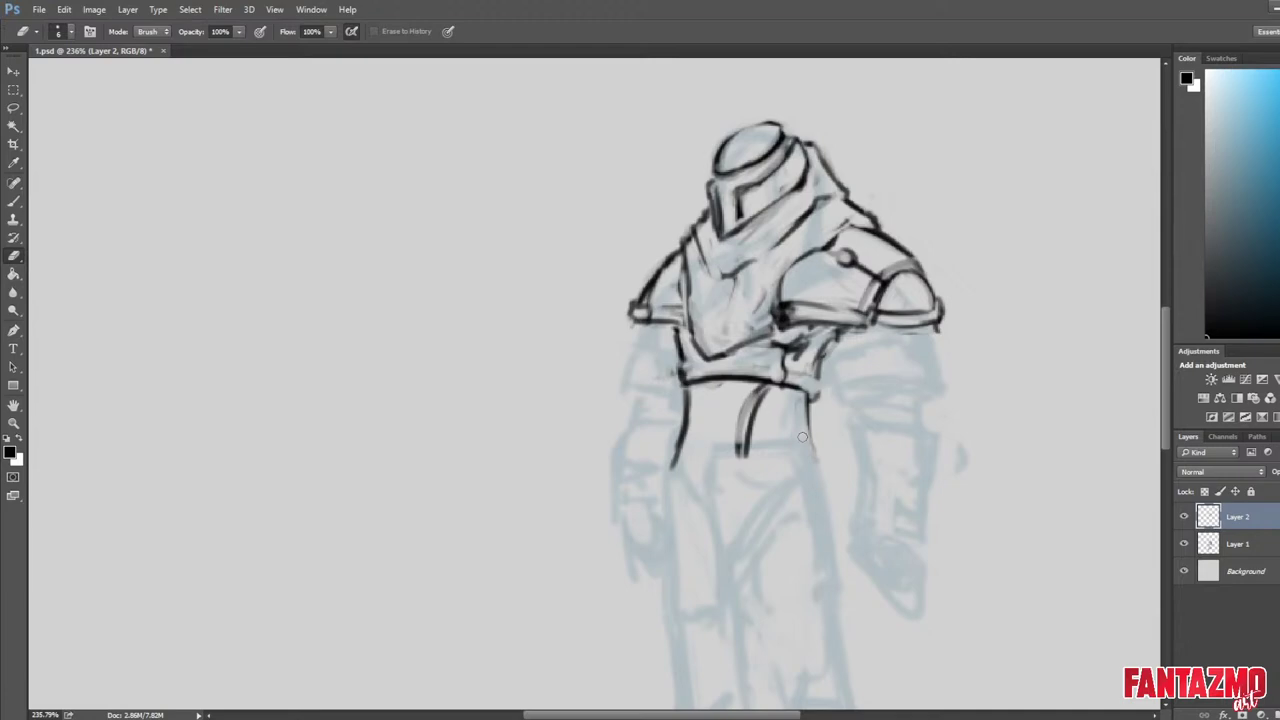
Thin the abdomen's double line by erasing and redraw the far waist contour straighter.
{"action": "scroll", "coordinate": [800, 435], "scroll_direction": "down", "scroll_amount": 9}
{"action": "scroll", "coordinate": [770, 430], "scroll_direction": "up", "scroll_amount": 4}
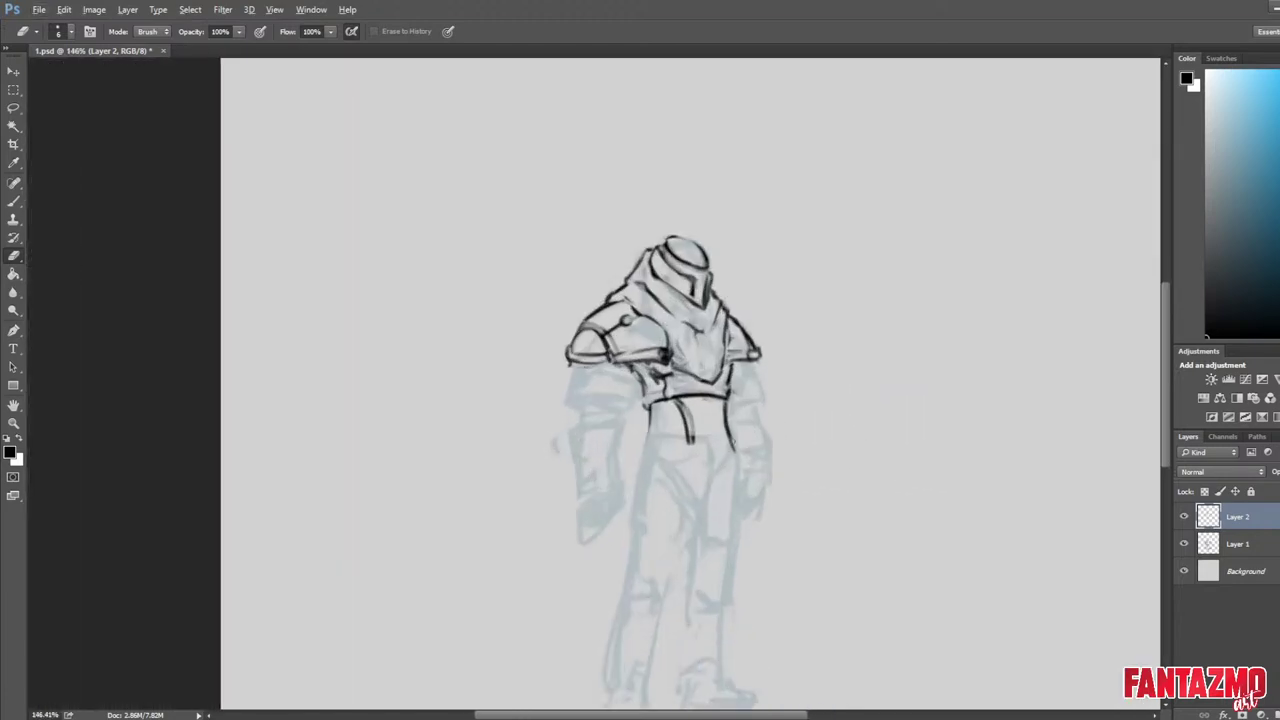
{"action": "scroll", "coordinate": [750, 408], "scroll_direction": "up", "scroll_amount": 3}
{"action": "mouse_move", "coordinate": [663, 402]}
{"action": "left_mouse_down"}
{"action": "mouse_move", "coordinate": [668, 457]}
{"action": "mouse_move", "coordinate": [725, 468]}
{"action": "left_mouse_up"}
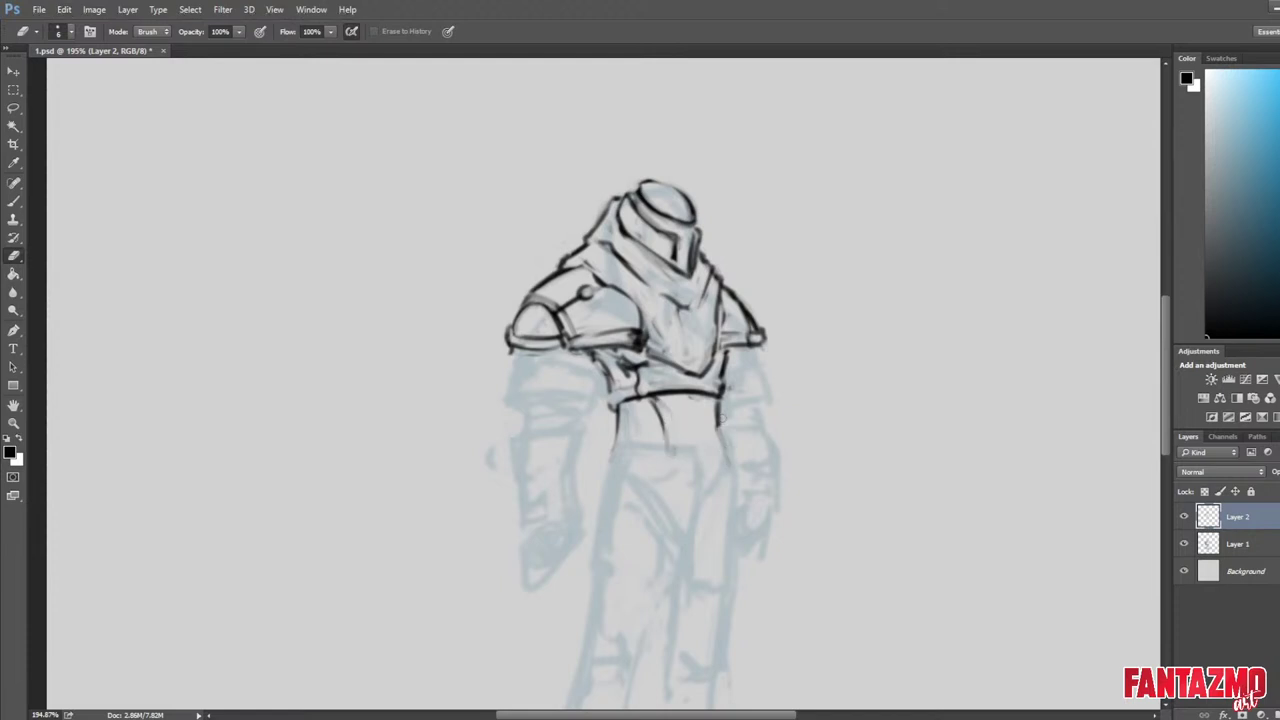
{"action": "key", "text": "b"}
{"action": "key", "text": "e"}
{"action": "left_click_drag", "start_coordinate": [719, 402], "coordinate": [726, 452]}
{"action": "key", "text": "b"}
{"action": "key", "text": "e"}
{"action": "key", "text": "b"}
Redraw the abdomen's dividing line as a single curve continuing down from the chest plate's seam.
{"action": "key", "text": "e"}
{"action": "left_click_drag", "start_coordinate": [635, 373], "coordinate": [661, 450]}
{"action": "key", "text": "b"}
{"action": "key", "text": "e"}
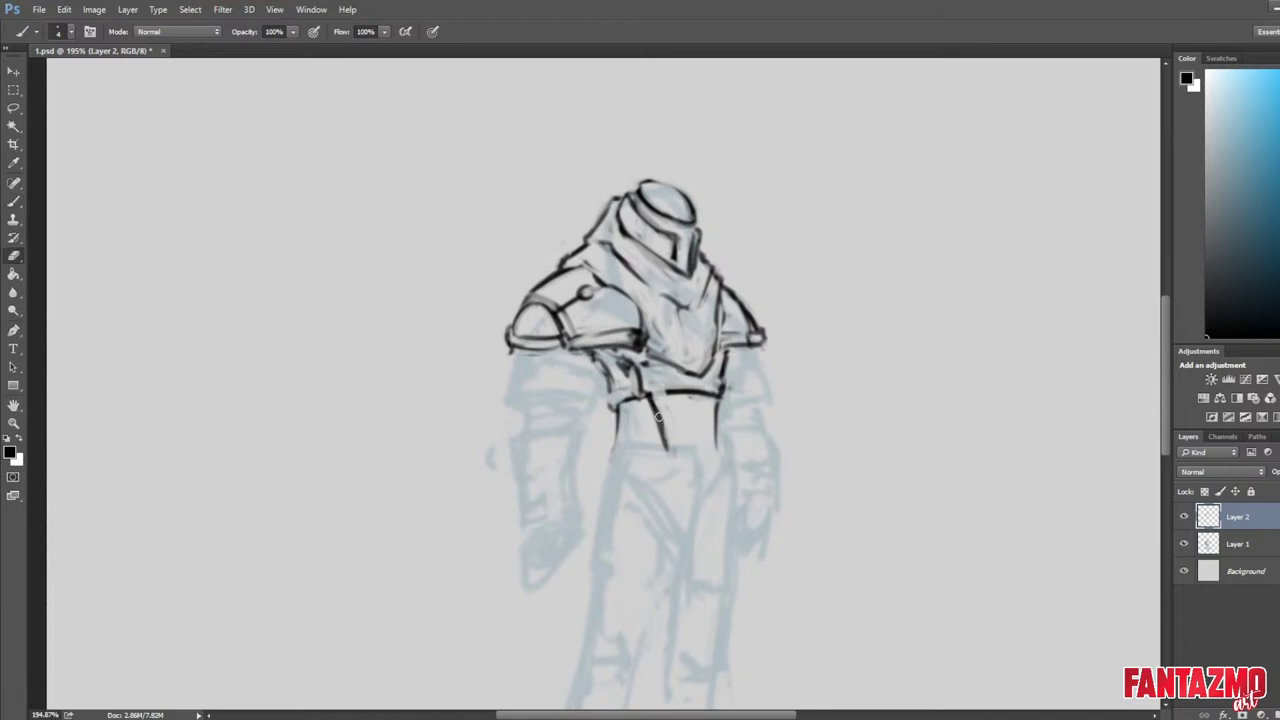
{"action": "mouse_move", "coordinate": [664, 402]}
{"action": "left_mouse_down"}
{"action": "mouse_move", "coordinate": [670, 454]}
{"action": "mouse_move", "coordinate": [656, 457]}
{"action": "left_mouse_up"}
{"action": "key", "text": "b"}
{"action": "key", "text": "e"}
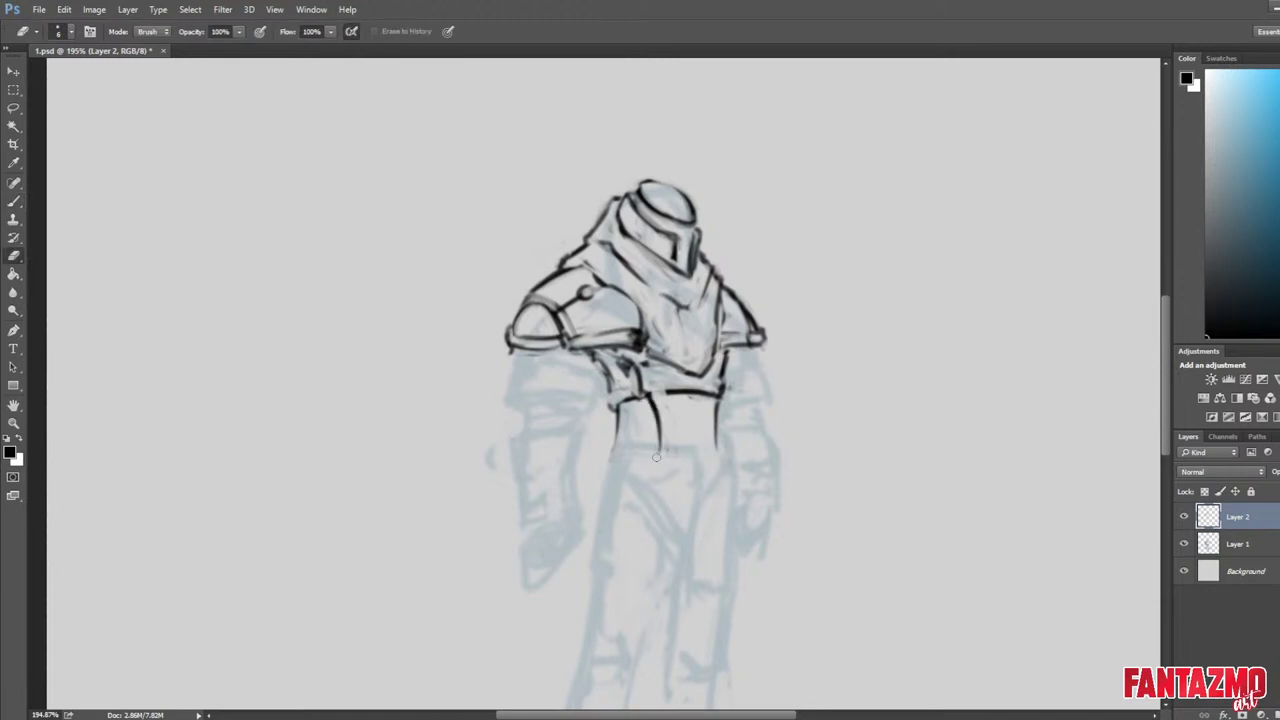
Erase the dark marks beneath the near pauldron and redraw the chest plate's side seam with small round joints.
{"action": "mouse_move", "coordinate": [618, 360]}
{"action": "left_mouse_down"}
{"action": "mouse_move", "coordinate": [632, 384]}
{"action": "mouse_move", "coordinate": [645, 371]}
{"action": "mouse_move", "coordinate": [630, 369]}
{"action": "mouse_move", "coordinate": [644, 397]}
{"action": "left_mouse_up"}
{"action": "key", "text": "b"}
{"action": "key", "text": "ctrl+z"}
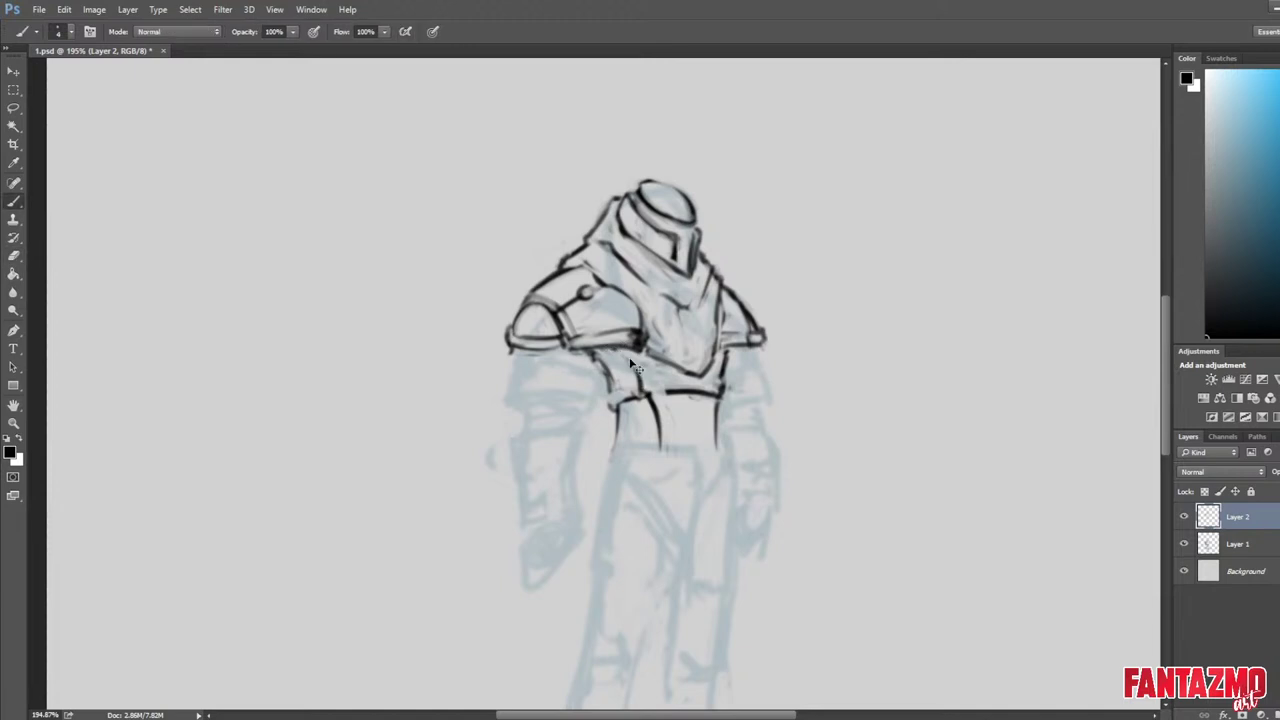
{"action": "mouse_move", "coordinate": [614, 351]}
{"action": "left_mouse_down"}
{"action": "mouse_move", "coordinate": [641, 396]}
{"action": "mouse_move", "coordinate": [636, 383]}
{"action": "left_mouse_up"}
{"action": "key", "text": "e"}
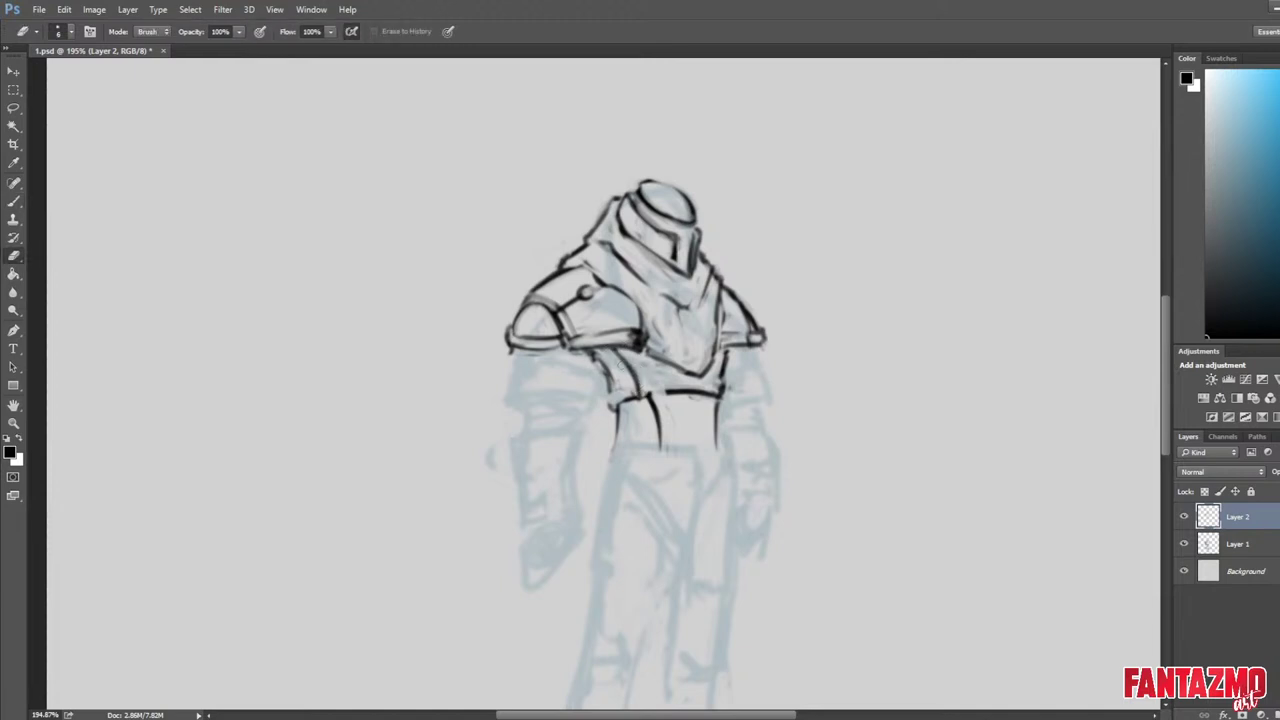
{"action": "key", "text": "b"}
{"action": "key", "text": "e"}
{"action": "key", "text": "b"}
{"action": "left_click_drag", "start_coordinate": [632, 391], "coordinate": [636, 383]}
{"action": "key", "text": "e"}
{"action": "key", "text": "ctrl+shift+h"}
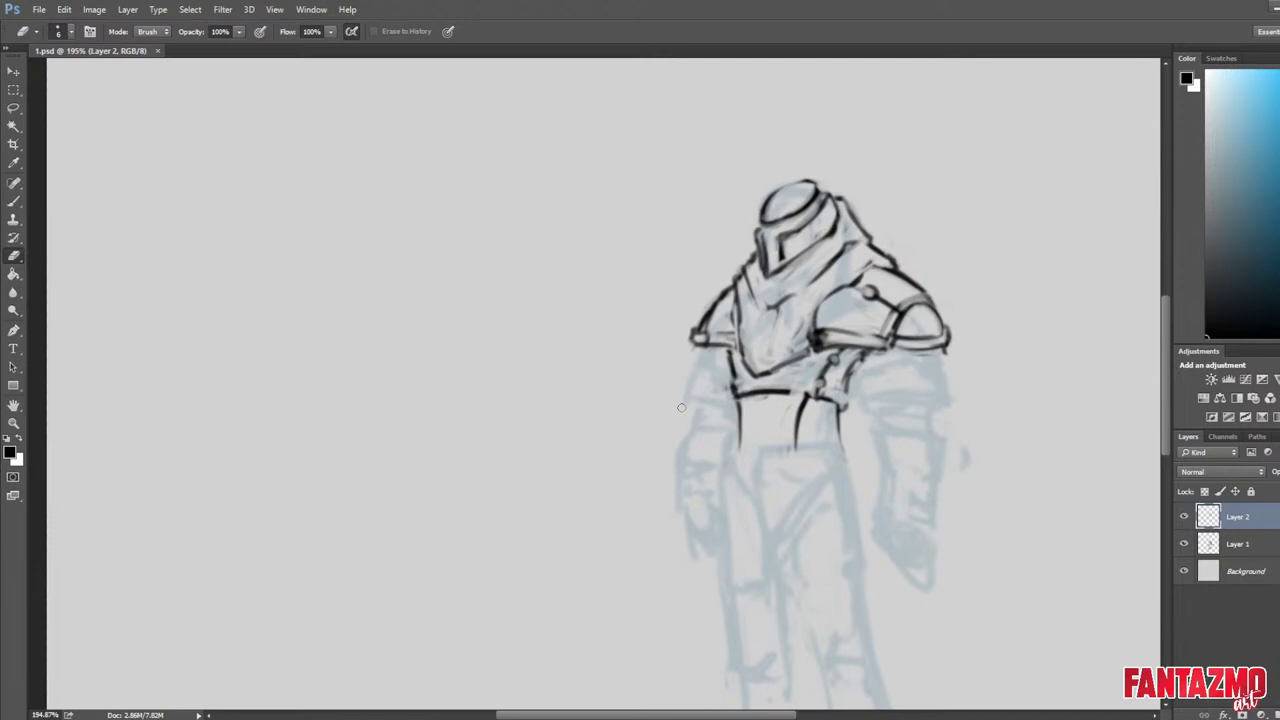
Try a flared upper-arm plate with a curved lower edge beneath the near pauldron.
{"action": "key", "text": "b"}
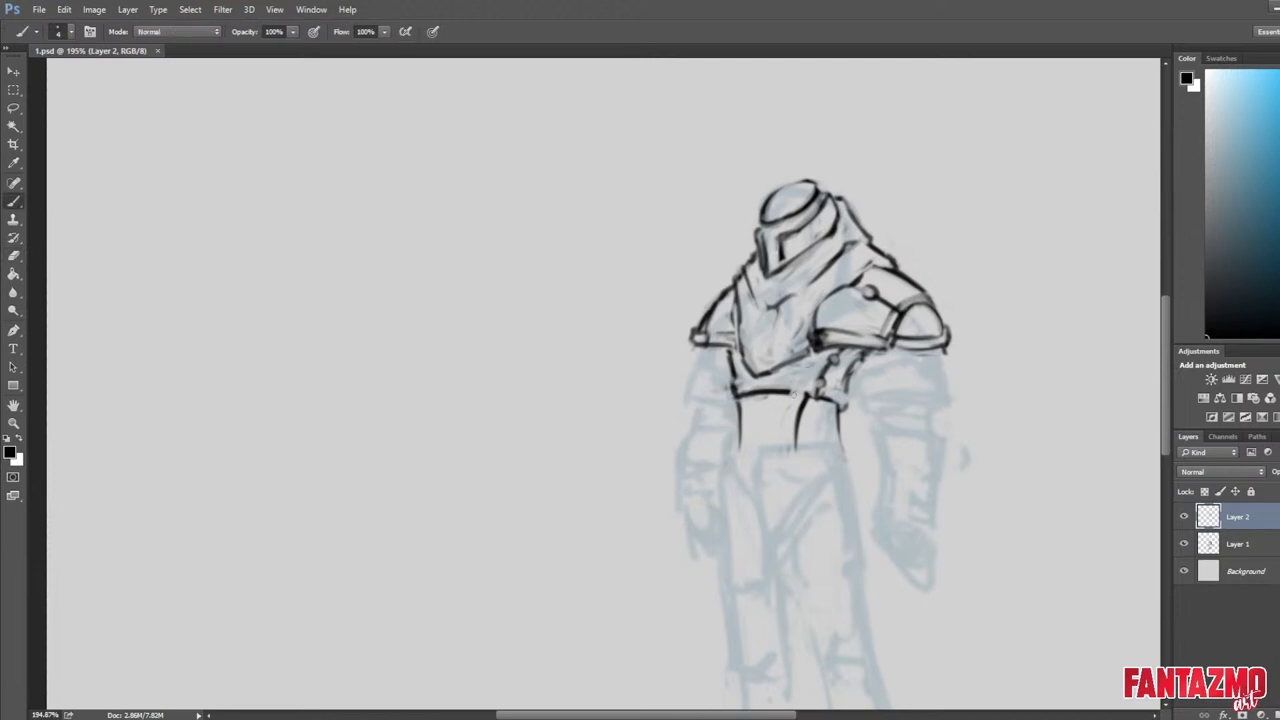
{"action": "left_click", "coordinate": [794, 392]}
{"action": "mouse_move", "coordinate": [929, 377]}
{"action": "left_mouse_down"}
{"action": "mouse_move", "coordinate": [746, 309]}
{"action": "mouse_move", "coordinate": [782, 337]}
{"action": "left_mouse_up"}
{"action": "left_click_drag", "start_coordinate": [756, 282], "coordinate": [781, 338]}
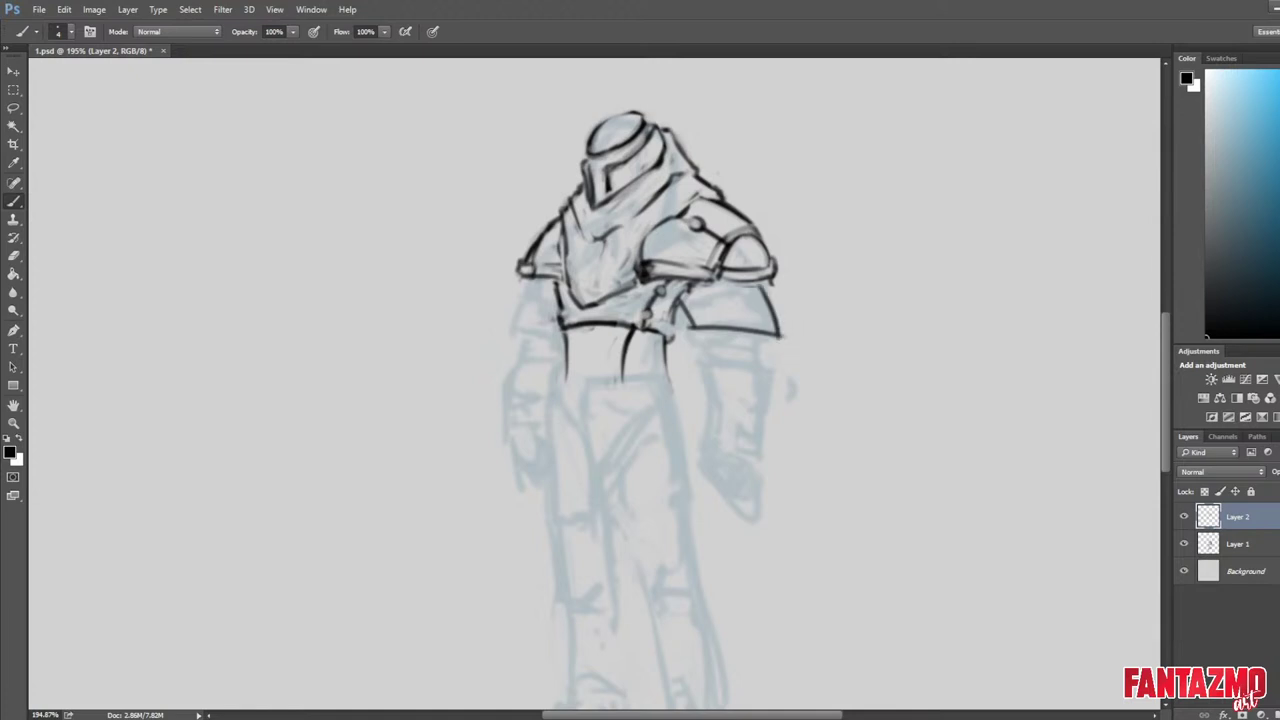
{"action": "mouse_move", "coordinate": [680, 296]}
{"action": "left_mouse_down"}
{"action": "mouse_move", "coordinate": [687, 330]}
{"action": "mouse_move", "coordinate": [752, 296]}
{"action": "mouse_move", "coordinate": [714, 322]}
{"action": "mouse_move", "coordinate": [743, 340]}
{"action": "left_mouse_up"}
{"action": "key", "text": "e"}
{"action": "key", "text": "b"}
{"action": "mouse_move", "coordinate": [730, 338]}
{"action": "left_mouse_down"}
{"action": "mouse_move", "coordinate": [786, 324]}
{"action": "mouse_move", "coordinate": [744, 308]}
{"action": "mouse_move", "coordinate": [777, 295]}
{"action": "mouse_move", "coordinate": [747, 308]}
{"action": "left_mouse_up"}
{"action": "key", "text": "e"}
{"action": "key", "text": "b"}
{"action": "key", "text": "e"}
{"action": "key", "text": "ctrl+z"}
{"action": "mouse_move", "coordinate": [750, 314]}
{"action": "left_mouse_down"}
{"action": "mouse_move", "coordinate": [765, 300]}
{"action": "mouse_move", "coordinate": [742, 316]}
{"action": "left_mouse_up"}
Undo the flared plate drawn on the near upper arm.
{"action": "key", "text": "ctrl+alt+z"}
{"action": "key", "text": "ctrl+alt+z"}
{"action": "key", "text": "ctrl+alt+z"}
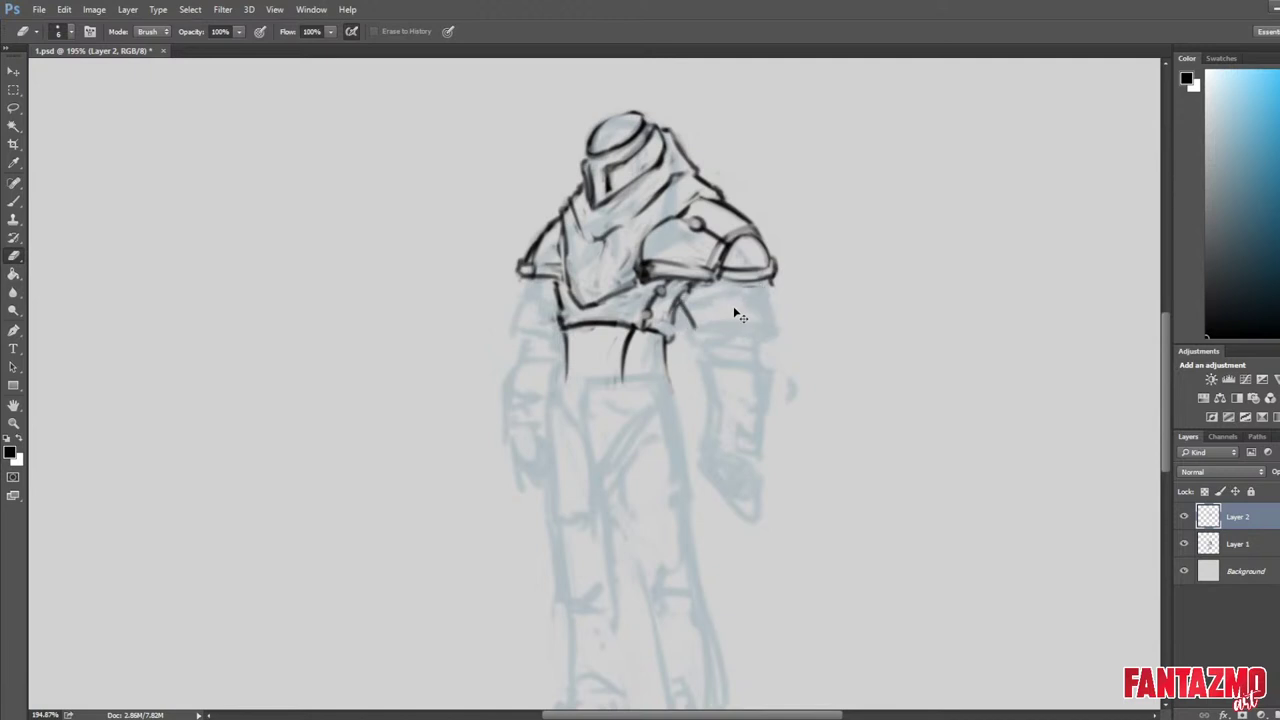
Draw the near upper arm's outer edge and a curved band across the arm below the pauldron.
{"action": "key", "text": "ctrl+shift+h"}
{"action": "mouse_move", "coordinate": [567, 344]}
{"action": "left_mouse_down"}
{"action": "mouse_move", "coordinate": [733, 352]}
{"action": "mouse_move", "coordinate": [535, 373]}
{"action": "left_mouse_up"}
{"action": "key", "text": "b"}
{"action": "mouse_move", "coordinate": [528, 323]}
{"action": "left_mouse_down"}
{"action": "mouse_move", "coordinate": [529, 295]}
{"action": "mouse_move", "coordinate": [524, 345]}
{"action": "mouse_move", "coordinate": [605, 322]}
{"action": "mouse_move", "coordinate": [595, 357]}
{"action": "left_mouse_up"}
{"action": "key", "text": "ctrl+z"}
{"action": "mouse_move", "coordinate": [520, 345]}
{"action": "left_mouse_down"}
{"action": "mouse_move", "coordinate": [610, 350]}
{"action": "mouse_move", "coordinate": [521, 341]}
{"action": "mouse_move", "coordinate": [592, 330]}
{"action": "mouse_move", "coordinate": [579, 335]}
{"action": "left_mouse_up"}
Refine the near armband's ends and edges with alternating brush and eraser strokes, and compare the figure mirrored.
{"action": "key", "text": "e"}
{"action": "key", "text": "b"}
{"action": "key", "text": "e"}
{"action": "key", "text": "b"}
{"action": "key", "text": "e"}
{"action": "left_click_drag", "start_coordinate": [521, 325], "coordinate": [524, 345]}
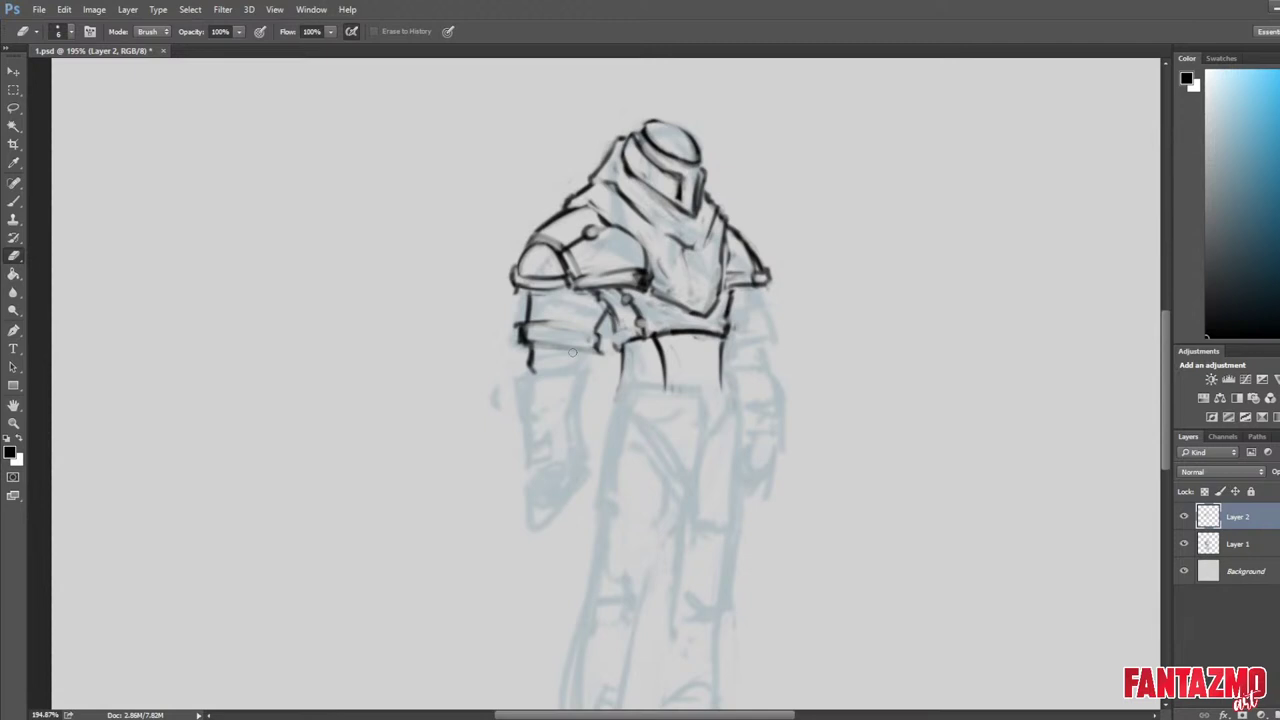
{"action": "key", "text": "ctrl+shift+h"}
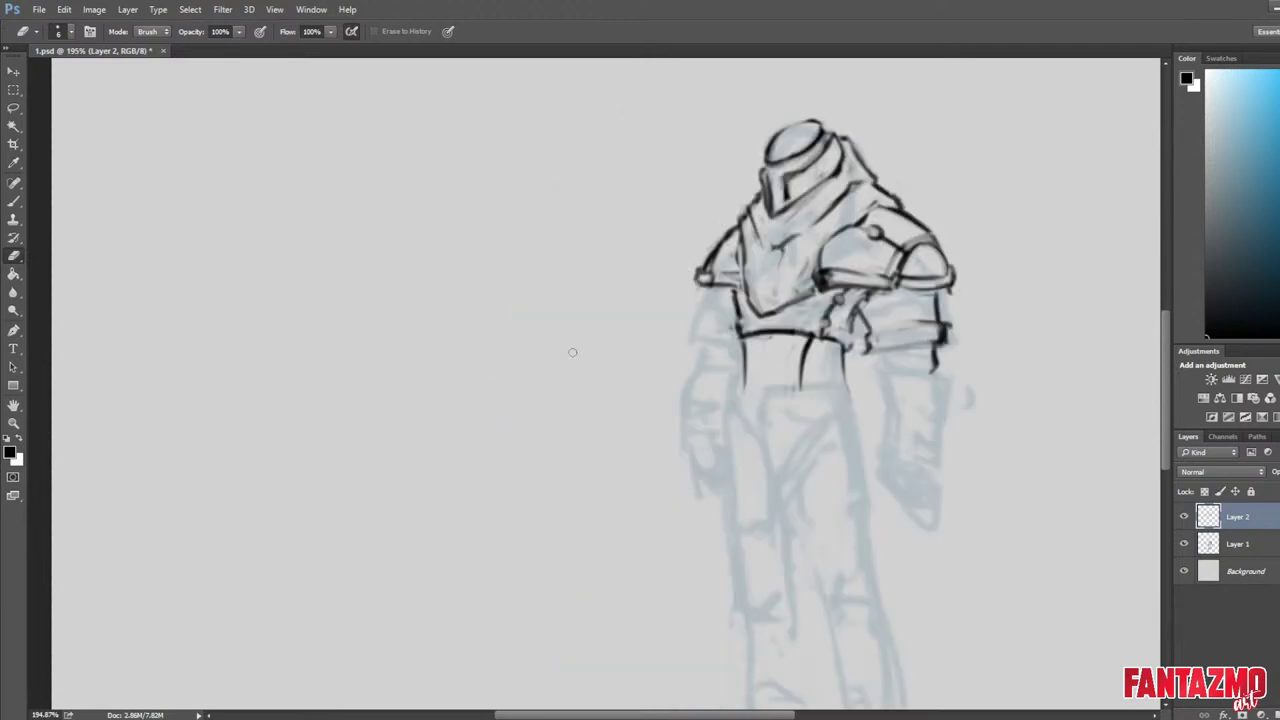
{"action": "key", "text": "ctrl+shift+h"}
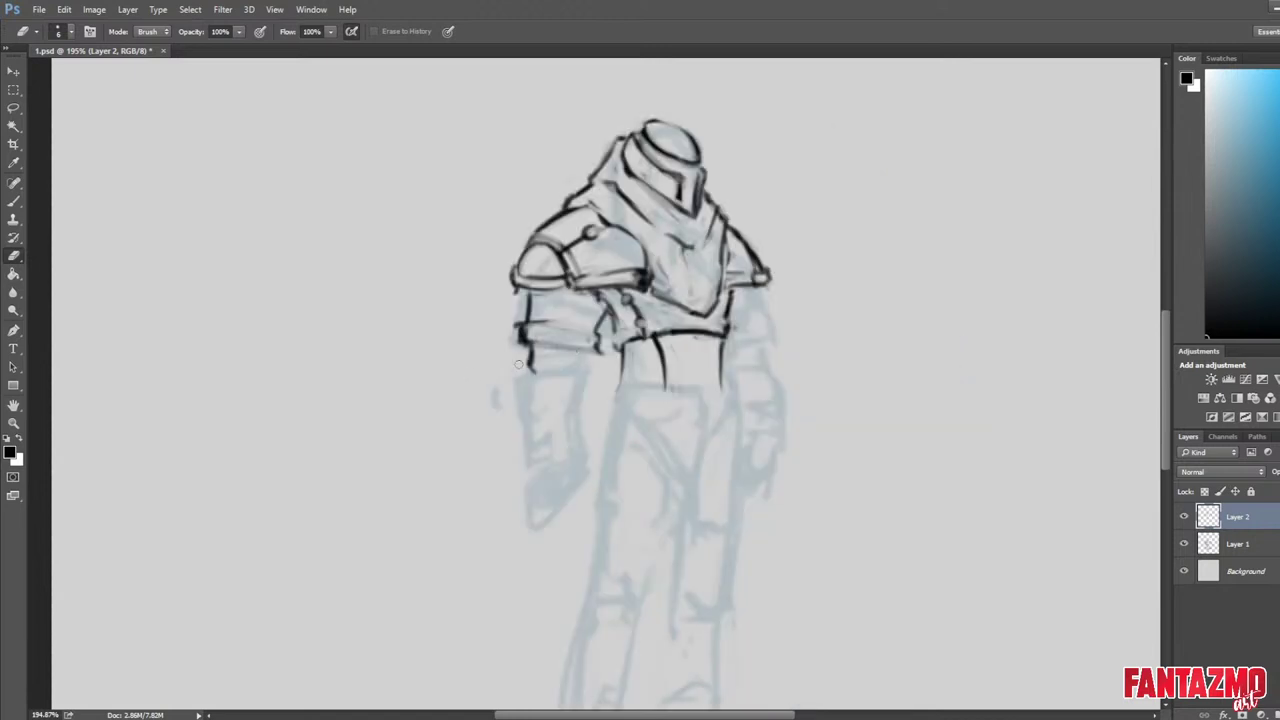
Redraw the near upper arm's outer edge below the pauldron and trim the strokes along its inner side.
{"action": "key", "text": "b"}
{"action": "mouse_move", "coordinate": [518, 348]}
{"action": "left_mouse_down"}
{"action": "mouse_move", "coordinate": [612, 316]}
{"action": "mouse_move", "coordinate": [575, 316]}
{"action": "mouse_move", "coordinate": [597, 352]}
{"action": "mouse_move", "coordinate": [571, 348]}
{"action": "mouse_move", "coordinate": [589, 344]}
{"action": "mouse_move", "coordinate": [530, 326]}
{"action": "mouse_move", "coordinate": [528, 292]}
{"action": "left_mouse_up"}
{"action": "key", "text": "e"}
{"action": "key", "text": "b"}
{"action": "key", "text": "e"}
{"action": "key", "text": "b"}
{"action": "key", "text": "e"}
{"action": "key", "text": "b"}
{"action": "left_click_drag", "start_coordinate": [528, 293], "coordinate": [524, 341]}
{"action": "key", "text": "e"}
{"action": "mouse_move", "coordinate": [592, 313]}
{"action": "left_mouse_down"}
{"action": "mouse_move", "coordinate": [604, 319]}
{"action": "mouse_move", "coordinate": [575, 317]}
{"action": "mouse_move", "coordinate": [603, 305]}
{"action": "mouse_move", "coordinate": [597, 315]}
{"action": "left_mouse_up"}
Draw a curved plate on the near upper arm, with a heavy inner edge and a lower rim above the elbow.
{"action": "key", "text": "b"}
{"action": "key", "text": "e"}
{"action": "key", "text": "b"}
{"action": "key", "text": "e"}
{"action": "key", "text": "b"}
{"action": "key", "text": "e"}
{"action": "key", "text": "b"}
{"action": "key", "text": "e"}
{"action": "key", "text": "b"}
{"action": "mouse_move", "coordinate": [507, 306]}
{"action": "left_mouse_down"}
{"action": "mouse_move", "coordinate": [511, 346]}
{"action": "mouse_move", "coordinate": [518, 307]}
{"action": "mouse_move", "coordinate": [512, 346]}
{"action": "mouse_move", "coordinate": [586, 343]}
{"action": "mouse_move", "coordinate": [570, 366]}
{"action": "left_mouse_up"}
{"action": "key", "text": "e"}
{"action": "key", "text": "b"}
{"action": "key", "text": "e"}
{"action": "key", "text": "b"}
{"action": "mouse_move", "coordinate": [596, 308]}
{"action": "left_mouse_down"}
{"action": "mouse_move", "coordinate": [574, 370]}
{"action": "mouse_move", "coordinate": [530, 366]}
{"action": "mouse_move", "coordinate": [576, 364]}
{"action": "left_mouse_up"}
{"action": "key", "text": "e"}
{"action": "key", "text": "b"}
{"action": "key", "text": "e"}
{"action": "key", "text": "b"}
{"action": "key", "text": "e"}
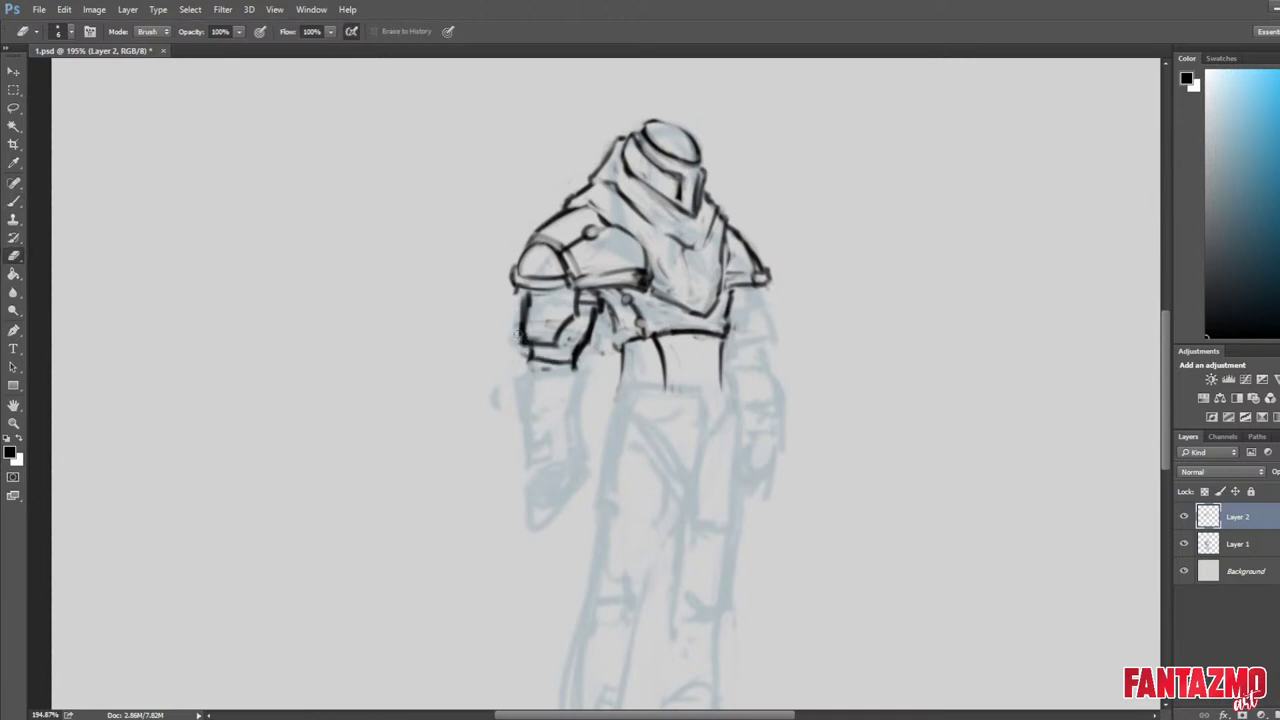
Clean up the outer edge and lower corner of the near upper-arm plate with alternating brush and eraser strokes.
{"action": "key", "text": "b"}
{"action": "mouse_move", "coordinate": [528, 296]}
{"action": "left_mouse_down"}
{"action": "mouse_move", "coordinate": [526, 348]}
{"action": "mouse_move", "coordinate": [517, 296]}
{"action": "mouse_move", "coordinate": [546, 286]}
{"action": "mouse_move", "coordinate": [515, 282]}
{"action": "mouse_move", "coordinate": [562, 287]}
{"action": "mouse_move", "coordinate": [511, 272]}
{"action": "mouse_move", "coordinate": [512, 289]}
{"action": "left_mouse_up"}
{"action": "key", "text": "e"}
{"action": "key", "text": "b"}
{"action": "key", "text": "e"}
{"action": "key", "text": "b"}
{"action": "key", "text": "e"}
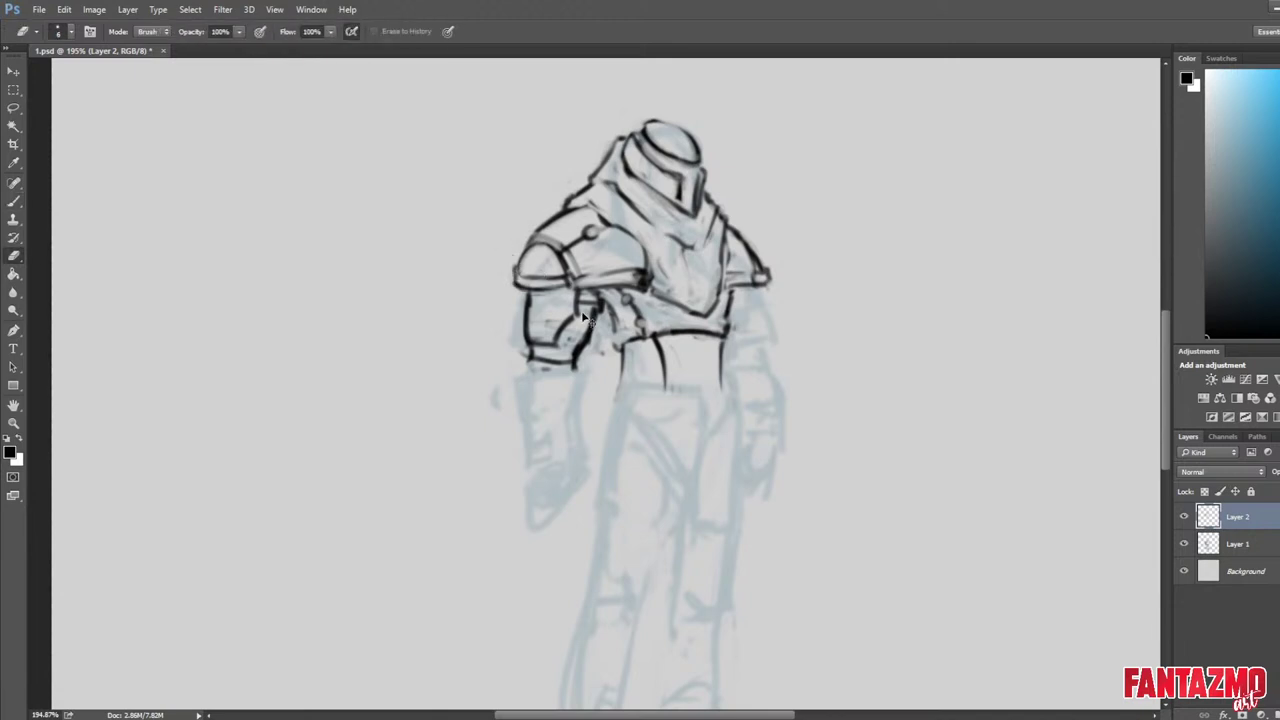
Mirror the canvas and reinforce the upper-arm plate's inner contour and lower rim down to the elbow.
{"action": "key", "text": "ctrl+f"}
{"action": "left_click_drag", "start_coordinate": [1027, 377], "coordinate": [778, 426]}
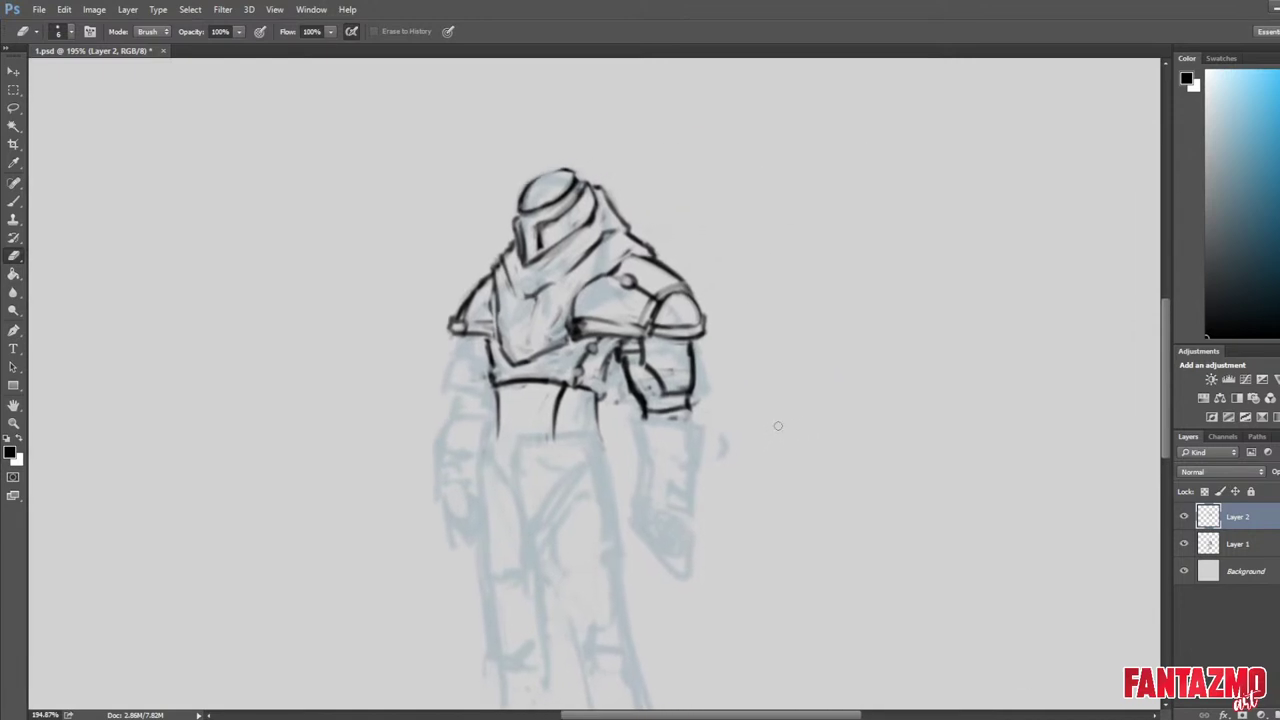
{"action": "scroll", "coordinate": [660, 415], "scroll_direction": "up", "scroll_amount": 2}
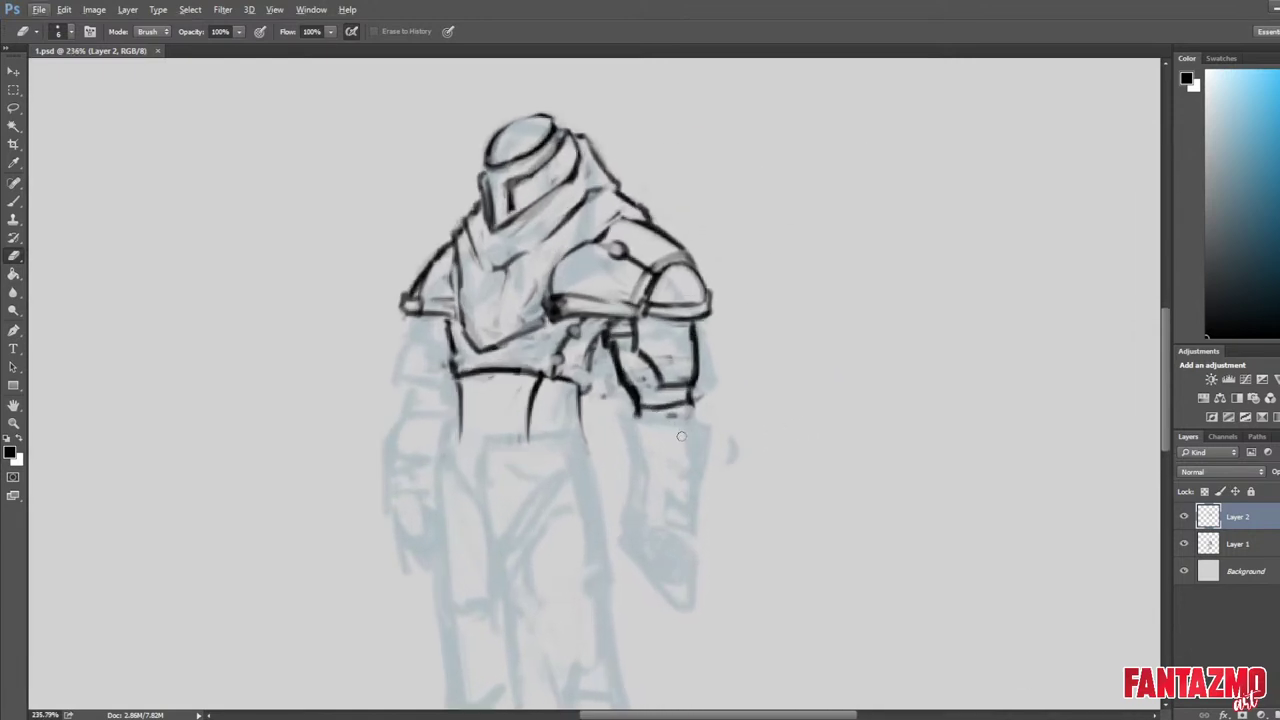
{"action": "left_click_drag", "start_coordinate": [772, 453], "coordinate": [797, 240]}
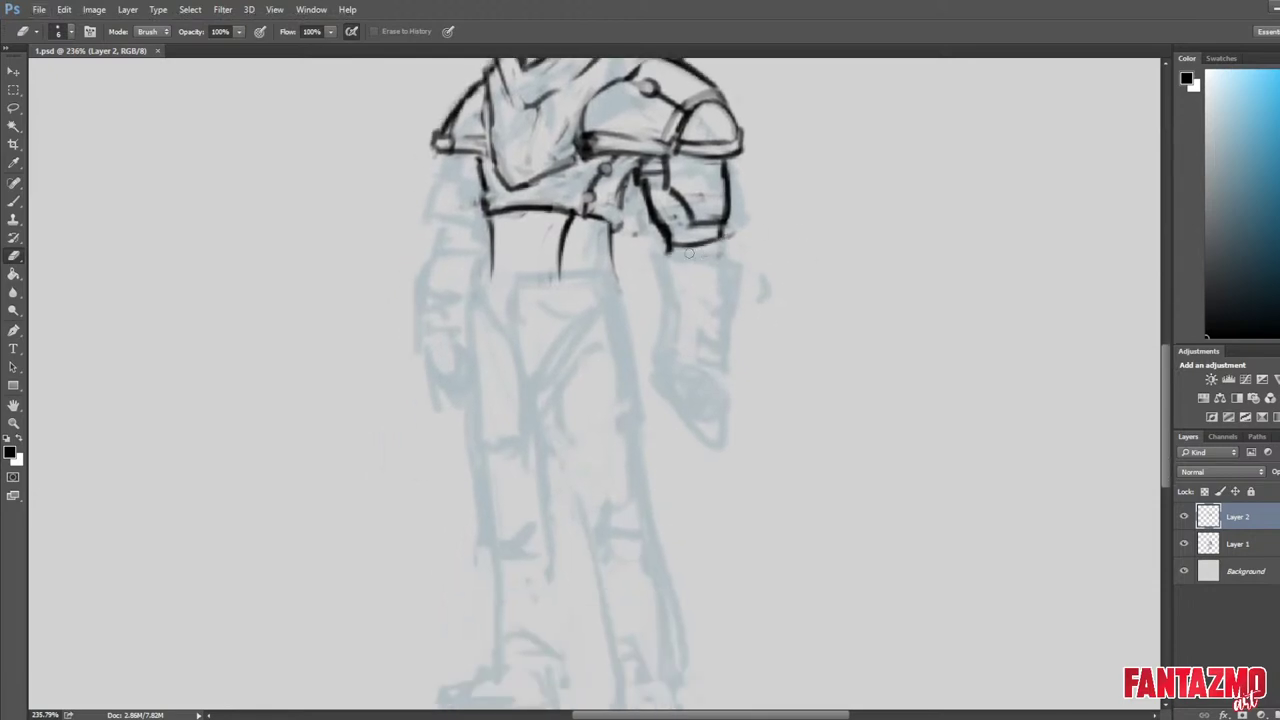
{"action": "left_click_drag", "start_coordinate": [700, 252], "coordinate": [704, 284]}
{"action": "key", "text": "b"}
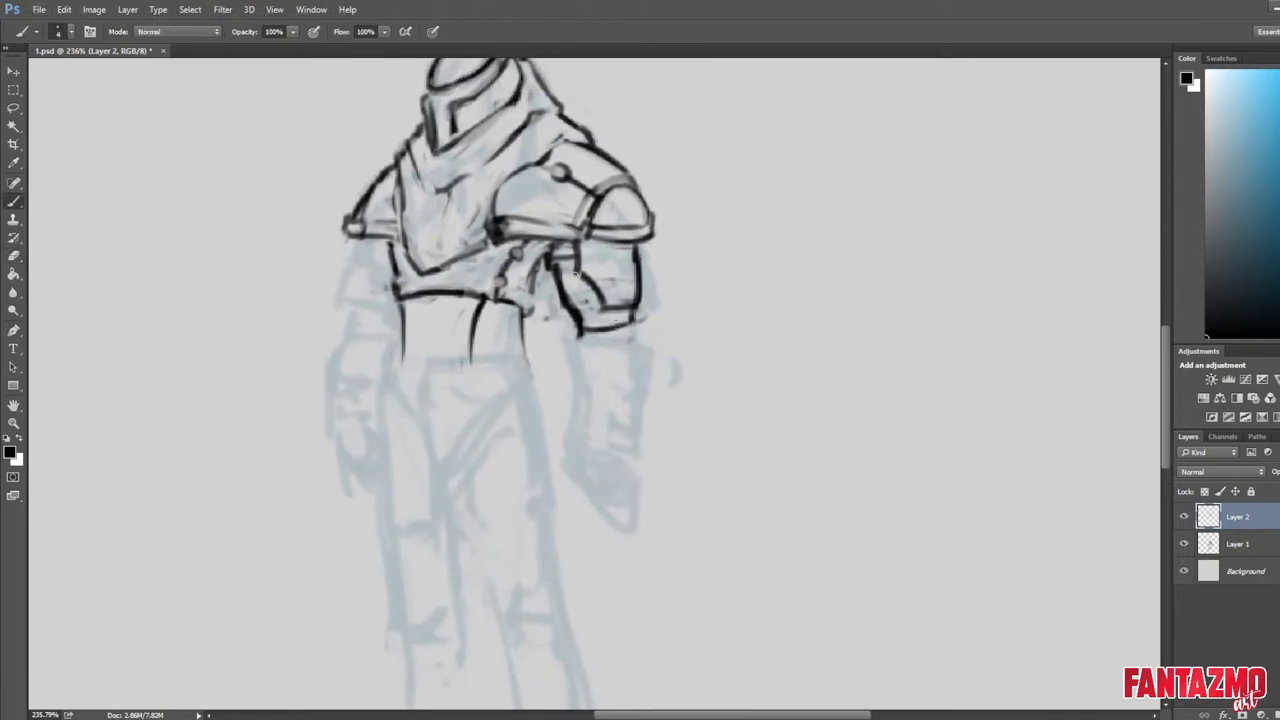
{"action": "mouse_move", "coordinate": [564, 268]}
{"action": "left_mouse_down"}
{"action": "mouse_move", "coordinate": [590, 325]}
{"action": "mouse_move", "coordinate": [590, 314]}
{"action": "mouse_move", "coordinate": [578, 334]}
{"action": "mouse_move", "coordinate": [658, 304]}
{"action": "mouse_move", "coordinate": [636, 348]}
{"action": "mouse_move", "coordinate": [590, 336]}
{"action": "left_mouse_up"}
{"action": "key", "text": "e"}
{"action": "key", "text": "b"}
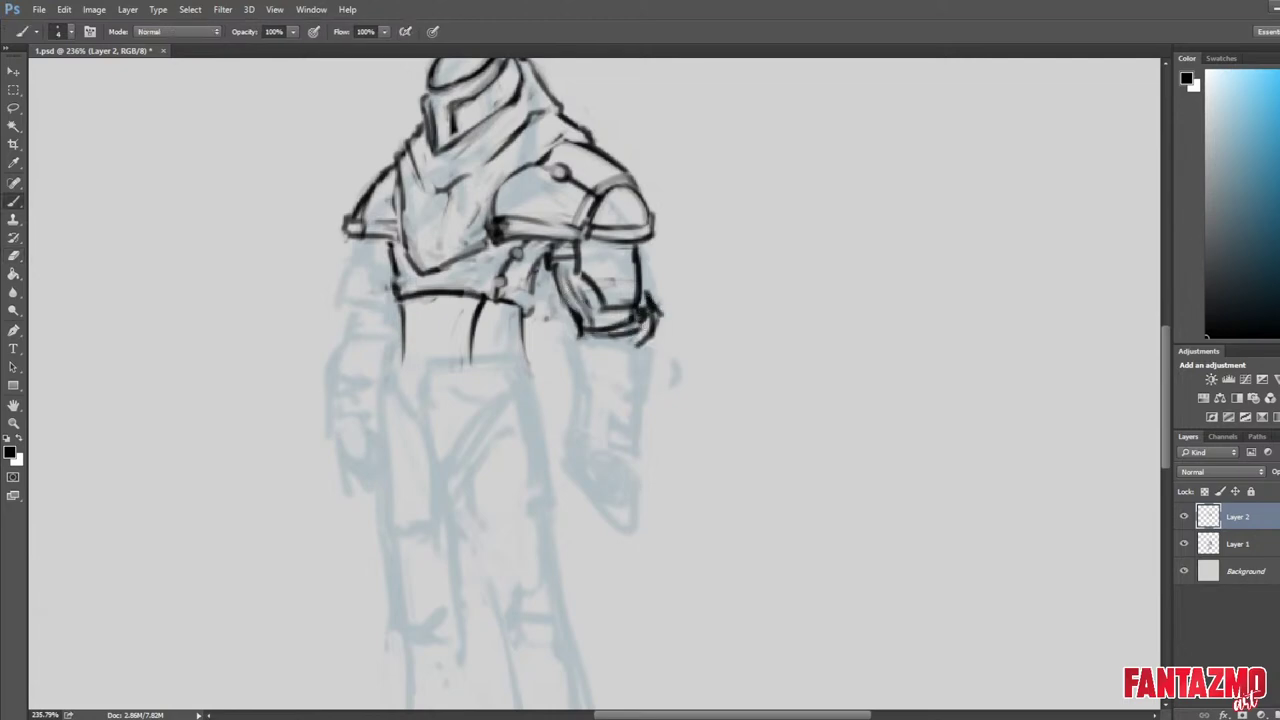
Shape an angular elbow guard at the upper arm's lower outer corner, erasing the overlapping strokes.
{"action": "key", "text": "e"}
{"action": "mouse_move", "coordinate": [654, 298]}
{"action": "left_mouse_down"}
{"action": "mouse_move", "coordinate": [612, 326]}
{"action": "mouse_move", "coordinate": [638, 326]}
{"action": "mouse_move", "coordinate": [648, 358]}
{"action": "left_mouse_up"}
{"action": "key", "text": "b"}
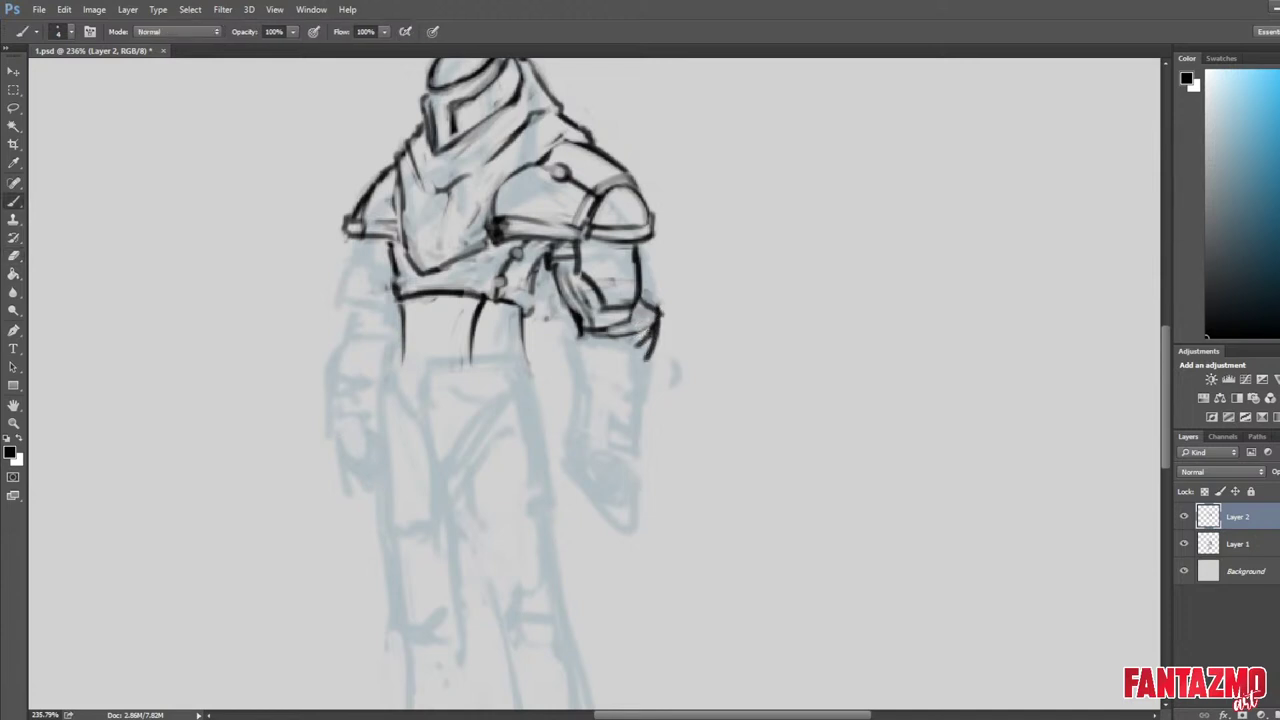
{"action": "key", "text": "e"}
{"action": "mouse_move", "coordinate": [654, 322]}
{"action": "left_mouse_down"}
{"action": "mouse_move", "coordinate": [642, 352]}
{"action": "mouse_move", "coordinate": [640, 332]}
{"action": "left_mouse_up"}
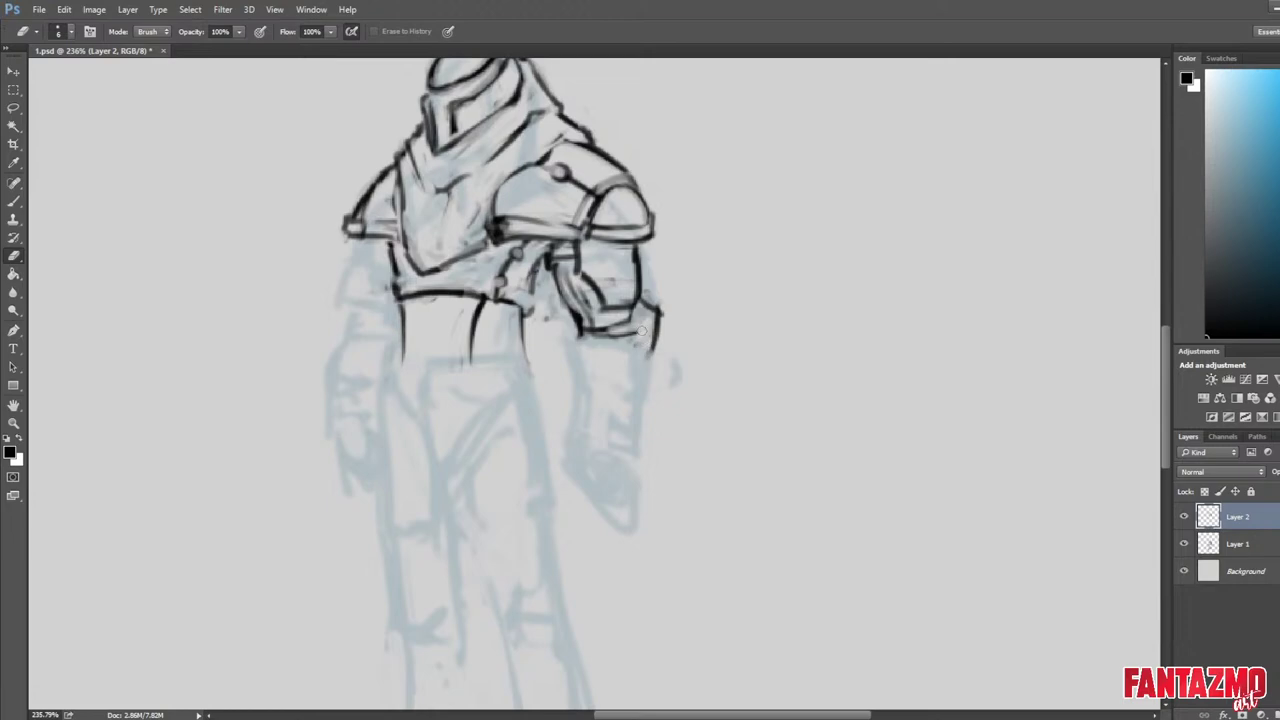
Flip the figure back and refine the near elbow guard's outline with short brush and eraser strokes.
{"action": "scroll", "coordinate": [634, 344], "scroll_direction": "down", "scroll_amount": 8}
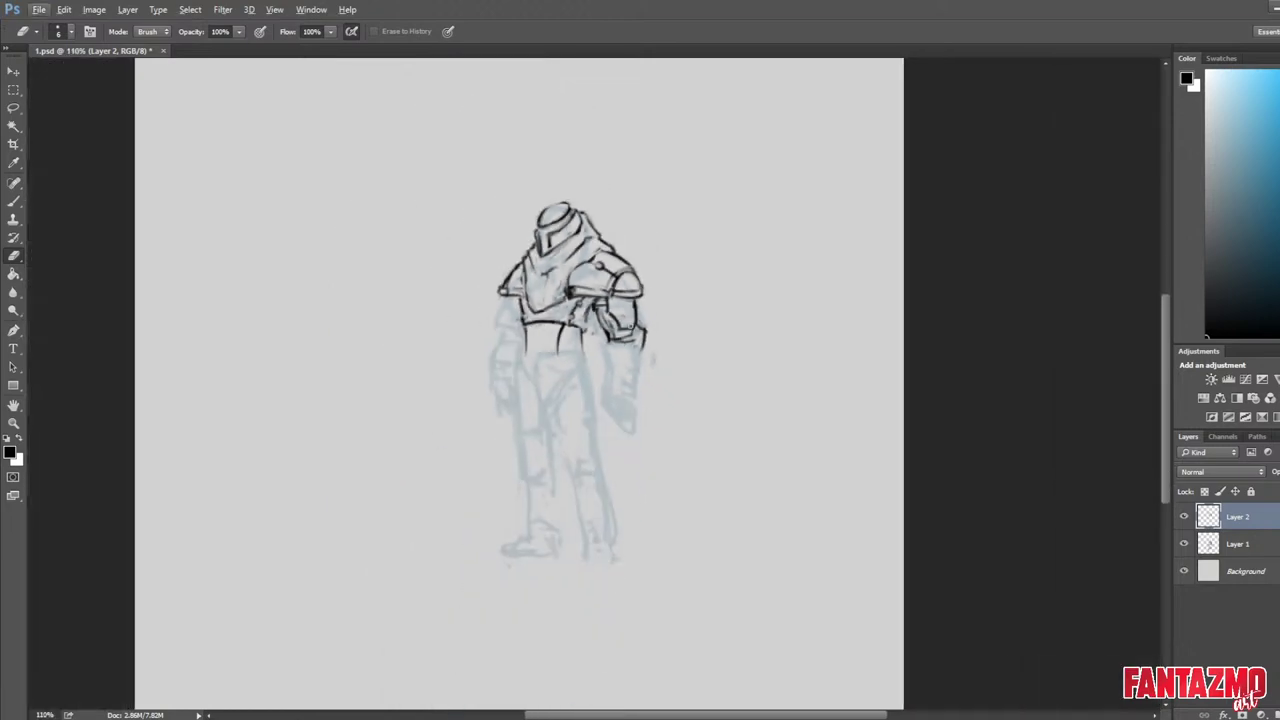
{"action": "scroll", "coordinate": [603, 350], "scroll_direction": "up", "scroll_amount": 4}
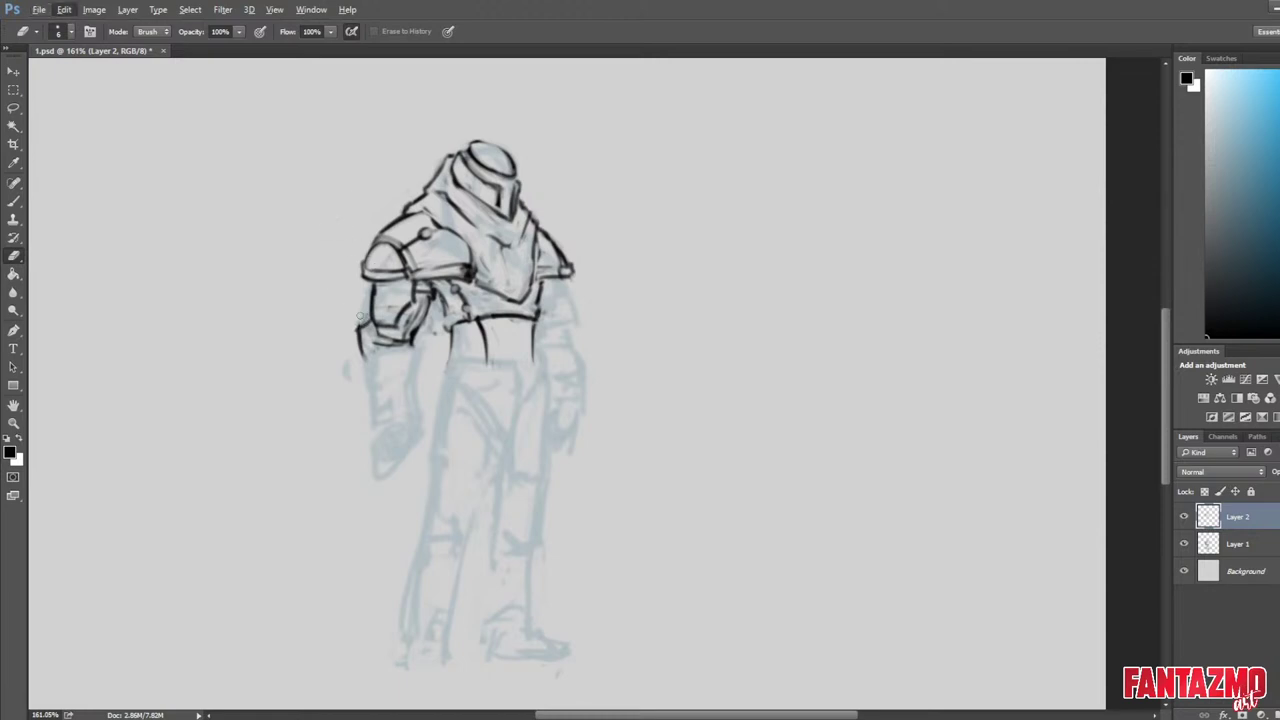
{"action": "key", "text": "b"}
{"action": "mouse_move", "coordinate": [363, 325]}
{"action": "left_mouse_down"}
{"action": "mouse_move", "coordinate": [359, 358]}
{"action": "mouse_move", "coordinate": [372, 361]}
{"action": "left_mouse_up"}
{"action": "key", "text": "e"}
{"action": "mouse_move", "coordinate": [360, 322]}
{"action": "left_mouse_down"}
{"action": "mouse_move", "coordinate": [358, 333]}
{"action": "mouse_move", "coordinate": [372, 321]}
{"action": "mouse_move", "coordinate": [366, 365]}
{"action": "mouse_move", "coordinate": [357, 347]}
{"action": "mouse_move", "coordinate": [372, 369]}
{"action": "mouse_move", "coordinate": [392, 342]}
{"action": "mouse_move", "coordinate": [424, 352]}
{"action": "mouse_move", "coordinate": [363, 356]}
{"action": "left_mouse_up"}
{"action": "key", "text": "b"}
{"action": "key", "text": "e"}
{"action": "key", "text": "b"}
{"action": "key", "text": "e"}
{"action": "key", "text": "b"}
{"action": "key", "text": "e"}
{"action": "key", "text": "b"}
{"action": "key", "text": "e"}
{"action": "key", "text": "e"}
{"action": "key", "text": "b"}
{"action": "key", "text": "e"}
{"action": "key", "text": "b"}
{"action": "key", "text": "e"}
{"action": "key", "text": "b"}
Draw the near forearm's outer edge from the elbow guard to the wrist and thin it with the eraser.
{"action": "left_click_drag", "start_coordinate": [361, 350], "coordinate": [370, 368]}
{"action": "key", "text": "e"}
{"action": "mouse_move", "coordinate": [372, 350]}
{"action": "left_mouse_down"}
{"action": "mouse_move", "coordinate": [364, 366]}
{"action": "mouse_move", "coordinate": [386, 438]}
{"action": "left_mouse_up"}
{"action": "key", "text": "b"}
{"action": "key", "text": "e"}
{"action": "left_click_drag", "start_coordinate": [366, 375], "coordinate": [384, 436]}
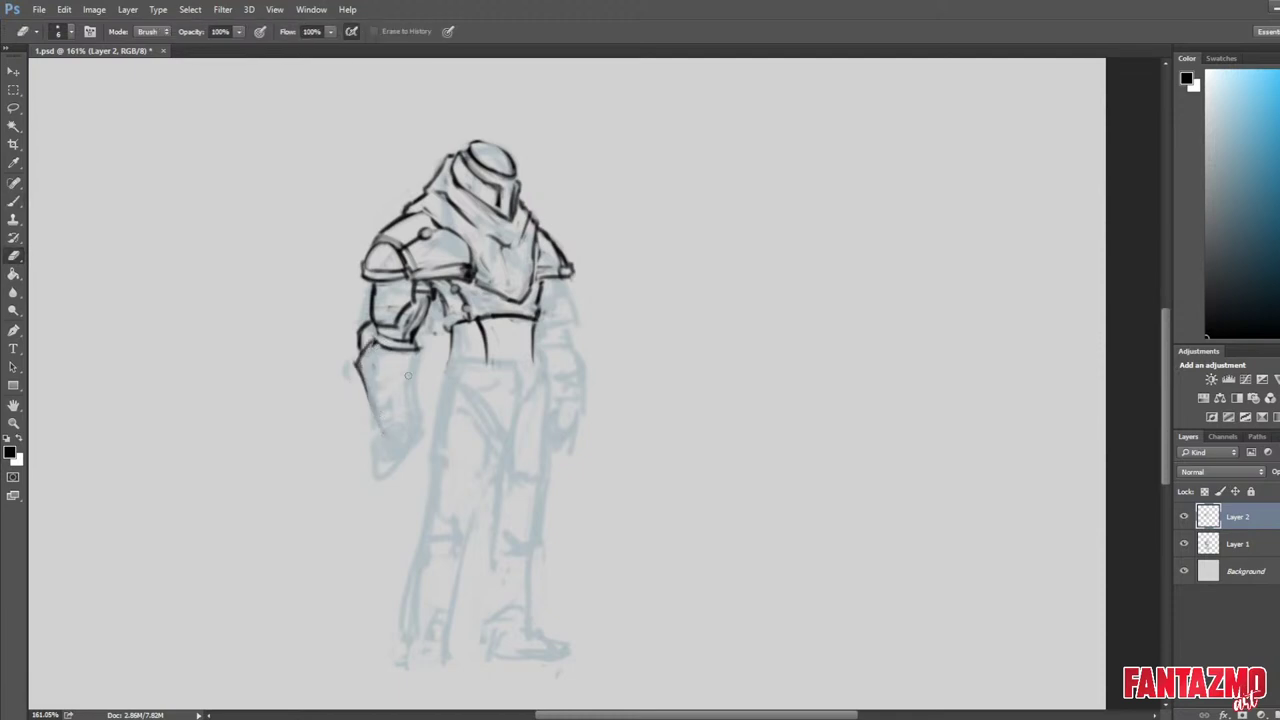
Close the near forearm guard with an inner edge and a wrist line, and save the mirrored drawing.
{"action": "key", "text": "b"}
{"action": "mouse_move", "coordinate": [422, 360]}
{"action": "left_mouse_down"}
{"action": "mouse_move", "coordinate": [411, 424]}
{"action": "mouse_move", "coordinate": [418, 347]}
{"action": "mouse_move", "coordinate": [429, 362]}
{"action": "mouse_move", "coordinate": [413, 424]}
{"action": "left_mouse_up"}
{"action": "key", "text": "e"}
{"action": "key", "text": "b"}
{"action": "key", "text": "e"}
{"action": "key", "text": "b"}
{"action": "mouse_move", "coordinate": [360, 364]}
{"action": "left_mouse_down"}
{"action": "mouse_move", "coordinate": [368, 404]}
{"action": "mouse_move", "coordinate": [362, 390]}
{"action": "mouse_move", "coordinate": [396, 432]}
{"action": "mouse_move", "coordinate": [410, 418]}
{"action": "mouse_move", "coordinate": [380, 430]}
{"action": "mouse_move", "coordinate": [418, 418]}
{"action": "left_mouse_up"}
{"action": "key", "text": "e"}
{"action": "key", "text": "ctrl+shift+h"}
{"action": "key", "text": "ctrl+s"}
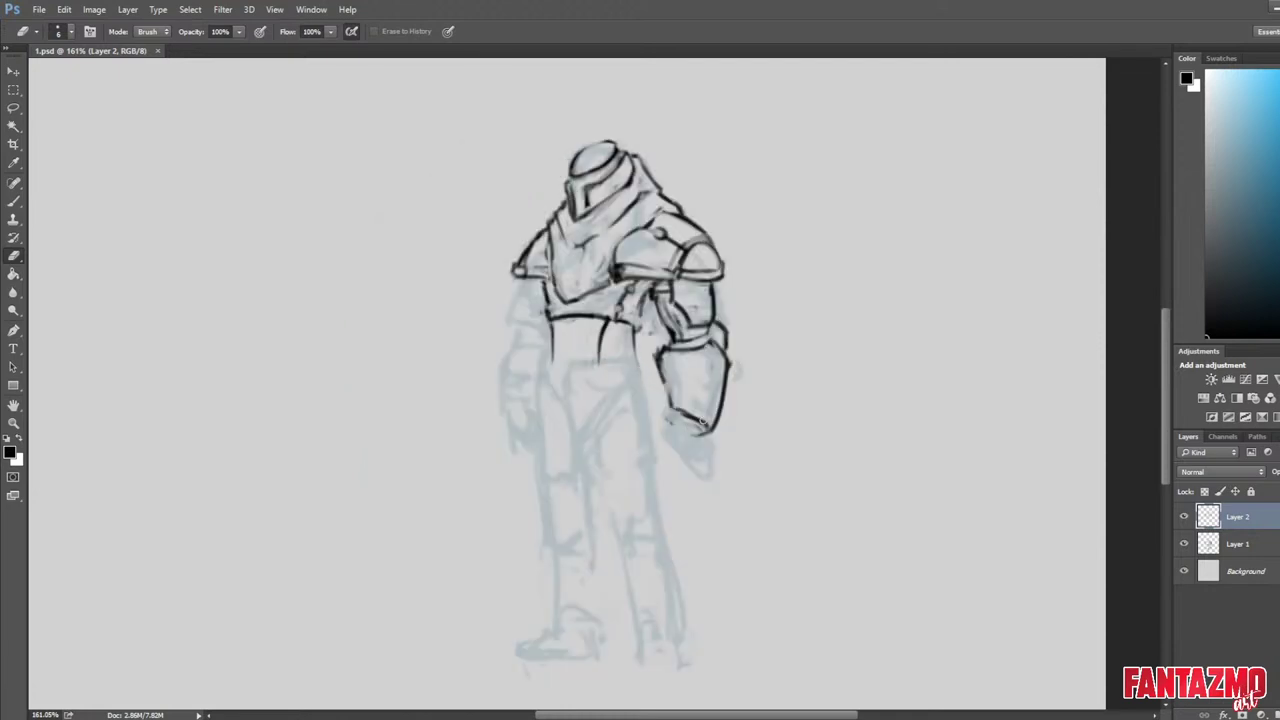
Sketch a wrist cuff and a small clenched fist below the near forearm guard.
{"action": "key", "text": "b"}
{"action": "mouse_move", "coordinate": [673, 412]}
{"action": "left_mouse_down"}
{"action": "mouse_move", "coordinate": [668, 428]}
{"action": "mouse_move", "coordinate": [701, 446]}
{"action": "mouse_move", "coordinate": [672, 440]}
{"action": "left_mouse_up"}
{"action": "key", "text": "e"}
{"action": "key", "text": "b"}
{"action": "key", "text": "e"}
{"action": "key", "text": "b"}
{"action": "mouse_move", "coordinate": [676, 430]}
{"action": "left_mouse_down"}
{"action": "mouse_move", "coordinate": [705, 436]}
{"action": "mouse_move", "coordinate": [686, 458]}
{"action": "mouse_move", "coordinate": [712, 468]}
{"action": "mouse_move", "coordinate": [708, 458]}
{"action": "mouse_move", "coordinate": [712, 472]}
{"action": "mouse_move", "coordinate": [668, 446]}
{"action": "mouse_move", "coordinate": [669, 462]}
{"action": "mouse_move", "coordinate": [668, 444]}
{"action": "left_mouse_up"}
{"action": "key", "text": "e"}
{"action": "key", "text": "b"}
{"action": "key", "text": "e"}
{"action": "key", "text": "b"}
{"action": "key", "text": "e"}
{"action": "key", "text": "b"}
{"action": "key", "text": "e"}
{"action": "mouse_move", "coordinate": [668, 444]}
{"action": "left_mouse_down"}
{"action": "mouse_move", "coordinate": [668, 426]}
{"action": "mouse_move", "coordinate": [679, 462]}
{"action": "mouse_move", "coordinate": [695, 454]}
{"action": "left_mouse_up"}
Flip the canvas back and erase excess strokes along the outer side of the near fist.
{"action": "key", "text": "b"}
{"action": "key", "text": "F2"}
{"action": "key", "text": "e"}
{"action": "left_click_drag", "start_coordinate": [376, 442], "coordinate": [382, 466]}
{"action": "left_click_drag", "start_coordinate": [376, 434], "coordinate": [384, 466]}
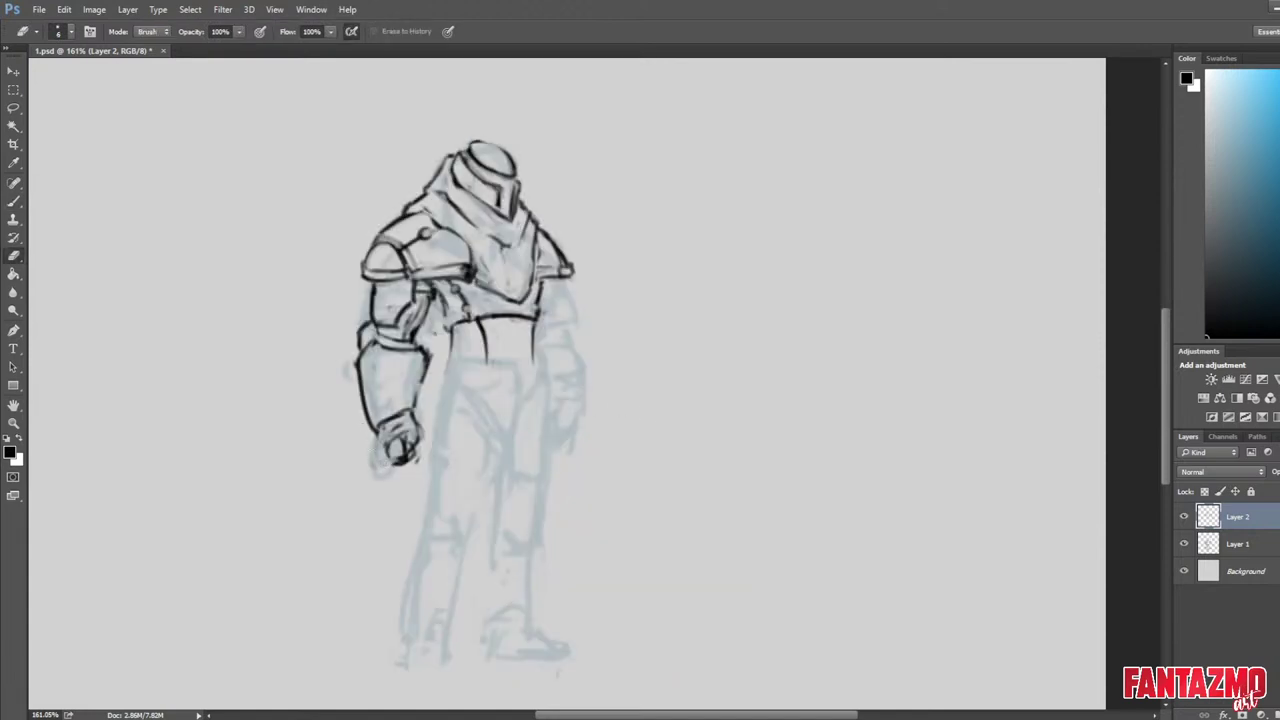
Rework the near forearm guard's outer edge where it meets the wrist cuff.
{"action": "key", "text": "b"}
{"action": "mouse_move", "coordinate": [382, 420]}
{"action": "left_mouse_down"}
{"action": "mouse_move", "coordinate": [413, 403]}
{"action": "mouse_move", "coordinate": [370, 375]}
{"action": "mouse_move", "coordinate": [369, 422]}
{"action": "left_mouse_up"}
{"action": "key", "text": "e"}
{"action": "key", "text": "b"}
{"action": "key", "text": "e"}
{"action": "left_click_drag", "start_coordinate": [368, 422], "coordinate": [357, 392]}
Add a second contour inside the near forearm guard's inner edge to form a narrow side plate.
{"action": "key", "text": "b"}
{"action": "left_click_drag", "start_coordinate": [407, 347], "coordinate": [408, 386]}
{"action": "mouse_move", "coordinate": [410, 353]}
{"action": "left_mouse_down"}
{"action": "mouse_move", "coordinate": [408, 385]}
{"action": "mouse_move", "coordinate": [405, 373]}
{"action": "left_mouse_up"}
{"action": "key", "text": "e"}
{"action": "mouse_move", "coordinate": [427, 353]}
{"action": "left_mouse_down"}
{"action": "mouse_move", "coordinate": [415, 406]}
{"action": "mouse_move", "coordinate": [421, 369]}
{"action": "left_mouse_up"}
{"action": "left_click_drag", "start_coordinate": [418, 392], "coordinate": [415, 406]}
{"action": "key", "text": "b"}
{"action": "mouse_move", "coordinate": [425, 362]}
{"action": "left_mouse_down"}
{"action": "mouse_move", "coordinate": [416, 408]}
{"action": "mouse_move", "coordinate": [427, 353]}
{"action": "left_mouse_up"}
{"action": "mouse_move", "coordinate": [429, 353]}
{"action": "left_mouse_down"}
{"action": "mouse_move", "coordinate": [418, 411]}
{"action": "mouse_move", "coordinate": [393, 444]}
{"action": "mouse_move", "coordinate": [402, 462]}
{"action": "mouse_move", "coordinate": [387, 444]}
{"action": "left_mouse_up"}
{"action": "key", "text": "e"}
Redraw the near fist as a larger angular shape beneath the wrist cuff.
{"action": "key", "text": "b"}
{"action": "key", "text": "e"}
{"action": "left_click_drag", "start_coordinate": [403, 441], "coordinate": [410, 411]}
{"action": "key", "text": "b"}
{"action": "key", "text": "e"}
{"action": "key", "text": "b"}
{"action": "mouse_move", "coordinate": [379, 425]}
{"action": "left_mouse_down"}
{"action": "mouse_move", "coordinate": [399, 411]}
{"action": "mouse_move", "coordinate": [432, 434]}
{"action": "mouse_move", "coordinate": [422, 456]}
{"action": "left_mouse_up"}
{"action": "key", "text": "e"}
Define the near fist's finger plane and lower edge with heavy brush strokes, cleaning them with the eraser.
{"action": "key", "text": "b"}
{"action": "key", "text": "e"}
{"action": "key", "text": "b"}
{"action": "mouse_move", "coordinate": [410, 412]}
{"action": "left_mouse_down"}
{"action": "mouse_move", "coordinate": [432, 442]}
{"action": "mouse_move", "coordinate": [412, 450]}
{"action": "mouse_move", "coordinate": [418, 462]}
{"action": "left_mouse_up"}
{"action": "key", "text": "b"}
{"action": "key", "text": "e"}
{"action": "key", "text": "b"}
{"action": "mouse_move", "coordinate": [402, 468]}
{"action": "left_mouse_down"}
{"action": "mouse_move", "coordinate": [428, 436]}
{"action": "mouse_move", "coordinate": [424, 462]}
{"action": "mouse_move", "coordinate": [424, 446]}
{"action": "left_mouse_up"}
{"action": "key", "text": "e"}
{"action": "key", "text": "b"}
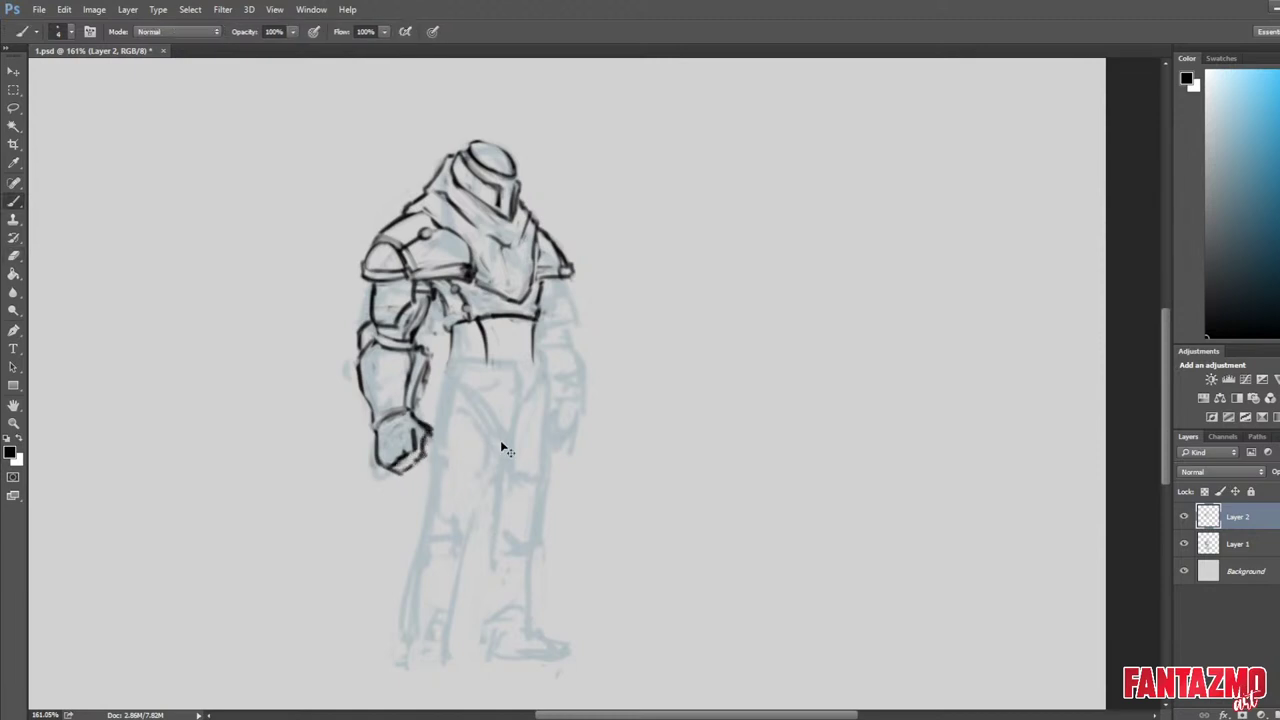
Compare the figure in mirrored and normal orientation at overview and close-up zoom, and save the file.
{"action": "key", "text": "ctrl+shift+h"}
{"action": "scroll", "coordinate": [606, 311], "scroll_direction": "down", "scroll_amount": 9}
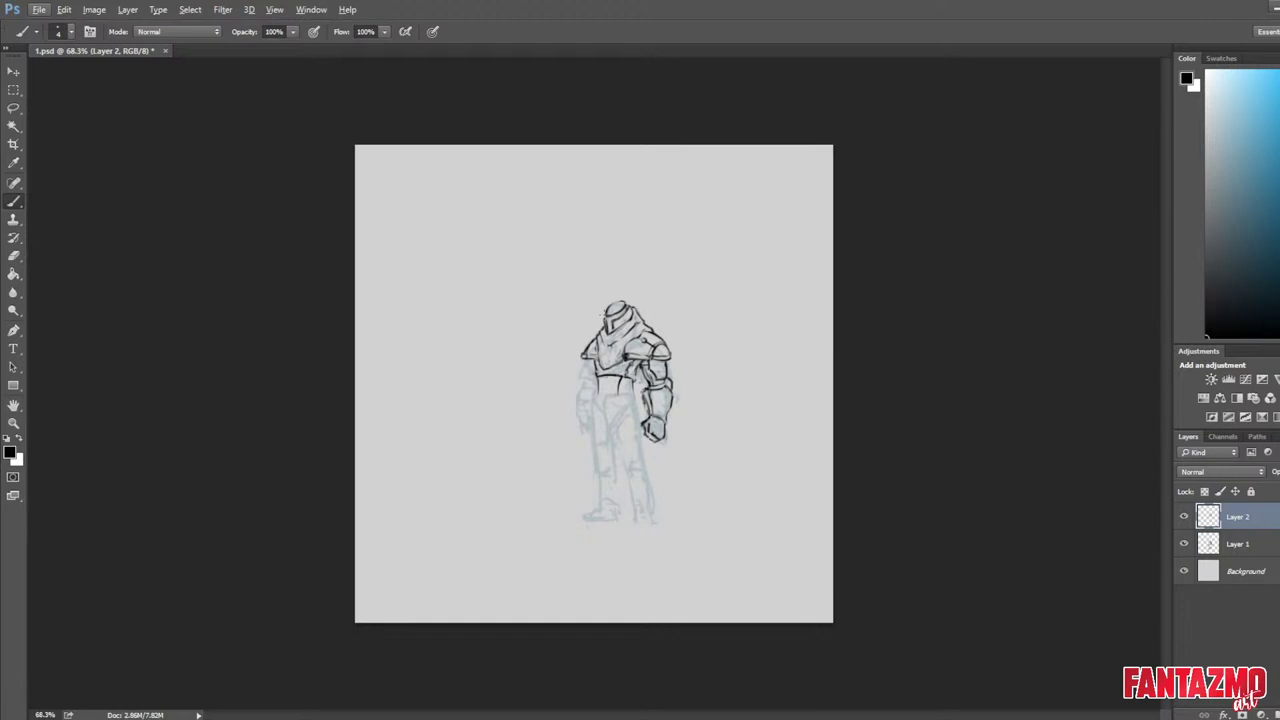
{"action": "key", "text": "ctrl+s"}
{"action": "scroll", "coordinate": [623, 286], "scroll_direction": "up", "scroll_amount": 4}
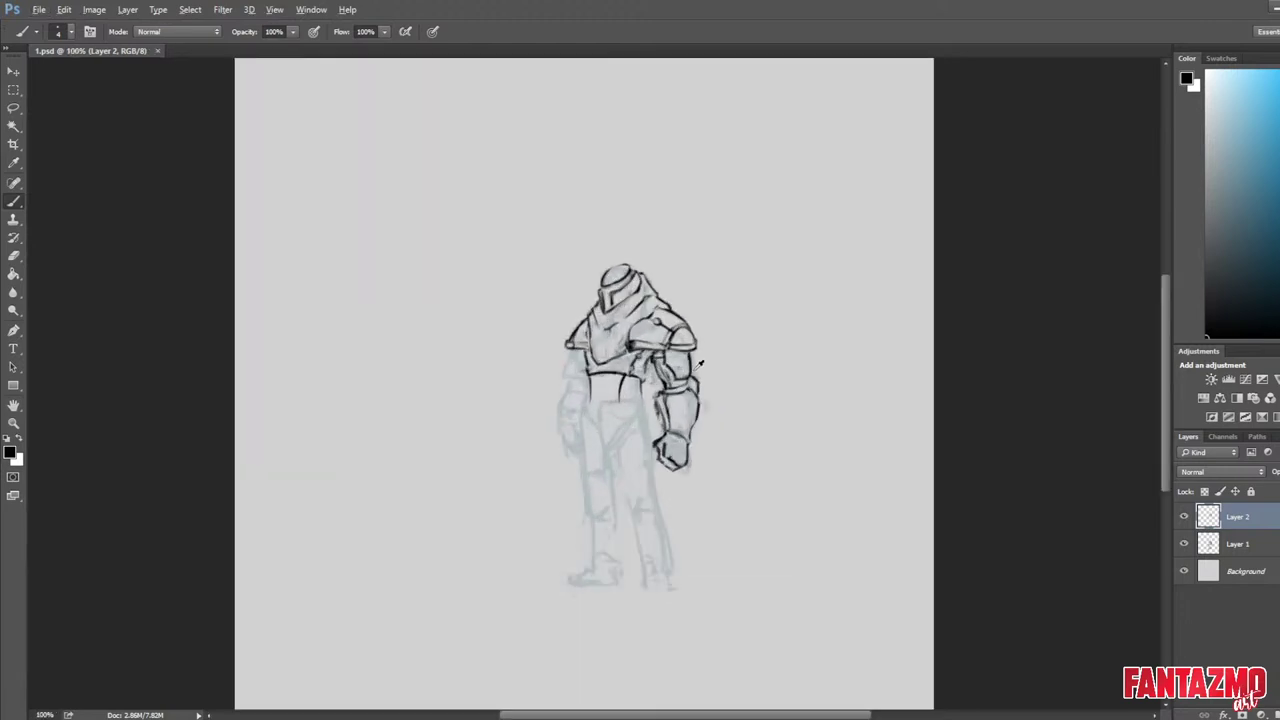
{"action": "key", "text": "ctrl+shift+h"}
{"action": "key", "text": "ctrl+s"}
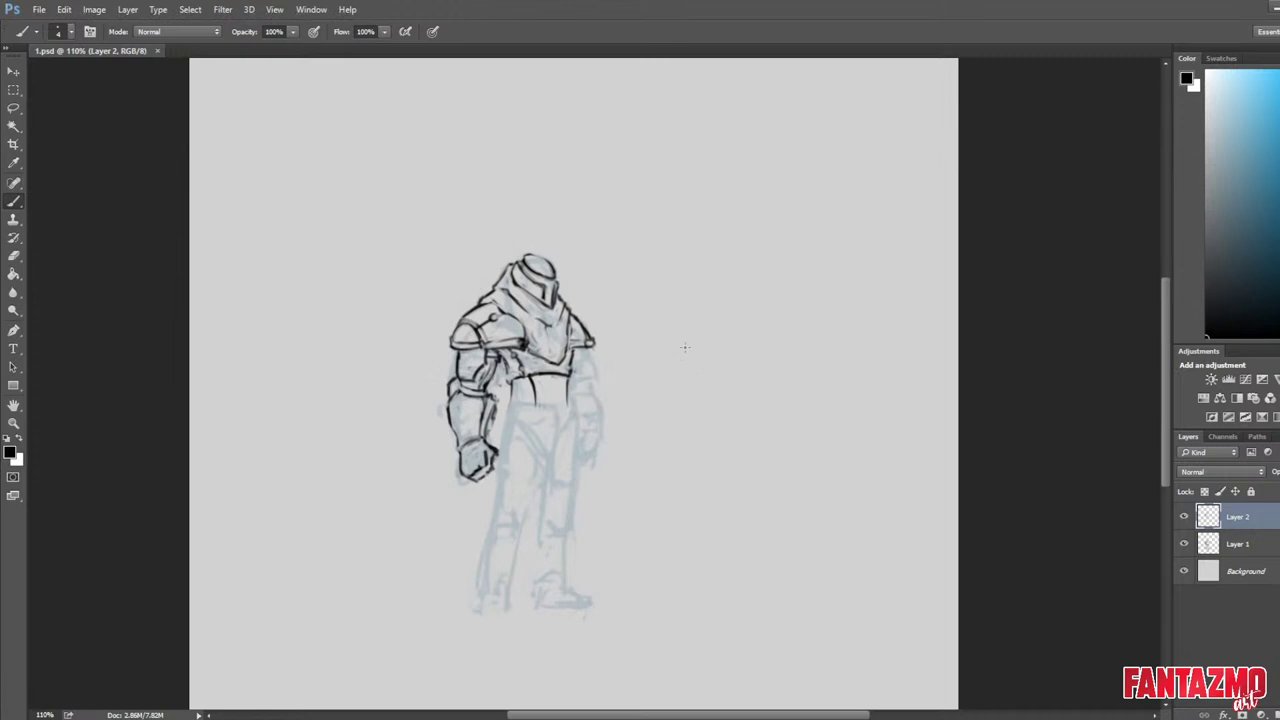
{"action": "key", "text": "ctrl+shift+h"}
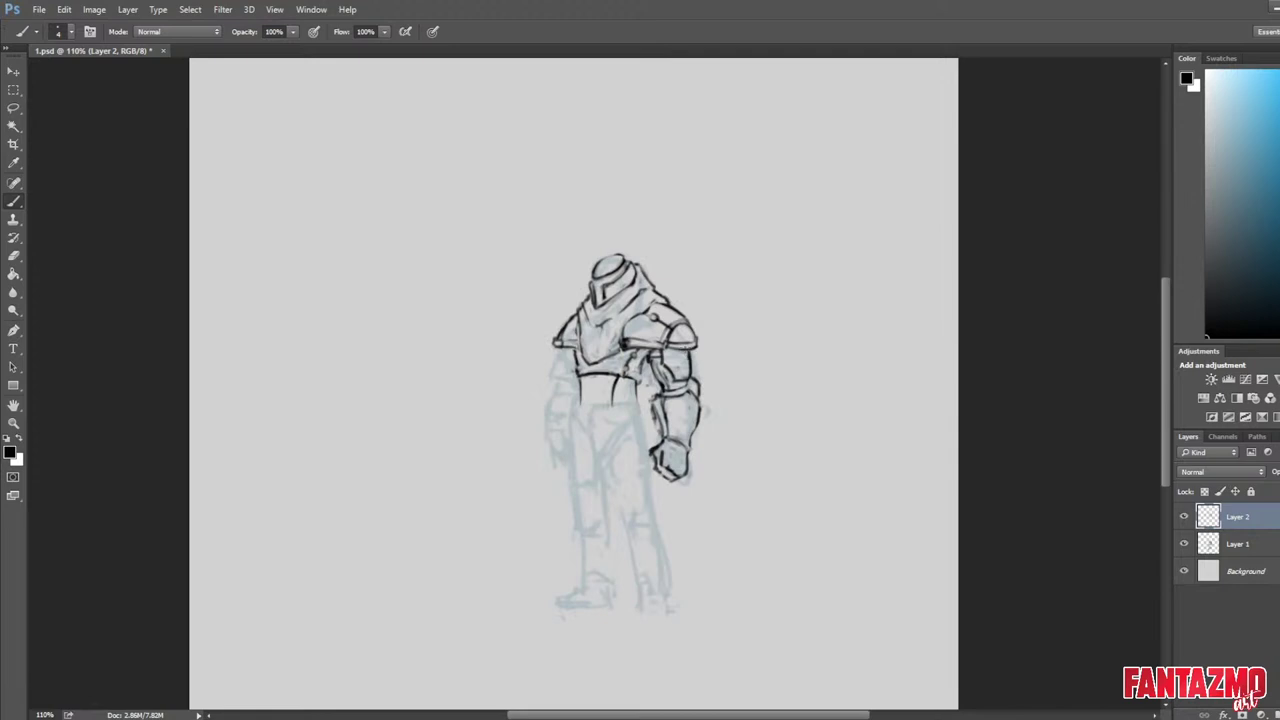
{"action": "scroll", "coordinate": [722, 314], "scroll_direction": "up", "scroll_amount": 5}
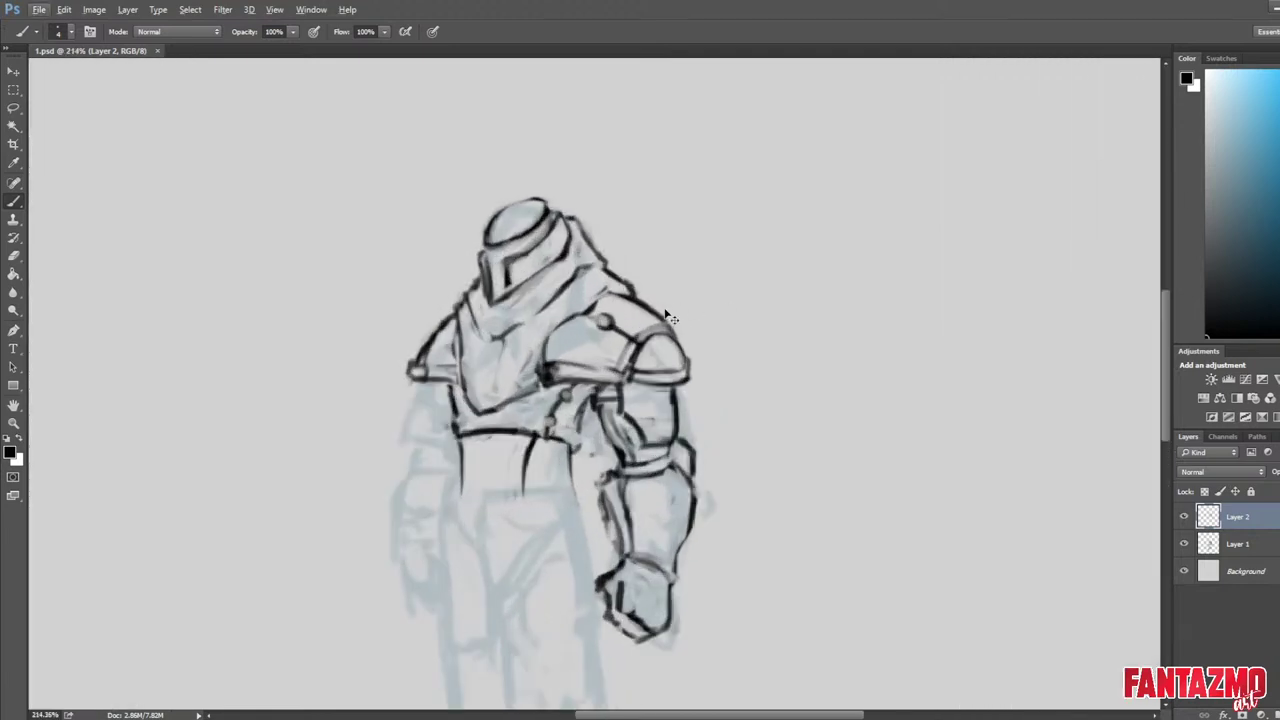
{"action": "key", "text": "ctrl+shift+h"}
{"action": "left_click_drag", "start_coordinate": [534, 368], "coordinate": [945, 298]}
{"action": "key", "text": "e"}
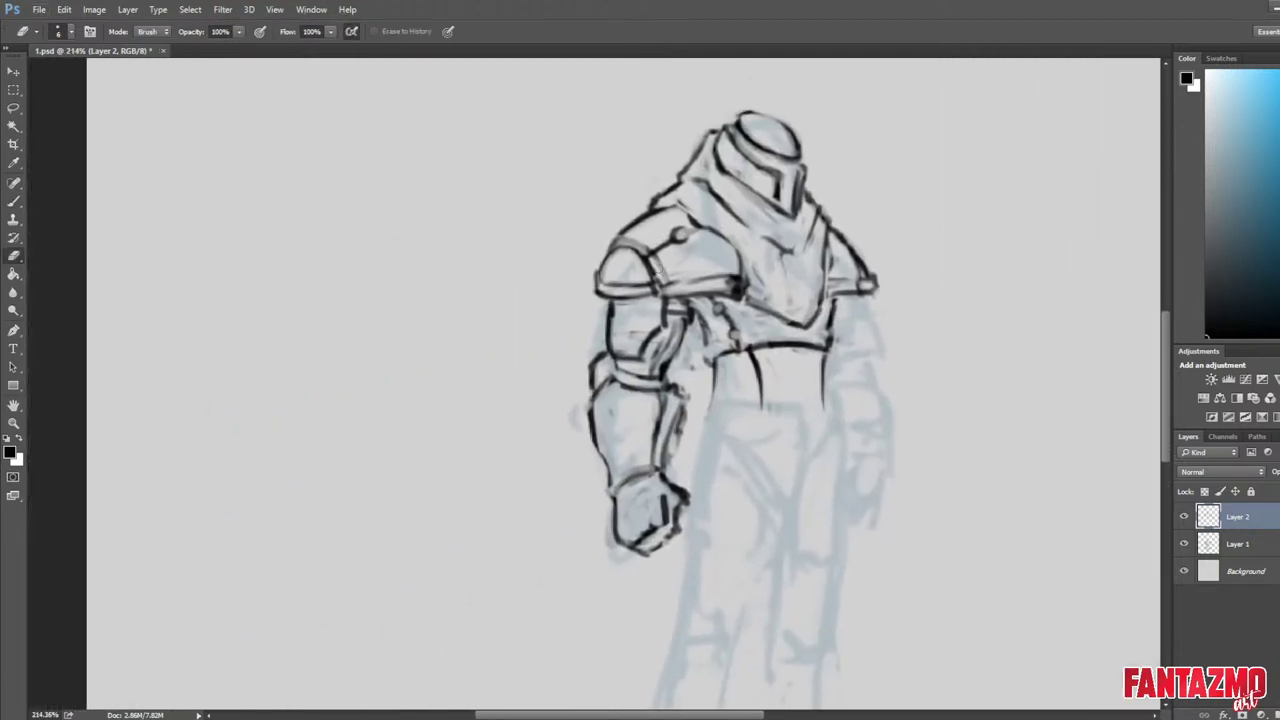
Erase the rivet and diagonal strap from the near shoulder guard and clean up its rounded outer cap, checking the figure mirrored.
{"action": "mouse_move", "coordinate": [628, 322]}
{"action": "left_mouse_down"}
{"action": "mouse_move", "coordinate": [588, 328]}
{"action": "mouse_move", "coordinate": [604, 344]}
{"action": "mouse_move", "coordinate": [598, 360]}
{"action": "left_mouse_up"}
{"action": "mouse_move", "coordinate": [594, 316]}
{"action": "left_mouse_down"}
{"action": "mouse_move", "coordinate": [628, 352]}
{"action": "mouse_move", "coordinate": [607, 325]}
{"action": "mouse_move", "coordinate": [632, 307]}
{"action": "mouse_move", "coordinate": [635, 329]}
{"action": "mouse_move", "coordinate": [655, 317]}
{"action": "mouse_move", "coordinate": [619, 330]}
{"action": "mouse_move", "coordinate": [640, 308]}
{"action": "mouse_move", "coordinate": [615, 316]}
{"action": "mouse_move", "coordinate": [668, 297]}
{"action": "mouse_move", "coordinate": [616, 341]}
{"action": "left_mouse_up"}
{"action": "key", "text": "b"}
{"action": "key", "text": "e"}
{"action": "mouse_move", "coordinate": [654, 302]}
{"action": "left_mouse_down"}
{"action": "mouse_move", "coordinate": [705, 330]}
{"action": "mouse_move", "coordinate": [653, 290]}
{"action": "mouse_move", "coordinate": [661, 300]}
{"action": "left_mouse_up"}
{"action": "key", "text": "b"}
{"action": "key", "text": "ctrl+z"}
{"action": "key", "text": "e"}
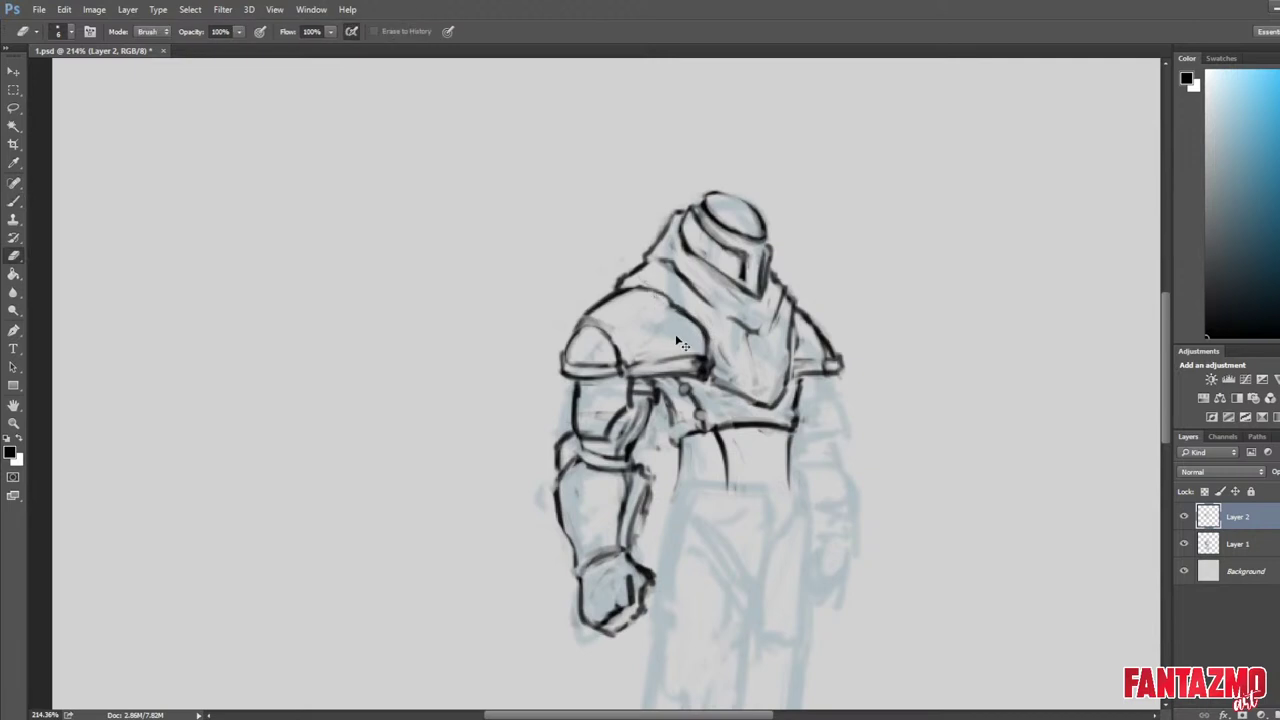
{"action": "key", "text": "F2"}
{"action": "left_click_drag", "start_coordinate": [908, 328], "coordinate": [685, 345]}
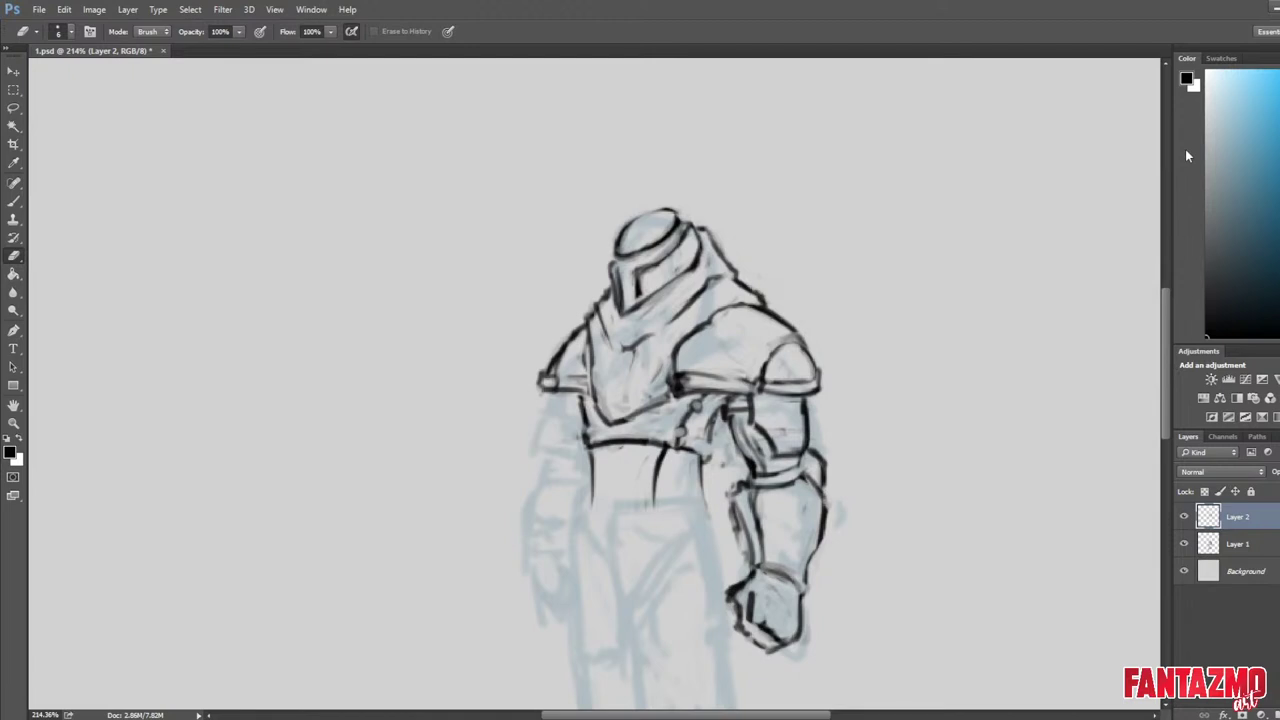
{"action": "key", "text": "ctrl+shift+h"}
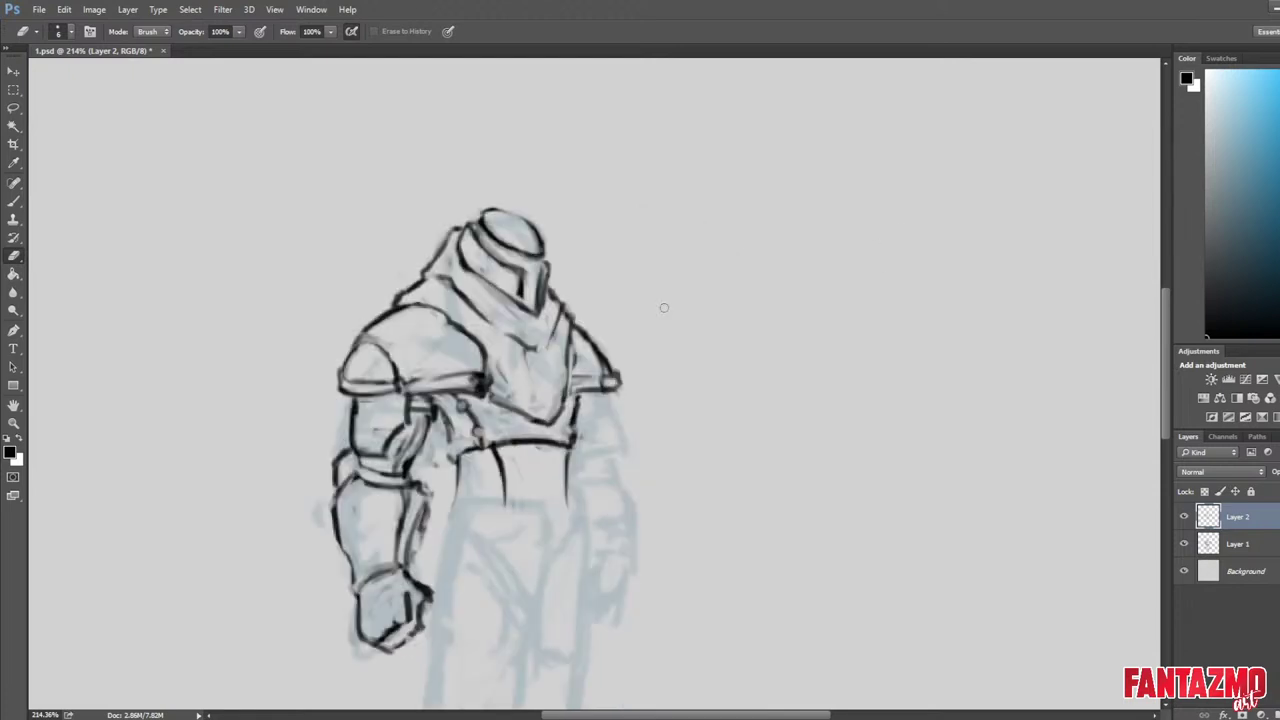
Redraw the near shoulder cap's seam as a curve reaching the upper outline, and reshape the cap's outer contour with brush and eraser.
{"action": "mouse_move", "coordinate": [370, 346]}
{"action": "left_mouse_down"}
{"action": "mouse_move", "coordinate": [397, 380]}
{"action": "mouse_move", "coordinate": [342, 377]}
{"action": "mouse_move", "coordinate": [400, 384]}
{"action": "mouse_move", "coordinate": [342, 376]}
{"action": "mouse_move", "coordinate": [366, 333]}
{"action": "mouse_move", "coordinate": [396, 360]}
{"action": "mouse_move", "coordinate": [372, 342]}
{"action": "mouse_move", "coordinate": [391, 381]}
{"action": "left_mouse_up"}
{"action": "key", "text": "b"}
{"action": "key", "text": "e"}
{"action": "key", "text": "b"}
{"action": "key", "text": "e"}
{"action": "key", "text": "b"}
{"action": "key", "text": "e"}
{"action": "key", "text": "b"}
{"action": "key", "text": "e"}
{"action": "key", "text": "b"}
{"action": "key", "text": "e"}
{"action": "key", "text": "b"}
{"action": "key", "text": "e"}
{"action": "left_click_drag", "start_coordinate": [374, 334], "coordinate": [398, 388]}
{"action": "key", "text": "b"}
{"action": "key", "text": "e"}
{"action": "left_click_drag", "start_coordinate": [358, 335], "coordinate": [366, 325]}
{"action": "key", "text": "b"}
{"action": "key", "text": "e"}
{"action": "key", "text": "ctrl+shift+h"}
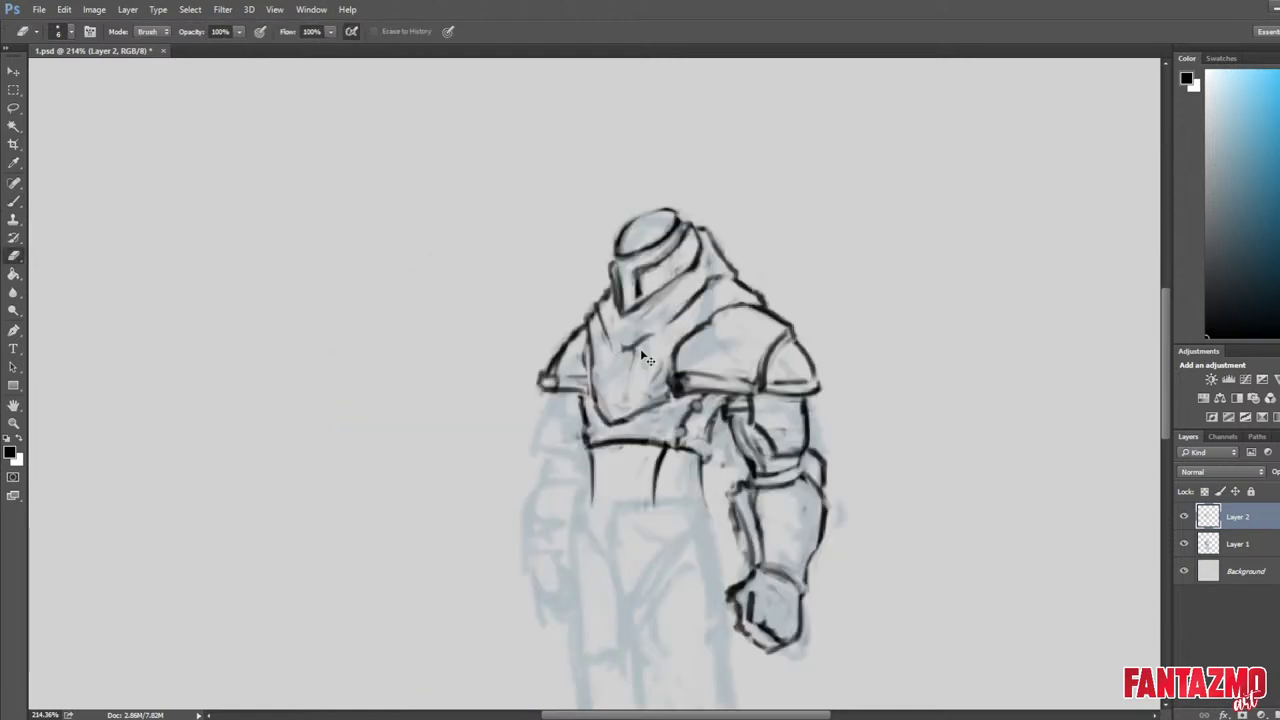
Reshape the far shoulder guard into a smaller, rounder form by trimming its flared outer edge in the mirrored view.
{"action": "mouse_move", "coordinate": [576, 333]}
{"action": "left_mouse_down"}
{"action": "mouse_move", "coordinate": [564, 365]}
{"action": "mouse_move", "coordinate": [588, 318]}
{"action": "mouse_move", "coordinate": [571, 361]}
{"action": "mouse_move", "coordinate": [561, 332]}
{"action": "mouse_move", "coordinate": [542, 392]}
{"action": "left_mouse_up"}
{"action": "key", "text": "b"}
{"action": "key", "text": "e"}
{"action": "key", "text": "b"}
{"action": "key", "text": "e"}
{"action": "key", "text": "ctrl+shift+h"}
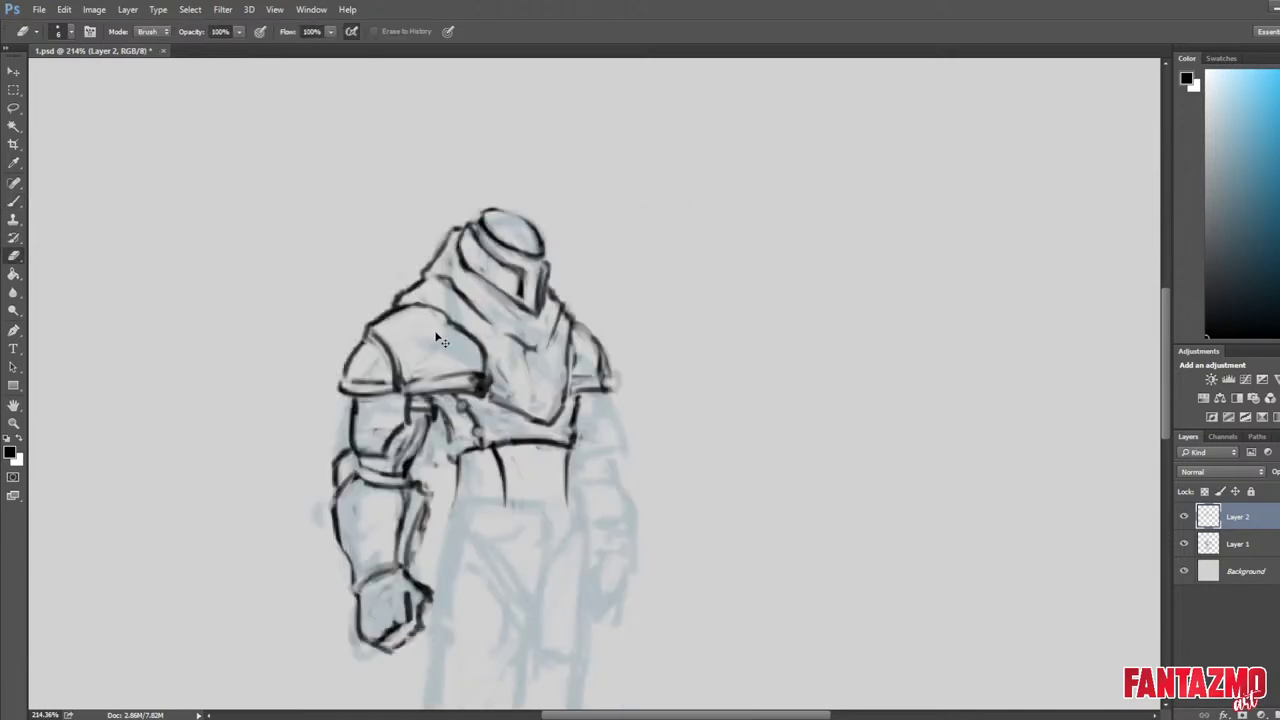
Cut back the near shoulder plate's inner lower corner and draw a rounded armour piece between it and the chest.
{"action": "key", "text": "ctrl+shift+h"}
{"action": "key", "text": "b"}
{"action": "key", "text": "ctrl+shift+h"}
{"action": "mouse_move", "coordinate": [504, 358]}
{"action": "left_mouse_down"}
{"action": "mouse_move", "coordinate": [880, 245]}
{"action": "mouse_move", "coordinate": [824, 299]}
{"action": "left_mouse_up"}
{"action": "mouse_move", "coordinate": [856, 258]}
{"action": "left_mouse_down"}
{"action": "mouse_move", "coordinate": [823, 300]}
{"action": "mouse_move", "coordinate": [866, 282]}
{"action": "mouse_move", "coordinate": [833, 300]}
{"action": "mouse_move", "coordinate": [850, 254]}
{"action": "mouse_move", "coordinate": [834, 290]}
{"action": "mouse_move", "coordinate": [853, 256]}
{"action": "mouse_move", "coordinate": [481, 269]}
{"action": "left_mouse_up"}
{"action": "key", "text": "e"}
{"action": "key", "text": "b"}
{"action": "key", "text": "e"}
{"action": "key", "text": "b"}
{"action": "key", "text": "e"}
{"action": "key", "text": "b"}
{"action": "key", "text": "e"}
{"action": "key", "text": "ctrl+shift+h"}
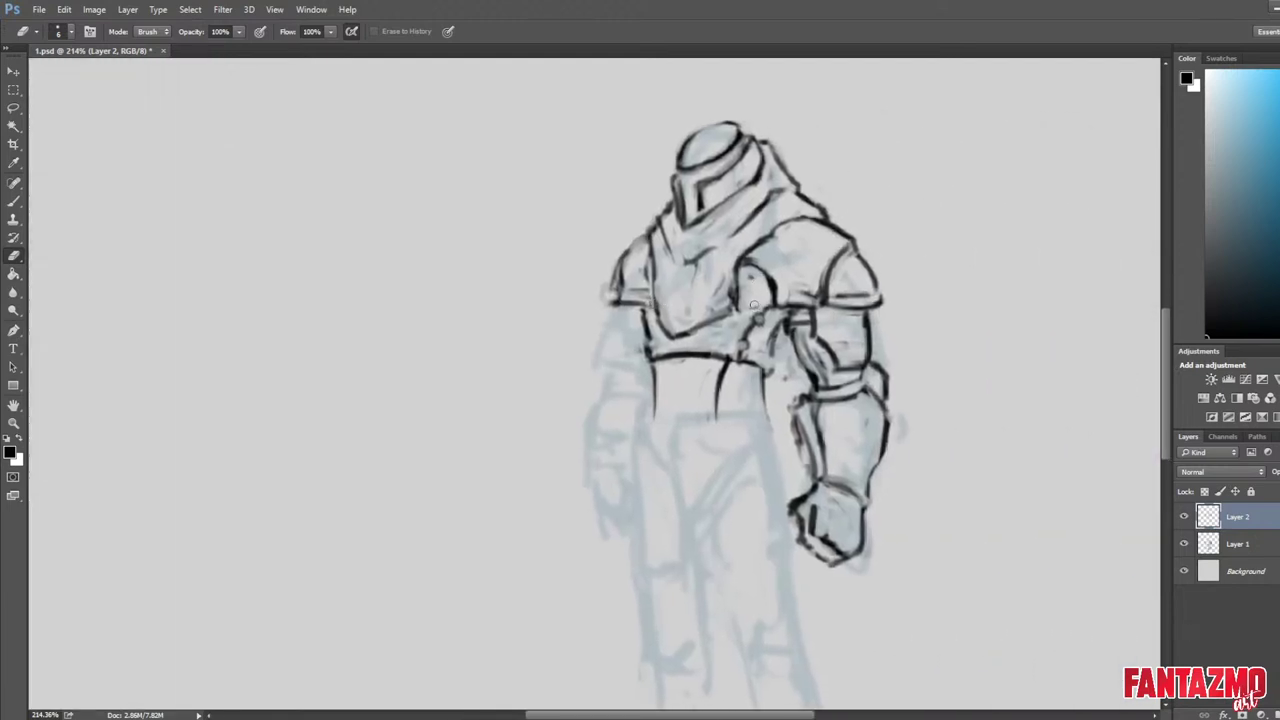
Clean up the marks below the armpit and draw a curved lower chest edge from the collar's tip to the near armpit.
{"action": "mouse_move", "coordinate": [760, 318]}
{"action": "left_mouse_down"}
{"action": "mouse_move", "coordinate": [748, 360]}
{"action": "mouse_move", "coordinate": [768, 298]}
{"action": "mouse_move", "coordinate": [751, 316]}
{"action": "left_mouse_up"}
{"action": "key", "text": "b"}
{"action": "key", "text": "e"}
{"action": "key", "text": "b"}
{"action": "key", "text": "e"}
{"action": "key", "text": "b"}
Add small round rivets beside the near shoulder plate's seam and a stud on its upper outline.
{"action": "left_click_drag", "start_coordinate": [804, 286], "coordinate": [808, 290]}
{"action": "key", "text": "e"}
{"action": "left_click", "coordinate": [807, 286]}
{"action": "key", "text": "b"}
{"action": "left_click_drag", "start_coordinate": [830, 240], "coordinate": [836, 239]}
{"action": "key", "text": "e"}
{"action": "key", "text": "b"}
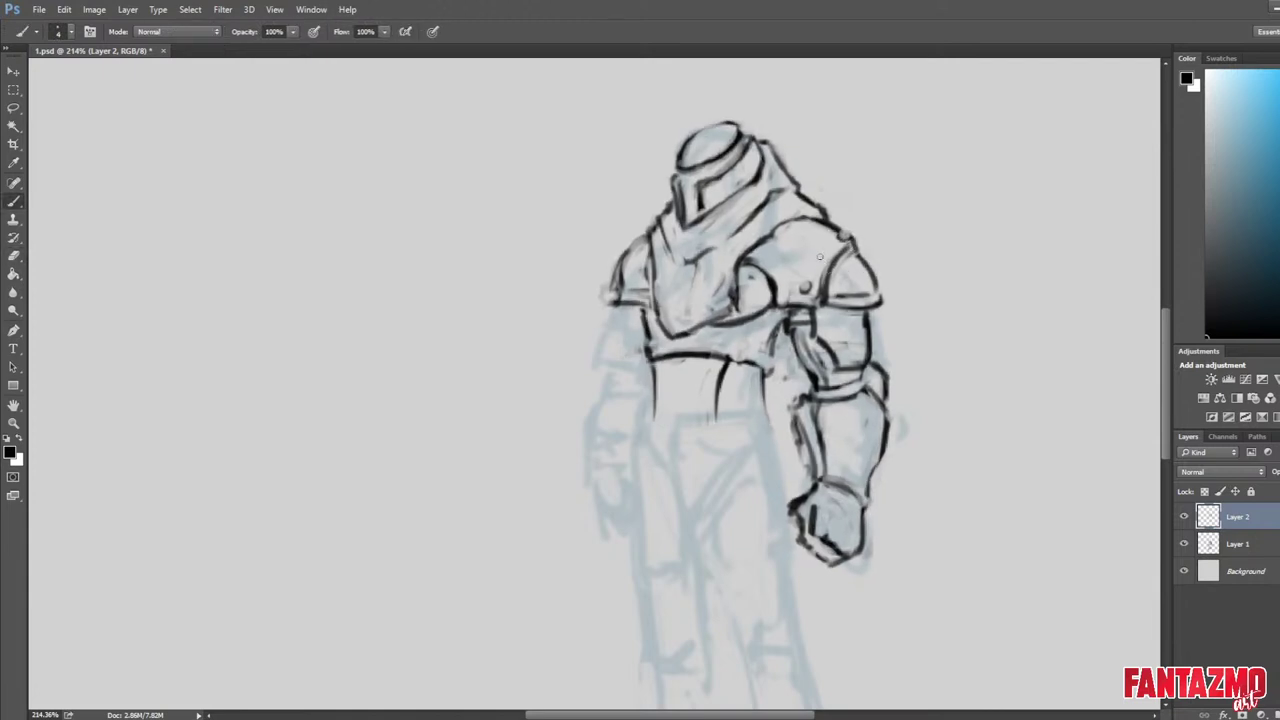
{"action": "key", "text": "e"}
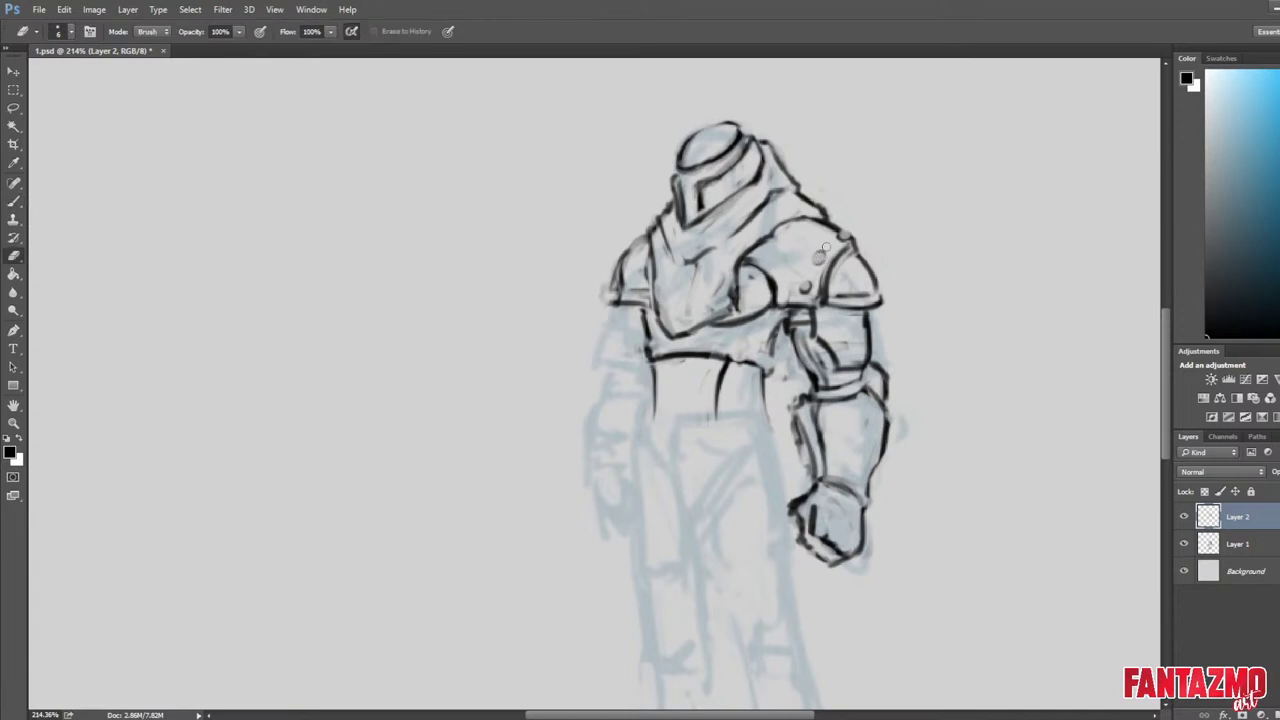
Compare the whole figure in mirrored and normal orientation at overview zoom, and return to a close-up of the torso.
{"action": "scroll", "coordinate": [783, 183], "scroll_direction": "down", "scroll_amount": 5}
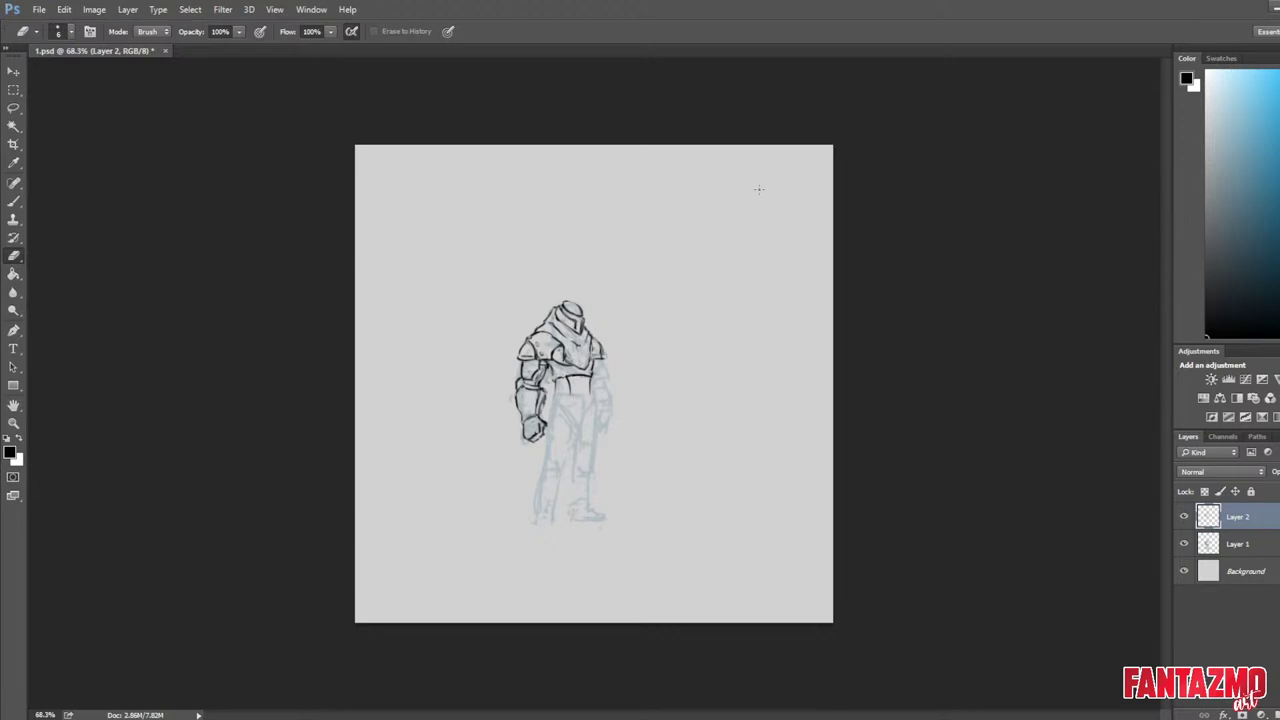
{"action": "key", "text": "ctrl+shift+h"}
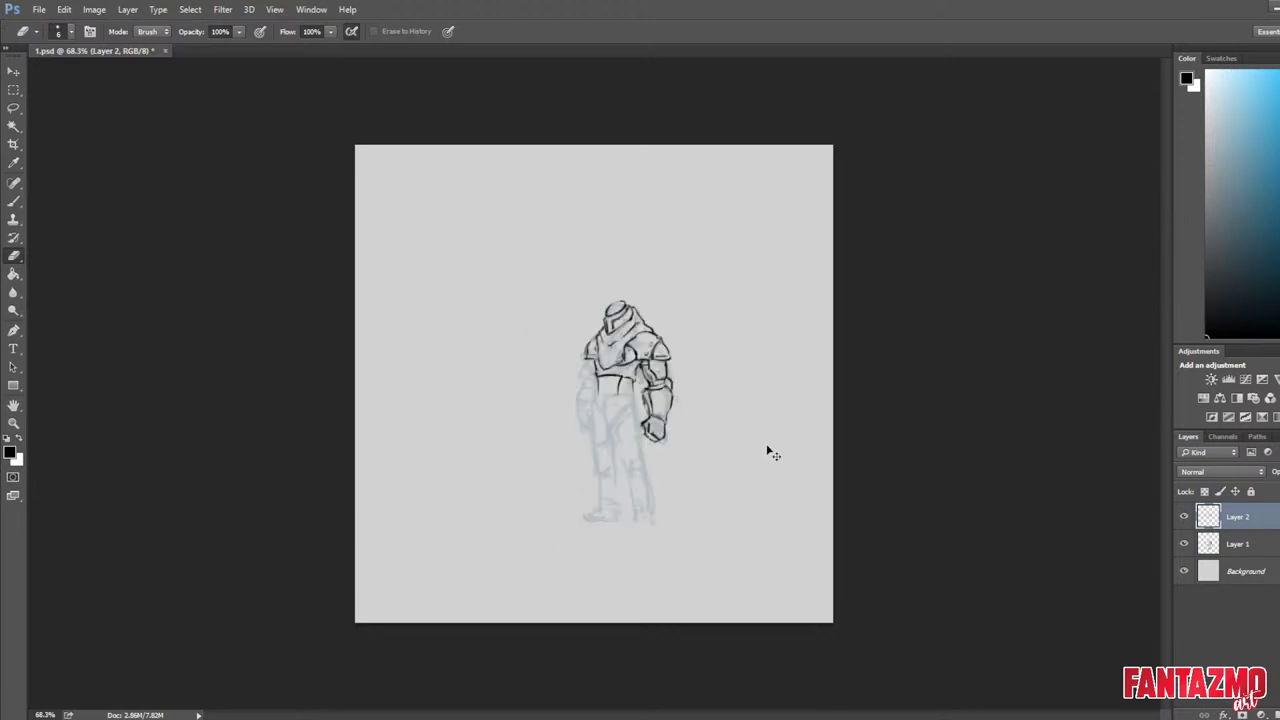
{"action": "key", "text": "ctrl+plus"}
{"action": "scroll", "coordinate": [634, 371], "scroll_direction": "up", "scroll_amount": 8}
{"action": "key", "text": "ctrl+shift+h"}
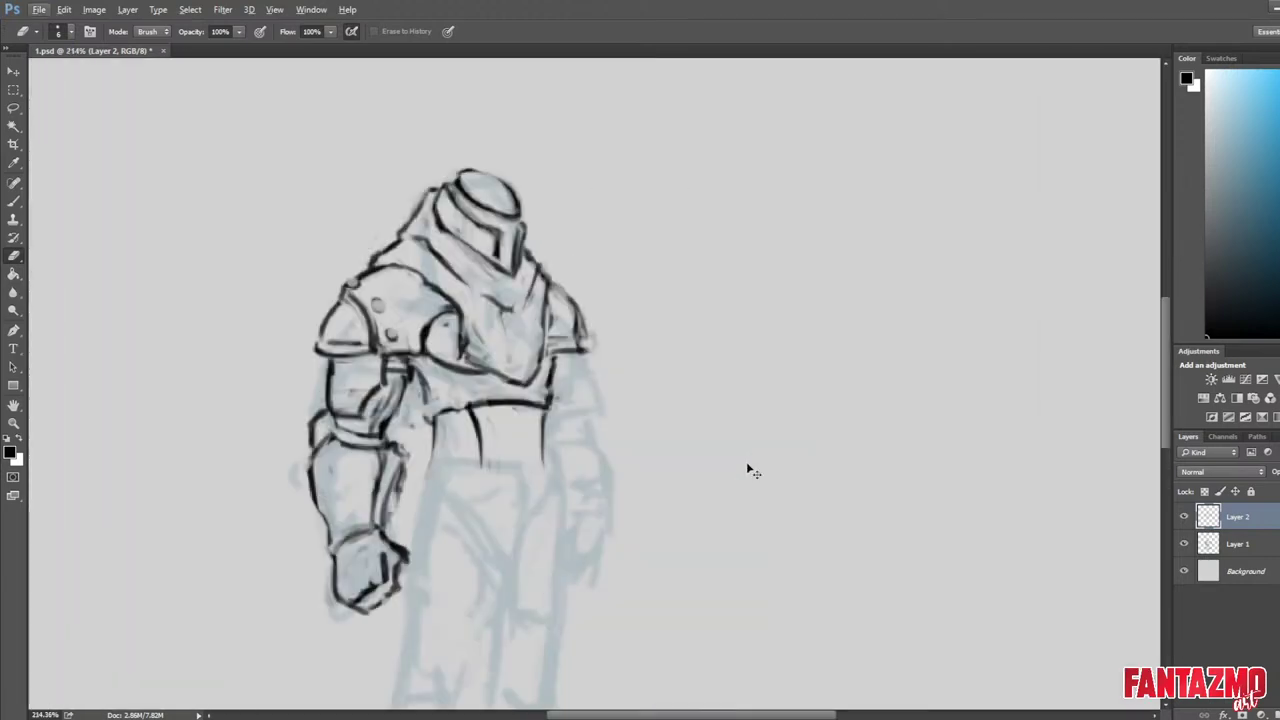
{"action": "left_click_drag", "start_coordinate": [626, 485], "coordinate": [921, 372]}
{"action": "left_click_drag", "start_coordinate": [765, 360], "coordinate": [772, 340]}
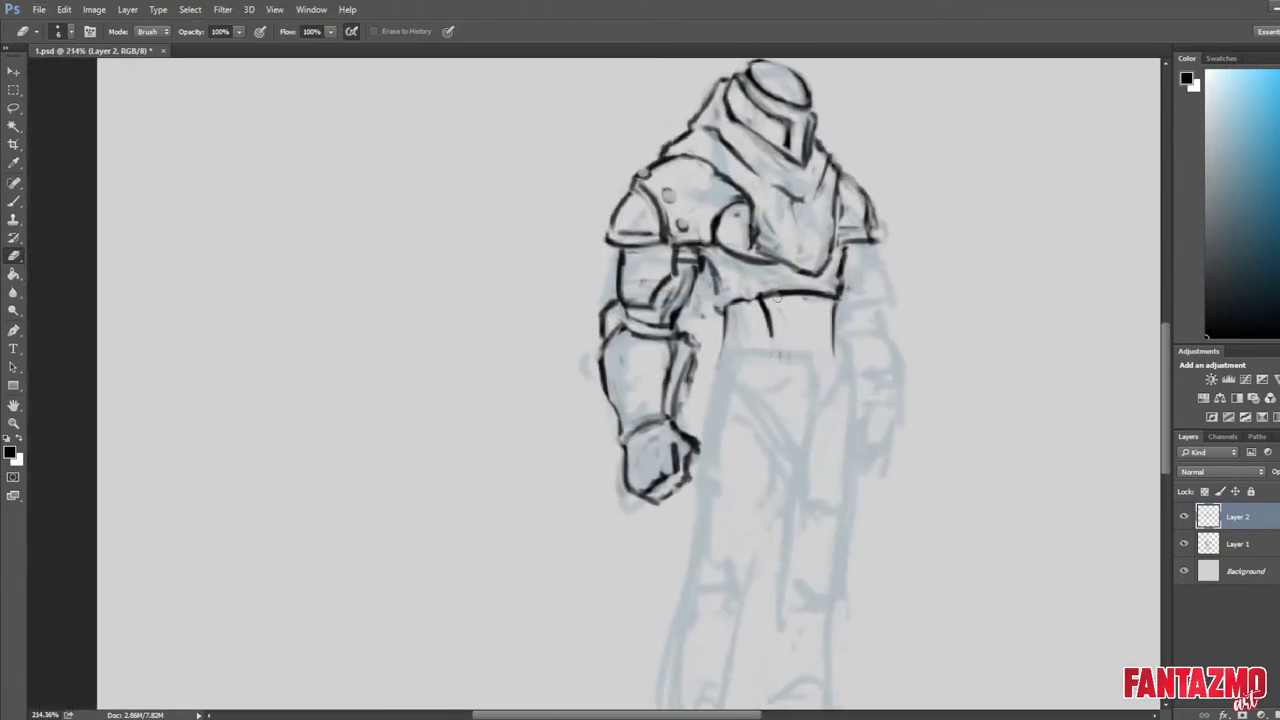
Replace the old waist lines with a long curved torso contour running from the near armpit down to a pointed crotch.
{"action": "mouse_move", "coordinate": [740, 300]}
{"action": "left_mouse_down"}
{"action": "mouse_move", "coordinate": [808, 294]}
{"action": "mouse_move", "coordinate": [726, 305]}
{"action": "left_mouse_up"}
{"action": "key", "text": "b"}
{"action": "mouse_move", "coordinate": [711, 258]}
{"action": "left_mouse_down"}
{"action": "mouse_move", "coordinate": [734, 267]}
{"action": "mouse_move", "coordinate": [772, 345]}
{"action": "mouse_move", "coordinate": [760, 356]}
{"action": "left_mouse_up"}
{"action": "key", "text": "e"}
{"action": "mouse_move", "coordinate": [740, 290]}
{"action": "left_mouse_down"}
{"action": "mouse_move", "coordinate": [830, 294]}
{"action": "mouse_move", "coordinate": [810, 301]}
{"action": "mouse_move", "coordinate": [806, 404]}
{"action": "left_mouse_up"}
{"action": "key", "text": "b"}
{"action": "left_click_drag", "start_coordinate": [778, 358], "coordinate": [812, 444]}
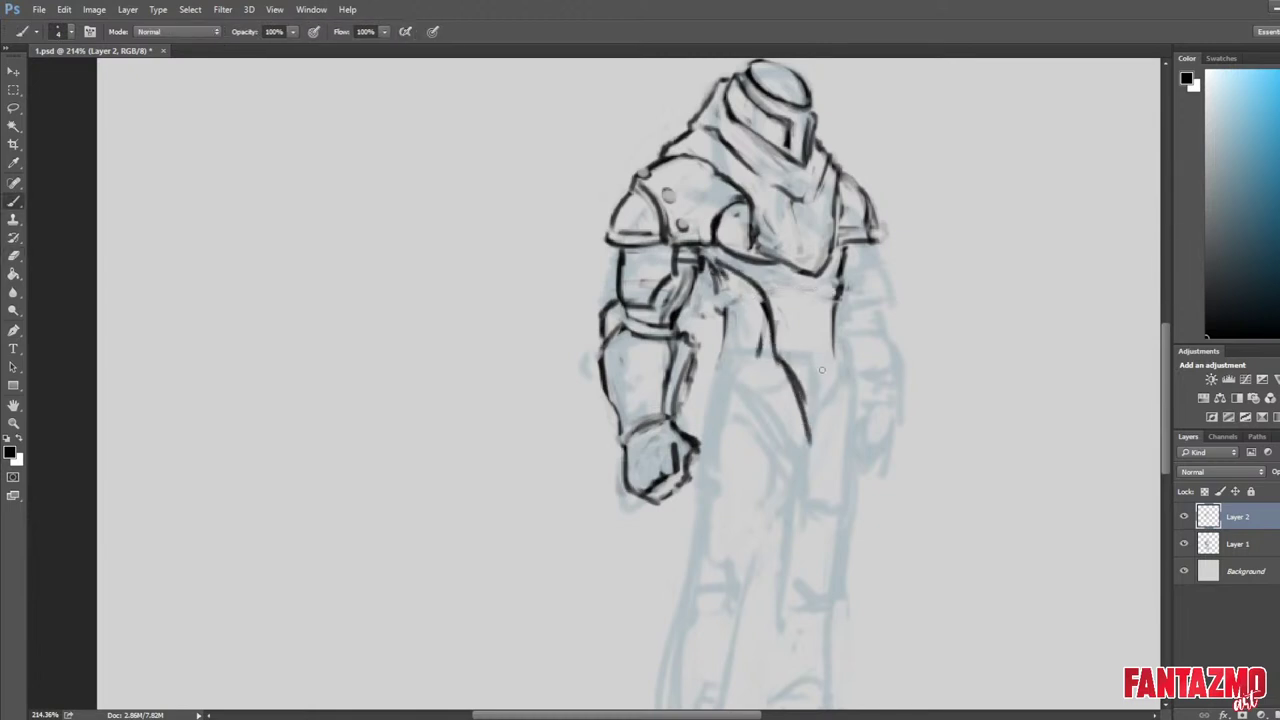
{"action": "mouse_move", "coordinate": [838, 352]}
{"action": "left_mouse_down"}
{"action": "mouse_move", "coordinate": [814, 432]}
{"action": "mouse_move", "coordinate": [836, 356]}
{"action": "left_mouse_up"}
{"action": "key", "text": "e"}
{"action": "left_click_drag", "start_coordinate": [808, 430], "coordinate": [796, 372]}
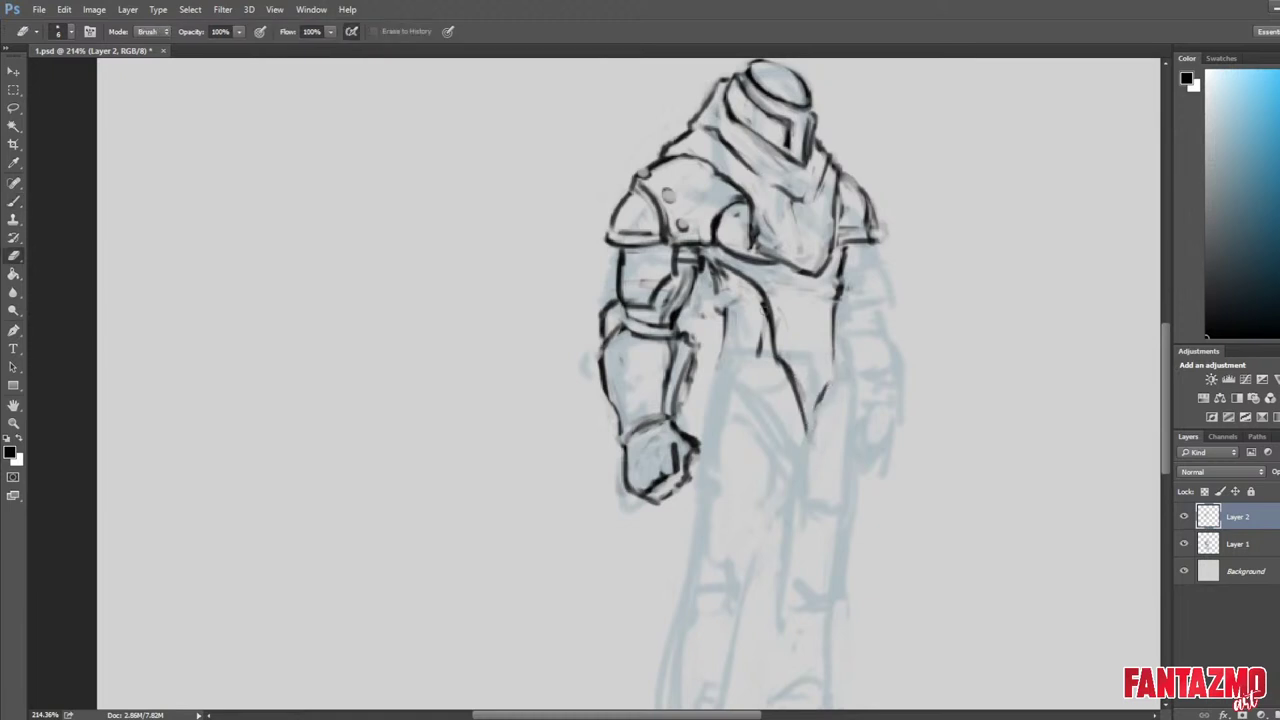
Draw the near side of the waist with an inner contour and several horizontal ribs between it and the torso plate.
{"action": "key", "text": "b"}
{"action": "mouse_move", "coordinate": [713, 264]}
{"action": "left_mouse_down"}
{"action": "mouse_move", "coordinate": [752, 292]}
{"action": "mouse_move", "coordinate": [713, 275]}
{"action": "left_mouse_up"}
{"action": "mouse_move", "coordinate": [712, 268]}
{"action": "left_mouse_down"}
{"action": "mouse_move", "coordinate": [772, 318]}
{"action": "mouse_move", "coordinate": [768, 362]}
{"action": "left_mouse_up"}
{"action": "key", "text": "e"}
{"action": "key", "text": "b"}
{"action": "key", "text": "e"}
{"action": "key", "text": "b"}
{"action": "left_click_drag", "start_coordinate": [718, 308], "coordinate": [754, 307]}
{"action": "mouse_move", "coordinate": [724, 318]}
{"action": "left_mouse_down"}
{"action": "mouse_move", "coordinate": [765, 329]}
{"action": "mouse_move", "coordinate": [766, 352]}
{"action": "left_mouse_up"}
{"action": "mouse_move", "coordinate": [713, 276]}
{"action": "left_mouse_down"}
{"action": "mouse_move", "coordinate": [724, 319]}
{"action": "mouse_move", "coordinate": [762, 316]}
{"action": "left_mouse_up"}
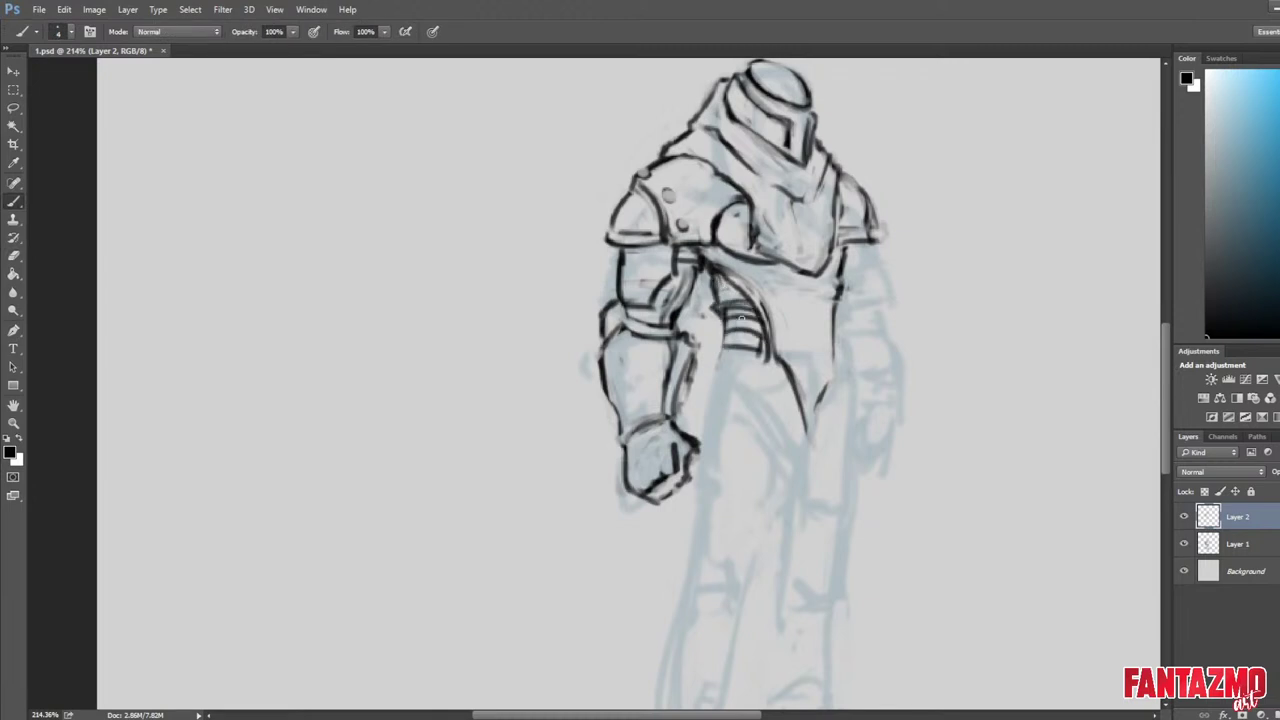
Undo the last rib strokes and redraw the waist's outer contour beside the near arm.
{"action": "key", "text": "ctrl+alt+z"}
{"action": "key", "text": "ctrl+alt+z"}
{"action": "key", "text": "ctrl+alt+z"}
{"action": "mouse_move", "coordinate": [714, 274]}
{"action": "left_mouse_down"}
{"action": "mouse_move", "coordinate": [715, 357]}
{"action": "mouse_move", "coordinate": [717, 321]}
{"action": "left_mouse_up"}
{"action": "key", "text": "e"}
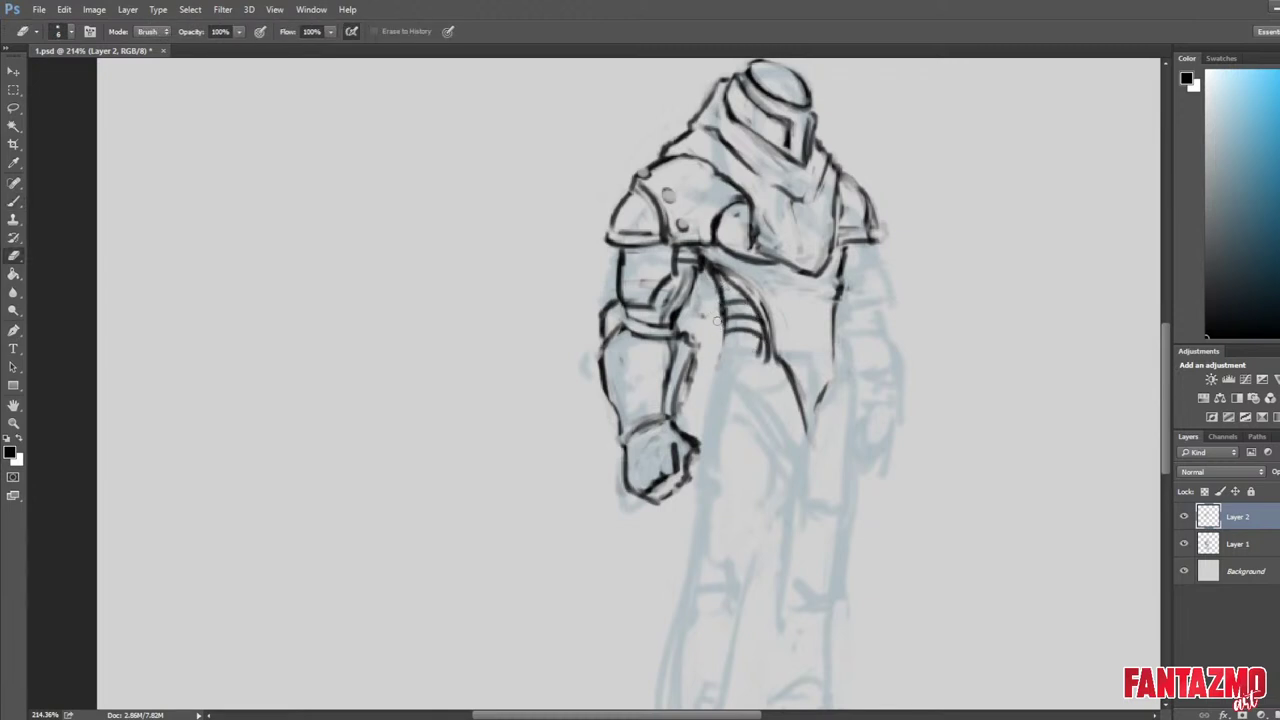
Redraw the far side of the torso in the mirrored view as one continuous line from the chest to the crotch point.
{"action": "key", "text": "ctrl+shift+h"}
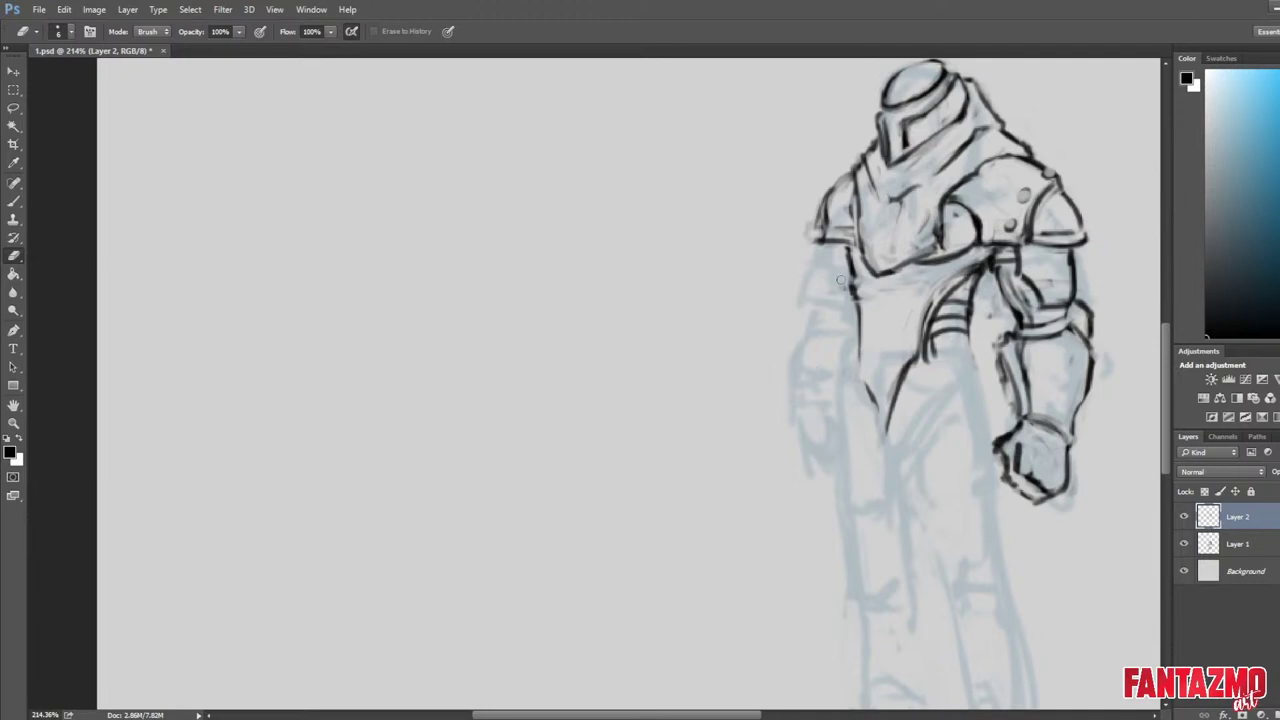
{"action": "left_click_drag", "start_coordinate": [845, 281], "coordinate": [851, 300]}
{"action": "key", "text": "b"}
{"action": "mouse_move", "coordinate": [852, 254]}
{"action": "left_mouse_down"}
{"action": "mouse_move", "coordinate": [875, 348]}
{"action": "mouse_move", "coordinate": [850, 254]}
{"action": "left_mouse_up"}
{"action": "key", "text": "e"}
{"action": "mouse_move", "coordinate": [853, 300]}
{"action": "left_mouse_down"}
{"action": "mouse_move", "coordinate": [846, 249]}
{"action": "mouse_move", "coordinate": [858, 372]}
{"action": "left_mouse_up"}
{"action": "key", "text": "b"}
{"action": "left_click_drag", "start_coordinate": [853, 256], "coordinate": [862, 380]}
{"action": "left_click_drag", "start_coordinate": [858, 330], "coordinate": [872, 406]}
{"action": "mouse_move", "coordinate": [862, 368]}
{"action": "left_mouse_down"}
{"action": "mouse_move", "coordinate": [883, 430]}
{"action": "mouse_move", "coordinate": [863, 309]}
{"action": "left_mouse_up"}
{"action": "key", "text": "e"}
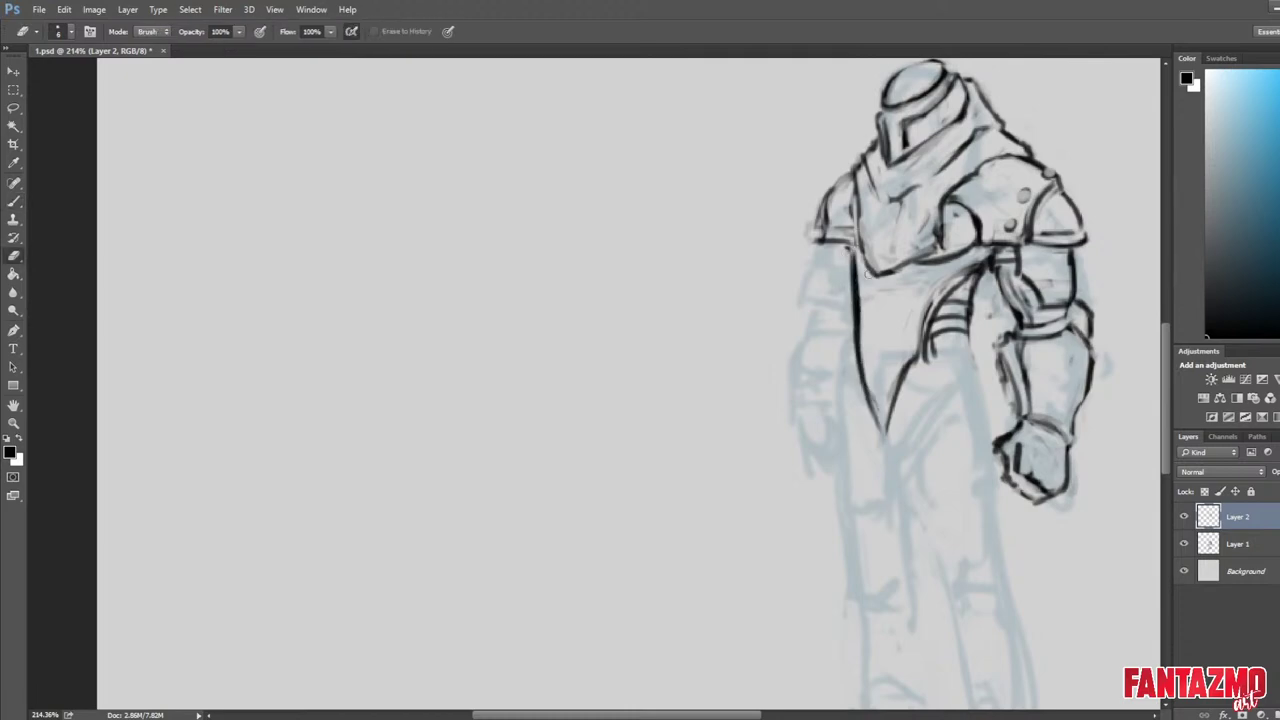
Thin and clean the far torso contour with the eraser, and restore the normal orientation.
{"action": "left_click_drag", "start_coordinate": [859, 265], "coordinate": [857, 345]}
{"action": "key", "text": "b"}
{"action": "key", "text": "e"}
{"action": "mouse_move", "coordinate": [853, 252]}
{"action": "left_mouse_down"}
{"action": "mouse_move", "coordinate": [889, 435]}
{"action": "mouse_move", "coordinate": [859, 261]}
{"action": "mouse_move", "coordinate": [863, 296]}
{"action": "left_mouse_up"}
{"action": "key", "text": "ctrl+shift+h"}
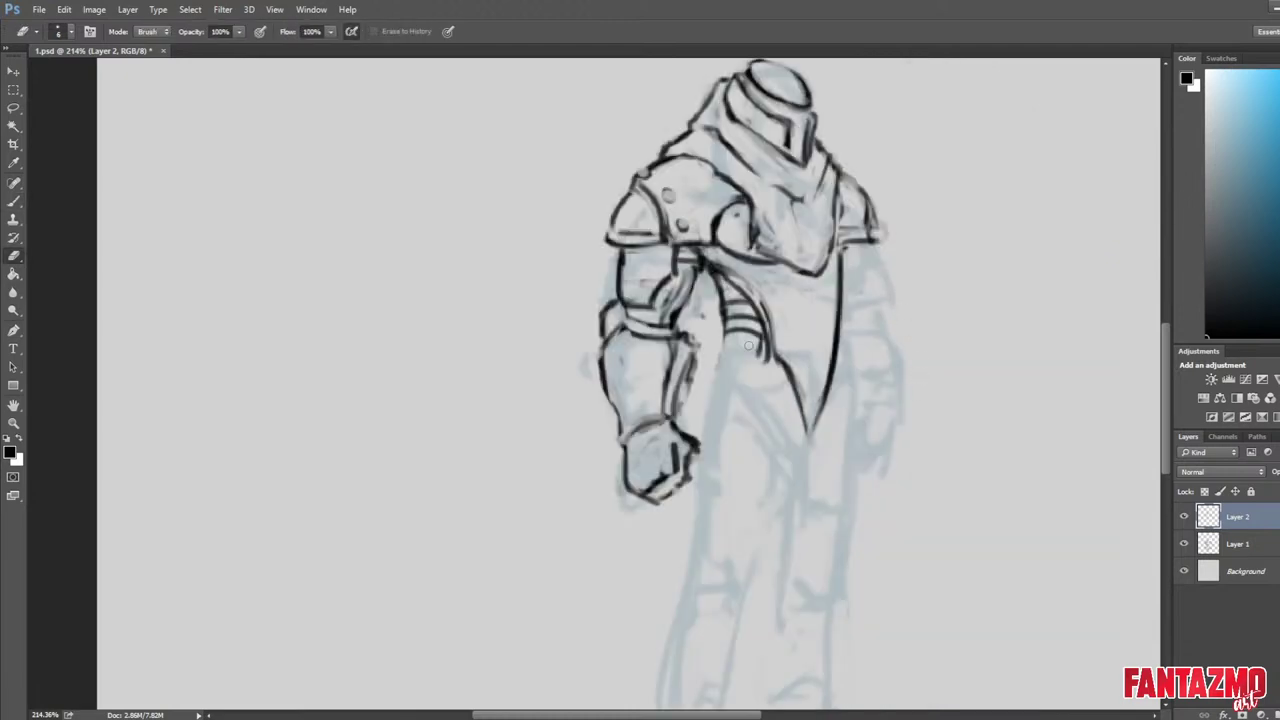
Refine the ribs on the near side of the waist with alternating brush and eraser touches, adding an upper rib.
{"action": "key", "text": "b"}
{"action": "key", "text": "e"}
{"action": "left_click_drag", "start_coordinate": [724, 288], "coordinate": [738, 293]}
{"action": "key", "text": "b"}
{"action": "key", "text": "e"}
{"action": "key", "text": "b"}
{"action": "key", "text": "e"}
{"action": "key", "text": "b"}
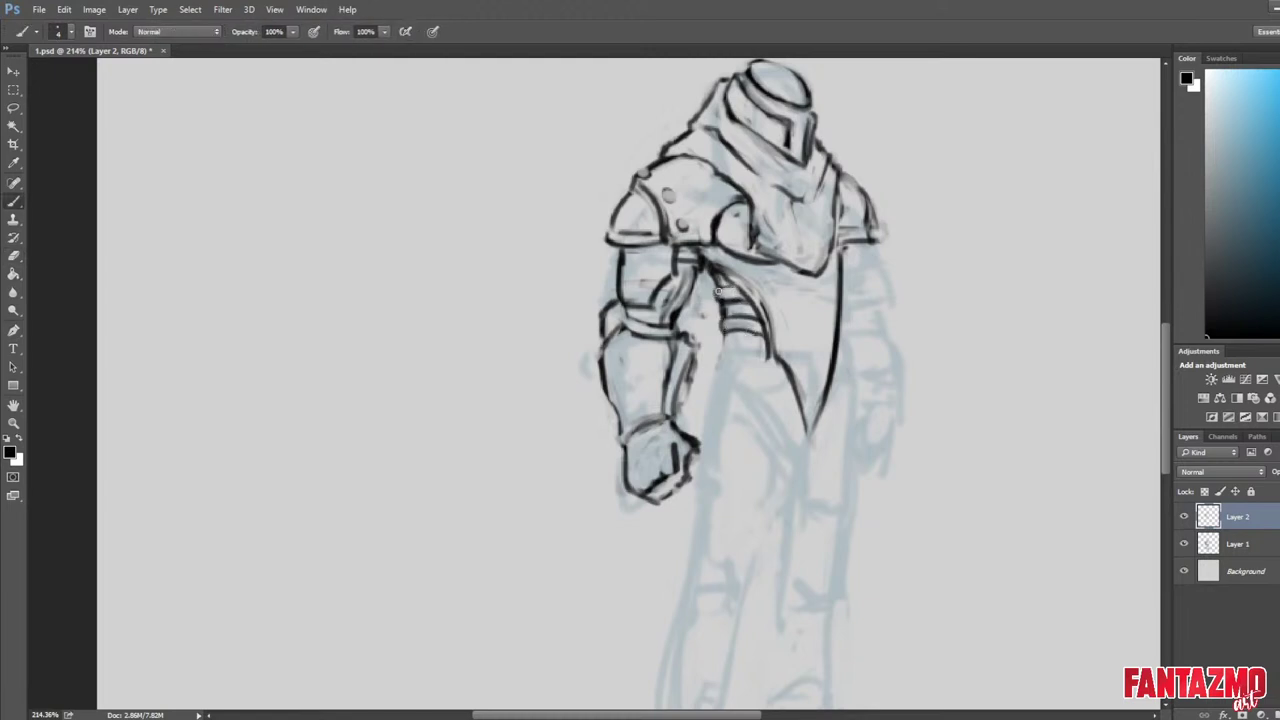
Erase the steep line to the crotch and replace it with a curved hip edge below the ribs.
{"action": "key", "text": "e"}
{"action": "left_click_drag", "start_coordinate": [795, 376], "coordinate": [810, 438]}
{"action": "key", "text": "b"}
{"action": "mouse_move", "coordinate": [774, 355]}
{"action": "left_mouse_down"}
{"action": "mouse_move", "coordinate": [816, 397]}
{"action": "mouse_move", "coordinate": [768, 358]}
{"action": "mouse_move", "coordinate": [713, 370]}
{"action": "mouse_move", "coordinate": [748, 350]}
{"action": "left_mouse_up"}
{"action": "key", "text": "e"}
{"action": "key", "text": "b"}
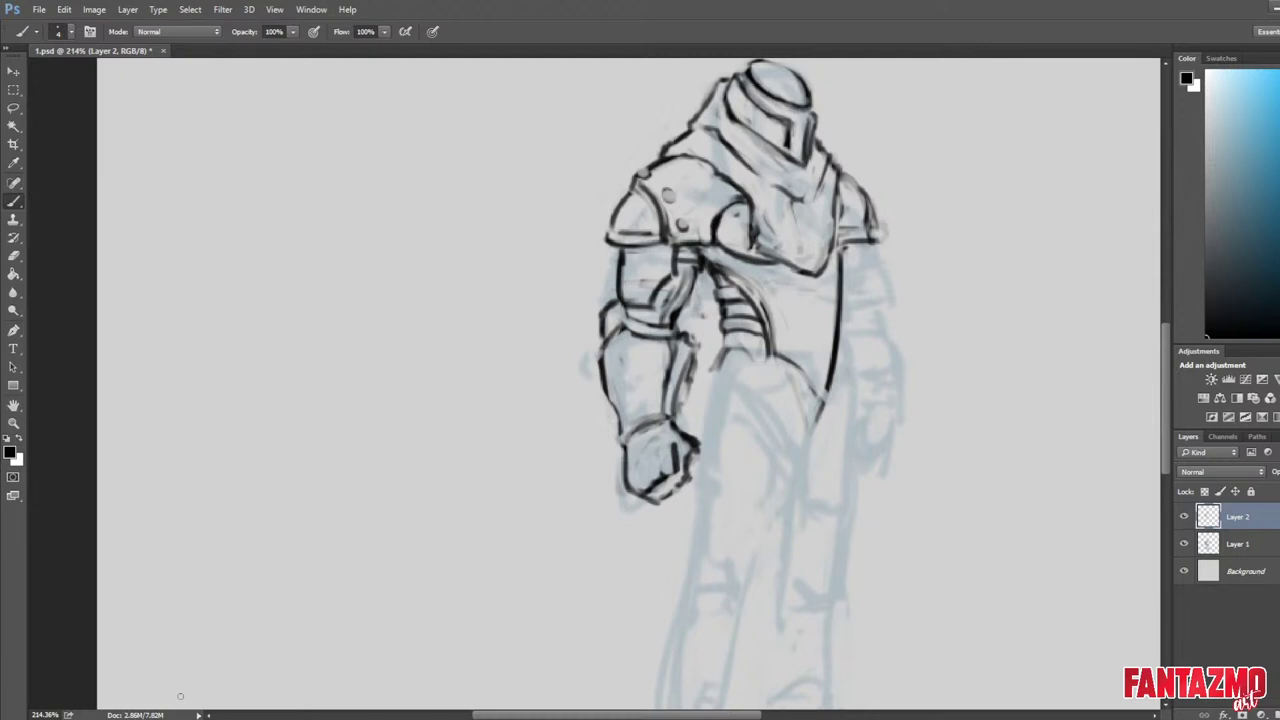
Mirror the figure and redraw the torso plate's contour closer to the near waist ribs.
{"action": "key", "text": "ctrl+shift+h"}
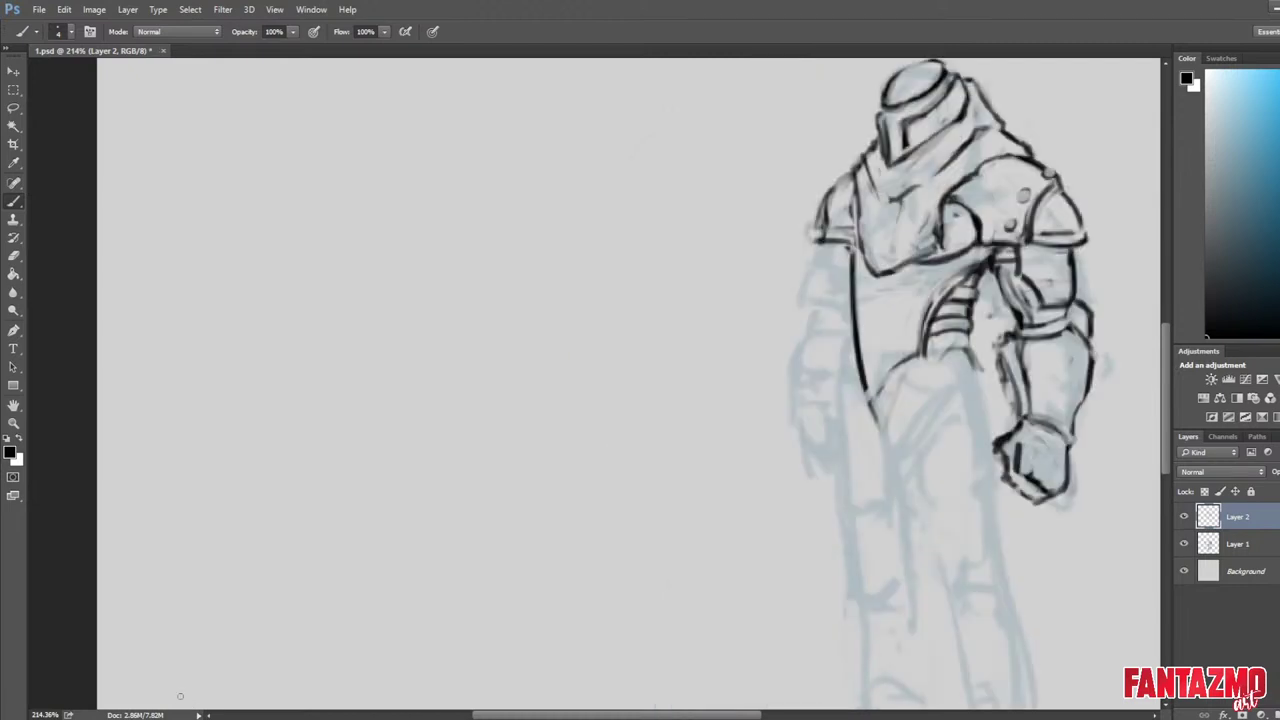
{"action": "key", "text": "e"}
{"action": "mouse_move", "coordinate": [945, 265]}
{"action": "left_mouse_down"}
{"action": "mouse_move", "coordinate": [929, 329]}
{"action": "mouse_move", "coordinate": [959, 281]}
{"action": "mouse_move", "coordinate": [945, 311]}
{"action": "mouse_move", "coordinate": [959, 311]}
{"action": "mouse_move", "coordinate": [947, 307]}
{"action": "mouse_move", "coordinate": [930, 345]}
{"action": "left_mouse_up"}
{"action": "key", "text": "b"}
{"action": "left_click_drag", "start_coordinate": [945, 298], "coordinate": [935, 337]}
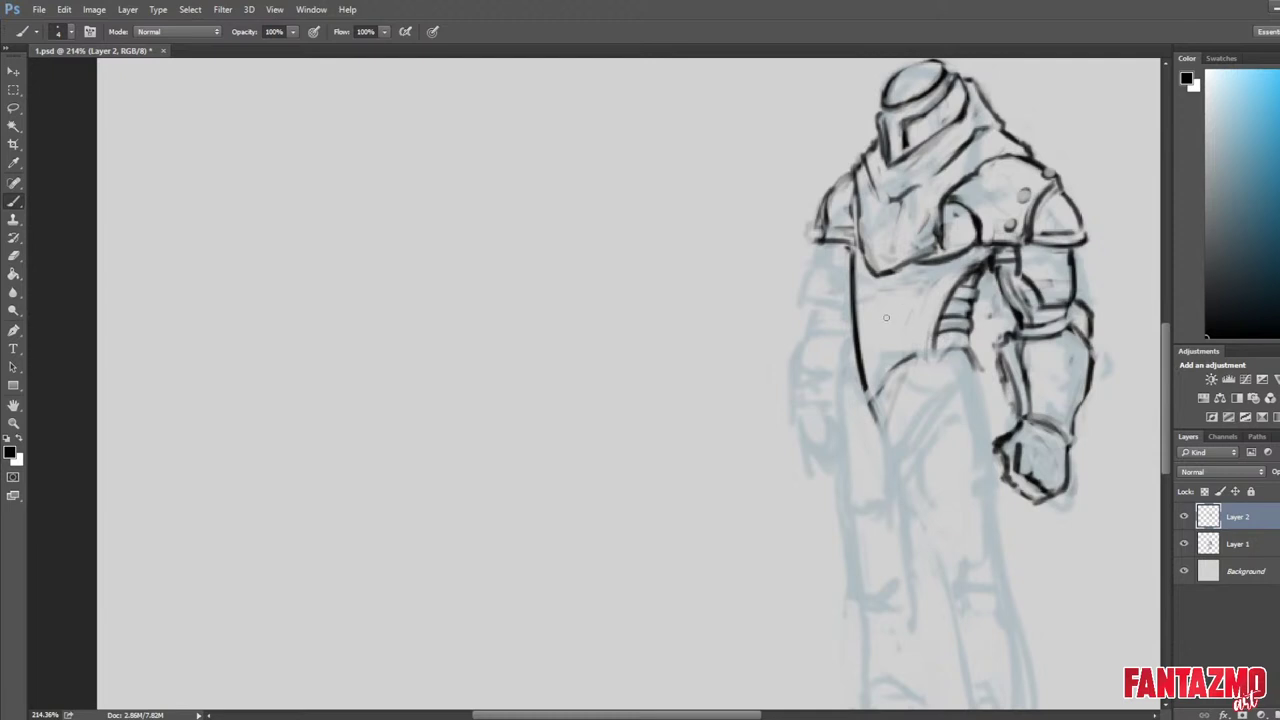
Draw a round-cornered abdominal panel across the lower torso, join it to the waist ribs, clean the overlaps, and restore the normal orientation.
{"action": "left_click_drag", "start_coordinate": [861, 318], "coordinate": [936, 308]}
{"action": "key", "text": "ctrl+z"}
{"action": "mouse_move", "coordinate": [857, 303]}
{"action": "left_mouse_down"}
{"action": "mouse_move", "coordinate": [915, 302]}
{"action": "mouse_move", "coordinate": [925, 337]}
{"action": "left_mouse_up"}
{"action": "mouse_move", "coordinate": [919, 335]}
{"action": "left_mouse_down"}
{"action": "mouse_move", "coordinate": [940, 340]}
{"action": "mouse_move", "coordinate": [966, 275]}
{"action": "mouse_move", "coordinate": [968, 321]}
{"action": "mouse_move", "coordinate": [977, 288]}
{"action": "mouse_move", "coordinate": [968, 324]}
{"action": "mouse_move", "coordinate": [928, 332]}
{"action": "mouse_move", "coordinate": [968, 327]}
{"action": "left_mouse_up"}
{"action": "key", "text": "e"}
{"action": "key", "text": "b"}
{"action": "key", "text": "e"}
{"action": "key", "text": "b"}
{"action": "key", "text": "e"}
{"action": "key", "text": "b"}
{"action": "key", "text": "e"}
{"action": "key", "text": "ctrl+shift+h"}
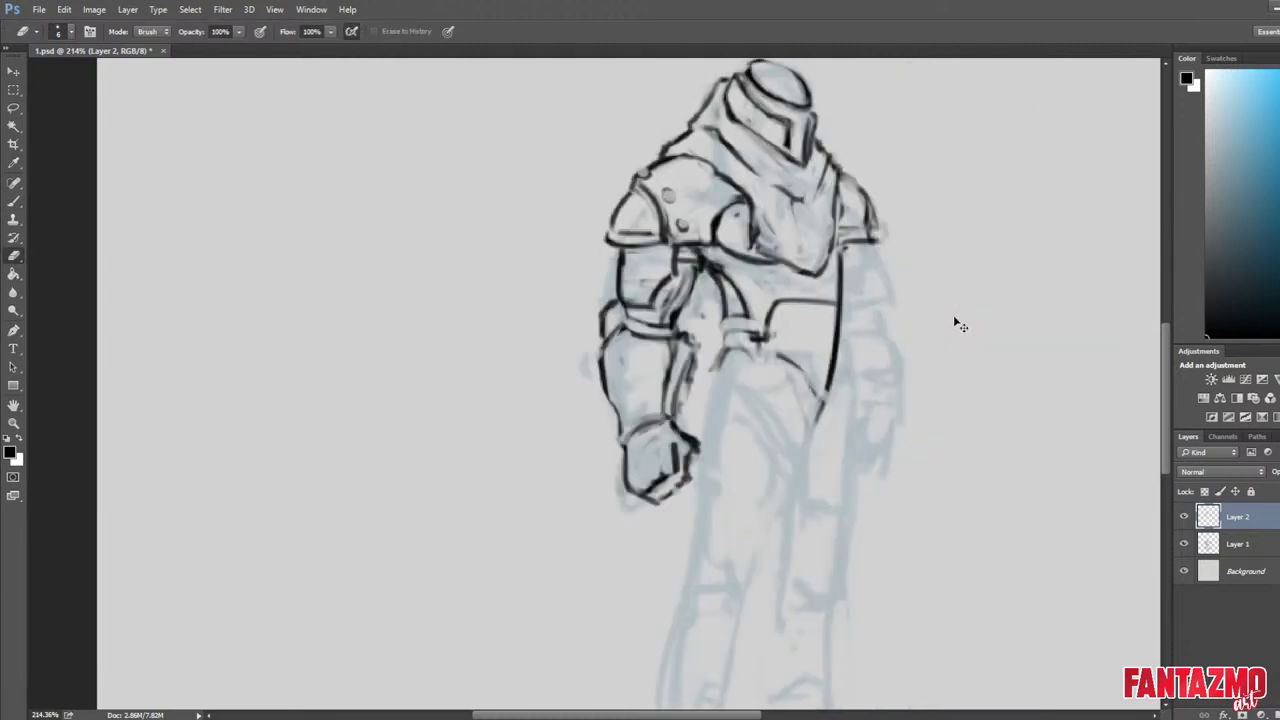
{"action": "key", "text": "b"}
{"action": "mouse_move", "coordinate": [724, 318]}
{"action": "left_mouse_down"}
{"action": "mouse_move", "coordinate": [784, 340]}
{"action": "mouse_move", "coordinate": [769, 298]}
{"action": "mouse_move", "coordinate": [762, 344]}
{"action": "mouse_move", "coordinate": [835, 302]}
{"action": "left_mouse_up"}
{"action": "key", "text": "e"}
{"action": "key", "text": "b"}
{"action": "key", "text": "ctrl+z"}
Mirror the figure, erase the round-cornered abdominal panel and the torso's lower edge, and redraw the panel's top as a smooth arch.
{"action": "key", "text": "ctrl+shift+h"}
{"action": "key", "text": "e"}
{"action": "mouse_move", "coordinate": [912, 356]}
{"action": "left_mouse_down"}
{"action": "mouse_move", "coordinate": [870, 394]}
{"action": "mouse_move", "coordinate": [857, 312]}
{"action": "mouse_move", "coordinate": [867, 396]}
{"action": "mouse_move", "coordinate": [888, 410]}
{"action": "mouse_move", "coordinate": [705, 409]}
{"action": "left_mouse_up"}
{"action": "left_click_drag", "start_coordinate": [640, 322], "coordinate": [712, 336]}
{"action": "key", "text": "b"}
{"action": "mouse_move", "coordinate": [658, 307]}
{"action": "left_mouse_down"}
{"action": "mouse_move", "coordinate": [713, 338]}
{"action": "mouse_move", "coordinate": [709, 350]}
{"action": "left_mouse_up"}
{"action": "key", "text": "e"}
{"action": "mouse_move", "coordinate": [649, 310]}
{"action": "left_mouse_down"}
{"action": "mouse_move", "coordinate": [687, 341]}
{"action": "mouse_move", "coordinate": [628, 316]}
{"action": "mouse_move", "coordinate": [703, 341]}
{"action": "mouse_move", "coordinate": [646, 311]}
{"action": "mouse_move", "coordinate": [694, 353]}
{"action": "mouse_move", "coordinate": [695, 337]}
{"action": "mouse_move", "coordinate": [718, 355]}
{"action": "mouse_move", "coordinate": [740, 293]}
{"action": "mouse_move", "coordinate": [746, 330]}
{"action": "left_mouse_up"}
{"action": "key", "text": "b"}
{"action": "key", "text": "e"}
{"action": "key", "text": "b"}
{"action": "mouse_move", "coordinate": [752, 298]}
{"action": "left_mouse_down"}
{"action": "mouse_move", "coordinate": [740, 336]}
{"action": "mouse_move", "coordinate": [752, 338]}
{"action": "left_mouse_up"}
{"action": "key", "text": "e"}
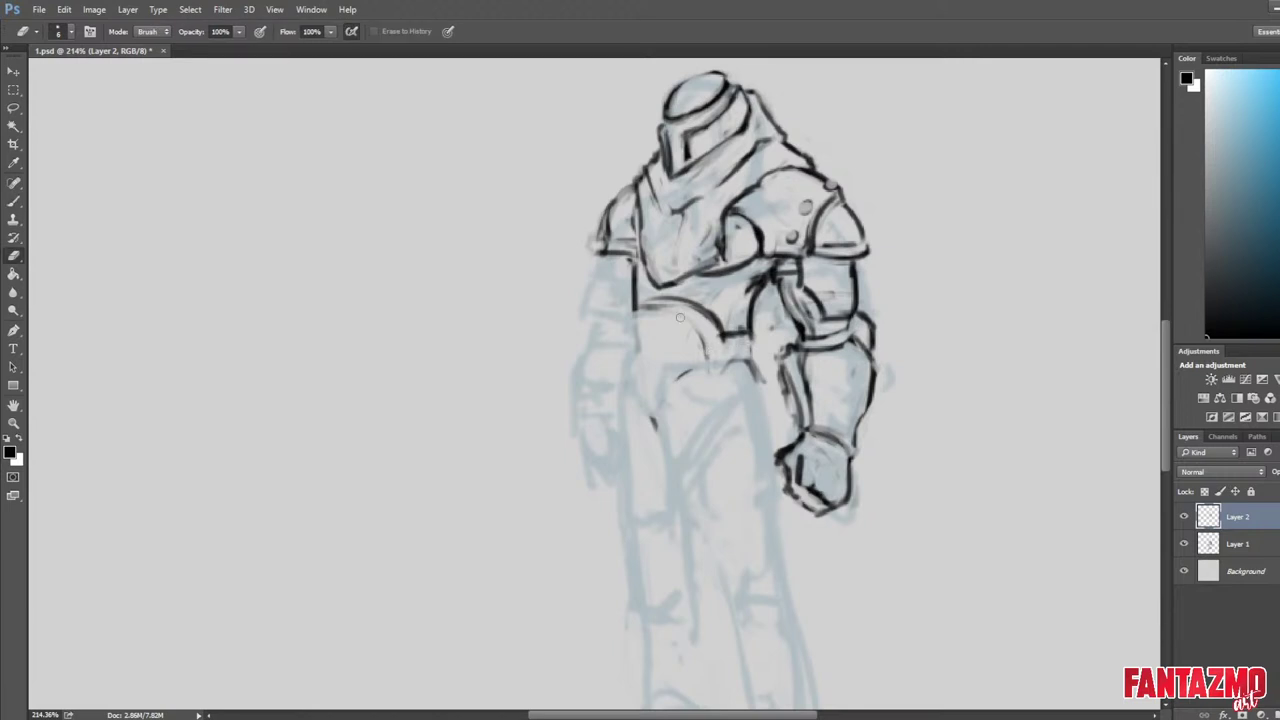
Restore the normal orientation and draw the upper and lower edges of a belt beneath the waist ribs.
{"action": "key", "text": "b"}
{"action": "key", "text": "ctrl+shift+h"}
{"action": "left_click_drag", "start_coordinate": [563, 357], "coordinate": [562, 375]}
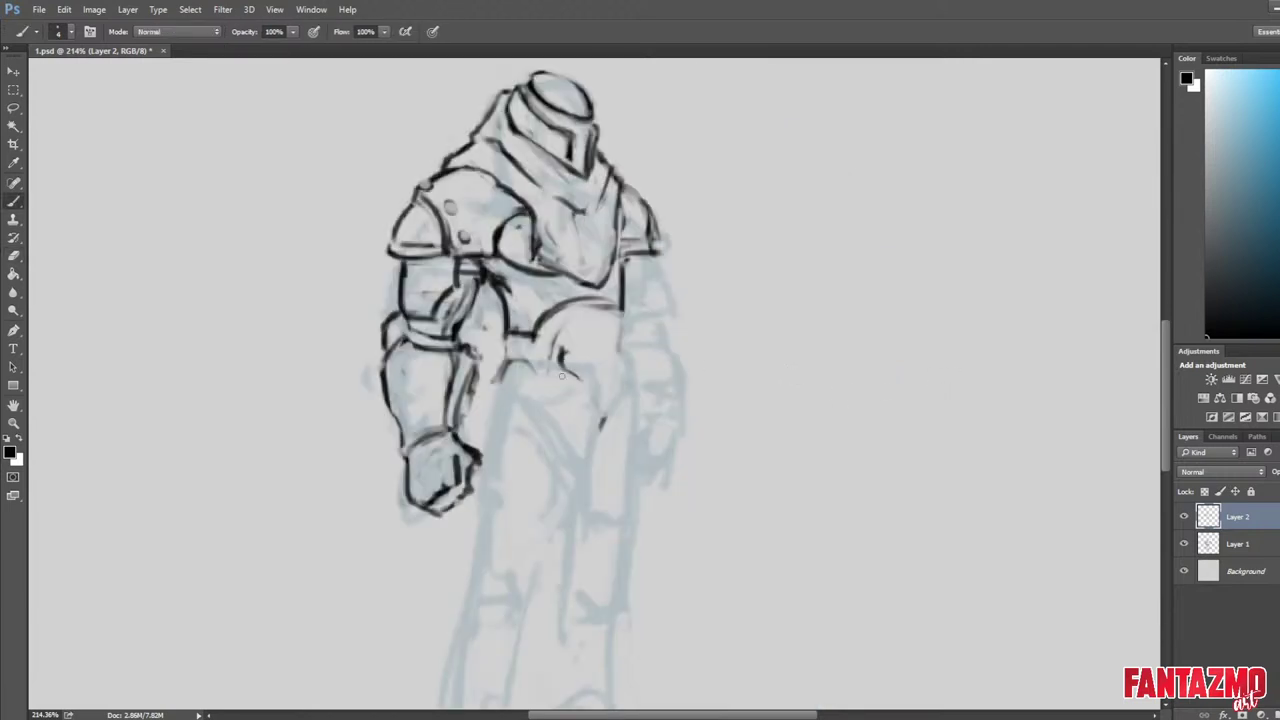
{"action": "mouse_move", "coordinate": [506, 345]}
{"action": "left_mouse_down"}
{"action": "mouse_move", "coordinate": [503, 379]}
{"action": "mouse_move", "coordinate": [598, 352]}
{"action": "left_mouse_up"}
{"action": "mouse_move", "coordinate": [498, 372]}
{"action": "left_mouse_down"}
{"action": "mouse_move", "coordinate": [612, 377]}
{"action": "mouse_move", "coordinate": [578, 398]}
{"action": "mouse_move", "coordinate": [618, 444]}
{"action": "mouse_move", "coordinate": [634, 338]}
{"action": "mouse_move", "coordinate": [628, 414]}
{"action": "left_mouse_up"}
Draw a tapered groin plate hanging from the front of the belt and clean up its overlapping lines.
{"action": "key", "text": "e"}
{"action": "key", "text": "b"}
{"action": "left_click_drag", "start_coordinate": [575, 340], "coordinate": [596, 432]}
{"action": "key", "text": "e"}
{"action": "mouse_move", "coordinate": [576, 374]}
{"action": "left_mouse_down"}
{"action": "mouse_move", "coordinate": [572, 337]}
{"action": "mouse_move", "coordinate": [568, 374]}
{"action": "mouse_move", "coordinate": [598, 441]}
{"action": "mouse_move", "coordinate": [563, 356]}
{"action": "left_mouse_up"}
{"action": "key", "text": "b"}
{"action": "key", "text": "e"}
{"action": "key", "text": "b"}
{"action": "key", "text": "e"}
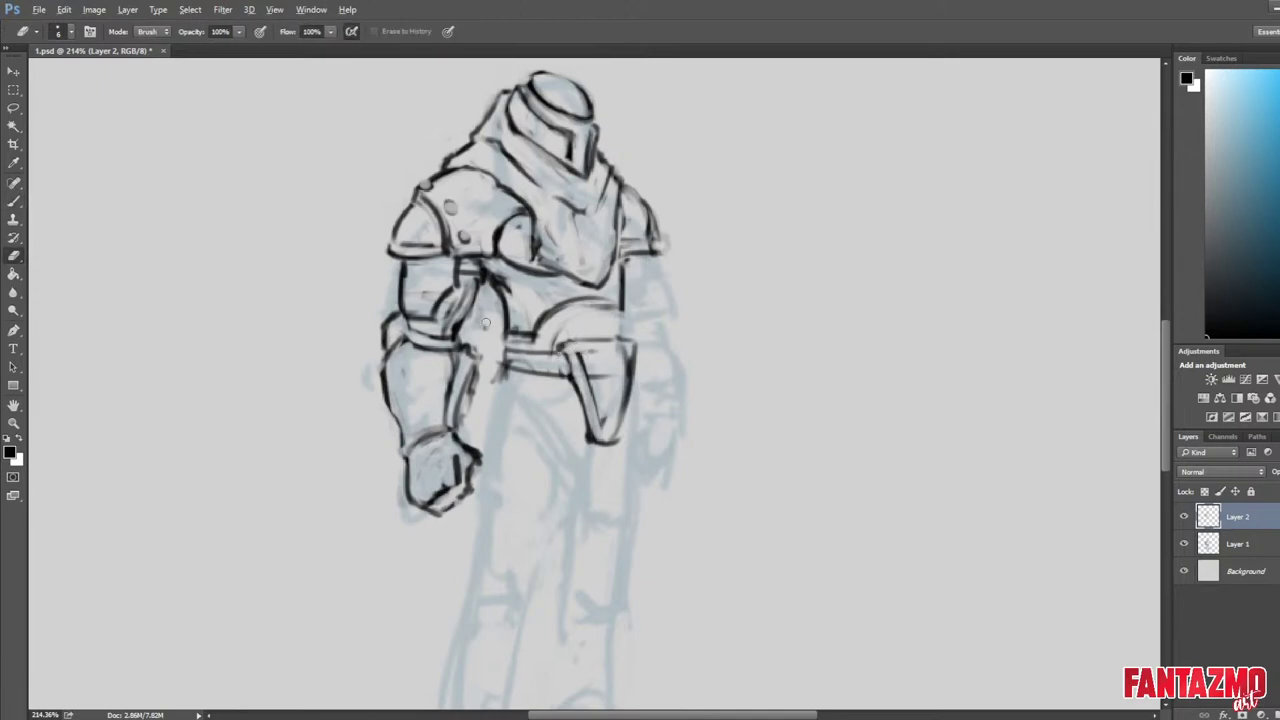
Redraw the torso's far edge and curve the far end of the abdominal arch down to the belt.
{"action": "scroll", "coordinate": [485, 323], "scroll_direction": "down", "scroll_amount": 3}
{"action": "key", "text": "ctrl+shift+h"}
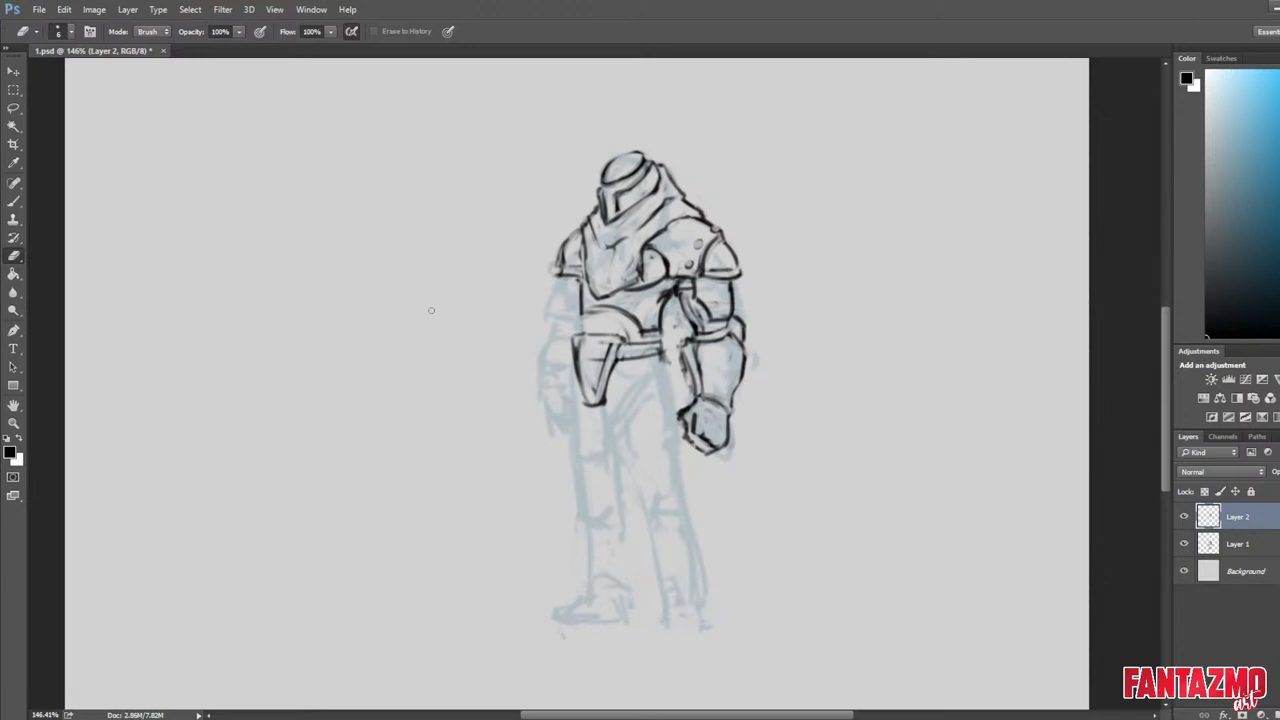
{"action": "key", "text": "ctrl+shift+h"}
{"action": "key", "text": "ctrl+shift+h"}
{"action": "key", "text": "ctrl+shift+h"}
{"action": "scroll", "coordinate": [432, 310], "scroll_direction": "up", "scroll_amount": 5}
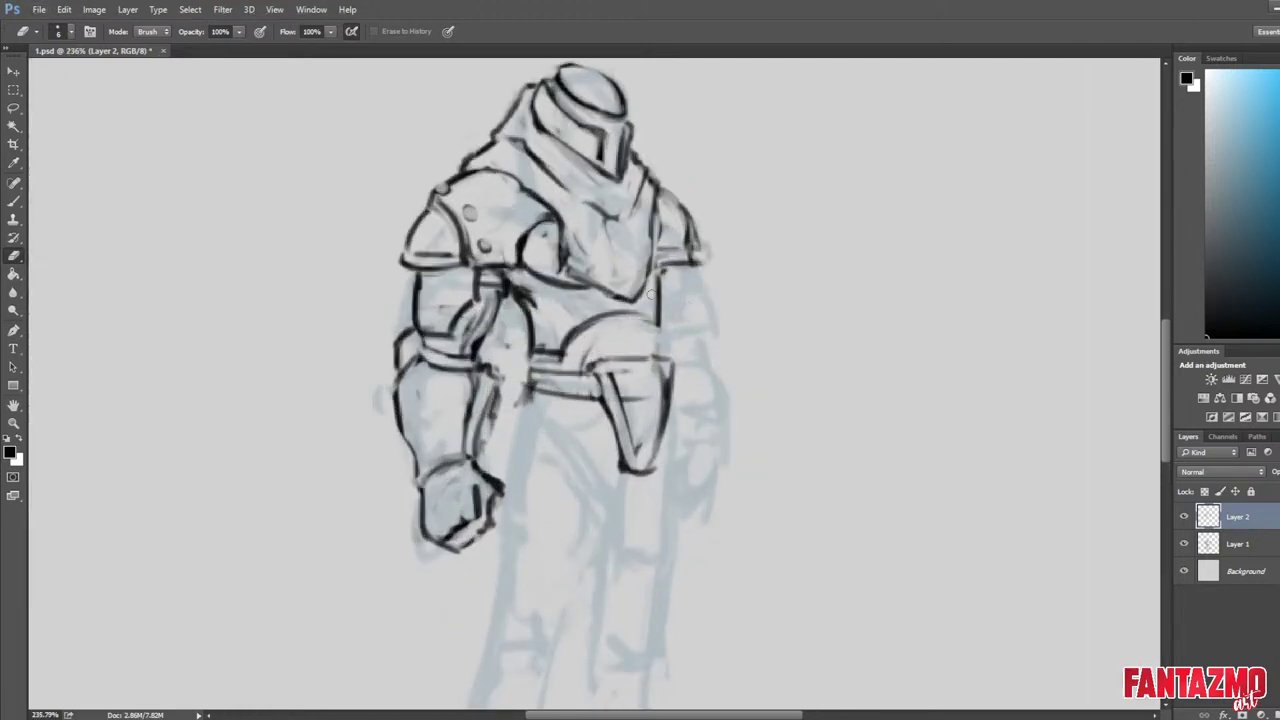
{"action": "left_click_drag", "start_coordinate": [653, 294], "coordinate": [659, 326]}
{"action": "key", "text": "b"}
{"action": "left_click_drag", "start_coordinate": [660, 268], "coordinate": [656, 359]}
{"action": "key", "text": "e"}
{"action": "key", "text": "b"}
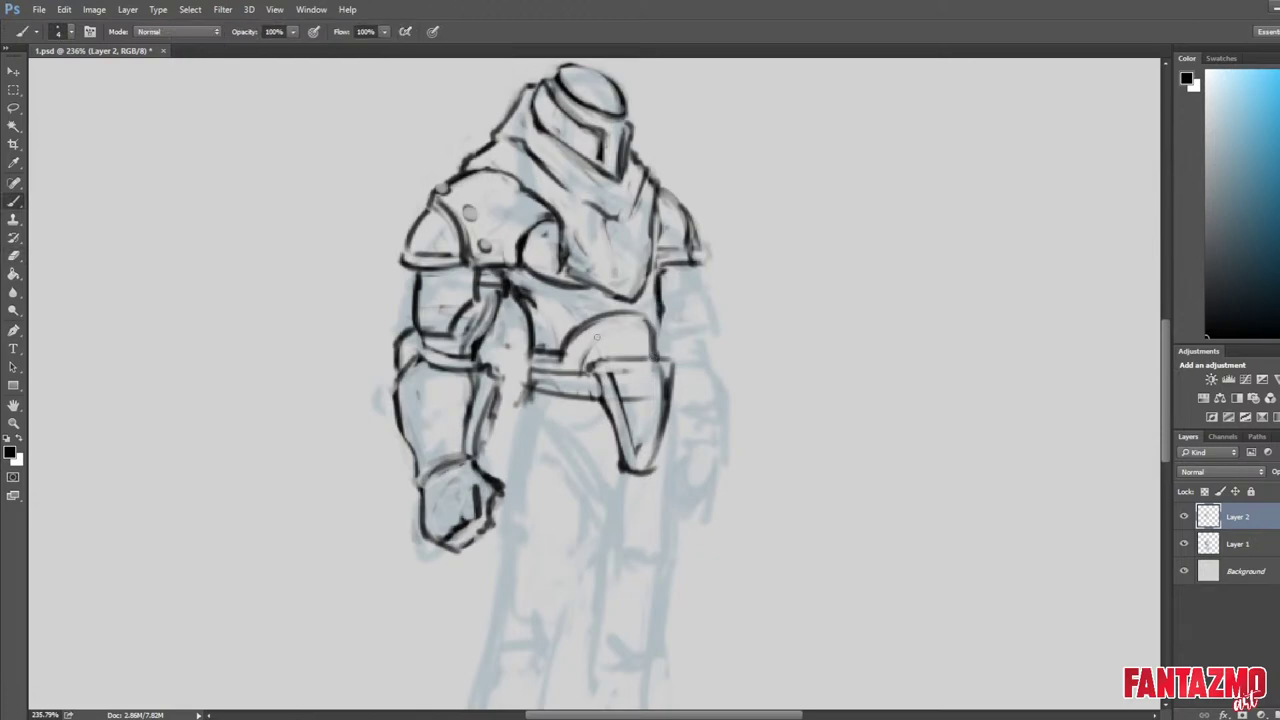
{"action": "left_click_drag", "start_coordinate": [586, 326], "coordinate": [591, 354]}
{"action": "mouse_move", "coordinate": [540, 298]}
{"action": "left_mouse_down"}
{"action": "mouse_move", "coordinate": [594, 342]}
{"action": "mouse_move", "coordinate": [594, 368]}
{"action": "mouse_move", "coordinate": [590, 354]}
{"action": "left_mouse_up"}
{"action": "key", "text": "e"}
{"action": "left_click_drag", "start_coordinate": [670, 356], "coordinate": [651, 456]}
{"action": "key", "text": "b"}
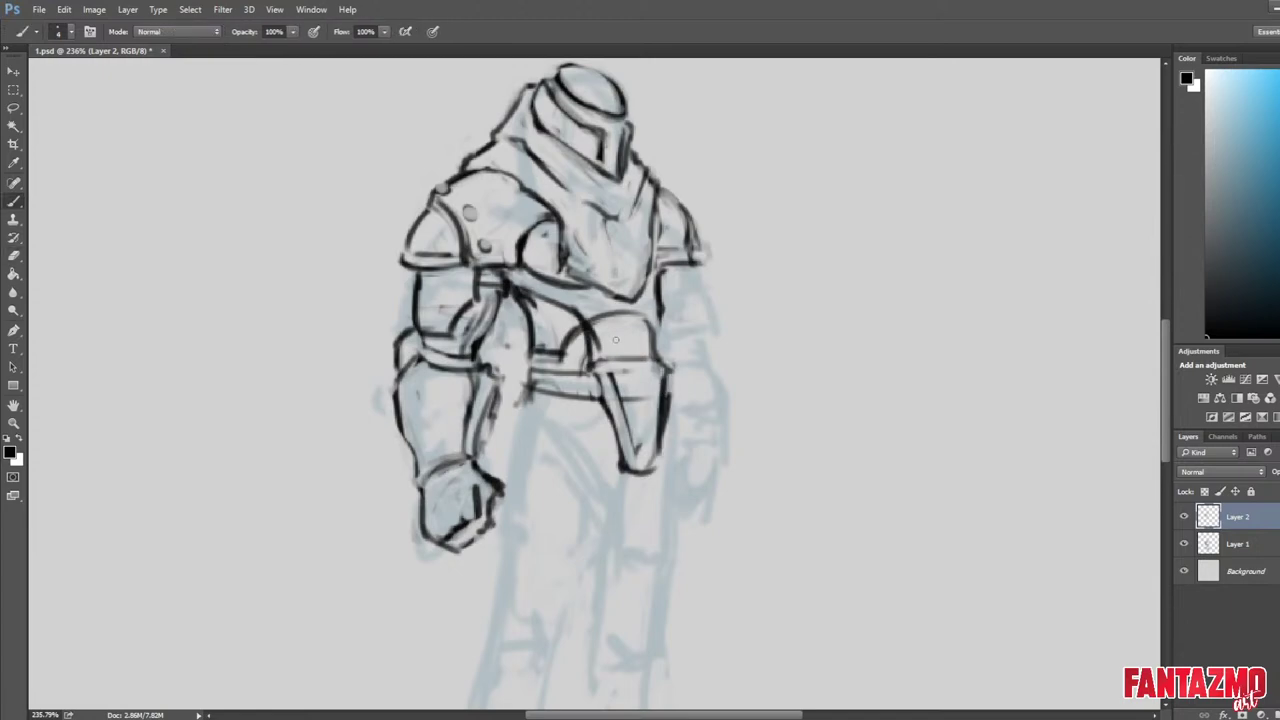
{"action": "key", "text": "ctrl+z"}
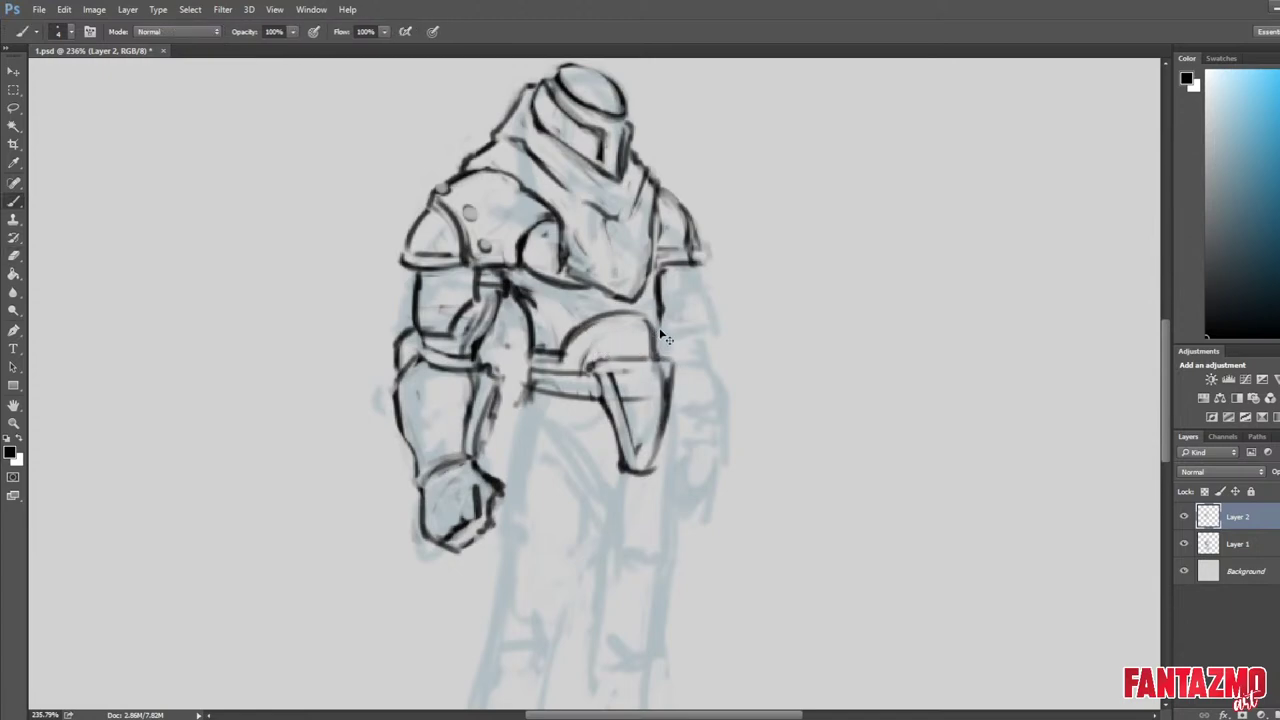
Trim the far edge of the tapered groin plate so the plate is narrower.
{"action": "key", "text": "e"}
{"action": "mouse_move", "coordinate": [662, 366]}
{"action": "left_mouse_down"}
{"action": "mouse_move", "coordinate": [642, 400]}
{"action": "mouse_move", "coordinate": [668, 432]}
{"action": "mouse_move", "coordinate": [648, 466]}
{"action": "mouse_move", "coordinate": [663, 370]}
{"action": "mouse_move", "coordinate": [652, 464]}
{"action": "left_mouse_up"}
{"action": "key", "text": "b"}
{"action": "key", "text": "e"}
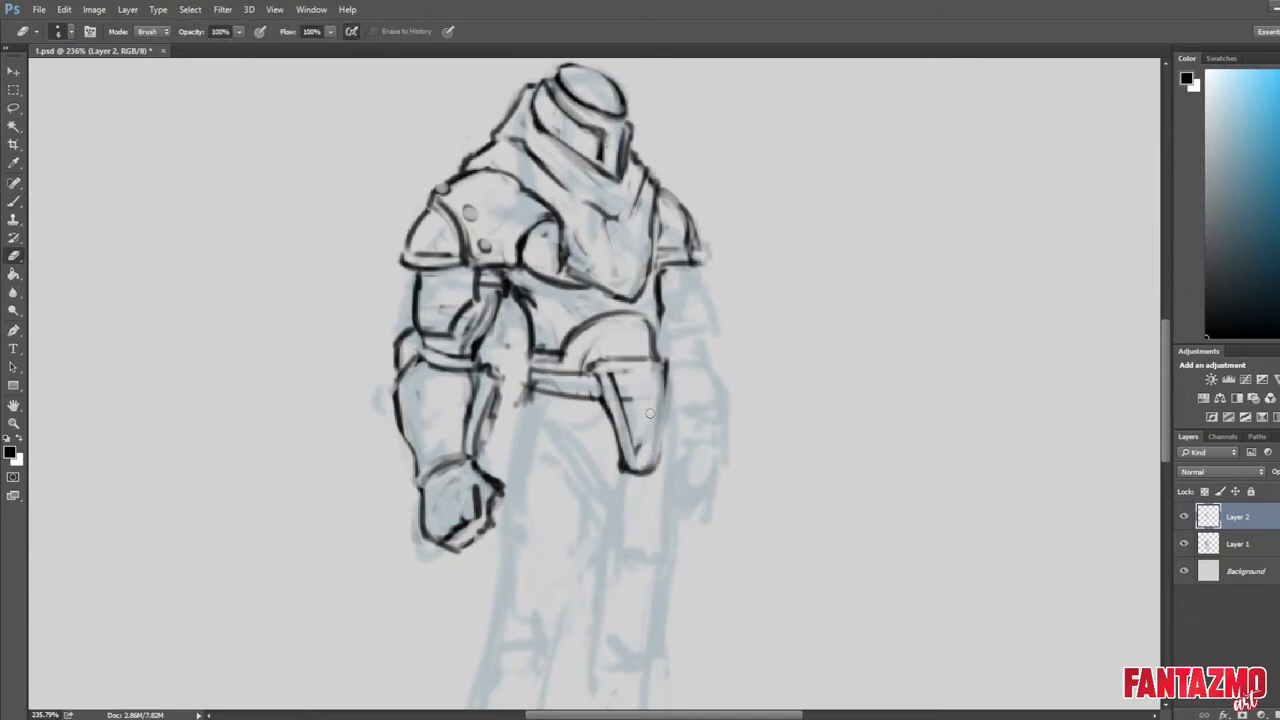
Mirror the figure, erase the abdominal arch, and draw a curved side seam from the chest plate down to the belt.
{"action": "key", "text": "ctrl+shift+h"}
{"action": "key", "text": "b"}
{"action": "key", "text": "e"}
{"action": "mouse_move", "coordinate": [688, 318]}
{"action": "left_mouse_down"}
{"action": "mouse_move", "coordinate": [741, 328]}
{"action": "mouse_move", "coordinate": [758, 354]}
{"action": "mouse_move", "coordinate": [741, 322]}
{"action": "mouse_move", "coordinate": [775, 301]}
{"action": "mouse_move", "coordinate": [766, 349]}
{"action": "mouse_move", "coordinate": [812, 286]}
{"action": "left_mouse_up"}
{"action": "key", "text": "b"}
{"action": "key", "text": "ctrl+z"}
{"action": "key", "text": "ctrl+z"}
{"action": "mouse_move", "coordinate": [728, 296]}
{"action": "left_mouse_down"}
{"action": "mouse_move", "coordinate": [824, 269]}
{"action": "mouse_move", "coordinate": [752, 362]}
{"action": "left_mouse_up"}
{"action": "left_click_drag", "start_coordinate": [773, 299], "coordinate": [750, 360]}
Erase the far contour of the waist and redraw it as a cleaner line down to the belt.
{"action": "key", "text": "e"}
{"action": "left_click_drag", "start_coordinate": [668, 312], "coordinate": [674, 352]}
{"action": "key", "text": "b"}
{"action": "left_click_drag", "start_coordinate": [673, 298], "coordinate": [671, 354]}
{"action": "key", "text": "e"}
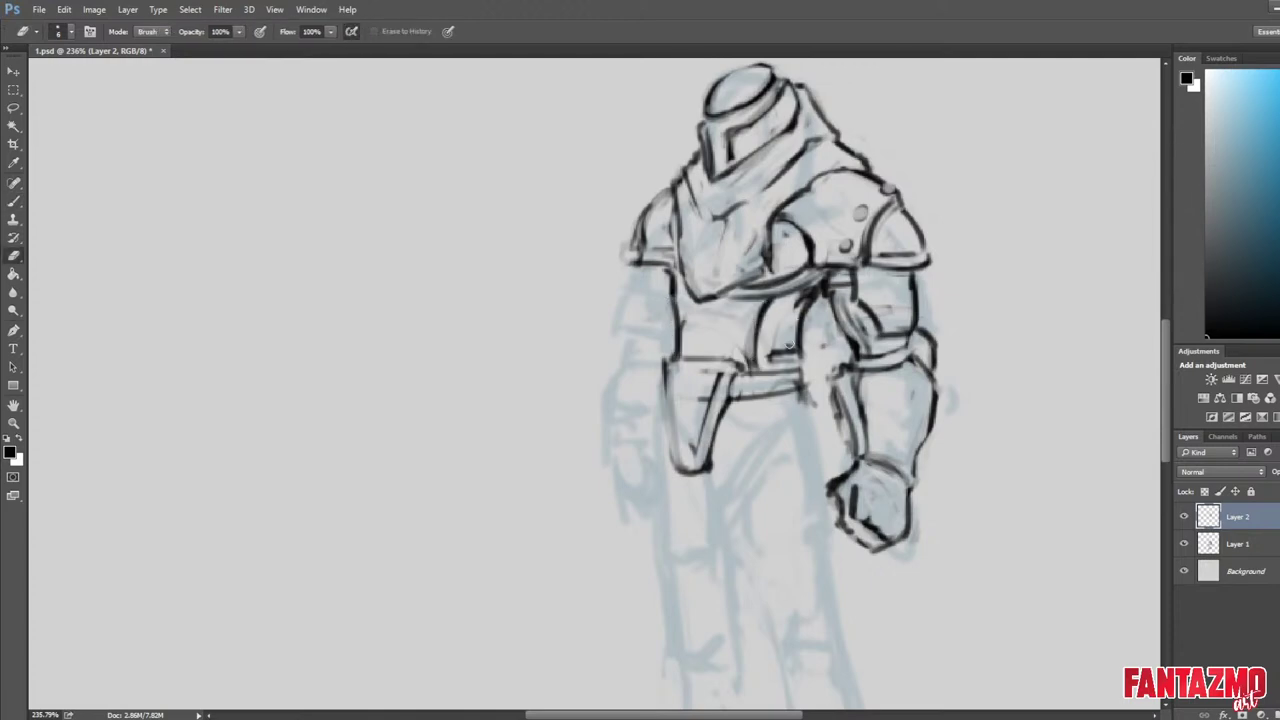
Clean the base of the near waist rib, darken its outer edge, and redraw the groin plate's upper edge.
{"action": "mouse_move", "coordinate": [769, 356]}
{"action": "left_mouse_down"}
{"action": "mouse_move", "coordinate": [796, 352]}
{"action": "mouse_move", "coordinate": [773, 352]}
{"action": "left_mouse_up"}
{"action": "key", "text": "b"}
{"action": "left_click_drag", "start_coordinate": [804, 303], "coordinate": [800, 370]}
{"action": "key", "text": "e"}
{"action": "mouse_move", "coordinate": [684, 358]}
{"action": "left_mouse_down"}
{"action": "mouse_move", "coordinate": [726, 357]}
{"action": "mouse_move", "coordinate": [700, 356]}
{"action": "left_mouse_up"}
{"action": "key", "text": "b"}
{"action": "mouse_move", "coordinate": [690, 360]}
{"action": "left_mouse_down"}
{"action": "mouse_move", "coordinate": [738, 376]}
{"action": "mouse_move", "coordinate": [674, 372]}
{"action": "mouse_move", "coordinate": [714, 356]}
{"action": "left_mouse_up"}
{"action": "key", "text": "e"}
{"action": "key", "text": "b"}
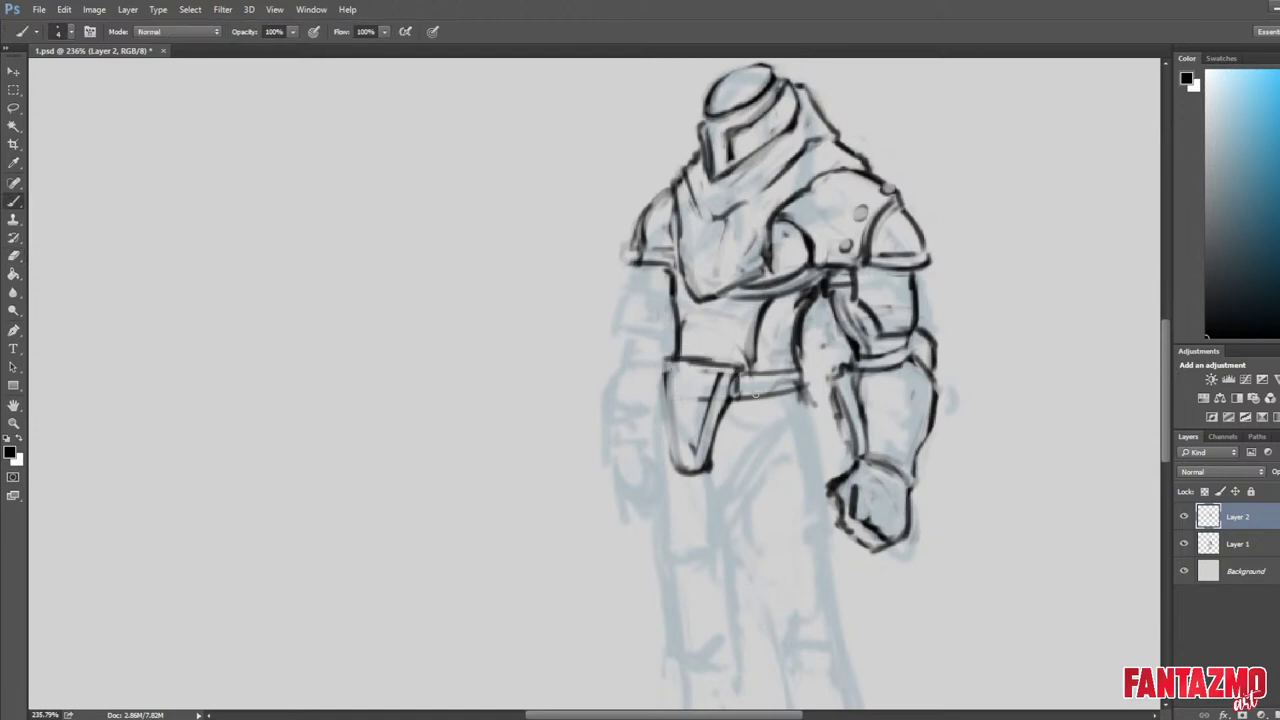
Restore the normal orientation and save the document.
{"action": "scroll", "coordinate": [455, 83], "scroll_direction": "down", "scroll_amount": 9}
{"action": "key", "text": "ctrl+shift+h"}
{"action": "key", "text": "ctrl+s"}
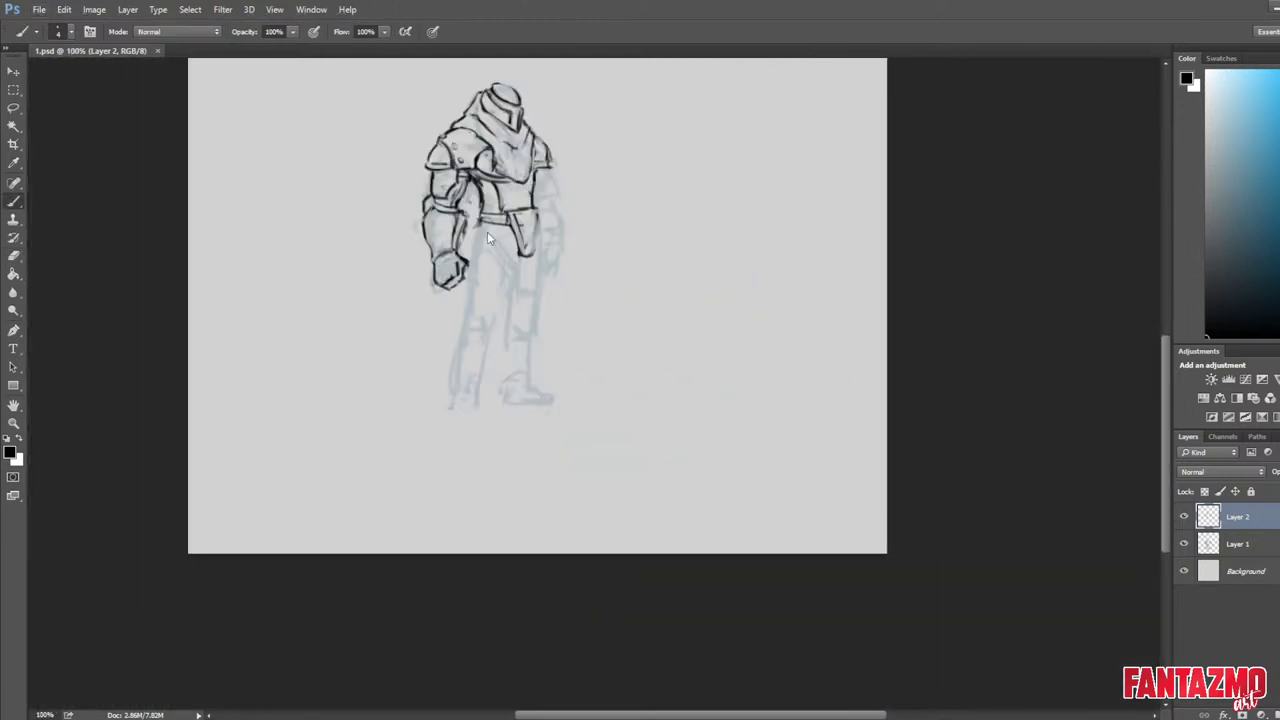
Clean the top of the groin plate and redraw its far side farther out with a heavier line.
{"action": "scroll", "coordinate": [503, 250], "scroll_direction": "up", "scroll_amount": 2}
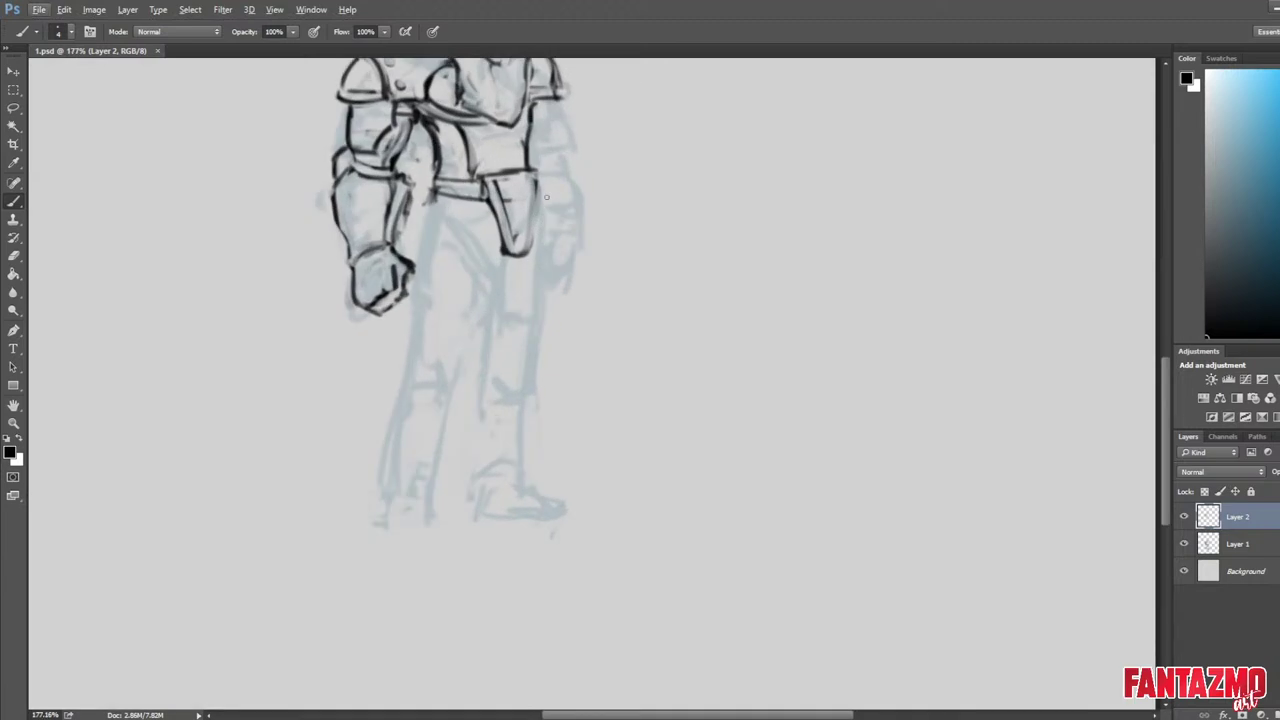
{"action": "scroll", "coordinate": [600, 249], "scroll_direction": "up", "scroll_amount": 4}
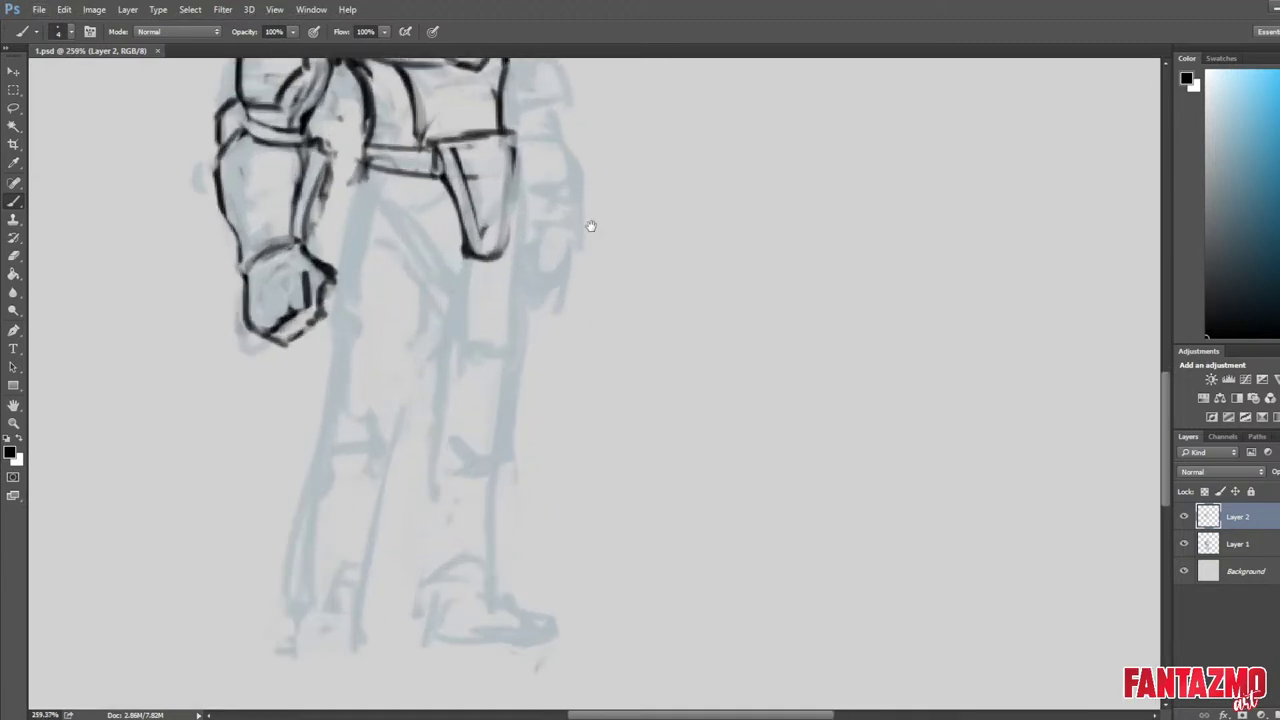
{"action": "left_click_drag", "start_coordinate": [591, 226], "coordinate": [834, 459]}
{"action": "key", "text": "e"}
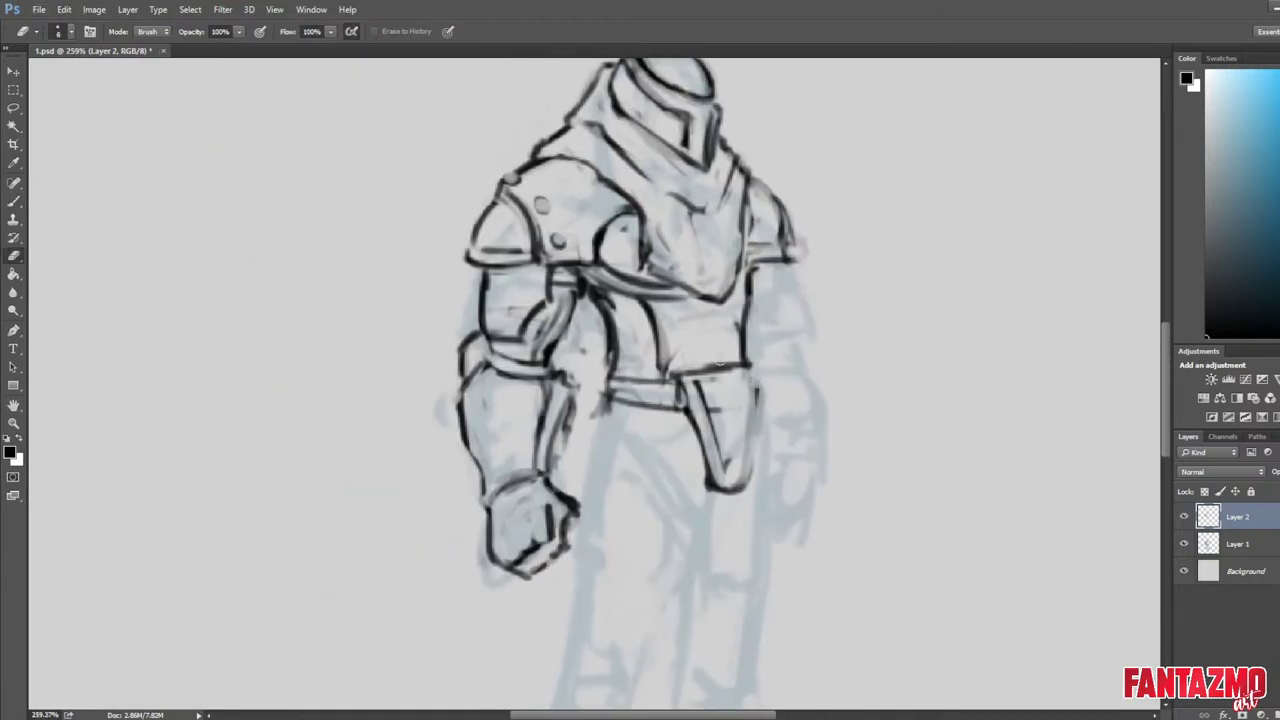
{"action": "mouse_move", "coordinate": [751, 386]}
{"action": "left_mouse_down"}
{"action": "mouse_move", "coordinate": [897, 327]}
{"action": "mouse_move", "coordinate": [934, 331]}
{"action": "left_mouse_up"}
{"action": "mouse_move", "coordinate": [853, 288]}
{"action": "left_mouse_down"}
{"action": "mouse_move", "coordinate": [859, 325]}
{"action": "mouse_move", "coordinate": [938, 336]}
{"action": "mouse_move", "coordinate": [947, 366]}
{"action": "left_mouse_up"}
{"action": "key", "text": "b"}
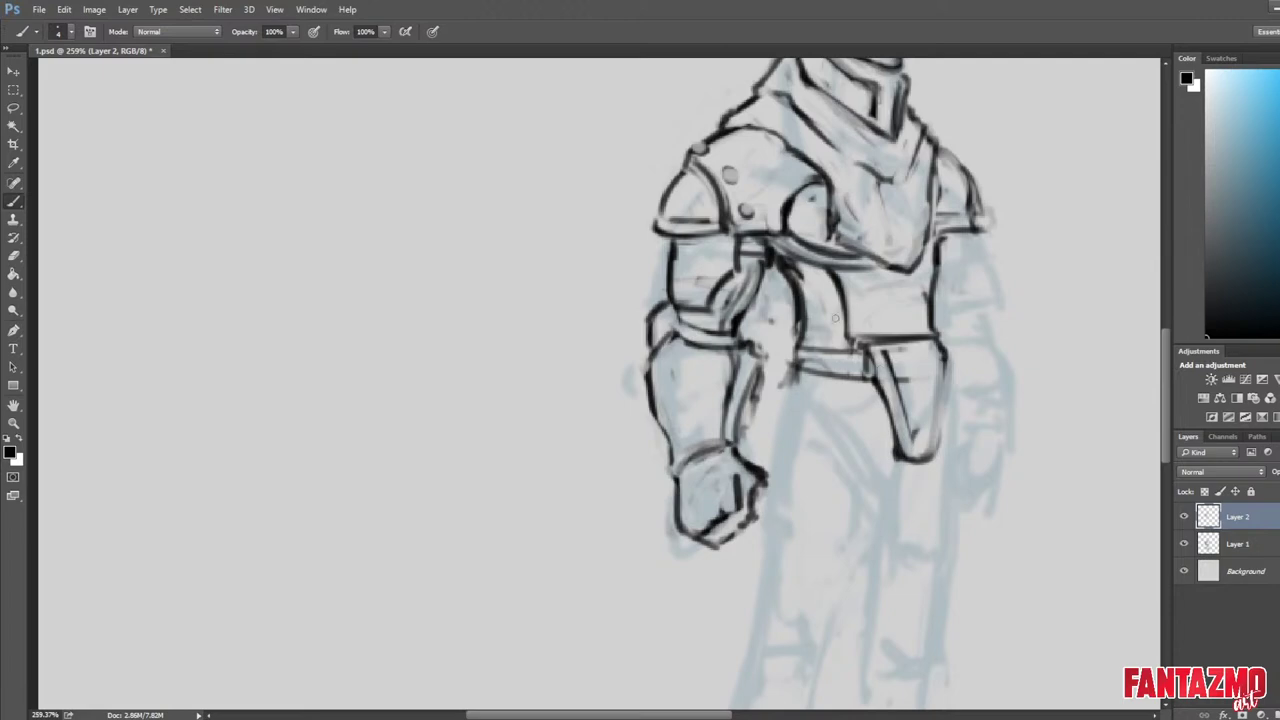
{"action": "key", "text": "e"}
{"action": "mouse_move", "coordinate": [876, 346]}
{"action": "left_mouse_down"}
{"action": "mouse_move", "coordinate": [948, 343]}
{"action": "mouse_move", "coordinate": [938, 402]}
{"action": "left_mouse_up"}
{"action": "key", "text": "b"}
{"action": "key", "text": "e"}
{"action": "left_click_drag", "start_coordinate": [946, 338], "coordinate": [935, 446]}
{"action": "key", "text": "b"}
{"action": "mouse_move", "coordinate": [950, 360]}
{"action": "left_mouse_down"}
{"action": "mouse_move", "coordinate": [946, 392]}
{"action": "mouse_move", "coordinate": [942, 371]}
{"action": "mouse_move", "coordinate": [913, 457]}
{"action": "mouse_move", "coordinate": [901, 434]}
{"action": "mouse_move", "coordinate": [892, 440]}
{"action": "mouse_move", "coordinate": [921, 429]}
{"action": "left_mouse_up"}
Shorten the groin plate's lower tip and clean up its outer edge with alternating brush and eraser touches.
{"action": "key", "text": "e"}
{"action": "key", "text": "b"}
{"action": "key", "text": "e"}
{"action": "key", "text": "b"}
{"action": "key", "text": "e"}
{"action": "key", "text": "b"}
{"action": "key", "text": "e"}
{"action": "key", "text": "b"}
{"action": "key", "text": "e"}
{"action": "left_click_drag", "start_coordinate": [940, 447], "coordinate": [931, 451]}
{"action": "left_click_drag", "start_coordinate": [952, 360], "coordinate": [938, 430]}
{"action": "key", "text": "b"}
{"action": "key", "text": "e"}
Clean the near end of the belt and redraw its outline with heavier lines.
{"action": "mouse_move", "coordinate": [801, 350]}
{"action": "left_mouse_down"}
{"action": "mouse_move", "coordinate": [790, 371]}
{"action": "mouse_move", "coordinate": [814, 352]}
{"action": "mouse_move", "coordinate": [860, 351]}
{"action": "mouse_move", "coordinate": [785, 378]}
{"action": "mouse_move", "coordinate": [797, 288]}
{"action": "mouse_move", "coordinate": [792, 375]}
{"action": "left_mouse_up"}
{"action": "key", "text": "b"}
{"action": "key", "text": "e"}
{"action": "key", "text": "b"}
{"action": "mouse_move", "coordinate": [786, 370]}
{"action": "left_mouse_down"}
{"action": "mouse_move", "coordinate": [820, 371]}
{"action": "mouse_move", "coordinate": [847, 381]}
{"action": "mouse_move", "coordinate": [801, 362]}
{"action": "mouse_move", "coordinate": [862, 370]}
{"action": "left_mouse_up"}
{"action": "key", "text": "e"}
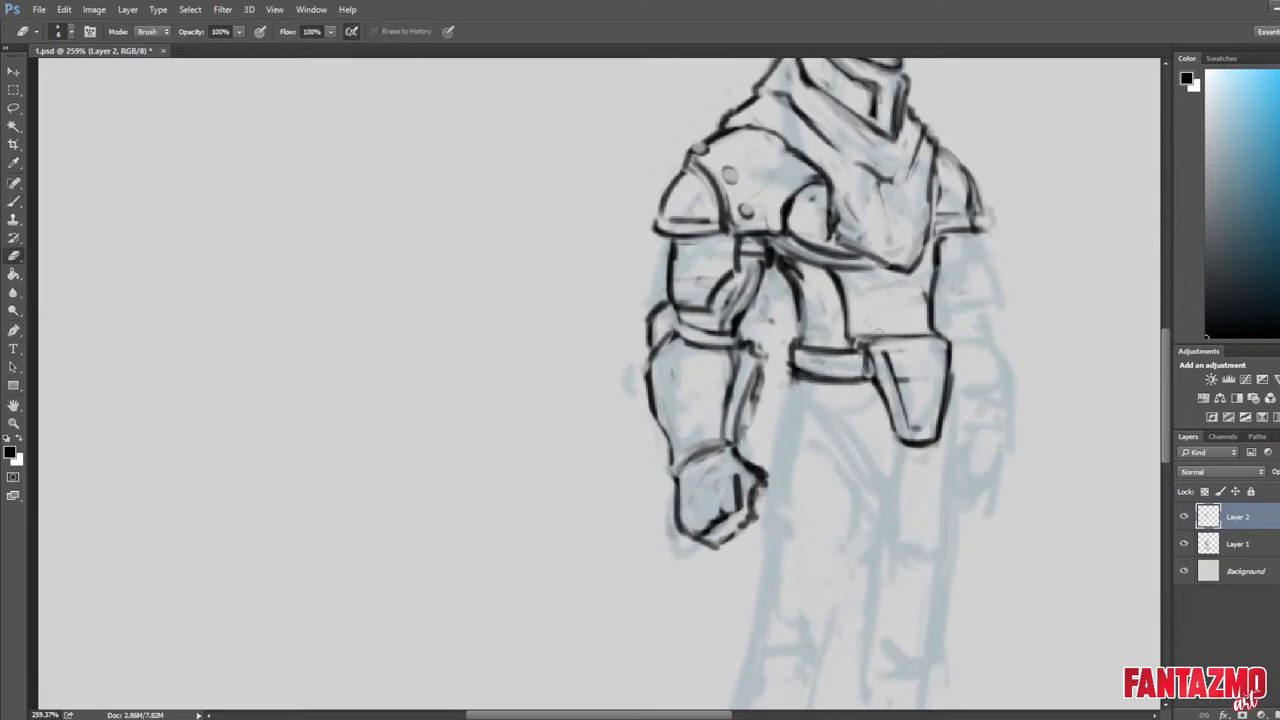
Clean the lower end of the side seam and erase the groin plate below belt level.
{"action": "left_click_drag", "start_coordinate": [851, 302], "coordinate": [853, 338]}
{"action": "key", "text": "b"}
{"action": "key", "text": "e"}
{"action": "mouse_move", "coordinate": [901, 402]}
{"action": "left_mouse_down"}
{"action": "mouse_move", "coordinate": [945, 408]}
{"action": "mouse_move", "coordinate": [833, 411]}
{"action": "left_mouse_up"}
{"action": "mouse_move", "coordinate": [833, 411]}
{"action": "left_mouse_down"}
{"action": "mouse_move", "coordinate": [957, 413]}
{"action": "mouse_move", "coordinate": [902, 441]}
{"action": "mouse_move", "coordinate": [896, 392]}
{"action": "mouse_move", "coordinate": [946, 388]}
{"action": "left_mouse_up"}
{"action": "key", "text": "b"}
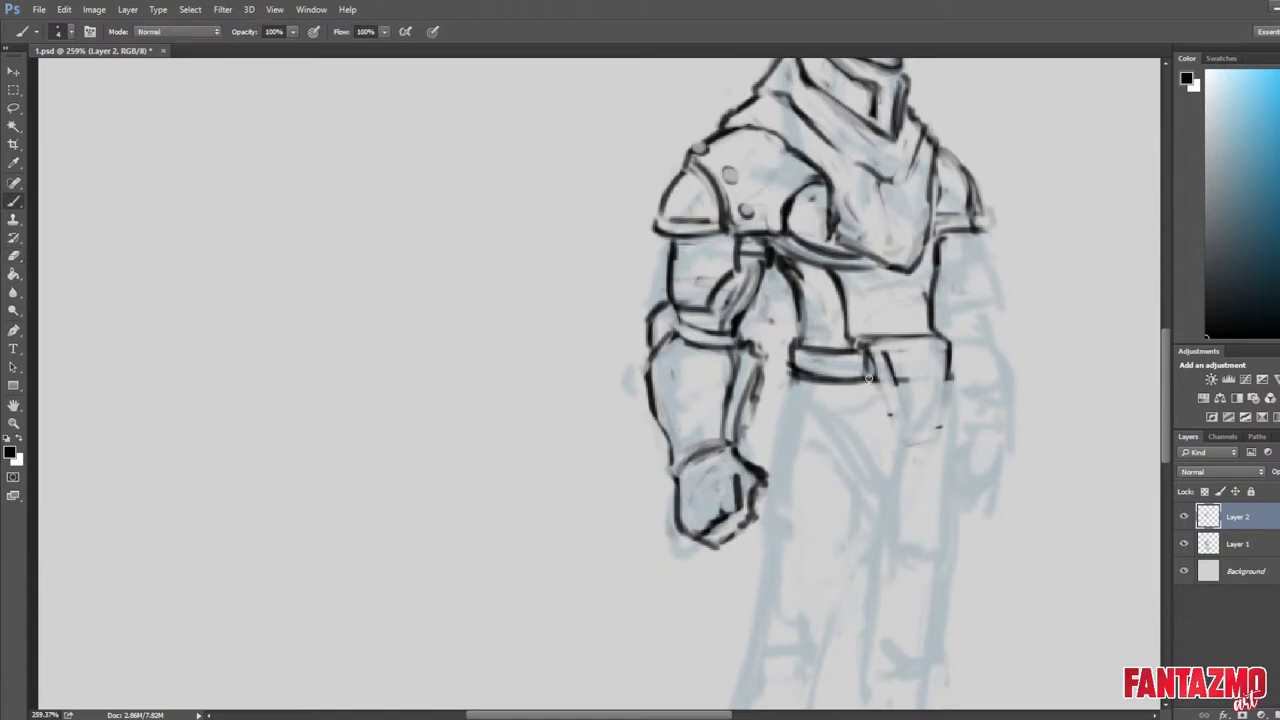
Close the remaining plate with a lower edge to form a rectangular belt buckle and rework its inner vertical line.
{"action": "left_click_drag", "start_coordinate": [869, 384], "coordinate": [948, 386]}
{"action": "key", "text": "e"}
{"action": "left_click_drag", "start_coordinate": [887, 352], "coordinate": [893, 382]}
{"action": "key", "text": "b"}
{"action": "key", "text": "e"}
{"action": "key", "text": "b"}
Refine the buckle's upper edge and near corner, mirror the figure, and save the document.
{"action": "mouse_move", "coordinate": [868, 341]}
{"action": "left_mouse_down"}
{"action": "mouse_move", "coordinate": [892, 382]}
{"action": "mouse_move", "coordinate": [875, 346]}
{"action": "left_mouse_up"}
{"action": "key", "text": "e"}
{"action": "key", "text": "b"}
{"action": "left_click_drag", "start_coordinate": [874, 338], "coordinate": [926, 344]}
{"action": "key", "text": "e"}
{"action": "key", "text": "b"}
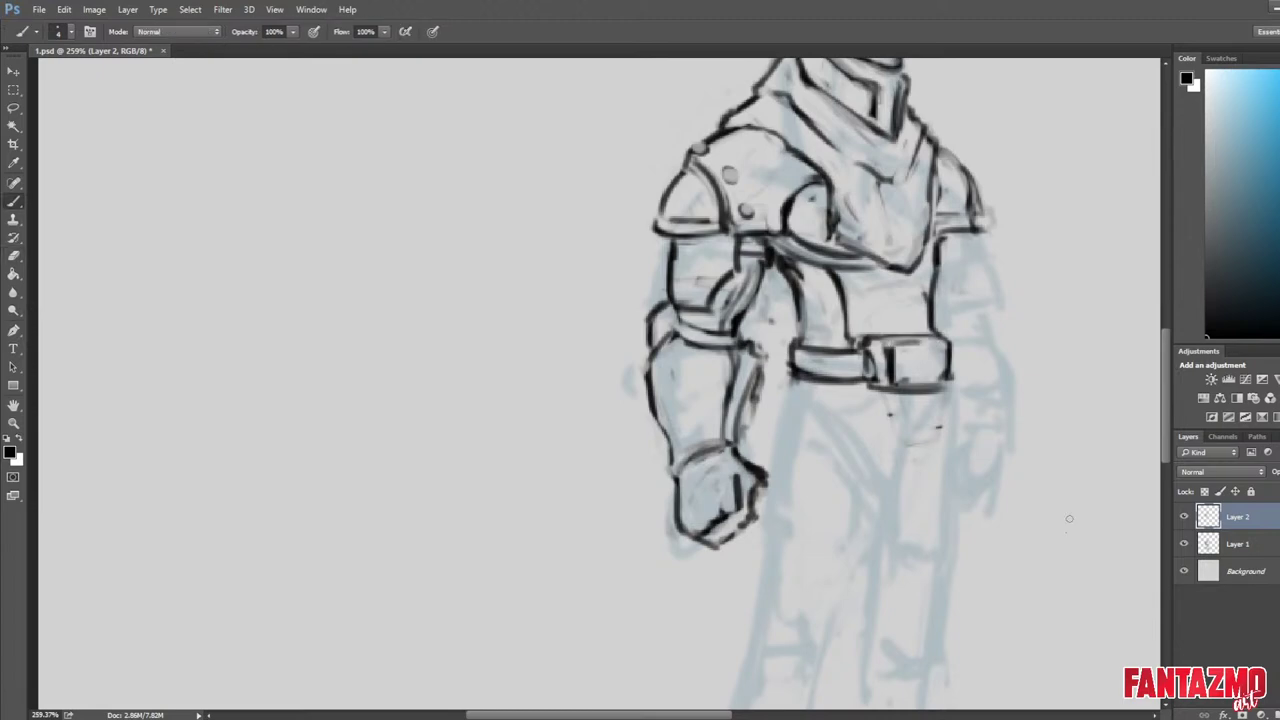
{"action": "key", "text": "ctrl+shift+h"}
{"action": "key", "text": "ctrl+s"}
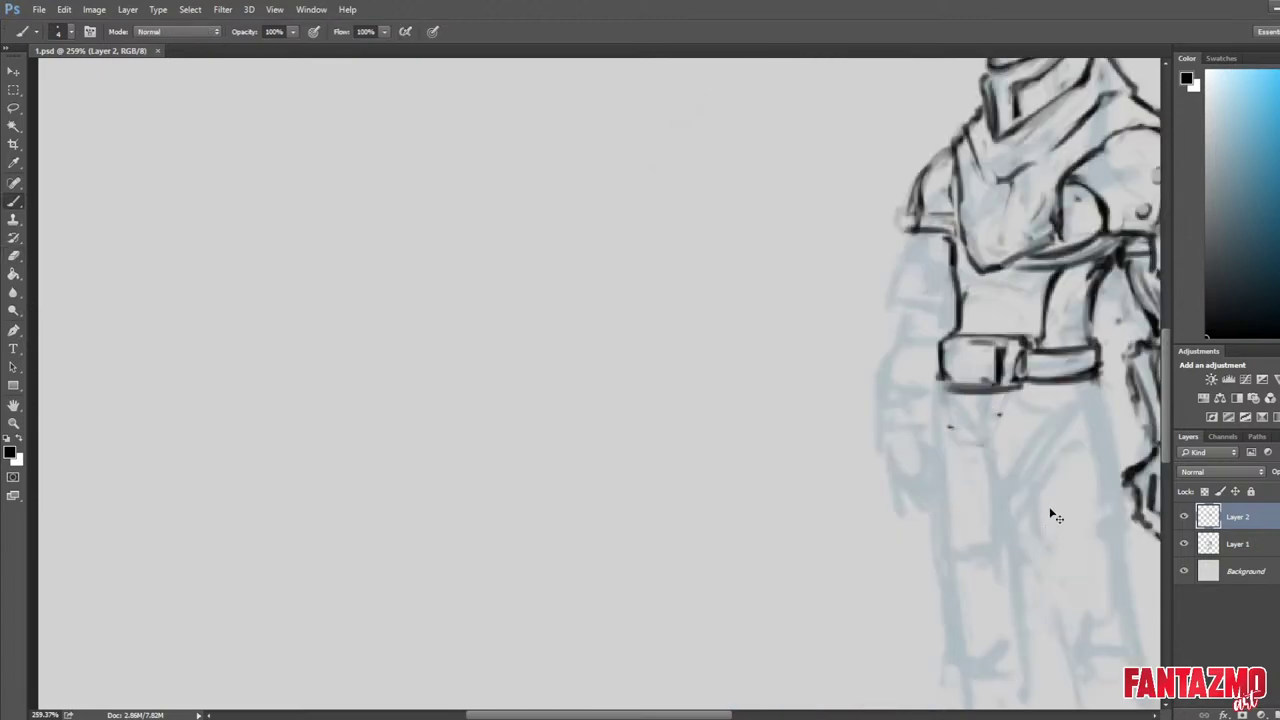
Erase the stray mark below the buckle and tidy the buckle's far edge and lower corner.
{"action": "left_click_drag", "start_coordinate": [1022, 488], "coordinate": [641, 479]}
{"action": "key", "text": "e"}
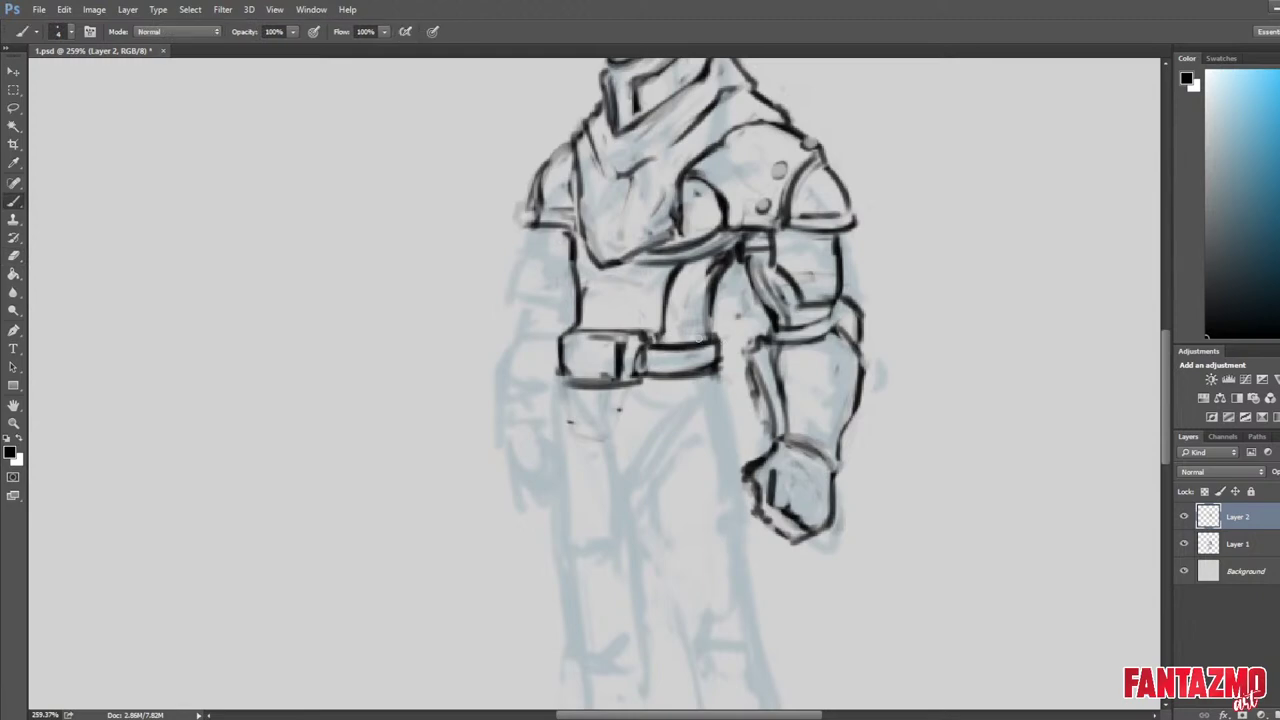
{"action": "left_click_drag", "start_coordinate": [566, 420], "coordinate": [574, 424]}
{"action": "left_click_drag", "start_coordinate": [561, 340], "coordinate": [565, 379]}
{"action": "key", "text": "b"}
{"action": "left_click_drag", "start_coordinate": [566, 370], "coordinate": [580, 382]}
Draw a pouch over the near end of the belt and strengthen the waist contour above it.
{"action": "mouse_move", "coordinate": [674, 347]}
{"action": "left_mouse_down"}
{"action": "mouse_move", "coordinate": [679, 391]}
{"action": "mouse_move", "coordinate": [716, 339]}
{"action": "mouse_move", "coordinate": [720, 378]}
{"action": "left_mouse_up"}
{"action": "key", "text": "e"}
{"action": "key", "text": "b"}
{"action": "left_click_drag", "start_coordinate": [685, 385], "coordinate": [723, 380]}
{"action": "key", "text": "e"}
{"action": "mouse_move", "coordinate": [688, 346]}
{"action": "left_mouse_down"}
{"action": "mouse_move", "coordinate": [720, 342]}
{"action": "mouse_move", "coordinate": [724, 374]}
{"action": "left_mouse_up"}
{"action": "key", "text": "b"}
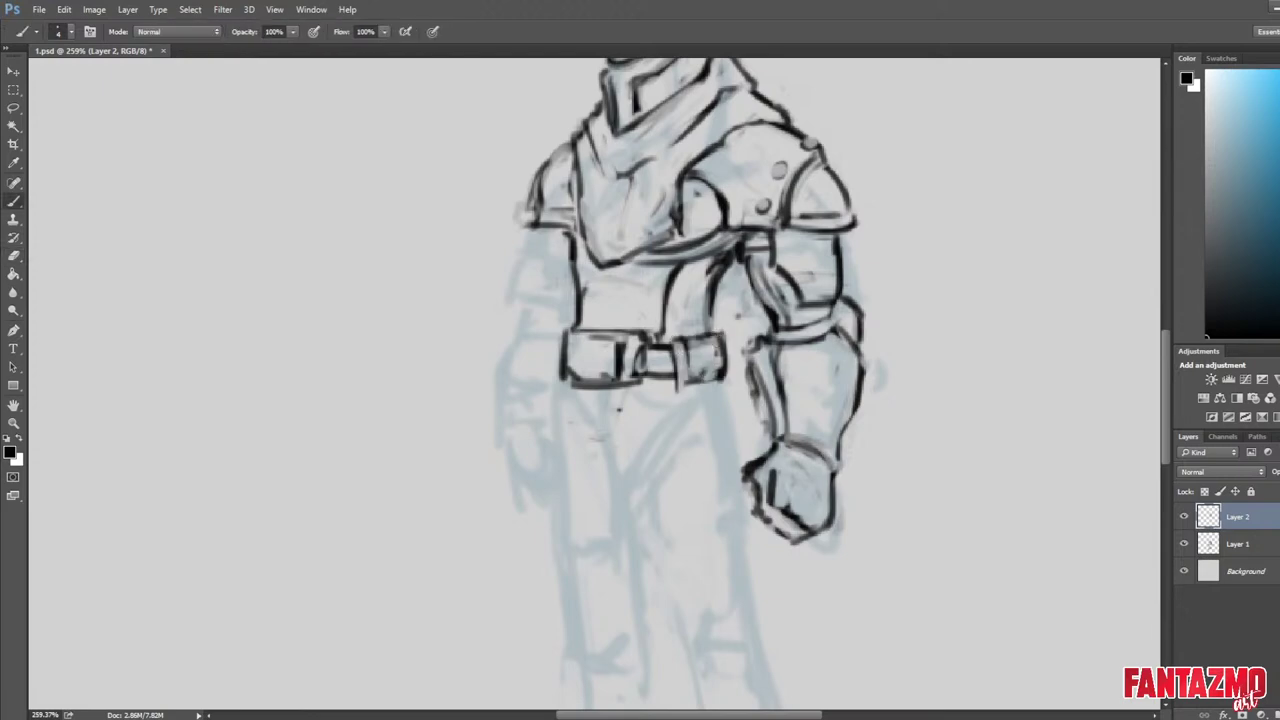
{"action": "left_click_drag", "start_coordinate": [714, 293], "coordinate": [720, 338]}
{"action": "left_click_drag", "start_coordinate": [656, 387], "coordinate": [660, 410]}
{"action": "left_click_drag", "start_coordinate": [638, 456], "coordinate": [662, 390]}
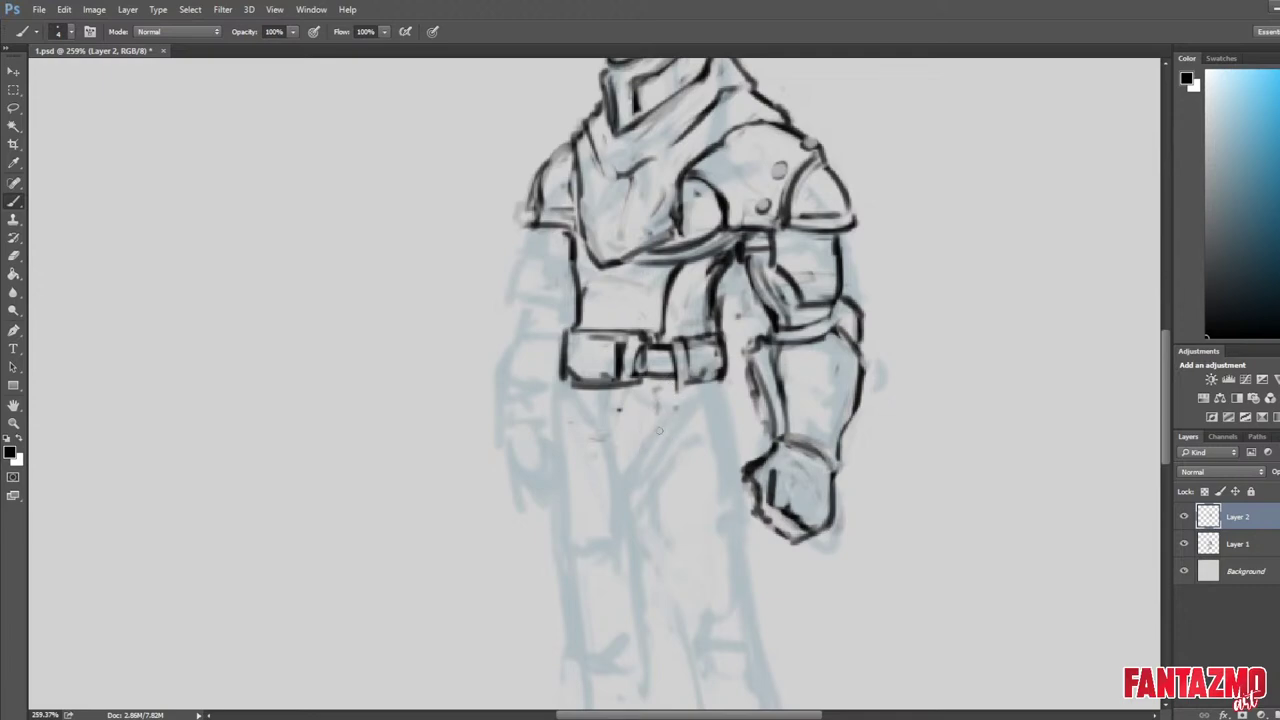
{"action": "left_click_drag", "start_coordinate": [634, 497], "coordinate": [677, 408]}
{"action": "left_click_drag", "start_coordinate": [675, 428], "coordinate": [716, 392]}
{"action": "mouse_move", "coordinate": [660, 416]}
{"action": "left_mouse_down"}
{"action": "mouse_move", "coordinate": [676, 388]}
{"action": "mouse_move", "coordinate": [682, 526]}
{"action": "left_mouse_up"}
{"action": "key", "text": "ctrl+alt+z"}
{"action": "key", "text": "ctrl+alt+z"}
{"action": "key", "text": "ctrl+alt+z"}
Draw a pointed cloth flap hanging from the belt, with long vertical lines below the pouch.
{"action": "left_click_drag", "start_coordinate": [686, 384], "coordinate": [690, 555]}
{"action": "mouse_move", "coordinate": [566, 394]}
{"action": "left_mouse_down"}
{"action": "mouse_move", "coordinate": [559, 524]}
{"action": "mouse_move", "coordinate": [551, 468]}
{"action": "left_mouse_up"}
{"action": "left_click_drag", "start_coordinate": [565, 396], "coordinate": [557, 498]}
{"action": "left_click_drag", "start_coordinate": [552, 470], "coordinate": [608, 541]}
{"action": "left_click_drag", "start_coordinate": [606, 546], "coordinate": [718, 441]}
{"action": "left_click_drag", "start_coordinate": [620, 524], "coordinate": [718, 446]}
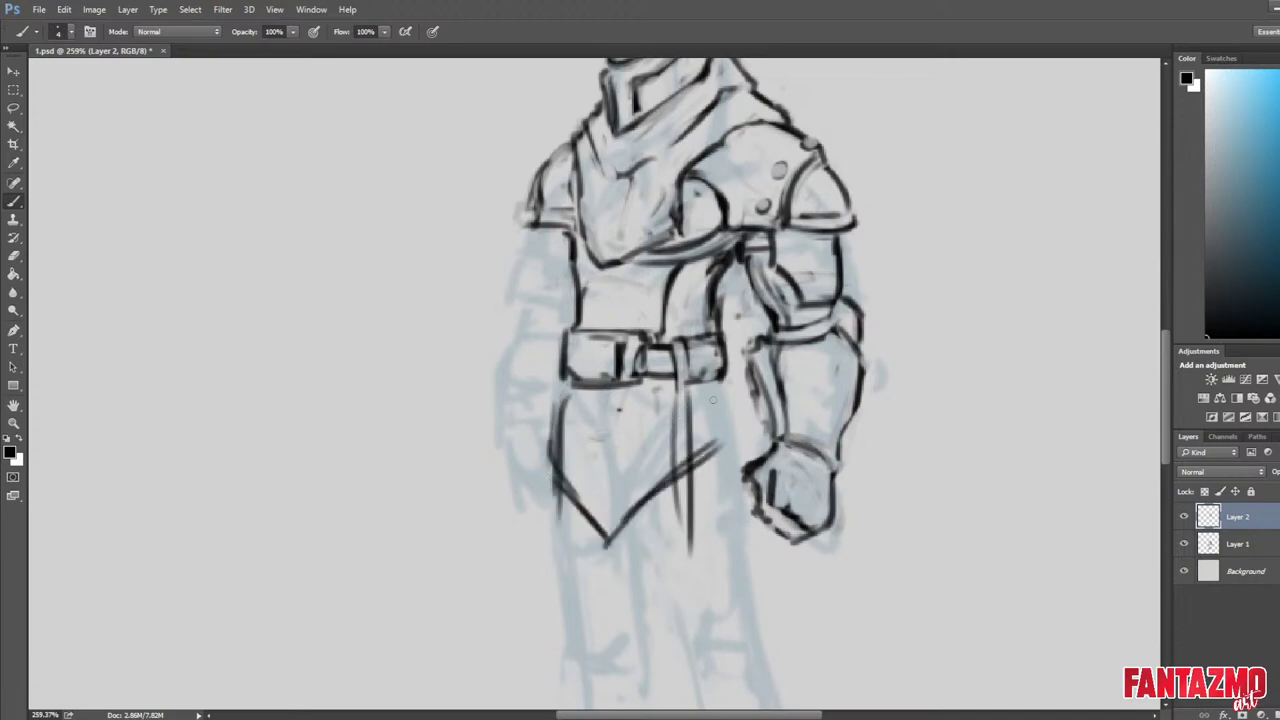
Redraw the cloth flap's near side edge below the pouch and erase the long vertical lines running past the hem.
{"action": "left_click_drag", "start_coordinate": [688, 384], "coordinate": [694, 437]}
{"action": "mouse_move", "coordinate": [682, 382]}
{"action": "left_mouse_down"}
{"action": "mouse_move", "coordinate": [690, 543]}
{"action": "mouse_move", "coordinate": [695, 468]}
{"action": "left_mouse_up"}
{"action": "key", "text": "e"}
{"action": "key", "text": "b"}
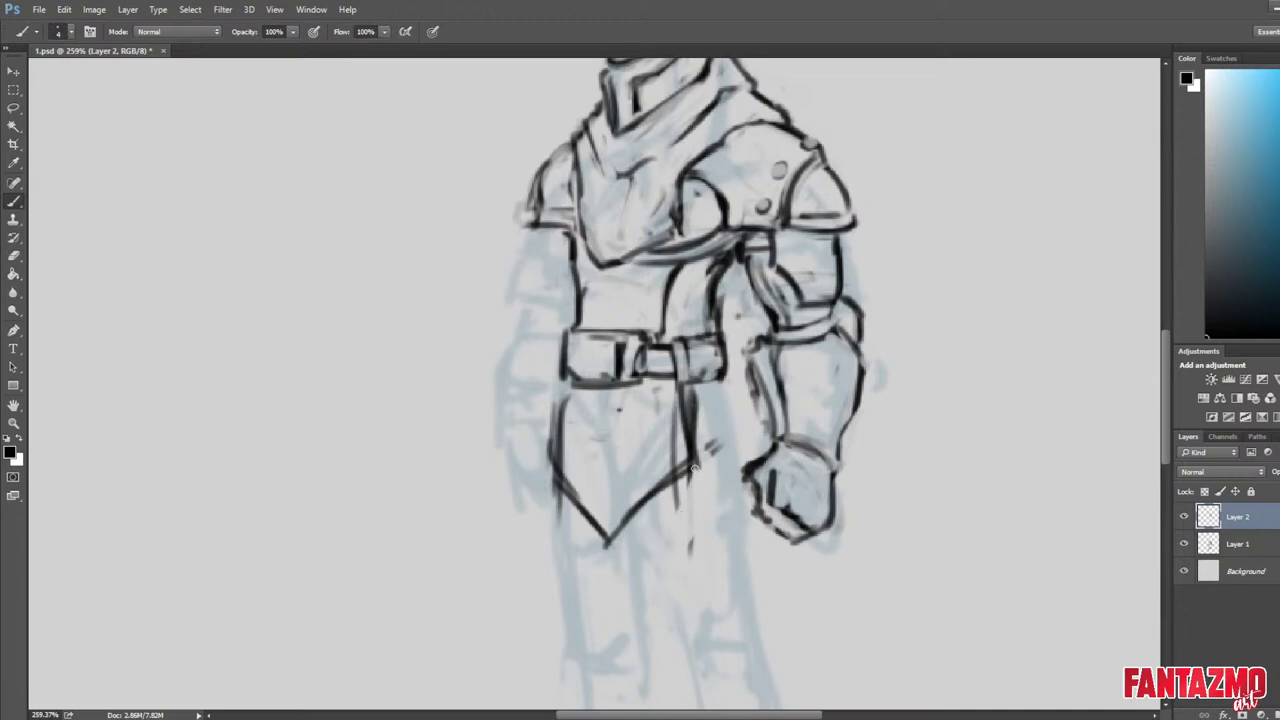
Strengthen the cloth flap's slanted near hem down to its point and erase the overlapping strokes.
{"action": "left_click_drag", "start_coordinate": [646, 518], "coordinate": [697, 464]}
{"action": "key", "text": "e"}
{"action": "mouse_move", "coordinate": [674, 394]}
{"action": "left_mouse_down"}
{"action": "mouse_move", "coordinate": [675, 448]}
{"action": "mouse_move", "coordinate": [626, 530]}
{"action": "left_mouse_up"}
{"action": "key", "text": "b"}
{"action": "mouse_move", "coordinate": [694, 474]}
{"action": "left_mouse_down"}
{"action": "mouse_move", "coordinate": [610, 545]}
{"action": "mouse_move", "coordinate": [700, 456]}
{"action": "mouse_move", "coordinate": [610, 528]}
{"action": "left_mouse_up"}
{"action": "key", "text": "e"}
Mirror the figure, draw a second cloth panel between the near hand and the flap, and double the flap's slanted hem.
{"action": "key", "text": "ctrl+0"}
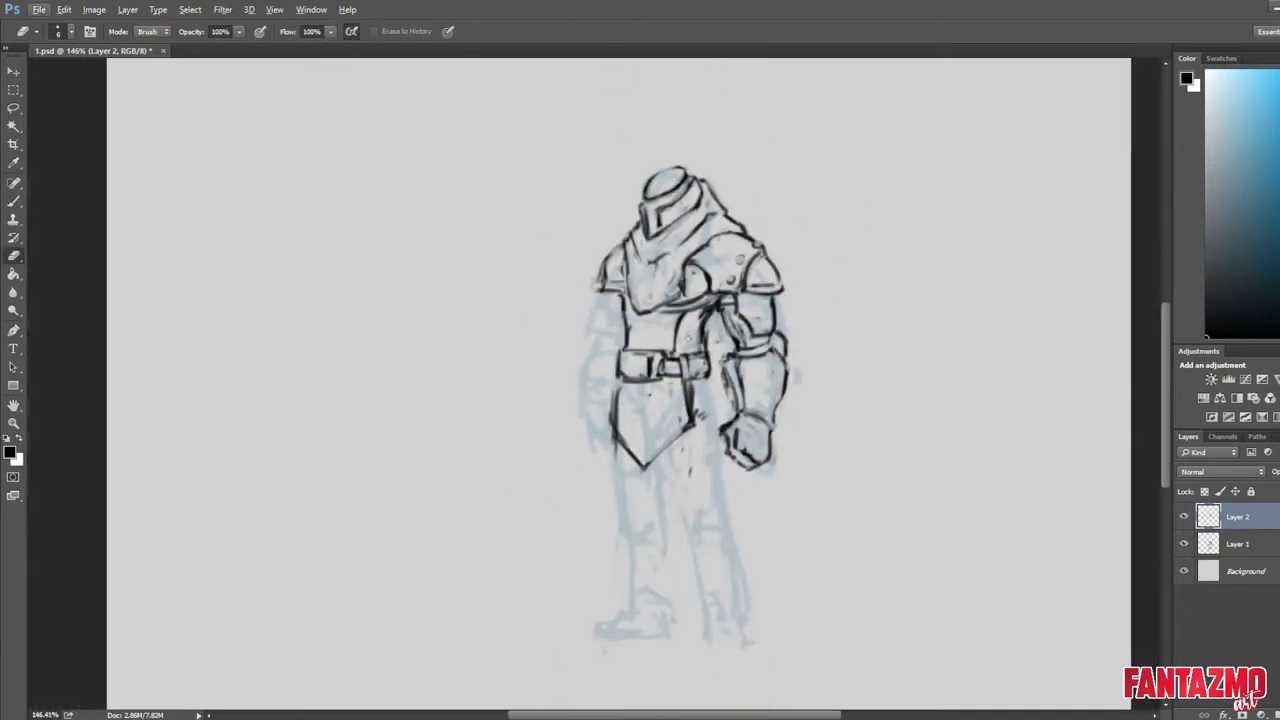
{"action": "key", "text": "f"}
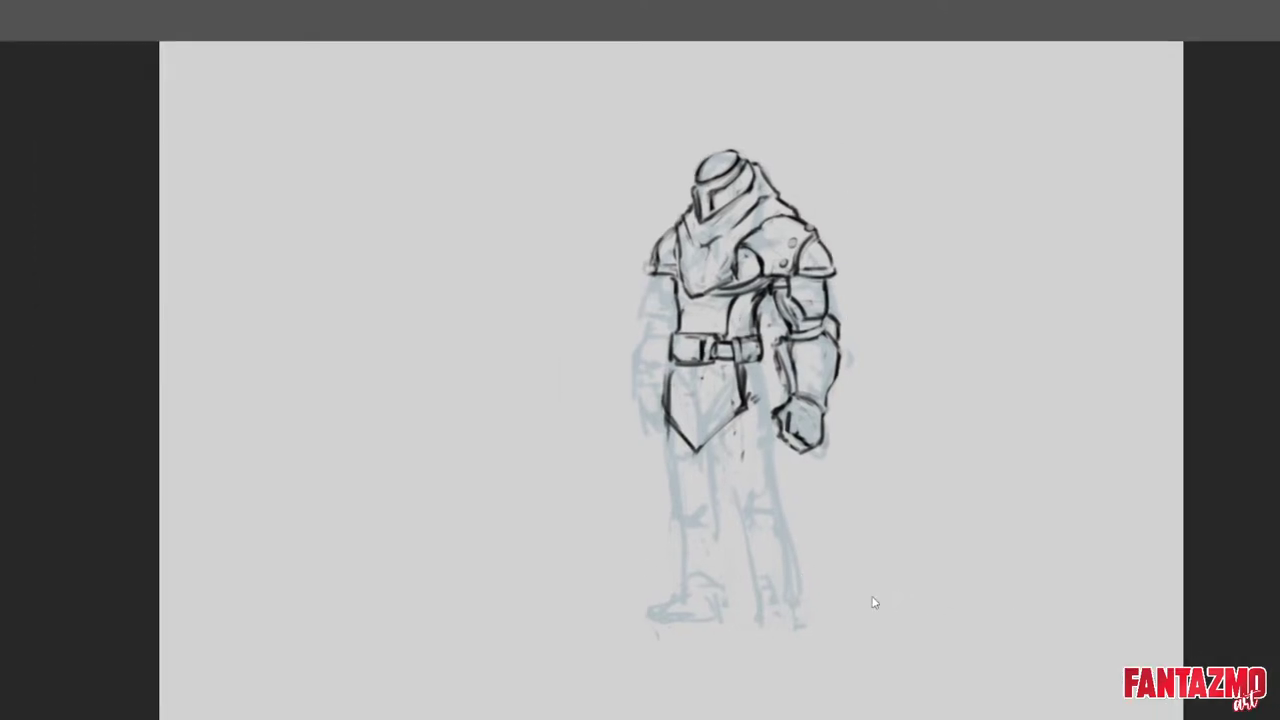
{"action": "key", "text": "f"}
{"action": "key", "text": "ctrl+shift+h"}
{"action": "key", "text": "f"}
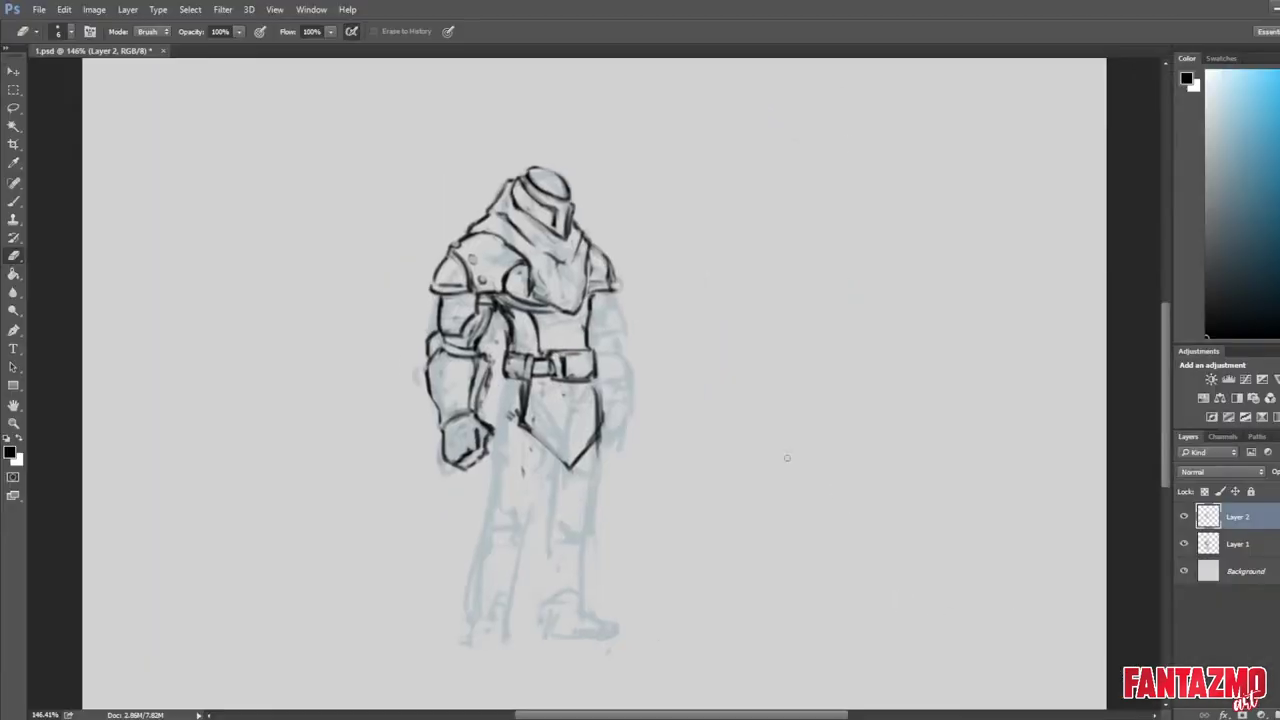
{"action": "scroll", "coordinate": [633, 417], "scroll_direction": "up", "scroll_amount": 3}
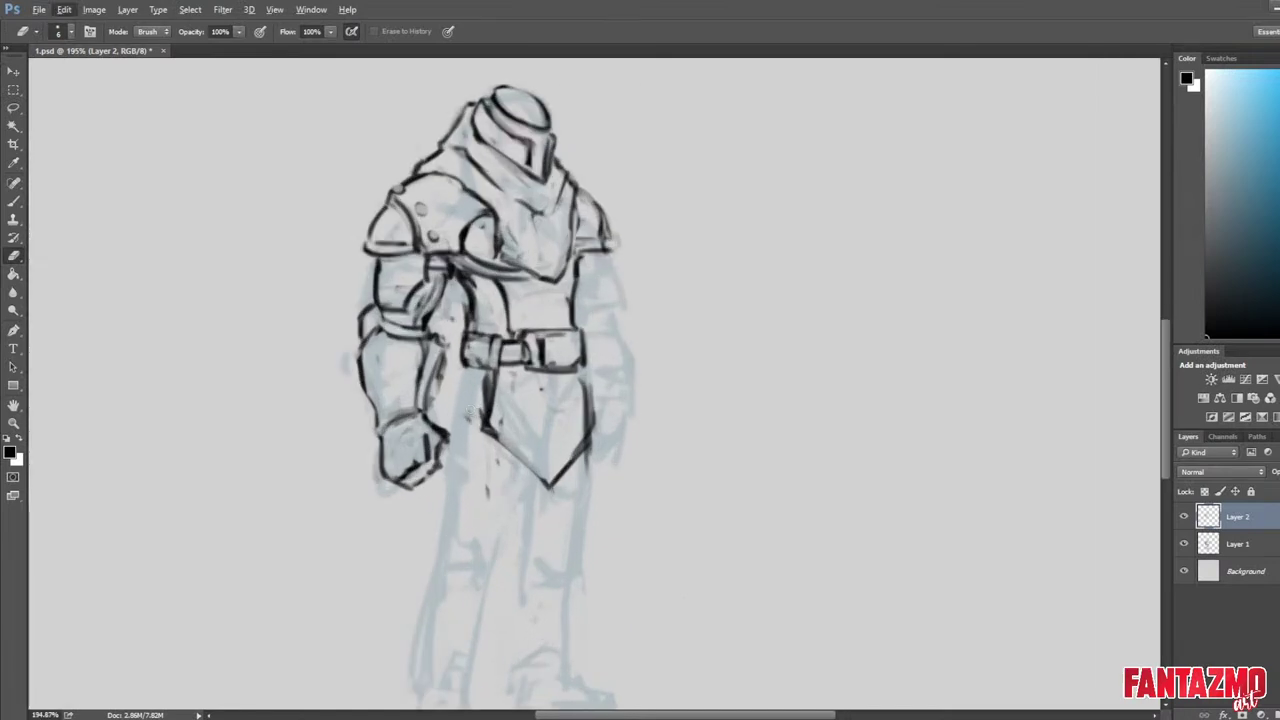
{"action": "left_click_drag", "start_coordinate": [505, 323], "coordinate": [509, 333]}
{"action": "key", "text": "b"}
{"action": "mouse_move", "coordinate": [503, 282]}
{"action": "left_mouse_down"}
{"action": "mouse_move", "coordinate": [501, 337]}
{"action": "mouse_move", "coordinate": [452, 434]}
{"action": "mouse_move", "coordinate": [482, 419]}
{"action": "mouse_move", "coordinate": [552, 489]}
{"action": "left_mouse_up"}
{"action": "mouse_move", "coordinate": [497, 425]}
{"action": "left_mouse_down"}
{"action": "mouse_move", "coordinate": [552, 482]}
{"action": "mouse_move", "coordinate": [530, 461]}
{"action": "left_mouse_up"}
{"action": "key", "text": "e"}
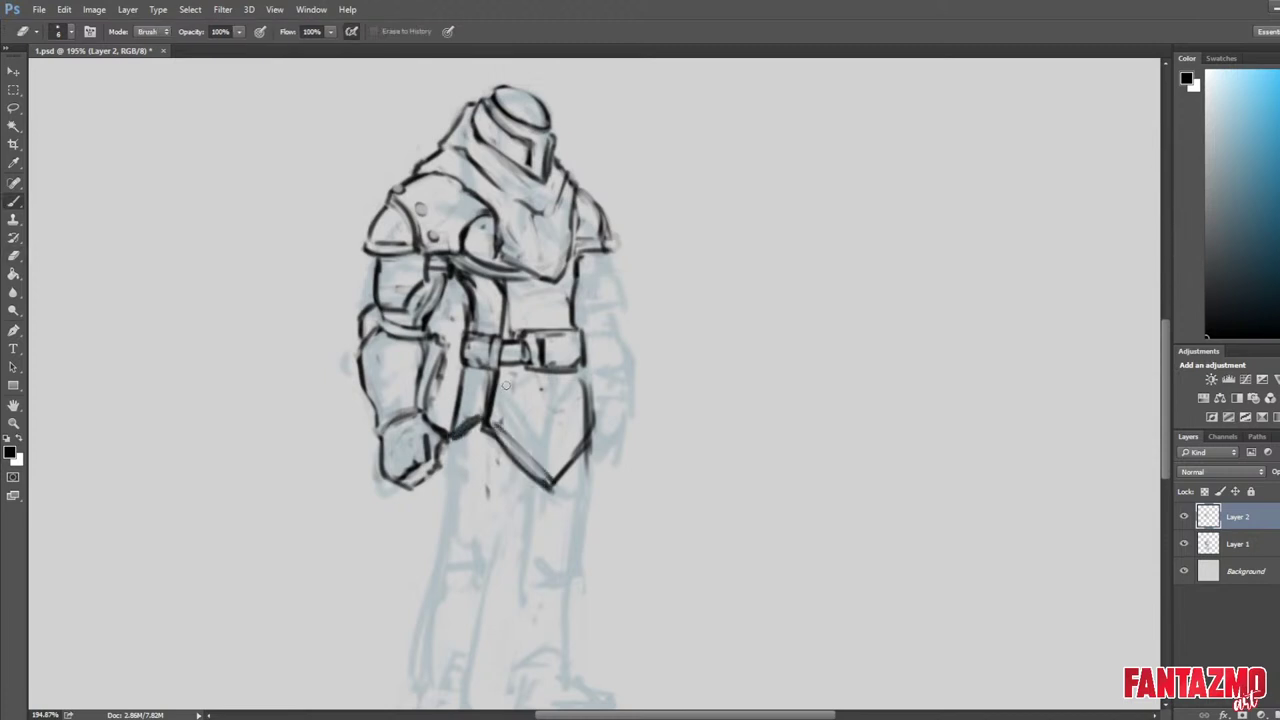
Refine the near waist contour and both side edges of the pointed cloth flap, erasing the excess line thickness.
{"action": "key", "text": "b"}
{"action": "left_click_drag", "start_coordinate": [507, 371], "coordinate": [499, 436]}
{"action": "mouse_move", "coordinate": [506, 291]}
{"action": "left_mouse_down"}
{"action": "mouse_move", "coordinate": [500, 427]}
{"action": "mouse_move", "coordinate": [484, 415]}
{"action": "left_mouse_up"}
{"action": "key", "text": "e"}
{"action": "key", "text": "b"}
{"action": "key", "text": "e"}
{"action": "key", "text": "b"}
{"action": "left_click_drag", "start_coordinate": [586, 380], "coordinate": [594, 449]}
{"action": "key", "text": "e"}
{"action": "left_click_drag", "start_coordinate": [584, 380], "coordinate": [595, 452]}
Draw the far arm's outer contour from the shoulder guard down to the hand and mirror the figure.
{"action": "key", "text": "b"}
{"action": "left_click_drag", "start_coordinate": [605, 266], "coordinate": [616, 376]}
{"action": "mouse_move", "coordinate": [600, 332]}
{"action": "left_mouse_down"}
{"action": "mouse_move", "coordinate": [618, 372]}
{"action": "mouse_move", "coordinate": [606, 466]}
{"action": "left_mouse_up"}
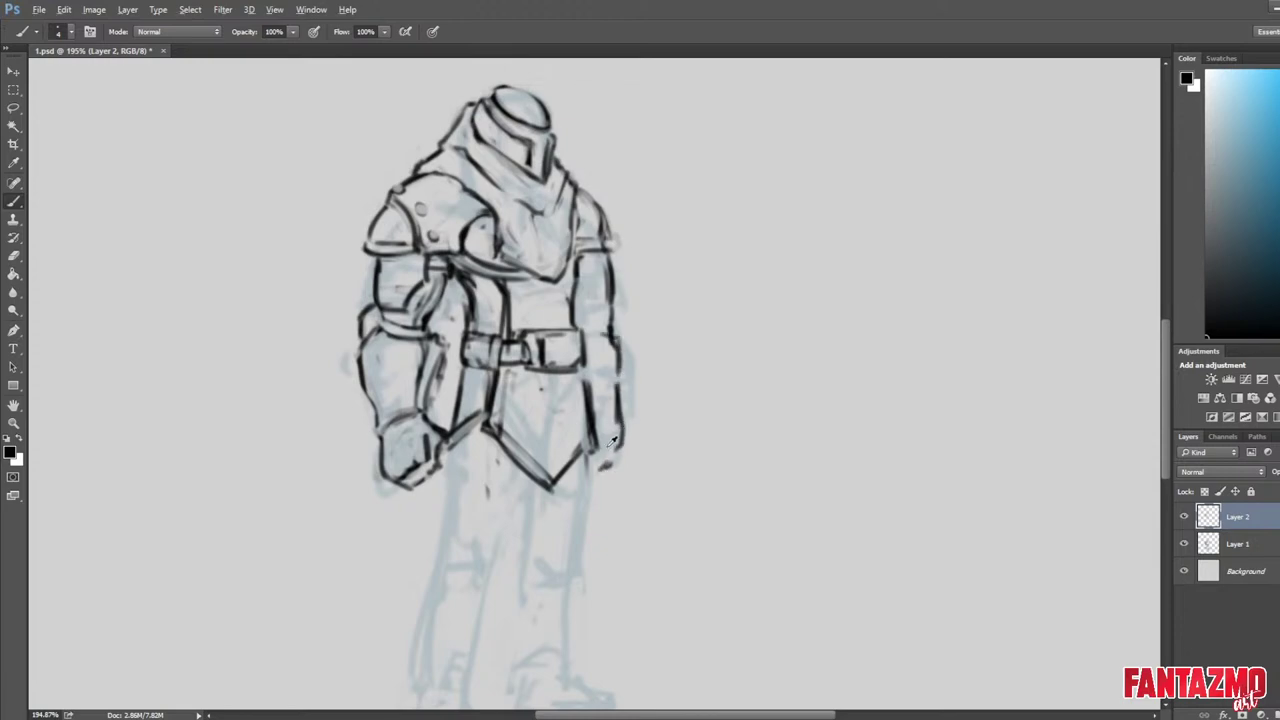
{"action": "scroll", "coordinate": [612, 441], "scroll_direction": "down", "scroll_amount": 10}
{"action": "key", "text": "ctrl+shift+h"}
{"action": "scroll", "coordinate": [635, 396], "scroll_direction": "up", "scroll_amount": 8}
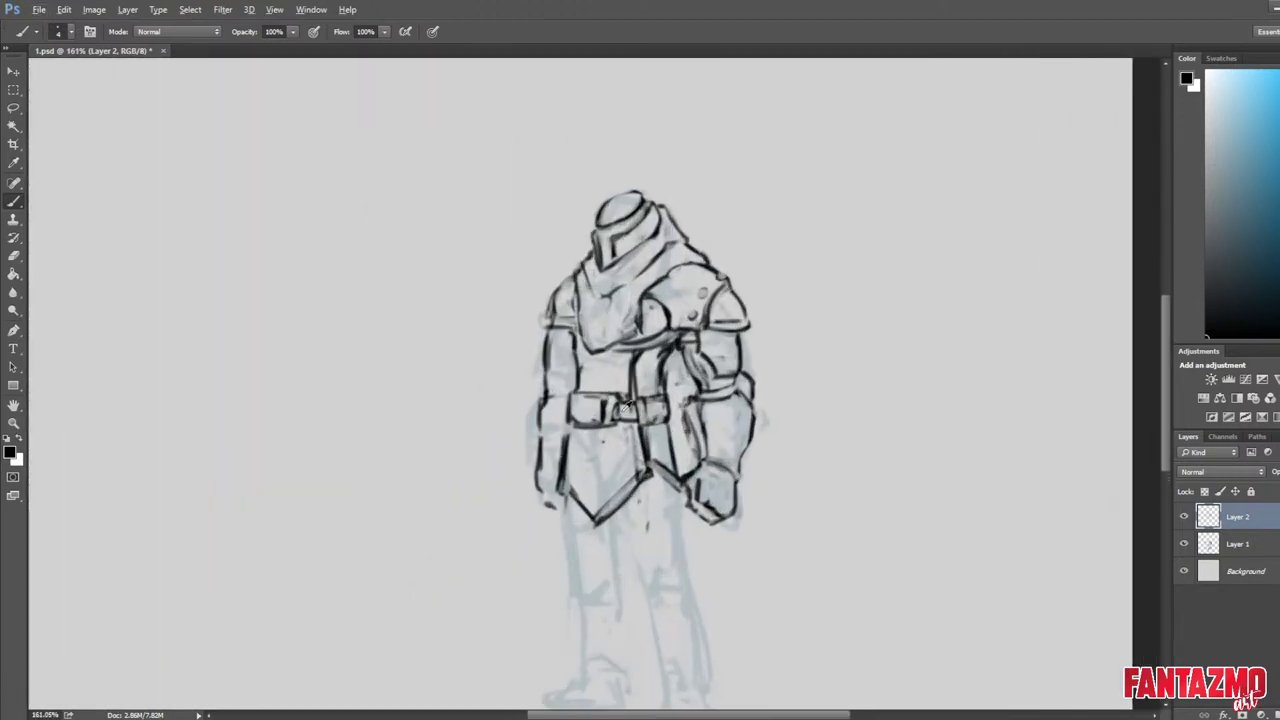
Draw a narrow band across the far arm's elbow at belt height.
{"action": "key", "text": "alt"}
{"action": "left_click_drag", "start_coordinate": [698, 395], "coordinate": [577, 287]}
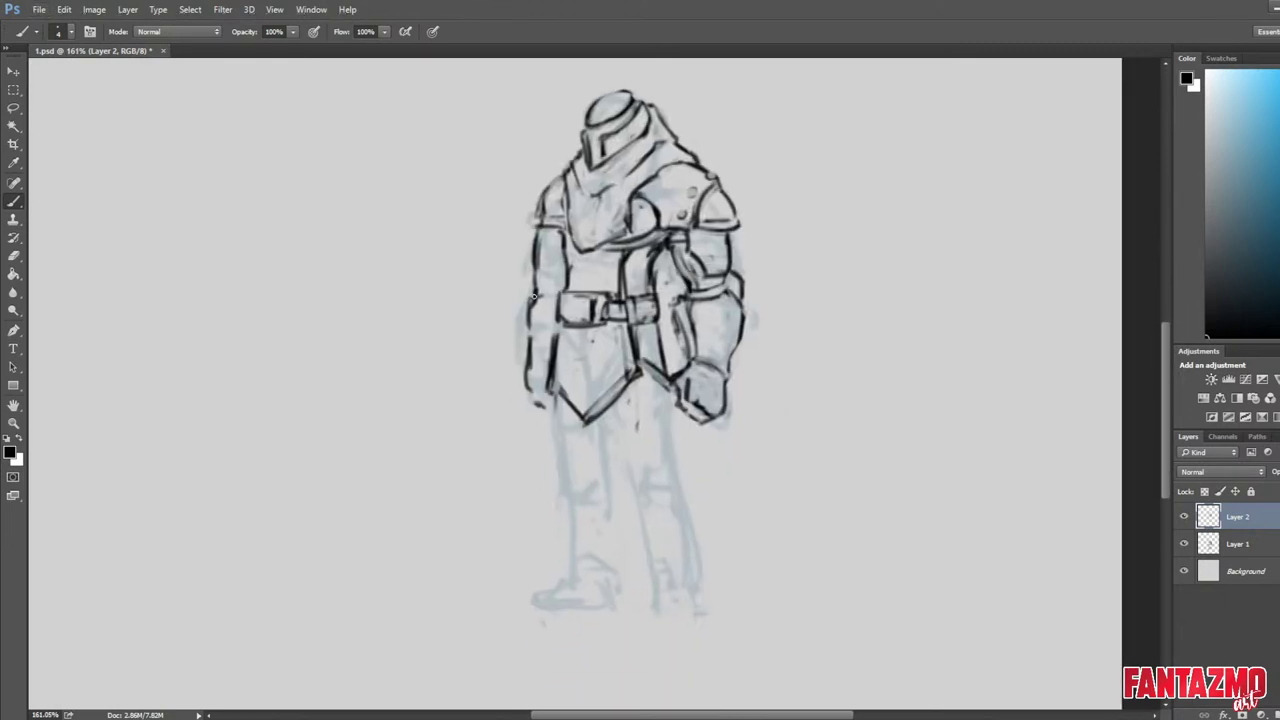
{"action": "key", "text": "e"}
{"action": "key", "text": "b"}
{"action": "key", "text": "e"}
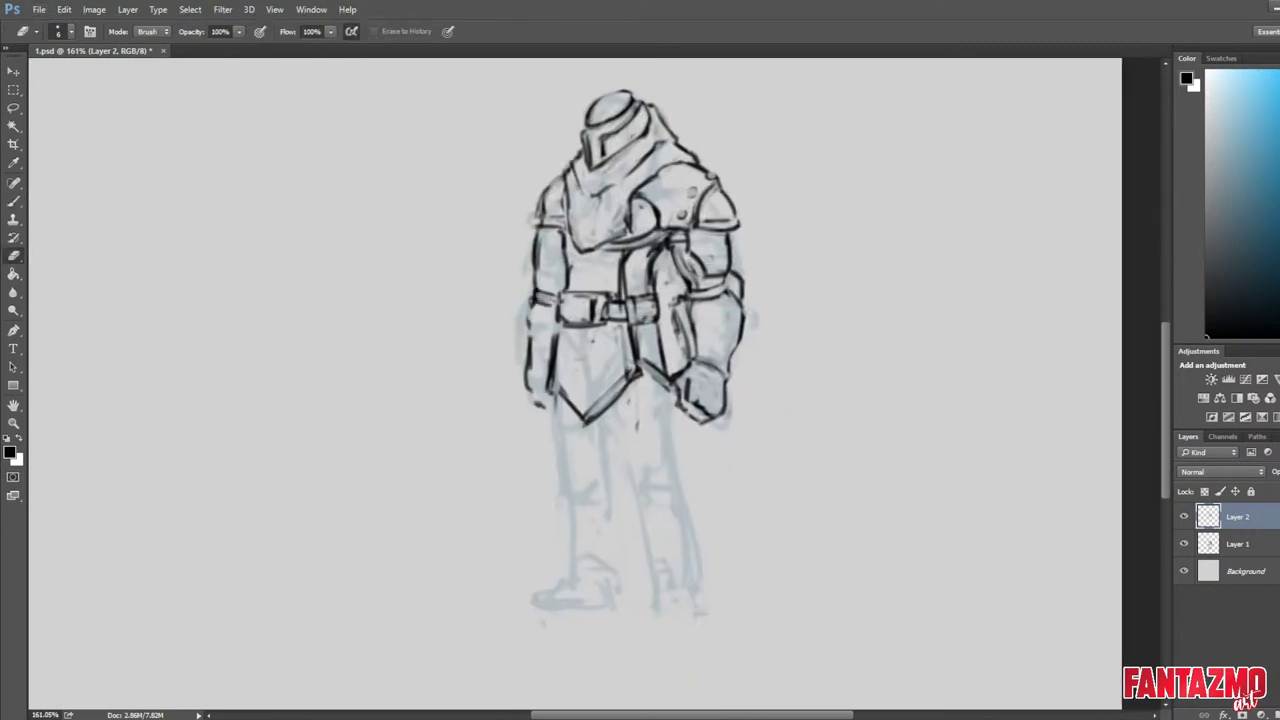
Try to redraw the far forearm's outer contour from the elbow band to the wrist.
{"action": "key", "text": "b"}
{"action": "mouse_move", "coordinate": [531, 298]}
{"action": "left_mouse_down"}
{"action": "mouse_move", "coordinate": [530, 364]}
{"action": "mouse_move", "coordinate": [549, 359]}
{"action": "mouse_move", "coordinate": [528, 390]}
{"action": "left_mouse_up"}
{"action": "key", "text": "e"}
{"action": "key", "text": "b"}
{"action": "key", "text": "e"}
{"action": "key", "text": "ctrl+alt+z"}
{"action": "key", "text": "ctrl+alt+z"}
{"action": "key", "text": "ctrl+alt+z"}
Mirror the figure and draw the far forearm's flared gauntlet from the elbow band to the hand, tidying its edges.
{"action": "key", "text": "ctrl+shift+h"}
{"action": "key", "text": "b"}
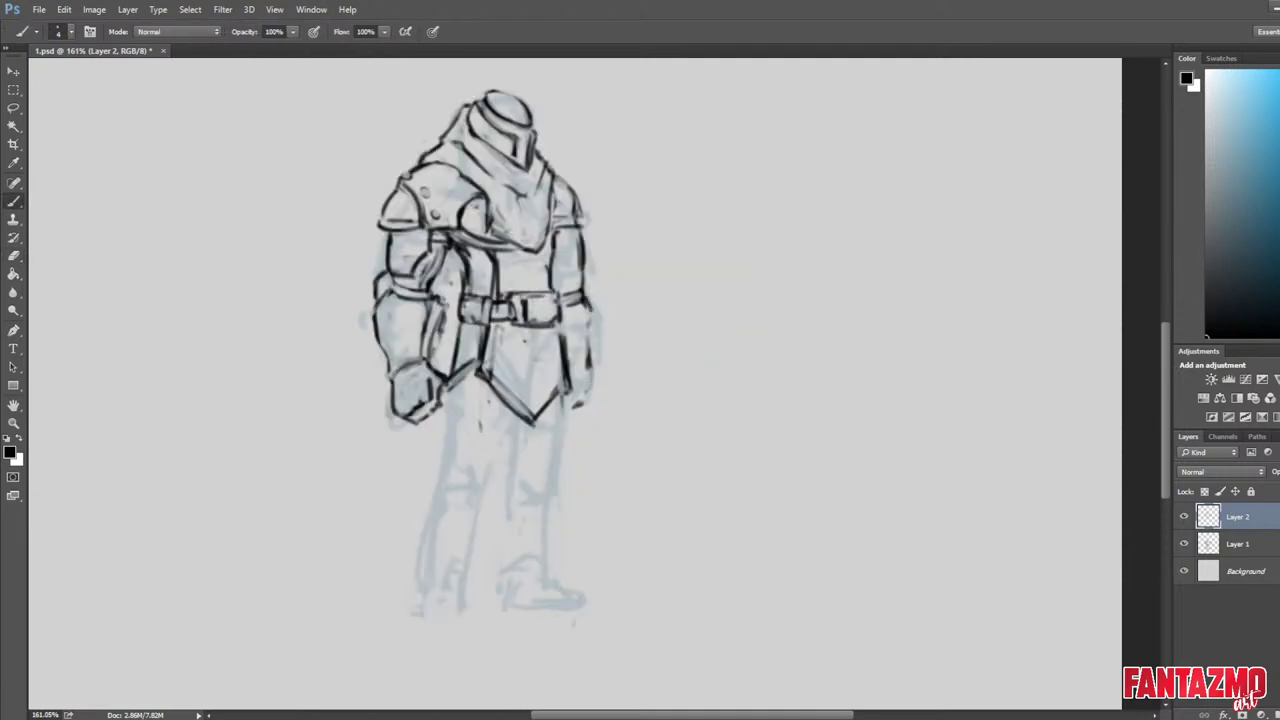
{"action": "mouse_move", "coordinate": [586, 289]}
{"action": "left_mouse_down"}
{"action": "mouse_move", "coordinate": [595, 338]}
{"action": "mouse_move", "coordinate": [590, 372]}
{"action": "mouse_move", "coordinate": [589, 324]}
{"action": "mouse_move", "coordinate": [583, 392]}
{"action": "mouse_move", "coordinate": [566, 352]}
{"action": "left_mouse_up"}
{"action": "key", "text": "e"}
{"action": "key", "text": "b"}
{"action": "key", "text": "e"}
{"action": "key", "text": "b"}
{"action": "key", "text": "e"}
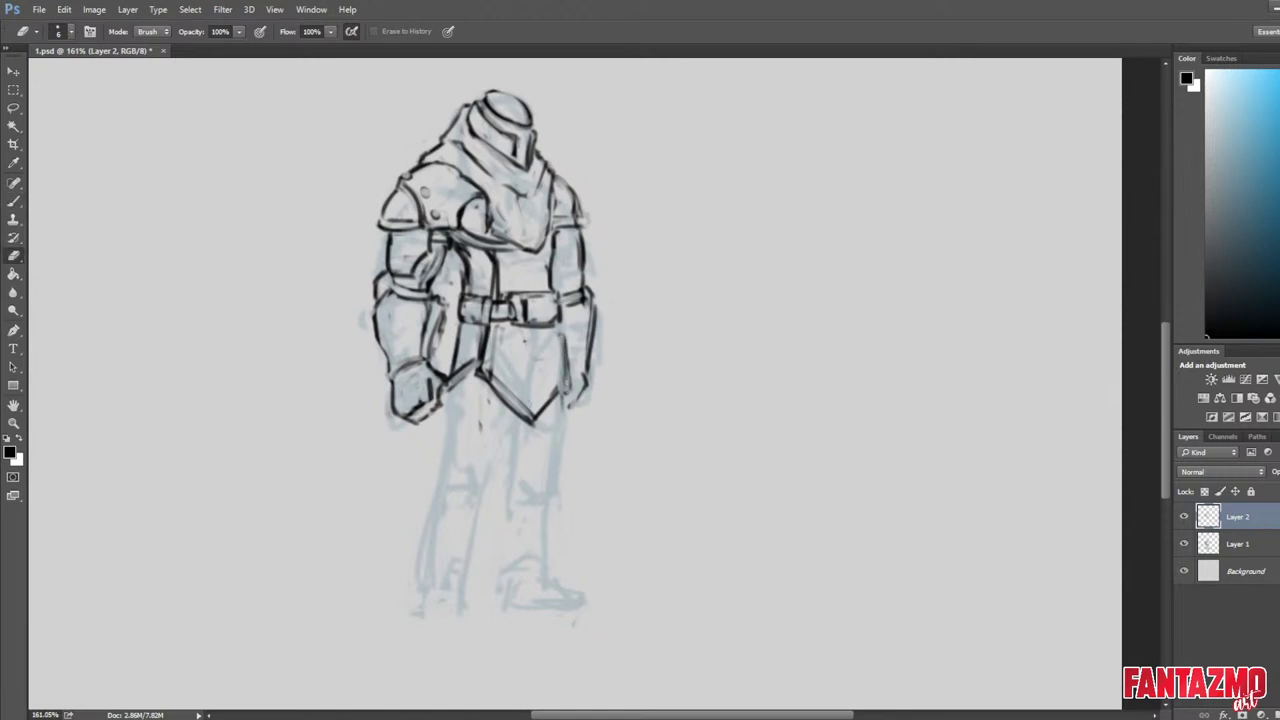
Draw the near thigh's outer contour from the cloth hem to the knee and begin its inner side.
{"action": "key", "text": "b"}
{"action": "mouse_move", "coordinate": [452, 400]}
{"action": "left_mouse_down"}
{"action": "mouse_move", "coordinate": [441, 456]}
{"action": "mouse_move", "coordinate": [458, 448]}
{"action": "mouse_move", "coordinate": [480, 481]}
{"action": "left_mouse_up"}
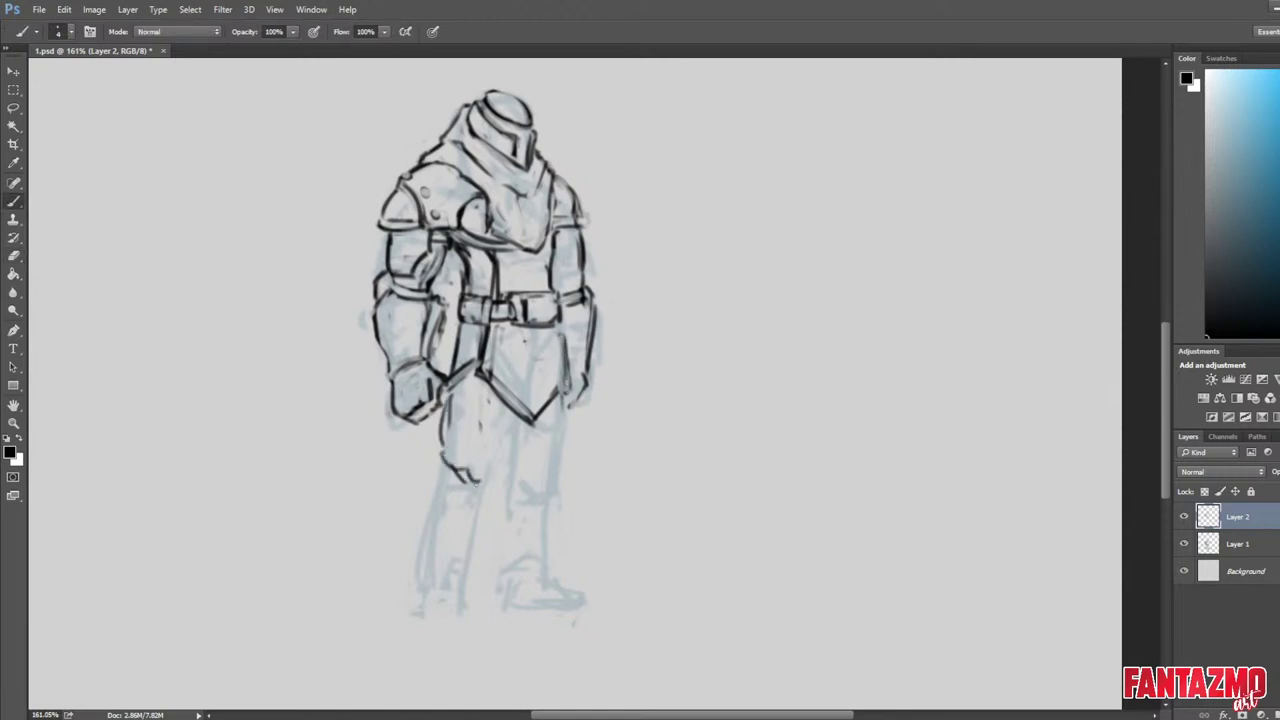
{"action": "mouse_move", "coordinate": [490, 424]}
{"action": "left_mouse_down"}
{"action": "mouse_move", "coordinate": [498, 484]}
{"action": "mouse_move", "coordinate": [477, 448]}
{"action": "mouse_move", "coordinate": [495, 462]}
{"action": "mouse_move", "coordinate": [482, 488]}
{"action": "mouse_move", "coordinate": [498, 462]}
{"action": "left_mouse_up"}
{"action": "key", "text": "e"}
{"action": "key", "text": "b"}
Draw the near thigh's curved inner contour and close the rounded shape around the knee, erasing stray strokes.
{"action": "mouse_move", "coordinate": [516, 408]}
{"action": "left_mouse_down"}
{"action": "mouse_move", "coordinate": [500, 450]}
{"action": "mouse_move", "coordinate": [464, 470]}
{"action": "left_mouse_up"}
{"action": "key", "text": "e"}
{"action": "key", "text": "b"}
{"action": "mouse_move", "coordinate": [483, 435]}
{"action": "left_mouse_down"}
{"action": "mouse_move", "coordinate": [502, 440]}
{"action": "mouse_move", "coordinate": [492, 484]}
{"action": "mouse_move", "coordinate": [484, 442]}
{"action": "left_mouse_up"}
{"action": "key", "text": "e"}
{"action": "key", "text": "b"}
{"action": "key", "text": "e"}
Mirror the figure and draw the far thigh from the cloth flap down to a rounded knee edge.
{"action": "key", "text": "ctrl+shift+h"}
{"action": "key", "text": "b"}
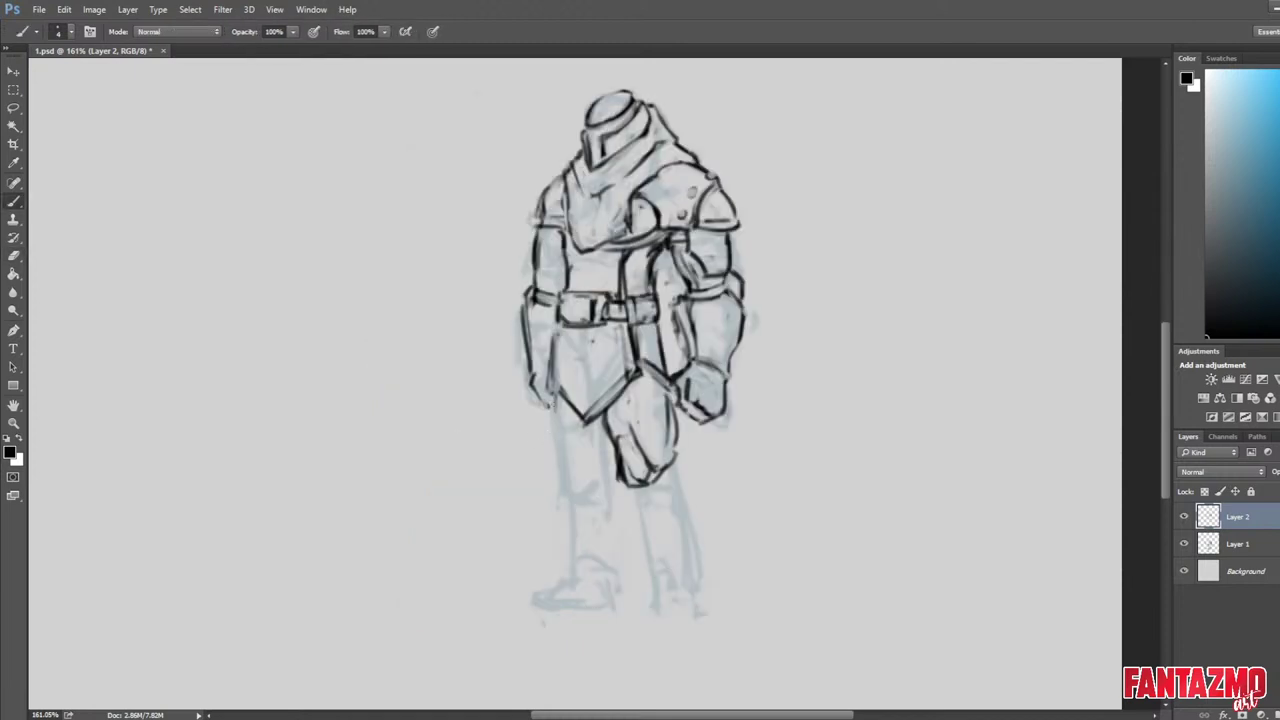
{"action": "mouse_move", "coordinate": [556, 396]}
{"action": "left_mouse_down"}
{"action": "mouse_move", "coordinate": [569, 478]}
{"action": "mouse_move", "coordinate": [598, 478]}
{"action": "mouse_move", "coordinate": [572, 480]}
{"action": "mouse_move", "coordinate": [584, 479]}
{"action": "left_mouse_up"}
{"action": "left_click_drag", "start_coordinate": [560, 436], "coordinate": [574, 480]}
{"action": "mouse_move", "coordinate": [550, 432]}
{"action": "left_mouse_down"}
{"action": "mouse_move", "coordinate": [565, 464]}
{"action": "mouse_move", "coordinate": [568, 448]}
{"action": "mouse_move", "coordinate": [592, 482]}
{"action": "left_mouse_up"}
{"action": "key", "text": "e"}
{"action": "key", "text": "b"}
{"action": "left_click_drag", "start_coordinate": [588, 484], "coordinate": [612, 479]}
Mirror the figure and draw the tapered lower part of the near leg's knee guard, erasing the old knee edge.
{"action": "key", "text": "ctrl+shift+h"}
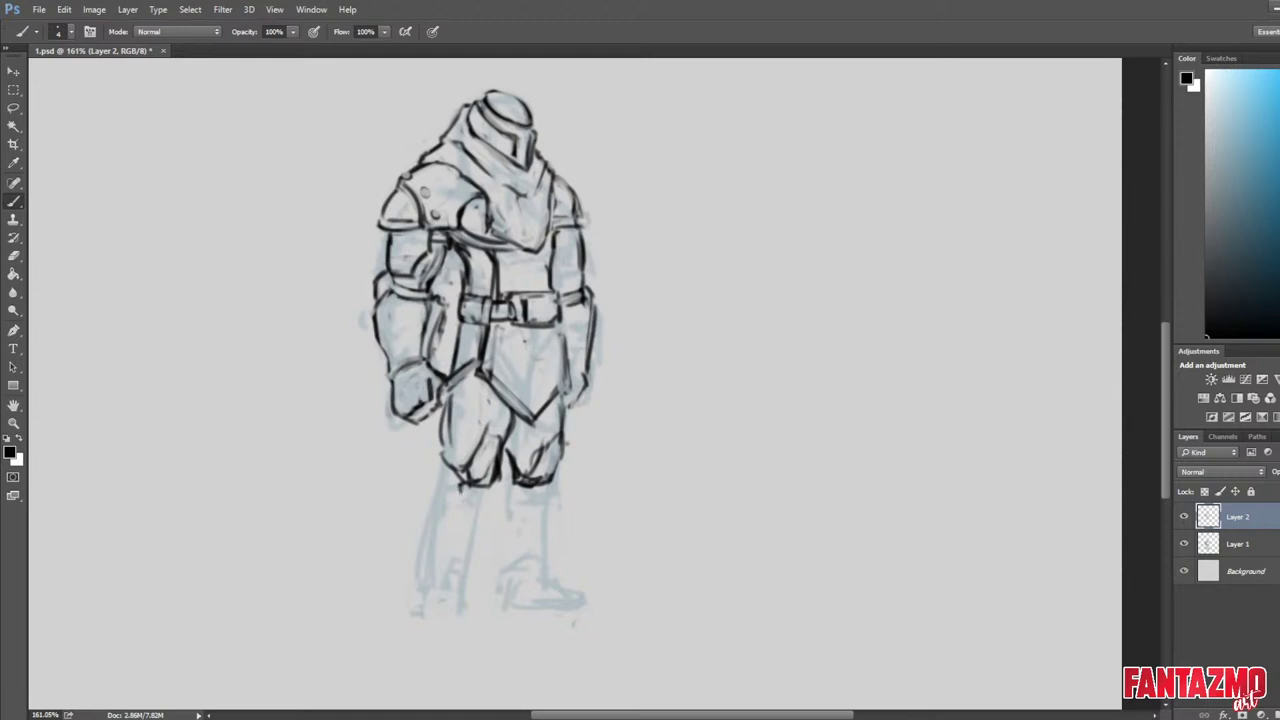
{"action": "mouse_move", "coordinate": [496, 485]}
{"action": "left_mouse_down"}
{"action": "mouse_move", "coordinate": [482, 521]}
{"action": "mouse_move", "coordinate": [462, 513]}
{"action": "mouse_move", "coordinate": [466, 485]}
{"action": "mouse_move", "coordinate": [476, 513]}
{"action": "left_mouse_up"}
{"action": "key", "text": "e"}
{"action": "key", "text": "b"}
{"action": "key", "text": "e"}
{"action": "key", "text": "b"}
{"action": "key", "text": "e"}
{"action": "key", "text": "b"}
{"action": "key", "text": "e"}
{"action": "key", "text": "b"}
{"action": "key", "text": "e"}
{"action": "key", "text": "b"}
Draw the near knee guard's angled upper rim and long inner edge, cleaning up the lines around them.
{"action": "key", "text": "e"}
{"action": "mouse_move", "coordinate": [484, 426]}
{"action": "left_mouse_down"}
{"action": "mouse_move", "coordinate": [464, 476]}
{"action": "mouse_move", "coordinate": [486, 478]}
{"action": "mouse_move", "coordinate": [464, 462]}
{"action": "mouse_move", "coordinate": [464, 480]}
{"action": "mouse_move", "coordinate": [479, 431]}
{"action": "mouse_move", "coordinate": [503, 433]}
{"action": "left_mouse_up"}
{"action": "key", "text": "b"}
{"action": "key", "text": "e"}
{"action": "key", "text": "b"}
{"action": "mouse_move", "coordinate": [507, 433]}
{"action": "left_mouse_down"}
{"action": "mouse_move", "coordinate": [492, 484]}
{"action": "mouse_move", "coordinate": [500, 440]}
{"action": "mouse_move", "coordinate": [478, 479]}
{"action": "mouse_move", "coordinate": [494, 486]}
{"action": "mouse_move", "coordinate": [479, 482]}
{"action": "mouse_move", "coordinate": [498, 470]}
{"action": "mouse_move", "coordinate": [482, 516]}
{"action": "left_mouse_up"}
{"action": "key", "text": "e"}
{"action": "key", "text": "b"}
{"action": "key", "text": "e"}
{"action": "key", "text": "b"}
{"action": "key", "text": "e"}
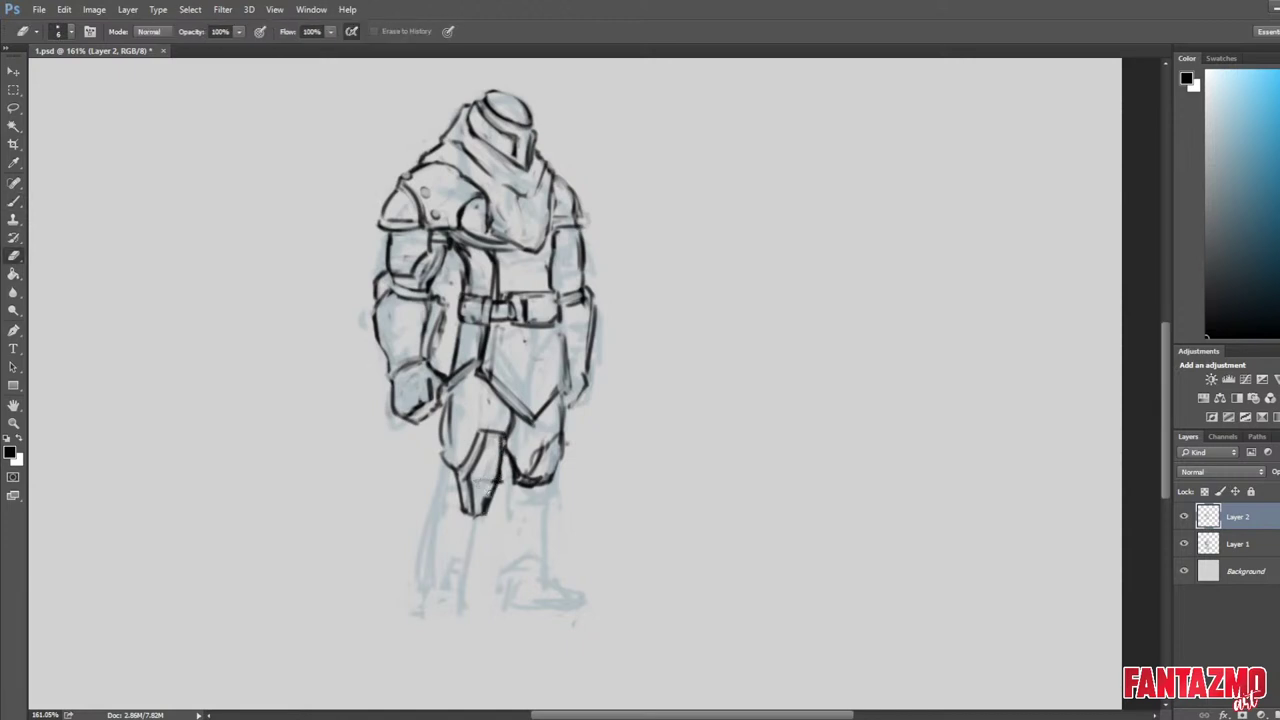
Erase the stray line beside the near knee guard and strengthen the near thigh's outer contour.
{"action": "mouse_move", "coordinate": [509, 417]}
{"action": "left_mouse_down"}
{"action": "mouse_move", "coordinate": [507, 450]}
{"action": "mouse_move", "coordinate": [490, 458]}
{"action": "left_mouse_up"}
{"action": "key", "text": "b"}
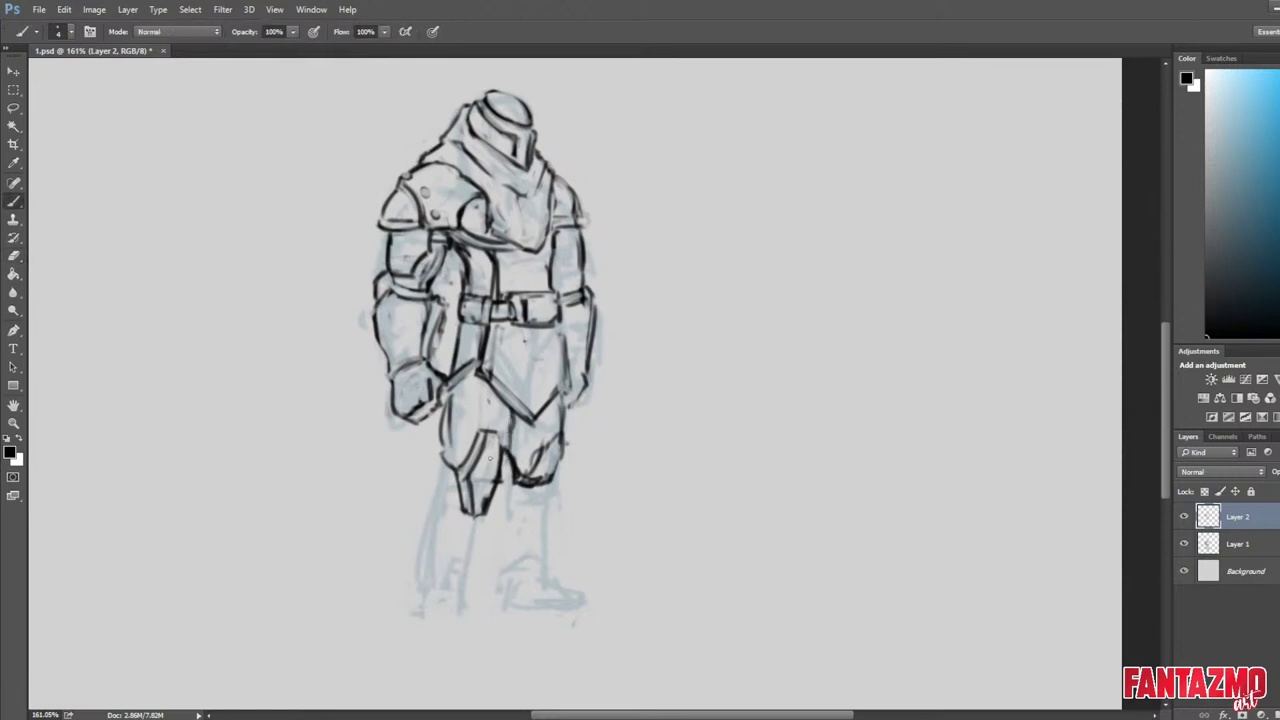
{"action": "left_click_drag", "start_coordinate": [446, 410], "coordinate": [444, 470]}
Erase the sketchy strokes on the far knee and draw a pointed knee guard along its outer side.
{"action": "key", "text": "e"}
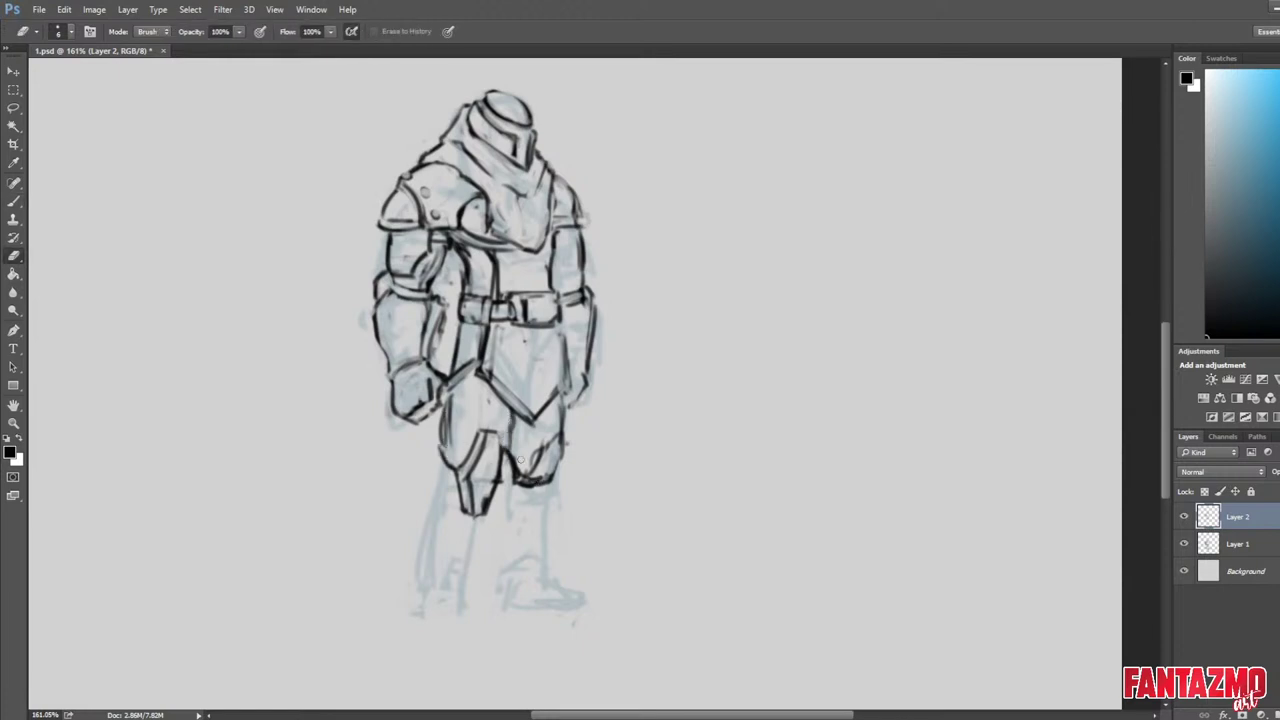
{"action": "left_click_drag", "start_coordinate": [542, 444], "coordinate": [522, 484]}
{"action": "key", "text": "b"}
{"action": "left_click_drag", "start_coordinate": [562, 436], "coordinate": [555, 480]}
{"action": "left_click_drag", "start_coordinate": [547, 442], "coordinate": [538, 498]}
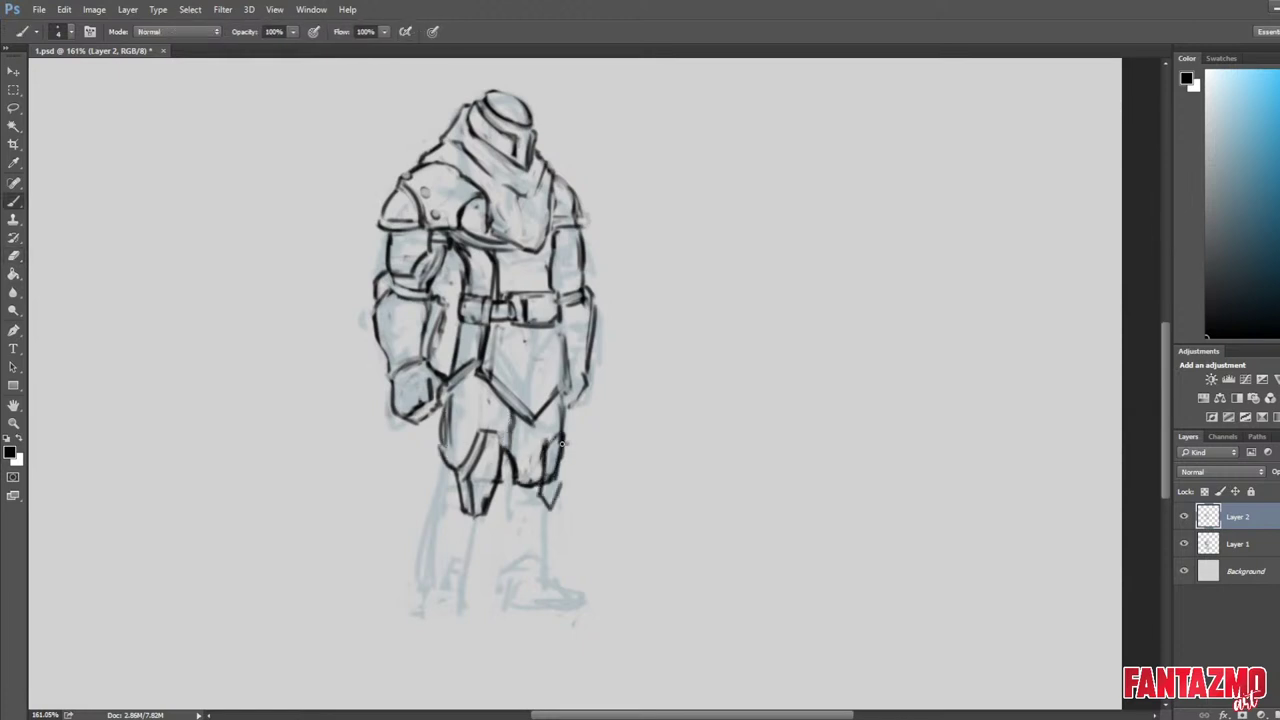
{"action": "left_click_drag", "start_coordinate": [564, 438], "coordinate": [560, 482]}
{"action": "left_click_drag", "start_coordinate": [566, 468], "coordinate": [550, 510]}
{"action": "key", "text": "e"}
{"action": "left_click_drag", "start_coordinate": [556, 438], "coordinate": [554, 504]}
{"action": "key", "text": "b"}
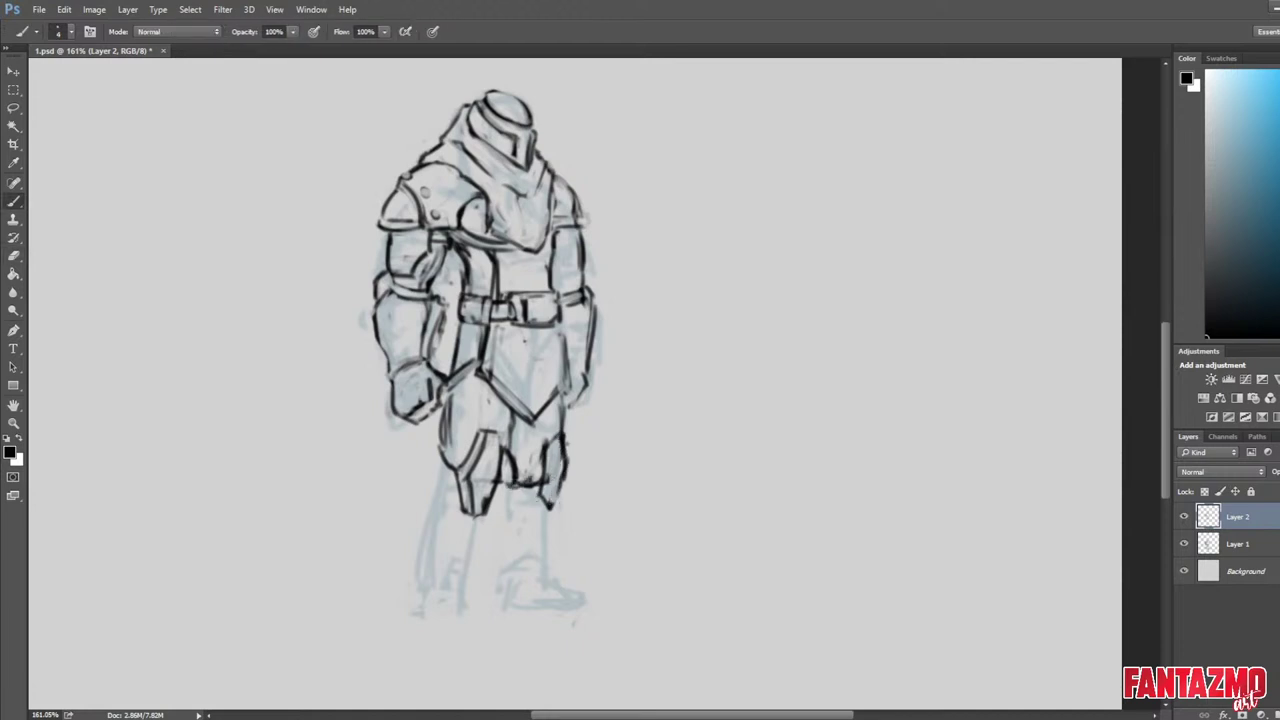
Draw the near shin's inner and outer contours from the knee guard towards the ankle.
{"action": "left_click_drag", "start_coordinate": [439, 463], "coordinate": [441, 557]}
{"action": "mouse_move", "coordinate": [493, 499]}
{"action": "left_mouse_down"}
{"action": "mouse_move", "coordinate": [465, 606]}
{"action": "mouse_move", "coordinate": [467, 586]}
{"action": "left_mouse_up"}
{"action": "key", "text": "ctrl+z"}
{"action": "left_click_drag", "start_coordinate": [472, 530], "coordinate": [466, 580]}
{"action": "left_click_drag", "start_coordinate": [440, 470], "coordinate": [441, 552]}
{"action": "left_click_drag", "start_coordinate": [440, 484], "coordinate": [432, 570]}
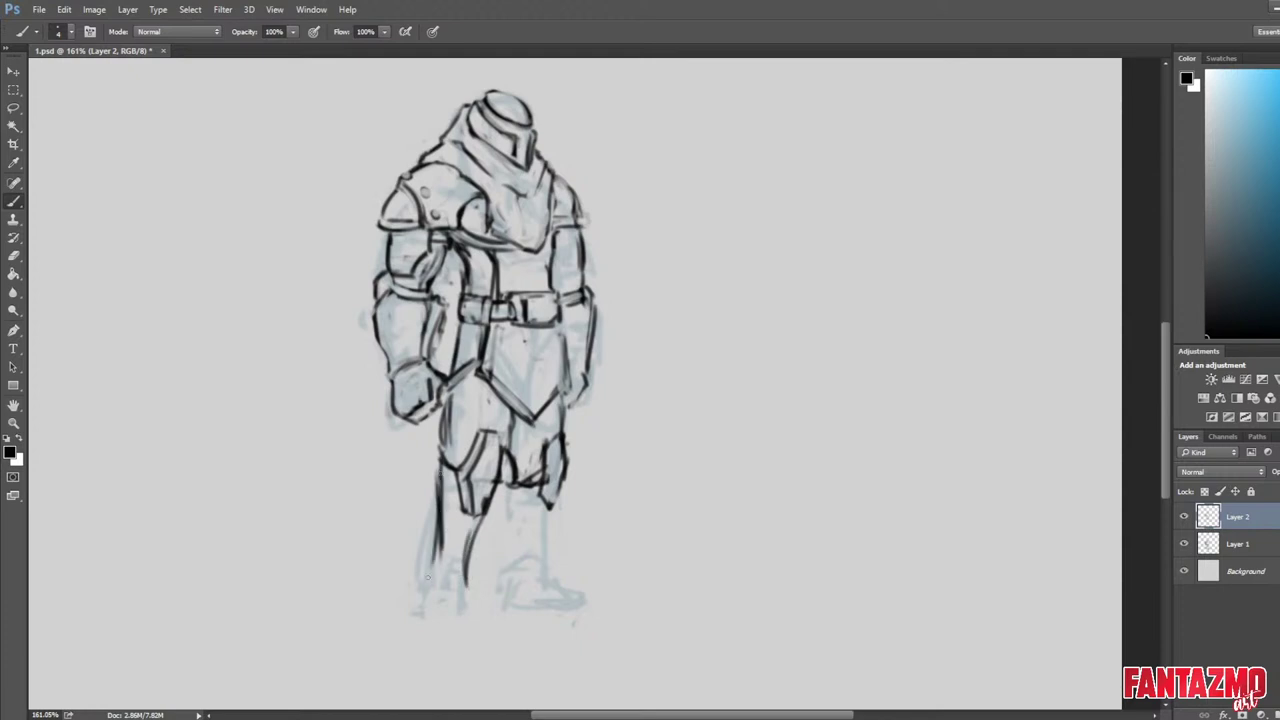
{"action": "left_click_drag", "start_coordinate": [437, 513], "coordinate": [430, 578]}
Mirror the figure and reshape the near calf's outer contour with a fuller curve below the knee.
{"action": "key", "text": "ctrl+shift+h"}
{"action": "key", "text": "e"}
{"action": "key", "text": "b"}
{"action": "mouse_move", "coordinate": [684, 458]}
{"action": "left_mouse_down"}
{"action": "mouse_move", "coordinate": [674, 494]}
{"action": "mouse_move", "coordinate": [658, 476]}
{"action": "mouse_move", "coordinate": [684, 552]}
{"action": "mouse_move", "coordinate": [680, 502]}
{"action": "mouse_move", "coordinate": [690, 534]}
{"action": "mouse_move", "coordinate": [687, 570]}
{"action": "left_mouse_up"}
{"action": "key", "text": "e"}
{"action": "key", "text": "b"}
{"action": "key", "text": "e"}
{"action": "key", "text": "b"}
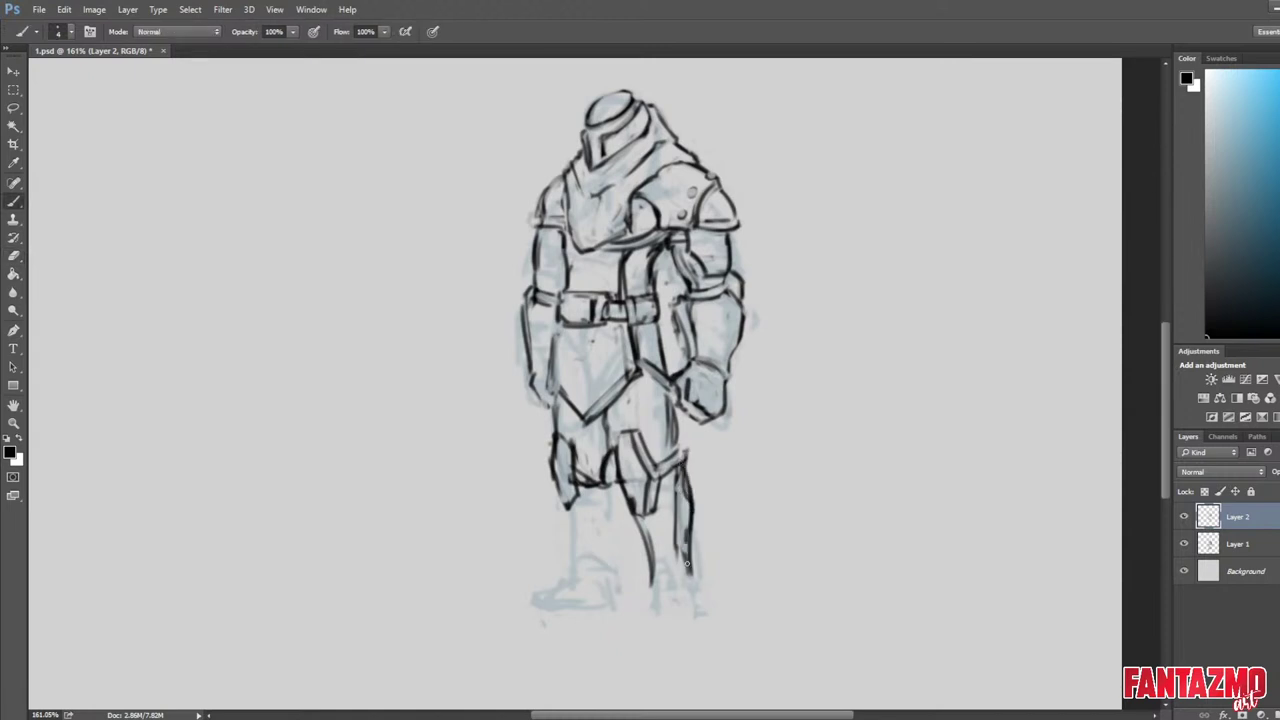
Extend the near calf's outer contour to the ankle and close the lower leg with a bottom edge.
{"action": "left_click_drag", "start_coordinate": [684, 524], "coordinate": [704, 610]}
{"action": "key", "text": "e"}
{"action": "left_click_drag", "start_coordinate": [680, 488], "coordinate": [680, 560]}
{"action": "key", "text": "b"}
{"action": "mouse_move", "coordinate": [690, 456]}
{"action": "left_mouse_down"}
{"action": "mouse_move", "coordinate": [696, 606]}
{"action": "mouse_move", "coordinate": [646, 604]}
{"action": "mouse_move", "coordinate": [642, 616]}
{"action": "mouse_move", "coordinate": [690, 615]}
{"action": "mouse_move", "coordinate": [676, 625]}
{"action": "left_mouse_up"}
{"action": "key", "text": "e"}
{"action": "key", "text": "b"}
{"action": "key", "text": "e"}
{"action": "key", "text": "b"}
Mirror the figure and erase the leftover strokes inside the near calf's outer contour.
{"action": "key", "text": "ctrl+shift+h"}
{"action": "key", "text": "e"}
{"action": "left_click_drag", "start_coordinate": [435, 480], "coordinate": [440, 540]}
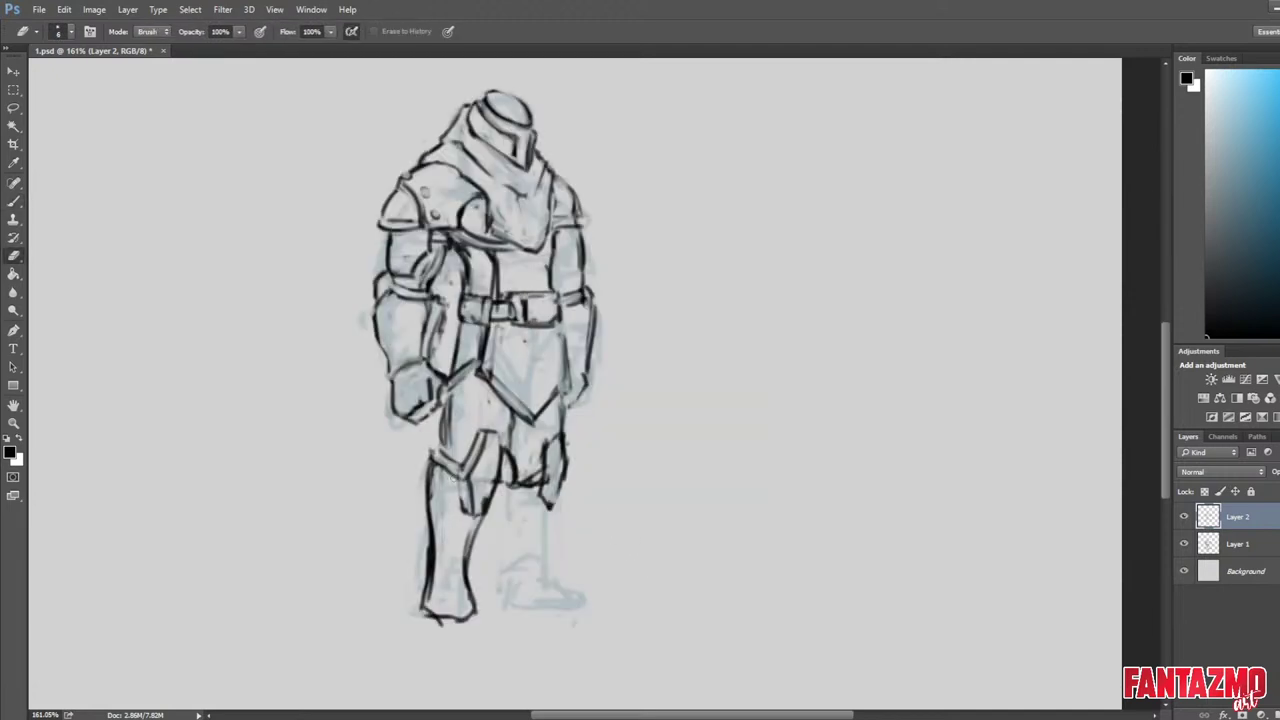
Erase the near leg's knee guard linework down to the blue guide, leaving the thigh and shin contours.
{"action": "left_click_drag", "start_coordinate": [456, 484], "coordinate": [474, 518]}
{"action": "key", "text": "b"}
{"action": "key", "text": "e"}
{"action": "left_click_drag", "start_coordinate": [476, 440], "coordinate": [490, 518]}
{"action": "mouse_move", "coordinate": [475, 438]}
{"action": "left_mouse_down"}
{"action": "mouse_move", "coordinate": [488, 446]}
{"action": "mouse_move", "coordinate": [466, 468]}
{"action": "mouse_move", "coordinate": [484, 453]}
{"action": "mouse_move", "coordinate": [472, 456]}
{"action": "left_mouse_up"}
{"action": "key", "text": "b"}
{"action": "key", "text": "e"}
{"action": "mouse_move", "coordinate": [482, 437]}
{"action": "left_mouse_down"}
{"action": "mouse_move", "coordinate": [502, 440]}
{"action": "mouse_move", "coordinate": [470, 482]}
{"action": "left_mouse_up"}
{"action": "key", "text": "b"}
{"action": "key", "text": "e"}
{"action": "mouse_move", "coordinate": [465, 460]}
{"action": "left_mouse_down"}
{"action": "mouse_move", "coordinate": [480, 508]}
{"action": "mouse_move", "coordinate": [498, 432]}
{"action": "mouse_move", "coordinate": [500, 482]}
{"action": "left_mouse_up"}
{"action": "key", "text": "b"}
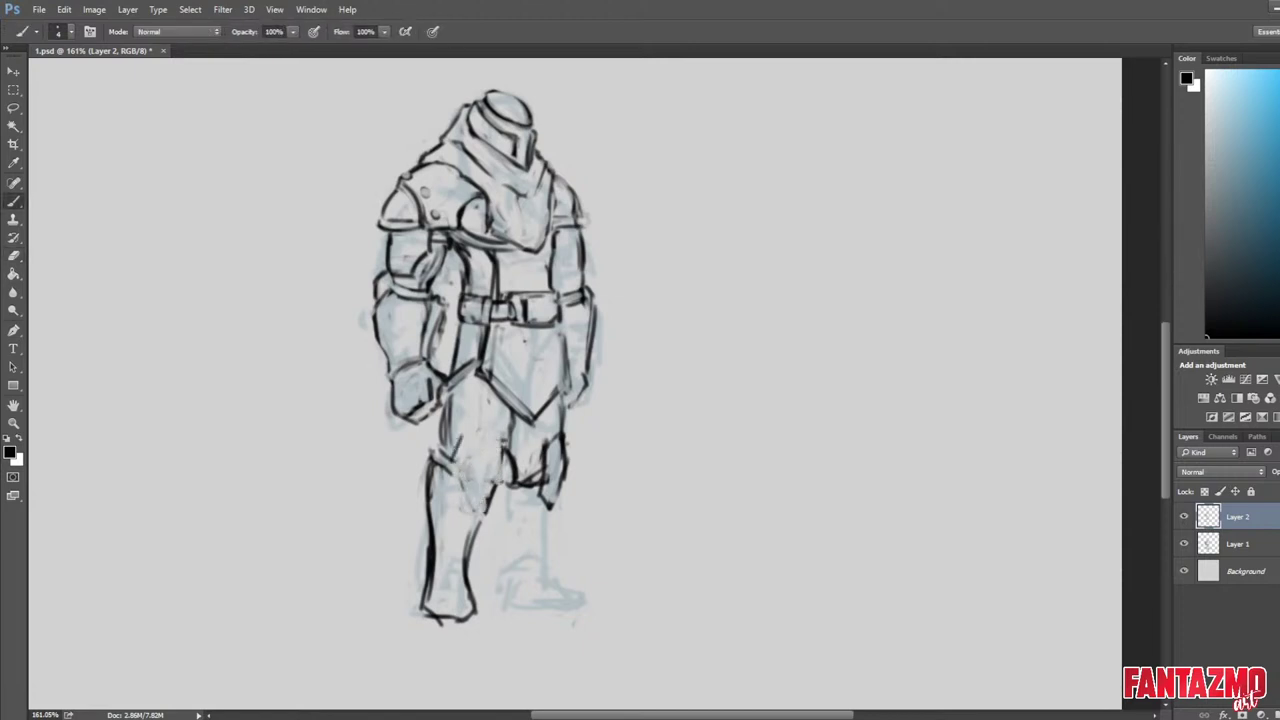
Draw a pointed, angular knee guard on the near leg over the blue guide, erasing stray strokes around its edges.
{"action": "left_click_drag", "start_coordinate": [478, 433], "coordinate": [494, 476]}
{"action": "key", "text": "e"}
{"action": "mouse_move", "coordinate": [466, 431]}
{"action": "left_mouse_down"}
{"action": "mouse_move", "coordinate": [452, 467]}
{"action": "mouse_move", "coordinate": [485, 434]}
{"action": "mouse_move", "coordinate": [457, 508]}
{"action": "mouse_move", "coordinate": [484, 476]}
{"action": "mouse_move", "coordinate": [464, 504]}
{"action": "left_mouse_up"}
{"action": "key", "text": "b"}
{"action": "key", "text": "e"}
{"action": "key", "text": "b"}
{"action": "key", "text": "e"}
{"action": "key", "text": "b"}
{"action": "mouse_move", "coordinate": [474, 446]}
{"action": "left_mouse_down"}
{"action": "mouse_move", "coordinate": [472, 460]}
{"action": "mouse_move", "coordinate": [458, 450]}
{"action": "left_mouse_up"}
{"action": "mouse_move", "coordinate": [482, 434]}
{"action": "left_mouse_down"}
{"action": "mouse_move", "coordinate": [487, 462]}
{"action": "mouse_move", "coordinate": [465, 441]}
{"action": "mouse_move", "coordinate": [442, 470]}
{"action": "mouse_move", "coordinate": [446, 516]}
{"action": "mouse_move", "coordinate": [468, 520]}
{"action": "left_mouse_up"}
{"action": "key", "text": "e"}
{"action": "key", "text": "b"}
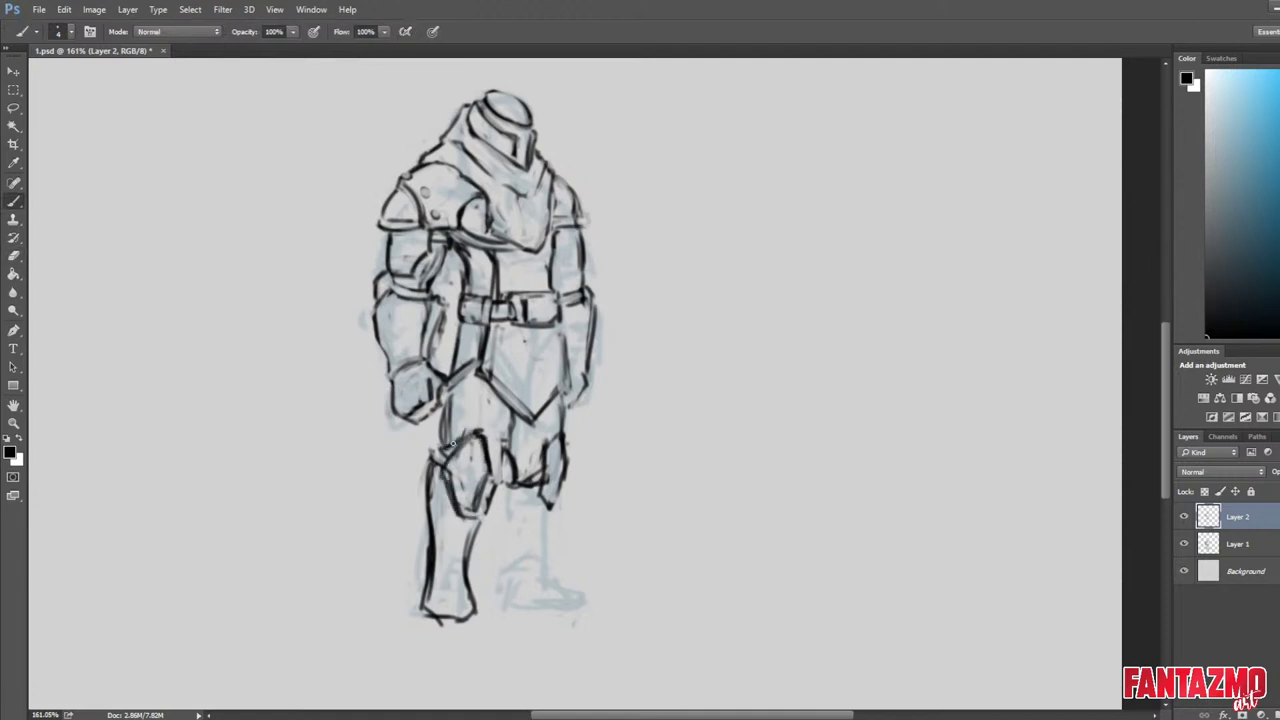
Extend the near knee guard's side edges, add a ridge line down the shin, and draw the curved top of the boot at the ankle.
{"action": "mouse_move", "coordinate": [453, 442]}
{"action": "left_mouse_down"}
{"action": "mouse_move", "coordinate": [430, 490]}
{"action": "mouse_move", "coordinate": [458, 502]}
{"action": "left_mouse_up"}
{"action": "left_click_drag", "start_coordinate": [500, 456], "coordinate": [456, 568]}
{"action": "mouse_move", "coordinate": [452, 574]}
{"action": "left_mouse_down"}
{"action": "mouse_move", "coordinate": [459, 520]}
{"action": "mouse_move", "coordinate": [452, 580]}
{"action": "left_mouse_up"}
{"action": "mouse_move", "coordinate": [450, 564]}
{"action": "left_mouse_down"}
{"action": "mouse_move", "coordinate": [430, 584]}
{"action": "mouse_move", "coordinate": [454, 569]}
{"action": "left_mouse_up"}
{"action": "left_click_drag", "start_coordinate": [442, 573], "coordinate": [465, 582]}
{"action": "mouse_move", "coordinate": [470, 582]}
{"action": "left_mouse_down"}
{"action": "mouse_move", "coordinate": [484, 598]}
{"action": "mouse_move", "coordinate": [428, 582]}
{"action": "left_mouse_up"}
Erase the excess strokes on the near knee guard and upper shin, and touch up the guard's top edge.
{"action": "key", "text": "e"}
{"action": "left_click_drag", "start_coordinate": [483, 485], "coordinate": [472, 540]}
{"action": "mouse_move", "coordinate": [490, 476]}
{"action": "left_mouse_down"}
{"action": "mouse_move", "coordinate": [500, 484]}
{"action": "mouse_move", "coordinate": [459, 487]}
{"action": "left_mouse_up"}
{"action": "mouse_move", "coordinate": [450, 458]}
{"action": "left_mouse_down"}
{"action": "mouse_move", "coordinate": [476, 434]}
{"action": "mouse_move", "coordinate": [490, 472]}
{"action": "mouse_move", "coordinate": [483, 429]}
{"action": "left_mouse_up"}
{"action": "key", "text": "b"}
{"action": "mouse_move", "coordinate": [482, 433]}
{"action": "left_mouse_down"}
{"action": "mouse_move", "coordinate": [492, 465]}
{"action": "mouse_move", "coordinate": [475, 429]}
{"action": "left_mouse_up"}
{"action": "key", "text": "e"}
Mirror the figure to check the near leg's armour shapes and flip it back.
{"action": "key", "text": "ctrl+f"}
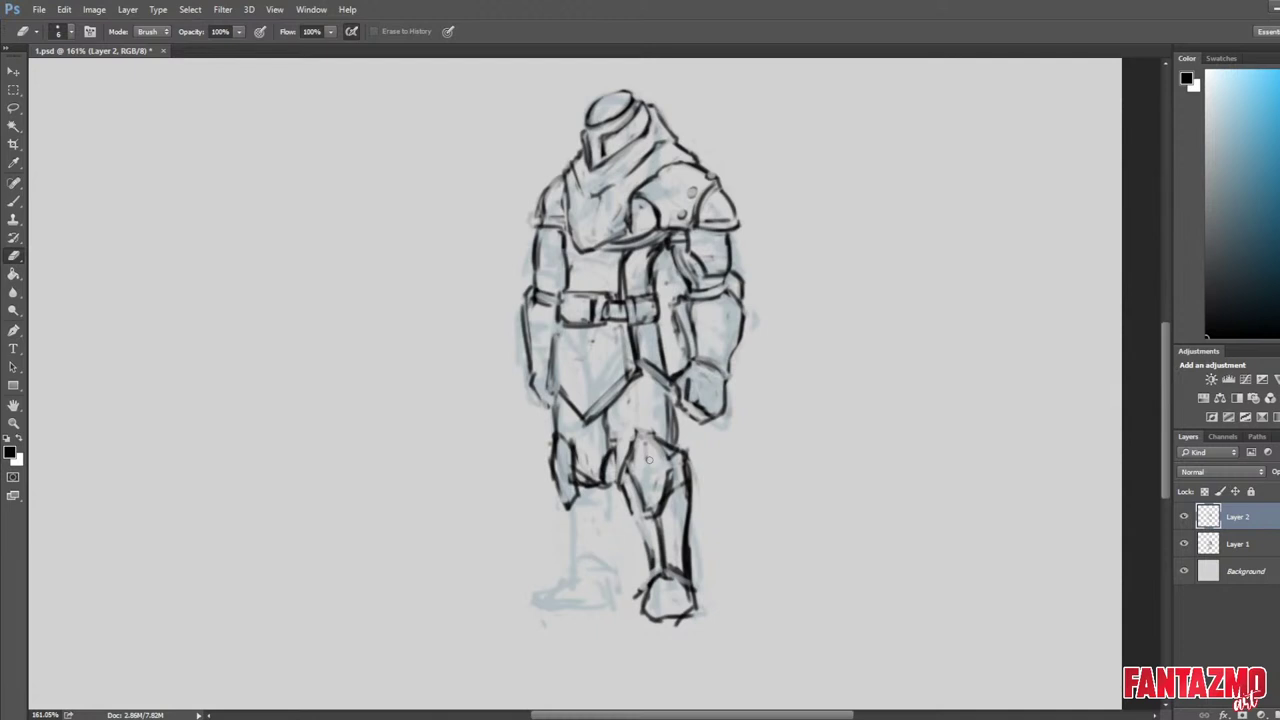
{"action": "key", "text": "b"}
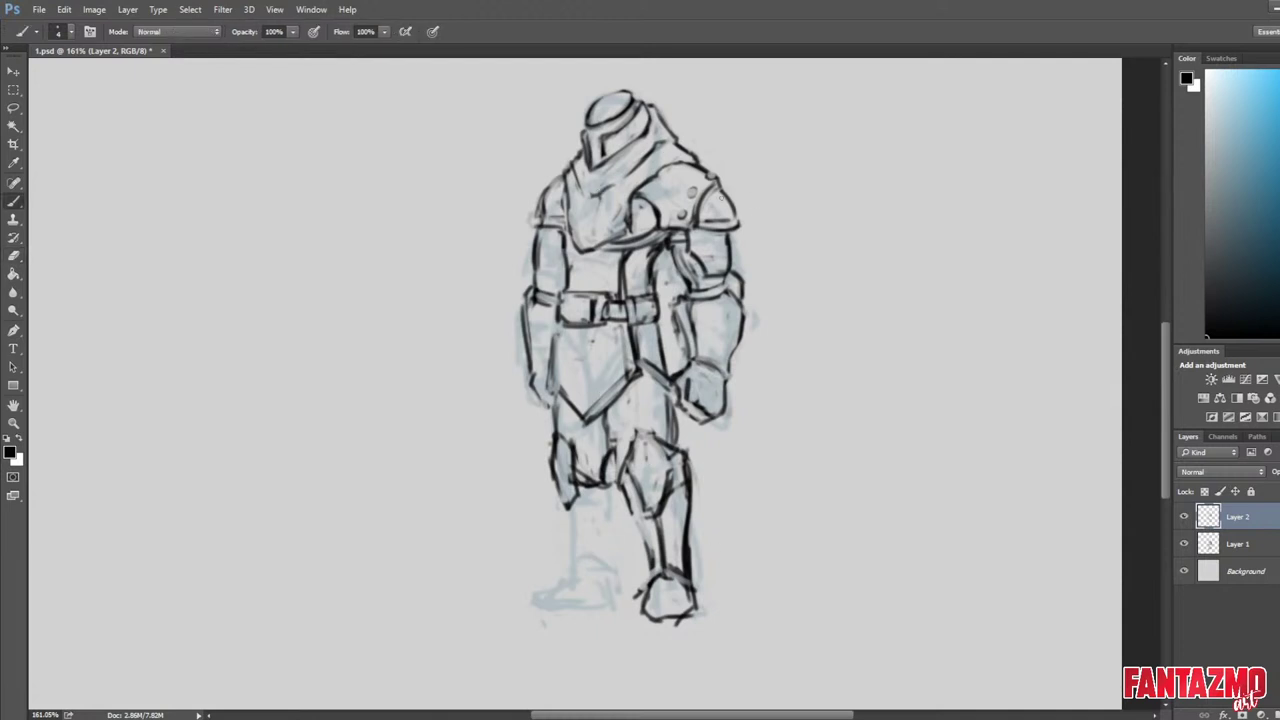
{"action": "key", "text": "F2"}
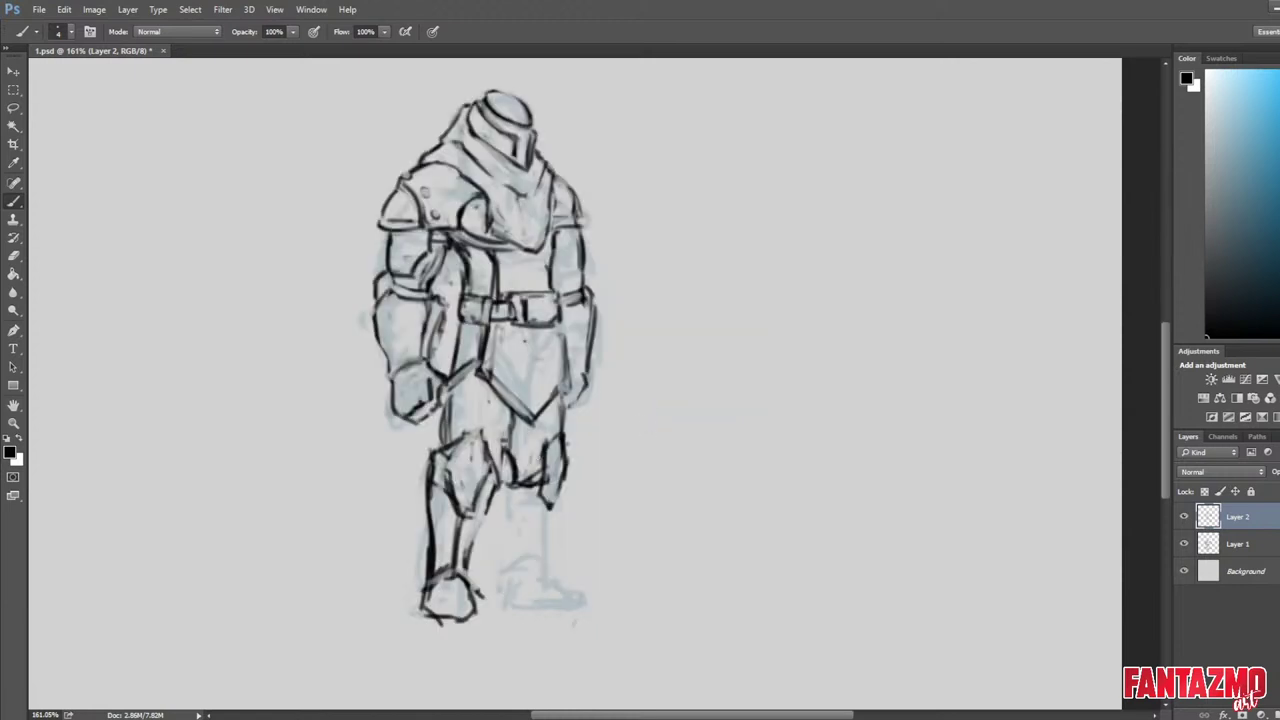
Undo the last strokes on the front leg's knee guard.
{"action": "mouse_move", "coordinate": [644, 405]}
{"action": "left_mouse_down"}
{"action": "mouse_move", "coordinate": [588, 474]}
{"action": "mouse_move", "coordinate": [627, 388]}
{"action": "mouse_move", "coordinate": [816, 361]}
{"action": "left_mouse_up"}
{"action": "key", "text": "ctrl+alt+z"}
{"action": "key", "text": "ctrl+alt+z"}
{"action": "key", "text": "ctrl+alt+z"}
{"action": "key", "text": "e"}
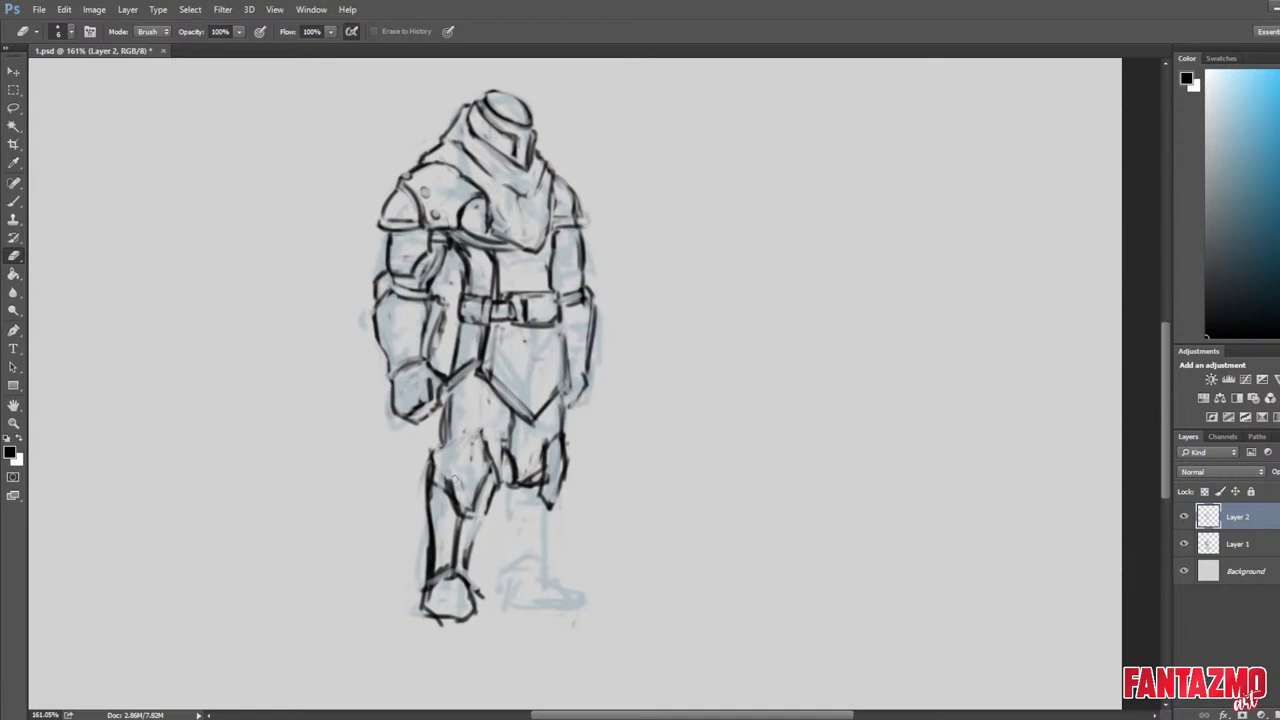
Redraw the front knee guard's upper edge as a pointed peak, cleaning stray lines with the eraser.
{"action": "key", "text": "b"}
{"action": "key", "text": "e"}
{"action": "left_click_drag", "start_coordinate": [479, 431], "coordinate": [504, 480]}
{"action": "key", "text": "b"}
{"action": "key", "text": "e"}
{"action": "left_click_drag", "start_coordinate": [431, 453], "coordinate": [443, 459]}
{"action": "key", "text": "b"}
{"action": "key", "text": "e"}
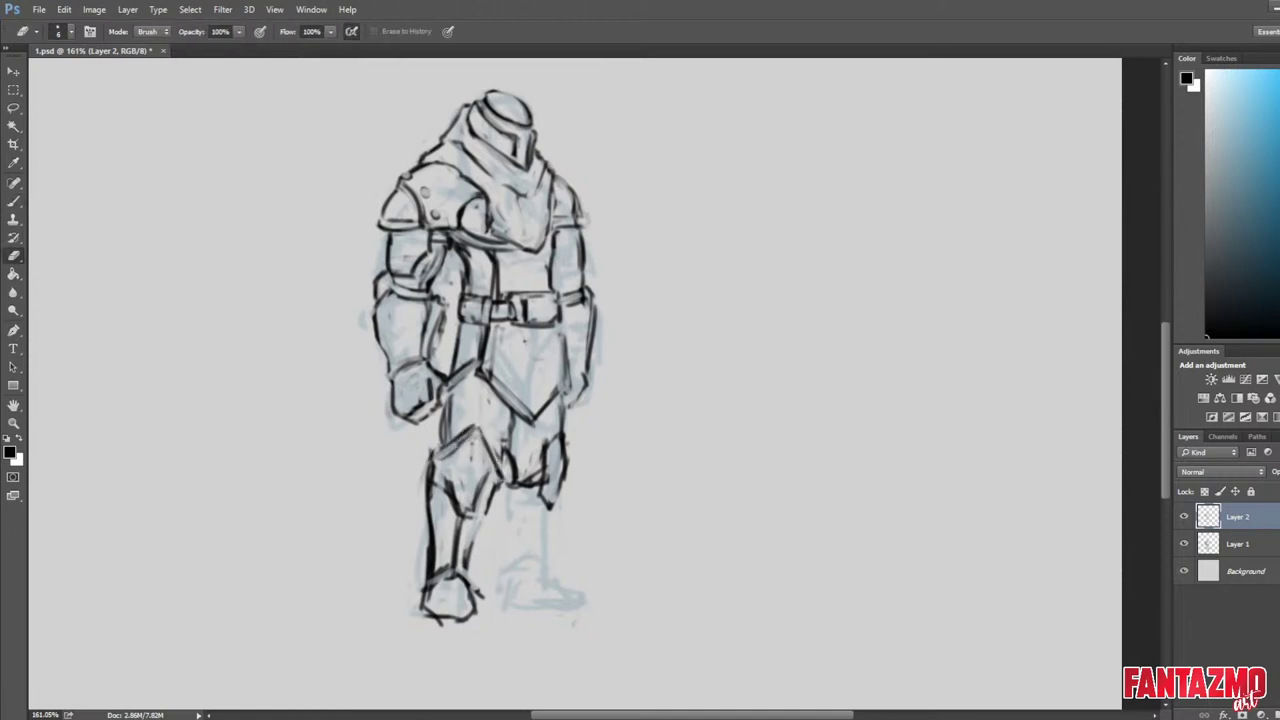
Double the knee guard's peaked edge, outline an inner plate beneath it and trim the outer side.
{"action": "key", "text": "b"}
{"action": "key", "text": "e"}
{"action": "key", "text": "b"}
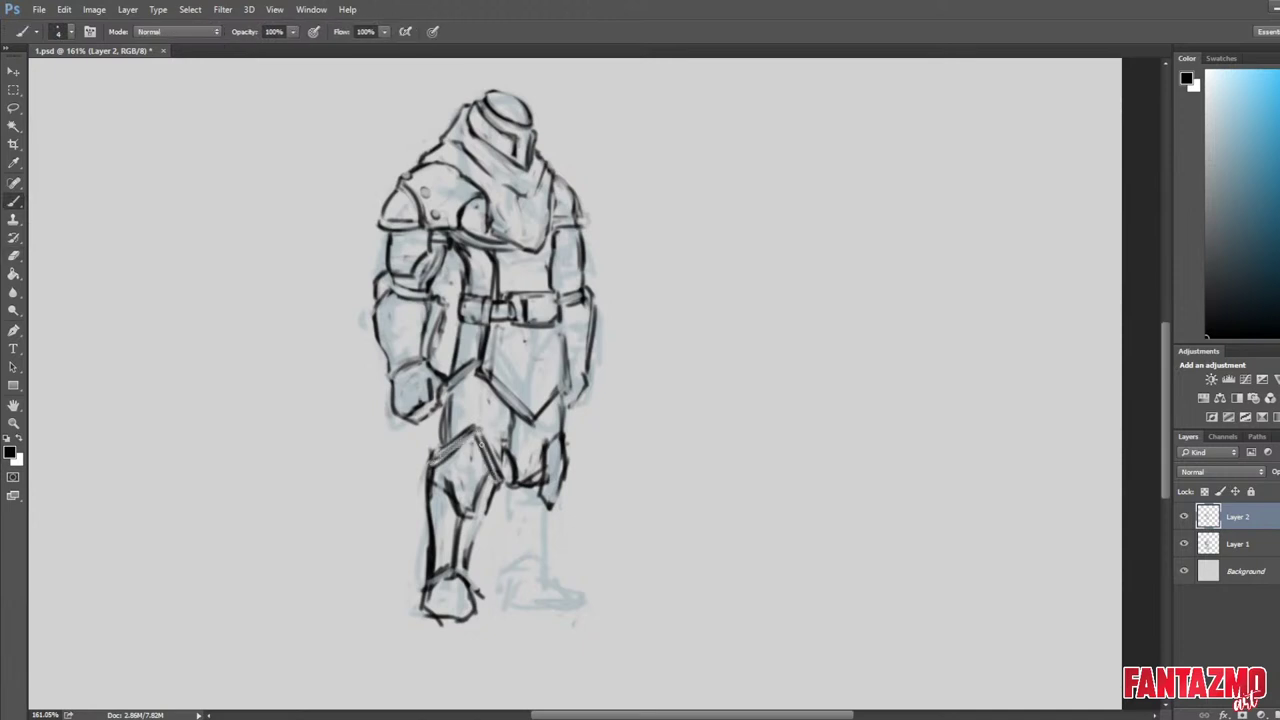
{"action": "key", "text": "e"}
{"action": "key", "text": "b"}
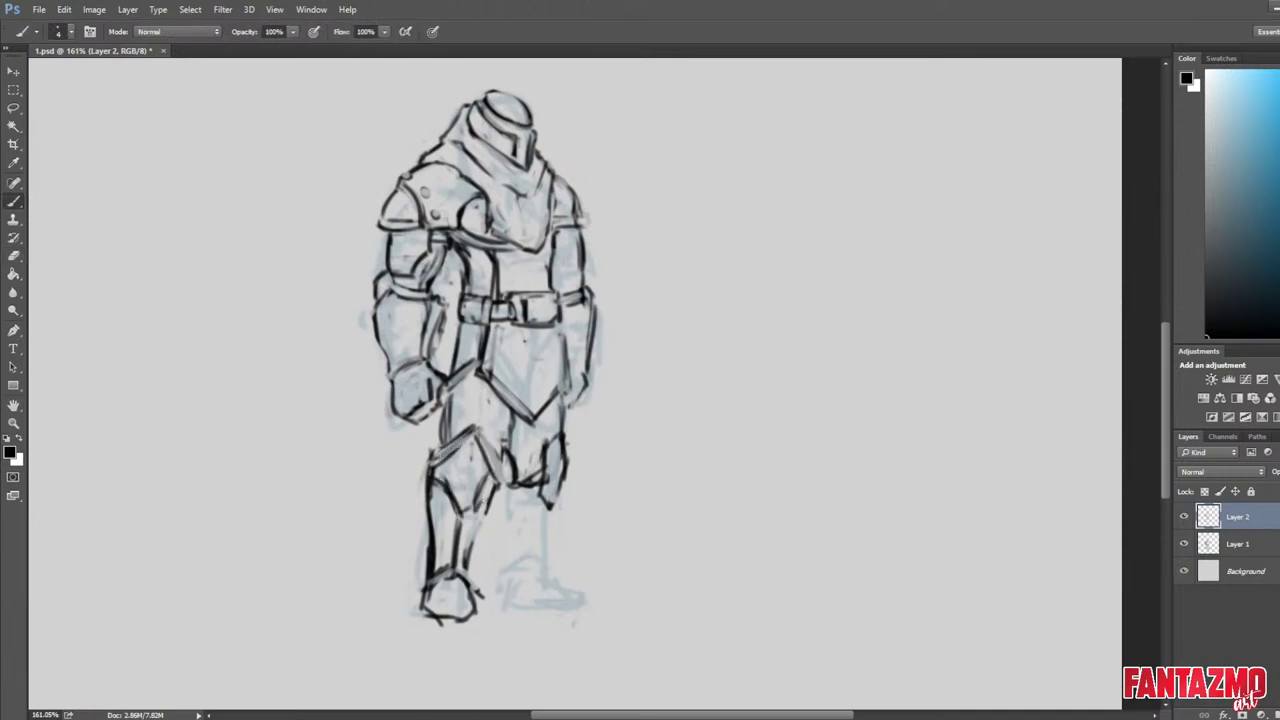
{"action": "key", "text": "e"}
{"action": "key", "text": "b"}
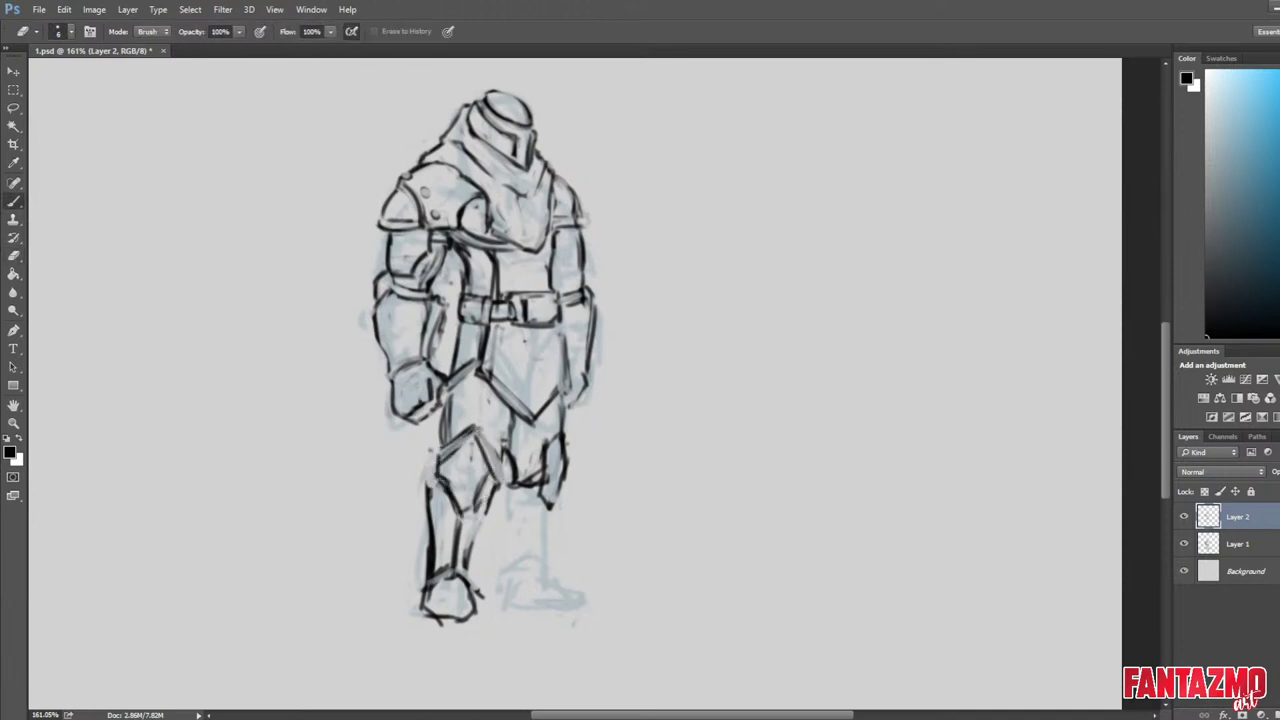
{"action": "key", "text": "e"}
{"action": "key", "text": "b"}
{"action": "key", "text": "e"}
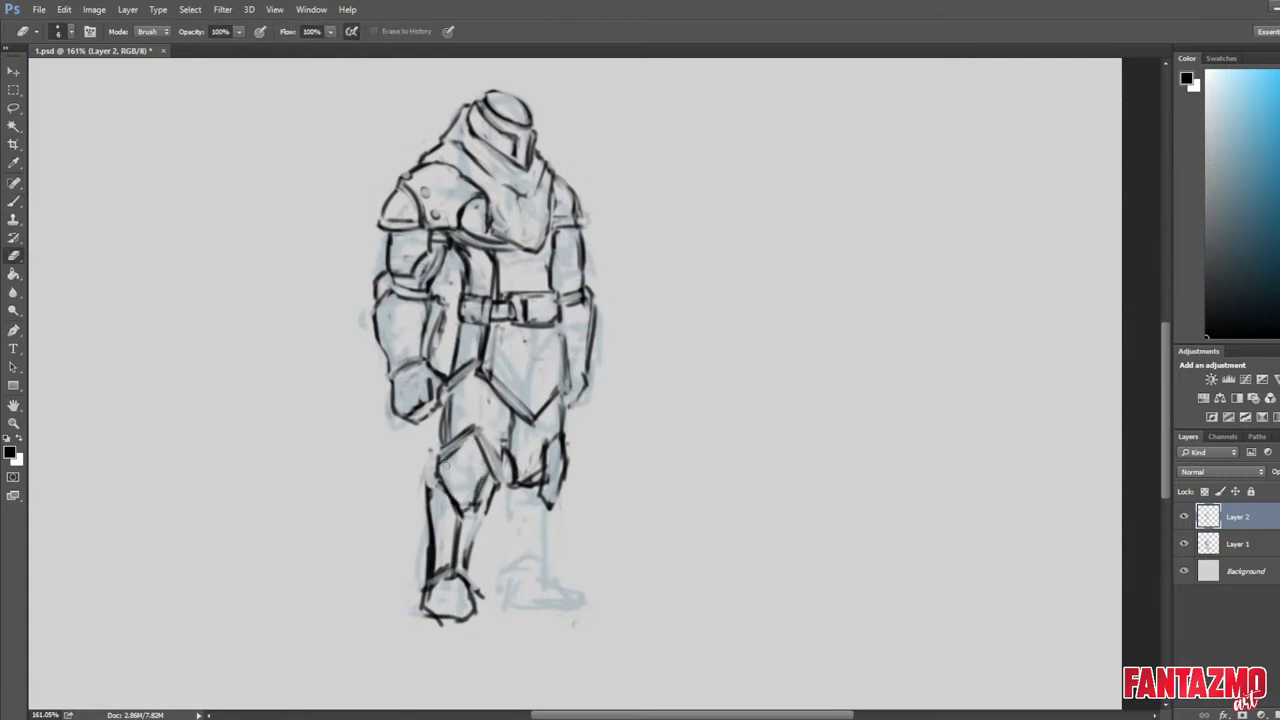
Erase and redraw the knee plate's sides down to its lower point, clearing the lines around the upper shin.
{"action": "key", "text": "b"}
{"action": "mouse_move", "coordinate": [441, 464]}
{"action": "left_mouse_down"}
{"action": "mouse_move", "coordinate": [471, 435]}
{"action": "mouse_move", "coordinate": [504, 471]}
{"action": "mouse_move", "coordinate": [479, 435]}
{"action": "mouse_move", "coordinate": [498, 470]}
{"action": "mouse_move", "coordinate": [485, 511]}
{"action": "mouse_move", "coordinate": [444, 480]}
{"action": "mouse_move", "coordinate": [459, 511]}
{"action": "left_mouse_up"}
{"action": "key", "text": "e"}
{"action": "key", "text": "b"}
{"action": "key", "text": "e"}
{"action": "key", "text": "b"}
{"action": "key", "text": "e"}
{"action": "key", "text": "b"}
{"action": "key", "text": "e"}
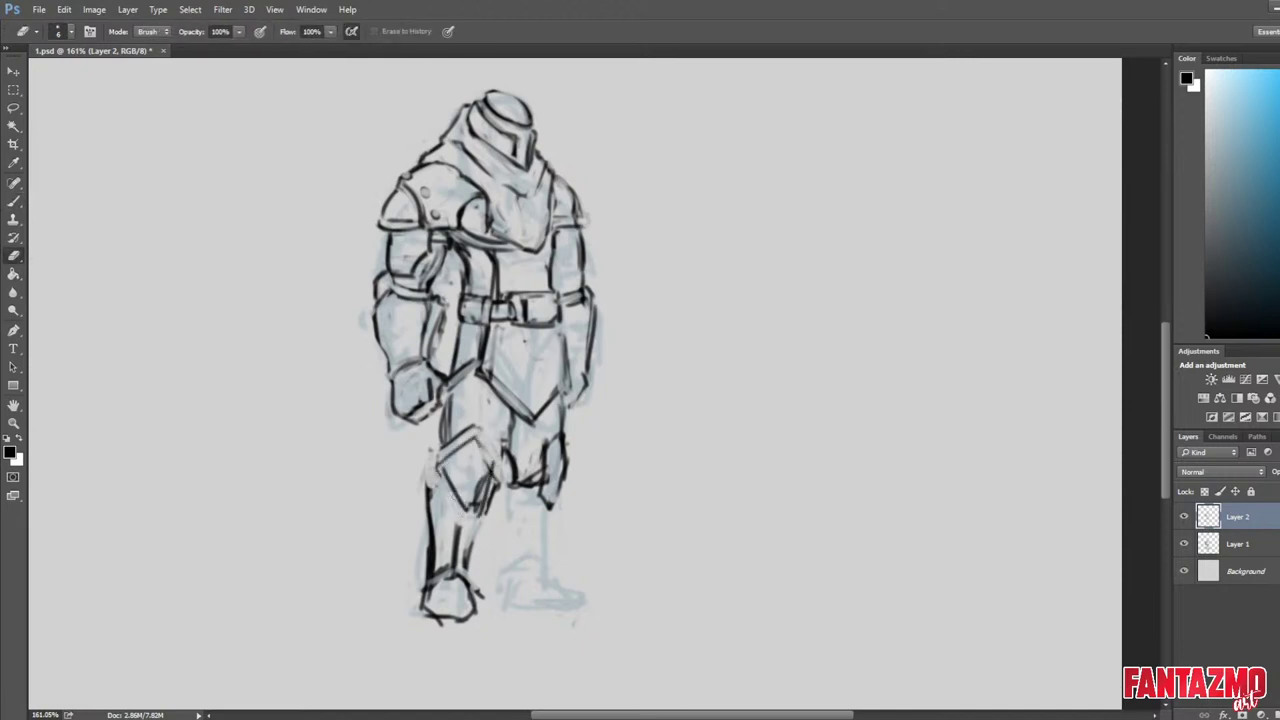
Redraw the front knee plate as a narrower diamond shape and erase the excess lines around it.
{"action": "key", "text": "b"}
{"action": "key", "text": "e"}
{"action": "key", "text": "b"}
{"action": "left_click_drag", "start_coordinate": [444, 453], "coordinate": [442, 479]}
{"action": "mouse_move", "coordinate": [451, 450]}
{"action": "left_mouse_down"}
{"action": "mouse_move", "coordinate": [444, 494]}
{"action": "mouse_move", "coordinate": [461, 519]}
{"action": "left_mouse_up"}
{"action": "mouse_move", "coordinate": [441, 472]}
{"action": "left_mouse_down"}
{"action": "mouse_move", "coordinate": [471, 512]}
{"action": "mouse_move", "coordinate": [486, 505]}
{"action": "mouse_move", "coordinate": [474, 506]}
{"action": "left_mouse_up"}
{"action": "key", "text": "e"}
{"action": "key", "text": "b"}
{"action": "key", "text": "e"}
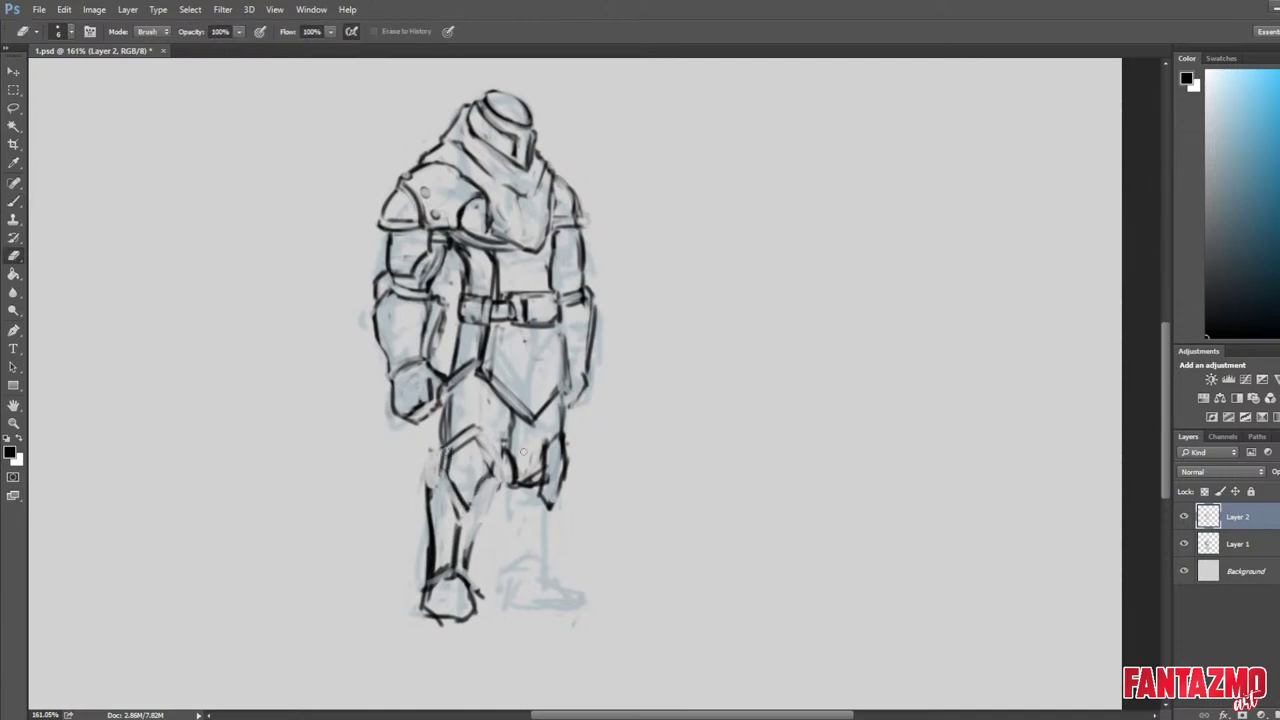
Lasso the inked legs below the pointed skirt plates, delete them and deselect.
{"action": "key", "text": "l"}
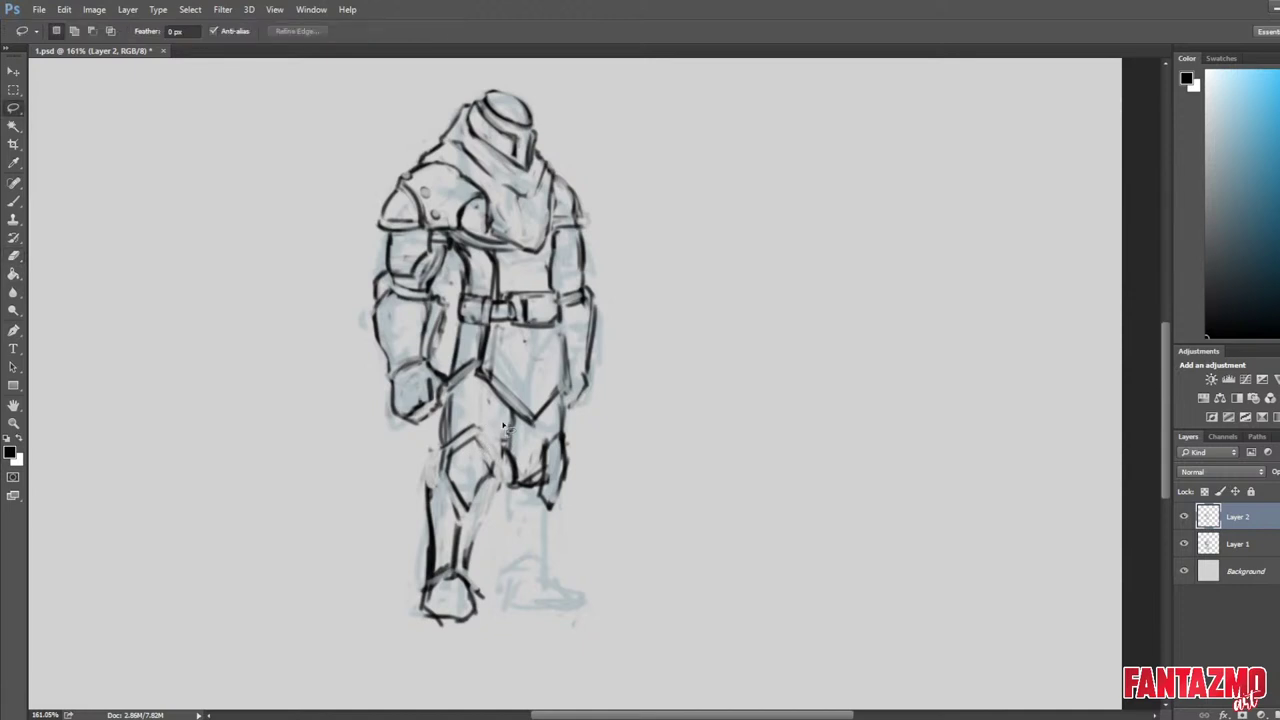
{"action": "mouse_move", "coordinate": [469, 400]}
{"action": "left_mouse_down"}
{"action": "mouse_move", "coordinate": [594, 657]}
{"action": "mouse_move", "coordinate": [588, 440]}
{"action": "mouse_move", "coordinate": [535, 418]}
{"action": "left_mouse_up"}
{"action": "key", "text": "ctrl+d"}
Flip the canvas to ink the front thigh's two sides and knee line, returning to the original orientation.
{"action": "key", "text": "b"}
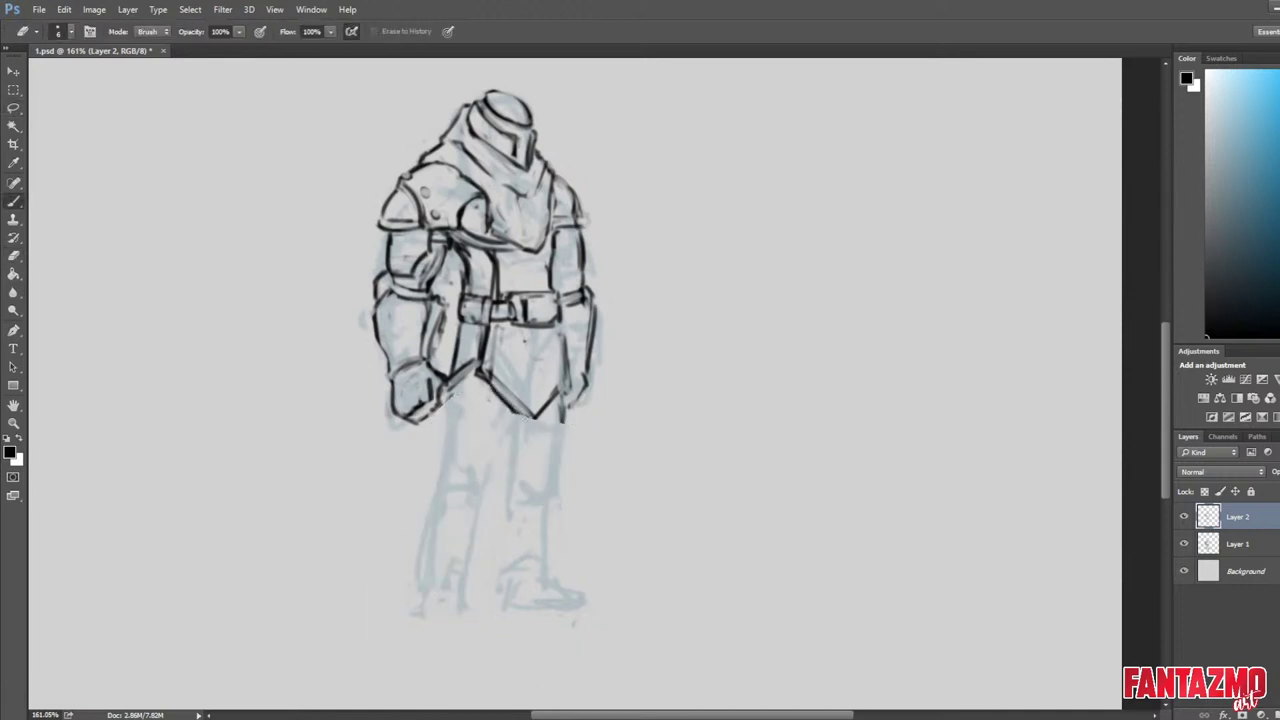
{"action": "key", "text": "ctrl+shift+h"}
{"action": "left_click_drag", "start_coordinate": [612, 418], "coordinate": [632, 484]}
{"action": "left_click_drag", "start_coordinate": [664, 402], "coordinate": [670, 482]}
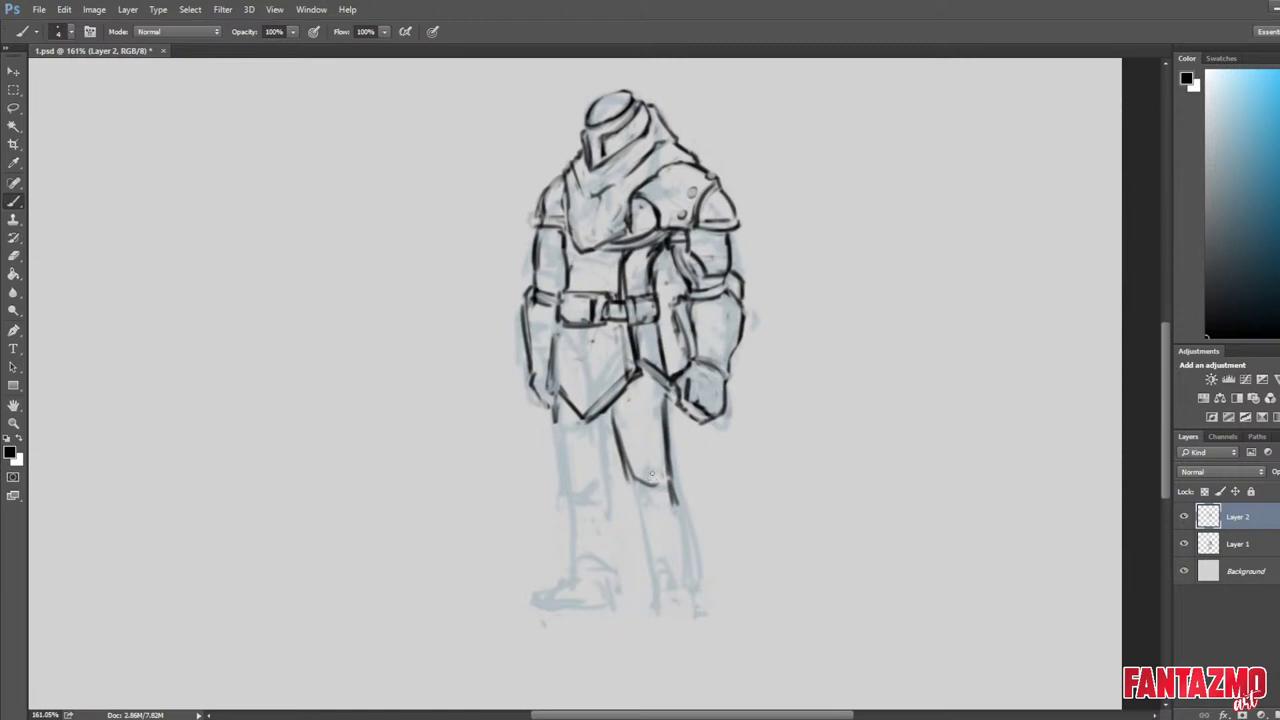
{"action": "key", "text": "h"}
{"action": "key", "text": "e"}
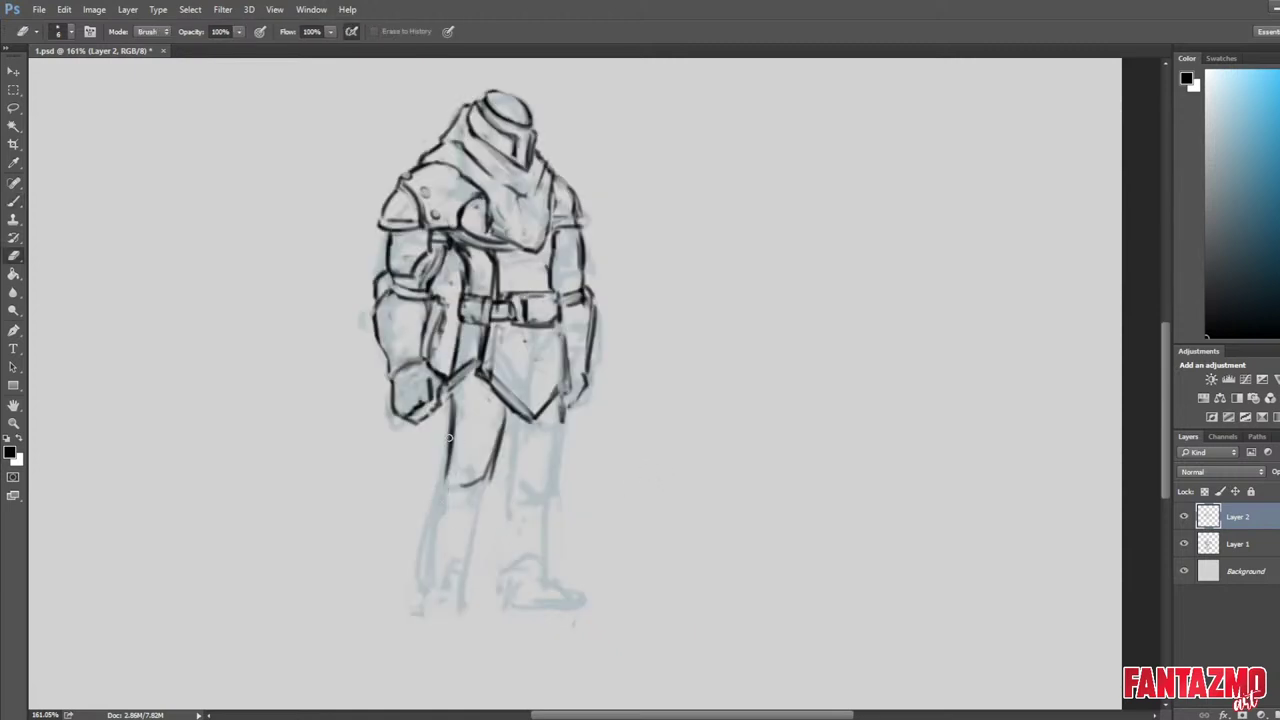
Ink the front leg's pointed knee, both sides of the shin and the boot outline.
{"action": "key", "text": "b"}
{"action": "left_click_drag", "start_coordinate": [446, 460], "coordinate": [432, 594]}
{"action": "key", "text": "e"}
{"action": "key", "text": "b"}
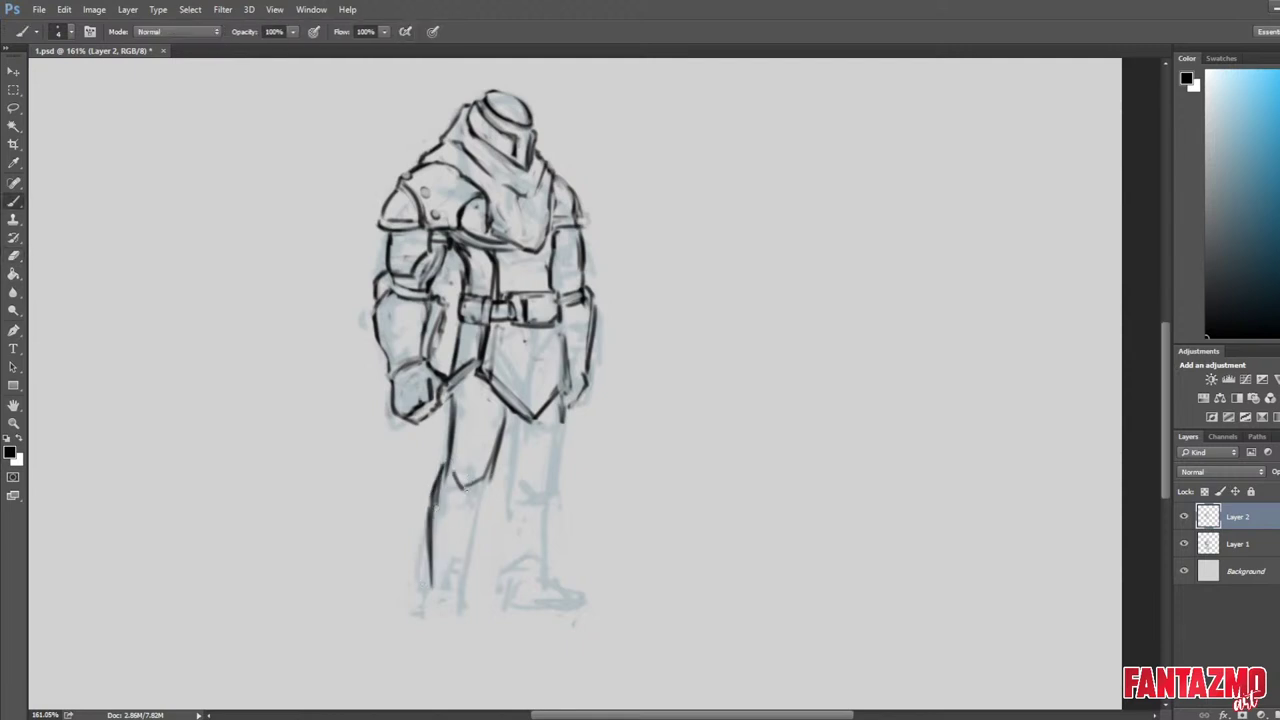
{"action": "mouse_move", "coordinate": [494, 488]}
{"action": "left_mouse_down"}
{"action": "mouse_move", "coordinate": [465, 604]}
{"action": "mouse_move", "coordinate": [417, 606]}
{"action": "mouse_move", "coordinate": [425, 623]}
{"action": "mouse_move", "coordinate": [464, 619]}
{"action": "left_mouse_up"}
{"action": "key", "text": "e"}
{"action": "key", "text": "b"}
Ink the far leg's inner thigh line and thicken the front thigh's inner edge in the flipped view.
{"action": "left_click_drag", "start_coordinate": [508, 422], "coordinate": [519, 477]}
{"action": "key", "text": "e"}
{"action": "key", "text": "ctrl+shift+h"}
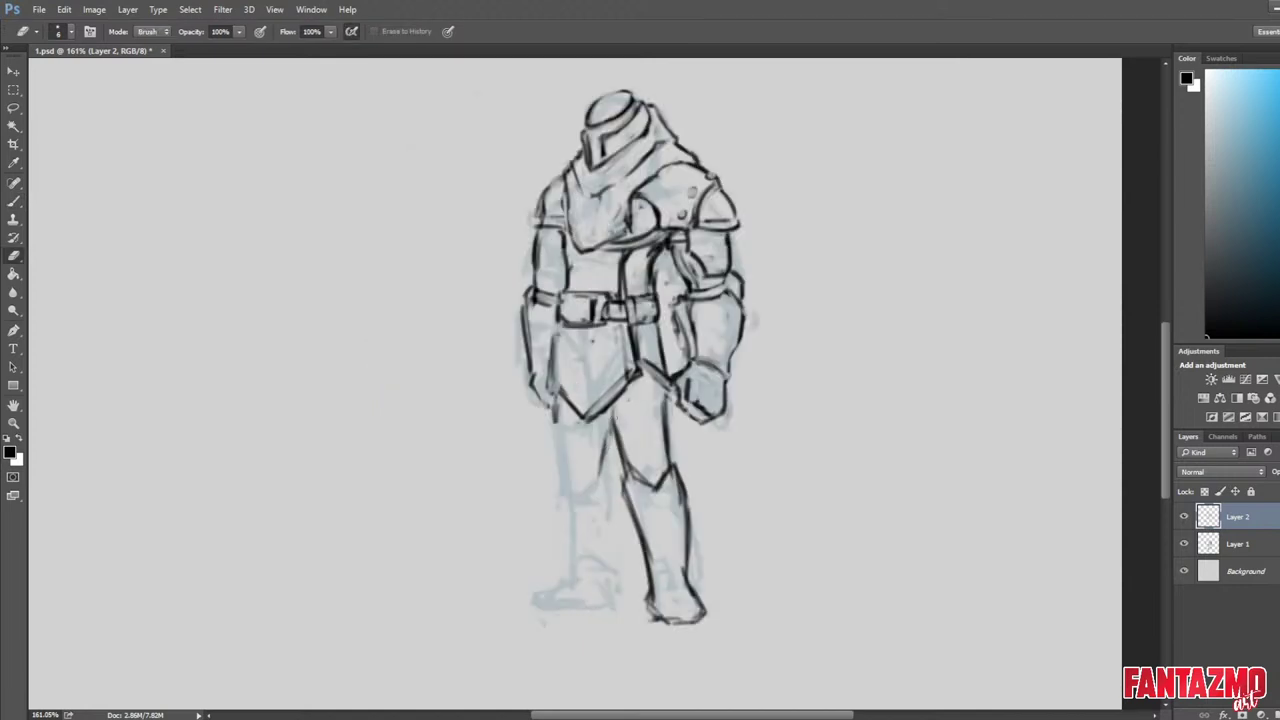
{"action": "key", "text": "b"}
{"action": "left_click_drag", "start_coordinate": [610, 420], "coordinate": [633, 477]}
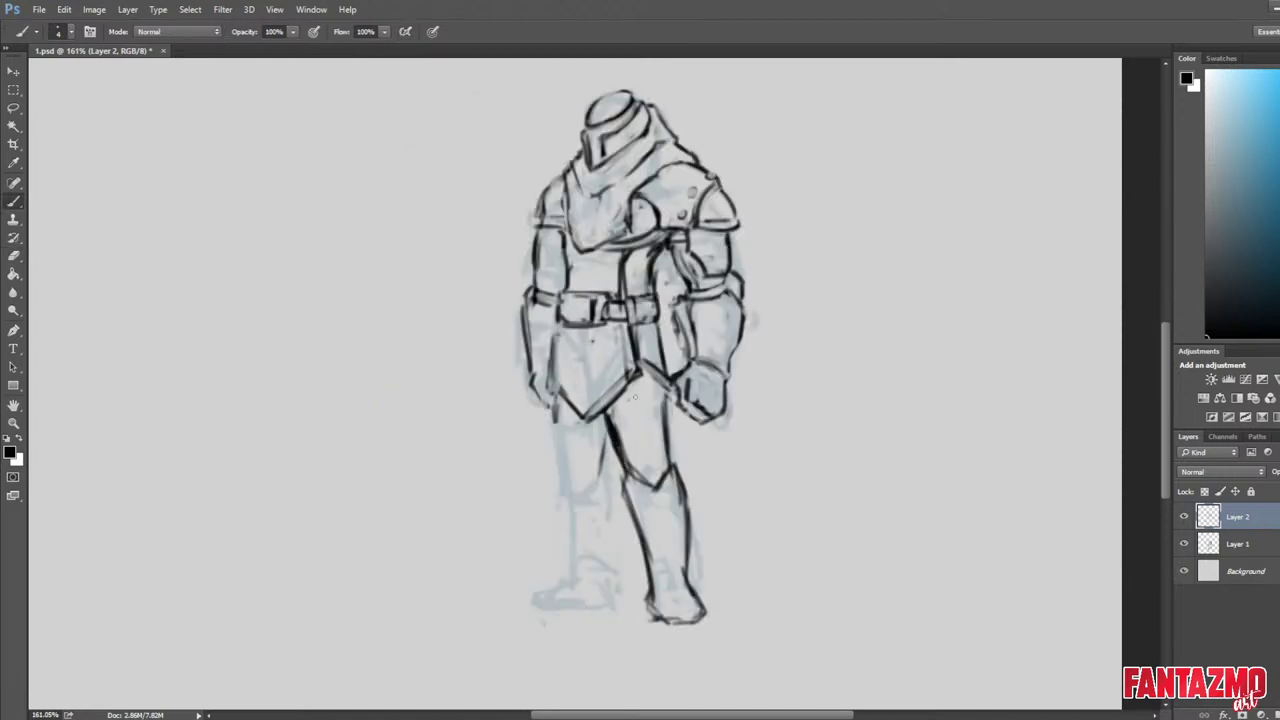
Ink a curved plate edge across the front leg's upper thigh, undoing unwanted strokes, and flip the canvas back.
{"action": "mouse_move", "coordinate": [629, 386]}
{"action": "left_mouse_down"}
{"action": "mouse_move", "coordinate": [638, 422]}
{"action": "mouse_move", "coordinate": [668, 437]}
{"action": "left_mouse_up"}
{"action": "key", "text": "ctrl+z"}
{"action": "key", "text": "ctrl+z"}
{"action": "mouse_move", "coordinate": [670, 386]}
{"action": "left_mouse_down"}
{"action": "mouse_move", "coordinate": [660, 442]}
{"action": "mouse_move", "coordinate": [676, 450]}
{"action": "mouse_move", "coordinate": [646, 472]}
{"action": "mouse_move", "coordinate": [666, 478]}
{"action": "mouse_move", "coordinate": [630, 469]}
{"action": "left_mouse_up"}
{"action": "key", "text": "ctrl+z"}
{"action": "key", "text": "ctrl+shift+h"}
{"action": "key", "text": "e"}
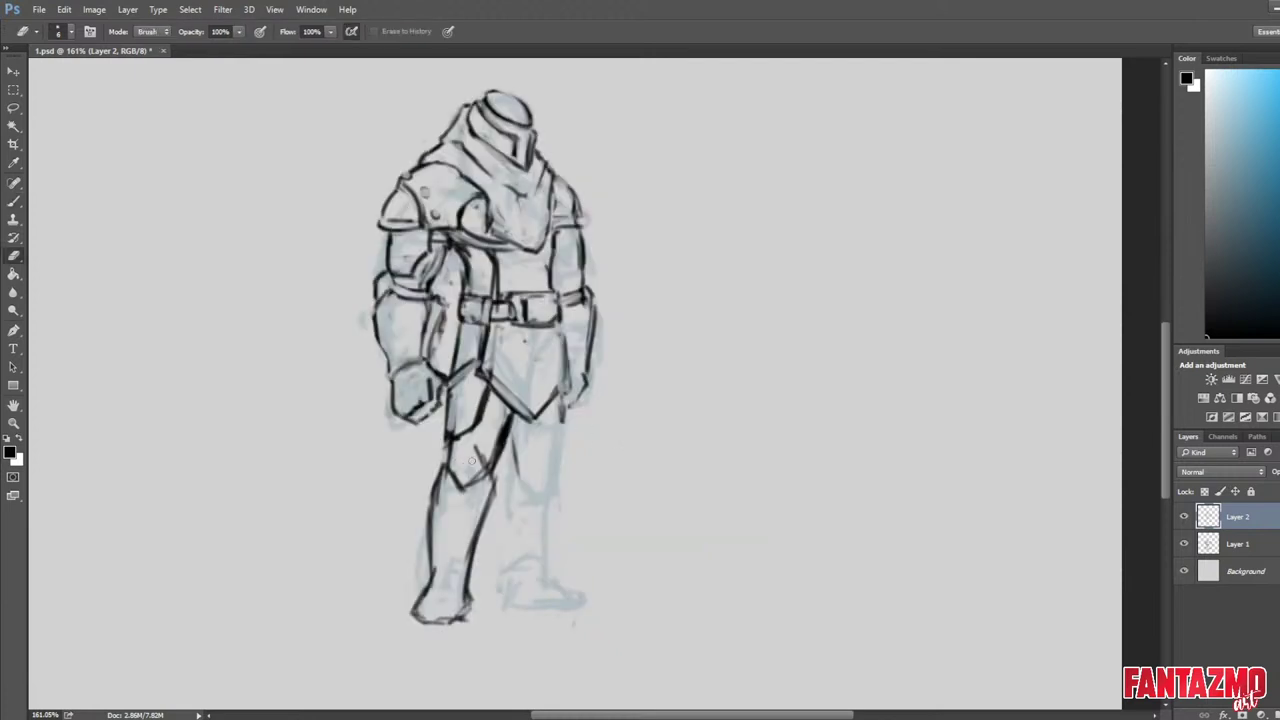
Erase the front knee's lower point and redraw the shin guard's outer top corner.
{"action": "mouse_move", "coordinate": [464, 488]}
{"action": "left_mouse_down"}
{"action": "mouse_move", "coordinate": [488, 469]}
{"action": "mouse_move", "coordinate": [444, 470]}
{"action": "mouse_move", "coordinate": [428, 560]}
{"action": "left_mouse_up"}
{"action": "key", "text": "b"}
{"action": "key", "text": "e"}
{"action": "key", "text": "b"}
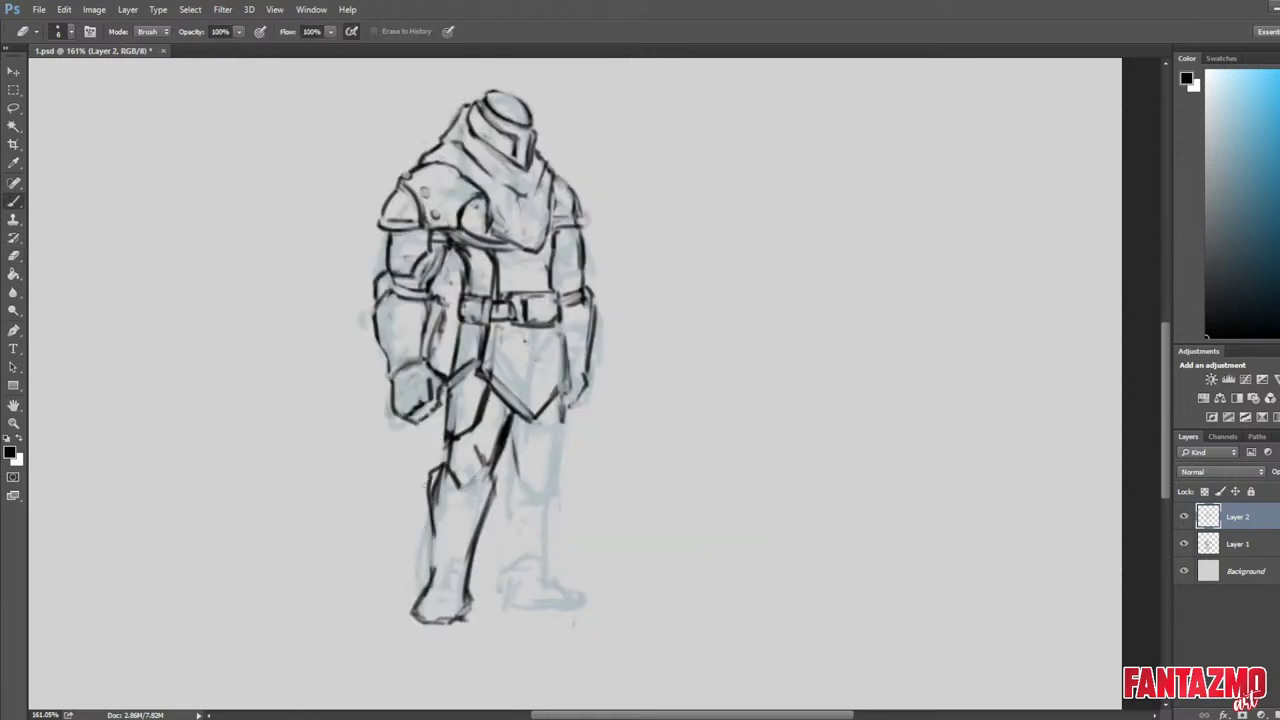
{"action": "key", "text": "b"}
{"action": "key", "text": "e"}
Clean up the front shin guard's sides and ink a rounded cap over the boot.
{"action": "mouse_move", "coordinate": [428, 492]}
{"action": "left_mouse_down"}
{"action": "mouse_move", "coordinate": [413, 602]}
{"action": "mouse_move", "coordinate": [464, 583]}
{"action": "mouse_move", "coordinate": [446, 571]}
{"action": "mouse_move", "coordinate": [468, 570]}
{"action": "mouse_move", "coordinate": [430, 582]}
{"action": "mouse_move", "coordinate": [470, 566]}
{"action": "left_mouse_up"}
{"action": "key", "text": "b"}
{"action": "key", "text": "e"}
{"action": "key", "text": "b"}
{"action": "key", "text": "e"}
{"action": "key", "text": "b"}
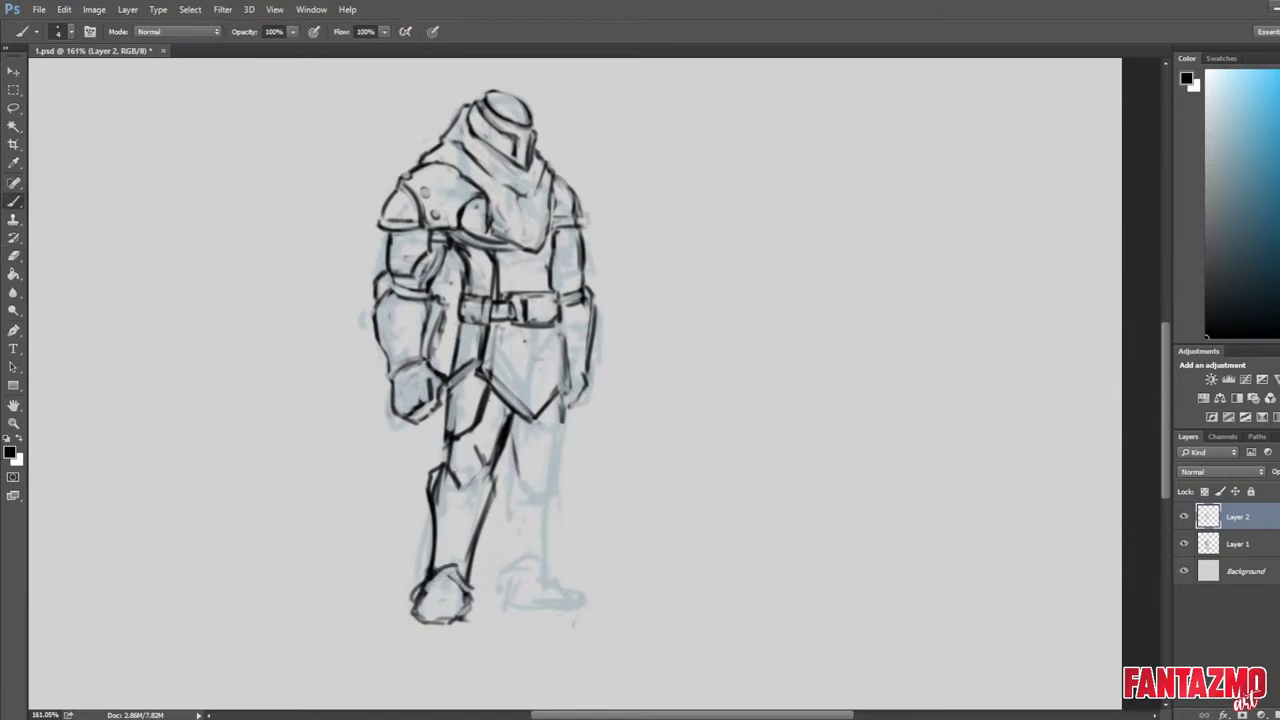
Rework the front knee with a peaked upper edge and a reshaped outer side, checking it in the flipped view.
{"action": "key", "text": "e"}
{"action": "left_click_drag", "start_coordinate": [450, 467], "coordinate": [472, 484]}
{"action": "key", "text": "b"}
{"action": "key", "text": "ctrl+shift+h"}
{"action": "key", "text": "e"}
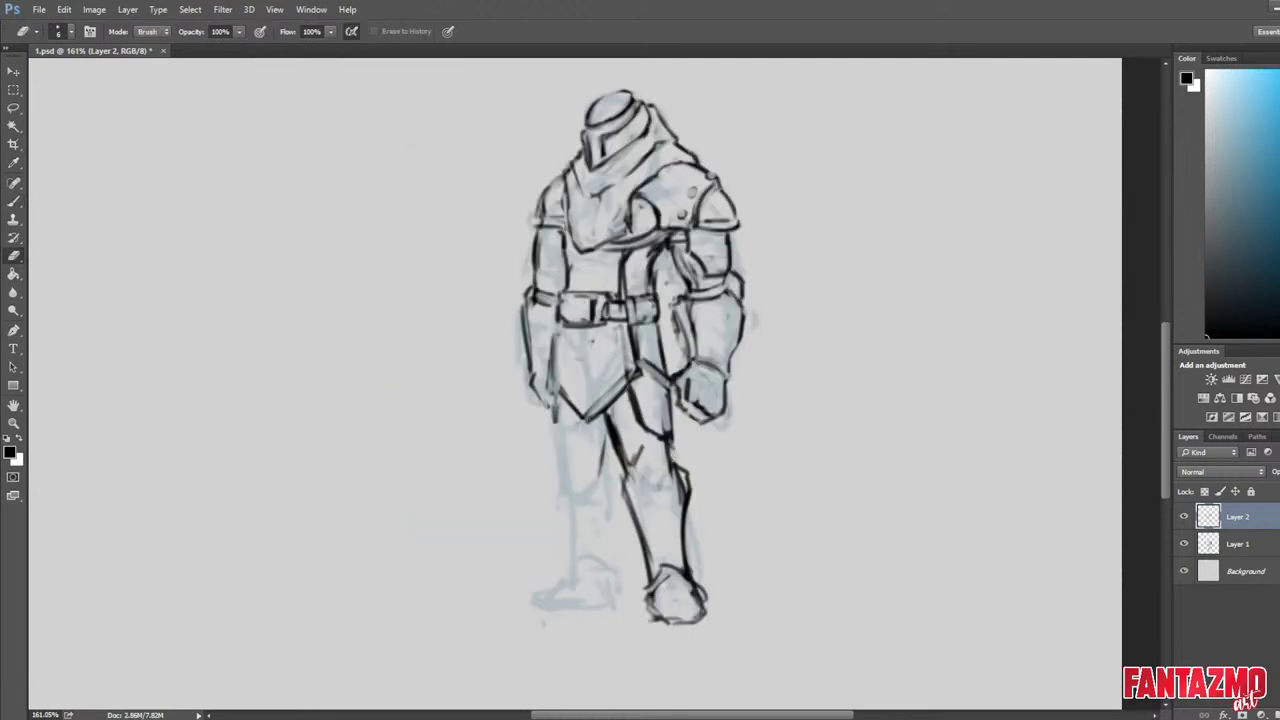
{"action": "mouse_move", "coordinate": [682, 467]}
{"action": "left_mouse_down"}
{"action": "mouse_move", "coordinate": [688, 496]}
{"action": "mouse_move", "coordinate": [672, 462]}
{"action": "mouse_move", "coordinate": [685, 507]}
{"action": "left_mouse_up"}
{"action": "key", "text": "b"}
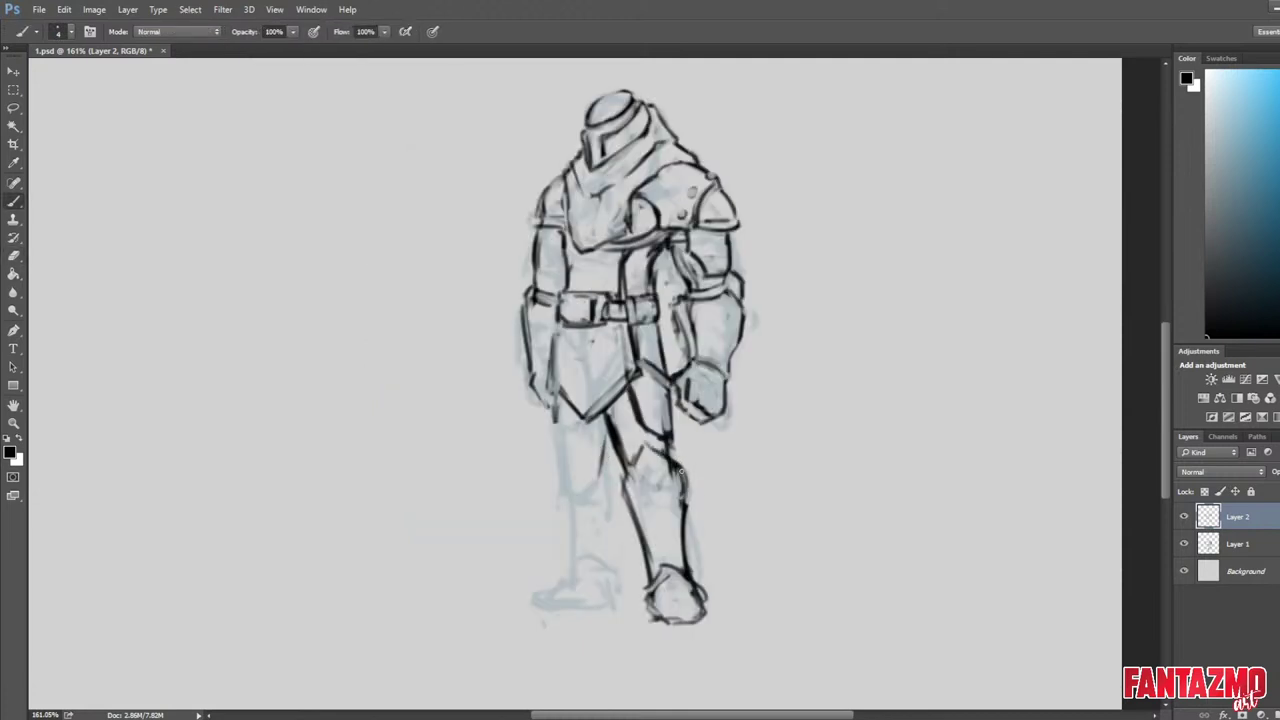
{"action": "key", "text": "e"}
{"action": "key", "text": "ctrl+shift+h"}
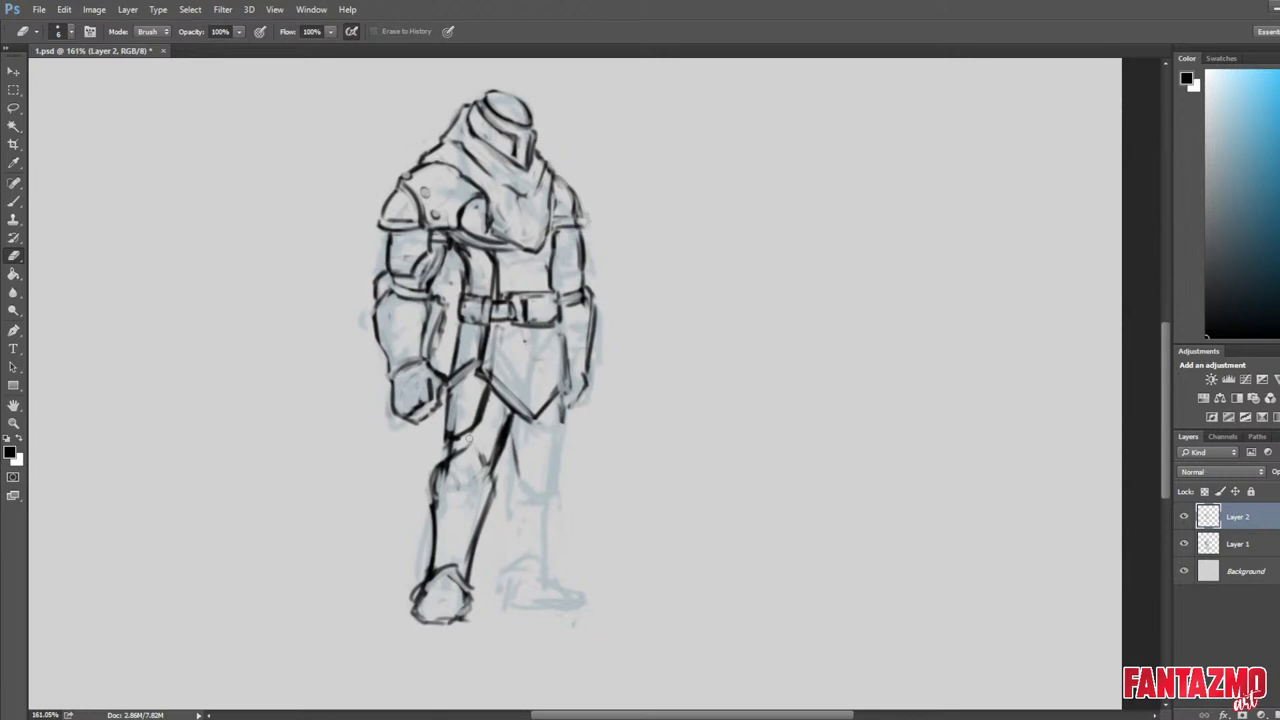
Lasso the inked front leg, delete it and deselect.
{"action": "key", "text": "l"}
{"action": "mouse_move", "coordinate": [455, 445]}
{"action": "left_mouse_down"}
{"action": "mouse_move", "coordinate": [399, 682]}
{"action": "mouse_move", "coordinate": [520, 507]}
{"action": "mouse_move", "coordinate": [494, 460]}
{"action": "mouse_move", "coordinate": [462, 443]}
{"action": "mouse_move", "coordinate": [484, 402]}
{"action": "mouse_move", "coordinate": [450, 433]}
{"action": "mouse_move", "coordinate": [441, 413]}
{"action": "mouse_move", "coordinate": [442, 458]}
{"action": "mouse_move", "coordinate": [445, 402]}
{"action": "mouse_move", "coordinate": [438, 478]}
{"action": "mouse_move", "coordinate": [446, 422]}
{"action": "left_mouse_up"}
{"action": "key", "text": "Delete"}
{"action": "key", "text": "ctrl+d"}
Ink the outer side of a wider front thigh and a hem line at the knee.
{"action": "key", "text": "e"}
{"action": "key", "text": "b"}
{"action": "key", "text": "e"}
{"action": "key", "text": "b"}
{"action": "left_click_drag", "start_coordinate": [438, 477], "coordinate": [482, 490]}
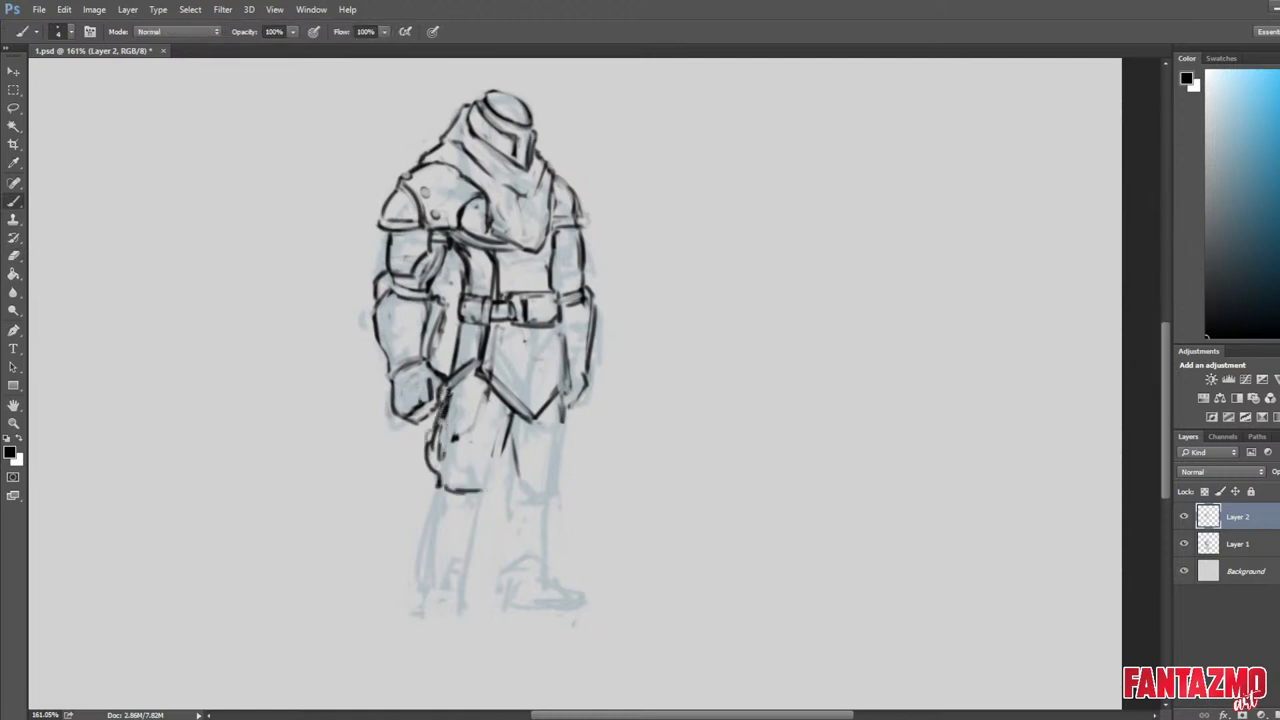
Ink the front thigh's inner side and bring its lower edge to a point at the knee.
{"action": "mouse_move", "coordinate": [510, 416]}
{"action": "left_mouse_down"}
{"action": "mouse_move", "coordinate": [500, 460]}
{"action": "mouse_move", "coordinate": [470, 490]}
{"action": "mouse_move", "coordinate": [502, 448]}
{"action": "mouse_move", "coordinate": [482, 492]}
{"action": "left_mouse_up"}
{"action": "mouse_move", "coordinate": [507, 424]}
{"action": "left_mouse_down"}
{"action": "mouse_move", "coordinate": [465, 439]}
{"action": "mouse_move", "coordinate": [512, 420]}
{"action": "mouse_move", "coordinate": [505, 457]}
{"action": "mouse_move", "coordinate": [480, 477]}
{"action": "mouse_move", "coordinate": [431, 459]}
{"action": "mouse_move", "coordinate": [460, 490]}
{"action": "left_mouse_up"}
{"action": "key", "text": "e"}
{"action": "key", "text": "b"}
{"action": "key", "text": "e"}
{"action": "key", "text": "b"}
Ink a lower tier beneath the front thigh with flared sides and a pointed bottom edge.
{"action": "mouse_move", "coordinate": [458, 488]}
{"action": "left_mouse_down"}
{"action": "mouse_move", "coordinate": [503, 459]}
{"action": "mouse_move", "coordinate": [466, 492]}
{"action": "mouse_move", "coordinate": [436, 557]}
{"action": "left_mouse_up"}
{"action": "key", "text": "e"}
{"action": "key", "text": "b"}
{"action": "key", "text": "ctrl+z"}
{"action": "mouse_move", "coordinate": [431, 461]}
{"action": "left_mouse_down"}
{"action": "mouse_move", "coordinate": [428, 500]}
{"action": "mouse_move", "coordinate": [449, 540]}
{"action": "left_mouse_up"}
{"action": "mouse_move", "coordinate": [430, 513]}
{"action": "left_mouse_down"}
{"action": "mouse_move", "coordinate": [460, 533]}
{"action": "mouse_move", "coordinate": [492, 482]}
{"action": "mouse_move", "coordinate": [490, 526]}
{"action": "left_mouse_up"}
{"action": "key", "text": "e"}
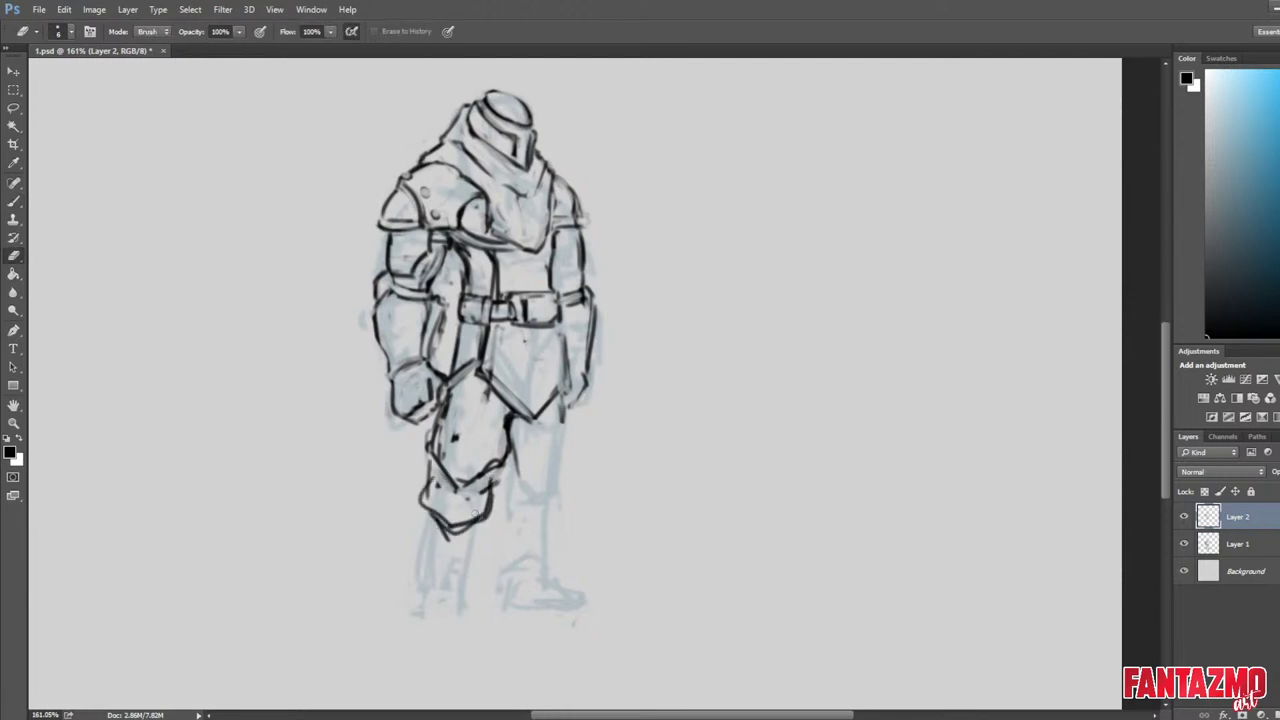
Erase the dividing line at the front knee, touch up the thigh's outline and flip the canvas.
{"action": "mouse_move", "coordinate": [496, 468]}
{"action": "left_mouse_down"}
{"action": "mouse_move", "coordinate": [476, 514]}
{"action": "mouse_move", "coordinate": [508, 424]}
{"action": "mouse_move", "coordinate": [442, 454]}
{"action": "left_mouse_up"}
{"action": "key", "text": "b"}
{"action": "mouse_move", "coordinate": [440, 404]}
{"action": "left_mouse_down"}
{"action": "mouse_move", "coordinate": [425, 498]}
{"action": "mouse_move", "coordinate": [434, 448]}
{"action": "mouse_move", "coordinate": [466, 490]}
{"action": "left_mouse_up"}
{"action": "key", "text": "e"}
{"action": "key", "text": "ctrl+shift+h"}
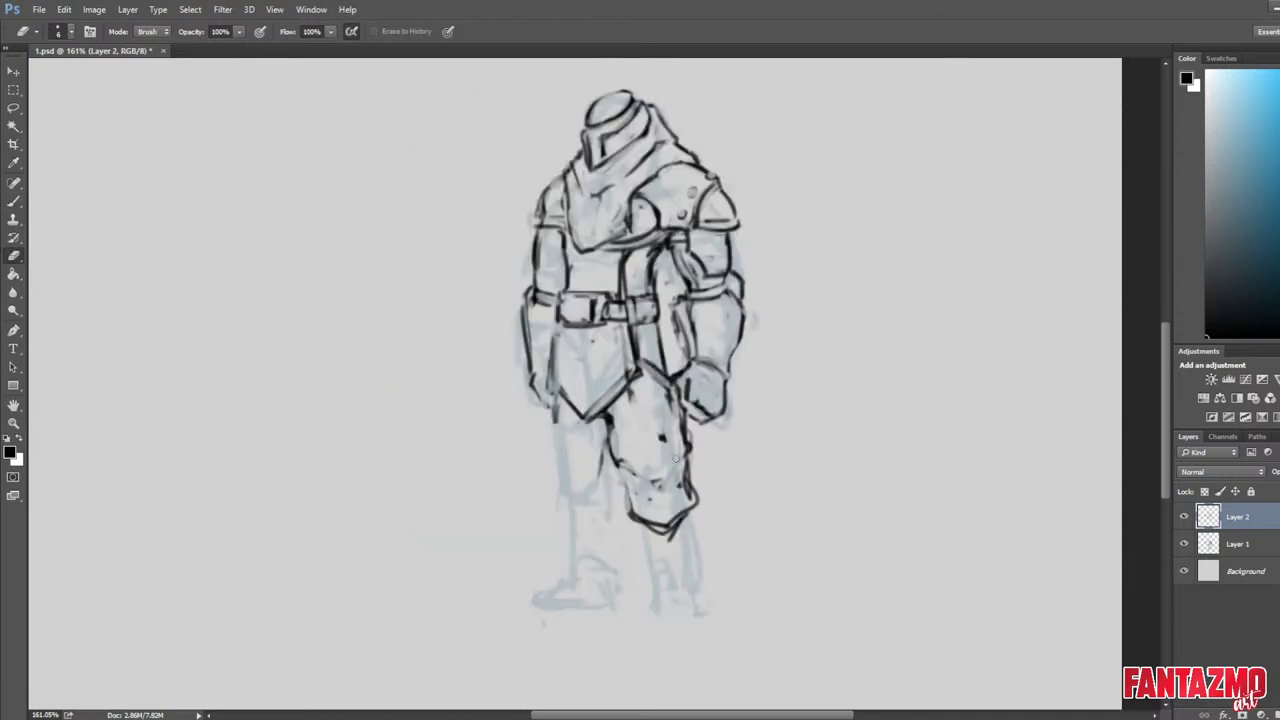
Merge the front thigh and lower tier into one baggy trouser leg by erasing leftovers and re-inking both sides.
{"action": "mouse_move", "coordinate": [677, 484]}
{"action": "left_mouse_down"}
{"action": "mouse_move", "coordinate": [689, 440]}
{"action": "mouse_move", "coordinate": [698, 500]}
{"action": "left_mouse_up"}
{"action": "key", "text": "b"}
{"action": "mouse_move", "coordinate": [606, 426]}
{"action": "left_mouse_down"}
{"action": "mouse_move", "coordinate": [620, 504]}
{"action": "mouse_move", "coordinate": [666, 526]}
{"action": "mouse_move", "coordinate": [688, 488]}
{"action": "mouse_move", "coordinate": [662, 440]}
{"action": "mouse_move", "coordinate": [636, 476]}
{"action": "left_mouse_up"}
{"action": "key", "text": "e"}
{"action": "key", "text": "b"}
{"action": "left_click_drag", "start_coordinate": [692, 432], "coordinate": [694, 502]}
Ink the far trouser leg with a thick pointed hem and the two sides of its shin.
{"action": "left_click_drag", "start_coordinate": [556, 408], "coordinate": [558, 494]}
{"action": "mouse_move", "coordinate": [558, 426]}
{"action": "left_mouse_down"}
{"action": "mouse_move", "coordinate": [566, 506]}
{"action": "mouse_move", "coordinate": [606, 518]}
{"action": "mouse_move", "coordinate": [618, 500]}
{"action": "mouse_move", "coordinate": [554, 490]}
{"action": "mouse_move", "coordinate": [575, 578]}
{"action": "left_mouse_up"}
{"action": "key", "text": "e"}
{"action": "key", "text": "b"}
{"action": "mouse_move", "coordinate": [605, 514]}
{"action": "left_mouse_down"}
{"action": "mouse_move", "coordinate": [604, 576]}
{"action": "mouse_move", "coordinate": [570, 570]}
{"action": "mouse_move", "coordinate": [574, 580]}
{"action": "left_mouse_up"}
{"action": "key", "text": "e"}
{"action": "left_click_drag", "start_coordinate": [605, 522], "coordinate": [606, 580]}
{"action": "key", "text": "b"}
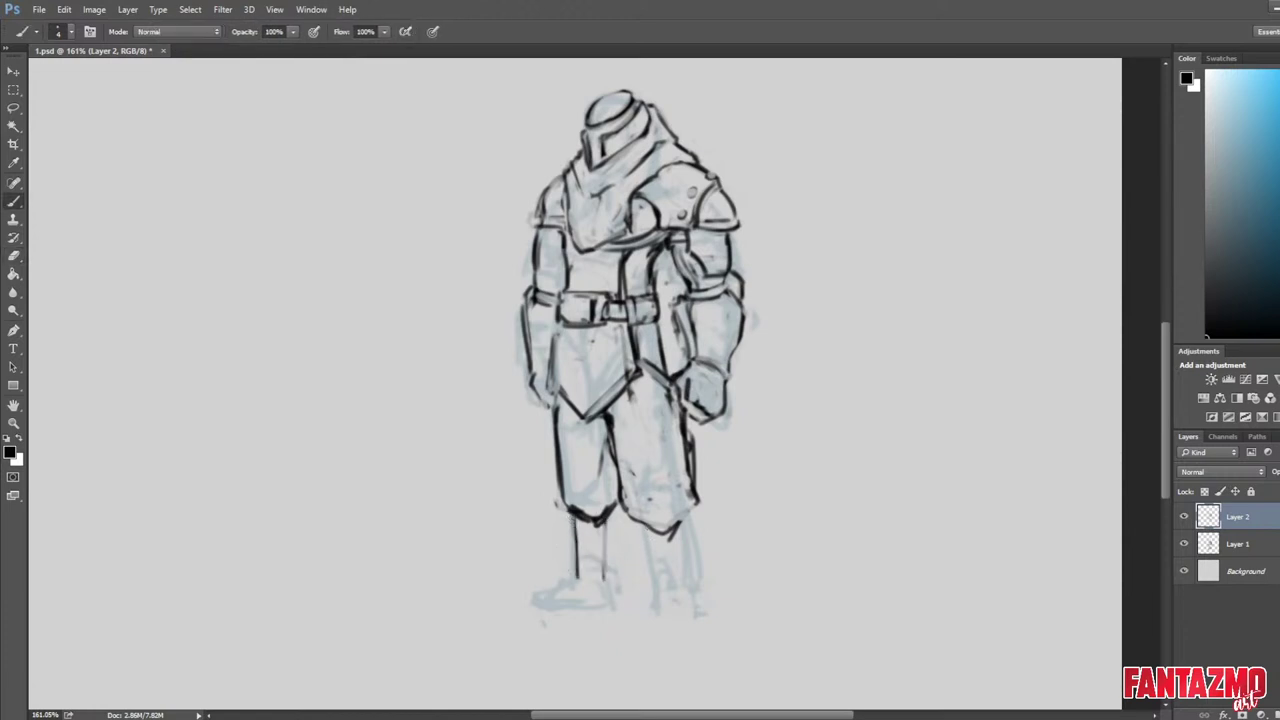
Ink the two sides of the front shin below the trouser hem and clean them with the eraser.
{"action": "mouse_move", "coordinate": [648, 526]}
{"action": "left_mouse_down"}
{"action": "mouse_move", "coordinate": [658, 576]}
{"action": "mouse_move", "coordinate": [694, 572]}
{"action": "mouse_move", "coordinate": [656, 576]}
{"action": "left_mouse_up"}
{"action": "key", "text": "e"}
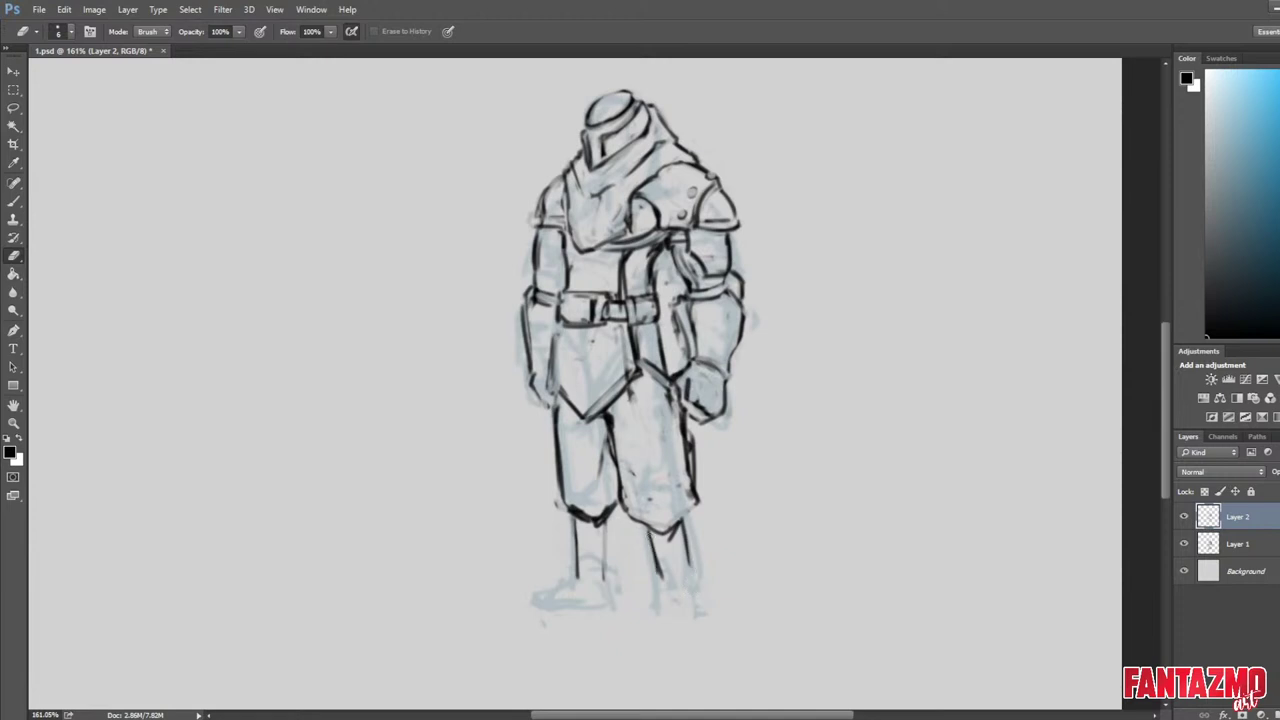
{"action": "key", "text": "b"}
{"action": "key", "text": "e"}
{"action": "mouse_move", "coordinate": [685, 517]}
{"action": "left_mouse_down"}
{"action": "mouse_move", "coordinate": [690, 550]}
{"action": "mouse_move", "coordinate": [654, 600]}
{"action": "left_mouse_up"}
Ink a slanted ankle band across the far foot and flip the canvas back.
{"action": "key", "text": "b"}
{"action": "left_click_drag", "start_coordinate": [577, 579], "coordinate": [598, 597]}
{"action": "left_click_drag", "start_coordinate": [576, 577], "coordinate": [606, 595]}
{"action": "key", "text": "e"}
{"action": "key", "text": "b"}
{"action": "key", "text": "ctrl+shift+h"}
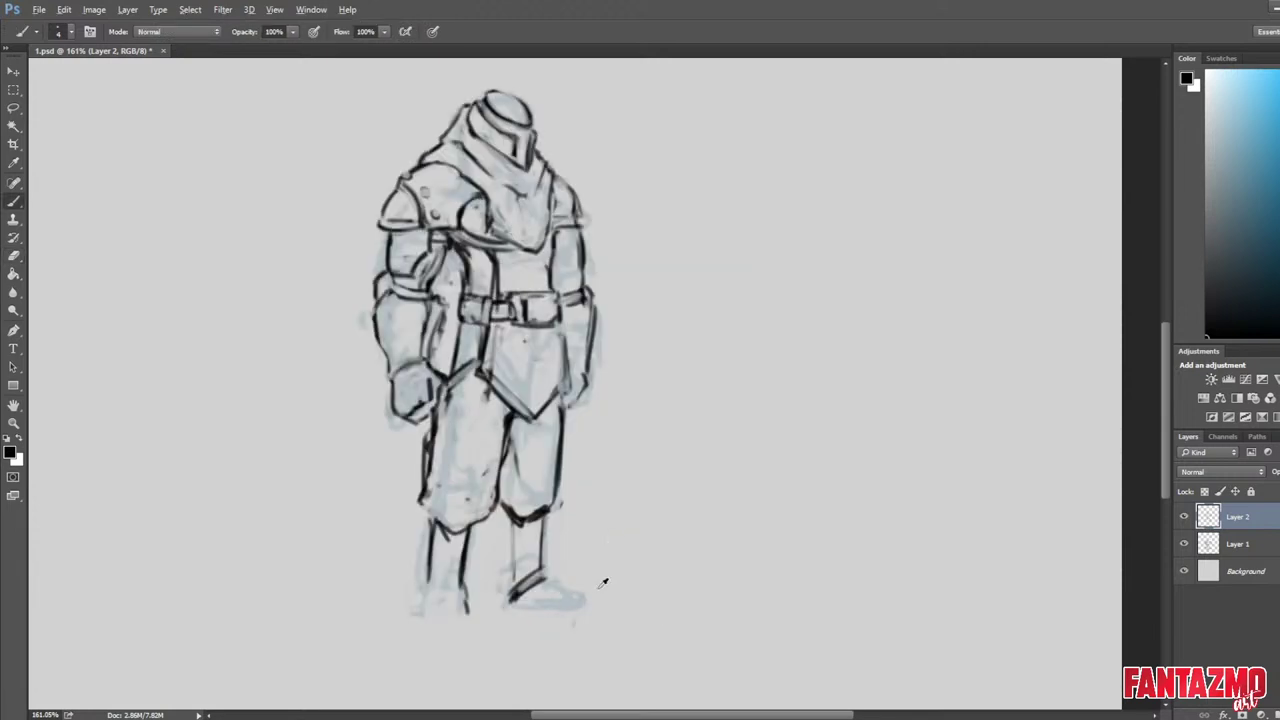
Refine the far foot's ankle band with a thicker lower edge and a rounded outer end.
{"action": "scroll", "coordinate": [603, 584], "scroll_direction": "up", "scroll_amount": 4}
{"action": "left_click_drag", "start_coordinate": [658, 493], "coordinate": [828, 351]}
{"action": "mouse_move", "coordinate": [638, 451]}
{"action": "left_mouse_down"}
{"action": "mouse_move", "coordinate": [686, 419]}
{"action": "mouse_move", "coordinate": [646, 458]}
{"action": "left_mouse_up"}
{"action": "key", "text": "e"}
{"action": "key", "text": "b"}
{"action": "left_click_drag", "start_coordinate": [640, 465], "coordinate": [687, 431]}
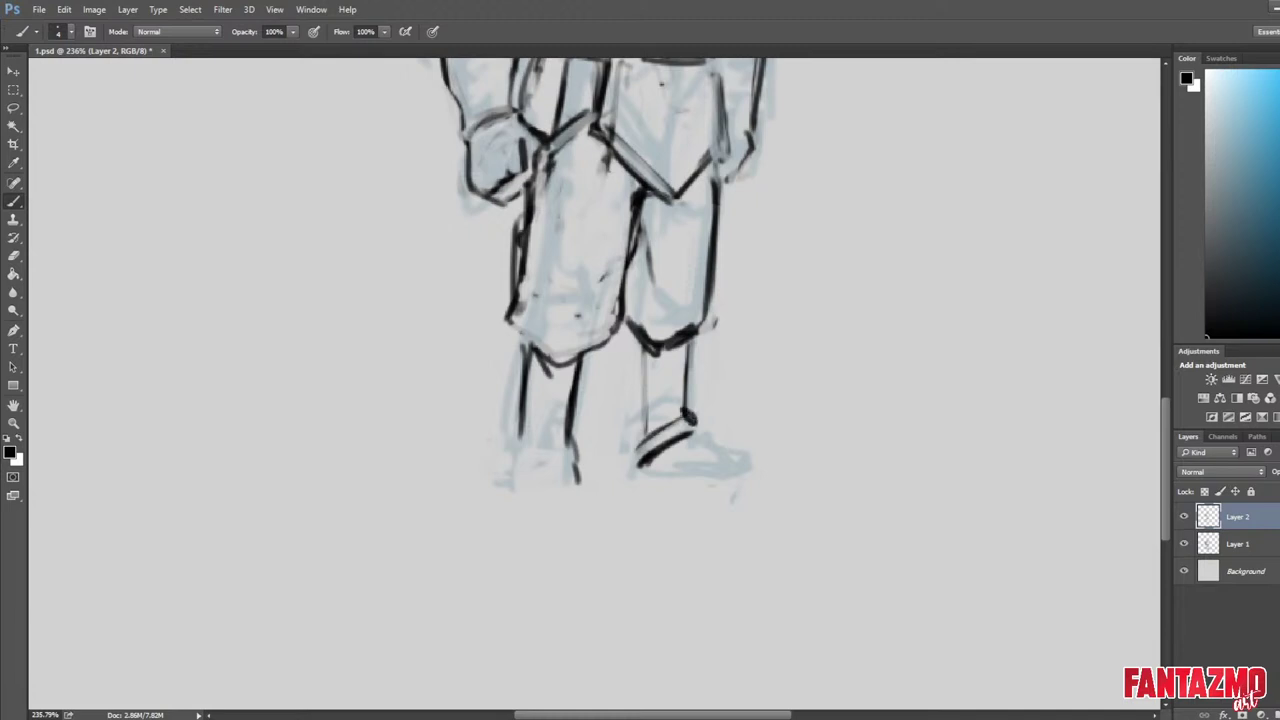
Thicken the far shin's inner line from the trouser hem down to the ankle band.
{"action": "key", "text": "e"}
{"action": "key", "text": "b"}
{"action": "left_click_drag", "start_coordinate": [630, 328], "coordinate": [646, 410]}
{"action": "left_click_drag", "start_coordinate": [634, 350], "coordinate": [640, 446]}
Erase the outer corner of the far trouser hem and ink a slanted band across the outer side of that knee.
{"action": "key", "text": "e"}
{"action": "mouse_move", "coordinate": [677, 340]}
{"action": "left_mouse_down"}
{"action": "mouse_move", "coordinate": [704, 291]}
{"action": "mouse_move", "coordinate": [688, 358]}
{"action": "mouse_move", "coordinate": [715, 307]}
{"action": "left_mouse_up"}
{"action": "key", "text": "b"}
{"action": "mouse_move", "coordinate": [708, 284]}
{"action": "left_mouse_down"}
{"action": "mouse_move", "coordinate": [684, 366]}
{"action": "mouse_move", "coordinate": [709, 300]}
{"action": "mouse_move", "coordinate": [686, 362]}
{"action": "left_mouse_up"}
{"action": "key", "text": "e"}
{"action": "key", "text": "b"}
{"action": "key", "text": "e"}
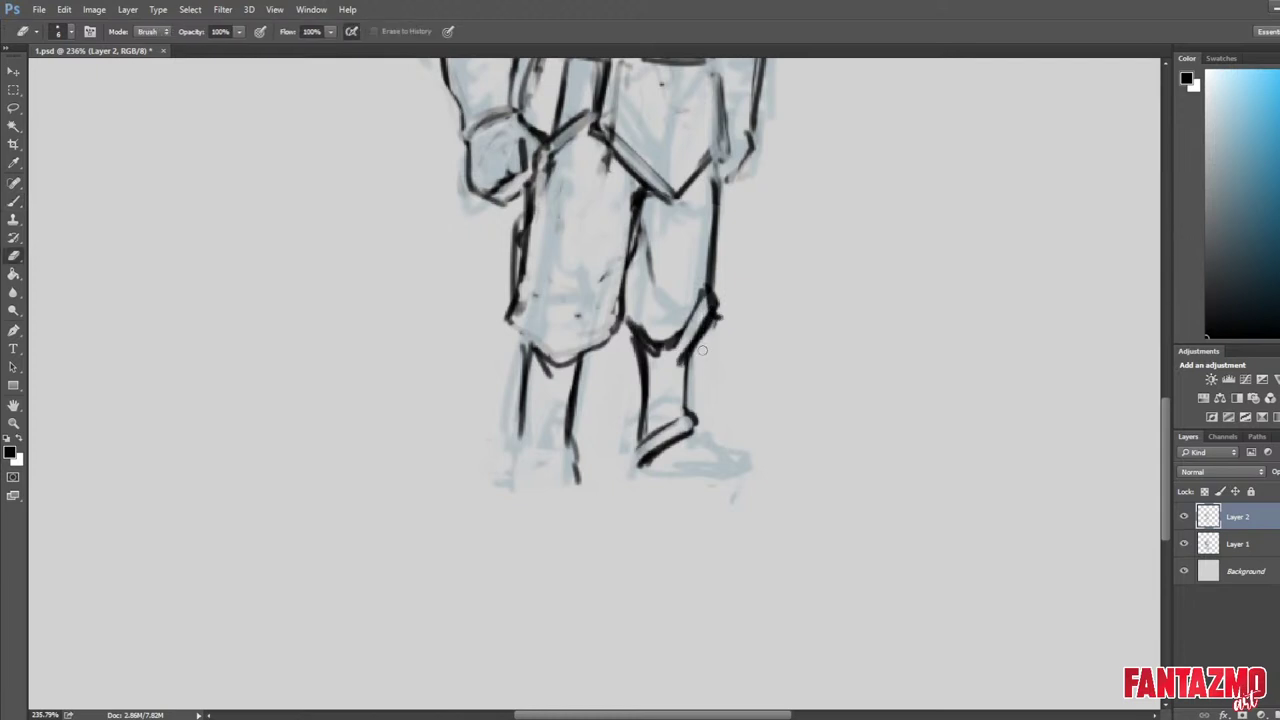
Trim the far knee's slanted band and tidy the curved double hem line above the shin.
{"action": "mouse_move", "coordinate": [716, 312]}
{"action": "left_mouse_down"}
{"action": "mouse_move", "coordinate": [686, 360]}
{"action": "mouse_move", "coordinate": [664, 354]}
{"action": "mouse_move", "coordinate": [678, 337]}
{"action": "mouse_move", "coordinate": [688, 350]}
{"action": "left_mouse_up"}
{"action": "key", "text": "b"}
{"action": "key", "text": "e"}
{"action": "key", "text": "b"}
{"action": "mouse_move", "coordinate": [630, 322]}
{"action": "left_mouse_down"}
{"action": "mouse_move", "coordinate": [682, 340]}
{"action": "mouse_move", "coordinate": [634, 334]}
{"action": "left_mouse_up"}
{"action": "key", "text": "e"}
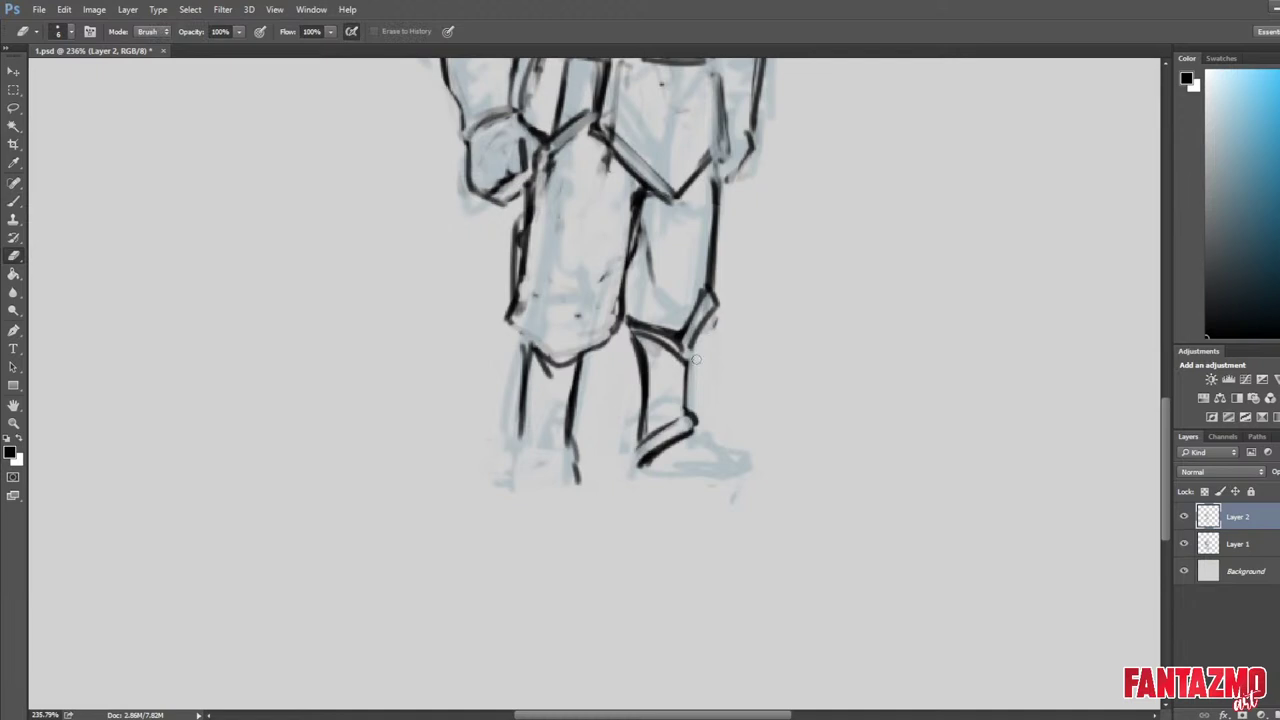
Ink a small guard plate along the slanted band on the outer side of the far knee, alternating brush and eraser.
{"action": "key", "text": "b"}
{"action": "mouse_move", "coordinate": [718, 308]}
{"action": "left_mouse_down"}
{"action": "mouse_move", "coordinate": [692, 358]}
{"action": "mouse_move", "coordinate": [724, 310]}
{"action": "left_mouse_up"}
{"action": "mouse_move", "coordinate": [704, 277]}
{"action": "left_mouse_down"}
{"action": "mouse_move", "coordinate": [724, 309]}
{"action": "mouse_move", "coordinate": [689, 361]}
{"action": "left_mouse_up"}
{"action": "mouse_move", "coordinate": [710, 290]}
{"action": "left_mouse_down"}
{"action": "mouse_move", "coordinate": [724, 314]}
{"action": "mouse_move", "coordinate": [696, 356]}
{"action": "mouse_move", "coordinate": [727, 312]}
{"action": "mouse_move", "coordinate": [704, 290]}
{"action": "mouse_move", "coordinate": [701, 354]}
{"action": "left_mouse_up"}
{"action": "key", "text": "e"}
{"action": "key", "text": "b"}
{"action": "key", "text": "e"}
{"action": "key", "text": "b"}
{"action": "key", "text": "e"}
{"action": "key", "text": "b"}
{"action": "key", "text": "e"}
{"action": "key", "text": "b"}
Rework the far knee guard's outer contour, erase the excess outside it, and flip the canvas.
{"action": "left_click_drag", "start_coordinate": [712, 290], "coordinate": [727, 326]}
{"action": "left_click_drag", "start_coordinate": [727, 306], "coordinate": [689, 357]}
{"action": "key", "text": "e"}
{"action": "key", "text": "b"}
{"action": "key", "text": "e"}
{"action": "mouse_move", "coordinate": [728, 302]}
{"action": "left_mouse_down"}
{"action": "mouse_move", "coordinate": [697, 362]}
{"action": "mouse_move", "coordinate": [710, 352]}
{"action": "left_mouse_up"}
{"action": "mouse_move", "coordinate": [728, 296]}
{"action": "left_mouse_down"}
{"action": "mouse_move", "coordinate": [721, 336]}
{"action": "mouse_move", "coordinate": [735, 334]}
{"action": "mouse_move", "coordinate": [734, 352]}
{"action": "left_mouse_up"}
{"action": "key", "text": "ctrl+shift+h"}
Ink a narrow, curved, leaf-shaped edge for the far knee guard on the mirrored canvas.
{"action": "key", "text": "b"}
{"action": "left_click_drag", "start_coordinate": [706, 305], "coordinate": [733, 350]}
{"action": "key", "text": "e"}
{"action": "key", "text": "b"}
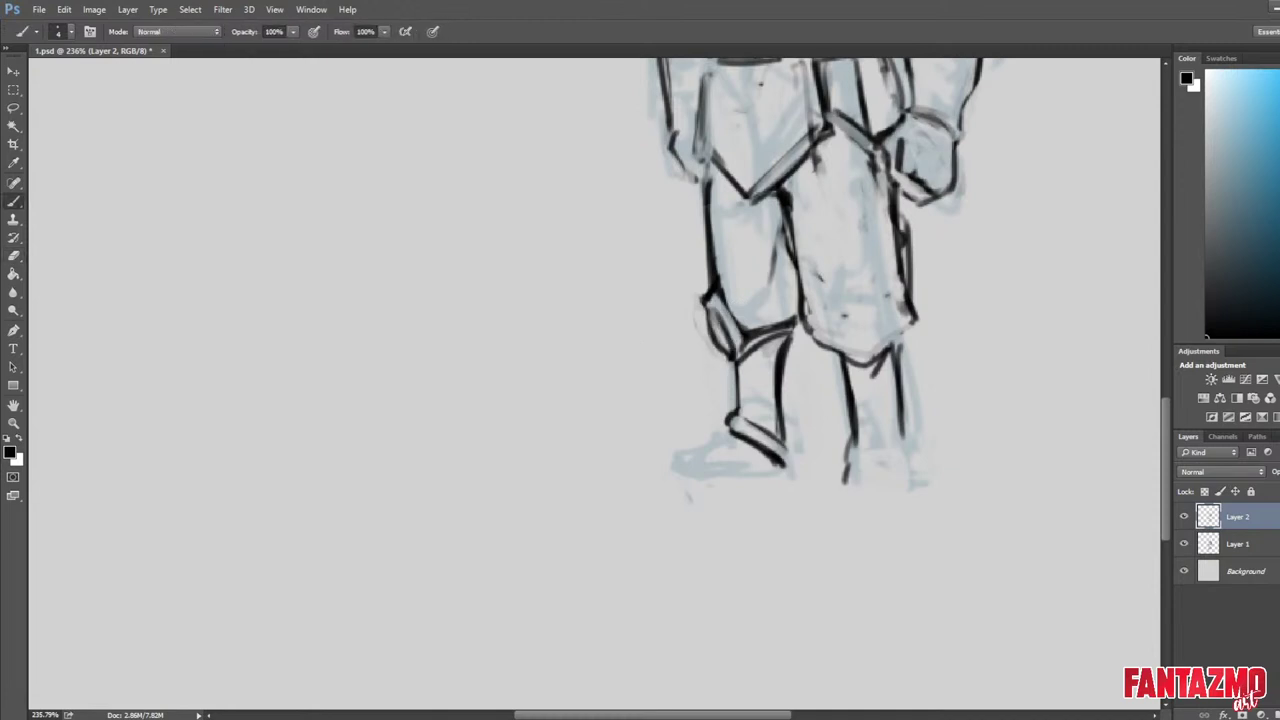
{"action": "key", "text": "e"}
{"action": "key", "text": "b"}
Ink a pointed, diamond-shaped knee guard with an arched upper rim on the near leg and clean its interior.
{"action": "left_click_drag", "start_coordinate": [829, 342], "coordinate": [858, 296]}
{"action": "mouse_move", "coordinate": [861, 291]}
{"action": "left_mouse_down"}
{"action": "mouse_move", "coordinate": [904, 360]}
{"action": "mouse_move", "coordinate": [836, 334]}
{"action": "mouse_move", "coordinate": [844, 350]}
{"action": "left_mouse_up"}
{"action": "mouse_move", "coordinate": [860, 316]}
{"action": "left_mouse_down"}
{"action": "mouse_move", "coordinate": [843, 342]}
{"action": "mouse_move", "coordinate": [883, 355]}
{"action": "left_mouse_up"}
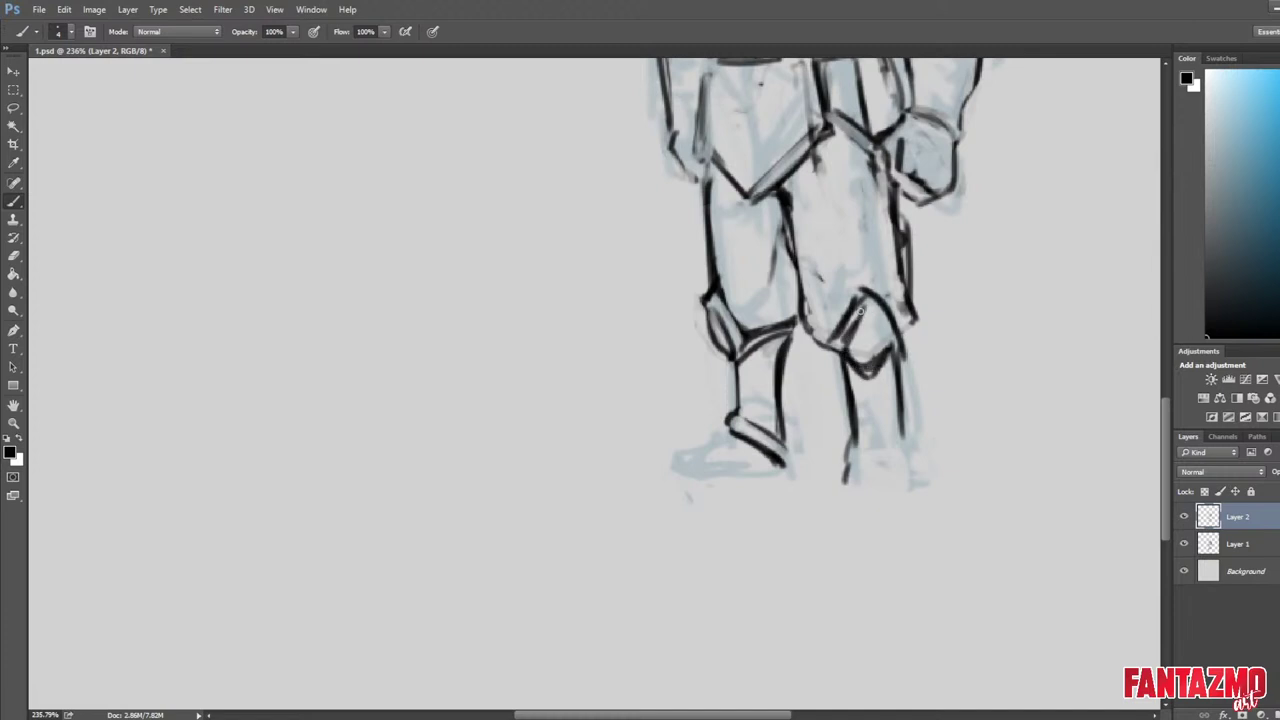
{"action": "key", "text": "e"}
{"action": "mouse_move", "coordinate": [858, 311]}
{"action": "left_mouse_down"}
{"action": "mouse_move", "coordinate": [890, 360]}
{"action": "mouse_move", "coordinate": [860, 364]}
{"action": "left_mouse_up"}
Thicken the far ankle band's upper edge, ink a second line parallel to the shin's inner contour, and flip the canvas back.
{"action": "key", "text": "b"}
{"action": "mouse_move", "coordinate": [740, 430]}
{"action": "left_mouse_down"}
{"action": "mouse_move", "coordinate": [732, 438]}
{"action": "mouse_move", "coordinate": [794, 458]}
{"action": "left_mouse_up"}
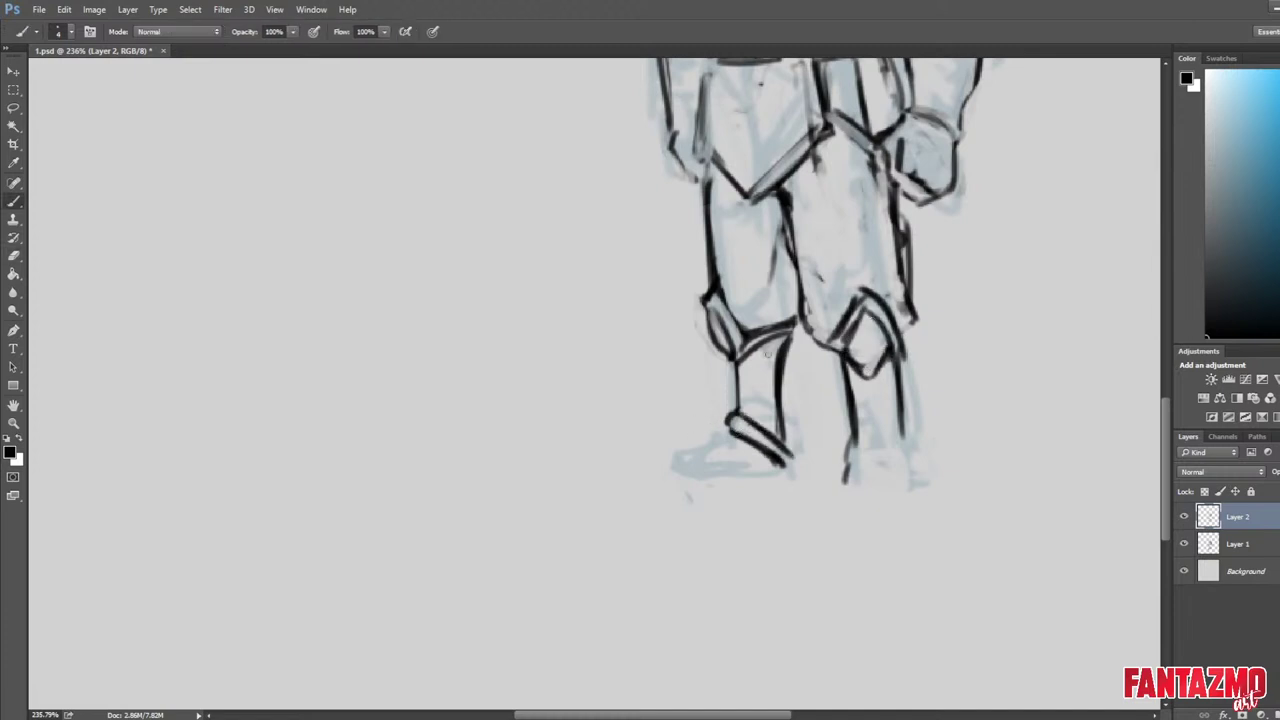
{"action": "left_click_drag", "start_coordinate": [771, 346], "coordinate": [768, 432]}
{"action": "key", "text": "e"}
{"action": "key", "text": "b"}
{"action": "left_click_drag", "start_coordinate": [776, 368], "coordinate": [788, 442]}
{"action": "key", "text": "e"}
{"action": "mouse_move", "coordinate": [764, 348]}
{"action": "left_mouse_down"}
{"action": "mouse_move", "coordinate": [768, 448]}
{"action": "mouse_move", "coordinate": [781, 430]}
{"action": "left_mouse_up"}
{"action": "key", "text": "b"}
{"action": "key", "text": "e"}
{"action": "key", "text": "b"}
{"action": "mouse_move", "coordinate": [788, 331]}
{"action": "left_mouse_down"}
{"action": "mouse_move", "coordinate": [786, 448]}
{"action": "mouse_move", "coordinate": [794, 436]}
{"action": "left_mouse_up"}
{"action": "key", "text": "ctrl+shift+h"}
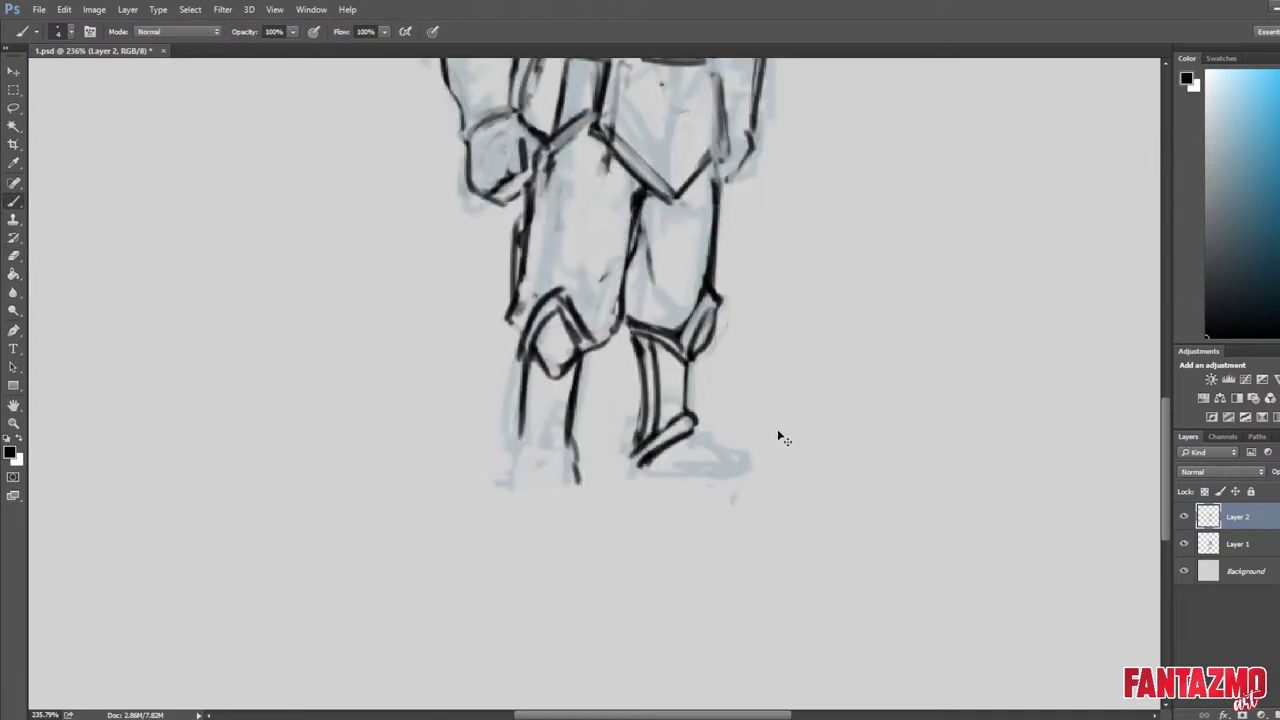
Ink the sloping top of the far foot's toe cap, starting at the ankle band.
{"action": "left_click_drag", "start_coordinate": [712, 424], "coordinate": [756, 478]}
{"action": "mouse_move", "coordinate": [680, 436]}
{"action": "left_mouse_down"}
{"action": "mouse_move", "coordinate": [644, 466]}
{"action": "mouse_move", "coordinate": [708, 472]}
{"action": "mouse_move", "coordinate": [642, 478]}
{"action": "mouse_move", "coordinate": [636, 468]}
{"action": "mouse_move", "coordinate": [686, 426]}
{"action": "mouse_move", "coordinate": [706, 430]}
{"action": "left_mouse_up"}
{"action": "key", "text": "e"}
{"action": "key", "text": "b"}
{"action": "key", "text": "e"}
{"action": "mouse_move", "coordinate": [712, 424]}
{"action": "left_mouse_down"}
{"action": "mouse_move", "coordinate": [724, 453]}
{"action": "mouse_move", "coordinate": [708, 437]}
{"action": "left_mouse_up"}
{"action": "key", "text": "b"}
{"action": "mouse_move", "coordinate": [713, 436]}
{"action": "left_mouse_down"}
{"action": "mouse_move", "coordinate": [762, 489]}
{"action": "mouse_move", "coordinate": [713, 450]}
{"action": "mouse_move", "coordinate": [676, 478]}
{"action": "mouse_move", "coordinate": [748, 482]}
{"action": "mouse_move", "coordinate": [756, 470]}
{"action": "left_mouse_up"}
Ink the flat sole and the front tip of the far foot's toe cap.
{"action": "key", "text": "e"}
{"action": "key", "text": "b"}
{"action": "key", "text": "e"}
{"action": "key", "text": "b"}
{"action": "left_click_drag", "start_coordinate": [674, 483], "coordinate": [750, 484]}
{"action": "left_click_drag", "start_coordinate": [747, 461], "coordinate": [759, 481]}
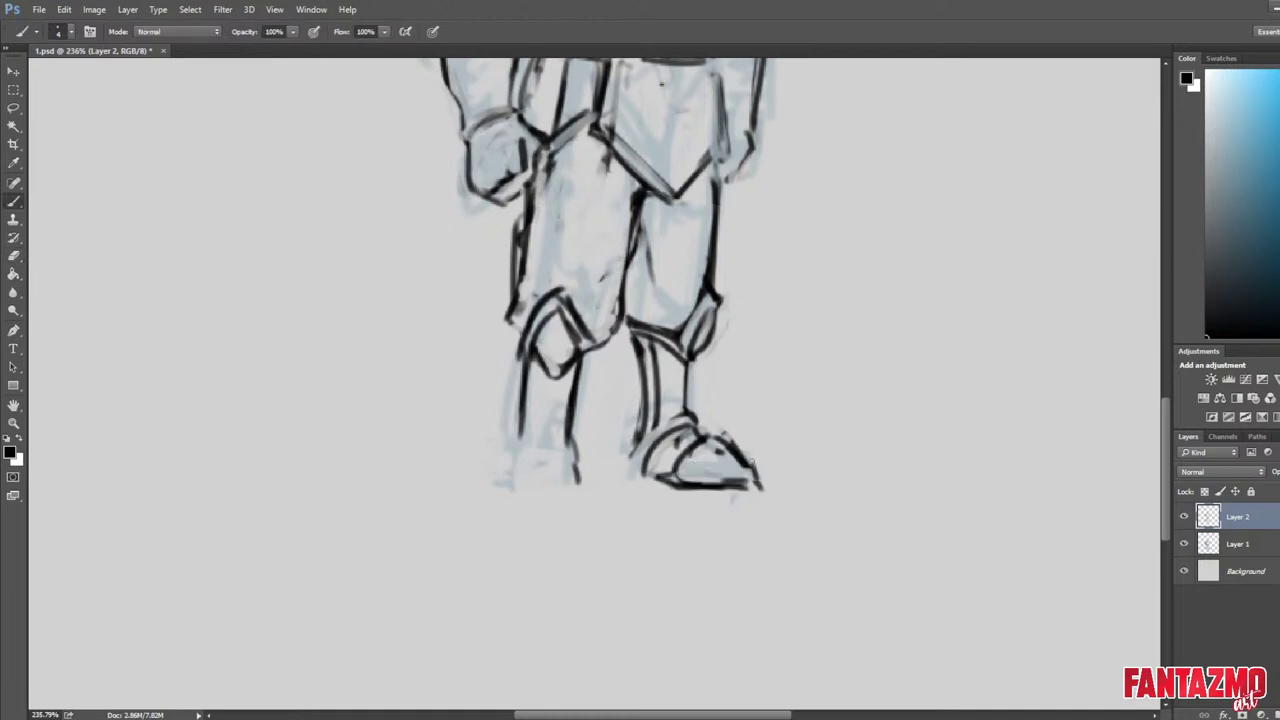
Erase the stray lines along the top and sole of the far foot's toe cap.
{"action": "key", "text": "e"}
{"action": "left_click_drag", "start_coordinate": [716, 431], "coordinate": [742, 448]}
{"action": "mouse_move", "coordinate": [760, 490]}
{"action": "left_mouse_down"}
{"action": "mouse_move", "coordinate": [714, 450]}
{"action": "mouse_move", "coordinate": [742, 480]}
{"action": "mouse_move", "coordinate": [627, 464]}
{"action": "mouse_move", "coordinate": [701, 428]}
{"action": "mouse_move", "coordinate": [651, 478]}
{"action": "left_mouse_up"}
{"action": "key", "text": "b"}
{"action": "key", "text": "e"}
{"action": "key", "text": "b"}
{"action": "key", "text": "e"}
{"action": "key", "text": "b"}
Redraw the far ankle band as curved straps over the instep behind the toe cap and clean them with the eraser.
{"action": "left_click_drag", "start_coordinate": [704, 426], "coordinate": [653, 471]}
{"action": "key", "text": "e"}
{"action": "mouse_move", "coordinate": [675, 466]}
{"action": "left_mouse_down"}
{"action": "mouse_move", "coordinate": [704, 436]}
{"action": "mouse_move", "coordinate": [684, 422]}
{"action": "mouse_move", "coordinate": [682, 440]}
{"action": "mouse_move", "coordinate": [692, 423]}
{"action": "left_mouse_up"}
{"action": "key", "text": "b"}
{"action": "mouse_move", "coordinate": [690, 419]}
{"action": "left_mouse_down"}
{"action": "mouse_move", "coordinate": [741, 457]}
{"action": "mouse_move", "coordinate": [672, 486]}
{"action": "left_mouse_up"}
{"action": "key", "text": "e"}
{"action": "key", "text": "b"}
{"action": "key", "text": "e"}
{"action": "key", "text": "b"}
{"action": "key", "text": "e"}
{"action": "key", "text": "b"}
{"action": "key", "text": "e"}
{"action": "mouse_move", "coordinate": [709, 443]}
{"action": "left_mouse_down"}
{"action": "mouse_move", "coordinate": [681, 480]}
{"action": "mouse_move", "coordinate": [661, 480]}
{"action": "left_mouse_up"}
Check the whole figure mirrored, then erase the rough sole and front edge of the far toe cap.
{"action": "scroll", "coordinate": [440, 470], "scroll_direction": "down", "scroll_amount": 5}
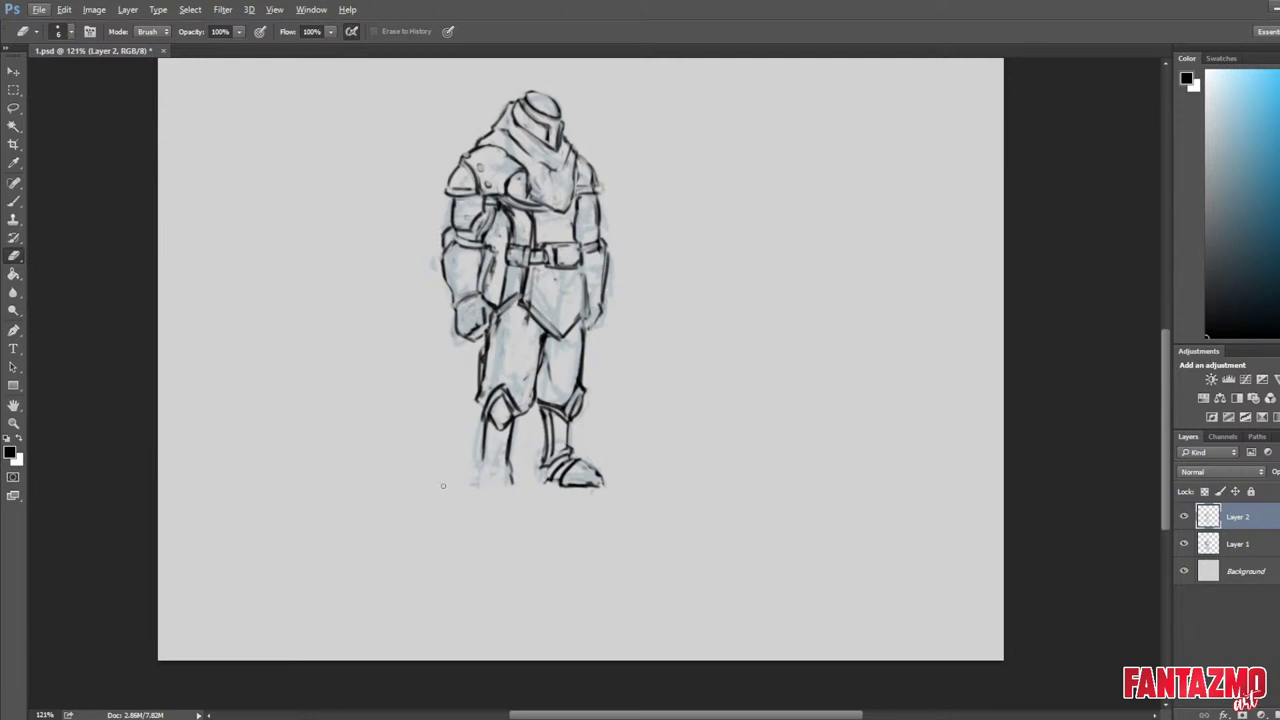
{"action": "key", "text": "ctrl+shift+h"}
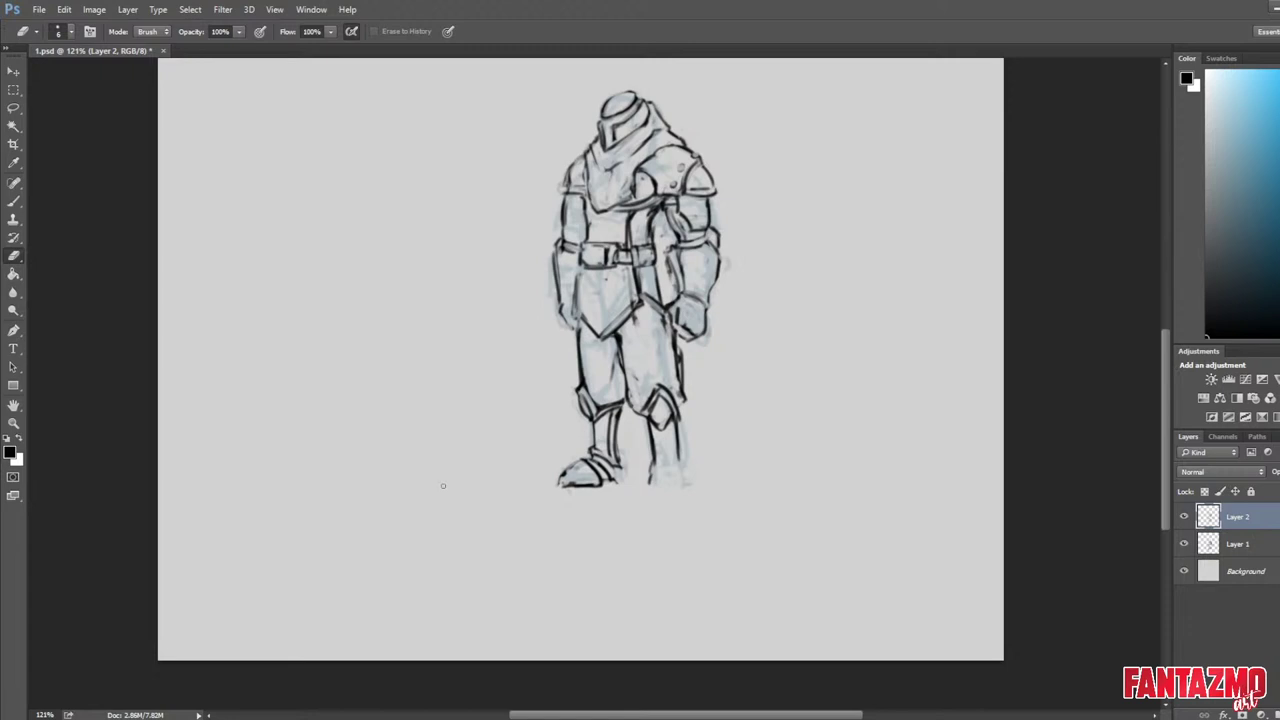
{"action": "scroll", "coordinate": [328, 551], "scroll_direction": "up", "scroll_amount": 3}
{"action": "key", "text": "ctrl+shift+h"}
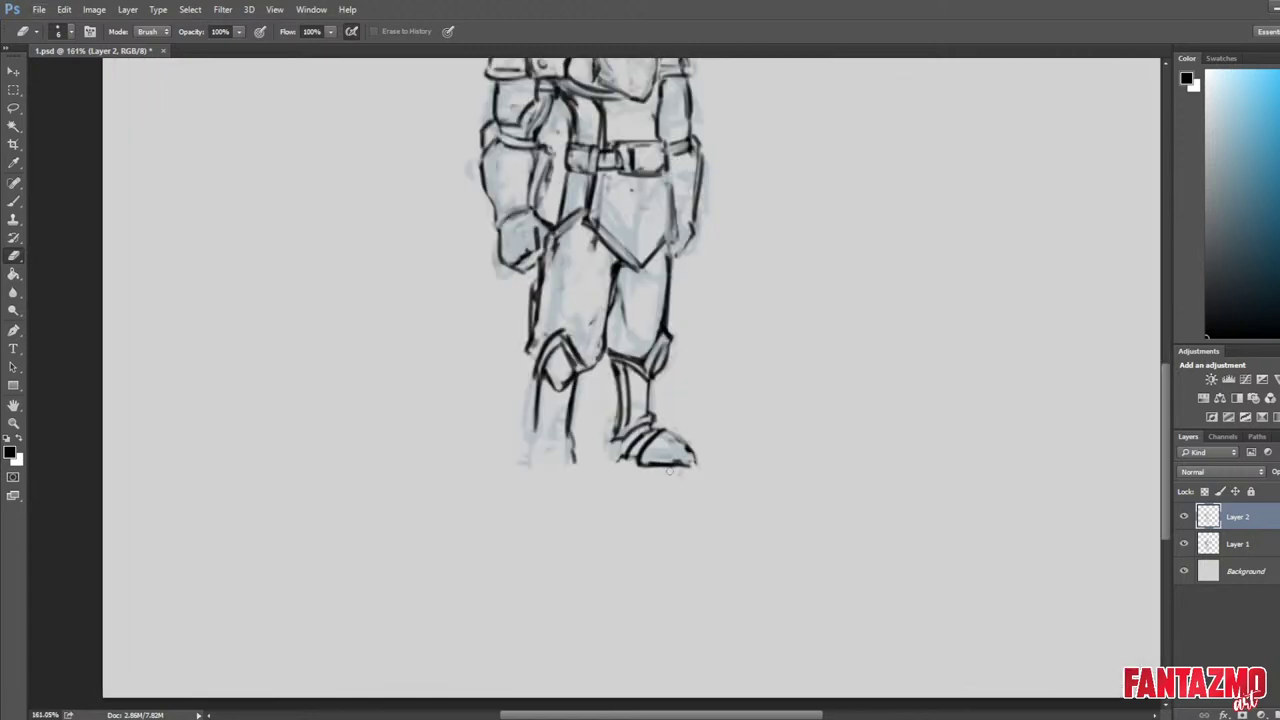
{"action": "mouse_move", "coordinate": [670, 470]}
{"action": "left_mouse_down"}
{"action": "mouse_move", "coordinate": [698, 464]}
{"action": "mouse_move", "coordinate": [647, 461]}
{"action": "left_mouse_up"}
{"action": "key", "text": "b"}
{"action": "key", "text": "e"}
{"action": "mouse_move", "coordinate": [662, 463]}
{"action": "left_mouse_down"}
{"action": "mouse_move", "coordinate": [694, 465]}
{"action": "mouse_move", "coordinate": [638, 469]}
{"action": "mouse_move", "coordinate": [707, 467]}
{"action": "mouse_move", "coordinate": [664, 439]}
{"action": "mouse_move", "coordinate": [707, 462]}
{"action": "left_mouse_up"}
{"action": "key", "text": "b"}
{"action": "key", "text": "e"}
{"action": "key", "text": "b"}
{"action": "key", "text": "e"}
{"action": "left_click_drag", "start_coordinate": [683, 431], "coordinate": [712, 469]}
Re-ink the far toe cap with a smooth, pointed curve from the instep to the tip and trim its outer edge.
{"action": "key", "text": "b"}
{"action": "key", "text": "e"}
{"action": "key", "text": "b"}
{"action": "left_click_drag", "start_coordinate": [662, 422], "coordinate": [703, 468]}
{"action": "key", "text": "e"}
{"action": "left_click_drag", "start_coordinate": [680, 428], "coordinate": [708, 473]}
{"action": "key", "text": "b"}
{"action": "key", "text": "e"}
Touch up the far shin's outer line and the ankle straps, checking them on the mirrored and the normal canvas.
{"action": "key", "text": "ctrl+shift+h"}
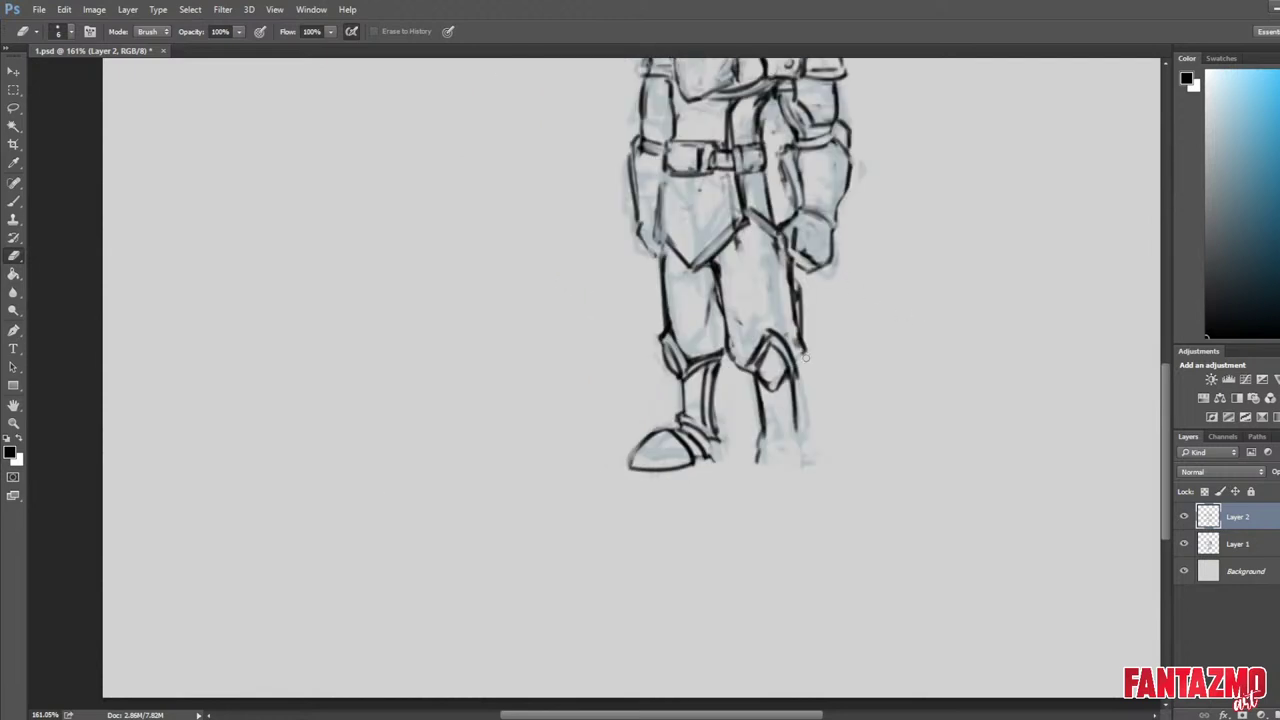
{"action": "key", "text": "b"}
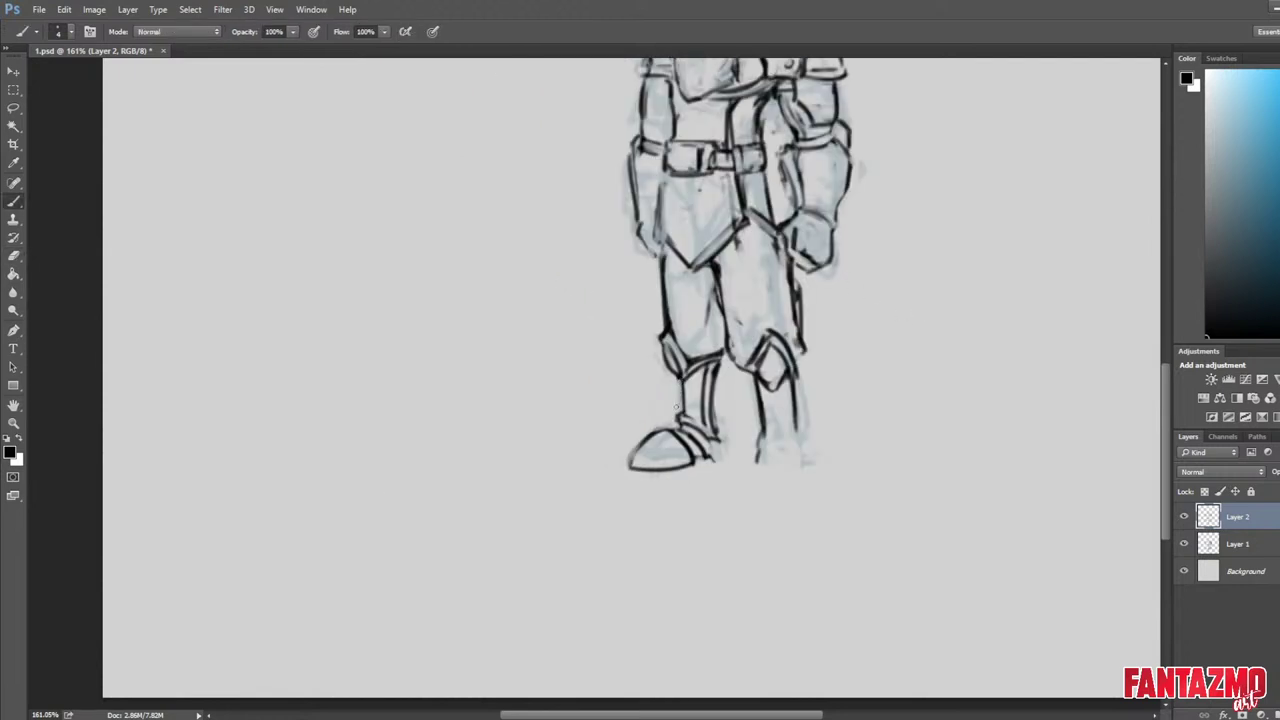
{"action": "key", "text": "e"}
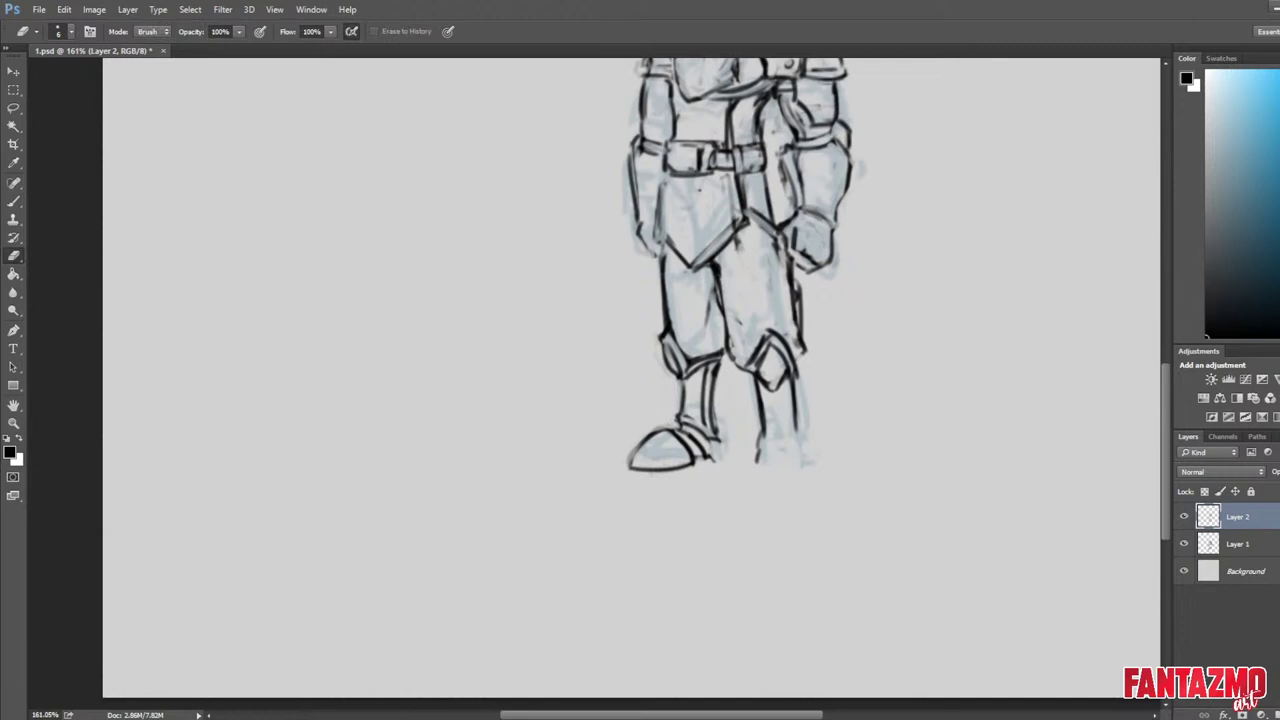
{"action": "key", "text": "b"}
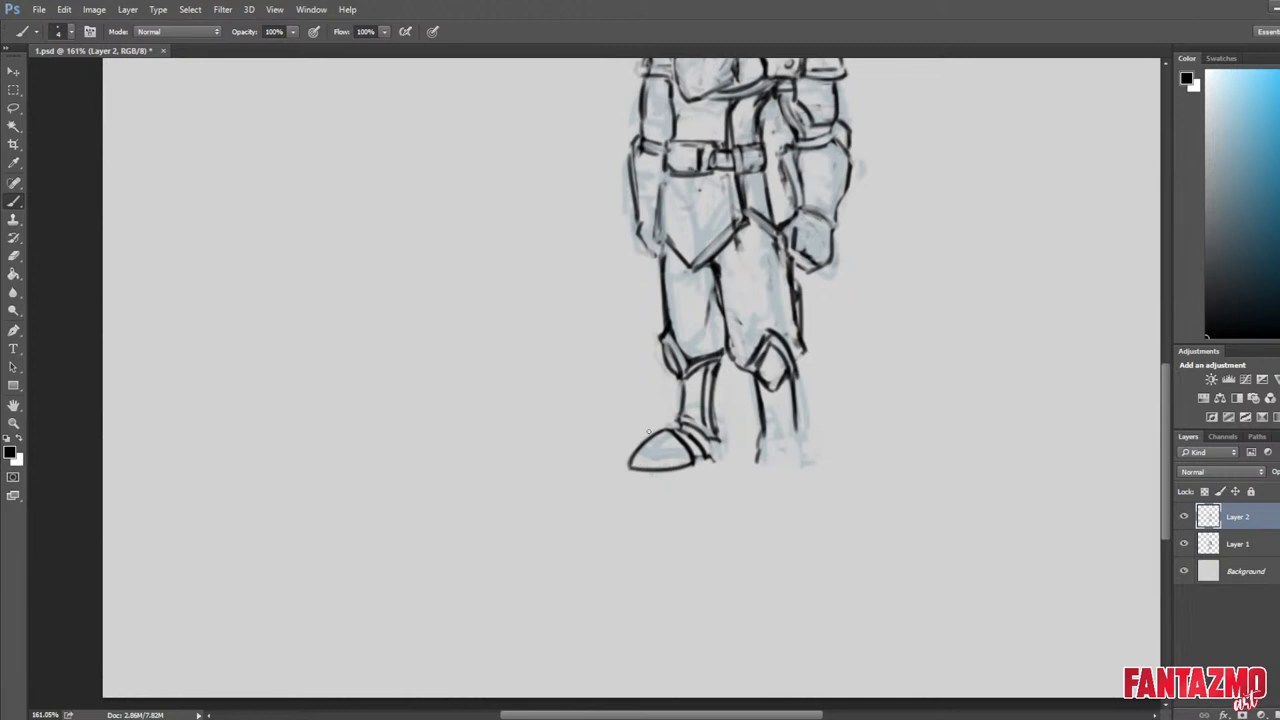
{"action": "key", "text": "ctrl+shift+h"}
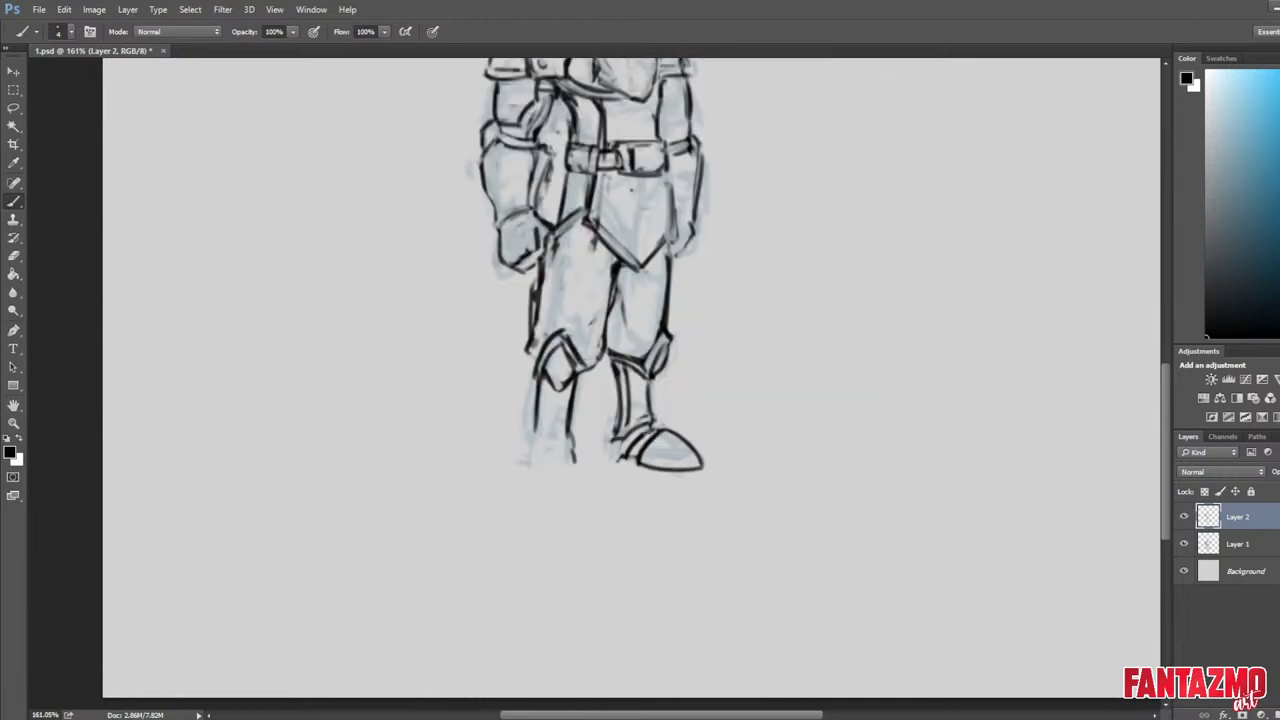
{"action": "key", "text": "e"}
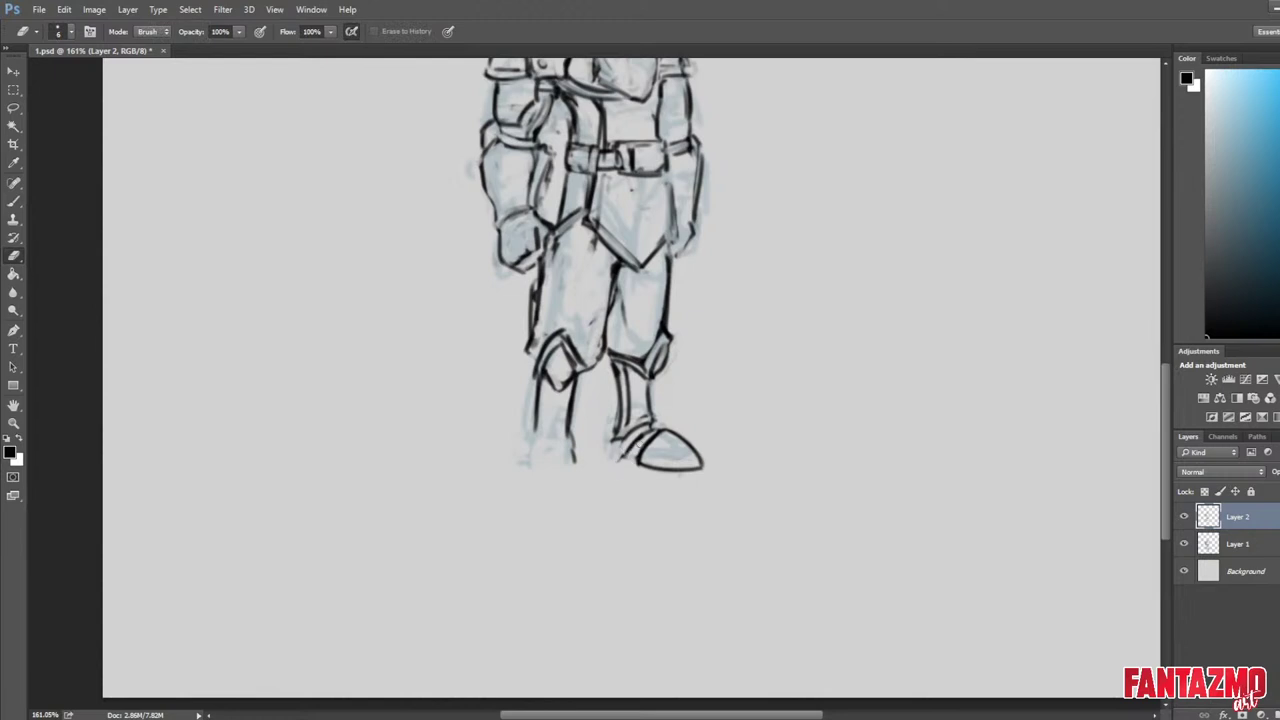
{"action": "key", "text": "b"}
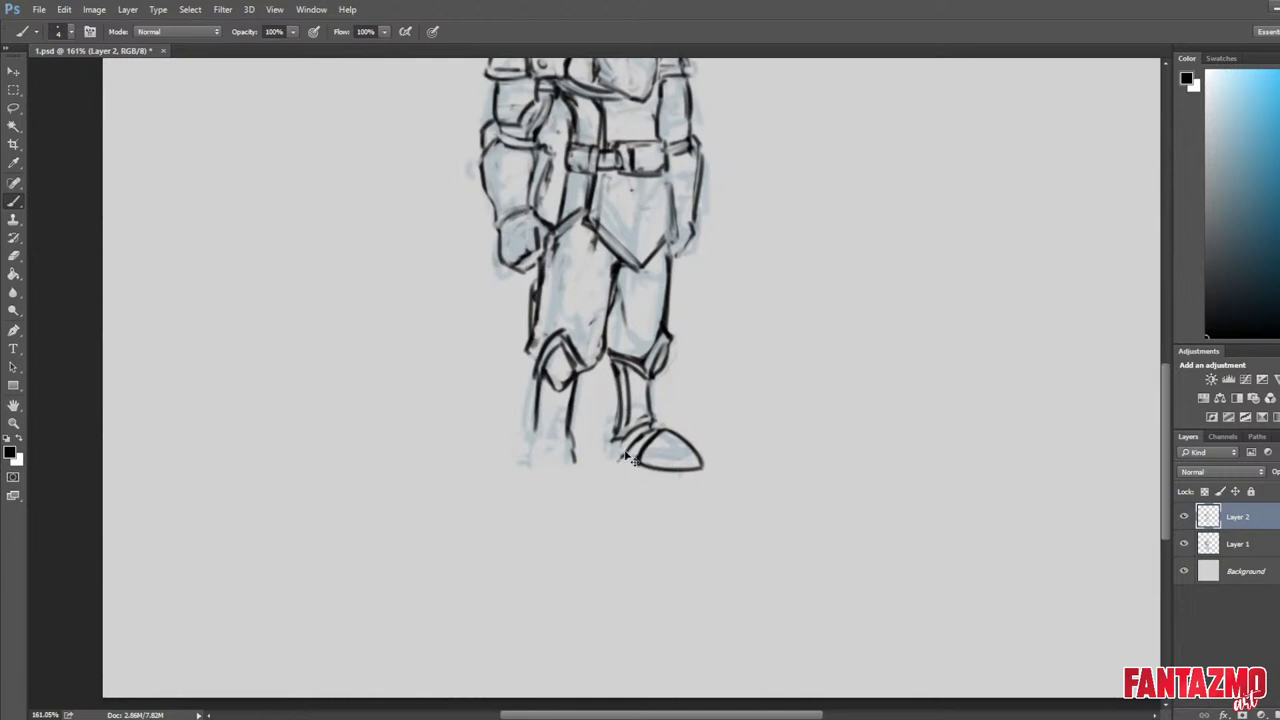
{"action": "key", "text": "e"}
{"action": "key", "text": "b"}
Clean the rough lines behind the far foot's instep straps and ink the bottom edge of its heel.
{"action": "scroll", "coordinate": [775, 328], "scroll_direction": "up", "scroll_amount": 3}
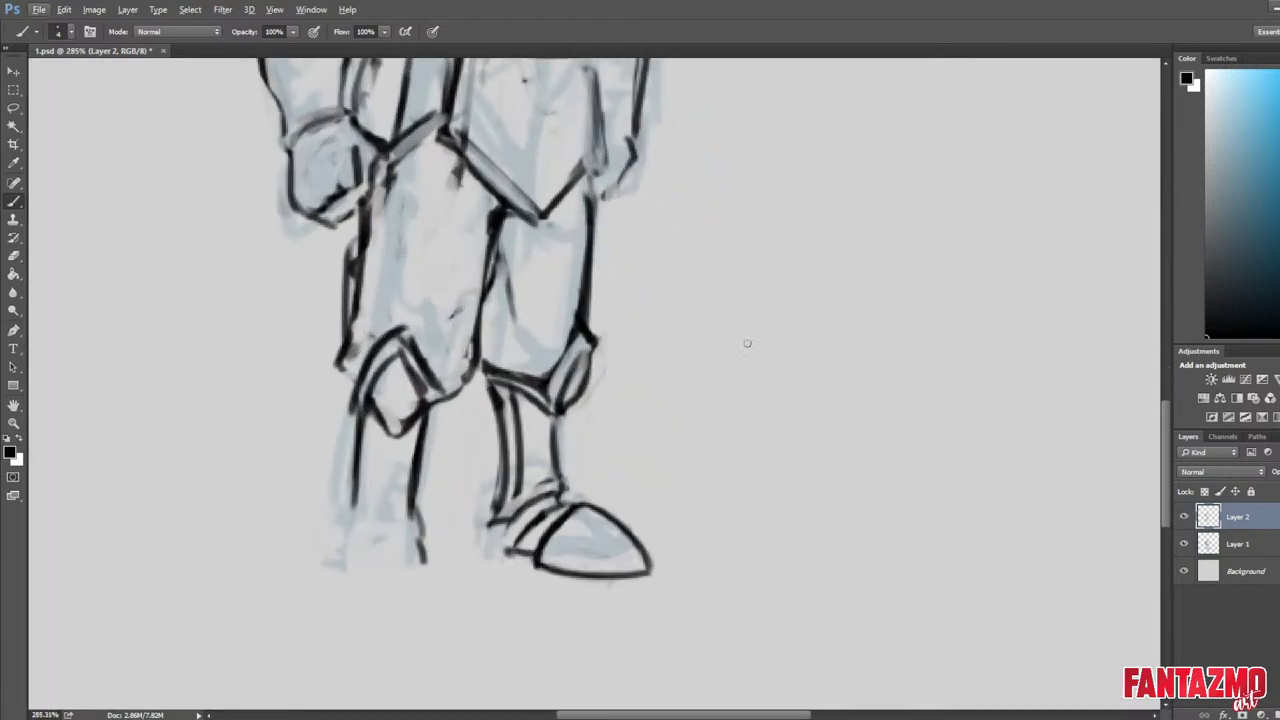
{"action": "key", "text": "e"}
{"action": "mouse_move", "coordinate": [486, 520]}
{"action": "left_mouse_down"}
{"action": "mouse_move", "coordinate": [495, 530]}
{"action": "mouse_move", "coordinate": [512, 502]}
{"action": "mouse_move", "coordinate": [518, 514]}
{"action": "mouse_move", "coordinate": [490, 538]}
{"action": "mouse_move", "coordinate": [484, 518]}
{"action": "mouse_move", "coordinate": [498, 498]}
{"action": "mouse_move", "coordinate": [510, 555]}
{"action": "mouse_move", "coordinate": [488, 548]}
{"action": "mouse_move", "coordinate": [500, 520]}
{"action": "mouse_move", "coordinate": [482, 540]}
{"action": "mouse_move", "coordinate": [516, 561]}
{"action": "left_mouse_up"}
{"action": "key", "text": "b"}
{"action": "key", "text": "e"}
{"action": "key", "text": "b"}
{"action": "key", "text": "ctrl+alt+z"}
{"action": "key", "text": "ctrl+alt+z"}
{"action": "left_click_drag", "start_coordinate": [502, 559], "coordinate": [478, 558]}
{"action": "key", "text": "e"}
{"action": "mouse_move", "coordinate": [478, 558]}
{"action": "left_mouse_down"}
{"action": "mouse_move", "coordinate": [522, 560]}
{"action": "mouse_move", "coordinate": [483, 542]}
{"action": "mouse_move", "coordinate": [515, 548]}
{"action": "mouse_move", "coordinate": [537, 529]}
{"action": "mouse_move", "coordinate": [656, 501]}
{"action": "mouse_move", "coordinate": [624, 508]}
{"action": "mouse_move", "coordinate": [645, 536]}
{"action": "left_mouse_up"}
Flip the canvas and refine the front of the far ankle where it meets the toe cap.
{"action": "key", "text": "b"}
{"action": "key", "text": "b"}
{"action": "key", "text": "e"}
{"action": "key", "text": "b"}
{"action": "key", "text": "e"}
{"action": "key", "text": "ctrl+shift+h"}
{"action": "key", "text": "b"}
{"action": "key", "text": "e"}
{"action": "key", "text": "b"}
{"action": "left_click_drag", "start_coordinate": [613, 491], "coordinate": [598, 508]}
{"action": "key", "text": "e"}
{"action": "key", "text": "b"}
Ink the back and bottom edges of the far foot's heel to close its outline behind the toe cap.
{"action": "mouse_move", "coordinate": [690, 527]}
{"action": "left_mouse_down"}
{"action": "mouse_move", "coordinate": [629, 562]}
{"action": "mouse_move", "coordinate": [690, 541]}
{"action": "mouse_move", "coordinate": [646, 554]}
{"action": "left_mouse_up"}
{"action": "key", "text": "e"}
{"action": "key", "text": "b"}
{"action": "mouse_move", "coordinate": [685, 525]}
{"action": "left_mouse_down"}
{"action": "mouse_move", "coordinate": [635, 552]}
{"action": "mouse_move", "coordinate": [694, 559]}
{"action": "left_mouse_up"}
{"action": "key", "text": "e"}
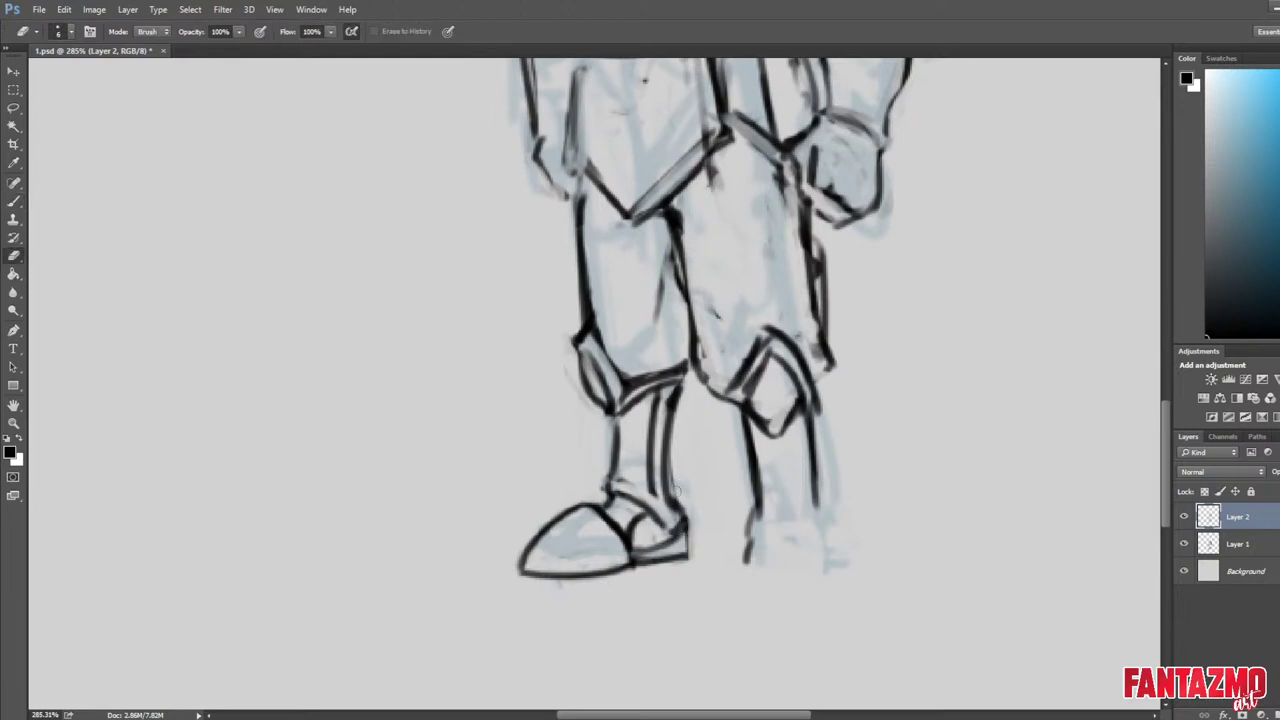
Erase the curved back line of the far shin and re-ink it straighter down to the ankle.
{"action": "left_click_drag", "start_coordinate": [667, 406], "coordinate": [677, 506]}
{"action": "key", "text": "b"}
{"action": "left_click_drag", "start_coordinate": [673, 406], "coordinate": [686, 519]}
{"action": "key", "text": "e"}
{"action": "left_click_drag", "start_coordinate": [667, 404], "coordinate": [684, 522]}
{"action": "key", "text": "b"}
{"action": "key", "text": "e"}
{"action": "mouse_move", "coordinate": [656, 452]}
{"action": "left_mouse_down"}
{"action": "mouse_move", "coordinate": [647, 485]}
{"action": "mouse_move", "coordinate": [615, 475]}
{"action": "mouse_move", "coordinate": [680, 524]}
{"action": "left_mouse_up"}
{"action": "key", "text": "b"}
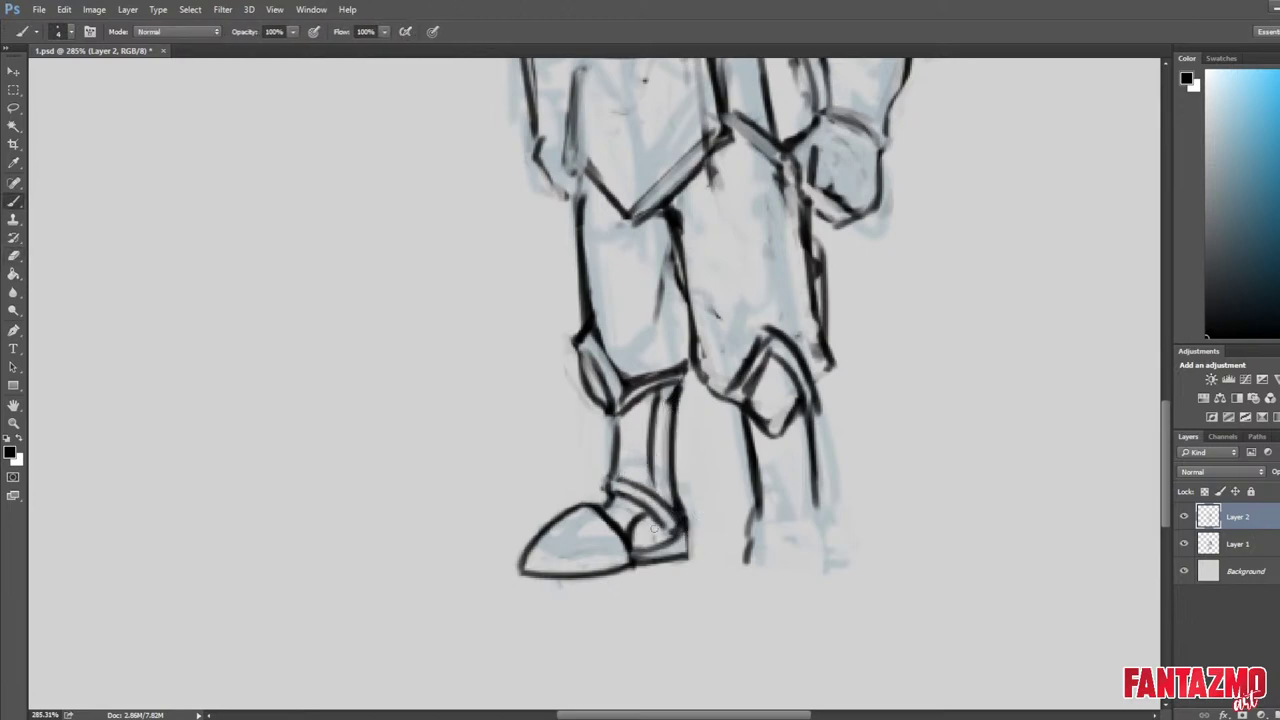
Clean up the far foot's ankle strap and ink a small round joint disc at its heel end.
{"action": "key", "text": "e"}
{"action": "left_click_drag", "start_coordinate": [606, 478], "coordinate": [685, 539]}
{"action": "key", "text": "b"}
{"action": "key", "text": "e"}
{"action": "key", "text": "b"}
{"action": "key", "text": "e"}
{"action": "scroll", "coordinate": [715, 477], "scroll_direction": "down", "scroll_amount": 1}
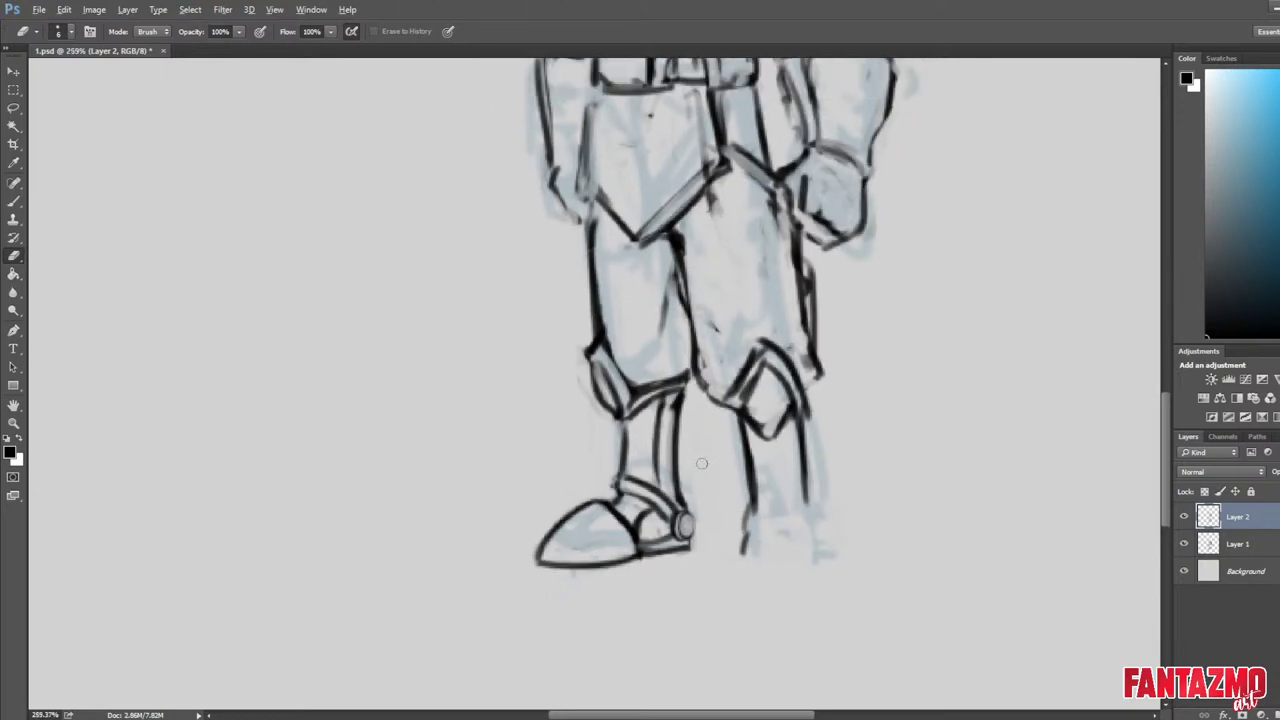
{"action": "key", "text": "ctrl+0"}
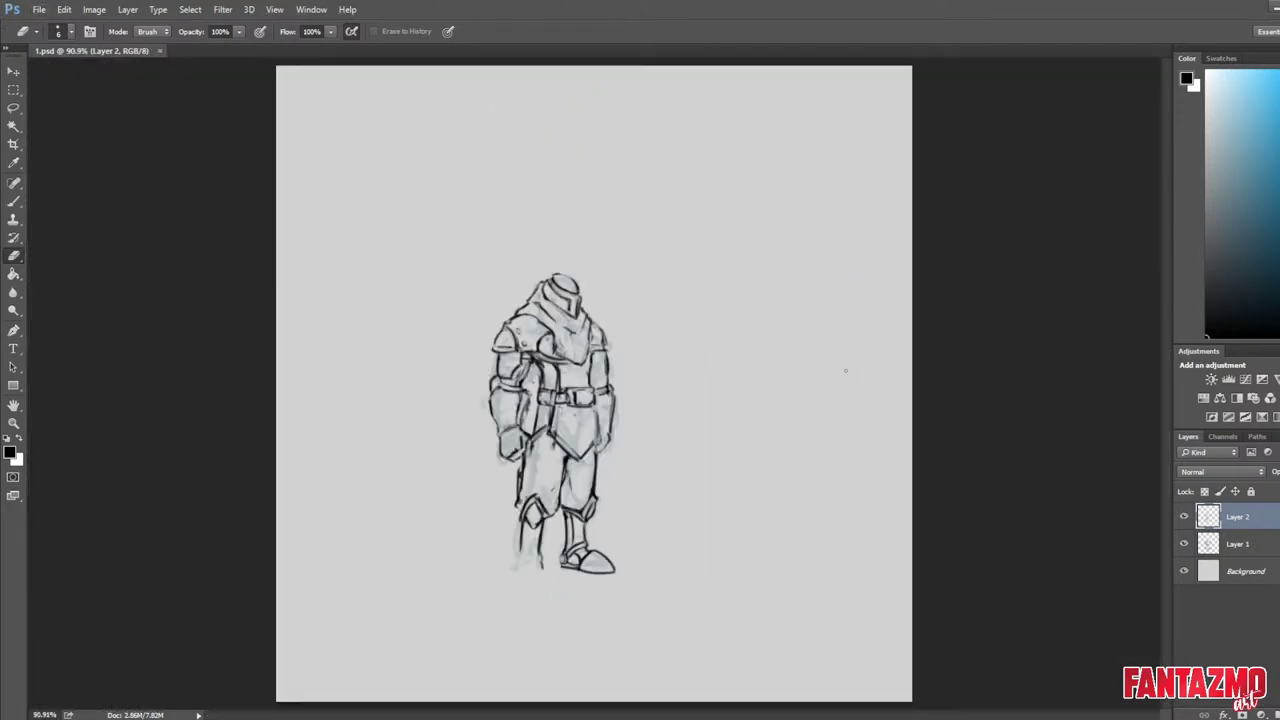
Ink short cloth fold lines at the top of the near thigh, beside the crotch.
{"action": "scroll", "coordinate": [582, 448], "scroll_direction": "up", "scroll_amount": 5}
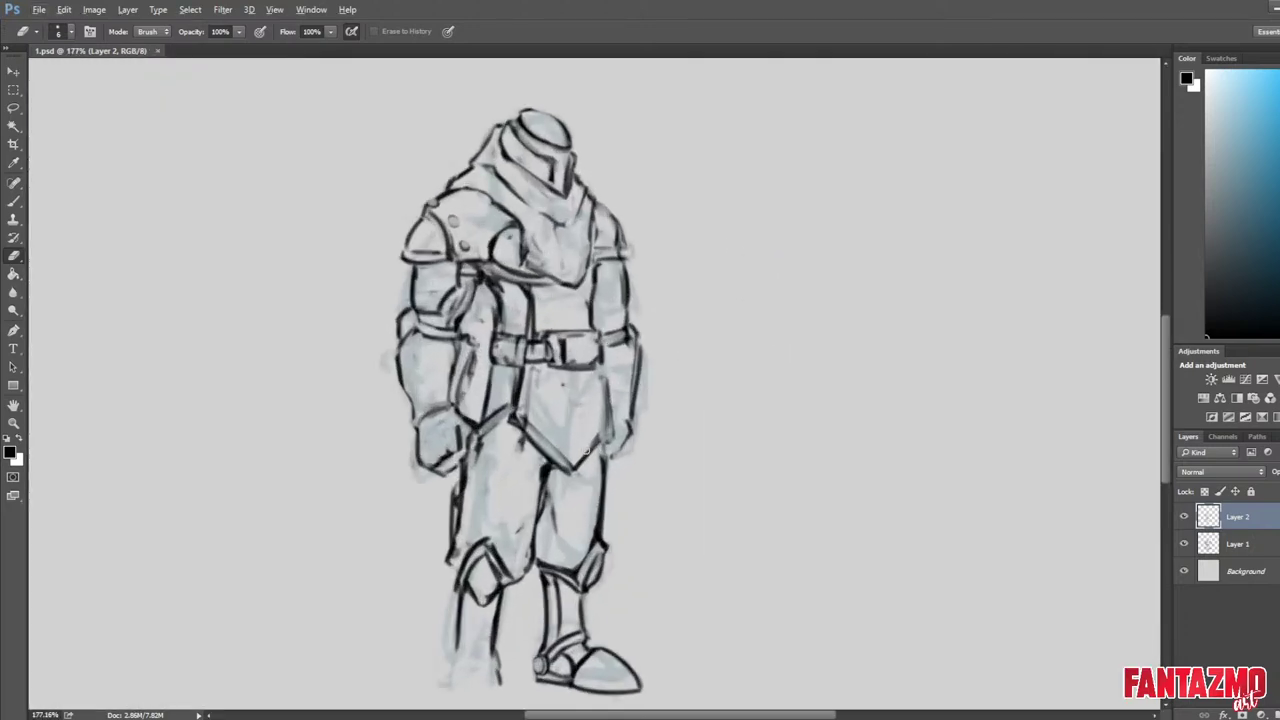
{"action": "key", "text": "b"}
{"action": "left_click_drag", "start_coordinate": [535, 456], "coordinate": [520, 475]}
{"action": "mouse_move", "coordinate": [539, 460]}
{"action": "left_mouse_down"}
{"action": "mouse_move", "coordinate": [524, 494]}
{"action": "mouse_move", "coordinate": [518, 443]}
{"action": "left_mouse_up"}
Erase and re-ink the near thigh's outer line between the fist and the knee guard.
{"action": "key", "text": "e"}
{"action": "left_click_drag", "start_coordinate": [465, 481], "coordinate": [459, 536]}
{"action": "key", "text": "b"}
{"action": "left_click_drag", "start_coordinate": [468, 484], "coordinate": [452, 511]}
{"action": "key", "text": "e"}
{"action": "left_click_drag", "start_coordinate": [451, 519], "coordinate": [447, 535]}
{"action": "scroll", "coordinate": [477, 578], "scroll_direction": "down", "scroll_amount": 2}
{"action": "scroll", "coordinate": [478, 577], "scroll_direction": "down", "scroll_amount": 3}
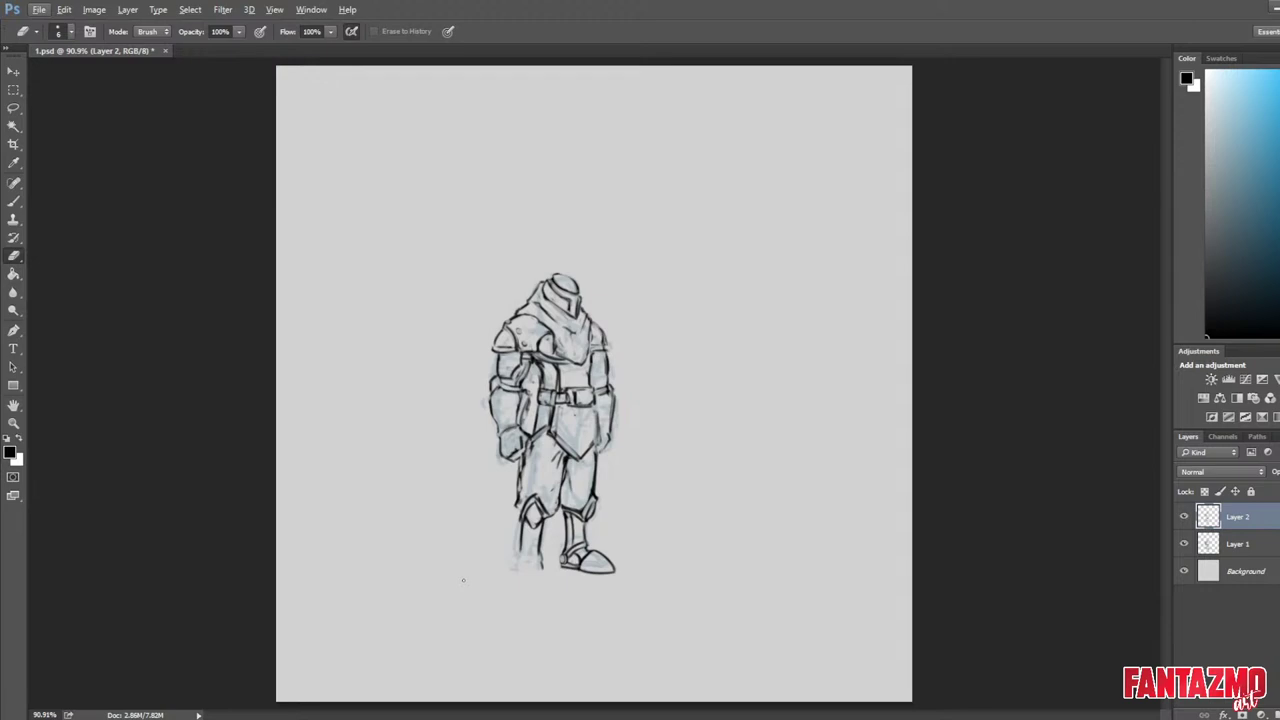
On the mirrored canvas, ink the far hand's edge and an inner line along the far forearm guard.
{"action": "scroll", "coordinate": [506, 560], "scroll_direction": "up", "scroll_amount": 3}
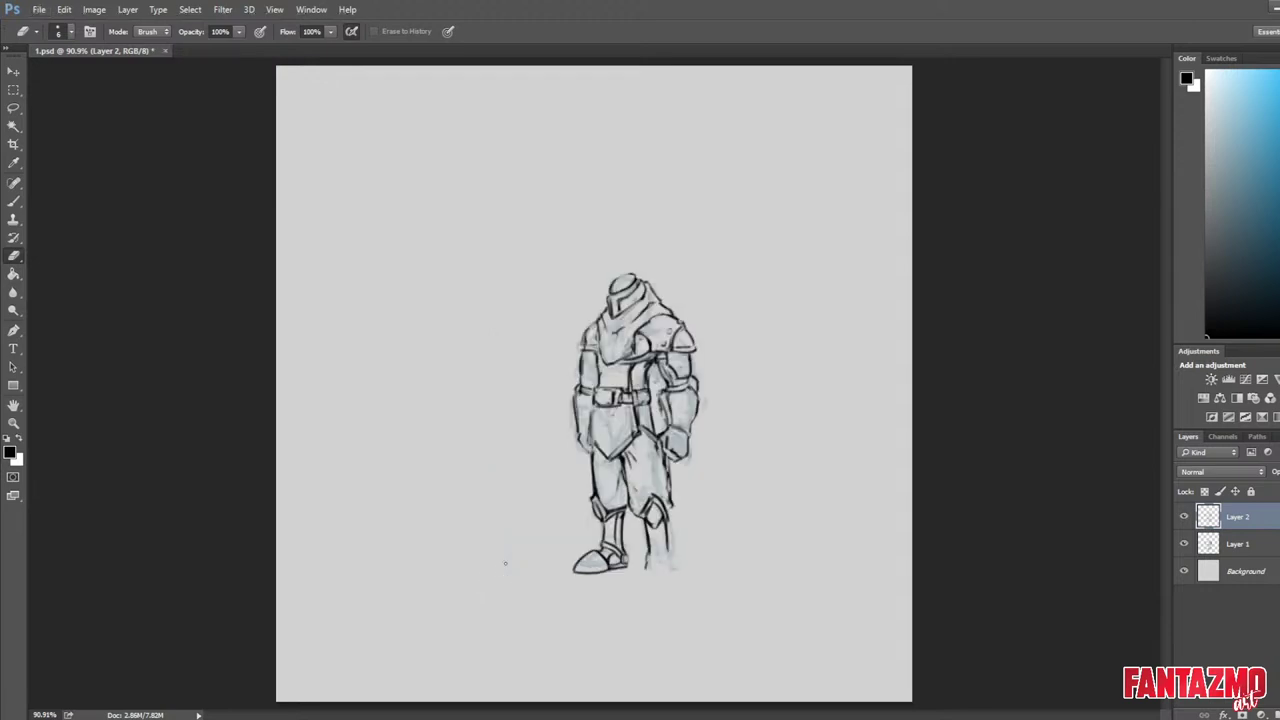
{"action": "key", "text": "b"}
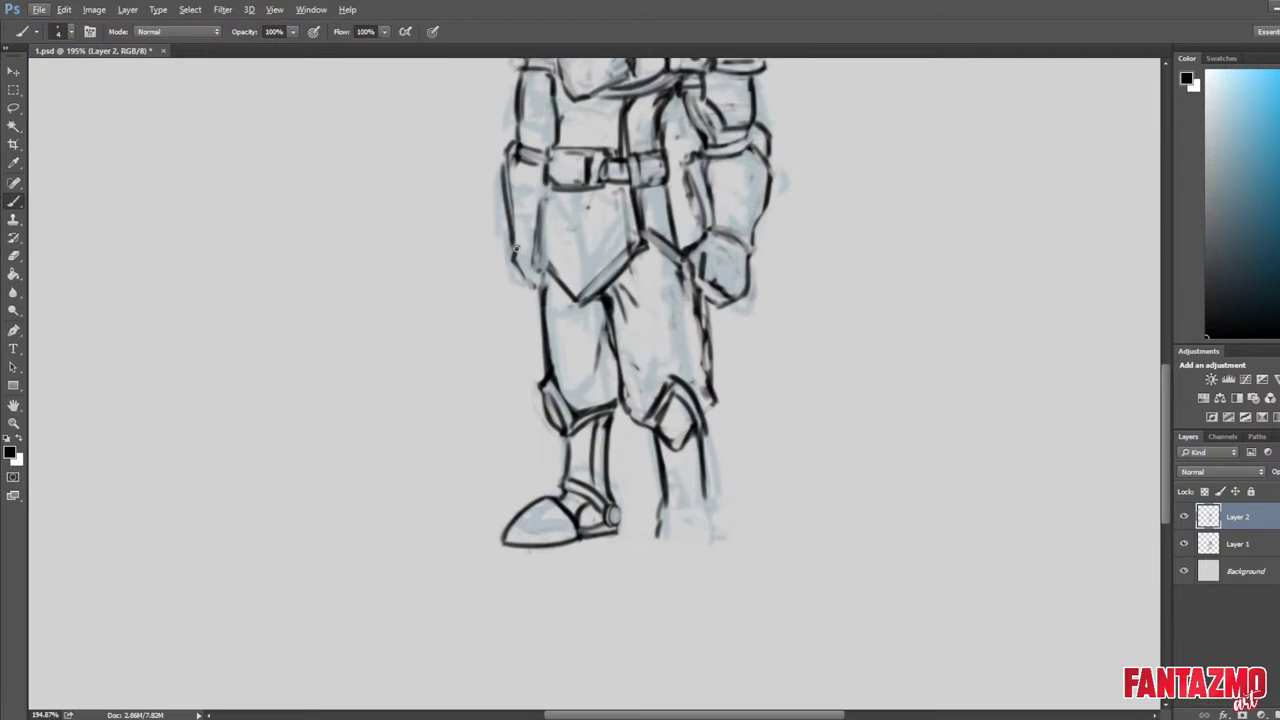
{"action": "left_click_drag", "start_coordinate": [516, 248], "coordinate": [536, 235]}
{"action": "left_click_drag", "start_coordinate": [526, 165], "coordinate": [532, 247]}
{"action": "key", "text": "ctrl+z"}
{"action": "left_click_drag", "start_coordinate": [527, 166], "coordinate": [531, 232]}
Clean up the far upper arm's outer line and ink its inner contour above the forearm guard.
{"action": "left_click_drag", "start_coordinate": [552, 121], "coordinate": [544, 264]}
{"action": "key", "text": "e"}
{"action": "left_click_drag", "start_coordinate": [509, 218], "coordinate": [510, 271]}
{"action": "key", "text": "b"}
{"action": "mouse_move", "coordinate": [513, 215]}
{"action": "left_mouse_down"}
{"action": "mouse_move", "coordinate": [517, 274]}
{"action": "mouse_move", "coordinate": [526, 248]}
{"action": "mouse_move", "coordinate": [515, 274]}
{"action": "mouse_move", "coordinate": [518, 244]}
{"action": "left_mouse_up"}
{"action": "key", "text": "e"}
{"action": "key", "text": "b"}
{"action": "key", "text": "e"}
{"action": "key", "text": "b"}
{"action": "mouse_move", "coordinate": [526, 216]}
{"action": "left_mouse_down"}
{"action": "mouse_move", "coordinate": [521, 250]}
{"action": "mouse_move", "coordinate": [532, 220]}
{"action": "left_mouse_up"}
{"action": "key", "text": "e"}
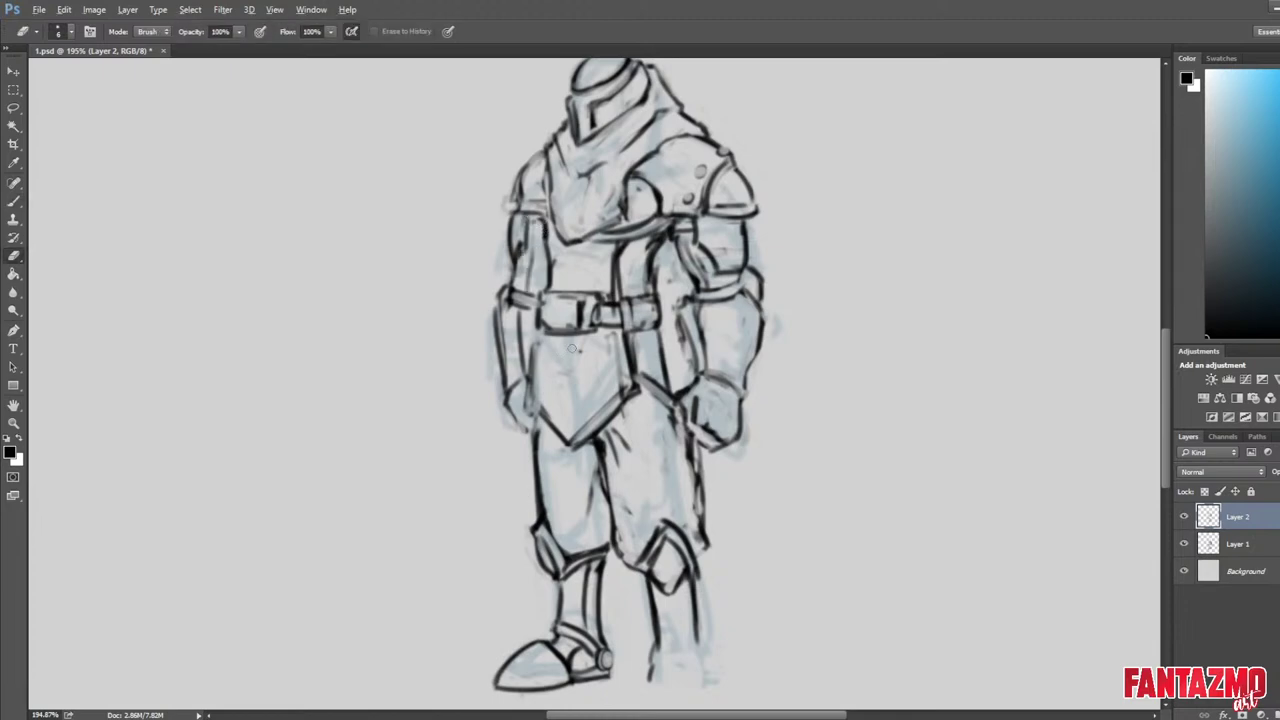
Examine the whole figure's proportions and silhouette on the normal and the mirrored canvas at several zoom levels.
{"action": "key", "text": "ctrl+0"}
{"action": "key", "text": "ctrl+alt+h"}
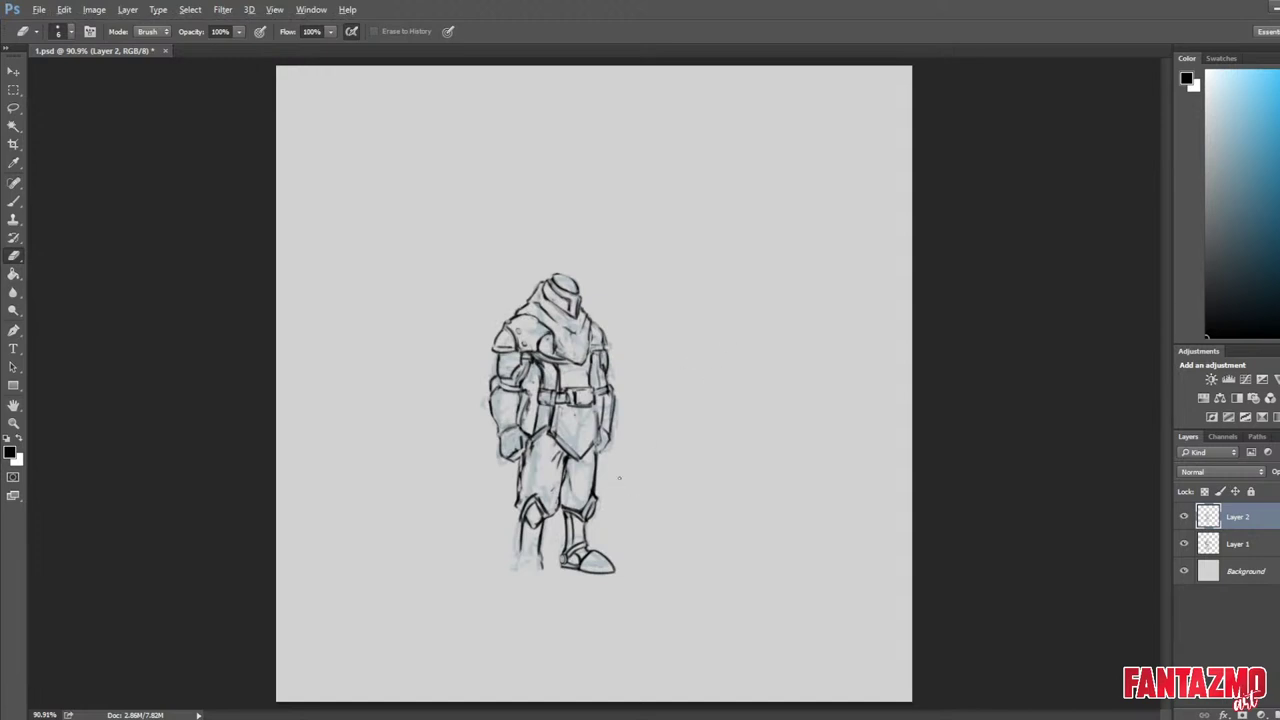
{"action": "scroll", "coordinate": [619, 478], "scroll_direction": "up", "scroll_amount": 2}
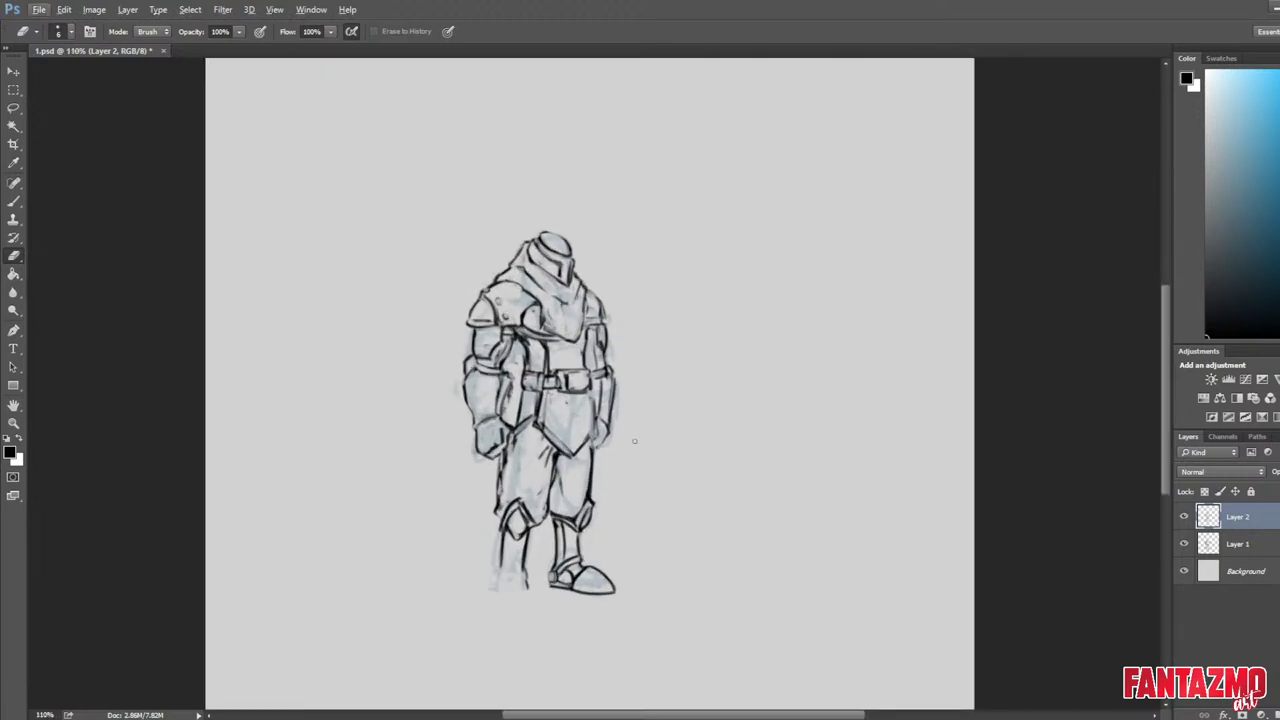
{"action": "scroll", "coordinate": [634, 441], "scroll_direction": "down", "scroll_amount": 4}
{"action": "key", "text": "h"}
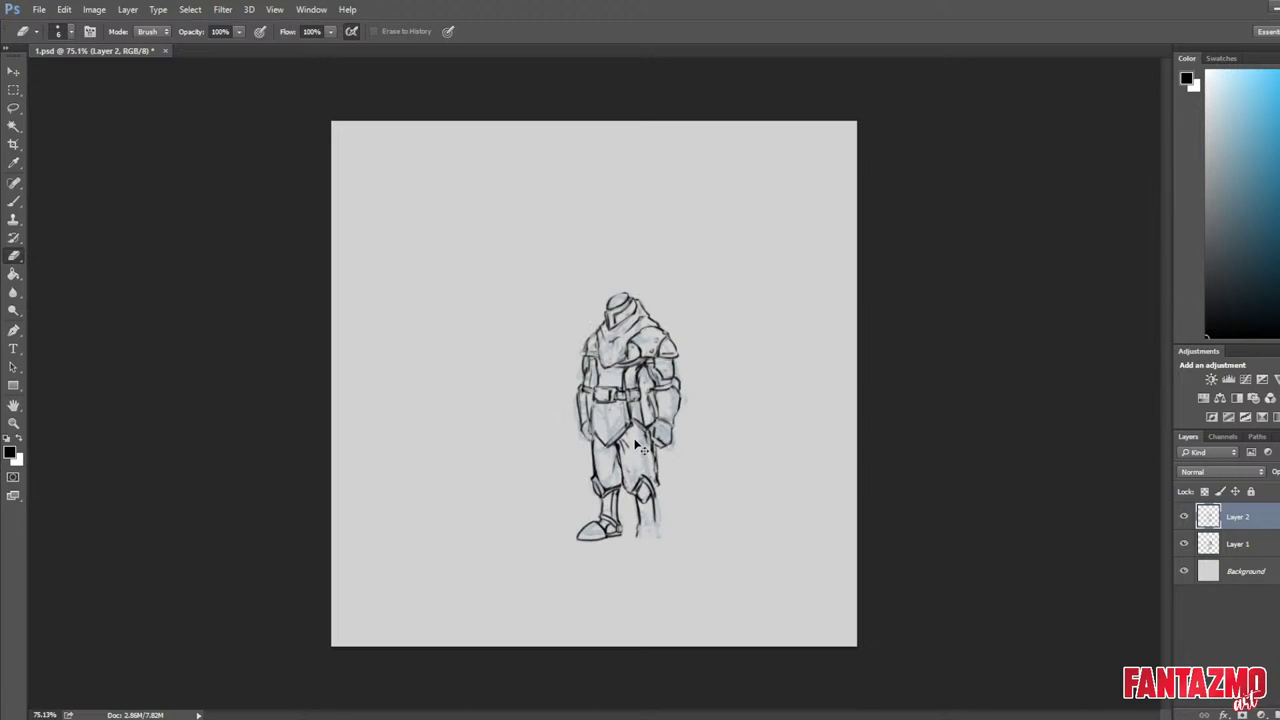
{"action": "scroll", "coordinate": [648, 484], "scroll_direction": "up", "scroll_amount": 3}
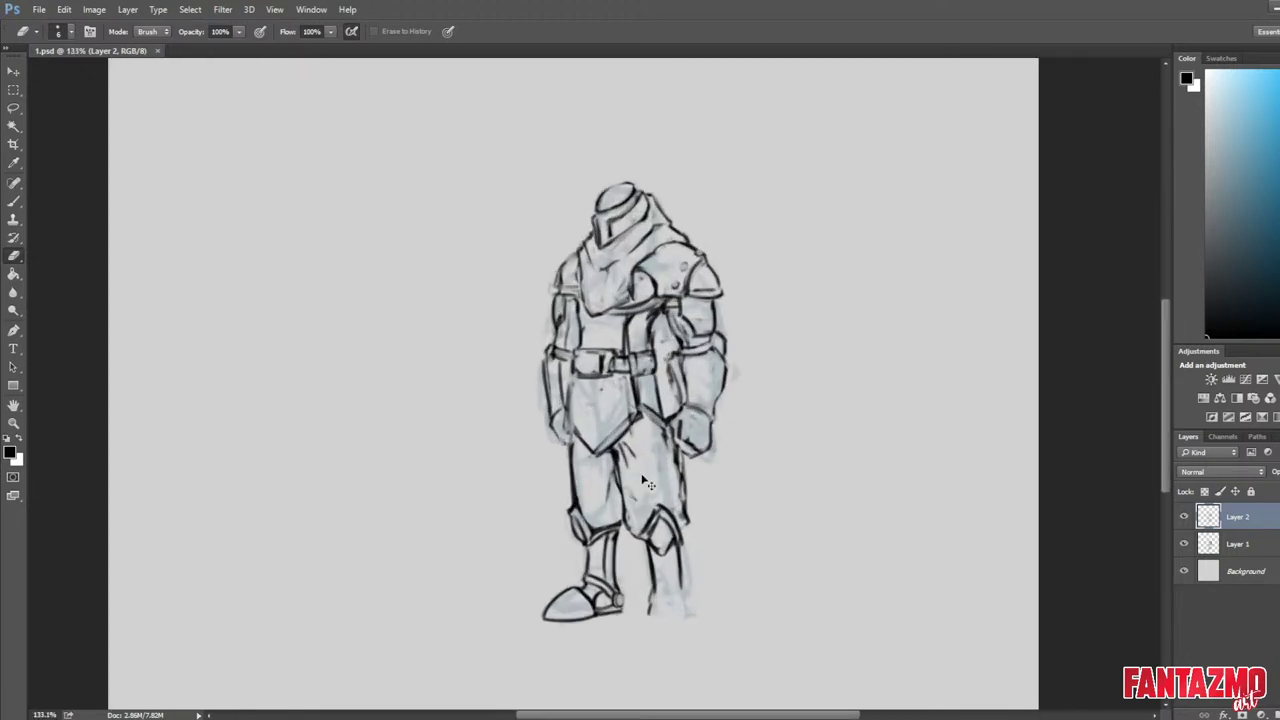
{"action": "key", "text": "h"}
{"action": "scroll", "coordinate": [648, 484], "scroll_direction": "down", "scroll_amount": 3}
{"action": "scroll", "coordinate": [648, 484], "scroll_direction": "up", "scroll_amount": 2}
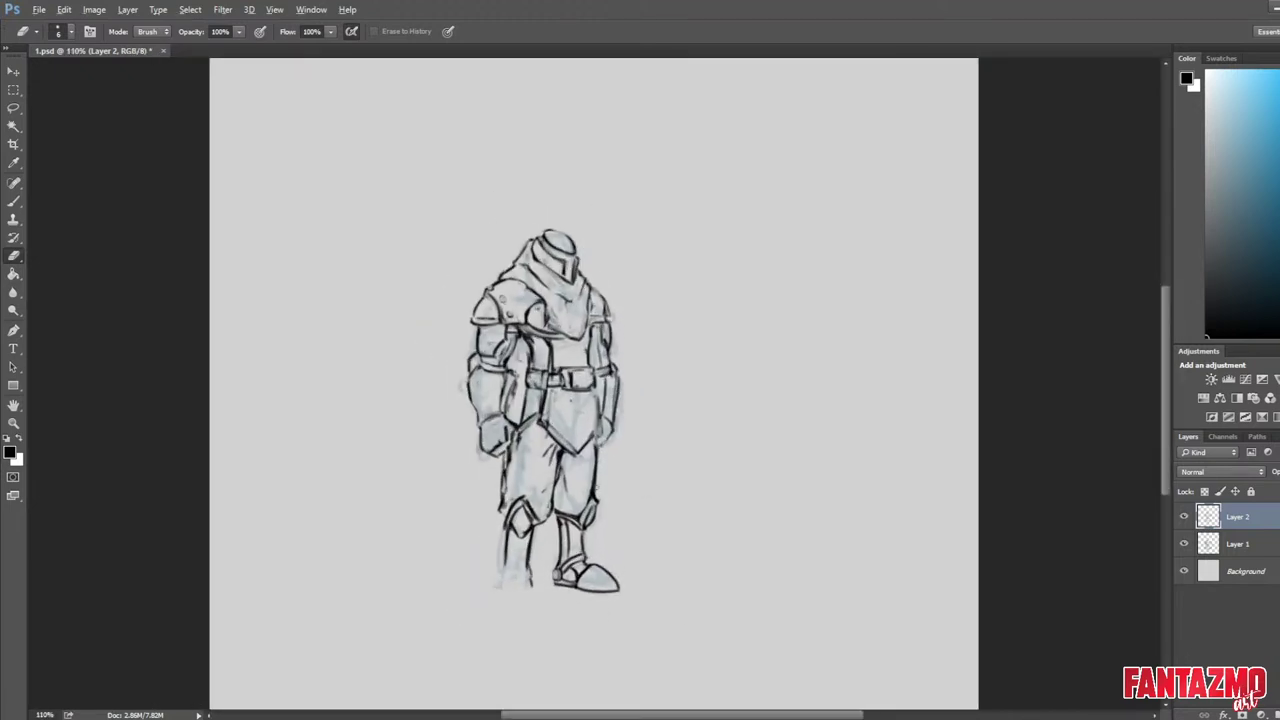
{"action": "scroll", "coordinate": [600, 492], "scroll_direction": "up", "scroll_amount": 1}
{"action": "key", "text": "h"}
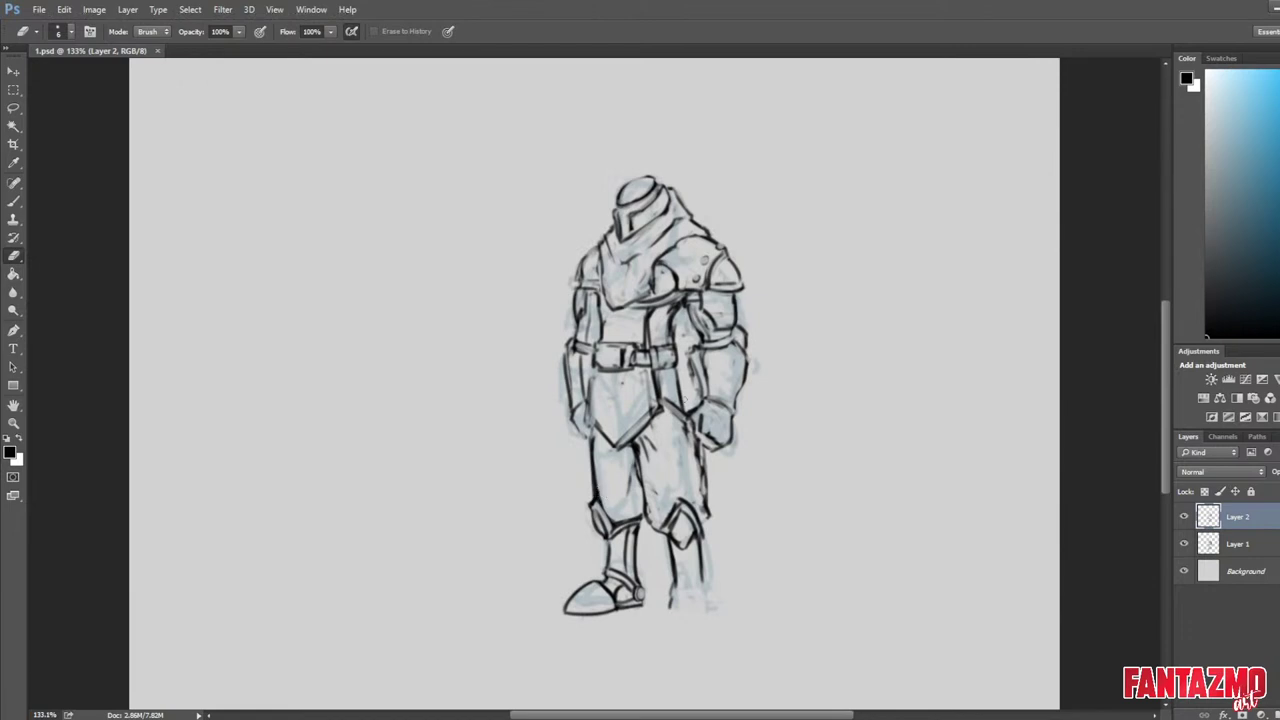
{"action": "key", "text": "h"}
Refine the near thigh's outer line and add another cloth fold below the skirt's edge.
{"action": "scroll", "coordinate": [594, 485], "scroll_direction": "up", "scroll_amount": 5}
{"action": "mouse_move", "coordinate": [595, 485]}
{"action": "left_mouse_down"}
{"action": "mouse_move", "coordinate": [733, 239]}
{"action": "mouse_move", "coordinate": [667, 395]}
{"action": "left_mouse_up"}
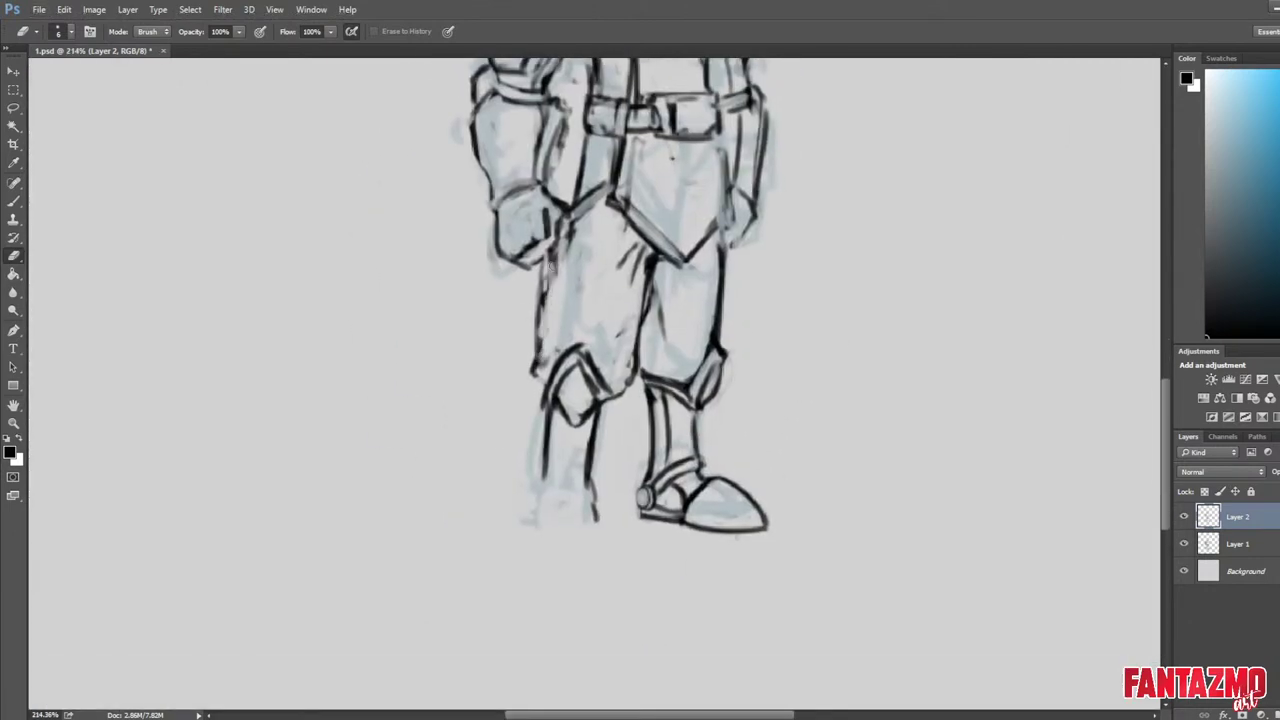
{"action": "key", "text": "b"}
{"action": "key", "text": "e"}
{"action": "key", "text": "b"}
{"action": "mouse_move", "coordinate": [546, 263]}
{"action": "left_mouse_down"}
{"action": "mouse_move", "coordinate": [549, 385]}
{"action": "mouse_move", "coordinate": [553, 292]}
{"action": "mouse_move", "coordinate": [548, 367]}
{"action": "left_mouse_up"}
{"action": "key", "text": "e"}
{"action": "key", "text": "b"}
{"action": "mouse_move", "coordinate": [619, 226]}
{"action": "left_mouse_down"}
{"action": "mouse_move", "coordinate": [581, 266]}
{"action": "mouse_move", "coordinate": [619, 266]}
{"action": "left_mouse_up"}
{"action": "key", "text": "e"}
{"action": "key", "text": "b"}
Re-ink both side lines of the near shin below the knee guard, flip the canvas and save the file.
{"action": "mouse_move", "coordinate": [608, 408]}
{"action": "left_mouse_down"}
{"action": "mouse_move", "coordinate": [599, 495]}
{"action": "mouse_move", "coordinate": [588, 486]}
{"action": "left_mouse_up"}
{"action": "key", "text": "e"}
{"action": "key", "text": "b"}
{"action": "left_click_drag", "start_coordinate": [555, 402], "coordinate": [547, 495]}
{"action": "key", "text": "e"}
{"action": "left_click_drag", "start_coordinate": [547, 446], "coordinate": [549, 496]}
{"action": "key", "text": "ctrl+alt+0"}
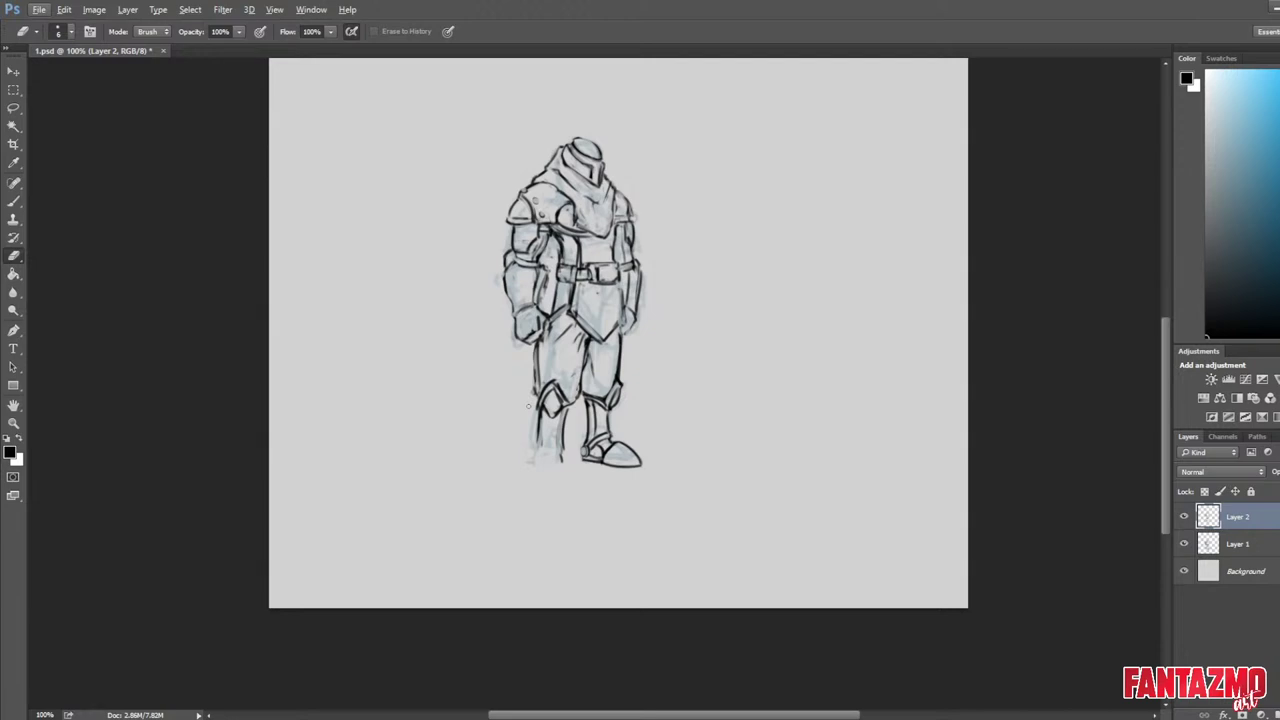
{"action": "key", "text": "ctrl+shift+h"}
{"action": "key", "text": "ctrl+s"}
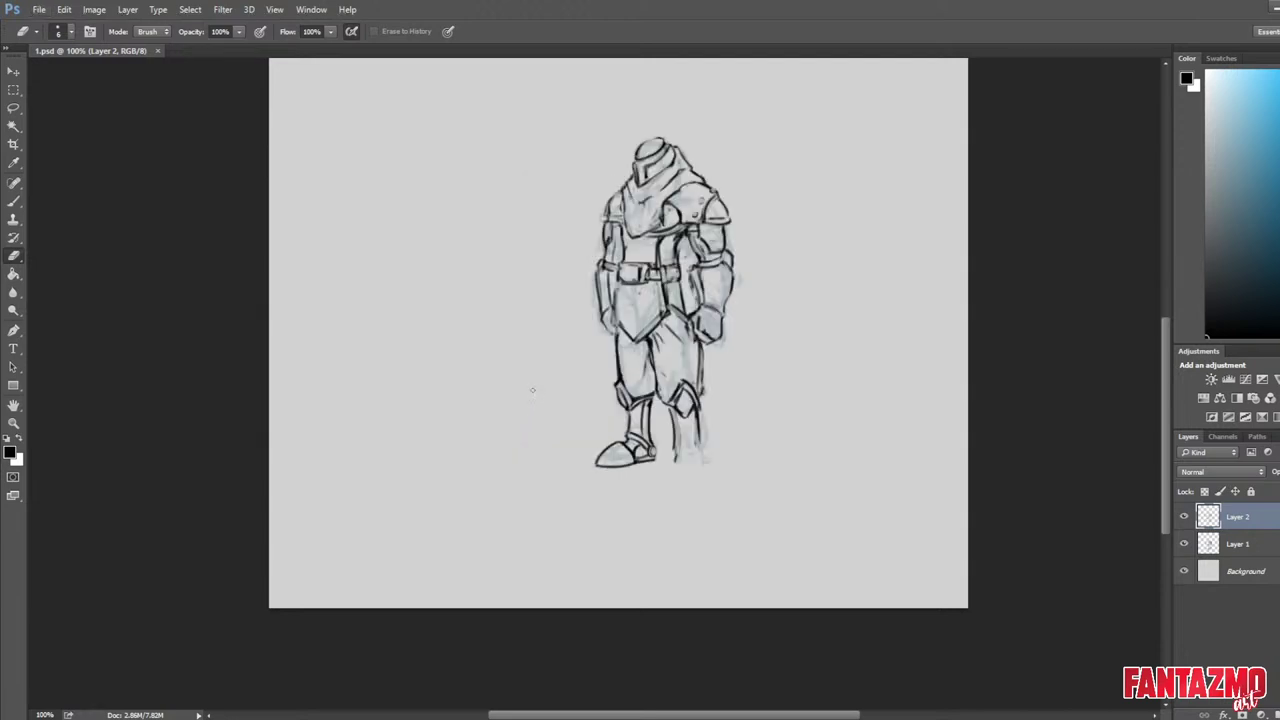
Ink a pointed, inverted-V lower edge on the near shin guard above the foot.
{"action": "scroll", "coordinate": [616, 404], "scroll_direction": "up", "scroll_amount": 5}
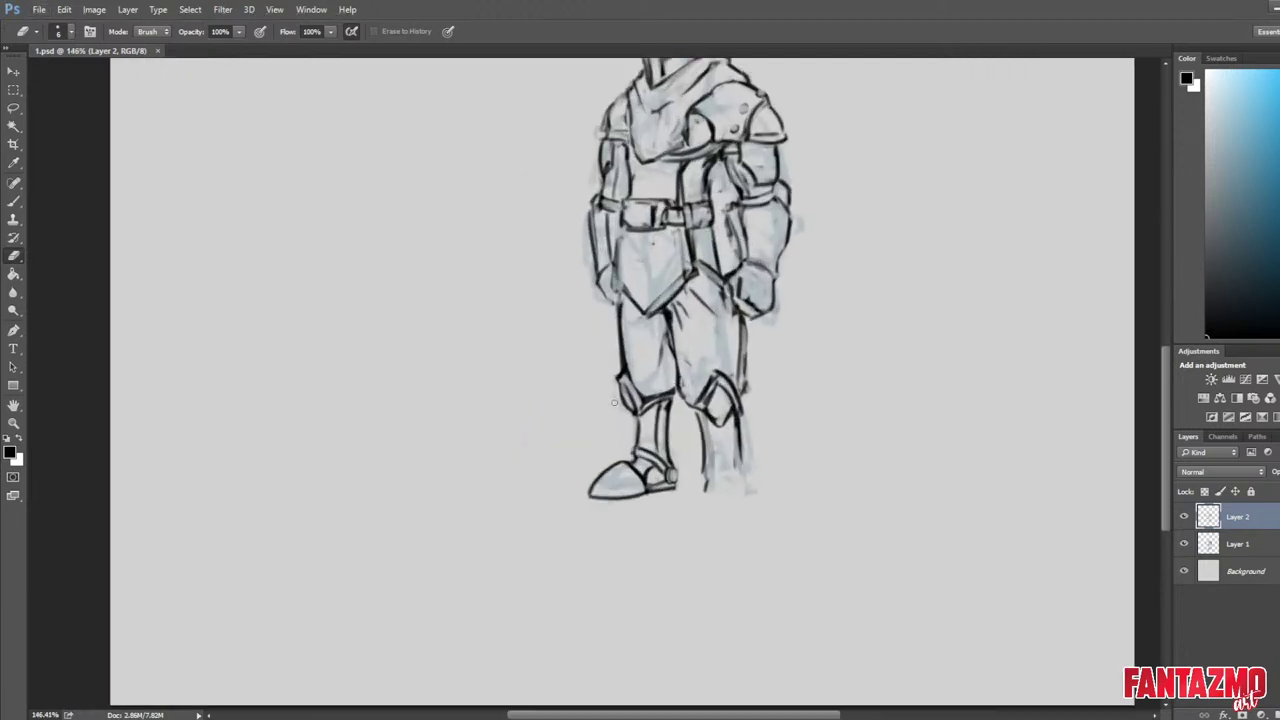
{"action": "left_click_drag", "start_coordinate": [790, 475], "coordinate": [557, 403]}
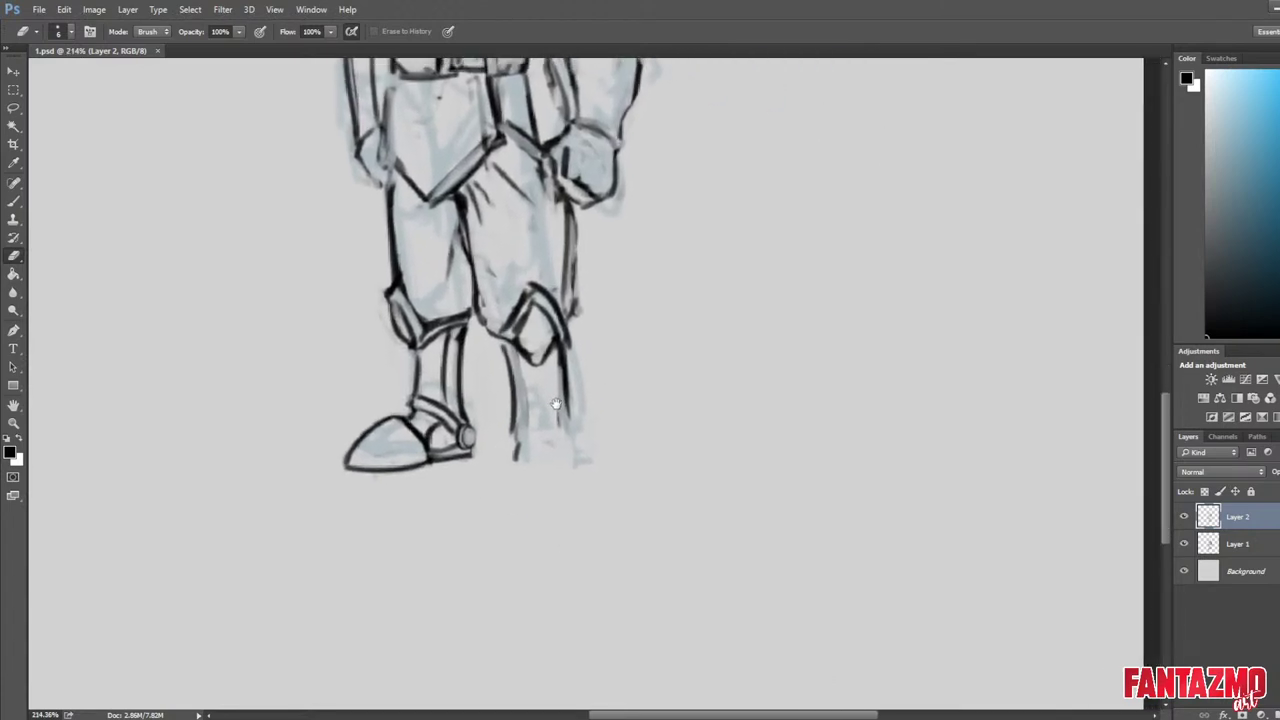
{"action": "mouse_move", "coordinate": [519, 360]}
{"action": "left_mouse_down"}
{"action": "mouse_move", "coordinate": [530, 435]}
{"action": "mouse_move", "coordinate": [513, 344]}
{"action": "mouse_move", "coordinate": [504, 351]}
{"action": "mouse_move", "coordinate": [518, 425]}
{"action": "mouse_move", "coordinate": [529, 420]}
{"action": "mouse_move", "coordinate": [517, 444]}
{"action": "mouse_move", "coordinate": [527, 457]}
{"action": "mouse_move", "coordinate": [521, 446]}
{"action": "mouse_move", "coordinate": [553, 417]}
{"action": "mouse_move", "coordinate": [578, 440]}
{"action": "left_mouse_up"}
{"action": "key", "text": "b"}
{"action": "key", "text": "e"}
{"action": "key", "text": "b"}
{"action": "key", "text": "e"}
{"action": "key", "text": "b"}
{"action": "key", "text": "e"}
{"action": "key", "text": "b"}
{"action": "key", "text": "e"}
Ink a thin centre ridge down the near shin guard and clean up its edge.
{"action": "mouse_move", "coordinate": [537, 370]}
{"action": "left_mouse_down"}
{"action": "mouse_move", "coordinate": [546, 424]}
{"action": "mouse_move", "coordinate": [574, 440]}
{"action": "mouse_move", "coordinate": [545, 412]}
{"action": "mouse_move", "coordinate": [578, 440]}
{"action": "left_mouse_up"}
{"action": "key", "text": "b"}
{"action": "key", "text": "e"}
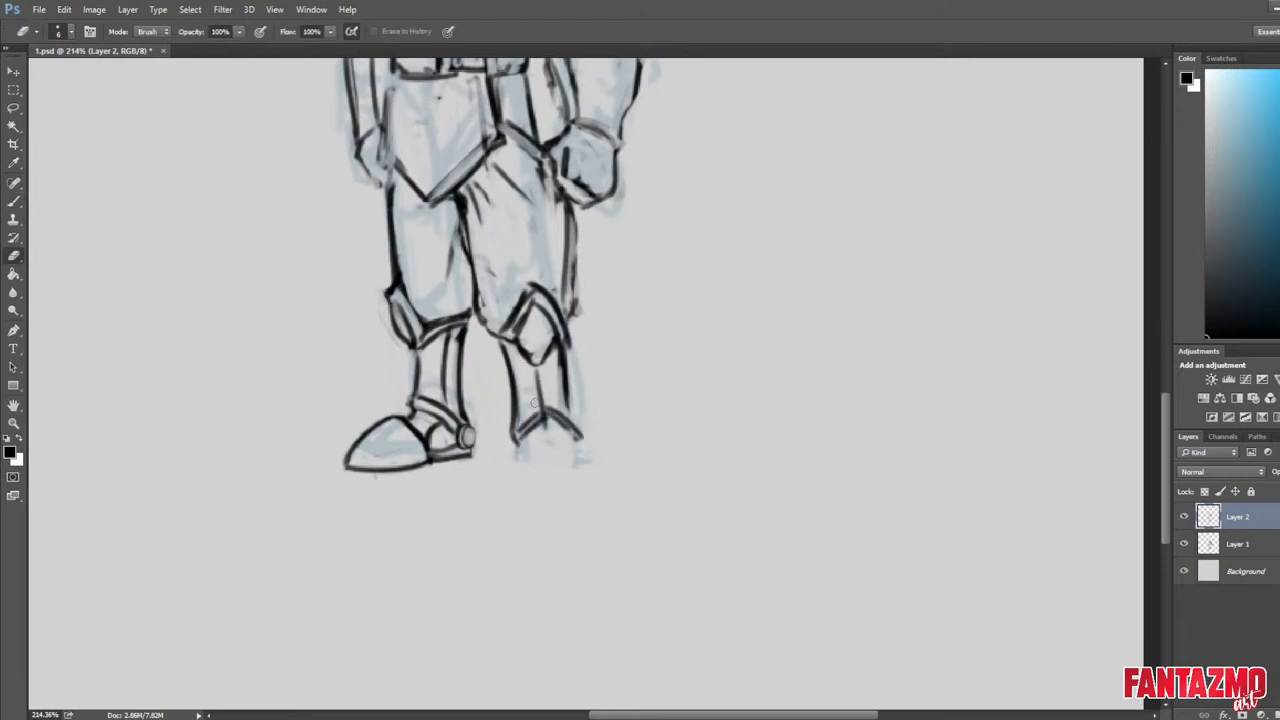
{"action": "mouse_move", "coordinate": [534, 404]}
{"action": "left_mouse_down"}
{"action": "mouse_move", "coordinate": [532, 372]}
{"action": "mouse_move", "coordinate": [534, 406]}
{"action": "left_mouse_up"}
{"action": "key", "text": "b"}
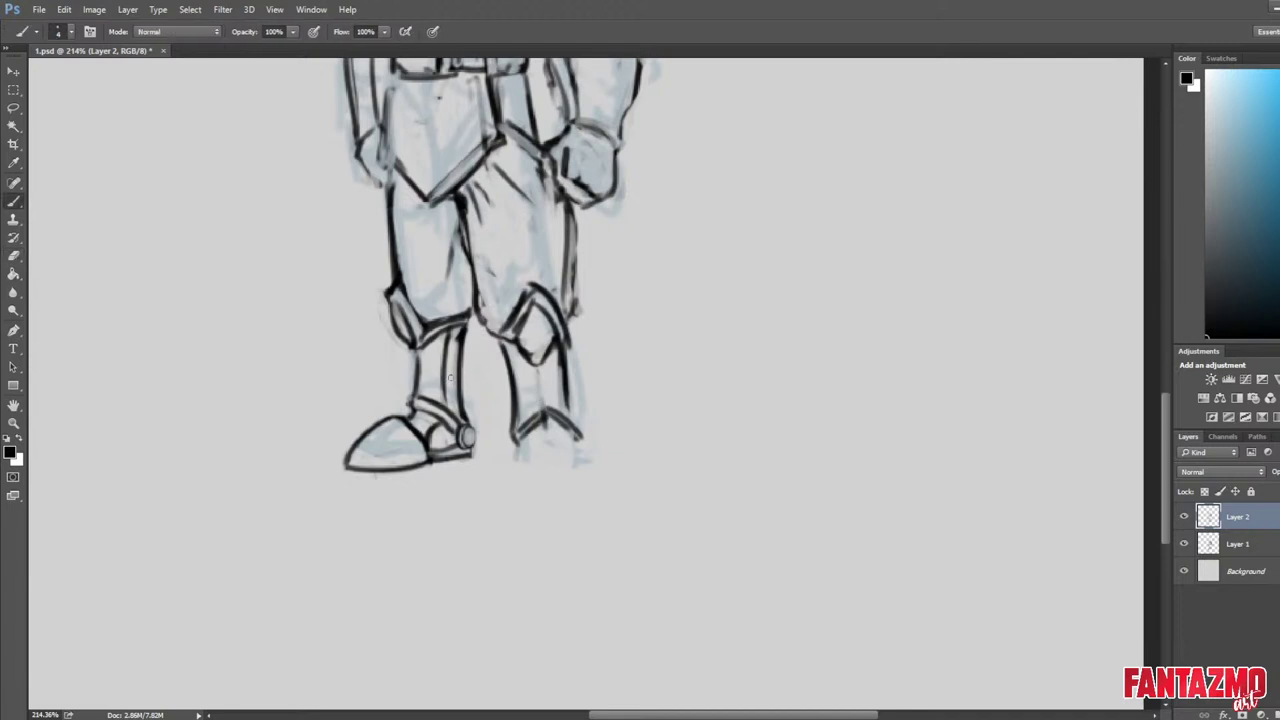
Ink two pointed spikes on the back of the far shin guard and check them on the flipped canvas.
{"action": "key", "text": "e"}
{"action": "mouse_move", "coordinate": [447, 336]}
{"action": "left_mouse_down"}
{"action": "mouse_move", "coordinate": [444, 402]}
{"action": "mouse_move", "coordinate": [449, 326]}
{"action": "mouse_move", "coordinate": [467, 354]}
{"action": "mouse_move", "coordinate": [459, 395]}
{"action": "mouse_move", "coordinate": [470, 383]}
{"action": "mouse_move", "coordinate": [452, 356]}
{"action": "mouse_move", "coordinate": [473, 344]}
{"action": "left_mouse_up"}
{"action": "key", "text": "b"}
{"action": "key", "text": "e"}
{"action": "key", "text": "b"}
{"action": "key", "text": "e"}
{"action": "key", "text": "b"}
{"action": "mouse_move", "coordinate": [455, 381]}
{"action": "left_mouse_down"}
{"action": "mouse_move", "coordinate": [472, 383]}
{"action": "mouse_move", "coordinate": [456, 395]}
{"action": "mouse_move", "coordinate": [480, 388]}
{"action": "left_mouse_up"}
{"action": "key", "text": "e"}
{"action": "scroll", "coordinate": [517, 341], "scroll_direction": "down", "scroll_amount": 8}
{"action": "key", "text": "ctrl+shift+h"}
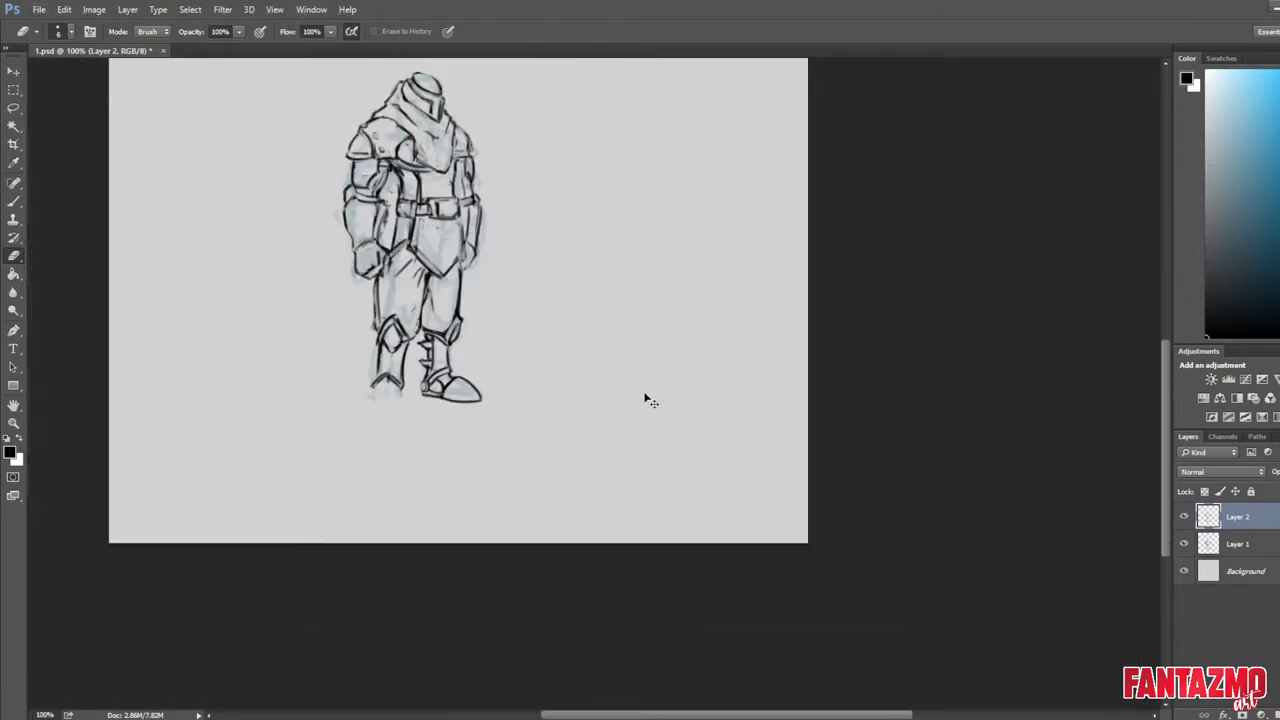
{"action": "scroll", "coordinate": [391, 429], "scroll_direction": "up", "scroll_amount": 5}
{"action": "scroll", "coordinate": [404, 395], "scroll_direction": "down", "scroll_amount": 1}
Ink the near foot's front-facing toe cap and a second V-shaped band along the shin guard's lower edge.
{"action": "key", "text": "ctrl+shift+h"}
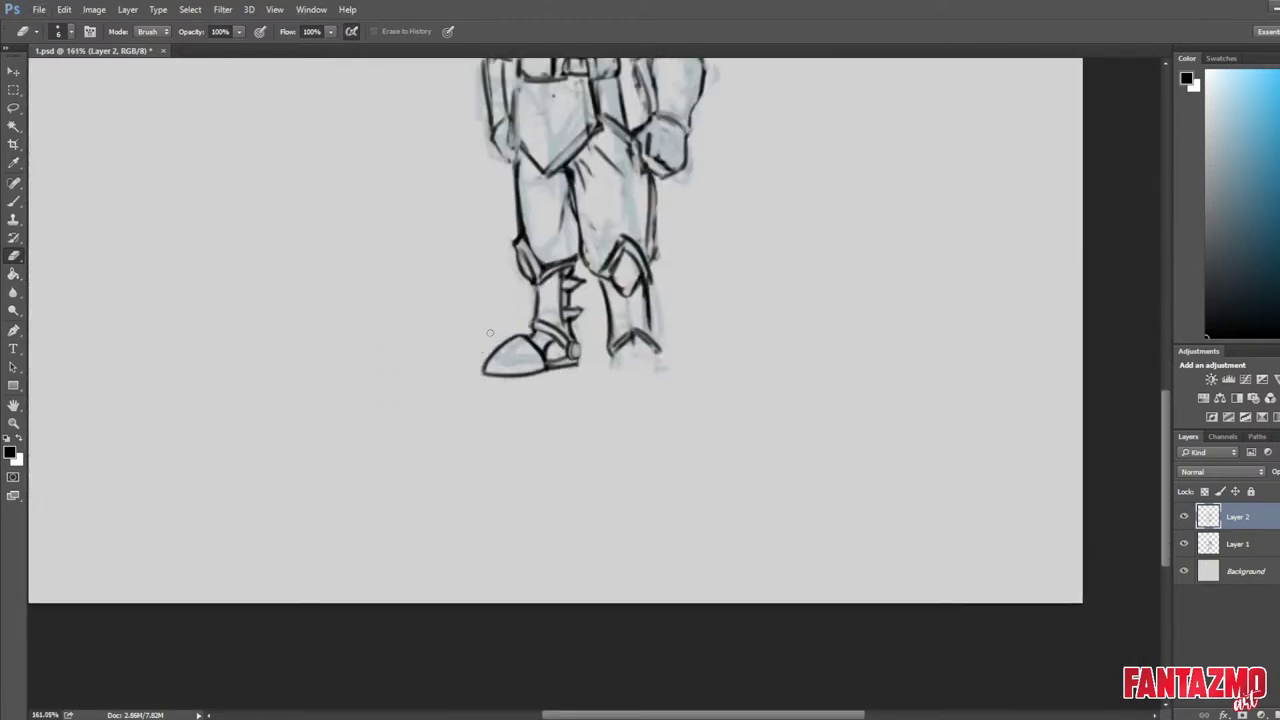
{"action": "mouse_move", "coordinate": [613, 347]}
{"action": "left_mouse_down"}
{"action": "mouse_move", "coordinate": [636, 332]}
{"action": "mouse_move", "coordinate": [617, 350]}
{"action": "mouse_move", "coordinate": [663, 355]}
{"action": "mouse_move", "coordinate": [614, 360]}
{"action": "mouse_move", "coordinate": [634, 342]}
{"action": "mouse_move", "coordinate": [606, 370]}
{"action": "mouse_move", "coordinate": [658, 380]}
{"action": "mouse_move", "coordinate": [638, 344]}
{"action": "mouse_move", "coordinate": [665, 369]}
{"action": "left_mouse_up"}
{"action": "key", "text": "b"}
{"action": "key", "text": "e"}
{"action": "key", "text": "b"}
{"action": "key", "text": "e"}
{"action": "key", "text": "b"}
{"action": "key", "text": "e"}
{"action": "key", "text": "b"}
{"action": "key", "text": "e"}
{"action": "key", "text": "b"}
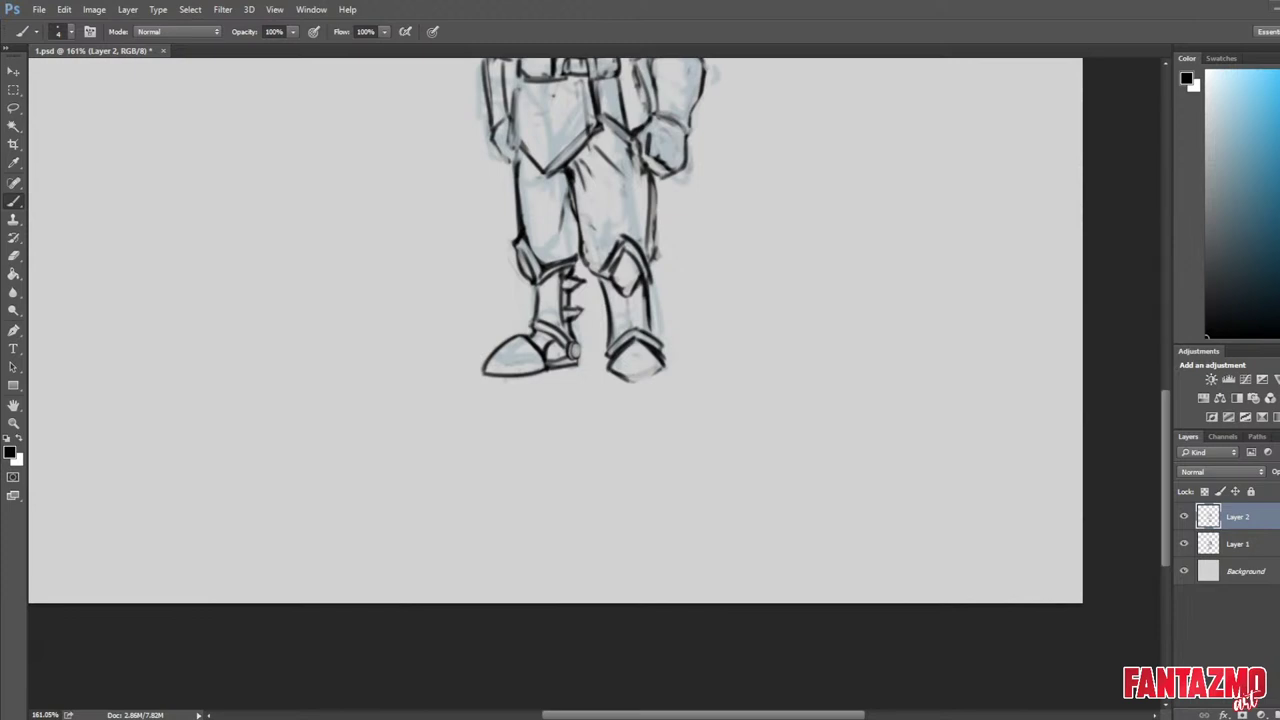
Flip the canvas and rework the outer corner of the near foot's toe cap.
{"action": "scroll", "coordinate": [803, 260], "scroll_direction": "down", "scroll_amount": 3}
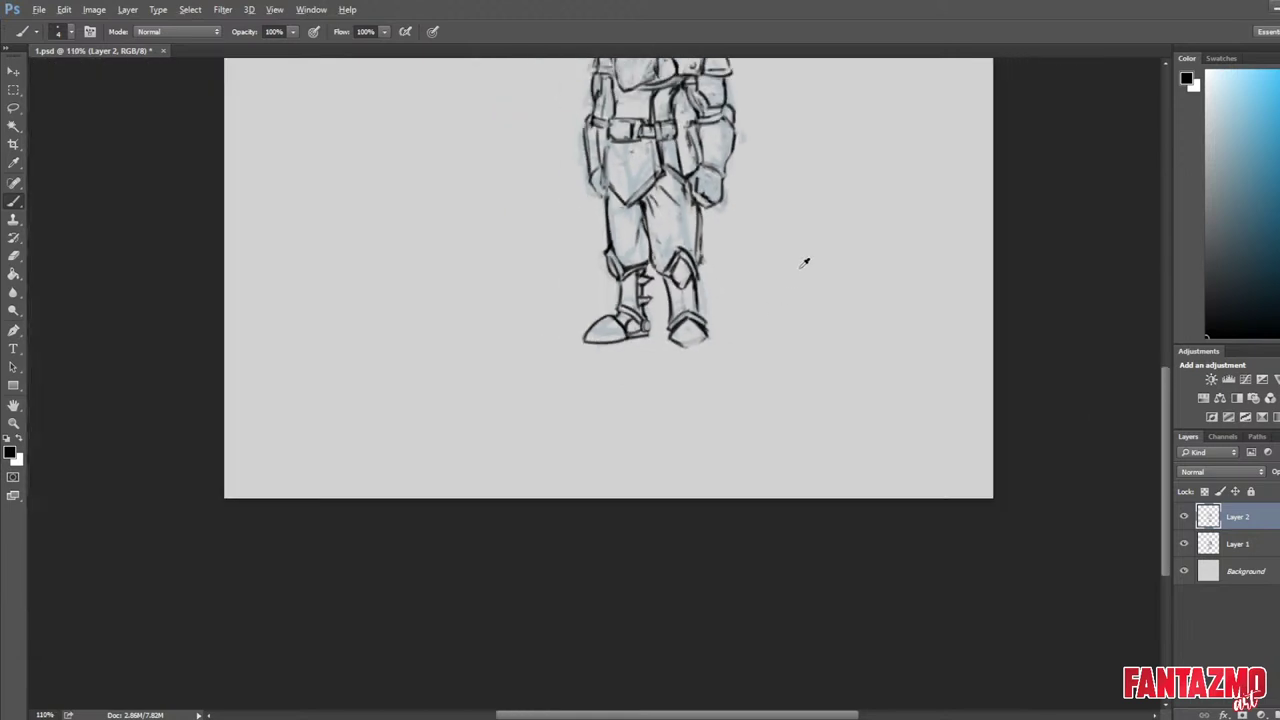
{"action": "key", "text": "ctrl+shift+h"}
{"action": "scroll", "coordinate": [621, 458], "scroll_direction": "up", "scroll_amount": 2}
{"action": "scroll", "coordinate": [592, 330], "scroll_direction": "up", "scroll_amount": 2}
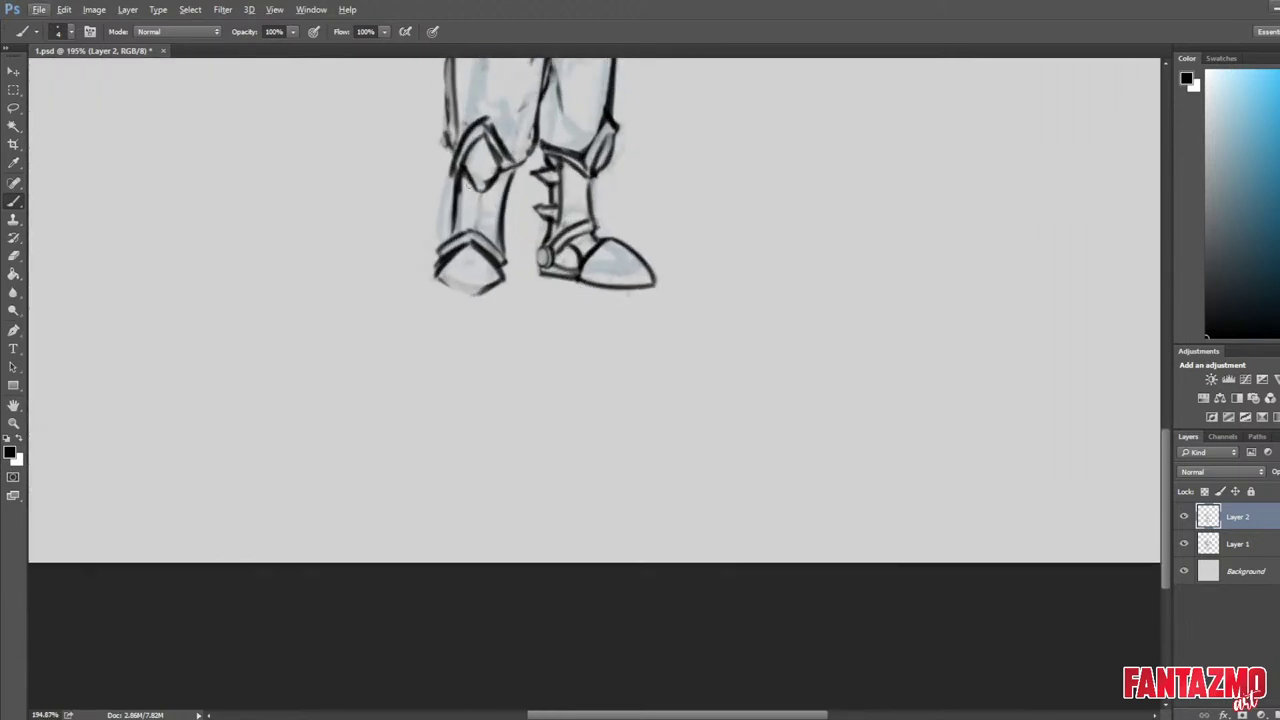
{"action": "key", "text": "e"}
{"action": "mouse_move", "coordinate": [458, 259]}
{"action": "left_mouse_down"}
{"action": "mouse_move", "coordinate": [445, 281]}
{"action": "mouse_move", "coordinate": [472, 297]}
{"action": "mouse_move", "coordinate": [503, 281]}
{"action": "mouse_move", "coordinate": [444, 278]}
{"action": "mouse_move", "coordinate": [457, 285]}
{"action": "left_mouse_up"}
{"action": "key", "text": "b"}
{"action": "key", "text": "e"}
{"action": "key", "text": "b"}
{"action": "mouse_move", "coordinate": [437, 279]}
{"action": "left_mouse_down"}
{"action": "mouse_move", "coordinate": [482, 291]}
{"action": "mouse_move", "coordinate": [450, 288]}
{"action": "left_mouse_up"}
{"action": "key", "text": "e"}
Ink the near toe cap's bottom edge from its outer corner to the tip, cleaning the line.
{"action": "key", "text": "b"}
{"action": "mouse_move", "coordinate": [436, 282]}
{"action": "left_mouse_down"}
{"action": "mouse_move", "coordinate": [476, 298]}
{"action": "mouse_move", "coordinate": [465, 299]}
{"action": "left_mouse_up"}
{"action": "key", "text": "e"}
{"action": "key", "text": "b"}
{"action": "mouse_move", "coordinate": [464, 296]}
{"action": "left_mouse_down"}
{"action": "mouse_move", "coordinate": [495, 273]}
{"action": "mouse_move", "coordinate": [445, 274]}
{"action": "mouse_move", "coordinate": [458, 257]}
{"action": "mouse_move", "coordinate": [438, 286]}
{"action": "left_mouse_up"}
{"action": "key", "text": "e"}
{"action": "key", "text": "b"}
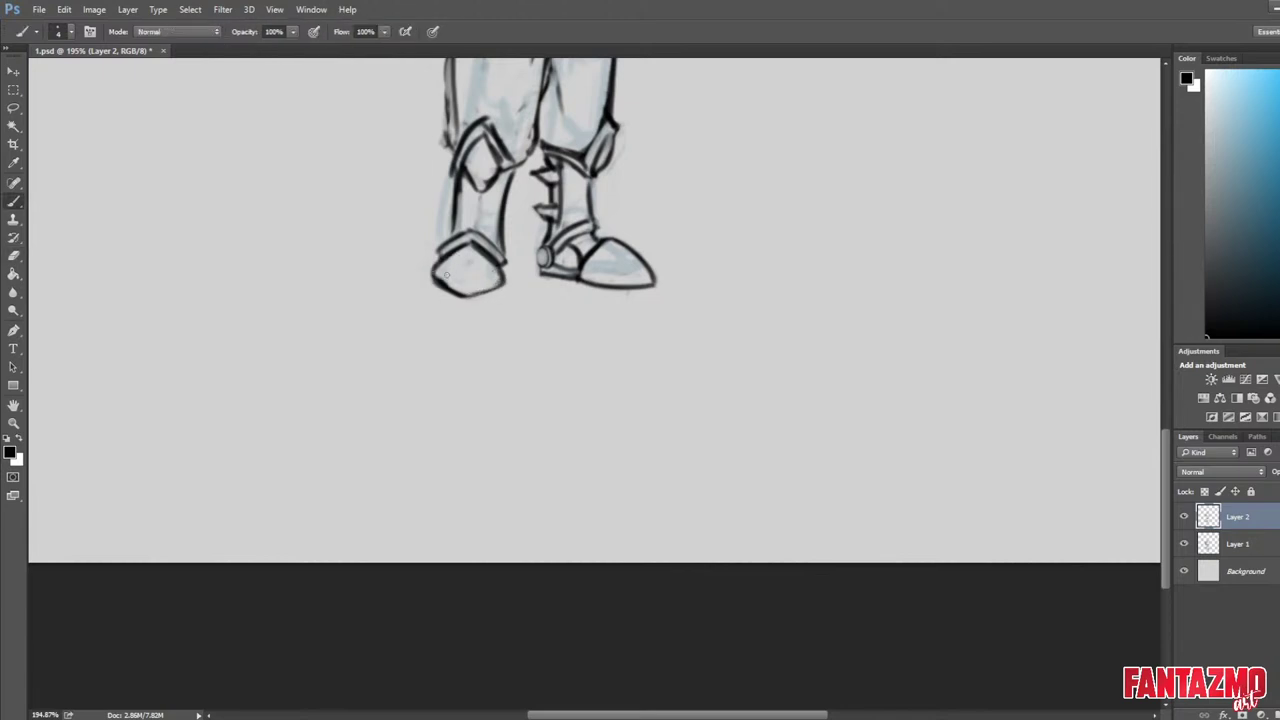
{"action": "key", "text": "e"}
Thin and refine the near shin guard's side lines and centre ridge between knee guard and ankle.
{"action": "scroll", "coordinate": [488, 258], "scroll_direction": "up", "scroll_amount": 3}
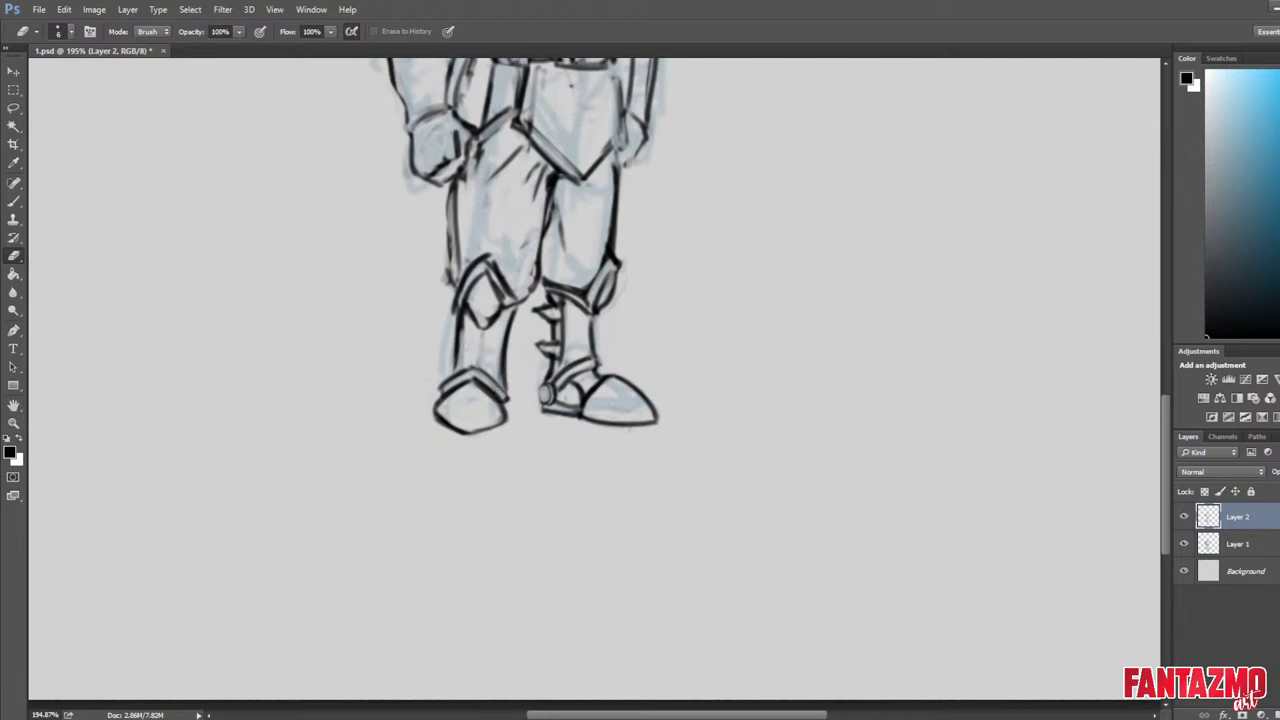
{"action": "key", "text": "b"}
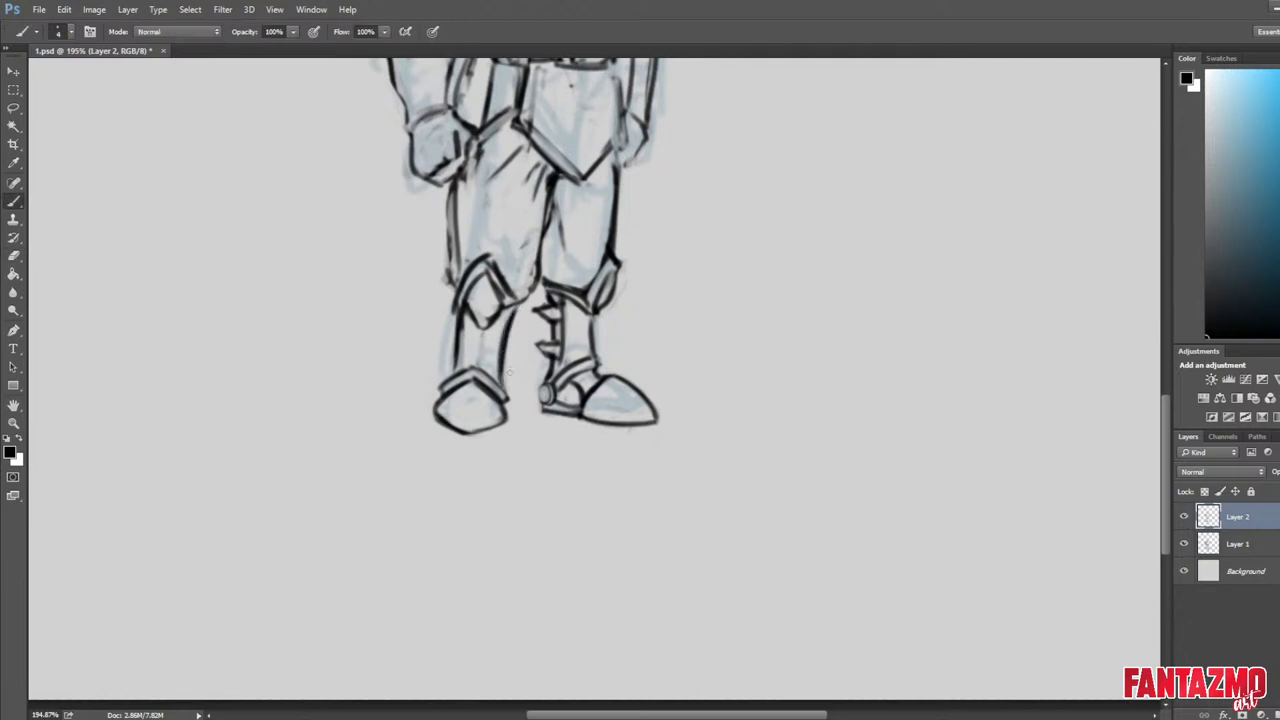
{"action": "key", "text": "e"}
{"action": "left_click_drag", "start_coordinate": [517, 318], "coordinate": [508, 380]}
{"action": "mouse_move", "coordinate": [453, 317]}
{"action": "left_mouse_down"}
{"action": "mouse_move", "coordinate": [455, 373]}
{"action": "mouse_move", "coordinate": [477, 368]}
{"action": "left_mouse_up"}
{"action": "key", "text": "b"}
{"action": "key", "text": "e"}
{"action": "key", "text": "b"}
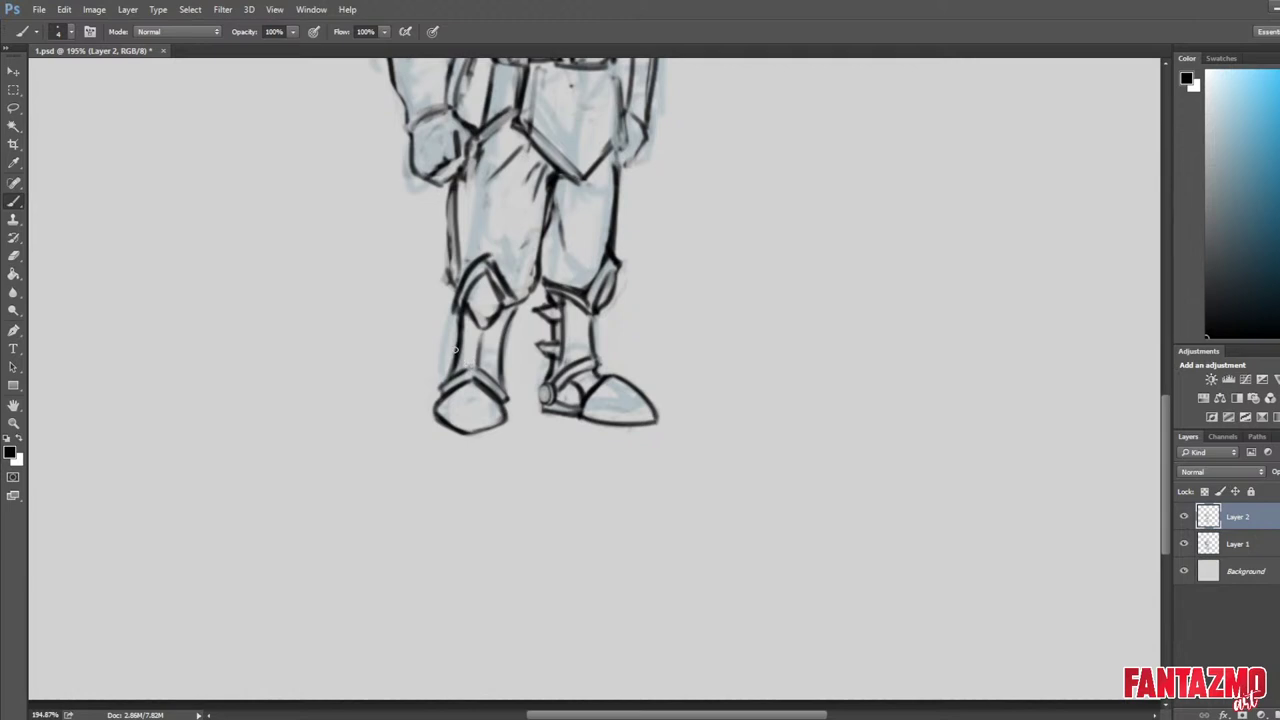
{"action": "key", "text": "e"}
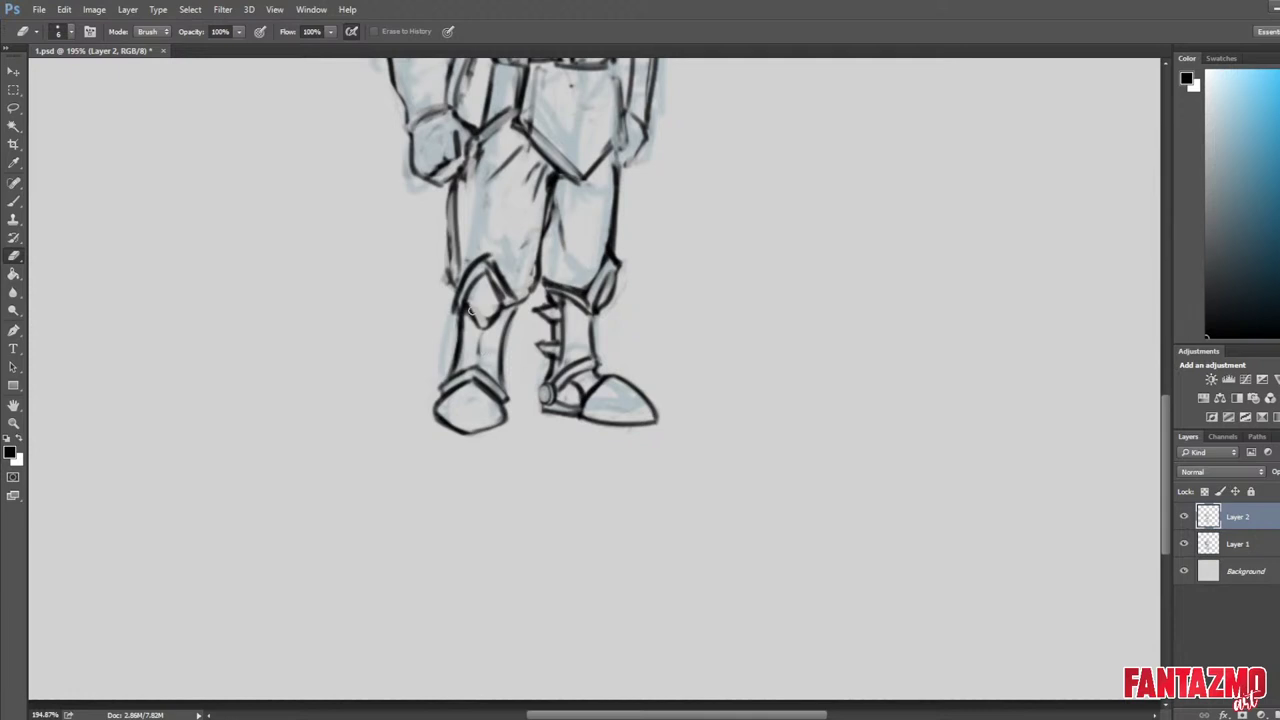
Ink the lower V-shaped edge of the near knee guard's inner diamond, alternating strokes with erasing to clean the line.
{"action": "key", "text": "b"}
{"action": "mouse_move", "coordinate": [463, 300]}
{"action": "left_mouse_down"}
{"action": "mouse_move", "coordinate": [479, 280]}
{"action": "mouse_move", "coordinate": [484, 326]}
{"action": "left_mouse_up"}
{"action": "mouse_move", "coordinate": [484, 326]}
{"action": "left_mouse_down"}
{"action": "mouse_move", "coordinate": [504, 304]}
{"action": "mouse_move", "coordinate": [453, 310]}
{"action": "mouse_move", "coordinate": [485, 263]}
{"action": "mouse_move", "coordinate": [509, 287]}
{"action": "mouse_move", "coordinate": [506, 304]}
{"action": "left_mouse_up"}
{"action": "key", "text": "e"}
{"action": "key", "text": "b"}
{"action": "key", "text": "e"}
{"action": "key", "text": "b"}
{"action": "key", "text": "e"}
{"action": "key", "text": "b"}
Redraw the upper outer edge of the near knee guard and erase the excess at its peak.
{"action": "mouse_move", "coordinate": [488, 266]}
{"action": "left_mouse_down"}
{"action": "mouse_move", "coordinate": [517, 318]}
{"action": "mouse_move", "coordinate": [490, 258]}
{"action": "mouse_move", "coordinate": [498, 279]}
{"action": "mouse_move", "coordinate": [484, 270]}
{"action": "mouse_move", "coordinate": [490, 289]}
{"action": "mouse_move", "coordinate": [485, 273]}
{"action": "mouse_move", "coordinate": [468, 305]}
{"action": "left_mouse_up"}
{"action": "key", "text": "e"}
{"action": "key", "text": "b"}
{"action": "mouse_move", "coordinate": [487, 269]}
{"action": "left_mouse_down"}
{"action": "mouse_move", "coordinate": [458, 305]}
{"action": "mouse_move", "coordinate": [482, 326]}
{"action": "mouse_move", "coordinate": [483, 276]}
{"action": "mouse_move", "coordinate": [497, 316]}
{"action": "mouse_move", "coordinate": [459, 293]}
{"action": "left_mouse_up"}
{"action": "key", "text": "e"}
{"action": "key", "text": "b"}
{"action": "key", "text": "e"}
{"action": "mouse_move", "coordinate": [484, 259]}
{"action": "left_mouse_down"}
{"action": "mouse_move", "coordinate": [452, 301]}
{"action": "mouse_move", "coordinate": [488, 254]}
{"action": "left_mouse_up"}
{"action": "key", "text": "b"}
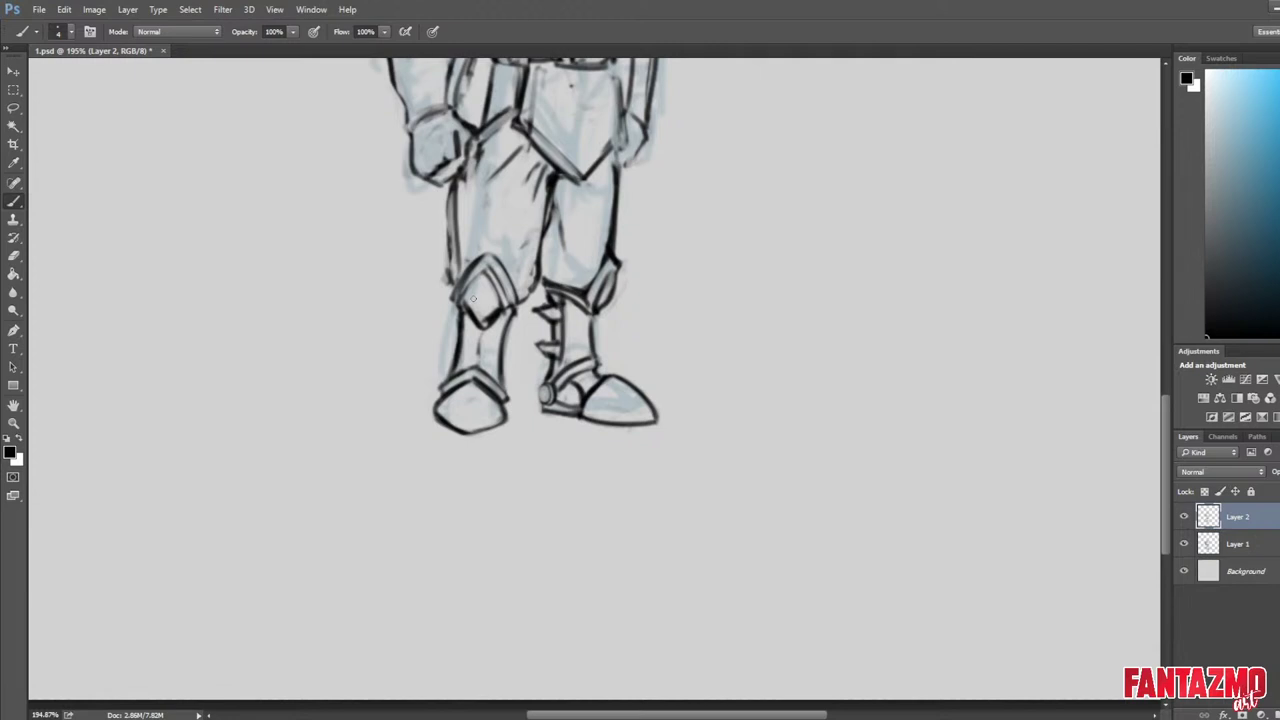
Clean the inside of the near knee guard's diamond and tidy its lower edges into a crisp outline.
{"action": "key", "text": "e"}
{"action": "mouse_move", "coordinate": [474, 300]}
{"action": "left_mouse_down"}
{"action": "mouse_move", "coordinate": [496, 318]}
{"action": "mouse_move", "coordinate": [508, 304]}
{"action": "mouse_move", "coordinate": [475, 335]}
{"action": "mouse_move", "coordinate": [508, 304]}
{"action": "mouse_move", "coordinate": [479, 327]}
{"action": "mouse_move", "coordinate": [478, 309]}
{"action": "mouse_move", "coordinate": [502, 306]}
{"action": "mouse_move", "coordinate": [488, 321]}
{"action": "left_mouse_up"}
{"action": "key", "text": "b"}
{"action": "key", "text": "e"}
{"action": "key", "text": "b"}
{"action": "key", "text": "e"}
{"action": "key", "text": "b"}
{"action": "key", "text": "e"}
{"action": "key", "text": "b"}
{"action": "key", "text": "e"}
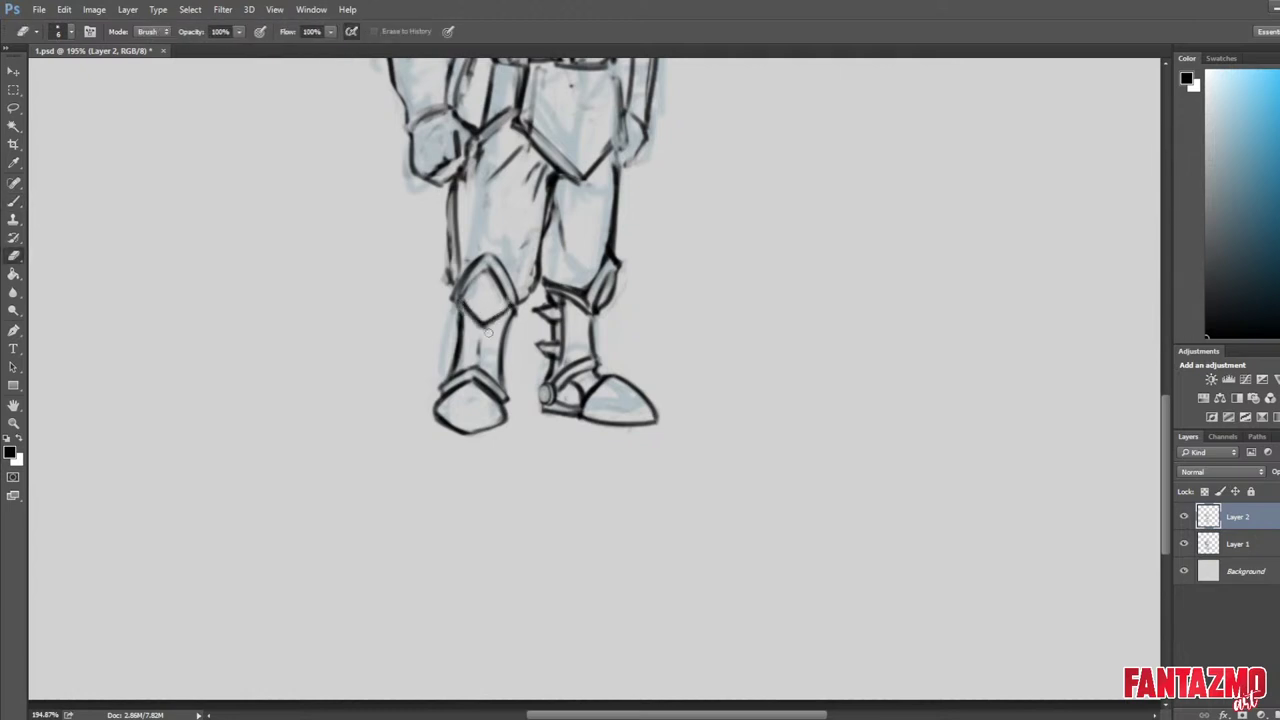
{"action": "key", "text": "b"}
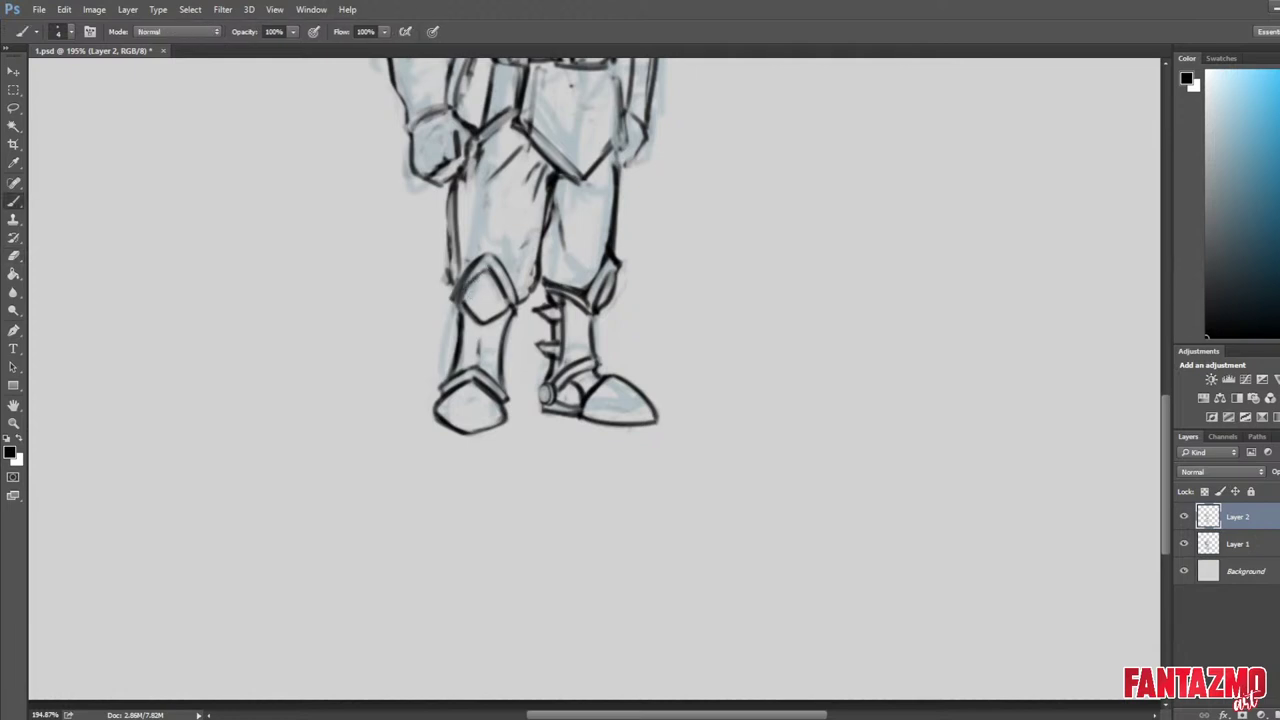
Ink a sharper, pointed outer rim around the top of the near knee guard, extending both sides to its corners.
{"action": "key", "text": "e"}
{"action": "mouse_move", "coordinate": [482, 261]}
{"action": "left_mouse_down"}
{"action": "mouse_move", "coordinate": [454, 298]}
{"action": "mouse_move", "coordinate": [493, 252]}
{"action": "left_mouse_up"}
{"action": "key", "text": "b"}
{"action": "key", "text": "e"}
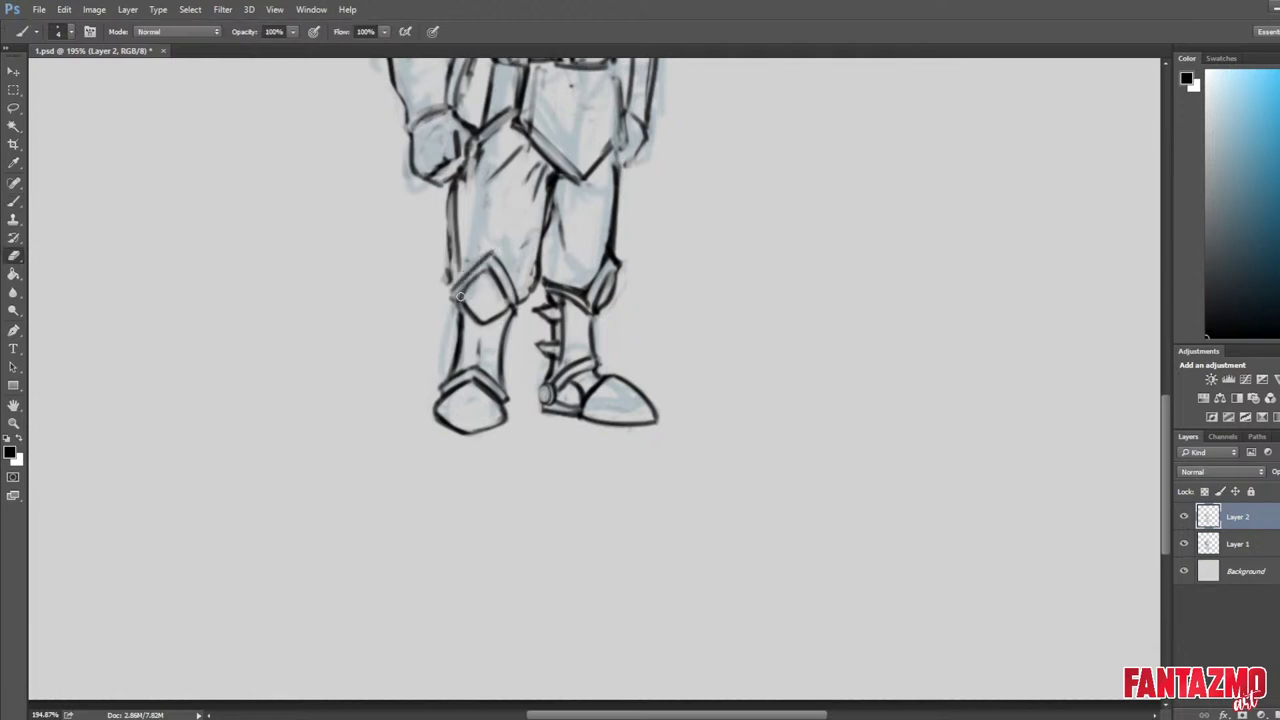
{"action": "key", "text": "b"}
{"action": "mouse_move", "coordinate": [460, 296]}
{"action": "left_mouse_down"}
{"action": "mouse_move", "coordinate": [492, 262]}
{"action": "mouse_move", "coordinate": [515, 298]}
{"action": "left_mouse_up"}
{"action": "key", "text": "e"}
{"action": "key", "text": "b"}
{"action": "left_click_drag", "start_coordinate": [493, 252], "coordinate": [524, 300]}
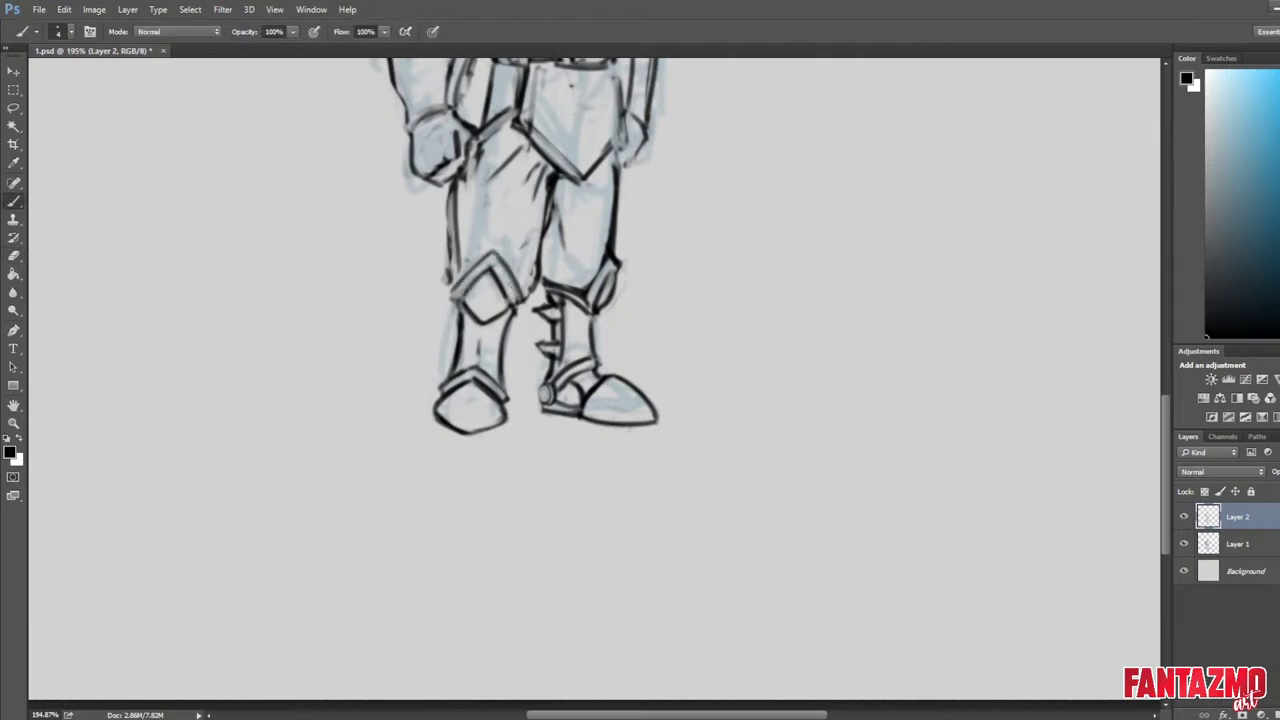
{"action": "mouse_move", "coordinate": [492, 250]}
{"action": "left_mouse_down"}
{"action": "mouse_move", "coordinate": [520, 316]}
{"action": "mouse_move", "coordinate": [448, 310]}
{"action": "mouse_move", "coordinate": [462, 308]}
{"action": "left_mouse_up"}
Redraw the near trouser leg's outer contour above the knee guard and add a fold stroke on the far thigh.
{"action": "key", "text": "e"}
{"action": "left_click_drag", "start_coordinate": [453, 189], "coordinate": [456, 247]}
{"action": "key", "text": "b"}
{"action": "left_click_drag", "start_coordinate": [452, 190], "coordinate": [456, 260]}
{"action": "key", "text": "e"}
{"action": "key", "text": "b"}
{"action": "left_click_drag", "start_coordinate": [580, 186], "coordinate": [562, 228]}
{"action": "key", "text": "e"}
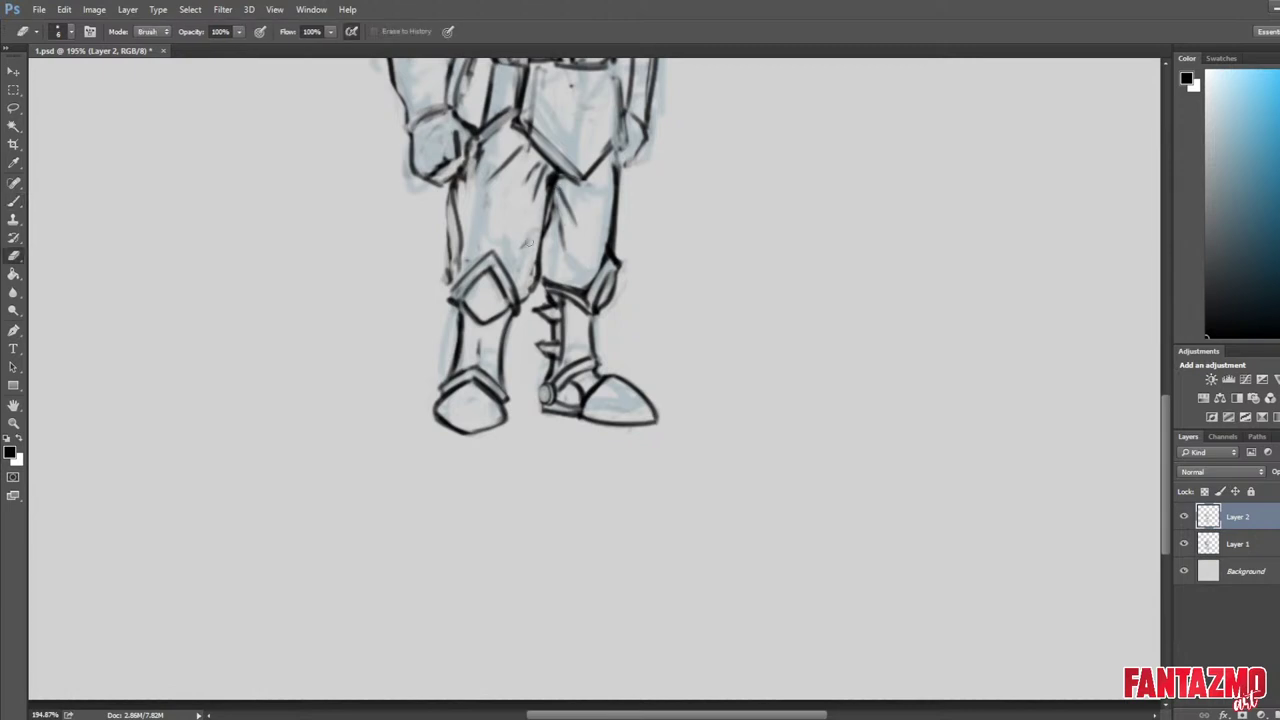
{"action": "left_click_drag", "start_coordinate": [448, 212], "coordinate": [448, 278]}
{"action": "mouse_move", "coordinate": [458, 208]}
{"action": "left_mouse_down"}
{"action": "mouse_move", "coordinate": [452, 287]}
{"action": "mouse_move", "coordinate": [456, 221]}
{"action": "mouse_move", "coordinate": [450, 240]}
{"action": "left_mouse_up"}
{"action": "key", "text": "b"}
{"action": "key", "text": "e"}
{"action": "key", "text": "b"}
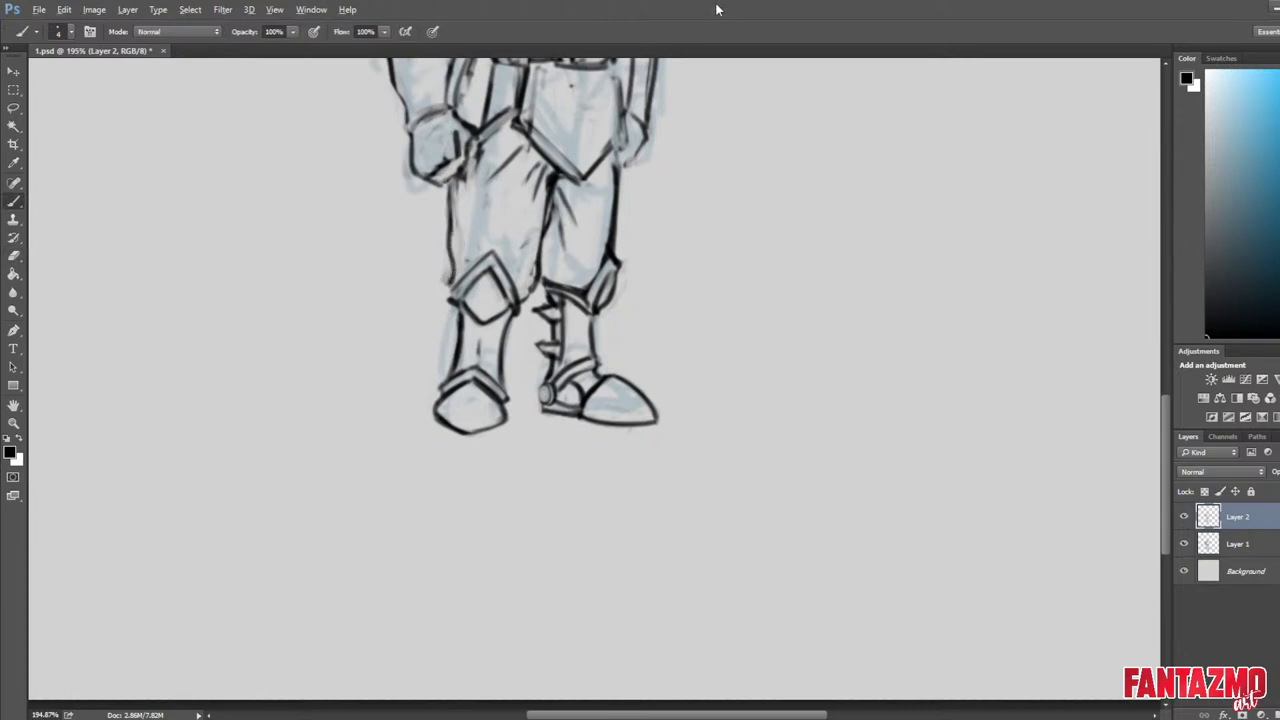
Flip the canvas and rework the near shin guard's inner side line between the knee guard and ankle.
{"action": "scroll", "coordinate": [652, 105], "scroll_direction": "down", "scroll_amount": 6}
{"action": "key", "text": "ctrl+shift+h"}
{"action": "scroll", "coordinate": [822, 266], "scroll_direction": "up", "scroll_amount": 4}
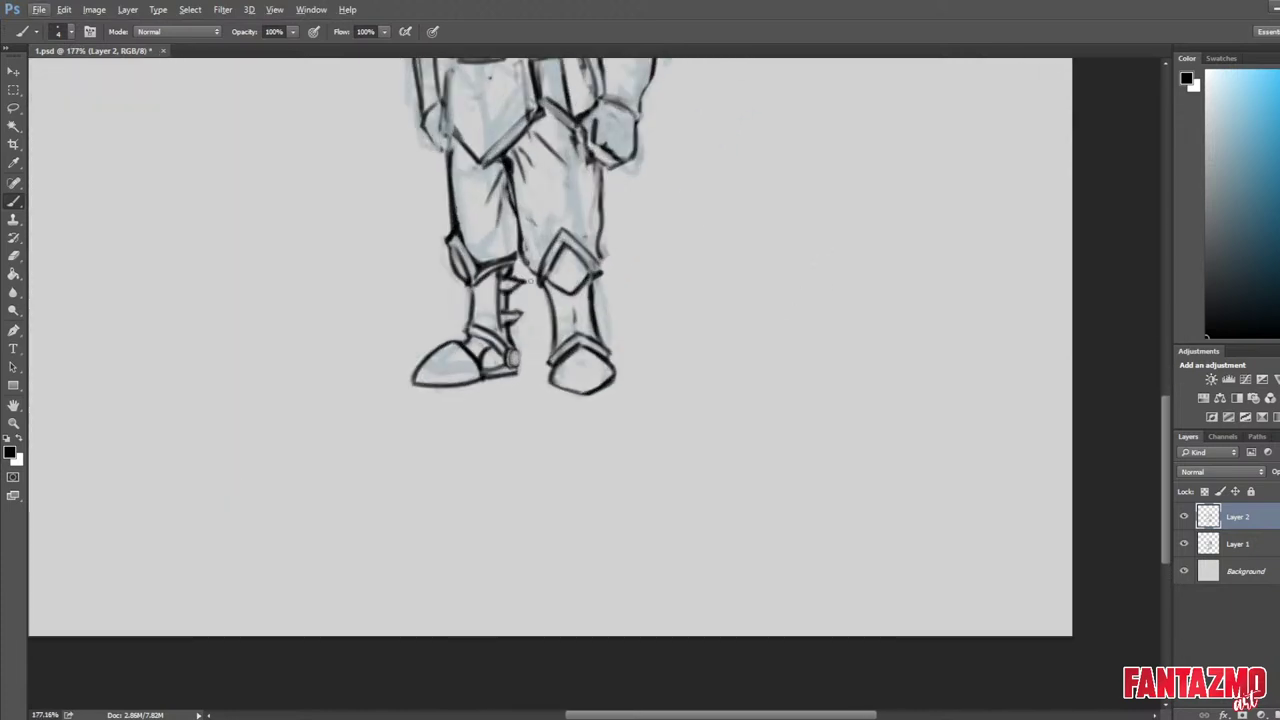
{"action": "key", "text": "e"}
{"action": "key", "text": "b"}
{"action": "left_click_drag", "start_coordinate": [551, 348], "coordinate": [551, 314]}
{"action": "key", "text": "e"}
{"action": "left_click_drag", "start_coordinate": [547, 290], "coordinate": [550, 344]}
{"action": "key", "text": "b"}
{"action": "key", "text": "e"}
{"action": "key", "text": "b"}
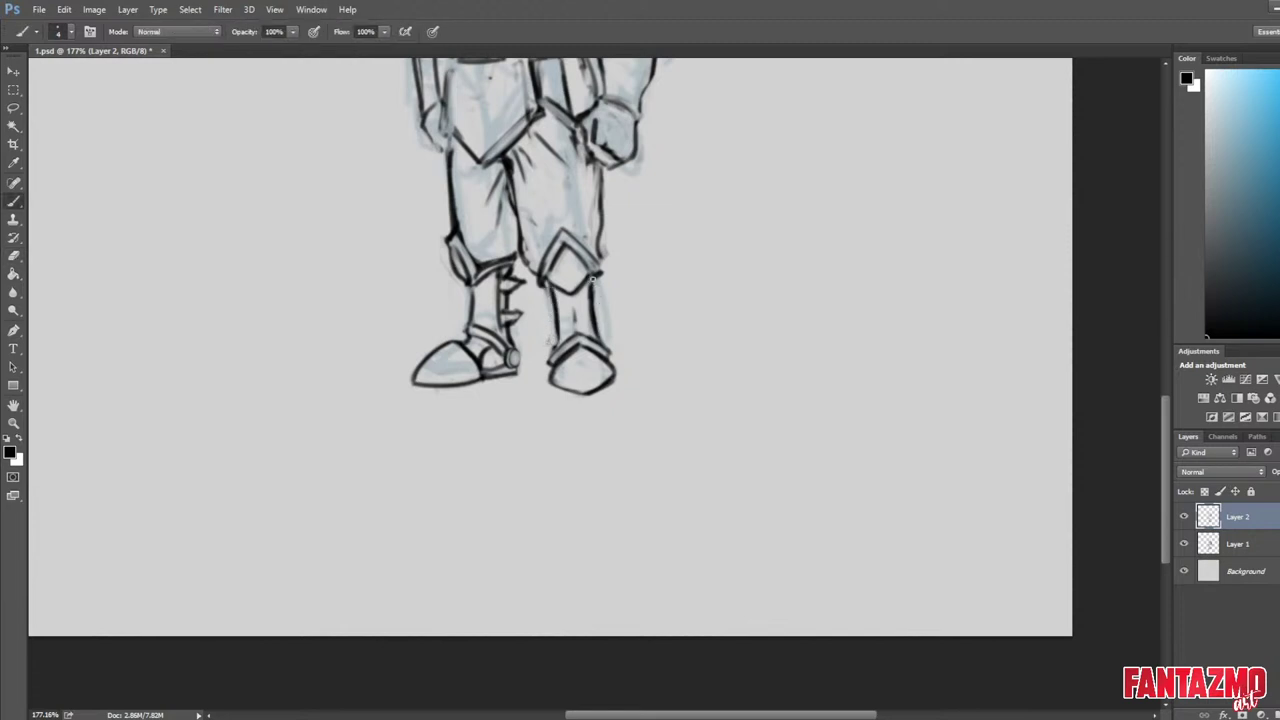
{"action": "key", "text": "e"}
{"action": "key", "text": "b"}
{"action": "left_click_drag", "start_coordinate": [548, 290], "coordinate": [551, 338]}
{"action": "scroll", "coordinate": [699, 245], "scroll_direction": "down", "scroll_amount": 3}
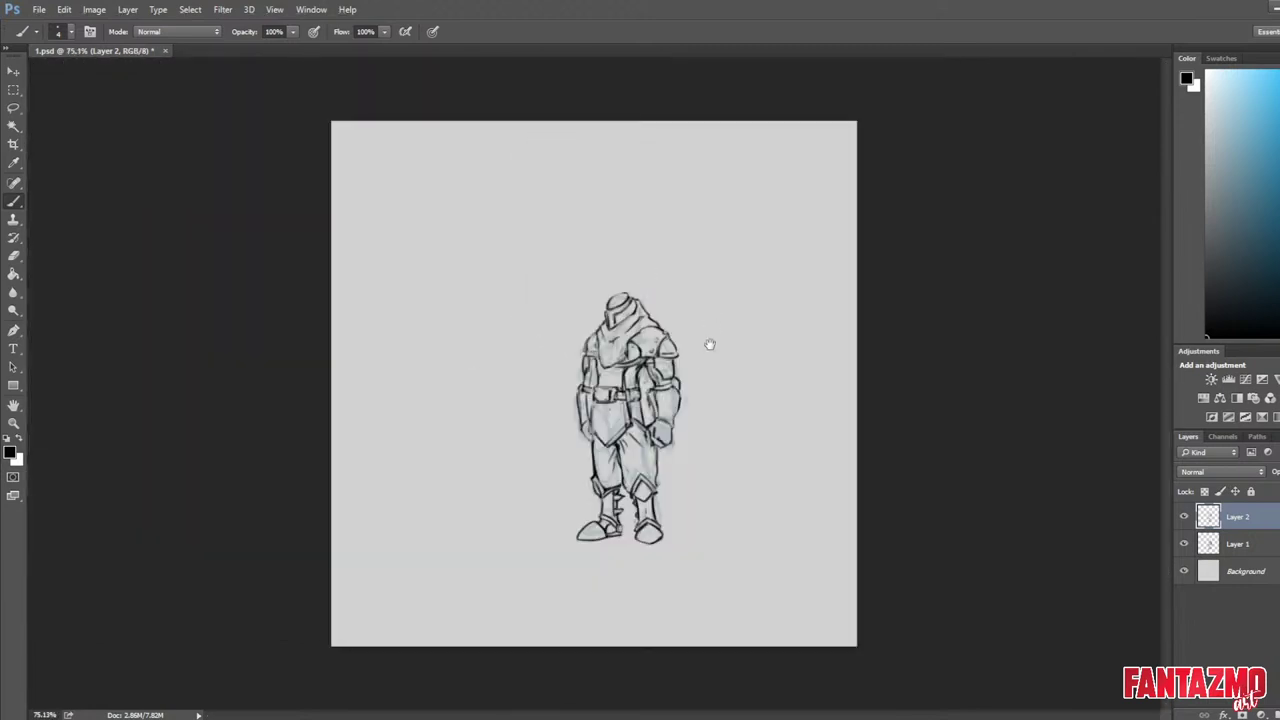
Flip the canvas back with the whole figure in view and save the document.
{"action": "key", "text": "ctrl+shift+h"}
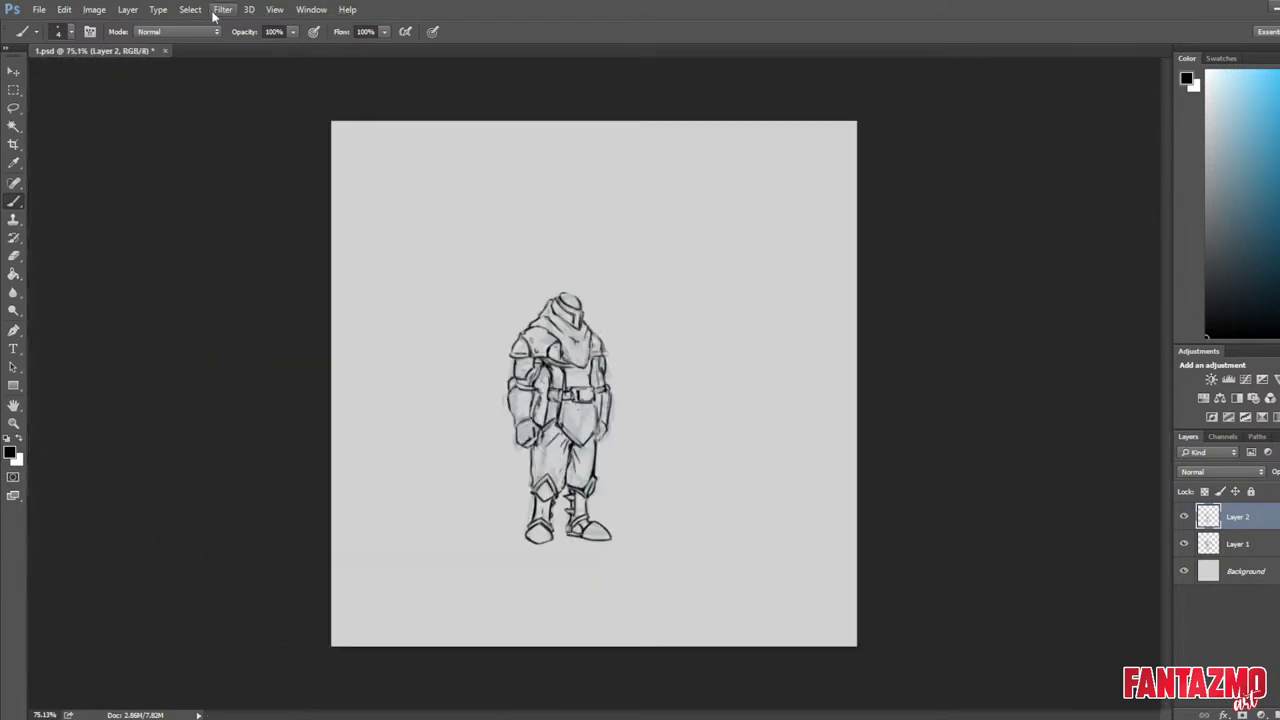
{"action": "left_click", "coordinate": [229, 14]}
{"action": "key", "text": "ctrl+s"}
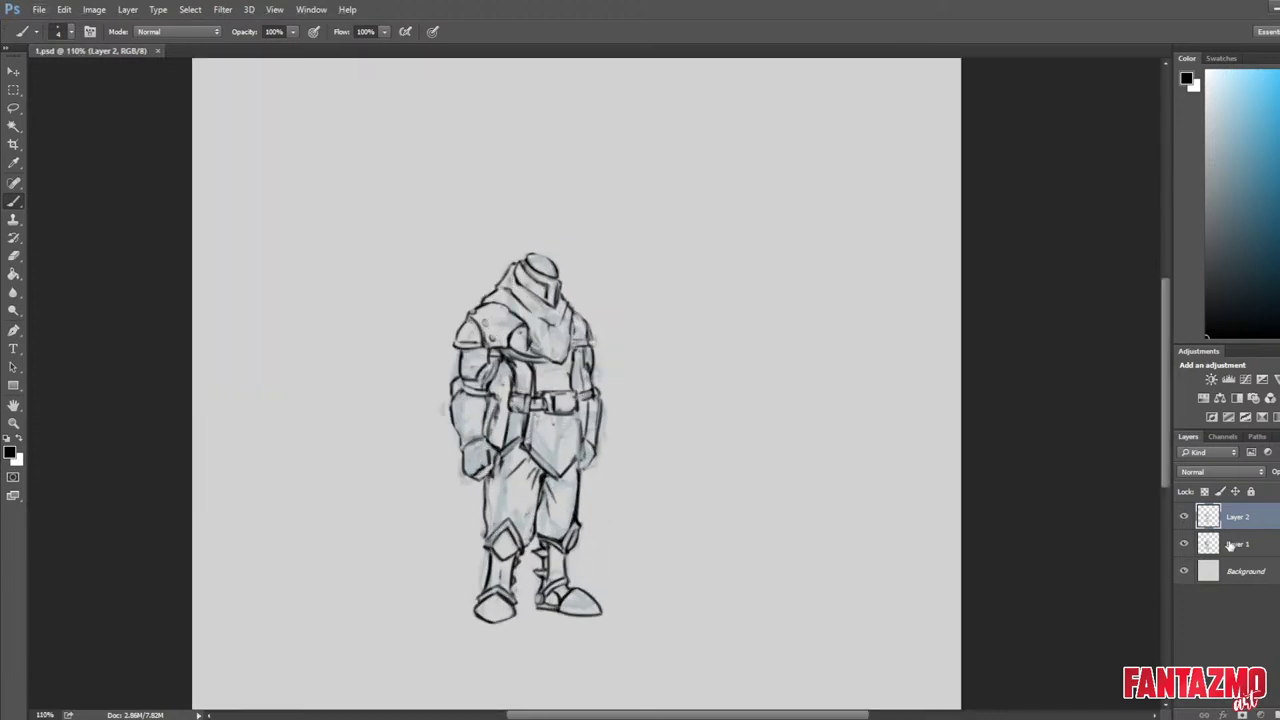
Delete the blue rough sketch layer, Layer 1, and make Layer 2 active again.
{"action": "left_click", "coordinate": [1237, 543]}
{"action": "key", "text": "Delete"}
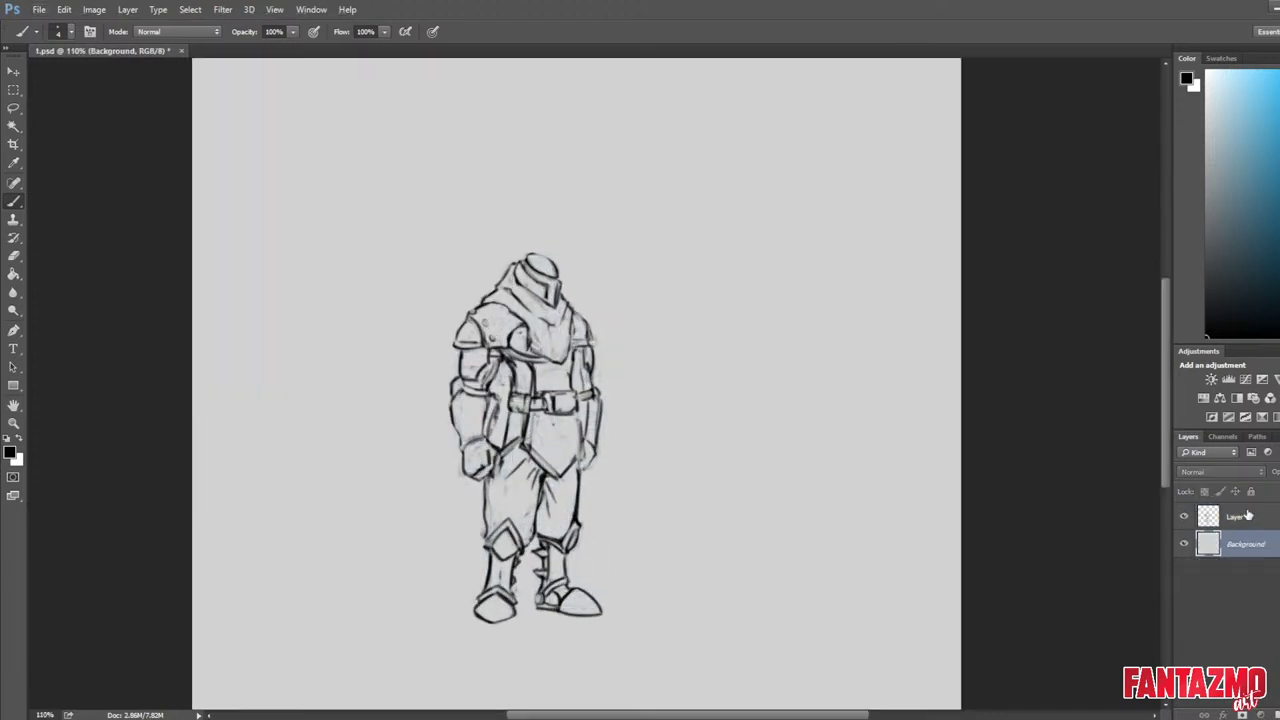
{"action": "left_click", "coordinate": [1247, 516]}
Rework the helmet's brow and visor opening beneath the dome, undoing the last dark stroke over the face.
{"action": "key", "text": "ctrl+shift+h"}
{"action": "scroll", "coordinate": [615, 252], "scroll_direction": "up", "scroll_amount": 5}
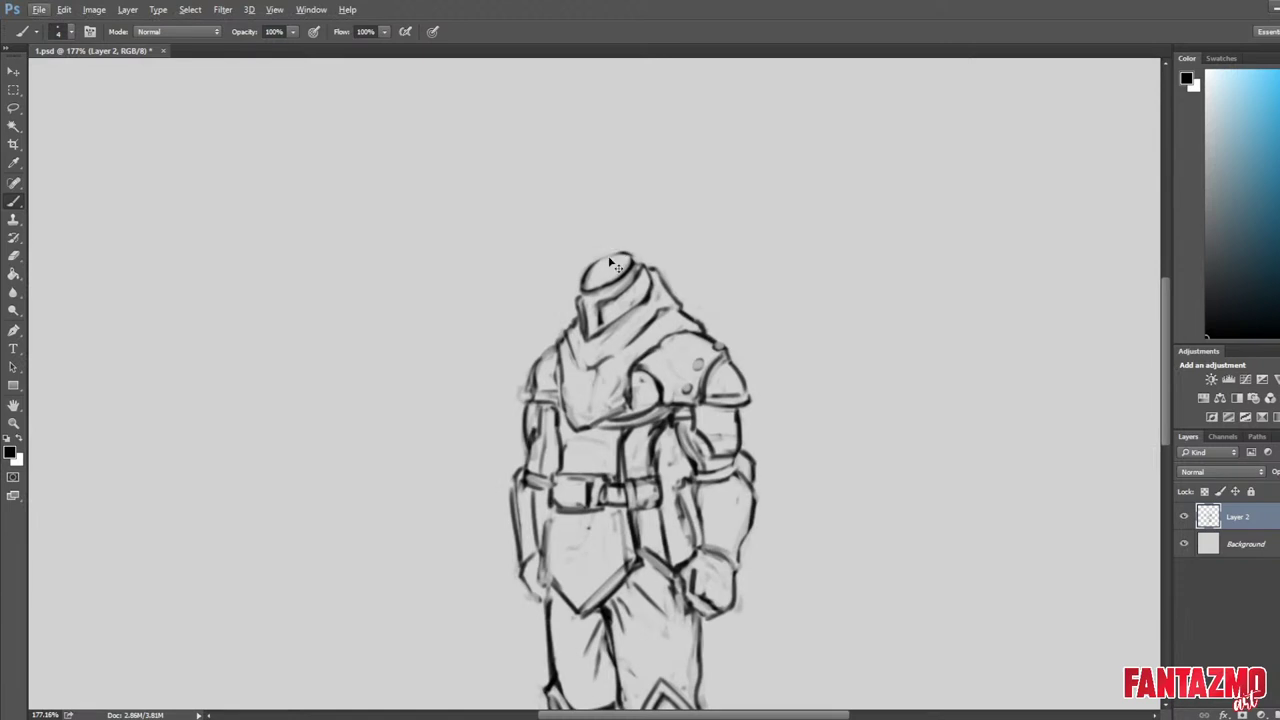
{"action": "key", "text": "ctrl+shift+h"}
{"action": "key", "text": "e"}
{"action": "mouse_move", "coordinate": [452, 279]}
{"action": "left_mouse_down"}
{"action": "mouse_move", "coordinate": [474, 274]}
{"action": "mouse_move", "coordinate": [518, 299]}
{"action": "mouse_move", "coordinate": [502, 328]}
{"action": "mouse_move", "coordinate": [514, 335]}
{"action": "mouse_move", "coordinate": [521, 298]}
{"action": "mouse_move", "coordinate": [474, 282]}
{"action": "mouse_move", "coordinate": [508, 300]}
{"action": "mouse_move", "coordinate": [511, 332]}
{"action": "left_mouse_up"}
{"action": "key", "text": "b"}
{"action": "key", "text": "ctrl+z"}
{"action": "key", "text": "e"}
{"action": "key", "text": "b"}
{"action": "key", "text": "e"}
{"action": "key", "text": "b"}
{"action": "key", "text": "e"}
{"action": "key", "text": "b"}
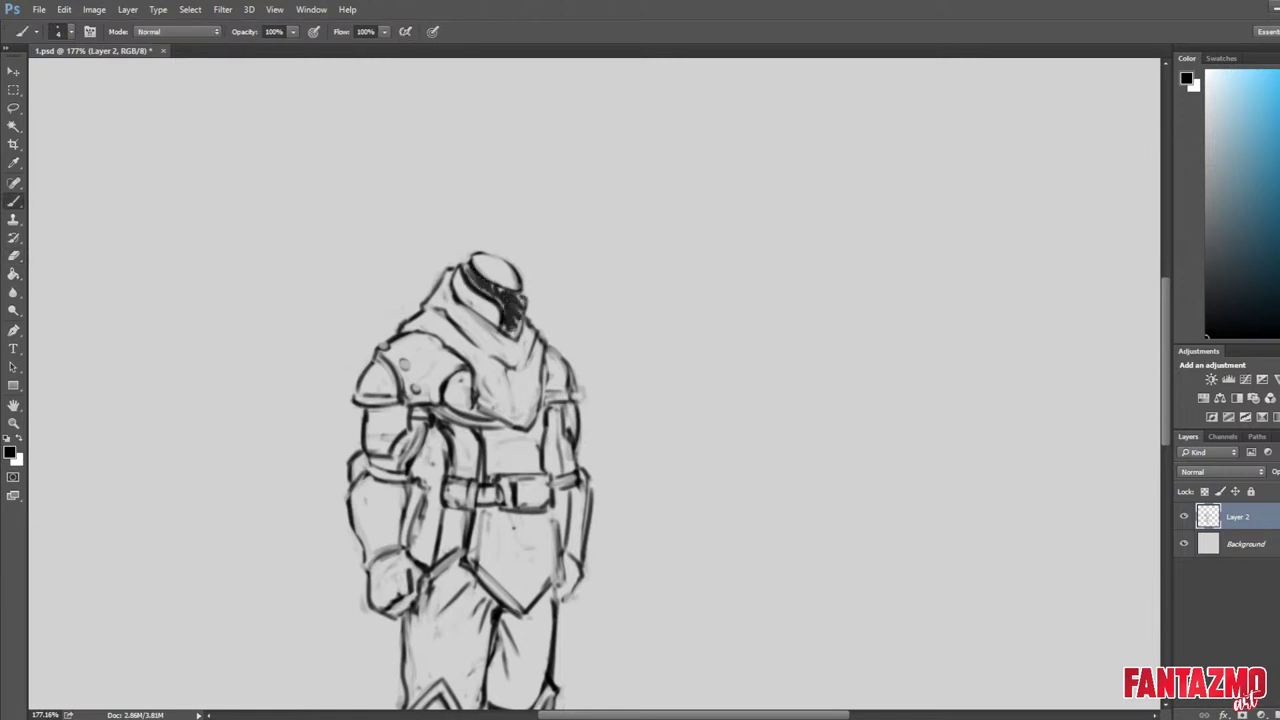
{"action": "key", "text": "ctrl+z"}
Redraw the helmet faceplate's front edge from the brow down to the pointed chin, cleaning stray marks.
{"action": "scroll", "coordinate": [463, 271], "scroll_direction": "up", "scroll_amount": 4}
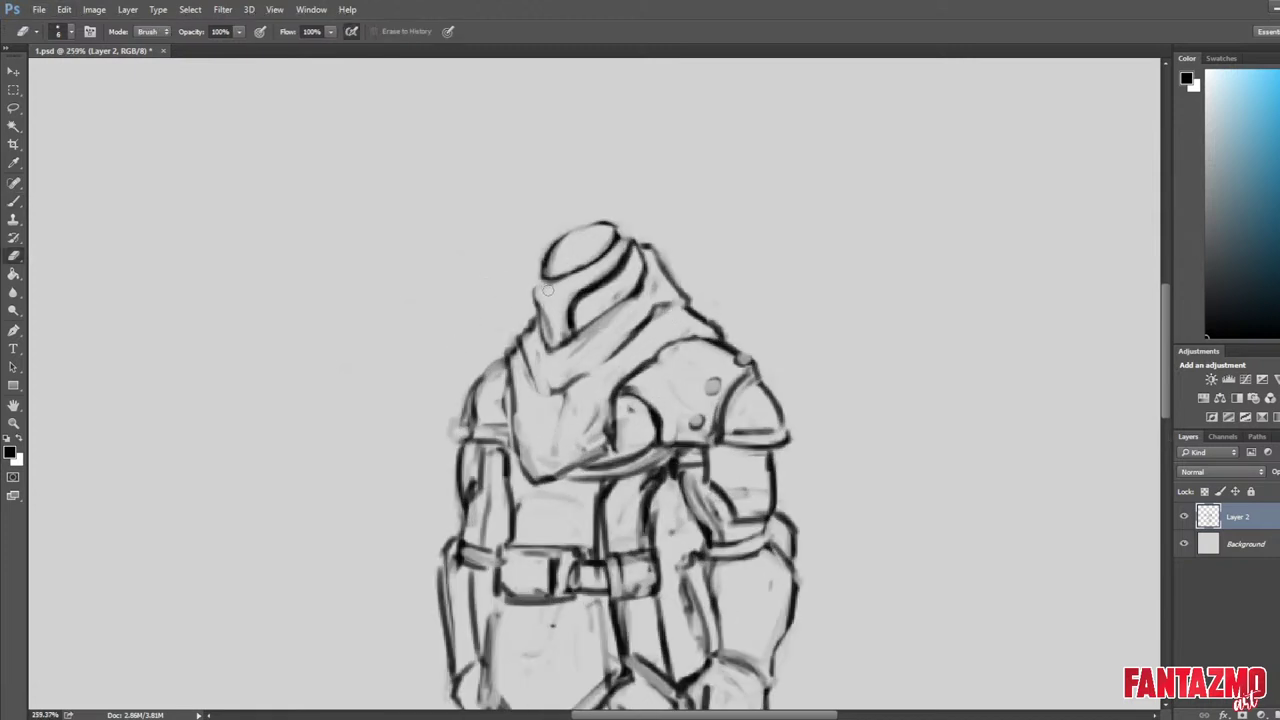
{"action": "key", "text": "e"}
{"action": "mouse_move", "coordinate": [535, 290]}
{"action": "left_mouse_down"}
{"action": "mouse_move", "coordinate": [540, 335]}
{"action": "mouse_move", "coordinate": [546, 284]}
{"action": "mouse_move", "coordinate": [552, 342]}
{"action": "left_mouse_up"}
{"action": "key", "text": "b"}
{"action": "key", "text": "e"}
{"action": "key", "text": "b"}
{"action": "mouse_move", "coordinate": [543, 284]}
{"action": "left_mouse_down"}
{"action": "mouse_move", "coordinate": [548, 345]}
{"action": "mouse_move", "coordinate": [531, 297]}
{"action": "mouse_move", "coordinate": [533, 319]}
{"action": "mouse_move", "coordinate": [551, 343]}
{"action": "left_mouse_up"}
{"action": "key", "text": "e"}
{"action": "key", "text": "b"}
{"action": "key", "text": "e"}
{"action": "mouse_move", "coordinate": [551, 341]}
{"action": "left_mouse_down"}
{"action": "mouse_move", "coordinate": [541, 295]}
{"action": "mouse_move", "coordinate": [552, 344]}
{"action": "left_mouse_up"}
{"action": "key", "text": "b"}
{"action": "key", "text": "e"}
Open the rear of the helmet's dome and sketch a pointed, swept-back crest with two curved strokes, undoing the last one.
{"action": "left_click_drag", "start_coordinate": [616, 240], "coordinate": [608, 226]}
{"action": "key", "text": "b"}
{"action": "left_click_drag", "start_coordinate": [538, 272], "coordinate": [665, 188]}
{"action": "key", "text": "e"}
{"action": "key", "text": "b"}
{"action": "left_click_drag", "start_coordinate": [577, 272], "coordinate": [648, 206]}
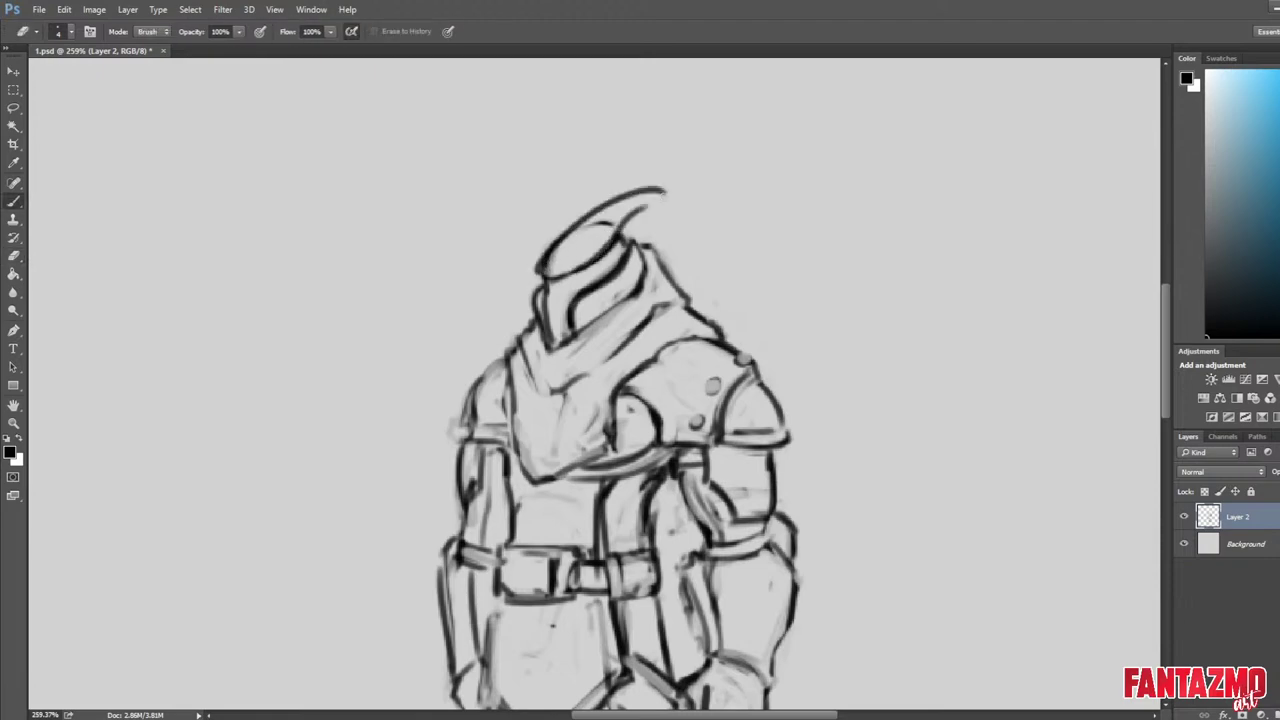
{"action": "key", "text": "ctrl+z"}
Strengthen the crest's front curve above the brow and trim its tip and inner base with the eraser.
{"action": "mouse_move", "coordinate": [538, 273]}
{"action": "left_mouse_down"}
{"action": "mouse_move", "coordinate": [598, 260]}
{"action": "mouse_move", "coordinate": [664, 189]}
{"action": "mouse_move", "coordinate": [590, 224]}
{"action": "left_mouse_up"}
{"action": "key", "text": "e"}
{"action": "left_click_drag", "start_coordinate": [660, 189], "coordinate": [606, 210]}
{"action": "key", "text": "b"}
{"action": "left_click_drag", "start_coordinate": [538, 270], "coordinate": [596, 214]}
{"action": "key", "text": "e"}
{"action": "key", "text": "b"}
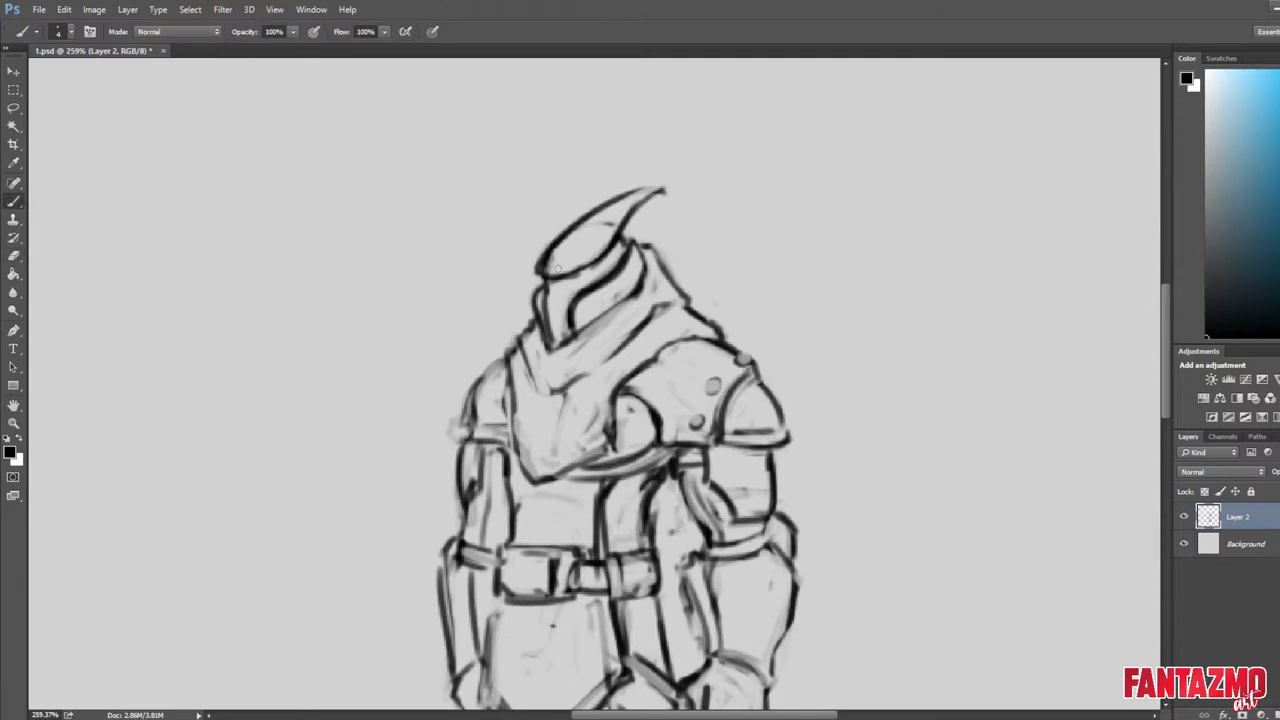
{"action": "key", "text": "e"}
{"action": "mouse_move", "coordinate": [552, 274]}
{"action": "left_mouse_down"}
{"action": "mouse_move", "coordinate": [666, 179]}
{"action": "mouse_move", "coordinate": [549, 266]}
{"action": "mouse_move", "coordinate": [655, 180]}
{"action": "mouse_move", "coordinate": [568, 252]}
{"action": "left_mouse_up"}
{"action": "key", "text": "b"}
{"action": "key", "text": "e"}
{"action": "left_click_drag", "start_coordinate": [660, 187], "coordinate": [638, 193]}
Flip the canvas and refine the crest's rear edge from its tip to the hood.
{"action": "key", "text": "ctrl+shift+h"}
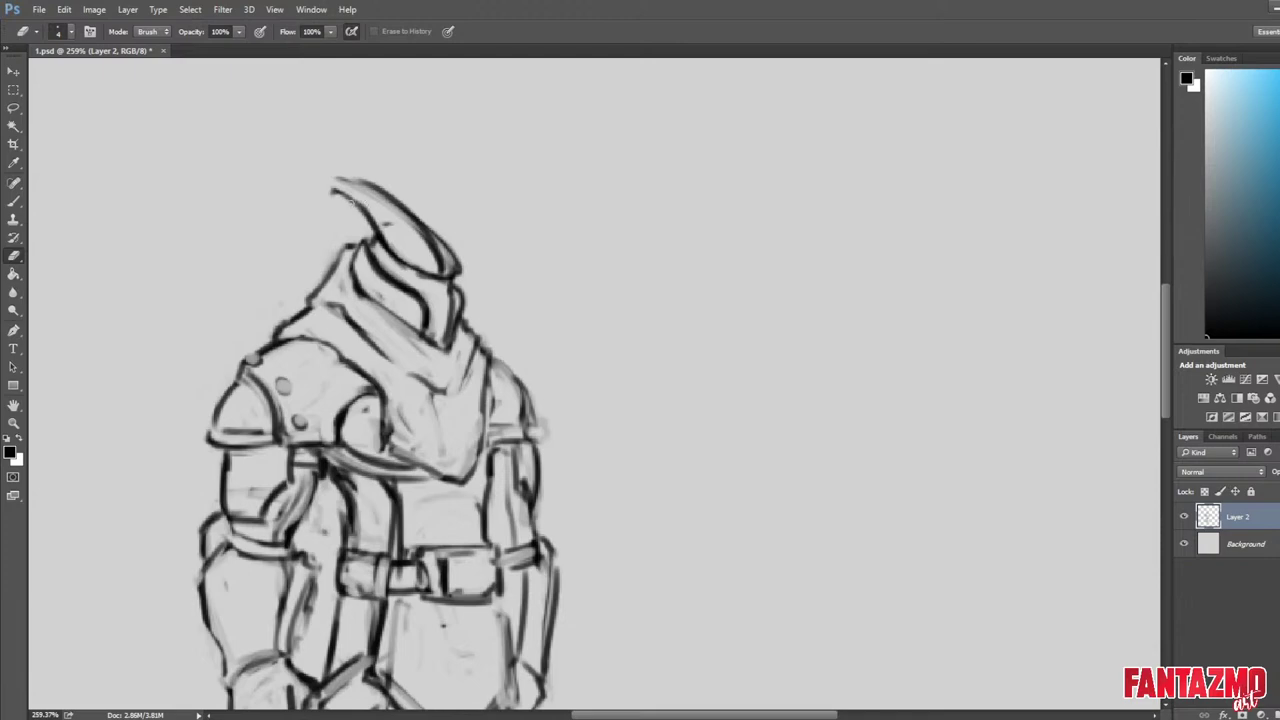
{"action": "left_click_drag", "start_coordinate": [351, 203], "coordinate": [368, 224]}
{"action": "mouse_move", "coordinate": [333, 182]}
{"action": "left_mouse_down"}
{"action": "mouse_move", "coordinate": [370, 233]}
{"action": "mouse_move", "coordinate": [335, 186]}
{"action": "mouse_move", "coordinate": [406, 209]}
{"action": "mouse_move", "coordinate": [405, 220]}
{"action": "left_mouse_up"}
{"action": "key", "text": "b"}
{"action": "key", "text": "e"}
{"action": "key", "text": "b"}
{"action": "key", "text": "e"}
{"action": "key", "text": "b"}
{"action": "key", "text": "e"}
Sharpen the crest's tip and thin its upper edge down to the brow with the eraser.
{"action": "mouse_move", "coordinate": [334, 189]}
{"action": "left_mouse_down"}
{"action": "mouse_move", "coordinate": [371, 231]}
{"action": "mouse_move", "coordinate": [334, 188]}
{"action": "mouse_move", "coordinate": [374, 187]}
{"action": "left_mouse_up"}
{"action": "key", "text": "b"}
{"action": "key", "text": "e"}
{"action": "mouse_move", "coordinate": [347, 175]}
{"action": "left_mouse_down"}
{"action": "mouse_move", "coordinate": [404, 202]}
{"action": "mouse_move", "coordinate": [348, 174]}
{"action": "mouse_move", "coordinate": [449, 261]}
{"action": "left_mouse_up"}
{"action": "left_click_drag", "start_coordinate": [380, 196], "coordinate": [455, 253]}
{"action": "scroll", "coordinate": [377, 197], "scroll_direction": "down", "scroll_amount": 14}
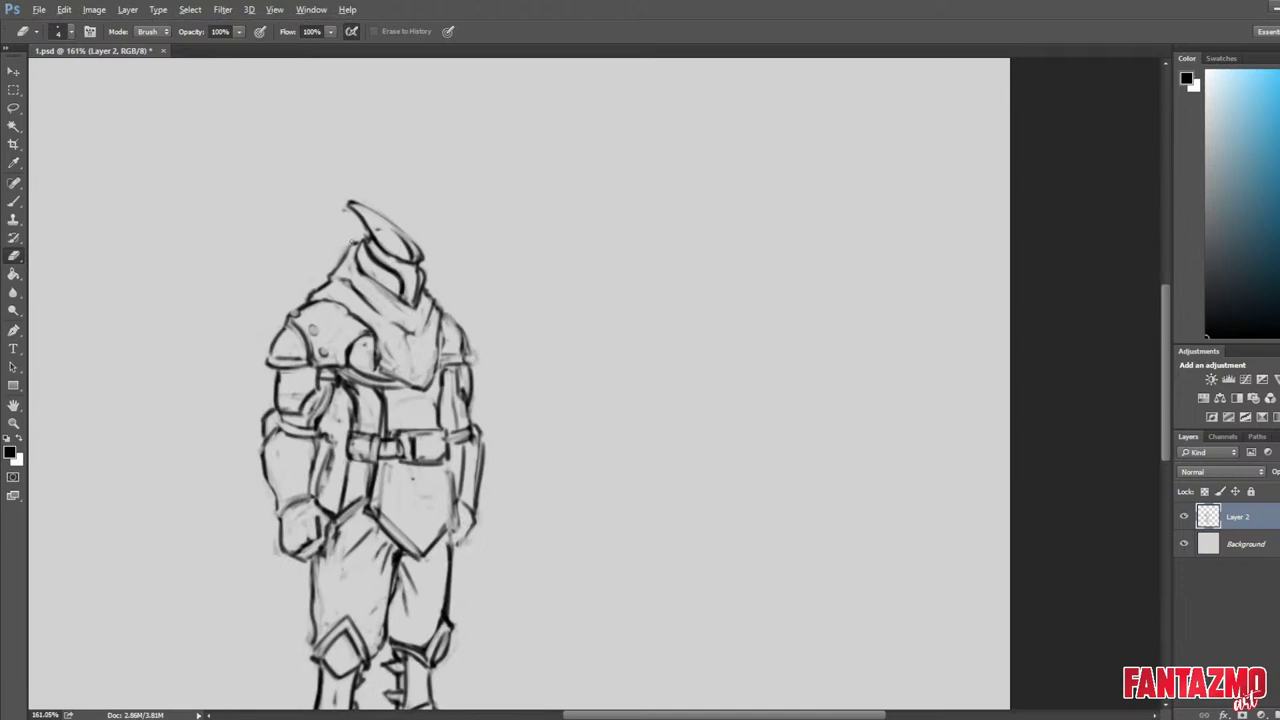
Flip the canvas and re-ink the crest's upper edge from the brow to the tip.
{"action": "key", "text": "ctrl+shift+h"}
{"action": "scroll", "coordinate": [635, 288], "scroll_direction": "up", "scroll_amount": 5}
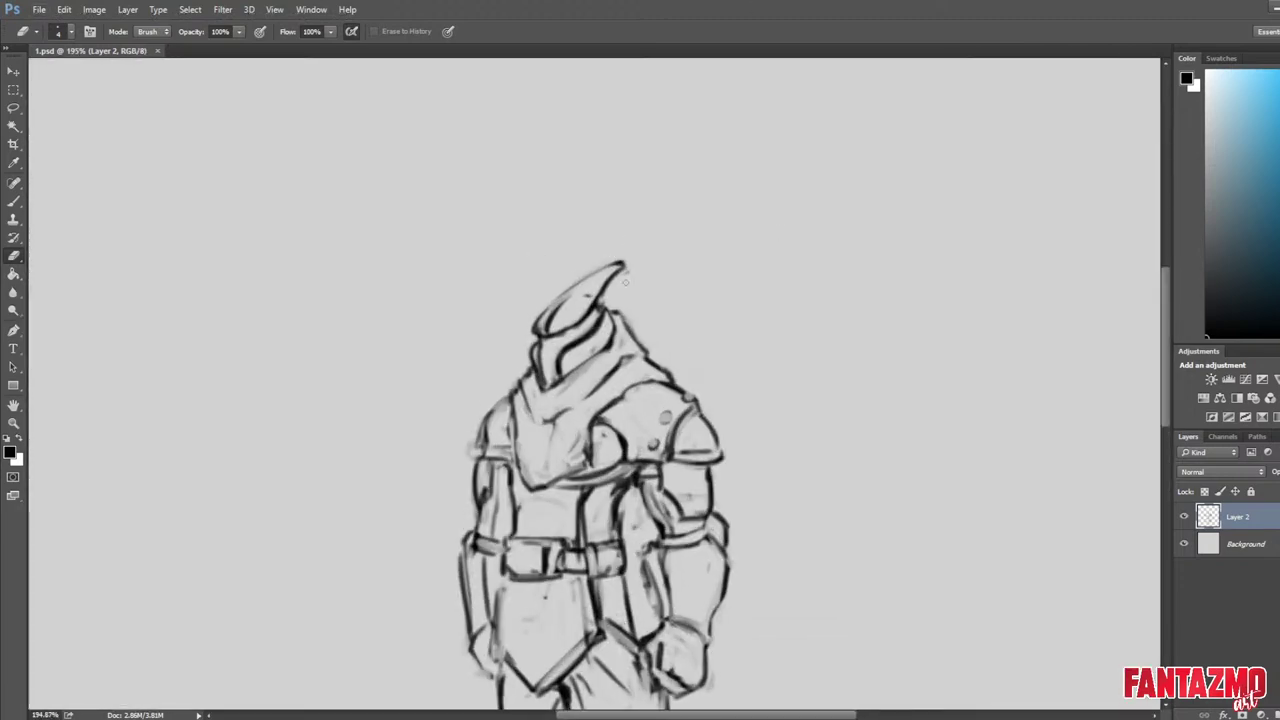
{"action": "key", "text": "b"}
{"action": "left_click_drag", "start_coordinate": [533, 328], "coordinate": [617, 266]}
{"action": "key", "text": "e"}
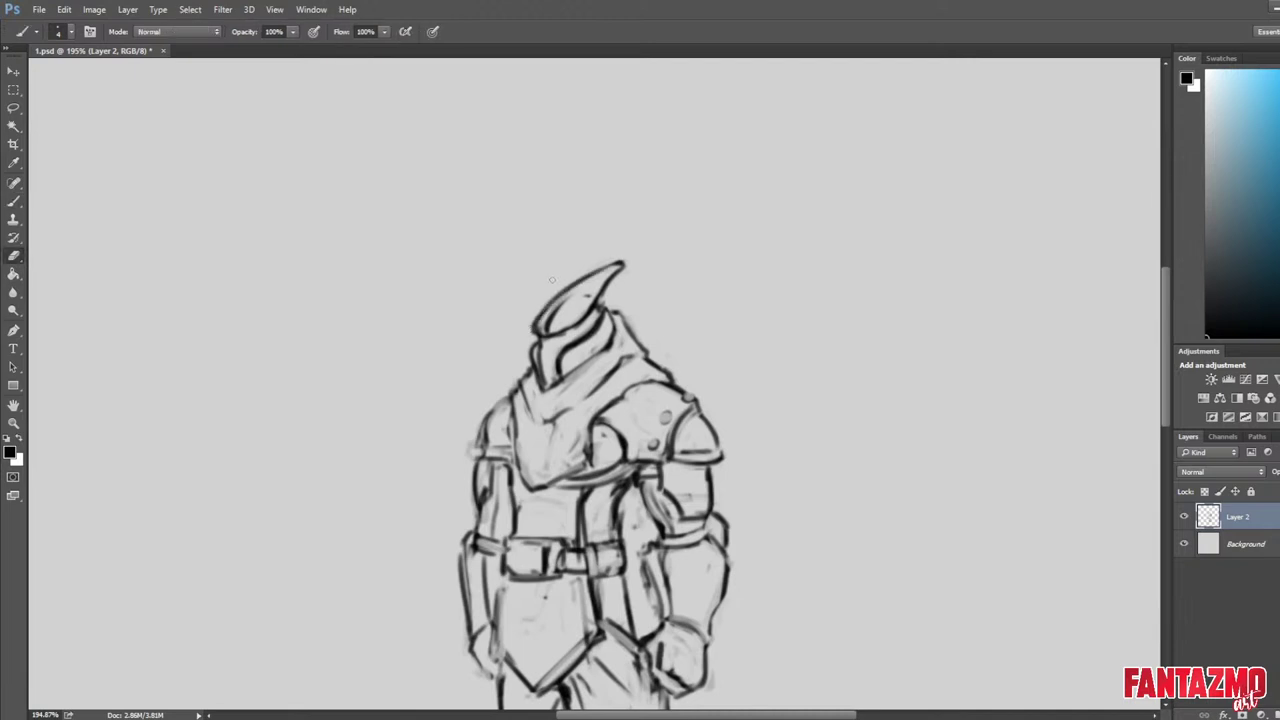
{"action": "key", "text": "b"}
{"action": "key", "text": "e"}
Flip the canvas and ink a small round rivet on the side of the helmet behind the visor, cleaning its outline.
{"action": "key", "text": "ctrl+shift+h"}
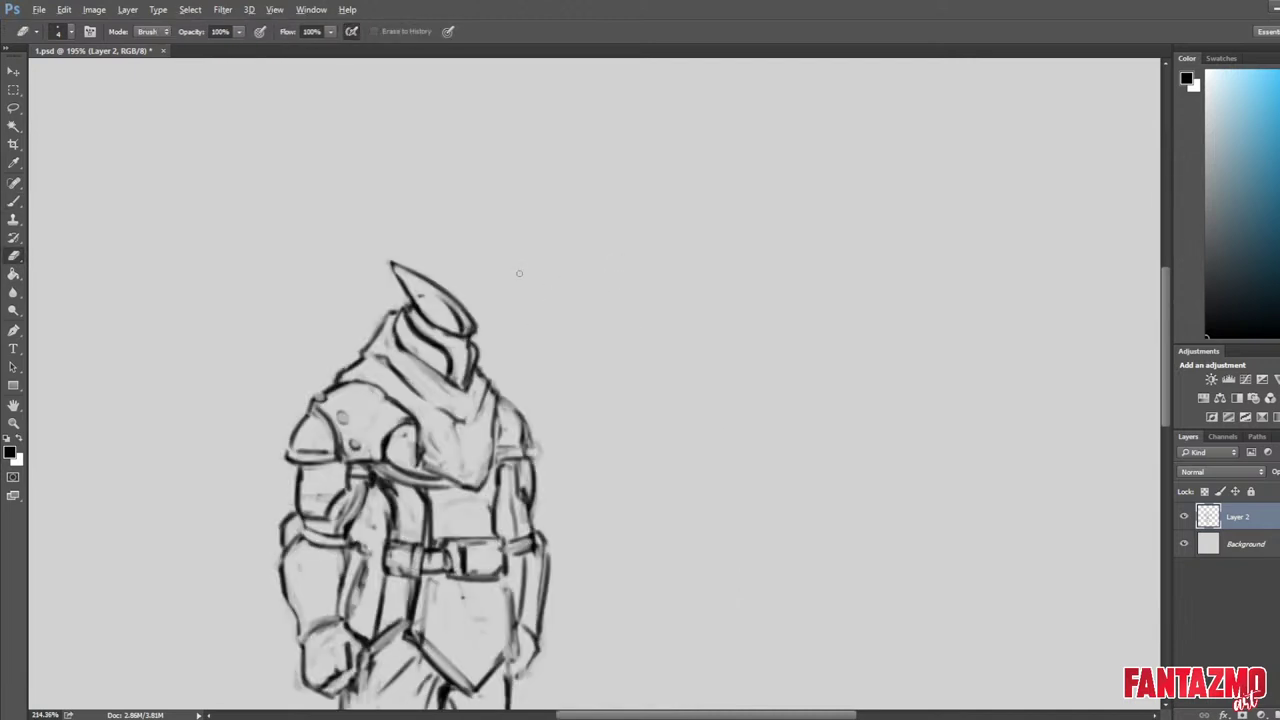
{"action": "scroll", "coordinate": [491, 271], "scroll_direction": "up", "scroll_amount": 5}
{"action": "key", "text": "e"}
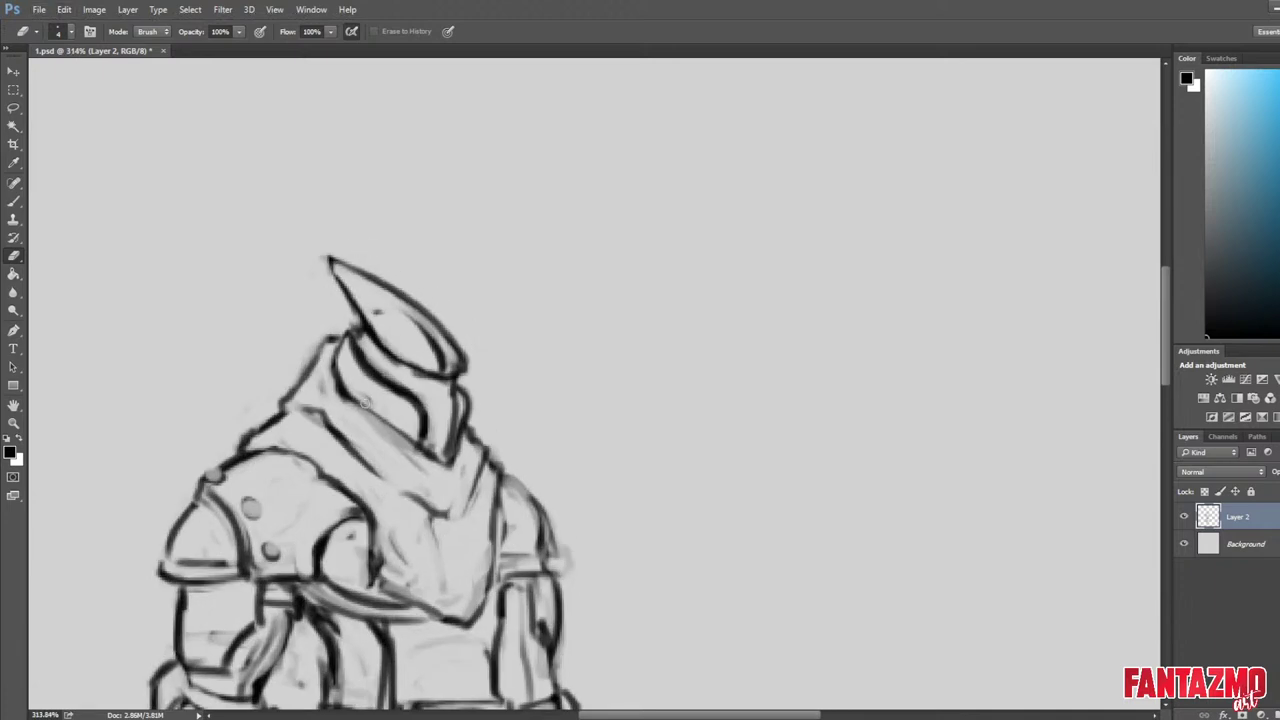
{"action": "key", "text": "b"}
{"action": "mouse_move", "coordinate": [392, 406]}
{"action": "left_mouse_down"}
{"action": "mouse_move", "coordinate": [402, 418]}
{"action": "mouse_move", "coordinate": [472, 416]}
{"action": "mouse_move", "coordinate": [439, 450]}
{"action": "mouse_move", "coordinate": [450, 416]}
{"action": "left_mouse_up"}
{"action": "key", "text": "e"}
{"action": "key", "text": "b"}
{"action": "key", "text": "e"}
{"action": "key", "text": "b"}
{"action": "key", "text": "e"}
{"action": "scroll", "coordinate": [464, 403], "scroll_direction": "down", "scroll_amount": 5, "text": "alt"}
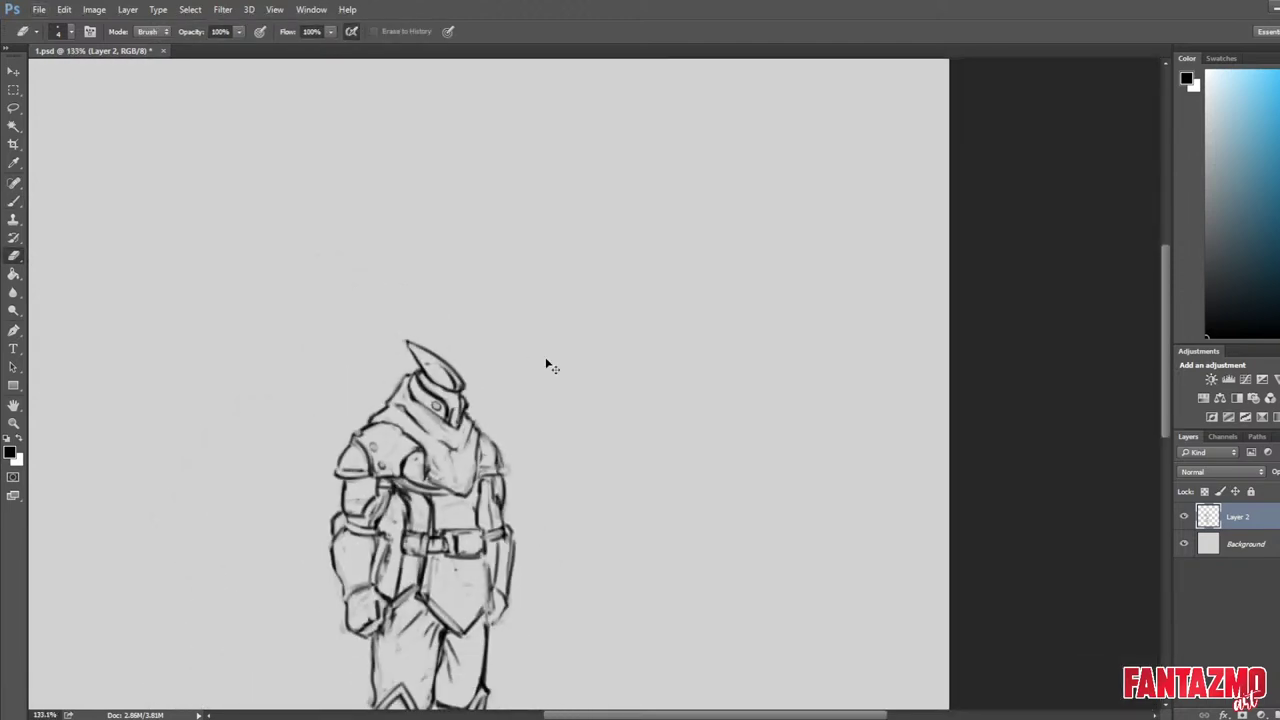
Check the whole figure in both mirrored orientations and save the document.
{"action": "scroll", "coordinate": [470, 395], "scroll_direction": "up", "scroll_amount": 4, "text": "alt"}
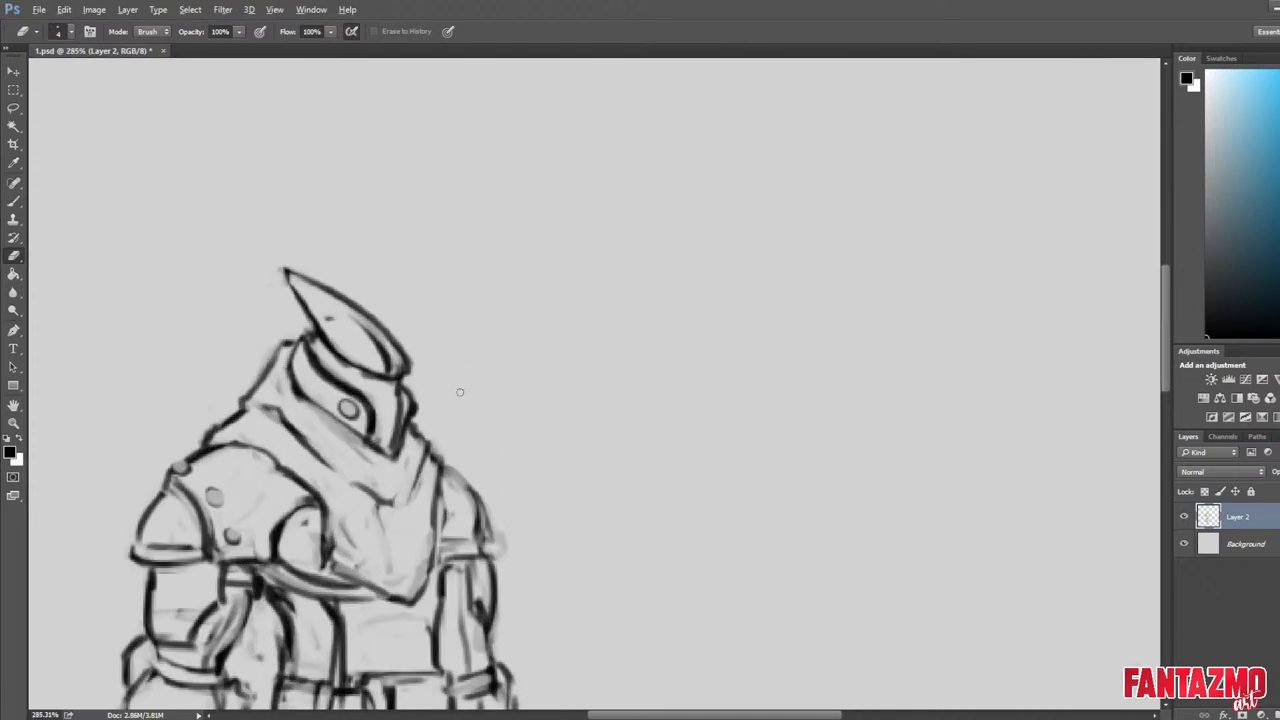
{"action": "mouse_move", "coordinate": [463, 493]}
{"action": "left_mouse_down"}
{"action": "mouse_move", "coordinate": [665, 480]}
{"action": "mouse_move", "coordinate": [656, 156]}
{"action": "left_mouse_up"}
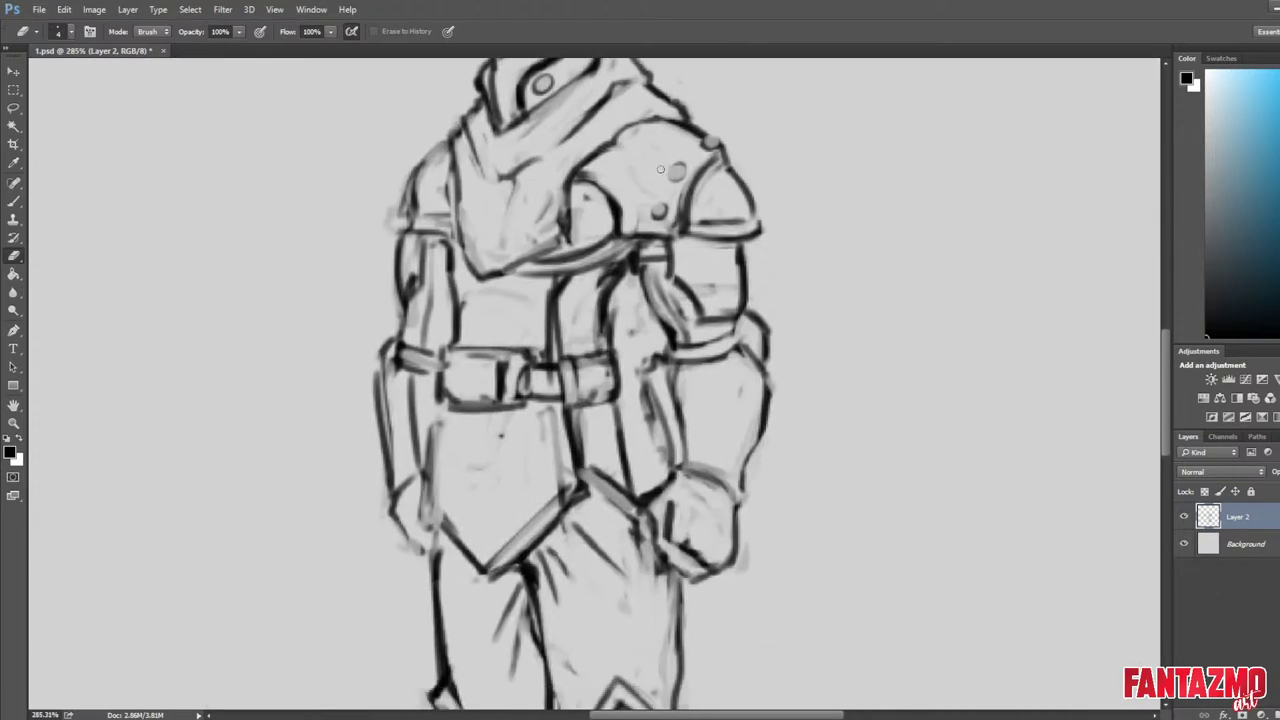
{"action": "key", "text": "ctrl+shift+h"}
{"action": "scroll", "coordinate": [665, 360], "scroll_direction": "down", "scroll_amount": 6, "text": "alt"}
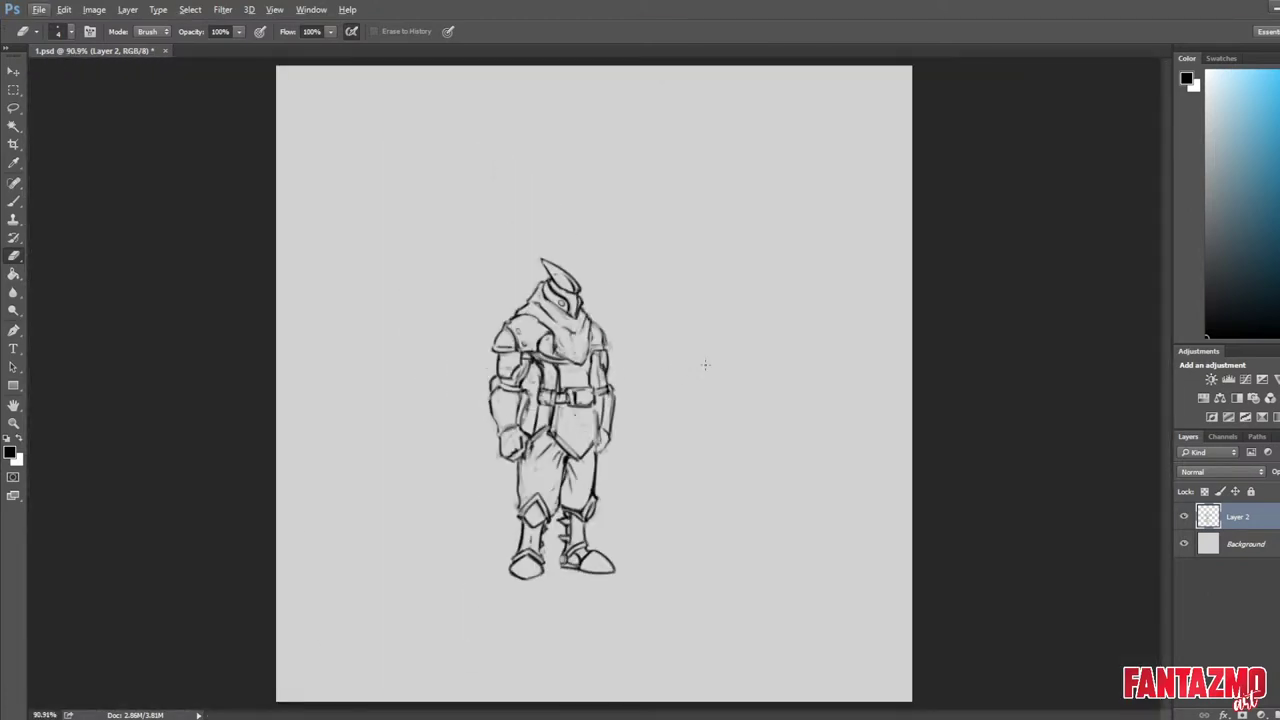
{"action": "key", "text": "h"}
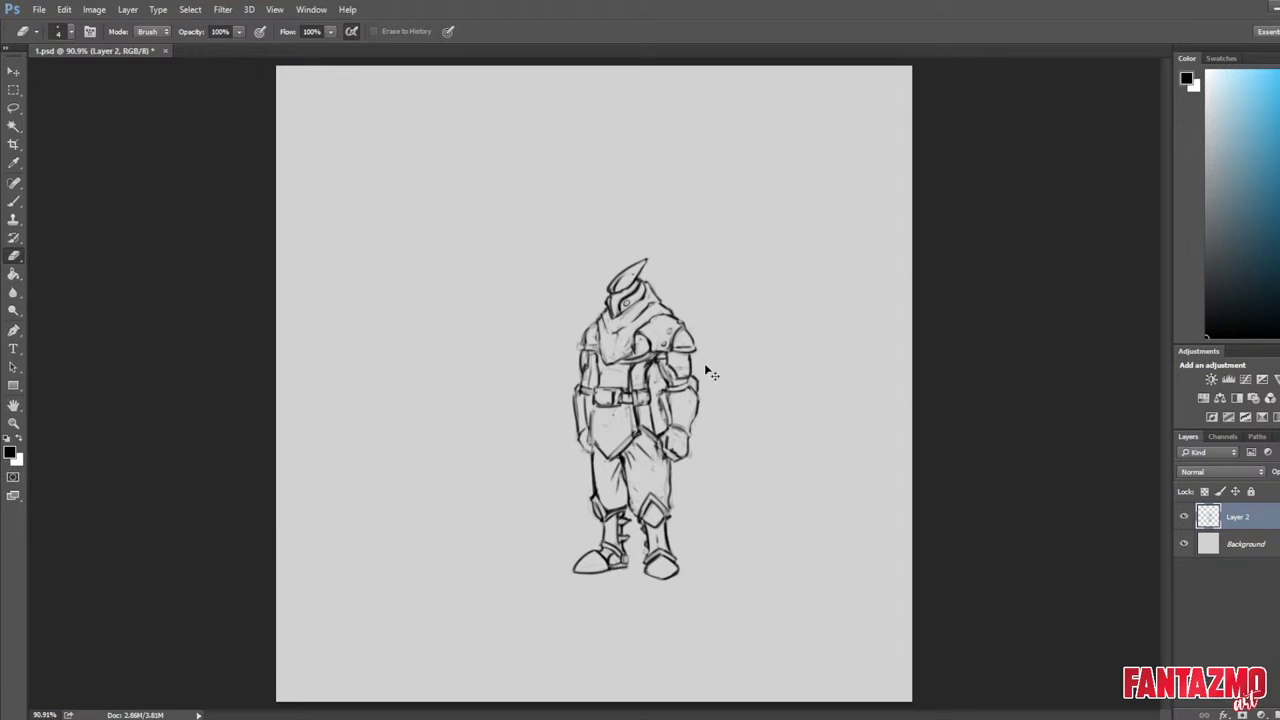
{"action": "key", "text": "ctrl+s"}
{"action": "key", "text": "ctrl+f"}
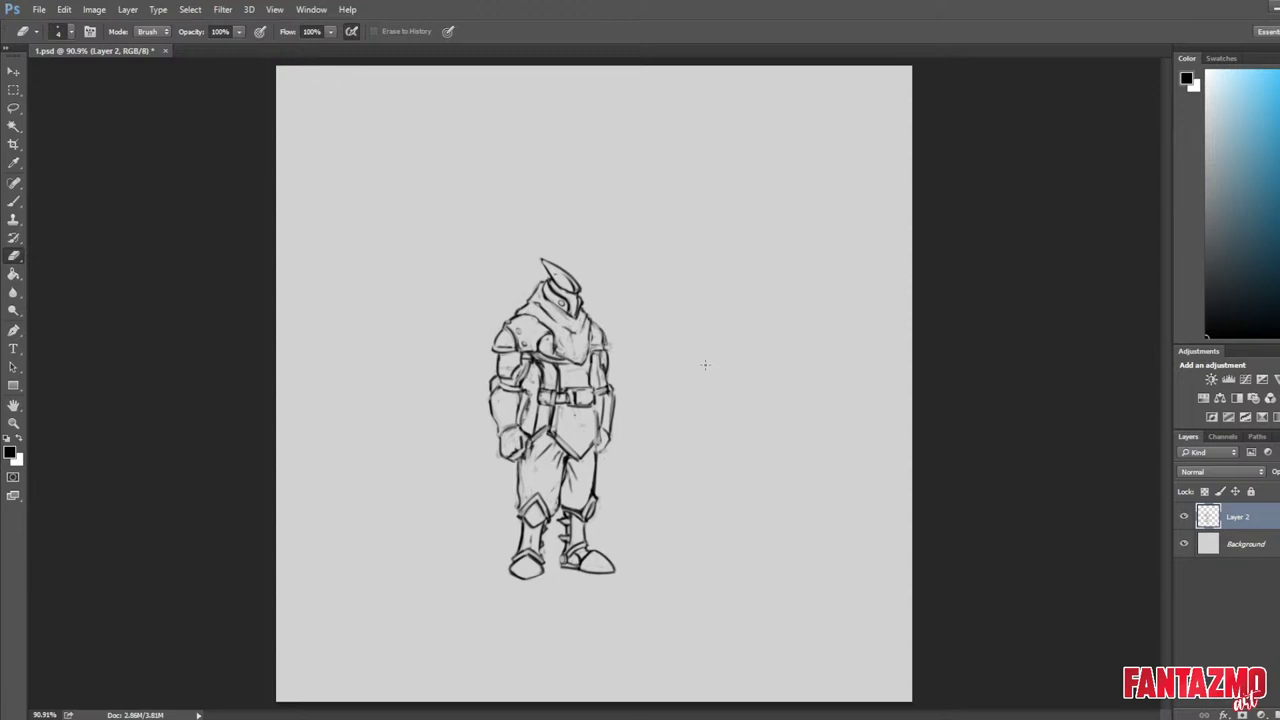
Try a tall rounded shape behind the knight's shoulder, inking its outline from the hood down to the upper arm.
{"action": "scroll", "coordinate": [550, 305], "scroll_direction": "up", "scroll_amount": 5}
{"action": "key", "text": "b"}
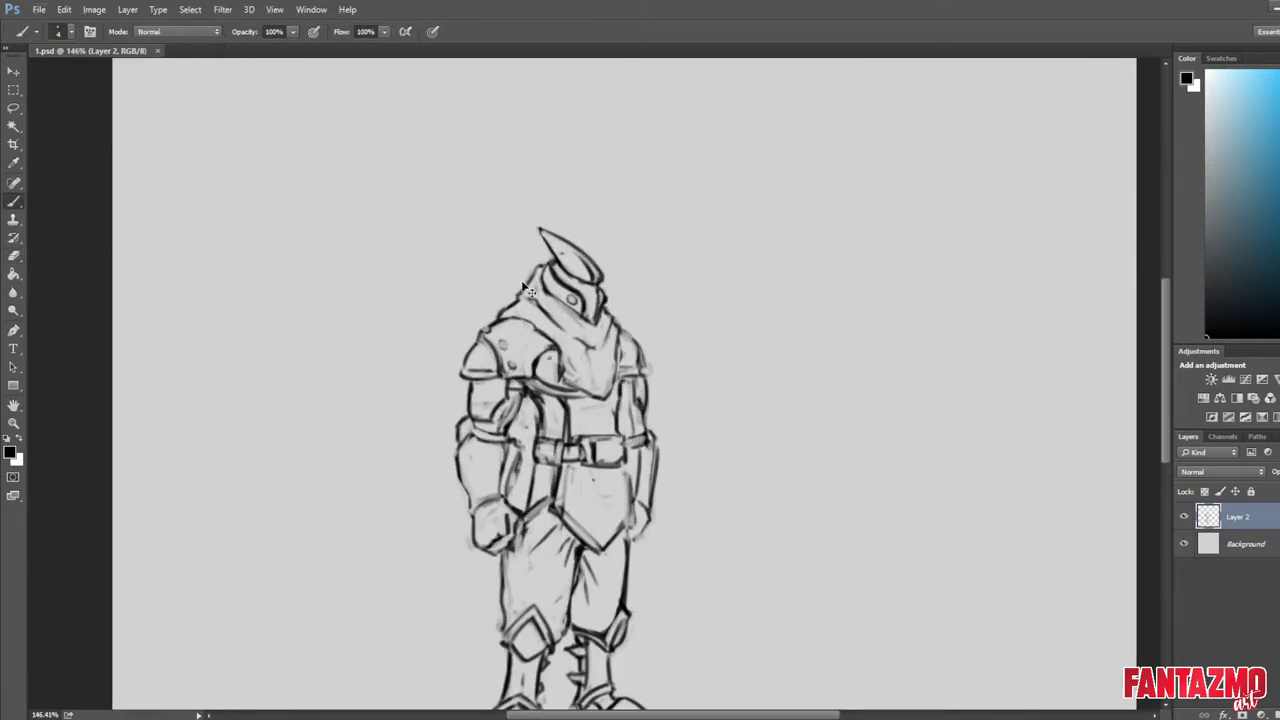
{"action": "mouse_move", "coordinate": [504, 271]}
{"action": "left_mouse_down"}
{"action": "mouse_move", "coordinate": [530, 282]}
{"action": "mouse_move", "coordinate": [446, 386]}
{"action": "left_mouse_up"}
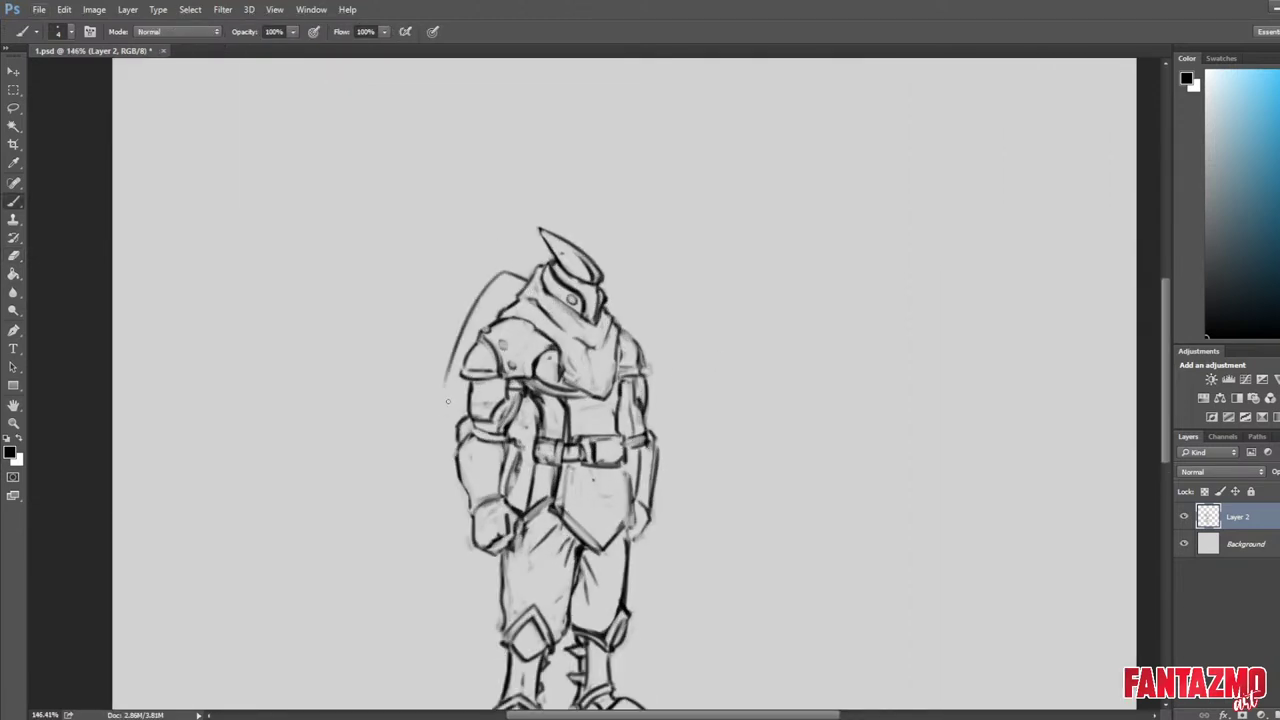
{"action": "key", "text": "ctrl+z"}
{"action": "mouse_move", "coordinate": [447, 337]}
{"action": "left_mouse_down"}
{"action": "mouse_move", "coordinate": [448, 404]}
{"action": "mouse_move", "coordinate": [495, 274]}
{"action": "left_mouse_up"}
{"action": "mouse_move", "coordinate": [493, 277]}
{"action": "left_mouse_down"}
{"action": "mouse_move", "coordinate": [453, 349]}
{"action": "mouse_move", "coordinate": [446, 404]}
{"action": "mouse_move", "coordinate": [450, 380]}
{"action": "left_mouse_up"}
{"action": "key", "text": "e"}
{"action": "left_click_drag", "start_coordinate": [478, 298], "coordinate": [452, 386]}
{"action": "key", "text": "b"}
{"action": "mouse_move", "coordinate": [462, 336]}
{"action": "left_mouse_down"}
{"action": "mouse_move", "coordinate": [494, 277]}
{"action": "mouse_move", "coordinate": [441, 408]}
{"action": "left_mouse_up"}
Clean and refine the outer edge of the rounded shape behind the shoulder with eraser and brush.
{"action": "key", "text": "e"}
{"action": "key", "text": "b"}
{"action": "key", "text": "e"}
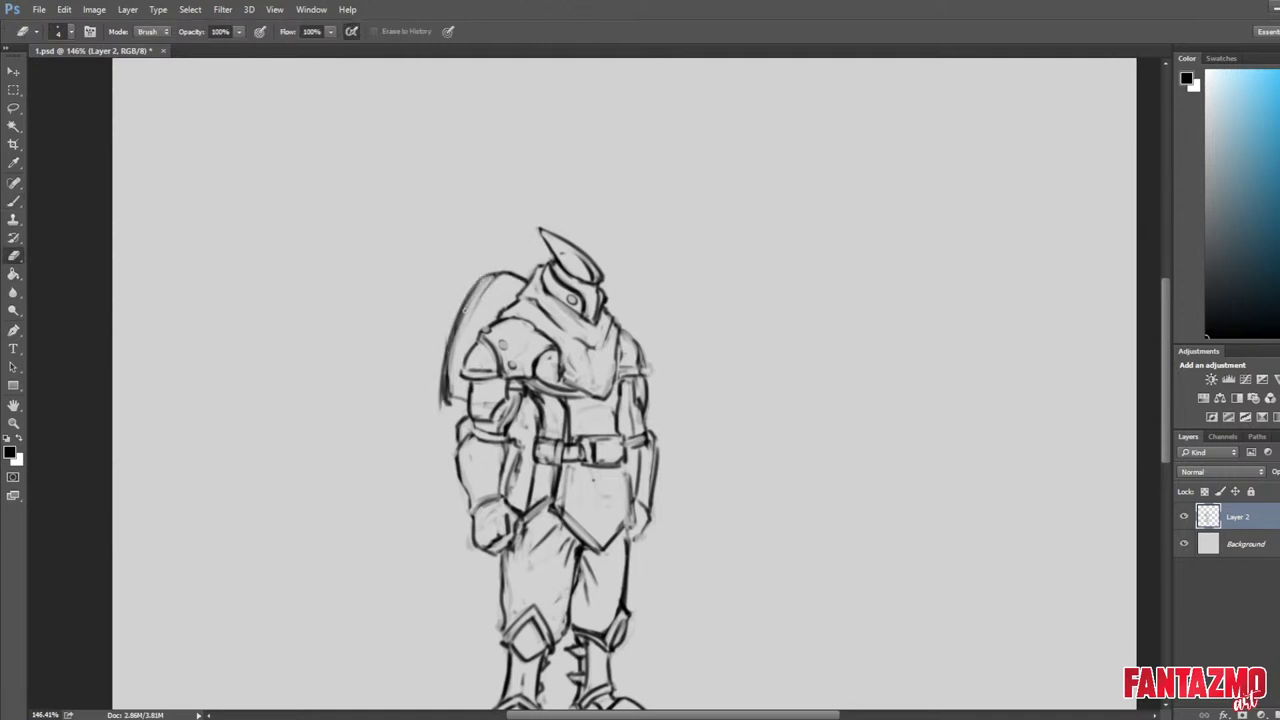
{"action": "left_click_drag", "start_coordinate": [478, 291], "coordinate": [445, 404]}
{"action": "mouse_move", "coordinate": [453, 341]}
{"action": "left_mouse_down"}
{"action": "mouse_move", "coordinate": [463, 294]}
{"action": "mouse_move", "coordinate": [447, 408]}
{"action": "left_mouse_up"}
{"action": "key", "text": "b"}
{"action": "key", "text": "e"}
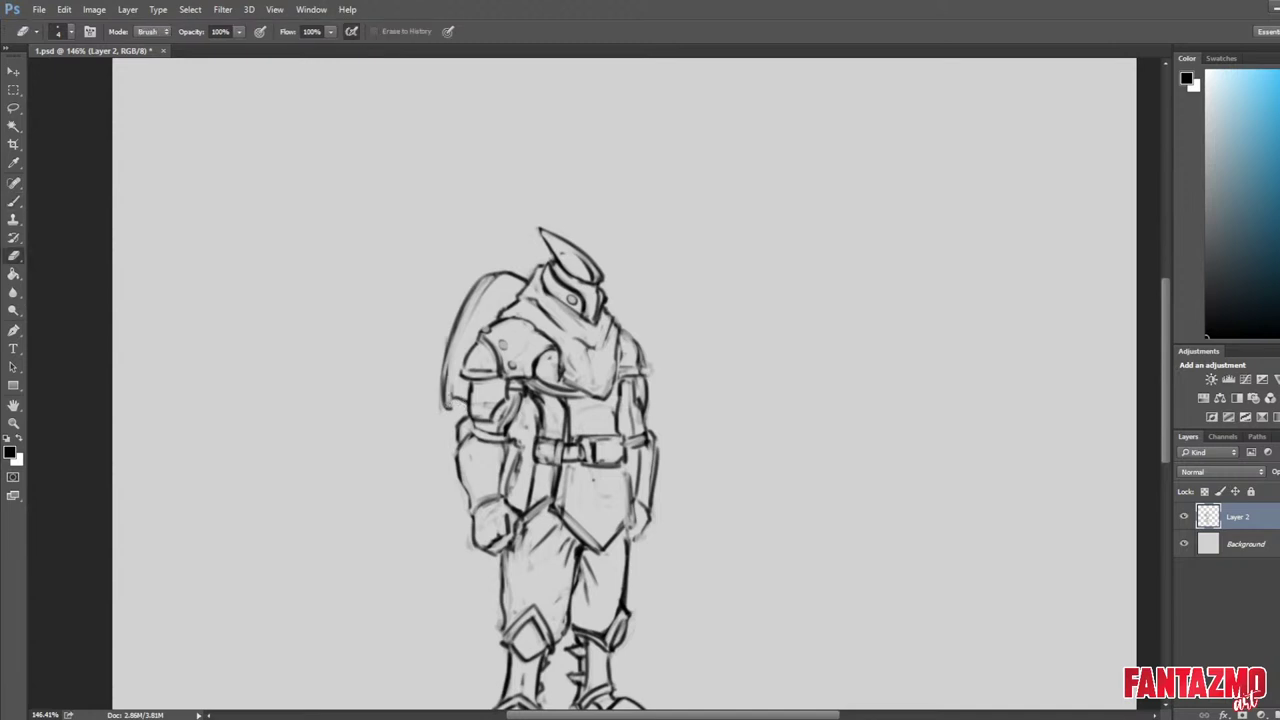
{"action": "key", "text": "b"}
Flip the canvas, try reshaping the top of the form behind the shoulder, and extend its lower corner.
{"action": "key", "text": "ctrl+shift+h"}
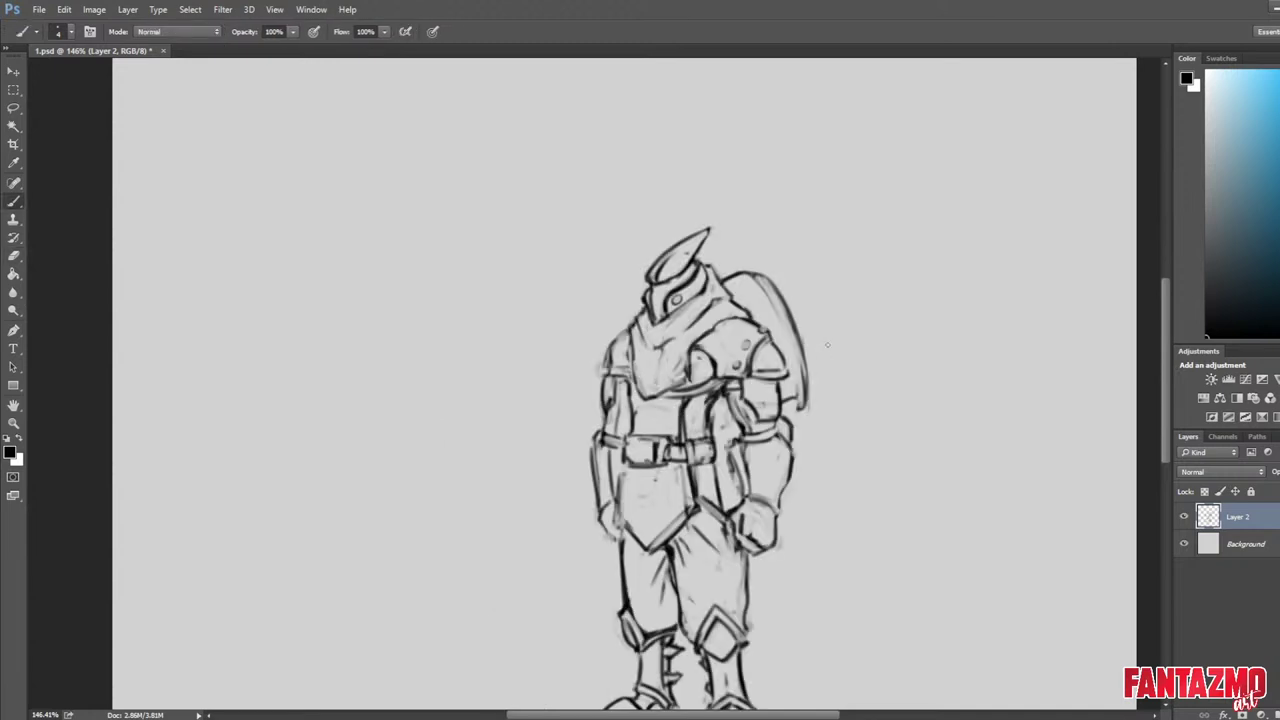
{"action": "left_click_drag", "start_coordinate": [720, 281], "coordinate": [770, 281]}
{"action": "key", "text": "e"}
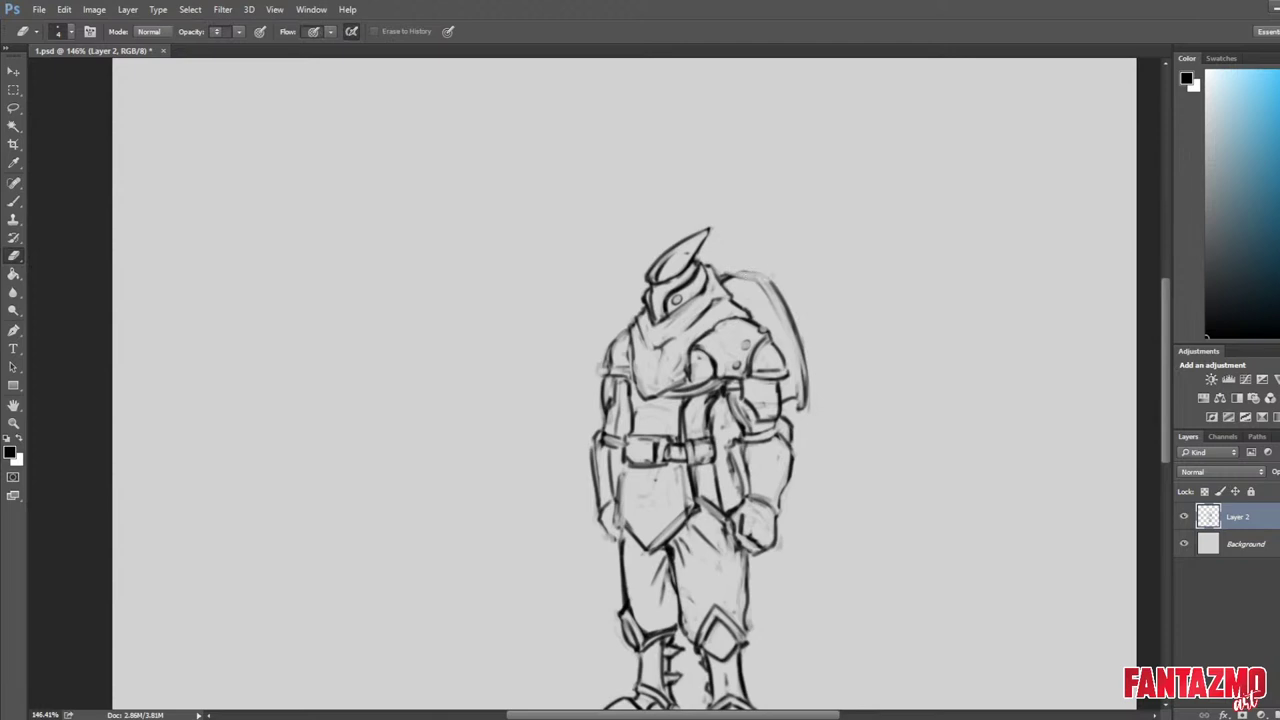
{"action": "key", "text": "ctrl+z"}
{"action": "key", "text": "h"}
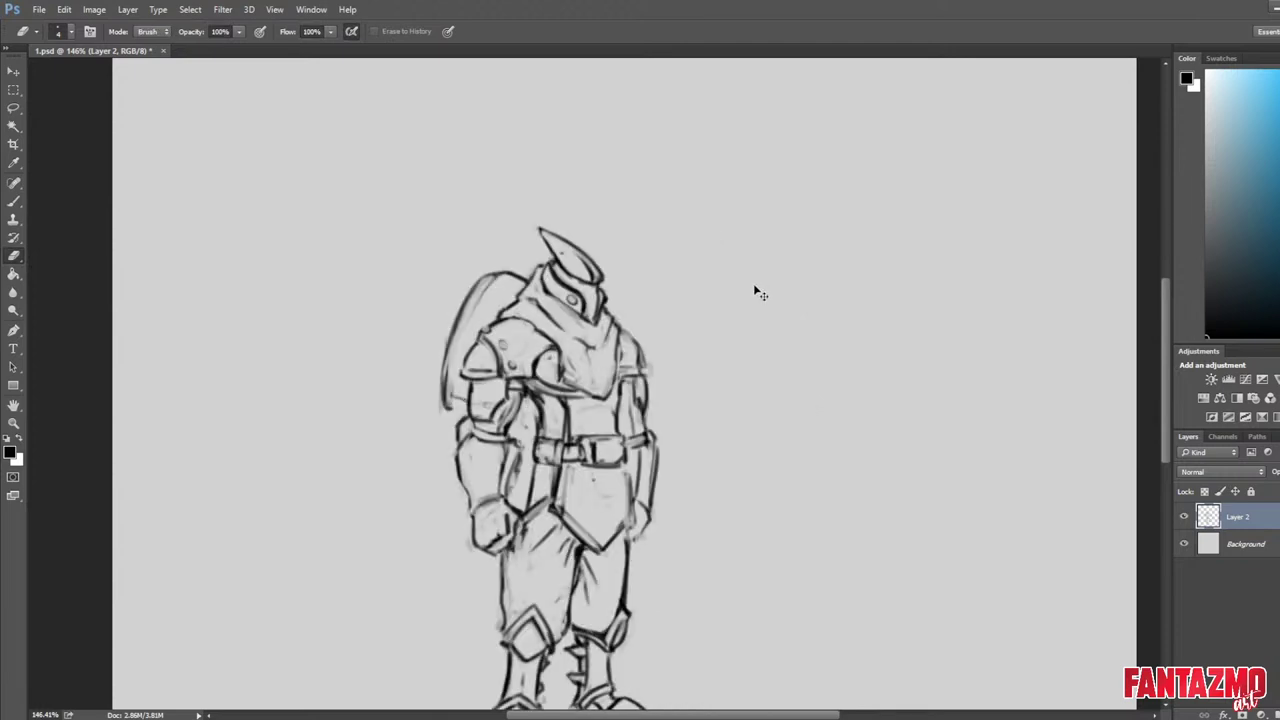
{"action": "key", "text": "h"}
{"action": "key", "text": "b"}
{"action": "mouse_move", "coordinate": [786, 400]}
{"action": "left_mouse_down"}
{"action": "mouse_move", "coordinate": [804, 390]}
{"action": "mouse_move", "coordinate": [812, 412]}
{"action": "left_mouse_up"}
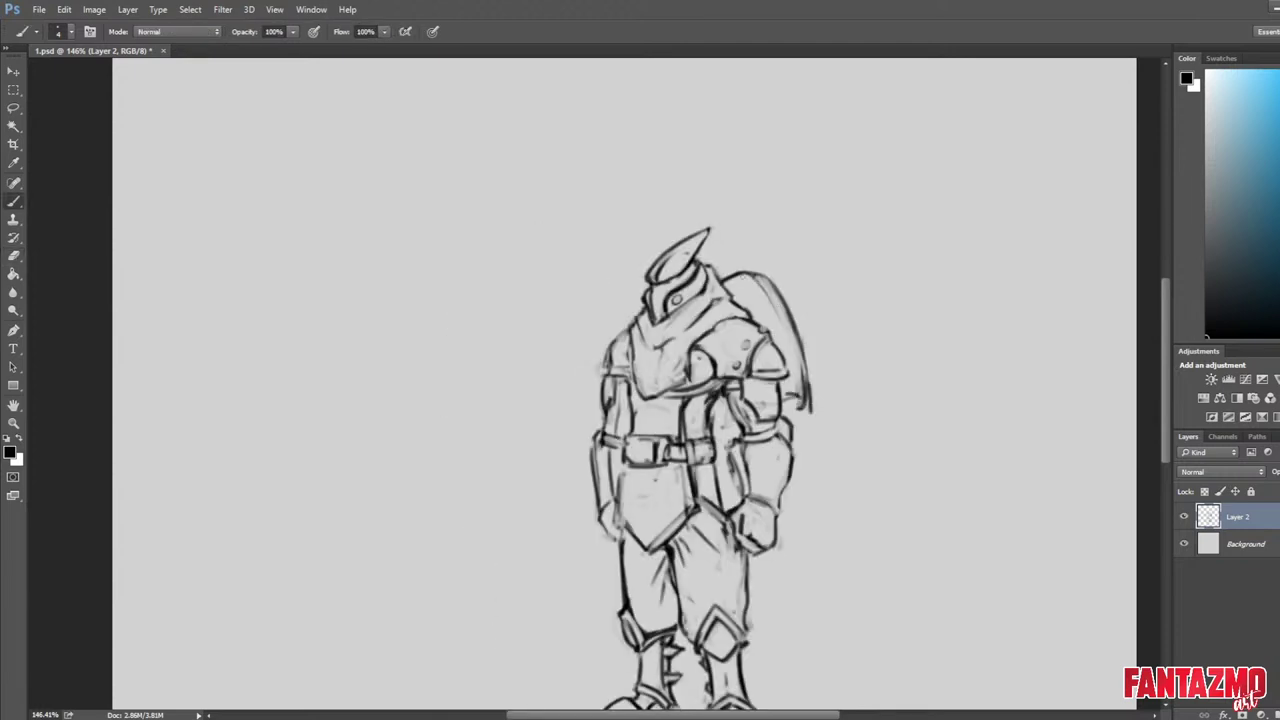
Try reworking the shape behind the shoulder into a segmented pack with a curved top section and fainter lower end.
{"action": "key", "text": "e"}
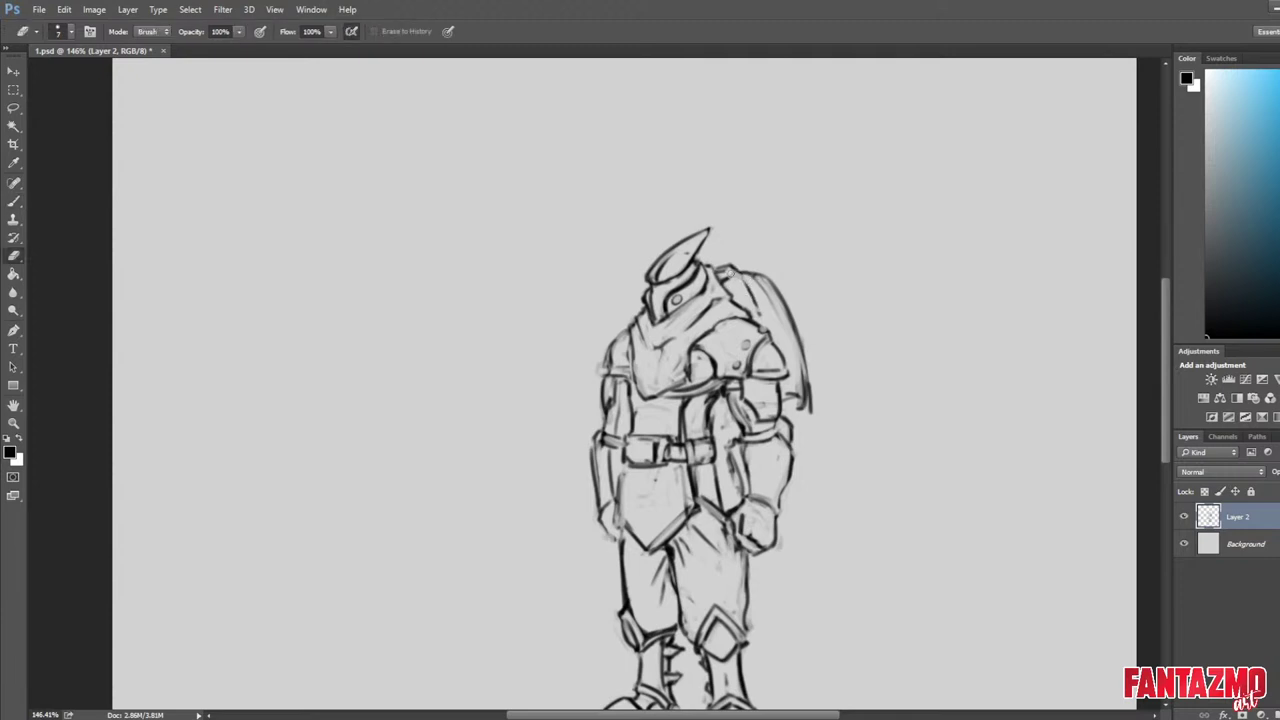
{"action": "mouse_move", "coordinate": [752, 290]}
{"action": "left_mouse_down"}
{"action": "mouse_move", "coordinate": [760, 314]}
{"action": "mouse_move", "coordinate": [792, 303]}
{"action": "mouse_move", "coordinate": [778, 294]}
{"action": "mouse_move", "coordinate": [790, 290]}
{"action": "mouse_move", "coordinate": [794, 304]}
{"action": "left_mouse_up"}
{"action": "key", "text": "b"}
{"action": "key", "text": "e"}
{"action": "key", "text": "b"}
{"action": "key", "text": "e"}
{"action": "mouse_move", "coordinate": [730, 266]}
{"action": "left_mouse_down"}
{"action": "mouse_move", "coordinate": [788, 306]}
{"action": "mouse_move", "coordinate": [776, 294]}
{"action": "left_mouse_up"}
{"action": "key", "text": "b"}
{"action": "mouse_move", "coordinate": [774, 292]}
{"action": "left_mouse_down"}
{"action": "mouse_move", "coordinate": [810, 382]}
{"action": "mouse_move", "coordinate": [800, 404]}
{"action": "left_mouse_up"}
{"action": "key", "text": "e"}
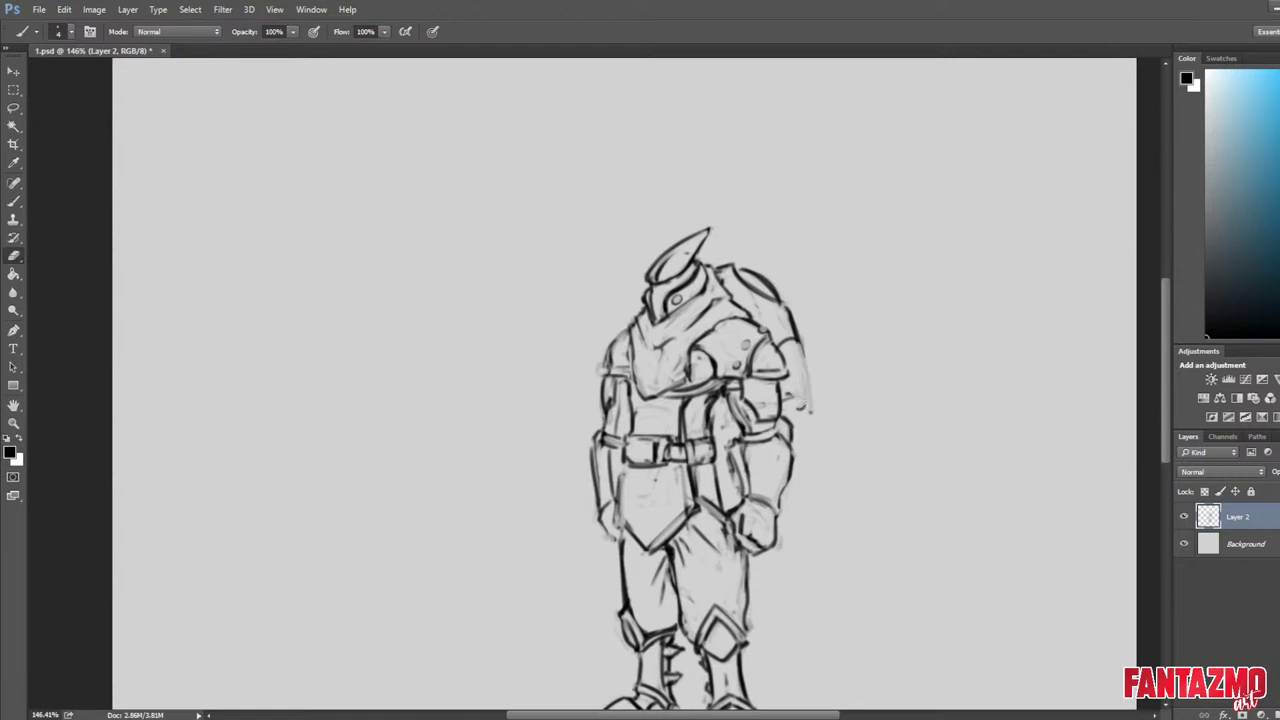
Flip the canvas, erase the pack's long lower part, and ink a short rim and rounded base beside the shoulder.
{"action": "key", "text": "ctrl+f"}
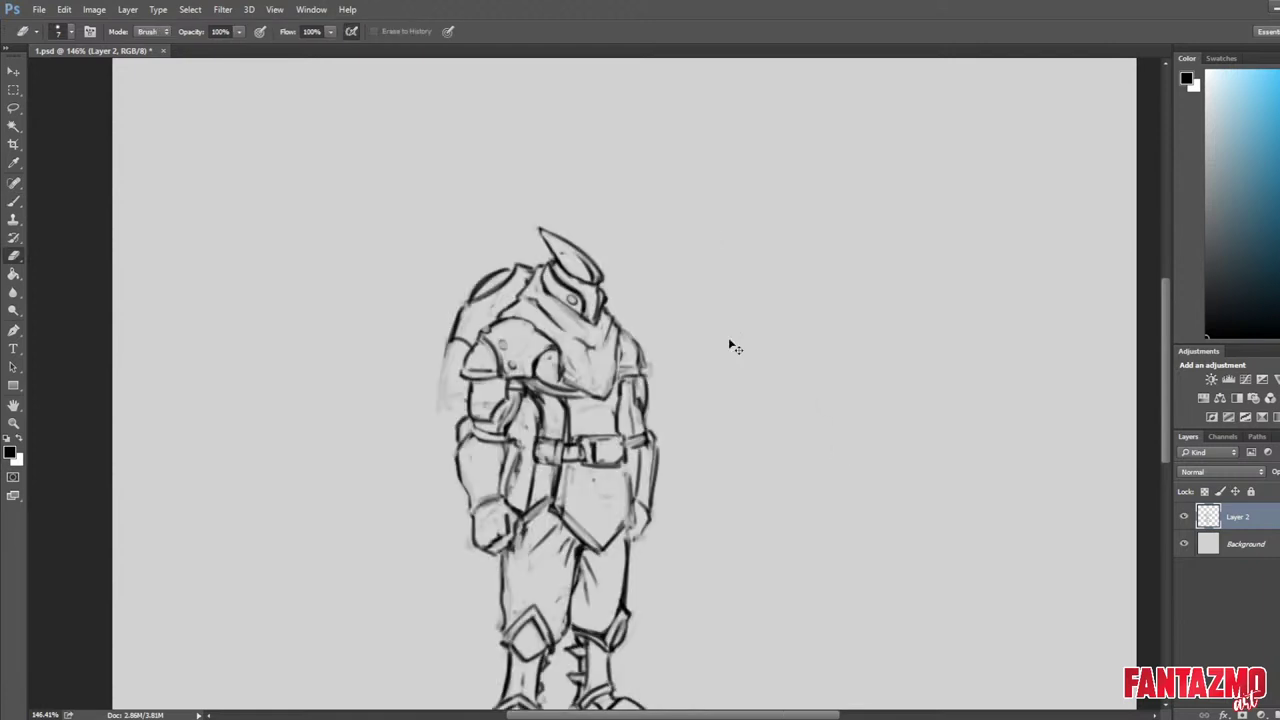
{"action": "left_click_drag", "start_coordinate": [452, 346], "coordinate": [440, 412]}
{"action": "key", "text": "b"}
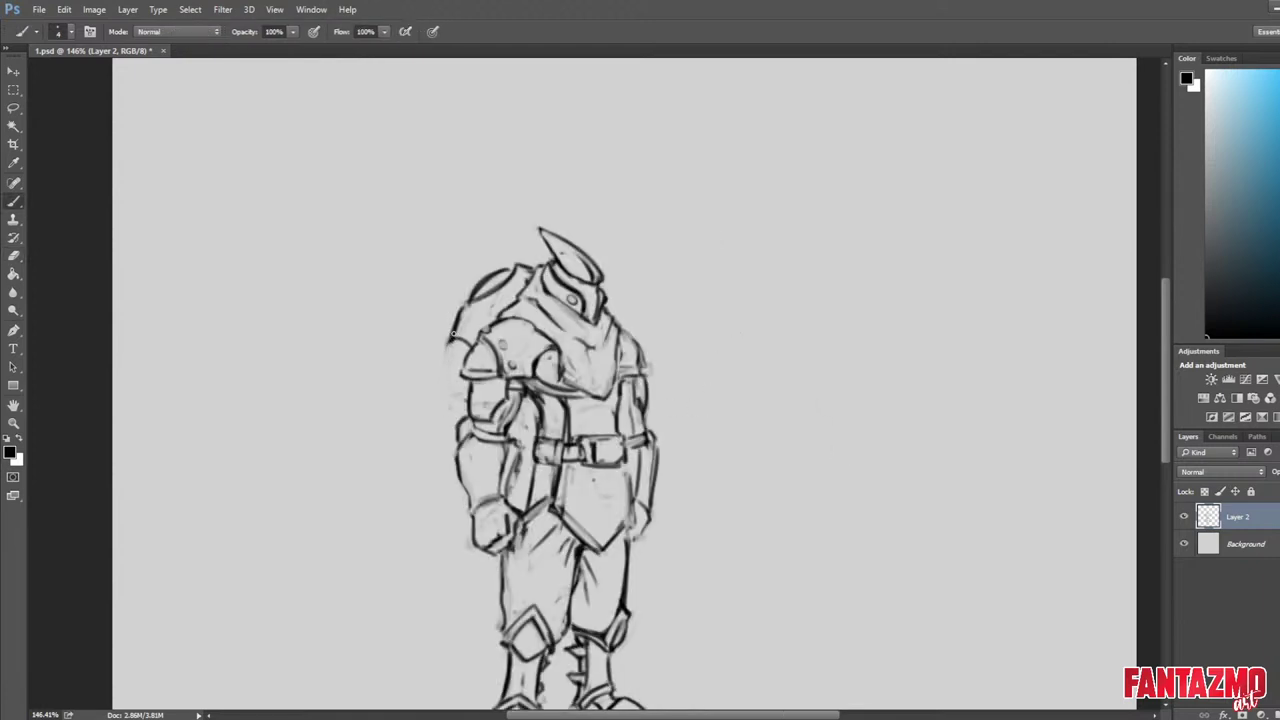
{"action": "mouse_move", "coordinate": [462, 332]}
{"action": "left_mouse_down"}
{"action": "mouse_move", "coordinate": [448, 356]}
{"action": "mouse_move", "coordinate": [463, 355]}
{"action": "mouse_move", "coordinate": [448, 351]}
{"action": "mouse_move", "coordinate": [466, 348]}
{"action": "mouse_move", "coordinate": [460, 392]}
{"action": "mouse_move", "coordinate": [473, 392]}
{"action": "mouse_move", "coordinate": [453, 390]}
{"action": "mouse_move", "coordinate": [461, 400]}
{"action": "left_mouse_up"}
{"action": "key", "text": "e"}
{"action": "key", "text": "b"}
{"action": "key", "text": "e"}
{"action": "key", "text": "b"}
{"action": "key", "text": "e"}
{"action": "key", "text": "b"}
{"action": "key", "text": "e"}
{"action": "key", "text": "b"}
{"action": "key", "text": "e"}
Flip the canvas, select the pack behind the shoulder with the Lasso, delete it, and deselect.
{"action": "scroll", "coordinate": [578, 285], "scroll_direction": "down", "scroll_amount": 5}
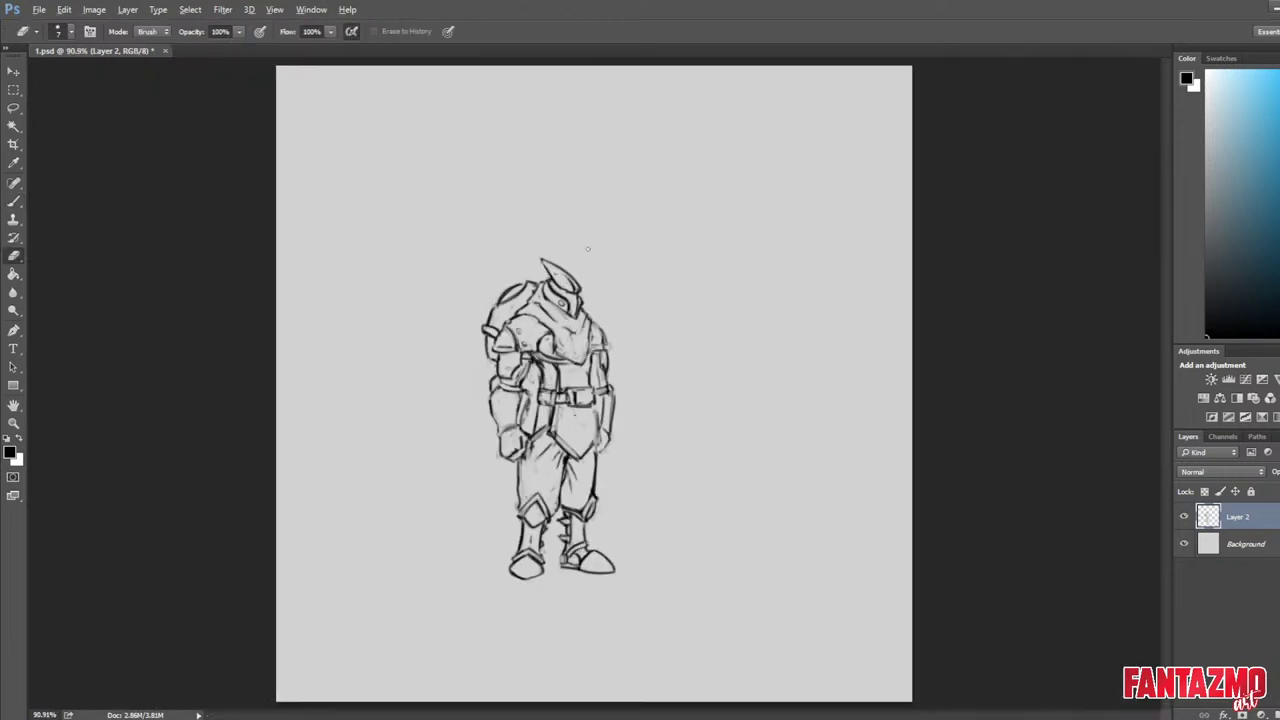
{"action": "key", "text": "F2"}
{"action": "scroll", "coordinate": [750, 322], "scroll_direction": "up", "scroll_amount": 5}
{"action": "key", "text": "l"}
{"action": "mouse_move", "coordinate": [596, 240]}
{"action": "left_mouse_down"}
{"action": "mouse_move", "coordinate": [604, 287]}
{"action": "mouse_move", "coordinate": [664, 345]}
{"action": "mouse_move", "coordinate": [662, 382]}
{"action": "mouse_move", "coordinate": [726, 323]}
{"action": "mouse_move", "coordinate": [667, 212]}
{"action": "left_mouse_up"}
{"action": "key", "text": "Delete"}
{"action": "key", "text": "e"}
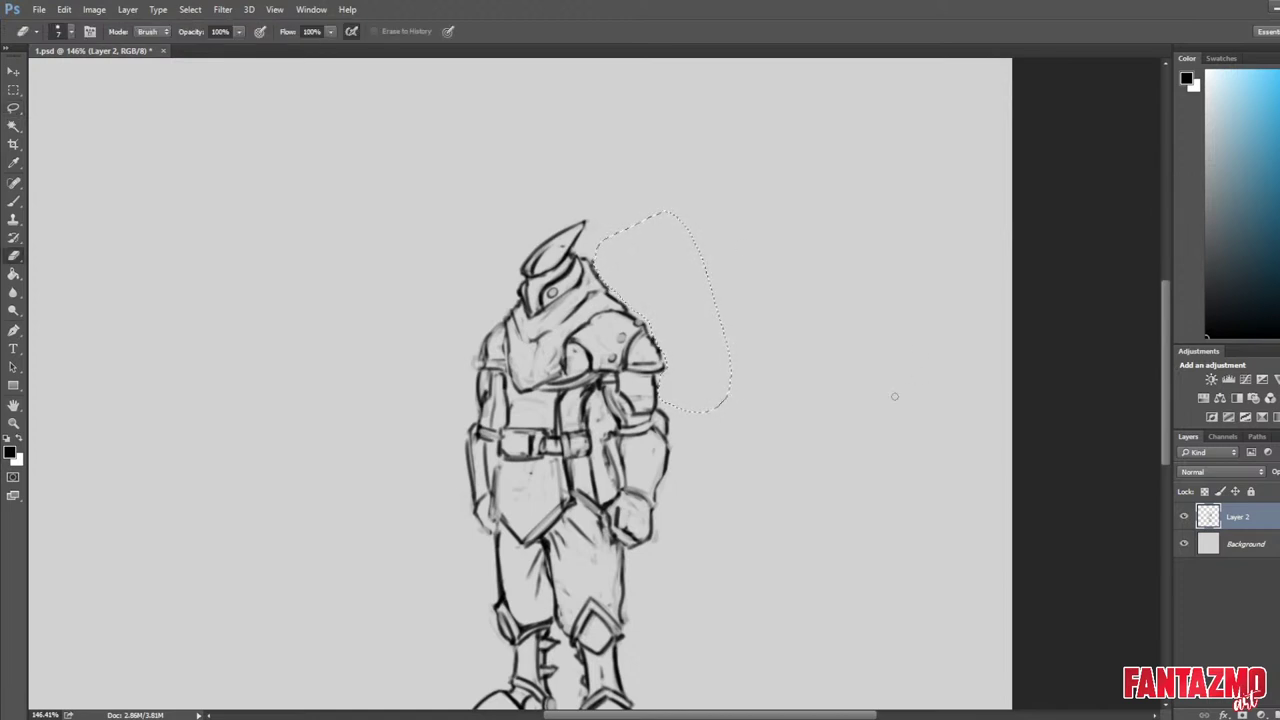
{"action": "key", "text": "ctrl+d"}
{"action": "key", "text": "l"}
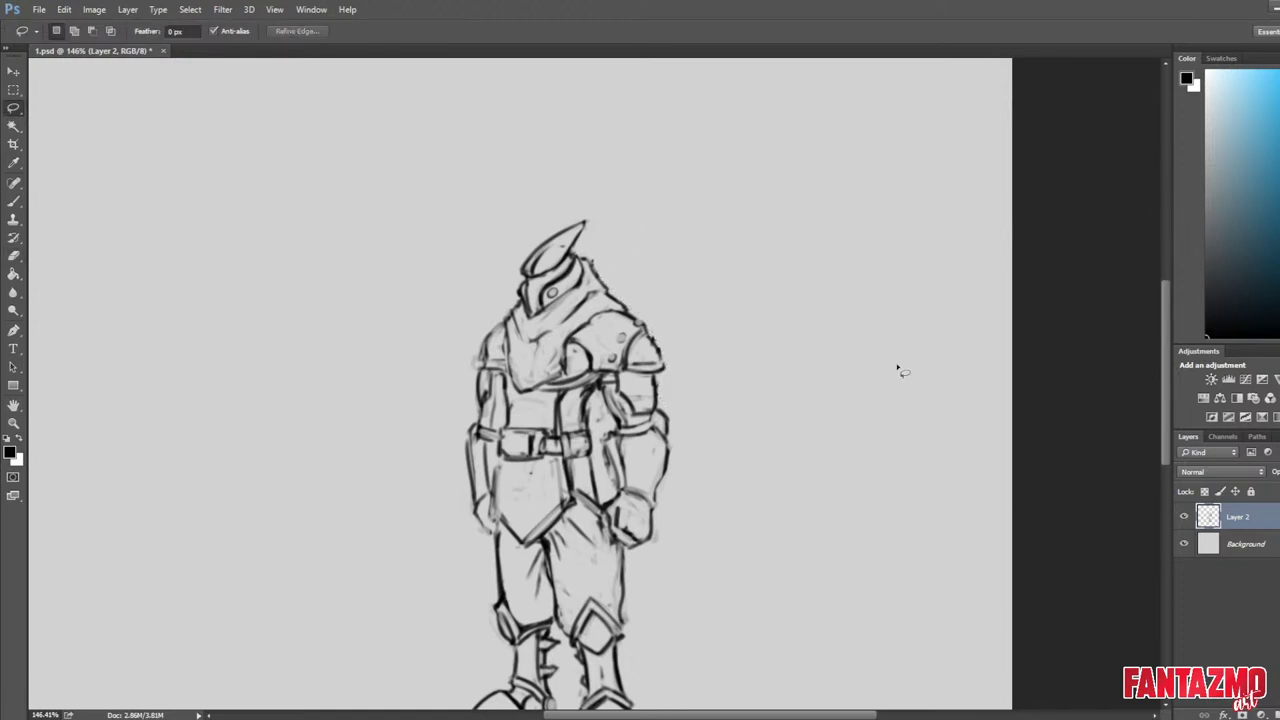
Compare the whole figure in both mirrored orientations to judge its silhouette.
{"action": "scroll", "coordinate": [852, 346], "scroll_direction": "down", "scroll_amount": 3}
{"action": "key", "text": "ctrl+shift+h"}
{"action": "scroll", "coordinate": [533, 270], "scroll_direction": "up", "scroll_amount": 2}
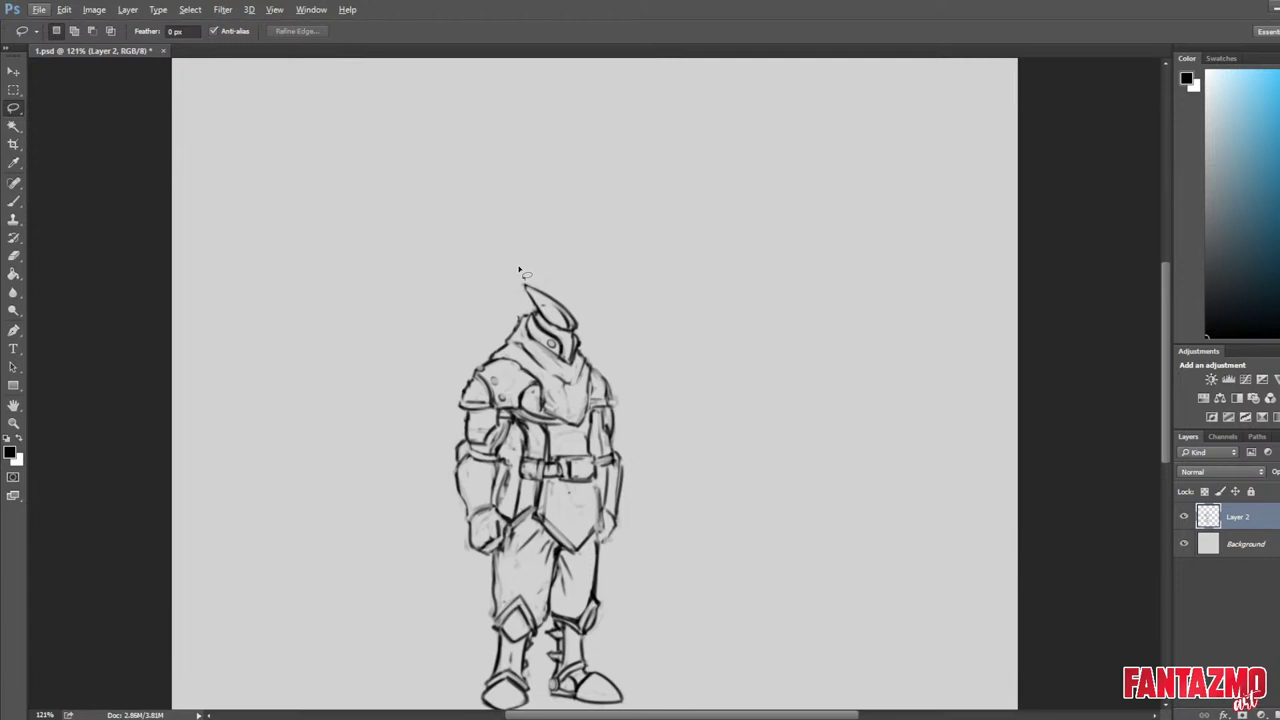
{"action": "key", "text": "ctrl+shift+h"}
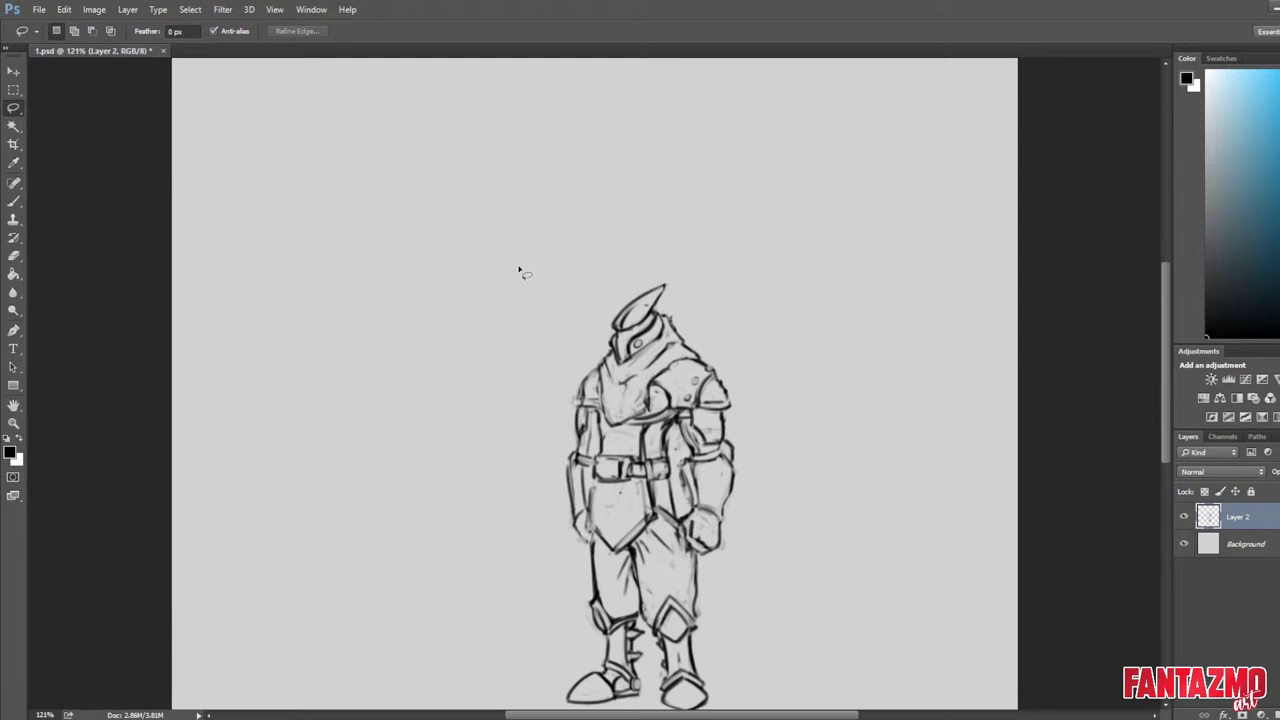
{"action": "key", "text": "ctrl+shift+h"}
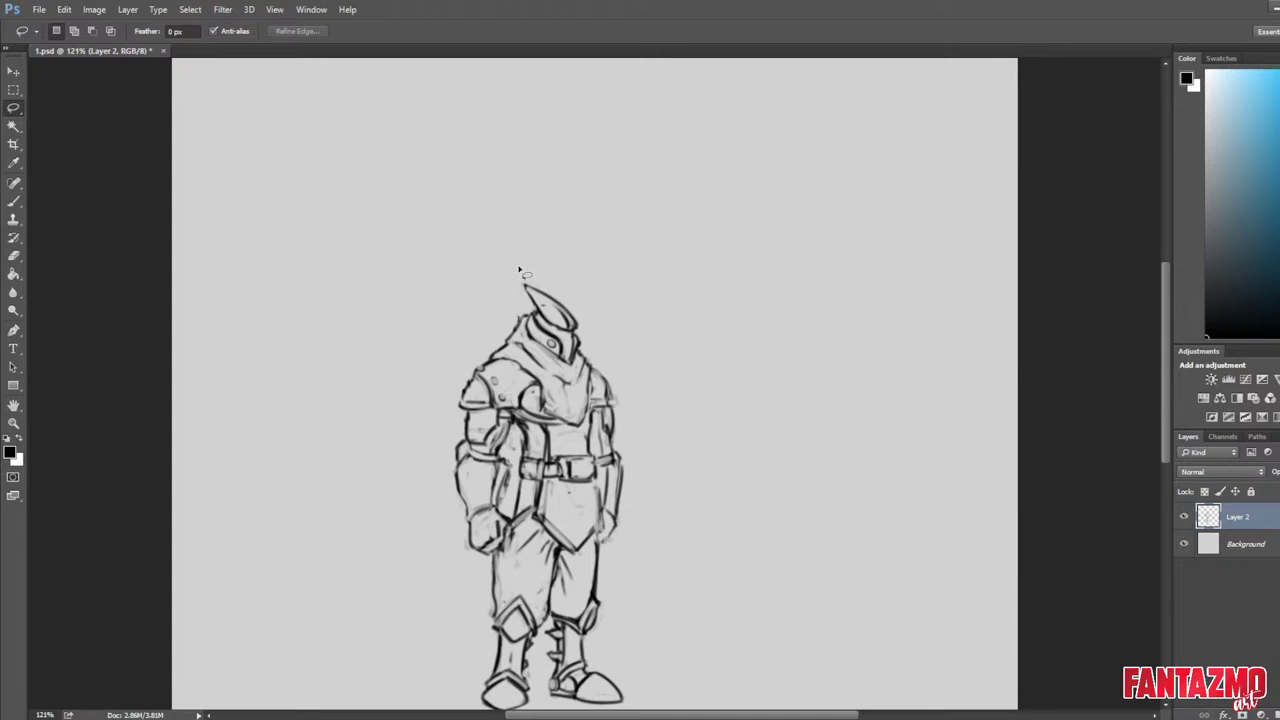
{"action": "key", "text": "ctrl+shift+h"}
{"action": "scroll", "coordinate": [531, 406], "scroll_direction": "up", "scroll_amount": 3}
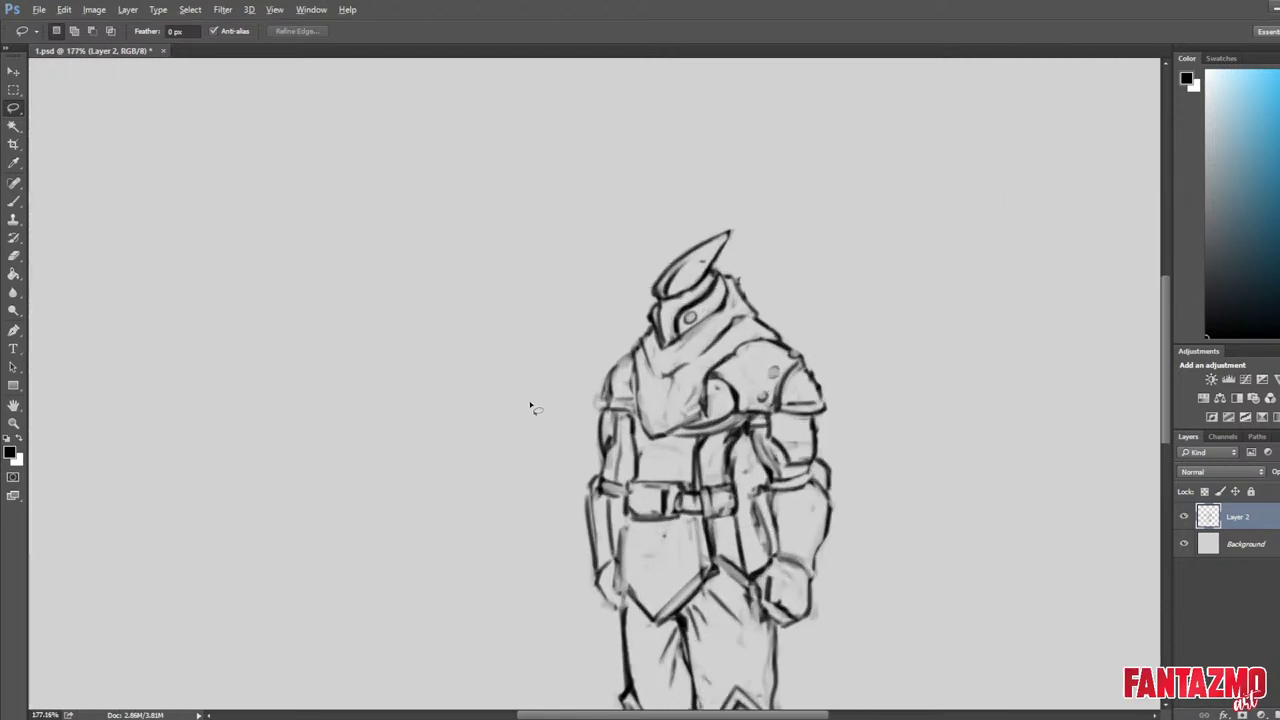
{"action": "key", "text": "ctrl+shift+h"}
{"action": "key", "text": "ctrl+shift+h"}
Try a longer crest on the helmet, inking a straighter upper edge from a higher tip to the brow.
{"action": "key", "text": "b"}
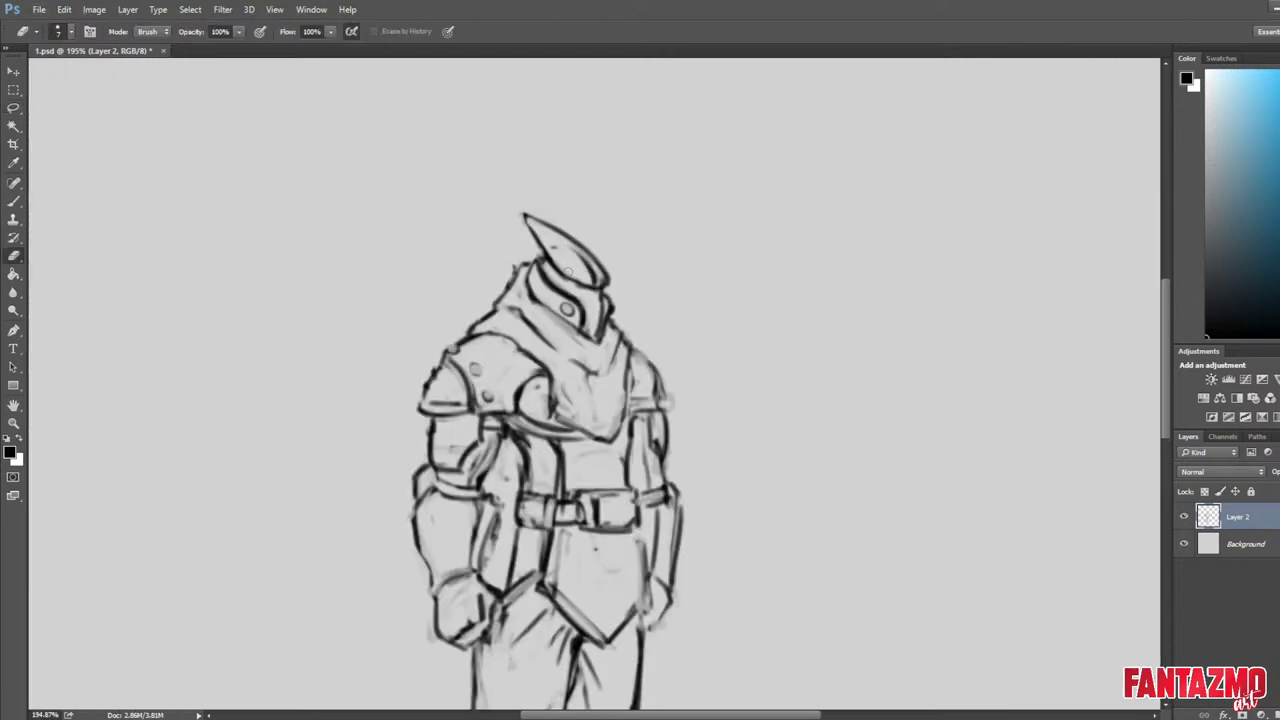
{"action": "key", "text": "e"}
{"action": "mouse_move", "coordinate": [540, 247]}
{"action": "left_mouse_down"}
{"action": "mouse_move", "coordinate": [524, 216]}
{"action": "mouse_move", "coordinate": [537, 240]}
{"action": "left_mouse_up"}
{"action": "key", "text": "b"}
{"action": "key", "text": "e"}
{"action": "mouse_move", "coordinate": [515, 194]}
{"action": "left_mouse_down"}
{"action": "mouse_move", "coordinate": [557, 269]}
{"action": "mouse_move", "coordinate": [618, 276]}
{"action": "left_mouse_up"}
{"action": "key", "text": "b"}
{"action": "key", "text": "e"}
{"action": "mouse_move", "coordinate": [560, 245]}
{"action": "left_mouse_down"}
{"action": "mouse_move", "coordinate": [538, 210]}
{"action": "mouse_move", "coordinate": [621, 276]}
{"action": "left_mouse_up"}
{"action": "key", "text": "b"}
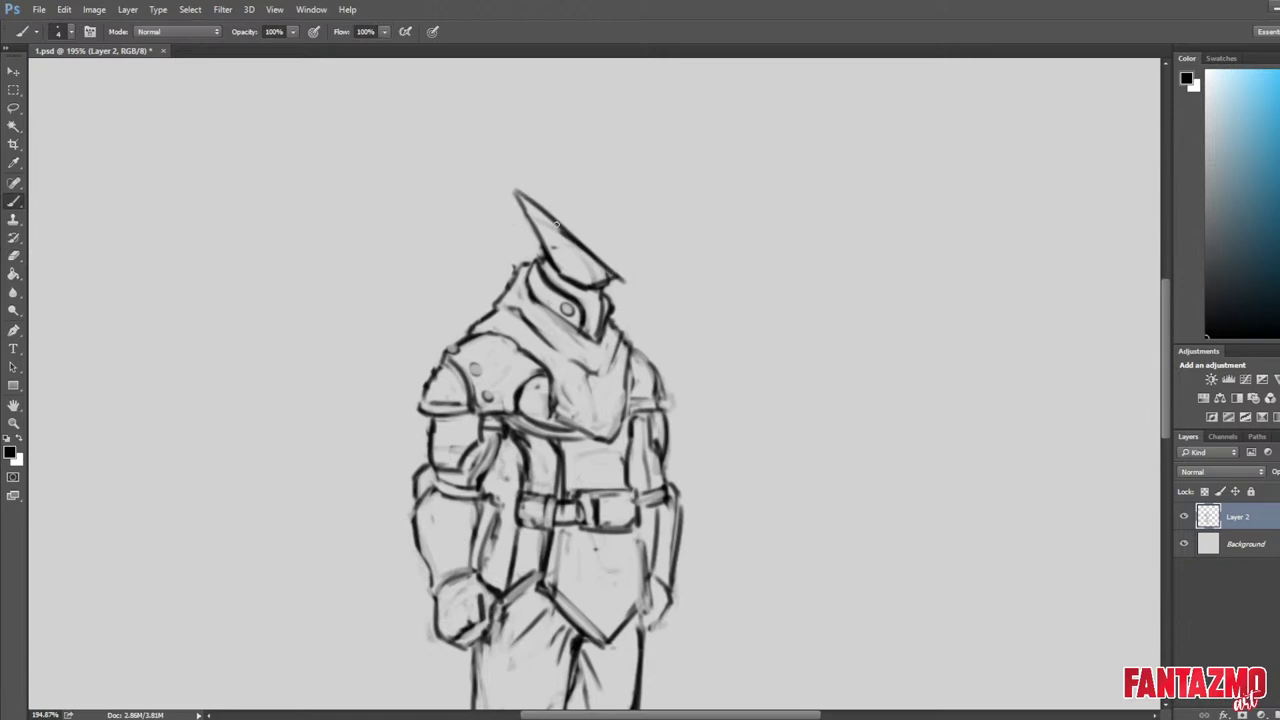
Undo and redraw the long crest's upper edge, erasing the old curved crest lines inside it.
{"action": "key", "text": "ctrl+z"}
{"action": "left_click_drag", "start_coordinate": [518, 190], "coordinate": [620, 274]}
{"action": "key", "text": "e"}
{"action": "left_click_drag", "start_coordinate": [542, 220], "coordinate": [598, 261]}
{"action": "left_click_drag", "start_coordinate": [544, 221], "coordinate": [521, 192]}
{"action": "mouse_move", "coordinate": [550, 265]}
{"action": "left_mouse_down"}
{"action": "mouse_move", "coordinate": [584, 288]}
{"action": "mouse_move", "coordinate": [615, 278]}
{"action": "mouse_move", "coordinate": [602, 275]}
{"action": "mouse_move", "coordinate": [601, 289]}
{"action": "left_mouse_up"}
Ink the long crest's front corner at the brow, strengthen its upper edge, and clean its tip.
{"action": "key", "text": "b"}
{"action": "key", "text": "e"}
{"action": "key", "text": "b"}
{"action": "left_click_drag", "start_coordinate": [614, 271], "coordinate": [602, 288]}
{"action": "key", "text": "e"}
{"action": "key", "text": "b"}
{"action": "left_click_drag", "start_coordinate": [523, 190], "coordinate": [619, 275]}
{"action": "key", "text": "e"}
{"action": "left_click_drag", "start_coordinate": [509, 194], "coordinate": [537, 240]}
{"action": "key", "text": "b"}
{"action": "key", "text": "e"}
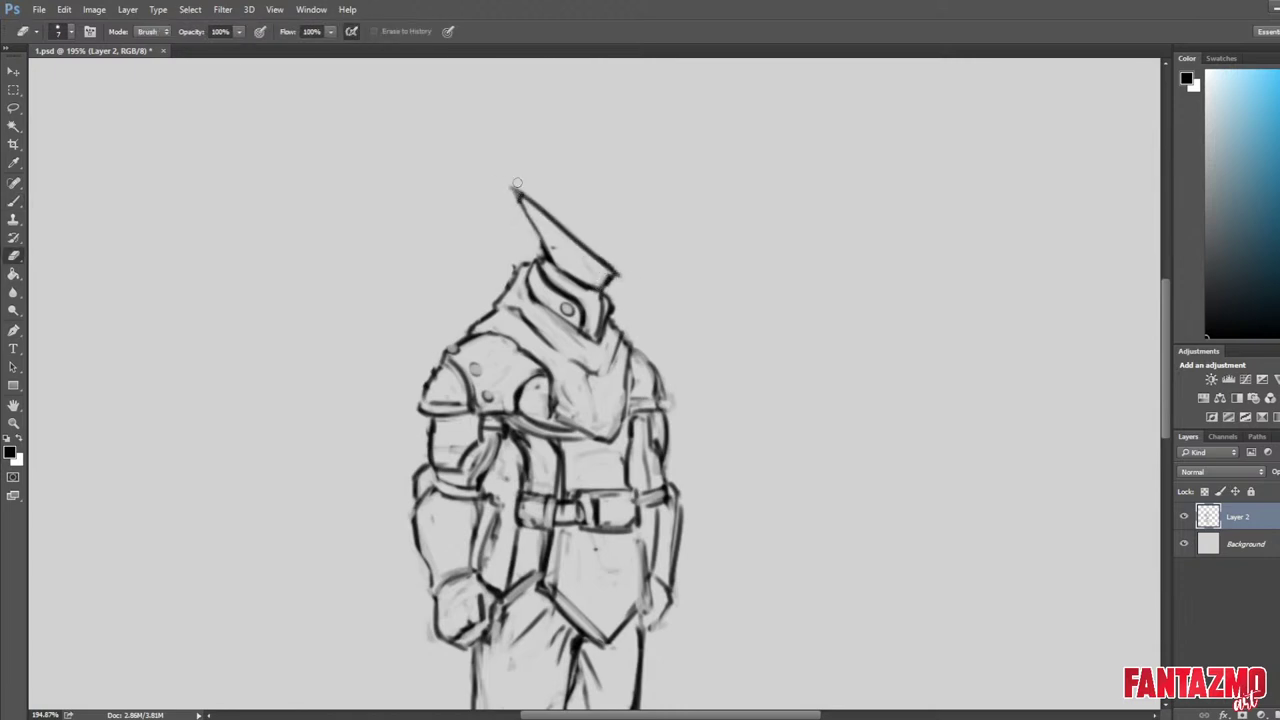
{"action": "left_click_drag", "start_coordinate": [517, 186], "coordinate": [514, 197]}
Check the long crest in mirrored view and try adjusting its edges from the tip to the brow.
{"action": "key", "text": "ctrl+h"}
{"action": "key", "text": "h"}
{"action": "key", "text": "b"}
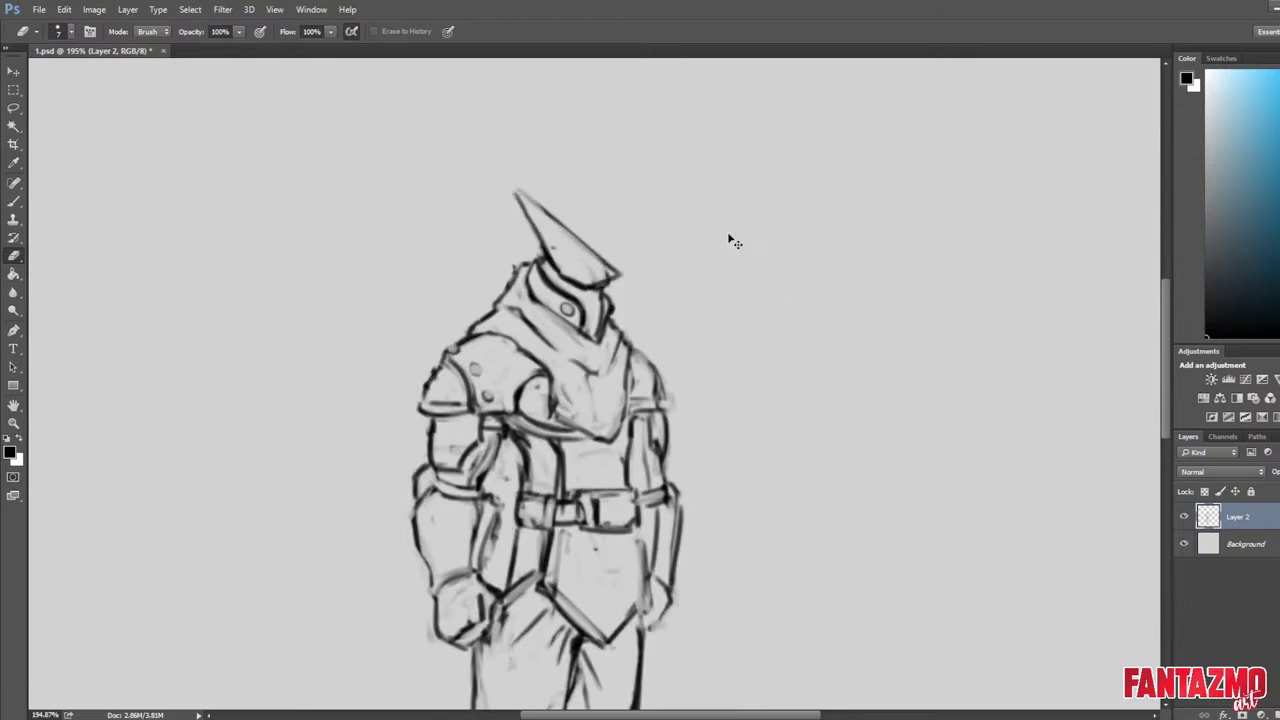
{"action": "mouse_move", "coordinate": [528, 208]}
{"action": "left_mouse_down"}
{"action": "mouse_move", "coordinate": [620, 274]}
{"action": "mouse_move", "coordinate": [607, 285]}
{"action": "left_mouse_up"}
{"action": "key", "text": "e"}
{"action": "key", "text": "b"}
{"action": "key", "text": "e"}
{"action": "left_click_drag", "start_coordinate": [515, 192], "coordinate": [540, 248]}
Undo the crest redesign, flip the canvas, and save the document.
{"action": "key", "text": "ctrl+z"}
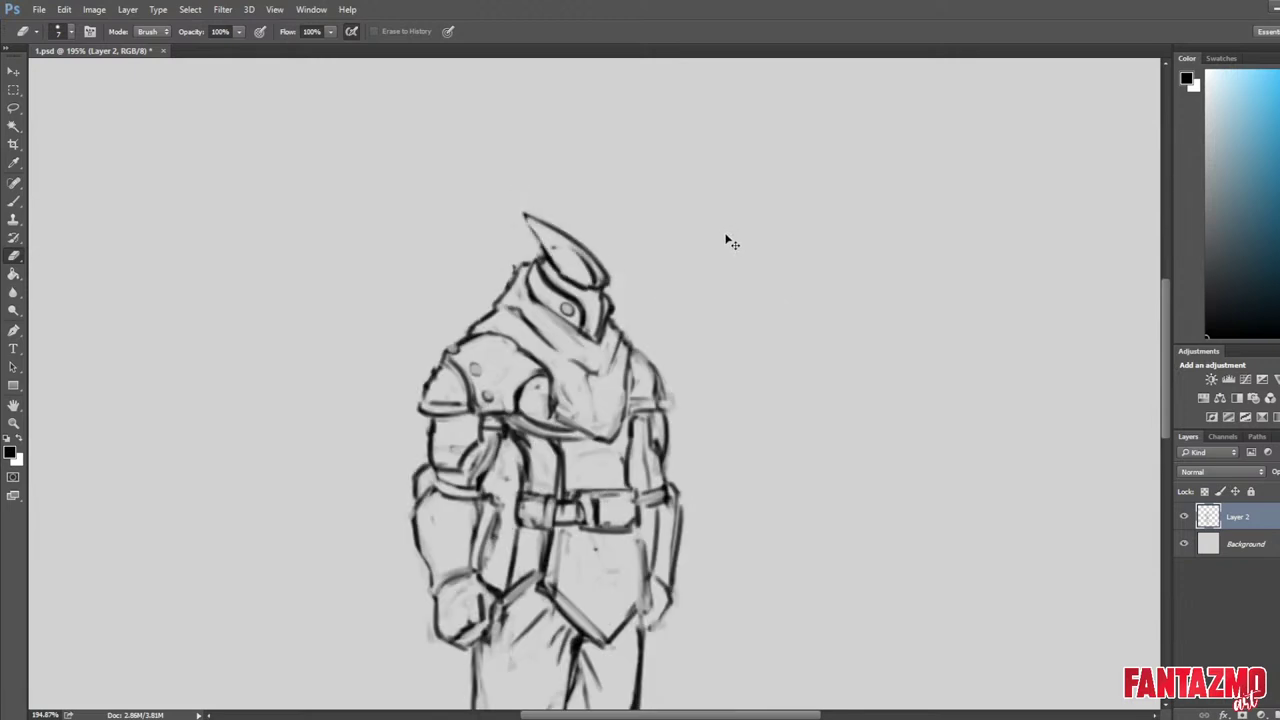
{"action": "key", "text": "ctrl+h"}
{"action": "key", "text": "ctrl+s"}
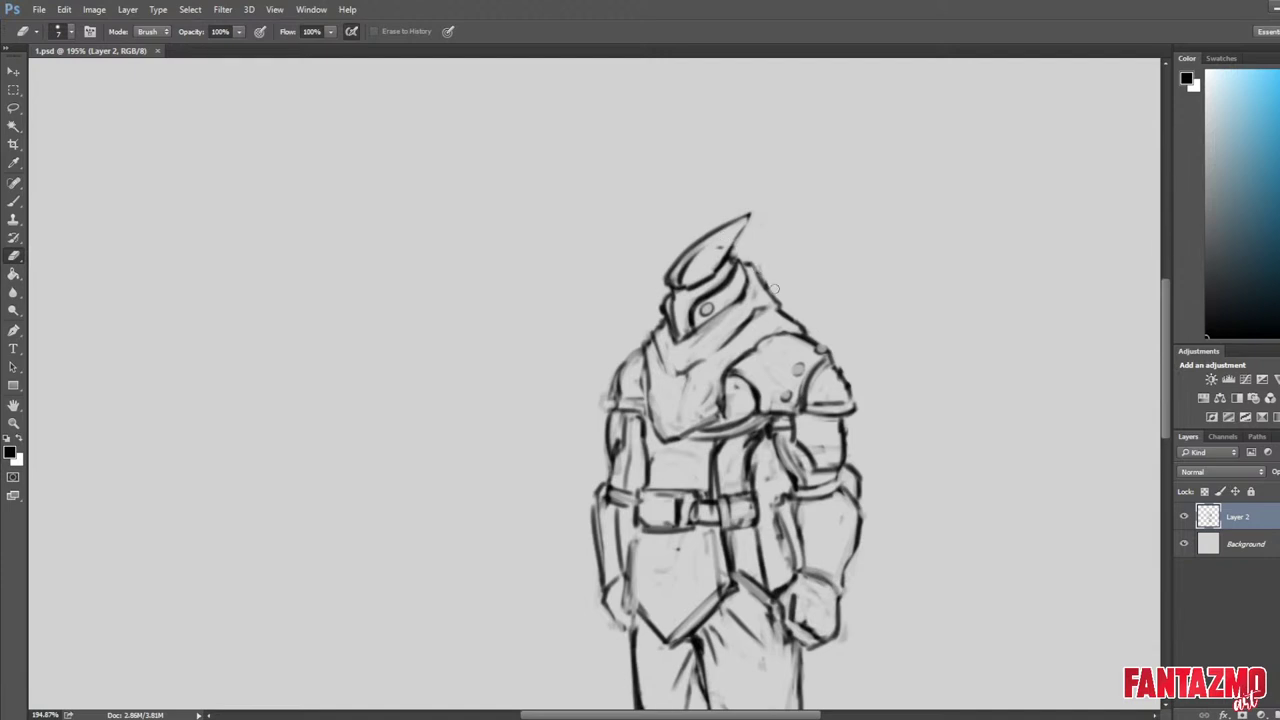
Erase stray marks along the back of the hood, check the figure in mirrored view, and save.
{"action": "left_click_drag", "start_coordinate": [774, 289], "coordinate": [766, 300]}
{"action": "mouse_move", "coordinate": [844, 380]}
{"action": "left_mouse_down"}
{"action": "mouse_move", "coordinate": [849, 395]}
{"action": "mouse_move", "coordinate": [703, 338]}
{"action": "left_mouse_up"}
{"action": "key", "text": "ctrl+h"}
{"action": "key", "text": "ctrl+h"}
{"action": "key", "text": "ctrl+s"}
Erase the rivets and inner dividing line from the large shoulder guard to make it a single plate.
{"action": "mouse_move", "coordinate": [618, 291]}
{"action": "left_mouse_down"}
{"action": "mouse_move", "coordinate": [616, 328]}
{"action": "mouse_move", "coordinate": [618, 295]}
{"action": "mouse_move", "coordinate": [596, 336]}
{"action": "mouse_move", "coordinate": [576, 326]}
{"action": "mouse_move", "coordinate": [659, 343]}
{"action": "left_mouse_up"}
{"action": "key", "text": "b"}
{"action": "key", "text": "e"}
{"action": "left_click_drag", "start_coordinate": [584, 332], "coordinate": [657, 328]}
{"action": "key", "text": "b"}
Re-ink the large shoulder guard's outer edge as one smooth curve from the hood to its lower corner.
{"action": "left_click_drag", "start_coordinate": [597, 255], "coordinate": [667, 338]}
{"action": "key", "text": "ctrl+z"}
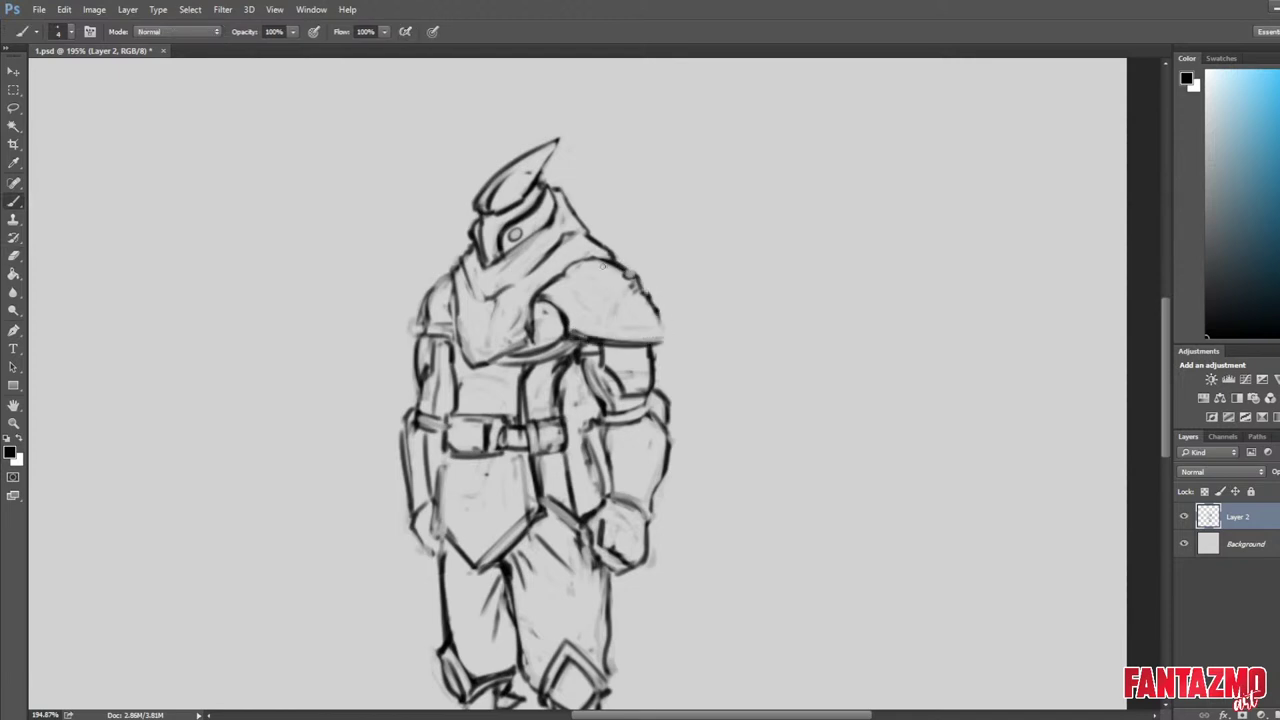
{"action": "key", "text": "e"}
{"action": "left_click_drag", "start_coordinate": [606, 264], "coordinate": [664, 329]}
{"action": "key", "text": "b"}
{"action": "key", "text": "e"}
{"action": "left_click_drag", "start_coordinate": [602, 262], "coordinate": [659, 327]}
{"action": "key", "text": "b"}
{"action": "left_click_drag", "start_coordinate": [612, 262], "coordinate": [663, 331]}
{"action": "key", "text": "e"}
Flip the canvas and trim the outer lower corner of the large shoulder guard with brush and eraser.
{"action": "key", "text": "ctrl+shift+h"}
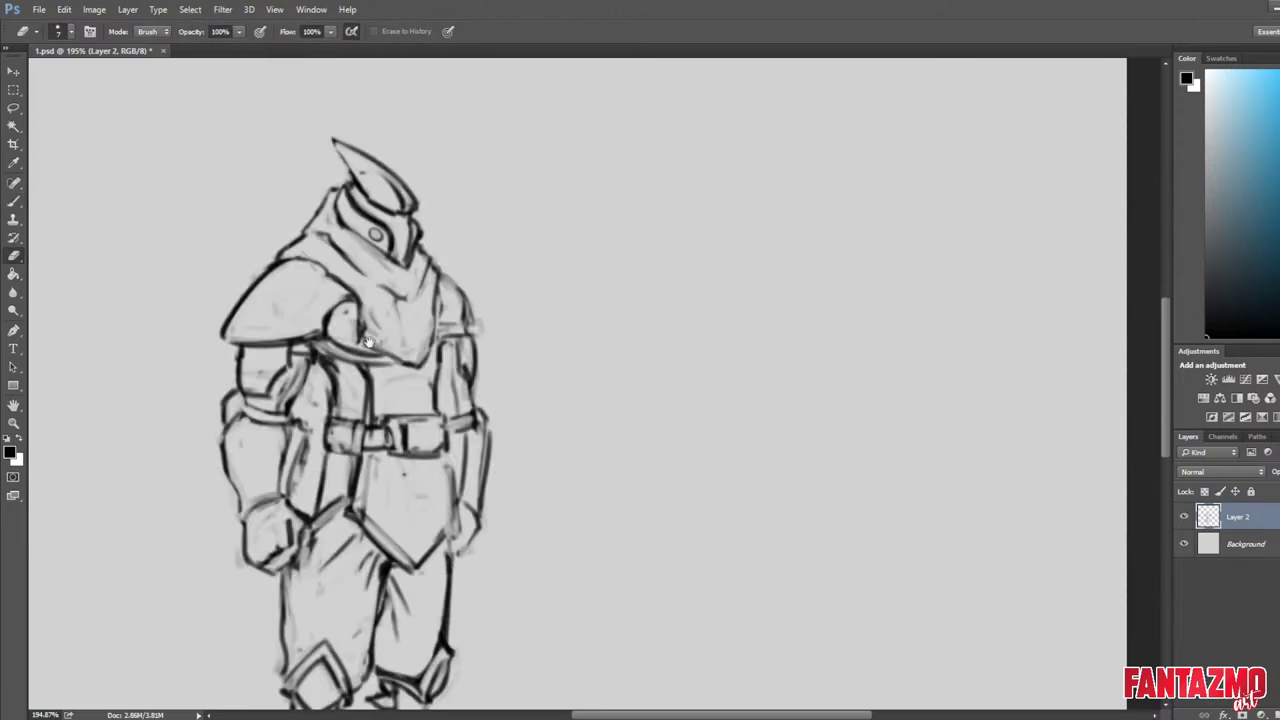
{"action": "left_click_drag", "start_coordinate": [367, 341], "coordinate": [1000, 340]}
{"action": "key", "text": "b"}
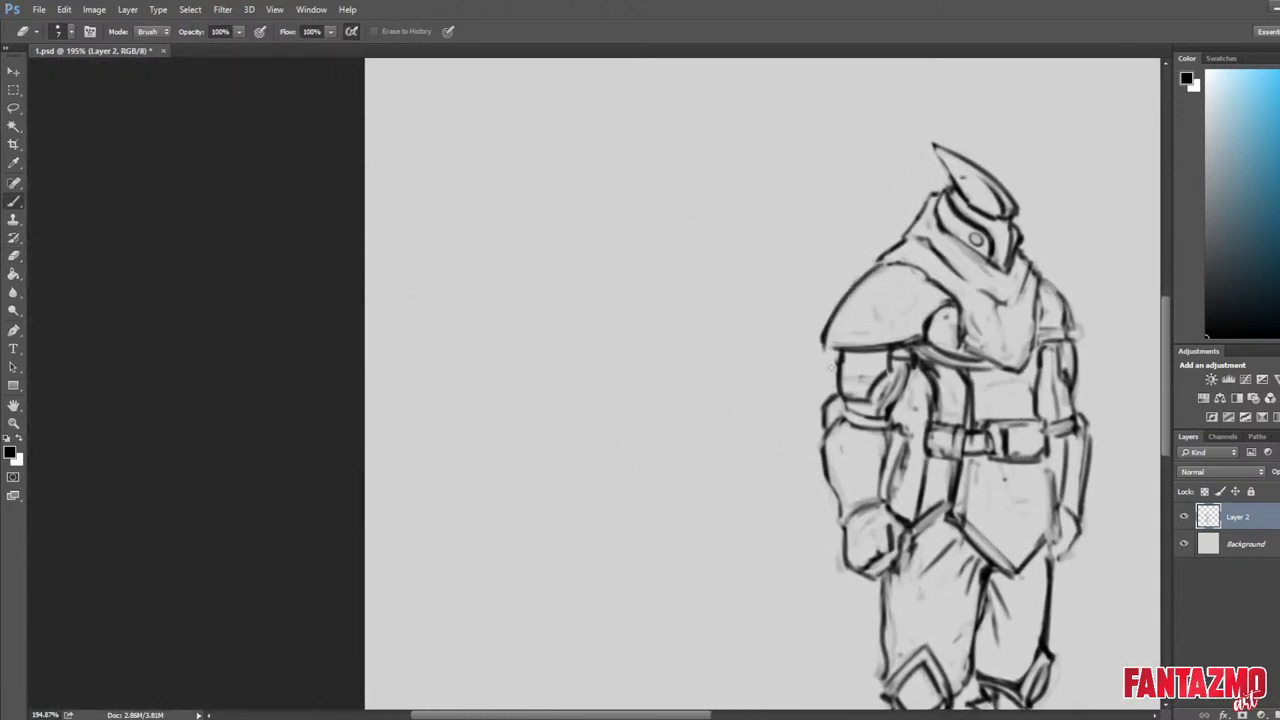
{"action": "key", "text": "b"}
{"action": "key", "text": "e"}
{"action": "key", "text": "b"}
{"action": "key", "text": "e"}
{"action": "left_click_drag", "start_coordinate": [826, 322], "coordinate": [834, 348]}
{"action": "key", "text": "b"}
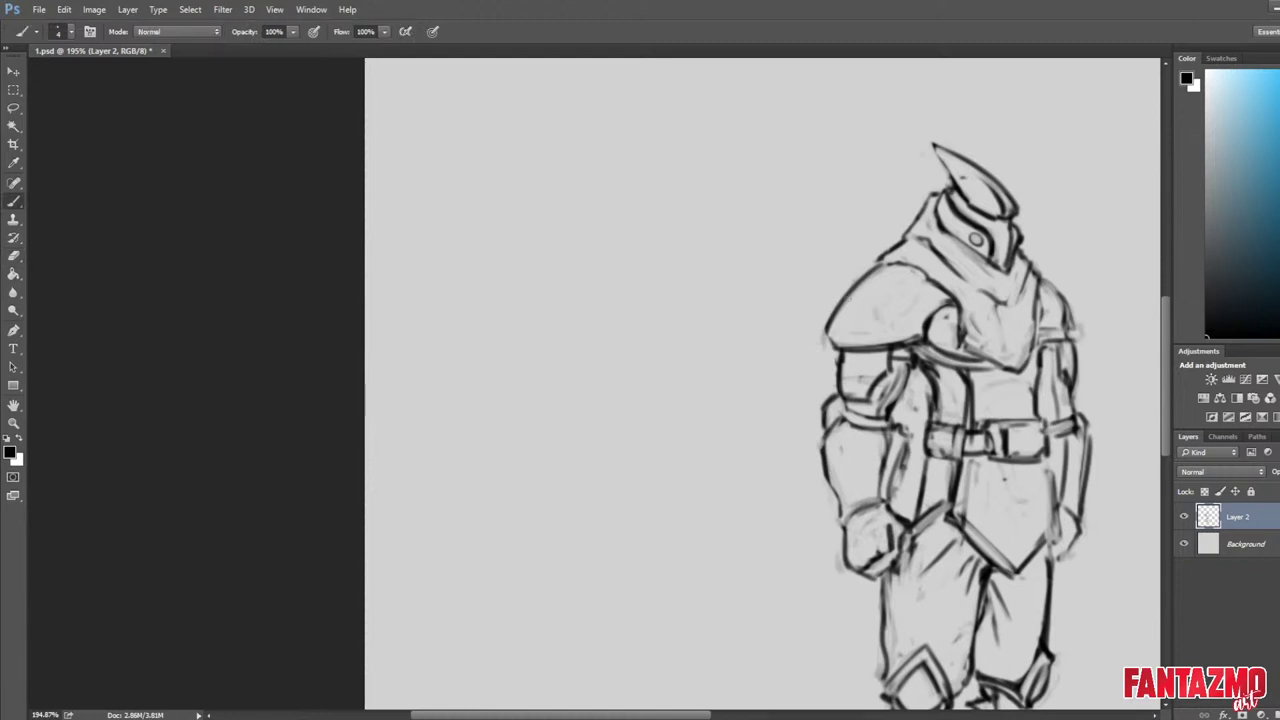
Ink a pointed, leaf-shaped panel on the outer face of the large shoulder guard.
{"action": "left_click_drag", "start_coordinate": [855, 275], "coordinate": [840, 322]}
{"action": "mouse_move", "coordinate": [840, 334]}
{"action": "left_mouse_down"}
{"action": "mouse_move", "coordinate": [910, 286]}
{"action": "mouse_move", "coordinate": [910, 298]}
{"action": "left_mouse_up"}
{"action": "mouse_move", "coordinate": [854, 268]}
{"action": "left_mouse_down"}
{"action": "mouse_move", "coordinate": [903, 300]}
{"action": "mouse_move", "coordinate": [865, 276]}
{"action": "mouse_move", "coordinate": [842, 318]}
{"action": "left_mouse_up"}
{"action": "key", "text": "e"}
{"action": "key", "text": "b"}
{"action": "left_click_drag", "start_coordinate": [873, 278], "coordinate": [840, 332]}
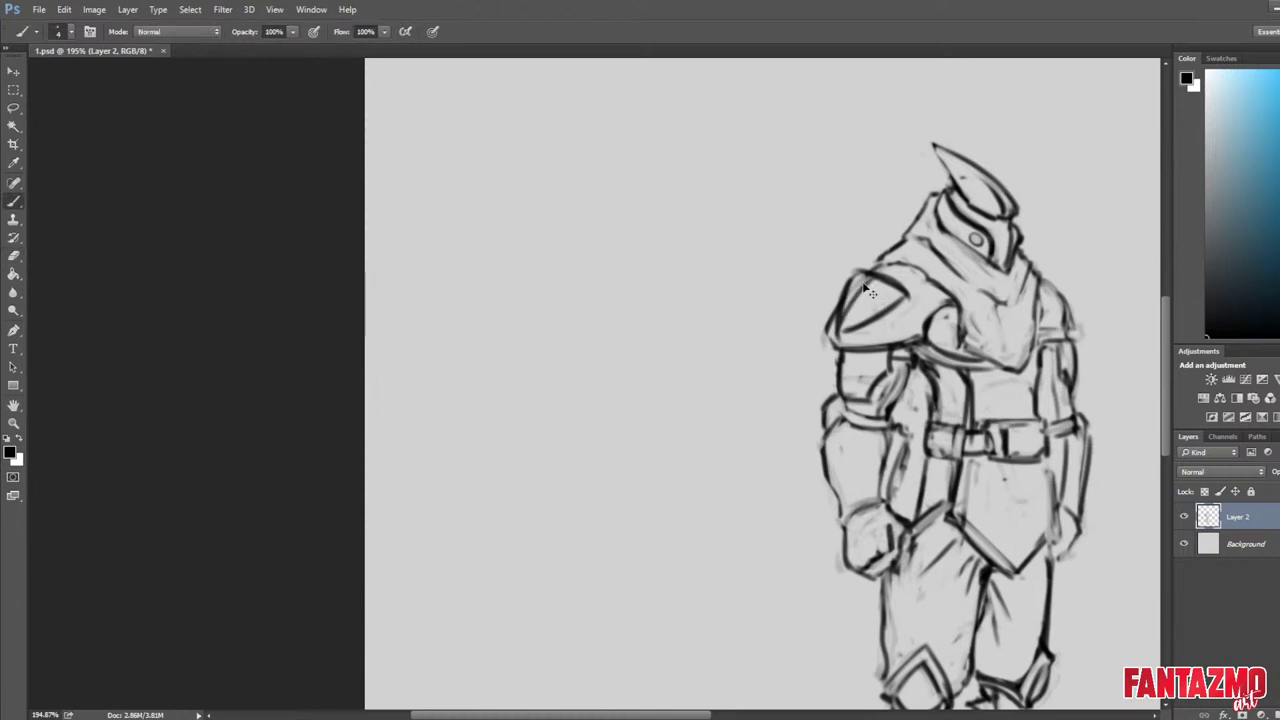
Undo the last panel stroke and refine the shoulder panel's upper edge and lower point with eraser and brush.
{"action": "key", "text": "ctrl+z"}
{"action": "key", "text": "e"}
{"action": "left_click_drag", "start_coordinate": [868, 276], "coordinate": [910, 302]}
{"action": "key", "text": "b"}
{"action": "key", "text": "ctrl+z"}
{"action": "key", "text": "e"}
{"action": "mouse_move", "coordinate": [836, 332]}
{"action": "left_mouse_down"}
{"action": "mouse_move", "coordinate": [908, 292]}
{"action": "mouse_move", "coordinate": [842, 332]}
{"action": "left_mouse_up"}
{"action": "key", "text": "b"}
{"action": "mouse_move", "coordinate": [852, 276]}
{"action": "left_mouse_down"}
{"action": "mouse_move", "coordinate": [851, 318]}
{"action": "mouse_move", "coordinate": [904, 292]}
{"action": "left_mouse_up"}
{"action": "key", "text": "e"}
Flip the canvas and clean the shoulder panel's upper and lower edges in the mirrored view.
{"action": "key", "text": "F2"}
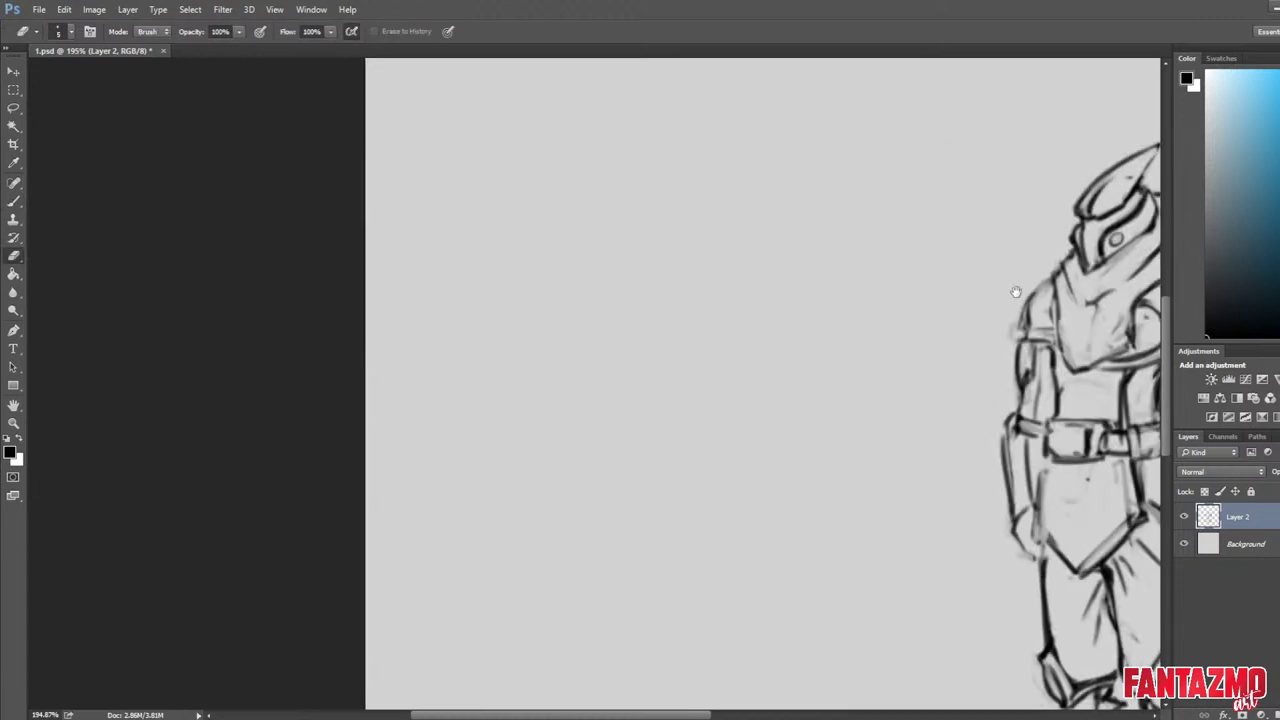
{"action": "left_click_drag", "start_coordinate": [1140, 222], "coordinate": [588, 230]}
{"action": "mouse_move", "coordinate": [606, 289]}
{"action": "left_mouse_down"}
{"action": "mouse_move", "coordinate": [648, 276]}
{"action": "mouse_move", "coordinate": [639, 329]}
{"action": "mouse_move", "coordinate": [634, 276]}
{"action": "left_mouse_up"}
{"action": "key", "text": "b"}
{"action": "key", "text": "e"}
{"action": "key", "text": "b"}
{"action": "key", "text": "e"}
{"action": "left_click_drag", "start_coordinate": [592, 298], "coordinate": [667, 336]}
{"action": "key", "text": "b"}
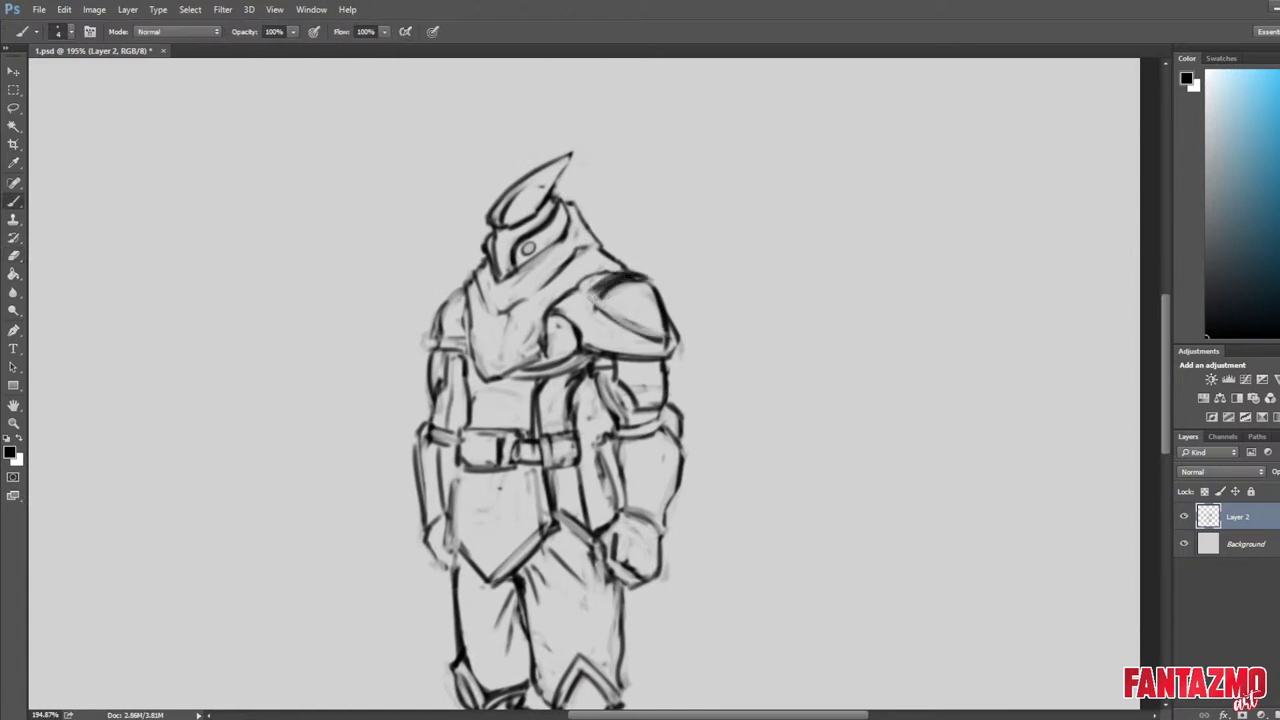
Erase and re-ink the upper edge and outer curve of the leaf-shaped panel on the large shoulder guard.
{"action": "key", "text": "e"}
{"action": "left_click_drag", "start_coordinate": [595, 297], "coordinate": [644, 275]}
{"action": "key", "text": "b"}
{"action": "key", "text": "e"}
{"action": "left_click_drag", "start_coordinate": [645, 323], "coordinate": [665, 331]}
{"action": "key", "text": "b"}
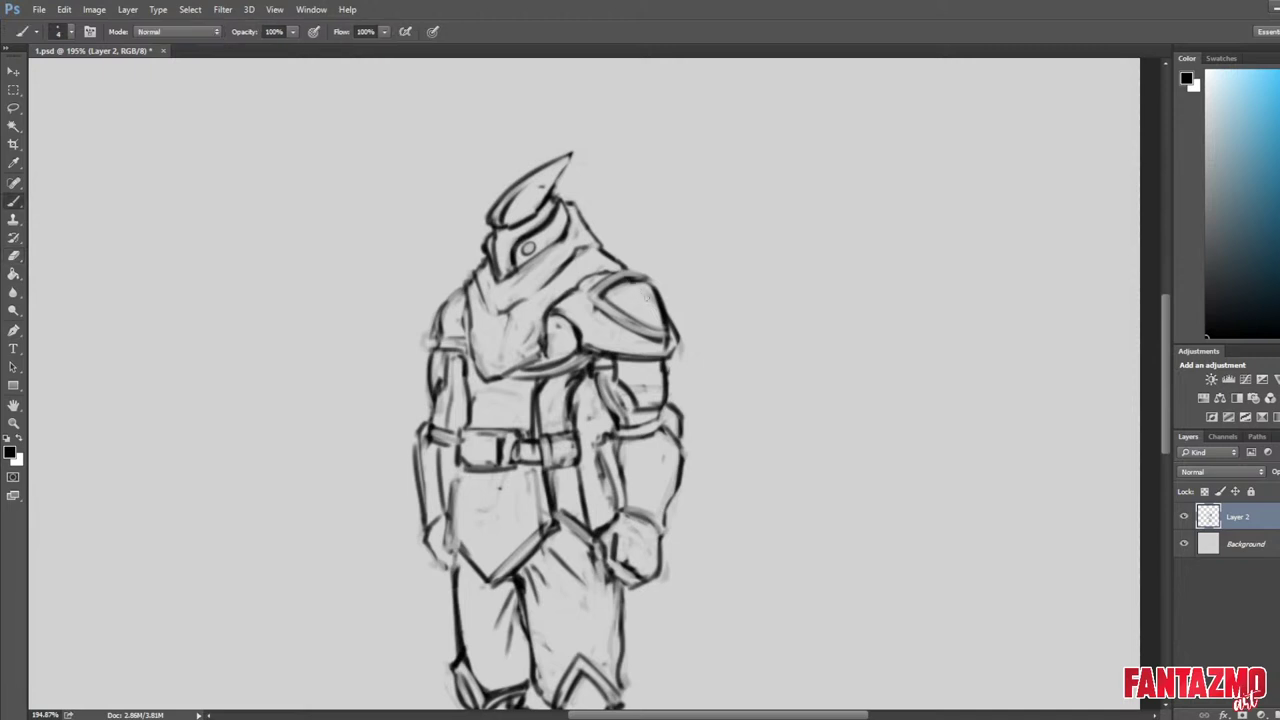
{"action": "left_click_drag", "start_coordinate": [636, 282], "coordinate": [659, 337]}
{"action": "mouse_move", "coordinate": [635, 281]}
{"action": "left_mouse_down"}
{"action": "mouse_move", "coordinate": [659, 332]}
{"action": "mouse_move", "coordinate": [663, 320]}
{"action": "left_mouse_up"}
{"action": "key", "text": "e"}
{"action": "key", "text": "b"}
Flip the canvas and ink lines running from the shoulder panel's inner corner and lower point to the guard's bottom rim.
{"action": "key", "text": "ctrl+f"}
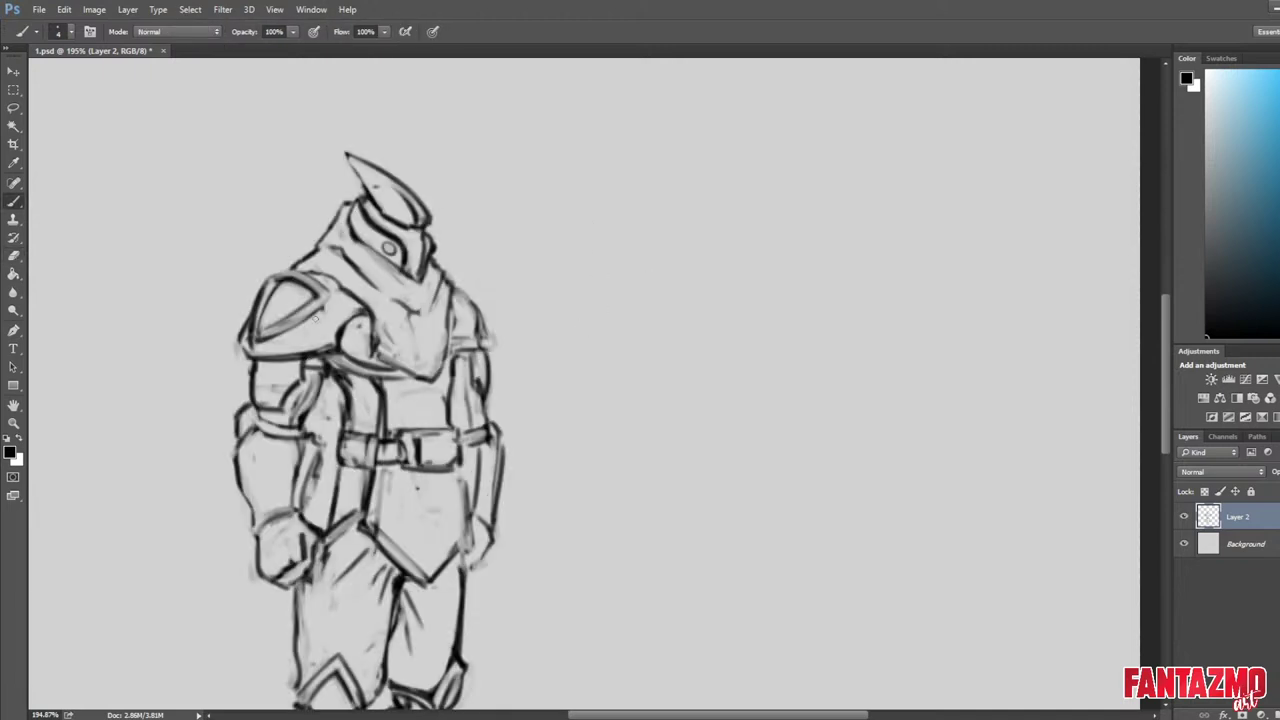
{"action": "mouse_move", "coordinate": [316, 316]}
{"action": "left_mouse_down"}
{"action": "mouse_move", "coordinate": [330, 346]}
{"action": "mouse_move", "coordinate": [340, 332]}
{"action": "mouse_move", "coordinate": [241, 363]}
{"action": "left_mouse_up"}
{"action": "key", "text": "e"}
{"action": "key", "text": "b"}
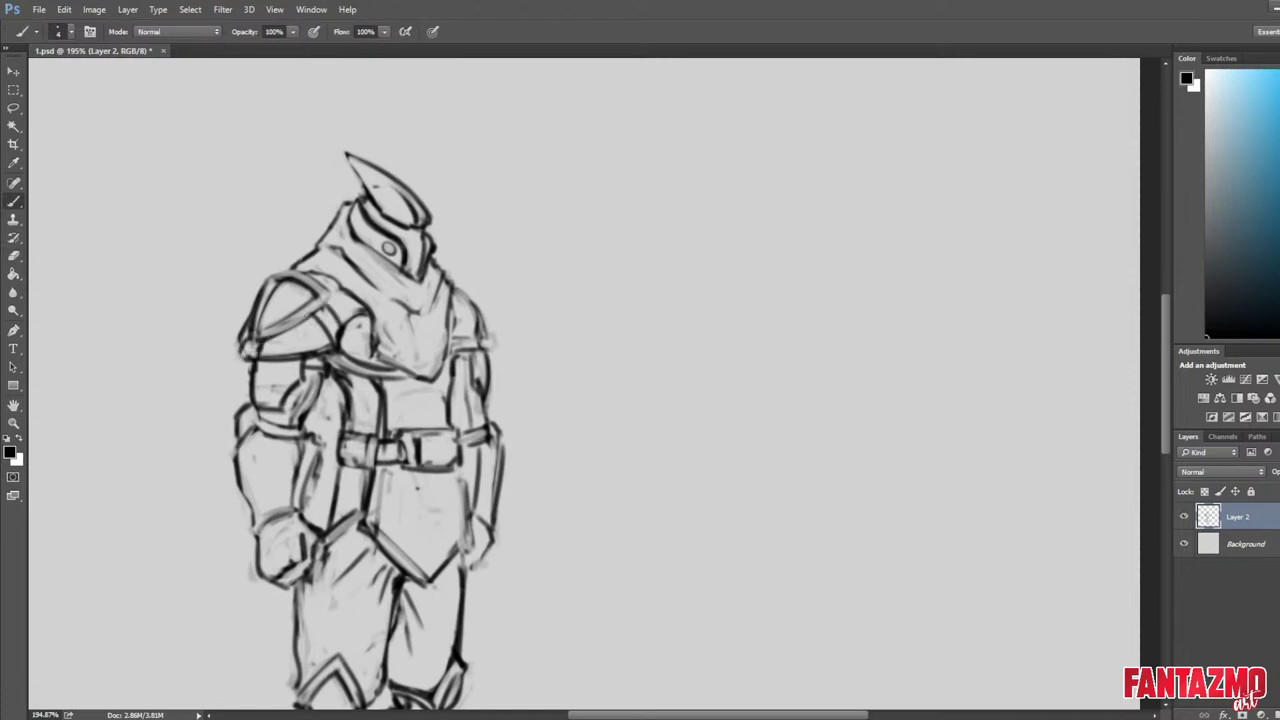
{"action": "left_click_drag", "start_coordinate": [310, 317], "coordinate": [333, 346]}
{"action": "key", "text": "e"}
{"action": "key", "text": "b"}
Rework the large shoulder guard's outer contour and the panel's curved outer edge with brush and eraser.
{"action": "mouse_move", "coordinate": [258, 305]}
{"action": "left_mouse_down"}
{"action": "mouse_move", "coordinate": [254, 326]}
{"action": "mouse_move", "coordinate": [260, 288]}
{"action": "left_mouse_up"}
{"action": "key", "text": "e"}
{"action": "left_click_drag", "start_coordinate": [266, 286], "coordinate": [252, 334]}
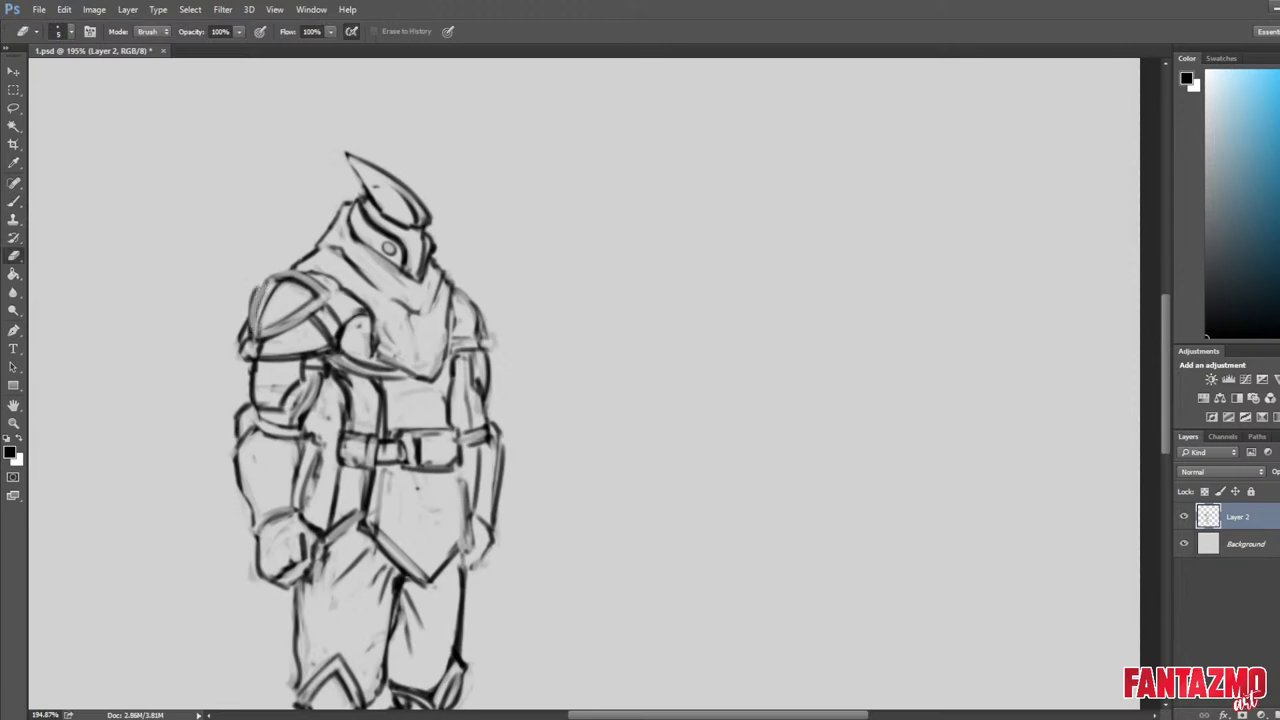
{"action": "key", "text": "b"}
{"action": "left_click_drag", "start_coordinate": [271, 282], "coordinate": [260, 332]}
{"action": "key", "text": "e"}
{"action": "left_click_drag", "start_coordinate": [280, 284], "coordinate": [263, 332]}
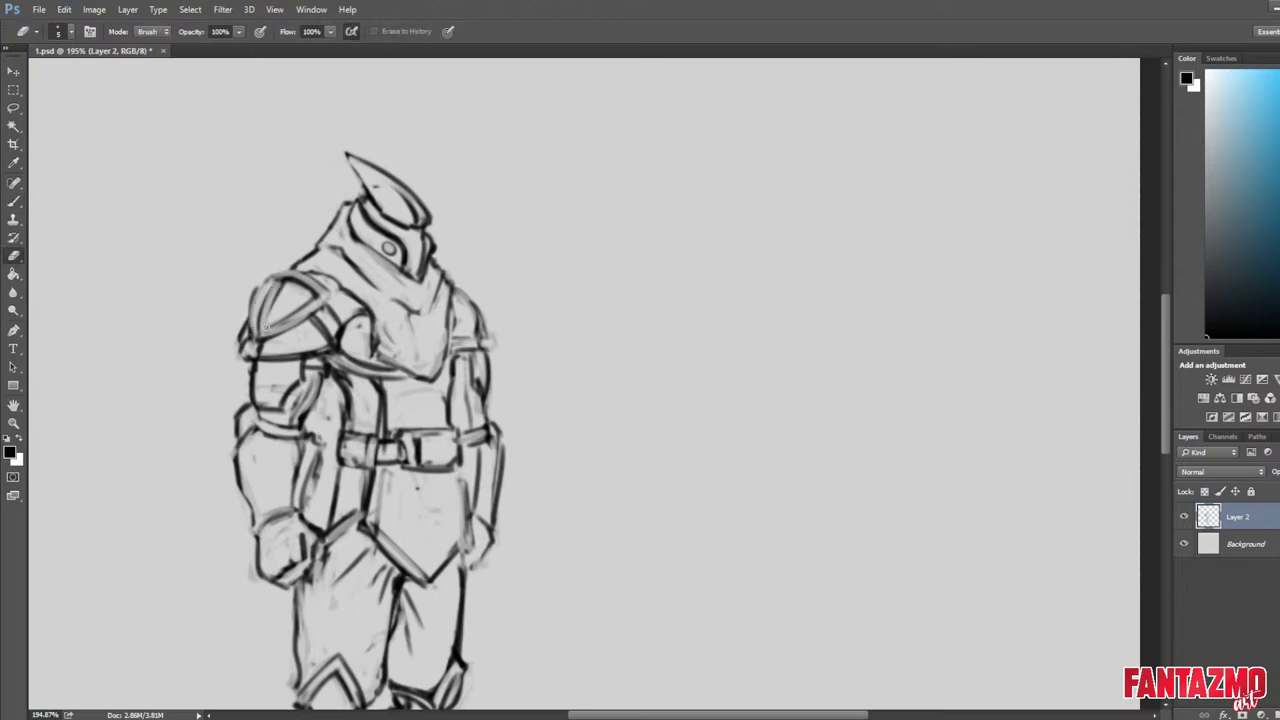
{"action": "key", "text": "b"}
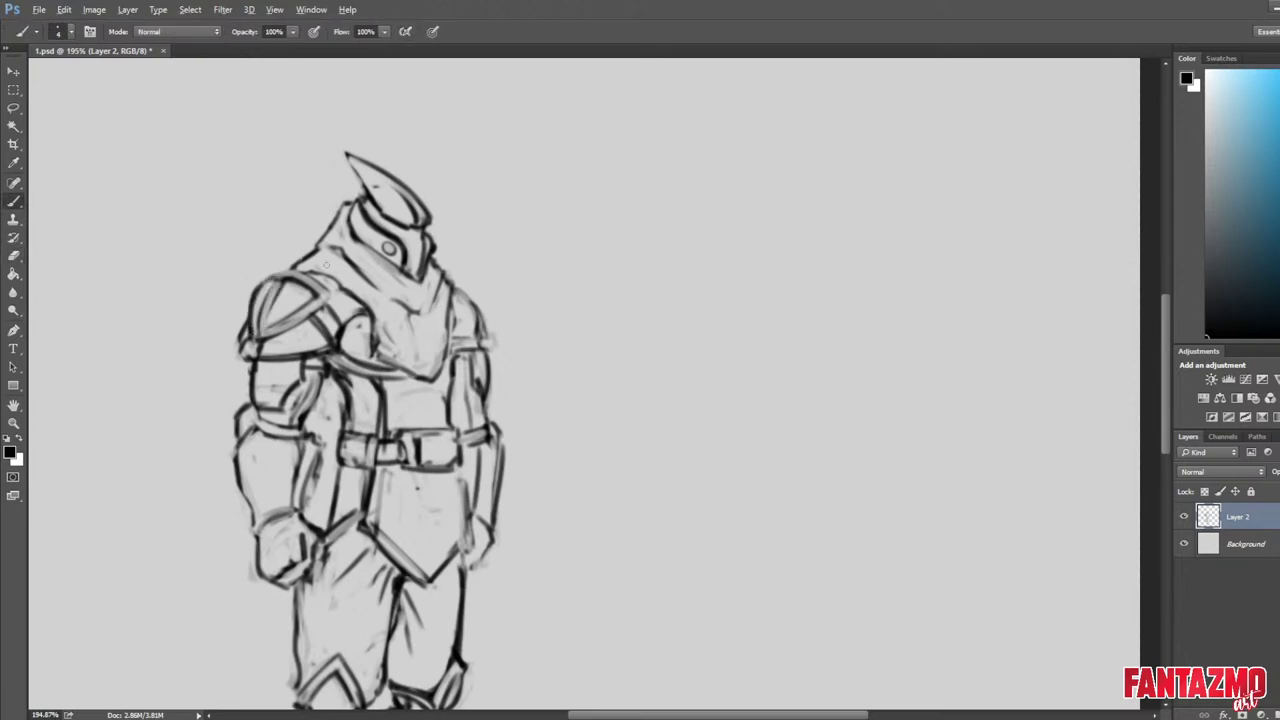
Close the edited drawing and reopen the saved version of 1.psd.
{"action": "scroll", "coordinate": [431, 231], "scroll_direction": "down", "scroll_amount": 11}
{"action": "key", "text": "ctrl+shift+h"}
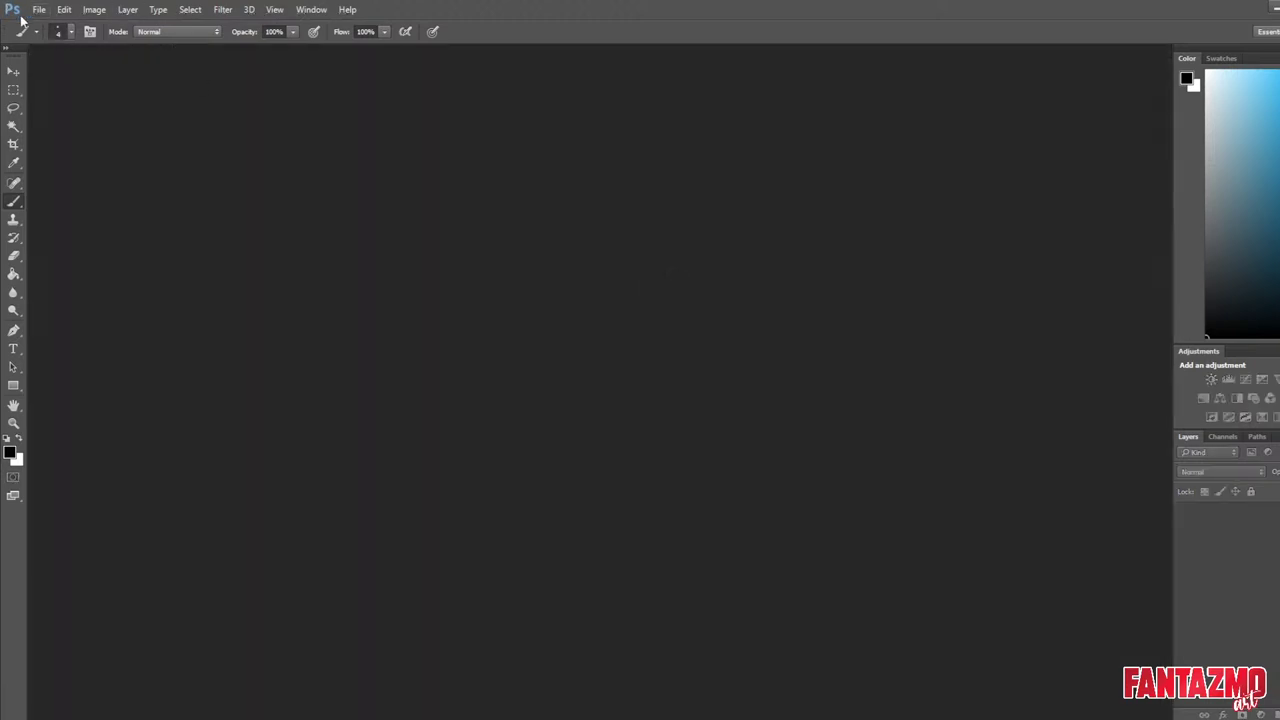
{"action": "left_click", "coordinate": [37, 9]}
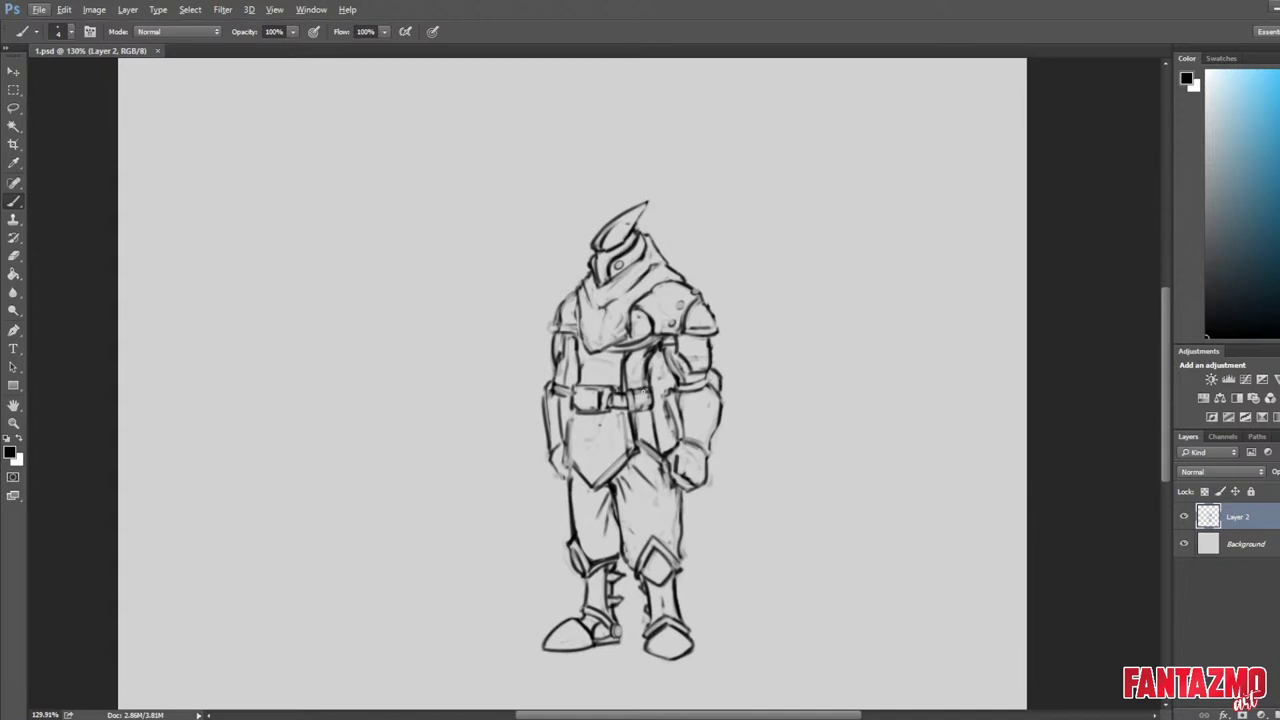
Flip the canvas and redraw the scarf's lower edge as a wide drape from the large shoulder guard to the chest.
{"action": "key", "text": "ctrl+shift+h"}
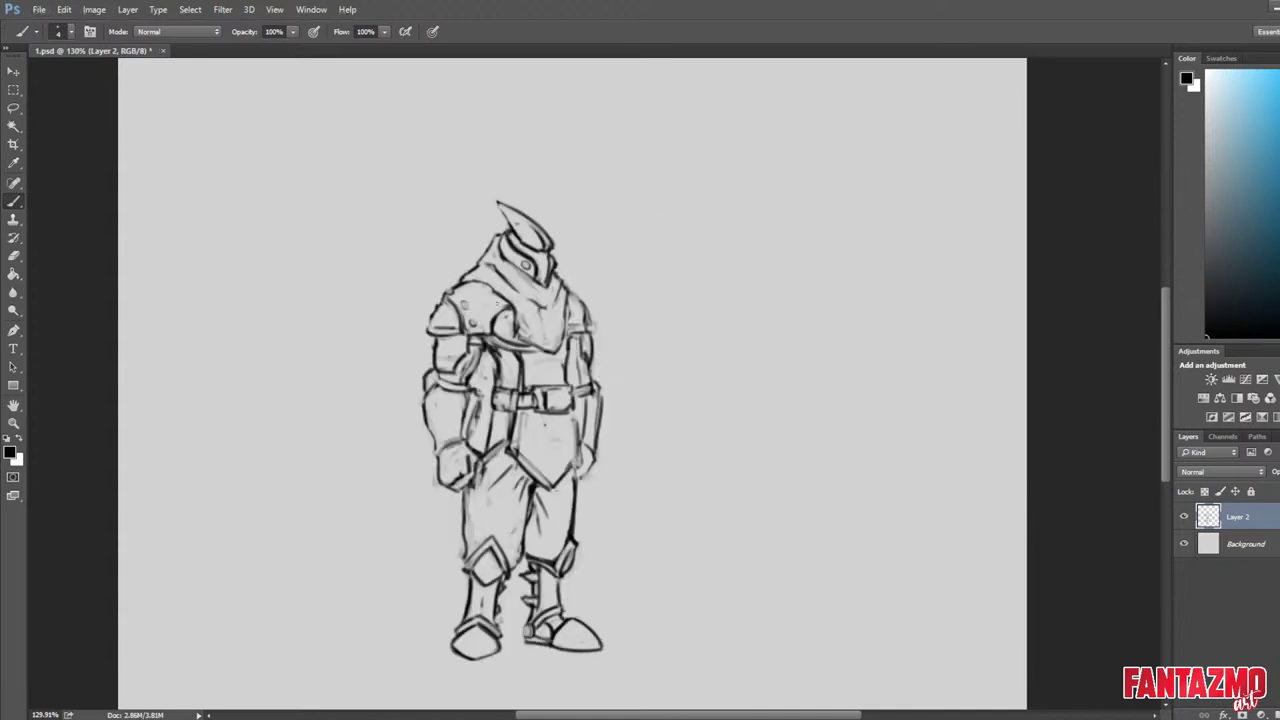
{"action": "mouse_move", "coordinate": [521, 335]}
{"action": "left_mouse_down"}
{"action": "mouse_move", "coordinate": [454, 281]}
{"action": "mouse_move", "coordinate": [518, 328]}
{"action": "left_mouse_up"}
{"action": "key", "text": "e"}
{"action": "key", "text": "b"}
{"action": "key", "text": "e"}
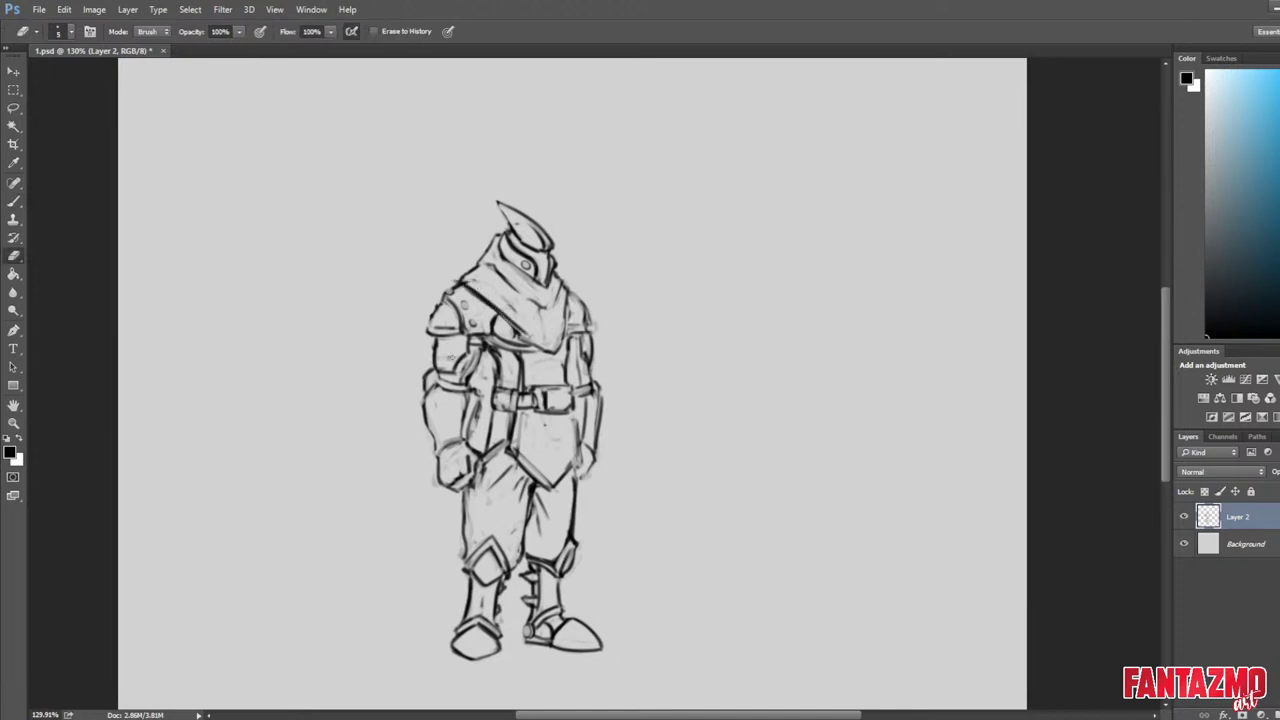
Ink a short cloth with vertical folds hanging behind the fist of the large arm and clean its edge.
{"action": "key", "text": "b"}
{"action": "left_click_drag", "start_coordinate": [452, 482], "coordinate": [443, 540]}
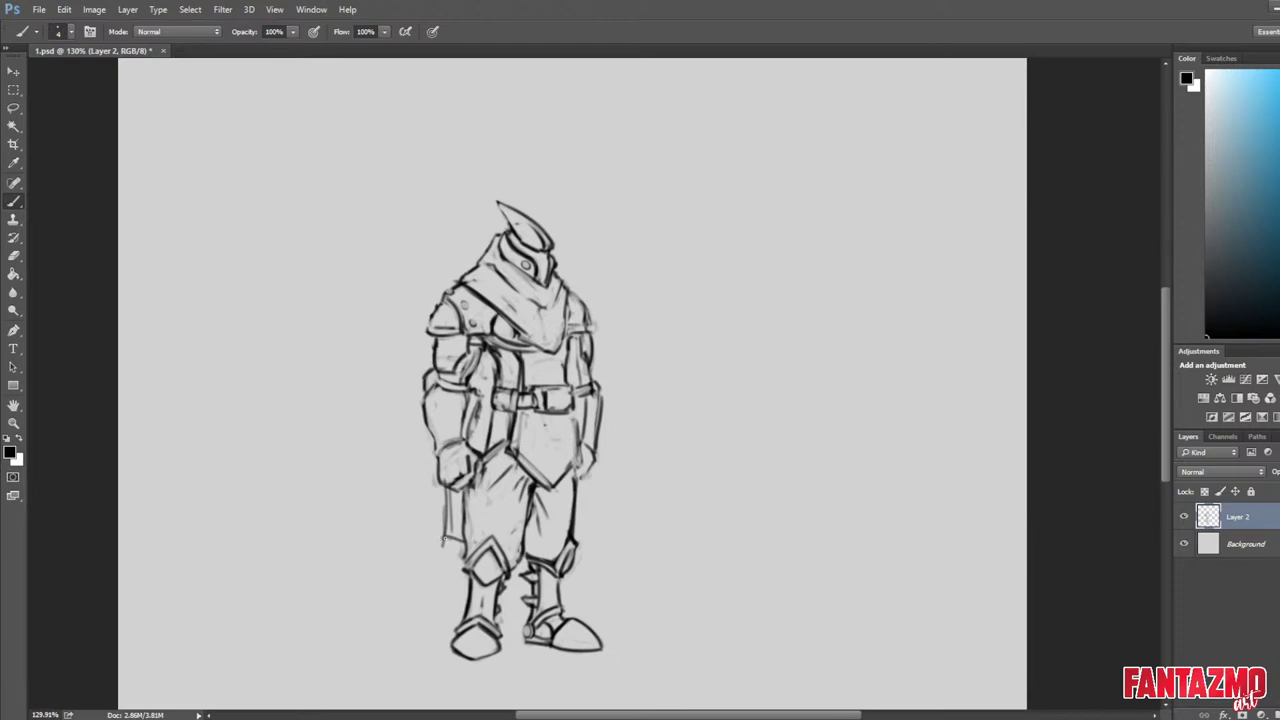
{"action": "mouse_move", "coordinate": [444, 484]}
{"action": "left_mouse_down"}
{"action": "mouse_move", "coordinate": [434, 532]}
{"action": "mouse_move", "coordinate": [454, 538]}
{"action": "left_mouse_up"}
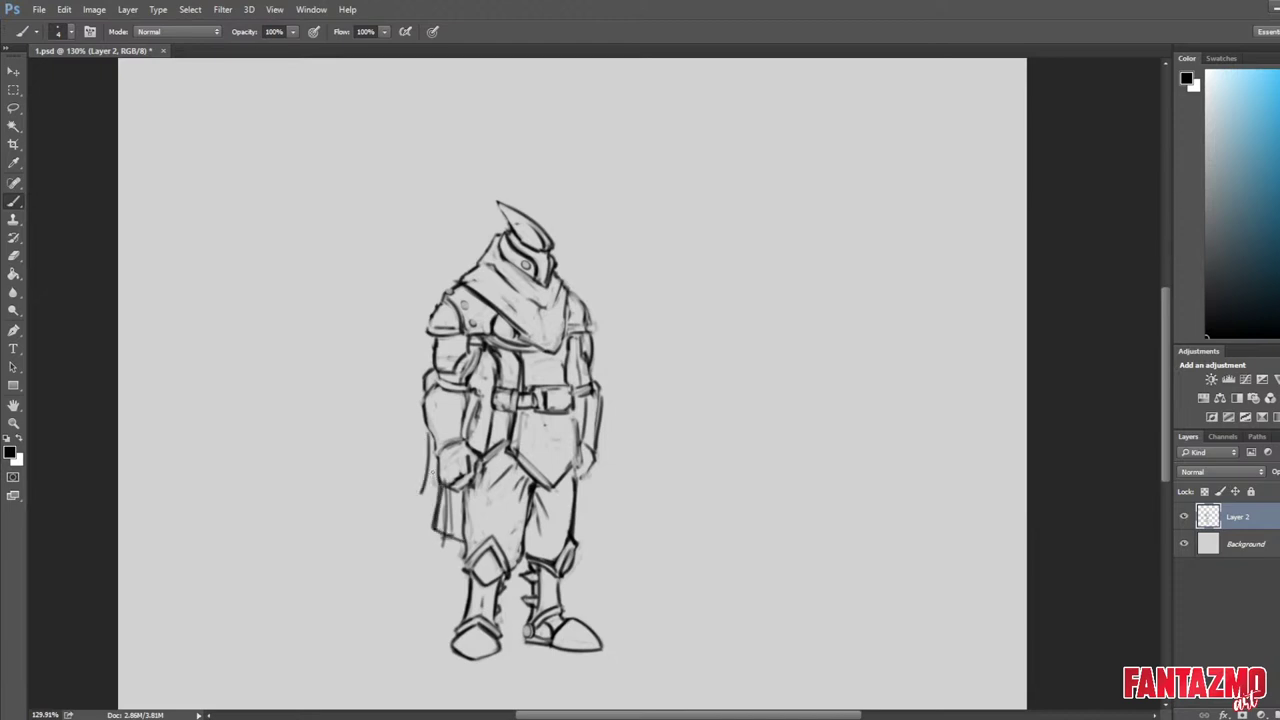
{"action": "key", "text": "e"}
{"action": "mouse_move", "coordinate": [434, 430]}
{"action": "left_mouse_down"}
{"action": "mouse_move", "coordinate": [420, 498]}
{"action": "mouse_move", "coordinate": [449, 506]}
{"action": "left_mouse_up"}
Flip the canvas and extend the cape behind the large arm with a long outer edge and lower hem.
{"action": "key", "text": "ctrl+shift+h"}
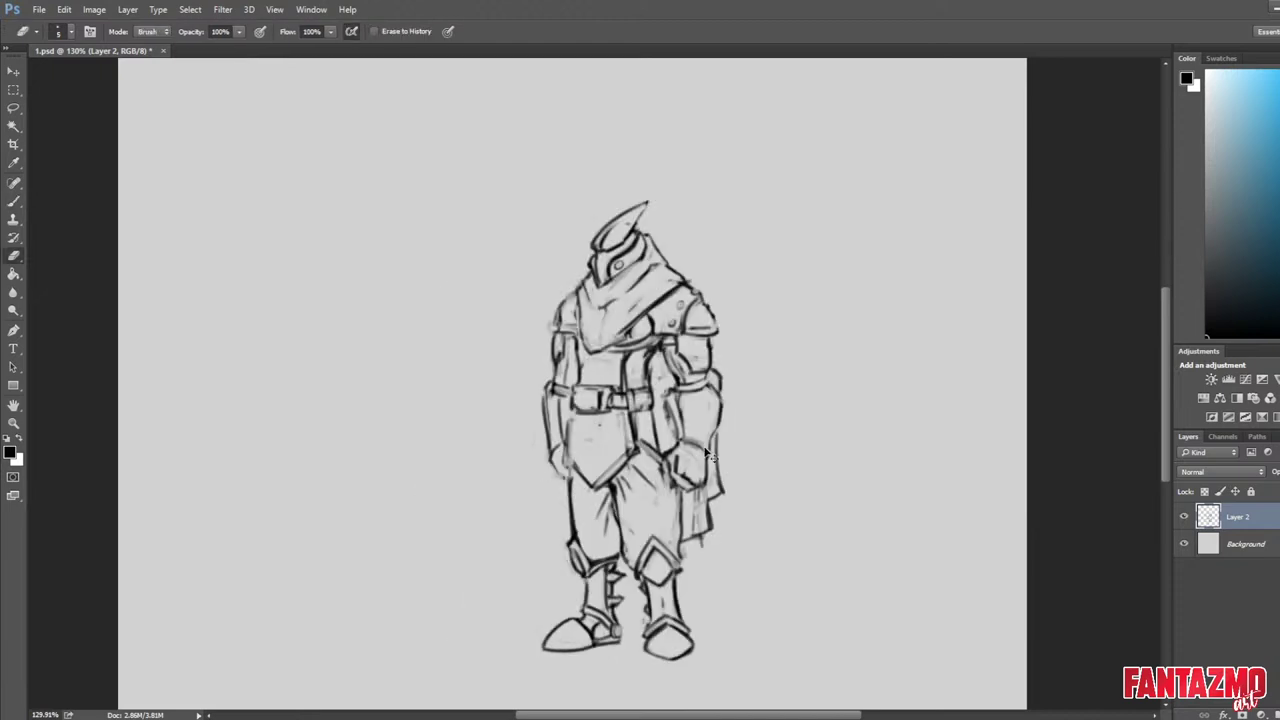
{"action": "key", "text": "b"}
{"action": "left_click_drag", "start_coordinate": [719, 434], "coordinate": [766, 594]}
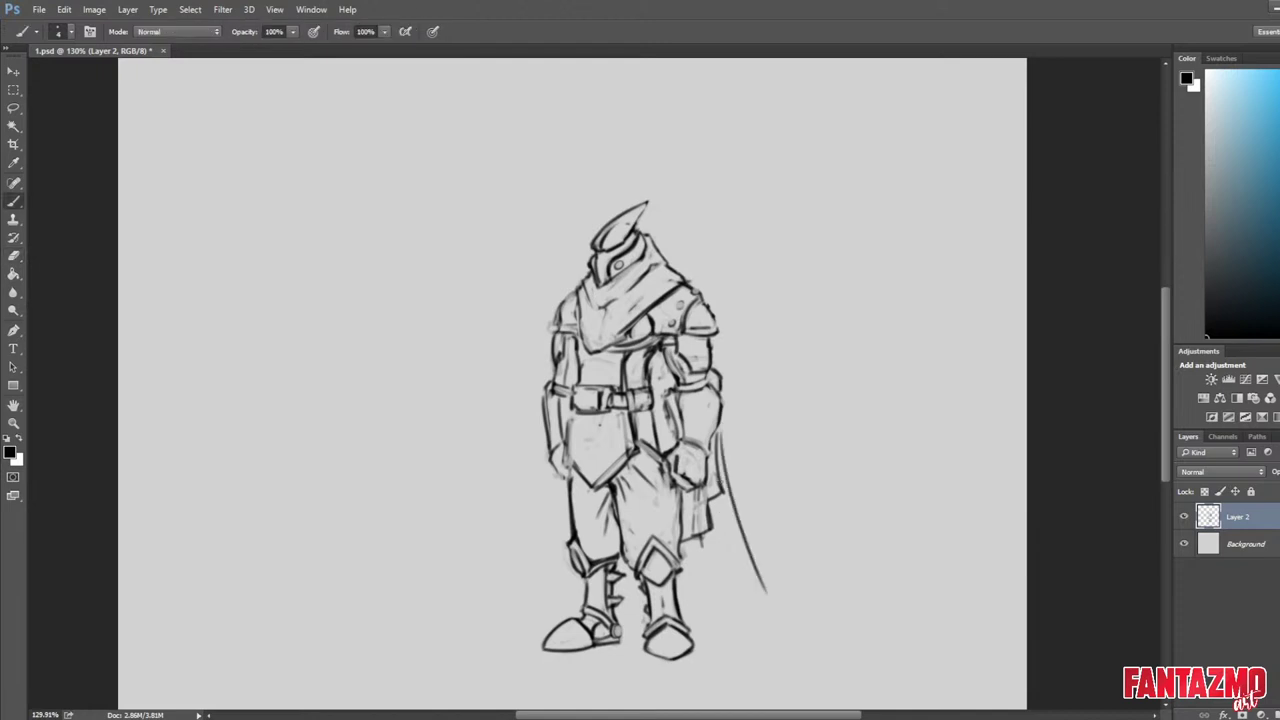
{"action": "key", "text": "ctrl+z"}
{"action": "left_click_drag", "start_coordinate": [700, 546], "coordinate": [716, 575]}
{"action": "key", "text": "e"}
{"action": "left_click_drag", "start_coordinate": [717, 446], "coordinate": [722, 494]}
{"action": "key", "text": "b"}
{"action": "mouse_move", "coordinate": [716, 431]}
{"action": "left_mouse_down"}
{"action": "mouse_move", "coordinate": [761, 592]}
{"action": "mouse_move", "coordinate": [752, 585]}
{"action": "left_mouse_up"}
Erase the cape's inner folds and first outer edge while flaring its outline outward.
{"action": "key", "text": "e"}
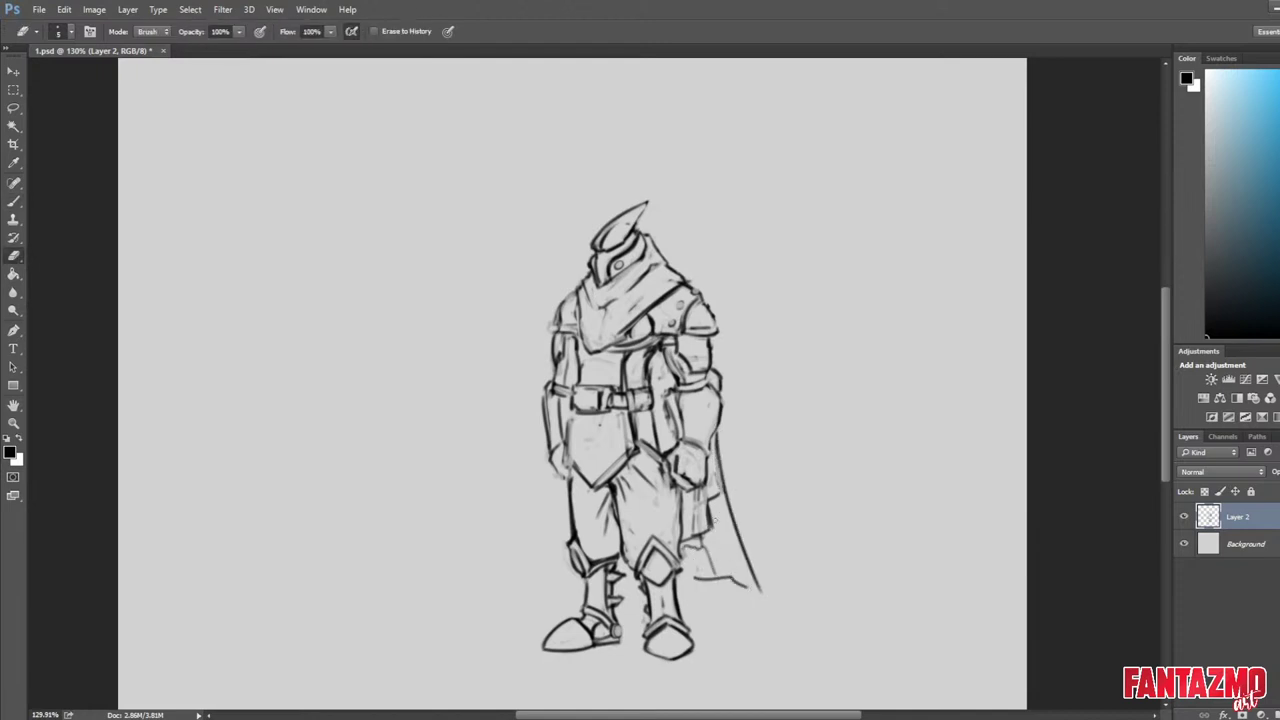
{"action": "mouse_move", "coordinate": [714, 518]}
{"action": "left_mouse_down"}
{"action": "mouse_move", "coordinate": [708, 566]}
{"action": "mouse_move", "coordinate": [696, 492]}
{"action": "mouse_move", "coordinate": [775, 585]}
{"action": "left_mouse_up"}
{"action": "key", "text": "b"}
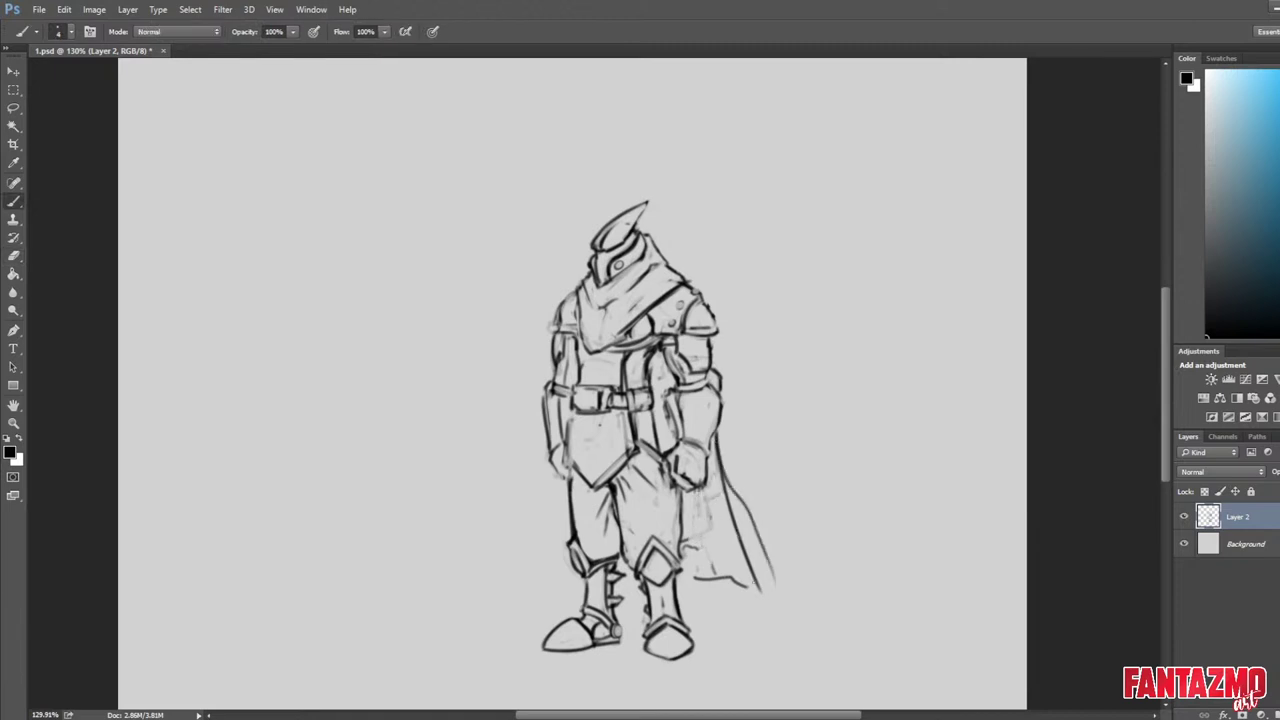
{"action": "key", "text": "e"}
{"action": "left_click_drag", "start_coordinate": [723, 478], "coordinate": [759, 590]}
Flip the canvas and sketch a cape study with a pointed collar and long sweeping tail beside the knight.
{"action": "key", "text": "ctrl+shift+h"}
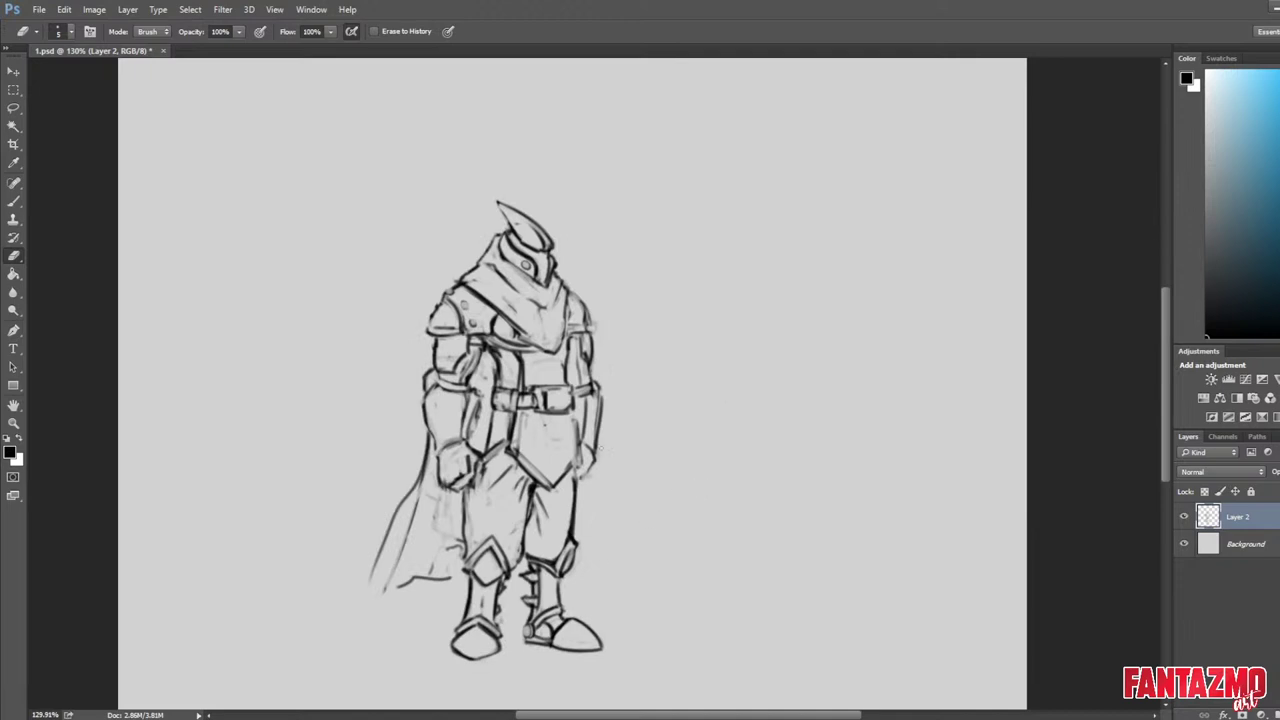
{"action": "key", "text": "b"}
{"action": "mouse_move", "coordinate": [778, 186]}
{"action": "left_mouse_down"}
{"action": "mouse_move", "coordinate": [825, 265]}
{"action": "mouse_move", "coordinate": [910, 214]}
{"action": "left_mouse_up"}
{"action": "left_click_drag", "start_coordinate": [764, 186], "coordinate": [904, 181]}
{"action": "left_click_drag", "start_coordinate": [904, 182], "coordinate": [894, 235]}
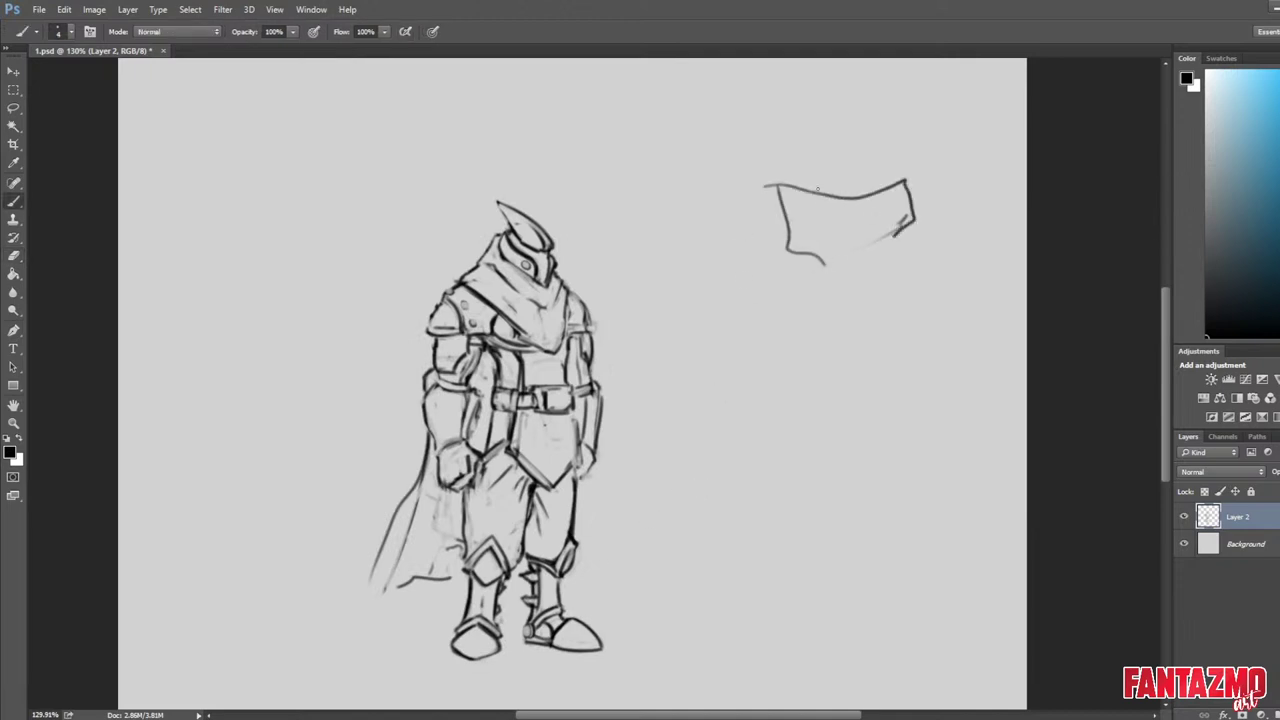
{"action": "left_click_drag", "start_coordinate": [806, 191], "coordinate": [873, 190]}
{"action": "left_click_drag", "start_coordinate": [828, 250], "coordinate": [695, 582]}
{"action": "mouse_move", "coordinate": [890, 238]}
{"action": "left_mouse_down"}
{"action": "mouse_move", "coordinate": [833, 450]}
{"action": "mouse_move", "coordinate": [744, 561]}
{"action": "mouse_move", "coordinate": [668, 588]}
{"action": "left_mouse_up"}
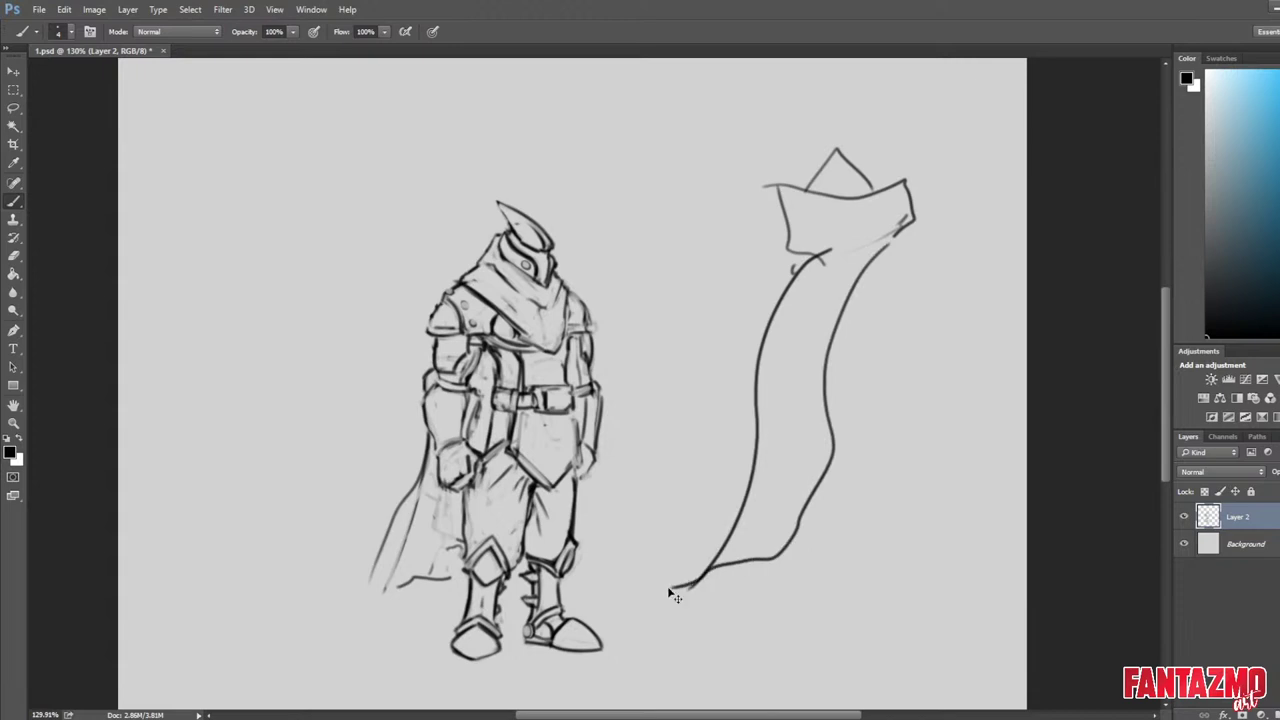
Undo the strokes of the cape study beside the knight.
{"action": "key", "text": "ctrl+alt+z"}
{"action": "key", "text": "ctrl+alt+z"}
{"action": "key", "text": "ctrl+alt+z"}
{"action": "key", "text": "ctrl+alt+z"}
{"action": "key", "text": "ctrl+alt+z"}
{"action": "key", "text": "ctrl+alt+z"}
{"action": "key", "text": "ctrl+alt+z"}
{"action": "key", "text": "ctrl+alt+z"}
{"action": "key", "text": "ctrl+alt+z"}
{"action": "key", "text": "ctrl+alt+z"}
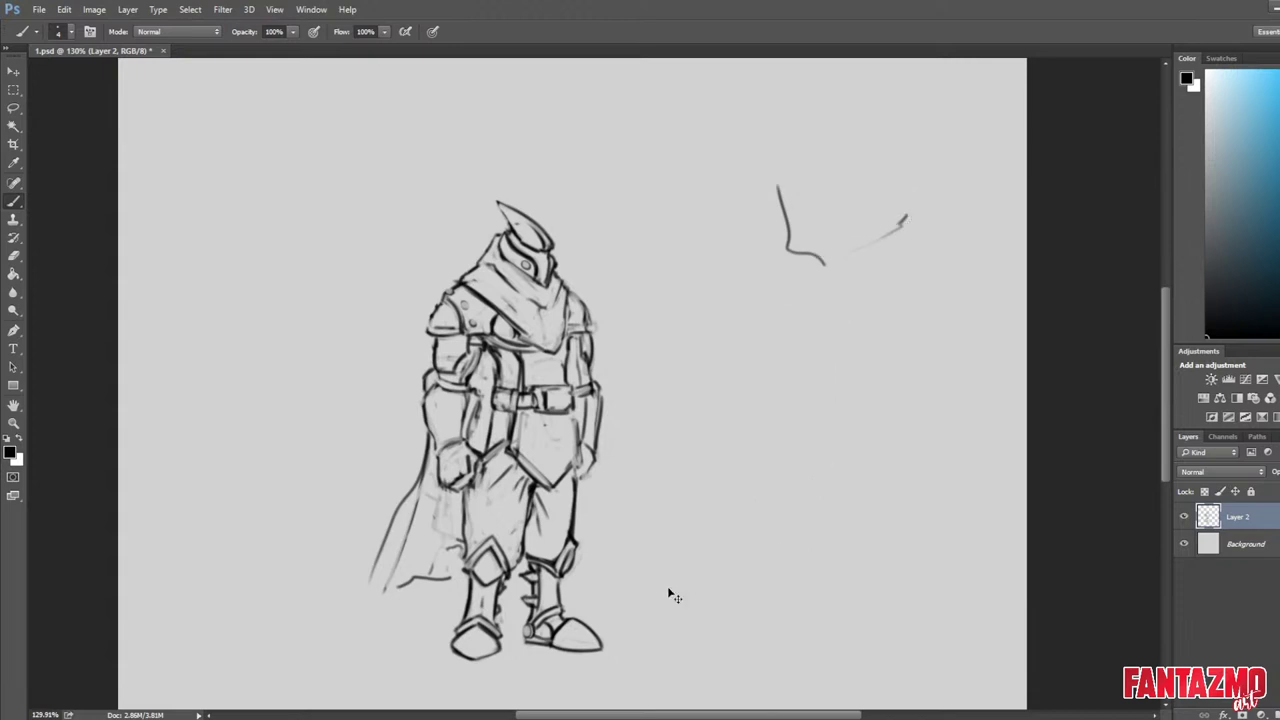
Lasso the cape behind the large arm, delete it and clear the selection.
{"action": "key", "text": "e"}
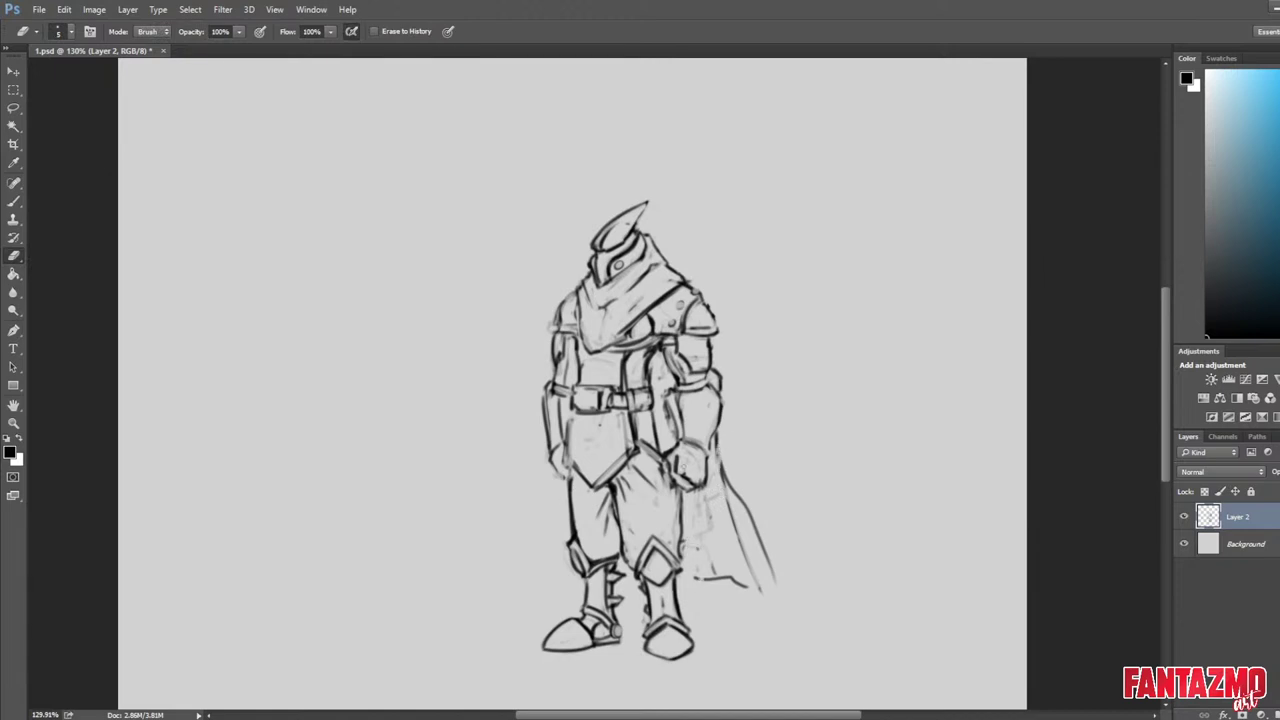
{"action": "key", "text": "l"}
{"action": "mouse_move", "coordinate": [728, 438]}
{"action": "left_mouse_down"}
{"action": "mouse_move", "coordinate": [693, 568]}
{"action": "mouse_move", "coordinate": [806, 440]}
{"action": "left_mouse_up"}
{"action": "key", "text": "Delete"}
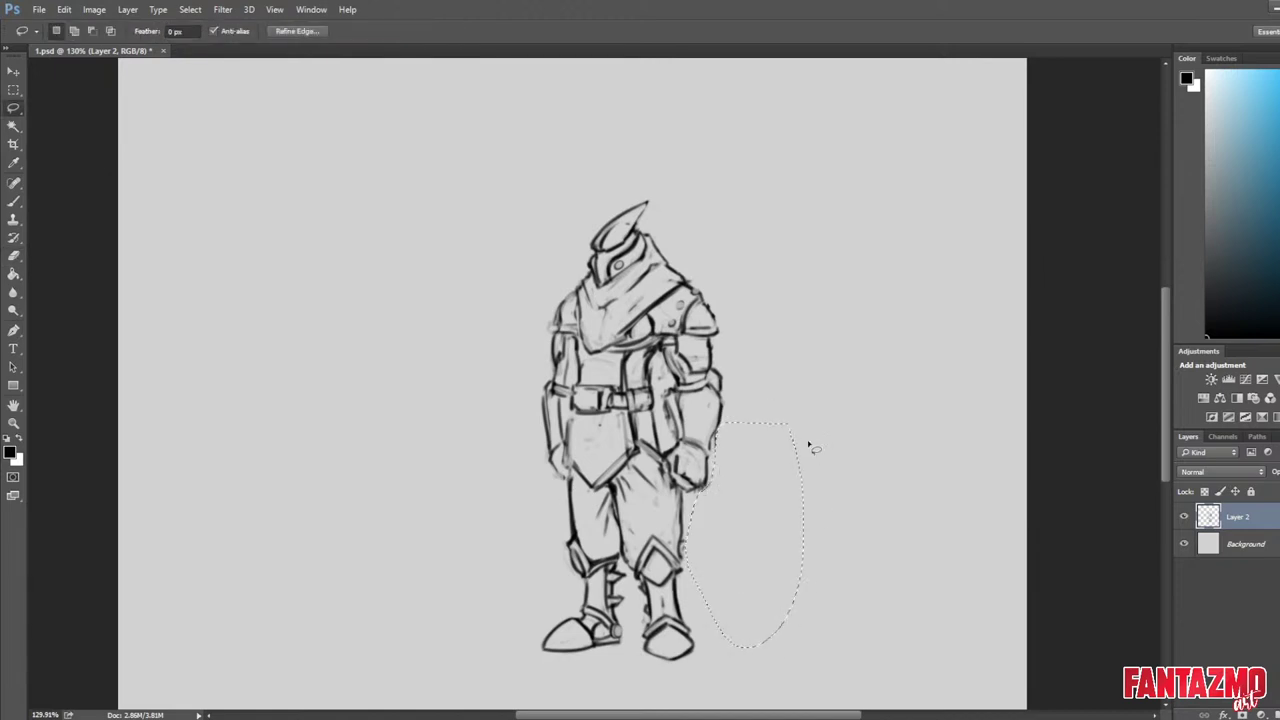
{"action": "key", "text": "ctrl+d"}
{"action": "key", "text": "e"}
{"action": "key", "text": "b"}
{"action": "key", "text": "e"}
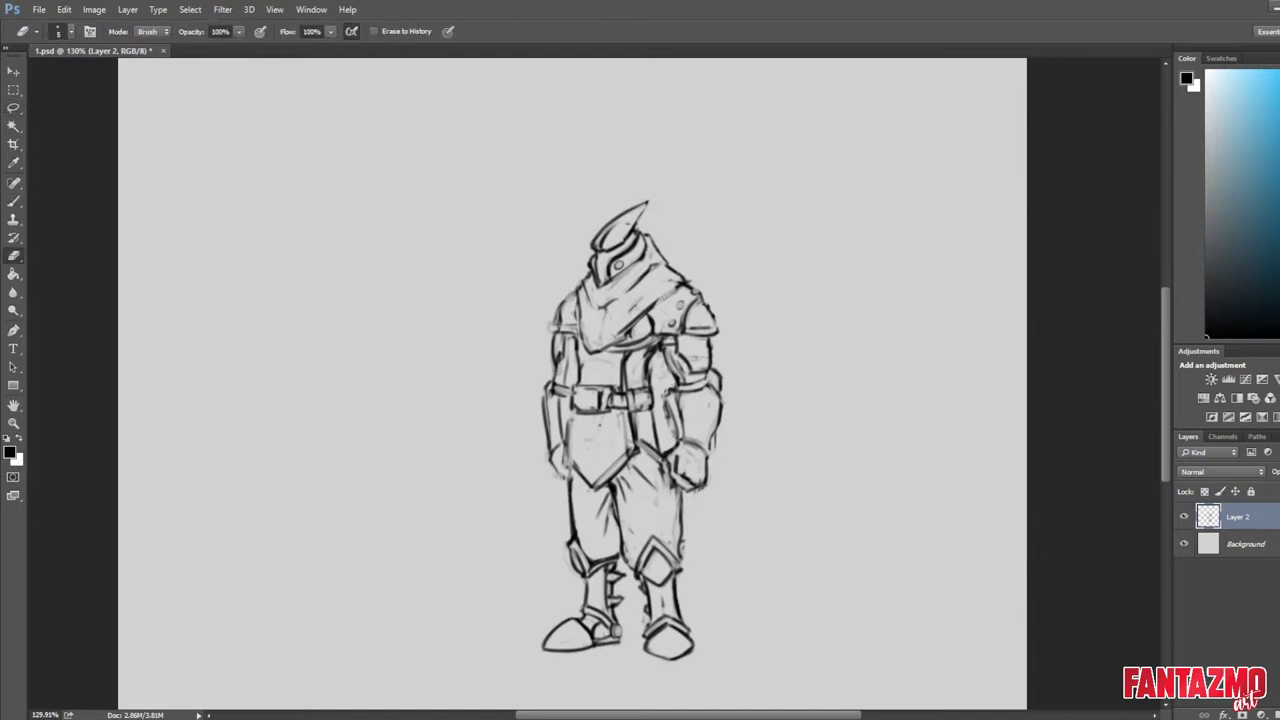
Rework the scarf's edge around the large shoulder guard and ink raised, pointed shapes behind that shoulder.
{"action": "key", "text": "b"}
{"action": "mouse_move", "coordinate": [654, 301]}
{"action": "left_mouse_down"}
{"action": "mouse_move", "coordinate": [690, 287]}
{"action": "mouse_move", "coordinate": [680, 266]}
{"action": "mouse_move", "coordinate": [632, 290]}
{"action": "mouse_move", "coordinate": [674, 266]}
{"action": "mouse_move", "coordinate": [703, 304]}
{"action": "left_mouse_up"}
{"action": "key", "text": "e"}
{"action": "key", "text": "b"}
{"action": "key", "text": "e"}
{"action": "key", "text": "b"}
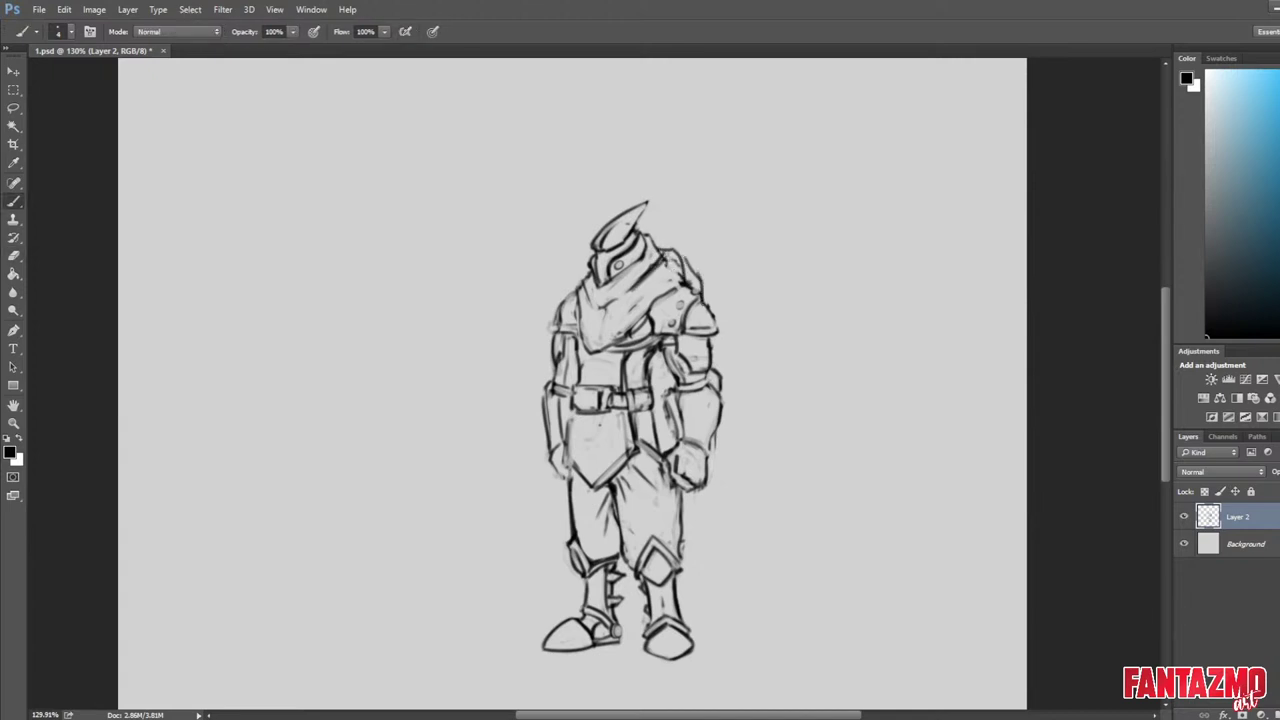
Try several long curved outlines for a windblown cape starting behind the large forearm, undoing the rejected strokes.
{"action": "left_click_drag", "start_coordinate": [722, 414], "coordinate": [810, 642]}
{"action": "key", "text": "ctrl+z"}
{"action": "left_click_drag", "start_coordinate": [722, 426], "coordinate": [804, 604]}
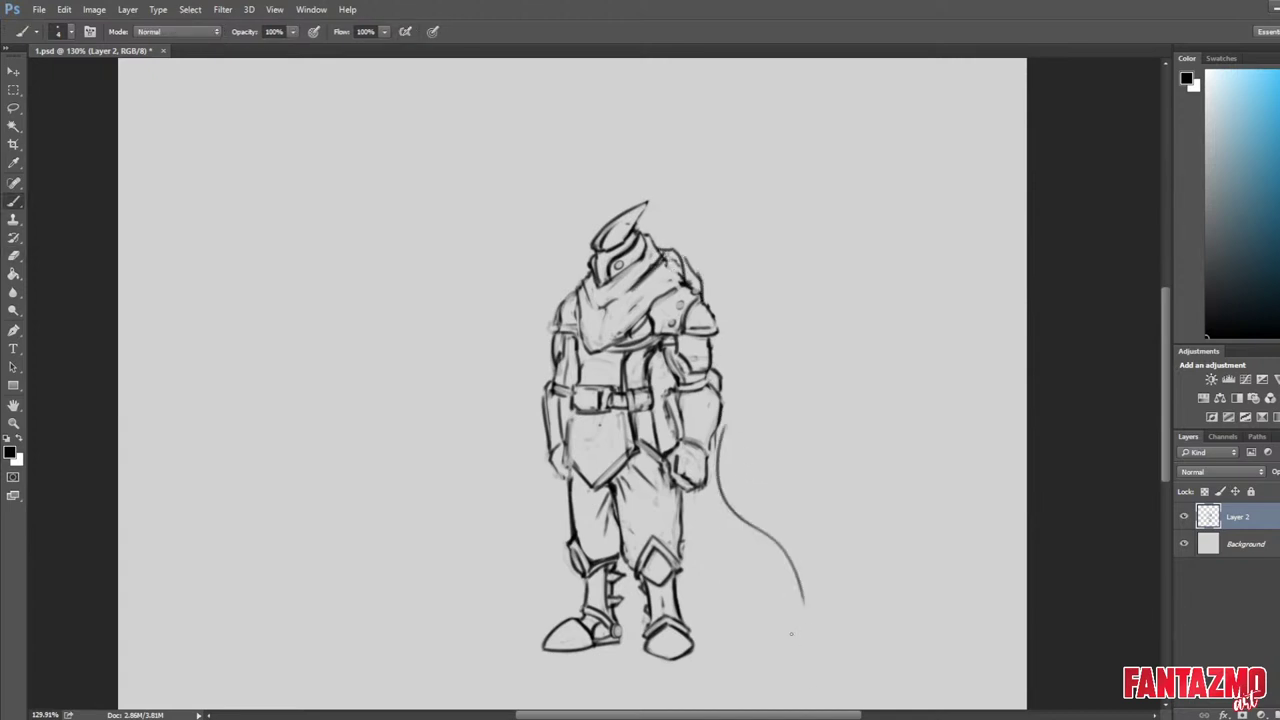
{"action": "left_click_drag", "start_coordinate": [692, 504], "coordinate": [708, 579]}
{"action": "key", "text": "ctrl+z"}
{"action": "mouse_move", "coordinate": [682, 520]}
{"action": "left_mouse_down"}
{"action": "mouse_move", "coordinate": [728, 589]}
{"action": "mouse_move", "coordinate": [843, 576]}
{"action": "left_mouse_up"}
{"action": "key", "text": "ctrl+alt+z"}
{"action": "key", "text": "ctrl+alt+z"}
{"action": "left_click_drag", "start_coordinate": [683, 500], "coordinate": [759, 616]}
Flip the canvas and refine the windblown cape's curved edges, adding an upturned point at its outer end.
{"action": "key", "text": "ctrl+shift+h"}
{"action": "key", "text": "e"}
{"action": "mouse_move", "coordinate": [420, 425]}
{"action": "left_mouse_down"}
{"action": "mouse_move", "coordinate": [418, 525]}
{"action": "mouse_move", "coordinate": [355, 508]}
{"action": "mouse_move", "coordinate": [417, 502]}
{"action": "mouse_move", "coordinate": [359, 500]}
{"action": "mouse_move", "coordinate": [391, 574]}
{"action": "mouse_move", "coordinate": [427, 559]}
{"action": "left_mouse_up"}
{"action": "key", "text": "b"}
{"action": "key", "text": "e"}
{"action": "key", "text": "b"}
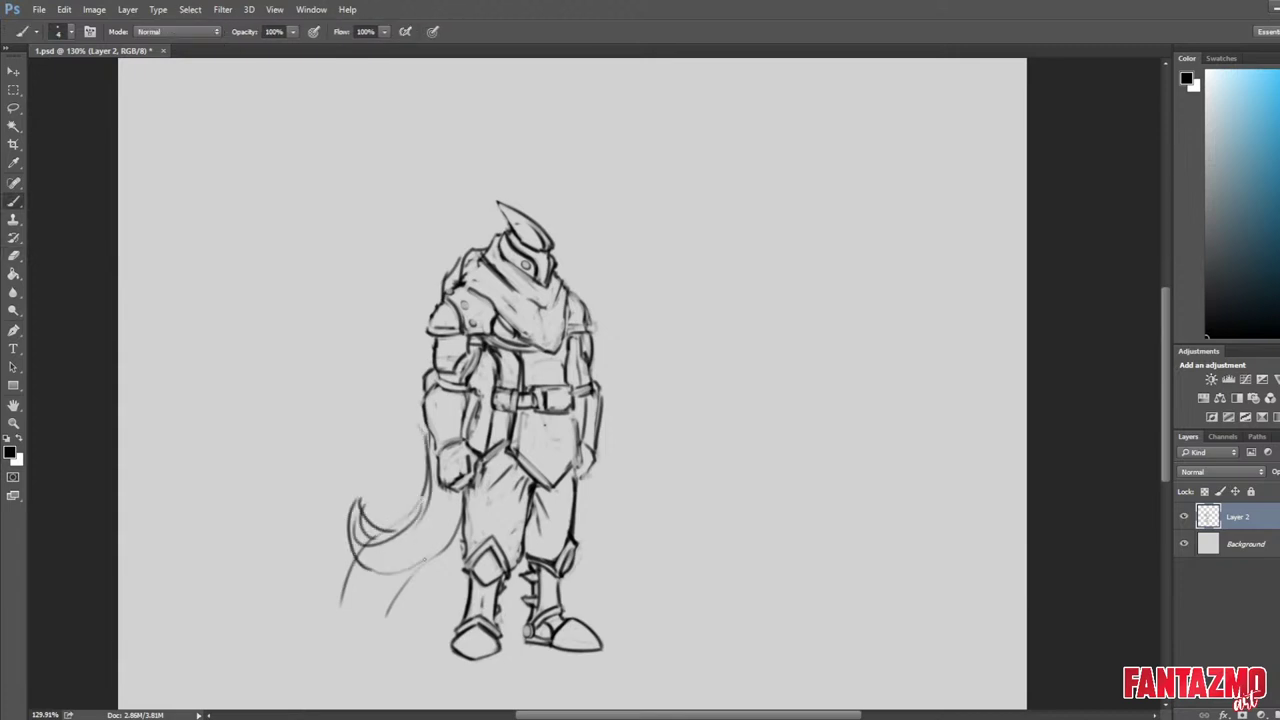
Erase the cape's trailing lower line and tip marks, and try a new fold at the cape's outer end.
{"action": "key", "text": "ctrl+z"}
{"action": "key", "text": "e"}
{"action": "left_click_drag", "start_coordinate": [402, 582], "coordinate": [386, 612]}
{"action": "left_click_drag", "start_coordinate": [361, 514], "coordinate": [368, 540]}
{"action": "key", "text": "b"}
{"action": "mouse_move", "coordinate": [346, 480]}
{"action": "left_mouse_down"}
{"action": "mouse_move", "coordinate": [353, 538]}
{"action": "mouse_move", "coordinate": [388, 486]}
{"action": "mouse_move", "coordinate": [331, 510]}
{"action": "mouse_move", "coordinate": [390, 517]}
{"action": "mouse_move", "coordinate": [381, 529]}
{"action": "left_mouse_up"}
{"action": "key", "text": "ctrl+alt+z"}
{"action": "key", "text": "ctrl+alt+z"}
Reshape the cape's outer end into a raised, folded-over curl and undo the last stroke along its lower edge.
{"action": "key", "text": "e"}
{"action": "mouse_move", "coordinate": [364, 514]}
{"action": "left_mouse_down"}
{"action": "mouse_move", "coordinate": [387, 531]}
{"action": "mouse_move", "coordinate": [351, 524]}
{"action": "mouse_move", "coordinate": [348, 543]}
{"action": "left_mouse_up"}
{"action": "key", "text": "b"}
{"action": "key", "text": "e"}
{"action": "key", "text": "b"}
{"action": "mouse_move", "coordinate": [333, 494]}
{"action": "left_mouse_down"}
{"action": "mouse_move", "coordinate": [325, 544]}
{"action": "mouse_move", "coordinate": [355, 525]}
{"action": "left_mouse_up"}
{"action": "key", "text": "ctrl+z"}
{"action": "key", "text": "e"}
{"action": "left_click_drag", "start_coordinate": [348, 577], "coordinate": [342, 606]}
{"action": "key", "text": "b"}
{"action": "left_click_drag", "start_coordinate": [356, 553], "coordinate": [405, 577]}
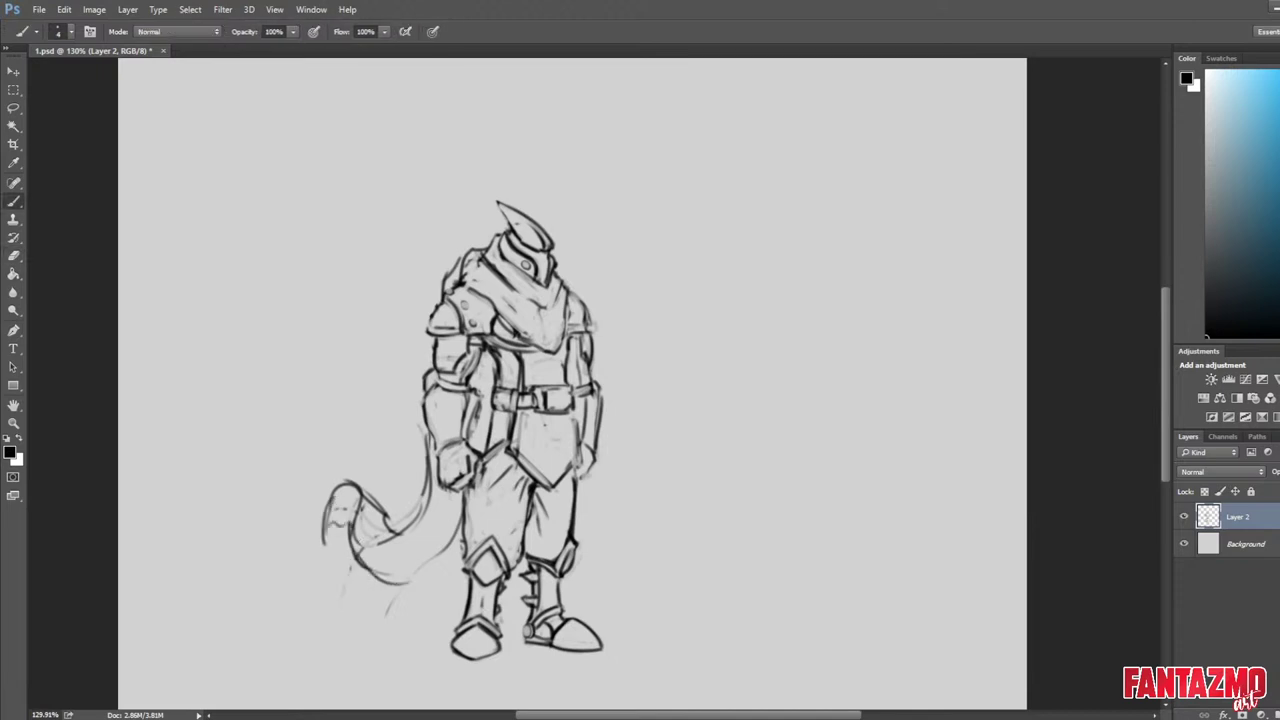
{"action": "key", "text": "ctrl+z"}
Flip the canvas, lasso and delete the windblown cape, and erase its leftover marks beside the leg.
{"action": "key", "text": "ctrl+shift+h"}
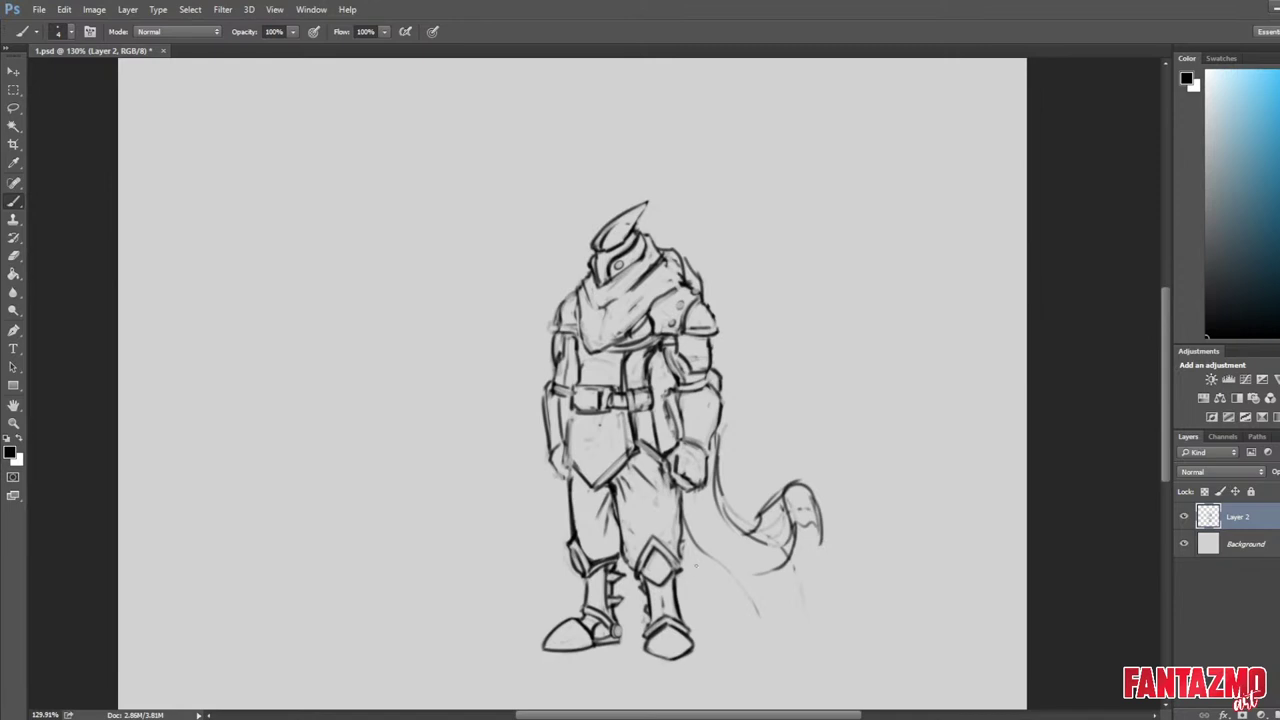
{"action": "key", "text": "l"}
{"action": "mouse_move", "coordinate": [730, 438]}
{"action": "left_mouse_down"}
{"action": "mouse_move", "coordinate": [710, 480]}
{"action": "mouse_move", "coordinate": [715, 585]}
{"action": "mouse_move", "coordinate": [815, 387]}
{"action": "left_mouse_up"}
{"action": "key", "text": "Delete"}
{"action": "key", "text": "ctrl+d"}
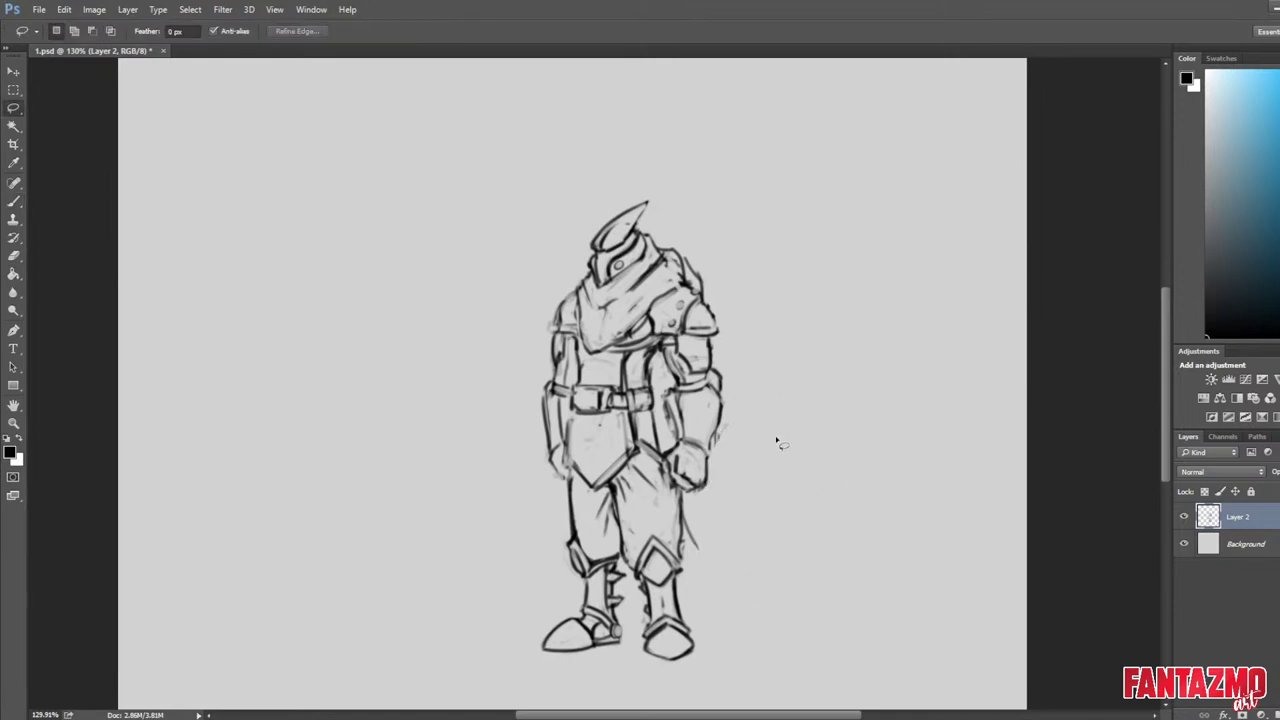
{"action": "key", "text": "e"}
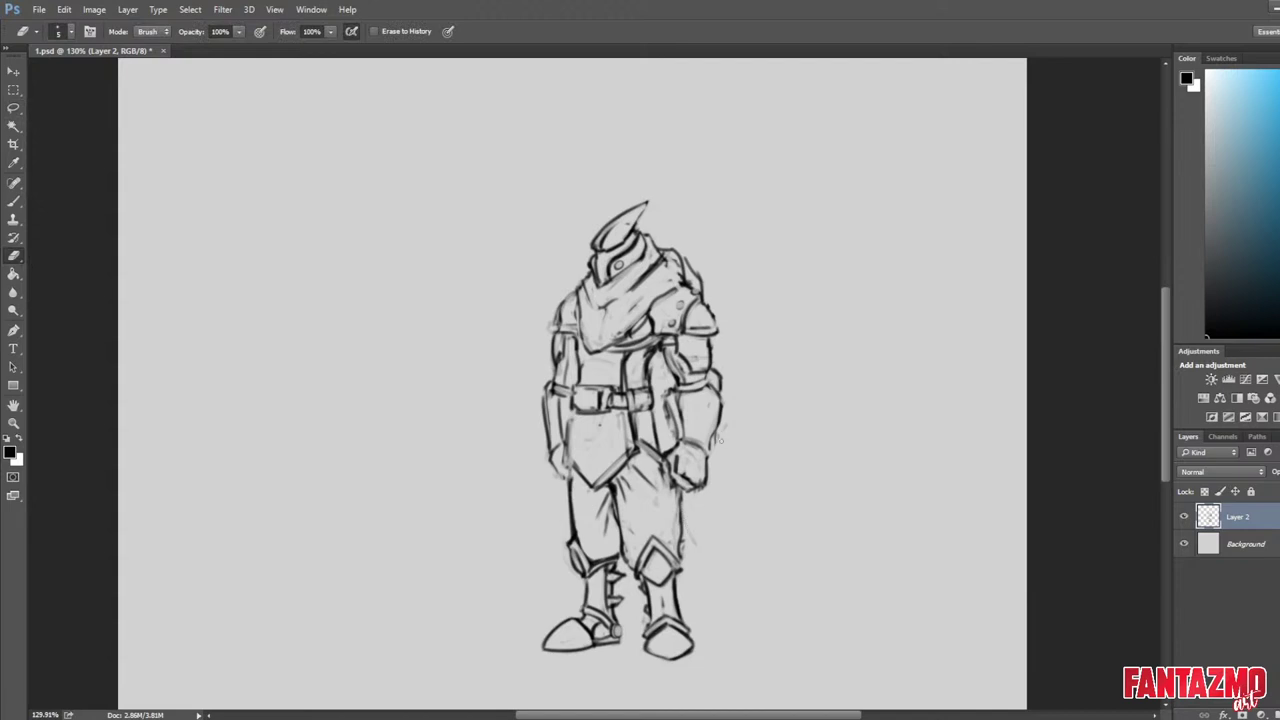
Compare the full figure in mirrored view and touch up the scarf beside the large shoulder guard.
{"action": "scroll", "coordinate": [717, 460], "scroll_direction": "down", "scroll_amount": 5}
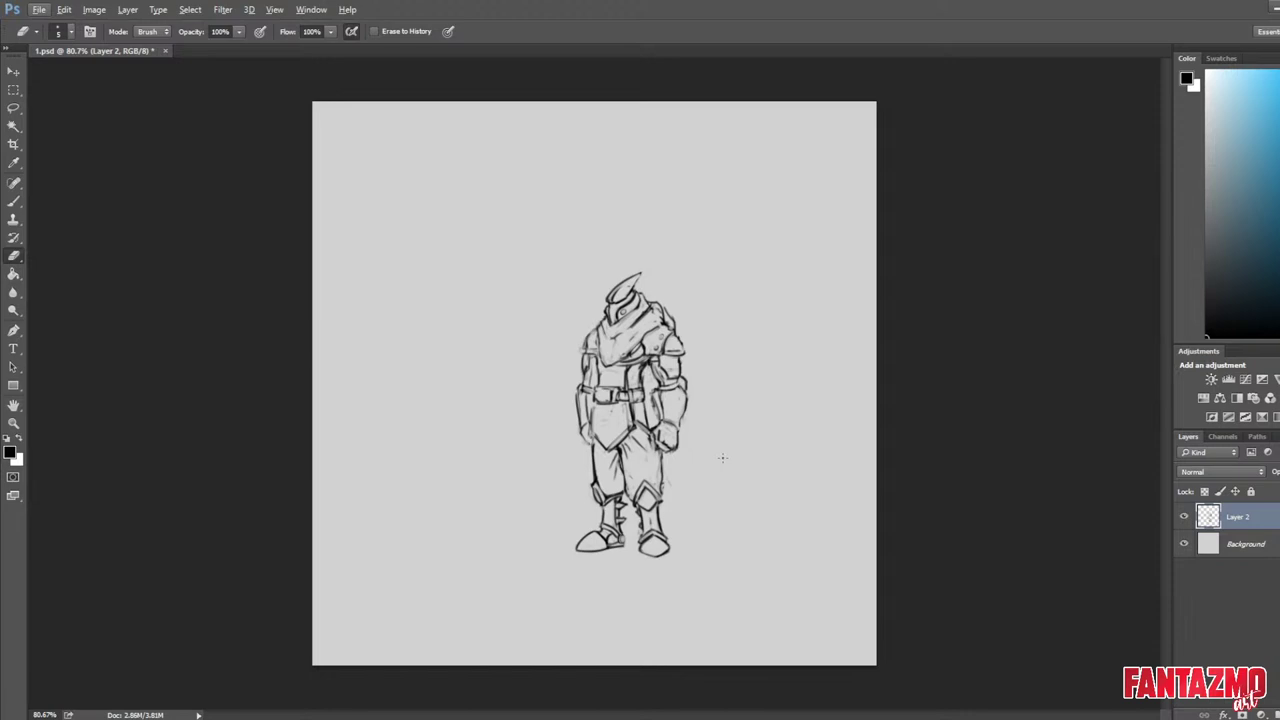
{"action": "key", "text": "ctrl+shift+h"}
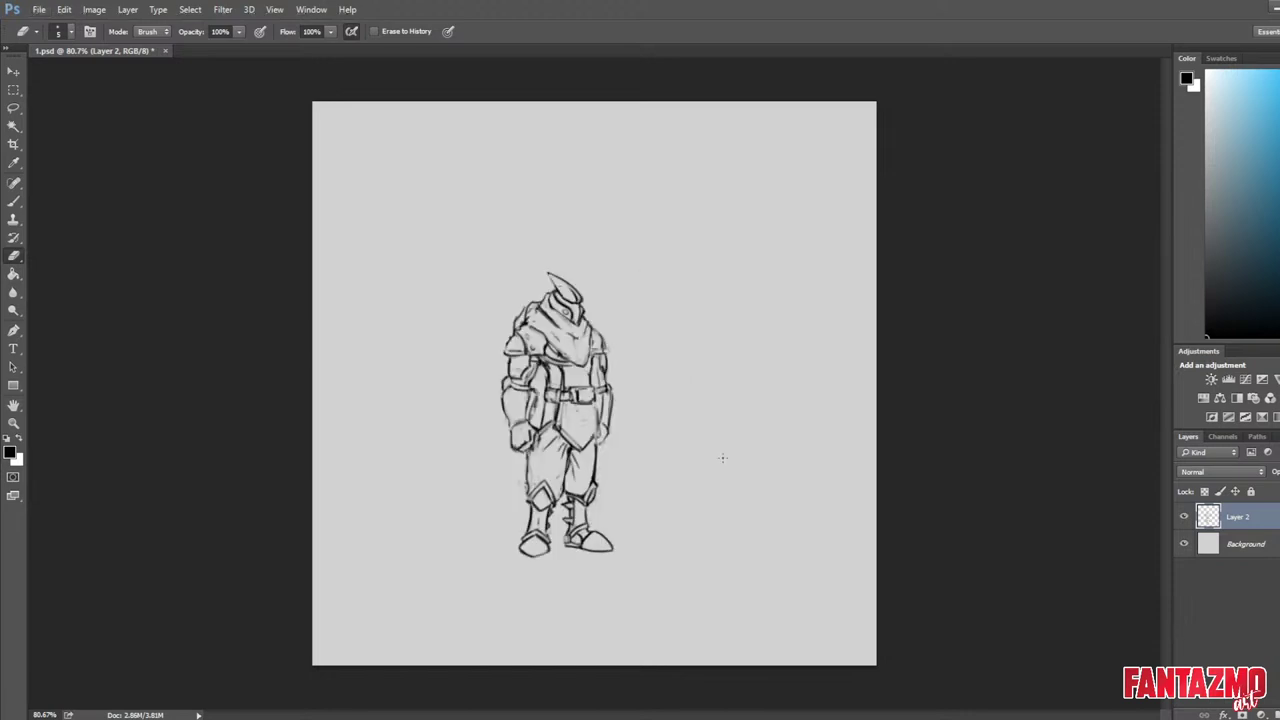
{"action": "scroll", "coordinate": [464, 224], "scroll_direction": "up", "scroll_amount": 5}
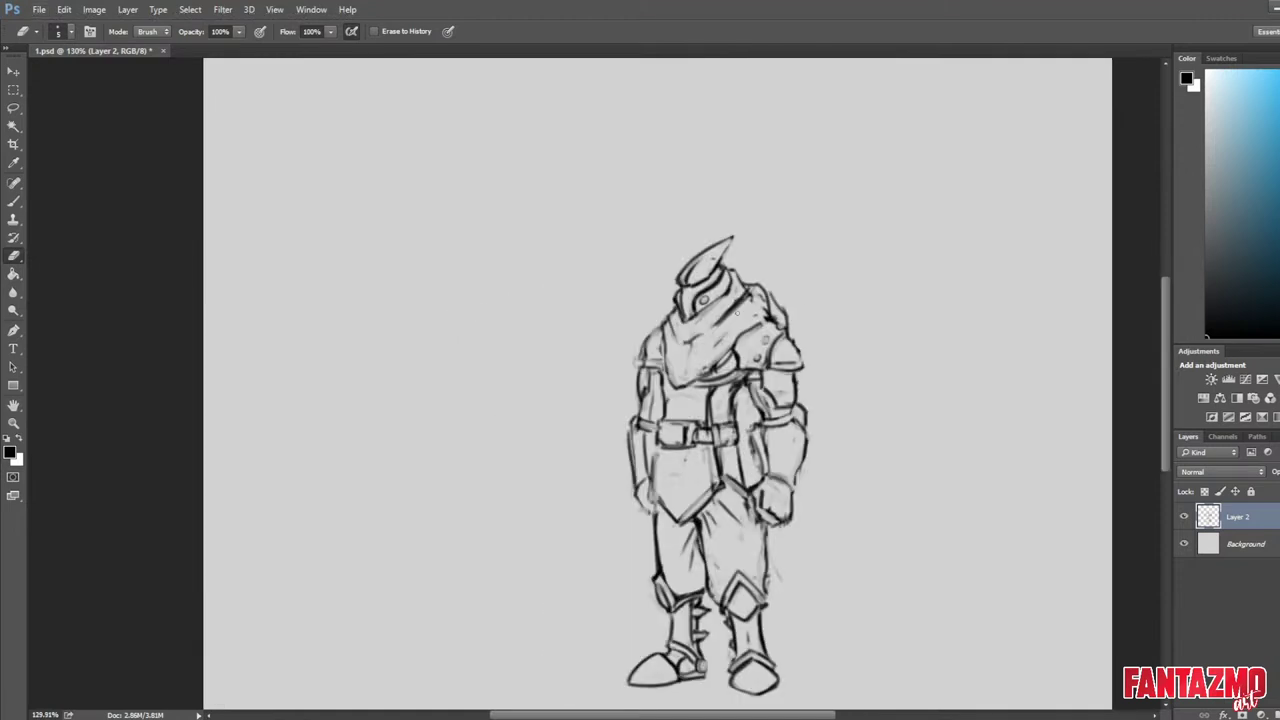
{"action": "mouse_move", "coordinate": [735, 313]}
{"action": "left_mouse_down"}
{"action": "mouse_move", "coordinate": [748, 288]}
{"action": "mouse_move", "coordinate": [767, 316]}
{"action": "left_mouse_up"}
{"action": "key", "text": "alt+i"}
{"action": "key", "text": "g"}
{"action": "key", "text": "h"}
{"action": "key", "text": "b"}
{"action": "mouse_move", "coordinate": [610, 262]}
{"action": "left_mouse_down"}
{"action": "mouse_move", "coordinate": [602, 306]}
{"action": "mouse_move", "coordinate": [640, 284]}
{"action": "mouse_move", "coordinate": [653, 333]}
{"action": "left_mouse_up"}
{"action": "mouse_move", "coordinate": [616, 256]}
{"action": "left_mouse_down"}
{"action": "mouse_move", "coordinate": [600, 321]}
{"action": "mouse_move", "coordinate": [613, 269]}
{"action": "left_mouse_up"}
{"action": "key", "text": "ctrl+alt+z"}
{"action": "key", "text": "ctrl+alt+z"}
{"action": "key", "text": "ctrl+alt+z"}
{"action": "key", "text": "ctrl+alt+z"}
Ink new contour lines from the helmet crest's tip down the back of the hood, refining with brush and eraser.
{"action": "left_click_drag", "start_coordinate": [530, 311], "coordinate": [590, 241]}
{"action": "left_click_drag", "start_coordinate": [586, 238], "coordinate": [544, 300]}
{"action": "mouse_move", "coordinate": [584, 238]}
{"action": "left_mouse_down"}
{"action": "mouse_move", "coordinate": [633, 258]}
{"action": "mouse_move", "coordinate": [596, 292]}
{"action": "mouse_move", "coordinate": [578, 262]}
{"action": "mouse_move", "coordinate": [586, 296]}
{"action": "mouse_move", "coordinate": [620, 249]}
{"action": "mouse_move", "coordinate": [596, 240]}
{"action": "mouse_move", "coordinate": [618, 256]}
{"action": "mouse_move", "coordinate": [606, 296]}
{"action": "mouse_move", "coordinate": [555, 290]}
{"action": "mouse_move", "coordinate": [532, 314]}
{"action": "mouse_move", "coordinate": [562, 279]}
{"action": "left_mouse_up"}
{"action": "key", "text": "e"}
{"action": "key", "text": "b"}
{"action": "key", "text": "e"}
{"action": "key", "text": "b"}
{"action": "key", "text": "e"}
{"action": "key", "text": "b"}
{"action": "key", "text": "e"}
{"action": "key", "text": "b"}
Add a stroke at the back of the hood and erase excess lines around the helmet crest.
{"action": "mouse_move", "coordinate": [562, 279]}
{"action": "left_mouse_down"}
{"action": "mouse_move", "coordinate": [582, 327]}
{"action": "mouse_move", "coordinate": [582, 308]}
{"action": "left_mouse_up"}
{"action": "key", "text": "e"}
{"action": "key", "text": "b"}
{"action": "key", "text": "e"}
{"action": "mouse_move", "coordinate": [566, 270]}
{"action": "left_mouse_down"}
{"action": "mouse_move", "coordinate": [575, 249]}
{"action": "mouse_move", "coordinate": [642, 258]}
{"action": "mouse_move", "coordinate": [644, 284]}
{"action": "mouse_move", "coordinate": [731, 233]}
{"action": "left_mouse_up"}
{"action": "key", "text": "b"}
Reopen the saved version of 1.psd and frame the knight's full figure.
{"action": "key", "text": "ctrl+shift+h"}
{"action": "key", "text": "e"}
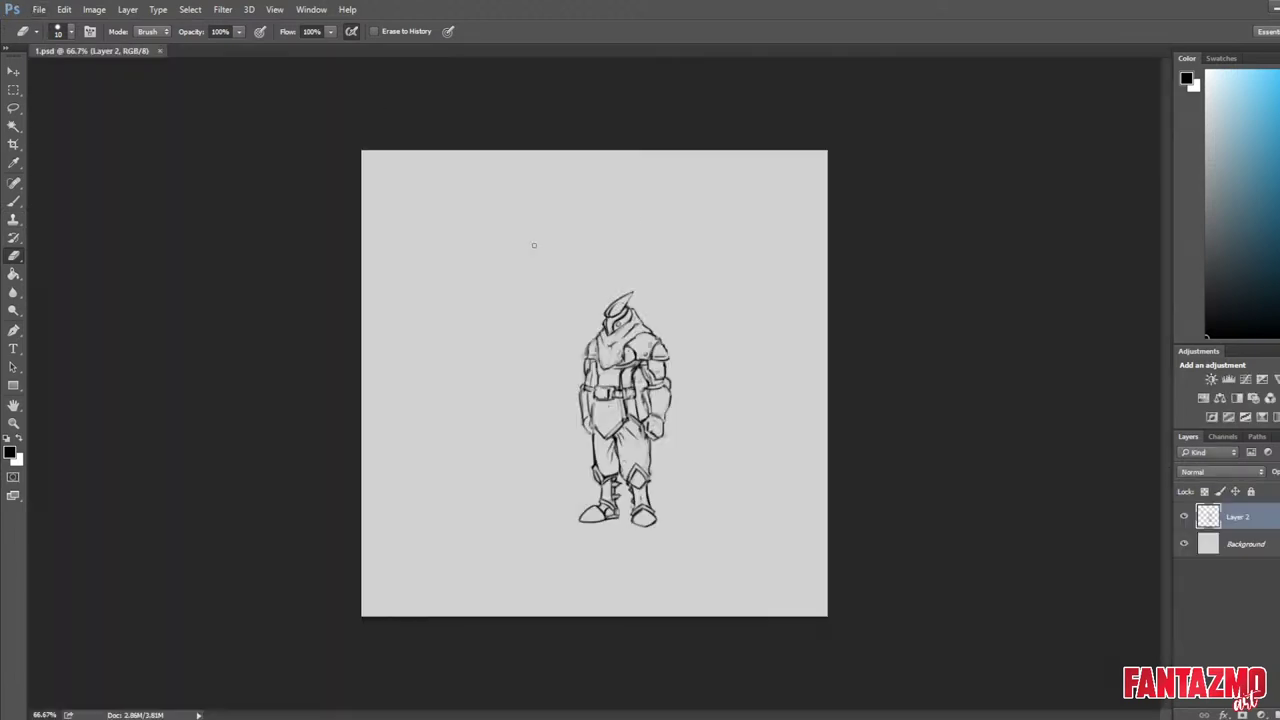
{"action": "scroll", "coordinate": [737, 366], "scroll_direction": "up", "scroll_amount": 5}
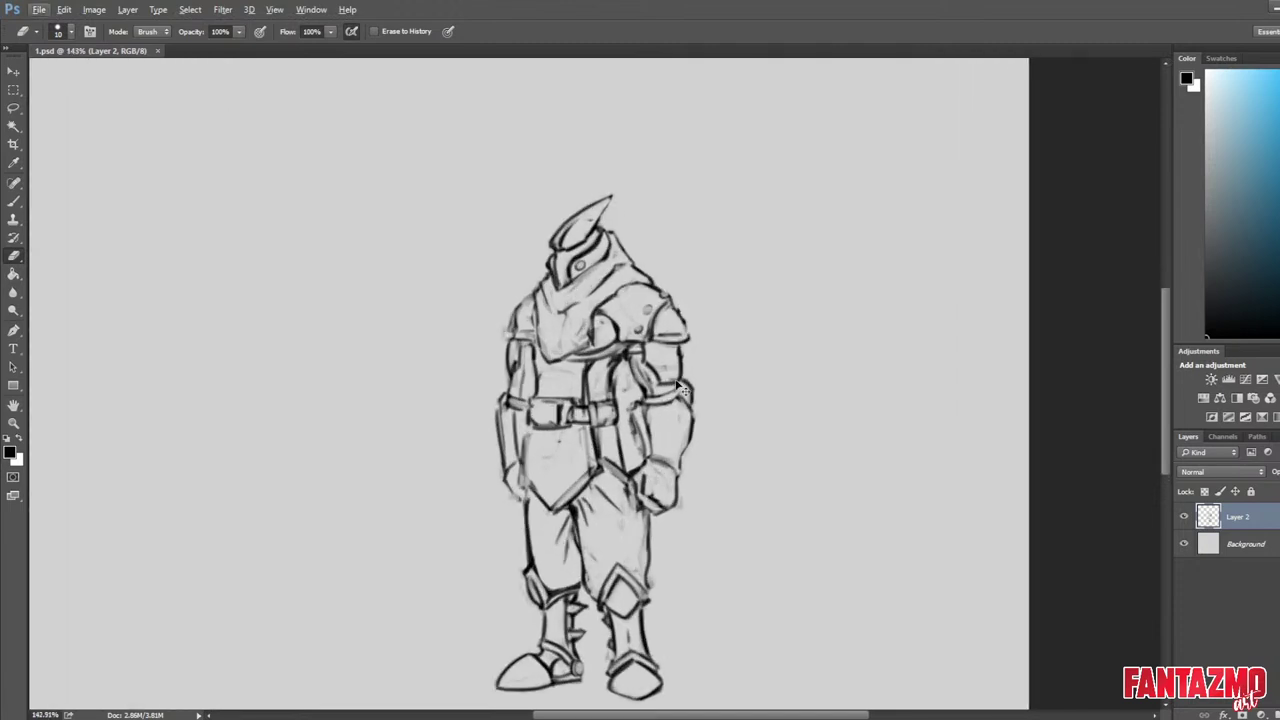
Compare the full figure in mirrored view and try strokes along the outer thigh below the large fist.
{"action": "key", "text": "ctrl+shift+h"}
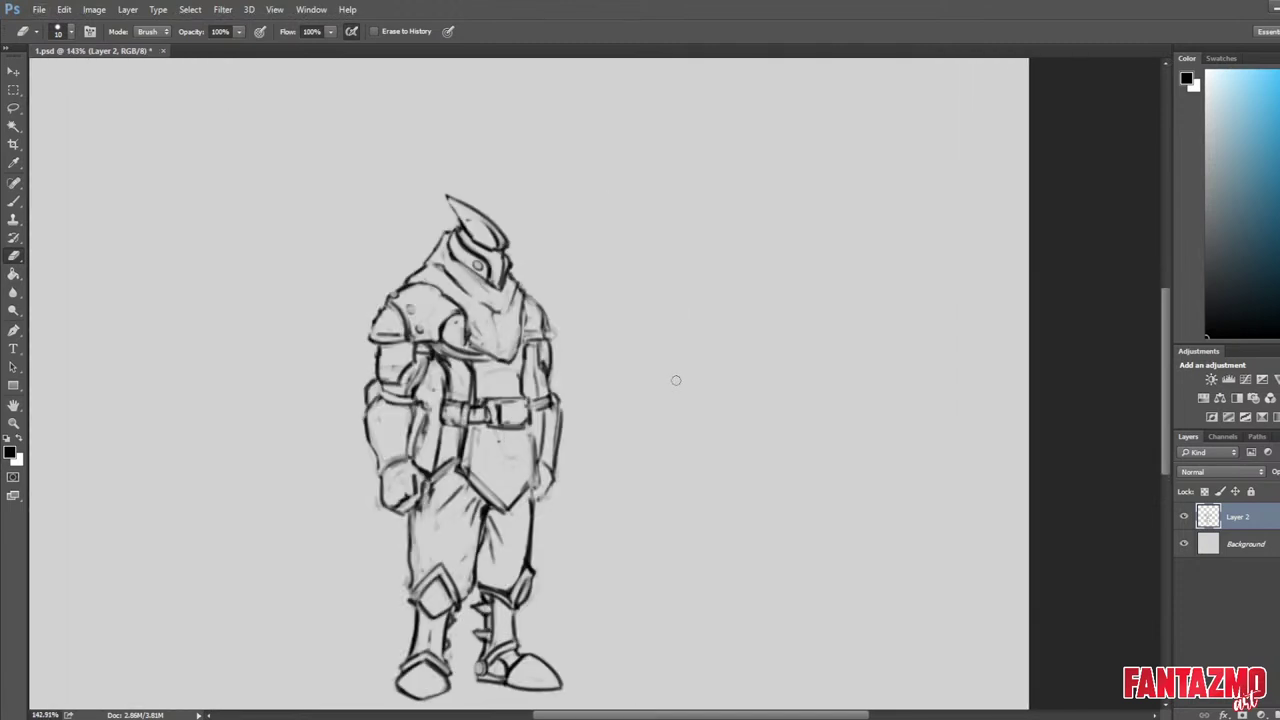
{"action": "scroll", "coordinate": [676, 380], "scroll_direction": "down", "scroll_amount": 3}
{"action": "key", "text": "ctrl+shift+h"}
{"action": "scroll", "coordinate": [690, 470], "scroll_direction": "up", "scroll_amount": 3}
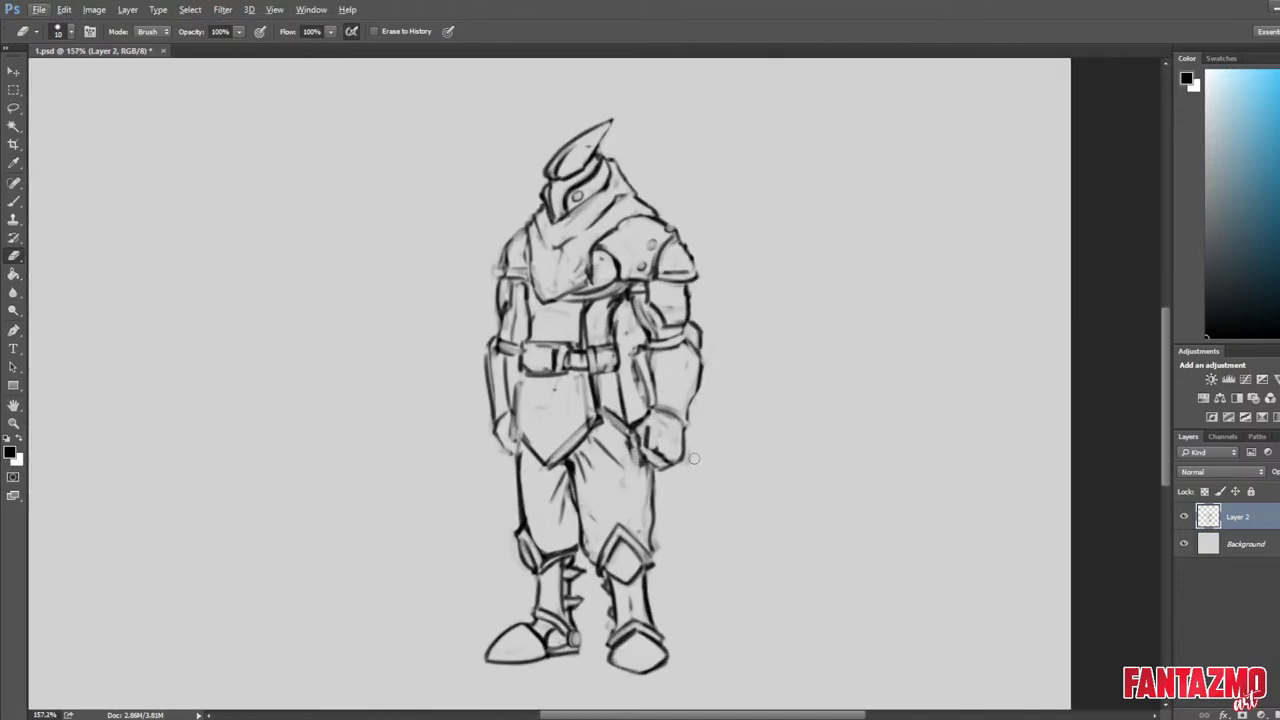
{"action": "key", "text": "b"}
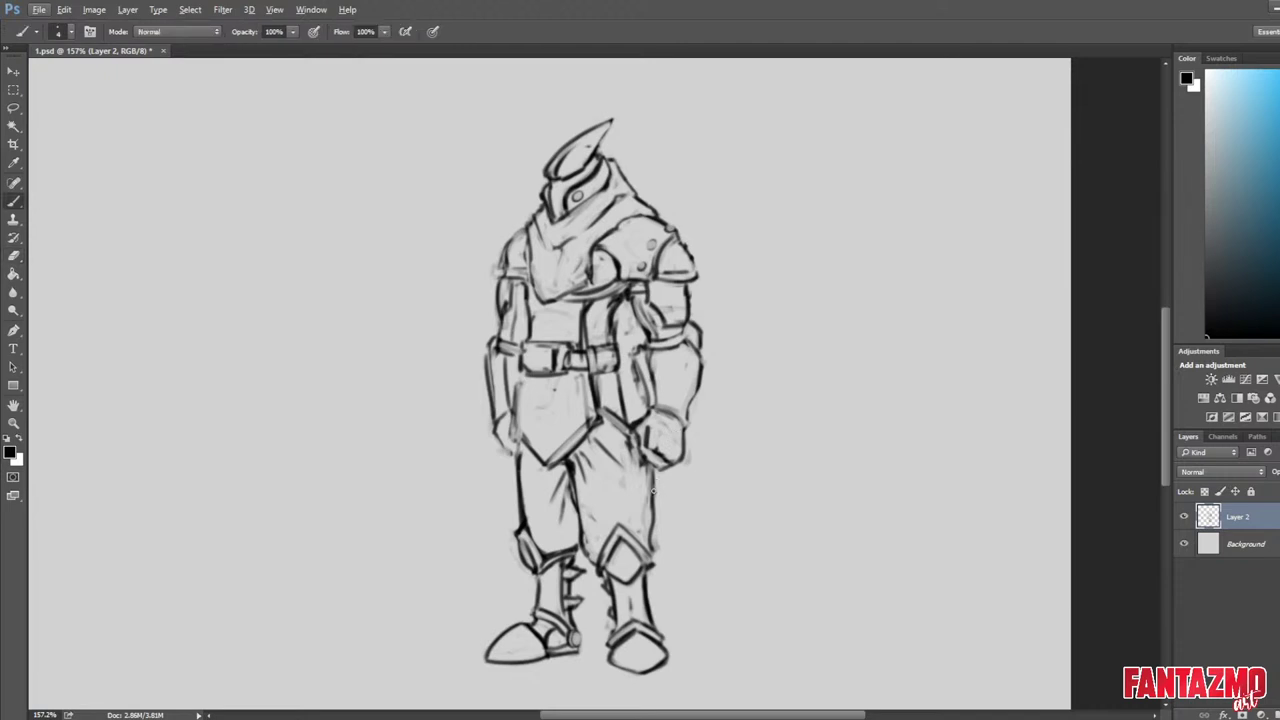
{"action": "left_click_drag", "start_coordinate": [654, 470], "coordinate": [652, 451]}
{"action": "key", "text": "ctrl+z"}
{"action": "left_click_drag", "start_coordinate": [648, 476], "coordinate": [642, 453]}
{"action": "mouse_move", "coordinate": [618, 378]}
{"action": "left_mouse_down"}
{"action": "mouse_move", "coordinate": [654, 509]}
{"action": "mouse_move", "coordinate": [646, 442]}
{"action": "mouse_move", "coordinate": [616, 375]}
{"action": "left_mouse_up"}
{"action": "key", "text": "ctrl+z"}
Erase the outer thigh outline beneath the large gauntlet and the heavy lines around the fist.
{"action": "scroll", "coordinate": [704, 619], "scroll_direction": "right", "scroll_amount": 3}
{"action": "scroll", "coordinate": [557, 574], "scroll_direction": "up", "scroll_amount": 3}
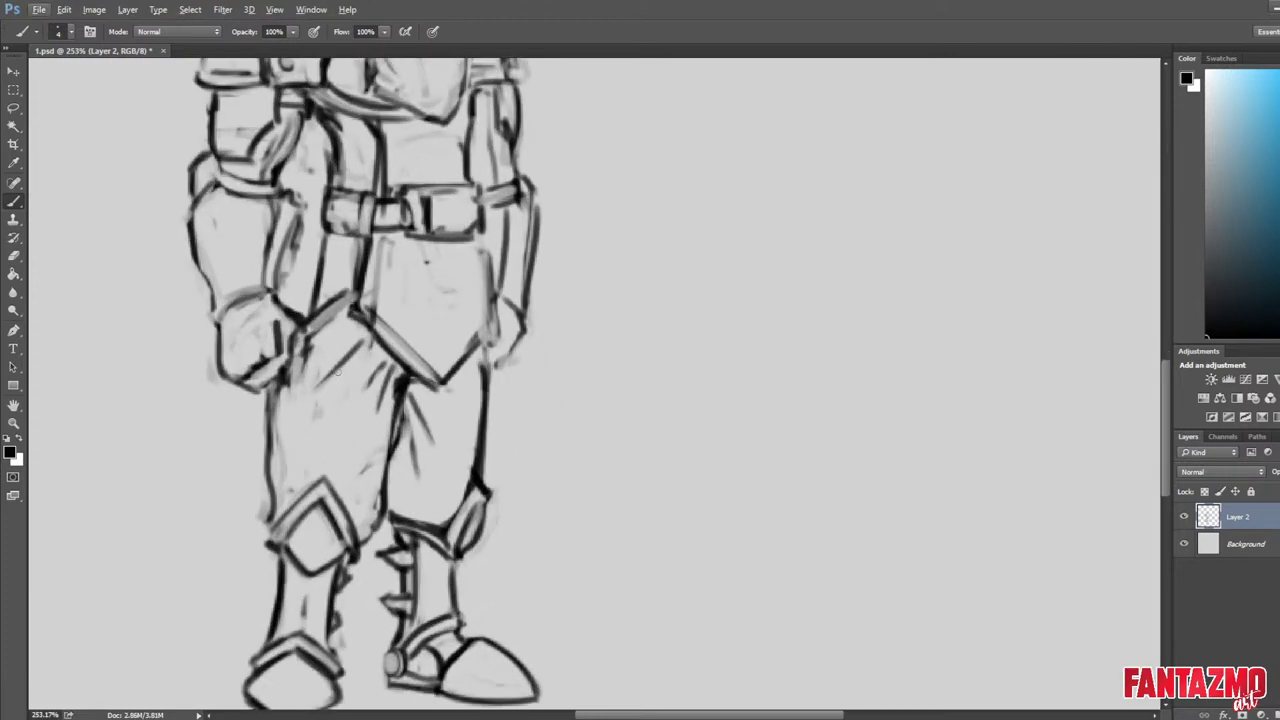
{"action": "key", "text": "e"}
{"action": "left_click_drag", "start_coordinate": [270, 376], "coordinate": [261, 433]}
{"action": "mouse_move", "coordinate": [286, 378]}
{"action": "left_mouse_down"}
{"action": "mouse_move", "coordinate": [271, 432]}
{"action": "mouse_move", "coordinate": [306, 333]}
{"action": "mouse_move", "coordinate": [266, 369]}
{"action": "mouse_move", "coordinate": [268, 313]}
{"action": "mouse_move", "coordinate": [270, 392]}
{"action": "left_mouse_up"}
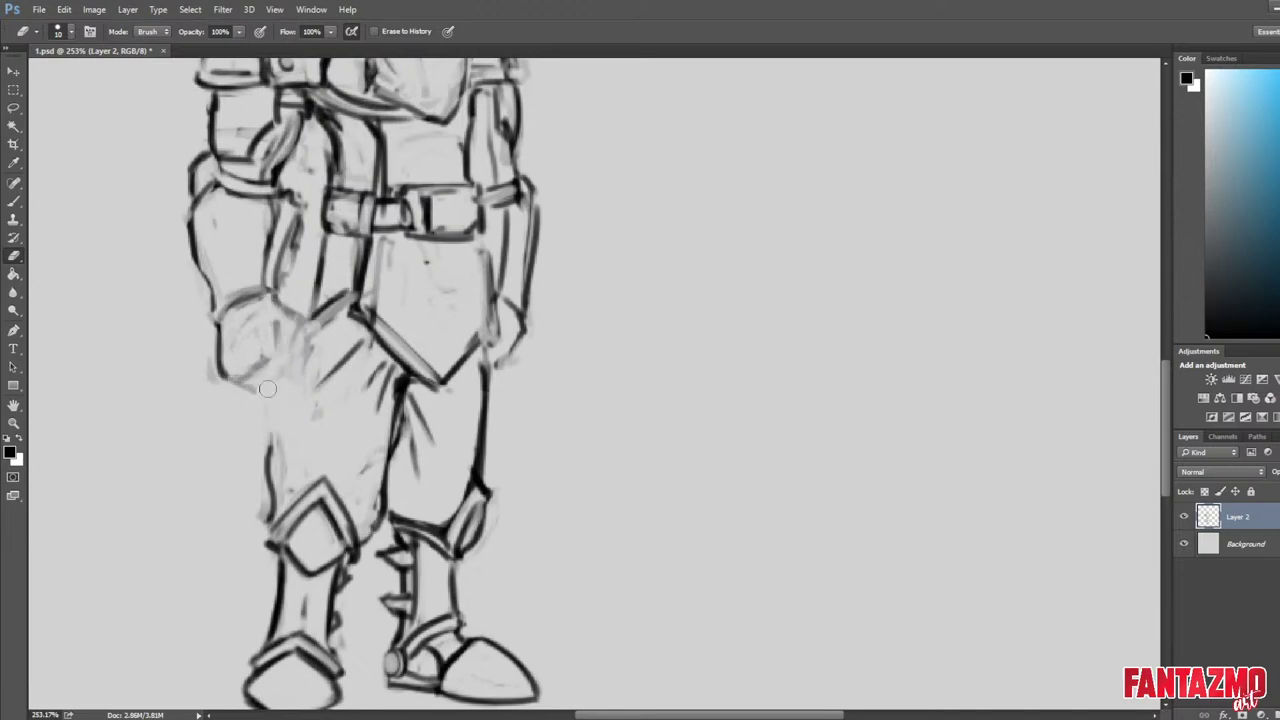
Redraw the outer thigh outline as a slanted line from the tunic's hem to the knee, refining it with brush and eraser.
{"action": "key", "text": "b"}
{"action": "mouse_move", "coordinate": [302, 330]}
{"action": "left_mouse_down"}
{"action": "mouse_move", "coordinate": [272, 450]}
{"action": "mouse_move", "coordinate": [283, 400]}
{"action": "left_mouse_up"}
{"action": "key", "text": "e"}
{"action": "left_click_drag", "start_coordinate": [323, 242], "coordinate": [299, 330]}
{"action": "key", "text": "b"}
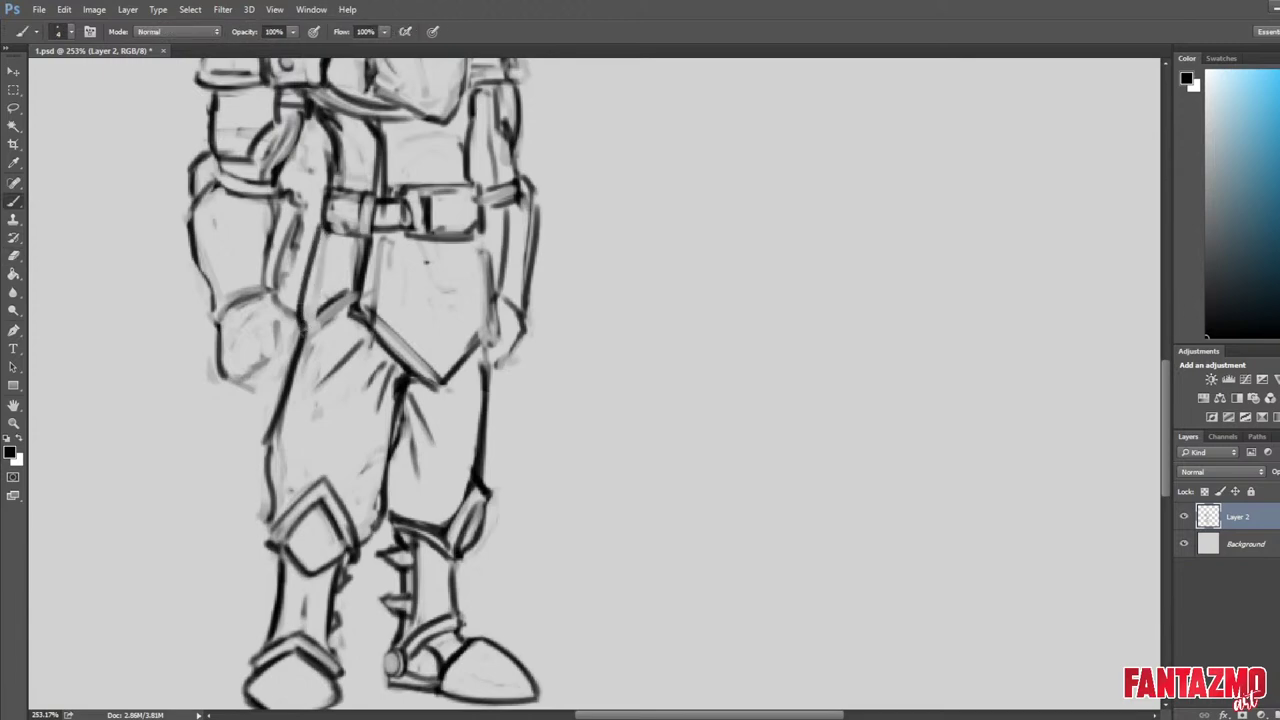
{"action": "mouse_move", "coordinate": [344, 291]}
{"action": "left_mouse_down"}
{"action": "mouse_move", "coordinate": [284, 348]}
{"action": "mouse_move", "coordinate": [303, 340]}
{"action": "left_mouse_up"}
{"action": "key", "text": "e"}
{"action": "key", "text": "b"}
{"action": "mouse_move", "coordinate": [349, 292]}
{"action": "left_mouse_down"}
{"action": "mouse_move", "coordinate": [279, 313]}
{"action": "mouse_move", "coordinate": [262, 394]}
{"action": "left_mouse_up"}
Clean up and re-ink the large fist's finger, knuckle and lower contour lines beside the thigh.
{"action": "key", "text": "e"}
{"action": "mouse_move", "coordinate": [250, 334]}
{"action": "left_mouse_down"}
{"action": "mouse_move", "coordinate": [229, 382]}
{"action": "mouse_move", "coordinate": [250, 360]}
{"action": "left_mouse_up"}
{"action": "key", "text": "b"}
{"action": "mouse_move", "coordinate": [230, 382]}
{"action": "left_mouse_down"}
{"action": "mouse_move", "coordinate": [278, 350]}
{"action": "mouse_move", "coordinate": [265, 390]}
{"action": "left_mouse_up"}
{"action": "key", "text": "e"}
{"action": "key", "text": "b"}
{"action": "left_click_drag", "start_coordinate": [273, 326], "coordinate": [281, 345]}
{"action": "mouse_move", "coordinate": [275, 319]}
{"action": "left_mouse_down"}
{"action": "mouse_move", "coordinate": [296, 344]}
{"action": "mouse_move", "coordinate": [306, 338]}
{"action": "left_mouse_up"}
{"action": "mouse_move", "coordinate": [280, 300]}
{"action": "left_mouse_down"}
{"action": "mouse_move", "coordinate": [301, 326]}
{"action": "mouse_move", "coordinate": [282, 365]}
{"action": "left_mouse_up"}
{"action": "left_click_drag", "start_coordinate": [279, 371], "coordinate": [248, 401]}
Check the figure mirrored, free-transform it into taller, slimmer proportions and centre it on the canvas.
{"action": "scroll", "coordinate": [460, 225], "scroll_direction": "down", "scroll_amount": 7}
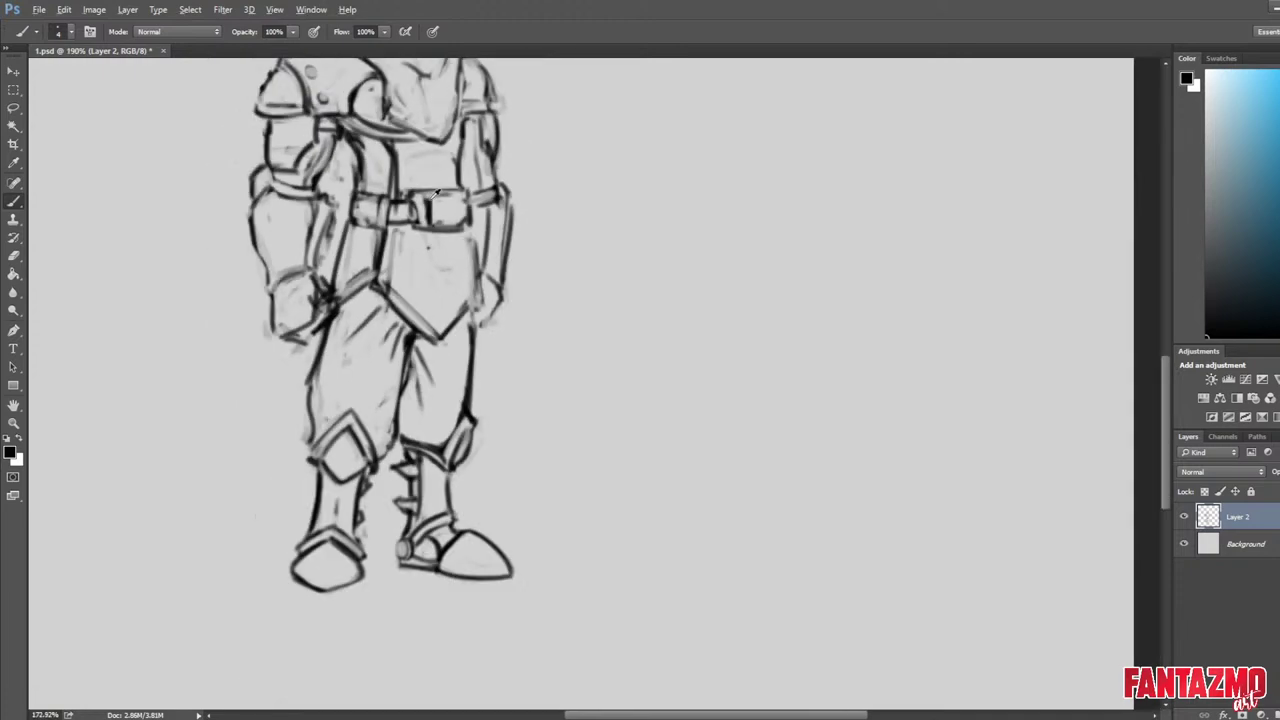
{"action": "key", "text": "ctrl+shift+h"}
{"action": "left_click_drag", "start_coordinate": [678, 304], "coordinate": [727, 507]}
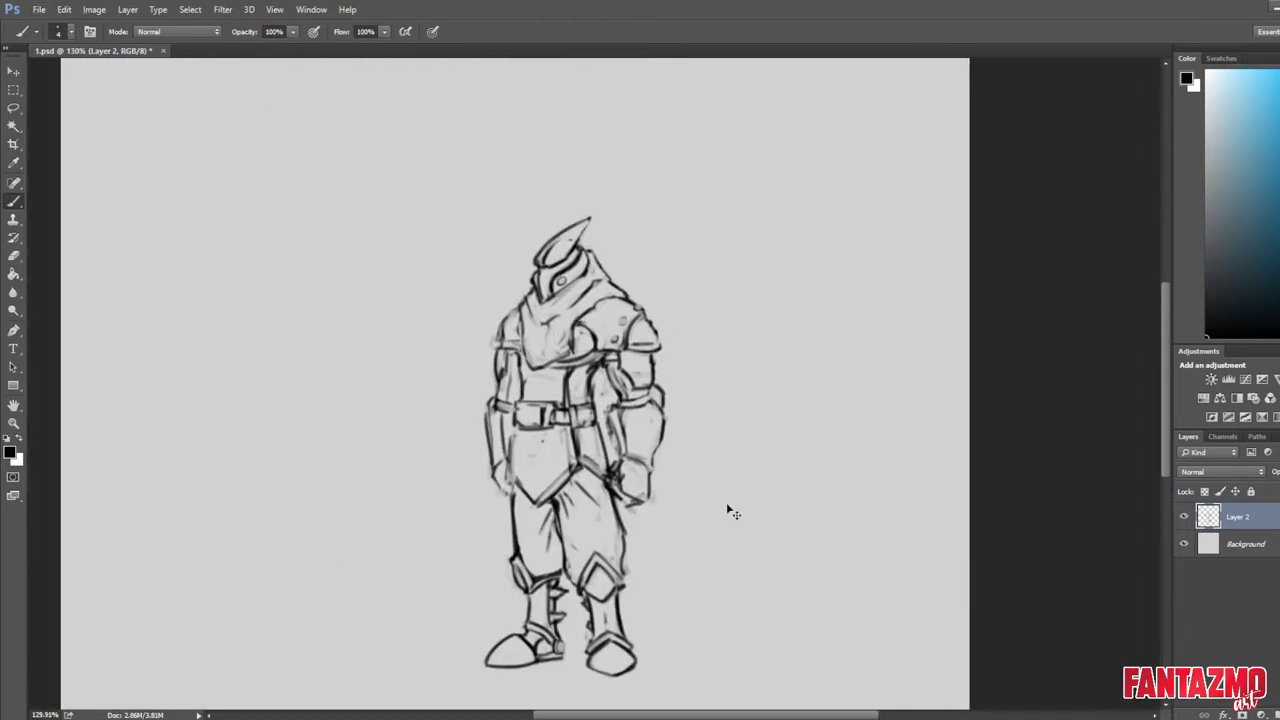
{"action": "scroll", "coordinate": [709, 480], "scroll_direction": "down", "scroll_amount": 3}
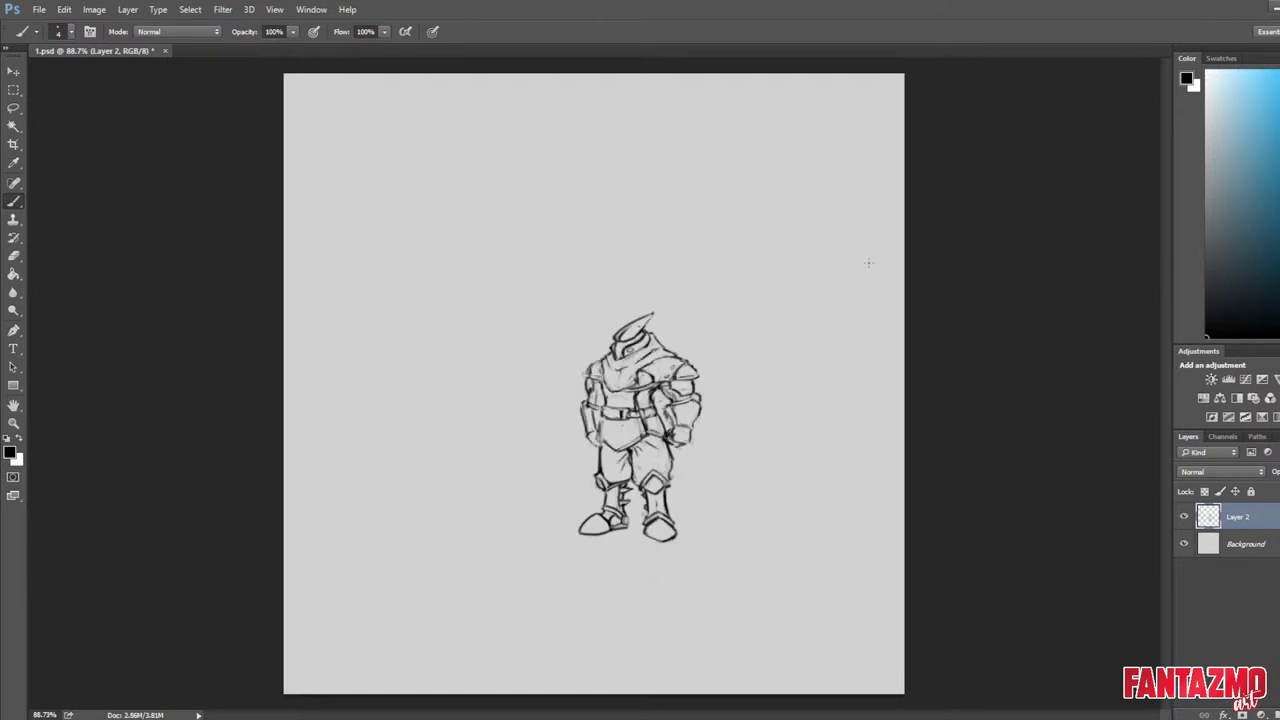
{"action": "key", "text": "ctrl+shift+h"}
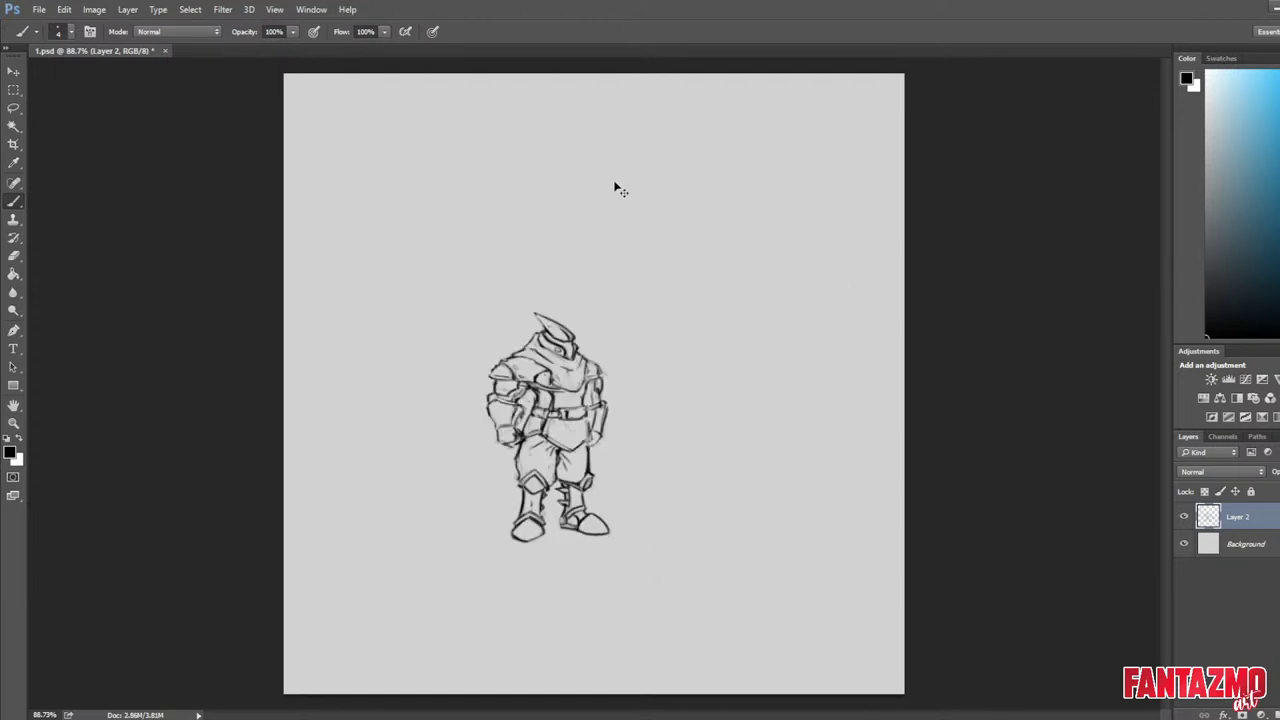
{"action": "key", "text": "ctrl+t"}
{"action": "left_click_drag", "start_coordinate": [618, 432], "coordinate": [609, 432]}
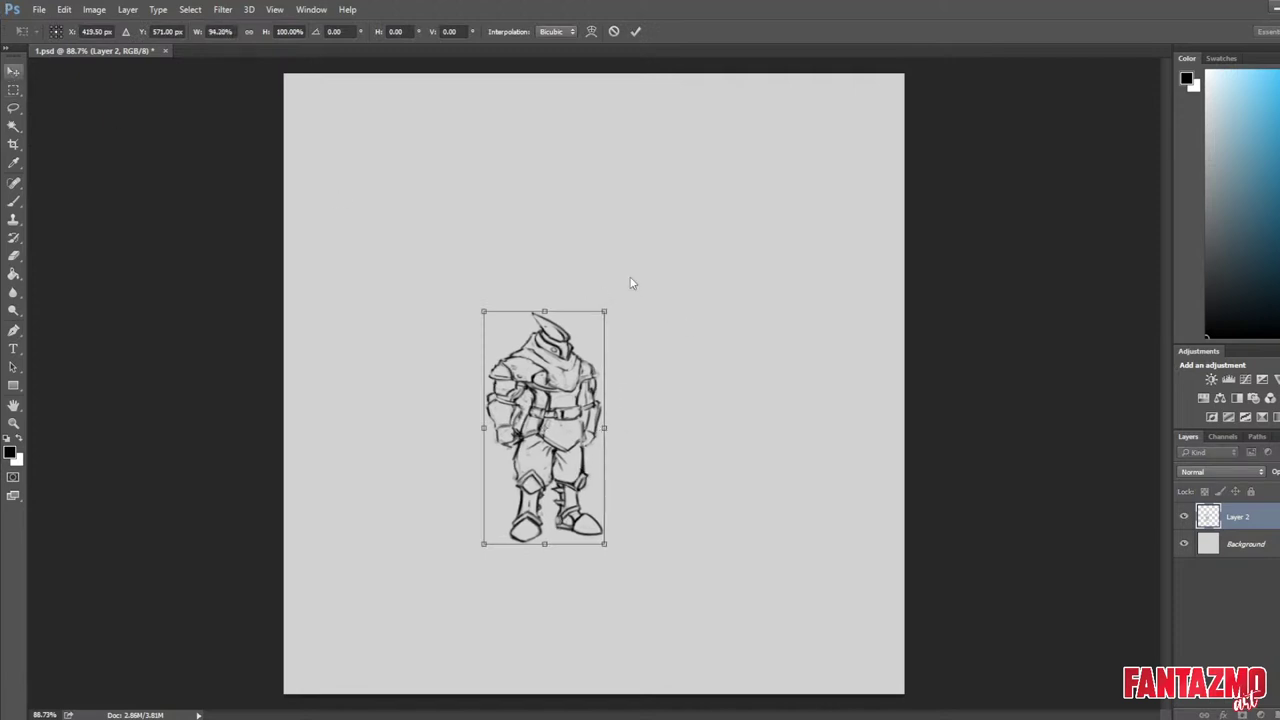
{"action": "key", "text": "Return"}
{"action": "left_click_drag", "start_coordinate": [647, 392], "coordinate": [748, 392]}
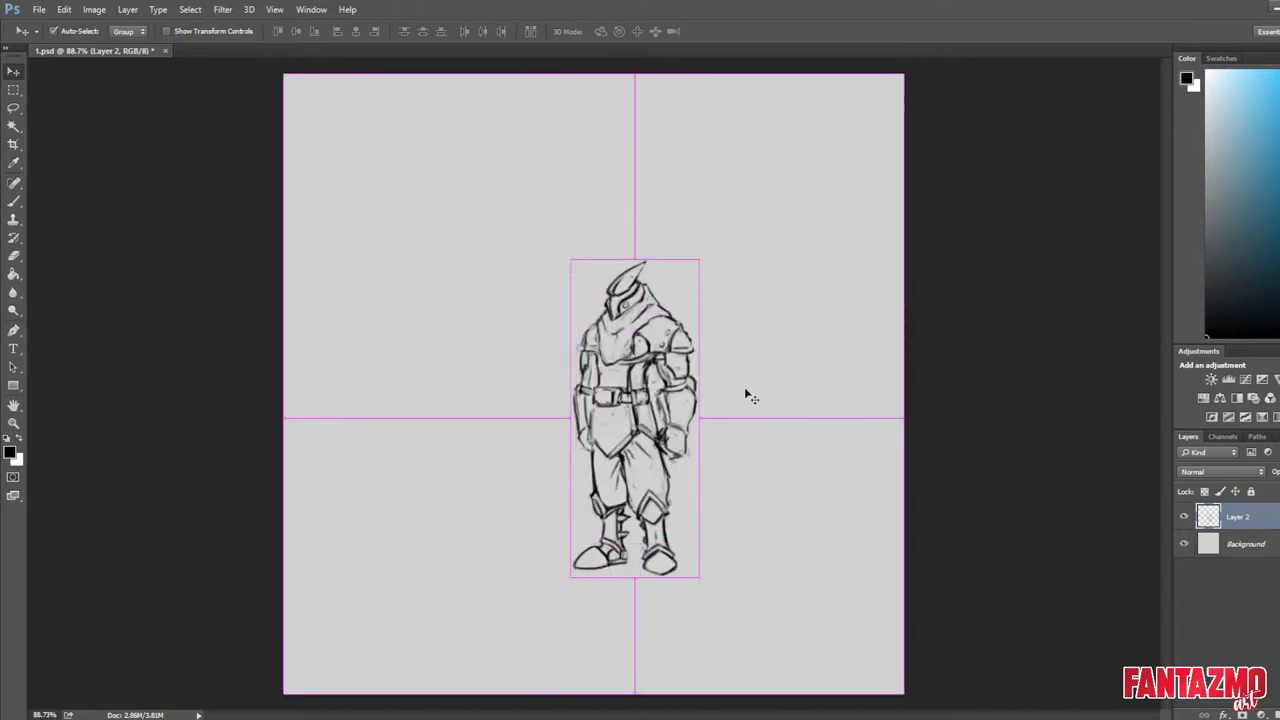
Copy the marquee-selected knight onto a new layer, shorten the copy and place it beside the original with the feet level.
{"action": "key", "text": "m"}
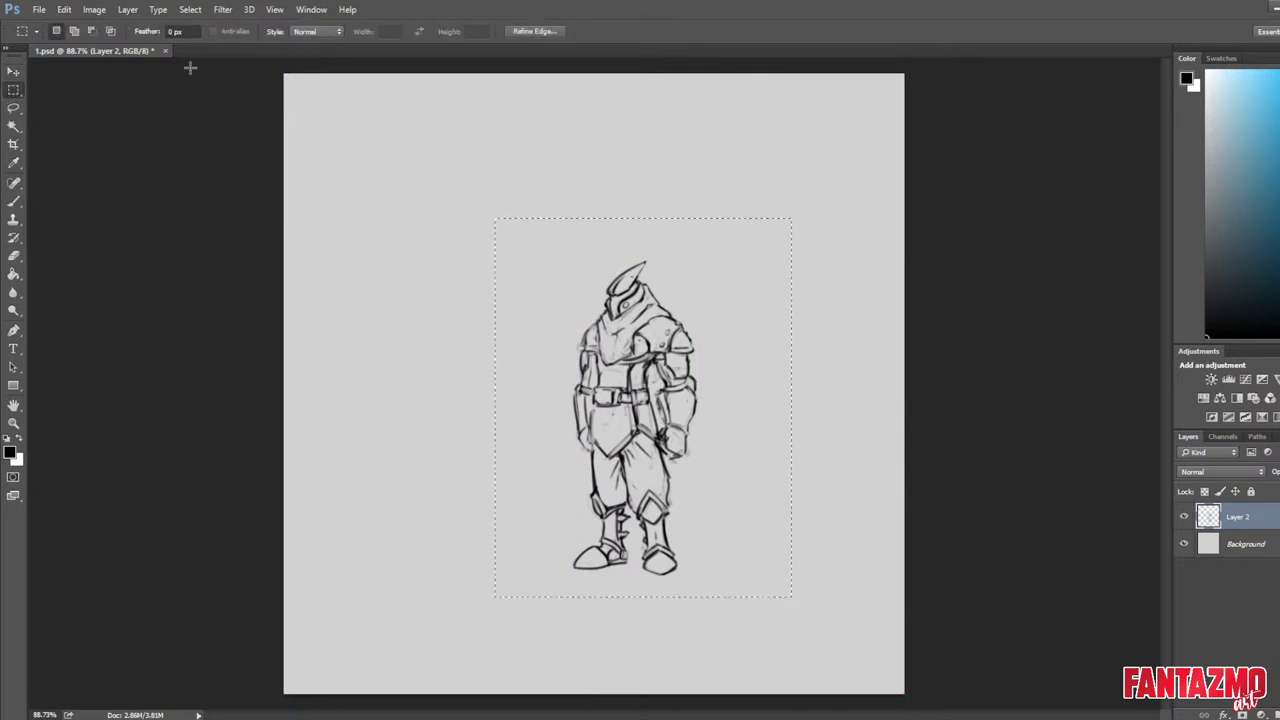
{"action": "left_click", "coordinate": [13, 72]}
{"action": "left_click_drag", "start_coordinate": [743, 417], "coordinate": [484, 279]}
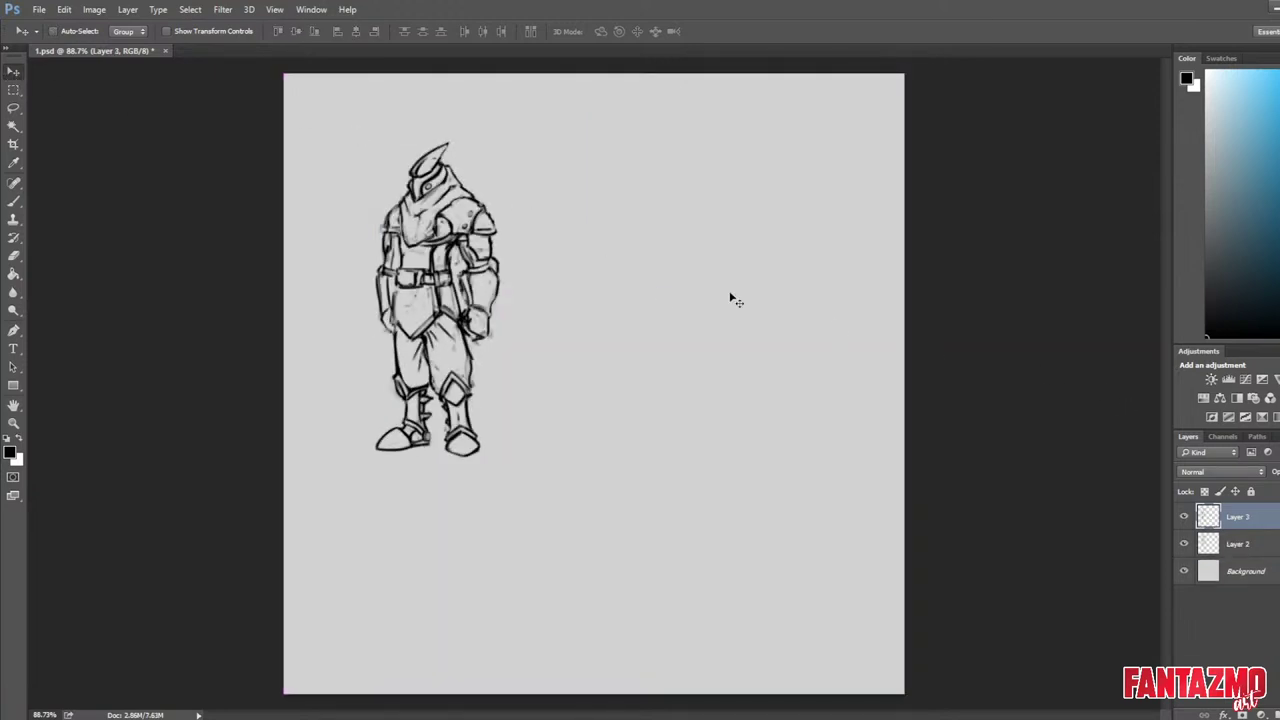
{"action": "left_click_drag", "start_coordinate": [514, 314], "coordinate": [750, 378]}
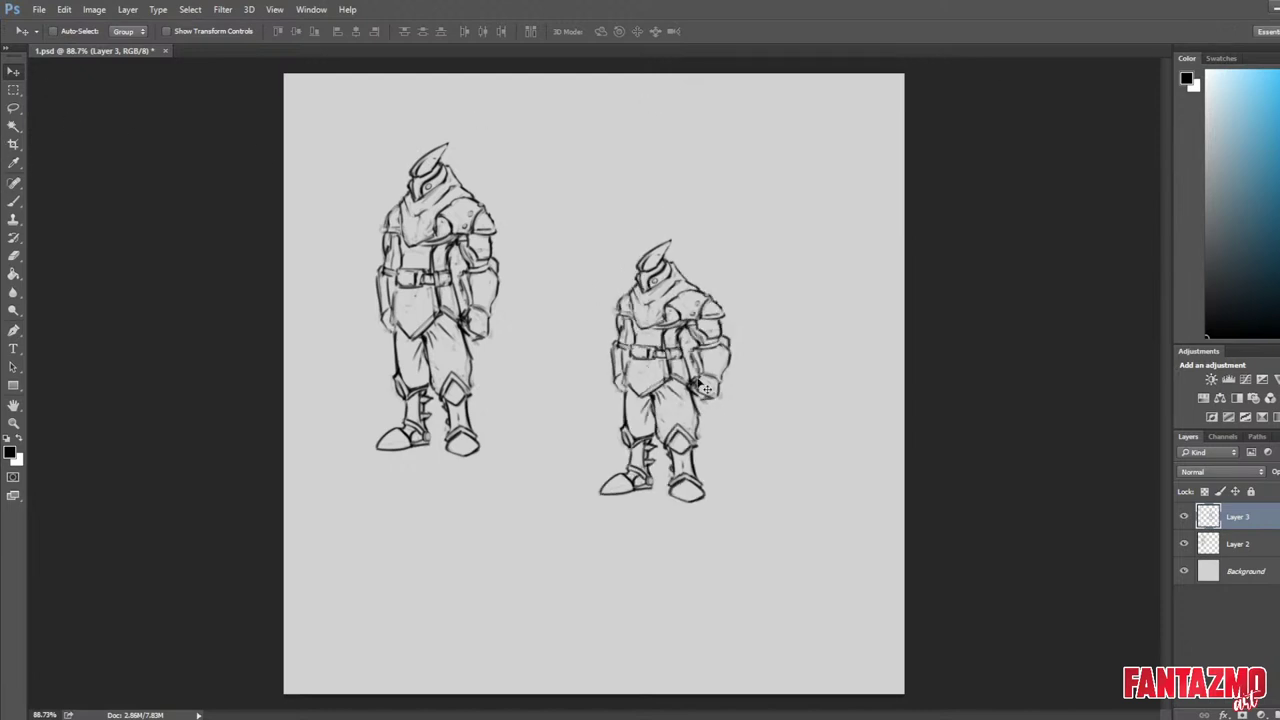
{"action": "left_click_drag", "start_coordinate": [702, 385], "coordinate": [693, 343]}
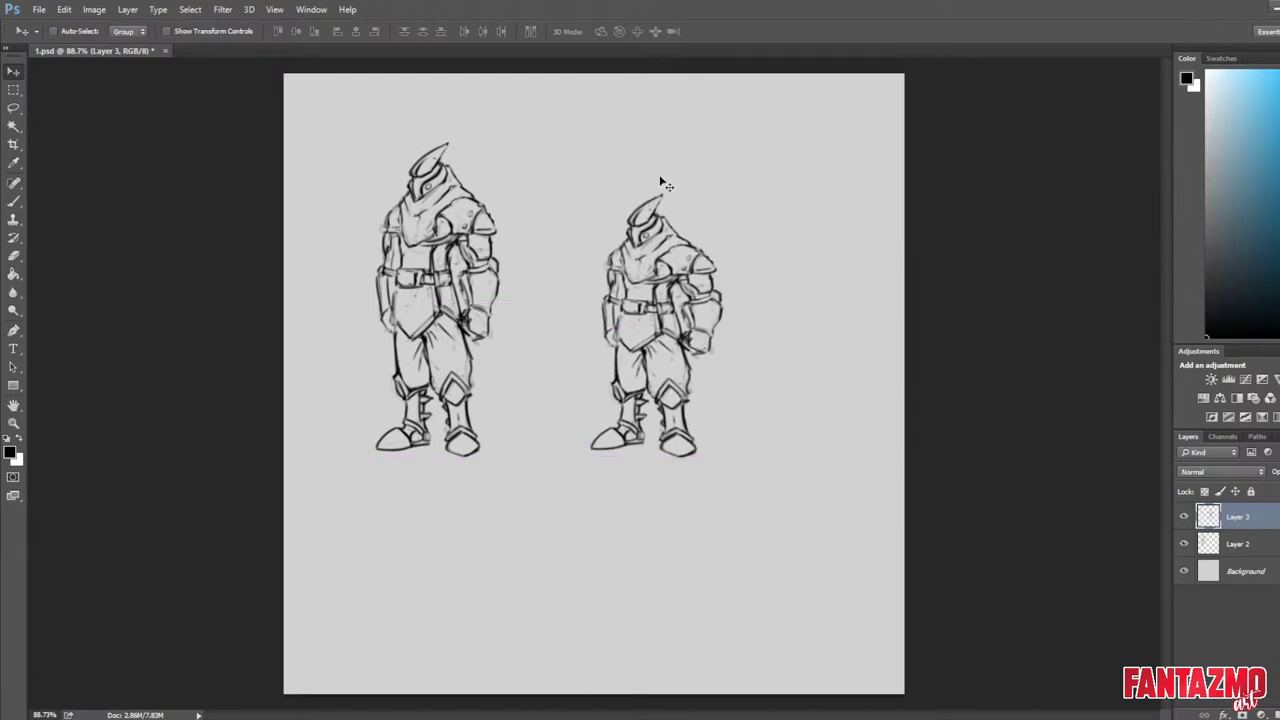
Compare both figures in mirrored view and enlarge the copy to about 126%, aligning its head with the original's.
{"action": "key", "text": "ctrl+shift+h"}
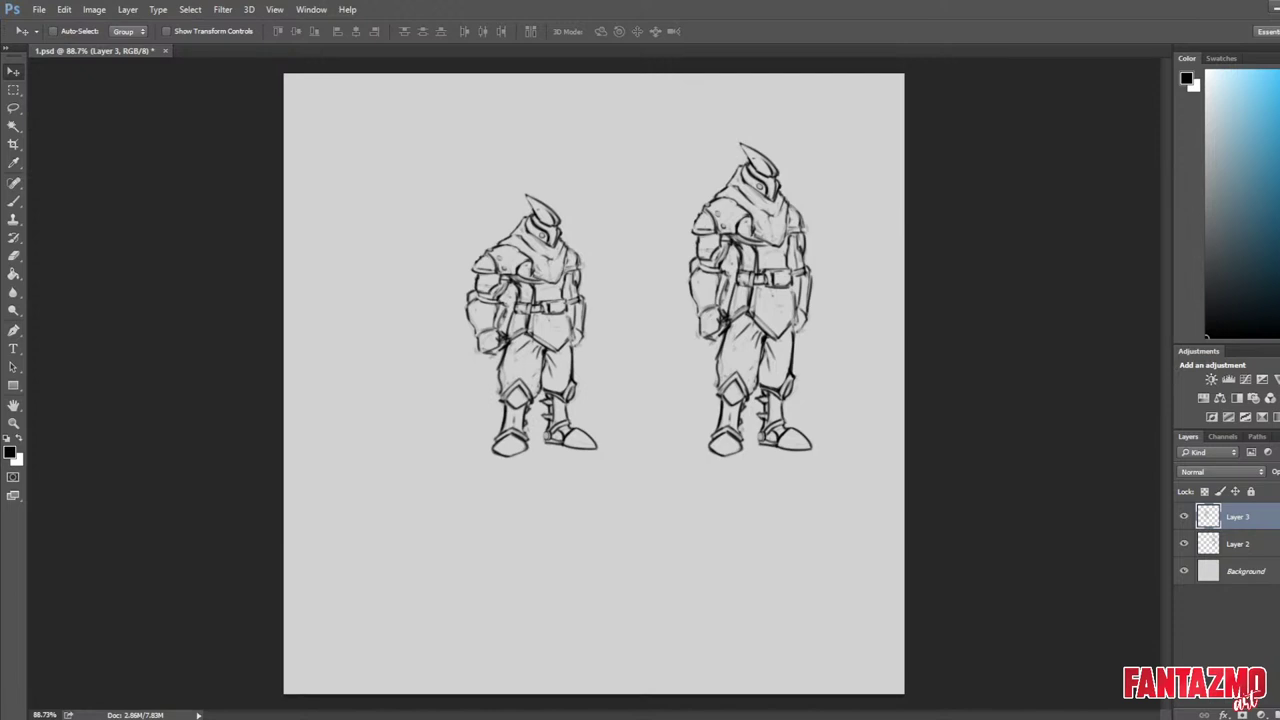
{"action": "key", "text": "ctrl+shift+h"}
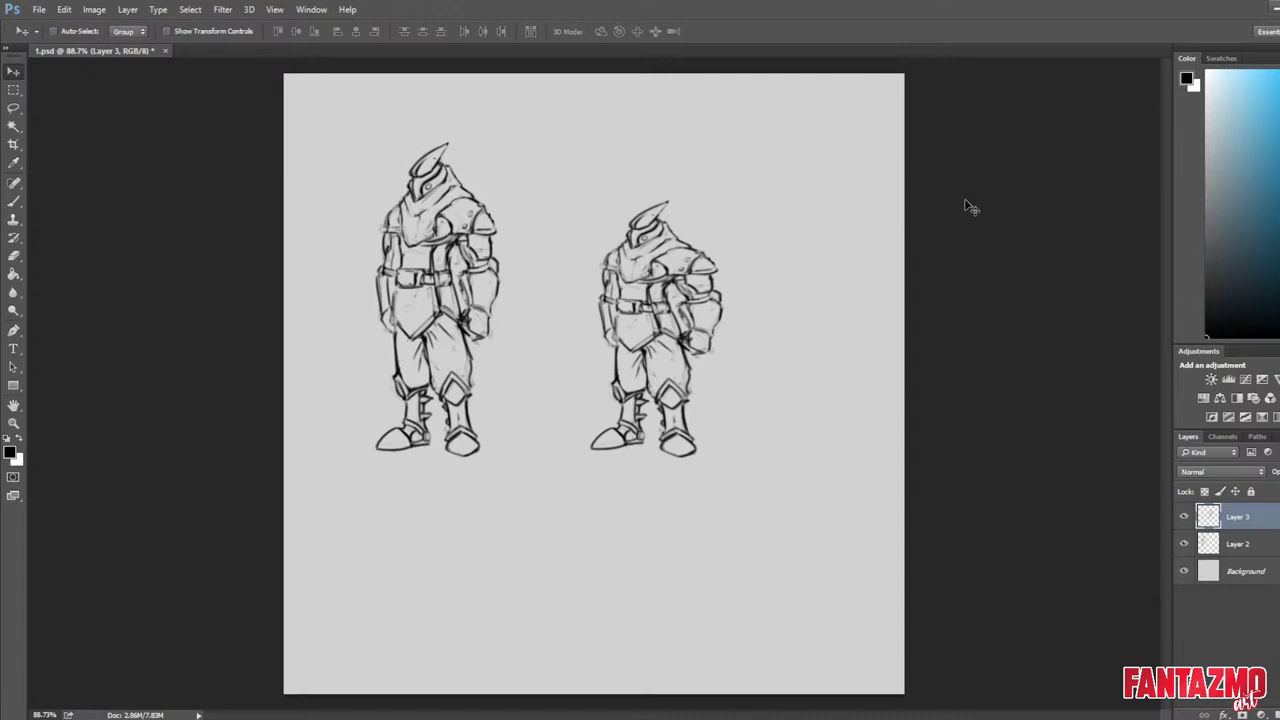
{"action": "key", "text": "ctrl+shift+h"}
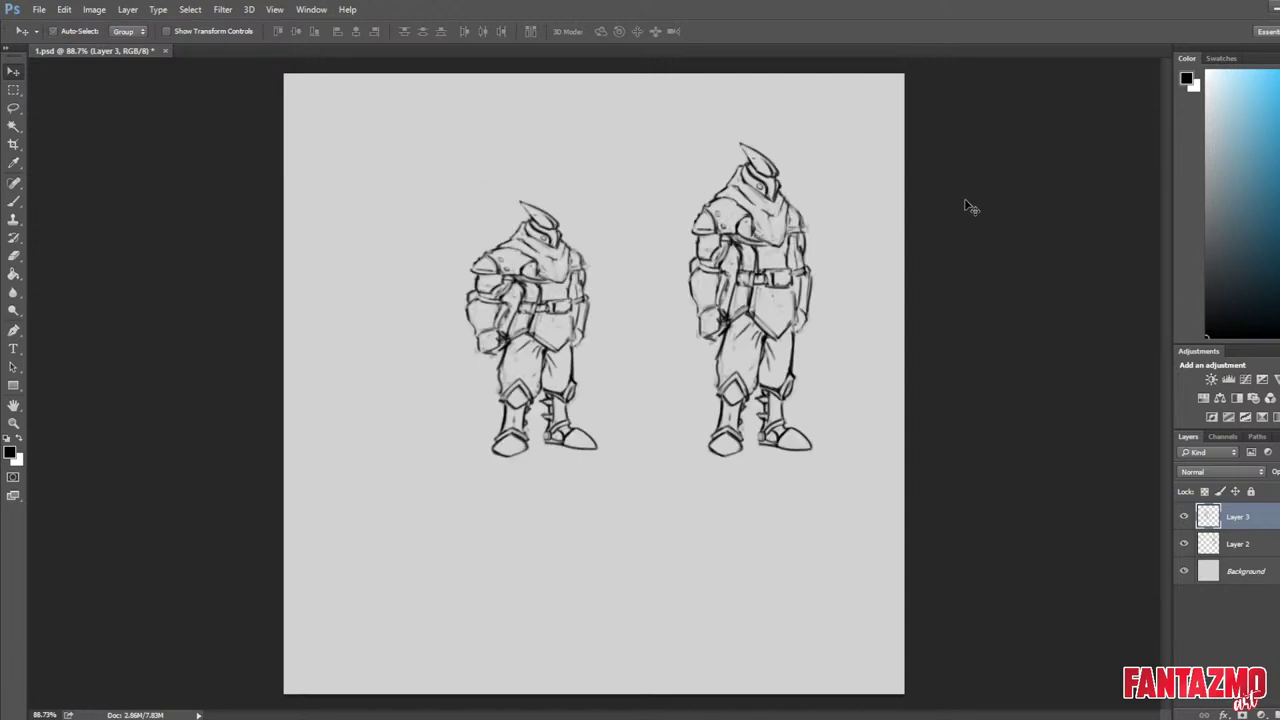
{"action": "key", "text": "ctrl+shift+h"}
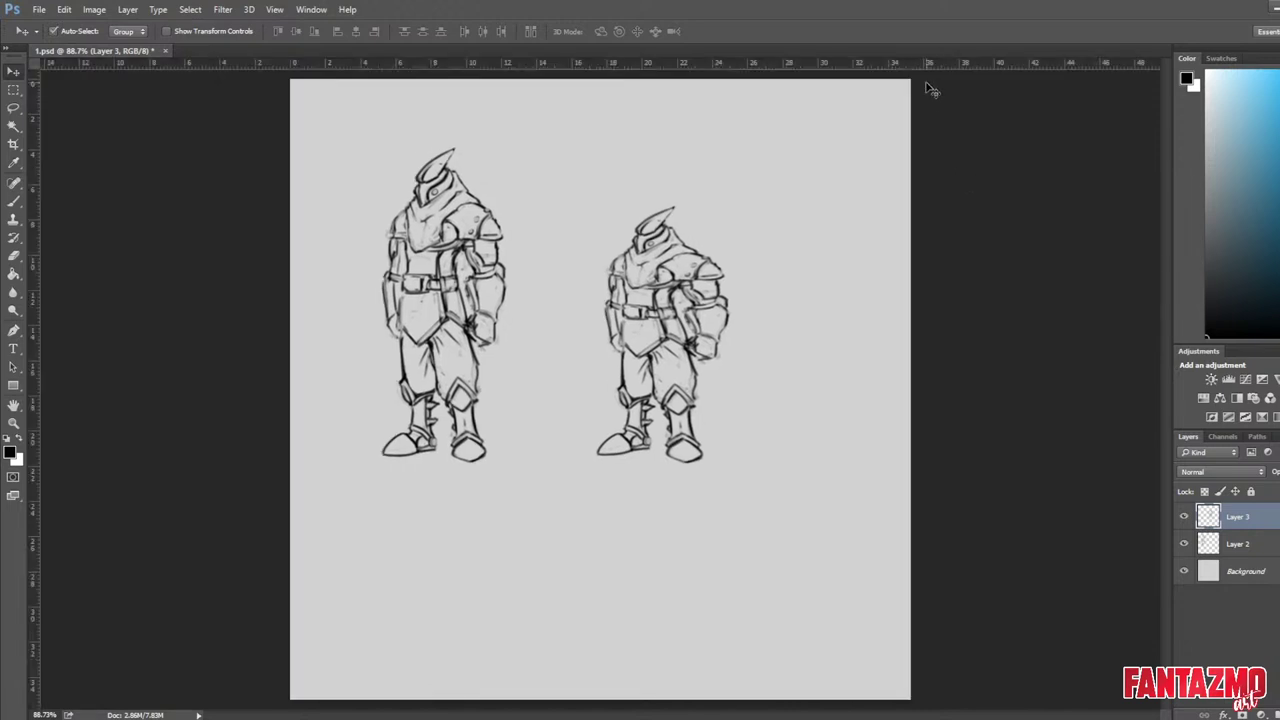
{"action": "key", "text": "ctrl+t"}
{"action": "left_click_drag", "start_coordinate": [723, 328], "coordinate": [646, 316]}
{"action": "key", "text": "Return"}
{"action": "key", "text": "ctrl+t"}
{"action": "left_click_drag", "start_coordinate": [705, 200], "coordinate": [769, 146]}
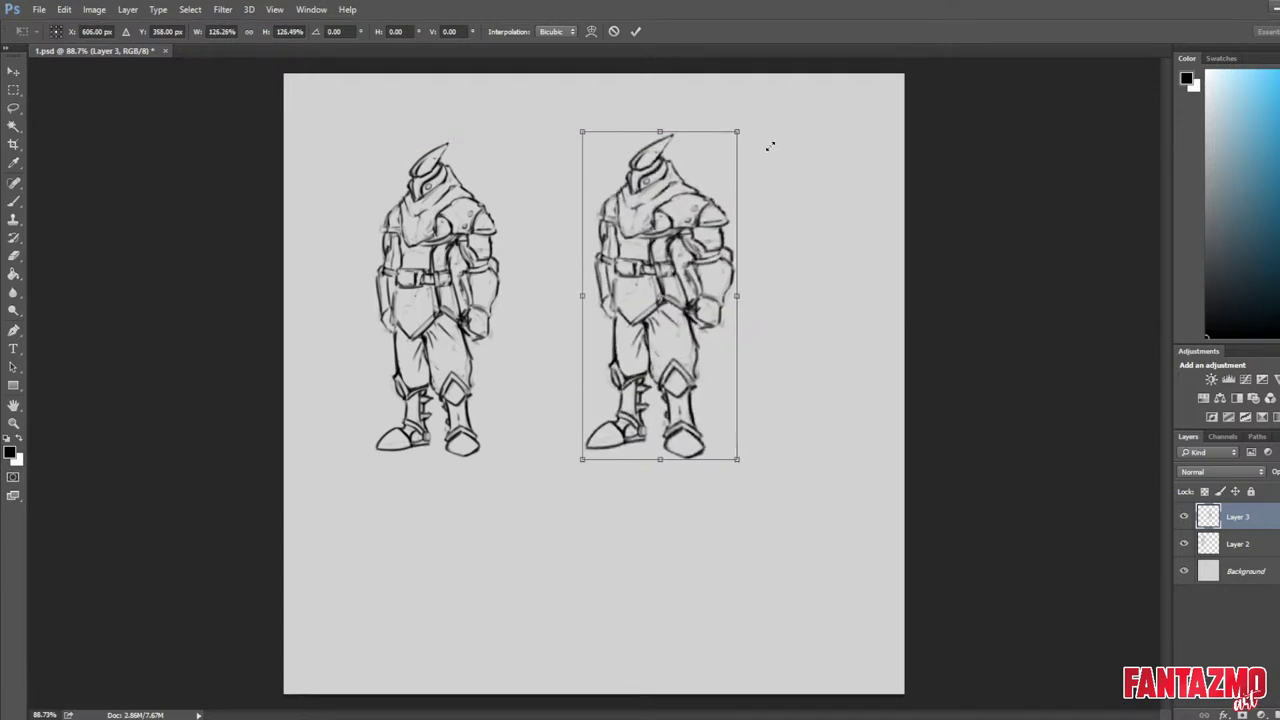
{"action": "left_click_drag", "start_coordinate": [636, 206], "coordinate": [640, 216]}
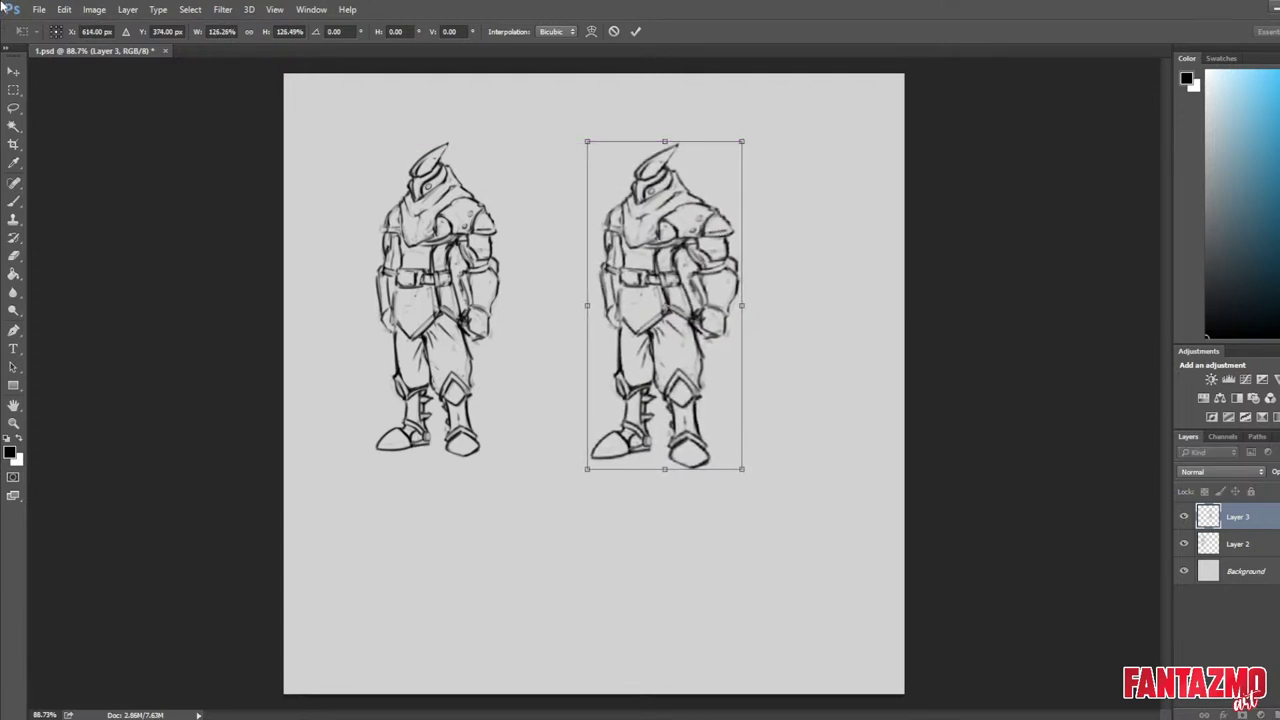
{"action": "left_click", "coordinate": [10, 76]}
{"action": "key", "text": "Return"}
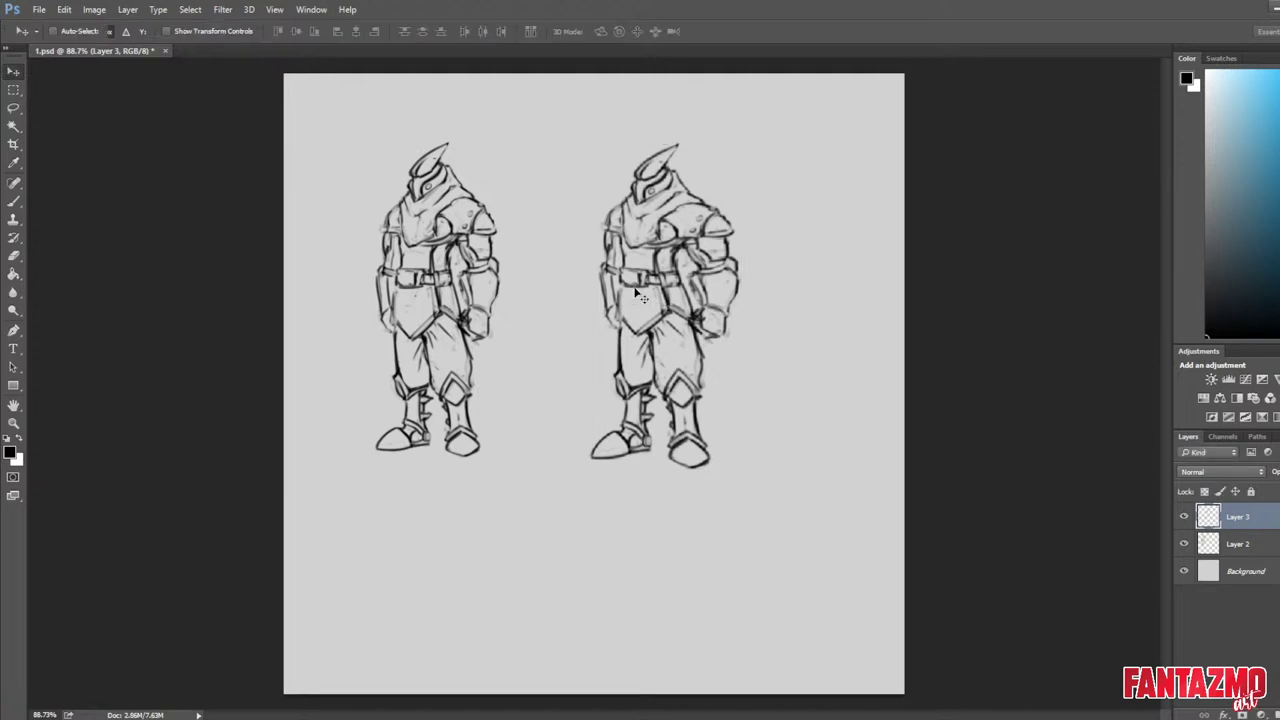
Handwrite a 1 above the slimmer figure and a 2 above the broader one, and compare them in mirrored view.
{"action": "key", "text": "b"}
{"action": "left_click_drag", "start_coordinate": [384, 129], "coordinate": [391, 136]}
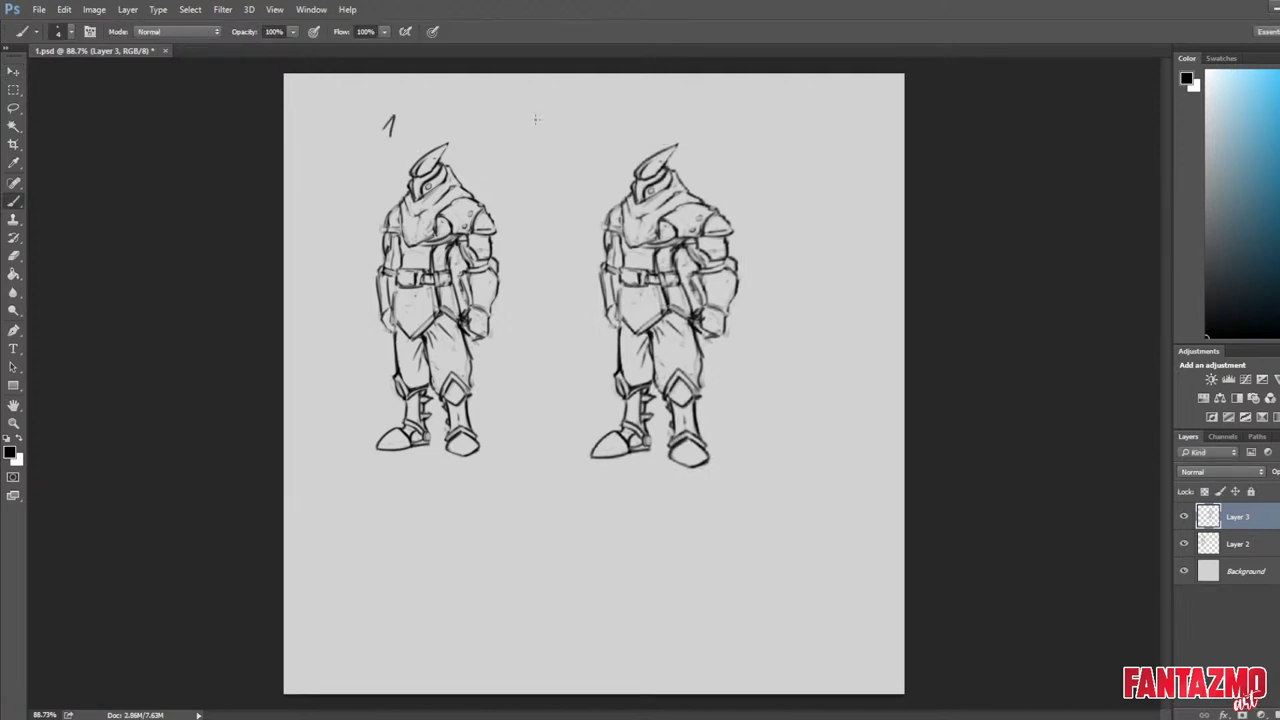
{"action": "left_click_drag", "start_coordinate": [720, 121], "coordinate": [746, 131]}
{"action": "key", "text": "ctrl+shift+h"}
{"action": "key", "text": "ctrl+shift+h"}
{"action": "key", "text": "ctrl+shift+h"}
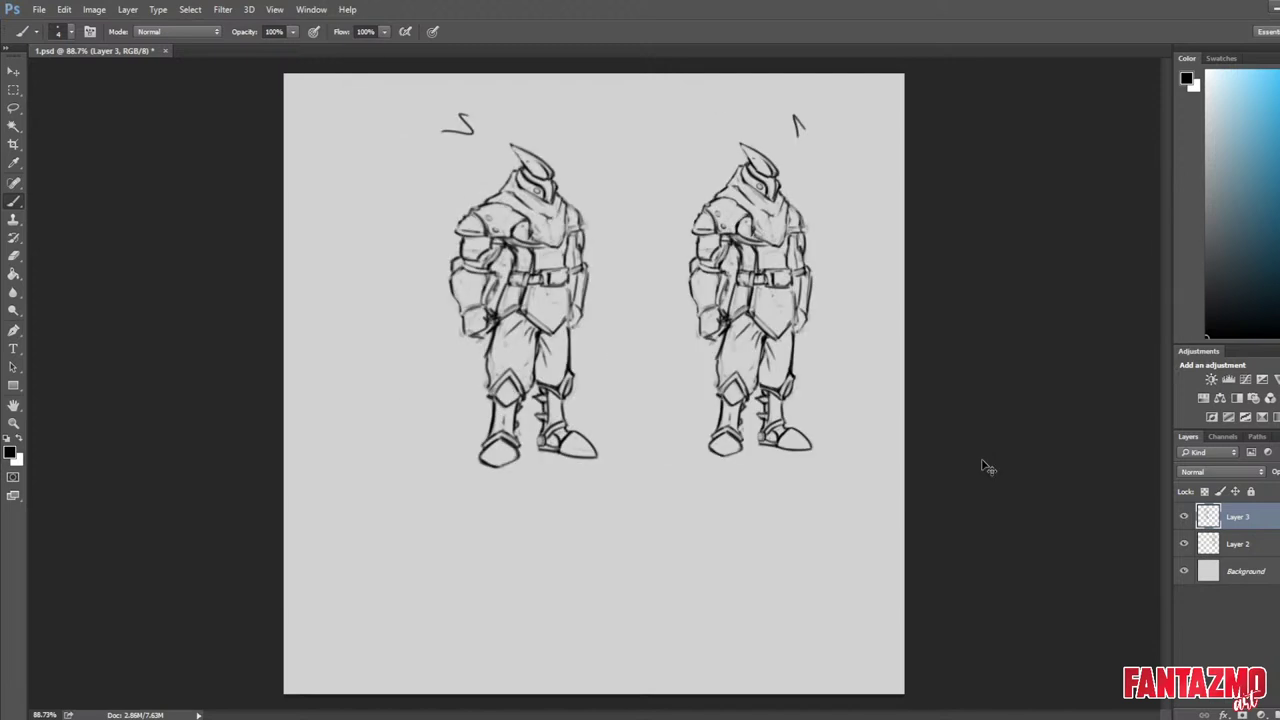
{"action": "key", "text": "h"}
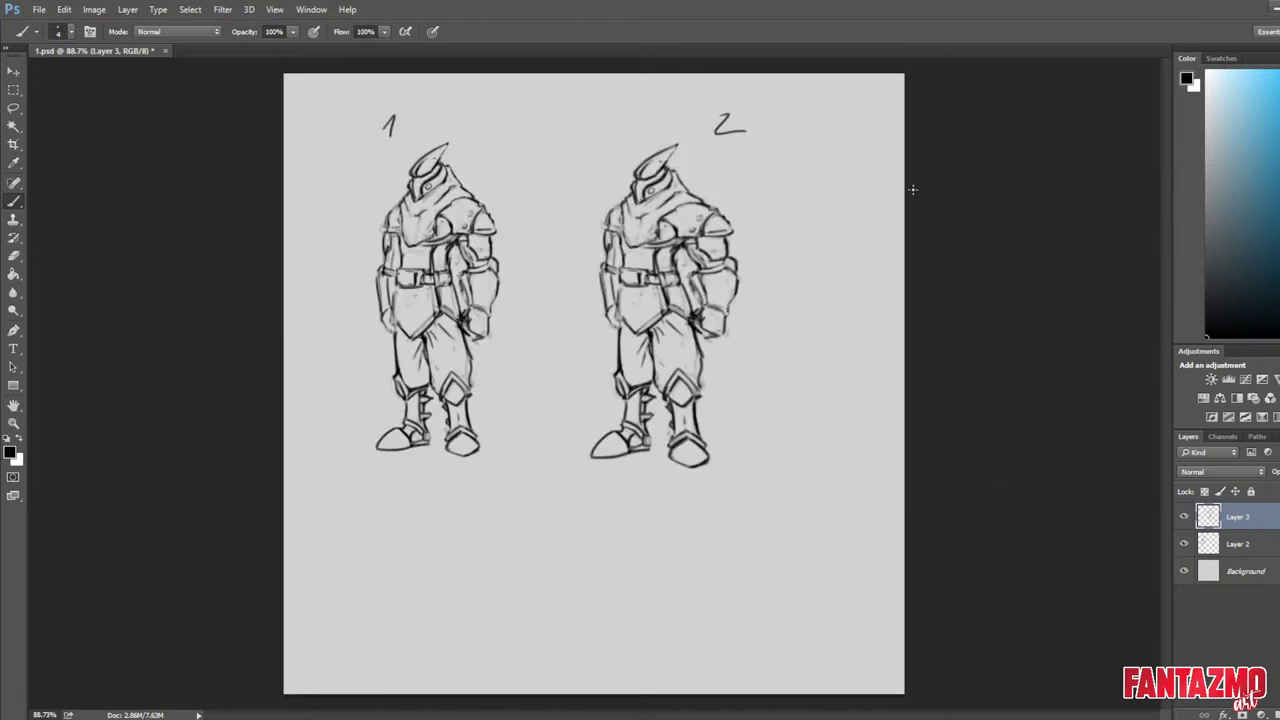
Try deleting Layer 3 with the second figure, and undo the deletion.
{"action": "key", "text": "Delete"}
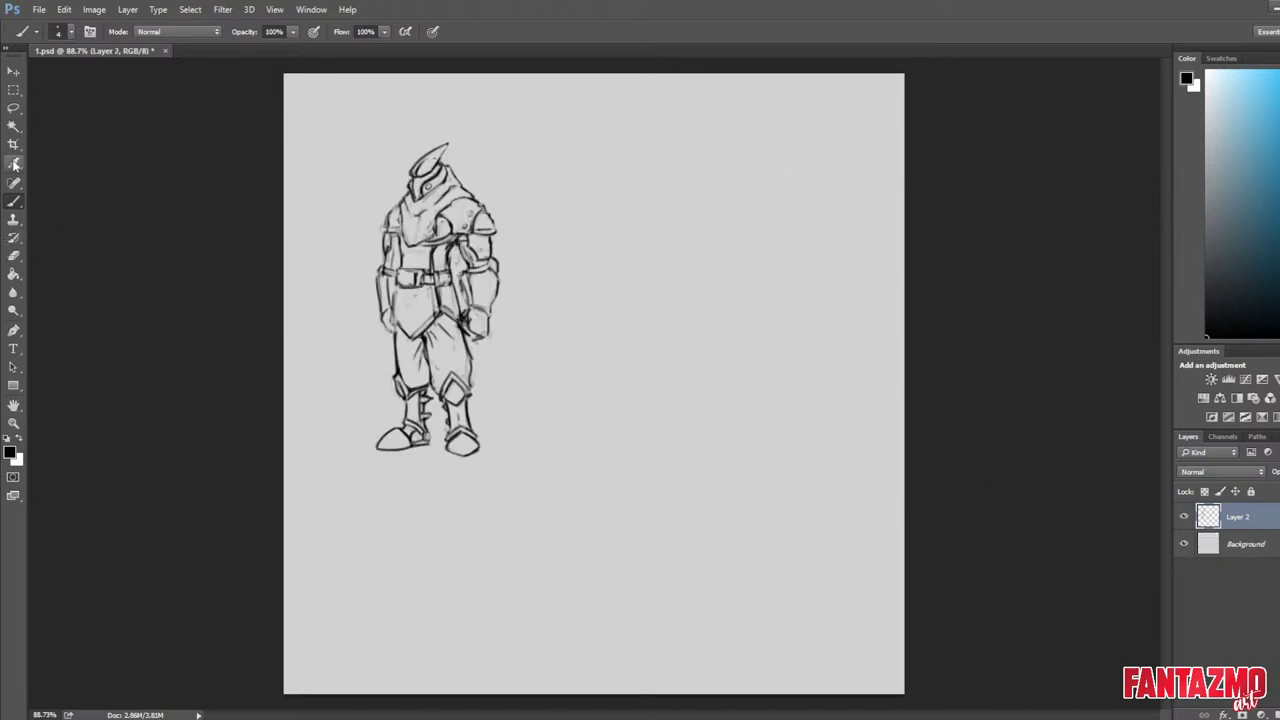
{"action": "key", "text": "ctrl+z"}
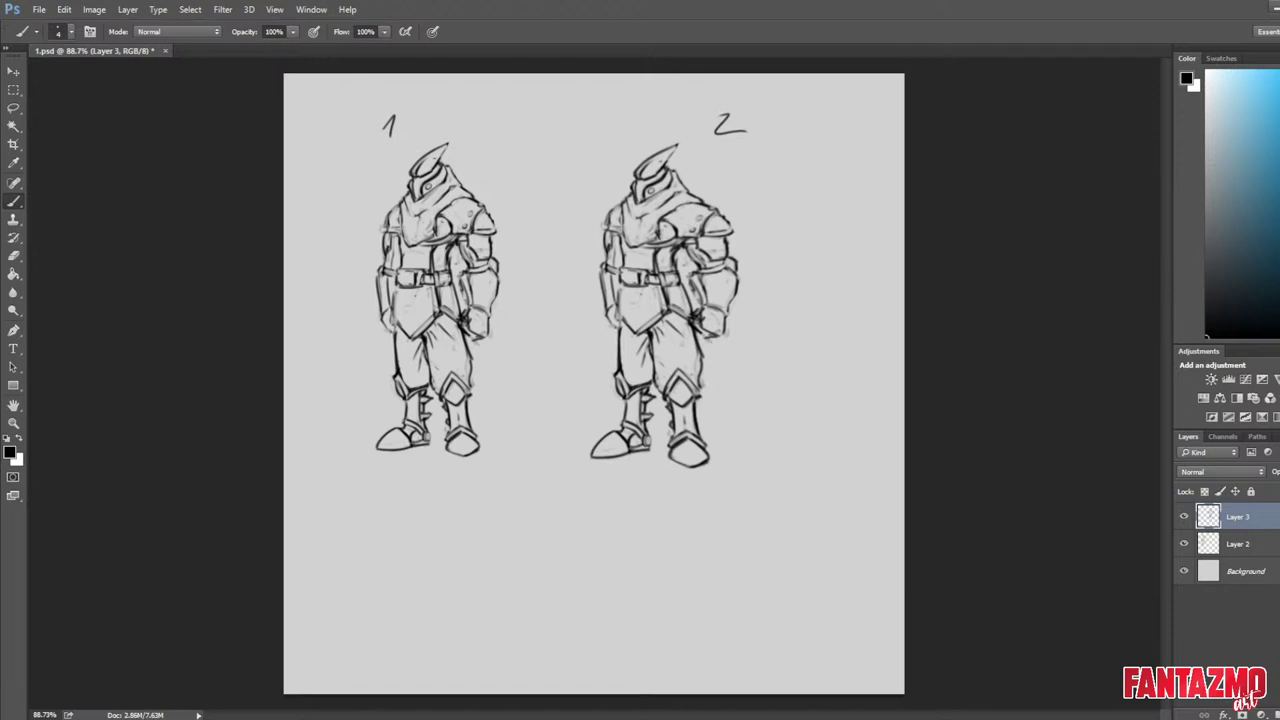
{"action": "key", "text": "ctrl+z"}
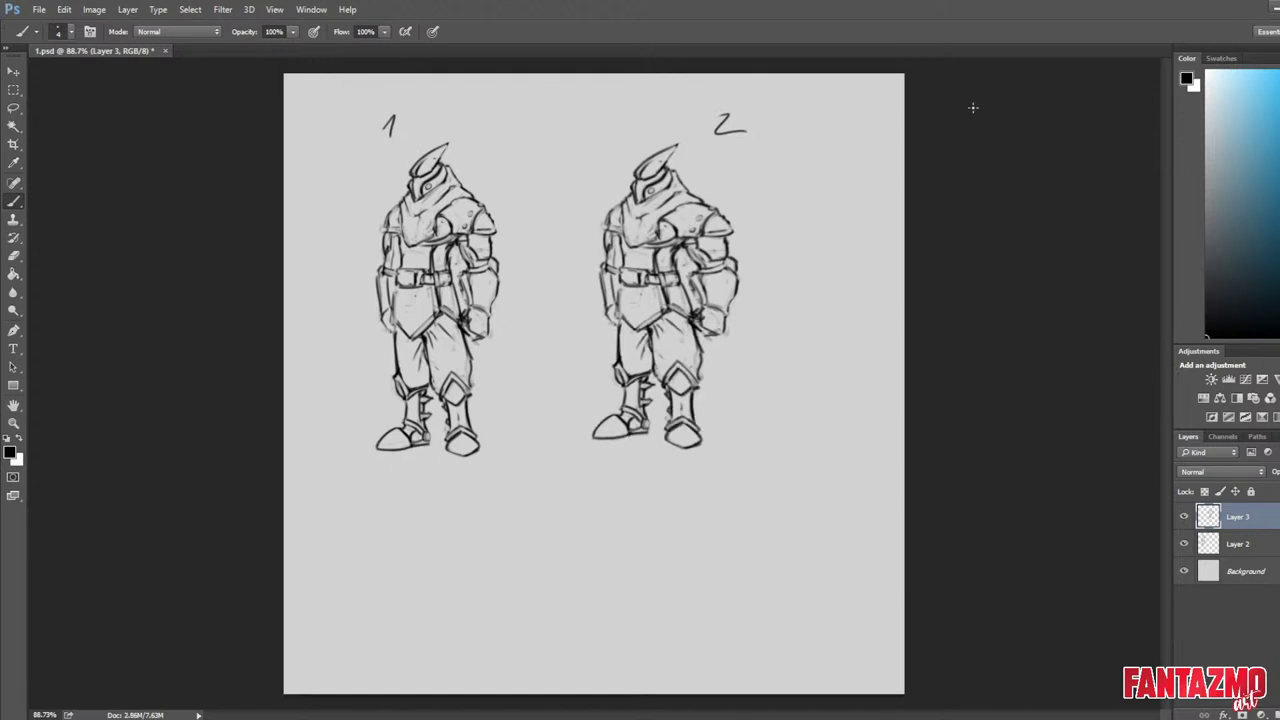
Scale Layer 3 with the second figure up to about 104%.
{"action": "left_click", "coordinate": [5, 70]}
{"action": "key", "text": "ctrl+t"}
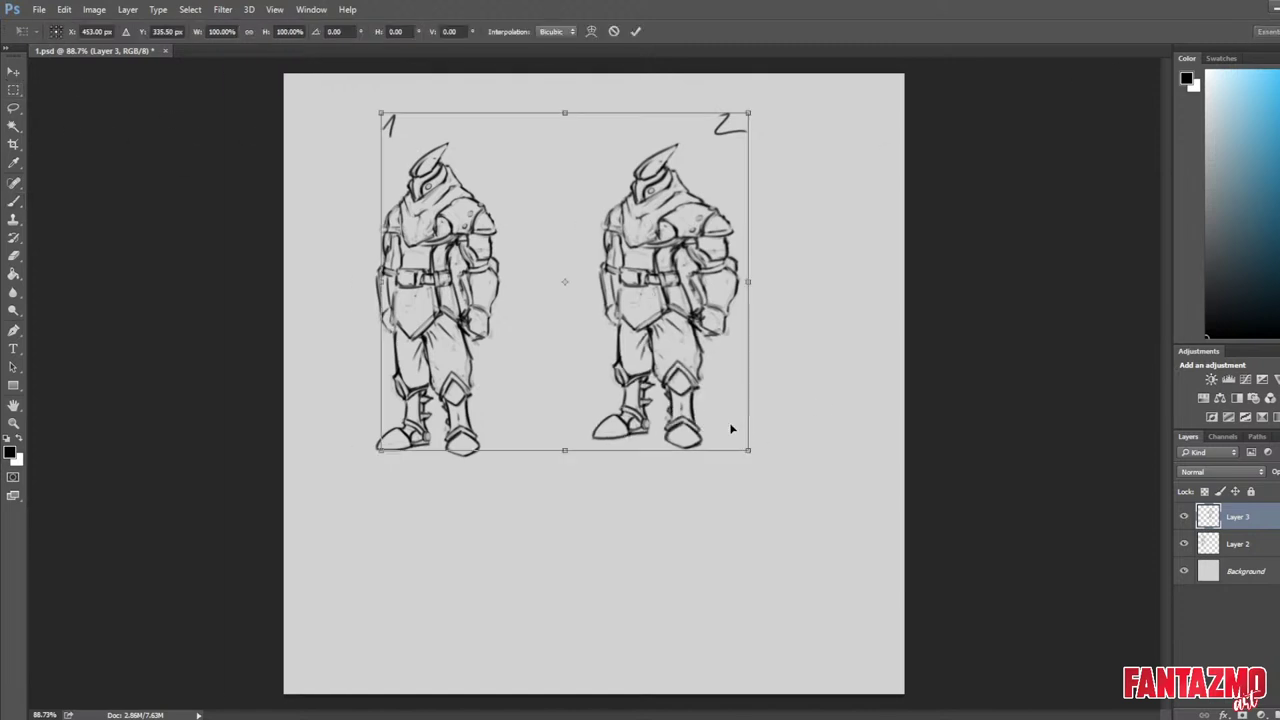
{"action": "left_click_drag", "start_coordinate": [749, 450], "coordinate": [764, 463]}
{"action": "left_click", "coordinate": [13, 72]}
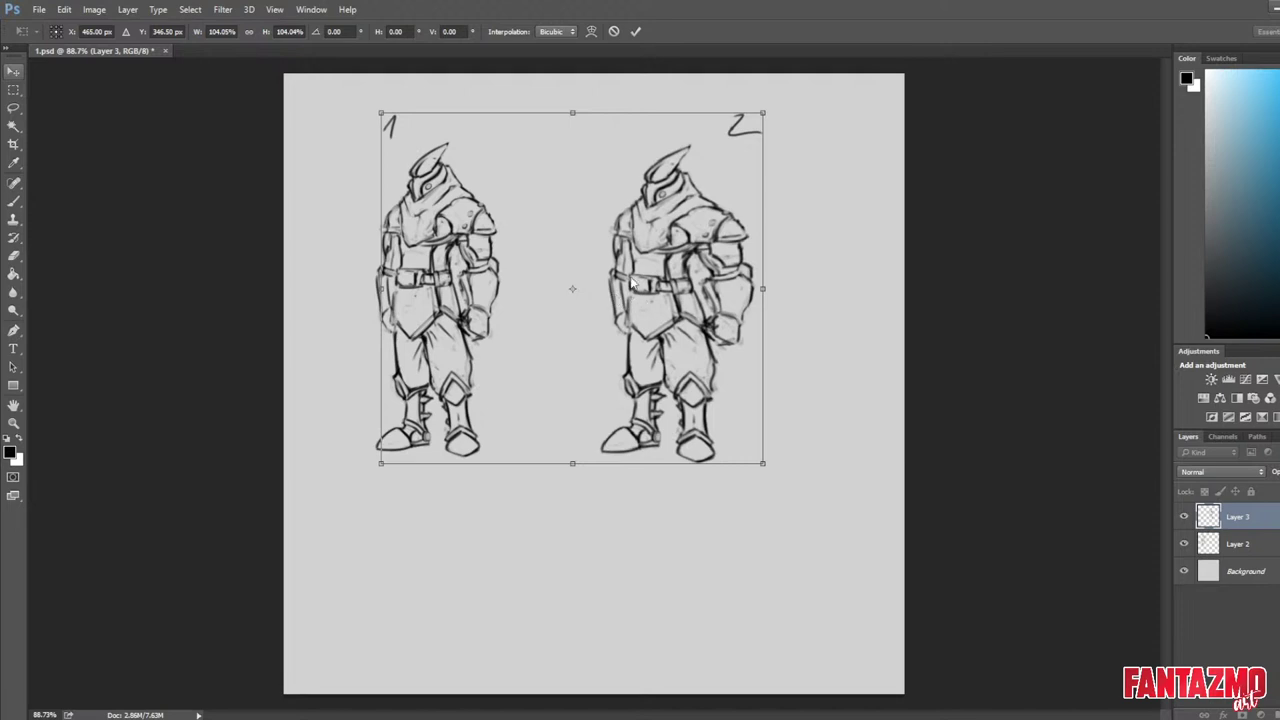
{"action": "key", "text": "Return"}
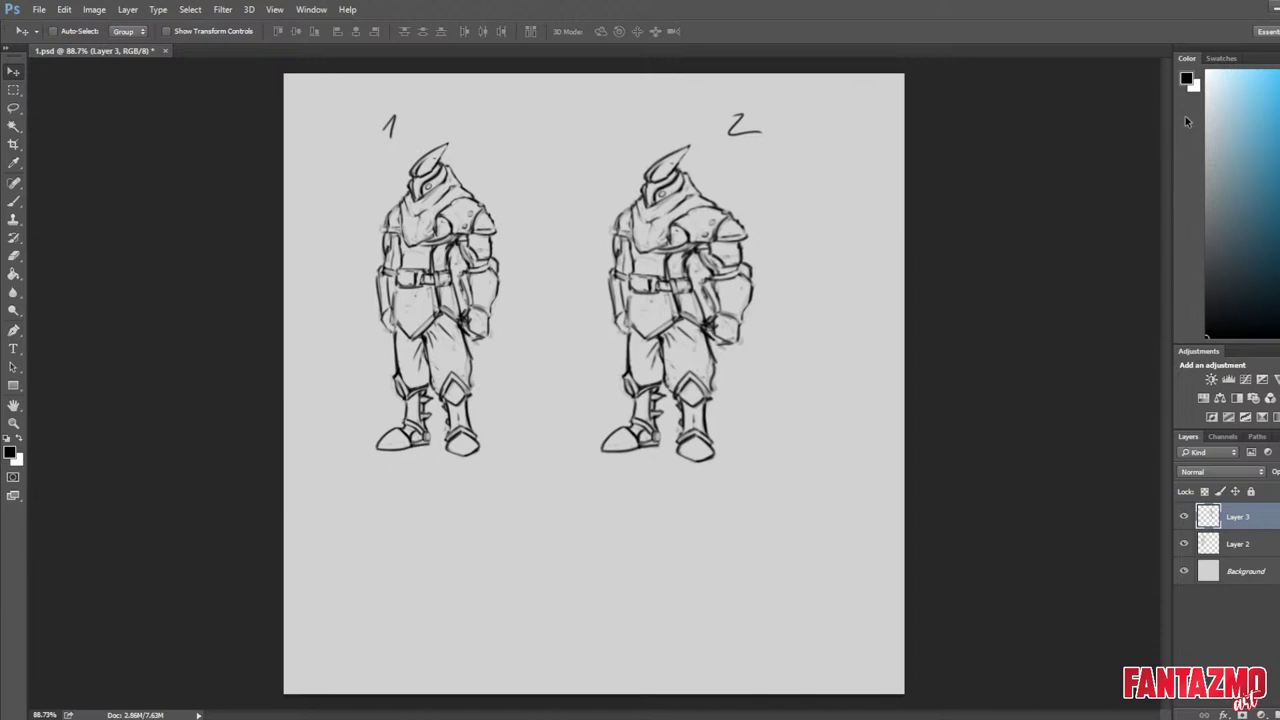
Compare the two figures in mirrored view and delete Layer 2 containing figure 1.
{"action": "key", "text": "ctrl+f"}
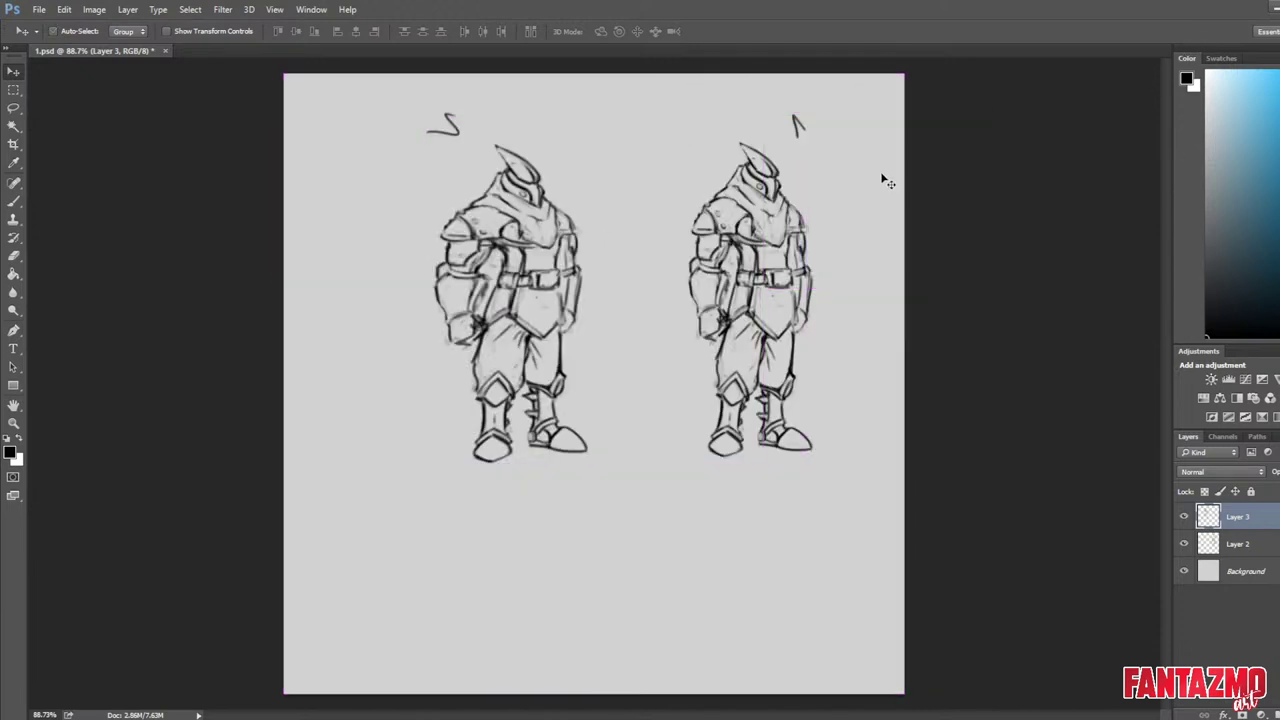
{"action": "key", "text": "h"}
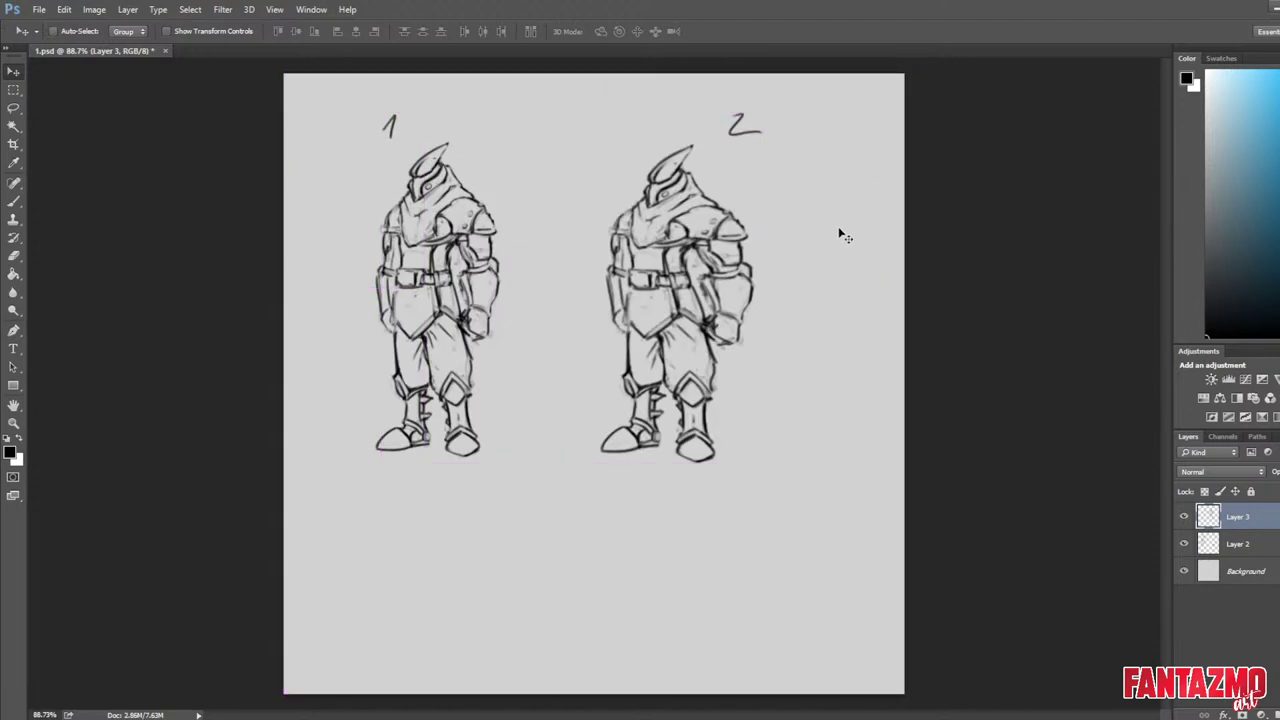
{"action": "left_click", "coordinate": [1268, 549]}
{"action": "key", "text": "Delete"}
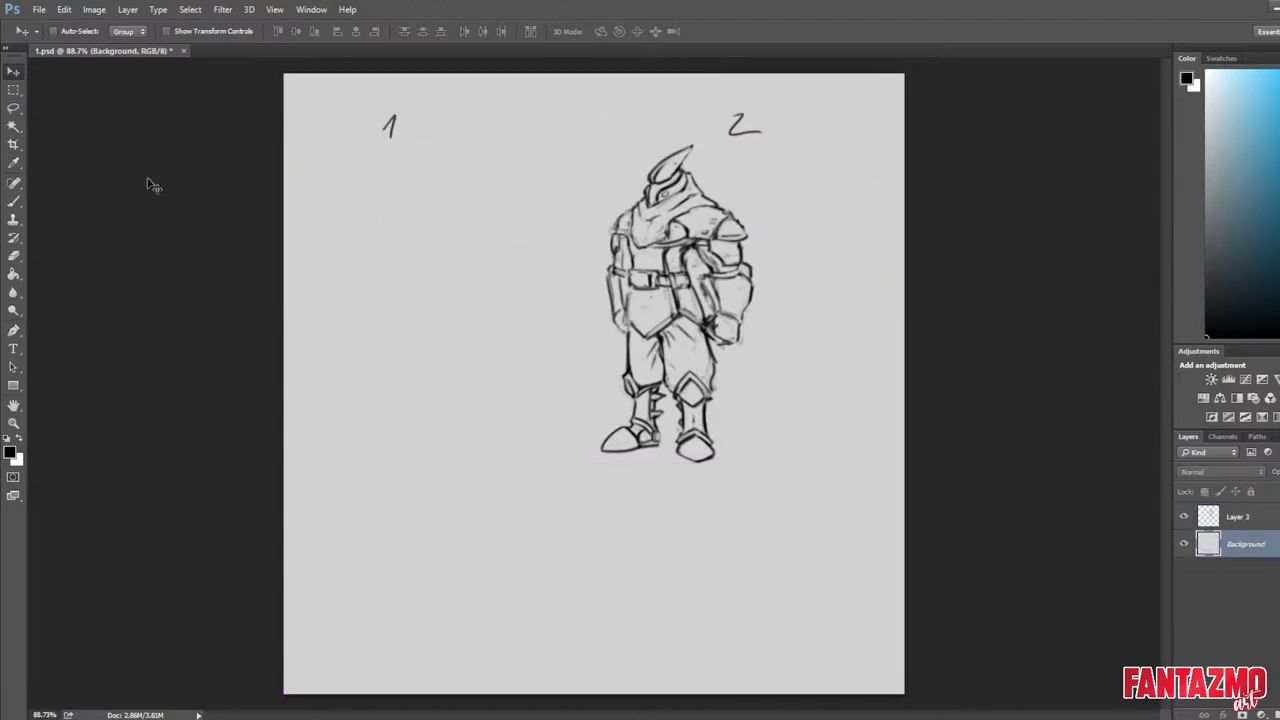
Erase the handwritten 1 and 2 from Layer 3, clear the selection and save the file.
{"action": "key", "text": "m"}
{"action": "left_click_drag", "start_coordinate": [312, 104], "coordinate": [442, 190]}
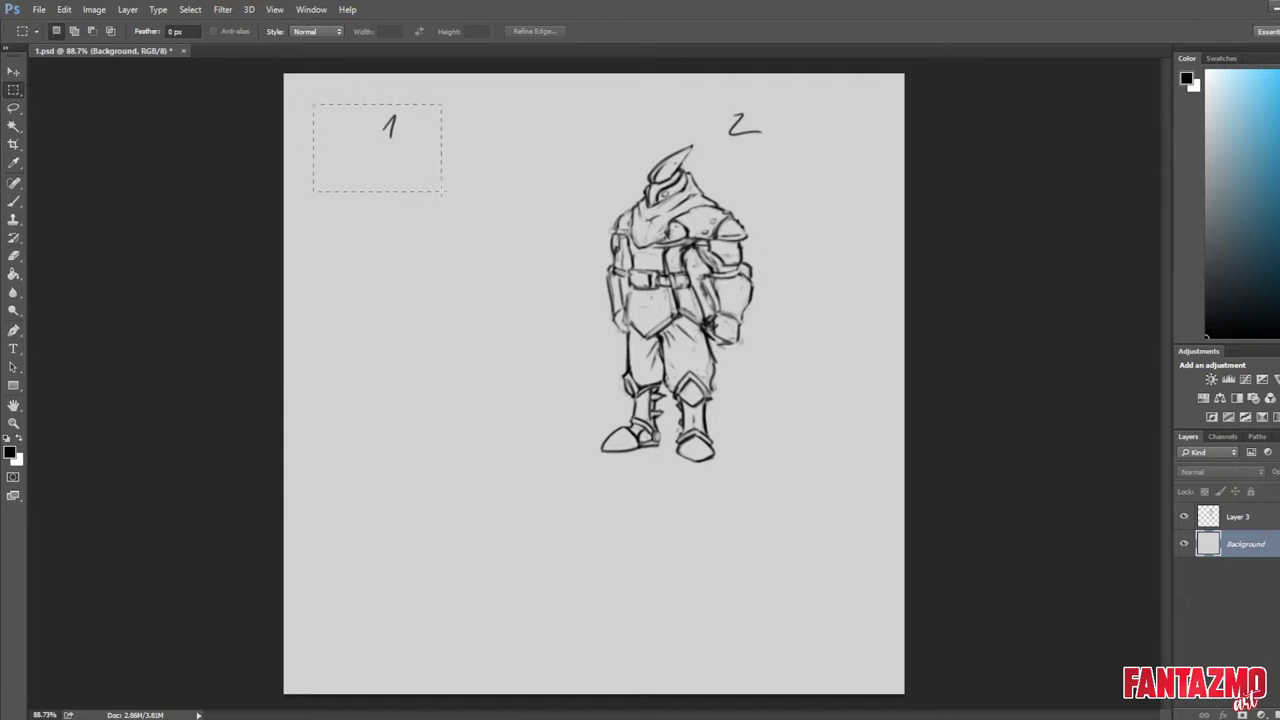
{"action": "key", "text": "i"}
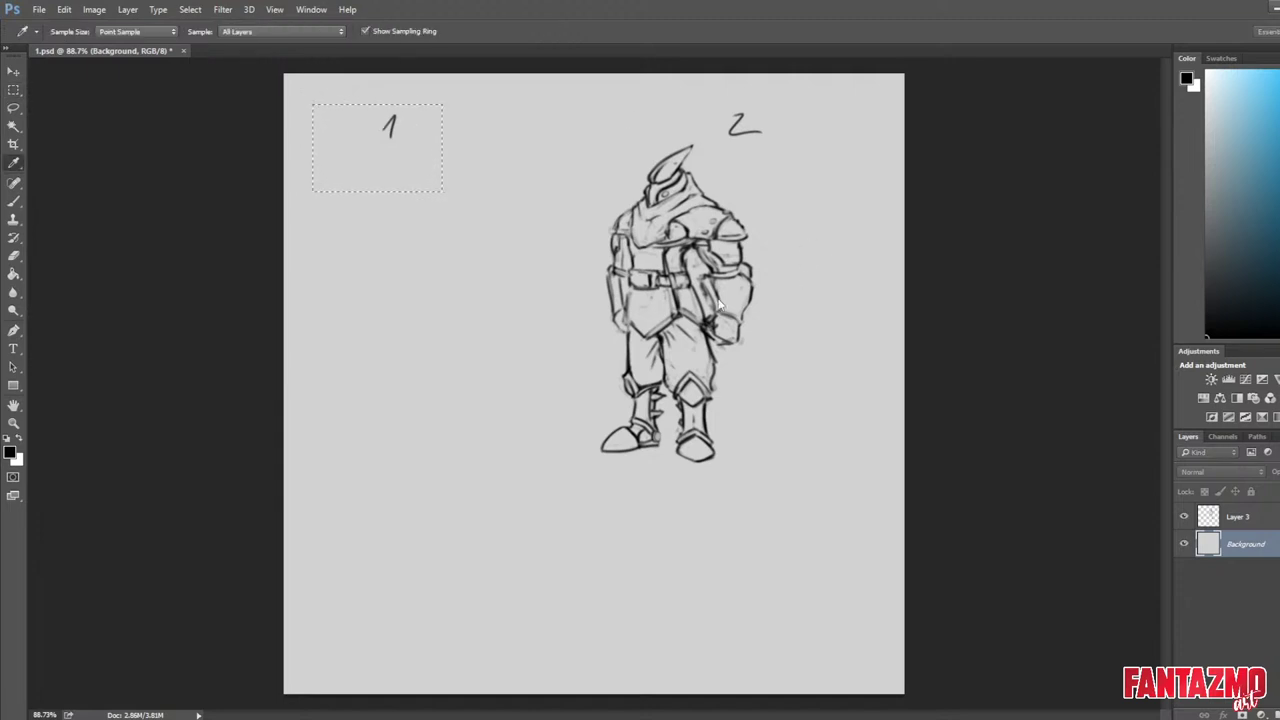
{"action": "key", "text": "m"}
{"action": "key", "text": "alt+bracketright"}
{"action": "key", "text": "Delete"}
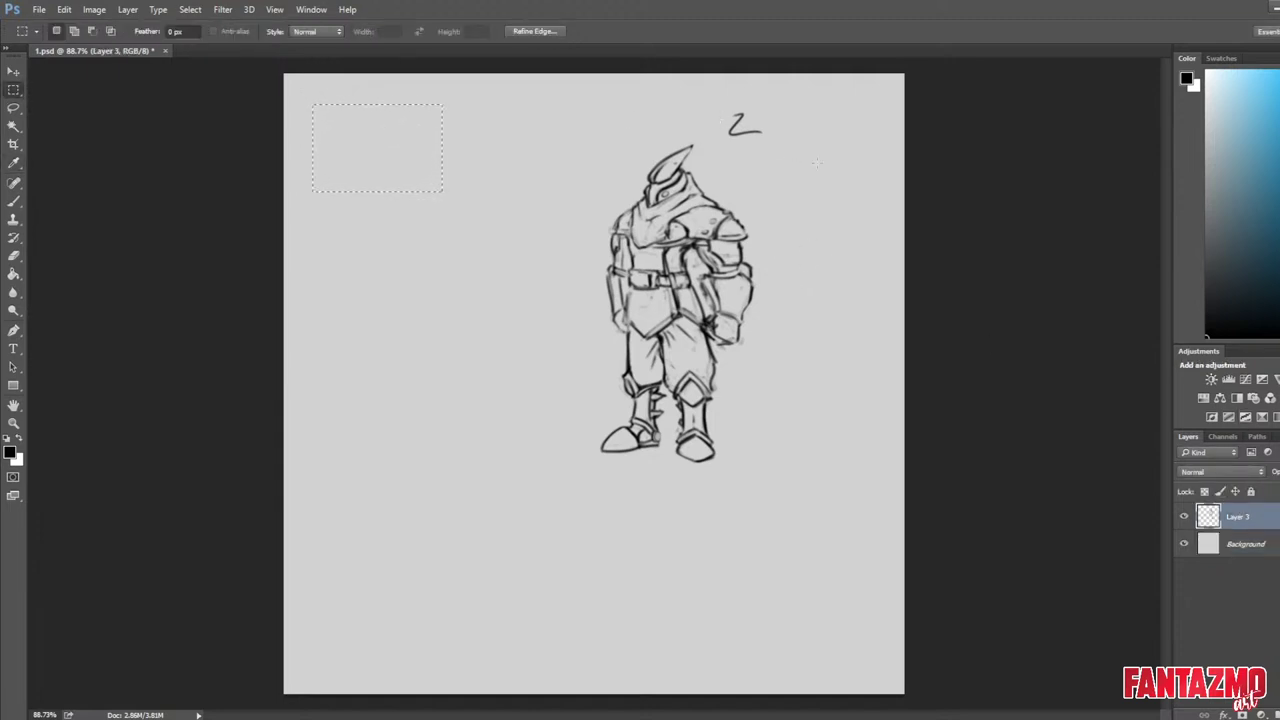
{"action": "key", "text": "ctrl+d"}
{"action": "left_click_drag", "start_coordinate": [735, 143], "coordinate": [784, 171]}
{"action": "key", "text": "Delete"}
{"action": "key", "text": "ctrl+d"}
{"action": "key", "text": "l"}
{"action": "key", "text": "ctrl+s"}
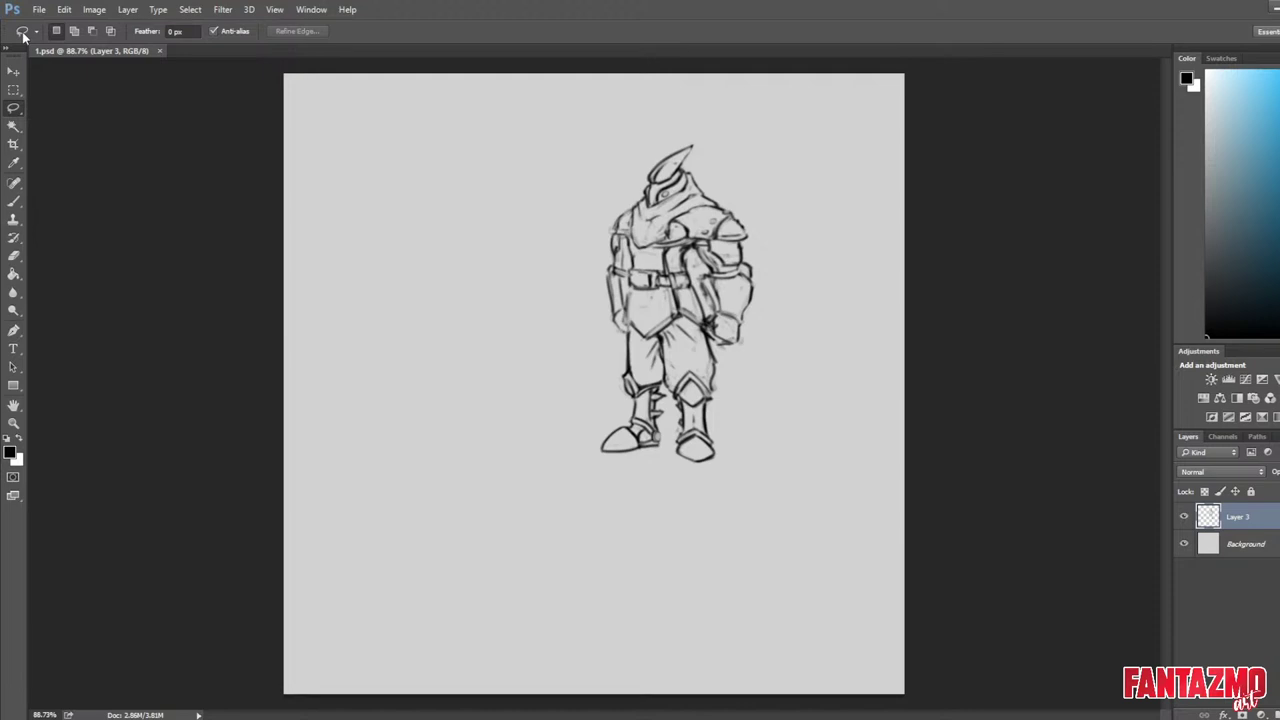
Examine the remaining figure's balance in mirrored and normal view, and save the file.
{"action": "key", "text": "ctrl+shift+h"}
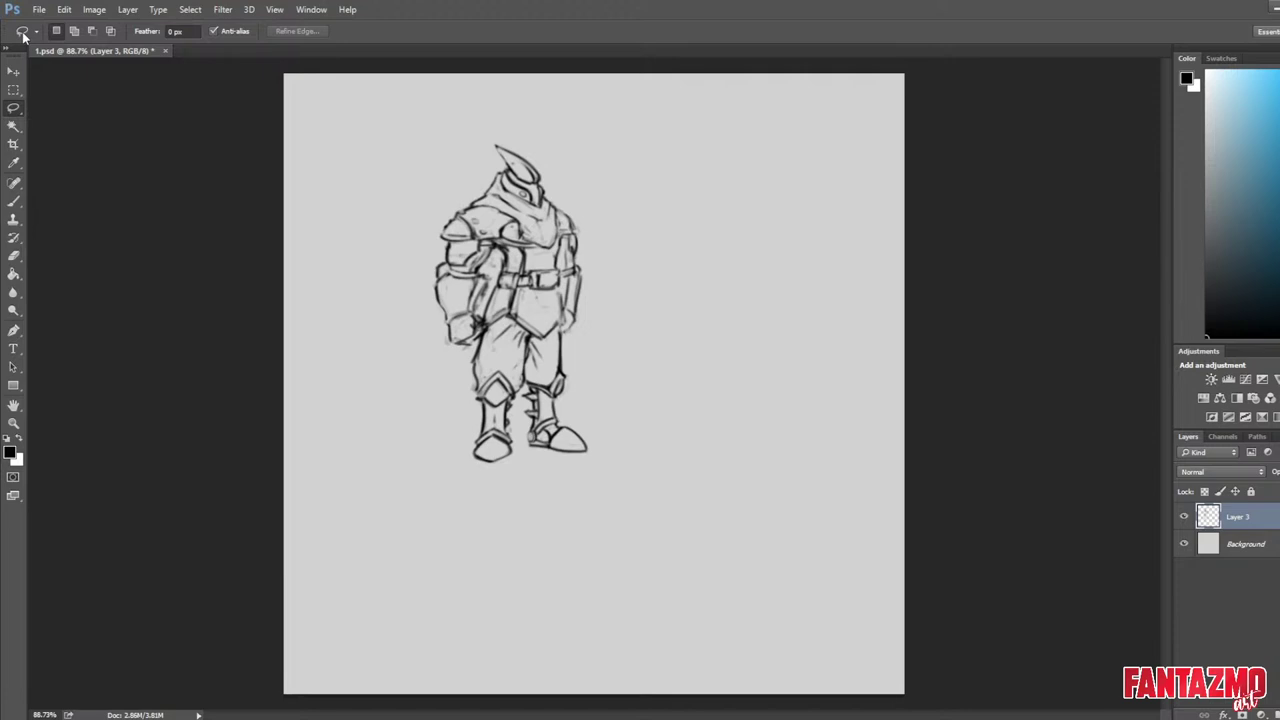
{"action": "key", "text": "ctrl+shift+h"}
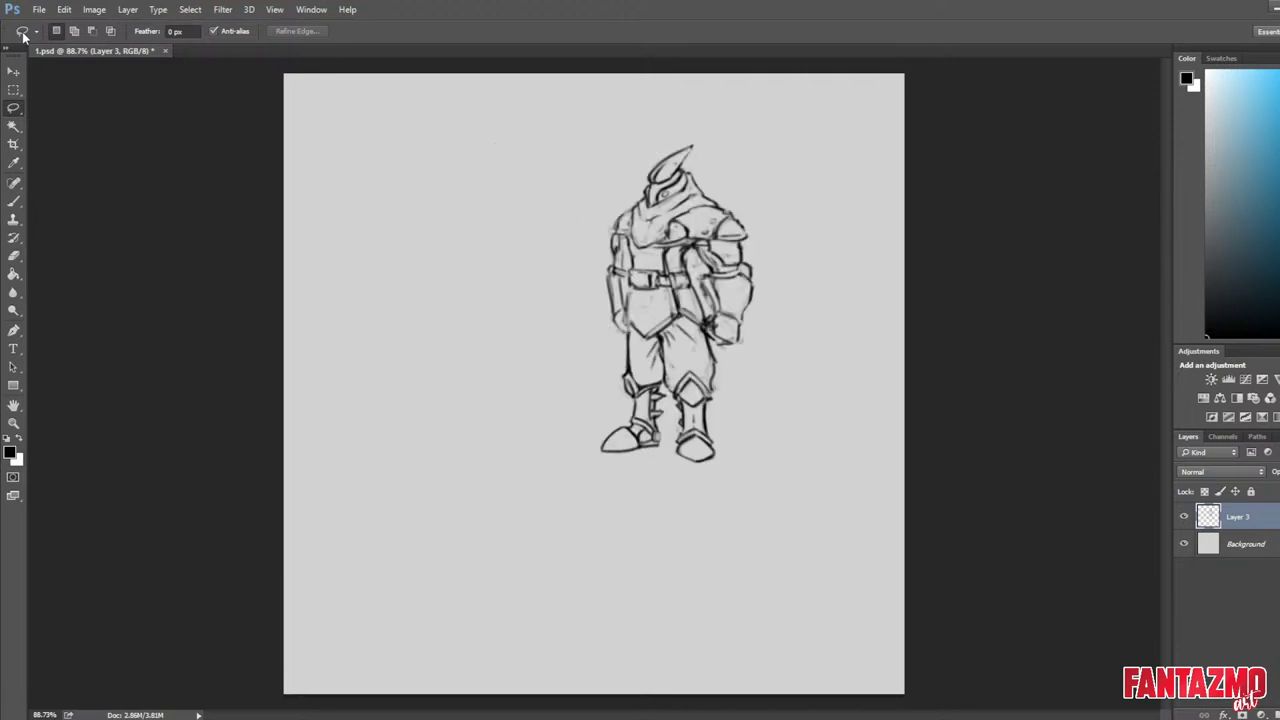
{"action": "scroll", "coordinate": [278, 79], "scroll_direction": "up", "scroll_amount": 3}
{"action": "left_click_drag", "start_coordinate": [552, 234], "coordinate": [327, 169]}
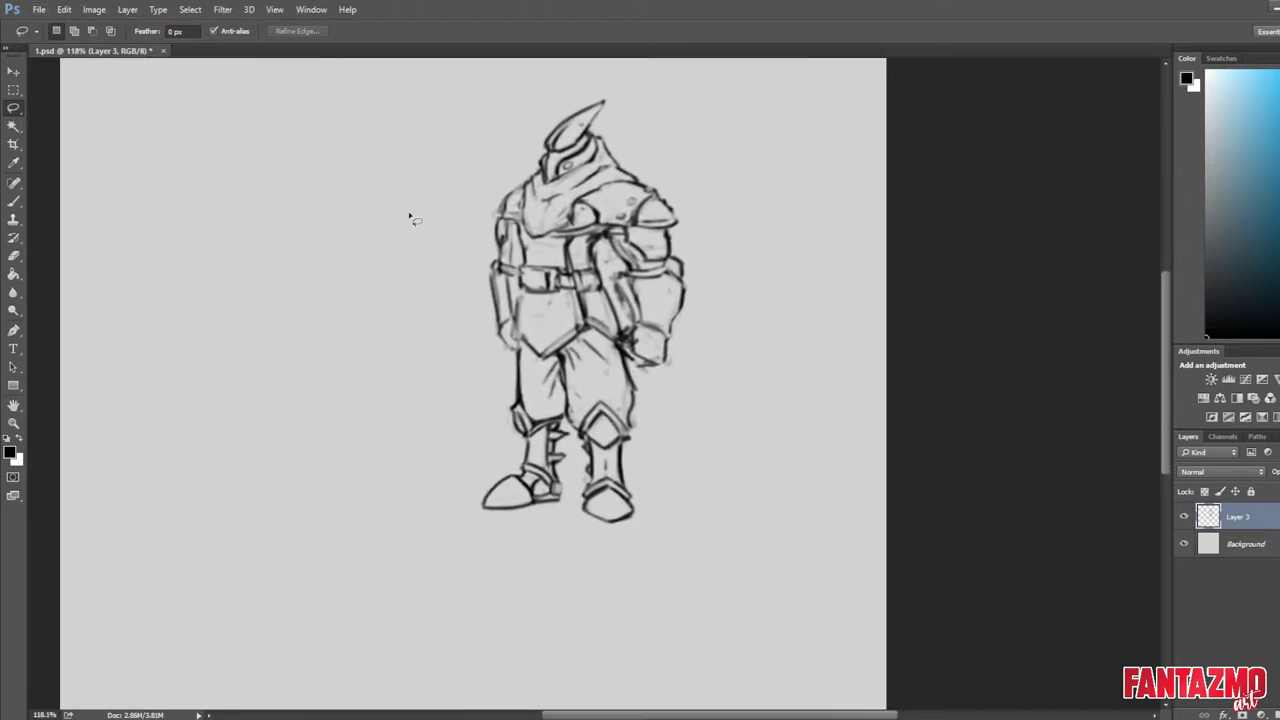
{"action": "key", "text": "ctrl+s"}
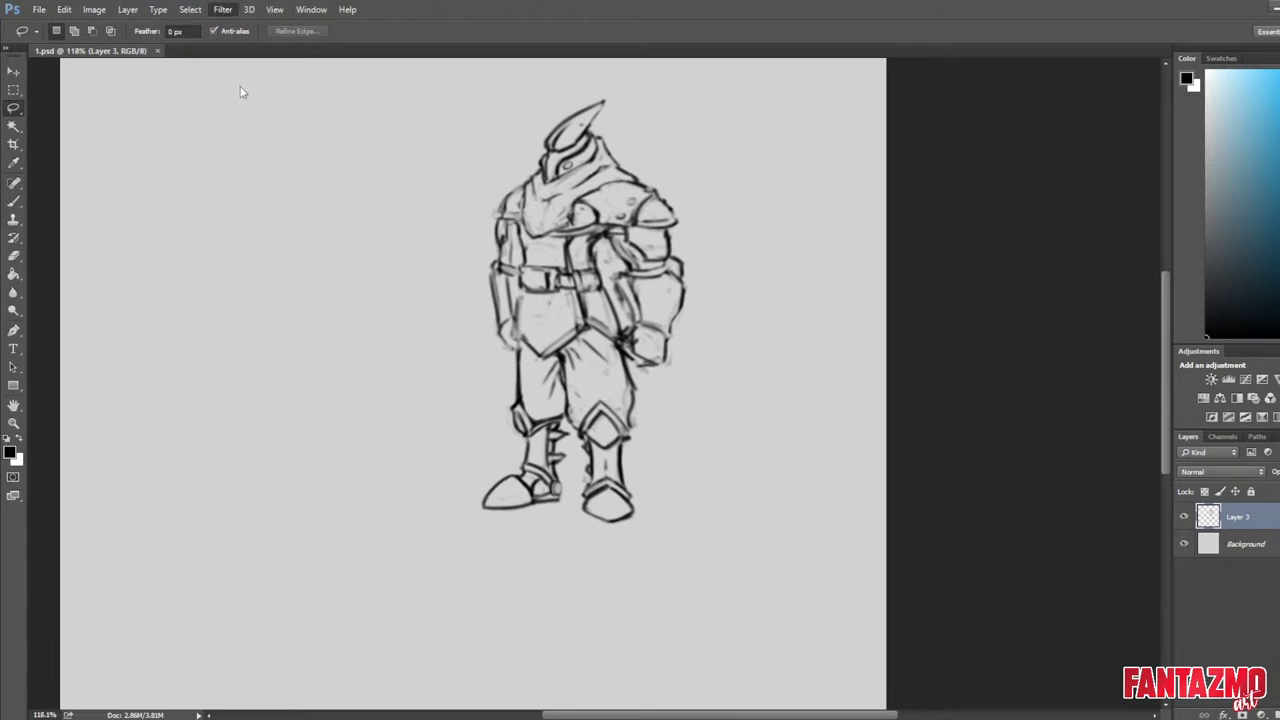
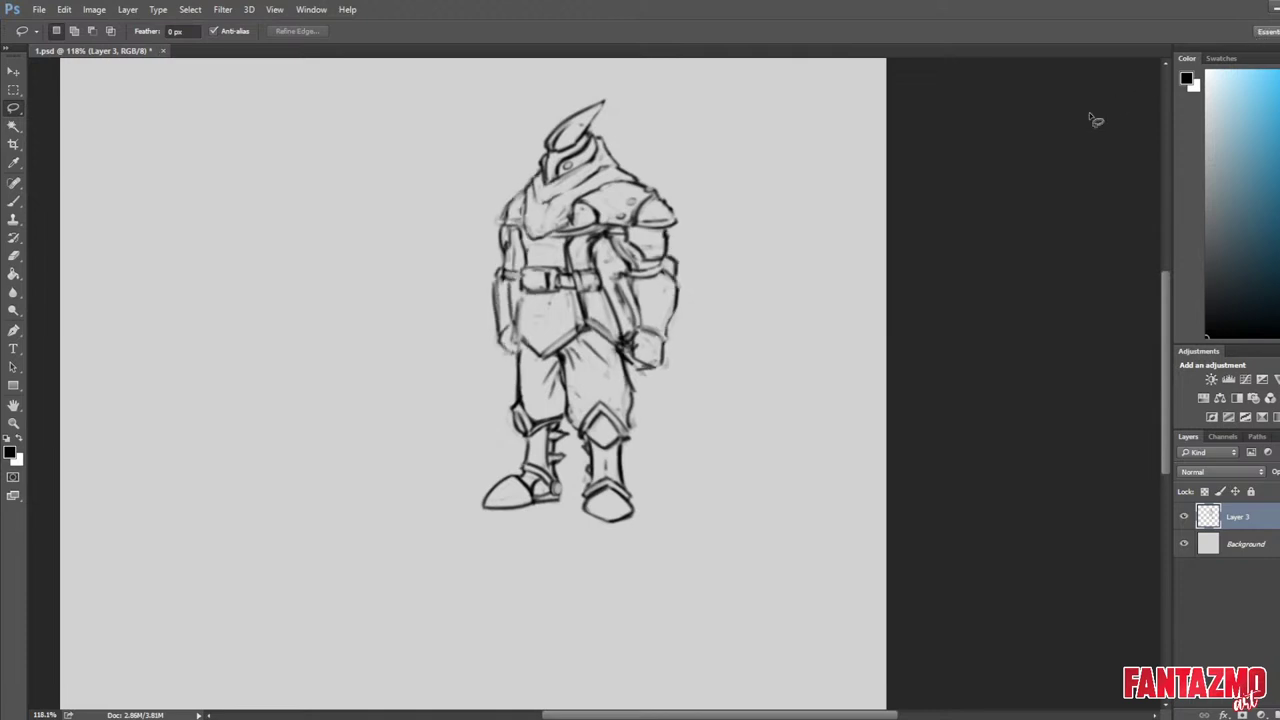
Compare the slimmer-armed figure in normal and mirrored view, saving the file along the way.
{"action": "scroll", "coordinate": [966, 177], "scroll_direction": "down", "scroll_amount": 3}
{"action": "key", "text": "ctrl+z"}
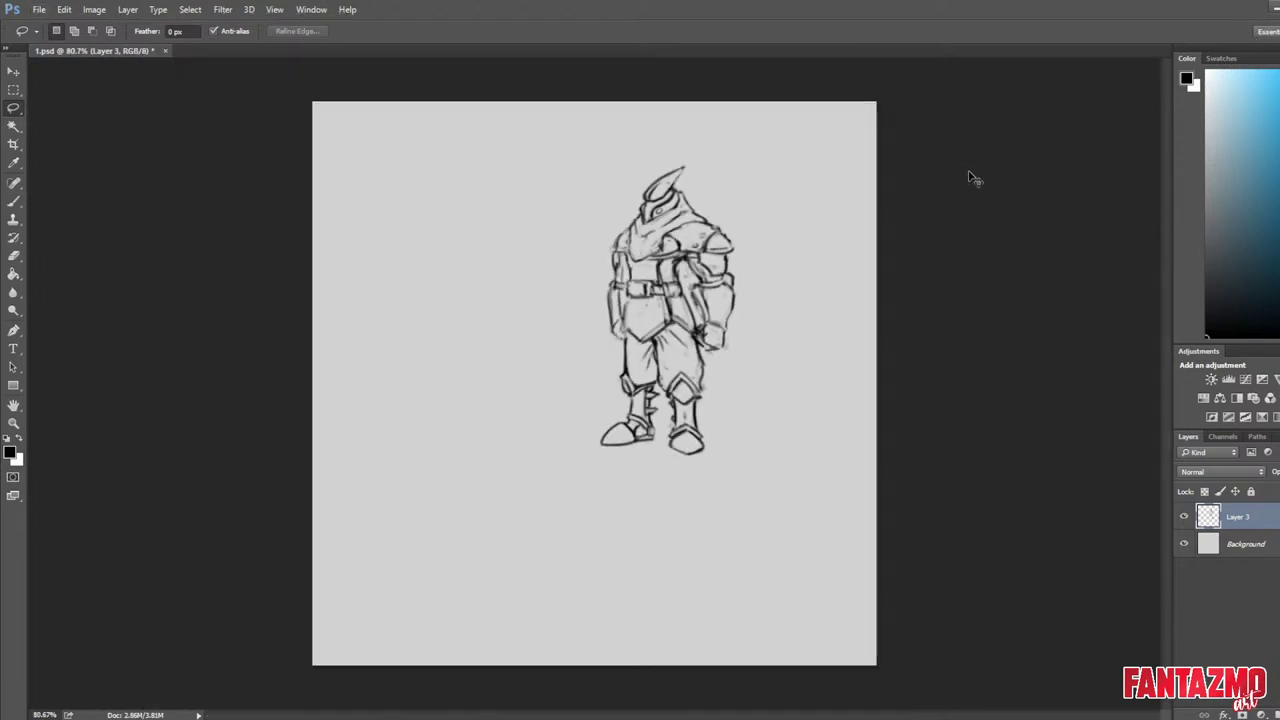
{"action": "key", "text": "ctrl+f"}
{"action": "key", "text": "ctrl+s"}
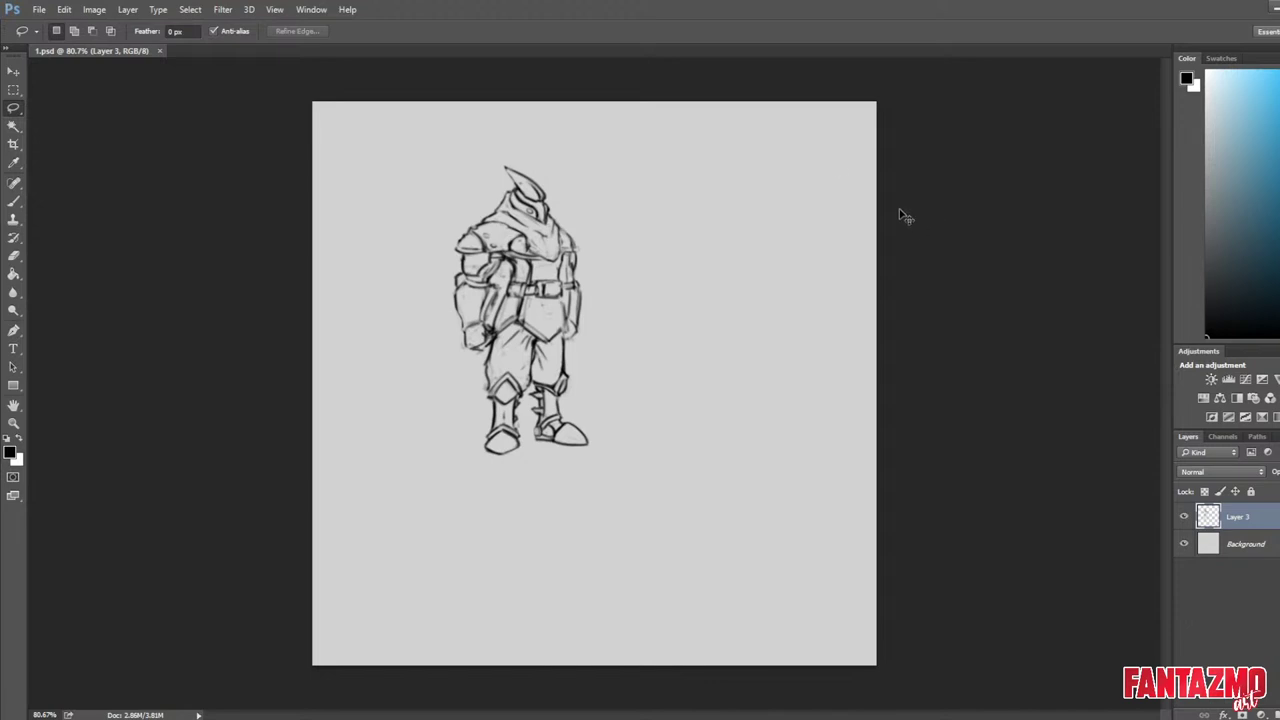
{"action": "left_click", "coordinate": [39, 9]}
{"action": "left_click", "coordinate": [115, 160]}
{"action": "left_click", "coordinate": [91, 168]}
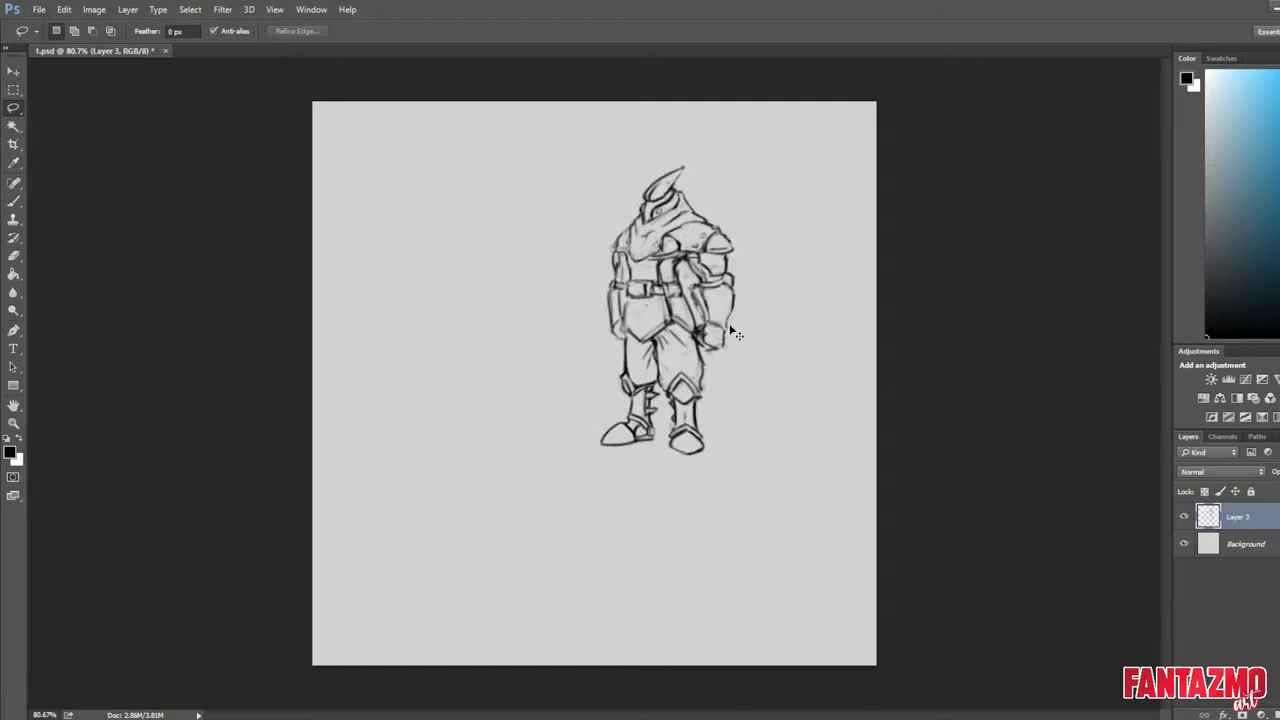
Clean up the interior and front outline of the helmet's crest with the brush and a 7 px eraser.
{"action": "scroll", "coordinate": [737, 330], "scroll_direction": "up", "scroll_amount": 4}
{"action": "left_click_drag", "start_coordinate": [751, 151], "coordinate": [769, 207]}
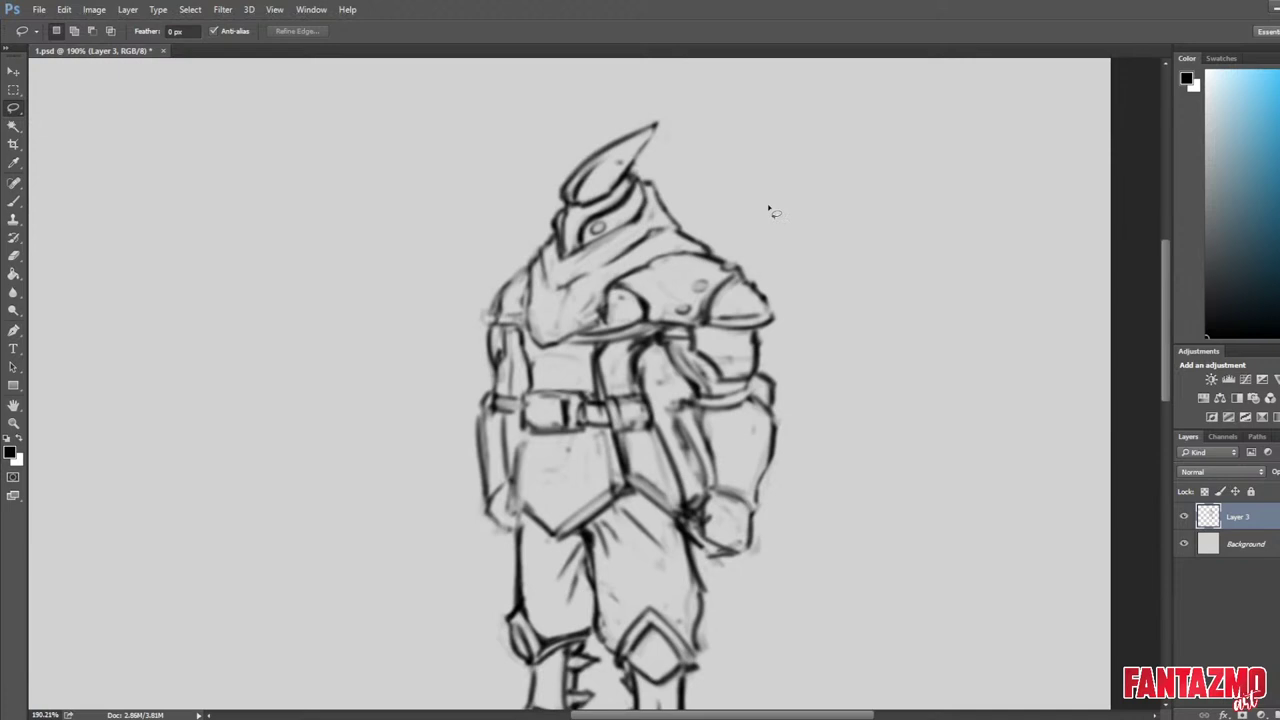
{"action": "key", "text": "b"}
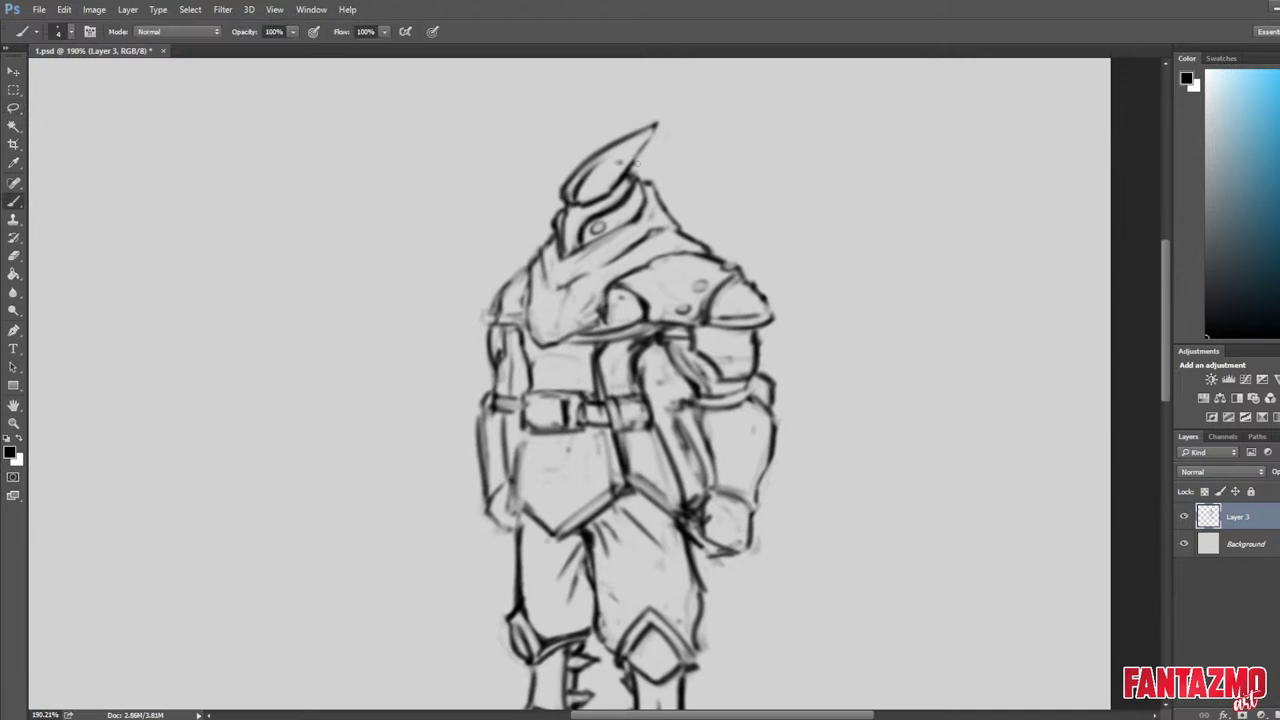
{"action": "scroll", "coordinate": [644, 160], "scroll_direction": "up", "scroll_amount": 2}
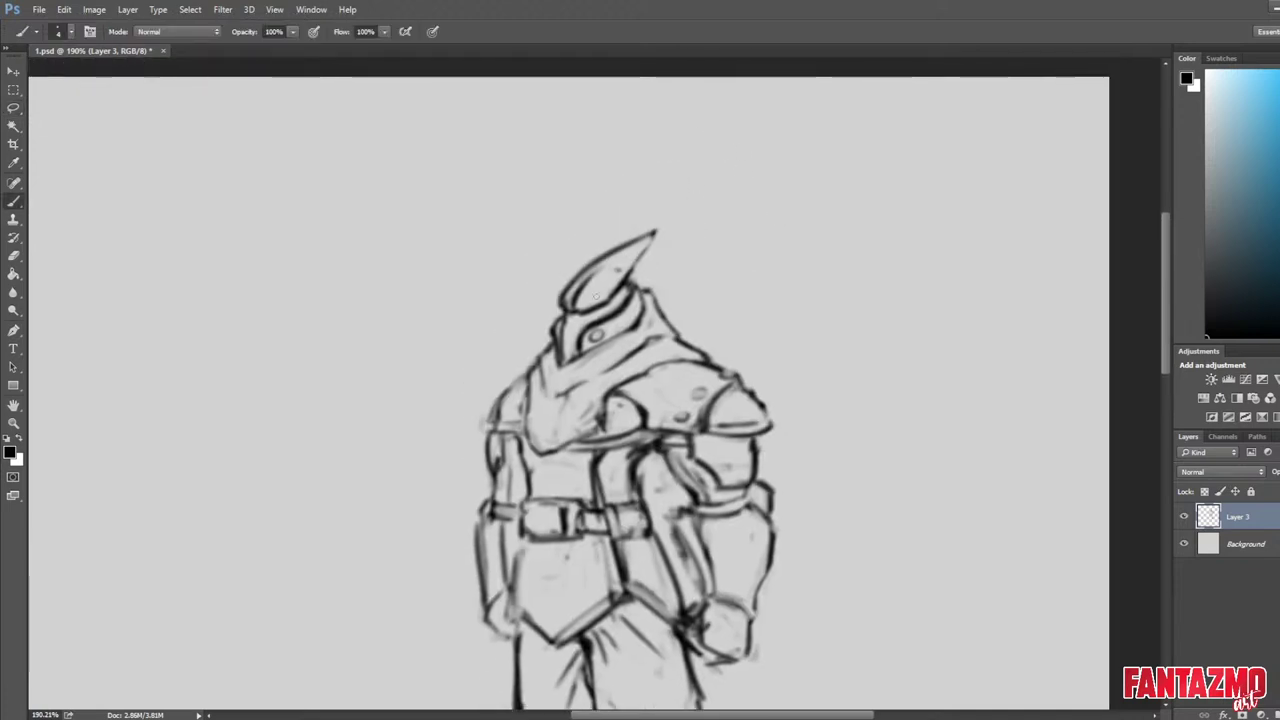
{"action": "key", "text": "e"}
{"action": "mouse_move", "coordinate": [612, 272]}
{"action": "left_mouse_down"}
{"action": "mouse_move", "coordinate": [627, 282]}
{"action": "mouse_move", "coordinate": [600, 299]}
{"action": "mouse_move", "coordinate": [616, 238]}
{"action": "left_mouse_up"}
{"action": "key", "text": "b"}
{"action": "key", "text": "e"}
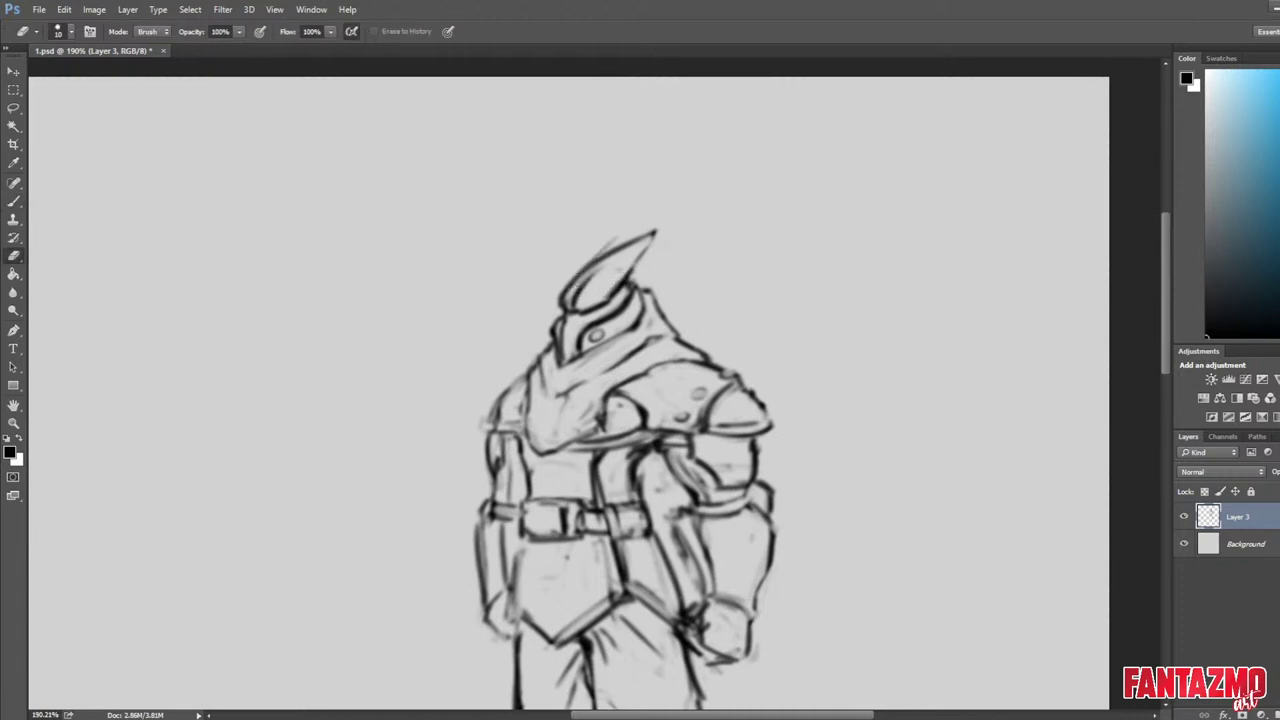
{"action": "key", "text": "bracketleft"}
{"action": "key", "text": "bracketleft"}
{"action": "key", "text": "bracketleft"}
{"action": "mouse_move", "coordinate": [575, 292]}
{"action": "left_mouse_down"}
{"action": "mouse_move", "coordinate": [606, 260]}
{"action": "mouse_move", "coordinate": [577, 268]}
{"action": "left_mouse_up"}
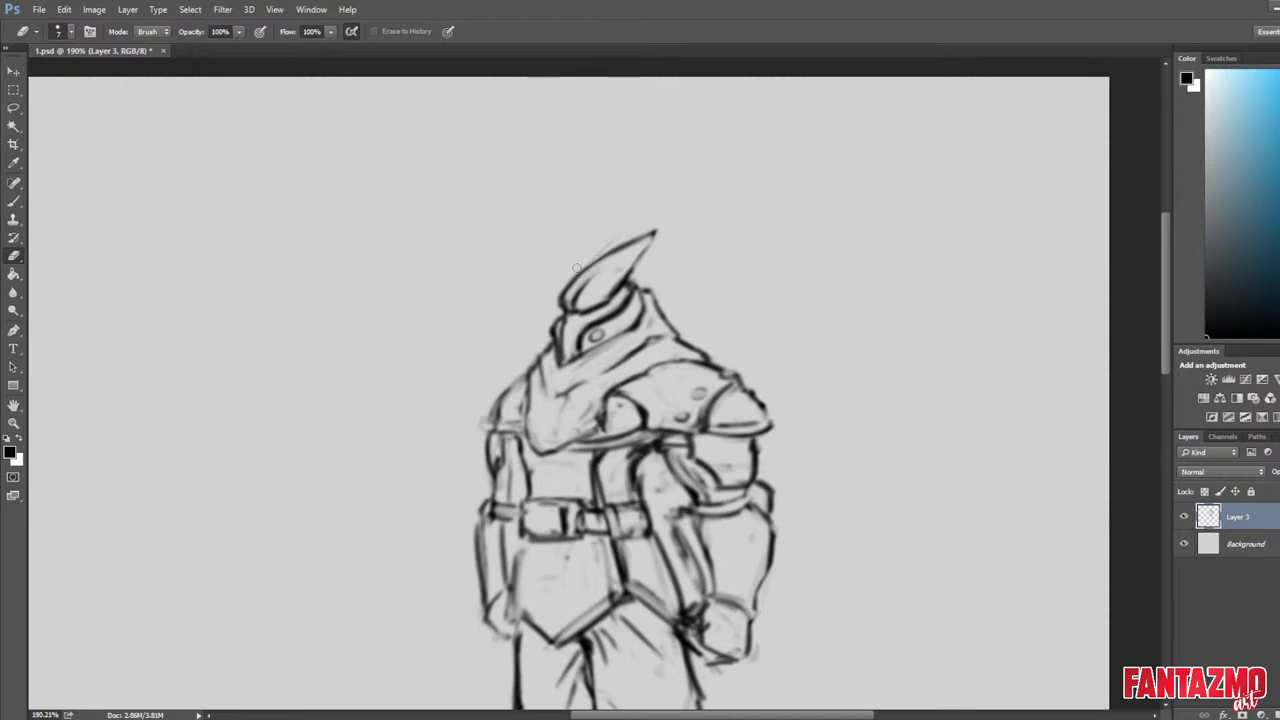
Redraw the front of the face as a protruding beak and rework the mask's lower edge above the scarf.
{"action": "key", "text": "b"}
{"action": "key", "text": "e"}
{"action": "key", "text": "b"}
{"action": "mouse_move", "coordinate": [542, 327]}
{"action": "left_mouse_down"}
{"action": "mouse_move", "coordinate": [558, 362]}
{"action": "mouse_move", "coordinate": [534, 334]}
{"action": "mouse_move", "coordinate": [561, 363]}
{"action": "mouse_move", "coordinate": [565, 349]}
{"action": "mouse_move", "coordinate": [535, 330]}
{"action": "mouse_move", "coordinate": [532, 350]}
{"action": "left_mouse_up"}
{"action": "key", "text": "e"}
{"action": "key", "text": "b"}
{"action": "key", "text": "e"}
{"action": "key", "text": "b"}
{"action": "key", "text": "e"}
{"action": "key", "text": "b"}
{"action": "key", "text": "e"}
{"action": "key", "text": "b"}
{"action": "mouse_move", "coordinate": [533, 347]}
{"action": "left_mouse_down"}
{"action": "mouse_move", "coordinate": [579, 350]}
{"action": "mouse_move", "coordinate": [596, 328]}
{"action": "mouse_move", "coordinate": [632, 357]}
{"action": "left_mouse_up"}
Erase the eye, draw a curved side edge for the hood from the crest to the scarf, and mirror the view.
{"action": "key", "text": "e"}
{"action": "key", "text": "b"}
{"action": "key", "text": "e"}
{"action": "mouse_move", "coordinate": [588, 330]}
{"action": "left_mouse_down"}
{"action": "mouse_move", "coordinate": [621, 309]}
{"action": "mouse_move", "coordinate": [604, 334]}
{"action": "left_mouse_up"}
{"action": "key", "text": "b"}
{"action": "left_click_drag", "start_coordinate": [635, 286], "coordinate": [614, 322]}
{"action": "left_click_drag", "start_coordinate": [637, 288], "coordinate": [650, 362]}
{"action": "key", "text": "e"}
{"action": "key", "text": "ctrl+shift+h"}
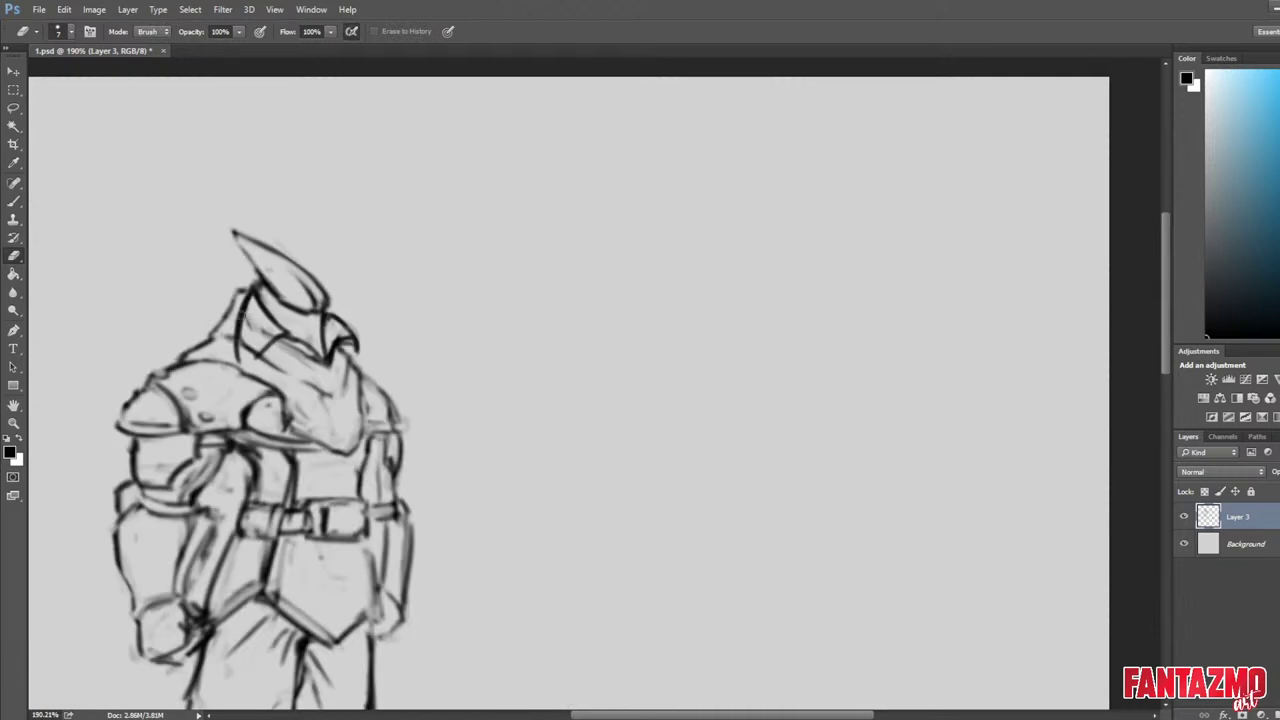
Erase and redraw the hood's side edge as a cleaner curve between the crest and the collar.
{"action": "mouse_move", "coordinate": [245, 306]}
{"action": "left_mouse_down"}
{"action": "mouse_move", "coordinate": [238, 358]}
{"action": "mouse_move", "coordinate": [256, 344]}
{"action": "left_mouse_up"}
{"action": "key", "text": "b"}
{"action": "key", "text": "e"}
{"action": "left_click_drag", "start_coordinate": [246, 286], "coordinate": [253, 340]}
{"action": "mouse_move", "coordinate": [246, 300]}
{"action": "left_mouse_down"}
{"action": "mouse_move", "coordinate": [256, 354]}
{"action": "mouse_move", "coordinate": [284, 336]}
{"action": "mouse_move", "coordinate": [266, 325]}
{"action": "mouse_move", "coordinate": [260, 282]}
{"action": "mouse_move", "coordinate": [240, 362]}
{"action": "mouse_move", "coordinate": [248, 293]}
{"action": "mouse_move", "coordinate": [268, 325]}
{"action": "mouse_move", "coordinate": [256, 302]}
{"action": "mouse_move", "coordinate": [240, 360]}
{"action": "mouse_move", "coordinate": [270, 342]}
{"action": "mouse_move", "coordinate": [246, 370]}
{"action": "left_mouse_up"}
{"action": "key", "text": "b"}
{"action": "key", "text": "e"}
{"action": "key", "text": "b"}
{"action": "key", "text": "e"}
{"action": "key", "text": "b"}
{"action": "key", "text": "e"}
{"action": "key", "text": "b"}
{"action": "key", "text": "e"}
Trim the face's beak to a smaller shape and return the view to its normal orientation.
{"action": "mouse_move", "coordinate": [336, 328]}
{"action": "left_mouse_down"}
{"action": "mouse_move", "coordinate": [364, 356]}
{"action": "mouse_move", "coordinate": [332, 354]}
{"action": "mouse_move", "coordinate": [340, 314]}
{"action": "mouse_move", "coordinate": [361, 353]}
{"action": "mouse_move", "coordinate": [359, 339]}
{"action": "left_mouse_up"}
{"action": "key", "text": "b"}
{"action": "key", "text": "e"}
{"action": "key", "text": "b"}
{"action": "key", "text": "e"}
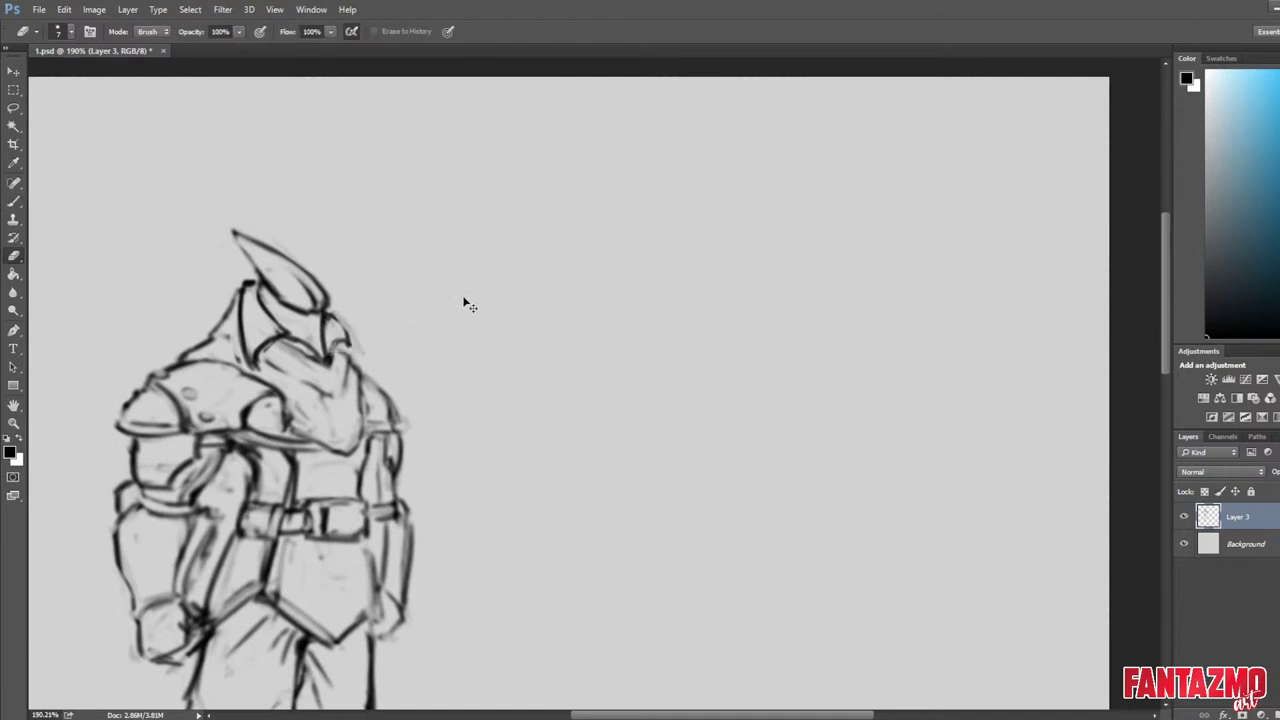
{"action": "key", "text": "ctrl+shift+h"}
Erase the brow lines between crest and face and join them into one continuous mask shape.
{"action": "mouse_move", "coordinate": [592, 276]}
{"action": "left_mouse_down"}
{"action": "mouse_move", "coordinate": [588, 280]}
{"action": "mouse_move", "coordinate": [574, 302]}
{"action": "mouse_move", "coordinate": [596, 300]}
{"action": "mouse_move", "coordinate": [580, 316]}
{"action": "mouse_move", "coordinate": [630, 258]}
{"action": "left_mouse_up"}
{"action": "mouse_move", "coordinate": [555, 306]}
{"action": "left_mouse_down"}
{"action": "mouse_move", "coordinate": [602, 235]}
{"action": "mouse_move", "coordinate": [563, 362]}
{"action": "left_mouse_up"}
{"action": "key", "text": "b"}
{"action": "key", "text": "e"}
{"action": "left_click_drag", "start_coordinate": [568, 312], "coordinate": [568, 350]}
{"action": "key", "text": "b"}
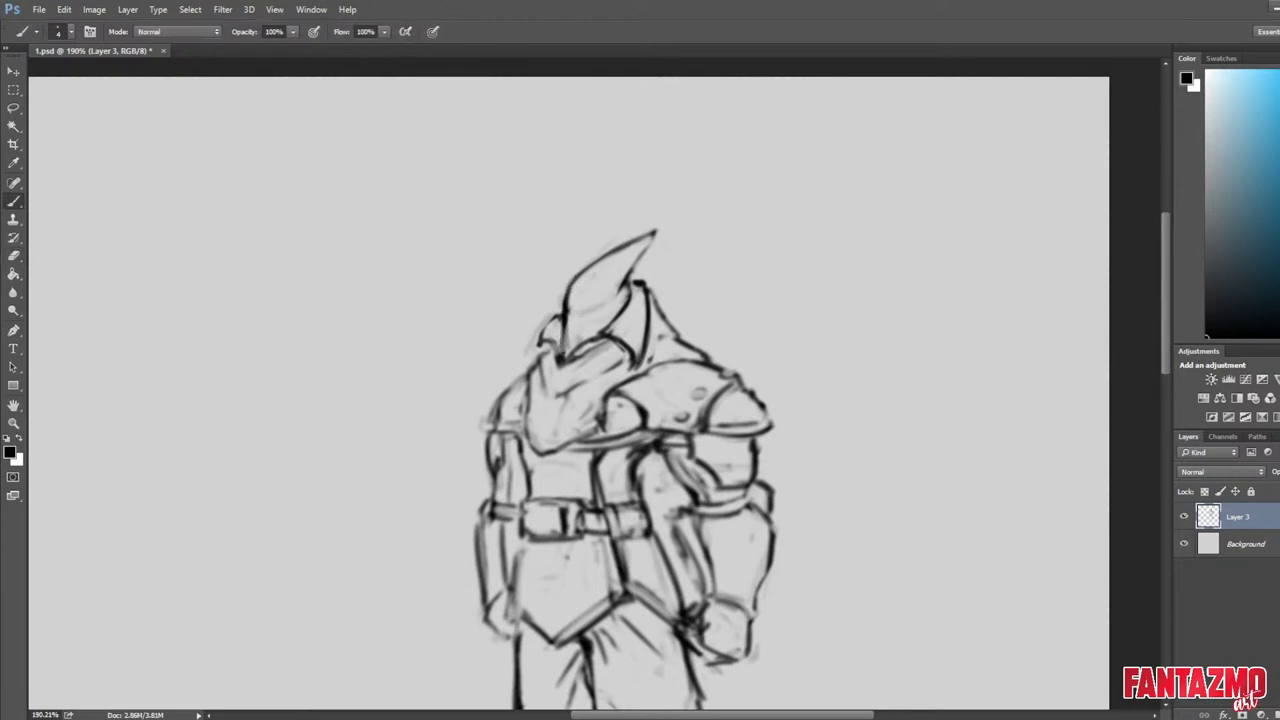
Erase the crest's upper outline and redraw the front line as a longer sweep up to a higher tip.
{"action": "key", "text": "e"}
{"action": "left_click_drag", "start_coordinate": [568, 304], "coordinate": [666, 212]}
{"action": "mouse_move", "coordinate": [640, 256]}
{"action": "left_mouse_down"}
{"action": "mouse_move", "coordinate": [621, 289]}
{"action": "mouse_move", "coordinate": [635, 284]}
{"action": "mouse_move", "coordinate": [628, 272]}
{"action": "left_mouse_up"}
{"action": "key", "text": "b"}
{"action": "key", "text": "e"}
{"action": "key", "text": "b"}
{"action": "mouse_move", "coordinate": [574, 288]}
{"action": "left_mouse_down"}
{"action": "mouse_move", "coordinate": [706, 184]}
{"action": "mouse_move", "coordinate": [596, 264]}
{"action": "mouse_move", "coordinate": [694, 190]}
{"action": "mouse_move", "coordinate": [640, 240]}
{"action": "mouse_move", "coordinate": [632, 278]}
{"action": "left_mouse_up"}
{"action": "key", "text": "e"}
{"action": "key", "text": "b"}
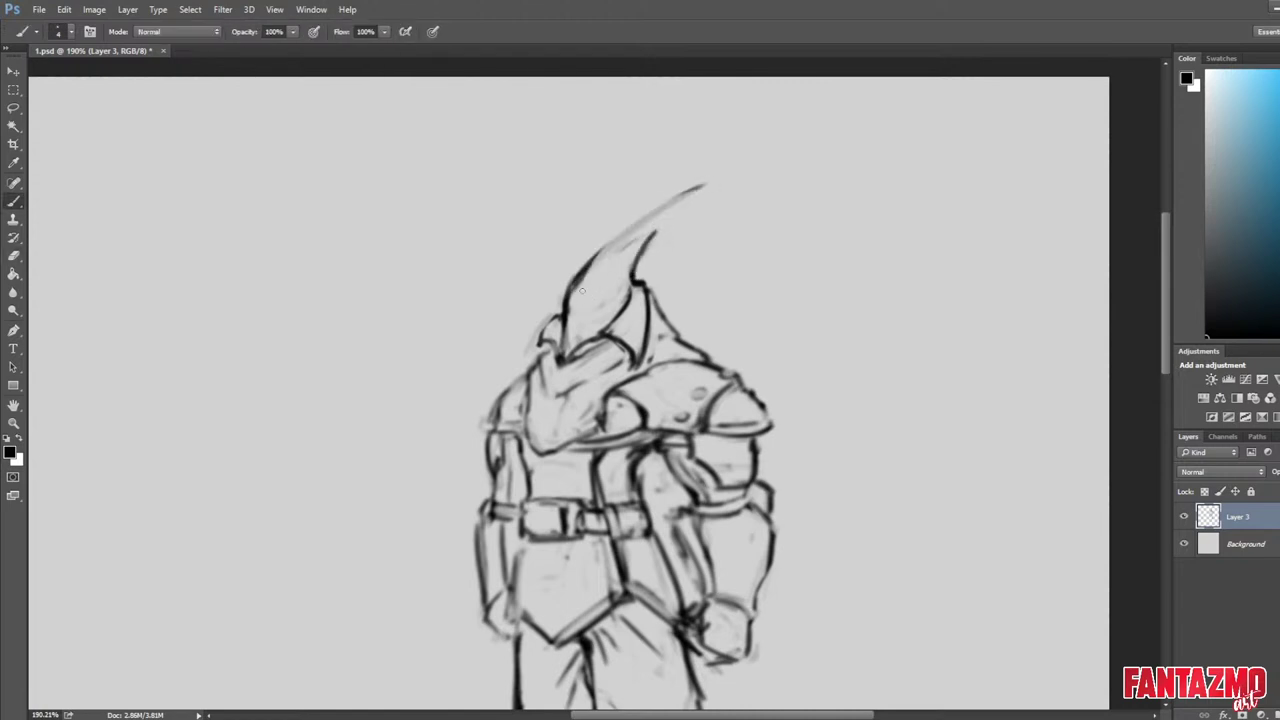
Strengthen the hood's front outline and draw its peak bending over into a drooping curled tip.
{"action": "mouse_move", "coordinate": [626, 228]}
{"action": "left_mouse_down"}
{"action": "mouse_move", "coordinate": [572, 286]}
{"action": "mouse_move", "coordinate": [563, 348]}
{"action": "mouse_move", "coordinate": [587, 266]}
{"action": "mouse_move", "coordinate": [630, 227]}
{"action": "left_mouse_up"}
{"action": "key", "text": "e"}
{"action": "key", "text": "b"}
{"action": "key", "text": "e"}
{"action": "key", "text": "b"}
{"action": "left_click_drag", "start_coordinate": [564, 298], "coordinate": [675, 187]}
{"action": "left_click_drag", "start_coordinate": [578, 276], "coordinate": [667, 204]}
{"action": "mouse_move", "coordinate": [666, 204]}
{"action": "left_mouse_down"}
{"action": "mouse_move", "coordinate": [673, 238]}
{"action": "mouse_move", "coordinate": [712, 298]}
{"action": "left_mouse_up"}
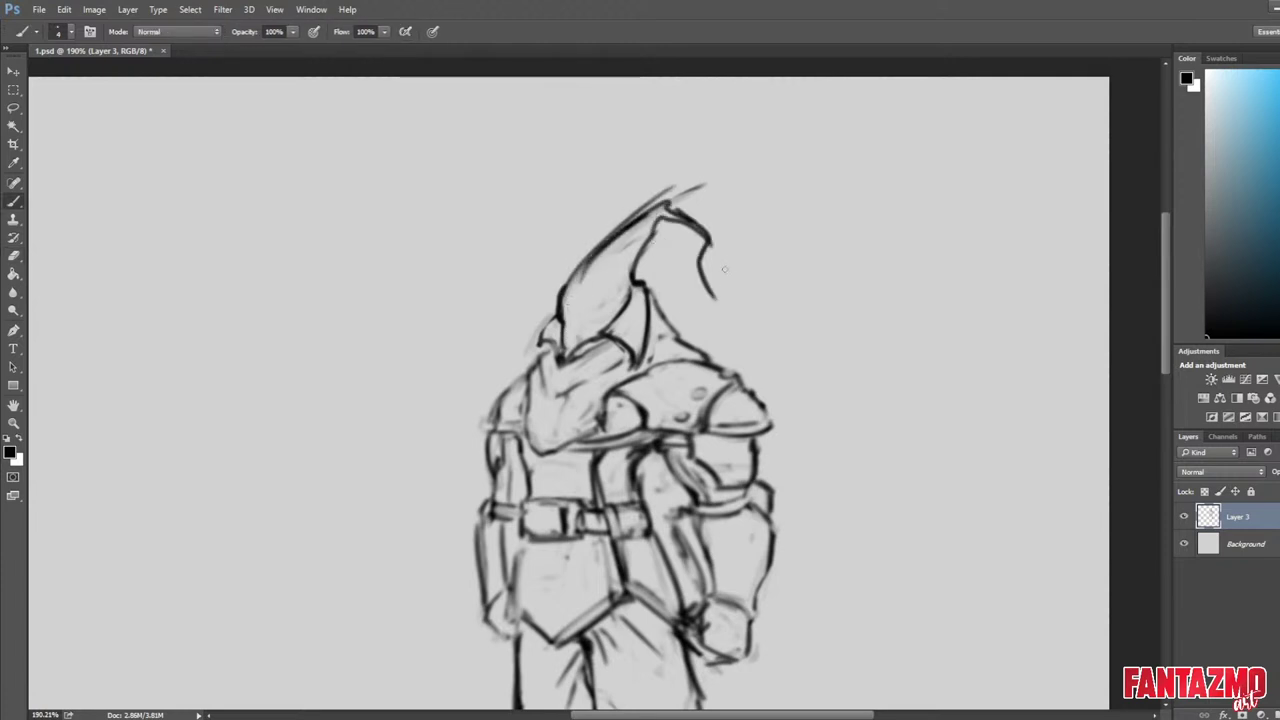
Erase the stray lines around the hood's peak and check the whole figure in mirrored view.
{"action": "key", "text": "e"}
{"action": "mouse_move", "coordinate": [712, 218]}
{"action": "left_mouse_down"}
{"action": "mouse_move", "coordinate": [671, 184]}
{"action": "mouse_move", "coordinate": [586, 257]}
{"action": "left_mouse_up"}
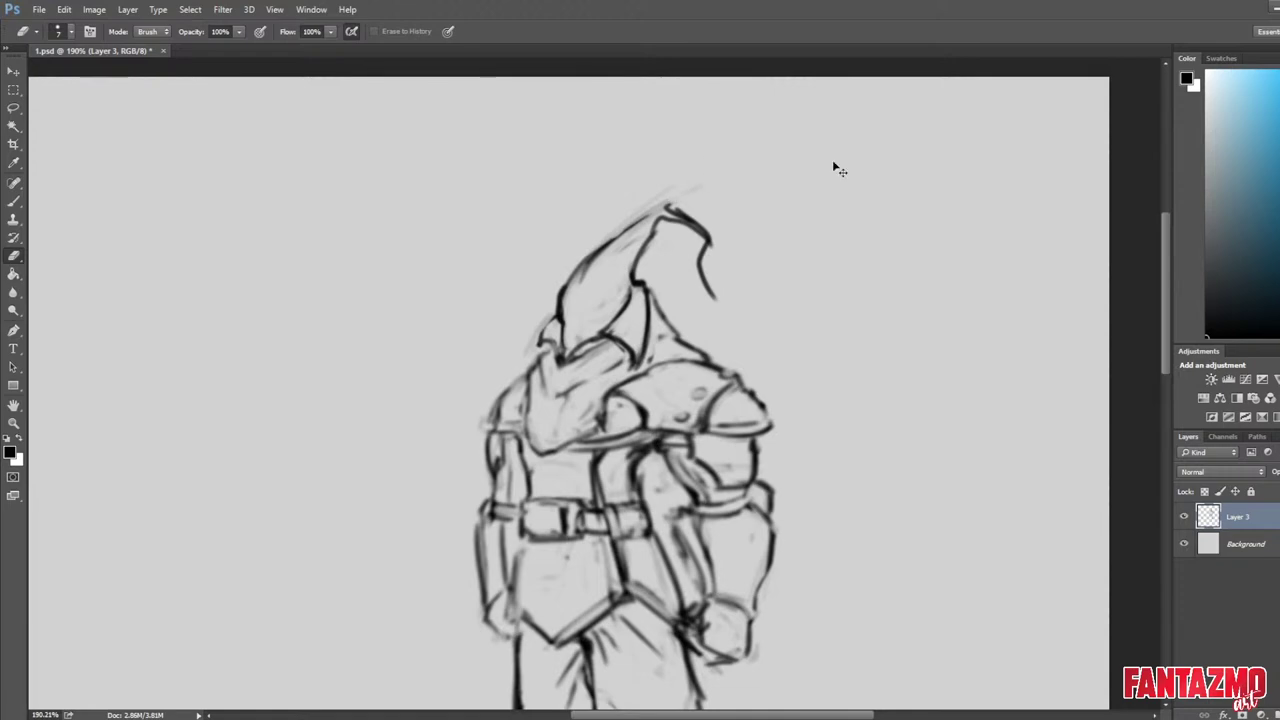
{"action": "key", "text": "ctrl+f"}
{"action": "scroll", "coordinate": [836, 224], "scroll_direction": "down", "scroll_amount": 5}
{"action": "key", "text": "ctrl+f"}
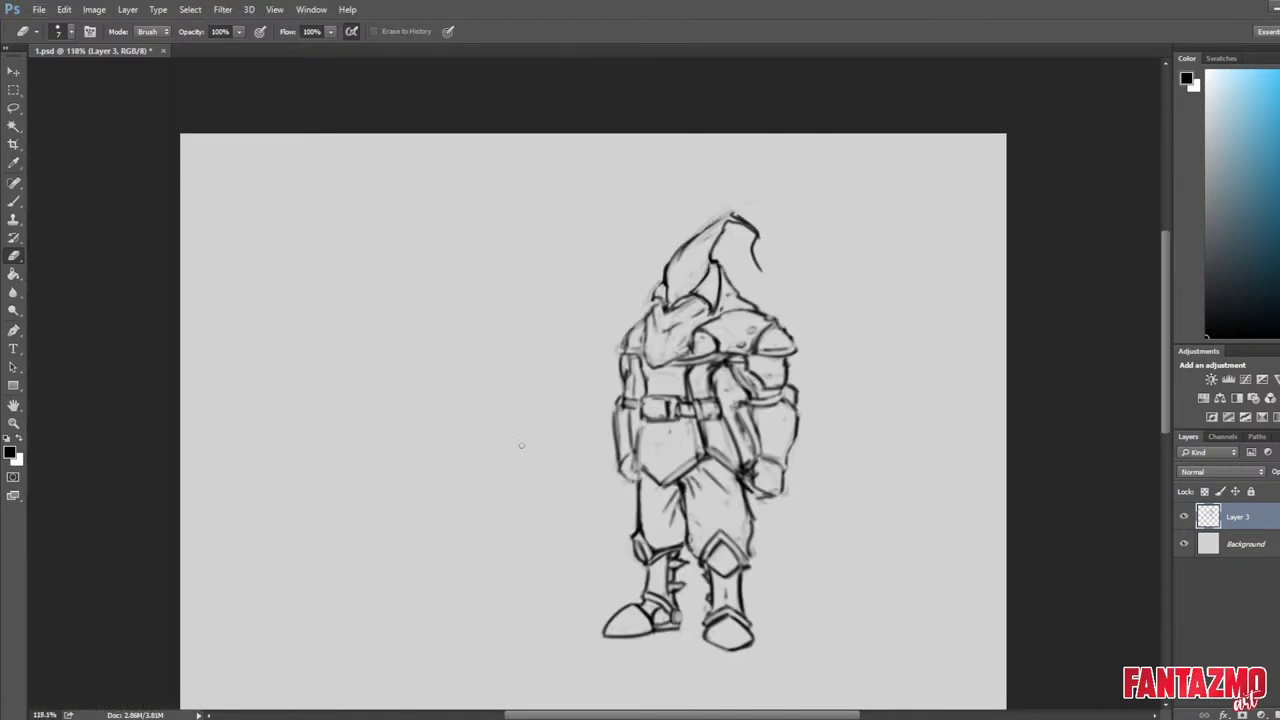
Draw a large and a small round eye on the hooded mask, and check them in mirrored view.
{"action": "scroll", "coordinate": [645, 283], "scroll_direction": "up", "scroll_amount": 5}
{"action": "key", "text": "b"}
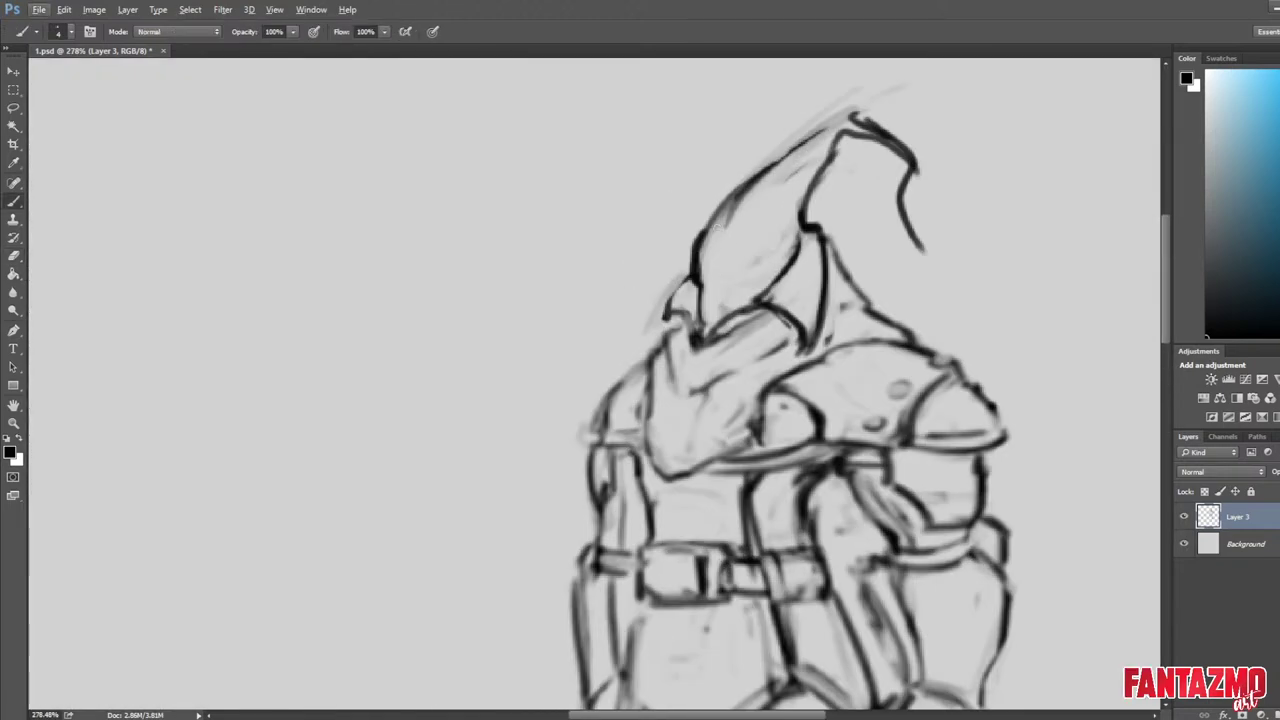
{"action": "mouse_move", "coordinate": [745, 246]}
{"action": "left_mouse_down"}
{"action": "mouse_move", "coordinate": [729, 248]}
{"action": "mouse_move", "coordinate": [739, 268]}
{"action": "mouse_move", "coordinate": [701, 276]}
{"action": "left_mouse_up"}
{"action": "key", "text": "e"}
{"action": "key", "text": "b"}
{"action": "key", "text": "e"}
{"action": "scroll", "coordinate": [757, 200], "scroll_direction": "down", "scroll_amount": 5}
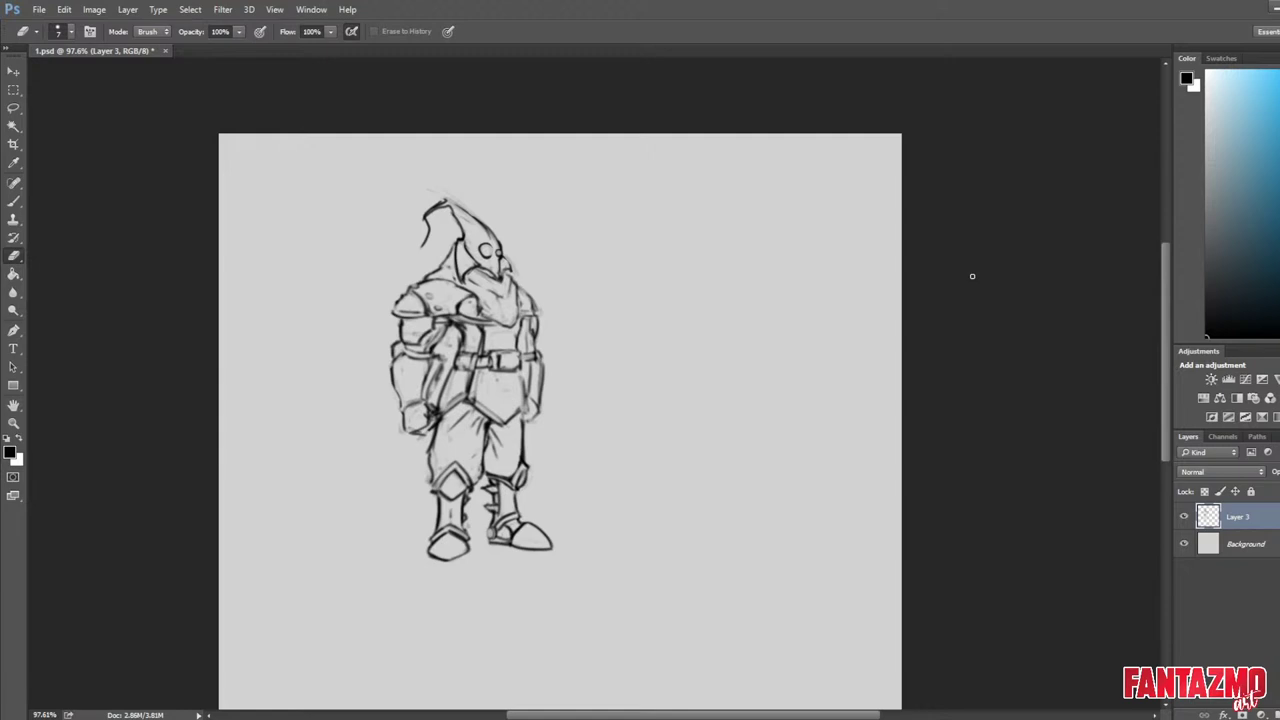
{"action": "scroll", "coordinate": [820, 258], "scroll_direction": "up", "scroll_amount": 4}
{"action": "scroll", "coordinate": [786, 249], "scroll_direction": "up", "scroll_amount": 3}
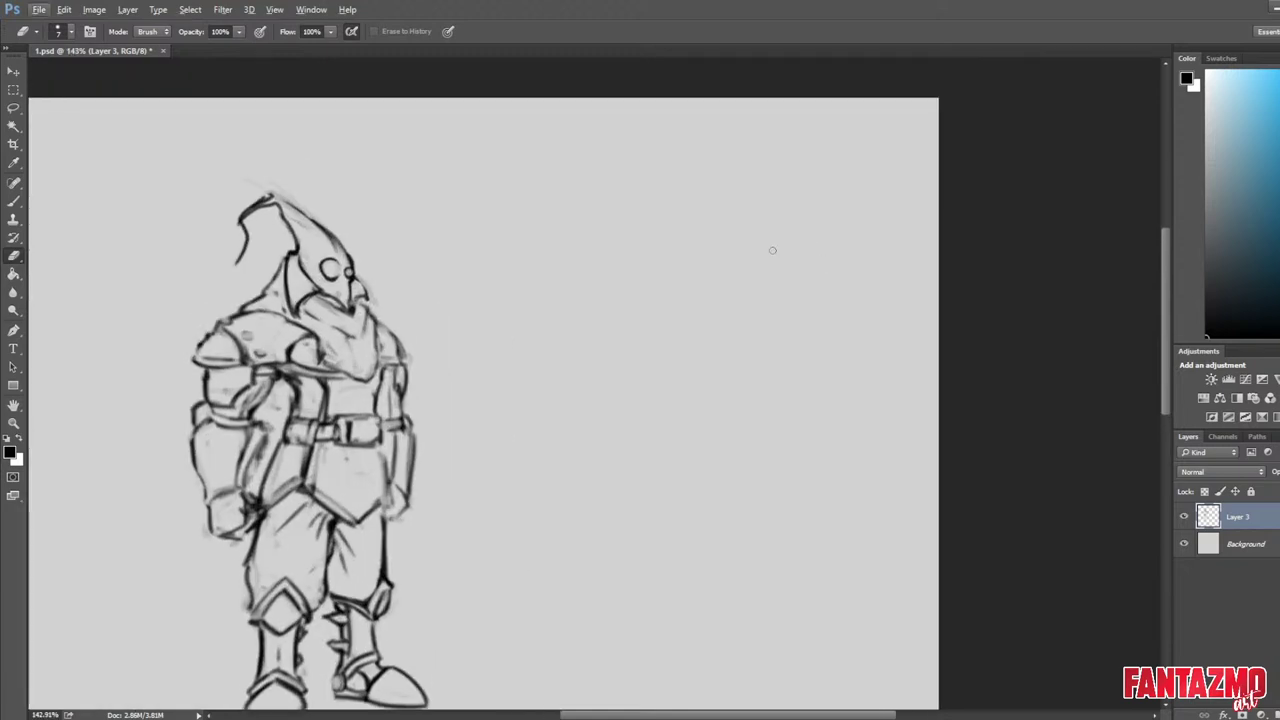
{"action": "key", "text": "F2"}
{"action": "scroll", "coordinate": [614, 255], "scroll_direction": "up", "scroll_amount": 4}
{"action": "scroll", "coordinate": [618, 255], "scroll_direction": "up", "scroll_amount": 1}
Add a third round eye above the small one on the mask's front edge, and check it in mirrored view.
{"action": "key", "text": "b"}
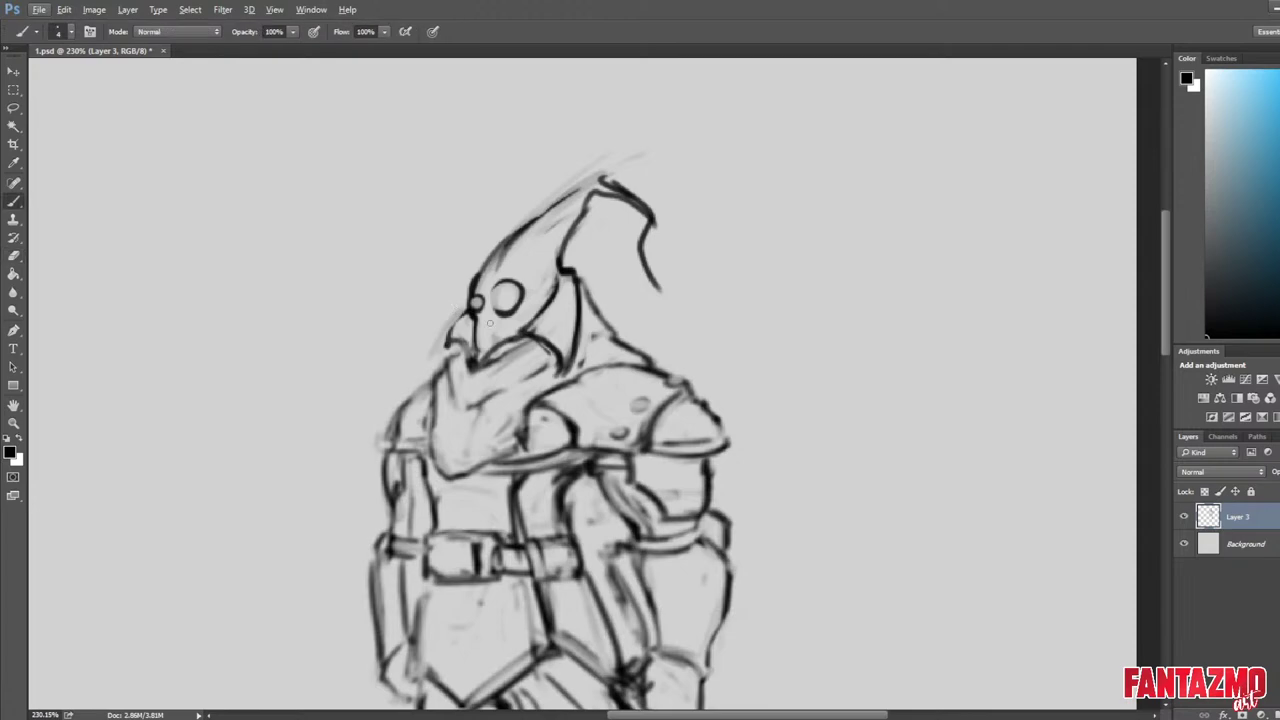
{"action": "left_click_drag", "start_coordinate": [488, 327], "coordinate": [487, 332]}
{"action": "key", "text": "ctrl+z"}
{"action": "left_click_drag", "start_coordinate": [479, 268], "coordinate": [484, 271]}
{"action": "key", "text": "e"}
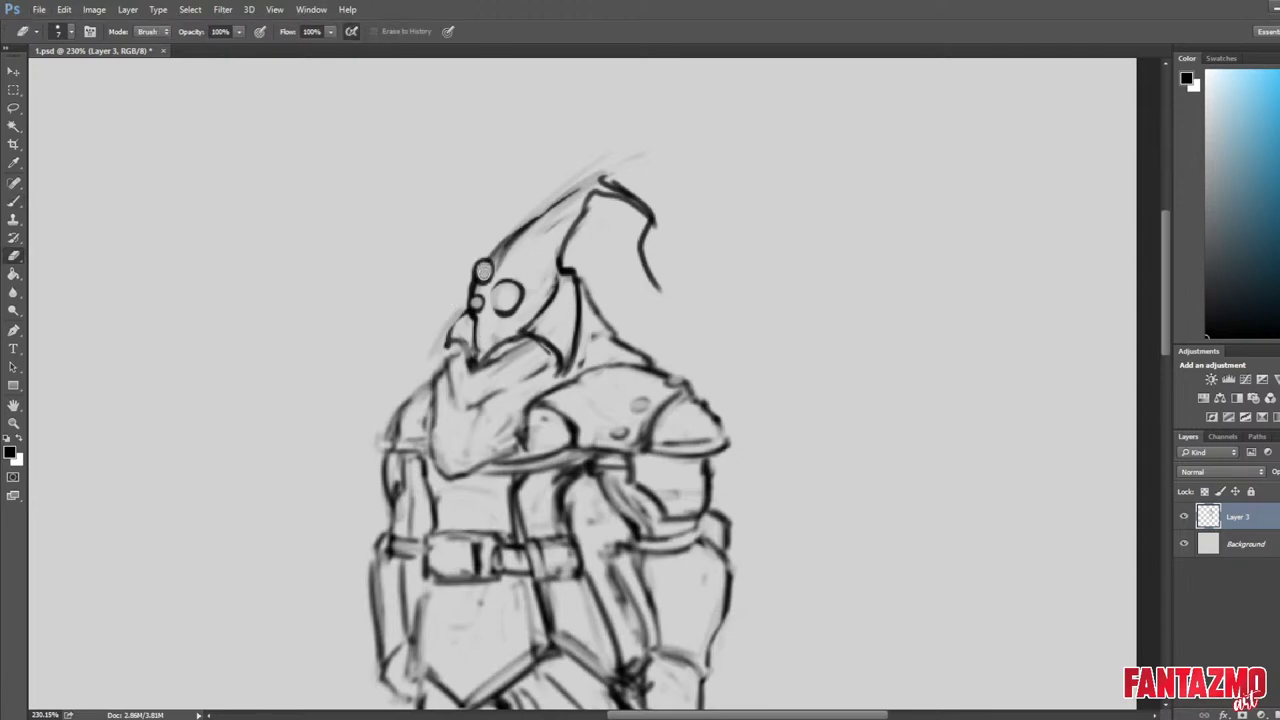
{"action": "scroll", "coordinate": [612, 275], "scroll_direction": "down", "scroll_amount": 11}
{"action": "key", "text": "ctrl+shift+h"}
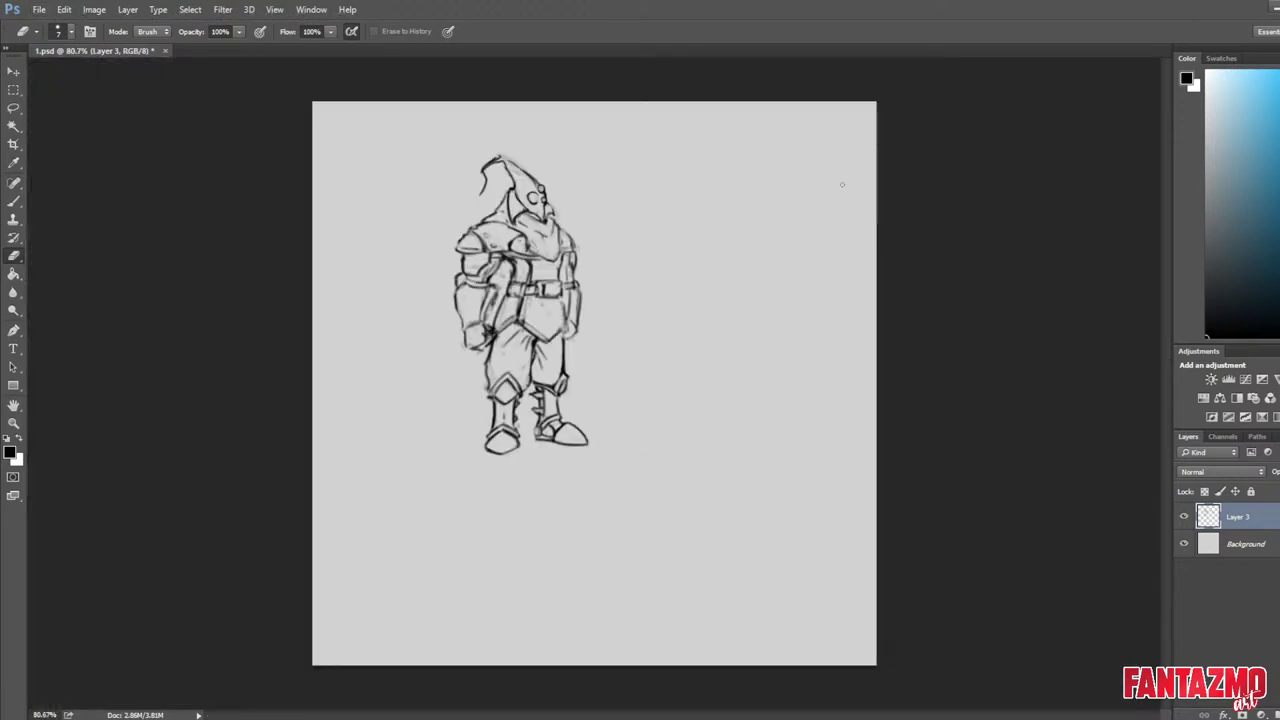
{"action": "scroll", "coordinate": [615, 225], "scroll_direction": "up", "scroll_amount": 4}
{"action": "scroll", "coordinate": [575, 137], "scroll_direction": "up", "scroll_amount": 3}
{"action": "key", "text": "ctrl+shift+h"}
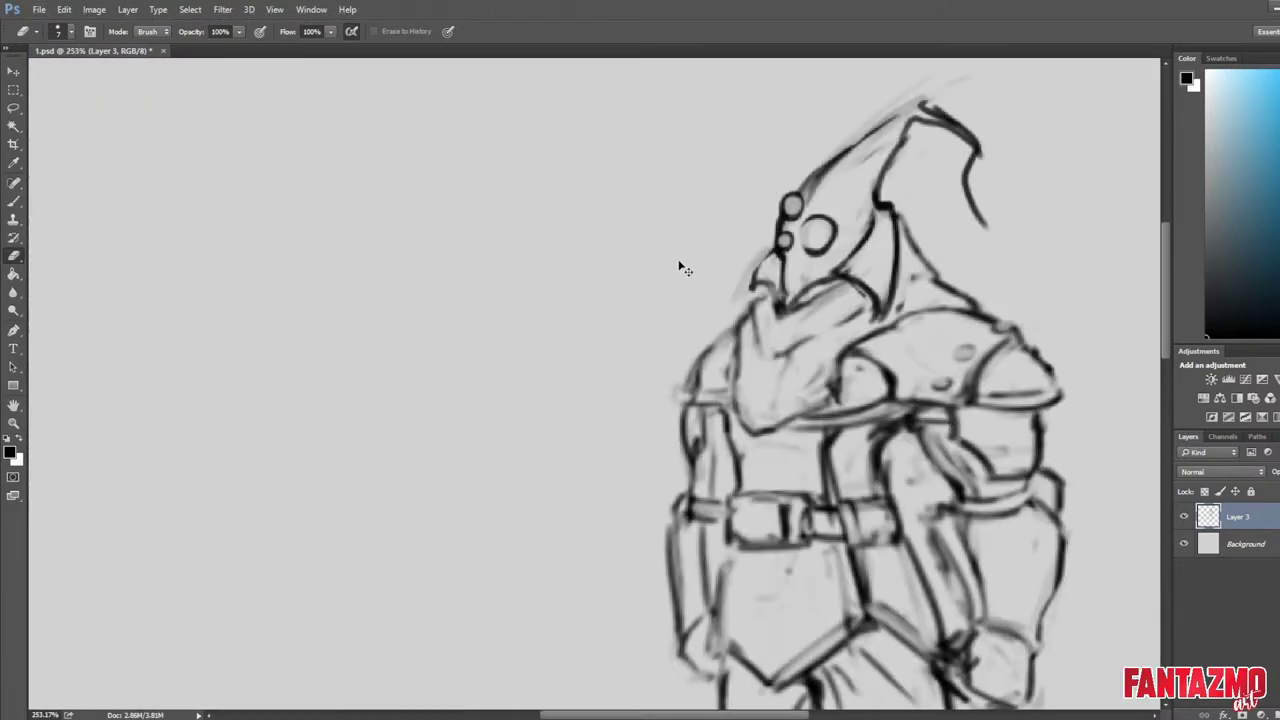
Reshape the upper round eye into a smaller form and add an angled brow corner to the large eye.
{"action": "left_click_drag", "start_coordinate": [680, 266], "coordinate": [577, 276]}
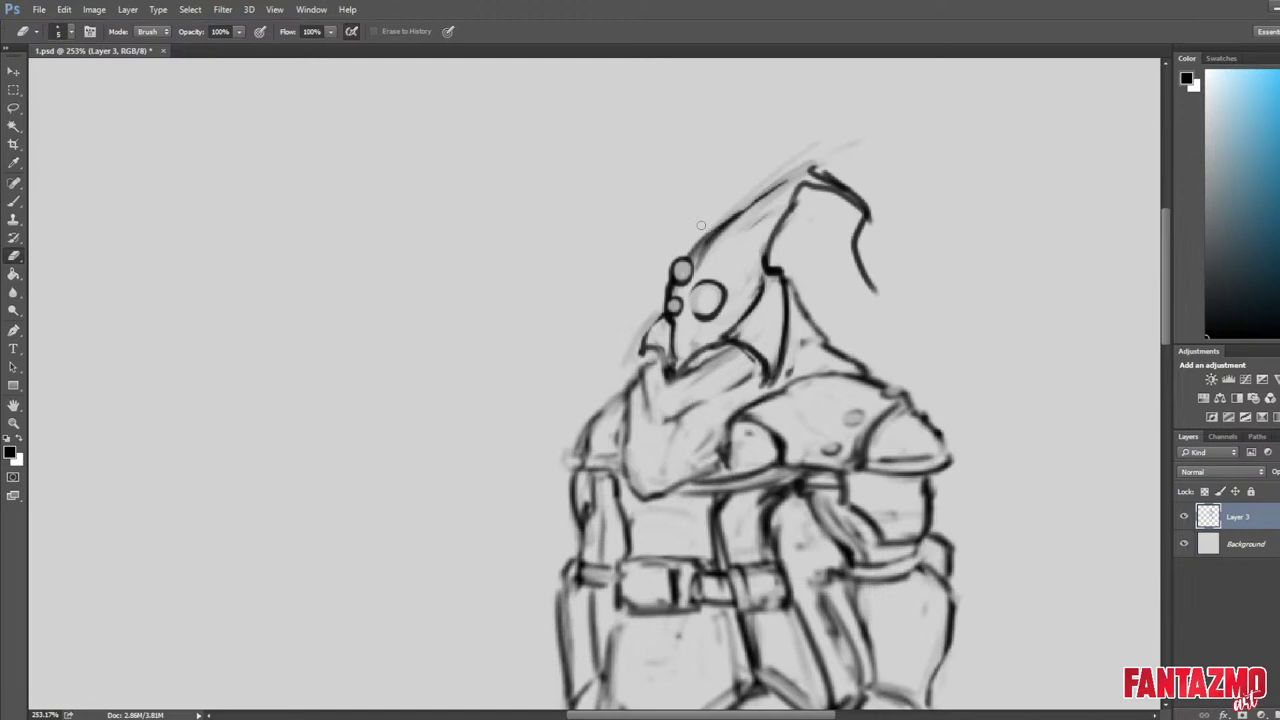
{"action": "mouse_move", "coordinate": [682, 259]}
{"action": "left_mouse_down"}
{"action": "mouse_move", "coordinate": [696, 270]}
{"action": "mouse_move", "coordinate": [688, 280]}
{"action": "mouse_move", "coordinate": [682, 255]}
{"action": "mouse_move", "coordinate": [728, 268]}
{"action": "left_mouse_up"}
{"action": "key", "text": "b"}
{"action": "key", "text": "e"}
{"action": "key", "text": "b"}
{"action": "key", "text": "e"}
{"action": "key", "text": "b"}
{"action": "key", "text": "e"}
{"action": "key", "text": "b"}
{"action": "key", "text": "e"}
{"action": "key", "text": "b"}
{"action": "mouse_move", "coordinate": [690, 296]}
{"action": "left_mouse_down"}
{"action": "mouse_move", "coordinate": [729, 277]}
{"action": "mouse_move", "coordinate": [716, 270]}
{"action": "left_mouse_up"}
{"action": "key", "text": "e"}
{"action": "key", "text": "b"}
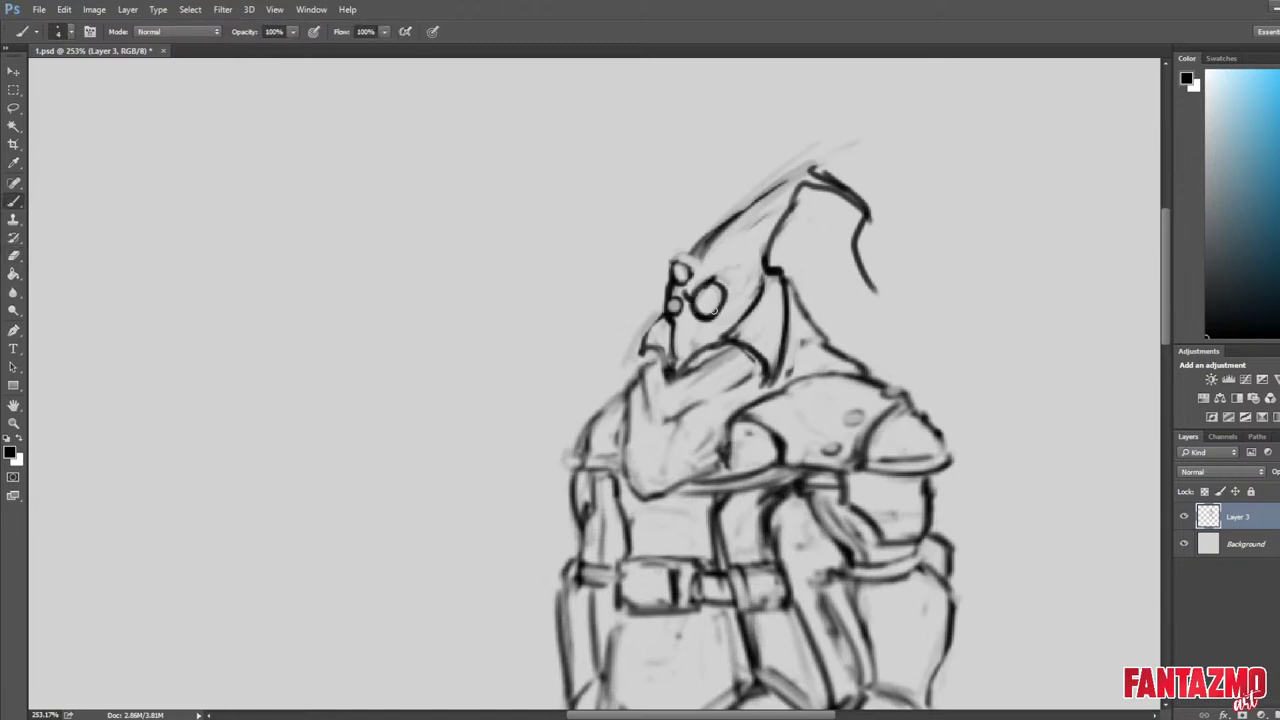
Clean up the large eye's outline and extend the small lower eye beyond the mask's front edge.
{"action": "key", "text": "e"}
{"action": "key", "text": "b"}
{"action": "key", "text": "e"}
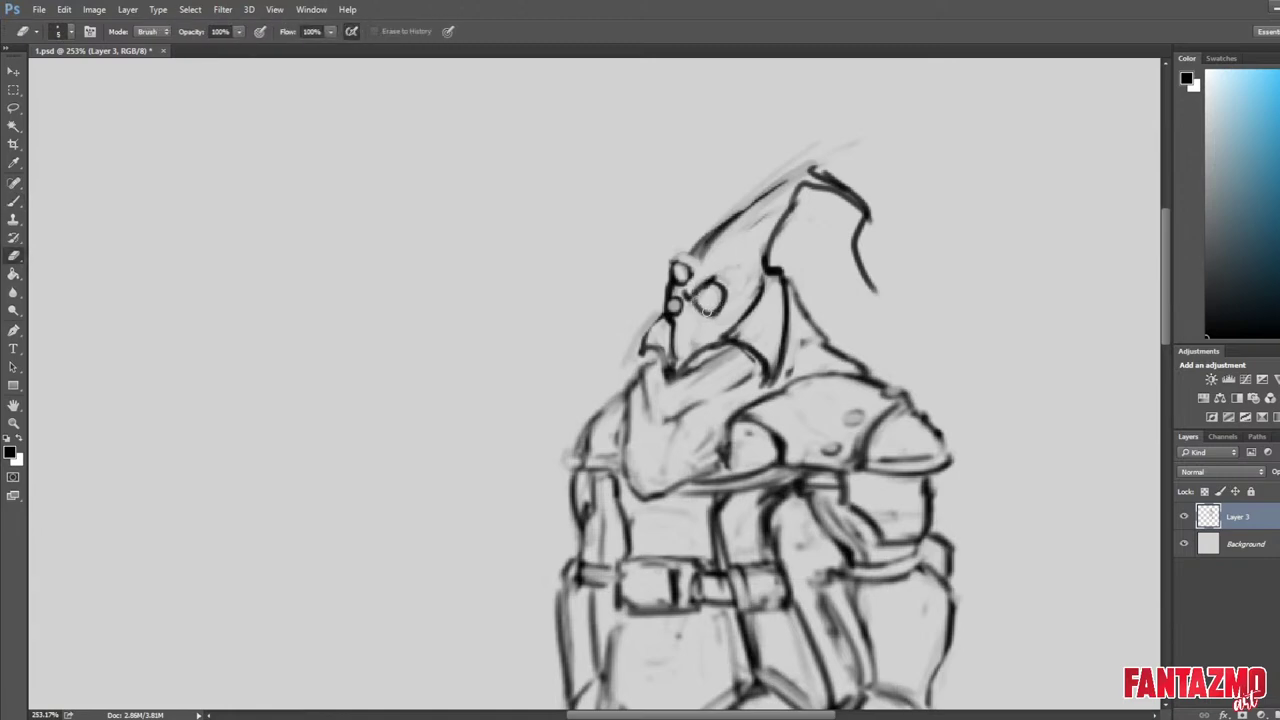
{"action": "key", "text": "b"}
{"action": "key", "text": "e"}
{"action": "key", "text": "b"}
{"action": "key", "text": "e"}
{"action": "key", "text": "b"}
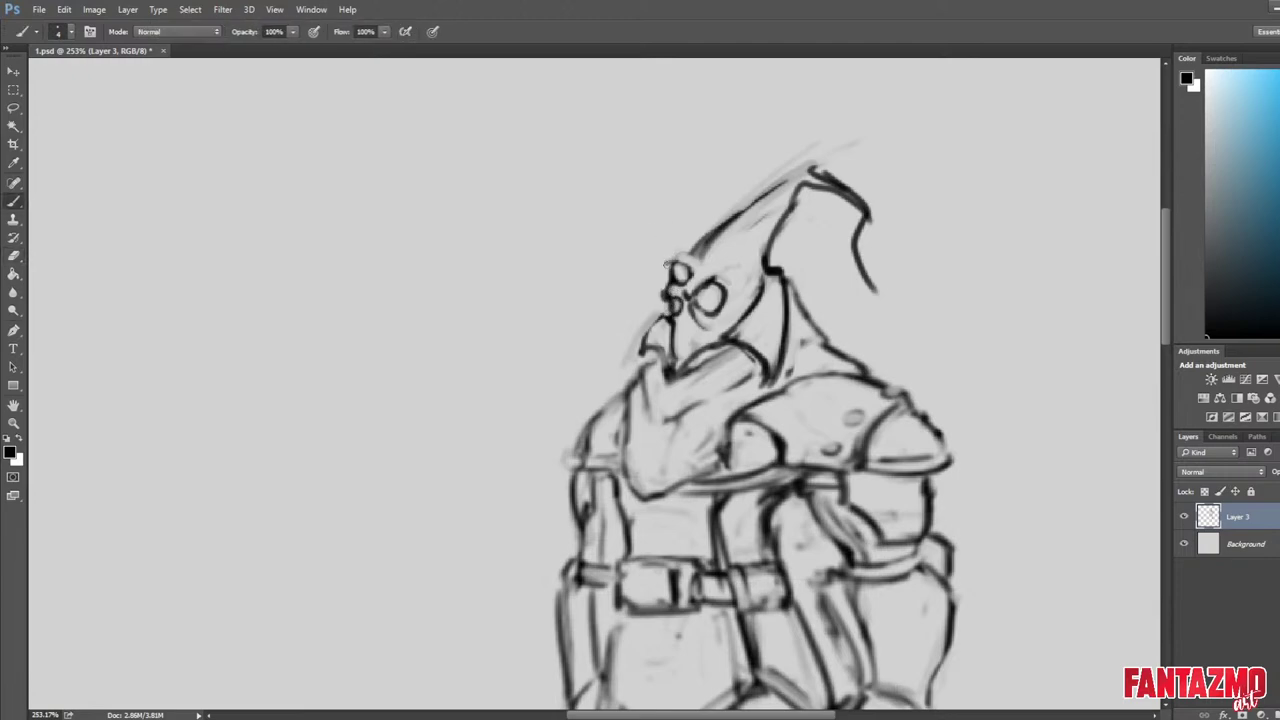
Draw a protruding brow rim around the upper eye and refine the hood's front contour in mirrored view.
{"action": "key", "text": "e"}
{"action": "key", "text": "b"}
{"action": "key", "text": "e"}
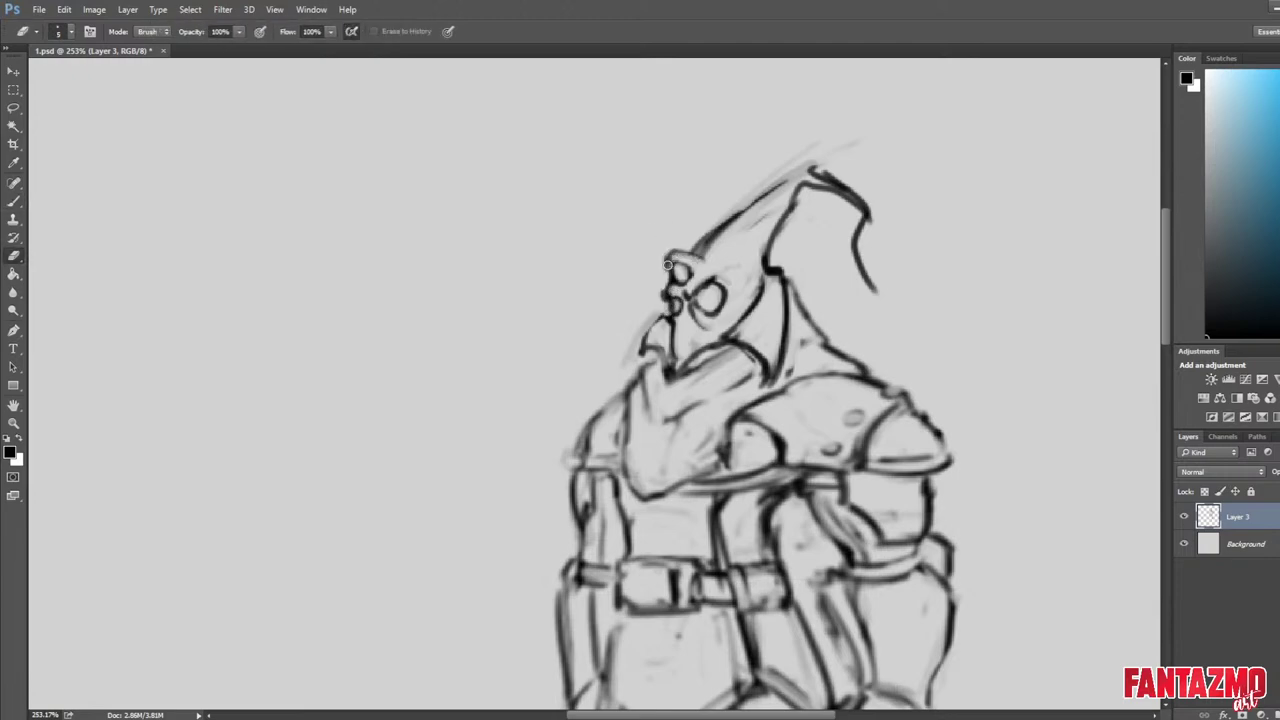
{"action": "key", "text": "b"}
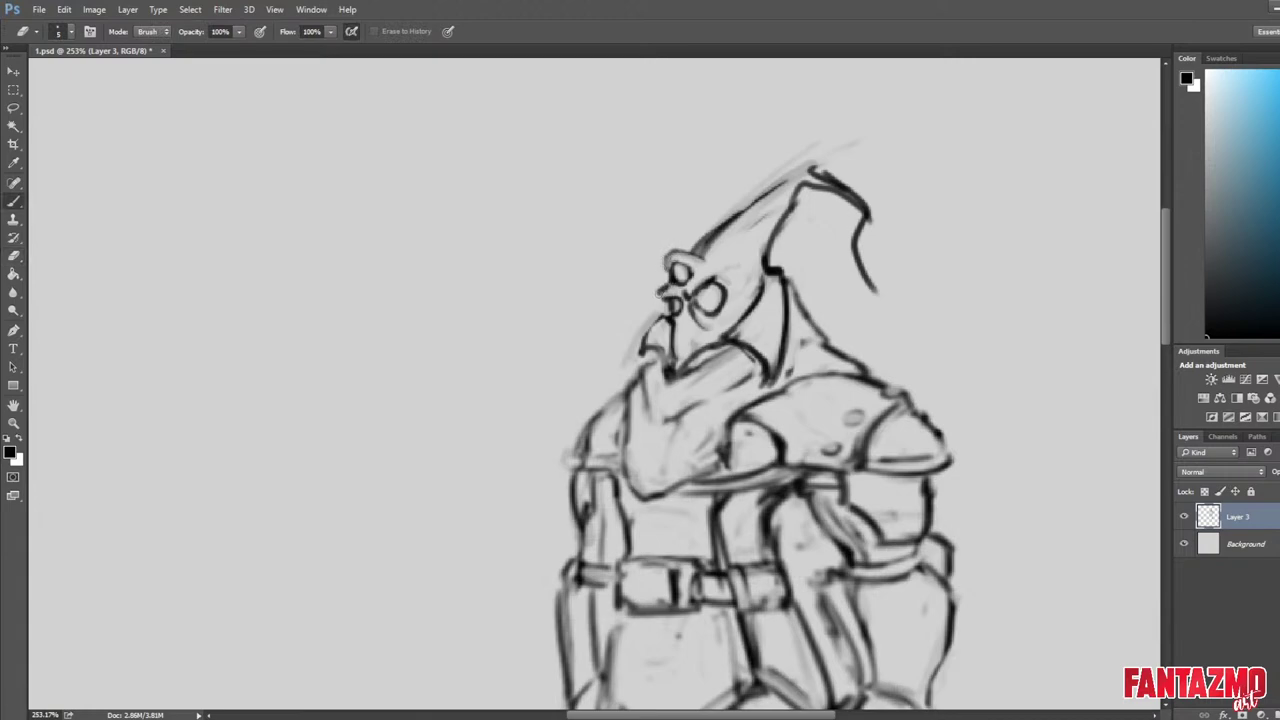
{"action": "key", "text": "e"}
{"action": "key", "text": "b"}
{"action": "key", "text": "ctrl+shift+h"}
{"action": "mouse_move", "coordinate": [250, 168]}
{"action": "left_mouse_down"}
{"action": "mouse_move", "coordinate": [362, 250]}
{"action": "mouse_move", "coordinate": [352, 254]}
{"action": "left_mouse_up"}
{"action": "key", "text": "e"}
{"action": "key", "text": "b"}
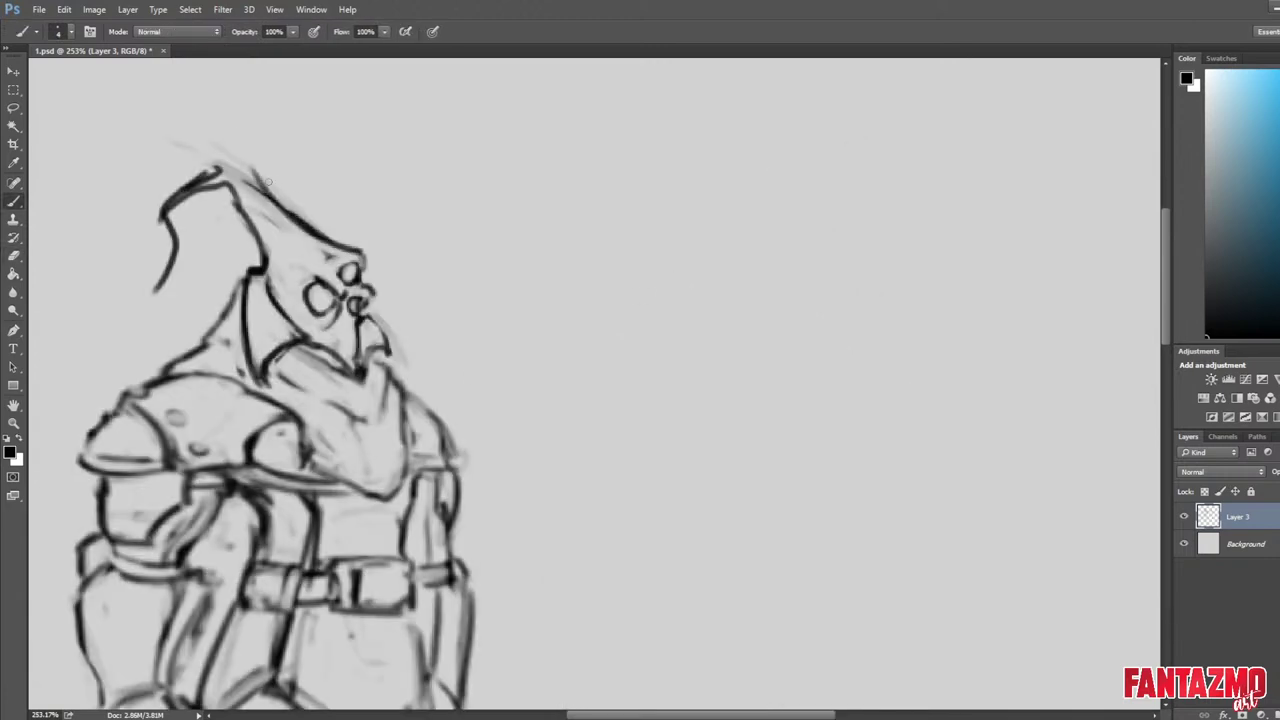
Cut away the hood's drooping tip, leaving only the lower part of the hood above the mask.
{"action": "key", "text": "e"}
{"action": "mouse_move", "coordinate": [254, 170]}
{"action": "left_mouse_down"}
{"action": "mouse_move", "coordinate": [300, 222]}
{"action": "mouse_move", "coordinate": [585, 286]}
{"action": "left_mouse_up"}
{"action": "key", "text": "ctrl+shift+h"}
{"action": "left_click_drag", "start_coordinate": [952, 324], "coordinate": [540, 321]}
{"action": "key", "text": "l"}
{"action": "left_click_drag", "start_coordinate": [657, 345], "coordinate": [791, 272]}
{"action": "key", "text": "Delete"}
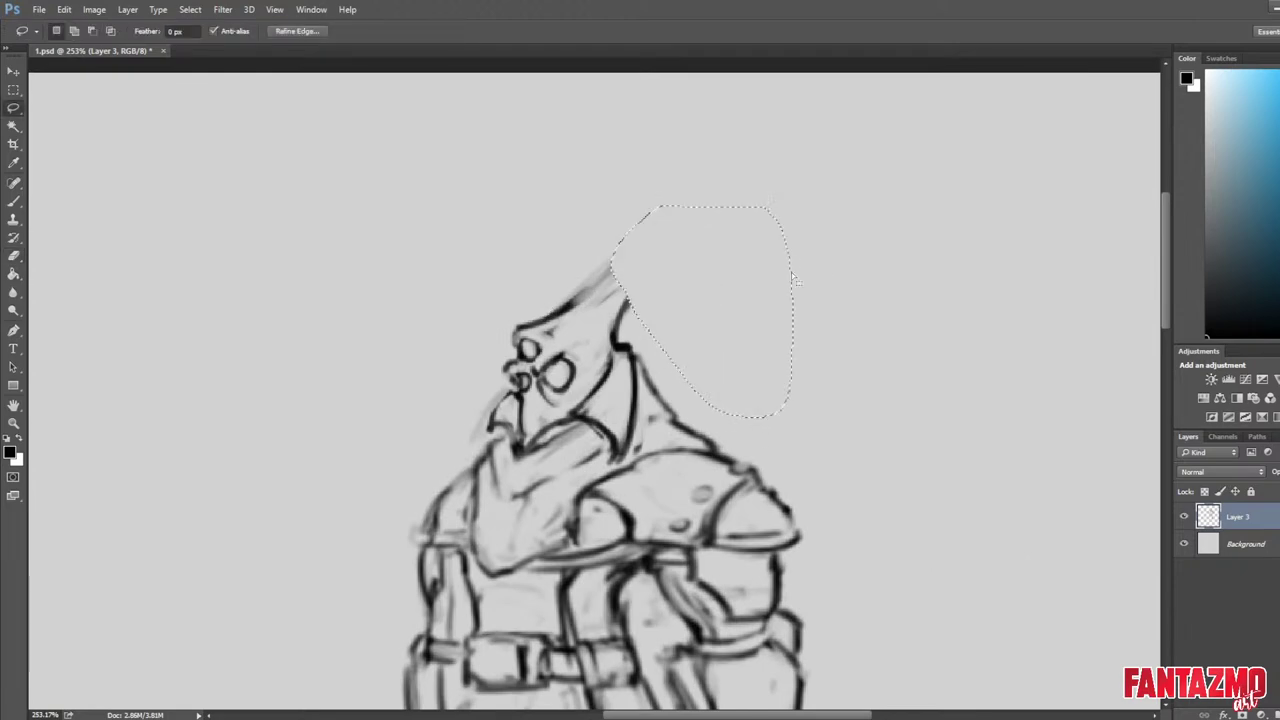
{"action": "key", "text": "ctrl+d"}
Soften the remaining hood's back edge and interior lines in mirrored view.
{"action": "key", "text": "h"}
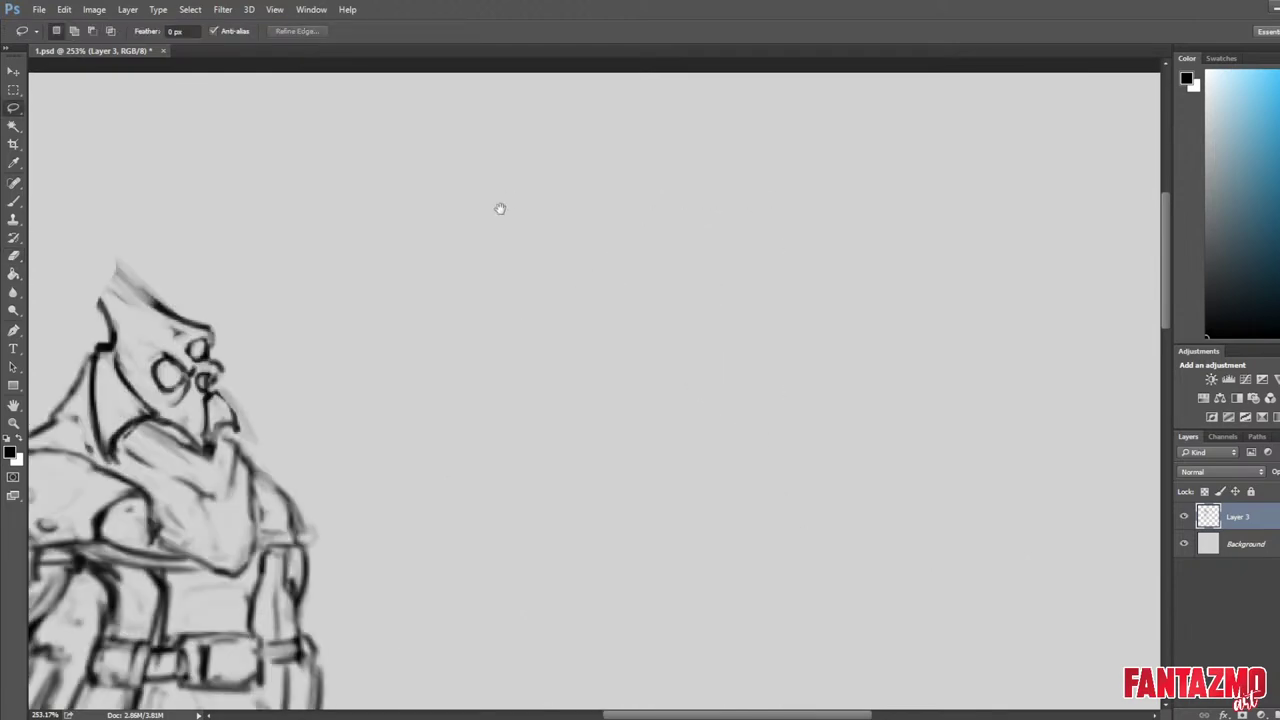
{"action": "left_click_drag", "start_coordinate": [500, 209], "coordinate": [863, 329]}
{"action": "scroll", "coordinate": [737, 431], "scroll_direction": "up", "scroll_amount": 2}
{"action": "left_click_drag", "start_coordinate": [743, 453], "coordinate": [835, 396]}
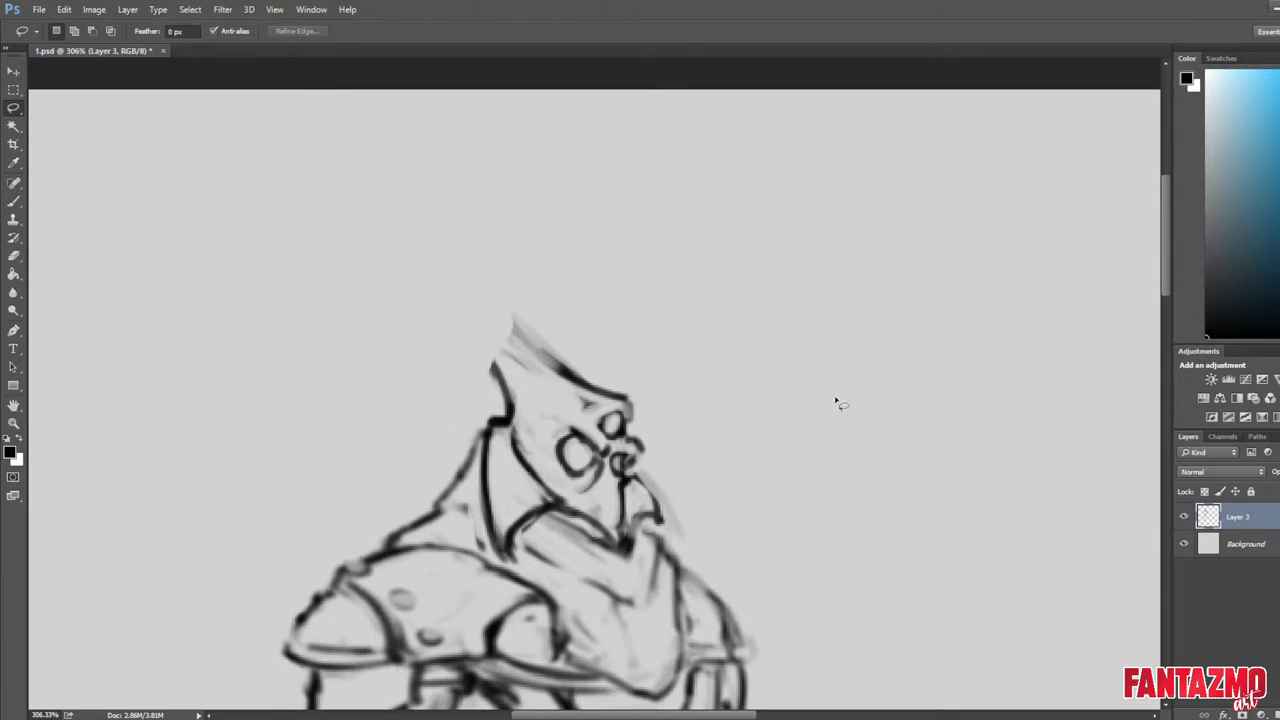
{"action": "key", "text": "e"}
{"action": "left_click_drag", "start_coordinate": [488, 392], "coordinate": [500, 344]}
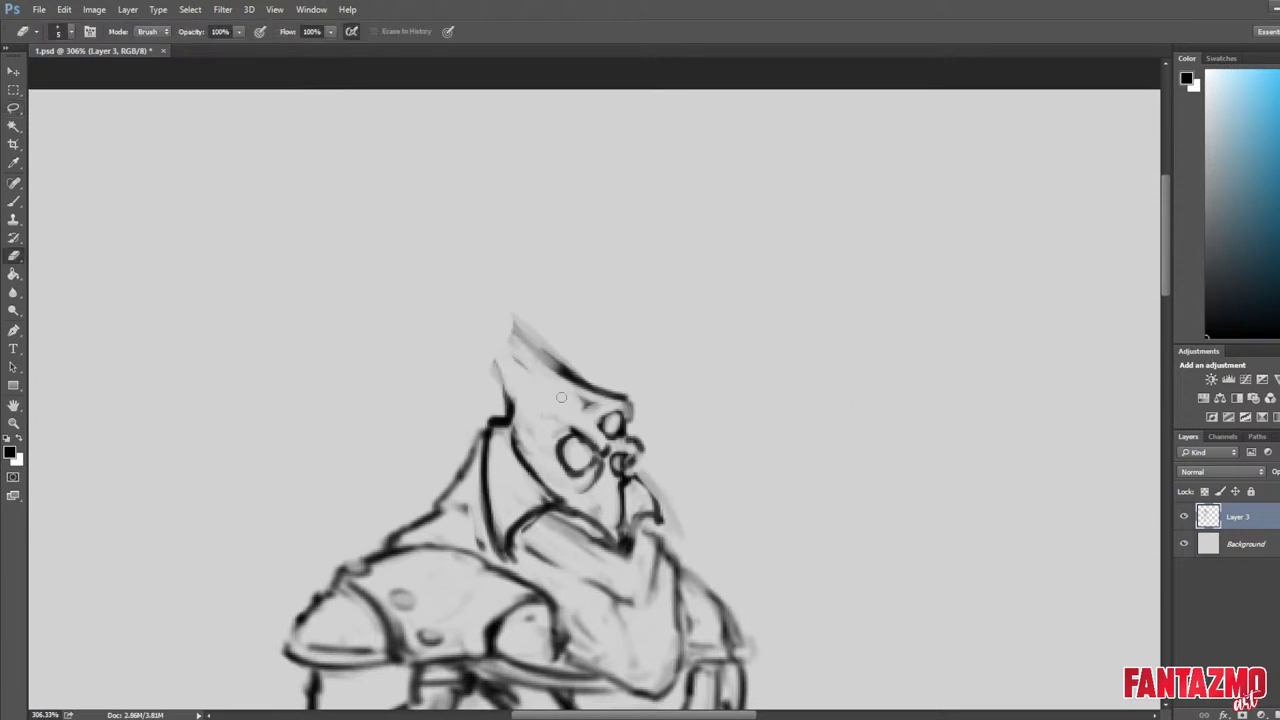
{"action": "mouse_move", "coordinate": [561, 397]}
{"action": "left_mouse_down"}
{"action": "mouse_move", "coordinate": [530, 357]}
{"action": "mouse_move", "coordinate": [514, 410]}
{"action": "mouse_move", "coordinate": [475, 444]}
{"action": "mouse_move", "coordinate": [488, 446]}
{"action": "mouse_move", "coordinate": [437, 512]}
{"action": "left_mouse_up"}
Redraw the collar's back contour and the mask's lower edge with cleaner dark lines, and check the figure unmirrored.
{"action": "key", "text": "b"}
{"action": "key", "text": "e"}
{"action": "key", "text": "b"}
{"action": "key", "text": "e"}
{"action": "key", "text": "b"}
{"action": "key", "text": "e"}
{"action": "left_click_drag", "start_coordinate": [560, 506], "coordinate": [640, 563]}
{"action": "key", "text": "b"}
{"action": "key", "text": "e"}
{"action": "left_click_drag", "start_coordinate": [584, 546], "coordinate": [617, 560]}
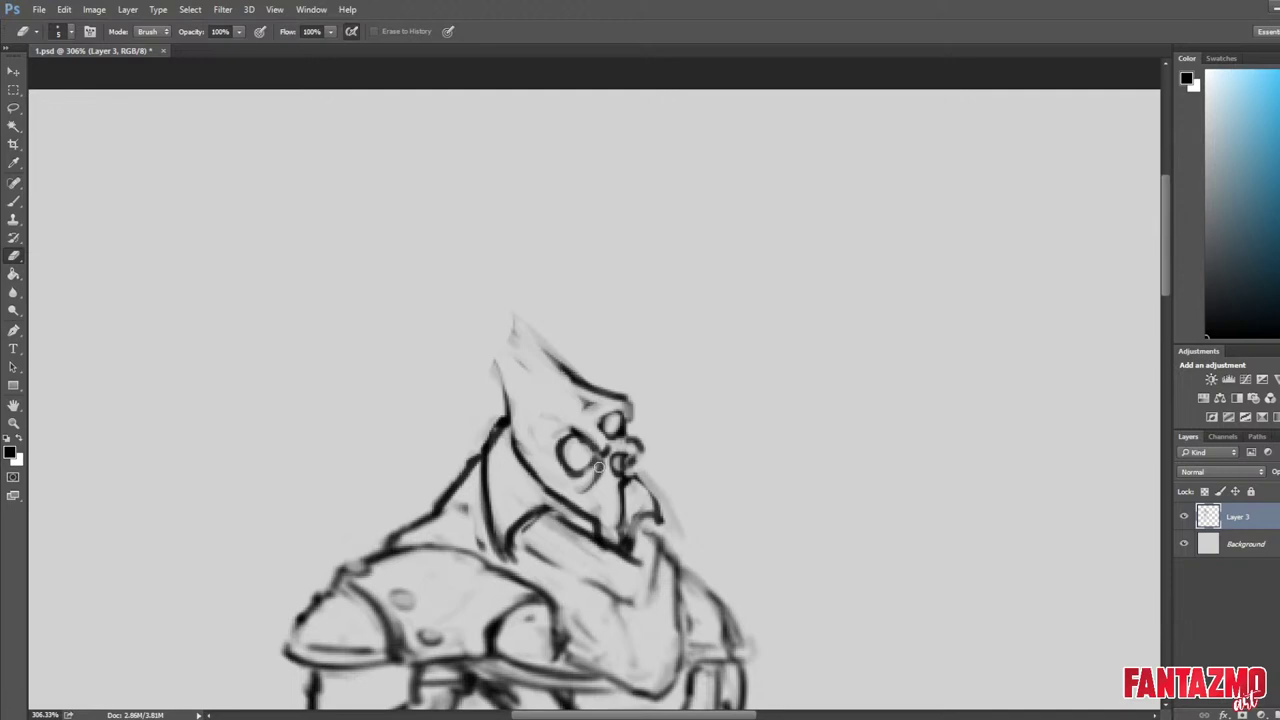
{"action": "mouse_move", "coordinate": [597, 510]}
{"action": "left_mouse_down"}
{"action": "mouse_move", "coordinate": [609, 540]}
{"action": "mouse_move", "coordinate": [628, 546]}
{"action": "left_mouse_up"}
{"action": "key", "text": "b"}
{"action": "key", "text": "e"}
{"action": "key", "text": "ctrl+shift+h"}
{"action": "scroll", "coordinate": [657, 443], "scroll_direction": "down", "scroll_amount": 6}
{"action": "left_click_drag", "start_coordinate": [1036, 533], "coordinate": [690, 305]}
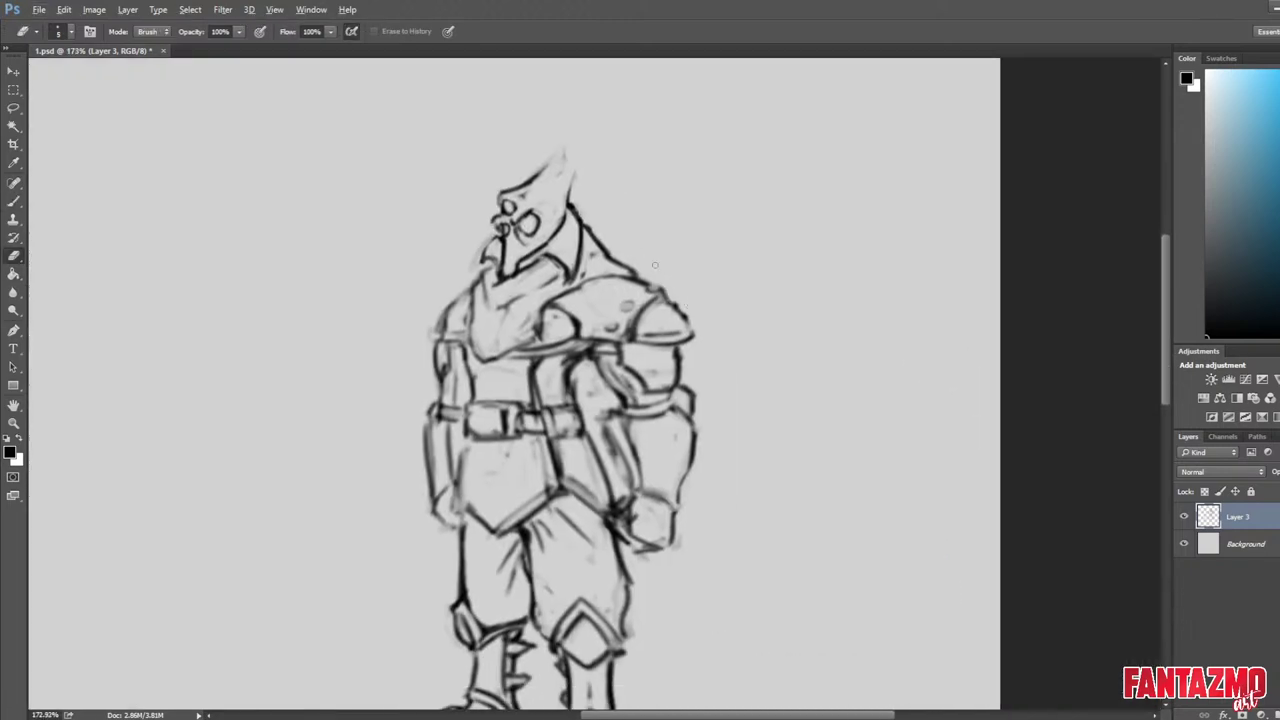
Try a tall hood tip that curls forward to a hooked point above the mask, and check it mirrored.
{"action": "scroll", "coordinate": [653, 250], "scroll_direction": "up", "scroll_amount": 3}
{"action": "scroll", "coordinate": [652, 248], "scroll_direction": "left", "scroll_amount": 3}
{"action": "scroll", "coordinate": [652, 248], "scroll_direction": "up", "scroll_amount": 2}
{"action": "key", "text": "b"}
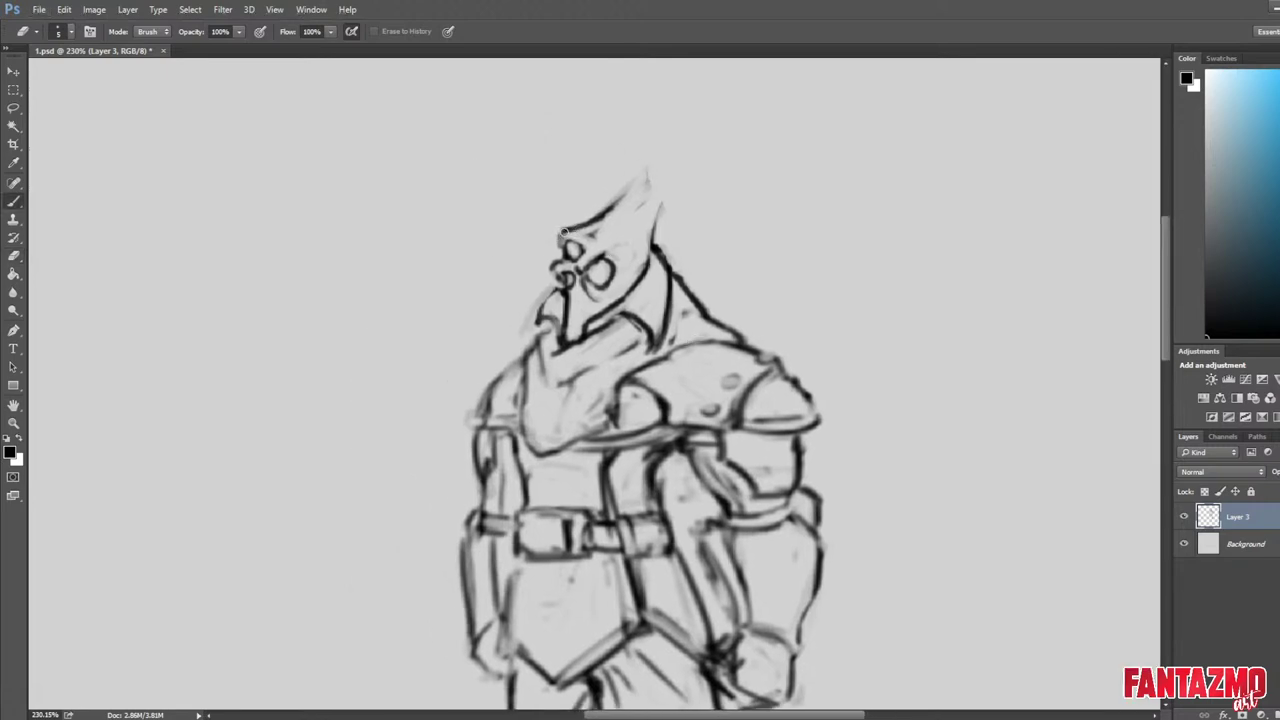
{"action": "key", "text": "e"}
{"action": "left_click_drag", "start_coordinate": [602, 220], "coordinate": [617, 173]}
{"action": "key", "text": "b"}
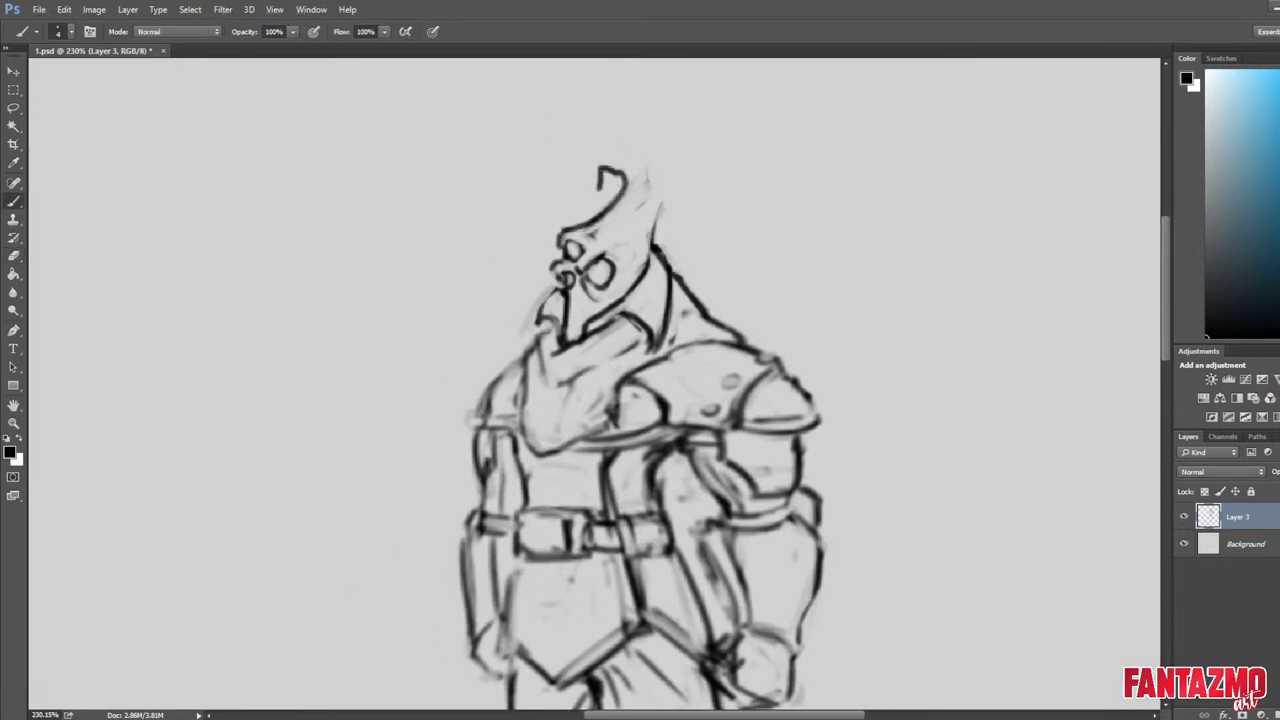
{"action": "mouse_move", "coordinate": [652, 250]}
{"action": "left_mouse_down"}
{"action": "mouse_move", "coordinate": [651, 165]}
{"action": "mouse_move", "coordinate": [630, 165]}
{"action": "mouse_move", "coordinate": [594, 200]}
{"action": "left_mouse_up"}
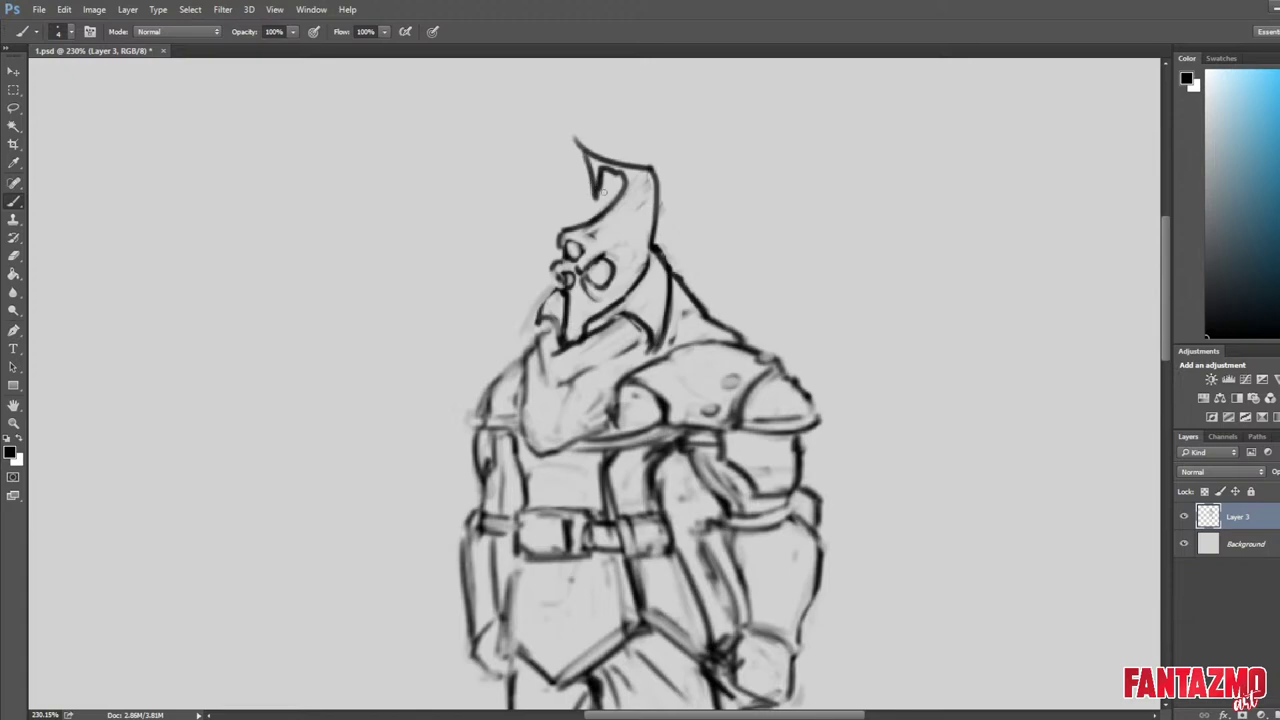
{"action": "key", "text": "e"}
{"action": "left_click_drag", "start_coordinate": [593, 153], "coordinate": [651, 171]}
{"action": "key", "text": "b"}
{"action": "key", "text": "ctrl+shift+h"}
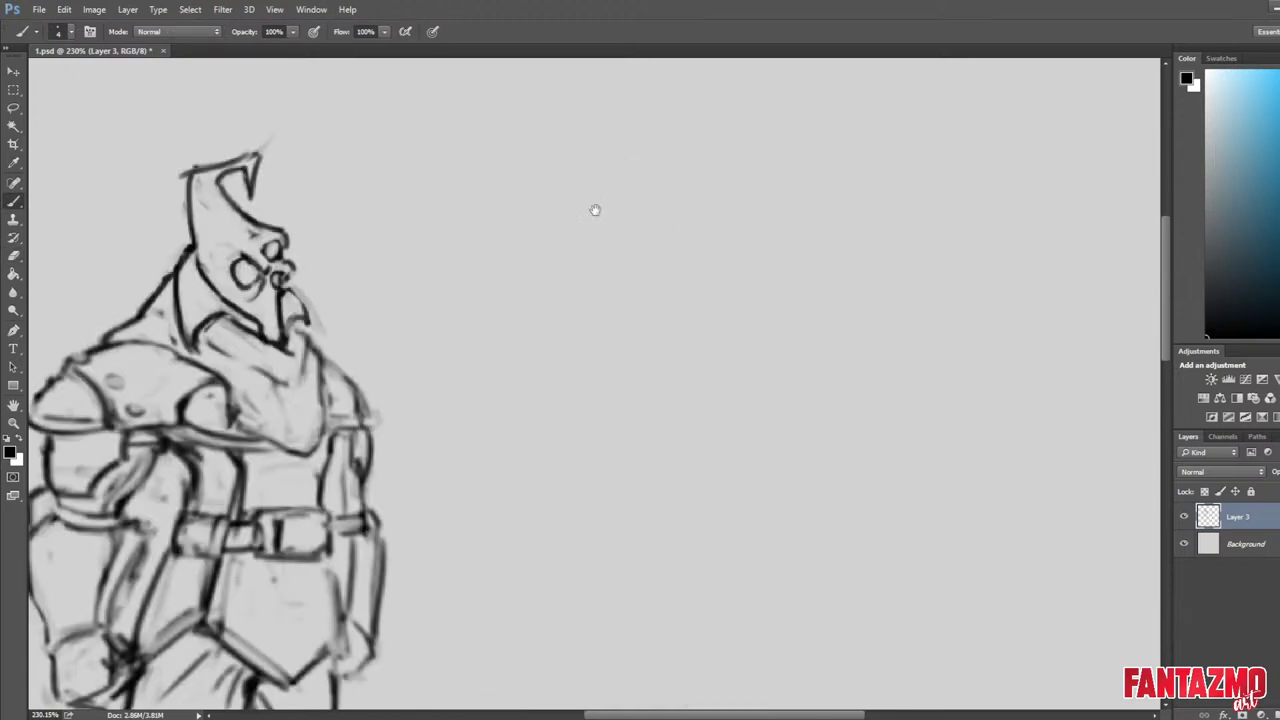
Delete the hood's forward-curling tip and flip the view back.
{"action": "left_click_drag", "start_coordinate": [594, 209], "coordinate": [823, 263]}
{"action": "key", "text": "l"}
{"action": "mouse_move", "coordinate": [433, 198]}
{"action": "left_mouse_down"}
{"action": "mouse_move", "coordinate": [447, 244]}
{"action": "mouse_move", "coordinate": [474, 186]}
{"action": "left_mouse_up"}
{"action": "key", "text": "Delete"}
{"action": "key", "text": "ctrl+d"}
{"action": "key", "text": "ctrl+shift+h"}
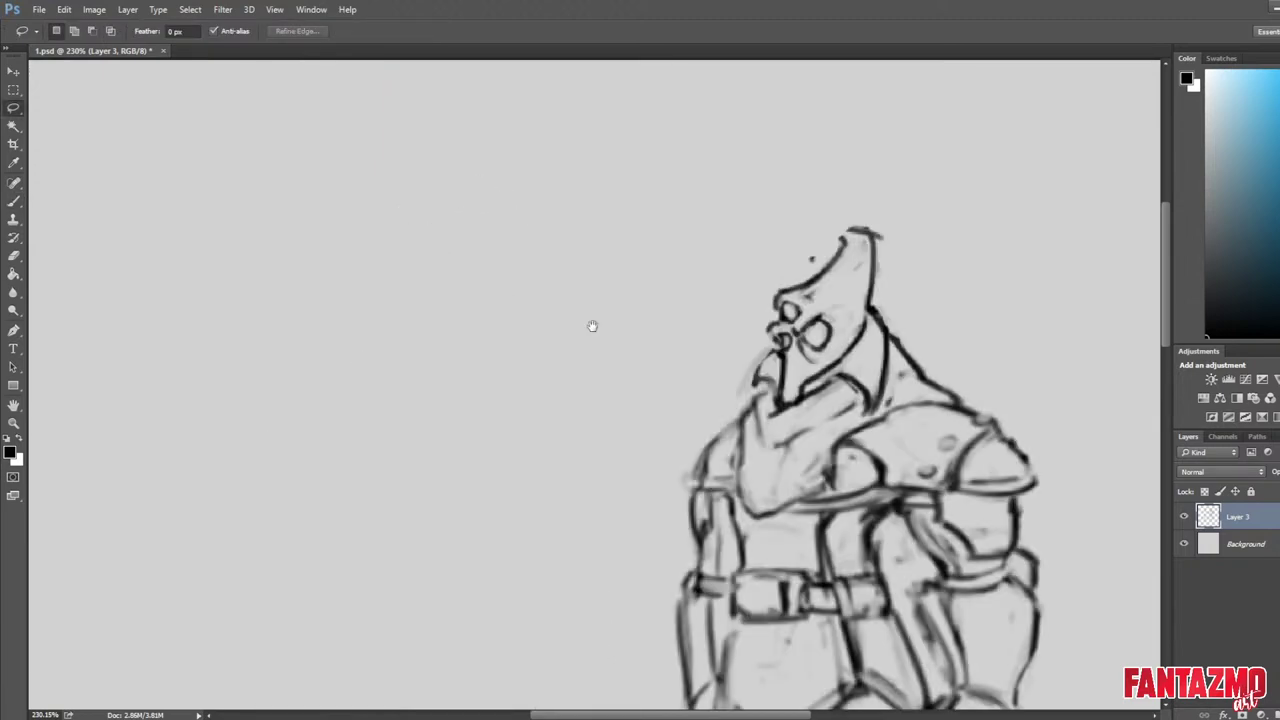
Try a two-pointed hood top with a tall back spike and a smaller front spike.
{"action": "mouse_move", "coordinate": [592, 325]}
{"action": "left_mouse_down"}
{"action": "mouse_move", "coordinate": [386, 346]}
{"action": "mouse_move", "coordinate": [325, 335]}
{"action": "left_mouse_up"}
{"action": "key", "text": "e"}
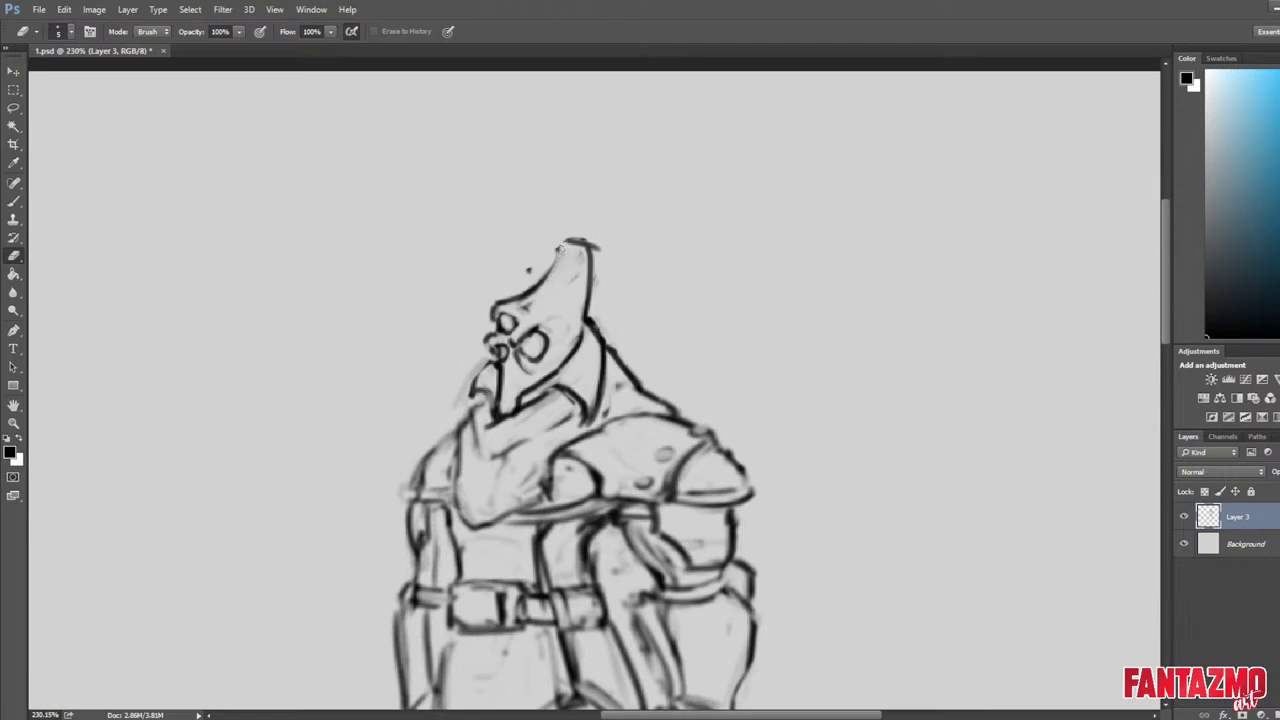
{"action": "left_click_drag", "start_coordinate": [561, 257], "coordinate": [539, 286]}
{"action": "left_click_drag", "start_coordinate": [556, 258], "coordinate": [580, 243]}
{"action": "key", "text": "b"}
{"action": "mouse_move", "coordinate": [530, 292]}
{"action": "left_mouse_down"}
{"action": "mouse_move", "coordinate": [600, 231]}
{"action": "mouse_move", "coordinate": [590, 296]}
{"action": "left_mouse_up"}
{"action": "key", "text": "e"}
{"action": "key", "text": "b"}
{"action": "mouse_move", "coordinate": [599, 222]}
{"action": "left_mouse_down"}
{"action": "mouse_move", "coordinate": [587, 318]}
{"action": "mouse_move", "coordinate": [556, 252]}
{"action": "mouse_move", "coordinate": [579, 234]}
{"action": "left_mouse_up"}
{"action": "key", "text": "e"}
{"action": "key", "text": "b"}
{"action": "left_click_drag", "start_coordinate": [516, 290], "coordinate": [537, 266]}
{"action": "key", "text": "e"}
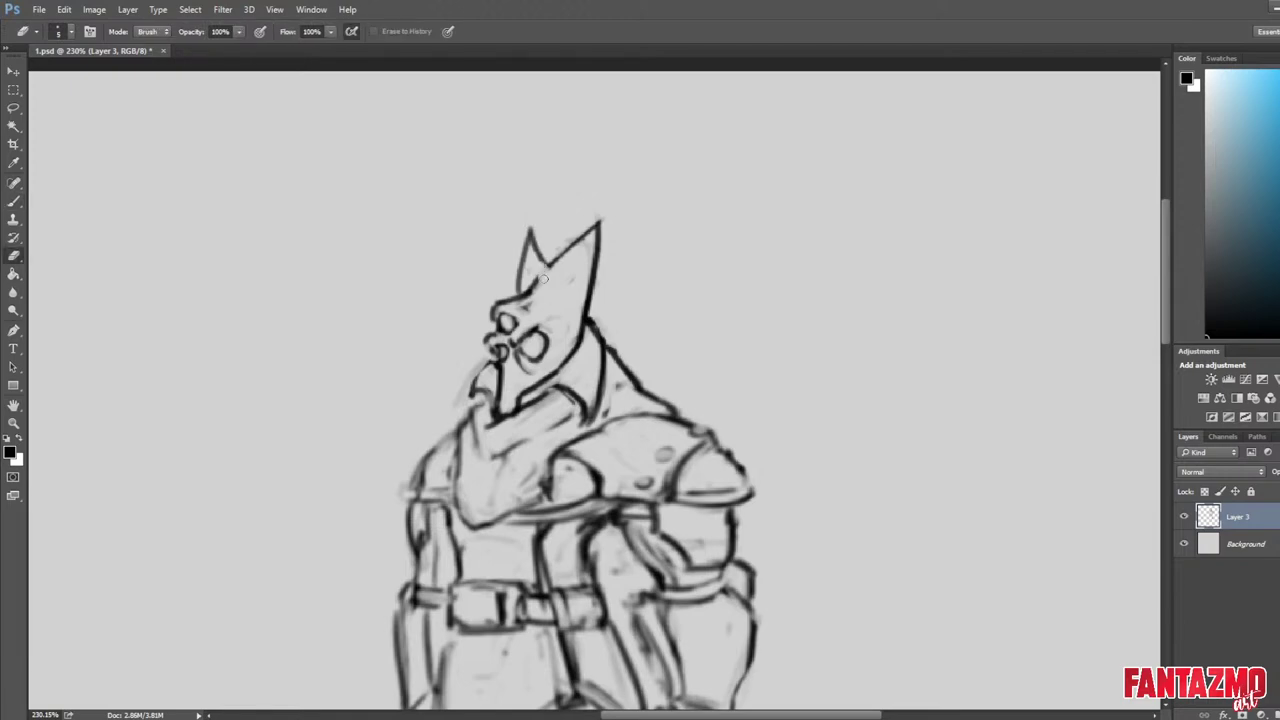
Check the whole figure in mirrored view and remove the smaller front spike from the hood.
{"action": "scroll", "coordinate": [623, 200], "scroll_direction": "right", "scroll_amount": 5}
{"action": "scroll", "coordinate": [657, 143], "scroll_direction": "down", "scroll_amount": 3}
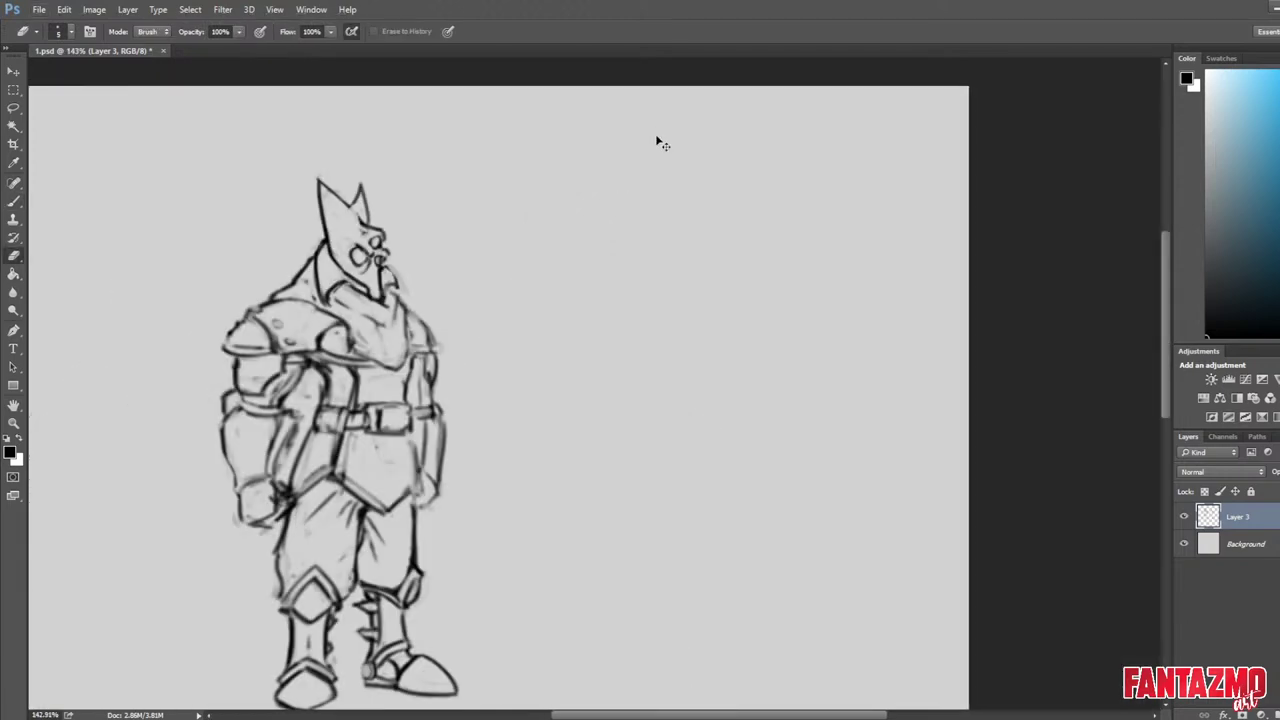
{"action": "key", "text": "ctrl+f"}
{"action": "left_click_drag", "start_coordinate": [586, 212], "coordinate": [572, 186]}
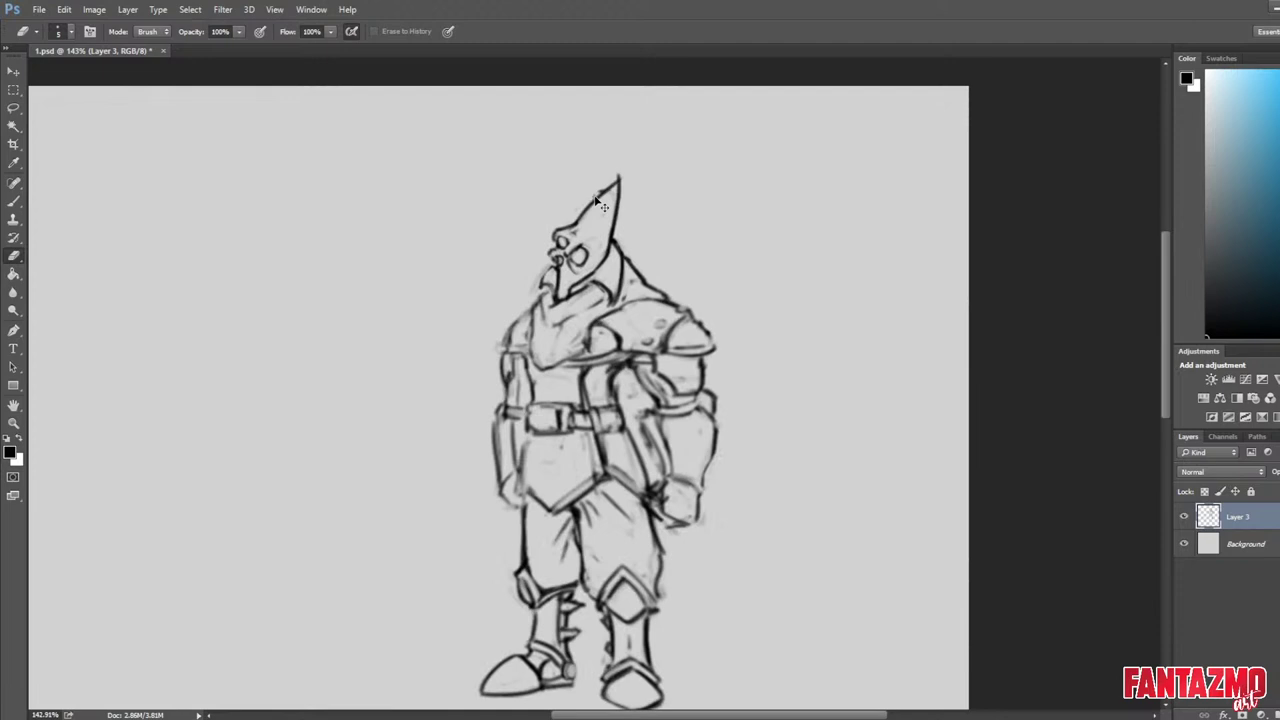
Delete the remaining hood spike down to the level of the brow.
{"action": "scroll", "coordinate": [598, 200], "scroll_direction": "up", "scroll_amount": 3}
{"action": "key", "text": "l"}
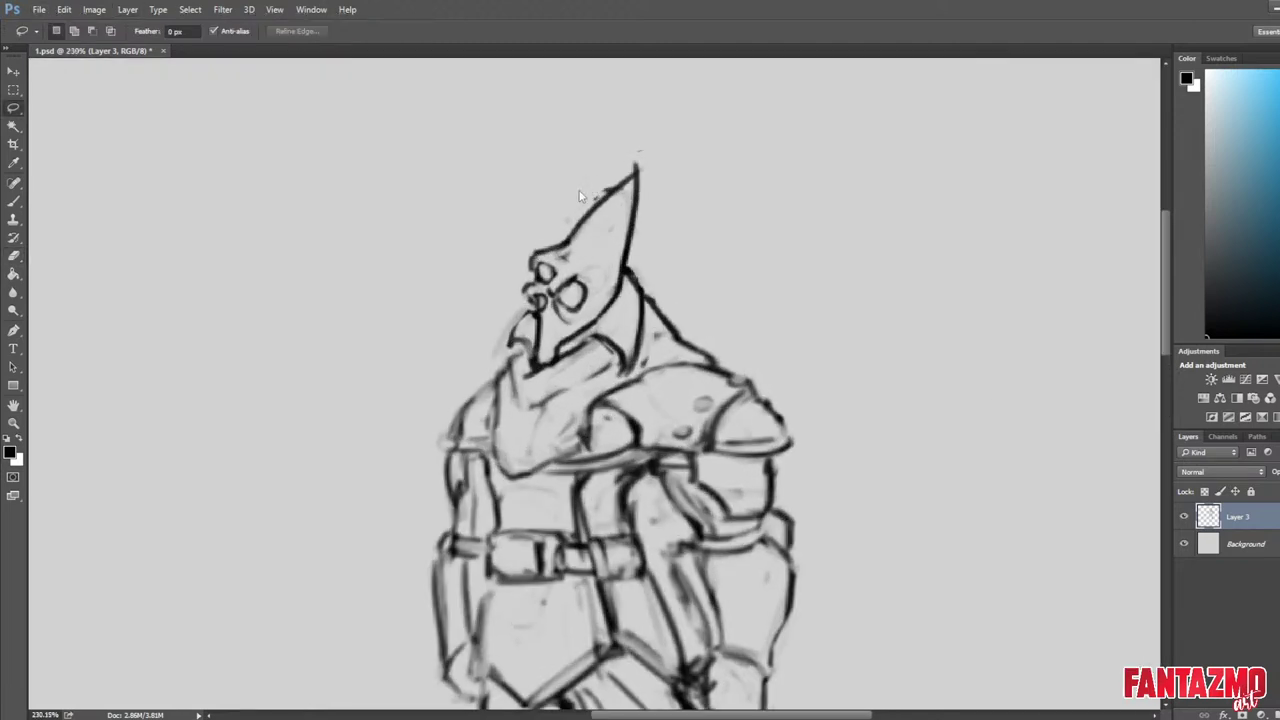
{"action": "mouse_move", "coordinate": [666, 128]}
{"action": "left_mouse_down"}
{"action": "mouse_move", "coordinate": [643, 143]}
{"action": "mouse_move", "coordinate": [585, 260]}
{"action": "mouse_move", "coordinate": [655, 135]}
{"action": "left_mouse_up"}
{"action": "key", "text": "Delete"}
{"action": "key", "text": "e"}
{"action": "key", "text": "ctrl+d"}
Draw a low rounded crown from the brow to the collar in mirrored view.
{"action": "key", "text": "ctrl+shift+h"}
{"action": "key", "text": "b"}
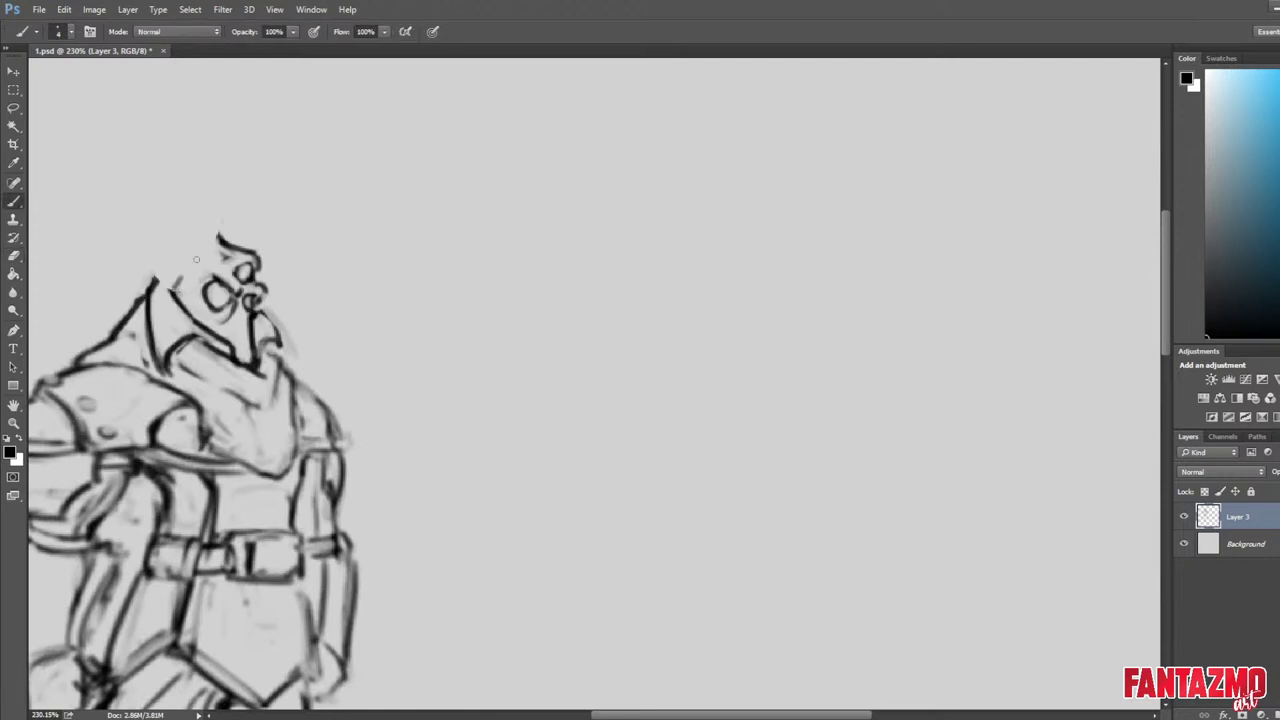
{"action": "mouse_move", "coordinate": [180, 280]}
{"action": "left_mouse_down"}
{"action": "mouse_move", "coordinate": [217, 240]}
{"action": "mouse_move", "coordinate": [163, 279]}
{"action": "mouse_move", "coordinate": [194, 308]}
{"action": "left_mouse_up"}
{"action": "key", "text": "e"}
{"action": "key", "text": "b"}
{"action": "key", "text": "e"}
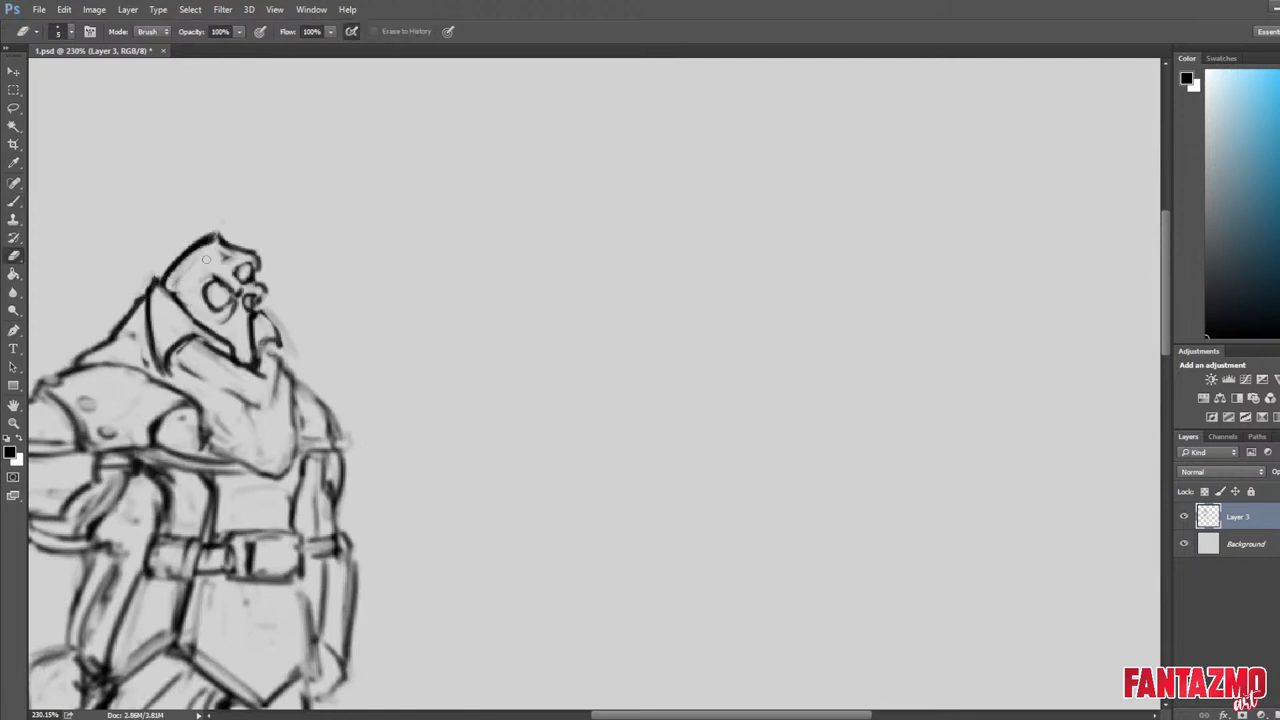
Reshape the back of the rounded head in unmirrored view and connect it to the top of the raised collar.
{"action": "key", "text": "ctrl+shift+h"}
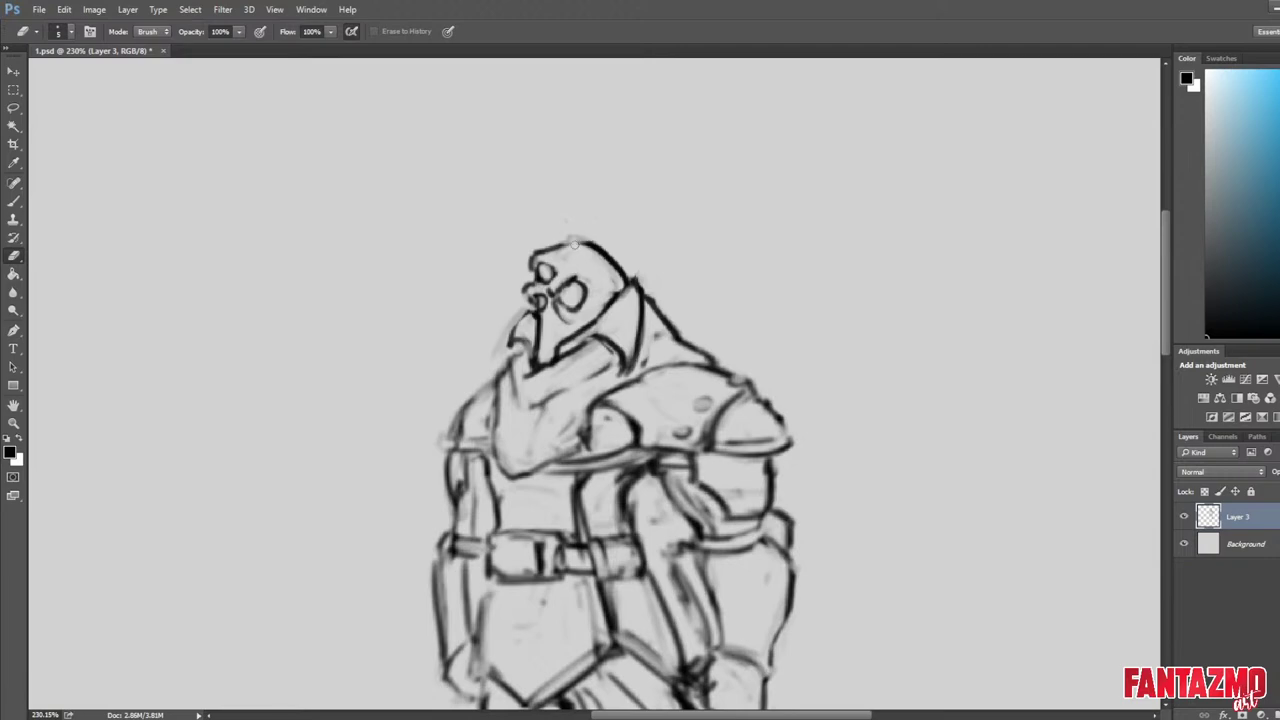
{"action": "key", "text": "b"}
{"action": "key", "text": "e"}
{"action": "left_click_drag", "start_coordinate": [570, 239], "coordinate": [618, 282]}
{"action": "key", "text": "b"}
{"action": "left_click_drag", "start_coordinate": [574, 240], "coordinate": [664, 316]}
{"action": "key", "text": "e"}
{"action": "key", "text": "b"}
{"action": "key", "text": "e"}
{"action": "key", "text": "b"}
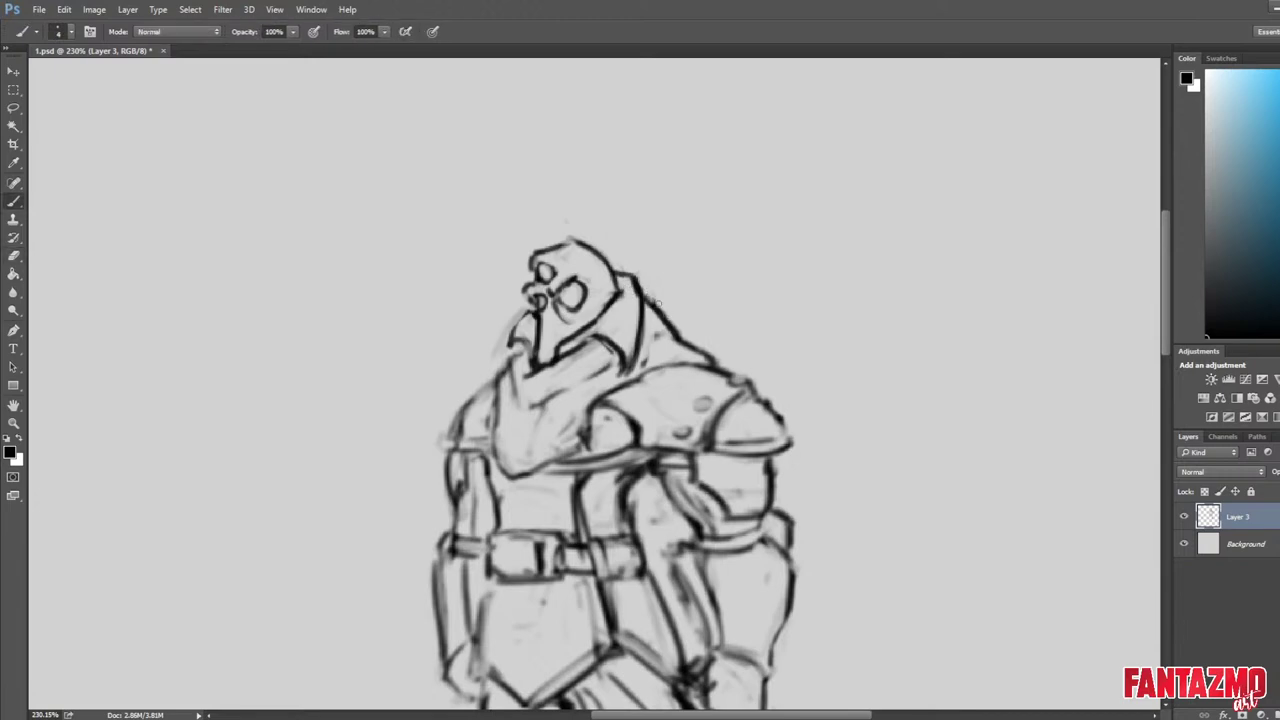
{"action": "key", "text": "e"}
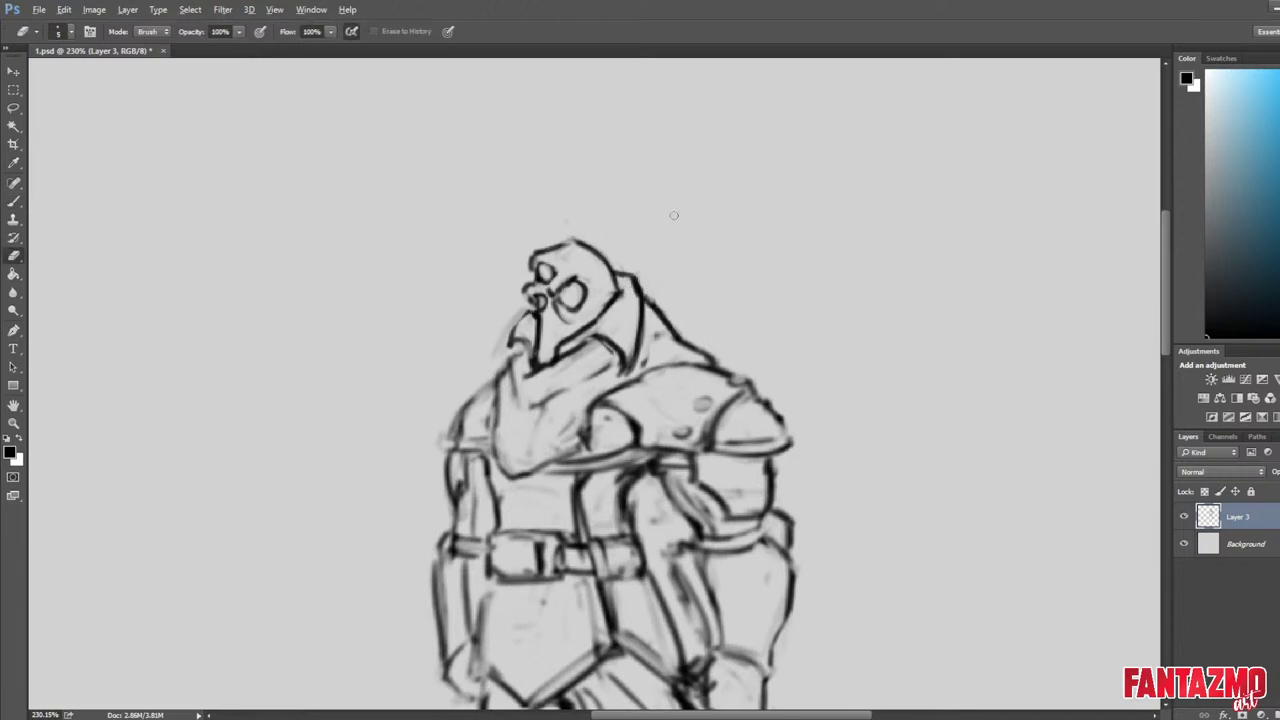
Check the whole figure in both orientations and redraw the beak's front contour below the eyes.
{"action": "scroll", "coordinate": [674, 215], "scroll_direction": "down", "scroll_amount": 9}
{"action": "key", "text": "ctrl+shift+h"}
{"action": "scroll", "coordinate": [487, 197], "scroll_direction": "up", "scroll_amount": 4}
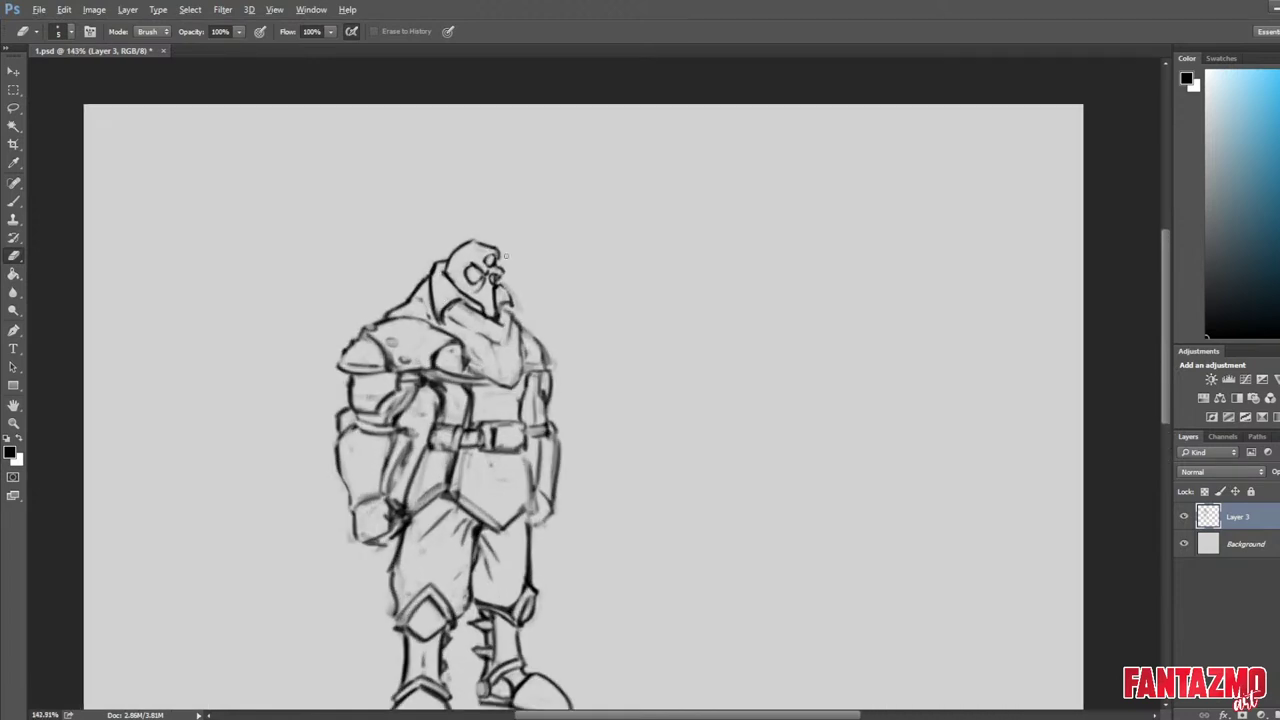
{"action": "scroll", "coordinate": [505, 256], "scroll_direction": "up", "scroll_amount": 1}
{"action": "key", "text": "ctrl+shift+h"}
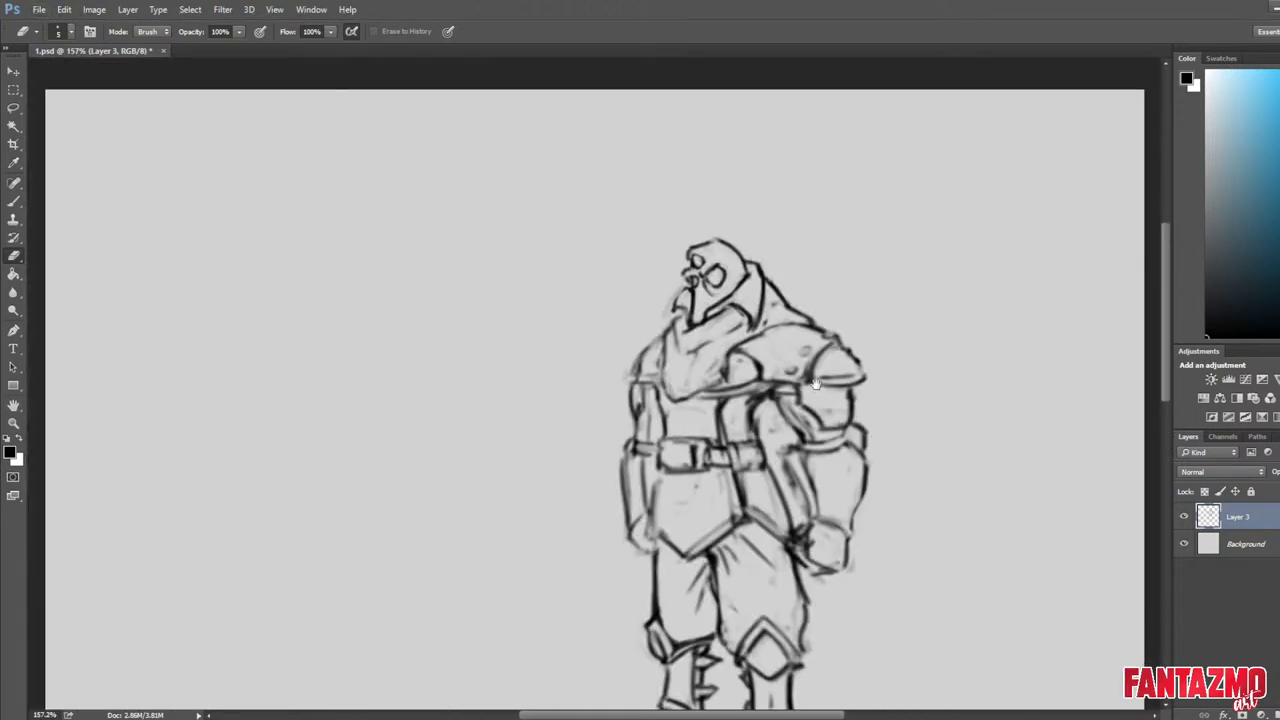
{"action": "left_click_drag", "start_coordinate": [815, 383], "coordinate": [688, 297]}
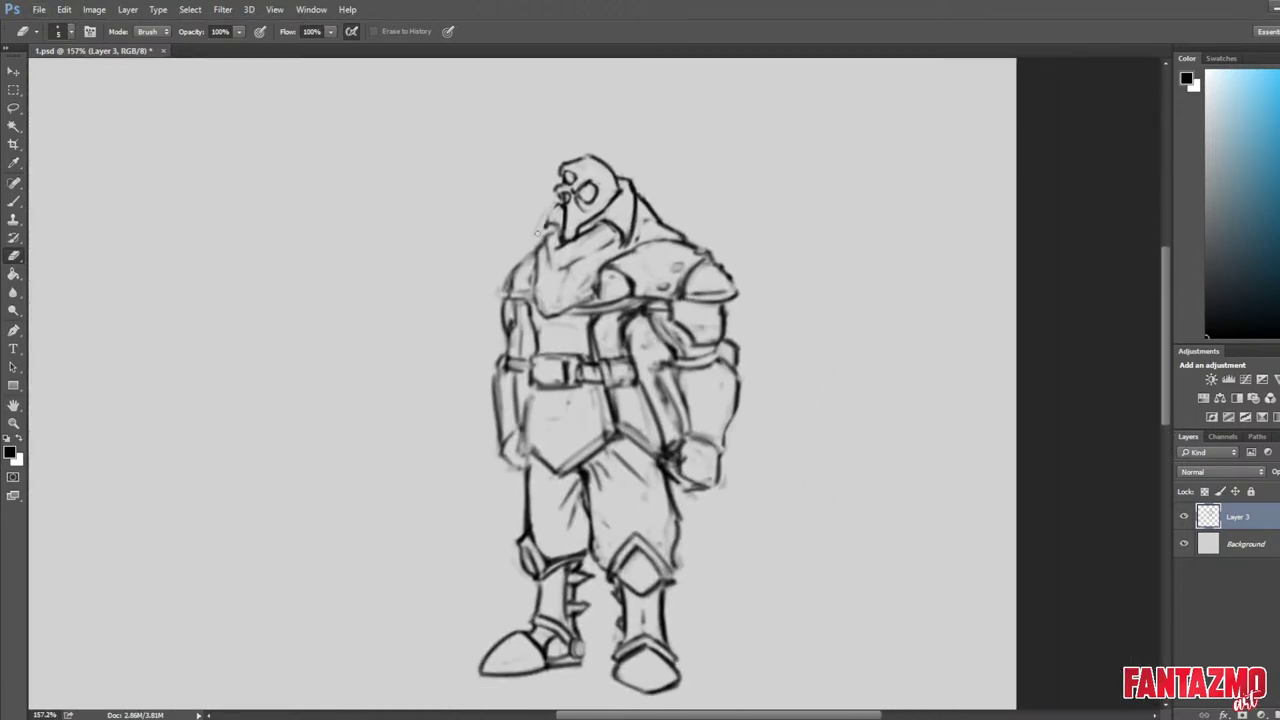
{"action": "key", "text": "b"}
{"action": "mouse_move", "coordinate": [556, 212]}
{"action": "left_mouse_down"}
{"action": "mouse_move", "coordinate": [534, 234]}
{"action": "mouse_move", "coordinate": [545, 230]}
{"action": "left_mouse_up"}
{"action": "key", "text": "e"}
{"action": "key", "text": "b"}
{"action": "key", "text": "e"}
Check the whole figure in mirrored view and save the document.
{"action": "scroll", "coordinate": [473, 241], "scroll_direction": "down", "scroll_amount": 8}
{"action": "key", "text": "F2"}
{"action": "scroll", "coordinate": [583, 262], "scroll_direction": "up", "scroll_amount": 10}
{"action": "key", "text": "ctrl+s"}
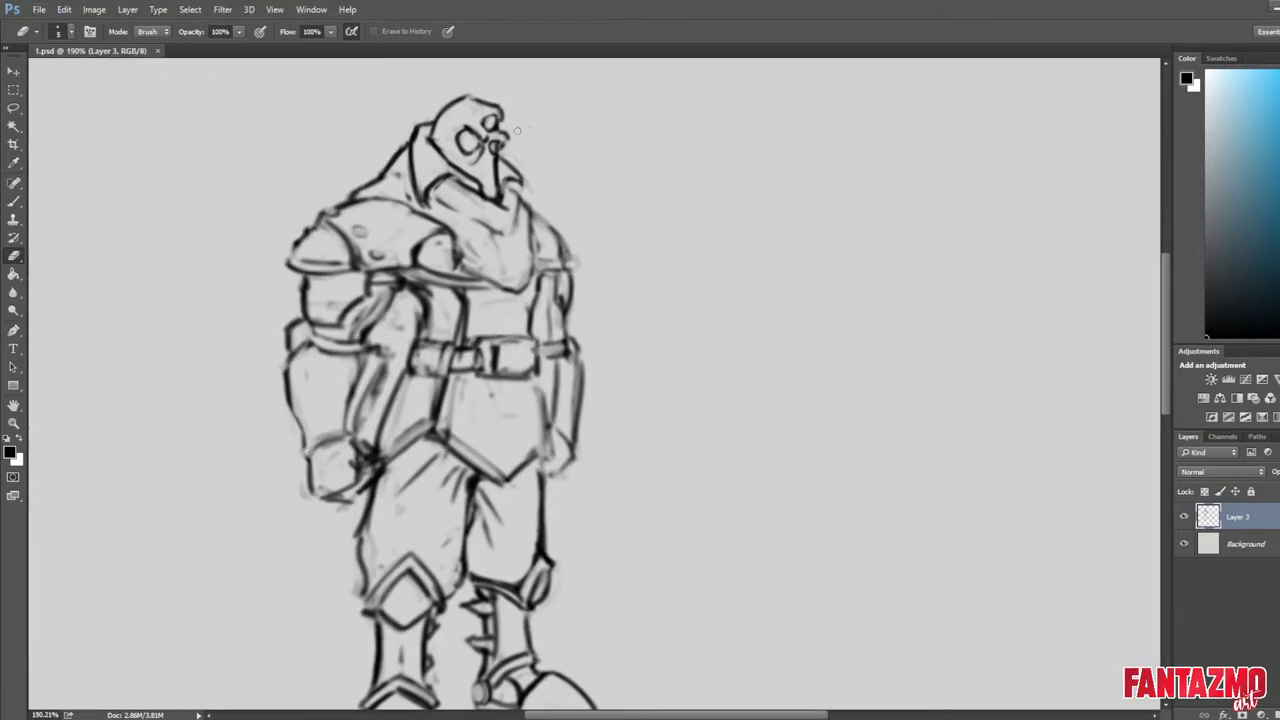
Replace the beak's bulging front contour with a straighter line running from the lower eye into the scarf.
{"action": "key", "text": "b"}
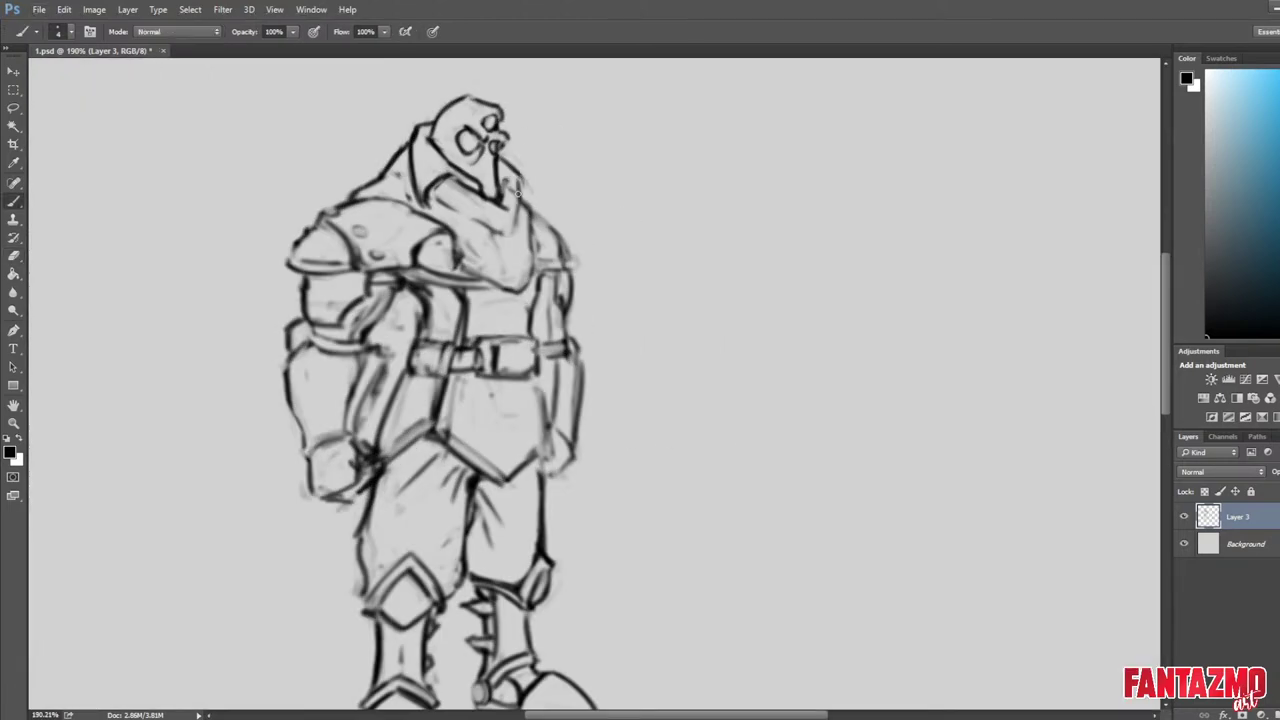
{"action": "key", "text": "e"}
{"action": "left_click_drag", "start_coordinate": [506, 158], "coordinate": [523, 184]}
{"action": "key", "text": "b"}
{"action": "mouse_move", "coordinate": [499, 158]}
{"action": "left_mouse_down"}
{"action": "mouse_move", "coordinate": [522, 211]}
{"action": "mouse_move", "coordinate": [508, 202]}
{"action": "left_mouse_up"}
{"action": "key", "text": "e"}
{"action": "key", "text": "b"}
{"action": "key", "text": "e"}
{"action": "key", "text": "b"}
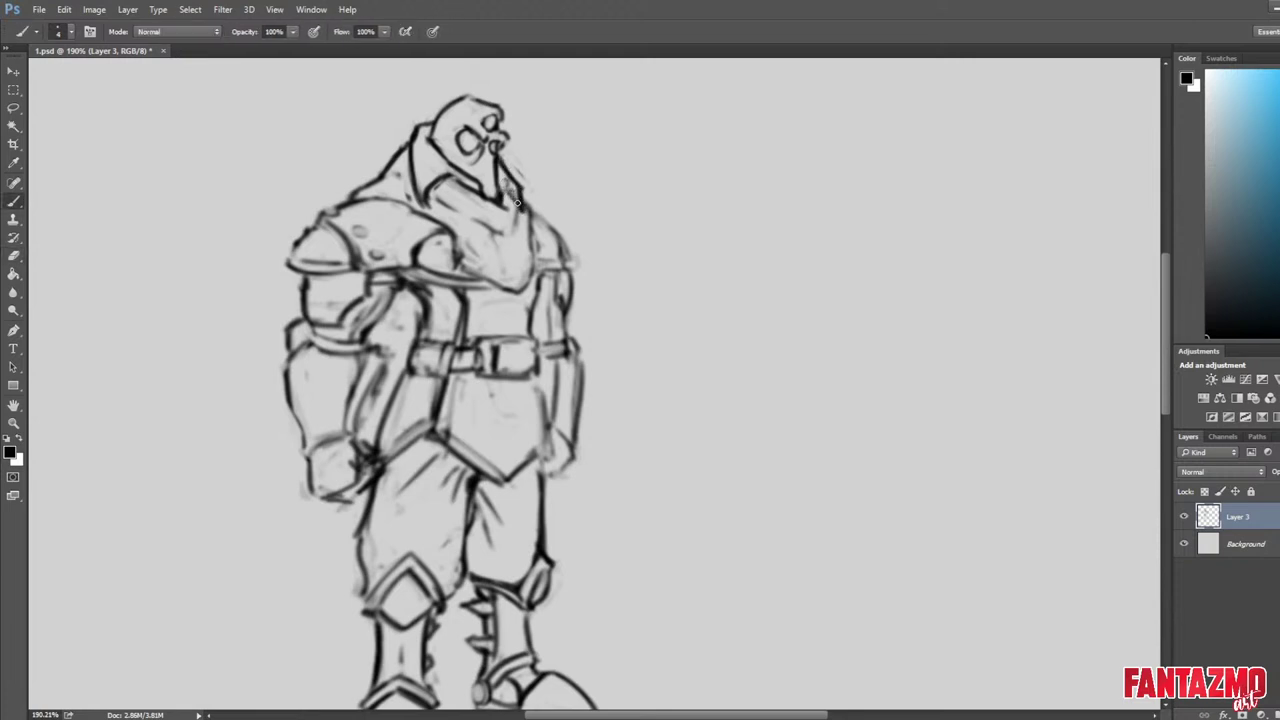
Redraw the scarf's front edge as a darker line running from the beak down the chest.
{"action": "key", "text": "e"}
{"action": "key", "text": "b"}
{"action": "left_click_drag", "start_coordinate": [529, 212], "coordinate": [518, 289]}
{"action": "key", "text": "e"}
{"action": "left_click_drag", "start_coordinate": [532, 245], "coordinate": [513, 308]}
{"action": "key", "text": "b"}
{"action": "key", "text": "e"}
Reshape the scarf's shoulder-side edge so it tapers to a lower, sharper point on the chest.
{"action": "mouse_move", "coordinate": [452, 240]}
{"action": "left_mouse_down"}
{"action": "mouse_move", "coordinate": [499, 301]}
{"action": "mouse_move", "coordinate": [447, 228]}
{"action": "mouse_move", "coordinate": [481, 278]}
{"action": "mouse_move", "coordinate": [455, 221]}
{"action": "mouse_move", "coordinate": [482, 270]}
{"action": "mouse_move", "coordinate": [466, 237]}
{"action": "mouse_move", "coordinate": [508, 284]}
{"action": "mouse_move", "coordinate": [500, 302]}
{"action": "mouse_move", "coordinate": [521, 304]}
{"action": "mouse_move", "coordinate": [525, 270]}
{"action": "left_mouse_up"}
{"action": "key", "text": "b"}
{"action": "key", "text": "e"}
{"action": "key", "text": "b"}
{"action": "key", "text": "e"}
{"action": "key", "text": "b"}
{"action": "key", "text": "e"}
{"action": "key", "text": "b"}
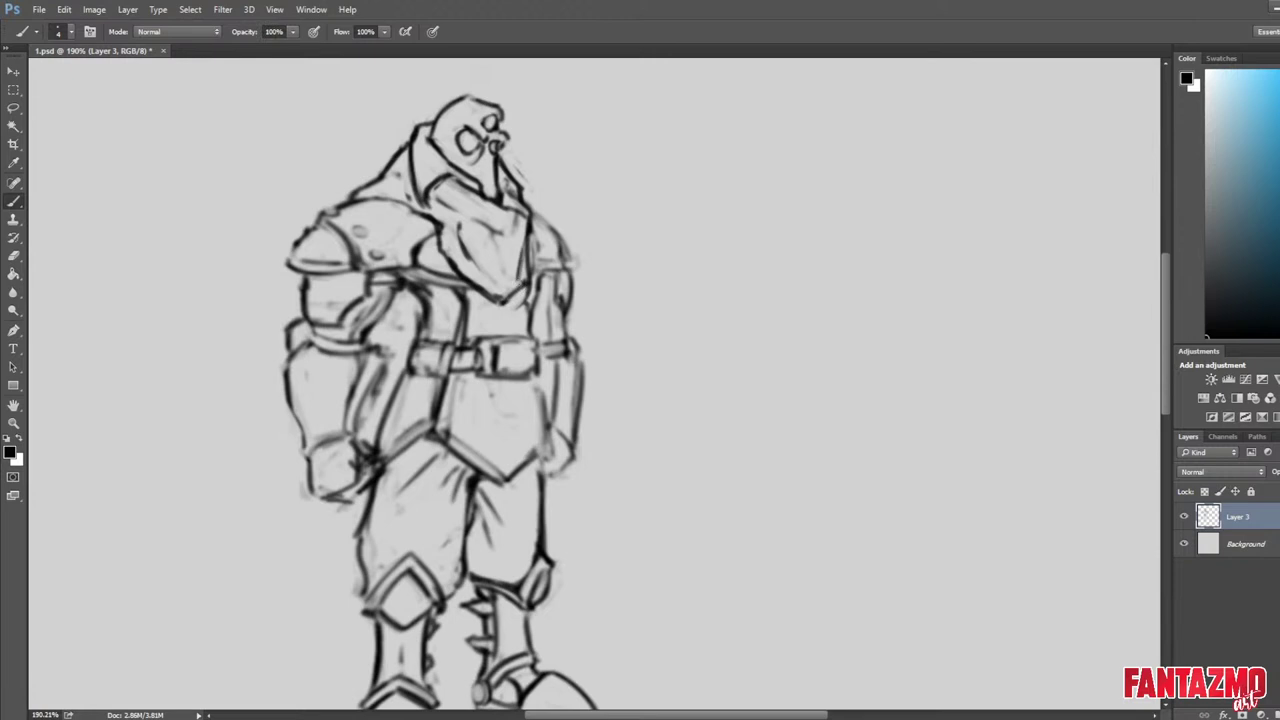
Clean up the scarf's front edge and redraw the short lines where the scarf meets the beak.
{"action": "key", "text": "e"}
{"action": "left_click_drag", "start_coordinate": [531, 210], "coordinate": [519, 275]}
{"action": "key", "text": "b"}
{"action": "key", "text": "e"}
{"action": "key", "text": "b"}
{"action": "mouse_move", "coordinate": [486, 201]}
{"action": "left_mouse_down"}
{"action": "mouse_move", "coordinate": [474, 194]}
{"action": "mouse_move", "coordinate": [521, 210]}
{"action": "mouse_move", "coordinate": [507, 204]}
{"action": "left_mouse_up"}
{"action": "key", "text": "e"}
{"action": "key", "text": "b"}
{"action": "key", "text": "e"}
Erase the stray marks in front of the beak and tidy the contour running down to the scarf.
{"action": "mouse_move", "coordinate": [503, 168]}
{"action": "left_mouse_down"}
{"action": "mouse_move", "coordinate": [520, 196]}
{"action": "mouse_move", "coordinate": [496, 154]}
{"action": "mouse_move", "coordinate": [518, 170]}
{"action": "mouse_move", "coordinate": [507, 200]}
{"action": "mouse_move", "coordinate": [519, 198]}
{"action": "mouse_move", "coordinate": [504, 170]}
{"action": "mouse_move", "coordinate": [521, 188]}
{"action": "left_mouse_up"}
{"action": "key", "text": "b"}
{"action": "key", "text": "e"}
{"action": "key", "text": "b"}
{"action": "key", "text": "e"}
{"action": "key", "text": "b"}
{"action": "key", "text": "e"}
{"action": "key", "text": "b"}
{"action": "key", "text": "e"}
{"action": "key", "text": "b"}
Examine the whole figure's silhouette and upper body in mirrored and normal views.
{"action": "key", "text": "ctrl+0"}
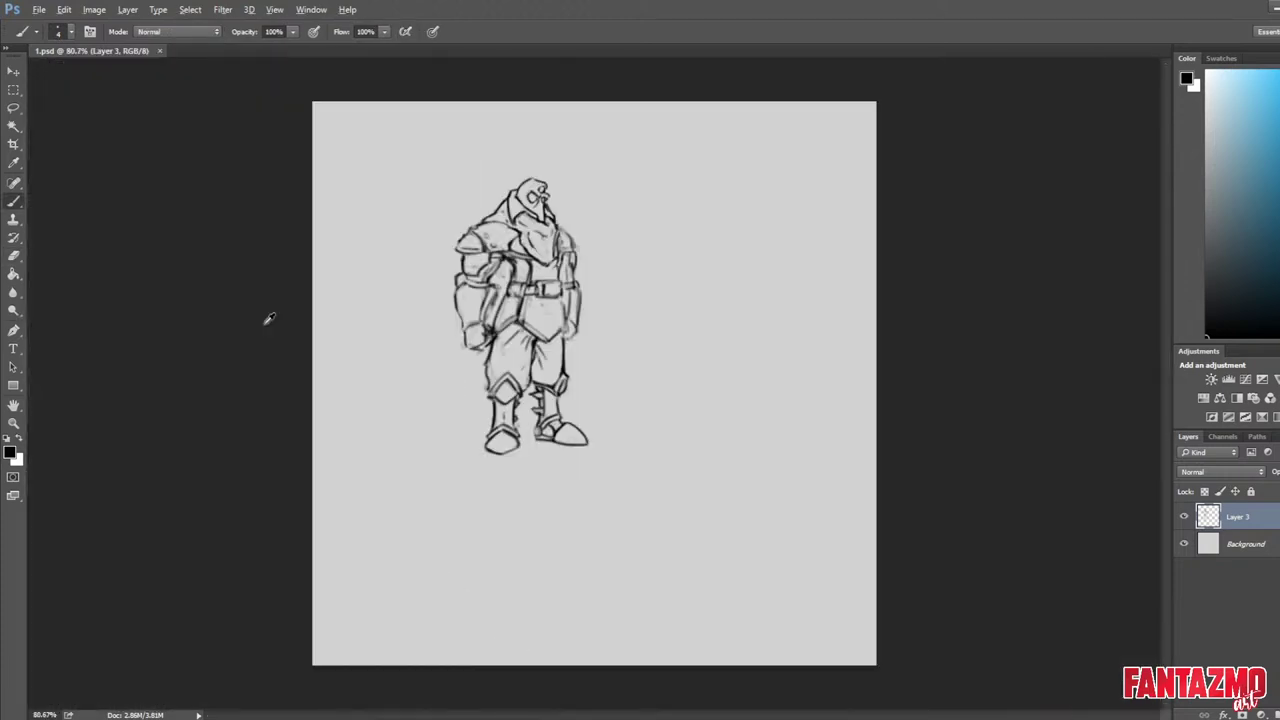
{"action": "left_click_drag", "start_coordinate": [300, 316], "coordinate": [447, 316]}
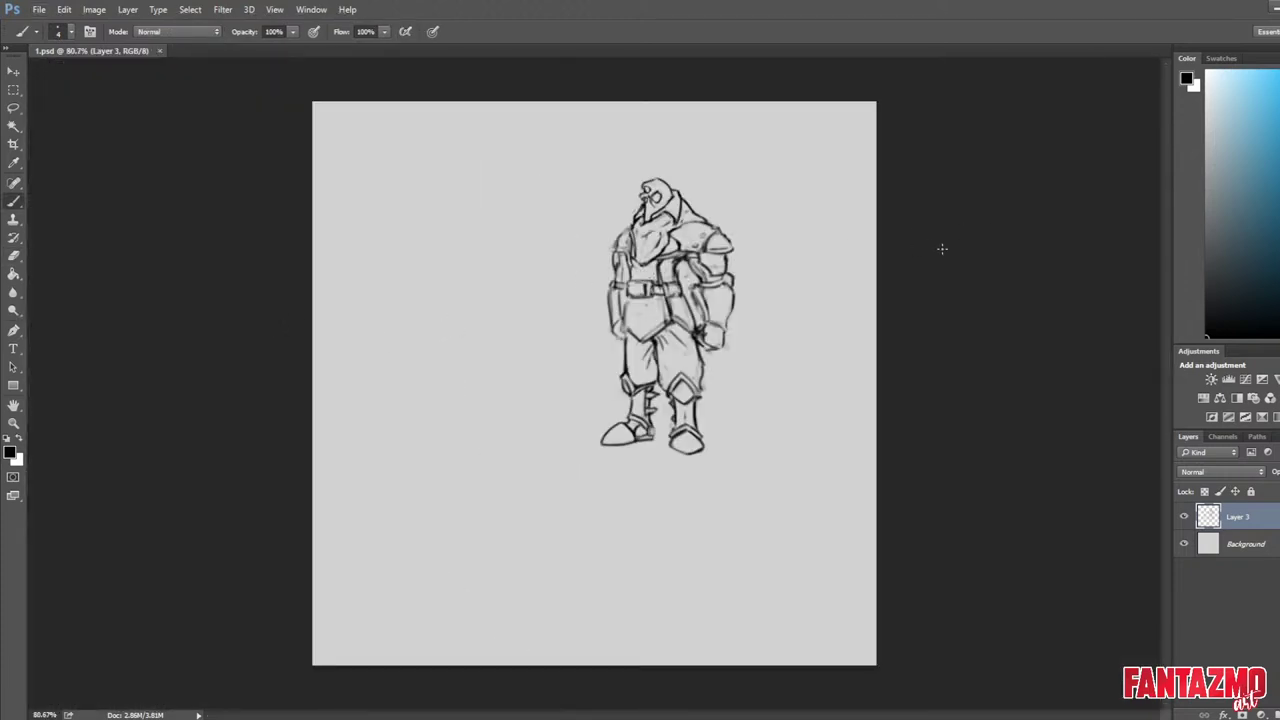
{"action": "scroll", "coordinate": [751, 262], "scroll_direction": "up", "scroll_amount": 1}
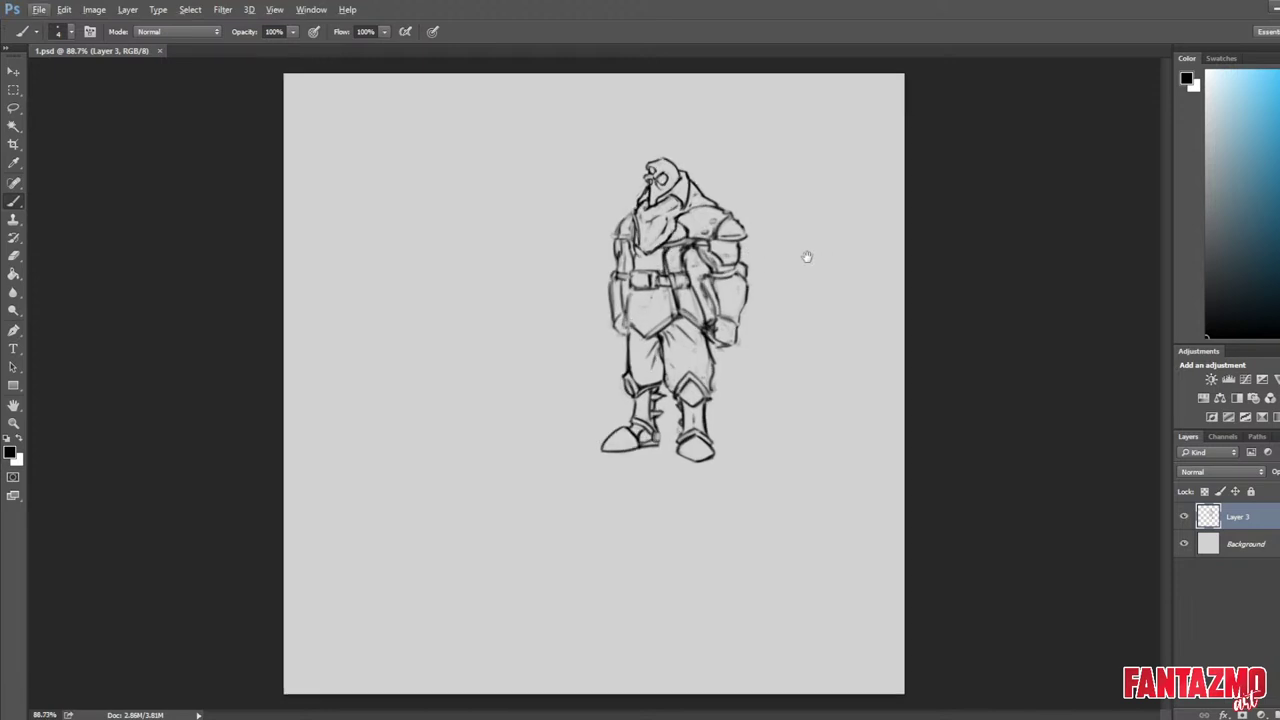
{"action": "key", "text": "ctrl+shift+h"}
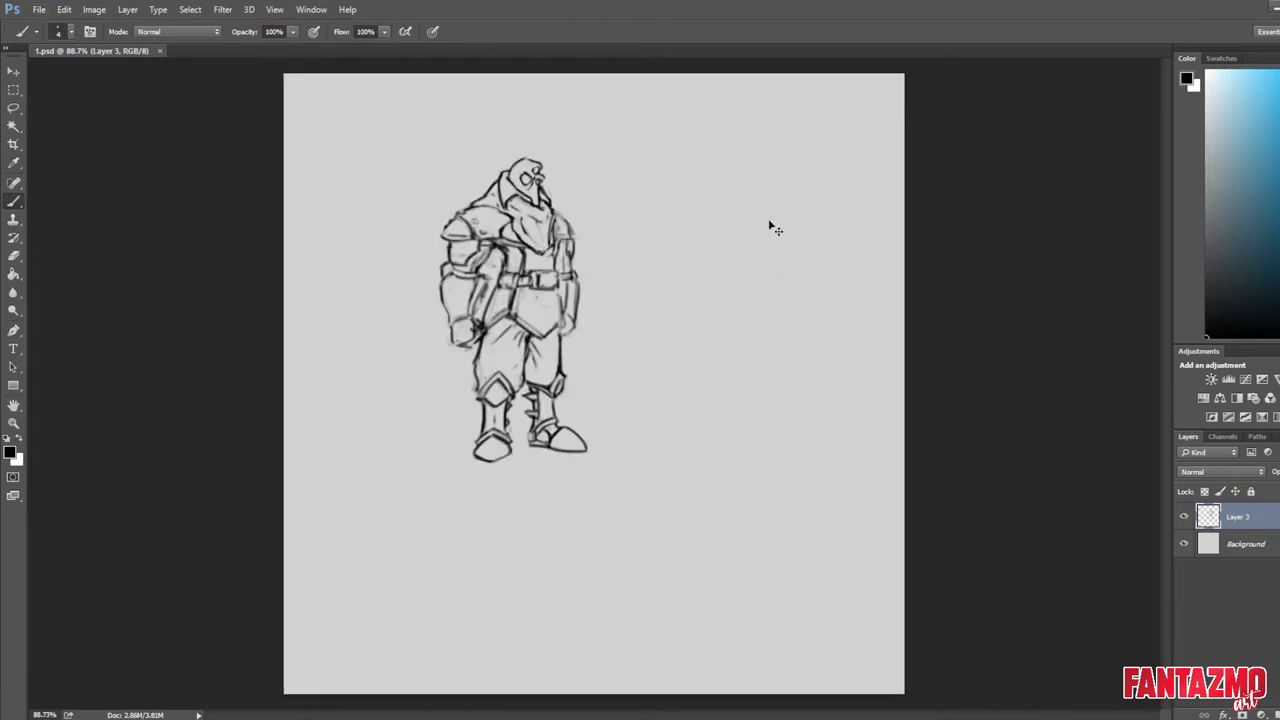
{"action": "key", "text": "ctrl+shift+h"}
{"action": "scroll", "coordinate": [668, 197], "scroll_direction": "up", "scroll_amount": 4}
{"action": "key", "text": "ctrl+shift+h"}
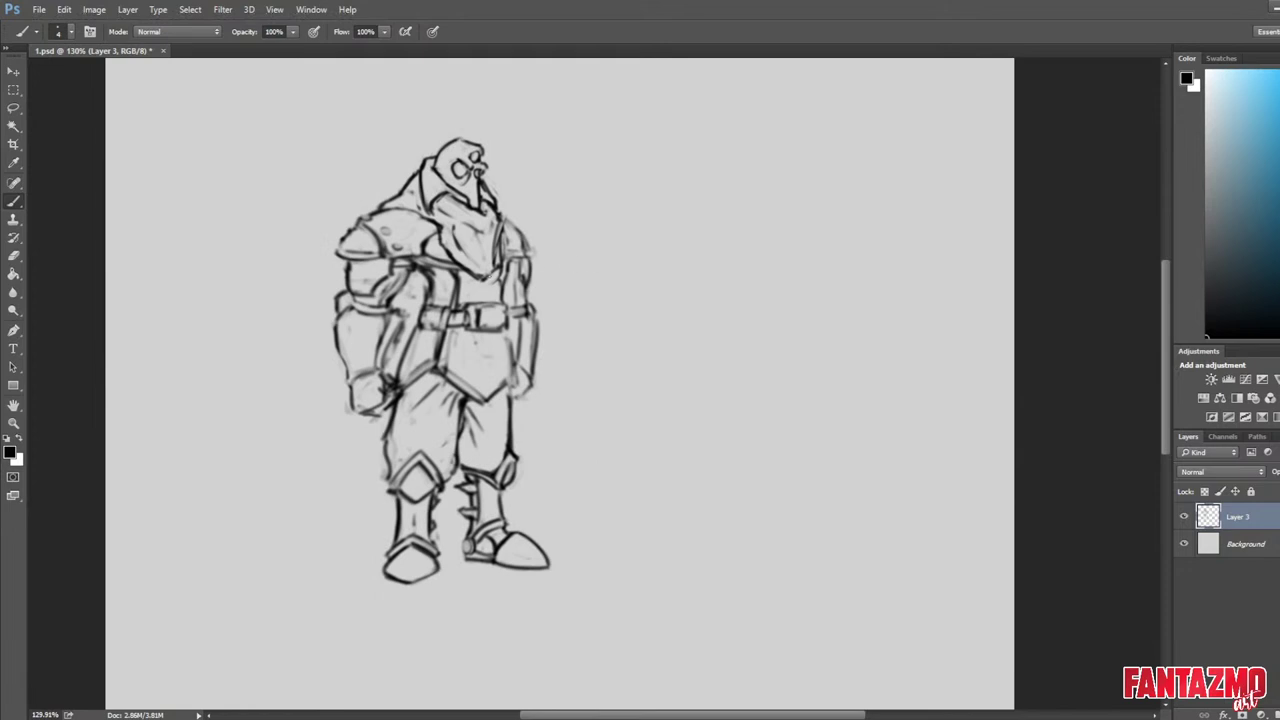
{"action": "scroll", "coordinate": [425, 261], "scroll_direction": "up", "scroll_amount": 4}
{"action": "left_click_drag", "start_coordinate": [505, 242], "coordinate": [719, 279]}
{"action": "scroll", "coordinate": [719, 279], "scroll_direction": "down", "scroll_amount": 1}
{"action": "key", "text": "ctrl+h"}
{"action": "scroll", "coordinate": [600, 277], "scroll_direction": "down", "scroll_amount": 2}
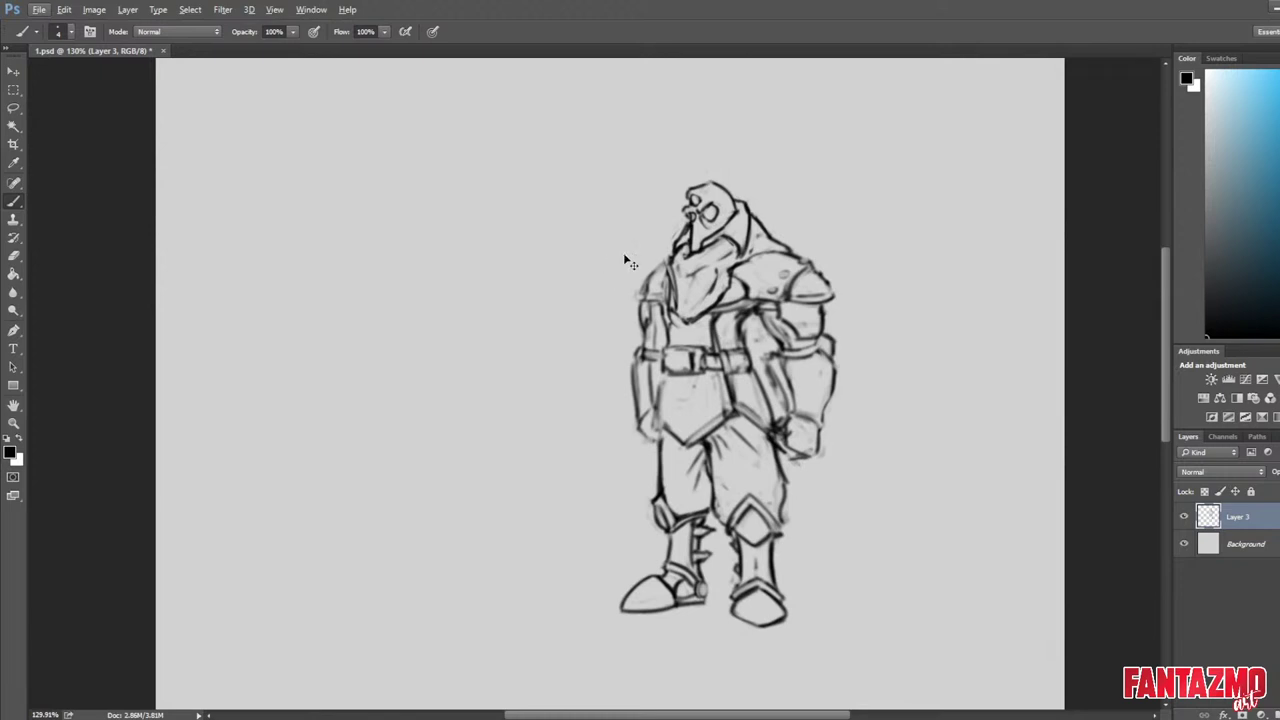
{"action": "key", "text": "ctrl+h"}
{"action": "scroll", "coordinate": [449, 180], "scroll_direction": "up", "scroll_amount": 2}
{"action": "key", "text": "ctrl+h"}
{"action": "mouse_move", "coordinate": [745, 297]}
{"action": "left_mouse_down"}
{"action": "mouse_move", "coordinate": [555, 262]}
{"action": "mouse_move", "coordinate": [766, 351]}
{"action": "mouse_move", "coordinate": [843, 286]}
{"action": "left_mouse_up"}
{"action": "key", "text": "ctrl+h"}
Erase the large shoulder pad's rivets and inner curve, and draw a diagonal ridge from the armpit to a pointed outer peak.
{"action": "key", "text": "e"}
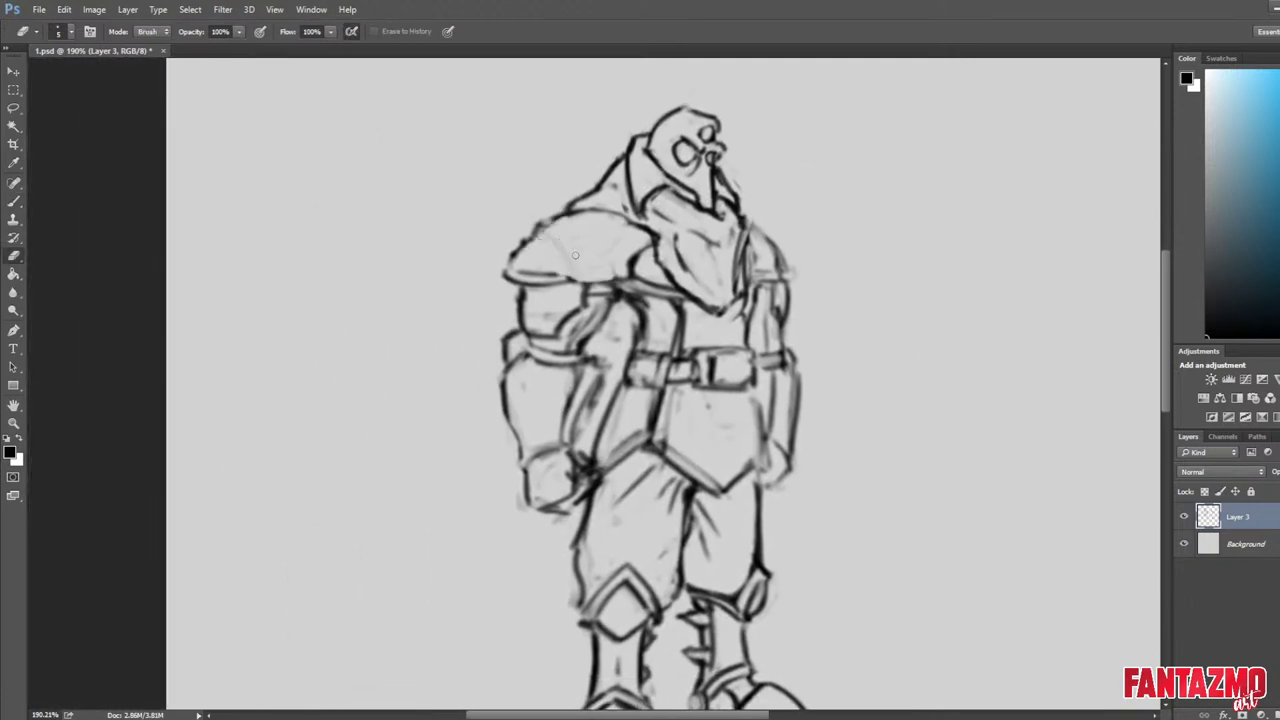
{"action": "key", "text": "ctrl+h"}
{"action": "mouse_move", "coordinate": [1128, 251]}
{"action": "left_mouse_down"}
{"action": "mouse_move", "coordinate": [671, 309]}
{"action": "mouse_move", "coordinate": [678, 297]}
{"action": "left_mouse_up"}
{"action": "key", "text": "b"}
{"action": "mouse_move", "coordinate": [600, 338]}
{"action": "left_mouse_down"}
{"action": "mouse_move", "coordinate": [674, 270]}
{"action": "mouse_move", "coordinate": [694, 269]}
{"action": "left_mouse_up"}
{"action": "left_click_drag", "start_coordinate": [630, 256], "coordinate": [688, 257]}
{"action": "key", "text": "e"}
{"action": "mouse_move", "coordinate": [597, 327]}
{"action": "left_mouse_down"}
{"action": "mouse_move", "coordinate": [692, 257]}
{"action": "mouse_move", "coordinate": [680, 265]}
{"action": "left_mouse_up"}
{"action": "mouse_move", "coordinate": [690, 264]}
{"action": "left_mouse_down"}
{"action": "mouse_move", "coordinate": [600, 322]}
{"action": "mouse_move", "coordinate": [650, 257]}
{"action": "mouse_move", "coordinate": [694, 250]}
{"action": "left_mouse_up"}
{"action": "key", "text": "b"}
{"action": "mouse_move", "coordinate": [601, 328]}
{"action": "left_mouse_down"}
{"action": "mouse_move", "coordinate": [695, 250]}
{"action": "mouse_move", "coordinate": [712, 319]}
{"action": "left_mouse_up"}
{"action": "key", "text": "e"}
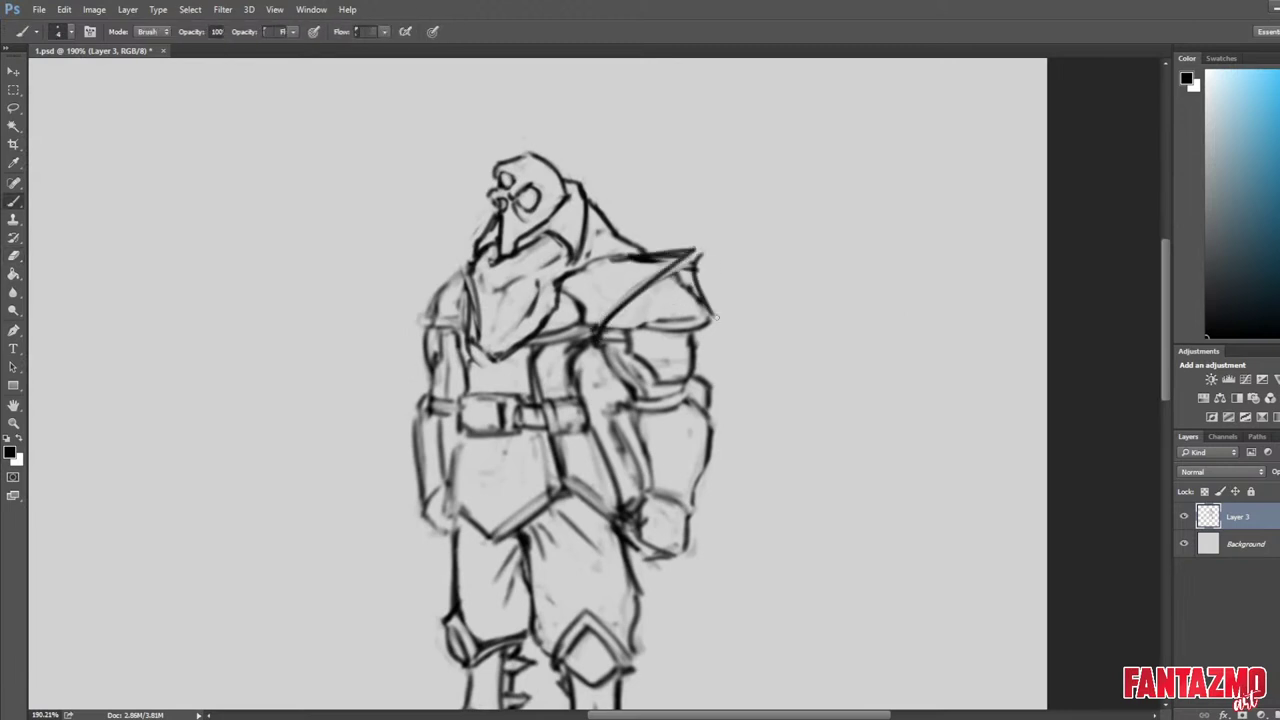
Trim the pad's protruding peak and redraw its outer edge as a steep line down to the lower corner.
{"action": "mouse_move", "coordinate": [680, 269]}
{"action": "left_mouse_down"}
{"action": "mouse_move", "coordinate": [697, 299]}
{"action": "mouse_move", "coordinate": [675, 281]}
{"action": "mouse_move", "coordinate": [721, 330]}
{"action": "mouse_move", "coordinate": [706, 292]}
{"action": "left_mouse_up"}
{"action": "key", "text": "b"}
{"action": "key", "text": "e"}
{"action": "left_click_drag", "start_coordinate": [702, 250], "coordinate": [684, 278]}
{"action": "mouse_move", "coordinate": [690, 270]}
{"action": "left_mouse_down"}
{"action": "mouse_move", "coordinate": [679, 249]}
{"action": "mouse_move", "coordinate": [707, 292]}
{"action": "mouse_move", "coordinate": [709, 325]}
{"action": "mouse_move", "coordinate": [664, 251]}
{"action": "mouse_move", "coordinate": [717, 326]}
{"action": "left_mouse_up"}
{"action": "key", "text": "b"}
{"action": "key", "text": "e"}
{"action": "key", "text": "b"}
{"action": "key", "text": "e"}
{"action": "key", "text": "b"}
{"action": "key", "text": "e"}
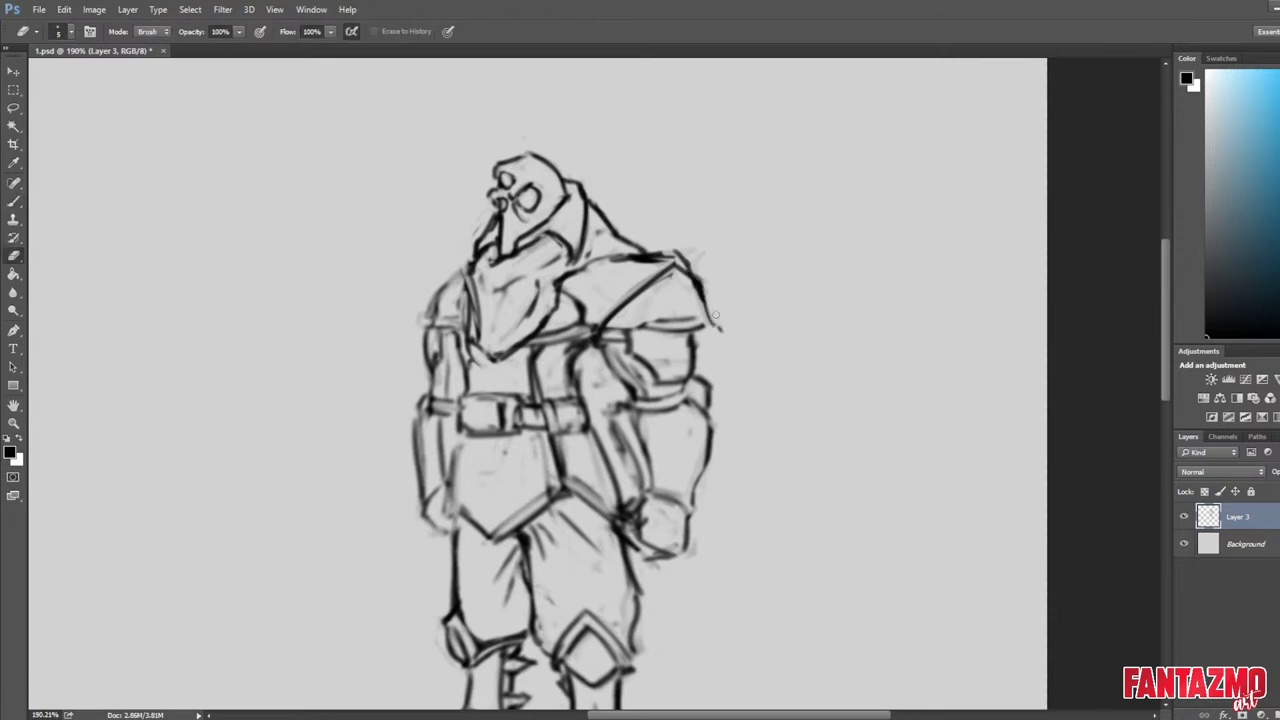
Straighten the pad's outer edge and rebuild its top contour as one slope running down from the collar.
{"action": "key", "text": "b"}
{"action": "left_click_drag", "start_coordinate": [701, 276], "coordinate": [712, 334]}
{"action": "key", "text": "b"}
{"action": "key", "text": "e"}
{"action": "mouse_move", "coordinate": [682, 252]}
{"action": "left_mouse_down"}
{"action": "mouse_move", "coordinate": [640, 266]}
{"action": "mouse_move", "coordinate": [668, 251]}
{"action": "left_mouse_up"}
{"action": "key", "text": "b"}
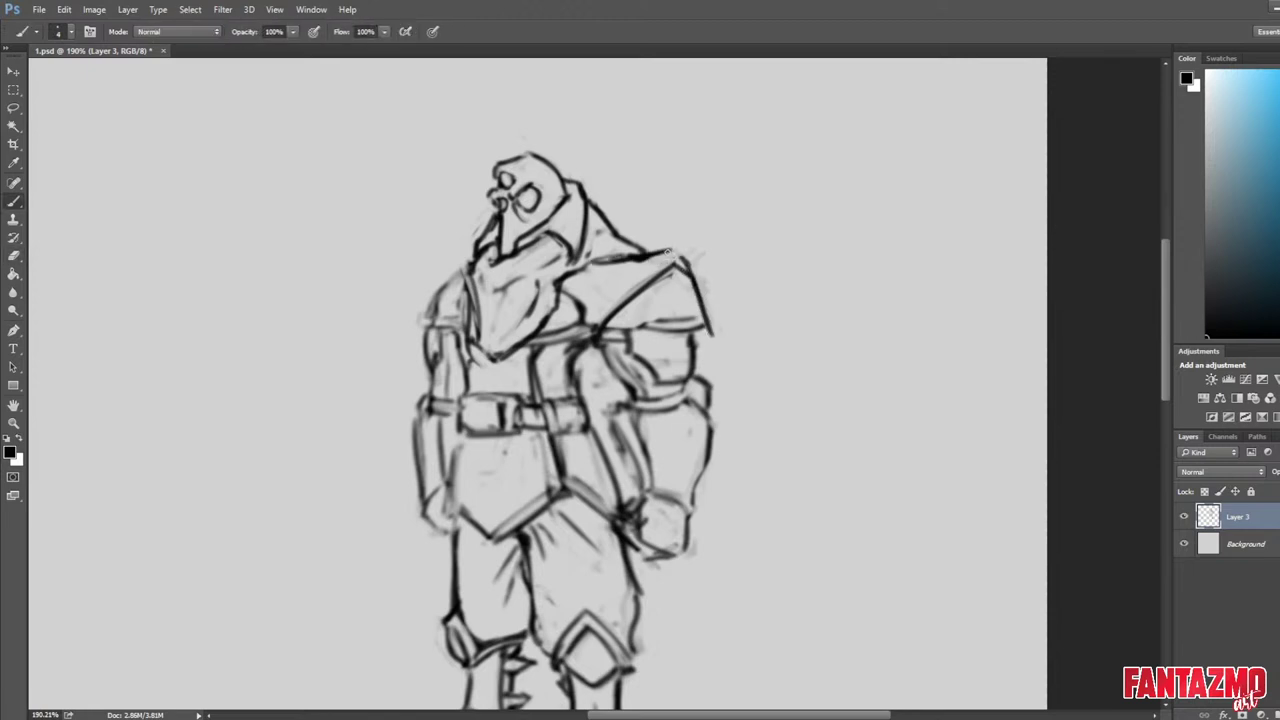
{"action": "key", "text": "e"}
{"action": "mouse_move", "coordinate": [590, 264]}
{"action": "left_mouse_down"}
{"action": "mouse_move", "coordinate": [670, 254]}
{"action": "mouse_move", "coordinate": [691, 275]}
{"action": "mouse_move", "coordinate": [688, 258]}
{"action": "left_mouse_up"}
{"action": "key", "text": "b"}
{"action": "key", "text": "e"}
{"action": "key", "text": "b"}
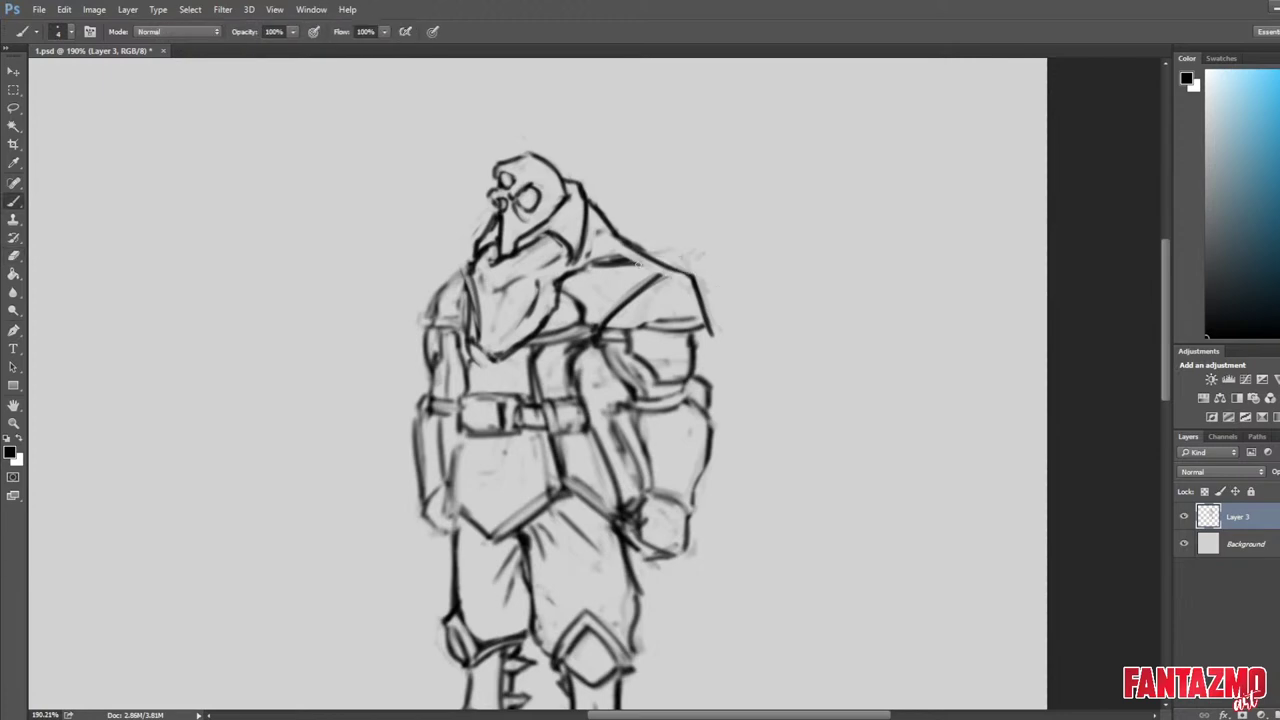
Flip the view and redraw the shoulder pad's outer edge as a rounder curve.
{"action": "key", "text": "ctrl+shift+h"}
{"action": "mouse_move", "coordinate": [392, 334]}
{"action": "left_mouse_down"}
{"action": "mouse_move", "coordinate": [706, 306]}
{"action": "mouse_move", "coordinate": [697, 406]}
{"action": "left_mouse_up"}
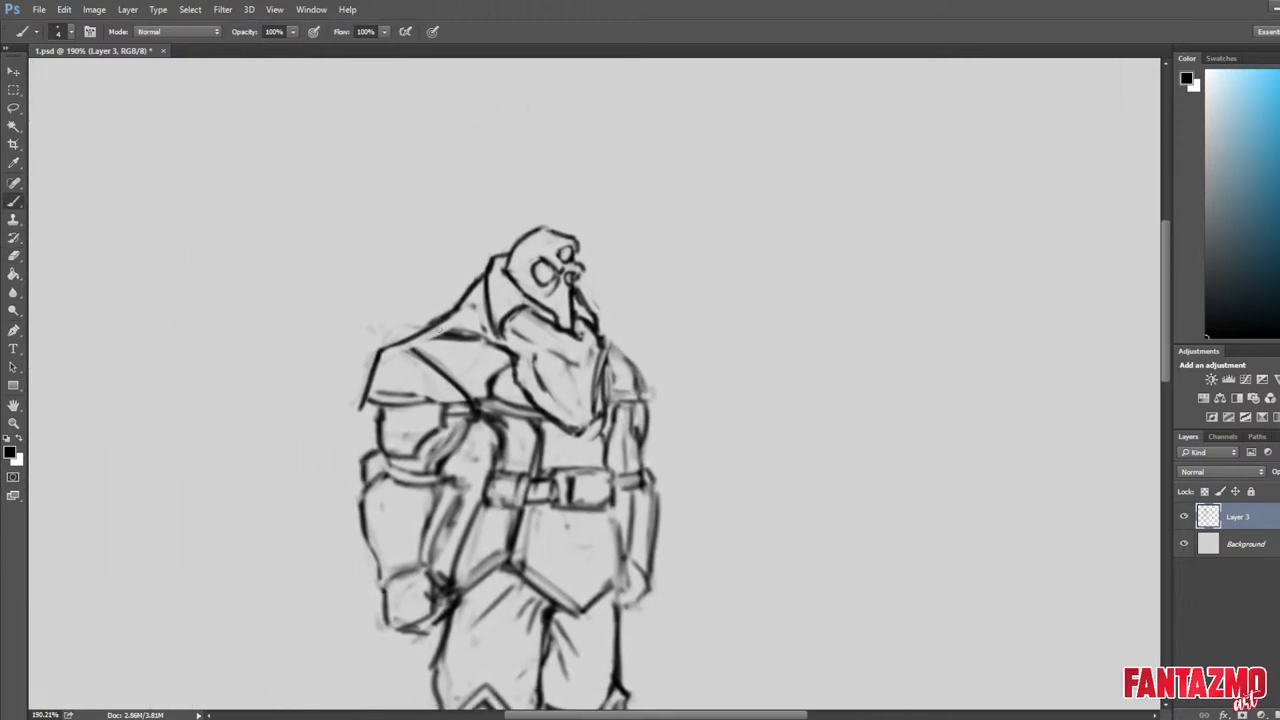
{"action": "key", "text": "e"}
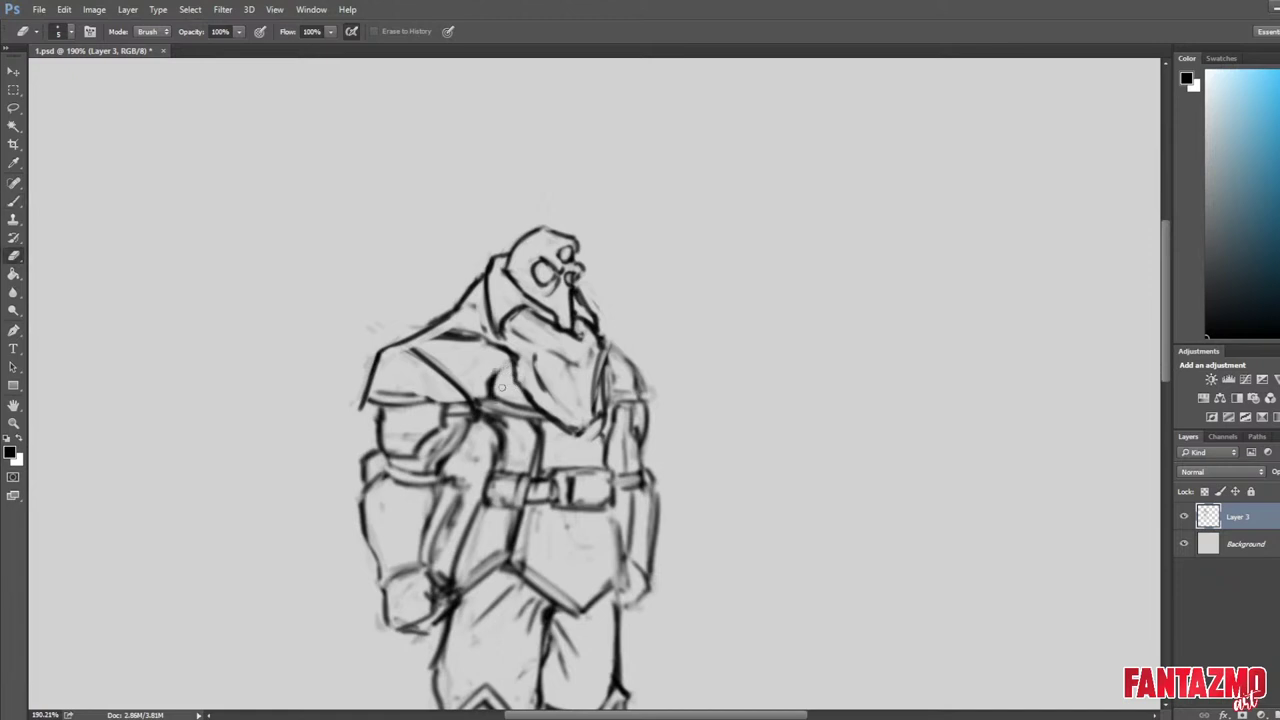
{"action": "key", "text": "b"}
{"action": "left_click_drag", "start_coordinate": [411, 348], "coordinate": [374, 398]}
{"action": "key", "text": "e"}
{"action": "left_click_drag", "start_coordinate": [384, 348], "coordinate": [370, 405]}
{"action": "key", "text": "b"}
{"action": "key", "text": "e"}
{"action": "key", "text": "b"}
{"action": "left_click_drag", "start_coordinate": [402, 344], "coordinate": [365, 410]}
{"action": "key", "text": "e"}
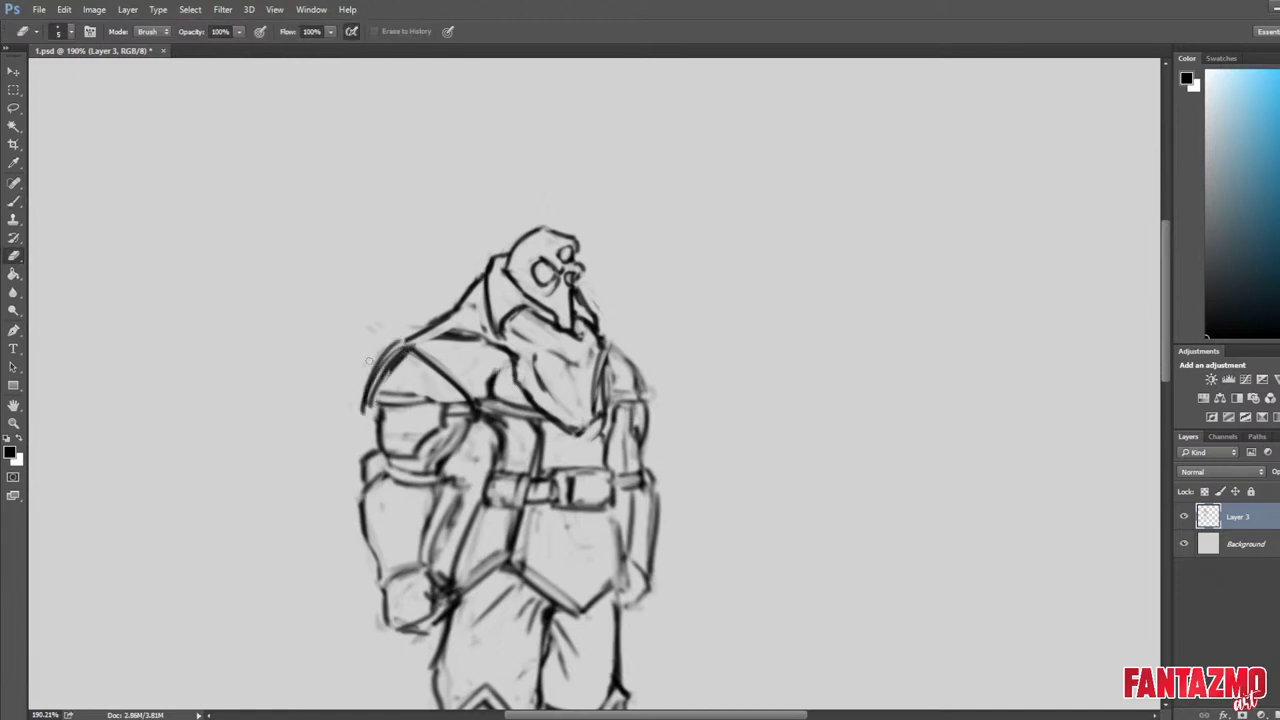
Thin the pad's doubled outer line and redraw its upper edge as a curve running into the scarf.
{"action": "mouse_move", "coordinate": [398, 343]}
{"action": "left_mouse_down"}
{"action": "mouse_move", "coordinate": [364, 402]}
{"action": "mouse_move", "coordinate": [382, 364]}
{"action": "mouse_move", "coordinate": [384, 377]}
{"action": "mouse_move", "coordinate": [379, 367]}
{"action": "mouse_move", "coordinate": [474, 334]}
{"action": "mouse_move", "coordinate": [516, 356]}
{"action": "left_mouse_up"}
{"action": "key", "text": "b"}
{"action": "key", "text": "e"}
{"action": "key", "text": "b"}
{"action": "key", "text": "e"}
{"action": "key", "text": "b"}
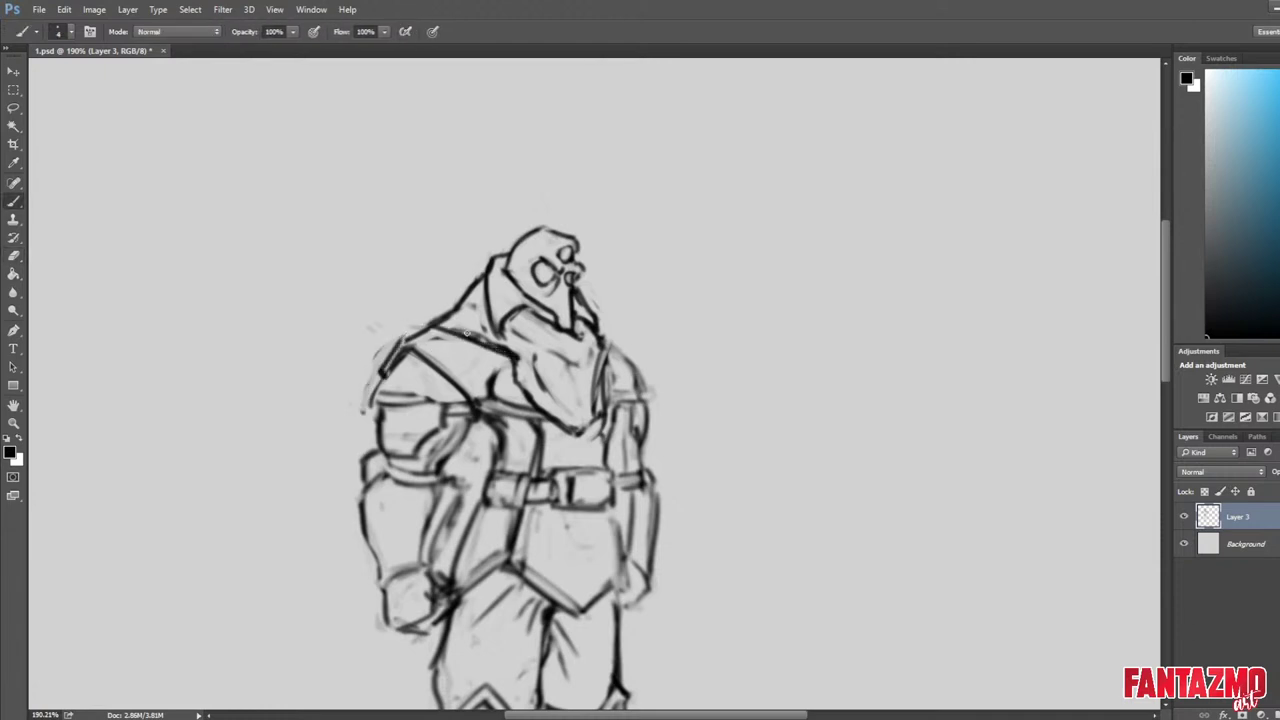
{"action": "key", "text": "e"}
{"action": "mouse_move", "coordinate": [456, 308]}
{"action": "left_mouse_down"}
{"action": "mouse_move", "coordinate": [444, 329]}
{"action": "mouse_move", "coordinate": [446, 318]}
{"action": "left_mouse_up"}
{"action": "key", "text": "b"}
{"action": "key", "text": "e"}
{"action": "key", "text": "ctrl+shift+h"}
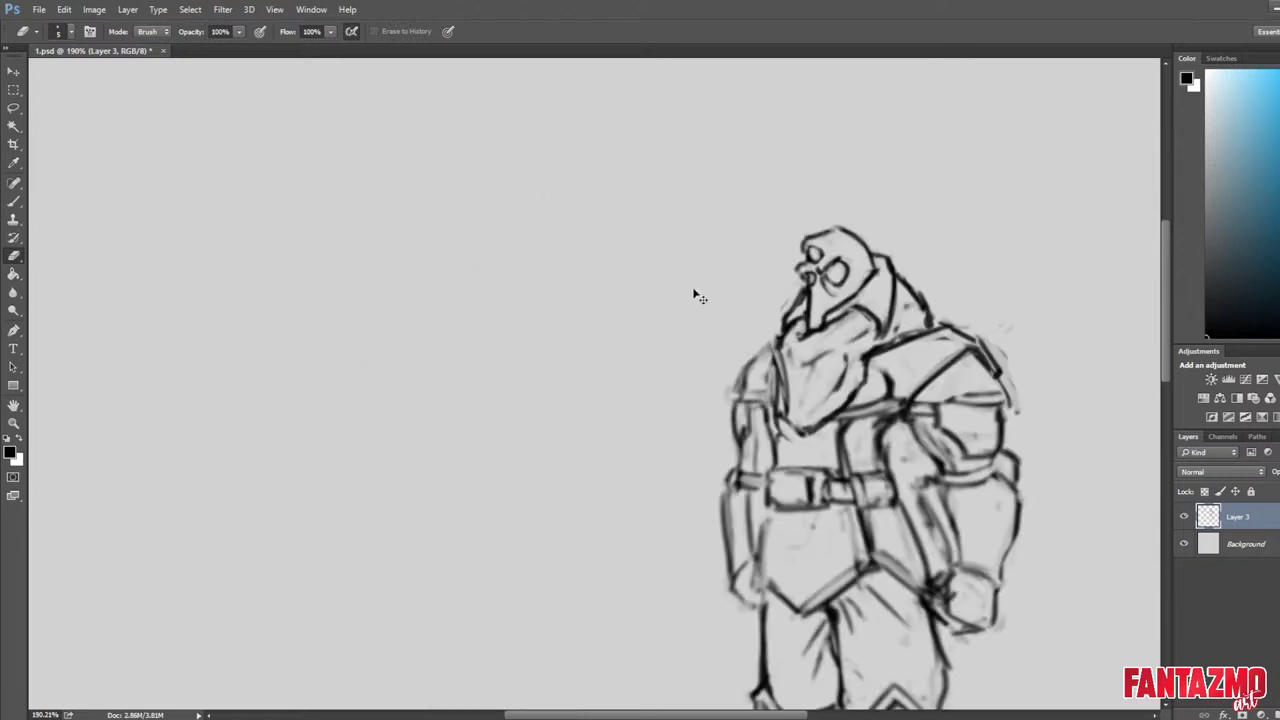
Replace the scarf's curved shoulder-side edge with a straighter diagonal from the shoulder top to the chest point.
{"action": "mouse_move", "coordinate": [1017, 316]}
{"action": "left_mouse_down"}
{"action": "mouse_move", "coordinate": [786, 271]}
{"action": "mouse_move", "coordinate": [749, 249]}
{"action": "left_mouse_up"}
{"action": "left_click_drag", "start_coordinate": [610, 286], "coordinate": [662, 264]}
{"action": "mouse_move", "coordinate": [616, 288]}
{"action": "left_mouse_down"}
{"action": "mouse_move", "coordinate": [668, 260]}
{"action": "mouse_move", "coordinate": [641, 264]}
{"action": "left_mouse_up"}
{"action": "key", "text": "b"}
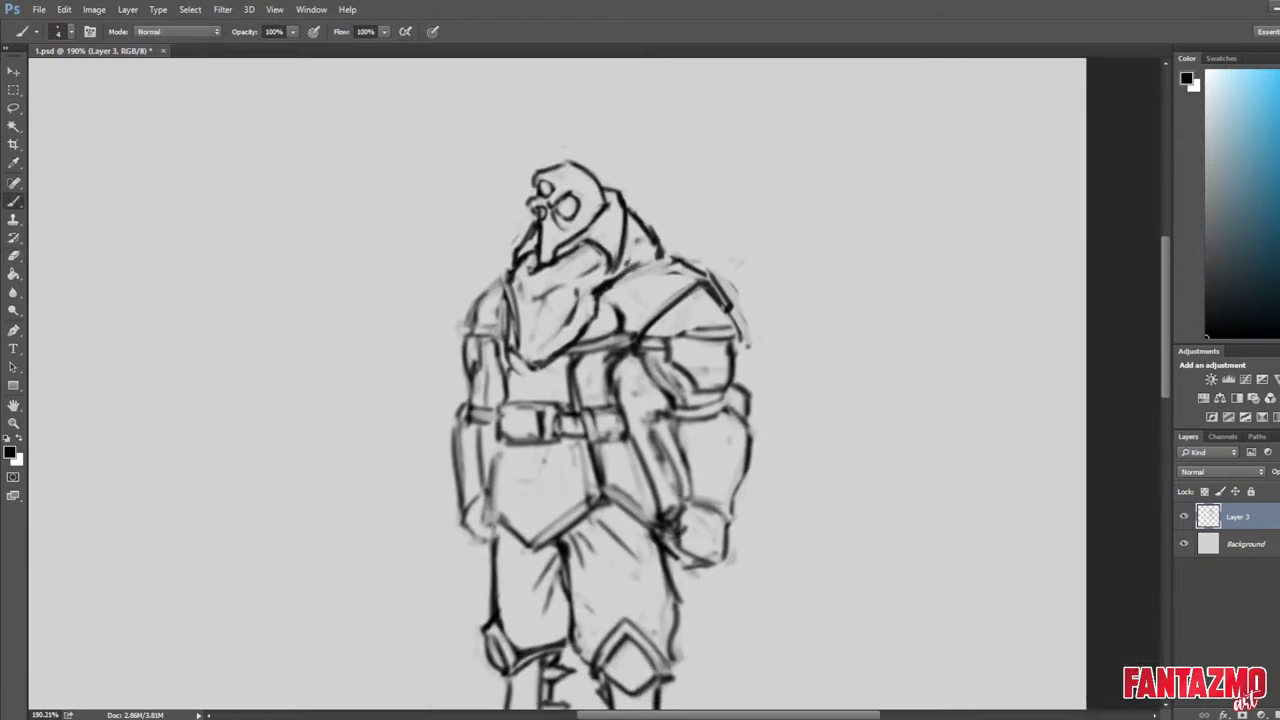
{"action": "key", "text": "e"}
{"action": "mouse_move", "coordinate": [600, 322]}
{"action": "left_mouse_down"}
{"action": "mouse_move", "coordinate": [615, 272]}
{"action": "mouse_move", "coordinate": [580, 318]}
{"action": "left_mouse_up"}
{"action": "left_click_drag", "start_coordinate": [580, 318], "coordinate": [618, 267]}
{"action": "key", "text": "b"}
{"action": "key", "text": "e"}
{"action": "key", "text": "b"}
{"action": "mouse_move", "coordinate": [624, 218]}
{"action": "left_mouse_down"}
{"action": "mouse_move", "coordinate": [620, 270]}
{"action": "mouse_move", "coordinate": [593, 316]}
{"action": "left_mouse_up"}
{"action": "key", "text": "e"}
{"action": "left_click_drag", "start_coordinate": [627, 262], "coordinate": [590, 320]}
{"action": "mouse_move", "coordinate": [590, 320]}
{"action": "left_mouse_down"}
{"action": "mouse_move", "coordinate": [640, 258]}
{"action": "mouse_move", "coordinate": [597, 314]}
{"action": "mouse_move", "coordinate": [664, 258]}
{"action": "mouse_move", "coordinate": [652, 247]}
{"action": "mouse_move", "coordinate": [666, 262]}
{"action": "left_mouse_up"}
Rework the lines between the scarf's shoulder-side edge and the pad's diagonal ridge.
{"action": "key", "text": "b"}
{"action": "key", "text": "e"}
{"action": "mouse_move", "coordinate": [662, 256]}
{"action": "left_mouse_down"}
{"action": "mouse_move", "coordinate": [620, 284]}
{"action": "mouse_move", "coordinate": [641, 331]}
{"action": "mouse_move", "coordinate": [608, 352]}
{"action": "mouse_move", "coordinate": [640, 310]}
{"action": "left_mouse_up"}
{"action": "key", "text": "b"}
{"action": "key", "text": "e"}
{"action": "key", "text": "b"}
{"action": "left_click_drag", "start_coordinate": [666, 264], "coordinate": [636, 334]}
{"action": "key", "text": "b"}
{"action": "left_click_drag", "start_coordinate": [662, 304], "coordinate": [611, 372]}
Erase the shoulder pad's lower rim and shorten its outer edge above the upper arm.
{"action": "key", "text": "e"}
{"action": "mouse_move", "coordinate": [718, 290]}
{"action": "left_mouse_down"}
{"action": "mouse_move", "coordinate": [665, 259]}
{"action": "mouse_move", "coordinate": [732, 311]}
{"action": "mouse_move", "coordinate": [672, 254]}
{"action": "mouse_move", "coordinate": [727, 270]}
{"action": "mouse_move", "coordinate": [728, 312]}
{"action": "mouse_move", "coordinate": [693, 315]}
{"action": "mouse_move", "coordinate": [735, 314]}
{"action": "mouse_move", "coordinate": [682, 336]}
{"action": "mouse_move", "coordinate": [745, 340]}
{"action": "left_mouse_up"}
{"action": "key", "text": "b"}
{"action": "key", "text": "e"}
{"action": "key", "text": "b"}
{"action": "key", "text": "e"}
{"action": "key", "text": "b"}
{"action": "key", "text": "e"}
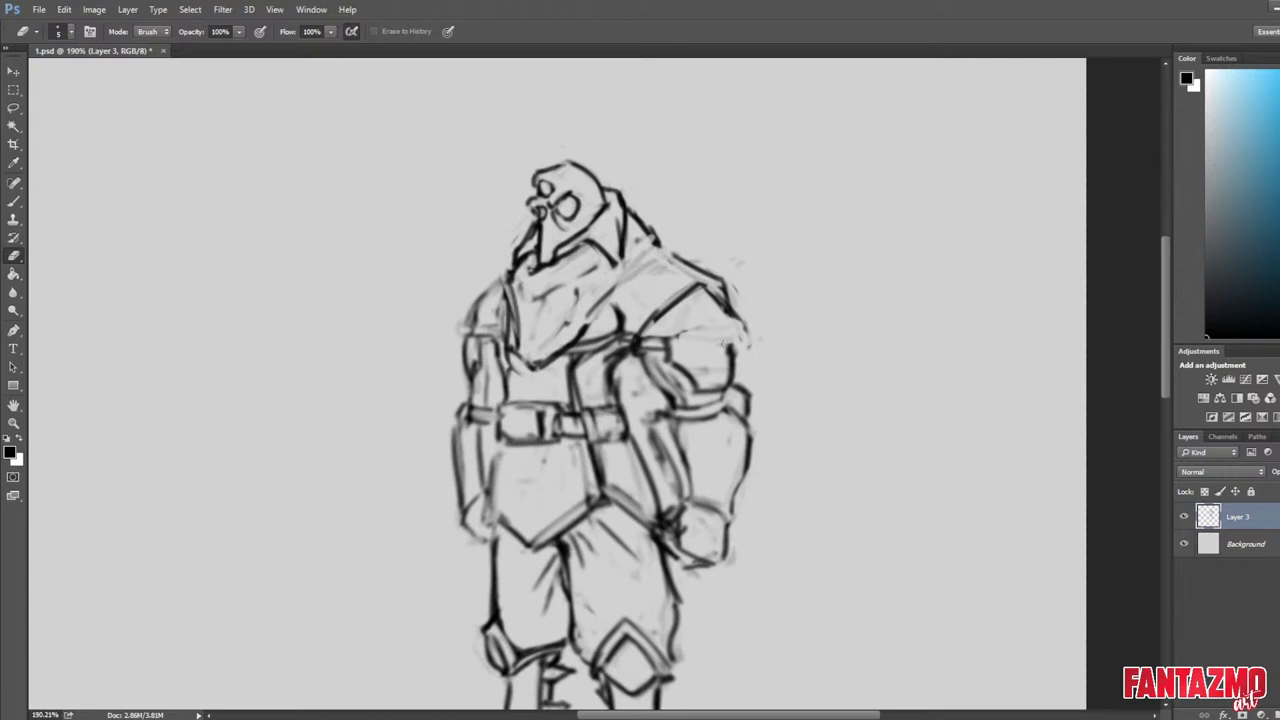
Draw the upper arm as a rounded contour rising to the shoulder's diagonal ridge, and darken that ridge.
{"action": "key", "text": "ctrl+shift+h"}
{"action": "left_click_drag", "start_coordinate": [532, 372], "coordinate": [812, 353]}
{"action": "key", "text": "b"}
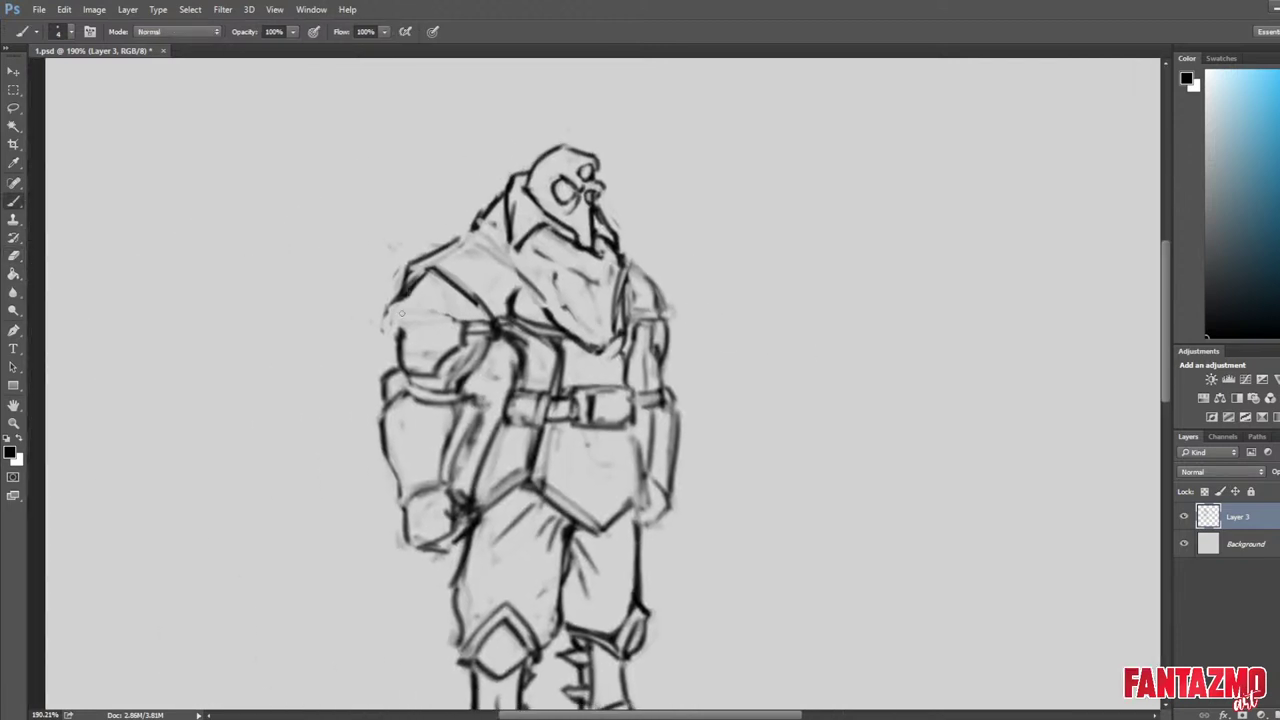
{"action": "mouse_move", "coordinate": [401, 313]}
{"action": "left_mouse_down"}
{"action": "mouse_move", "coordinate": [404, 366]}
{"action": "mouse_move", "coordinate": [386, 330]}
{"action": "left_mouse_up"}
{"action": "key", "text": "e"}
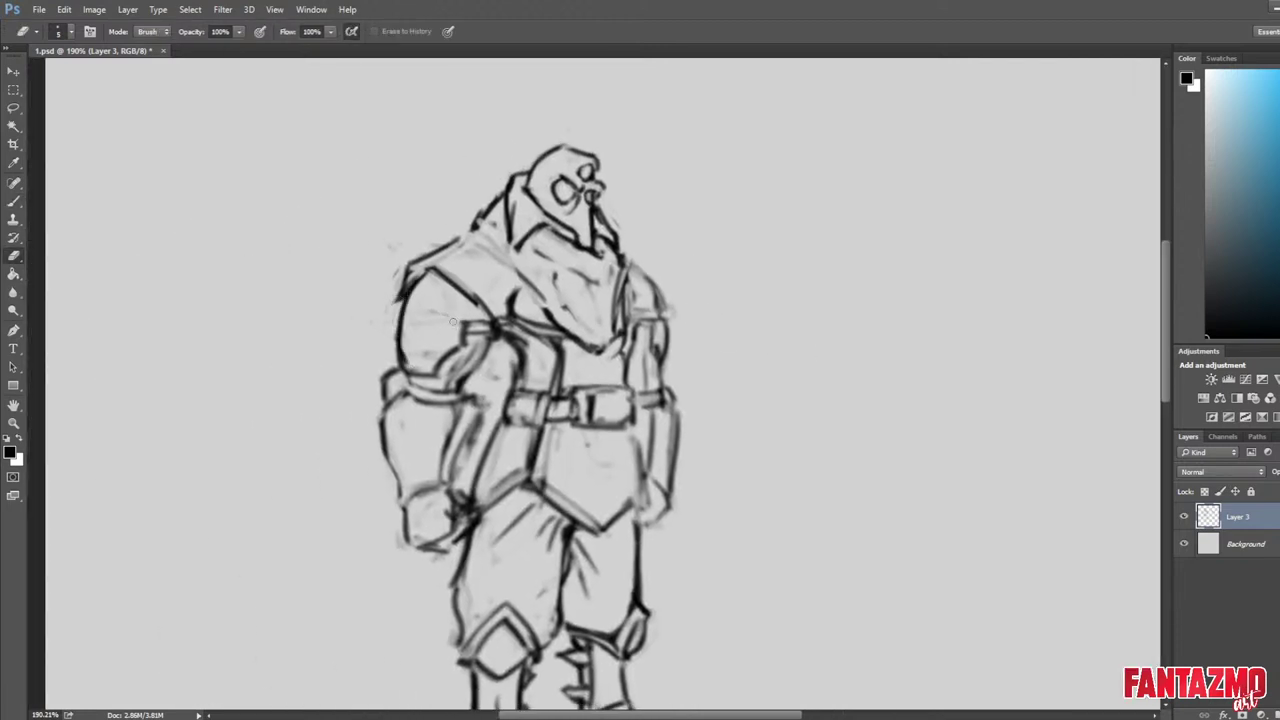
{"action": "key", "text": "b"}
{"action": "left_click_drag", "start_coordinate": [432, 270], "coordinate": [475, 303]}
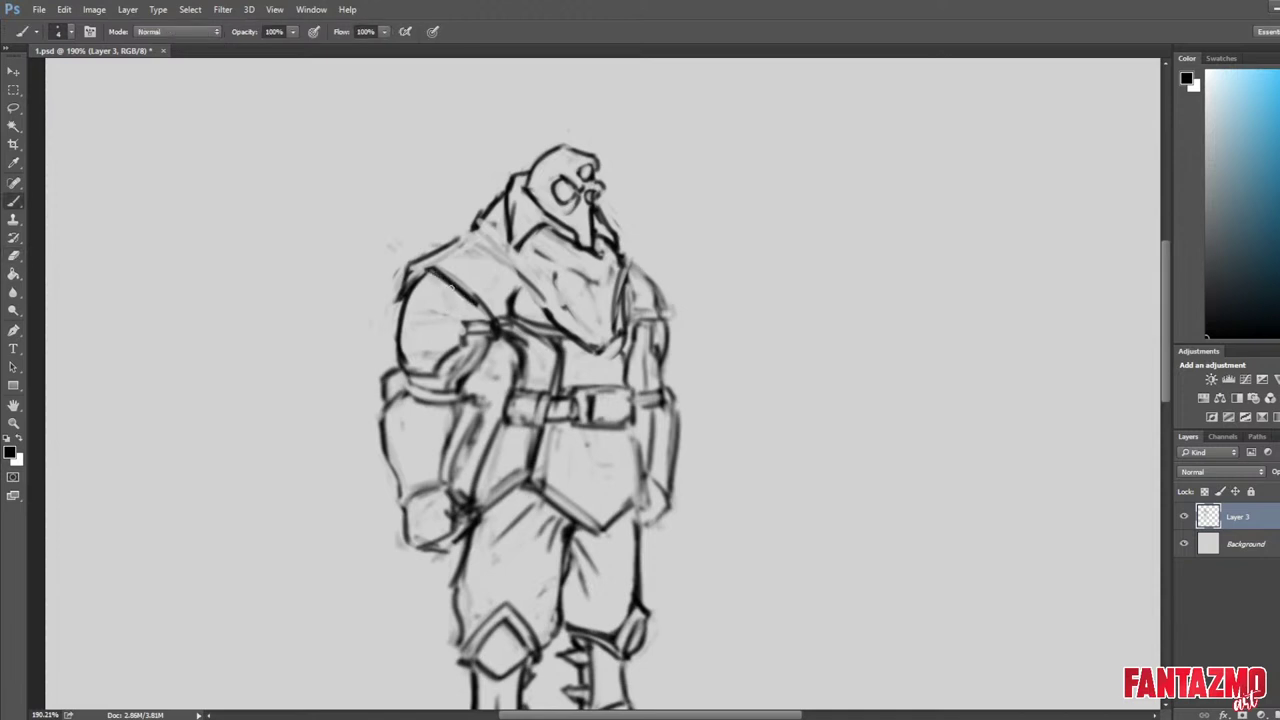
Redraw the shoulder's top contour as a higher, fuller line between the collar and the upper arm.
{"action": "key", "text": "e"}
{"action": "mouse_move", "coordinate": [423, 258]}
{"action": "left_mouse_down"}
{"action": "mouse_move", "coordinate": [403, 307]}
{"action": "mouse_move", "coordinate": [408, 262]}
{"action": "mouse_move", "coordinate": [472, 236]}
{"action": "mouse_move", "coordinate": [430, 265]}
{"action": "mouse_move", "coordinate": [472, 222]}
{"action": "left_mouse_up"}
{"action": "key", "text": "b"}
{"action": "key", "text": "e"}
{"action": "key", "text": "b"}
{"action": "key", "text": "e"}
{"action": "key", "text": "b"}
Draw the scarf's edge across the shoulder in mirrored view and refine the shoulder's outer top contour.
{"action": "key", "text": "ctrl+h"}
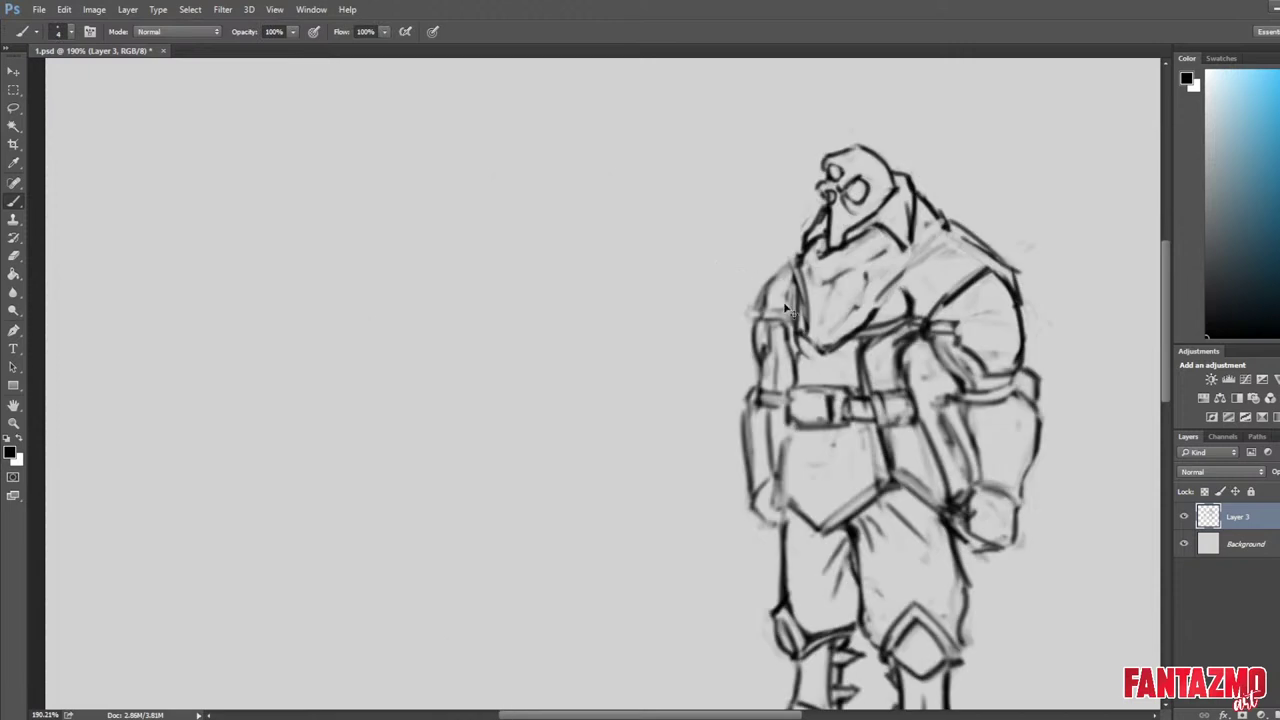
{"action": "left_click_drag", "start_coordinate": [882, 293], "coordinate": [960, 218]}
{"action": "left_click_drag", "start_coordinate": [942, 227], "coordinate": [880, 305]}
{"action": "key", "text": "e"}
{"action": "mouse_move", "coordinate": [949, 221]}
{"action": "left_mouse_down"}
{"action": "mouse_move", "coordinate": [904, 281]}
{"action": "mouse_move", "coordinate": [920, 264]}
{"action": "mouse_move", "coordinate": [892, 276]}
{"action": "mouse_move", "coordinate": [945, 212]}
{"action": "mouse_move", "coordinate": [1010, 265]}
{"action": "left_mouse_up"}
{"action": "key", "text": "b"}
{"action": "key", "text": "e"}
{"action": "left_click_drag", "start_coordinate": [957, 225], "coordinate": [1009, 267]}
{"action": "key", "text": "b"}
Check the whole figure in normal view and clean up the shoulder contour where it meets the scarf.
{"action": "scroll", "coordinate": [960, 258], "scroll_direction": "down", "scroll_amount": 10}
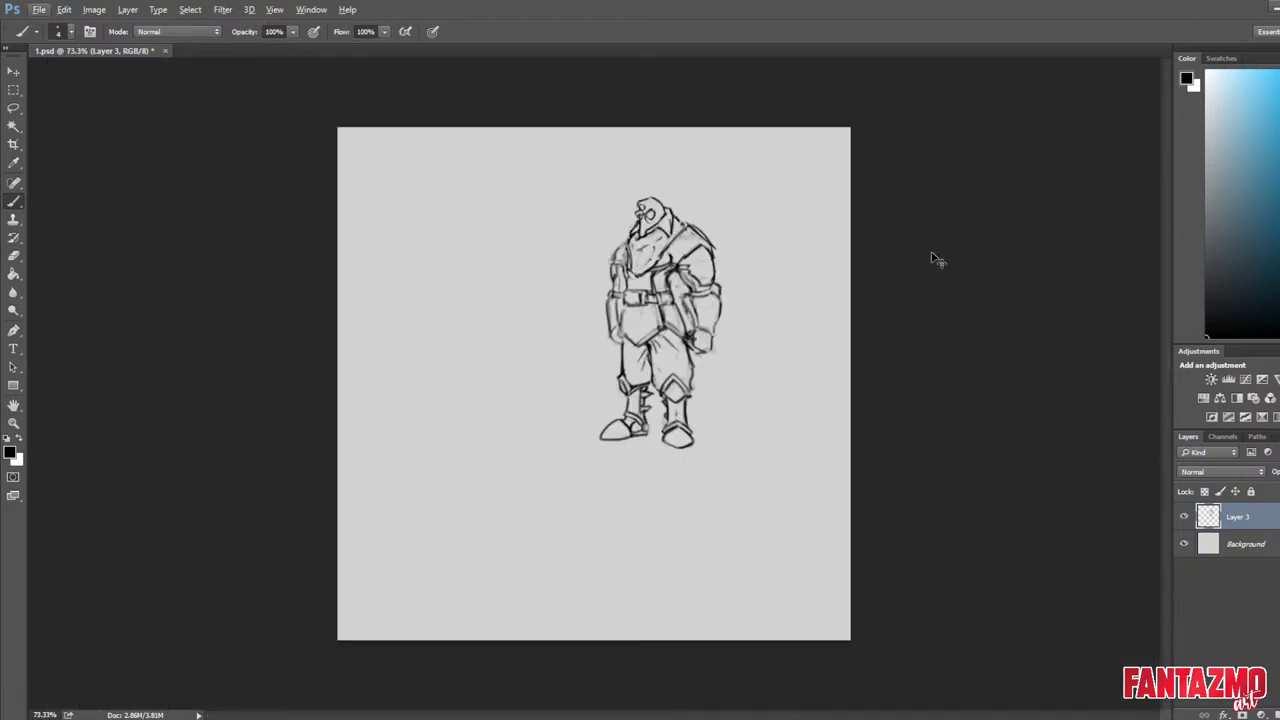
{"action": "key", "text": "ctrl+shift+h"}
{"action": "scroll", "coordinate": [520, 272], "scroll_direction": "up", "scroll_amount": 7}
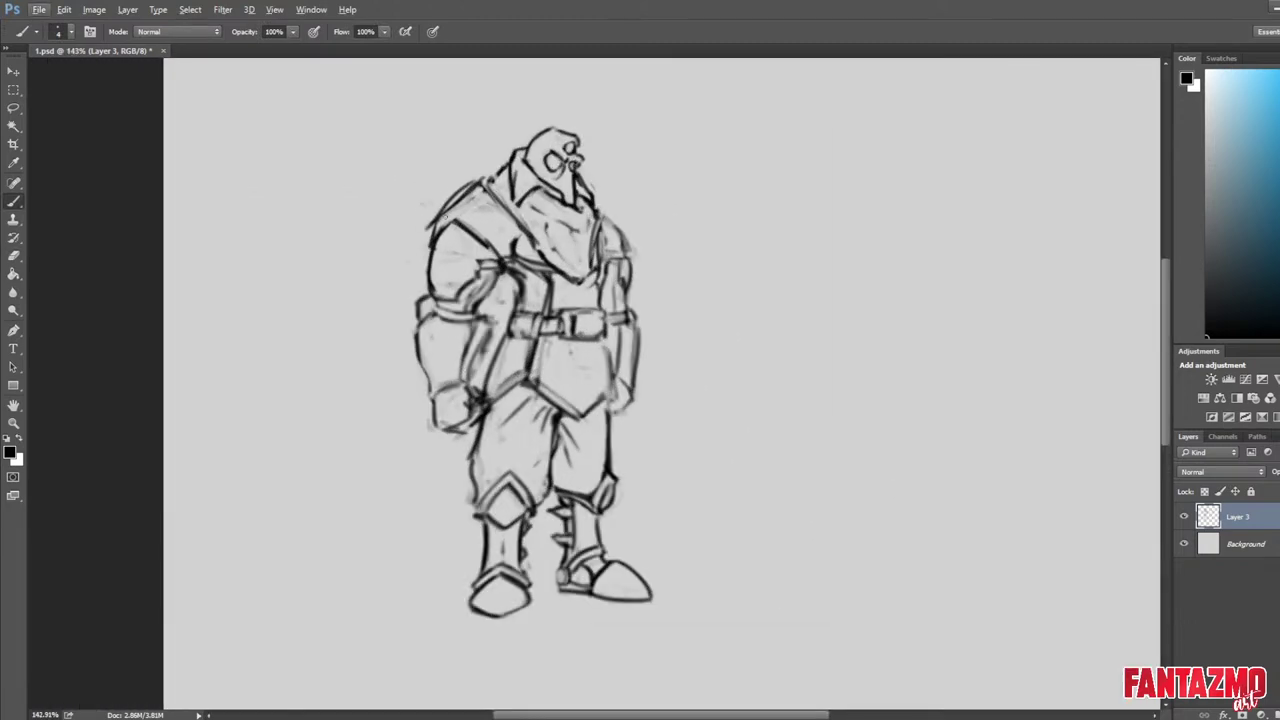
{"action": "key", "text": "e"}
{"action": "mouse_move", "coordinate": [476, 183]}
{"action": "left_mouse_down"}
{"action": "mouse_move", "coordinate": [435, 225]}
{"action": "mouse_move", "coordinate": [493, 224]}
{"action": "mouse_move", "coordinate": [484, 193]}
{"action": "left_mouse_up"}
{"action": "key", "text": "b"}
{"action": "key", "text": "e"}
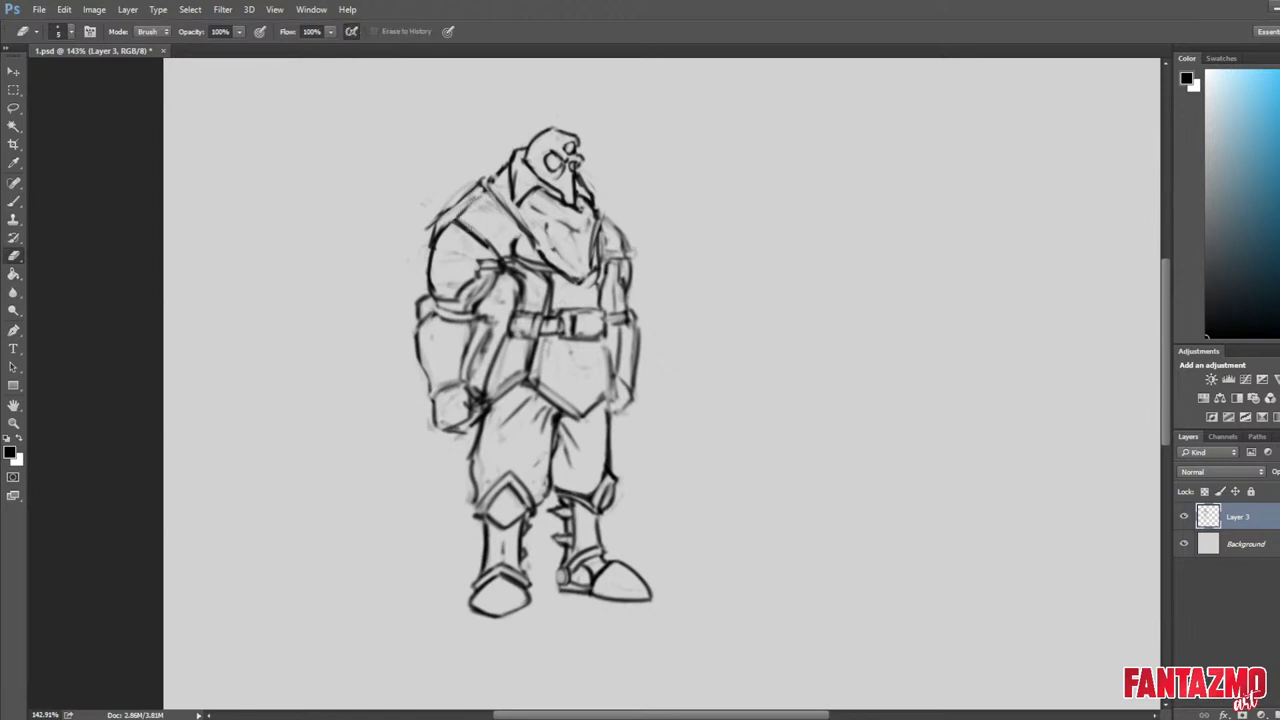
Draw short stitch marks on the seam between chest and near arm, and check them in mirrored view.
{"action": "key", "text": "b"}
{"action": "left_click_drag", "start_coordinate": [481, 244], "coordinate": [488, 238]}
{"action": "key", "text": "e"}
{"action": "key", "text": "b"}
{"action": "key", "text": "ctrl+f"}
{"action": "left_click_drag", "start_coordinate": [690, 380], "coordinate": [513, 434]}
{"action": "key", "text": "e"}
{"action": "key", "text": "b"}
{"action": "mouse_move", "coordinate": [663, 229]}
{"action": "left_mouse_down"}
{"action": "mouse_move", "coordinate": [712, 282]}
{"action": "mouse_move", "coordinate": [714, 270]}
{"action": "left_mouse_up"}
{"action": "key", "text": "e"}
{"action": "key", "text": "b"}
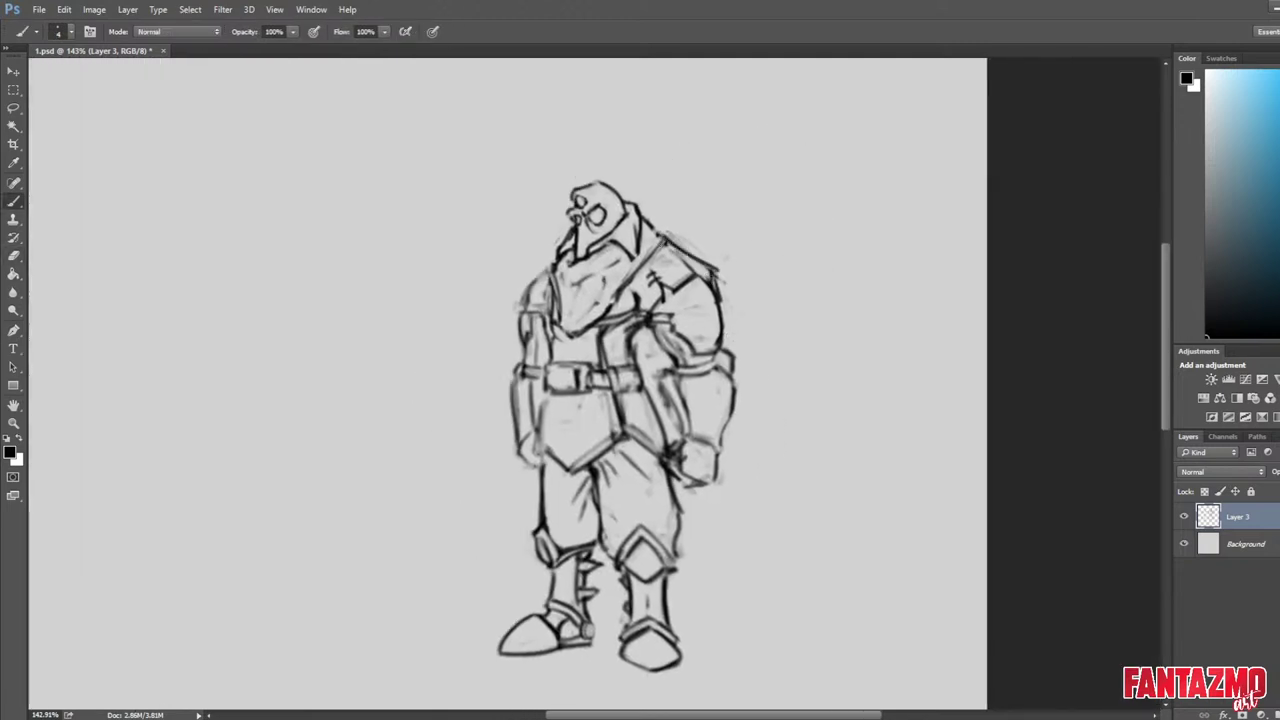
Darken and clean up the scarf's back contour sloping from the raised collar to the shoulder.
{"action": "key", "text": "e"}
{"action": "left_click_drag", "start_coordinate": [659, 233], "coordinate": [674, 238]}
{"action": "key", "text": "b"}
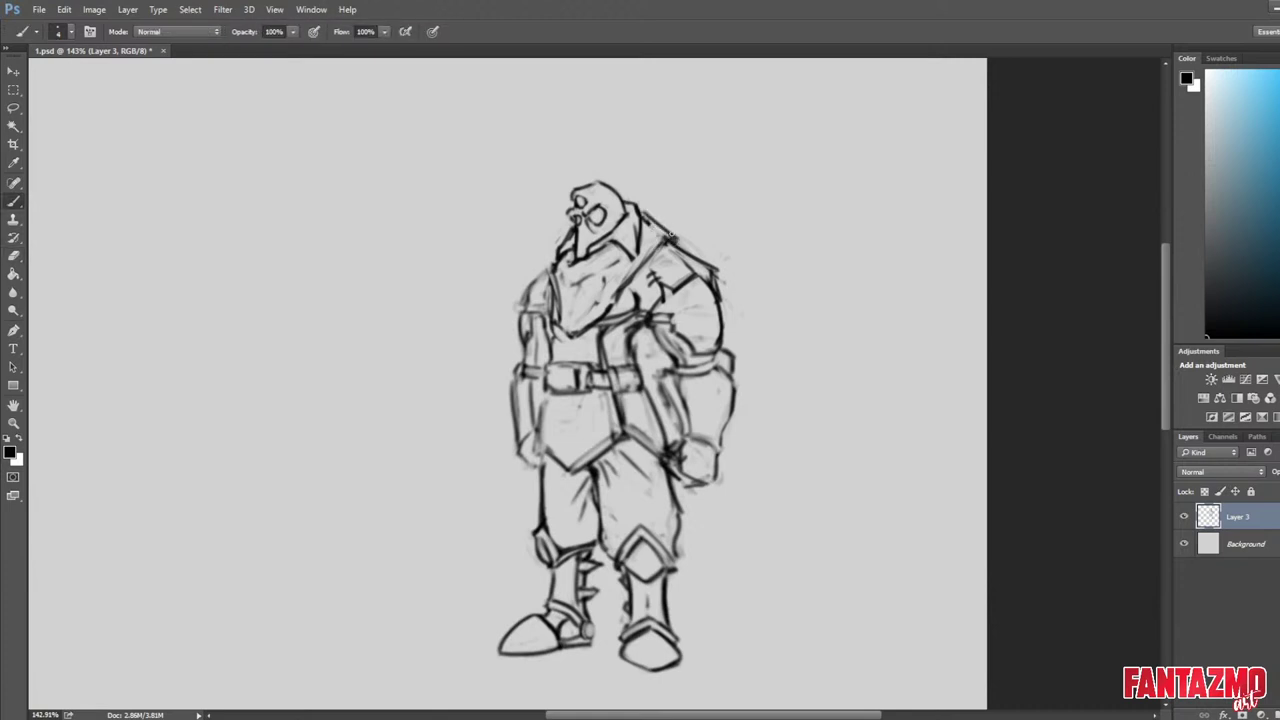
{"action": "key", "text": "e"}
{"action": "key", "text": "b"}
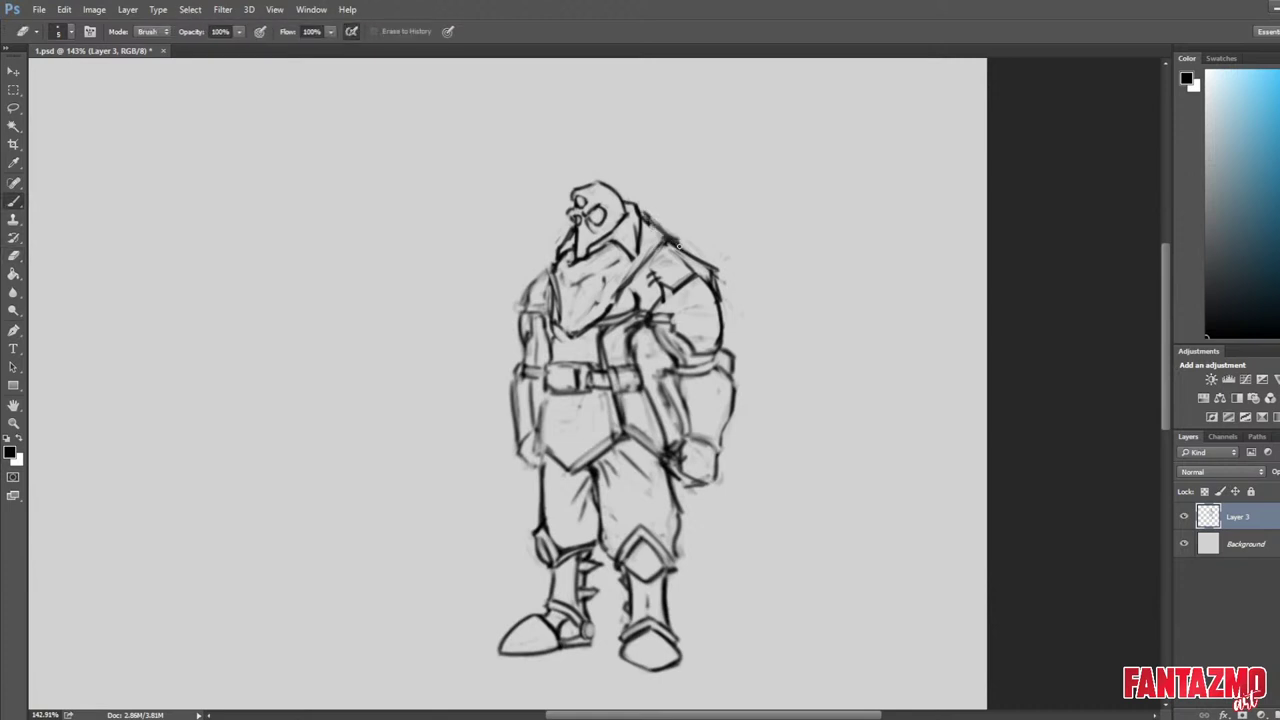
{"action": "key", "text": "b"}
{"action": "key", "text": "e"}
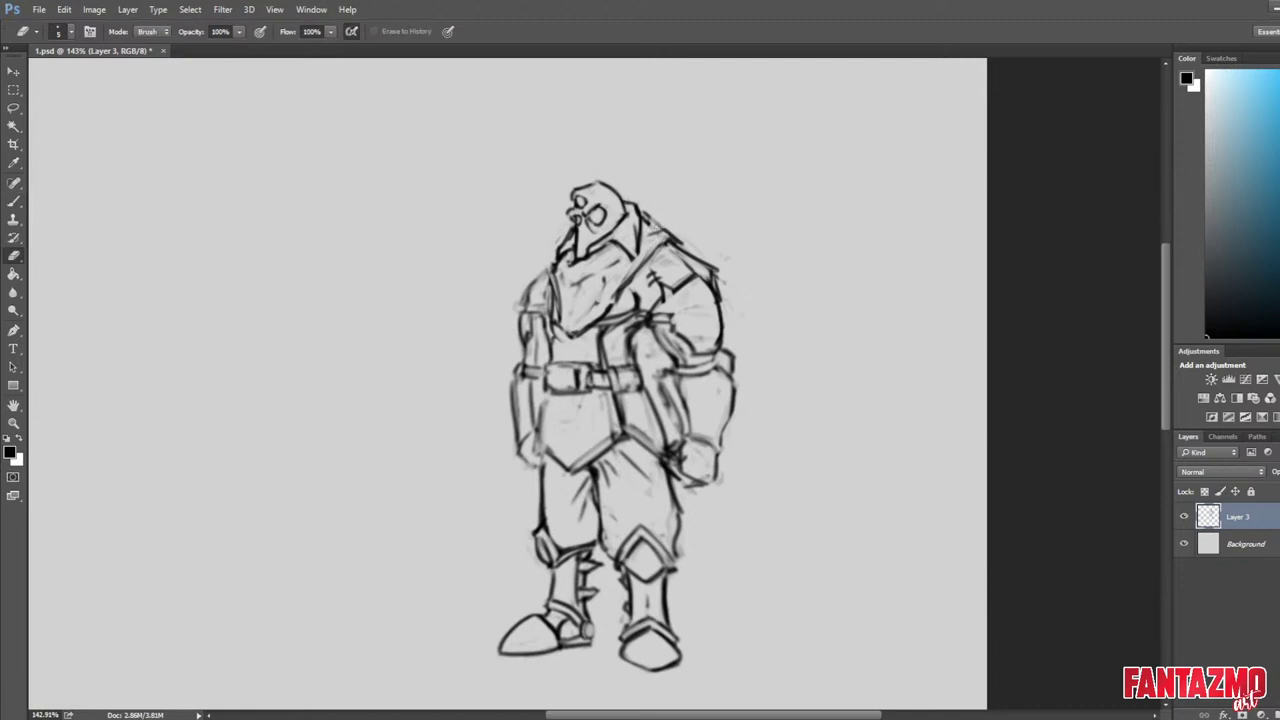
{"action": "key", "text": "b"}
{"action": "key", "text": "e"}
Check the figure in normal view, refine the shoulder's outer corner and extend the seam line towards the armpit.
{"action": "key", "text": "ctrl+shift+h"}
{"action": "left_click_drag", "start_coordinate": [530, 303], "coordinate": [722, 340]}
{"action": "key", "text": "b"}
{"action": "key", "text": "e"}
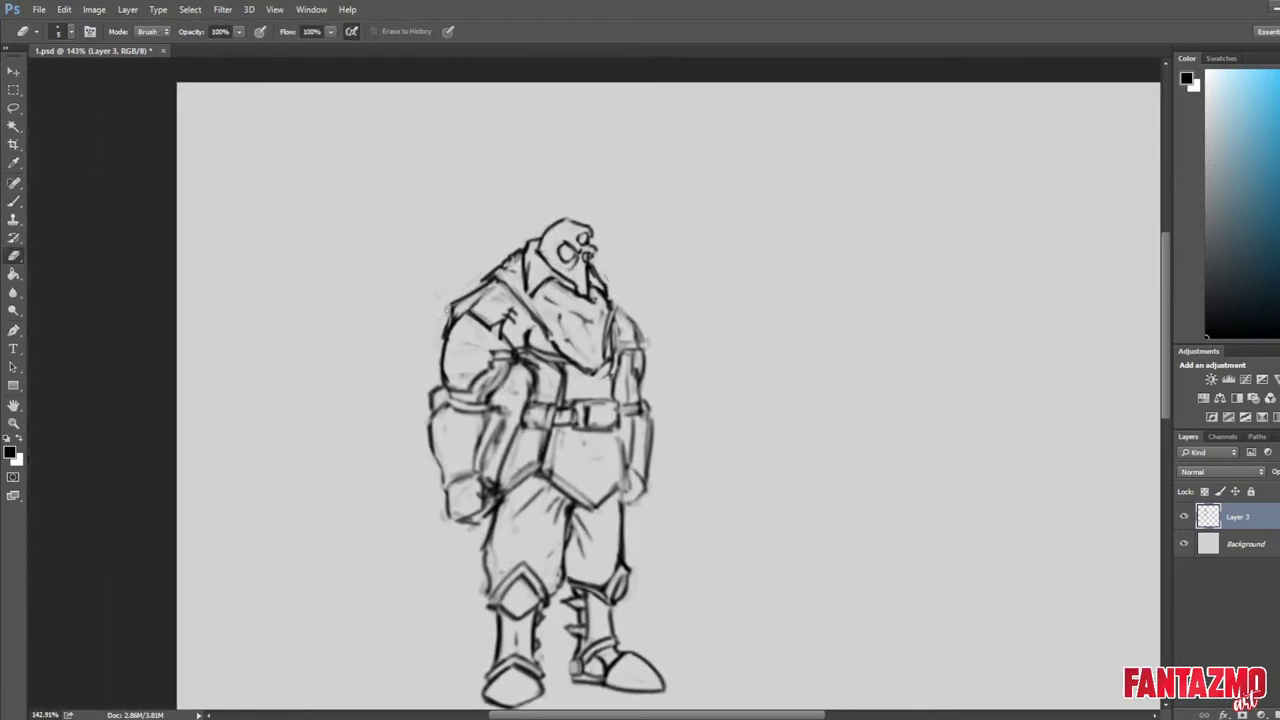
{"action": "key", "text": "b"}
{"action": "mouse_move", "coordinate": [492, 336]}
{"action": "left_mouse_down"}
{"action": "mouse_move", "coordinate": [494, 374]}
{"action": "mouse_move", "coordinate": [494, 358]}
{"action": "left_mouse_up"}
{"action": "key", "text": "e"}
{"action": "key", "text": "ctrl+shift+h"}
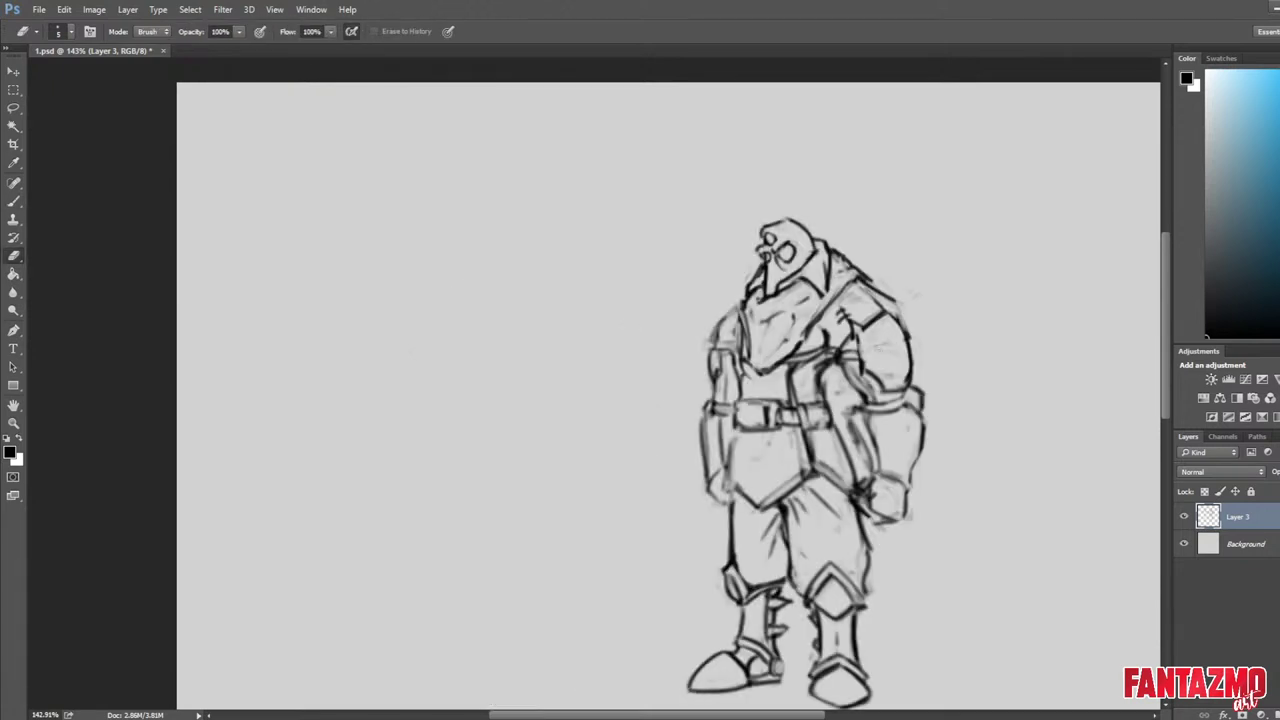
Try a single curved sleeve hem across the near upper arm and compare it in both views.
{"action": "key", "text": "b"}
{"action": "left_click_drag", "start_coordinate": [858, 344], "coordinate": [912, 340]}
{"action": "left_click_drag", "start_coordinate": [894, 316], "coordinate": [910, 344]}
{"action": "key", "text": "e"}
{"action": "mouse_move", "coordinate": [890, 316]}
{"action": "left_mouse_down"}
{"action": "mouse_move", "coordinate": [864, 339]}
{"action": "mouse_move", "coordinate": [904, 339]}
{"action": "left_mouse_up"}
{"action": "key", "text": "b"}
{"action": "key", "text": "e"}
{"action": "key", "text": "b"}
{"action": "key", "text": "e"}
{"action": "key", "text": "ctrl+shift+h"}
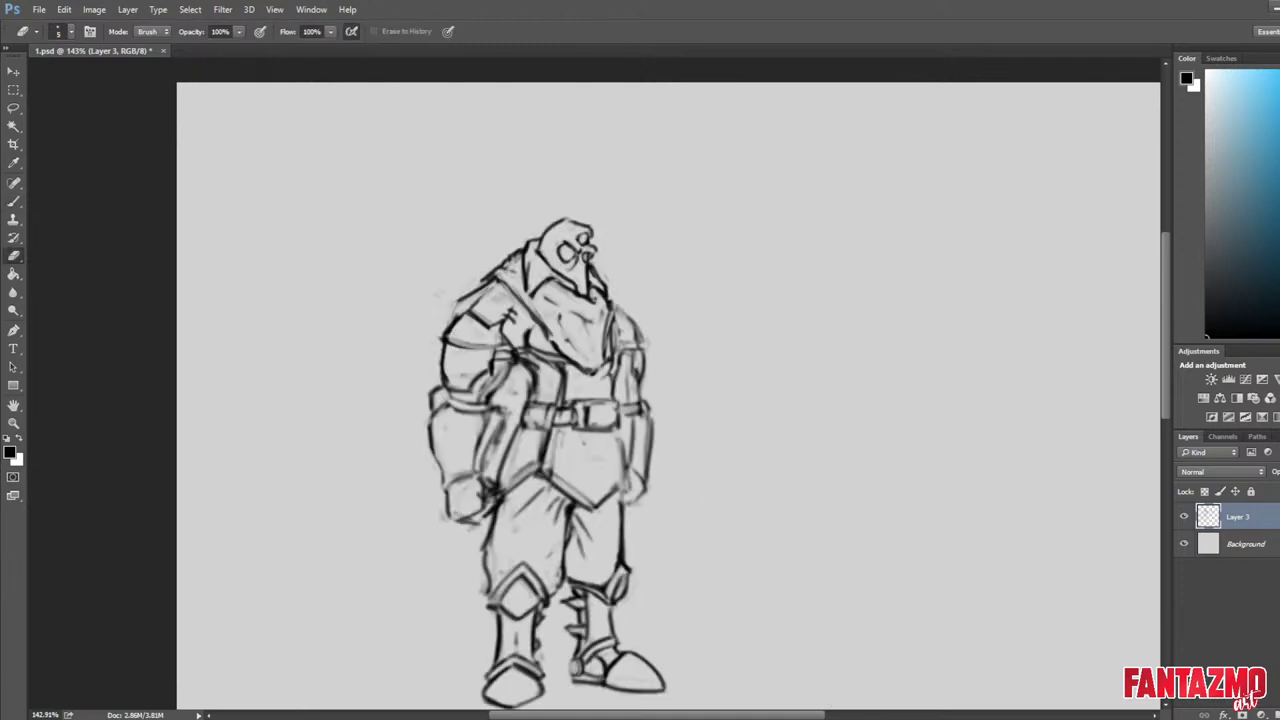
{"action": "key", "text": "b"}
{"action": "key", "text": "ctrl+shift+h"}
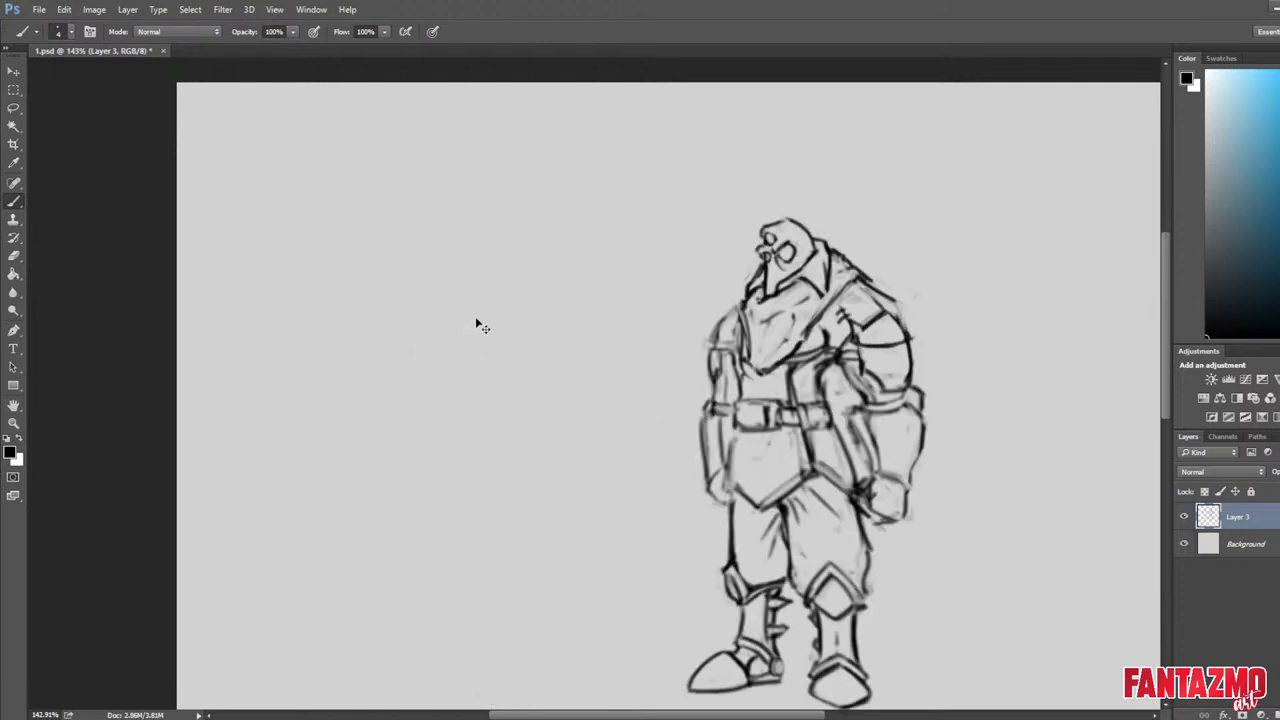
Redraw the sleeve hem on the near upper arm as a steeper, double-lined curved band.
{"action": "key", "text": "ctrl+shift+h"}
{"action": "mouse_move", "coordinate": [443, 341]}
{"action": "left_mouse_down"}
{"action": "mouse_move", "coordinate": [496, 341]}
{"action": "mouse_move", "coordinate": [514, 360]}
{"action": "left_mouse_up"}
{"action": "key", "text": "ctrl+z"}
{"action": "key", "text": "e"}
{"action": "key", "text": "b"}
{"action": "key", "text": "e"}
{"action": "mouse_move", "coordinate": [497, 345]}
{"action": "left_mouse_down"}
{"action": "mouse_move", "coordinate": [490, 372]}
{"action": "mouse_move", "coordinate": [510, 370]}
{"action": "left_mouse_up"}
{"action": "key", "text": "b"}
{"action": "key", "text": "e"}
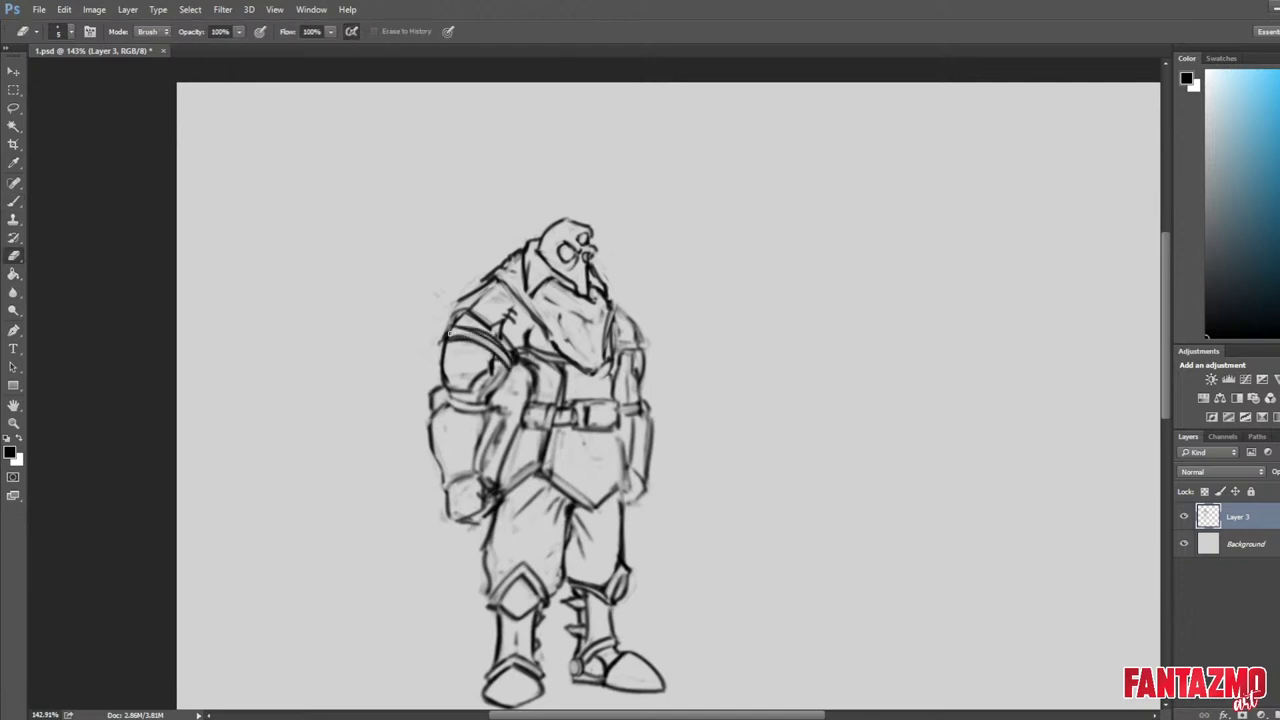
Draw the sleeve hem's outer corner protruding past the arm and clean up around it.
{"action": "key", "text": "b"}
{"action": "left_click_drag", "start_coordinate": [442, 338], "coordinate": [454, 326]}
{"action": "key", "text": "e"}
{"action": "key", "text": "b"}
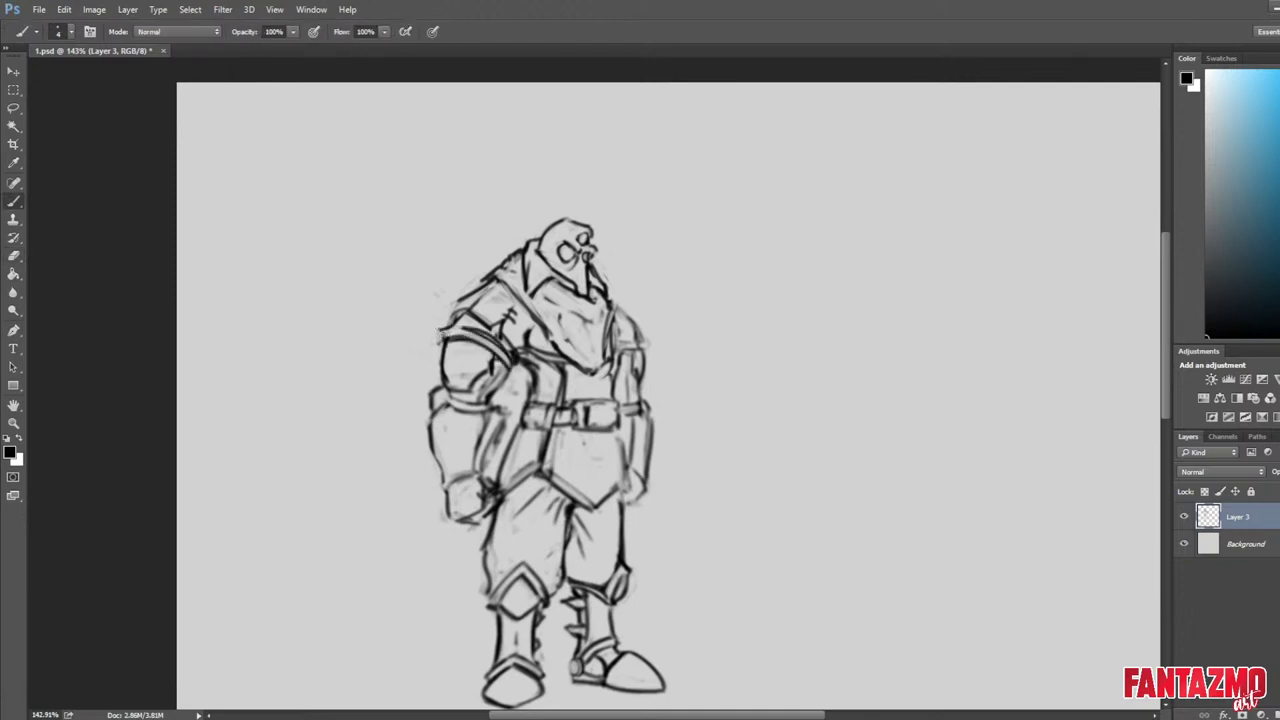
{"action": "key", "text": "e"}
{"action": "key", "text": "b"}
{"action": "key", "text": "e"}
{"action": "key", "text": "ctrl+shift+h"}
{"action": "key", "text": "b"}
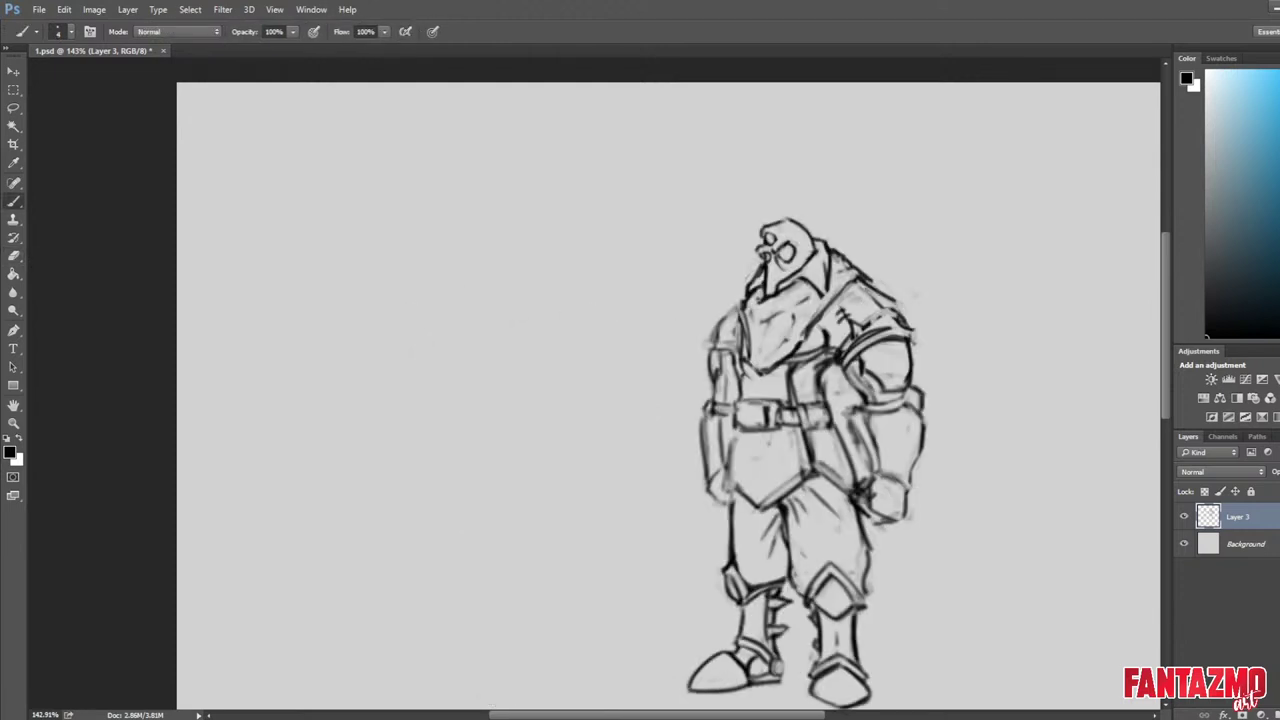
Darken the shoulder's outer edge and widen the sleeve hem where it wraps around the upper arm.
{"action": "key", "text": "e"}
{"action": "key", "text": "b"}
{"action": "key", "text": "e"}
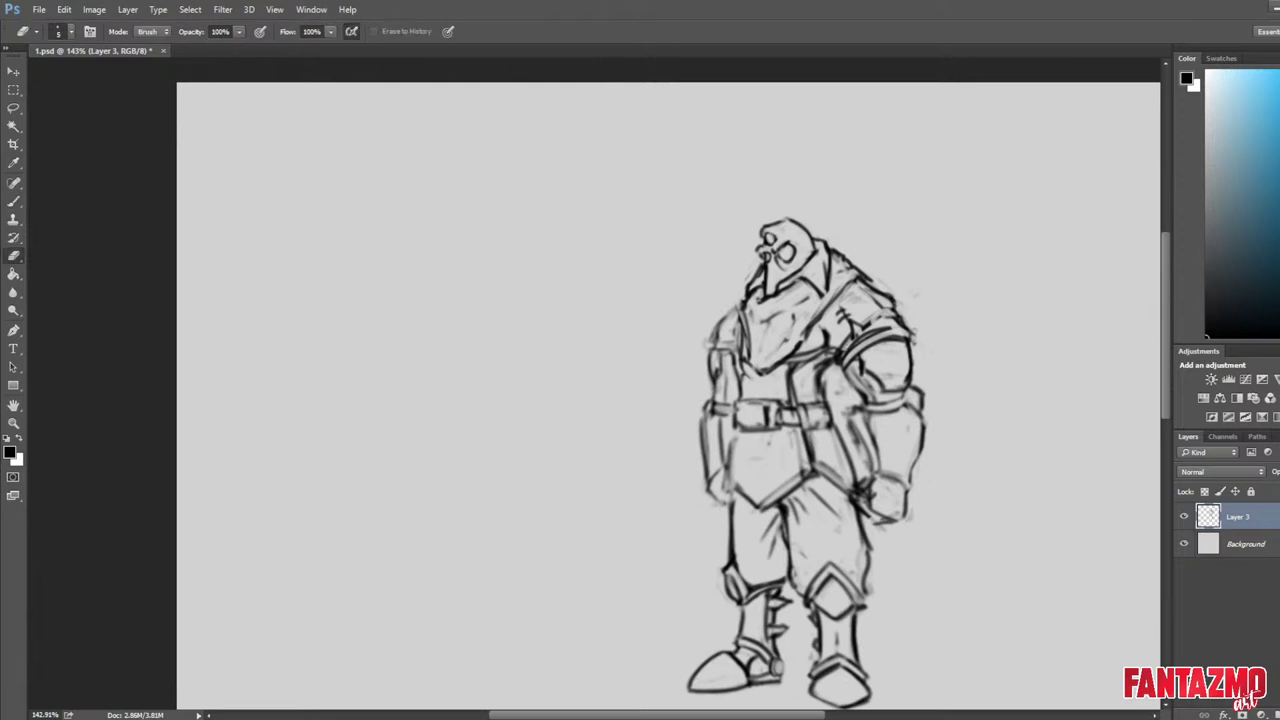
{"action": "mouse_move", "coordinate": [848, 358]}
{"action": "left_mouse_down"}
{"action": "mouse_move", "coordinate": [909, 342]}
{"action": "mouse_move", "coordinate": [905, 324]}
{"action": "mouse_move", "coordinate": [908, 352]}
{"action": "mouse_move", "coordinate": [863, 360]}
{"action": "left_mouse_up"}
{"action": "key", "text": "b"}
{"action": "key", "text": "e"}
{"action": "key", "text": "b"}
{"action": "key", "text": "ctrl+f"}
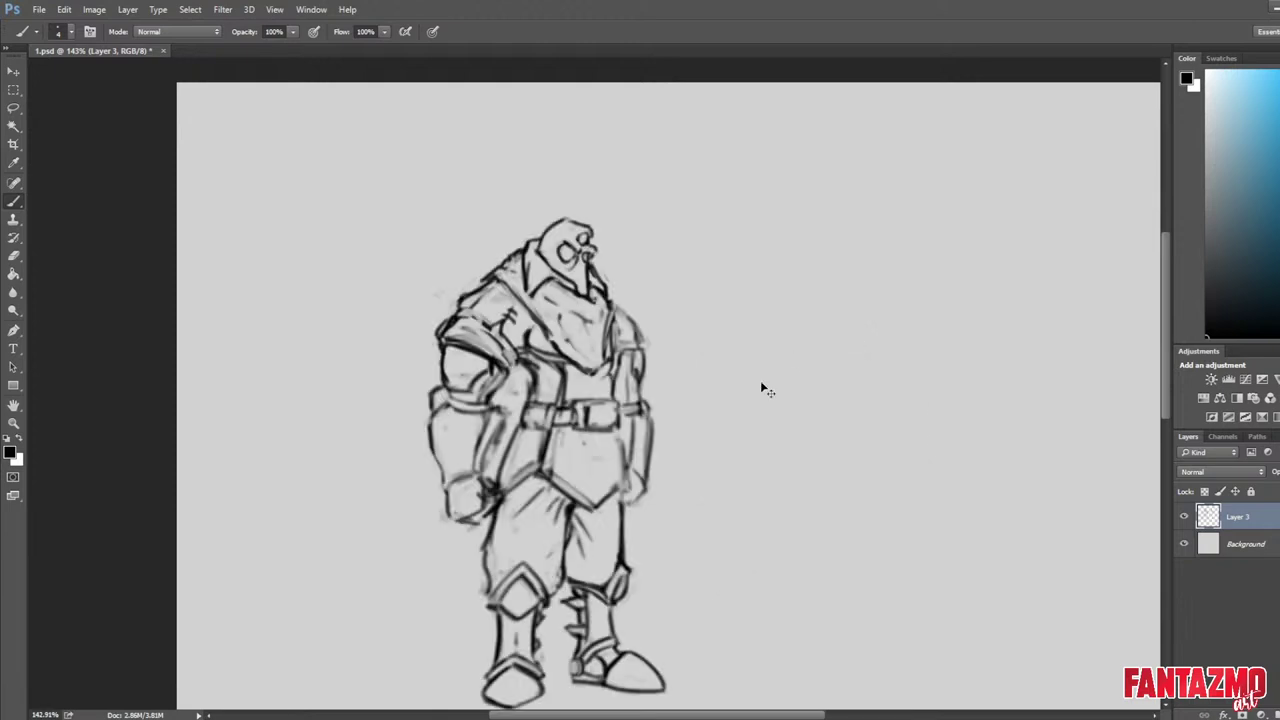
Lengthen the near sleeve with thick hem strokes just above the elbow and erase the old hem's outer edge.
{"action": "key", "text": "e"}
{"action": "key", "text": "b"}
{"action": "mouse_move", "coordinate": [440, 378]}
{"action": "left_mouse_down"}
{"action": "mouse_move", "coordinate": [503, 400]}
{"action": "mouse_move", "coordinate": [492, 393]}
{"action": "left_mouse_up"}
{"action": "mouse_move", "coordinate": [433, 354]}
{"action": "left_mouse_down"}
{"action": "mouse_move", "coordinate": [500, 374]}
{"action": "mouse_move", "coordinate": [500, 399]}
{"action": "left_mouse_up"}
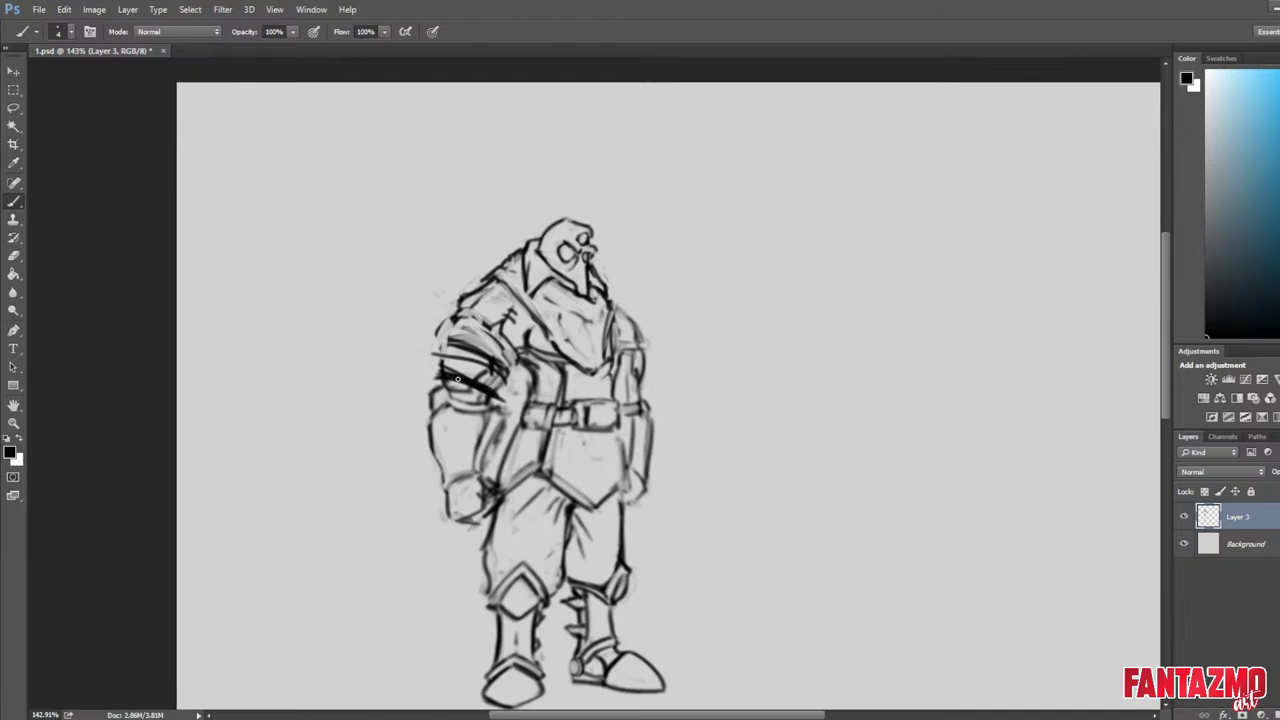
{"action": "key", "text": "e"}
{"action": "mouse_move", "coordinate": [430, 354]}
{"action": "left_mouse_down"}
{"action": "mouse_move", "coordinate": [494, 394]}
{"action": "mouse_move", "coordinate": [494, 366]}
{"action": "left_mouse_up"}
{"action": "key", "text": "b"}
{"action": "left_click_drag", "start_coordinate": [459, 312], "coordinate": [440, 350]}
{"action": "key", "text": "e"}
{"action": "key", "text": "ctrl+shift+h"}
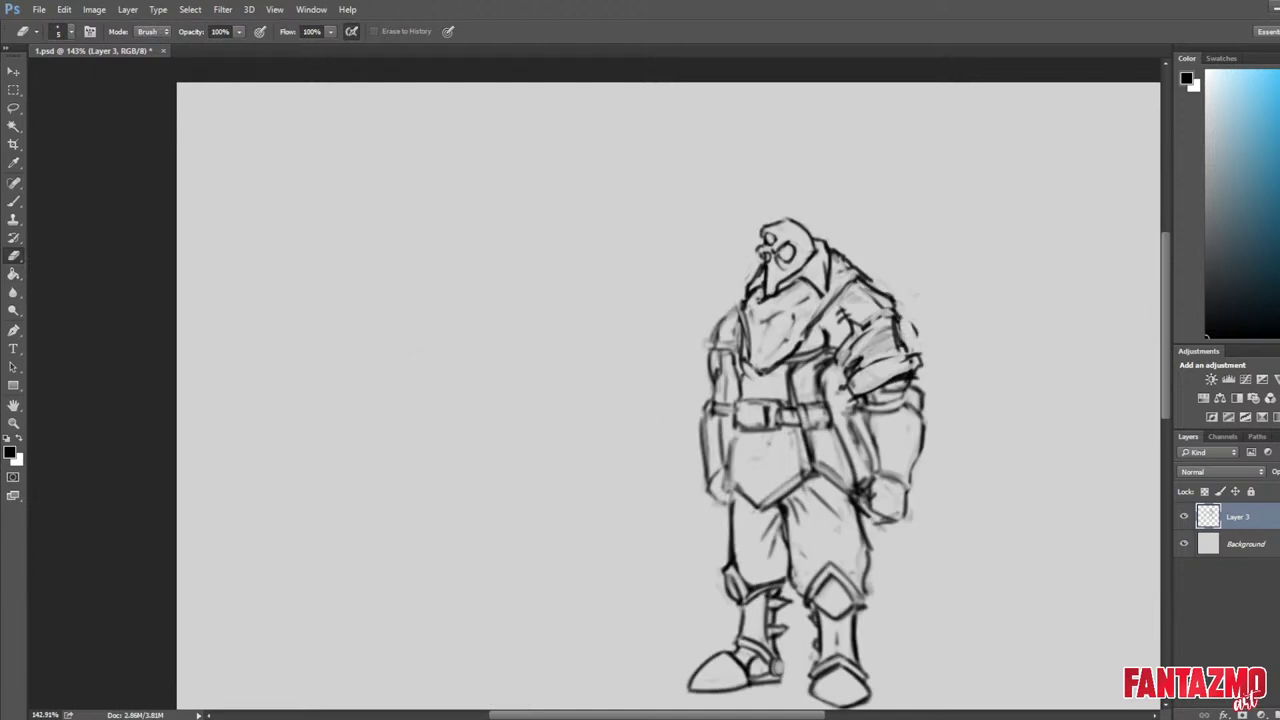
Draw the long sleeve's outer contour from shoulder to hem and trim the upper line of its cuff.
{"action": "key", "text": "b"}
{"action": "left_click_drag", "start_coordinate": [892, 322], "coordinate": [906, 352]}
{"action": "key", "text": "e"}
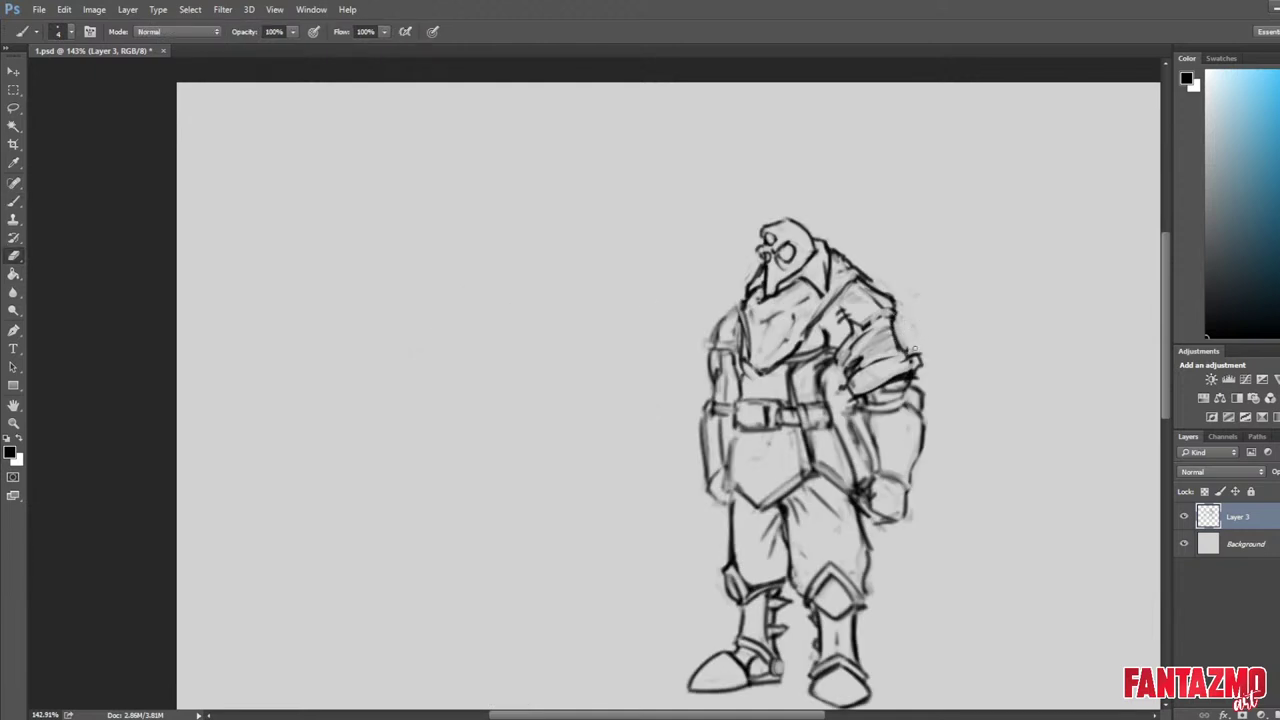
{"action": "key", "text": "b"}
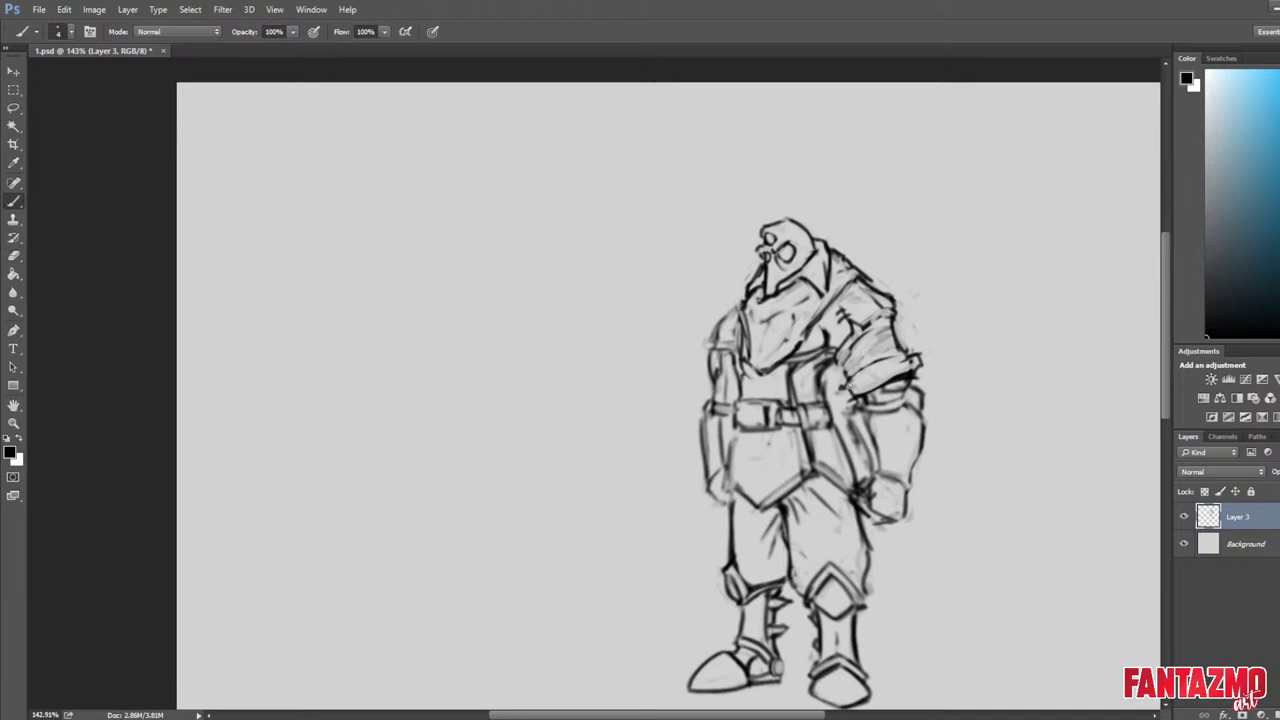
{"action": "key", "text": "e"}
{"action": "mouse_move", "coordinate": [880, 368]}
{"action": "left_mouse_down"}
{"action": "mouse_move", "coordinate": [846, 390]}
{"action": "mouse_move", "coordinate": [884, 373]}
{"action": "mouse_move", "coordinate": [852, 399]}
{"action": "mouse_move", "coordinate": [908, 375]}
{"action": "mouse_move", "coordinate": [874, 384]}
{"action": "mouse_move", "coordinate": [908, 371]}
{"action": "mouse_move", "coordinate": [884, 367]}
{"action": "mouse_move", "coordinate": [922, 368]}
{"action": "left_mouse_up"}
{"action": "key", "text": "b"}
Shape the sleeve's cuff into stacked rolled folds above the elbow and clean up its outer edge.
{"action": "key", "text": "e"}
{"action": "key", "text": "b"}
{"action": "key", "text": "e"}
{"action": "key", "text": "b"}
{"action": "key", "text": "e"}
{"action": "key", "text": "b"}
{"action": "key", "text": "e"}
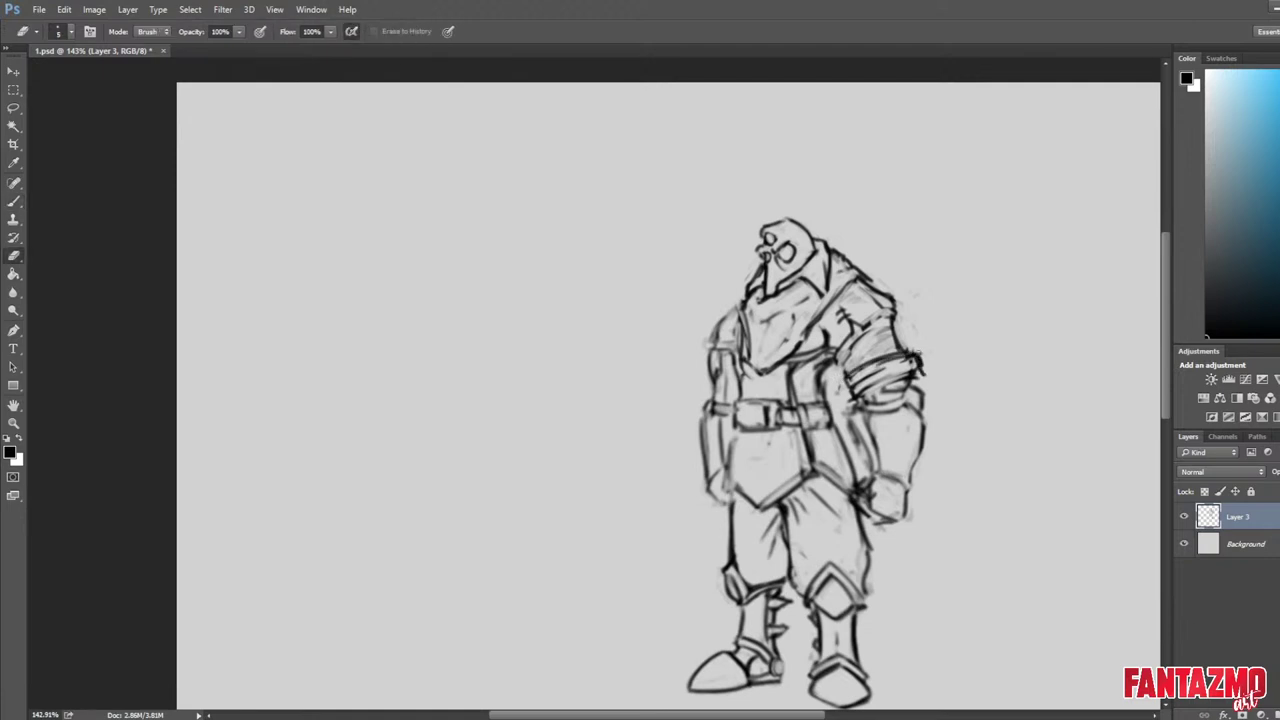
{"action": "key", "text": "ctrl+f"}
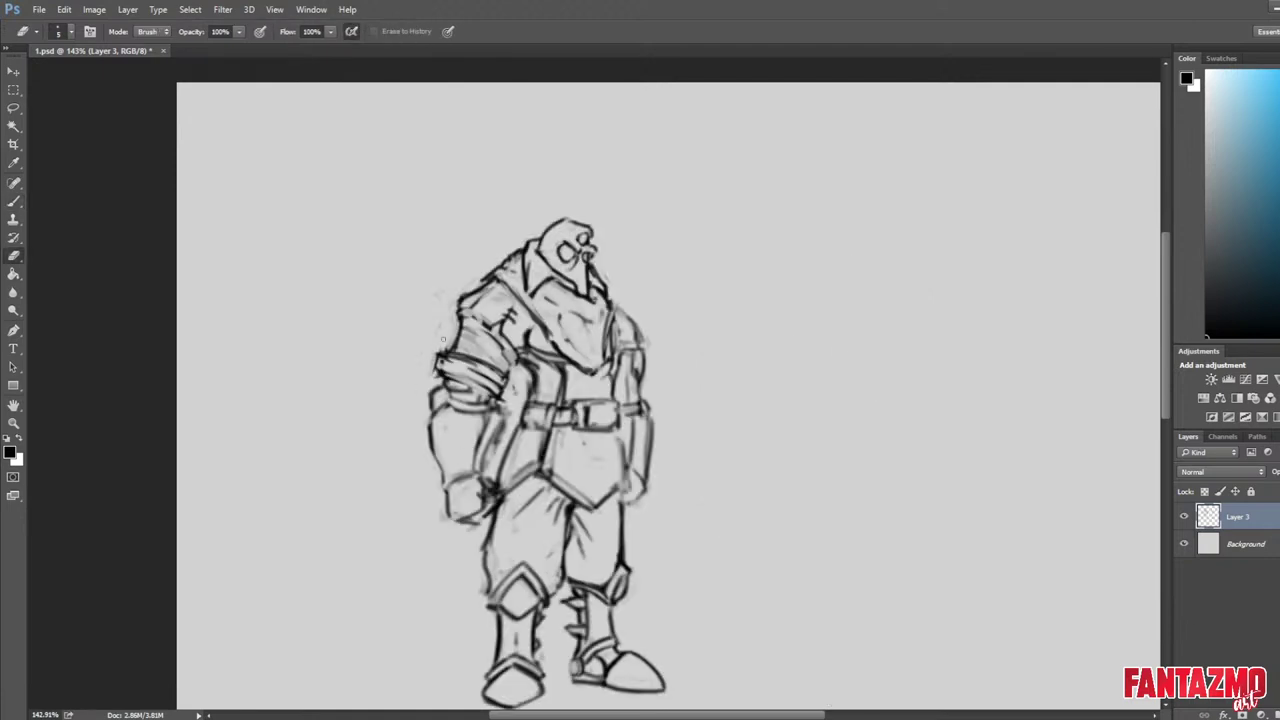
{"action": "key", "text": "b"}
{"action": "key", "text": "e"}
{"action": "key", "text": "b"}
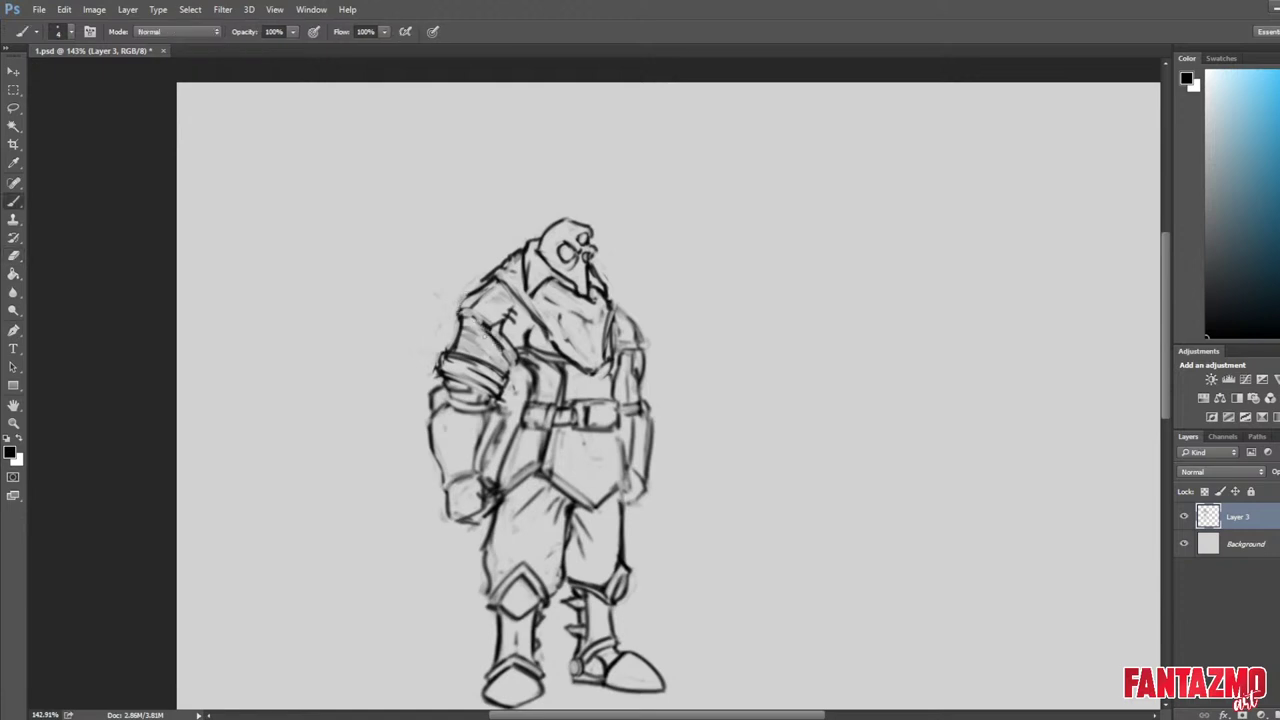
{"action": "key", "text": "ctrl+shift+h"}
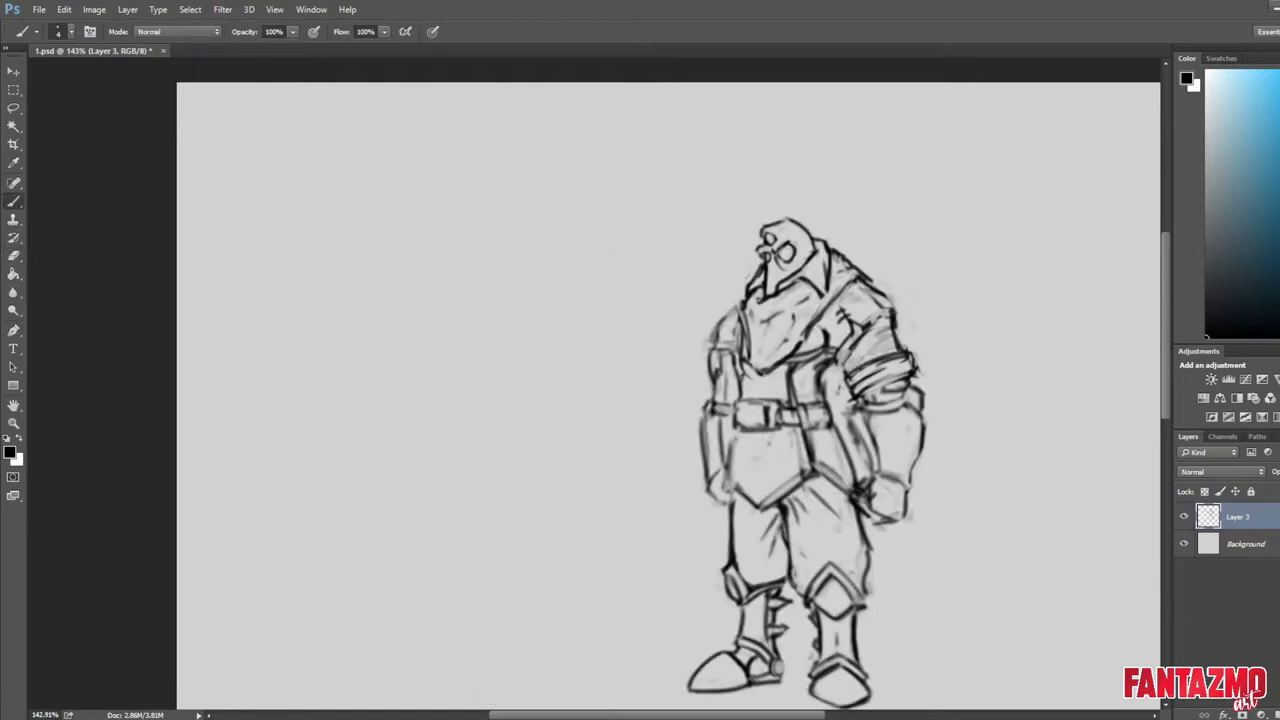
Draw the shoulder piece's lower edge across the top of the sleeve, with black restored as the drawing colour.
{"action": "left_click_drag", "start_coordinate": [838, 340], "coordinate": [916, 323]}
{"action": "key", "text": "ctrl+z"}
{"action": "left_click_drag", "start_coordinate": [838, 347], "coordinate": [913, 323]}
{"action": "key", "text": "ctrl+z"}
{"action": "key", "text": "i"}
{"action": "left_click", "coordinate": [863, 337]}
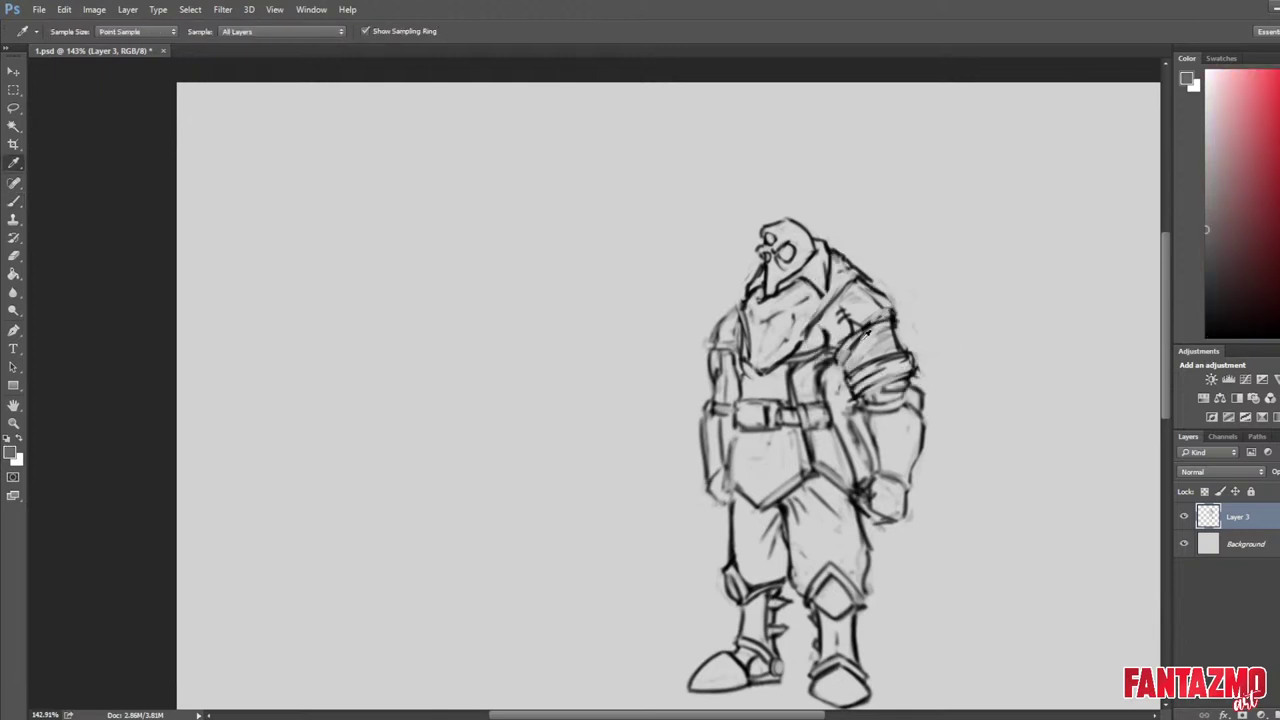
{"action": "key", "text": "d"}
{"action": "key", "text": "e"}
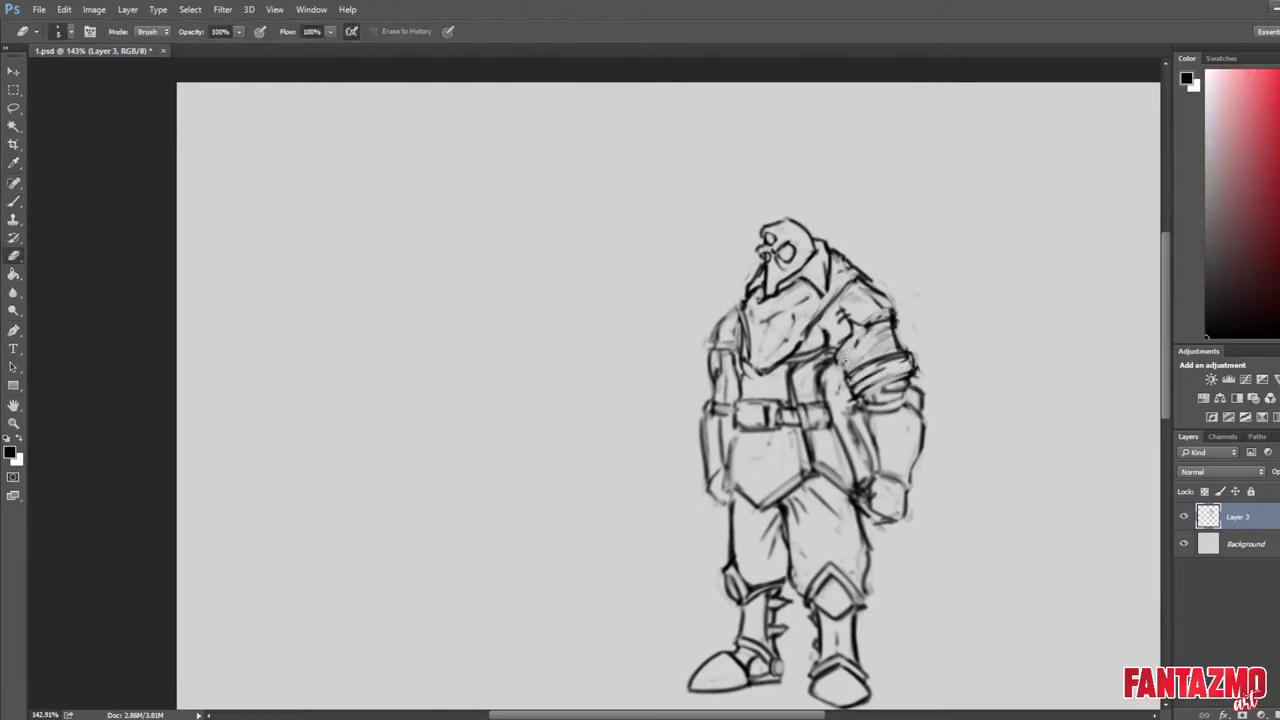
Erase the leftover shading inside the near sleeve and redefine its inner edge beside the chest.
{"action": "key", "text": "ctrl+shift+h"}
{"action": "scroll", "coordinate": [607, 340], "scroll_direction": "up", "scroll_amount": 3}
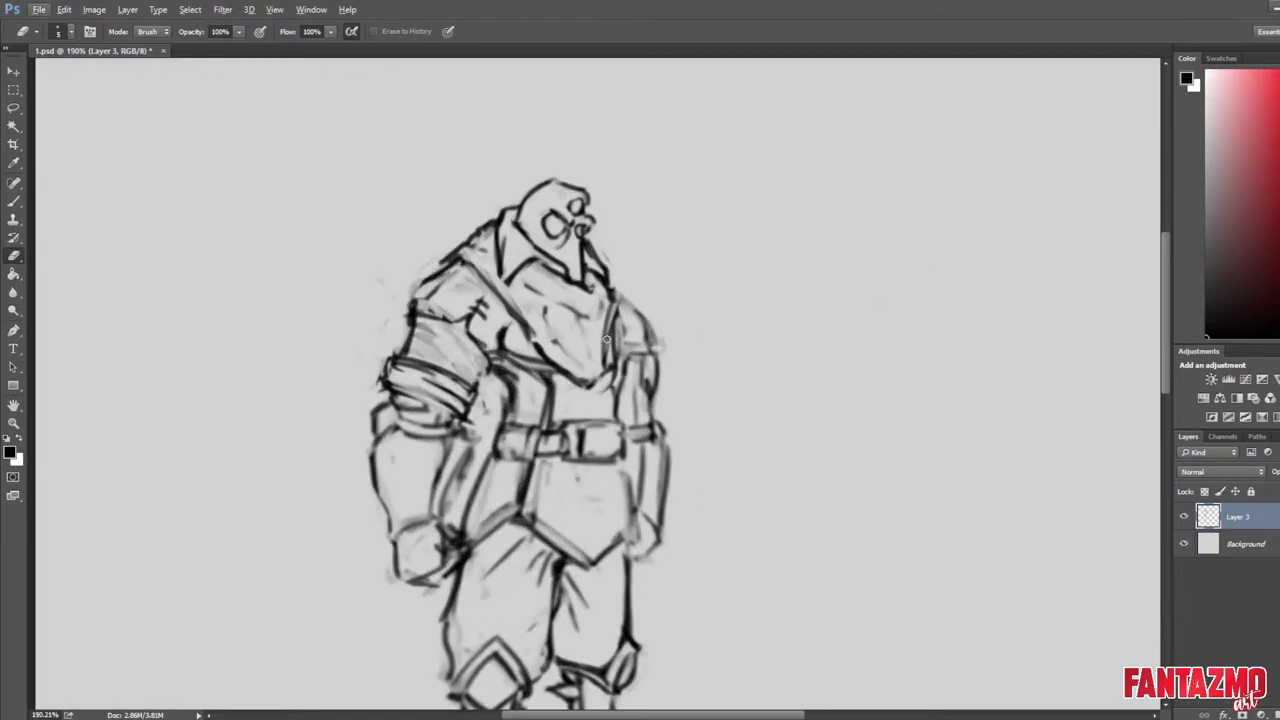
{"action": "key", "text": "b"}
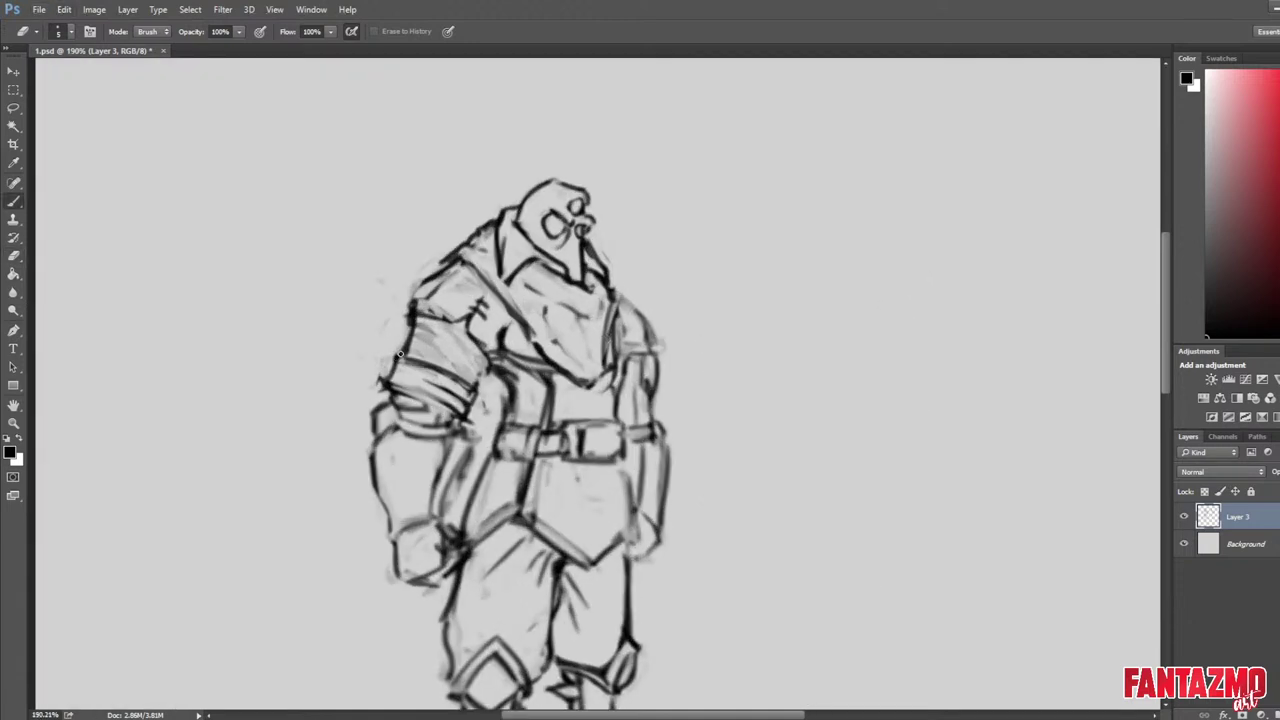
{"action": "key", "text": "e"}
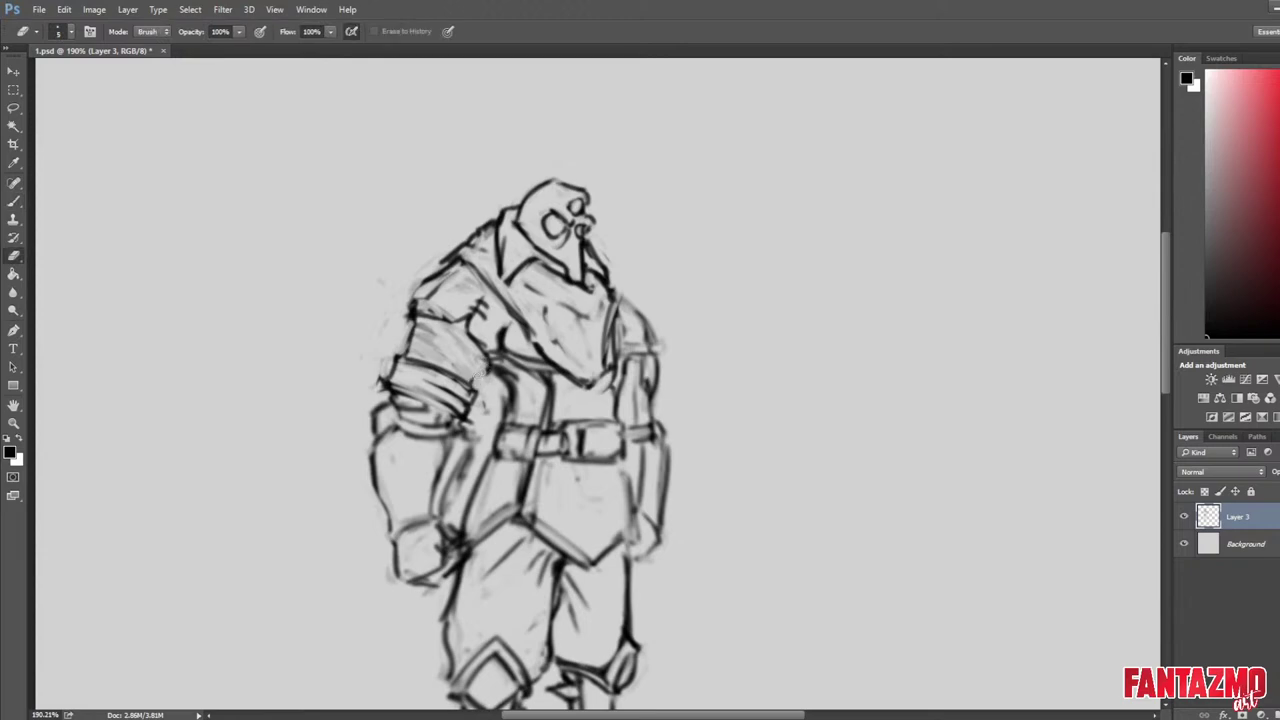
{"action": "key", "text": "b"}
{"action": "mouse_move", "coordinate": [481, 359]}
{"action": "left_mouse_down"}
{"action": "mouse_move", "coordinate": [471, 388]}
{"action": "mouse_move", "coordinate": [484, 402]}
{"action": "mouse_move", "coordinate": [470, 372]}
{"action": "left_mouse_up"}
{"action": "key", "text": "e"}
{"action": "key", "text": "b"}
{"action": "key", "text": "e"}
{"action": "left_click_drag", "start_coordinate": [440, 326], "coordinate": [410, 345]}
{"action": "key", "text": "F2"}
{"action": "key", "text": "b"}
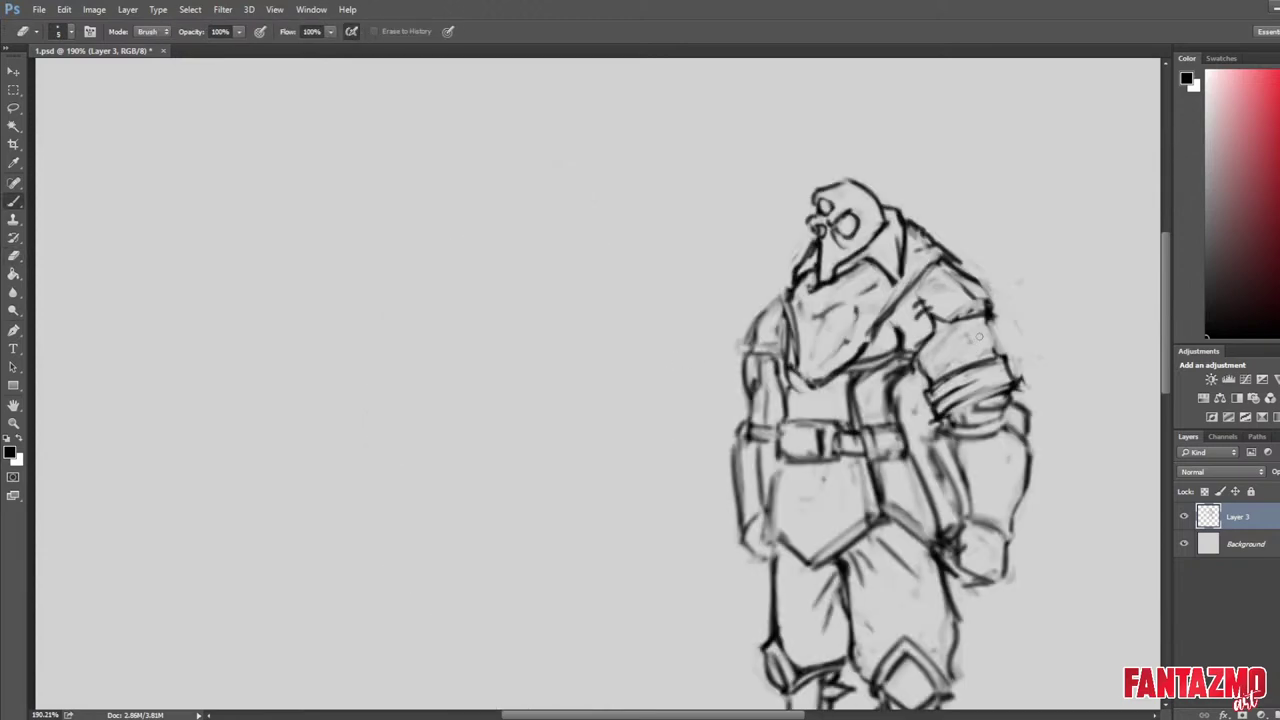
Try a curved lower edge for the shoulder piece from the armpit to the outer shoulder in mirrored view.
{"action": "key", "text": "ctrl+shift+h"}
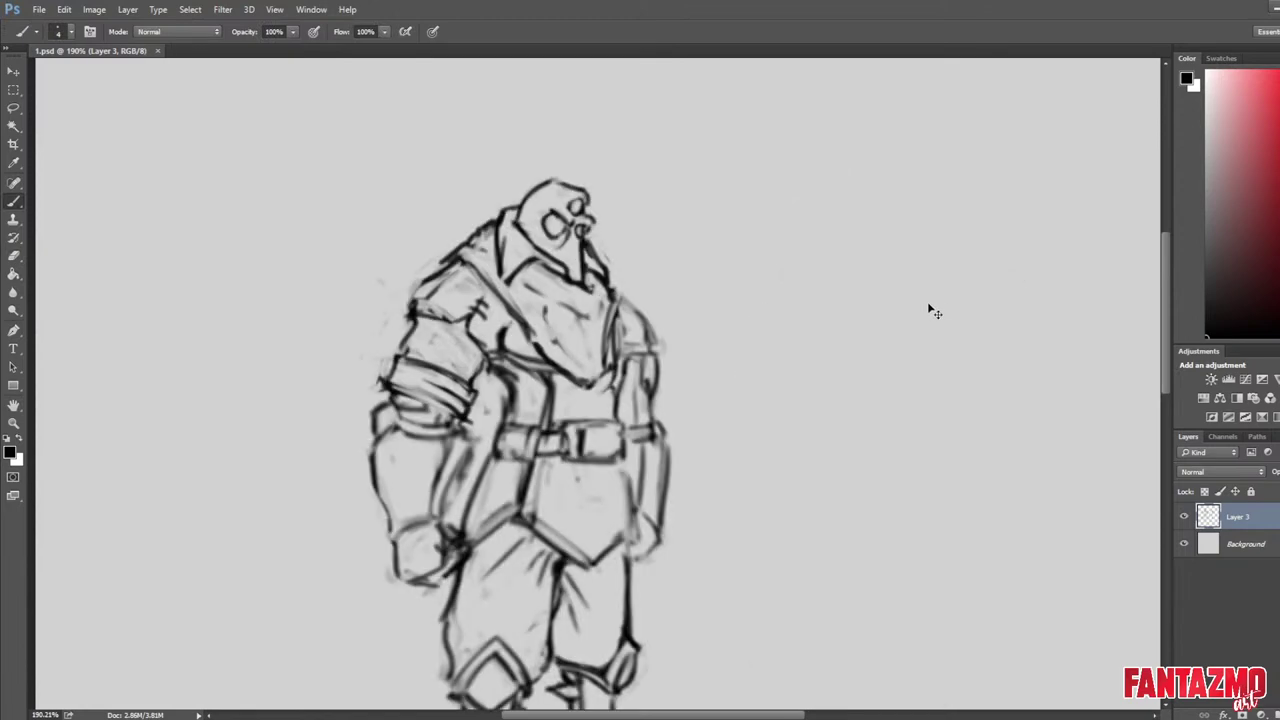
{"action": "key", "text": "ctrl+shift+h"}
{"action": "key", "text": "e"}
{"action": "key", "text": "b"}
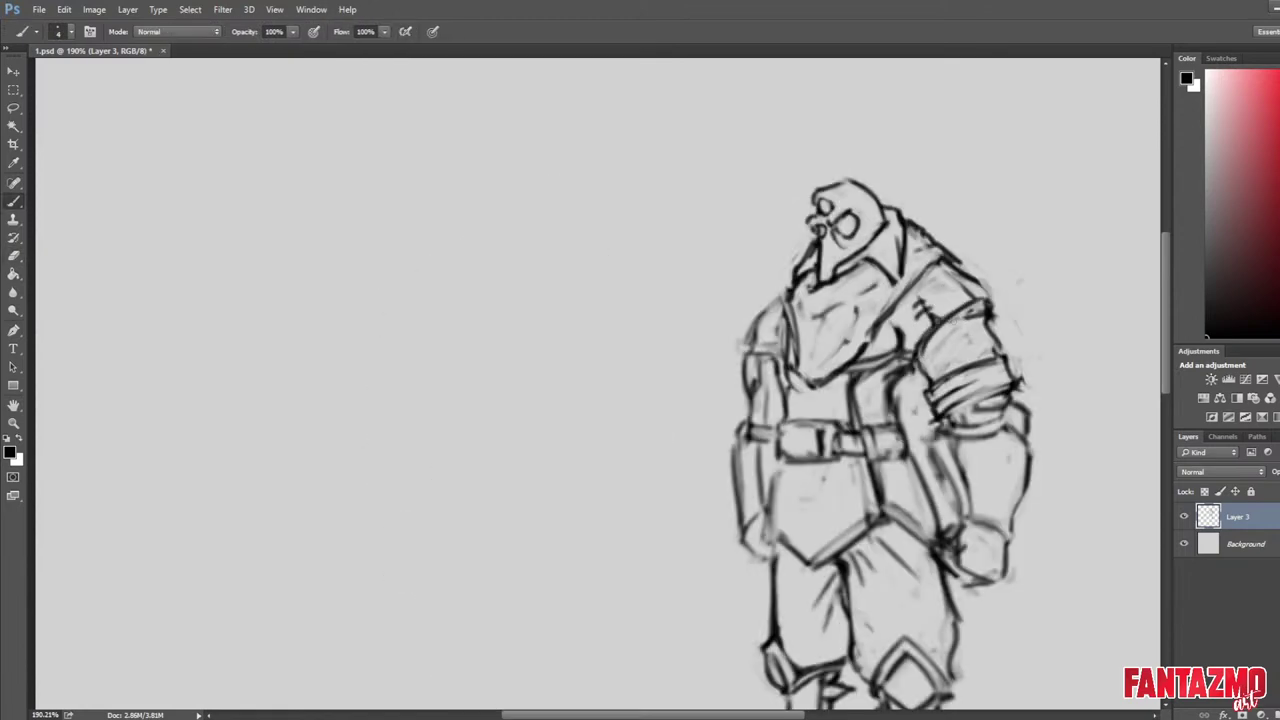
{"action": "left_click_drag", "start_coordinate": [921, 344], "coordinate": [990, 302]}
{"action": "key", "text": "z"}
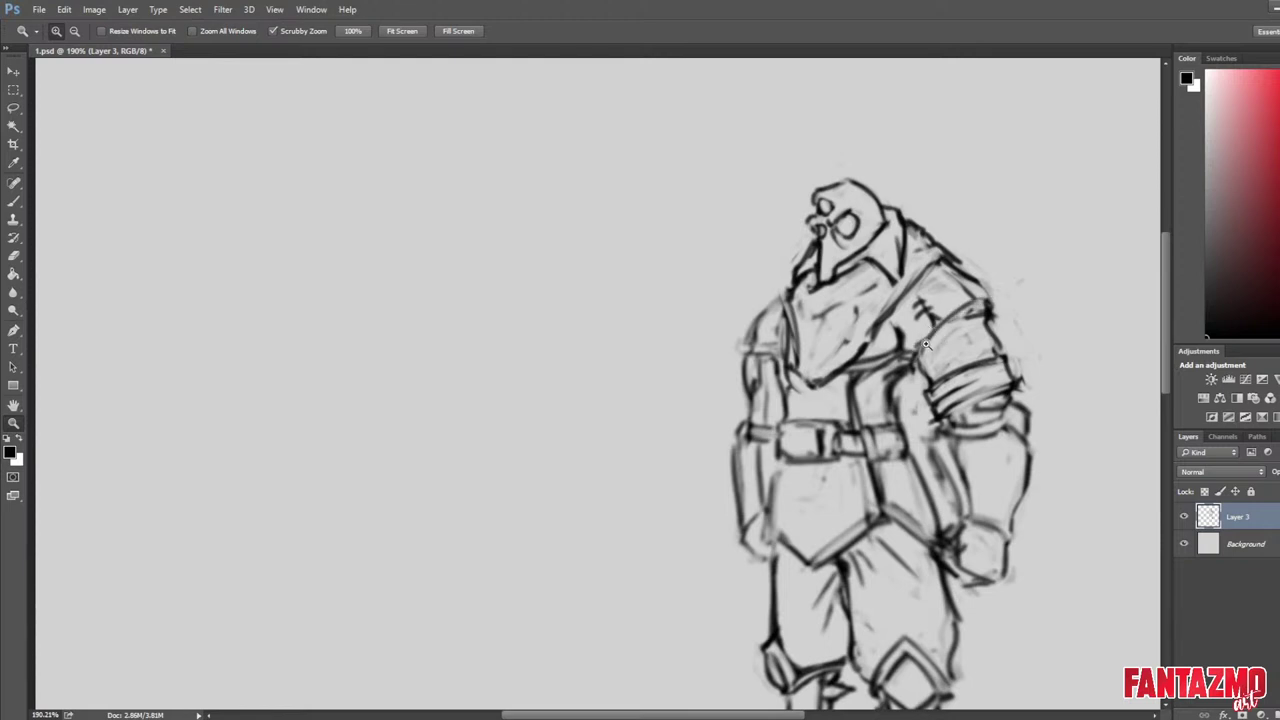
Redraw the shoulder piece's lower edge as a straight diagonal from the armpit to a pointed outer tip.
{"action": "key", "text": "b"}
{"action": "left_click_drag", "start_coordinate": [914, 354], "coordinate": [1013, 284]}
{"action": "key", "text": "e"}
{"action": "key", "text": "b"}
{"action": "key", "text": "e"}
{"action": "mouse_move", "coordinate": [952, 327]}
{"action": "left_mouse_down"}
{"action": "mouse_move", "coordinate": [1008, 288]}
{"action": "mouse_move", "coordinate": [979, 341]}
{"action": "left_mouse_up"}
{"action": "key", "text": "b"}
{"action": "mouse_move", "coordinate": [950, 262]}
{"action": "left_mouse_down"}
{"action": "mouse_move", "coordinate": [1004, 288]}
{"action": "mouse_move", "coordinate": [957, 269]}
{"action": "mouse_move", "coordinate": [967, 285]}
{"action": "left_mouse_up"}
{"action": "key", "text": "e"}
{"action": "key", "text": "ctrl+shift+h"}
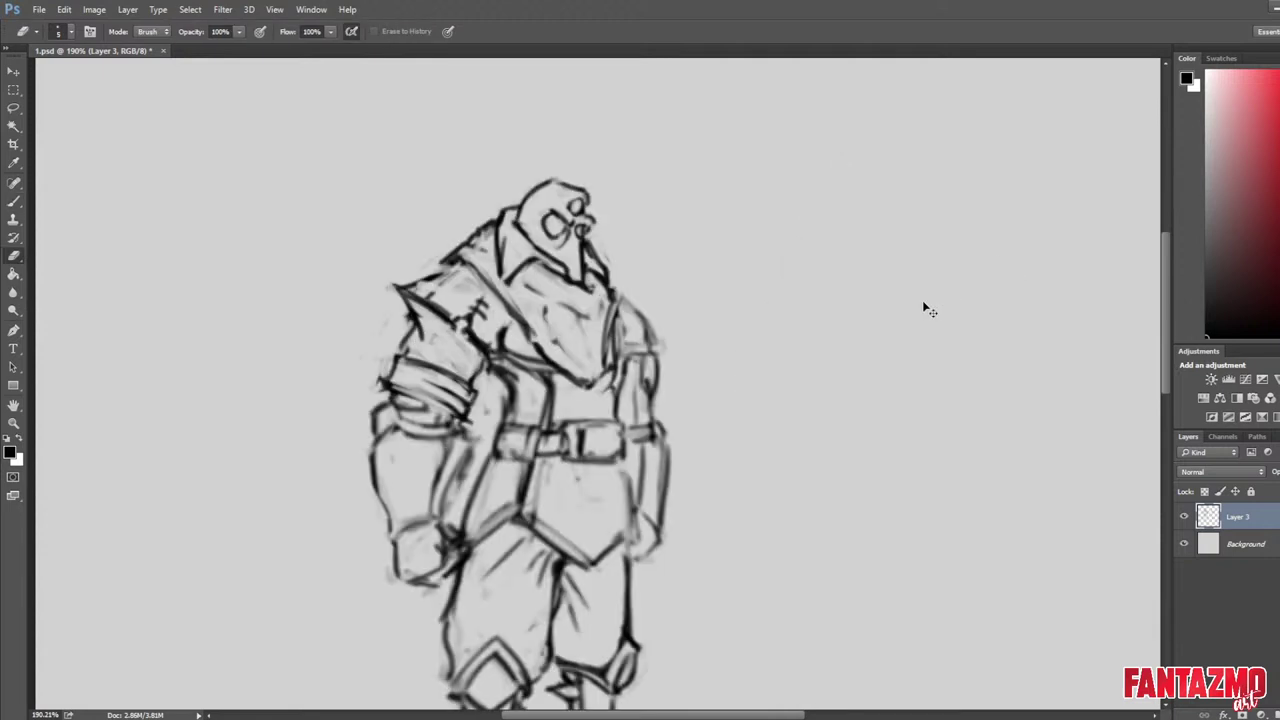
Draw the upper arm's contour beneath the shoulder piece and trim the piece's pointed tip.
{"action": "key", "text": "b"}
{"action": "left_click_drag", "start_coordinate": [415, 320], "coordinate": [401, 354]}
{"action": "key", "text": "e"}
{"action": "key", "text": "b"}
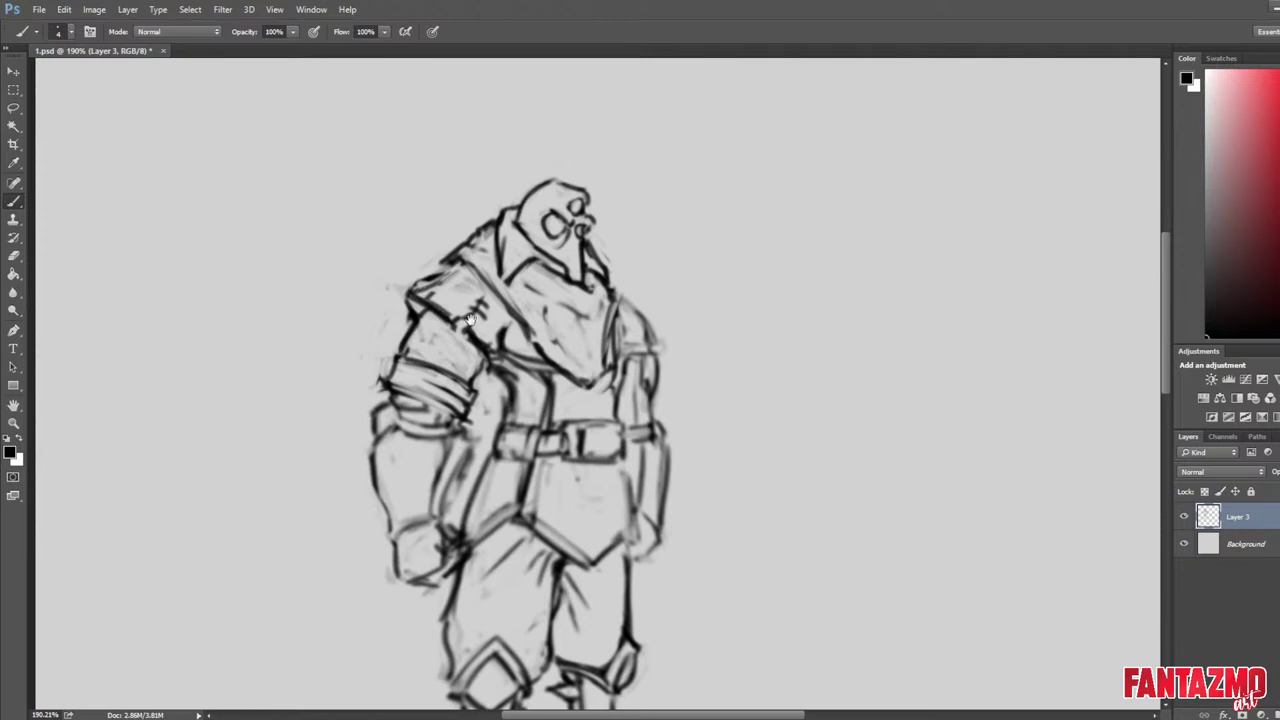
{"action": "left_click_drag", "start_coordinate": [470, 319], "coordinate": [705, 307]}
Erase the shoulder's old top contour and redraw it as a lower line where it meets the scarf.
{"action": "key", "text": "e"}
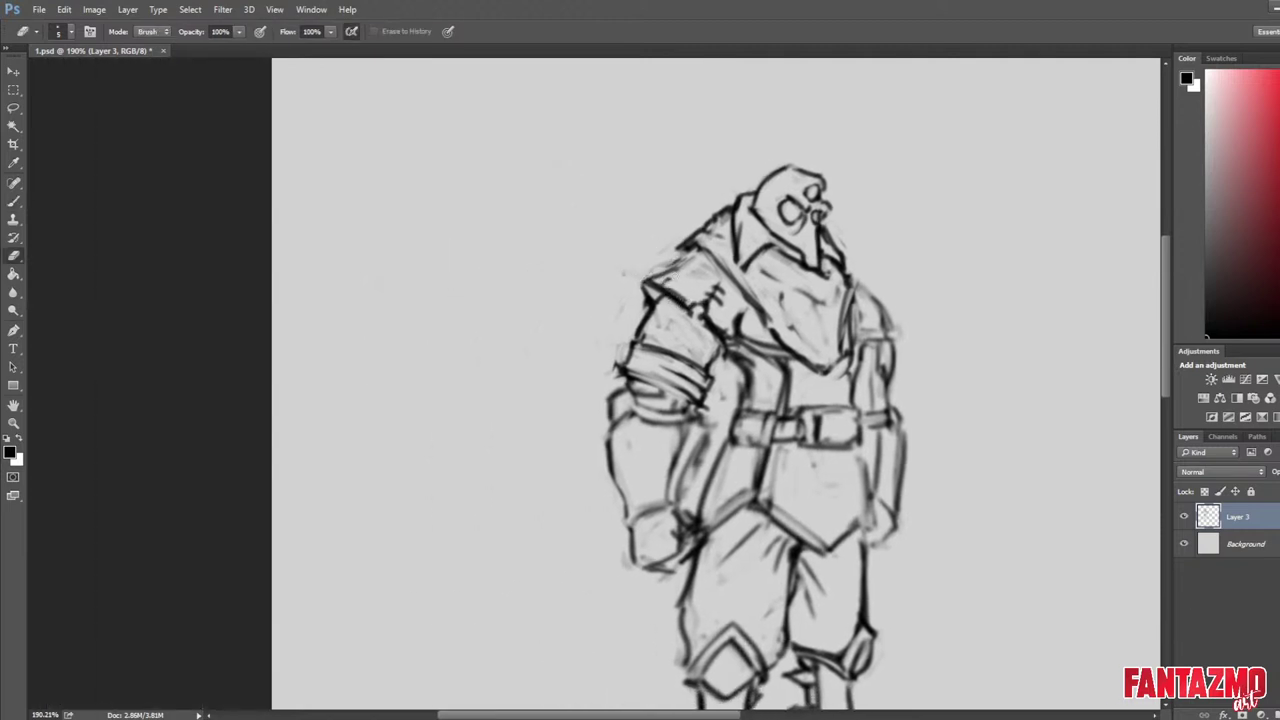
{"action": "mouse_move", "coordinate": [688, 262]}
{"action": "left_mouse_down"}
{"action": "mouse_move", "coordinate": [650, 282]}
{"action": "mouse_move", "coordinate": [694, 250]}
{"action": "mouse_move", "coordinate": [646, 286]}
{"action": "mouse_move", "coordinate": [702, 253]}
{"action": "mouse_move", "coordinate": [681, 264]}
{"action": "mouse_move", "coordinate": [677, 249]}
{"action": "left_mouse_up"}
{"action": "key", "text": "b"}
{"action": "key", "text": "e"}
{"action": "key", "text": "b"}
{"action": "key", "text": "e"}
{"action": "key", "text": "b"}
{"action": "key", "text": "e"}
Redraw the scarf's outer edge from the collar across the shoulder with a fold line, erasing the rough strokes.
{"action": "mouse_move", "coordinate": [720, 212]}
{"action": "left_mouse_down"}
{"action": "mouse_move", "coordinate": [686, 256]}
{"action": "mouse_move", "coordinate": [736, 268]}
{"action": "mouse_move", "coordinate": [756, 300]}
{"action": "left_mouse_up"}
{"action": "key", "text": "b"}
{"action": "key", "text": "e"}
{"action": "key", "text": "b"}
{"action": "key", "text": "e"}
{"action": "key", "text": "b"}
{"action": "key", "text": "e"}
{"action": "left_click_drag", "start_coordinate": [708, 236], "coordinate": [768, 317]}
{"action": "key", "text": "b"}
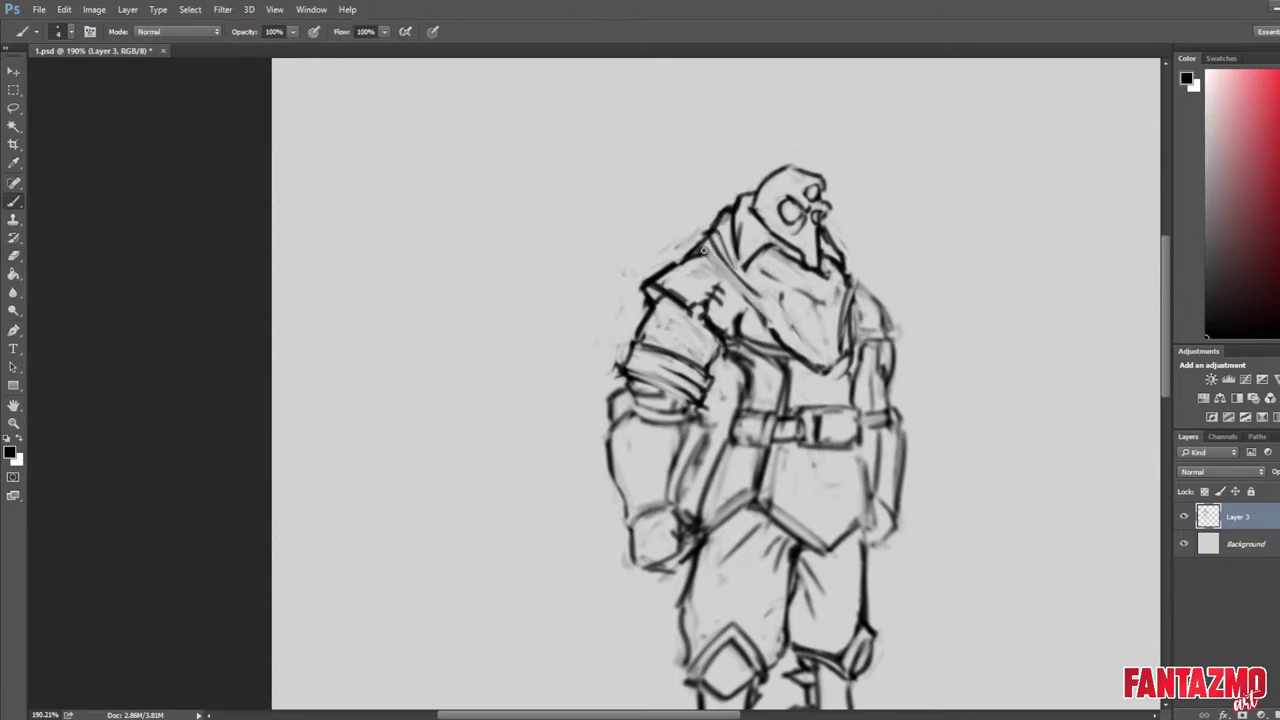
Erase the rough strokes along the scarf's diagonal edge and redraw its short edge down to the chest point.
{"action": "key", "text": "e"}
{"action": "left_click_drag", "start_coordinate": [697, 258], "coordinate": [835, 379]}
{"action": "key", "text": "b"}
{"action": "key", "text": "e"}
{"action": "key", "text": "b"}
{"action": "left_click_drag", "start_coordinate": [848, 320], "coordinate": [838, 371]}
{"action": "key", "text": "e"}
{"action": "mouse_move", "coordinate": [716, 246]}
{"action": "left_mouse_down"}
{"action": "mouse_move", "coordinate": [773, 328]}
{"action": "mouse_move", "coordinate": [797, 333]}
{"action": "left_mouse_up"}
Clean up the sketchy strokes between the larger forearm and the side of the coat.
{"action": "key", "text": "ctrl+shift+h"}
{"action": "left_click_drag", "start_coordinate": [1101, 363], "coordinate": [718, 295]}
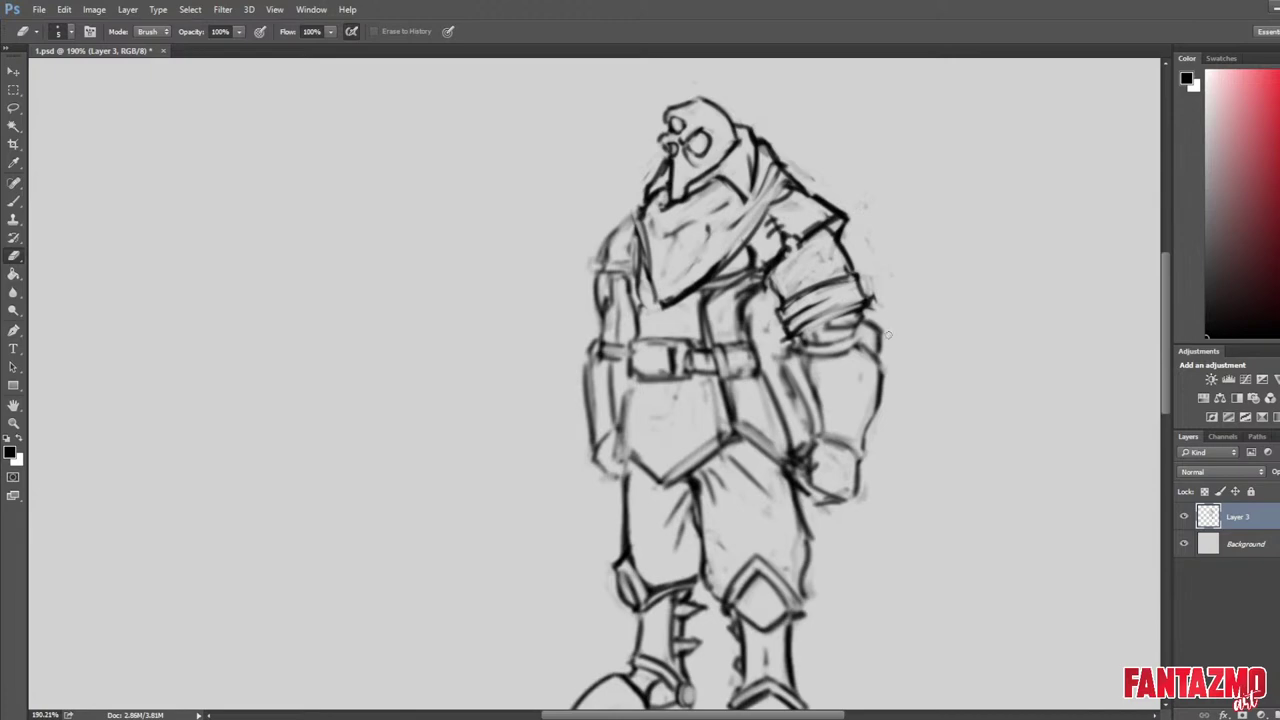
{"action": "left_click_drag", "start_coordinate": [778, 356], "coordinate": [797, 413]}
{"action": "key", "text": "ctrl+shift+h"}
{"action": "left_click_drag", "start_coordinate": [660, 434], "coordinate": [831, 420]}
{"action": "key", "text": "b"}
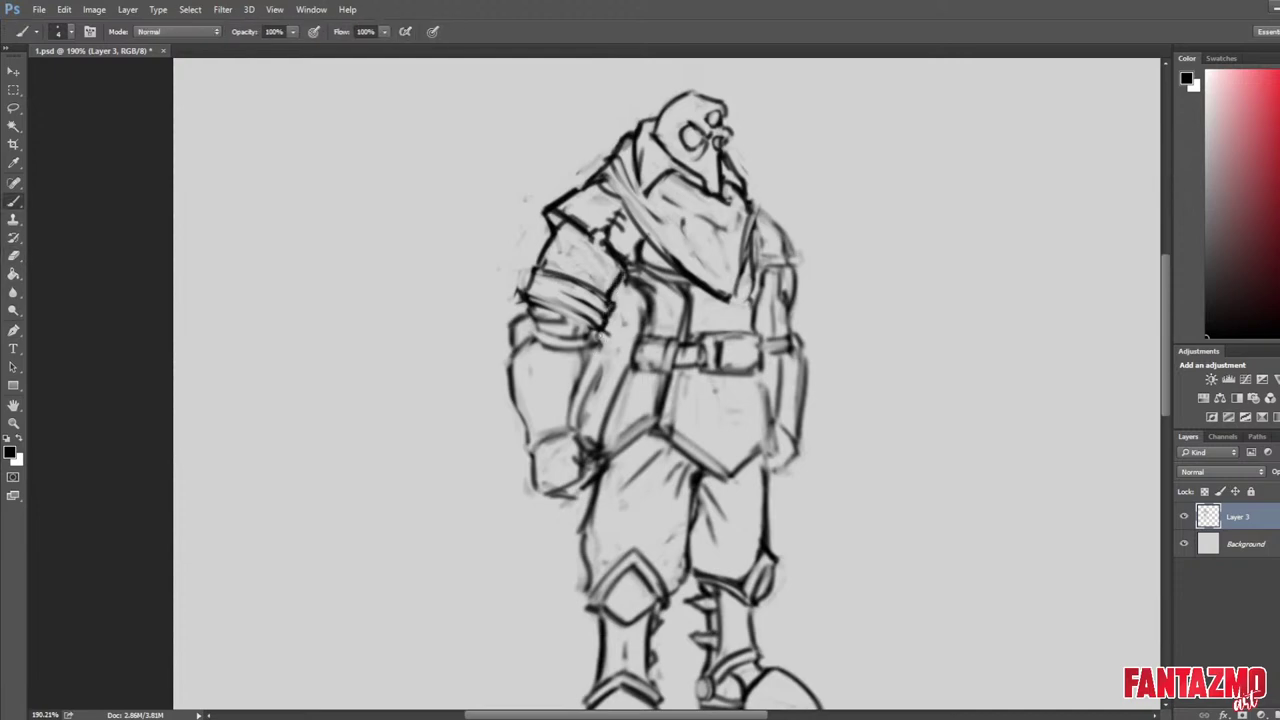
Darken the larger forearm's outer contour and erase the messy strokes between the fist and the coat hem.
{"action": "mouse_move", "coordinate": [585, 412]}
{"action": "left_mouse_down"}
{"action": "mouse_move", "coordinate": [598, 360]}
{"action": "mouse_move", "coordinate": [576, 424]}
{"action": "left_mouse_up"}
{"action": "left_click_drag", "start_coordinate": [511, 358], "coordinate": [528, 444]}
{"action": "key", "text": "e"}
{"action": "key", "text": "b"}
{"action": "key", "text": "e"}
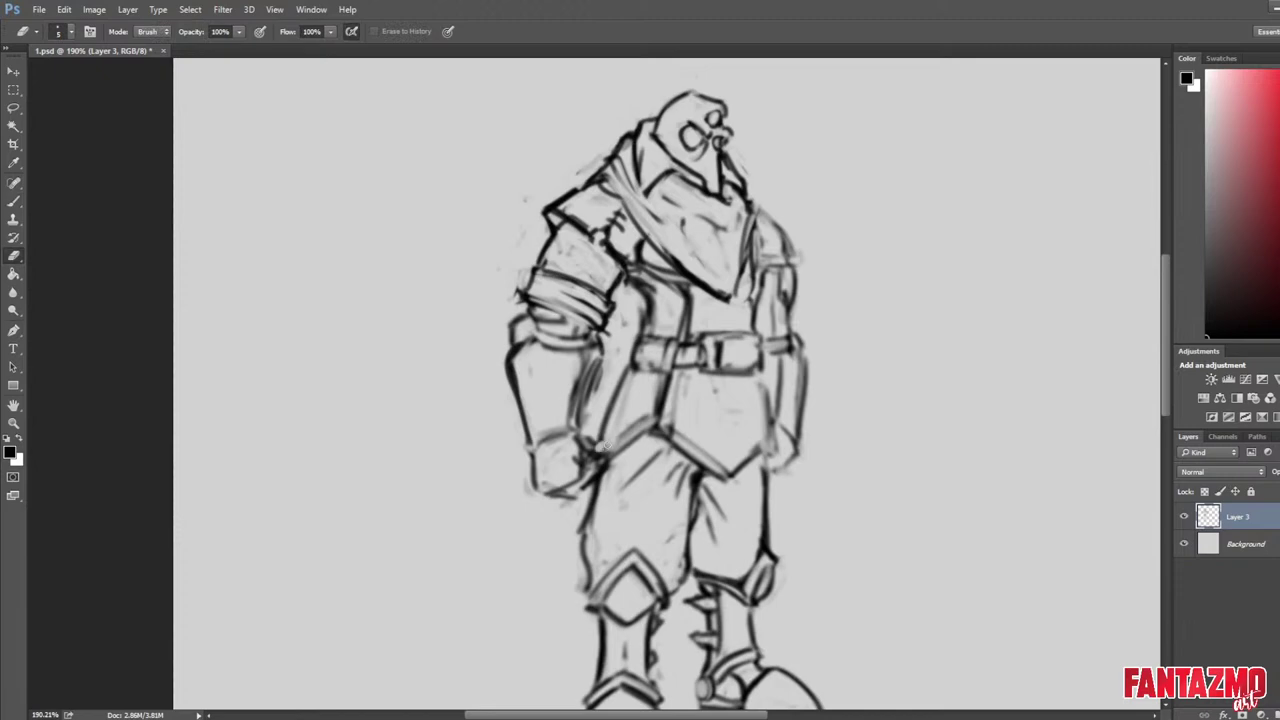
{"action": "mouse_move", "coordinate": [606, 446]}
{"action": "left_mouse_down"}
{"action": "mouse_move", "coordinate": [598, 434]}
{"action": "mouse_move", "coordinate": [578, 491]}
{"action": "left_mouse_up"}
Select the larger forearm and fist with the Lasso, rotate them about 2 degrees, move them slightly outward and deselect.
{"action": "key", "text": "ctrl+f"}
{"action": "left_click_drag", "start_coordinate": [1024, 408], "coordinate": [673, 413]}
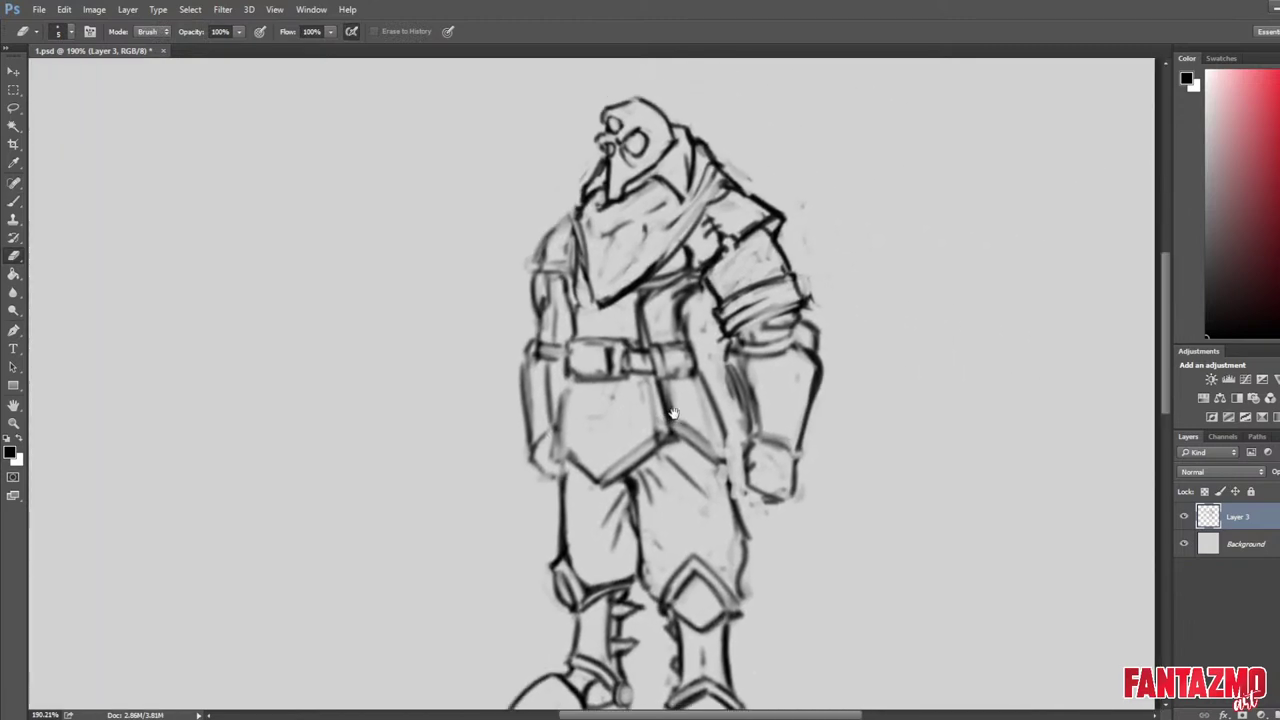
{"action": "key", "text": "l"}
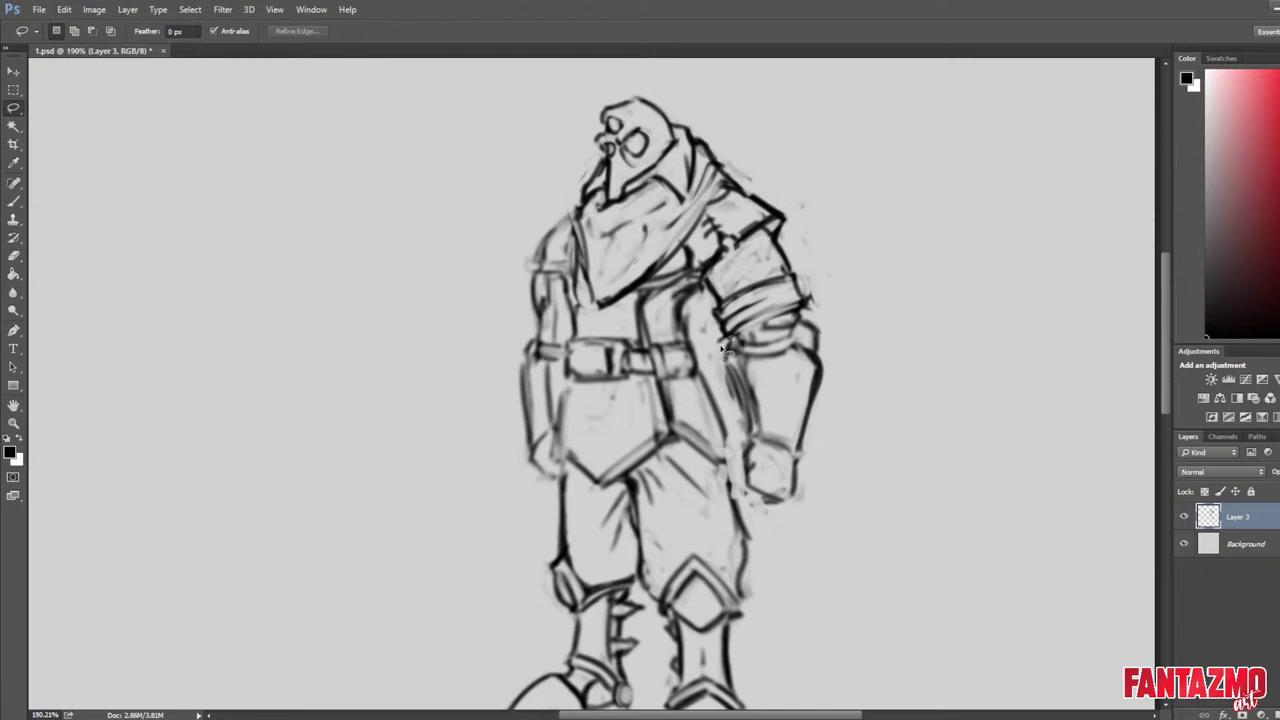
{"action": "mouse_move", "coordinate": [723, 345]}
{"action": "left_mouse_down"}
{"action": "mouse_move", "coordinate": [742, 480]}
{"action": "mouse_move", "coordinate": [830, 312]}
{"action": "mouse_move", "coordinate": [720, 338]}
{"action": "left_mouse_up"}
{"action": "key", "text": "ctrl+t"}
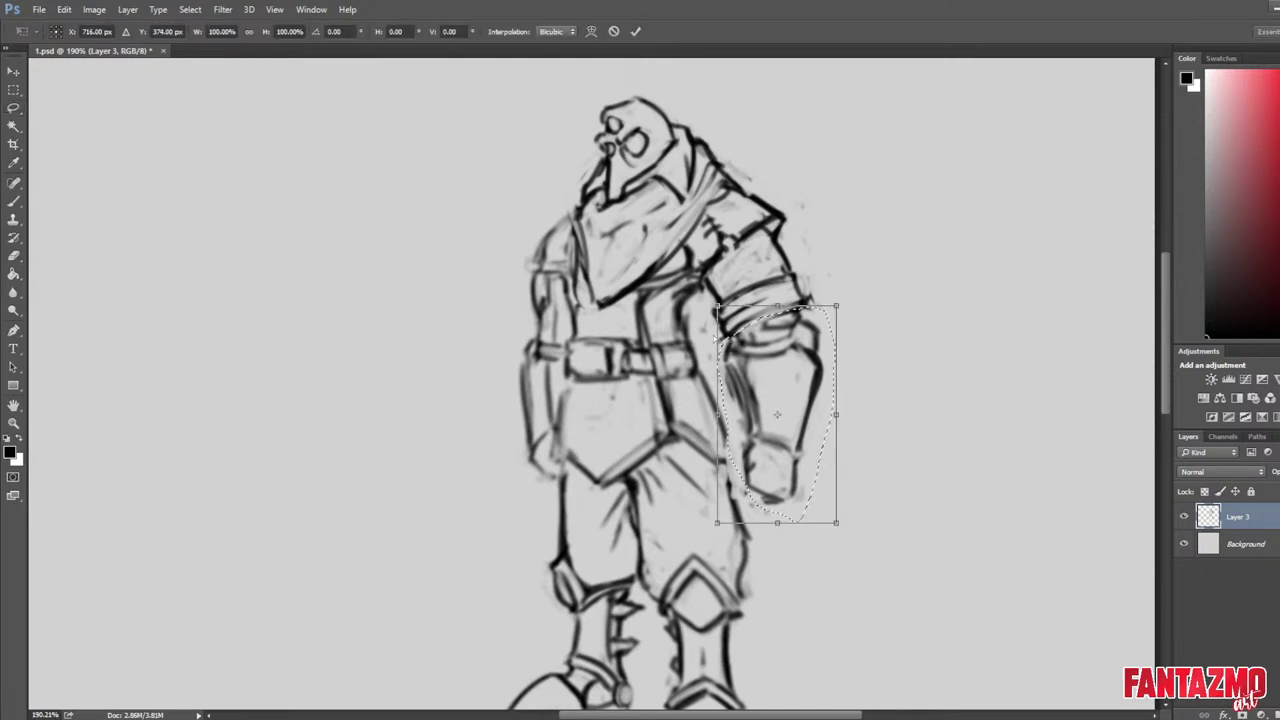
{"action": "left_click_drag", "start_coordinate": [877, 294], "coordinate": [832, 381]}
{"action": "left_click_drag", "start_coordinate": [914, 331], "coordinate": [886, 311]}
{"action": "left_click_drag", "start_coordinate": [797, 399], "coordinate": [809, 390]}
{"action": "scroll", "coordinate": [805, 395], "scroll_direction": "down", "scroll_amount": 4}
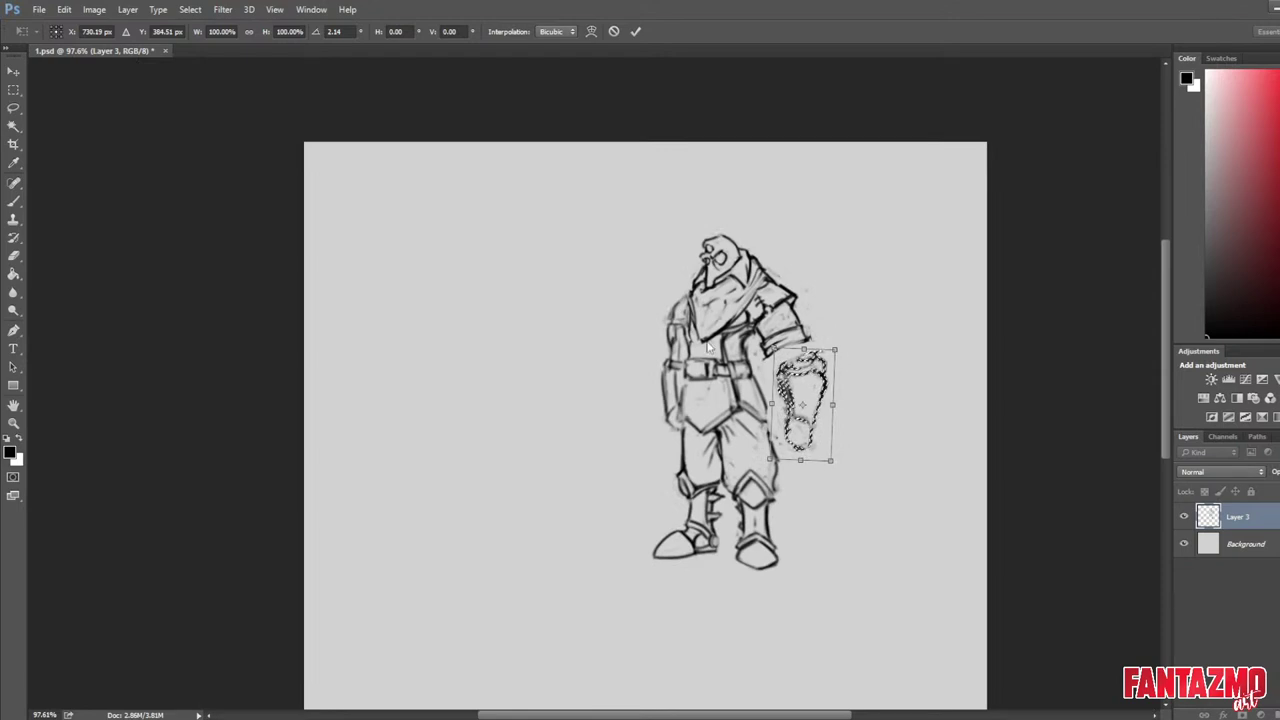
{"action": "key", "text": "Return"}
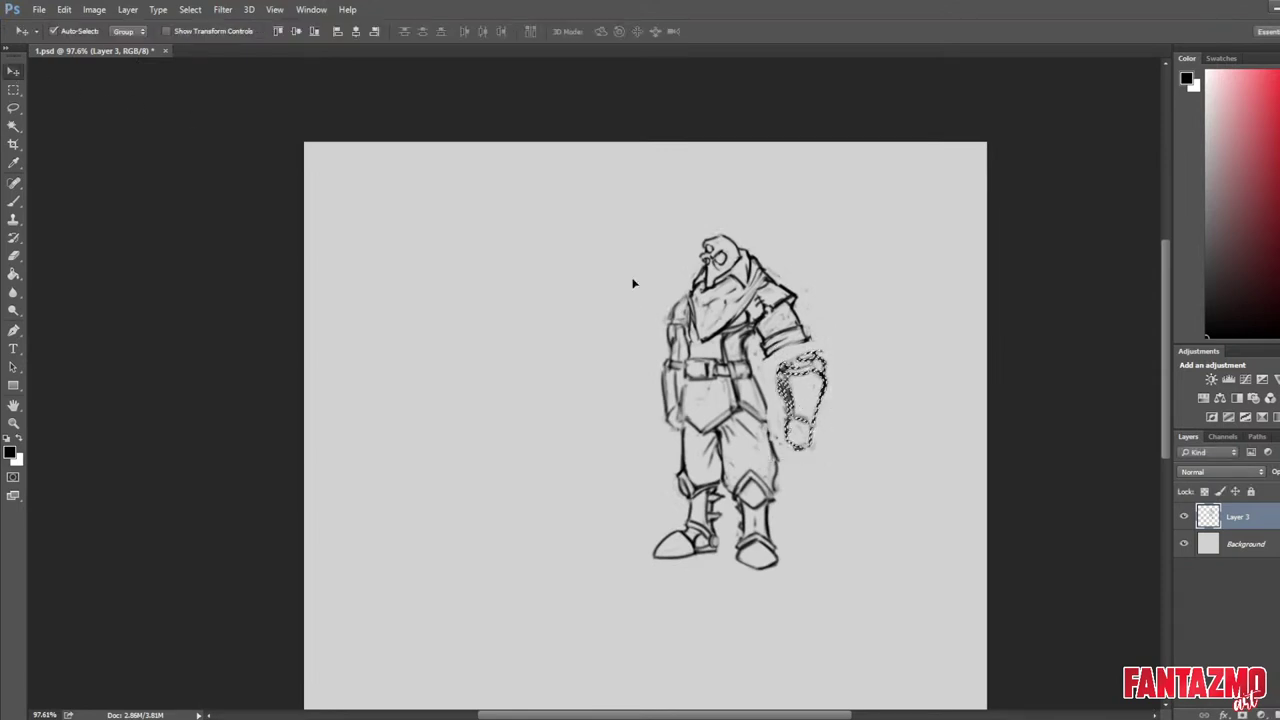
{"action": "key", "text": "ctrl+d"}
{"action": "key", "text": "ctrl+shift+h"}
Erase the rough strokes under the rolled cuff and draw a dark sleeve line beneath it.
{"action": "scroll", "coordinate": [492, 405], "scroll_direction": "up", "scroll_amount": 10}
{"action": "scroll", "coordinate": [509, 397], "scroll_direction": "up", "scroll_amount": 1}
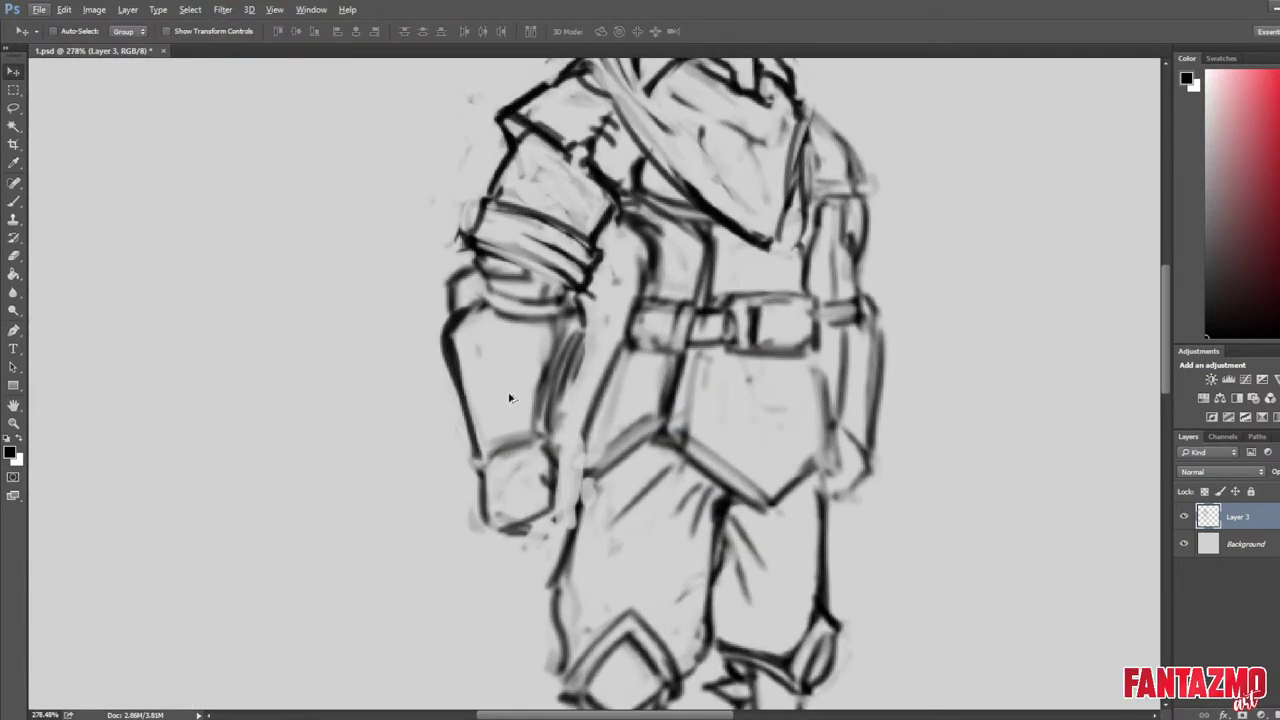
{"action": "key", "text": "e"}
{"action": "scroll", "coordinate": [470, 400], "scroll_direction": "up", "scroll_amount": 4}
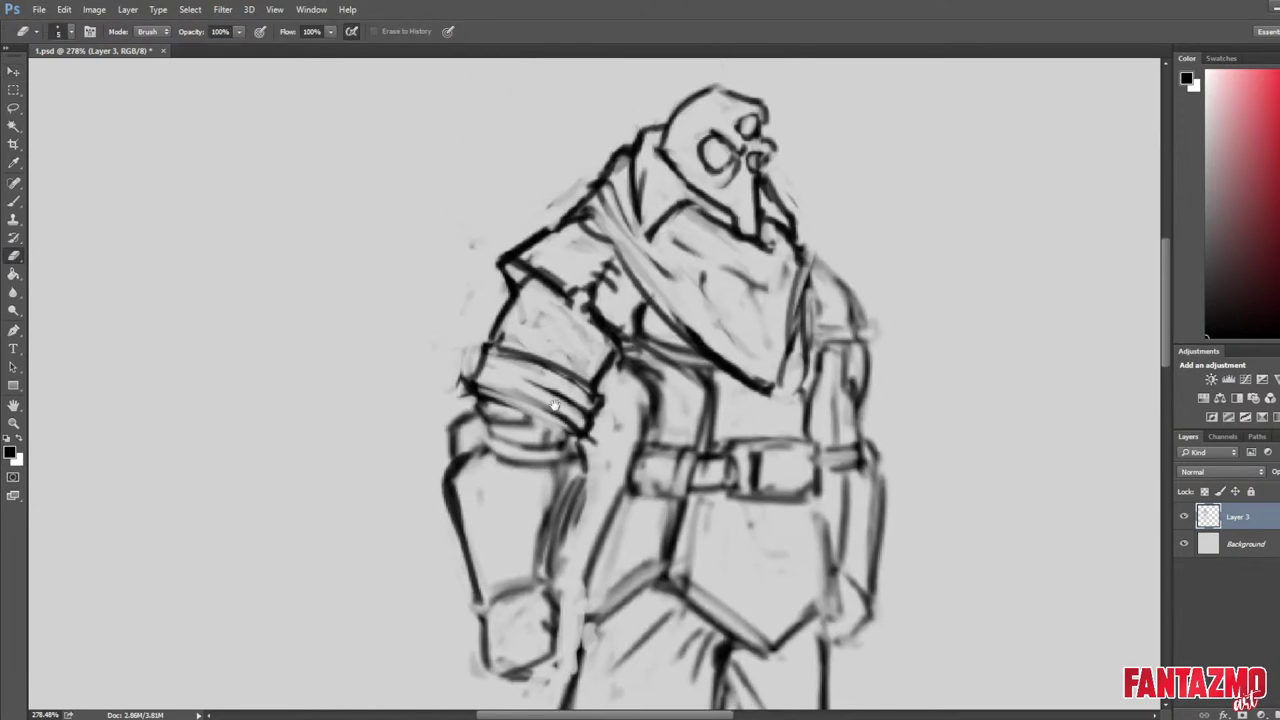
{"action": "key", "text": "b"}
{"action": "key", "text": "e"}
{"action": "mouse_move", "coordinate": [482, 410]}
{"action": "left_mouse_down"}
{"action": "mouse_move", "coordinate": [488, 437]}
{"action": "mouse_move", "coordinate": [538, 438]}
{"action": "left_mouse_up"}
{"action": "key", "text": "b"}
{"action": "key", "text": "e"}
{"action": "key", "text": "b"}
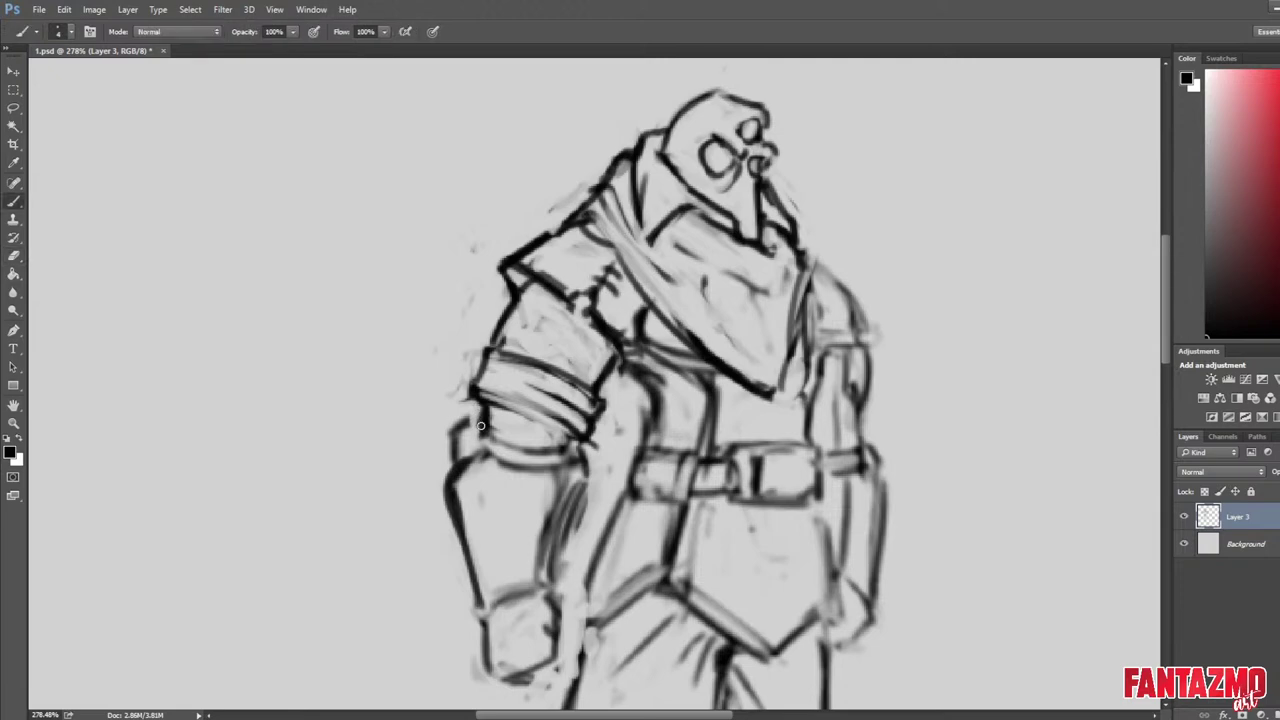
{"action": "key", "text": "e"}
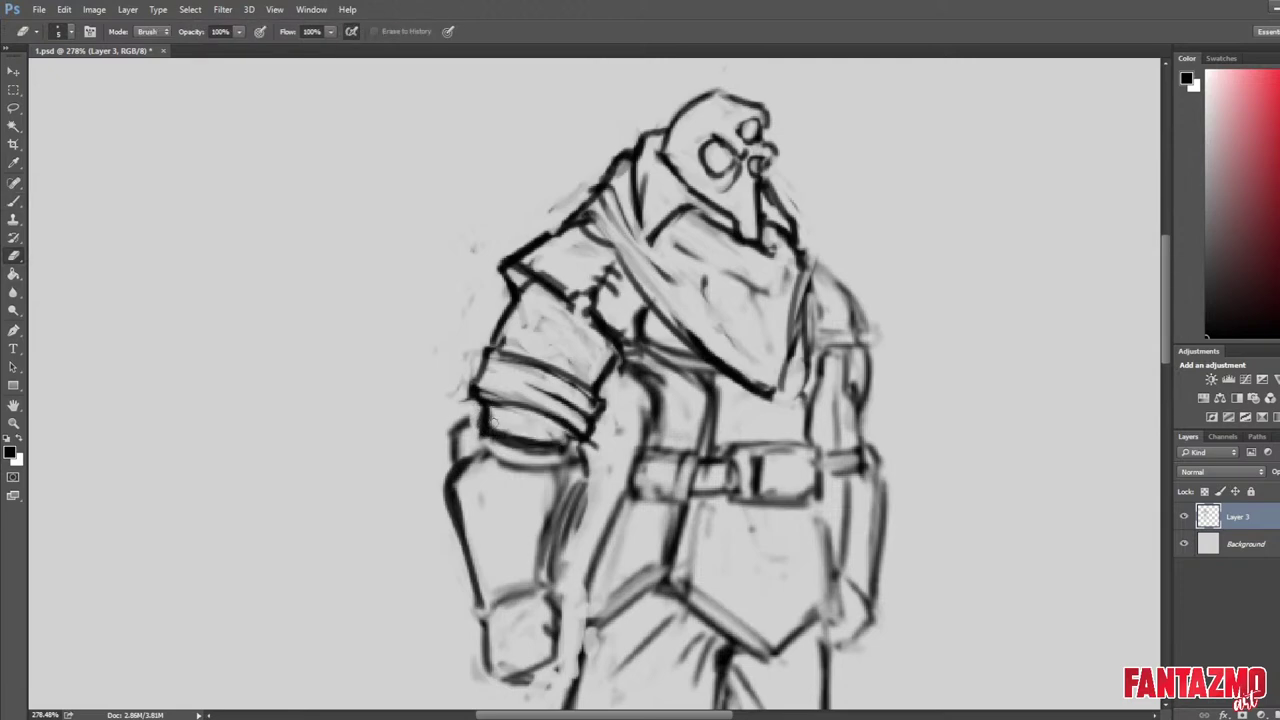
Redraw the sleeve end below the rolled cuff with a rounded lower edge, erasing the old lines.
{"action": "key", "text": "b"}
{"action": "left_click_drag", "start_coordinate": [470, 406], "coordinate": [463, 441]}
{"action": "key", "text": "b"}
{"action": "mouse_move", "coordinate": [480, 406]}
{"action": "left_mouse_down"}
{"action": "mouse_move", "coordinate": [449, 458]}
{"action": "mouse_move", "coordinate": [492, 450]}
{"action": "mouse_move", "coordinate": [564, 472]}
{"action": "left_mouse_up"}
{"action": "key", "text": "e"}
{"action": "key", "text": "b"}
{"action": "left_click_drag", "start_coordinate": [476, 440], "coordinate": [564, 465]}
{"action": "key", "text": "e"}
{"action": "left_click_drag", "start_coordinate": [479, 454], "coordinate": [554, 473]}
Draw the gauntlet's flared upper rim around the sleeve end and tidy its inner corner.
{"action": "key", "text": "b"}
{"action": "mouse_move", "coordinate": [473, 428]}
{"action": "left_mouse_down"}
{"action": "mouse_move", "coordinate": [519, 464]}
{"action": "mouse_move", "coordinate": [528, 432]}
{"action": "mouse_move", "coordinate": [506, 450]}
{"action": "mouse_move", "coordinate": [543, 437]}
{"action": "mouse_move", "coordinate": [583, 486]}
{"action": "left_mouse_up"}
{"action": "key", "text": "e"}
{"action": "key", "text": "b"}
{"action": "key", "text": "e"}
{"action": "key", "text": "b"}
{"action": "key", "text": "e"}
{"action": "key", "text": "b"}
{"action": "left_click_drag", "start_coordinate": [574, 438], "coordinate": [568, 463]}
{"action": "key", "text": "e"}
Erase the forearm's sketchy inner strokes and redraw the inner contour as one dark line from elbow to wrist.
{"action": "mouse_move", "coordinate": [486, 424]}
{"action": "left_mouse_down"}
{"action": "mouse_move", "coordinate": [564, 463]}
{"action": "mouse_move", "coordinate": [553, 582]}
{"action": "left_mouse_up"}
{"action": "key", "text": "b"}
{"action": "key", "text": "e"}
{"action": "left_click_drag", "start_coordinate": [564, 472], "coordinate": [546, 576]}
{"action": "left_click_drag", "start_coordinate": [556, 494], "coordinate": [538, 586]}
{"action": "key", "text": "b"}
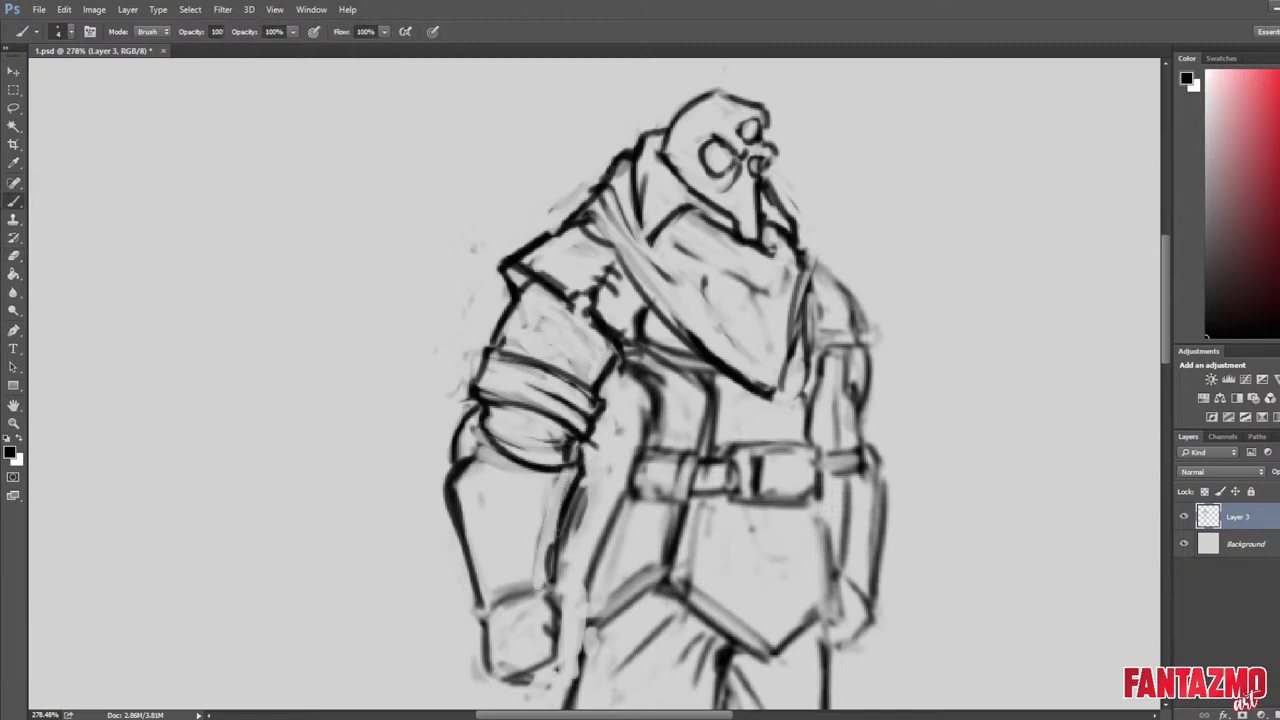
{"action": "left_click_drag", "start_coordinate": [579, 462], "coordinate": [550, 558]}
{"action": "key", "text": "e"}
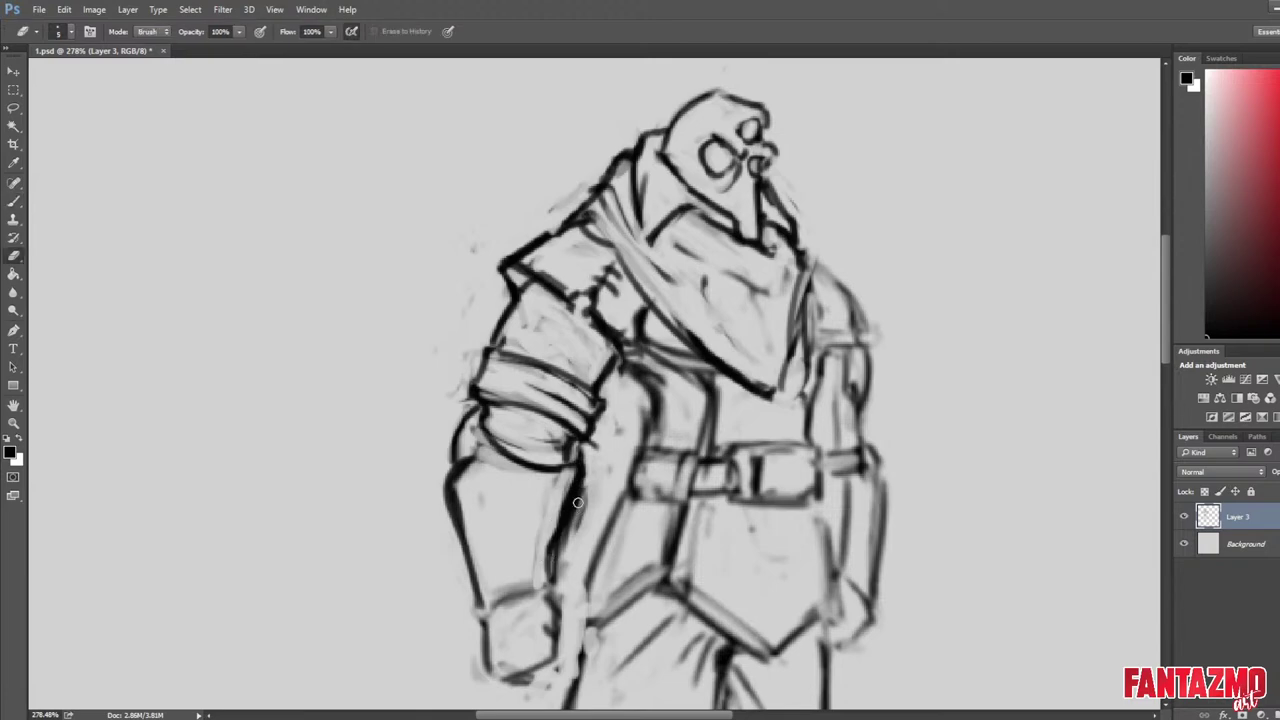
{"action": "mouse_move", "coordinate": [580, 500]}
{"action": "left_mouse_down"}
{"action": "mouse_move", "coordinate": [561, 576]}
{"action": "mouse_move", "coordinate": [570, 487]}
{"action": "left_mouse_up"}
Thin the forearm's outer contour by erasing along both sides from the elbow to the wrist.
{"action": "mouse_move", "coordinate": [462, 462]}
{"action": "left_mouse_down"}
{"action": "mouse_move", "coordinate": [449, 520]}
{"action": "mouse_move", "coordinate": [473, 590]}
{"action": "left_mouse_up"}
{"action": "key", "text": "b"}
{"action": "key", "text": "e"}
{"action": "mouse_move", "coordinate": [443, 466]}
{"action": "left_mouse_down"}
{"action": "mouse_move", "coordinate": [461, 577]}
{"action": "mouse_move", "coordinate": [474, 586]}
{"action": "left_mouse_up"}
{"action": "key", "text": "b"}
Flip the canvas, redraw the forearm's outer contour and try a curved plate line from elbow to wrist.
{"action": "key", "text": "ctrl+shift+h"}
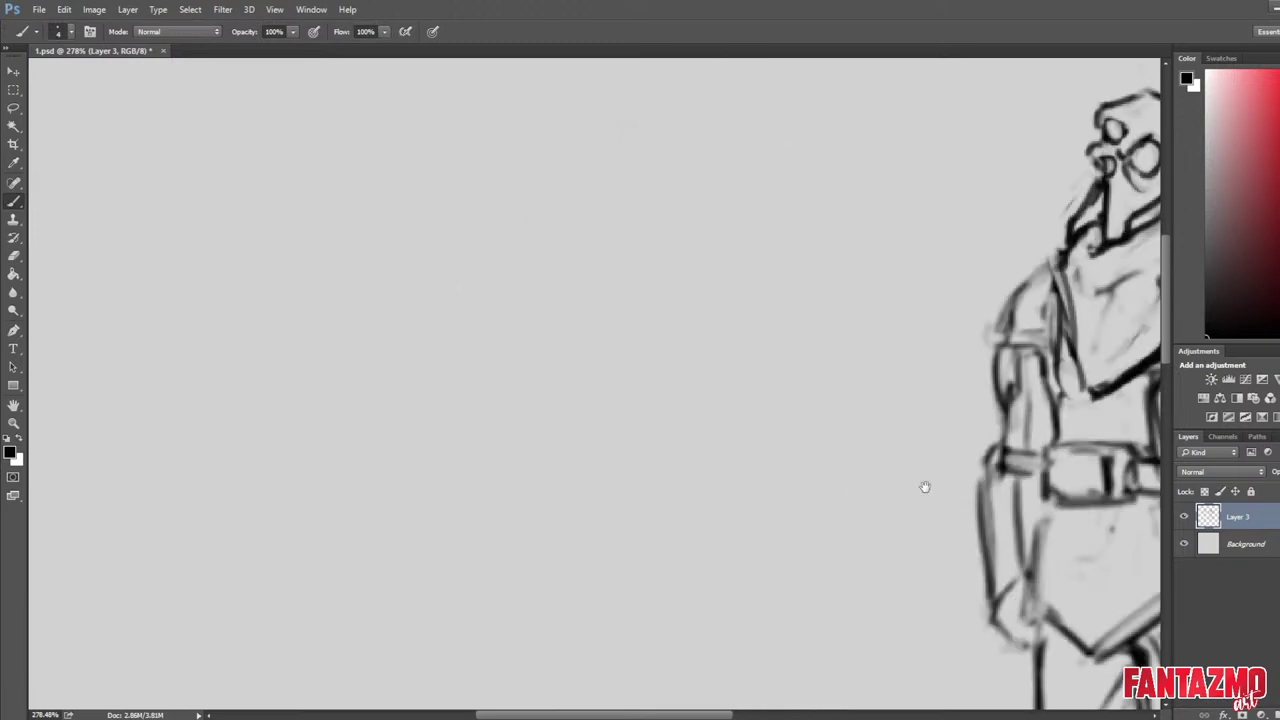
{"action": "left_click_drag", "start_coordinate": [925, 487], "coordinate": [298, 402]}
{"action": "key", "text": "e"}
{"action": "left_click_drag", "start_coordinate": [791, 408], "coordinate": [758, 528]}
{"action": "key", "text": "b"}
{"action": "left_click_drag", "start_coordinate": [752, 530], "coordinate": [788, 394]}
{"action": "mouse_move", "coordinate": [766, 332]}
{"action": "left_mouse_down"}
{"action": "mouse_move", "coordinate": [793, 368]}
{"action": "mouse_move", "coordinate": [767, 468]}
{"action": "left_mouse_up"}
{"action": "key", "text": "e"}
{"action": "key", "text": "b"}
{"action": "mouse_move", "coordinate": [790, 396]}
{"action": "left_mouse_down"}
{"action": "mouse_move", "coordinate": [721, 515]}
{"action": "mouse_move", "coordinate": [740, 434]}
{"action": "mouse_move", "coordinate": [784, 382]}
{"action": "left_mouse_up"}
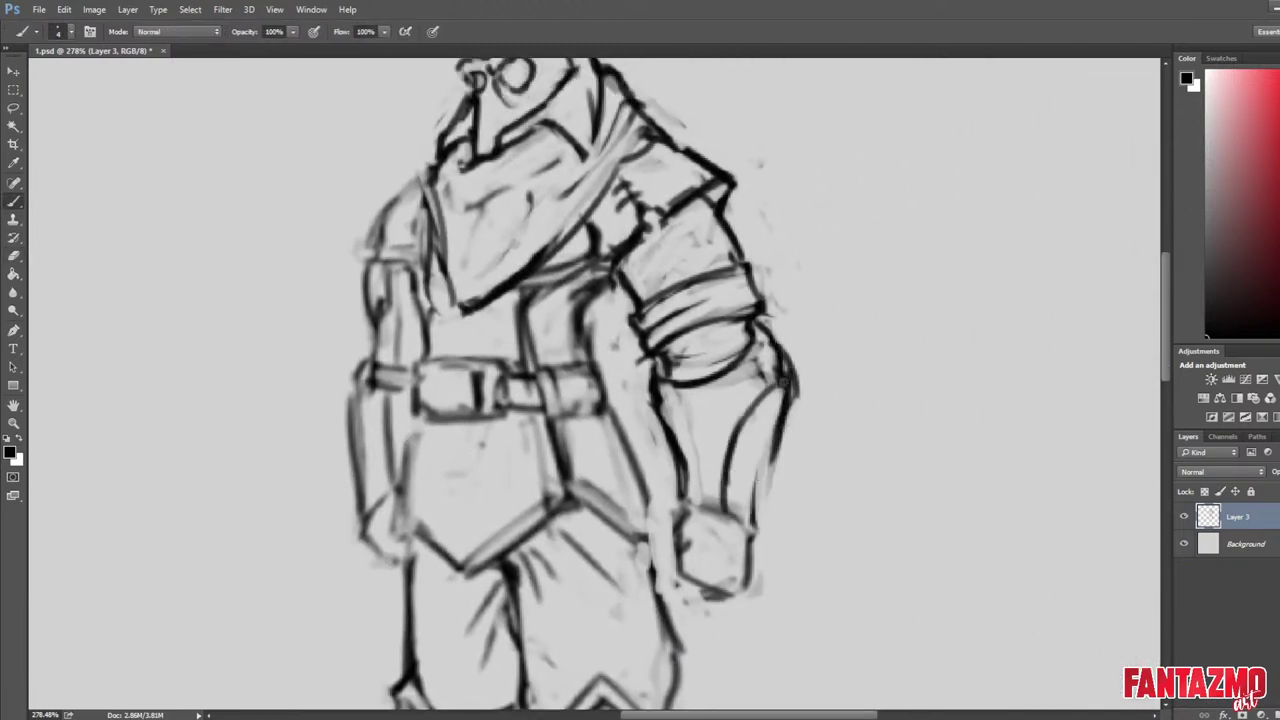
Redraw the top of the forearm without the flared rim, running its outer contour smoothly up to the rolled cuff.
{"action": "scroll", "coordinate": [796, 332], "scroll_direction": "down", "scroll_amount": 5}
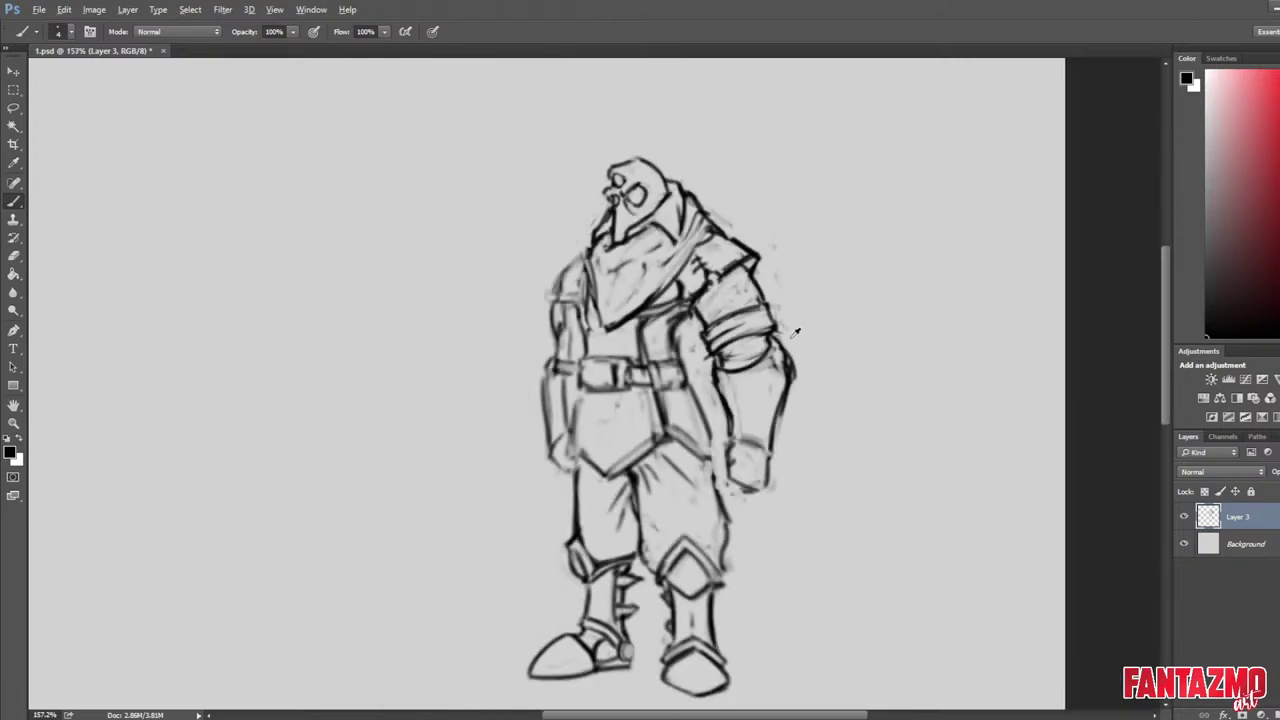
{"action": "scroll", "coordinate": [796, 332], "scroll_direction": "down", "scroll_amount": 6}
{"action": "key", "text": "ctrl+shift+h"}
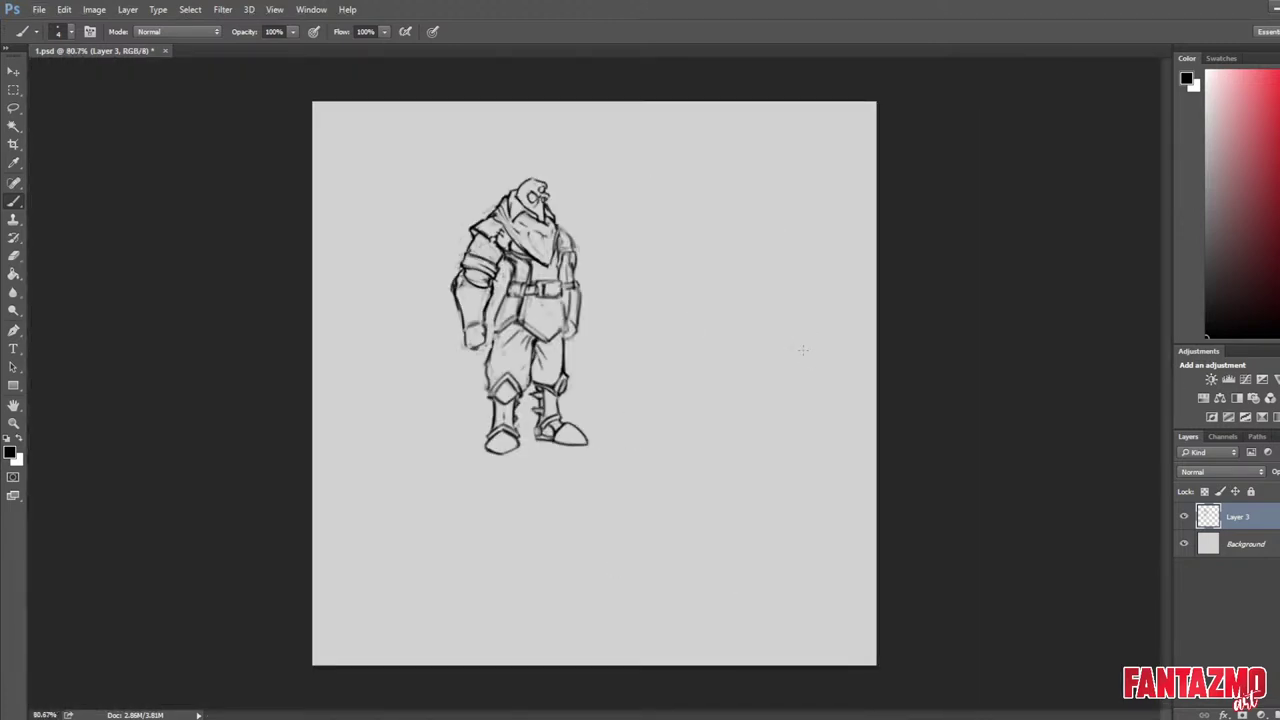
{"action": "scroll", "coordinate": [480, 222], "scroll_direction": "up", "scroll_amount": 5}
{"action": "key", "text": "e"}
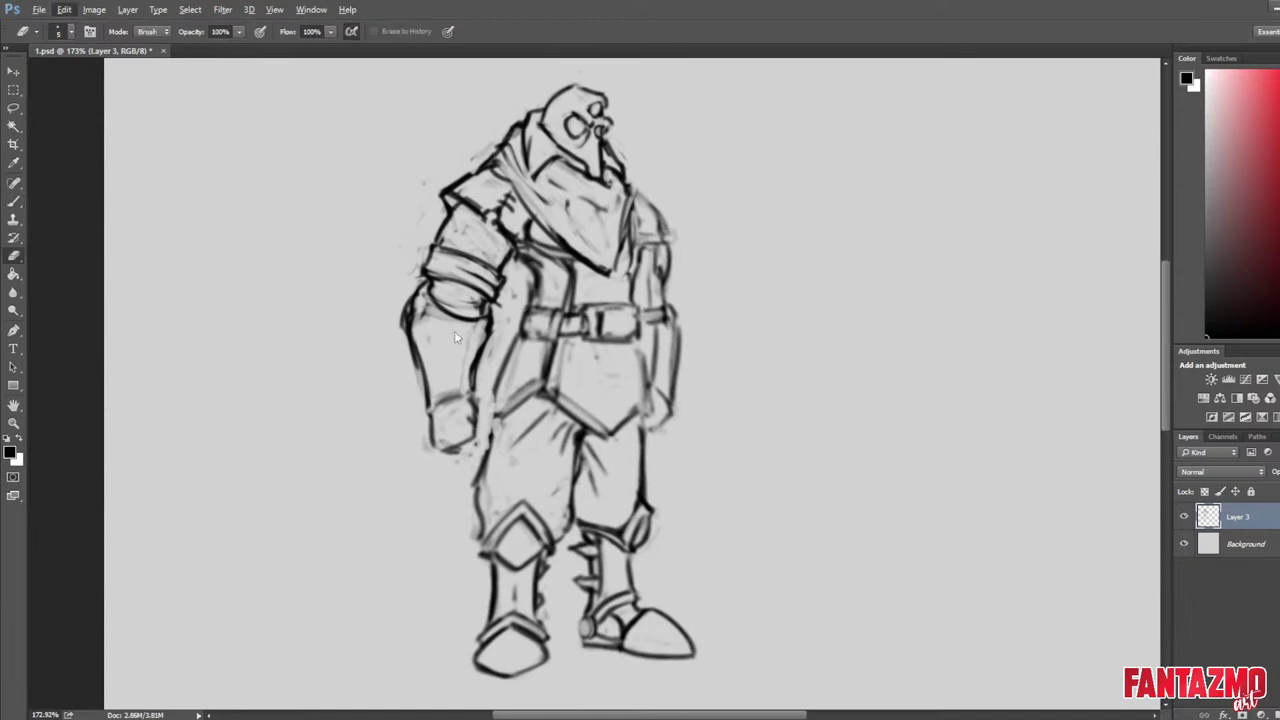
{"action": "key", "text": "b"}
{"action": "mouse_move", "coordinate": [427, 303]}
{"action": "left_mouse_down"}
{"action": "mouse_move", "coordinate": [490, 312]}
{"action": "mouse_move", "coordinate": [450, 315]}
{"action": "mouse_move", "coordinate": [409, 341]}
{"action": "left_mouse_up"}
{"action": "key", "text": "e"}
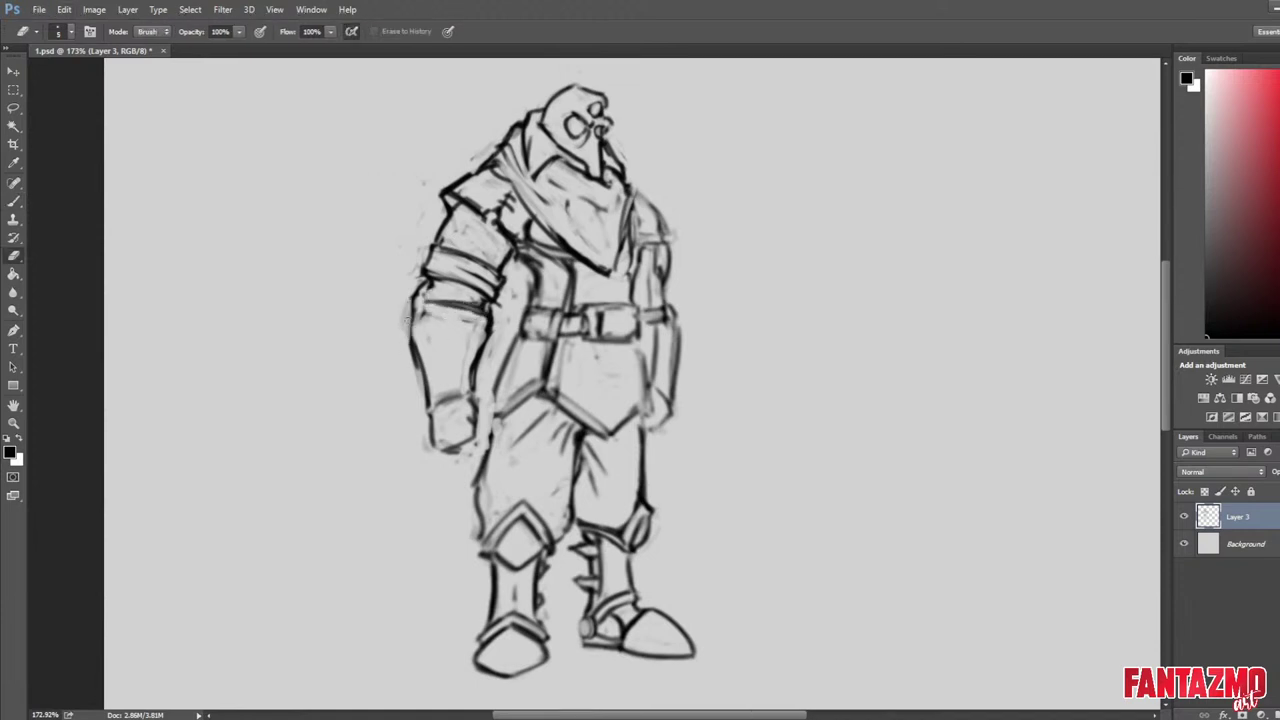
Flip the canvas and redraw the forearm's outer contour from cuff to wrist, adding fold lines below the cuff.
{"action": "key", "text": "F2"}
{"action": "mouse_move", "coordinate": [905, 322]}
{"action": "left_mouse_down"}
{"action": "mouse_move", "coordinate": [673, 263]}
{"action": "mouse_move", "coordinate": [697, 288]}
{"action": "mouse_move", "coordinate": [732, 238]}
{"action": "mouse_move", "coordinate": [707, 268]}
{"action": "left_mouse_up"}
{"action": "key", "text": "b"}
{"action": "key", "text": "e"}
{"action": "key", "text": "b"}
{"action": "mouse_move", "coordinate": [706, 262]}
{"action": "left_mouse_down"}
{"action": "mouse_move", "coordinate": [762, 272]}
{"action": "mouse_move", "coordinate": [772, 247]}
{"action": "mouse_move", "coordinate": [756, 336]}
{"action": "left_mouse_up"}
{"action": "key", "text": "e"}
{"action": "key", "text": "b"}
{"action": "key", "text": "e"}
{"action": "key", "text": "b"}
{"action": "left_click_drag", "start_coordinate": [766, 264], "coordinate": [752, 347]}
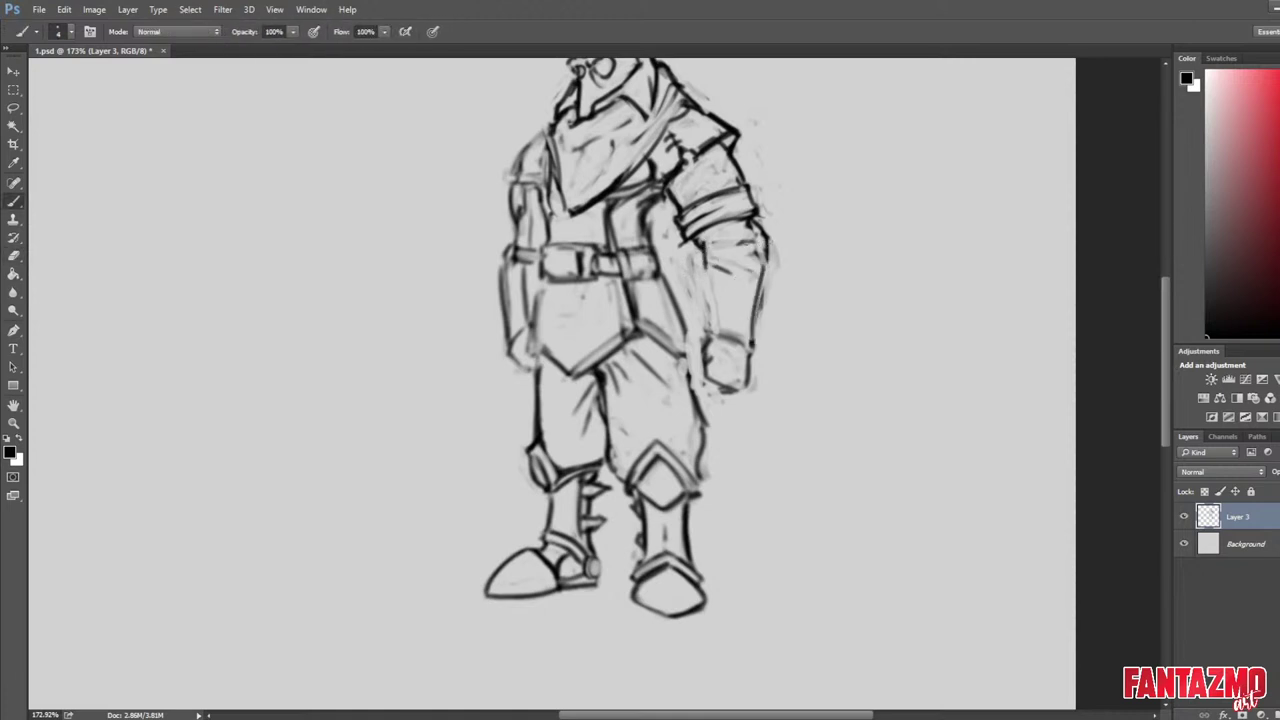
Draw a bulging inner contour for the forearm and a line across its upper end.
{"action": "left_click_drag", "start_coordinate": [701, 244], "coordinate": [712, 333]}
{"action": "key", "text": "e"}
{"action": "left_click_drag", "start_coordinate": [705, 280], "coordinate": [711, 332]}
{"action": "key", "text": "b"}
{"action": "key", "text": "b"}
{"action": "mouse_move", "coordinate": [698, 252]}
{"action": "left_mouse_down"}
{"action": "mouse_move", "coordinate": [704, 340]}
{"action": "mouse_move", "coordinate": [699, 286]}
{"action": "mouse_move", "coordinate": [726, 326]}
{"action": "mouse_move", "coordinate": [716, 262]}
{"action": "mouse_move", "coordinate": [696, 258]}
{"action": "mouse_move", "coordinate": [748, 270]}
{"action": "mouse_move", "coordinate": [742, 239]}
{"action": "mouse_move", "coordinate": [710, 261]}
{"action": "mouse_move", "coordinate": [721, 279]}
{"action": "mouse_move", "coordinate": [760, 228]}
{"action": "mouse_move", "coordinate": [766, 268]}
{"action": "left_mouse_up"}
{"action": "key", "text": "e"}
{"action": "key", "text": "b"}
{"action": "key", "text": "e"}
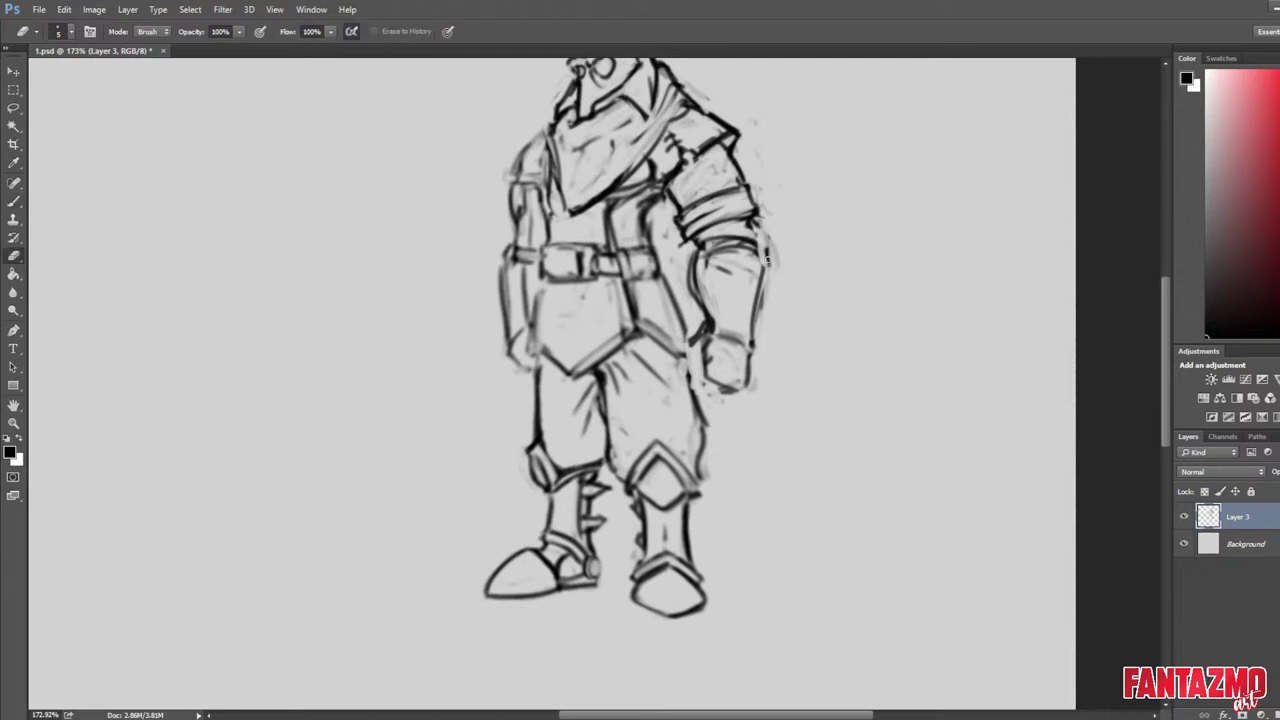
Erase the line across the upper forearm and draw a band with curved edges above the wrist.
{"action": "left_click_drag", "start_coordinate": [700, 240], "coordinate": [760, 238]}
{"action": "key", "text": "b"}
{"action": "mouse_move", "coordinate": [698, 300]}
{"action": "left_mouse_down"}
{"action": "mouse_move", "coordinate": [774, 320]}
{"action": "mouse_move", "coordinate": [754, 350]}
{"action": "left_mouse_up"}
{"action": "mouse_move", "coordinate": [748, 300]}
{"action": "left_mouse_down"}
{"action": "mouse_move", "coordinate": [764, 338]}
{"action": "mouse_move", "coordinate": [762, 312]}
{"action": "left_mouse_up"}
{"action": "key", "text": "e"}
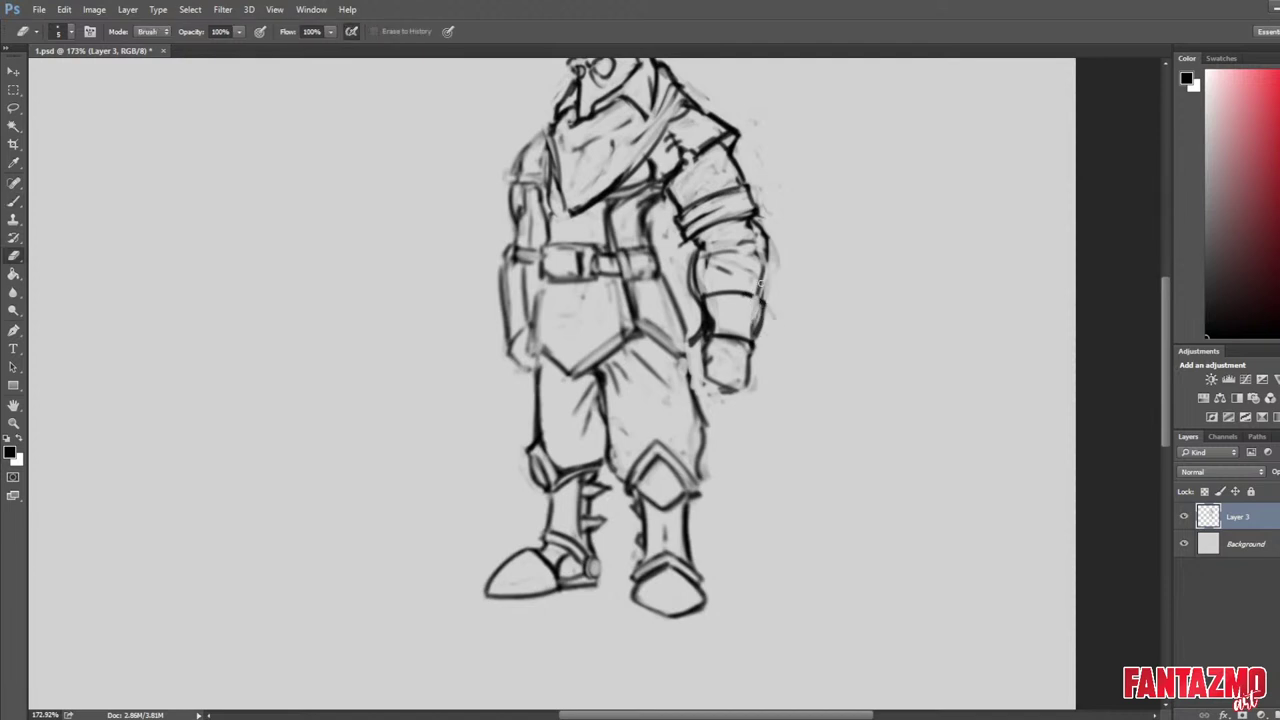
Trim the forearm's outer and inner contours between the rolled cuff and the wrist band.
{"action": "left_click_drag", "start_coordinate": [762, 222], "coordinate": [764, 302]}
{"action": "key", "text": "b"}
{"action": "key", "text": "e"}
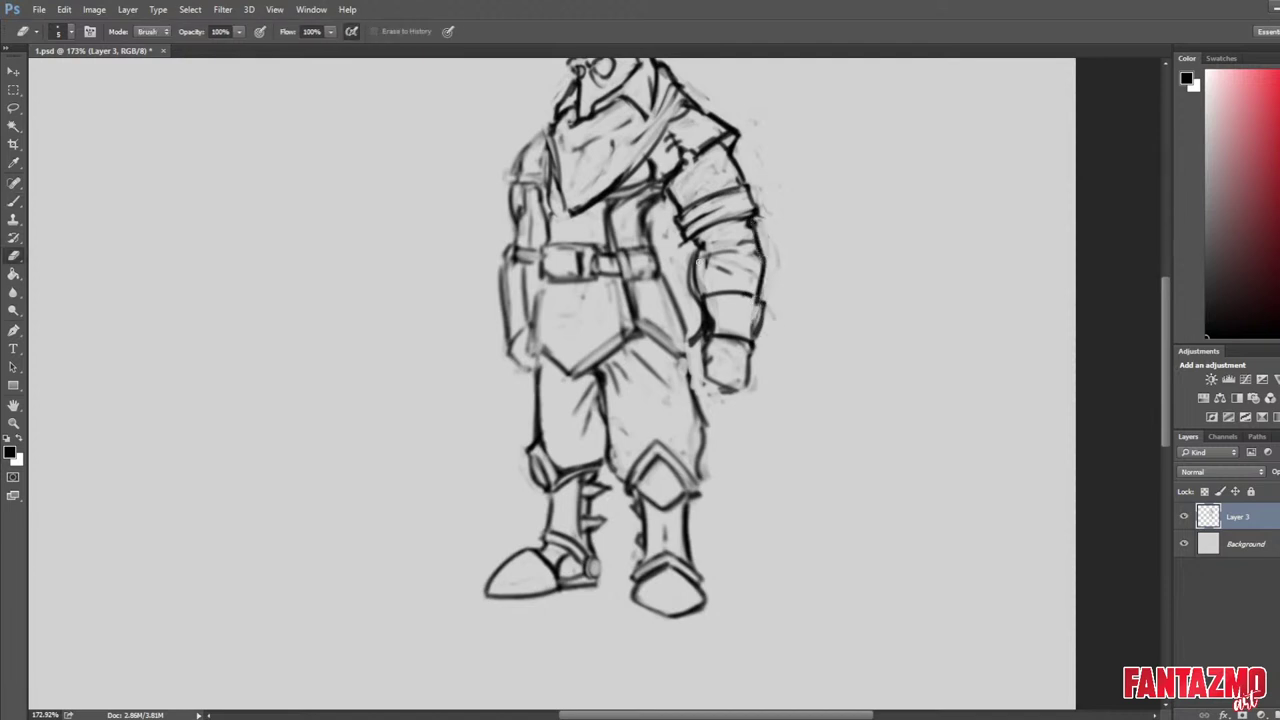
{"action": "left_click_drag", "start_coordinate": [700, 260], "coordinate": [697, 300]}
Draw a second curved line along the wrist band's upper edge and erase the excess strokes around it.
{"action": "key", "text": "b"}
{"action": "key", "text": "e"}
{"action": "key", "text": "b"}
{"action": "left_click_drag", "start_coordinate": [705, 318], "coordinate": [760, 306]}
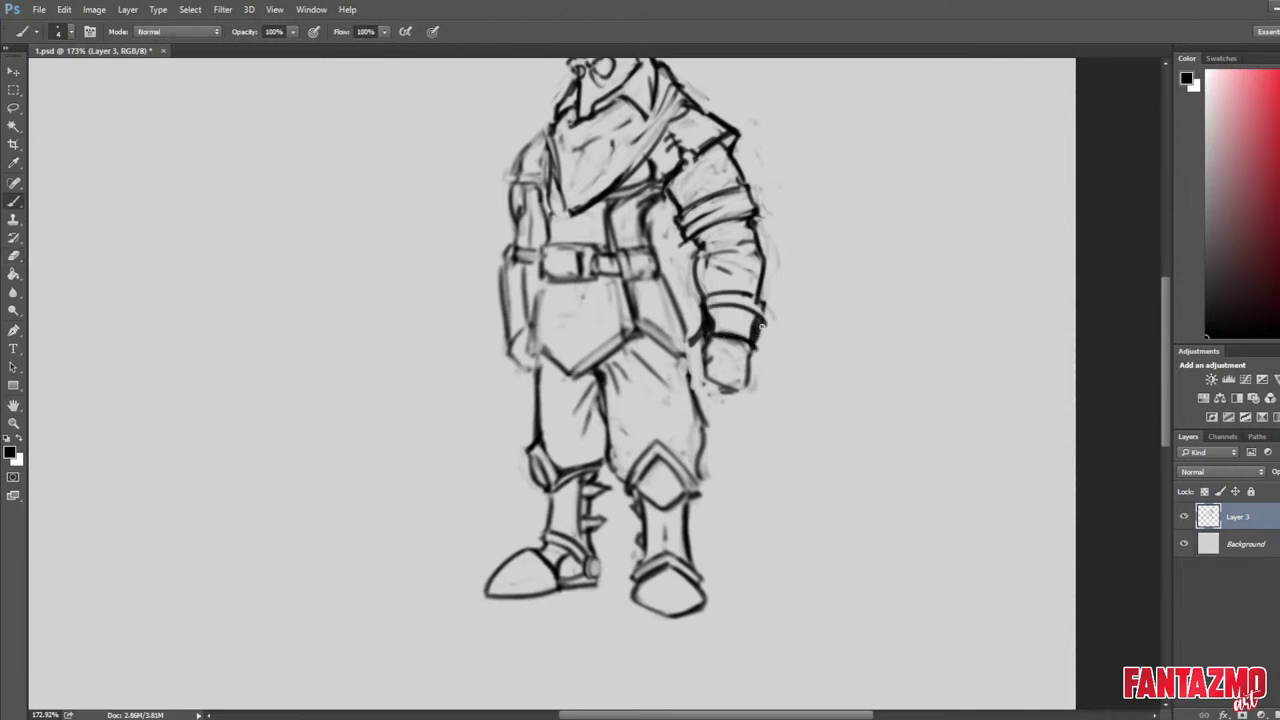
{"action": "key", "text": "e"}
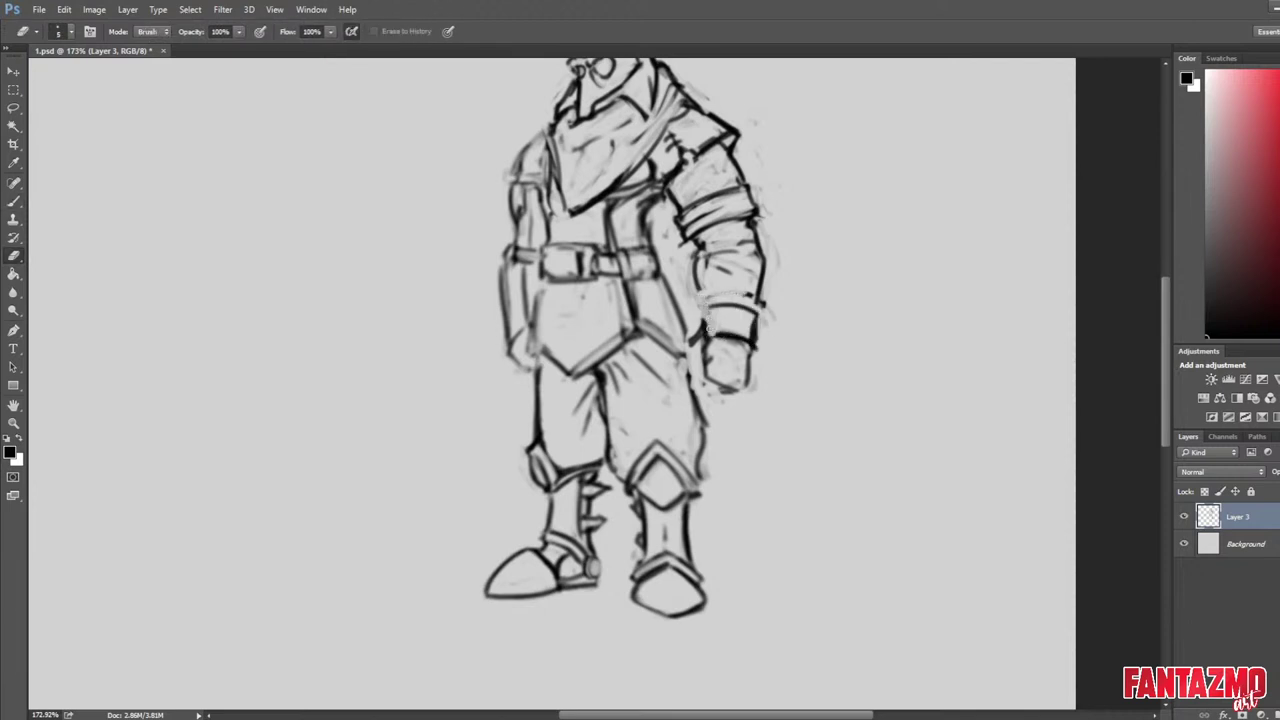
{"action": "key", "text": "b"}
{"action": "left_click_drag", "start_coordinate": [704, 311], "coordinate": [729, 305]}
{"action": "key", "text": "e"}
{"action": "key", "text": "b"}
{"action": "key", "text": "e"}
{"action": "key", "text": "b"}
Check the mirrored figure and erase the forearm's bulging inner contour between the rolled cuff and the wrist band.
{"action": "key", "text": "F2"}
{"action": "left_click_drag", "start_coordinate": [577, 389], "coordinate": [720, 415]}
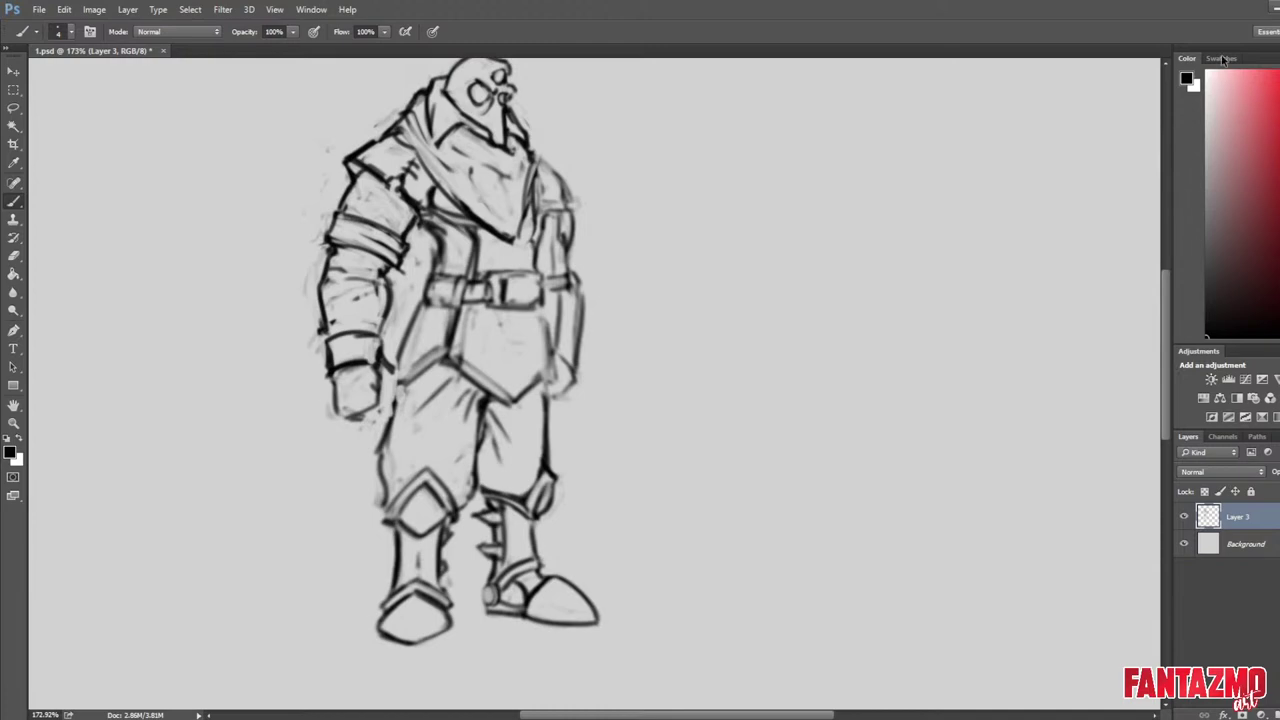
{"action": "key", "text": "ctrl+shift+h"}
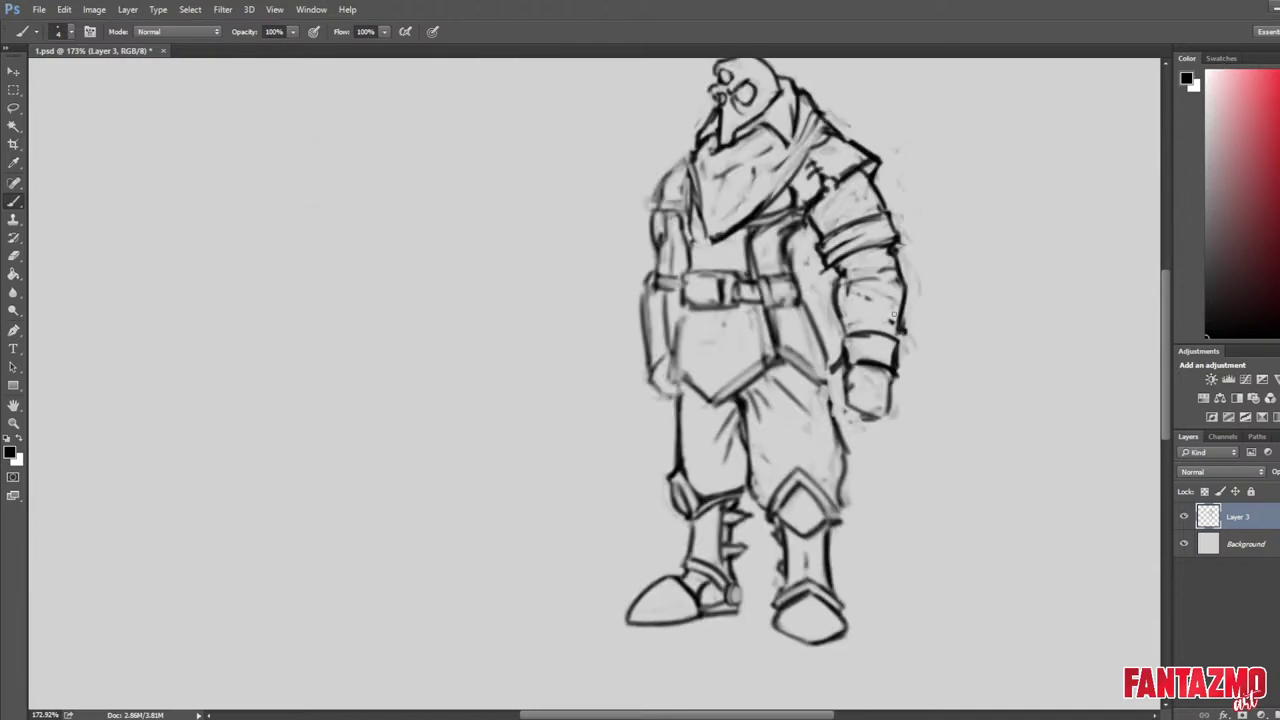
{"action": "key", "text": "h"}
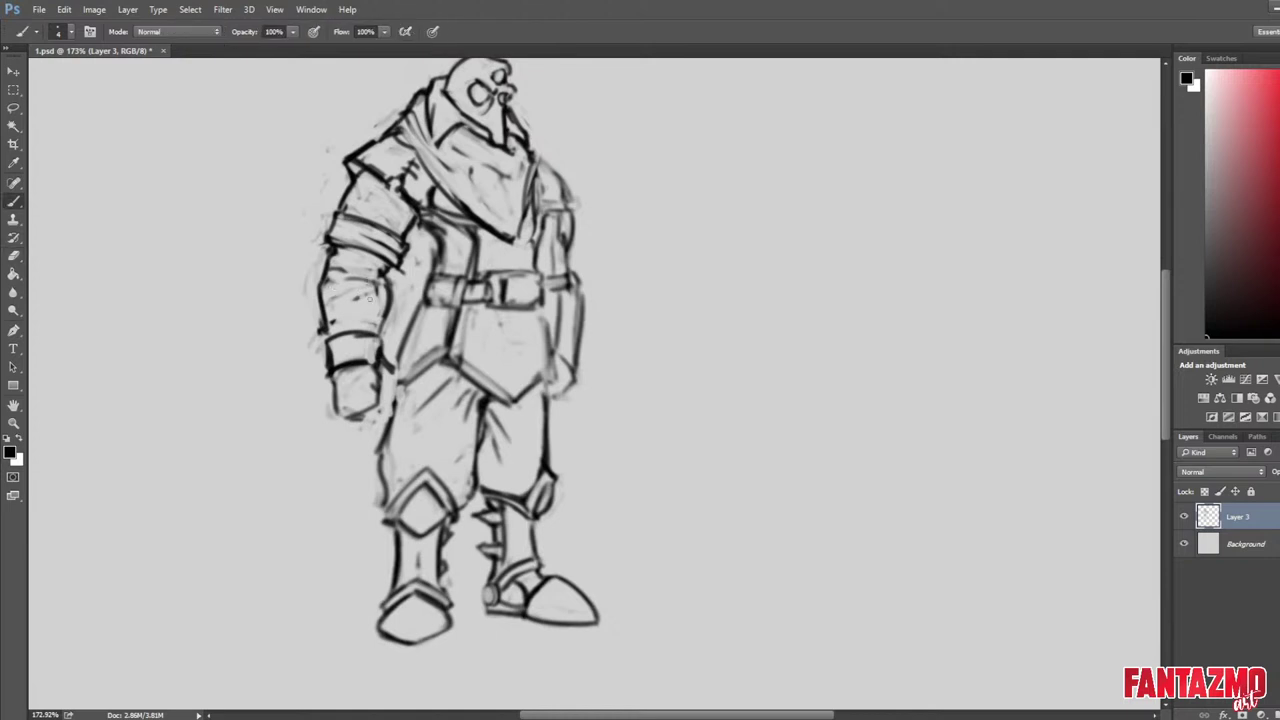
{"action": "key", "text": "e"}
{"action": "left_click_drag", "start_coordinate": [391, 286], "coordinate": [387, 311]}
{"action": "mouse_move", "coordinate": [388, 288]}
{"action": "left_mouse_down"}
{"action": "mouse_move", "coordinate": [379, 273]}
{"action": "mouse_move", "coordinate": [404, 221]}
{"action": "left_mouse_up"}
{"action": "key", "text": "b"}
{"action": "key", "text": "e"}
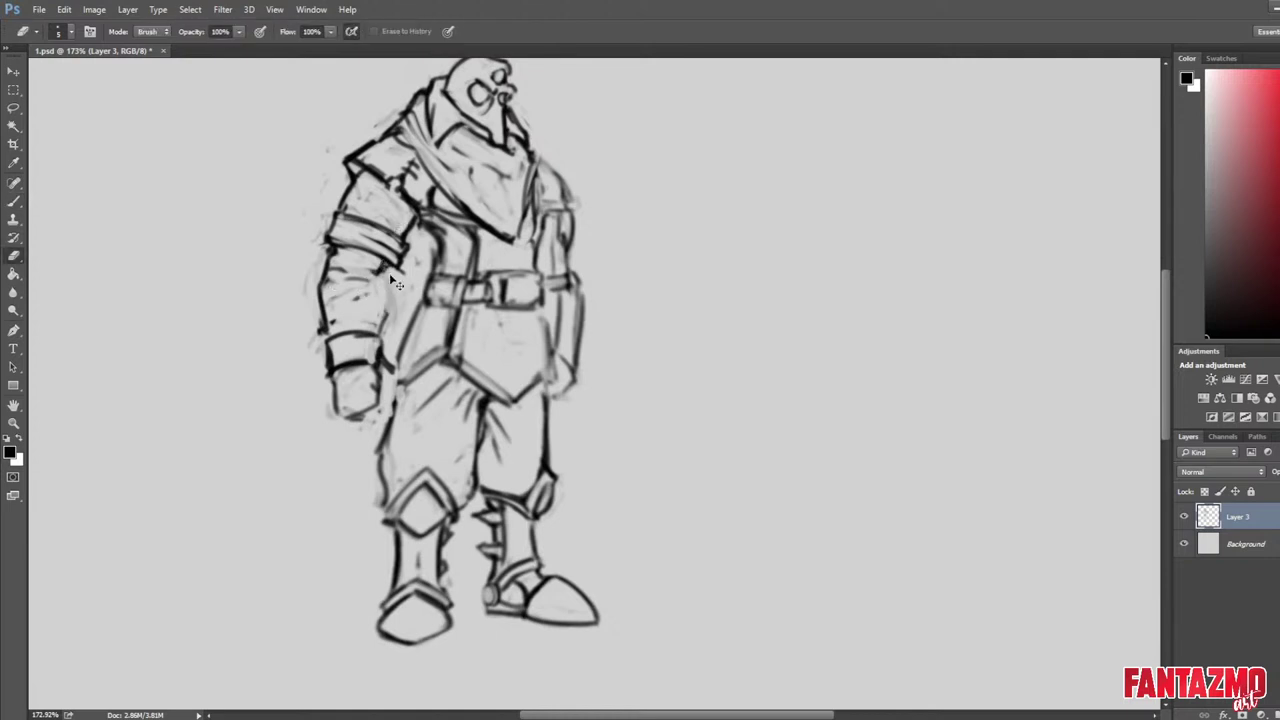
Flip the canvas and redraw the forearm's inner contour closer in, from the rolled cuff to the wrist band.
{"action": "key", "text": "ctrl+h"}
{"action": "left_click_drag", "start_coordinate": [931, 301], "coordinate": [774, 293]}
{"action": "left_click_drag", "start_coordinate": [686, 291], "coordinate": [691, 330]}
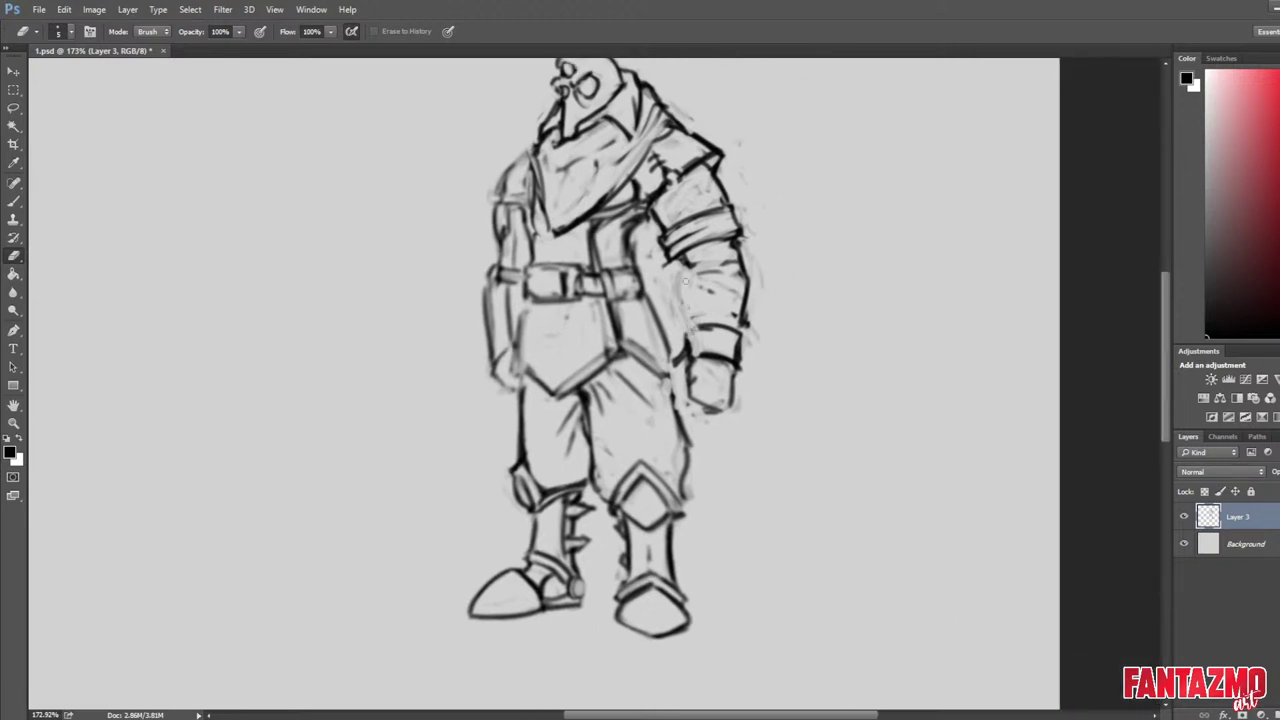
{"action": "key", "text": "b"}
{"action": "mouse_move", "coordinate": [690, 260]}
{"action": "left_mouse_down"}
{"action": "mouse_move", "coordinate": [680, 294]}
{"action": "mouse_move", "coordinate": [702, 324]}
{"action": "left_mouse_up"}
{"action": "key", "text": "e"}
{"action": "key", "text": "b"}
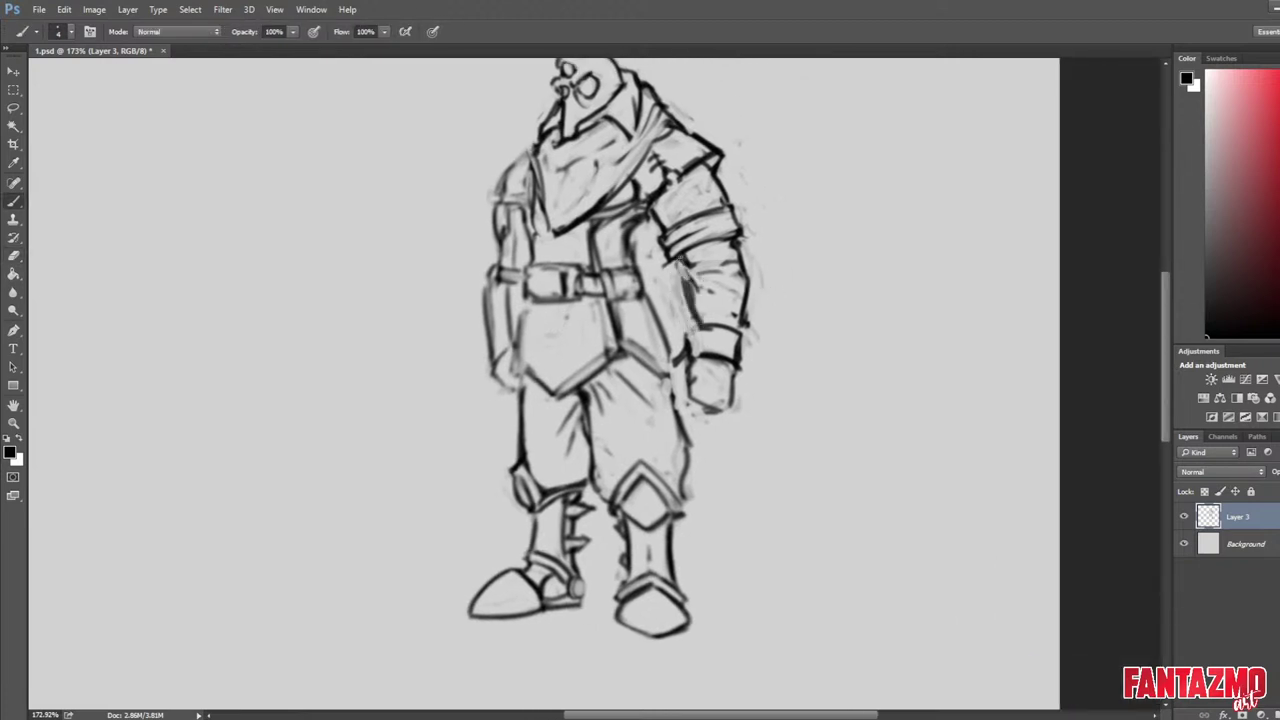
Clear the creases from the forearm and redraw its inner and outer contours as smooth curves.
{"action": "key", "text": "e"}
{"action": "left_click_drag", "start_coordinate": [682, 258], "coordinate": [692, 308]}
{"action": "key", "text": "b"}
{"action": "left_click_drag", "start_coordinate": [690, 278], "coordinate": [706, 330]}
{"action": "key", "text": "e"}
{"action": "key", "text": "b"}
{"action": "key", "text": "e"}
{"action": "mouse_move", "coordinate": [740, 256]}
{"action": "left_mouse_down"}
{"action": "mouse_move", "coordinate": [742, 328]}
{"action": "mouse_move", "coordinate": [747, 288]}
{"action": "left_mouse_up"}
{"action": "key", "text": "b"}
{"action": "key", "text": "e"}
{"action": "key", "text": "b"}
{"action": "mouse_move", "coordinate": [741, 325]}
{"action": "left_mouse_down"}
{"action": "mouse_move", "coordinate": [752, 262]}
{"action": "mouse_move", "coordinate": [740, 328]}
{"action": "left_mouse_up"}
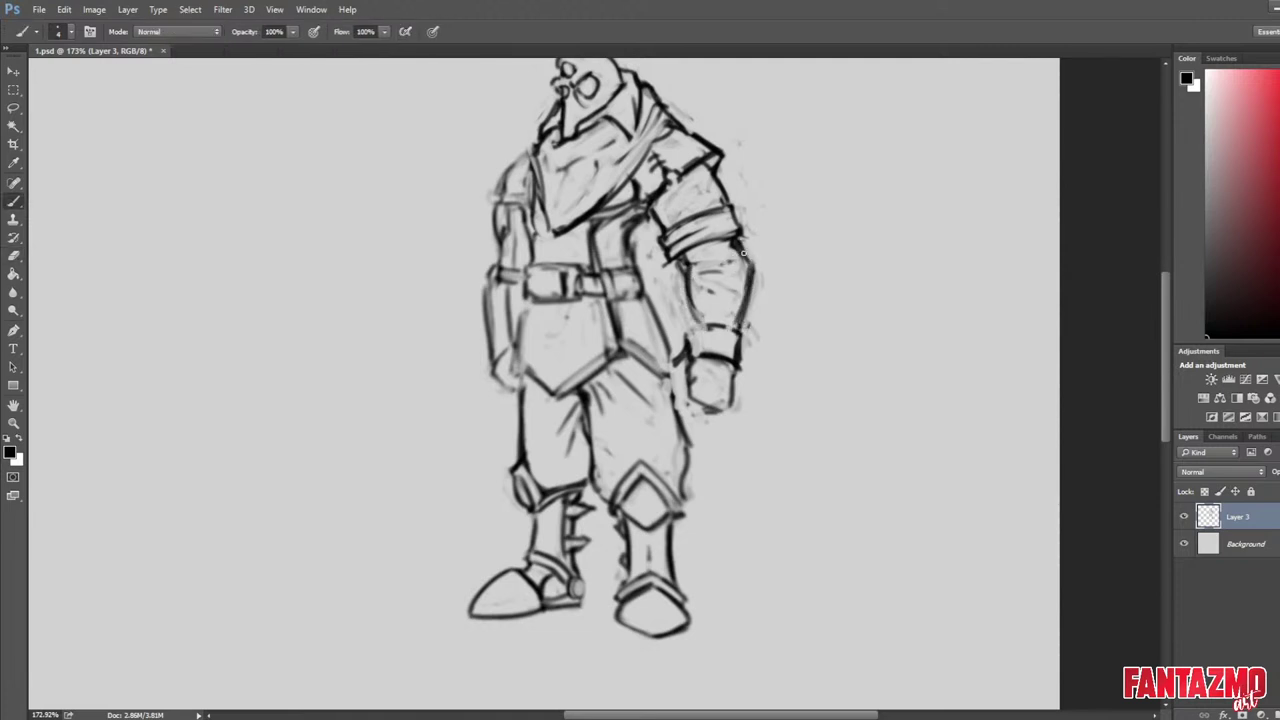
Trim the forearm's bulging outer contour and the stray marks beside it, from the rolled cuff to the wrist.
{"action": "key", "text": "e"}
{"action": "left_click_drag", "start_coordinate": [744, 248], "coordinate": [747, 312]}
{"action": "key", "text": "b"}
{"action": "key", "text": "e"}
{"action": "mouse_move", "coordinate": [752, 266]}
{"action": "left_mouse_down"}
{"action": "mouse_move", "coordinate": [739, 338]}
{"action": "mouse_move", "coordinate": [741, 321]}
{"action": "left_mouse_up"}
{"action": "key", "text": "b"}
{"action": "key", "text": "e"}
{"action": "left_click_drag", "start_coordinate": [748, 238], "coordinate": [750, 326]}
{"action": "left_click_drag", "start_coordinate": [750, 280], "coordinate": [742, 348]}
Redraw the forearm's inner contour towards the wrist and erase the excess strokes beside it.
{"action": "key", "text": "b"}
{"action": "mouse_move", "coordinate": [676, 284]}
{"action": "left_mouse_down"}
{"action": "mouse_move", "coordinate": [686, 354]}
{"action": "mouse_move", "coordinate": [684, 288]}
{"action": "mouse_move", "coordinate": [694, 340]}
{"action": "left_mouse_up"}
{"action": "key", "text": "e"}
{"action": "key", "text": "b"}
{"action": "key", "text": "e"}
{"action": "mouse_move", "coordinate": [690, 274]}
{"action": "left_mouse_down"}
{"action": "mouse_move", "coordinate": [697, 342]}
{"action": "mouse_move", "coordinate": [684, 346]}
{"action": "mouse_move", "coordinate": [674, 302]}
{"action": "left_mouse_up"}
{"action": "key", "text": "b"}
Flip the canvas and thin the forearm's outer and inner contours, clearing leftover marks above the wrist.
{"action": "key", "text": "ctrl+shift+h"}
{"action": "mouse_move", "coordinate": [487, 456]}
{"action": "left_mouse_down"}
{"action": "mouse_move", "coordinate": [438, 349]}
{"action": "mouse_move", "coordinate": [463, 358]}
{"action": "left_mouse_up"}
{"action": "key", "text": "e"}
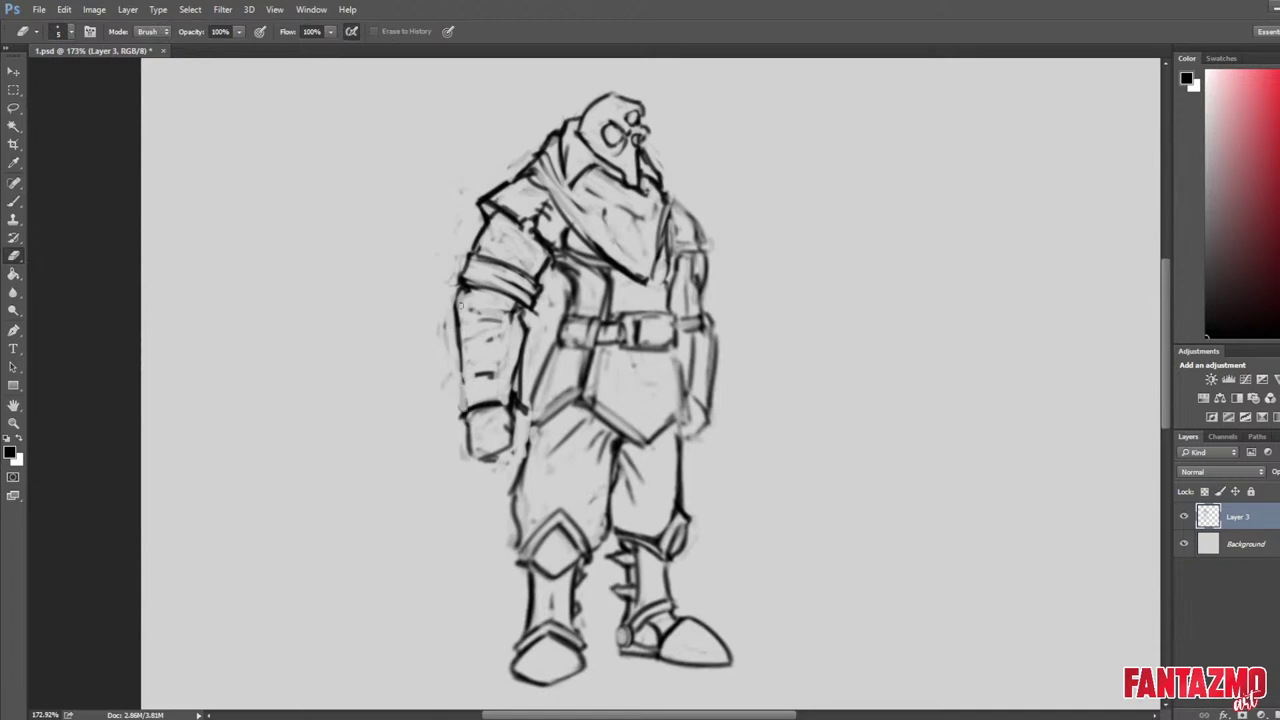
{"action": "left_click_drag", "start_coordinate": [460, 288], "coordinate": [456, 344]}
{"action": "key", "text": "b"}
{"action": "key", "text": "e"}
{"action": "mouse_move", "coordinate": [535, 346]}
{"action": "left_mouse_down"}
{"action": "mouse_move", "coordinate": [518, 410]}
{"action": "mouse_move", "coordinate": [524, 340]}
{"action": "mouse_move", "coordinate": [514, 392]}
{"action": "left_mouse_up"}
{"action": "key", "text": "b"}
{"action": "key", "text": "e"}
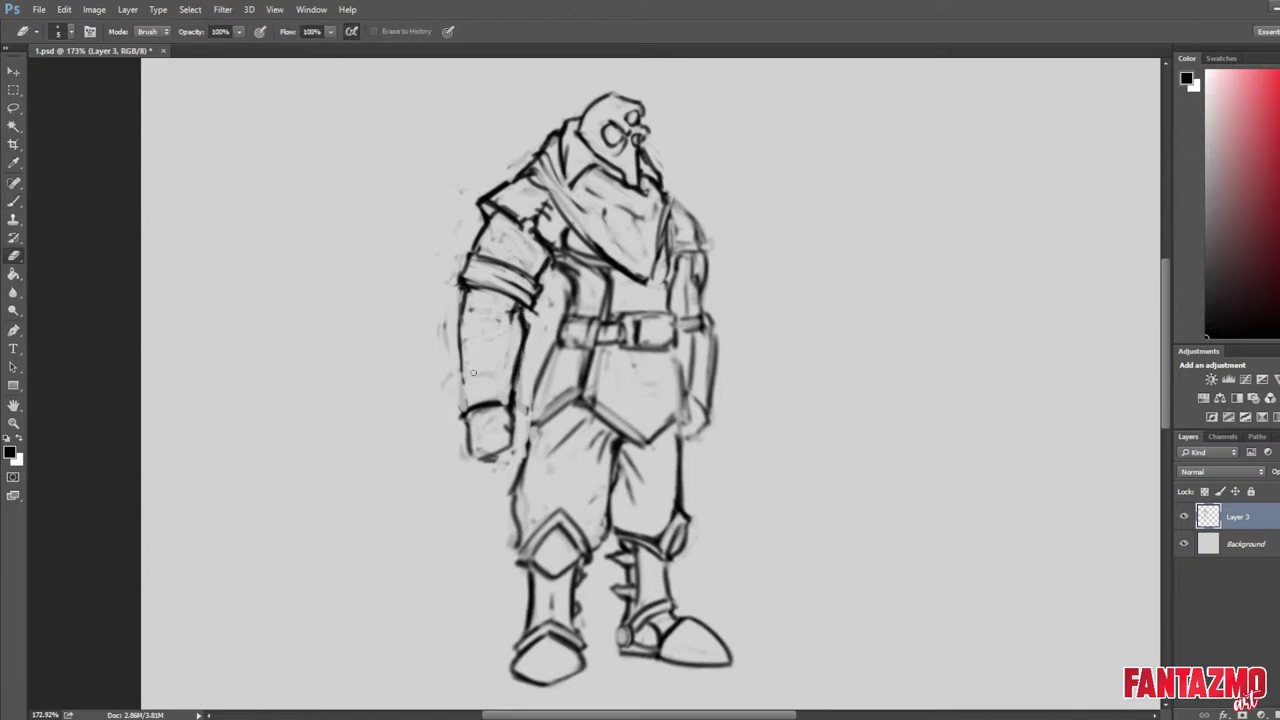
Flip the canvas back and redraw the middle of the forearm's inner contour with a cleaner line.
{"action": "key", "text": "ctrl+shift+h"}
{"action": "left_click_drag", "start_coordinate": [1011, 399], "coordinate": [669, 381]}
{"action": "key", "text": "b"}
{"action": "key", "text": "e"}
{"action": "key", "text": "b"}
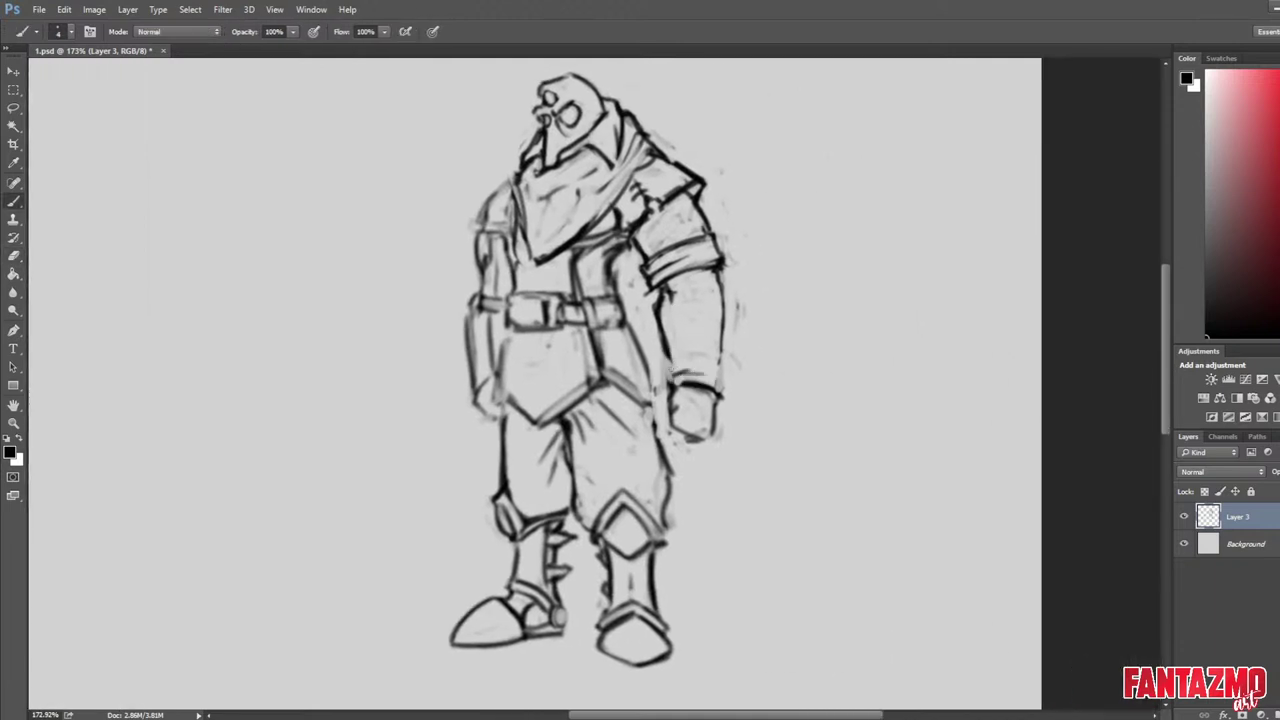
{"action": "key", "text": "e"}
{"action": "left_click_drag", "start_coordinate": [655, 328], "coordinate": [666, 370]}
{"action": "key", "text": "b"}
{"action": "key", "text": "e"}
{"action": "key", "text": "b"}
{"action": "left_click_drag", "start_coordinate": [660, 322], "coordinate": [670, 372]}
Extend the forearm's outer contour straight down around the fist and darken the fist's outline.
{"action": "mouse_move", "coordinate": [721, 286]}
{"action": "left_mouse_down"}
{"action": "mouse_move", "coordinate": [729, 393]}
{"action": "mouse_move", "coordinate": [702, 438]}
{"action": "left_mouse_up"}
{"action": "key", "text": "e"}
{"action": "key", "text": "b"}
{"action": "key", "text": "e"}
{"action": "key", "text": "b"}
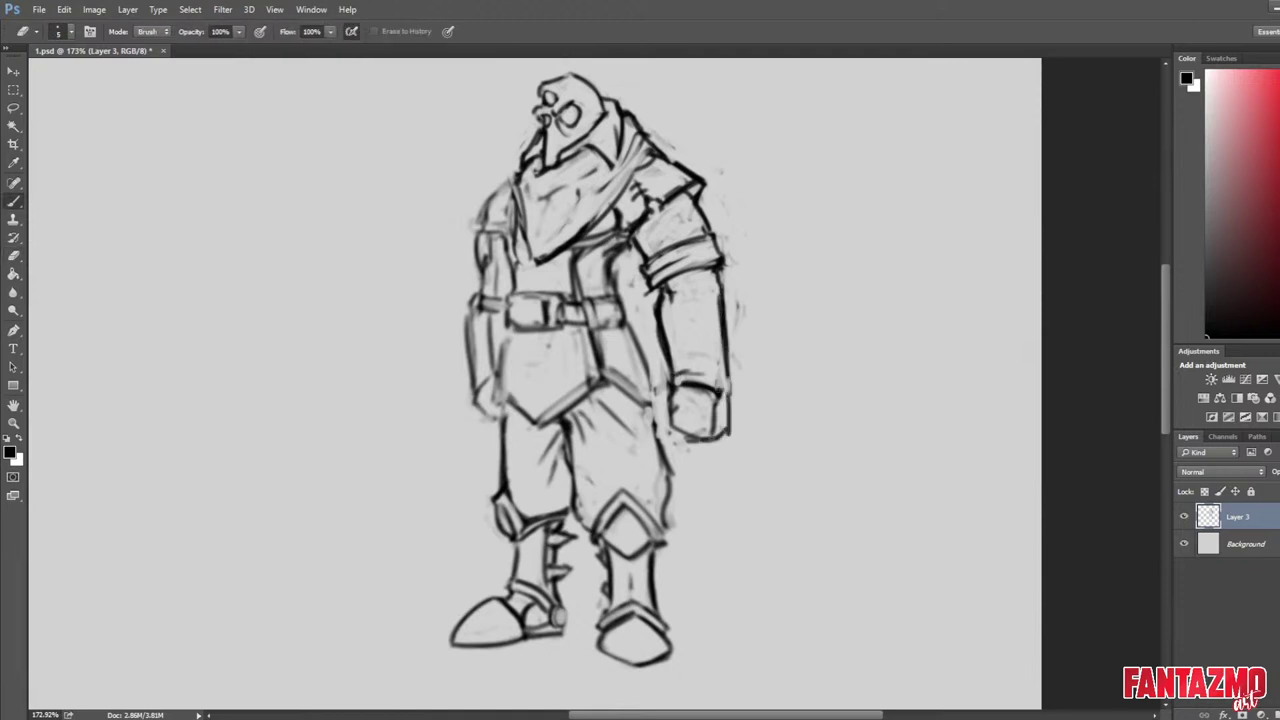
{"action": "key", "text": "e"}
{"action": "key", "text": "b"}
{"action": "mouse_move", "coordinate": [674, 386]}
{"action": "left_mouse_down"}
{"action": "mouse_move", "coordinate": [700, 438]}
{"action": "mouse_move", "coordinate": [678, 436]}
{"action": "mouse_move", "coordinate": [710, 434]}
{"action": "mouse_move", "coordinate": [720, 418]}
{"action": "mouse_move", "coordinate": [706, 432]}
{"action": "left_mouse_up"}
Flip the canvas and strengthen the lower edge of the fist.
{"action": "key", "text": "e"}
{"action": "key", "text": "ctrl+shift+h"}
{"action": "left_click_drag", "start_coordinate": [412, 422], "coordinate": [648, 422]}
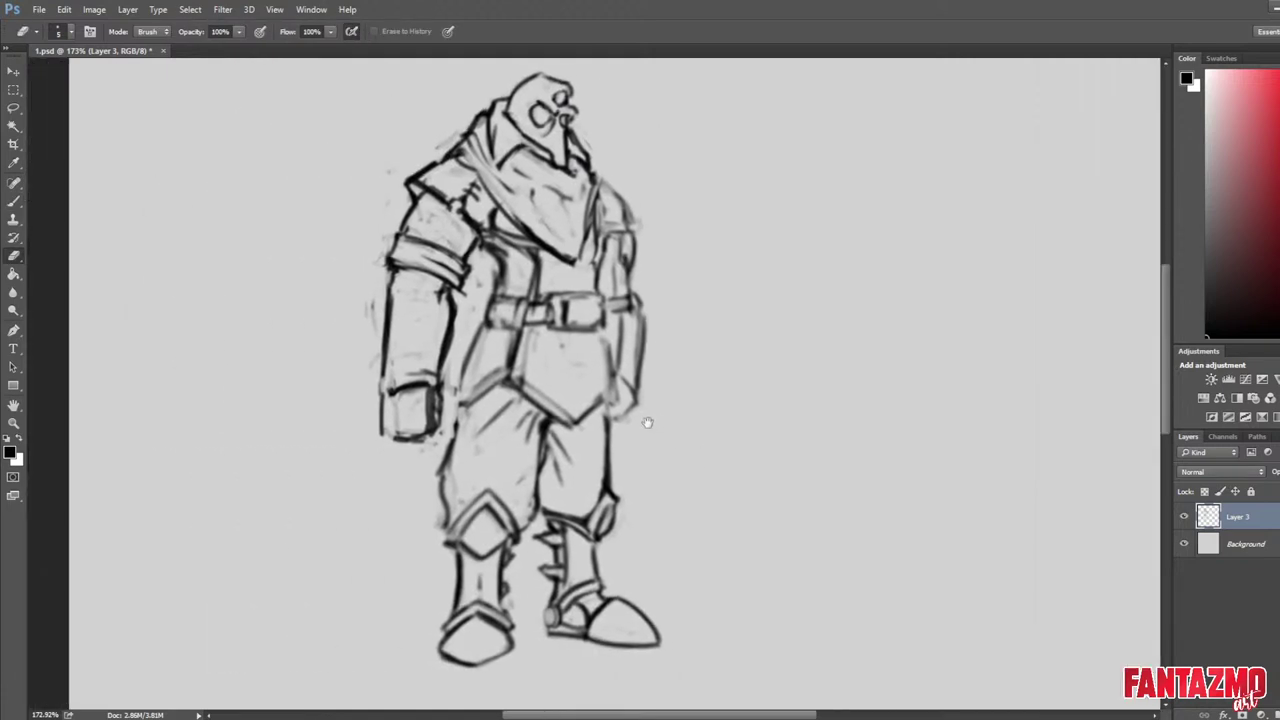
{"action": "key", "text": "b"}
{"action": "left_click_drag", "start_coordinate": [382, 430], "coordinate": [414, 436]}
{"action": "key", "text": "e"}
Redraw the forearm's outer contour with a rounded bulge below the rolled cuff.
{"action": "key", "text": "b"}
{"action": "mouse_move", "coordinate": [378, 302]}
{"action": "left_mouse_down"}
{"action": "mouse_move", "coordinate": [386, 392]}
{"action": "mouse_move", "coordinate": [391, 362]}
{"action": "mouse_move", "coordinate": [384, 376]}
{"action": "left_mouse_up"}
{"action": "key", "text": "ctrl+z"}
{"action": "key", "text": "e"}
{"action": "key", "text": "b"}
{"action": "key", "text": "e"}
{"action": "key", "text": "b"}
{"action": "mouse_move", "coordinate": [379, 305]}
{"action": "left_mouse_down"}
{"action": "mouse_move", "coordinate": [384, 390]}
{"action": "mouse_move", "coordinate": [391, 357]}
{"action": "left_mouse_up"}
{"action": "key", "text": "e"}
{"action": "key", "text": "b"}
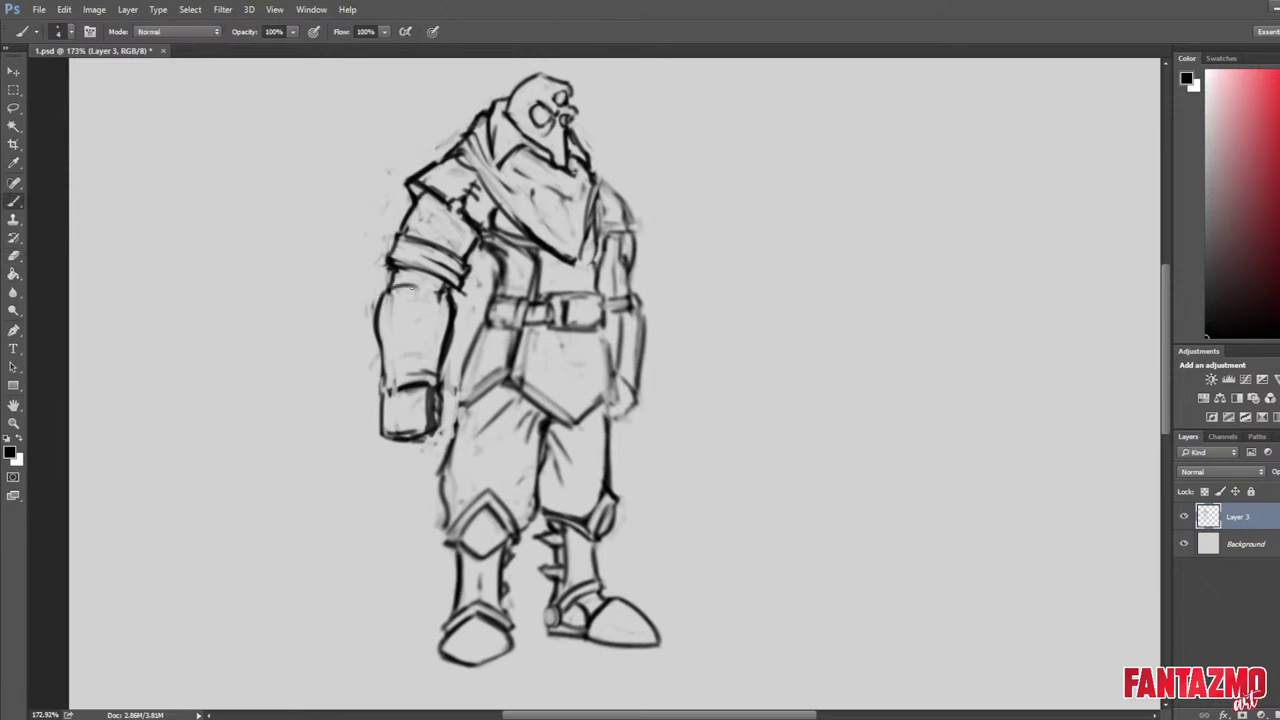
{"action": "key", "text": "e"}
{"action": "key", "text": "b"}
{"action": "key", "text": "e"}
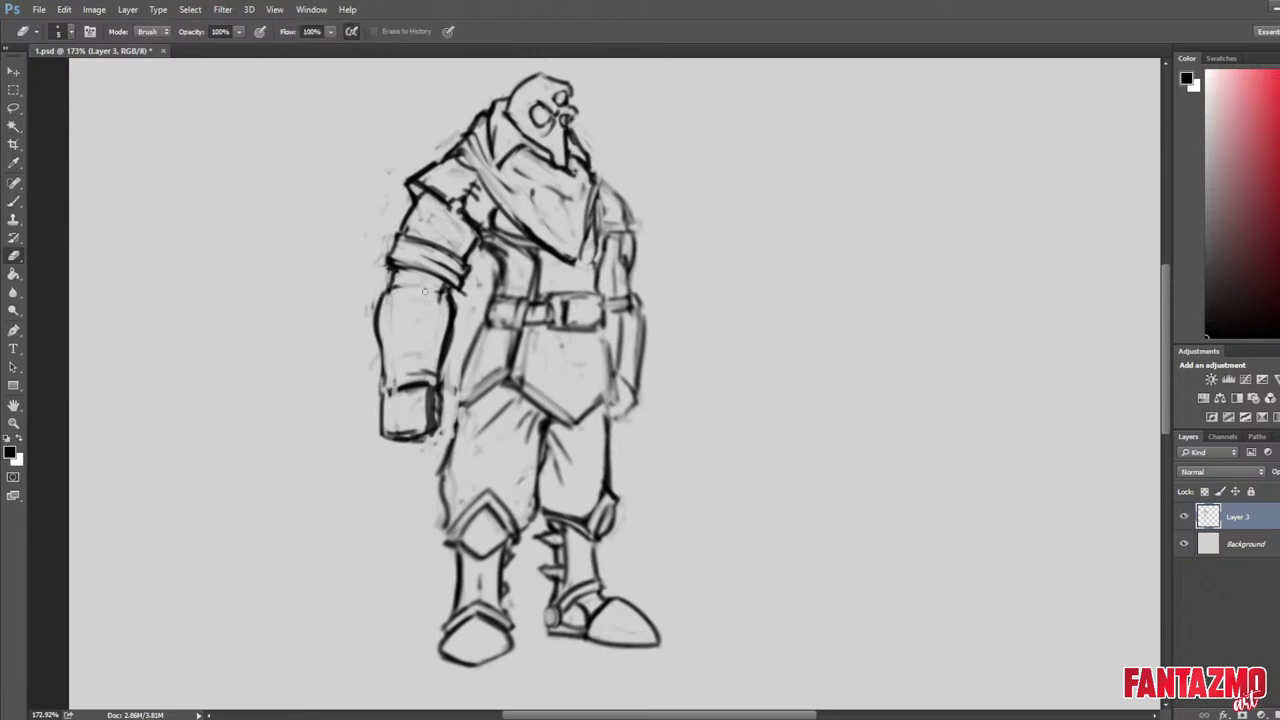
{"action": "key", "text": "b"}
{"action": "key", "text": "e"}
{"action": "key", "text": "b"}
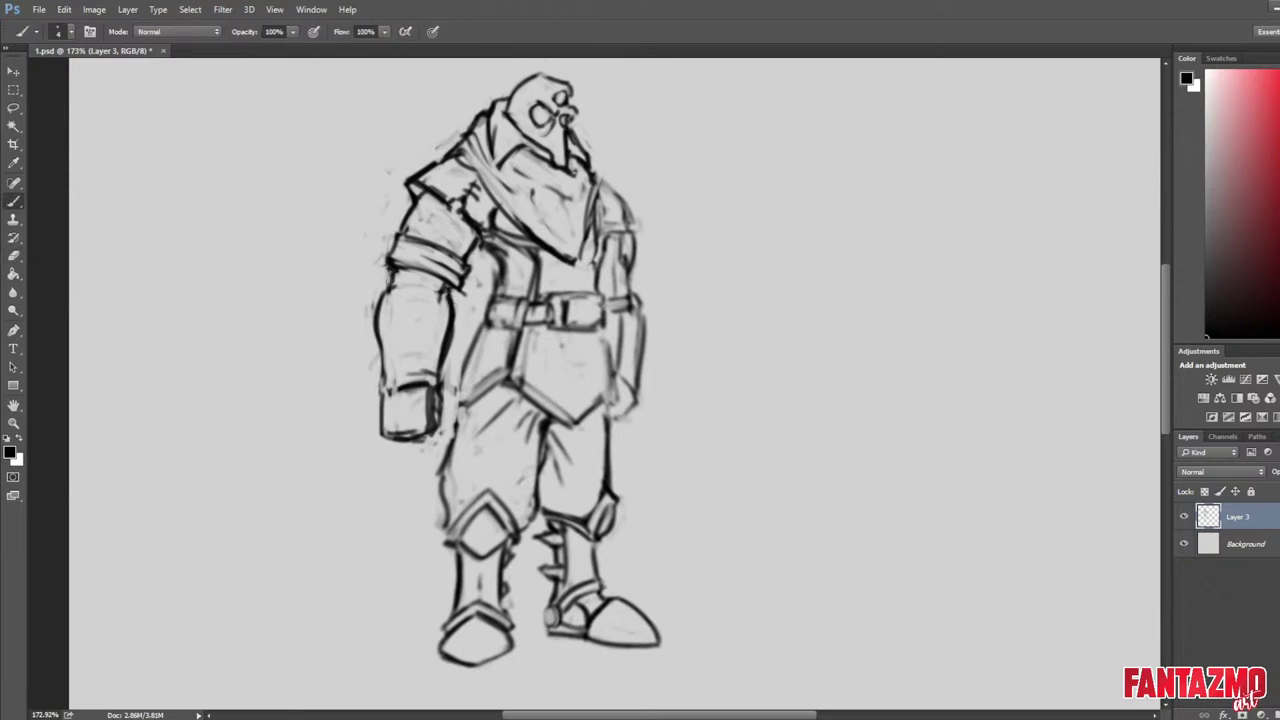
Erase the rounded bulge and redraw the forearm's outer contour straighter from the cuff to the wrist.
{"action": "key", "text": "e"}
{"action": "left_click_drag", "start_coordinate": [390, 275], "coordinate": [383, 373]}
{"action": "key", "text": "b"}
{"action": "left_click_drag", "start_coordinate": [381, 298], "coordinate": [385, 382]}
{"action": "key", "text": "e"}
{"action": "key", "text": "b"}
{"action": "key", "text": "e"}
Flip the canvas, lasso the forearm and fist below the rolled cuff, delete them and deselect.
{"action": "key", "text": "ctrl+f"}
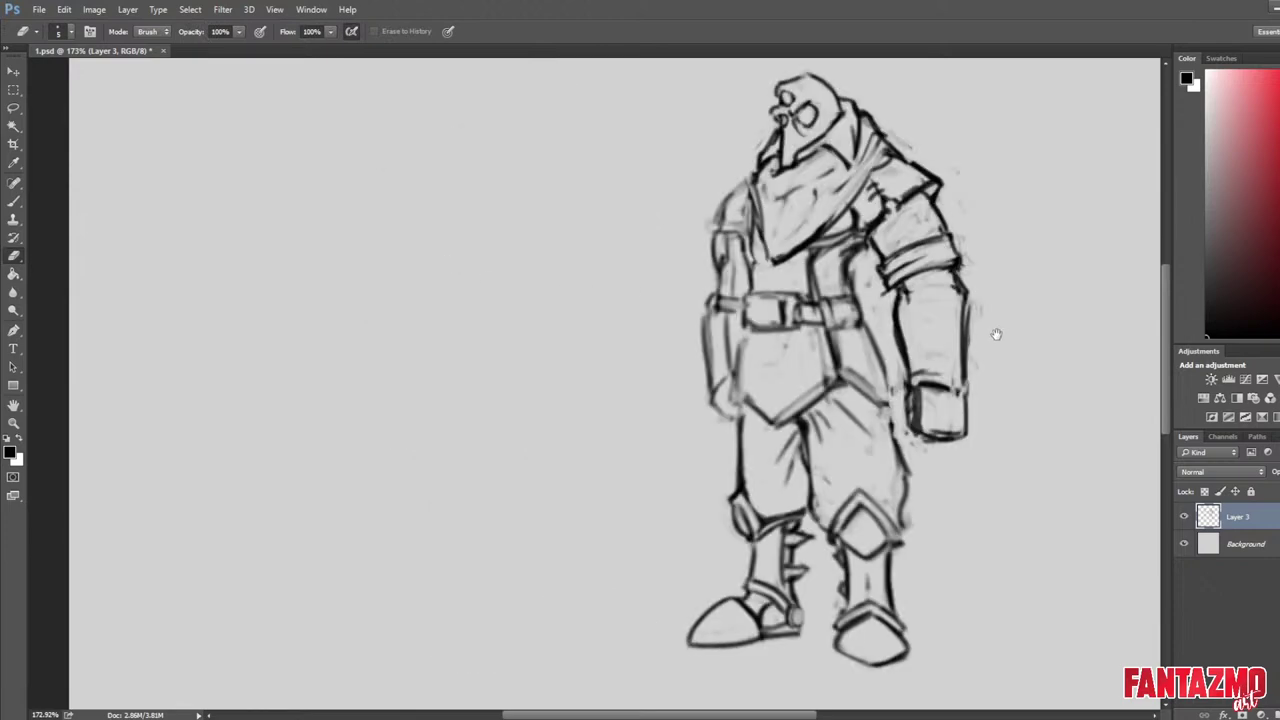
{"action": "mouse_move", "coordinate": [996, 334]}
{"action": "left_mouse_down"}
{"action": "mouse_move", "coordinate": [801, 277]}
{"action": "mouse_move", "coordinate": [820, 366]}
{"action": "left_mouse_up"}
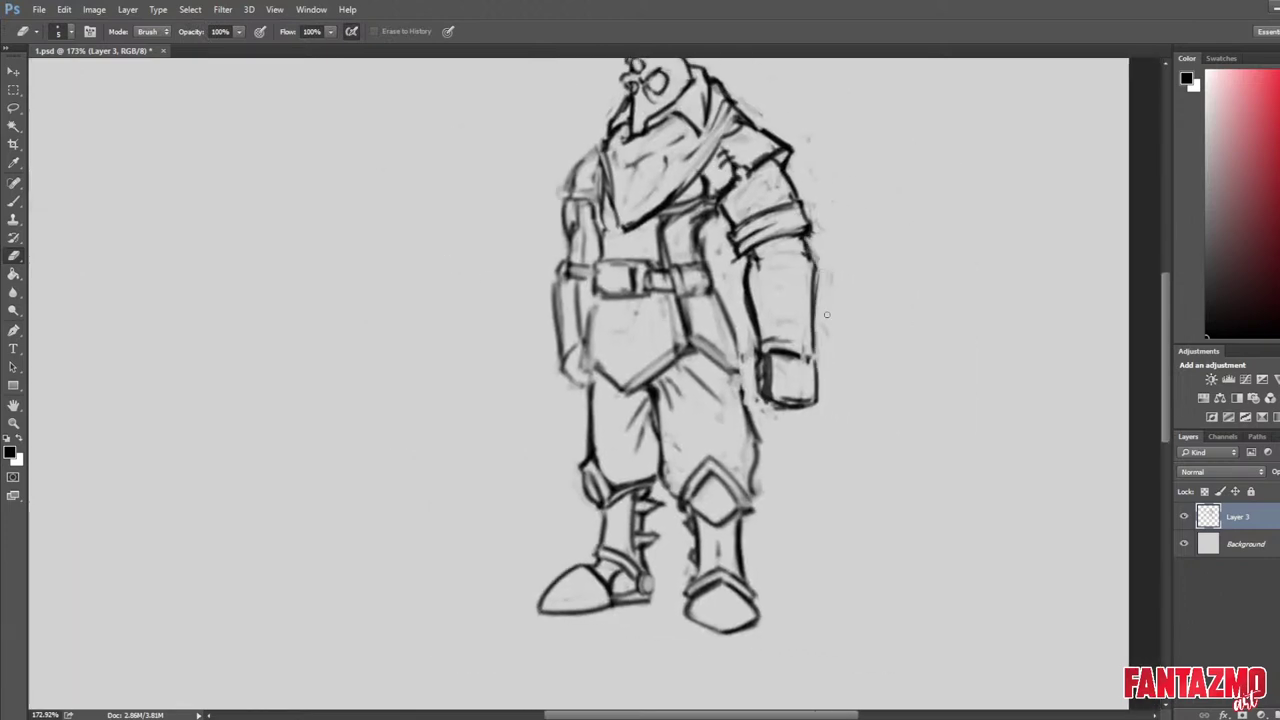
{"action": "key", "text": "l"}
{"action": "mouse_move", "coordinate": [772, 253]}
{"action": "left_mouse_down"}
{"action": "mouse_move", "coordinate": [756, 344]}
{"action": "mouse_move", "coordinate": [866, 371]}
{"action": "mouse_move", "coordinate": [890, 345]}
{"action": "left_mouse_up"}
{"action": "key", "text": "Delete"}
{"action": "key", "text": "ctrl+d"}
Flip the canvas and start a new forearm with a curved contour coming out of the rolled cuff.
{"action": "scroll", "coordinate": [165, 186], "scroll_direction": "down", "scroll_amount": 3}
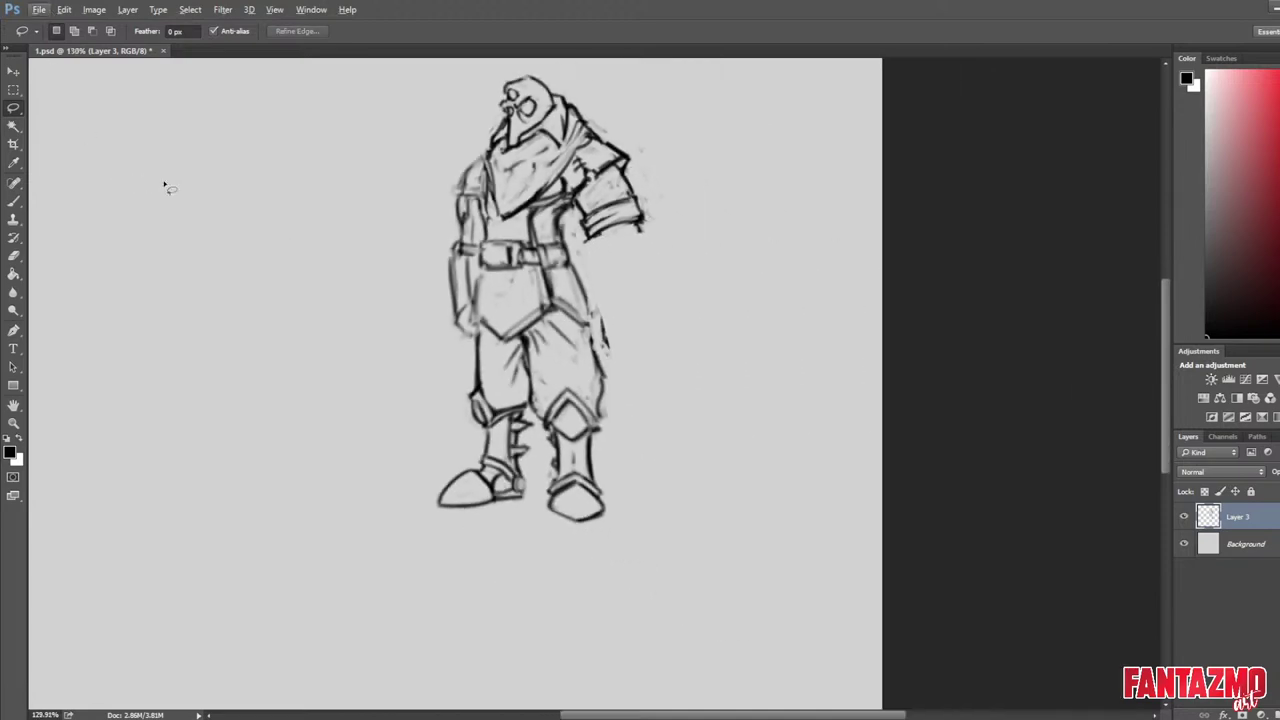
{"action": "key", "text": "ctrl+shift+h"}
{"action": "left_click_drag", "start_coordinate": [474, 317], "coordinate": [624, 376]}
{"action": "scroll", "coordinate": [383, 329], "scroll_direction": "up", "scroll_amount": 4}
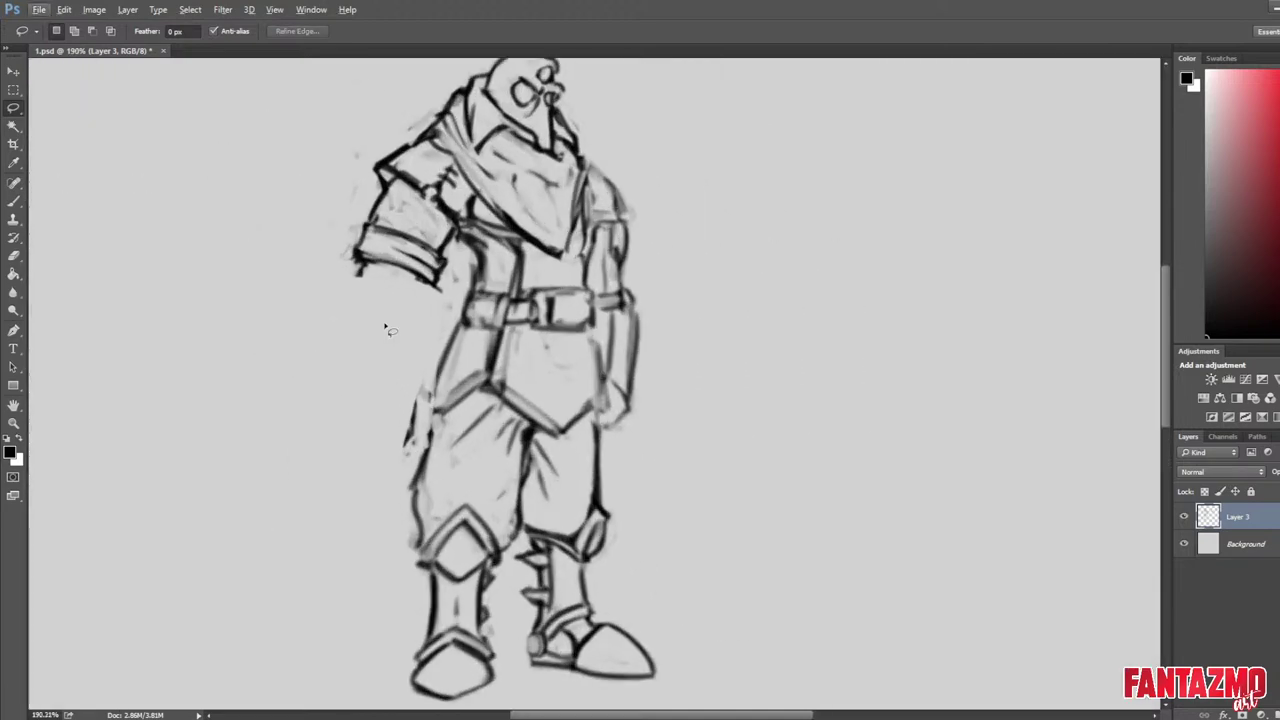
{"action": "mouse_move", "coordinate": [464, 291]}
{"action": "left_mouse_down"}
{"action": "mouse_move", "coordinate": [626, 280]}
{"action": "mouse_move", "coordinate": [667, 295]}
{"action": "left_mouse_up"}
{"action": "key", "text": "e"}
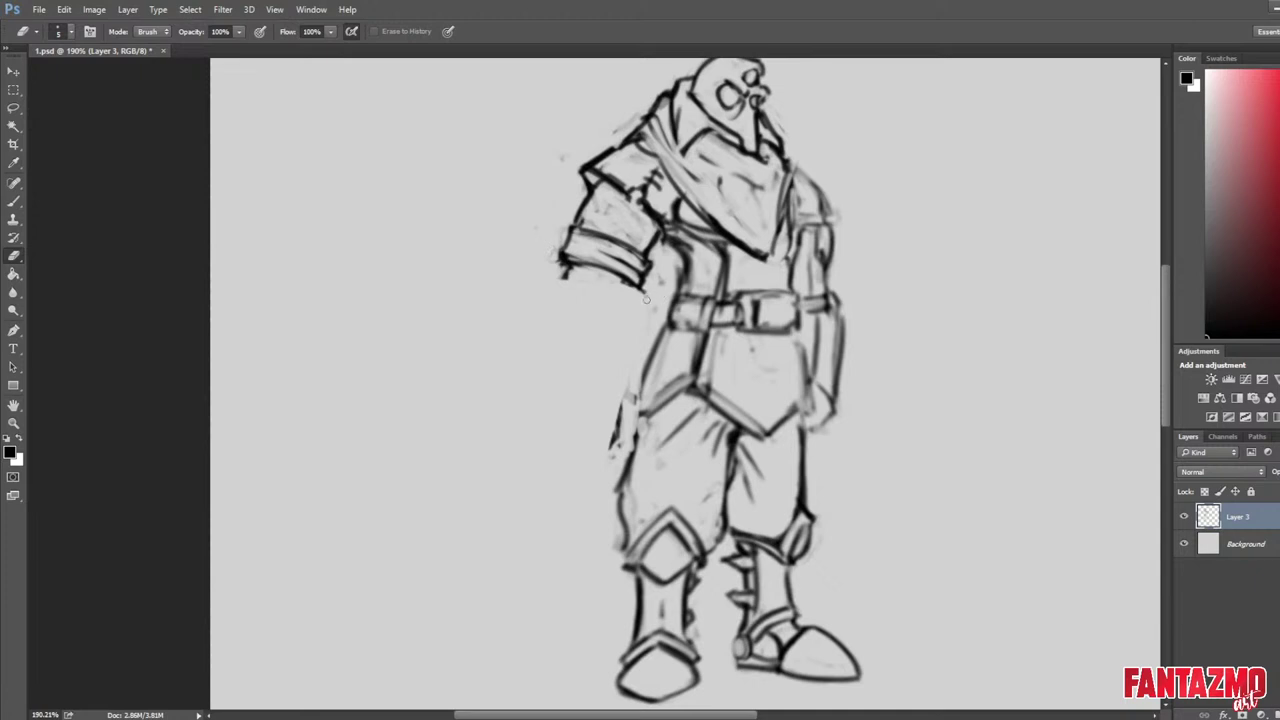
{"action": "key", "text": "b"}
{"action": "mouse_move", "coordinate": [561, 261]}
{"action": "left_mouse_down"}
{"action": "mouse_move", "coordinate": [567, 275]}
{"action": "mouse_move", "coordinate": [637, 292]}
{"action": "mouse_move", "coordinate": [560, 340]}
{"action": "left_mouse_up"}
{"action": "key", "text": "e"}
{"action": "key", "text": "b"}
{"action": "key", "text": "e"}
{"action": "key", "text": "b"}
{"action": "key", "text": "e"}
{"action": "key", "text": "b"}
{"action": "key", "text": "e"}
Draw the new forearm's tapering inner contour and a wider curved outer contour down to the wrist.
{"action": "key", "text": "b"}
{"action": "left_click_drag", "start_coordinate": [622, 300], "coordinate": [578, 422]}
{"action": "left_click_drag", "start_coordinate": [552, 286], "coordinate": [544, 426]}
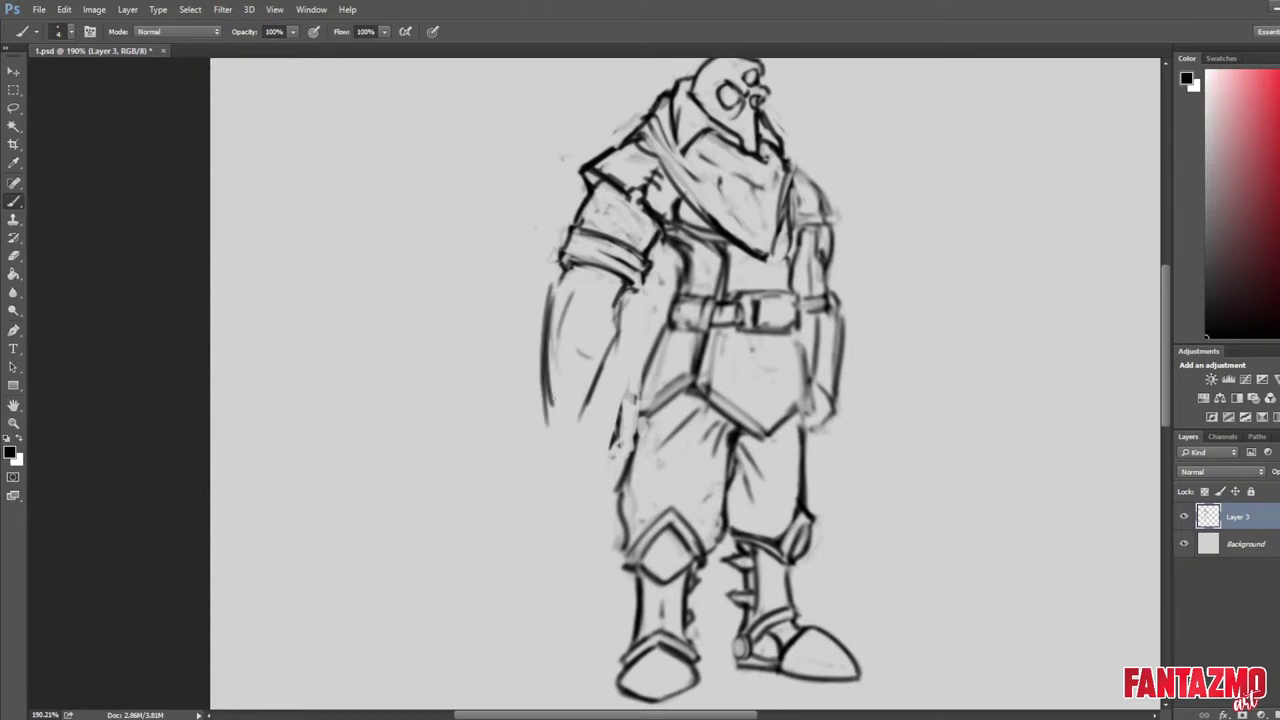
{"action": "mouse_move", "coordinate": [604, 358]}
{"action": "left_mouse_down"}
{"action": "mouse_move", "coordinate": [594, 446]}
{"action": "mouse_move", "coordinate": [608, 424]}
{"action": "mouse_move", "coordinate": [600, 386]}
{"action": "left_mouse_up"}
Flip the canvas and strengthen the new forearm's outer and inner contours down to the fist.
{"action": "key", "text": "ctrl+f"}
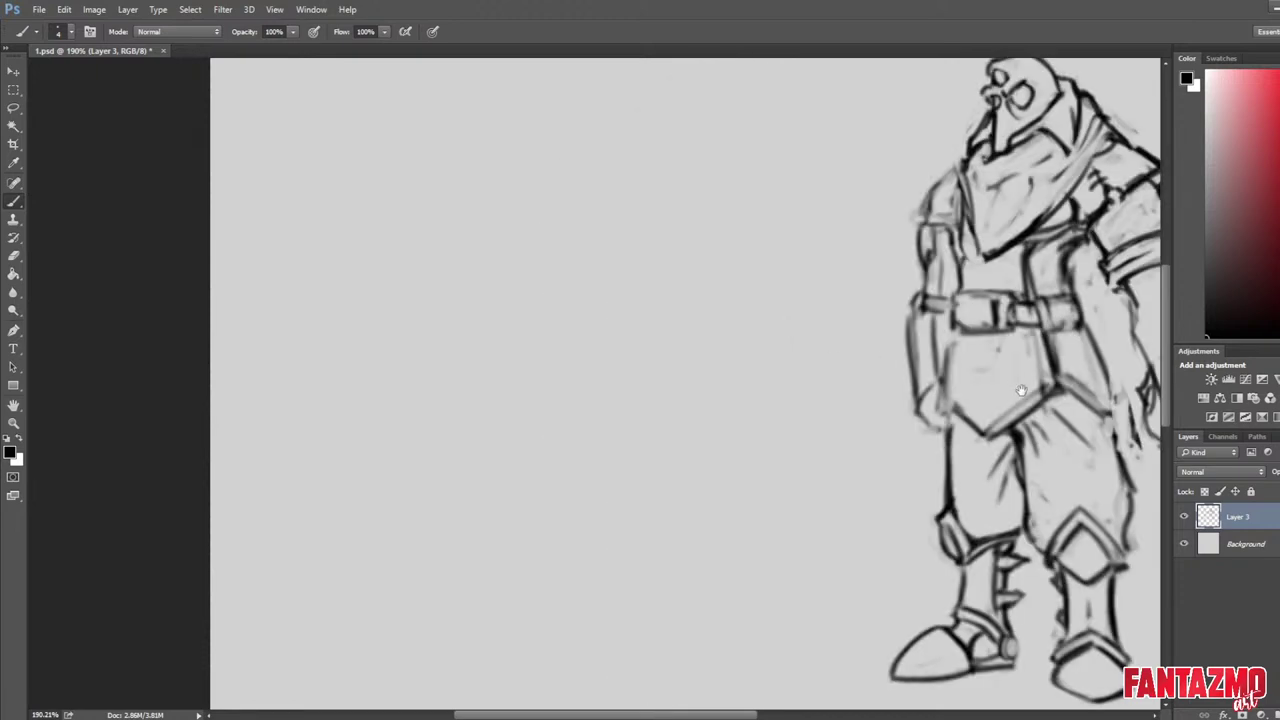
{"action": "left_click_drag", "start_coordinate": [1021, 391], "coordinate": [597, 337]}
{"action": "left_click_drag", "start_coordinate": [774, 218], "coordinate": [787, 386]}
{"action": "key", "text": "e"}
{"action": "key", "text": "b"}
{"action": "mouse_move", "coordinate": [711, 228]}
{"action": "left_mouse_down"}
{"action": "mouse_move", "coordinate": [708, 256]}
{"action": "mouse_move", "coordinate": [752, 370]}
{"action": "left_mouse_up"}
Try curved wrist band lines across the lower forearm and undo them.
{"action": "key", "text": "e"}
{"action": "mouse_move", "coordinate": [730, 290]}
{"action": "left_mouse_down"}
{"action": "mouse_move", "coordinate": [740, 352]}
{"action": "mouse_move", "coordinate": [782, 334]}
{"action": "mouse_move", "coordinate": [791, 301]}
{"action": "left_mouse_up"}
{"action": "key", "text": "b"}
{"action": "key", "text": "ctrl+z"}
{"action": "left_click_drag", "start_coordinate": [727, 332], "coordinate": [779, 342]}
{"action": "mouse_move", "coordinate": [742, 340]}
{"action": "left_mouse_down"}
{"action": "mouse_move", "coordinate": [786, 334]}
{"action": "mouse_move", "coordinate": [779, 350]}
{"action": "left_mouse_up"}
{"action": "key", "text": "ctrl+z"}
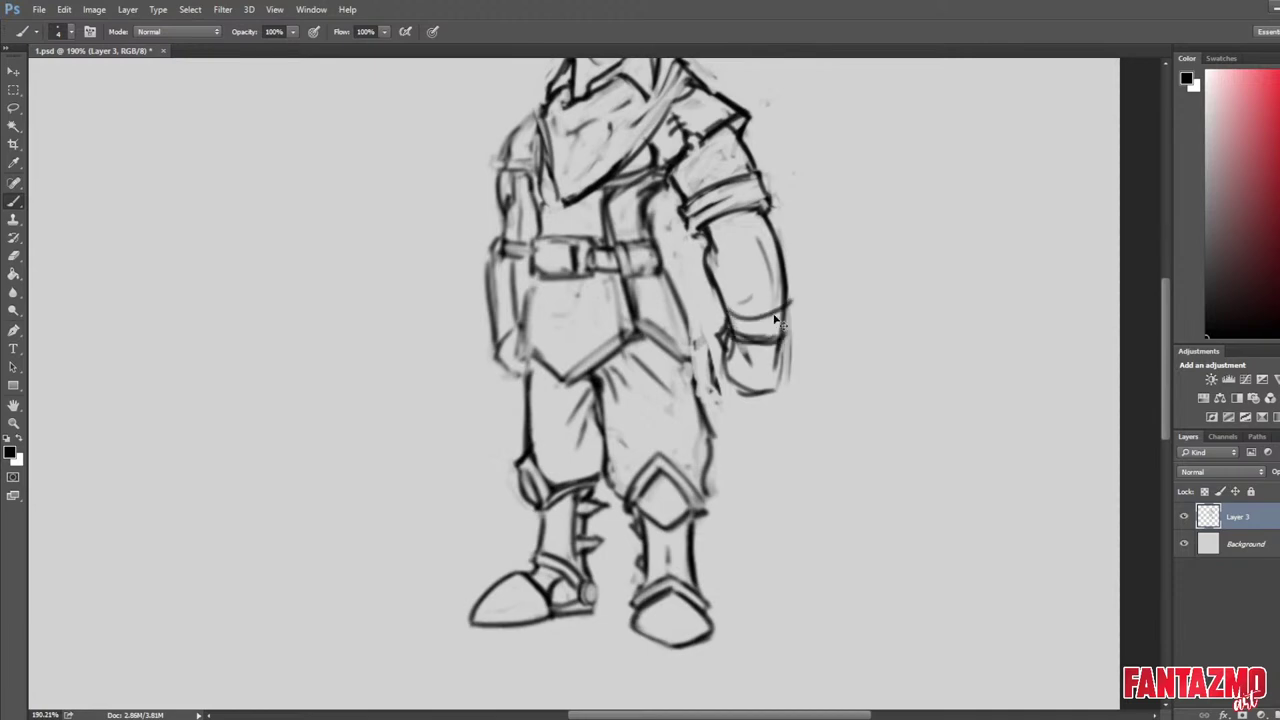
{"action": "key", "text": "ctrl+alt+z"}
{"action": "key", "text": "ctrl+alt+z"}
{"action": "key", "text": "ctrl+alt+z"}
Flip the canvas and draw a bold curved line across the wrist between forearm and fist.
{"action": "key", "text": "ctrl+shift+h"}
{"action": "left_click_drag", "start_coordinate": [430, 391], "coordinate": [580, 442]}
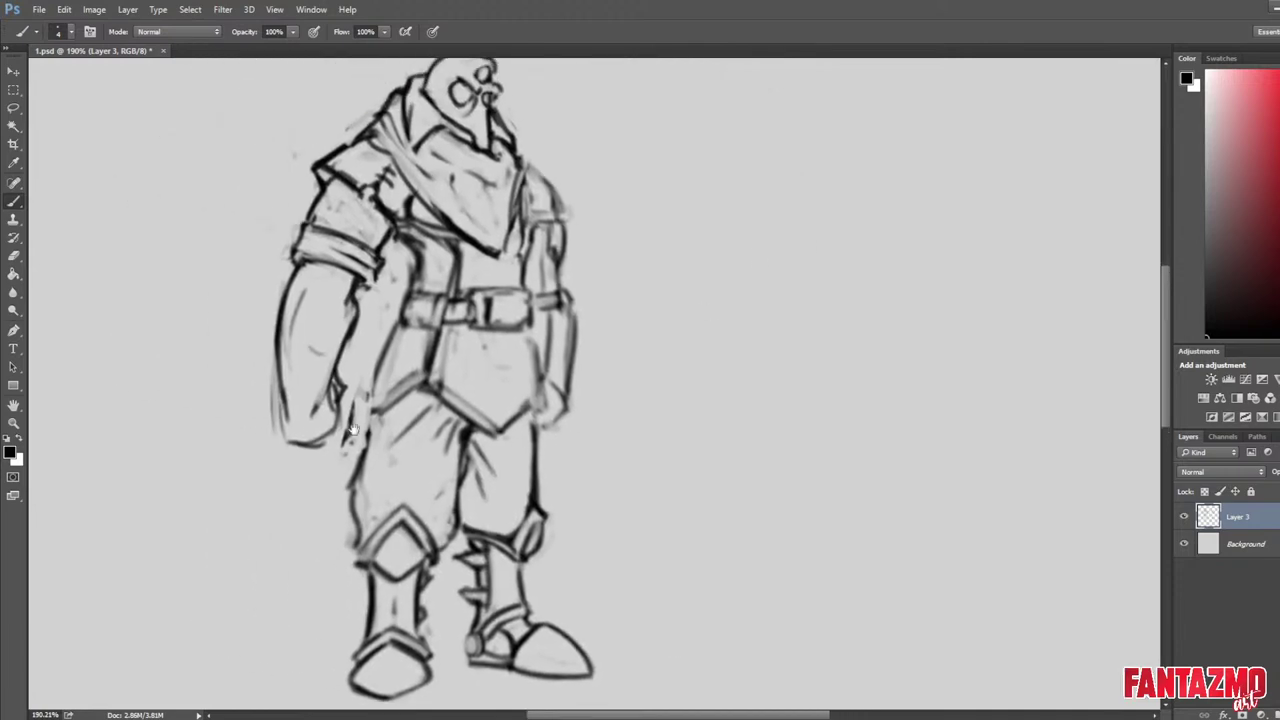
{"action": "key", "text": "e"}
{"action": "key", "text": "b"}
{"action": "mouse_move", "coordinate": [276, 384]}
{"action": "left_mouse_down"}
{"action": "mouse_move", "coordinate": [328, 397]}
{"action": "mouse_move", "coordinate": [282, 432]}
{"action": "left_mouse_up"}
{"action": "key", "text": "e"}
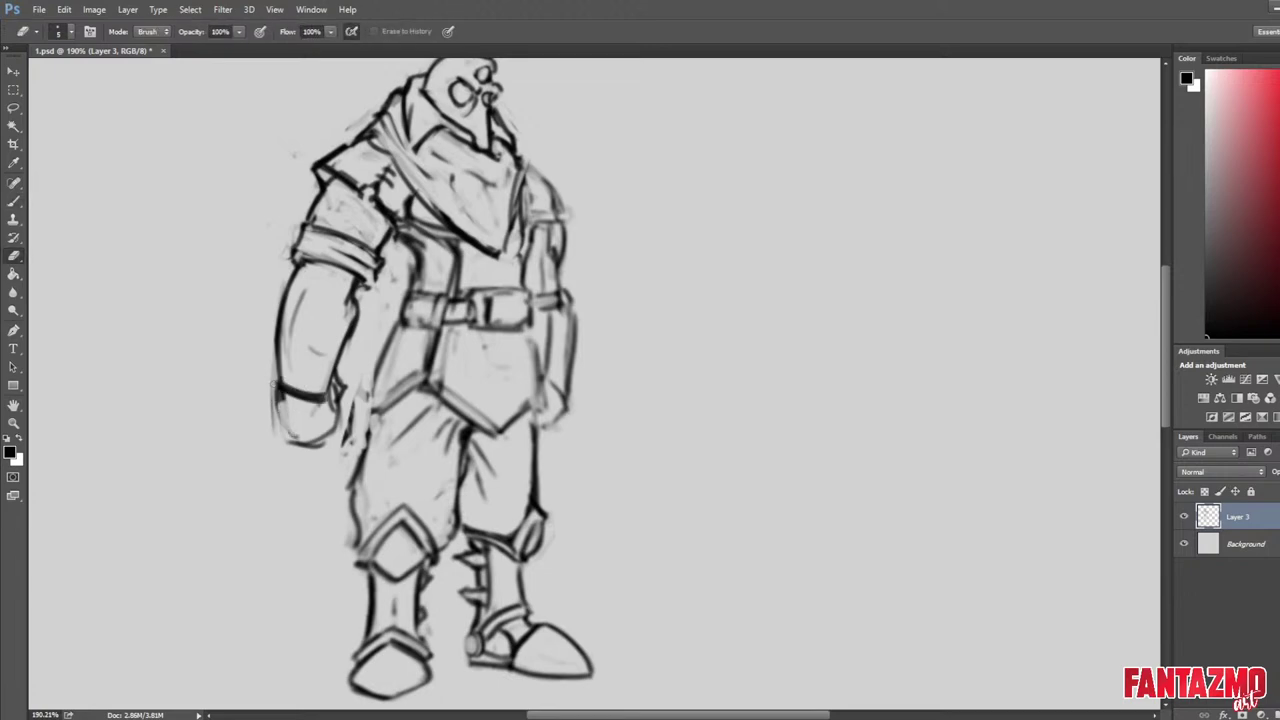
Erase the loose strokes outside the fist and outline it with a bold rounded contour below the wrist.
{"action": "left_click_drag", "start_coordinate": [274, 382], "coordinate": [276, 426]}
{"action": "key", "text": "b"}
{"action": "mouse_move", "coordinate": [280, 386]}
{"action": "left_mouse_down"}
{"action": "mouse_move", "coordinate": [284, 440]}
{"action": "mouse_move", "coordinate": [330, 442]}
{"action": "left_mouse_up"}
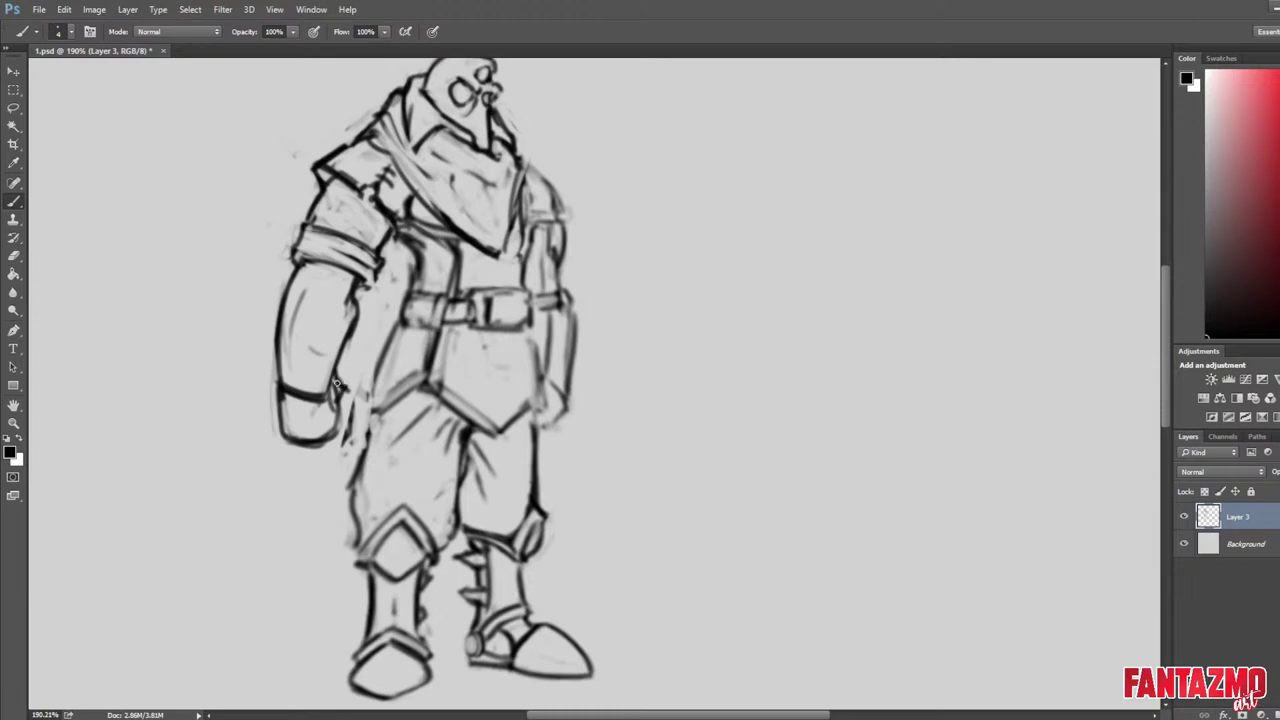
Try adding a wrist cuff to the large forearm with a second curved line across it.
{"action": "key", "text": "e"}
{"action": "key", "text": "b"}
{"action": "left_click_drag", "start_coordinate": [333, 370], "coordinate": [348, 396]}
{"action": "mouse_move", "coordinate": [280, 373]}
{"action": "left_mouse_down"}
{"action": "mouse_move", "coordinate": [334, 374]}
{"action": "mouse_move", "coordinate": [322, 396]}
{"action": "left_mouse_up"}
{"action": "key", "text": "e"}
{"action": "key", "text": "b"}
{"action": "left_click_drag", "start_coordinate": [278, 348], "coordinate": [340, 353]}
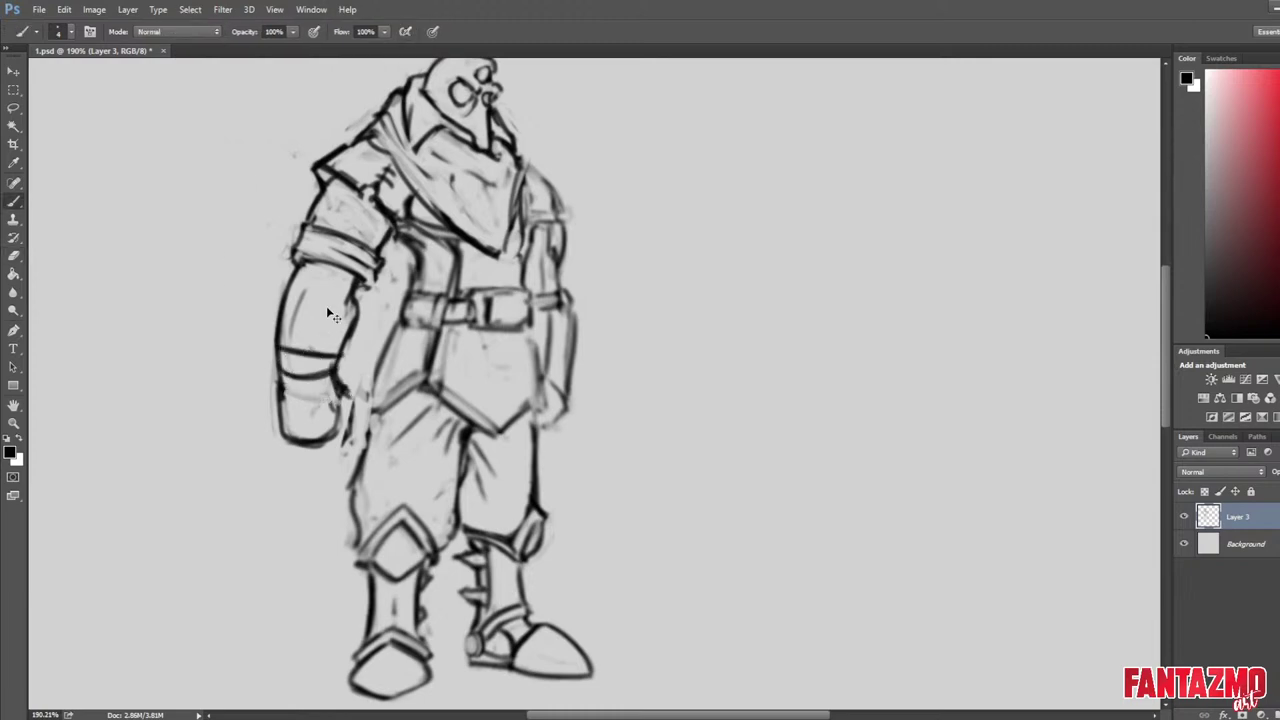
Undo the cuff strokes on the large forearm back to the plain arm outline.
{"action": "key", "text": "ctrl+alt+z"}
{"action": "key", "text": "ctrl+alt+z"}
{"action": "key", "text": "ctrl+alt+z"}
{"action": "key", "text": "ctrl+alt+z"}
{"action": "key", "text": "ctrl+alt+z"}
{"action": "key", "text": "ctrl+alt+z"}
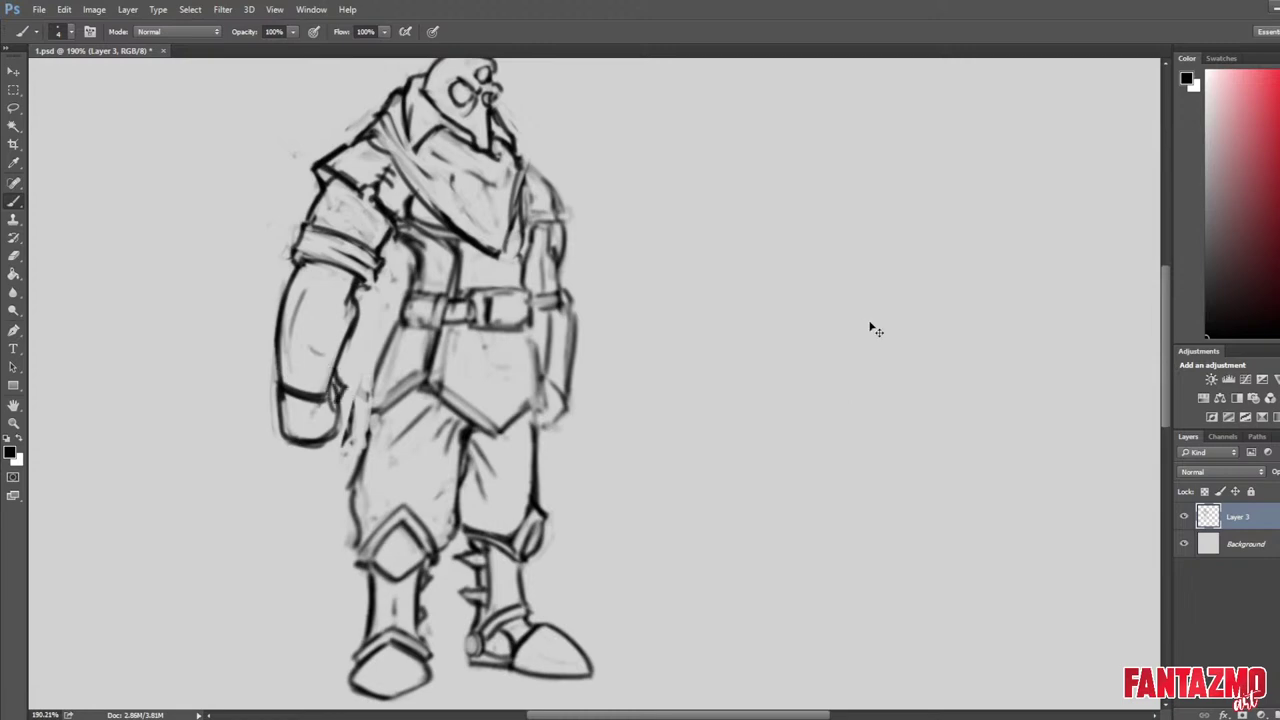
{"action": "key", "text": "ctrl+alt+z"}
{"action": "key", "text": "ctrl+alt+z"}
{"action": "key", "text": "ctrl+alt+z"}
{"action": "key", "text": "ctrl+alt+z"}
{"action": "key", "text": "ctrl+alt+z"}
{"action": "key", "text": "ctrl+alt+z"}
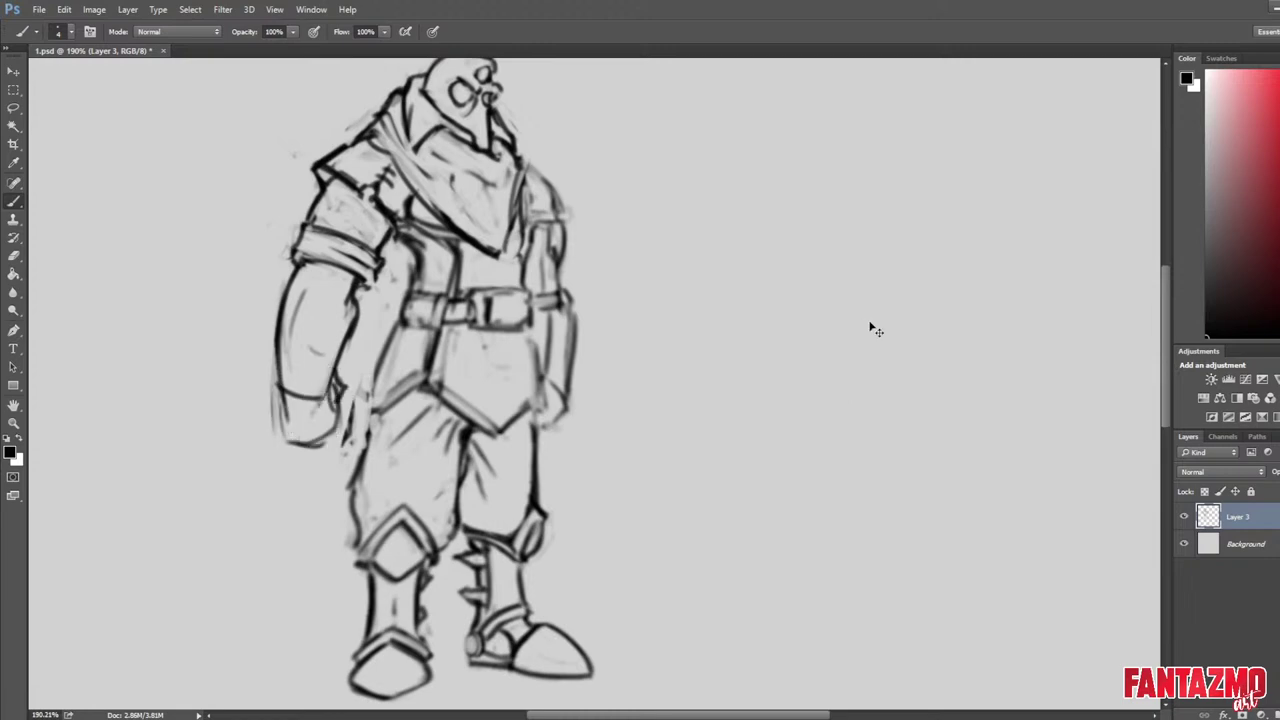
{"action": "key", "text": "ctrl+z"}
Mirror the canvas, erase the inner wrist lines of the large arm and redraw the bottom contour of its hand.
{"action": "scroll", "coordinate": [695, 329], "scroll_direction": "down", "scroll_amount": 2}
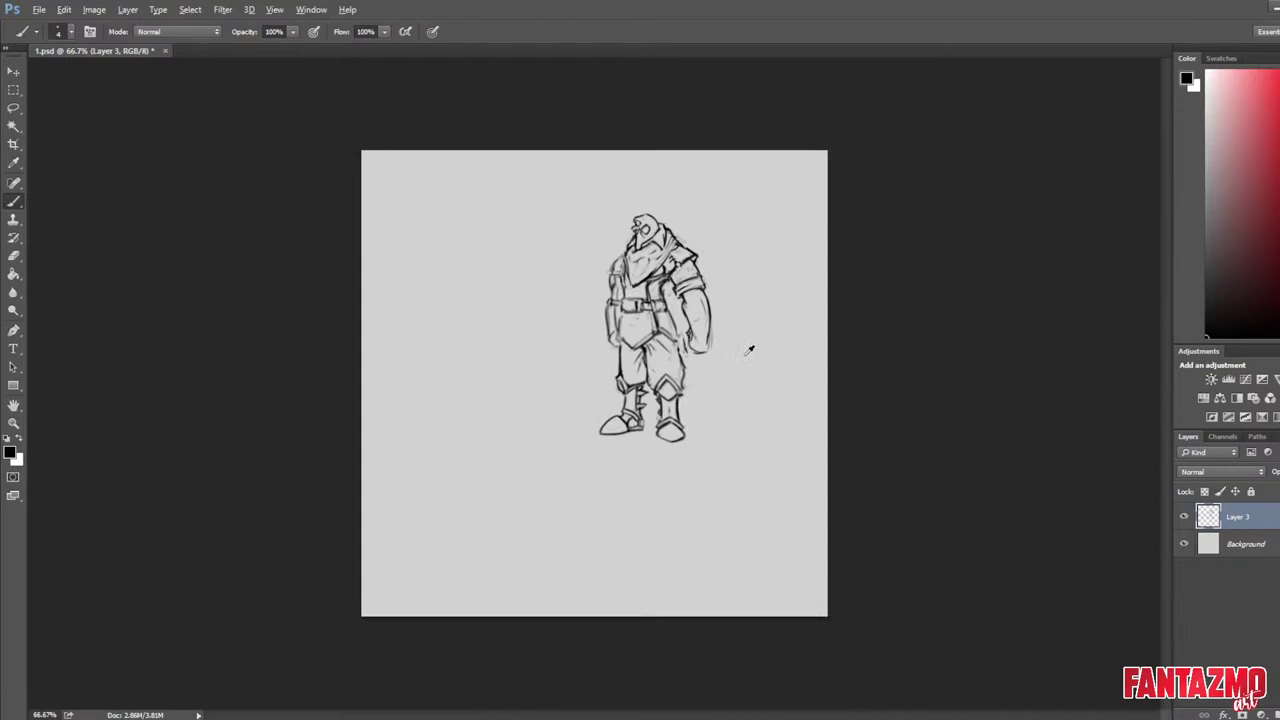
{"action": "scroll", "coordinate": [749, 349], "scroll_direction": "up", "scroll_amount": 5}
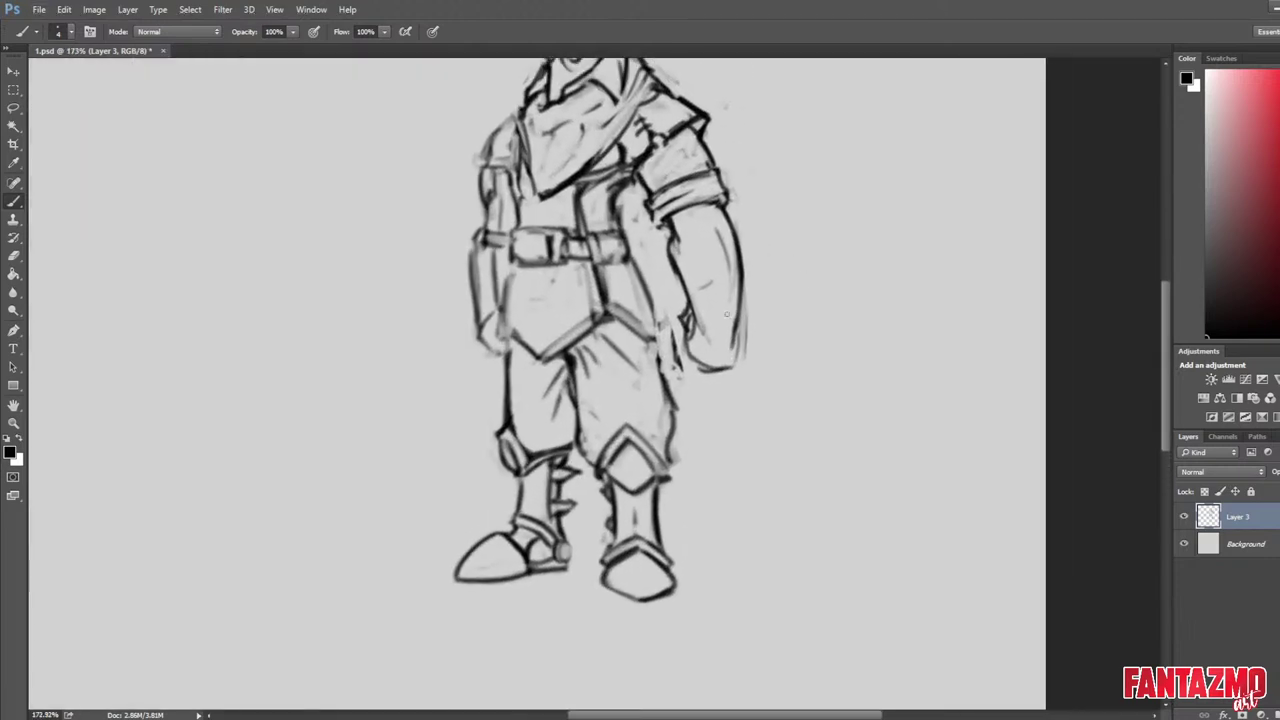
{"action": "key", "text": "e"}
{"action": "left_click_drag", "start_coordinate": [691, 323], "coordinate": [686, 340]}
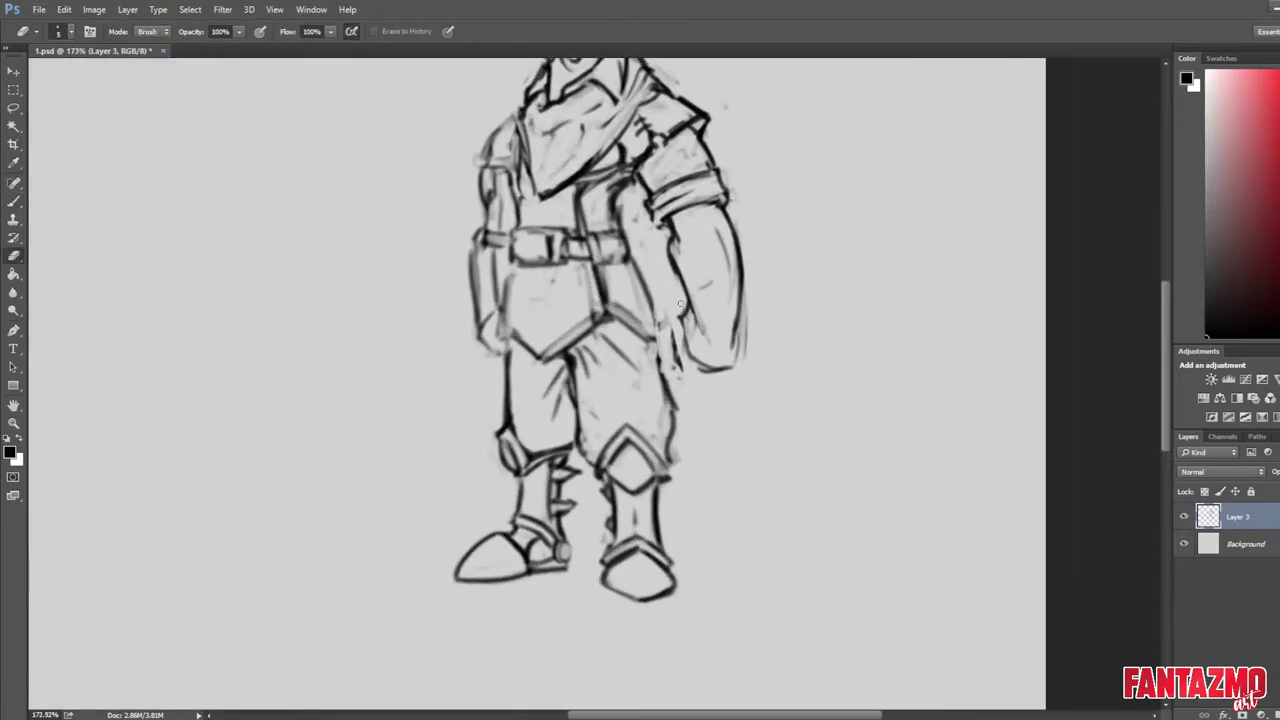
{"action": "key", "text": "b"}
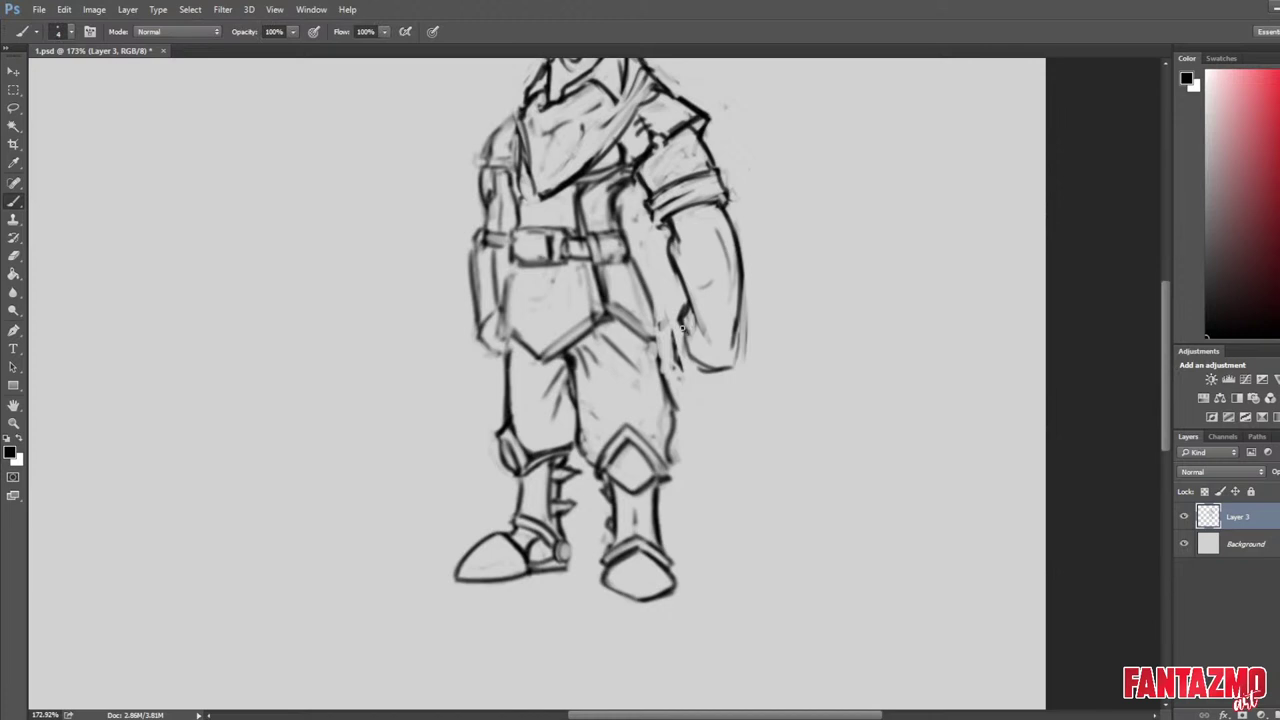
{"action": "left_click_drag", "start_coordinate": [682, 327], "coordinate": [716, 369]}
Refine the large hand's thumb and lower outline with alternating Eraser and Brush strokes.
{"action": "key", "text": "e"}
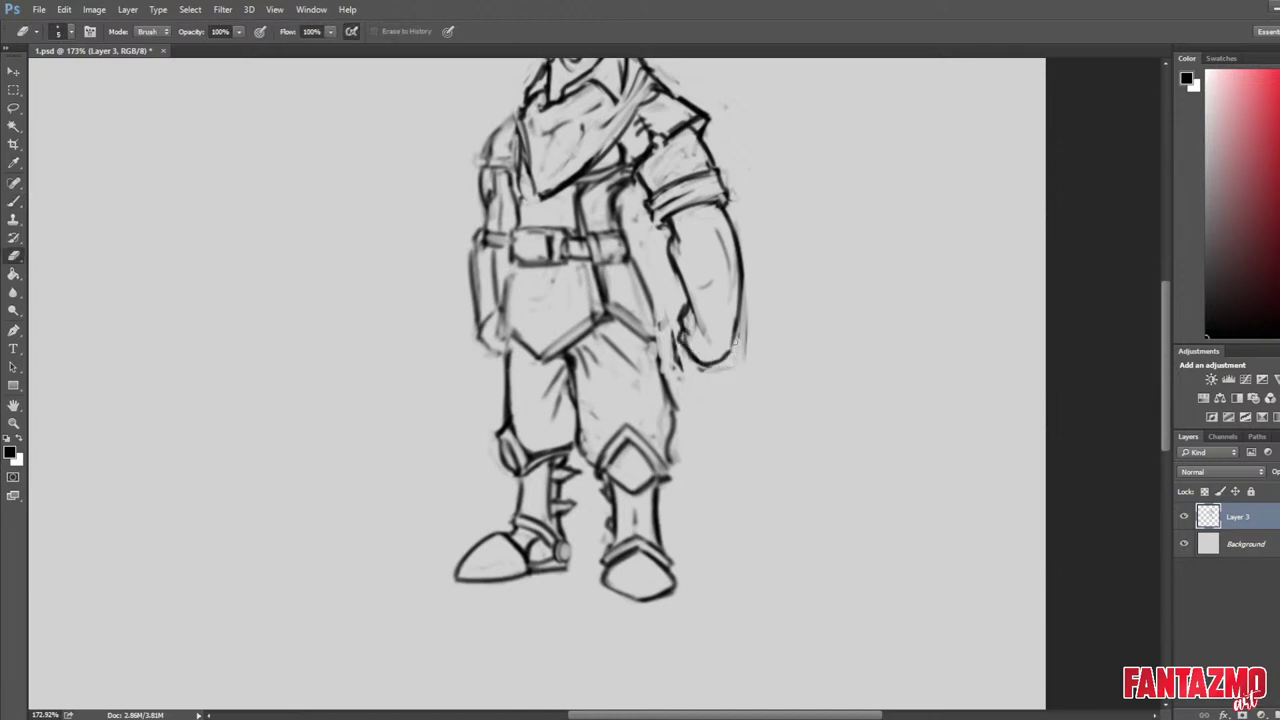
{"action": "key", "text": "b"}
{"action": "key", "text": "e"}
{"action": "key", "text": "b"}
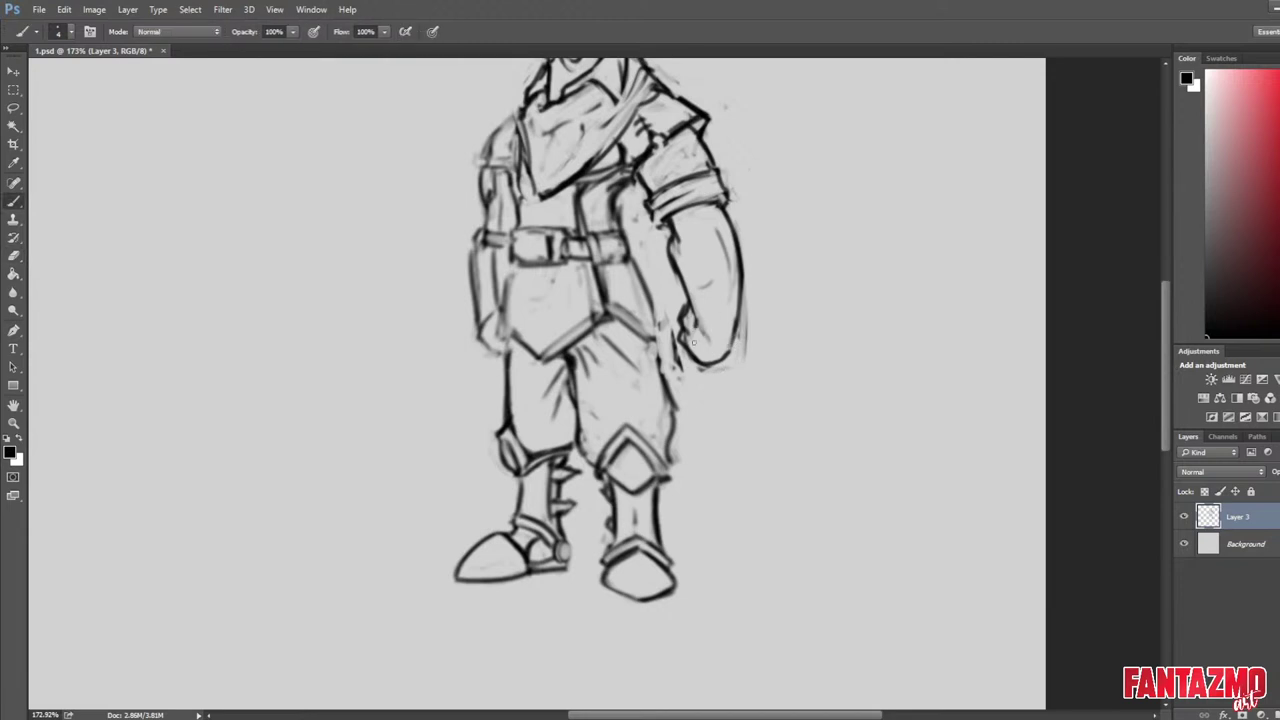
{"action": "key", "text": "e"}
{"action": "key", "text": "b"}
{"action": "key", "text": "e"}
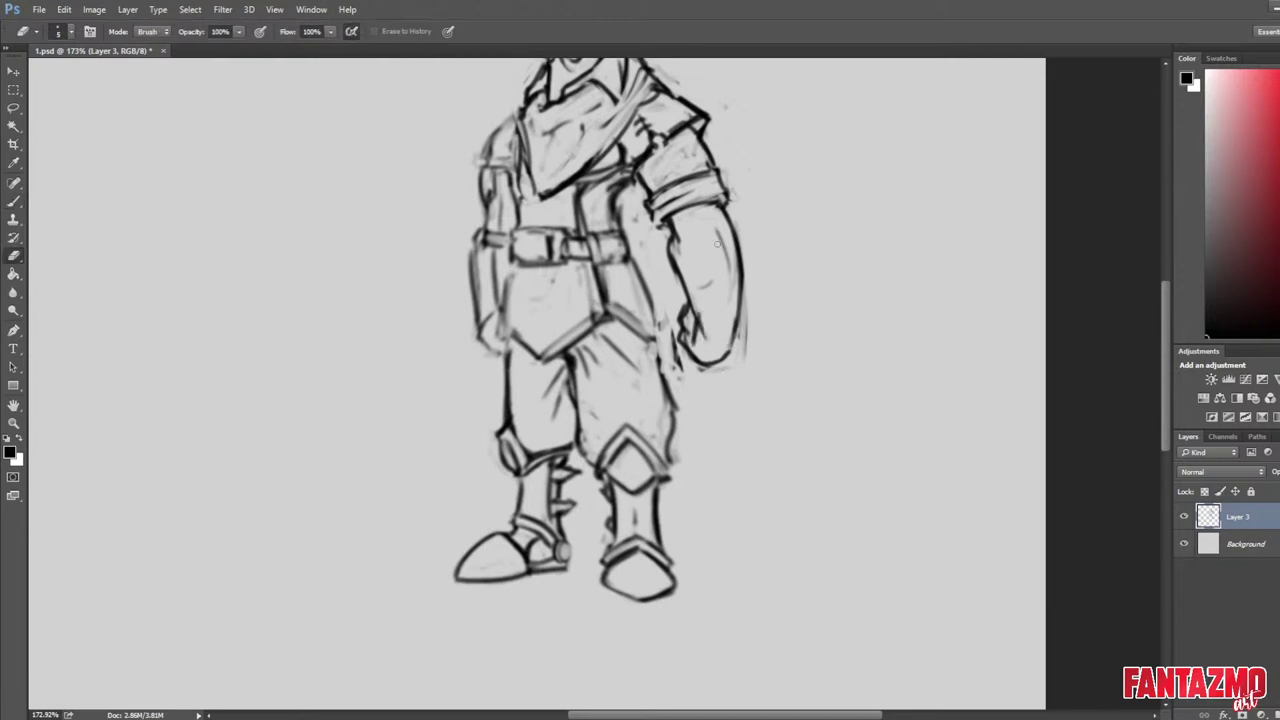
Flip the canvas horizontally and clean up the thumb and finger edge of the large hand.
{"action": "key", "text": "ctrl+shift+h"}
{"action": "left_click_drag", "start_coordinate": [570, 354], "coordinate": [760, 374]}
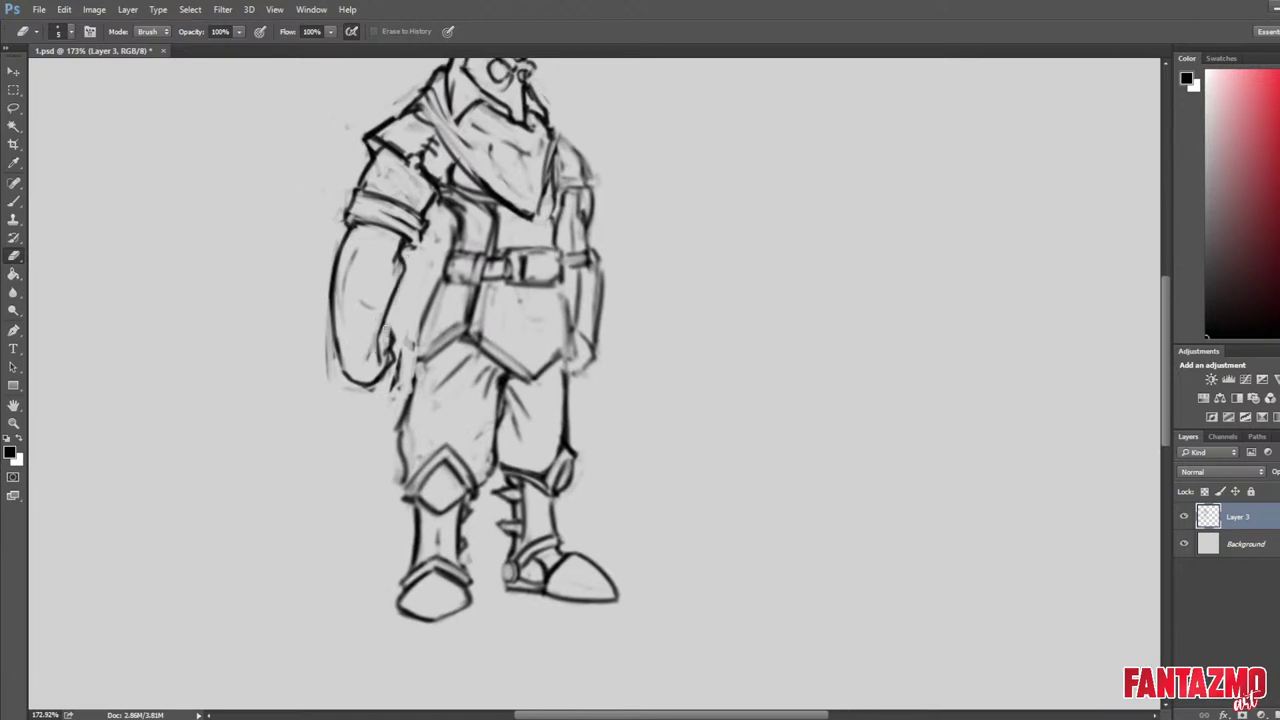
{"action": "key", "text": "b"}
{"action": "key", "text": "e"}
{"action": "key", "text": "b"}
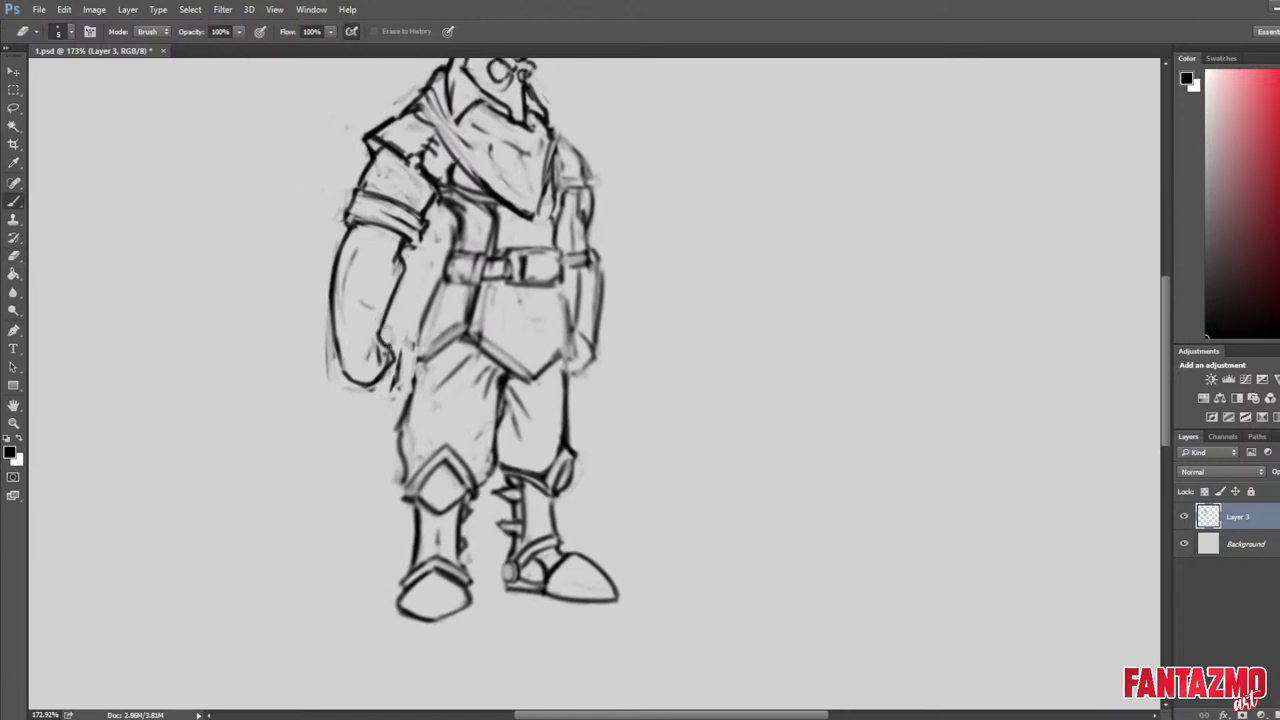
{"action": "key", "text": "b"}
{"action": "key", "text": "e"}
{"action": "key", "text": "b"}
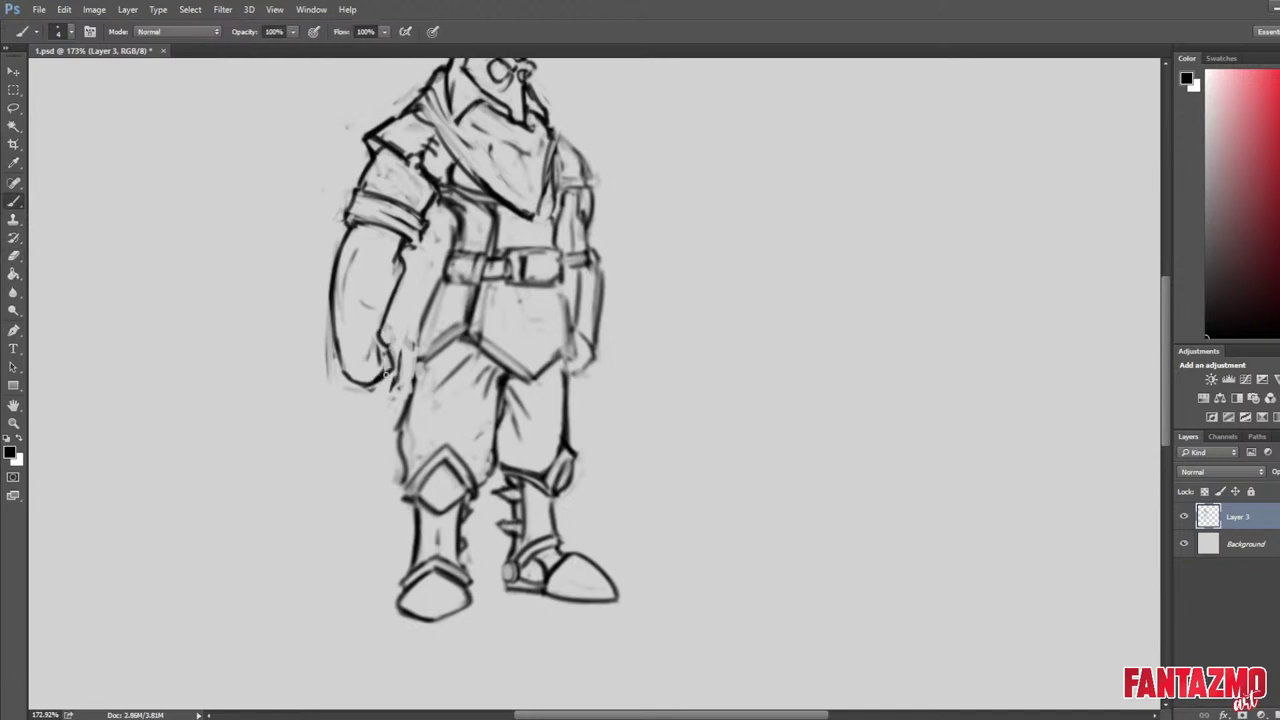
Erase the stray sketch lines outside the large forearm and between the hand and the thigh.
{"action": "key", "text": "e"}
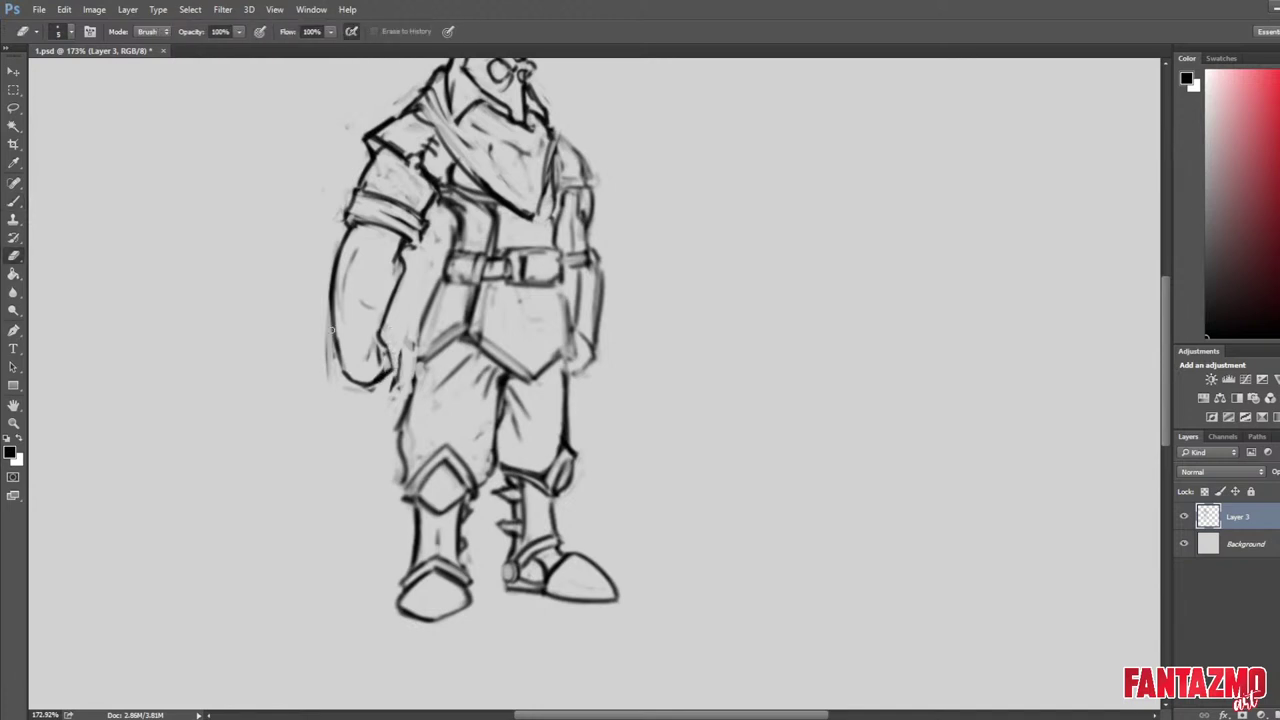
{"action": "mouse_move", "coordinate": [333, 312]}
{"action": "left_mouse_down"}
{"action": "mouse_move", "coordinate": [355, 384]}
{"action": "mouse_move", "coordinate": [400, 358]}
{"action": "left_mouse_up"}
{"action": "key", "text": "b"}
{"action": "key", "text": "e"}
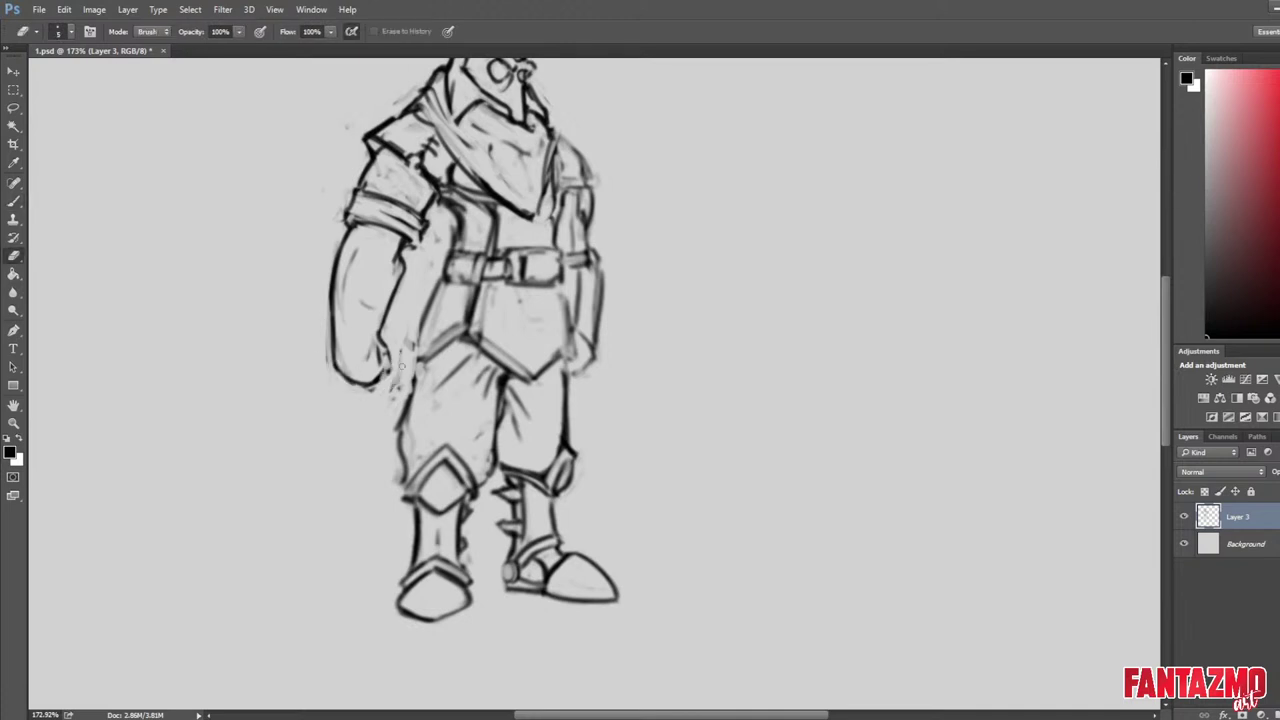
Flip the canvas, lasso the large forearm and transform it with a 22.64° rotation and 115.93% scale.
{"action": "key", "text": "ctrl+shift+h"}
{"action": "left_click_drag", "start_coordinate": [960, 346], "coordinate": [785, 396]}
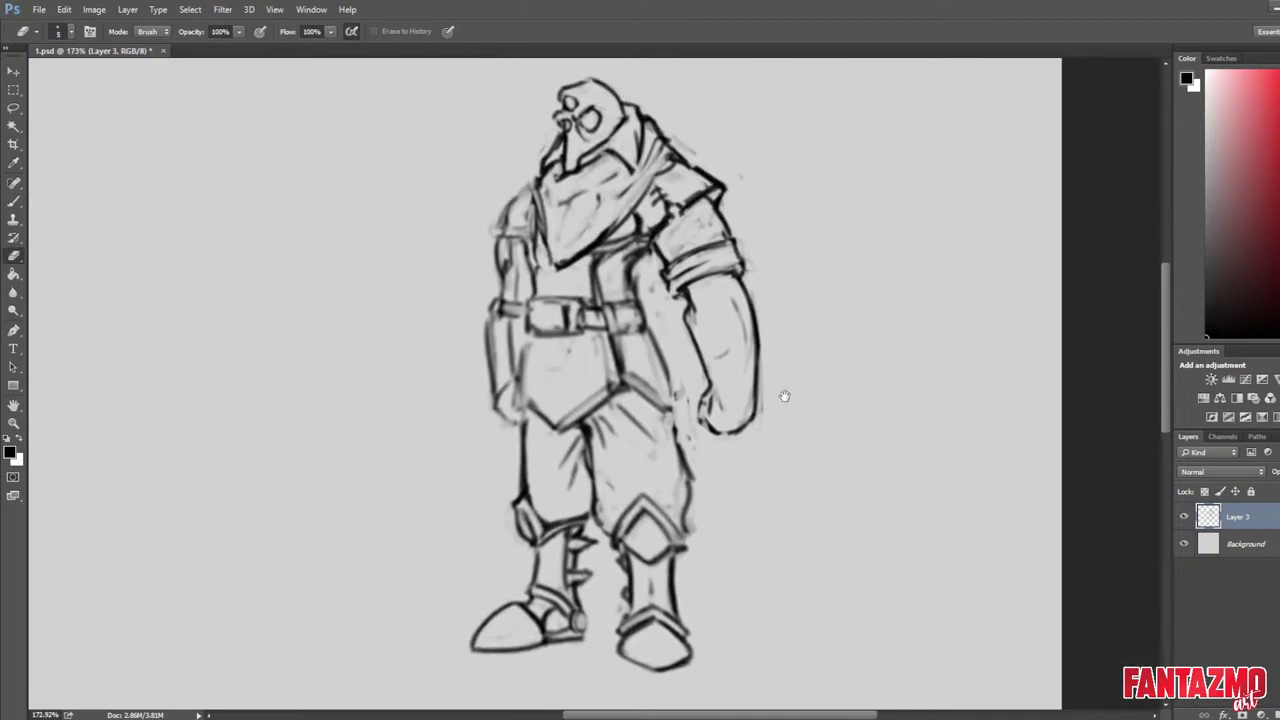
{"action": "key", "text": "l"}
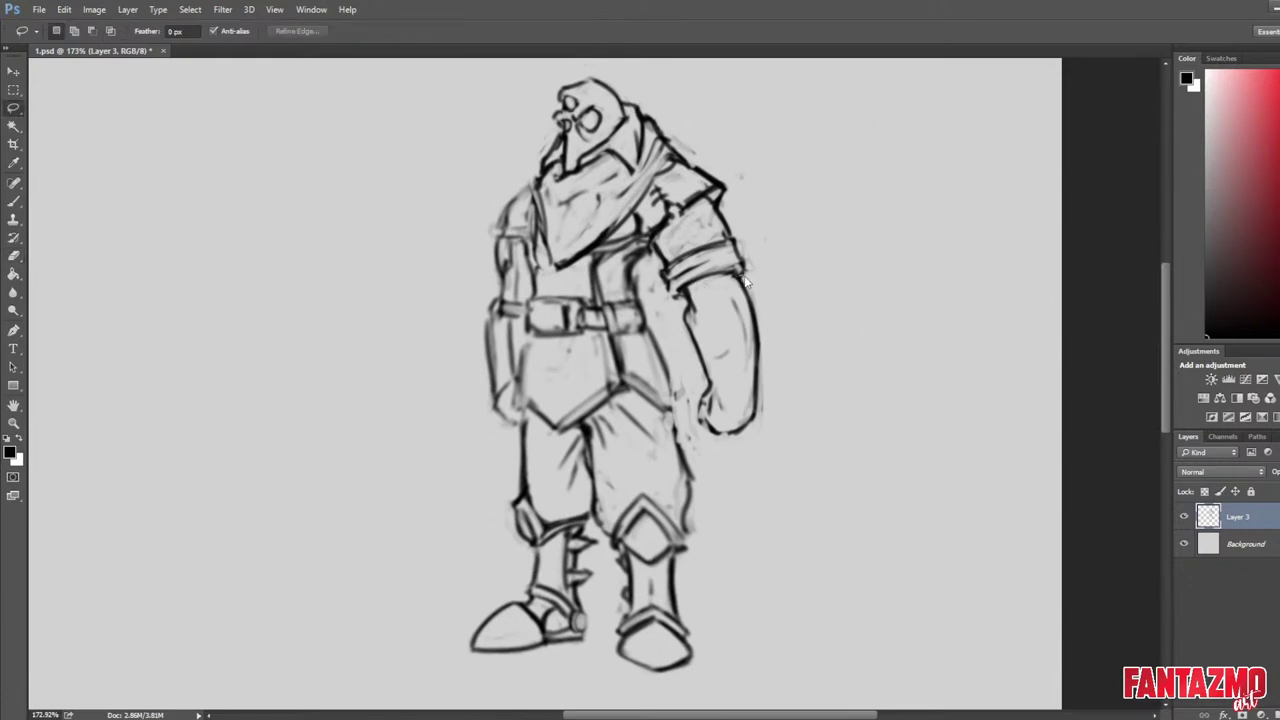
{"action": "mouse_move", "coordinate": [785, 272]}
{"action": "left_mouse_down"}
{"action": "mouse_move", "coordinate": [700, 300]}
{"action": "mouse_move", "coordinate": [685, 360]}
{"action": "mouse_move", "coordinate": [784, 262]}
{"action": "mouse_move", "coordinate": [770, 278]}
{"action": "mouse_move", "coordinate": [863, 312]}
{"action": "left_mouse_up"}
{"action": "key", "text": "ctrl+t"}
{"action": "left_click_drag", "start_coordinate": [772, 326], "coordinate": [754, 365]}
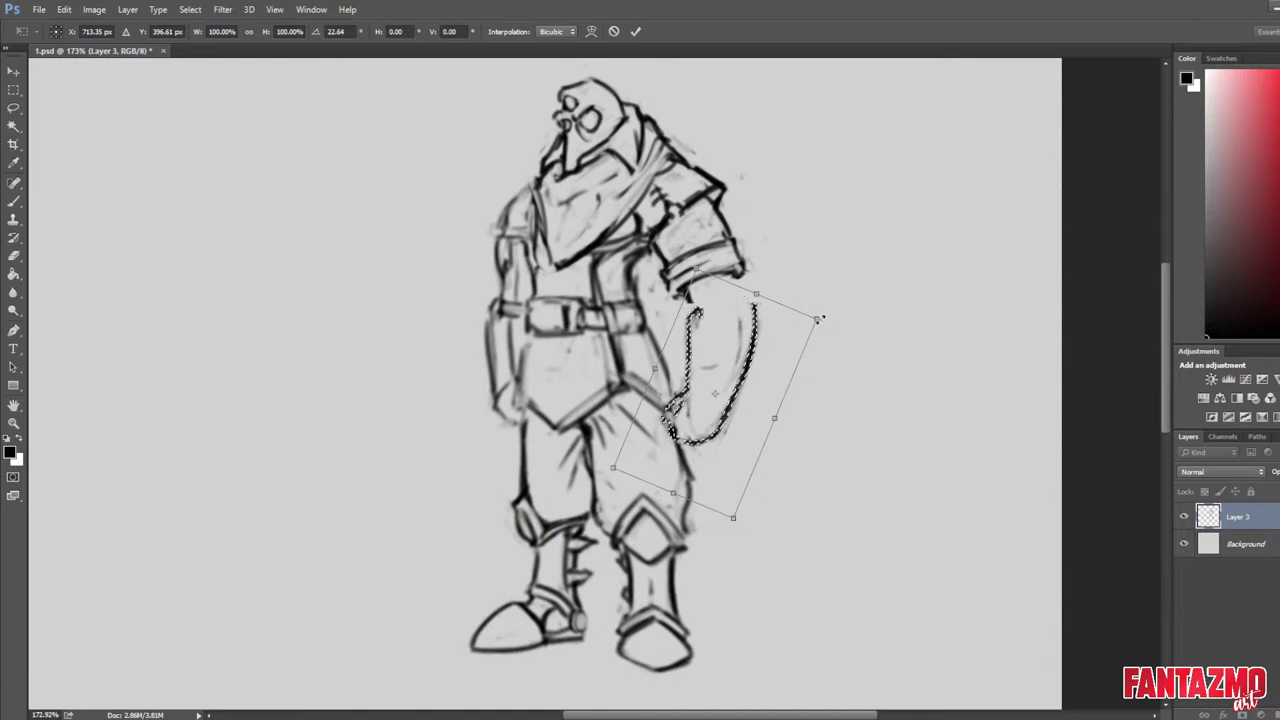
{"action": "left_click_drag", "start_coordinate": [817, 319], "coordinate": [787, 336]}
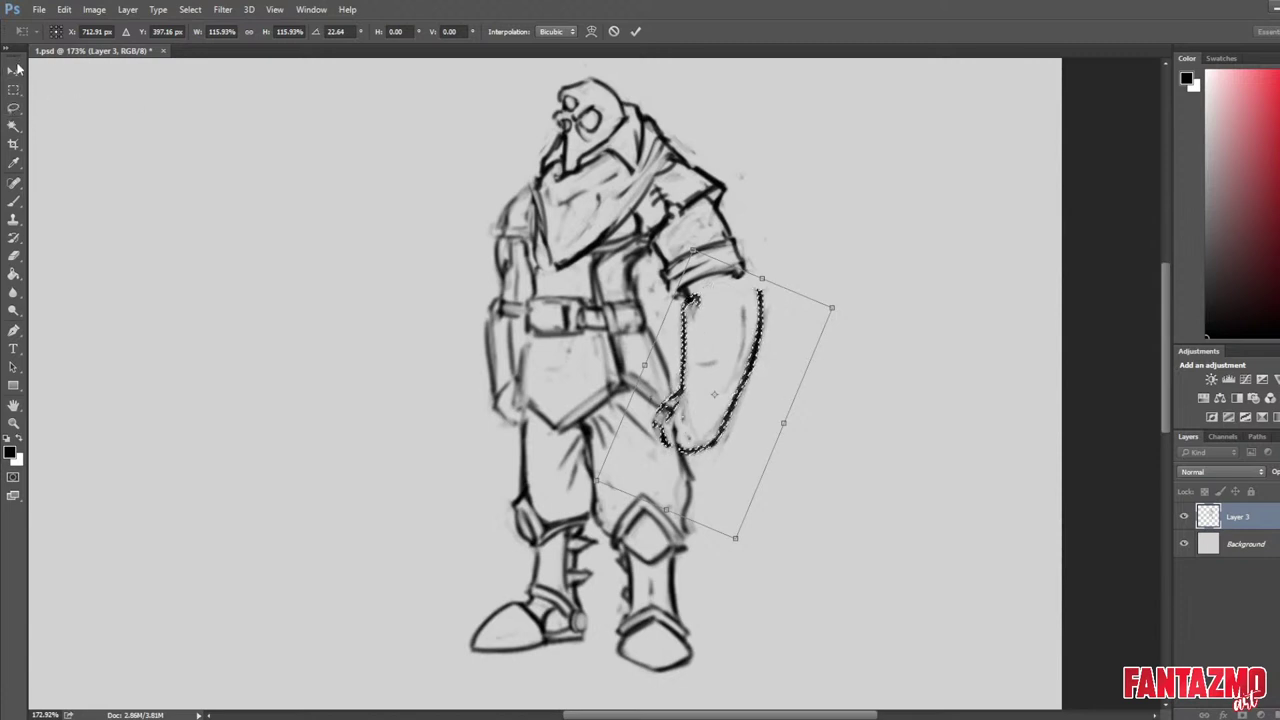
{"action": "key", "text": "Return"}
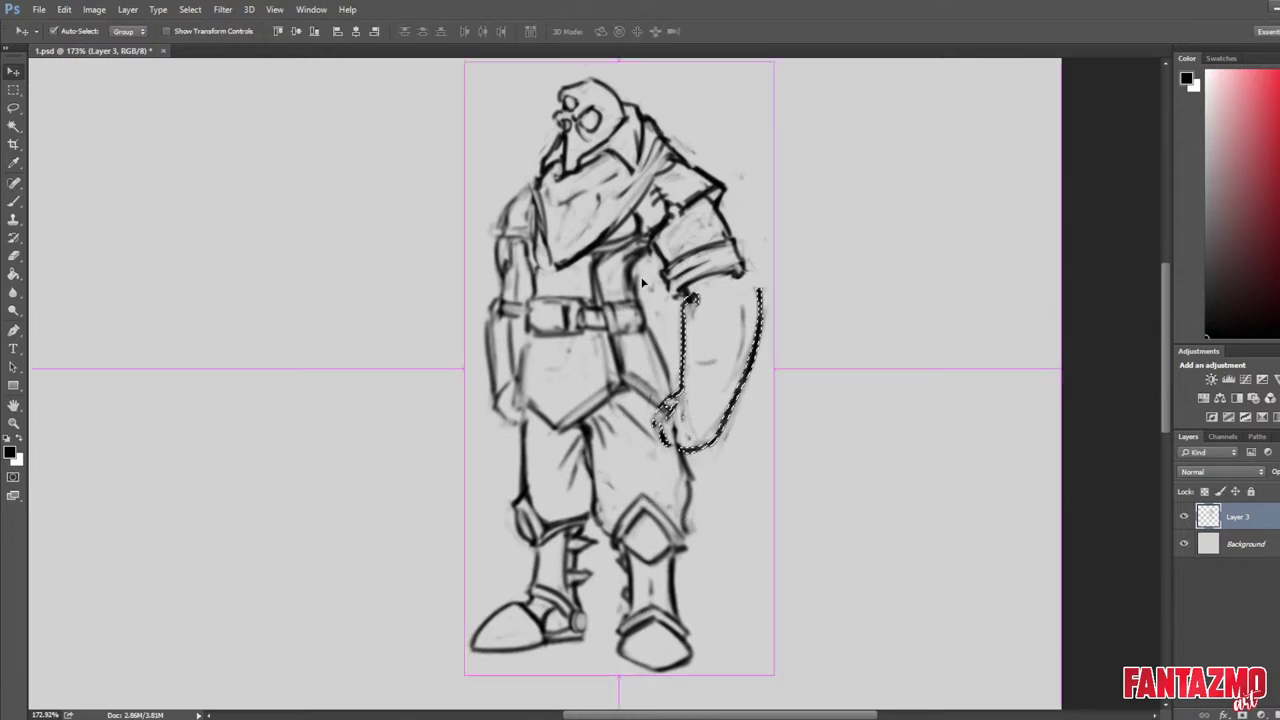
Deselect the forearm, flip the canvas back and join the forearm's outer contour to the rolled sleeve.
{"action": "key", "text": "ctrl+d"}
{"action": "key", "text": "ctrl+shift+h"}
{"action": "left_click_drag", "start_coordinate": [476, 238], "coordinate": [718, 238]}
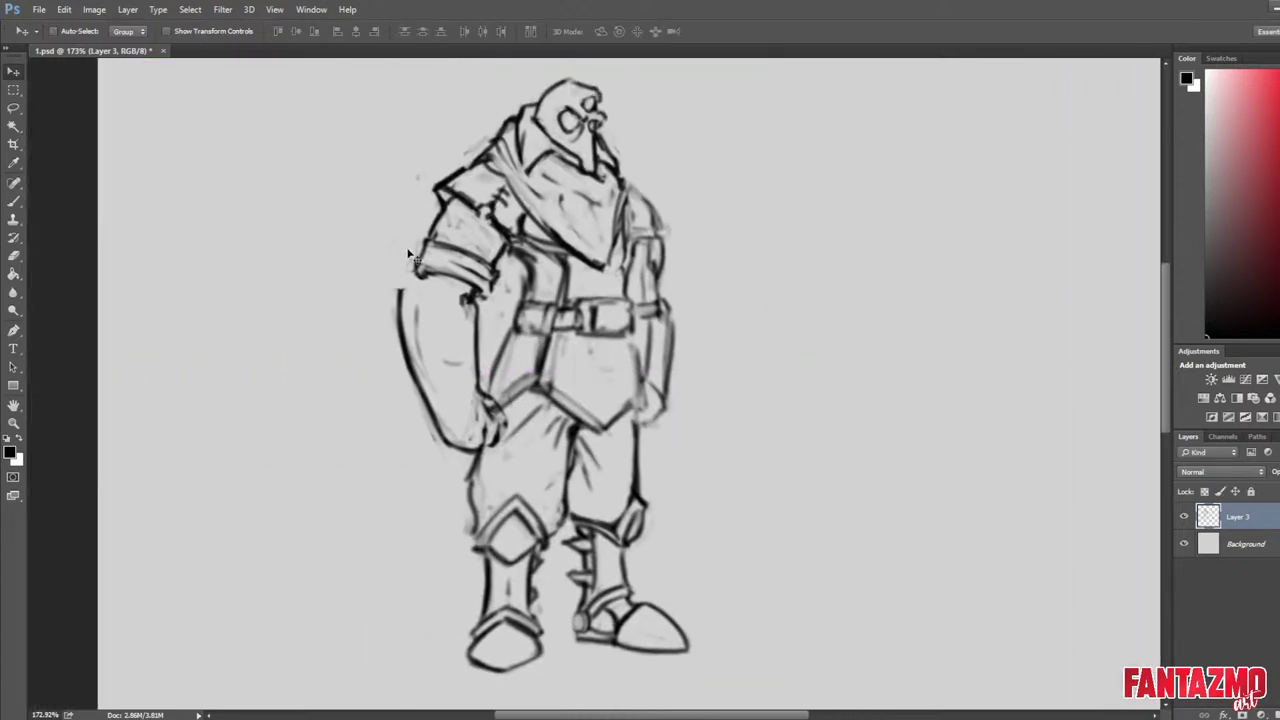
{"action": "key", "text": "b"}
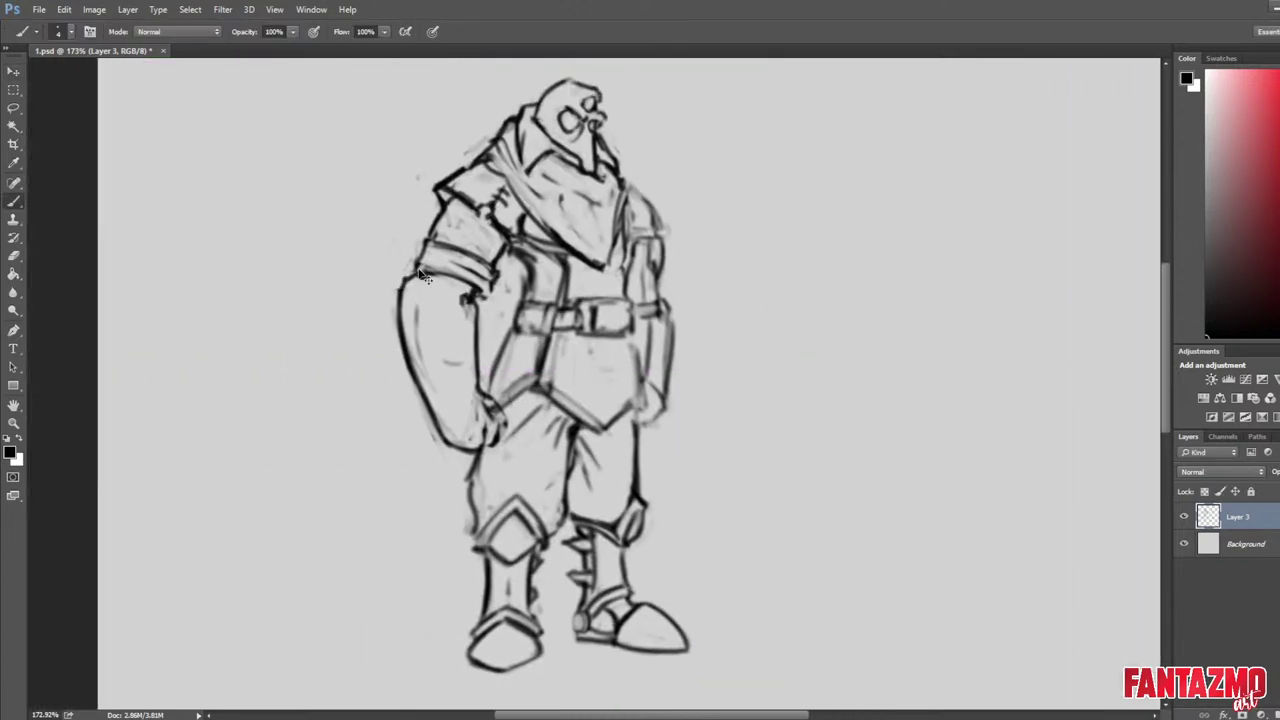
{"action": "key", "text": "e"}
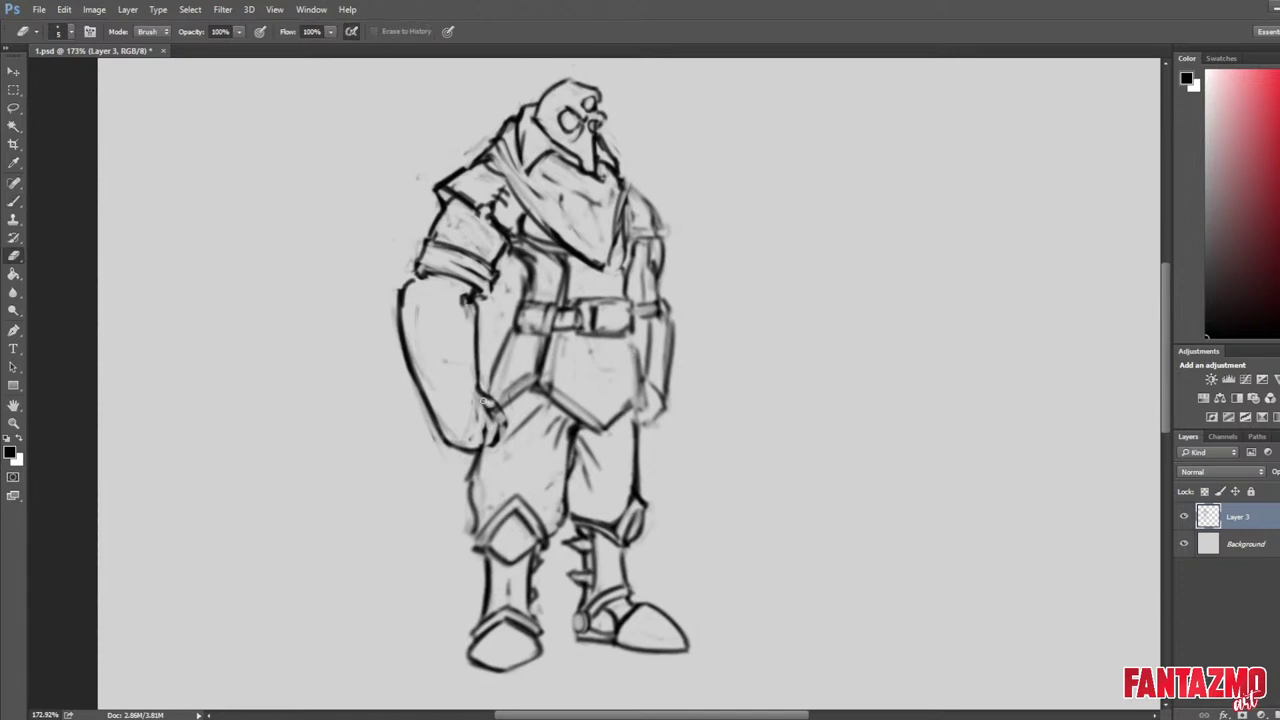
Erase the rough lines of the large hand and redraw it as a compact fist with a thumb.
{"action": "left_click_drag", "start_coordinate": [493, 411], "coordinate": [488, 442]}
{"action": "key", "text": "b"}
{"action": "key", "text": "e"}
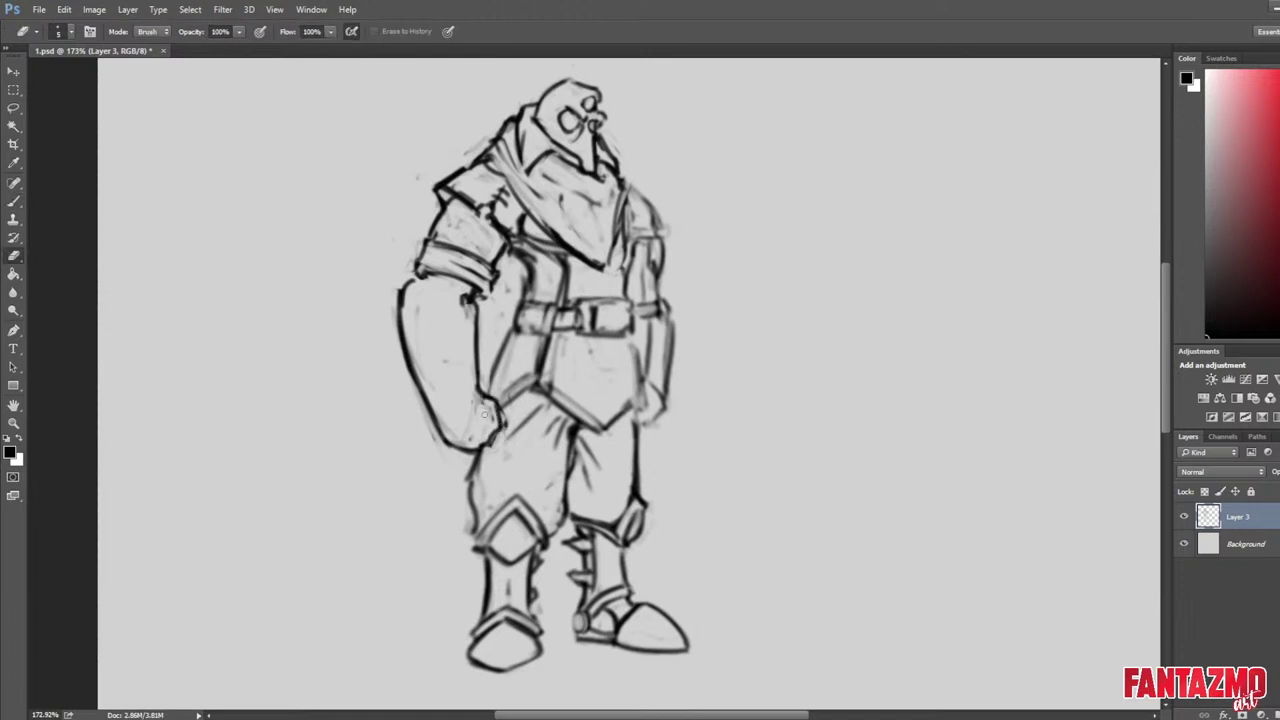
{"action": "key", "text": "b"}
{"action": "key", "text": "e"}
{"action": "key", "text": "b"}
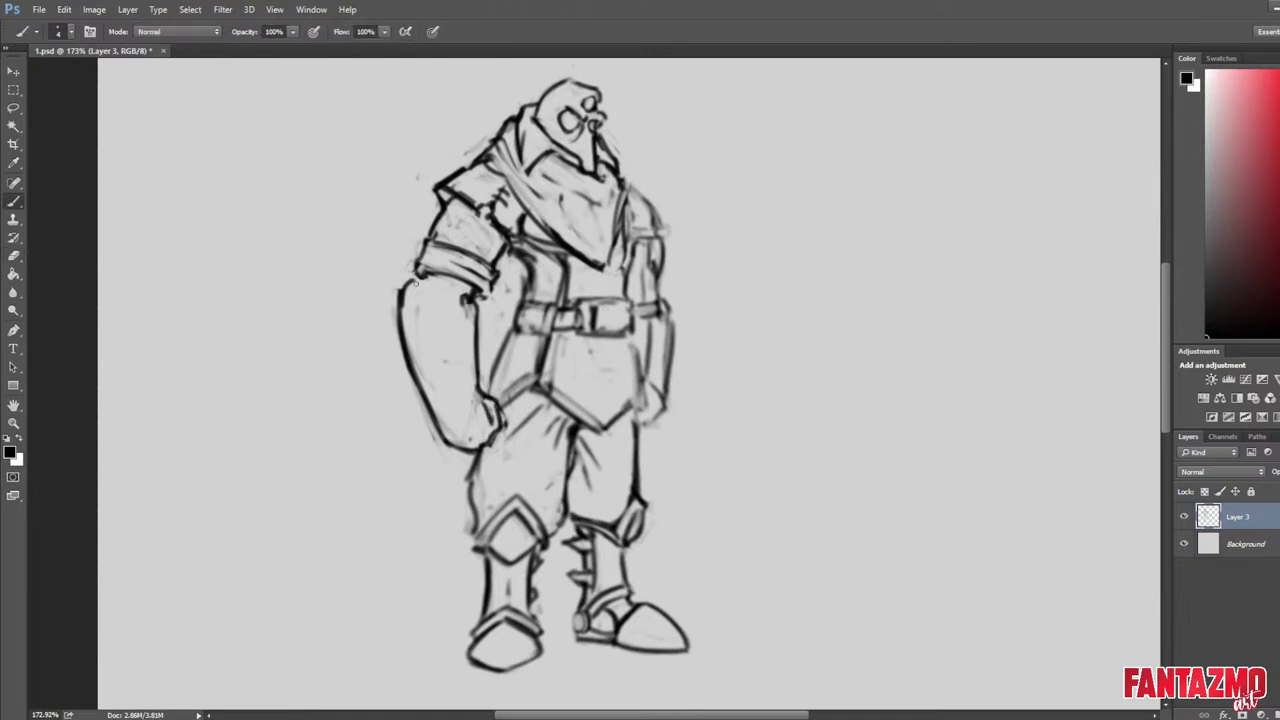
Try to round off the outer elbow contour of the large forearm, and undo the last strokes.
{"action": "key", "text": "e"}
{"action": "key", "text": "b"}
{"action": "key", "text": "e"}
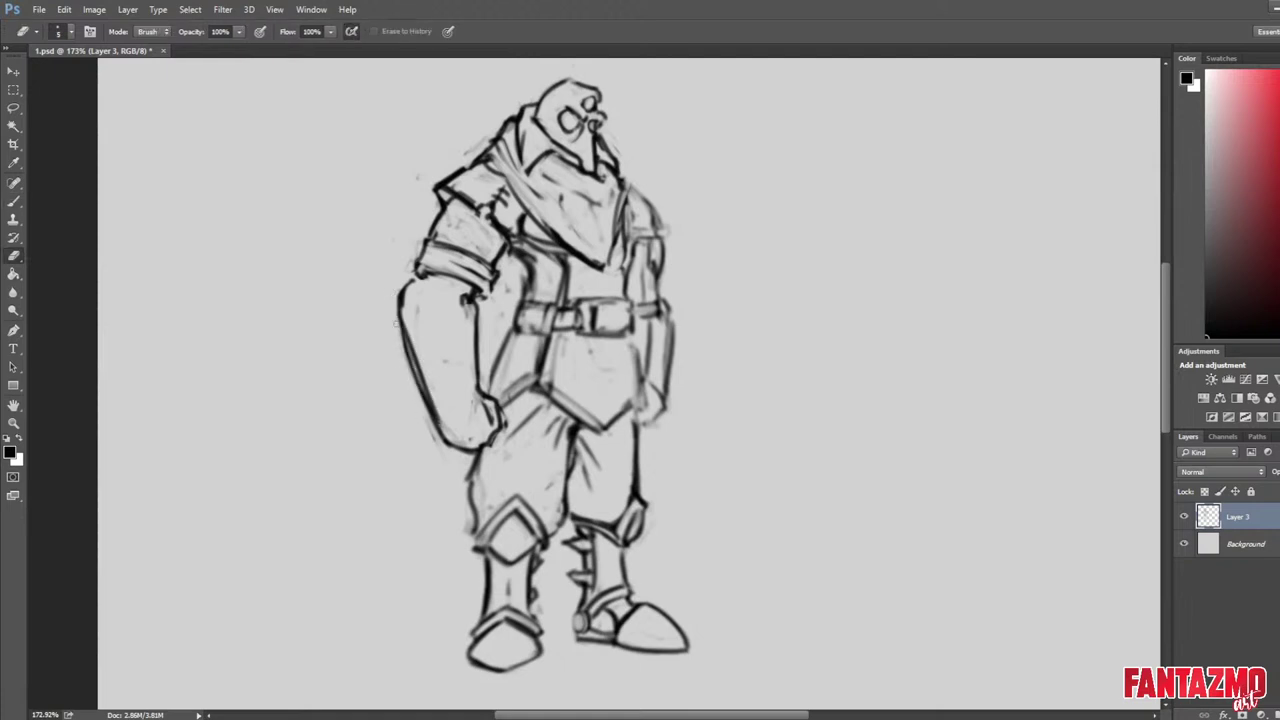
{"action": "key", "text": "ctrl+alt+z"}
{"action": "key", "text": "ctrl+alt+z"}
{"action": "key", "text": "ctrl+alt+z"}
Clean up the joint below the rolled sleeve, flip the canvas and rework the sleeve cuff's lower edge.
{"action": "key", "text": "b"}
{"action": "key", "text": "e"}
{"action": "mouse_move", "coordinate": [409, 274]}
{"action": "left_mouse_down"}
{"action": "mouse_move", "coordinate": [418, 262]}
{"action": "mouse_move", "coordinate": [477, 282]}
{"action": "left_mouse_up"}
{"action": "key", "text": "b"}
{"action": "key", "text": "ctrl+shift+h"}
{"action": "left_click_drag", "start_coordinate": [1008, 223], "coordinate": [800, 180]}
{"action": "key", "text": "e"}
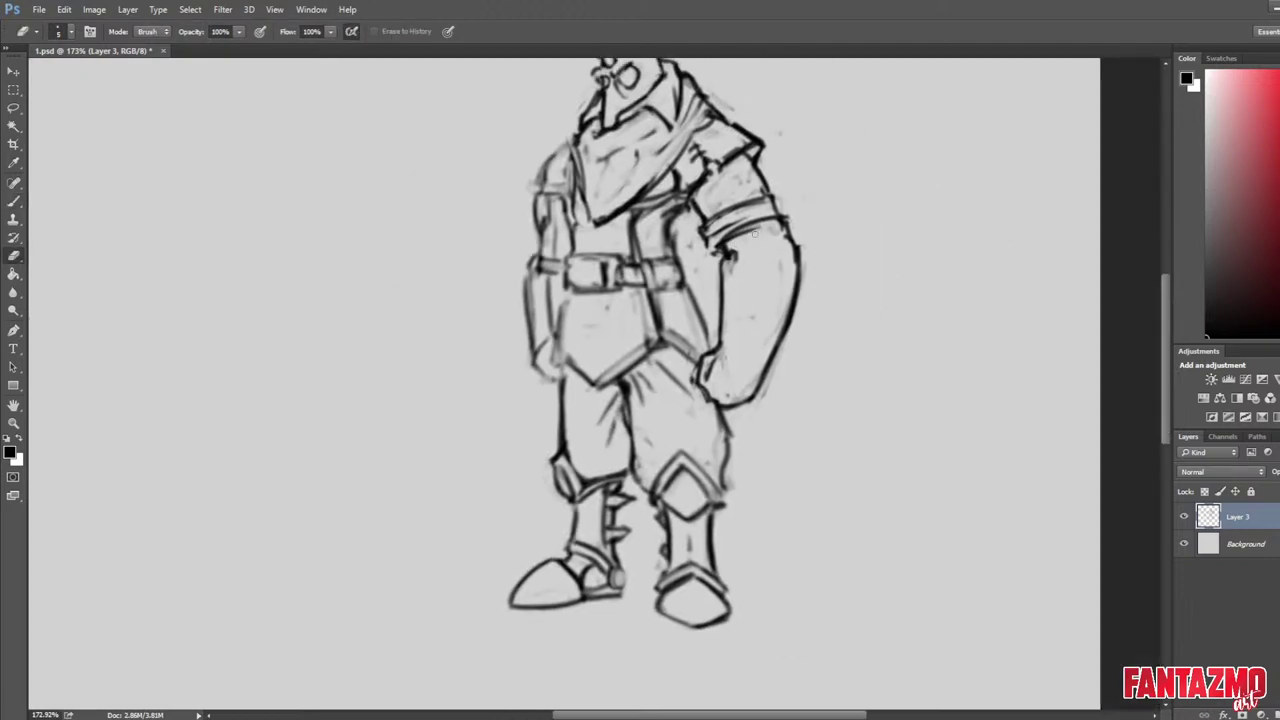
{"action": "left_click_drag", "start_coordinate": [755, 233], "coordinate": [721, 248]}
{"action": "mouse_move", "coordinate": [724, 236]}
{"action": "left_mouse_down"}
{"action": "mouse_move", "coordinate": [771, 205]}
{"action": "mouse_move", "coordinate": [797, 224]}
{"action": "left_mouse_up"}
{"action": "key", "text": "b"}
Try a wider outer contour from the sleeve cuff down the large forearm, and undo the last stroke.
{"action": "mouse_move", "coordinate": [781, 196]}
{"action": "left_mouse_down"}
{"action": "mouse_move", "coordinate": [736, 223]}
{"action": "mouse_move", "coordinate": [807, 240]}
{"action": "mouse_move", "coordinate": [796, 238]}
{"action": "mouse_move", "coordinate": [786, 356]}
{"action": "left_mouse_up"}
{"action": "key", "text": "e"}
{"action": "key", "text": "b"}
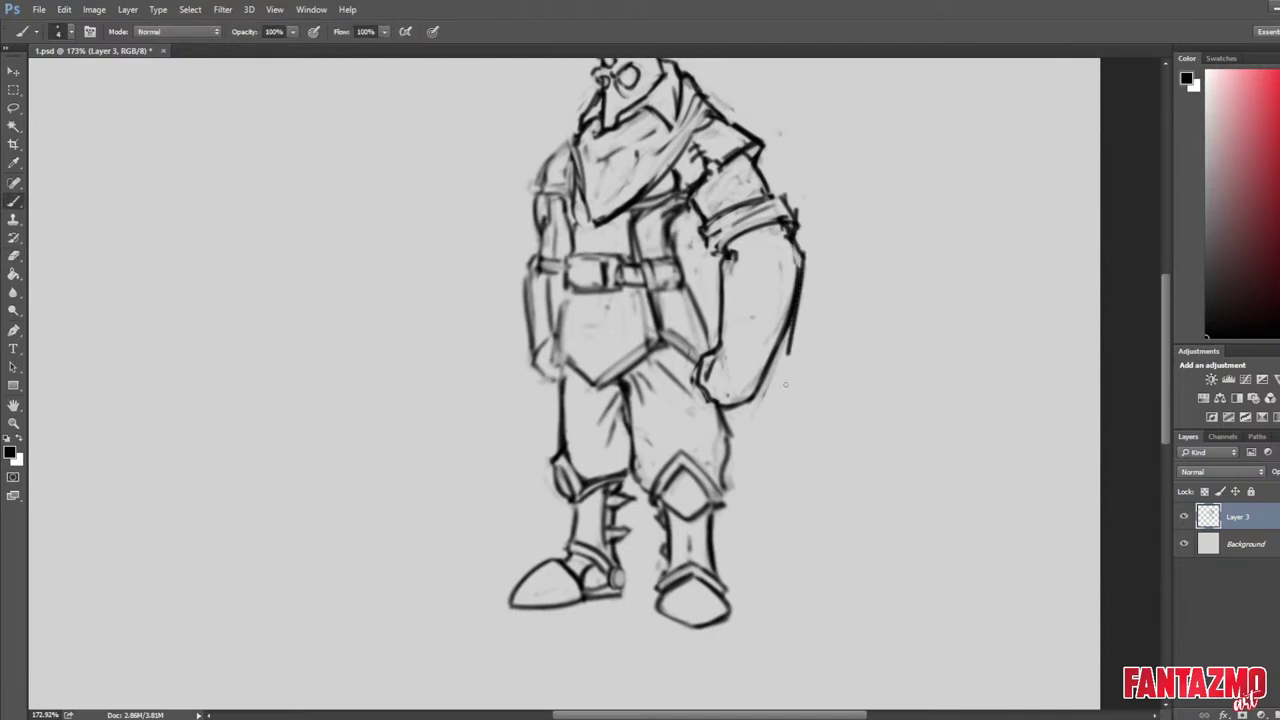
{"action": "key", "text": "e"}
{"action": "key", "text": "ctrl+z"}
Trim and redraw the outer contour of the large forearm from the elbow down to the fist.
{"action": "key", "text": "b"}
{"action": "key", "text": "e"}
{"action": "left_click_drag", "start_coordinate": [800, 272], "coordinate": [765, 394]}
{"action": "key", "text": "b"}
{"action": "key", "text": "e"}
{"action": "left_click_drag", "start_coordinate": [795, 298], "coordinate": [766, 396]}
{"action": "key", "text": "b"}
{"action": "left_click_drag", "start_coordinate": [781, 339], "coordinate": [762, 398]}
{"action": "key", "text": "ctrl+z"}
{"action": "left_click_drag", "start_coordinate": [799, 264], "coordinate": [764, 390]}
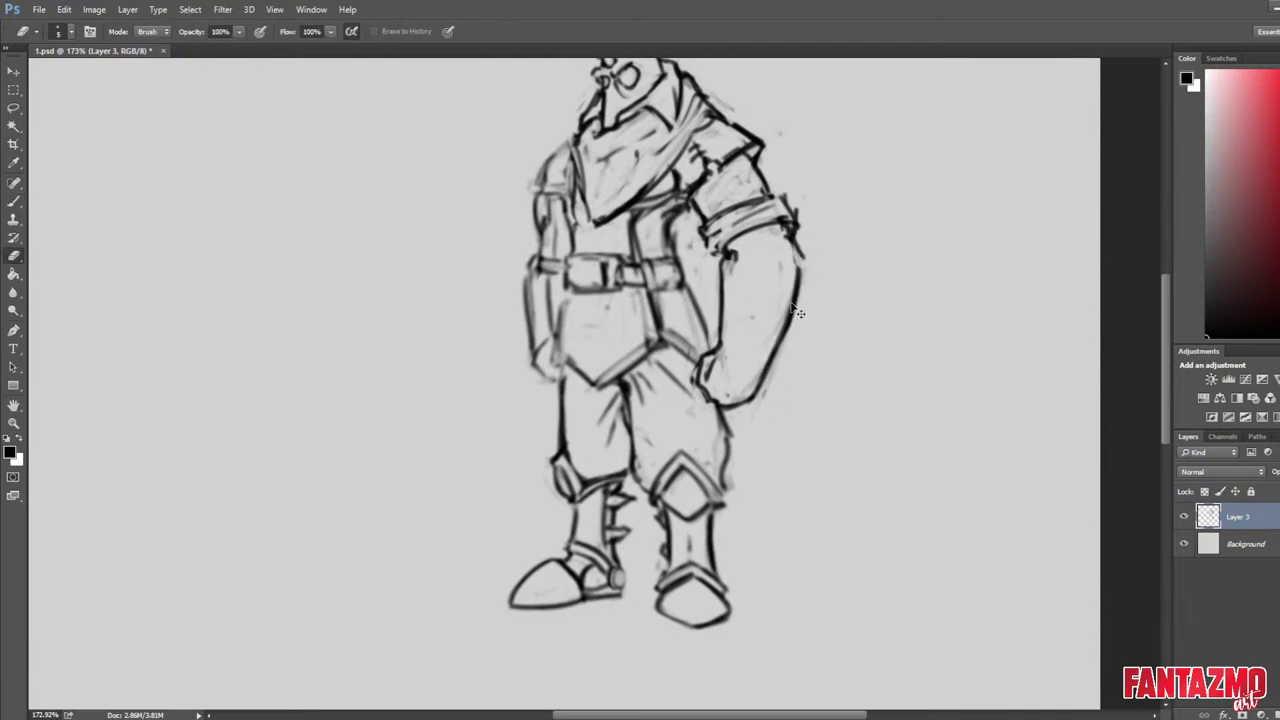
Connect the outer elbow line to the sleeve, then erase and redraw the curved lower edge of the cuff.
{"action": "left_click_drag", "start_coordinate": [797, 236], "coordinate": [799, 270]}
{"action": "key", "text": "e"}
{"action": "mouse_move", "coordinate": [774, 206]}
{"action": "left_mouse_down"}
{"action": "mouse_move", "coordinate": [732, 228]}
{"action": "mouse_move", "coordinate": [797, 238]}
{"action": "mouse_move", "coordinate": [724, 248]}
{"action": "left_mouse_up"}
{"action": "key", "text": "b"}
{"action": "left_click_drag", "start_coordinate": [720, 244], "coordinate": [784, 217]}
{"action": "key", "text": "e"}
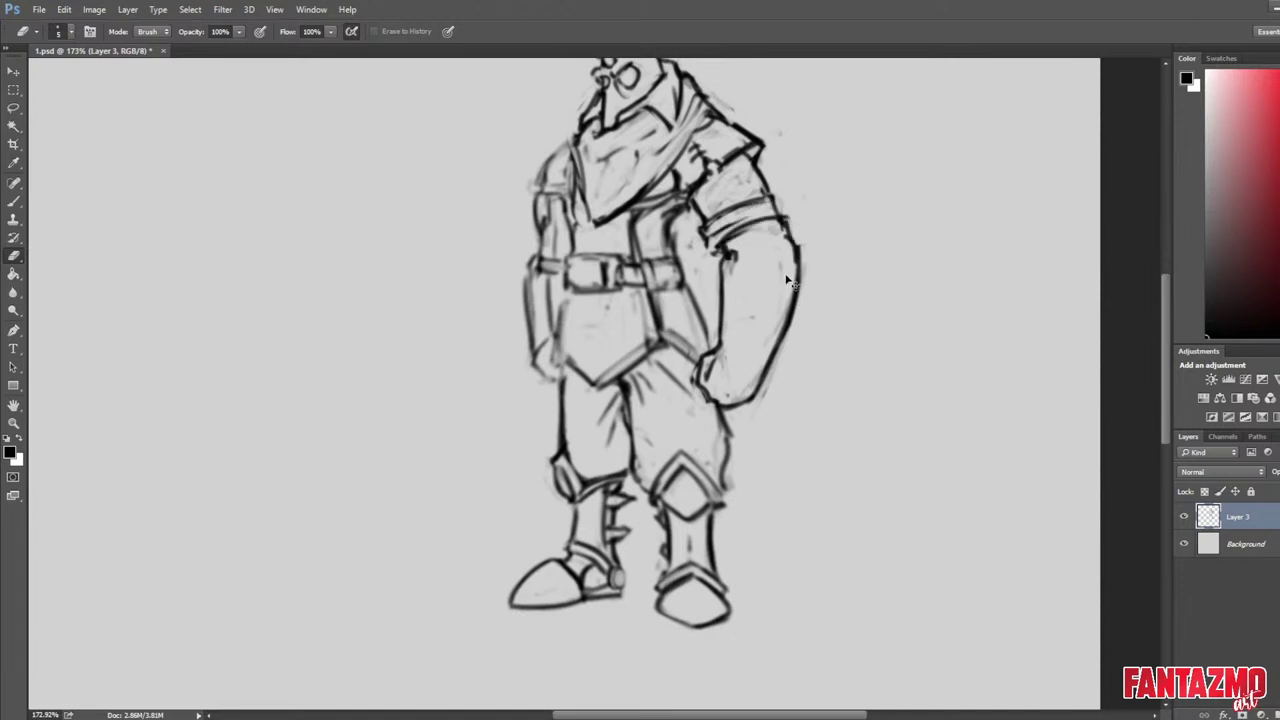
Flip the canvas, lasso the large forearm and transform it to 89.81% height with a 9.33° rotation.
{"action": "key", "text": "ctrl+f"}
{"action": "key", "text": "l"}
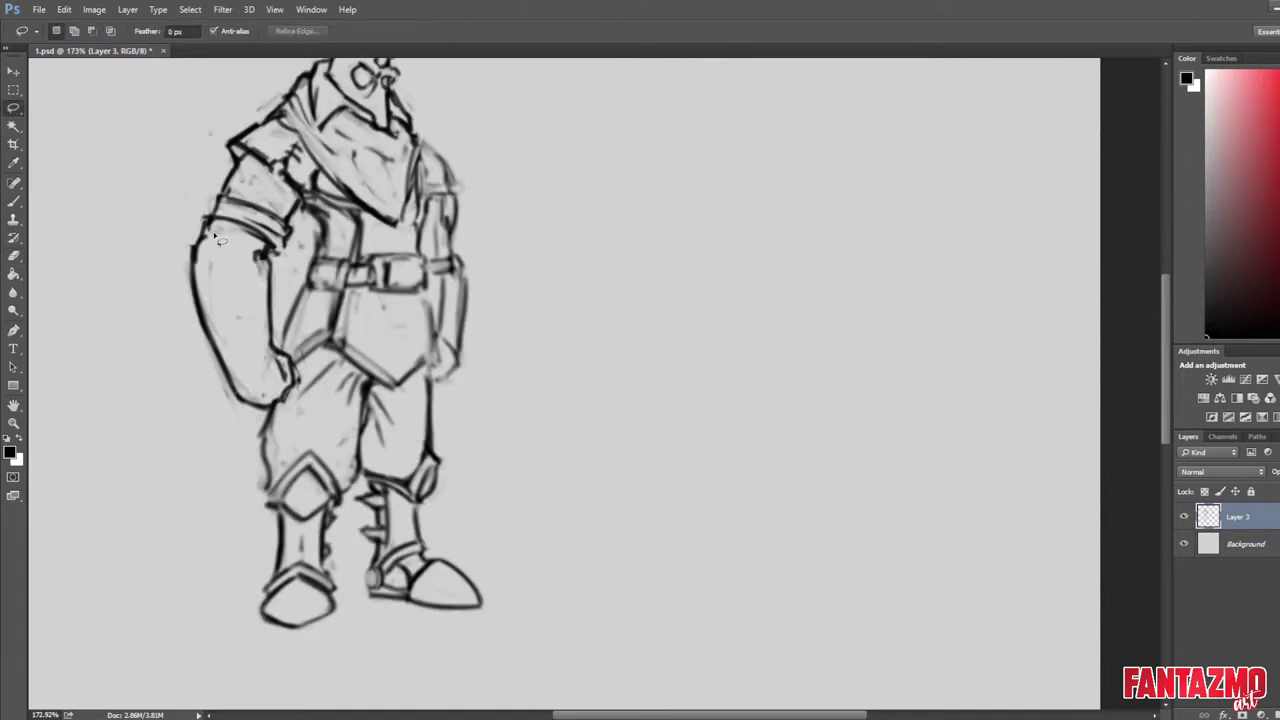
{"action": "mouse_move", "coordinate": [215, 236]}
{"action": "left_mouse_down"}
{"action": "mouse_move", "coordinate": [246, 421]}
{"action": "mouse_move", "coordinate": [297, 397]}
{"action": "mouse_move", "coordinate": [302, 374]}
{"action": "mouse_move", "coordinate": [255, 242]}
{"action": "left_mouse_up"}
{"action": "key", "text": "ctrl+t"}
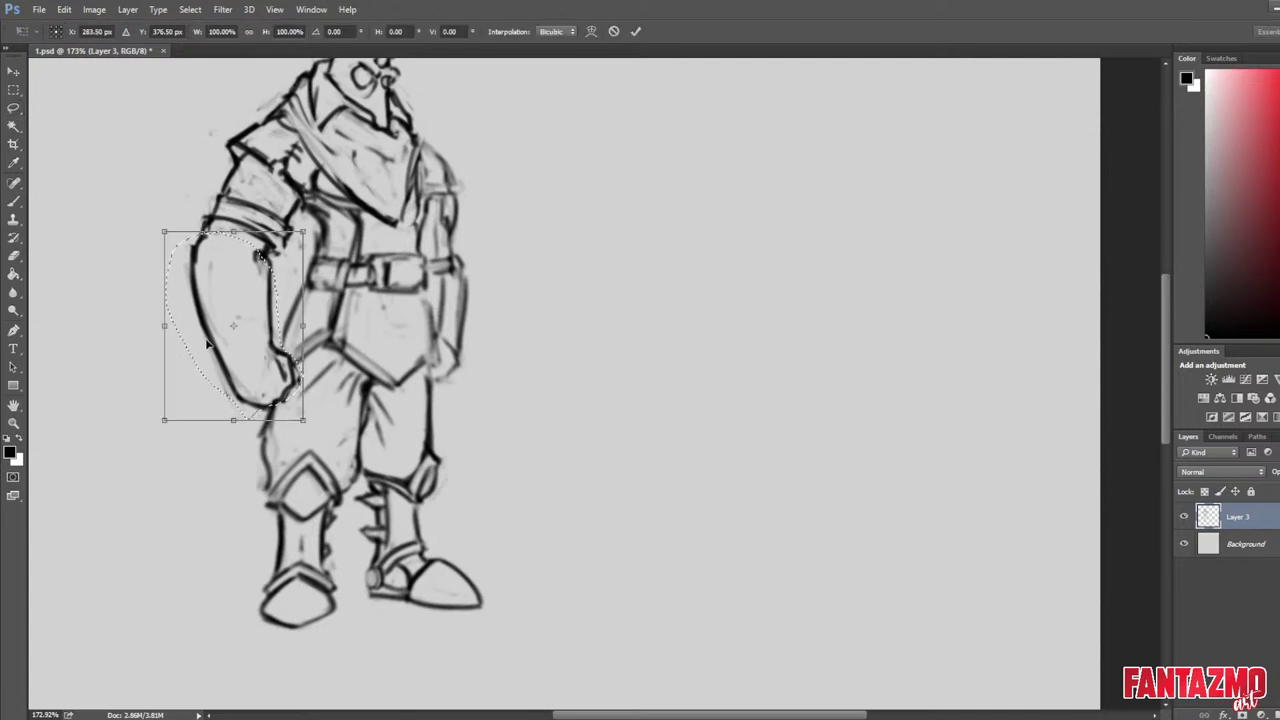
{"action": "mouse_move", "coordinate": [234, 425]}
{"action": "left_mouse_down"}
{"action": "mouse_move", "coordinate": [231, 395]}
{"action": "mouse_move", "coordinate": [220, 421]}
{"action": "mouse_move", "coordinate": [222, 407]}
{"action": "left_mouse_up"}
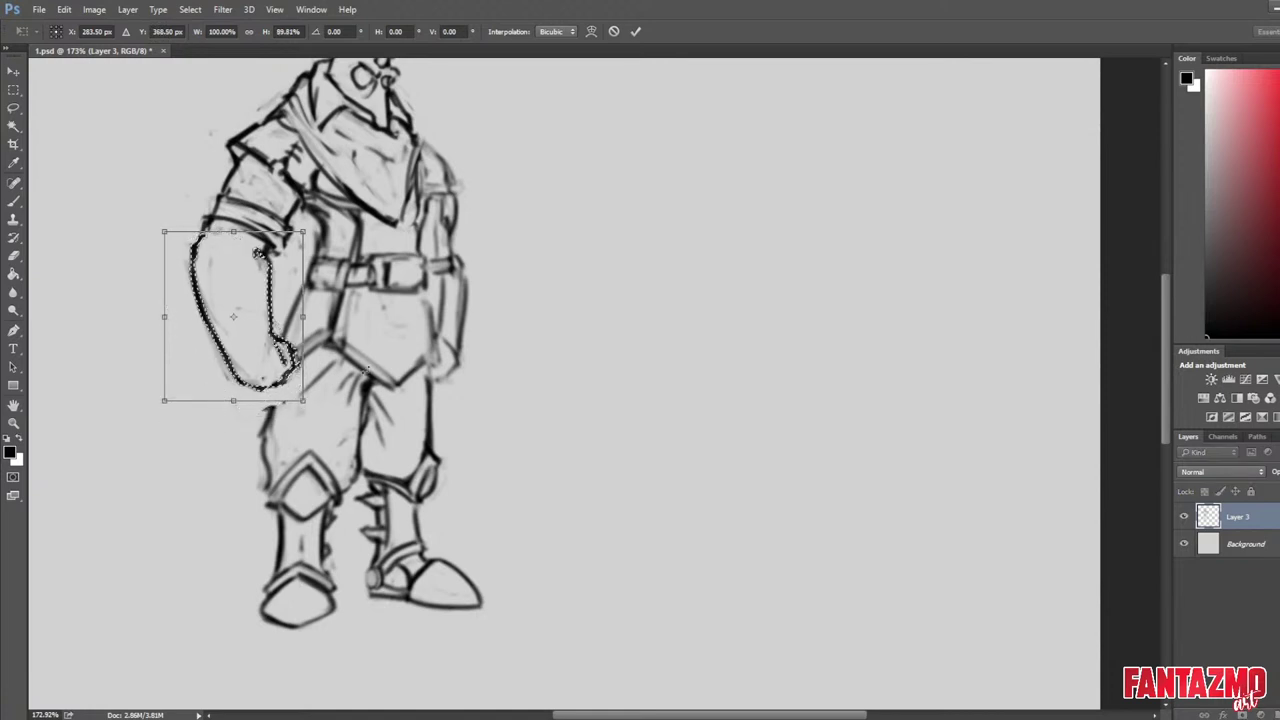
{"action": "left_click_drag", "start_coordinate": [324, 418], "coordinate": [306, 432]}
{"action": "left_click_drag", "start_coordinate": [240, 330], "coordinate": [235, 335]}
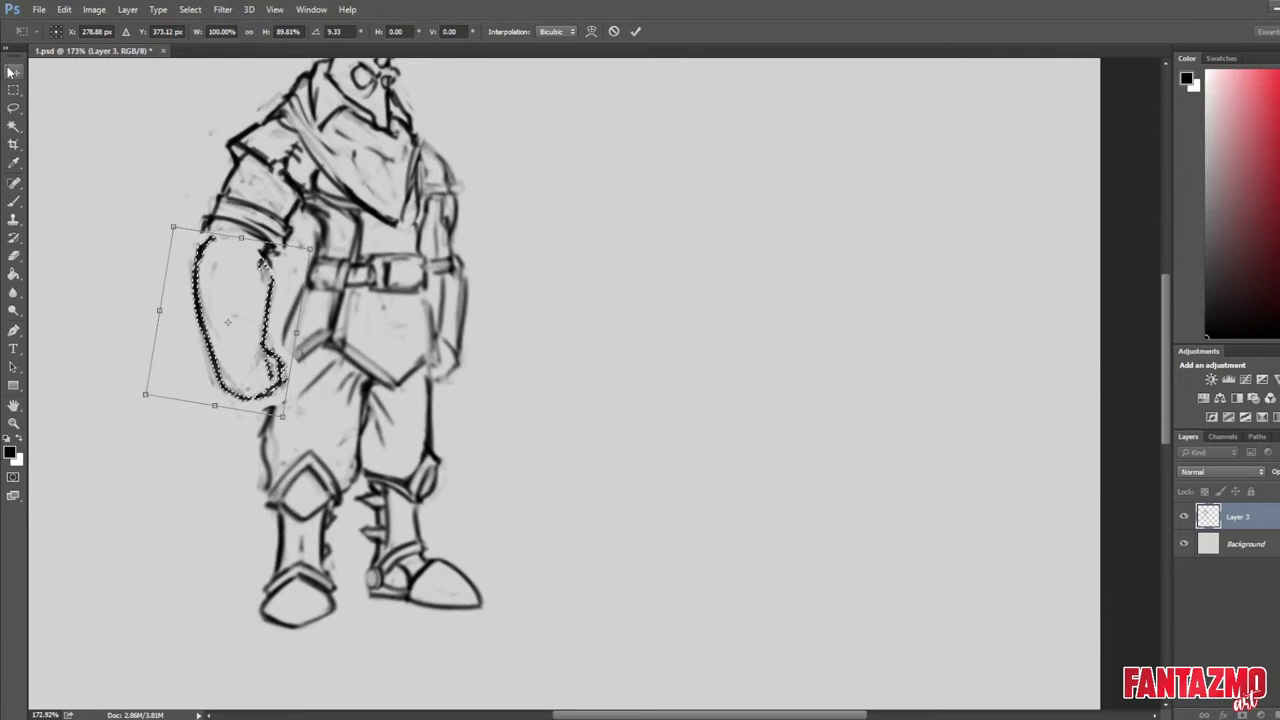
{"action": "key", "text": "Return"}
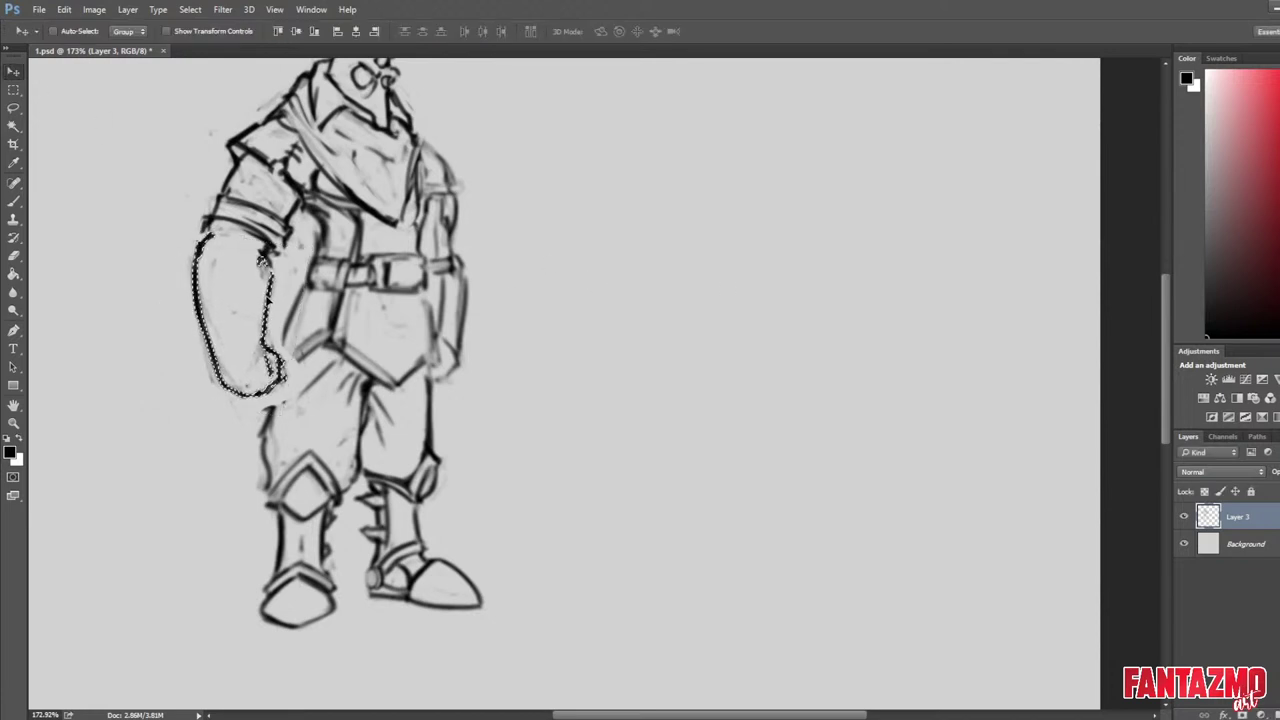
Lasso the whole large arm with its sleeve, rotate it -12.13° and move it closer to the torso.
{"action": "key", "text": "ctrl+d"}
{"action": "key", "text": "l"}
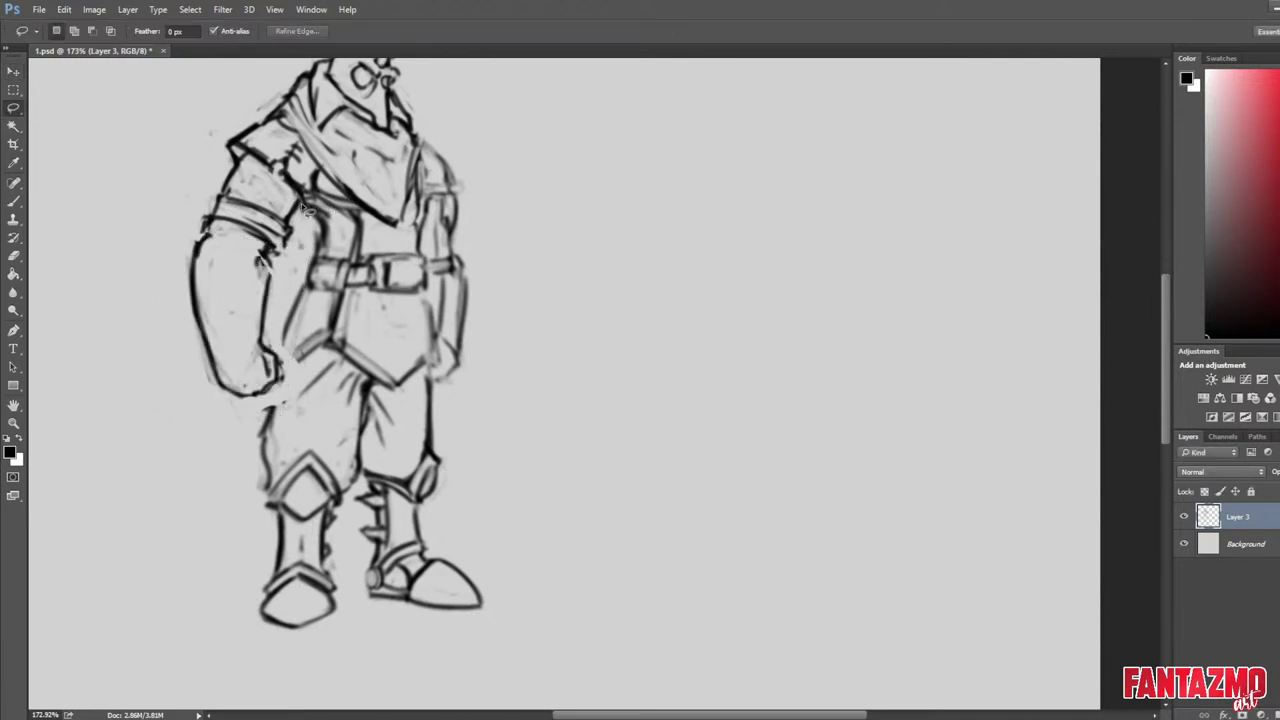
{"action": "mouse_move", "coordinate": [240, 165]}
{"action": "left_mouse_down"}
{"action": "mouse_move", "coordinate": [217, 385]}
{"action": "mouse_move", "coordinate": [295, 392]}
{"action": "mouse_move", "coordinate": [303, 198]}
{"action": "left_mouse_up"}
{"action": "key", "text": "ctrl+t"}
{"action": "left_click_drag", "start_coordinate": [479, 199], "coordinate": [463, 163]}
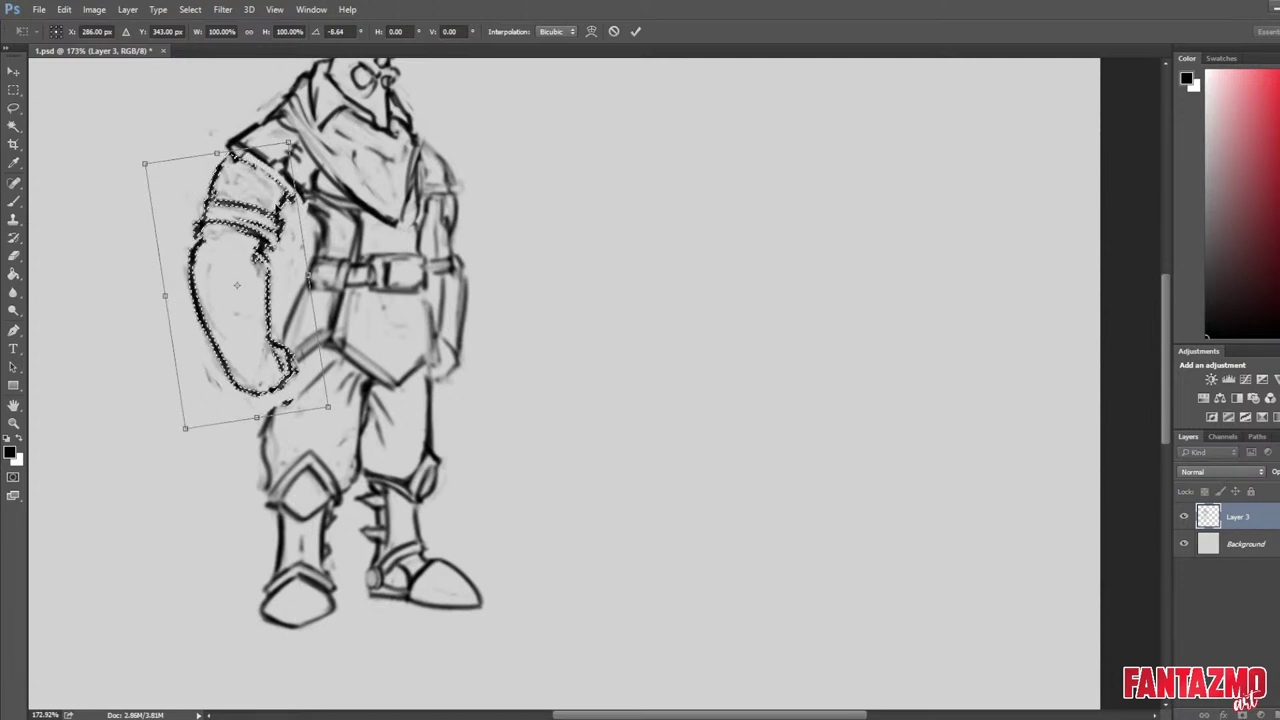
{"action": "left_click_drag", "start_coordinate": [277, 208], "coordinate": [293, 212]}
{"action": "left_click_drag", "start_coordinate": [325, 150], "coordinate": [290, 158]}
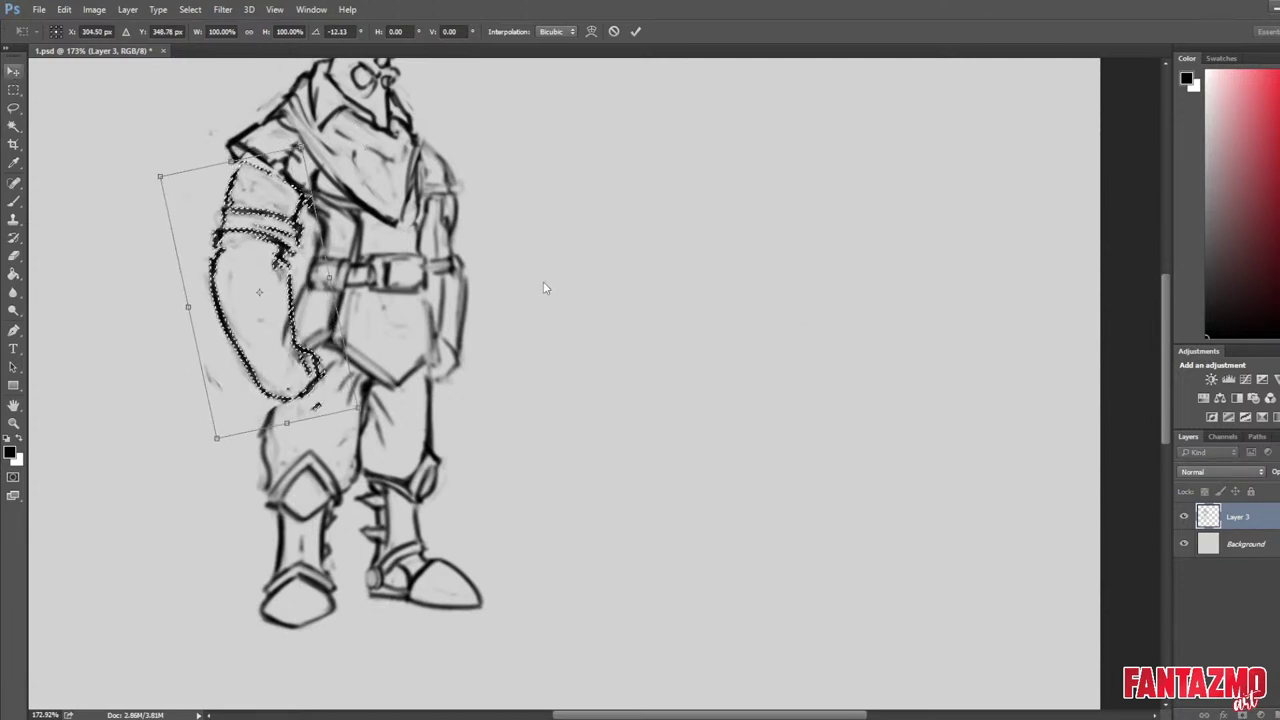
{"action": "key", "text": "Return"}
{"action": "scroll", "coordinate": [595, 277], "scroll_direction": "down", "scroll_amount": 4, "text": "alt"}
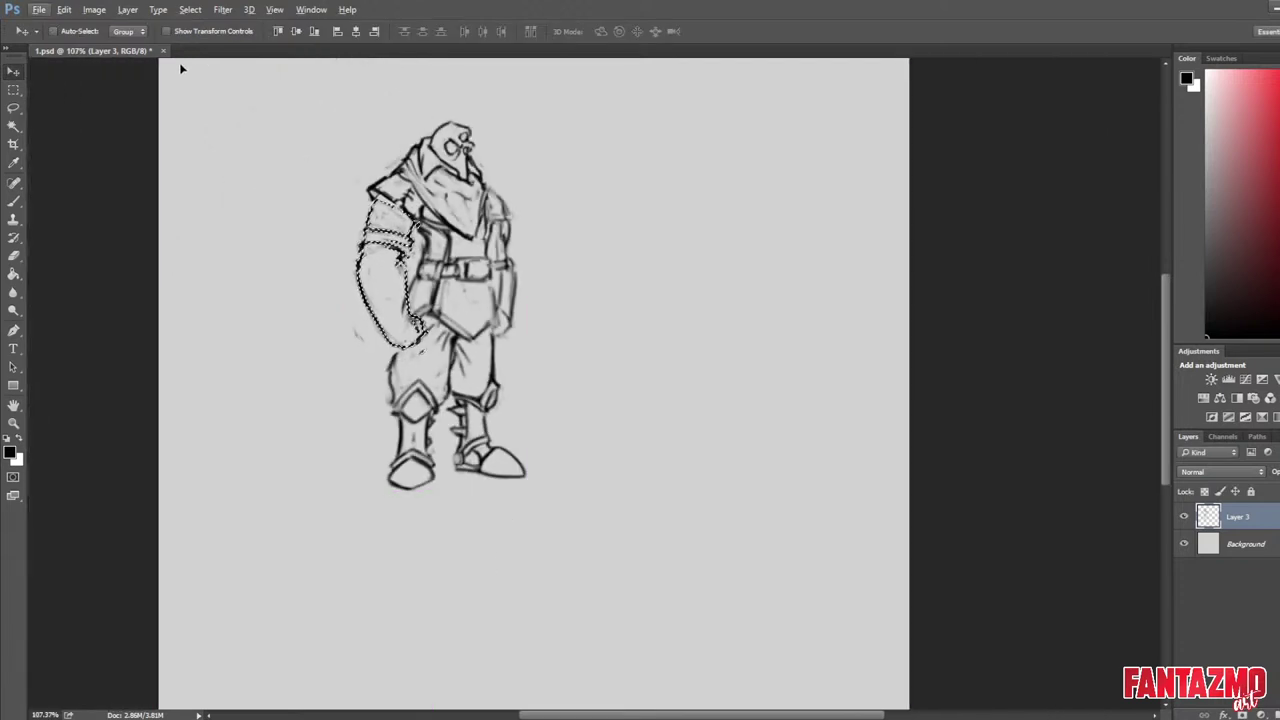
{"action": "key", "text": "ctrl+d"}
Flip the canvas, erase the old cuff lines on the large arm and redraw the band of the rolled sleeve.
{"action": "key", "text": "ctrl+shift+h"}
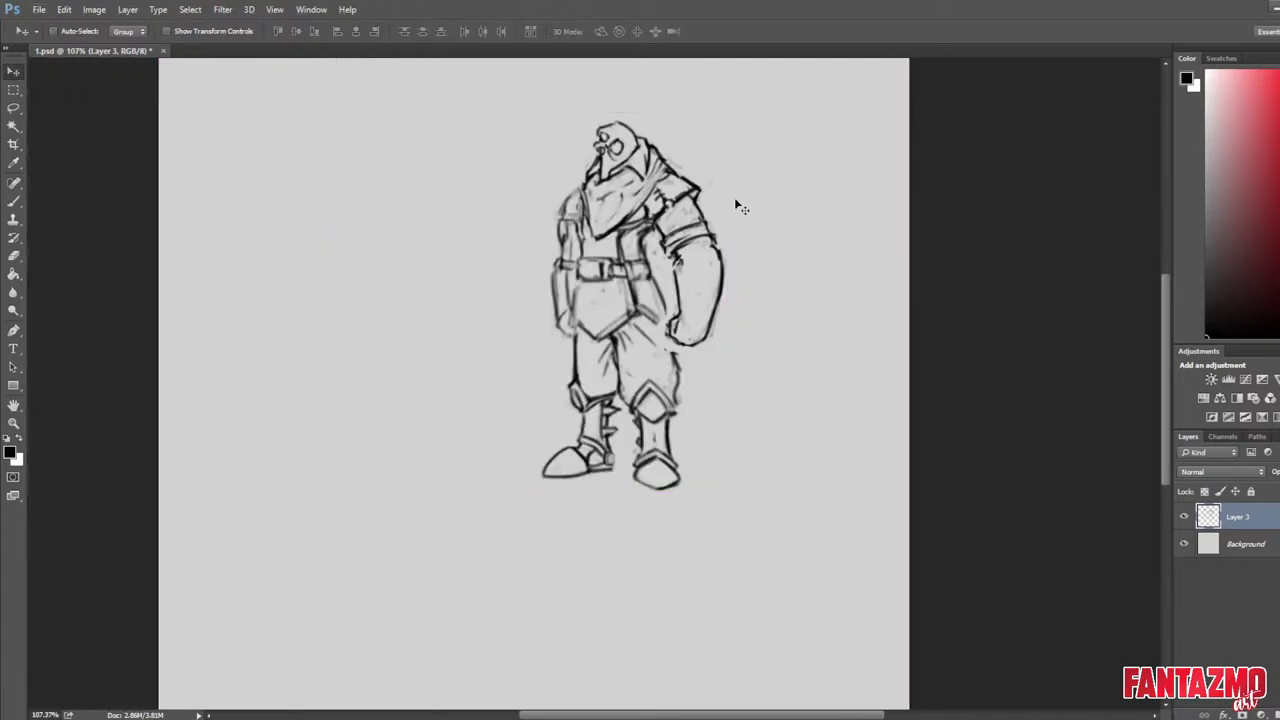
{"action": "scroll", "coordinate": [758, 211], "scroll_direction": "up", "scroll_amount": 3}
{"action": "key", "text": "b"}
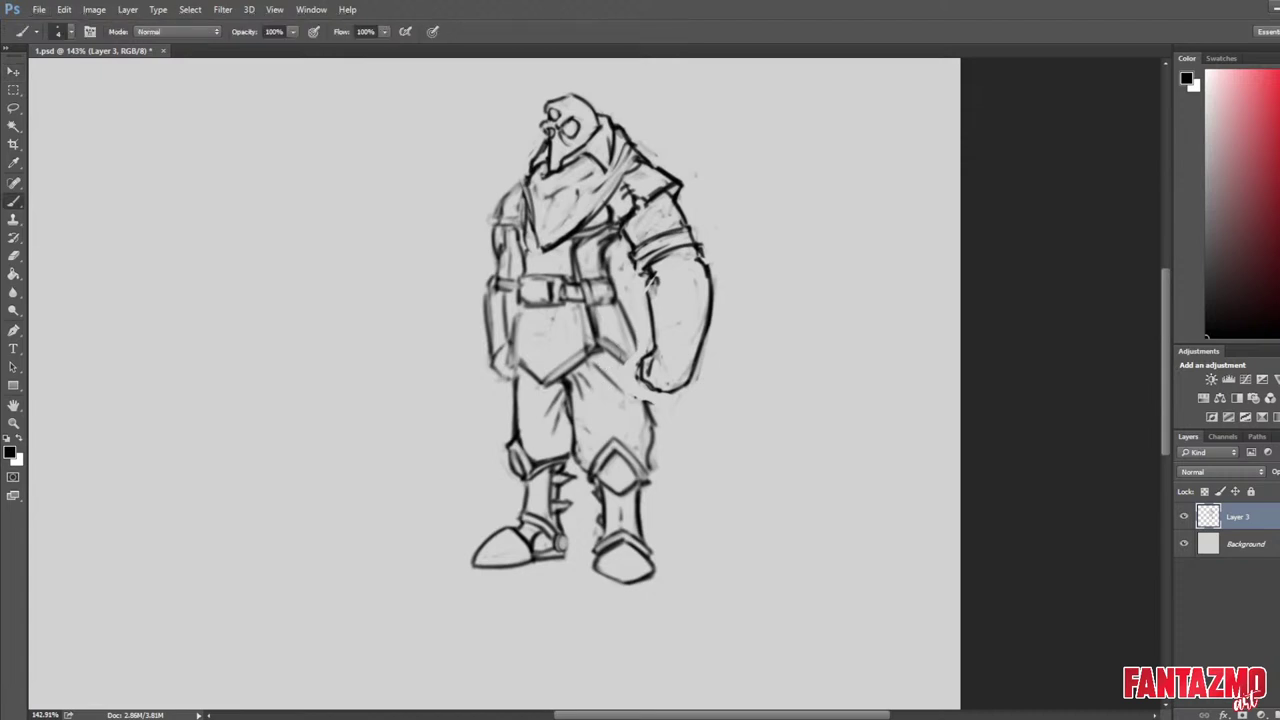
{"action": "key", "text": "e"}
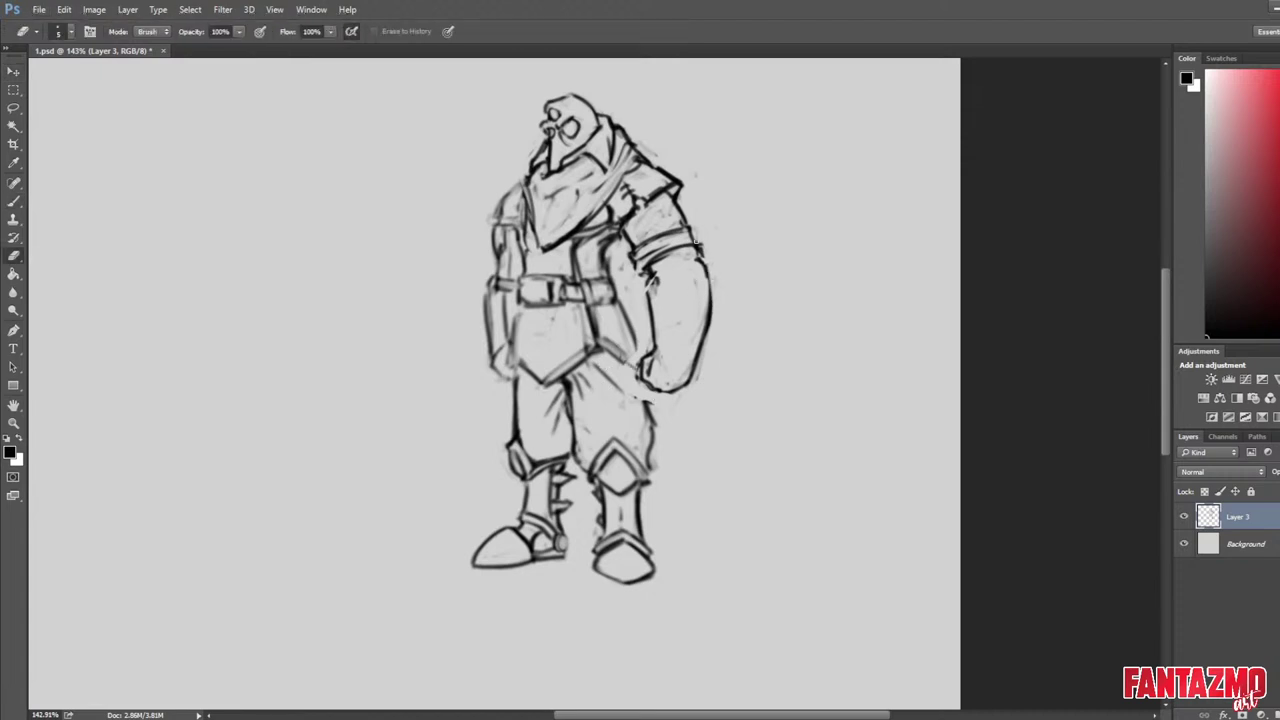
{"action": "mouse_move", "coordinate": [688, 244]}
{"action": "left_mouse_down"}
{"action": "mouse_move", "coordinate": [646, 268]}
{"action": "mouse_move", "coordinate": [698, 244]}
{"action": "mouse_move", "coordinate": [710, 266]}
{"action": "mouse_move", "coordinate": [636, 255]}
{"action": "left_mouse_up"}
{"action": "key", "text": "b"}
{"action": "key", "text": "e"}
{"action": "key", "text": "b"}
{"action": "key", "text": "e"}
{"action": "key", "text": "b"}
{"action": "mouse_move", "coordinate": [635, 256]}
{"action": "left_mouse_down"}
{"action": "mouse_move", "coordinate": [690, 220]}
{"action": "mouse_move", "coordinate": [715, 238]}
{"action": "mouse_move", "coordinate": [714, 272]}
{"action": "left_mouse_up"}
Widen the rolled cuff past the outer arm and redraw the inner forearm line beneath it.
{"action": "key", "text": "e"}
{"action": "left_click_drag", "start_coordinate": [704, 228], "coordinate": [716, 268]}
{"action": "mouse_move", "coordinate": [711, 234]}
{"action": "left_mouse_down"}
{"action": "mouse_move", "coordinate": [713, 270]}
{"action": "mouse_move", "coordinate": [660, 312]}
{"action": "mouse_move", "coordinate": [652, 338]}
{"action": "left_mouse_up"}
{"action": "key", "text": "b"}
{"action": "key", "text": "e"}
{"action": "key", "text": "b"}
{"action": "key", "text": "e"}
{"action": "key", "text": "b"}
{"action": "key", "text": "e"}
{"action": "key", "text": "b"}
{"action": "left_click_drag", "start_coordinate": [656, 273], "coordinate": [660, 313]}
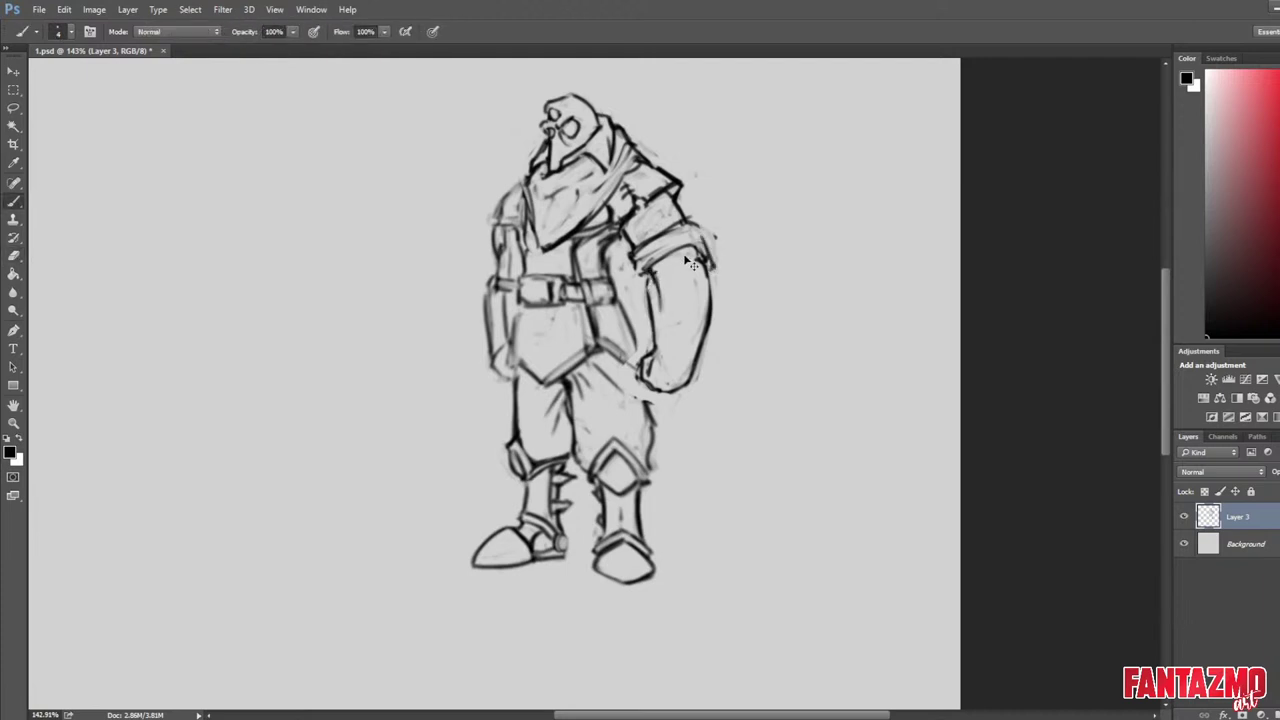
Flip the canvas and refine the inner contour of the large forearm from the cuff down to the wrist.
{"action": "key", "text": "ctrl+shift+h"}
{"action": "key", "text": "e"}
{"action": "key", "text": "b"}
{"action": "mouse_move", "coordinate": [260, 286]}
{"action": "left_mouse_down"}
{"action": "mouse_move", "coordinate": [259, 314]}
{"action": "mouse_move", "coordinate": [263, 278]}
{"action": "left_mouse_up"}
{"action": "key", "text": "e"}
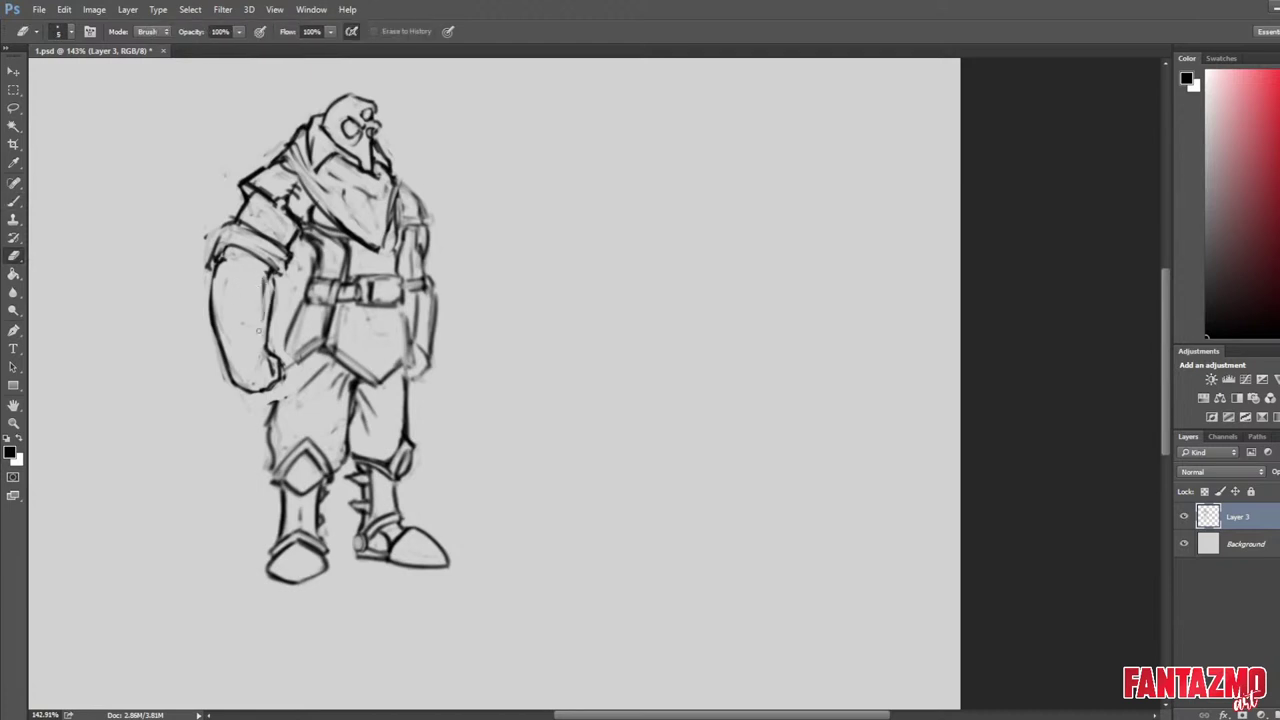
{"action": "key", "text": "b"}
{"action": "left_click_drag", "start_coordinate": [267, 342], "coordinate": [266, 310]}
{"action": "key", "text": "e"}
{"action": "key", "text": "b"}
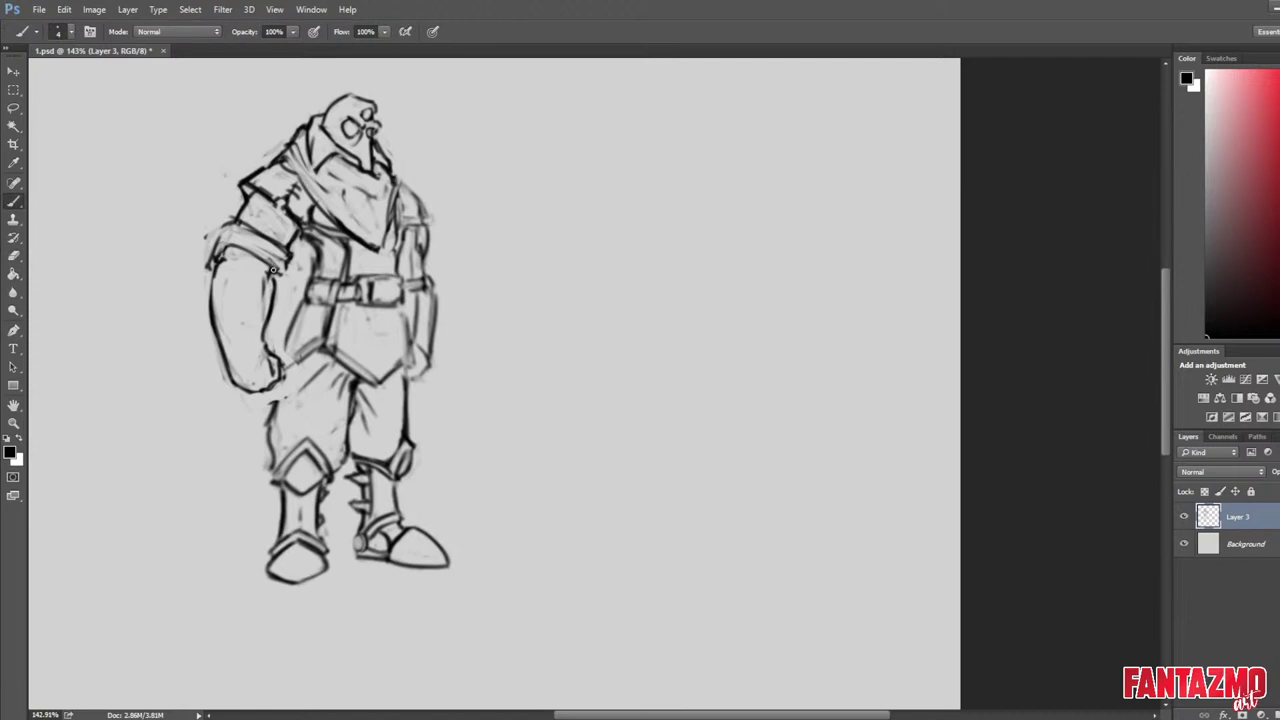
{"action": "key", "text": "e"}
{"action": "mouse_move", "coordinate": [237, 244]}
{"action": "left_mouse_down"}
{"action": "mouse_move", "coordinate": [223, 260]}
{"action": "mouse_move", "coordinate": [237, 245]}
{"action": "left_mouse_up"}
Flip the canvas, then erase and redraw the upper and outer edges of the rolled cuff.
{"action": "key", "text": "b"}
{"action": "key", "text": "ctrl+shift+h"}
{"action": "key", "text": "e"}
{"action": "mouse_move", "coordinate": [703, 254]}
{"action": "left_mouse_down"}
{"action": "mouse_move", "coordinate": [707, 268]}
{"action": "mouse_move", "coordinate": [660, 264]}
{"action": "mouse_move", "coordinate": [692, 258]}
{"action": "mouse_move", "coordinate": [659, 237]}
{"action": "mouse_move", "coordinate": [673, 224]}
{"action": "left_mouse_up"}
{"action": "key", "text": "b"}
{"action": "key", "text": "e"}
{"action": "key", "text": "b"}
{"action": "key", "text": "e"}
{"action": "key", "text": "b"}
{"action": "mouse_move", "coordinate": [684, 216]}
{"action": "left_mouse_down"}
{"action": "mouse_move", "coordinate": [687, 232]}
{"action": "mouse_move", "coordinate": [647, 251]}
{"action": "mouse_move", "coordinate": [638, 236]}
{"action": "mouse_move", "coordinate": [670, 222]}
{"action": "mouse_move", "coordinate": [632, 269]}
{"action": "mouse_move", "coordinate": [647, 277]}
{"action": "left_mouse_up"}
Redraw the lower edge of the rolled cuff and clean up its fold lines.
{"action": "key", "text": "e"}
{"action": "key", "text": "b"}
{"action": "key", "text": "e"}
{"action": "key", "text": "b"}
{"action": "key", "text": "e"}
{"action": "key", "text": "b"}
{"action": "mouse_move", "coordinate": [658, 272]}
{"action": "left_mouse_down"}
{"action": "mouse_move", "coordinate": [712, 264]}
{"action": "mouse_move", "coordinate": [704, 272]}
{"action": "left_mouse_up"}
{"action": "key", "text": "e"}
{"action": "key", "text": "b"}
{"action": "key", "text": "e"}
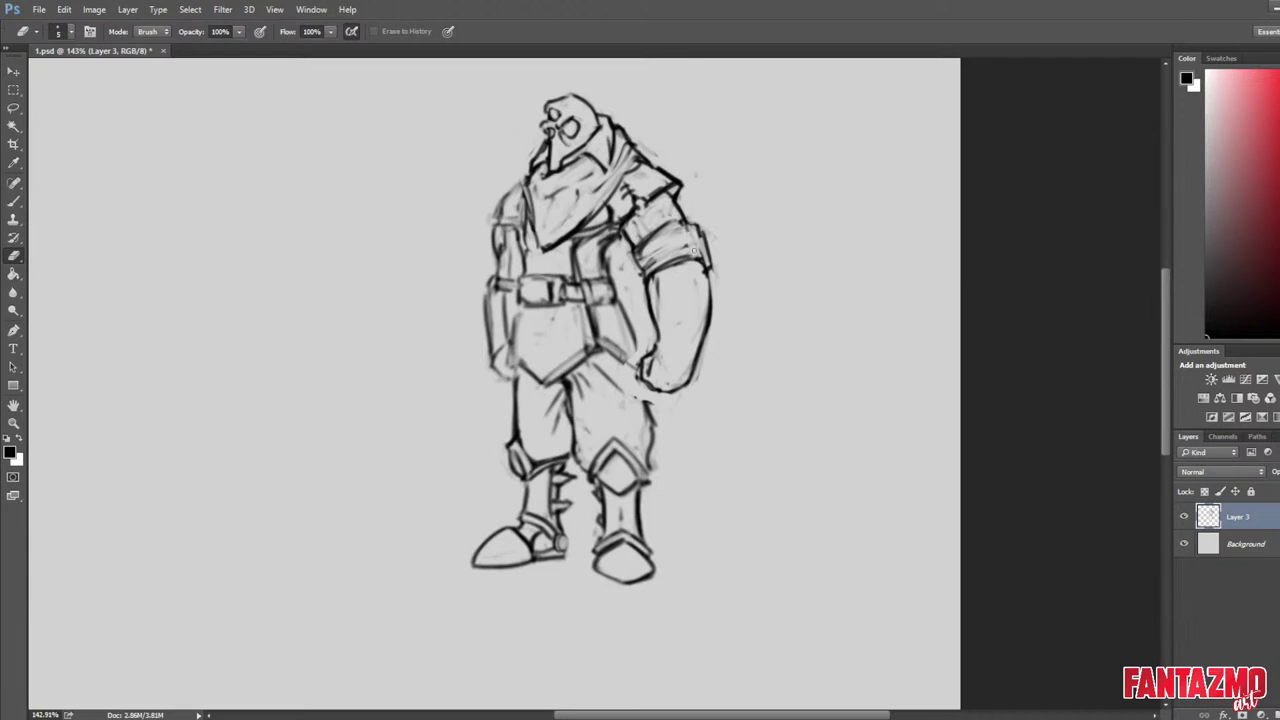
Flip the canvas, then clean up and redraw the outer upper-arm contour between the shoulder and the rolled cuff.
{"action": "key", "text": "ctrl+shift+h"}
{"action": "left_click_drag", "start_coordinate": [488, 309], "coordinate": [685, 312]}
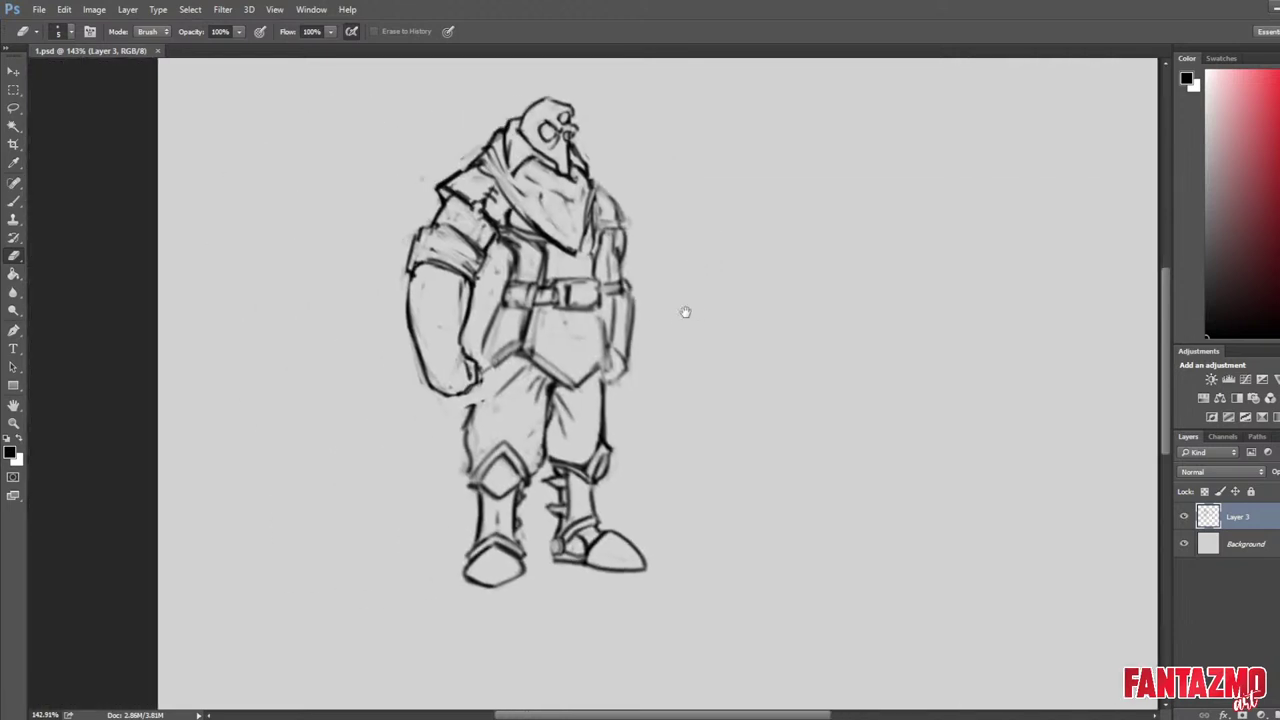
{"action": "key", "text": "b"}
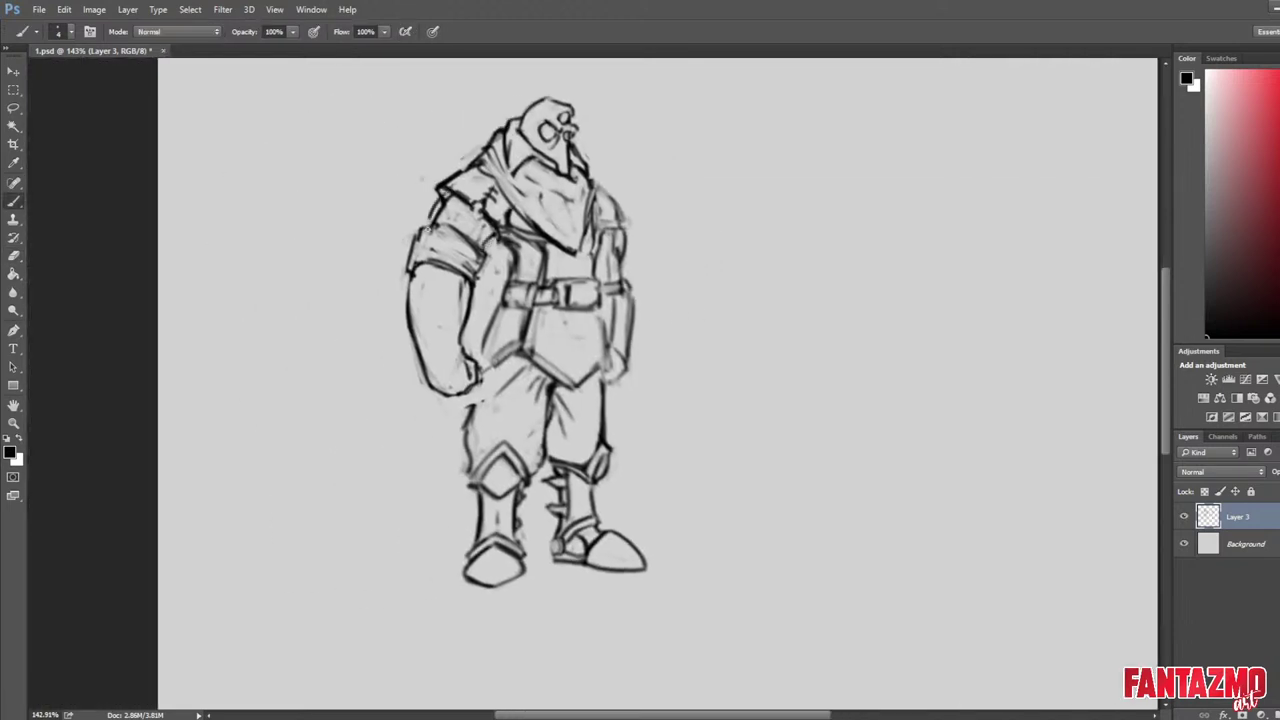
{"action": "key", "text": "e"}
{"action": "mouse_move", "coordinate": [434, 218]}
{"action": "left_mouse_down"}
{"action": "mouse_move", "coordinate": [427, 232]}
{"action": "mouse_move", "coordinate": [445, 198]}
{"action": "mouse_move", "coordinate": [425, 230]}
{"action": "left_mouse_up"}
{"action": "key", "text": "b"}
{"action": "key", "text": "e"}
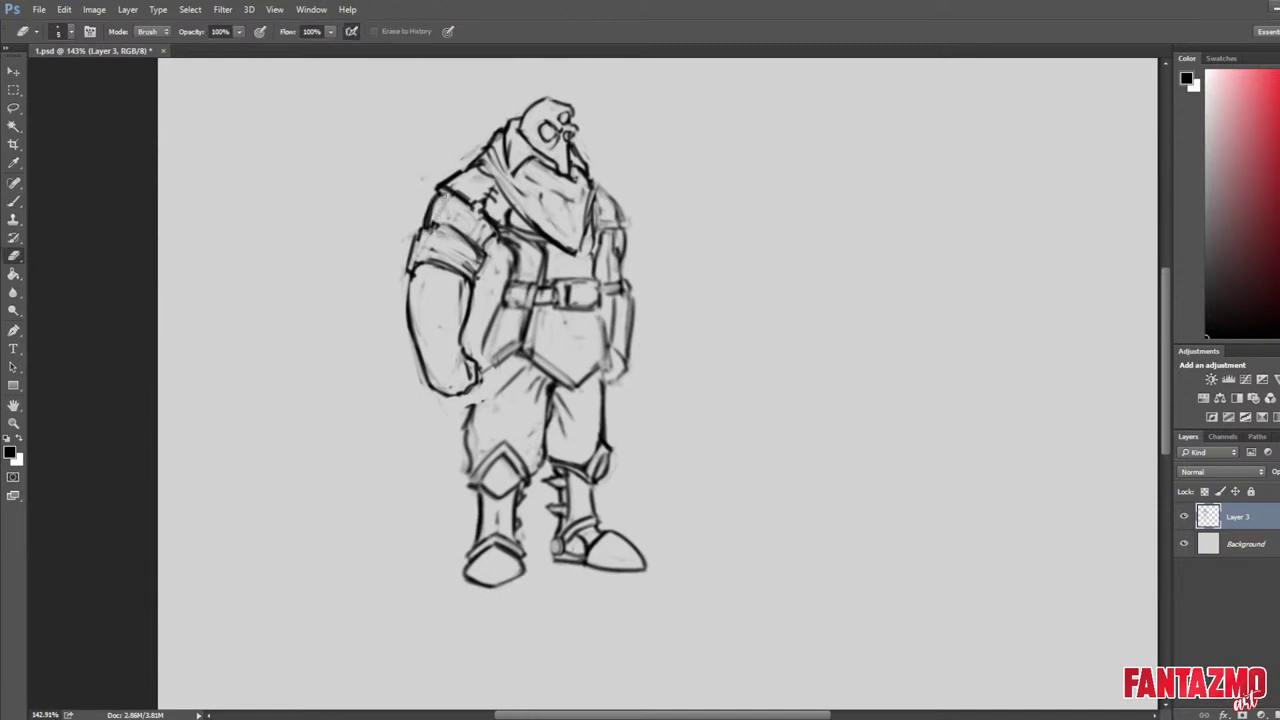
{"action": "key", "text": "b"}
{"action": "key", "text": "e"}
Flip the canvas and rework the pointed shoulder edge above the large arm with a thin trim.
{"action": "key", "text": "ctrl+shift+h"}
{"action": "left_click_drag", "start_coordinate": [952, 262], "coordinate": [803, 269]}
{"action": "mouse_move", "coordinate": [726, 190]}
{"action": "left_mouse_down"}
{"action": "mouse_move", "coordinate": [699, 210]}
{"action": "mouse_move", "coordinate": [740, 209]}
{"action": "mouse_move", "coordinate": [706, 182]}
{"action": "mouse_move", "coordinate": [731, 186]}
{"action": "mouse_move", "coordinate": [701, 205]}
{"action": "mouse_move", "coordinate": [726, 186]}
{"action": "left_mouse_up"}
{"action": "key", "text": "b"}
{"action": "key", "text": "e"}
{"action": "key", "text": "b"}
{"action": "key", "text": "e"}
{"action": "key", "text": "b"}
{"action": "key", "text": "e"}
{"action": "key", "text": "b"}
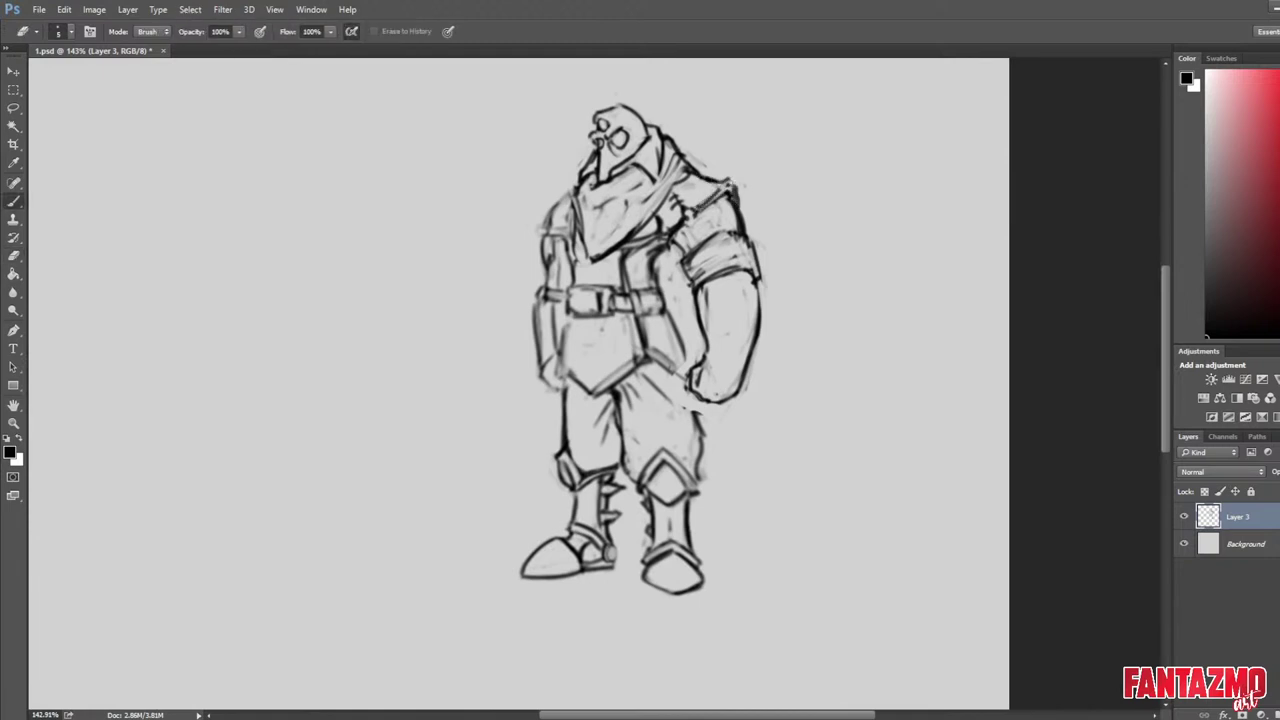
{"action": "key", "text": "b"}
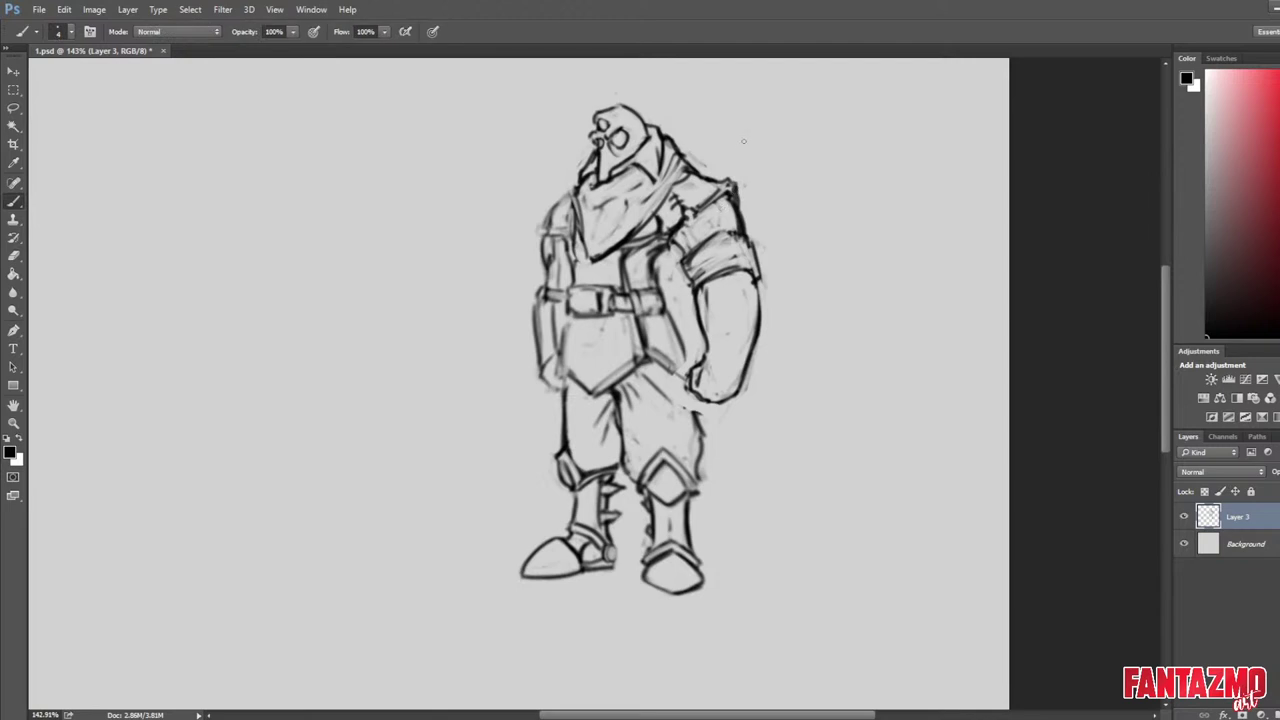
Flip the canvas and draw a curved double-line band around the wrist of the large forearm.
{"action": "scroll", "coordinate": [756, 240], "scroll_direction": "down", "scroll_amount": 4}
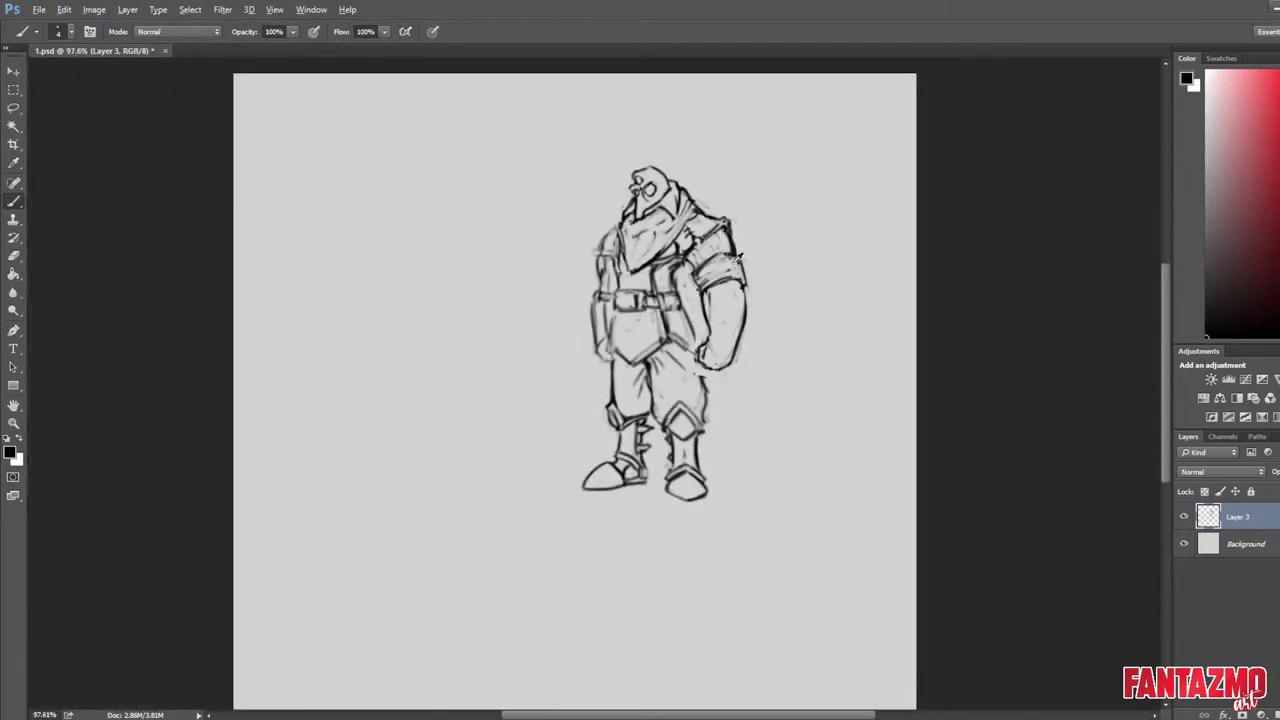
{"action": "key", "text": "ctrl+shift+h"}
{"action": "scroll", "coordinate": [471, 220], "scroll_direction": "up", "scroll_amount": 4}
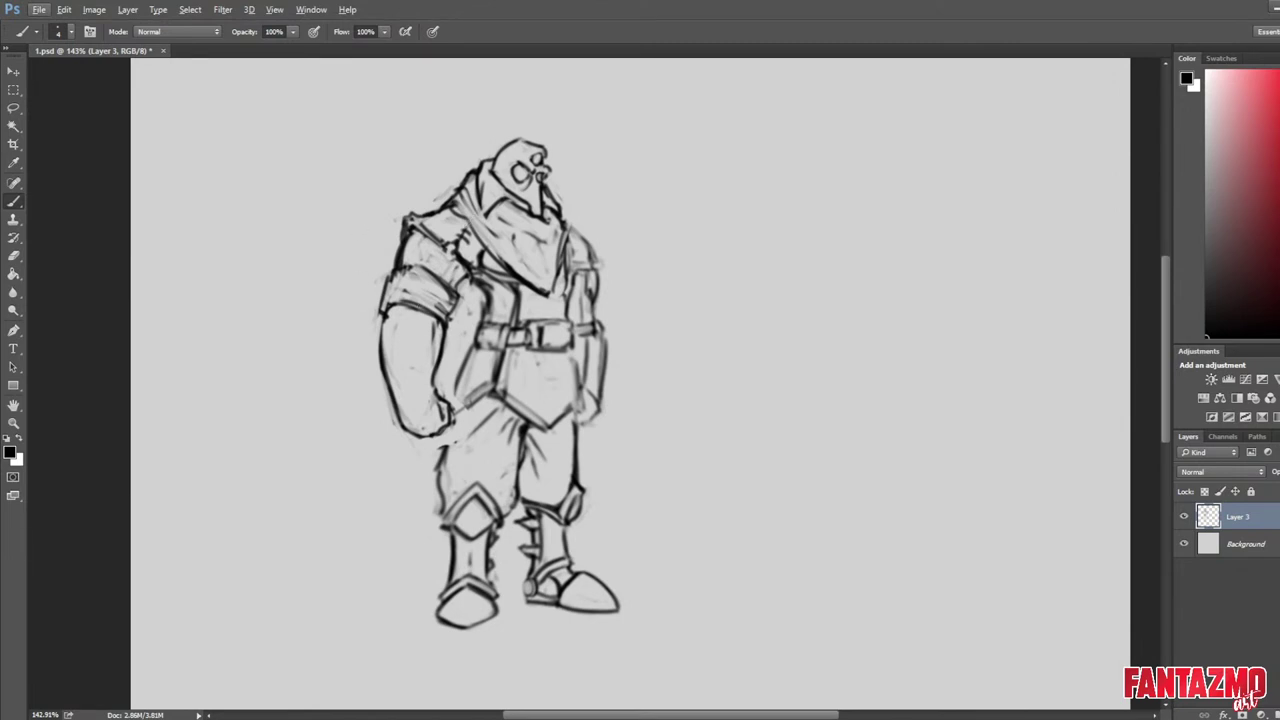
{"action": "left_click_drag", "start_coordinate": [391, 397], "coordinate": [430, 388]}
{"action": "key", "text": "e"}
{"action": "left_click_drag", "start_coordinate": [396, 400], "coordinate": [430, 393]}
{"action": "mouse_move", "coordinate": [400, 401]}
{"action": "left_mouse_down"}
{"action": "mouse_move", "coordinate": [435, 390]}
{"action": "mouse_move", "coordinate": [434, 376]}
{"action": "left_mouse_up"}
{"action": "key", "text": "b"}
{"action": "key", "text": "e"}
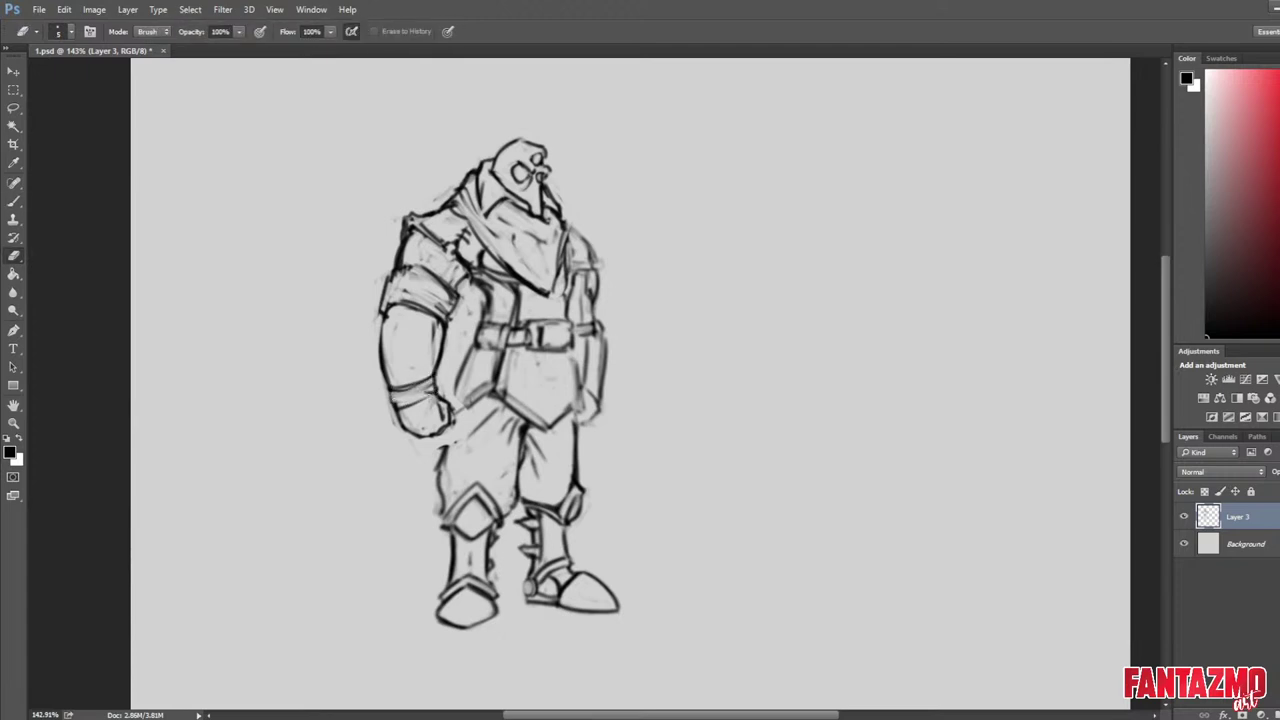
{"action": "key", "text": "b"}
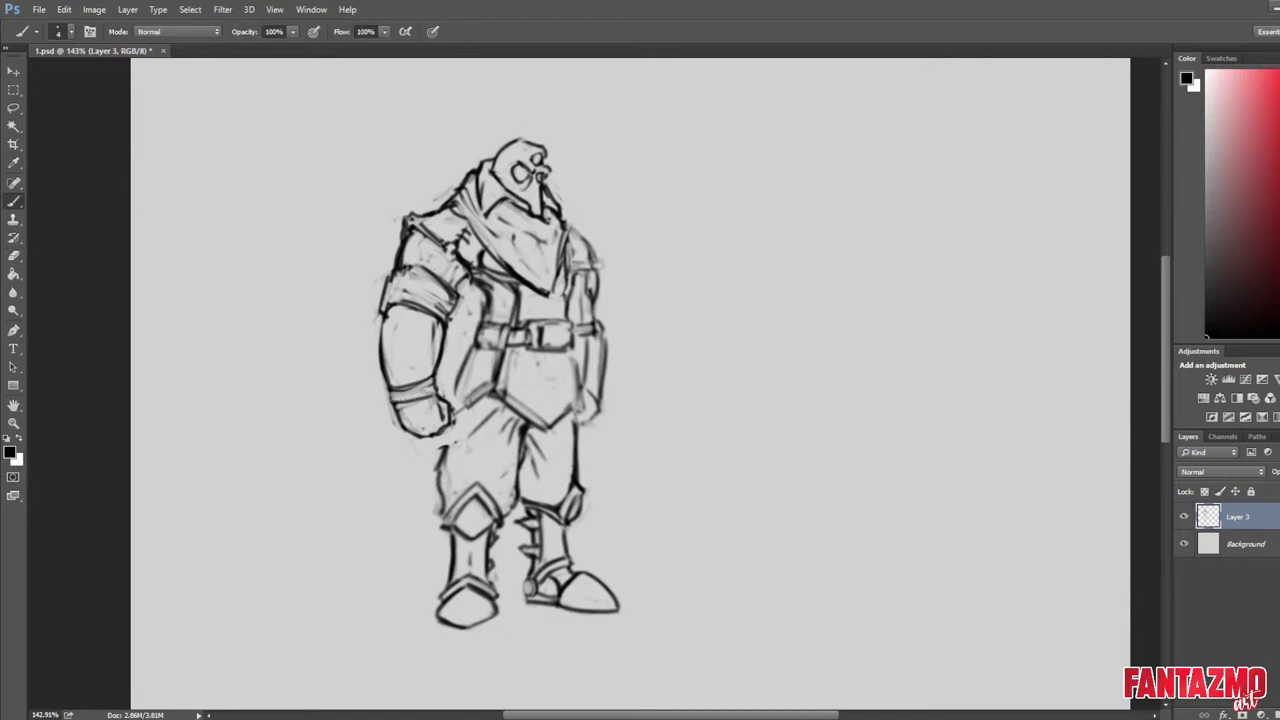
{"action": "left_click_drag", "start_coordinate": [398, 404], "coordinate": [436, 386]}
{"action": "key", "text": "e"}
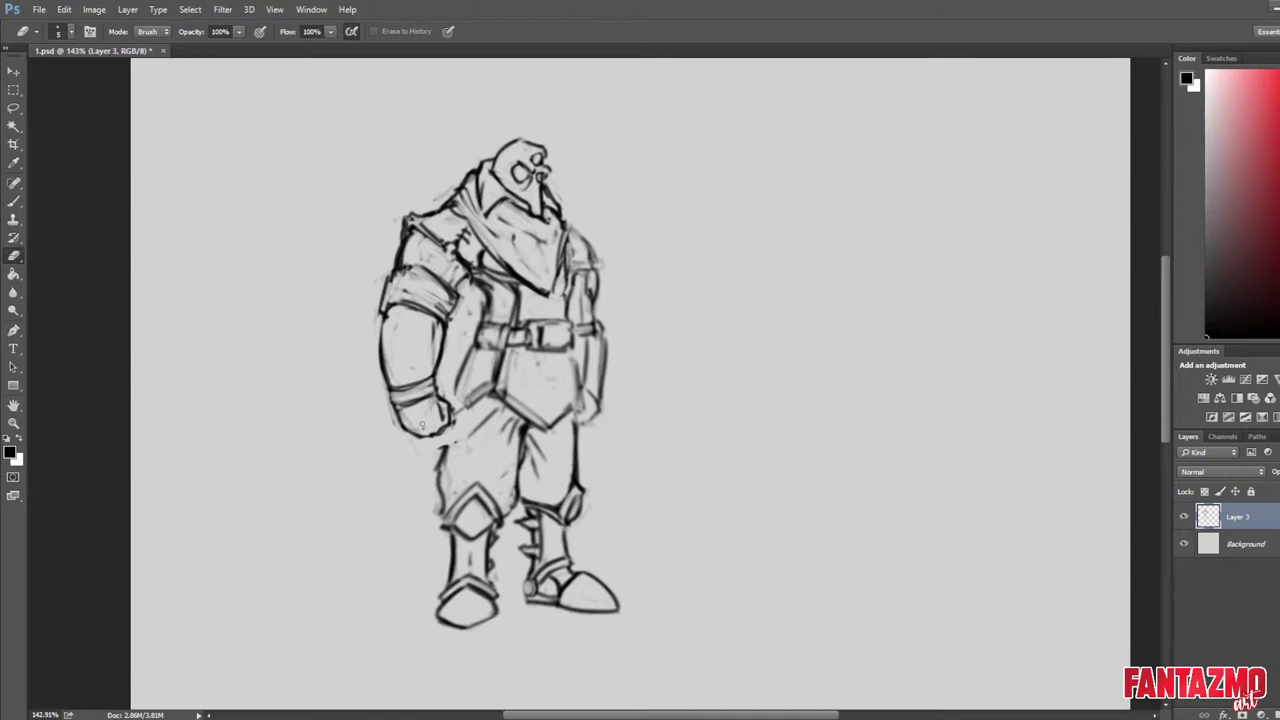
Redraw the large fist with a squarer lower edge and trim its outer side, flipping the canvas to check it.
{"action": "key", "text": "ctrl+f"}
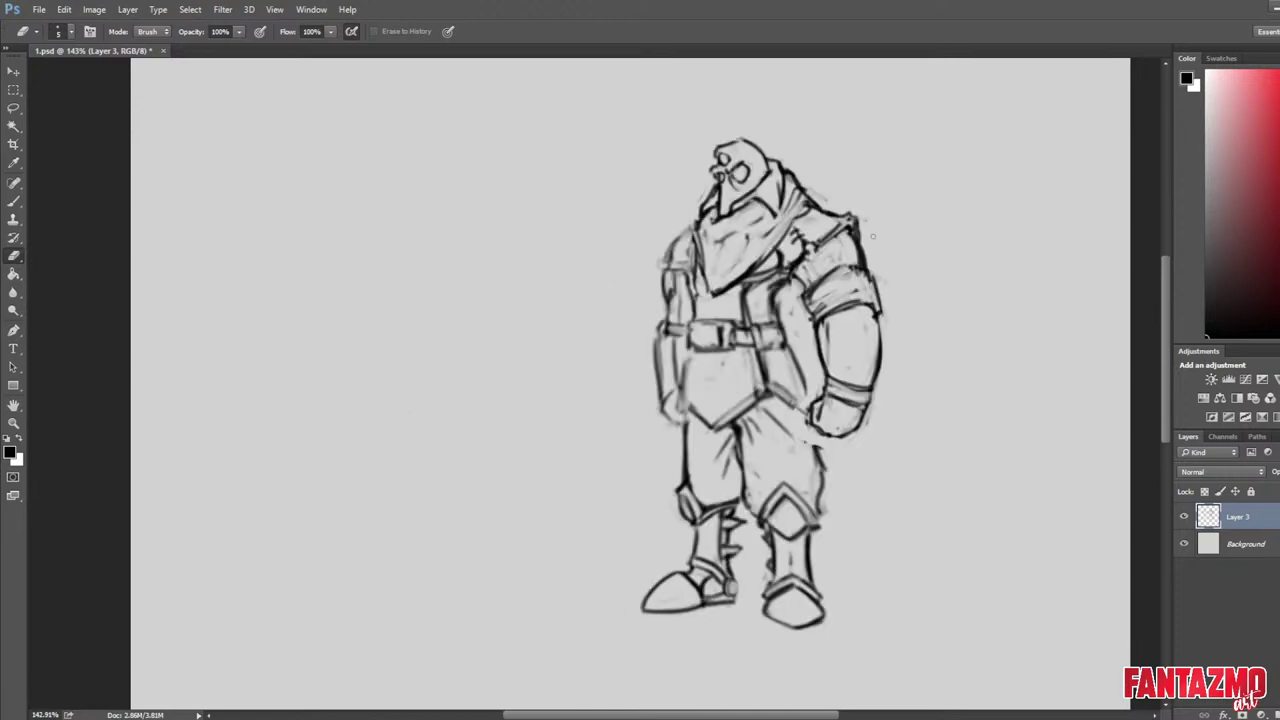
{"action": "key", "text": "b"}
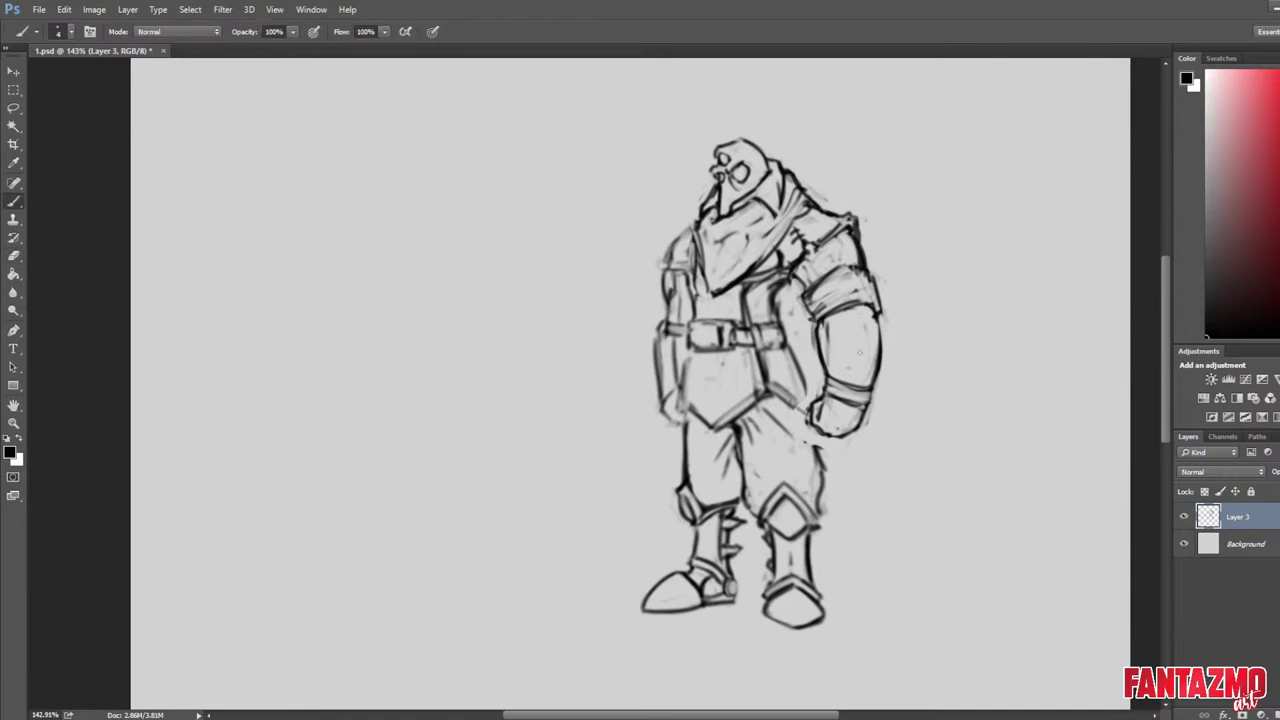
{"action": "key", "text": "e"}
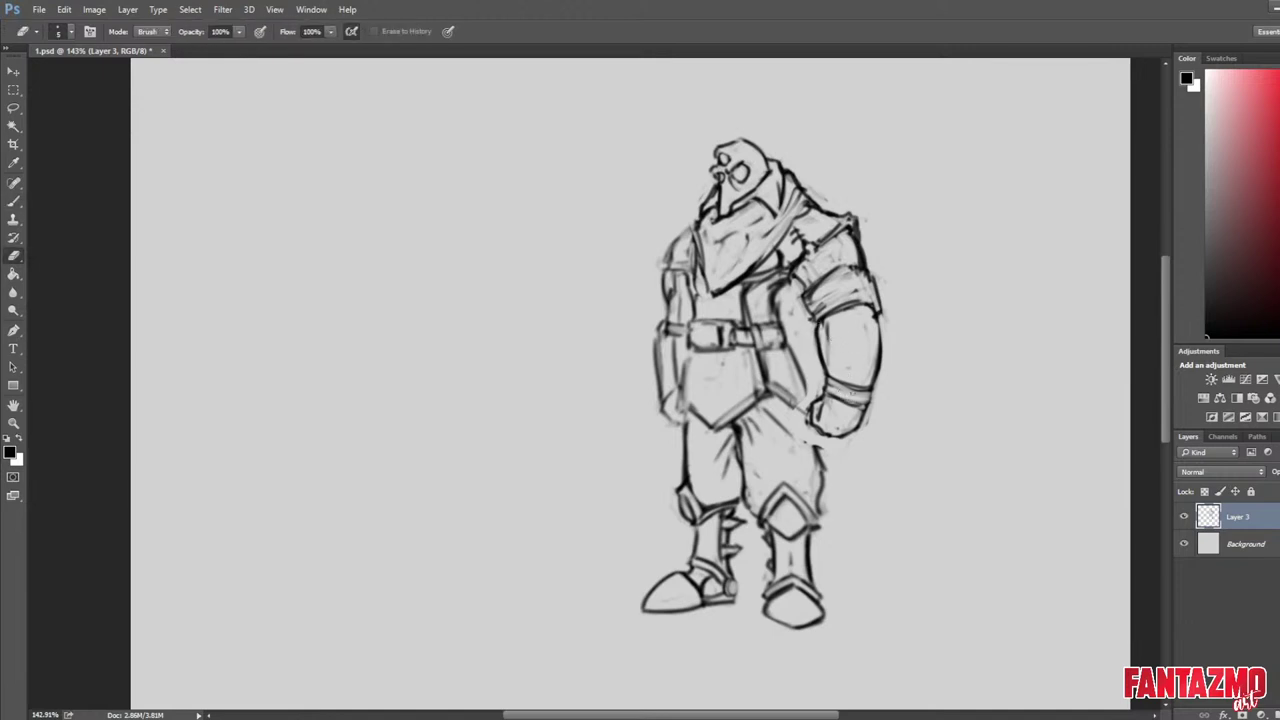
{"action": "key", "text": "b"}
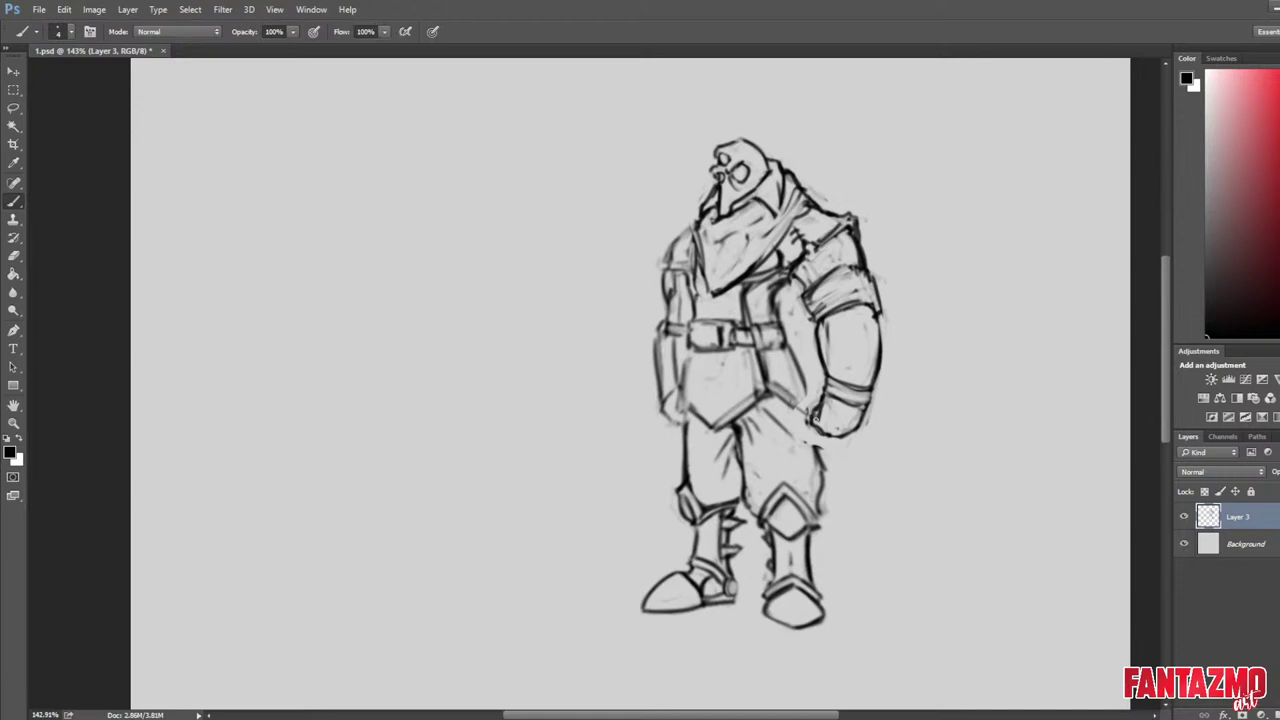
{"action": "key", "text": "e"}
{"action": "key", "text": "b"}
{"action": "mouse_move", "coordinate": [813, 413]}
{"action": "left_mouse_down"}
{"action": "mouse_move", "coordinate": [823, 432]}
{"action": "mouse_move", "coordinate": [862, 430]}
{"action": "left_mouse_up"}
{"action": "key", "text": "e"}
{"action": "key", "text": "b"}
{"action": "key", "text": "e"}
{"action": "key", "text": "ctrl+shift+h"}
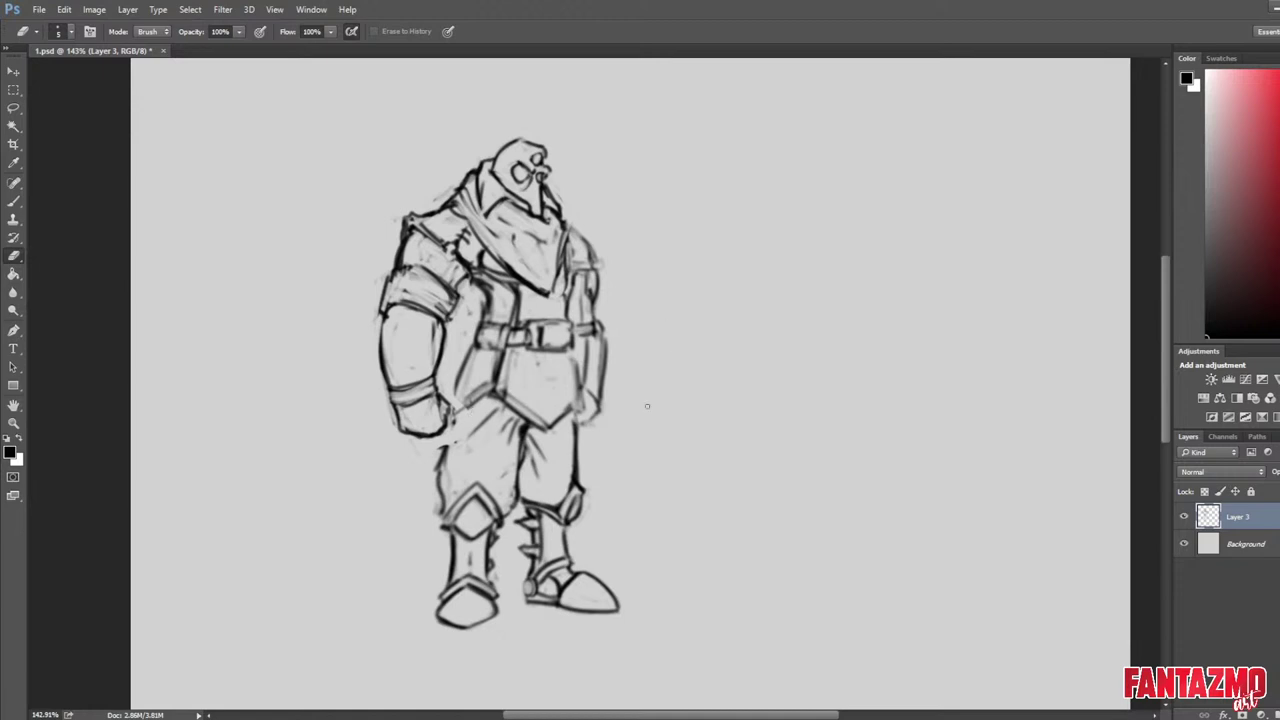
{"action": "left_click_drag", "start_coordinate": [390, 414], "coordinate": [404, 446]}
Flip the canvas, darken the side edges of the tunic's front flap and redraw its lower edge.
{"action": "key", "text": "ctrl+shift+h"}
{"action": "mouse_move", "coordinate": [805, 419]}
{"action": "left_mouse_down"}
{"action": "mouse_move", "coordinate": [537, 323]}
{"action": "mouse_move", "coordinate": [516, 296]}
{"action": "mouse_move", "coordinate": [546, 318]}
{"action": "left_mouse_up"}
{"action": "key", "text": "b"}
{"action": "key", "text": "e"}
{"action": "key", "text": "b"}
{"action": "left_click_drag", "start_coordinate": [487, 251], "coordinate": [500, 294]}
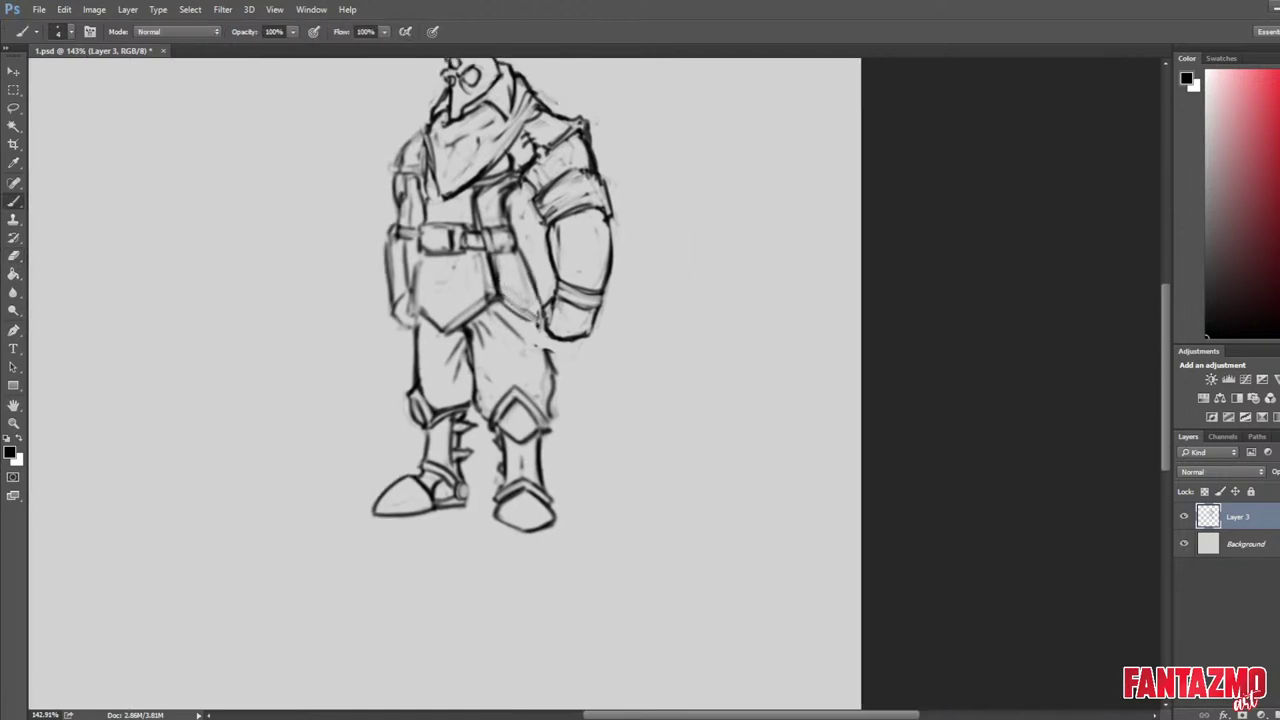
{"action": "mouse_move", "coordinate": [418, 252]}
{"action": "left_mouse_down"}
{"action": "mouse_move", "coordinate": [409, 300]}
{"action": "mouse_move", "coordinate": [446, 347]}
{"action": "left_mouse_up"}
{"action": "key", "text": "e"}
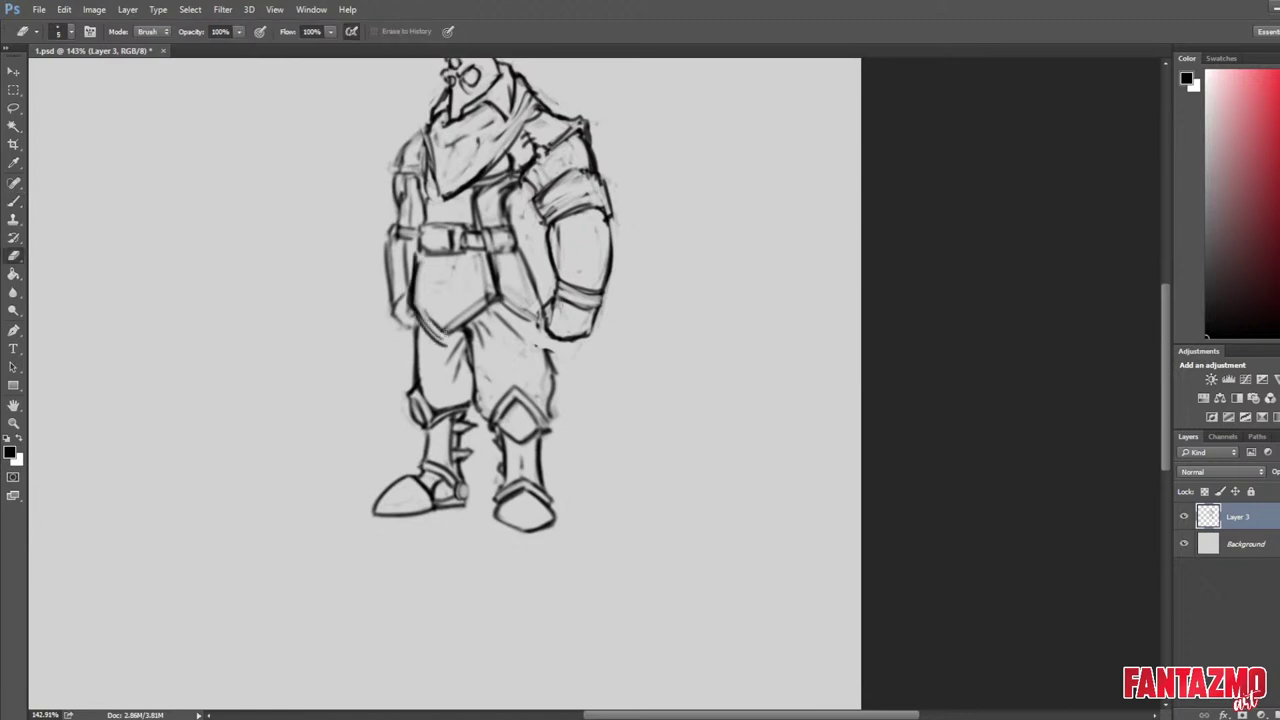
{"action": "key", "text": "b"}
{"action": "mouse_move", "coordinate": [419, 303]}
{"action": "left_mouse_down"}
{"action": "mouse_move", "coordinate": [438, 331]}
{"action": "mouse_move", "coordinate": [477, 334]}
{"action": "mouse_move", "coordinate": [455, 335]}
{"action": "mouse_move", "coordinate": [492, 303]}
{"action": "mouse_move", "coordinate": [451, 334]}
{"action": "mouse_move", "coordinate": [495, 294]}
{"action": "mouse_move", "coordinate": [490, 280]}
{"action": "mouse_move", "coordinate": [480, 309]}
{"action": "left_mouse_up"}
Erase the slanted lower edge of the front flap nearest the large arm and redraw it as a double hem line.
{"action": "key", "text": "e"}
{"action": "key", "text": "b"}
{"action": "key", "text": "e"}
{"action": "key", "text": "b"}
{"action": "key", "text": "e"}
{"action": "left_click_drag", "start_coordinate": [461, 328], "coordinate": [502, 298]}
{"action": "key", "text": "b"}
{"action": "key", "text": "e"}
{"action": "key", "text": "b"}
{"action": "left_click_drag", "start_coordinate": [490, 255], "coordinate": [504, 302]}
{"action": "left_click_drag", "start_coordinate": [504, 301], "coordinate": [447, 335]}
{"action": "left_click_drag", "start_coordinate": [502, 307], "coordinate": [456, 331]}
{"action": "key", "text": "e"}
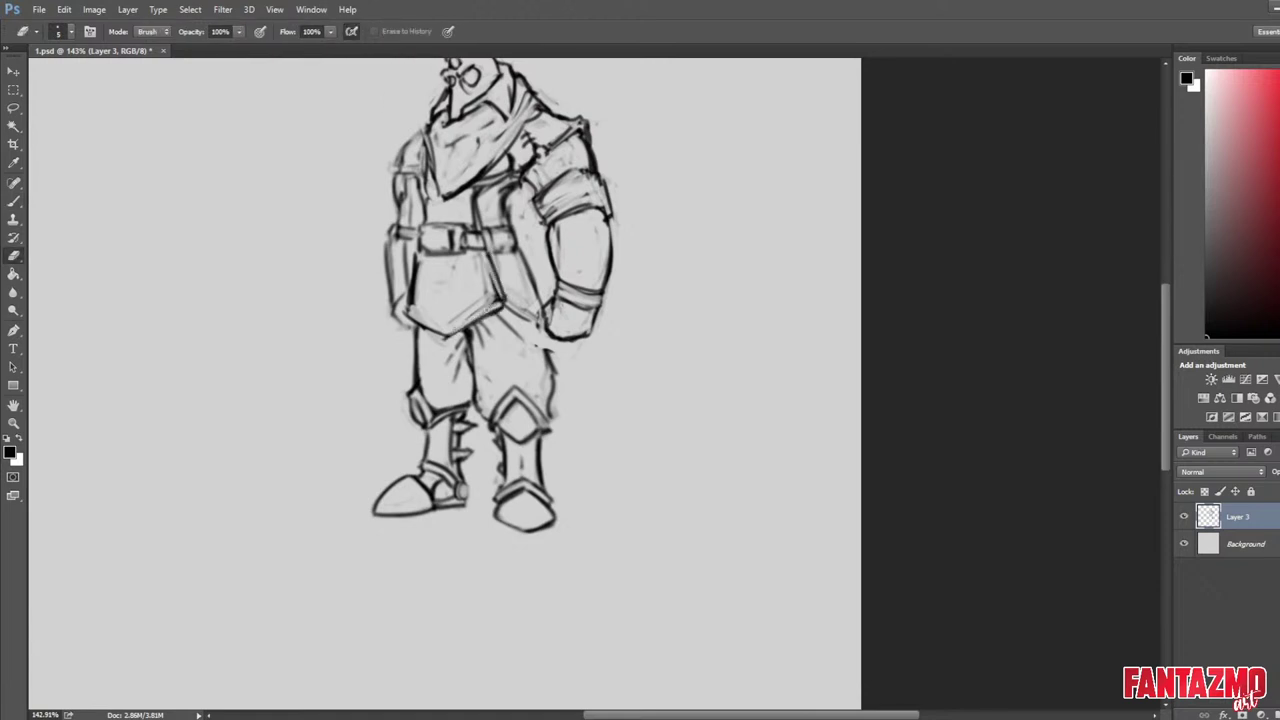
Flip the canvas repeatedly and examine the whole figure's silhouette and proportions at different zoom levels.
{"action": "key", "text": "b"}
{"action": "key", "text": "F2"}
{"action": "scroll", "coordinate": [562, 303], "scroll_direction": "down", "scroll_amount": 4}
{"action": "key", "text": "alt"}
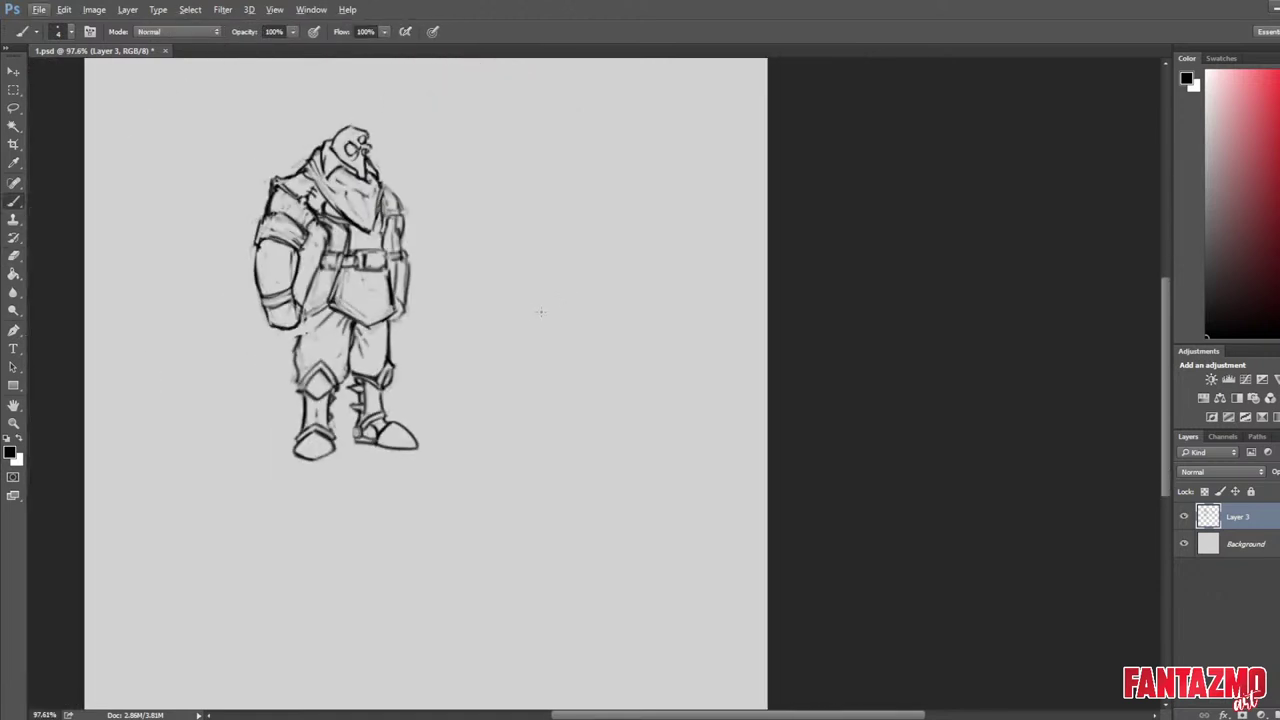
{"action": "scroll", "coordinate": [492, 290], "scroll_direction": "up", "scroll_amount": 2}
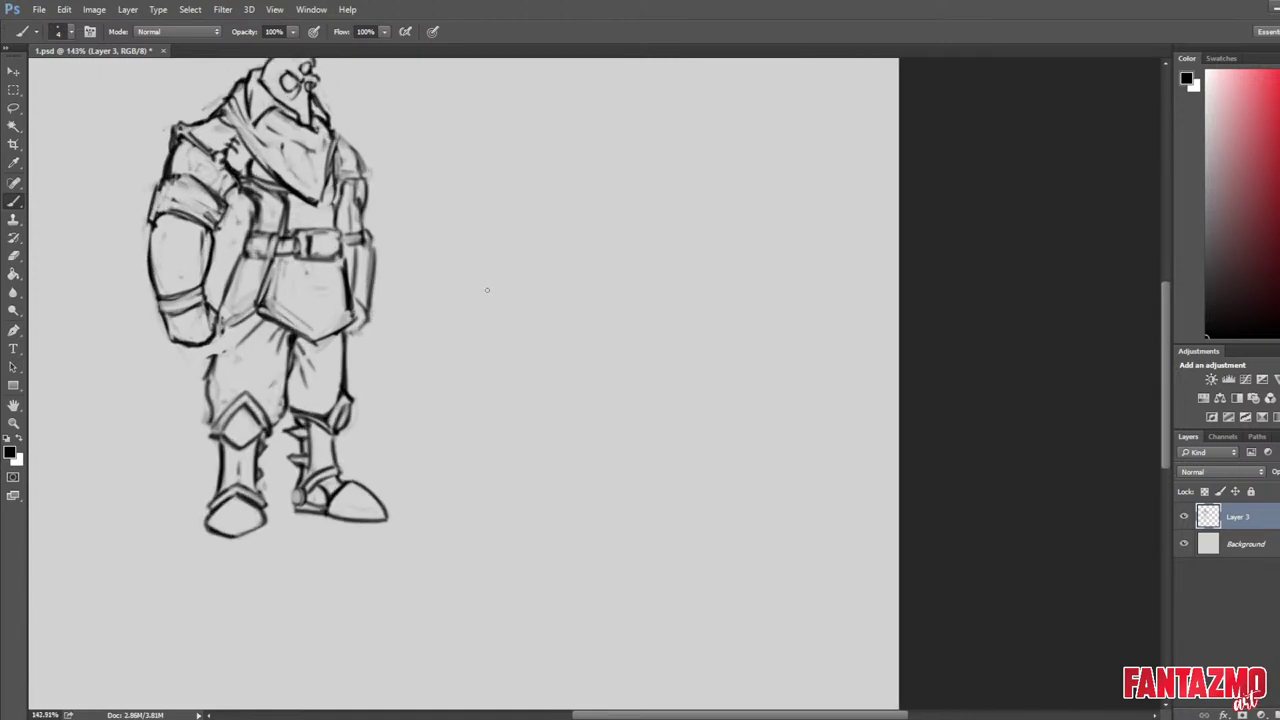
{"action": "key", "text": "F2"}
{"action": "scroll", "coordinate": [696, 202], "scroll_direction": "up", "scroll_amount": 2}
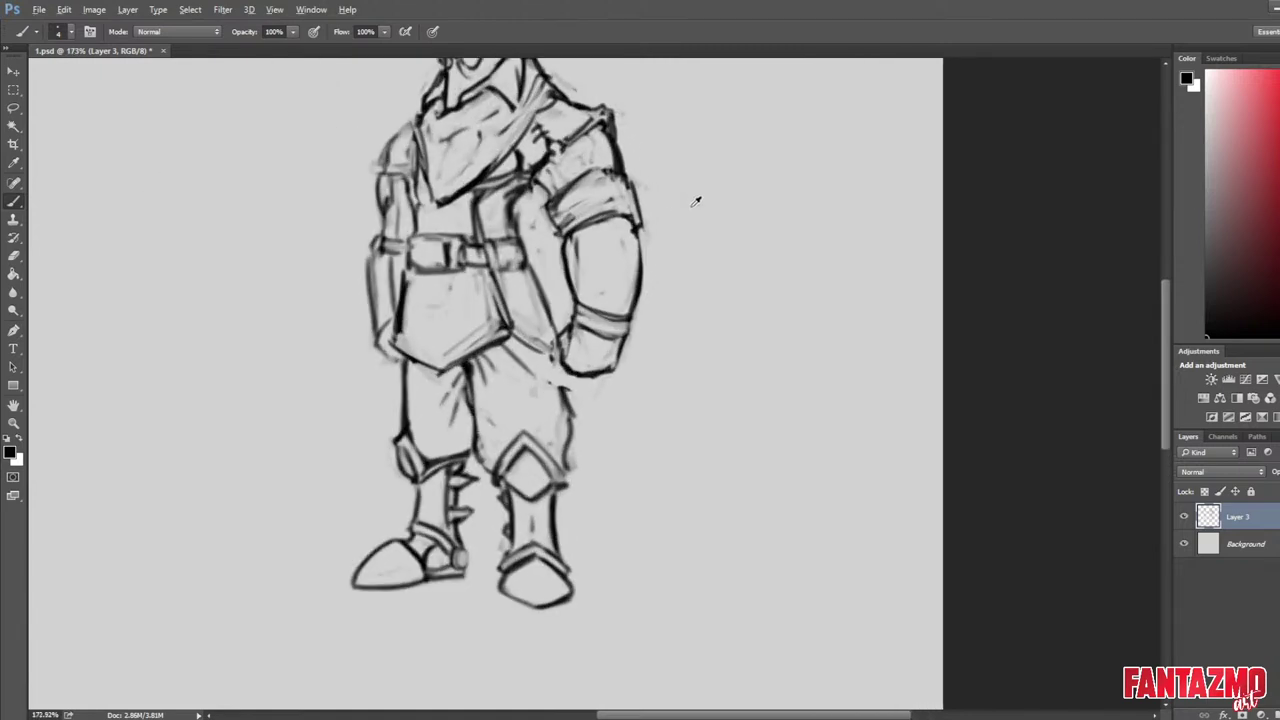
{"action": "scroll", "coordinate": [696, 202], "scroll_direction": "down", "scroll_amount": 1}
{"action": "left_click_drag", "start_coordinate": [686, 210], "coordinate": [630, 236]}
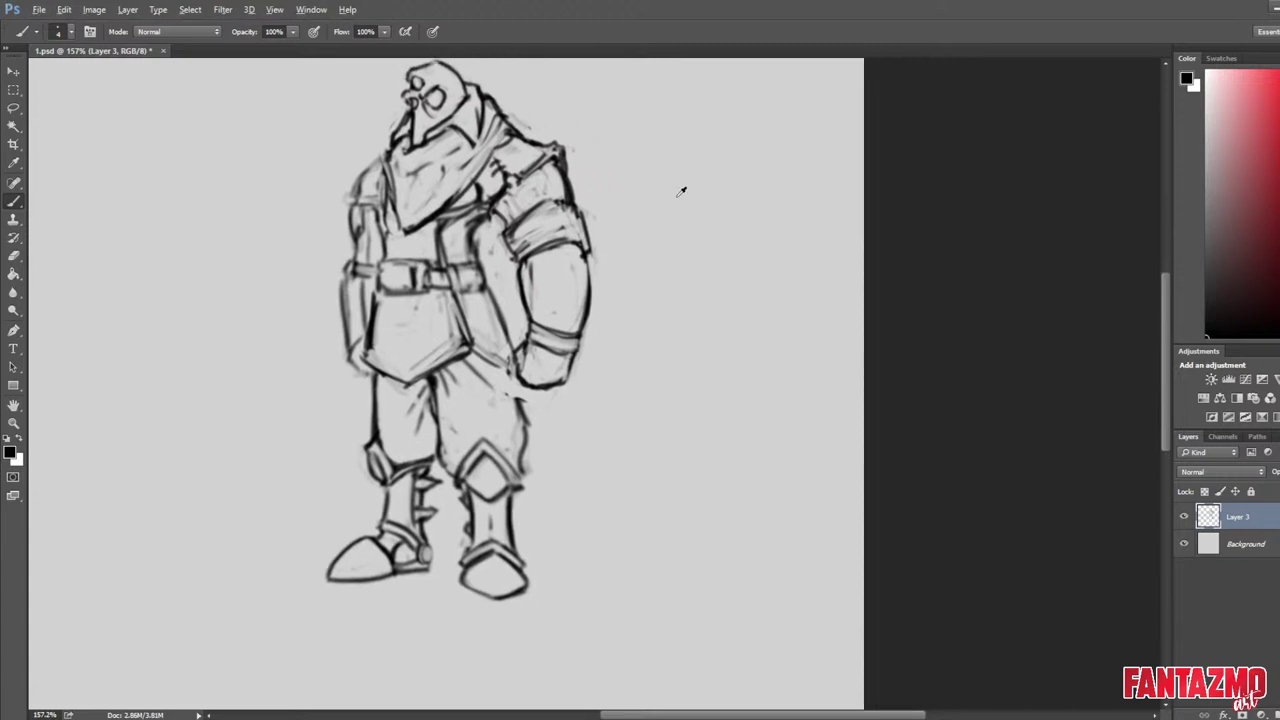
{"action": "scroll", "coordinate": [681, 190], "scroll_direction": "down", "scroll_amount": 2}
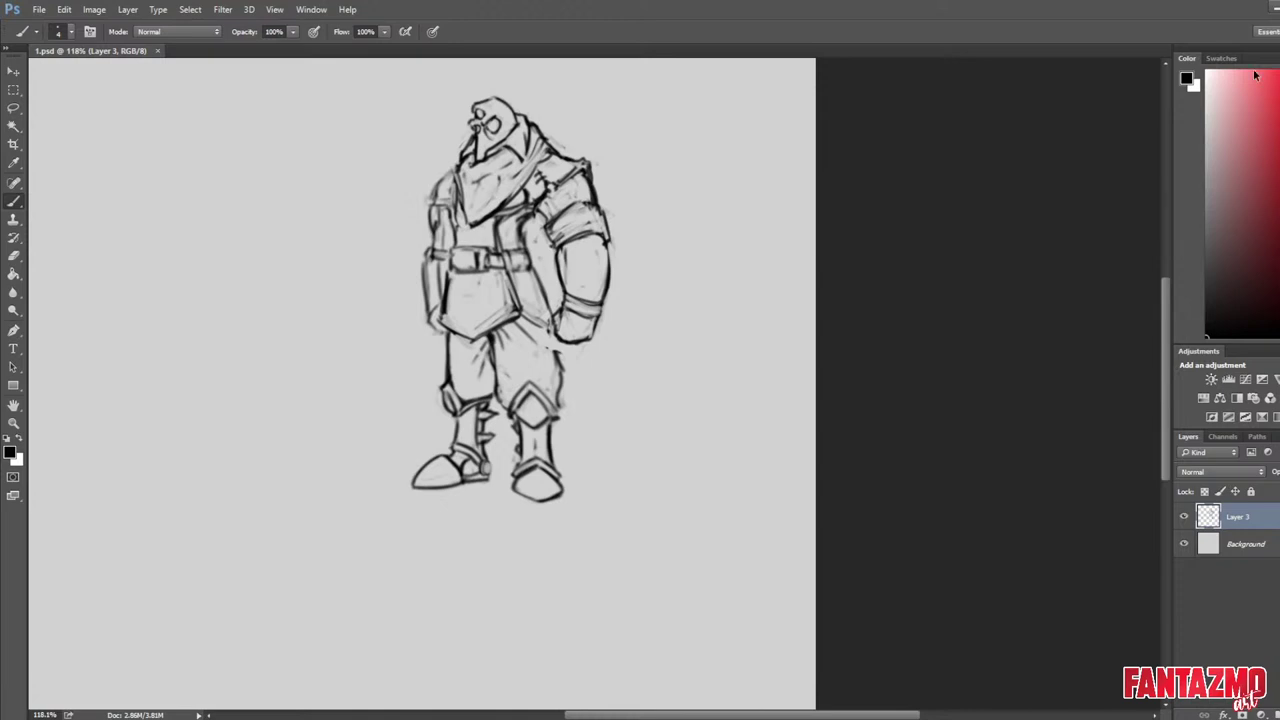
{"action": "key", "text": "ctrl+shift+h"}
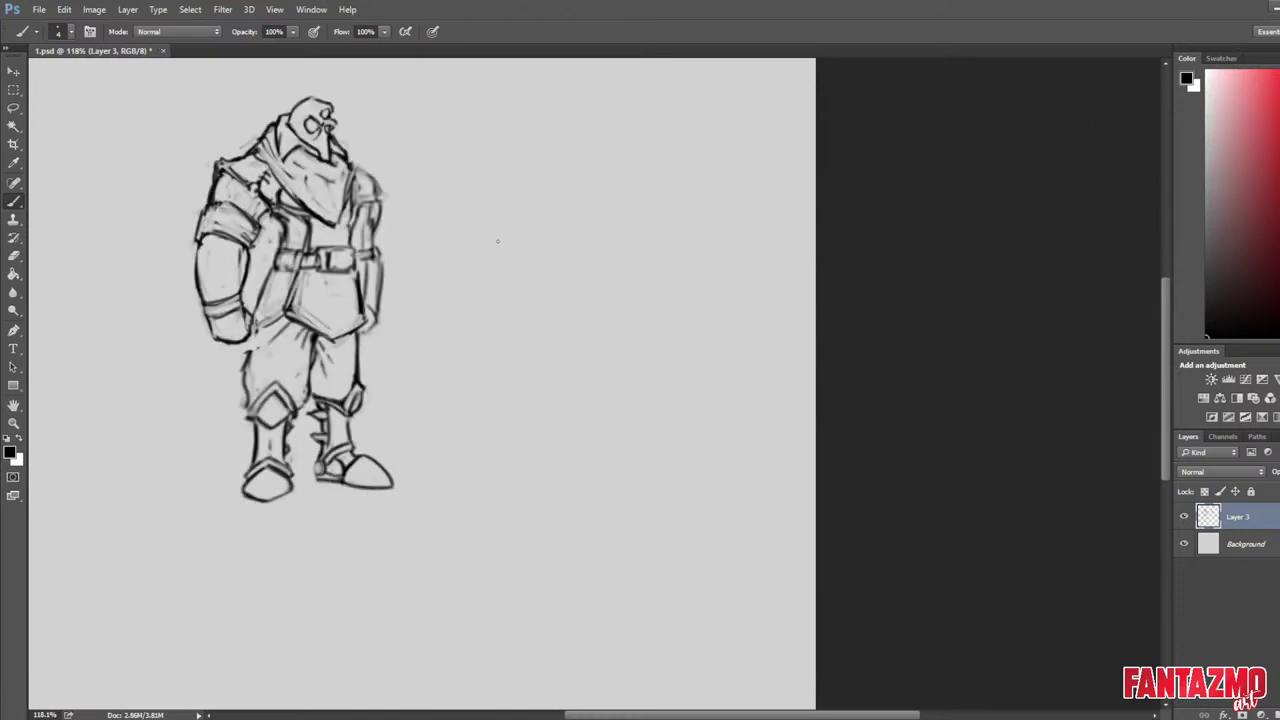
Erase the front flap's side edge nearest the large arm, from the chest to the hem, and redraw it straighter.
{"action": "left_click_drag", "start_coordinate": [497, 240], "coordinate": [629, 229]}
{"action": "key", "text": "ctrl+shift+h"}
{"action": "key", "text": "ctrl+shift+h"}
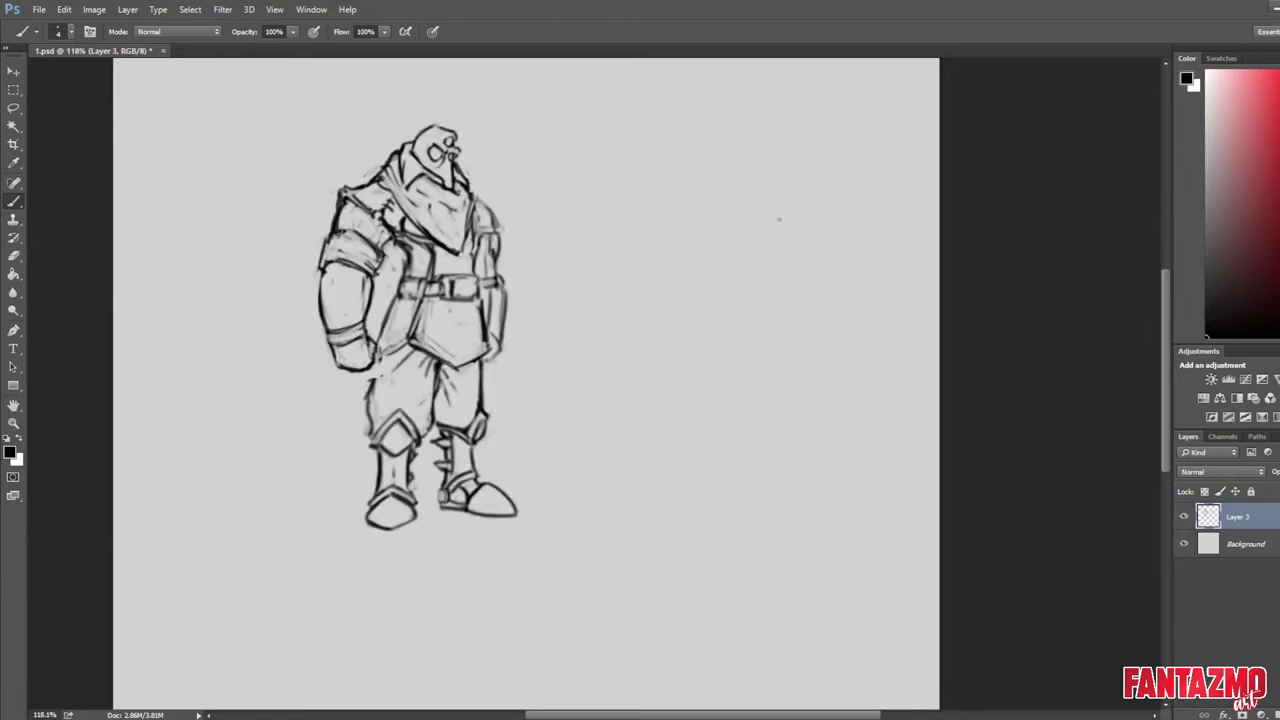
{"action": "scroll", "coordinate": [614, 171], "scroll_direction": "up", "scroll_amount": 2}
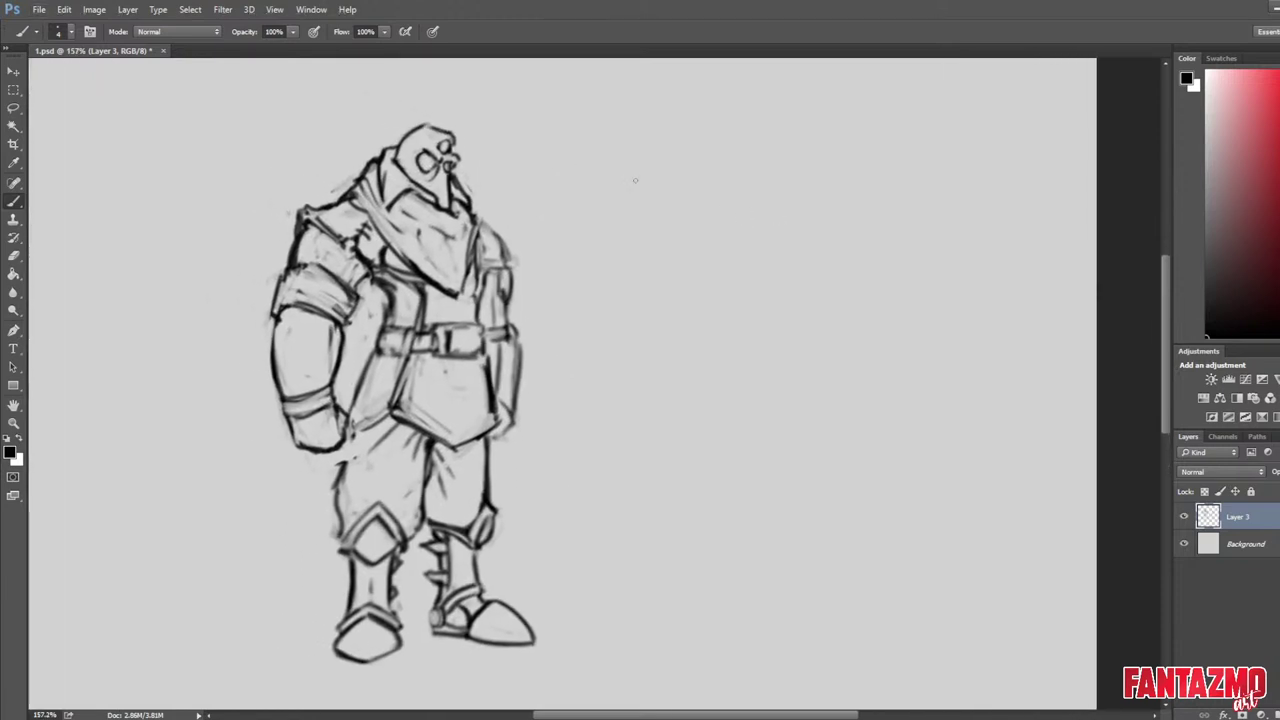
{"action": "key", "text": "e"}
{"action": "key", "text": "b"}
{"action": "key", "text": "e"}
{"action": "mouse_move", "coordinate": [419, 282]}
{"action": "left_mouse_down"}
{"action": "mouse_move", "coordinate": [425, 322]}
{"action": "mouse_move", "coordinate": [397, 403]}
{"action": "left_mouse_up"}
{"action": "key", "text": "b"}
{"action": "left_click_drag", "start_coordinate": [408, 345], "coordinate": [398, 414]}
{"action": "key", "text": "ctrl+z"}
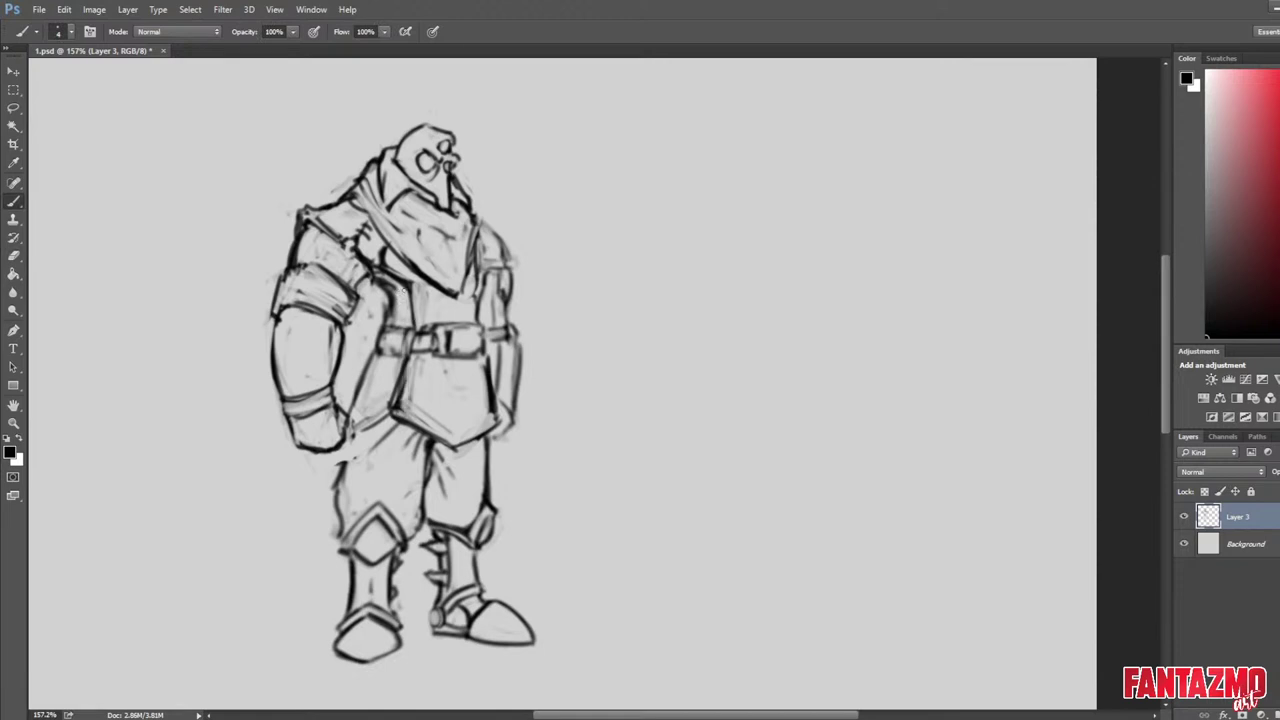
{"action": "left_click_drag", "start_coordinate": [406, 286], "coordinate": [402, 413]}
{"action": "key", "text": "e"}
{"action": "key", "text": "b"}
{"action": "key", "text": "e"}
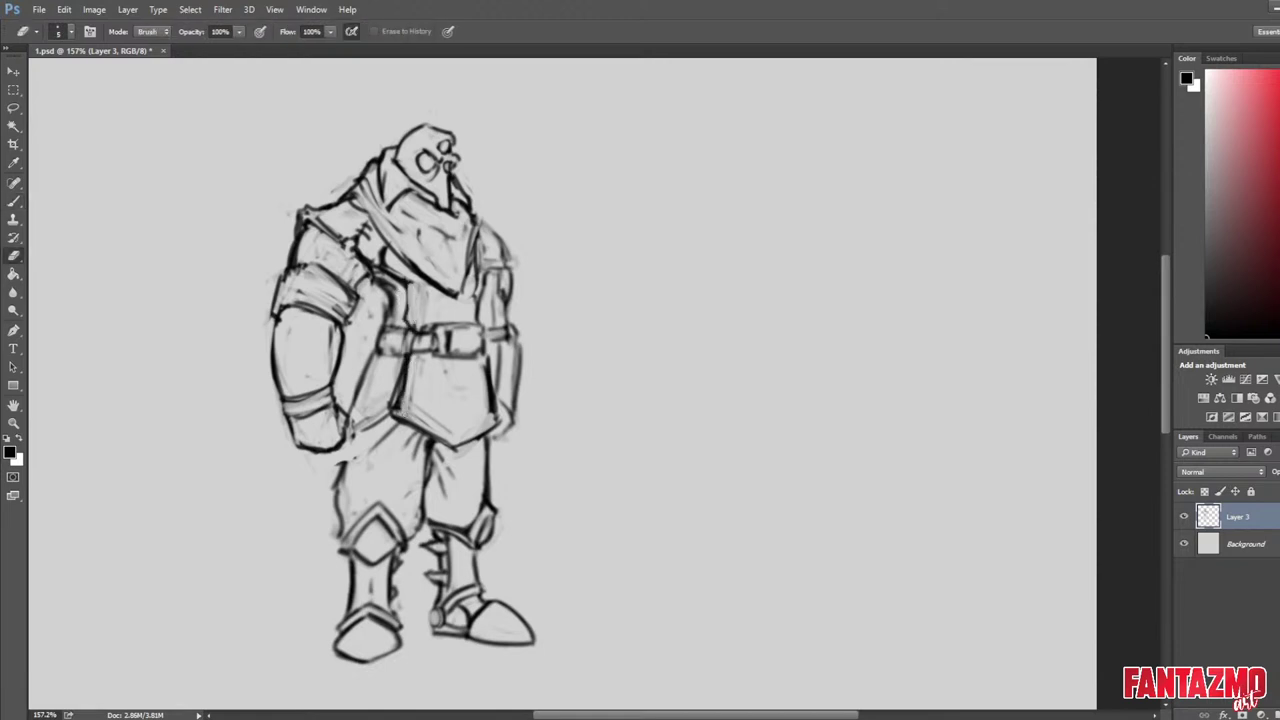
{"action": "left_click_drag", "start_coordinate": [406, 360], "coordinate": [398, 416]}
Flip the canvas, clean up the tunic's side panel beneath the belt beside the large arm and redraw its lower hem.
{"action": "key", "text": "ctrl+shift+h"}
{"action": "mouse_move", "coordinate": [694, 362]}
{"action": "left_mouse_down"}
{"action": "mouse_move", "coordinate": [700, 420]}
{"action": "mouse_move", "coordinate": [742, 409]}
{"action": "left_mouse_up"}
{"action": "key", "text": "b"}
{"action": "mouse_move", "coordinate": [708, 414]}
{"action": "left_mouse_down"}
{"action": "mouse_move", "coordinate": [749, 413]}
{"action": "mouse_move", "coordinate": [733, 421]}
{"action": "left_mouse_up"}
{"action": "key", "text": "e"}
{"action": "key", "text": "b"}
Try a long curved side edge running from the vest past the belt to the tunic hem beside the large arm, and undo it.
{"action": "mouse_move", "coordinate": [729, 352]}
{"action": "left_mouse_down"}
{"action": "mouse_move", "coordinate": [747, 410]}
{"action": "mouse_move", "coordinate": [738, 398]}
{"action": "left_mouse_up"}
{"action": "key", "text": "ctrl+z"}
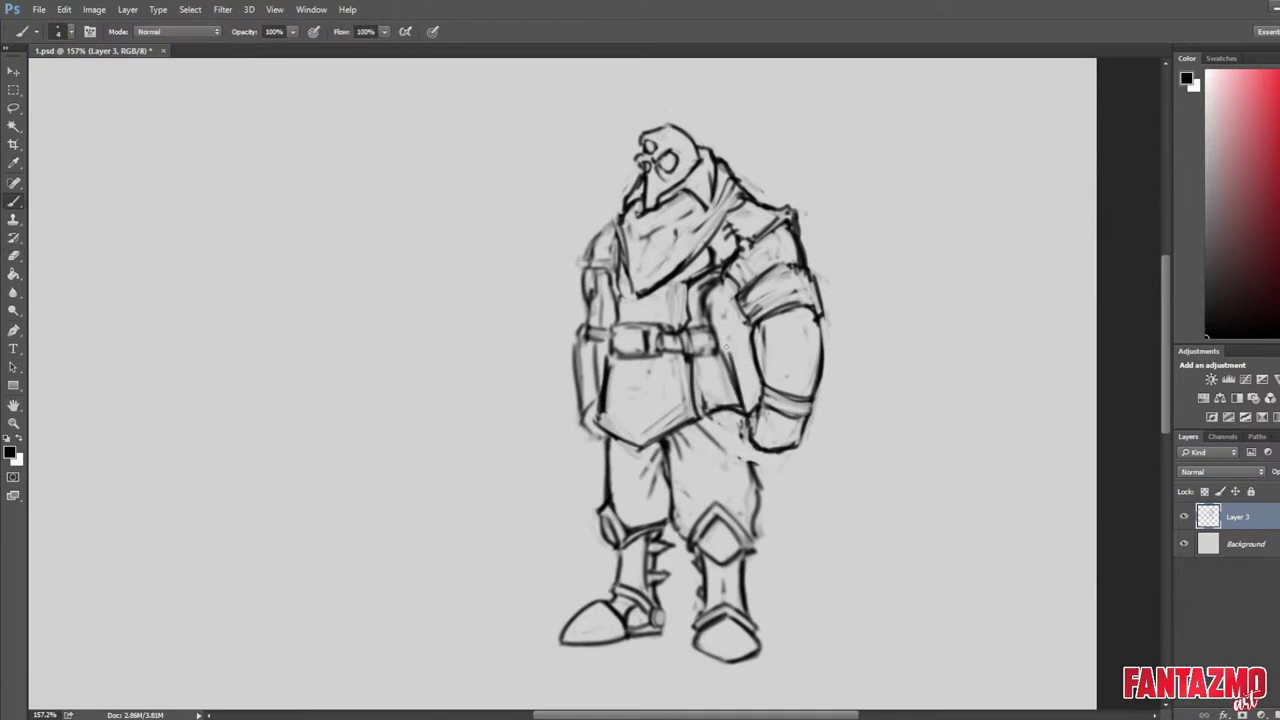
{"action": "left_click_drag", "start_coordinate": [724, 345], "coordinate": [740, 402]}
{"action": "mouse_move", "coordinate": [723, 277]}
{"action": "left_mouse_down"}
{"action": "mouse_move", "coordinate": [725, 361]}
{"action": "mouse_move", "coordinate": [716, 340]}
{"action": "mouse_move", "coordinate": [712, 350]}
{"action": "mouse_move", "coordinate": [733, 368]}
{"action": "left_mouse_up"}
{"action": "key", "text": "e"}
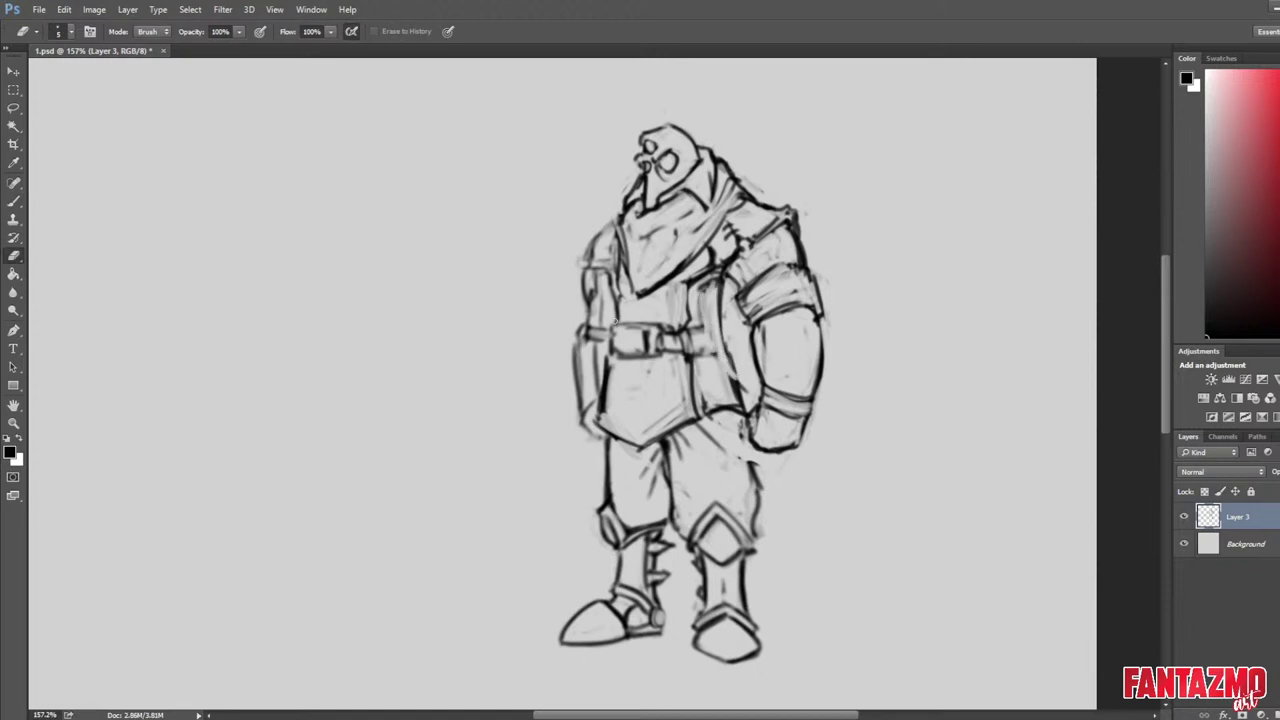
{"action": "key", "text": "ctrl+alt+z"}
{"action": "key", "text": "ctrl+alt+z"}
{"action": "key", "text": "ctrl+alt+z"}
{"action": "key", "text": "ctrl+alt+z"}
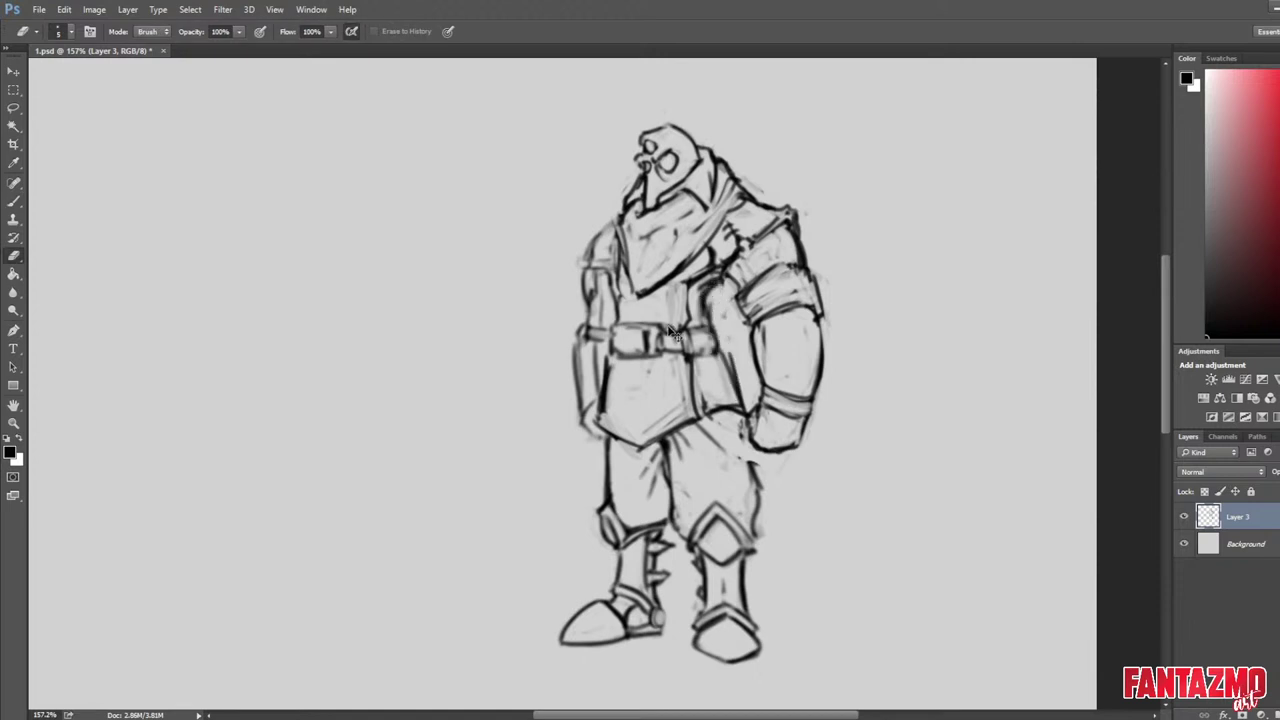
{"action": "key", "text": "ctrl+alt+z"}
Trim the side panel's outer edge beneath the belt and redraw the vest's side edge down to the belt.
{"action": "left_click_drag", "start_coordinate": [366, 354], "coordinate": [355, 386]}
{"action": "left_click_drag", "start_coordinate": [366, 360], "coordinate": [354, 392]}
{"action": "key", "text": "b"}
{"action": "mouse_move", "coordinate": [375, 282]}
{"action": "left_mouse_down"}
{"action": "mouse_move", "coordinate": [386, 318]}
{"action": "mouse_move", "coordinate": [374, 348]}
{"action": "left_mouse_up"}
{"action": "key", "text": "ctrl+shift+h"}
{"action": "left_click_drag", "start_coordinate": [829, 368], "coordinate": [1075, 294]}
Erase and redraw the belt strap between the vest and the buckle, clearing the old vest line above it.
{"action": "key", "text": "e"}
{"action": "left_click_drag", "start_coordinate": [952, 280], "coordinate": [917, 285]}
{"action": "mouse_move", "coordinate": [907, 283]}
{"action": "left_mouse_down"}
{"action": "mouse_move", "coordinate": [968, 270]}
{"action": "mouse_move", "coordinate": [958, 256]}
{"action": "mouse_move", "coordinate": [964, 274]}
{"action": "left_mouse_up"}
{"action": "key", "text": "b"}
{"action": "left_click_drag", "start_coordinate": [959, 252], "coordinate": [966, 268]}
{"action": "key", "text": "e"}
{"action": "mouse_move", "coordinate": [917, 281]}
{"action": "left_mouse_down"}
{"action": "mouse_move", "coordinate": [948, 276]}
{"action": "mouse_move", "coordinate": [914, 267]}
{"action": "mouse_move", "coordinate": [960, 275]}
{"action": "left_mouse_up"}
{"action": "key", "text": "b"}
{"action": "left_click_drag", "start_coordinate": [964, 250], "coordinate": [925, 258]}
{"action": "key", "text": "e"}
{"action": "mouse_move", "coordinate": [930, 259]}
{"action": "left_mouse_down"}
{"action": "mouse_move", "coordinate": [966, 243]}
{"action": "mouse_move", "coordinate": [966, 215]}
{"action": "mouse_move", "coordinate": [961, 253]}
{"action": "left_mouse_up"}
{"action": "key", "text": "b"}
{"action": "key", "text": "e"}
{"action": "key", "text": "b"}
{"action": "key", "text": "e"}
{"action": "left_click_drag", "start_coordinate": [964, 206], "coordinate": [962, 252]}
{"action": "key", "text": "b"}
{"action": "key", "text": "e"}
Darken the slanted outer edge of the tunic's side panel beneath the belt, next to the large fist.
{"action": "left_click_drag", "start_coordinate": [1115, 391], "coordinate": [829, 391]}
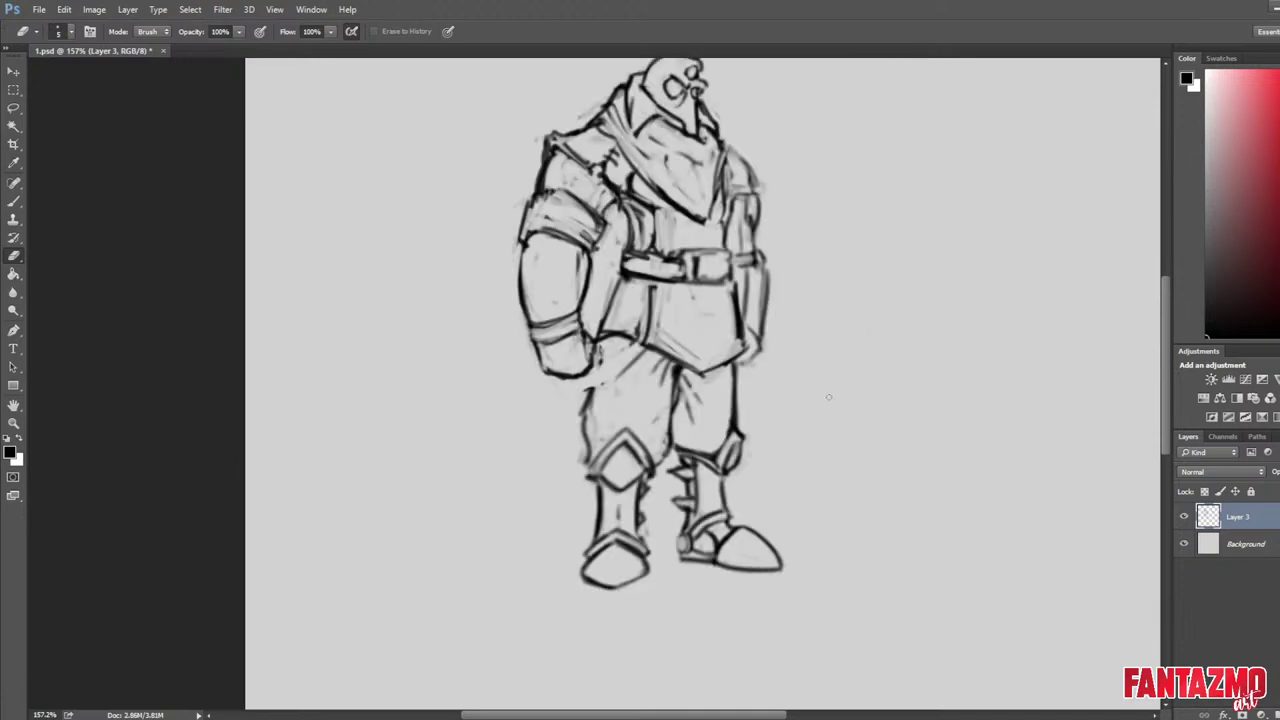
{"action": "mouse_move", "coordinate": [1040, 372]}
{"action": "left_mouse_down"}
{"action": "mouse_move", "coordinate": [763, 372]}
{"action": "mouse_move", "coordinate": [774, 382]}
{"action": "left_mouse_up"}
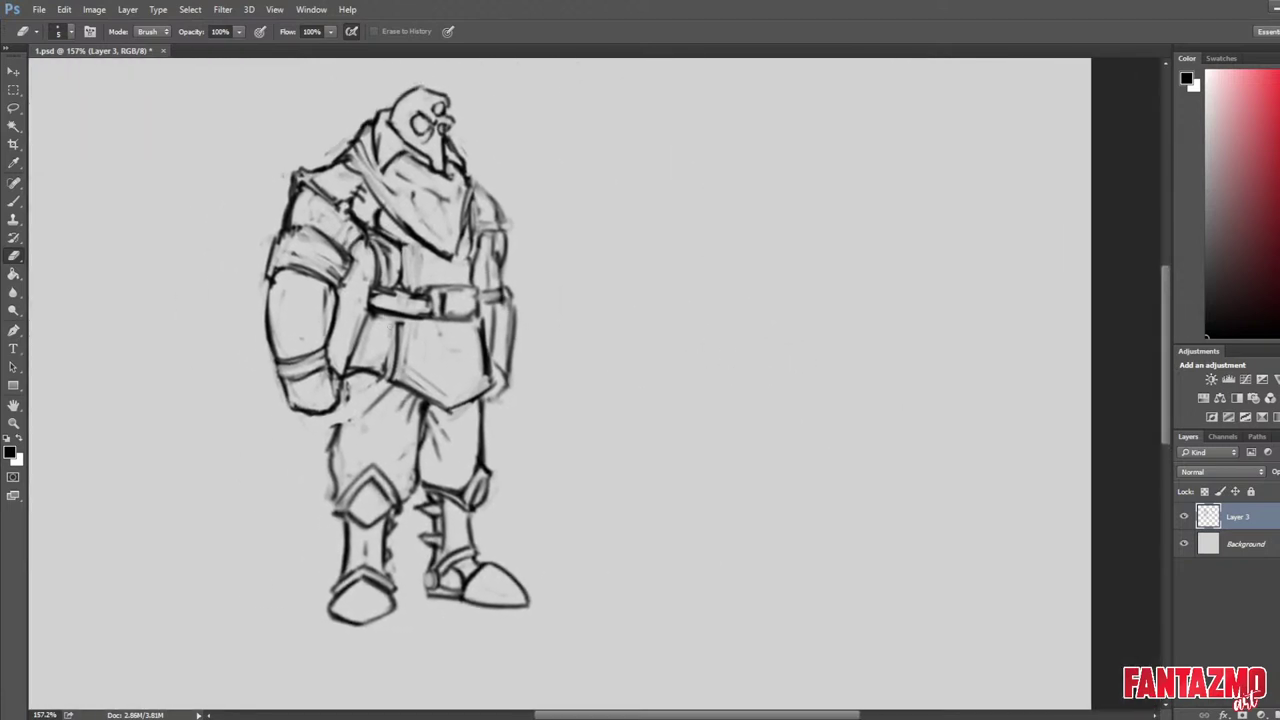
{"action": "key", "text": "b"}
{"action": "left_click_drag", "start_coordinate": [368, 317], "coordinate": [350, 369]}
{"action": "key", "text": "e"}
{"action": "key", "text": "b"}
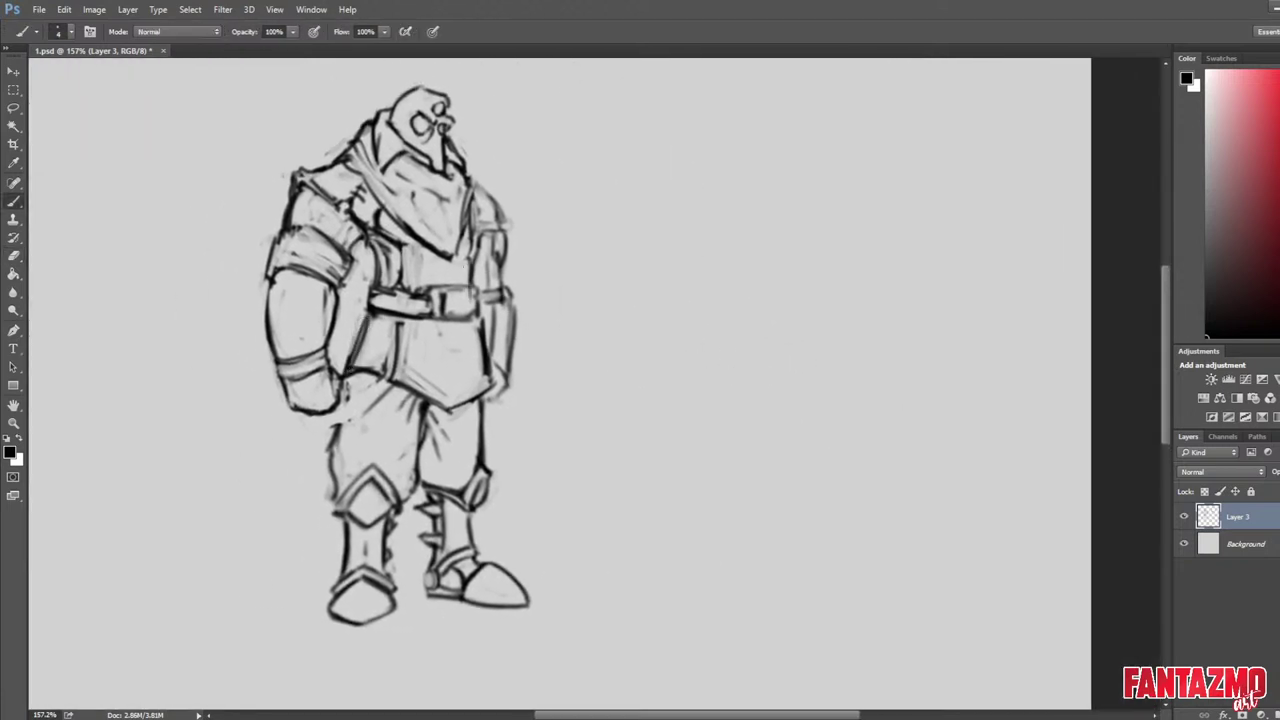
Clean up the vest opening above the belt and redraw the chest line along the scarf's lower edge.
{"action": "key", "text": "e"}
{"action": "left_click_drag", "start_coordinate": [383, 232], "coordinate": [398, 278]}
{"action": "key", "text": "b"}
{"action": "key", "text": "e"}
{"action": "mouse_move", "coordinate": [380, 206]}
{"action": "left_mouse_down"}
{"action": "mouse_move", "coordinate": [377, 230]}
{"action": "mouse_move", "coordinate": [397, 246]}
{"action": "mouse_move", "coordinate": [373, 229]}
{"action": "left_mouse_up"}
{"action": "key", "text": "b"}
{"action": "mouse_move", "coordinate": [388, 215]}
{"action": "left_mouse_down"}
{"action": "mouse_move", "coordinate": [379, 225]}
{"action": "mouse_move", "coordinate": [402, 284]}
{"action": "mouse_move", "coordinate": [392, 247]}
{"action": "mouse_move", "coordinate": [468, 252]}
{"action": "left_mouse_up"}
{"action": "key", "text": "e"}
{"action": "key", "text": "b"}
{"action": "key", "text": "e"}
{"action": "key", "text": "b"}
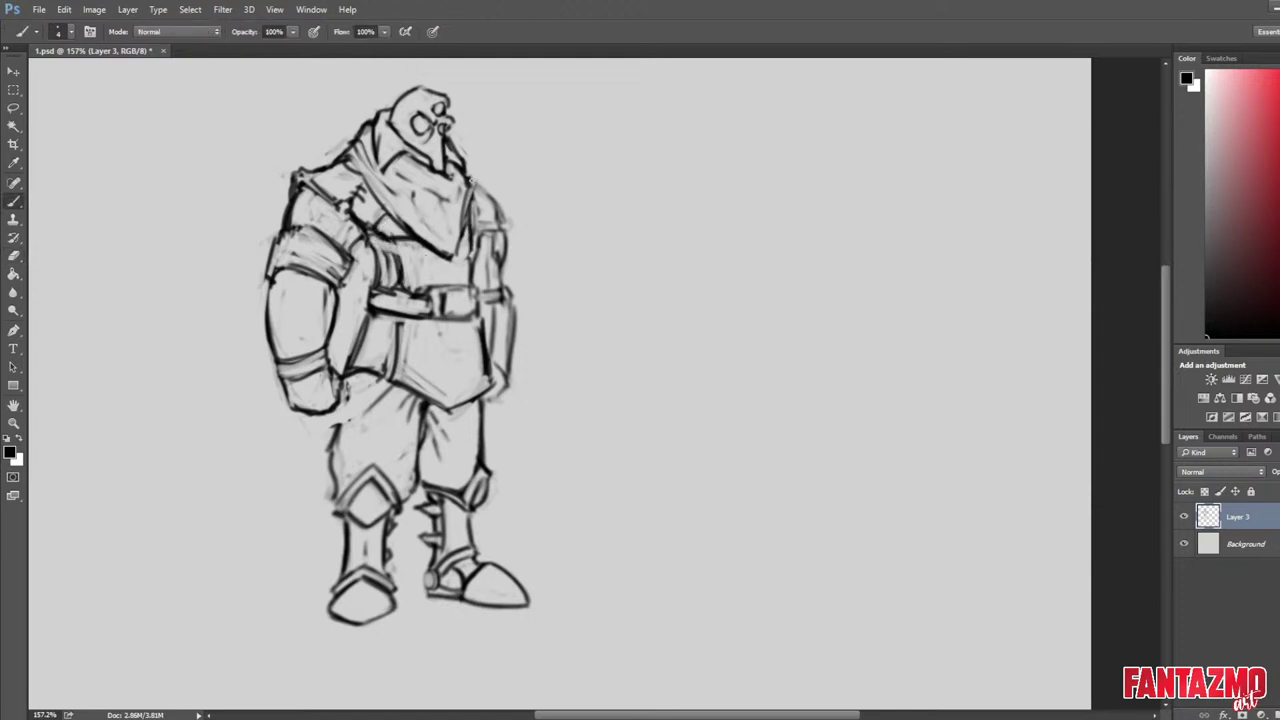
Replace the smaller arm's rounded shoulder with a narrower vest shoulder edge and sketch the upper arm beneath it.
{"action": "mouse_move", "coordinate": [470, 183]}
{"action": "left_mouse_down"}
{"action": "mouse_move", "coordinate": [490, 170]}
{"action": "mouse_move", "coordinate": [474, 220]}
{"action": "mouse_move", "coordinate": [494, 172]}
{"action": "left_mouse_up"}
{"action": "key", "text": "ctrl+z"}
{"action": "mouse_move", "coordinate": [494, 173]}
{"action": "left_mouse_down"}
{"action": "mouse_move", "coordinate": [477, 214]}
{"action": "mouse_move", "coordinate": [474, 203]}
{"action": "mouse_move", "coordinate": [486, 175]}
{"action": "mouse_move", "coordinate": [479, 211]}
{"action": "mouse_move", "coordinate": [504, 240]}
{"action": "mouse_move", "coordinate": [492, 170]}
{"action": "left_mouse_up"}
{"action": "key", "text": "e"}
{"action": "key", "text": "b"}
{"action": "key", "text": "e"}
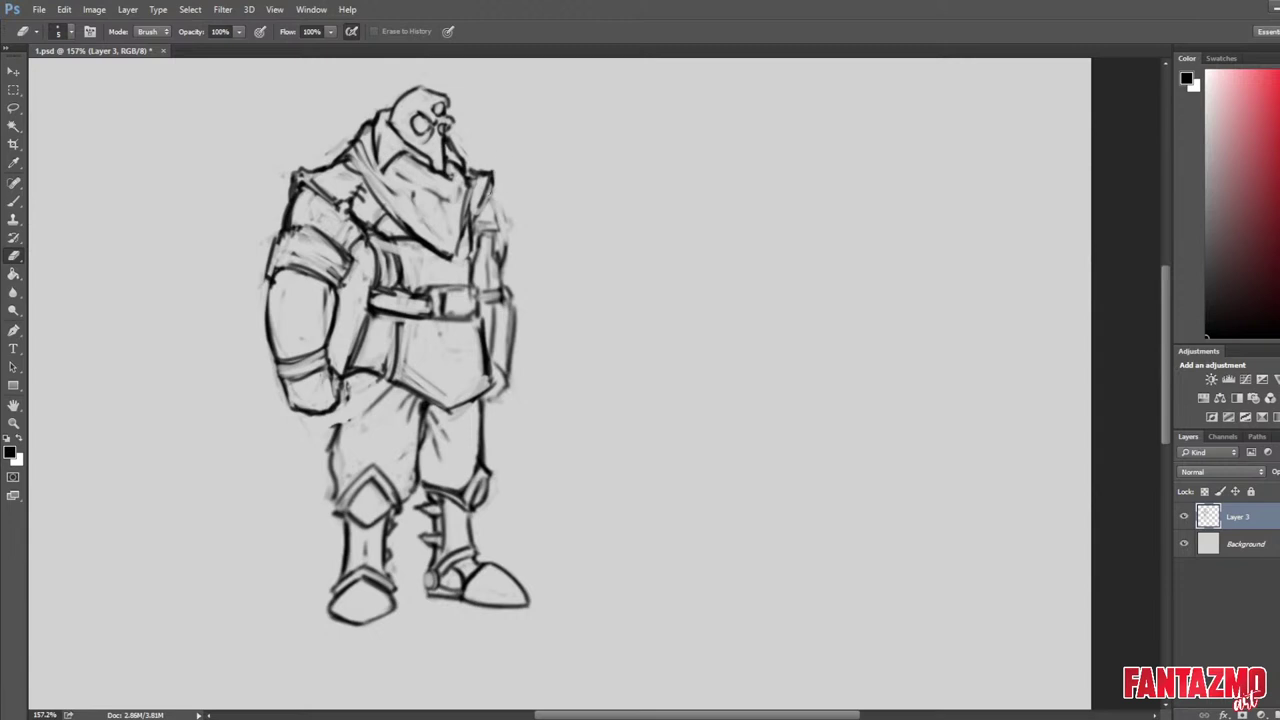
{"action": "key", "text": "b"}
{"action": "mouse_move", "coordinate": [470, 220]}
{"action": "left_mouse_down"}
{"action": "mouse_move", "coordinate": [490, 164]}
{"action": "mouse_move", "coordinate": [470, 163]}
{"action": "mouse_move", "coordinate": [486, 163]}
{"action": "mouse_move", "coordinate": [508, 252]}
{"action": "left_mouse_up"}
{"action": "key", "text": "e"}
{"action": "key", "text": "b"}
{"action": "key", "text": "e"}
{"action": "key", "text": "b"}
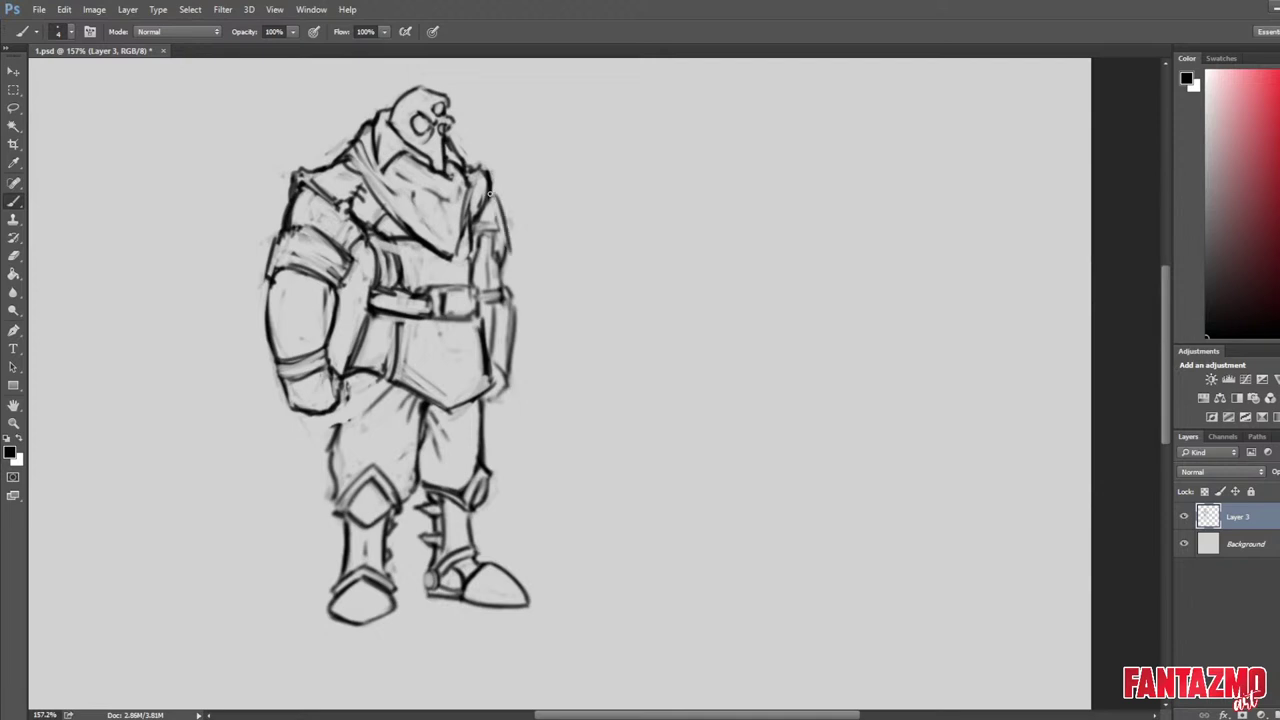
Draw the smaller arm's outer upper edge and add a rolled sleeve cuff around it.
{"action": "mouse_move", "coordinate": [494, 196]}
{"action": "left_mouse_down"}
{"action": "mouse_move", "coordinate": [500, 268]}
{"action": "mouse_move", "coordinate": [510, 242]}
{"action": "mouse_move", "coordinate": [516, 262]}
{"action": "left_mouse_up"}
{"action": "mouse_move", "coordinate": [472, 278]}
{"action": "left_mouse_down"}
{"action": "mouse_move", "coordinate": [516, 258]}
{"action": "mouse_move", "coordinate": [492, 242]}
{"action": "left_mouse_up"}
{"action": "key", "text": "e"}
{"action": "key", "text": "b"}
{"action": "mouse_move", "coordinate": [488, 222]}
{"action": "left_mouse_down"}
{"action": "mouse_move", "coordinate": [498, 244]}
{"action": "mouse_move", "coordinate": [476, 250]}
{"action": "mouse_move", "coordinate": [490, 244]}
{"action": "left_mouse_up"}
{"action": "key", "text": "ctrl+alt+z"}
{"action": "key", "text": "ctrl+alt+z"}
{"action": "key", "text": "e"}
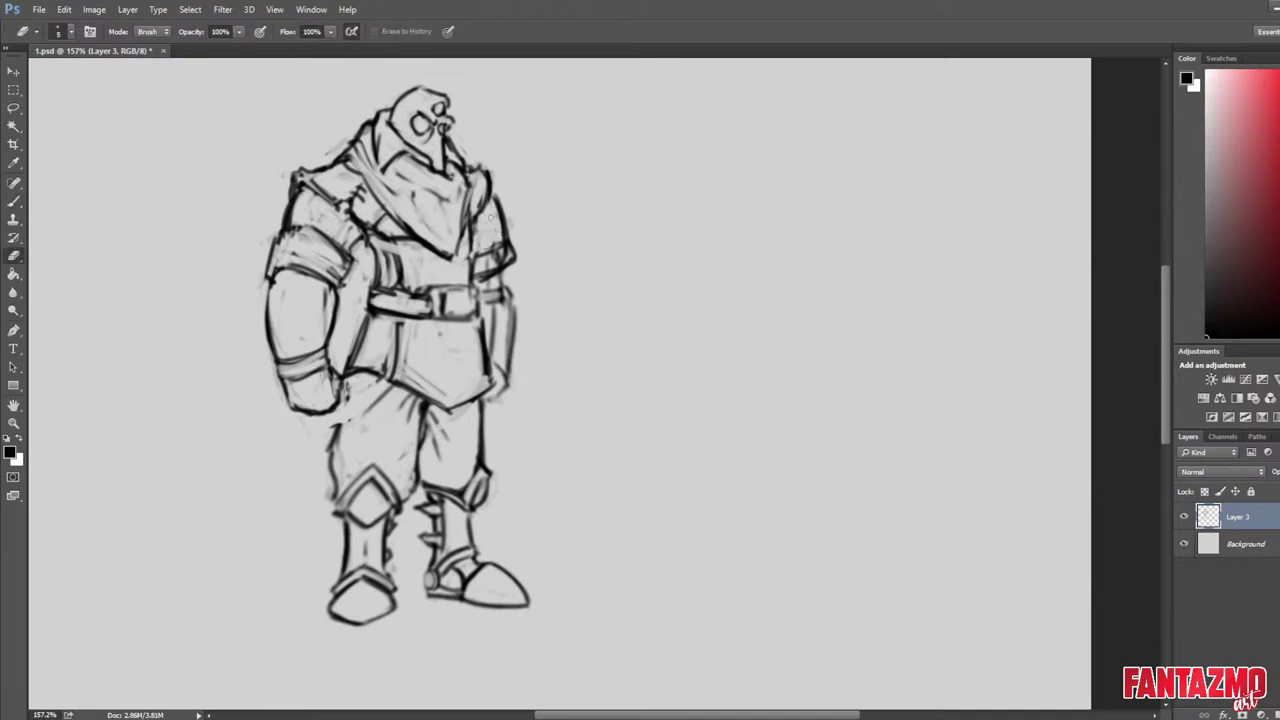
{"action": "key", "text": "b"}
Flip the canvas and refine the smaller arm's shoulder contour and the top of its sleeve cuff with eraser and brush.
{"action": "key", "text": "ctrl+shift+h"}
{"action": "key", "text": "e"}
{"action": "left_click_drag", "start_coordinate": [572, 246], "coordinate": [610, 256]}
{"action": "key", "text": "b"}
{"action": "key", "text": "e"}
{"action": "mouse_move", "coordinate": [586, 196]}
{"action": "left_mouse_down"}
{"action": "mouse_move", "coordinate": [586, 247]}
{"action": "mouse_move", "coordinate": [590, 174]}
{"action": "left_mouse_up"}
{"action": "key", "text": "b"}
{"action": "key", "text": "e"}
{"action": "key", "text": "b"}
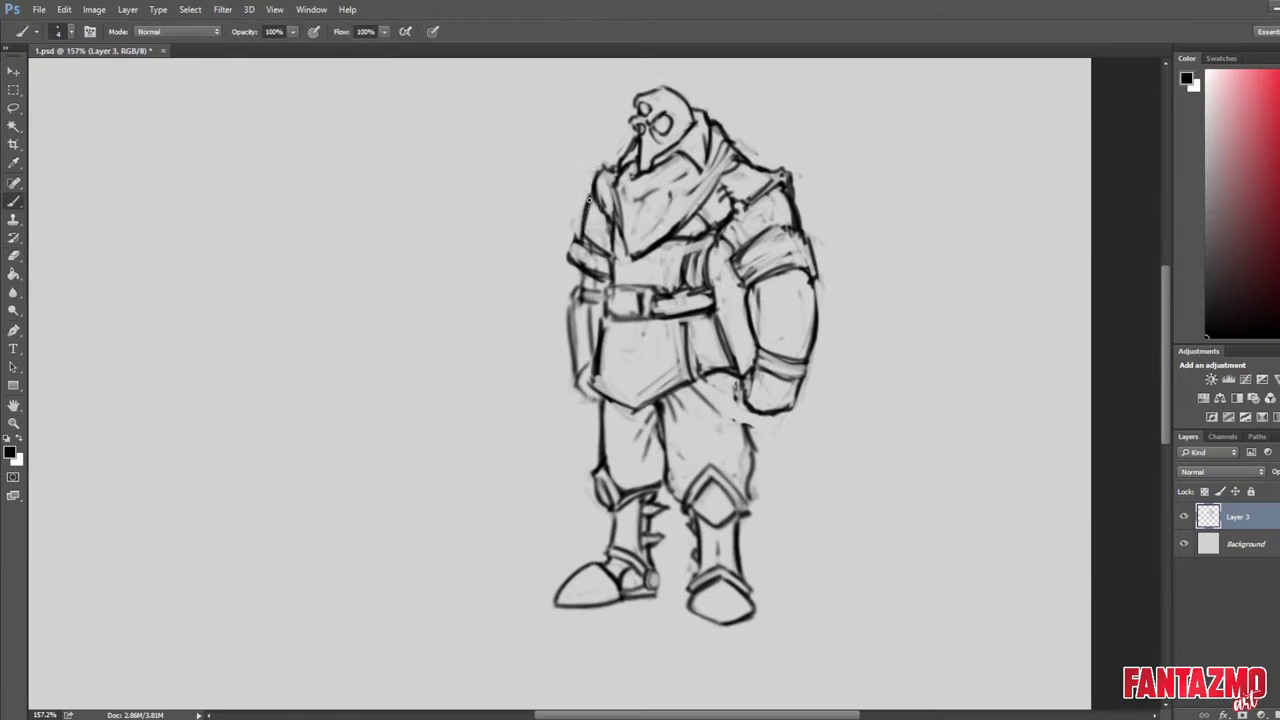
Clean up the outer edge of the smaller arm's rolled sleeve and redraw the cuff's lower band.
{"action": "key", "text": "e"}
{"action": "left_click_drag", "start_coordinate": [580, 218], "coordinate": [577, 266]}
{"action": "key", "text": "b"}
{"action": "key", "text": "e"}
{"action": "key", "text": "b"}
{"action": "left_click_drag", "start_coordinate": [575, 266], "coordinate": [606, 276]}
{"action": "key", "text": "e"}
{"action": "mouse_move", "coordinate": [604, 285]}
{"action": "left_mouse_down"}
{"action": "mouse_move", "coordinate": [573, 269]}
{"action": "mouse_move", "coordinate": [612, 283]}
{"action": "mouse_move", "coordinate": [584, 276]}
{"action": "mouse_move", "coordinate": [607, 279]}
{"action": "mouse_move", "coordinate": [609, 260]}
{"action": "mouse_move", "coordinate": [588, 241]}
{"action": "mouse_move", "coordinate": [612, 256]}
{"action": "mouse_move", "coordinate": [488, 280]}
{"action": "mouse_move", "coordinate": [510, 263]}
{"action": "mouse_move", "coordinate": [478, 298]}
{"action": "mouse_move", "coordinate": [508, 298]}
{"action": "left_mouse_up"}
{"action": "key", "text": "b"}
{"action": "key", "text": "ctrl+z"}
{"action": "key", "text": "e"}
{"action": "key", "text": "b"}
{"action": "key", "text": "e"}
{"action": "key", "text": "b"}
{"action": "key", "text": "e"}
{"action": "key", "text": "b"}
Flip the canvas, erase the smaller forearm's old outline and redraw its outer edge as a curve down to the hand.
{"action": "key", "text": "ctrl+shift+h"}
{"action": "key", "text": "e"}
{"action": "key", "text": "b"}
{"action": "key", "text": "e"}
{"action": "key", "text": "b"}
{"action": "left_click_drag", "start_coordinate": [512, 314], "coordinate": [510, 378]}
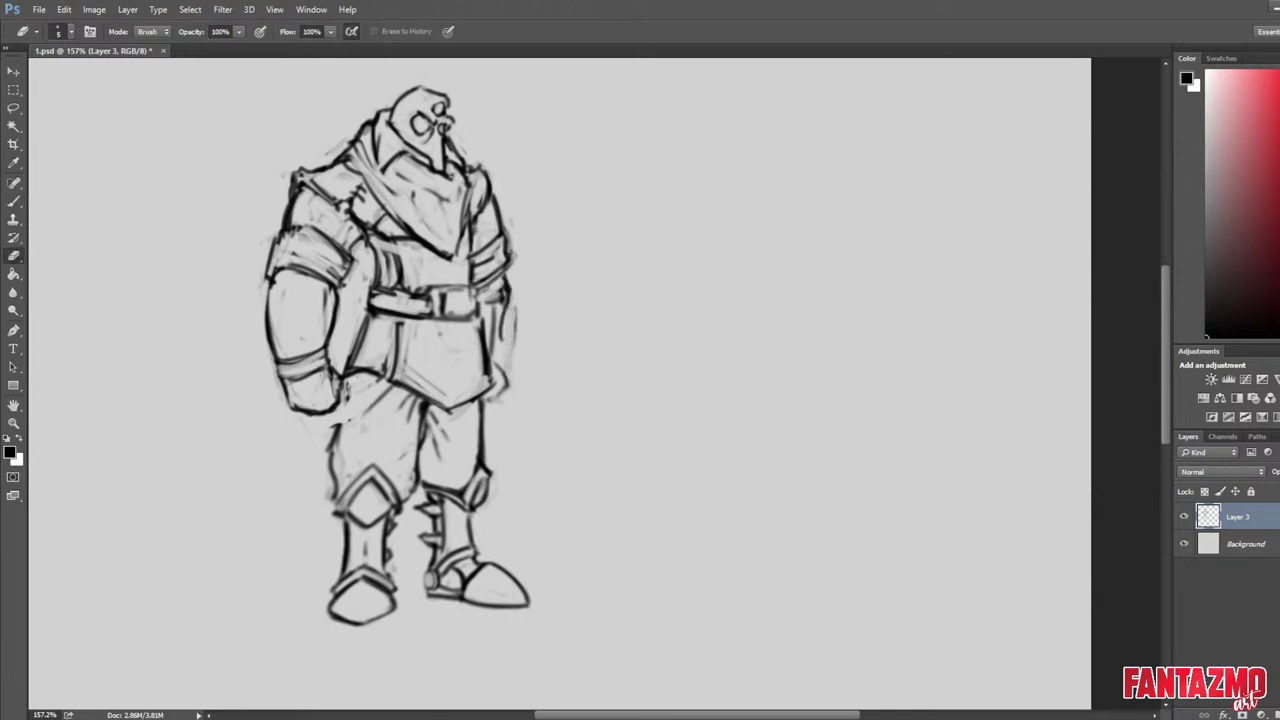
{"action": "left_click_drag", "start_coordinate": [500, 292], "coordinate": [498, 362]}
{"action": "key", "text": "b"}
{"action": "left_click_drag", "start_coordinate": [504, 276], "coordinate": [502, 368]}
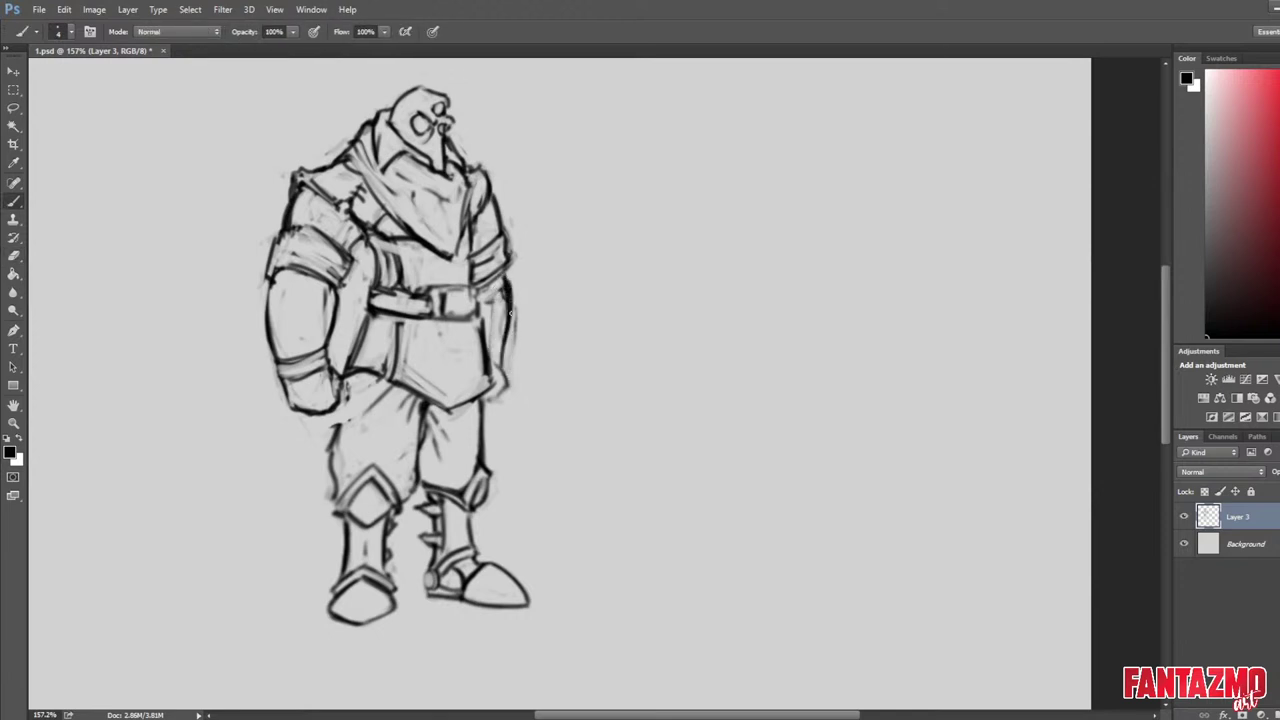
{"action": "key", "text": "e"}
{"action": "mouse_move", "coordinate": [509, 314]}
{"action": "left_mouse_down"}
{"action": "mouse_move", "coordinate": [506, 380]}
{"action": "mouse_move", "coordinate": [510, 364]}
{"action": "left_mouse_up"}
{"action": "key", "text": "b"}
{"action": "left_click_drag", "start_coordinate": [507, 284], "coordinate": [505, 354]}
Lasso the whole smaller arm from shoulder to hand, delete it and clear the selection.
{"action": "key", "text": "ctrl+shift+h"}
{"action": "left_click_drag", "start_coordinate": [645, 295], "coordinate": [531, 340]}
{"action": "key", "text": "ctrl+shift+h"}
{"action": "key", "text": "l"}
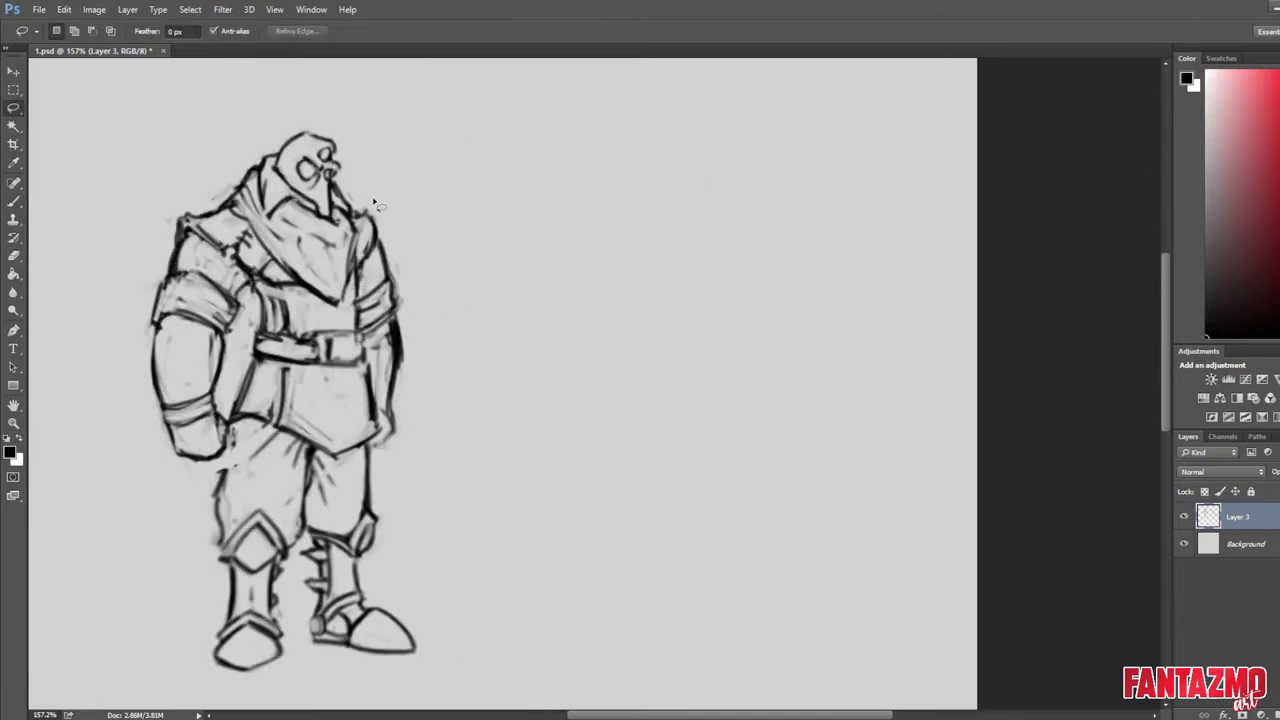
{"action": "mouse_move", "coordinate": [374, 200]}
{"action": "left_mouse_down"}
{"action": "mouse_move", "coordinate": [368, 290]}
{"action": "mouse_move", "coordinate": [466, 338]}
{"action": "mouse_move", "coordinate": [491, 257]}
{"action": "left_mouse_up"}
{"action": "key", "text": "Delete"}
{"action": "key", "text": "ctrl+d"}
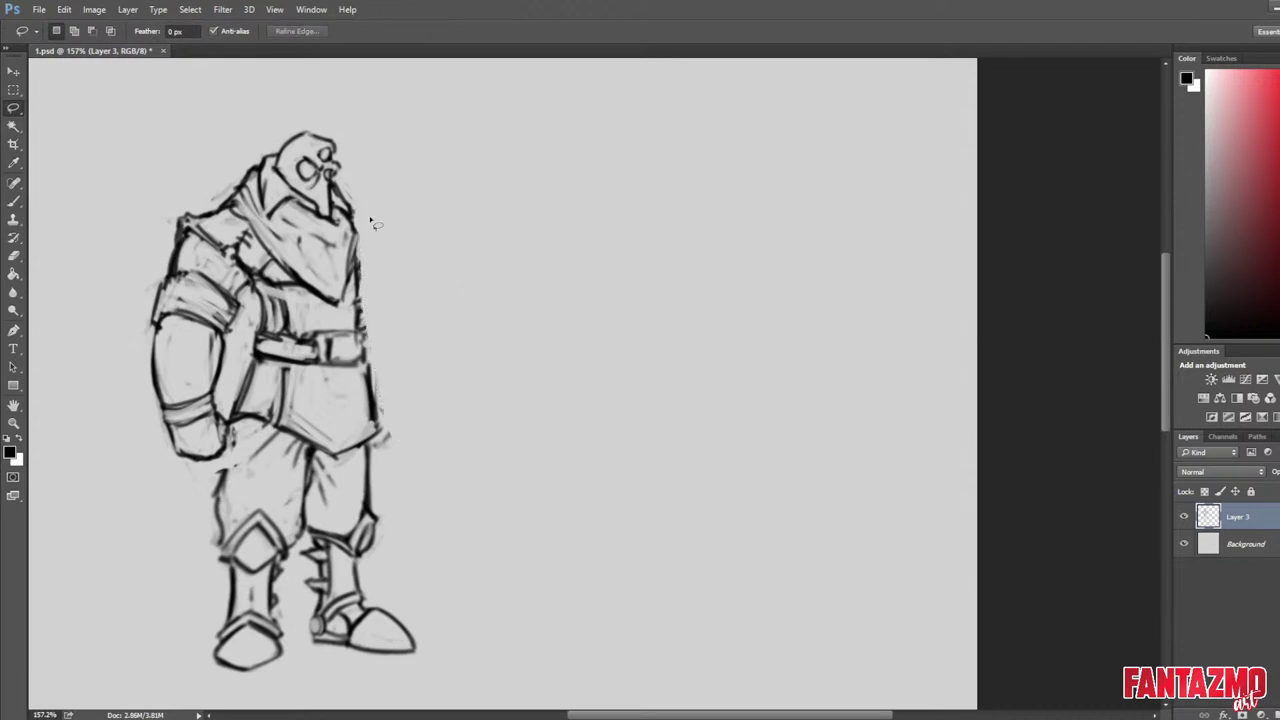
Sketch a new smaller arm with a wider, pointed vest shoulder, ragged armhole edge and curved outer upper arm.
{"action": "key", "text": "b"}
{"action": "mouse_move", "coordinate": [350, 205]}
{"action": "left_mouse_down"}
{"action": "mouse_move", "coordinate": [384, 238]}
{"action": "mouse_move", "coordinate": [392, 324]}
{"action": "left_mouse_up"}
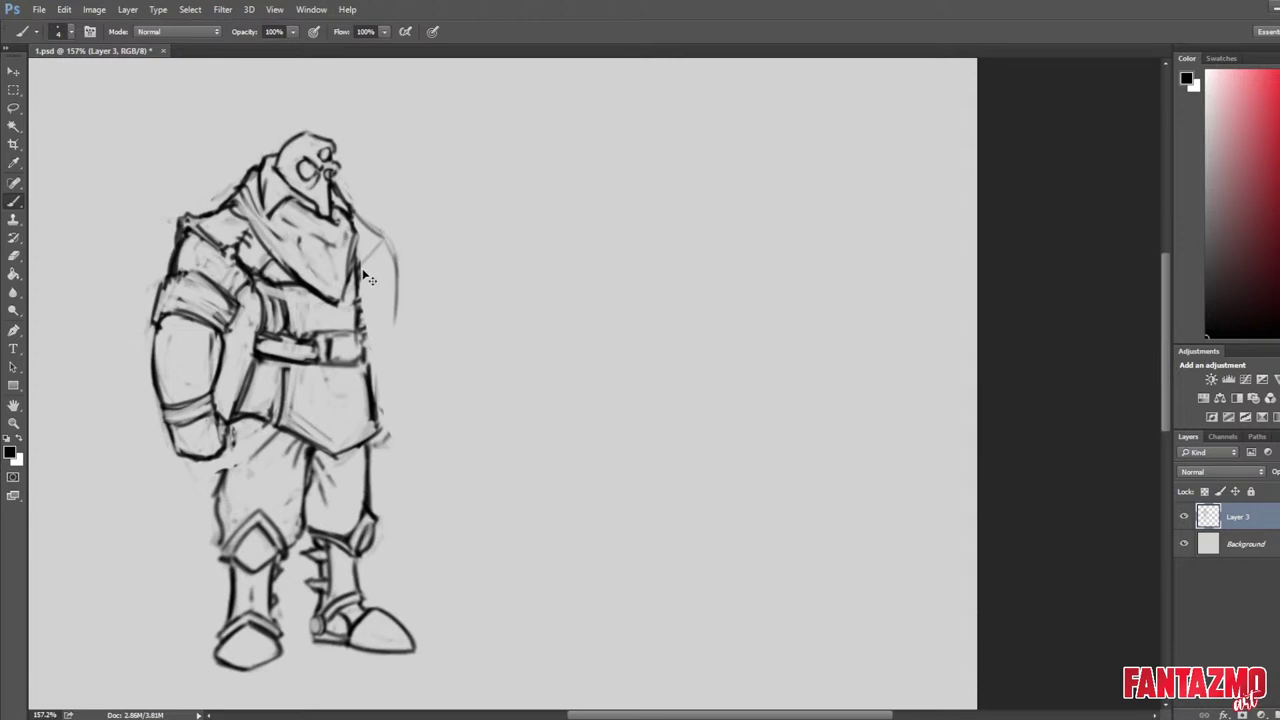
{"action": "left_click_drag", "start_coordinate": [363, 248], "coordinate": [343, 302]}
{"action": "key", "text": "e"}
{"action": "key", "text": "b"}
{"action": "key", "text": "e"}
{"action": "key", "text": "b"}
{"action": "mouse_move", "coordinate": [360, 226]}
{"action": "left_mouse_down"}
{"action": "mouse_move", "coordinate": [346, 305]}
{"action": "mouse_move", "coordinate": [362, 234]}
{"action": "mouse_move", "coordinate": [366, 266]}
{"action": "left_mouse_up"}
{"action": "mouse_move", "coordinate": [392, 232]}
{"action": "left_mouse_down"}
{"action": "mouse_move", "coordinate": [372, 268]}
{"action": "mouse_move", "coordinate": [392, 286]}
{"action": "left_mouse_up"}
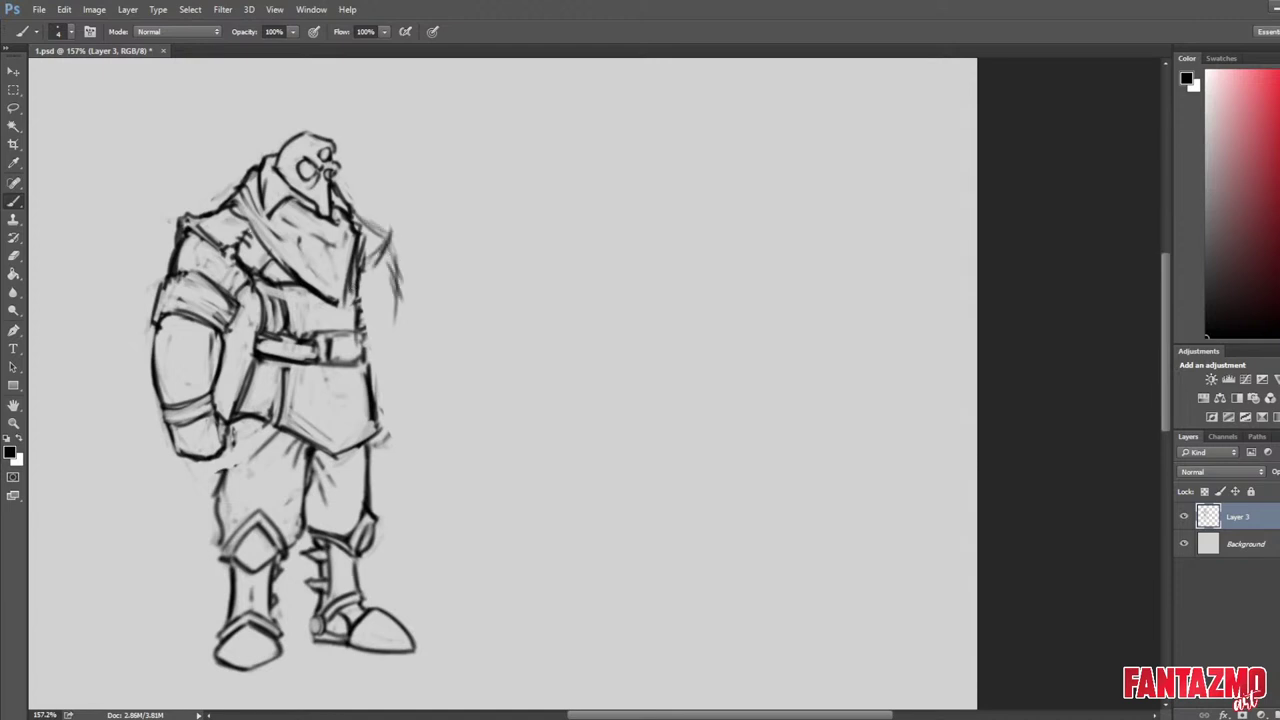
{"action": "left_click_drag", "start_coordinate": [372, 240], "coordinate": [400, 292]}
{"action": "mouse_move", "coordinate": [390, 250]}
{"action": "left_mouse_down"}
{"action": "mouse_move", "coordinate": [405, 344]}
{"action": "mouse_move", "coordinate": [404, 296]}
{"action": "mouse_move", "coordinate": [404, 330]}
{"action": "mouse_move", "coordinate": [364, 311]}
{"action": "mouse_move", "coordinate": [396, 292]}
{"action": "left_mouse_up"}
Draw a rolled sleeve cuff at the new smaller arm's elbow, tidy its lower edge and flip the canvas.
{"action": "key", "text": "e"}
{"action": "key", "text": "b"}
{"action": "key", "text": "ctrl+z"}
{"action": "key", "text": "e"}
{"action": "key", "text": "b"}
{"action": "mouse_move", "coordinate": [366, 316]}
{"action": "left_mouse_down"}
{"action": "mouse_move", "coordinate": [402, 303]}
{"action": "mouse_move", "coordinate": [390, 320]}
{"action": "left_mouse_up"}
{"action": "mouse_move", "coordinate": [400, 288]}
{"action": "left_mouse_down"}
{"action": "mouse_move", "coordinate": [402, 318]}
{"action": "mouse_move", "coordinate": [366, 329]}
{"action": "mouse_move", "coordinate": [400, 288]}
{"action": "mouse_move", "coordinate": [404, 326]}
{"action": "mouse_move", "coordinate": [372, 333]}
{"action": "mouse_move", "coordinate": [398, 292]}
{"action": "left_mouse_up"}
{"action": "key", "text": "e"}
{"action": "left_click_drag", "start_coordinate": [371, 333], "coordinate": [392, 317]}
{"action": "key", "text": "ctrl+shift+h"}
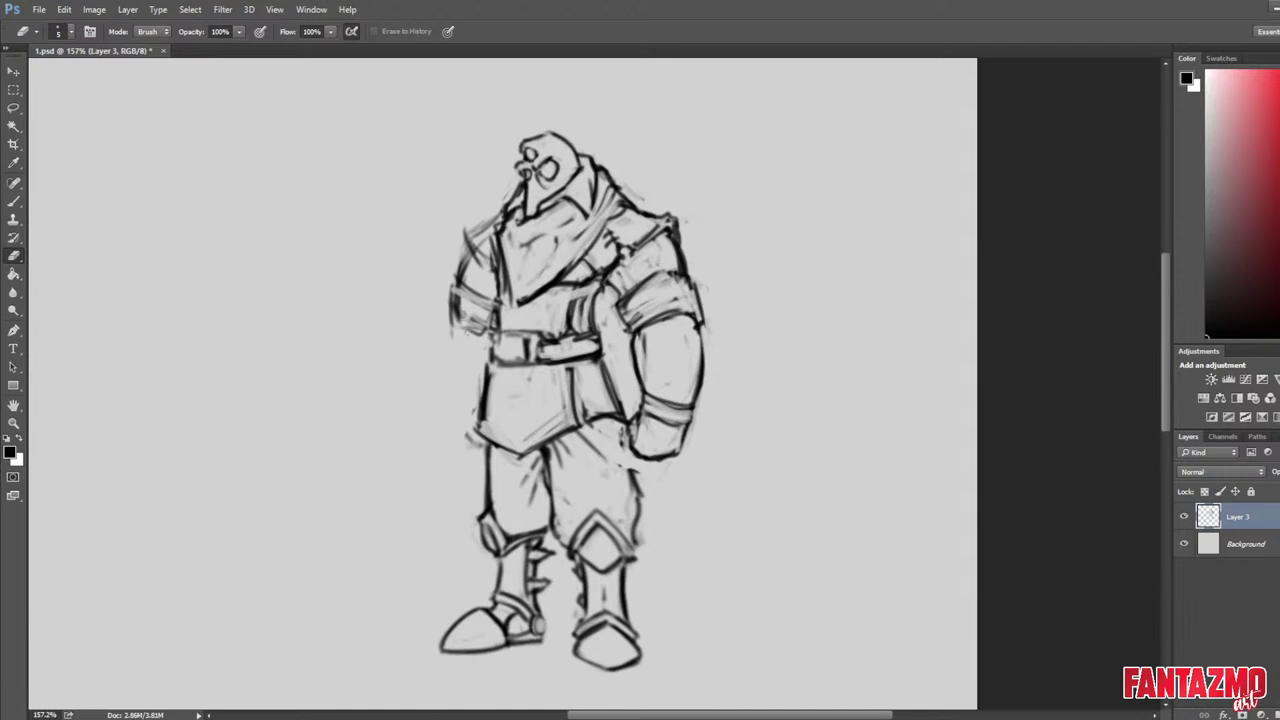
Sketch the smaller arm's forearm and hand below the rolled cuff, refining the hand's outline with the canvas flipped.
{"action": "key", "text": "b"}
{"action": "mouse_move", "coordinate": [466, 336]}
{"action": "left_mouse_down"}
{"action": "mouse_move", "coordinate": [454, 389]}
{"action": "mouse_move", "coordinate": [462, 341]}
{"action": "mouse_move", "coordinate": [462, 393]}
{"action": "mouse_move", "coordinate": [454, 325]}
{"action": "mouse_move", "coordinate": [456, 400]}
{"action": "mouse_move", "coordinate": [474, 394]}
{"action": "mouse_move", "coordinate": [445, 378]}
{"action": "mouse_move", "coordinate": [449, 436]}
{"action": "mouse_move", "coordinate": [446, 424]}
{"action": "mouse_move", "coordinate": [477, 427]}
{"action": "left_mouse_up"}
{"action": "key", "text": "e"}
{"action": "key", "text": "b"}
{"action": "mouse_move", "coordinate": [446, 389]}
{"action": "left_mouse_down"}
{"action": "mouse_move", "coordinate": [438, 432]}
{"action": "mouse_move", "coordinate": [452, 442]}
{"action": "left_mouse_up"}
{"action": "key", "text": "ctrl+shift+h"}
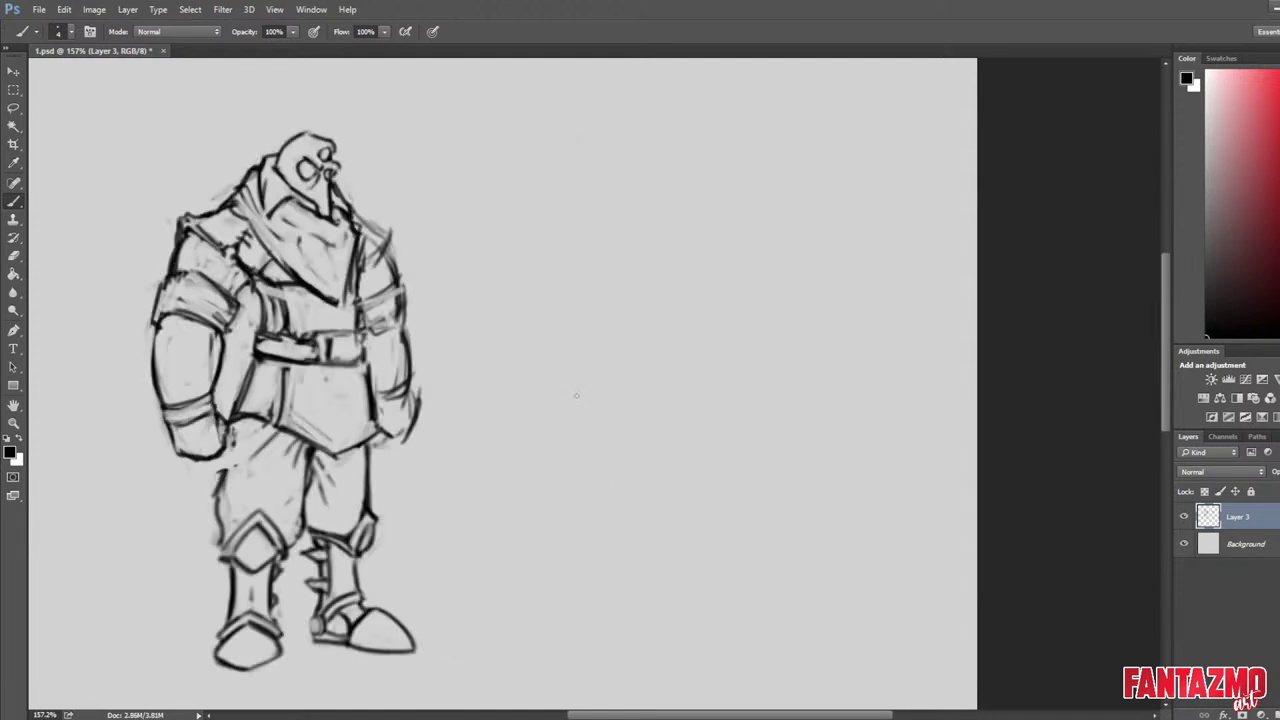
{"action": "key", "text": "e"}
{"action": "key", "text": "b"}
{"action": "mouse_move", "coordinate": [419, 388]}
{"action": "left_mouse_down"}
{"action": "mouse_move", "coordinate": [409, 439]}
{"action": "mouse_move", "coordinate": [407, 425]}
{"action": "mouse_move", "coordinate": [389, 453]}
{"action": "left_mouse_up"}
{"action": "left_click_drag", "start_coordinate": [411, 409], "coordinate": [397, 452]}
{"action": "key", "text": "e"}
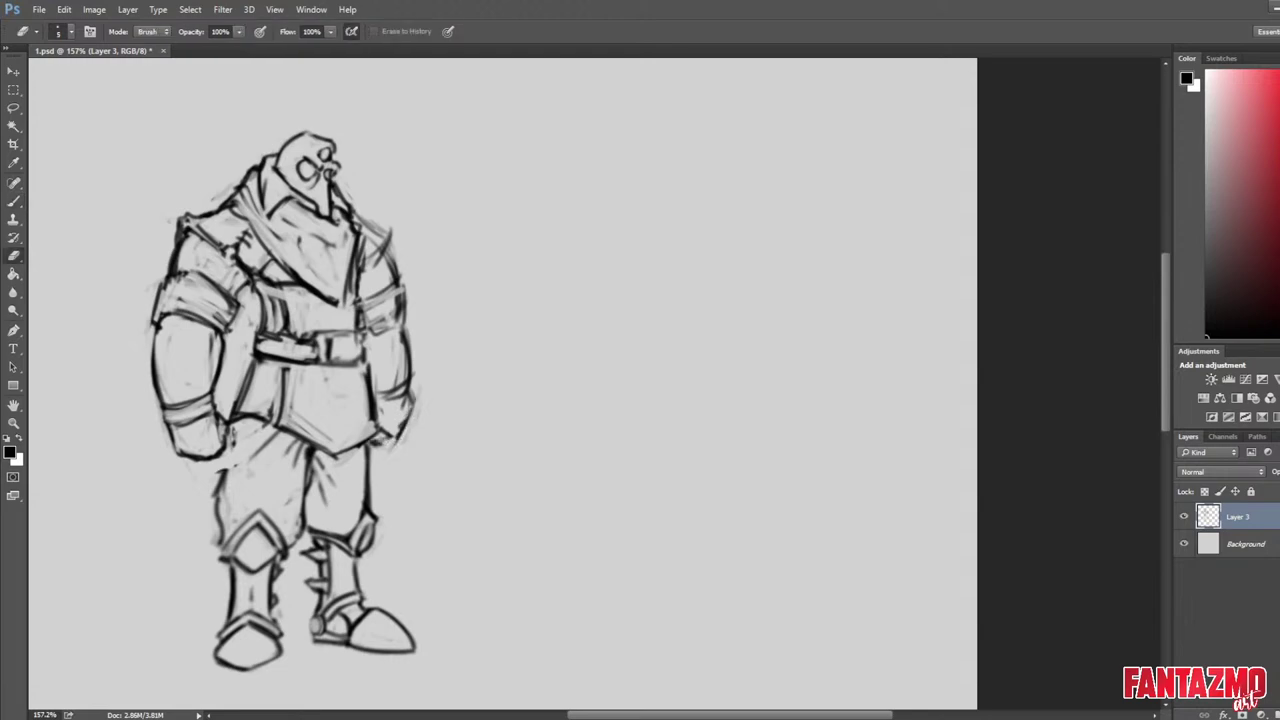
Lasso the whole smaller arm from shoulder to hand, delete it and flip the canvas.
{"action": "scroll", "coordinate": [620, 386], "scroll_direction": "down", "scroll_amount": 5}
{"action": "key", "text": "ctrl+shift+h"}
{"action": "scroll", "coordinate": [620, 386], "scroll_direction": "up", "scroll_amount": 3}
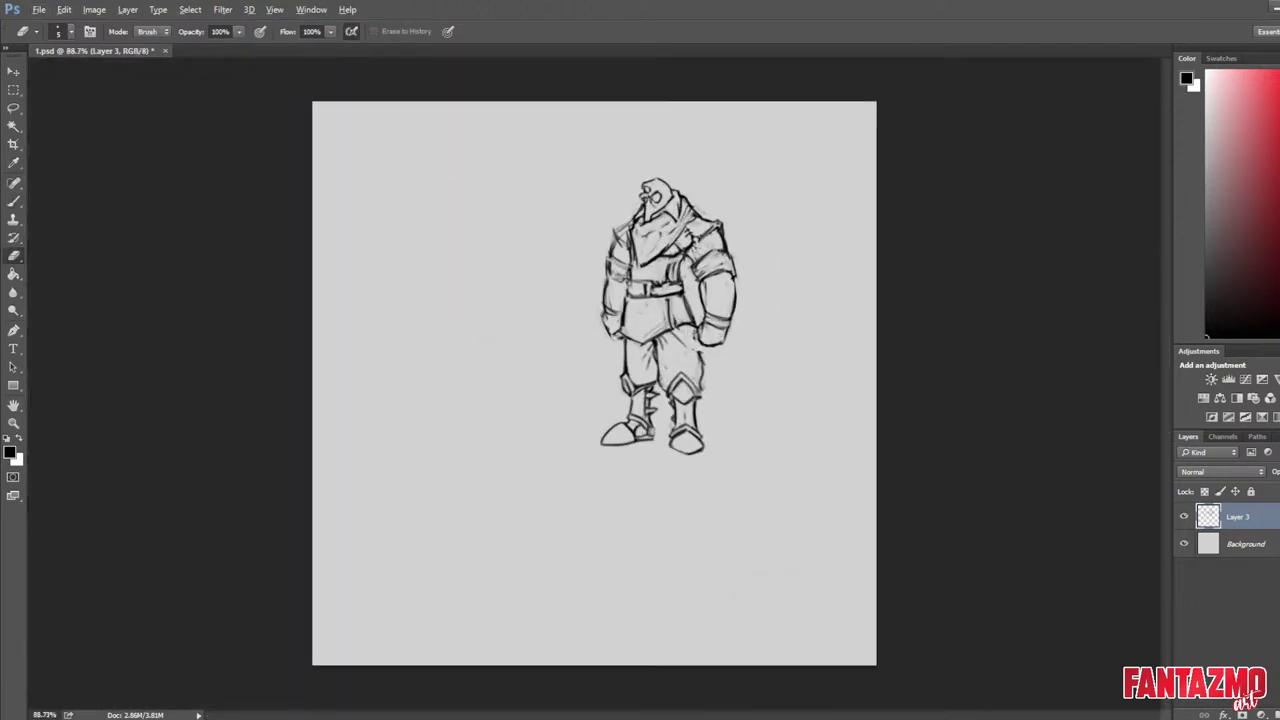
{"action": "scroll", "coordinate": [620, 386], "scroll_direction": "up", "scroll_amount": 2}
{"action": "key", "text": "ctrl+shift+h"}
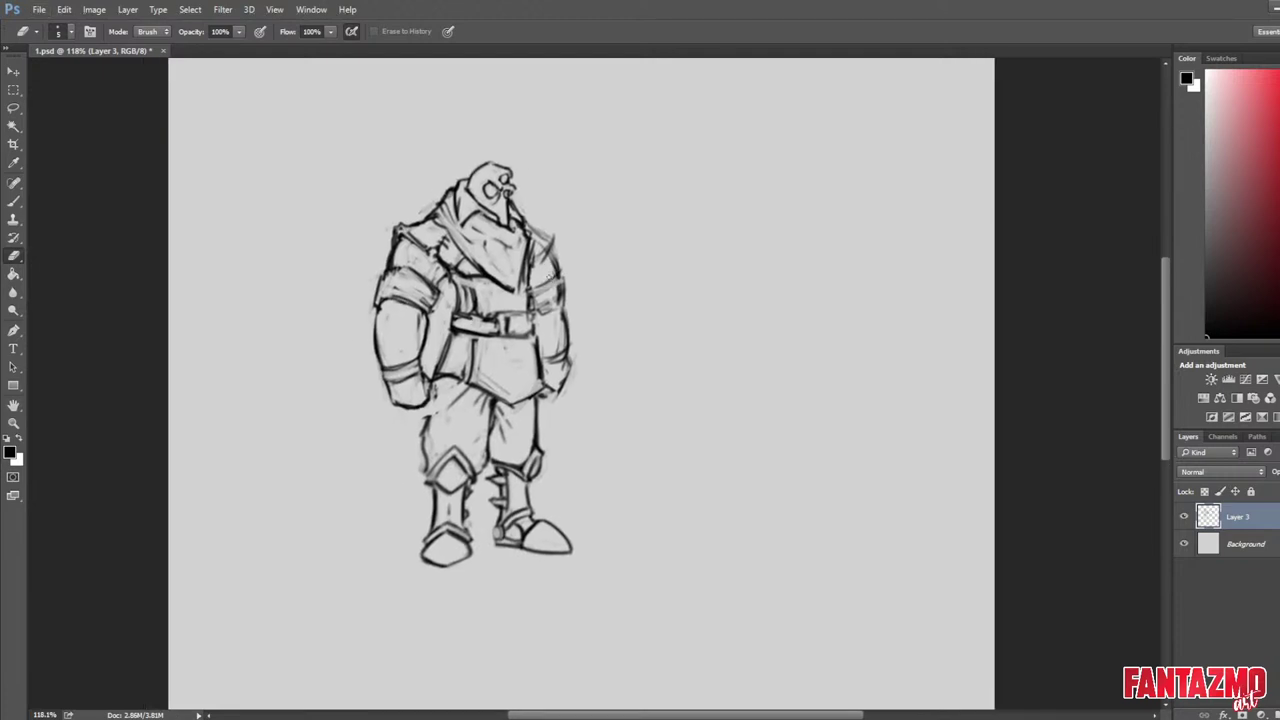
{"action": "key", "text": "l"}
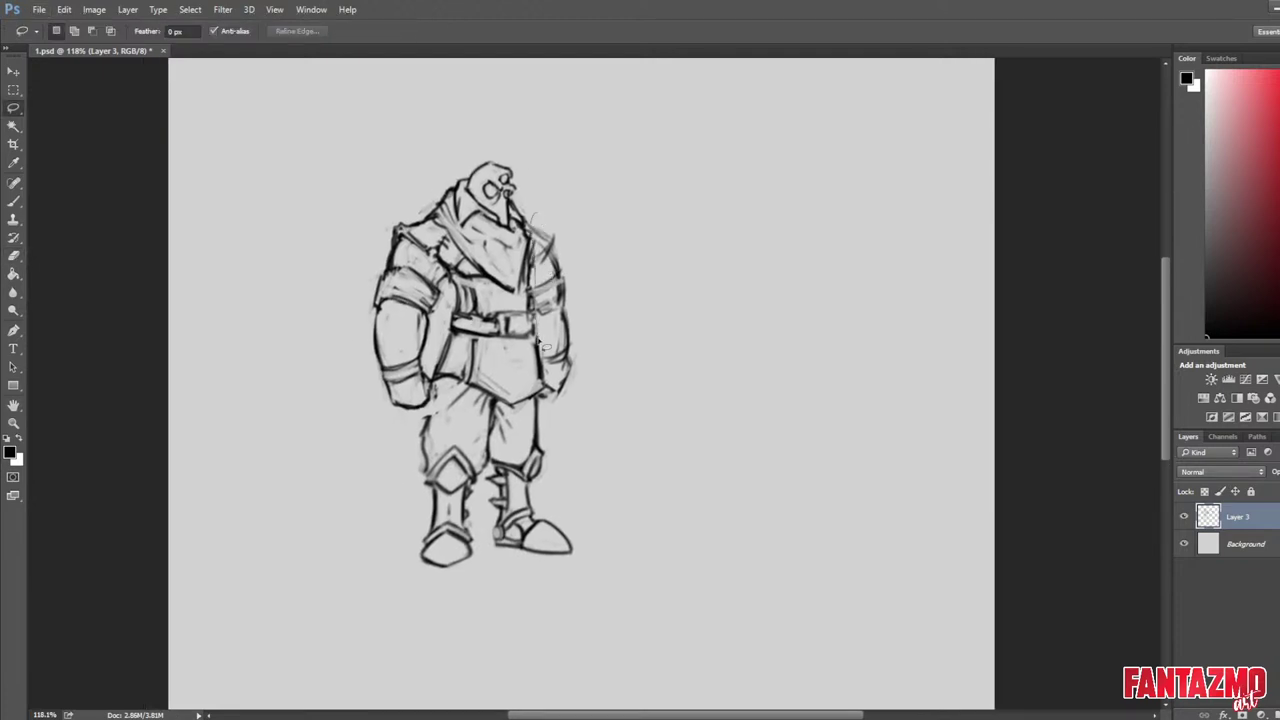
{"action": "mouse_move", "coordinate": [538, 342]}
{"action": "left_mouse_down"}
{"action": "mouse_move", "coordinate": [606, 314]}
{"action": "mouse_move", "coordinate": [633, 255]}
{"action": "left_mouse_up"}
{"action": "key", "text": "ctrl+shift+h"}
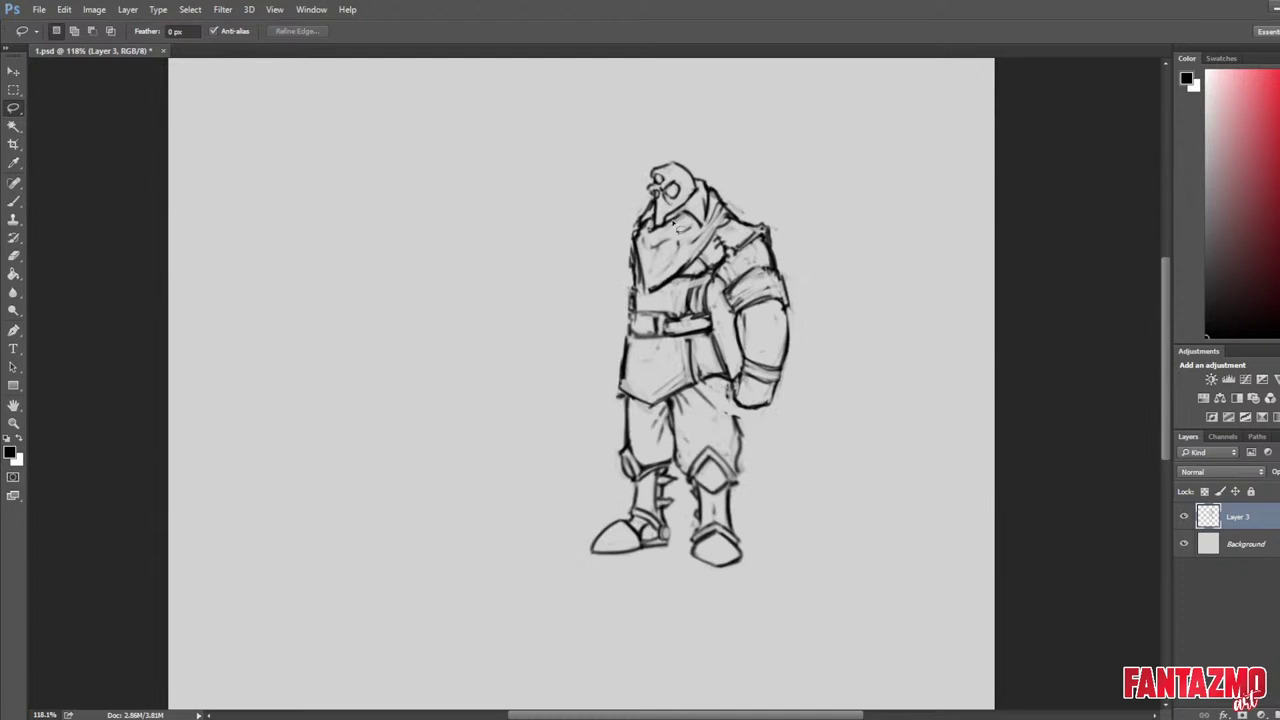
Sketch a mostly hidden smaller arm behind the torso, with a narrow sleeve edge and a forearm beside the tunic.
{"action": "key", "text": "b"}
{"action": "left_click_drag", "start_coordinate": [627, 295], "coordinate": [610, 358]}
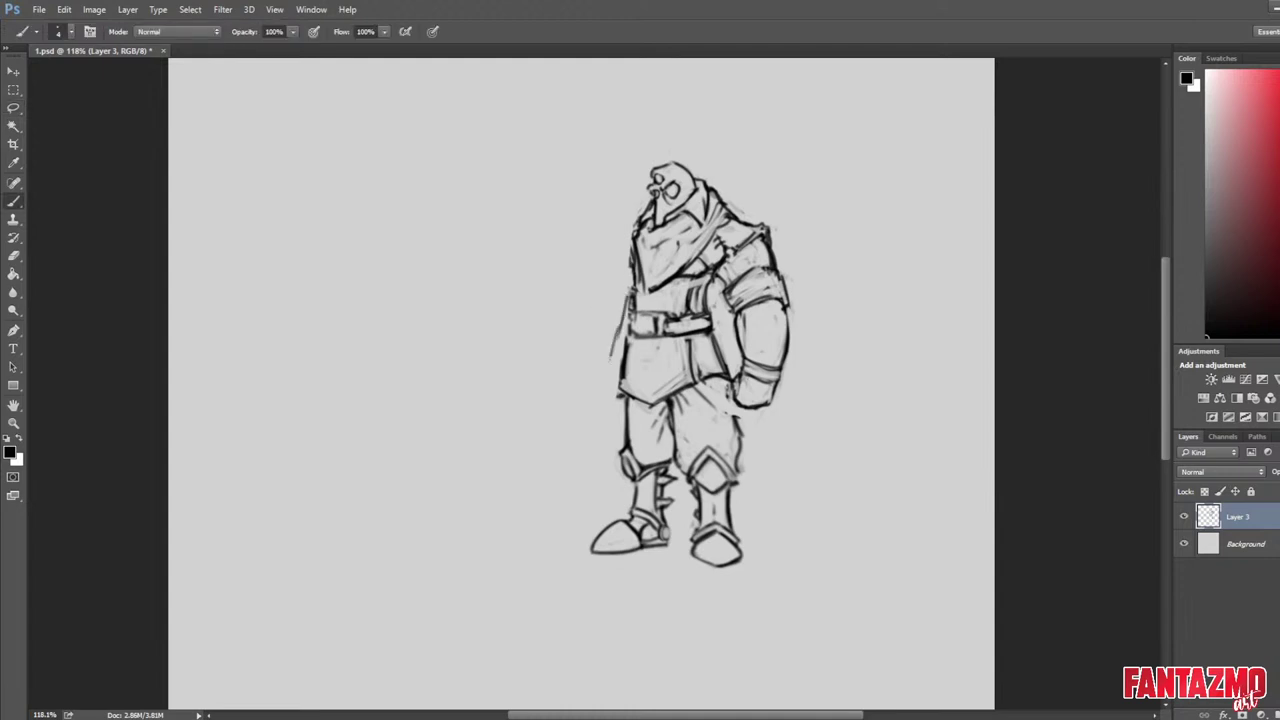
{"action": "key", "text": "ctrl+z"}
{"action": "left_click_drag", "start_coordinate": [627, 304], "coordinate": [621, 372]}
{"action": "key", "text": "ctrl+z"}
{"action": "mouse_move", "coordinate": [627, 322]}
{"action": "left_mouse_down"}
{"action": "mouse_move", "coordinate": [614, 372]}
{"action": "mouse_move", "coordinate": [630, 305]}
{"action": "mouse_move", "coordinate": [612, 378]}
{"action": "mouse_move", "coordinate": [640, 285]}
{"action": "left_mouse_up"}
{"action": "key", "text": "ctrl+shift+h"}
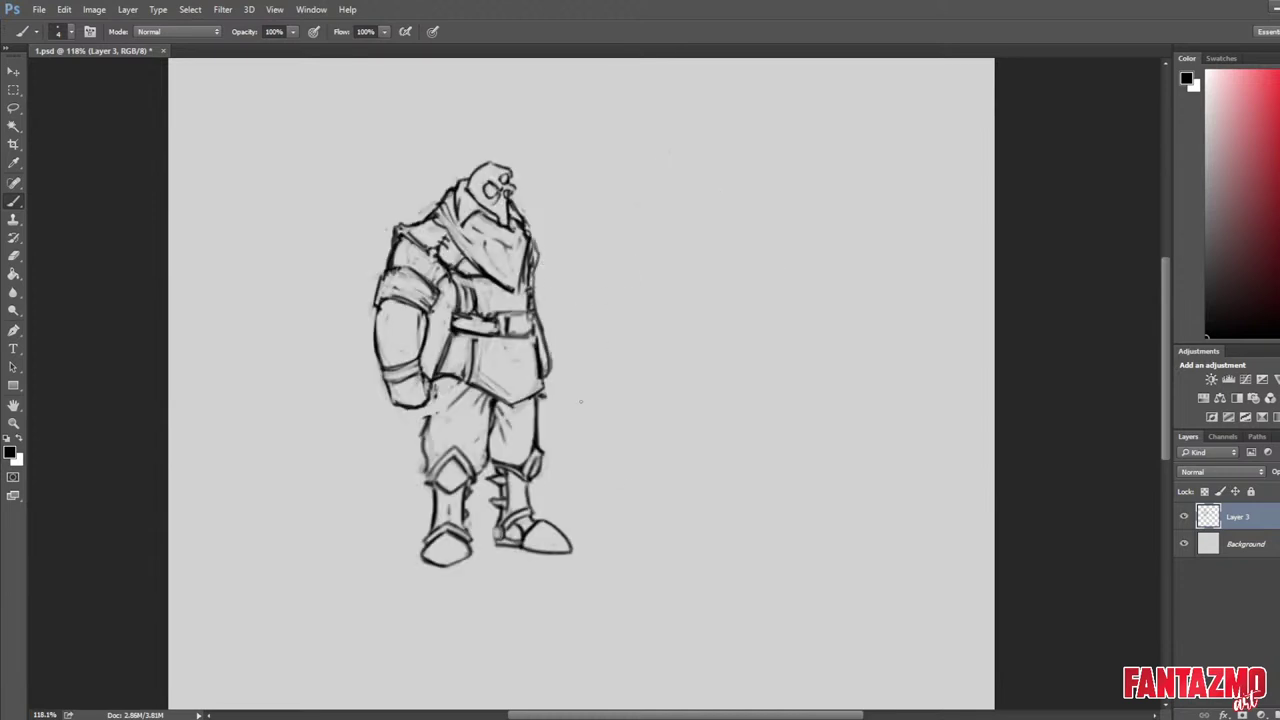
Define the wrist and partly hidden hand of the smaller arm beside the tunic and flip the canvas.
{"action": "scroll", "coordinate": [587, 267], "scroll_direction": "down", "scroll_amount": 2}
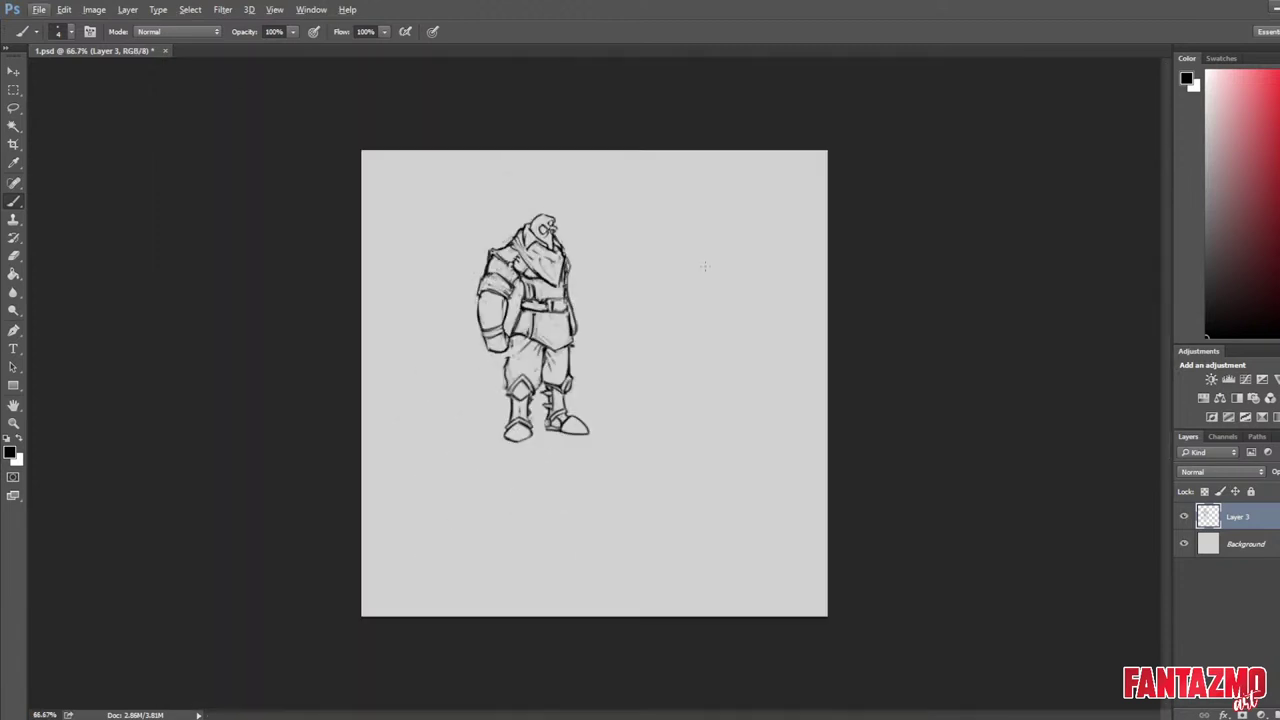
{"action": "key", "text": "ctrl+shift+h"}
{"action": "scroll", "coordinate": [720, 321], "scroll_direction": "up", "scroll_amount": 3}
{"action": "key", "text": "alt"}
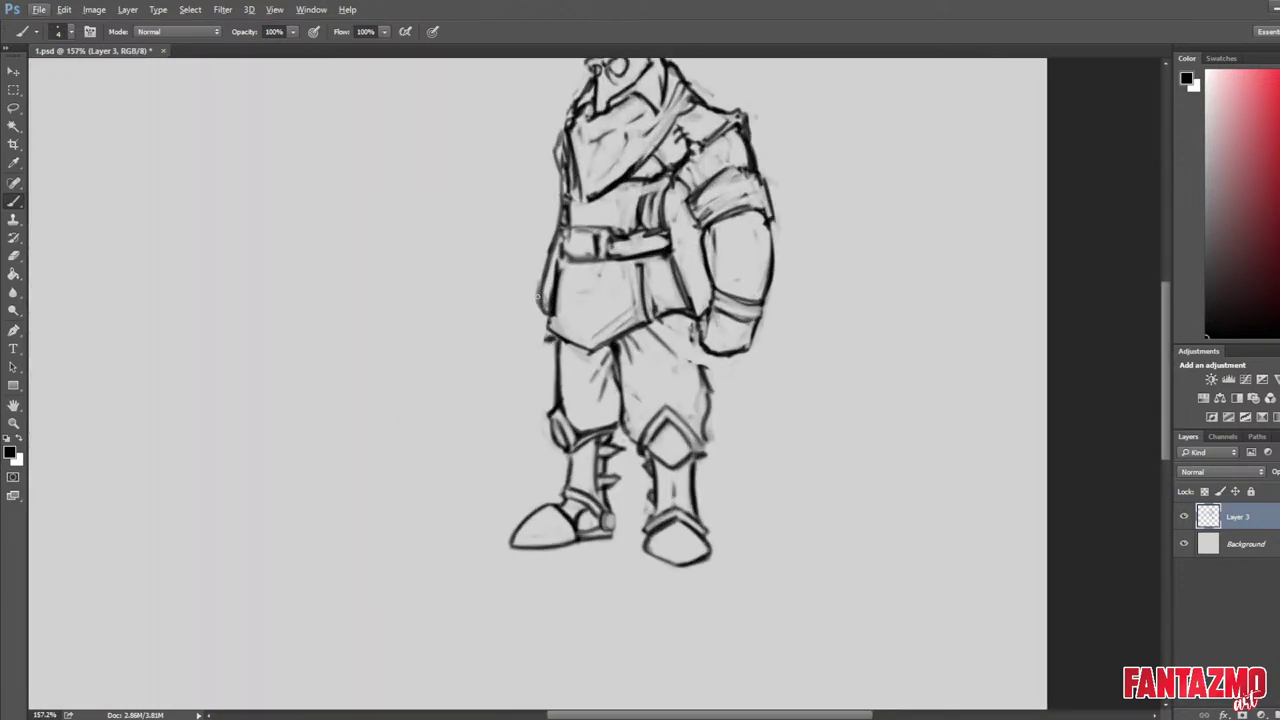
{"action": "mouse_move", "coordinate": [540, 318]}
{"action": "left_mouse_down"}
{"action": "mouse_move", "coordinate": [549, 250]}
{"action": "mouse_move", "coordinate": [539, 290]}
{"action": "left_mouse_up"}
{"action": "key", "text": "e"}
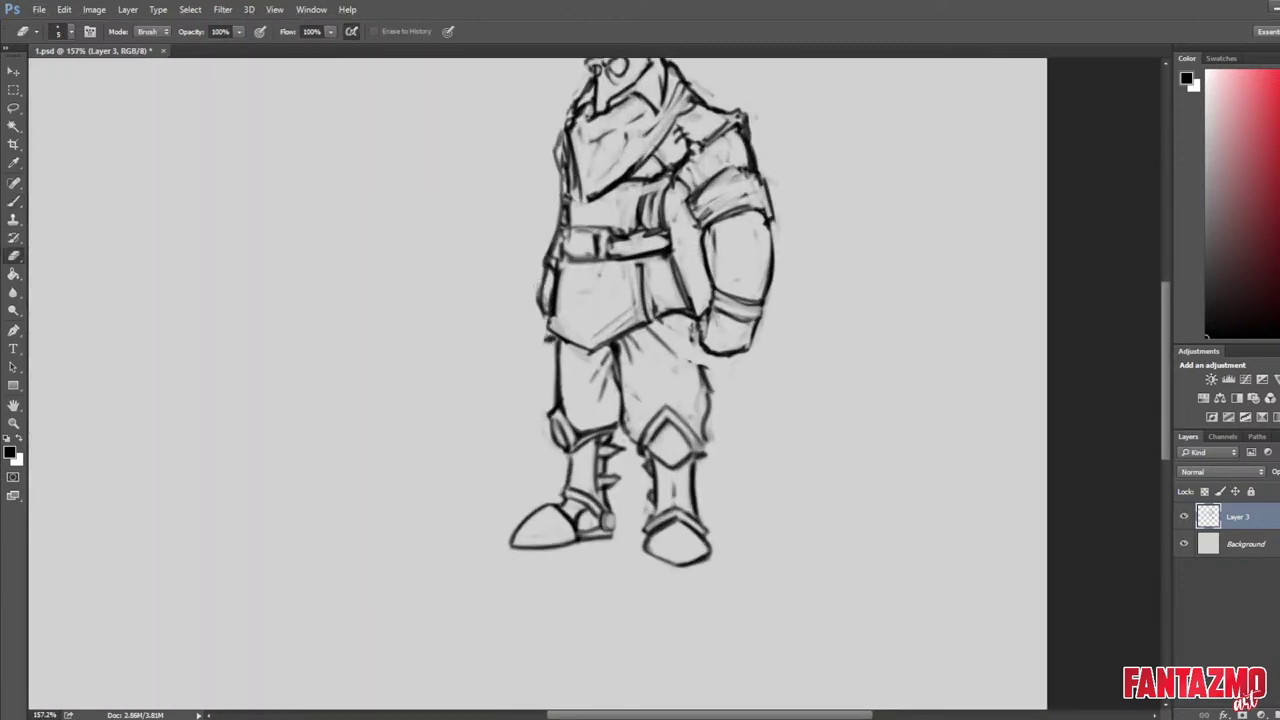
{"action": "key", "text": "b"}
{"action": "key", "text": "e"}
{"action": "key", "text": "ctrl+shift+h"}
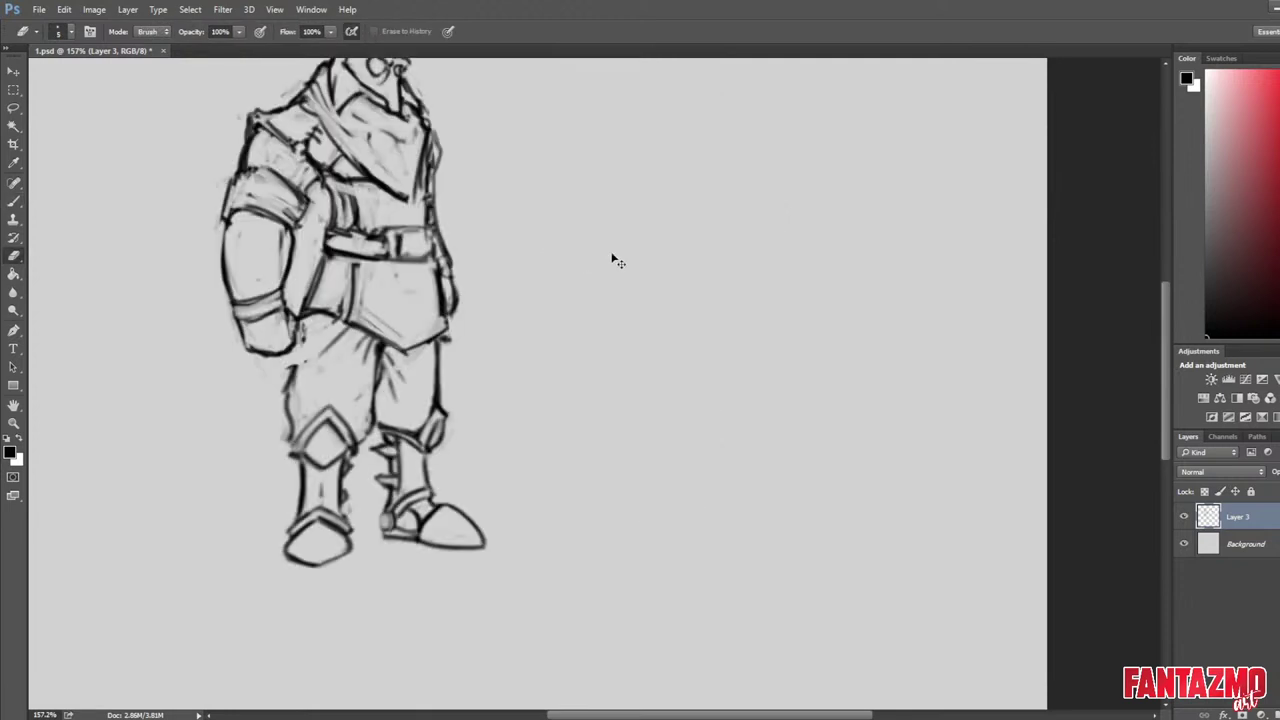
Redraw the outer trouser contour below the larger arm's fist and erase the stray lines around it.
{"action": "left_click_drag", "start_coordinate": [618, 266], "coordinate": [752, 307]}
{"action": "key", "text": "b"}
{"action": "left_click_drag", "start_coordinate": [436, 363], "coordinate": [423, 411]}
{"action": "left_click_drag", "start_coordinate": [435, 359], "coordinate": [424, 406]}
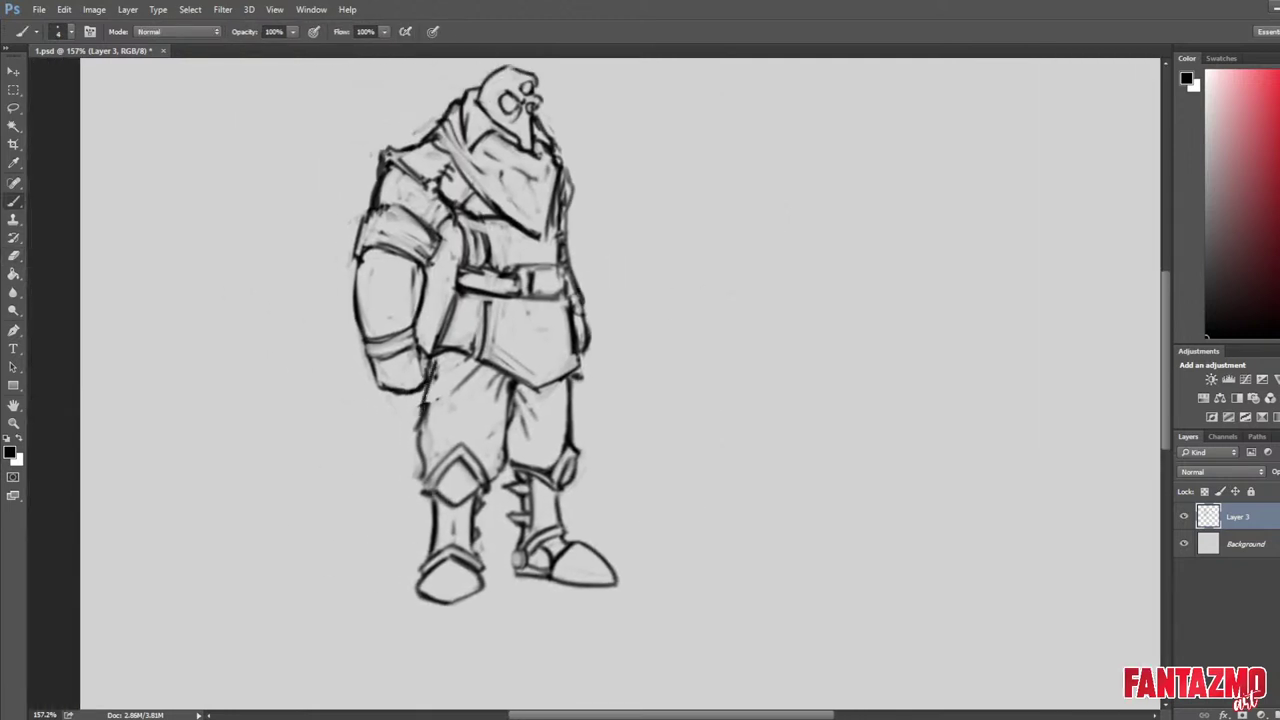
{"action": "key", "text": "e"}
{"action": "left_click_drag", "start_coordinate": [433, 344], "coordinate": [424, 402]}
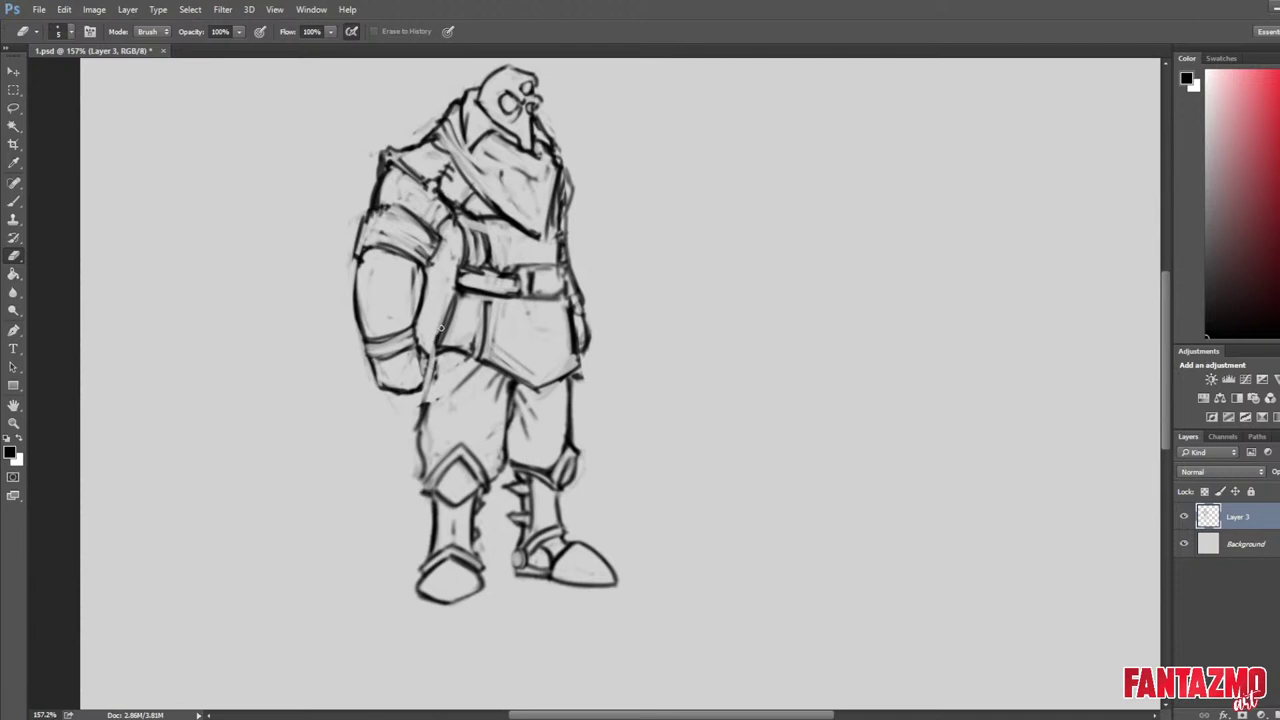
{"action": "key", "text": "b"}
{"action": "left_click_drag", "start_coordinate": [450, 294], "coordinate": [418, 436]}
{"action": "key", "text": "e"}
{"action": "mouse_move", "coordinate": [436, 370]}
{"action": "left_mouse_down"}
{"action": "mouse_move", "coordinate": [420, 424]}
{"action": "mouse_move", "coordinate": [414, 390]}
{"action": "mouse_move", "coordinate": [426, 450]}
{"action": "left_mouse_up"}
Redraw the other leg's outer trouser line below the tunic, tidy the hem corner and flip the canvas.
{"action": "key", "text": "e"}
{"action": "left_click_drag", "start_coordinate": [572, 384], "coordinate": [572, 438]}
{"action": "key", "text": "b"}
{"action": "mouse_move", "coordinate": [571, 376]}
{"action": "left_mouse_down"}
{"action": "mouse_move", "coordinate": [578, 445]}
{"action": "mouse_move", "coordinate": [571, 426]}
{"action": "left_mouse_up"}
{"action": "key", "text": "e"}
{"action": "left_click_drag", "start_coordinate": [588, 380], "coordinate": [578, 369]}
{"action": "key", "text": "b"}
{"action": "key", "text": "ctrl+shift+h"}
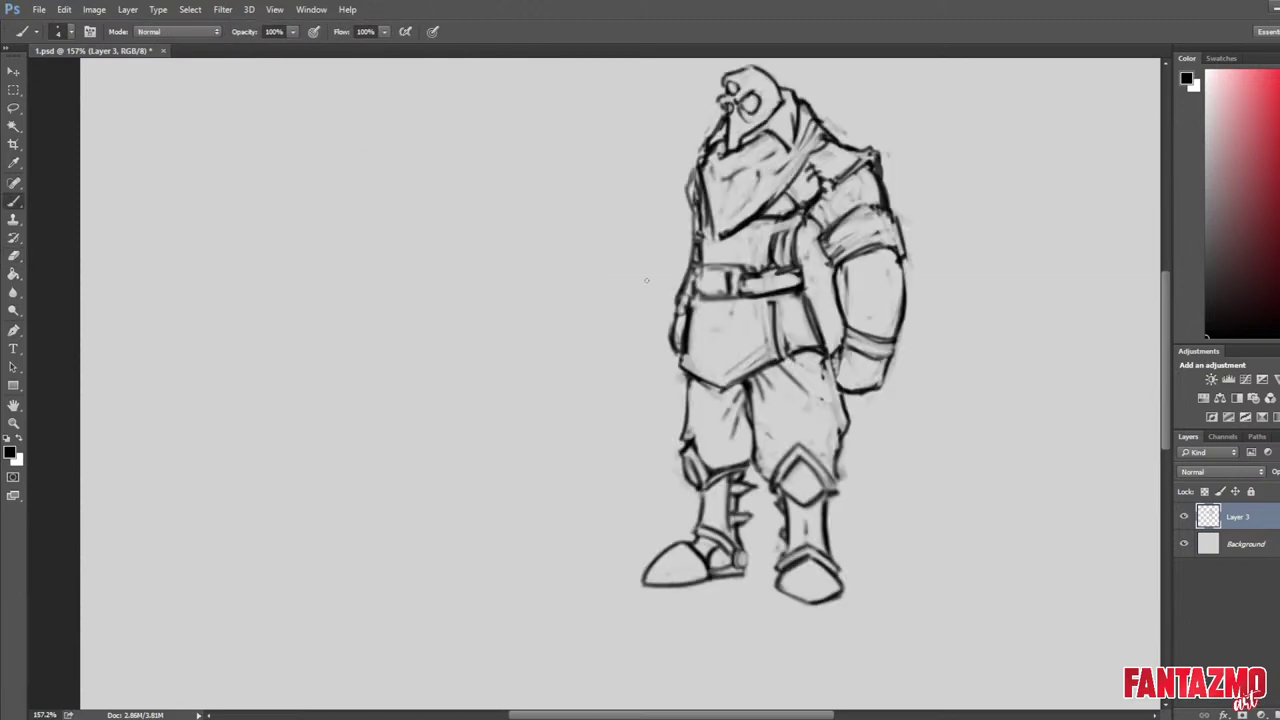
Lighten the belt's upper edge and extend the scarf's outer edge to the side of the chest.
{"action": "key", "text": "e"}
{"action": "left_click_drag", "start_coordinate": [711, 267], "coordinate": [749, 269]}
{"action": "left_click_drag", "start_coordinate": [727, 268], "coordinate": [747, 271]}
{"action": "key", "text": "b"}
{"action": "left_click_drag", "start_coordinate": [696, 178], "coordinate": [692, 218]}
{"action": "left_click_drag", "start_coordinate": [691, 180], "coordinate": [711, 230]}
{"action": "key", "text": "e"}
{"action": "key", "text": "b"}
Erase the old shoulder lines beside the collar and clean up the scarf's upper edge with the canvas flipped.
{"action": "key", "text": "e"}
{"action": "key", "text": "b"}
{"action": "key", "text": "e"}
{"action": "left_click_drag", "start_coordinate": [722, 146], "coordinate": [720, 160]}
{"action": "mouse_move", "coordinate": [715, 147]}
{"action": "left_mouse_down"}
{"action": "mouse_move", "coordinate": [709, 172]}
{"action": "mouse_move", "coordinate": [734, 162]}
{"action": "mouse_move", "coordinate": [690, 174]}
{"action": "left_mouse_up"}
{"action": "key", "text": "b"}
{"action": "key", "text": "e"}
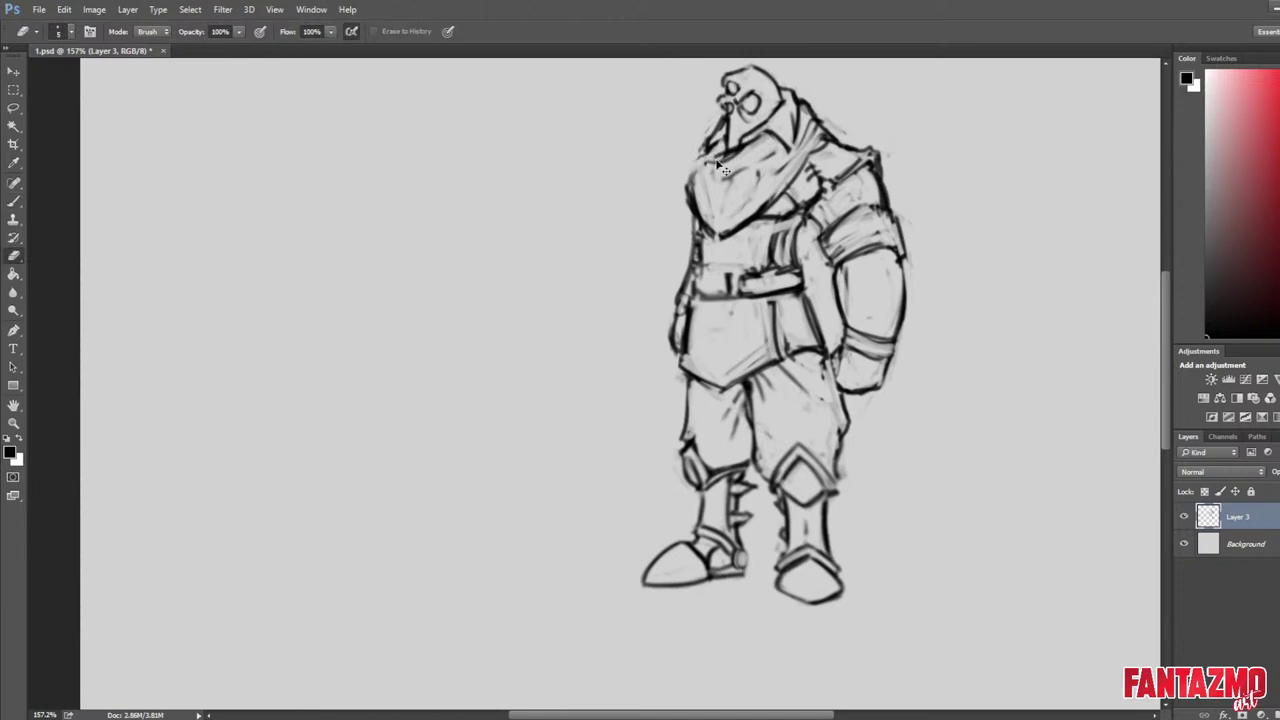
{"action": "key", "text": "ctrl+shift+h"}
{"action": "mouse_move", "coordinate": [524, 149]}
{"action": "left_mouse_down"}
{"action": "mouse_move", "coordinate": [564, 162]}
{"action": "mouse_move", "coordinate": [571, 192]}
{"action": "mouse_move", "coordinate": [571, 160]}
{"action": "mouse_move", "coordinate": [571, 177]}
{"action": "left_mouse_up"}
{"action": "key", "text": "b"}
{"action": "key", "text": "e"}
{"action": "key", "text": "b"}
{"action": "key", "text": "e"}
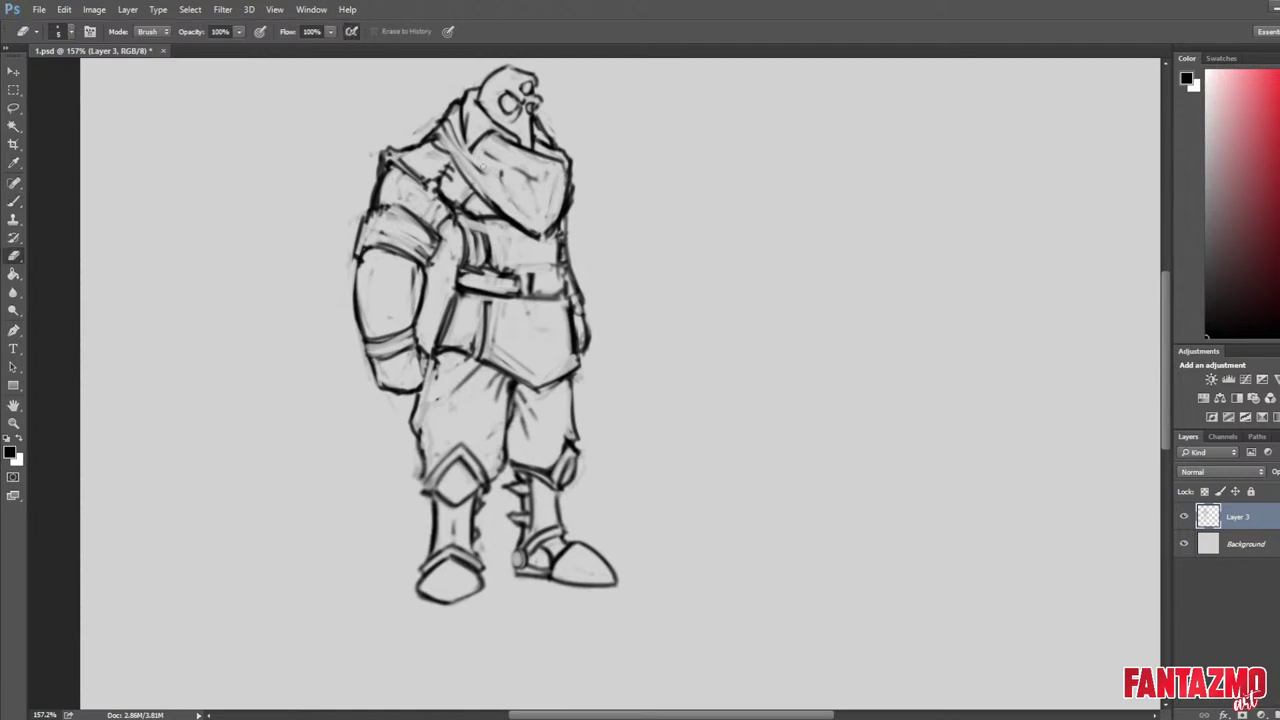
Add long fold lines across the scarf and turn its outer edge into overlapping pointed folds.
{"action": "key", "text": "b"}
{"action": "mouse_move", "coordinate": [486, 164]}
{"action": "left_mouse_down"}
{"action": "mouse_move", "coordinate": [478, 174]}
{"action": "mouse_move", "coordinate": [546, 196]}
{"action": "mouse_move", "coordinate": [558, 229]}
{"action": "mouse_move", "coordinate": [570, 166]}
{"action": "left_mouse_up"}
{"action": "key", "text": "e"}
{"action": "key", "text": "b"}
{"action": "left_click_drag", "start_coordinate": [536, 236], "coordinate": [571, 190]}
{"action": "key", "text": "e"}
{"action": "key", "text": "b"}
{"action": "left_click_drag", "start_coordinate": [498, 153], "coordinate": [580, 191]}
{"action": "mouse_move", "coordinate": [580, 191]}
{"action": "left_mouse_down"}
{"action": "mouse_move", "coordinate": [570, 210]}
{"action": "mouse_move", "coordinate": [502, 158]}
{"action": "mouse_move", "coordinate": [566, 192]}
{"action": "mouse_move", "coordinate": [580, 170]}
{"action": "left_mouse_up"}
{"action": "key", "text": "e"}
{"action": "key", "text": "b"}
{"action": "left_click_drag", "start_coordinate": [580, 166], "coordinate": [572, 188]}
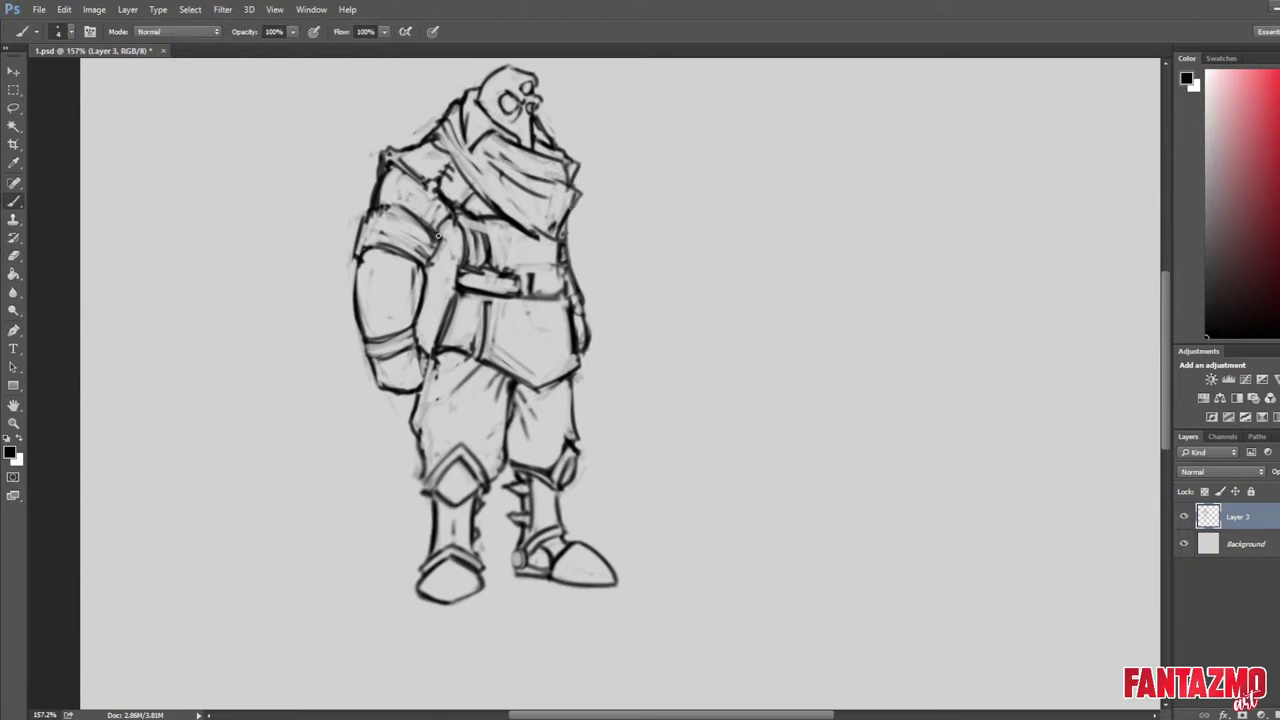
Draw the curved torso contour in the gap between the larger forearm and the waist.
{"action": "left_click_drag", "start_coordinate": [432, 266], "coordinate": [443, 315]}
{"action": "key", "text": "ctrl+z"}
{"action": "left_click_drag", "start_coordinate": [432, 250], "coordinate": [448, 312]}
{"action": "left_click_drag", "start_coordinate": [580, 374], "coordinate": [672, 562]}
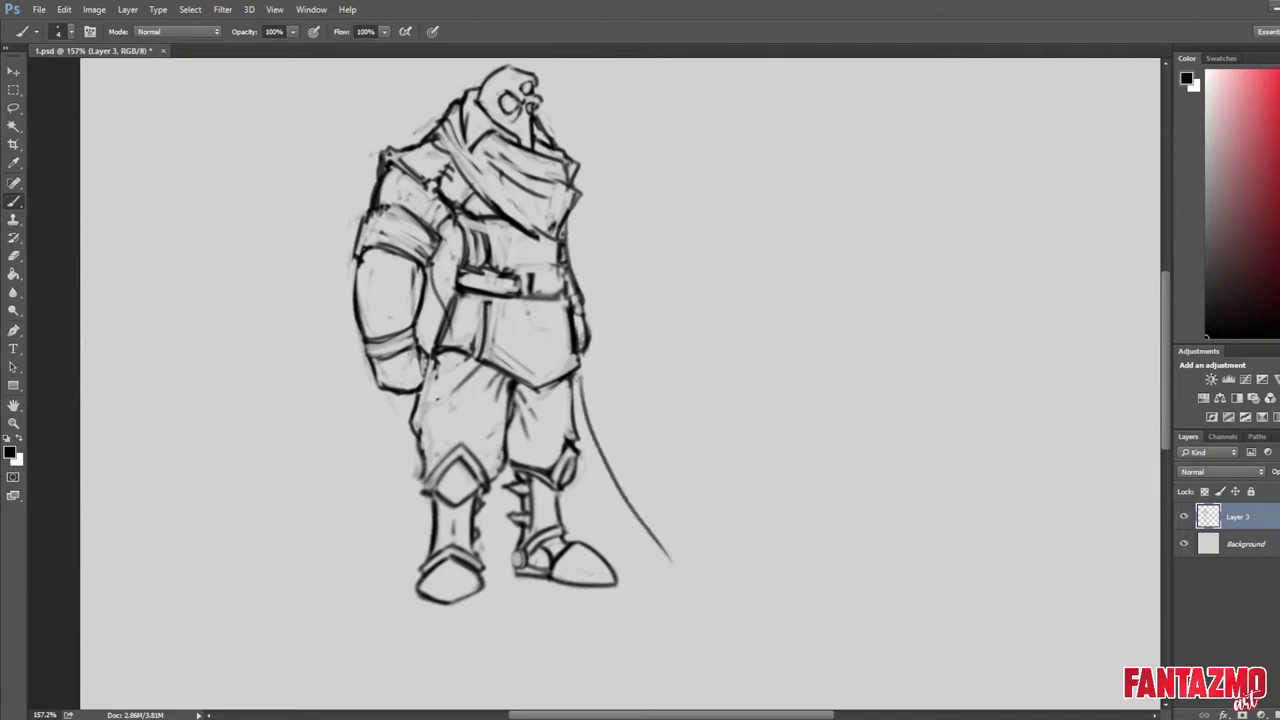
{"action": "key", "text": "ctrl+alt+z"}
{"action": "left_click_drag", "start_coordinate": [560, 492], "coordinate": [618, 527]}
{"action": "left_click_drag", "start_coordinate": [576, 385], "coordinate": [672, 526]}
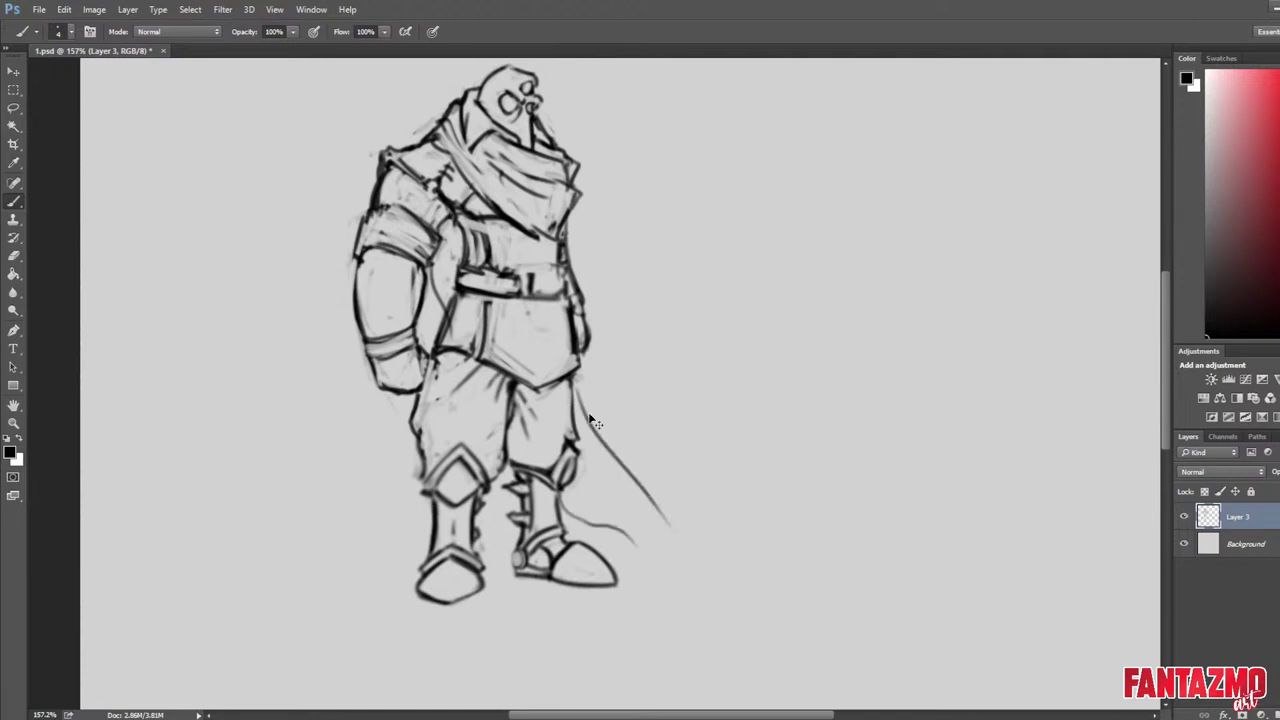
{"action": "key", "text": "ctrl+alt+z"}
{"action": "key", "text": "ctrl+alt+z"}
Sketch a flared cape end blowing out behind the smaller leg and check the figure with the canvas flipped.
{"action": "left_click_drag", "start_coordinate": [574, 388], "coordinate": [680, 538]}
{"action": "left_click_drag", "start_coordinate": [584, 524], "coordinate": [694, 530]}
{"action": "left_click_drag", "start_coordinate": [574, 414], "coordinate": [676, 520]}
{"action": "mouse_move", "coordinate": [564, 492]}
{"action": "left_mouse_down"}
{"action": "mouse_move", "coordinate": [608, 524]}
{"action": "mouse_move", "coordinate": [678, 532]}
{"action": "left_mouse_up"}
{"action": "left_click_drag", "start_coordinate": [632, 460], "coordinate": [682, 508]}
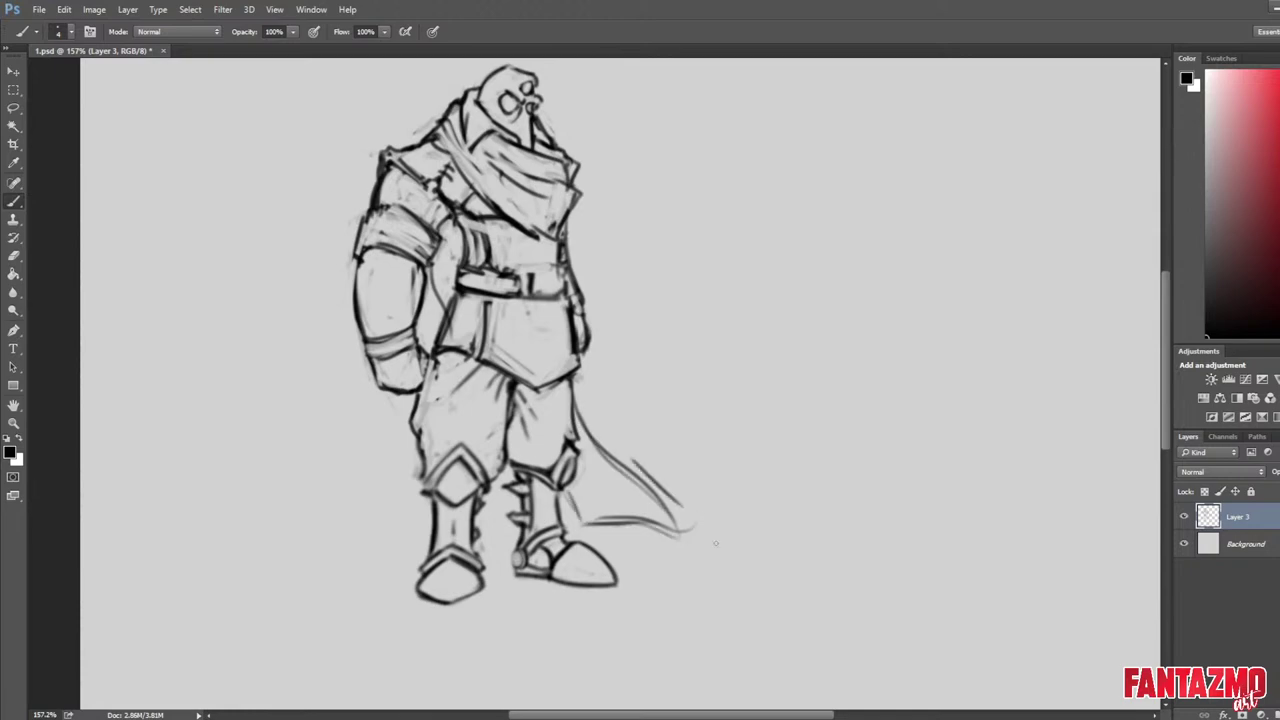
{"action": "key", "text": "ctrl+shift+h"}
{"action": "scroll", "coordinate": [652, 516], "scroll_direction": "down", "scroll_amount": 5}
{"action": "mouse_move", "coordinate": [689, 423]}
{"action": "left_mouse_down"}
{"action": "mouse_move", "coordinate": [561, 383]}
{"action": "mouse_move", "coordinate": [421, 369]}
{"action": "mouse_move", "coordinate": [529, 390]}
{"action": "left_mouse_up"}
{"action": "key", "text": "ctrl+shift+h"}
{"action": "scroll", "coordinate": [451, 311], "scroll_direction": "up", "scroll_amount": 5}
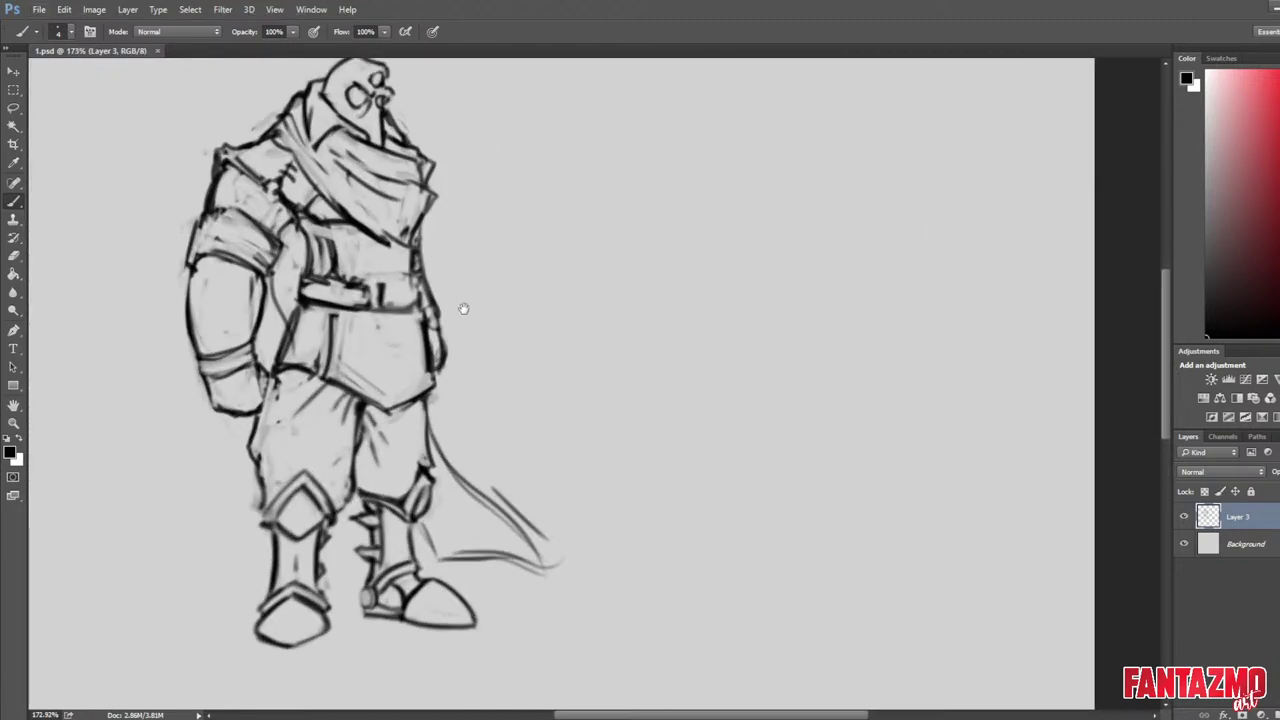
{"action": "left_click_drag", "start_coordinate": [460, 309], "coordinate": [598, 384]}
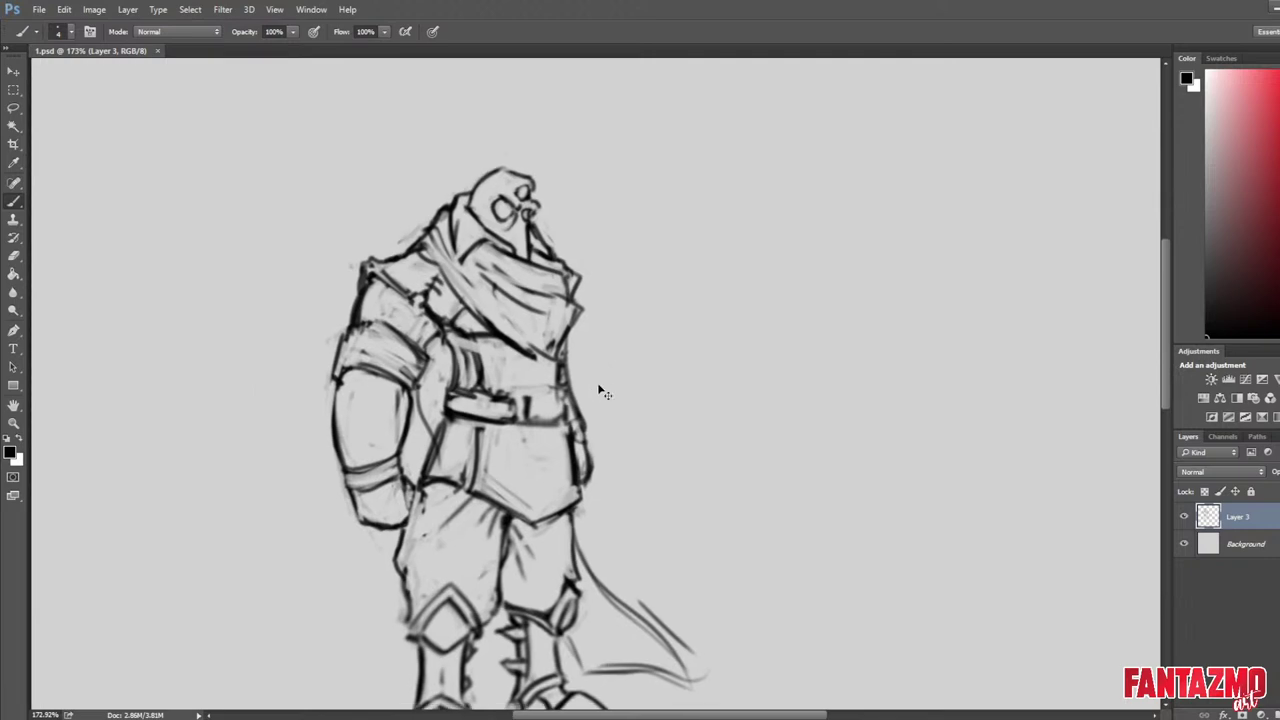
Compare the head's two placements by toggling the last change and examine the whole figure in both mirrored orientations.
{"action": "key", "text": "ctrl+shift+h"}
{"action": "scroll", "coordinate": [966, 150], "scroll_direction": "up", "scroll_amount": 5}
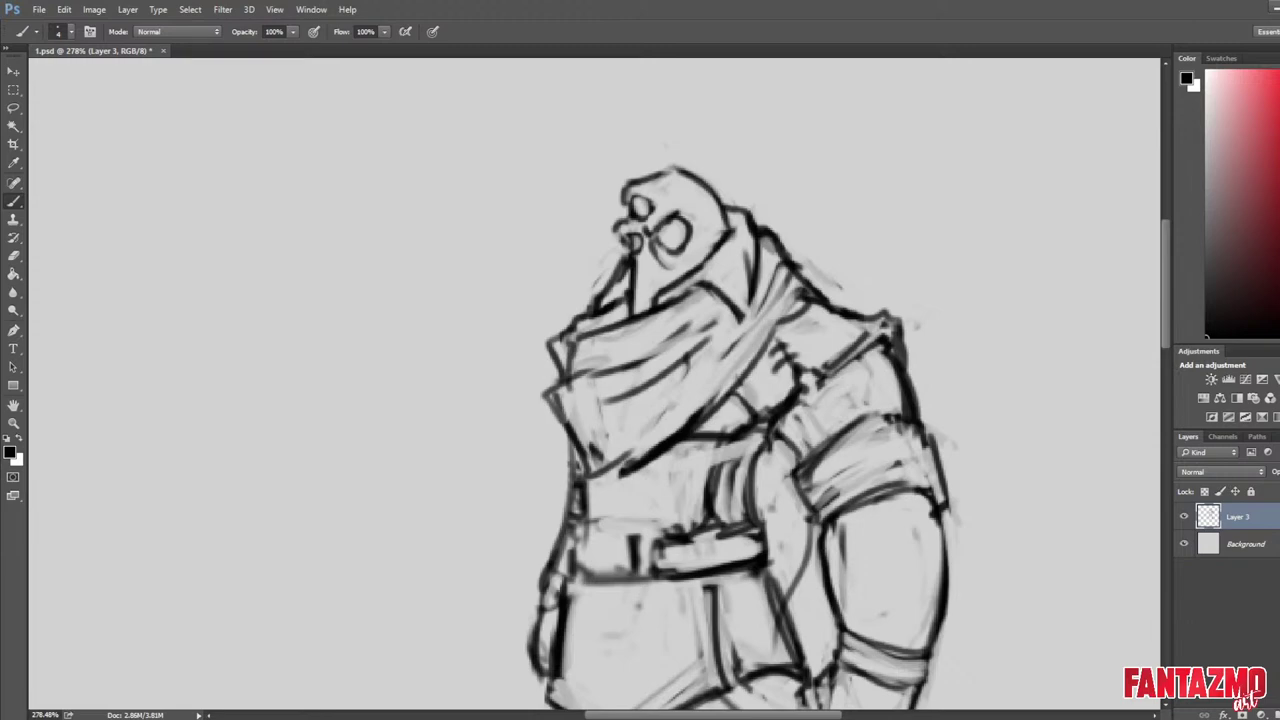
{"action": "key", "text": "ctrl+z"}
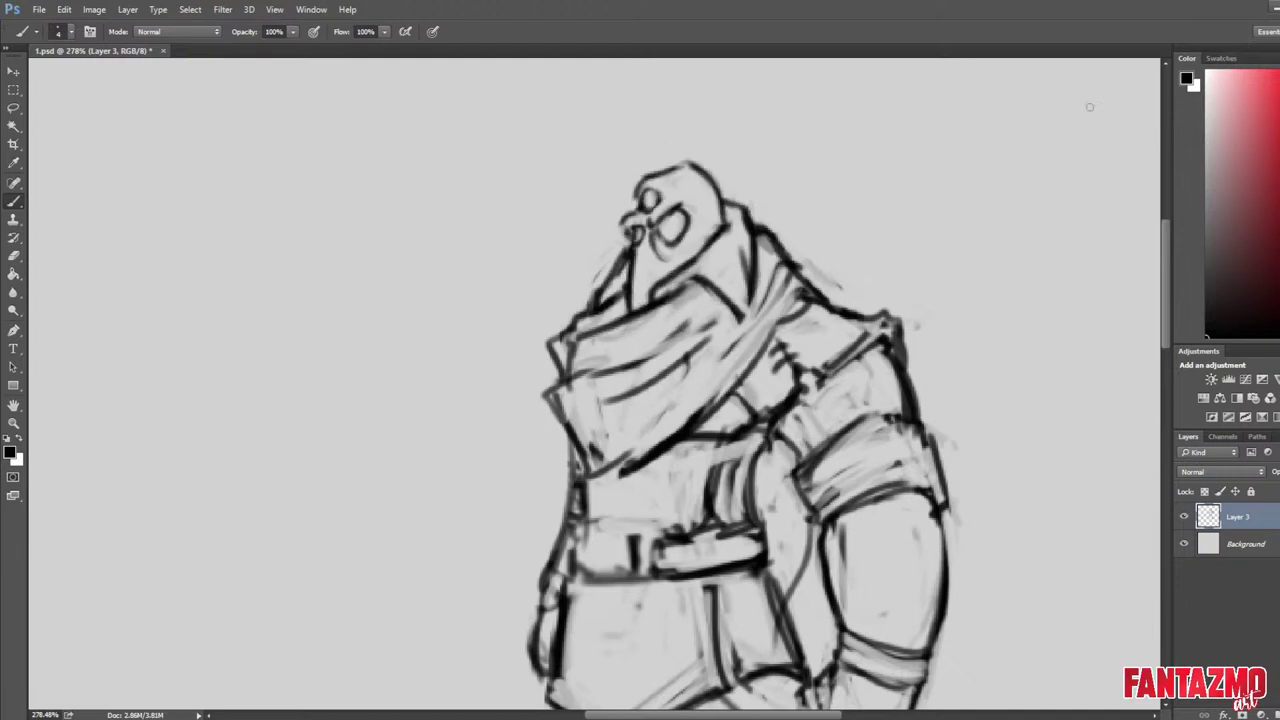
{"action": "scroll", "coordinate": [620, 235], "scroll_direction": "down", "scroll_amount": 12}
{"action": "key", "text": "ctrl+shift+h"}
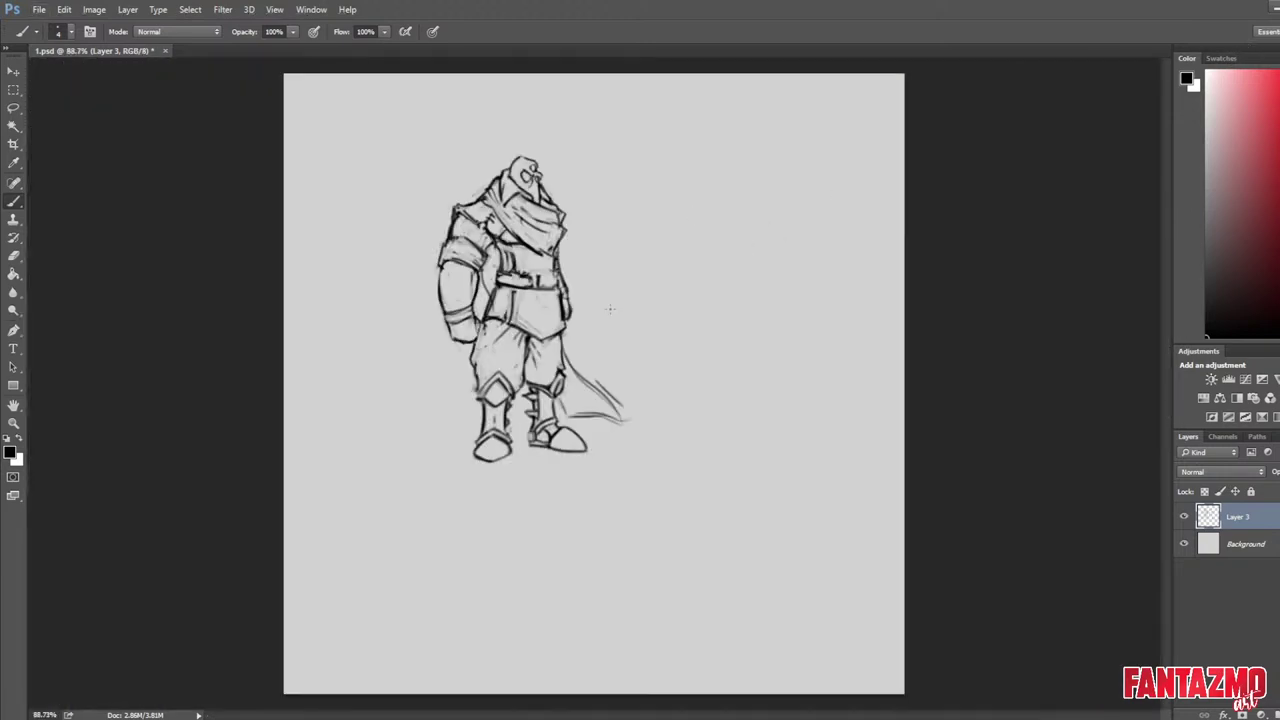
{"action": "scroll", "coordinate": [610, 309], "scroll_direction": "up", "scroll_amount": 8}
{"action": "key", "text": "ctrl+shift+h"}
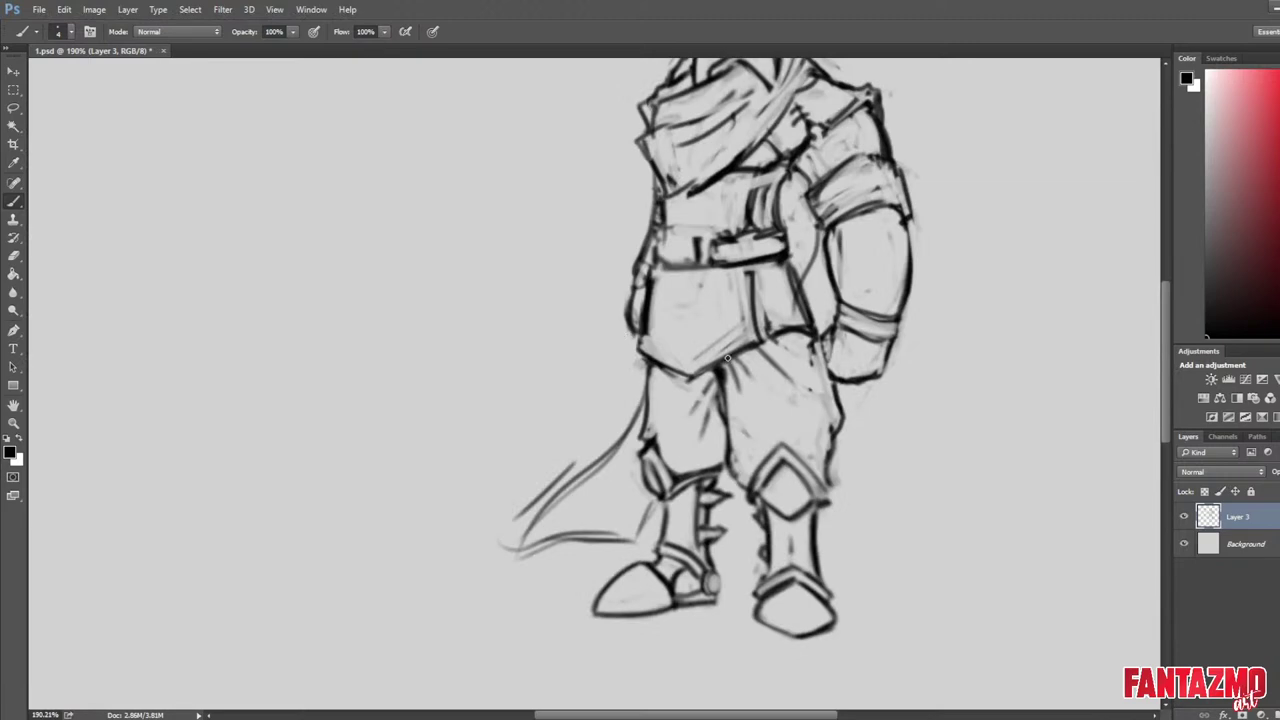
{"action": "key", "text": "ctrl+shift+h"}
{"action": "scroll", "coordinate": [715, 343], "scroll_direction": "down", "scroll_amount": 9}
{"action": "key", "text": "ctrl+shift+h"}
{"action": "key", "text": "ctrl+shift+h"}
{"action": "key", "text": "ctrl+shift+h"}
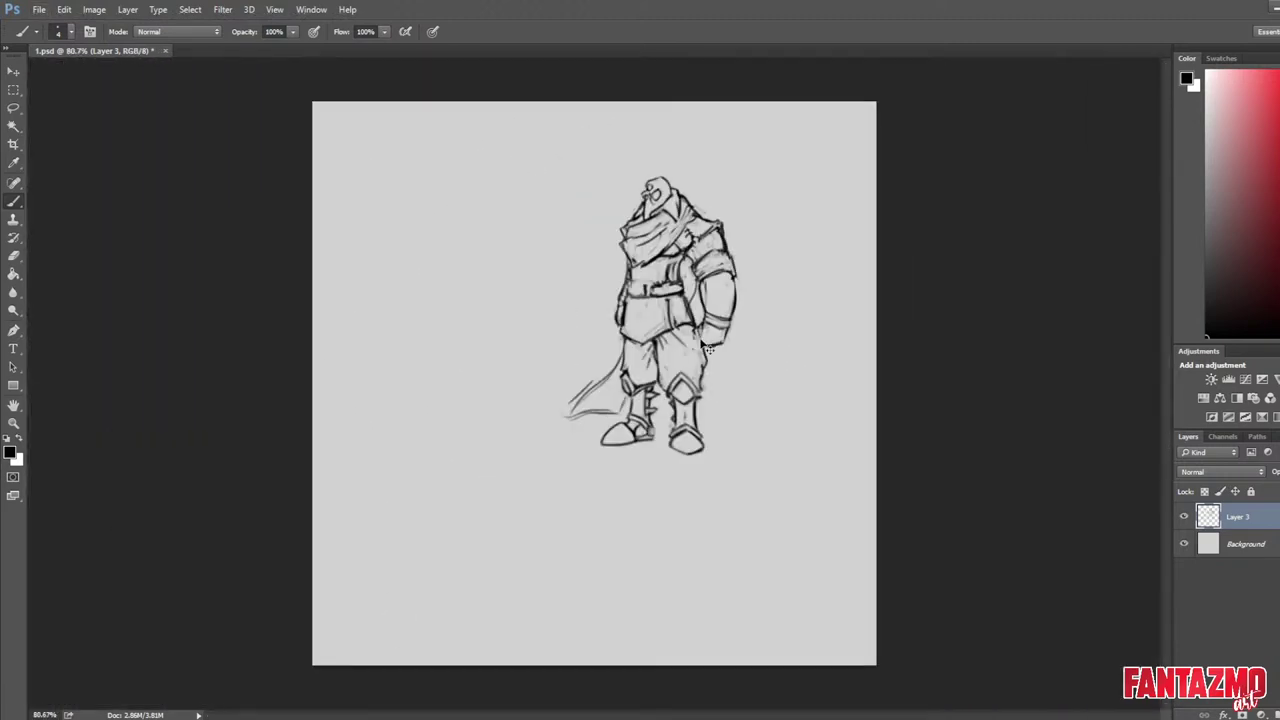
{"action": "key", "text": "ctrl+z"}
{"action": "key", "text": "ctrl+z"}
{"action": "key", "text": "ctrl+z"}
{"action": "key", "text": "ctrl+z"}
{"action": "key", "text": "ctrl+z"}
{"action": "key", "text": "ctrl+z"}
Erase the flared cape end behind the smaller leg, flipping the canvas to clear its remaining lines.
{"action": "key", "text": "h"}
{"action": "scroll", "coordinate": [601, 398], "scroll_direction": "up", "scroll_amount": 2}
{"action": "key", "text": "e"}
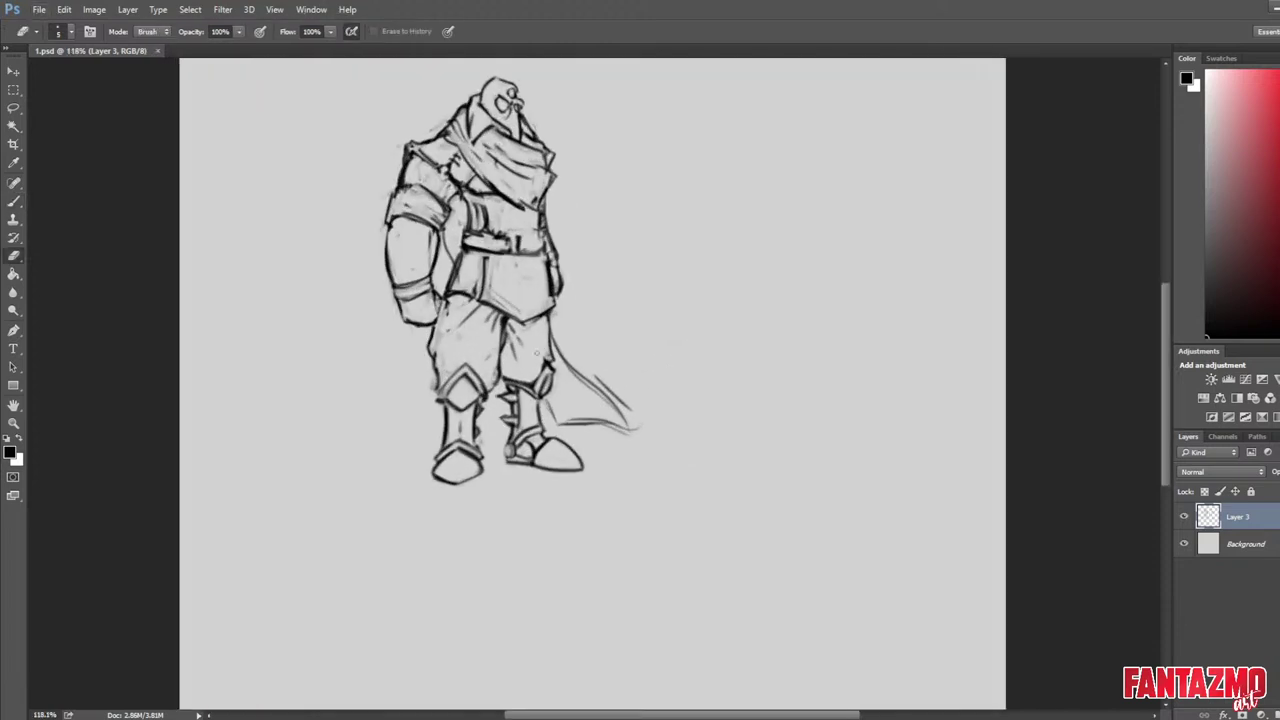
{"action": "mouse_move", "coordinate": [558, 330]}
{"action": "left_mouse_down"}
{"action": "mouse_move", "coordinate": [630, 428]}
{"action": "mouse_move", "coordinate": [548, 403]}
{"action": "mouse_move", "coordinate": [588, 421]}
{"action": "mouse_move", "coordinate": [613, 413]}
{"action": "mouse_move", "coordinate": [618, 348]}
{"action": "left_mouse_up"}
{"action": "key", "text": "ctrl+shift+h"}
{"action": "left_click_drag", "start_coordinate": [558, 422], "coordinate": [572, 400]}
{"action": "key", "text": "b"}
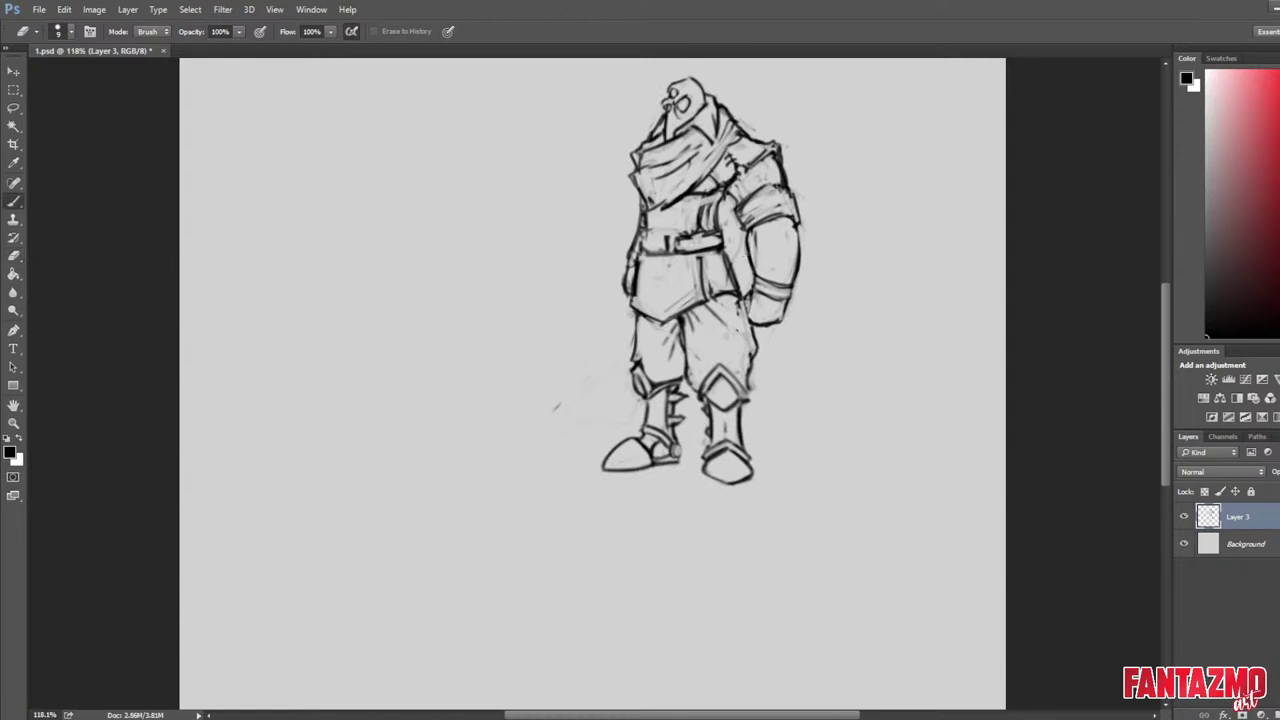
{"action": "left_click_drag", "start_coordinate": [764, 318], "coordinate": [882, 482]}
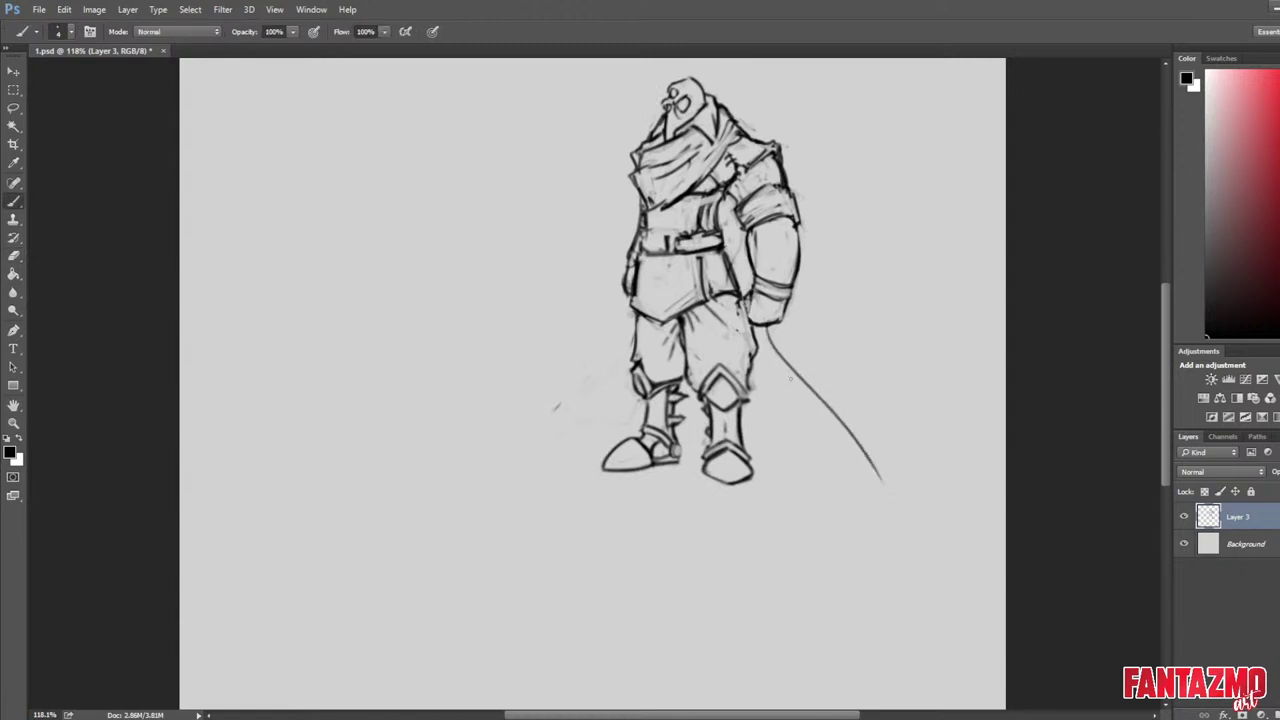
{"action": "key", "text": "ctrl+z"}
{"action": "left_click_drag", "start_coordinate": [764, 328], "coordinate": [884, 438]}
{"action": "left_click_drag", "start_coordinate": [752, 378], "coordinate": [888, 446]}
{"action": "key", "text": "ctrl+z"}
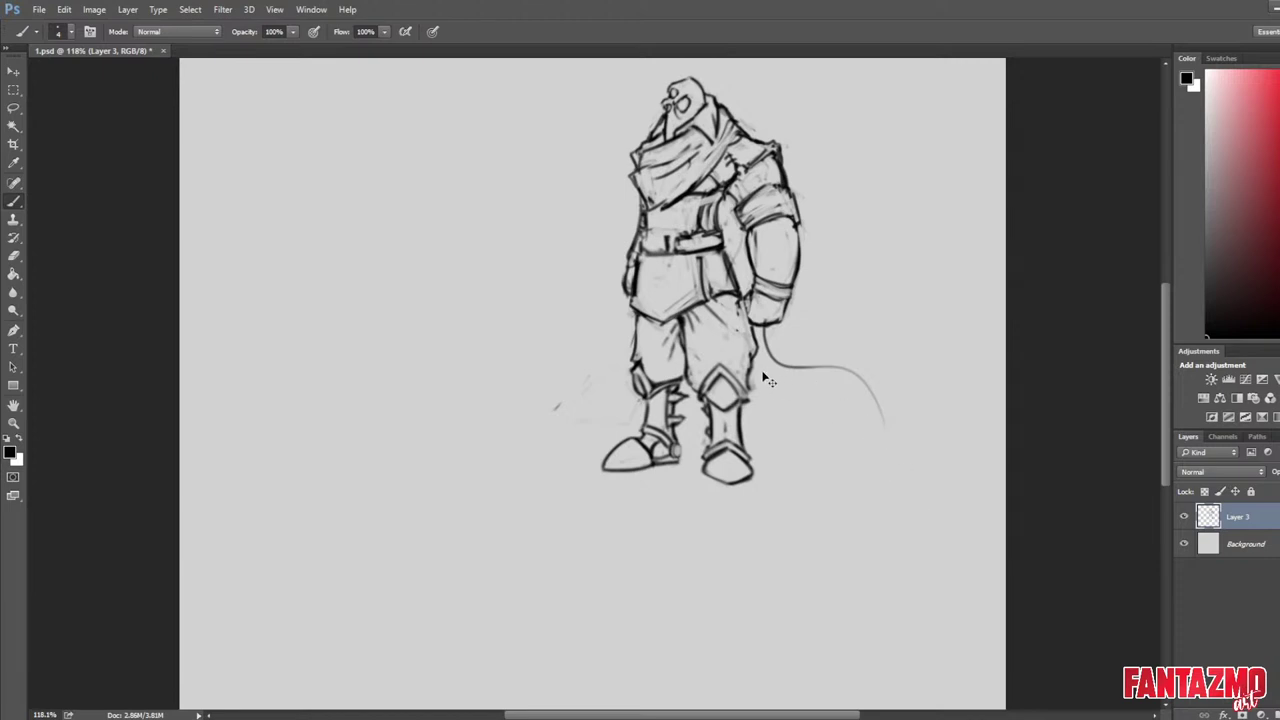
{"action": "mouse_move", "coordinate": [752, 376]}
{"action": "left_mouse_down"}
{"action": "mouse_move", "coordinate": [908, 434]}
{"action": "mouse_move", "coordinate": [852, 411]}
{"action": "left_mouse_up"}
{"action": "key", "text": "ctrl+z"}
{"action": "key", "text": "ctrl+z"}
{"action": "key", "text": "ctrl+z"}
{"action": "left_click_drag", "start_coordinate": [740, 300], "coordinate": [781, 393]}
{"action": "key", "text": "ctrl+z"}
{"action": "mouse_move", "coordinate": [739, 306]}
{"action": "left_mouse_down"}
{"action": "mouse_move", "coordinate": [871, 425]}
{"action": "mouse_move", "coordinate": [739, 341]}
{"action": "left_mouse_up"}
{"action": "key", "text": "ctrl+z"}
Sketch a thick tail sweeping from below the tunic behind the larger leg and curling up to a pointed tip.
{"action": "left_click_drag", "start_coordinate": [722, 298], "coordinate": [850, 420]}
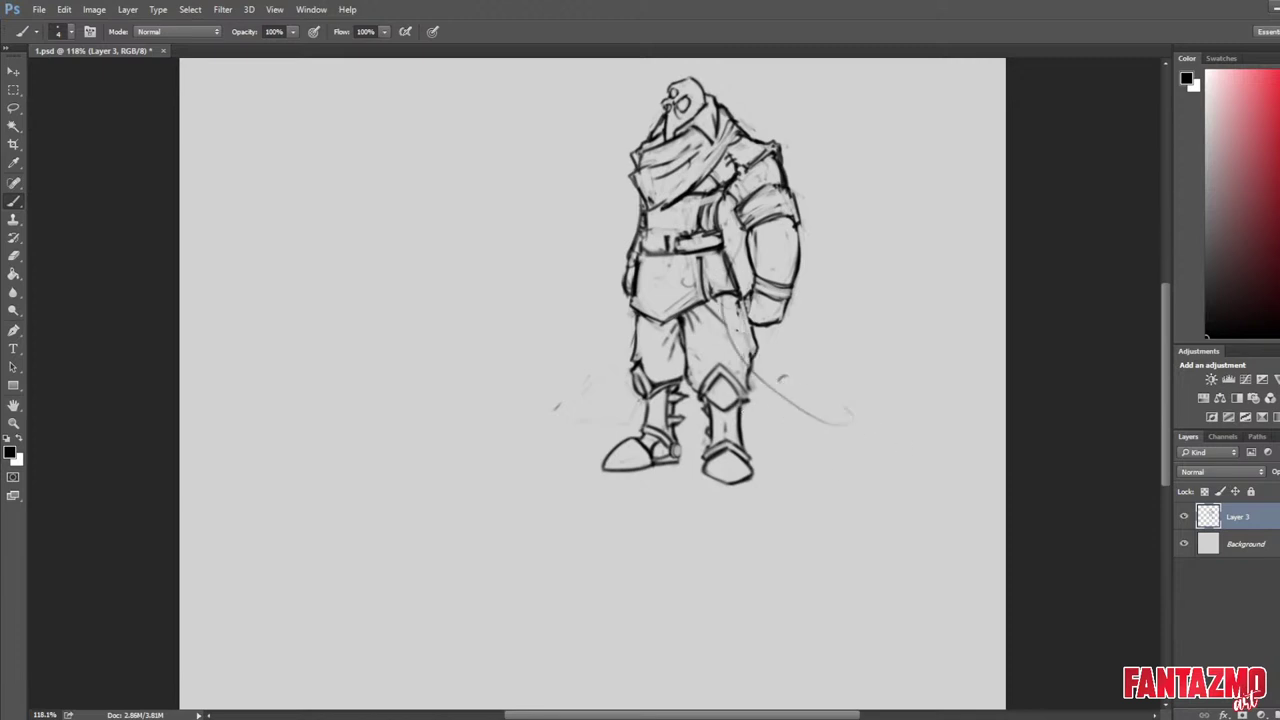
{"action": "mouse_move", "coordinate": [748, 416]}
{"action": "left_mouse_down"}
{"action": "mouse_move", "coordinate": [803, 441]}
{"action": "mouse_move", "coordinate": [860, 432]}
{"action": "mouse_move", "coordinate": [795, 385]}
{"action": "mouse_move", "coordinate": [856, 429]}
{"action": "left_mouse_up"}
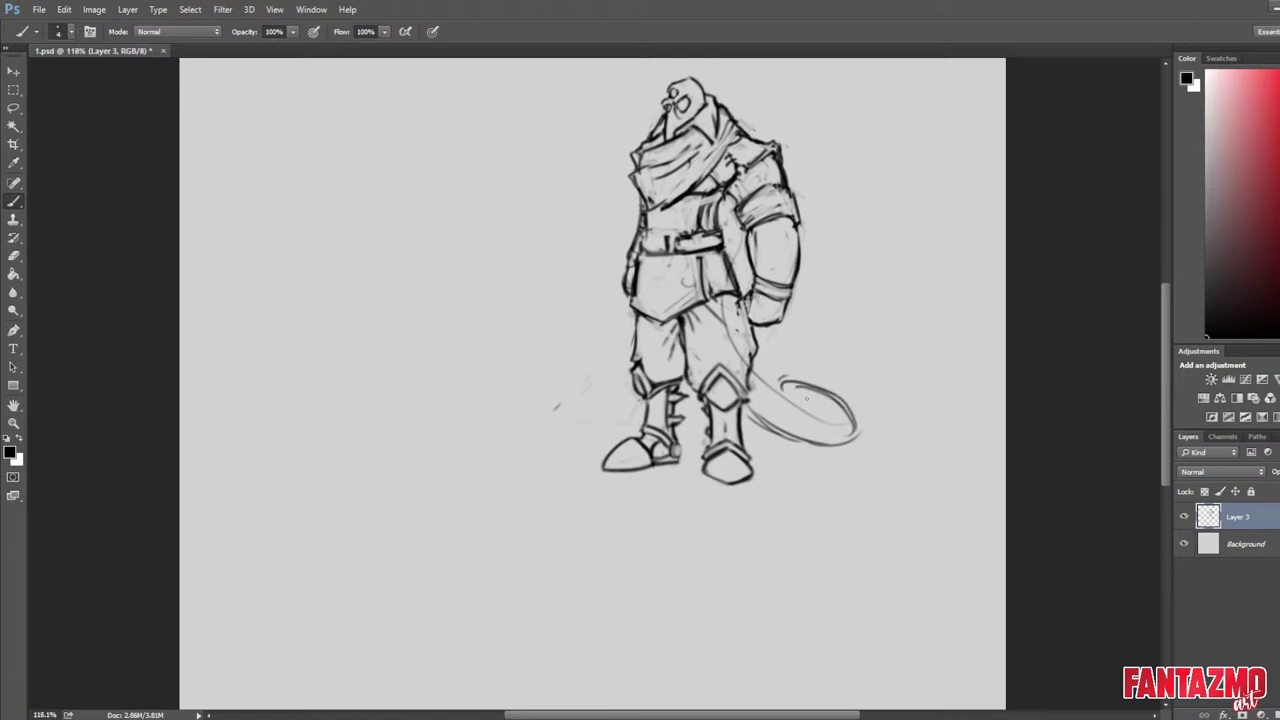
{"action": "key", "text": "ctrl+z"}
{"action": "left_click_drag", "start_coordinate": [786, 354], "coordinate": [852, 412]}
{"action": "mouse_move", "coordinate": [781, 352]}
{"action": "left_mouse_down"}
{"action": "mouse_move", "coordinate": [790, 390]}
{"action": "mouse_move", "coordinate": [822, 416]}
{"action": "left_mouse_up"}
{"action": "scroll", "coordinate": [816, 258], "scroll_direction": "down", "scroll_amount": 4}
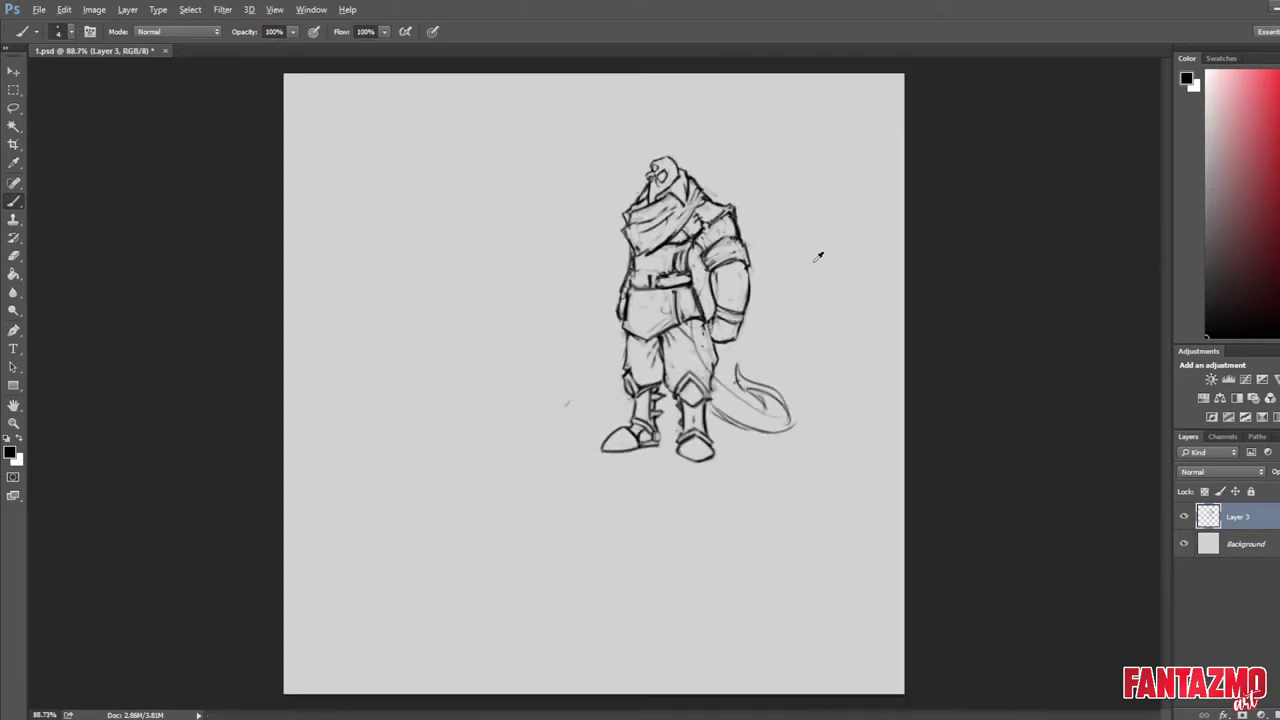
Redraw the tail's inner and outer curves with darker, cleaner lines sweeping out from behind the larger leg.
{"action": "key", "text": "ctrl+shift+h"}
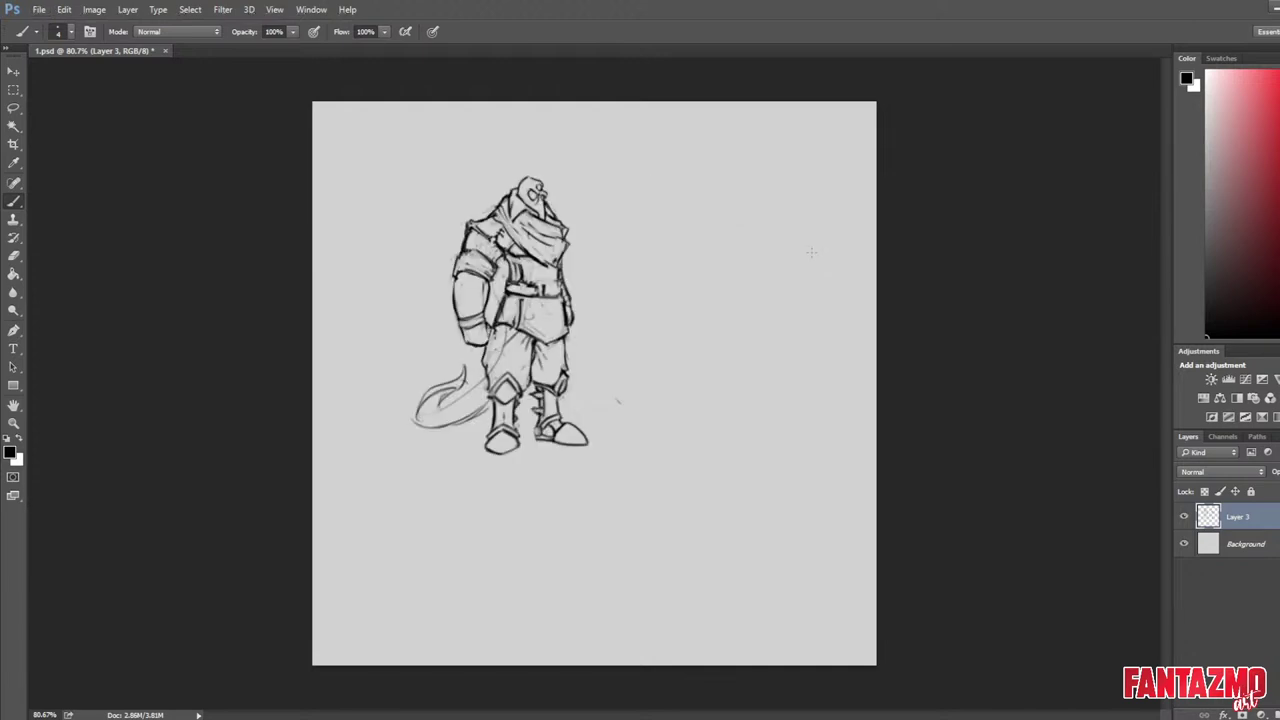
{"action": "scroll", "coordinate": [691, 414], "scroll_direction": "up", "scroll_amount": 4}
{"action": "key", "text": "ctrl+h"}
{"action": "key", "text": "e"}
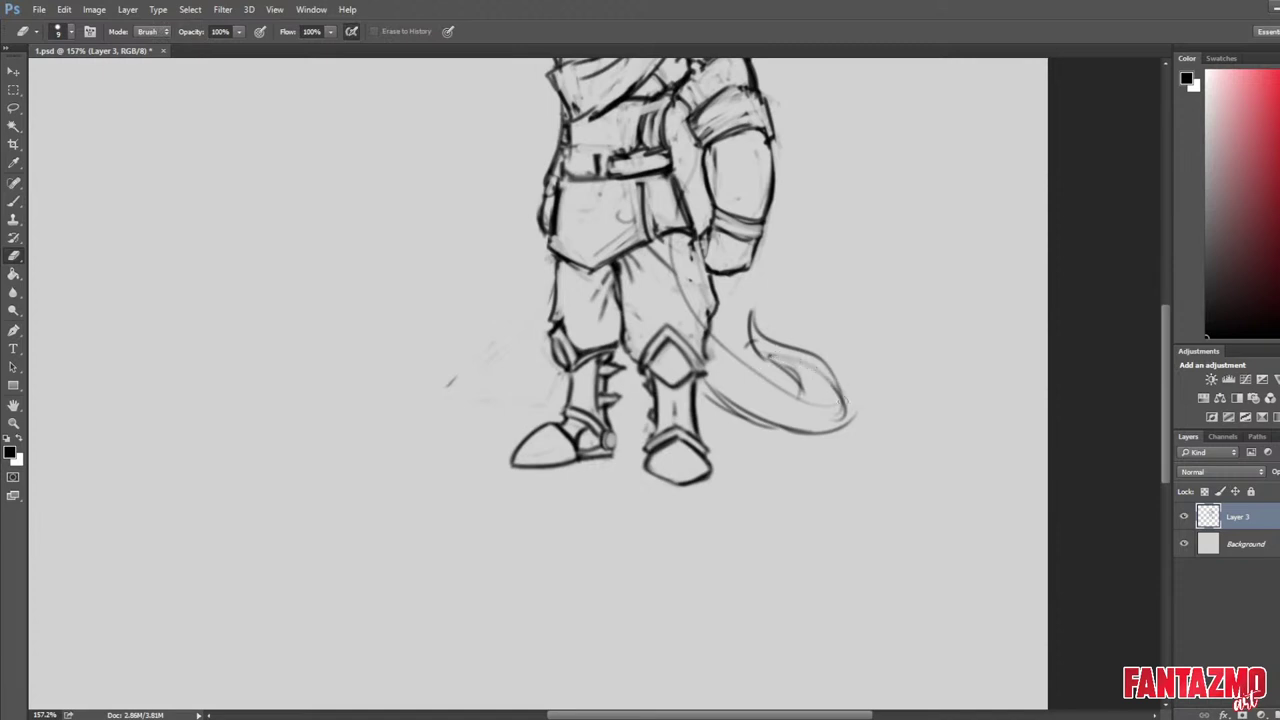
{"action": "key", "text": "b"}
{"action": "left_click_drag", "start_coordinate": [712, 324], "coordinate": [814, 398]}
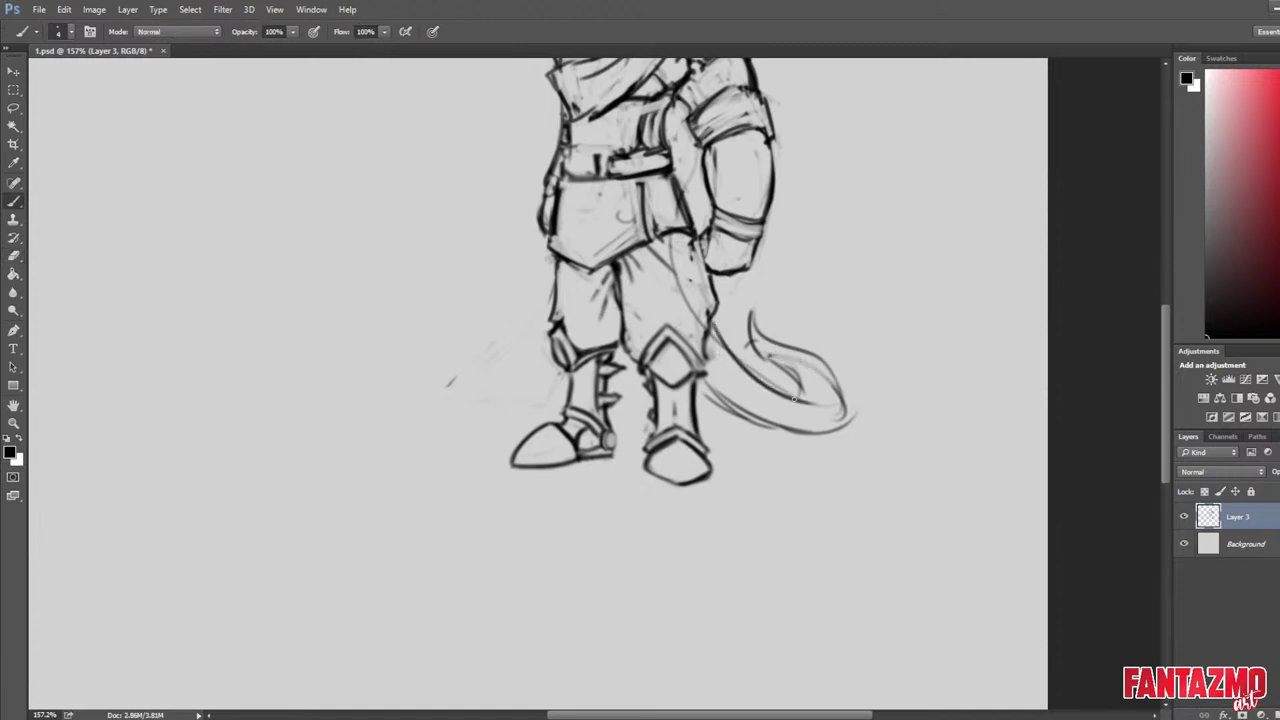
{"action": "key", "text": "ctrl+z"}
{"action": "left_click_drag", "start_coordinate": [710, 320], "coordinate": [814, 397]}
{"action": "mouse_move", "coordinate": [704, 379]}
{"action": "left_mouse_down"}
{"action": "mouse_move", "coordinate": [811, 431]}
{"action": "mouse_move", "coordinate": [845, 422]}
{"action": "mouse_move", "coordinate": [838, 400]}
{"action": "mouse_move", "coordinate": [841, 424]}
{"action": "left_mouse_up"}
{"action": "key", "text": "e"}
{"action": "key", "text": "b"}
{"action": "mouse_move", "coordinate": [797, 352]}
{"action": "left_mouse_down"}
{"action": "mouse_move", "coordinate": [840, 398]}
{"action": "mouse_move", "coordinate": [804, 349]}
{"action": "left_mouse_up"}
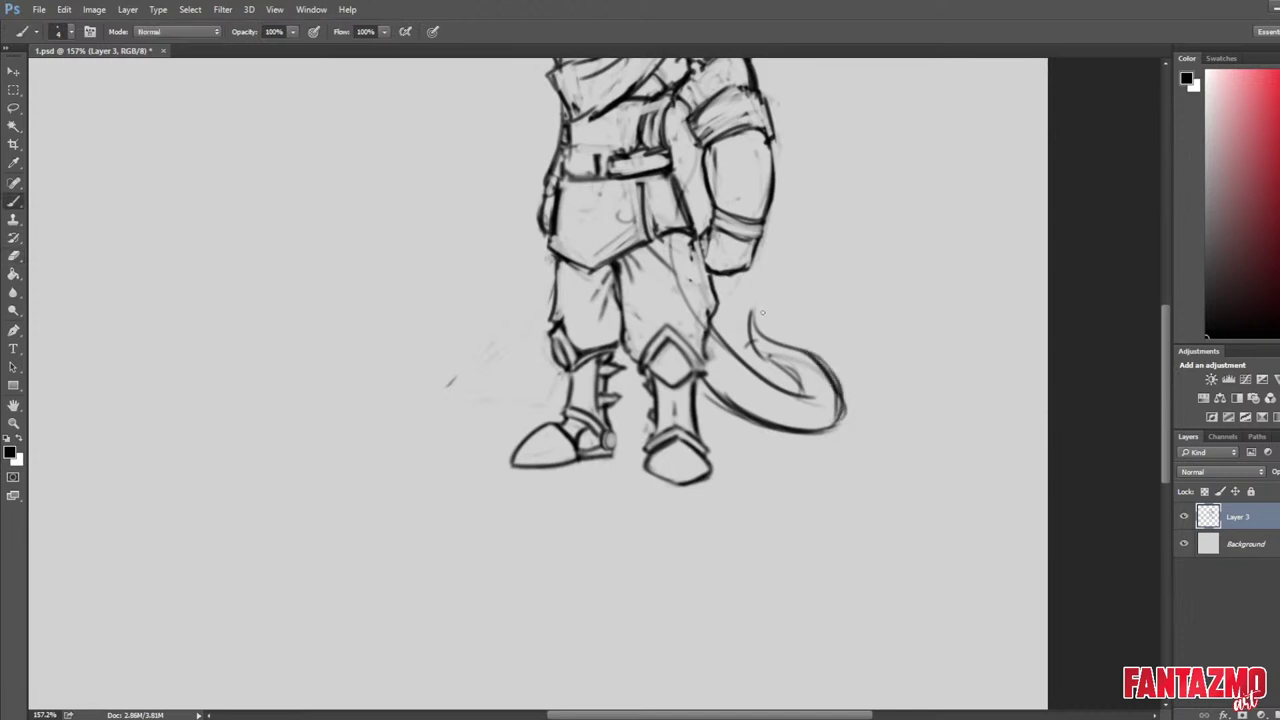
Redraw the tail's pointed tip and inner curl, and erase the leftover construction lines along the tail and across the larger trouser leg.
{"action": "mouse_move", "coordinate": [756, 307]}
{"action": "left_mouse_down"}
{"action": "mouse_move", "coordinate": [784, 348]}
{"action": "mouse_move", "coordinate": [753, 350]}
{"action": "mouse_move", "coordinate": [784, 366]}
{"action": "mouse_move", "coordinate": [797, 397]}
{"action": "mouse_move", "coordinate": [768, 358]}
{"action": "mouse_move", "coordinate": [792, 400]}
{"action": "mouse_move", "coordinate": [816, 386]}
{"action": "left_mouse_up"}
{"action": "key", "text": "e"}
{"action": "key", "text": "b"}
{"action": "key", "text": "e"}
{"action": "key", "text": "b"}
{"action": "key", "text": "e"}
{"action": "key", "text": "b"}
{"action": "key", "text": "b"}
{"action": "mouse_move", "coordinate": [822, 362]}
{"action": "left_mouse_down"}
{"action": "mouse_move", "coordinate": [839, 422]}
{"action": "mouse_move", "coordinate": [818, 376]}
{"action": "left_mouse_up"}
{"action": "key", "text": "e"}
{"action": "left_click_drag", "start_coordinate": [722, 396], "coordinate": [742, 407]}
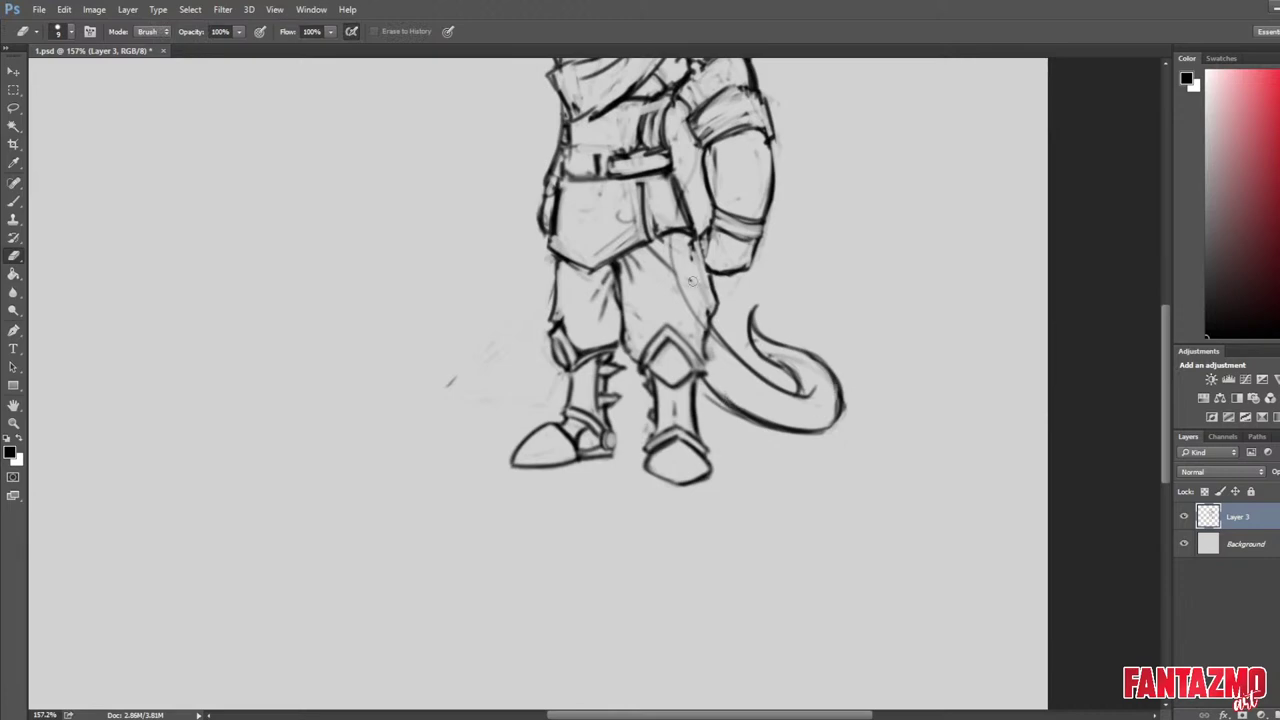
{"action": "mouse_move", "coordinate": [696, 316]}
{"action": "left_mouse_down"}
{"action": "mouse_move", "coordinate": [660, 259]}
{"action": "mouse_move", "coordinate": [672, 246]}
{"action": "left_mouse_up"}
Check the figure with the canvas flipped, touch up the tail beside the larger leg, and save the drawing.
{"action": "scroll", "coordinate": [710, 133], "scroll_direction": "down", "scroll_amount": 9}
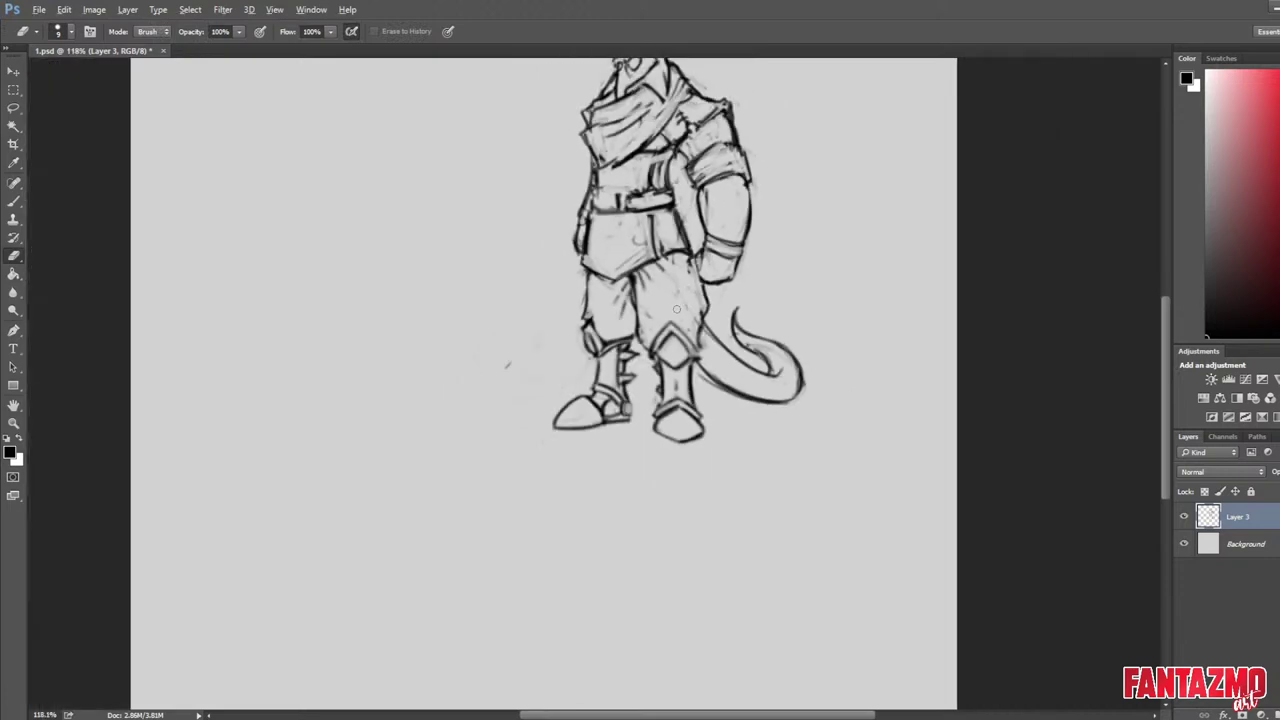
{"action": "key", "text": "ctrl+shift+h"}
{"action": "scroll", "coordinate": [463, 293], "scroll_direction": "up", "scroll_amount": 2}
{"action": "scroll", "coordinate": [463, 291], "scroll_direction": "up", "scroll_amount": 2}
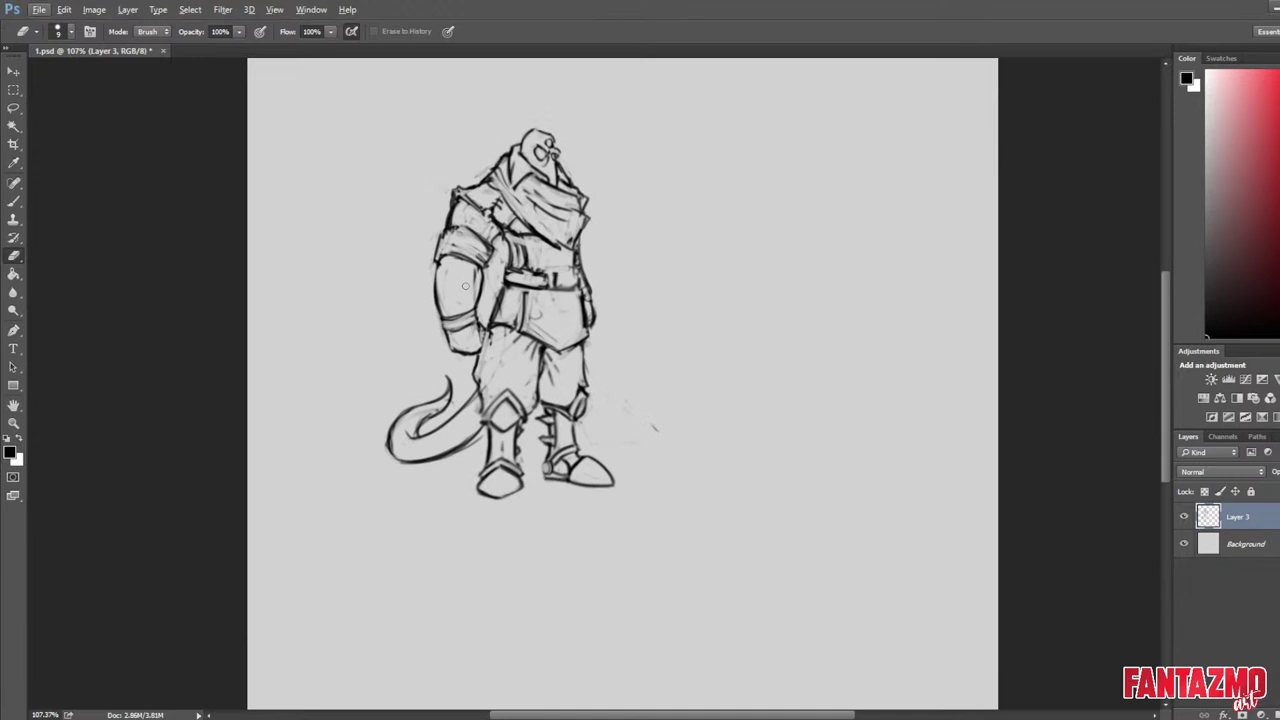
{"action": "key", "text": "b"}
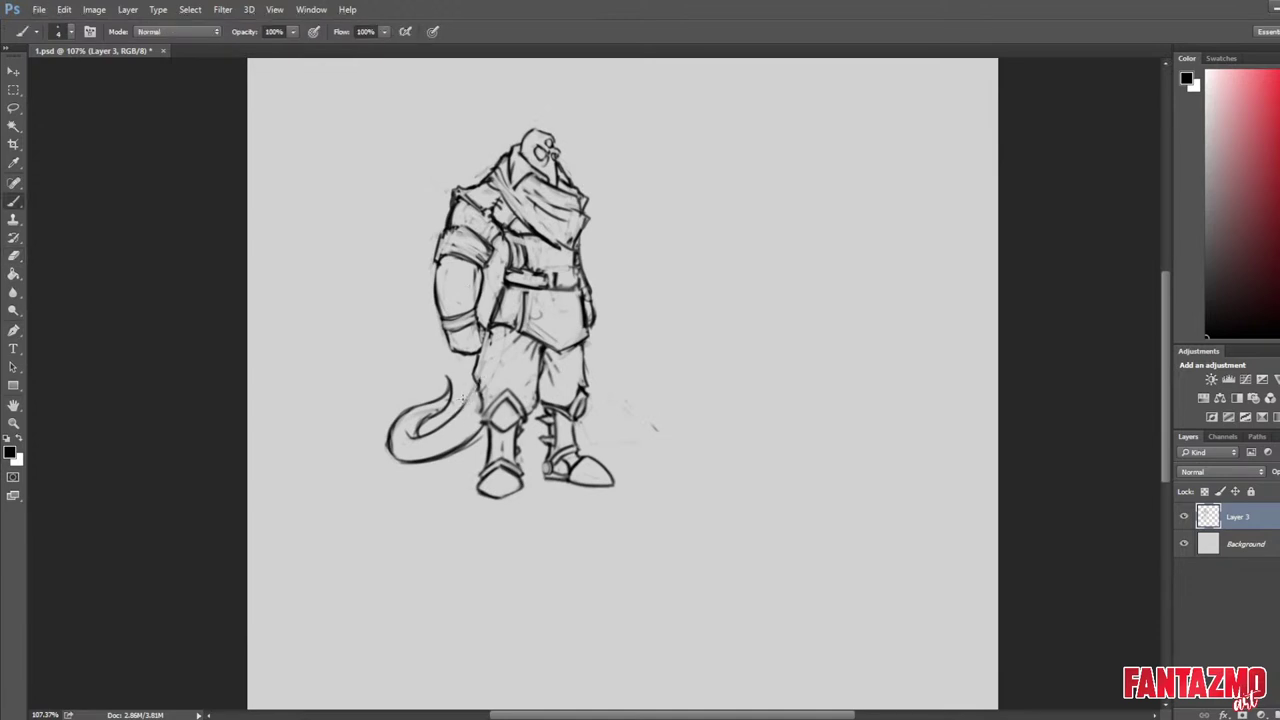
{"action": "mouse_move", "coordinate": [474, 388]}
{"action": "left_mouse_down"}
{"action": "mouse_move", "coordinate": [452, 412]}
{"action": "mouse_move", "coordinate": [478, 389]}
{"action": "left_mouse_up"}
{"action": "key", "text": "e"}
{"action": "key", "text": "b"}
{"action": "key", "text": "ctrl+s"}
{"action": "key", "text": "Return"}
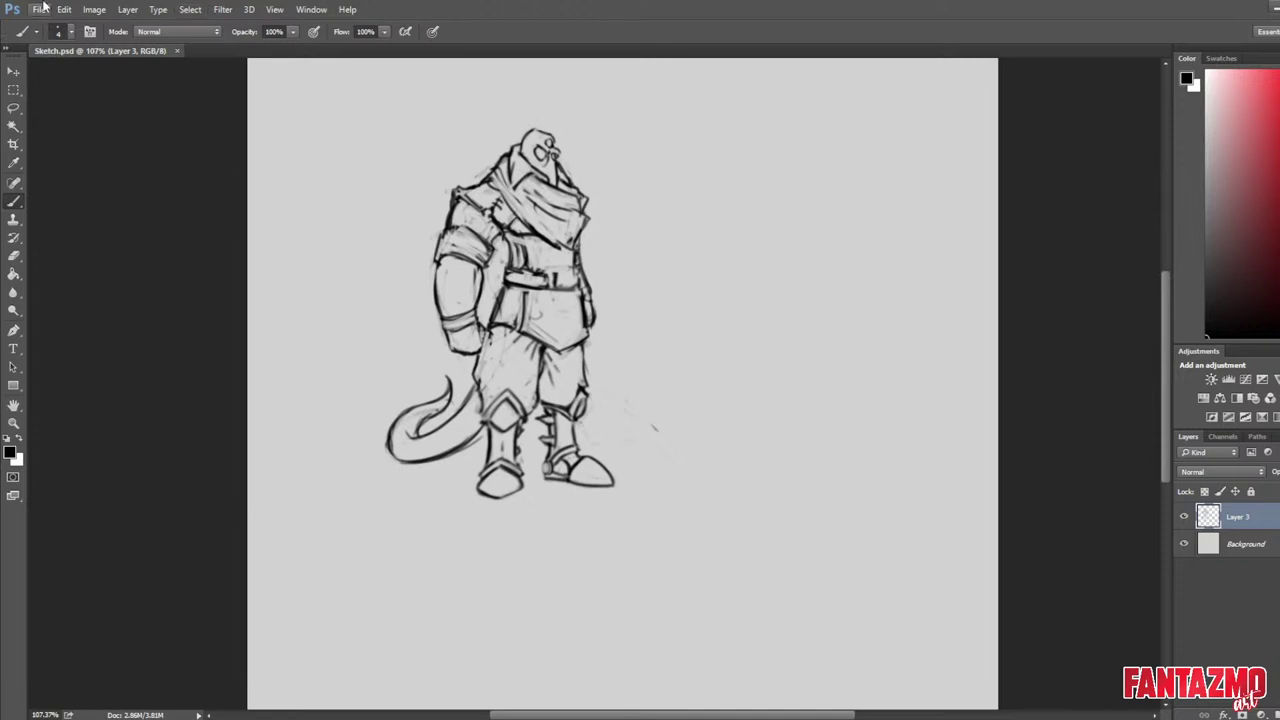
{"action": "left_click", "coordinate": [41, 8]}
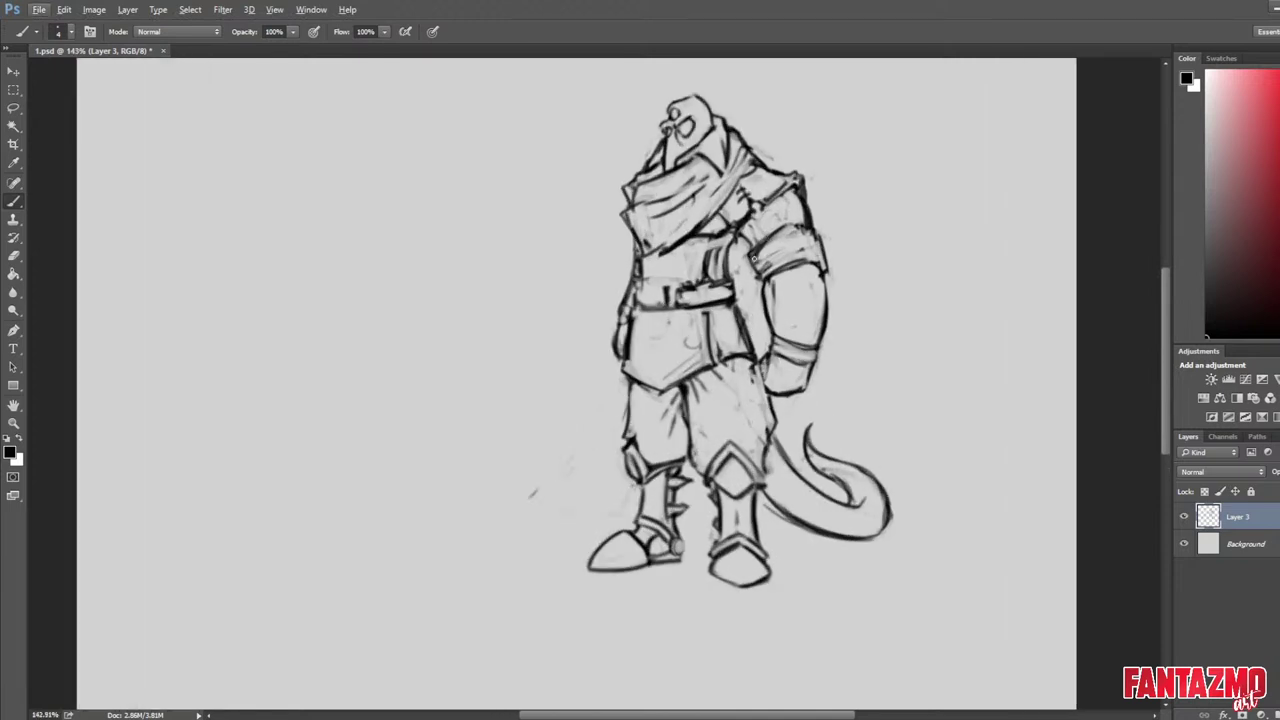
Strengthen the belt's upper edge and the tunic seam beneath it, erasing the rough lines around them.
{"action": "left_click_drag", "start_coordinate": [754, 259], "coordinate": [694, 271]}
{"action": "scroll", "coordinate": [694, 271], "scroll_direction": "down", "scroll_amount": 3}
{"action": "scroll", "coordinate": [694, 271], "scroll_direction": "up", "scroll_amount": 4}
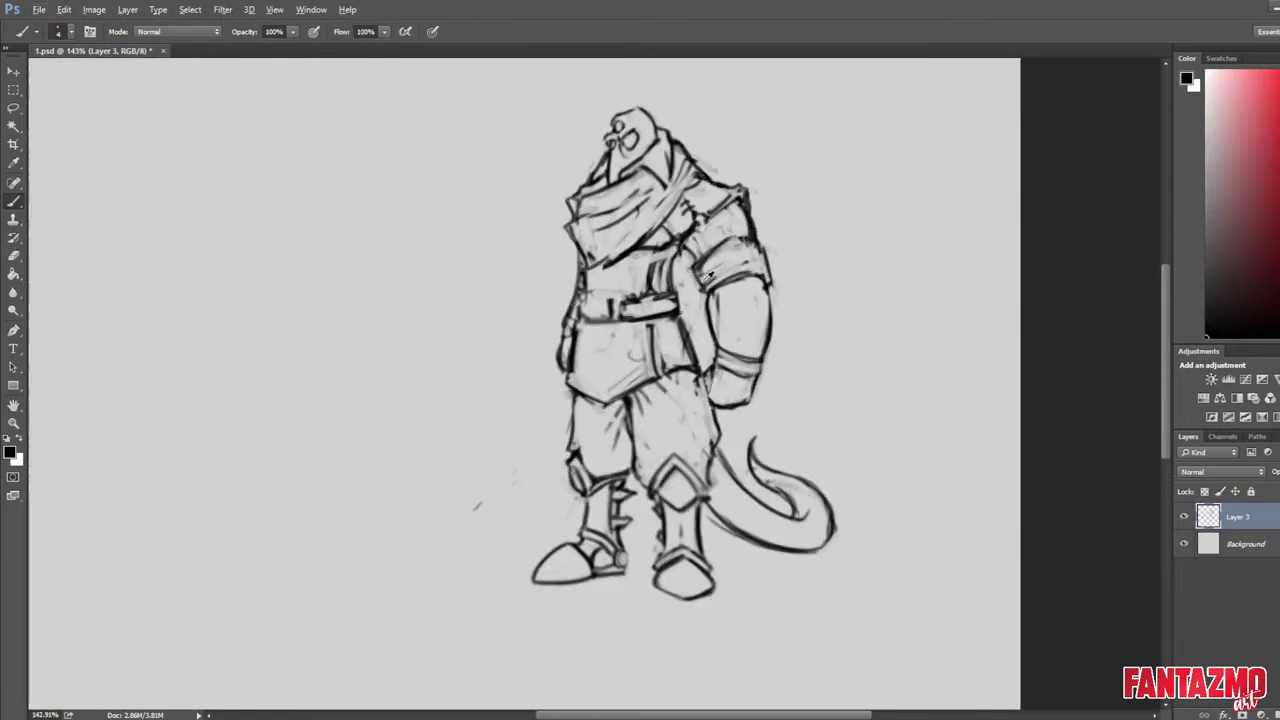
{"action": "key", "text": "ctrl+shift+h"}
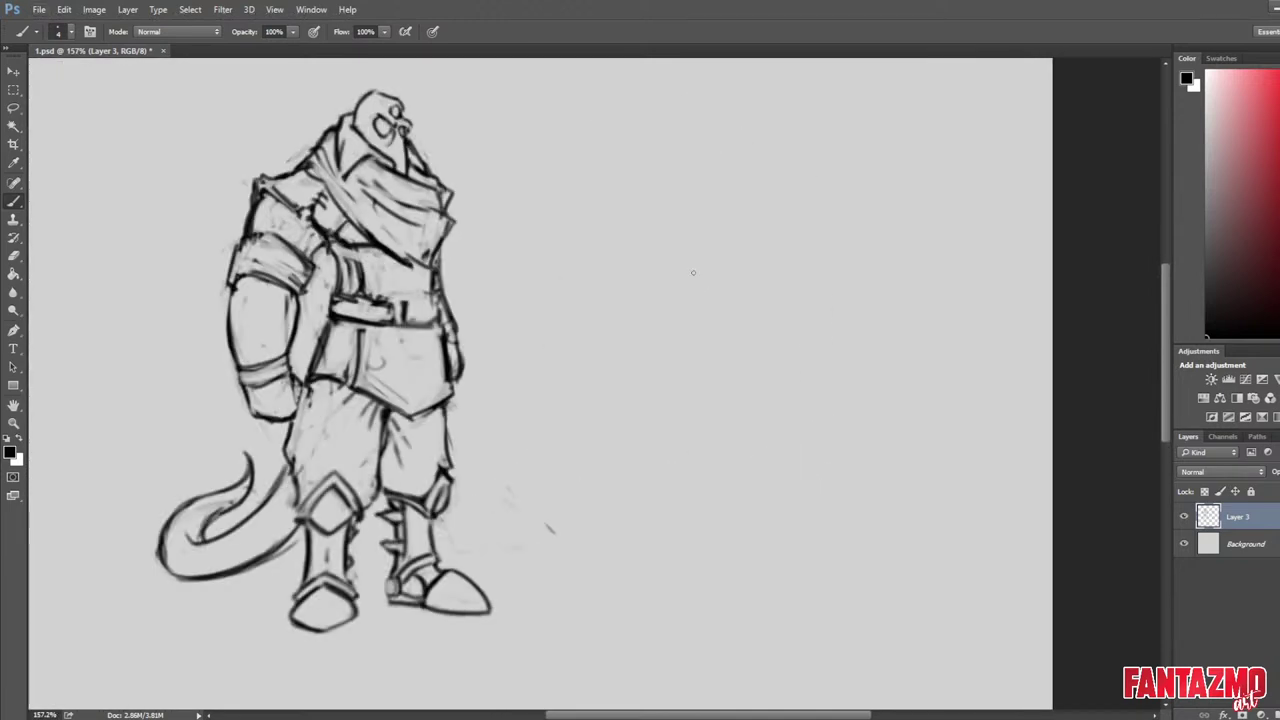
{"action": "scroll", "coordinate": [693, 273], "scroll_direction": "up", "scroll_amount": 2}
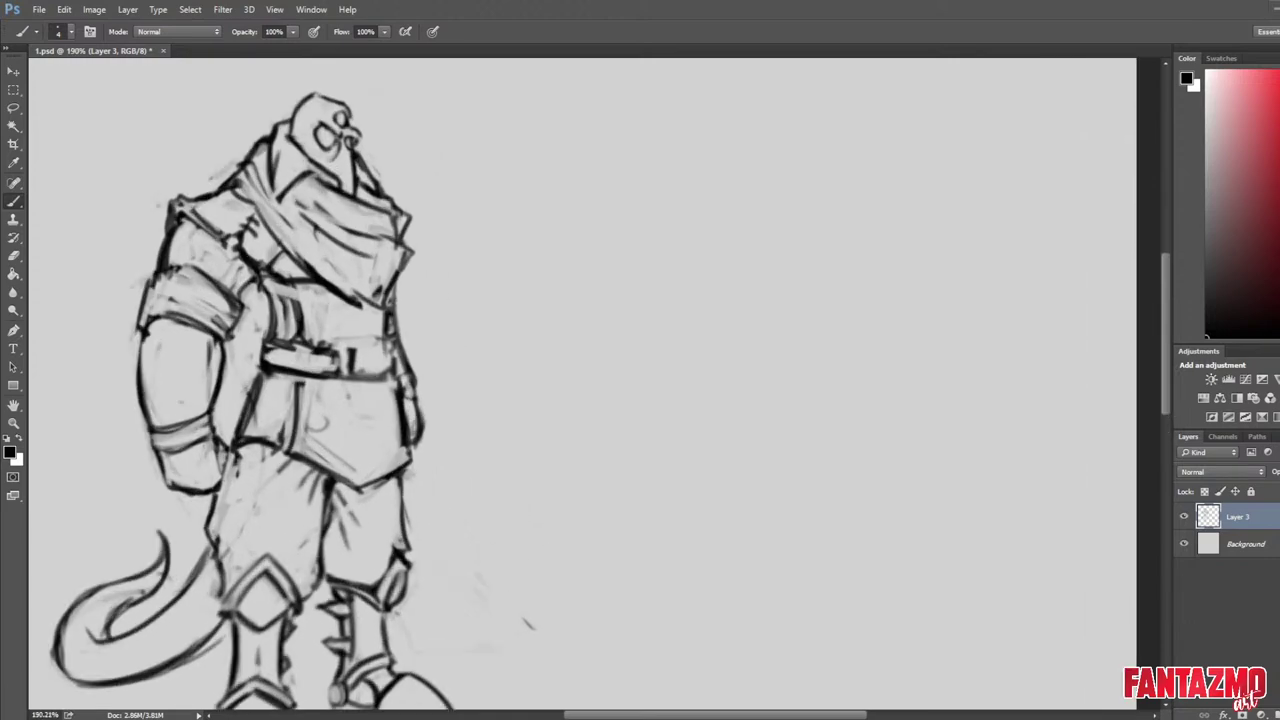
{"action": "scroll", "coordinate": [340, 420], "scroll_direction": "up", "scroll_amount": 3}
{"action": "left_click_drag", "start_coordinate": [325, 403], "coordinate": [653, 298]}
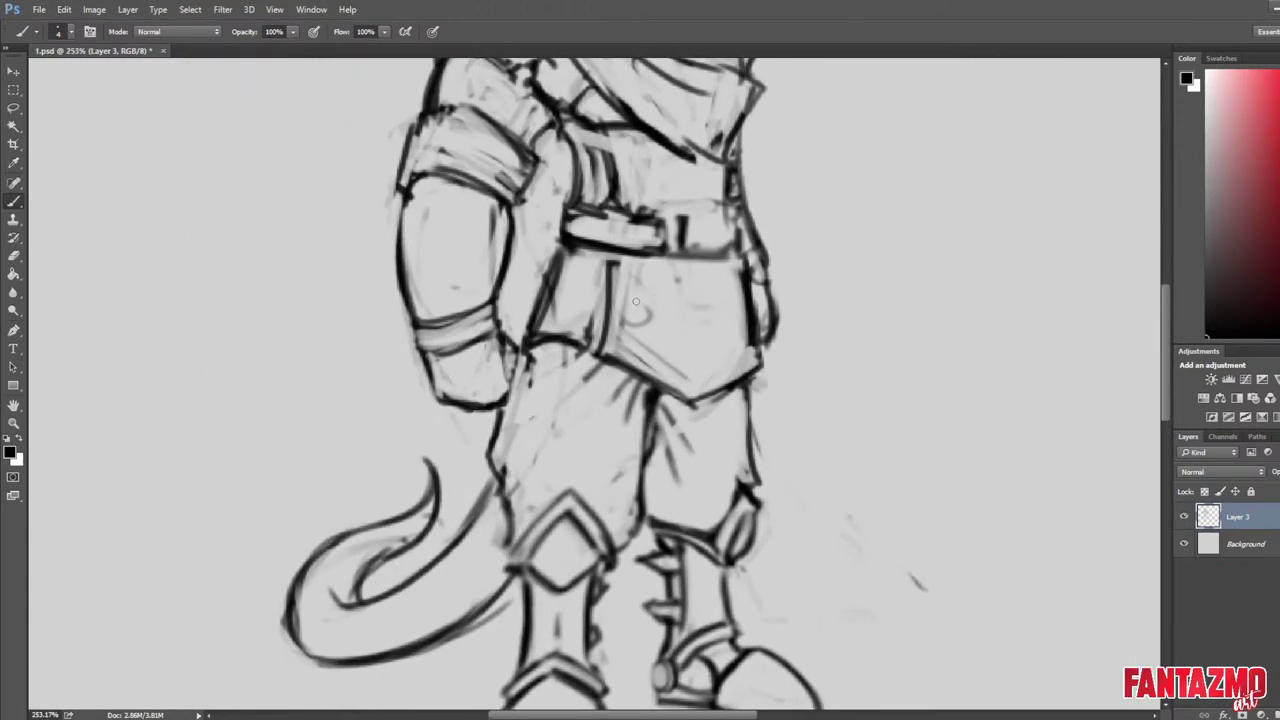
{"action": "mouse_move", "coordinate": [598, 220]}
{"action": "left_mouse_down"}
{"action": "mouse_move", "coordinate": [670, 222]}
{"action": "mouse_move", "coordinate": [666, 212]}
{"action": "left_mouse_up"}
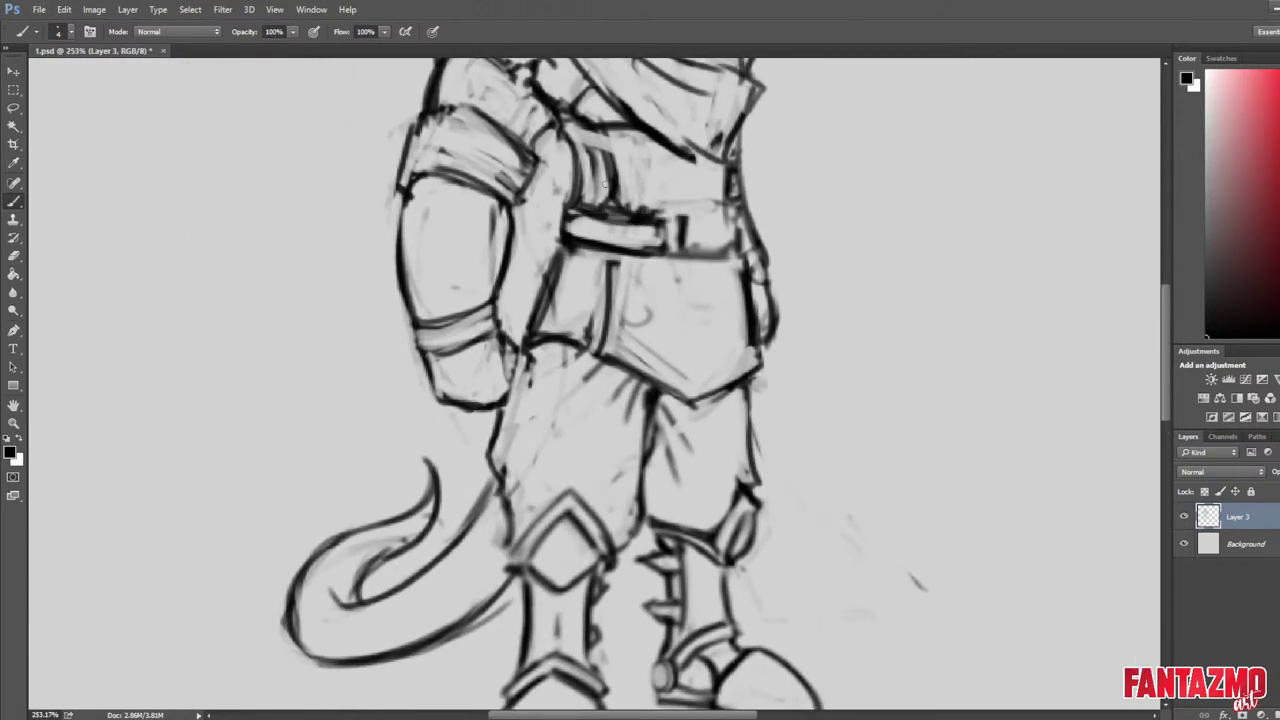
{"action": "left_click_drag", "start_coordinate": [604, 180], "coordinate": [618, 212]}
{"action": "left_click_drag", "start_coordinate": [610, 212], "coordinate": [644, 206]}
{"action": "left_click_drag", "start_coordinate": [613, 254], "coordinate": [604, 300]}
{"action": "key", "text": "e"}
{"action": "mouse_move", "coordinate": [616, 204]}
{"action": "left_mouse_down"}
{"action": "mouse_move", "coordinate": [698, 208]}
{"action": "mouse_move", "coordinate": [660, 214]}
{"action": "left_mouse_up"}
{"action": "key", "text": "b"}
{"action": "mouse_move", "coordinate": [656, 218]}
{"action": "left_mouse_down"}
{"action": "mouse_move", "coordinate": [736, 216]}
{"action": "mouse_move", "coordinate": [726, 220]}
{"action": "left_mouse_up"}
Flip the canvas, redraw the belt's upper and lower edges as clean lines around the waist, and erase the stray marks beside them.
{"action": "key", "text": "ctrl+shift+h"}
{"action": "left_click_drag", "start_coordinate": [1083, 296], "coordinate": [918, 288]}
{"action": "key", "text": "e"}
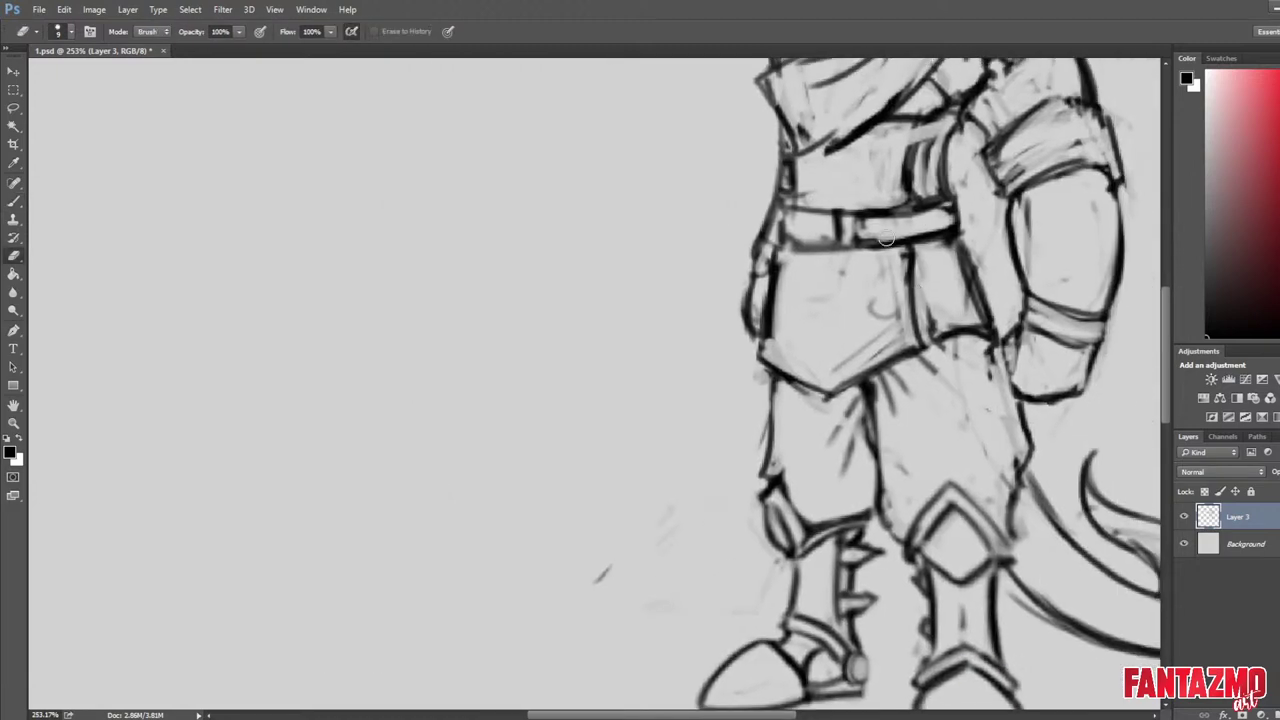
{"action": "left_click_drag", "start_coordinate": [862, 218], "coordinate": [925, 210]}
{"action": "mouse_move", "coordinate": [812, 228]}
{"action": "left_mouse_down"}
{"action": "mouse_move", "coordinate": [860, 232]}
{"action": "mouse_move", "coordinate": [848, 248]}
{"action": "mouse_move", "coordinate": [886, 246]}
{"action": "left_mouse_up"}
{"action": "key", "text": "b"}
{"action": "left_click_drag", "start_coordinate": [783, 248], "coordinate": [884, 244]}
{"action": "left_click_drag", "start_coordinate": [781, 209], "coordinate": [902, 207]}
{"action": "left_click_drag", "start_coordinate": [781, 212], "coordinate": [908, 206]}
{"action": "key", "text": "e"}
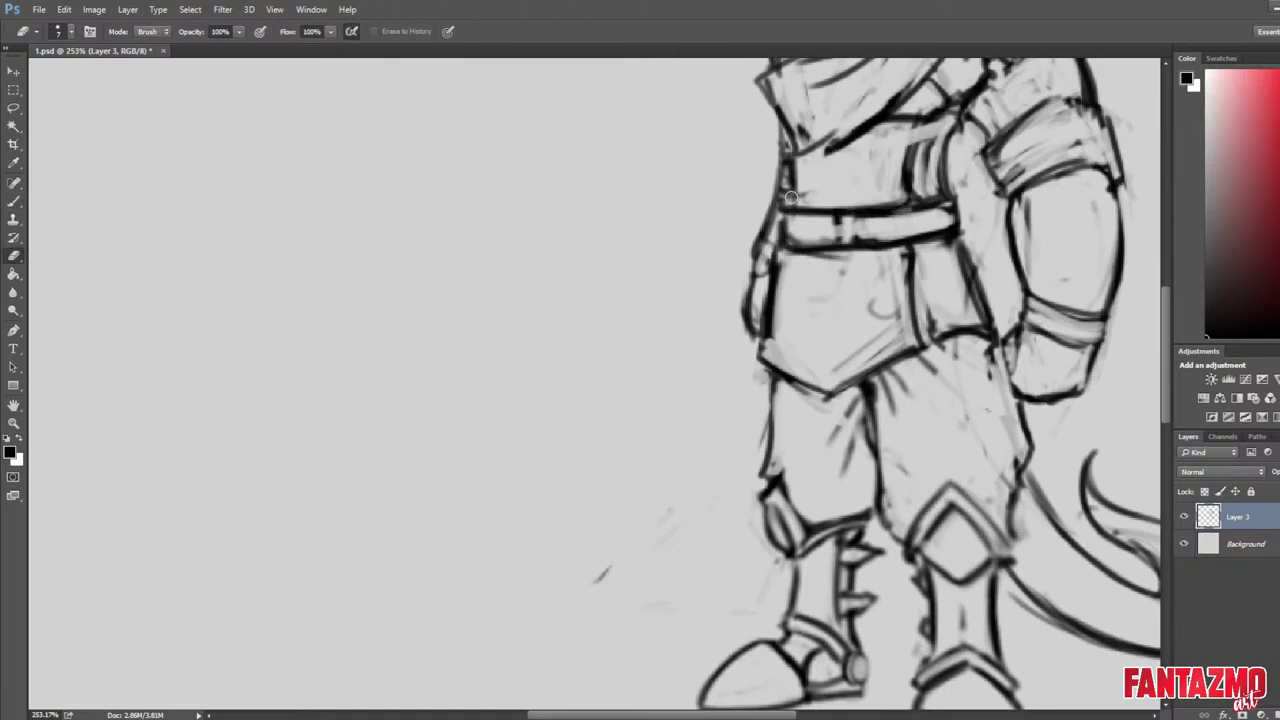
{"action": "key", "text": "bracketleft"}
{"action": "key", "text": "bracketleft"}
{"action": "left_click_drag", "start_coordinate": [786, 207], "coordinate": [801, 202]}
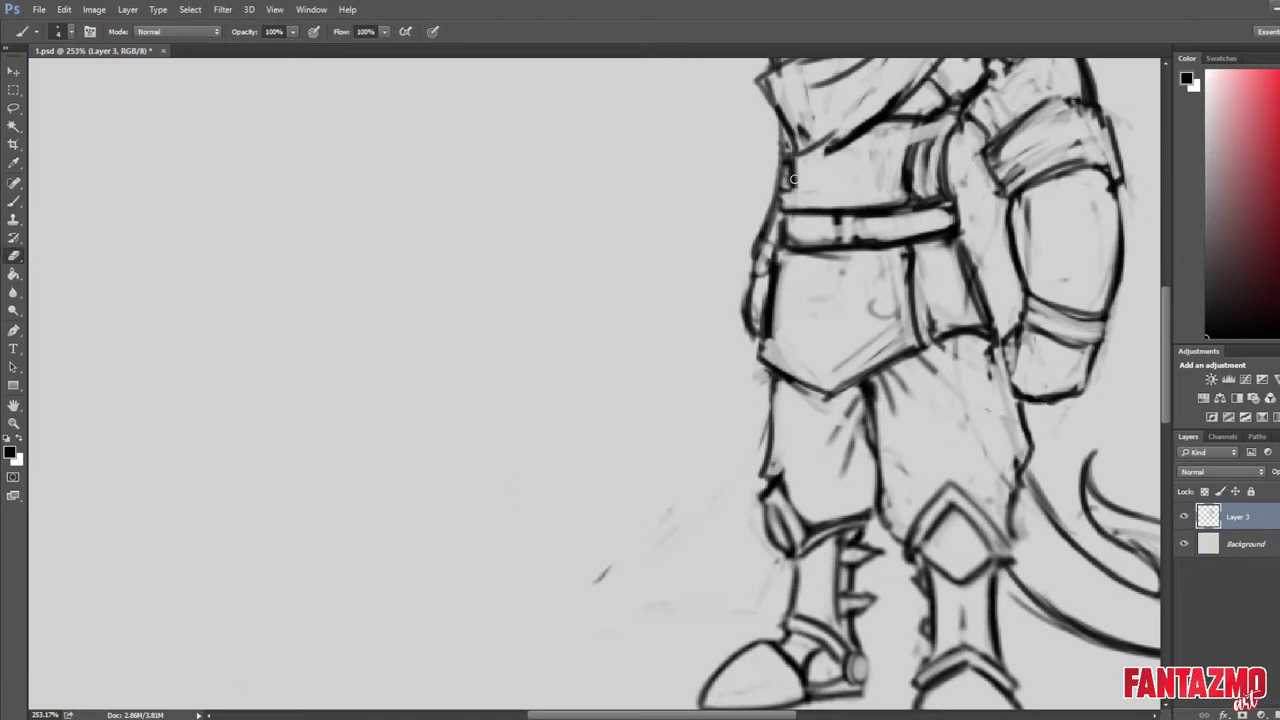
Redraw the waist contour below the scarf and draw a large square buckle with an inner frame at the belt's front.
{"action": "key", "text": "b"}
{"action": "mouse_move", "coordinate": [790, 136]}
{"action": "left_mouse_down"}
{"action": "mouse_move", "coordinate": [787, 211]}
{"action": "mouse_move", "coordinate": [788, 135]}
{"action": "mouse_move", "coordinate": [856, 198]}
{"action": "mouse_move", "coordinate": [847, 206]}
{"action": "mouse_move", "coordinate": [864, 155]}
{"action": "mouse_move", "coordinate": [826, 234]}
{"action": "mouse_move", "coordinate": [842, 232]}
{"action": "mouse_move", "coordinate": [846, 253]}
{"action": "mouse_move", "coordinate": [803, 238]}
{"action": "mouse_move", "coordinate": [831, 241]}
{"action": "mouse_move", "coordinate": [785, 212]}
{"action": "mouse_move", "coordinate": [838, 207]}
{"action": "mouse_move", "coordinate": [791, 216]}
{"action": "mouse_move", "coordinate": [788, 245]}
{"action": "mouse_move", "coordinate": [840, 254]}
{"action": "left_mouse_up"}
{"action": "key", "text": "e"}
{"action": "key", "text": "b"}
{"action": "key", "text": "e"}
{"action": "key", "text": "b"}
{"action": "key", "text": "e"}
{"action": "key", "text": "b"}
{"action": "key", "text": "e"}
{"action": "key", "text": "b"}
{"action": "key", "text": "e"}
{"action": "key", "text": "b"}
{"action": "key", "text": "e"}
{"action": "mouse_move", "coordinate": [788, 247]}
{"action": "left_mouse_down"}
{"action": "mouse_move", "coordinate": [843, 247]}
{"action": "mouse_move", "coordinate": [835, 212]}
{"action": "mouse_move", "coordinate": [832, 256]}
{"action": "left_mouse_up"}
{"action": "key", "text": "b"}
{"action": "left_click_drag", "start_coordinate": [838, 204], "coordinate": [836, 254]}
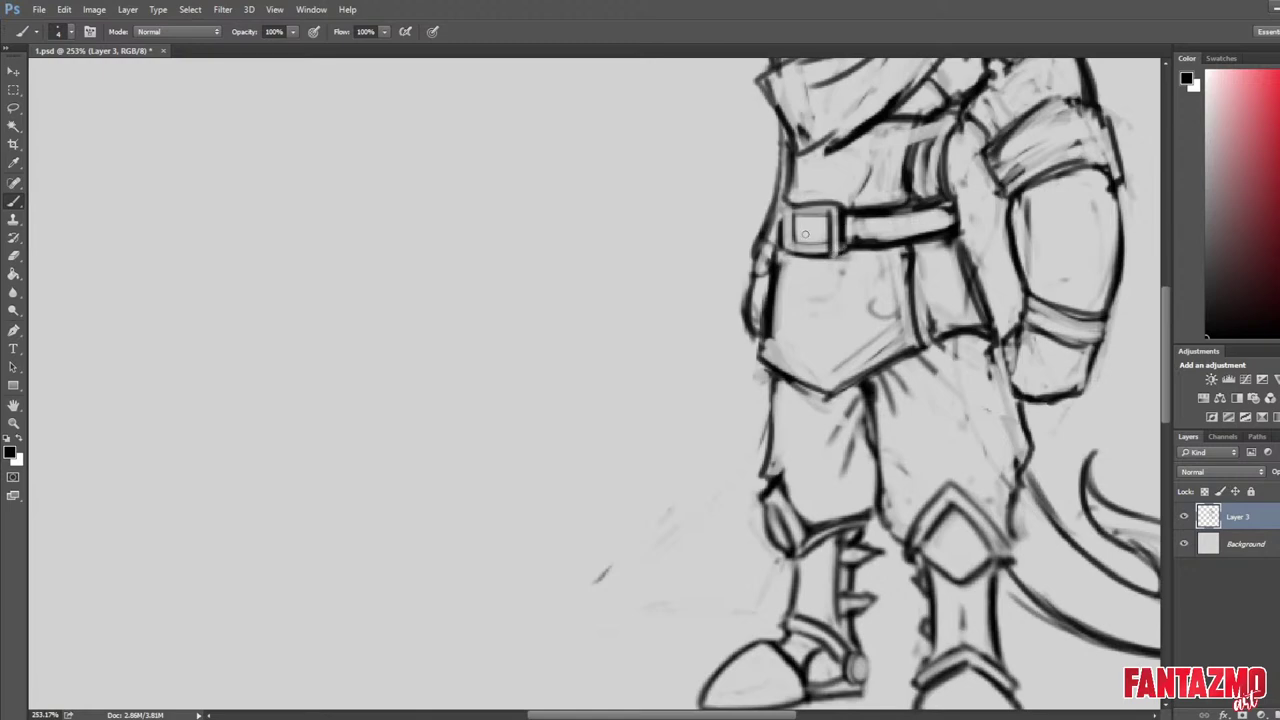
{"action": "key", "text": "e"}
{"action": "mouse_move", "coordinate": [796, 213]}
{"action": "left_mouse_down"}
{"action": "mouse_move", "coordinate": [829, 214]}
{"action": "mouse_move", "coordinate": [824, 247]}
{"action": "left_mouse_up"}
{"action": "key", "text": "b"}
{"action": "key", "text": "e"}
Refine the buckle's top edge and inner frame with the canvas flipped, cleaning away the excess lines.
{"action": "key", "text": "ctrl+shift+h"}
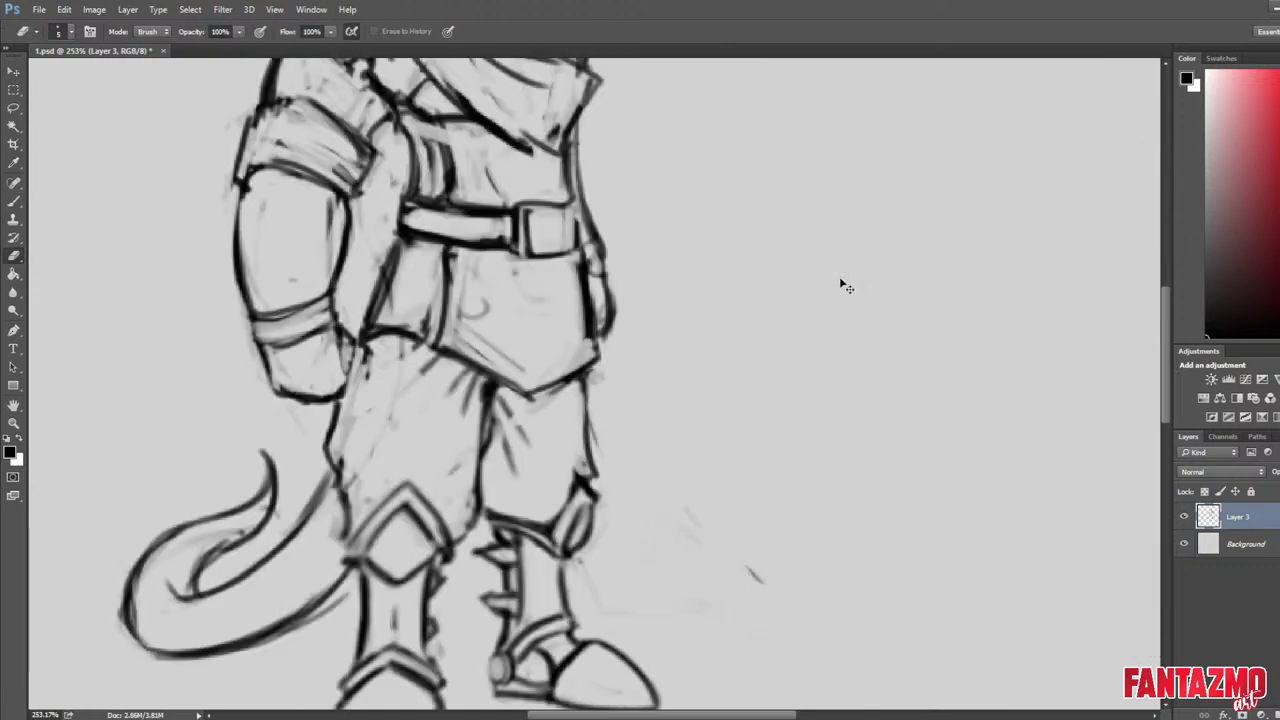
{"action": "key", "text": "b"}
{"action": "key", "text": "e"}
{"action": "mouse_move", "coordinate": [507, 204]}
{"action": "left_mouse_down"}
{"action": "mouse_move", "coordinate": [511, 251]}
{"action": "mouse_move", "coordinate": [519, 209]}
{"action": "mouse_move", "coordinate": [517, 243]}
{"action": "mouse_move", "coordinate": [568, 214]}
{"action": "mouse_move", "coordinate": [536, 202]}
{"action": "mouse_move", "coordinate": [572, 203]}
{"action": "left_mouse_up"}
{"action": "key", "text": "b"}
{"action": "key", "text": "e"}
{"action": "key", "text": "b"}
{"action": "key", "text": "ctrl+z"}
{"action": "key", "text": "e"}
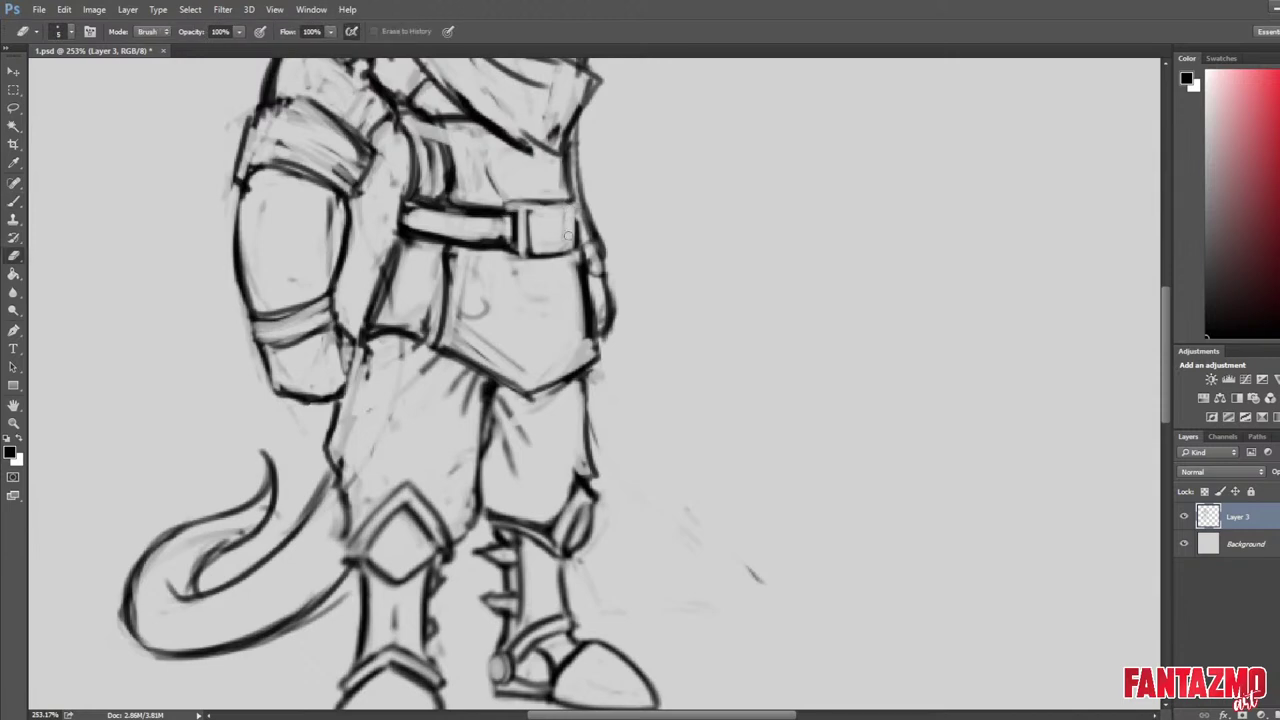
{"action": "key", "text": "ctrl+shift+h"}
Add a trim line parallel to the tunic's pointed lower hem and clean up its ends.
{"action": "key", "text": "b"}
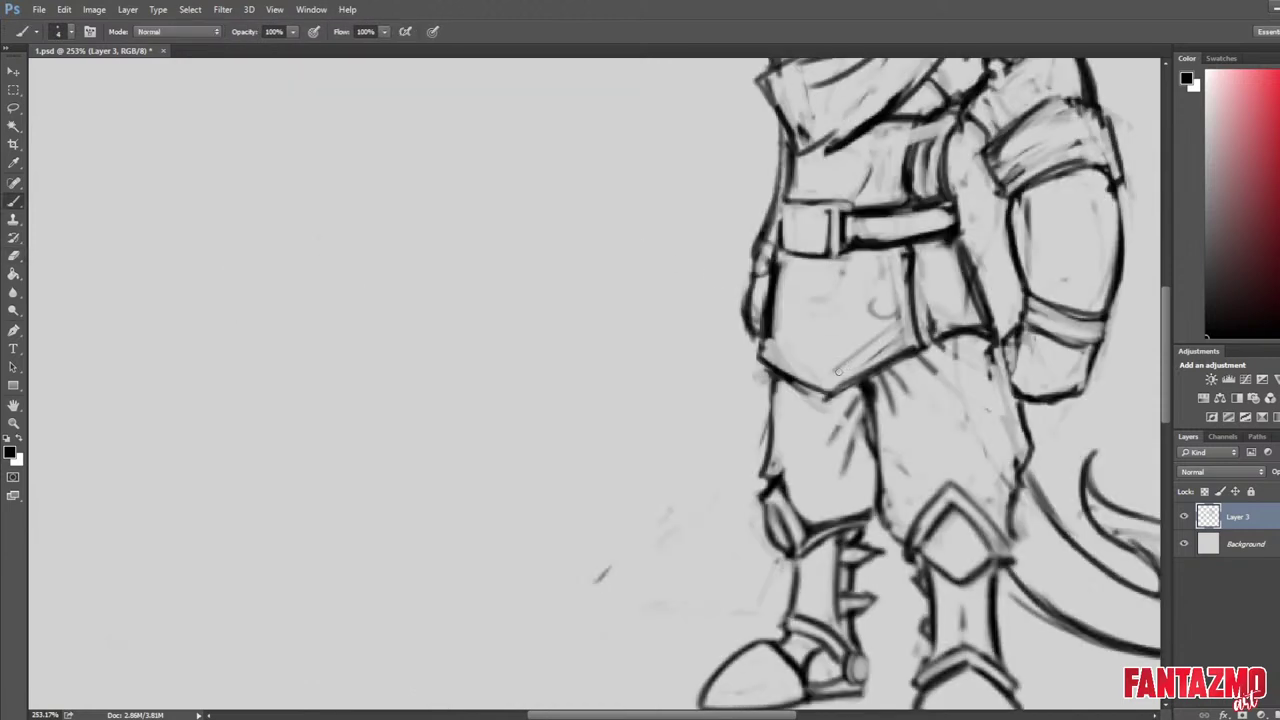
{"action": "left_click_drag", "start_coordinate": [916, 342], "coordinate": [826, 383]}
{"action": "key", "text": "e"}
{"action": "mouse_move", "coordinate": [762, 345]}
{"action": "left_mouse_down"}
{"action": "mouse_move", "coordinate": [831, 383]}
{"action": "mouse_move", "coordinate": [925, 338]}
{"action": "left_mouse_up"}
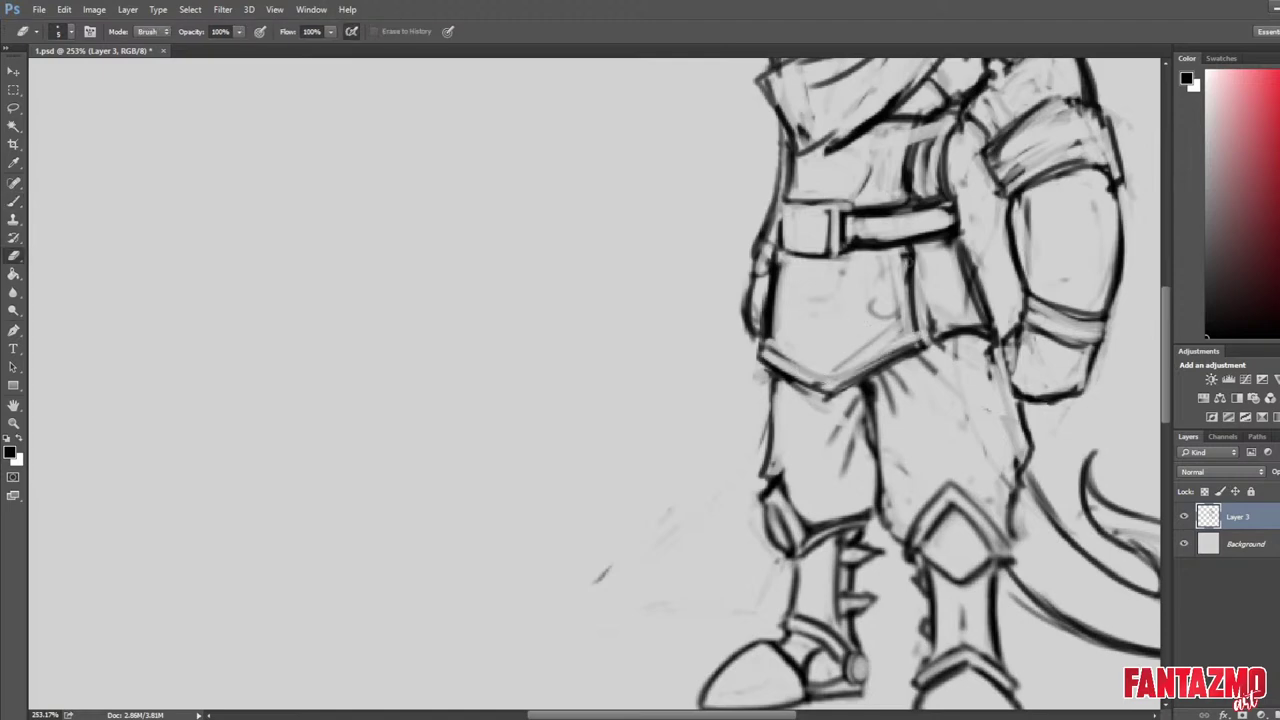
{"action": "key", "text": "b"}
{"action": "key", "text": "e"}
{"action": "mouse_move", "coordinate": [902, 245]}
{"action": "left_mouse_down"}
{"action": "mouse_move", "coordinate": [905, 331]}
{"action": "mouse_move", "coordinate": [911, 320]}
{"action": "mouse_move", "coordinate": [810, 455]}
{"action": "left_mouse_up"}
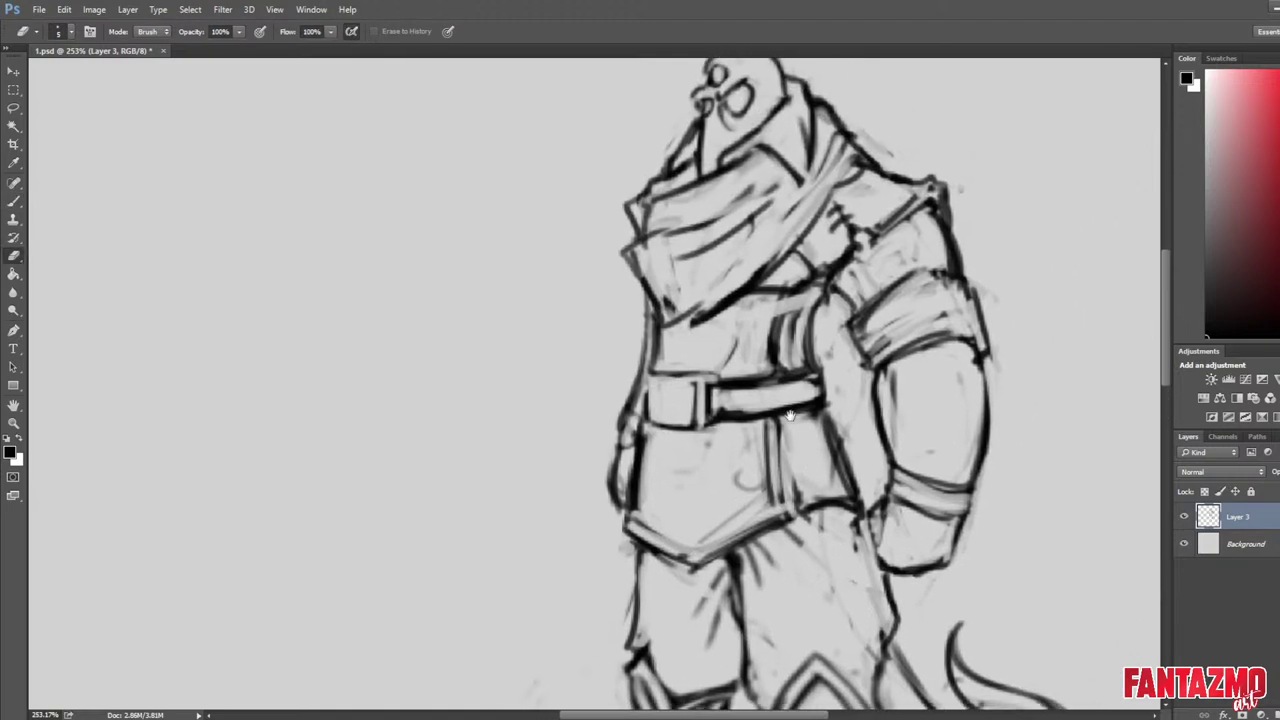
Add fabric folds to the tunic above the belt and draw a round emblem inside the buckle.
{"action": "key", "text": "b"}
{"action": "left_click_drag", "start_coordinate": [753, 322], "coordinate": [721, 376]}
{"action": "key", "text": "e"}
{"action": "left_click_drag", "start_coordinate": [737, 364], "coordinate": [755, 316]}
{"action": "key", "text": "b"}
{"action": "mouse_move", "coordinate": [668, 406]}
{"action": "left_mouse_down"}
{"action": "mouse_move", "coordinate": [670, 390]}
{"action": "mouse_move", "coordinate": [661, 410]}
{"action": "mouse_move", "coordinate": [676, 416]}
{"action": "mouse_move", "coordinate": [665, 399]}
{"action": "left_mouse_up"}
{"action": "key", "text": "e"}
{"action": "key", "text": "b"}
{"action": "key", "text": "e"}
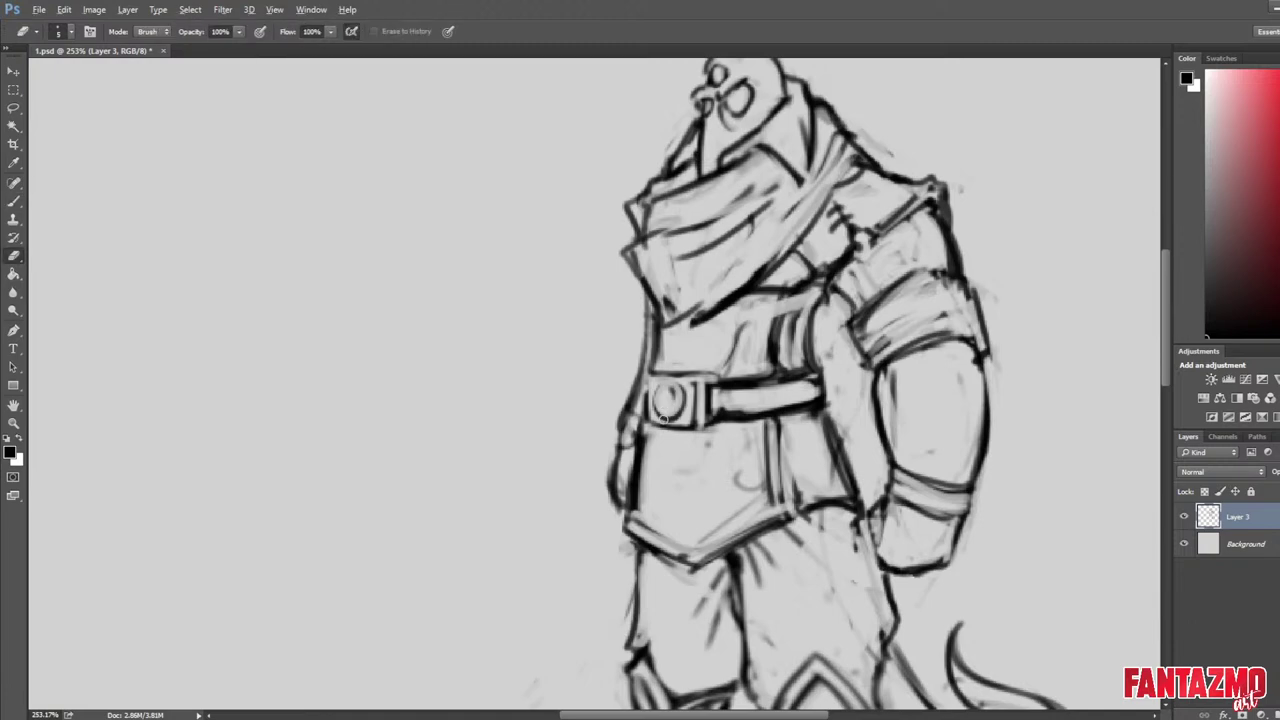
Try to widen the figure's upper body with a perspective transform of the sketch layer at 133.09% width.
{"action": "scroll", "coordinate": [663, 419], "scroll_direction": "down", "scroll_amount": 6}
{"action": "key", "text": "ctrl+shift+h"}
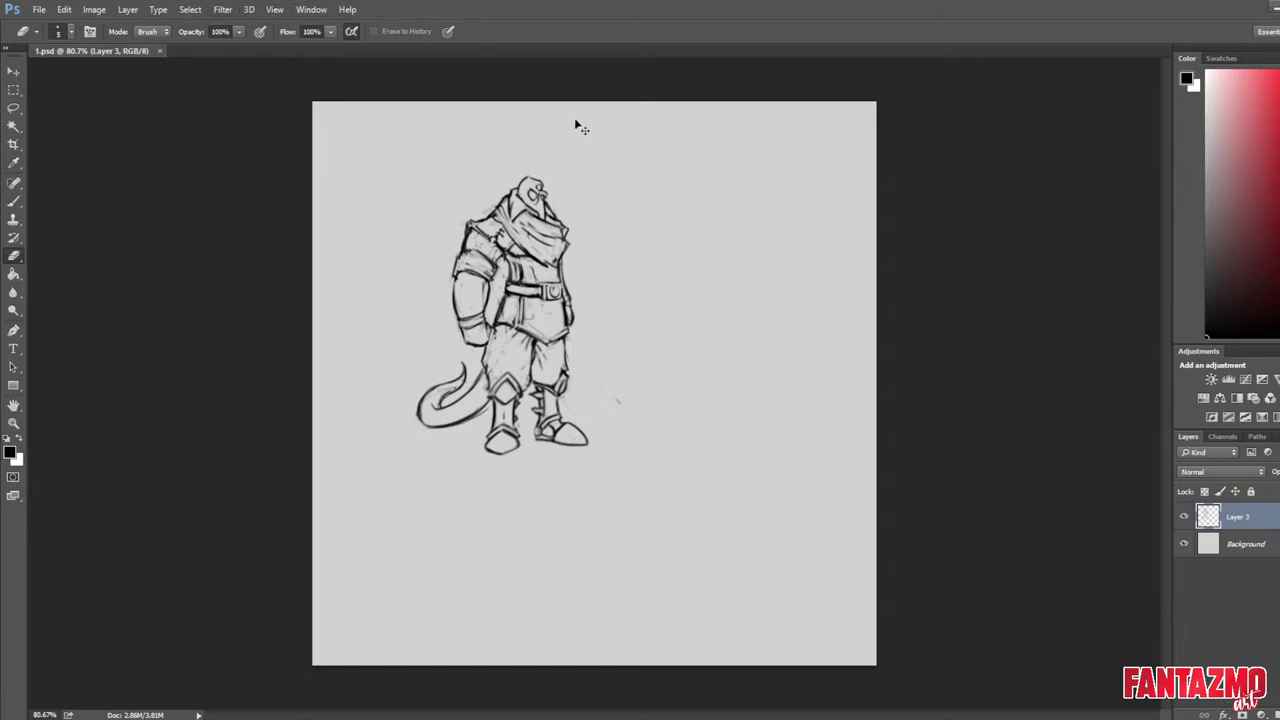
{"action": "key", "text": "ctrl+t"}
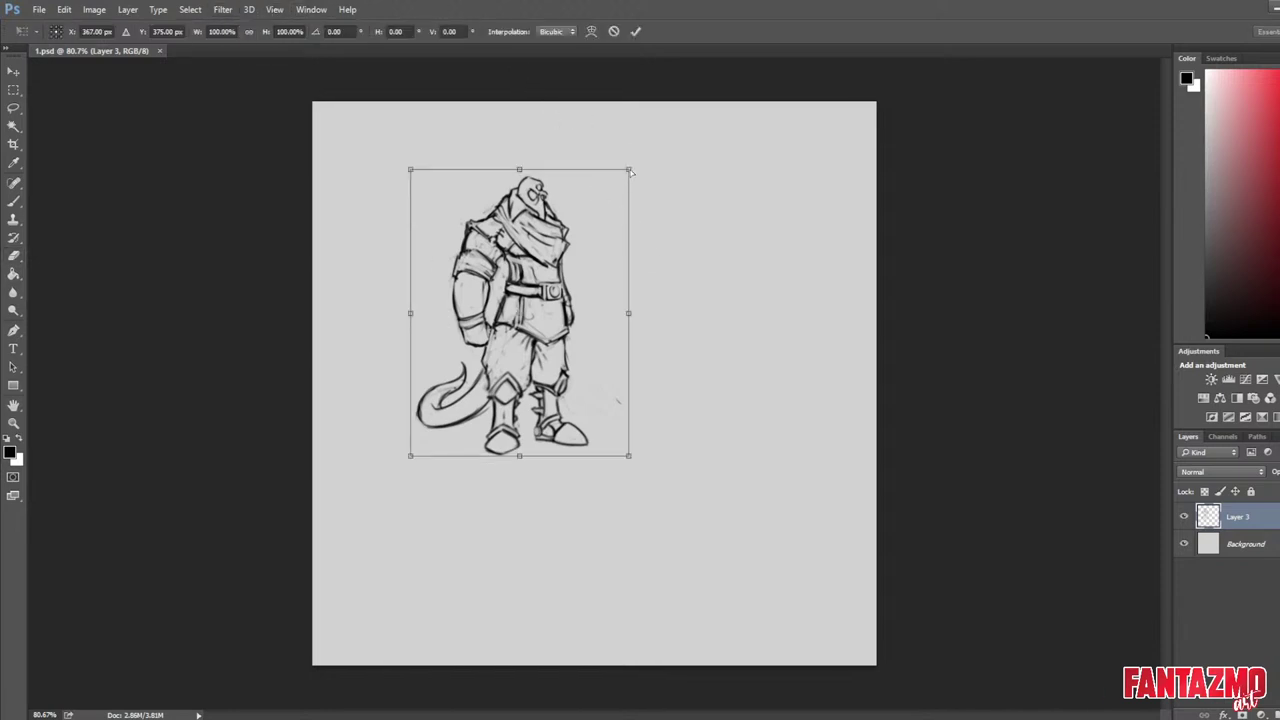
{"action": "mouse_move", "coordinate": [630, 172]}
{"action": "left_mouse_down"}
{"action": "mouse_move", "coordinate": [677, 172]}
{"action": "mouse_move", "coordinate": [650, 174]}
{"action": "mouse_move", "coordinate": [666, 170]}
{"action": "left_mouse_up"}
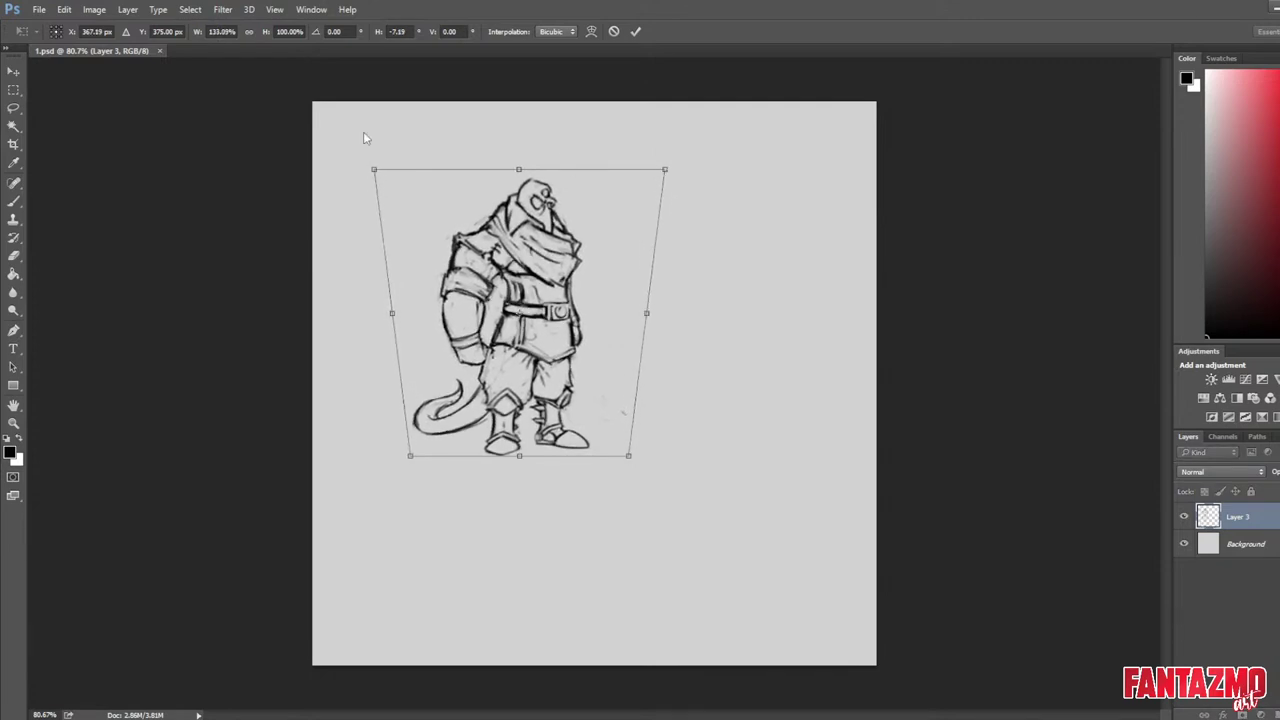
{"action": "key", "text": "Return"}
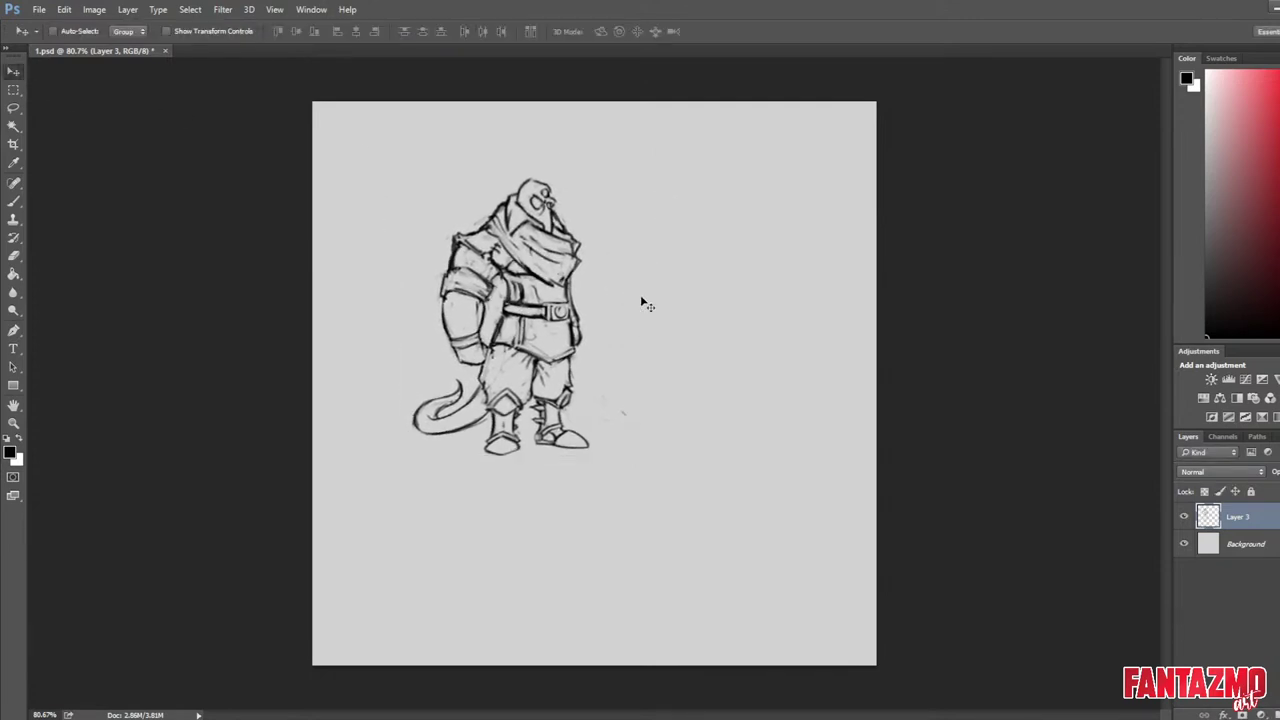
{"action": "scroll", "coordinate": [642, 300], "scroll_direction": "up", "scroll_amount": 1}
{"action": "scroll", "coordinate": [642, 300], "scroll_direction": "down", "scroll_amount": 2}
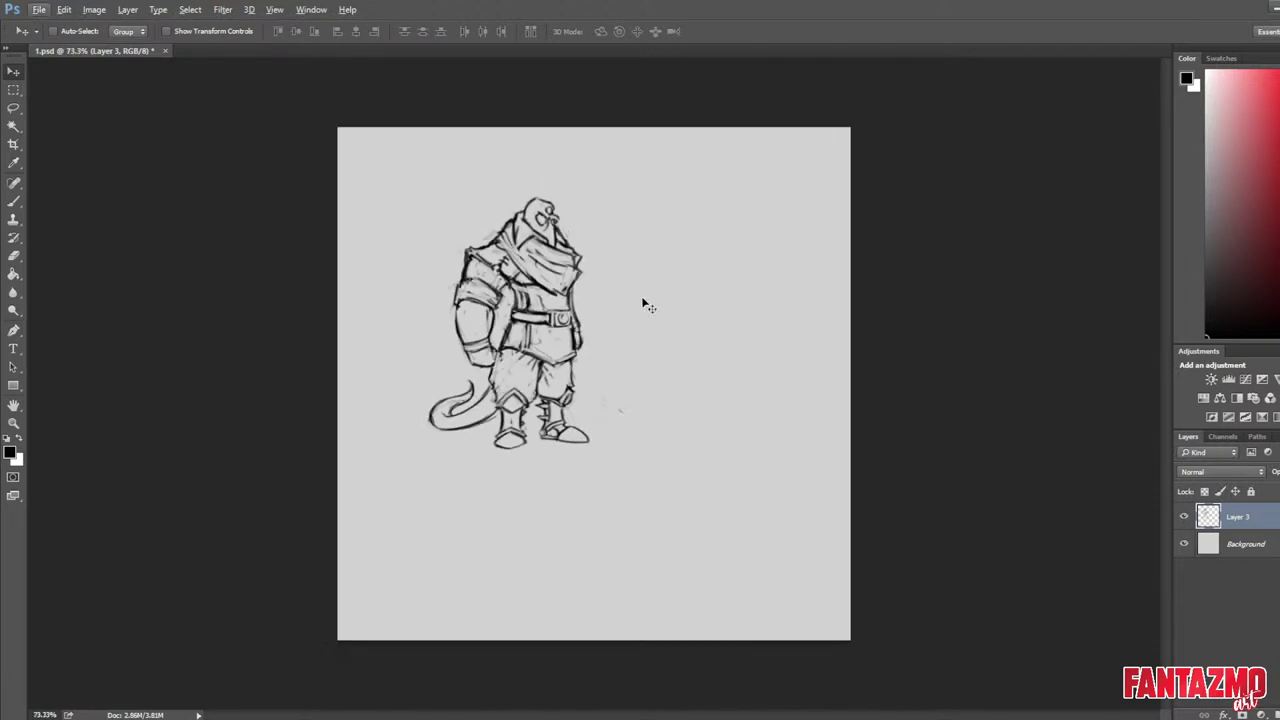
Compare the figure with and without the perspective widening, leave the transform undone, and flip the canvas.
{"action": "key", "text": "ctrl+z"}
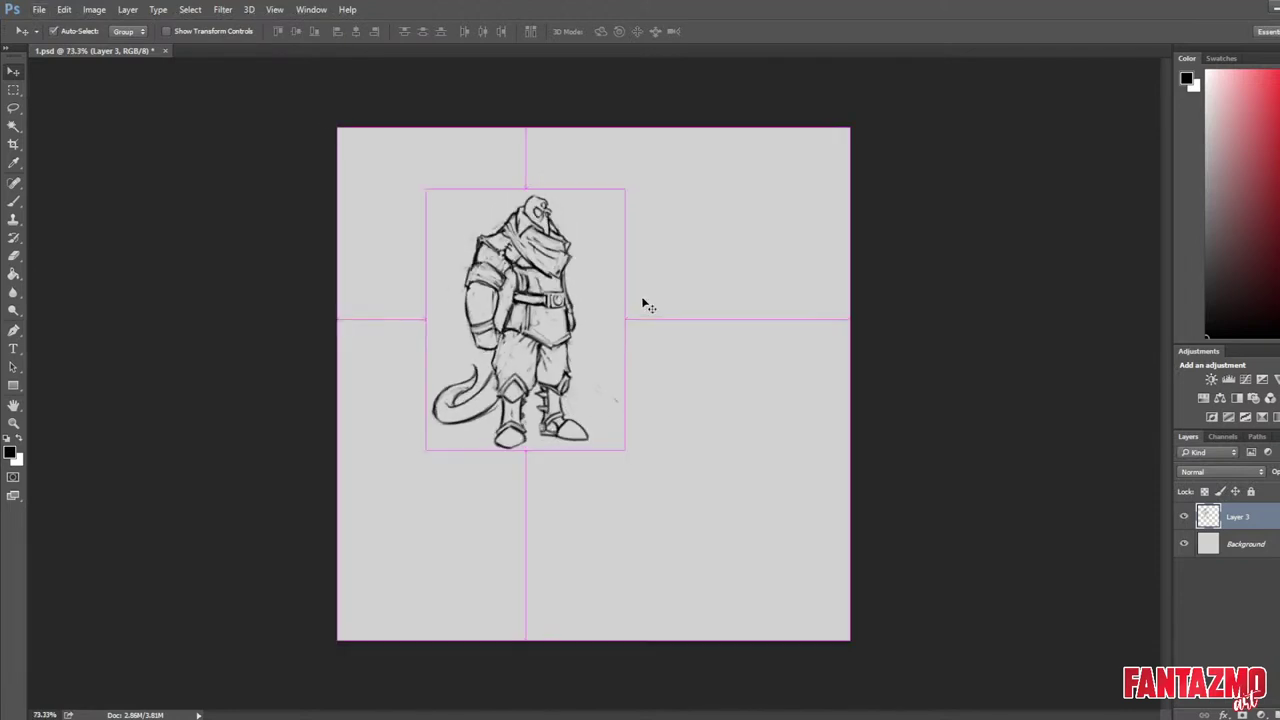
{"action": "key", "text": "ctrl+z"}
{"action": "key", "text": "ctrl+z"}
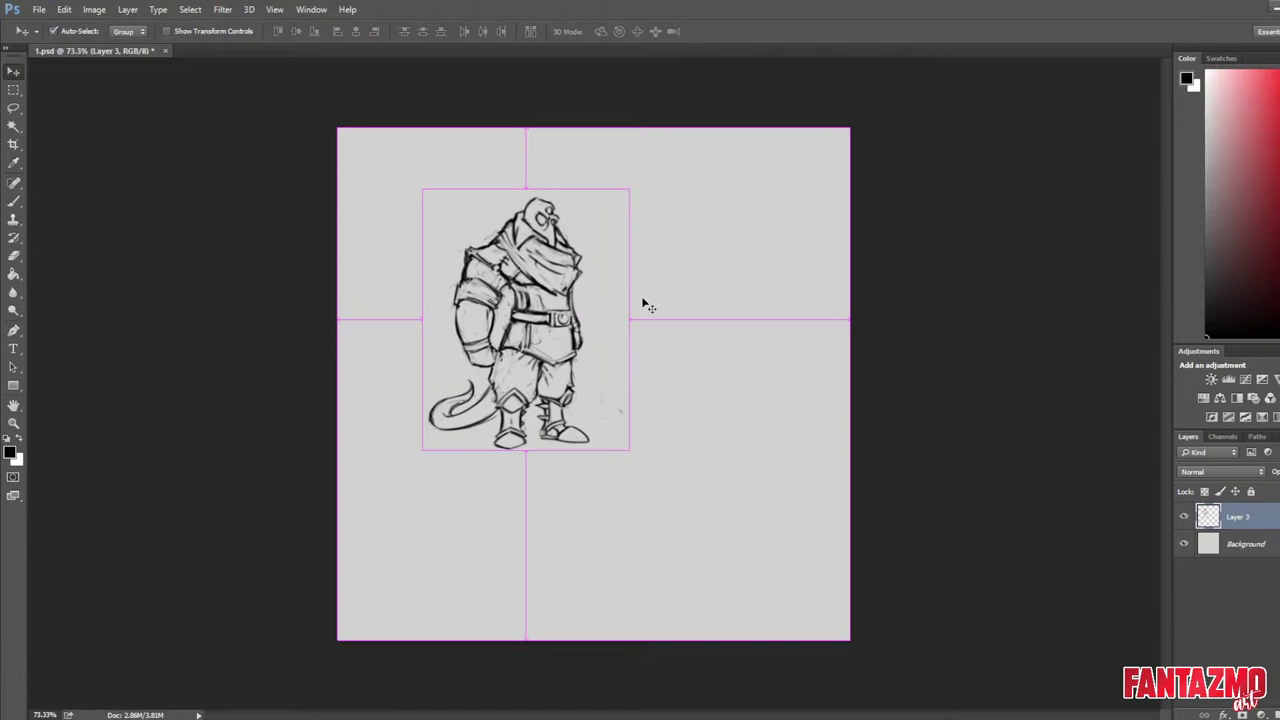
{"action": "key", "text": "ctrl+z"}
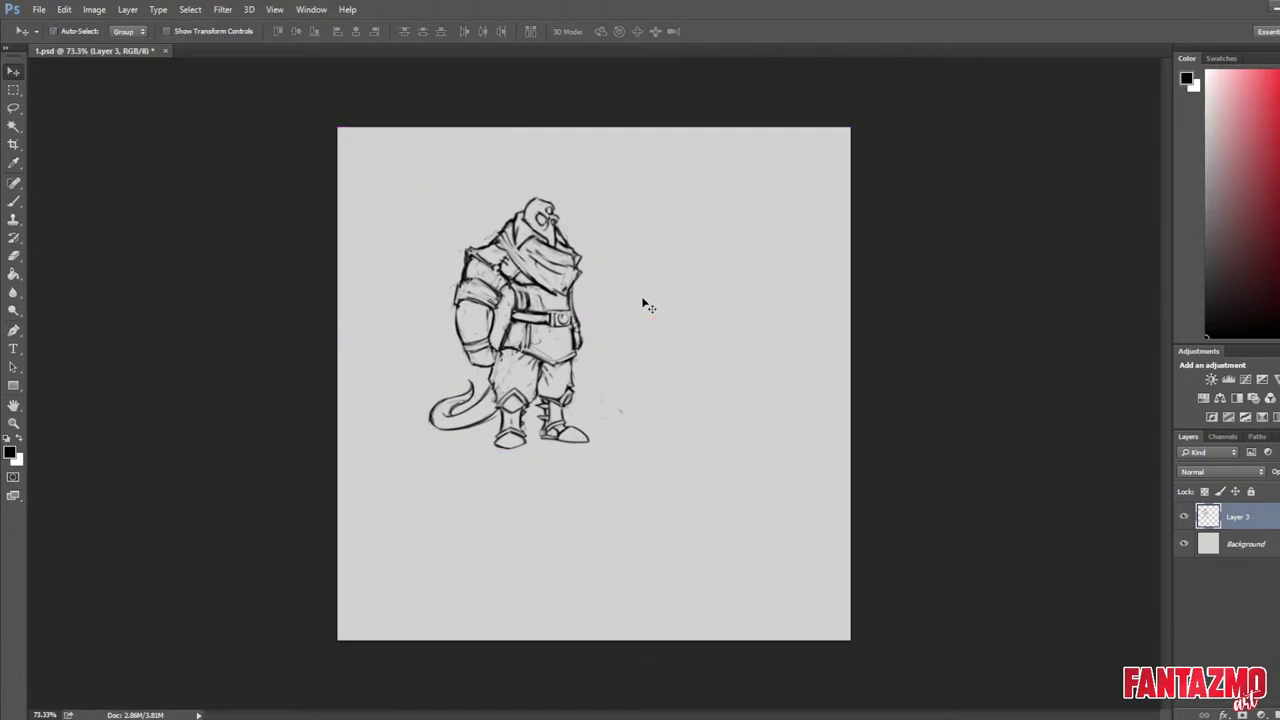
{"action": "key", "text": "ctrl"}
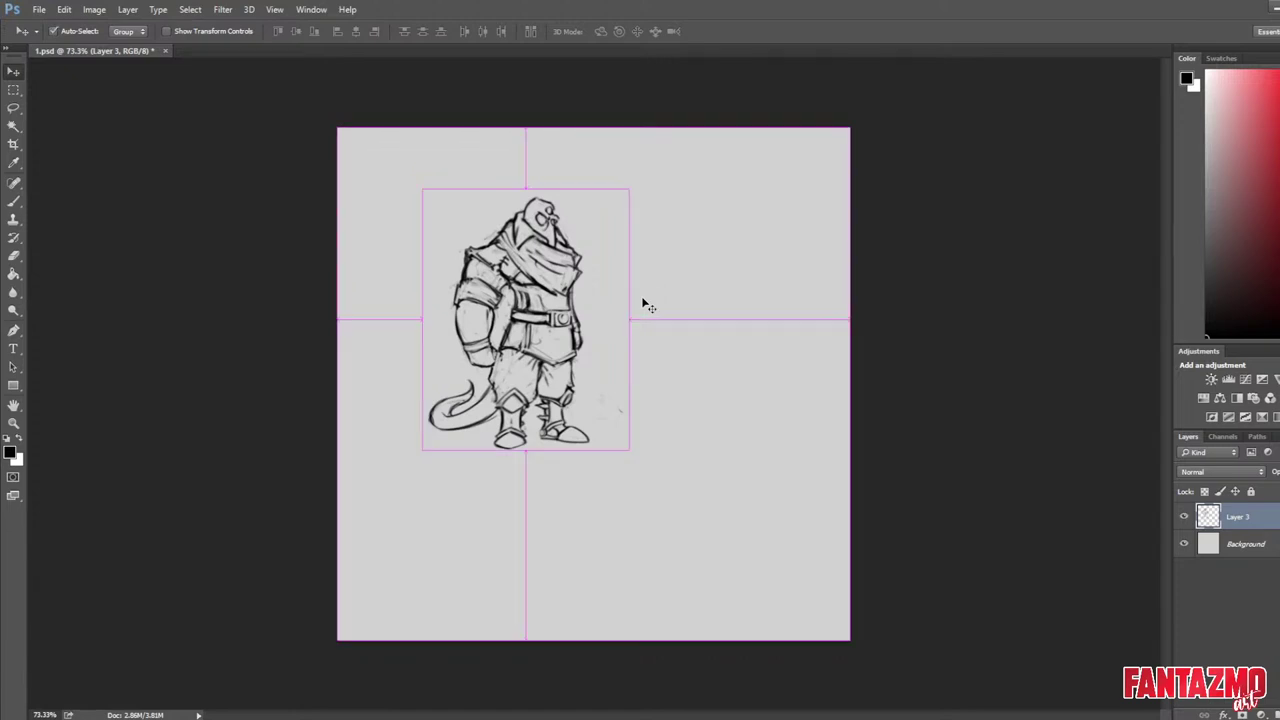
{"action": "key", "text": "ctrl+z"}
{"action": "key", "text": "ctrl+shift+h"}
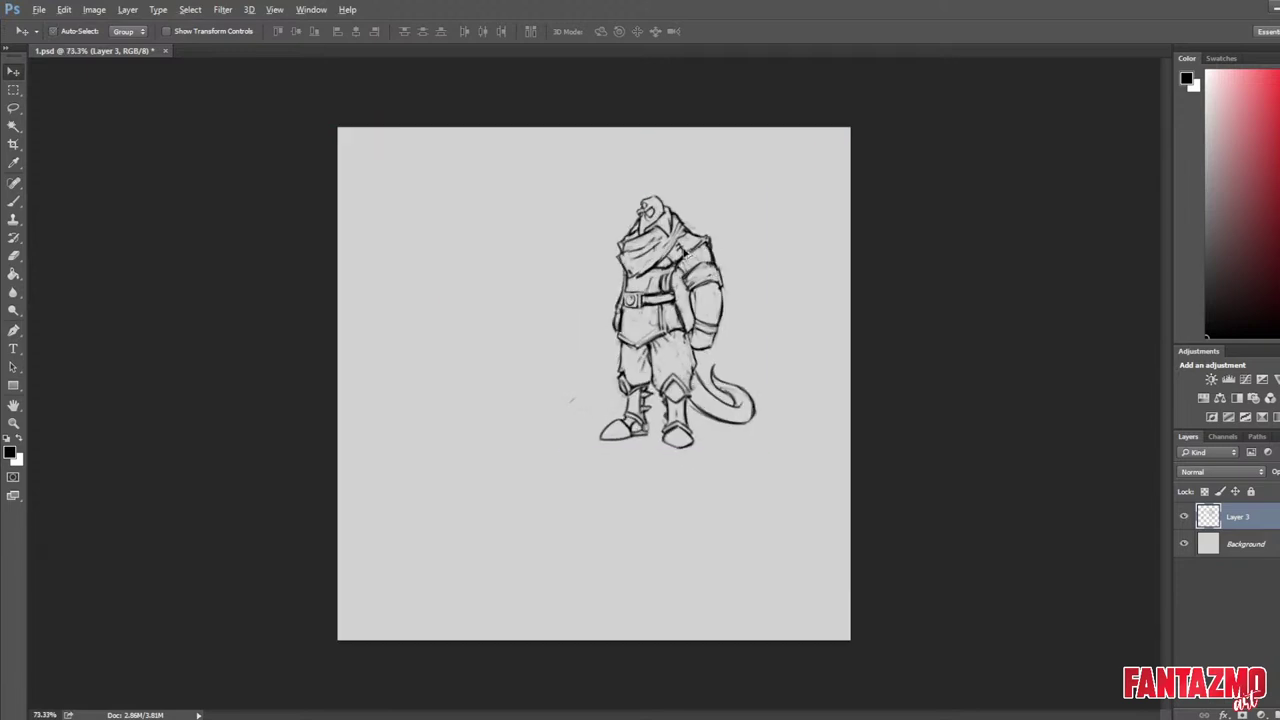
Narrow the figure's lower end slightly with a symmetrical perspective transform of the sketch layer, flip the canvas horizontally, and save.
{"action": "scroll", "coordinate": [680, 249], "scroll_direction": "up", "scroll_amount": 2}
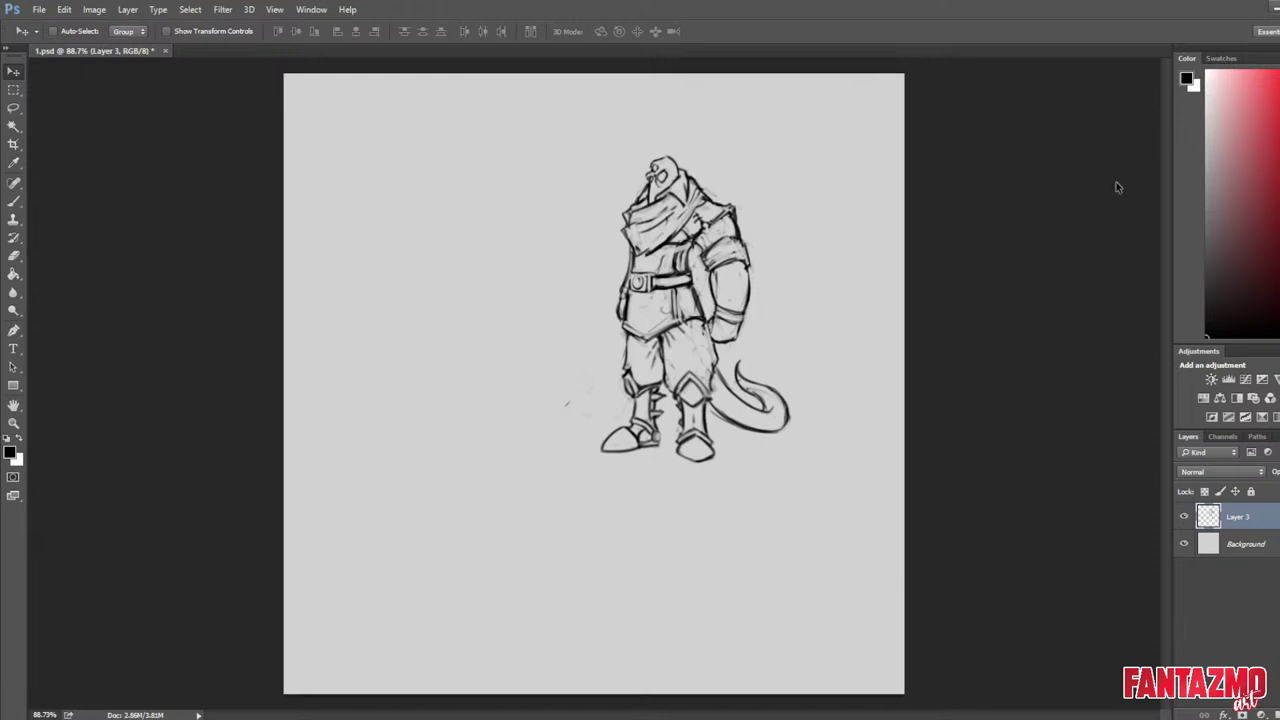
{"action": "key", "text": "ctrl+t"}
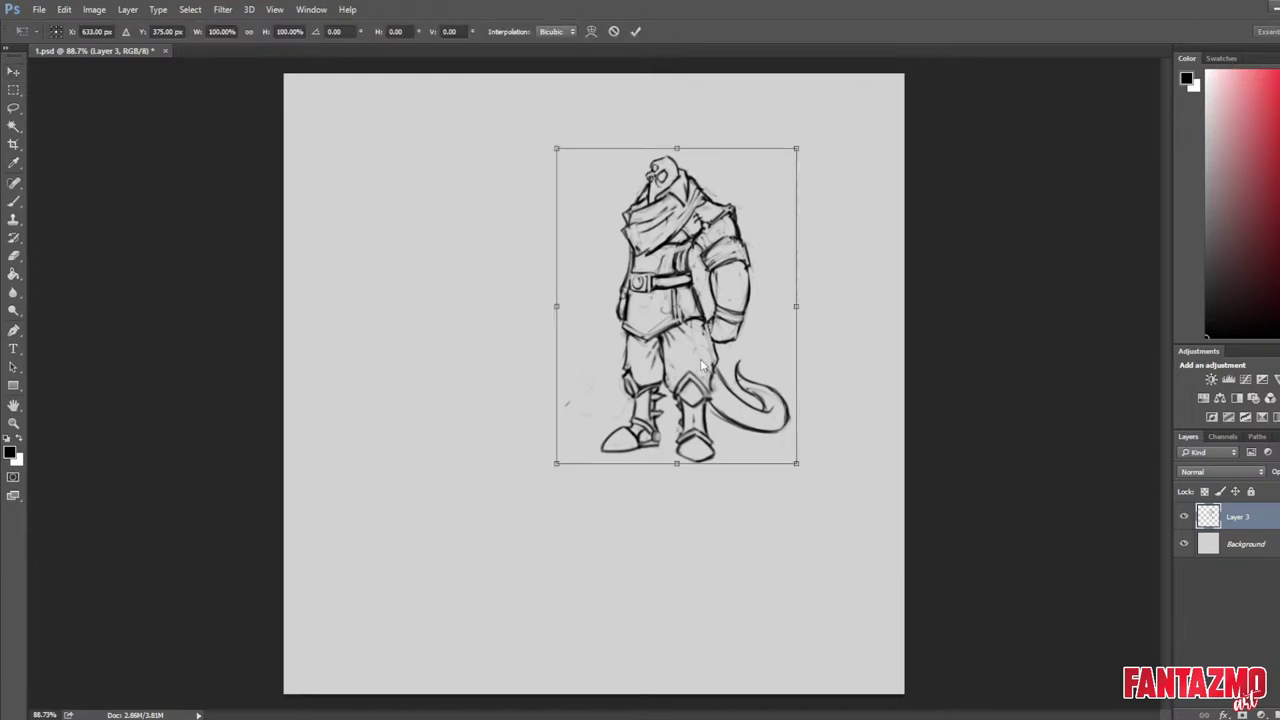
{"action": "left_click_drag", "start_coordinate": [796, 463], "coordinate": [786, 465]}
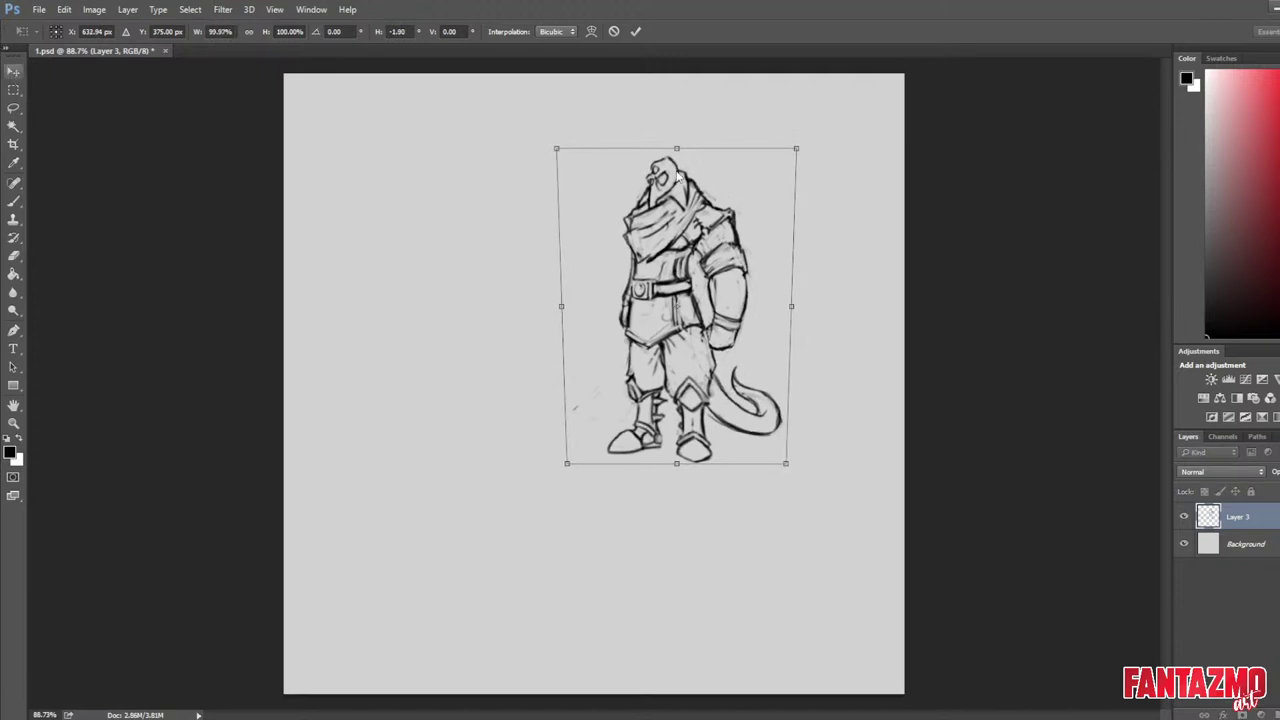
{"action": "key", "text": "Return"}
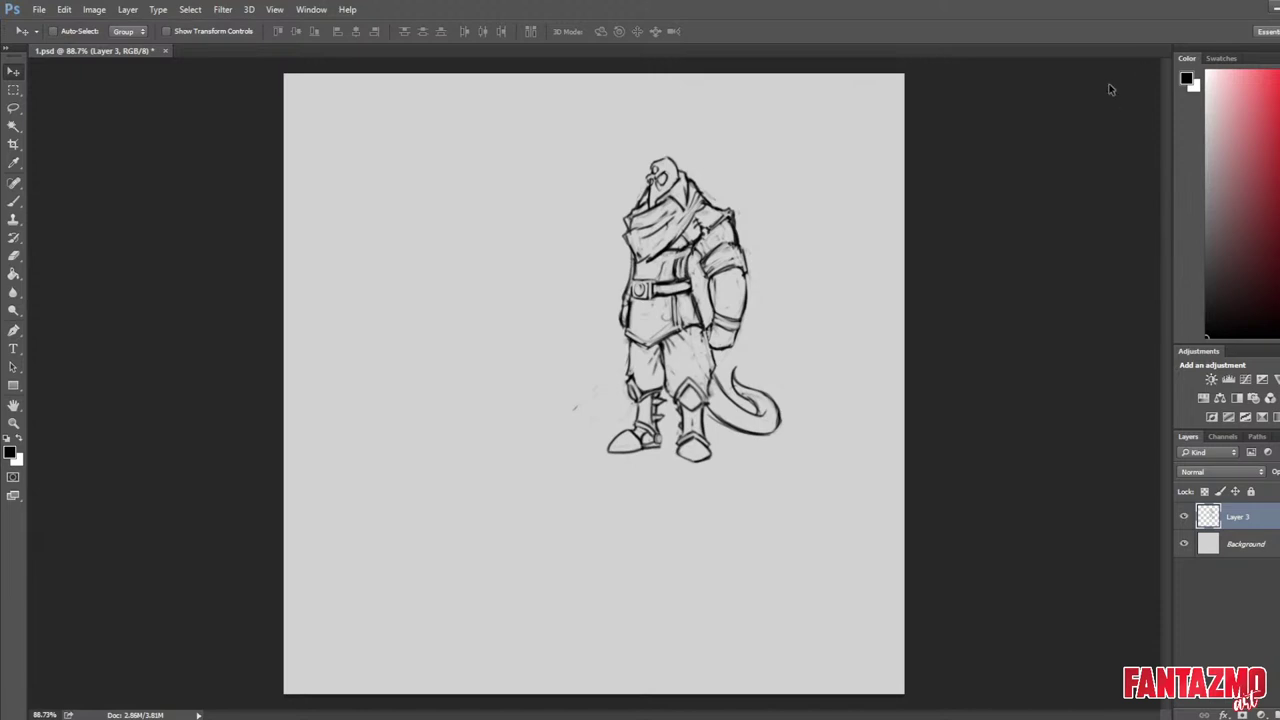
{"action": "key", "text": "ctrl+minus"}
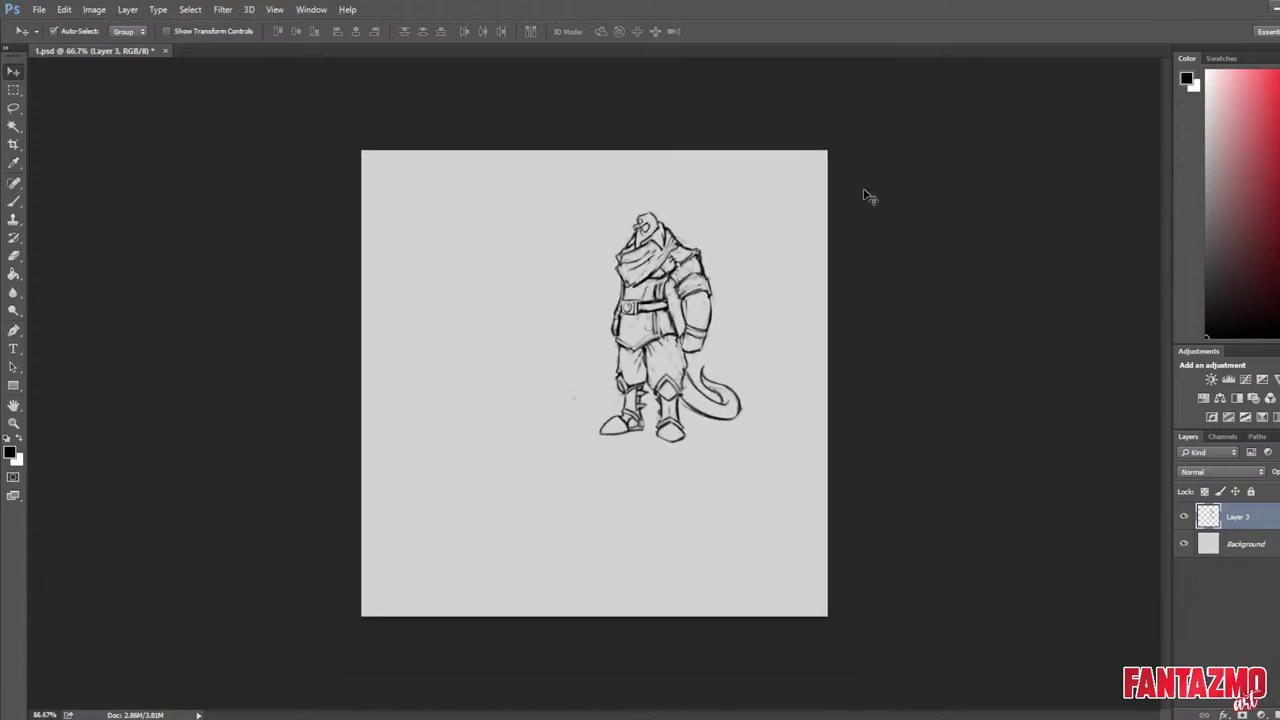
{"action": "key", "text": "ctrl+shift+h"}
{"action": "scroll", "coordinate": [614, 271], "scroll_direction": "up", "scroll_amount": 4}
{"action": "key", "text": "ctrl+s"}
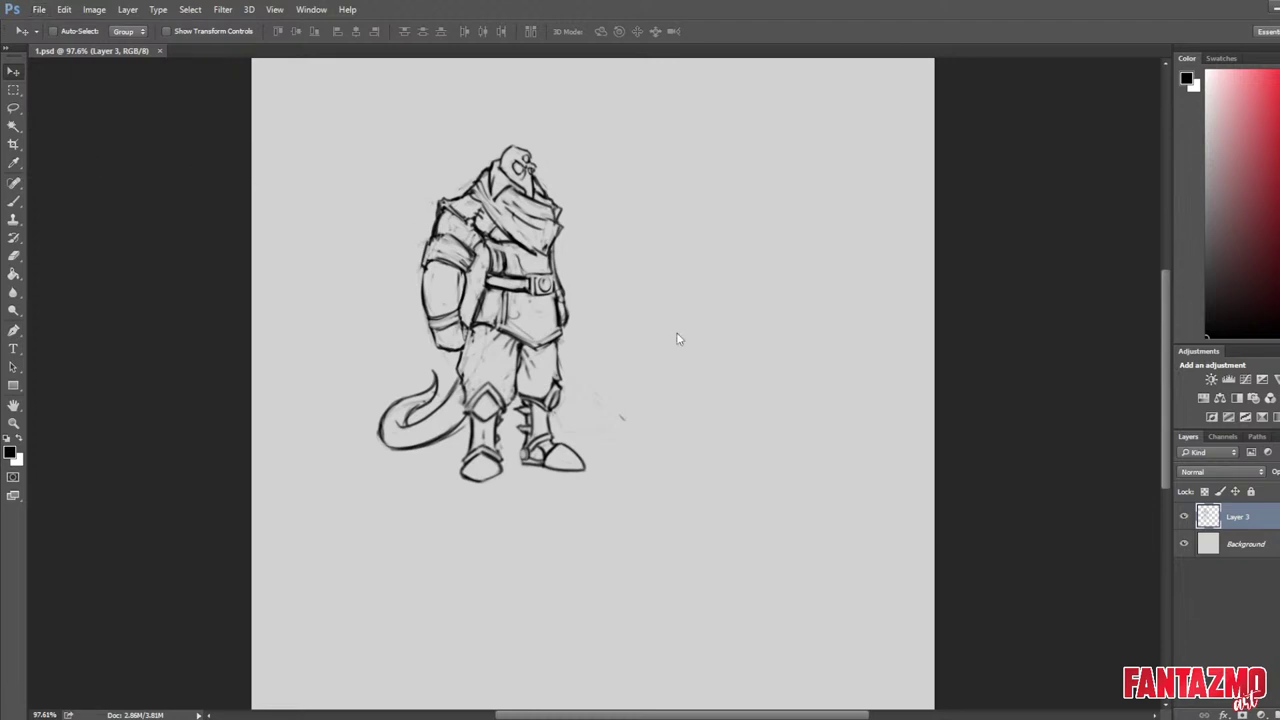
Move the sketched figure to the middle of the canvas, save the file, and compare it with its mirrored view.
{"action": "left_click", "coordinate": [687, 362]}
{"action": "left_click", "coordinate": [39, 10]}
{"action": "scroll", "coordinate": [879, 382], "scroll_direction": "down", "scroll_amount": 3}
{"action": "key", "text": "ctrl+shift+h"}
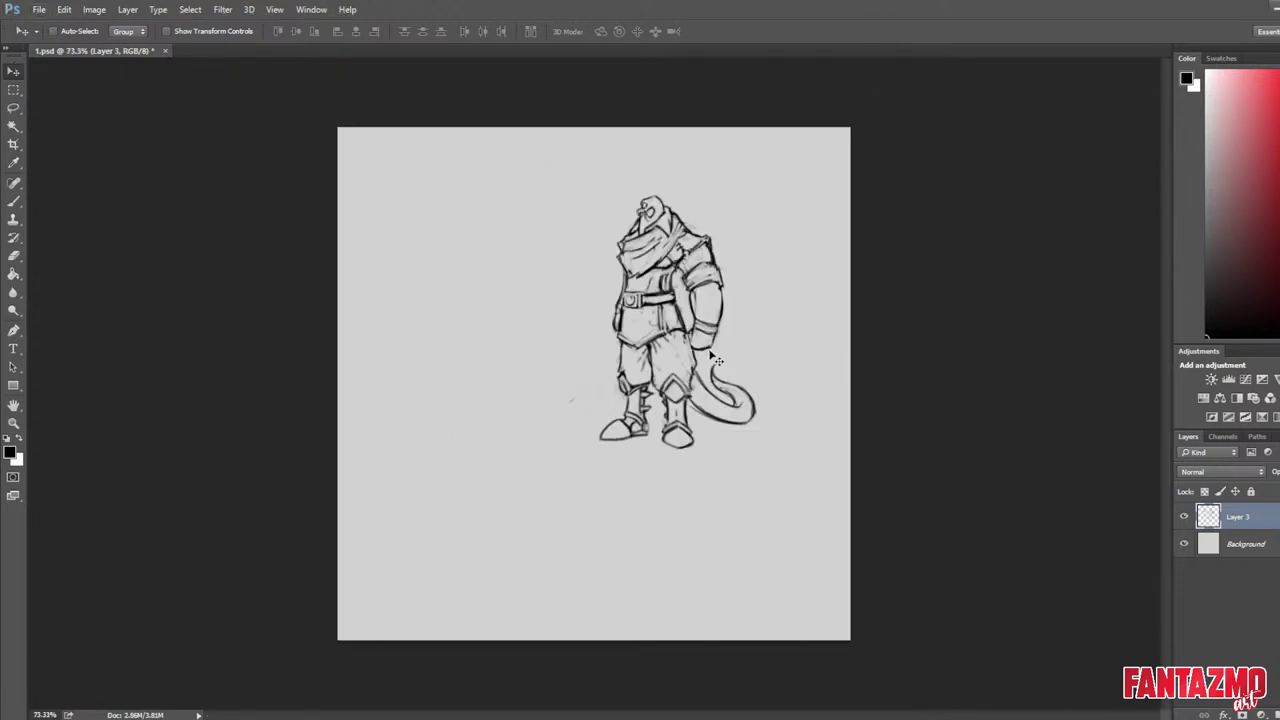
{"action": "mouse_move", "coordinate": [716, 360]}
{"action": "left_mouse_down"}
{"action": "mouse_move", "coordinate": [666, 403]}
{"action": "mouse_move", "coordinate": [666, 425]}
{"action": "mouse_move", "coordinate": [658, 406]}
{"action": "mouse_move", "coordinate": [673, 407]}
{"action": "mouse_move", "coordinate": [635, 405]}
{"action": "left_mouse_up"}
{"action": "key", "text": "ctrl+shift+h"}
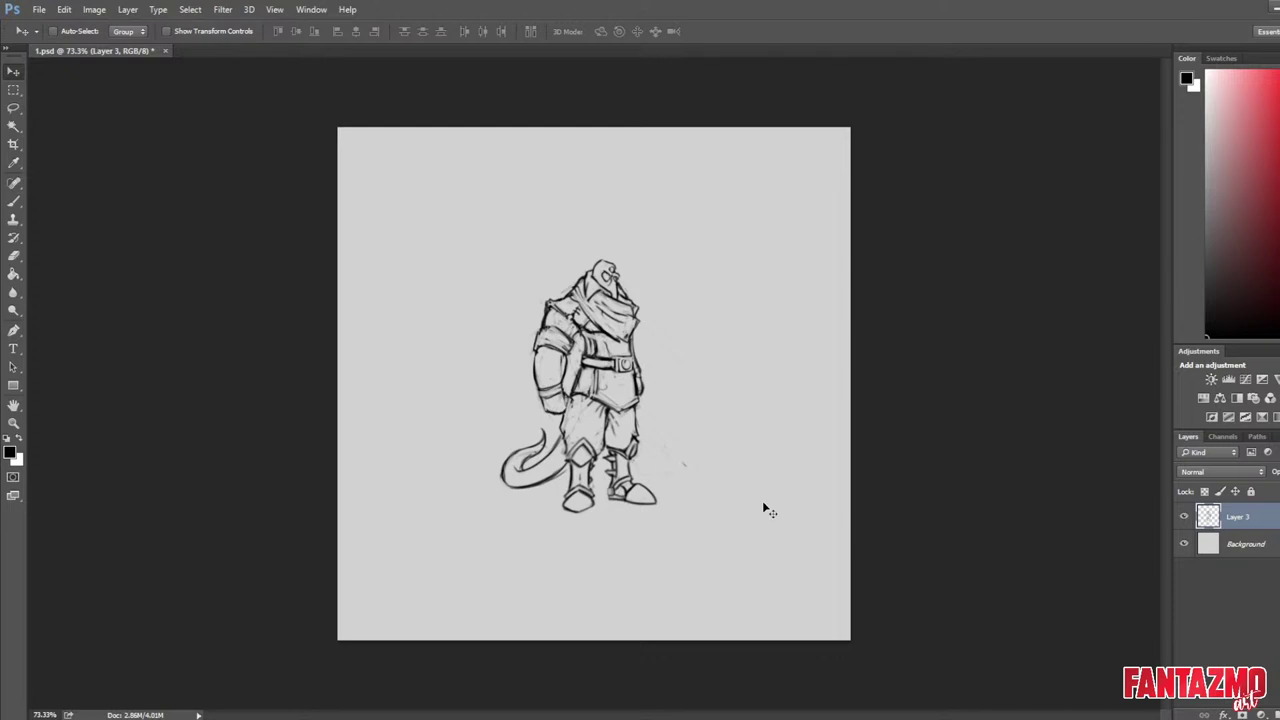
{"action": "key", "text": "ctrl+s"}
{"action": "key", "text": "ctrl+shift+h"}
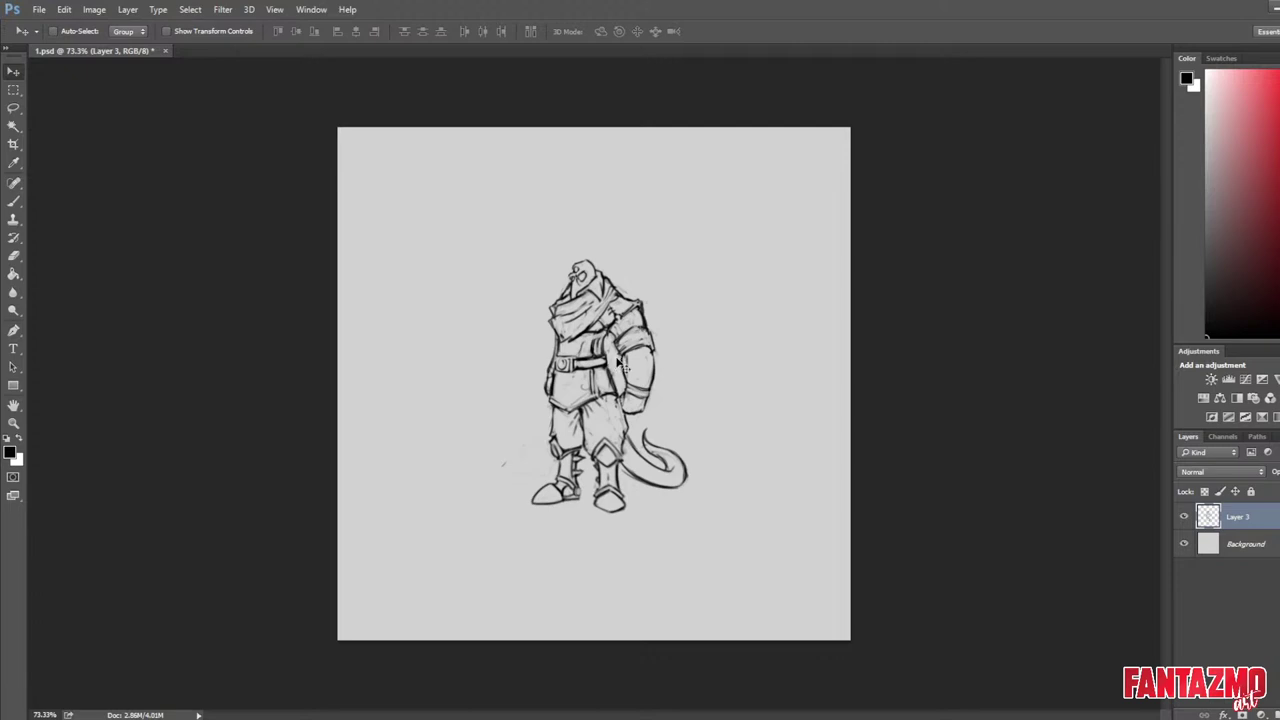
{"action": "key", "text": "ctrl+shift+h"}
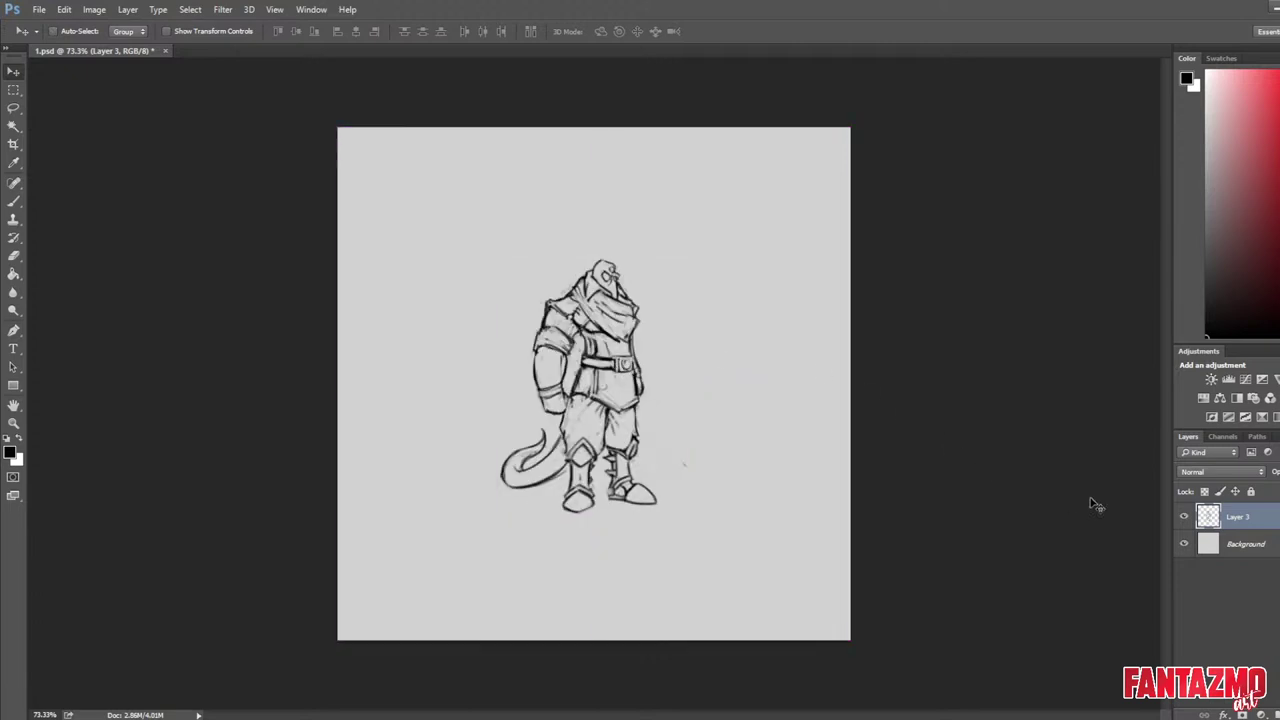
{"action": "left_click", "coordinate": [1184, 516]}
{"action": "left_click", "coordinate": [1184, 516]}
{"action": "scroll", "coordinate": [863, 462], "scroll_direction": "up", "scroll_amount": 2}
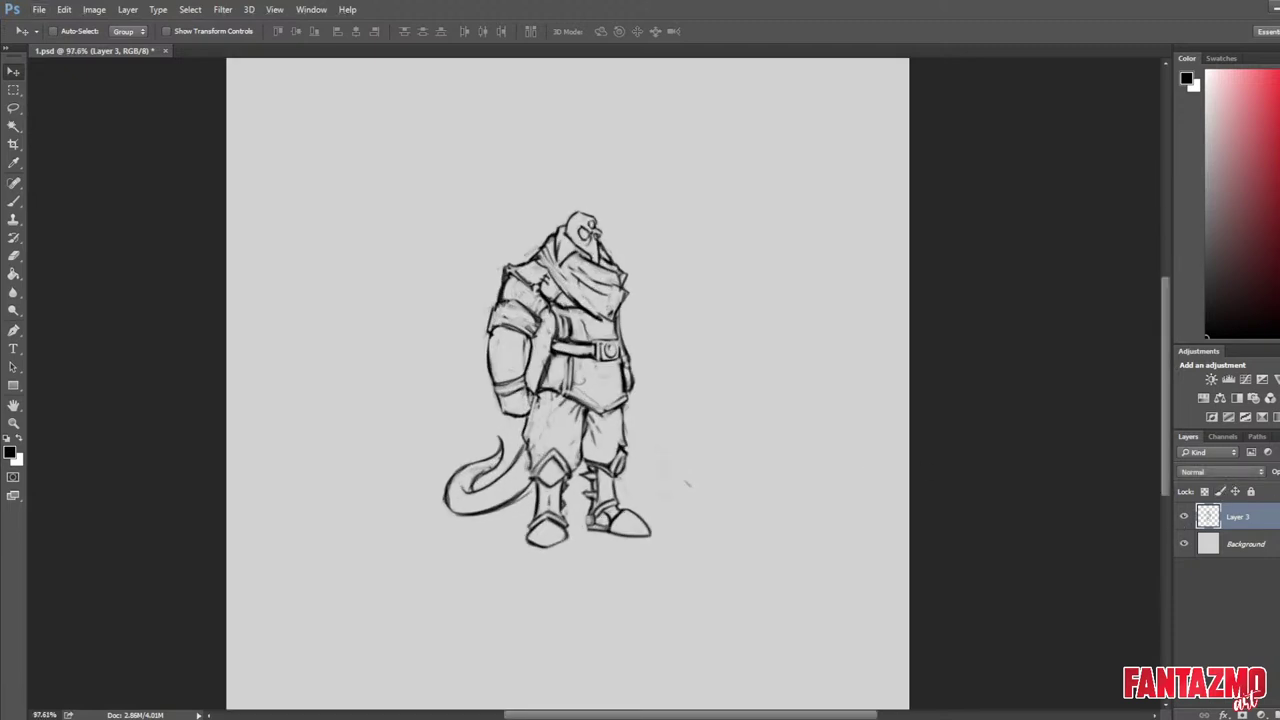
{"action": "key", "text": "5"}
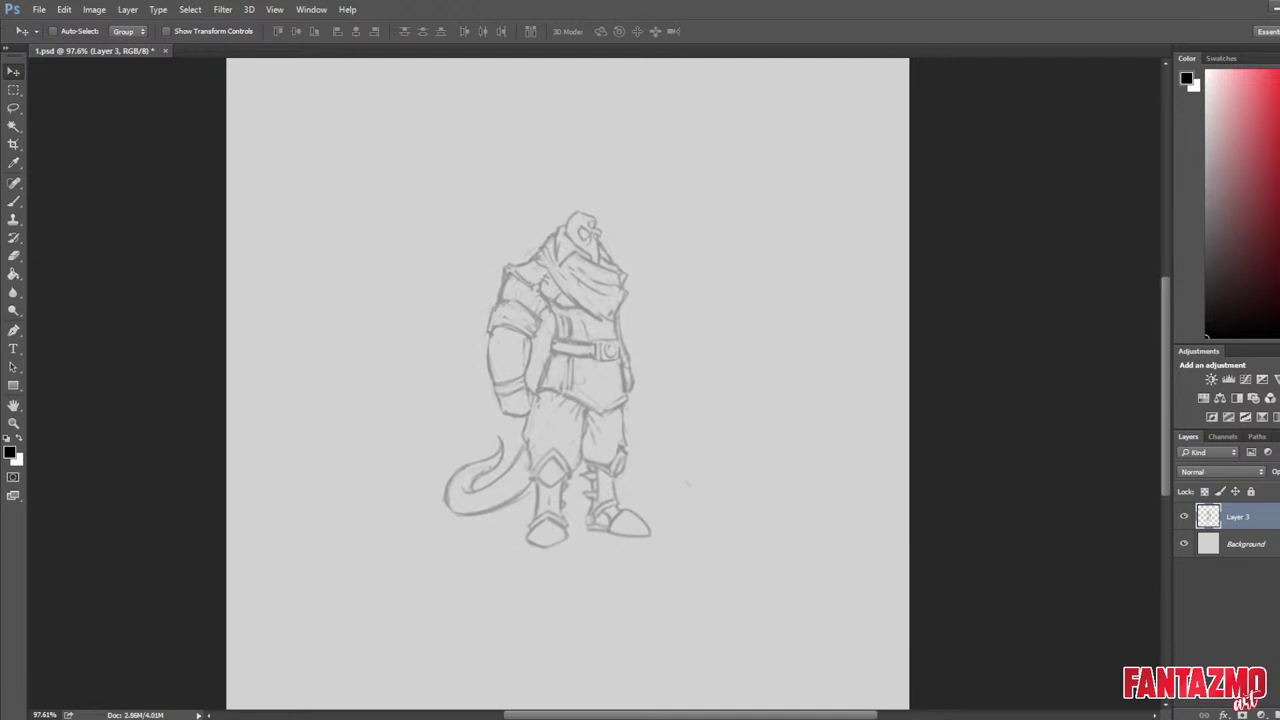
{"action": "key", "text": "0"}
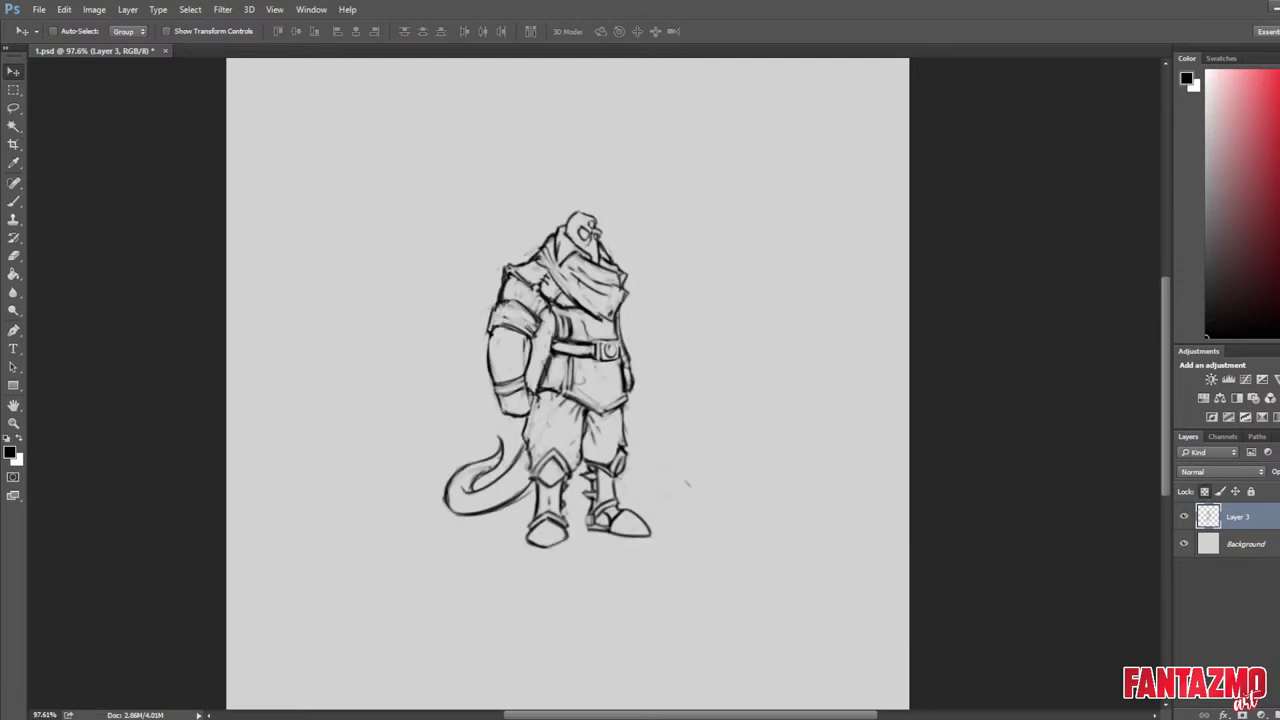
Lock the sketch layer's transparent pixels and recolour all its lines blue with a 250 px brush.
{"action": "left_click", "coordinate": [1279, 183]}
{"action": "left_click", "coordinate": [1278, 176]}
{"action": "key", "text": "b"}
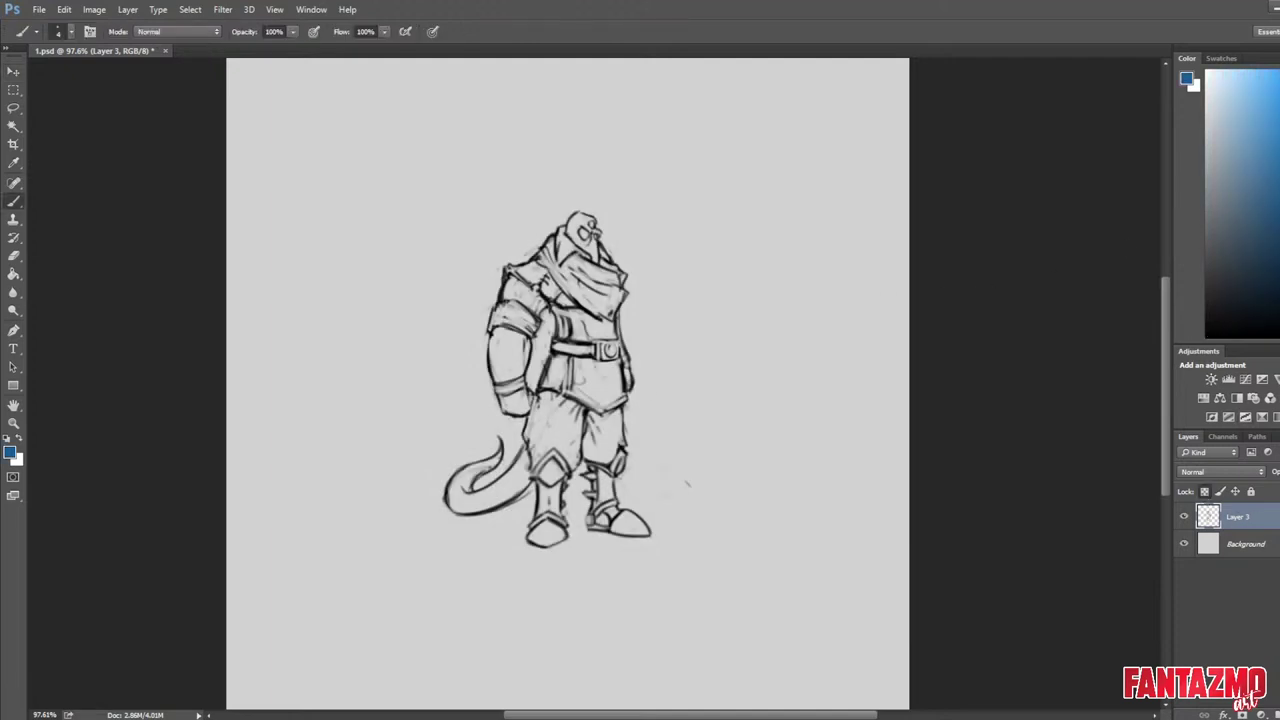
{"action": "key", "text": "bracketright"}
{"action": "key", "text": "bracketright"}
{"action": "key", "text": "bracketright"}
{"action": "key", "text": "bracketright"}
{"action": "key", "text": "bracketright"}
{"action": "key", "text": "bracketright"}
{"action": "key", "text": "bracketright"}
{"action": "key", "text": "bracketright"}
{"action": "key", "text": "bracketright"}
{"action": "key", "text": "bracketright"}
{"action": "key", "text": "bracketright"}
{"action": "key", "text": "bracketright"}
{"action": "mouse_move", "coordinate": [577, 244]}
{"action": "left_mouse_down"}
{"action": "mouse_move", "coordinate": [472, 532]}
{"action": "mouse_move", "coordinate": [652, 486]}
{"action": "mouse_move", "coordinate": [614, 136]}
{"action": "mouse_move", "coordinate": [499, 521]}
{"action": "left_mouse_up"}
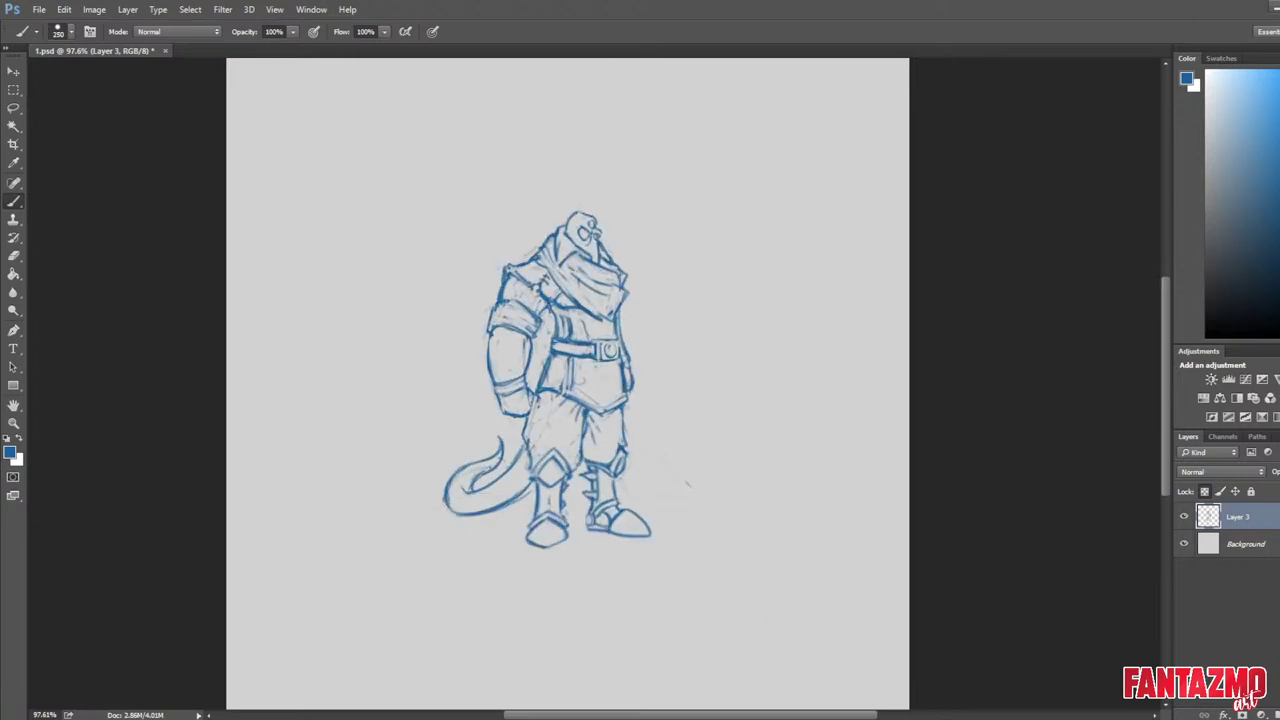
Fade the blue line layer to a faint guide by lowering its opacity and rename it sketch.
{"action": "key", "text": "5"}
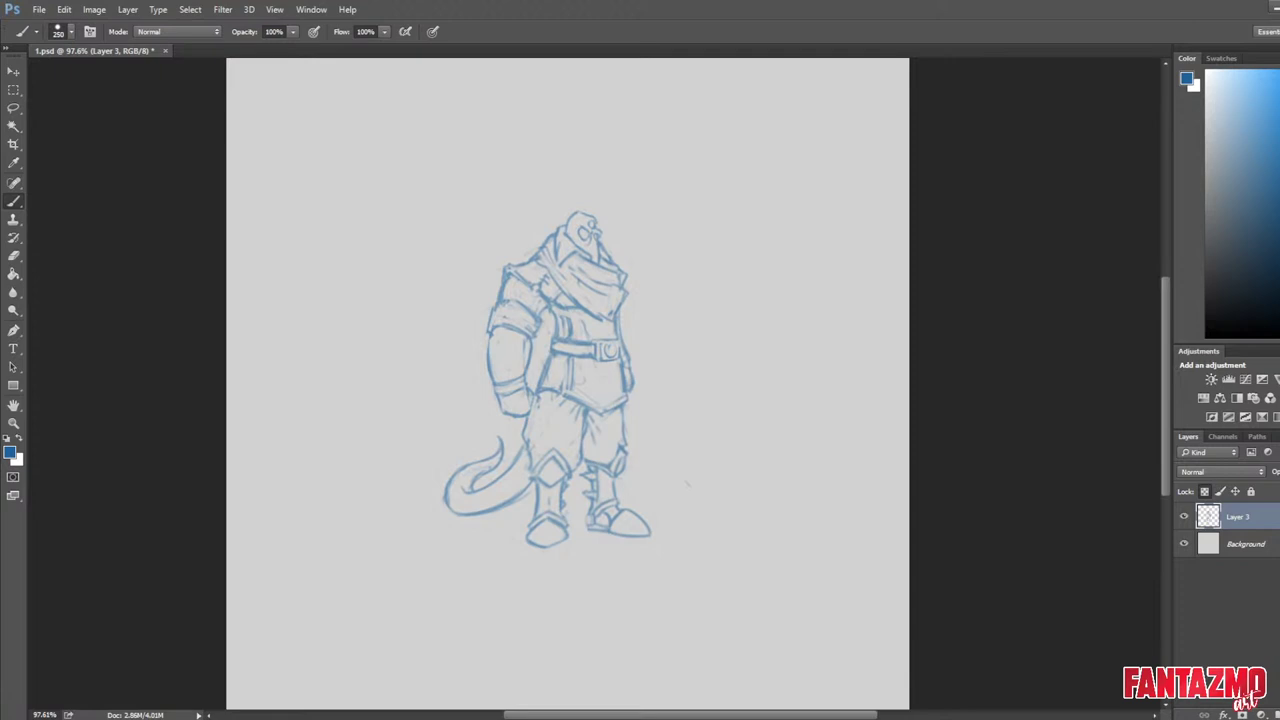
{"action": "left_click_drag", "start_coordinate": [1279, 491], "coordinate": [1279, 491]}
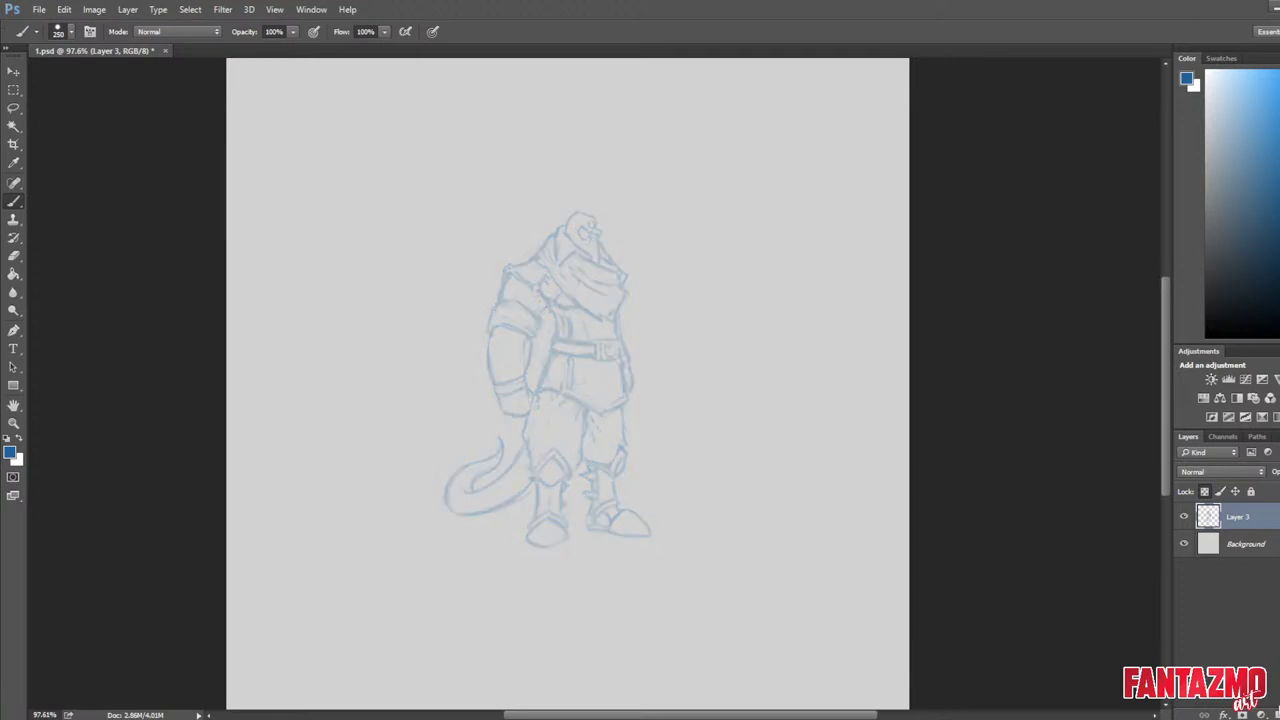
{"action": "double_click", "coordinate": [1228, 522]}
{"action": "type", "text": "l"}
{"action": "key", "text": "Return"}
Add a new layer above the sketch, set the drawing colour to black, and flip the canvas horizontally.
{"action": "left_click", "coordinate": [1279, 715]}
{"action": "left_click_drag", "start_coordinate": [1254, 283], "coordinate": [1158, 366]}
{"action": "key", "text": "ctrl+shift+h"}
Reduce the brush to 4 px and ink the mask's slanted brow line and rounded eye opening.
{"action": "scroll", "coordinate": [563, 193], "scroll_direction": "up", "scroll_amount": 10}
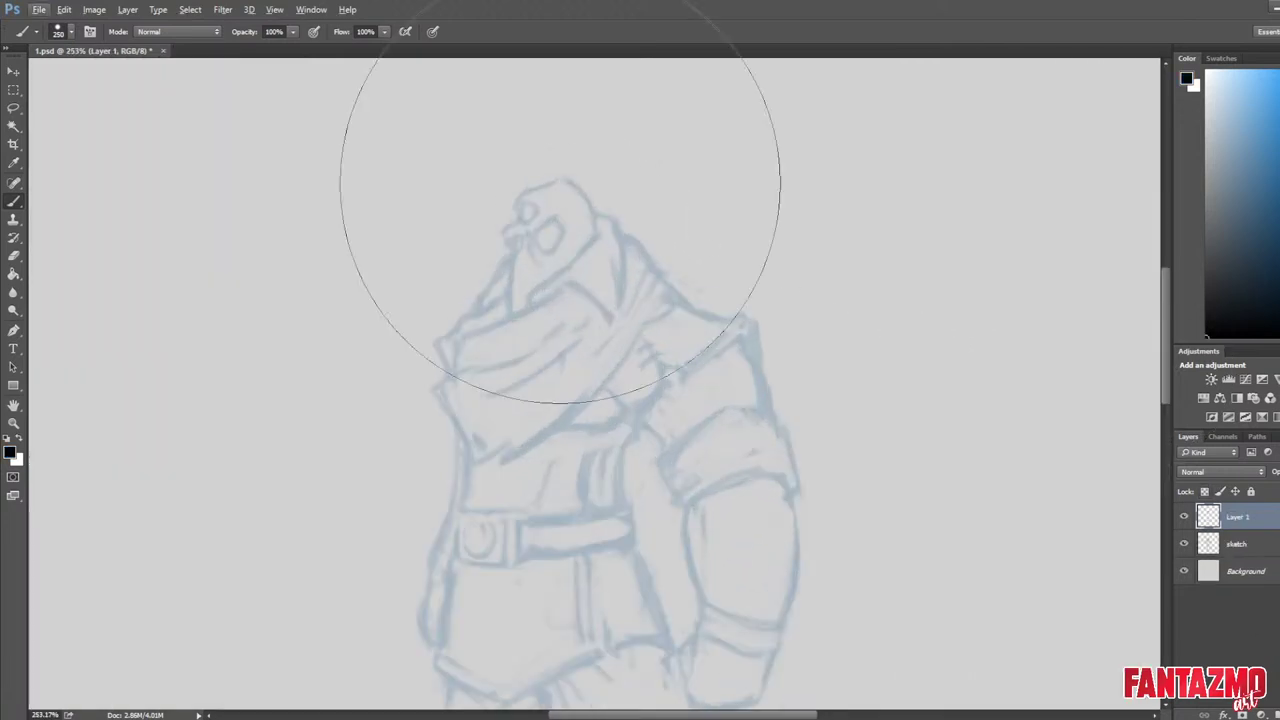
{"action": "key", "text": "bracketleft"}
{"action": "key", "text": "bracketleft"}
{"action": "key", "text": "bracketleft"}
{"action": "key", "text": "bracketleft"}
{"action": "key", "text": "bracketleft"}
{"action": "key", "text": "bracketleft"}
{"action": "key", "text": "bracketleft"}
{"action": "key", "text": "bracketleft"}
{"action": "key", "text": "bracketleft"}
{"action": "key", "text": "bracketleft"}
{"action": "key", "text": "bracketleft"}
{"action": "key", "text": "bracketleft"}
{"action": "key", "text": "bracketleft"}
{"action": "key", "text": "bracketleft"}
{"action": "key", "text": "bracketleft"}
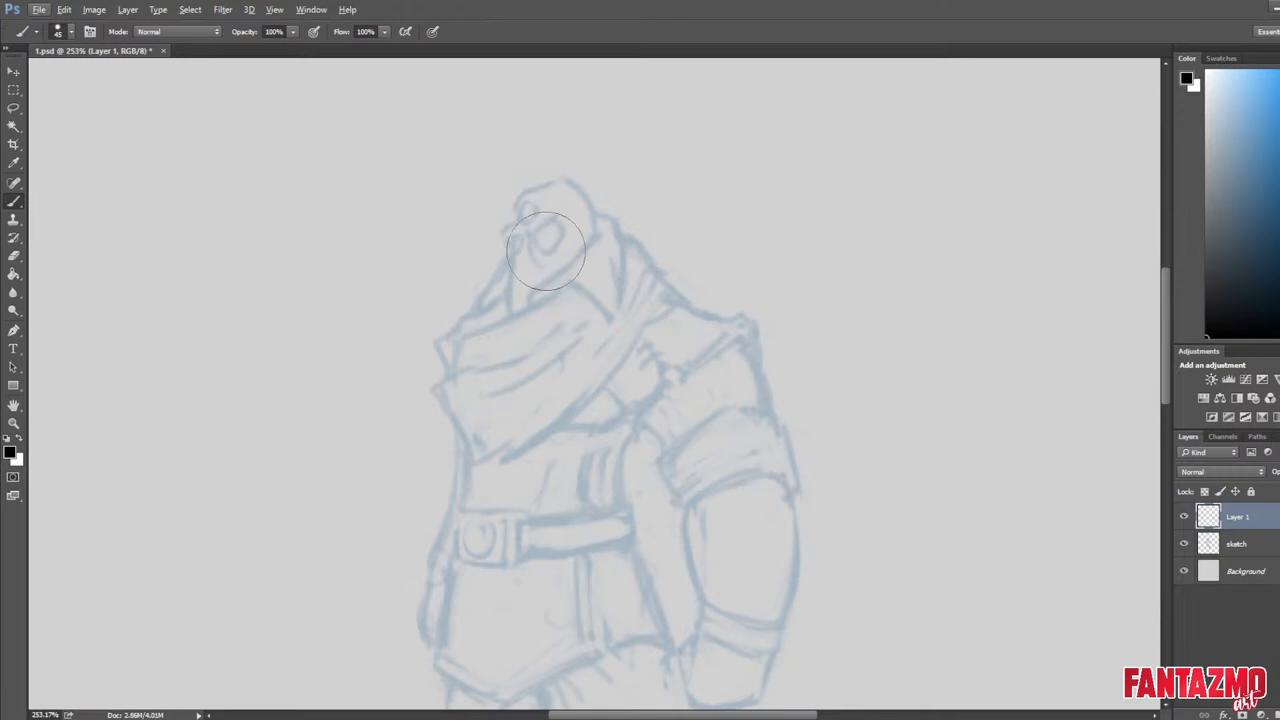
{"action": "key", "text": "bracketleft"}
{"action": "key", "text": "bracketleft"}
{"action": "key", "text": "bracketleft"}
{"action": "key", "text": "bracketleft"}
{"action": "key", "text": "bracketleft"}
{"action": "key", "text": "bracketleft"}
{"action": "key", "text": "bracketleft"}
{"action": "left_click_drag", "start_coordinate": [525, 228], "coordinate": [567, 194]}
{"action": "key", "text": "e"}
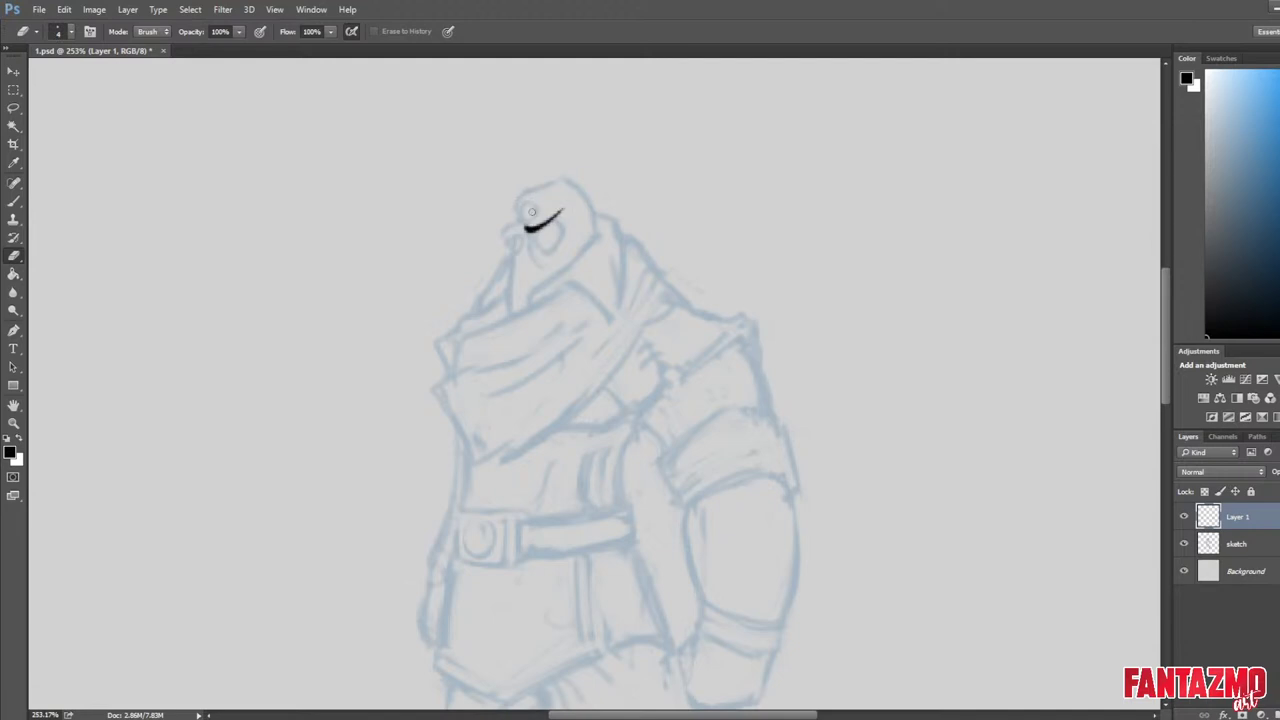
{"action": "key", "text": "b"}
{"action": "left_click_drag", "start_coordinate": [540, 255], "coordinate": [543, 259]}
{"action": "key", "text": "e"}
Ink the mask's nose bridge and its front edge down to the scarf, trimming the strokes with the eraser.
{"action": "mouse_move", "coordinate": [537, 236]}
{"action": "left_mouse_down"}
{"action": "mouse_move", "coordinate": [546, 256]}
{"action": "mouse_move", "coordinate": [530, 215]}
{"action": "mouse_move", "coordinate": [567, 198]}
{"action": "mouse_move", "coordinate": [552, 240]}
{"action": "mouse_move", "coordinate": [516, 250]}
{"action": "mouse_move", "coordinate": [520, 286]}
{"action": "mouse_move", "coordinate": [507, 234]}
{"action": "mouse_move", "coordinate": [505, 300]}
{"action": "mouse_move", "coordinate": [516, 286]}
{"action": "left_mouse_up"}
{"action": "key", "text": "b"}
{"action": "key", "text": "e"}
{"action": "key", "text": "b"}
{"action": "key", "text": "e"}
{"action": "key", "text": "b"}
{"action": "key", "text": "e"}
{"action": "key", "text": "ctrl+alt+z"}
{"action": "key", "text": "ctrl+alt+z"}
{"action": "key", "text": "b"}
{"action": "key", "text": "e"}
{"action": "key", "text": "b"}
{"action": "key", "text": "e"}
{"action": "key", "text": "b"}
{"action": "key", "text": "e"}
{"action": "key", "text": "b"}
{"action": "key", "text": "ctrl+z"}
{"action": "key", "text": "e"}
{"action": "key", "text": "b"}
{"action": "key", "text": "e"}
{"action": "key", "text": "b"}
{"action": "key", "text": "e"}
{"action": "left_click_drag", "start_coordinate": [508, 284], "coordinate": [504, 314]}
{"action": "key", "text": "b"}
{"action": "key", "text": "e"}
{"action": "key", "text": "b"}
{"action": "key", "text": "e"}
{"action": "left_click_drag", "start_coordinate": [507, 262], "coordinate": [506, 320]}
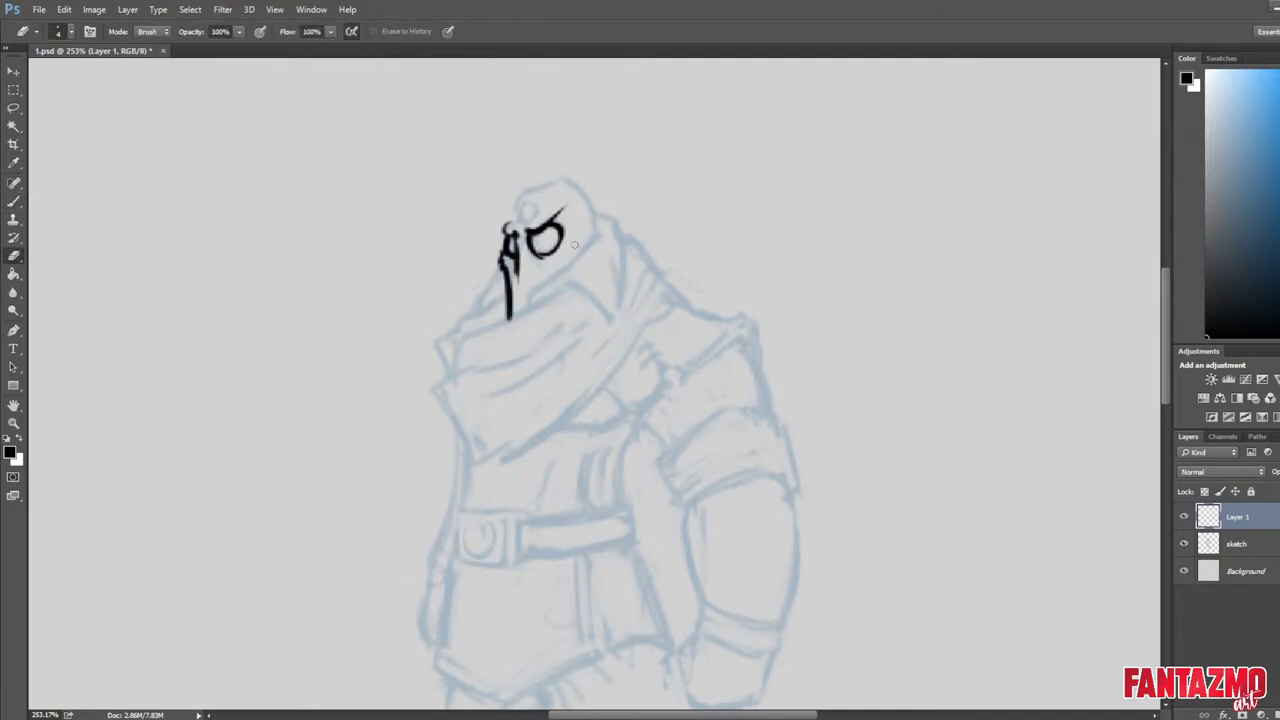
Ink the round forehead ornament with the arched line above it, clean it up, and check the face mirrored.
{"action": "key", "text": "b"}
{"action": "left_click_drag", "start_coordinate": [508, 225], "coordinate": [542, 185]}
{"action": "key", "text": "e"}
{"action": "left_click_drag", "start_coordinate": [517, 218], "coordinate": [537, 196]}
{"action": "key", "text": "b"}
{"action": "key", "text": "e"}
{"action": "key", "text": "b"}
{"action": "key", "text": "e"}
{"action": "key", "text": "b"}
{"action": "key", "text": "e"}
{"action": "key", "text": "ctrl+shift+h"}
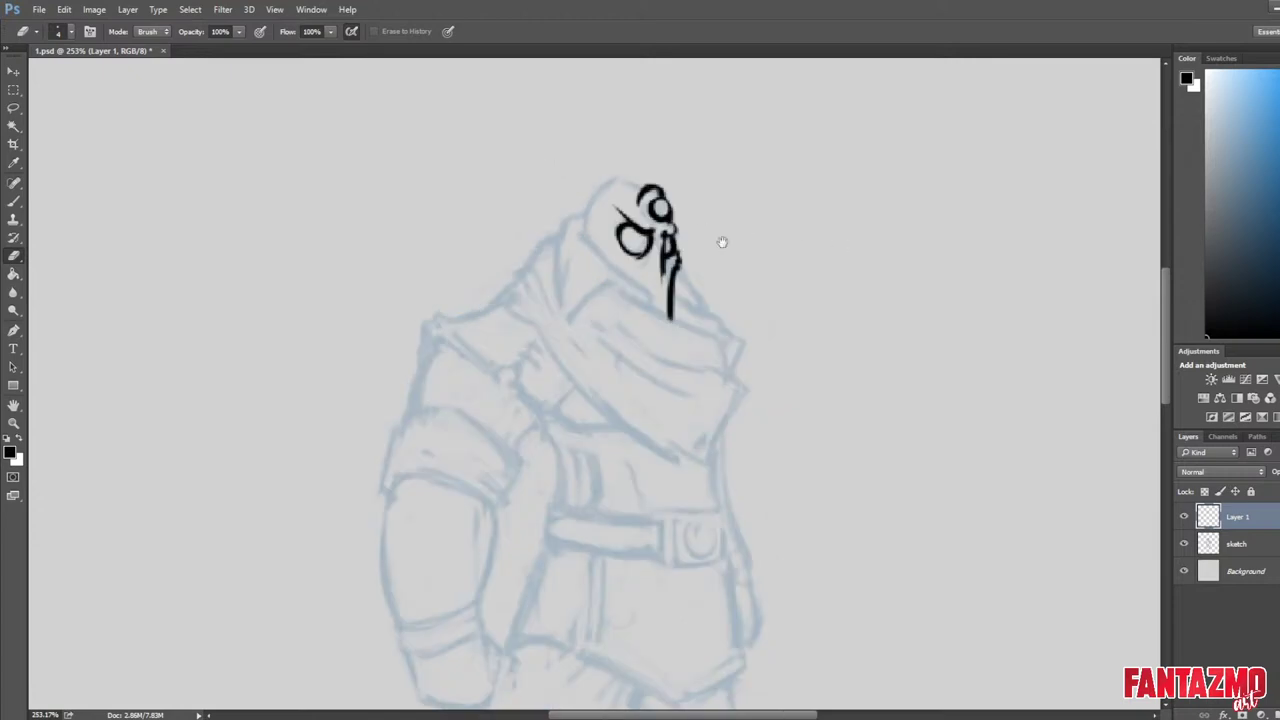
{"action": "scroll", "coordinate": [745, 429], "scroll_direction": "down", "scroll_amount": 15}
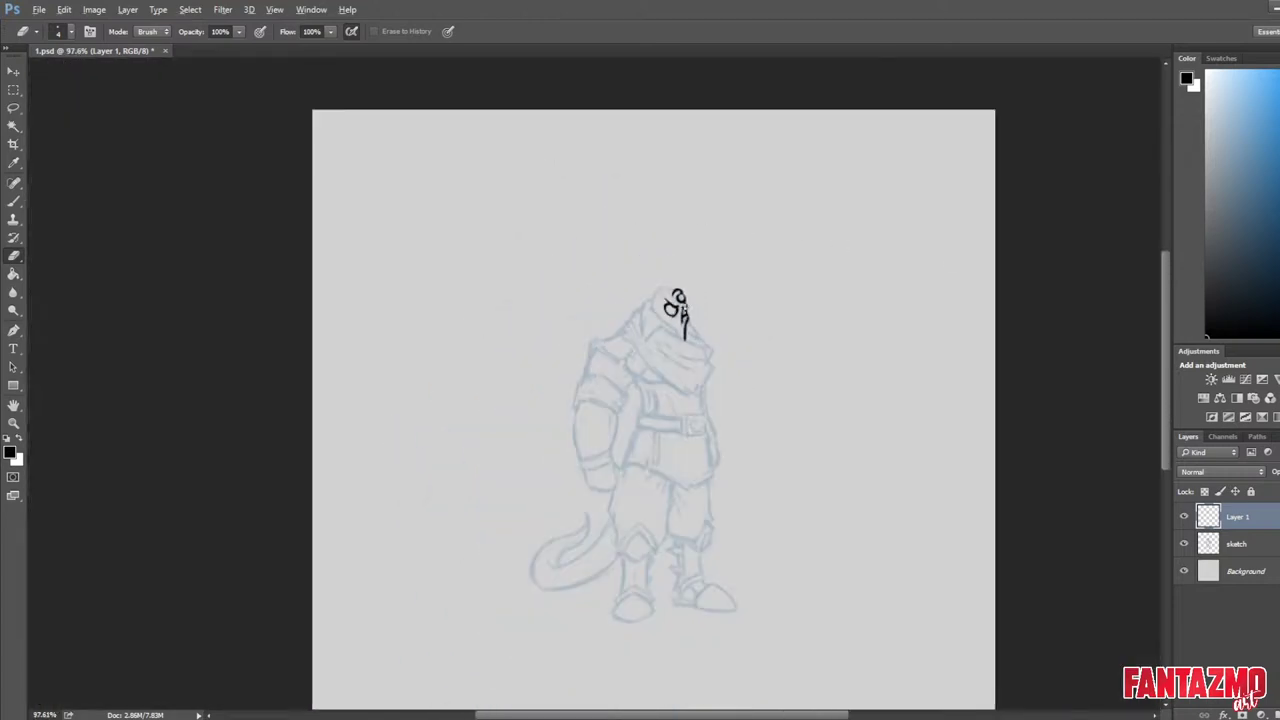
{"action": "scroll", "coordinate": [686, 319], "scroll_direction": "up", "scroll_amount": 3}
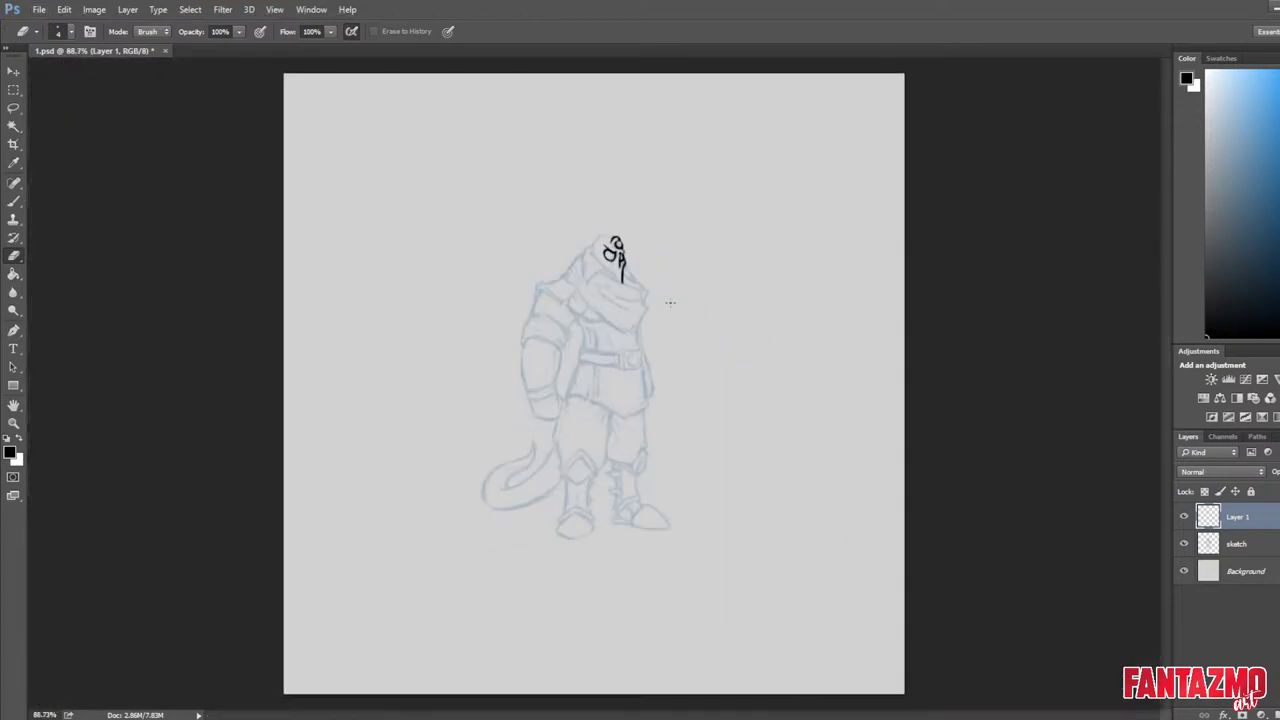
{"action": "key", "text": "ctrl+shift+h"}
Ink the top of the head with a pointed crest and a curved back edge, tapering the lines with the eraser.
{"action": "scroll", "coordinate": [611, 237], "scroll_direction": "up", "scroll_amount": 5}
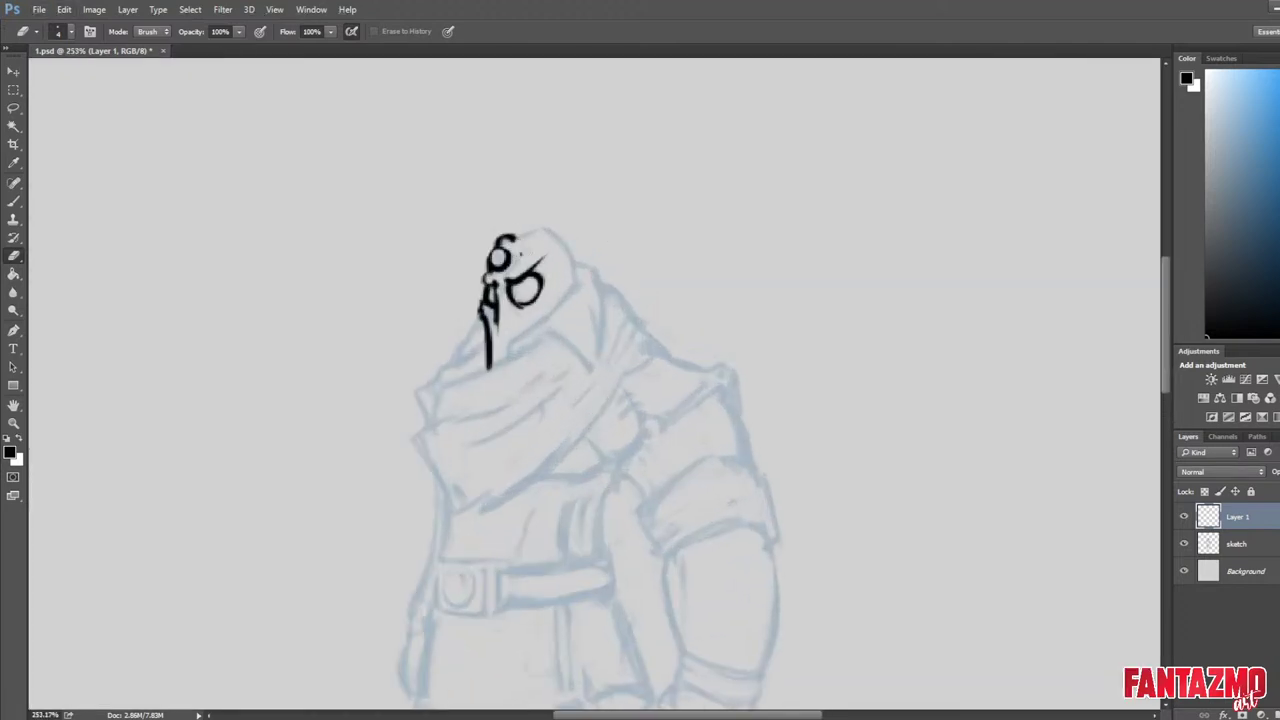
{"action": "key", "text": "b"}
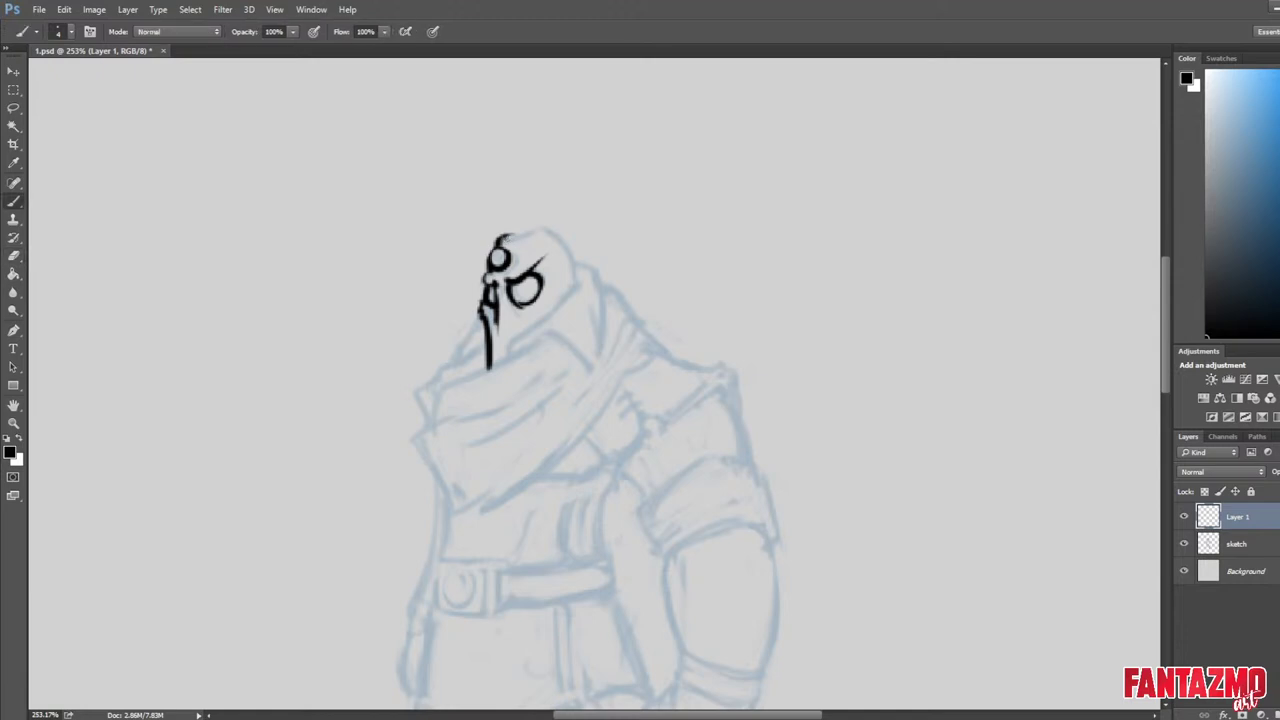
{"action": "mouse_move", "coordinate": [495, 243]}
{"action": "left_mouse_down"}
{"action": "mouse_move", "coordinate": [537, 227]}
{"action": "mouse_move", "coordinate": [577, 281]}
{"action": "left_mouse_up"}
{"action": "key", "text": "b"}
{"action": "key", "text": "ctrl+z"}
{"action": "mouse_move", "coordinate": [521, 235]}
{"action": "left_mouse_down"}
{"action": "mouse_move", "coordinate": [535, 217]}
{"action": "mouse_move", "coordinate": [562, 275]}
{"action": "left_mouse_up"}
{"action": "key", "text": "e"}
{"action": "key", "text": "b"}
{"action": "key", "text": "e"}
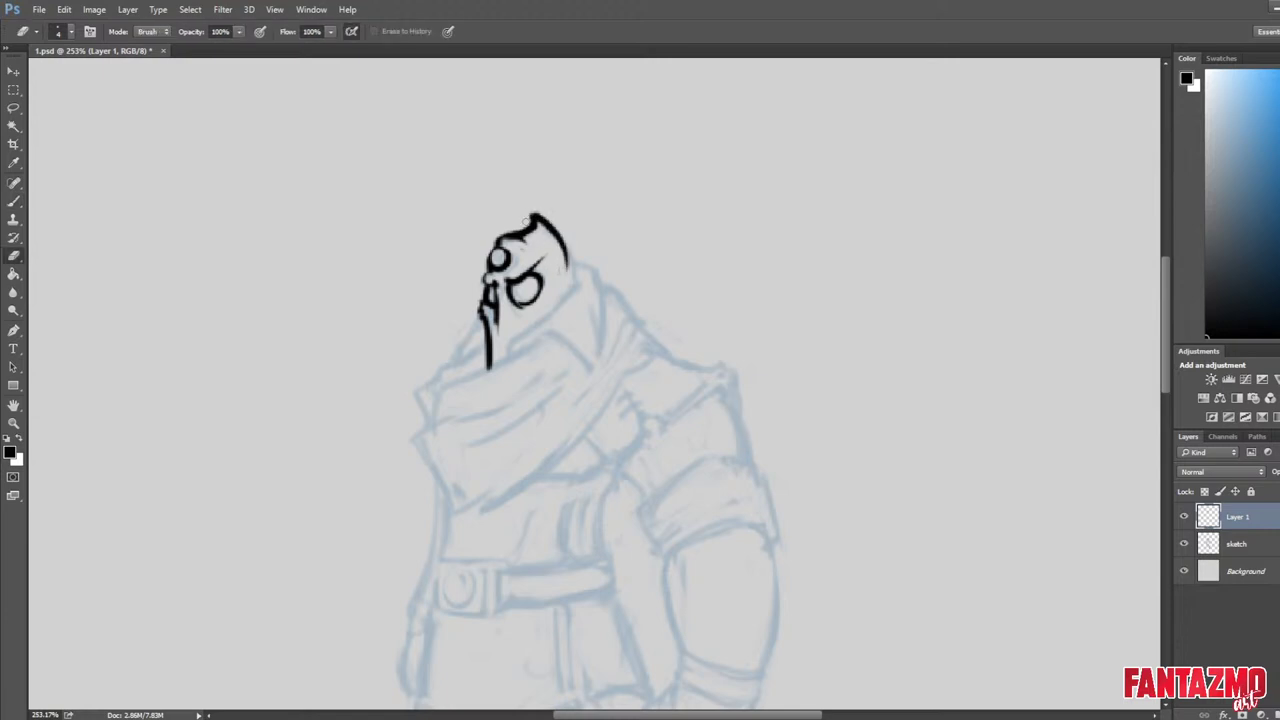
{"action": "mouse_move", "coordinate": [525, 209]}
{"action": "left_mouse_down"}
{"action": "mouse_move", "coordinate": [559, 247]}
{"action": "mouse_move", "coordinate": [533, 217]}
{"action": "mouse_move", "coordinate": [511, 241]}
{"action": "mouse_move", "coordinate": [528, 209]}
{"action": "mouse_move", "coordinate": [524, 227]}
{"action": "mouse_move", "coordinate": [571, 280]}
{"action": "left_mouse_up"}
{"action": "key", "text": "b"}
{"action": "key", "text": "e"}
{"action": "key", "text": "b"}
{"action": "key", "text": "e"}
{"action": "key", "text": "b"}
{"action": "key", "text": "e"}
{"action": "left_click_drag", "start_coordinate": [550, 227], "coordinate": [566, 278]}
Flip the canvas, flatten the upper rim of the mask's eye opening, and reduce the brow line to a short crease above it.
{"action": "scroll", "coordinate": [444, 213], "scroll_direction": "down", "scroll_amount": 6}
{"action": "key", "text": "ctrl+shift+h"}
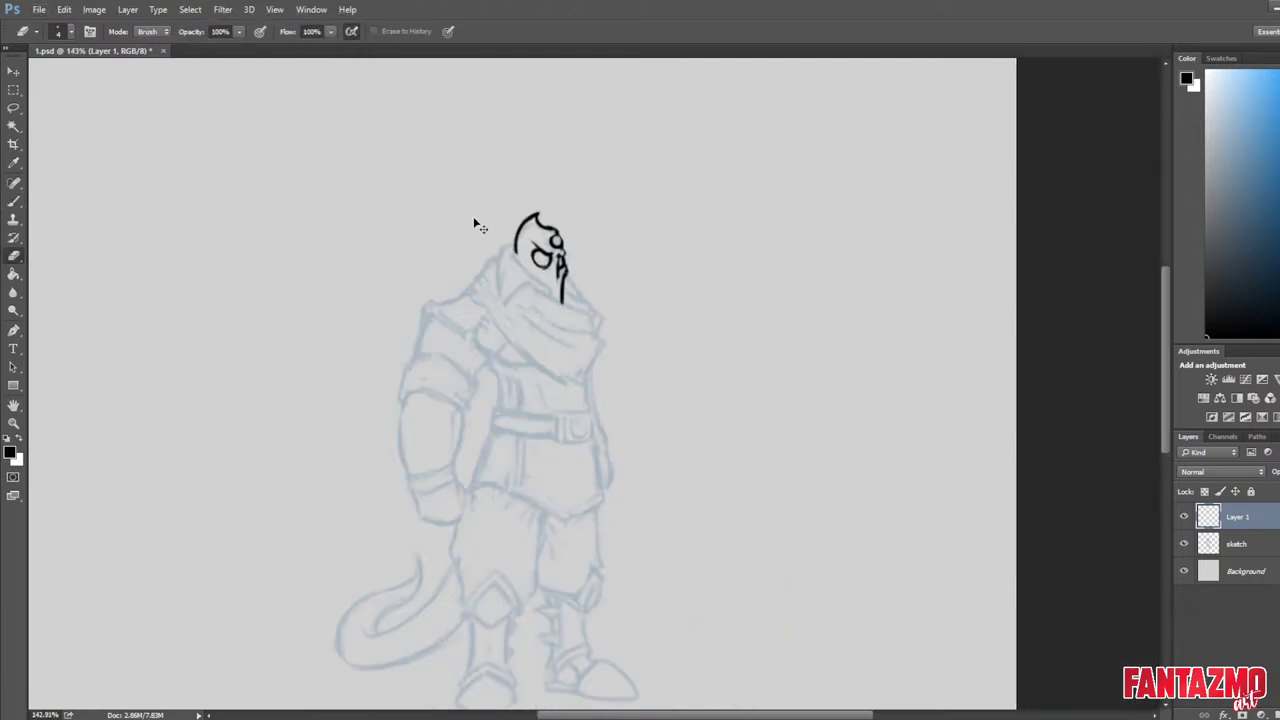
{"action": "scroll", "coordinate": [536, 200], "scroll_direction": "up", "scroll_amount": 8}
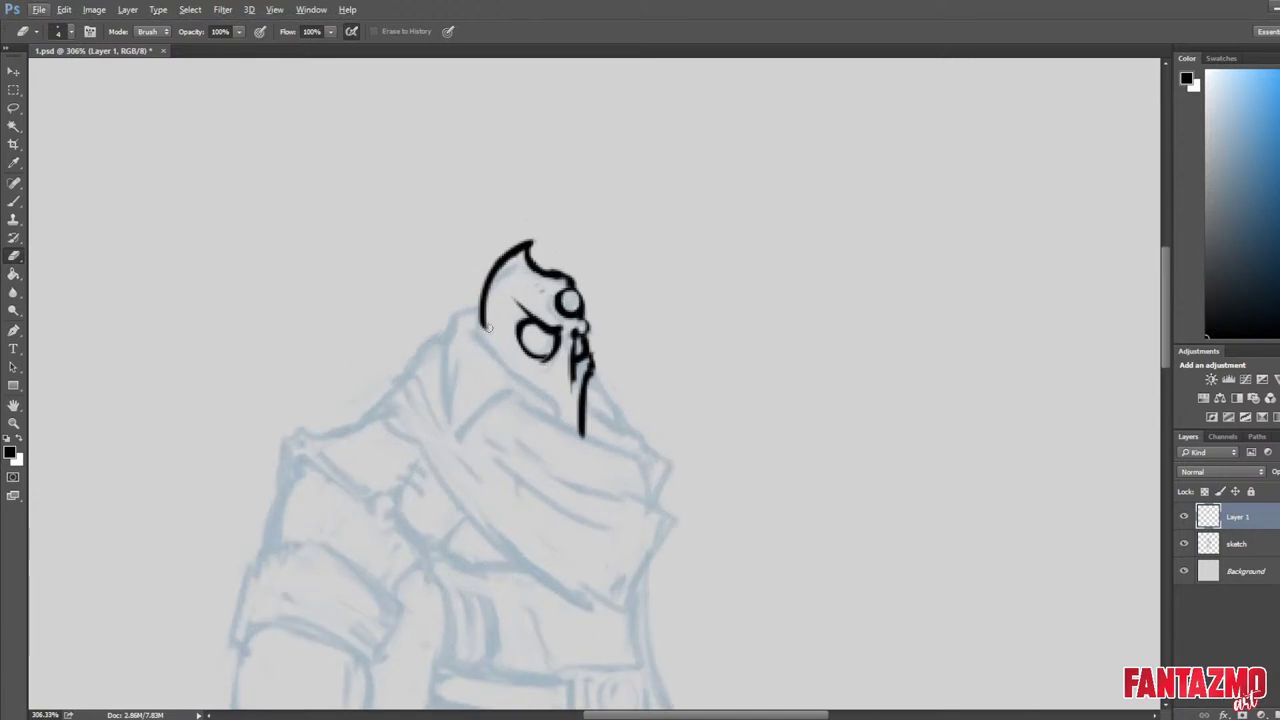
{"action": "key", "text": "b"}
{"action": "key", "text": "e"}
{"action": "mouse_move", "coordinate": [528, 295]}
{"action": "left_mouse_down"}
{"action": "mouse_move", "coordinate": [545, 299]}
{"action": "mouse_move", "coordinate": [529, 289]}
{"action": "mouse_move", "coordinate": [552, 324]}
{"action": "mouse_move", "coordinate": [534, 321]}
{"action": "left_mouse_up"}
{"action": "key", "text": "b"}
{"action": "mouse_move", "coordinate": [521, 319]}
{"action": "left_mouse_down"}
{"action": "mouse_move", "coordinate": [558, 330]}
{"action": "mouse_move", "coordinate": [524, 313]}
{"action": "left_mouse_up"}
{"action": "key", "text": "e"}
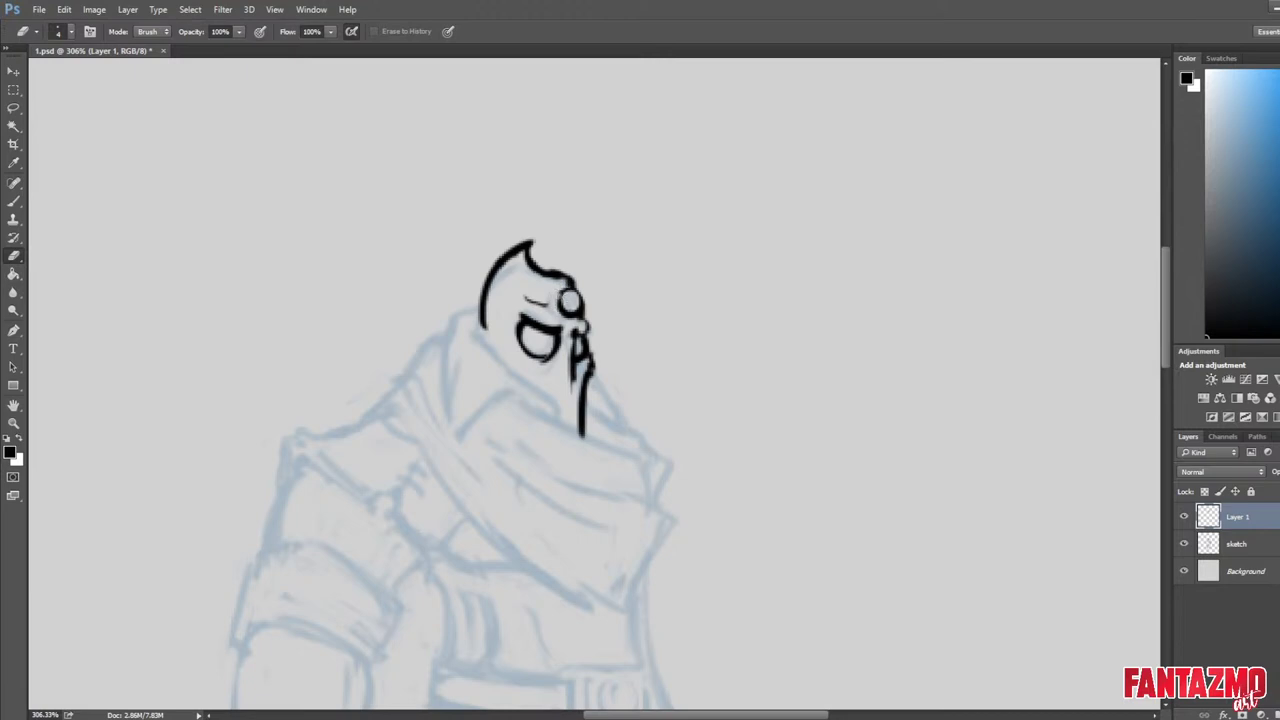
Rework the outline of the round forehead ornament with alternating brush and eraser strokes.
{"action": "key", "text": "b"}
{"action": "key", "text": "e"}
{"action": "mouse_move", "coordinate": [579, 306]}
{"action": "left_mouse_down"}
{"action": "mouse_move", "coordinate": [574, 281]}
{"action": "mouse_move", "coordinate": [587, 299]}
{"action": "mouse_move", "coordinate": [571, 291]}
{"action": "left_mouse_up"}
{"action": "key", "text": "b"}
{"action": "key", "text": "e"}
Flip the canvas, erase the ornament's upper arc, and re-ink the small bump joining it to the nose bridge.
{"action": "key", "text": "ctrl+shift+h"}
{"action": "scroll", "coordinate": [707, 361], "scroll_direction": "up", "scroll_amount": 3}
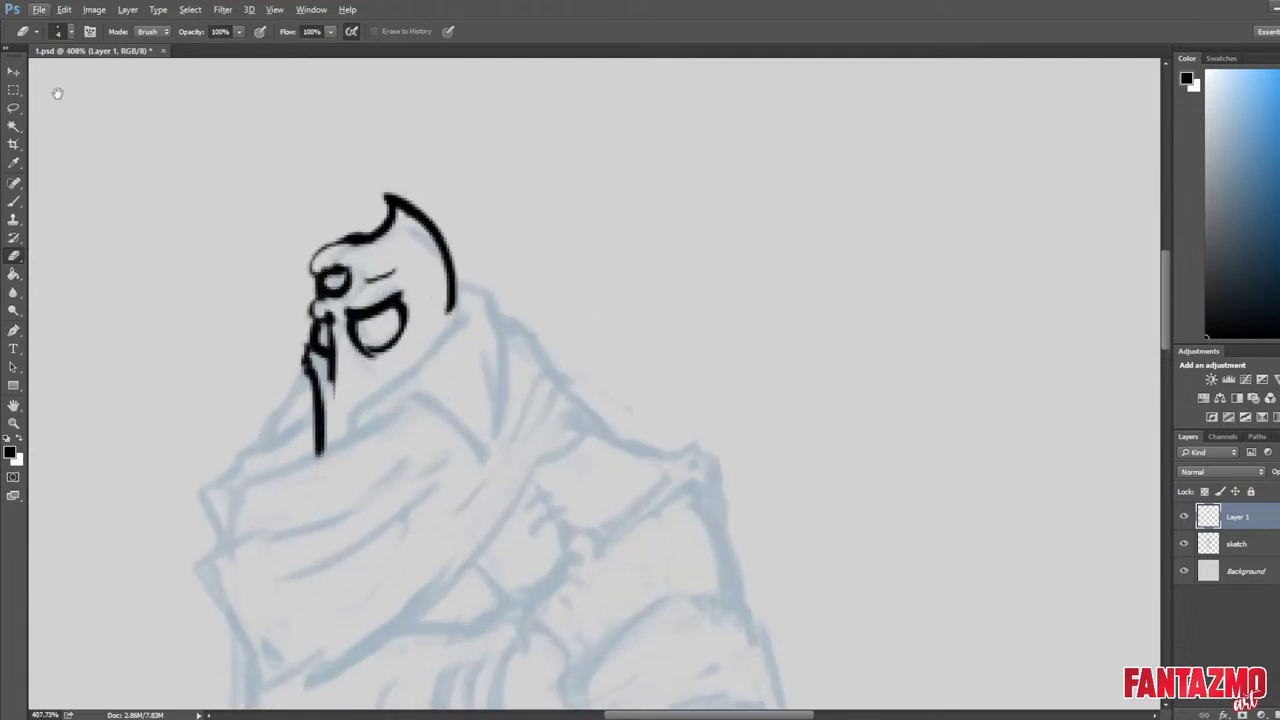
{"action": "left_click_drag", "start_coordinate": [273, 207], "coordinate": [547, 229]}
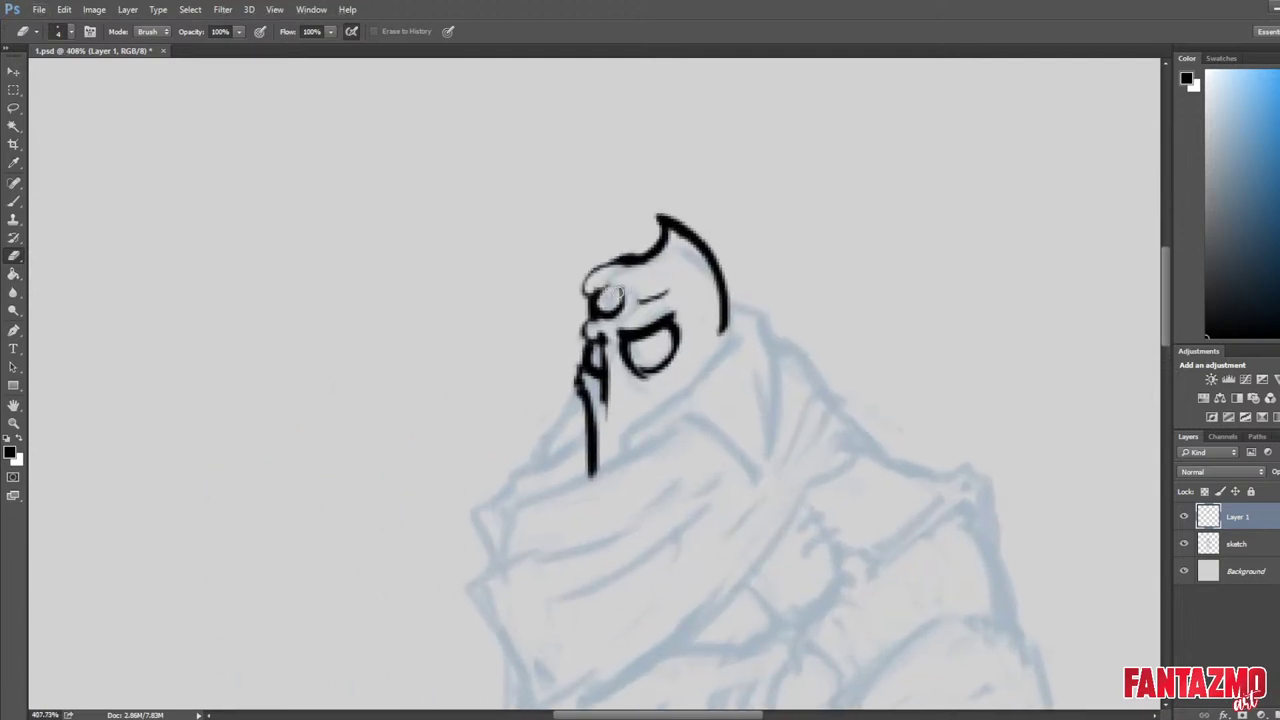
{"action": "key", "text": "b"}
{"action": "key", "text": "e"}
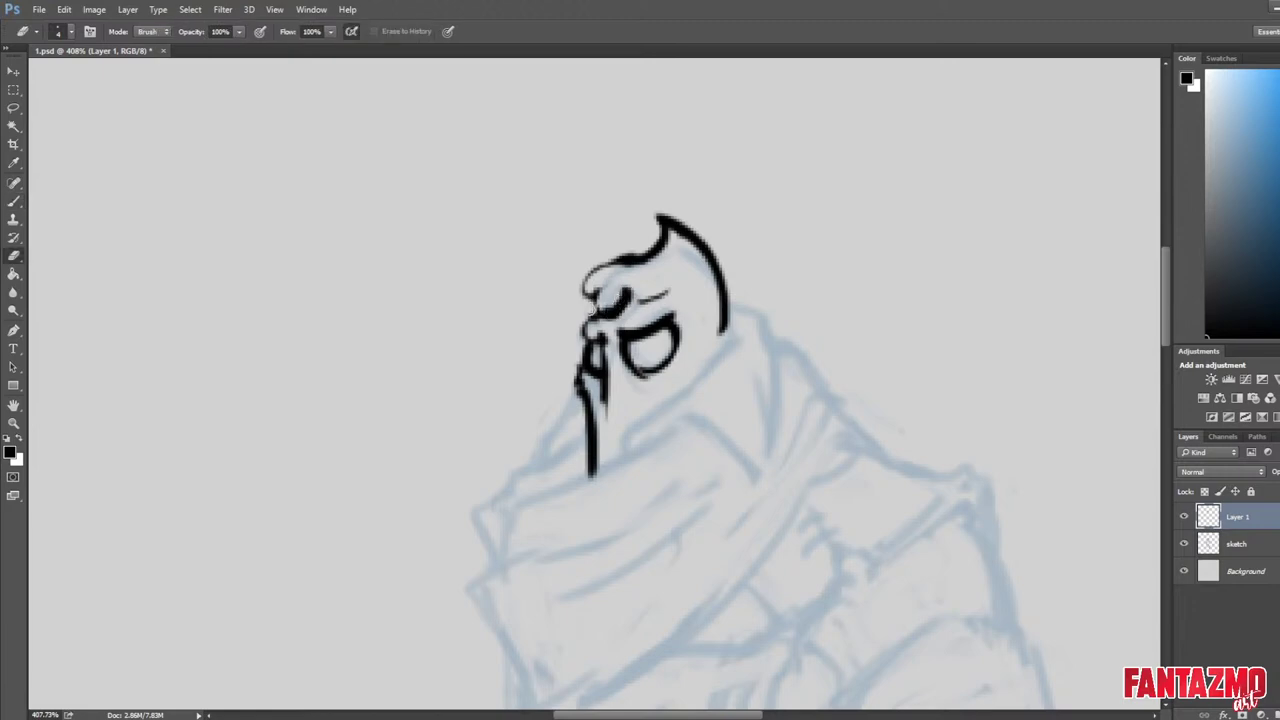
{"action": "key", "text": "b"}
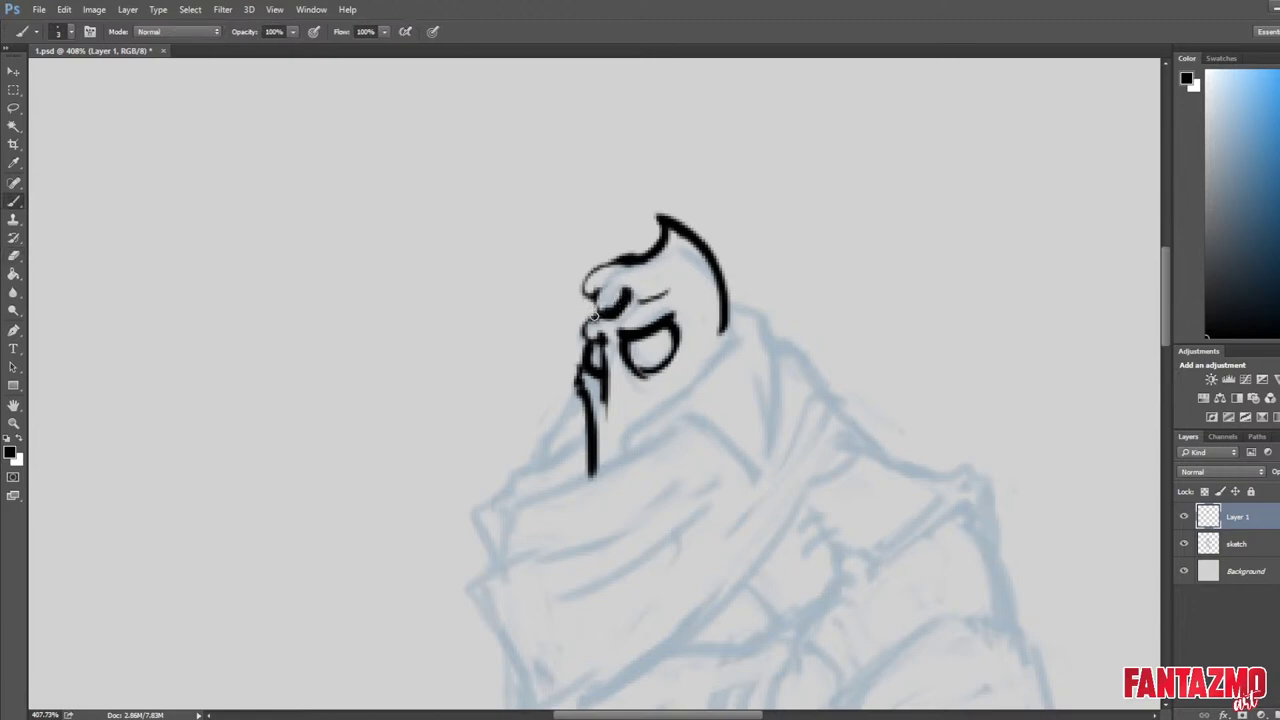
{"action": "left_click_drag", "start_coordinate": [594, 316], "coordinate": [588, 332]}
{"action": "key", "text": "e"}
{"action": "key", "text": "b"}
Redraw the forehead ornament as a clean circle with short creases behind it, and refine the forehead outline above.
{"action": "mouse_move", "coordinate": [628, 258]}
{"action": "left_mouse_down"}
{"action": "mouse_move", "coordinate": [592, 276]}
{"action": "mouse_move", "coordinate": [604, 312]}
{"action": "mouse_move", "coordinate": [588, 291]}
{"action": "mouse_move", "coordinate": [602, 259]}
{"action": "mouse_move", "coordinate": [593, 290]}
{"action": "mouse_move", "coordinate": [638, 265]}
{"action": "mouse_move", "coordinate": [640, 303]}
{"action": "mouse_move", "coordinate": [612, 318]}
{"action": "mouse_move", "coordinate": [670, 290]}
{"action": "left_mouse_up"}
{"action": "key", "text": "e"}
{"action": "key", "text": "b"}
{"action": "key", "text": "e"}
{"action": "key", "text": "b"}
{"action": "key", "text": "e"}
{"action": "key", "text": "b"}
{"action": "key", "text": "e"}
{"action": "key", "text": "b"}
{"action": "key", "text": "e"}
{"action": "key", "text": "b"}
{"action": "key", "text": "e"}
{"action": "key", "text": "b"}
{"action": "key", "text": "ctrl+z"}
{"action": "key", "text": "e"}
{"action": "mouse_move", "coordinate": [612, 319]}
{"action": "left_mouse_down"}
{"action": "mouse_move", "coordinate": [663, 306]}
{"action": "mouse_move", "coordinate": [646, 274]}
{"action": "left_mouse_up"}
{"action": "key", "text": "b"}
{"action": "key", "text": "e"}
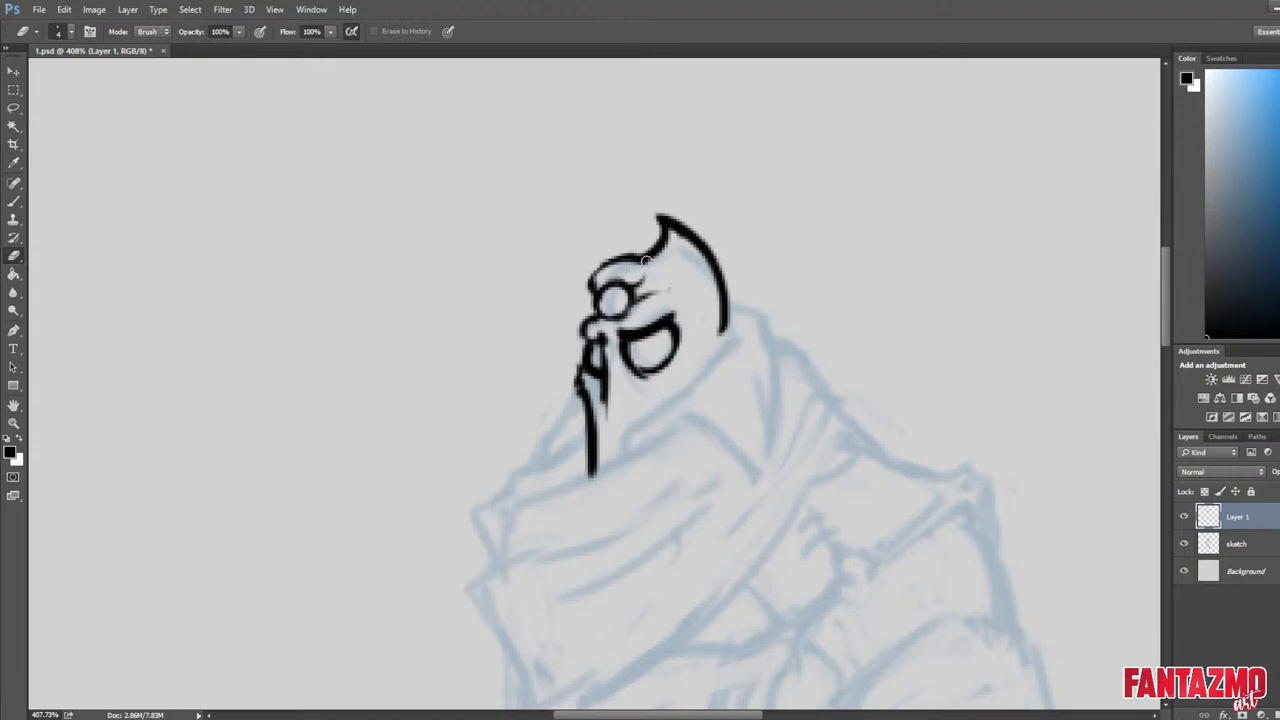
Flip the canvas, round the forehead outline down in front of the ornament, and ink a brow ridge overlapping the circle.
{"action": "scroll", "coordinate": [789, 192], "scroll_direction": "down", "scroll_amount": 7}
{"action": "key", "text": "ctrl+shift+h"}
{"action": "scroll", "coordinate": [834, 174], "scroll_direction": "up", "scroll_amount": 3}
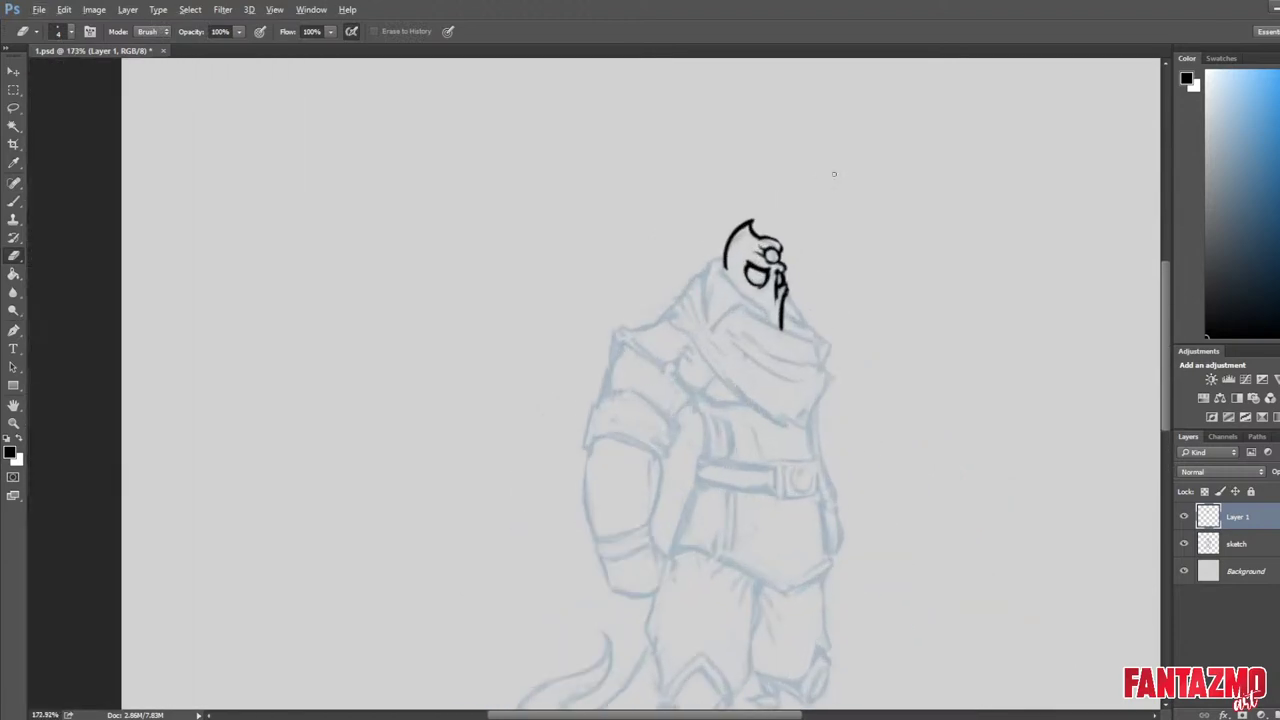
{"action": "scroll", "coordinate": [834, 174], "scroll_direction": "up", "scroll_amount": 3}
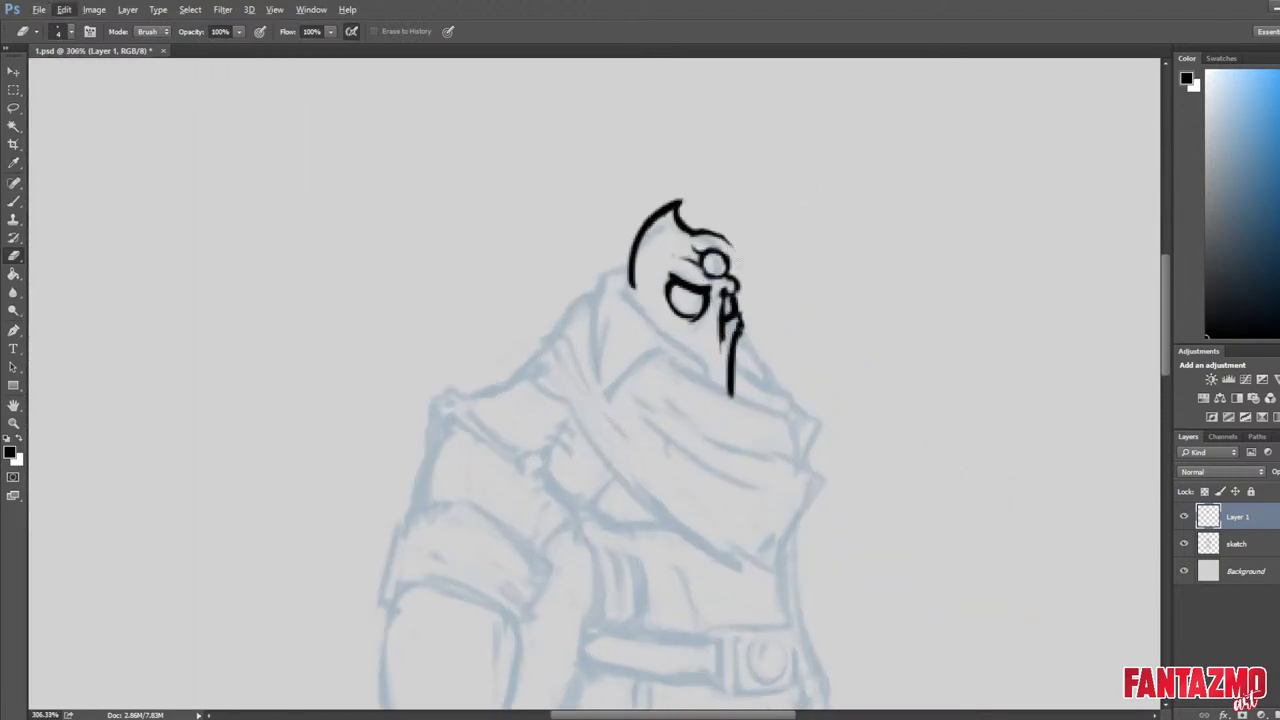
{"action": "key", "text": "b"}
{"action": "key", "text": "e"}
{"action": "key", "text": "b"}
{"action": "key", "text": "e"}
{"action": "left_click_drag", "start_coordinate": [700, 269], "coordinate": [712, 284]}
{"action": "key", "text": "b"}
{"action": "key", "text": "e"}
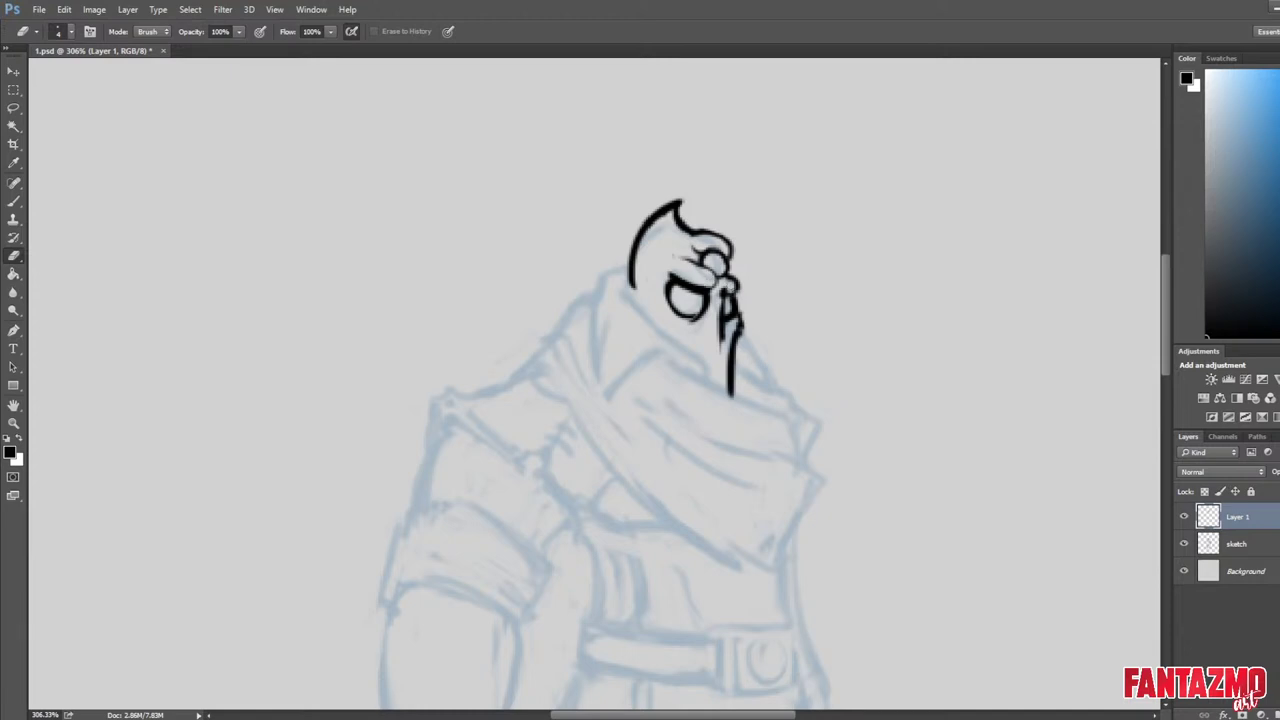
Flip the canvas again and tidy the junction where the brow ridge meets the ornament and nose bridge.
{"action": "key", "text": "ctrl+0"}
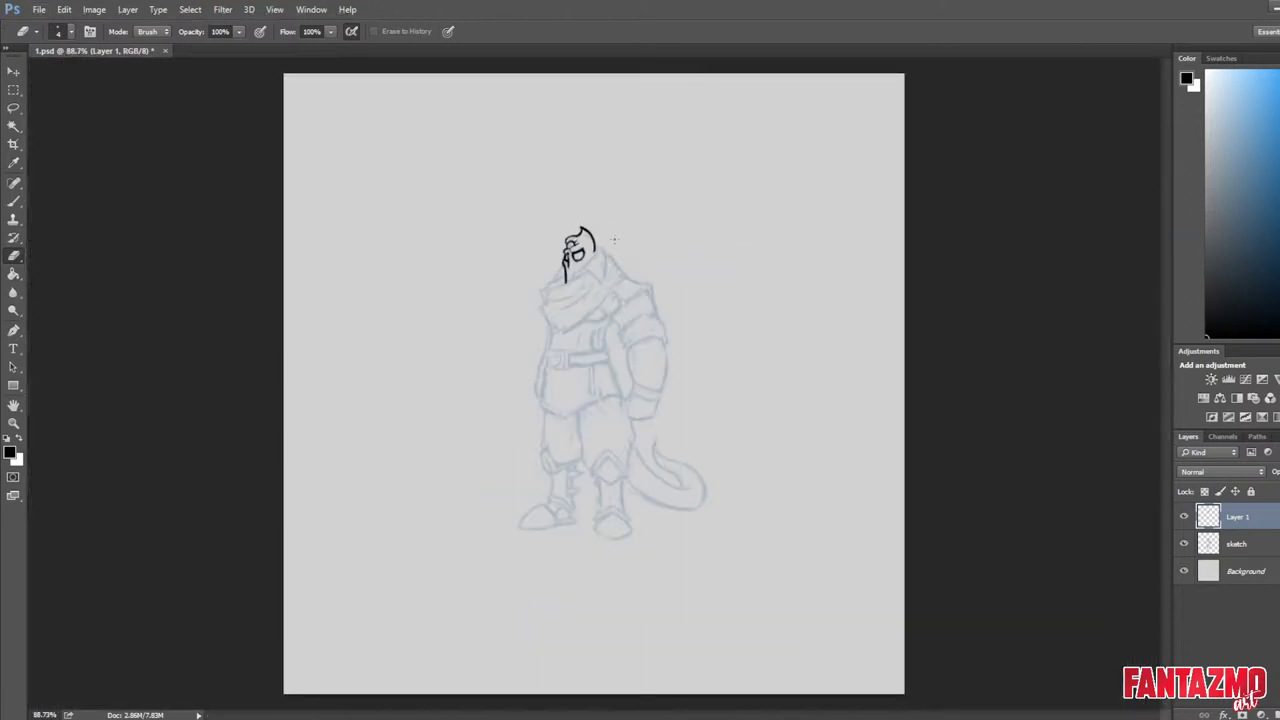
{"action": "scroll", "coordinate": [558, 234], "scroll_direction": "up", "scroll_amount": 5}
{"action": "key", "text": "b"}
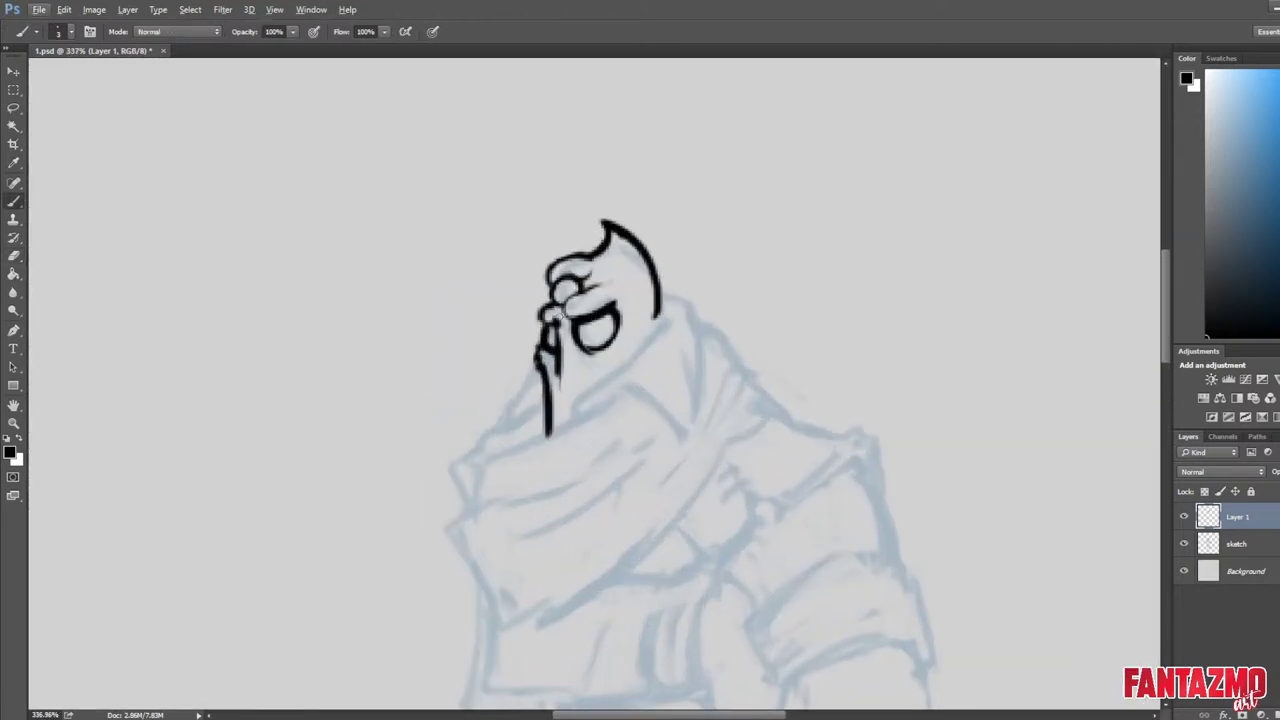
{"action": "key", "text": "e"}
{"action": "key", "text": "b"}
{"action": "key", "text": "e"}
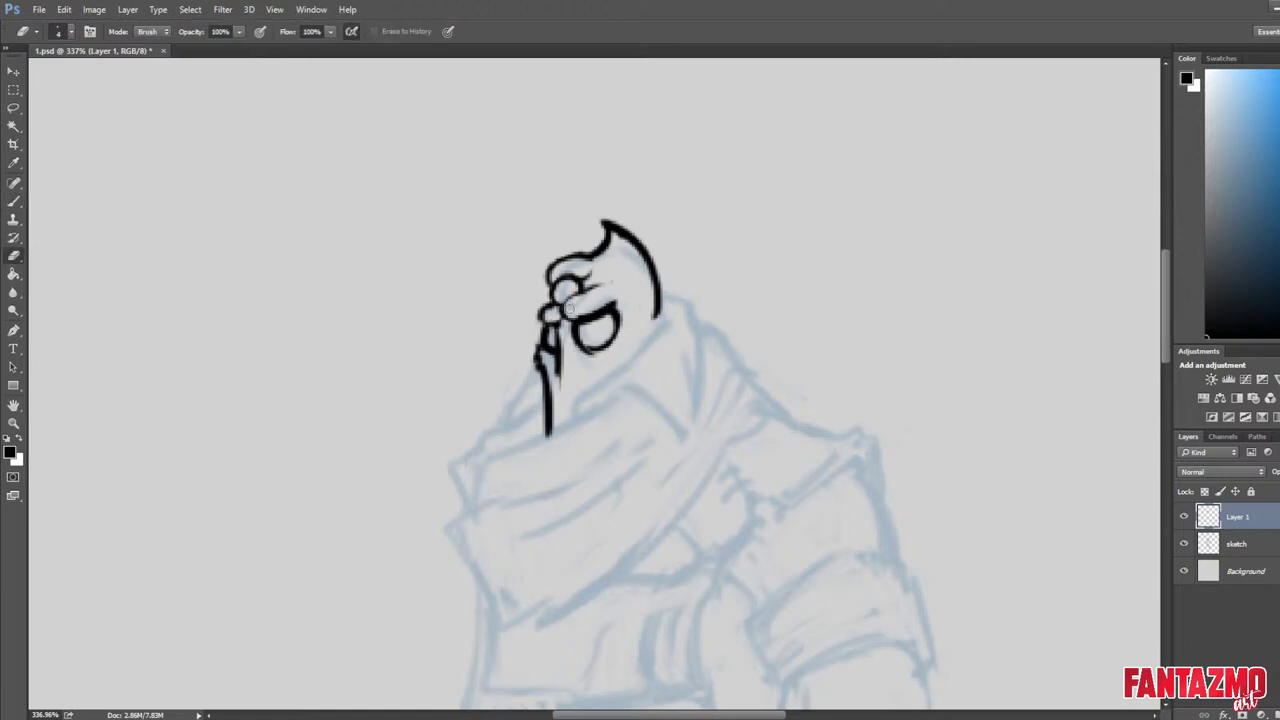
Redraw the ornament's circle closer to the front of the forehead, cleaning up the short crease lines behind it.
{"action": "mouse_move", "coordinate": [555, 303]}
{"action": "left_mouse_down"}
{"action": "mouse_move", "coordinate": [542, 321]}
{"action": "mouse_move", "coordinate": [551, 292]}
{"action": "mouse_move", "coordinate": [540, 310]}
{"action": "mouse_move", "coordinate": [581, 290]}
{"action": "mouse_move", "coordinate": [566, 302]}
{"action": "mouse_move", "coordinate": [576, 274]}
{"action": "left_mouse_up"}
{"action": "key", "text": "b"}
{"action": "key", "text": "e"}
{"action": "key", "text": "b"}
{"action": "key", "text": "ctrl+z"}
{"action": "key", "text": "e"}
{"action": "key", "text": "b"}
{"action": "key", "text": "e"}
{"action": "key", "text": "b"}
{"action": "key", "text": "e"}
{"action": "key", "text": "b"}
{"action": "key", "text": "e"}
{"action": "key", "text": "b"}
{"action": "key", "text": "e"}
{"action": "key", "text": "b"}
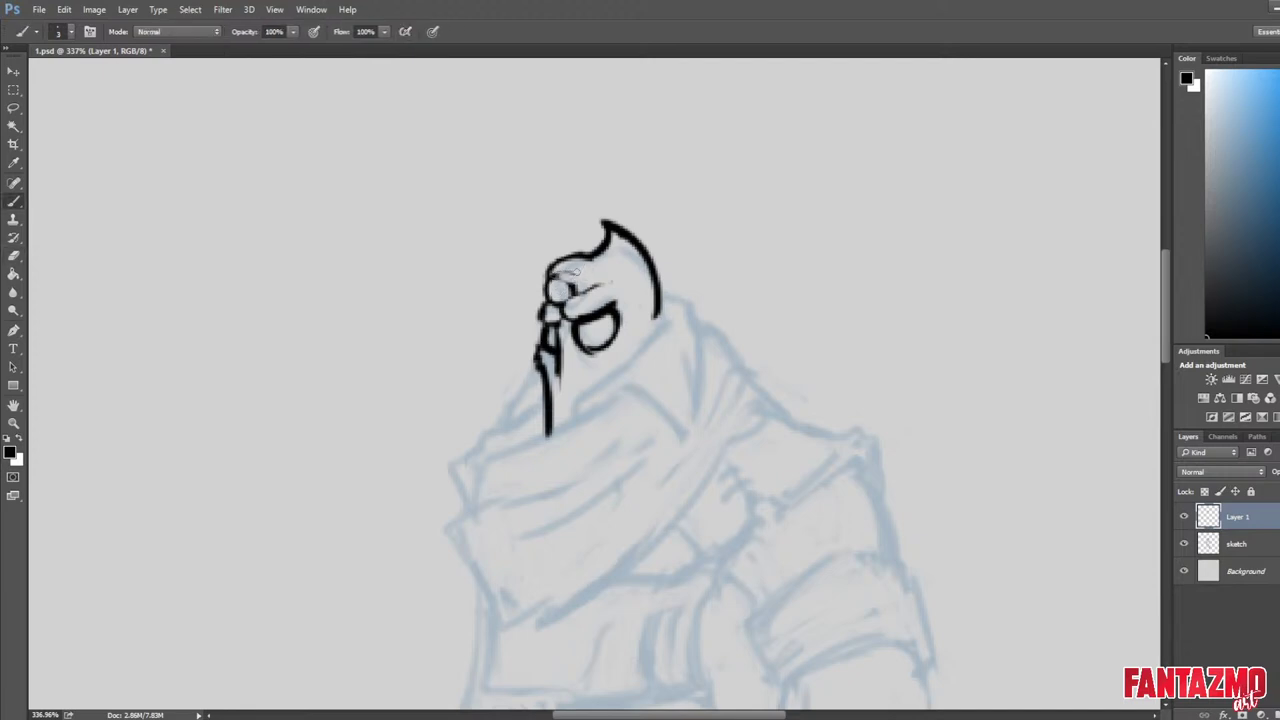
{"action": "key", "text": "e"}
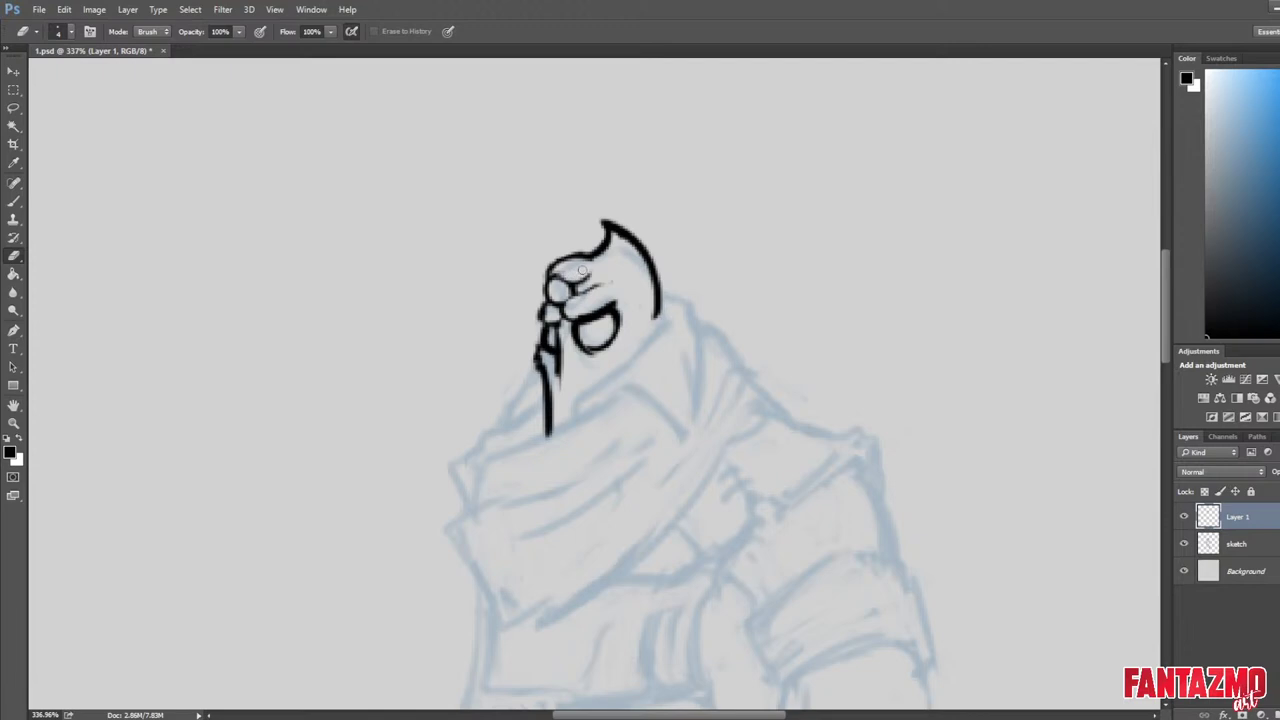
Push the forehead outline forward around the ornament, darken the crease behind it, and check the head mirrored.
{"action": "key", "text": "b"}
{"action": "key", "text": "e"}
{"action": "key", "text": "b"}
{"action": "key", "text": "e"}
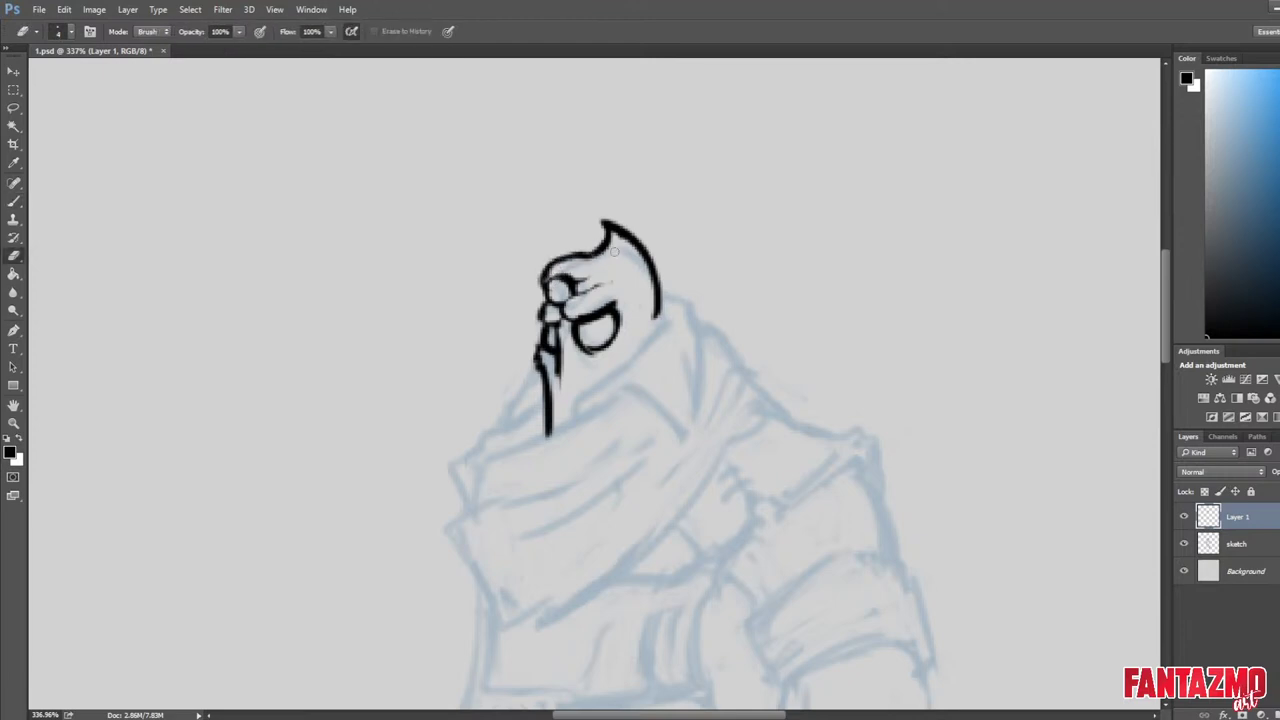
{"action": "scroll", "coordinate": [564, 168], "scroll_direction": "down", "scroll_amount": 8}
{"action": "key", "text": "ctrl+alt+h"}
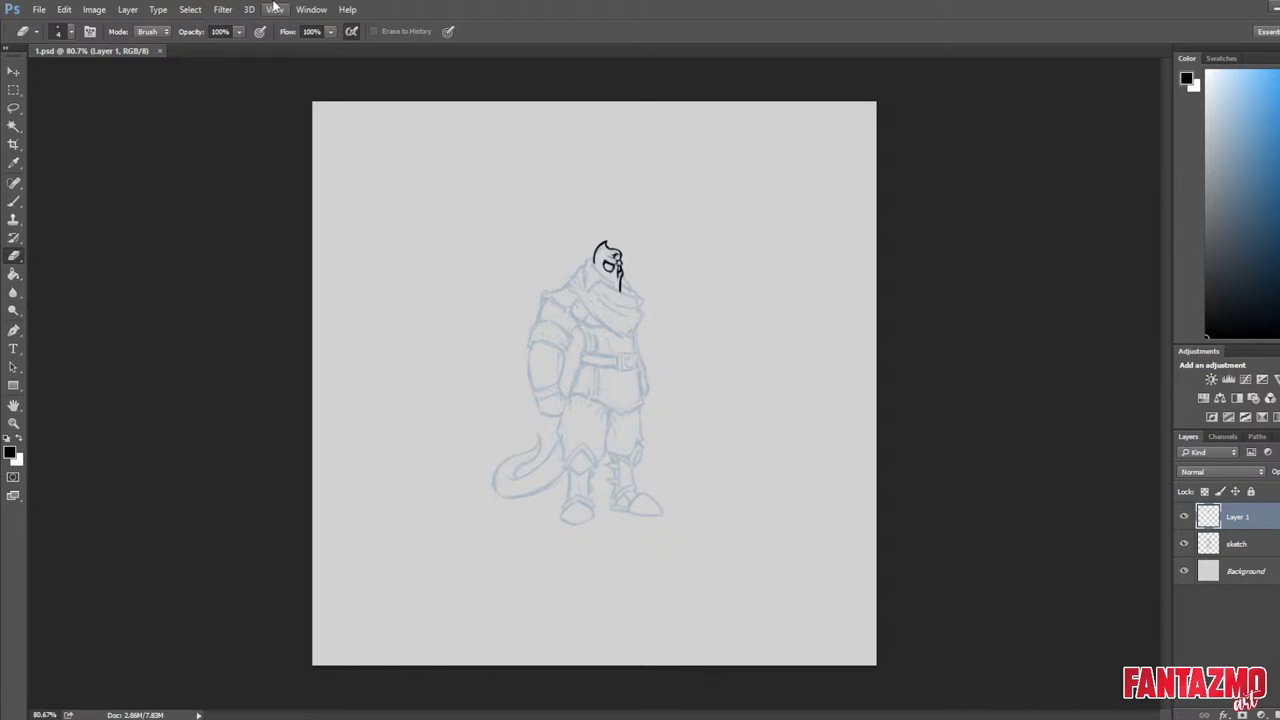
{"action": "key", "text": "ctrl+alt+h"}
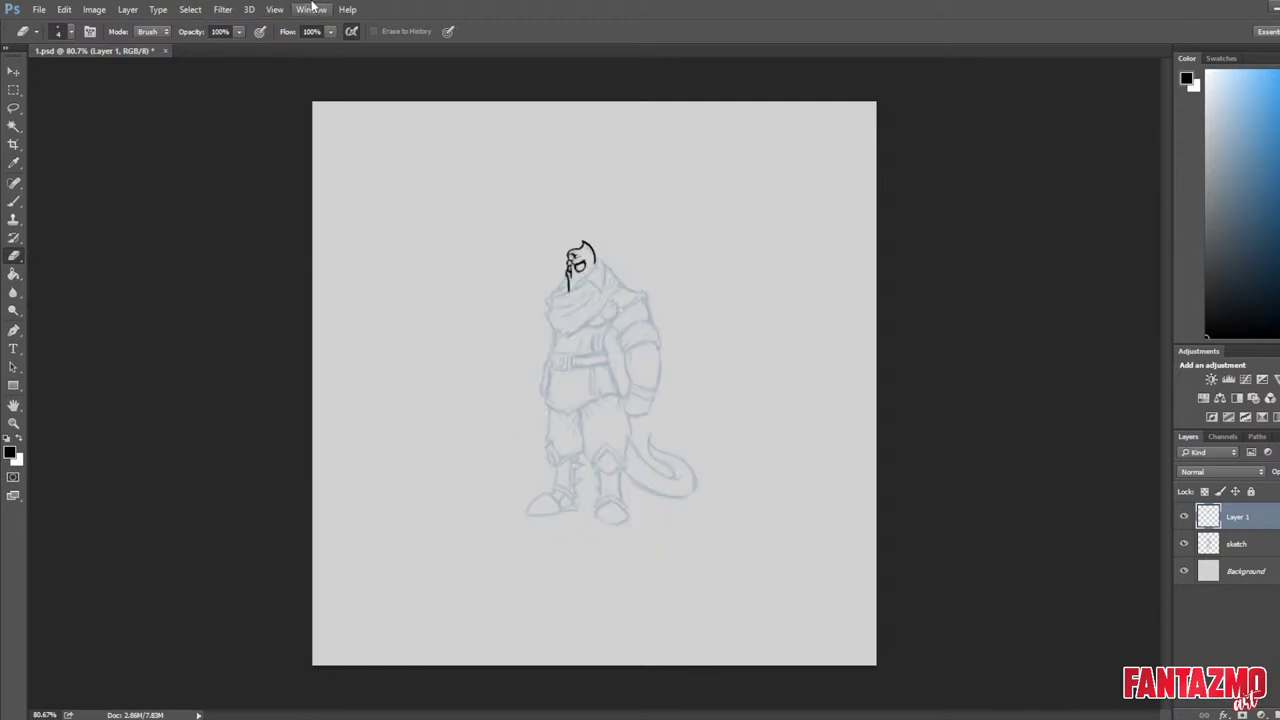
Rework the forehead crease running back from the ornament above the brow, tapering its end with the eraser.
{"action": "scroll", "coordinate": [594, 257], "scroll_direction": "up", "scroll_amount": 5}
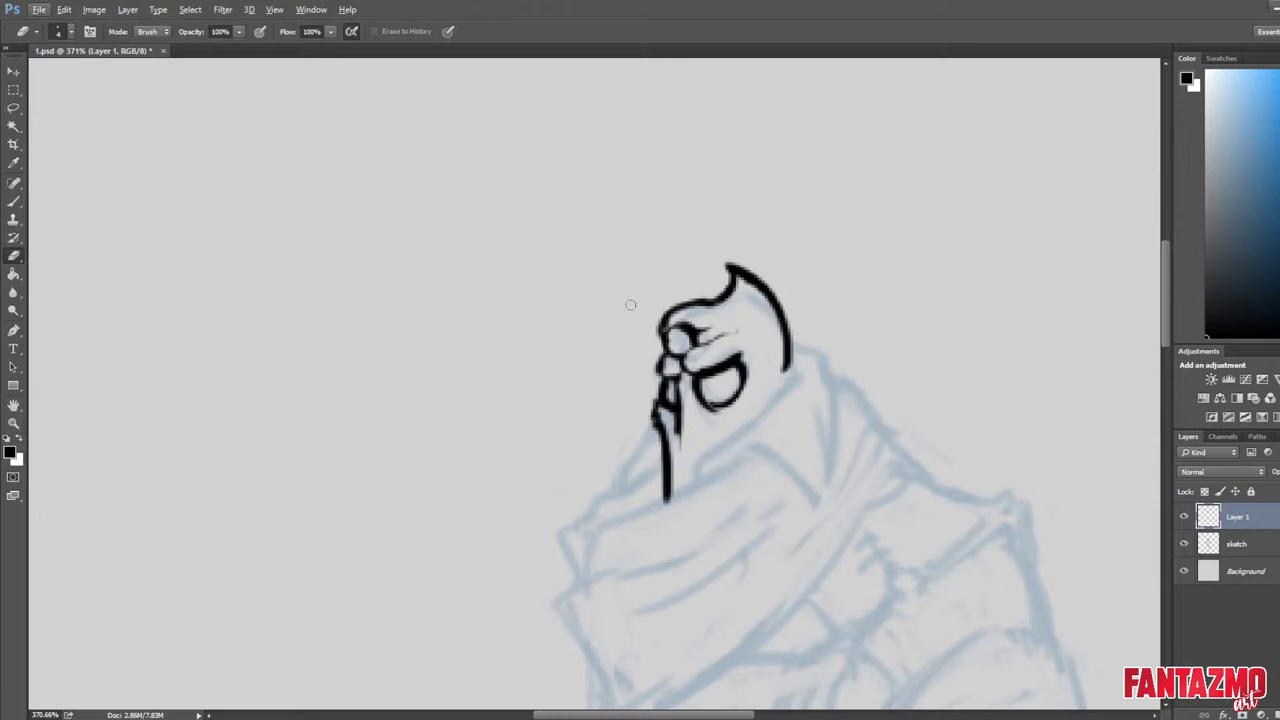
{"action": "key", "text": "e"}
{"action": "left_click", "coordinate": [682, 318]}
{"action": "left_click_drag", "start_coordinate": [666, 328], "coordinate": [692, 318]}
{"action": "key", "text": "ctrl+z"}
{"action": "key", "text": "b"}
{"action": "key", "text": "e"}
{"action": "key", "text": "b"}
{"action": "key", "text": "e"}
{"action": "key", "text": "b"}
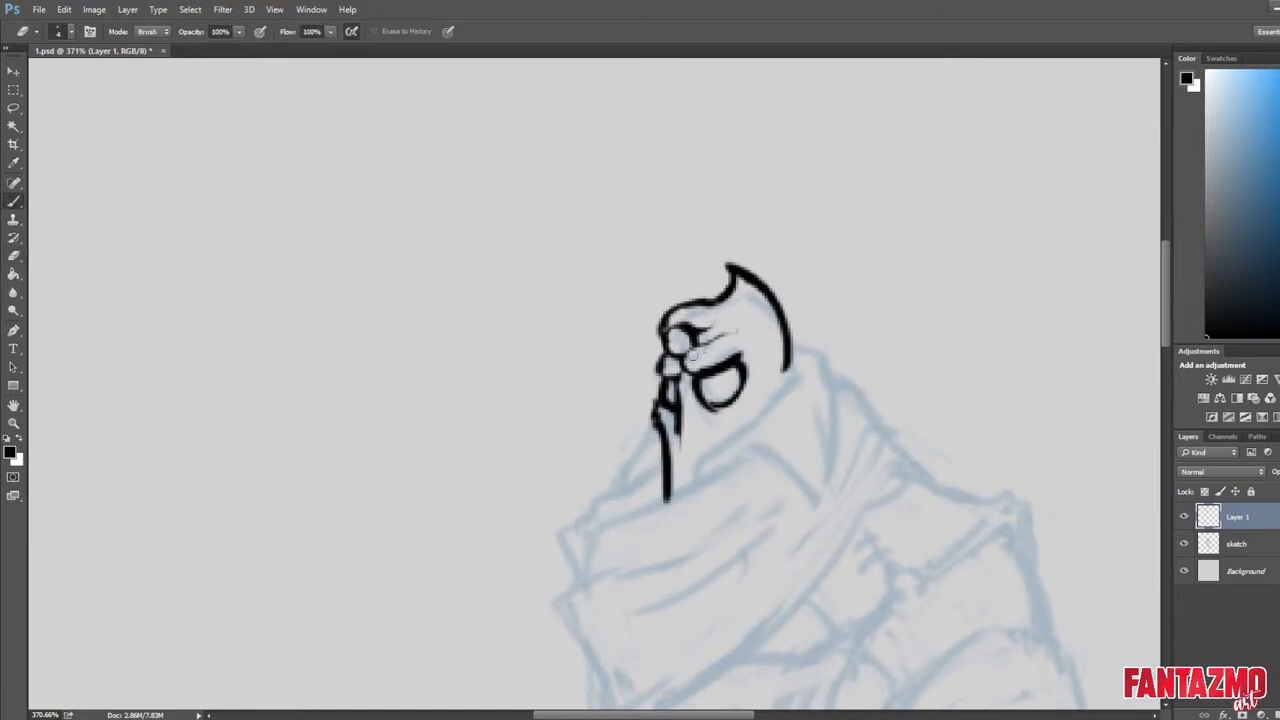
{"action": "key", "text": "e"}
{"action": "key", "text": "b"}
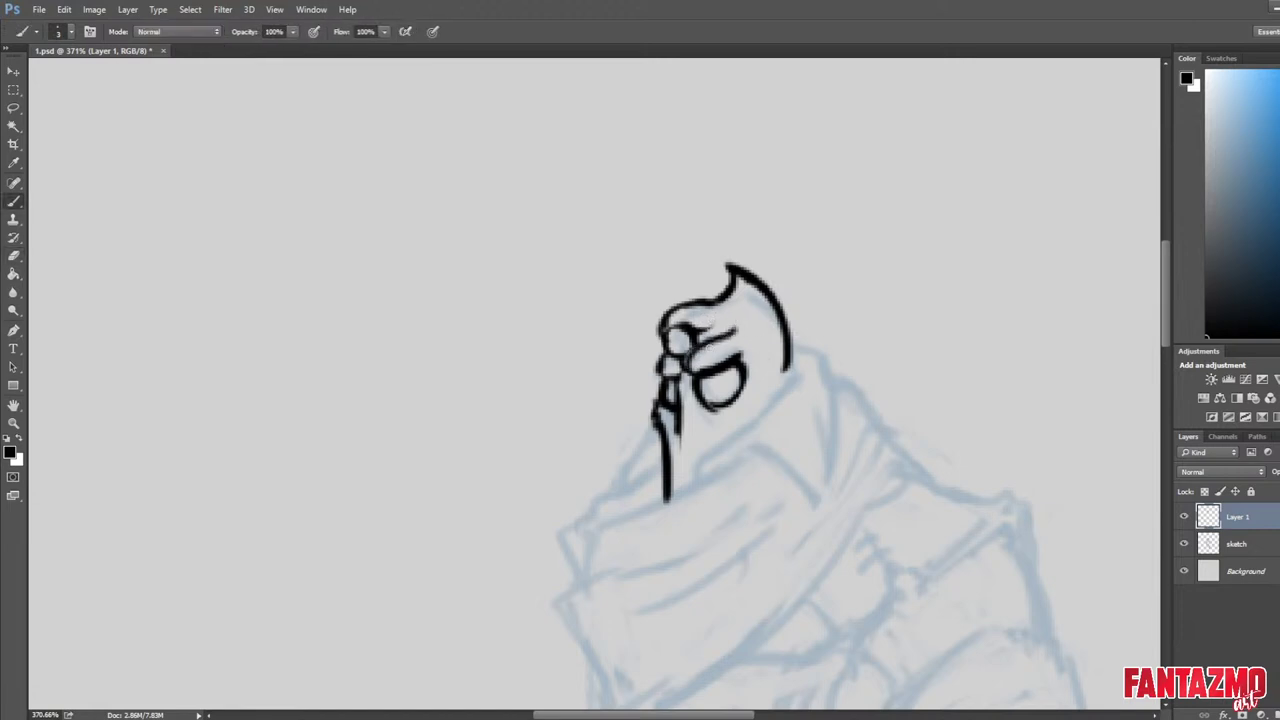
{"action": "key", "text": "e"}
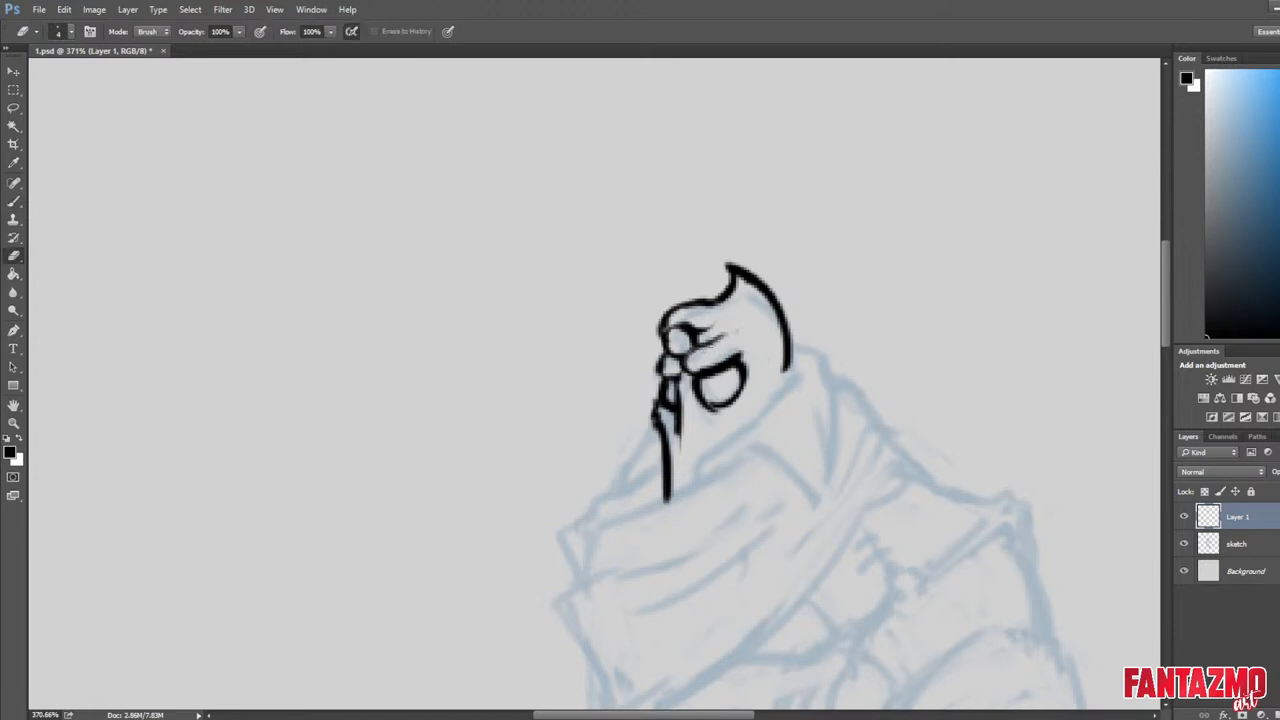
{"action": "key", "text": "b"}
{"action": "key", "text": "e"}
Erase the brow ridge's rounded front end and leave a small gap between the brow line and the nose bridge.
{"action": "left_click_drag", "start_coordinate": [690, 365], "coordinate": [697, 373]}
{"action": "key", "text": "b"}
{"action": "key", "text": "e"}
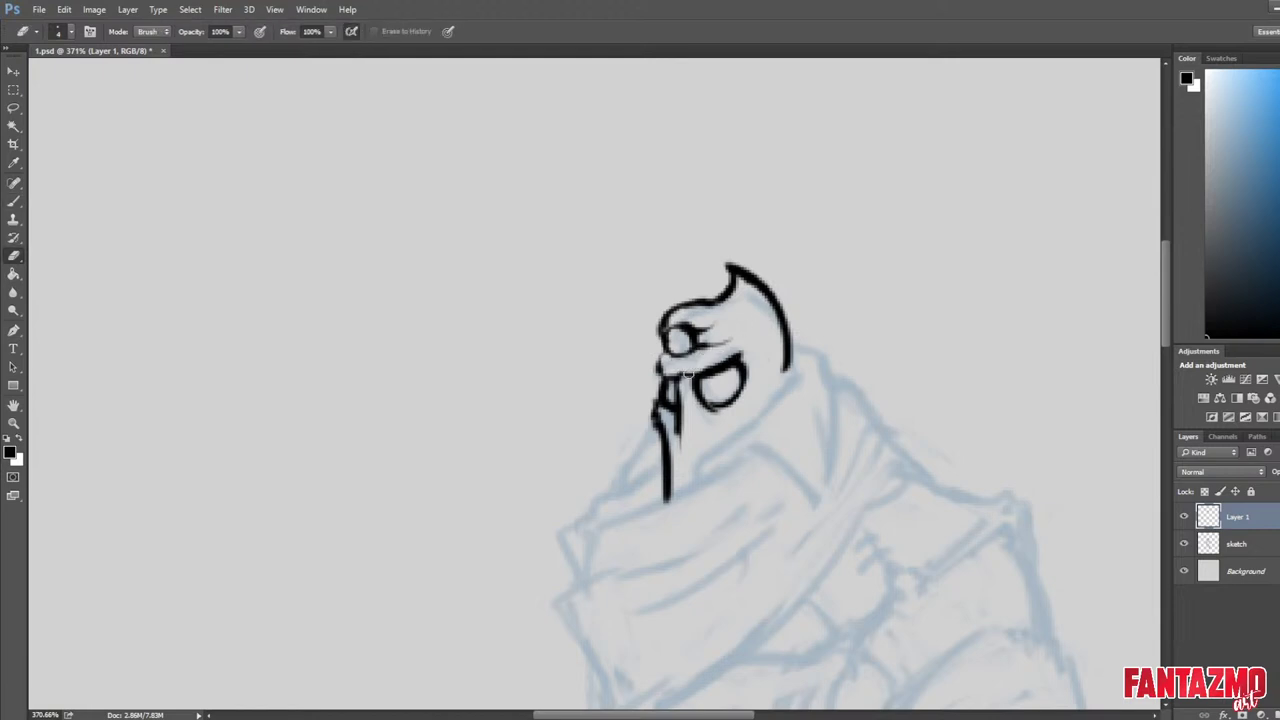
{"action": "key", "text": "b"}
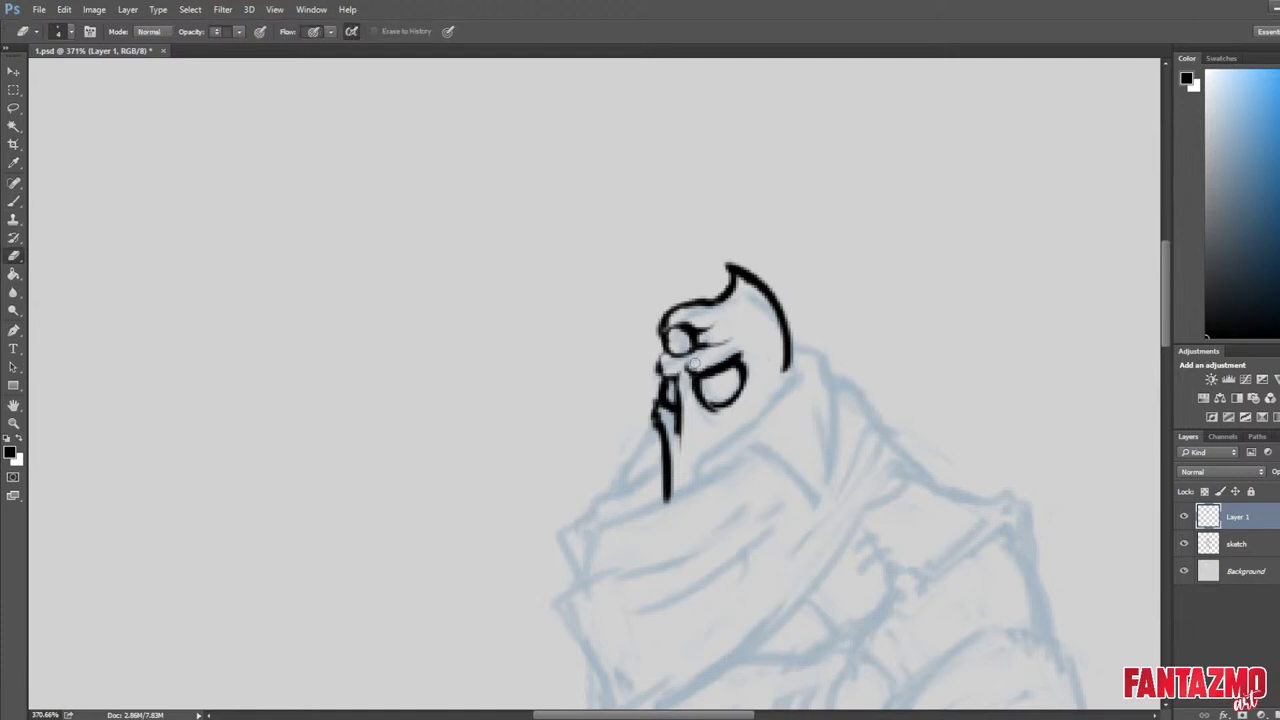
{"action": "key", "text": "b"}
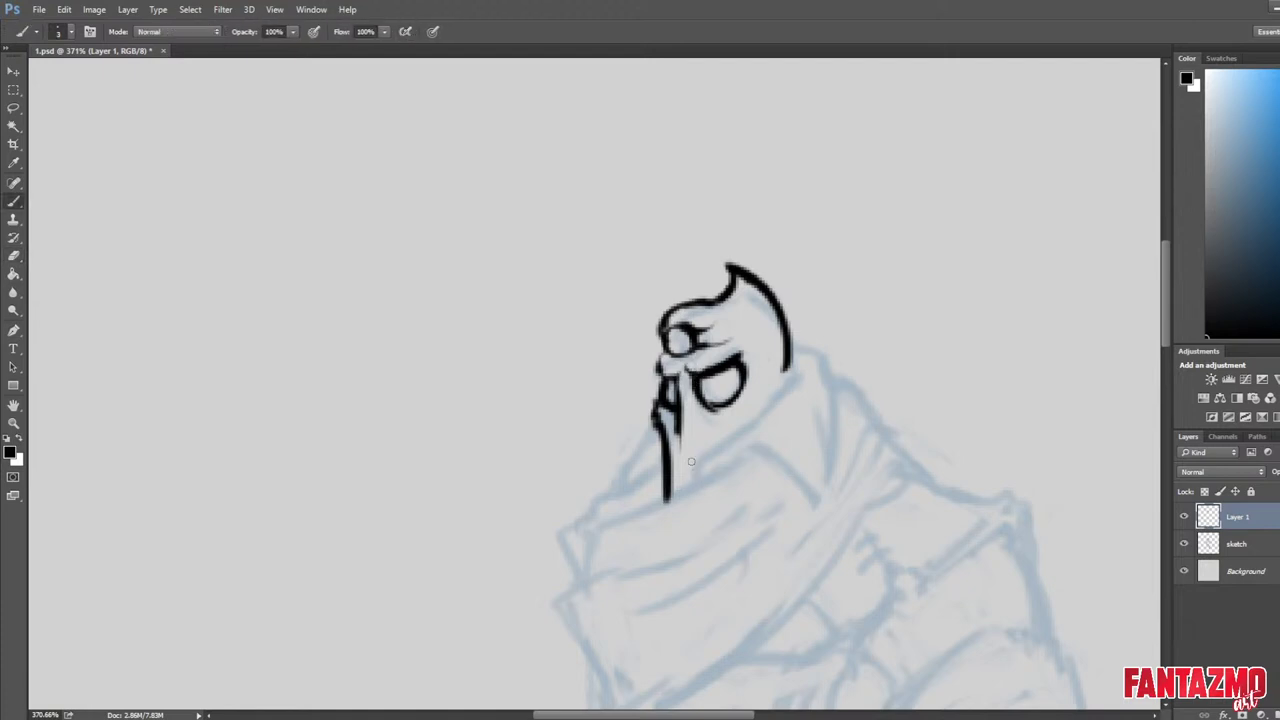
Ink the cloth edge along the mask's jaw and the raised collar curving down behind the head.
{"action": "left_click_drag", "start_coordinate": [694, 484], "coordinate": [798, 372]}
{"action": "key", "text": "e"}
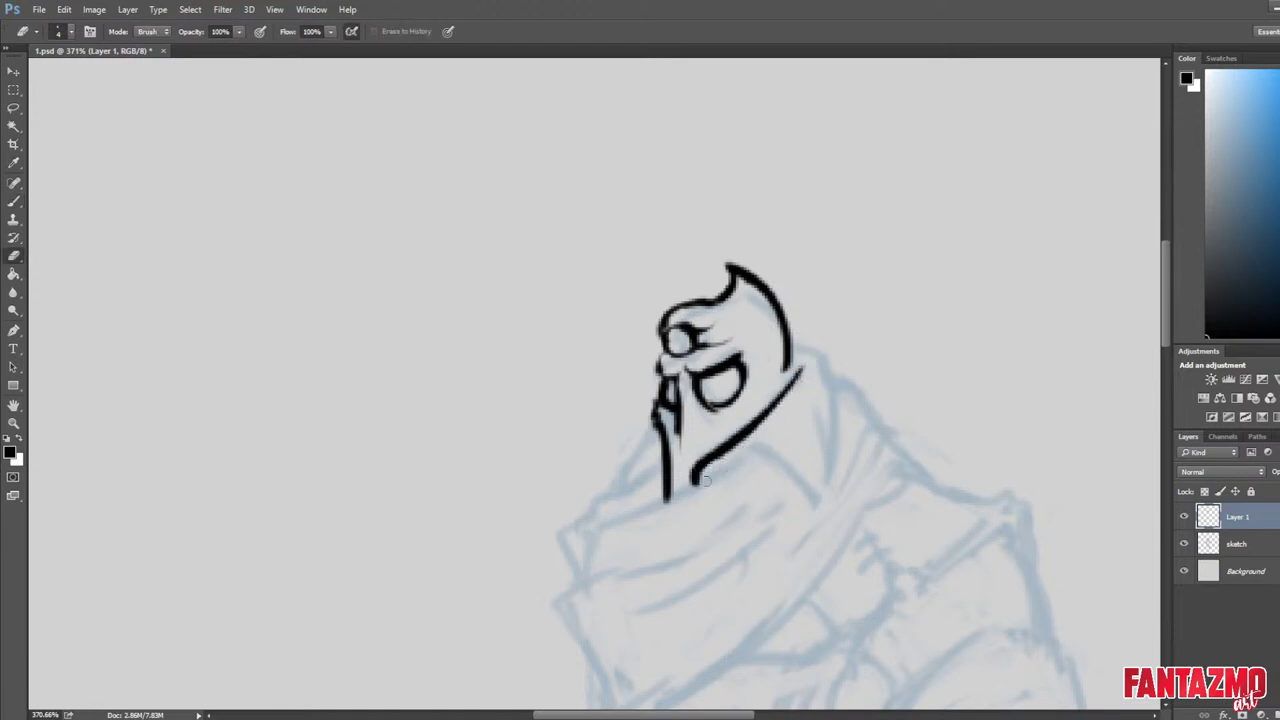
{"action": "key", "text": "b"}
{"action": "mouse_move", "coordinate": [788, 348]}
{"action": "left_mouse_down"}
{"action": "mouse_move", "coordinate": [820, 360]}
{"action": "mouse_move", "coordinate": [815, 487]}
{"action": "left_mouse_up"}
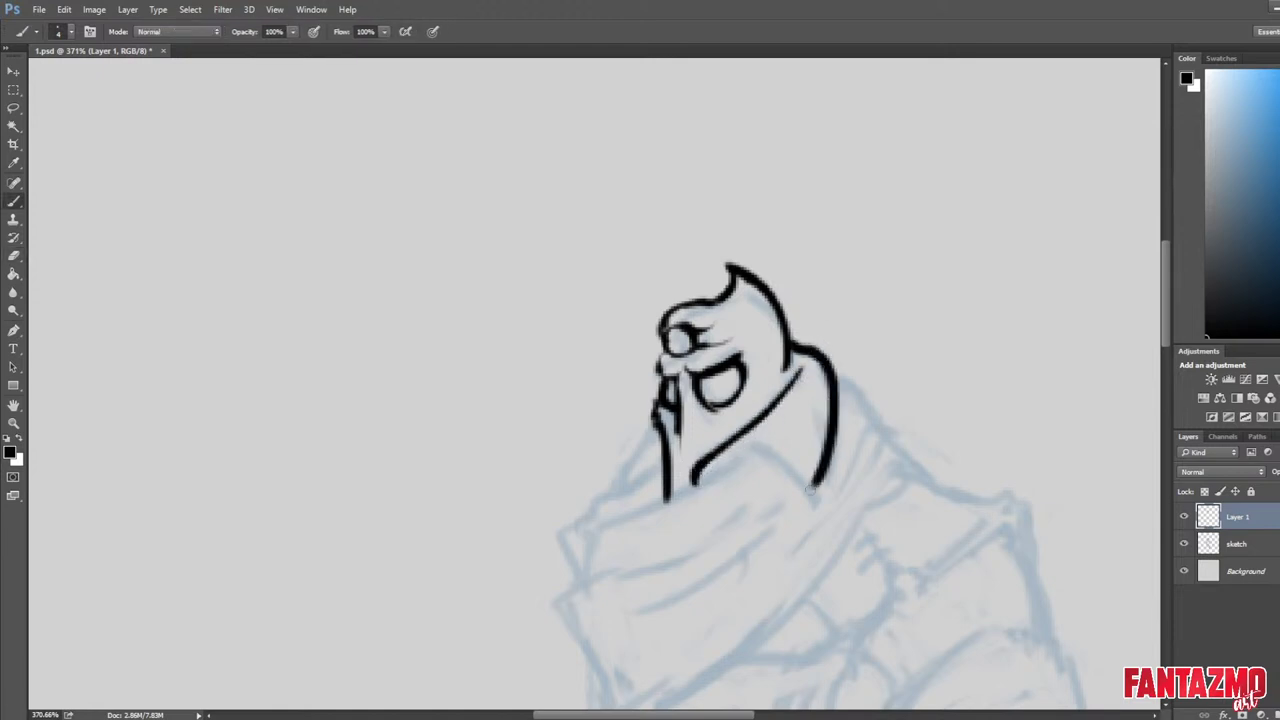
{"action": "key", "text": "e"}
{"action": "key", "text": "ctrl+z"}
Give the collar's back edge an angular upper corner and taper its lower end with the eraser.
{"action": "key", "text": "b"}
{"action": "key", "text": "e"}
{"action": "mouse_move", "coordinate": [808, 349]}
{"action": "left_mouse_down"}
{"action": "mouse_move", "coordinate": [832, 397]}
{"action": "mouse_move", "coordinate": [830, 364]}
{"action": "left_mouse_up"}
{"action": "left_click_drag", "start_coordinate": [836, 379], "coordinate": [807, 509]}
{"action": "key", "text": "b"}
{"action": "key", "text": "e"}
{"action": "left_click_drag", "start_coordinate": [829, 414], "coordinate": [806, 509]}
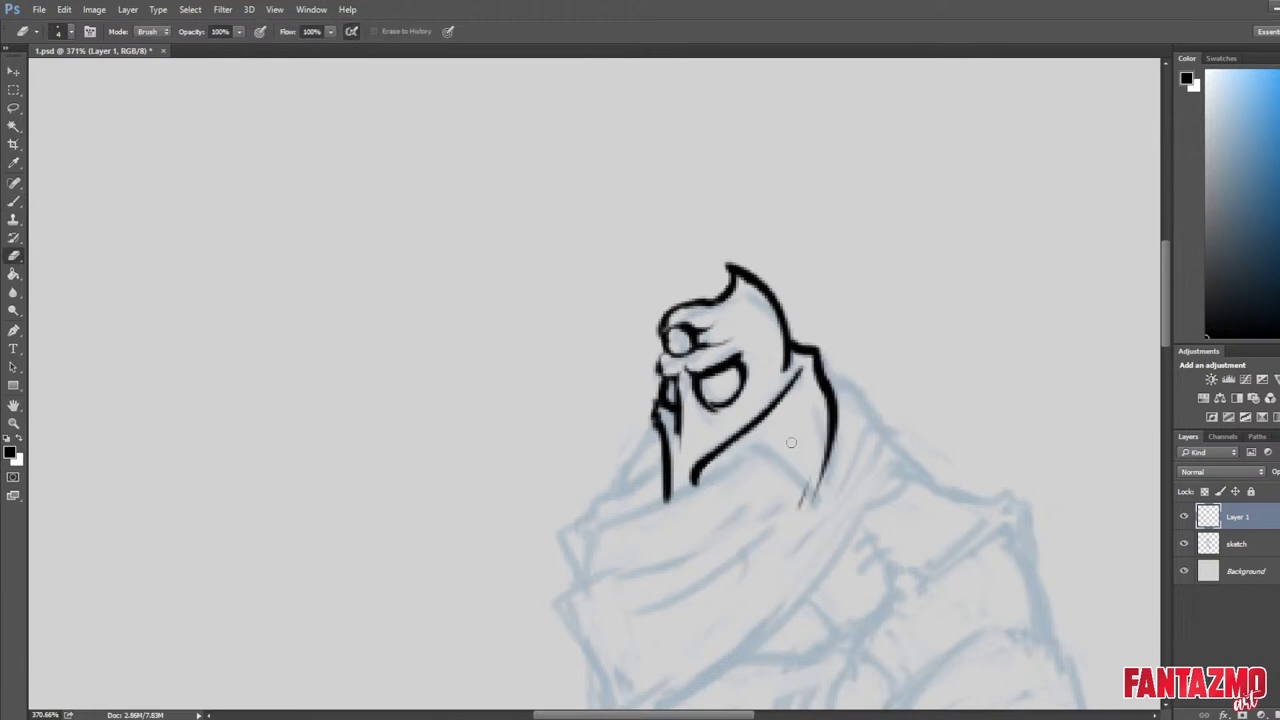
Examine the inked head and collar against the full figure in mirrored and original orientation.
{"action": "scroll", "coordinate": [716, 391], "scroll_direction": "down", "scroll_amount": 13}
{"action": "scroll", "coordinate": [707, 360], "scroll_direction": "down", "scroll_amount": 3}
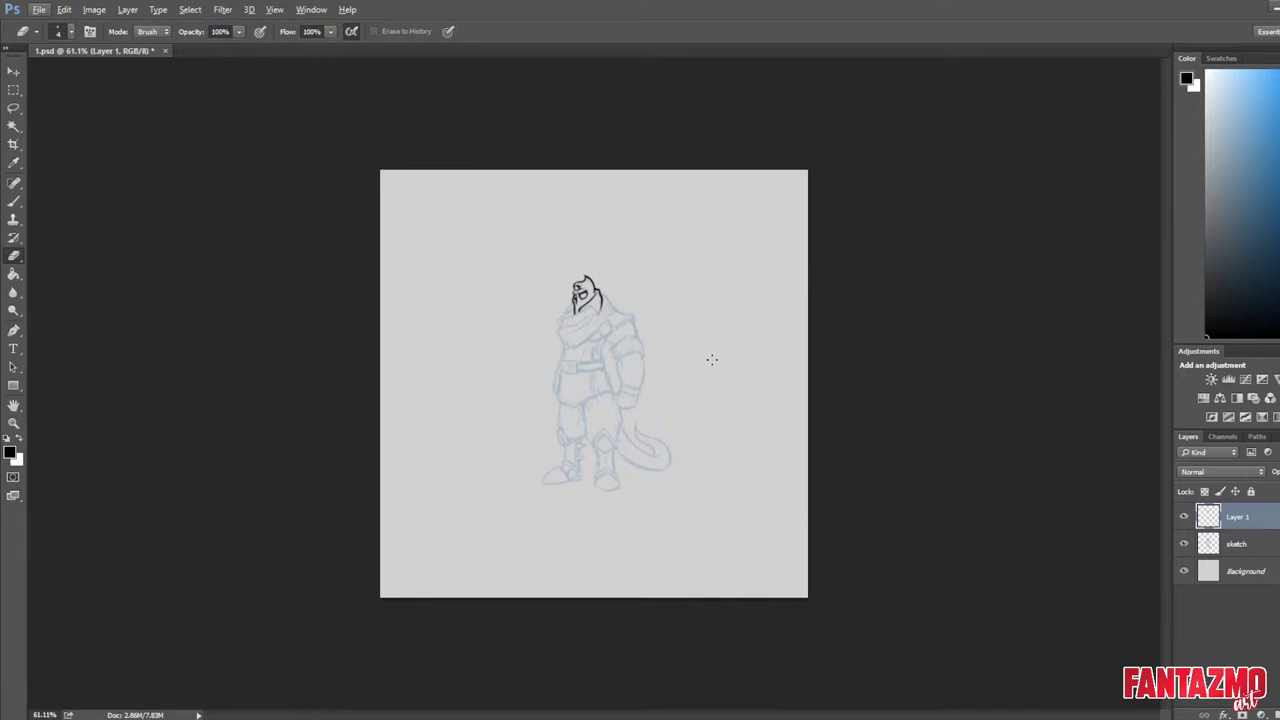
{"action": "key", "text": "ctrl+f"}
{"action": "scroll", "coordinate": [670, 337], "scroll_direction": "up", "scroll_amount": 6}
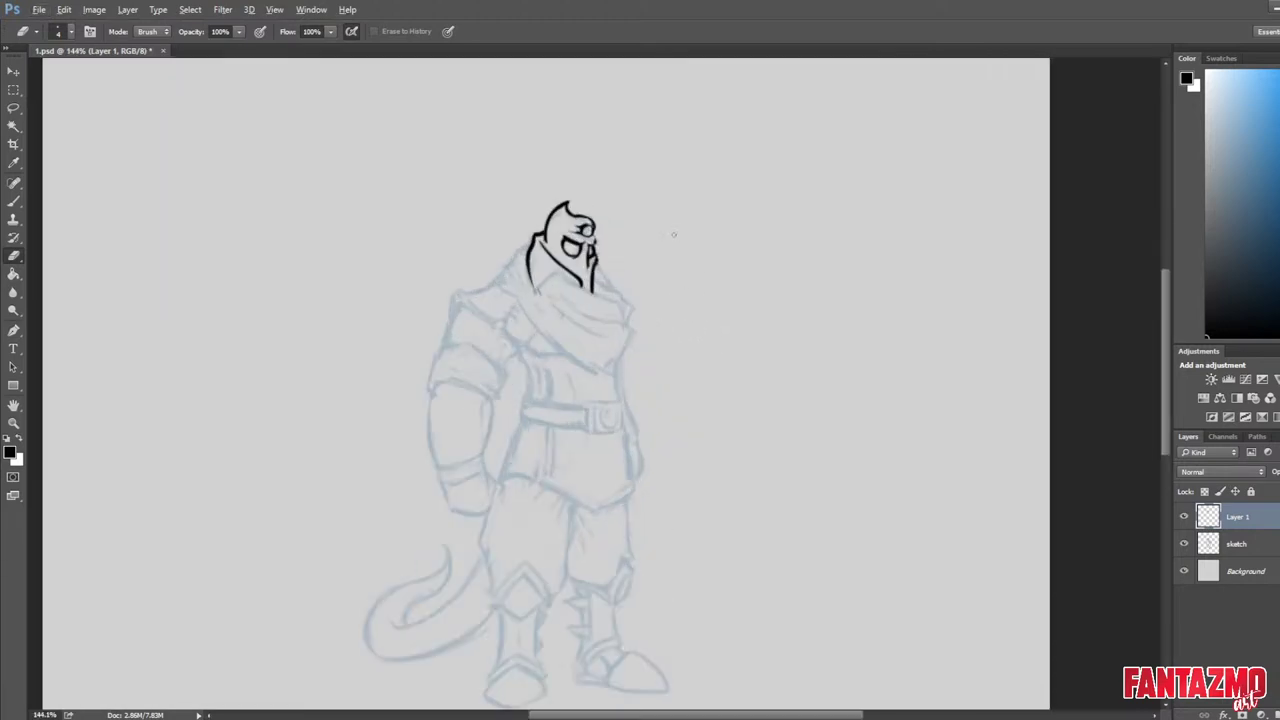
{"action": "scroll", "coordinate": [502, 305], "scroll_direction": "down", "scroll_amount": 6}
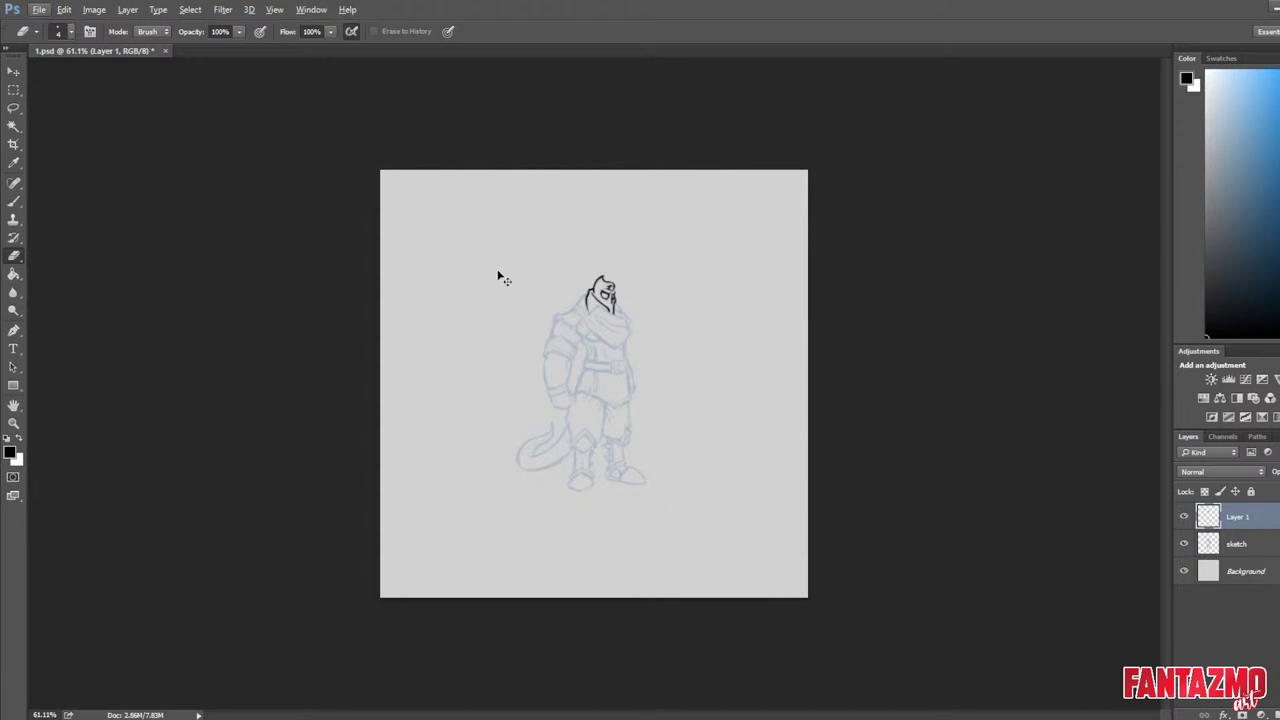
{"action": "key", "text": "ctrl+shift+h"}
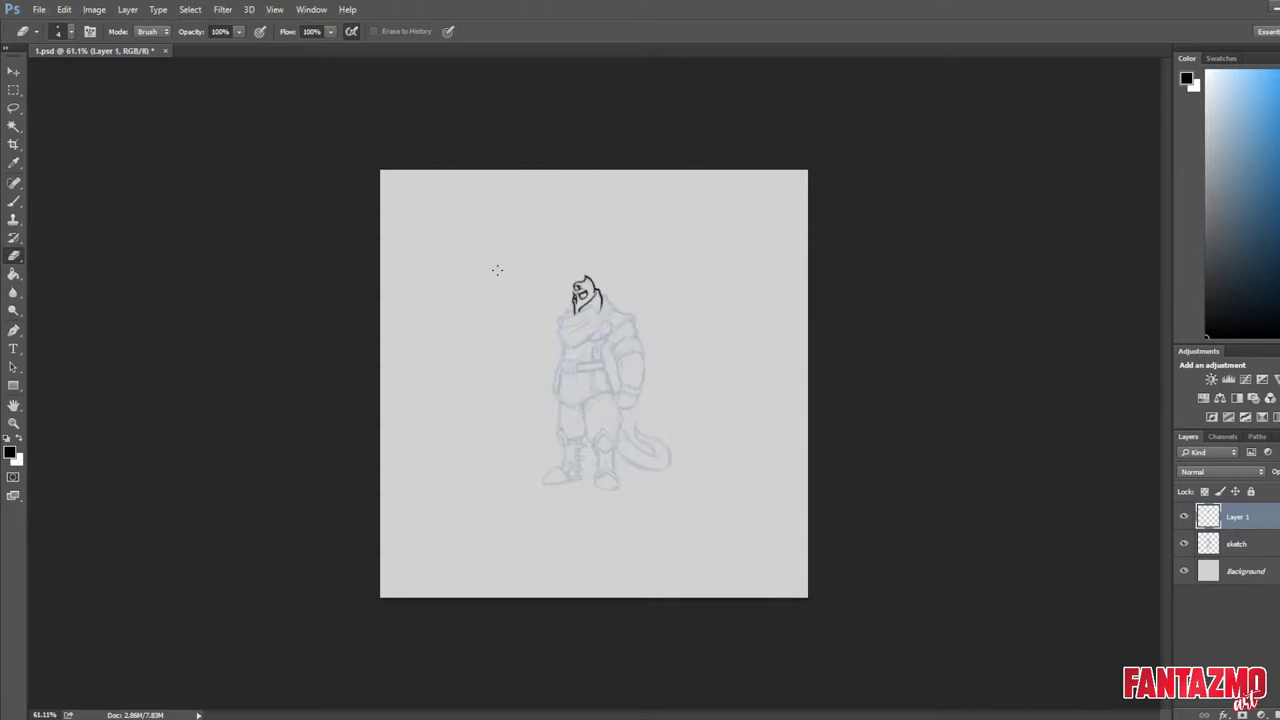
Ink the collar's front fold from below the jaw over a peak toward its lower tip, thinning the stroke's end.
{"action": "scroll", "coordinate": [583, 265], "scroll_direction": "up", "scroll_amount": 5}
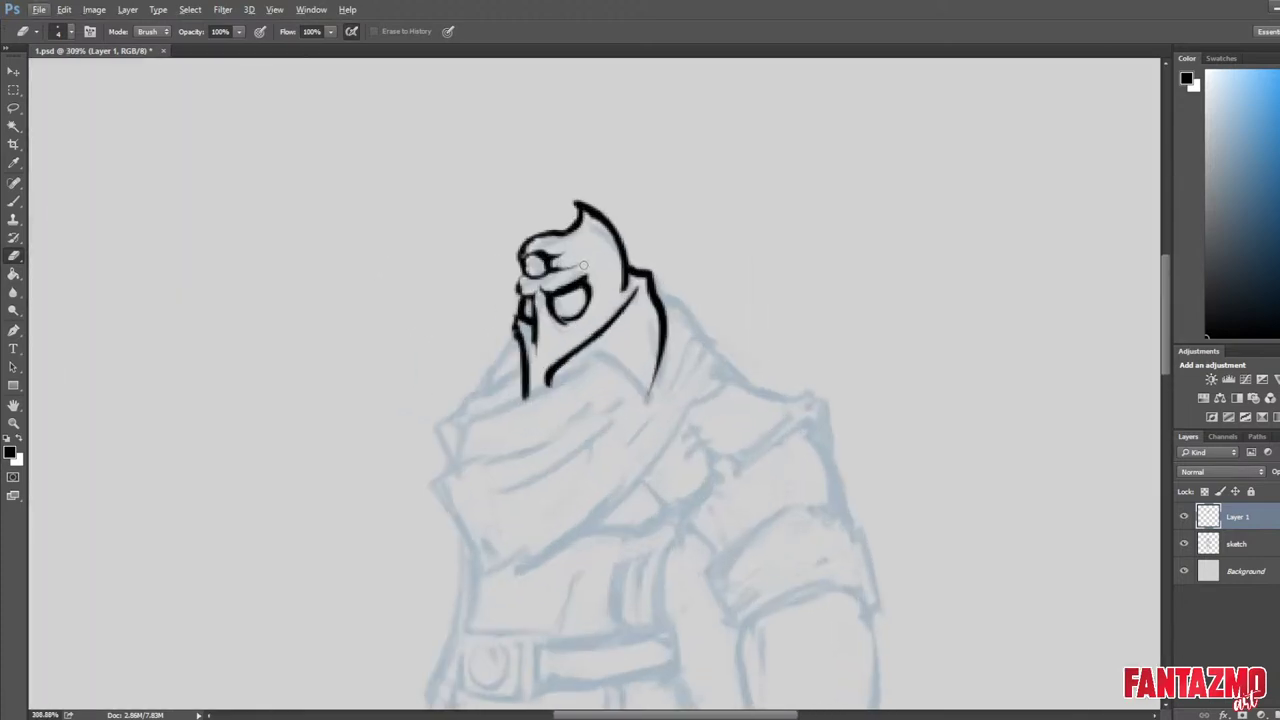
{"action": "key", "text": "b"}
{"action": "mouse_move", "coordinate": [563, 384]}
{"action": "left_mouse_down"}
{"action": "mouse_move", "coordinate": [614, 366]}
{"action": "mouse_move", "coordinate": [608, 350]}
{"action": "mouse_move", "coordinate": [640, 416]}
{"action": "left_mouse_up"}
{"action": "key", "text": "ctrl+z"}
{"action": "key", "text": "e"}
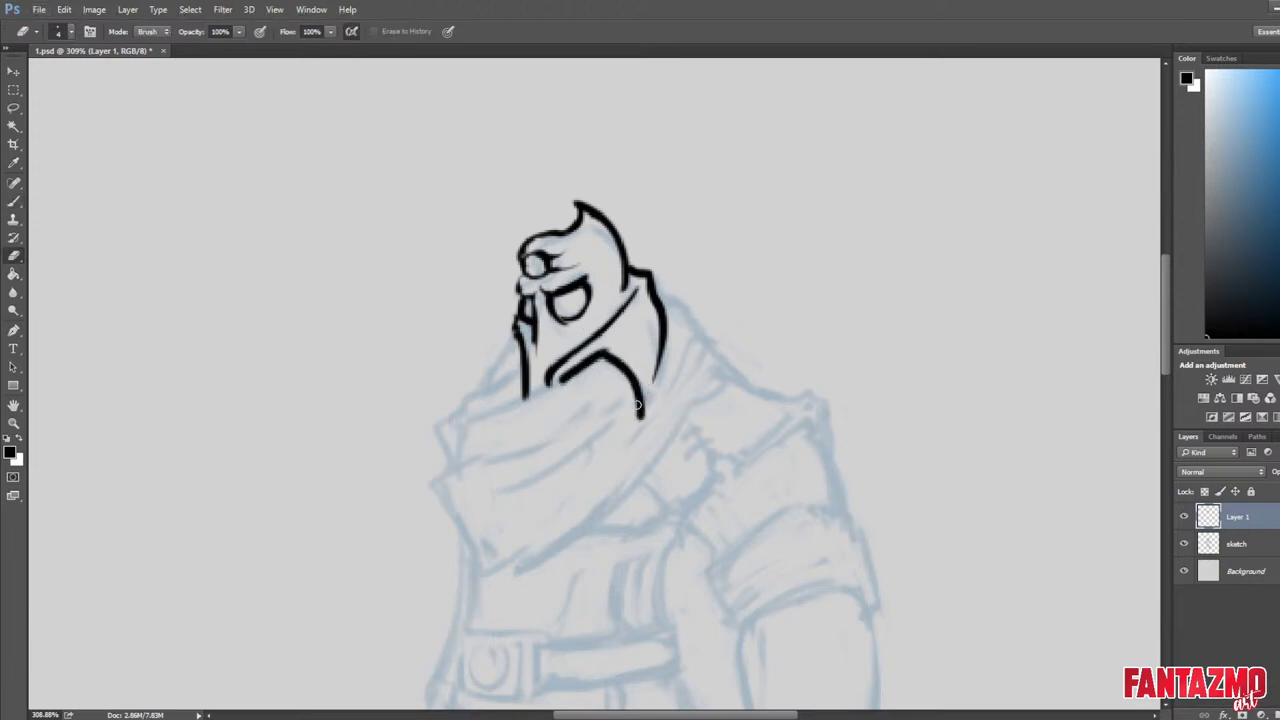
{"action": "mouse_move", "coordinate": [609, 369]}
{"action": "left_mouse_down"}
{"action": "mouse_move", "coordinate": [637, 418]}
{"action": "mouse_move", "coordinate": [648, 412]}
{"action": "left_mouse_up"}
{"action": "mouse_move", "coordinate": [656, 336]}
{"action": "left_mouse_down"}
{"action": "mouse_move", "coordinate": [662, 367]}
{"action": "mouse_move", "coordinate": [645, 416]}
{"action": "left_mouse_up"}
Thicken the collar's back edge and join it with the front fold in a sharp point at the bottom.
{"action": "key", "text": "b"}
{"action": "key", "text": "e"}
{"action": "key", "text": "b"}
{"action": "left_click_drag", "start_coordinate": [666, 326], "coordinate": [643, 406]}
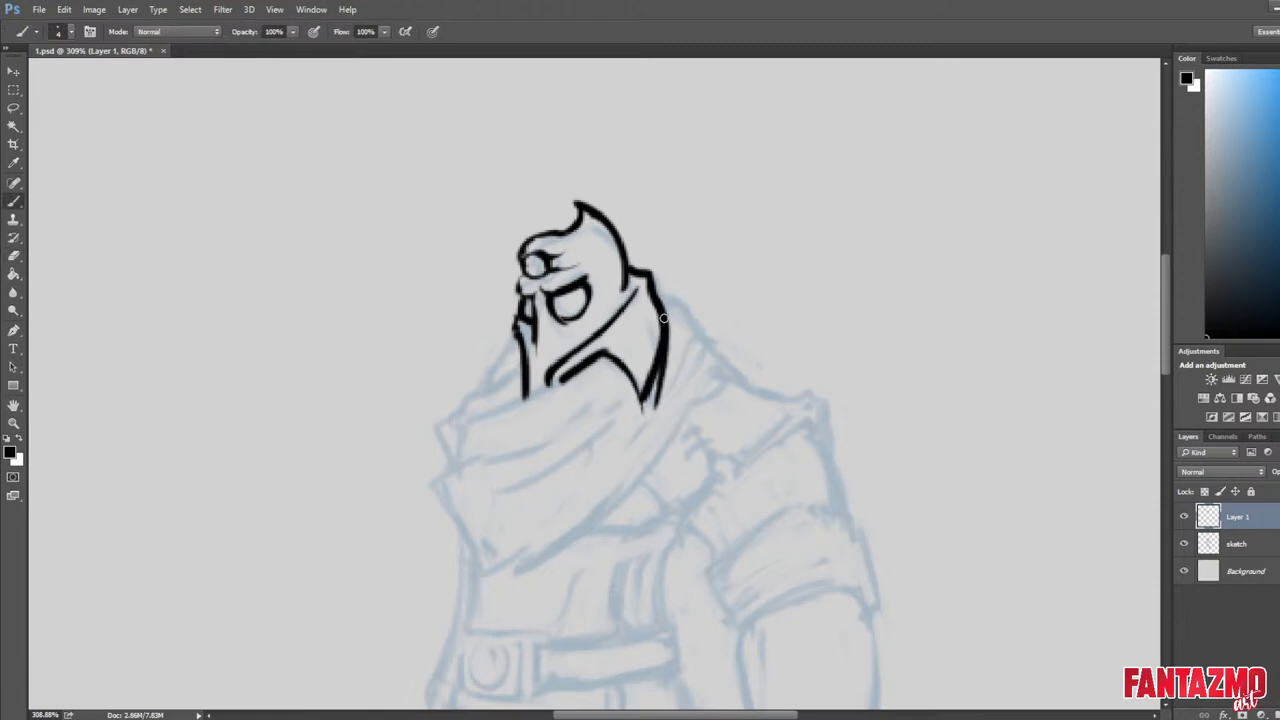
{"action": "key", "text": "e"}
{"action": "key", "text": "b"}
{"action": "left_click_drag", "start_coordinate": [612, 362], "coordinate": [643, 413]}
Sharpen the peak of the collar's front fold below the jaw and clean up its inner edge.
{"action": "key", "text": "e"}
{"action": "key", "text": "b"}
{"action": "left_click_drag", "start_coordinate": [604, 352], "coordinate": [621, 372]}
{"action": "key", "text": "e"}
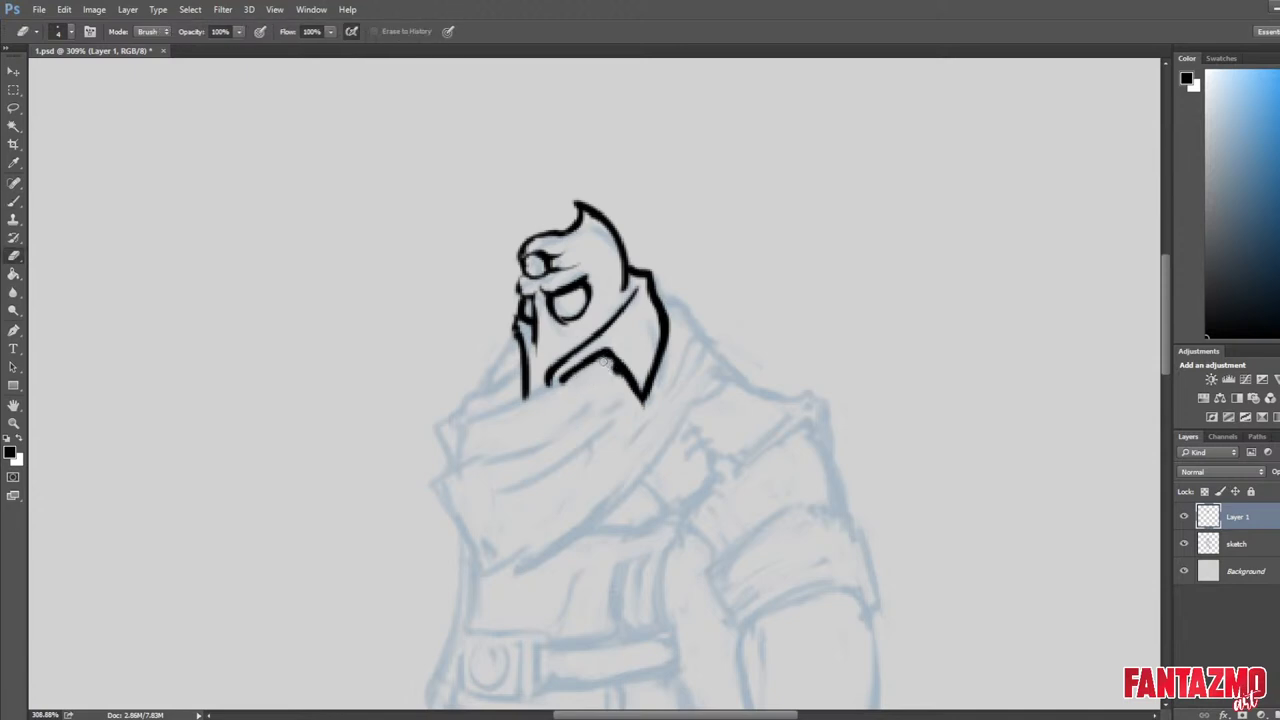
{"action": "key", "text": "b"}
{"action": "key", "text": "e"}
{"action": "key", "text": "b"}
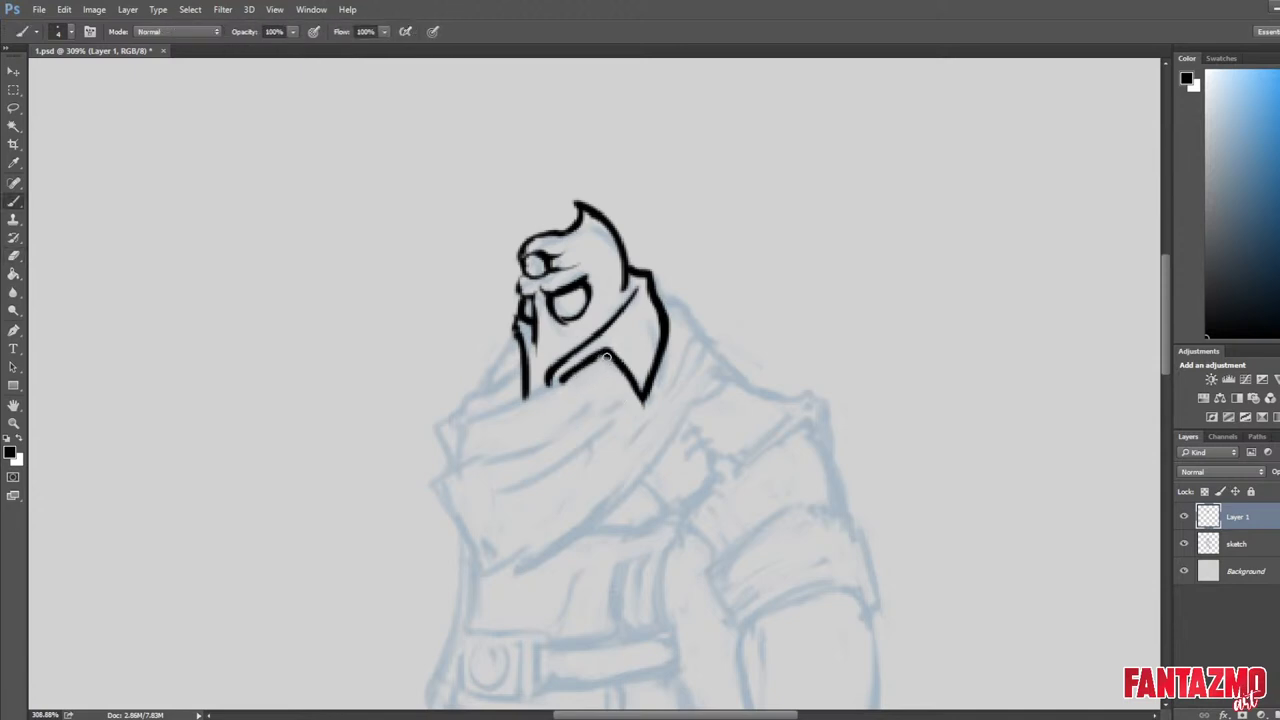
Round the collar's front fold below the jaw and clean up its lower end where it meets the jaw line.
{"action": "mouse_move", "coordinate": [606, 356]}
{"action": "left_mouse_down"}
{"action": "mouse_move", "coordinate": [580, 373]}
{"action": "mouse_move", "coordinate": [602, 358]}
{"action": "mouse_move", "coordinate": [580, 369]}
{"action": "mouse_move", "coordinate": [586, 331]}
{"action": "mouse_move", "coordinate": [525, 420]}
{"action": "mouse_move", "coordinate": [570, 345]}
{"action": "mouse_move", "coordinate": [550, 372]}
{"action": "left_mouse_up"}
{"action": "key", "text": "e"}
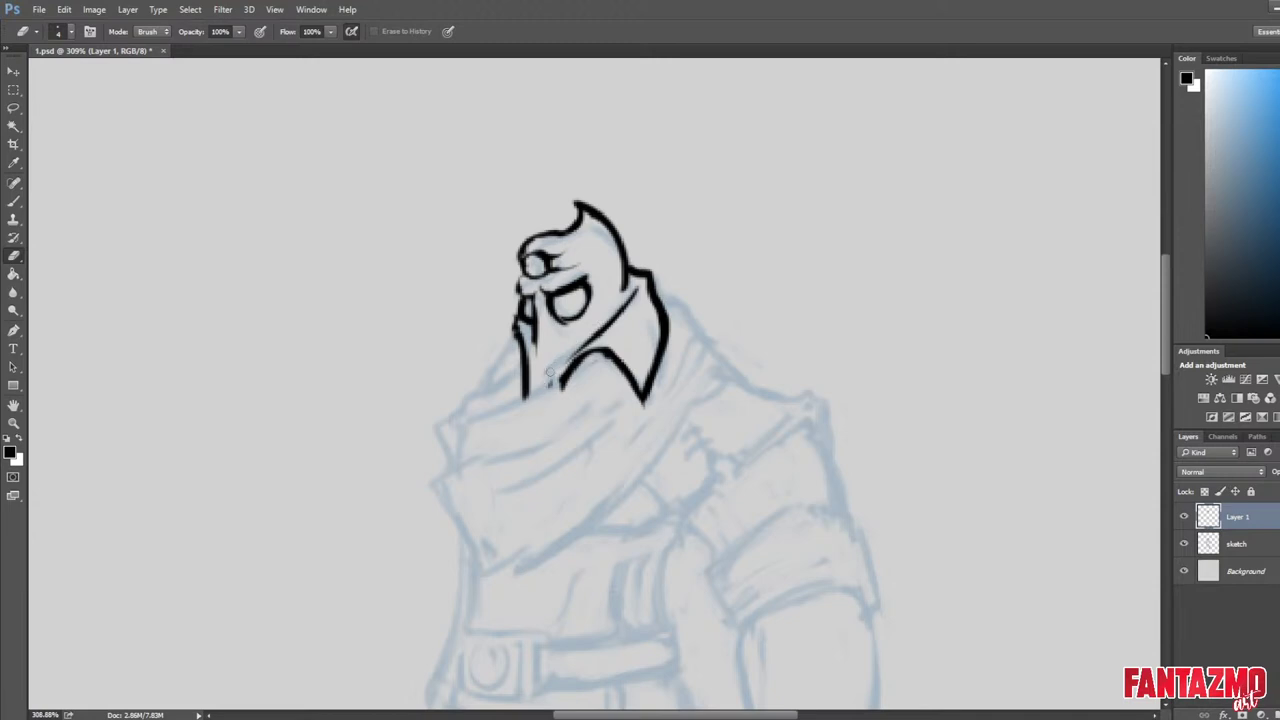
{"action": "key", "text": "b"}
{"action": "mouse_move", "coordinate": [596, 335]}
{"action": "left_mouse_down"}
{"action": "mouse_move", "coordinate": [560, 384]}
{"action": "mouse_move", "coordinate": [556, 373]}
{"action": "left_mouse_up"}
{"action": "key", "text": "e"}
Ink the scarf's upper edge from the collar's front fold down past the base of the mask and taper its ends.
{"action": "mouse_move", "coordinate": [588, 336]}
{"action": "left_mouse_down"}
{"action": "mouse_move", "coordinate": [557, 377]}
{"action": "mouse_move", "coordinate": [477, 418]}
{"action": "left_mouse_up"}
{"action": "key", "text": "b"}
{"action": "key", "text": "ctrl+z"}
{"action": "mouse_move", "coordinate": [587, 366]}
{"action": "left_mouse_down"}
{"action": "mouse_move", "coordinate": [525, 409]}
{"action": "mouse_move", "coordinate": [467, 426]}
{"action": "mouse_move", "coordinate": [594, 367]}
{"action": "left_mouse_up"}
{"action": "key", "text": "e"}
{"action": "left_click_drag", "start_coordinate": [479, 415], "coordinate": [491, 406]}
{"action": "key", "text": "b"}
{"action": "key", "text": "e"}
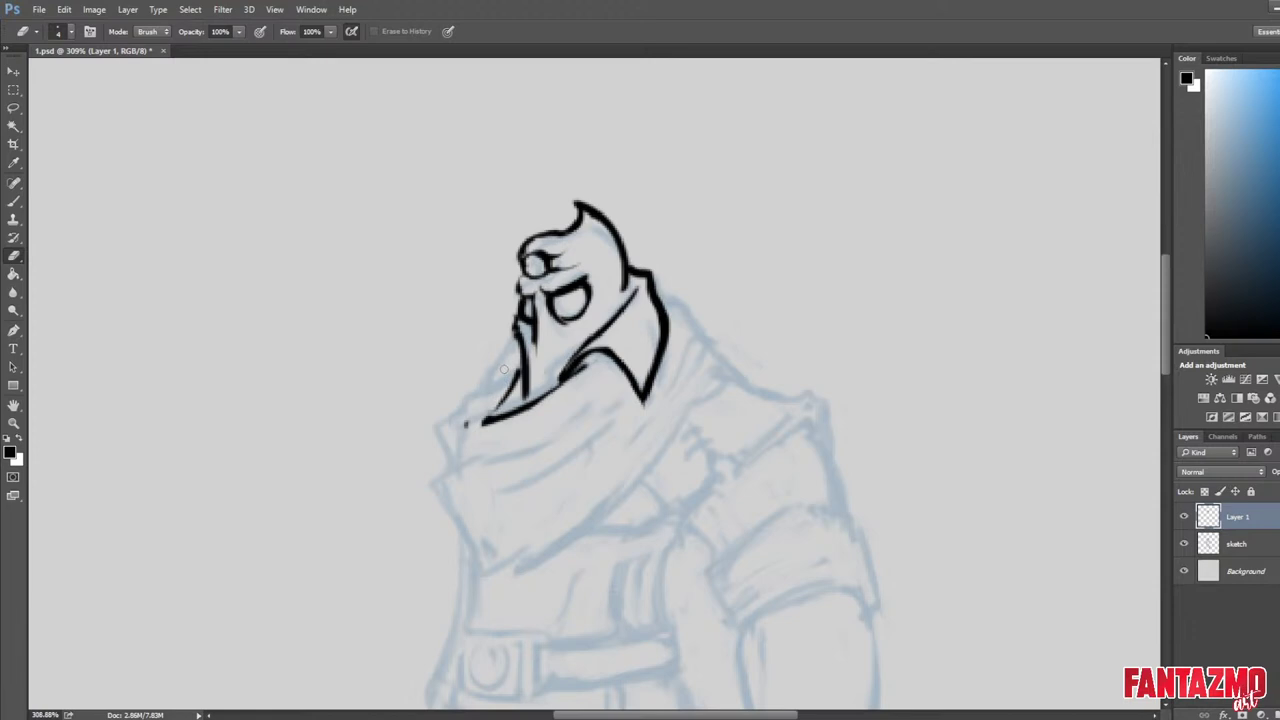
Ink the scarf's far edge in front of the mask, clean up the neckline strokes and flip the canvas horizontally.
{"action": "key", "text": "b"}
{"action": "mouse_move", "coordinate": [523, 371]}
{"action": "left_mouse_down"}
{"action": "mouse_move", "coordinate": [489, 401]}
{"action": "mouse_move", "coordinate": [461, 402]}
{"action": "mouse_move", "coordinate": [466, 432]}
{"action": "left_mouse_up"}
{"action": "key", "text": "ctrl+z"}
{"action": "key", "text": "e"}
{"action": "left_click_drag", "start_coordinate": [482, 420], "coordinate": [514, 397]}
{"action": "key", "text": "b"}
{"action": "key", "text": "e"}
{"action": "key", "text": "b"}
{"action": "key", "text": "e"}
{"action": "key", "text": "ctrl+shift+h"}
Try a bulging front edge for the scarf, running from the neckline down to a tapered end.
{"action": "key", "text": "b"}
{"action": "mouse_move", "coordinate": [780, 404]}
{"action": "left_mouse_down"}
{"action": "mouse_move", "coordinate": [807, 425]}
{"action": "mouse_move", "coordinate": [781, 493]}
{"action": "left_mouse_up"}
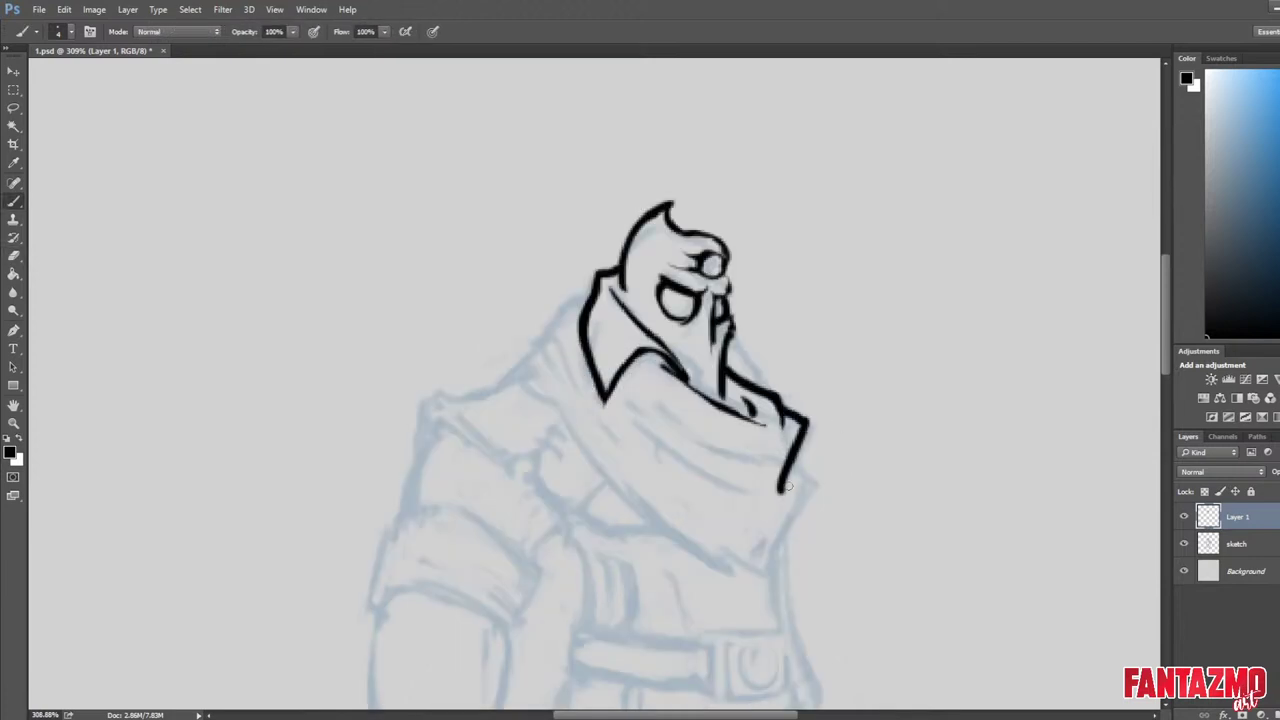
{"action": "key", "text": "ctrl+z"}
{"action": "mouse_move", "coordinate": [780, 405]}
{"action": "left_mouse_down"}
{"action": "mouse_move", "coordinate": [811, 432]}
{"action": "mouse_move", "coordinate": [772, 525]}
{"action": "left_mouse_up"}
{"action": "key", "text": "e"}
{"action": "left_click_drag", "start_coordinate": [800, 470], "coordinate": [775, 510]}
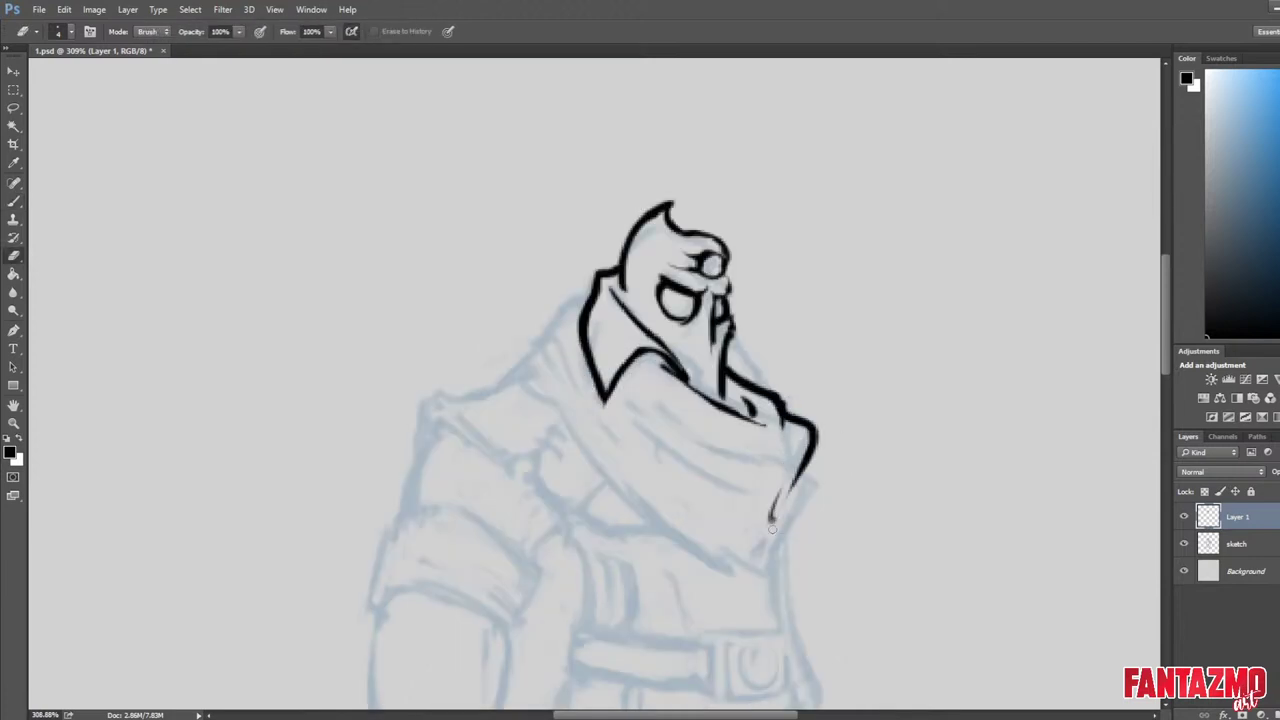
Ink the scarf's stepped back edge behind the collar and a long fold running down from it.
{"action": "key", "text": "b"}
{"action": "mouse_move", "coordinate": [590, 296]}
{"action": "left_mouse_down"}
{"action": "mouse_move", "coordinate": [559, 324]}
{"action": "mouse_move", "coordinate": [555, 308]}
{"action": "mouse_move", "coordinate": [618, 452]}
{"action": "left_mouse_up"}
{"action": "key", "text": "e"}
{"action": "key", "text": "b"}
{"action": "key", "text": "e"}
{"action": "key", "text": "b"}
Ink the scarf's long lower edge from the back shoulder around to its front bottom tip.
{"action": "left_click_drag", "start_coordinate": [524, 350], "coordinate": [690, 558]}
{"action": "key", "text": "e"}
{"action": "key", "text": "b"}
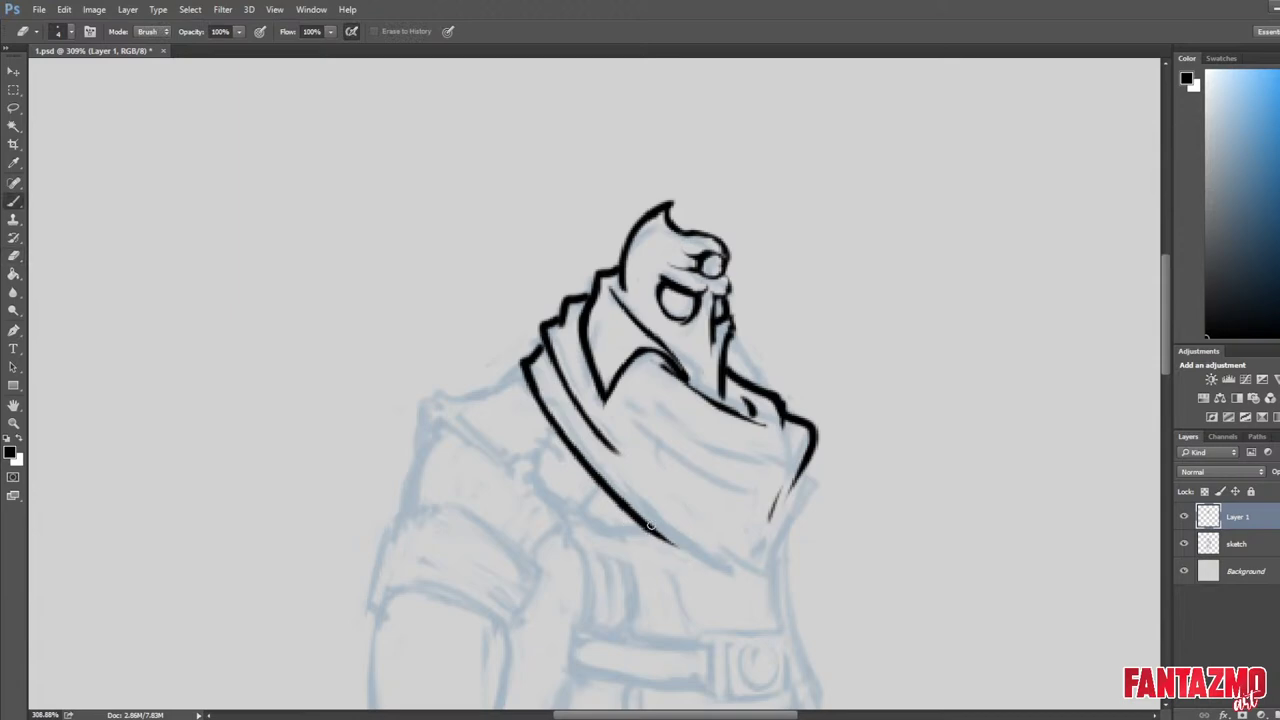
{"action": "mouse_move", "coordinate": [640, 522]}
{"action": "left_mouse_down"}
{"action": "mouse_move", "coordinate": [779, 555]}
{"action": "mouse_move", "coordinate": [812, 438]}
{"action": "mouse_move", "coordinate": [764, 574]}
{"action": "left_mouse_up"}
{"action": "key", "text": "e"}
{"action": "key", "text": "b"}
{"action": "key", "text": "e"}
{"action": "key", "text": "ctrl+z"}
{"action": "key", "text": "b"}
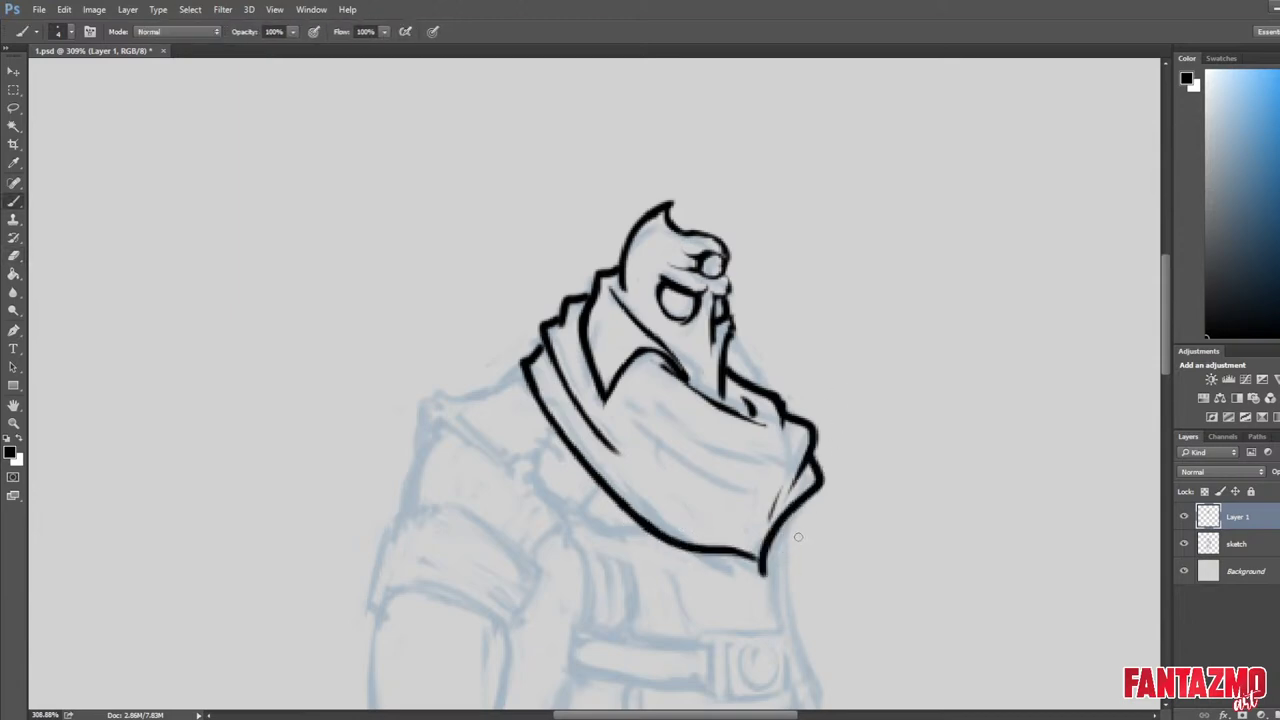
Erase the scarf's front edge and redraw it as one angular outline from the neckline to the bottom tip.
{"action": "key", "text": "ctrl+z"}
{"action": "key", "text": "e"}
{"action": "mouse_move", "coordinate": [801, 474]}
{"action": "left_mouse_down"}
{"action": "mouse_move", "coordinate": [785, 413]}
{"action": "mouse_move", "coordinate": [792, 449]}
{"action": "mouse_move", "coordinate": [794, 410]}
{"action": "mouse_move", "coordinate": [816, 446]}
{"action": "left_mouse_up"}
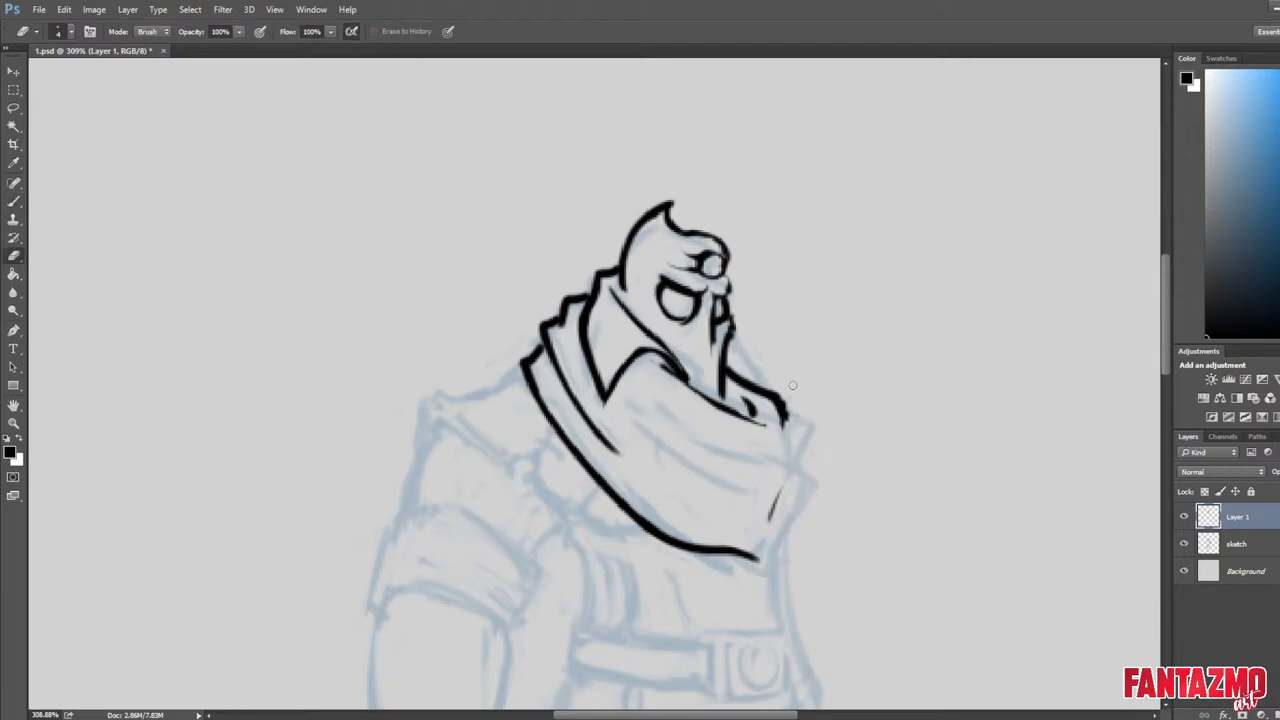
{"action": "key", "text": "b"}
{"action": "left_click_drag", "start_coordinate": [782, 405], "coordinate": [766, 566]}
{"action": "key", "text": "e"}
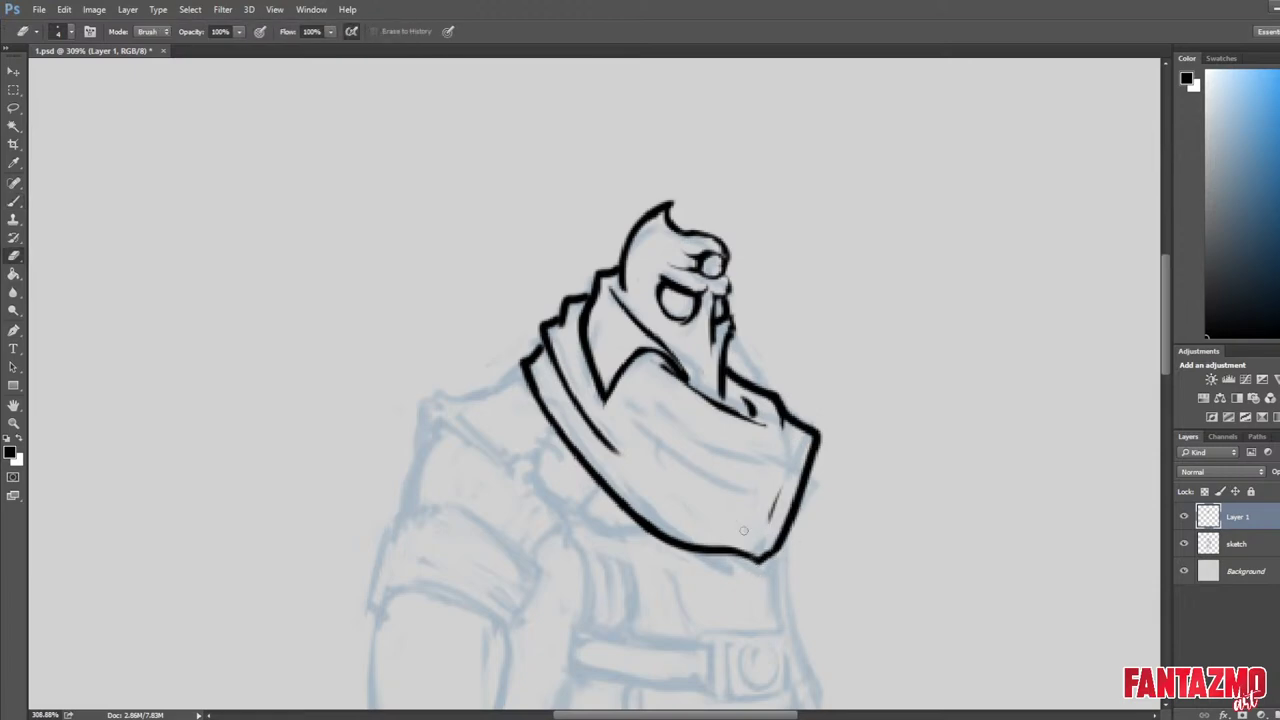
Try a tapered fold line just inside the scarf's front edge and undo the last changes.
{"action": "left_click_drag", "start_coordinate": [777, 484], "coordinate": [770, 520]}
{"action": "key", "text": "b"}
{"action": "mouse_move", "coordinate": [783, 418]}
{"action": "left_mouse_down"}
{"action": "mouse_move", "coordinate": [787, 484]}
{"action": "mouse_move", "coordinate": [771, 512]}
{"action": "left_mouse_up"}
{"action": "key", "text": "e"}
{"action": "left_click_drag", "start_coordinate": [782, 456], "coordinate": [770, 505]}
{"action": "mouse_move", "coordinate": [796, 436]}
{"action": "left_mouse_down"}
{"action": "mouse_move", "coordinate": [829, 439]}
{"action": "mouse_move", "coordinate": [793, 475]}
{"action": "mouse_move", "coordinate": [818, 456]}
{"action": "left_mouse_up"}
{"action": "key", "text": "b"}
{"action": "key", "text": "e"}
{"action": "key", "text": "ctrl+alt+z"}
{"action": "key", "text": "ctrl+alt+z"}
{"action": "key", "text": "ctrl+alt+z"}
Flip the canvas back, remove the inner fold lines and round the scarf's front outline into a smooth curve.
{"action": "key", "text": "F2"}
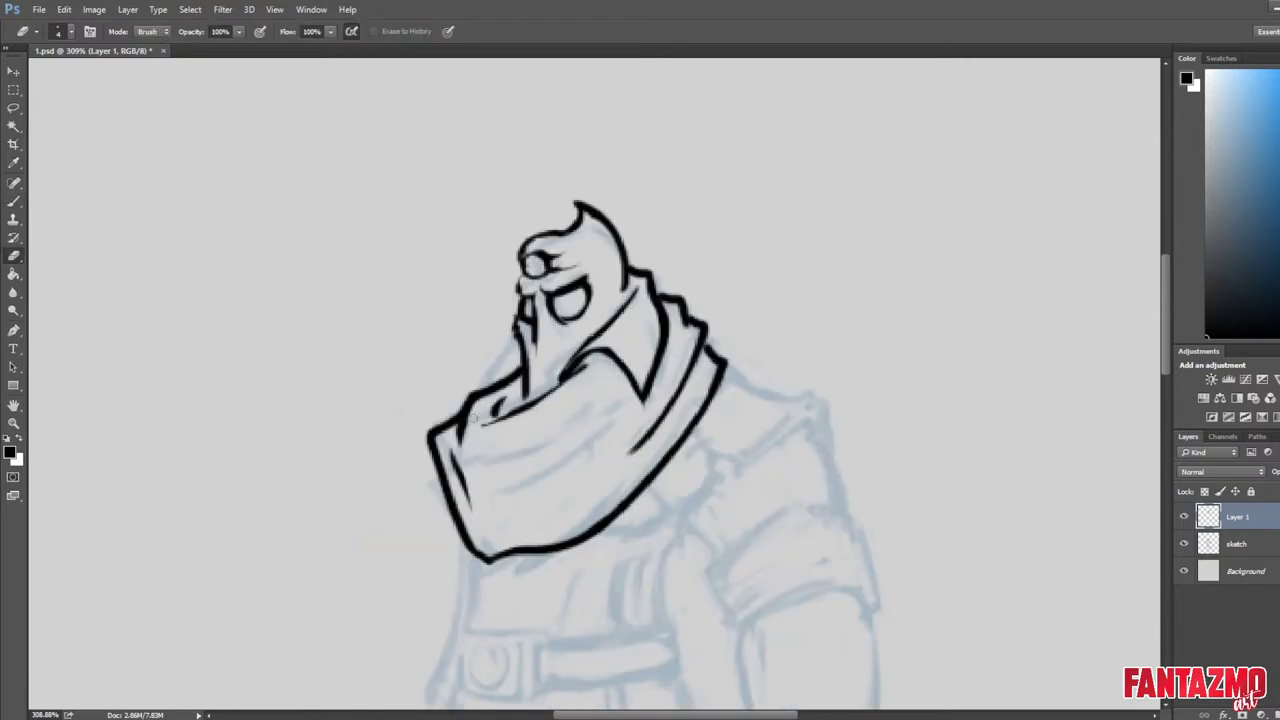
{"action": "mouse_move", "coordinate": [448, 424]}
{"action": "left_mouse_down"}
{"action": "mouse_move", "coordinate": [467, 494]}
{"action": "mouse_move", "coordinate": [437, 431]}
{"action": "mouse_move", "coordinate": [456, 512]}
{"action": "mouse_move", "coordinate": [435, 445]}
{"action": "mouse_move", "coordinate": [467, 528]}
{"action": "mouse_move", "coordinate": [443, 426]}
{"action": "mouse_move", "coordinate": [466, 404]}
{"action": "mouse_move", "coordinate": [462, 438]}
{"action": "mouse_move", "coordinate": [492, 422]}
{"action": "mouse_move", "coordinate": [769, 428]}
{"action": "left_mouse_up"}
{"action": "key", "text": "b"}
{"action": "key", "text": "ctrl+z"}
{"action": "key", "text": "e"}
{"action": "key", "text": "b"}
{"action": "key", "text": "e"}
Clean up the scarf's neckline opening in front of the mask and close it with a rounded corner.
{"action": "mouse_move", "coordinate": [760, 379]}
{"action": "left_mouse_down"}
{"action": "mouse_move", "coordinate": [744, 394]}
{"action": "mouse_move", "coordinate": [768, 366]}
{"action": "mouse_move", "coordinate": [720, 396]}
{"action": "left_mouse_up"}
{"action": "key", "text": "b"}
{"action": "key", "text": "e"}
{"action": "mouse_move", "coordinate": [730, 392]}
{"action": "left_mouse_down"}
{"action": "mouse_move", "coordinate": [702, 432]}
{"action": "mouse_move", "coordinate": [694, 418]}
{"action": "left_mouse_up"}
{"action": "key", "text": "b"}
{"action": "key", "text": "e"}
{"action": "mouse_move", "coordinate": [703, 382]}
{"action": "left_mouse_down"}
{"action": "mouse_move", "coordinate": [691, 402]}
{"action": "mouse_move", "coordinate": [761, 392]}
{"action": "mouse_move", "coordinate": [770, 370]}
{"action": "mouse_move", "coordinate": [750, 379]}
{"action": "left_mouse_up"}
{"action": "key", "text": "b"}
{"action": "key", "text": "e"}
{"action": "key", "text": "b"}
{"action": "key", "text": "e"}
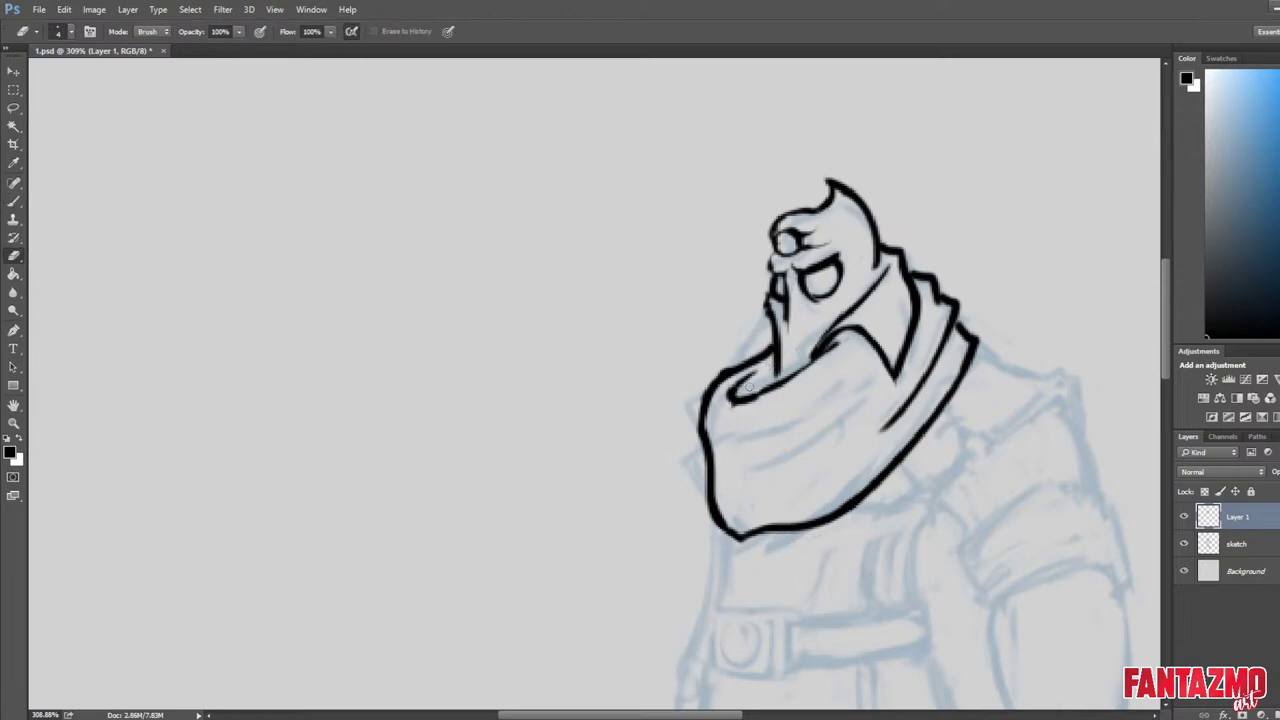
Thicken the scarf's inner rim from the front corner to the collar fold and trim its edges.
{"action": "key", "text": "b"}
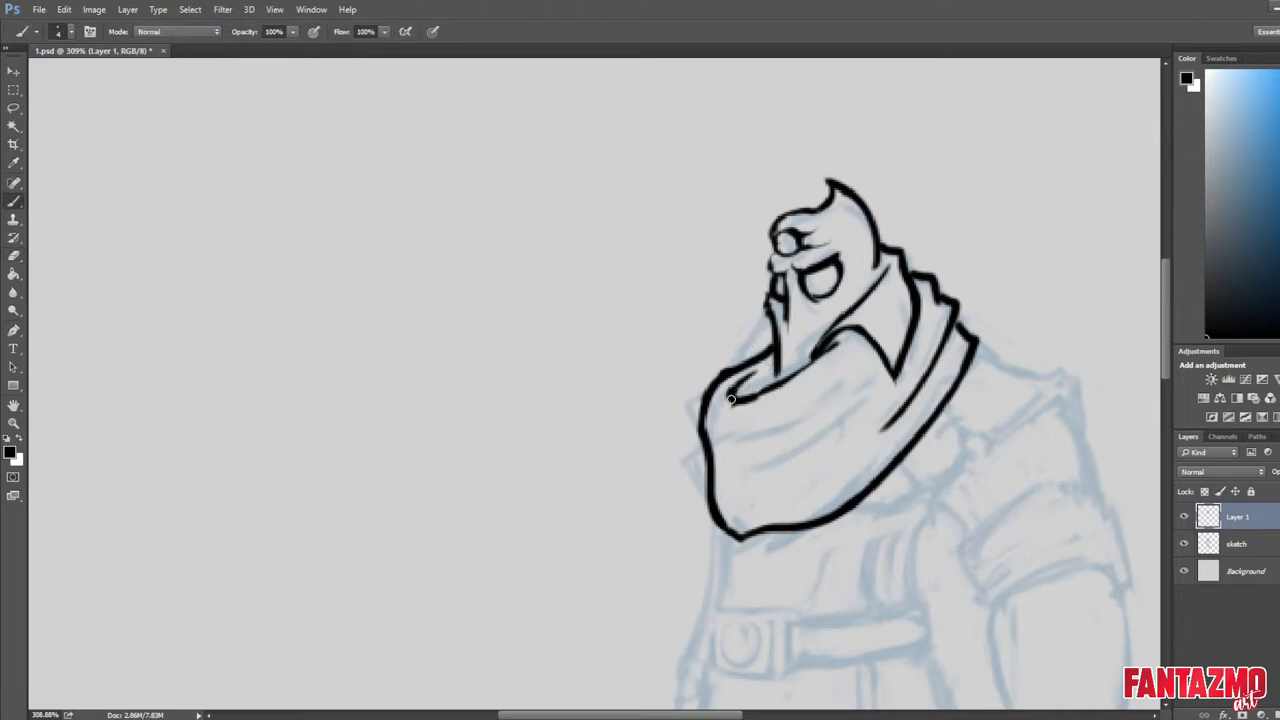
{"action": "left_click_drag", "start_coordinate": [732, 400], "coordinate": [811, 367]}
{"action": "mouse_move", "coordinate": [747, 402]}
{"action": "left_mouse_down"}
{"action": "mouse_move", "coordinate": [836, 353]}
{"action": "mouse_move", "coordinate": [763, 403]}
{"action": "left_mouse_up"}
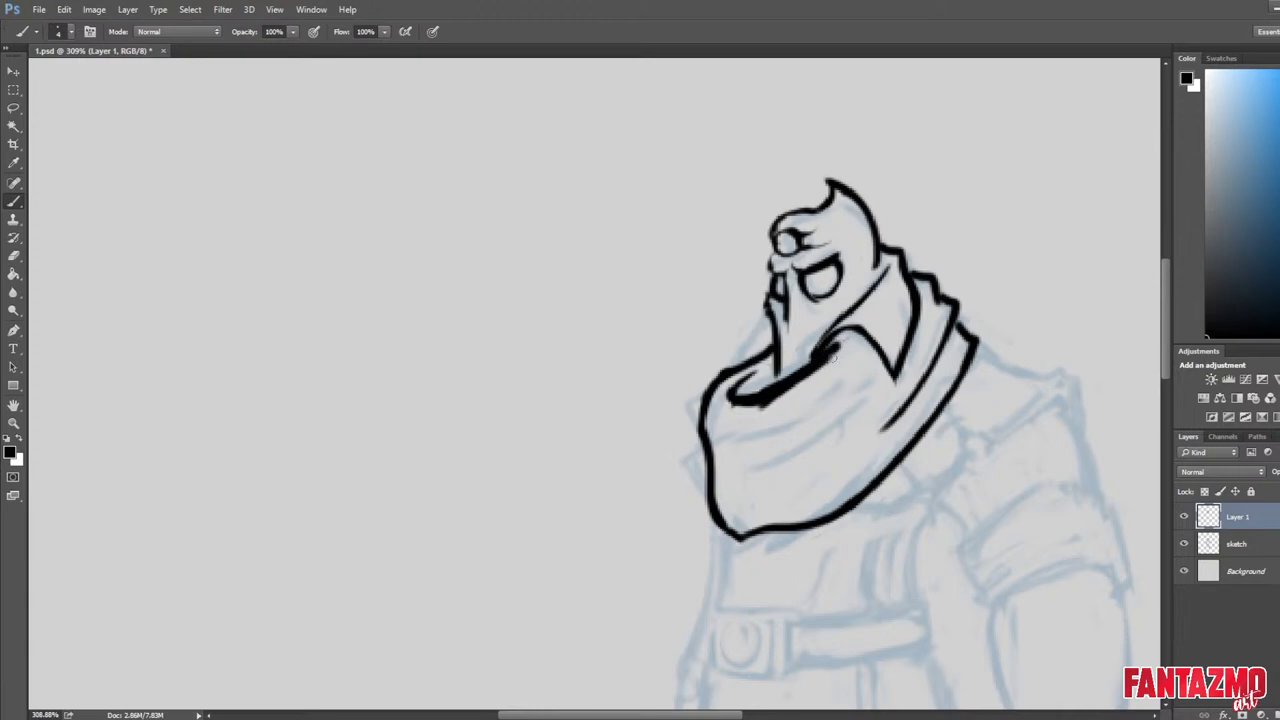
{"action": "key", "text": "e"}
{"action": "left_click_drag", "start_coordinate": [832, 357], "coordinate": [803, 379]}
{"action": "mouse_move", "coordinate": [738, 408]}
{"action": "left_mouse_down"}
{"action": "mouse_move", "coordinate": [790, 389]}
{"action": "mouse_move", "coordinate": [836, 349]}
{"action": "mouse_move", "coordinate": [790, 387]}
{"action": "mouse_move", "coordinate": [804, 355]}
{"action": "mouse_move", "coordinate": [776, 342]}
{"action": "left_mouse_up"}
{"action": "key", "text": "b"}
Check the inked scarf against the full figure in mirrored orientation and save the file.
{"action": "scroll", "coordinate": [885, 295], "scroll_direction": "down", "scroll_amount": 5}
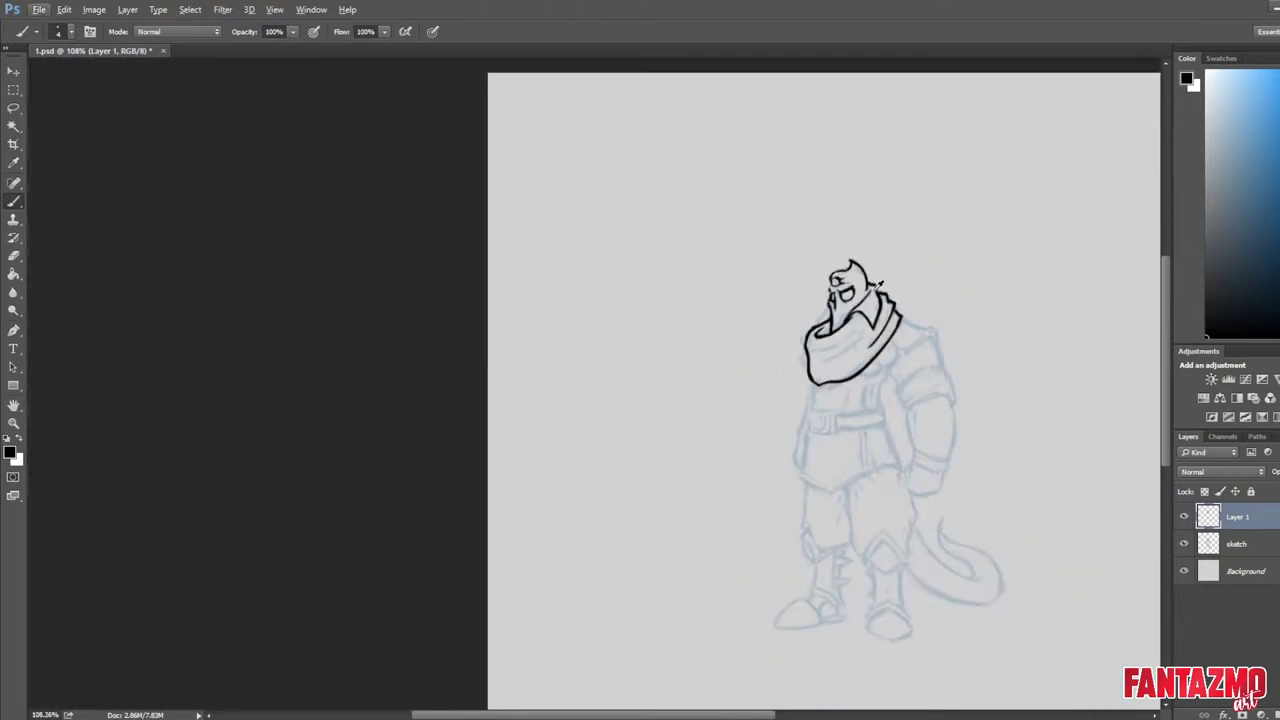
{"action": "scroll", "coordinate": [949, 289], "scroll_direction": "up", "scroll_amount": 4}
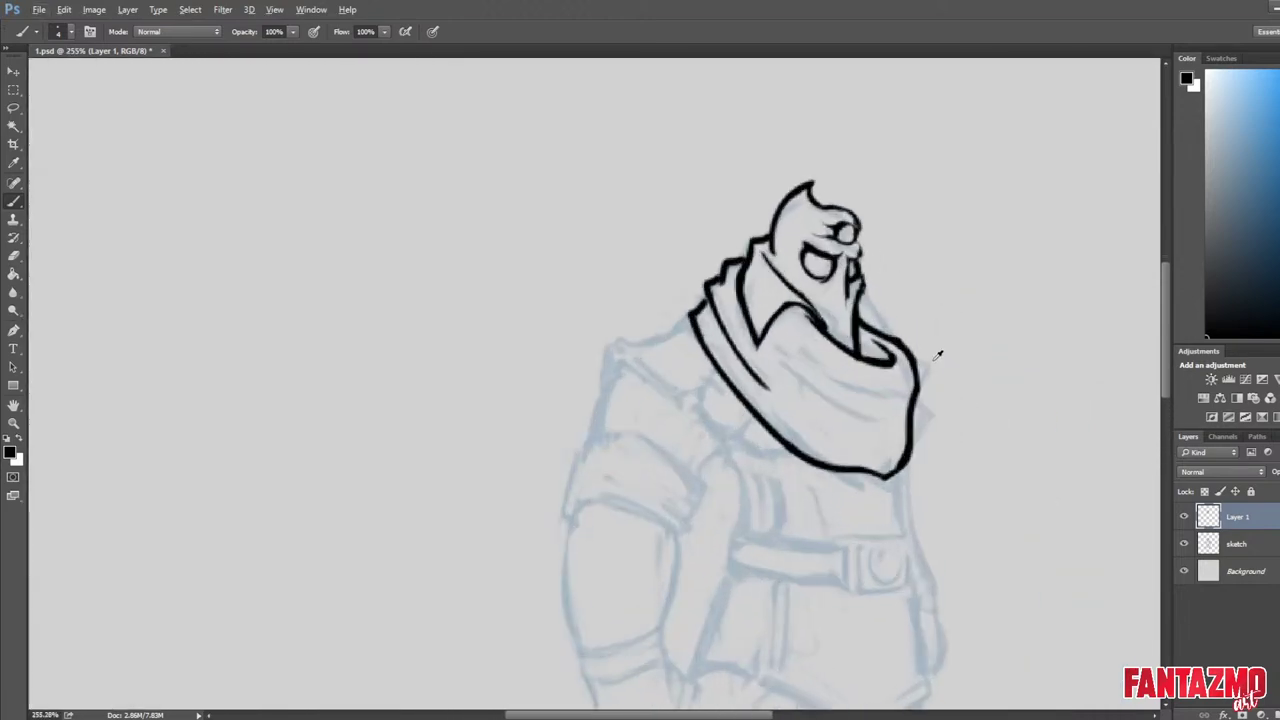
{"action": "scroll", "coordinate": [941, 351], "scroll_direction": "down", "scroll_amount": 1}
{"action": "key", "text": "ctrl+s"}
{"action": "left_click_drag", "start_coordinate": [763, 344], "coordinate": [573, 291]}
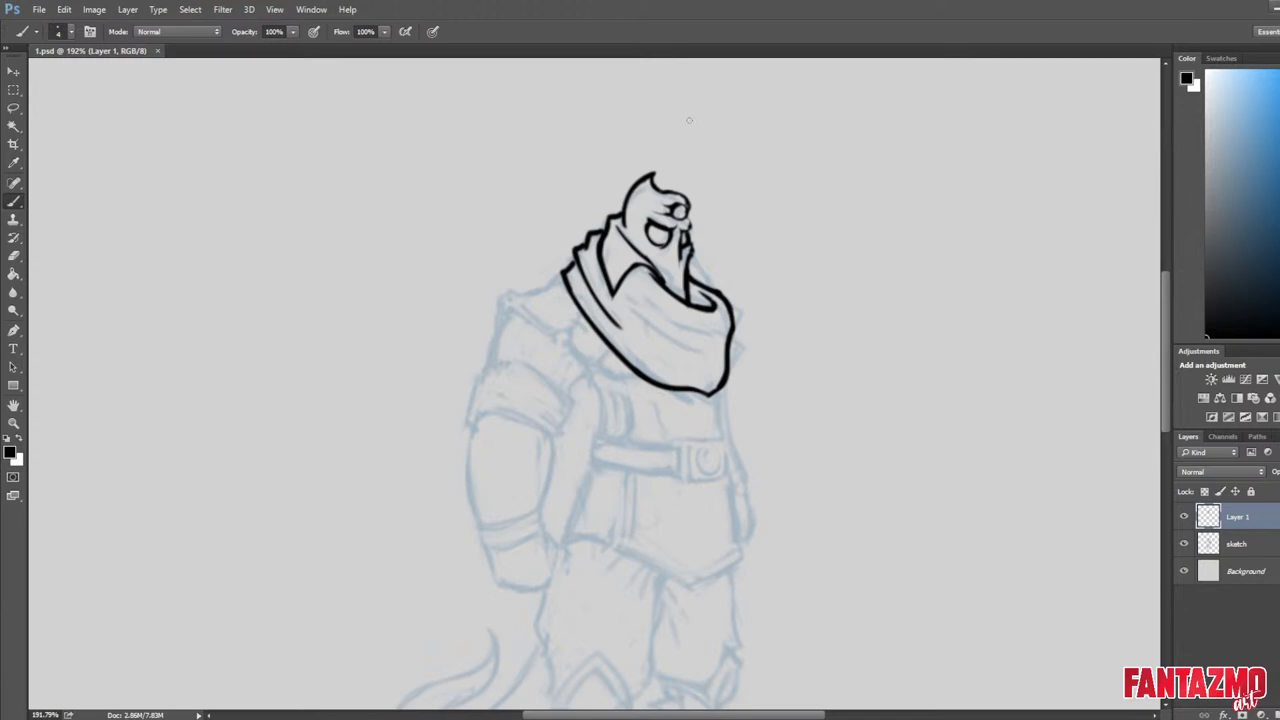
Trim the mask's lower front line at the scarf and erase the inner rim of the neckline opening.
{"action": "key", "text": "ctrl+shift+h"}
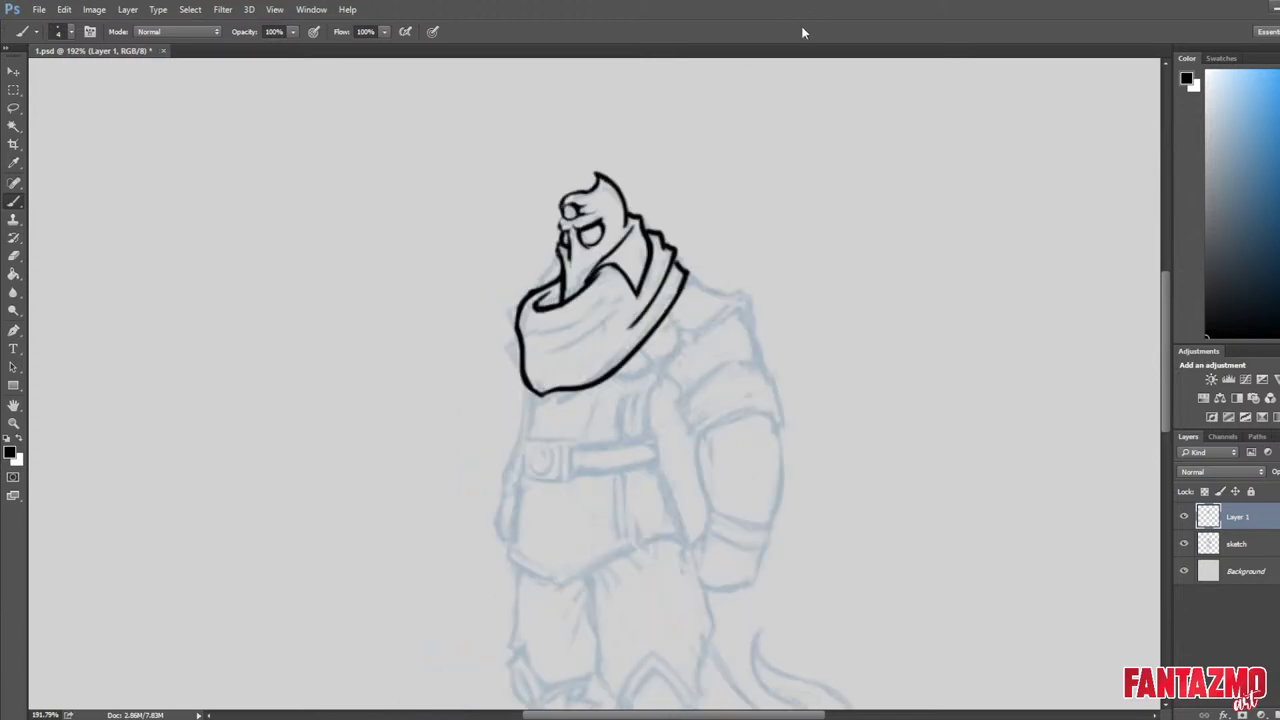
{"action": "key", "text": "e"}
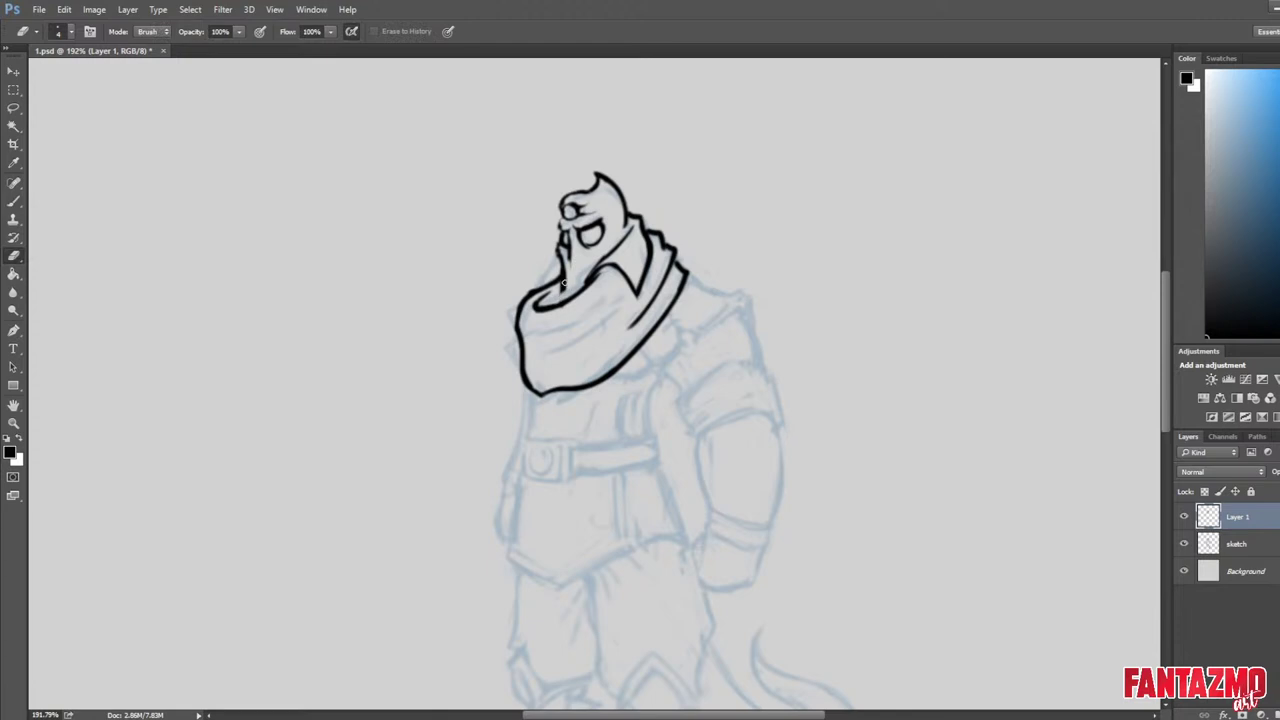
{"action": "key", "text": "b"}
{"action": "key", "text": "e"}
{"action": "key", "text": "ctrl+shift+h"}
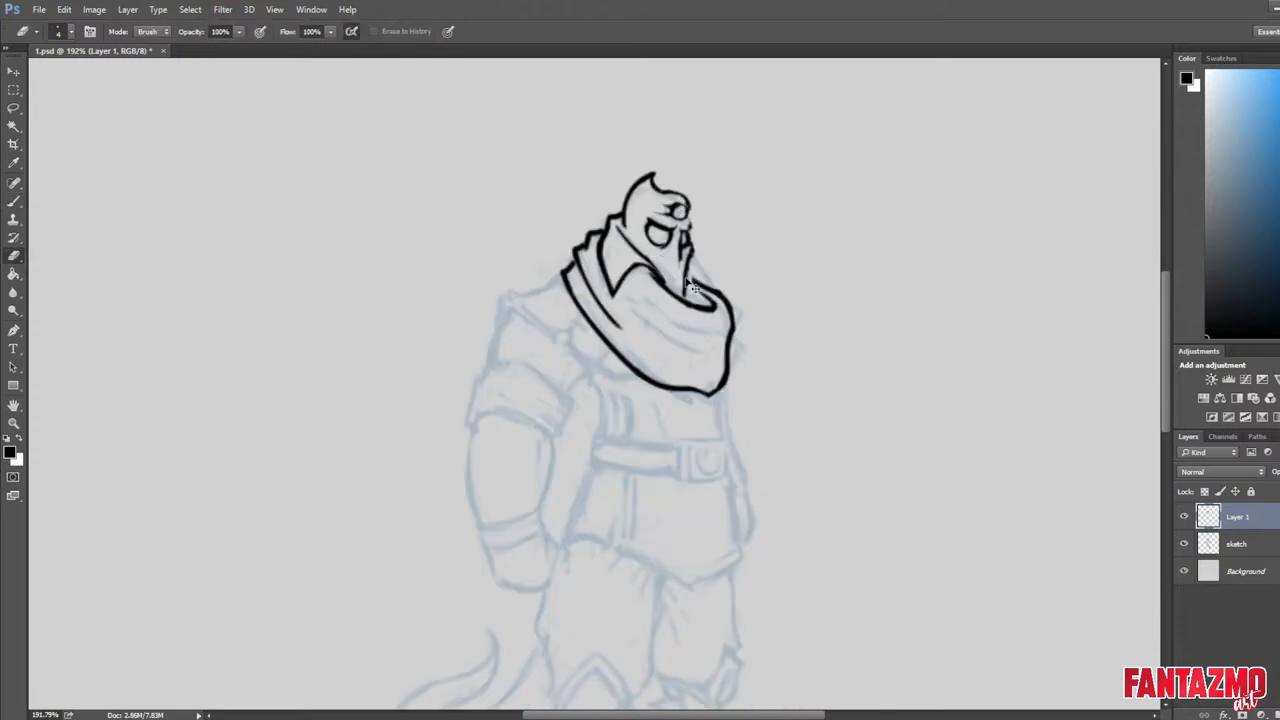
{"action": "key", "text": "b"}
{"action": "key", "text": "e"}
{"action": "mouse_move", "coordinate": [649, 272]}
{"action": "left_mouse_down"}
{"action": "mouse_move", "coordinate": [717, 296]}
{"action": "mouse_move", "coordinate": [706, 312]}
{"action": "mouse_move", "coordinate": [702, 284]}
{"action": "mouse_move", "coordinate": [729, 316]}
{"action": "left_mouse_up"}
Ink the scarf's top edge directly under the mask's chin and clean up the joint with the mask.
{"action": "key", "text": "b"}
{"action": "key", "text": "e"}
{"action": "key", "text": "b"}
{"action": "key", "text": "ctrl+z"}
{"action": "key", "text": "e"}
{"action": "key", "text": "b"}
{"action": "key", "text": "e"}
{"action": "key", "text": "b"}
{"action": "key", "text": "e"}
Reshape the scarf's front edge into a straight slope with an angular corner and flip the canvas back.
{"action": "mouse_move", "coordinate": [711, 280]}
{"action": "left_mouse_down"}
{"action": "mouse_move", "coordinate": [744, 321]}
{"action": "mouse_move", "coordinate": [737, 378]}
{"action": "left_mouse_up"}
{"action": "key", "text": "b"}
{"action": "key", "text": "e"}
{"action": "key", "text": "b"}
{"action": "mouse_move", "coordinate": [724, 302]}
{"action": "left_mouse_down"}
{"action": "mouse_move", "coordinate": [728, 370]}
{"action": "mouse_move", "coordinate": [725, 303]}
{"action": "mouse_move", "coordinate": [732, 311]}
{"action": "left_mouse_up"}
{"action": "key", "text": "e"}
{"action": "key", "text": "ctrl+shift+h"}
Ink a tapered fold sweeping from the collar's peak across the scarf and thin the folds at the back.
{"action": "scroll", "coordinate": [302, 250], "scroll_direction": "up", "scroll_amount": 3}
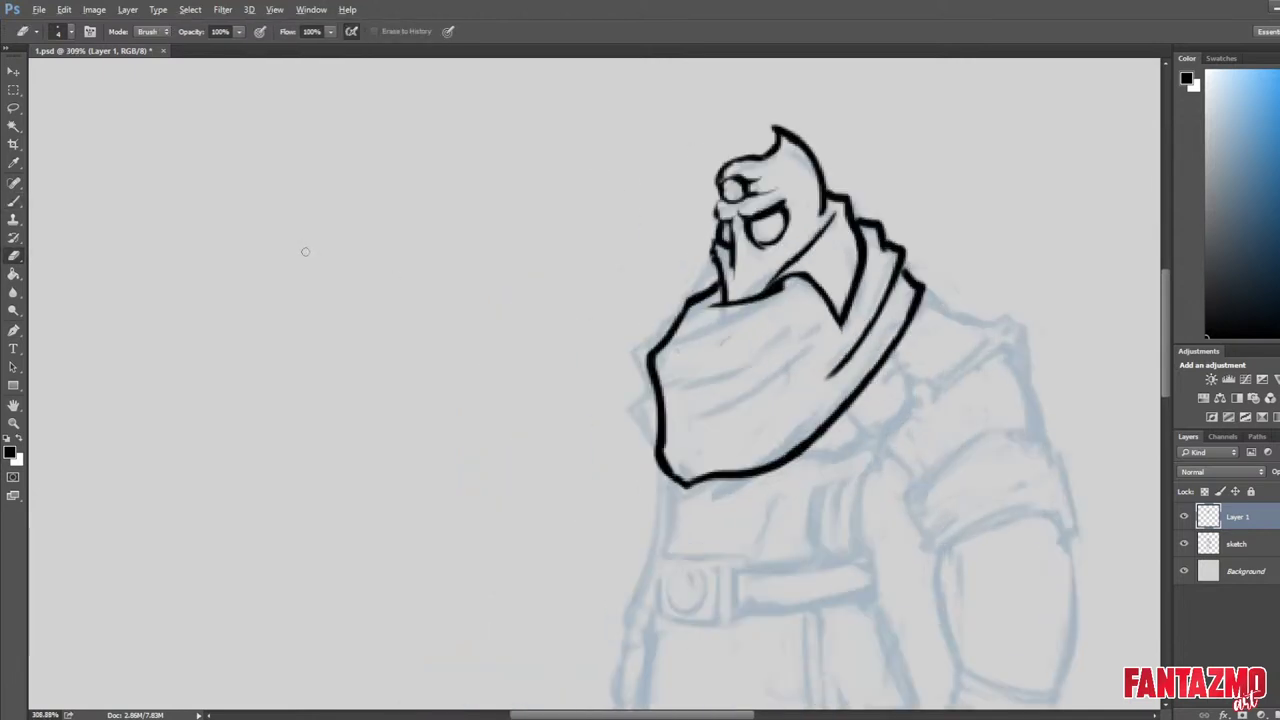
{"action": "key", "text": "b"}
{"action": "mouse_move", "coordinate": [810, 285]}
{"action": "left_mouse_down"}
{"action": "mouse_move", "coordinate": [690, 352]}
{"action": "mouse_move", "coordinate": [814, 310]}
{"action": "left_mouse_up"}
{"action": "key", "text": "e"}
{"action": "left_click_drag", "start_coordinate": [892, 270], "coordinate": [835, 361]}
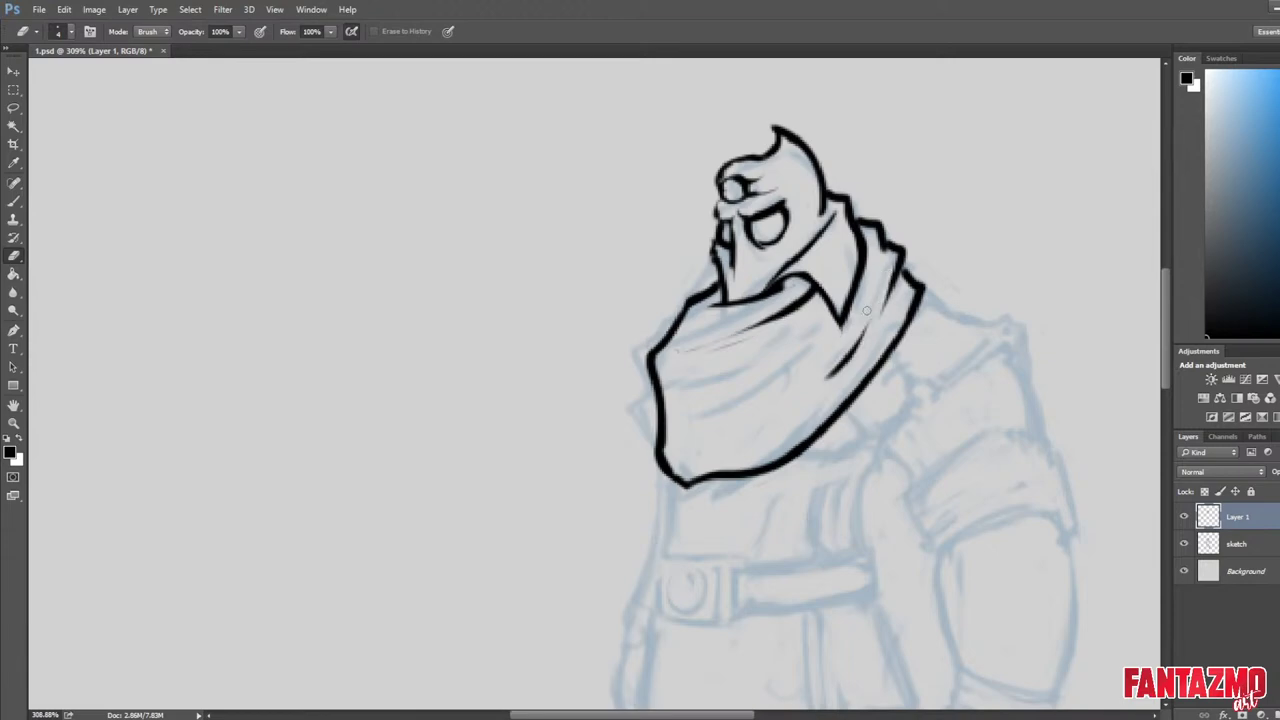
{"action": "left_click_drag", "start_coordinate": [866, 310], "coordinate": [815, 380]}
Refine a small curved fold below the chin and ink a tapered fold along the scarf's lower edge.
{"action": "mouse_move", "coordinate": [694, 351]}
{"action": "left_mouse_down"}
{"action": "mouse_move", "coordinate": [740, 344]}
{"action": "mouse_move", "coordinate": [730, 330]}
{"action": "left_mouse_up"}
{"action": "key", "text": "b"}
{"action": "key", "text": "e"}
{"action": "left_click_drag", "start_coordinate": [697, 336], "coordinate": [728, 338]}
{"action": "key", "text": "b"}
{"action": "mouse_move", "coordinate": [692, 478]}
{"action": "left_mouse_down"}
{"action": "mouse_move", "coordinate": [837, 373]}
{"action": "mouse_move", "coordinate": [780, 414]}
{"action": "left_mouse_up"}
{"action": "key", "text": "e"}
Open the brow outline above the forehead gem and extend it into a short forward-pointing horn, working in mirrored orientation.
{"action": "scroll", "coordinate": [452, 366], "scroll_direction": "down", "scroll_amount": 6}
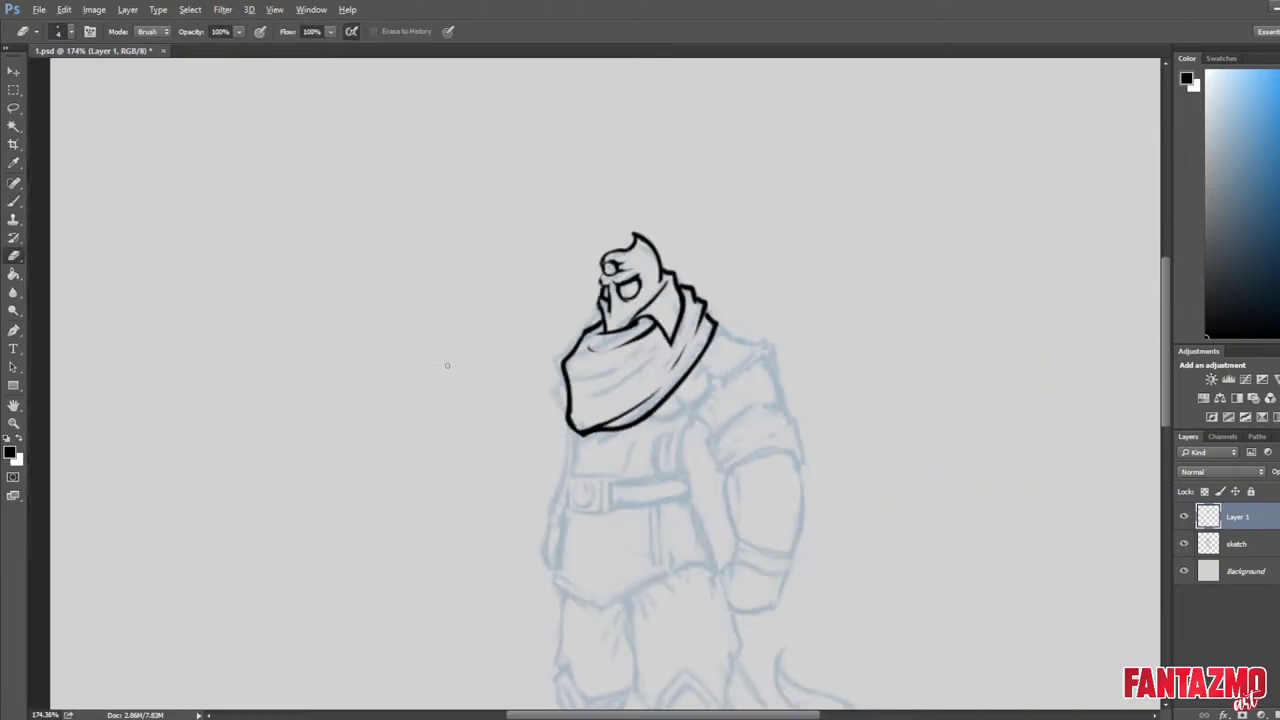
{"action": "key", "text": "ctrl+shift+h"}
{"action": "left_click_drag", "start_coordinate": [581, 355], "coordinate": [467, 321]}
{"action": "scroll", "coordinate": [565, 247], "scroll_direction": "up", "scroll_amount": 5}
{"action": "key", "text": "b"}
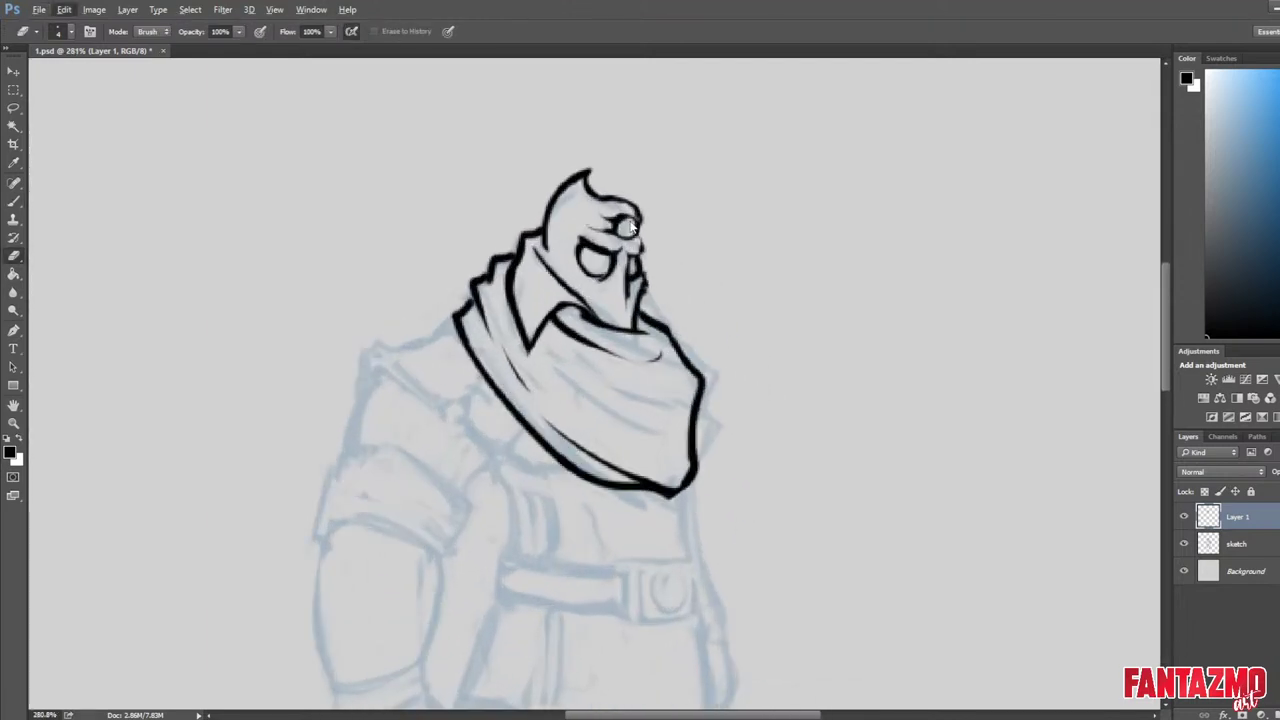
{"action": "key", "text": "e"}
{"action": "mouse_move", "coordinate": [623, 211]}
{"action": "left_mouse_down"}
{"action": "mouse_move", "coordinate": [657, 216]}
{"action": "mouse_move", "coordinate": [616, 213]}
{"action": "mouse_move", "coordinate": [658, 237]}
{"action": "left_mouse_up"}
{"action": "key", "text": "b"}
{"action": "key", "text": "e"}
{"action": "key", "text": "b"}
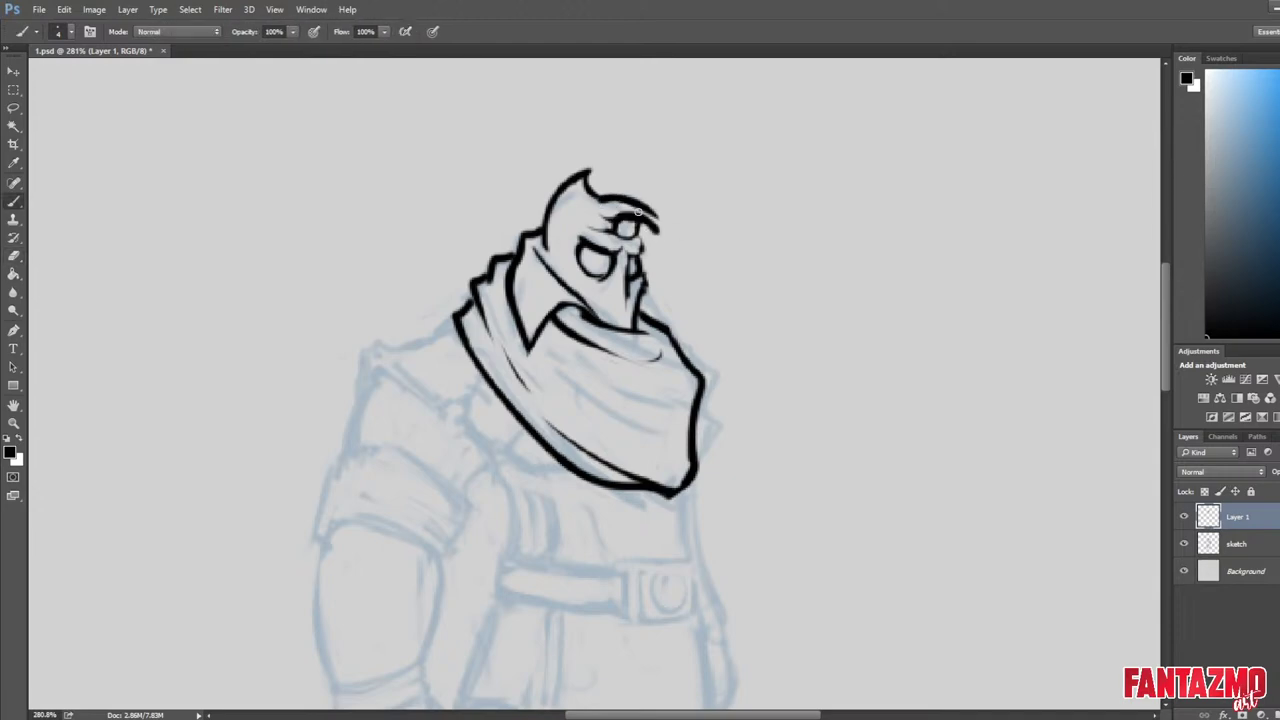
{"action": "key", "text": "ctrl+z"}
{"action": "key", "text": "ctrl+shift+h"}
Try lengthening the forehead horn into a thick arc curving down in front of the mask.
{"action": "left_click_drag", "start_coordinate": [863, 258], "coordinate": [992, 262]}
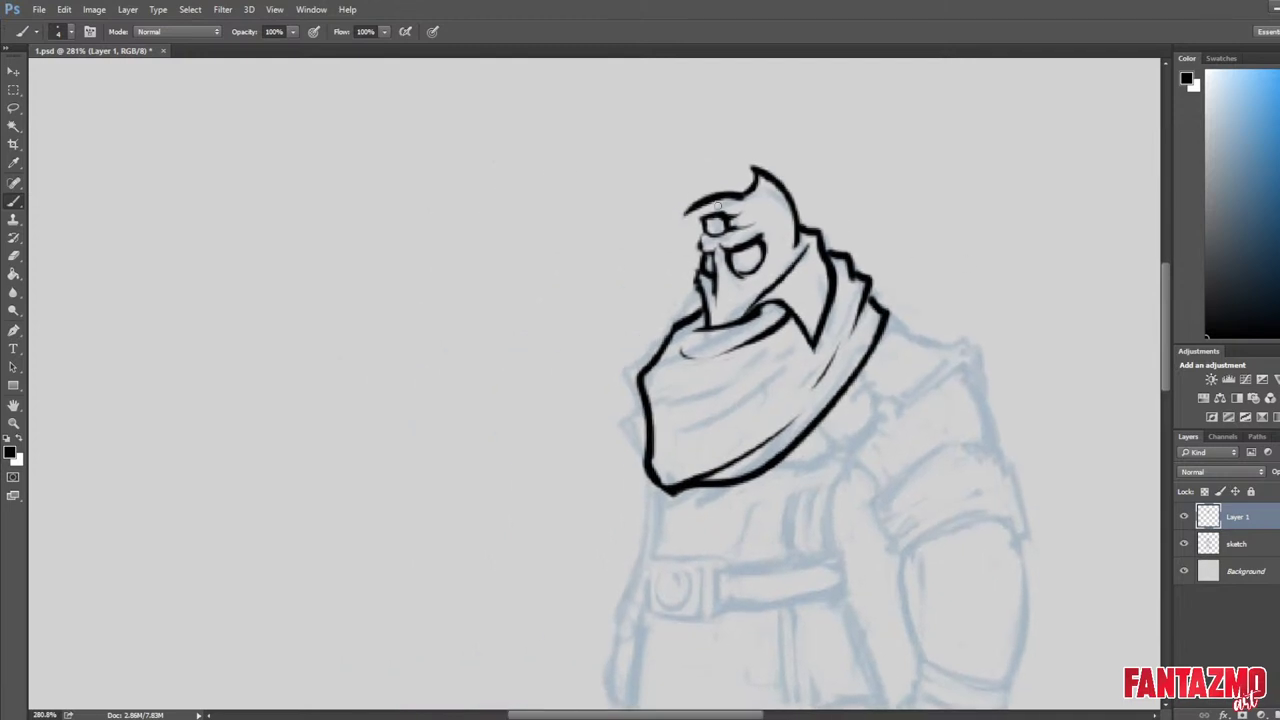
{"action": "mouse_move", "coordinate": [672, 255]}
{"action": "left_mouse_down"}
{"action": "mouse_move", "coordinate": [706, 210]}
{"action": "mouse_move", "coordinate": [686, 214]}
{"action": "mouse_move", "coordinate": [740, 194]}
{"action": "mouse_move", "coordinate": [671, 254]}
{"action": "left_mouse_up"}
{"action": "key", "text": "e"}
{"action": "key", "text": "b"}
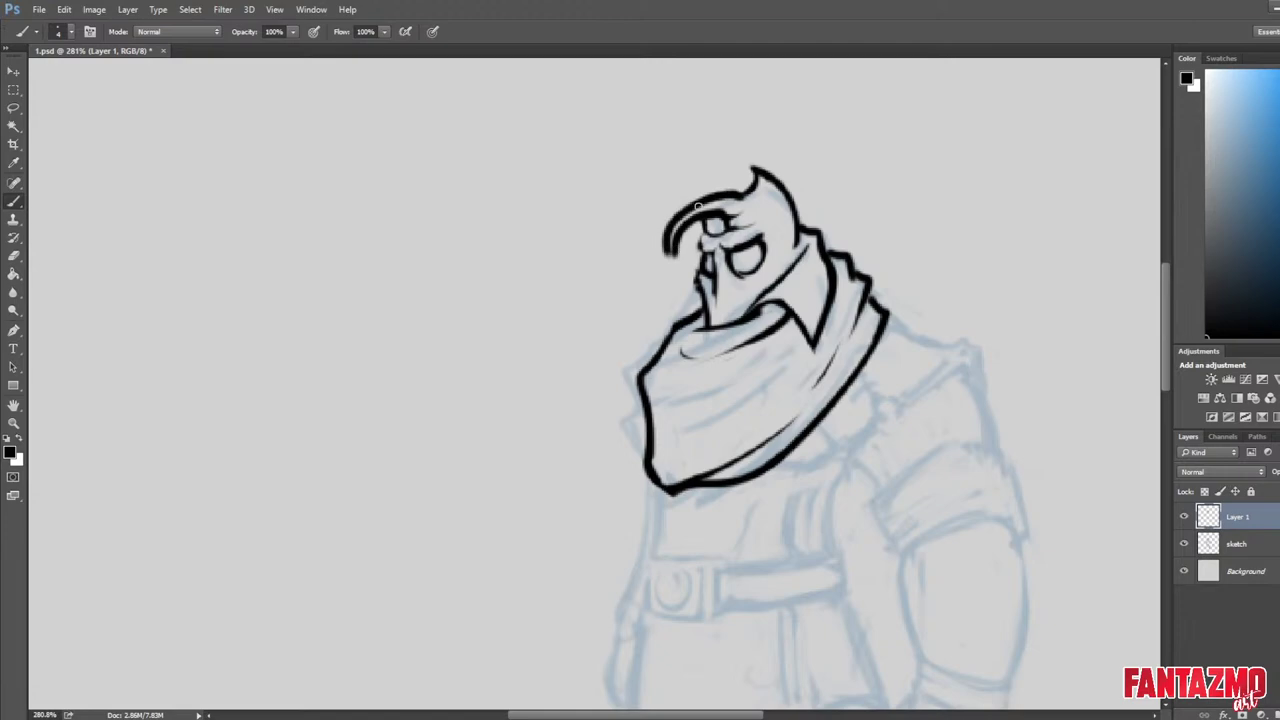
{"action": "key", "text": "ctrl+alt+z"}
{"action": "key", "text": "ctrl+alt+z"}
Ink the forehead horn as a crescent tapering to a point in front of the mask and check it mirrored.
{"action": "mouse_move", "coordinate": [740, 195]}
{"action": "left_mouse_down"}
{"action": "mouse_move", "coordinate": [714, 196]}
{"action": "mouse_move", "coordinate": [678, 267]}
{"action": "left_mouse_up"}
{"action": "key", "text": "e"}
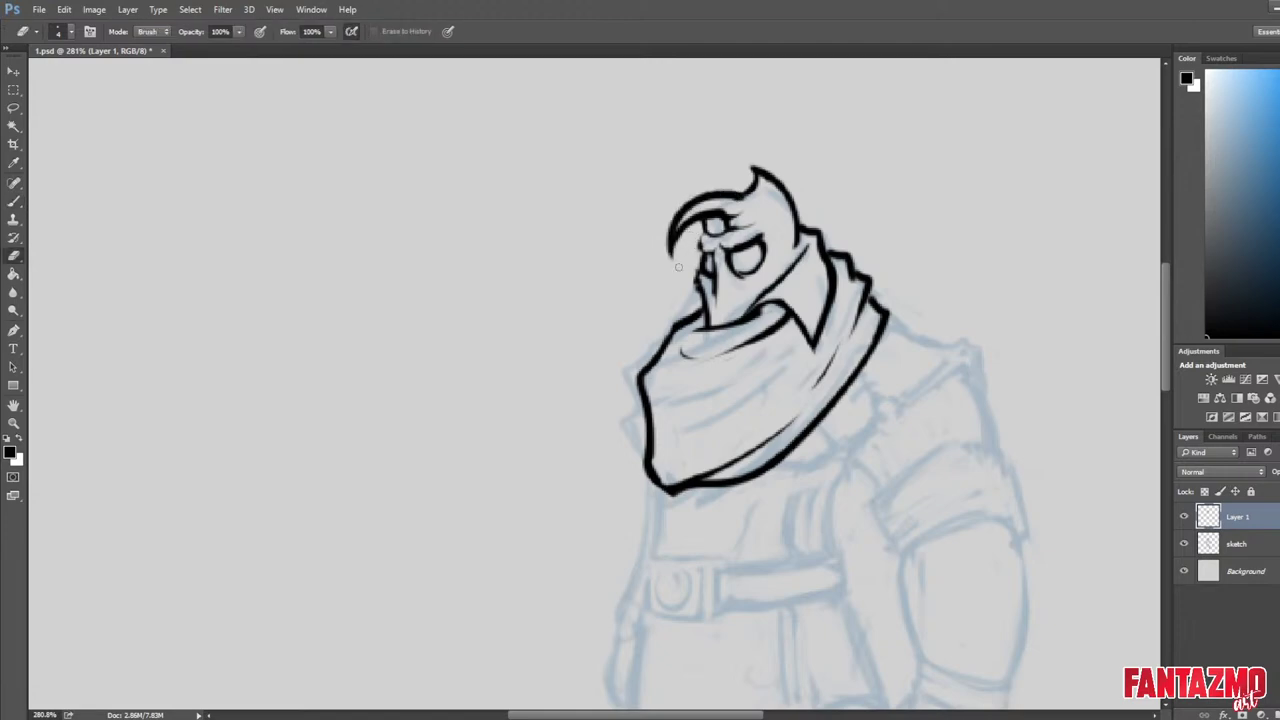
{"action": "scroll", "coordinate": [690, 252], "scroll_direction": "down", "scroll_amount": 8}
{"action": "scroll", "coordinate": [768, 234], "scroll_direction": "up", "scroll_amount": 6}
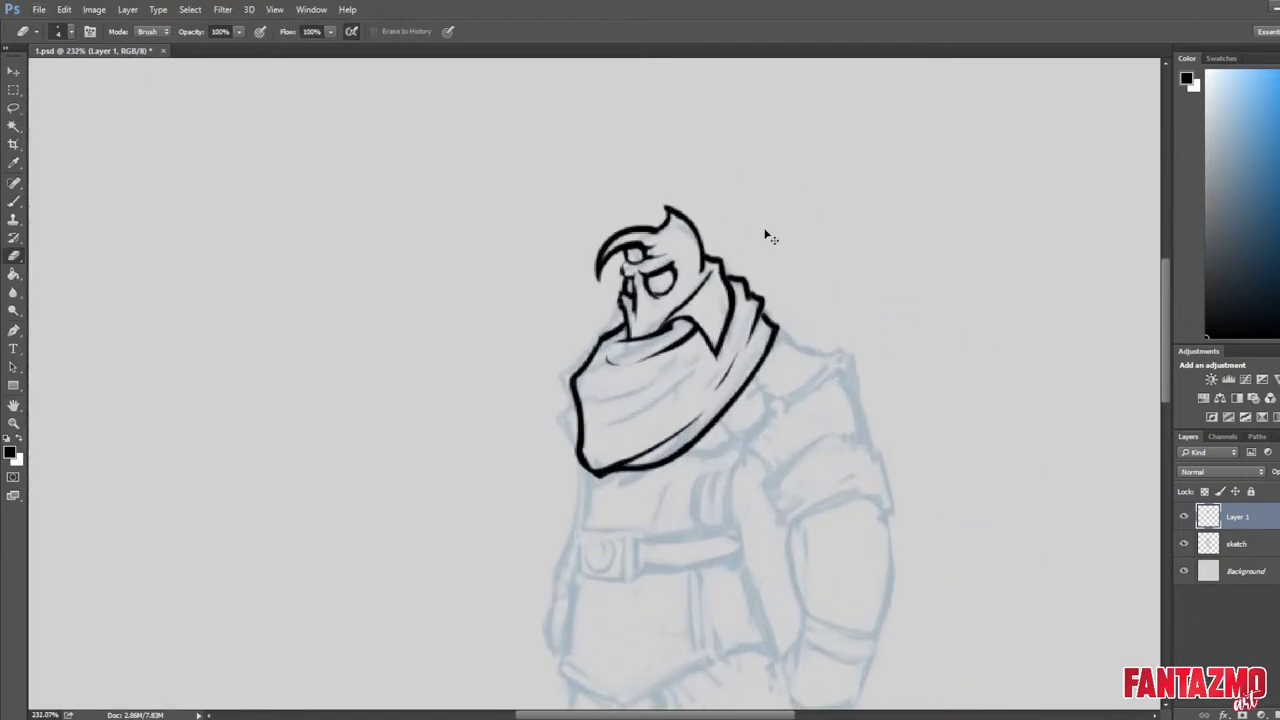
{"action": "key", "text": "ctrl+shift+h"}
{"action": "scroll", "coordinate": [730, 200], "scroll_direction": "up", "scroll_amount": 5}
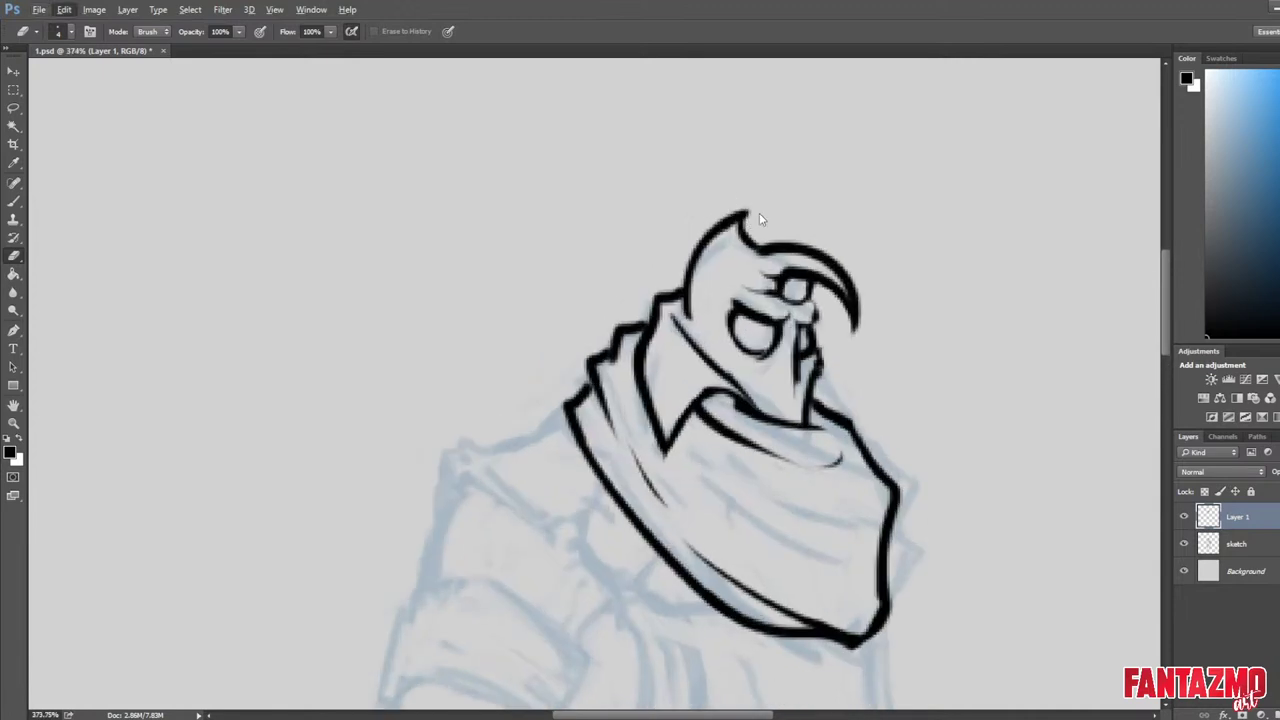
Extend the head crest's tip forward, ink a jagged notch beneath it and check the head mirrored.
{"action": "mouse_move", "coordinate": [750, 213]}
{"action": "left_mouse_down"}
{"action": "mouse_move", "coordinate": [724, 265]}
{"action": "mouse_move", "coordinate": [719, 238]}
{"action": "mouse_move", "coordinate": [696, 258]}
{"action": "mouse_move", "coordinate": [777, 196]}
{"action": "left_mouse_up"}
{"action": "key", "text": "b"}
{"action": "key", "text": "e"}
{"action": "mouse_move", "coordinate": [700, 257]}
{"action": "left_mouse_down"}
{"action": "mouse_move", "coordinate": [797, 202]}
{"action": "mouse_move", "coordinate": [747, 247]}
{"action": "left_mouse_up"}
{"action": "key", "text": "b"}
{"action": "key", "text": "ctrl+z"}
{"action": "mouse_move", "coordinate": [782, 196]}
{"action": "left_mouse_down"}
{"action": "mouse_move", "coordinate": [741, 253]}
{"action": "mouse_move", "coordinate": [772, 224]}
{"action": "mouse_move", "coordinate": [756, 252]}
{"action": "left_mouse_up"}
{"action": "key", "text": "e"}
{"action": "key", "text": "b"}
{"action": "key", "text": "e"}
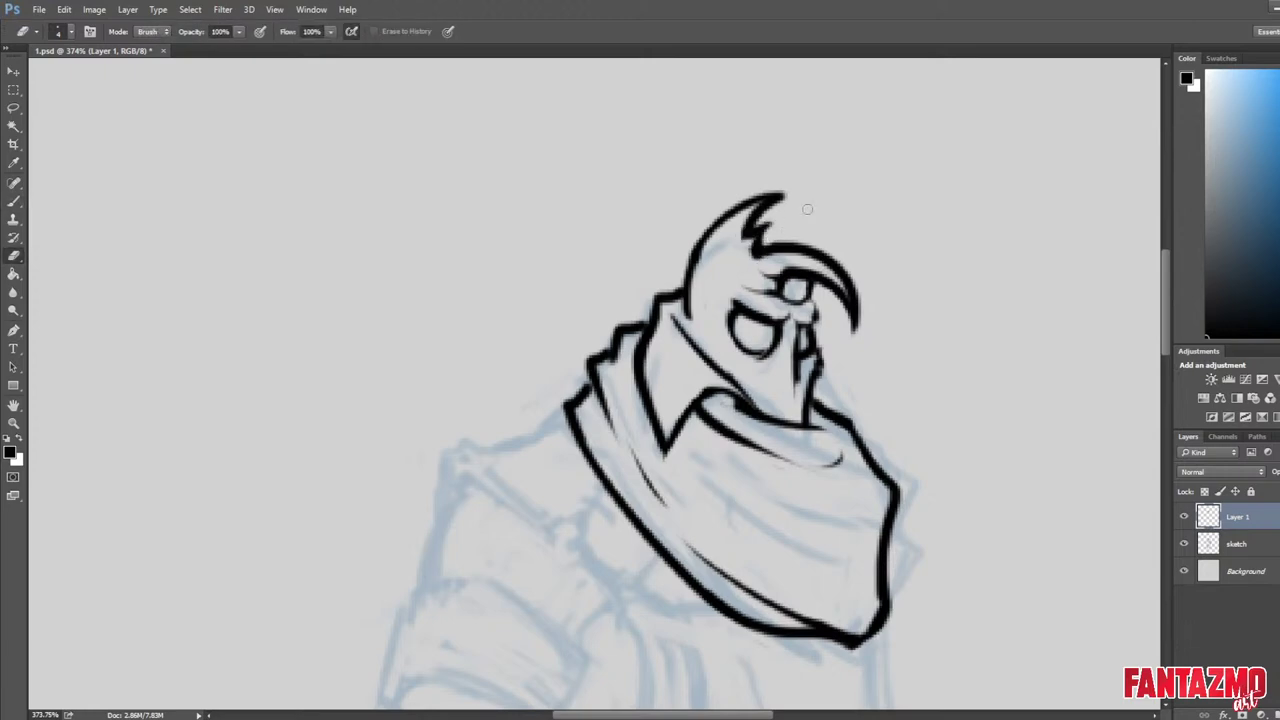
{"action": "scroll", "coordinate": [833, 214], "scroll_direction": "down", "scroll_amount": 14}
{"action": "key", "text": "ctrl+shift+h"}
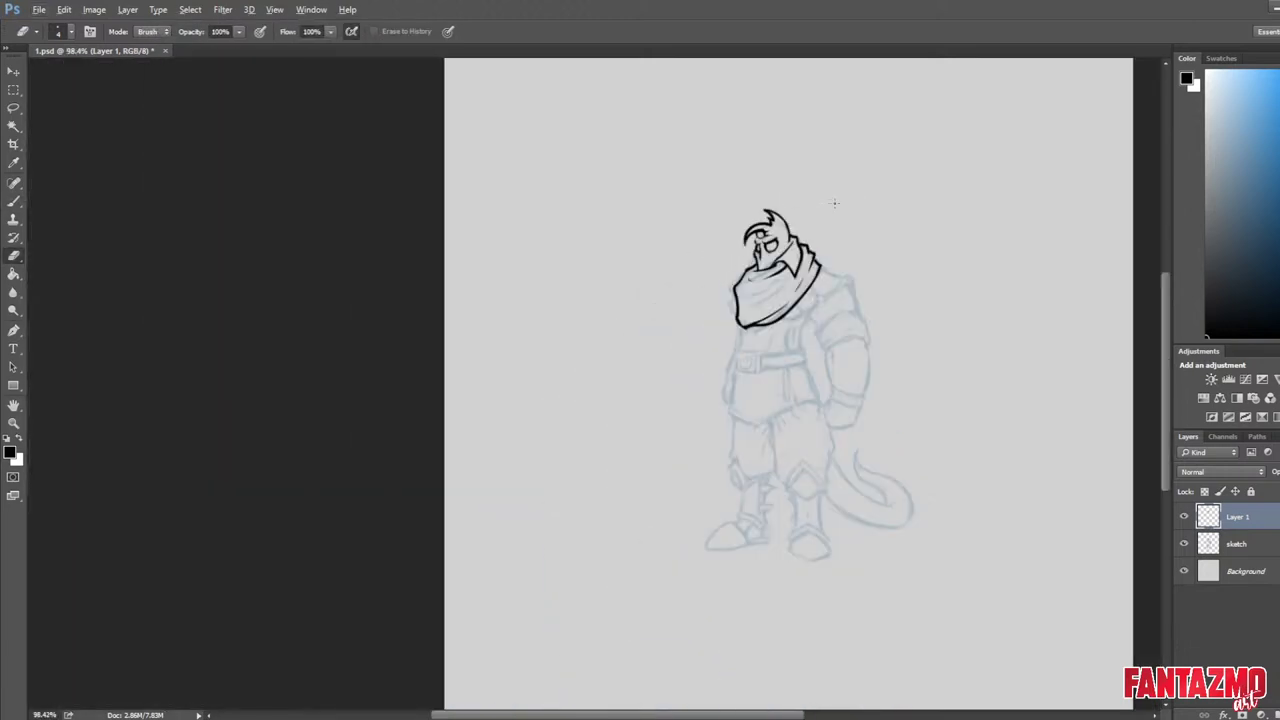
{"action": "scroll", "coordinate": [835, 204], "scroll_direction": "up", "scroll_amount": 7}
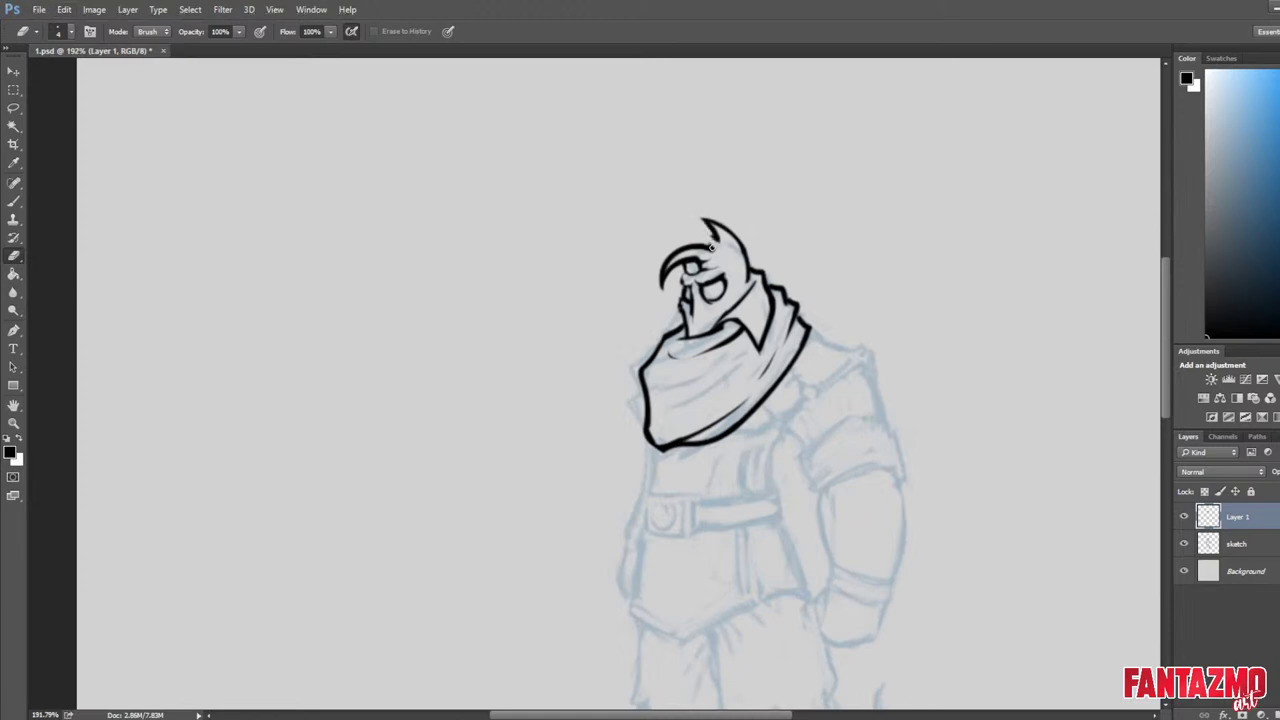
Try reshaping the crest's notch and redrawing the back contour of the head in mirrored orientation.
{"action": "key", "text": "b"}
{"action": "key", "text": "e"}
{"action": "mouse_move", "coordinate": [713, 248]}
{"action": "left_mouse_down"}
{"action": "mouse_move", "coordinate": [705, 236]}
{"action": "mouse_move", "coordinate": [703, 257]}
{"action": "mouse_move", "coordinate": [746, 280]}
{"action": "left_mouse_up"}
{"action": "key", "text": "b"}
{"action": "key", "text": "e"}
{"action": "key", "text": "b"}
{"action": "key", "text": "e"}
{"action": "key", "text": "b"}
{"action": "key", "text": "e"}
{"action": "key", "text": "b"}
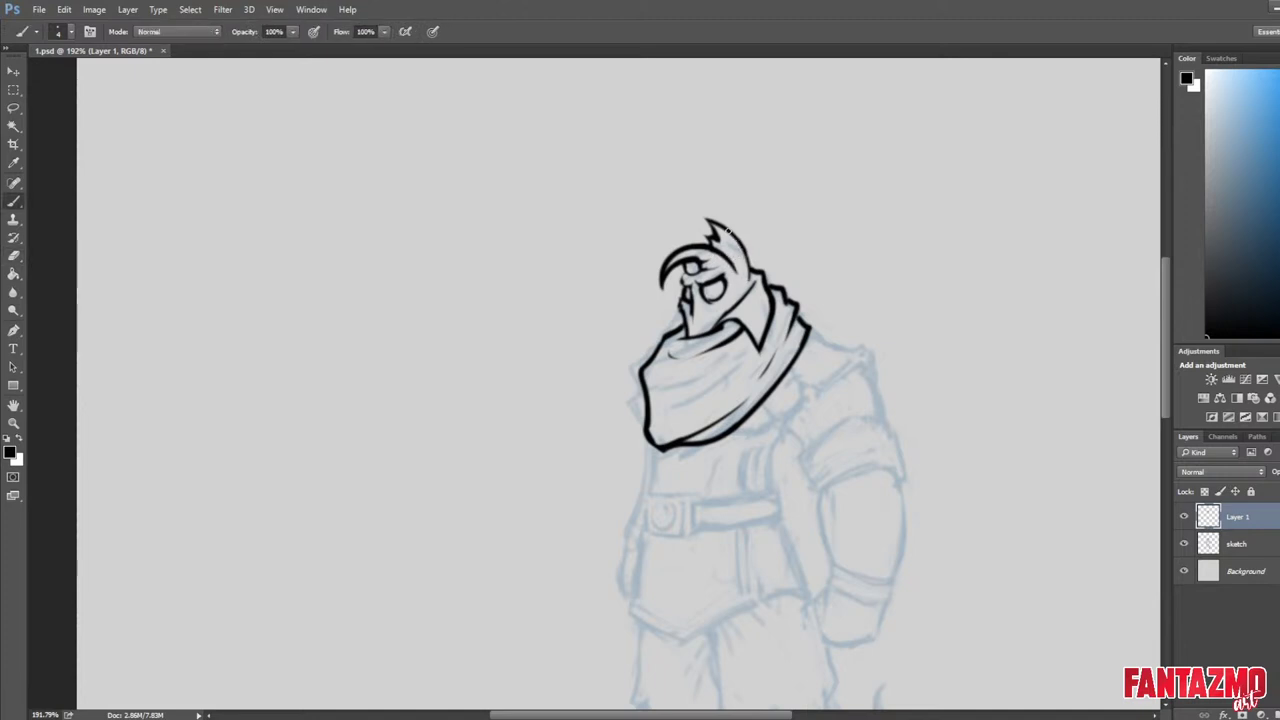
{"action": "left_click_drag", "start_coordinate": [712, 220], "coordinate": [749, 283]}
{"action": "key", "text": "ctrl+z"}
{"action": "left_click_drag", "start_coordinate": [713, 221], "coordinate": [751, 279]}
{"action": "key", "text": "ctrl+z"}
{"action": "key", "text": "e"}
{"action": "left_click_drag", "start_coordinate": [713, 221], "coordinate": [751, 279]}
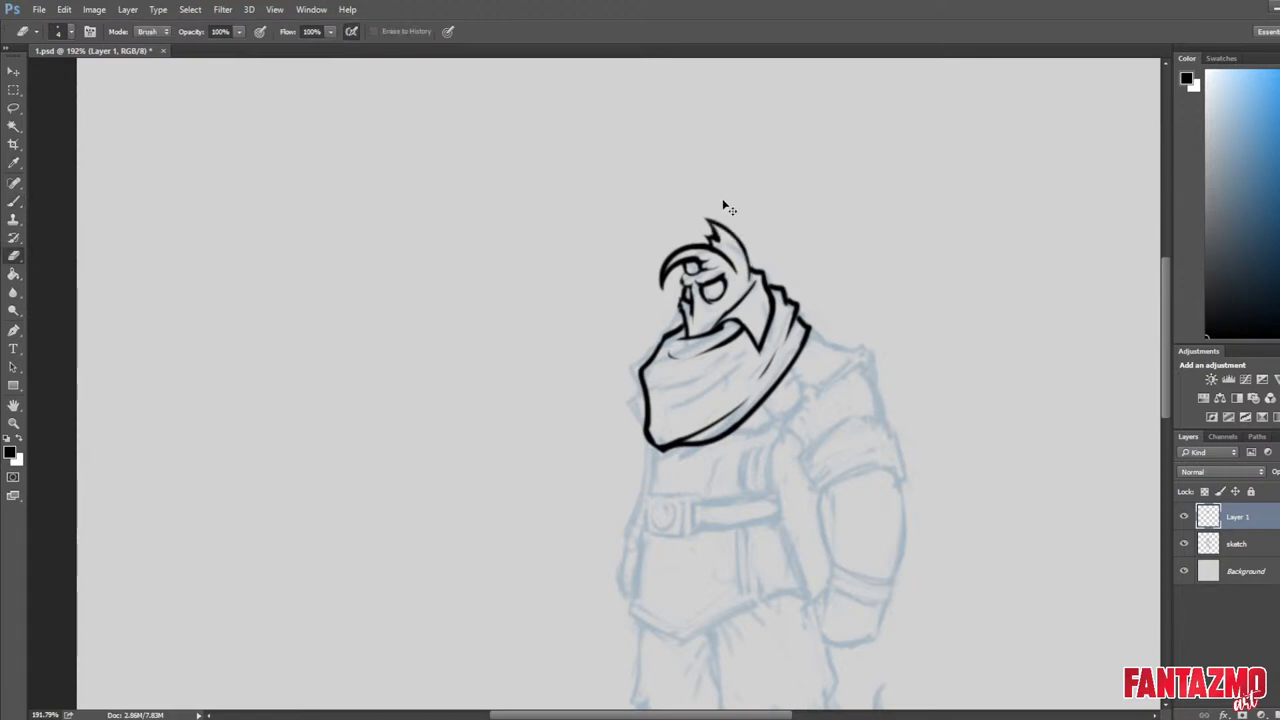
Return to the unmirrored orientation and erase the crest's jagged notch and pointed tip.
{"action": "key", "text": "ctrl+shift+h"}
{"action": "scroll", "coordinate": [716, 193], "scroll_direction": "up", "scroll_amount": 7}
{"action": "key", "text": "ctrl+z"}
{"action": "mouse_move", "coordinate": [842, 268]}
{"action": "left_mouse_down"}
{"action": "mouse_move", "coordinate": [812, 350]}
{"action": "mouse_move", "coordinate": [847, 267]}
{"action": "mouse_move", "coordinate": [807, 339]}
{"action": "left_mouse_up"}
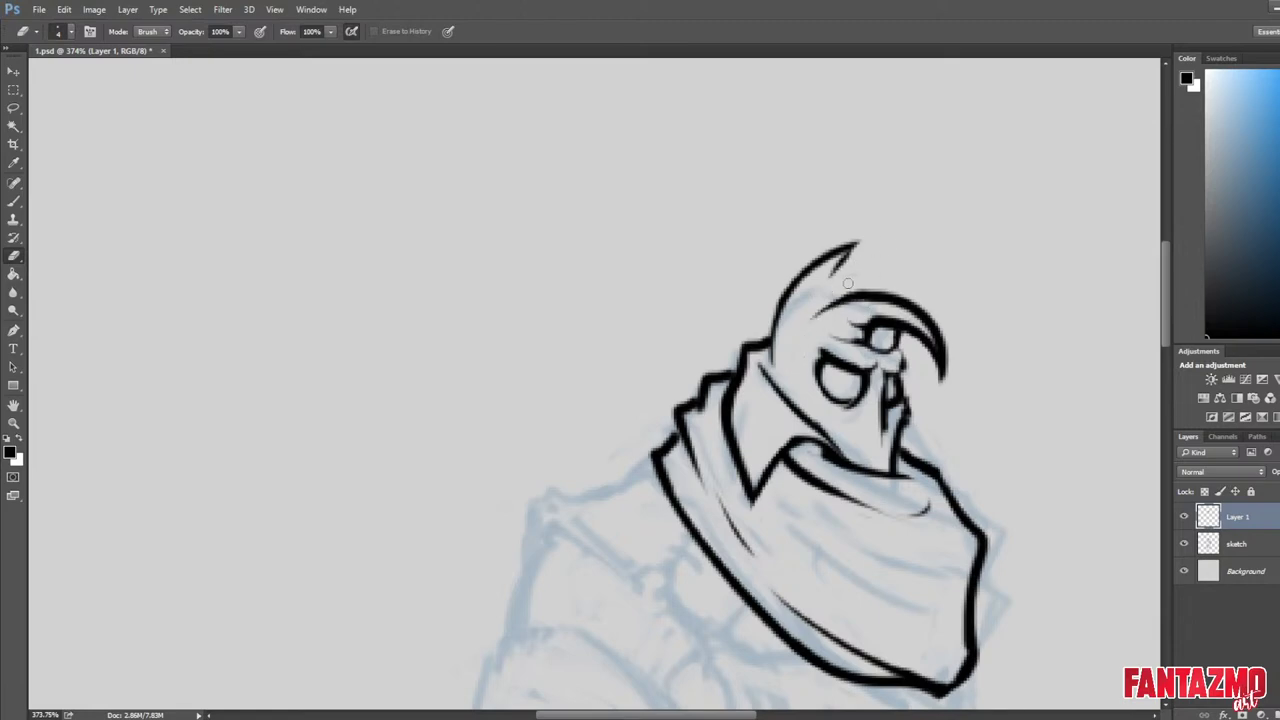
{"action": "key", "text": "b"}
{"action": "key", "text": "e"}
{"action": "mouse_move", "coordinate": [852, 248]}
{"action": "left_mouse_down"}
{"action": "mouse_move", "coordinate": [829, 282]}
{"action": "mouse_move", "coordinate": [917, 237]}
{"action": "mouse_move", "coordinate": [818, 266]}
{"action": "left_mouse_up"}
{"action": "key", "text": "b"}
{"action": "key", "text": "e"}
{"action": "key", "text": "b"}
Ink a longer horn with a curved inner edge, sweeping from the top of the head forward to a tip.
{"action": "left_click_drag", "start_coordinate": [917, 235], "coordinate": [780, 314]}
{"action": "key", "text": "e"}
{"action": "key", "text": "ctrl+alt+z"}
{"action": "key", "text": "ctrl+alt+z"}
{"action": "key", "text": "b"}
{"action": "key", "text": "ctrl+alt+z"}
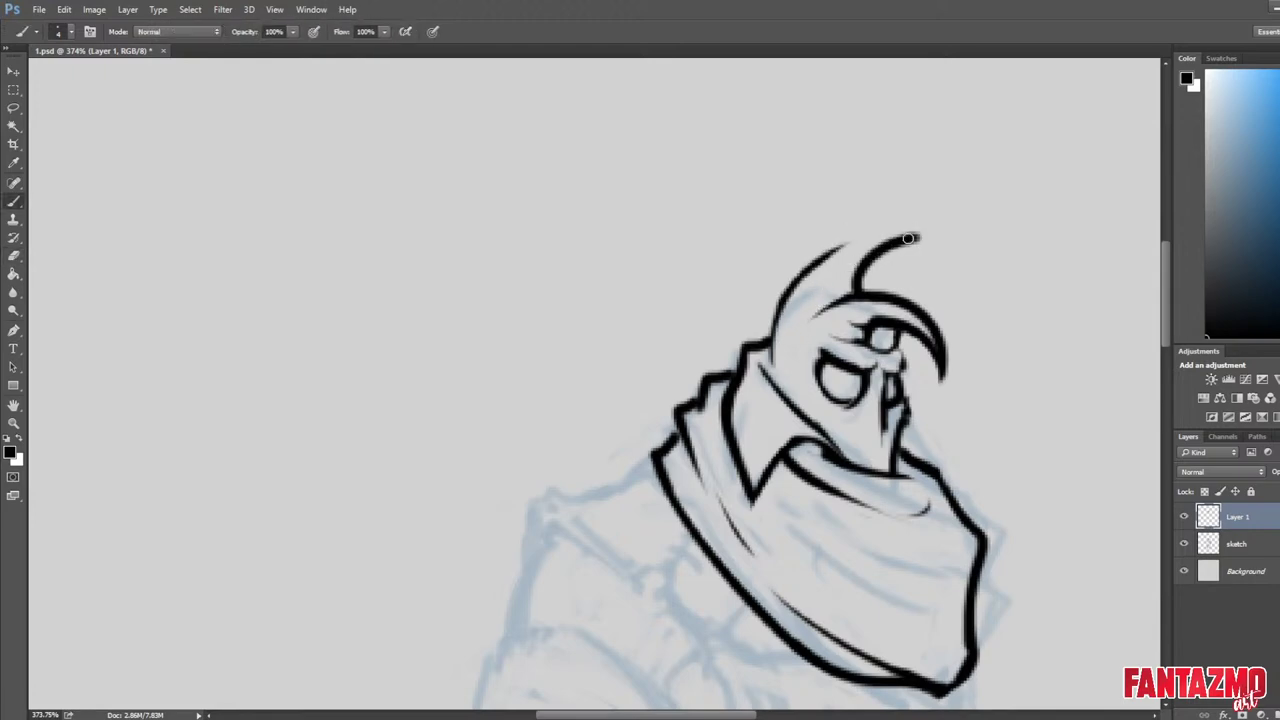
{"action": "left_click_drag", "start_coordinate": [908, 238], "coordinate": [754, 336]}
{"action": "key", "text": "e"}
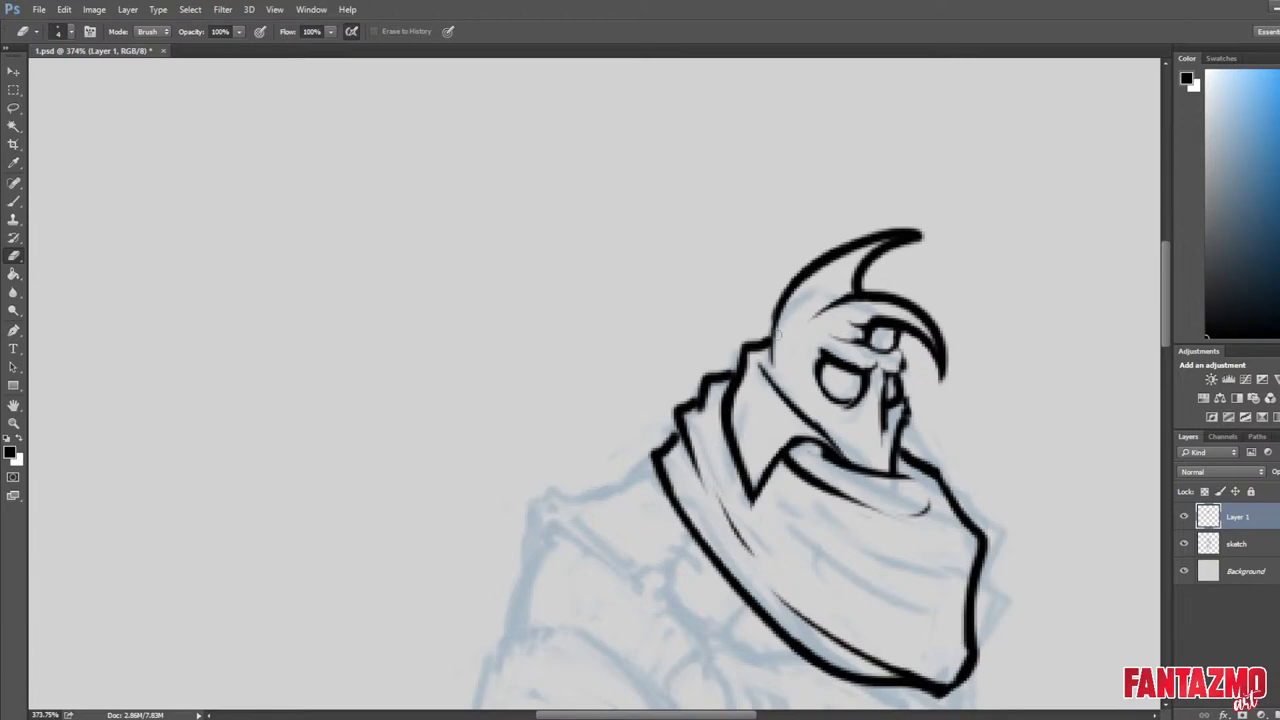
Redraw the back contour of the head and extend it into a second, upright spike behind the long horn.
{"action": "key", "text": "b"}
{"action": "left_click_drag", "start_coordinate": [797, 285], "coordinate": [776, 386]}
{"action": "key", "text": "ctrl+alt+z"}
{"action": "left_click_drag", "start_coordinate": [805, 276], "coordinate": [773, 382]}
{"action": "key", "text": "e"}
{"action": "mouse_move", "coordinate": [813, 282]}
{"action": "left_mouse_down"}
{"action": "mouse_move", "coordinate": [789, 356]}
{"action": "mouse_move", "coordinate": [790, 312]}
{"action": "mouse_move", "coordinate": [782, 376]}
{"action": "mouse_move", "coordinate": [834, 217]}
{"action": "left_mouse_up"}
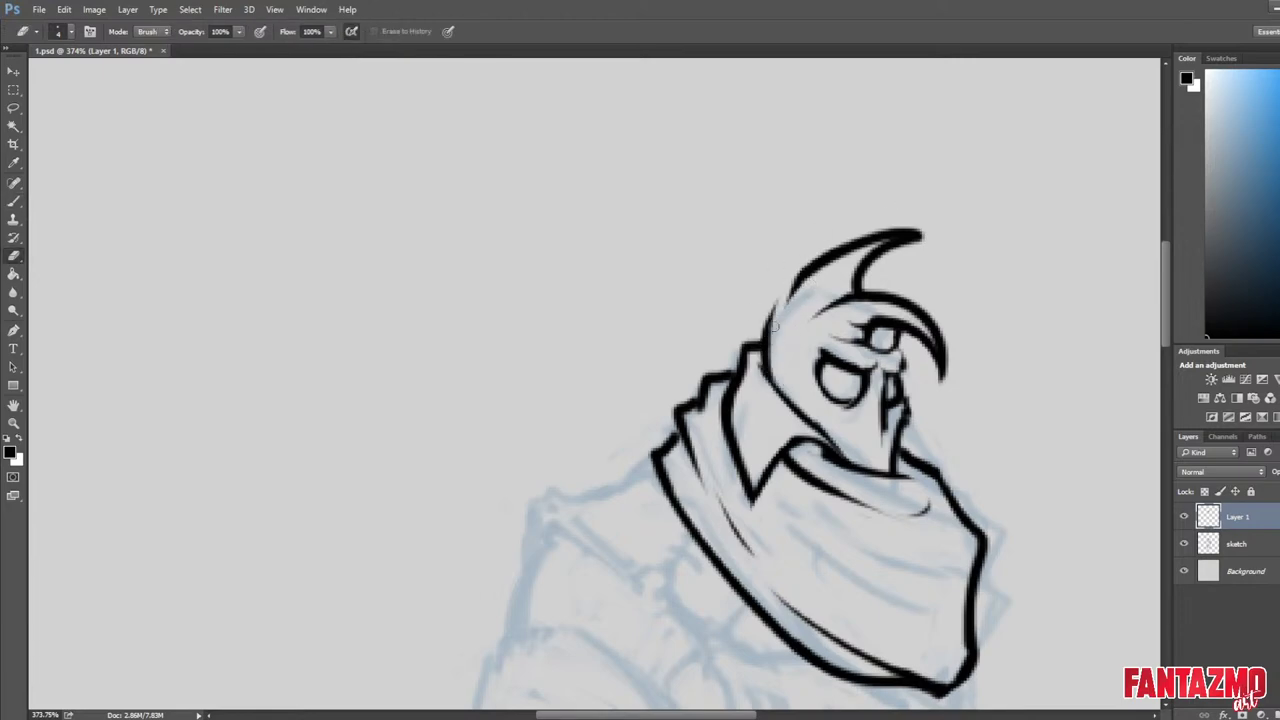
{"action": "key", "text": "b"}
{"action": "left_click_drag", "start_coordinate": [770, 373], "coordinate": [849, 194]}
{"action": "mouse_move", "coordinate": [809, 267]}
{"action": "left_mouse_down"}
{"action": "mouse_move", "coordinate": [853, 190]}
{"action": "mouse_move", "coordinate": [798, 238]}
{"action": "left_mouse_up"}
{"action": "key", "text": "e"}
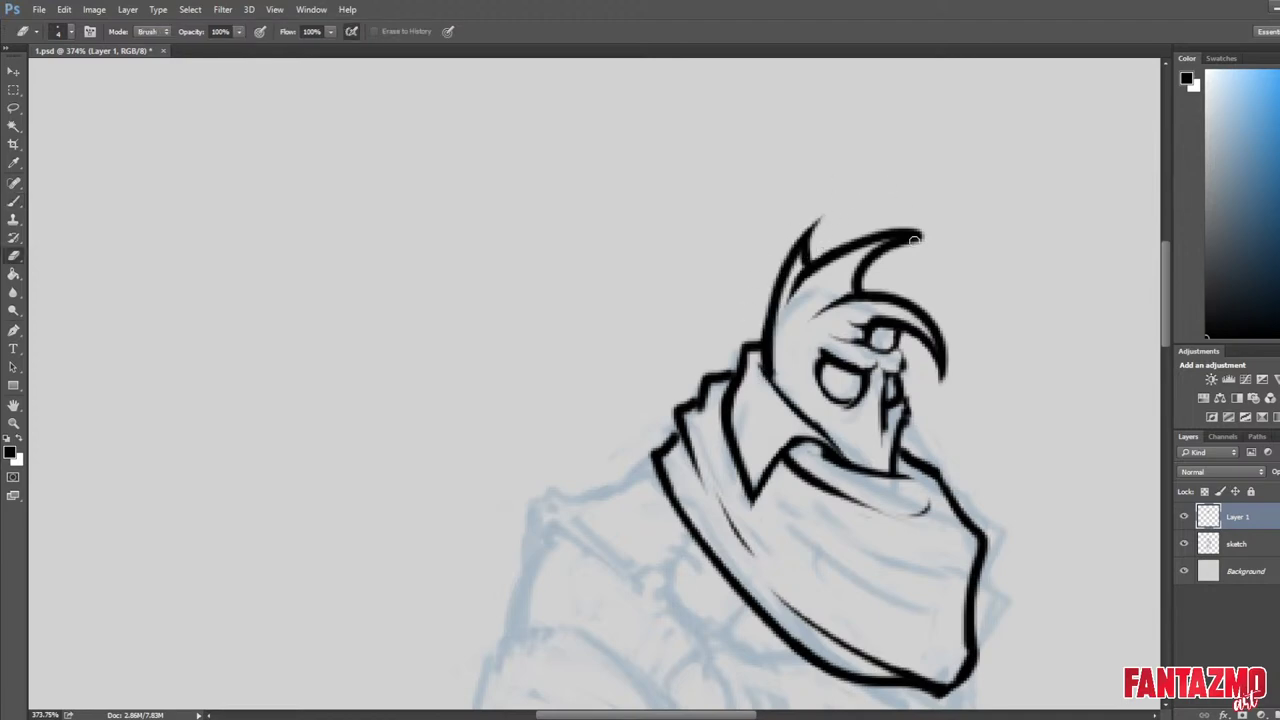
Taper the tip of the long forward horn, check the character mirrored and save the document.
{"action": "mouse_move", "coordinate": [931, 243]}
{"action": "left_mouse_down"}
{"action": "mouse_move", "coordinate": [890, 261]}
{"action": "mouse_move", "coordinate": [924, 243]}
{"action": "mouse_move", "coordinate": [887, 279]}
{"action": "mouse_move", "coordinate": [922, 241]}
{"action": "mouse_move", "coordinate": [870, 272]}
{"action": "left_mouse_up"}
{"action": "left_click_drag", "start_coordinate": [921, 238], "coordinate": [884, 257]}
{"action": "scroll", "coordinate": [905, 240], "scroll_direction": "down", "scroll_amount": 6}
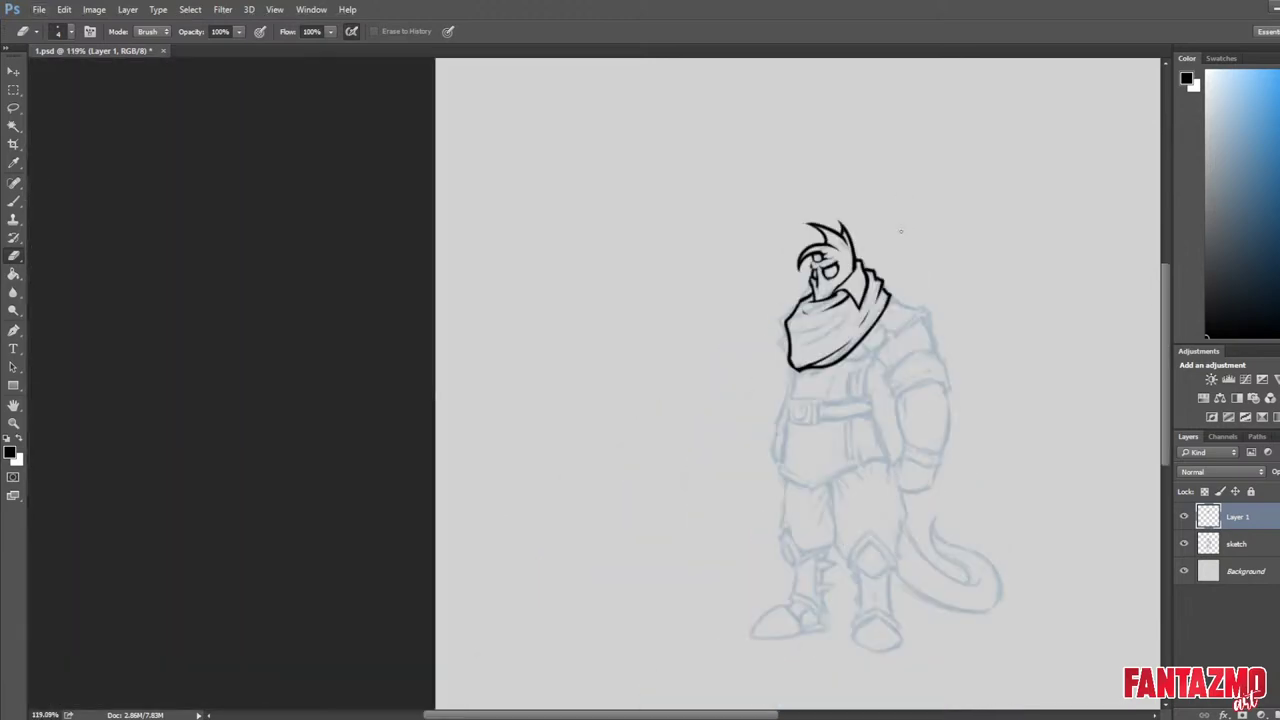
{"action": "key", "text": "ctrl+s"}
{"action": "key", "text": "ctrl+f"}
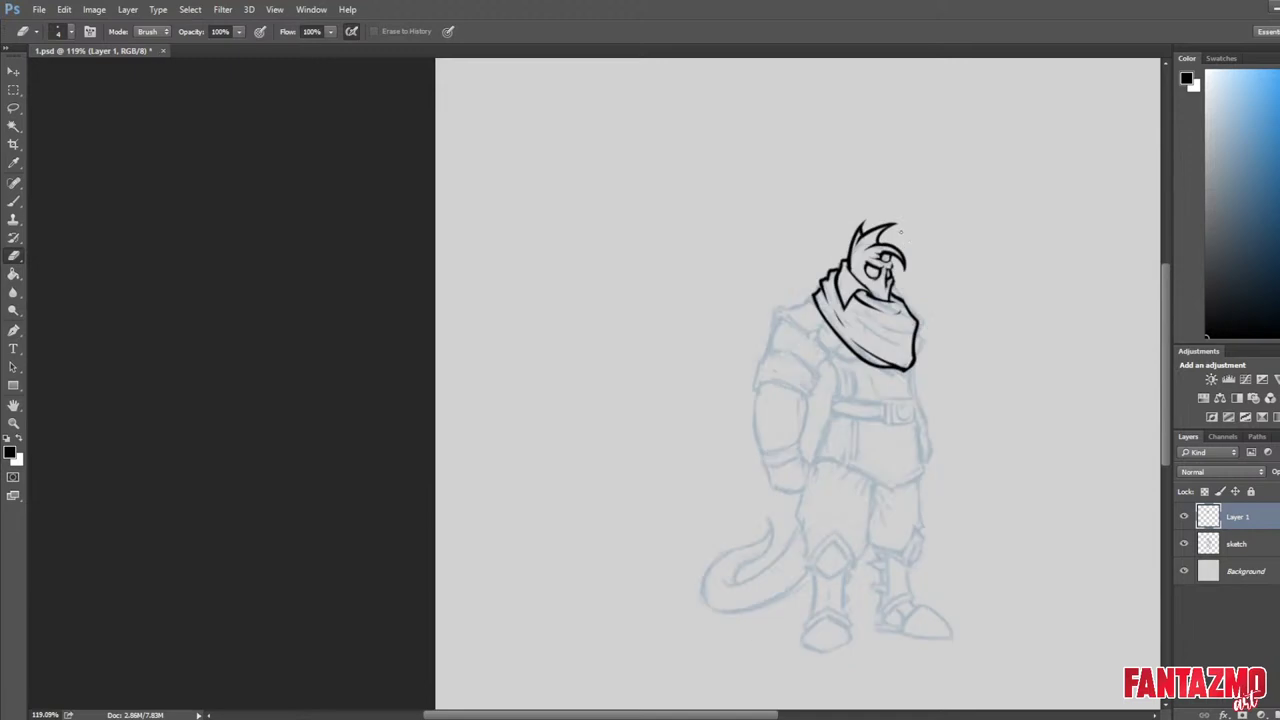
{"action": "scroll", "coordinate": [928, 392], "scroll_direction": "up", "scroll_amount": 2}
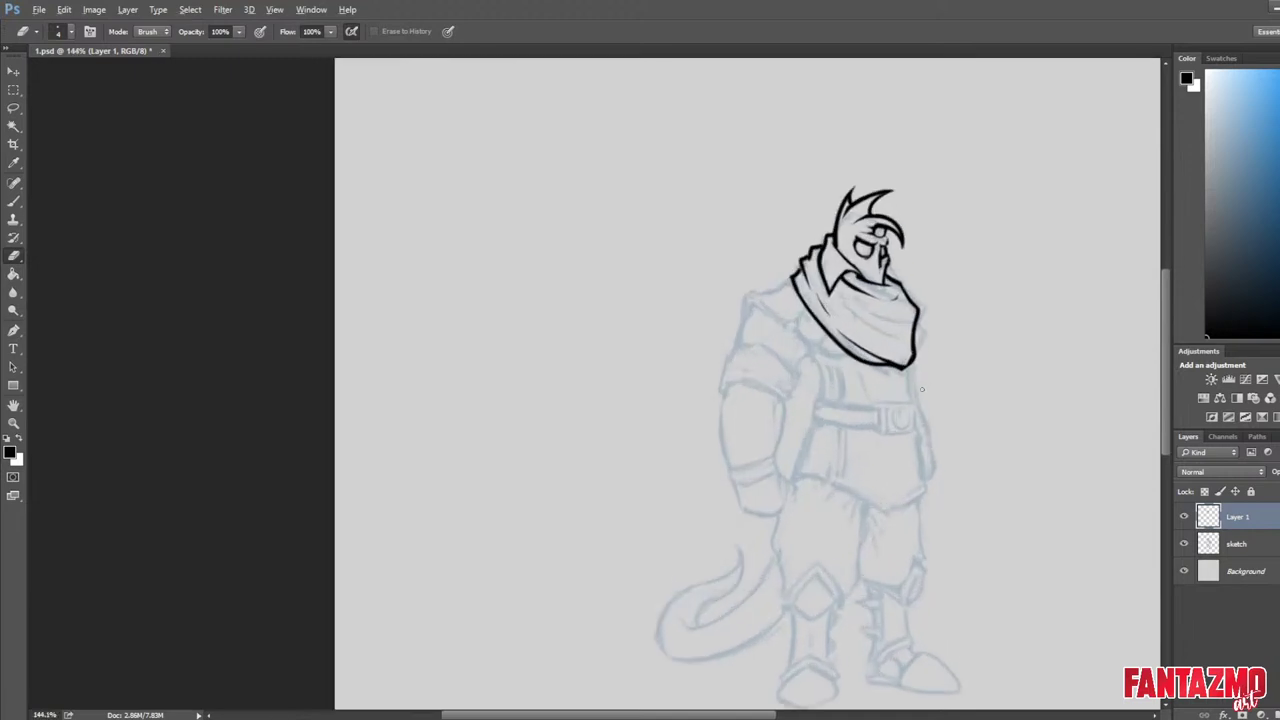
{"action": "key", "text": "ctrl+f"}
Ink the outer curve of the upper arm below the shoulder in mirrored orientation.
{"action": "left_click_drag", "start_coordinate": [908, 390], "coordinate": [789, 314]}
{"action": "scroll", "coordinate": [789, 314], "scroll_direction": "up", "scroll_amount": 5}
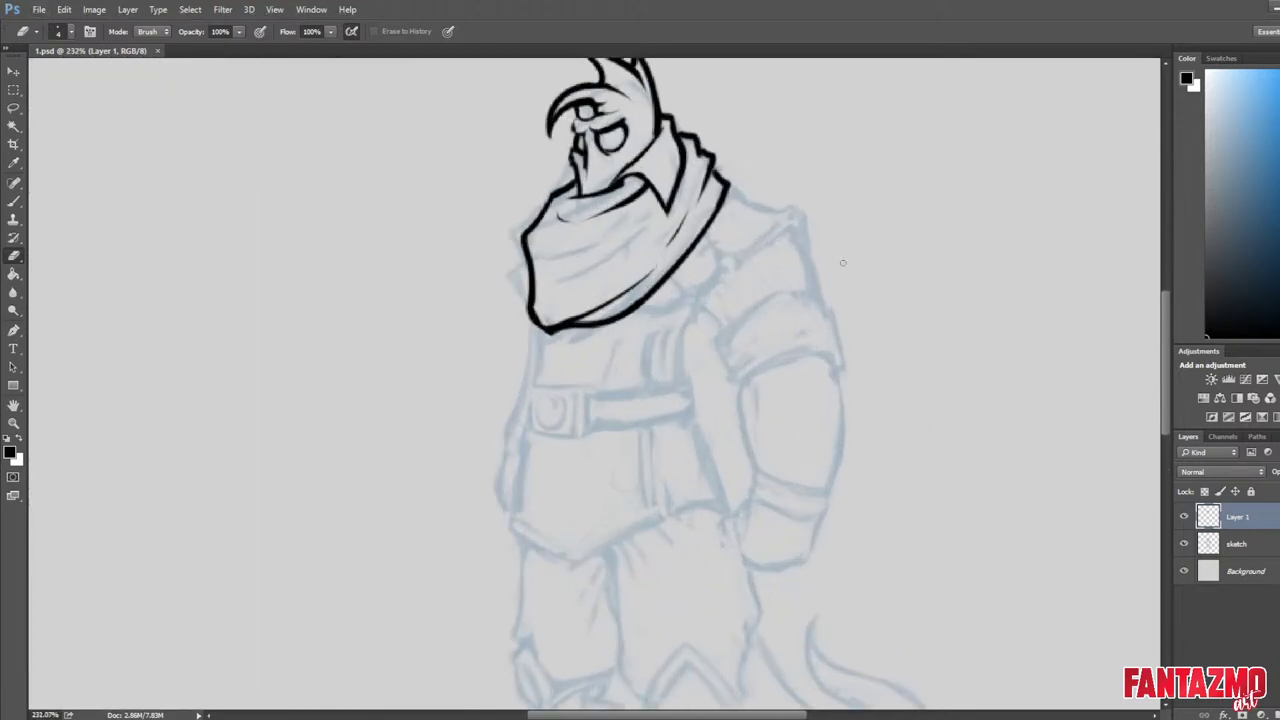
{"action": "key", "text": "b"}
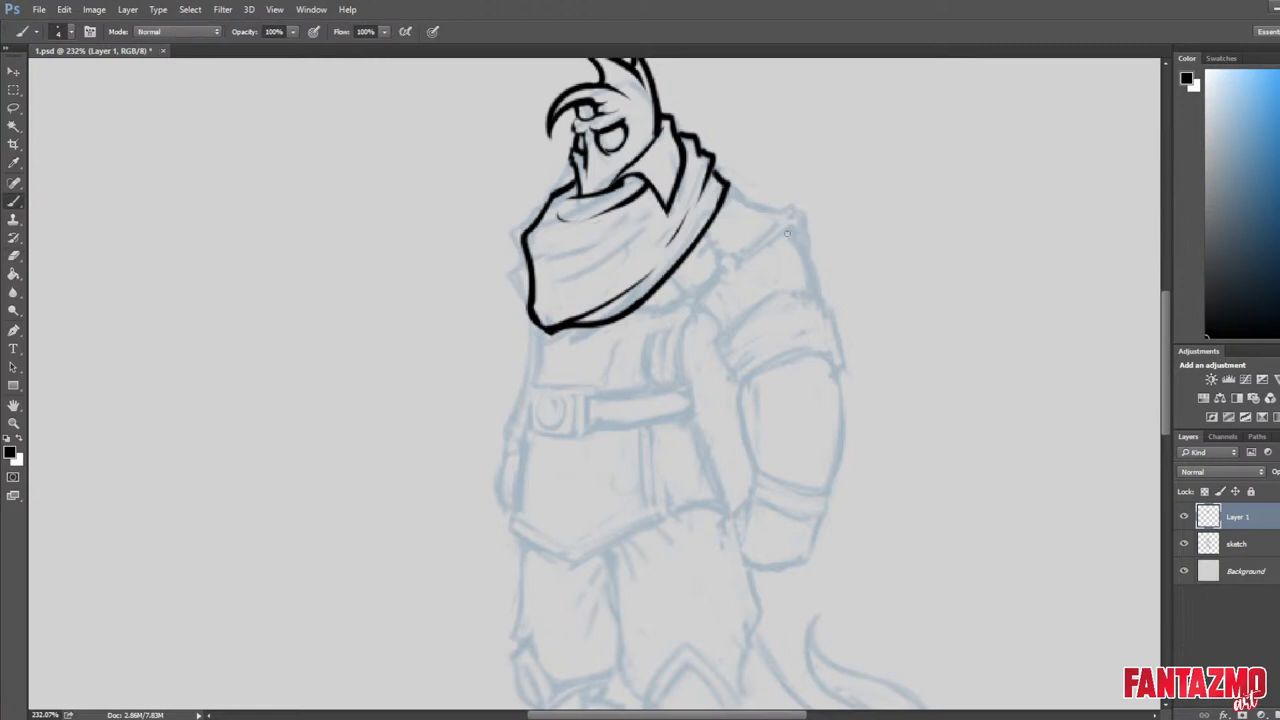
{"action": "mouse_move", "coordinate": [787, 232]}
{"action": "left_mouse_down"}
{"action": "mouse_move", "coordinate": [816, 308]}
{"action": "mouse_move", "coordinate": [799, 252]}
{"action": "mouse_move", "coordinate": [822, 298]}
{"action": "mouse_move", "coordinate": [812, 302]}
{"action": "mouse_move", "coordinate": [803, 270]}
{"action": "left_mouse_up"}
{"action": "key", "text": "ctrl+z"}
{"action": "key", "text": "ctrl+z"}
{"action": "key", "text": "e"}
Ink the inner edge of the rolled sleeve cuff and the inner contour of the forearm below it.
{"action": "key", "text": "b"}
{"action": "mouse_move", "coordinate": [730, 326]}
{"action": "left_mouse_down"}
{"action": "mouse_move", "coordinate": [712, 352]}
{"action": "mouse_move", "coordinate": [733, 399]}
{"action": "left_mouse_up"}
{"action": "key", "text": "ctrl+z"}
{"action": "key", "text": "ctrl+z"}
{"action": "left_click_drag", "start_coordinate": [709, 347], "coordinate": [766, 460]}
{"action": "key", "text": "e"}
{"action": "key", "text": "b"}
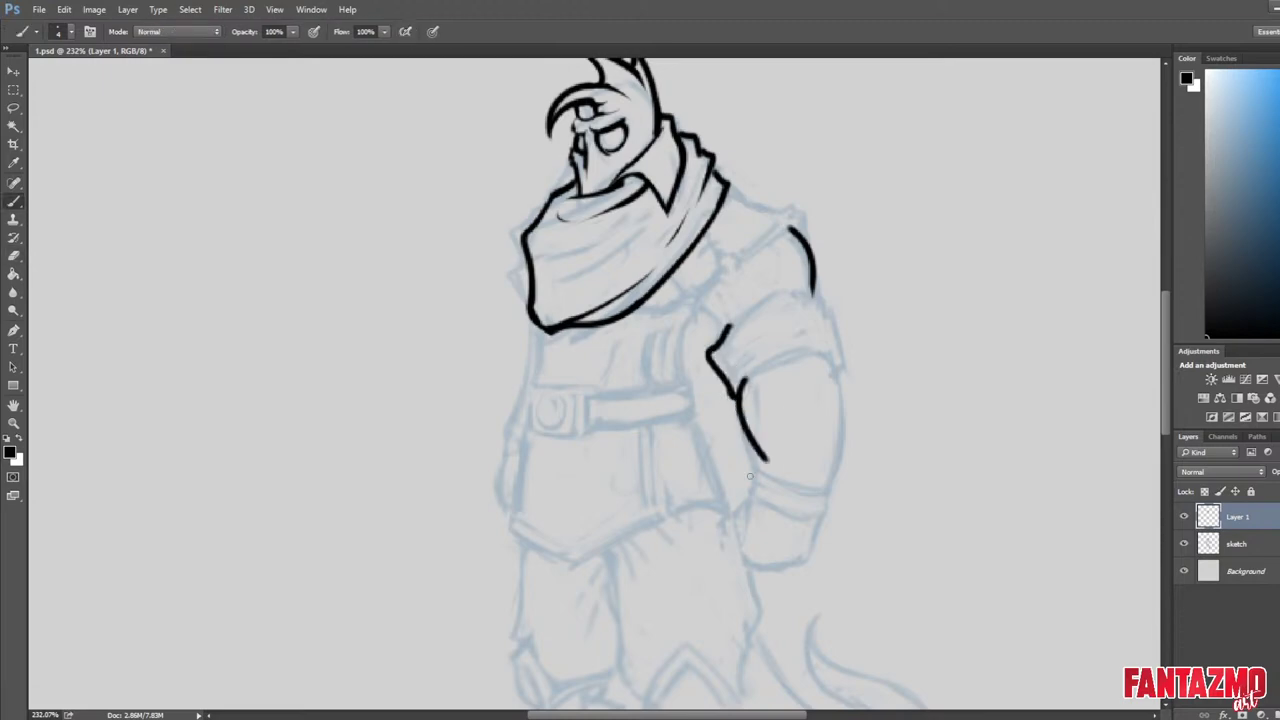
{"action": "key", "text": "ctrl+z"}
{"action": "left_click_drag", "start_coordinate": [745, 378], "coordinate": [760, 472]}
{"action": "key", "text": "e"}
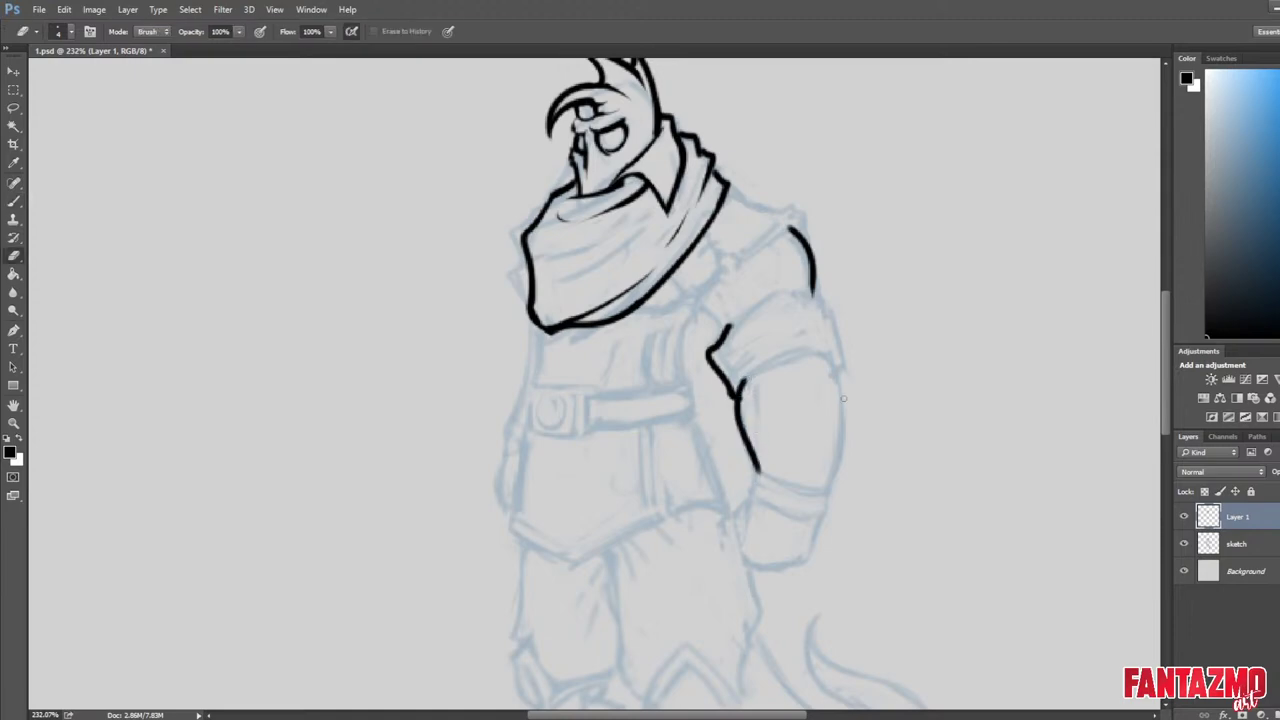
Ink the outer contour of the forearm from the cuff down to the wrist band.
{"action": "key", "text": "b"}
{"action": "left_click_drag", "start_coordinate": [831, 360], "coordinate": [818, 508]}
{"action": "key", "text": "e"}
{"action": "key", "text": "b"}
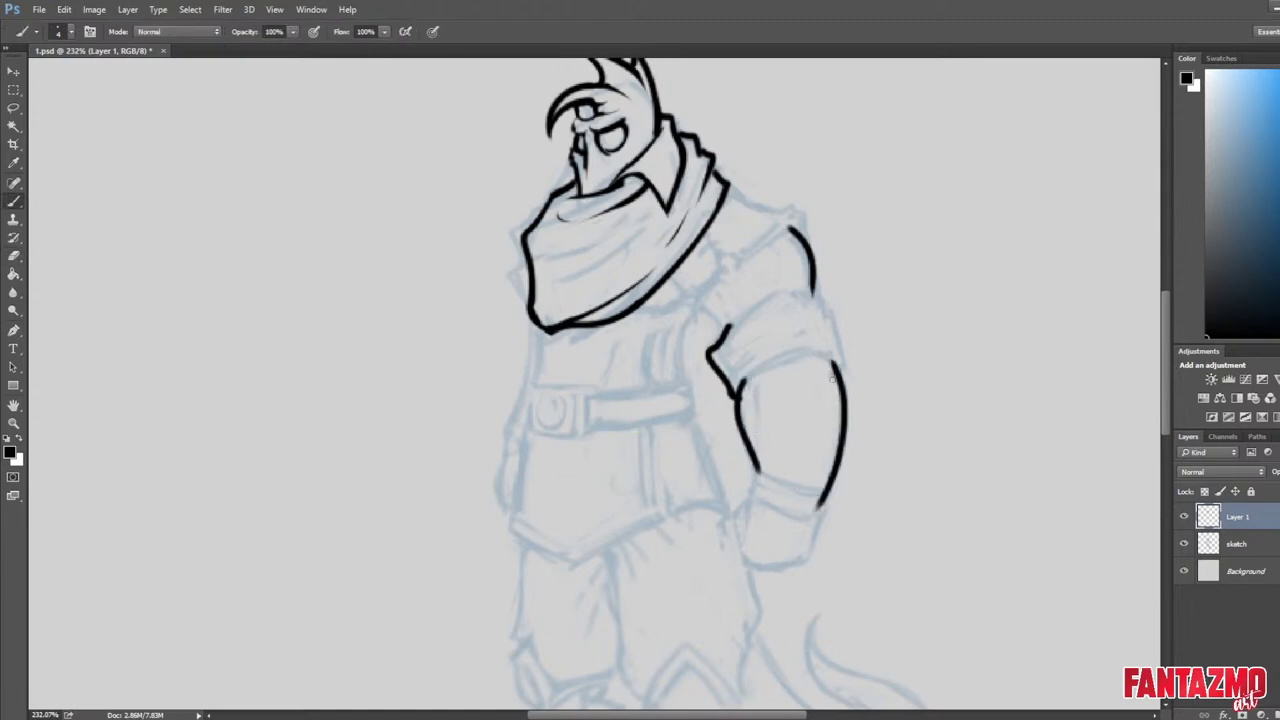
Ink the rolled cuff's outer corner and its angular upper edge across the arm.
{"action": "mouse_move", "coordinate": [838, 373]}
{"action": "left_mouse_down"}
{"action": "mouse_move", "coordinate": [826, 360]}
{"action": "mouse_move", "coordinate": [841, 357]}
{"action": "left_mouse_up"}
{"action": "key", "text": "e"}
{"action": "key", "text": "b"}
{"action": "mouse_move", "coordinate": [827, 317]}
{"action": "left_mouse_down"}
{"action": "mouse_move", "coordinate": [838, 361]}
{"action": "mouse_move", "coordinate": [832, 350]}
{"action": "mouse_move", "coordinate": [858, 352]}
{"action": "mouse_move", "coordinate": [831, 287]}
{"action": "mouse_move", "coordinate": [785, 288]}
{"action": "mouse_move", "coordinate": [724, 331]}
{"action": "left_mouse_up"}
{"action": "key", "text": "e"}
{"action": "key", "text": "b"}
{"action": "key", "text": "e"}
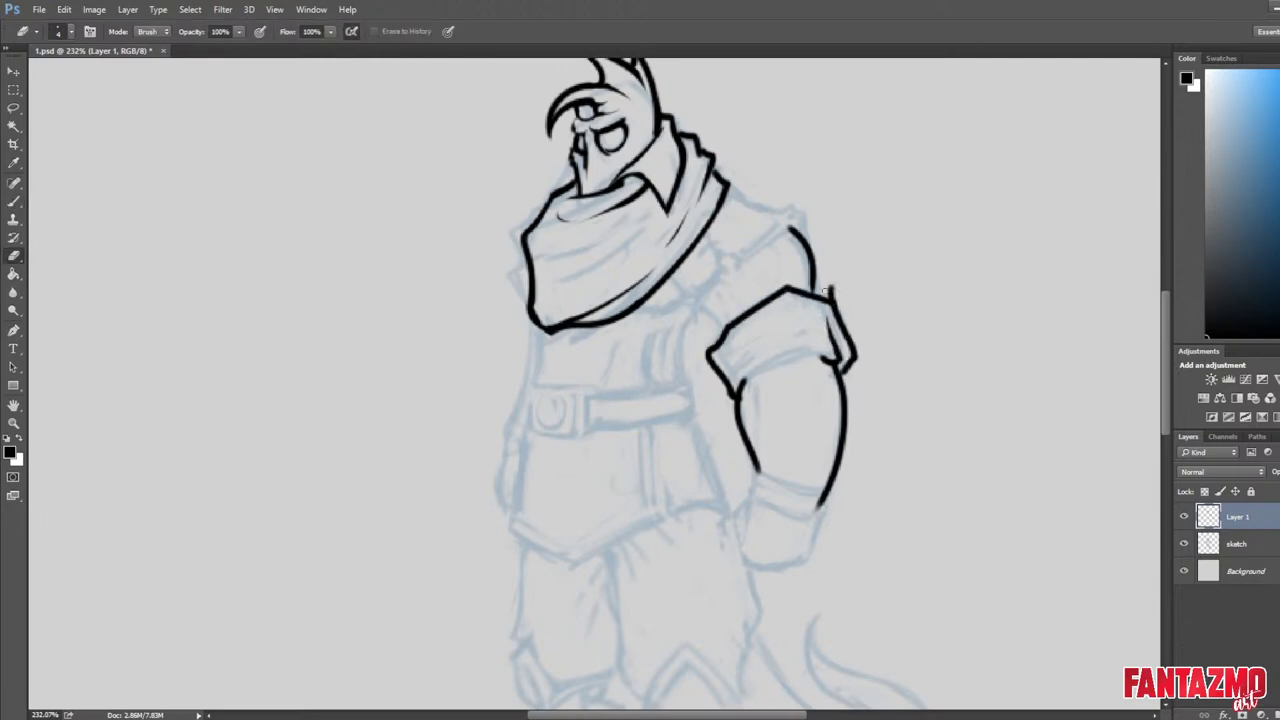
Trim the overshoot at the cuff's upper corner, ink its lower edge and inner fold, and flip the drawing.
{"action": "mouse_move", "coordinate": [825, 295]}
{"action": "left_mouse_down"}
{"action": "mouse_move", "coordinate": [839, 302]}
{"action": "mouse_move", "coordinate": [766, 295]}
{"action": "left_mouse_up"}
{"action": "key", "text": "b"}
{"action": "mouse_move", "coordinate": [722, 386]}
{"action": "left_mouse_down"}
{"action": "mouse_move", "coordinate": [729, 395]}
{"action": "mouse_move", "coordinate": [772, 327]}
{"action": "mouse_move", "coordinate": [735, 378]}
{"action": "left_mouse_up"}
{"action": "key", "text": "e"}
{"action": "mouse_move", "coordinate": [732, 373]}
{"action": "left_mouse_down"}
{"action": "mouse_move", "coordinate": [773, 331]}
{"action": "mouse_move", "coordinate": [735, 366]}
{"action": "mouse_move", "coordinate": [803, 367]}
{"action": "left_mouse_up"}
{"action": "key", "text": "b"}
{"action": "key", "text": "ctrl+shift+h"}
{"action": "scroll", "coordinate": [603, 277], "scroll_direction": "up", "scroll_amount": 5}
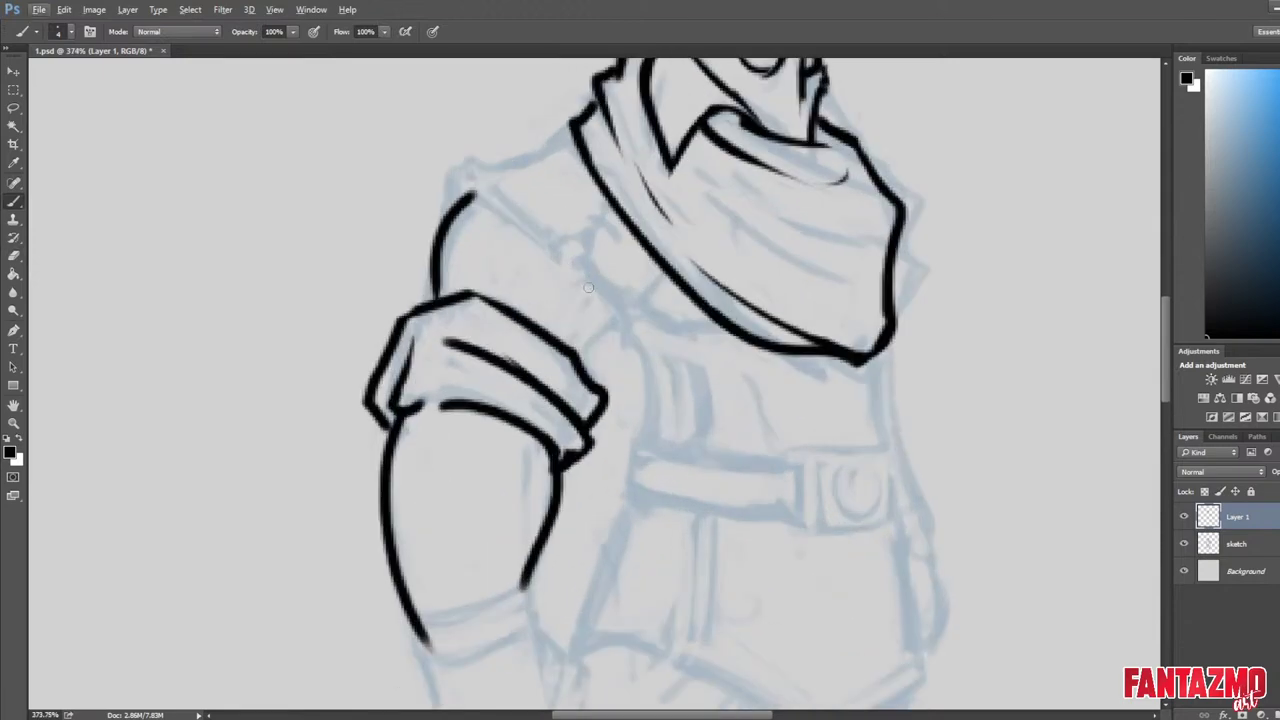
Close the gap in the cuff's lower edge and thin the fold line inside the cuff to a taper.
{"action": "key", "text": "e"}
{"action": "mouse_move", "coordinate": [438, 413]}
{"action": "left_mouse_down"}
{"action": "mouse_move", "coordinate": [498, 427]}
{"action": "mouse_move", "coordinate": [416, 404]}
{"action": "mouse_move", "coordinate": [557, 457]}
{"action": "left_mouse_up"}
{"action": "key", "text": "ctrl+z"}
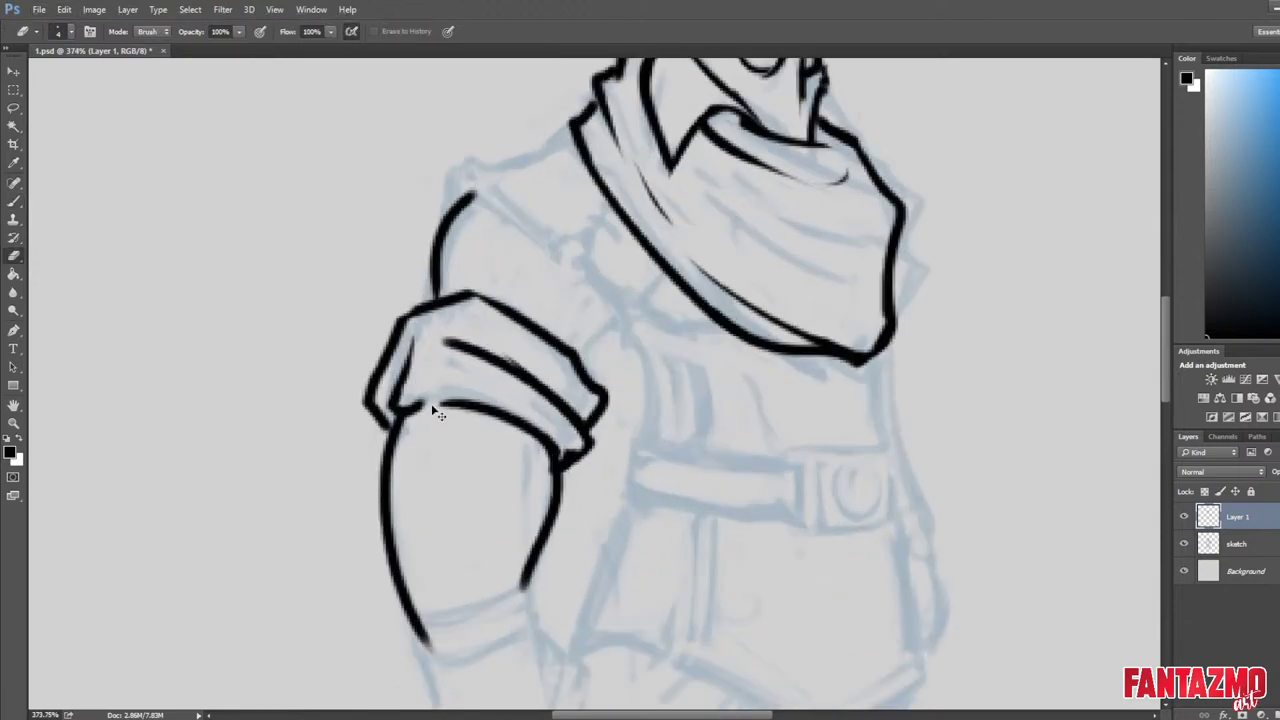
{"action": "key", "text": "b"}
{"action": "left_click_drag", "start_coordinate": [408, 408], "coordinate": [522, 426]}
{"action": "key", "text": "e"}
{"action": "left_click_drag", "start_coordinate": [446, 340], "coordinate": [533, 378]}
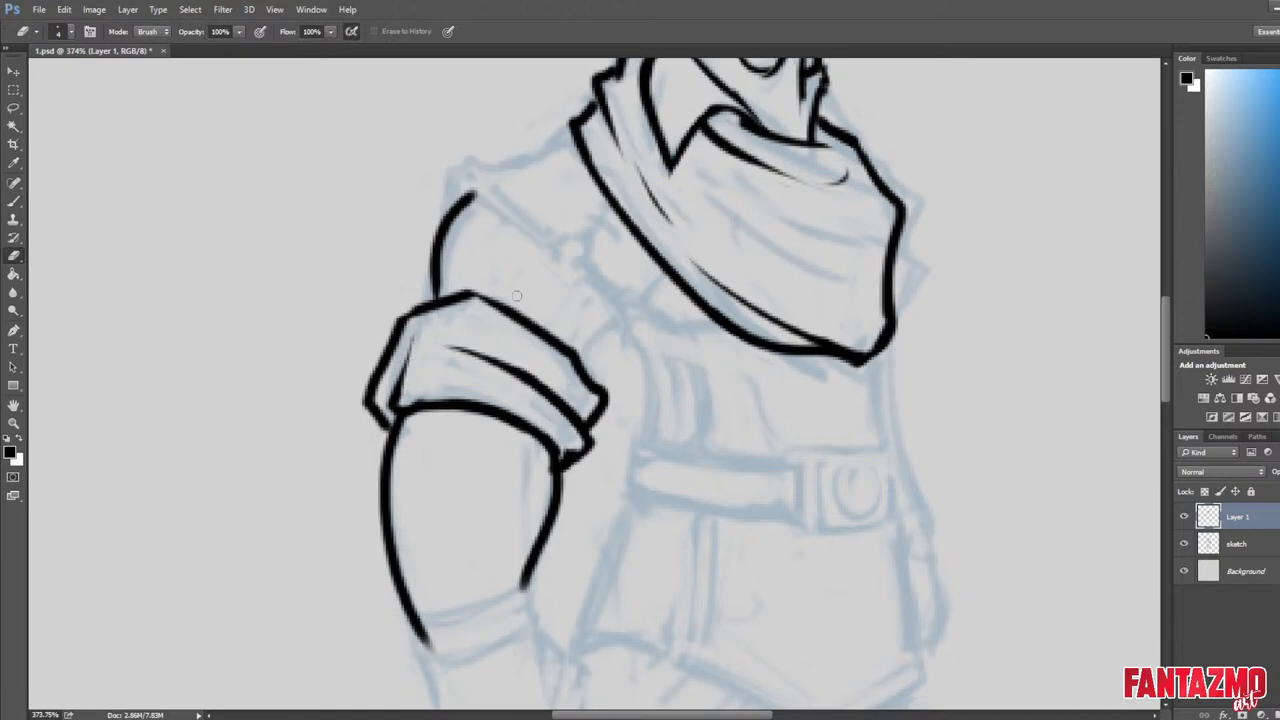
Open the cuff's upper outer edge and ink a small strap tab standing up from it.
{"action": "mouse_move", "coordinate": [424, 297]}
{"action": "left_mouse_down"}
{"action": "mouse_move", "coordinate": [417, 318]}
{"action": "mouse_move", "coordinate": [417, 275]}
{"action": "mouse_move", "coordinate": [455, 268]}
{"action": "left_mouse_up"}
{"action": "key", "text": "b"}
{"action": "key", "text": "e"}
{"action": "mouse_move", "coordinate": [454, 269]}
{"action": "left_mouse_down"}
{"action": "mouse_move", "coordinate": [452, 312]}
{"action": "mouse_move", "coordinate": [441, 310]}
{"action": "left_mouse_up"}
{"action": "mouse_move", "coordinate": [445, 290]}
{"action": "left_mouse_down"}
{"action": "mouse_move", "coordinate": [433, 308]}
{"action": "mouse_move", "coordinate": [457, 298]}
{"action": "left_mouse_up"}
{"action": "key", "text": "b"}
{"action": "key", "text": "e"}
{"action": "mouse_move", "coordinate": [449, 279]}
{"action": "left_mouse_down"}
{"action": "mouse_move", "coordinate": [454, 295]}
{"action": "mouse_move", "coordinate": [406, 291]}
{"action": "mouse_move", "coordinate": [417, 280]}
{"action": "mouse_move", "coordinate": [455, 294]}
{"action": "mouse_move", "coordinate": [446, 284]}
{"action": "mouse_move", "coordinate": [456, 303]}
{"action": "left_mouse_up"}
{"action": "key", "text": "b"}
{"action": "key", "text": "e"}
{"action": "key", "text": "b"}
{"action": "key", "text": "e"}
Ink a small round button at the outer end of the cuff's strap tab.
{"action": "key", "text": "b"}
{"action": "mouse_move", "coordinate": [441, 279]}
{"action": "left_mouse_down"}
{"action": "mouse_move", "coordinate": [447, 314]}
{"action": "mouse_move", "coordinate": [412, 301]}
{"action": "left_mouse_up"}
{"action": "key", "text": "e"}
{"action": "key", "text": "b"}
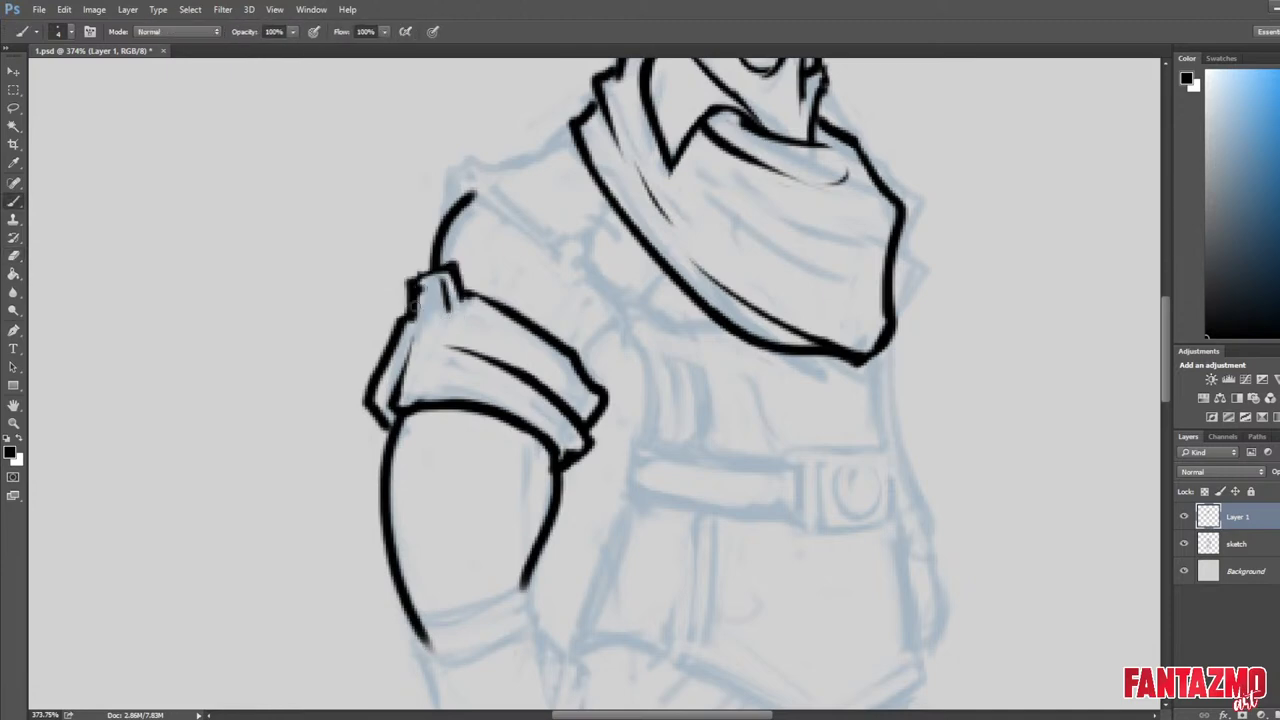
{"action": "key", "text": "e"}
{"action": "left_click", "coordinate": [418, 296]}
{"action": "scroll", "coordinate": [450, 285], "scroll_direction": "down", "scroll_amount": 11}
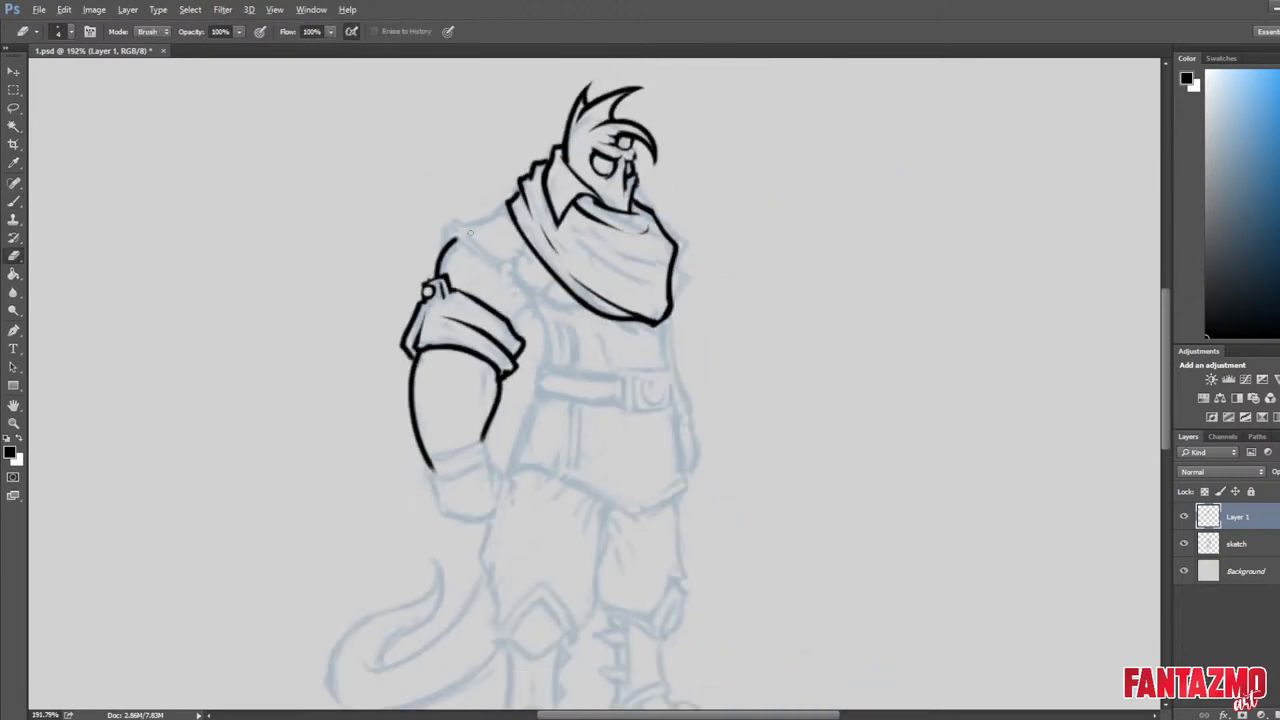
Flip the drawing and ink a short inner upper-arm line running from the armpit to the cuff.
{"action": "key", "text": "ctrl+shift+h"}
{"action": "scroll", "coordinate": [675, 238], "scroll_direction": "up", "scroll_amount": 7}
{"action": "key", "text": "alt"}
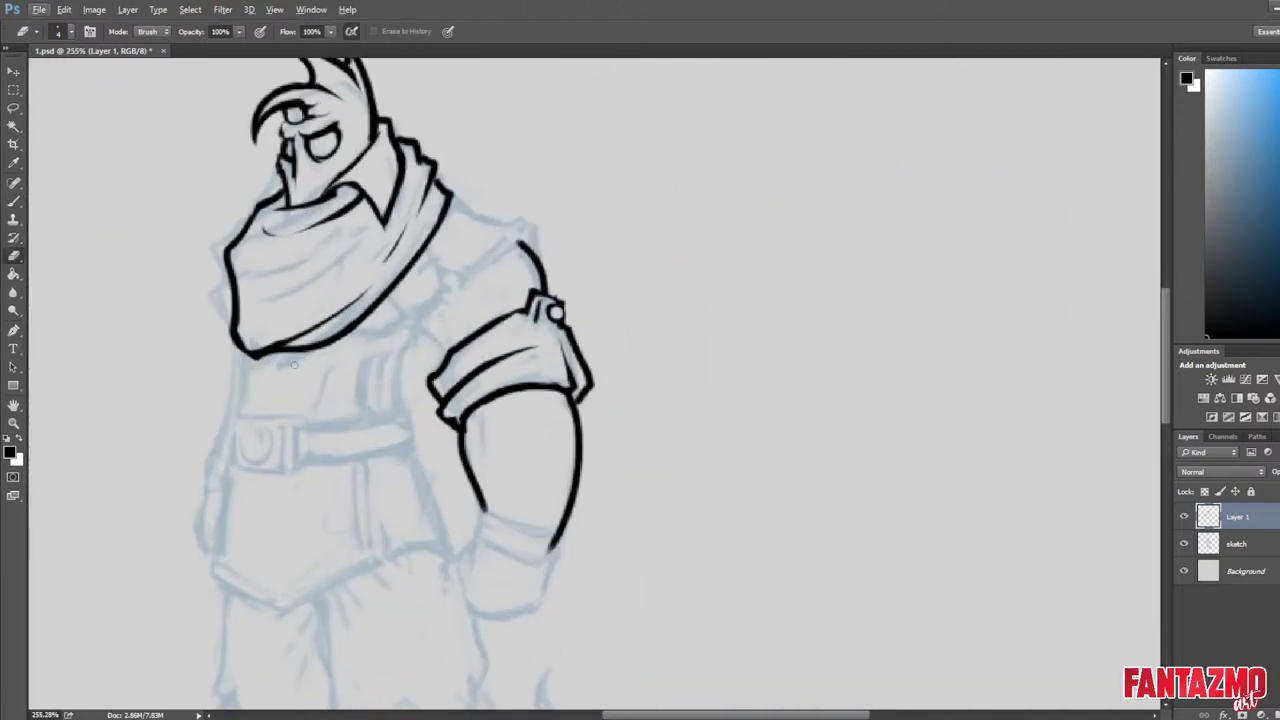
{"action": "key", "text": "b"}
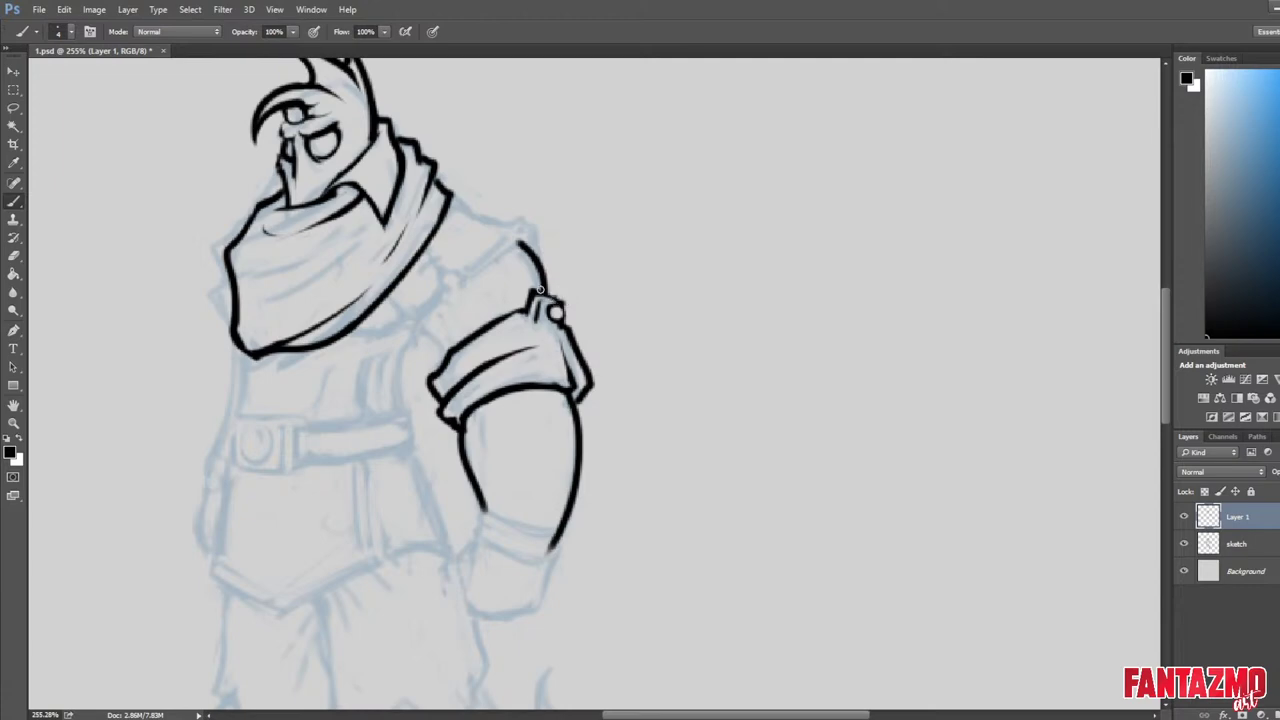
{"action": "key", "text": "e"}
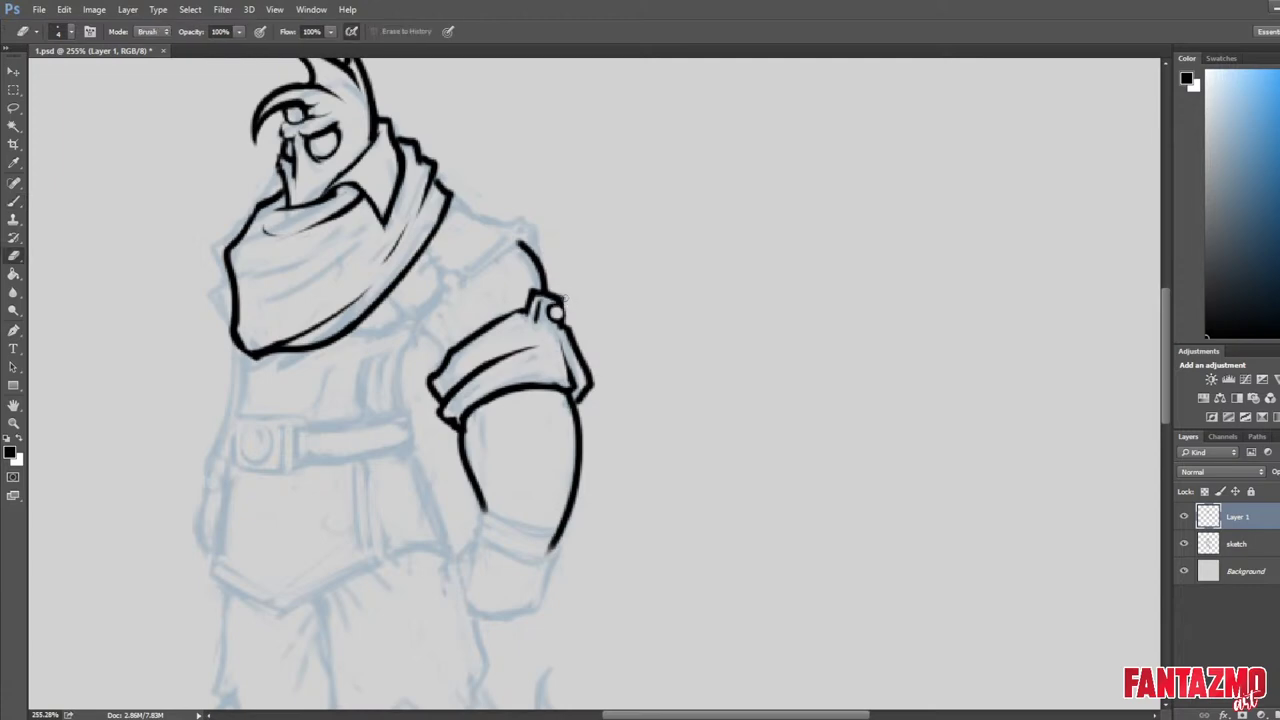
{"action": "key", "text": "b"}
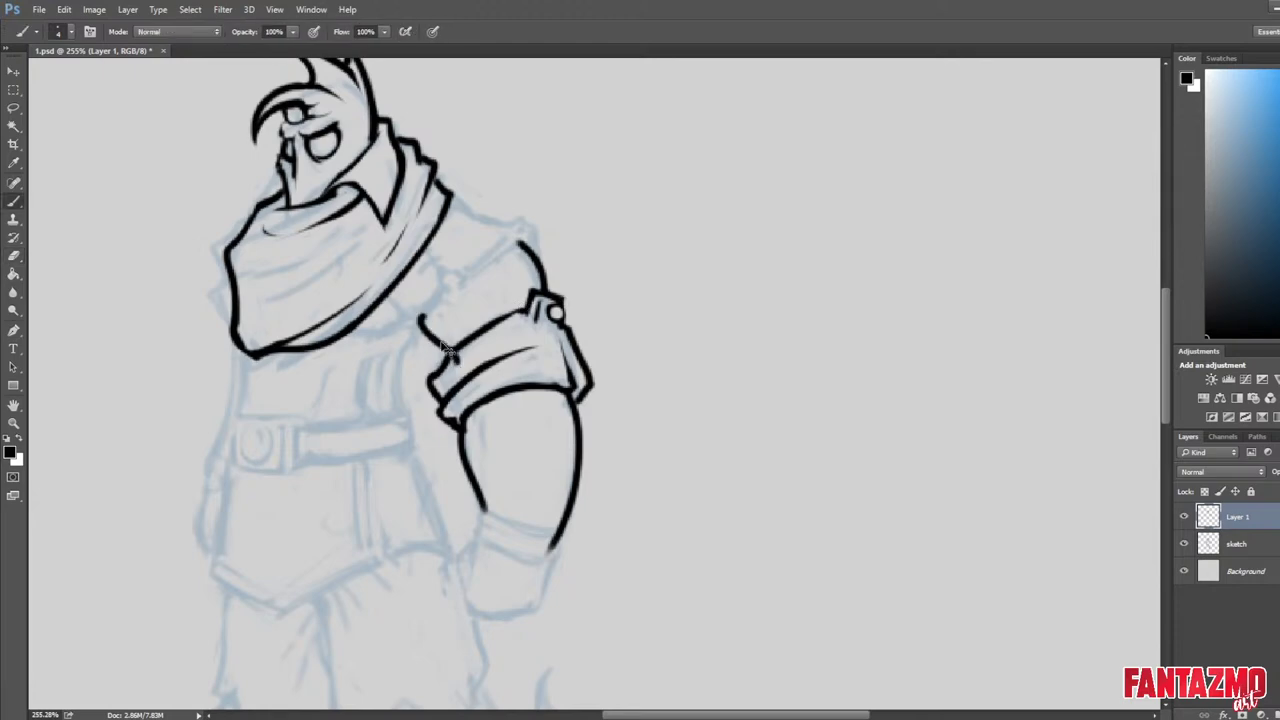
{"action": "mouse_move", "coordinate": [445, 351]}
{"action": "left_mouse_down"}
{"action": "mouse_move", "coordinate": [420, 321]}
{"action": "mouse_move", "coordinate": [438, 345]}
{"action": "left_mouse_up"}
{"action": "key", "text": "e"}
{"action": "key", "text": "b"}
{"action": "key", "text": "ctrl+z"}
{"action": "key", "text": "ctrl+z"}
{"action": "key", "text": "ctrl+z"}
{"action": "key", "text": "ctrl+z"}
{"action": "key", "text": "e"}
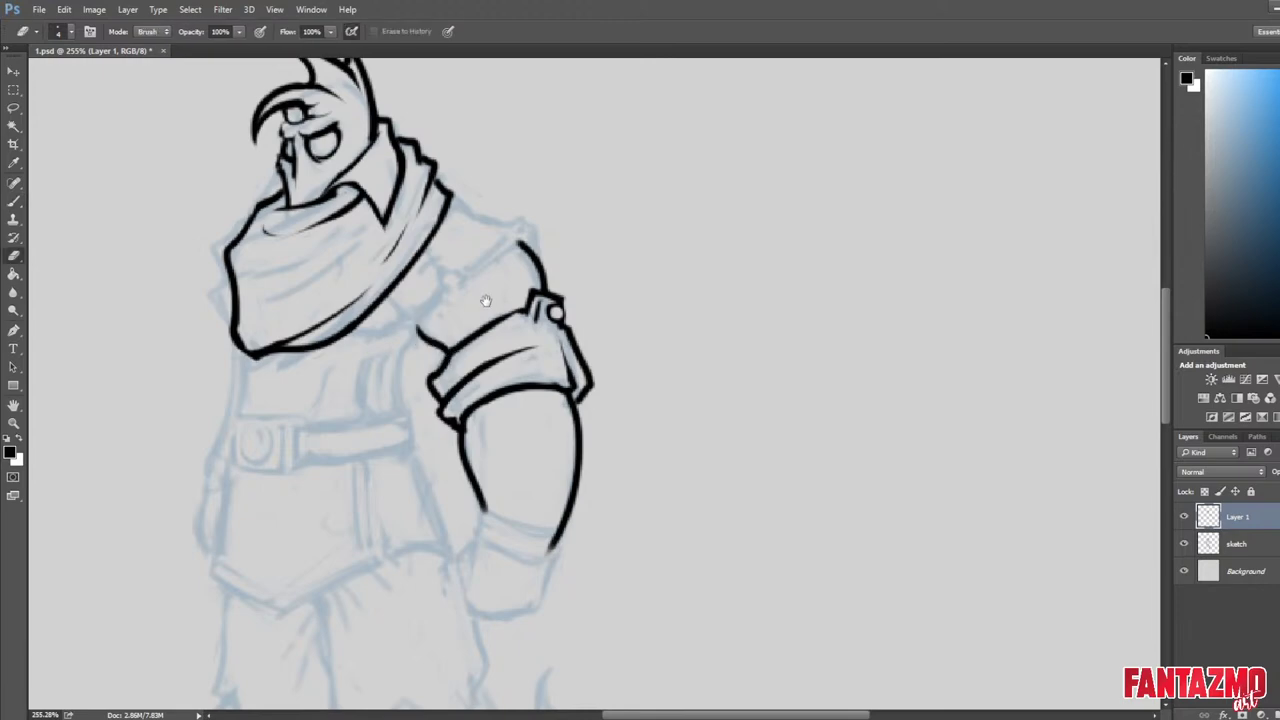
Ink the curved upper edge of the sleeve from the shoulder down to the armpit and clean its lower end.
{"action": "left_click_drag", "start_coordinate": [486, 297], "coordinate": [737, 221]}
{"action": "key", "text": "b"}
{"action": "mouse_move", "coordinate": [656, 260]}
{"action": "left_mouse_down"}
{"action": "mouse_move", "coordinate": [757, 192]}
{"action": "mouse_move", "coordinate": [734, 183]}
{"action": "mouse_move", "coordinate": [760, 160]}
{"action": "mouse_move", "coordinate": [656, 262]}
{"action": "left_mouse_up"}
{"action": "key", "text": "ctrl+z"}
{"action": "key", "text": "ctrl+z"}
{"action": "mouse_move", "coordinate": [759, 162]}
{"action": "left_mouse_down"}
{"action": "mouse_move", "coordinate": [657, 263]}
{"action": "mouse_move", "coordinate": [658, 286]}
{"action": "left_mouse_up"}
{"action": "key", "text": "e"}
{"action": "mouse_move", "coordinate": [653, 247]}
{"action": "left_mouse_down"}
{"action": "mouse_move", "coordinate": [656, 285]}
{"action": "mouse_move", "coordinate": [616, 317]}
{"action": "left_mouse_up"}
{"action": "key", "text": "b"}
{"action": "key", "text": "ctrl+z"}
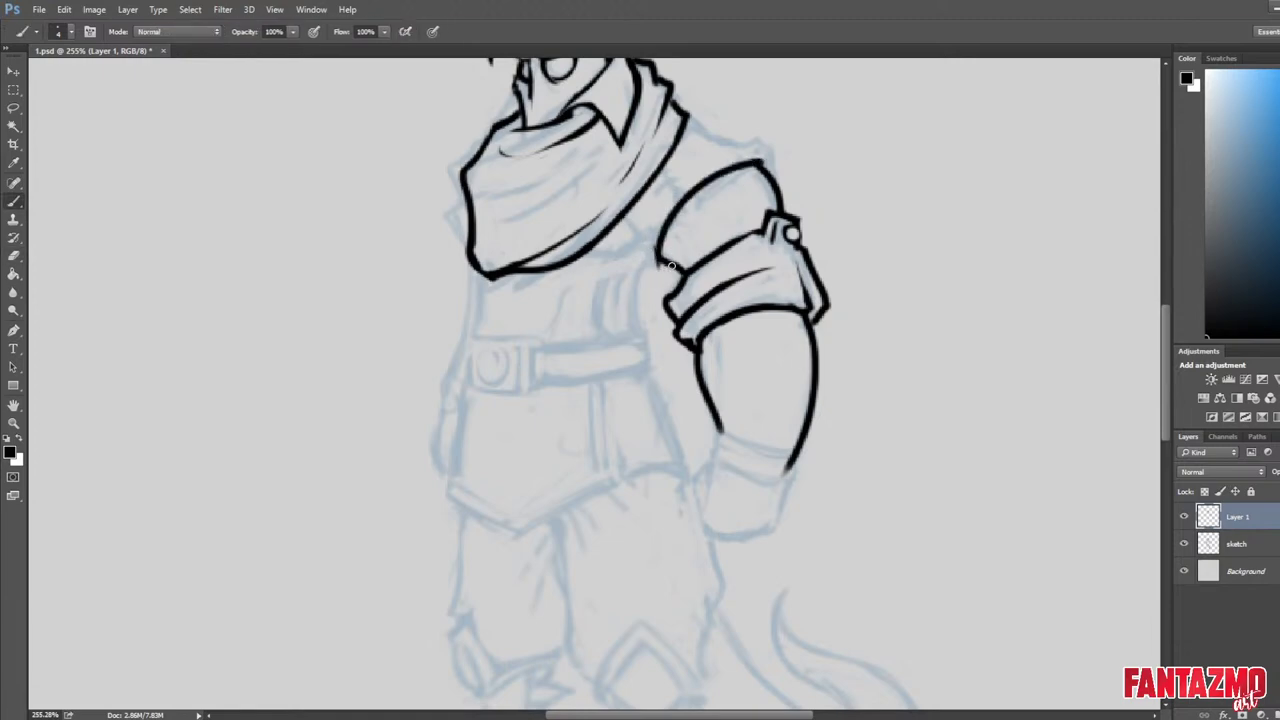
Ink a short curved line from the armpit beside the cuff down towards the torso.
{"action": "left_click_drag", "start_coordinate": [670, 264], "coordinate": [642, 324]}
{"action": "key", "text": "e"}
{"action": "left_click_drag", "start_coordinate": [765, 138], "coordinate": [715, 218]}
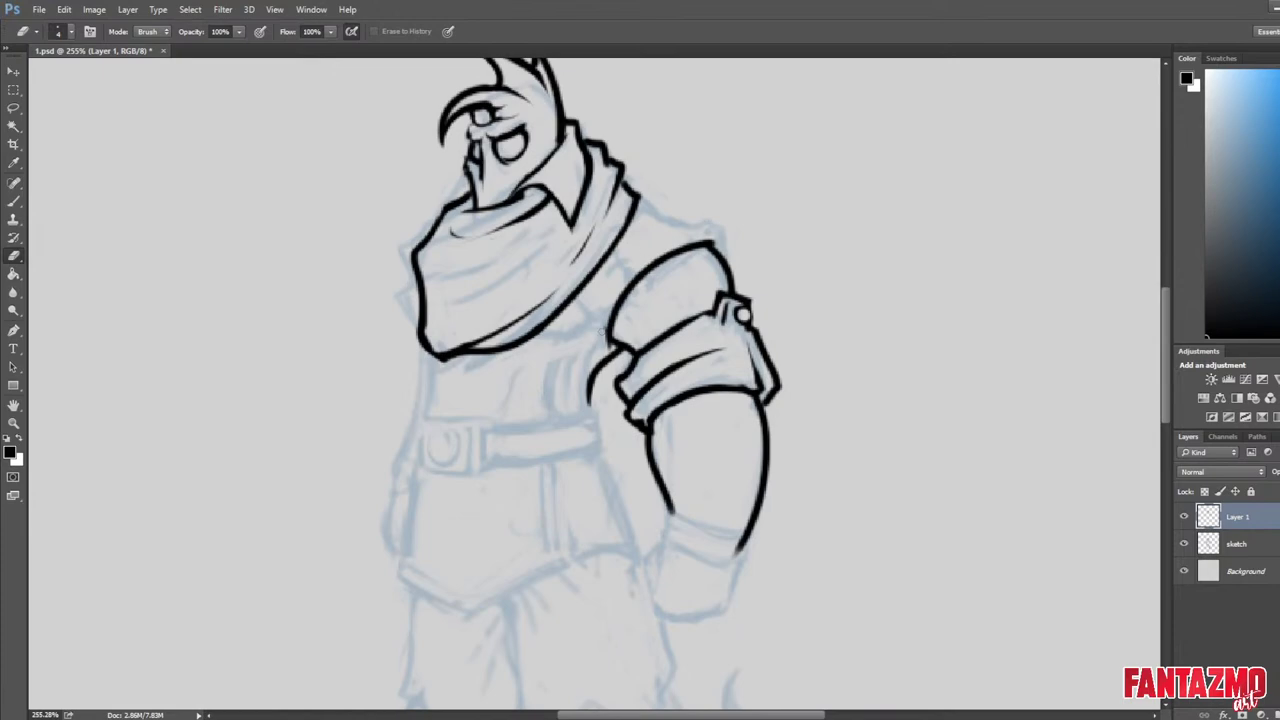
Ink the shoulder cap's outline above the sleeve, with an angular outer corner and a small pointed fold at the sleeve's inner end.
{"action": "mouse_move", "coordinate": [672, 262]}
{"action": "left_mouse_down"}
{"action": "mouse_move", "coordinate": [642, 284]}
{"action": "mouse_move", "coordinate": [646, 270]}
{"action": "mouse_move", "coordinate": [622, 255]}
{"action": "mouse_move", "coordinate": [626, 278]}
{"action": "mouse_move", "coordinate": [722, 206]}
{"action": "left_mouse_up"}
{"action": "key", "text": "b"}
{"action": "key", "text": "e"}
{"action": "key", "text": "b"}
{"action": "key", "text": "e"}
{"action": "key", "text": "b"}
{"action": "key", "text": "ctrl+z"}
{"action": "mouse_move", "coordinate": [634, 250]}
{"action": "left_mouse_down"}
{"action": "mouse_move", "coordinate": [724, 216]}
{"action": "mouse_move", "coordinate": [740, 236]}
{"action": "mouse_move", "coordinate": [732, 266]}
{"action": "left_mouse_up"}
{"action": "key", "text": "e"}
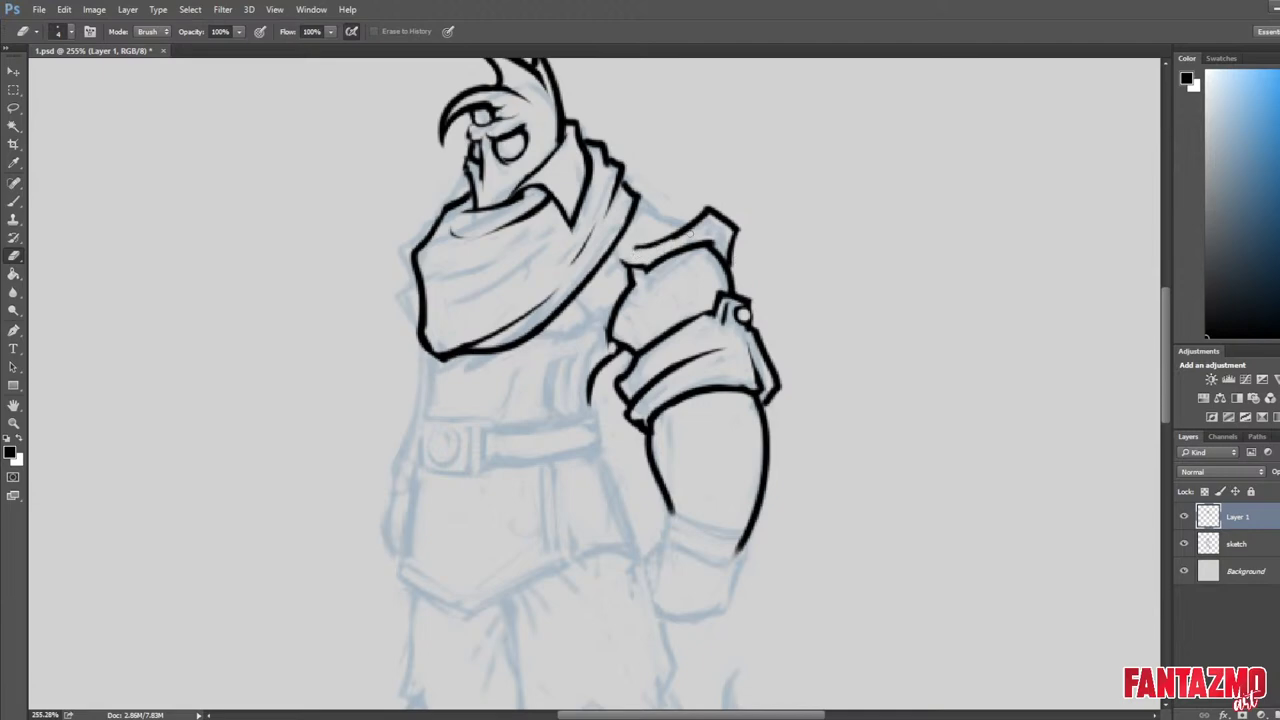
Refine the shoulder cap's angular outer corner, flipping the drawing to clean its edges.
{"action": "left_click_drag", "start_coordinate": [704, 210], "coordinate": [739, 224]}
{"action": "key", "text": "b"}
{"action": "key", "text": "e"}
{"action": "key", "text": "ctrl+shift+h"}
{"action": "left_click_drag", "start_coordinate": [529, 248], "coordinate": [978, 266]}
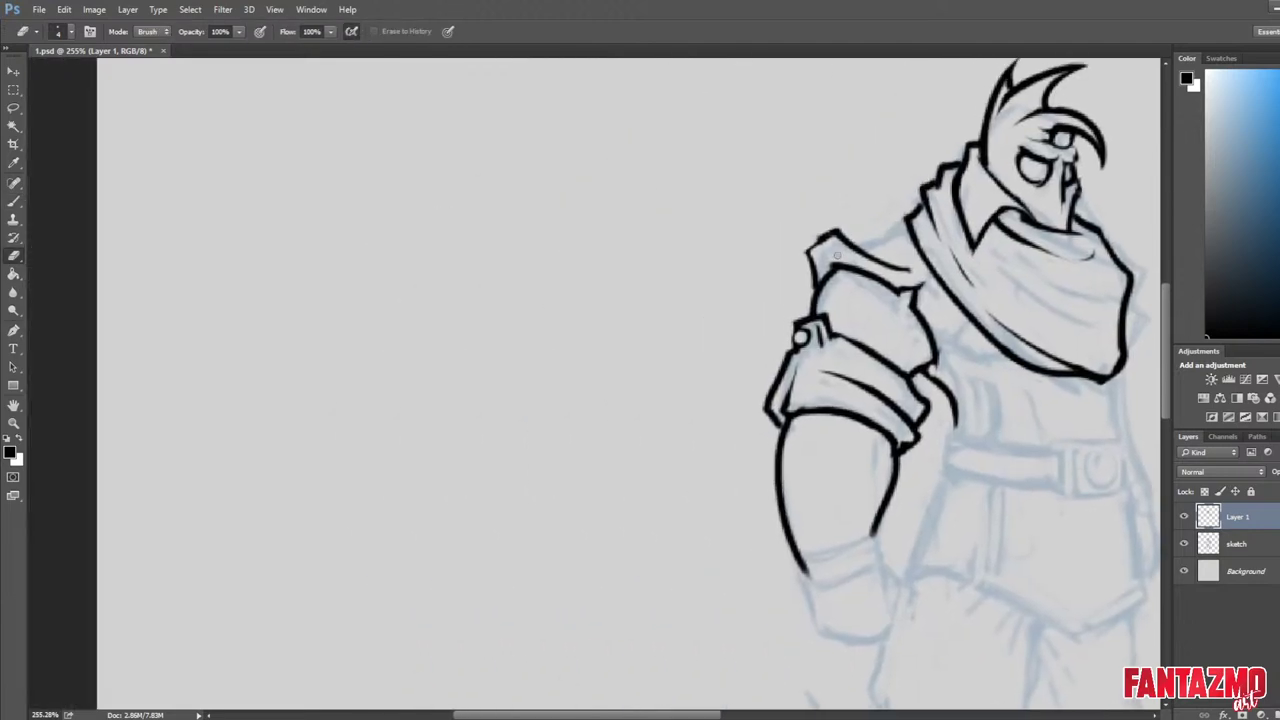
{"action": "key", "text": "b"}
{"action": "key", "text": "e"}
Examine the whole figure in mirrored and normal orientation to check the balance of the inked arm and shoulder.
{"action": "scroll", "coordinate": [753, 350], "scroll_direction": "down", "scroll_amount": 4}
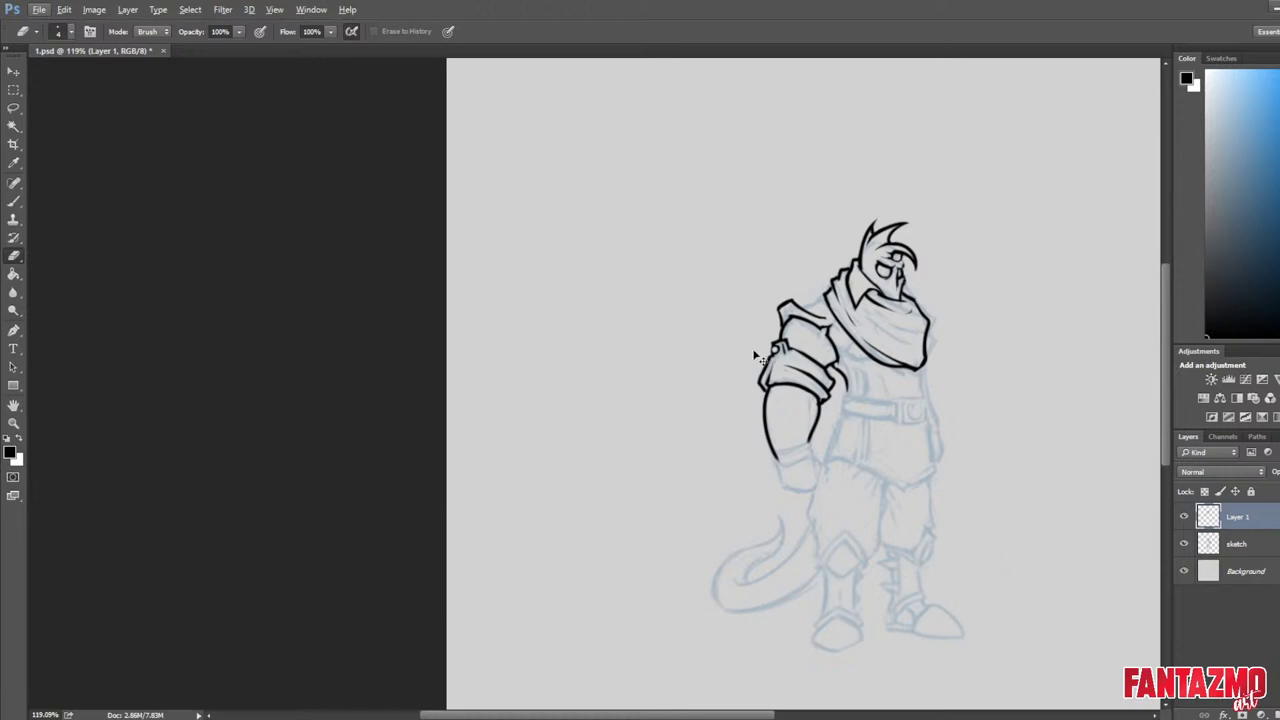
{"action": "key", "text": "ctrl+alt+h"}
{"action": "left_click_drag", "start_coordinate": [753, 350], "coordinate": [703, 322]}
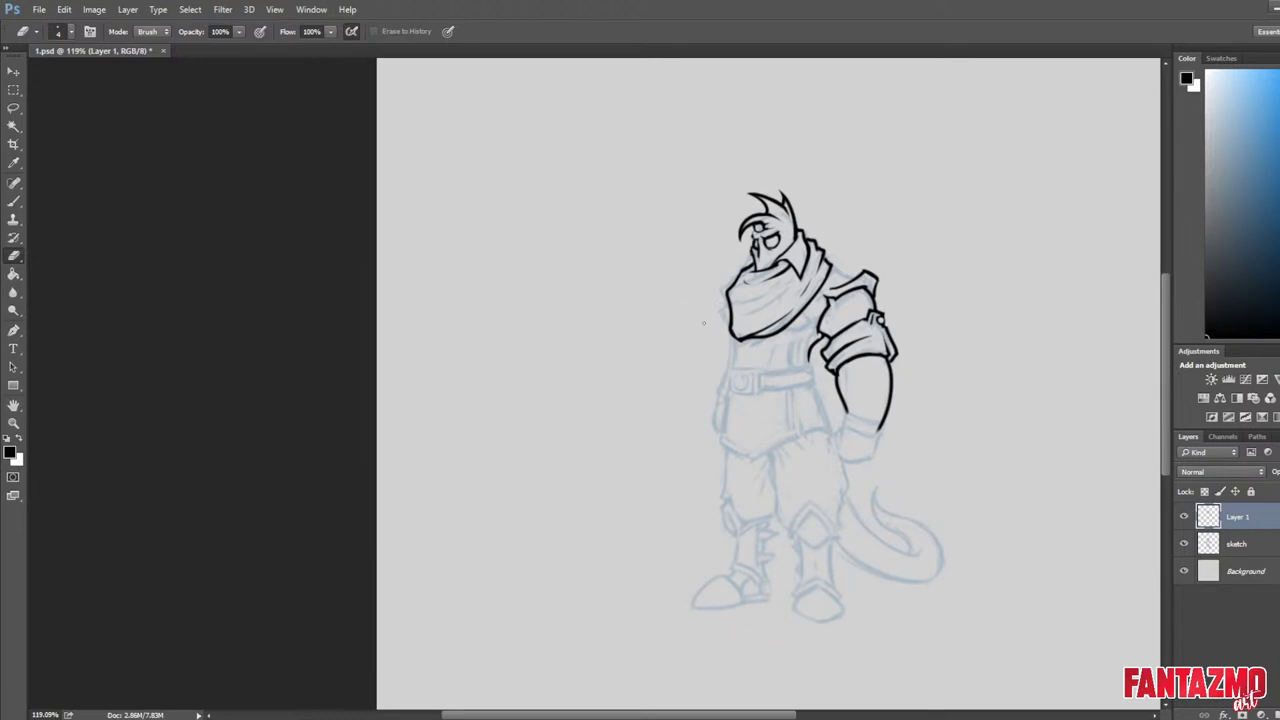
{"action": "key", "text": "alt+i"}
{"action": "key", "text": "g"}
{"action": "key", "text": "h"}
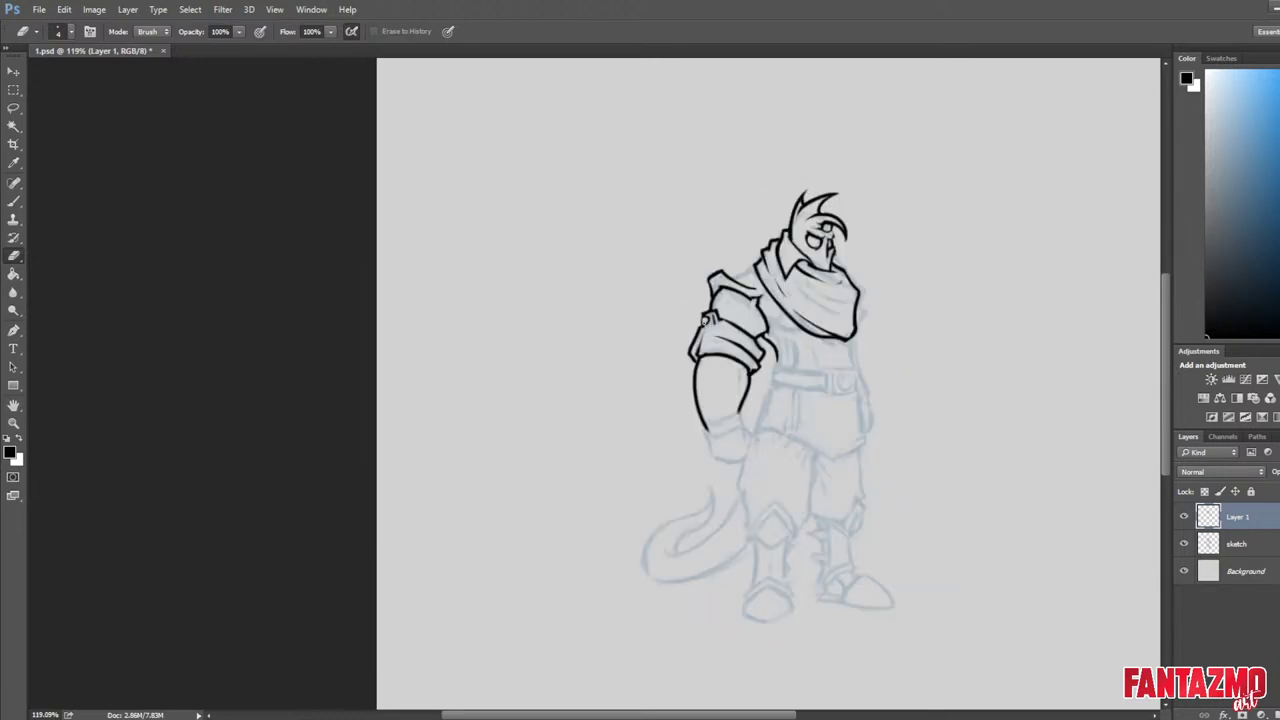
{"action": "scroll", "coordinate": [564, 268], "scroll_direction": "up", "scroll_amount": 6}
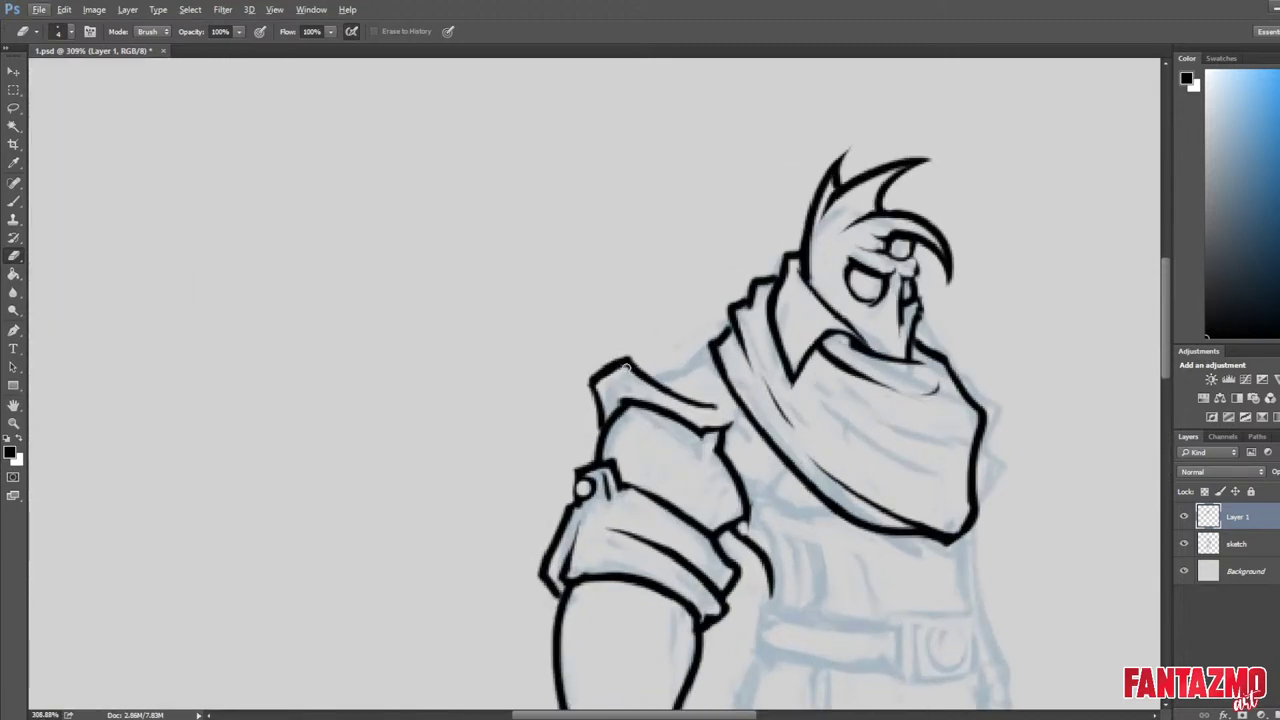
Ink the curved upper shoulder line joining the shoulder cap's peak to the scarf, redoing the stroke until it flows smoothly.
{"action": "key", "text": "b"}
{"action": "mouse_move", "coordinate": [626, 358]}
{"action": "left_mouse_down"}
{"action": "mouse_move", "coordinate": [690, 382]}
{"action": "mouse_move", "coordinate": [686, 394]}
{"action": "mouse_move", "coordinate": [706, 354]}
{"action": "mouse_move", "coordinate": [689, 368]}
{"action": "mouse_move", "coordinate": [718, 354]}
{"action": "left_mouse_up"}
{"action": "key", "text": "e"}
{"action": "key", "text": "b"}
{"action": "key", "text": "ctrl+z"}
{"action": "key", "text": "ctrl+alt+z"}
{"action": "key", "text": "ctrl+alt+z"}
{"action": "key", "text": "ctrl+alt+z"}
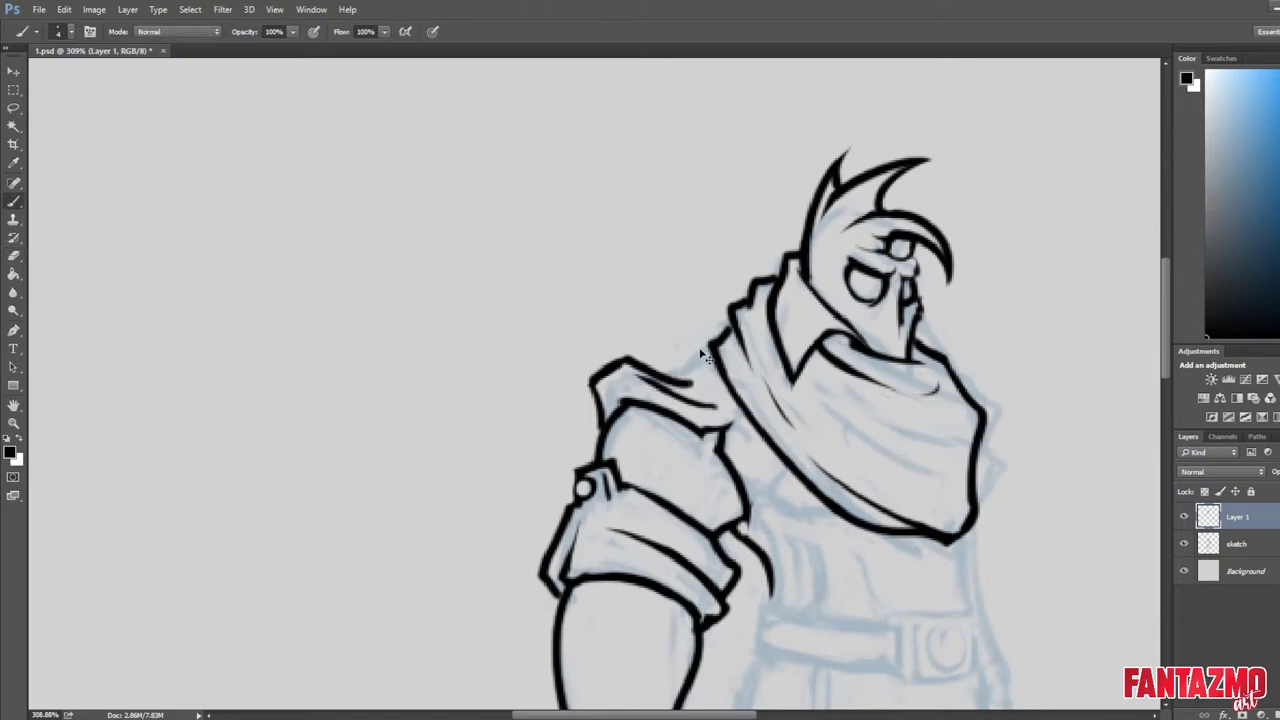
{"action": "mouse_move", "coordinate": [629, 360]}
{"action": "left_mouse_down"}
{"action": "mouse_move", "coordinate": [704, 370]}
{"action": "mouse_move", "coordinate": [686, 370]}
{"action": "mouse_move", "coordinate": [713, 352]}
{"action": "left_mouse_up"}
{"action": "key", "text": "ctrl+z"}
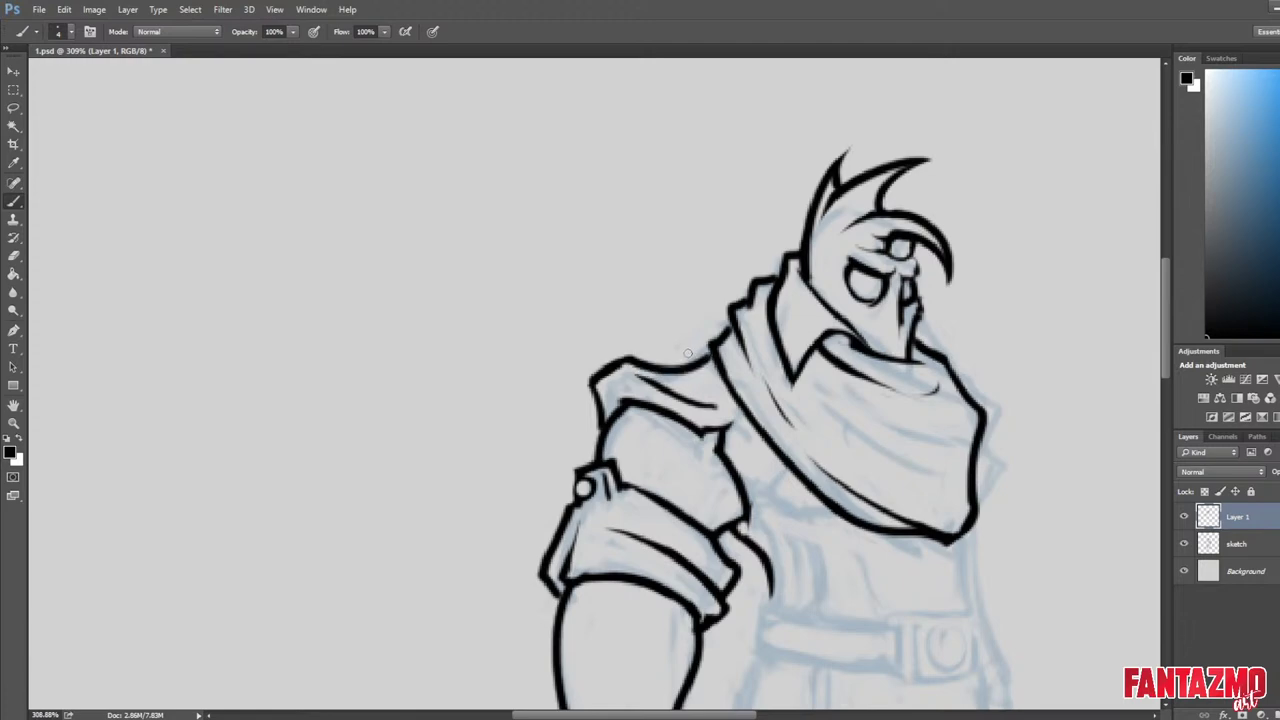
Redraw the shoulder cap's outer edge as a tighter slope and cut a small notch into the sleeve's upper edge.
{"action": "key", "text": "e"}
{"action": "key", "text": "b"}
{"action": "mouse_move", "coordinate": [604, 411]}
{"action": "left_mouse_down"}
{"action": "mouse_move", "coordinate": [624, 360]}
{"action": "mouse_move", "coordinate": [586, 385]}
{"action": "mouse_move", "coordinate": [630, 357]}
{"action": "left_mouse_up"}
{"action": "key", "text": "e"}
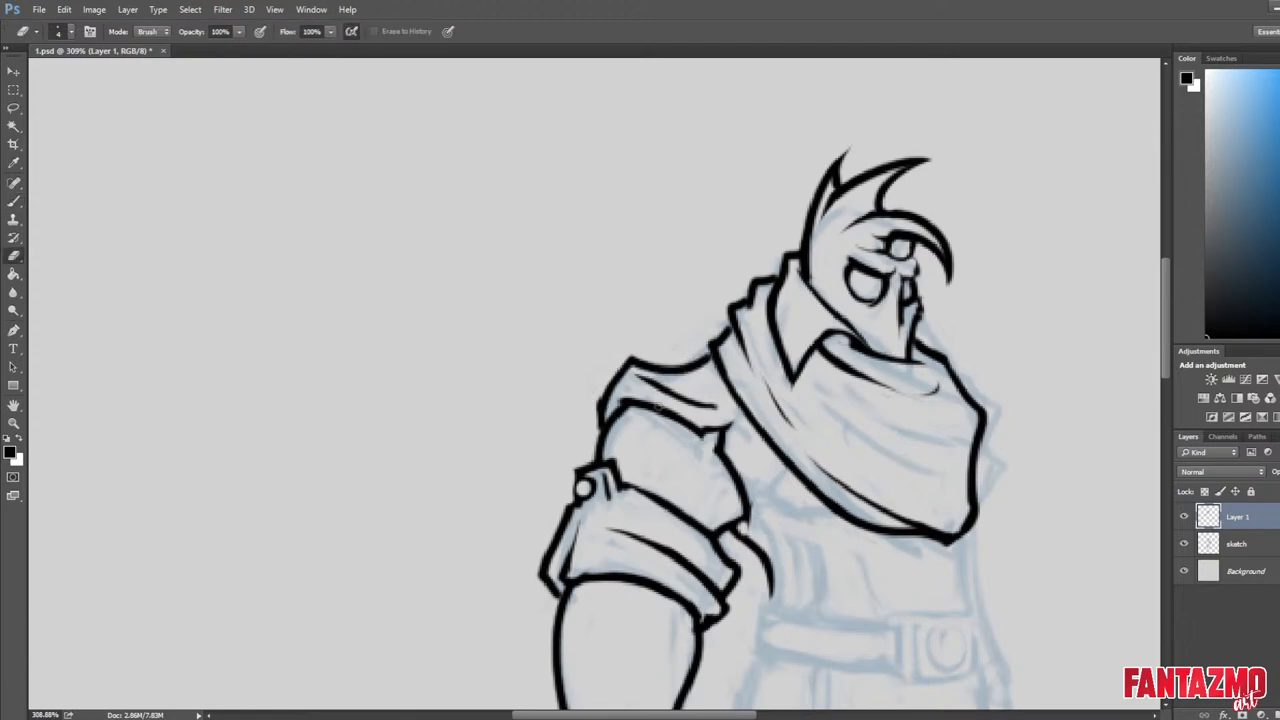
{"action": "mouse_move", "coordinate": [661, 412]}
{"action": "left_mouse_down"}
{"action": "mouse_move", "coordinate": [662, 401]}
{"action": "mouse_move", "coordinate": [674, 414]}
{"action": "left_mouse_up"}
{"action": "key", "text": "b"}
{"action": "key", "text": "e"}
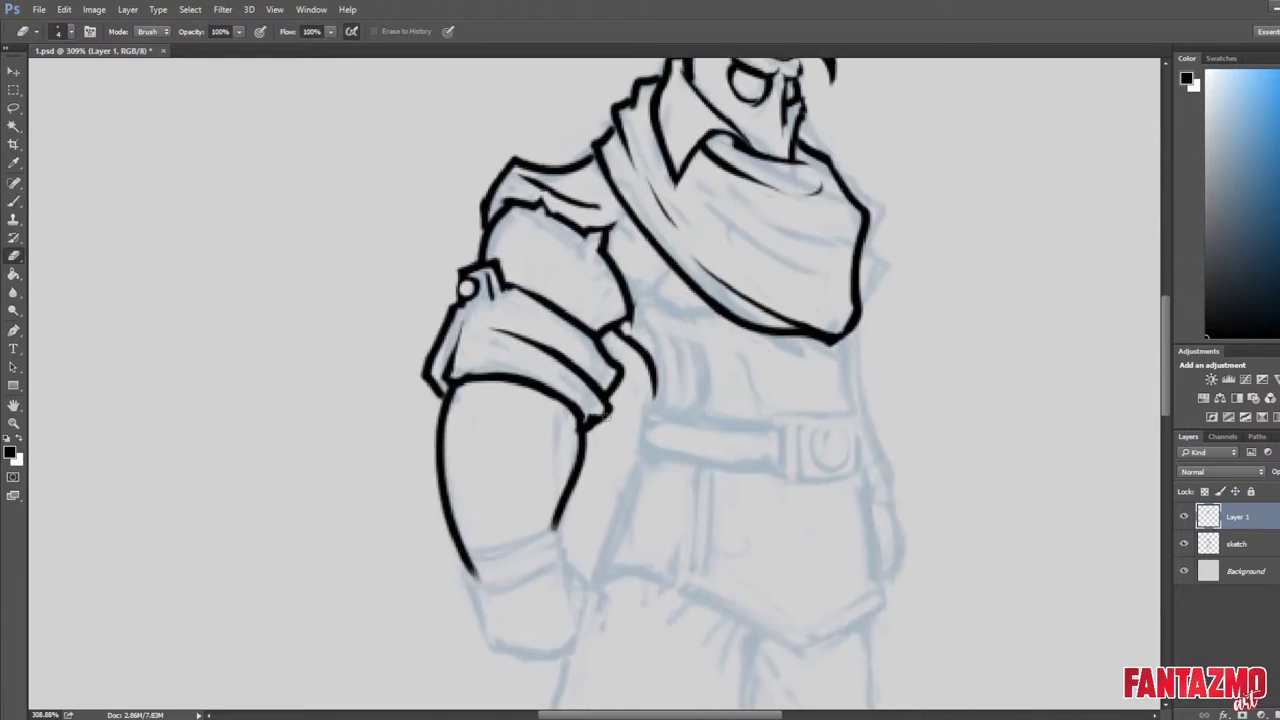
Extend the torso's side line from the armpit down to just above the belt.
{"action": "key", "text": "b"}
{"action": "key", "text": "e"}
{"action": "mouse_move", "coordinate": [650, 389]}
{"action": "left_mouse_down"}
{"action": "mouse_move", "coordinate": [662, 411]}
{"action": "mouse_move", "coordinate": [681, 323]}
{"action": "left_mouse_up"}
{"action": "key", "text": "b"}
{"action": "key", "text": "e"}
{"action": "key", "text": "ctrl+z"}
{"action": "key", "text": "b"}
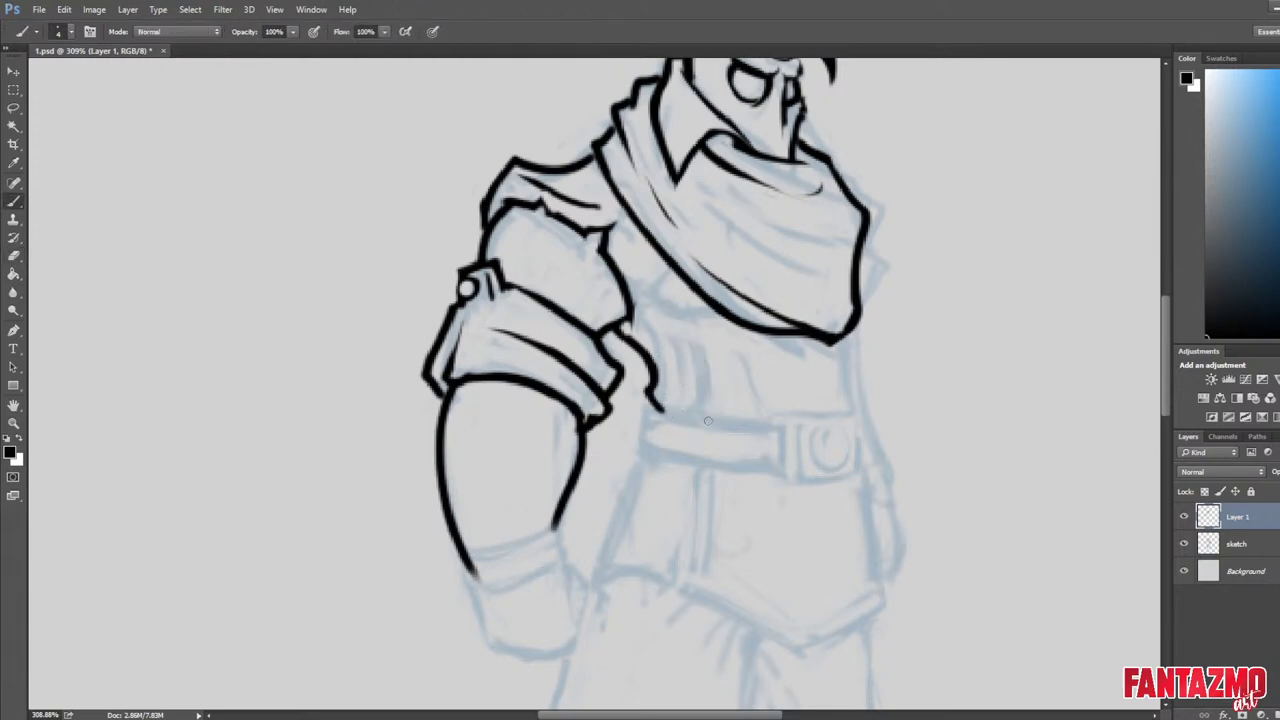
Ink the vest's vertical front line from under the scarf down to the belt, retrying the stroke until it fits.
{"action": "left_click_drag", "start_coordinate": [702, 425], "coordinate": [678, 330]}
{"action": "key", "text": "ctrl+z"}
{"action": "left_click_drag", "start_coordinate": [698, 444], "coordinate": [690, 350]}
{"action": "key", "text": "ctrl+z"}
{"action": "left_click_drag", "start_coordinate": [688, 286], "coordinate": [706, 432]}
{"action": "key", "text": "ctrl+z"}
{"action": "left_click_drag", "start_coordinate": [688, 288], "coordinate": [705, 428]}
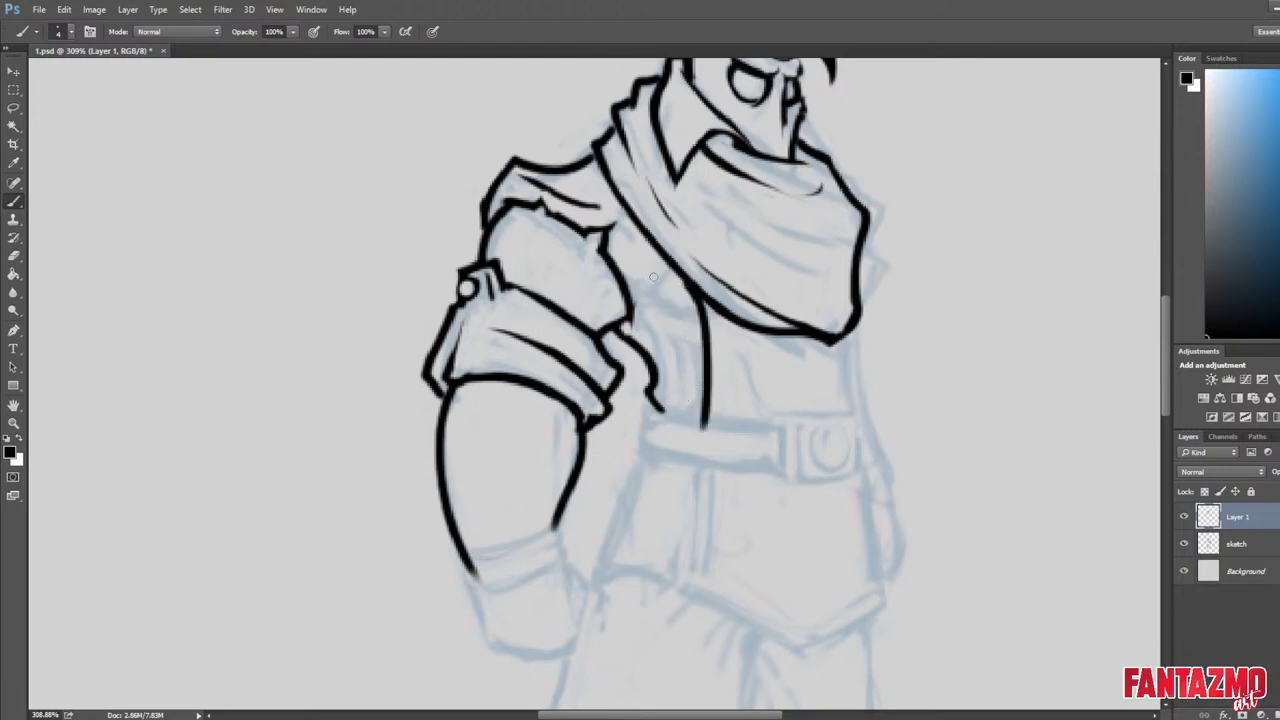
Ink a curved chest line from beside the armpit to the top of the vest's front line and clean the overlap.
{"action": "mouse_move", "coordinate": [637, 250]}
{"action": "left_mouse_down"}
{"action": "mouse_move", "coordinate": [662, 300]}
{"action": "mouse_move", "coordinate": [650, 290]}
{"action": "mouse_move", "coordinate": [695, 300]}
{"action": "mouse_move", "coordinate": [675, 295]}
{"action": "mouse_move", "coordinate": [731, 331]}
{"action": "left_mouse_up"}
{"action": "key", "text": "e"}
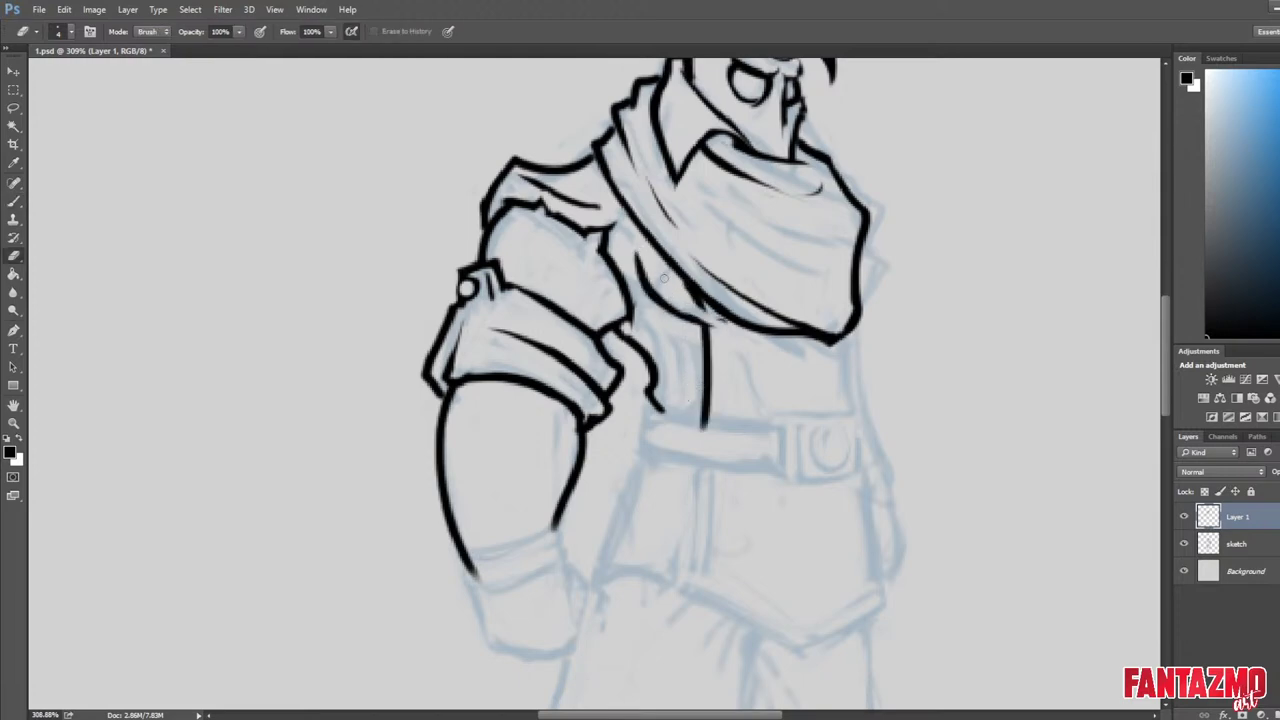
{"action": "mouse_move", "coordinate": [663, 278]}
{"action": "left_mouse_down"}
{"action": "mouse_move", "coordinate": [745, 345]}
{"action": "mouse_move", "coordinate": [702, 308]}
{"action": "left_mouse_up"}
{"action": "key", "text": "b"}
{"action": "key", "text": "e"}
Flip the drawing, ink a heavier vest front edge with a short bottom edge, and thin the first line into an inner seam.
{"action": "key", "text": "ctrl+shift+h"}
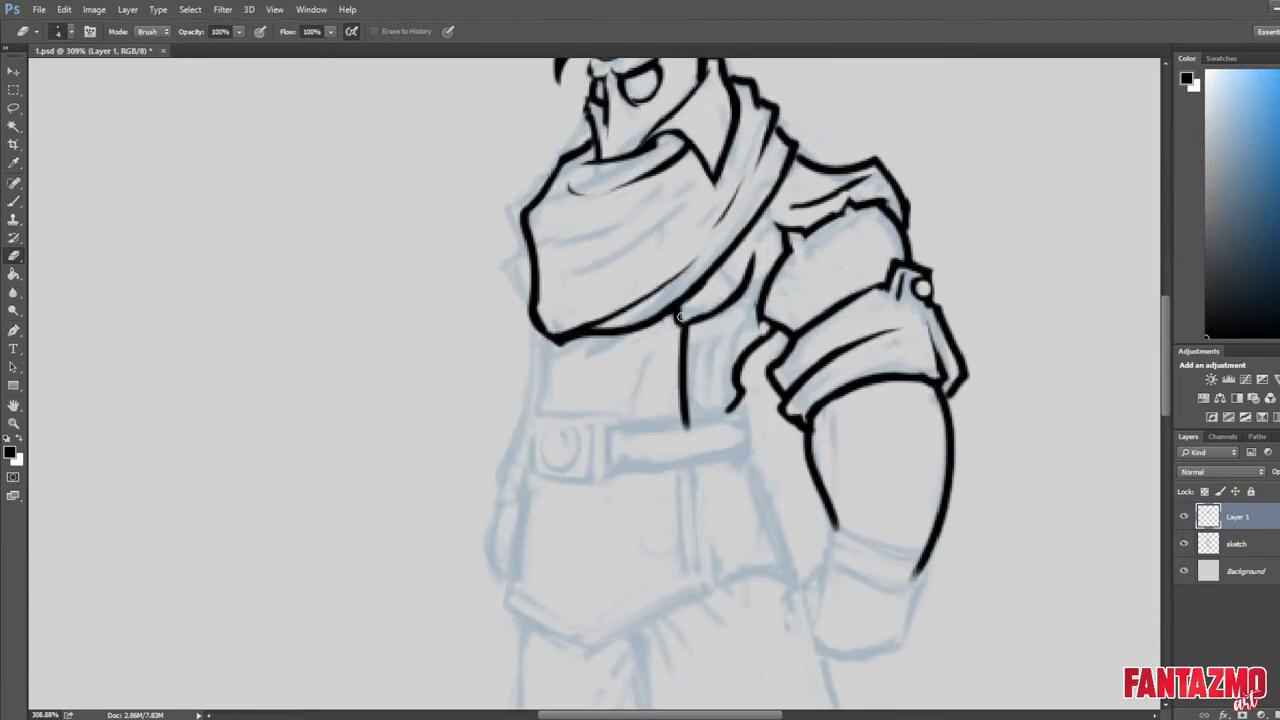
{"action": "key", "text": "b"}
{"action": "left_click_drag", "start_coordinate": [688, 320], "coordinate": [704, 438]}
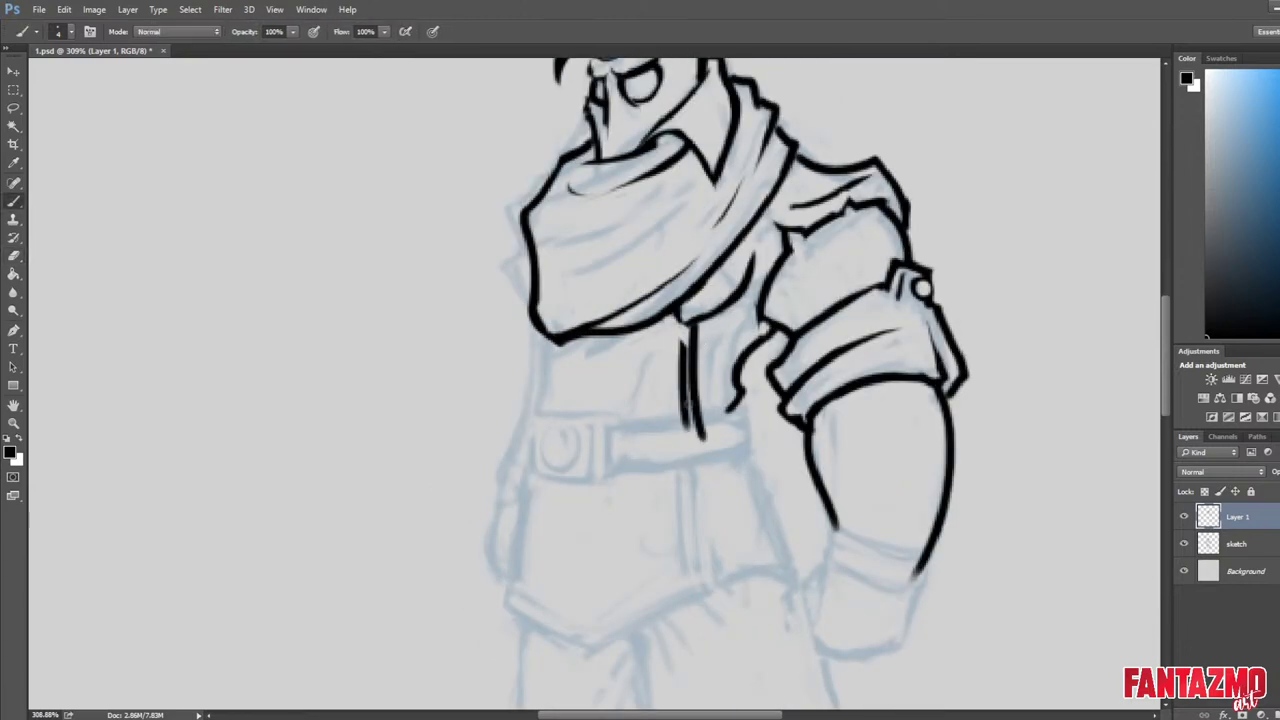
{"action": "key", "text": "e"}
{"action": "mouse_move", "coordinate": [683, 336]}
{"action": "left_mouse_down"}
{"action": "mouse_move", "coordinate": [706, 472]}
{"action": "mouse_move", "coordinate": [680, 443]}
{"action": "mouse_move", "coordinate": [699, 438]}
{"action": "mouse_move", "coordinate": [687, 421]}
{"action": "left_mouse_up"}
{"action": "key", "text": "b"}
{"action": "key", "text": "e"}
{"action": "left_click_drag", "start_coordinate": [688, 421], "coordinate": [647, 414]}
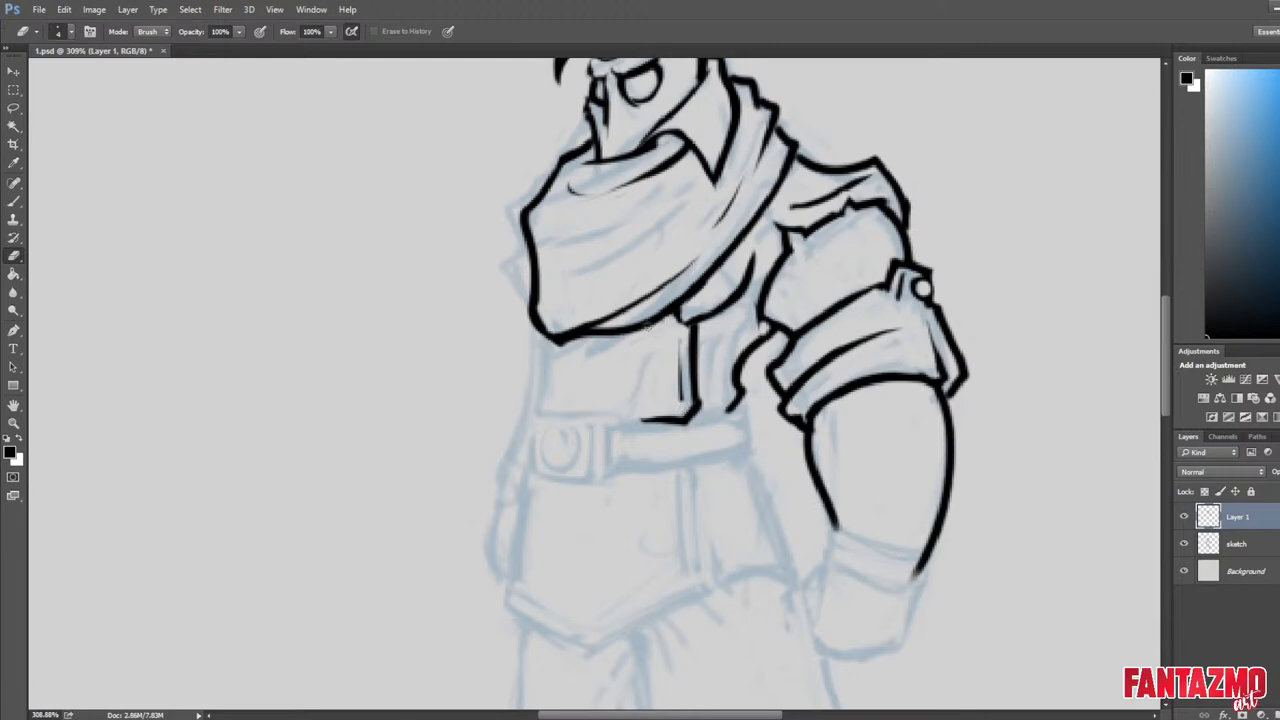
Ink a small round button with a short buttonhole mark beside the vest's inner seam and flip the drawing.
{"action": "key", "text": "b"}
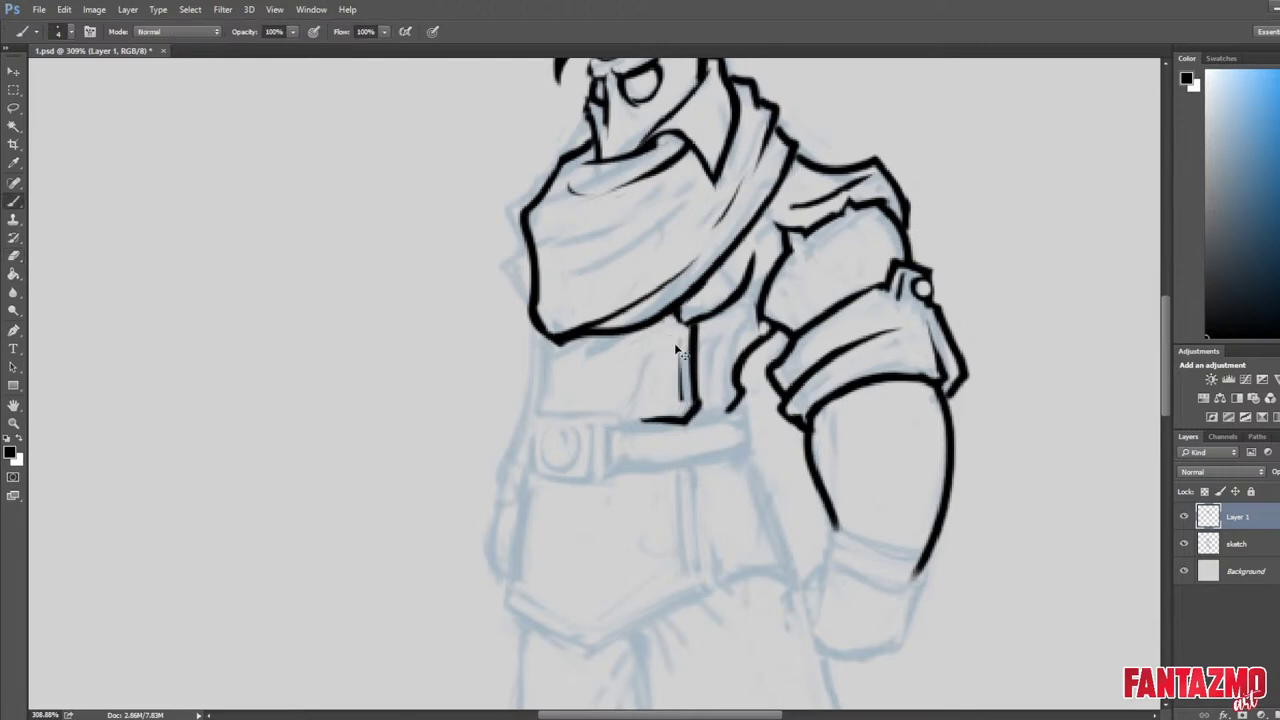
{"action": "mouse_move", "coordinate": [674, 337]}
{"action": "left_mouse_down"}
{"action": "mouse_move", "coordinate": [667, 363]}
{"action": "mouse_move", "coordinate": [674, 338]}
{"action": "mouse_move", "coordinate": [668, 362]}
{"action": "mouse_move", "coordinate": [751, 378]}
{"action": "left_mouse_up"}
{"action": "key", "text": "e"}
{"action": "key", "text": "ctrl+f"}
{"action": "key", "text": "b"}
{"action": "key", "text": "e"}
{"action": "left_click_drag", "start_coordinate": [793, 449], "coordinate": [836, 328]}
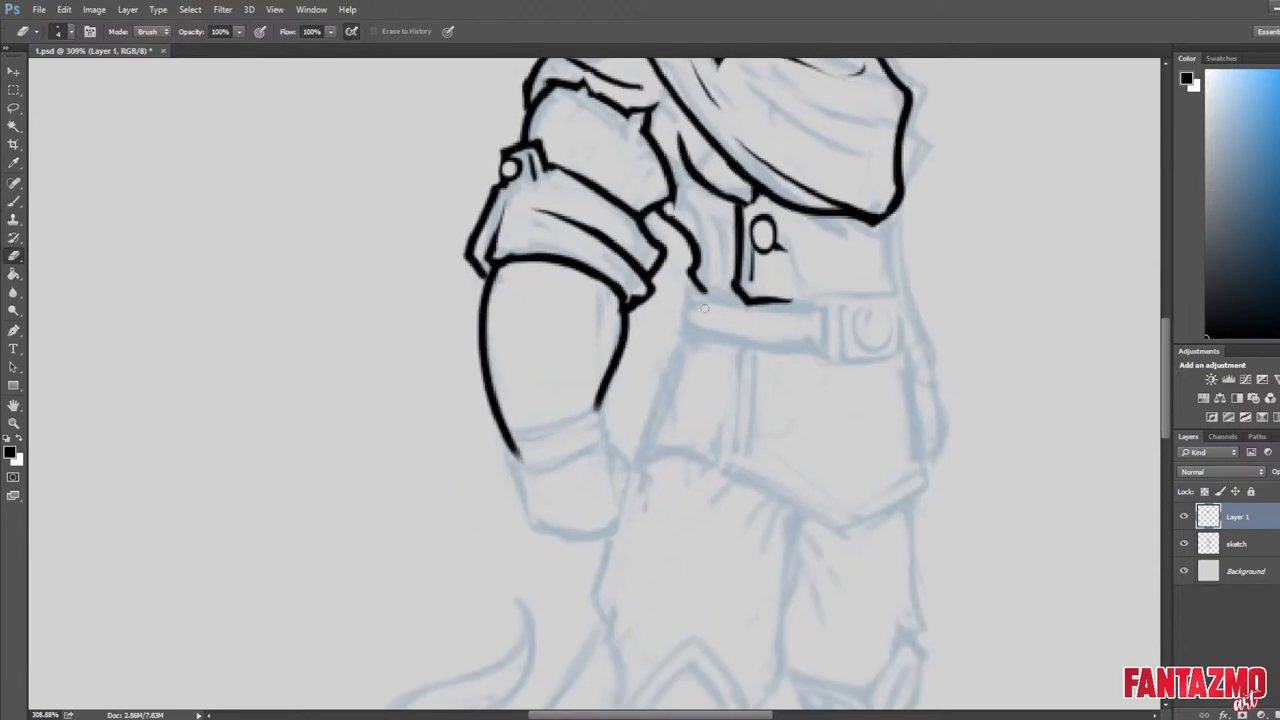
Ink the belt strap's upper and lower edges and its closed end across the waist.
{"action": "key", "text": "b"}
{"action": "mouse_move", "coordinate": [702, 288]}
{"action": "left_mouse_down"}
{"action": "mouse_move", "coordinate": [687, 327]}
{"action": "mouse_move", "coordinate": [861, 357]}
{"action": "left_mouse_up"}
{"action": "key", "text": "ctrl+z"}
{"action": "left_click_drag", "start_coordinate": [688, 328], "coordinate": [842, 337]}
{"action": "mouse_move", "coordinate": [698, 289]}
{"action": "left_mouse_down"}
{"action": "mouse_move", "coordinate": [840, 296]}
{"action": "mouse_move", "coordinate": [828, 336]}
{"action": "mouse_move", "coordinate": [940, 341]}
{"action": "left_mouse_up"}
{"action": "key", "text": "e"}
Ink the large rounded rectangular outline of the belt buckle at the end of the strap.
{"action": "key", "text": "b"}
{"action": "mouse_move", "coordinate": [820, 293]}
{"action": "left_mouse_down"}
{"action": "mouse_move", "coordinate": [908, 283]}
{"action": "mouse_move", "coordinate": [912, 358]}
{"action": "mouse_move", "coordinate": [934, 338]}
{"action": "mouse_move", "coordinate": [926, 357]}
{"action": "left_mouse_up"}
{"action": "key", "text": "e"}
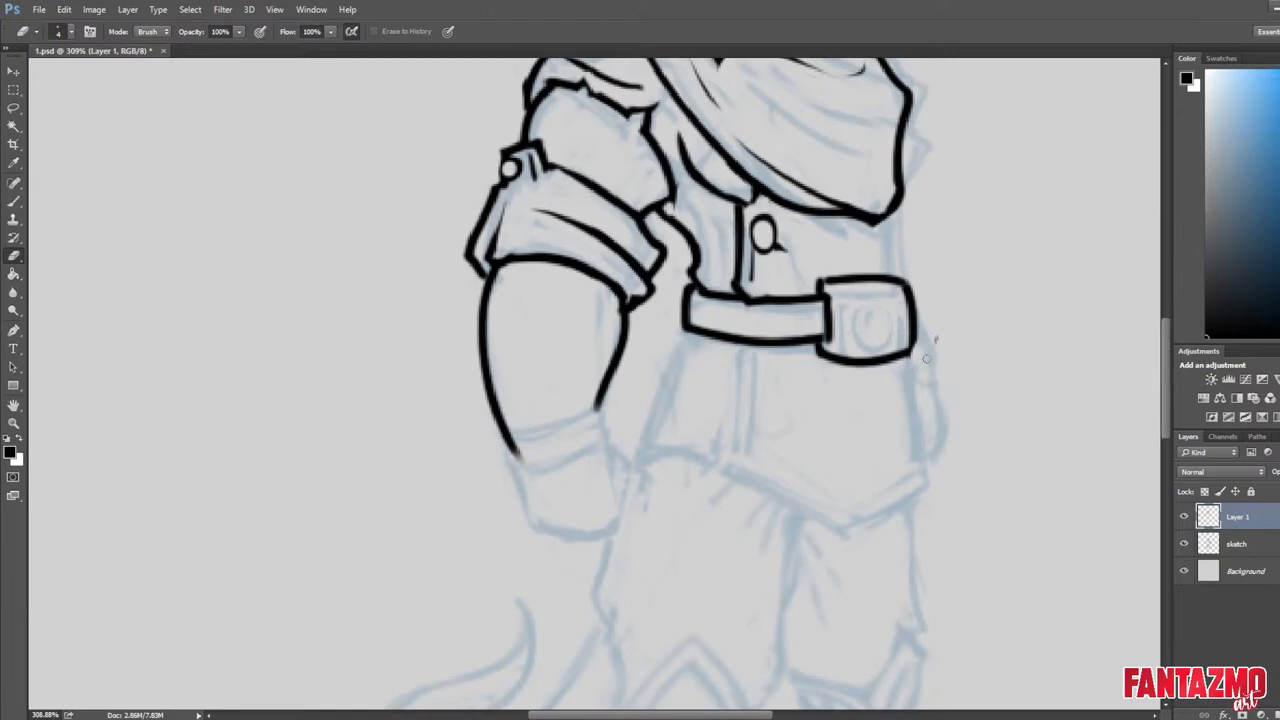
{"action": "key", "text": "b"}
{"action": "key", "text": "e"}
Ink the buckle's inner frame lines along its top and the side nearest the strap.
{"action": "mouse_move", "coordinate": [834, 296]}
{"action": "left_mouse_down"}
{"action": "mouse_move", "coordinate": [840, 346]}
{"action": "mouse_move", "coordinate": [842, 297]}
{"action": "mouse_move", "coordinate": [882, 305]}
{"action": "mouse_move", "coordinate": [868, 293]}
{"action": "mouse_move", "coordinate": [918, 342]}
{"action": "left_mouse_up"}
{"action": "key", "text": "b"}
{"action": "key", "text": "e"}
{"action": "key", "text": "b"}
{"action": "key", "text": "e"}
{"action": "key", "text": "ctrl+z"}
{"action": "key", "text": "b"}
{"action": "key", "text": "e"}
{"action": "key", "text": "b"}
Clean up the buckle's outer edge and corners.
{"action": "mouse_move", "coordinate": [910, 298]}
{"action": "left_mouse_down"}
{"action": "mouse_move", "coordinate": [911, 343]}
{"action": "mouse_move", "coordinate": [1091, 246]}
{"action": "mouse_move", "coordinate": [1057, 295]}
{"action": "left_mouse_up"}
{"action": "key", "text": "e"}
{"action": "key", "text": "b"}
{"action": "key", "text": "e"}
{"action": "key", "text": "e"}
{"action": "left_click_drag", "start_coordinate": [1059, 248], "coordinate": [1052, 270]}
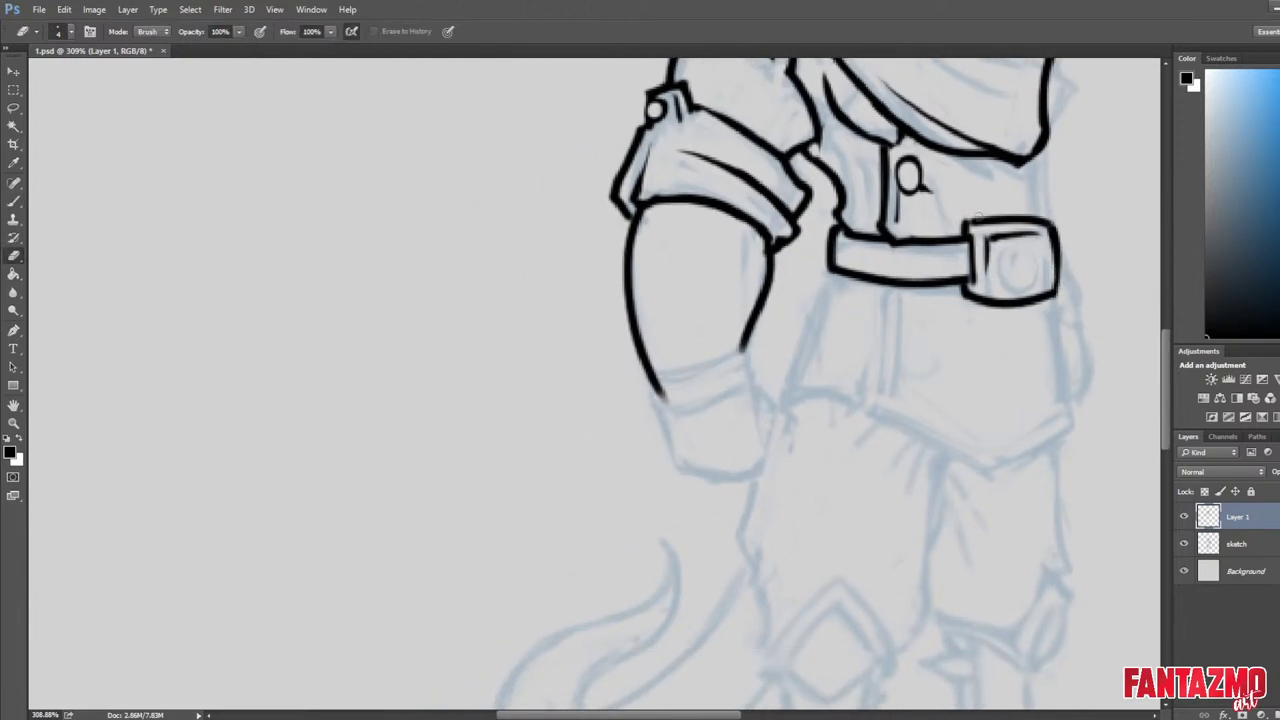
{"action": "key", "text": "b"}
{"action": "key", "text": "e"}
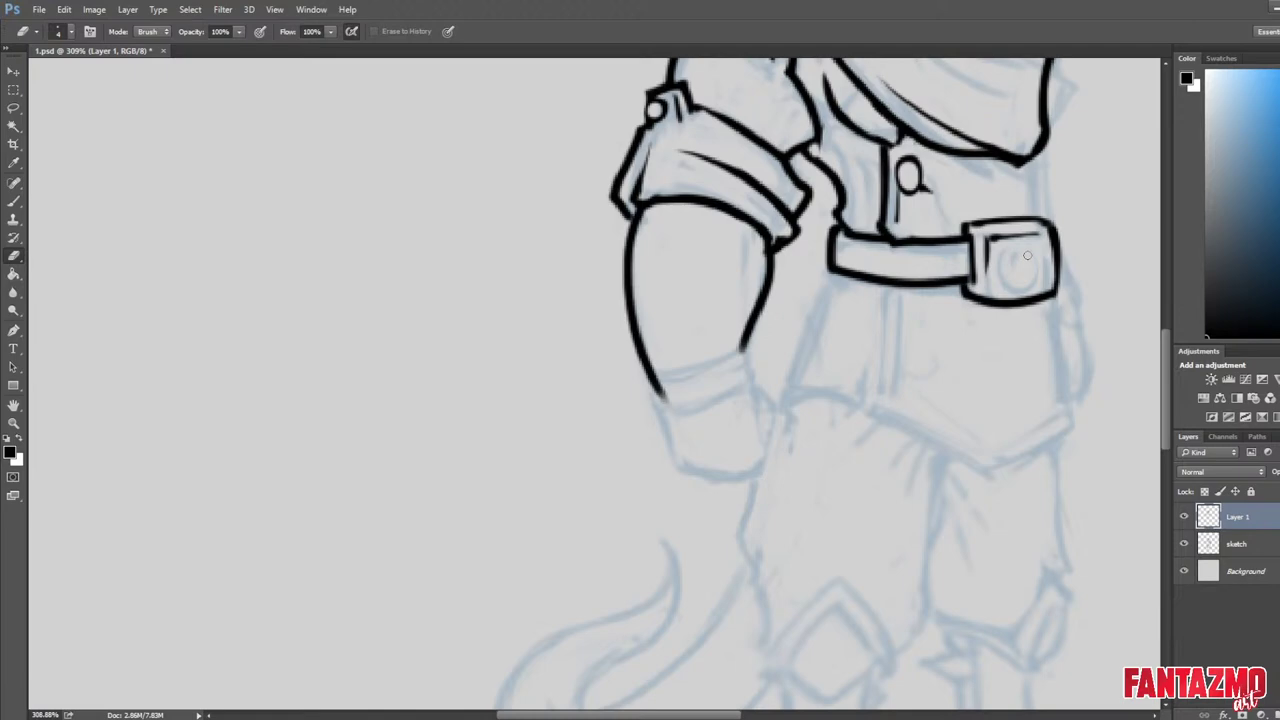
Flip the drawing and redraw the buckle's outer vertical edge, trimming its upper corner.
{"action": "scroll", "coordinate": [754, 254], "scroll_direction": "down", "scroll_amount": 14}
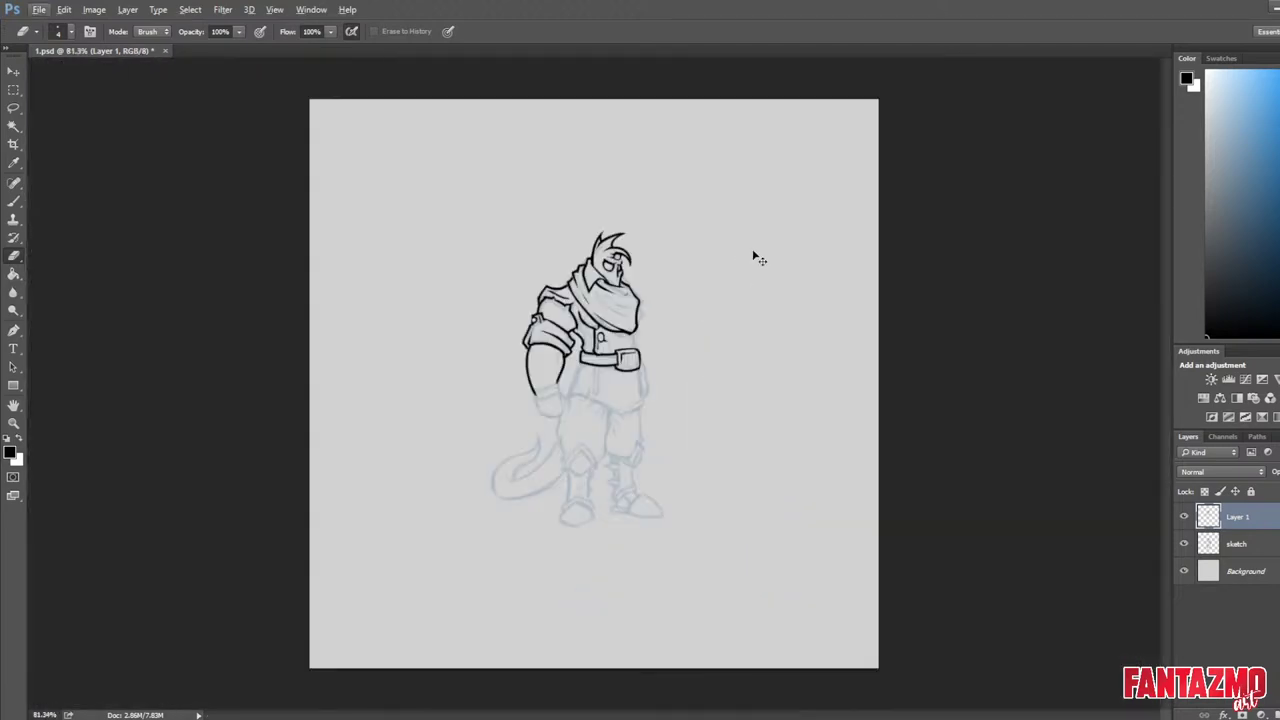
{"action": "key", "text": "ctrl+shift+h"}
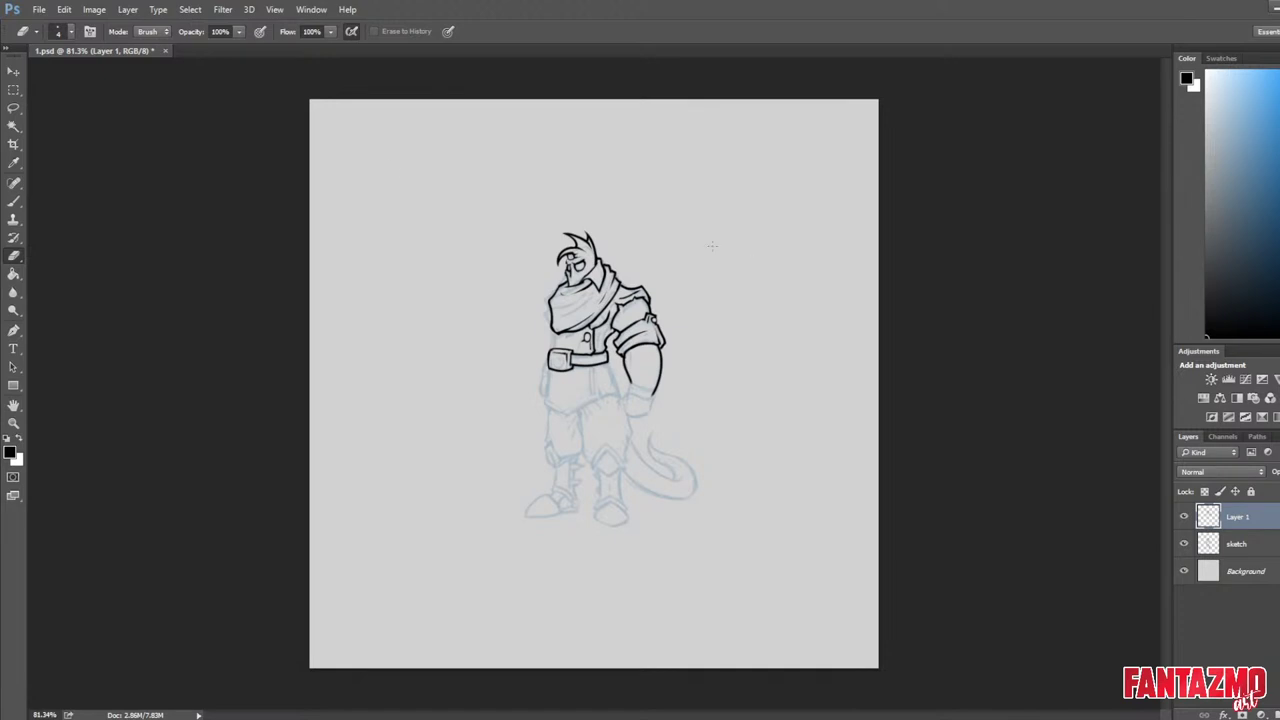
{"action": "scroll", "coordinate": [376, 214], "scroll_direction": "up", "scroll_amount": 5}
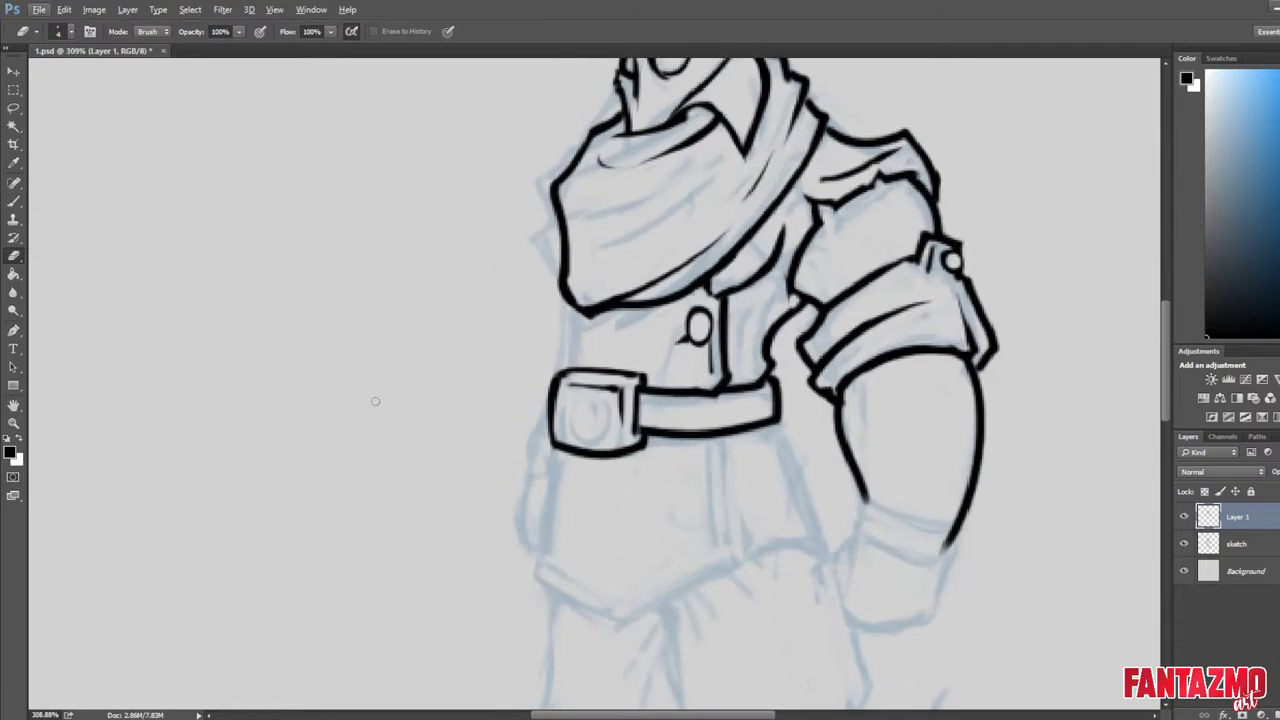
{"action": "key", "text": "e"}
{"action": "left_click_drag", "start_coordinate": [552, 382], "coordinate": [557, 446]}
{"action": "key", "text": "b"}
{"action": "mouse_move", "coordinate": [560, 378]}
{"action": "left_mouse_down"}
{"action": "mouse_move", "coordinate": [561, 443]}
{"action": "mouse_move", "coordinate": [554, 383]}
{"action": "mouse_move", "coordinate": [590, 371]}
{"action": "mouse_move", "coordinate": [562, 367]}
{"action": "mouse_move", "coordinate": [594, 353]}
{"action": "mouse_move", "coordinate": [566, 367]}
{"action": "mouse_move", "coordinate": [562, 447]}
{"action": "left_mouse_up"}
{"action": "key", "text": "e"}
{"action": "key", "text": "b"}
{"action": "key", "text": "e"}
{"action": "key", "text": "b"}
{"action": "key", "text": "e"}
{"action": "mouse_move", "coordinate": [554, 379]}
{"action": "left_mouse_down"}
{"action": "mouse_move", "coordinate": [552, 434]}
{"action": "mouse_move", "coordinate": [576, 378]}
{"action": "mouse_move", "coordinate": [565, 377]}
{"action": "left_mouse_up"}
Flip the drawing back, erase the buckle's inner top line and strengthen the inner vertical line beside the strap.
{"action": "key", "text": "F2"}
{"action": "left_click_drag", "start_coordinate": [1010, 446], "coordinate": [1070, 345]}
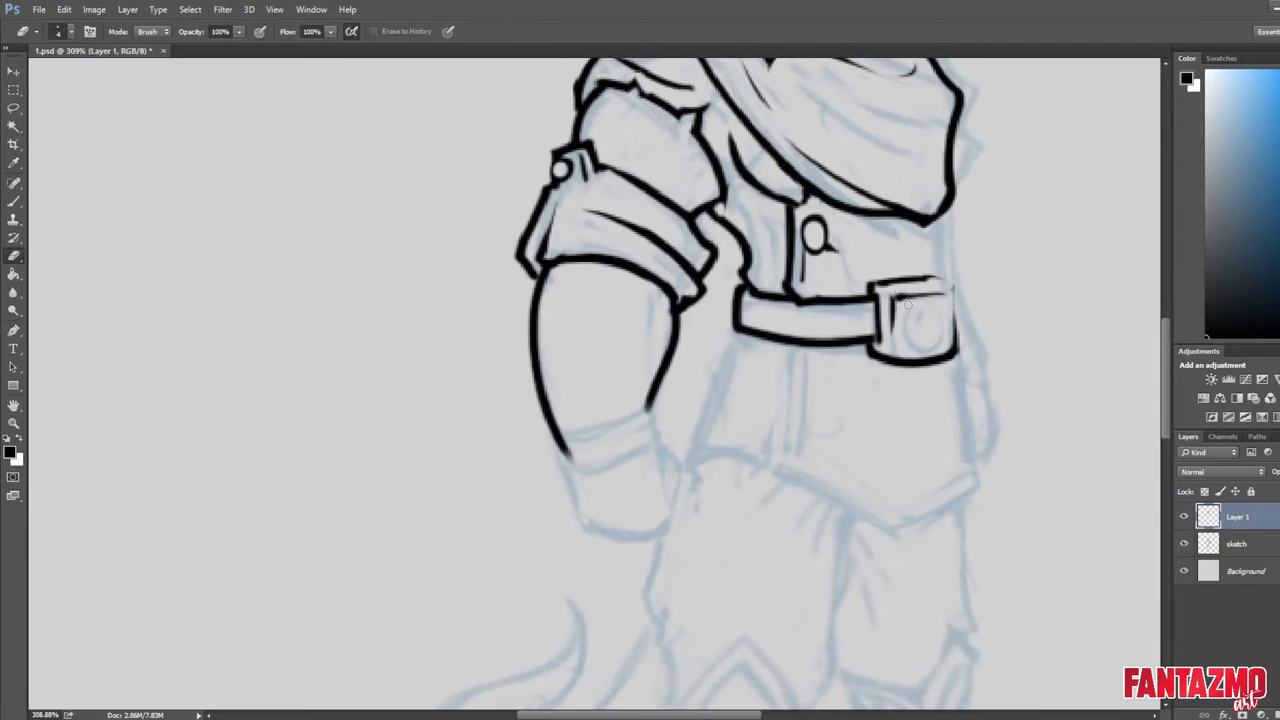
{"action": "mouse_move", "coordinate": [906, 299]}
{"action": "left_mouse_down"}
{"action": "mouse_move", "coordinate": [936, 296]}
{"action": "mouse_move", "coordinate": [891, 344]}
{"action": "mouse_move", "coordinate": [956, 282]}
{"action": "left_mouse_up"}
{"action": "key", "text": "b"}
{"action": "key", "text": "e"}
{"action": "key", "text": "b"}
{"action": "key", "text": "e"}
{"action": "key", "text": "b"}
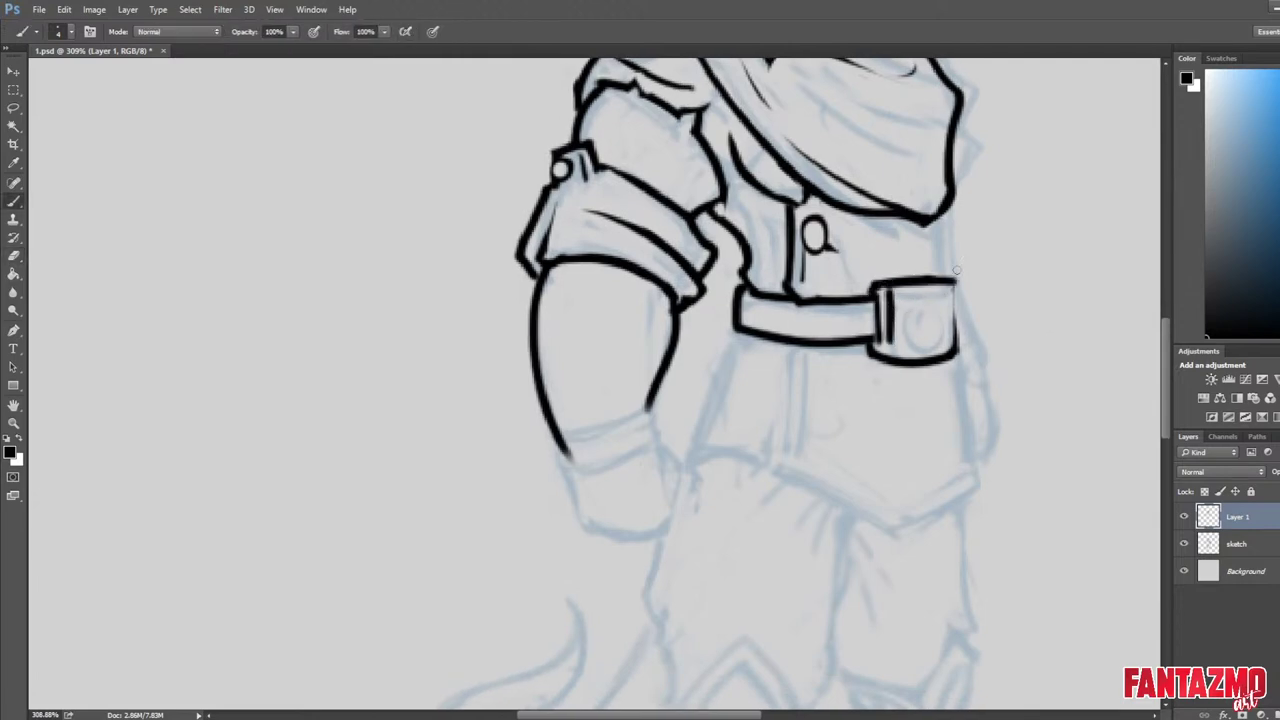
{"action": "key", "text": "e"}
{"action": "key", "text": "ctrl+z"}
Redraw the buckle's outer and lower edges into a squarer, shallower shape and erase the old outline.
{"action": "key", "text": "b"}
{"action": "mouse_move", "coordinate": [876, 286]}
{"action": "left_mouse_down"}
{"action": "mouse_move", "coordinate": [947, 275]}
{"action": "mouse_move", "coordinate": [880, 274]}
{"action": "mouse_move", "coordinate": [960, 271]}
{"action": "mouse_move", "coordinate": [963, 292]}
{"action": "mouse_move", "coordinate": [954, 340]}
{"action": "left_mouse_up"}
{"action": "key", "text": "e"}
{"action": "key", "text": "b"}
{"action": "key", "text": "e"}
{"action": "mouse_move", "coordinate": [880, 361]}
{"action": "left_mouse_down"}
{"action": "mouse_move", "coordinate": [963, 358]}
{"action": "mouse_move", "coordinate": [956, 347]}
{"action": "mouse_move", "coordinate": [888, 364]}
{"action": "left_mouse_up"}
{"action": "key", "text": "b"}
{"action": "key", "text": "e"}
{"action": "left_click_drag", "start_coordinate": [952, 273], "coordinate": [955, 355]}
{"action": "key", "text": "b"}
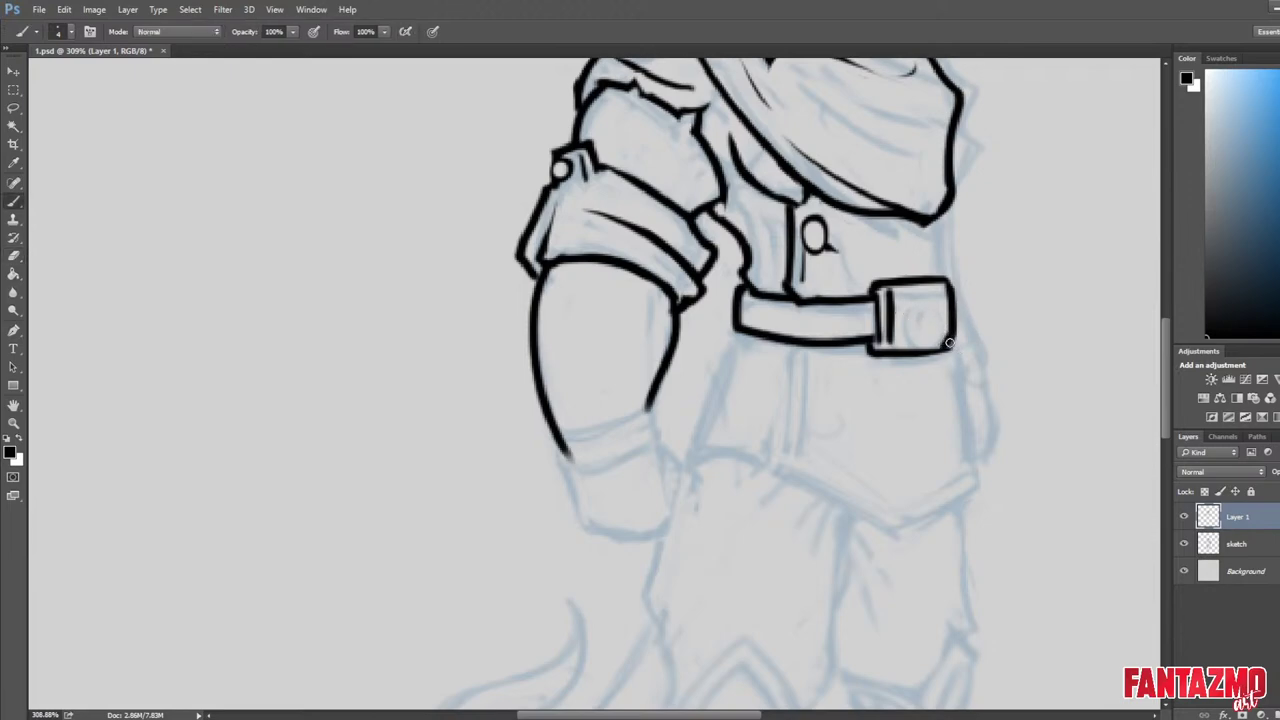
Taper the buckle's inner vertical line and bevel its lower outer corner.
{"action": "key", "text": "e"}
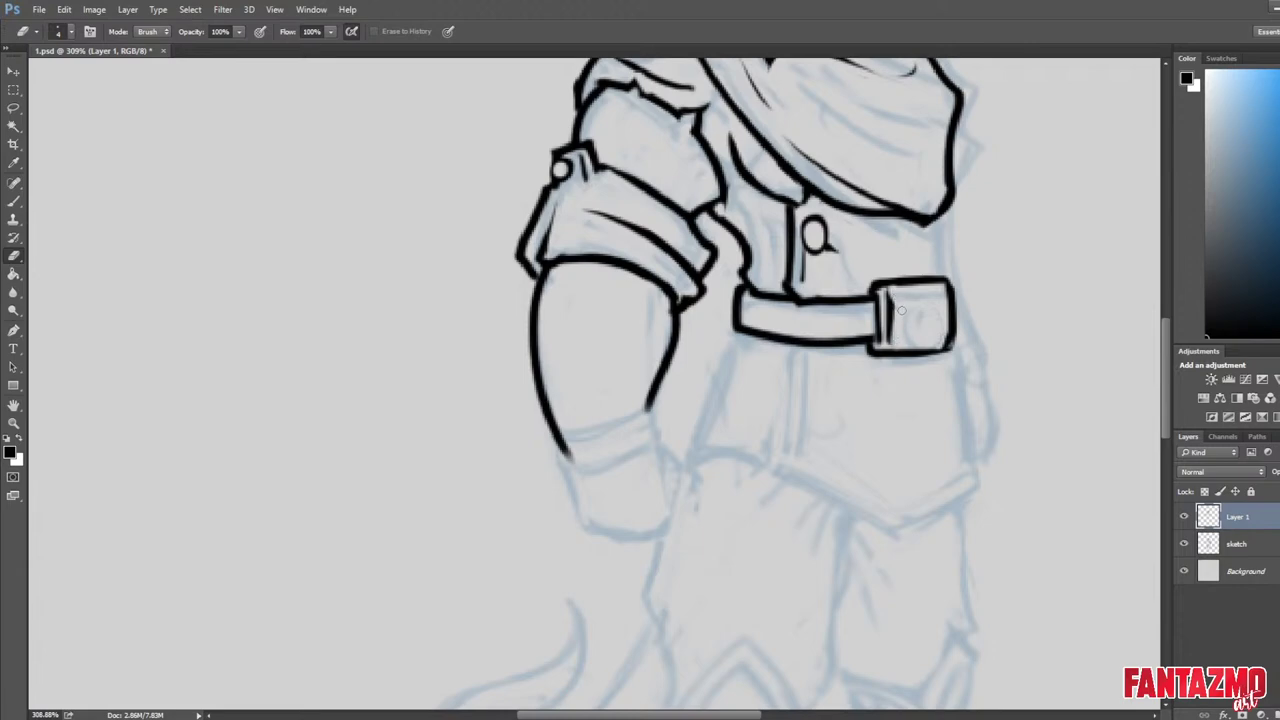
{"action": "key", "text": "b"}
{"action": "left_click_drag", "start_coordinate": [952, 336], "coordinate": [945, 350]}
{"action": "key", "text": "e"}
{"action": "key", "text": "b"}
{"action": "left_click_drag", "start_coordinate": [930, 297], "coordinate": [938, 341]}
{"action": "key", "text": "e"}
{"action": "key", "text": "ctrl+z"}
{"action": "key", "text": "ctrl+alt+z"}
{"action": "key", "text": "b"}
{"action": "left_click_drag", "start_coordinate": [927, 296], "coordinate": [938, 341]}
{"action": "key", "text": "ctrl+alt+z"}
{"action": "key", "text": "ctrl+alt+z"}
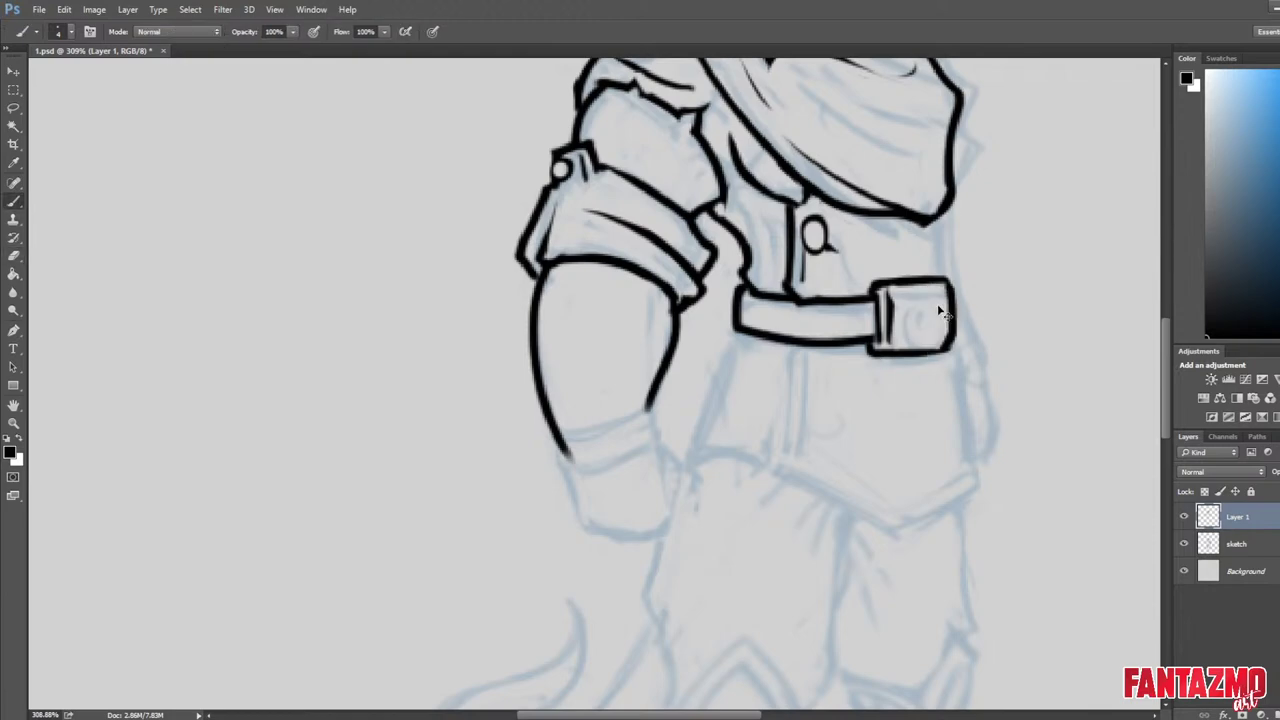
{"action": "left_click_drag", "start_coordinate": [928, 298], "coordinate": [938, 344]}
{"action": "mouse_move", "coordinate": [930, 297]}
{"action": "left_mouse_down"}
{"action": "mouse_move", "coordinate": [940, 344]}
{"action": "mouse_move", "coordinate": [930, 334]}
{"action": "left_mouse_up"}
{"action": "left_click_drag", "start_coordinate": [940, 300], "coordinate": [944, 330]}
{"action": "key", "text": "ctrl+alt+z"}
{"action": "key", "text": "ctrl+alt+z"}
{"action": "key", "text": "ctrl+alt+z"}
{"action": "key", "text": "ctrl+alt+z"}
Ink a small round rivet in the buckle's upper corner beside the inner vertical line and clear its centre.
{"action": "left_click", "coordinate": [899, 296]}
{"action": "key", "text": "e"}
{"action": "key", "text": "b"}
{"action": "key", "text": "e"}
{"action": "left_click", "coordinate": [900, 298]}
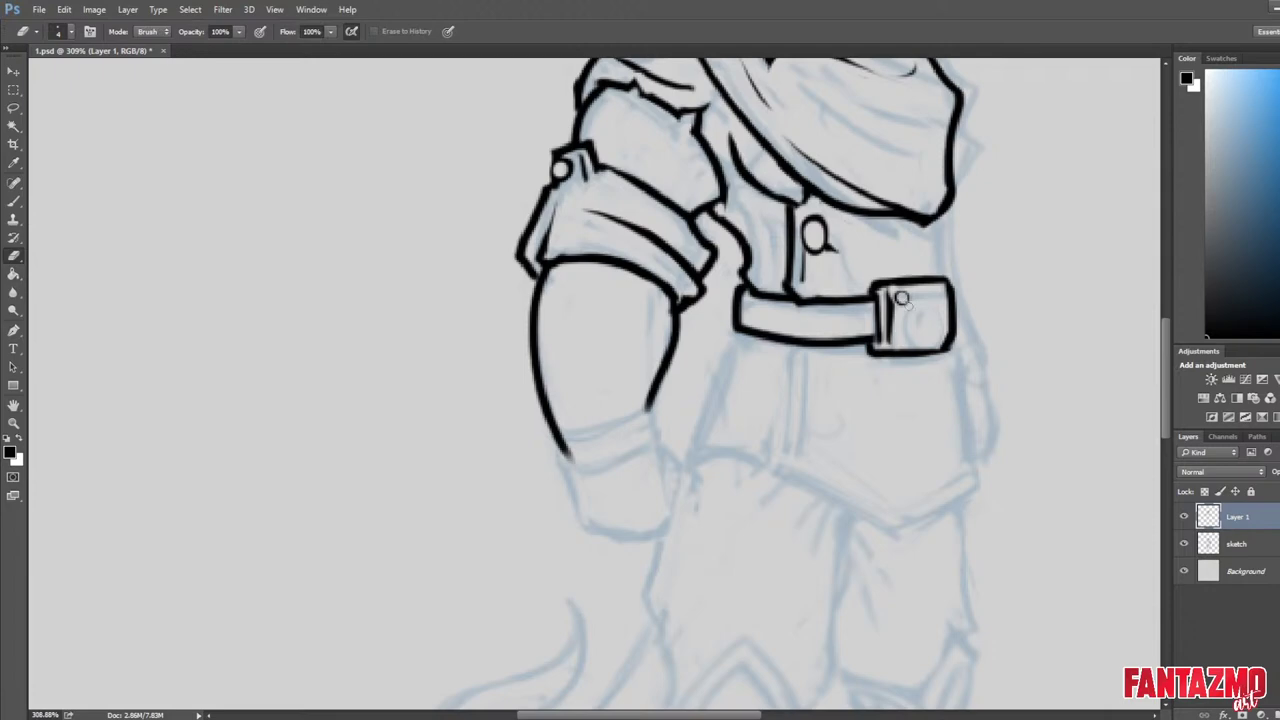
Ink small round rivets in the belt buckle's three remaining corners and clear their centres.
{"action": "key", "text": "b"}
{"action": "left_click", "coordinate": [903, 335]}
{"action": "key", "text": "e"}
{"action": "left_click", "coordinate": [903, 334]}
{"action": "key", "text": "b"}
{"action": "left_click", "coordinate": [940, 296]}
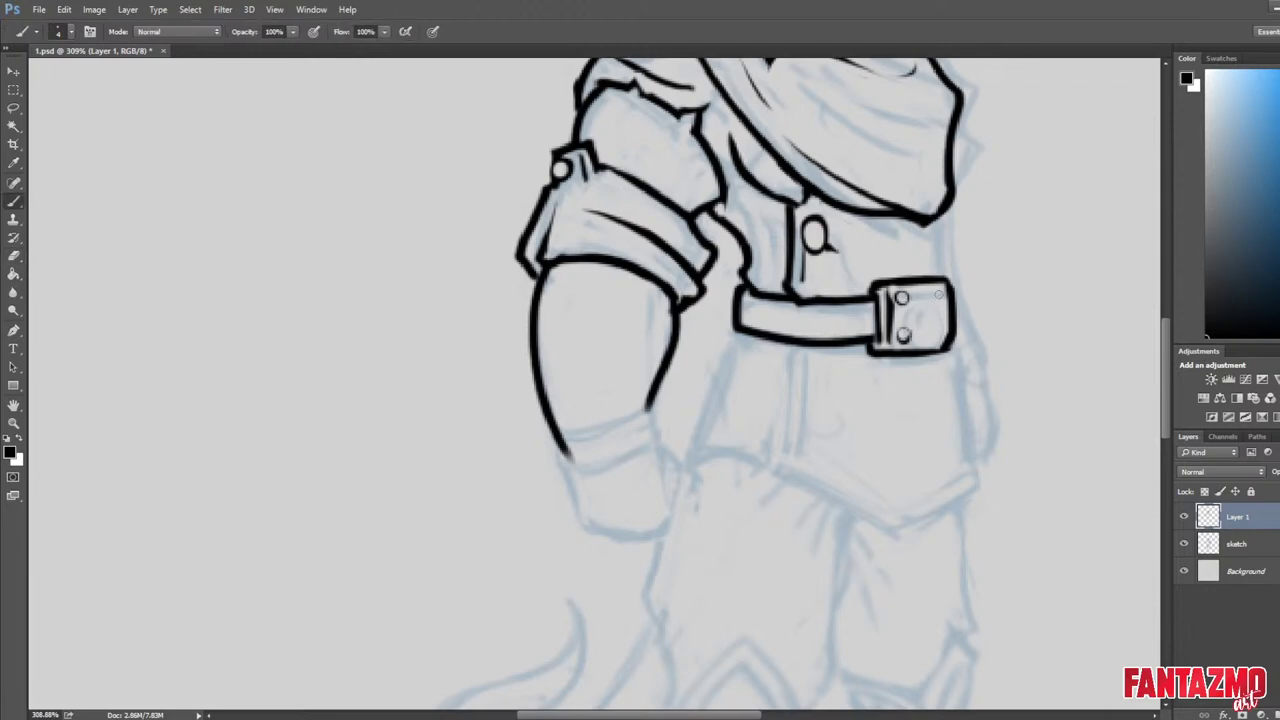
{"action": "key", "text": "e"}
{"action": "left_click", "coordinate": [940, 296]}
{"action": "key", "text": "b"}
{"action": "left_click", "coordinate": [942, 336]}
{"action": "key", "text": "e"}
{"action": "left_click", "coordinate": [942, 336]}
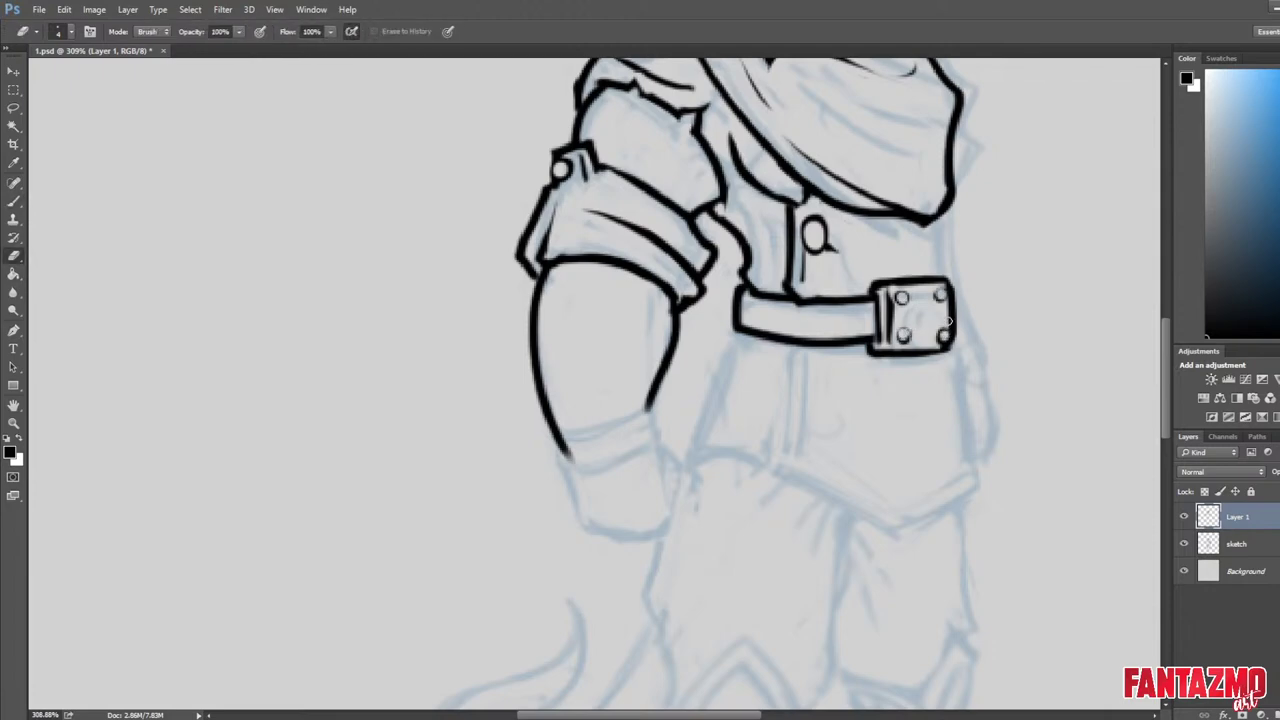
Flip the drawing horizontally and save the file.
{"action": "scroll", "coordinate": [942, 318], "scroll_direction": "down", "scroll_amount": 14}
{"action": "key", "text": "F2"}
{"action": "key", "text": "ctrl+s"}
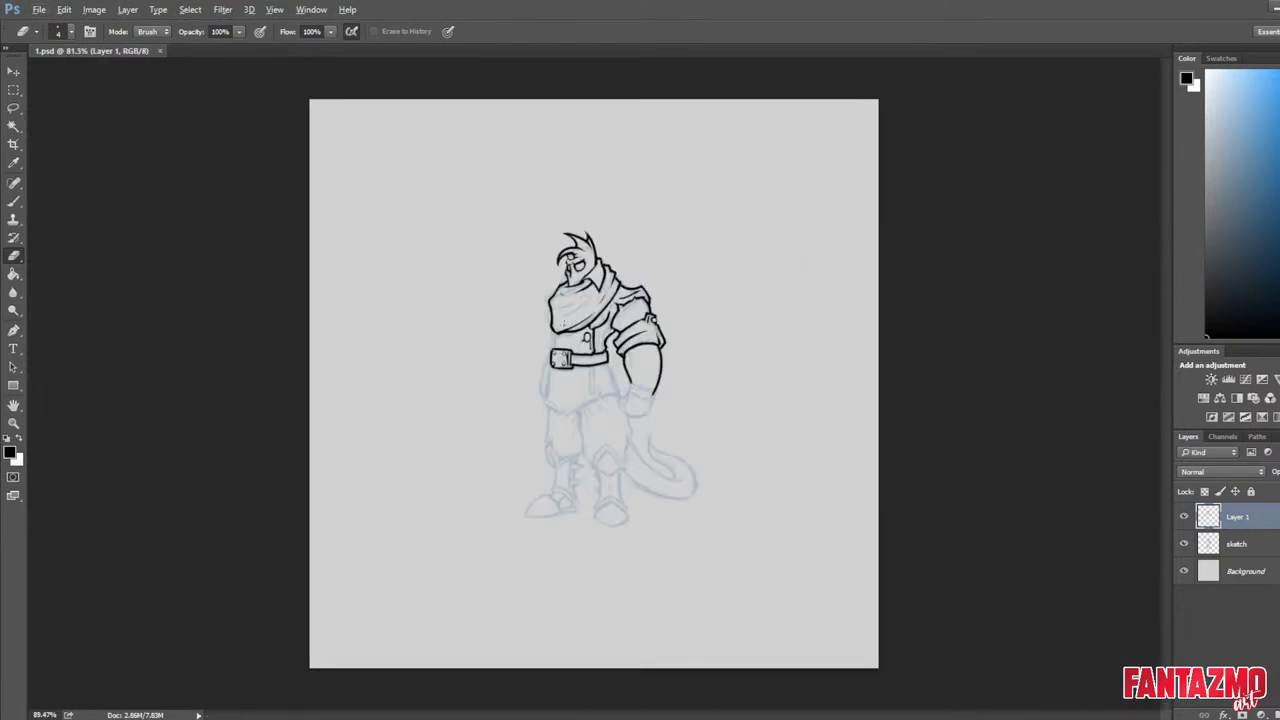
Clean the inside of the belt strap's lower line and ink short accents at the vest corner below the button.
{"action": "scroll", "coordinate": [580, 332], "scroll_direction": "up", "scroll_amount": 12}
{"action": "scroll", "coordinate": [579, 402], "scroll_direction": "up", "scroll_amount": 1}
{"action": "left_click_drag", "start_coordinate": [766, 426], "coordinate": [1127, 281]}
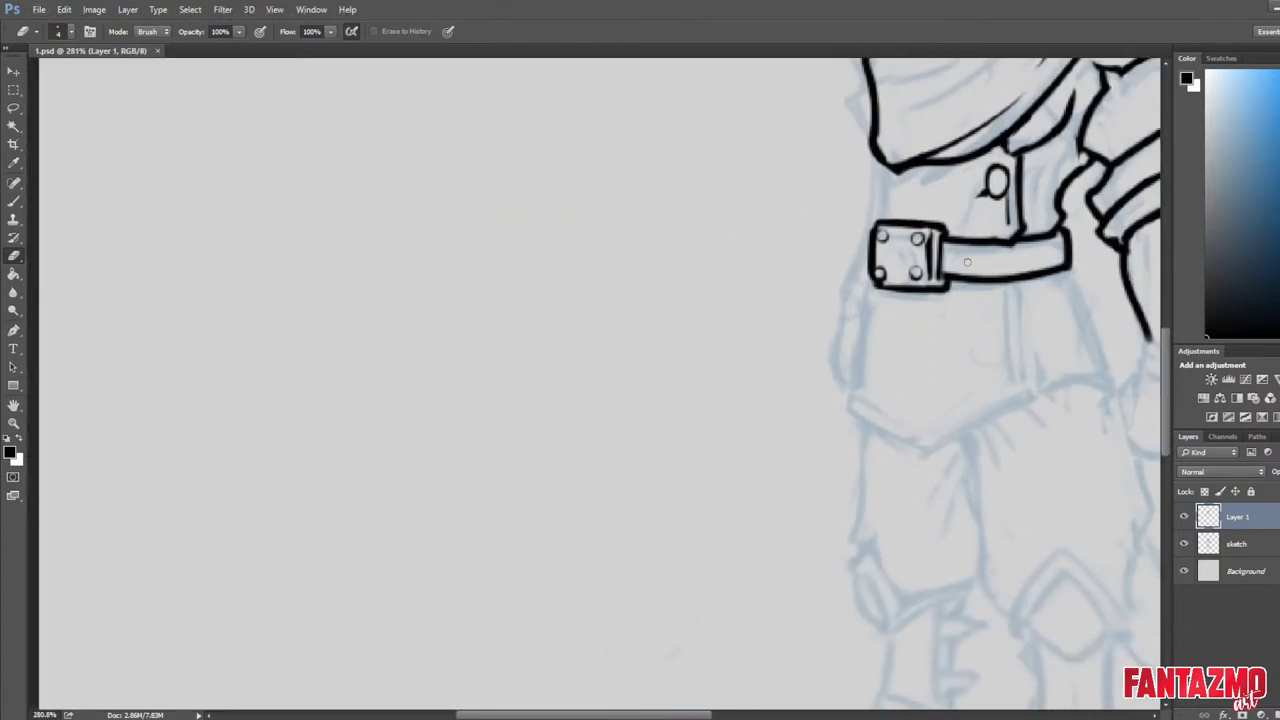
{"action": "mouse_move", "coordinate": [947, 274]}
{"action": "left_mouse_down"}
{"action": "mouse_move", "coordinate": [1067, 260]}
{"action": "mouse_move", "coordinate": [1052, 271]}
{"action": "left_mouse_up"}
{"action": "key", "text": "b"}
{"action": "key", "text": "e"}
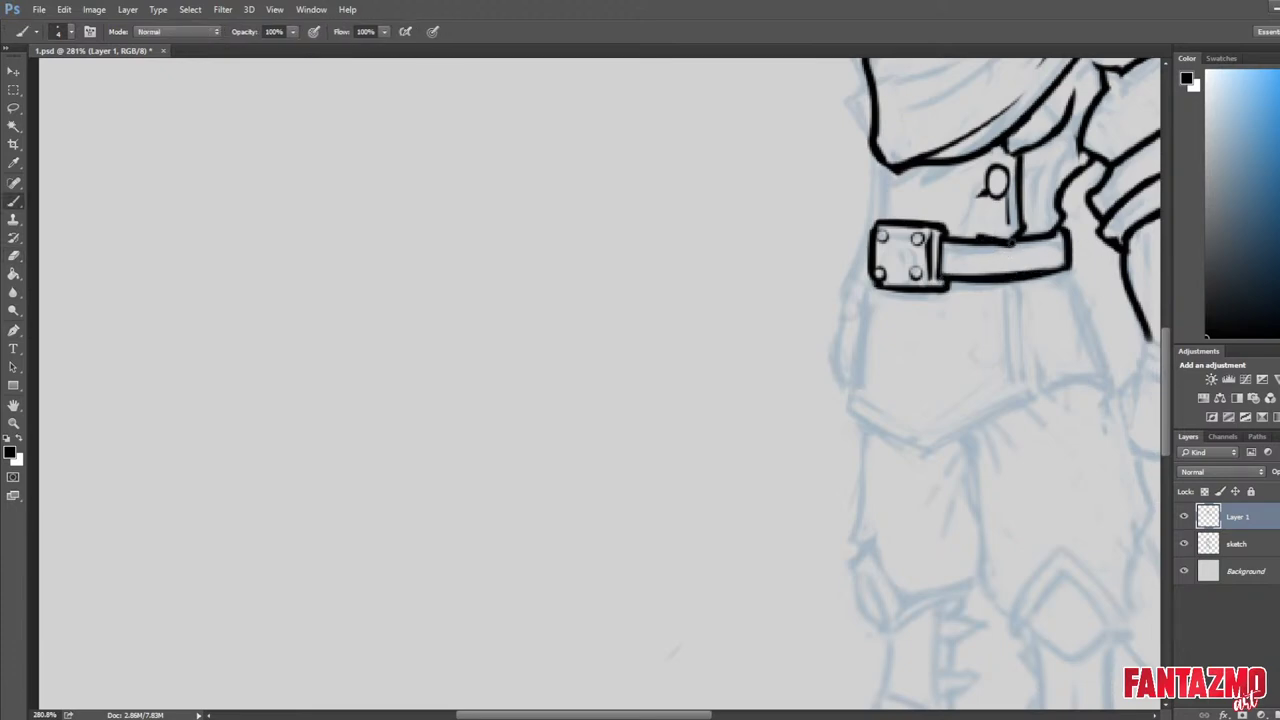
{"action": "left_click_drag", "start_coordinate": [1030, 224], "coordinate": [758, 301]}
{"action": "key", "text": "b"}
{"action": "key", "text": "e"}
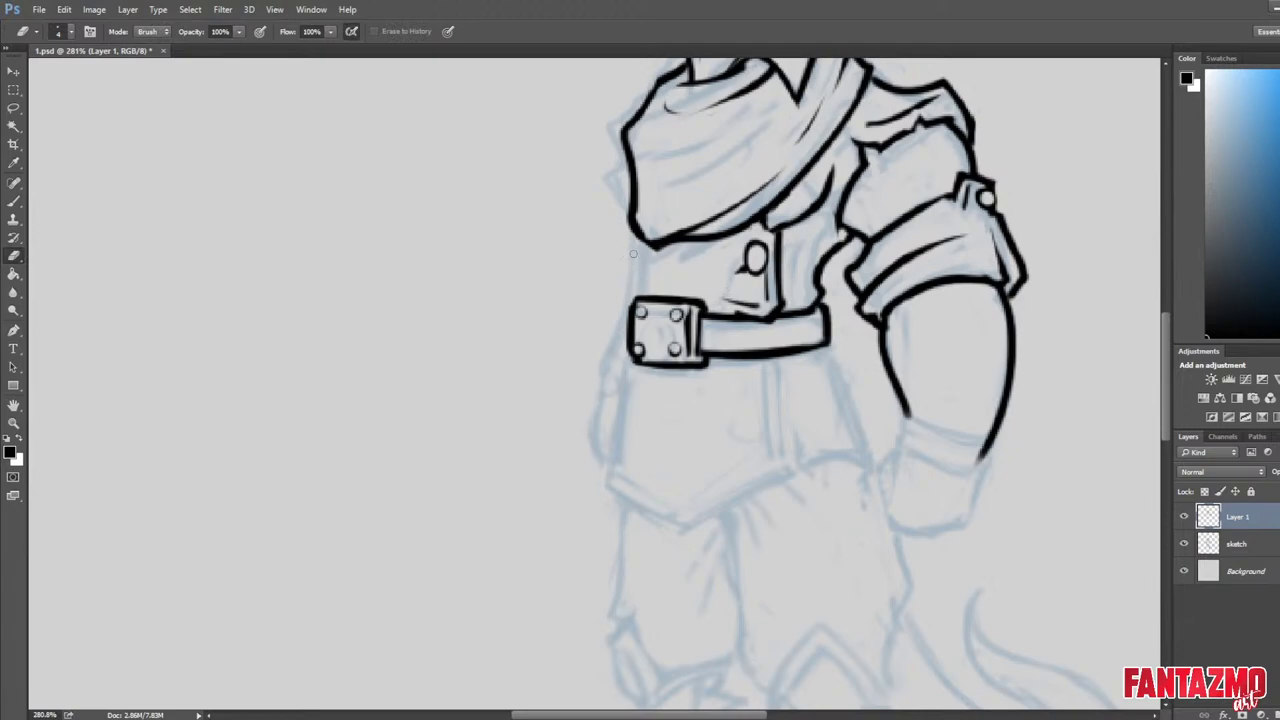
Ink the vest's outer edge from the scarf down to the belt buckle, redoing the stroke once.
{"action": "key", "text": "b"}
{"action": "left_click_drag", "start_coordinate": [641, 238], "coordinate": [644, 297]}
{"action": "key", "text": "ctrl+z"}
{"action": "left_click_drag", "start_coordinate": [640, 238], "coordinate": [643, 297]}
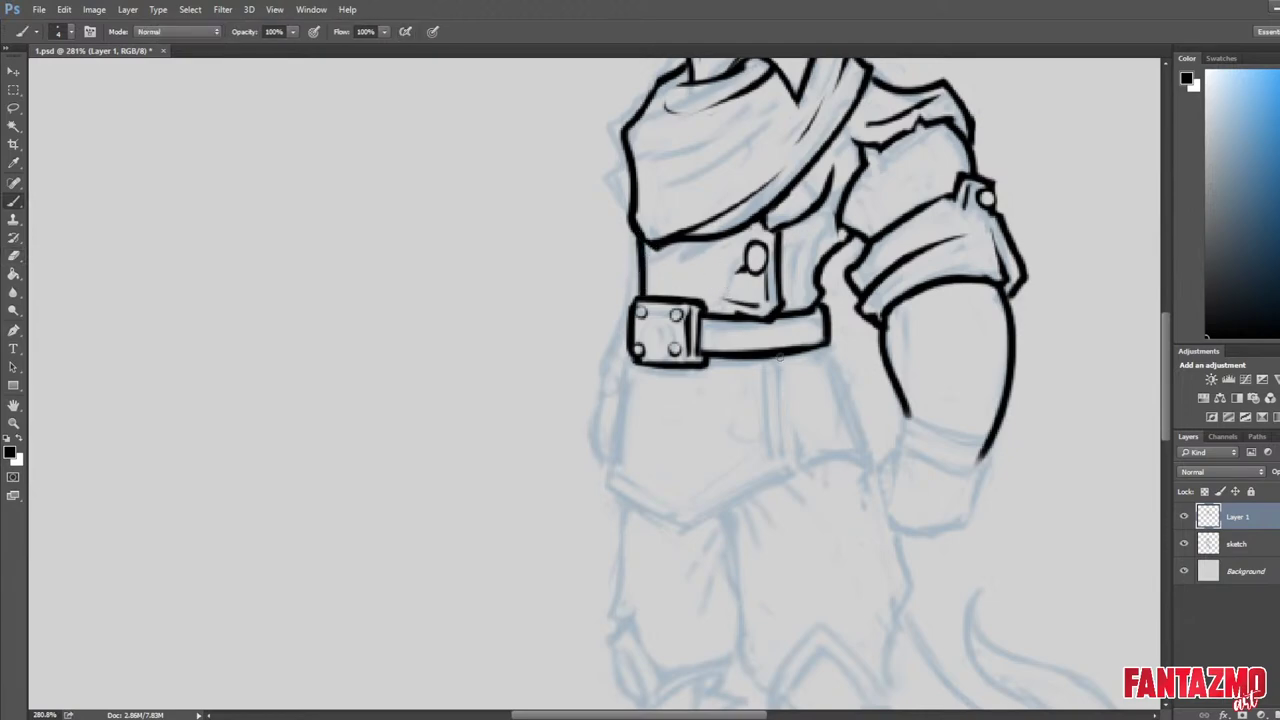
Ink the front flap's slightly curved side edge from the belt strap down to its lower corner.
{"action": "key", "text": "ctrl+z"}
{"action": "left_click_drag", "start_coordinate": [779, 356], "coordinate": [800, 466]}
{"action": "key", "text": "ctrl+z"}
{"action": "mouse_move", "coordinate": [780, 358]}
{"action": "left_mouse_down"}
{"action": "mouse_move", "coordinate": [810, 464]}
{"action": "mouse_move", "coordinate": [928, 331]}
{"action": "left_mouse_up"}
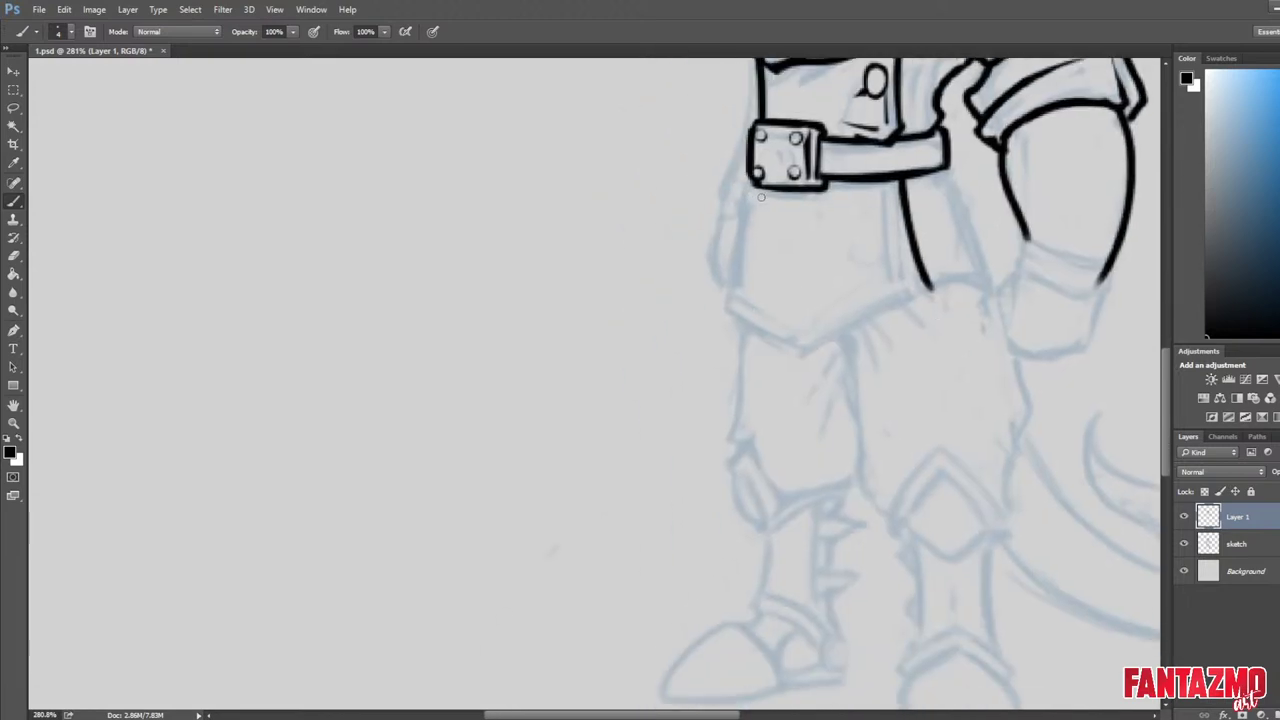
Ink a short vertical crease below the buckle and taper its lower end with the eraser.
{"action": "left_click_drag", "start_coordinate": [766, 190], "coordinate": [765, 291]}
{"action": "key", "text": "e"}
{"action": "left_click_drag", "start_coordinate": [760, 222], "coordinate": [758, 303]}
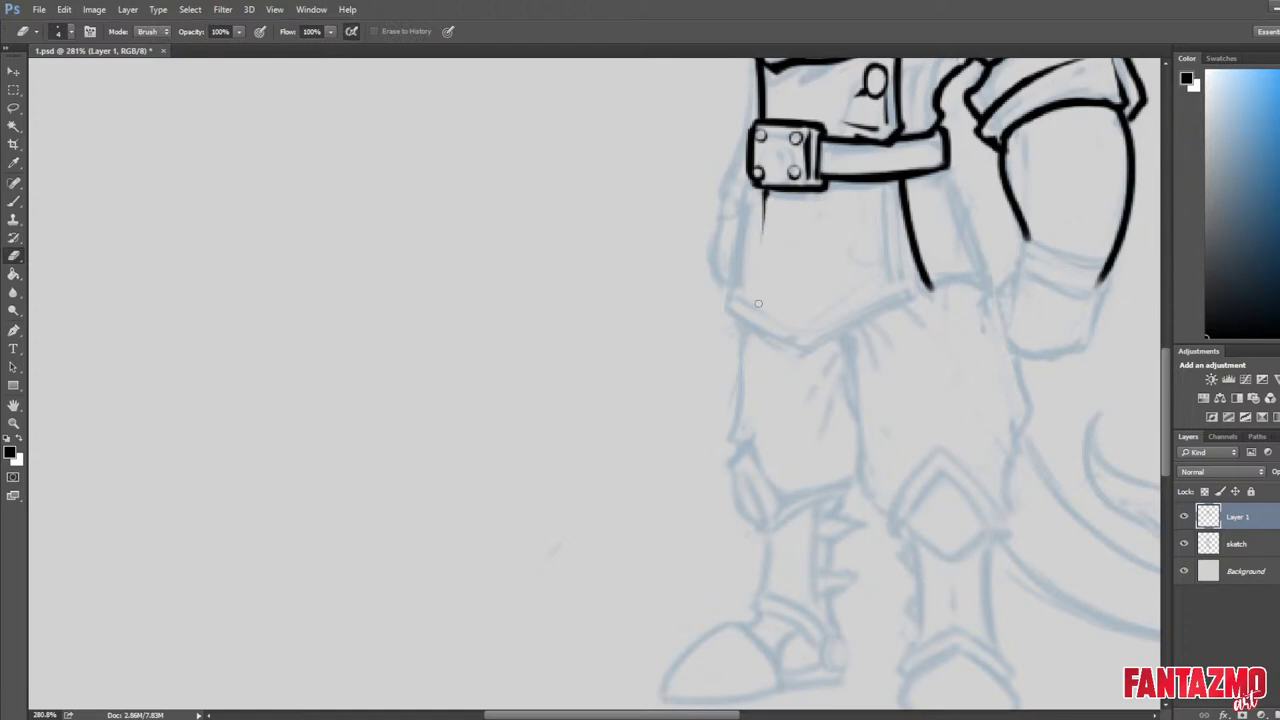
Ink the flap's other side edge below the buckle and its pointed lower hem.
{"action": "key", "text": "b"}
{"action": "mouse_move", "coordinate": [762, 190]}
{"action": "left_mouse_down"}
{"action": "mouse_move", "coordinate": [724, 304]}
{"action": "mouse_move", "coordinate": [732, 322]}
{"action": "mouse_move", "coordinate": [795, 347]}
{"action": "mouse_move", "coordinate": [946, 291]}
{"action": "left_mouse_up"}
{"action": "key", "text": "e"}
{"action": "key", "text": "b"}
{"action": "key", "text": "e"}
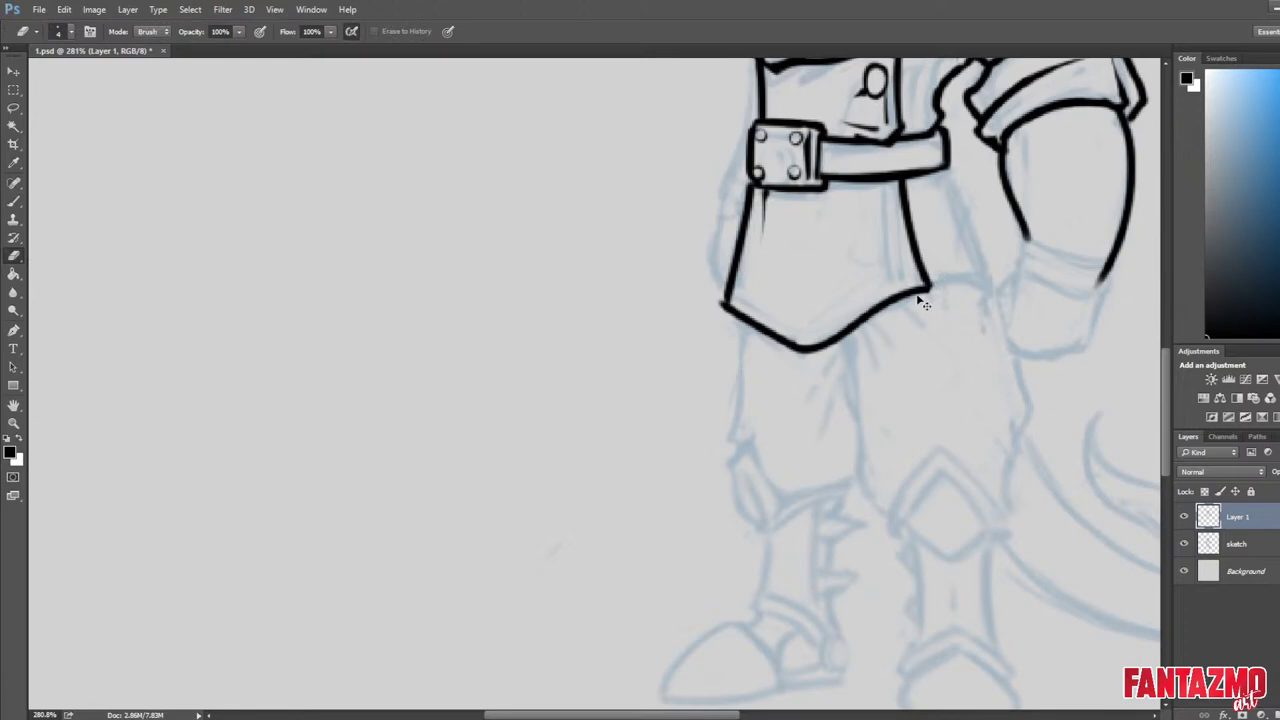
Undo the hem's curved half and redraw it as a straight edge from the flap's point to its side corner.
{"action": "key", "text": "ctrl+alt+z"}
{"action": "key", "text": "ctrl+alt+z"}
{"action": "key", "text": "b"}
{"action": "left_click_drag", "start_coordinate": [808, 345], "coordinate": [940, 282]}
{"action": "key", "text": "e"}
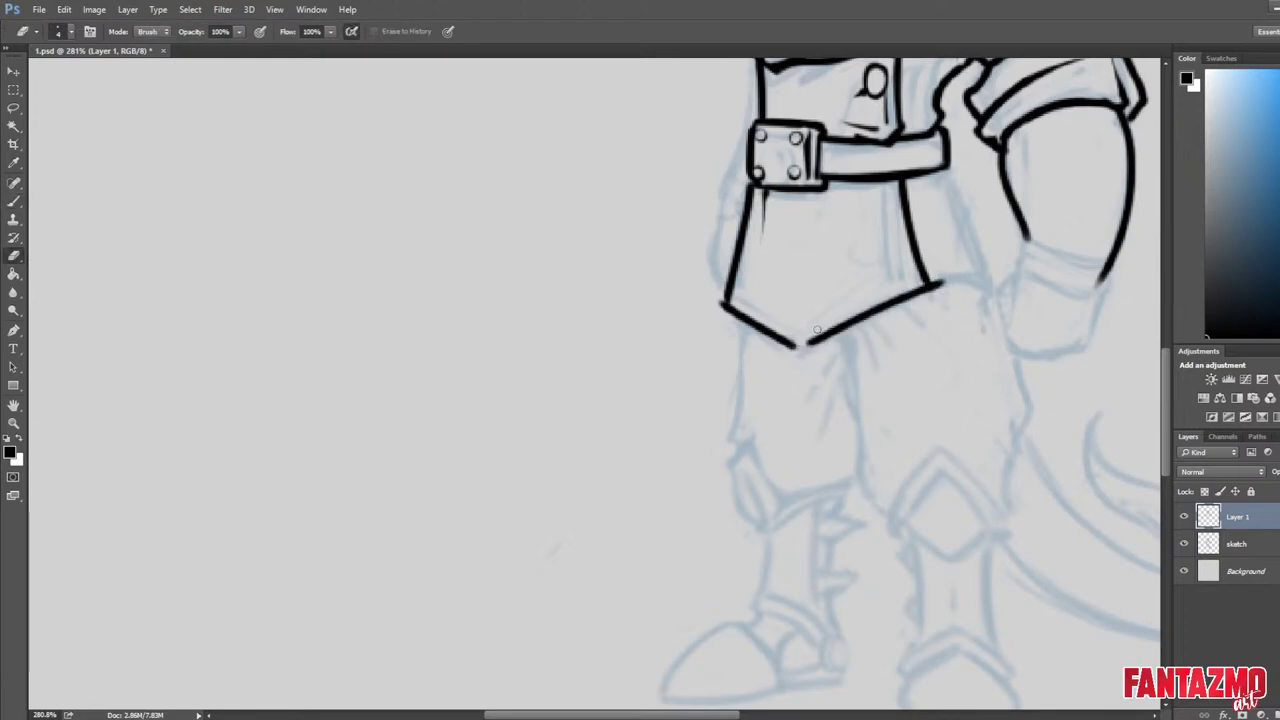
{"action": "left_click_drag", "start_coordinate": [826, 330], "coordinate": [942, 280]}
{"action": "key", "text": "b"}
{"action": "left_click_drag", "start_coordinate": [801, 348], "coordinate": [970, 267]}
Ink a thin inner line parallel to the flap's longer hem edge and taper it with the eraser.
{"action": "key", "text": "e"}
{"action": "mouse_move", "coordinate": [896, 290]}
{"action": "left_mouse_down"}
{"action": "mouse_move", "coordinate": [972, 264]}
{"action": "mouse_move", "coordinate": [914, 270]}
{"action": "mouse_move", "coordinate": [928, 272]}
{"action": "mouse_move", "coordinate": [927, 258]}
{"action": "mouse_move", "coordinate": [942, 290]}
{"action": "mouse_move", "coordinate": [966, 271]}
{"action": "mouse_move", "coordinate": [768, 333]}
{"action": "left_mouse_up"}
{"action": "key", "text": "b"}
{"action": "key", "text": "e"}
{"action": "key", "text": "b"}
{"action": "key", "text": "e"}
{"action": "left_click_drag", "start_coordinate": [925, 263], "coordinate": [819, 312]}
{"action": "key", "text": "ctrl+alt+z"}
{"action": "key", "text": "ctrl+alt+z"}
{"action": "mouse_move", "coordinate": [922, 272]}
{"action": "left_mouse_down"}
{"action": "mouse_move", "coordinate": [816, 312]}
{"action": "mouse_move", "coordinate": [857, 293]}
{"action": "left_mouse_up"}
Flip the drawing and try a stepped-out corner where the flap's side edge meets the longer hem.
{"action": "key", "text": "ctrl+shift+h"}
{"action": "mouse_move", "coordinate": [916, 248]}
{"action": "left_mouse_down"}
{"action": "mouse_move", "coordinate": [717, 335]}
{"action": "mouse_move", "coordinate": [681, 328]}
{"action": "mouse_move", "coordinate": [678, 352]}
{"action": "left_mouse_up"}
{"action": "key", "text": "b"}
{"action": "key", "text": "e"}
{"action": "key", "text": "b"}
{"action": "left_click_drag", "start_coordinate": [688, 306], "coordinate": [678, 340]}
{"action": "left_click_drag", "start_coordinate": [677, 340], "coordinate": [712, 357]}
{"action": "key", "text": "e"}
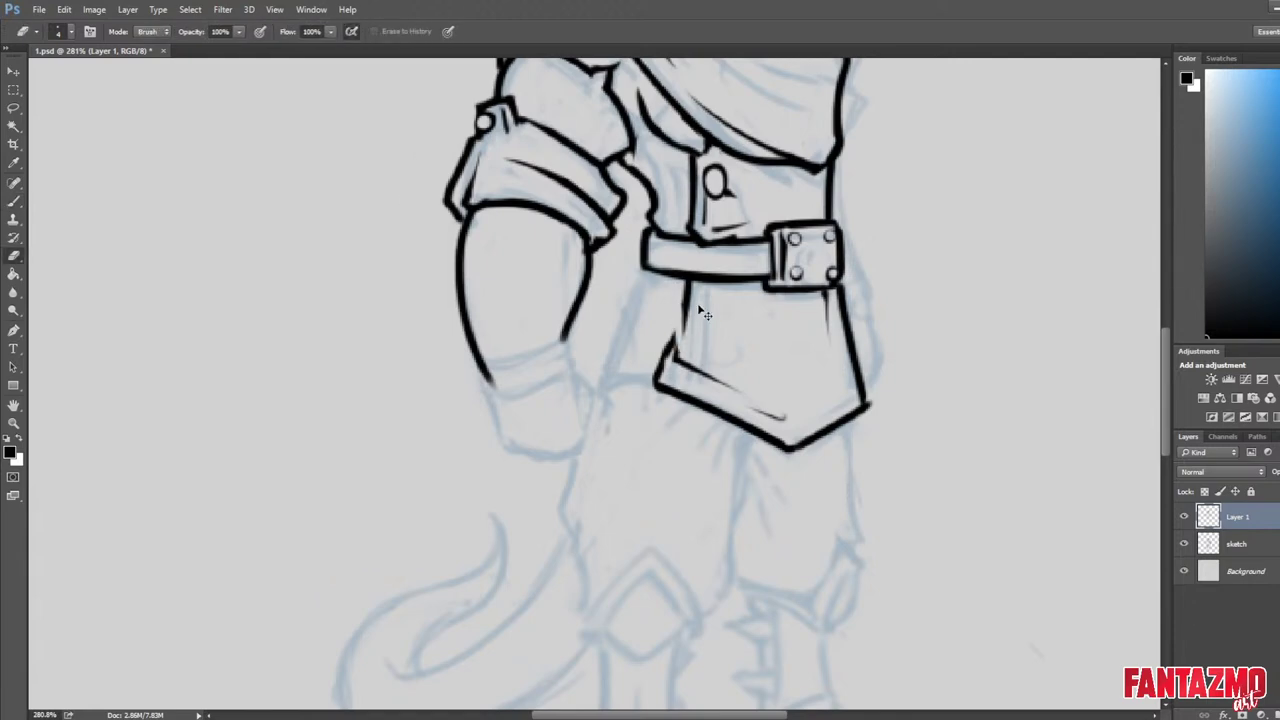
Flip the drawing back, remove the stepped corner and redraw the flap's side edge straight into the hem.
{"action": "scroll", "coordinate": [416, 265], "scroll_direction": "down", "scroll_amount": 3}
{"action": "key", "text": "ctrl+shift+h"}
{"action": "scroll", "coordinate": [624, 293], "scroll_direction": "up", "scroll_amount": 4}
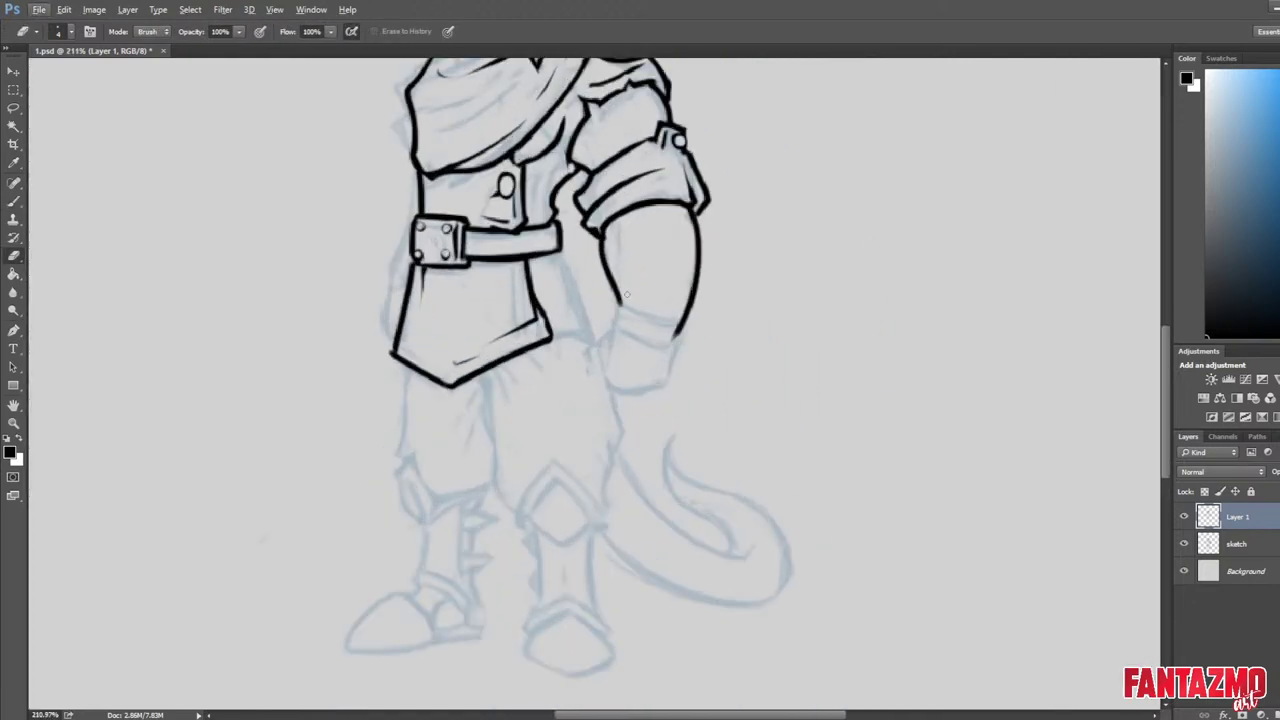
{"action": "key", "text": "ctrl+z"}
{"action": "mouse_move", "coordinate": [538, 313]}
{"action": "left_mouse_down"}
{"action": "mouse_move", "coordinate": [529, 299]}
{"action": "mouse_move", "coordinate": [550, 340]}
{"action": "mouse_move", "coordinate": [534, 278]}
{"action": "mouse_move", "coordinate": [546, 330]}
{"action": "left_mouse_up"}
{"action": "key", "text": "b"}
{"action": "key", "text": "e"}
{"action": "left_click_drag", "start_coordinate": [533, 325], "coordinate": [528, 290]}
{"action": "key", "text": "b"}
{"action": "key", "text": "e"}
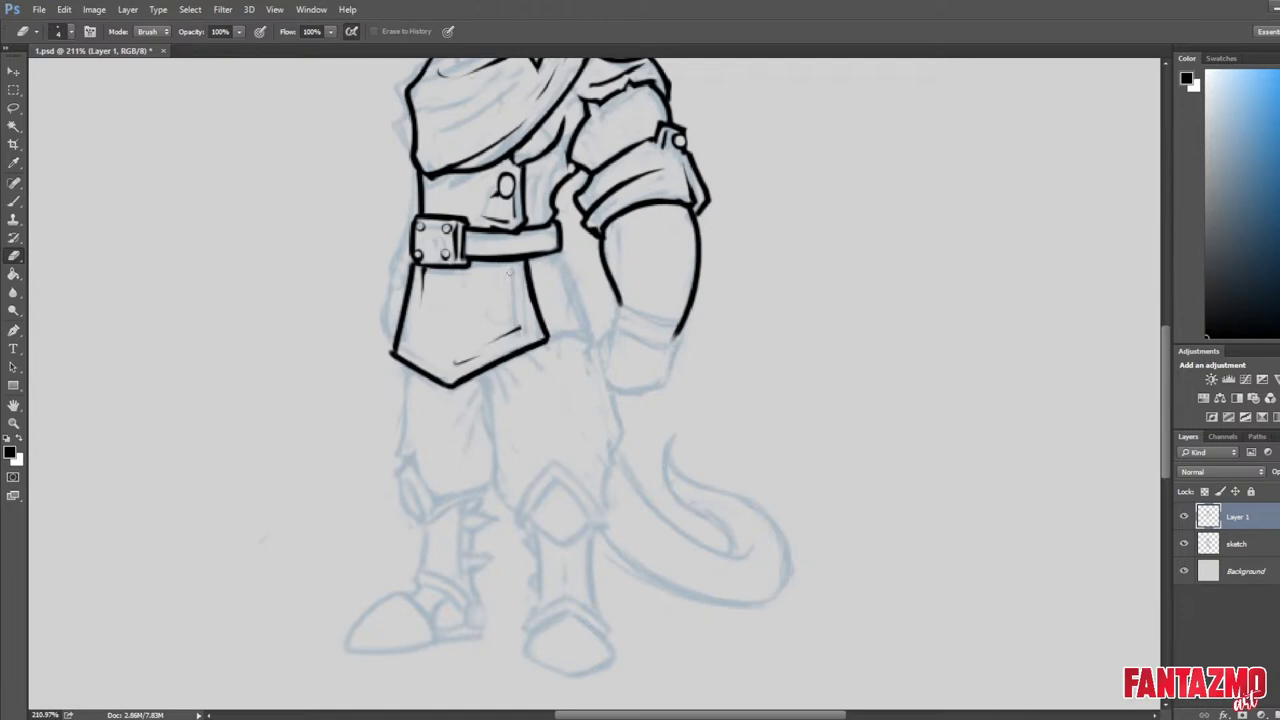
Ink a short tapered line just under the belt strap, inside the flap's side edge.
{"action": "key", "text": "b"}
{"action": "key", "text": "e"}
{"action": "key", "text": "b"}
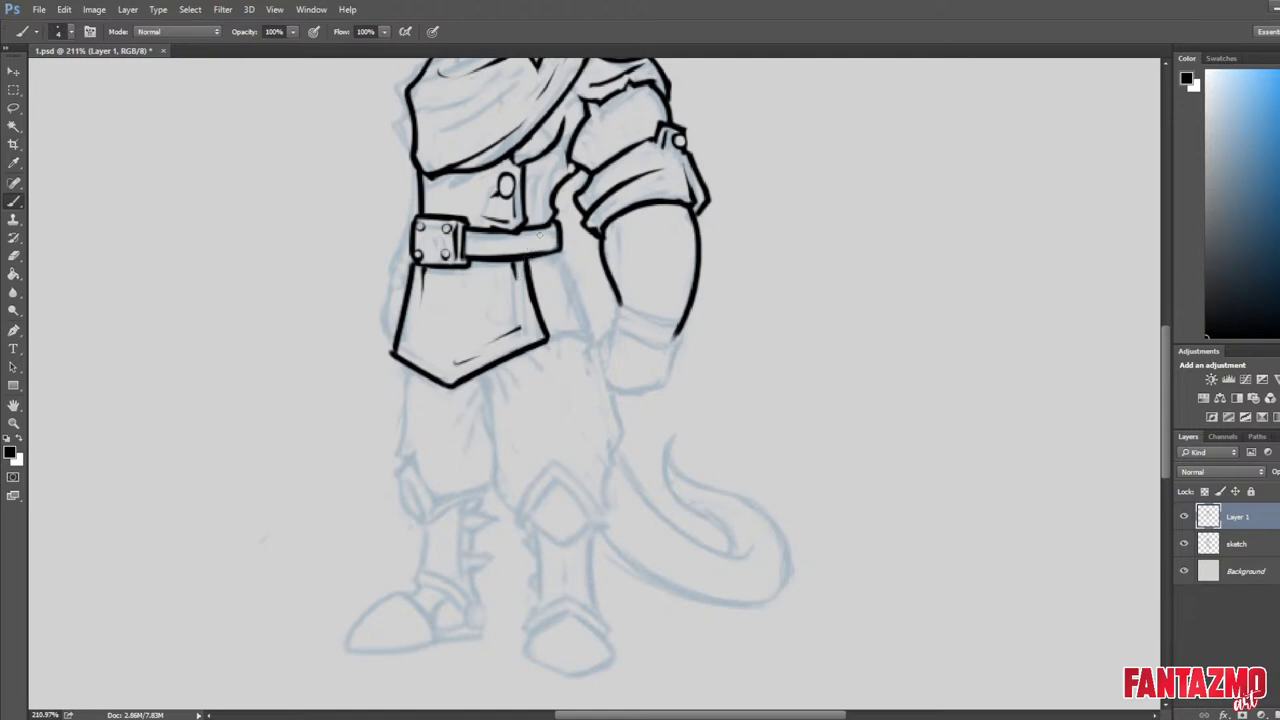
Flip the drawing horizontally and save the inked flap.
{"action": "left_click_drag", "start_coordinate": [613, 172], "coordinate": [632, 263]}
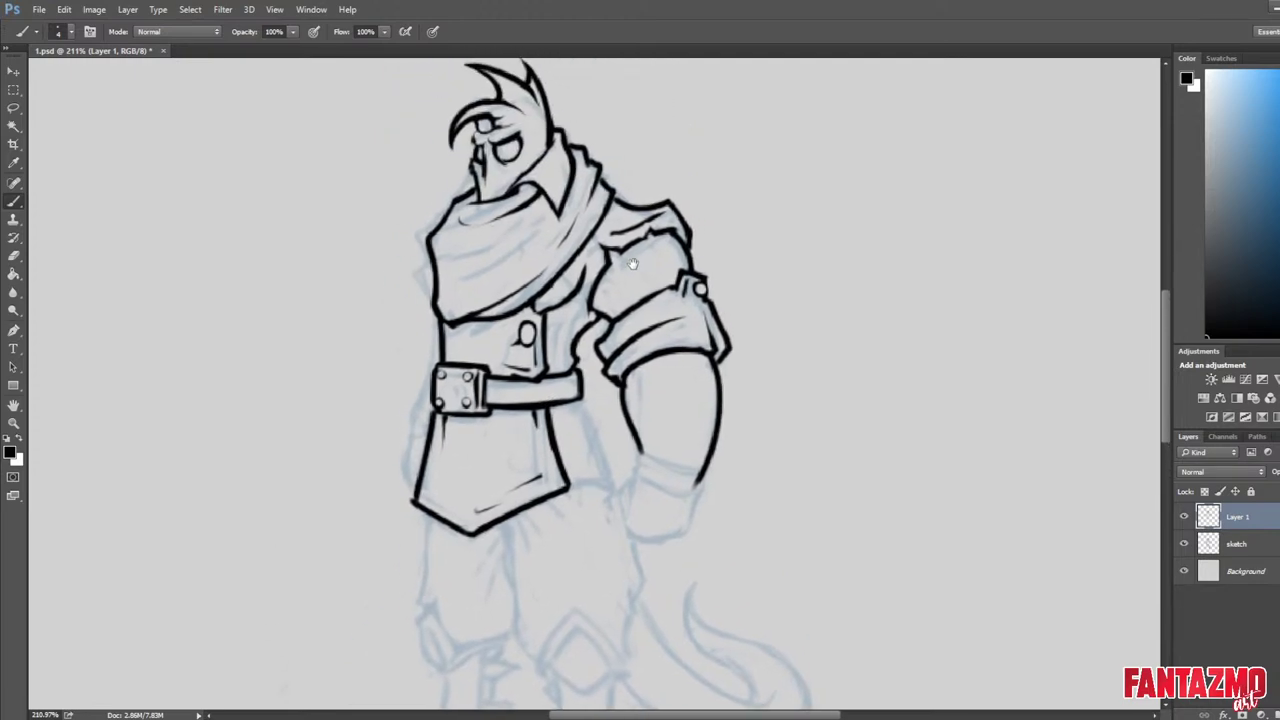
{"action": "scroll", "coordinate": [828, 126], "scroll_direction": "down", "scroll_amount": 5}
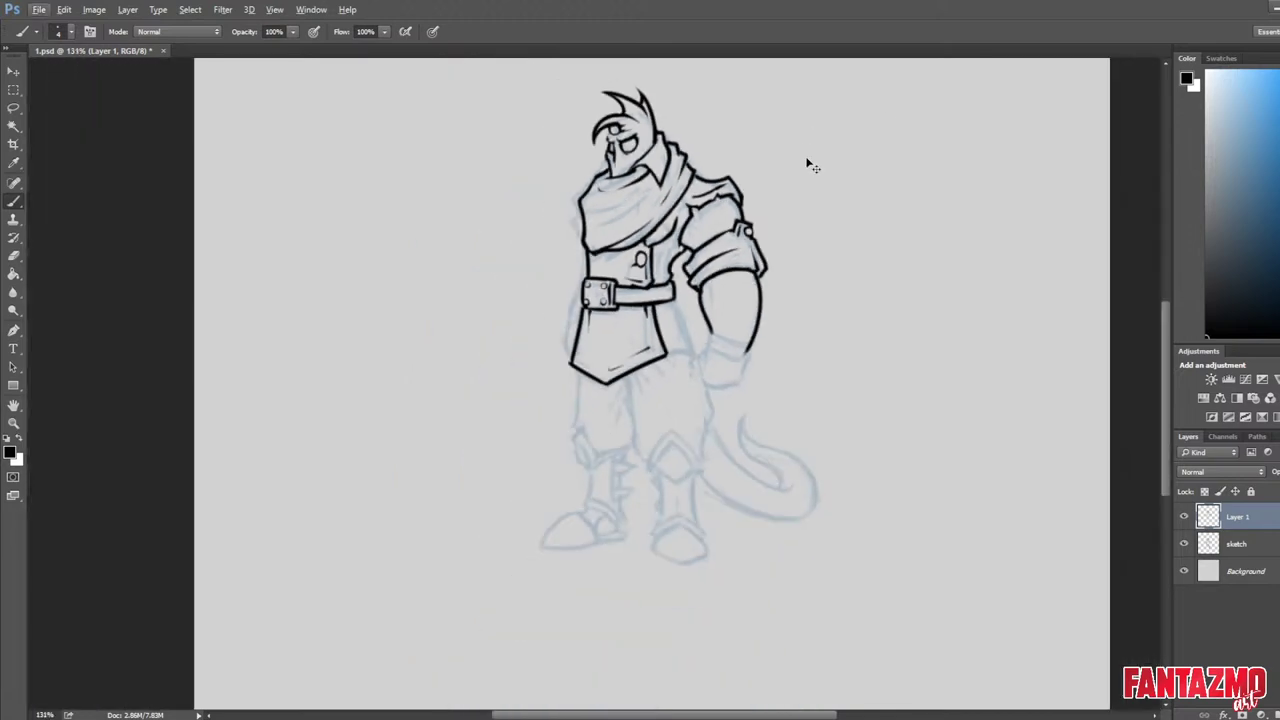
{"action": "key", "text": "F2"}
{"action": "key", "text": "ctrl+s"}
Touch up the mask below the forehead gem with a size 2 brush and erase the line down its snout.
{"action": "scroll", "coordinate": [690, 242], "scroll_direction": "up", "scroll_amount": 6}
{"action": "scroll", "coordinate": [690, 242], "scroll_direction": "down", "scroll_amount": 2}
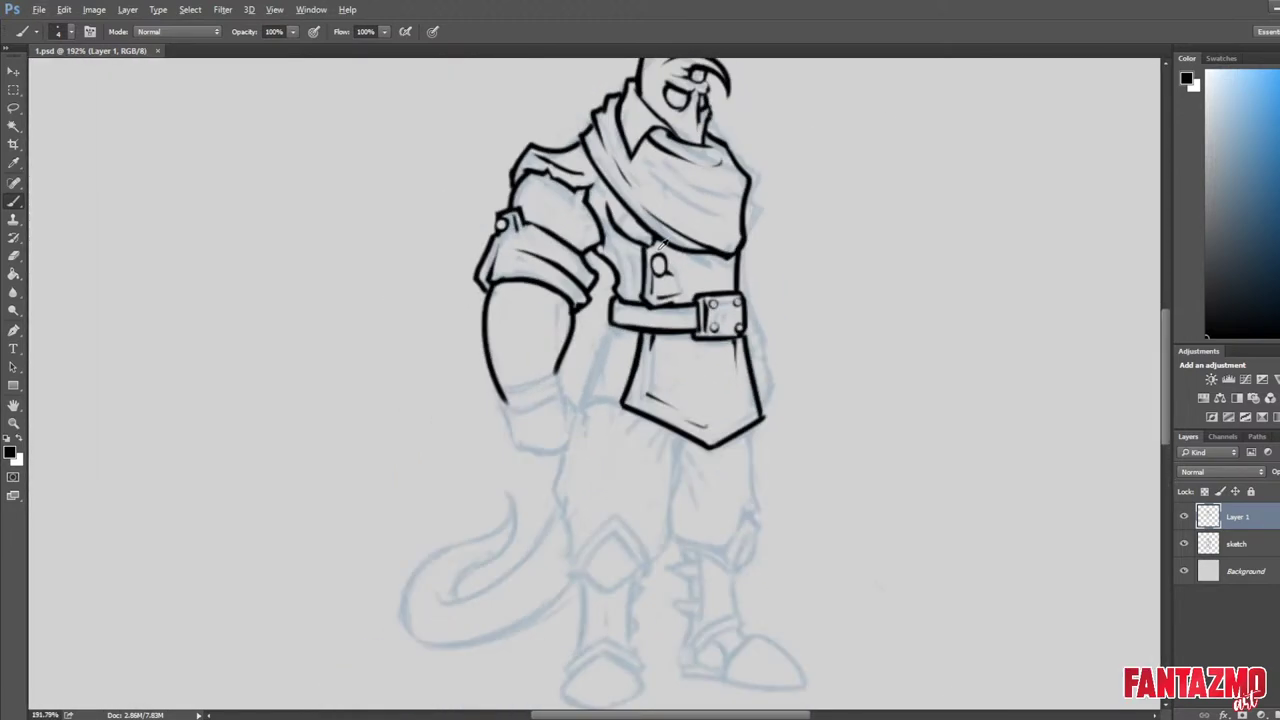
{"action": "left_click_drag", "start_coordinate": [710, 240], "coordinate": [635, 356]}
{"action": "scroll", "coordinate": [634, 197], "scroll_direction": "up", "scroll_amount": 3}
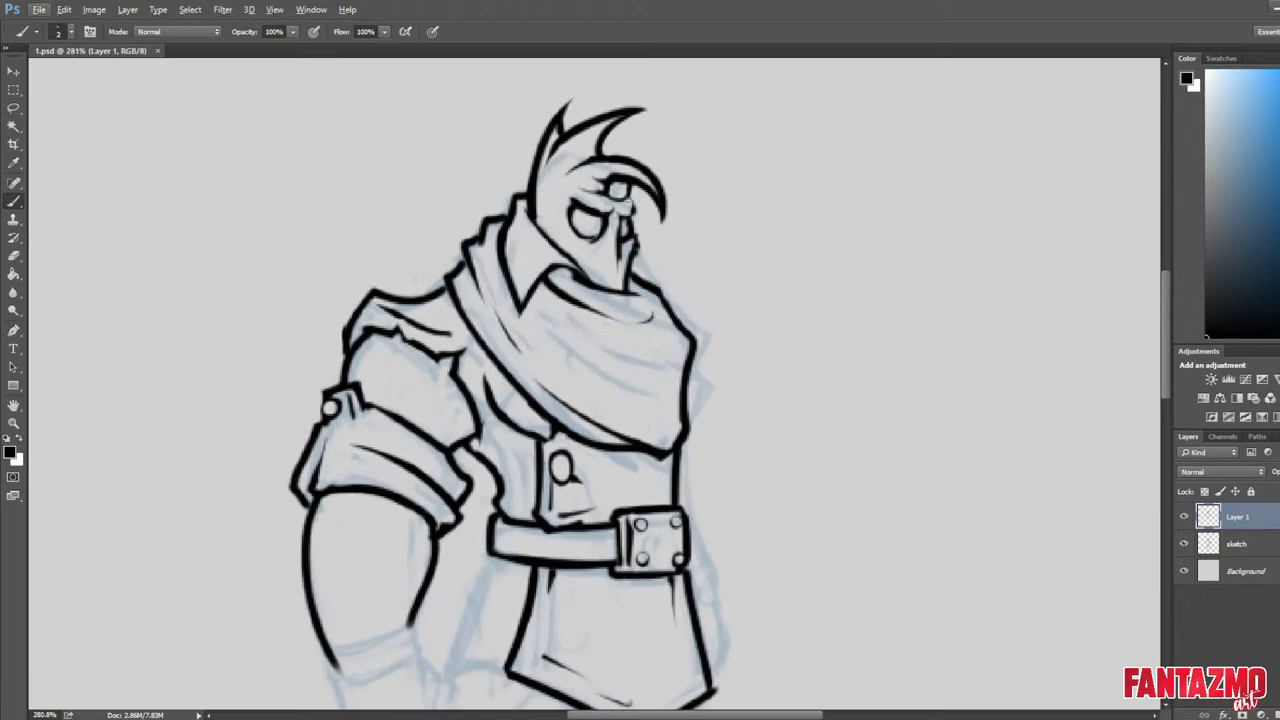
{"action": "left_click_drag", "start_coordinate": [630, 199], "coordinate": [631, 204]}
{"action": "key", "text": "e"}
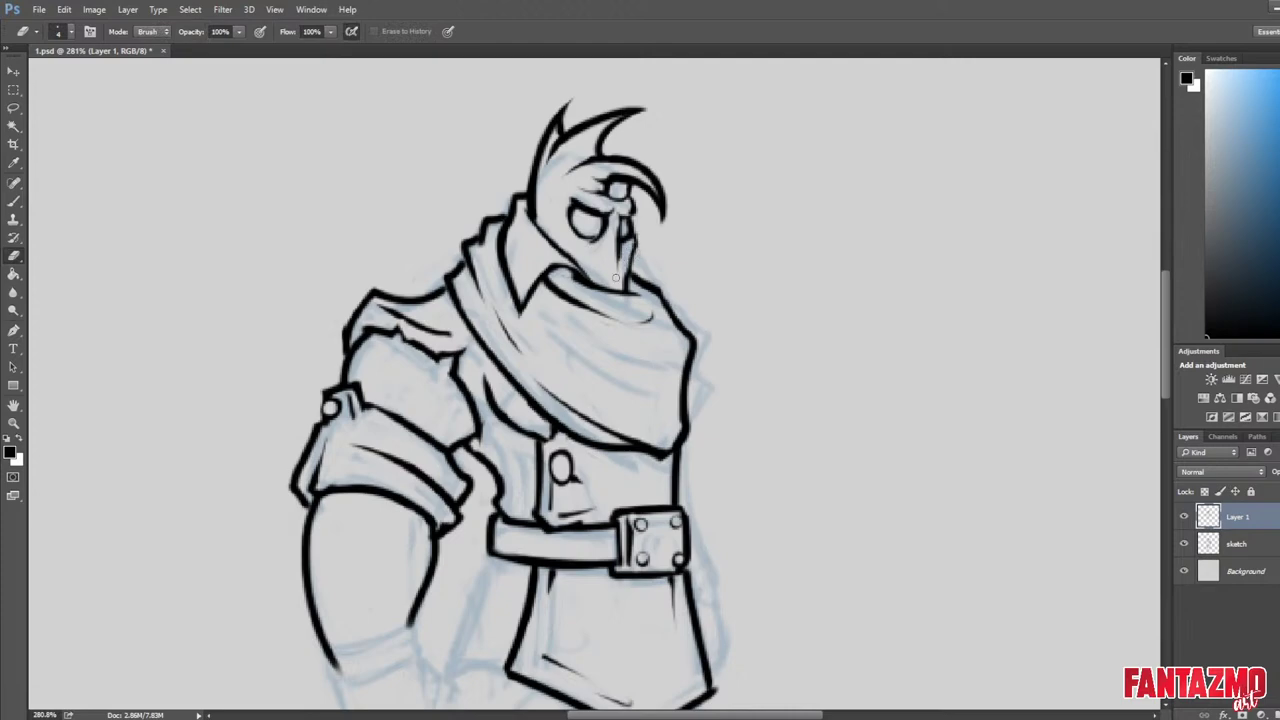
{"action": "left_click_drag", "start_coordinate": [621, 291], "coordinate": [626, 256]}
{"action": "key", "text": "b"}
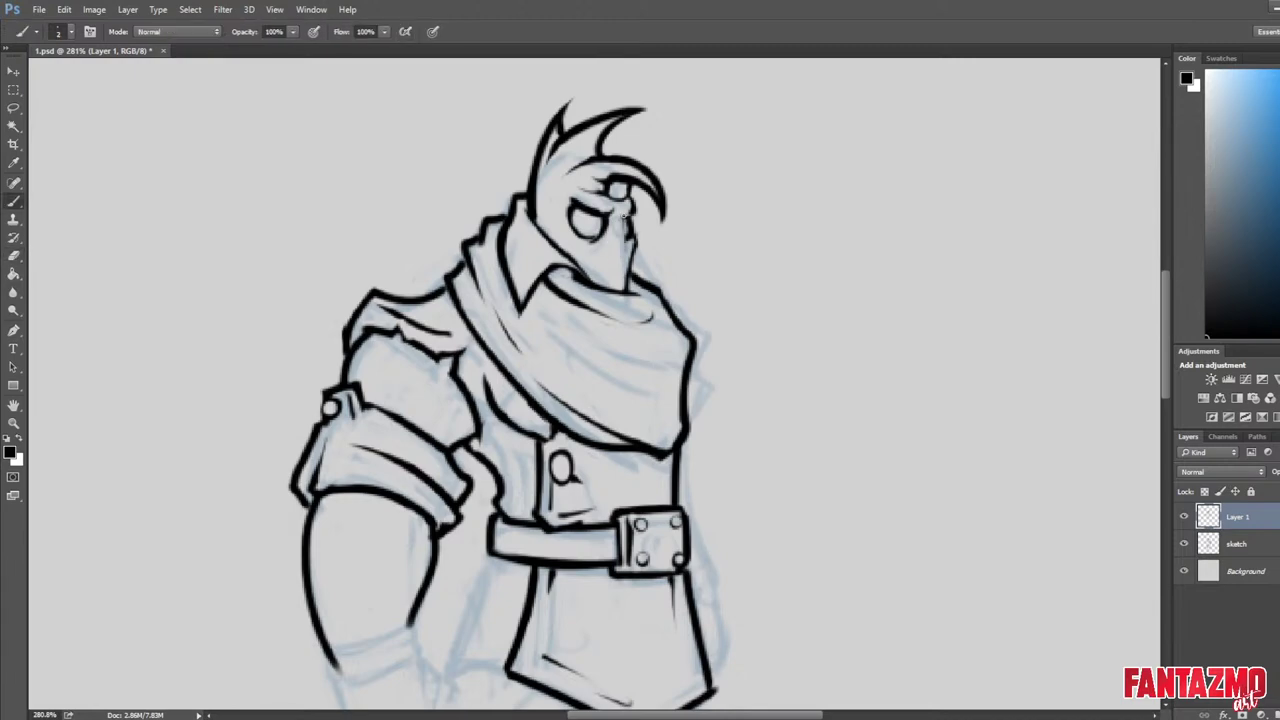
Clear and redraw the mask's narrow far eye and start a small nose mark on the snout.
{"action": "key", "text": "e"}
{"action": "left_click_drag", "start_coordinate": [629, 222], "coordinate": [628, 233]}
{"action": "key", "text": "b"}
{"action": "key", "text": "e"}
{"action": "key", "text": "b"}
{"action": "key", "text": "e"}
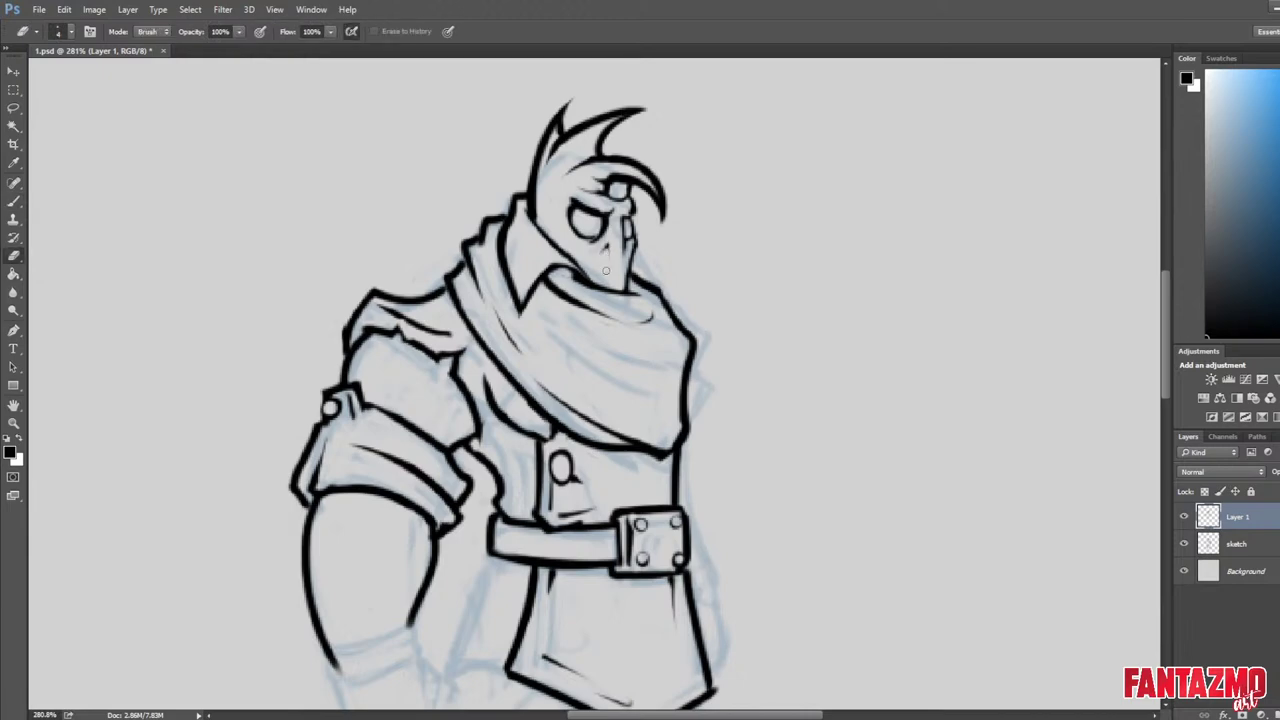
Extend the nose mark on the mask's snout and trim it to a thin, tapered shape.
{"action": "key", "text": "b"}
{"action": "left_click_drag", "start_coordinate": [609, 246], "coordinate": [605, 259]}
{"action": "key", "text": "e"}
{"action": "key", "text": "b"}
{"action": "key", "text": "e"}
Flip the drawing horizontally and save the revised mask.
{"action": "scroll", "coordinate": [714, 180], "scroll_direction": "down", "scroll_amount": 6}
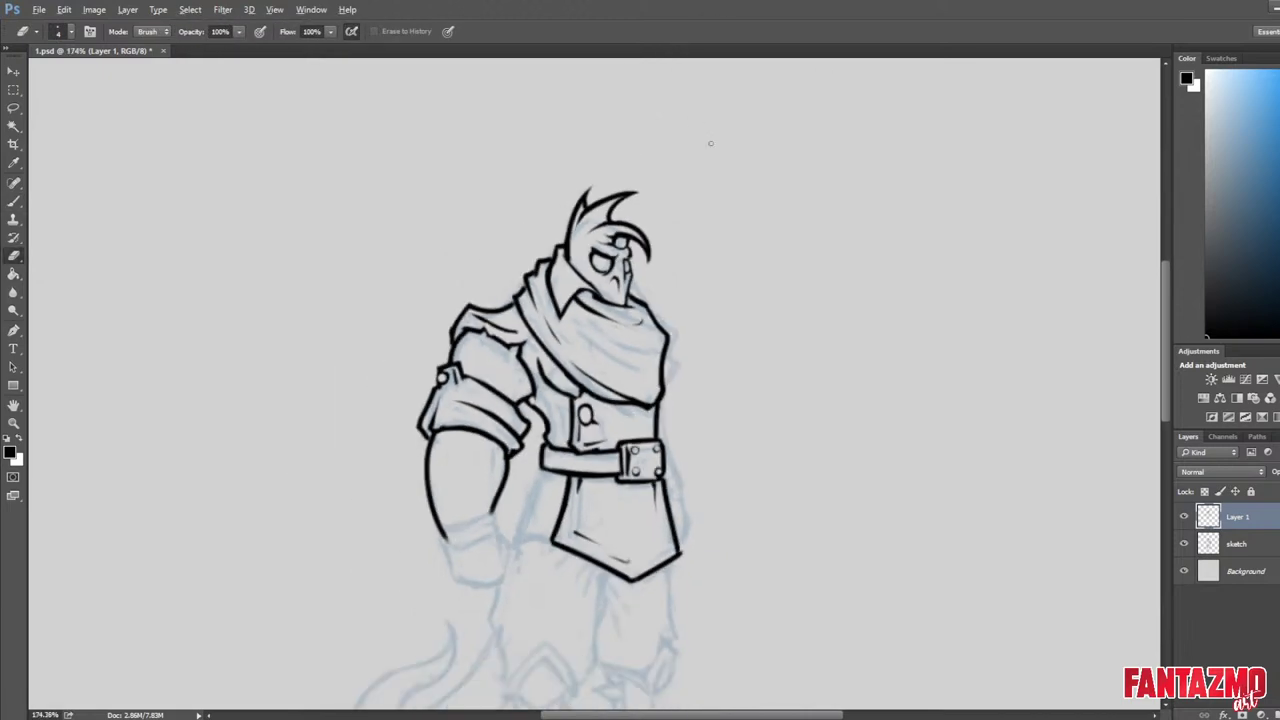
{"action": "key", "text": "ctrl+shift+h"}
{"action": "key", "text": "ctrl+s"}
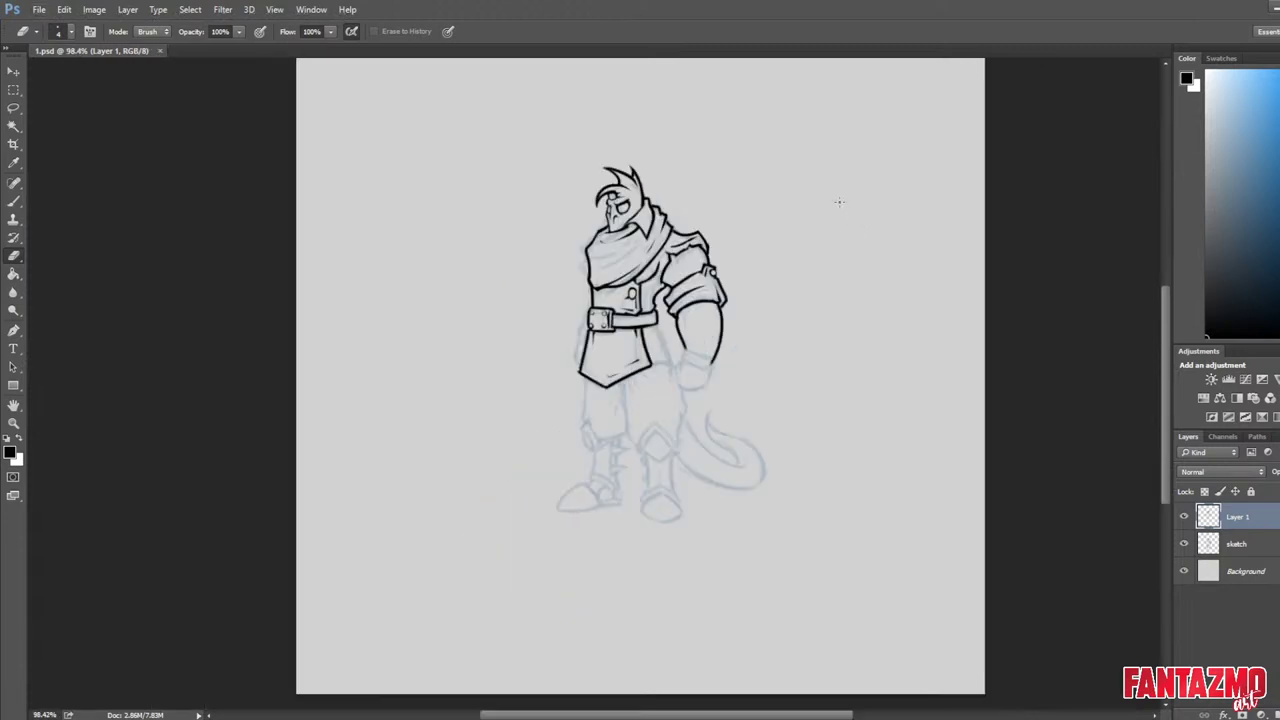
Ink short vertical lines on the mask's lower face just above the scarf and trim them with the eraser.
{"action": "scroll", "coordinate": [727, 254], "scroll_direction": "up", "scroll_amount": 6}
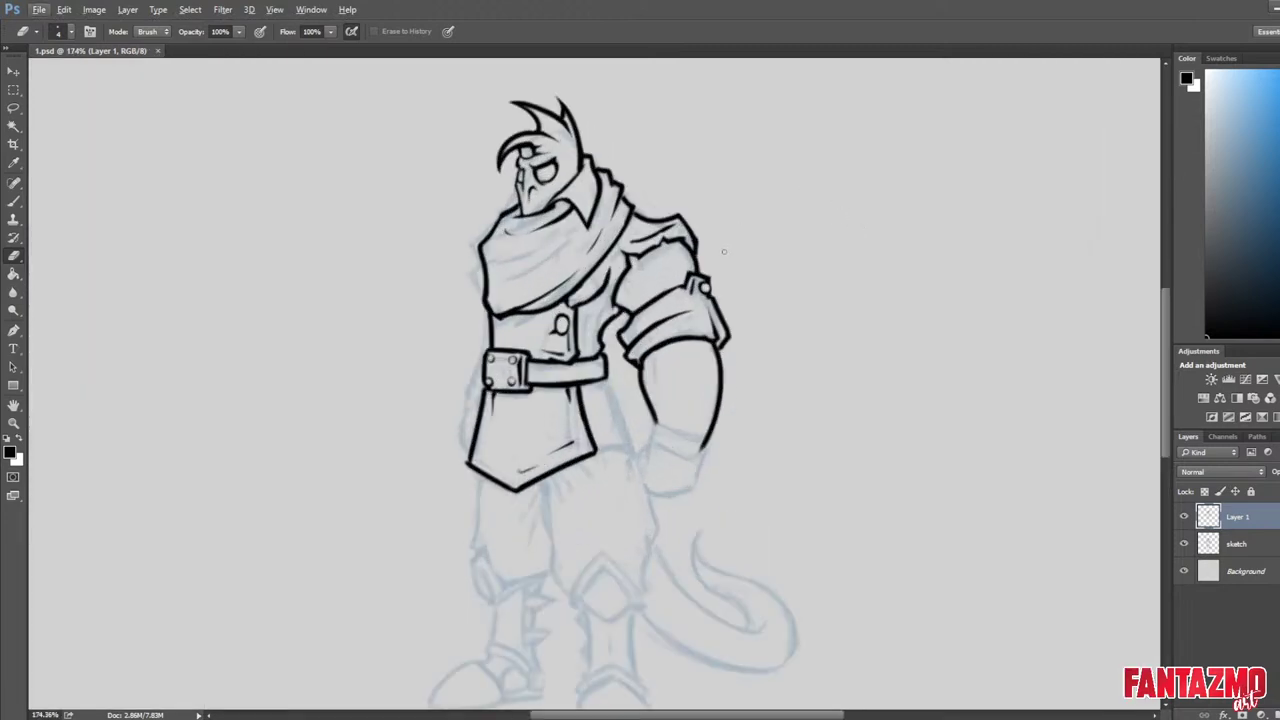
{"action": "scroll", "coordinate": [723, 251], "scroll_direction": "up", "scroll_amount": 2}
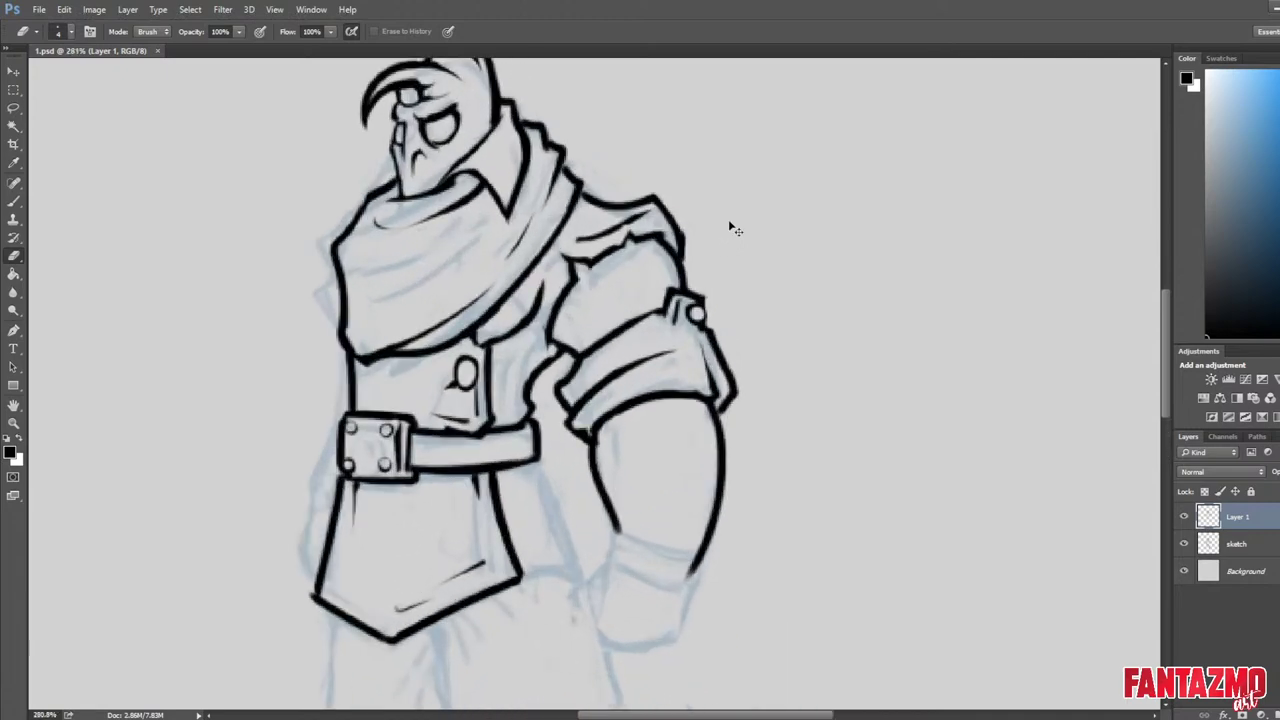
{"action": "mouse_move", "coordinate": [413, 172]}
{"action": "left_mouse_down"}
{"action": "mouse_move", "coordinate": [460, 239]}
{"action": "mouse_move", "coordinate": [474, 229]}
{"action": "mouse_move", "coordinate": [480, 257]}
{"action": "left_mouse_up"}
{"action": "key", "text": "b"}
{"action": "key", "text": "ctrl+z"}
{"action": "key", "text": "e"}
{"action": "key", "text": "b"}
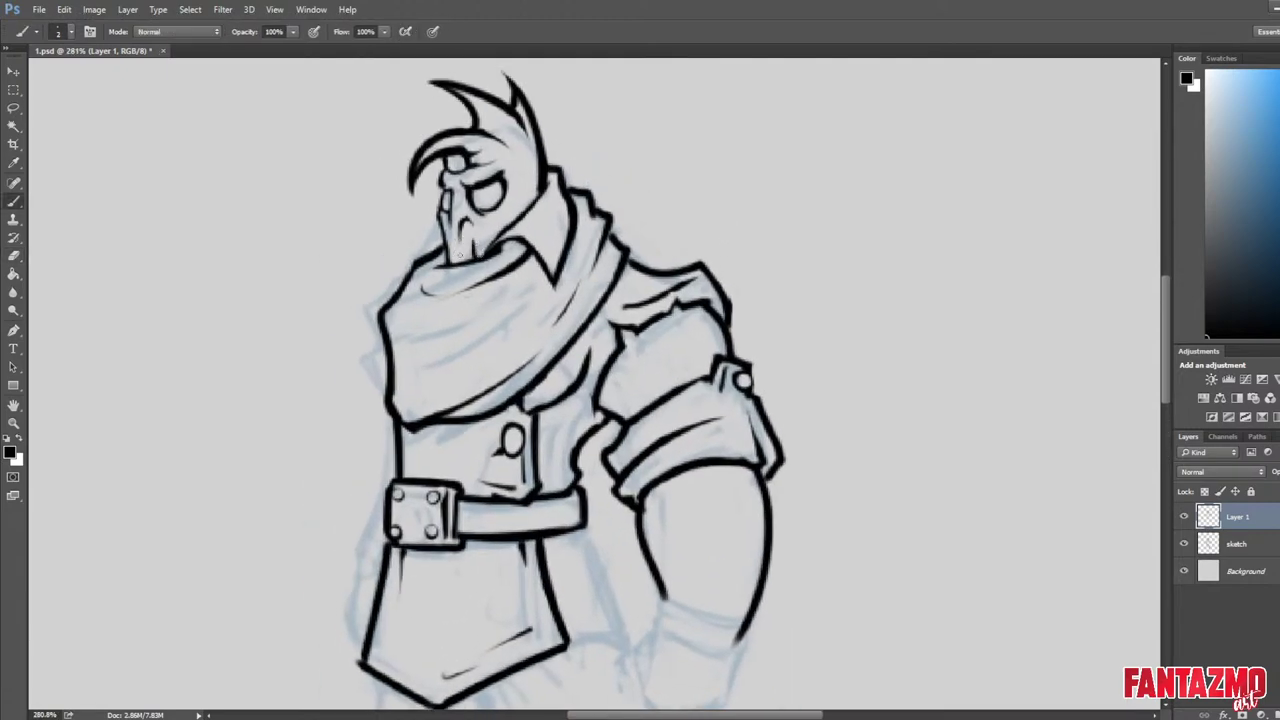
{"action": "key", "text": "e"}
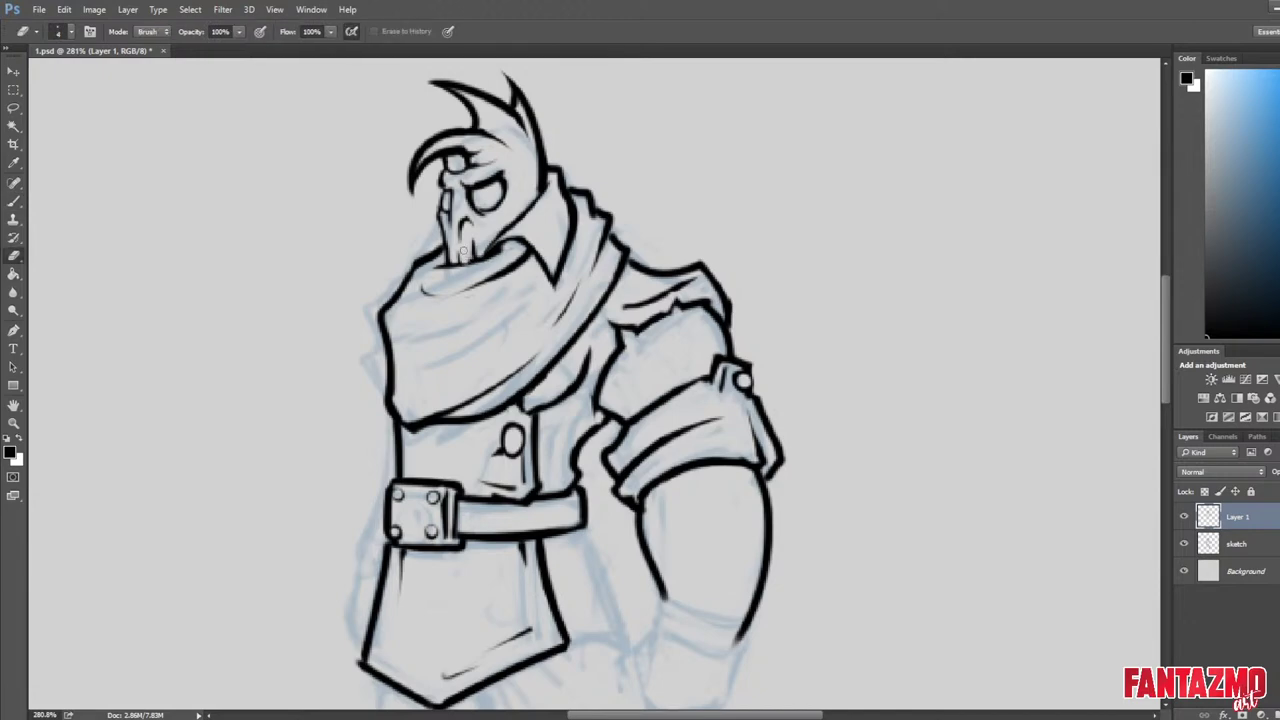
{"action": "mouse_move", "coordinate": [464, 256]}
{"action": "left_mouse_down"}
{"action": "mouse_move", "coordinate": [462, 244]}
{"action": "mouse_move", "coordinate": [470, 259]}
{"action": "left_mouse_up"}
{"action": "key", "text": "b"}
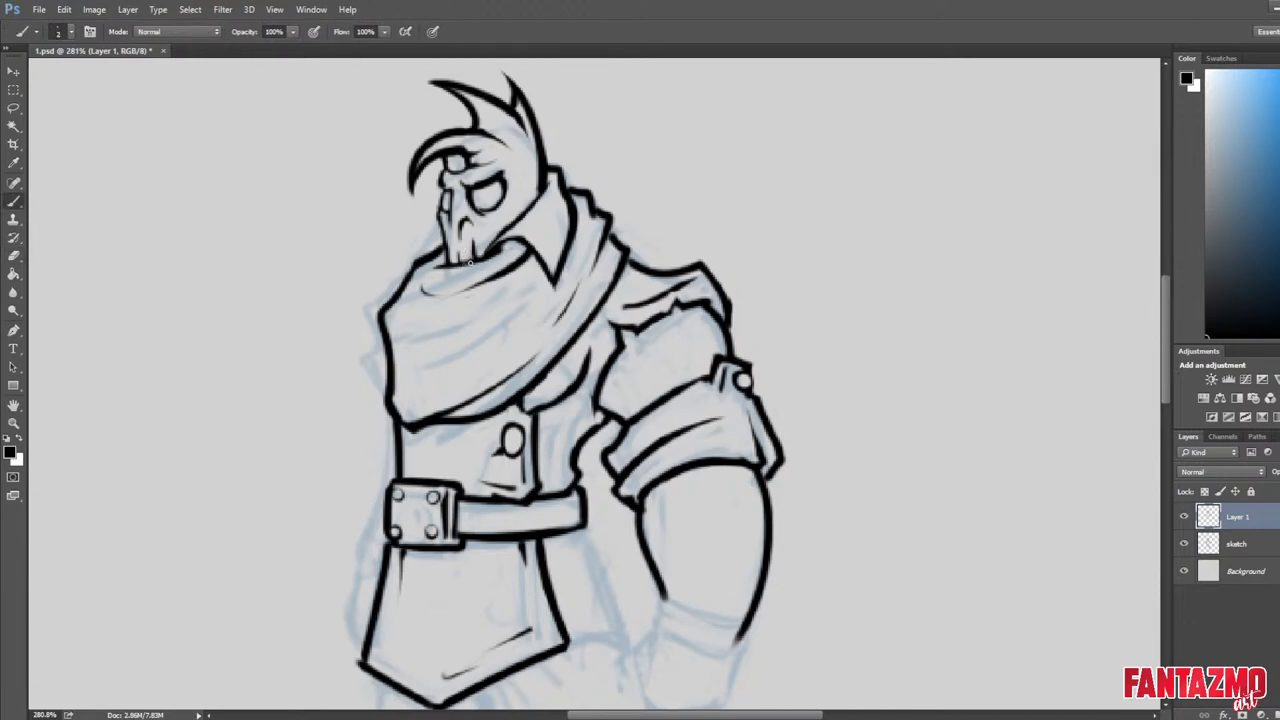
Flip the whole drawing back and forth to check the figure and save the file.
{"action": "key", "text": "ctrl+0"}
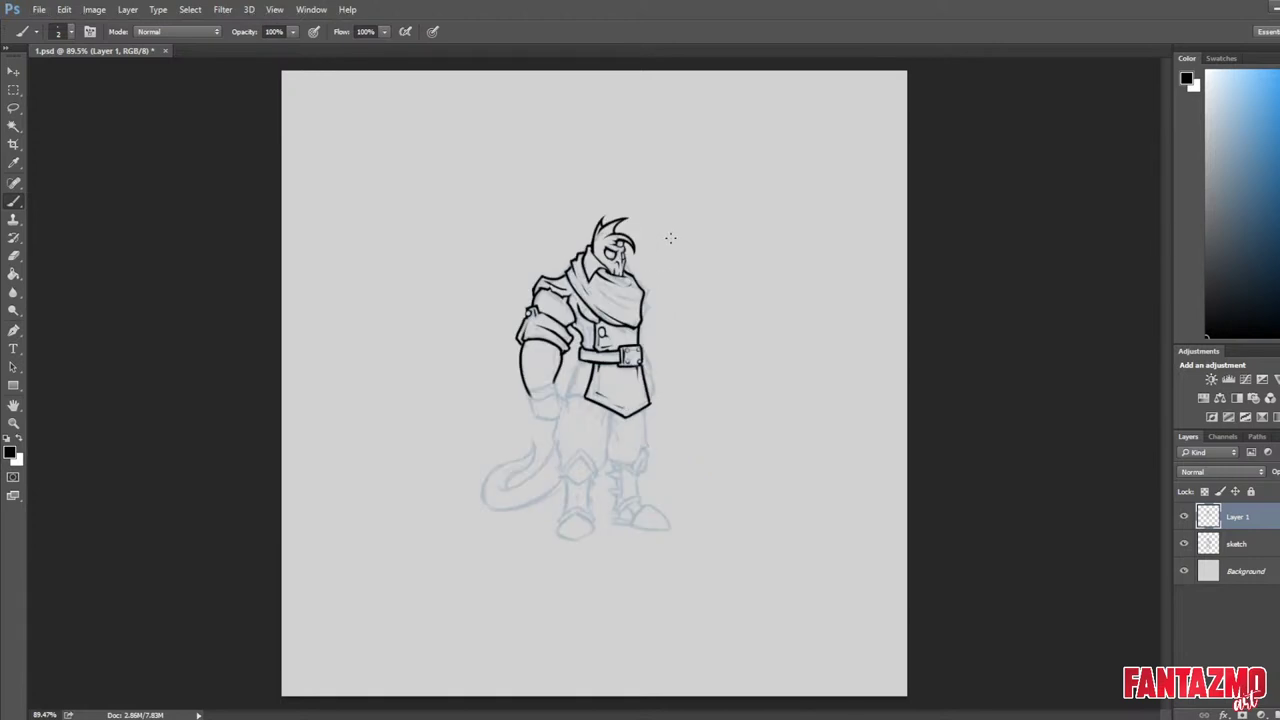
{"action": "key", "text": "ctrl+shift+h"}
{"action": "key", "text": "ctrl+shift+h"}
{"action": "key", "text": "ctrl+shift+h"}
{"action": "key", "text": "ctrl+s"}
Flip the drawing and ink a thin inner line along the flap's side edge down towards the inner hem line.
{"action": "scroll", "coordinate": [685, 349], "scroll_direction": "up", "scroll_amount": 8}
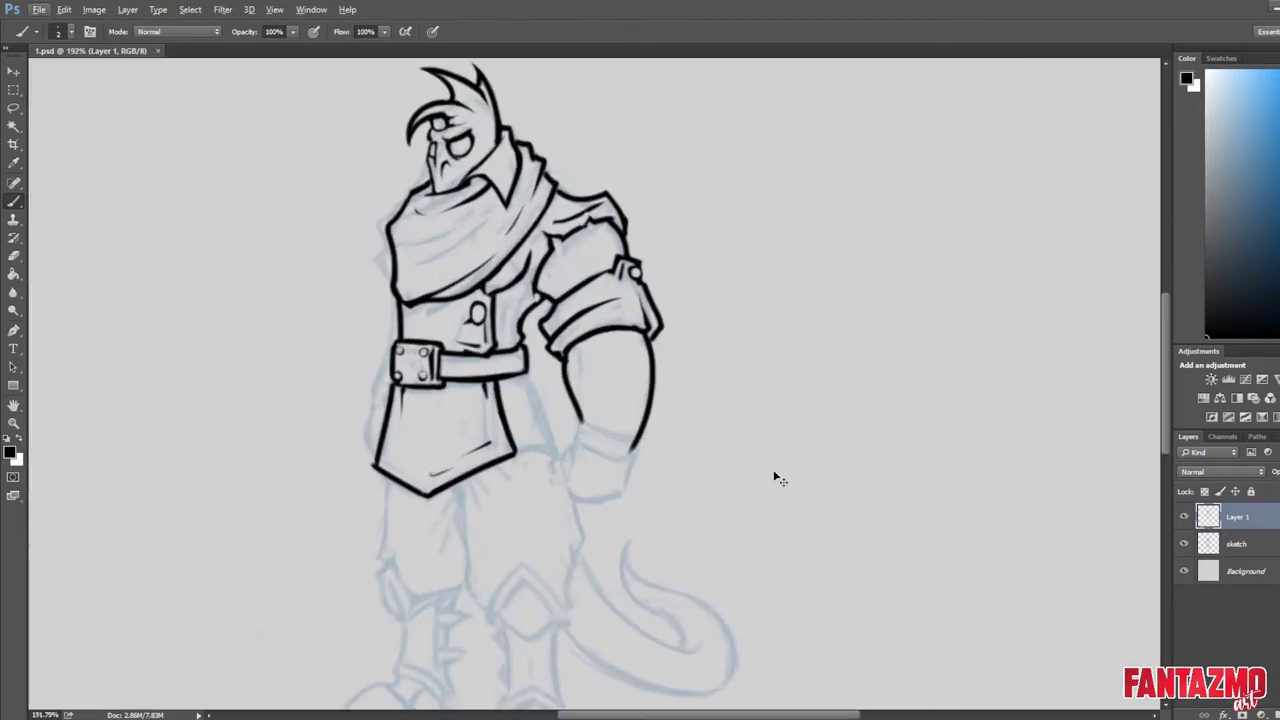
{"action": "key", "text": "ctrl+h"}
{"action": "scroll", "coordinate": [760, 457], "scroll_direction": "down", "scroll_amount": 3}
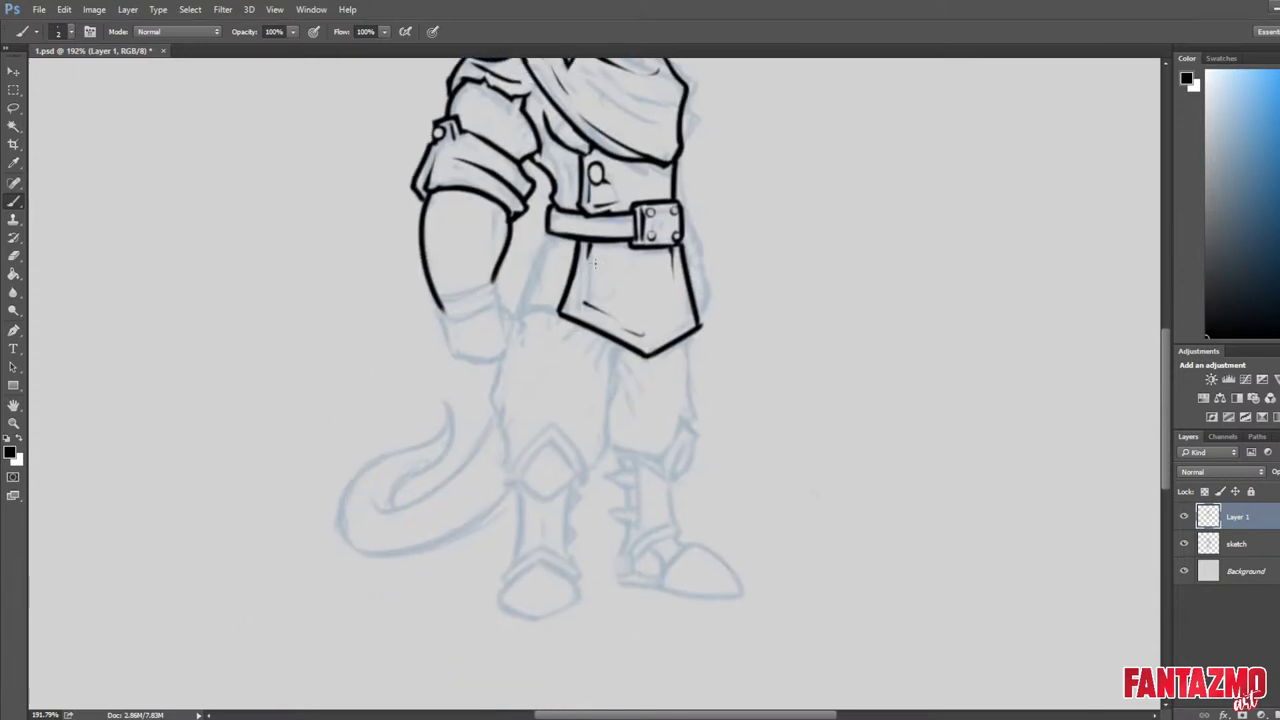
{"action": "key", "text": "e"}
{"action": "key", "text": "b"}
{"action": "key", "text": "e"}
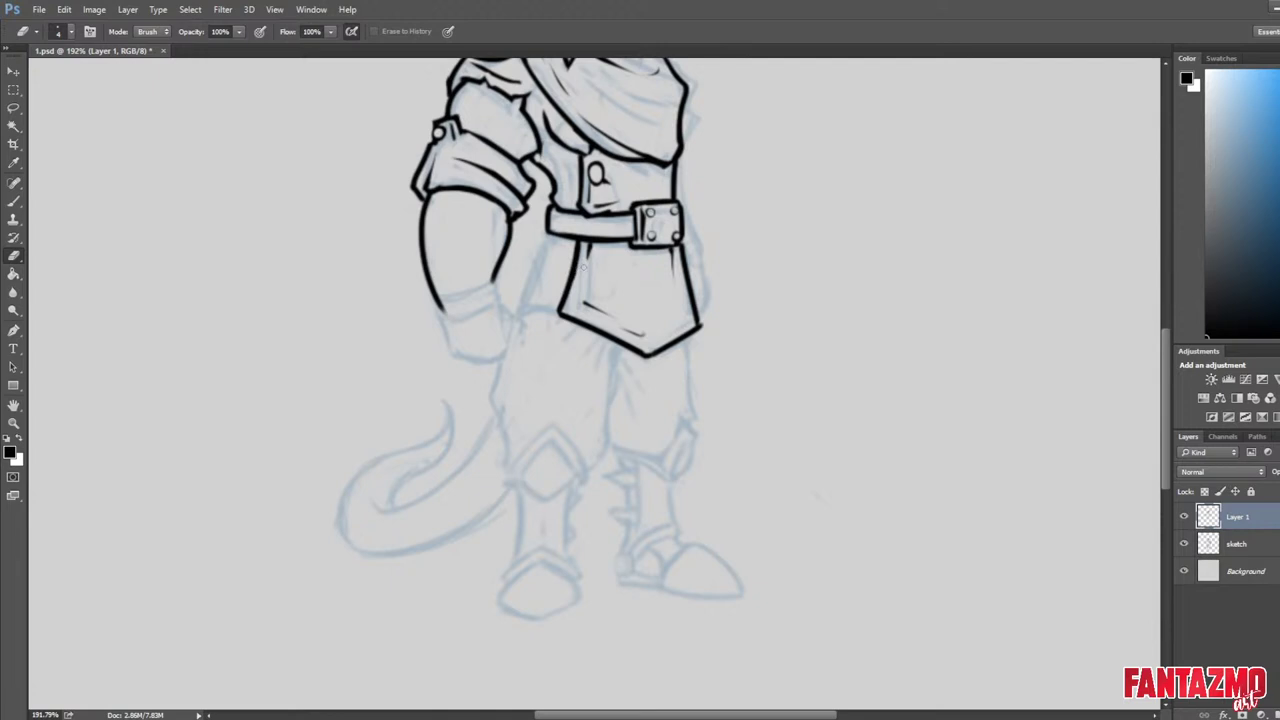
{"action": "key", "text": "b"}
Flip the drawing horizontally to check the whole figure.
{"action": "left_click_drag", "start_coordinate": [769, 190], "coordinate": [711, 379]}
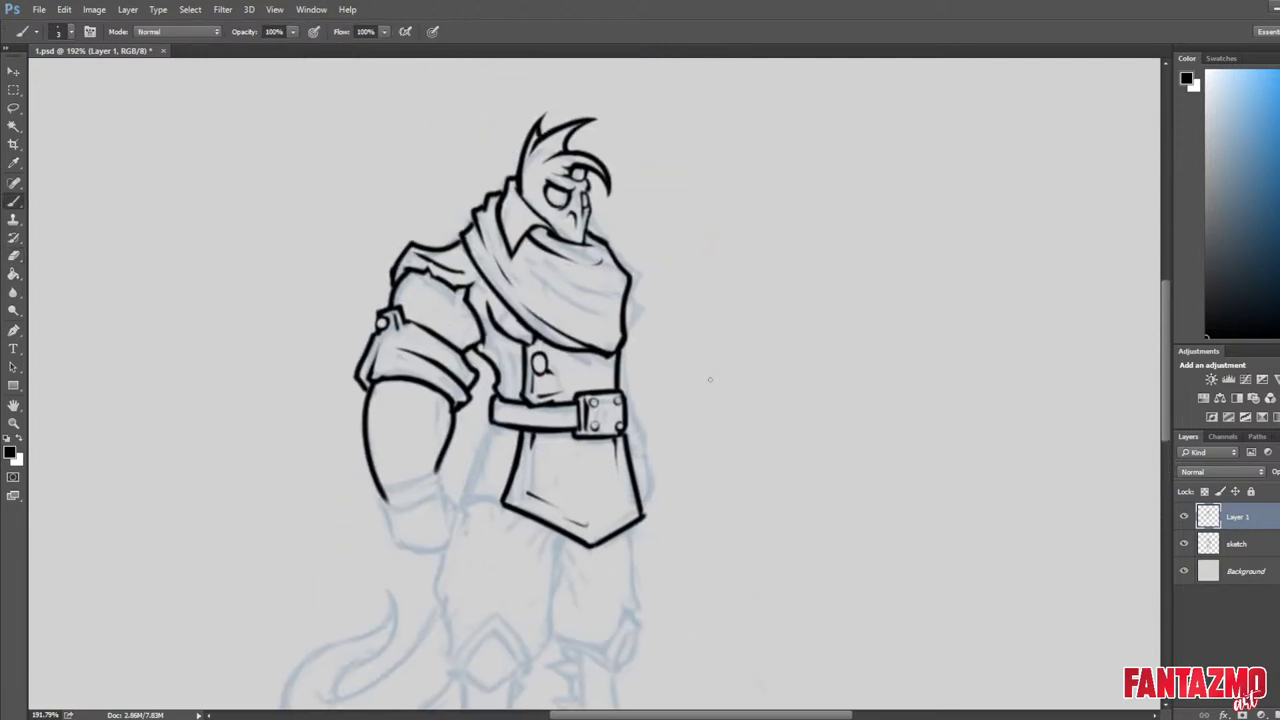
{"action": "scroll", "coordinate": [839, 262], "scroll_direction": "down", "scroll_amount": 7}
{"action": "key", "text": "F2"}
{"action": "scroll", "coordinate": [863, 371], "scroll_direction": "up", "scroll_amount": 5}
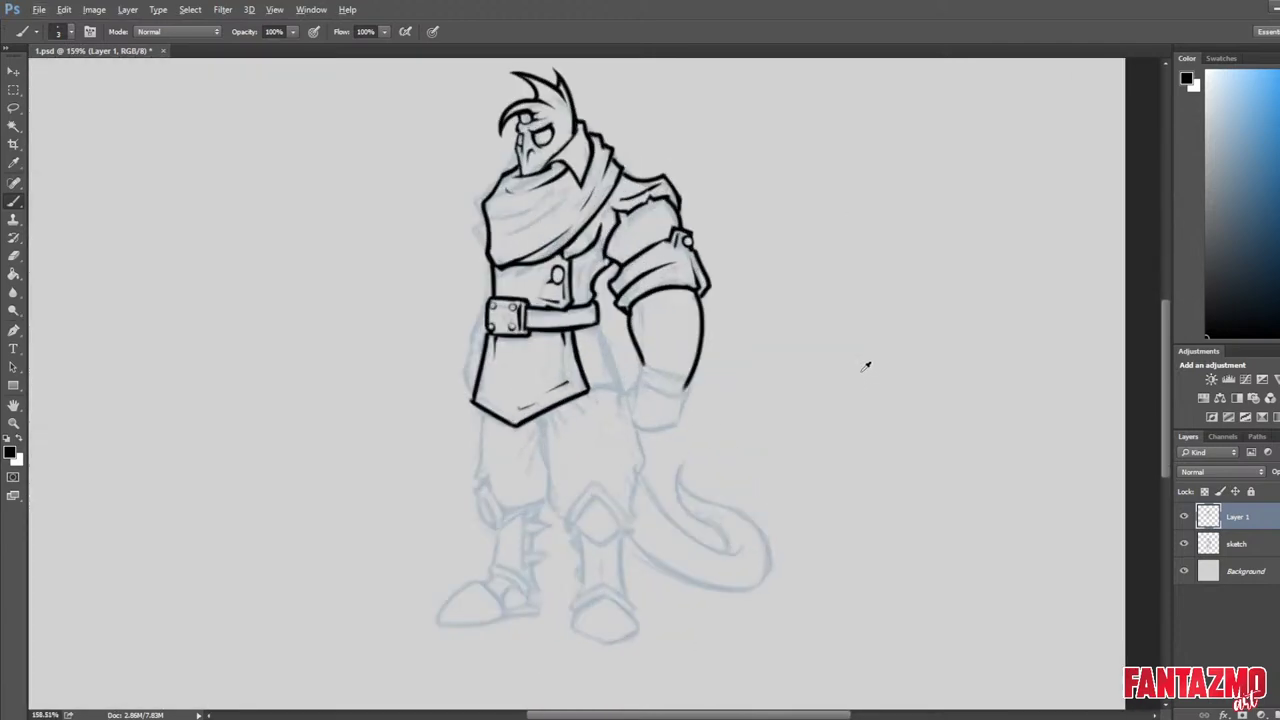
Rework the flap's thin inner side line into a short tapered stroke just below the belt, trimming it with the eraser.
{"action": "scroll", "coordinate": [862, 365], "scroll_direction": "up", "scroll_amount": 1}
{"action": "key", "text": "e"}
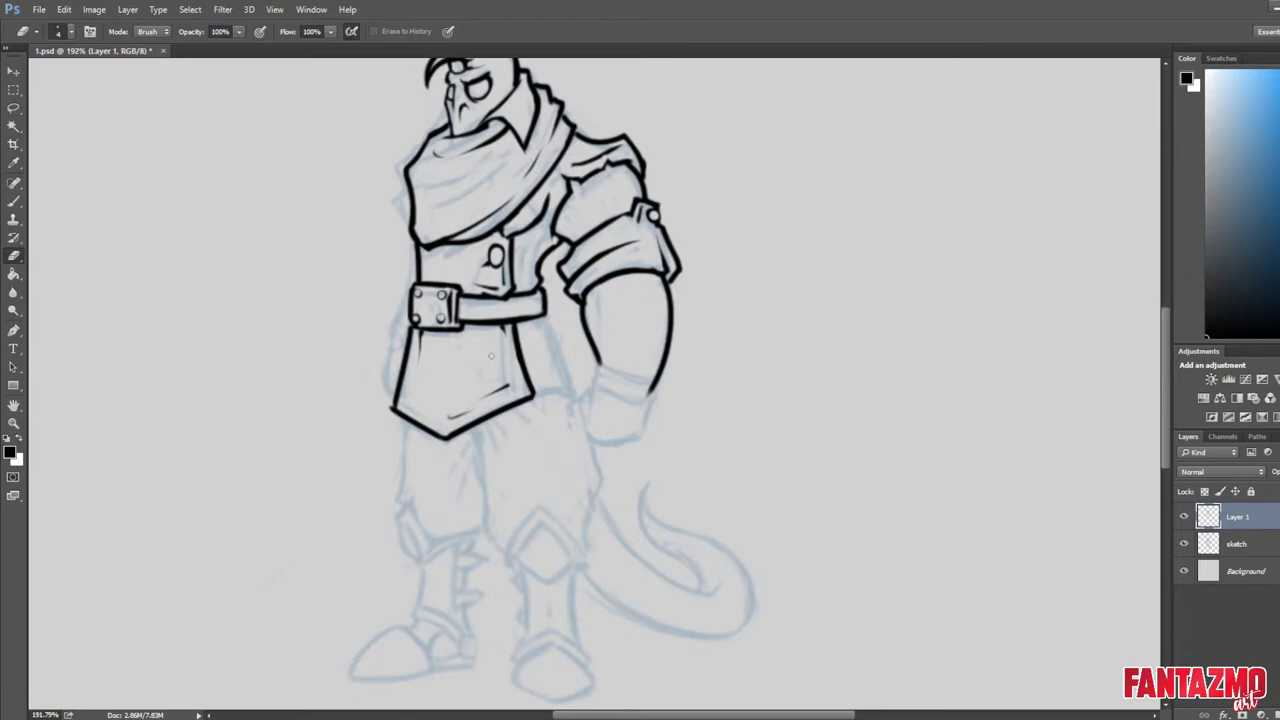
{"action": "key", "text": "b"}
{"action": "left_click_drag", "start_coordinate": [503, 345], "coordinate": [504, 328]}
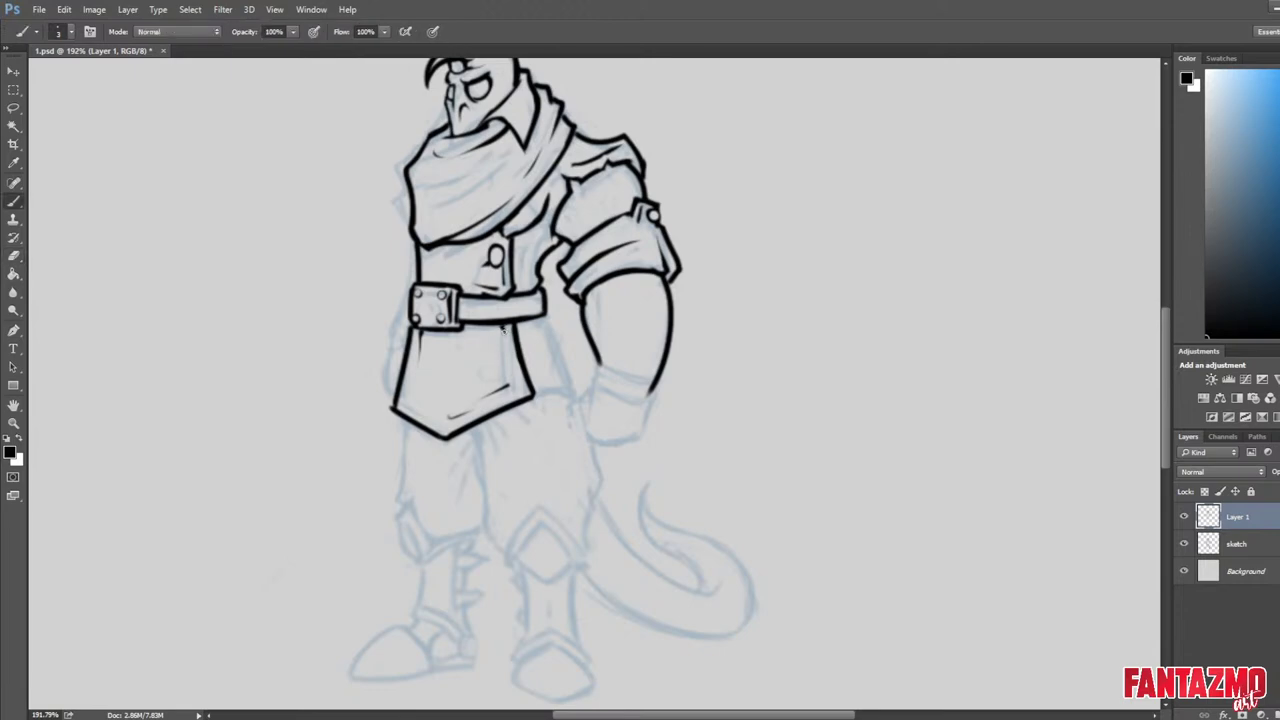
{"action": "key", "text": "e"}
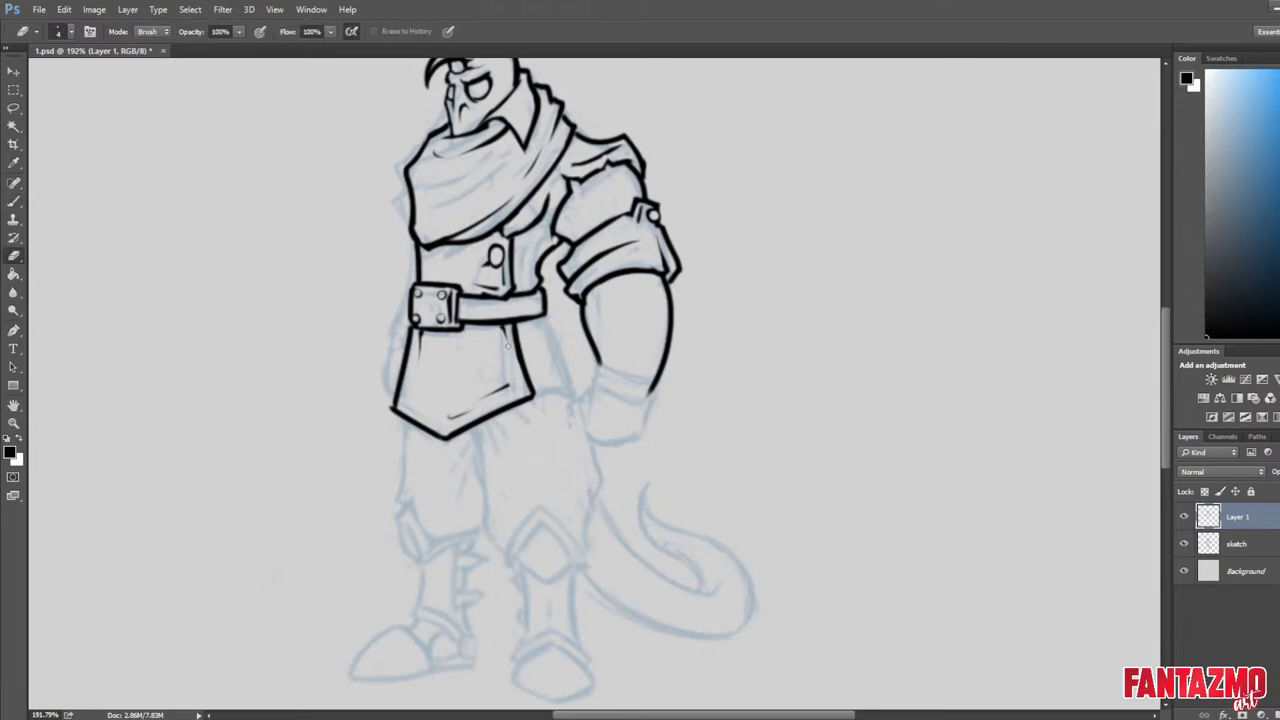
{"action": "key", "text": "b"}
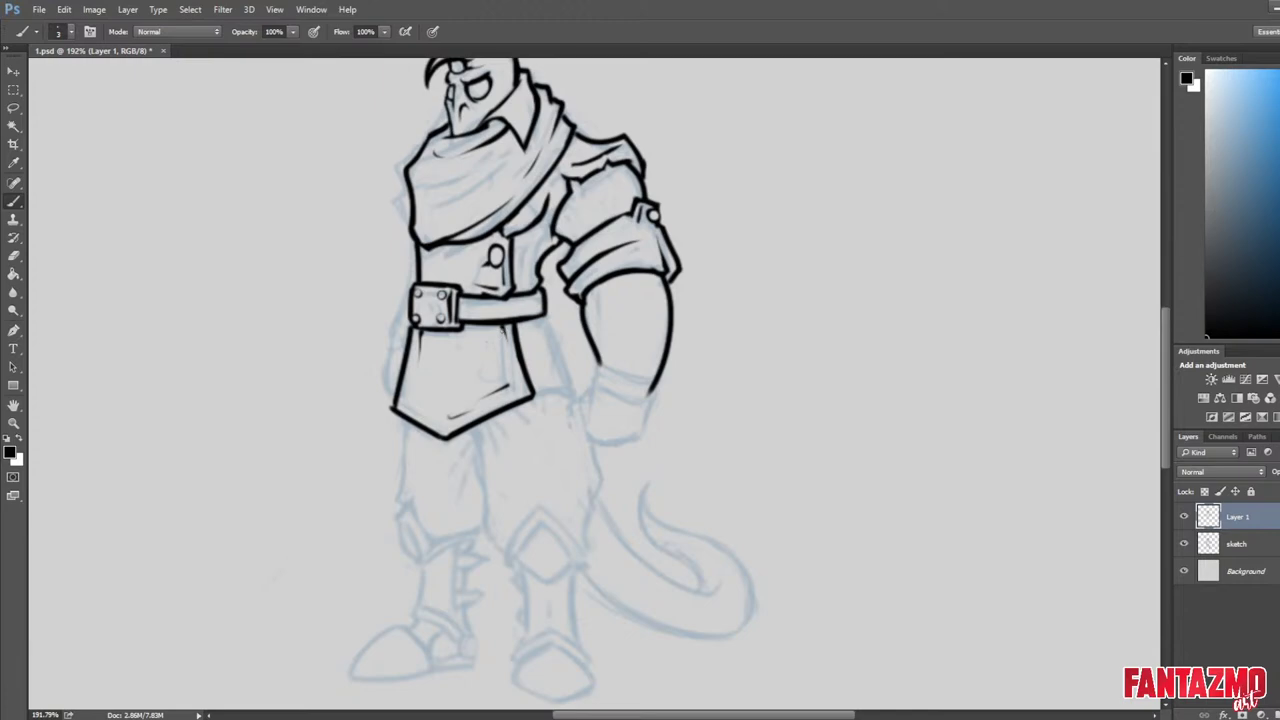
{"action": "key", "text": "e"}
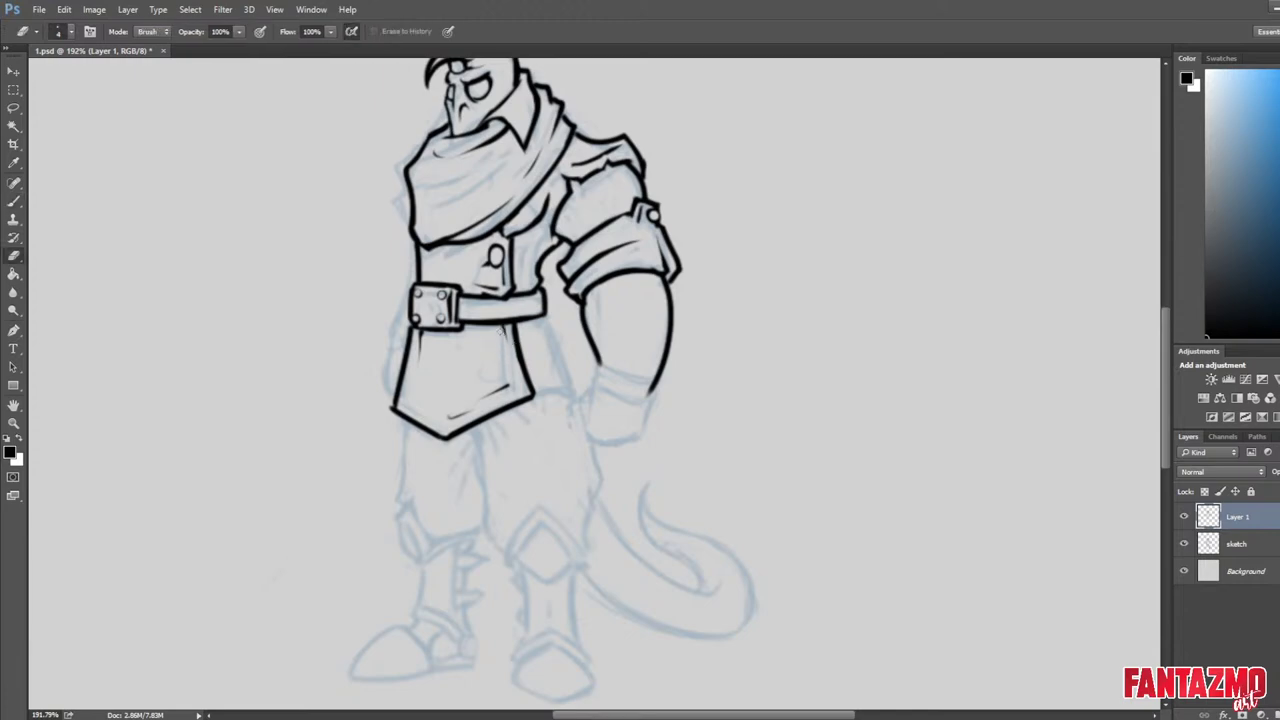
Ink a round button on the flap below the belt, hollow out its centre with the eraser and check it mirrored.
{"action": "key", "text": "b"}
{"action": "mouse_move", "coordinate": [497, 334]}
{"action": "left_mouse_down"}
{"action": "mouse_move", "coordinate": [492, 352]}
{"action": "mouse_move", "coordinate": [501, 347]}
{"action": "left_mouse_up"}
{"action": "key", "text": "ctrl+alt+z"}
{"action": "key", "text": "ctrl+alt+z"}
{"action": "key", "text": "ctrl+alt+z"}
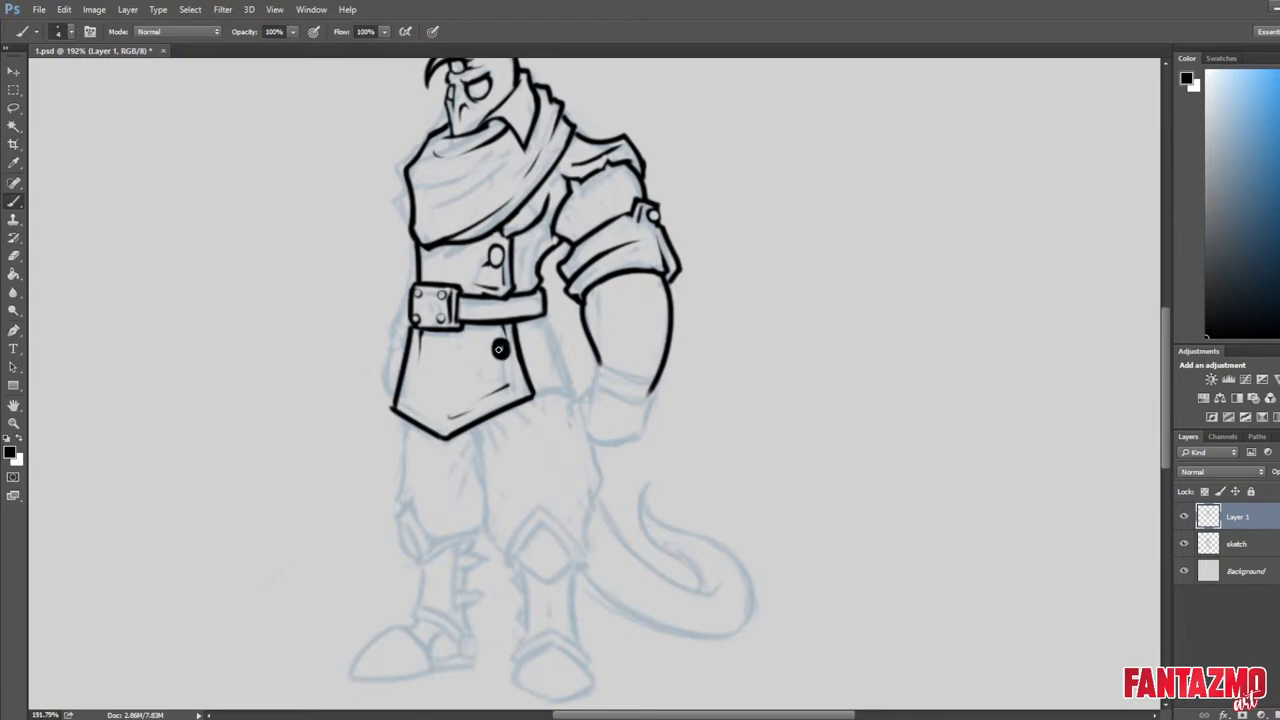
{"action": "key", "text": "e"}
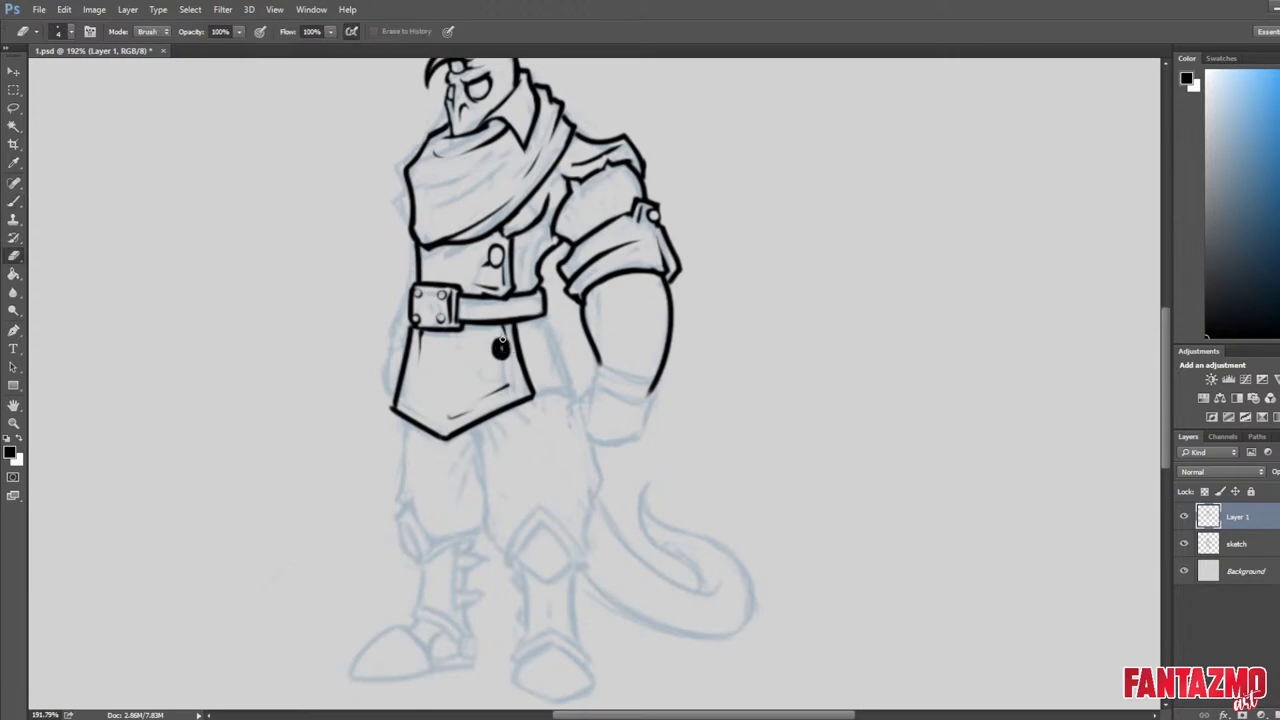
{"action": "left_click_drag", "start_coordinate": [500, 346], "coordinate": [500, 348]}
{"action": "key", "text": "ctrl+shift+h"}
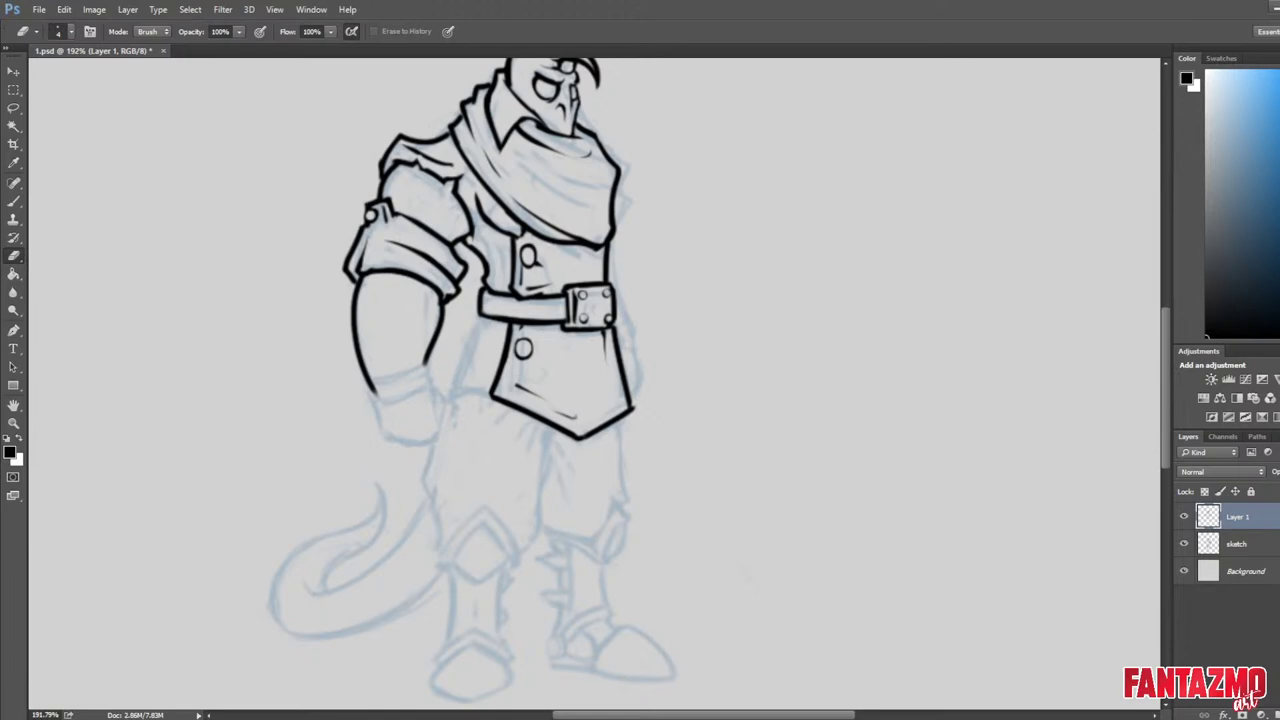
{"action": "scroll", "coordinate": [908, 392], "scroll_direction": "up", "scroll_amount": 1}
{"action": "key", "text": "ctrl+shift+h"}
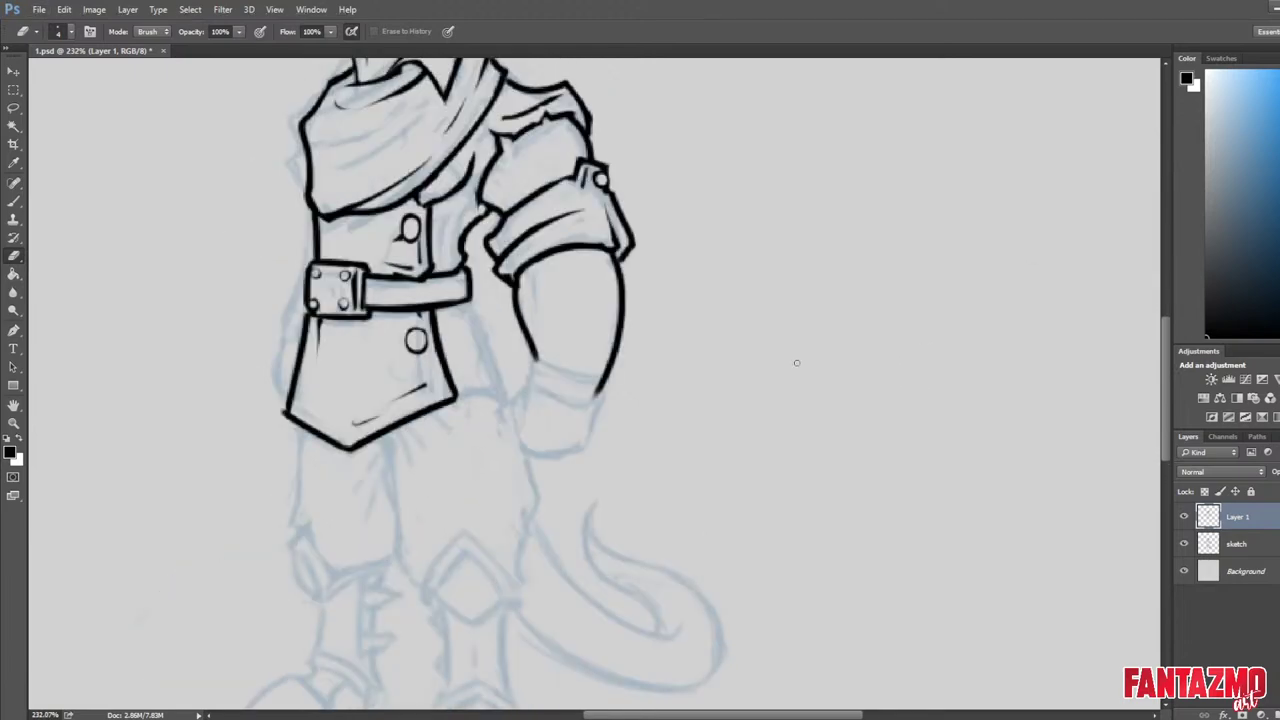
Ink small crease lines around the flap's round button and cut a jagged notch into the flap's side edge.
{"action": "key", "text": "b"}
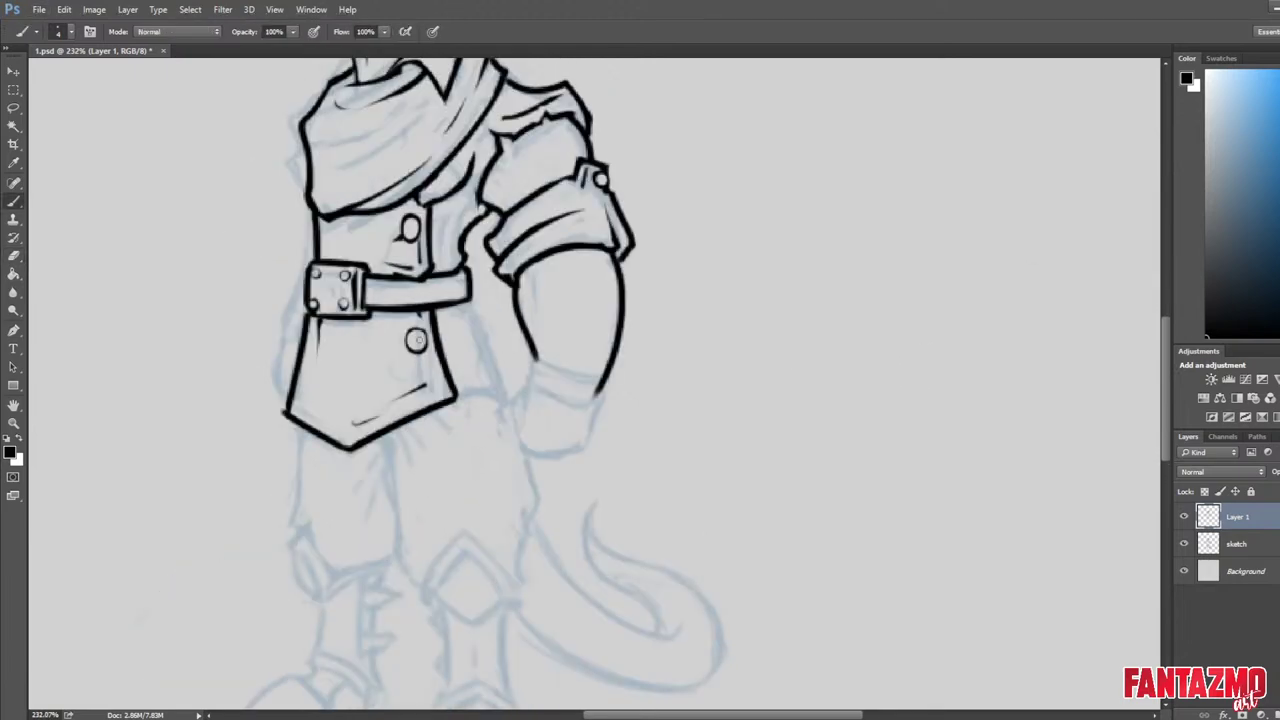
{"action": "mouse_move", "coordinate": [414, 340]}
{"action": "left_mouse_down"}
{"action": "mouse_move", "coordinate": [395, 328]}
{"action": "mouse_move", "coordinate": [402, 373]}
{"action": "mouse_move", "coordinate": [434, 370]}
{"action": "left_mouse_up"}
{"action": "key", "text": "e"}
{"action": "key", "text": "b"}
{"action": "key", "text": "e"}
{"action": "key", "text": "b"}
{"action": "key", "text": "e"}
{"action": "key", "text": "b"}
{"action": "key", "text": "e"}
{"action": "key", "text": "b"}
{"action": "key", "text": "e"}
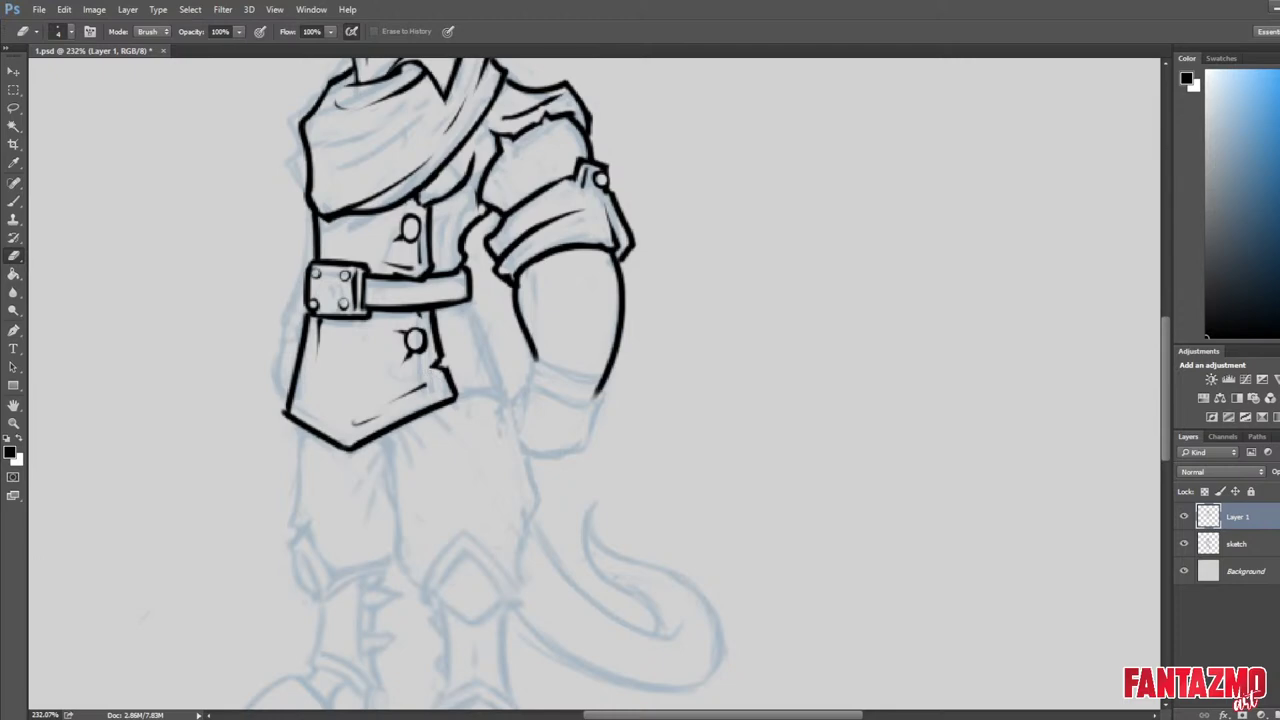
Check the whole figure, flip the drawing back to its original direction and save the file.
{"action": "key", "text": "ctrl+0"}
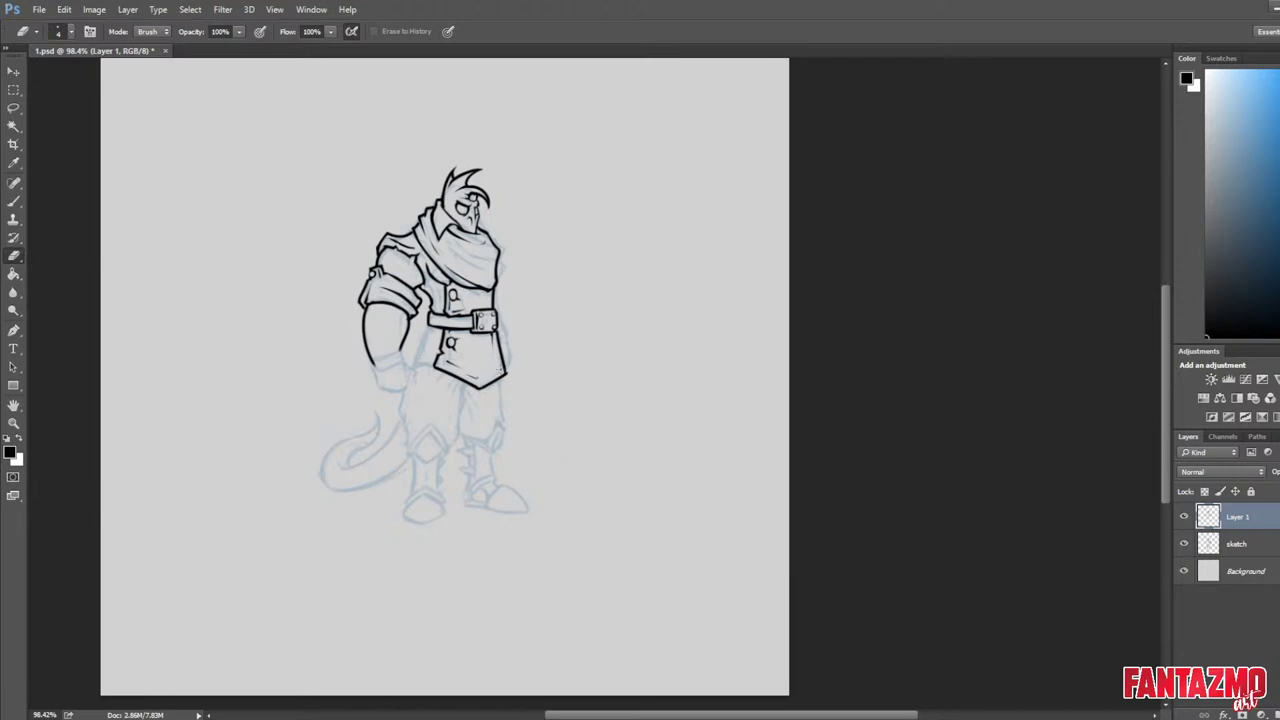
{"action": "scroll", "coordinate": [259, 125], "scroll_direction": "up", "scroll_amount": 4}
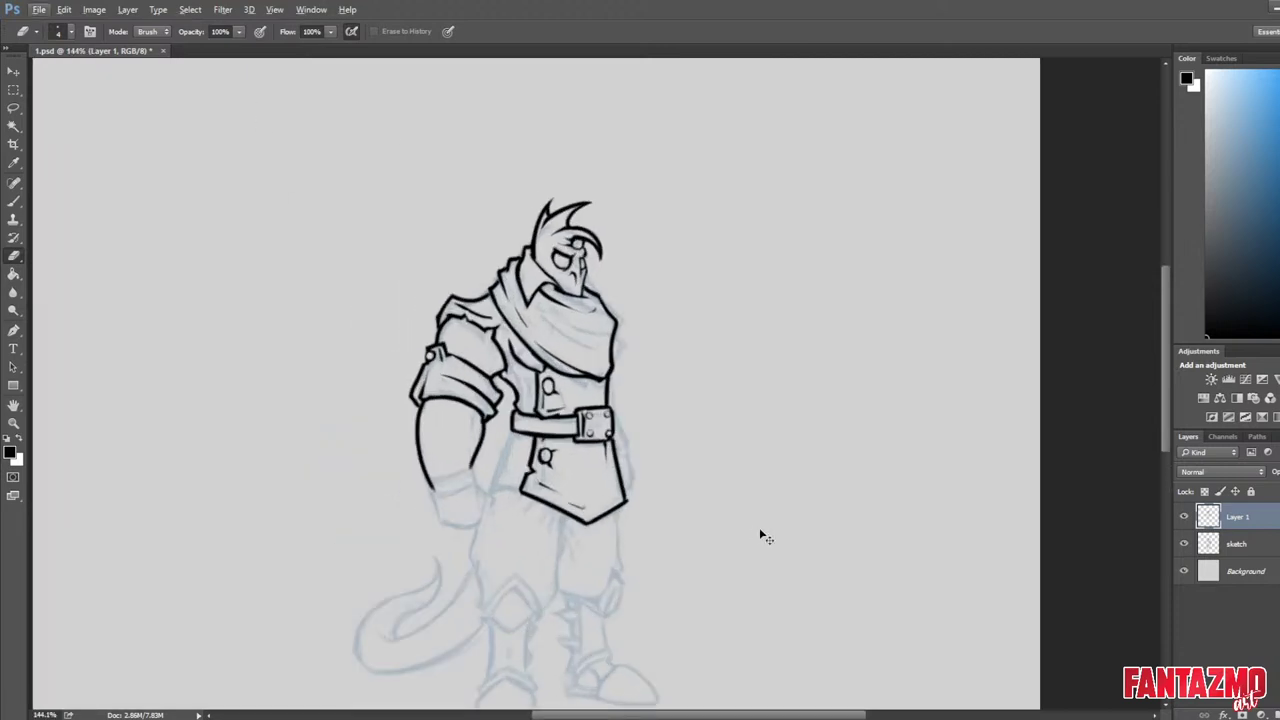
{"action": "key", "text": "ctrl+shift+h"}
{"action": "left_click_drag", "start_coordinate": [748, 452], "coordinate": [823, 252]}
{"action": "scroll", "coordinate": [725, 281], "scroll_direction": "up", "scroll_amount": 4}
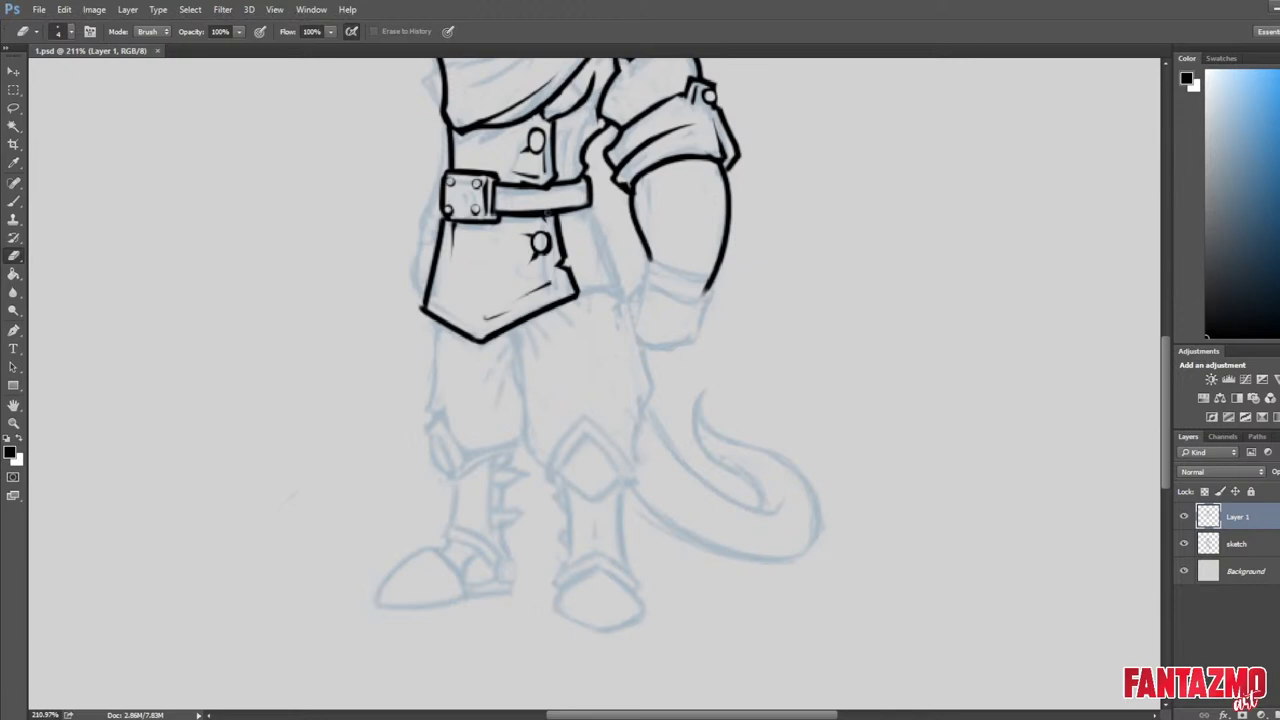
Try to ink the coat's rear edge from the belt's end down towards the hand.
{"action": "left_click_drag", "start_coordinate": [606, 198], "coordinate": [654, 375]}
{"action": "key", "text": "b"}
{"action": "key", "text": "ctrl+z"}
{"action": "key", "text": "ctrl+z"}
{"action": "left_click_drag", "start_coordinate": [618, 284], "coordinate": [656, 378]}
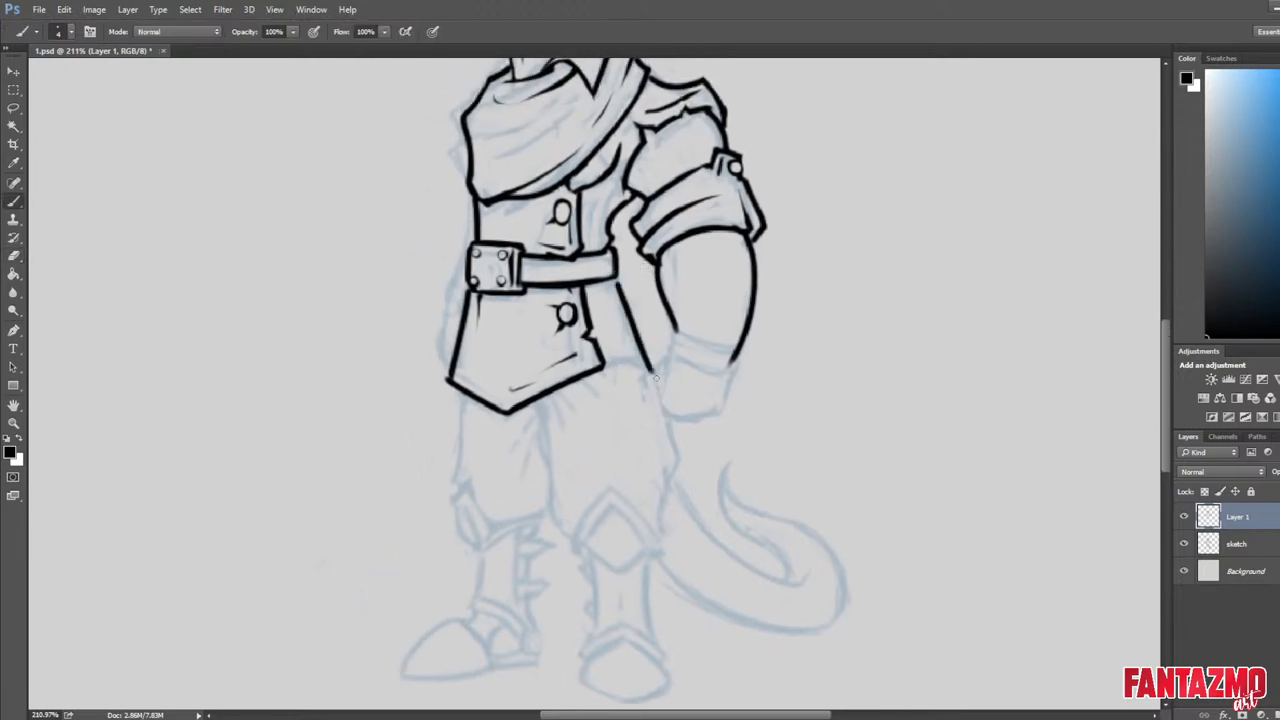
{"action": "key", "text": "ctrl+z"}
Flip the drawing and cut a small notch into the flap's lower hem, shaping it with eraser and brush.
{"action": "key", "text": "ctrl+shift+h"}
{"action": "key", "text": "e"}
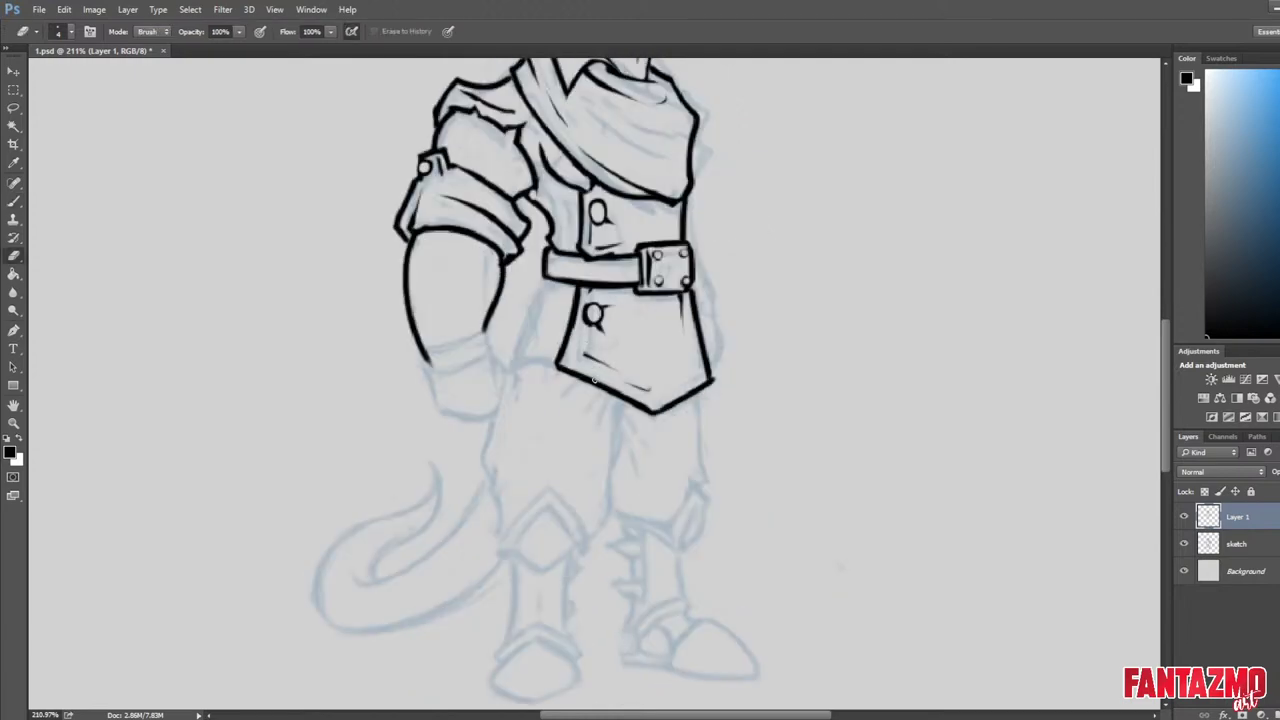
{"action": "mouse_move", "coordinate": [599, 378]}
{"action": "left_mouse_down"}
{"action": "mouse_move", "coordinate": [597, 389]}
{"action": "mouse_move", "coordinate": [604, 375]}
{"action": "left_mouse_up"}
{"action": "key", "text": "b"}
{"action": "key", "text": "e"}
{"action": "left_click_drag", "start_coordinate": [609, 373], "coordinate": [611, 386]}
{"action": "scroll", "coordinate": [730, 321], "scroll_direction": "up", "scroll_amount": 3}
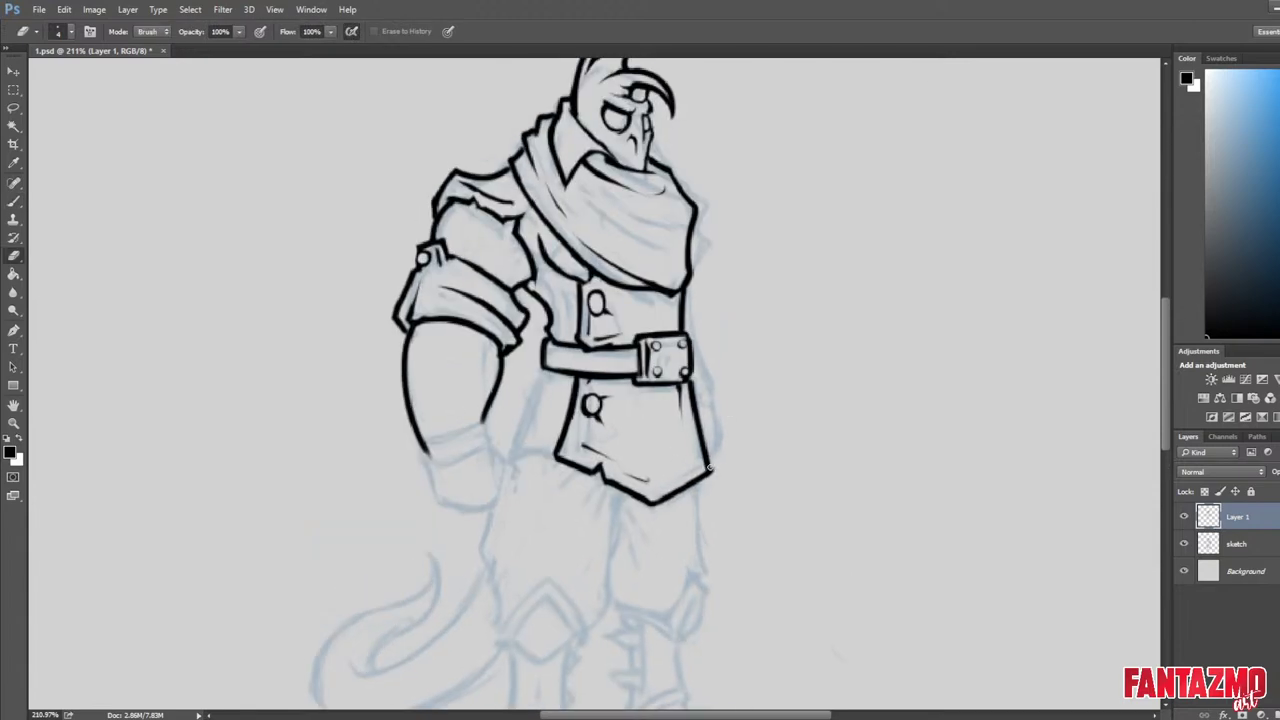
{"action": "key", "text": "b"}
{"action": "key", "text": "e"}
Erase the strap lines beside the belt buckle, lasso the buckle and nudge it slightly towards the strap.
{"action": "key", "text": "ctrl+f"}
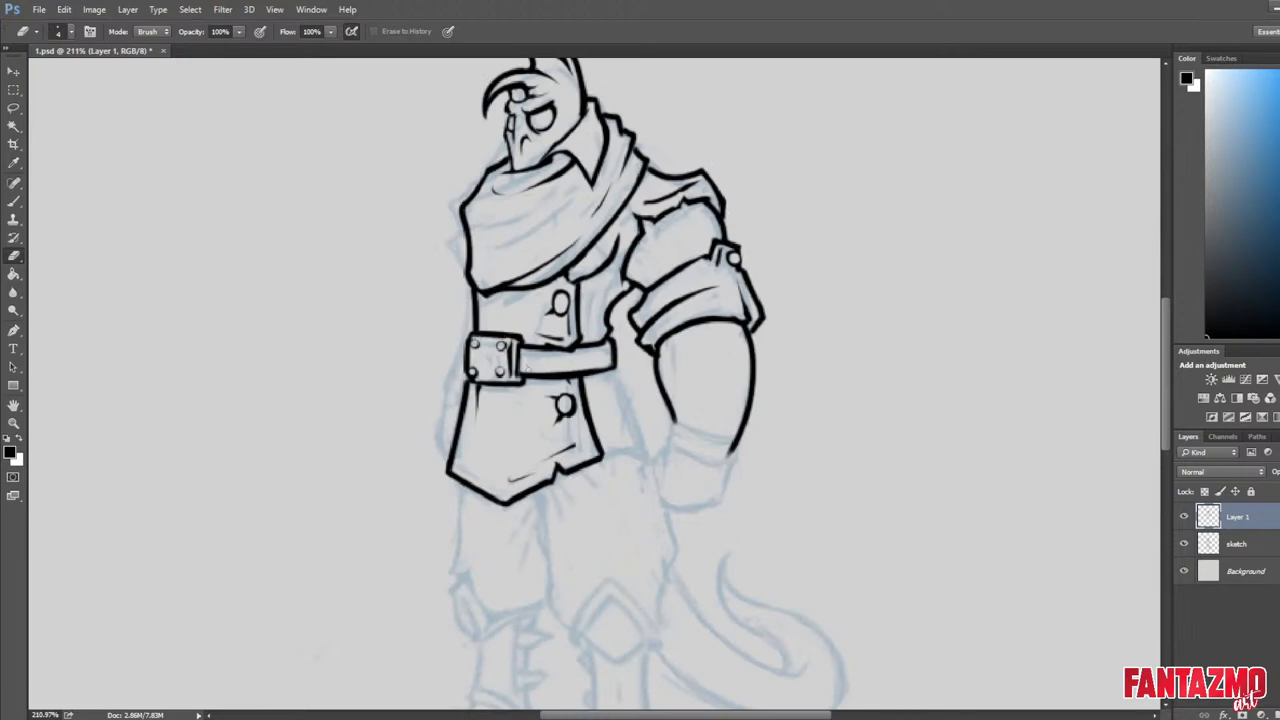
{"action": "left_click_drag", "start_coordinate": [529, 346], "coordinate": [531, 376]}
{"action": "key", "text": "l"}
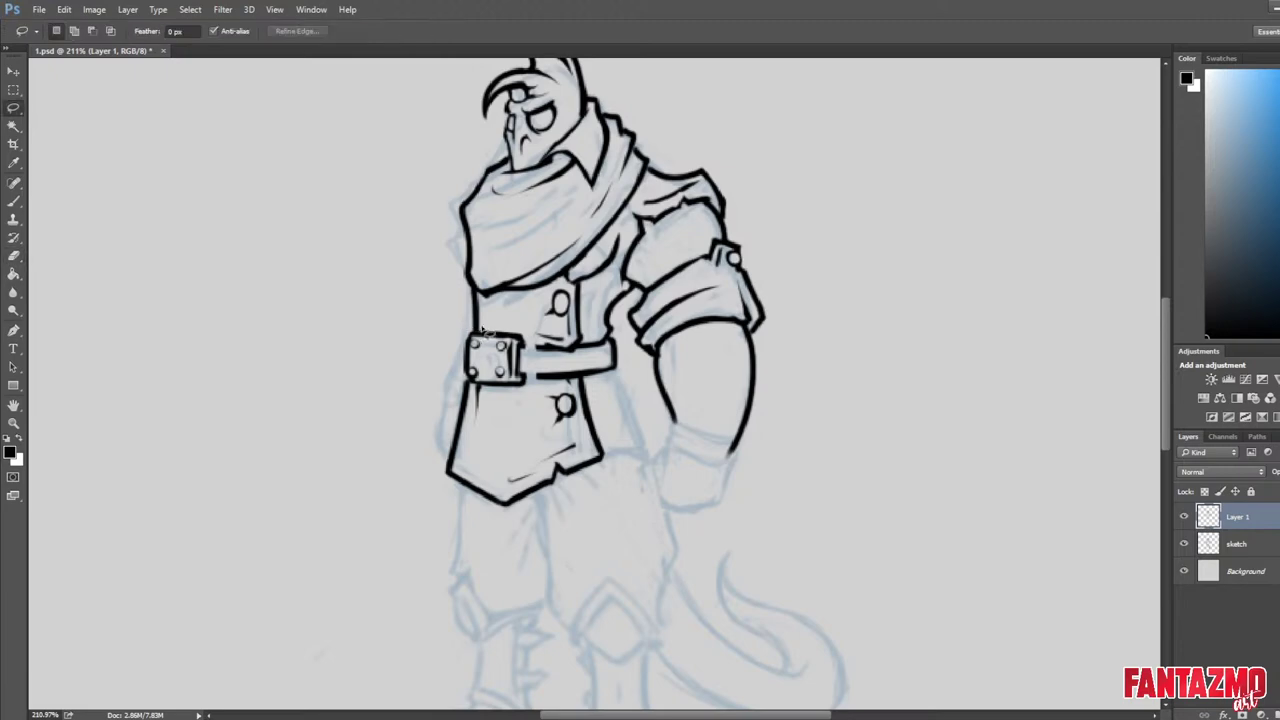
{"action": "mouse_move", "coordinate": [467, 370]}
{"action": "left_mouse_down"}
{"action": "mouse_move", "coordinate": [476, 392]}
{"action": "mouse_move", "coordinate": [516, 392]}
{"action": "mouse_move", "coordinate": [530, 345]}
{"action": "mouse_move", "coordinate": [510, 333]}
{"action": "left_mouse_up"}
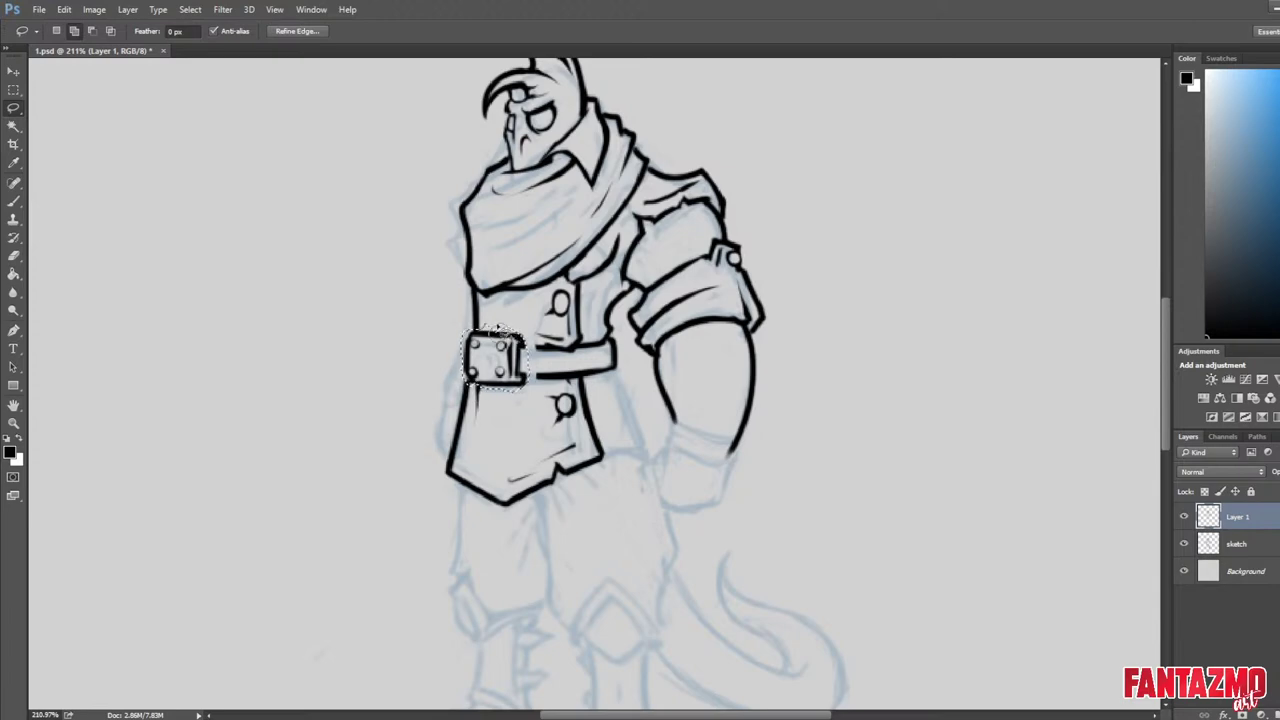
{"action": "left_click", "coordinate": [17, 74]}
{"action": "key", "text": "Right"}
{"action": "key", "text": "Right"}
{"action": "key", "text": "Right"}
{"action": "key", "text": "Right"}
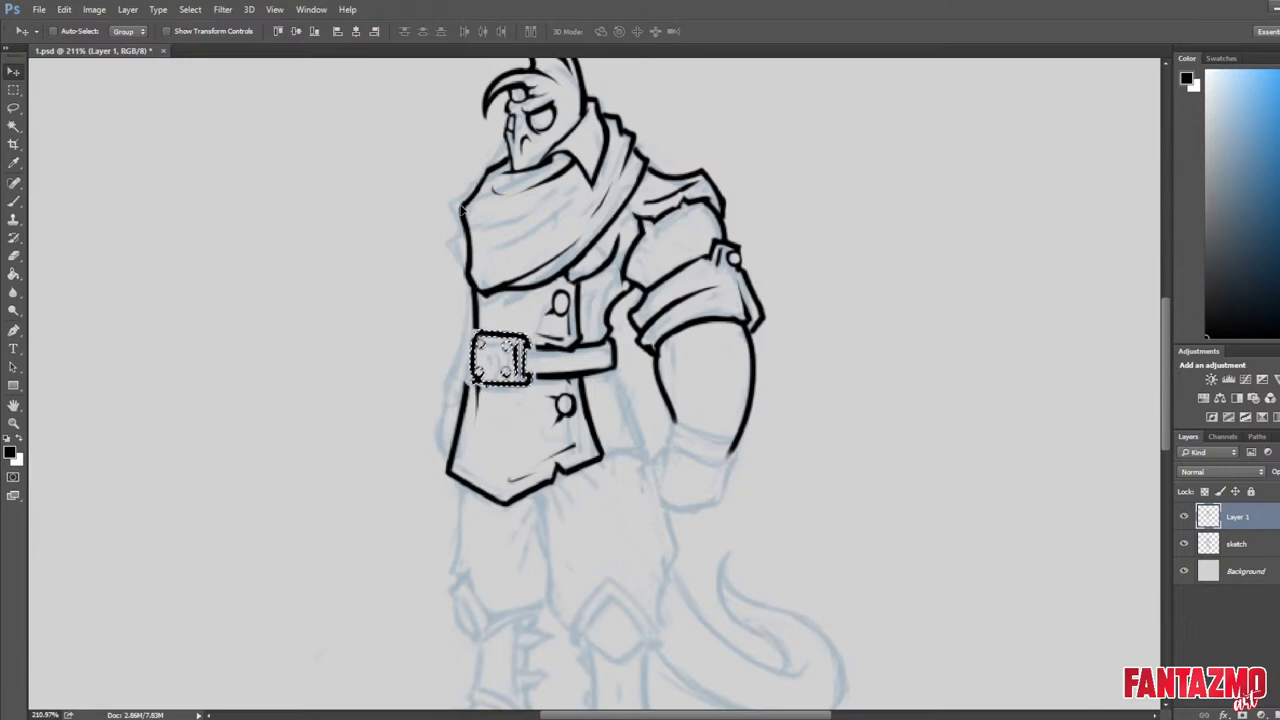
{"action": "key", "text": "ctrl+d"}
Flip the drawing and reconnect the strap's upper and lower lines to the shifted buckle, cleaning the joins.
{"action": "key", "text": "ctrl+f"}
{"action": "scroll", "coordinate": [825, 294], "scroll_direction": "up", "scroll_amount": 5}
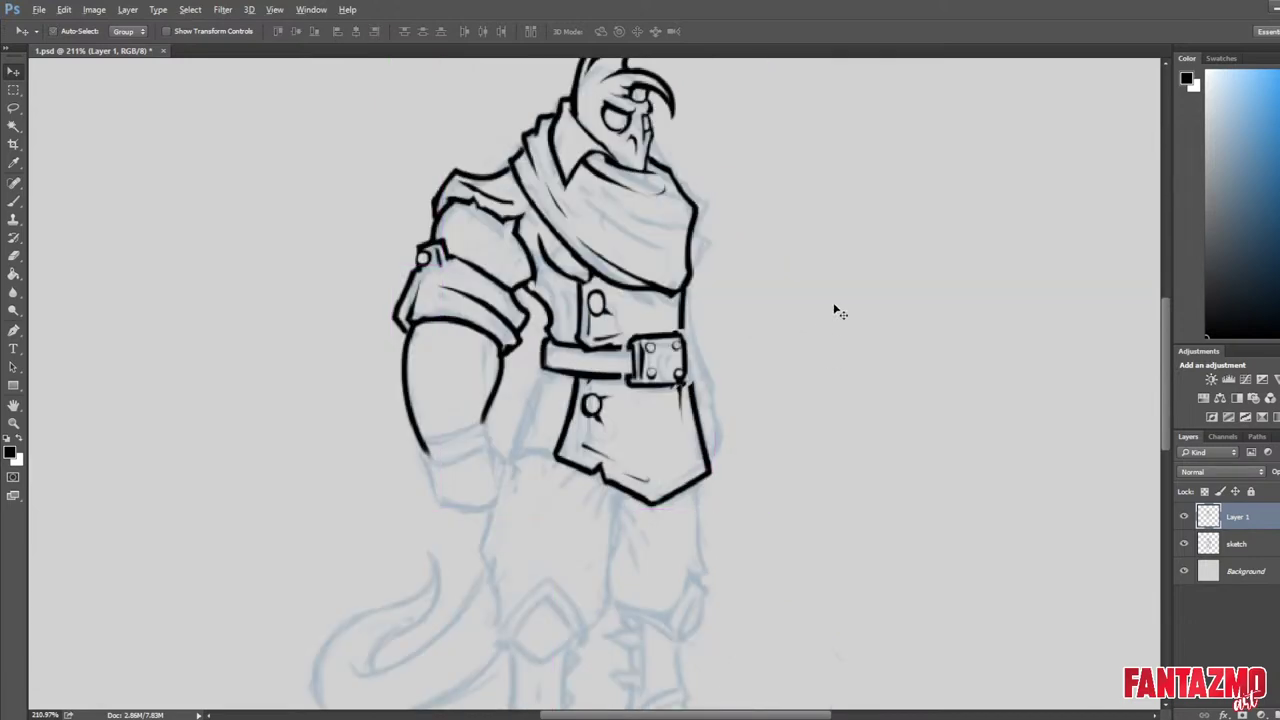
{"action": "key", "text": "b"}
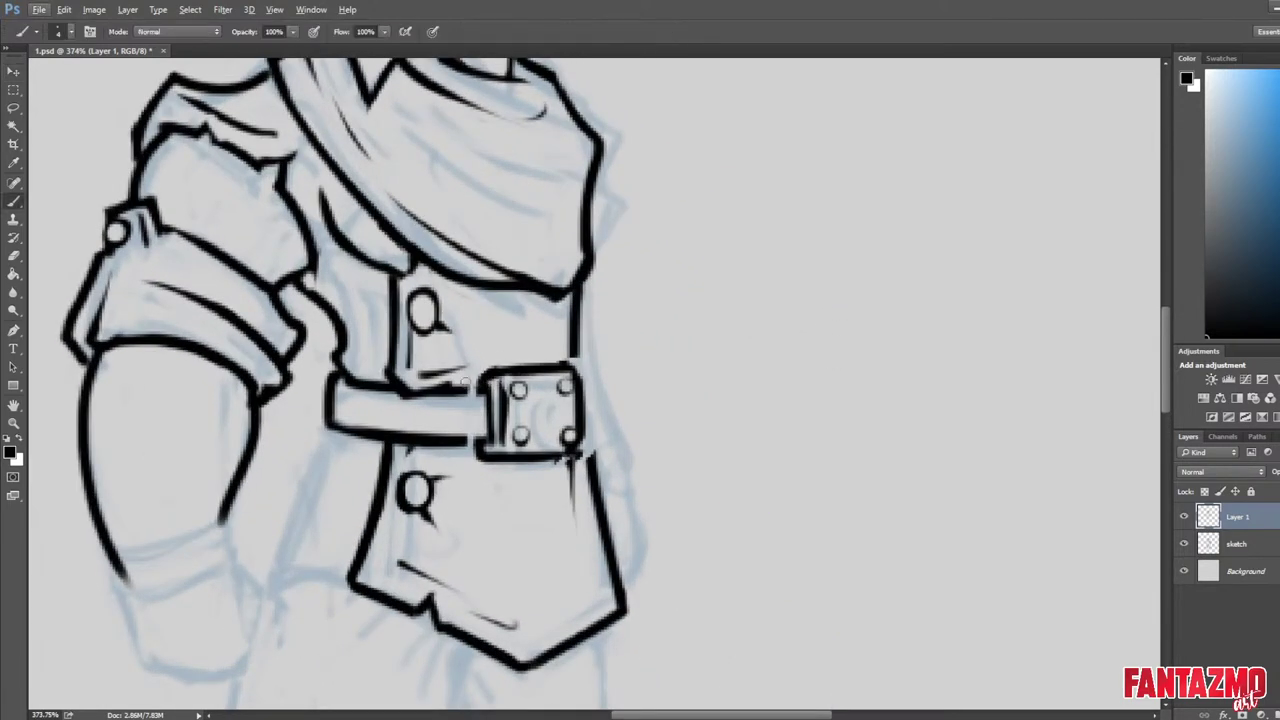
{"action": "key", "text": "e"}
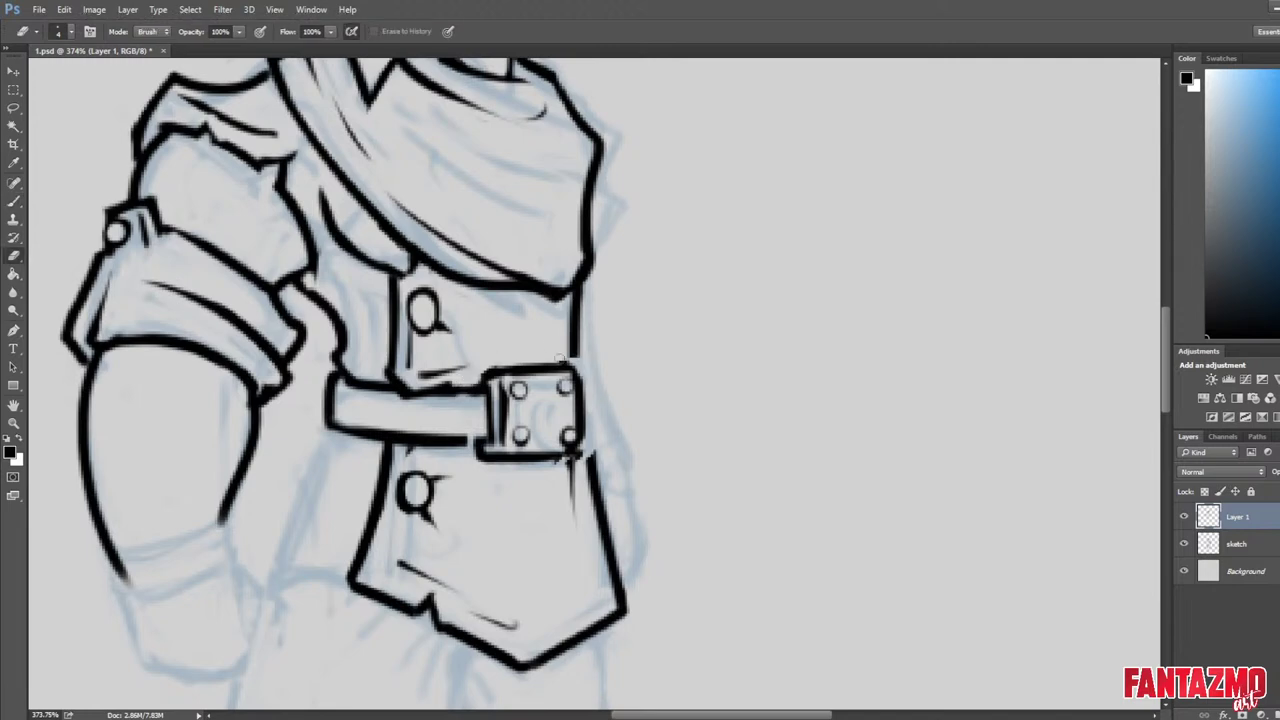
{"action": "key", "text": "b"}
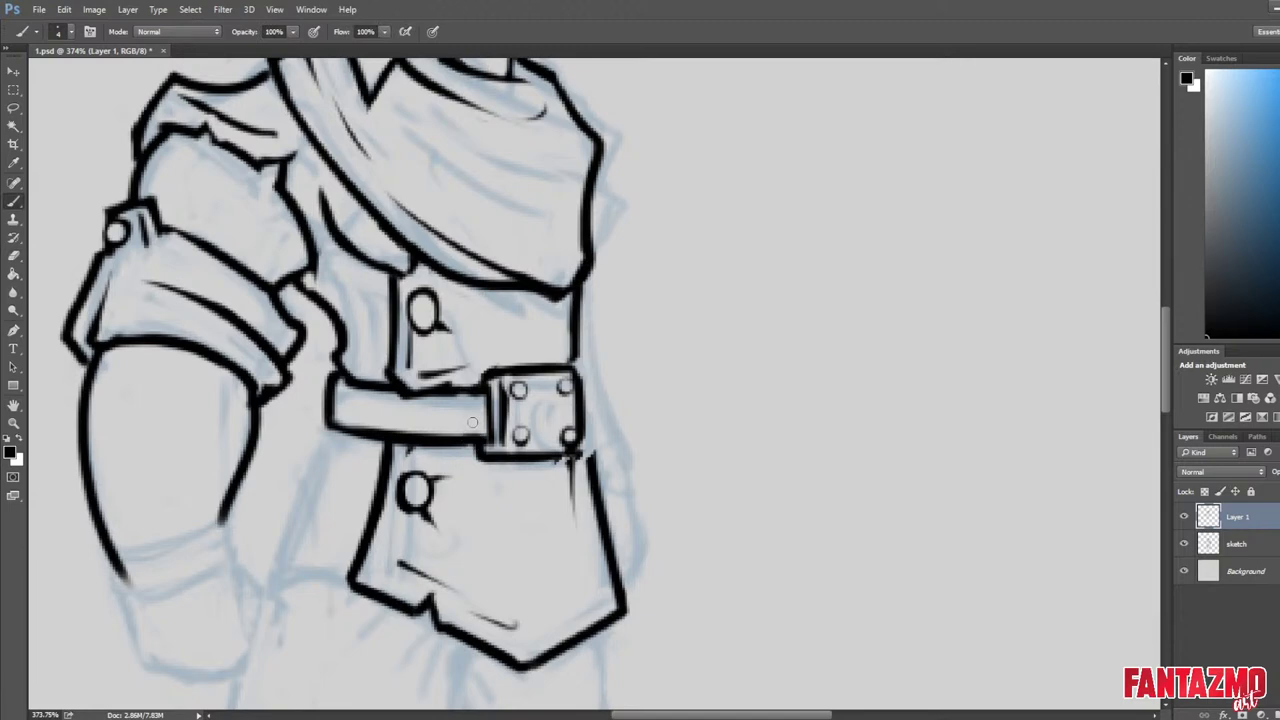
{"action": "key", "text": "e"}
{"action": "key", "text": "b"}
{"action": "key", "text": "e"}
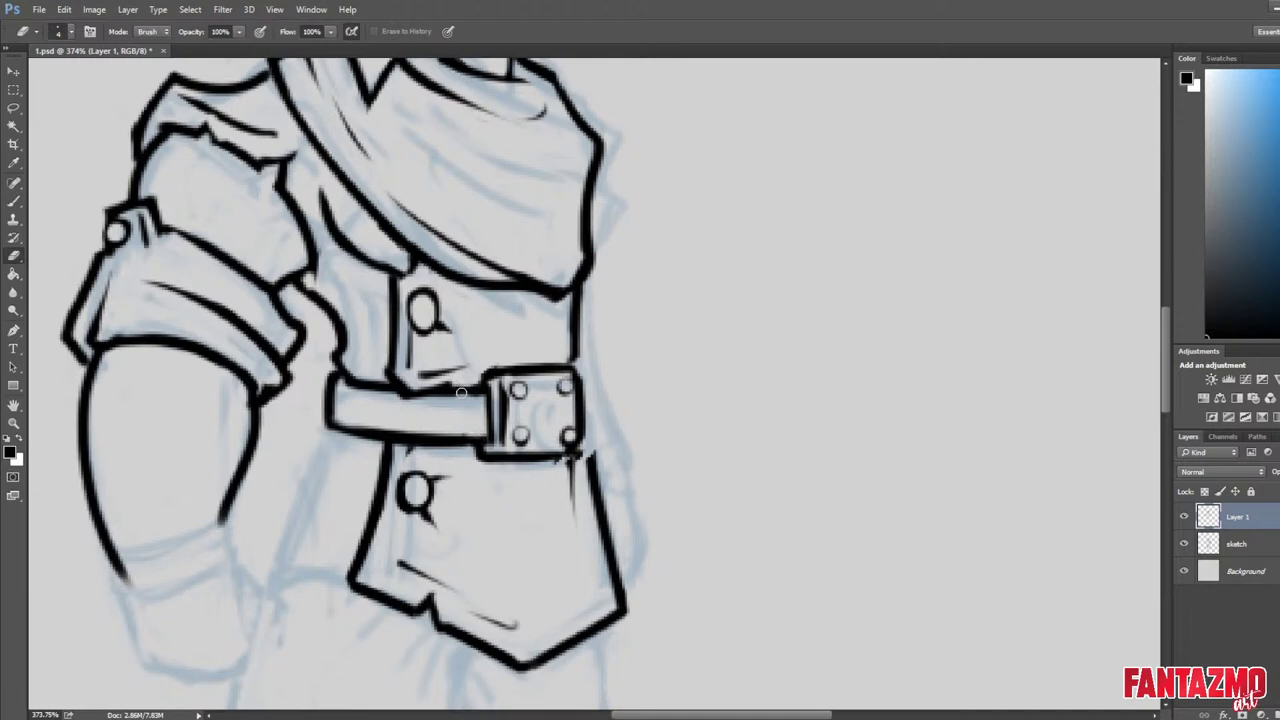
{"action": "key", "text": "b"}
{"action": "key", "text": "e"}
{"action": "key", "text": "b"}
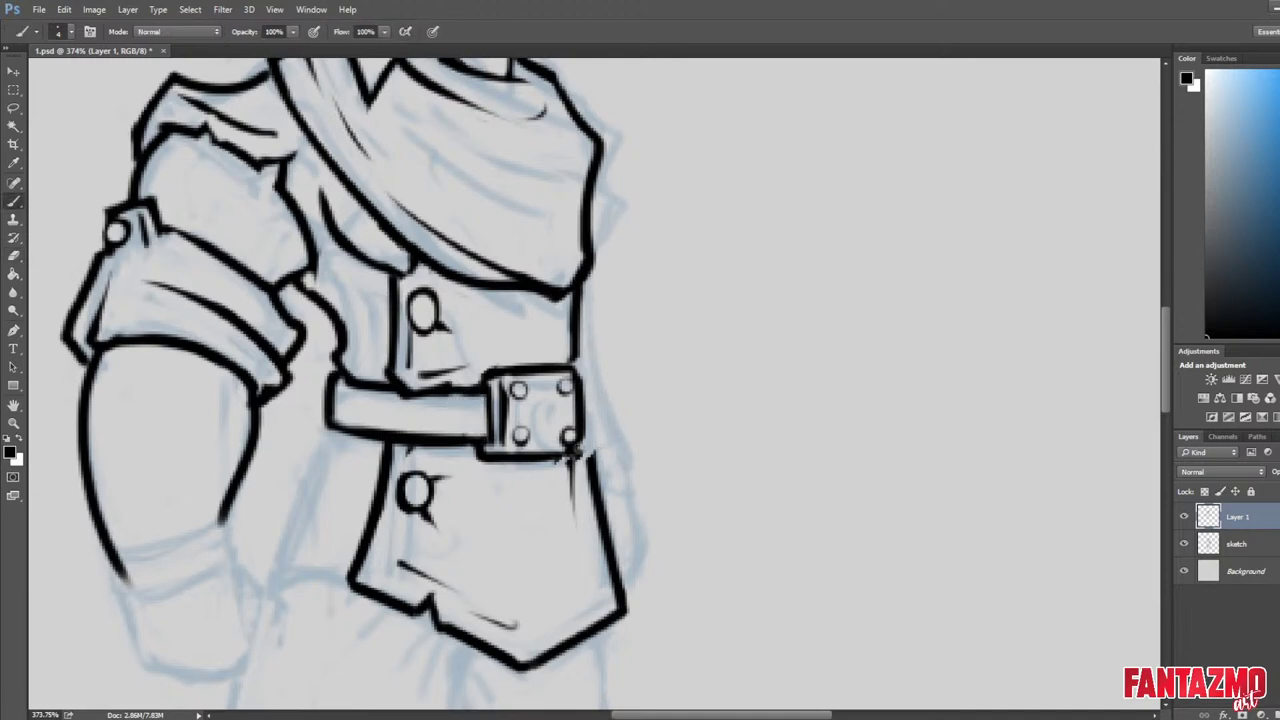
Ink a short upper belt edge sticking out beyond the buckle's outer side and trim it with the eraser.
{"action": "key", "text": "e"}
{"action": "key", "text": "b"}
{"action": "mouse_move", "coordinate": [578, 384]}
{"action": "left_mouse_down"}
{"action": "mouse_move", "coordinate": [601, 383]}
{"action": "mouse_move", "coordinate": [607, 447]}
{"action": "mouse_move", "coordinate": [595, 433]}
{"action": "mouse_move", "coordinate": [583, 446]}
{"action": "mouse_move", "coordinate": [600, 435]}
{"action": "mouse_move", "coordinate": [595, 446]}
{"action": "mouse_move", "coordinate": [599, 389]}
{"action": "left_mouse_up"}
{"action": "key", "text": "e"}
{"action": "key", "text": "b"}
{"action": "key", "text": "e"}
{"action": "key", "text": "b"}
{"action": "key", "text": "e"}
{"action": "key", "text": "b"}
{"action": "mouse_move", "coordinate": [600, 389]}
{"action": "left_mouse_down"}
{"action": "mouse_move", "coordinate": [605, 439]}
{"action": "mouse_move", "coordinate": [605, 388]}
{"action": "left_mouse_up"}
{"action": "key", "text": "e"}
Shape the outer and lower edges of the short belt piece beyond the buckle and clean the area below it.
{"action": "left_click_drag", "start_coordinate": [607, 443], "coordinate": [609, 394]}
{"action": "mouse_move", "coordinate": [608, 394]}
{"action": "left_mouse_down"}
{"action": "mouse_move", "coordinate": [588, 443]}
{"action": "mouse_move", "coordinate": [599, 488]}
{"action": "left_mouse_up"}
{"action": "key", "text": "b"}
{"action": "key", "text": "e"}
{"action": "mouse_move", "coordinate": [598, 443]}
{"action": "left_mouse_down"}
{"action": "mouse_move", "coordinate": [610, 508]}
{"action": "mouse_move", "coordinate": [601, 463]}
{"action": "left_mouse_up"}
{"action": "key", "text": "b"}
Thin and redraw the coat's side line above the buckle to meet the belt, and tidy the short belt piece.
{"action": "key", "text": "e"}
{"action": "left_click_drag", "start_coordinate": [565, 334], "coordinate": [573, 371]}
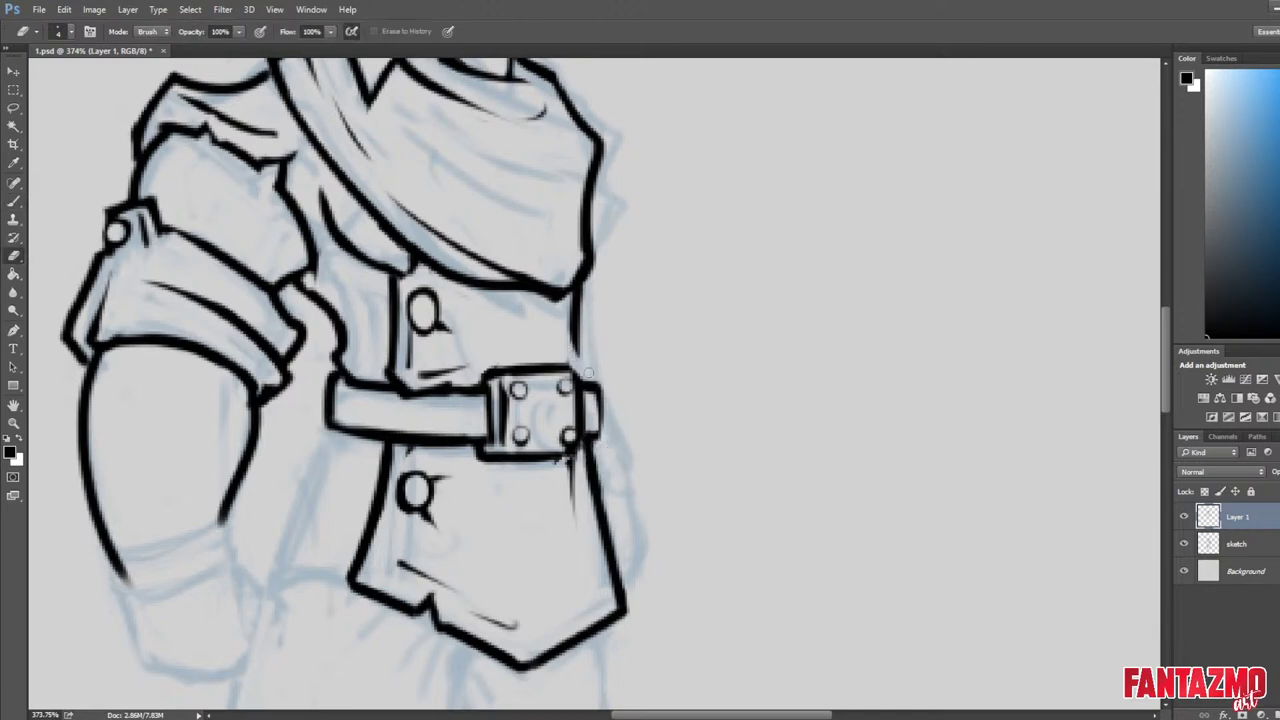
{"action": "key", "text": "b"}
{"action": "left_click_drag", "start_coordinate": [577, 311], "coordinate": [602, 440]}
{"action": "key", "text": "e"}
{"action": "key", "text": "b"}
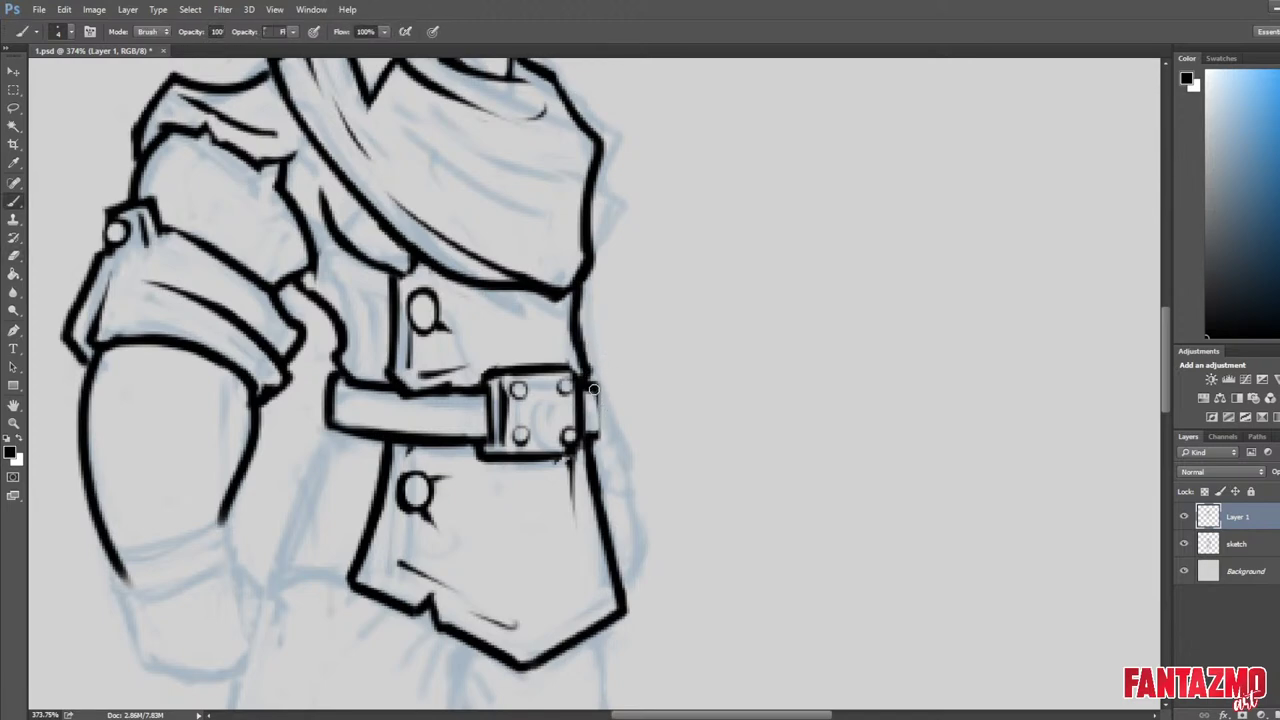
{"action": "key", "text": "e"}
{"action": "left_click_drag", "start_coordinate": [594, 386], "coordinate": [602, 440]}
Save the file and erase the round buttons with their creases above and below the belt.
{"action": "scroll", "coordinate": [790, 328], "scroll_direction": "down", "scroll_amount": 6}
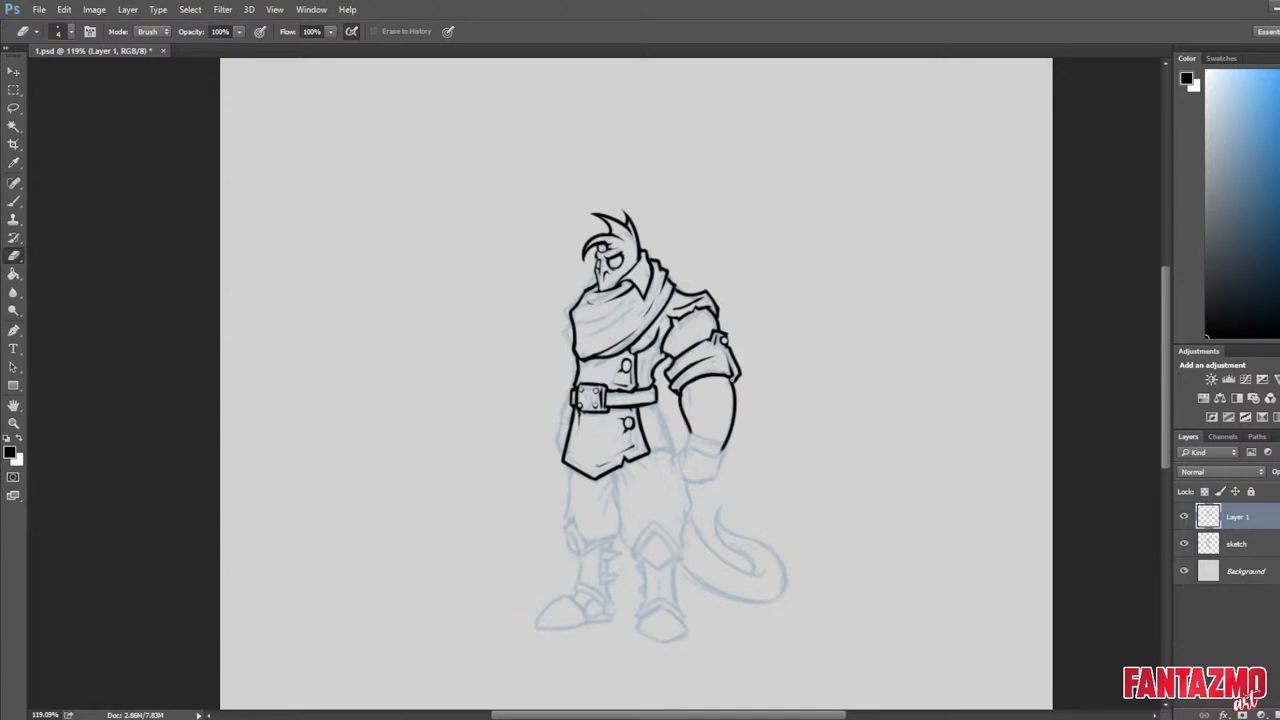
{"action": "scroll", "coordinate": [606, 357], "scroll_direction": "up", "scroll_amount": 5}
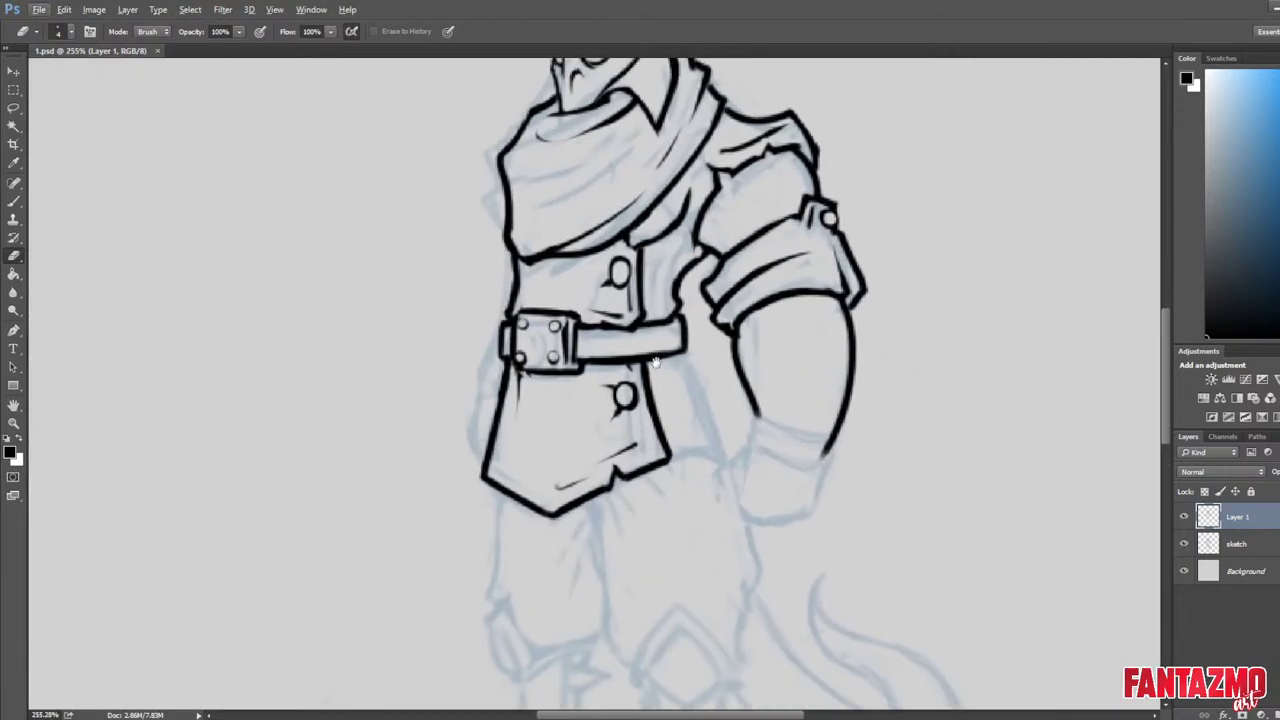
{"action": "mouse_move", "coordinate": [583, 390]}
{"action": "left_mouse_down"}
{"action": "mouse_move", "coordinate": [615, 389]}
{"action": "mouse_move", "coordinate": [620, 412]}
{"action": "mouse_move", "coordinate": [630, 400]}
{"action": "left_mouse_up"}
{"action": "mouse_move", "coordinate": [620, 262]}
{"action": "left_mouse_down"}
{"action": "mouse_move", "coordinate": [606, 286]}
{"action": "mouse_move", "coordinate": [628, 290]}
{"action": "mouse_move", "coordinate": [600, 290]}
{"action": "left_mouse_up"}
{"action": "key", "text": "ctrl+shift+h"}
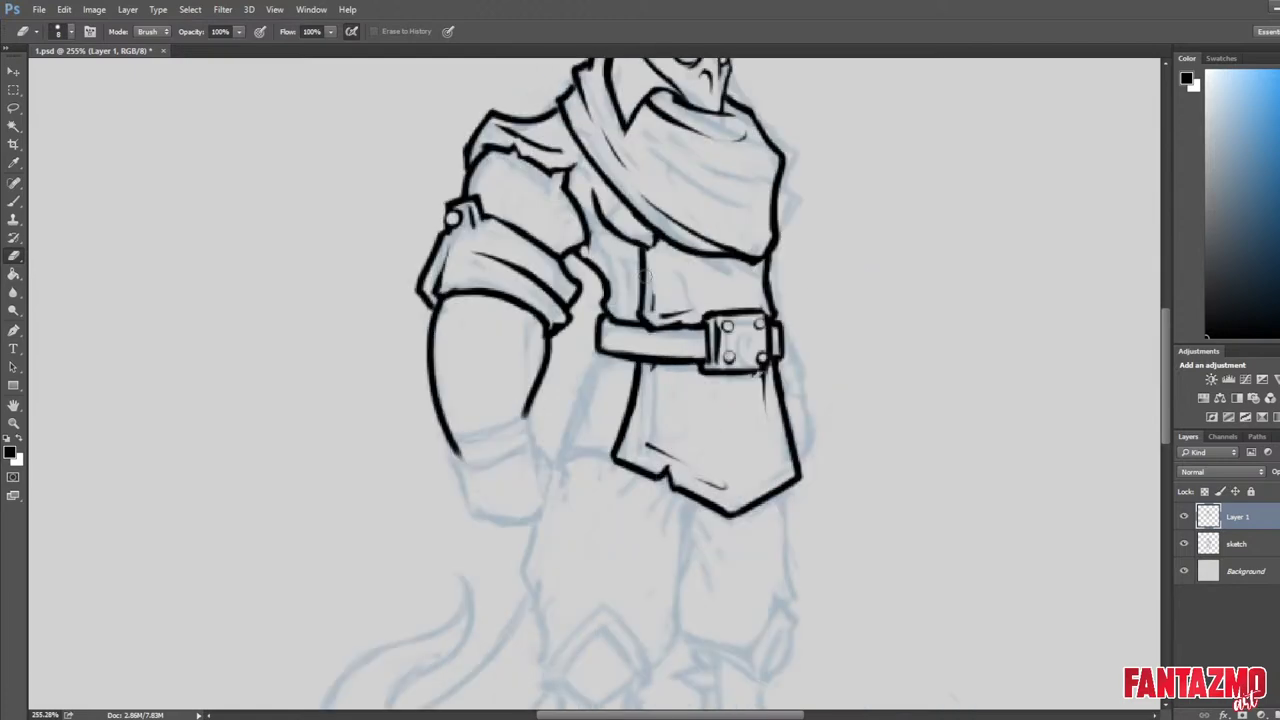
Ink small solid button dots along the coat's front edge, one above the belt and two on the flap.
{"action": "key", "text": "b"}
{"action": "left_click", "coordinate": [657, 261]}
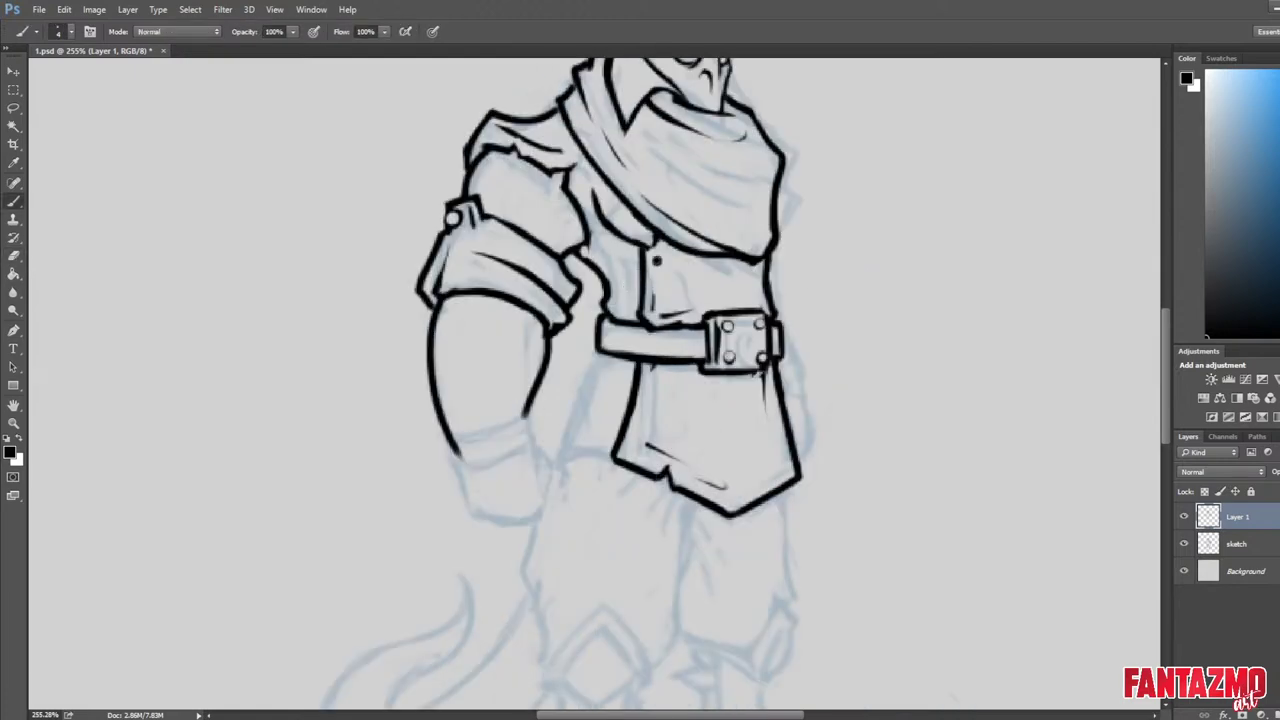
{"action": "left_click", "coordinate": [645, 422]}
{"action": "left_click", "coordinate": [651, 383]}
{"action": "key", "text": "e"}
{"action": "left_click", "coordinate": [652, 378]}
{"action": "key", "text": "b"}
{"action": "left_click", "coordinate": [651, 381]}
Erase the thin inner line on the chest panel and ink a second button dot there just above the belt.
{"action": "key", "text": "e"}
{"action": "left_click_drag", "start_coordinate": [655, 296], "coordinate": [655, 310]}
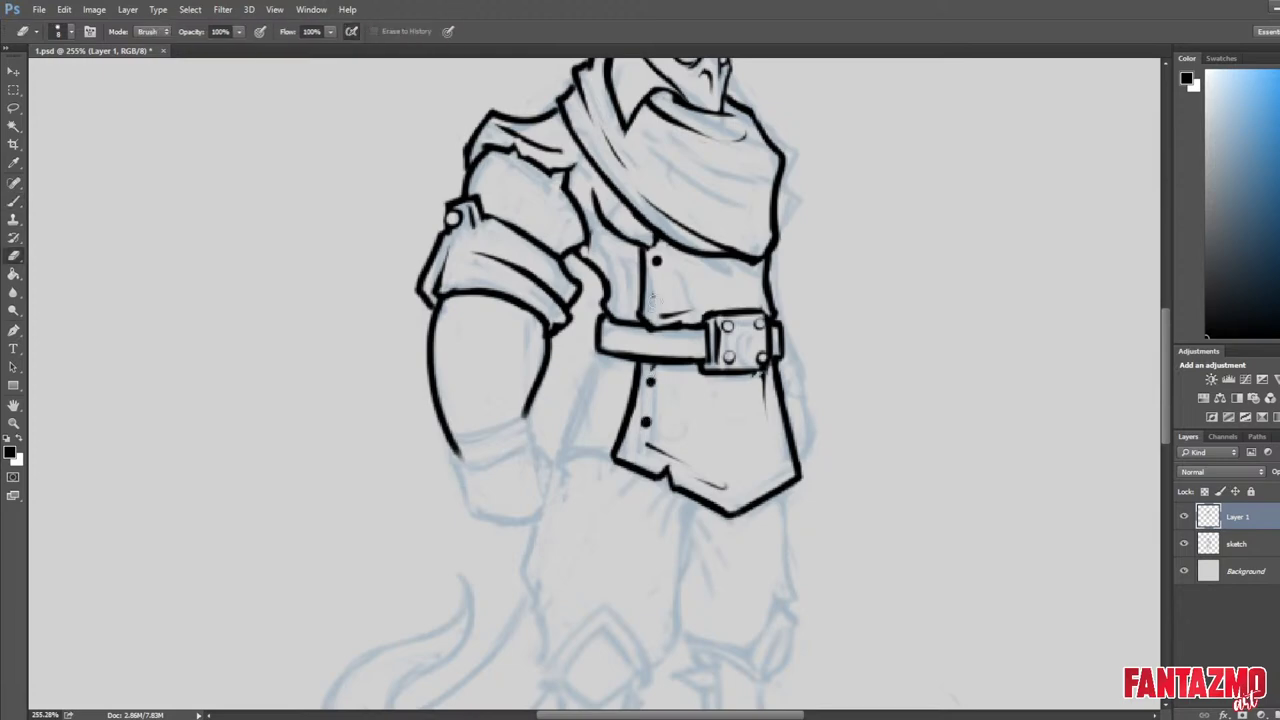
{"action": "key", "text": "b"}
{"action": "left_click", "coordinate": [657, 296]}
{"action": "key", "text": "e"}
{"action": "left_click", "coordinate": [657, 301]}
{"action": "key", "text": "b"}
{"action": "left_click", "coordinate": [657, 294]}
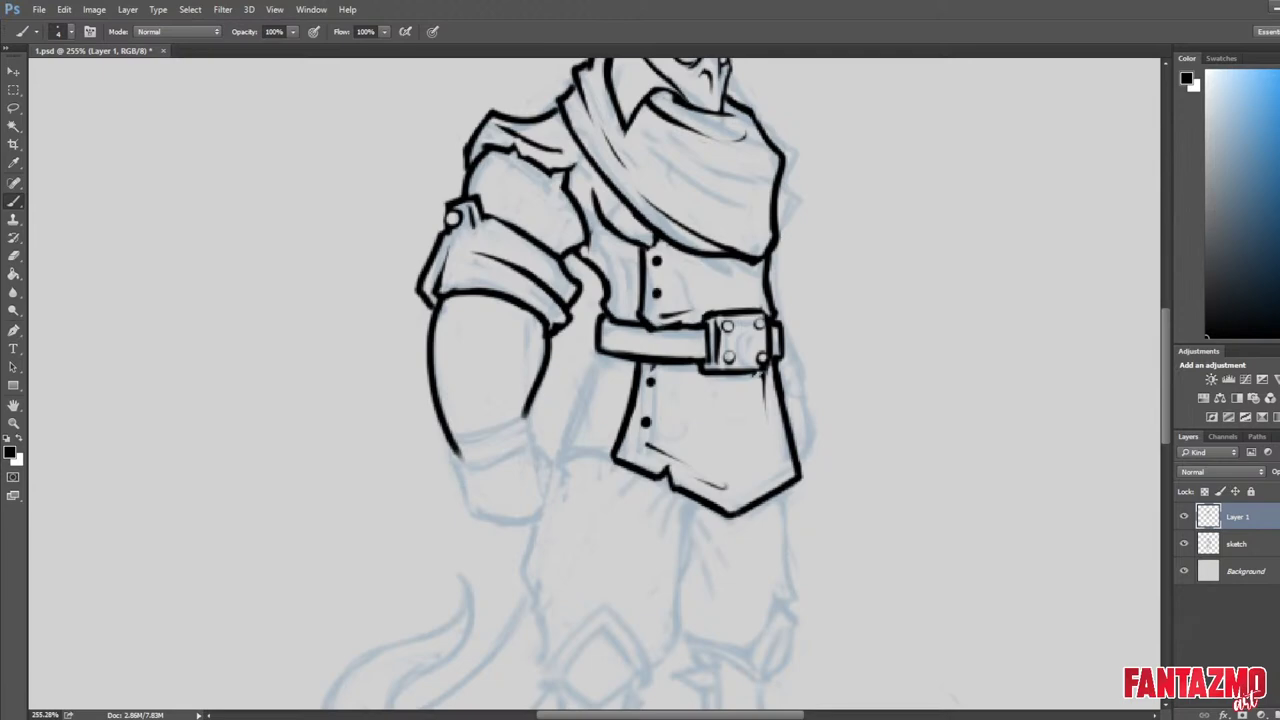
Flip the drawing to review the new button dots on the full figure and save the file.
{"action": "scroll", "coordinate": [651, 381], "scroll_direction": "down", "scroll_amount": 8}
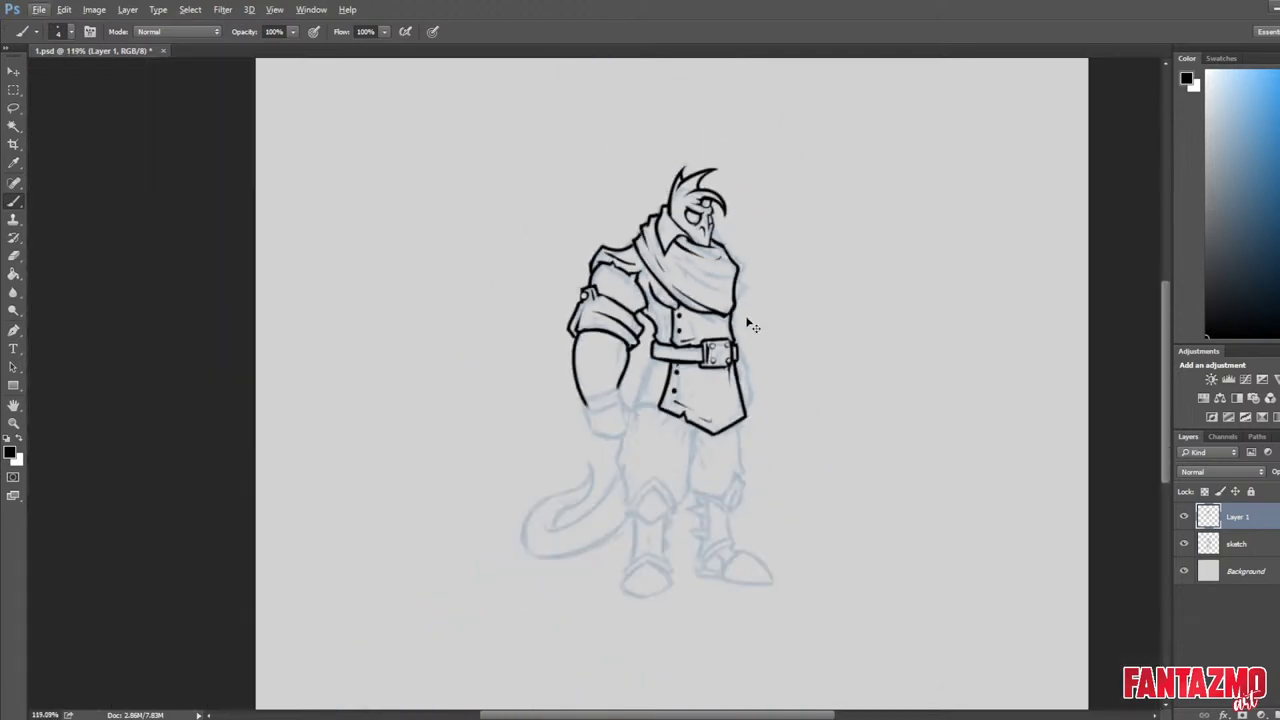
{"action": "key", "text": "ctrl+shift+h"}
{"action": "scroll", "coordinate": [767, 302], "scroll_direction": "down", "scroll_amount": 5}
{"action": "scroll", "coordinate": [607, 356], "scroll_direction": "up", "scroll_amount": 4}
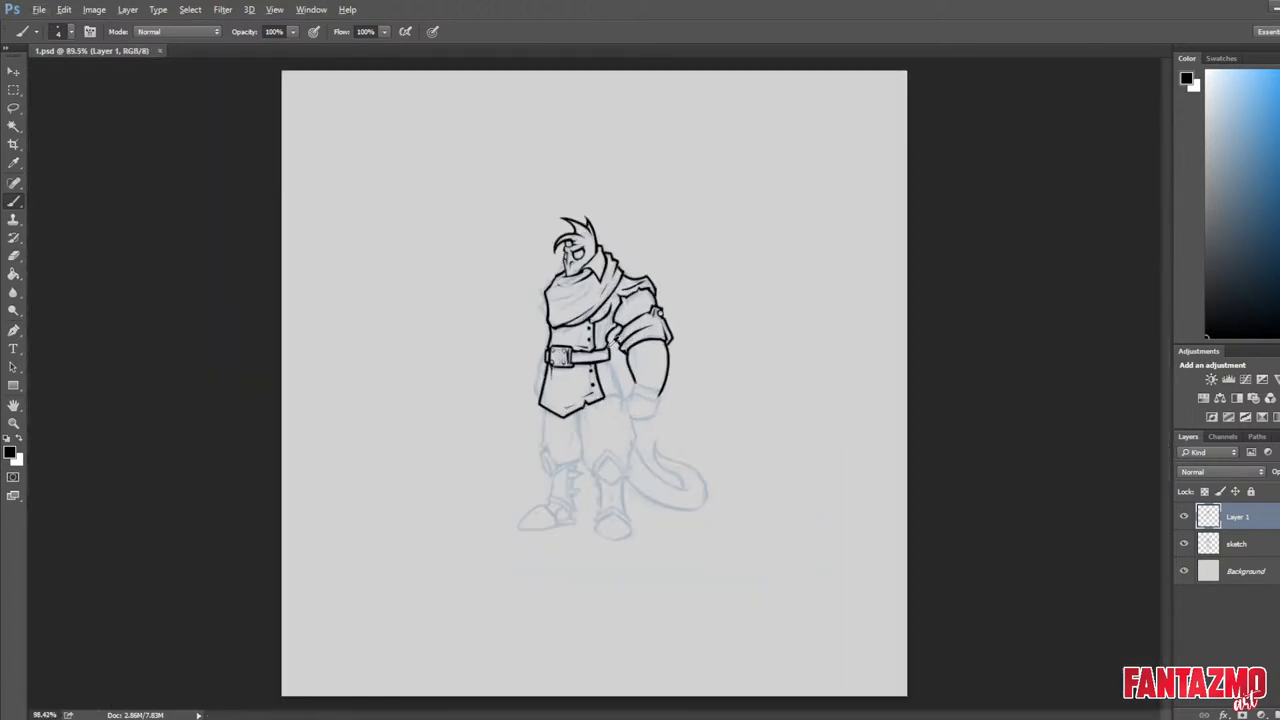
Ink the outer edge of the rear coat flap from the belt down to the wrist with a single tapered line.
{"action": "key", "text": "ctrl+shift+h"}
{"action": "scroll", "coordinate": [691, 257], "scroll_direction": "up", "scroll_amount": 4}
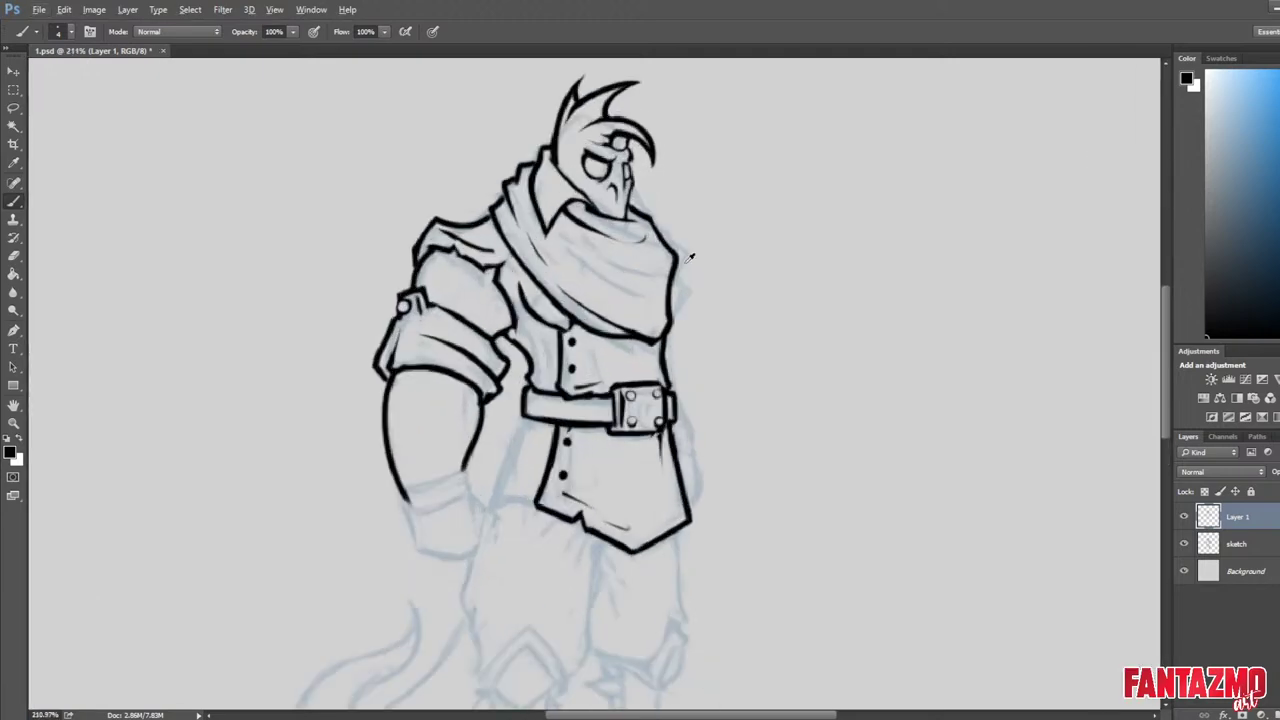
{"action": "left_click_drag", "start_coordinate": [655, 348], "coordinate": [778, 182]}
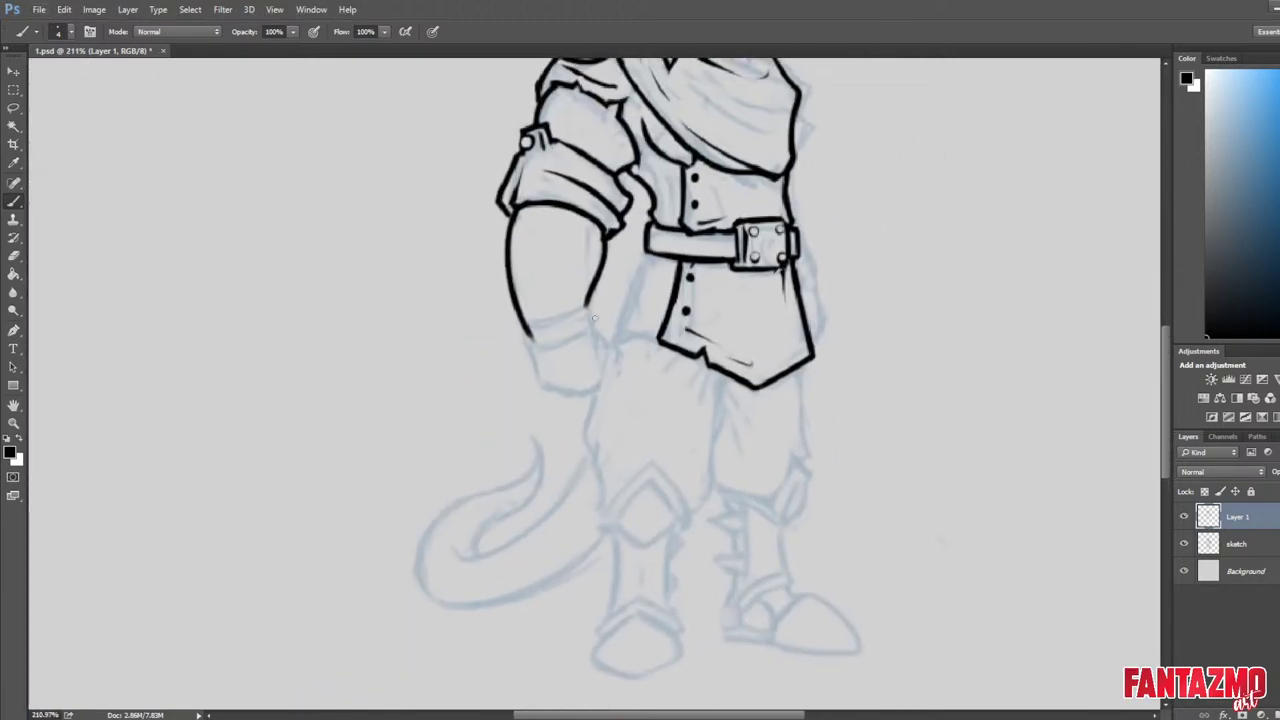
{"action": "left_click_drag", "start_coordinate": [642, 256], "coordinate": [606, 316]}
{"action": "key", "text": "ctrl+z"}
{"action": "left_click_drag", "start_coordinate": [642, 254], "coordinate": [607, 313]}
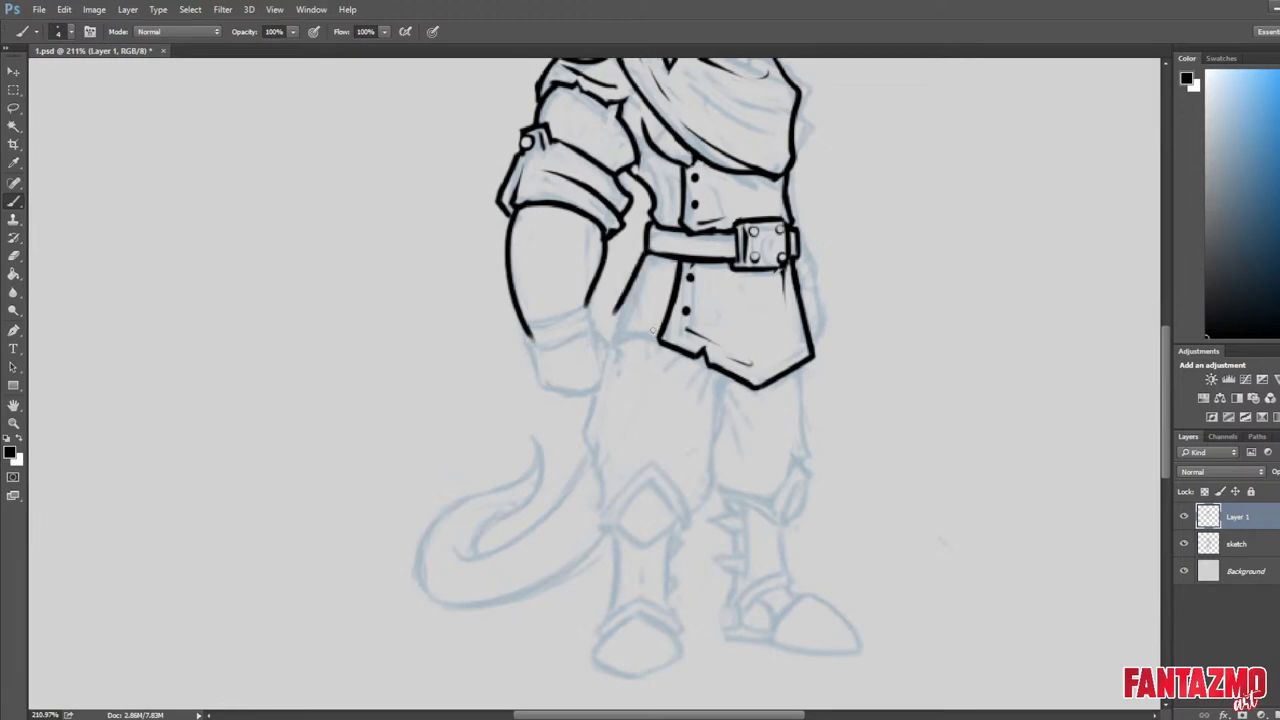
{"action": "key", "text": "ctrl+z"}
{"action": "left_click_drag", "start_coordinate": [642, 256], "coordinate": [606, 334]}
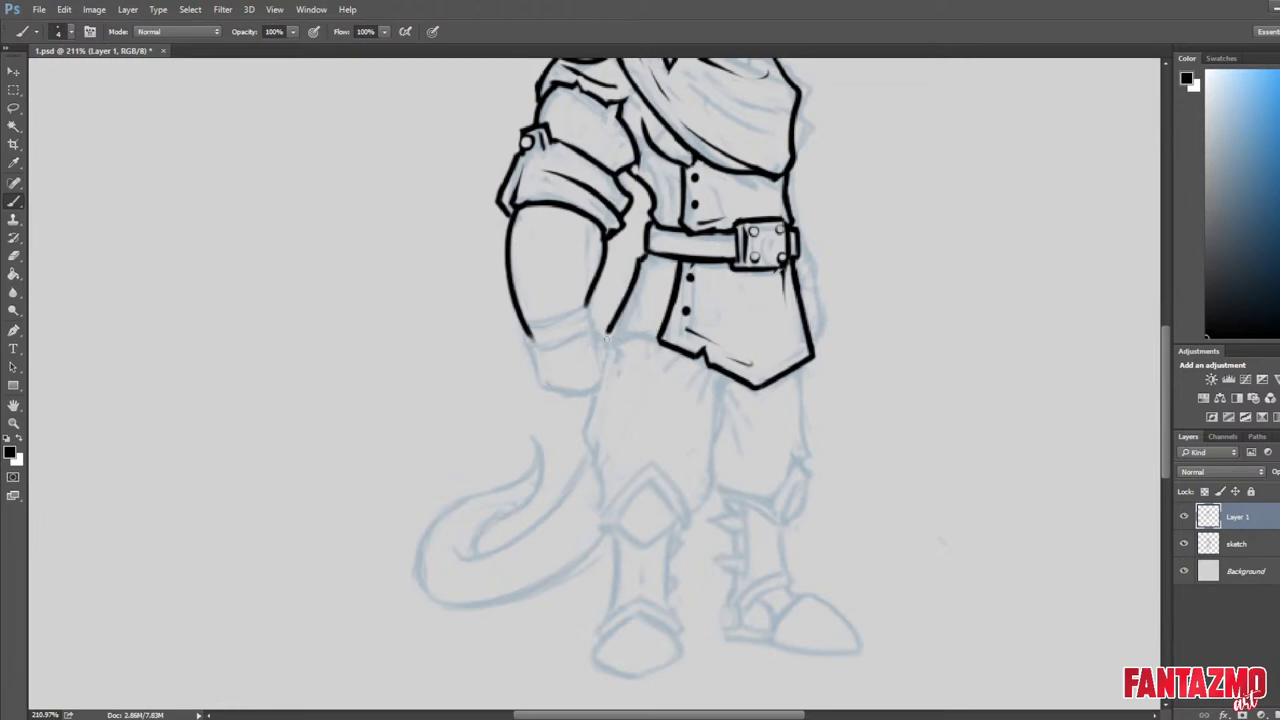
{"action": "key", "text": "ctrl+z"}
{"action": "mouse_move", "coordinate": [641, 256]}
{"action": "left_mouse_down"}
{"action": "mouse_move", "coordinate": [591, 345]}
{"action": "mouse_move", "coordinate": [605, 358]}
{"action": "left_mouse_up"}
Ink the bottom hem of the rear coat flap and trim the line ends at its corner.
{"action": "key", "text": "e"}
{"action": "mouse_move", "coordinate": [592, 346]}
{"action": "left_mouse_down"}
{"action": "mouse_move", "coordinate": [606, 357]}
{"action": "mouse_move", "coordinate": [656, 331]}
{"action": "left_mouse_up"}
{"action": "key", "text": "b"}
{"action": "key", "text": "e"}
{"action": "key", "text": "b"}
{"action": "key", "text": "ctrl+z"}
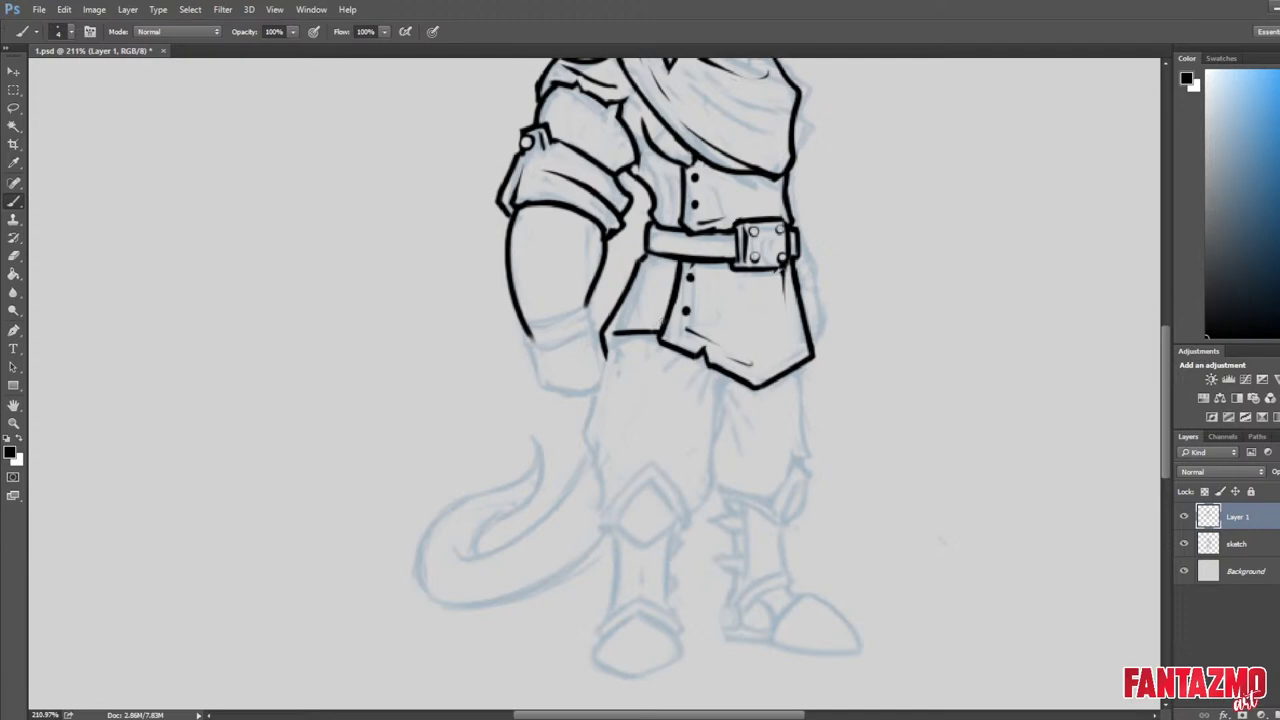
Flip the canvas horizontally and ink the outer contour of the near trouser leg from the coat hem down past the thigh.
{"action": "key", "text": "ctrl+shift+h"}
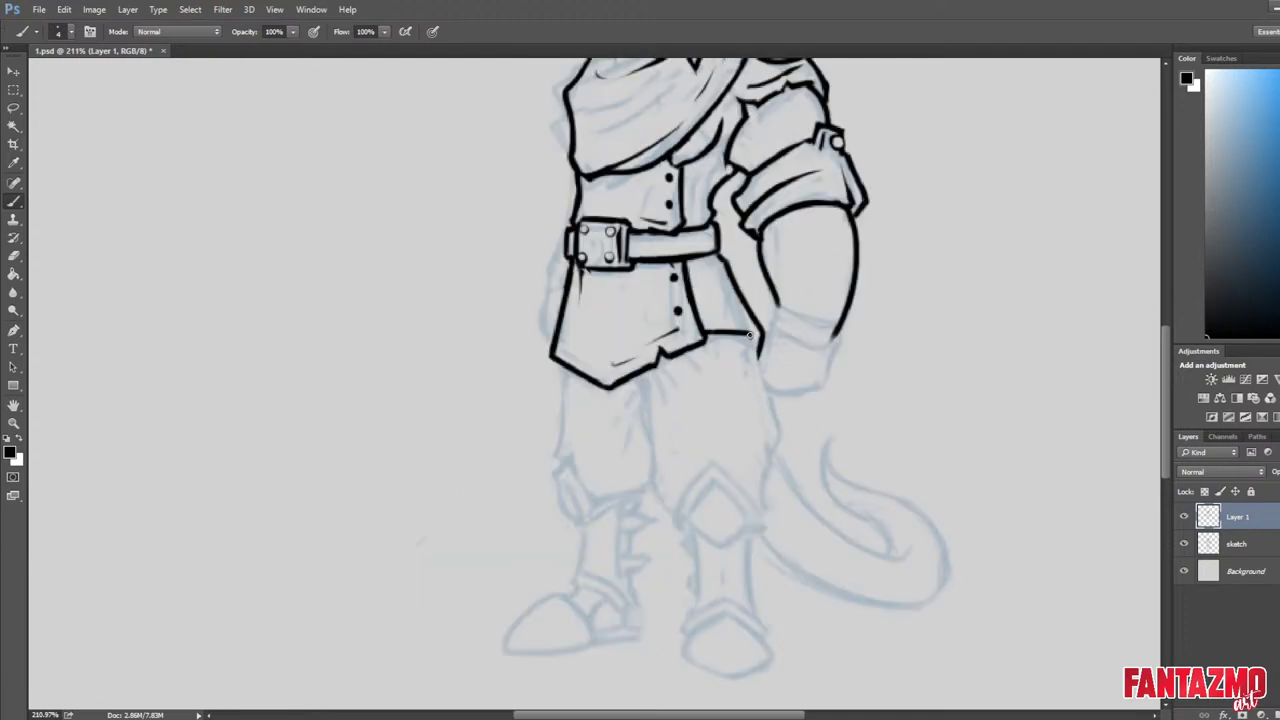
{"action": "left_click_drag", "start_coordinate": [750, 336], "coordinate": [794, 478]}
{"action": "mouse_move", "coordinate": [780, 431]}
{"action": "left_mouse_down"}
{"action": "mouse_move", "coordinate": [768, 467]}
{"action": "mouse_move", "coordinate": [791, 464]}
{"action": "mouse_move", "coordinate": [794, 480]}
{"action": "left_mouse_up"}
{"action": "key", "text": "e"}
{"action": "key", "text": "b"}
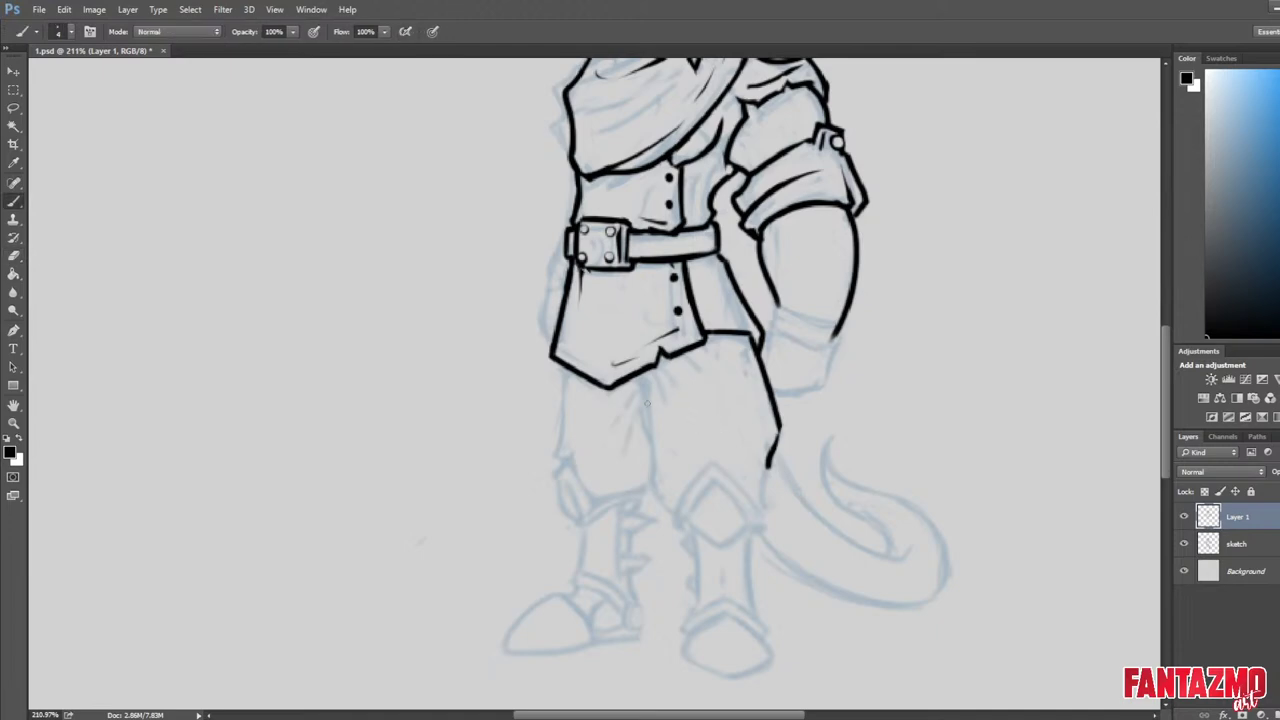
Ink the fabric folds below the coat hem and the upper inner contour of the near trouser leg.
{"action": "mouse_move", "coordinate": [645, 373]}
{"action": "left_mouse_down"}
{"action": "mouse_move", "coordinate": [685, 458]}
{"action": "mouse_move", "coordinate": [688, 441]}
{"action": "mouse_move", "coordinate": [695, 453]}
{"action": "mouse_move", "coordinate": [683, 434]}
{"action": "left_mouse_up"}
{"action": "key", "text": "ctrl+z"}
{"action": "key", "text": "e"}
{"action": "key", "text": "b"}
{"action": "mouse_move", "coordinate": [680, 358]}
{"action": "left_mouse_down"}
{"action": "mouse_move", "coordinate": [700, 381]}
{"action": "mouse_move", "coordinate": [660, 472]}
{"action": "left_mouse_up"}
{"action": "key", "text": "e"}
{"action": "key", "text": "b"}
{"action": "key", "text": "e"}
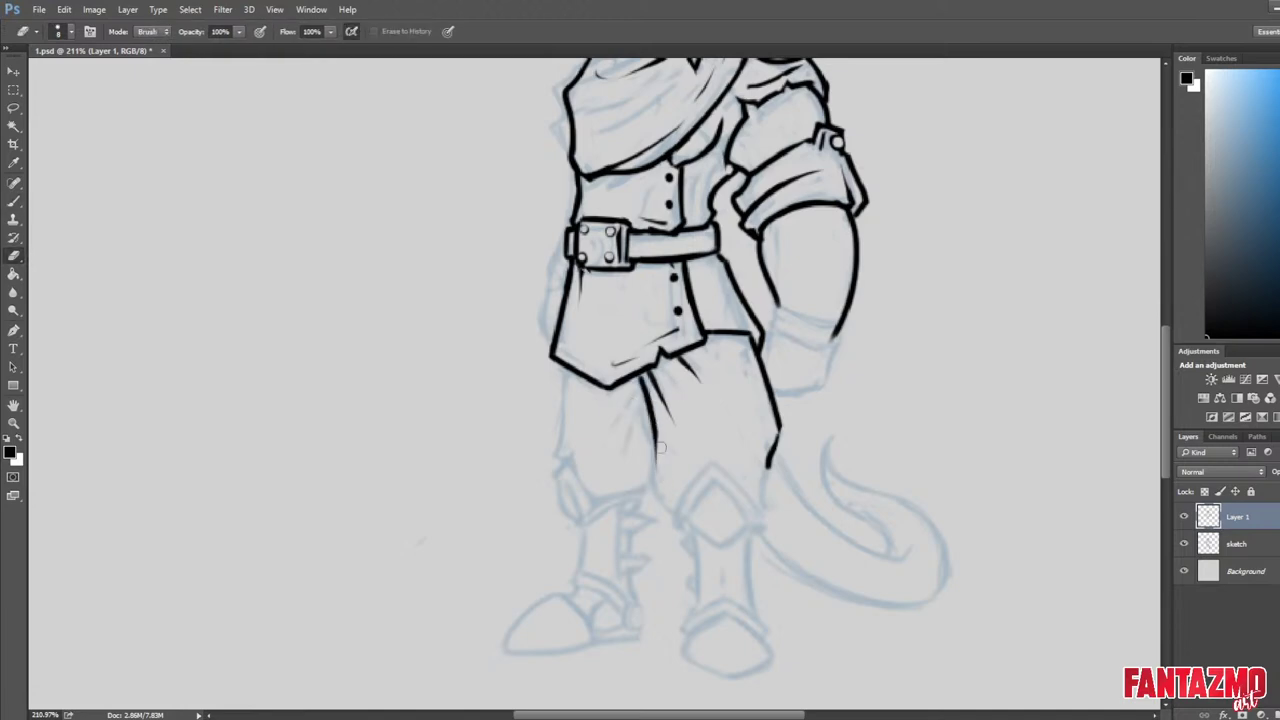
Extend the near trouser leg's inner contour to the knee guard and ink its lower outer bulge, erasing the overlapping line.
{"action": "key", "text": "b"}
{"action": "mouse_move", "coordinate": [651, 418]}
{"action": "left_mouse_down"}
{"action": "mouse_move", "coordinate": [659, 515]}
{"action": "mouse_move", "coordinate": [646, 472]}
{"action": "mouse_move", "coordinate": [676, 516]}
{"action": "left_mouse_up"}
{"action": "key", "text": "ctrl+z"}
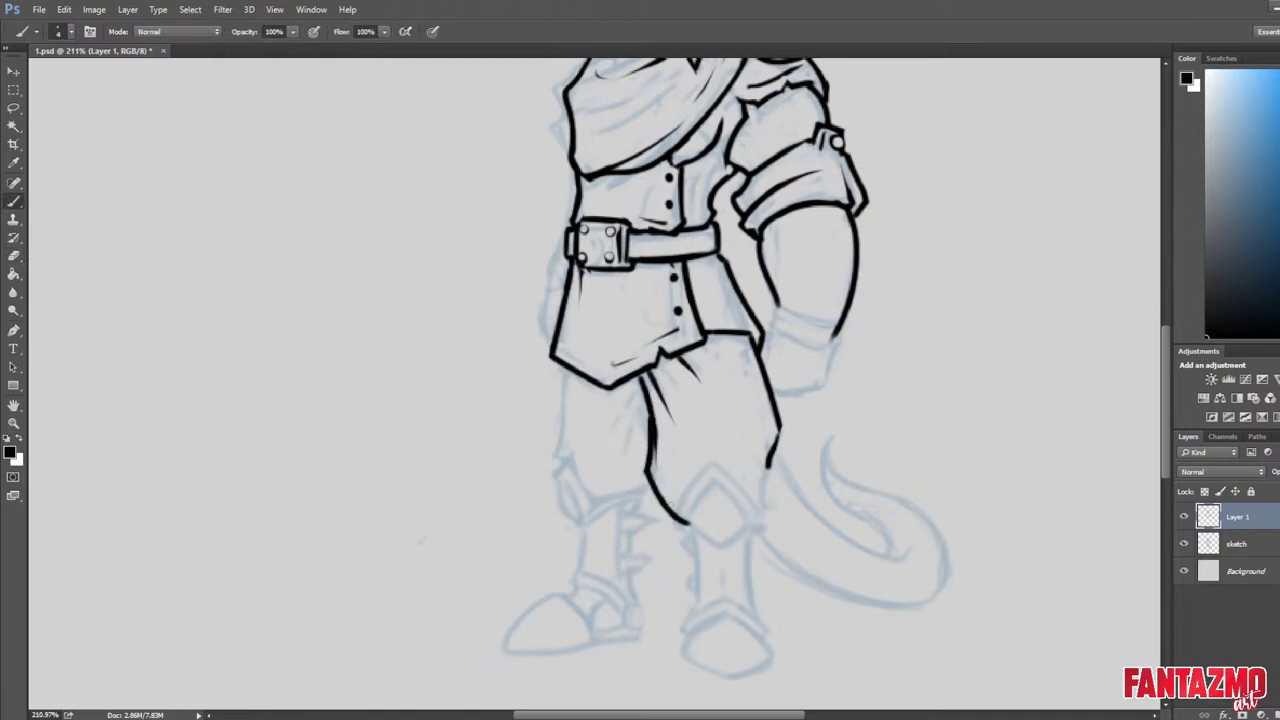
{"action": "key", "text": "e"}
{"action": "key", "text": "b"}
{"action": "mouse_move", "coordinate": [753, 405]}
{"action": "left_mouse_down"}
{"action": "mouse_move", "coordinate": [788, 503]}
{"action": "mouse_move", "coordinate": [760, 517]}
{"action": "mouse_move", "coordinate": [785, 497]}
{"action": "left_mouse_up"}
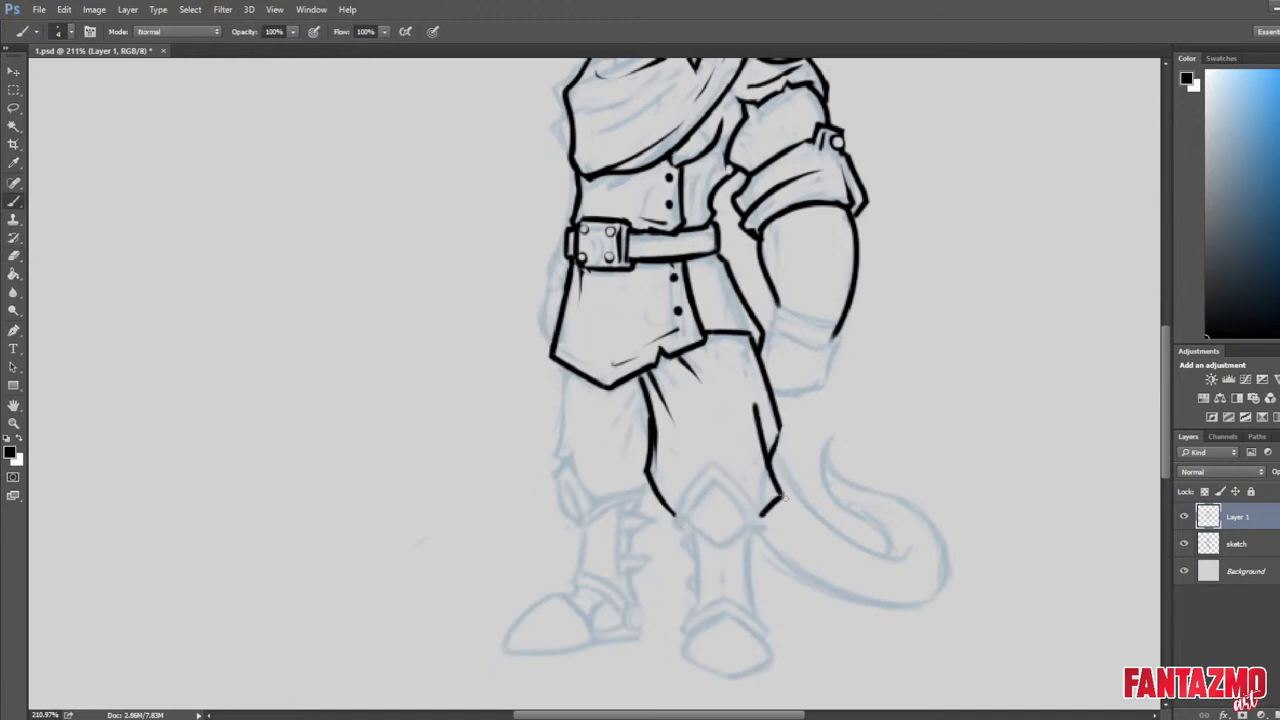
{"action": "key", "text": "e"}
{"action": "left_click_drag", "start_coordinate": [752, 405], "coordinate": [751, 458]}
Ink the pointed upper edges of the near knee guard and clean up where they meet the trouser lines.
{"action": "key", "text": "b"}
{"action": "left_click_drag", "start_coordinate": [668, 520], "coordinate": [700, 478]}
{"action": "key", "text": "e"}
{"action": "key", "text": "b"}
{"action": "key", "text": "e"}
{"action": "mouse_move", "coordinate": [665, 522]}
{"action": "left_mouse_down"}
{"action": "mouse_move", "coordinate": [717, 481]}
{"action": "mouse_move", "coordinate": [689, 497]}
{"action": "mouse_move", "coordinate": [725, 455]}
{"action": "mouse_move", "coordinate": [694, 493]}
{"action": "mouse_move", "coordinate": [723, 460]}
{"action": "mouse_move", "coordinate": [714, 466]}
{"action": "mouse_move", "coordinate": [772, 528]}
{"action": "left_mouse_up"}
{"action": "key", "text": "b"}
{"action": "key", "text": "e"}
{"action": "key", "text": "b"}
{"action": "key", "text": "e"}
{"action": "key", "text": "b"}
{"action": "key", "text": "e"}
{"action": "key", "text": "b"}
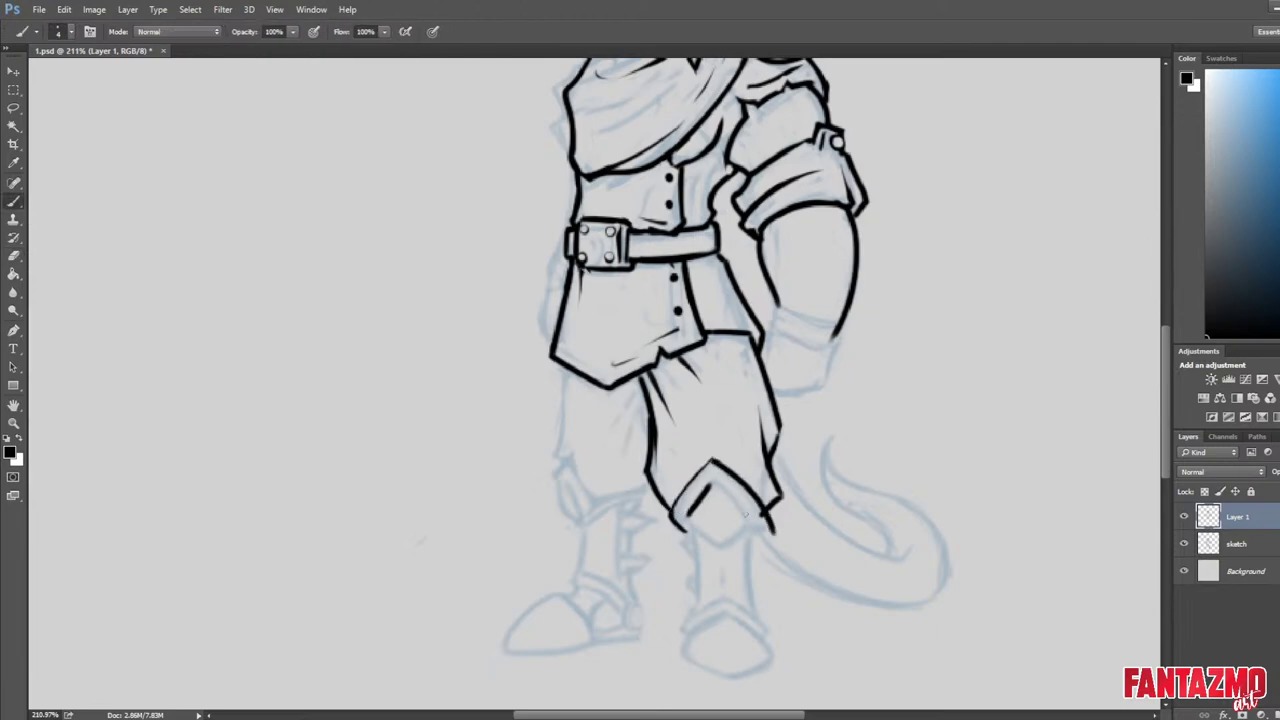
Ink the inner diamond of the near knee guard, erasing rough corners and excess trouser line ends.
{"action": "key", "text": "ctrl+z"}
{"action": "mouse_move", "coordinate": [711, 459]}
{"action": "left_mouse_down"}
{"action": "mouse_move", "coordinate": [740, 525]}
{"action": "mouse_move", "coordinate": [733, 493]}
{"action": "mouse_move", "coordinate": [688, 520]}
{"action": "mouse_move", "coordinate": [721, 483]}
{"action": "mouse_move", "coordinate": [725, 524]}
{"action": "mouse_move", "coordinate": [717, 495]}
{"action": "mouse_move", "coordinate": [711, 532]}
{"action": "mouse_move", "coordinate": [690, 522]}
{"action": "mouse_move", "coordinate": [730, 526]}
{"action": "left_mouse_up"}
{"action": "key", "text": "e"}
{"action": "key", "text": "b"}
{"action": "key", "text": "e"}
{"action": "key", "text": "b"}
{"action": "key", "text": "e"}
{"action": "key", "text": "b"}
{"action": "key", "text": "e"}
{"action": "key", "text": "b"}
{"action": "key", "text": "e"}
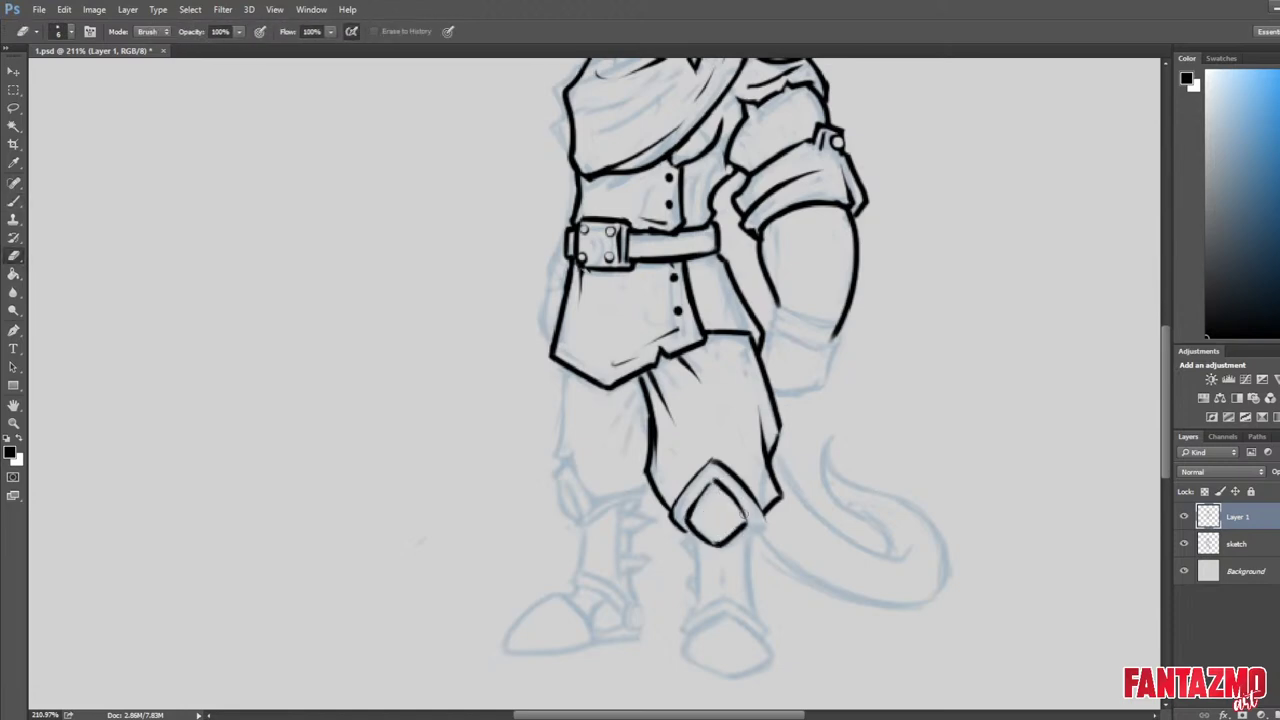
Flip the canvas horizontally and ink the far leg's outer trouser contour and the slanted upper strokes of its knee guard.
{"action": "key", "text": "ctrl+shift+h"}
{"action": "scroll", "coordinate": [776, 487], "scroll_direction": "down", "scroll_amount": 11}
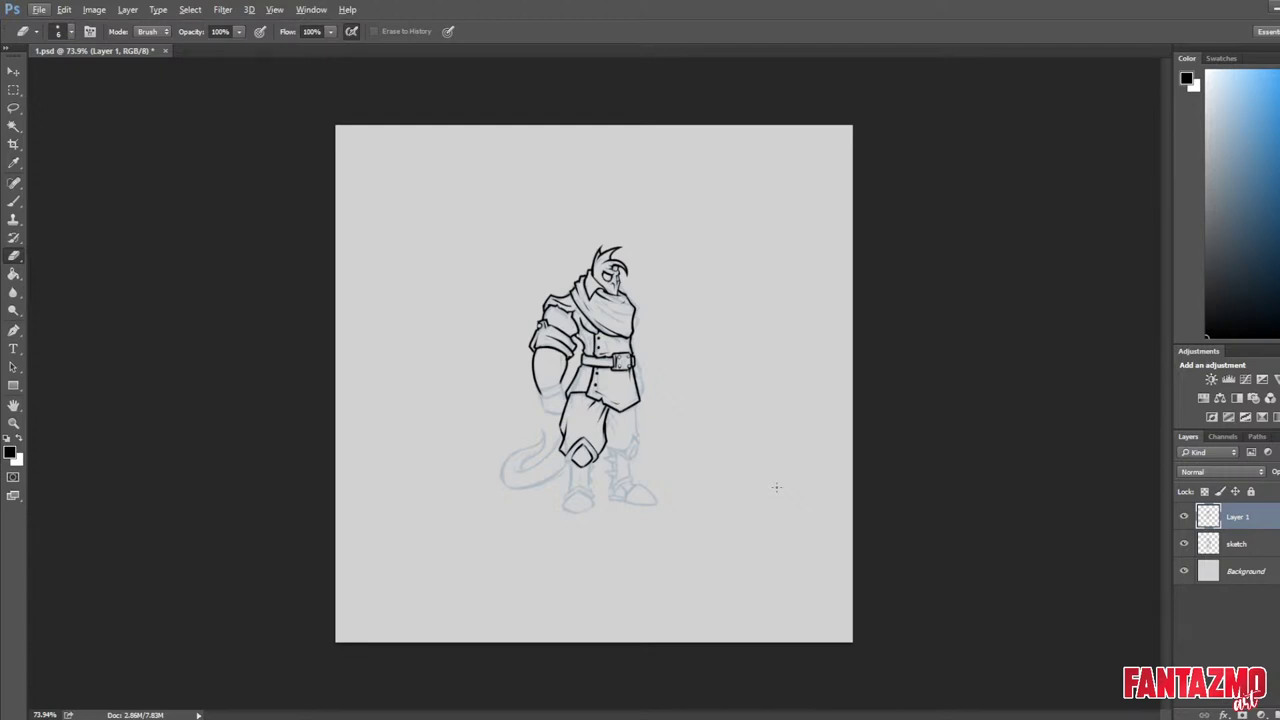
{"action": "scroll", "coordinate": [565, 444], "scroll_direction": "up", "scroll_amount": 6}
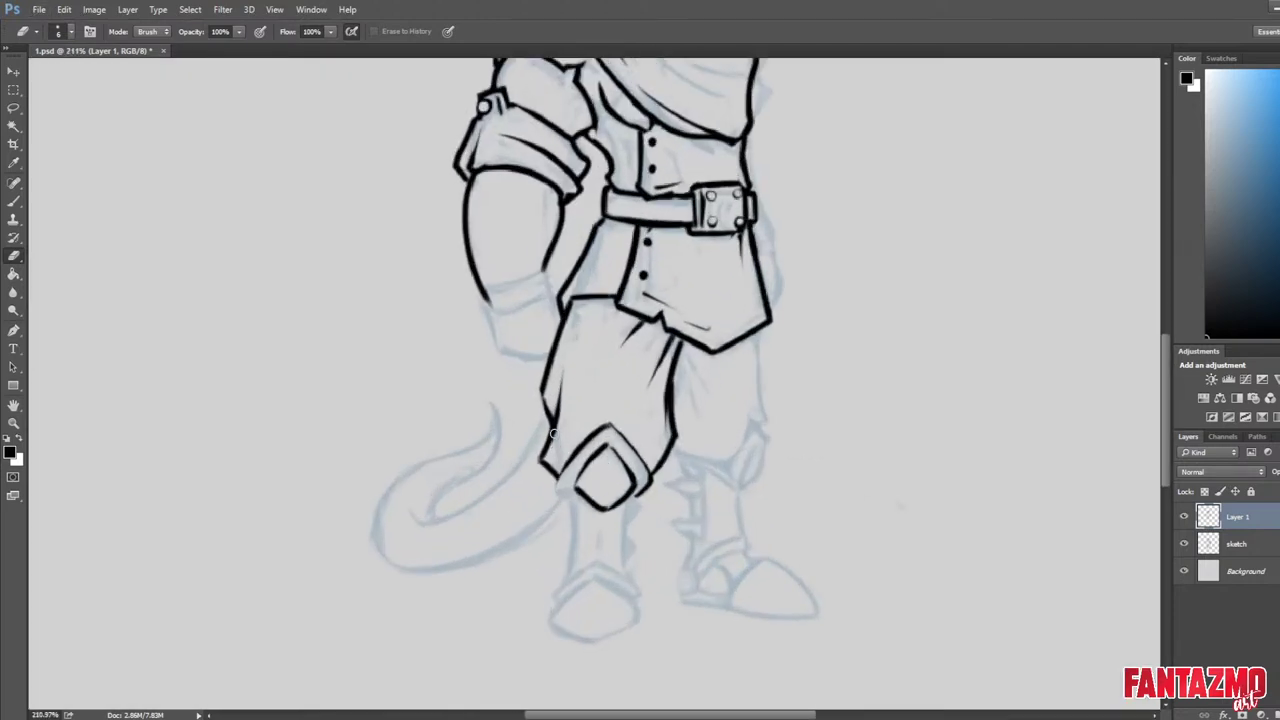
{"action": "mouse_move", "coordinate": [682, 402]}
{"action": "left_mouse_down"}
{"action": "mouse_move", "coordinate": [683, 342]}
{"action": "mouse_move", "coordinate": [684, 366]}
{"action": "left_mouse_up"}
{"action": "key", "text": "b"}
{"action": "mouse_move", "coordinate": [757, 334]}
{"action": "left_mouse_down"}
{"action": "mouse_move", "coordinate": [766, 446]}
{"action": "mouse_move", "coordinate": [759, 418]}
{"action": "mouse_move", "coordinate": [776, 459]}
{"action": "mouse_move", "coordinate": [752, 463]}
{"action": "mouse_move", "coordinate": [769, 436]}
{"action": "mouse_move", "coordinate": [763, 484]}
{"action": "mouse_move", "coordinate": [773, 467]}
{"action": "left_mouse_up"}
{"action": "key", "text": "e"}
{"action": "key", "text": "b"}
{"action": "key", "text": "e"}
{"action": "key", "text": "b"}
{"action": "key", "text": "e"}
{"action": "key", "text": "b"}
{"action": "key", "text": "e"}
{"action": "key", "text": "ctrl+alt+z"}
{"action": "key", "text": "ctrl+alt+z"}
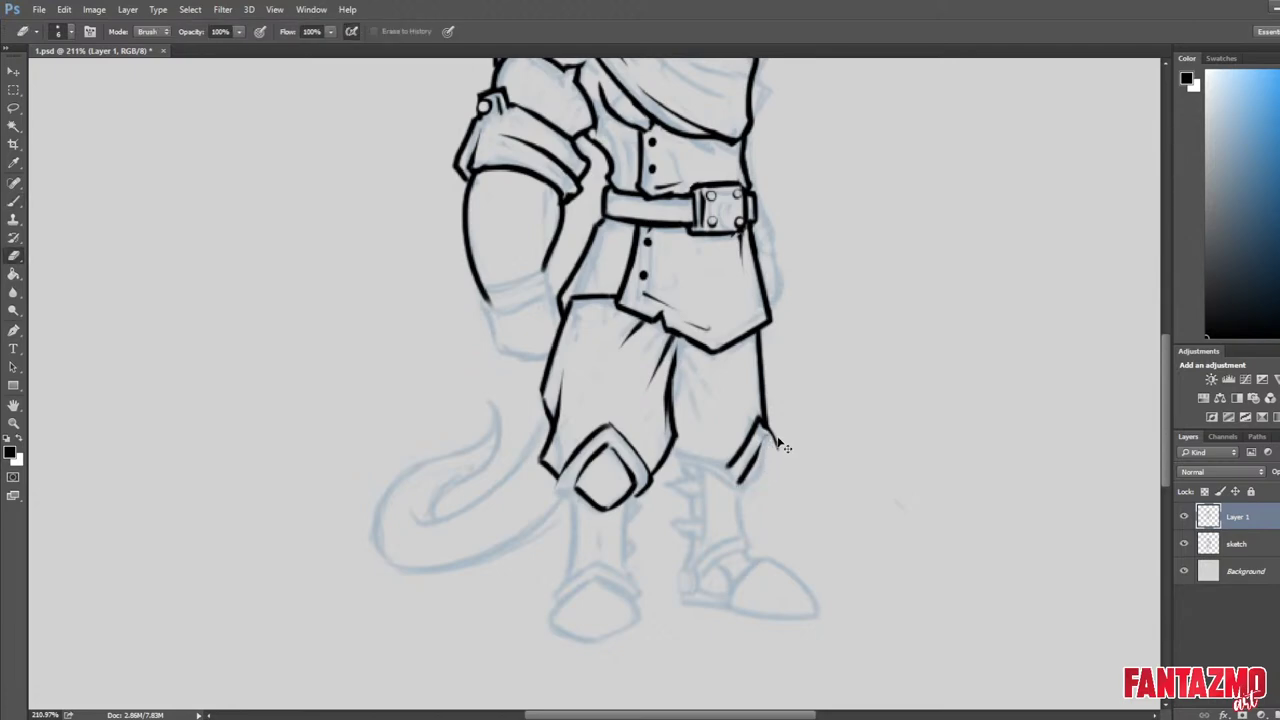
Flip the canvas back, save the drawing, and ink the far knee guard's outer side and inner line.
{"action": "scroll", "coordinate": [782, 450], "scroll_direction": "down", "scroll_amount": 2}
{"action": "key", "text": "F2"}
{"action": "key", "text": "ctrl+s"}
{"action": "scroll", "coordinate": [690, 459], "scroll_direction": "up", "scroll_amount": 3}
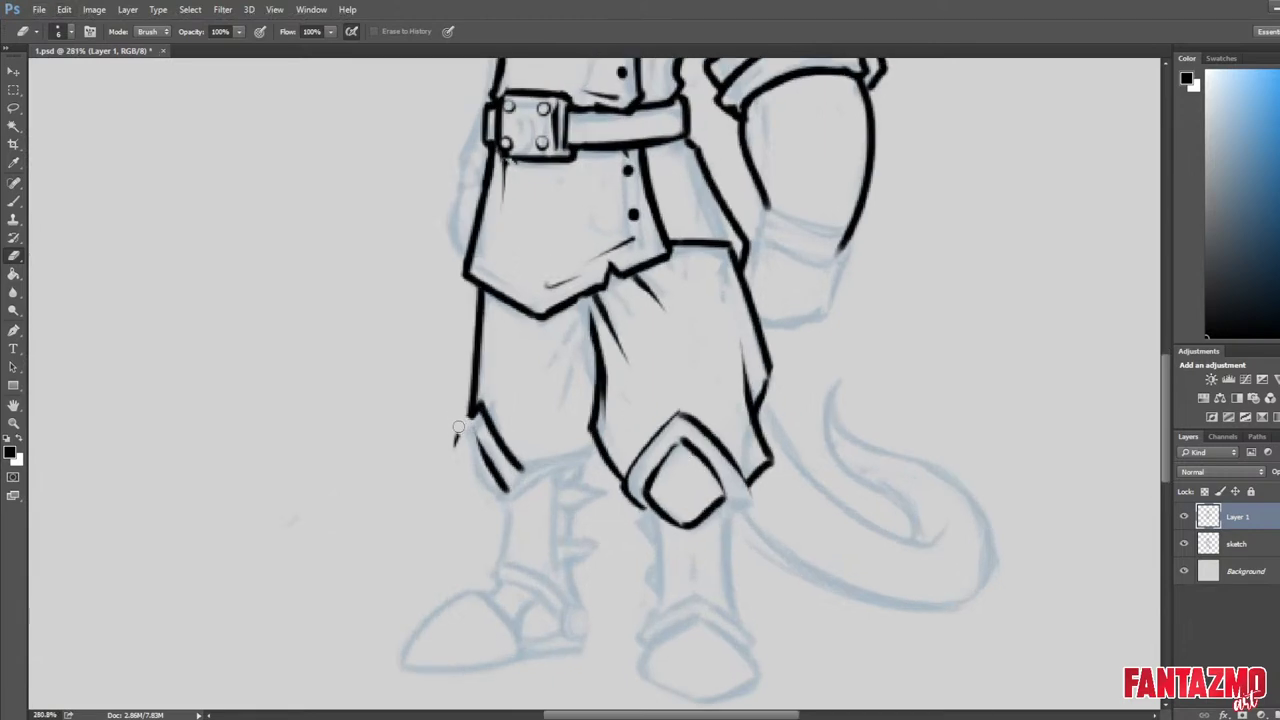
{"action": "key", "text": "b"}
{"action": "mouse_move", "coordinate": [480, 411]}
{"action": "left_mouse_down"}
{"action": "mouse_move", "coordinate": [454, 441]}
{"action": "mouse_move", "coordinate": [470, 441]}
{"action": "mouse_move", "coordinate": [498, 487]}
{"action": "left_mouse_up"}
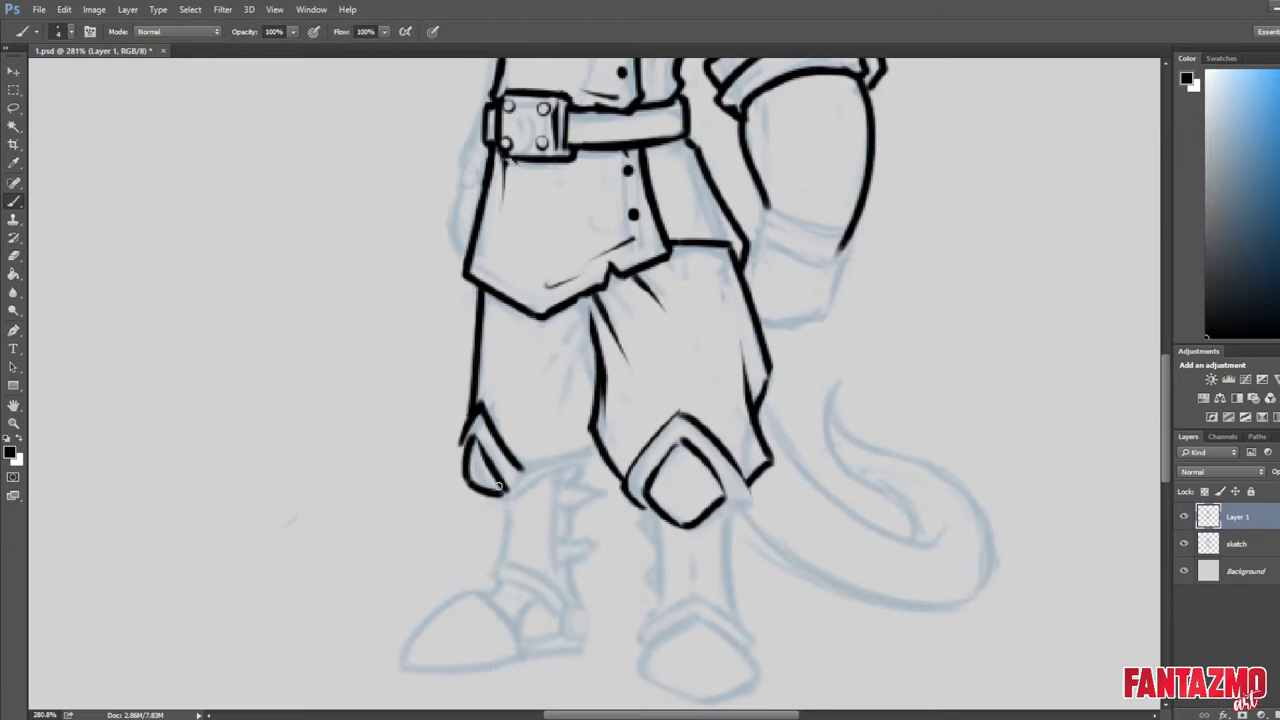
{"action": "key", "text": "ctrl+z"}
{"action": "key", "text": "e"}
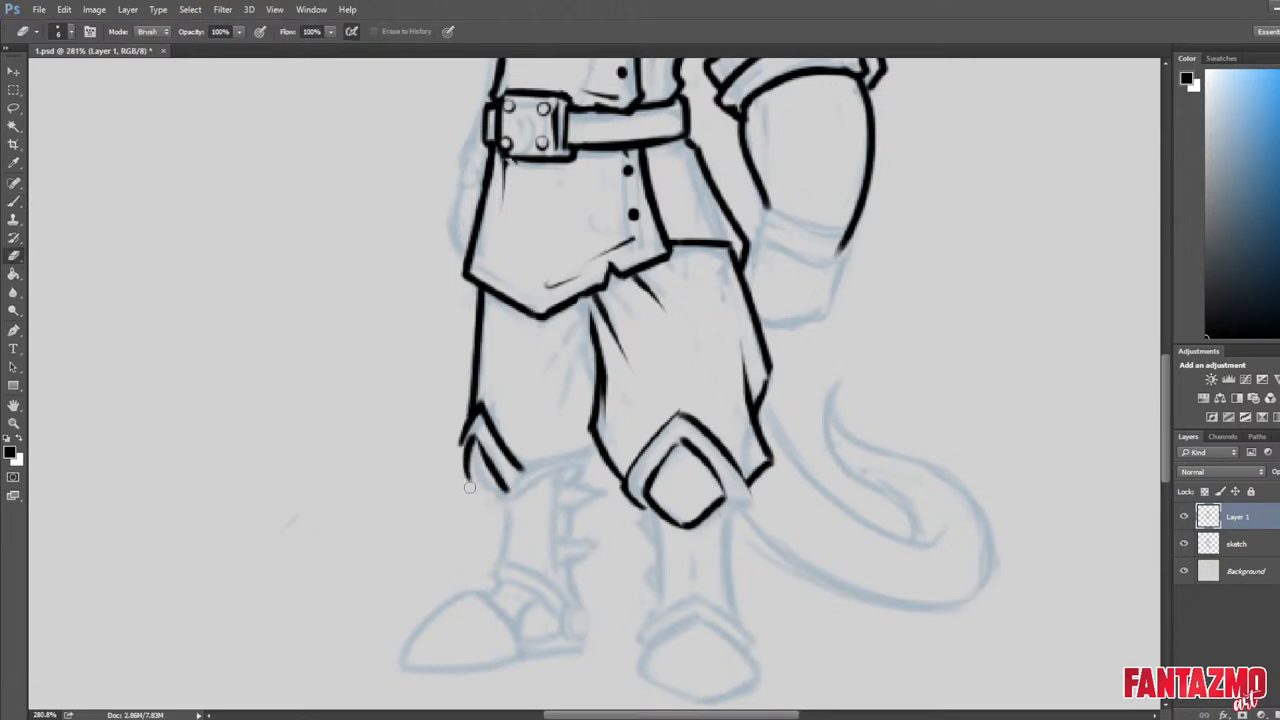
Ink the rounded lower edge of the far knee guard, undoing stray strokes to leave a closed shape.
{"action": "key", "text": "b"}
{"action": "left_click_drag", "start_coordinate": [466, 479], "coordinate": [505, 492]}
{"action": "mouse_move", "coordinate": [467, 441]}
{"action": "left_mouse_down"}
{"action": "mouse_move", "coordinate": [455, 462]}
{"action": "mouse_move", "coordinate": [515, 522]}
{"action": "mouse_move", "coordinate": [532, 479]}
{"action": "left_mouse_up"}
{"action": "key", "text": "ctrl+alt+z"}
{"action": "key", "text": "ctrl+alt+z"}
{"action": "key", "text": "e"}
{"action": "key", "text": "b"}
{"action": "key", "text": "ctrl+alt+z"}
{"action": "key", "text": "ctrl+alt+z"}
{"action": "key", "text": "ctrl+alt+z"}
{"action": "key", "text": "ctrl+alt+z"}
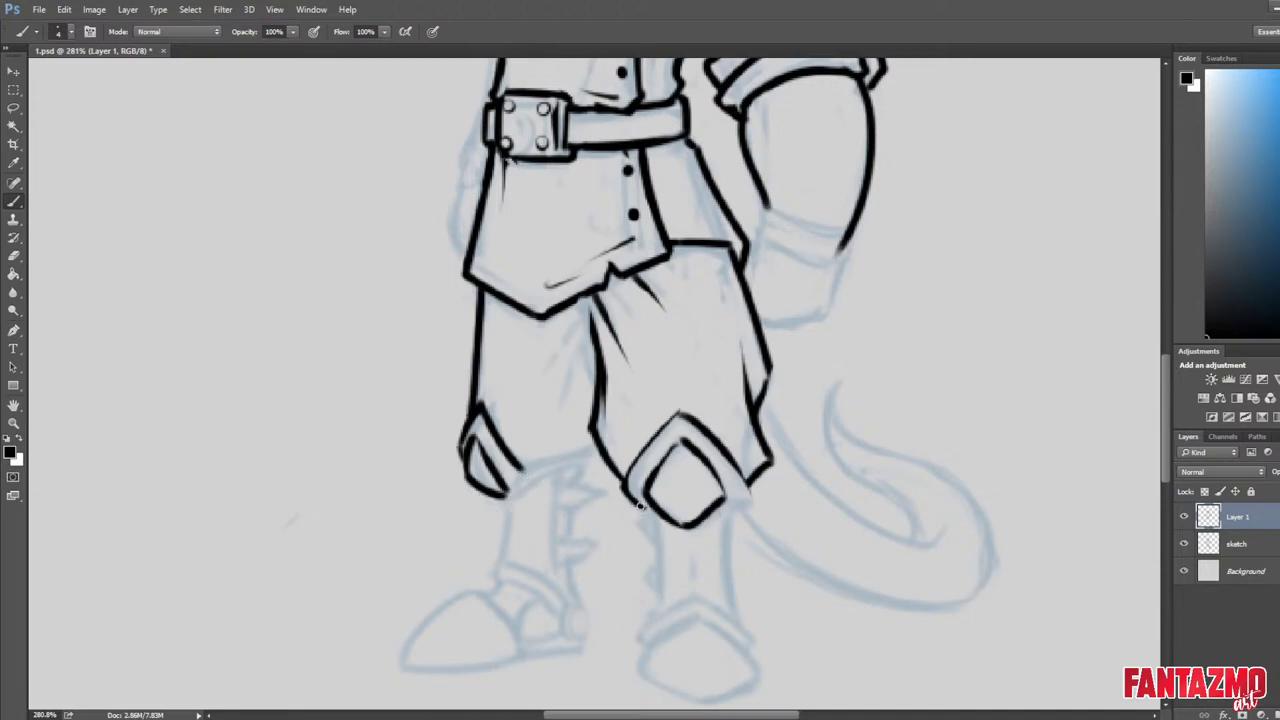
Ink the near knee guard's lower edge on the inner-leg side down to its bottom point.
{"action": "mouse_move", "coordinate": [640, 506]}
{"action": "left_mouse_down"}
{"action": "mouse_move", "coordinate": [688, 544]}
{"action": "mouse_move", "coordinate": [757, 486]}
{"action": "left_mouse_up"}
{"action": "key", "text": "ctrl+alt+z"}
{"action": "key", "text": "e"}
{"action": "key", "text": "b"}
{"action": "key", "text": "ctrl+alt+z"}
{"action": "left_click_drag", "start_coordinate": [690, 543], "coordinate": [742, 492]}
{"action": "key", "text": "ctrl+z"}
{"action": "key", "text": "e"}
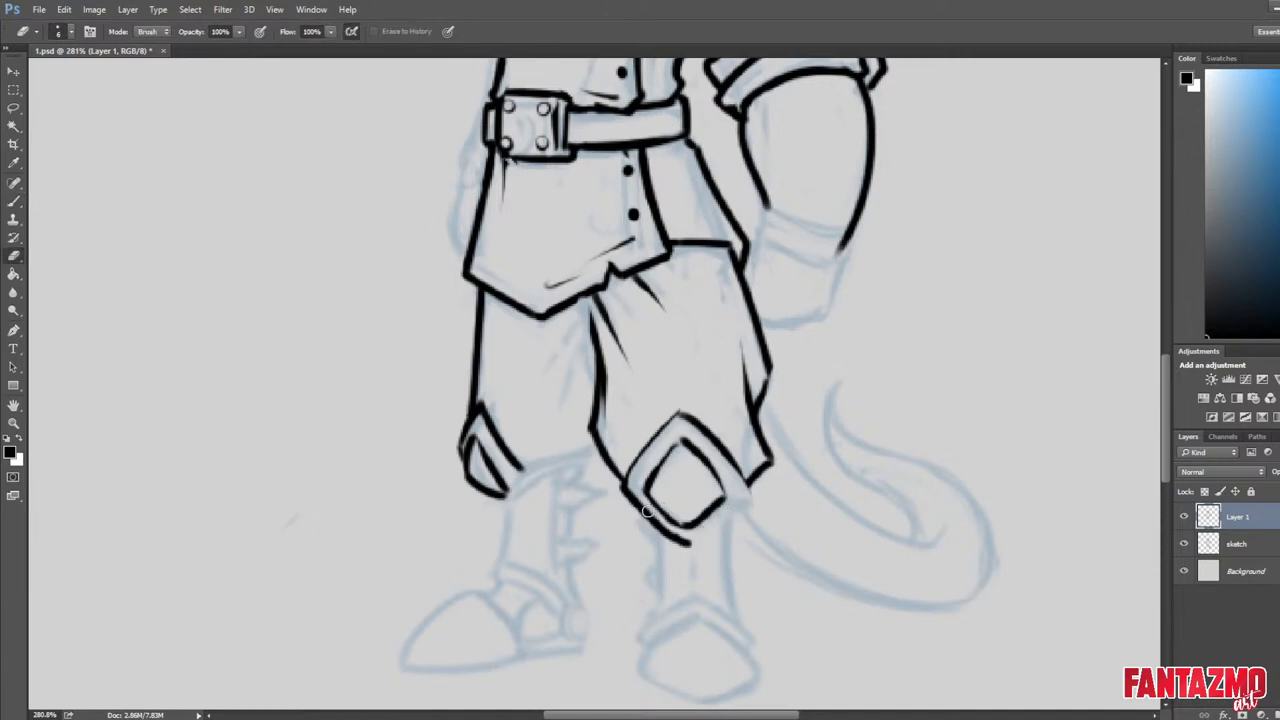
Close the near knee guard's outer diamond by inking its remaining lower edge up to the outer trouser line.
{"action": "mouse_move", "coordinate": [638, 493]}
{"action": "left_mouse_down"}
{"action": "mouse_move", "coordinate": [698, 543]}
{"action": "mouse_move", "coordinate": [627, 492]}
{"action": "mouse_move", "coordinate": [698, 557]}
{"action": "mouse_move", "coordinate": [690, 547]}
{"action": "mouse_move", "coordinate": [724, 478]}
{"action": "mouse_move", "coordinate": [689, 543]}
{"action": "mouse_move", "coordinate": [748, 486]}
{"action": "left_mouse_up"}
{"action": "key", "text": "b"}
{"action": "key", "text": "e"}
{"action": "key", "text": "b"}
{"action": "key", "text": "e"}
{"action": "key", "text": "b"}
{"action": "key", "text": "ctrl+z"}
{"action": "left_click_drag", "start_coordinate": [688, 550], "coordinate": [750, 484]}
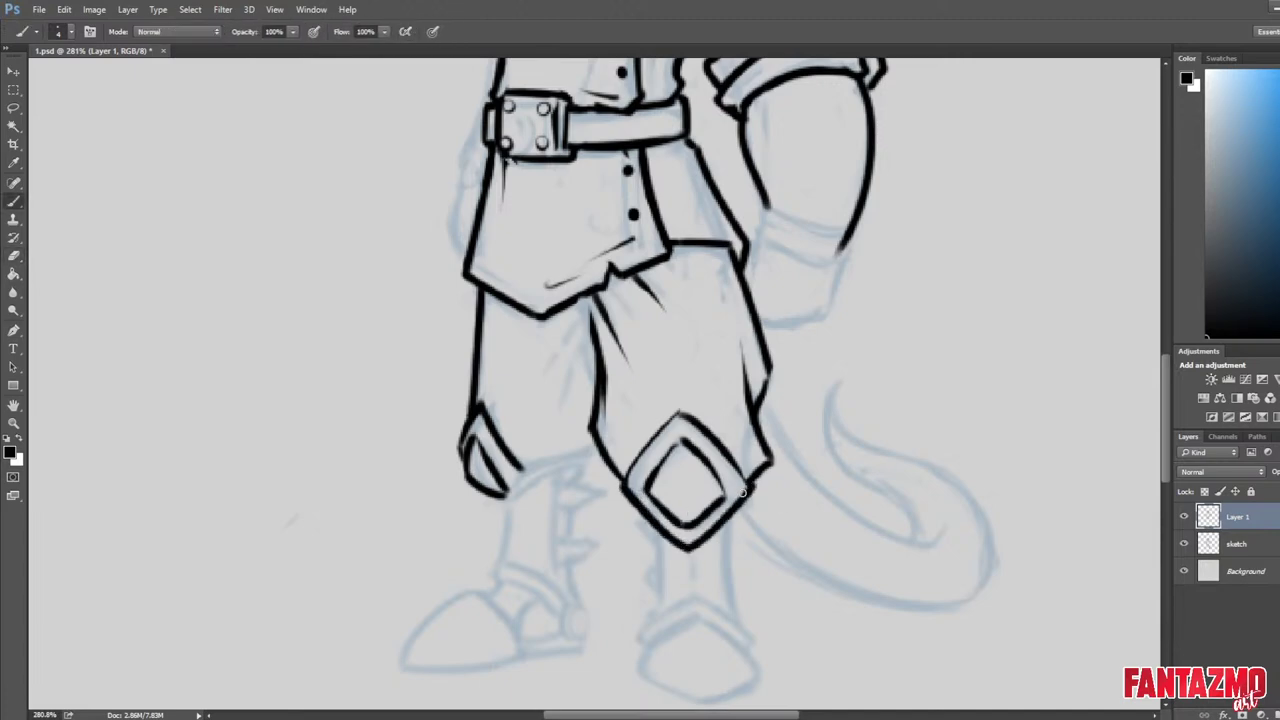
Trim the near knee guard's bottom point and sharpen the trouser corner beside it with the eraser.
{"action": "key", "text": "e"}
{"action": "left_click_drag", "start_coordinate": [683, 555], "coordinate": [725, 523]}
{"action": "mouse_move", "coordinate": [761, 483]}
{"action": "left_mouse_down"}
{"action": "mouse_move", "coordinate": [776, 450]}
{"action": "mouse_move", "coordinate": [772, 464]}
{"action": "left_mouse_up"}
{"action": "key", "text": "b"}
{"action": "key", "text": "e"}
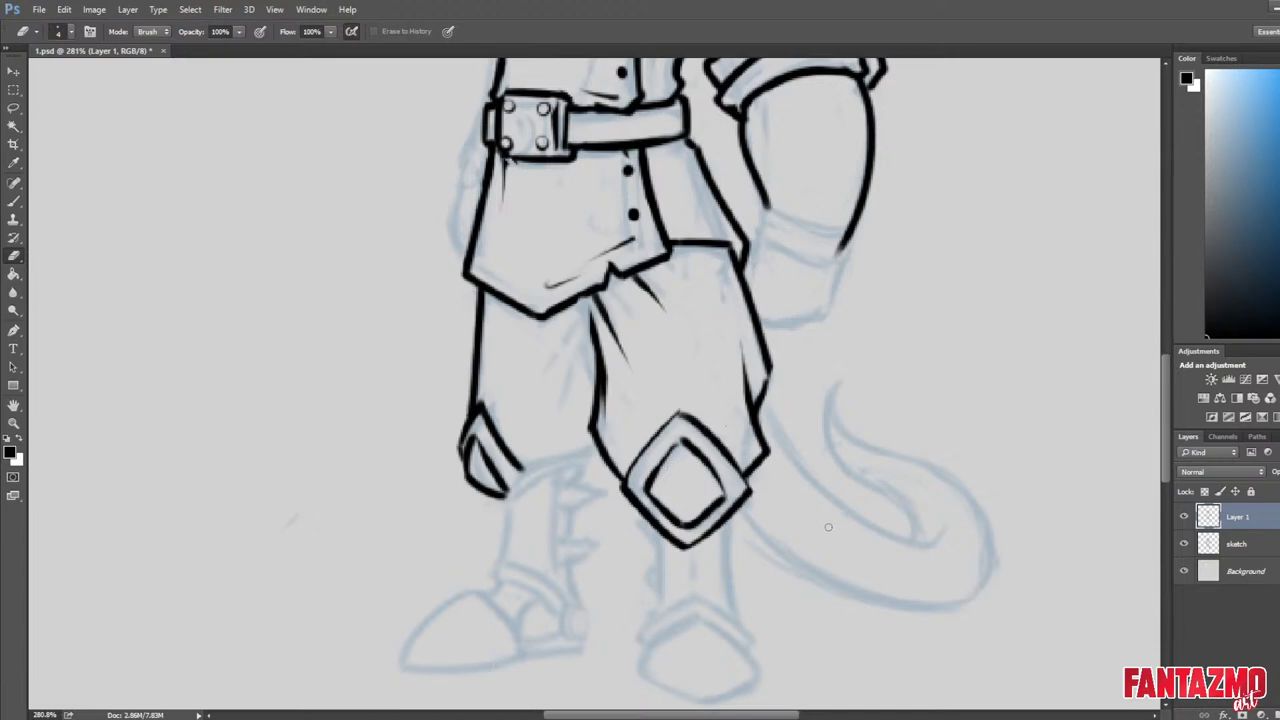
Thicken the near knee guard's upper outline and side corner, then erase the rough inner edges of the strokes.
{"action": "key", "text": "b"}
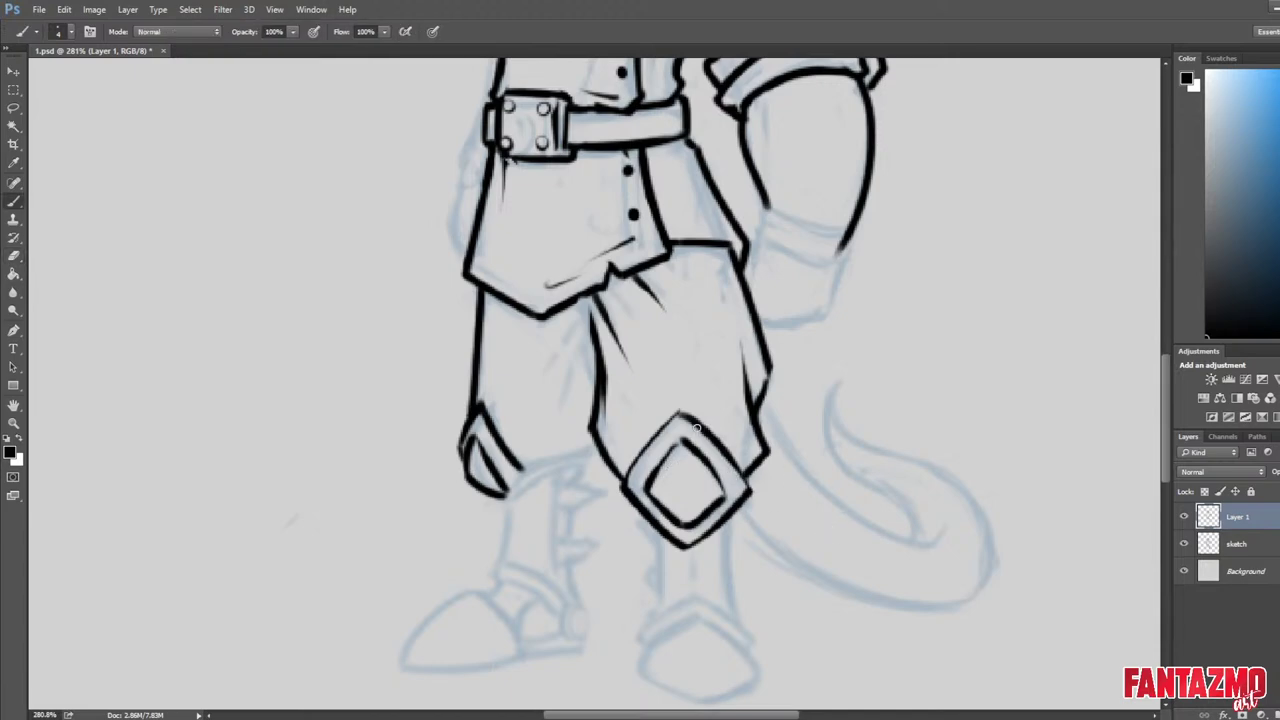
{"action": "mouse_move", "coordinate": [680, 412]}
{"action": "left_mouse_down"}
{"action": "mouse_move", "coordinate": [740, 482]}
{"action": "mouse_move", "coordinate": [724, 466]}
{"action": "left_mouse_up"}
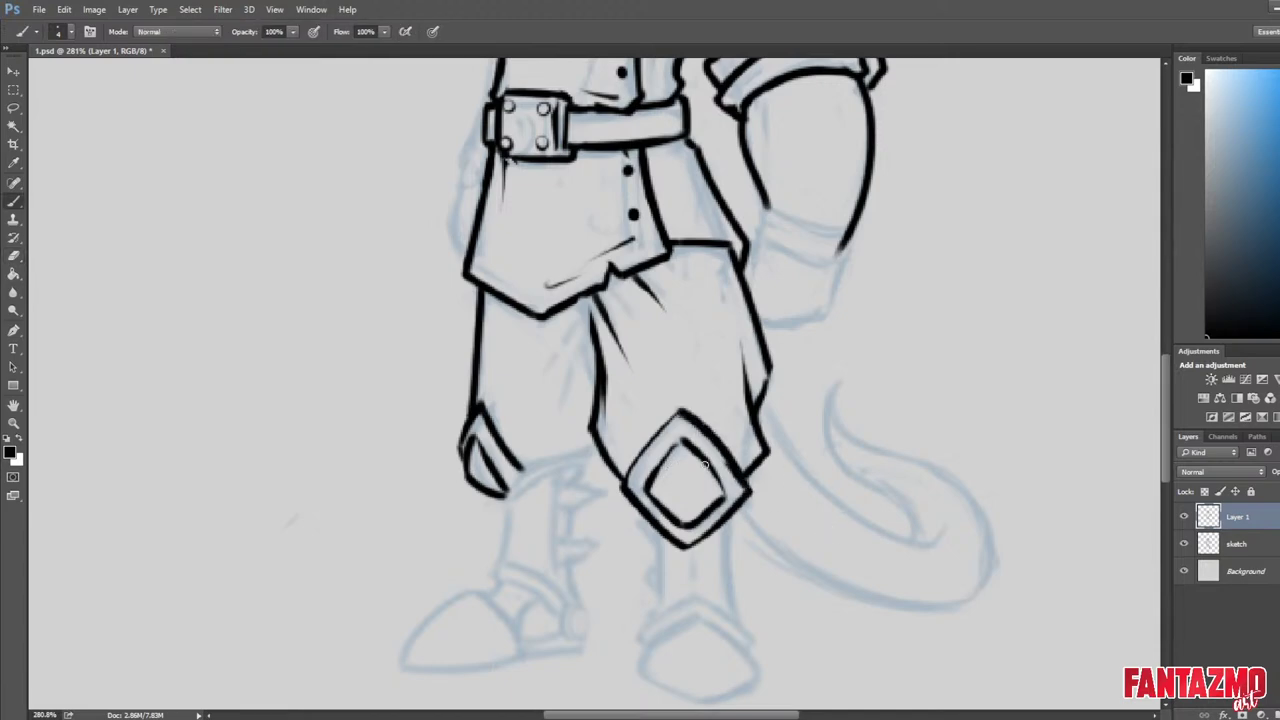
{"action": "key", "text": "e"}
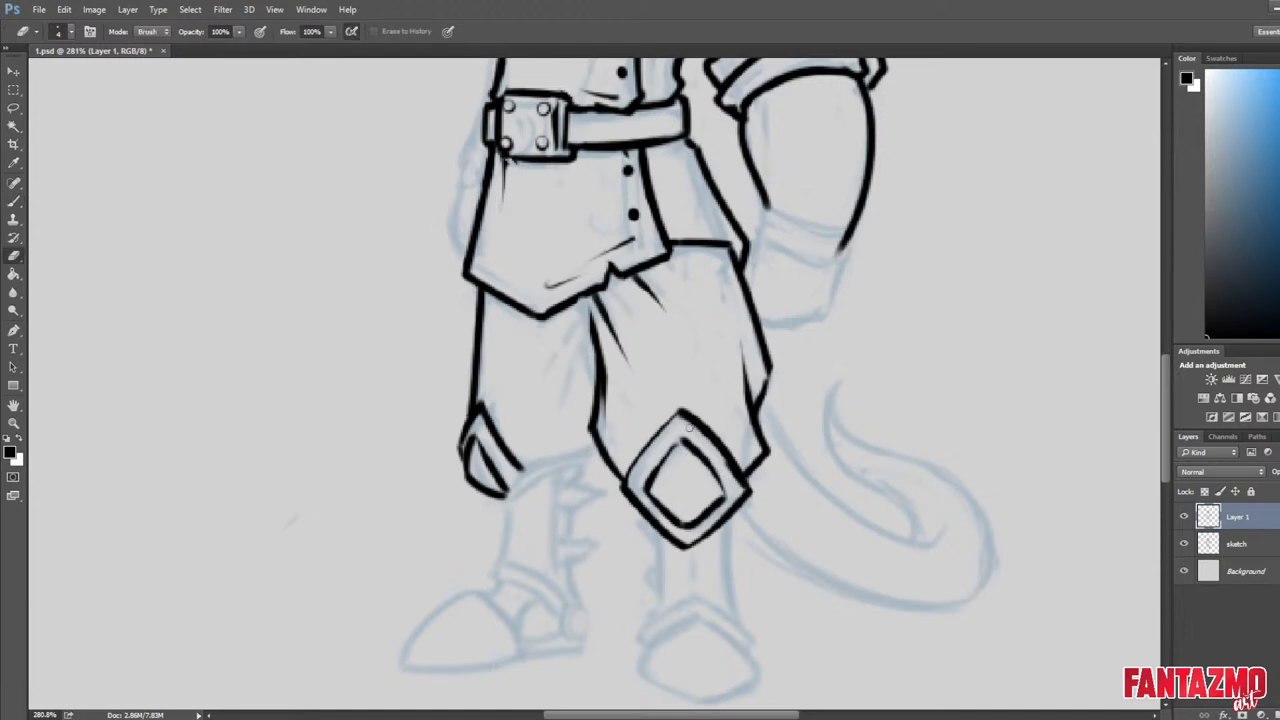
{"action": "left_click_drag", "start_coordinate": [688, 426], "coordinate": [722, 476]}
{"action": "key", "text": "b"}
{"action": "mouse_move", "coordinate": [625, 483]}
{"action": "left_mouse_down"}
{"action": "mouse_move", "coordinate": [683, 412]}
{"action": "mouse_move", "coordinate": [637, 475]}
{"action": "left_mouse_up"}
{"action": "key", "text": "e"}
{"action": "left_click_drag", "start_coordinate": [680, 421], "coordinate": [650, 466]}
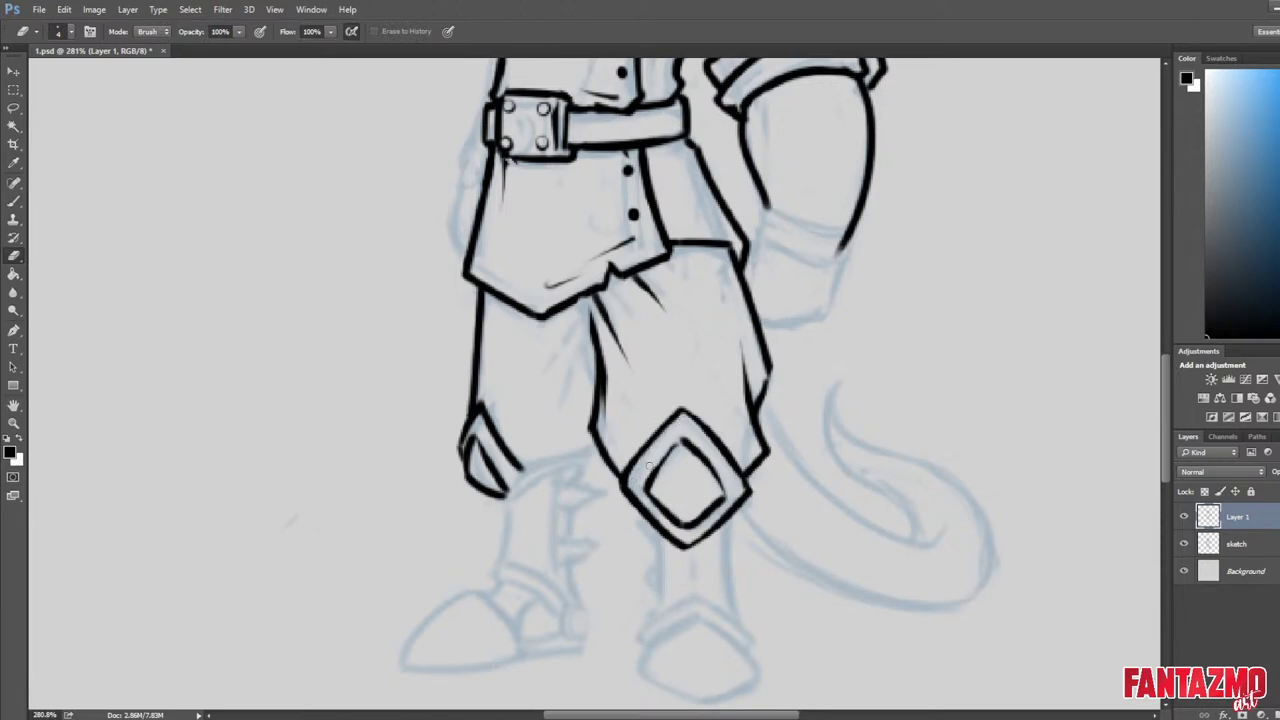
Ink fabric folds above the near knee guard and under the coat hem, tapering them with the eraser.
{"action": "key", "text": "b"}
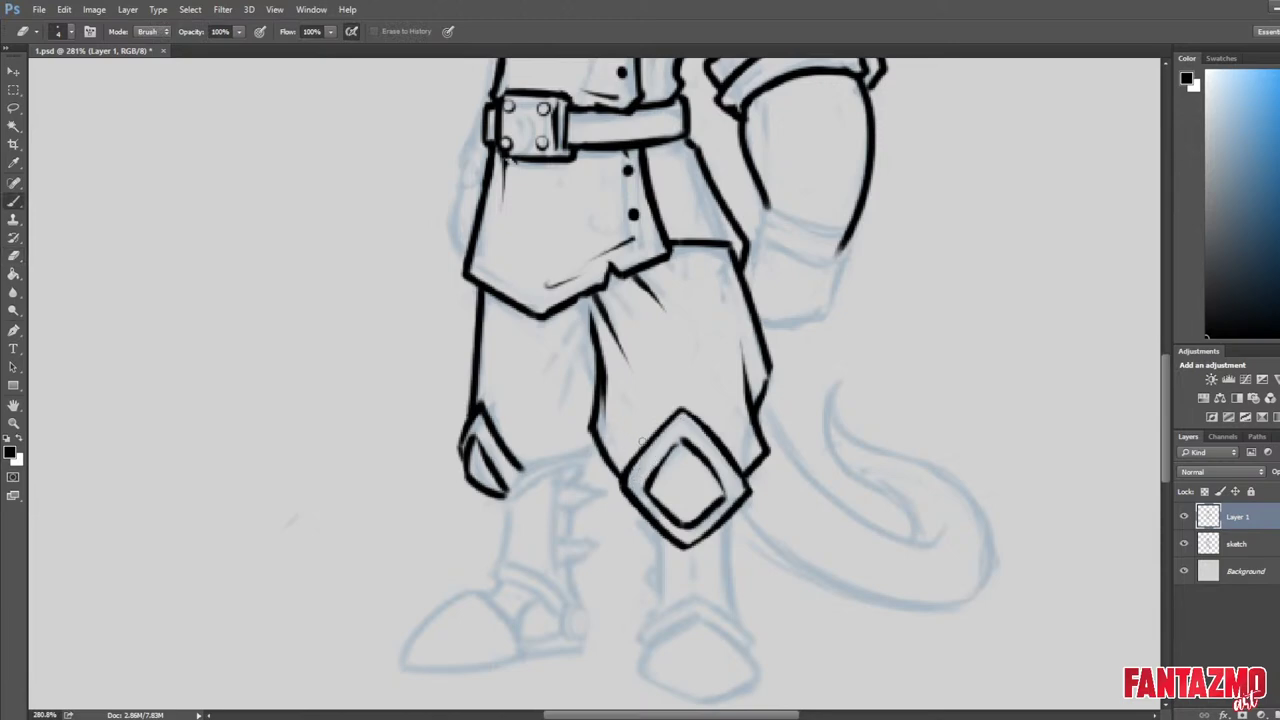
{"action": "mouse_move", "coordinate": [622, 390]}
{"action": "left_mouse_down"}
{"action": "mouse_move", "coordinate": [640, 455]}
{"action": "mouse_move", "coordinate": [621, 401]}
{"action": "left_mouse_up"}
{"action": "key", "text": "e"}
{"action": "scroll", "coordinate": [640, 395], "scroll_direction": "down", "scroll_amount": 4}
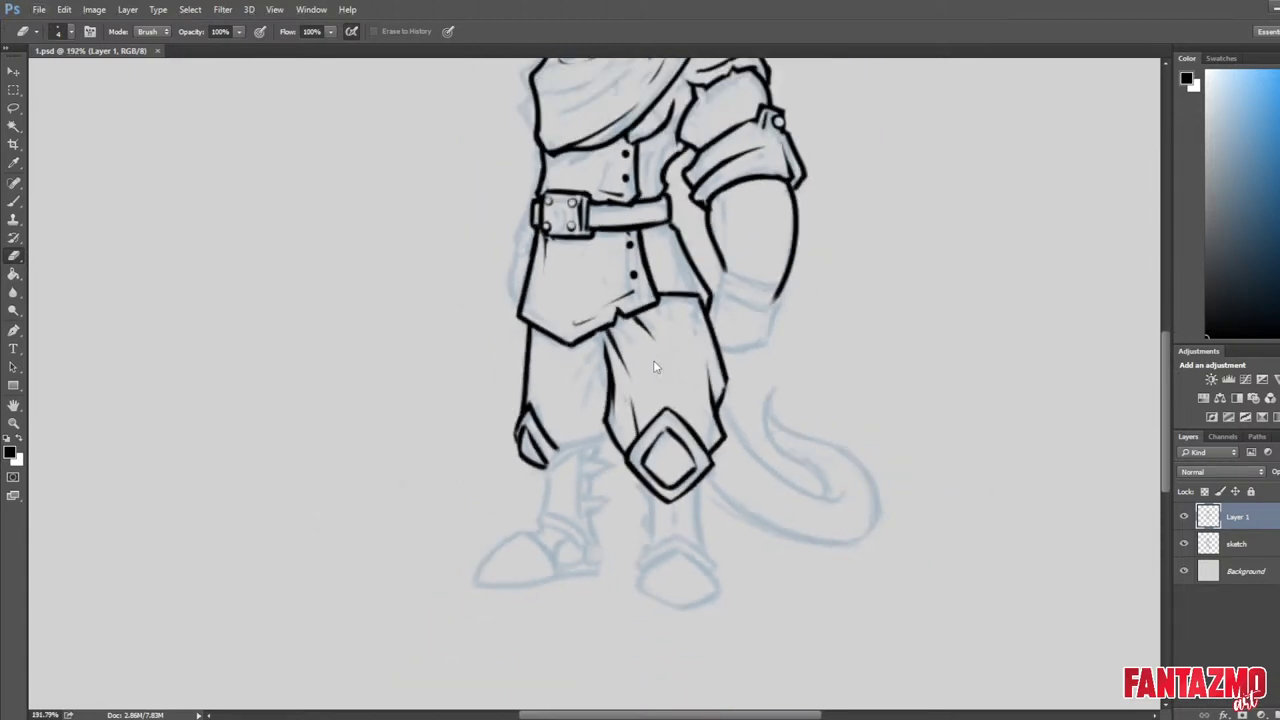
{"action": "key", "text": "ctrl+shift+h"}
{"action": "scroll", "coordinate": [661, 358], "scroll_direction": "up", "scroll_amount": 5}
{"action": "key", "text": "ctrl+z"}
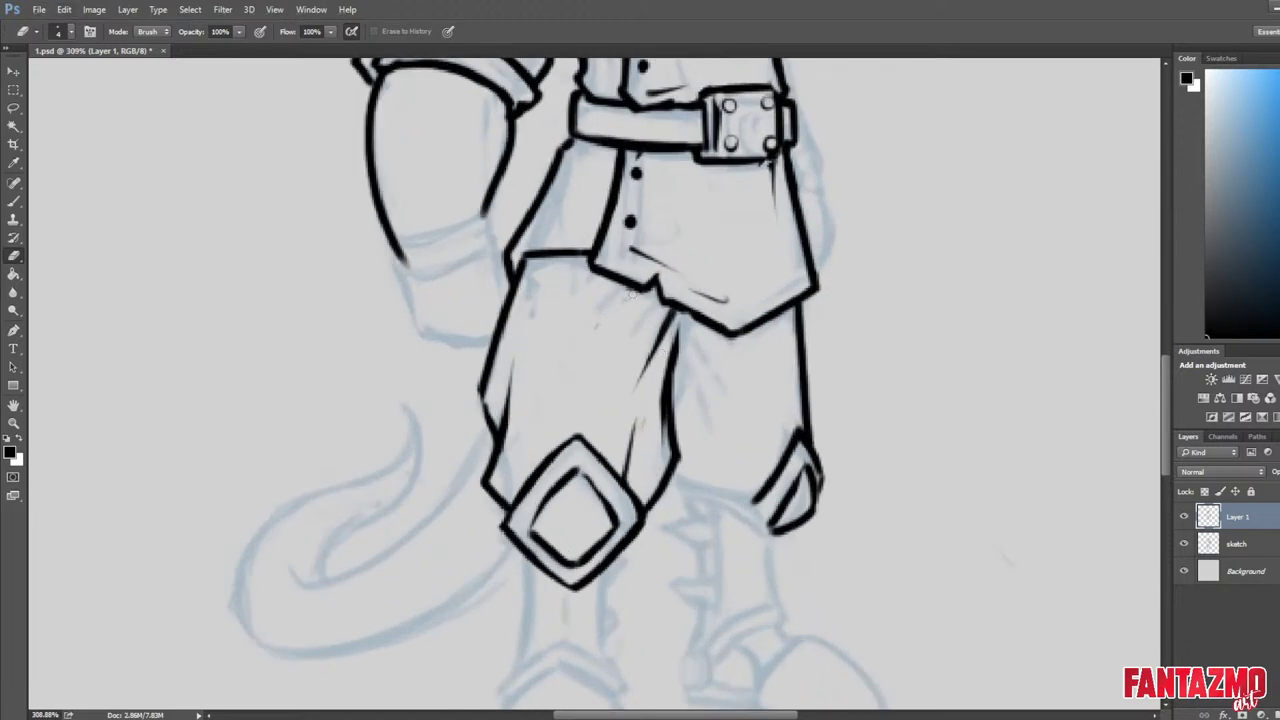
{"action": "key", "text": "b"}
{"action": "key", "text": "e"}
{"action": "left_click_drag", "start_coordinate": [633, 288], "coordinate": [610, 340]}
{"action": "mouse_move", "coordinate": [626, 296]}
{"action": "left_mouse_down"}
{"action": "mouse_move", "coordinate": [609, 375]}
{"action": "mouse_move", "coordinate": [620, 323]}
{"action": "left_mouse_up"}
Ink a short fold line below the rear coat flap on the near trouser leg and save the drawing.
{"action": "key", "text": "b"}
{"action": "left_click_drag", "start_coordinate": [559, 256], "coordinate": [547, 345]}
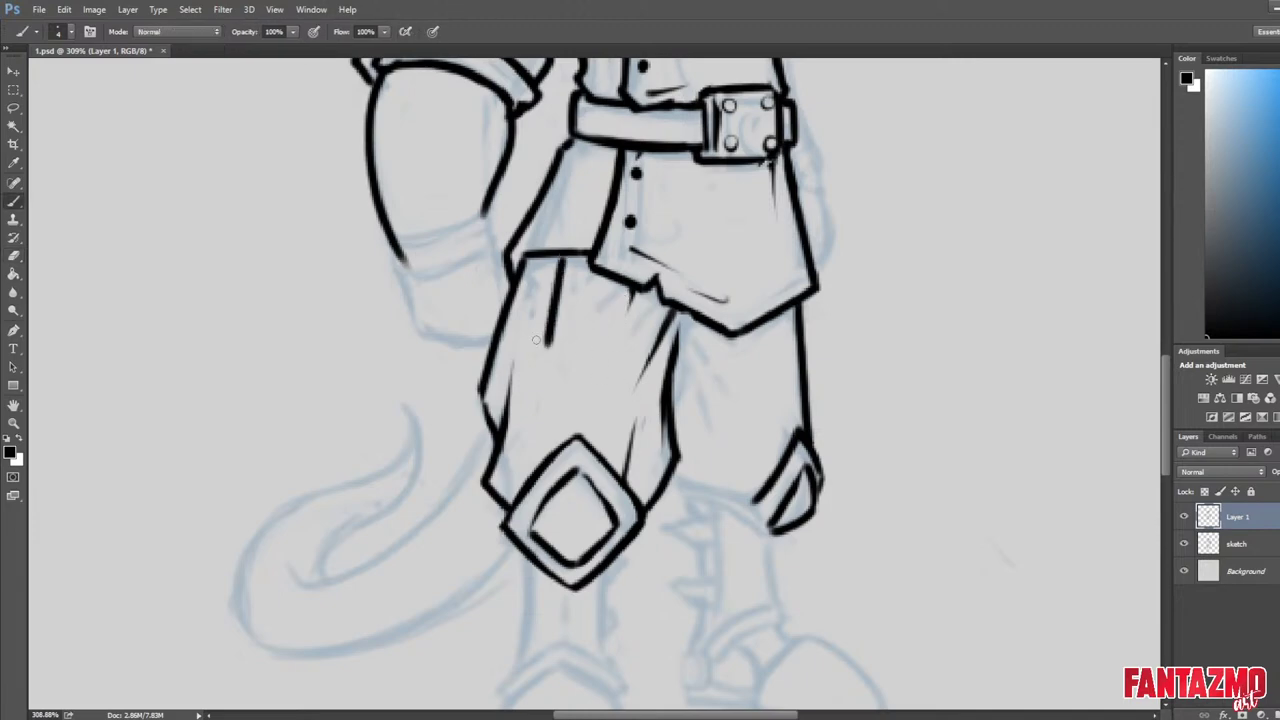
{"action": "key", "text": "ctrl+z"}
{"action": "left_click_drag", "start_coordinate": [565, 257], "coordinate": [548, 312]}
{"action": "key", "text": "ctrl+s"}
Thin the bottom curve of the far knee guard with the eraser.
{"action": "scroll", "coordinate": [166, 149], "scroll_direction": "down", "scroll_amount": 2}
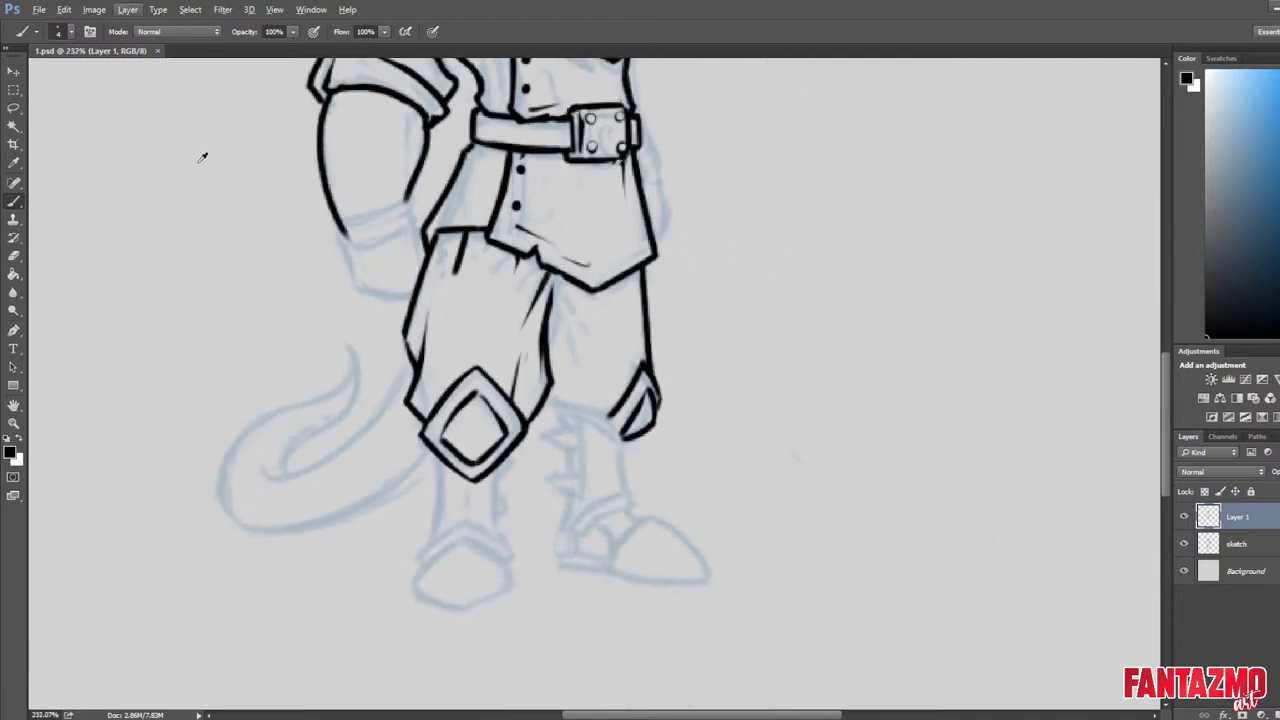
{"action": "left_click_drag", "start_coordinate": [533, 209], "coordinate": [592, 429]}
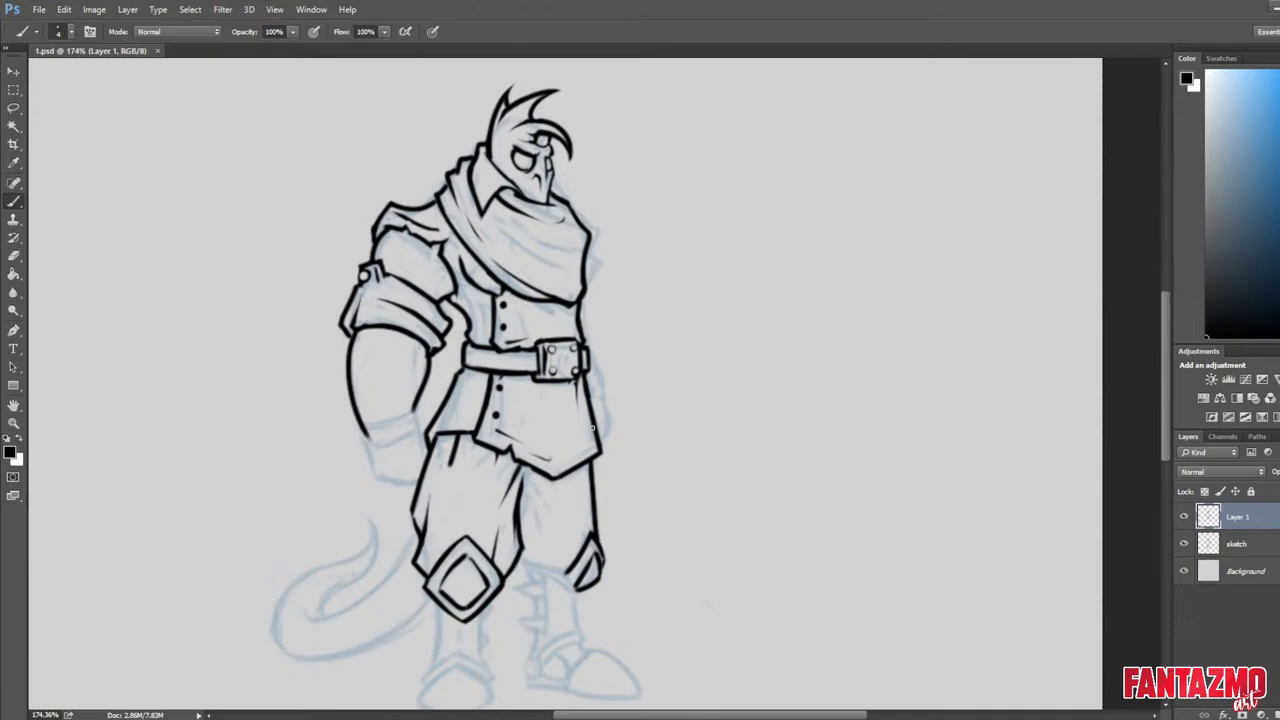
{"action": "scroll", "coordinate": [595, 415], "scroll_direction": "up", "scroll_amount": 2}
{"action": "left_click_drag", "start_coordinate": [617, 457], "coordinate": [730, 284]}
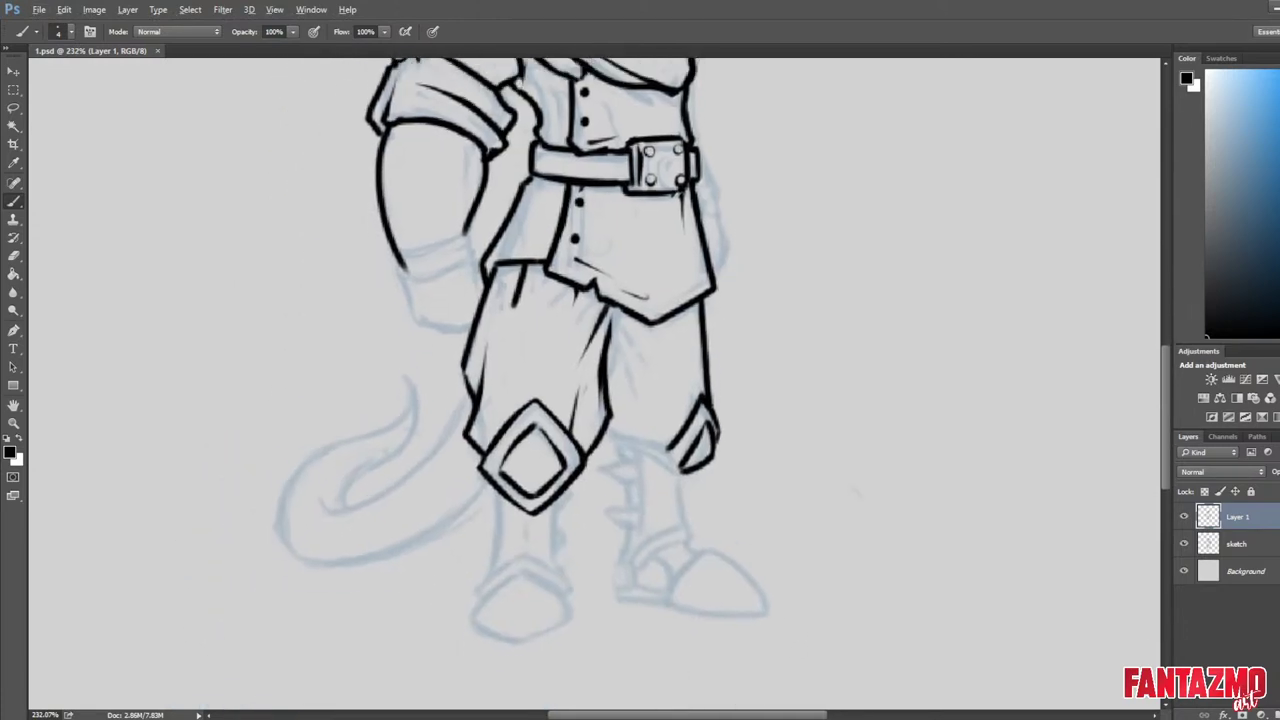
{"action": "scroll", "coordinate": [720, 490], "scroll_direction": "up", "scroll_amount": 1}
{"action": "key", "text": "e"}
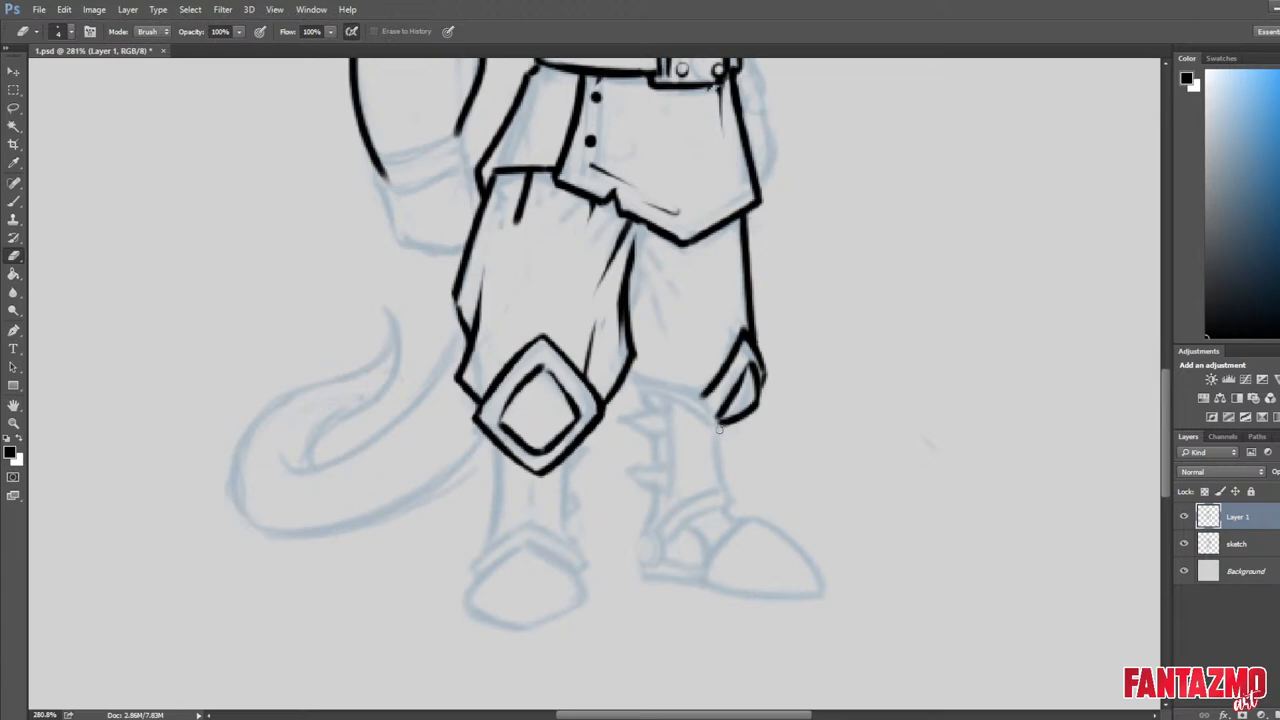
{"action": "key", "text": "b"}
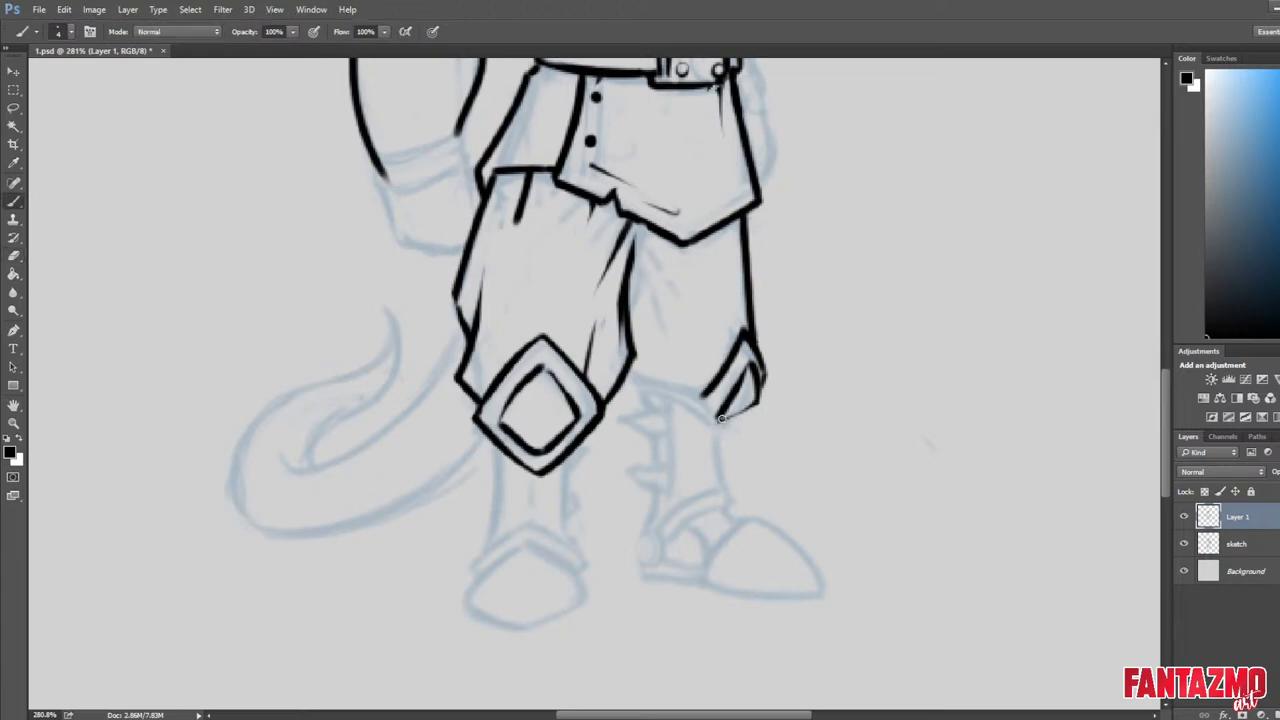
{"action": "key", "text": "e"}
{"action": "key", "text": "b"}
Straighten the far knee guard's upper inner edge and trim its outer corner with the eraser.
{"action": "left_click_drag", "start_coordinate": [703, 398], "coordinate": [722, 447]}
{"action": "key", "text": "ctrl+z"}
{"action": "key", "text": "e"}
{"action": "left_click_drag", "start_coordinate": [738, 352], "coordinate": [701, 398]}
{"action": "mouse_move", "coordinate": [738, 358]}
{"action": "left_mouse_down"}
{"action": "mouse_move", "coordinate": [690, 424]}
{"action": "mouse_move", "coordinate": [771, 399]}
{"action": "left_mouse_up"}
{"action": "key", "text": "b"}
{"action": "key", "text": "e"}
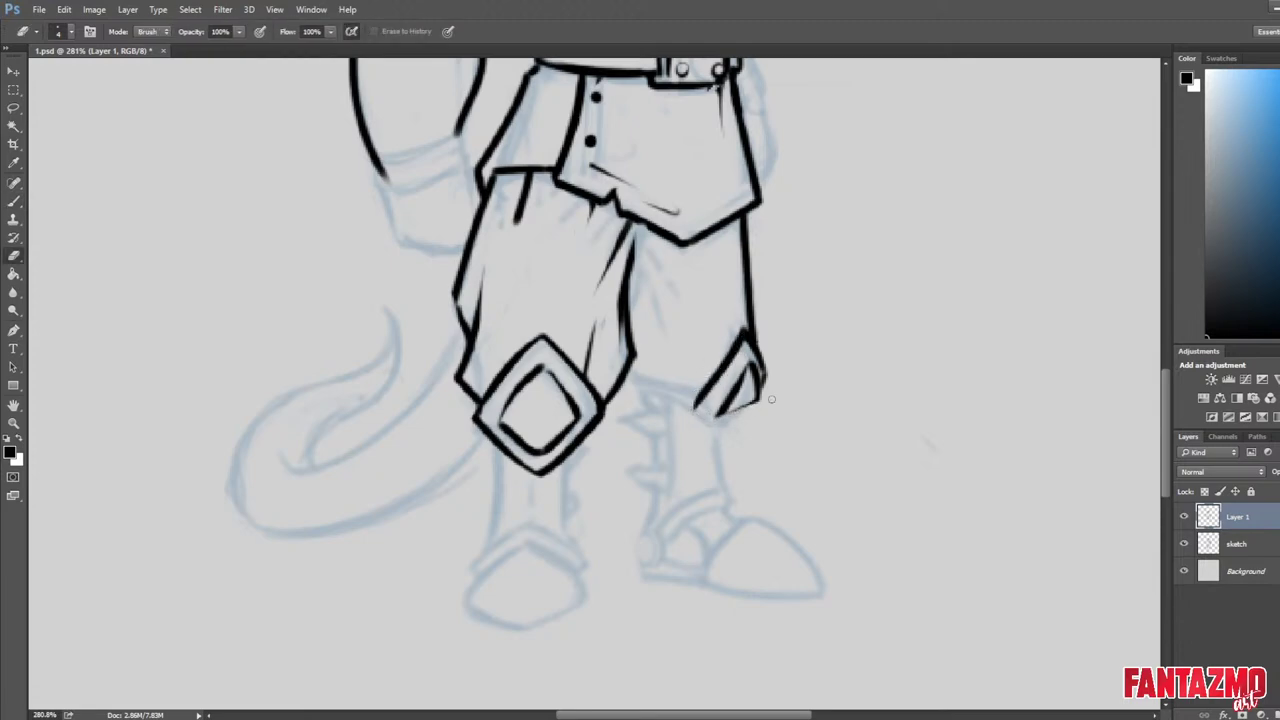
Ink the far knee guard's lower edge down from its inner side corner and erase leftover strokes of the old outline.
{"action": "key", "text": "b"}
{"action": "left_click_drag", "start_coordinate": [696, 411], "coordinate": [728, 431]}
{"action": "key", "text": "e"}
{"action": "key", "text": "ctrl+z"}
{"action": "key", "text": "b"}
{"action": "mouse_move", "coordinate": [707, 412]}
{"action": "left_mouse_down"}
{"action": "mouse_move", "coordinate": [736, 434]}
{"action": "mouse_move", "coordinate": [734, 450]}
{"action": "left_mouse_up"}
{"action": "key", "text": "e"}
{"action": "key", "text": "ctrl+alt+z"}
{"action": "key", "text": "ctrl+alt+z"}
{"action": "key", "text": "b"}
{"action": "key", "text": "e"}
{"action": "left_click_drag", "start_coordinate": [694, 402], "coordinate": [722, 449]}
{"action": "mouse_move", "coordinate": [761, 403]}
{"action": "left_mouse_down"}
{"action": "mouse_move", "coordinate": [735, 409]}
{"action": "mouse_move", "coordinate": [746, 408]}
{"action": "left_mouse_up"}
Ink the inner half of a smaller diamond inside the far knee guard and erase the old strokes around it.
{"action": "key", "text": "b"}
{"action": "left_click_drag", "start_coordinate": [751, 381], "coordinate": [723, 413]}
{"action": "key", "text": "e"}
{"action": "key", "text": "b"}
{"action": "key", "text": "e"}
{"action": "mouse_move", "coordinate": [750, 364]}
{"action": "left_mouse_down"}
{"action": "mouse_move", "coordinate": [721, 415]}
{"action": "mouse_move", "coordinate": [747, 364]}
{"action": "mouse_move", "coordinate": [722, 409]}
{"action": "mouse_move", "coordinate": [732, 413]}
{"action": "mouse_move", "coordinate": [721, 412]}
{"action": "mouse_move", "coordinate": [741, 366]}
{"action": "mouse_move", "coordinate": [716, 418]}
{"action": "mouse_move", "coordinate": [758, 411]}
{"action": "left_mouse_up"}
{"action": "key", "text": "b"}
{"action": "key", "text": "e"}
{"action": "mouse_move", "coordinate": [753, 370]}
{"action": "left_mouse_down"}
{"action": "mouse_move", "coordinate": [760, 402]}
{"action": "mouse_move", "coordinate": [763, 384]}
{"action": "left_mouse_up"}
{"action": "key", "text": "b"}
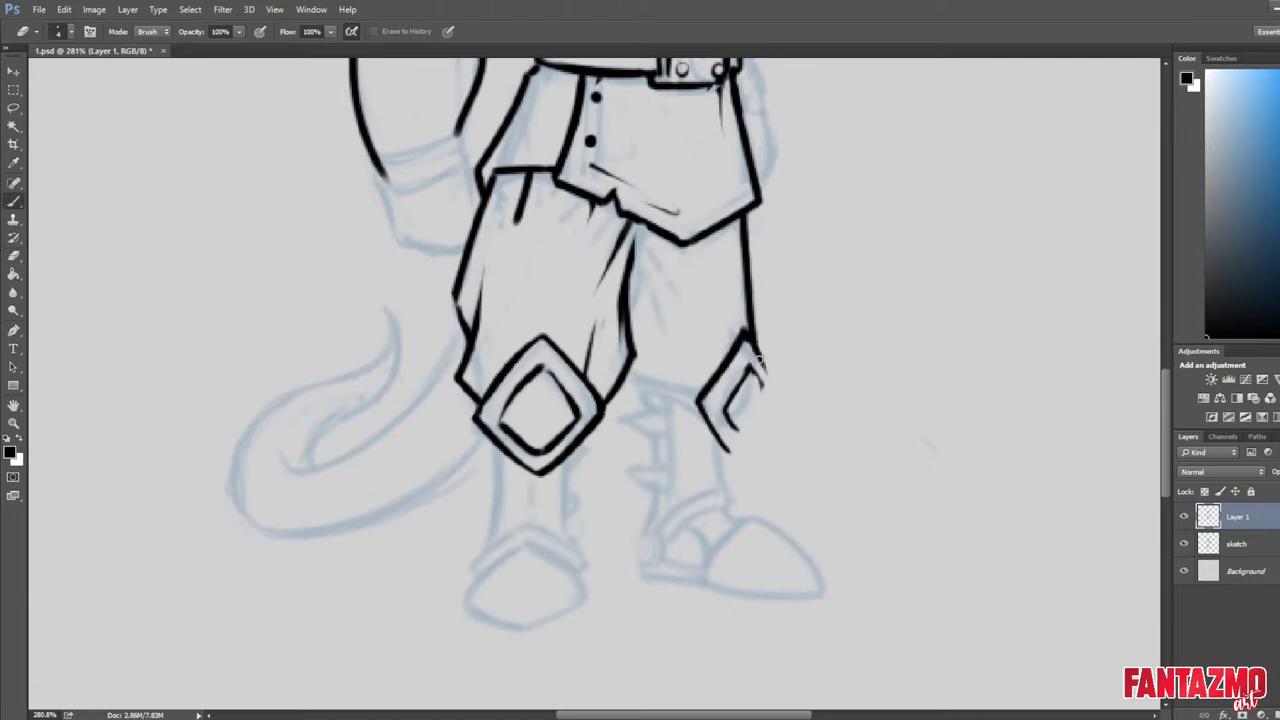
Rework the far knee guard's top point and trim its long upper edge to a cleaner, thinner line.
{"action": "left_click_drag", "start_coordinate": [748, 340], "coordinate": [768, 388]}
{"action": "key", "text": "e"}
{"action": "key", "text": "b"}
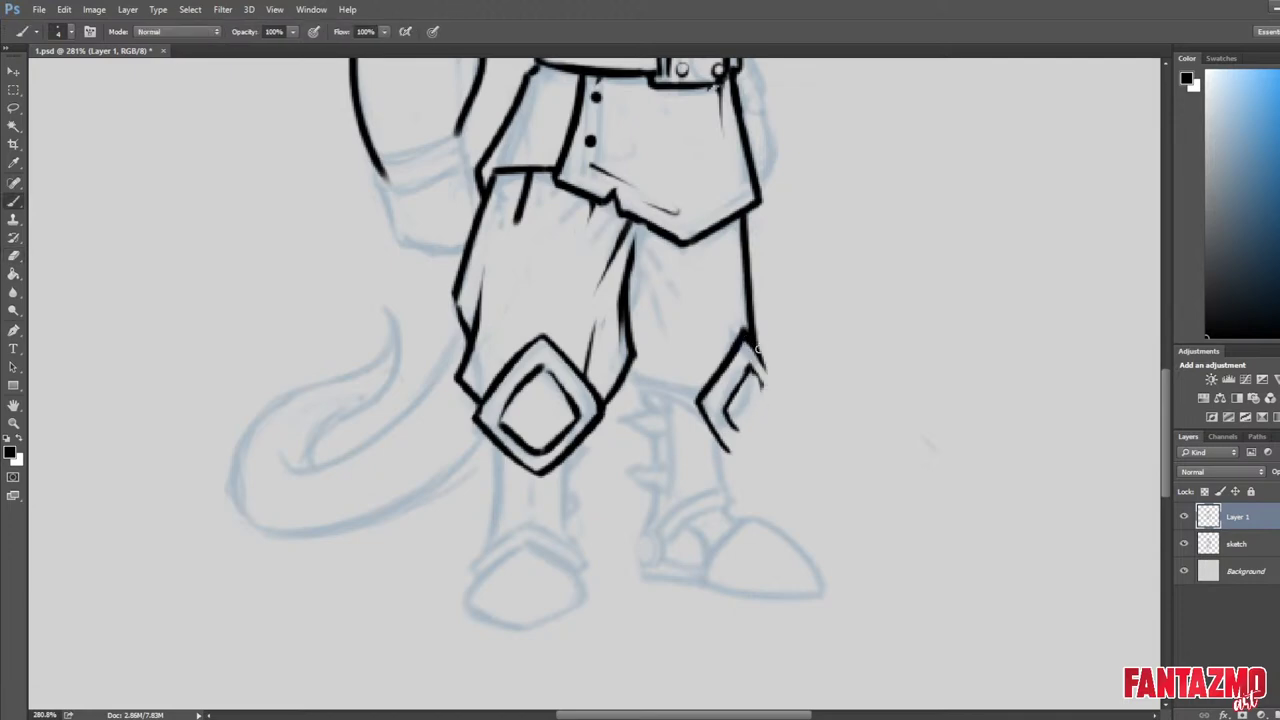
{"action": "key", "text": "e"}
{"action": "mouse_move", "coordinate": [748, 340]}
{"action": "left_mouse_down"}
{"action": "mouse_move", "coordinate": [766, 376]}
{"action": "mouse_move", "coordinate": [748, 342]}
{"action": "mouse_move", "coordinate": [692, 410]}
{"action": "mouse_move", "coordinate": [699, 396]}
{"action": "left_mouse_up"}
{"action": "key", "text": "b"}
{"action": "key", "text": "e"}
{"action": "key", "text": "b"}
{"action": "key", "text": "e"}
{"action": "left_click_drag", "start_coordinate": [750, 336], "coordinate": [695, 420]}
{"action": "key", "text": "e"}
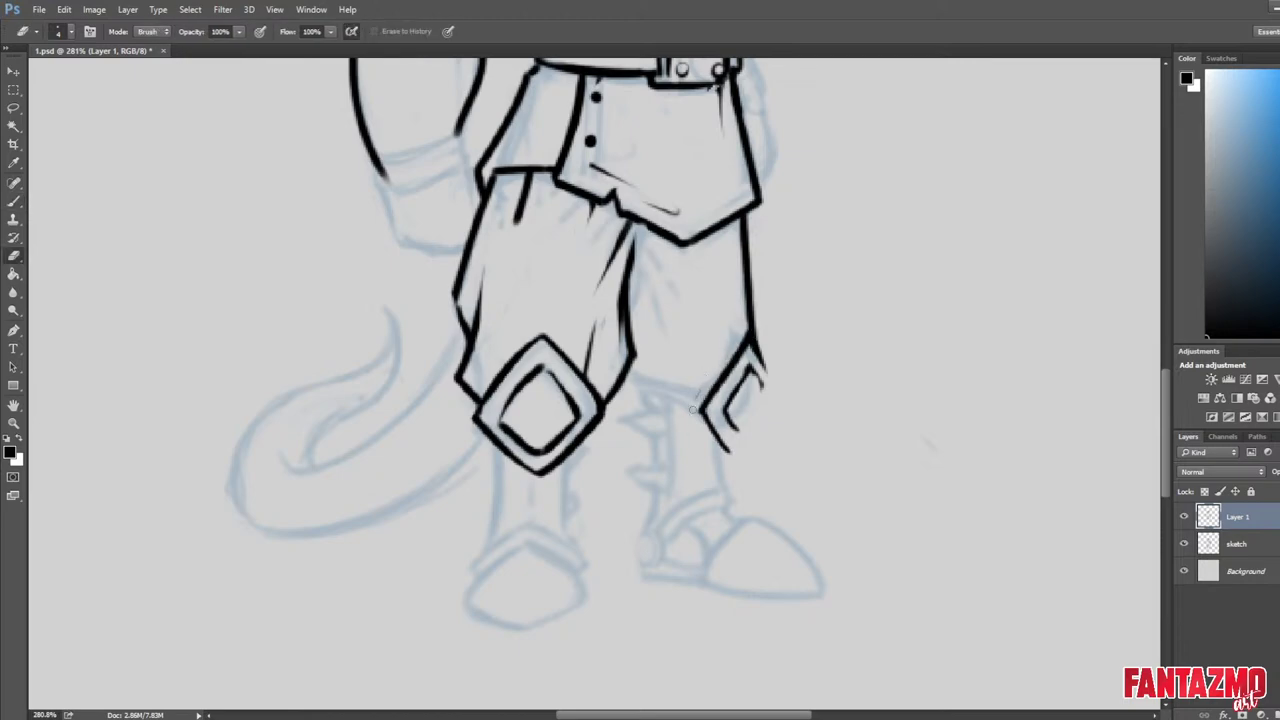
Extend the far knee guard's short outer edge down from its top point.
{"action": "mouse_move", "coordinate": [764, 374]}
{"action": "left_mouse_down"}
{"action": "mouse_move", "coordinate": [756, 342]}
{"action": "mouse_move", "coordinate": [774, 386]}
{"action": "left_mouse_up"}
{"action": "key", "text": "b"}
{"action": "key", "text": "ctrl+z"}
{"action": "key", "text": "e"}
{"action": "key", "text": "b"}
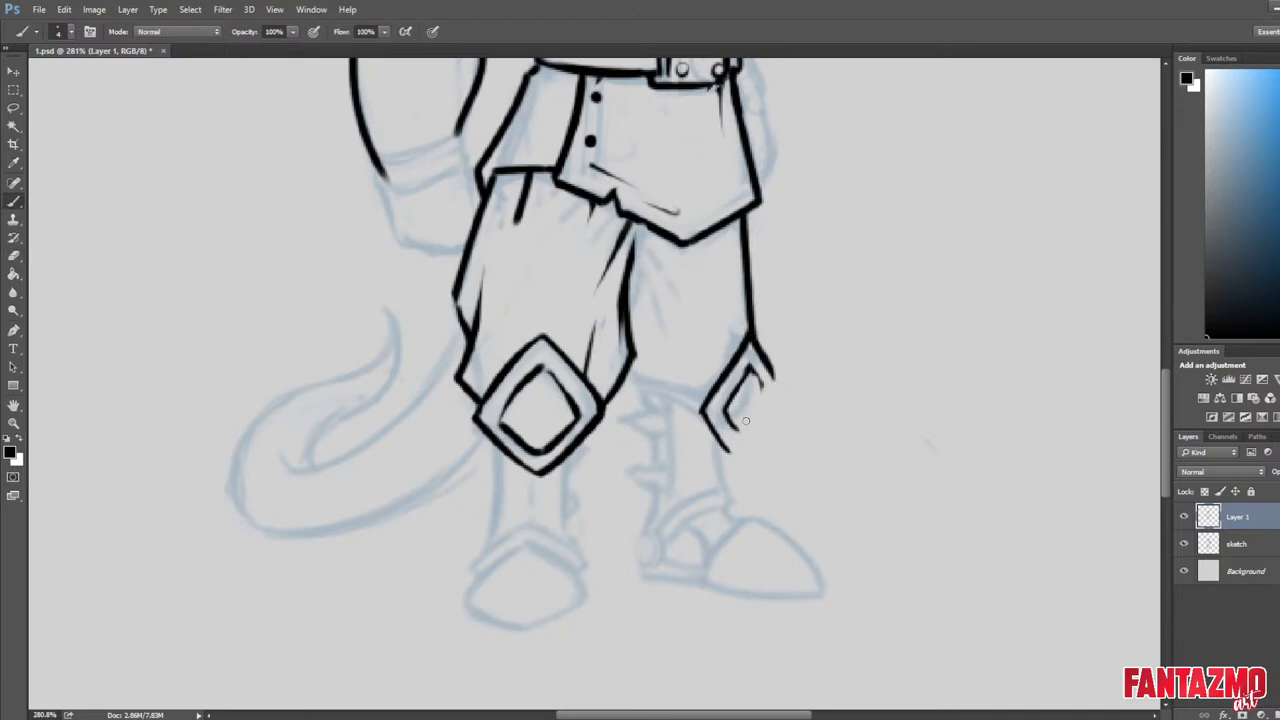
Close the small inner diamond on the far knee guard with outer strokes, then flip the canvas horizontally.
{"action": "mouse_move", "coordinate": [737, 429]}
{"action": "left_mouse_down"}
{"action": "mouse_move", "coordinate": [759, 403]}
{"action": "mouse_move", "coordinate": [738, 432]}
{"action": "left_mouse_up"}
{"action": "key", "text": "ctrl+z"}
{"action": "key", "text": "e"}
{"action": "key", "text": "b"}
{"action": "left_click_drag", "start_coordinate": [752, 364], "coordinate": [772, 398]}
{"action": "key", "text": "e"}
{"action": "key", "text": "b"}
{"action": "left_click_drag", "start_coordinate": [752, 338], "coordinate": [775, 382]}
{"action": "key", "text": "e"}
{"action": "key", "text": "ctrl+shift+h"}
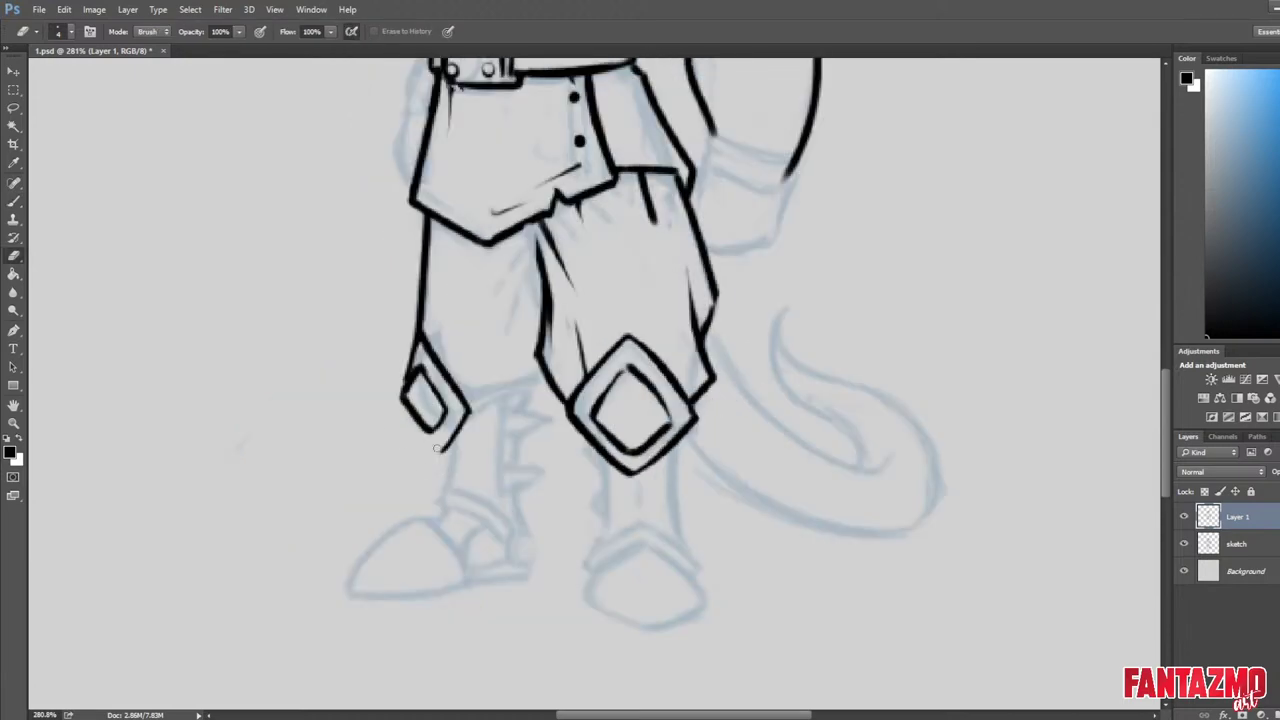
Erase the upper edge of the far knee guard's inner diamond and redraw the guard's top point narrower.
{"action": "mouse_move", "coordinate": [433, 433]}
{"action": "left_mouse_down"}
{"action": "mouse_move", "coordinate": [448, 409]}
{"action": "mouse_move", "coordinate": [420, 368]}
{"action": "left_mouse_up"}
{"action": "key", "text": "b"}
{"action": "key", "text": "e"}
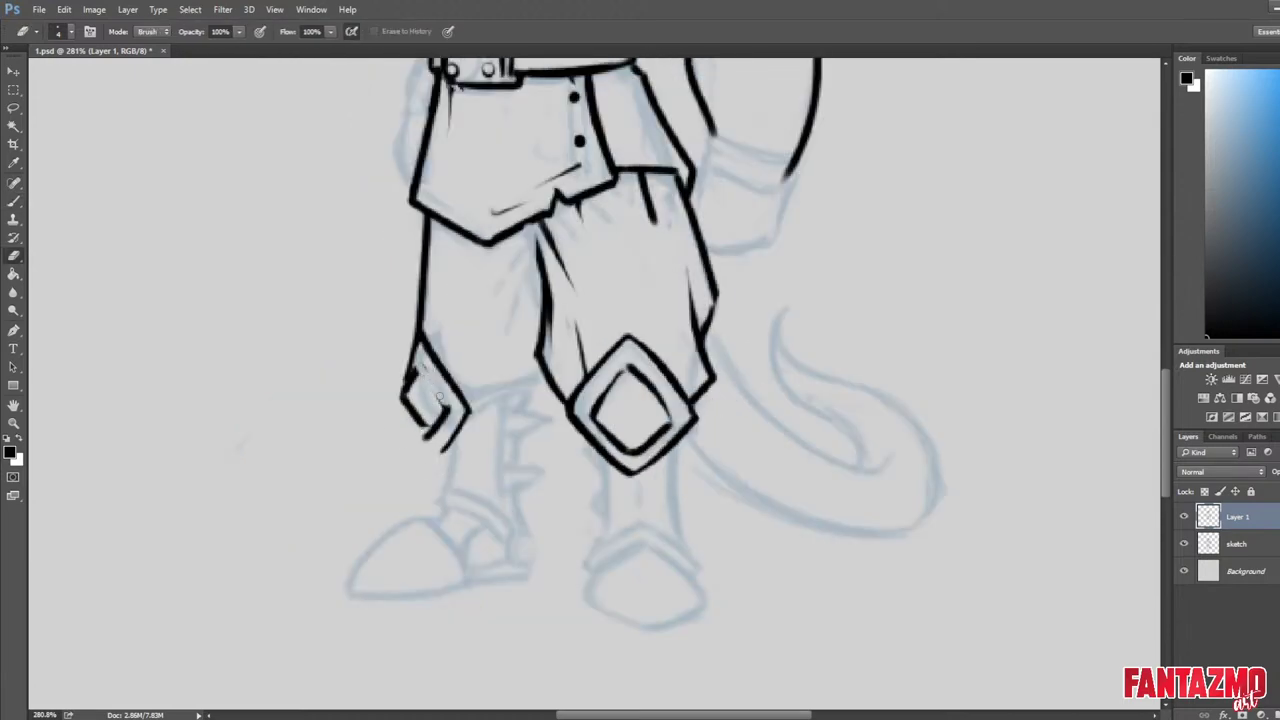
{"action": "mouse_move", "coordinate": [411, 321]}
{"action": "left_mouse_down"}
{"action": "mouse_move", "coordinate": [464, 400]}
{"action": "mouse_move", "coordinate": [427, 350]}
{"action": "mouse_move", "coordinate": [406, 365]}
{"action": "mouse_move", "coordinate": [457, 402]}
{"action": "left_mouse_up"}
{"action": "key", "text": "b"}
{"action": "key", "text": "e"}
{"action": "key", "text": "b"}
{"action": "key", "text": "e"}
{"action": "key", "text": "b"}
{"action": "key", "text": "e"}
{"action": "key", "text": "b"}
{"action": "key", "text": "e"}
{"action": "key", "text": "b"}
Ink a rim line parallel to the far knee guard's long edges, trim it, and flip the canvas back.
{"action": "mouse_move", "coordinate": [421, 349]}
{"action": "left_mouse_down"}
{"action": "mouse_move", "coordinate": [461, 401]}
{"action": "mouse_move", "coordinate": [443, 411]}
{"action": "left_mouse_up"}
{"action": "key", "text": "e"}
{"action": "mouse_move", "coordinate": [419, 355]}
{"action": "left_mouse_down"}
{"action": "mouse_move", "coordinate": [454, 413]}
{"action": "mouse_move", "coordinate": [429, 456]}
{"action": "left_mouse_up"}
{"action": "key", "text": "b"}
{"action": "key", "text": "e"}
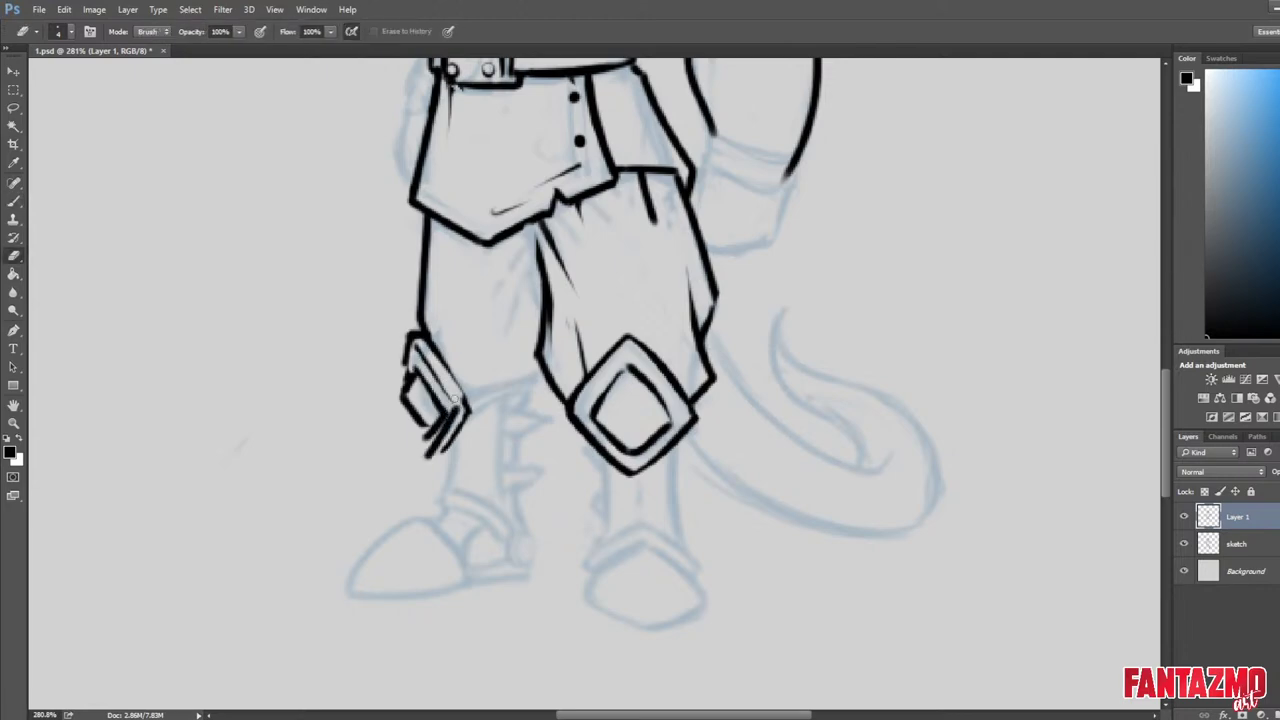
{"action": "left_click_drag", "start_coordinate": [455, 399], "coordinate": [430, 461]}
{"action": "key", "text": "ctrl+shift+h"}
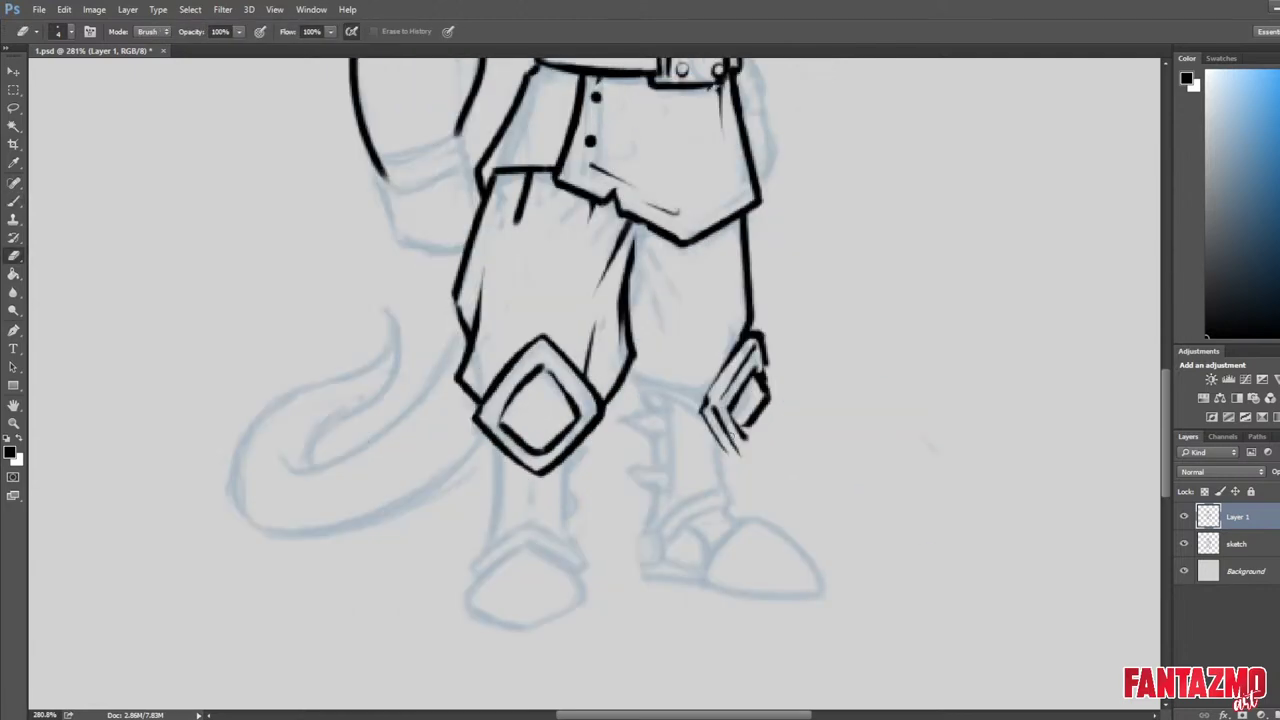
Ink the far knee guard's lower edges to meet in a bottom point, cleaning the corners with the eraser.
{"action": "key", "text": "b"}
{"action": "mouse_move", "coordinate": [705, 414]}
{"action": "left_mouse_down"}
{"action": "mouse_move", "coordinate": [730, 459]}
{"action": "mouse_move", "coordinate": [752, 432]}
{"action": "mouse_move", "coordinate": [743, 450]}
{"action": "mouse_move", "coordinate": [693, 413]}
{"action": "mouse_move", "coordinate": [715, 436]}
{"action": "mouse_move", "coordinate": [703, 408]}
{"action": "mouse_move", "coordinate": [732, 465]}
{"action": "left_mouse_up"}
{"action": "key", "text": "e"}
{"action": "key", "text": "b"}
{"action": "key", "text": "e"}
{"action": "key", "text": "b"}
{"action": "key", "text": "ctrl+alt+z"}
{"action": "key", "text": "ctrl+alt+z"}
{"action": "key", "text": "ctrl+alt+z"}
{"action": "key", "text": "e"}
{"action": "key", "text": "b"}
{"action": "key", "text": "e"}
{"action": "key", "text": "b"}
{"action": "key", "text": "e"}
{"action": "mouse_move", "coordinate": [767, 415]}
{"action": "left_mouse_down"}
{"action": "mouse_move", "coordinate": [742, 463]}
{"action": "mouse_move", "coordinate": [770, 411]}
{"action": "left_mouse_up"}
{"action": "key", "text": "b"}
{"action": "key", "text": "e"}
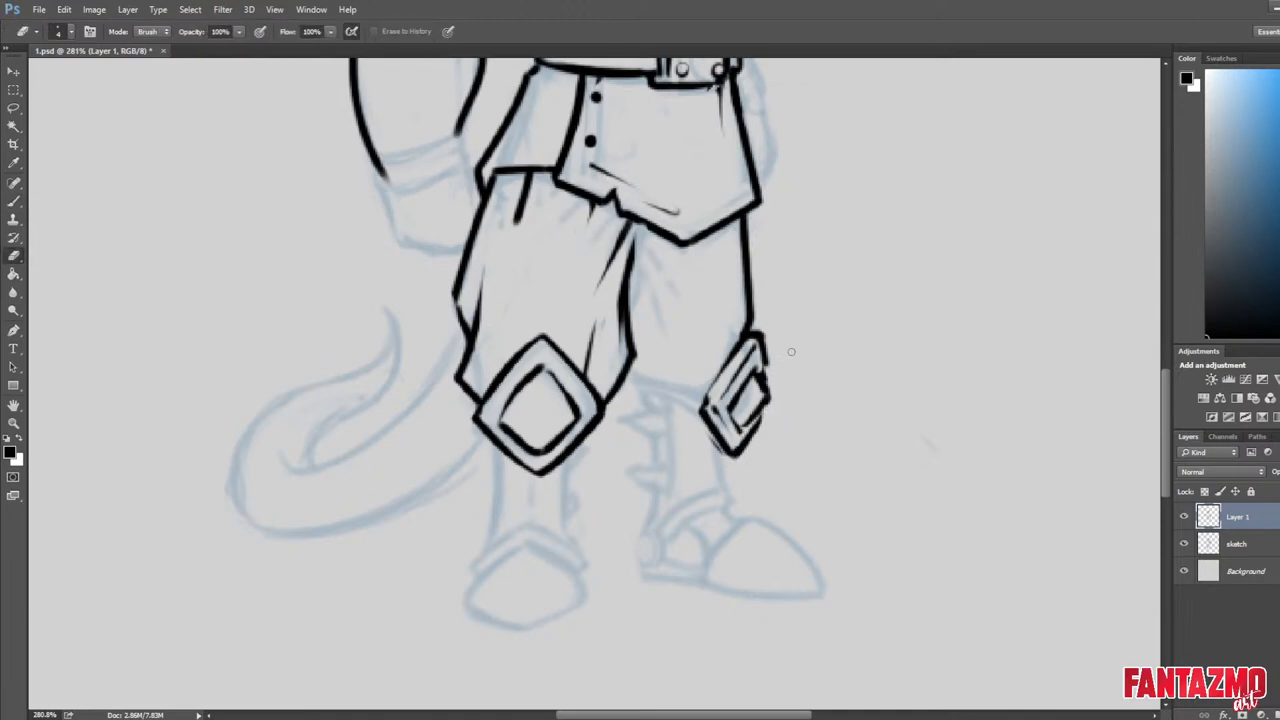
Lasso the far knee guard in the flipped view, nudge it slightly up and toward the leg, and deselect it.
{"action": "key", "text": "ctrl+shift+h"}
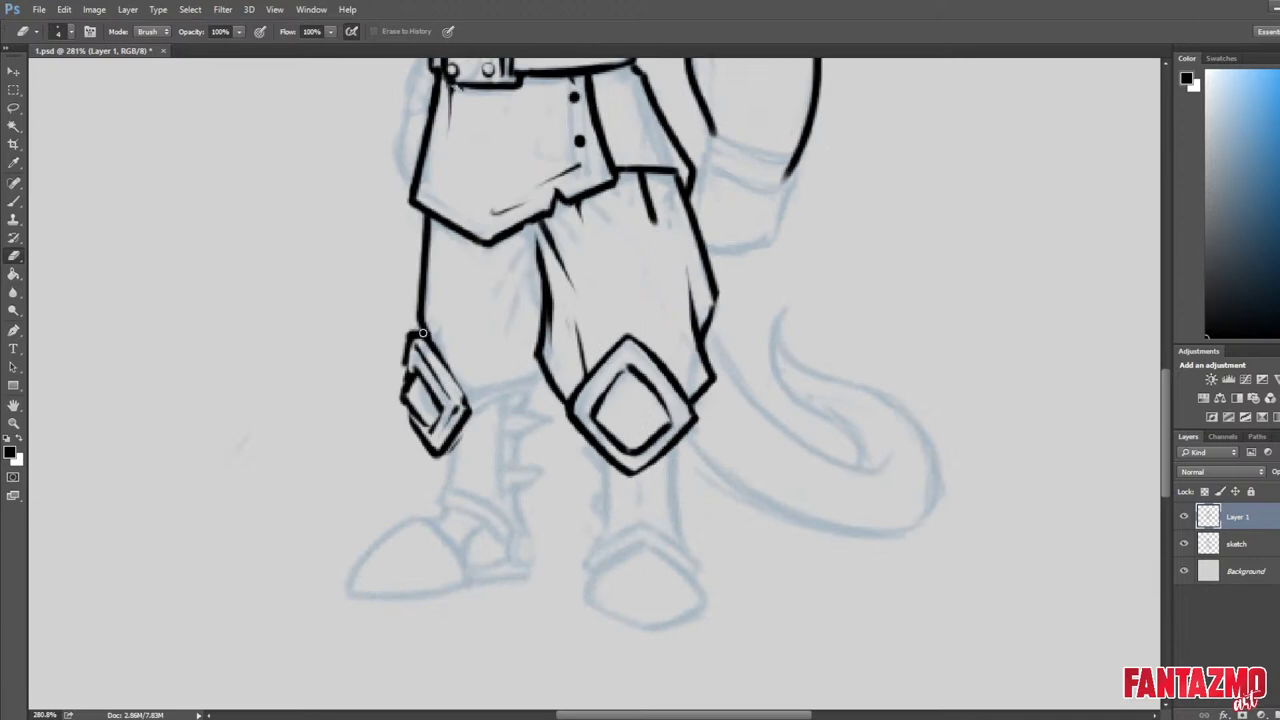
{"action": "mouse_move", "coordinate": [436, 338]}
{"action": "left_mouse_down"}
{"action": "mouse_move", "coordinate": [459, 358]}
{"action": "mouse_move", "coordinate": [410, 316]}
{"action": "left_mouse_up"}
{"action": "key", "text": "l"}
{"action": "mouse_move", "coordinate": [408, 333]}
{"action": "left_mouse_down"}
{"action": "mouse_move", "coordinate": [392, 331]}
{"action": "mouse_move", "coordinate": [445, 345]}
{"action": "mouse_move", "coordinate": [432, 334]}
{"action": "left_mouse_up"}
{"action": "left_click", "coordinate": [12, 70]}
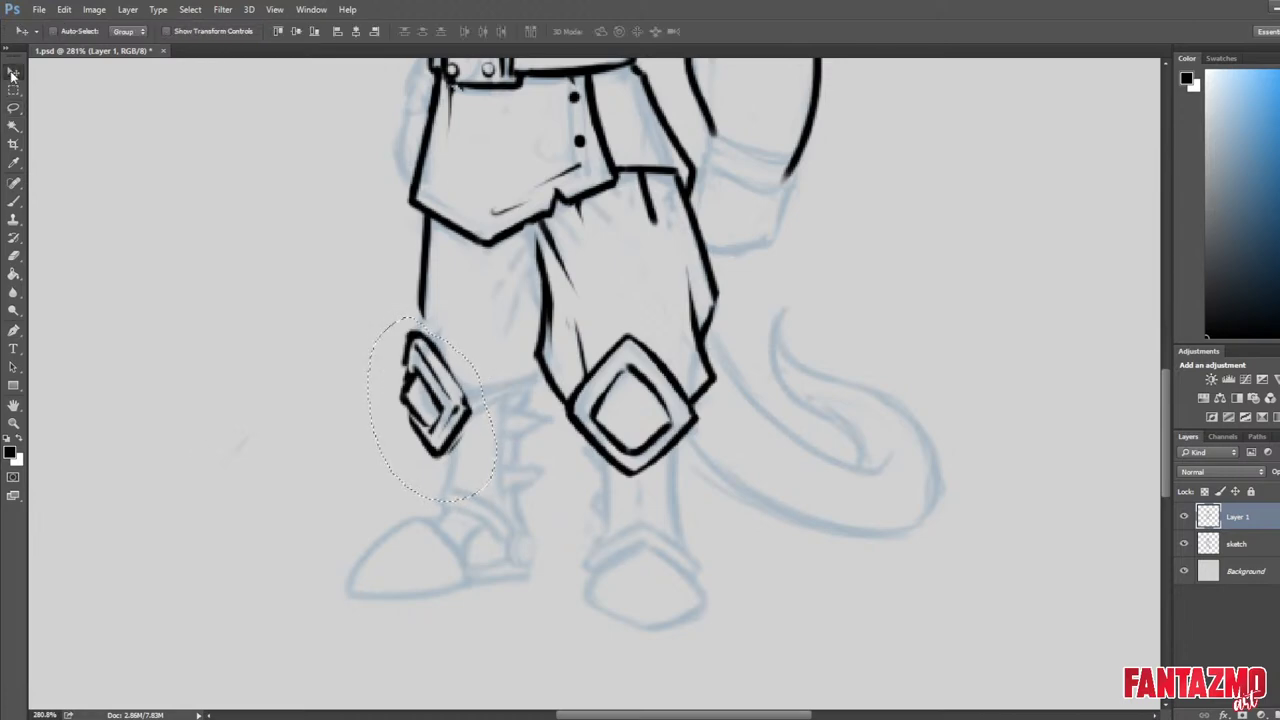
{"action": "key", "text": "Up"}
{"action": "key", "text": "Right"}
{"action": "key", "text": "Up"}
{"action": "key", "text": "Right"}
{"action": "key", "text": "Up"}
{"action": "key", "text": "Right"}
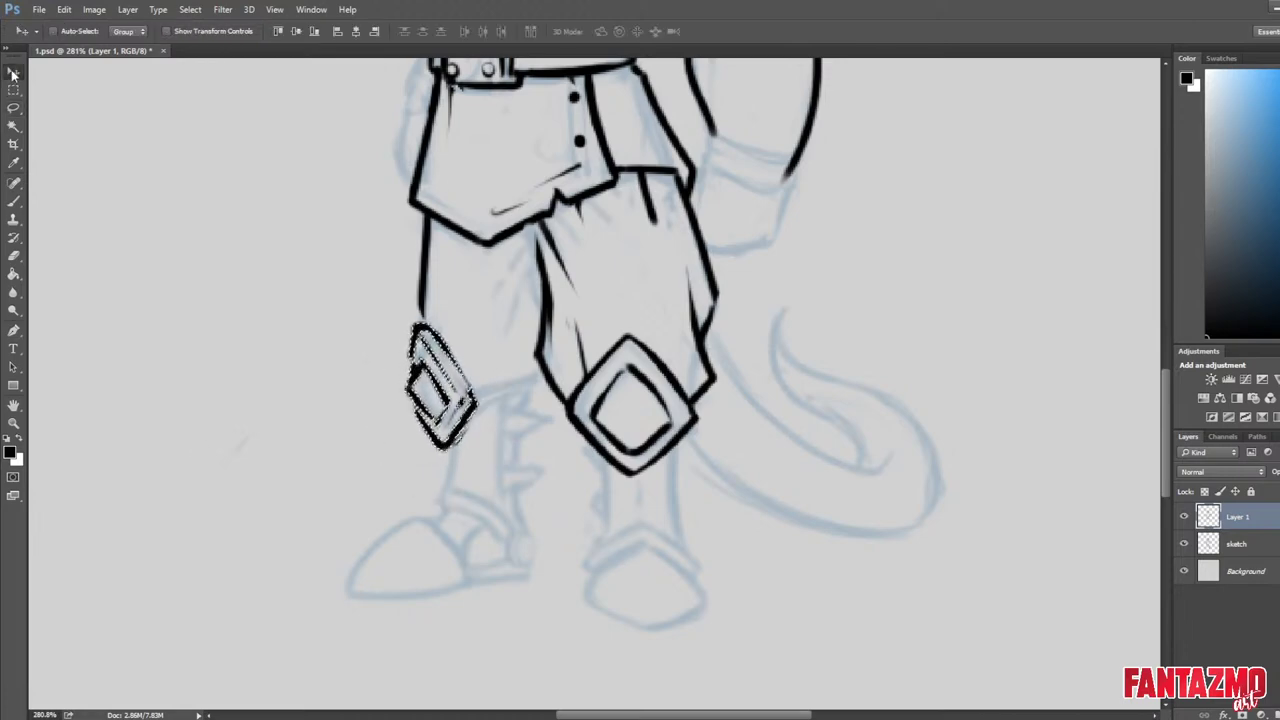
{"action": "key", "text": "Up"}
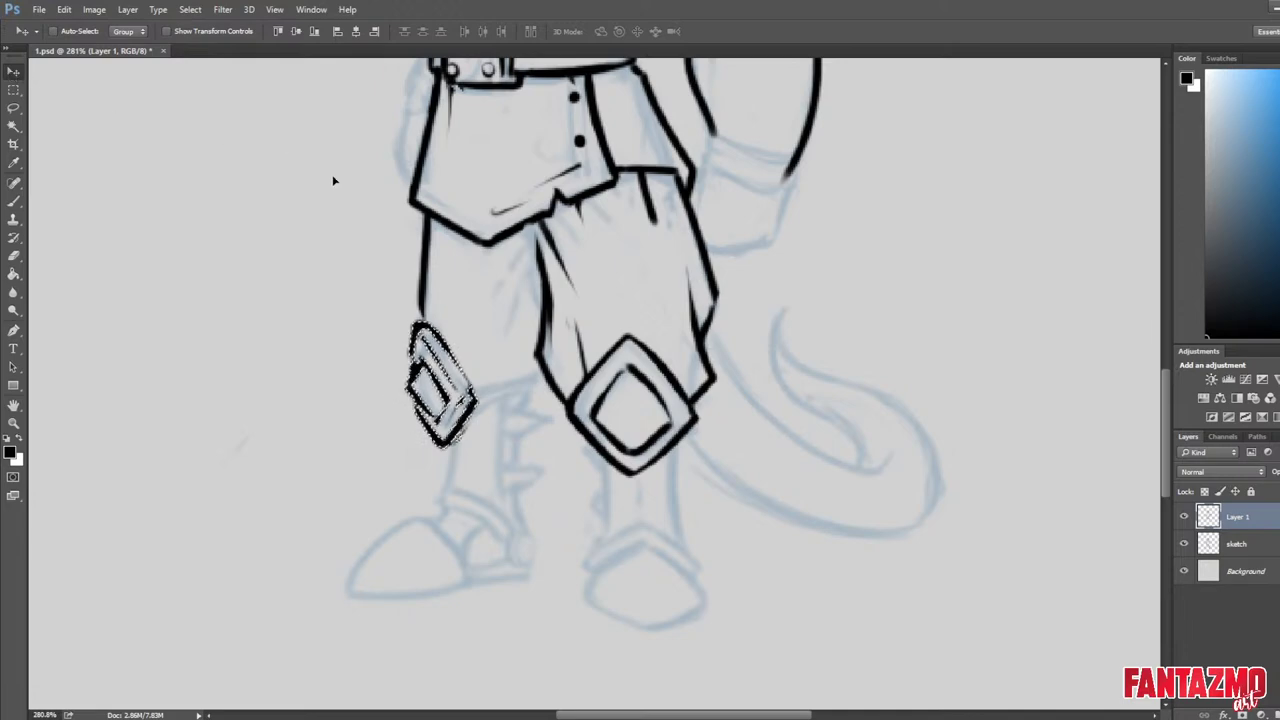
{"action": "scroll", "coordinate": [340, 170], "scroll_direction": "down", "scroll_amount": 3}
{"action": "key", "text": "ctrl+d"}
Touch up the rim corner of the far knee guard, save the drawing, and flip the canvas back.
{"action": "key", "text": "ctrl+shift+h"}
{"action": "scroll", "coordinate": [618, 300], "scroll_direction": "up", "scroll_amount": 4}
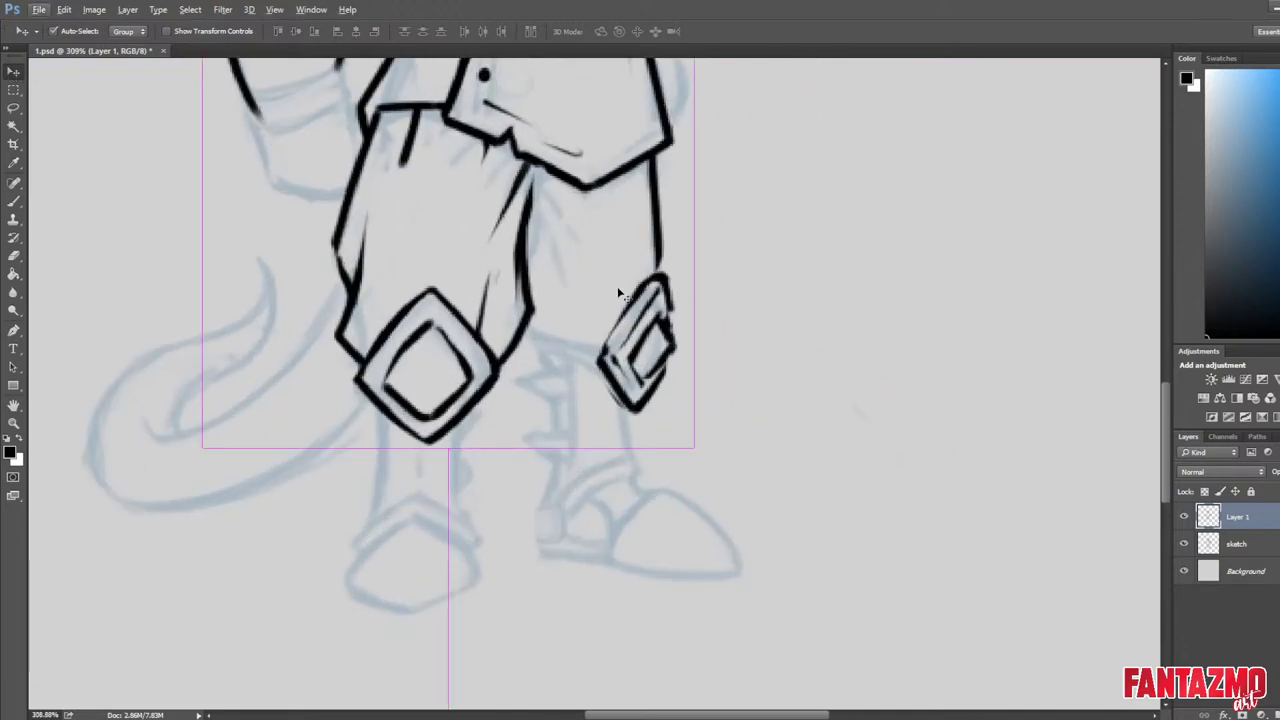
{"action": "key", "text": "ctrl+shift+h"}
{"action": "left_click_drag", "start_coordinate": [657, 351], "coordinate": [962, 277]}
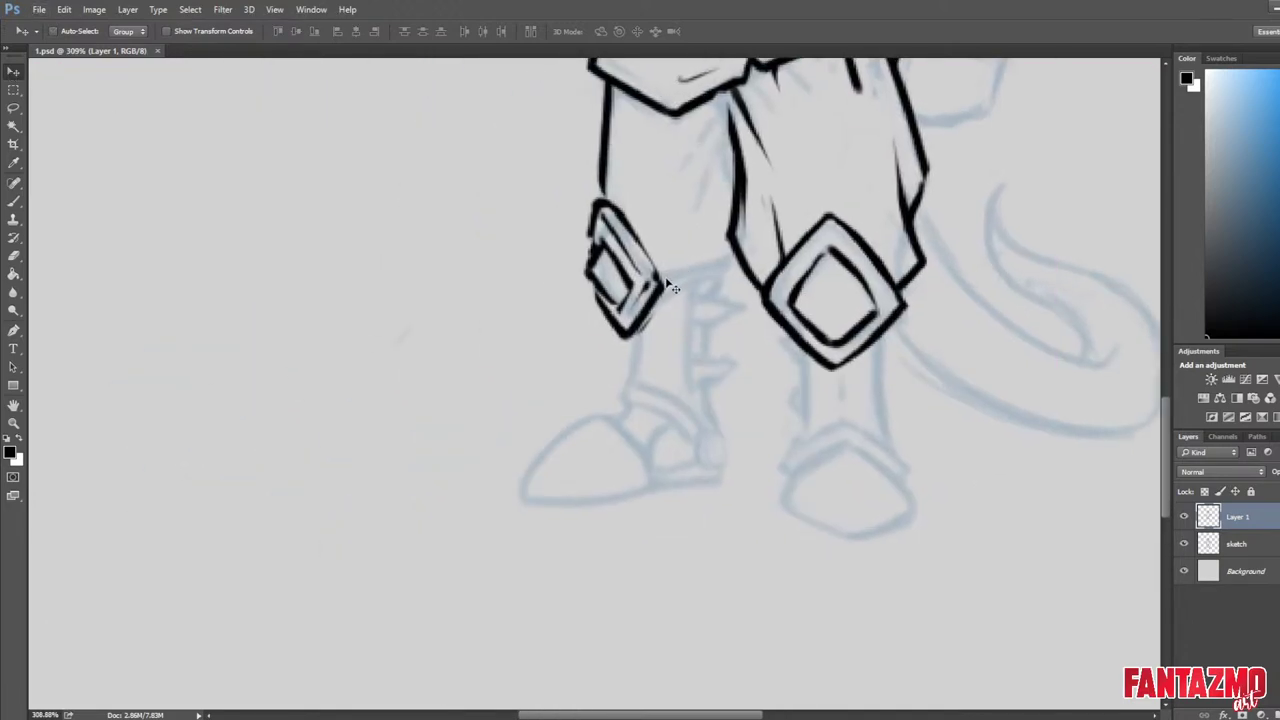
{"action": "key", "text": "b"}
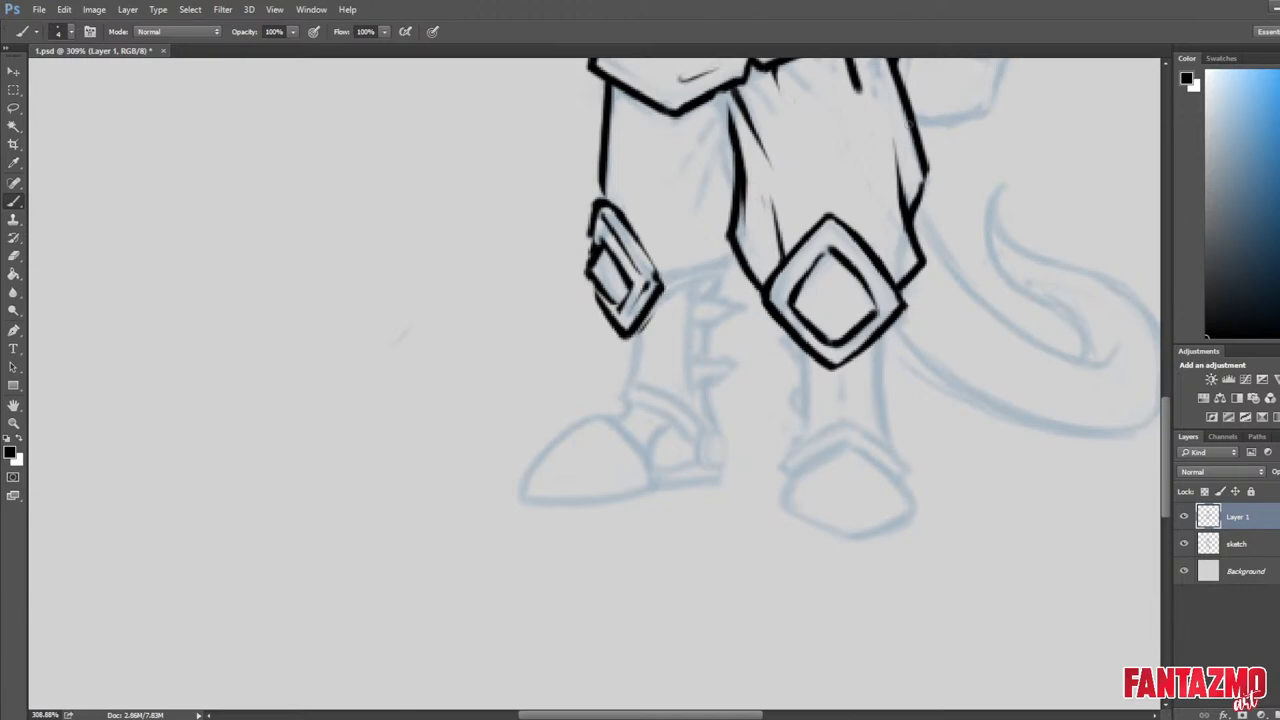
{"action": "scroll", "coordinate": [791, 228], "scroll_direction": "down", "scroll_amount": 11}
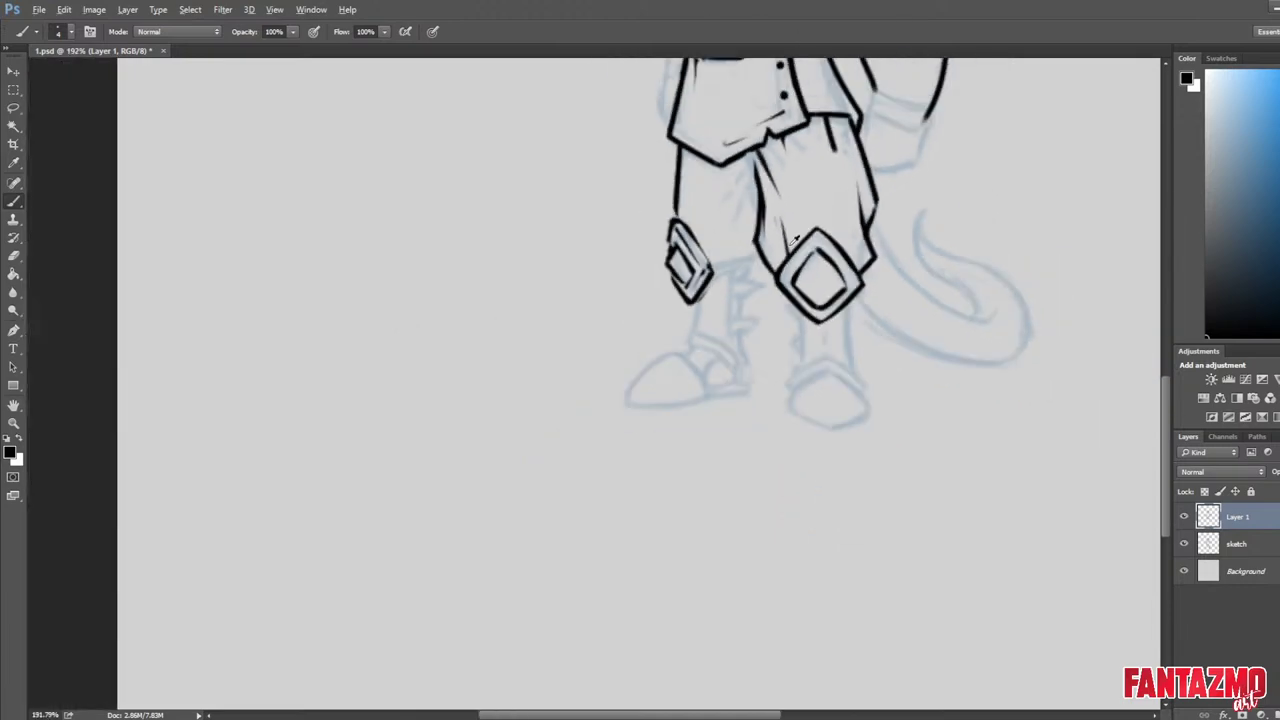
{"action": "left_click_drag", "start_coordinate": [791, 222], "coordinate": [662, 379]}
{"action": "key", "text": "ctrl+s"}
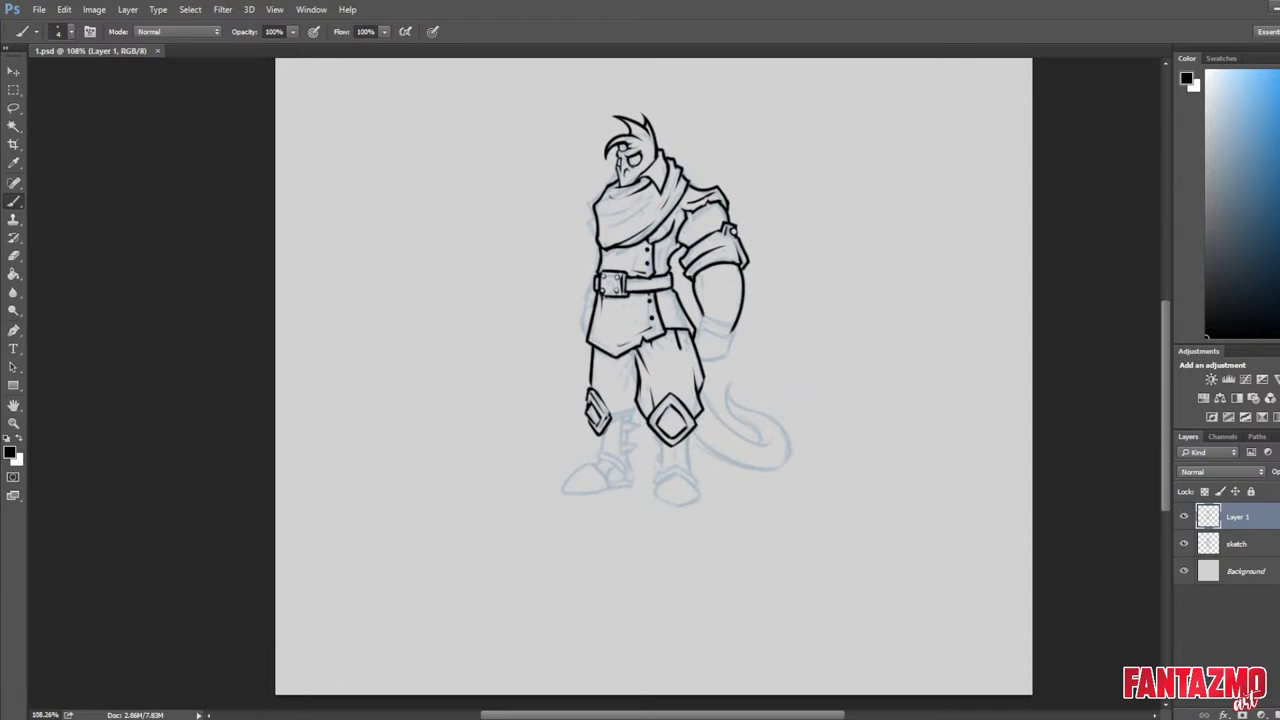
{"action": "key", "text": "ctrl+shift+h"}
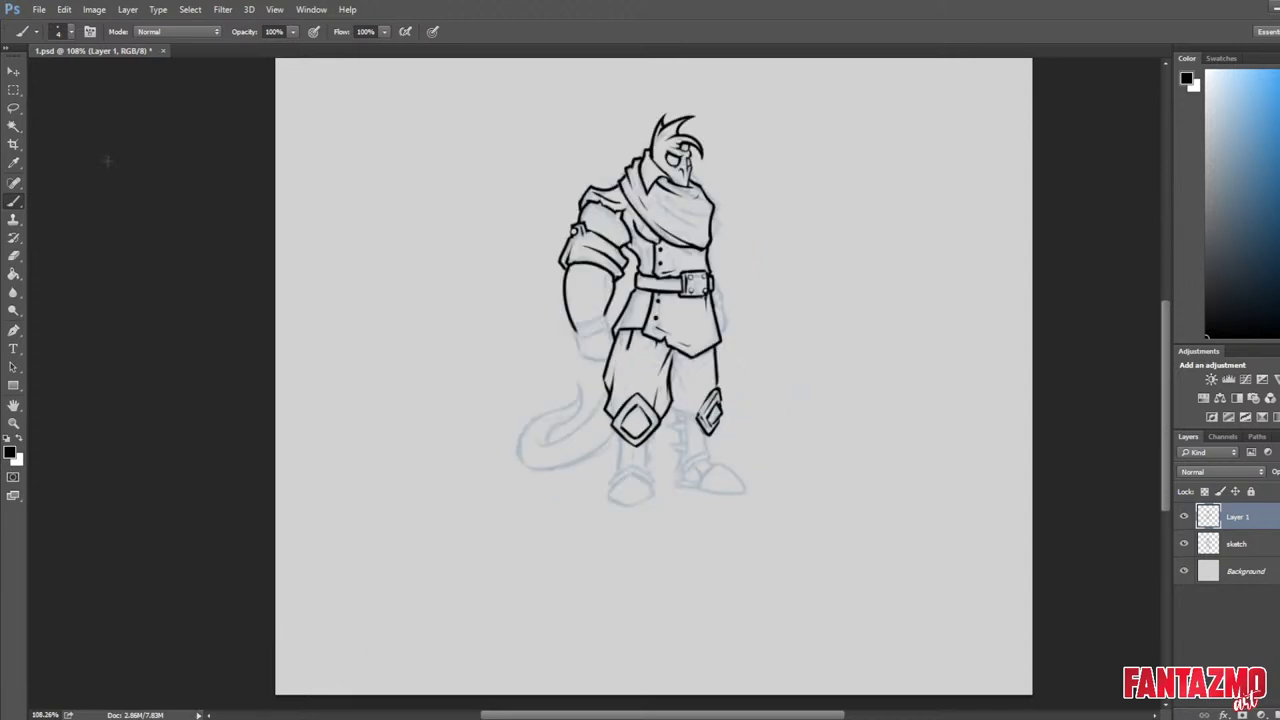
Place an enlarged "brb 2 min" text beside the character as a break notice and delete its layer after the break.
{"action": "left_click", "coordinate": [13, 349]}
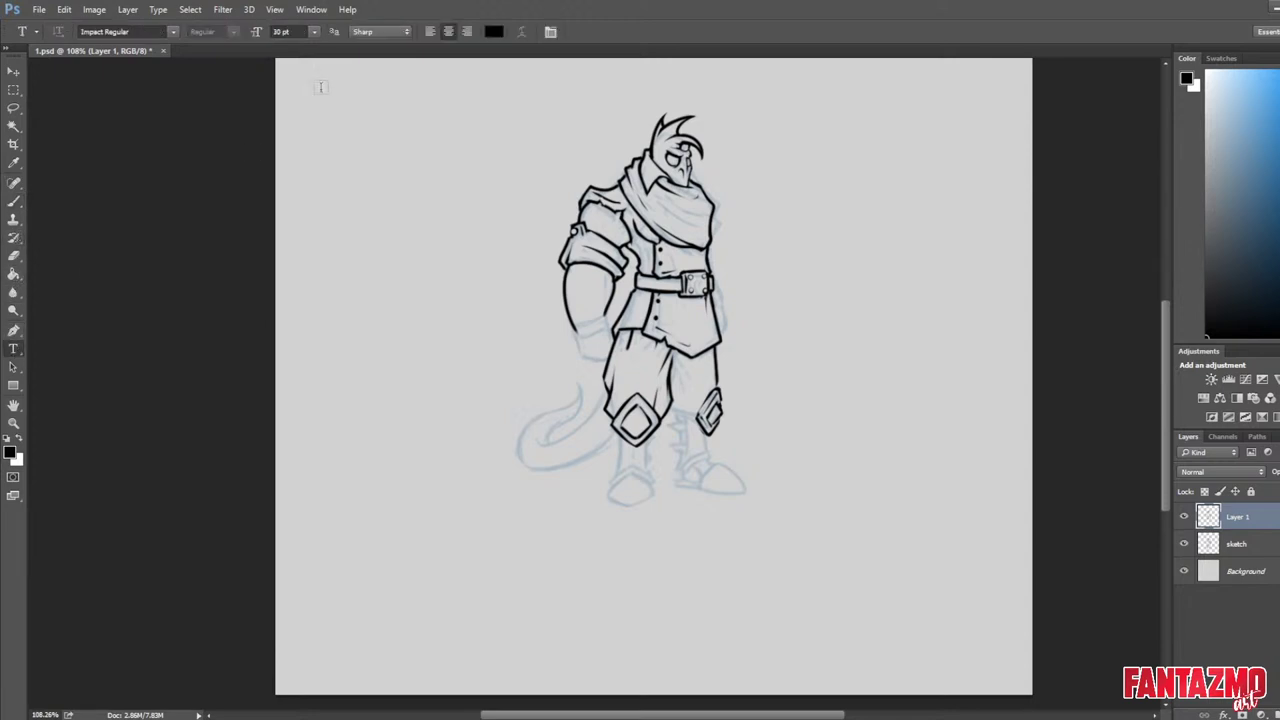
{"action": "left_click", "coordinate": [401, 166]}
{"action": "type", "text": "be"}
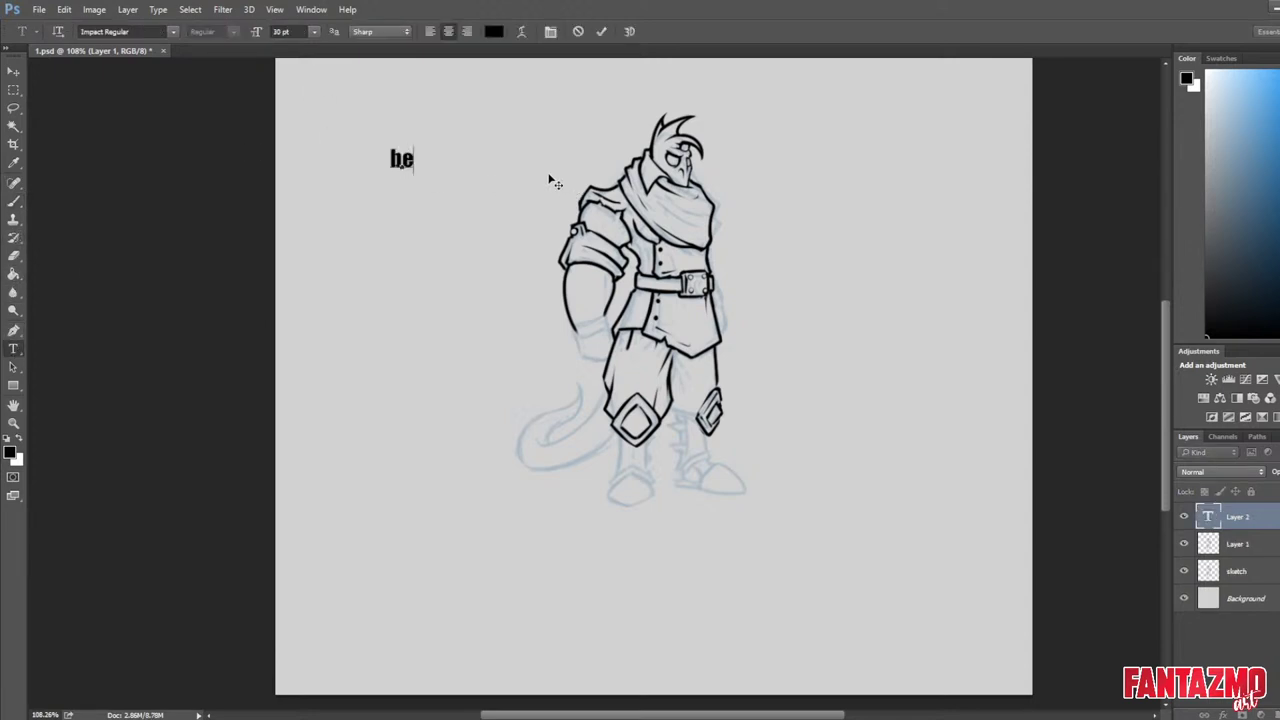
{"action": "key", "text": "BackSpace"}
{"action": "type", "text": "rb 2 min"}
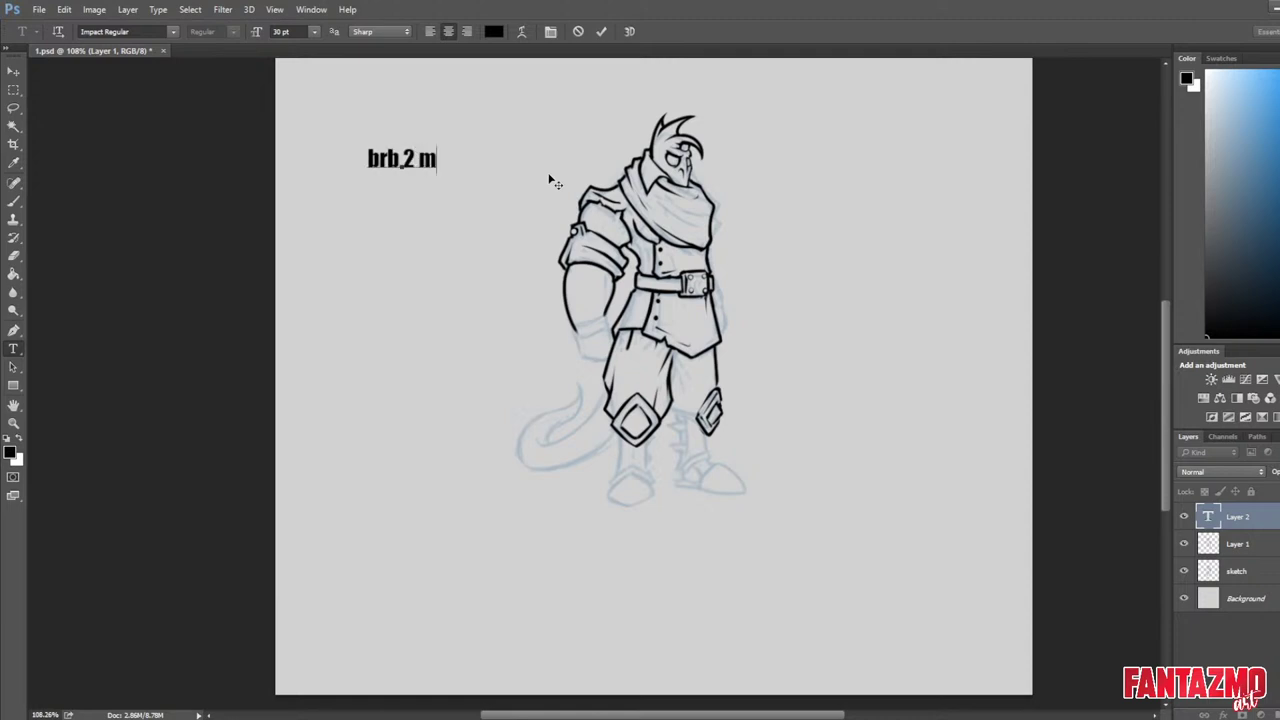
{"action": "left_click", "coordinate": [14, 72]}
{"action": "key", "text": "ctrl+t"}
{"action": "left_click_drag", "start_coordinate": [447, 175], "coordinate": [537, 260]}
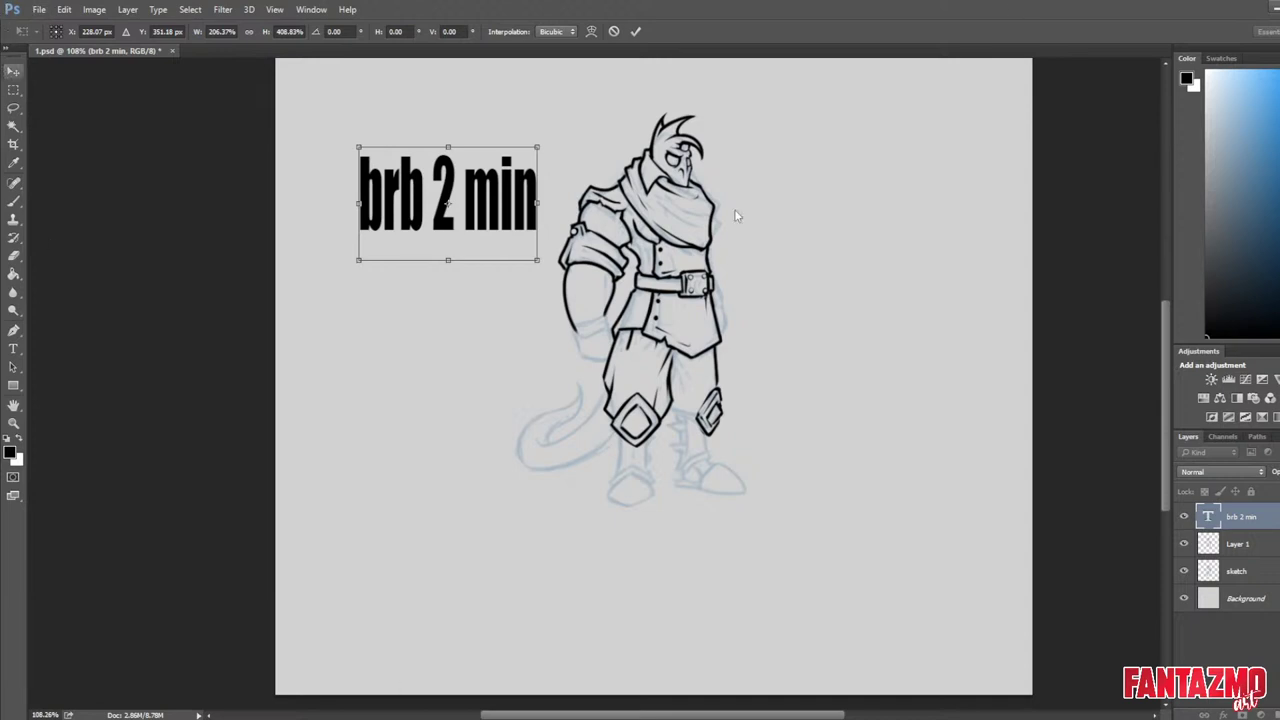
{"action": "key", "text": "Return"}
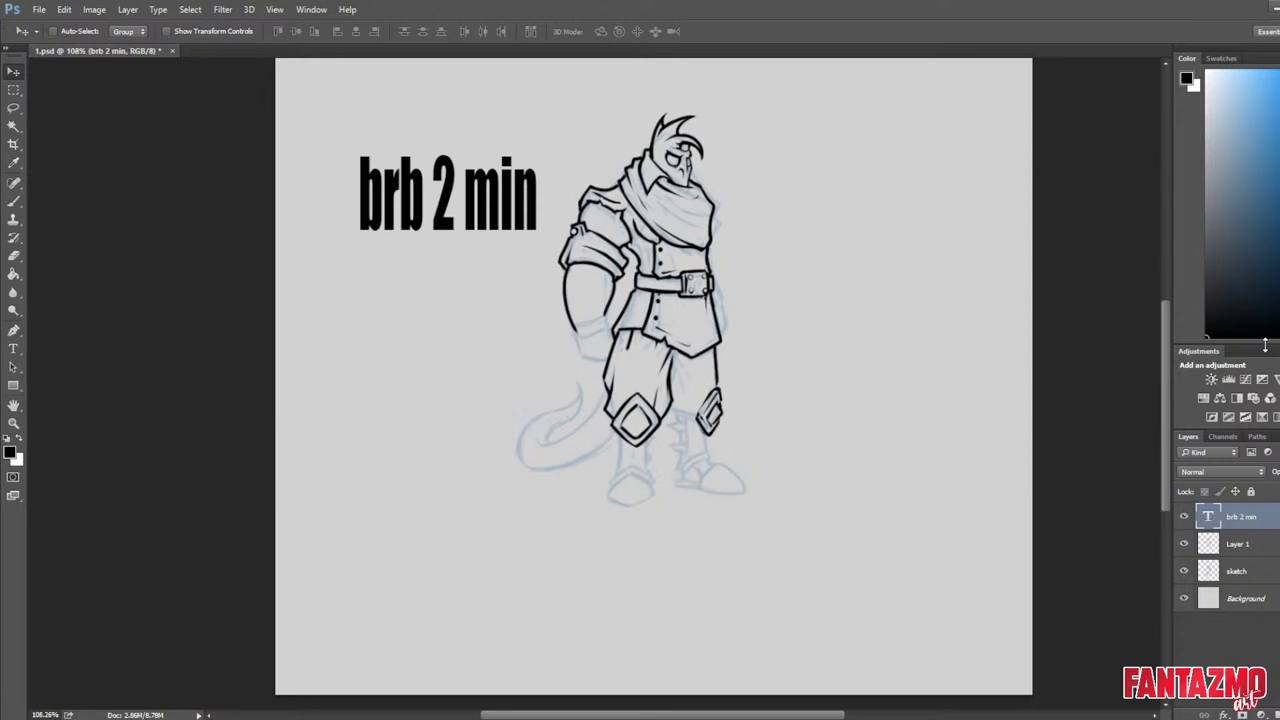
{"action": "key", "text": "Delete"}
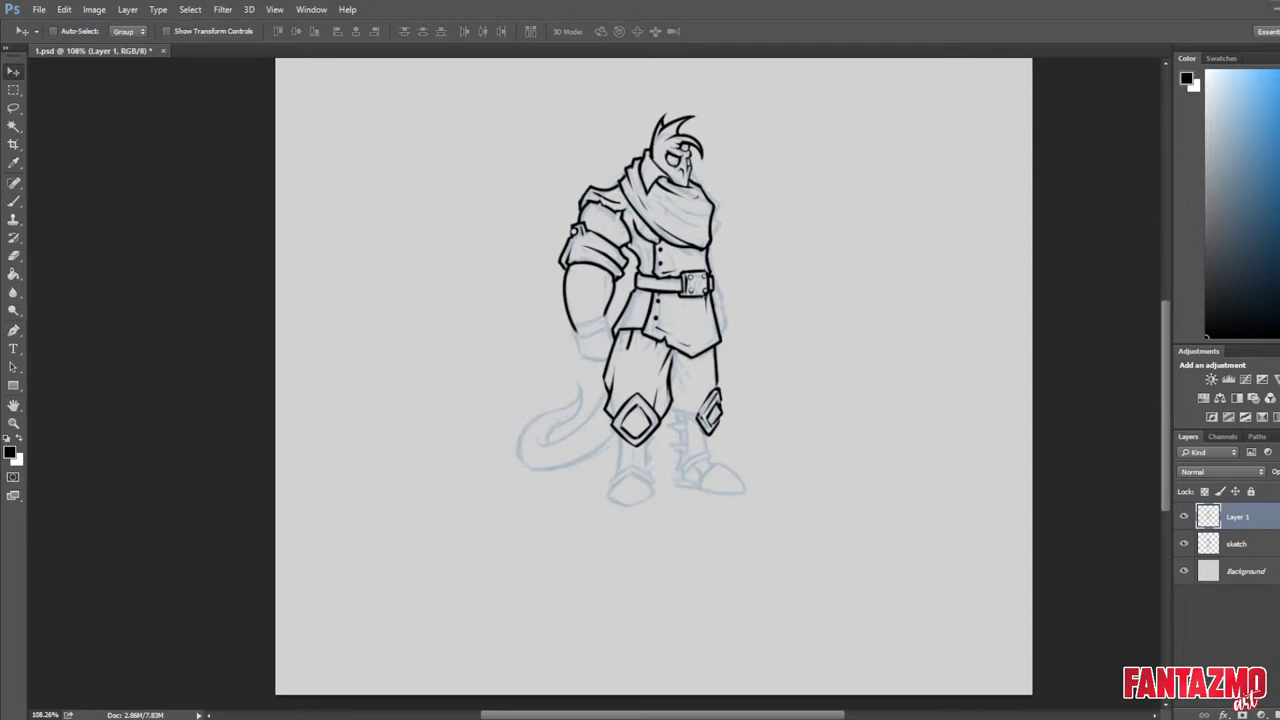
Flip the canvas horizontally for work on the near forearm.
{"action": "scroll", "coordinate": [556, 467], "scroll_direction": "down", "scroll_amount": 3}
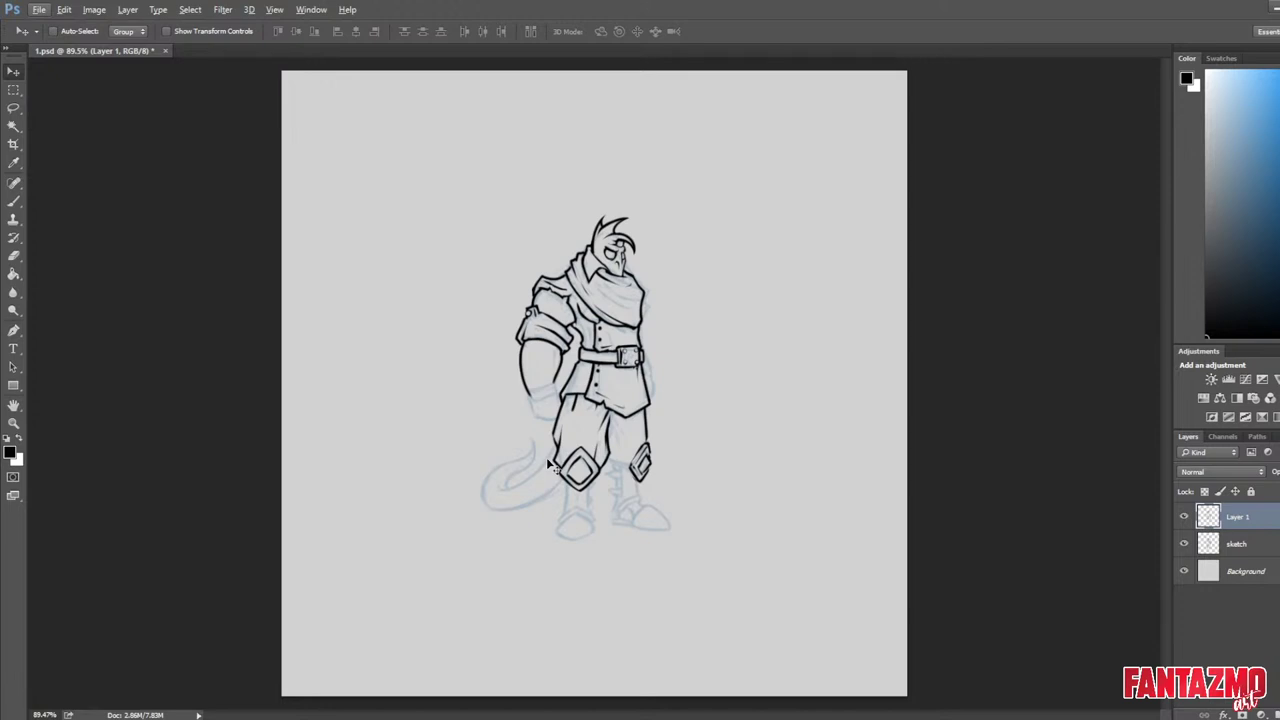
{"action": "scroll", "coordinate": [549, 478], "scroll_direction": "up", "scroll_amount": 7}
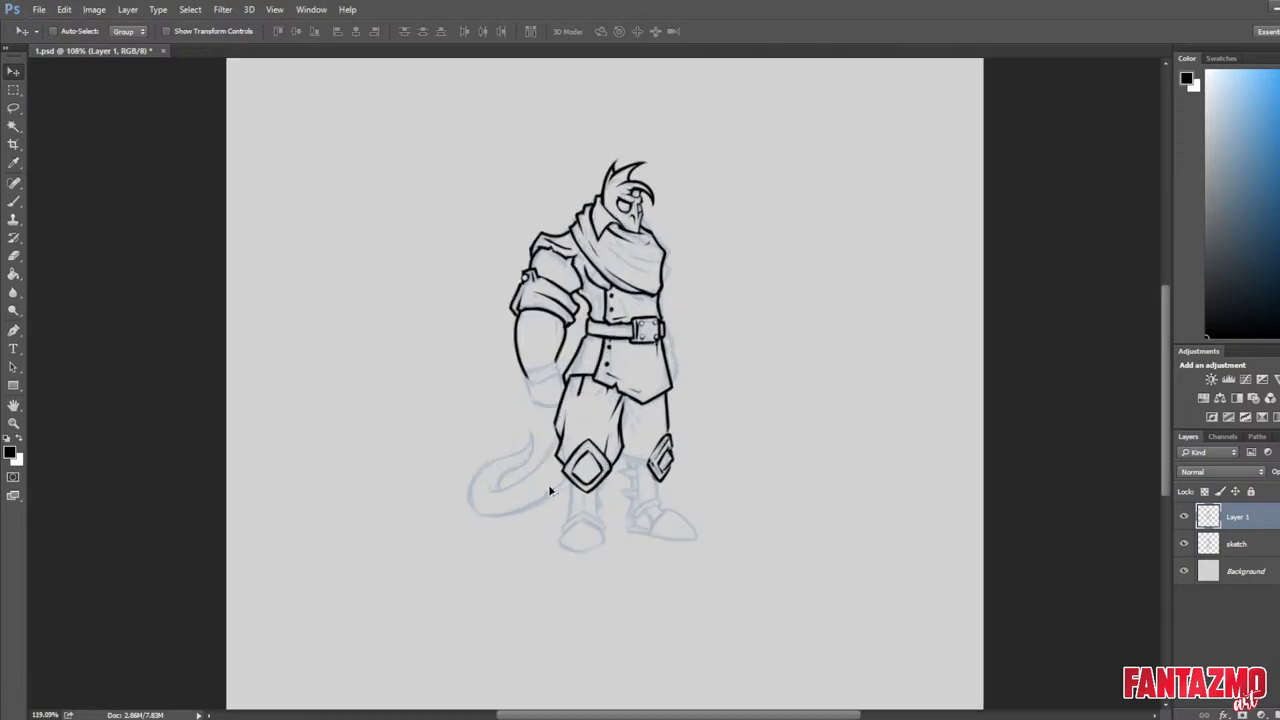
{"action": "key", "text": "ctrl+shift+h"}
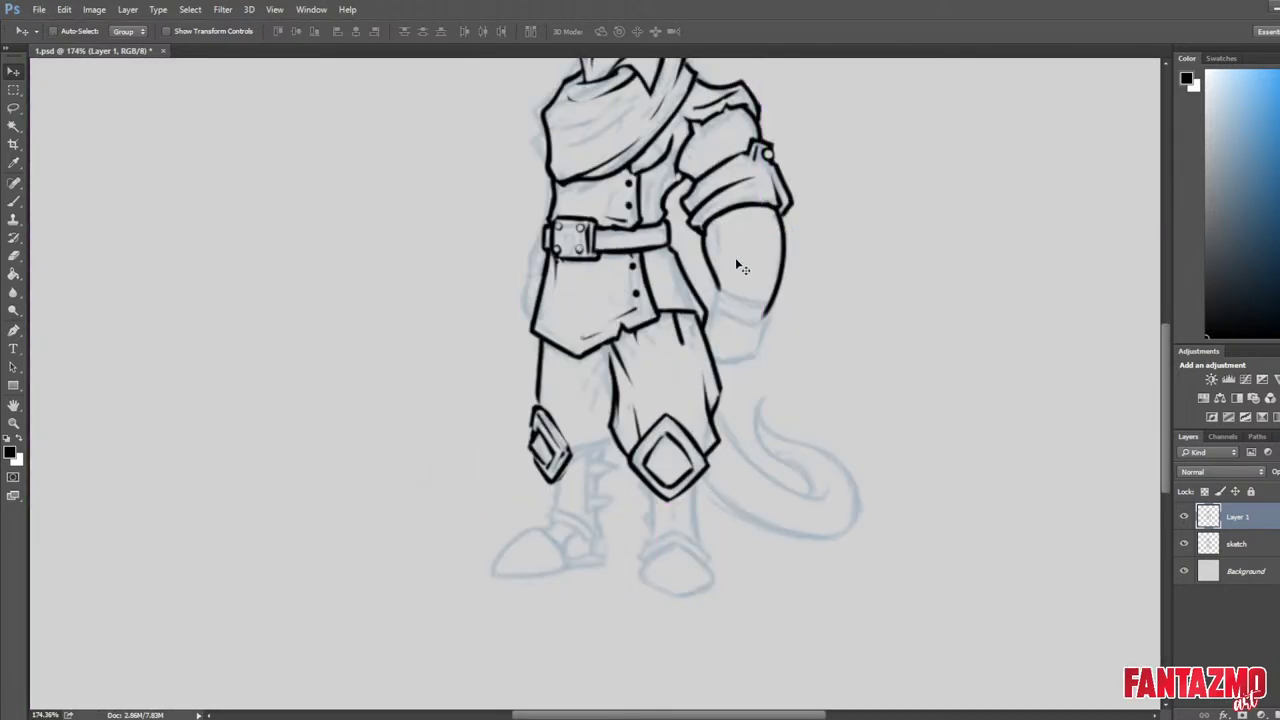
{"action": "left_click_drag", "start_coordinate": [746, 263], "coordinate": [686, 371]}
{"action": "scroll", "coordinate": [695, 352], "scroll_direction": "up", "scroll_amount": 1}
{"action": "scroll", "coordinate": [695, 352], "scroll_direction": "up", "scroll_amount": 3}
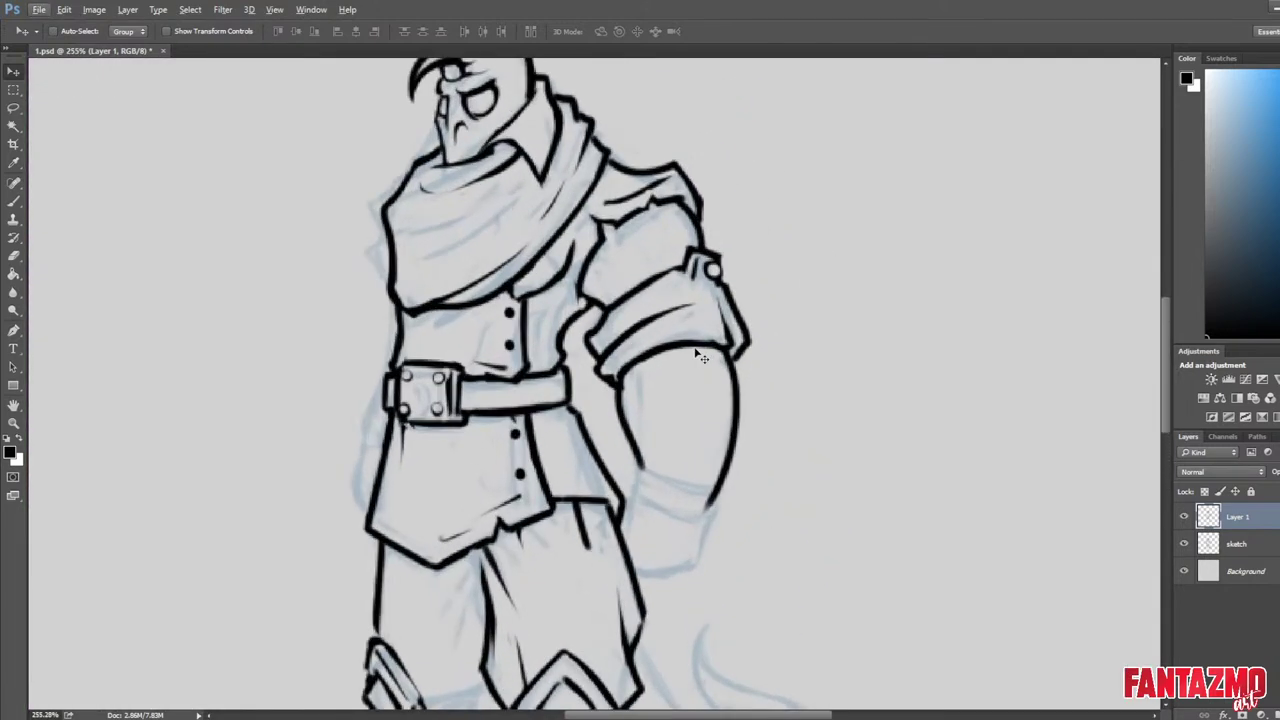
Ink the curved line across the wrist end of the near forearm as the upper edge of its cuff.
{"action": "left_click_drag", "start_coordinate": [624, 517], "coordinate": [530, 356]}
{"action": "key", "text": "b"}
{"action": "left_click_drag", "start_coordinate": [544, 304], "coordinate": [615, 327]}
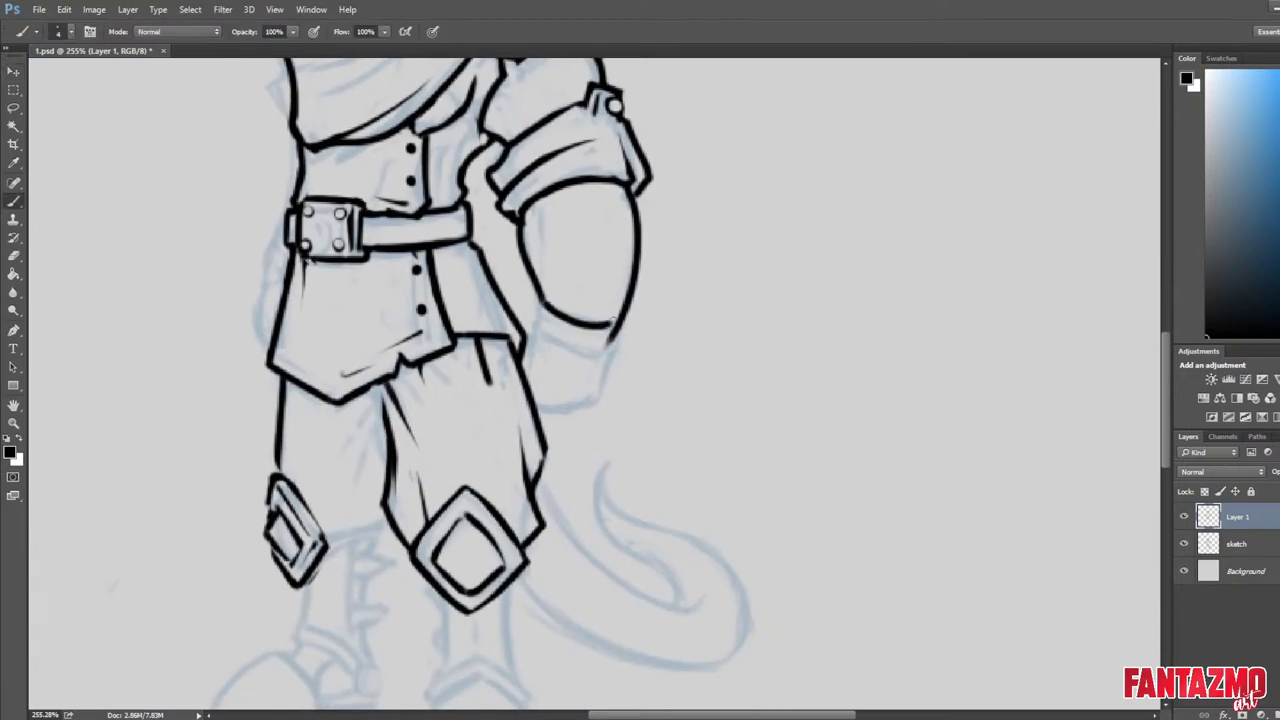
{"action": "key", "text": "ctrl+z"}
{"action": "left_click_drag", "start_coordinate": [543, 304], "coordinate": [620, 327]}
{"action": "key", "text": "e"}
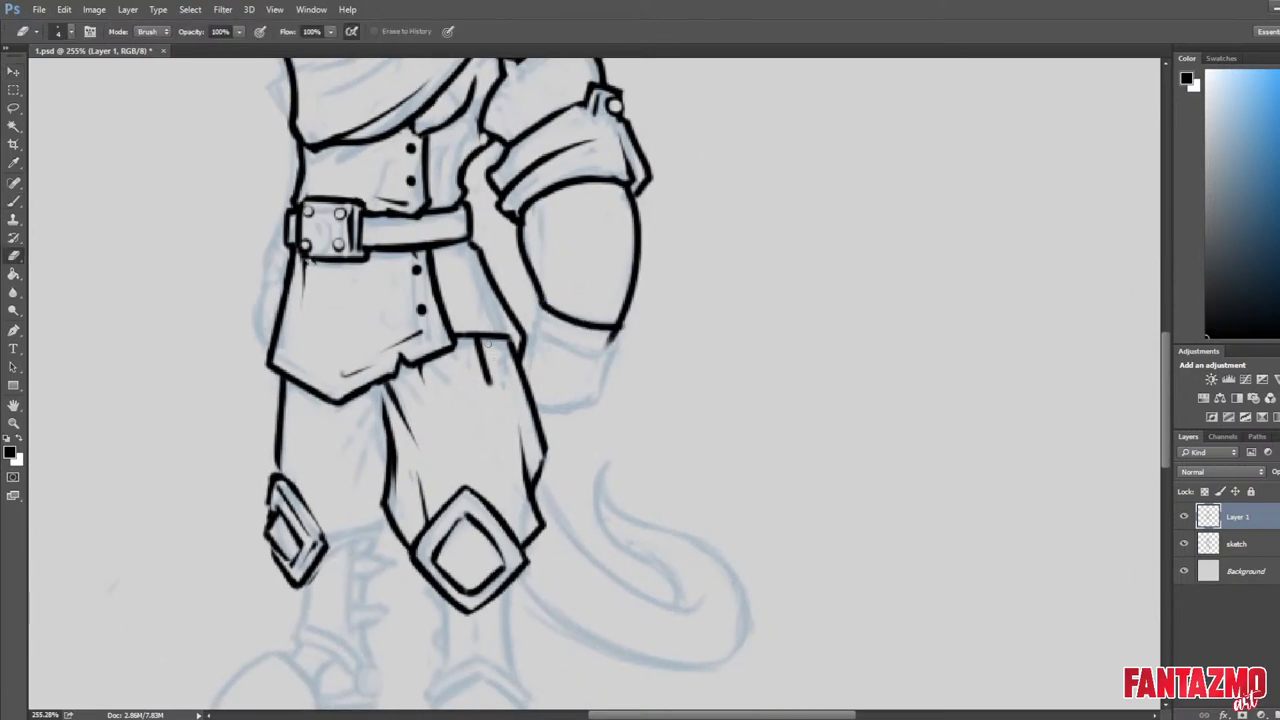
Ink the lower edge of the wrist cuff as a second curve parallel to the first.
{"action": "left_click_drag", "start_coordinate": [491, 353], "coordinate": [494, 386]}
{"action": "key", "text": "b"}
{"action": "key", "text": "ctrl+z"}
{"action": "mouse_move", "coordinate": [530, 320]}
{"action": "left_mouse_down"}
{"action": "mouse_move", "coordinate": [592, 331]}
{"action": "mouse_move", "coordinate": [564, 349]}
{"action": "mouse_move", "coordinate": [611, 354]}
{"action": "left_mouse_up"}
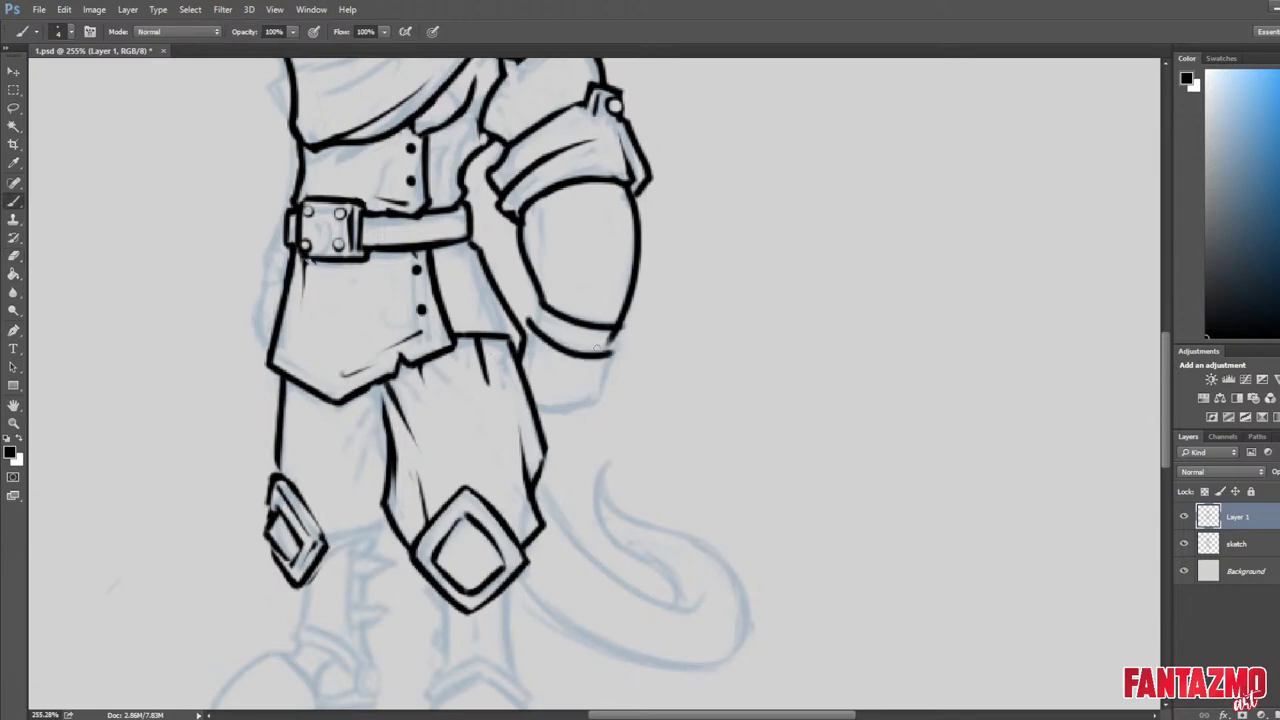
Close and clean both ends of the wrist cuff, and ink the outer edge of the hand below it.
{"action": "key", "text": "e"}
{"action": "left_click_drag", "start_coordinate": [527, 314], "coordinate": [540, 298]}
{"action": "key", "text": "b"}
{"action": "key", "text": "e"}
{"action": "left_click_drag", "start_coordinate": [619, 330], "coordinate": [611, 354]}
{"action": "key", "text": "b"}
{"action": "key", "text": "e"}
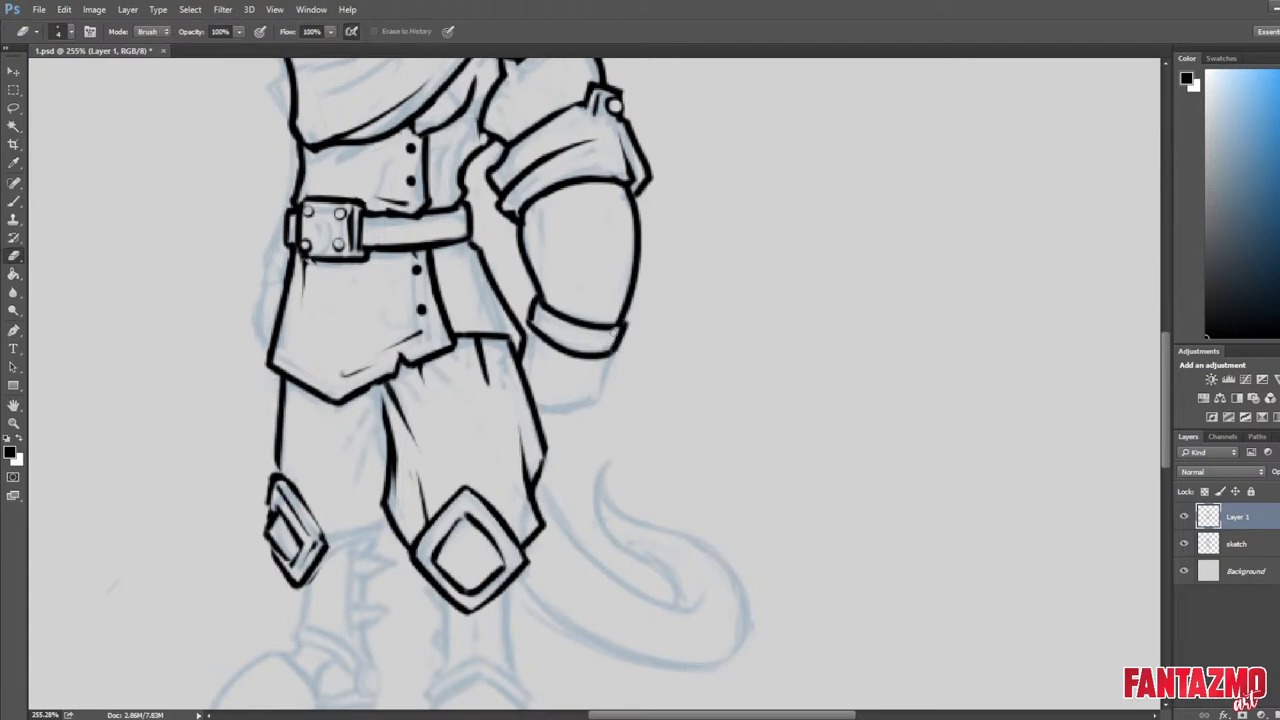
{"action": "left_click_drag", "start_coordinate": [531, 298], "coordinate": [527, 319]}
{"action": "key", "text": "b"}
{"action": "left_click_drag", "start_coordinate": [613, 355], "coordinate": [597, 403]}
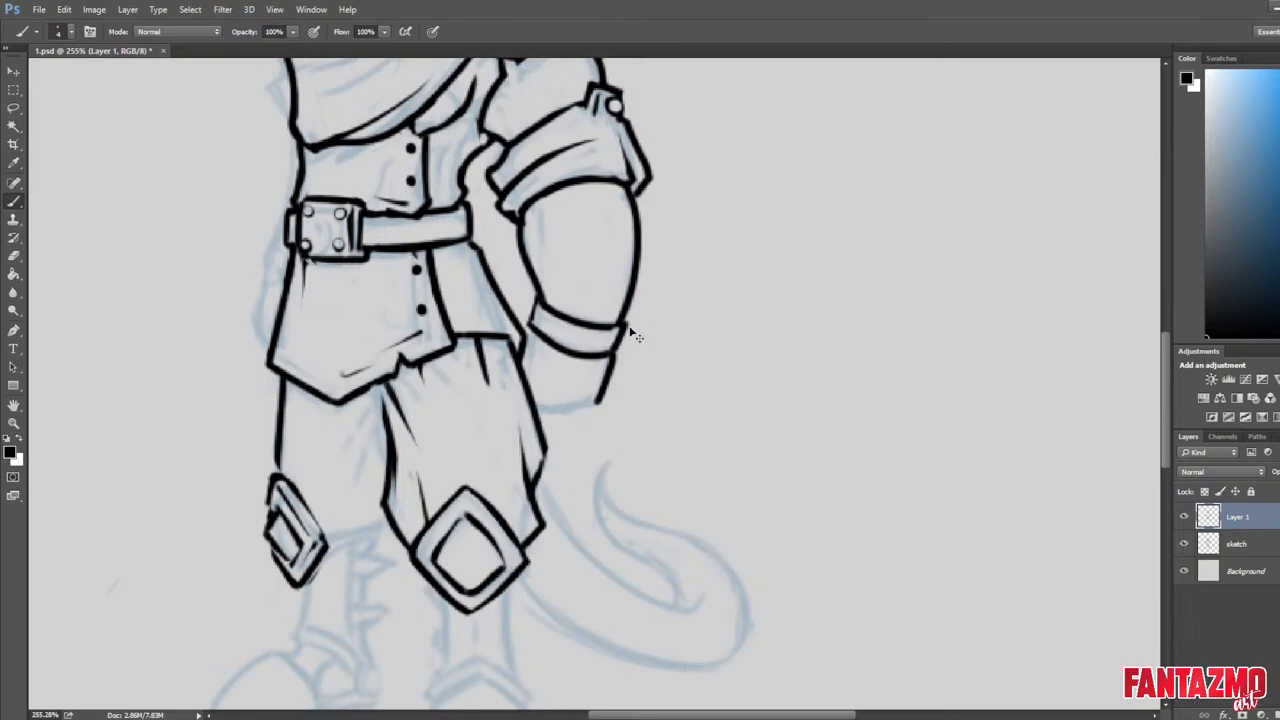
Erase the upper edge of the wrist cuff and redraw it higher on the forearm to widen the cuff.
{"action": "key", "text": "ctrl+shift+h"}
{"action": "key", "text": "h"}
{"action": "key", "text": "e"}
{"action": "mouse_move", "coordinate": [542, 303]}
{"action": "left_mouse_down"}
{"action": "mouse_move", "coordinate": [588, 323]}
{"action": "mouse_move", "coordinate": [628, 311]}
{"action": "left_mouse_up"}
{"action": "key", "text": "b"}
{"action": "key", "text": "ctrl+z"}
{"action": "mouse_move", "coordinate": [541, 294]}
{"action": "left_mouse_down"}
{"action": "mouse_move", "coordinate": [633, 310]}
{"action": "mouse_move", "coordinate": [568, 318]}
{"action": "mouse_move", "coordinate": [612, 340]}
{"action": "mouse_move", "coordinate": [625, 318]}
{"action": "mouse_move", "coordinate": [622, 342]}
{"action": "mouse_move", "coordinate": [635, 304]}
{"action": "left_mouse_up"}
{"action": "key", "text": "e"}
{"action": "key", "text": "b"}
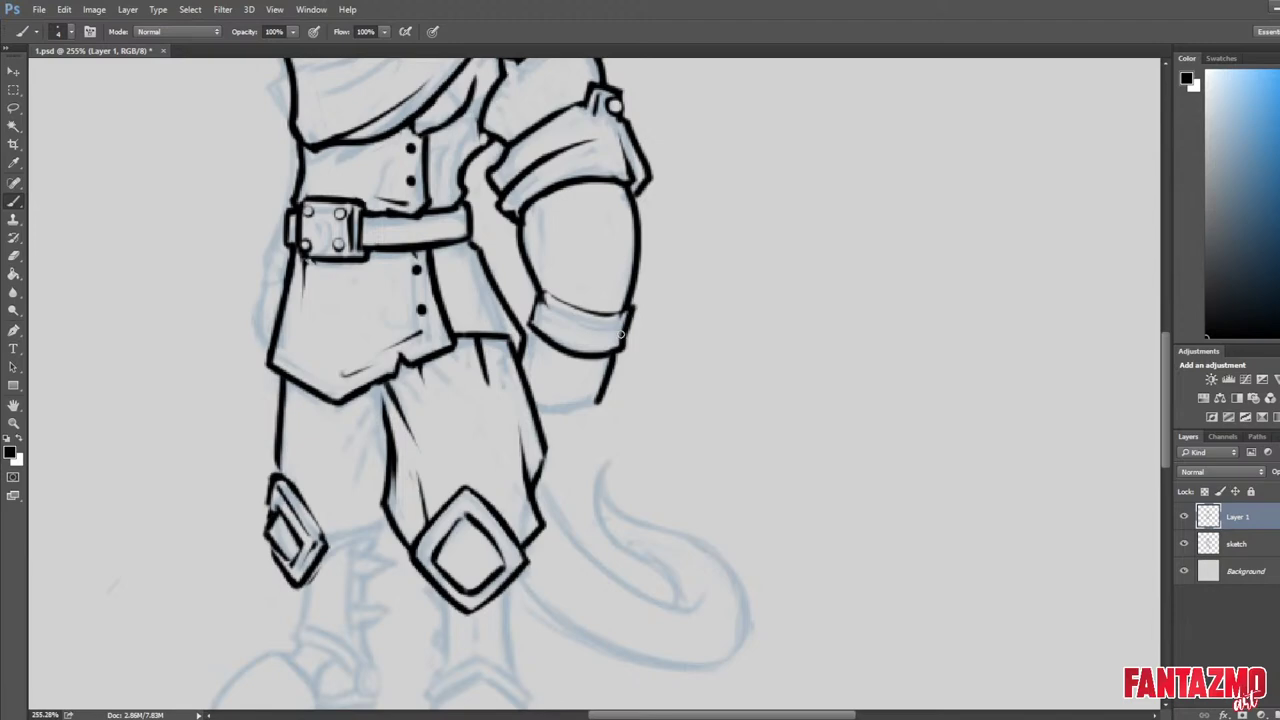
Redraw both ends of the wrist cuff so they flare outward and meet the raised upper edge.
{"action": "key", "text": "ctrl+z"}
{"action": "key", "text": "e"}
{"action": "mouse_move", "coordinate": [614, 352]}
{"action": "left_mouse_down"}
{"action": "mouse_move", "coordinate": [638, 298]}
{"action": "mouse_move", "coordinate": [632, 308]}
{"action": "left_mouse_up"}
{"action": "key", "text": "b"}
{"action": "mouse_move", "coordinate": [549, 288]}
{"action": "left_mouse_down"}
{"action": "mouse_move", "coordinate": [628, 302]}
{"action": "mouse_move", "coordinate": [587, 311]}
{"action": "mouse_move", "coordinate": [541, 288]}
{"action": "mouse_move", "coordinate": [582, 304]}
{"action": "mouse_move", "coordinate": [555, 283]}
{"action": "mouse_move", "coordinate": [595, 287]}
{"action": "mouse_move", "coordinate": [537, 293]}
{"action": "mouse_move", "coordinate": [578, 305]}
{"action": "mouse_move", "coordinate": [532, 290]}
{"action": "mouse_move", "coordinate": [599, 297]}
{"action": "mouse_move", "coordinate": [530, 319]}
{"action": "left_mouse_up"}
{"action": "key", "text": "ctrl+z"}
{"action": "key", "text": "ctrl+z"}
{"action": "key", "text": "e"}
{"action": "key", "text": "b"}
{"action": "key", "text": "e"}
{"action": "key", "text": "b"}
{"action": "key", "text": "e"}
{"action": "key", "text": "b"}
{"action": "mouse_move", "coordinate": [529, 285]}
{"action": "left_mouse_down"}
{"action": "mouse_move", "coordinate": [530, 322]}
{"action": "mouse_move", "coordinate": [562, 293]}
{"action": "left_mouse_up"}
{"action": "key", "text": "e"}
{"action": "key", "text": "b"}
{"action": "key", "text": "e"}
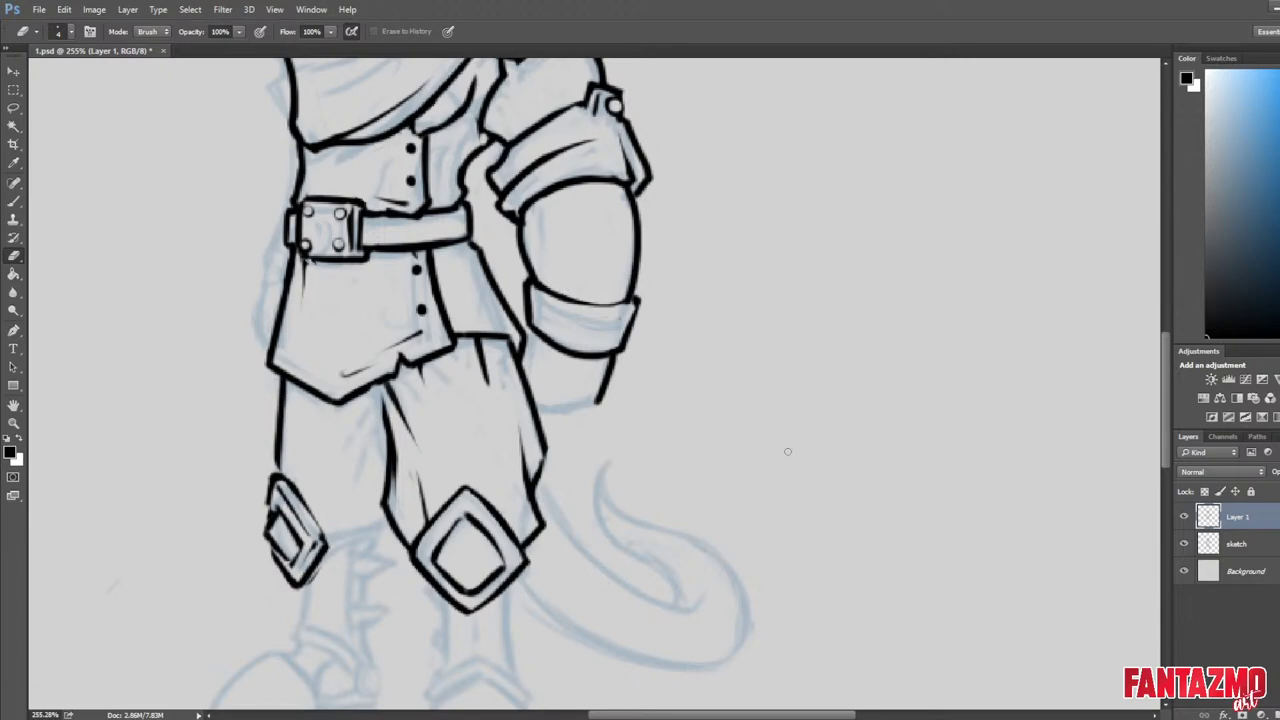
Flip the canvas horizontally to check the figure and trim the fold line on the near shoulder.
{"action": "left_click_drag", "start_coordinate": [739, 297], "coordinate": [874, 346]}
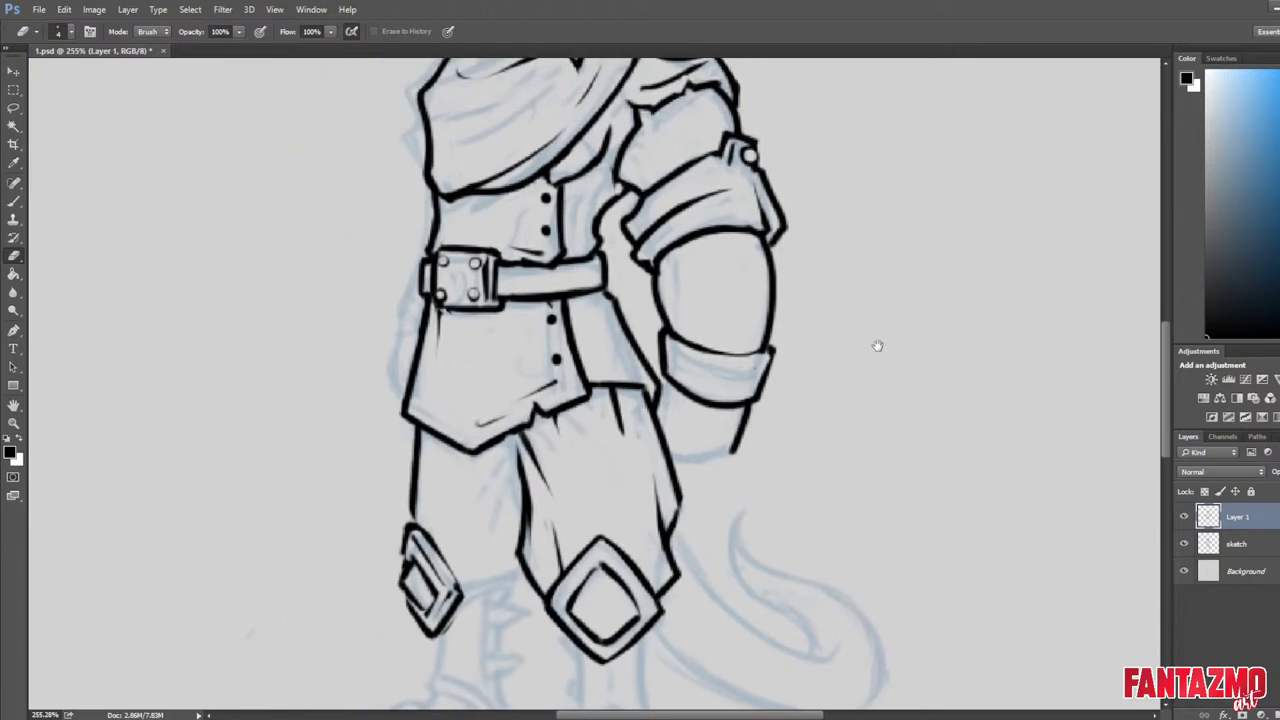
{"action": "scroll", "coordinate": [687, 329], "scroll_direction": "down", "scroll_amount": 4}
{"action": "scroll", "coordinate": [686, 328], "scroll_direction": "down", "scroll_amount": 3}
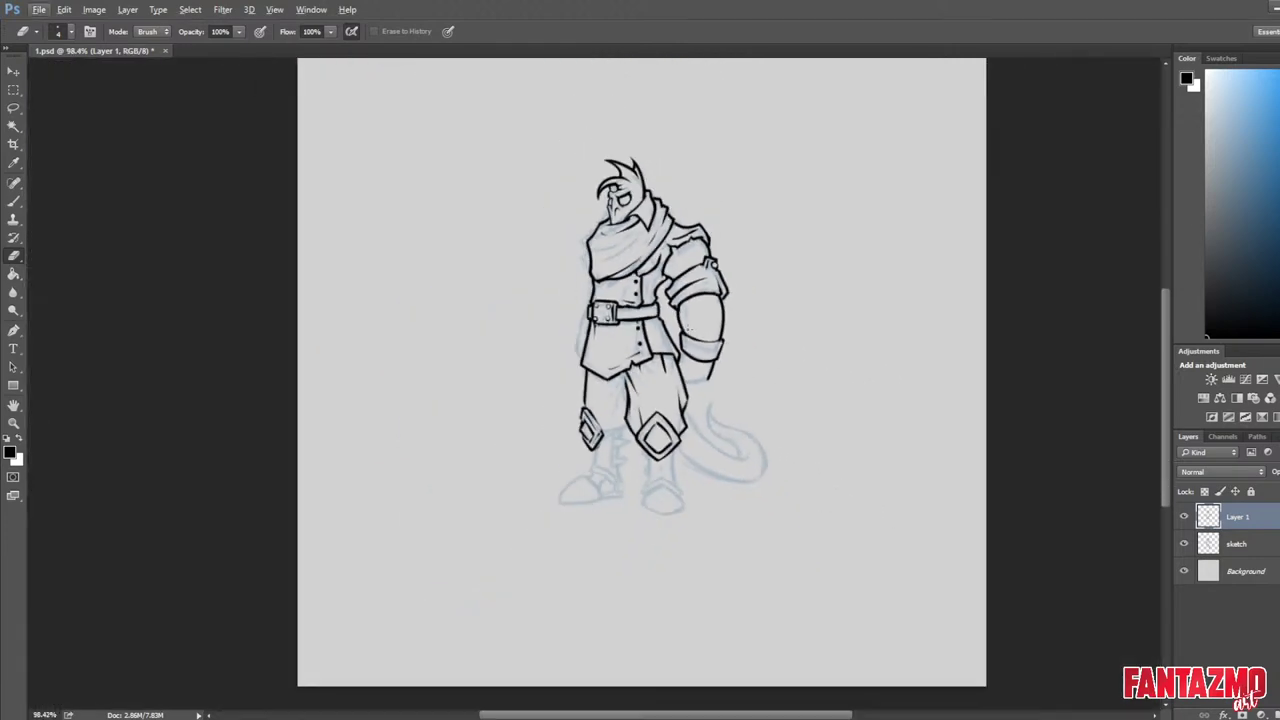
{"action": "scroll", "coordinate": [692, 320], "scroll_direction": "up", "scroll_amount": 3}
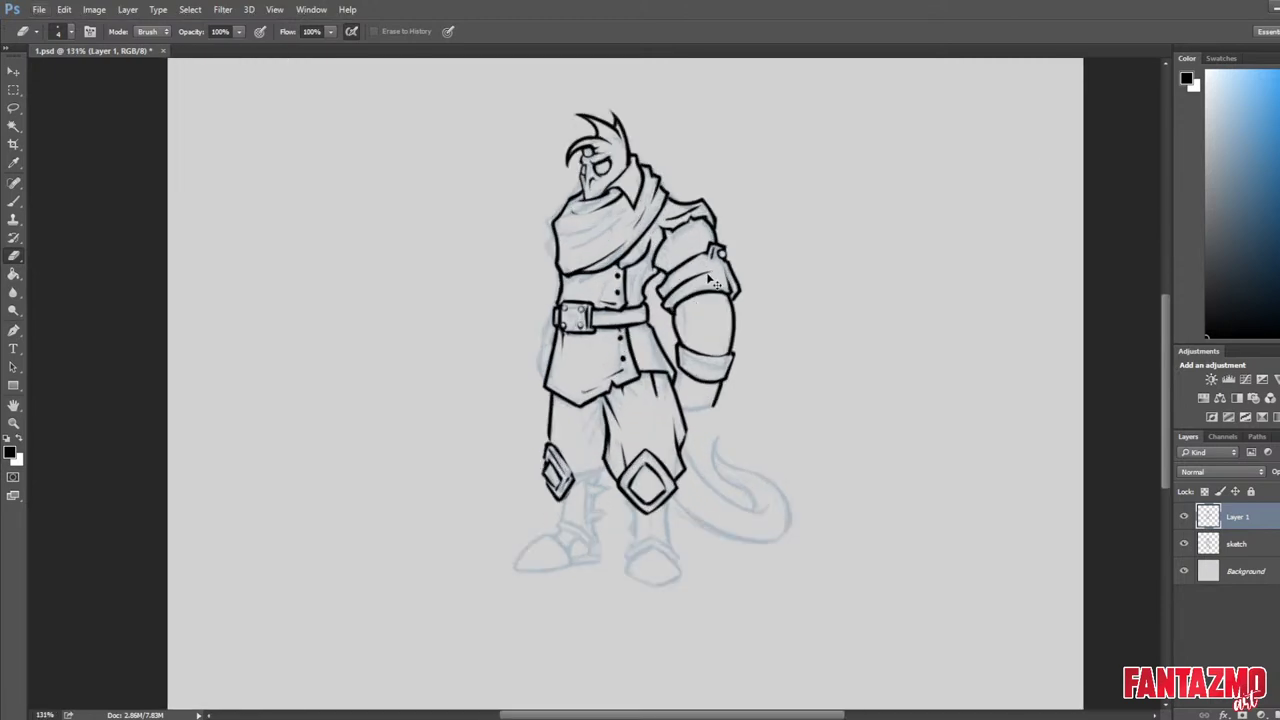
{"action": "key", "text": "ctrl+shift+h"}
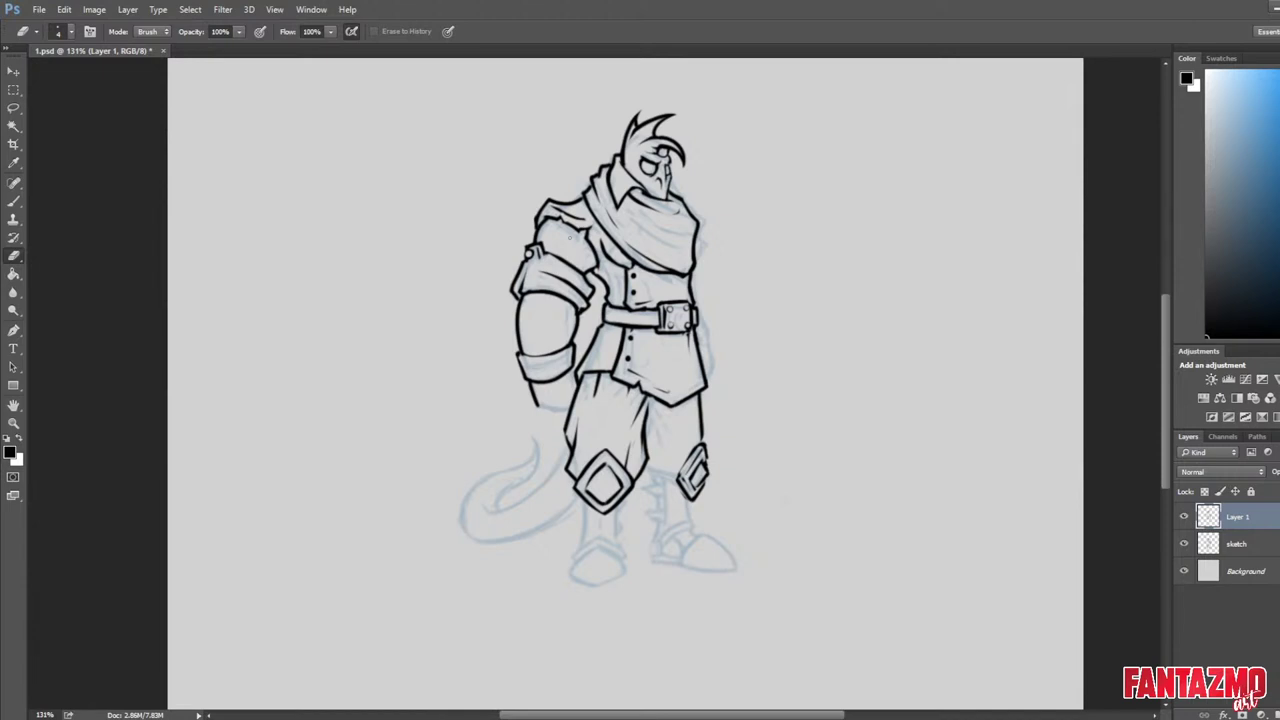
{"action": "scroll", "coordinate": [545, 153], "scroll_direction": "up", "scroll_amount": 7}
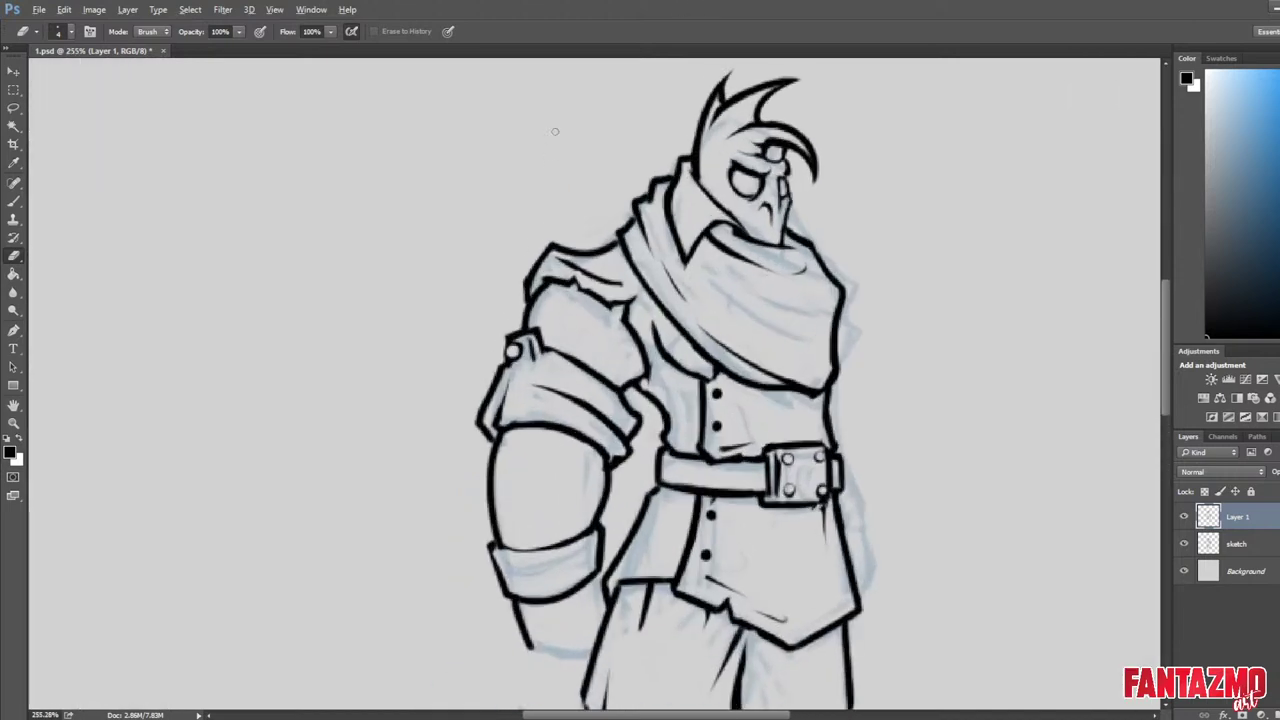
{"action": "mouse_move", "coordinate": [596, 270]}
{"action": "left_mouse_down"}
{"action": "mouse_move", "coordinate": [628, 290]}
{"action": "mouse_move", "coordinate": [590, 276]}
{"action": "left_mouse_up"}
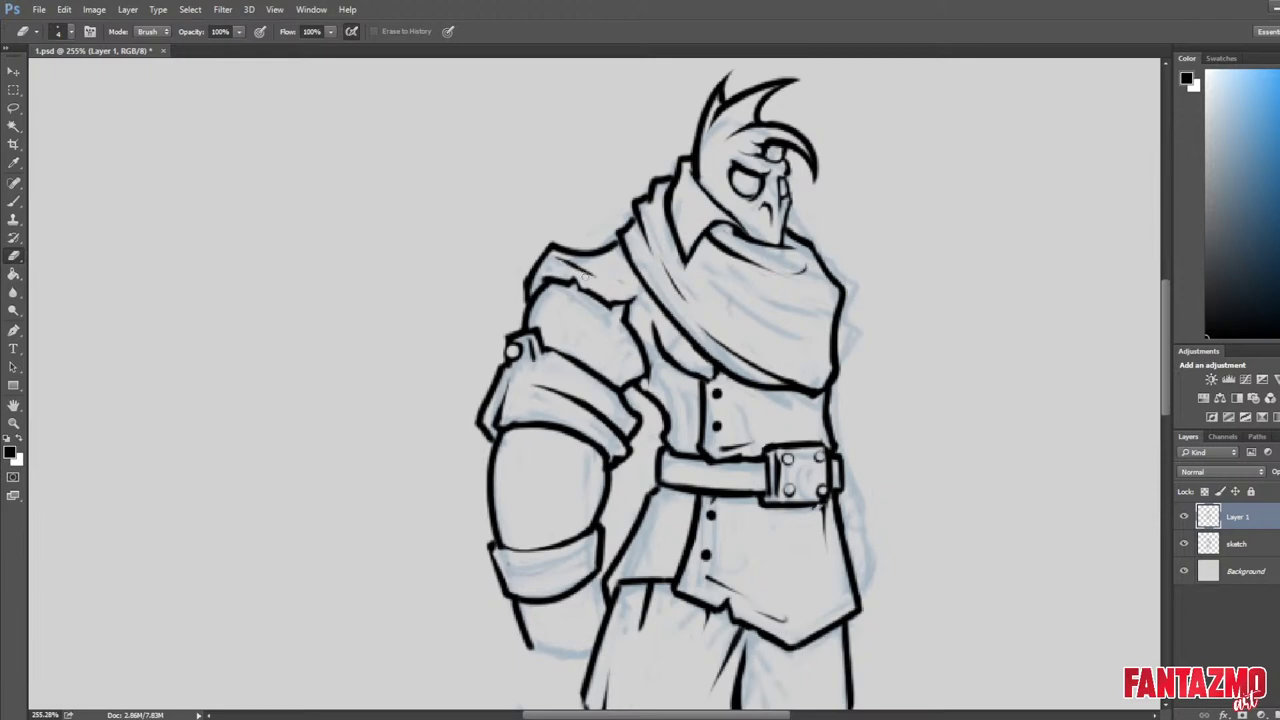
Erase the flared outer end of the wrist cuff and redraw it flush with the forearm outline.
{"action": "left_click_drag", "start_coordinate": [774, 427], "coordinate": [817, 248]}
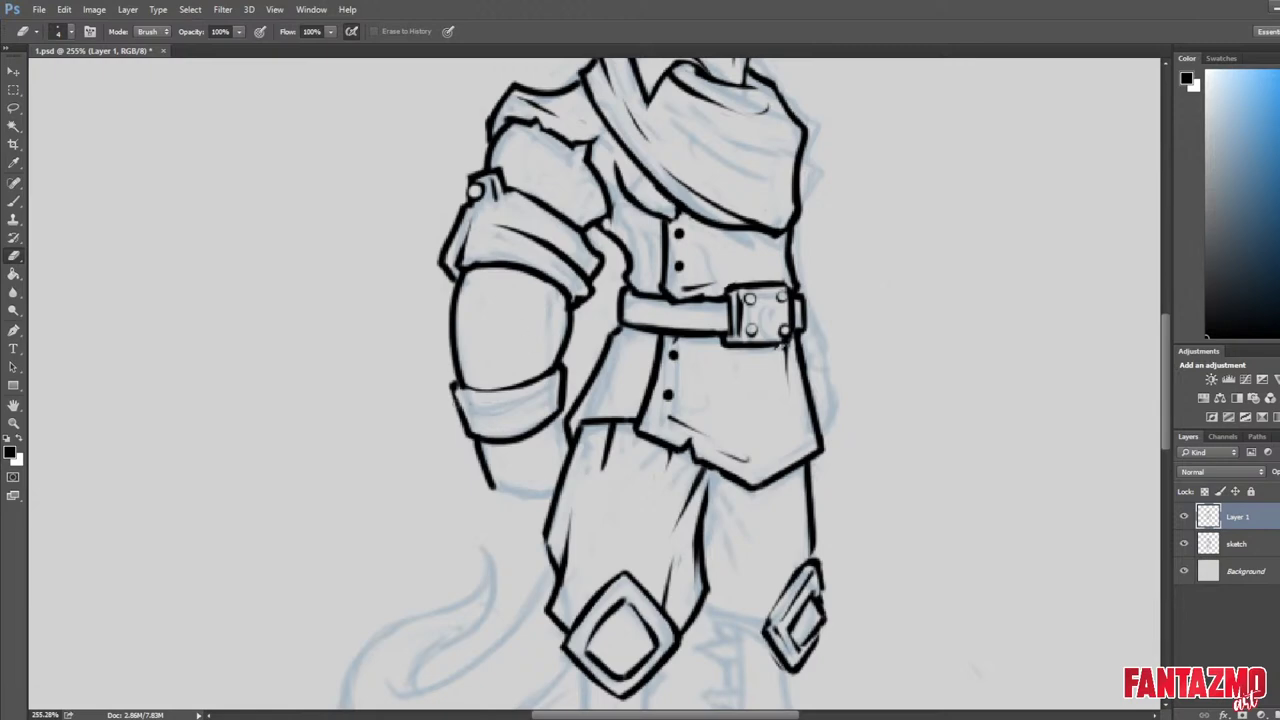
{"action": "left_click_drag", "start_coordinate": [453, 379], "coordinate": [470, 450]}
{"action": "key", "text": "b"}
{"action": "key", "text": "e"}
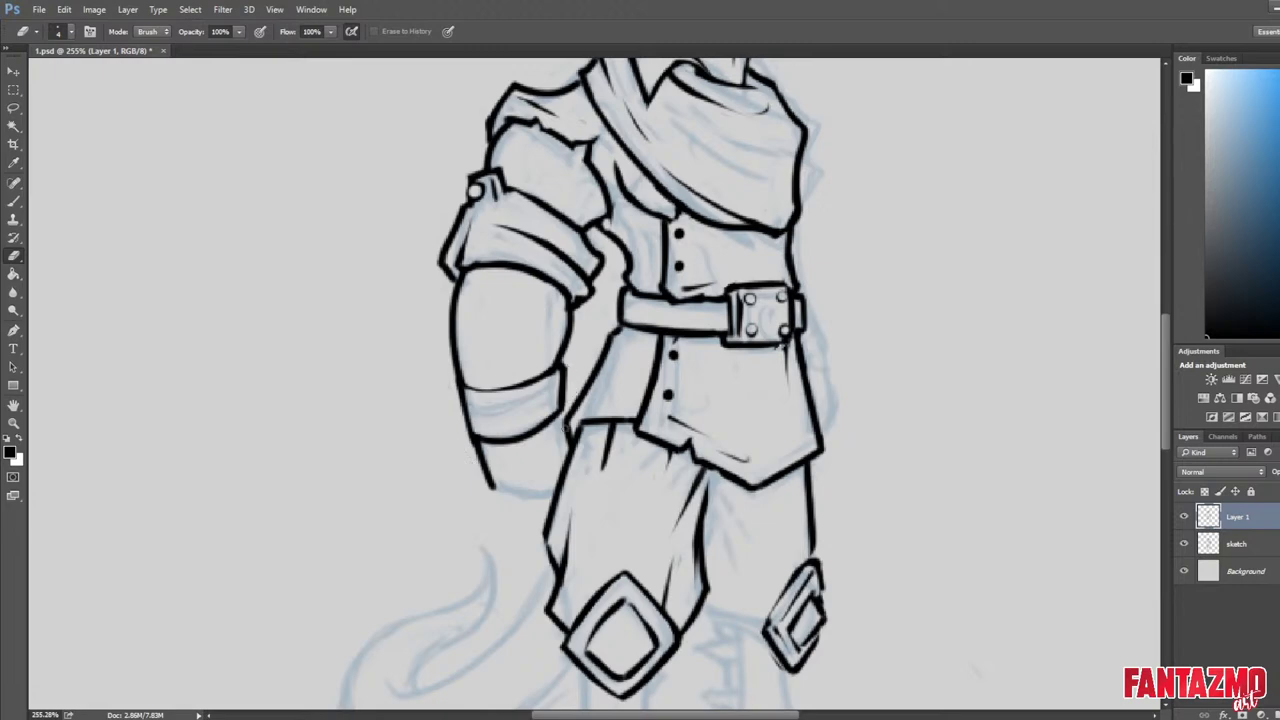
{"action": "key", "text": "b"}
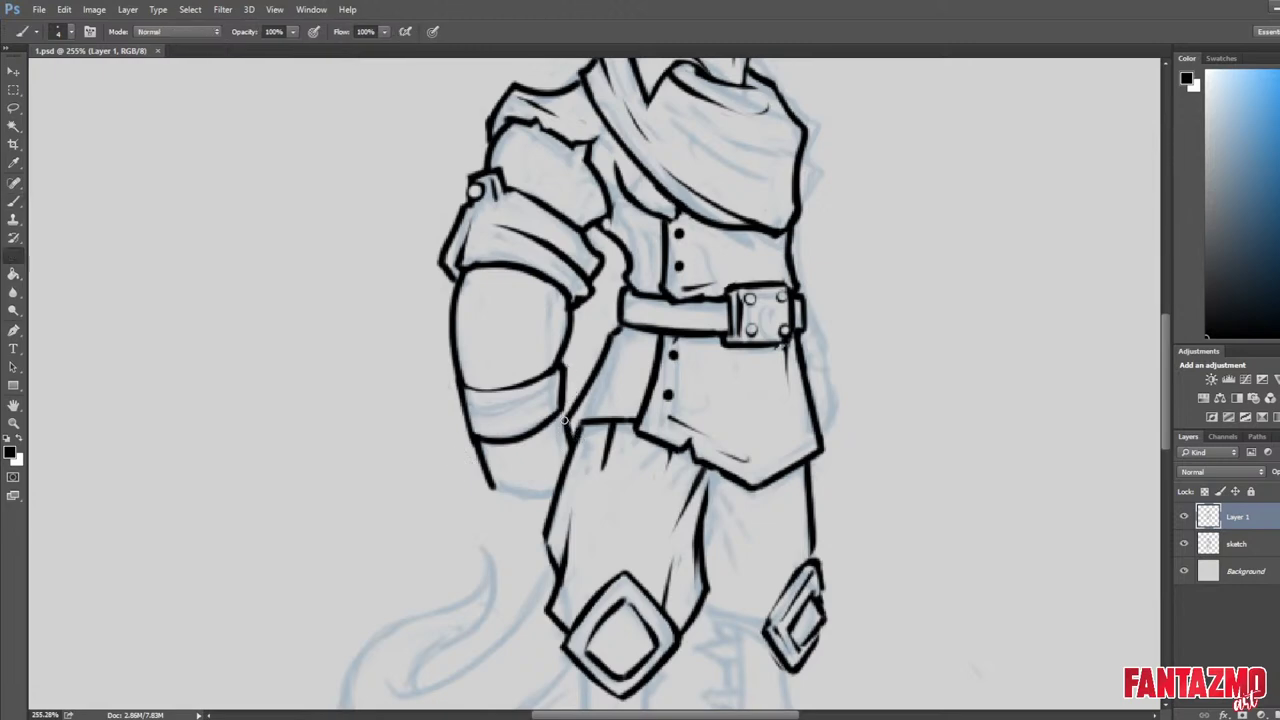
Ink the inner and bottom edges of the near hand and erase the trouser outline crossing it.
{"action": "left_click_drag", "start_coordinate": [571, 427], "coordinate": [581, 463]}
{"action": "mouse_move", "coordinate": [489, 490]}
{"action": "left_mouse_down"}
{"action": "mouse_move", "coordinate": [560, 499]}
{"action": "mouse_move", "coordinate": [562, 435]}
{"action": "mouse_move", "coordinate": [566, 479]}
{"action": "mouse_move", "coordinate": [547, 468]}
{"action": "mouse_move", "coordinate": [543, 504]}
{"action": "mouse_move", "coordinate": [540, 476]}
{"action": "mouse_move", "coordinate": [564, 474]}
{"action": "mouse_move", "coordinate": [563, 518]}
{"action": "mouse_move", "coordinate": [571, 494]}
{"action": "mouse_move", "coordinate": [534, 498]}
{"action": "mouse_move", "coordinate": [527, 483]}
{"action": "mouse_move", "coordinate": [533, 531]}
{"action": "mouse_move", "coordinate": [549, 503]}
{"action": "mouse_move", "coordinate": [495, 489]}
{"action": "mouse_move", "coordinate": [567, 499]}
{"action": "left_mouse_up"}
{"action": "key", "text": "e"}
{"action": "key", "text": "b"}
{"action": "key", "text": "e"}
{"action": "mouse_move", "coordinate": [492, 496]}
{"action": "left_mouse_down"}
{"action": "mouse_move", "coordinate": [564, 502]}
{"action": "mouse_move", "coordinate": [551, 514]}
{"action": "mouse_move", "coordinate": [537, 489]}
{"action": "mouse_move", "coordinate": [551, 517]}
{"action": "mouse_move", "coordinate": [555, 500]}
{"action": "mouse_move", "coordinate": [542, 546]}
{"action": "left_mouse_up"}
{"action": "key", "text": "b"}
{"action": "key", "text": "e"}
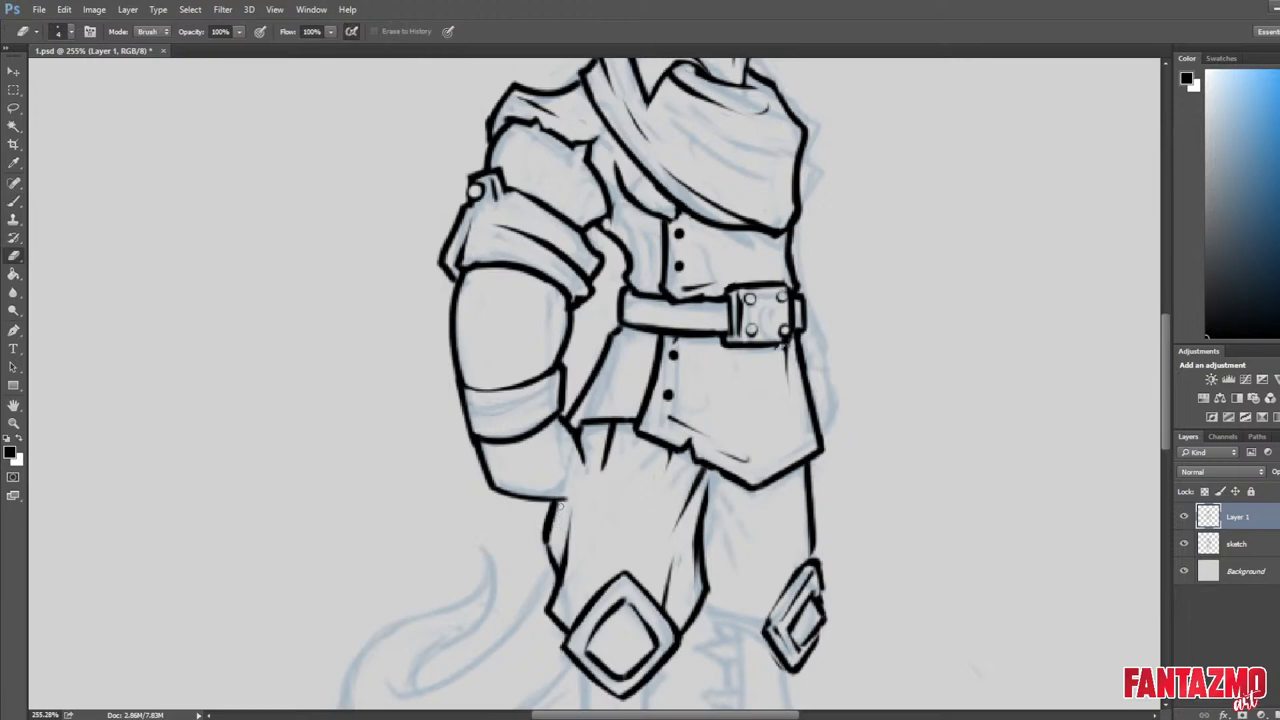
Clean up the lines where the hand overlaps the trouser leg, and flip the canvas horizontally.
{"action": "left_click_drag", "start_coordinate": [560, 504], "coordinate": [542, 548]}
{"action": "key", "text": "b"}
{"action": "mouse_move", "coordinate": [582, 458]}
{"action": "left_mouse_down"}
{"action": "mouse_move", "coordinate": [566, 510]}
{"action": "mouse_move", "coordinate": [585, 462]}
{"action": "left_mouse_up"}
{"action": "key", "text": "e"}
{"action": "key", "text": "ctrl+f"}
{"action": "left_click_drag", "start_coordinate": [962, 510], "coordinate": [812, 426]}
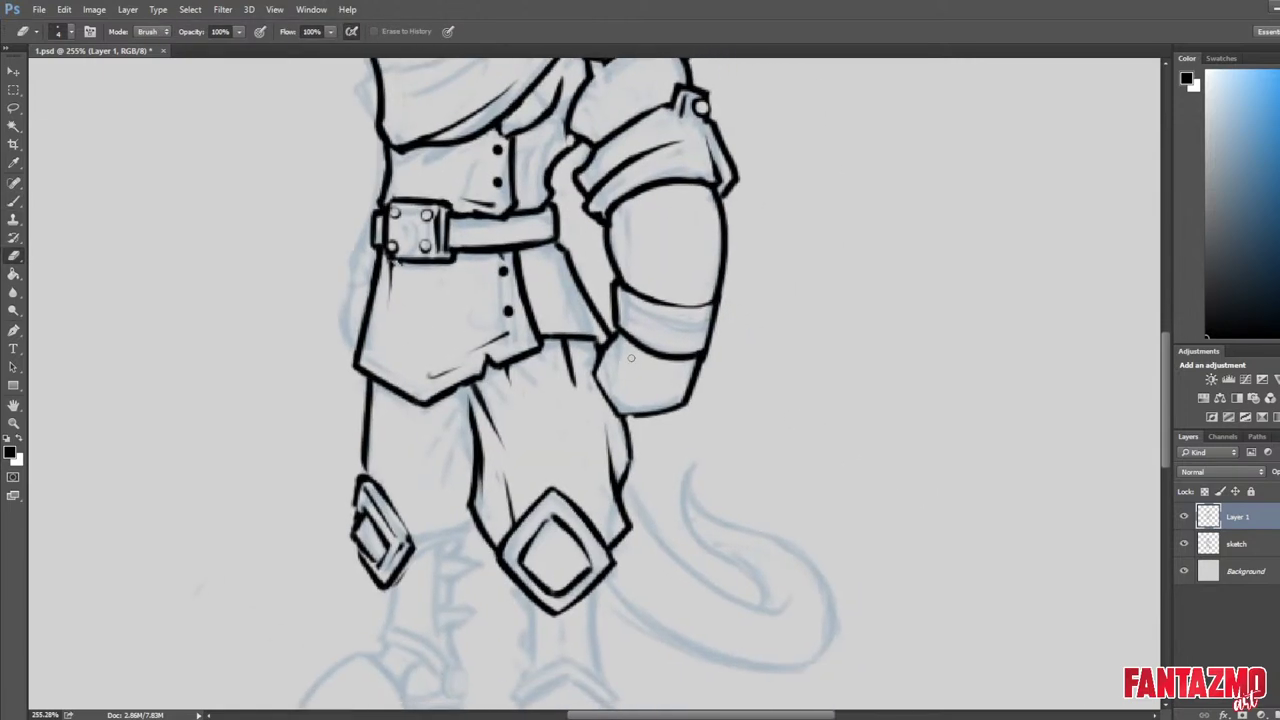
Add a short finger line inside the near fist and refine its edge against the thigh.
{"action": "key", "text": "b"}
{"action": "key", "text": "e"}
{"action": "left_click_drag", "start_coordinate": [624, 339], "coordinate": [621, 391]}
{"action": "key", "text": "b"}
{"action": "key", "text": "e"}
{"action": "key", "text": "b"}
{"action": "key", "text": "e"}
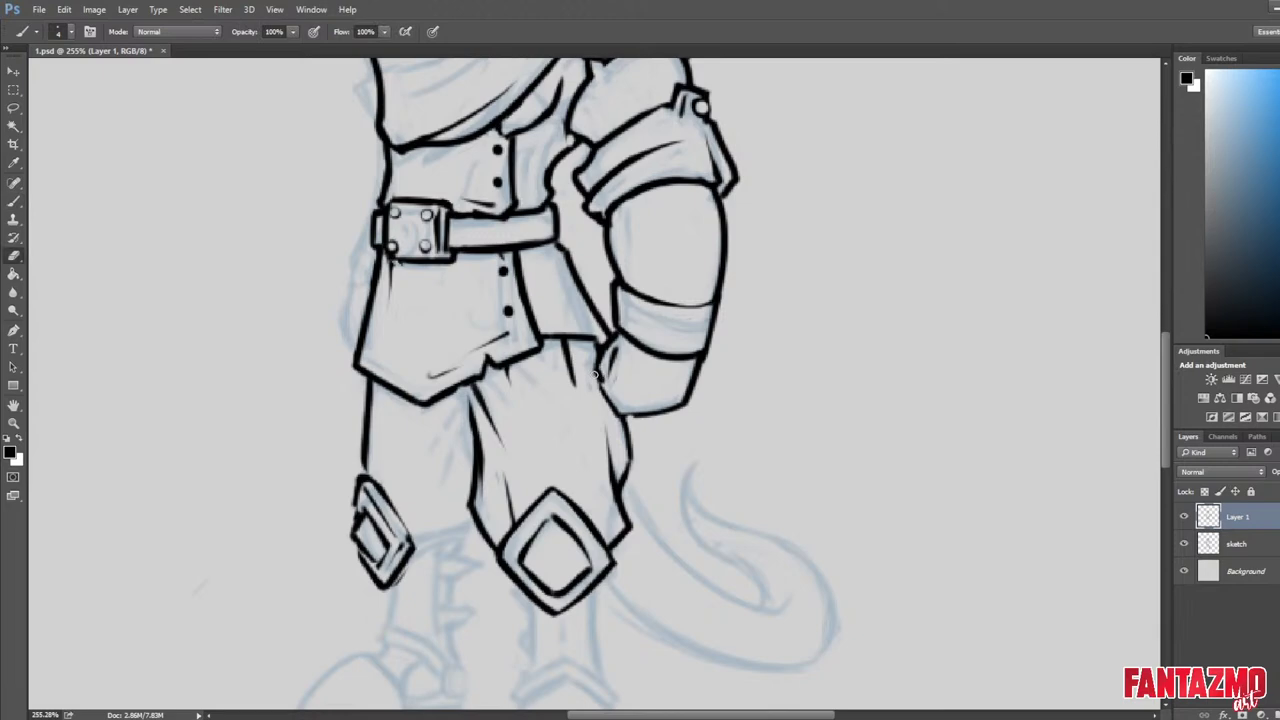
Reshape the inner and bottom contour of the near fist with small knuckle bumps.
{"action": "key", "text": "b"}
{"action": "mouse_move", "coordinate": [600, 380]}
{"action": "left_mouse_down"}
{"action": "mouse_move", "coordinate": [622, 414]}
{"action": "mouse_move", "coordinate": [648, 404]}
{"action": "mouse_move", "coordinate": [633, 419]}
{"action": "left_mouse_up"}
{"action": "key", "text": "e"}
{"action": "key", "text": "b"}
{"action": "key", "text": "e"}
{"action": "key", "text": "b"}
{"action": "key", "text": "e"}
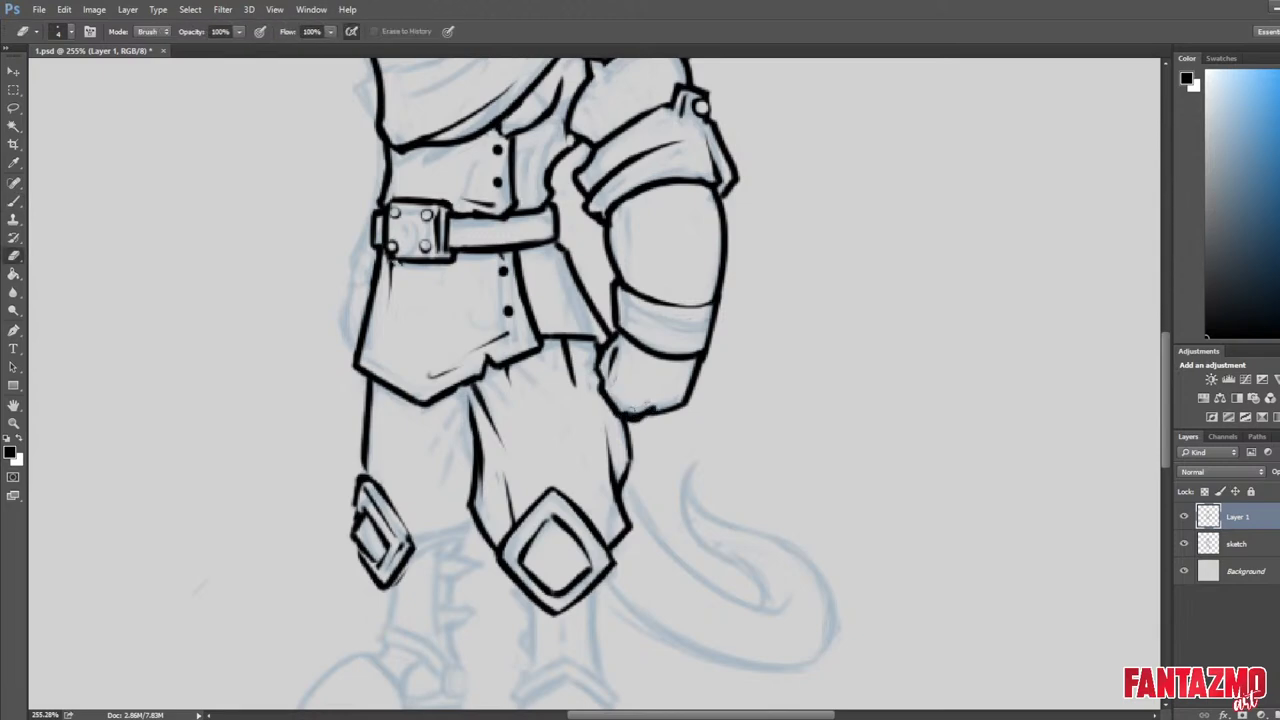
{"action": "key", "text": "b"}
{"action": "key", "text": "e"}
{"action": "key", "text": "b"}
{"action": "key", "text": "e"}
{"action": "key", "text": "b"}
{"action": "key", "text": "e"}
Flip the canvas to check the figure, touch up the underside of the fist, and flip it back.
{"action": "scroll", "coordinate": [674, 387], "scroll_direction": "down", "scroll_amount": 12}
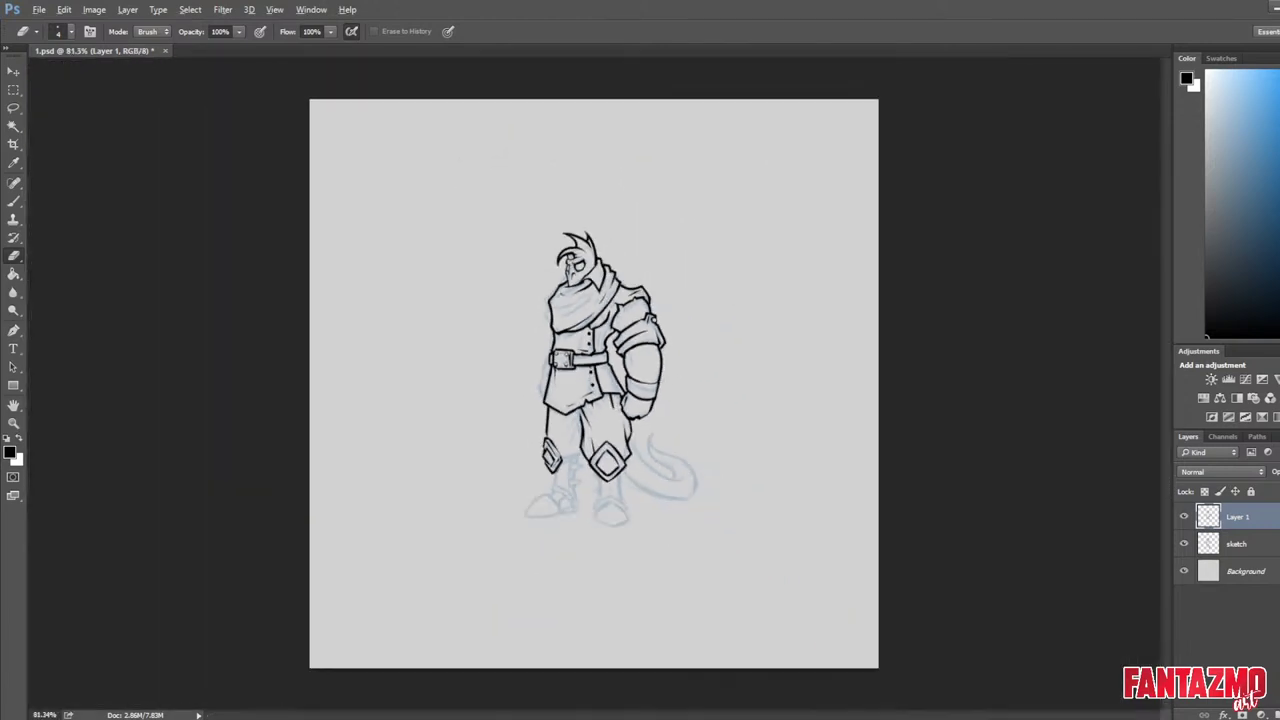
{"action": "key", "text": "ctrl+shift+h"}
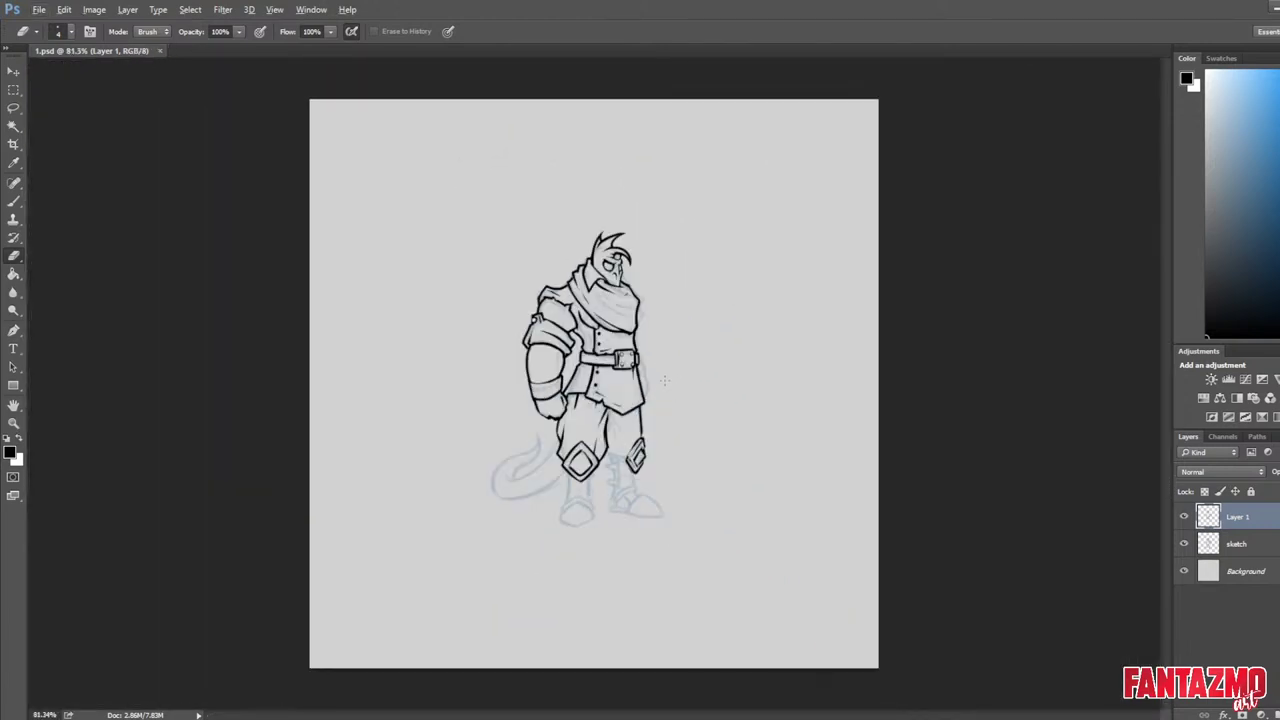
{"action": "scroll", "coordinate": [664, 381], "scroll_direction": "up", "scroll_amount": 5}
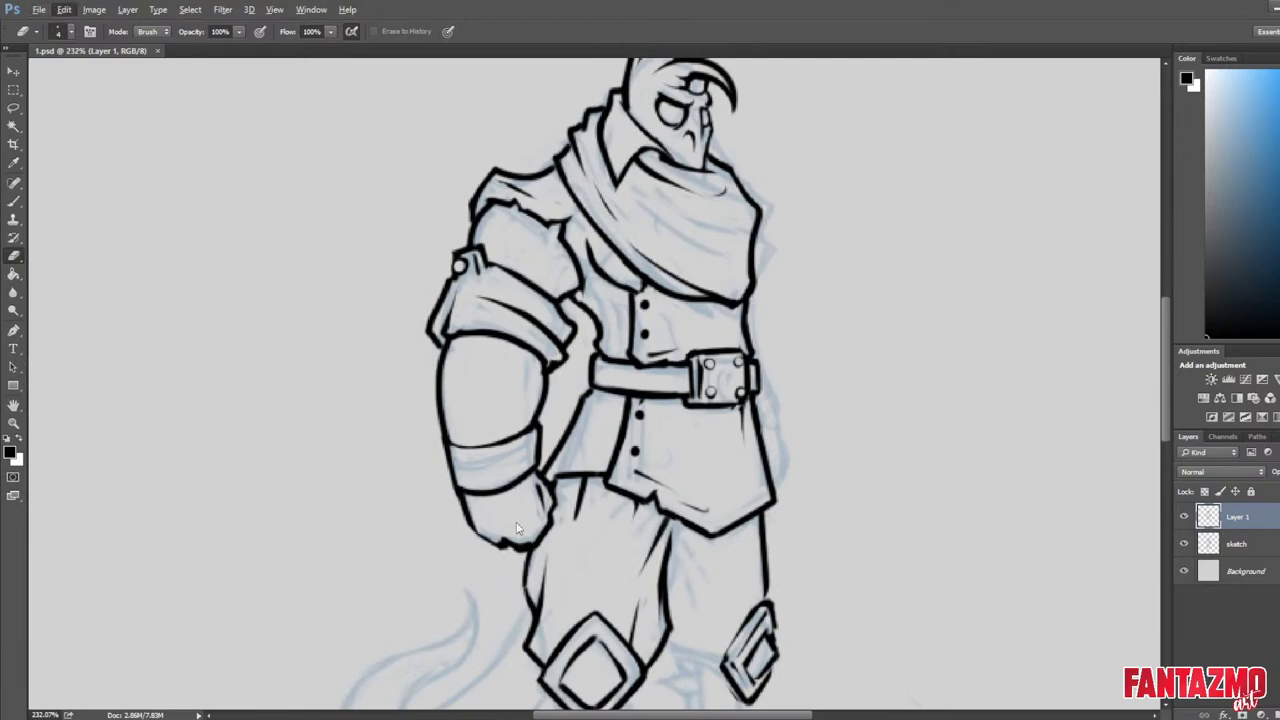
{"action": "left_click", "coordinate": [530, 543]}
{"action": "left_click_drag", "start_coordinate": [525, 541], "coordinate": [512, 542]}
{"action": "key", "text": "ctrl+shift+h"}
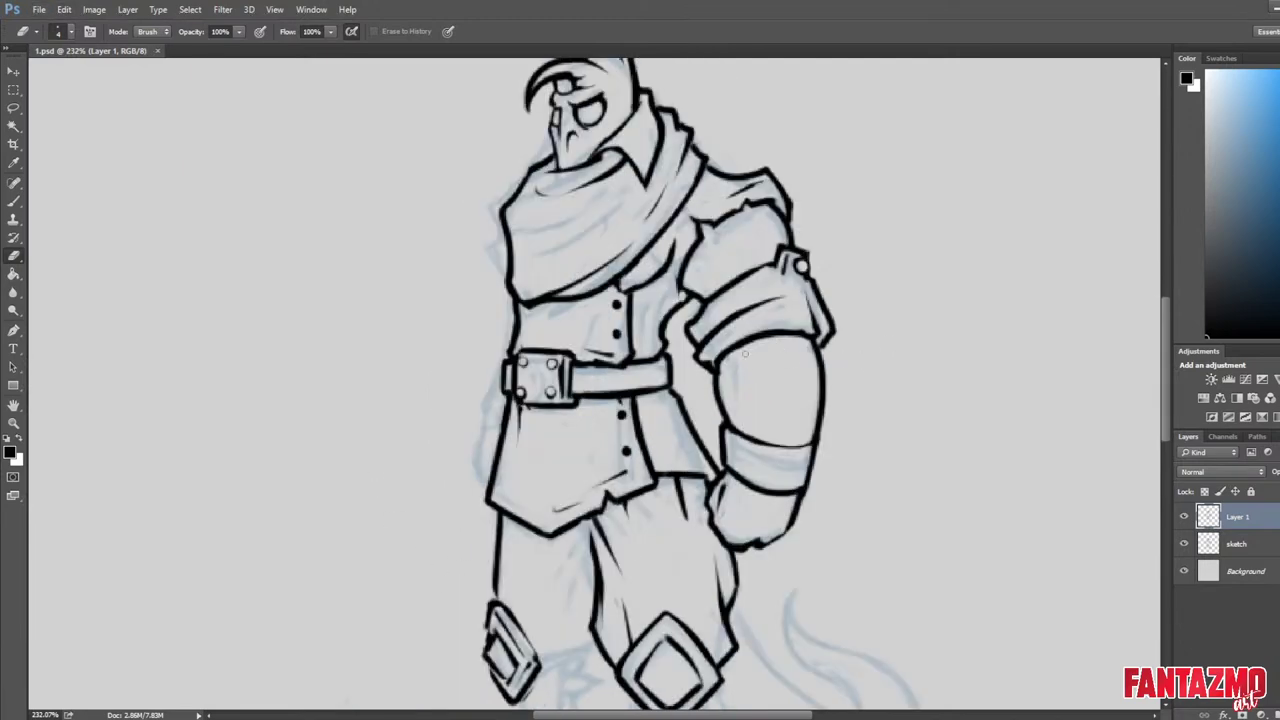
Try a few curved wrap lines across the near forearm and undo them.
{"action": "key", "text": "b"}
{"action": "mouse_move", "coordinate": [721, 383]}
{"action": "left_mouse_down"}
{"action": "mouse_move", "coordinate": [783, 368]}
{"action": "mouse_move", "coordinate": [794, 398]}
{"action": "left_mouse_up"}
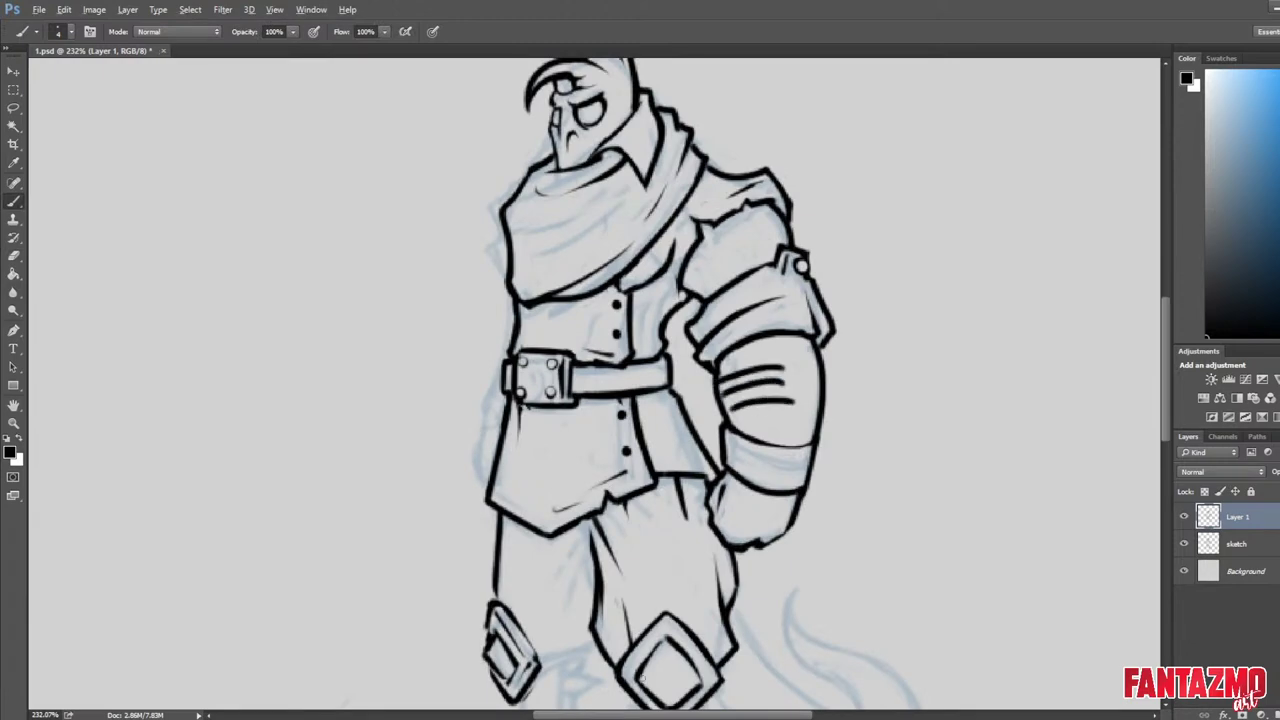
{"action": "scroll", "coordinate": [590, 678], "scroll_direction": "down", "scroll_amount": 3}
{"action": "key", "text": "ctrl+alt+z"}
{"action": "key", "text": "ctrl+alt+z"}
{"action": "key", "text": "ctrl+alt+z"}
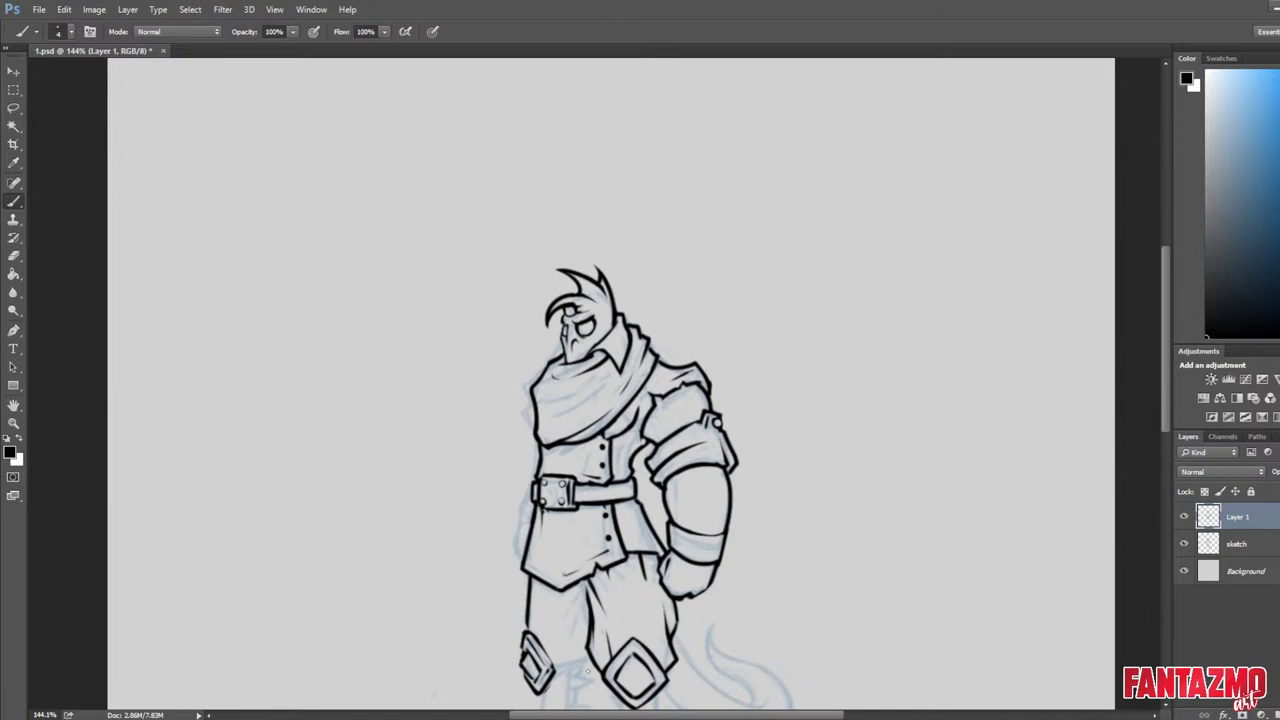
Flip the canvas horizontally and erase the rough outline corners of the far knee guard.
{"action": "key", "text": "ctrl+shift+h"}
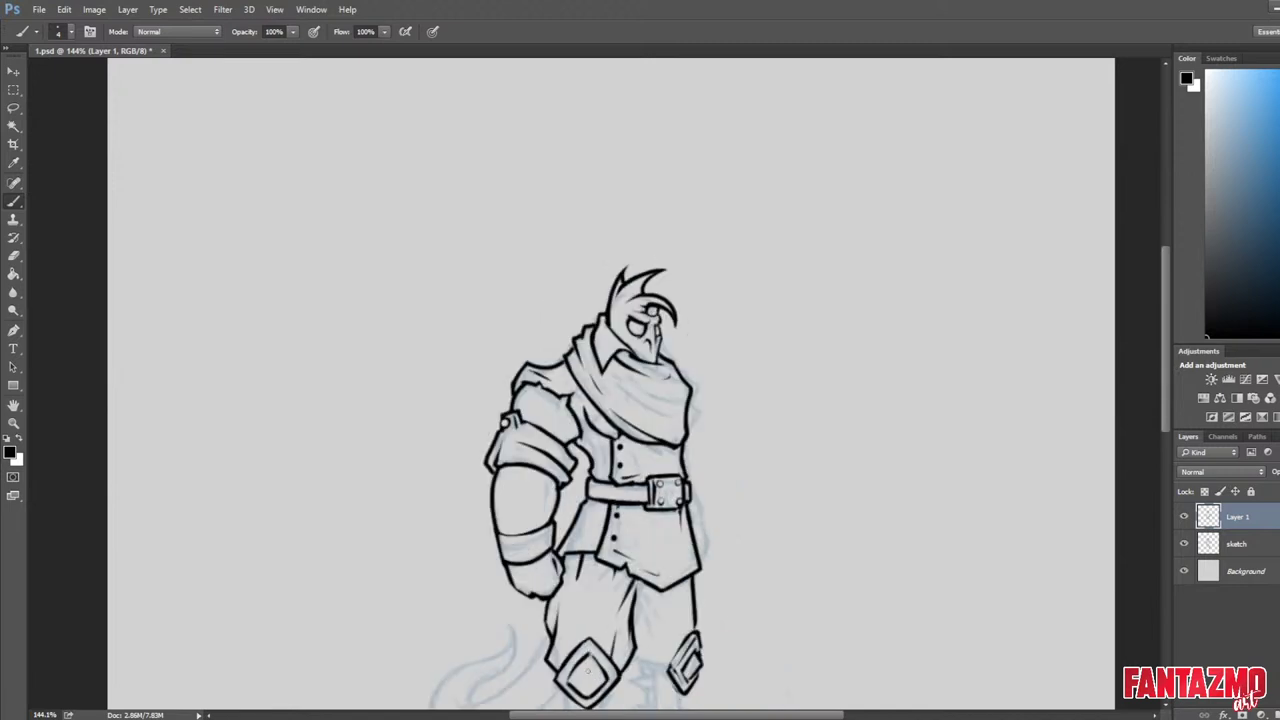
{"action": "scroll", "coordinate": [487, 600], "scroll_direction": "up", "scroll_amount": 1}
{"action": "left_click_drag", "start_coordinate": [627, 543], "coordinate": [574, 283]}
{"action": "scroll", "coordinate": [558, 501], "scroll_direction": "up", "scroll_amount": 1}
{"action": "scroll", "coordinate": [558, 500], "scroll_direction": "up", "scroll_amount": 3}
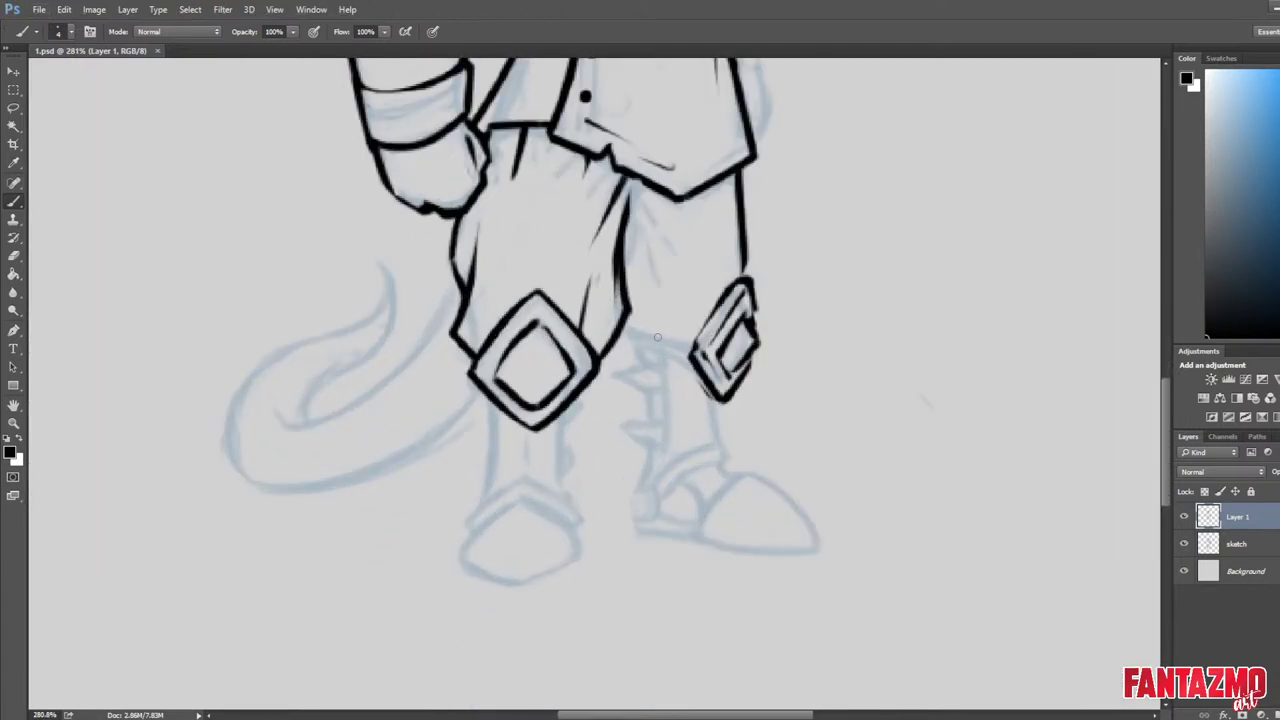
{"action": "key", "text": "e"}
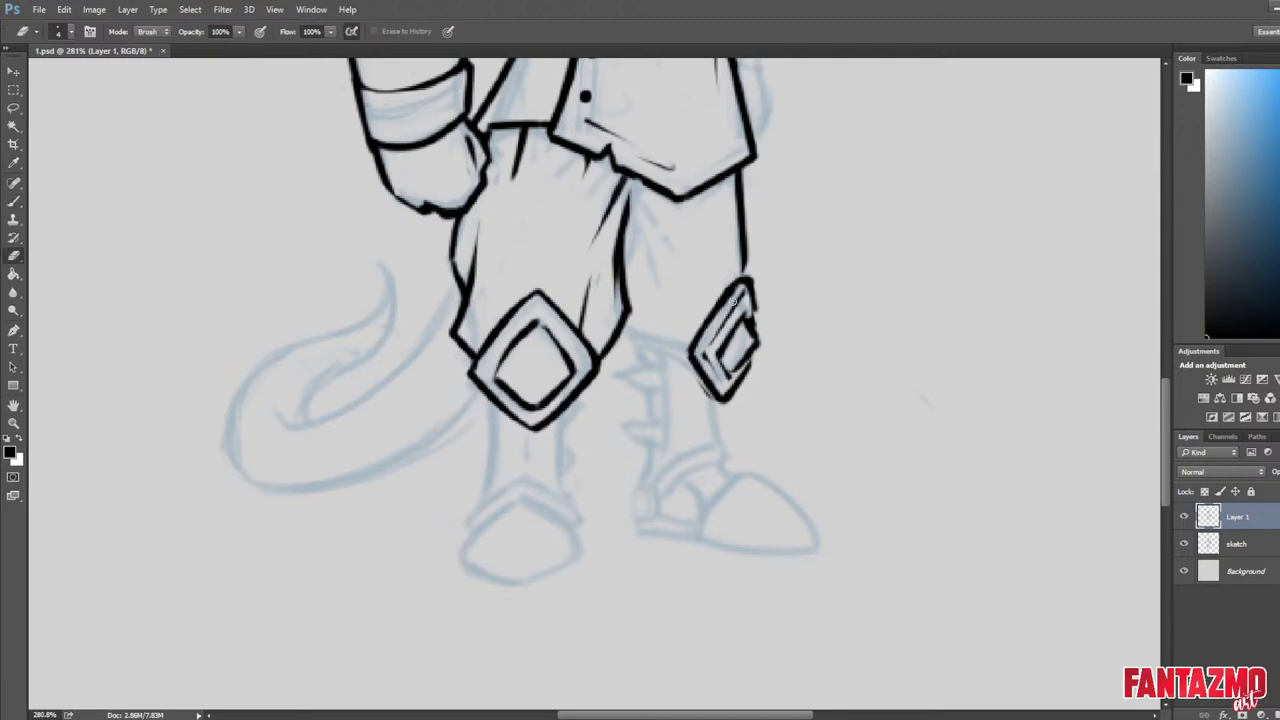
{"action": "left_click_drag", "start_coordinate": [715, 368], "coordinate": [707, 350]}
{"action": "left_click_drag", "start_coordinate": [758, 298], "coordinate": [762, 318]}
Ink the two curved edges of the strap running from behind the near leg to the far knee guard.
{"action": "key", "text": "b"}
{"action": "key", "text": "e"}
{"action": "key", "text": "b"}
{"action": "mouse_move", "coordinate": [626, 326]}
{"action": "left_mouse_down"}
{"action": "mouse_move", "coordinate": [686, 343]}
{"action": "mouse_move", "coordinate": [645, 352]}
{"action": "mouse_move", "coordinate": [690, 364]}
{"action": "left_mouse_up"}
{"action": "key", "text": "e"}
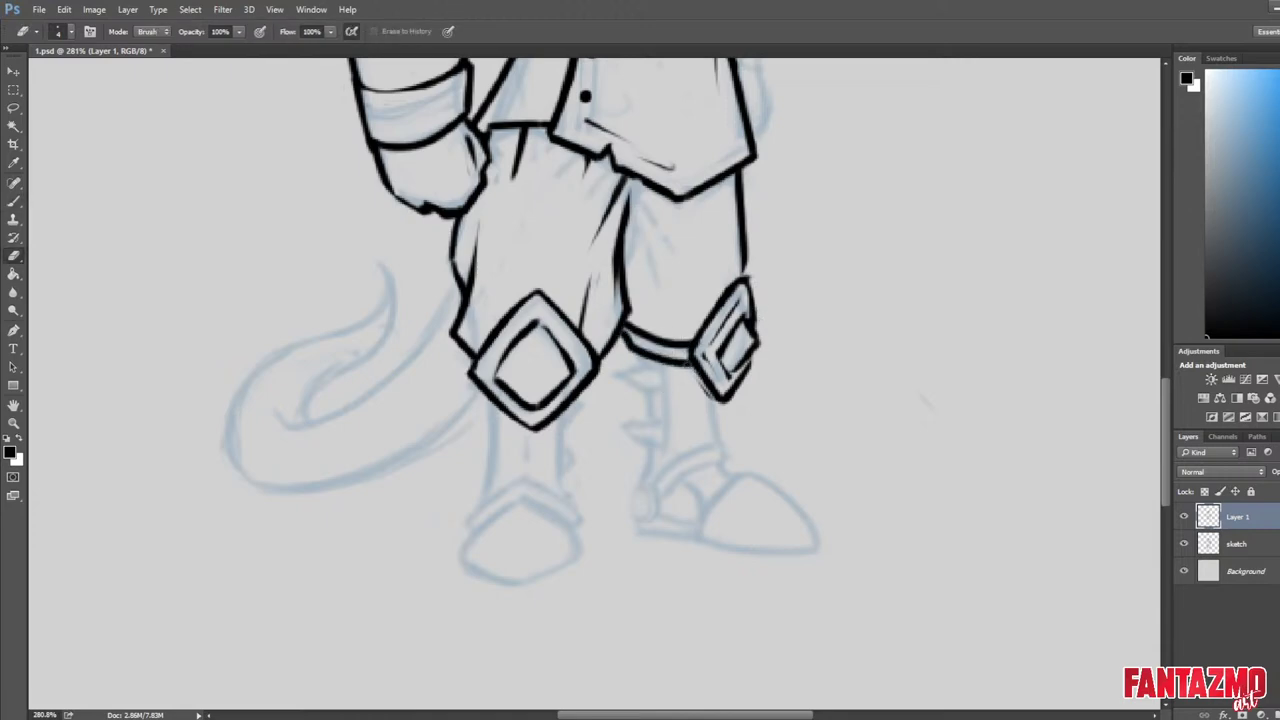
{"action": "left_click_drag", "start_coordinate": [693, 377], "coordinate": [723, 417]}
Ink the back and front edges of the far shin below the knee guard.
{"action": "mouse_move", "coordinate": [683, 352]}
{"action": "left_mouse_down"}
{"action": "mouse_move", "coordinate": [695, 360]}
{"action": "mouse_move", "coordinate": [632, 490]}
{"action": "left_mouse_up"}
{"action": "key", "text": "b"}
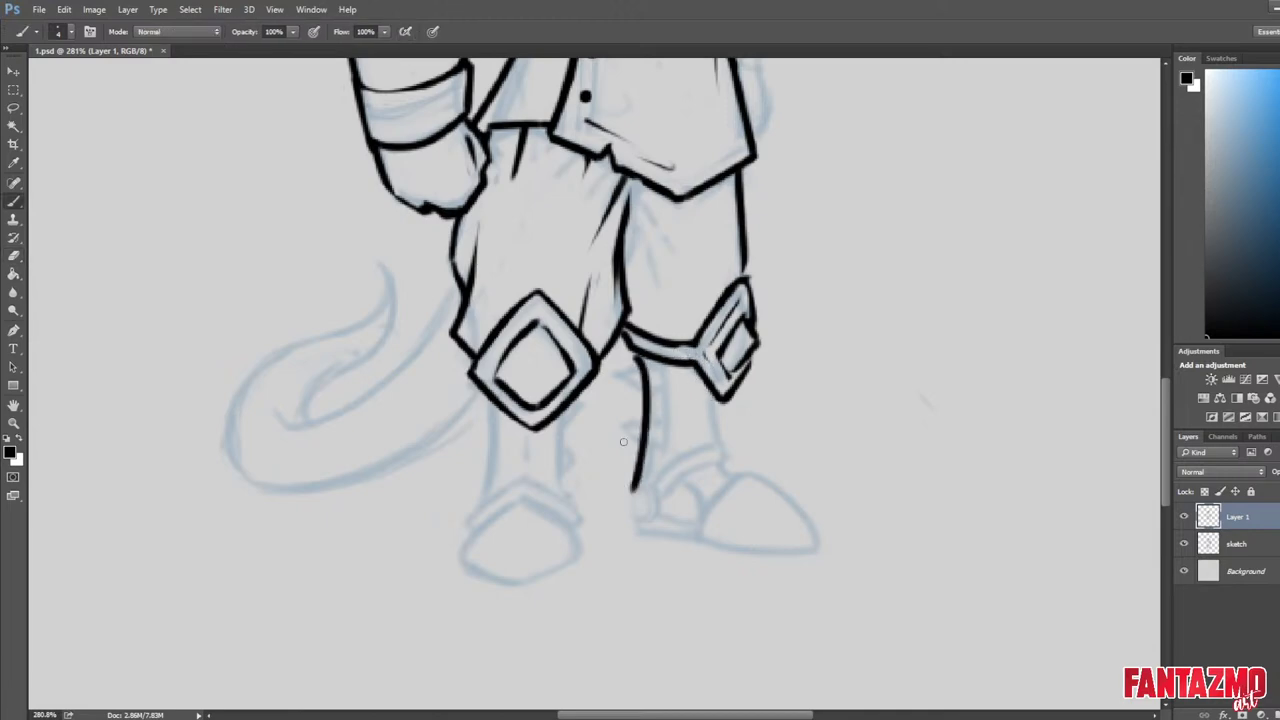
{"action": "mouse_move", "coordinate": [710, 398]}
{"action": "left_mouse_down"}
{"action": "mouse_move", "coordinate": [724, 466]}
{"action": "mouse_move", "coordinate": [866, 371]}
{"action": "left_mouse_up"}
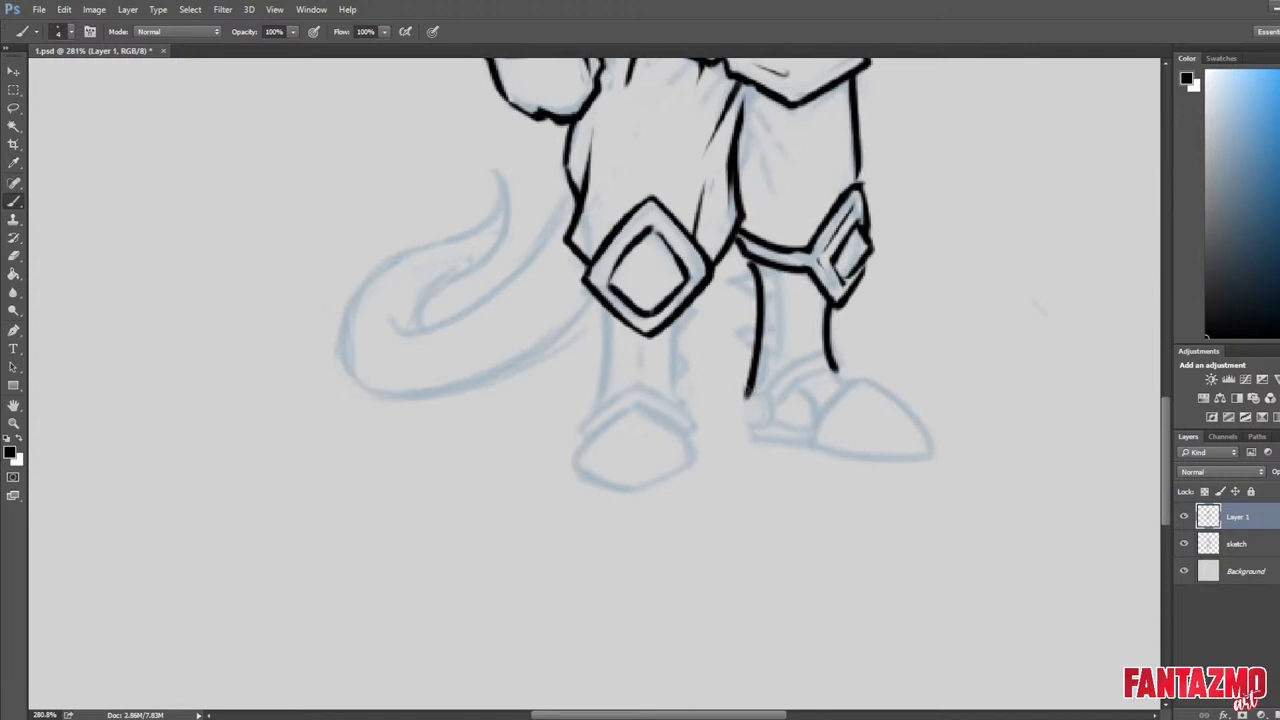
Ink the slanted ankle band of the far boot with two parallel edges and a closed front end.
{"action": "mouse_move", "coordinate": [748, 402]}
{"action": "left_mouse_down"}
{"action": "mouse_move", "coordinate": [859, 347]}
{"action": "mouse_move", "coordinate": [753, 397]}
{"action": "mouse_move", "coordinate": [846, 354]}
{"action": "mouse_move", "coordinate": [839, 376]}
{"action": "mouse_move", "coordinate": [845, 359]}
{"action": "left_mouse_up"}
{"action": "key", "text": "ctrl+z"}
{"action": "key", "text": "ctrl+z"}
{"action": "key", "text": "e"}
{"action": "key", "text": "b"}
{"action": "key", "text": "e"}
{"action": "key", "text": "b"}
{"action": "key", "text": "e"}
{"action": "left_click_drag", "start_coordinate": [754, 406], "coordinate": [792, 377]}
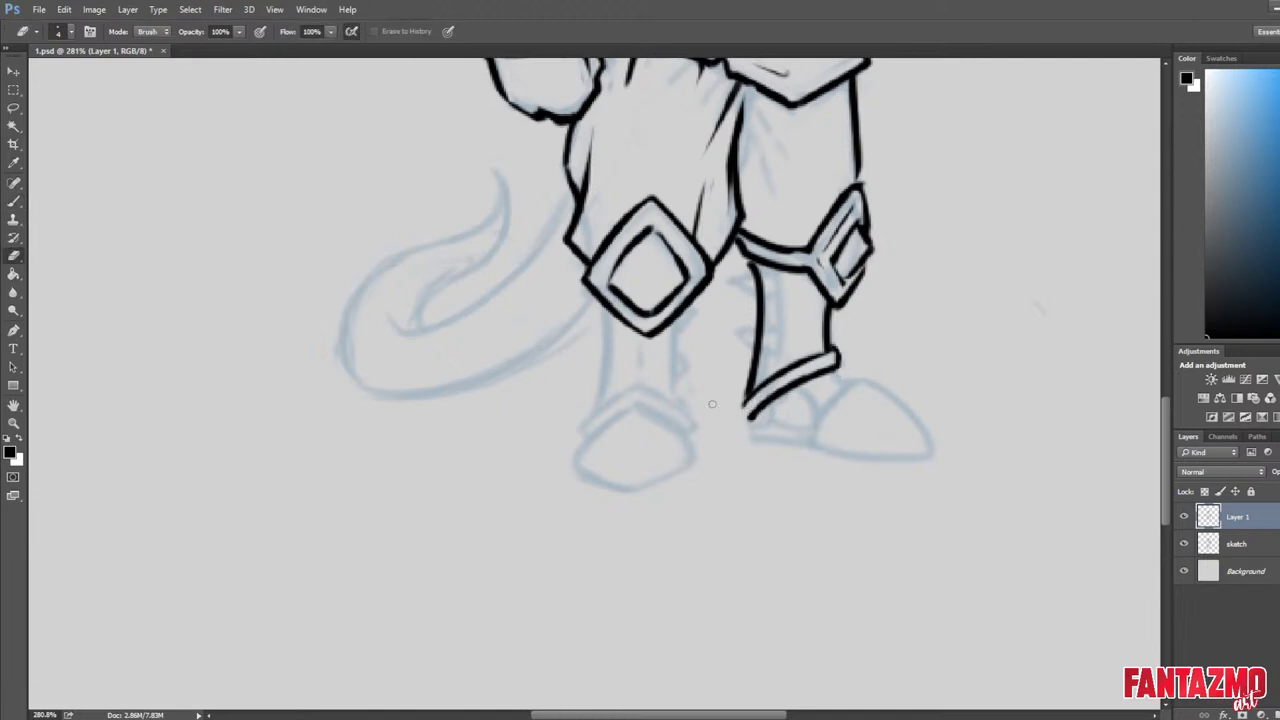
Close the back end of the far boot's ankle band with a pointed corner.
{"action": "key", "text": "b"}
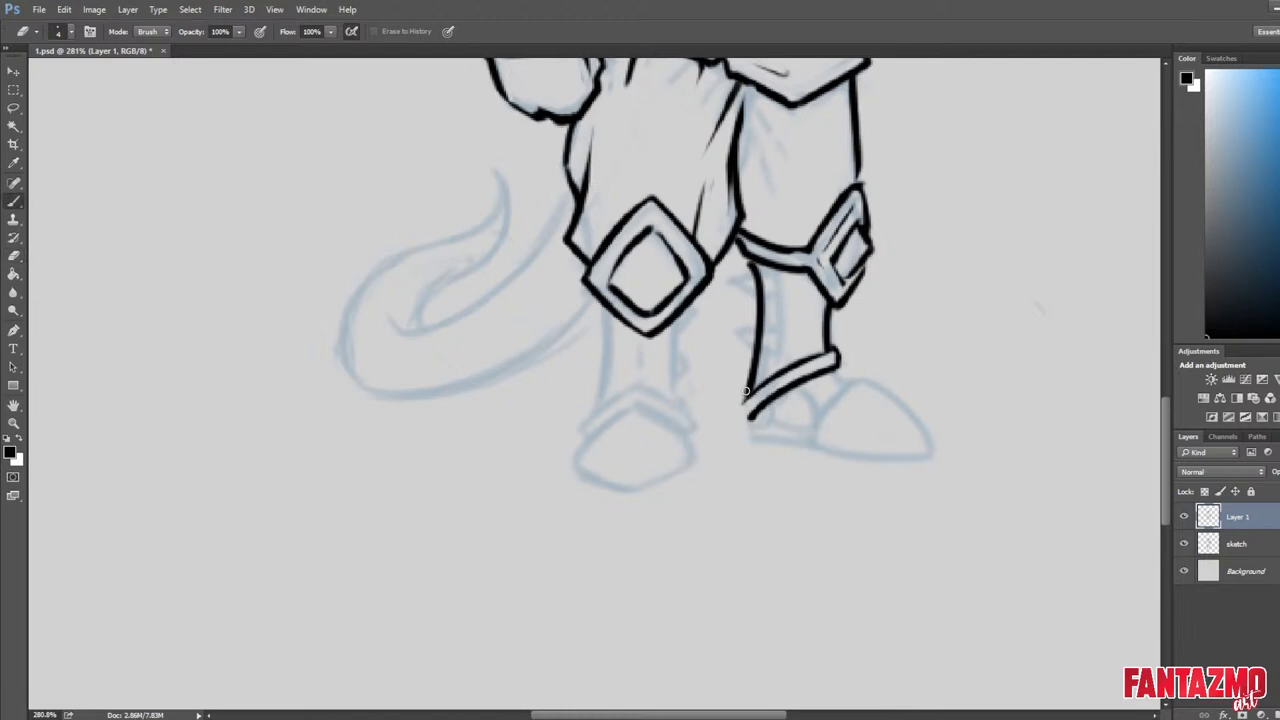
{"action": "mouse_move", "coordinate": [746, 384]}
{"action": "left_mouse_down"}
{"action": "mouse_move", "coordinate": [739, 418]}
{"action": "mouse_move", "coordinate": [775, 414]}
{"action": "left_mouse_up"}
{"action": "key", "text": "e"}
{"action": "key", "text": "b"}
{"action": "key", "text": "e"}
{"action": "key", "text": "b"}
Redraw the back edge of the far shin and clean up its join with the ankle band's pointed back corner.
{"action": "mouse_move", "coordinate": [749, 261]}
{"action": "left_mouse_down"}
{"action": "mouse_move", "coordinate": [767, 324]}
{"action": "mouse_move", "coordinate": [762, 298]}
{"action": "mouse_move", "coordinate": [757, 352]}
{"action": "left_mouse_up"}
{"action": "key", "text": "e"}
{"action": "key", "text": "b"}
{"action": "key", "text": "e"}
{"action": "key", "text": "b"}
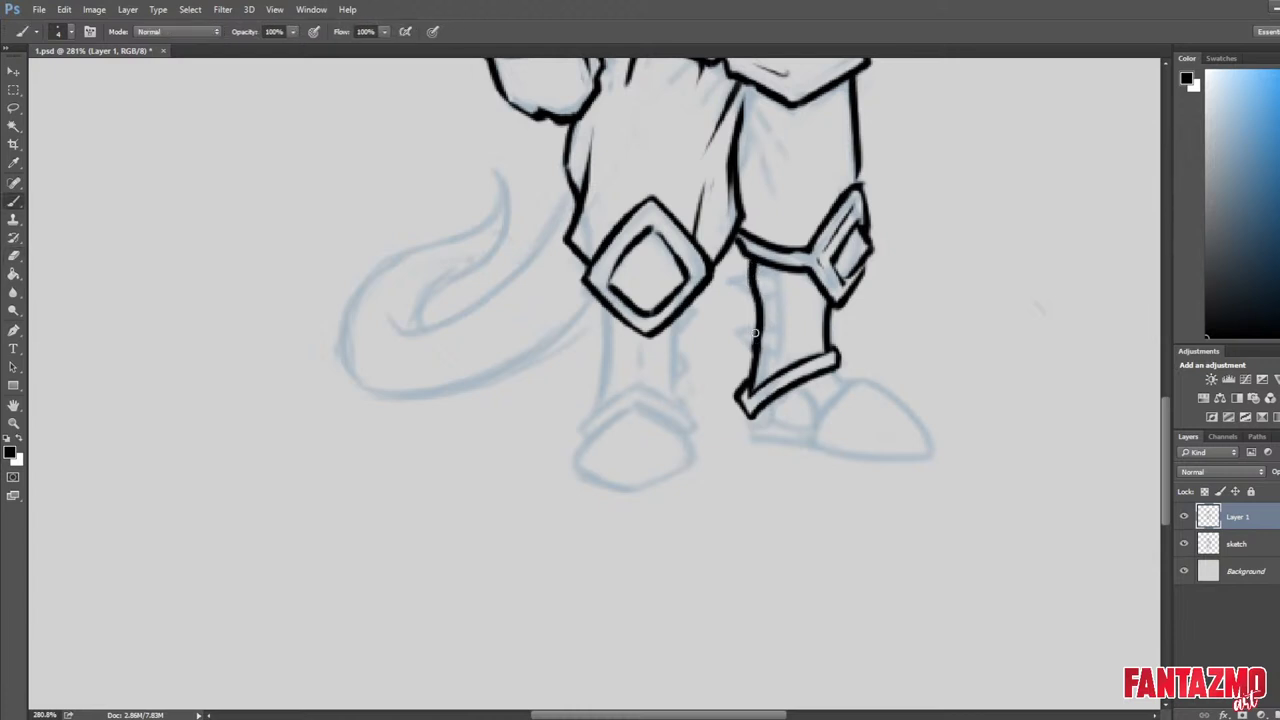
Ink a line inside the far shin parallel to its back edge, forming a narrow strip down to the ankle band.
{"action": "key", "text": "e"}
{"action": "left_click_drag", "start_coordinate": [762, 284], "coordinate": [752, 362]}
{"action": "key", "text": "ctrl+z"}
{"action": "mouse_move", "coordinate": [752, 304]}
{"action": "left_mouse_down"}
{"action": "mouse_move", "coordinate": [750, 362]}
{"action": "mouse_move", "coordinate": [782, 268]}
{"action": "left_mouse_up"}
{"action": "key", "text": "b"}
{"action": "key", "text": "ctrl+z"}
{"action": "left_click_drag", "start_coordinate": [775, 369], "coordinate": [782, 265]}
{"action": "key", "text": "ctrl+z"}
{"action": "mouse_move", "coordinate": [777, 373]}
{"action": "left_mouse_down"}
{"action": "mouse_move", "coordinate": [777, 271]}
{"action": "mouse_move", "coordinate": [779, 318]}
{"action": "left_mouse_up"}
{"action": "key", "text": "e"}
{"action": "left_click_drag", "start_coordinate": [783, 272], "coordinate": [786, 322]}
Ink the lower buckle on the far shin's strip, with a round stud and a pointed tab.
{"action": "key", "text": "ctrl+shift+h"}
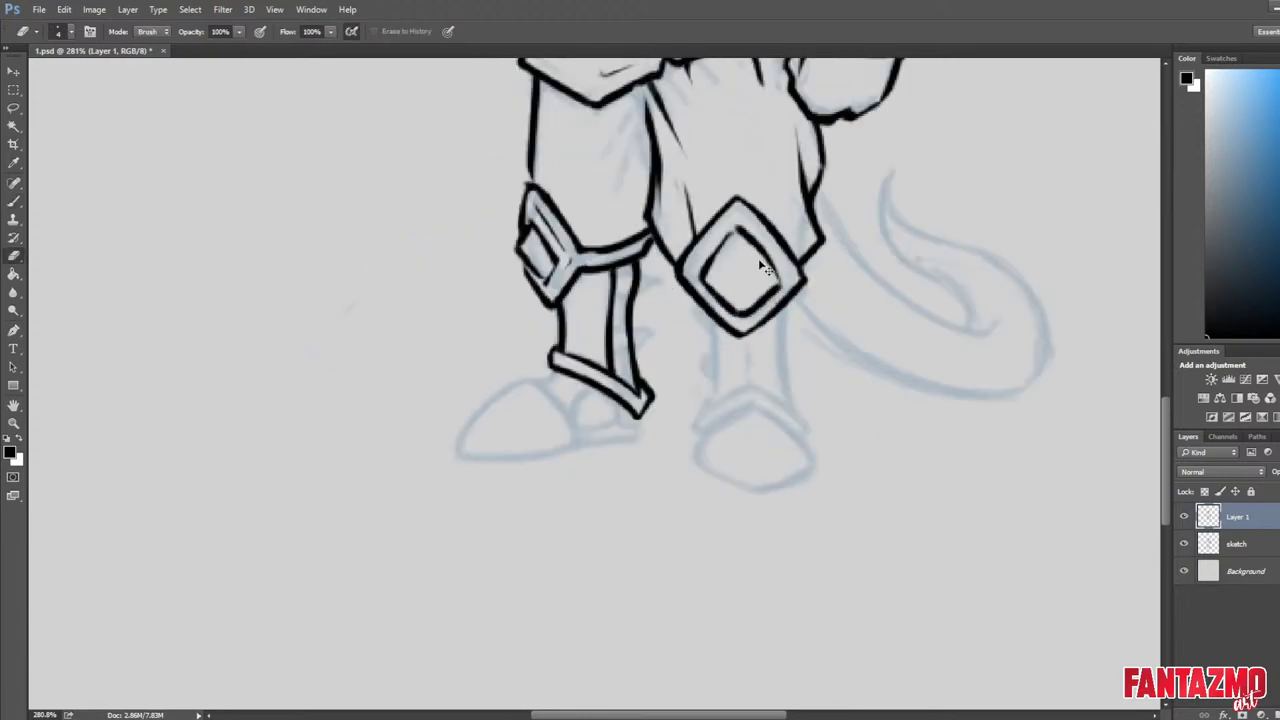
{"action": "key", "text": "b"}
{"action": "mouse_move", "coordinate": [615, 349]}
{"action": "left_mouse_down"}
{"action": "mouse_move", "coordinate": [654, 345]}
{"action": "mouse_move", "coordinate": [620, 331]}
{"action": "mouse_move", "coordinate": [655, 337]}
{"action": "left_mouse_up"}
{"action": "key", "text": "e"}
{"action": "key", "text": "b"}
{"action": "mouse_move", "coordinate": [655, 338]}
{"action": "left_mouse_down"}
{"action": "mouse_move", "coordinate": [634, 348]}
{"action": "mouse_move", "coordinate": [665, 346]}
{"action": "mouse_move", "coordinate": [612, 342]}
{"action": "mouse_move", "coordinate": [614, 326]}
{"action": "left_mouse_up"}
{"action": "key", "text": "e"}
{"action": "key", "text": "b"}
{"action": "key", "text": "e"}
{"action": "key", "text": "b"}
{"action": "key", "text": "e"}
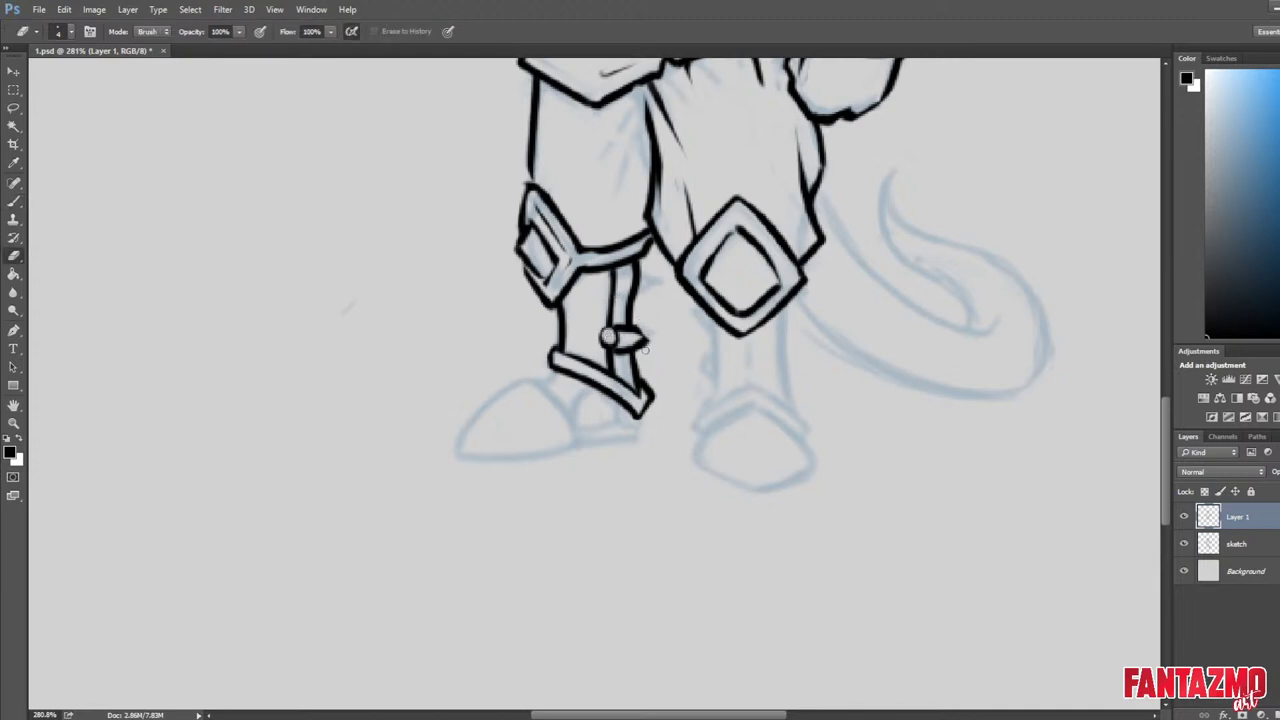
Ink a matching upper buckle with stud and pointed tab on the strip just below the knee strap.
{"action": "key", "text": "b"}
{"action": "left_click_drag", "start_coordinate": [615, 296], "coordinate": [651, 287]}
{"action": "key", "text": "e"}
{"action": "key", "text": "b"}
{"action": "mouse_move", "coordinate": [639, 280]}
{"action": "left_mouse_down"}
{"action": "mouse_move", "coordinate": [653, 284]}
{"action": "mouse_move", "coordinate": [645, 299]}
{"action": "mouse_move", "coordinate": [616, 286]}
{"action": "left_mouse_up"}
{"action": "key", "text": "e"}
{"action": "key", "text": "b"}
{"action": "key", "text": "e"}
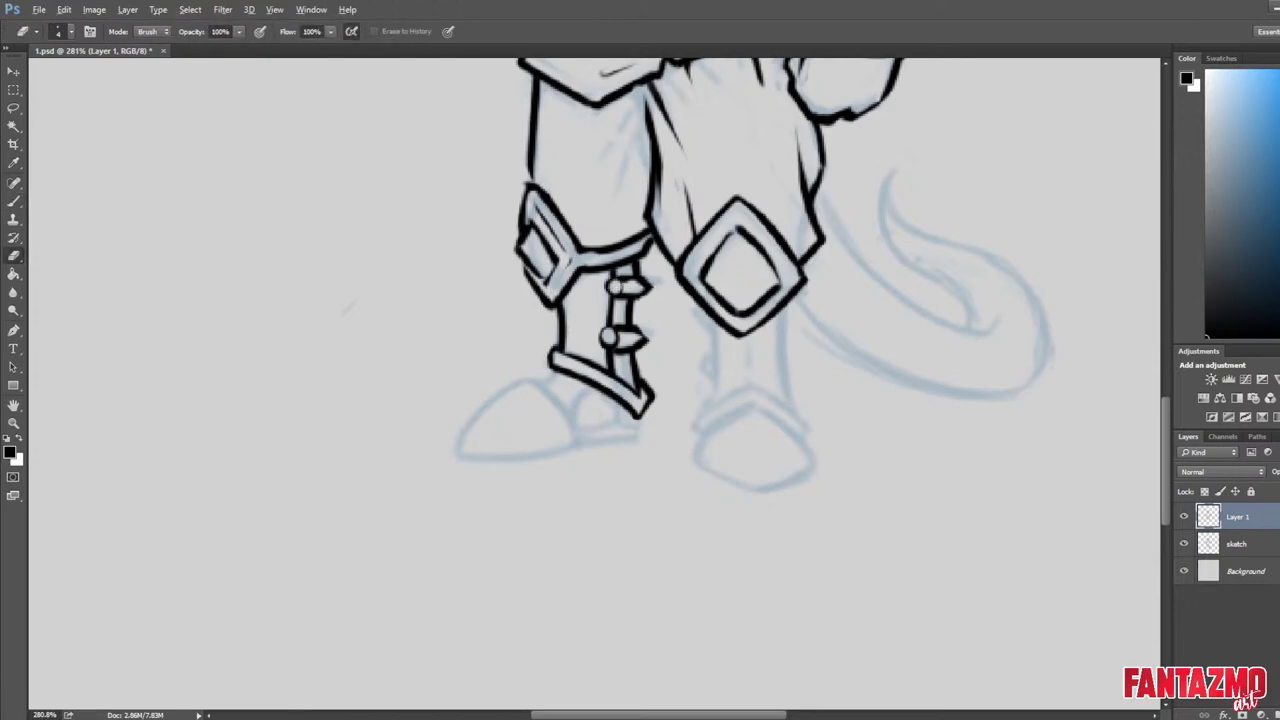
Mirror the canvas horizontally to check the whole figure and save the file.
{"action": "scroll", "coordinate": [713, 318], "scroll_direction": "down", "scroll_amount": 6}
{"action": "key", "text": "i"}
{"action": "key", "text": "g"}
{"action": "key", "text": "h"}
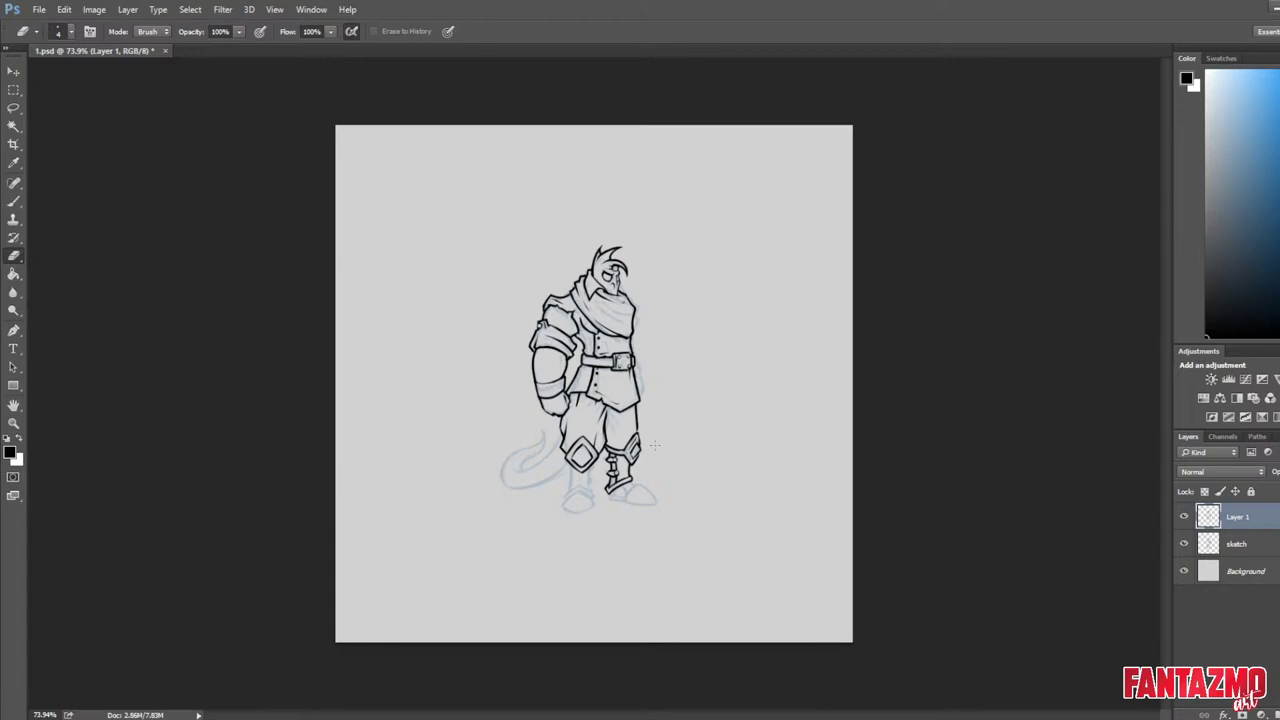
{"action": "key", "text": "ctrl+shift+h"}
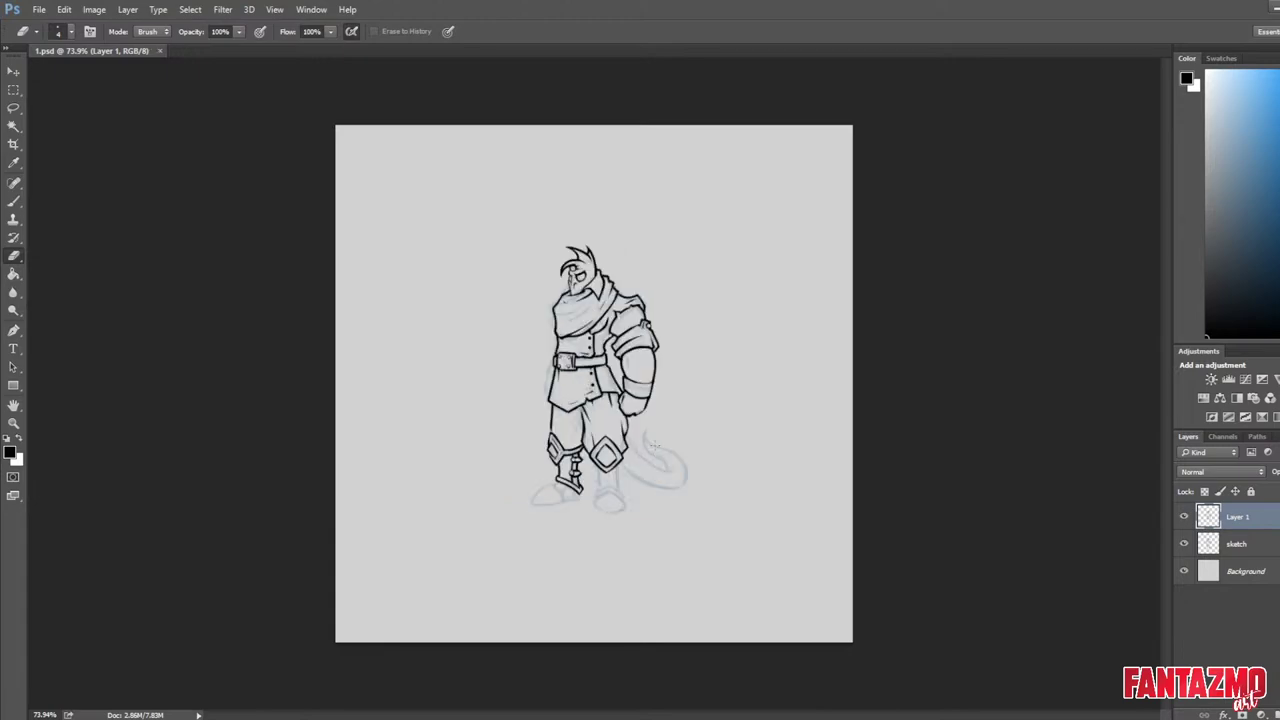
Refine the jacket's opening beneath the scarf and the tapered fold lines between the scarf and the near armhole.
{"action": "scroll", "coordinate": [590, 300], "scroll_direction": "up", "scroll_amount": 16}
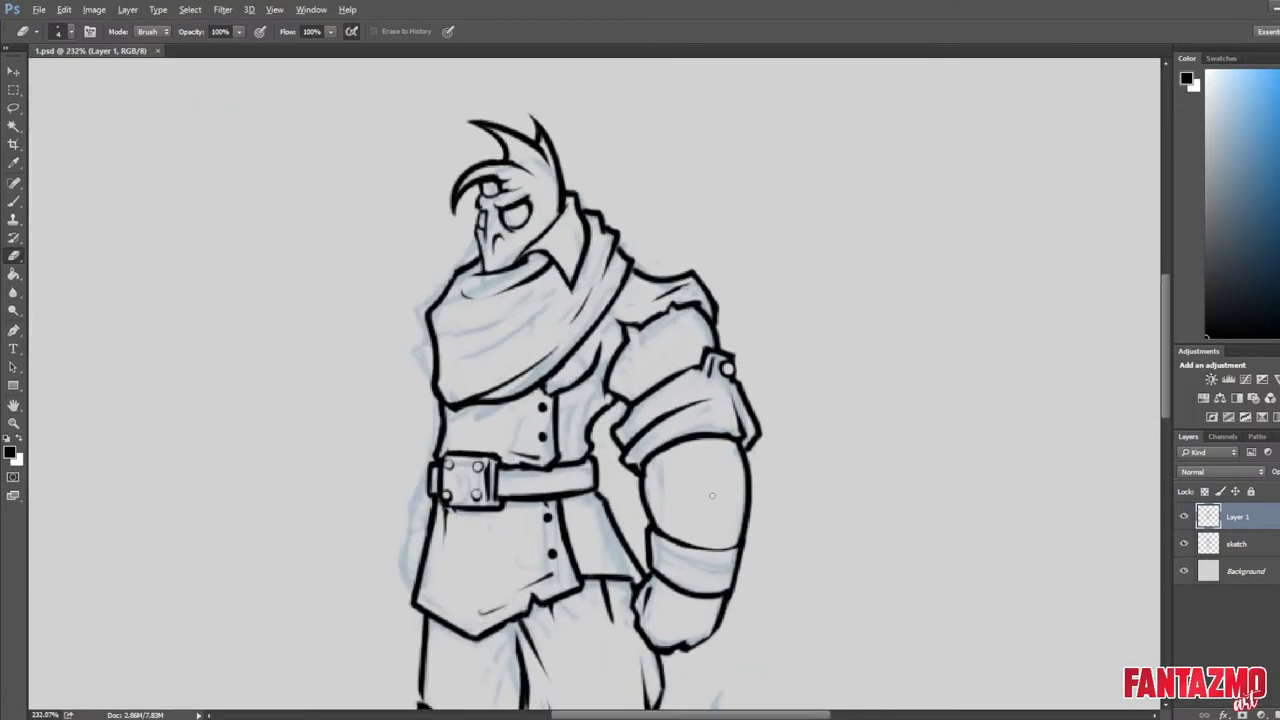
{"action": "mouse_move", "coordinate": [517, 319]}
{"action": "left_mouse_down"}
{"action": "mouse_move", "coordinate": [496, 317]}
{"action": "mouse_move", "coordinate": [478, 343]}
{"action": "mouse_move", "coordinate": [488, 346]}
{"action": "left_mouse_up"}
{"action": "key", "text": "b"}
{"action": "key", "text": "e"}
{"action": "key", "text": "b"}
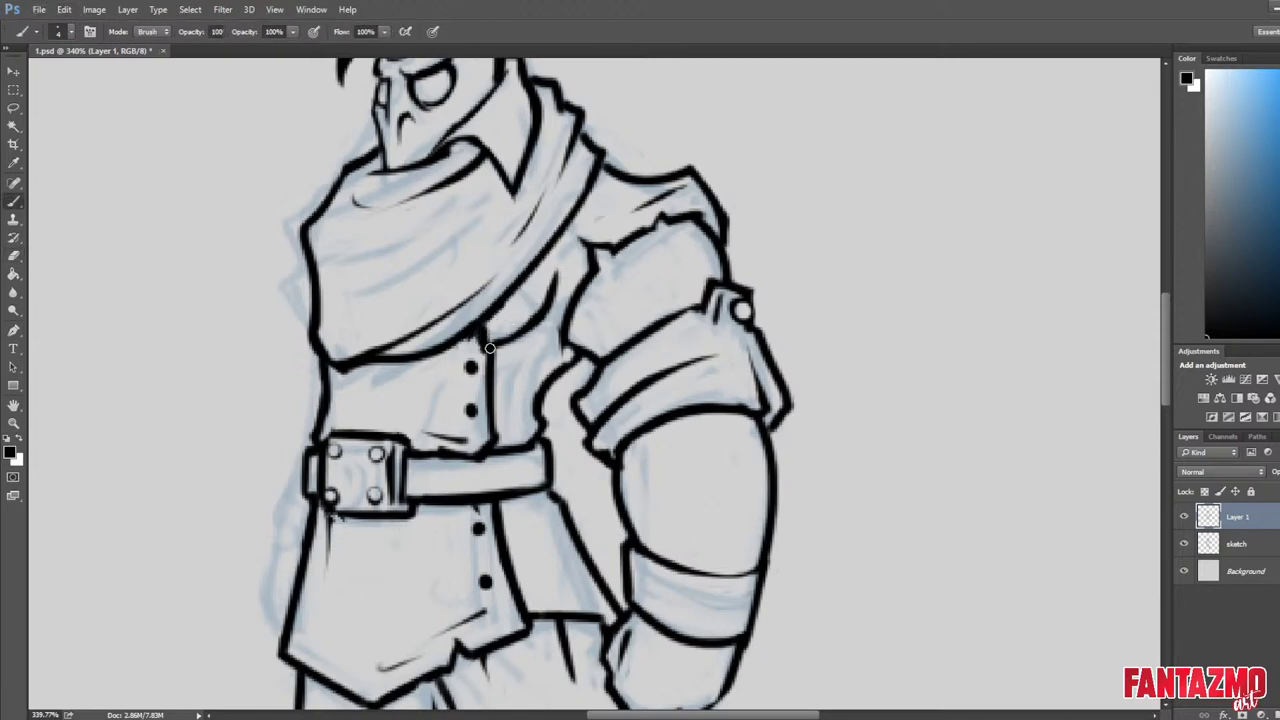
{"action": "key", "text": "e"}
{"action": "mouse_move", "coordinate": [445, 332]}
{"action": "left_mouse_down"}
{"action": "mouse_move", "coordinate": [471, 322]}
{"action": "mouse_move", "coordinate": [485, 356]}
{"action": "mouse_move", "coordinate": [566, 263]}
{"action": "mouse_move", "coordinate": [518, 342]}
{"action": "left_mouse_up"}
{"action": "key", "text": "b"}
{"action": "key", "text": "e"}
{"action": "mouse_move", "coordinate": [545, 279]}
{"action": "left_mouse_down"}
{"action": "mouse_move", "coordinate": [513, 344]}
{"action": "mouse_move", "coordinate": [556, 310]}
{"action": "mouse_move", "coordinate": [524, 339]}
{"action": "mouse_move", "coordinate": [566, 268]}
{"action": "left_mouse_up"}
{"action": "key", "text": "b"}
{"action": "key", "text": "e"}
Ink tapered folds on the jacket's side under the near sleeve and a short fold just below the belt.
{"action": "mouse_move", "coordinate": [565, 345]}
{"action": "left_mouse_down"}
{"action": "mouse_move", "coordinate": [516, 376]}
{"action": "mouse_move", "coordinate": [526, 388]}
{"action": "left_mouse_up"}
{"action": "key", "text": "b"}
{"action": "key", "text": "e"}
{"action": "key", "text": "b"}
{"action": "key", "text": "e"}
{"action": "key", "text": "b"}
{"action": "left_click_drag", "start_coordinate": [506, 446], "coordinate": [520, 407]}
{"action": "key", "text": "e"}
{"action": "key", "text": "b"}
{"action": "left_click_drag", "start_coordinate": [531, 497], "coordinate": [558, 545]}
{"action": "key", "text": "e"}
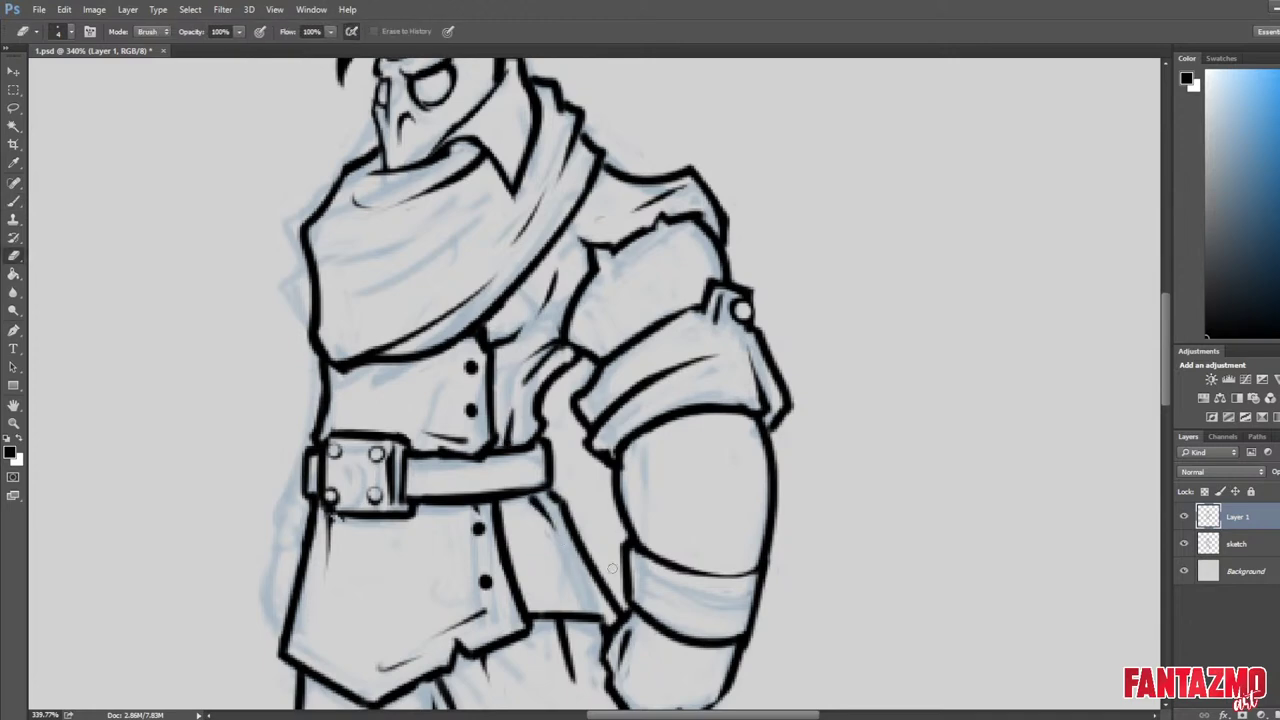
Strengthen the lower front edge of the mask and erase the bit of scarf outline beside the chin.
{"action": "scroll", "coordinate": [670, 541], "scroll_direction": "down", "scroll_amount": 9}
{"action": "key", "text": "ctrl+shift+h"}
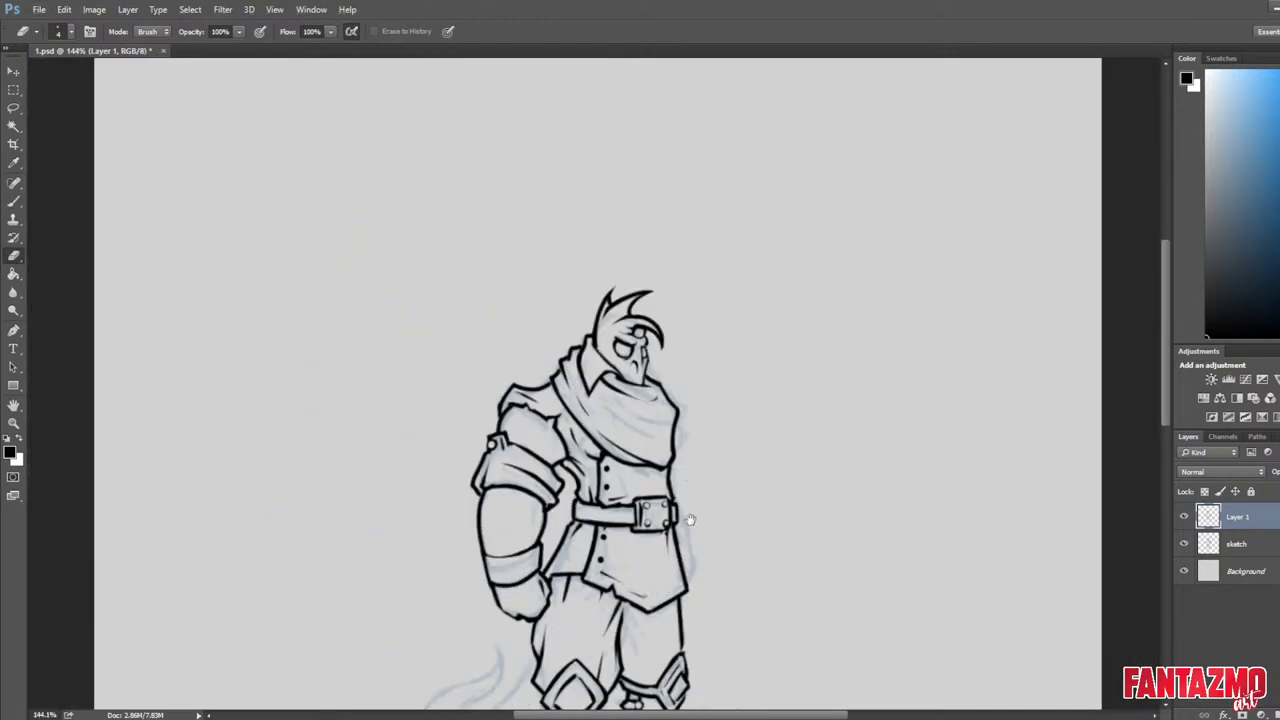
{"action": "left_click_drag", "start_coordinate": [692, 521], "coordinate": [677, 374]}
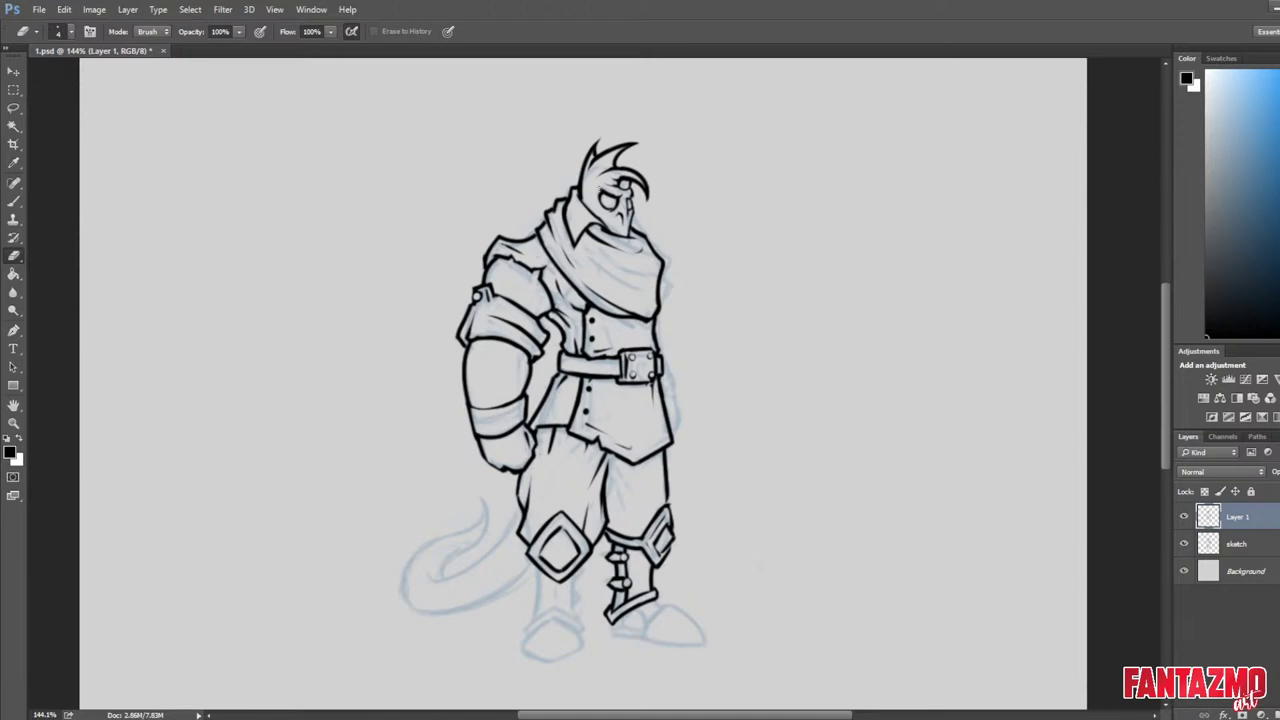
{"action": "scroll", "coordinate": [637, 217], "scroll_direction": "up", "scroll_amount": 5}
{"action": "key", "text": "b"}
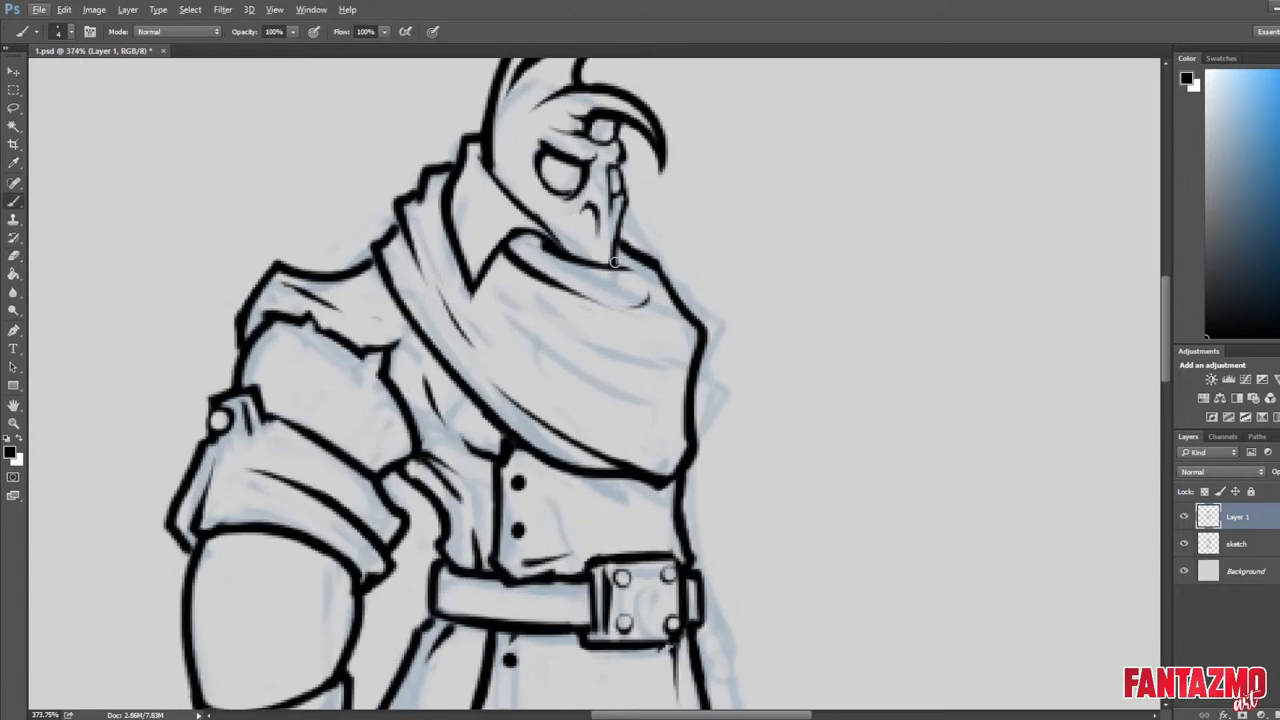
{"action": "key", "text": "e"}
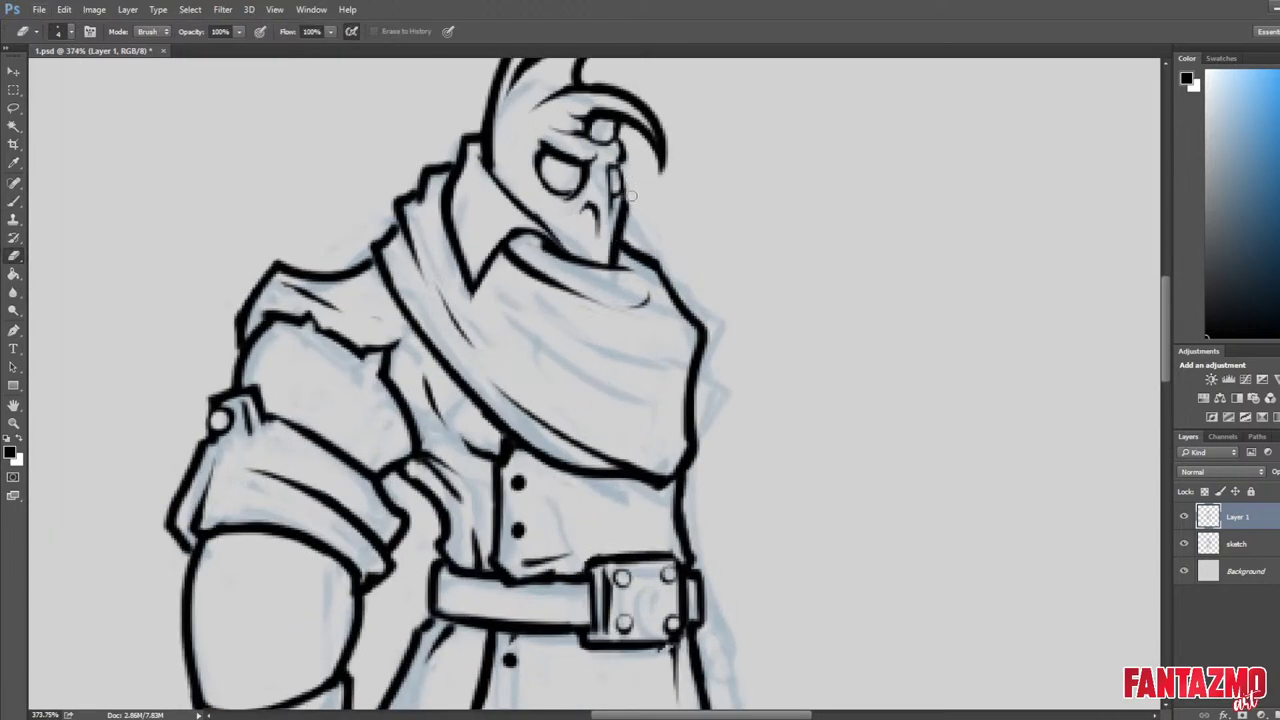
{"action": "key", "text": "b"}
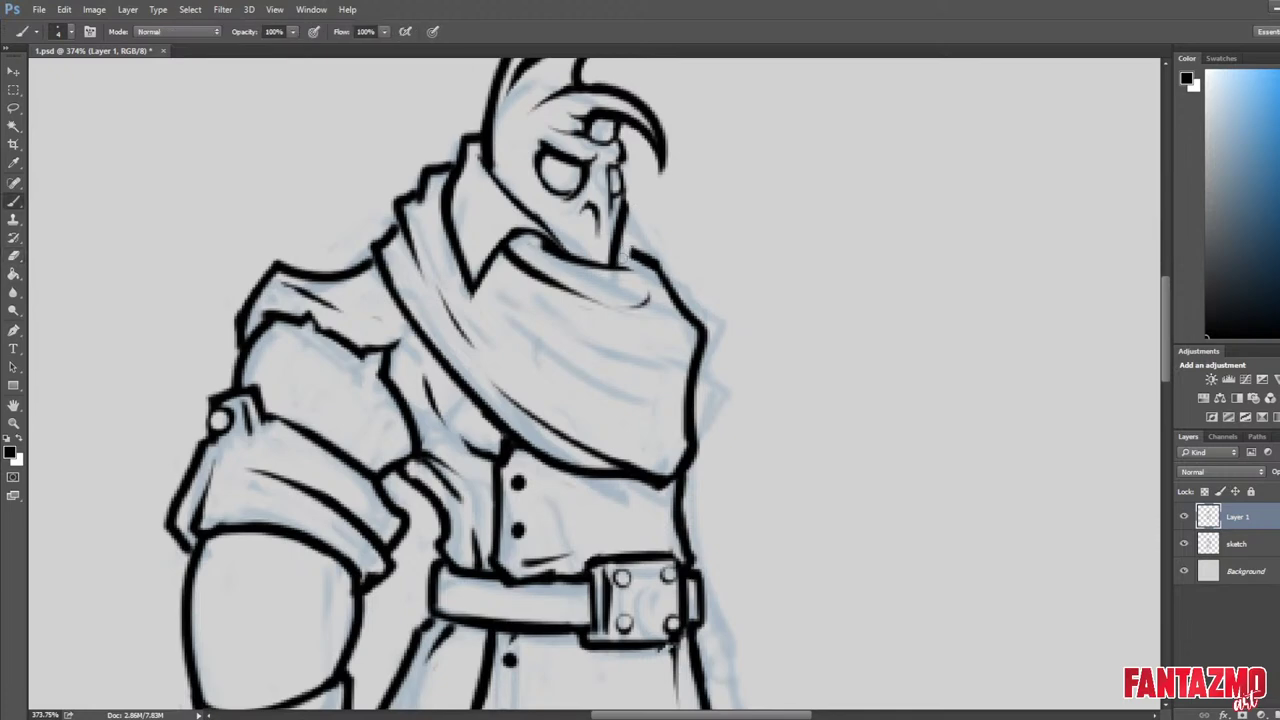
{"action": "mouse_move", "coordinate": [617, 262]}
{"action": "left_mouse_down"}
{"action": "mouse_move", "coordinate": [648, 240]}
{"action": "mouse_move", "coordinate": [632, 253]}
{"action": "mouse_move", "coordinate": [655, 249]}
{"action": "mouse_move", "coordinate": [660, 224]}
{"action": "mouse_move", "coordinate": [651, 232]}
{"action": "mouse_move", "coordinate": [682, 290]}
{"action": "left_mouse_up"}
{"action": "key", "text": "ctrl+z"}
{"action": "key", "text": "ctrl+z"}
{"action": "key", "text": "ctrl+z"}
{"action": "key", "text": "ctrl+z"}
Ink the small piece of far collar showing between the mask's lower edge and the top of the scarf.
{"action": "key", "text": "e"}
{"action": "key", "text": "b"}
{"action": "key", "text": "e"}
{"action": "key", "text": "b"}
{"action": "key", "text": "e"}
{"action": "left_click_drag", "start_coordinate": [642, 214], "coordinate": [665, 244]}
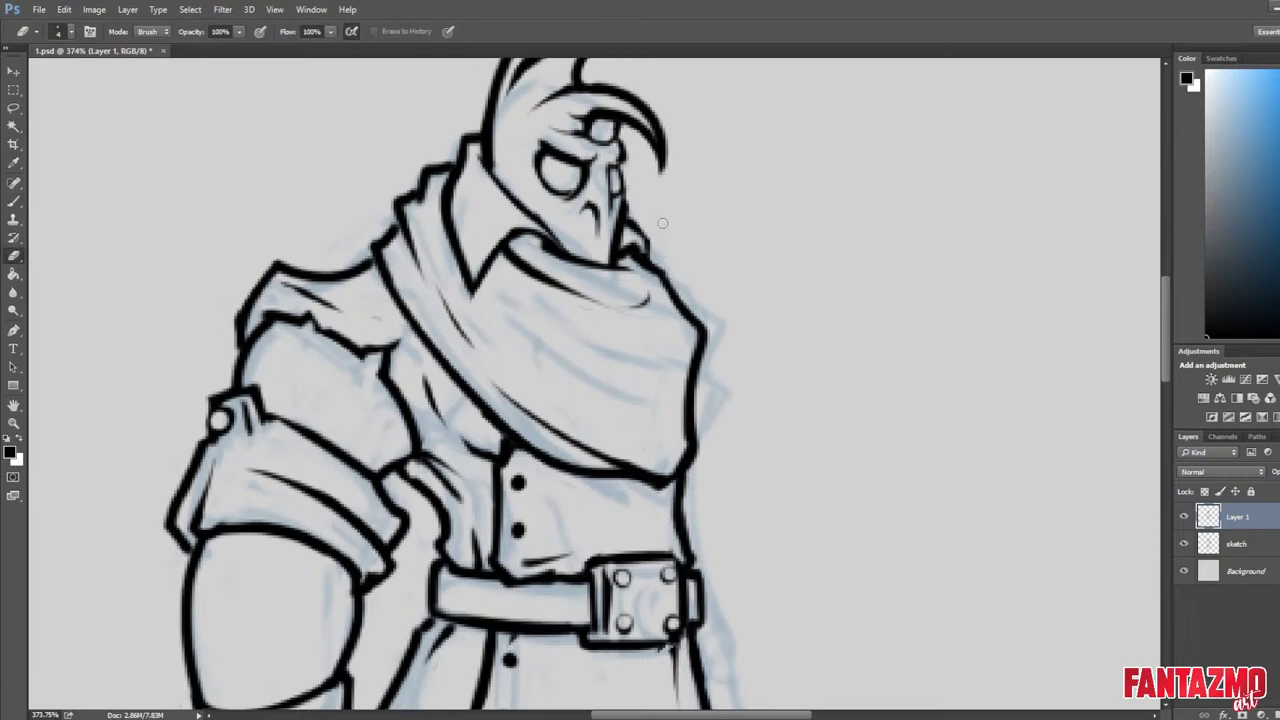
Save the drawing and mirror the canvas back and forth to check the whole figure.
{"action": "scroll", "coordinate": [488, 248], "scroll_direction": "down", "scroll_amount": 3}
{"action": "key", "text": "ctrl+s"}
{"action": "key", "text": "ctrl+shift+h"}
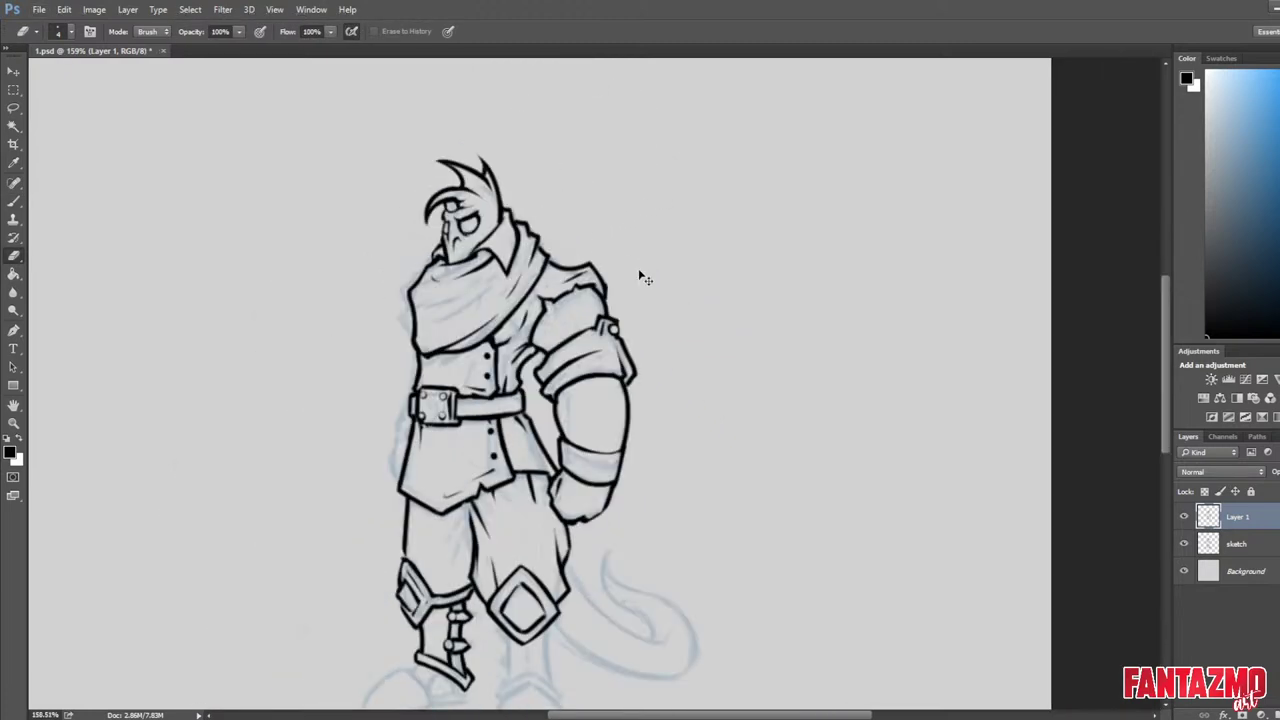
{"action": "left_click_drag", "start_coordinate": [603, 328], "coordinate": [649, 303]}
{"action": "scroll", "coordinate": [650, 302], "scroll_direction": "down", "scroll_amount": 2}
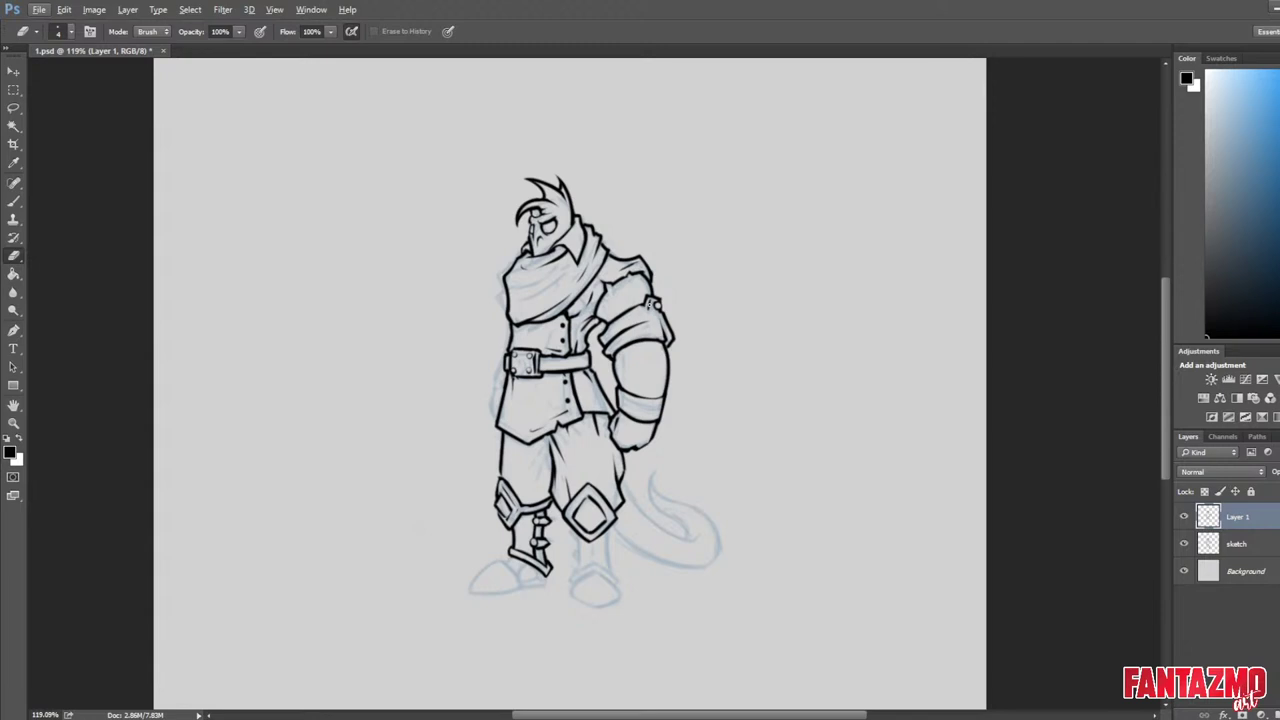
{"action": "key", "text": "ctrl+s"}
{"action": "key", "text": "ctrl+shift+h"}
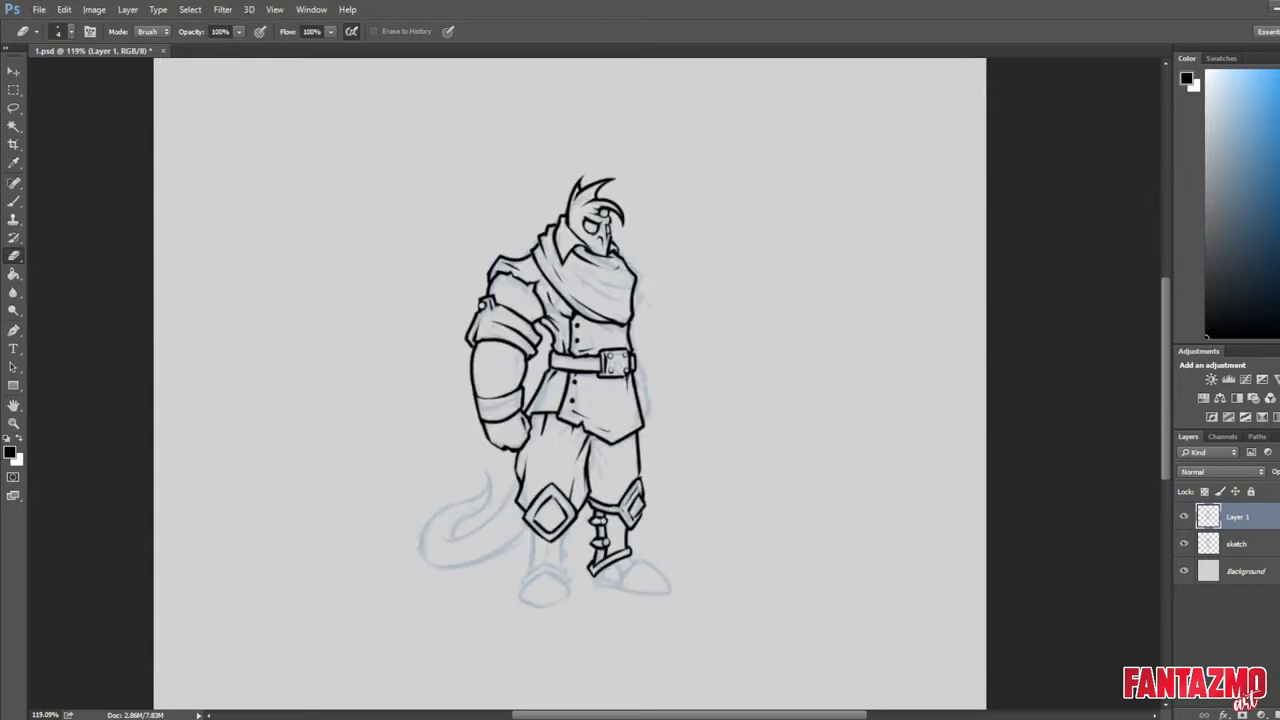
Erase the inked buckle plate from the front of the belt.
{"action": "scroll", "coordinate": [609, 370], "scroll_direction": "up", "scroll_amount": 10}
{"action": "left_click_drag", "start_coordinate": [757, 381], "coordinate": [1065, 258]}
{"action": "mouse_move", "coordinate": [896, 207]}
{"action": "left_mouse_down"}
{"action": "mouse_move", "coordinate": [940, 204]}
{"action": "mouse_move", "coordinate": [895, 250]}
{"action": "mouse_move", "coordinate": [915, 272]}
{"action": "mouse_move", "coordinate": [941, 275]}
{"action": "mouse_move", "coordinate": [952, 250]}
{"action": "mouse_move", "coordinate": [943, 206]}
{"action": "mouse_move", "coordinate": [931, 242]}
{"action": "mouse_move", "coordinate": [886, 255]}
{"action": "mouse_move", "coordinate": [876, 278]}
{"action": "mouse_move", "coordinate": [940, 296]}
{"action": "mouse_move", "coordinate": [918, 230]}
{"action": "mouse_move", "coordinate": [954, 211]}
{"action": "left_mouse_up"}
{"action": "left_click", "coordinate": [886, 239]}
{"action": "key", "text": "b"}
{"action": "key", "text": "ctrl+z"}
{"action": "key", "text": "ctrl+z"}
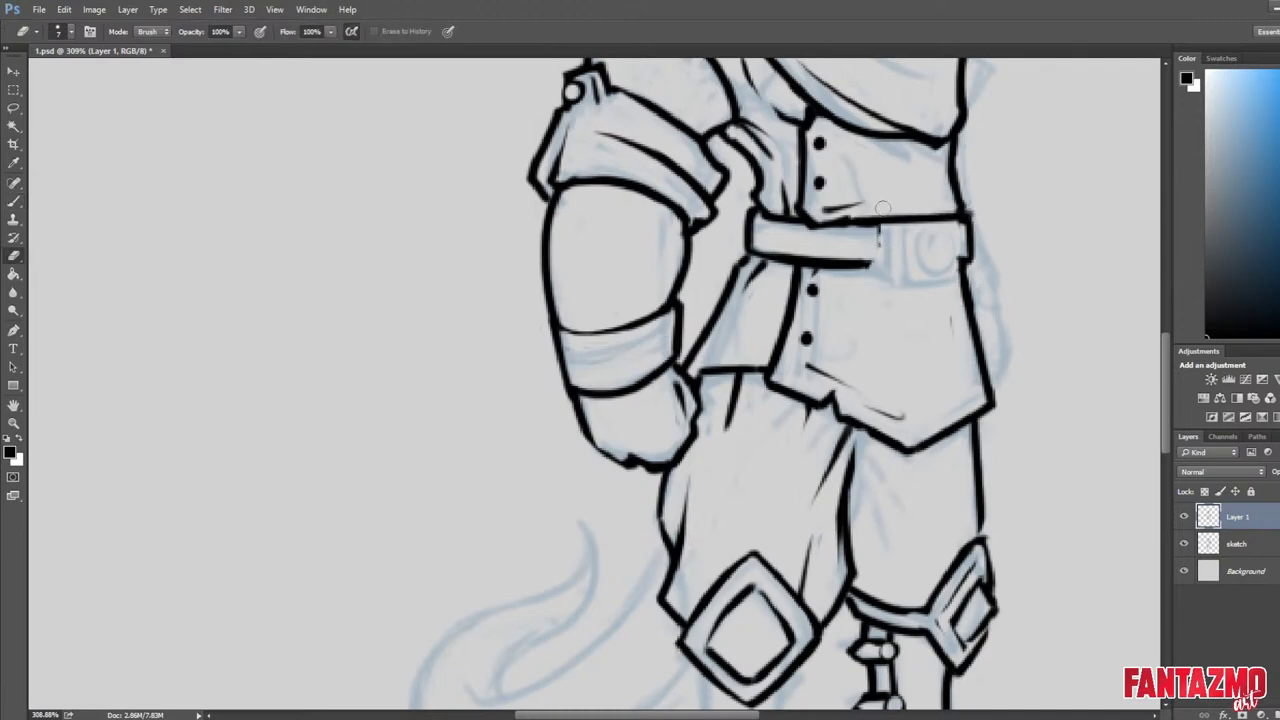
Ink the belt's upper and lower edges across the cleared buckle area and clean up their thickness.
{"action": "key", "text": "e"}
{"action": "left_click_drag", "start_coordinate": [860, 239], "coordinate": [901, 231]}
{"action": "left_click_drag", "start_coordinate": [740, 212], "coordinate": [745, 253]}
{"action": "key", "text": "b"}
{"action": "mouse_move", "coordinate": [751, 213]}
{"action": "left_mouse_down"}
{"action": "mouse_move", "coordinate": [749, 256]}
{"action": "mouse_move", "coordinate": [750, 211]}
{"action": "mouse_move", "coordinate": [751, 256]}
{"action": "mouse_move", "coordinate": [740, 238]}
{"action": "mouse_move", "coordinate": [885, 277]}
{"action": "mouse_move", "coordinate": [820, 266]}
{"action": "mouse_move", "coordinate": [967, 257]}
{"action": "left_mouse_up"}
{"action": "key", "text": "e"}
{"action": "key", "text": "b"}
{"action": "key", "text": "e"}
{"action": "key", "text": "b"}
{"action": "key", "text": "e"}
{"action": "left_click_drag", "start_coordinate": [820, 271], "coordinate": [938, 268]}
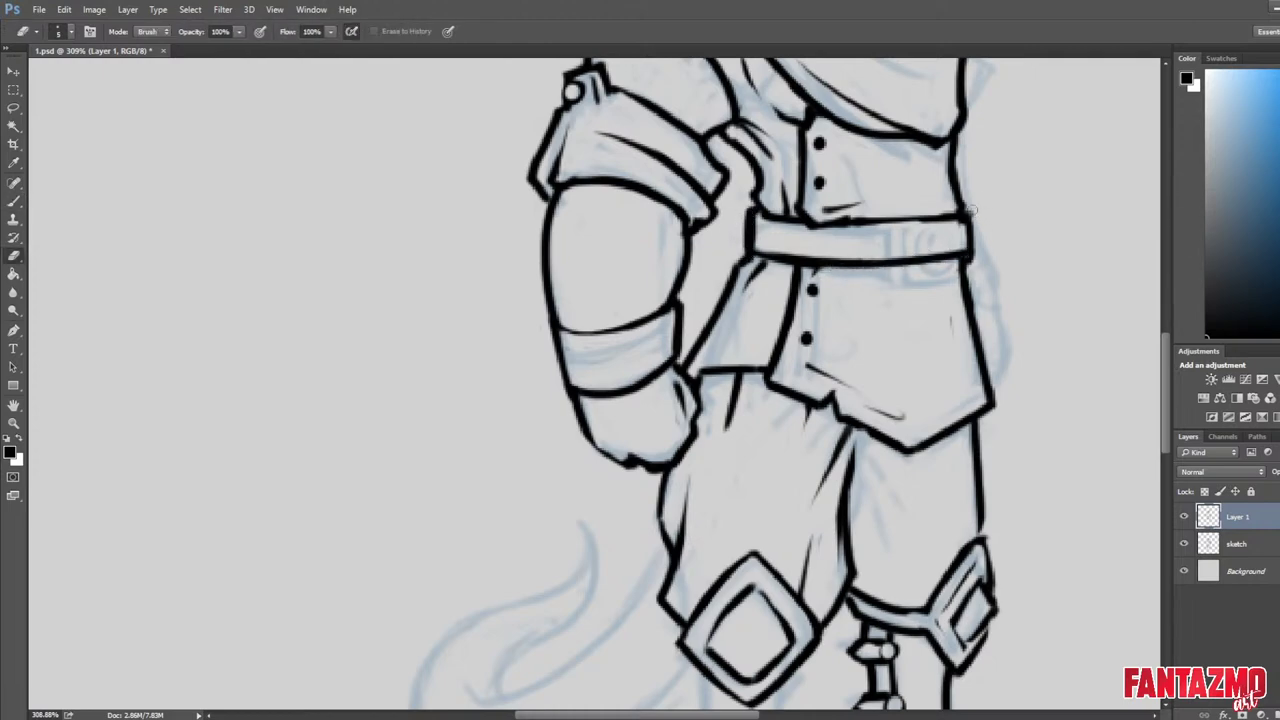
Shorten the belt's front end to sit flush with the jacket and redraw the jacket skirt's front edge below it.
{"action": "mouse_move", "coordinate": [970, 210]}
{"action": "left_mouse_down"}
{"action": "mouse_move", "coordinate": [966, 262]}
{"action": "mouse_move", "coordinate": [956, 256]}
{"action": "mouse_move", "coordinate": [960, 232]}
{"action": "mouse_move", "coordinate": [979, 320]}
{"action": "left_mouse_up"}
{"action": "key", "text": "b"}
{"action": "key", "text": "e"}
{"action": "key", "text": "b"}
{"action": "key", "text": "e"}
{"action": "key", "text": "b"}
{"action": "left_click_drag", "start_coordinate": [957, 257], "coordinate": [975, 345]}
{"action": "key", "text": "e"}
{"action": "mouse_move", "coordinate": [955, 280]}
{"action": "left_mouse_down"}
{"action": "mouse_move", "coordinate": [970, 376]}
{"action": "mouse_move", "coordinate": [967, 346]}
{"action": "left_mouse_up"}
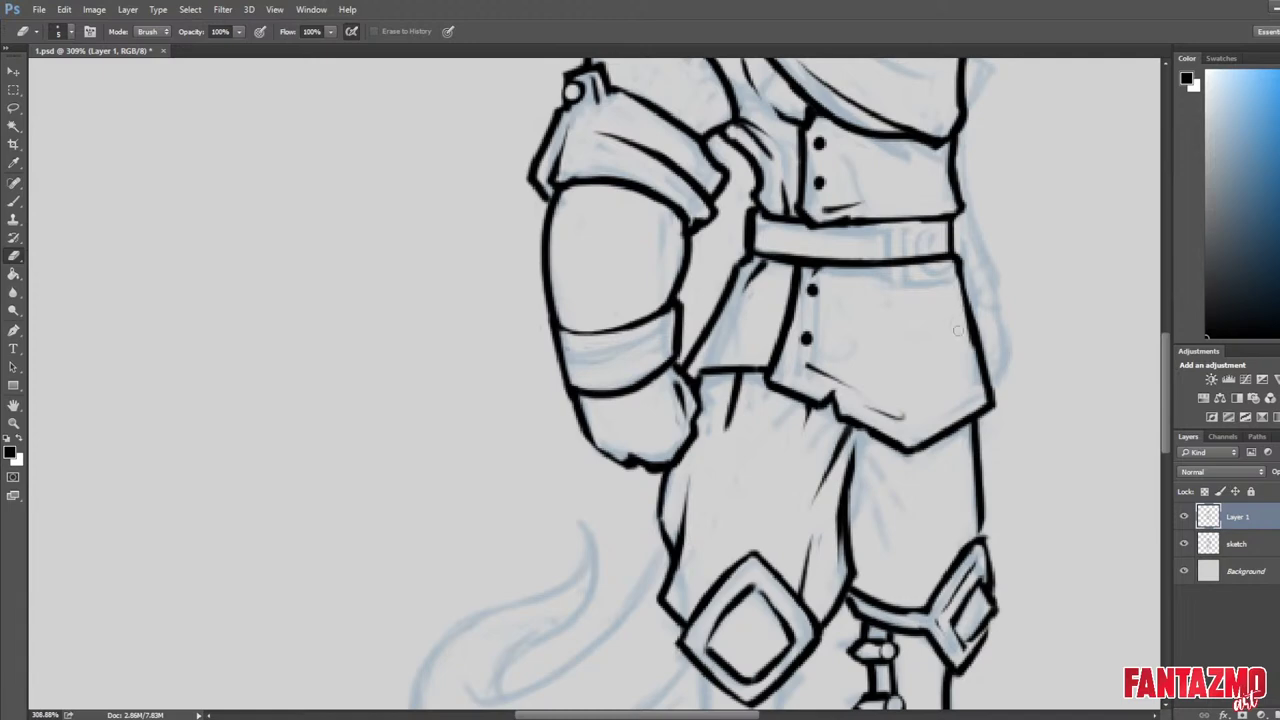
{"action": "left_click_drag", "start_coordinate": [967, 254], "coordinate": [989, 358]}
Ink tapered fold lines on the jacket, one rising above the belt and two hanging below it.
{"action": "key", "text": "b"}
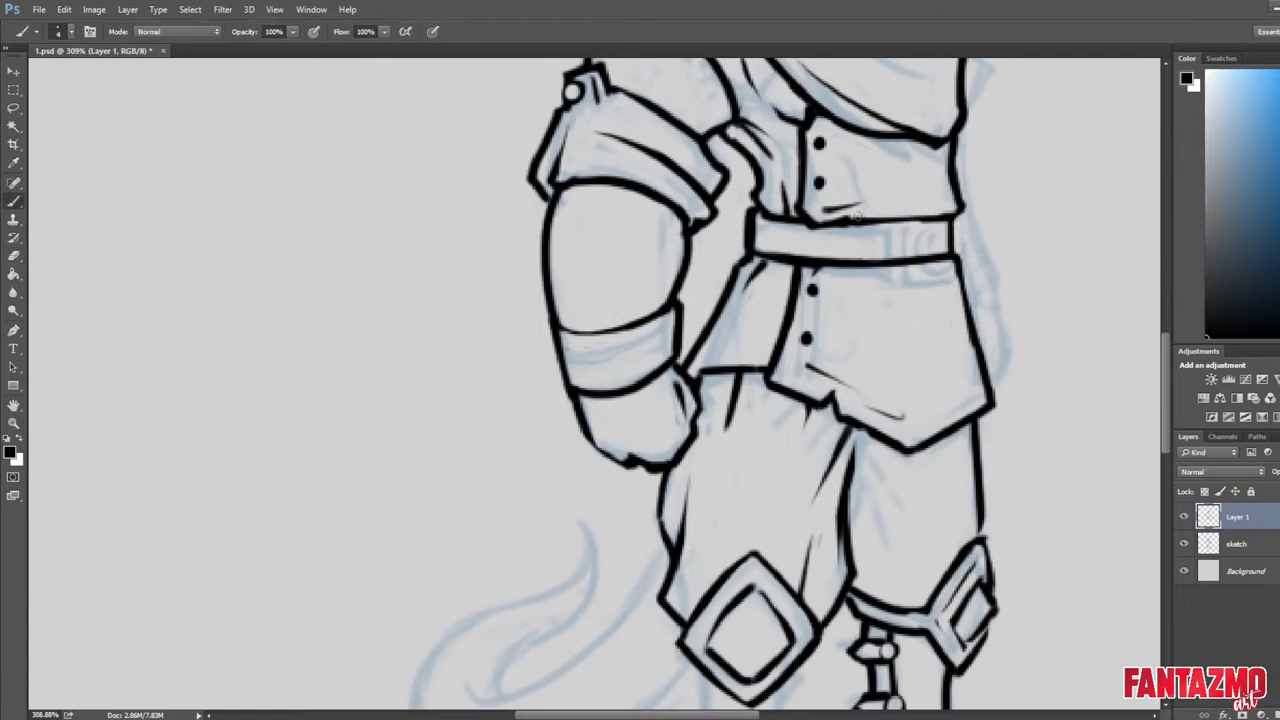
{"action": "mouse_move", "coordinate": [834, 222]}
{"action": "left_mouse_down"}
{"action": "mouse_move", "coordinate": [910, 194]}
{"action": "mouse_move", "coordinate": [894, 187]}
{"action": "left_mouse_up"}
{"action": "key", "text": "e"}
{"action": "key", "text": "b"}
{"action": "left_click_drag", "start_coordinate": [866, 267], "coordinate": [842, 345]}
{"action": "key", "text": "e"}
{"action": "left_click_drag", "start_coordinate": [876, 273], "coordinate": [832, 358]}
{"action": "key", "text": "b"}
{"action": "key", "text": "e"}
{"action": "mouse_move", "coordinate": [883, 267]}
{"action": "left_mouse_down"}
{"action": "mouse_move", "coordinate": [871, 326]}
{"action": "mouse_move", "coordinate": [881, 308]}
{"action": "left_mouse_up"}
{"action": "key", "text": "b"}
{"action": "key", "text": "e"}
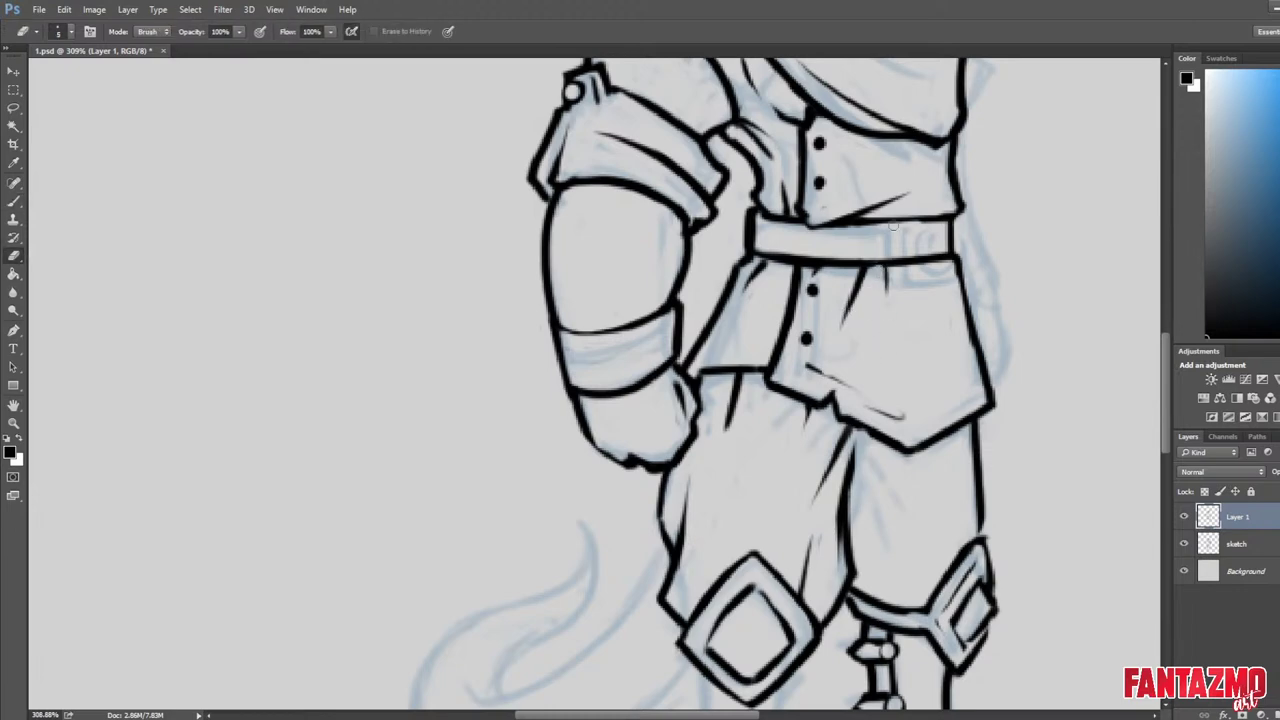
{"action": "key", "text": "b"}
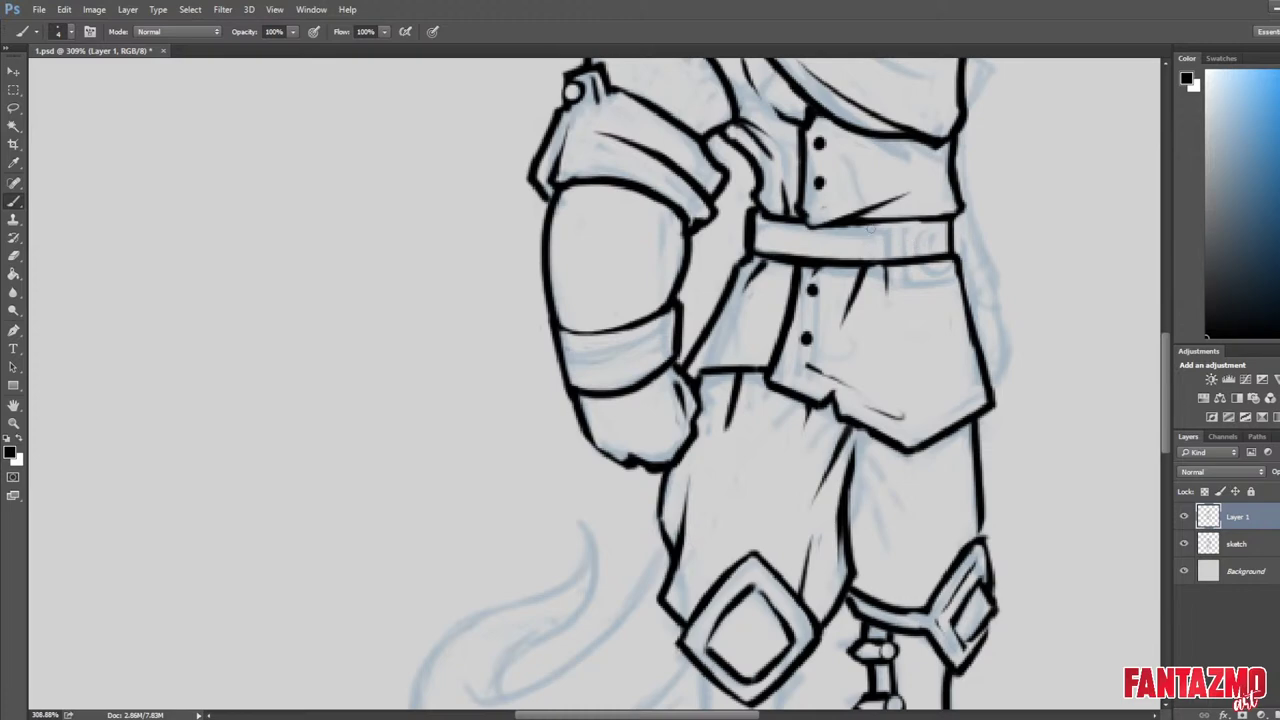
Save the file and mirror the canvas horizontally.
{"action": "scroll", "coordinate": [893, 208], "scroll_direction": "down", "scroll_amount": 8}
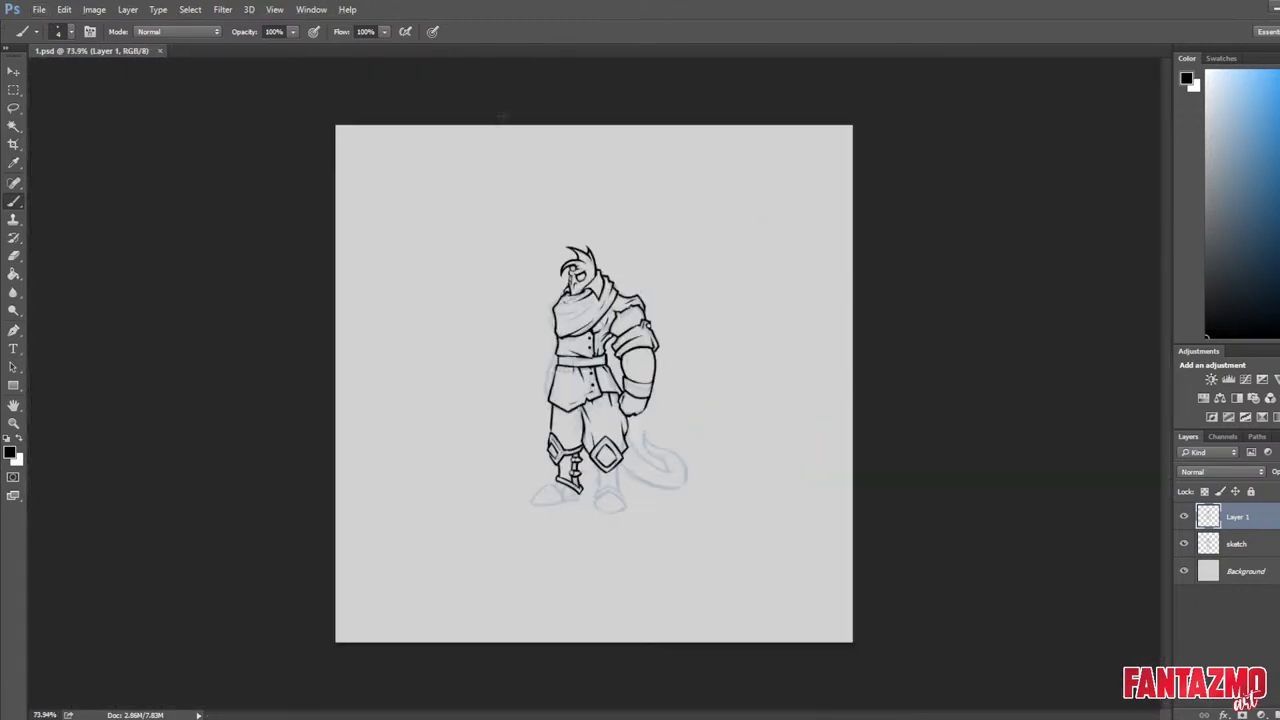
{"action": "scroll", "coordinate": [660, 430], "scroll_direction": "up", "scroll_amount": 3}
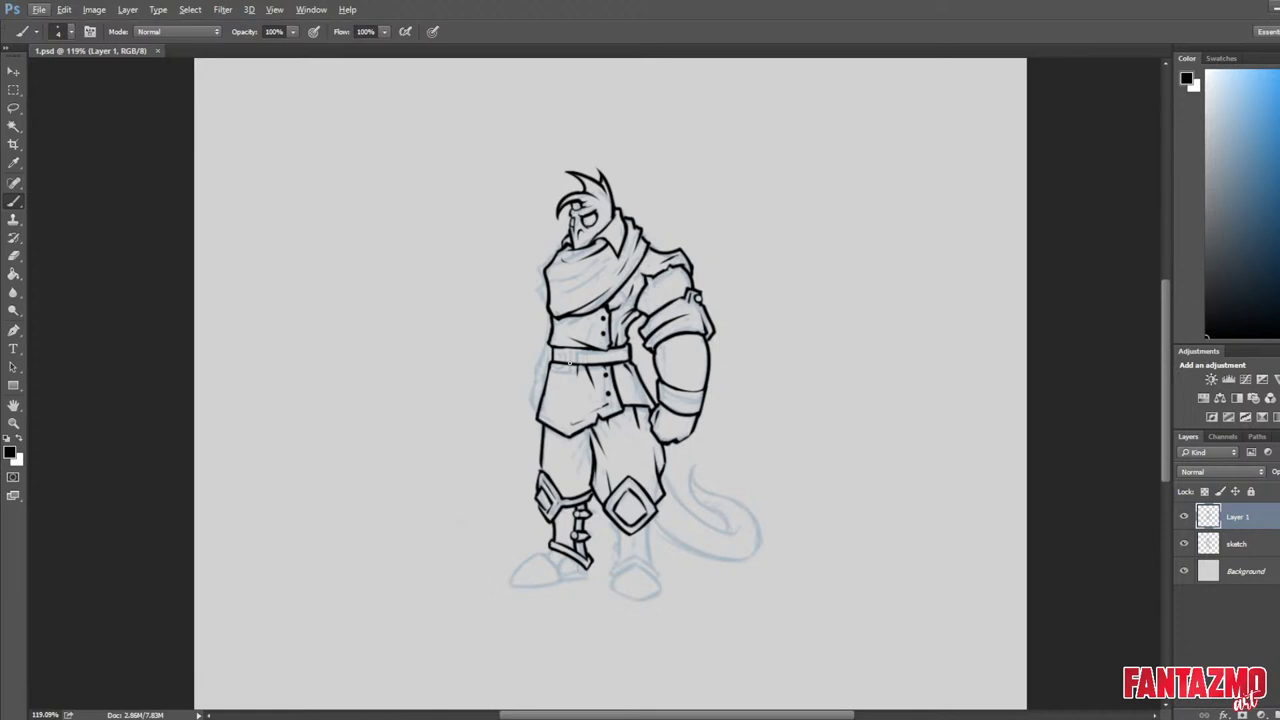
{"action": "key", "text": "ctrl+shift+h"}
Ink the start of the far arm's outline beside the jacket, just below the scarf.
{"action": "scroll", "coordinate": [570, 366], "scroll_direction": "up", "scroll_amount": 7}
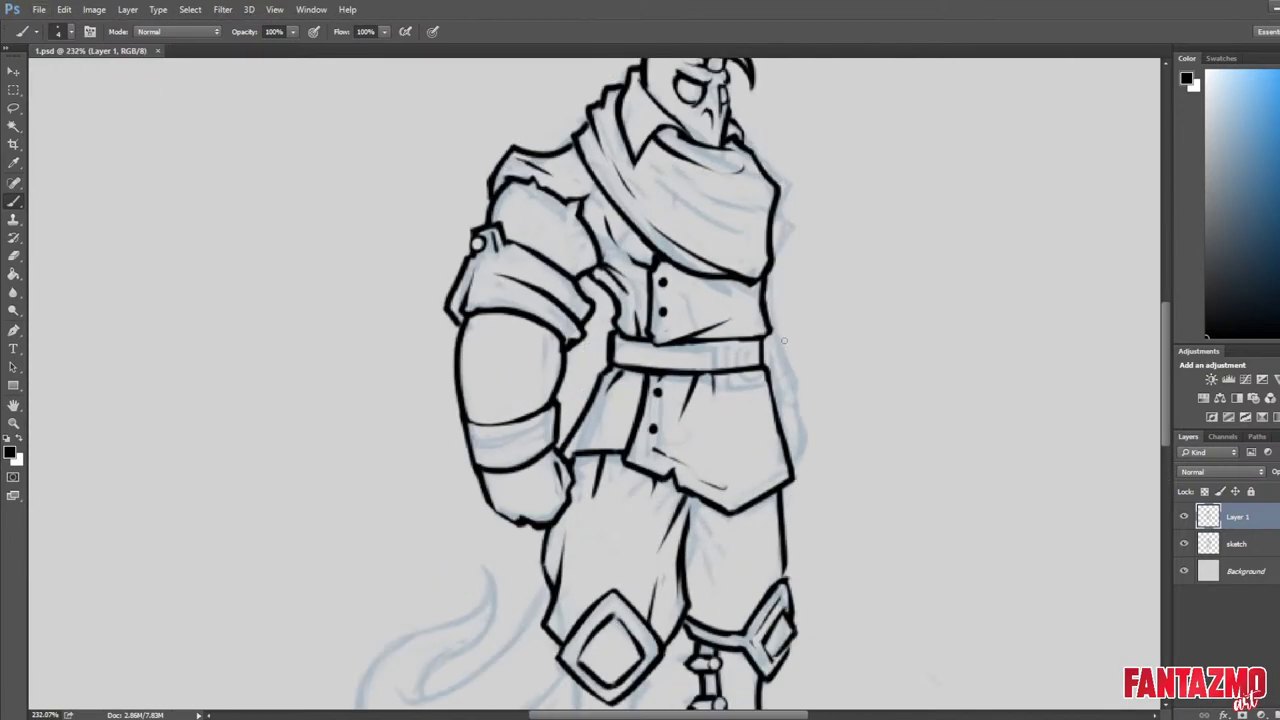
{"action": "left_click_drag", "start_coordinate": [768, 297], "coordinate": [797, 439]}
{"action": "key", "text": "ctrl+z"}
{"action": "left_click_drag", "start_coordinate": [770, 281], "coordinate": [773, 318]}
{"action": "key", "text": "e"}
{"action": "key", "text": "b"}
{"action": "left_click_drag", "start_coordinate": [779, 311], "coordinate": [776, 347]}
{"action": "key", "text": "ctrl+z"}
{"action": "key", "text": "ctrl+z"}
Try to ink the far arm's sleeve outline beside the jacket, between the scarf and the belt.
{"action": "key", "text": "e"}
{"action": "mouse_move", "coordinate": [780, 306]}
{"action": "left_mouse_down"}
{"action": "mouse_move", "coordinate": [769, 317]}
{"action": "mouse_move", "coordinate": [783, 311]}
{"action": "mouse_move", "coordinate": [785, 354]}
{"action": "left_mouse_up"}
{"action": "key", "text": "b"}
{"action": "key", "text": "e"}
{"action": "key", "text": "b"}
{"action": "key", "text": "e"}
{"action": "key", "text": "b"}
{"action": "left_click_drag", "start_coordinate": [777, 341], "coordinate": [792, 391]}
{"action": "key", "text": "e"}
{"action": "key", "text": "b"}
{"action": "key", "text": "ctrl+z"}
{"action": "key", "text": "e"}
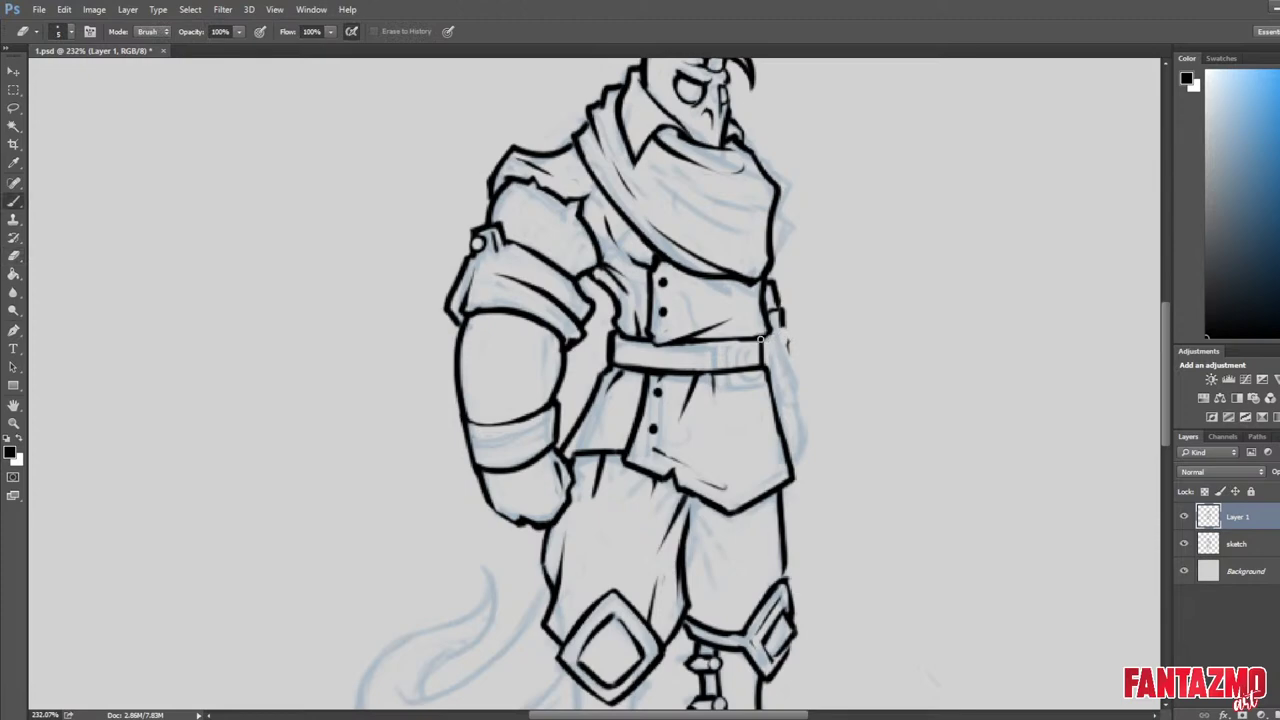
{"action": "key", "text": "b"}
{"action": "key", "text": "e"}
{"action": "mouse_move", "coordinate": [761, 339]}
{"action": "left_mouse_down"}
{"action": "mouse_move", "coordinate": [782, 310]}
{"action": "mouse_move", "coordinate": [783, 322]}
{"action": "mouse_move", "coordinate": [772, 284]}
{"action": "mouse_move", "coordinate": [770, 320]}
{"action": "mouse_move", "coordinate": [790, 321]}
{"action": "left_mouse_up"}
{"action": "key", "text": "b"}
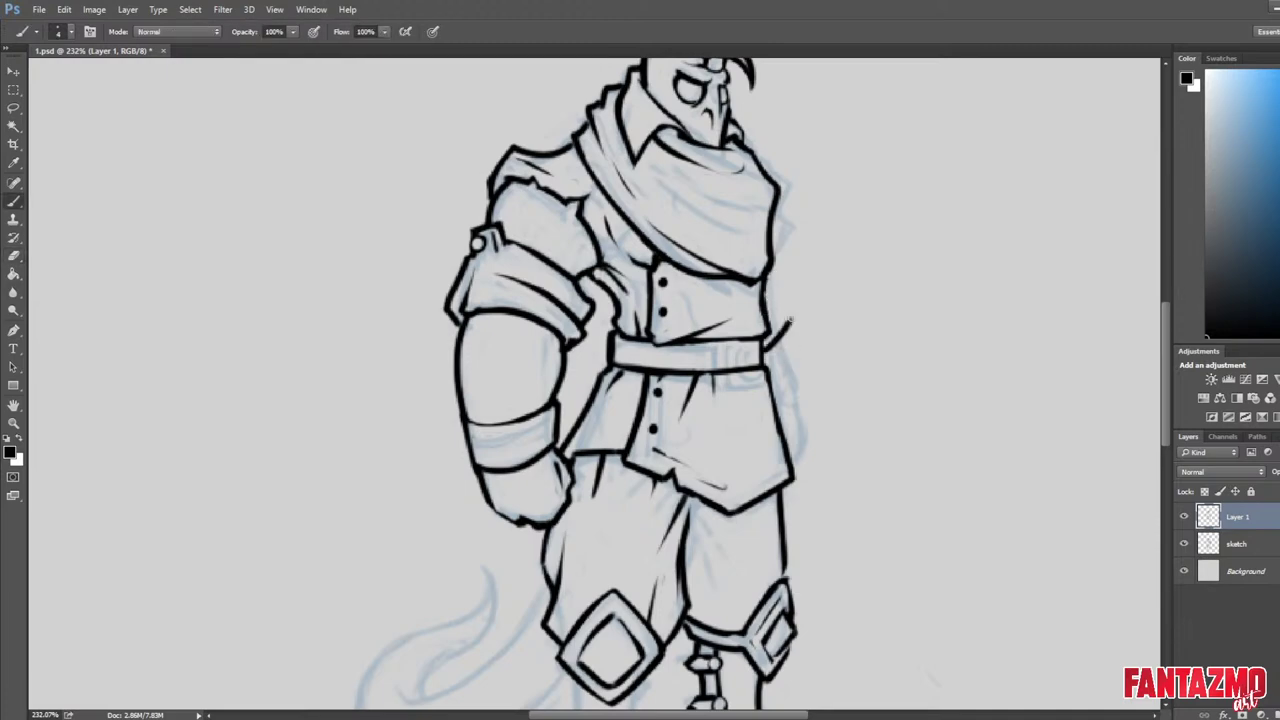
{"action": "key", "text": "ctrl+z"}
Ink the far arm's rolled sleeve cuff as a small rounded shape beside the jacket, just above the belt.
{"action": "key", "text": "e"}
{"action": "key", "text": "b"}
{"action": "left_click_drag", "start_coordinate": [766, 346], "coordinate": [790, 320]}
{"action": "key", "text": "e"}
{"action": "key", "text": "b"}
{"action": "left_click_drag", "start_coordinate": [763, 287], "coordinate": [781, 306]}
{"action": "key", "text": "e"}
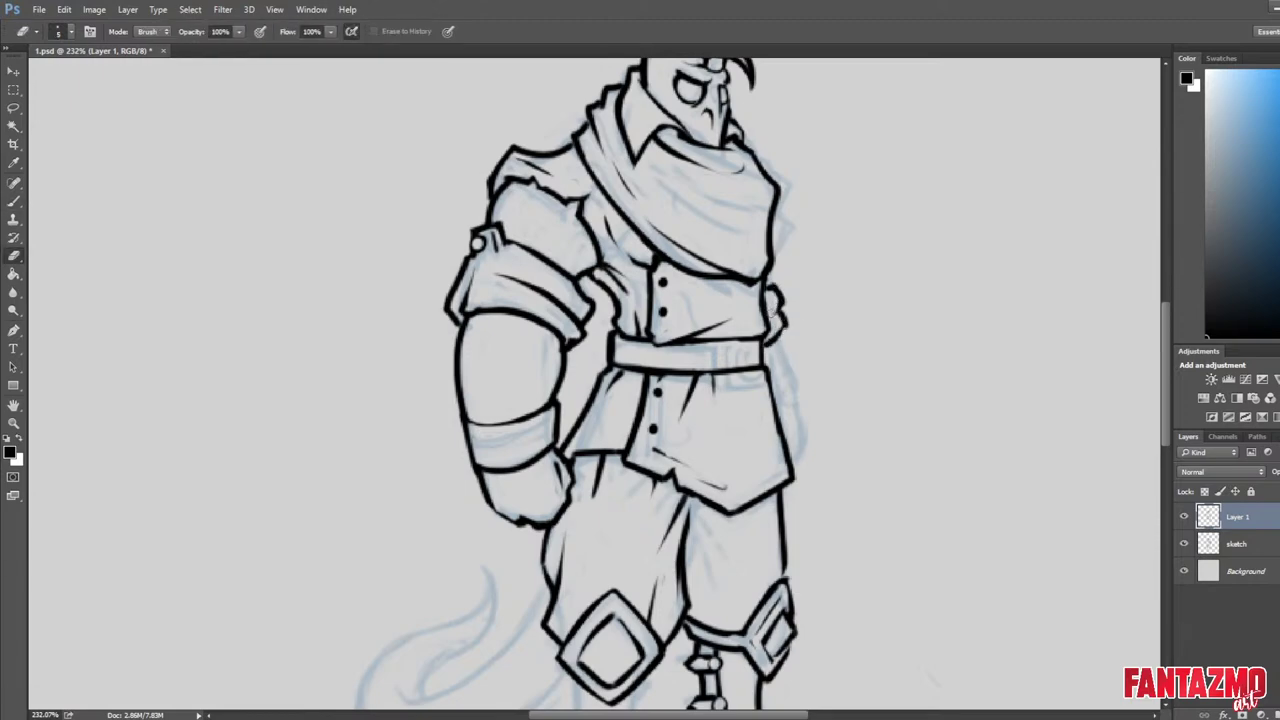
{"action": "key", "text": "b"}
{"action": "key", "text": "e"}
Mirror the canvas horizontally and ink the far forearm's outer edge from the sleeve cuff down beside the jacket skirt.
{"action": "scroll", "coordinate": [784, 275], "scroll_direction": "down", "scroll_amount": 10}
{"action": "key", "text": "ctrl+shift+h"}
{"action": "scroll", "coordinate": [764, 321], "scroll_direction": "up", "scroll_amount": 9}
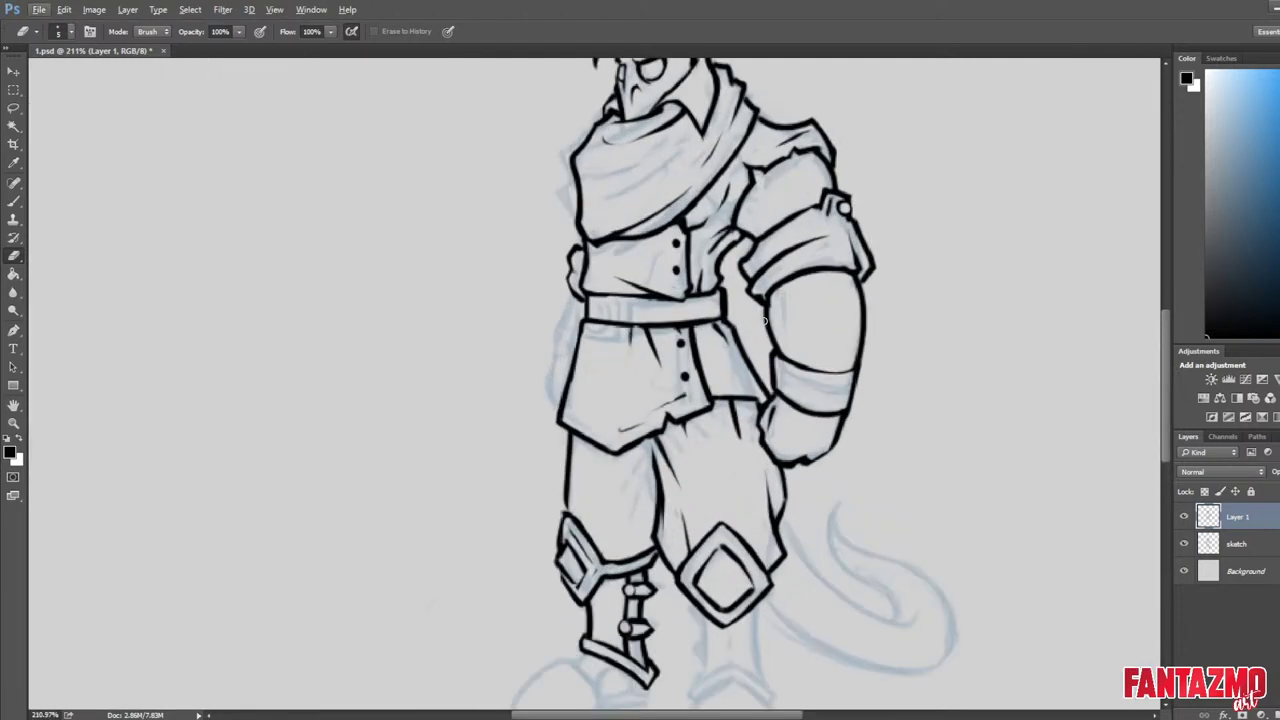
{"action": "key", "text": "e"}
{"action": "mouse_move", "coordinate": [580, 302]}
{"action": "left_mouse_down"}
{"action": "mouse_move", "coordinate": [572, 263]}
{"action": "mouse_move", "coordinate": [569, 280]}
{"action": "left_mouse_up"}
{"action": "key", "text": "b"}
{"action": "left_click_drag", "start_coordinate": [573, 251], "coordinate": [548, 372]}
{"action": "key", "text": "e"}
{"action": "key", "text": "b"}
{"action": "key", "text": "e"}
{"action": "key", "text": "b"}
{"action": "key", "text": "e"}
{"action": "left_click_drag", "start_coordinate": [580, 296], "coordinate": [550, 368]}
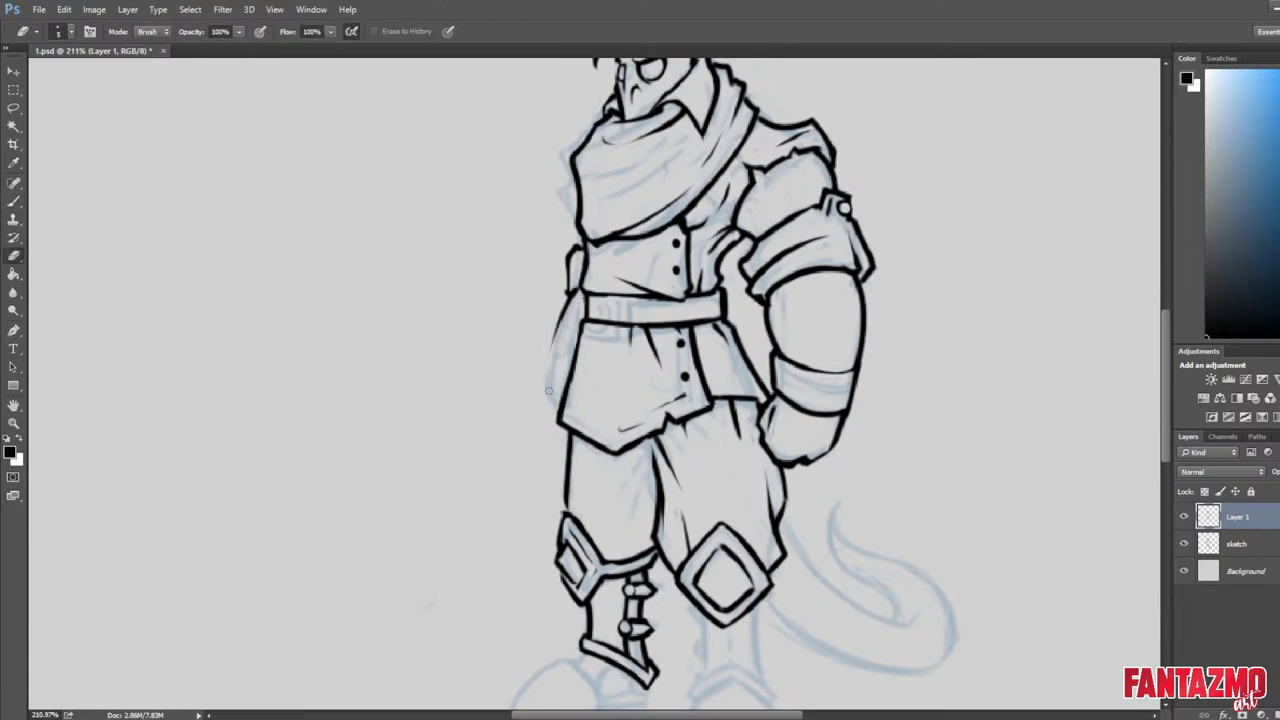
{"action": "key", "text": "ctrl+z"}
{"action": "left_click_drag", "start_coordinate": [573, 298], "coordinate": [548, 364]}
Tidy the joint below the sleeve cuff and ink the two short wristband lines across the far forearm.
{"action": "key", "text": "b"}
{"action": "mouse_move", "coordinate": [574, 290]}
{"action": "left_mouse_down"}
{"action": "mouse_move", "coordinate": [548, 376]}
{"action": "mouse_move", "coordinate": [575, 253]}
{"action": "mouse_move", "coordinate": [562, 282]}
{"action": "mouse_move", "coordinate": [579, 264]}
{"action": "mouse_move", "coordinate": [562, 266]}
{"action": "left_mouse_up"}
{"action": "key", "text": "e"}
{"action": "key", "text": "b"}
{"action": "key", "text": "e"}
{"action": "key", "text": "b"}
{"action": "key", "text": "e"}
{"action": "key", "text": "b"}
{"action": "key", "text": "e"}
{"action": "mouse_move", "coordinate": [549, 377]}
{"action": "left_mouse_down"}
{"action": "mouse_move", "coordinate": [550, 341]}
{"action": "mouse_move", "coordinate": [574, 362]}
{"action": "mouse_move", "coordinate": [578, 330]}
{"action": "left_mouse_up"}
{"action": "key", "text": "b"}
{"action": "key", "text": "e"}
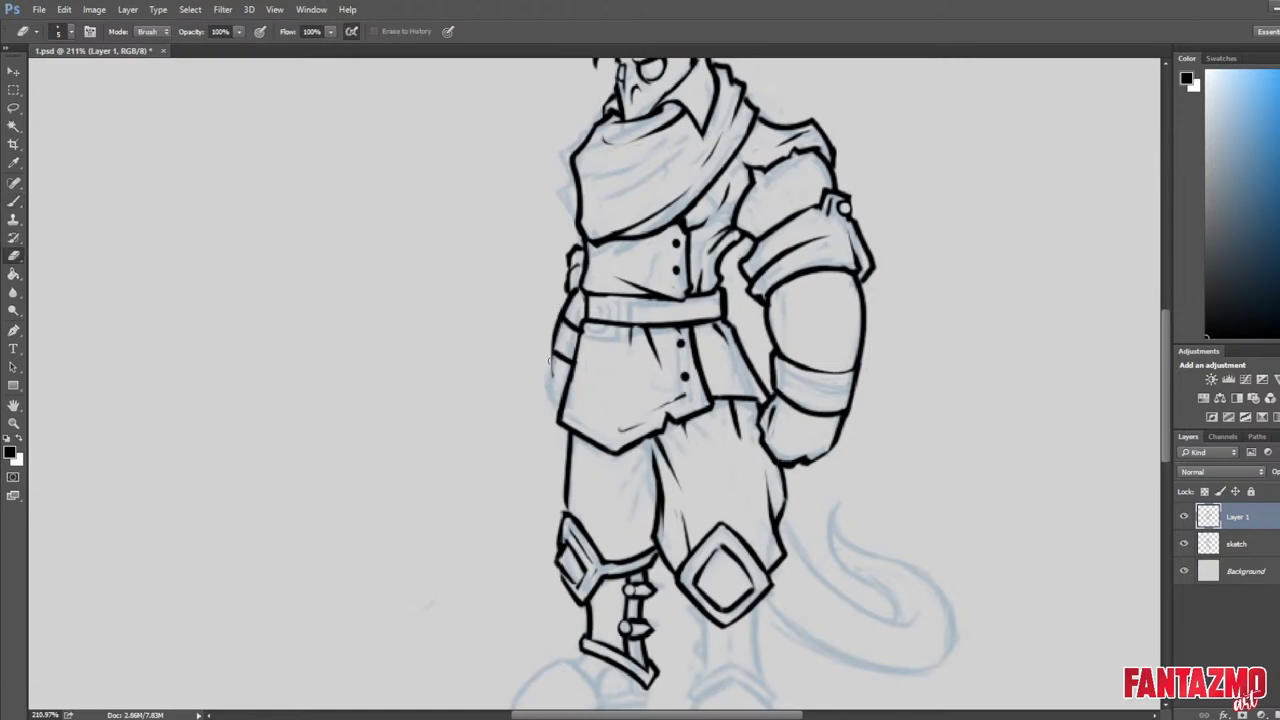
Ink the far hand's outer edge below the wristband and mirror the canvas horizontally.
{"action": "key", "text": "b"}
{"action": "key", "text": "e"}
{"action": "key", "text": "b"}
{"action": "left_click_drag", "start_coordinate": [553, 354], "coordinate": [541, 401]}
{"action": "key", "text": "ctrl+z"}
{"action": "mouse_move", "coordinate": [555, 352]}
{"action": "left_mouse_down"}
{"action": "mouse_move", "coordinate": [557, 412]}
{"action": "mouse_move", "coordinate": [543, 352]}
{"action": "left_mouse_up"}
{"action": "key", "text": "e"}
{"action": "left_click_drag", "start_coordinate": [546, 357], "coordinate": [542, 397]}
{"action": "key", "text": "ctrl+shift+h"}
{"action": "mouse_move", "coordinate": [832, 366]}
{"action": "left_mouse_down"}
{"action": "mouse_move", "coordinate": [830, 411]}
{"action": "mouse_move", "coordinate": [827, 396]}
{"action": "left_mouse_up"}
{"action": "key", "text": "b"}
{"action": "key", "text": "e"}
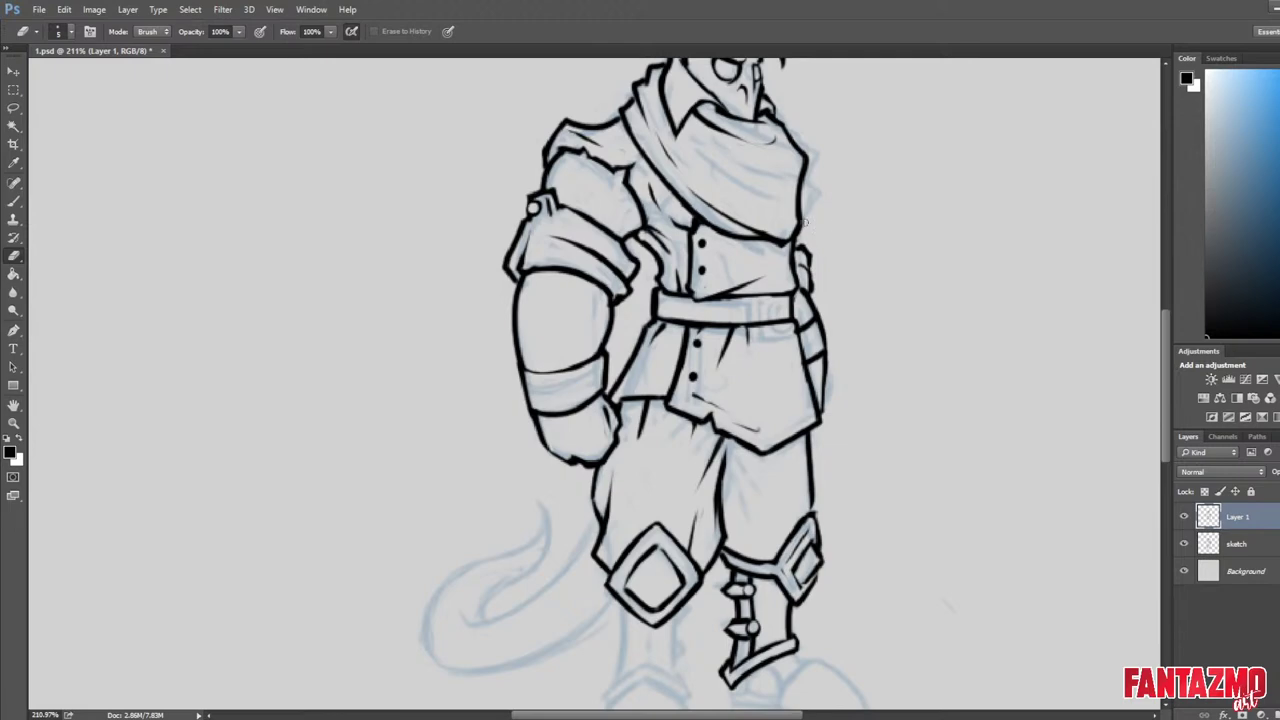
Ink the far upper arm's edge and the pointed sleeve corner beside the scarf.
{"action": "key", "text": "b"}
{"action": "left_click_drag", "start_coordinate": [805, 240], "coordinate": [808, 182]}
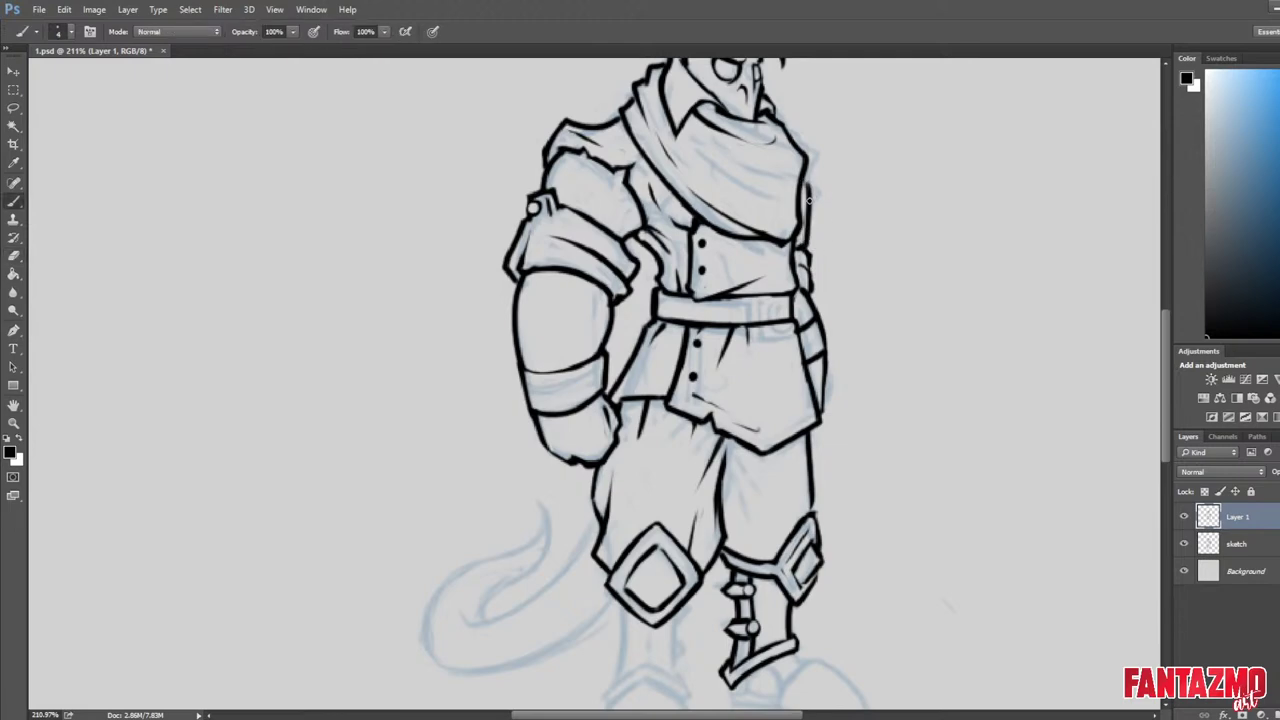
{"action": "key", "text": "e"}
{"action": "key", "text": "b"}
{"action": "key", "text": "e"}
{"action": "left_click_drag", "start_coordinate": [818, 192], "coordinate": [820, 182]}
{"action": "key", "text": "b"}
{"action": "key", "text": "e"}
{"action": "scroll", "coordinate": [829, 152], "scroll_direction": "down", "scroll_amount": 6}
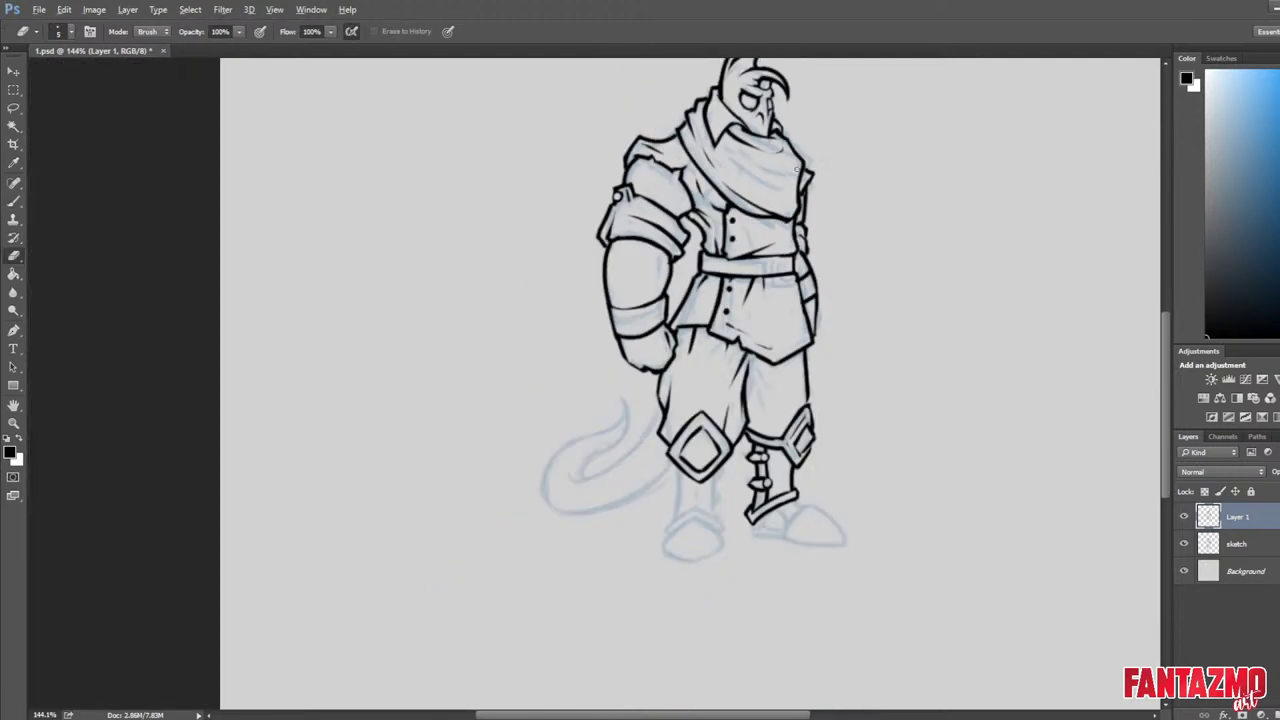
Mirror the canvas horizontally and slim the far forearm's outline between the sleeve cuff and the wristband.
{"action": "key", "text": "ctrl+shift+h"}
{"action": "scroll", "coordinate": [701, 416], "scroll_direction": "up", "scroll_amount": 14}
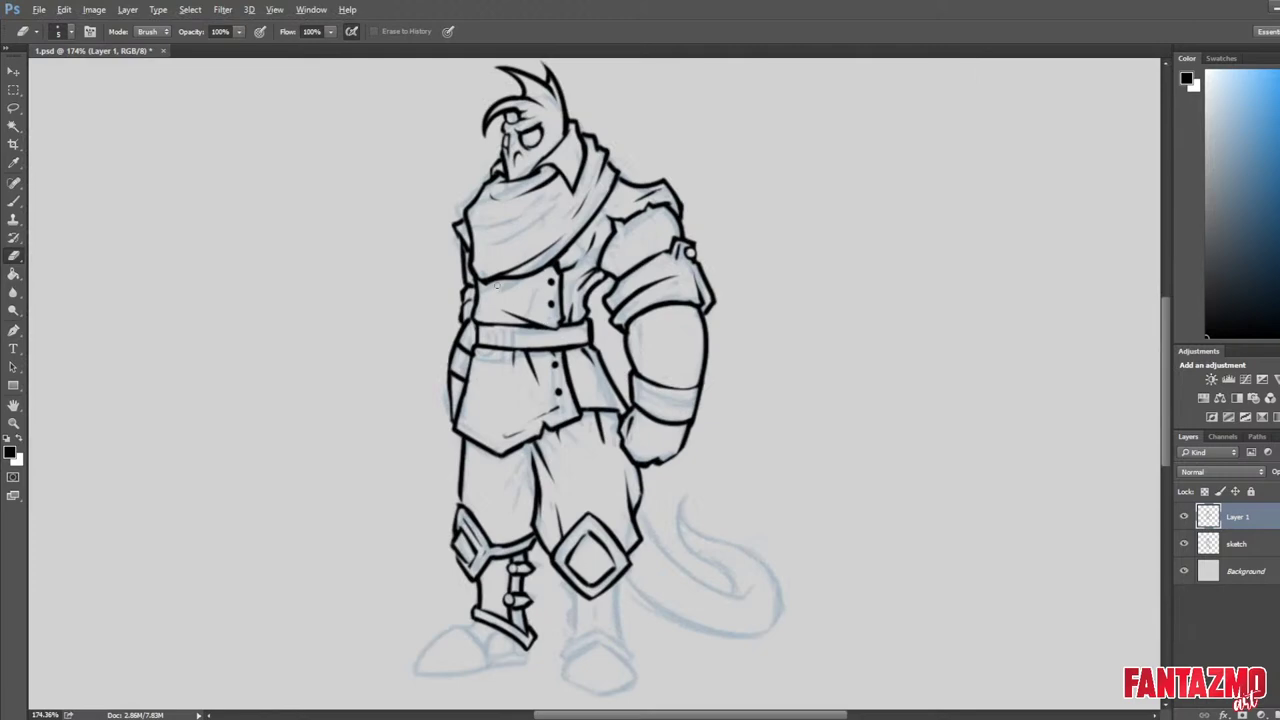
{"action": "mouse_move", "coordinate": [558, 332]}
{"action": "left_mouse_down"}
{"action": "mouse_move", "coordinate": [681, 475]}
{"action": "mouse_move", "coordinate": [540, 318]}
{"action": "mouse_move", "coordinate": [533, 335]}
{"action": "mouse_move", "coordinate": [558, 310]}
{"action": "mouse_move", "coordinate": [543, 350]}
{"action": "left_mouse_up"}
{"action": "key", "text": "b"}
{"action": "key", "text": "e"}
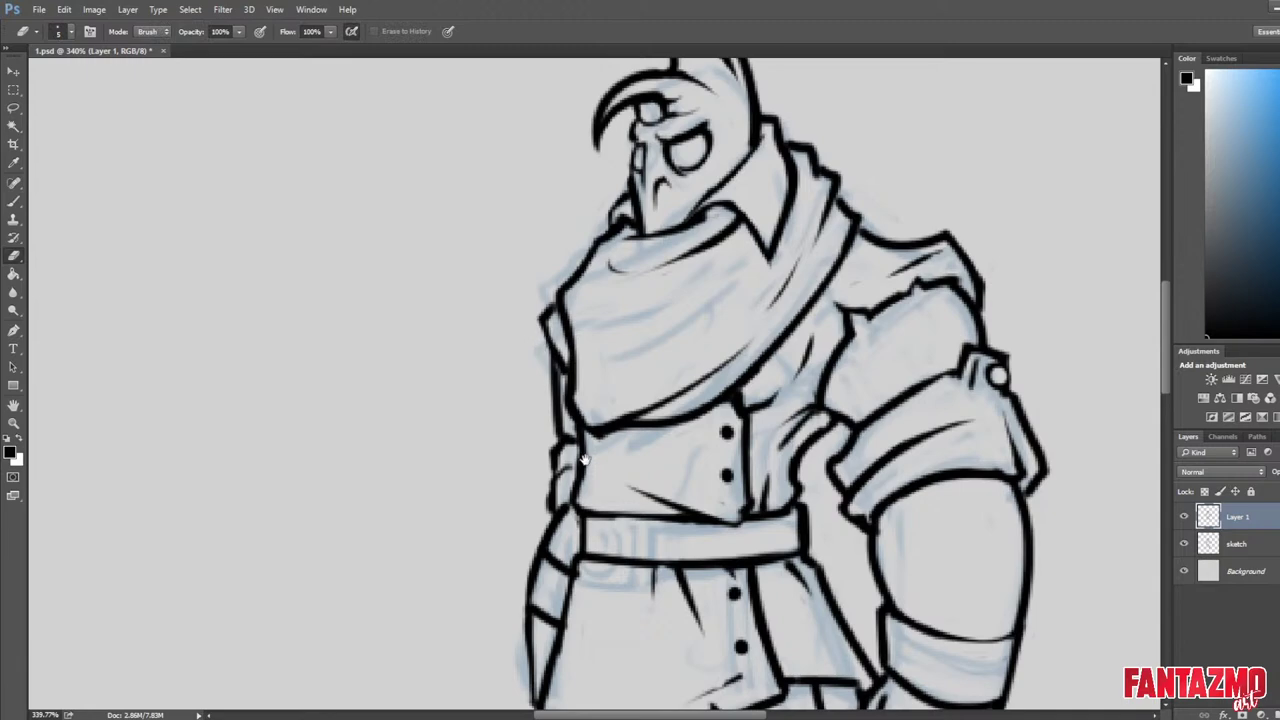
{"action": "left_click_drag", "start_coordinate": [561, 429], "coordinate": [550, 281]}
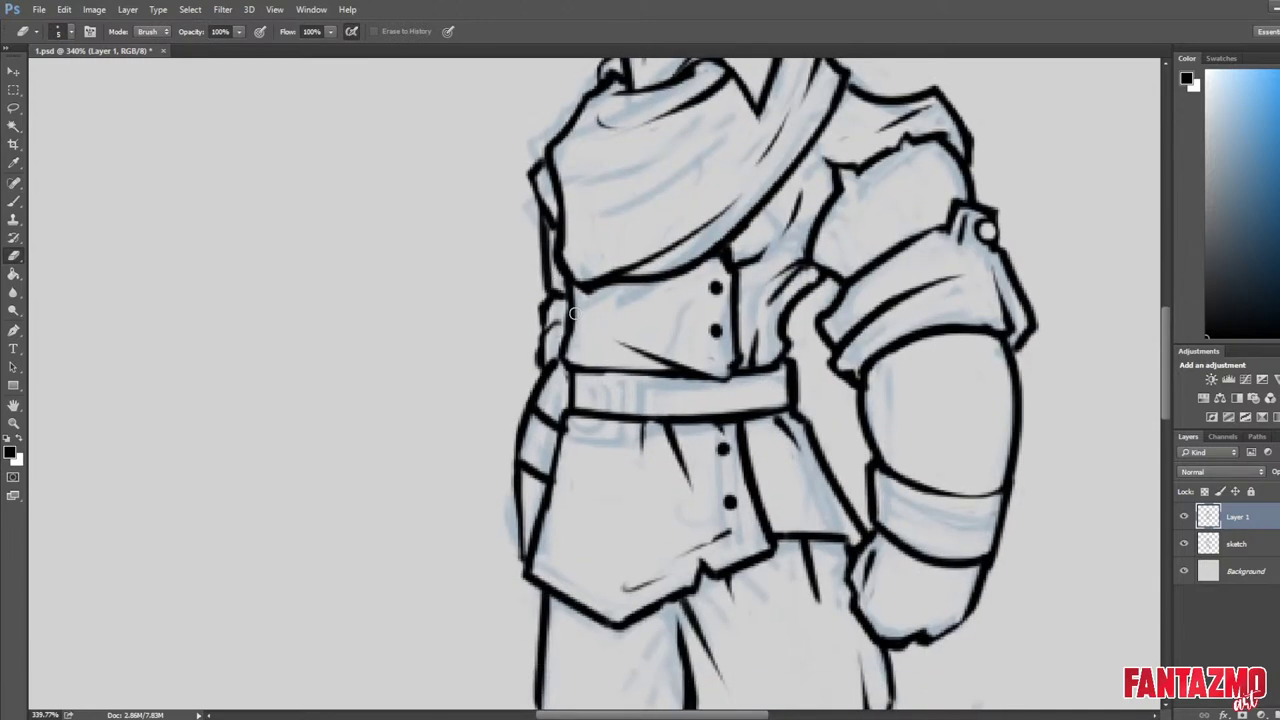
{"action": "mouse_move", "coordinate": [532, 352]}
{"action": "left_mouse_down"}
{"action": "mouse_move", "coordinate": [532, 314]}
{"action": "mouse_move", "coordinate": [558, 387]}
{"action": "mouse_move", "coordinate": [549, 362]}
{"action": "mouse_move", "coordinate": [537, 413]}
{"action": "mouse_move", "coordinate": [524, 398]}
{"action": "mouse_move", "coordinate": [541, 354]}
{"action": "mouse_move", "coordinate": [517, 465]}
{"action": "left_mouse_up"}
{"action": "key", "text": "b"}
{"action": "key", "text": "e"}
{"action": "key", "text": "b"}
{"action": "key", "text": "e"}
{"action": "key", "text": "b"}
{"action": "key", "text": "e"}
Trim and re-ink the far hand's outer edge below the wristband, closer to the jacket skirt.
{"action": "mouse_move", "coordinate": [524, 402]}
{"action": "left_mouse_down"}
{"action": "mouse_move", "coordinate": [508, 466]}
{"action": "mouse_move", "coordinate": [521, 558]}
{"action": "left_mouse_up"}
{"action": "key", "text": "b"}
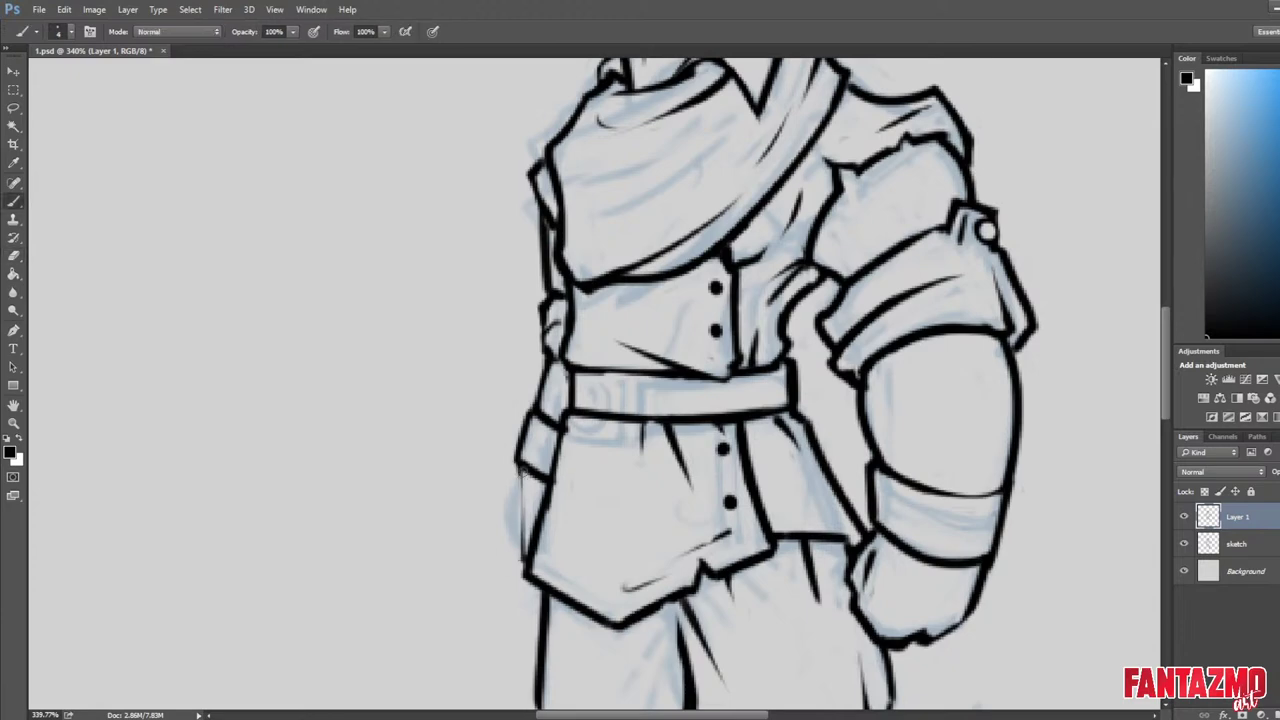
{"action": "left_click_drag", "start_coordinate": [528, 468], "coordinate": [520, 553]}
{"action": "key", "text": "e"}
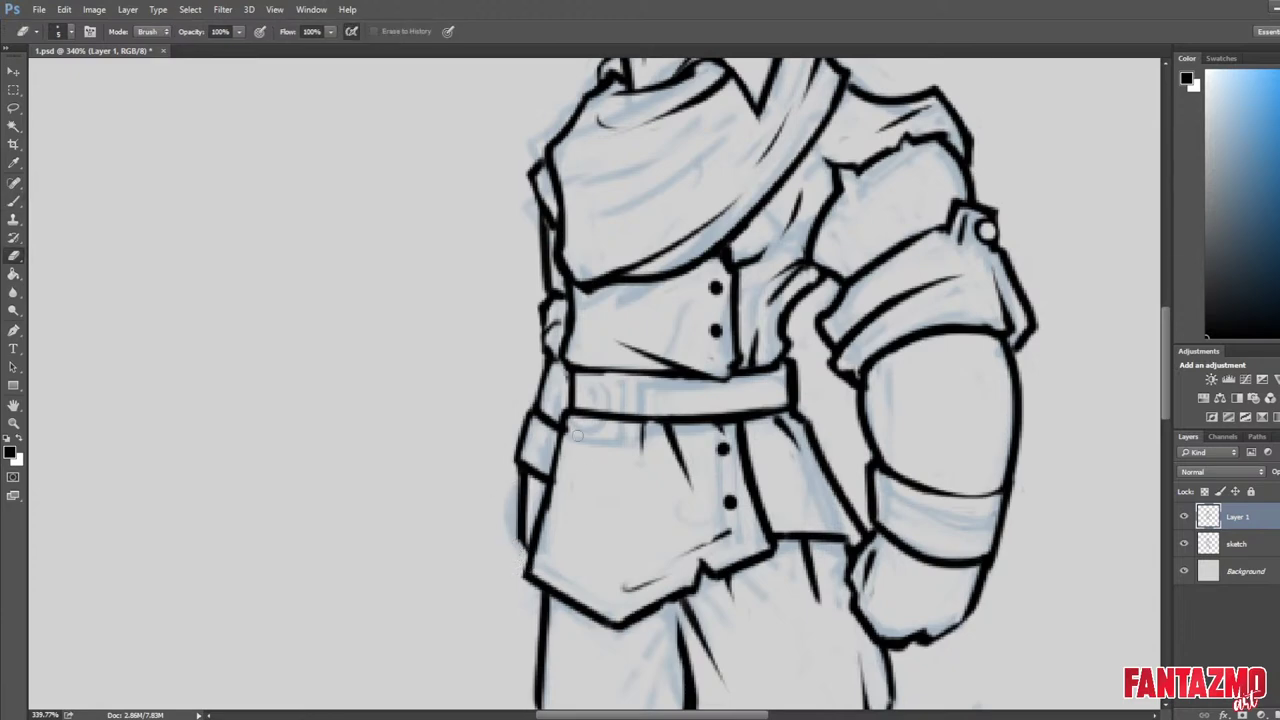
{"action": "left_click_drag", "start_coordinate": [556, 466], "coordinate": [541, 529]}
Save the file, mirror the canvas horizontally and compare the whole figure in both orientations.
{"action": "scroll", "coordinate": [542, 529], "scroll_direction": "down", "scroll_amount": 5}
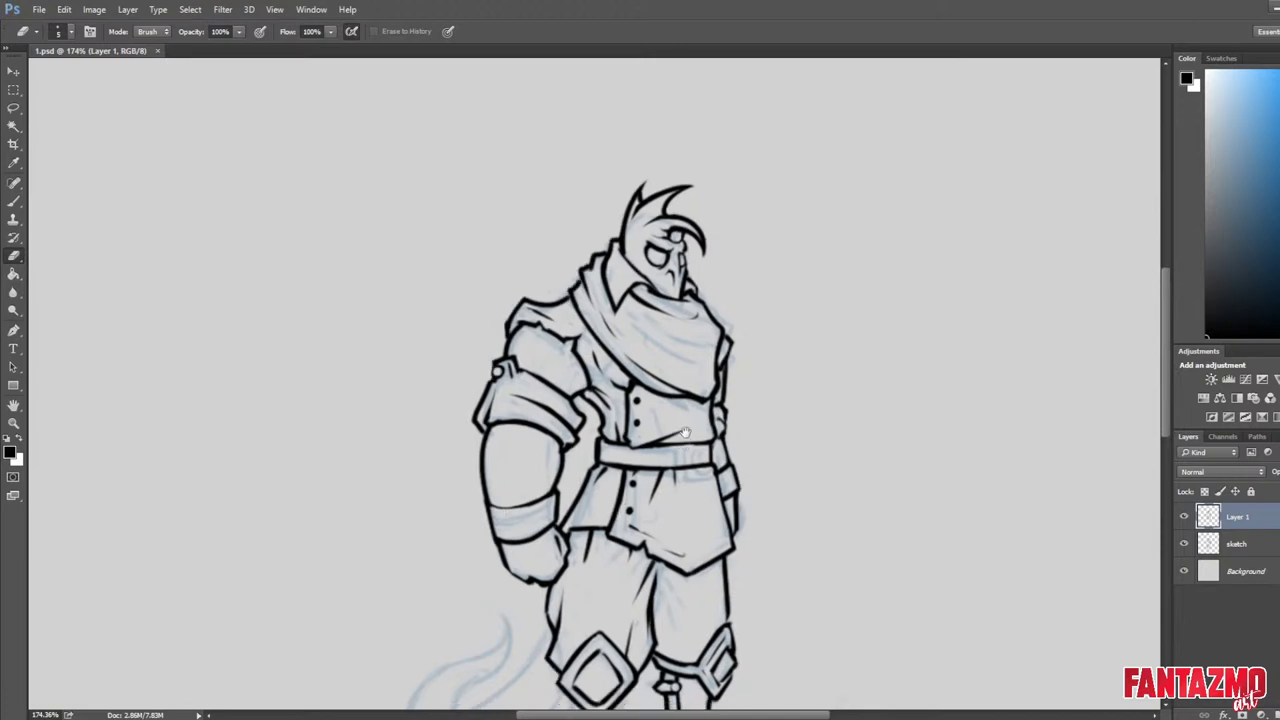
{"action": "left_click_drag", "start_coordinate": [611, 569], "coordinate": [667, 246]}
{"action": "scroll", "coordinate": [666, 247], "scroll_direction": "down", "scroll_amount": 2}
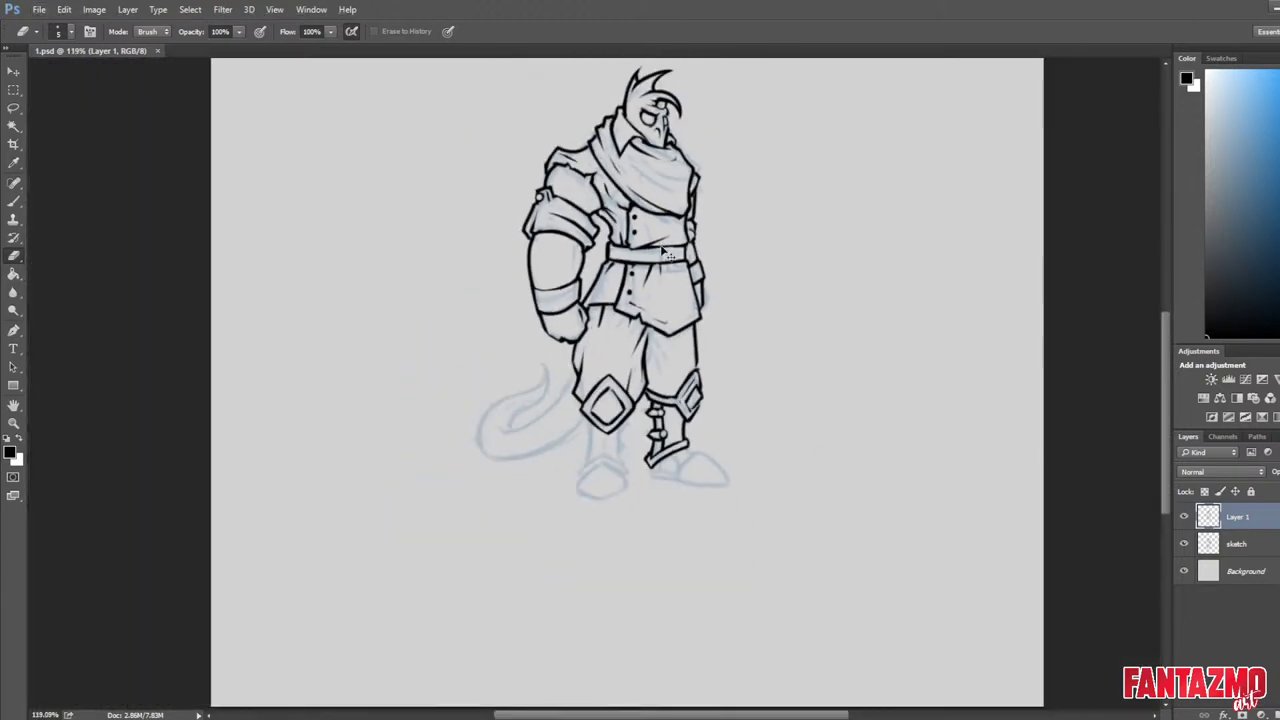
{"action": "key", "text": "ctrl+shift+h"}
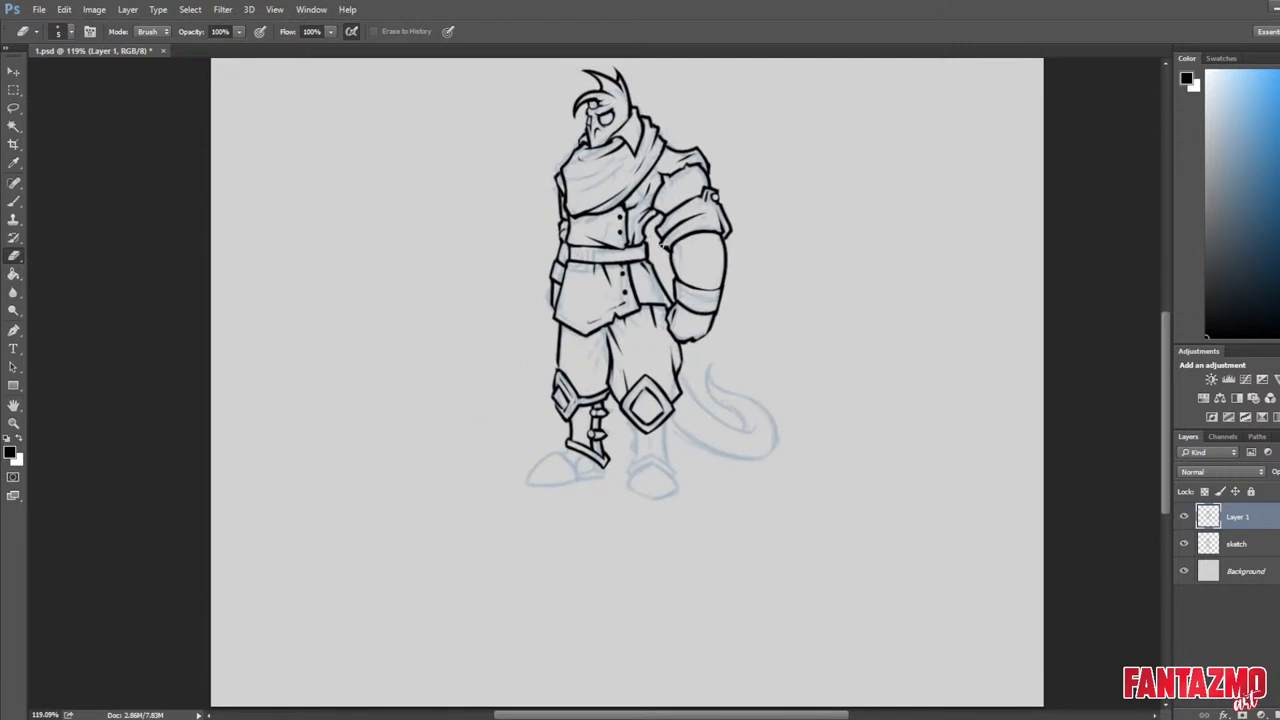
{"action": "key", "text": "h"}
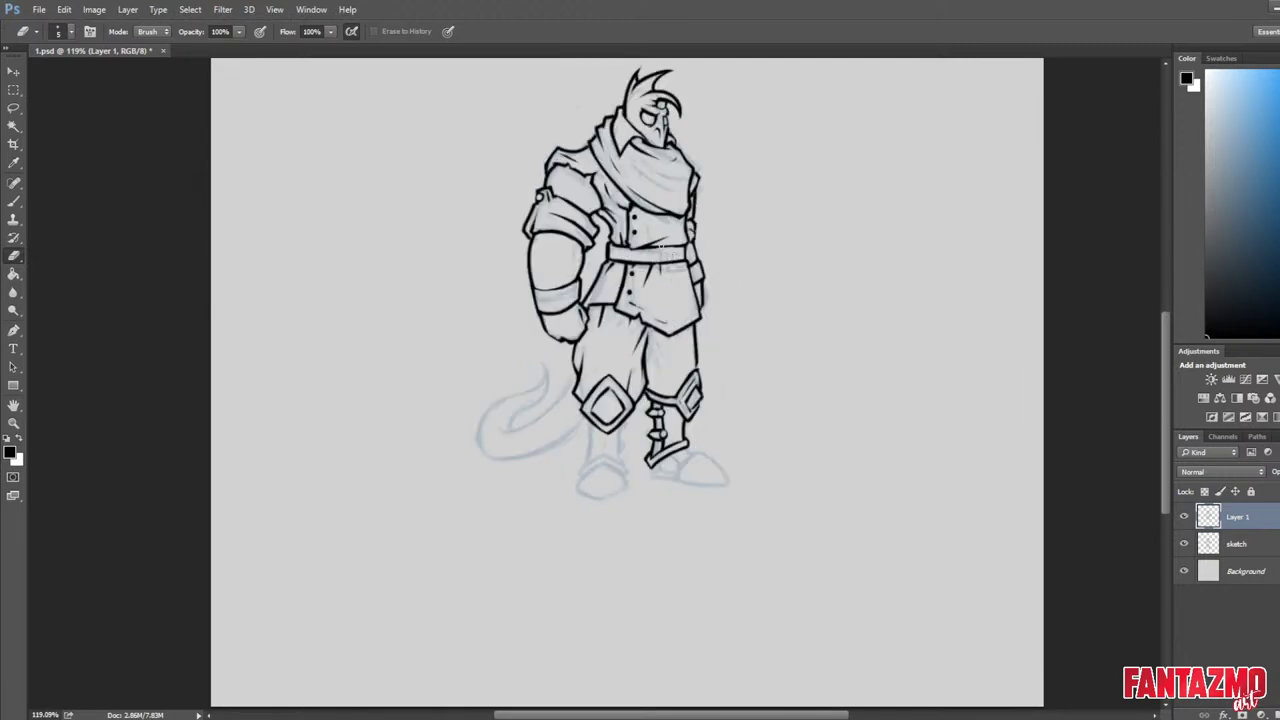
{"action": "scroll", "coordinate": [661, 248], "scroll_direction": "up", "scroll_amount": 4}
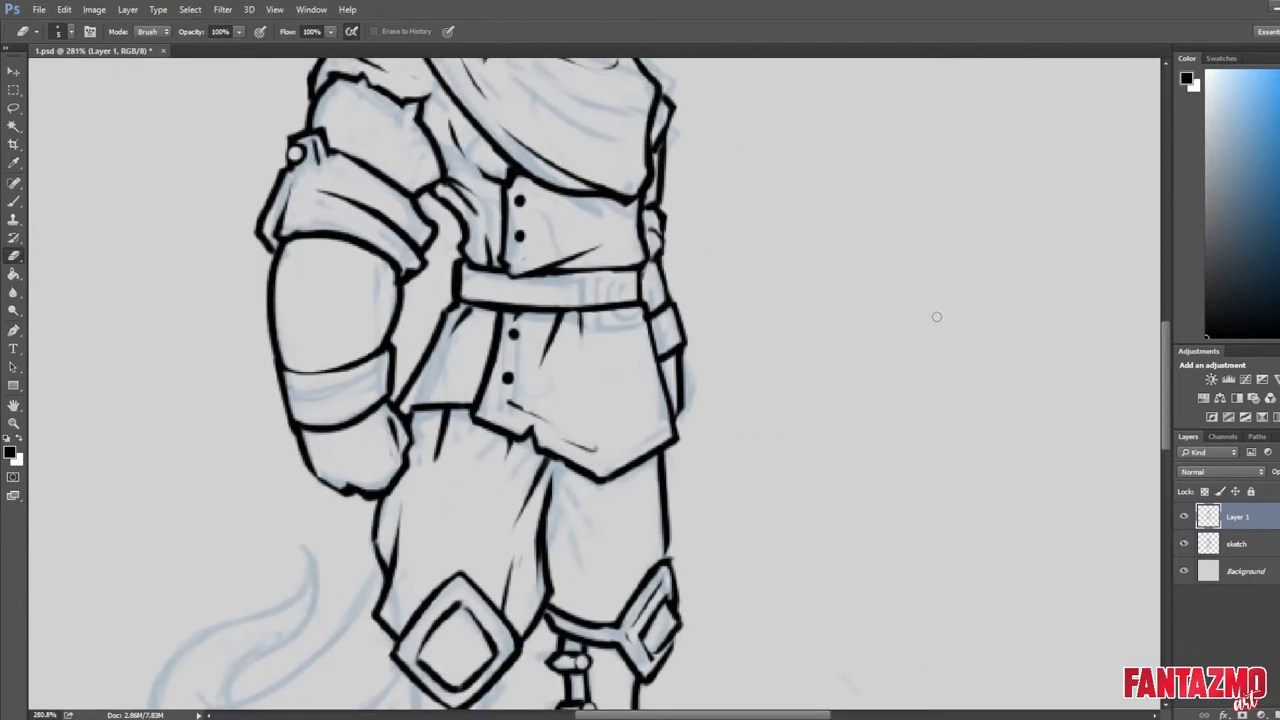
Lasso the far forearm and hand beside the jacket skirt, shift them slightly and deselect.
{"action": "key", "text": "l"}
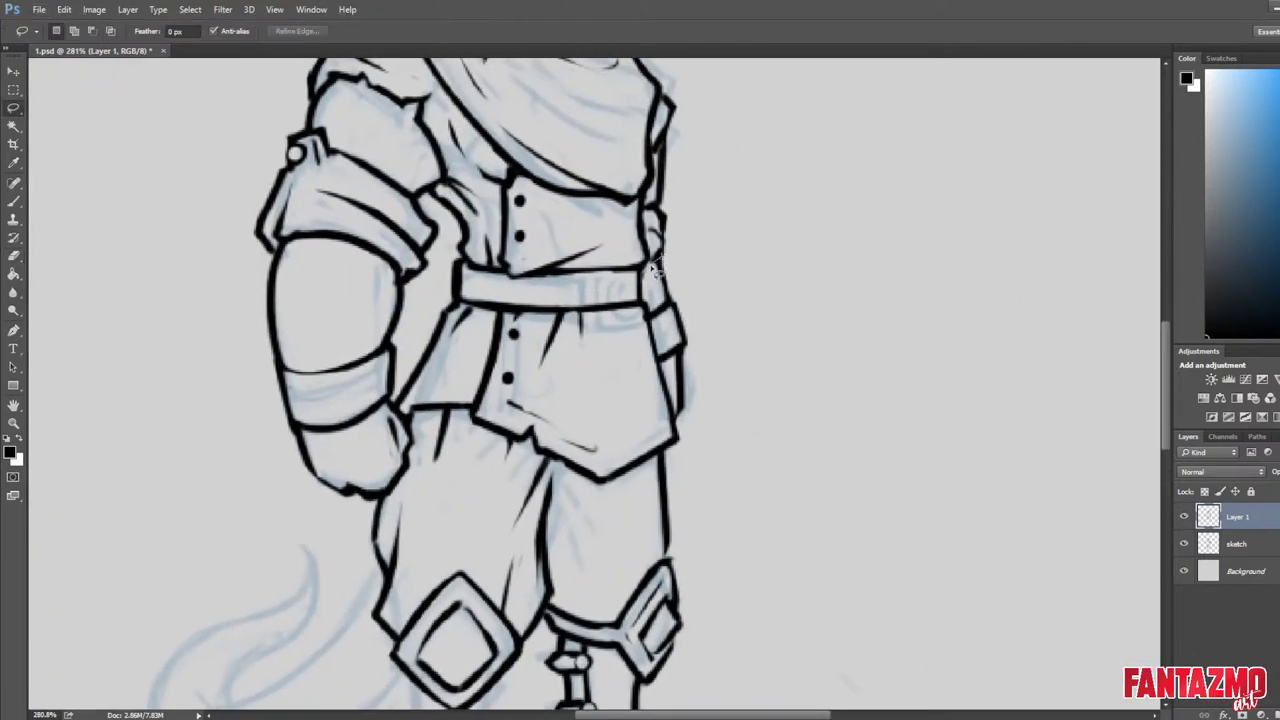
{"action": "mouse_move", "coordinate": [656, 267]}
{"action": "left_mouse_down"}
{"action": "mouse_move", "coordinate": [679, 428]}
{"action": "mouse_move", "coordinate": [686, 268]}
{"action": "left_mouse_up"}
{"action": "key", "text": "v"}
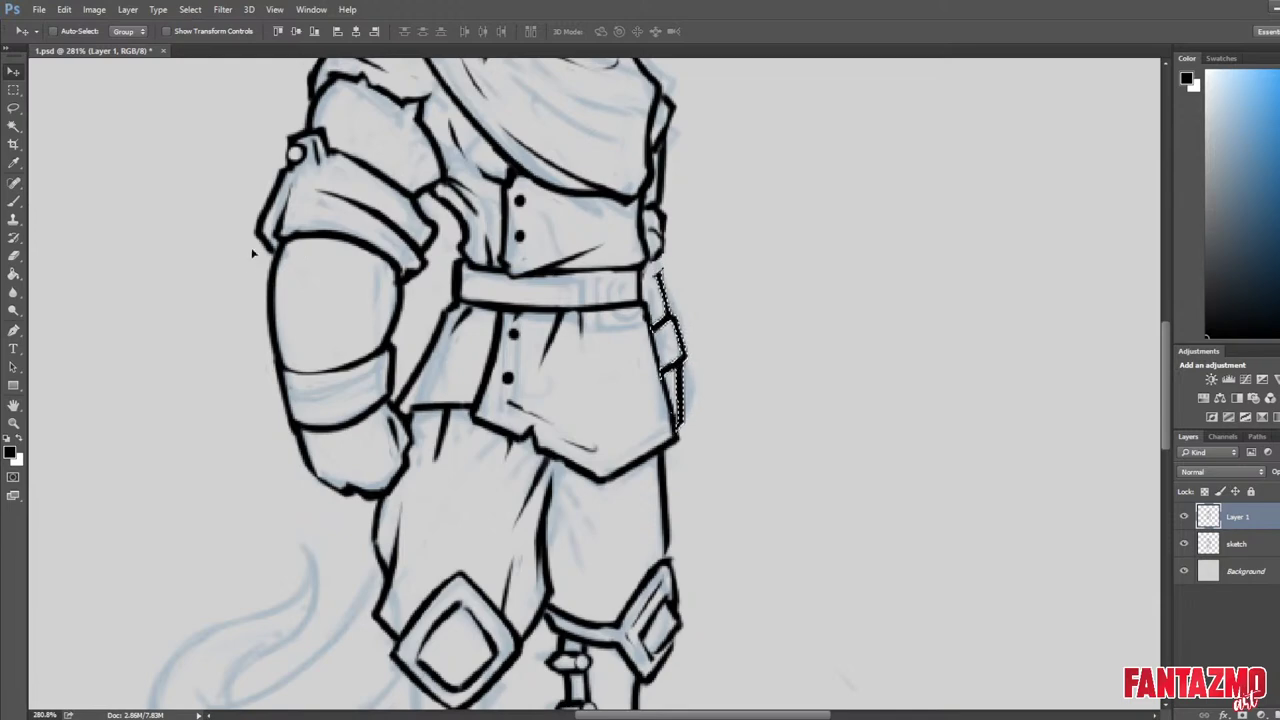
{"action": "key", "text": "ctrl+d"}
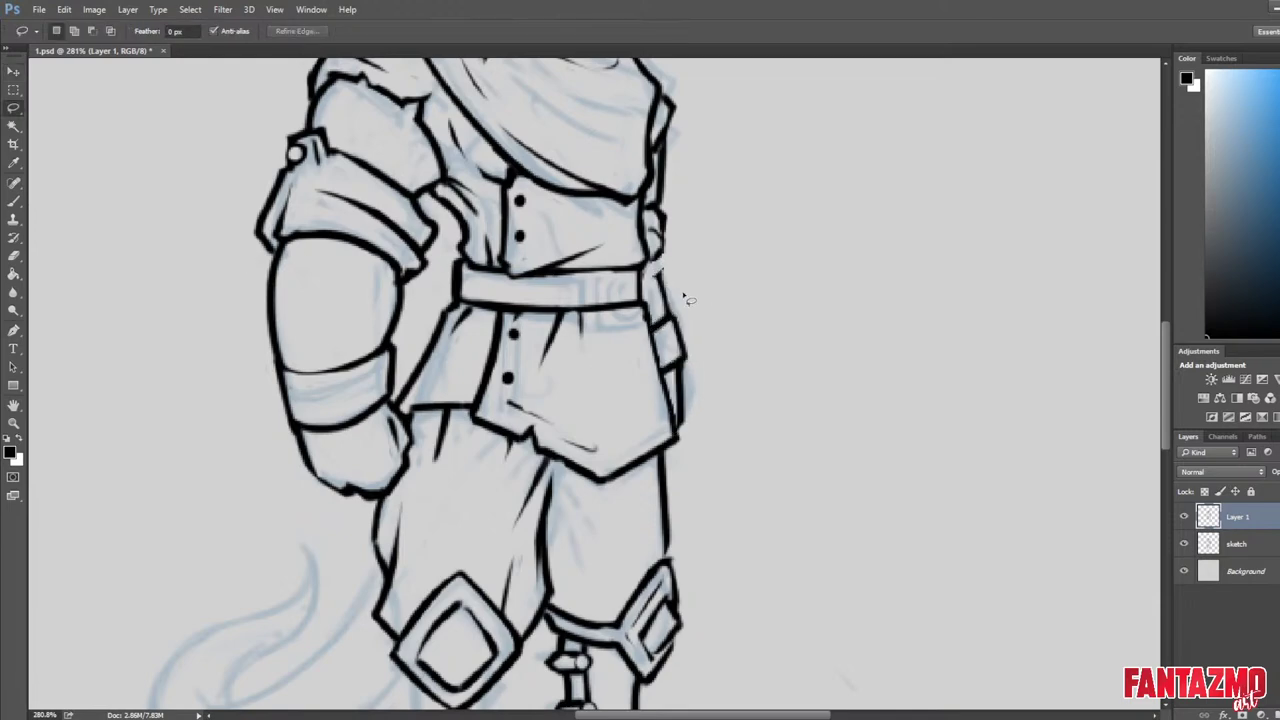
Re-ink the far forearm's outer edge so it connects the sleeve cuff with the wristband.
{"action": "key", "text": "e"}
{"action": "key", "text": "b"}
{"action": "left_click_drag", "start_coordinate": [646, 304], "coordinate": [677, 446]}
{"action": "key", "text": "ctrl+z"}
{"action": "key", "text": "e"}
{"action": "left_click_drag", "start_coordinate": [652, 272], "coordinate": [668, 308]}
{"action": "key", "text": "b"}
{"action": "key", "text": "e"}
{"action": "key", "text": "b"}
{"action": "key", "text": "e"}
{"action": "key", "text": "e"}
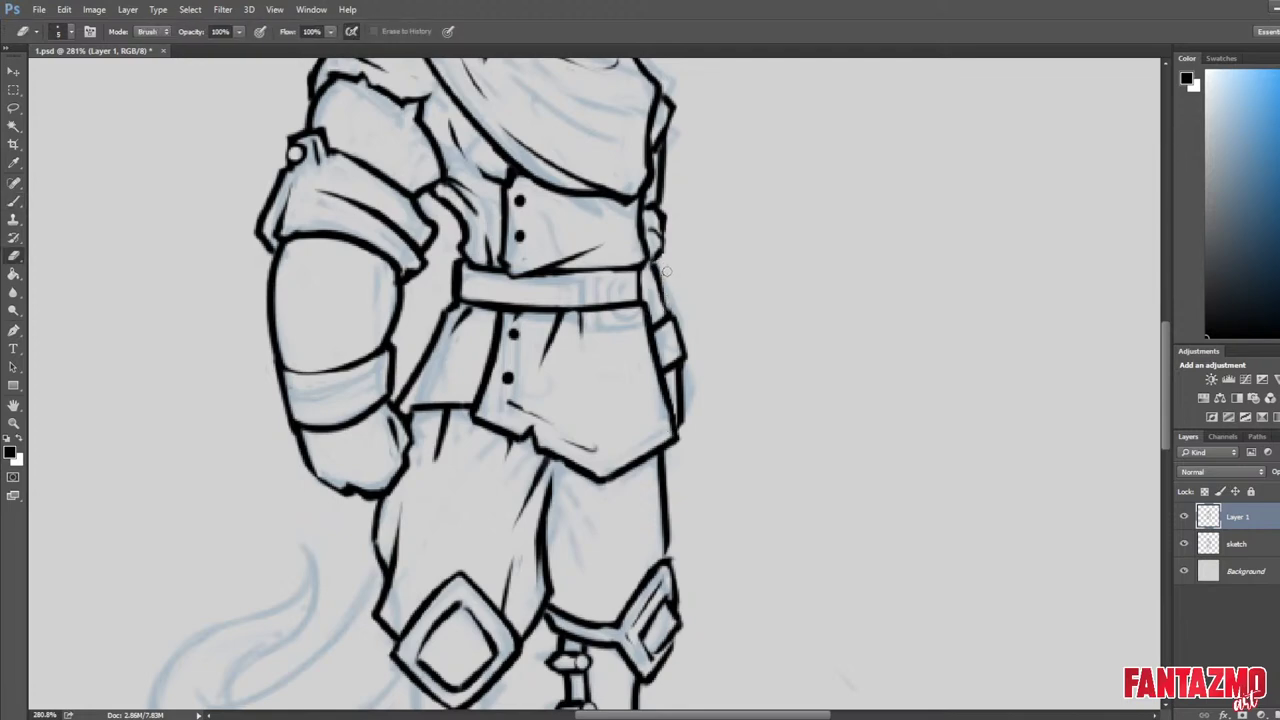
{"action": "key", "text": "ctrl+z"}
{"action": "key", "text": "b"}
{"action": "left_click_drag", "start_coordinate": [652, 256], "coordinate": [687, 364]}
{"action": "key", "text": "e"}
{"action": "key", "text": "b"}
Reshape the far hand below the wristband with a curved outer edge.
{"action": "left_click_drag", "start_coordinate": [674, 315], "coordinate": [682, 428]}
{"action": "key", "text": "e"}
{"action": "key", "text": "b"}
{"action": "key", "text": "e"}
{"action": "key", "text": "b"}
{"action": "mouse_move", "coordinate": [684, 384]}
{"action": "left_mouse_down"}
{"action": "mouse_move", "coordinate": [677, 426]}
{"action": "mouse_move", "coordinate": [688, 424]}
{"action": "left_mouse_up"}
{"action": "key", "text": "e"}
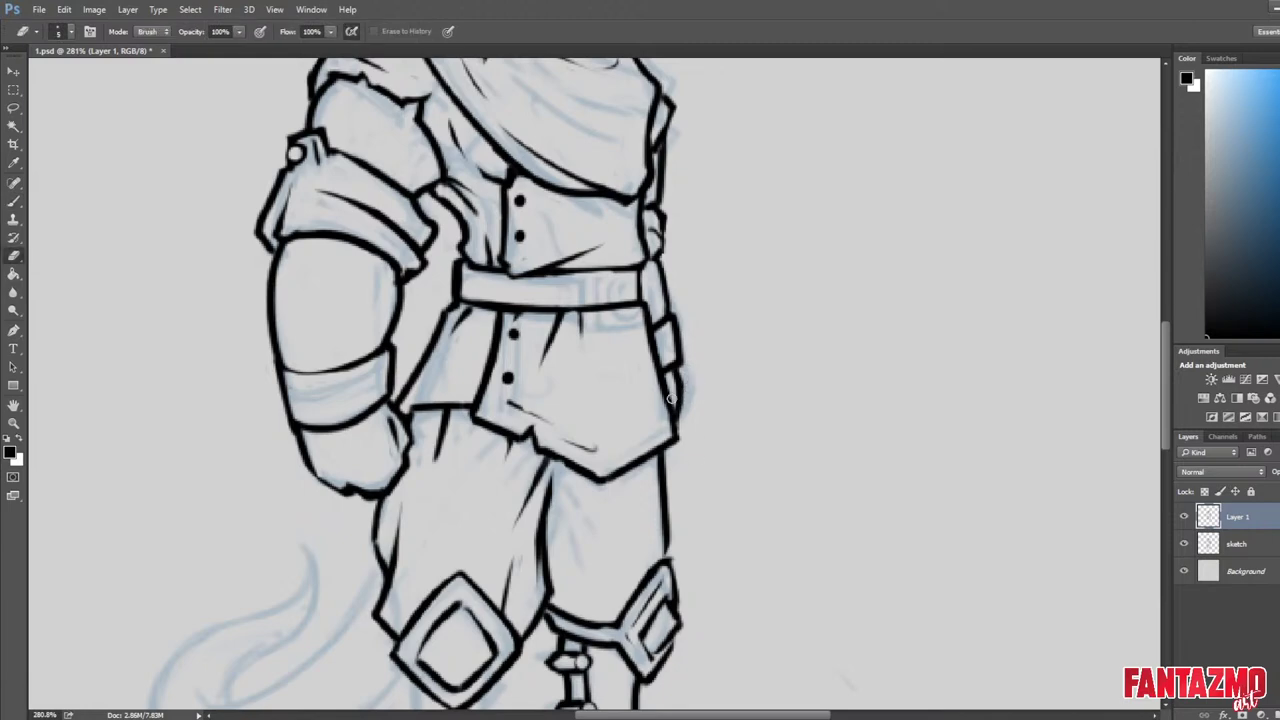
Rework the jacket skirt's rear edge and hem corner beside the near hand.
{"action": "scroll", "coordinate": [672, 398], "scroll_direction": "down", "scroll_amount": 5}
{"action": "scroll", "coordinate": [588, 388], "scroll_direction": "up", "scroll_amount": 5}
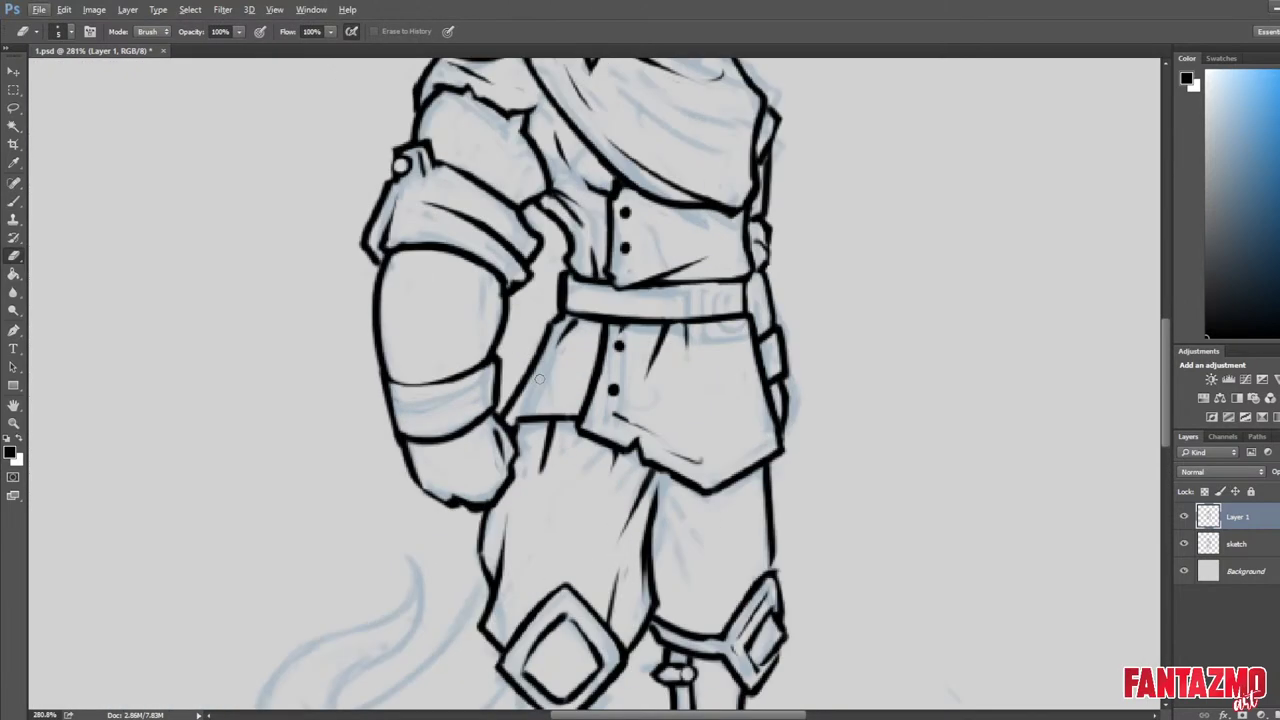
{"action": "mouse_move", "coordinate": [506, 418]}
{"action": "left_mouse_down"}
{"action": "mouse_move", "coordinate": [546, 351]}
{"action": "mouse_move", "coordinate": [509, 407]}
{"action": "left_mouse_up"}
{"action": "key", "text": "b"}
{"action": "key", "text": "e"}
{"action": "mouse_move", "coordinate": [545, 367]}
{"action": "left_mouse_down"}
{"action": "mouse_move", "coordinate": [512, 422]}
{"action": "mouse_move", "coordinate": [557, 326]}
{"action": "mouse_move", "coordinate": [512, 408]}
{"action": "mouse_move", "coordinate": [554, 354]}
{"action": "mouse_move", "coordinate": [545, 383]}
{"action": "left_mouse_up"}
{"action": "key", "text": "ctrl+z"}
{"action": "key", "text": "ctrl+z"}
{"action": "key", "text": "b"}
{"action": "key", "text": "e"}
{"action": "key", "text": "b"}
{"action": "key", "text": "e"}
{"action": "key", "text": "b"}
{"action": "key", "text": "e"}
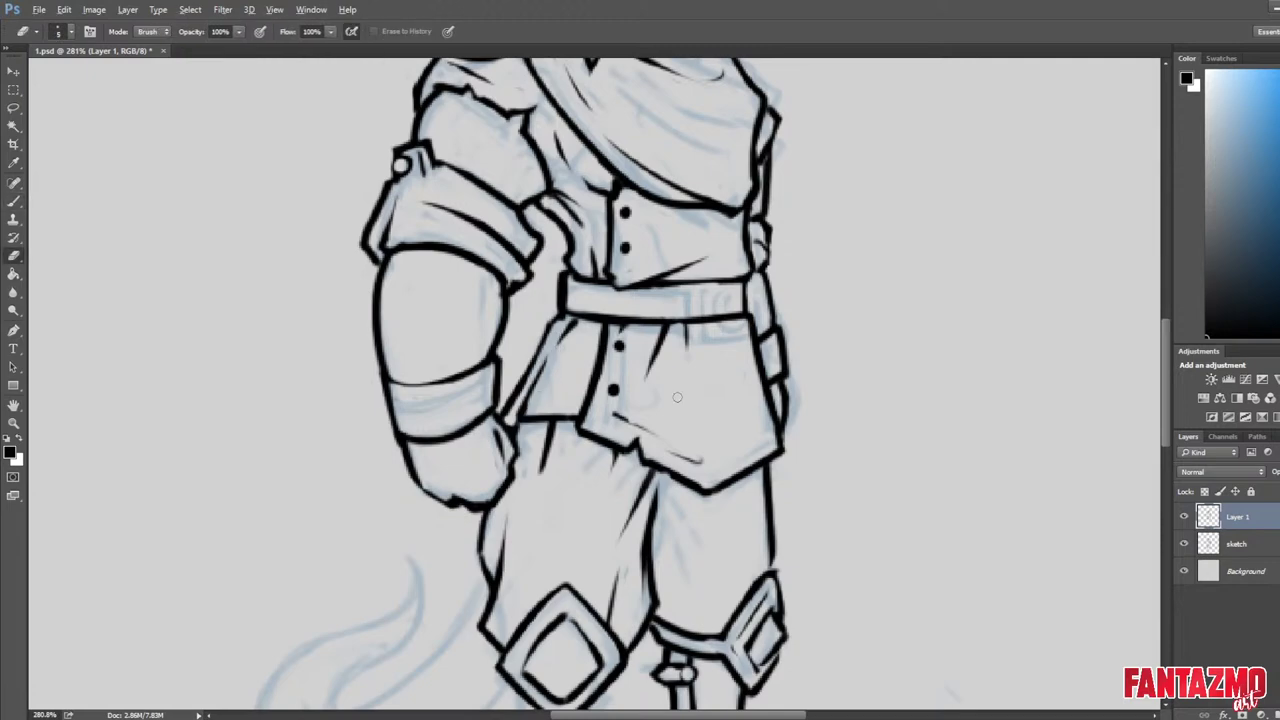
Check the whole figure by mirroring the canvas back and forth, and save the file.
{"action": "scroll", "coordinate": [677, 397], "scroll_direction": "down", "scroll_amount": 8}
{"action": "key", "text": "ctrl+shift+h"}
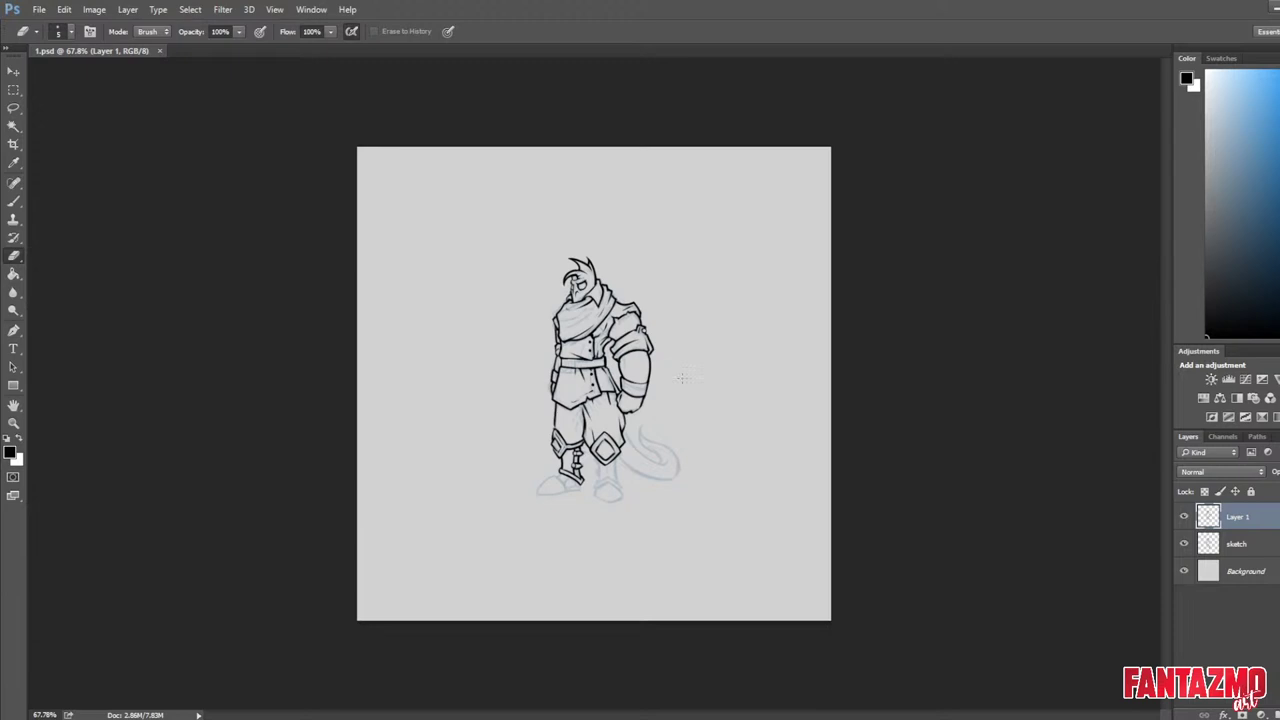
{"action": "key", "text": "h"}
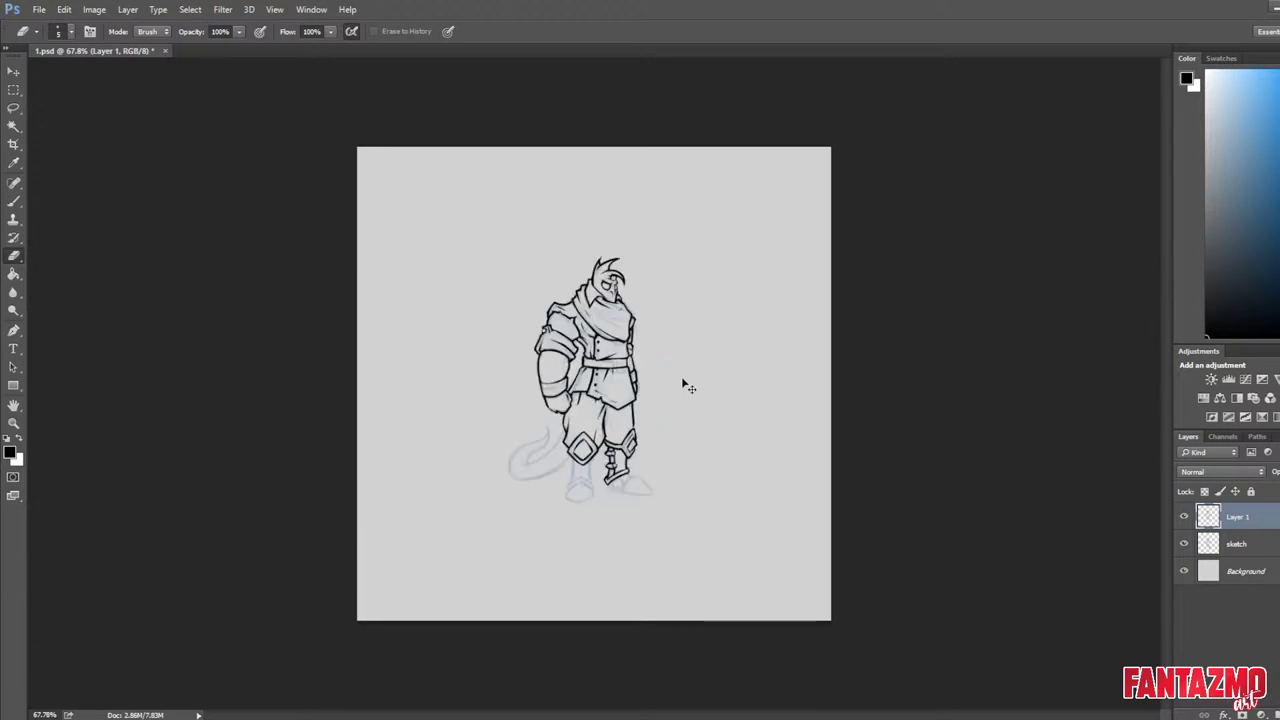
{"action": "key", "text": "ctrl+plus"}
{"action": "key", "text": "ctrl+plus"}
{"action": "key", "text": "h"}
{"action": "left_click_drag", "start_coordinate": [457, 326], "coordinate": [368, 306]}
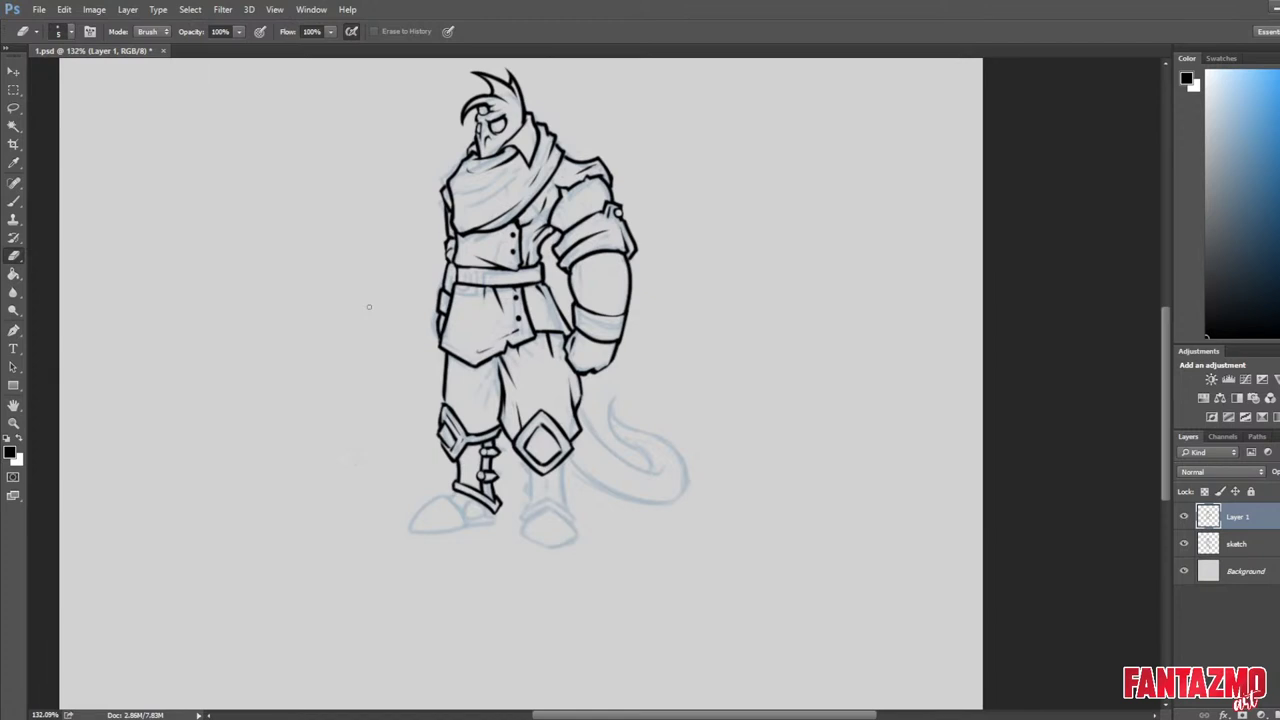
{"action": "key", "text": "h"}
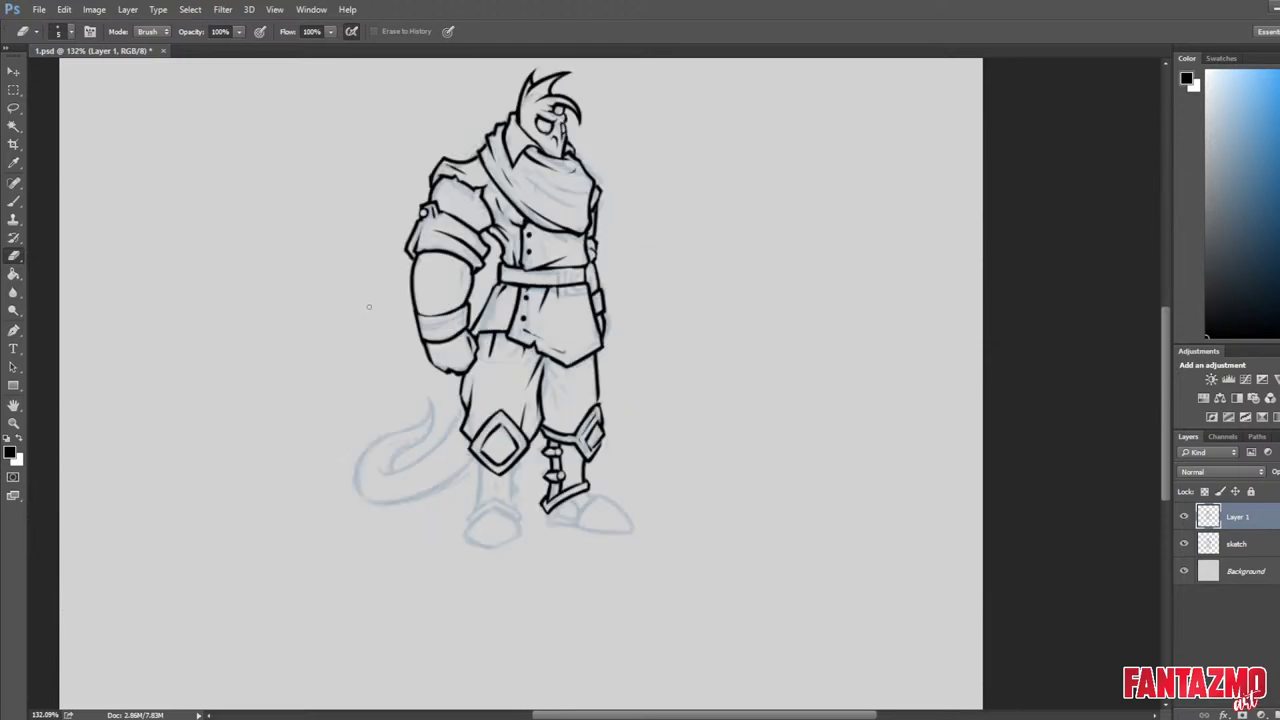
{"action": "key", "text": "ctrl+s"}
Ink the far boot's heel below the ankle strap and the rear edge of its toe cap.
{"action": "scroll", "coordinate": [397, 503], "scroll_direction": "up", "scroll_amount": 10}
{"action": "left_click_drag", "start_coordinate": [895, 638], "coordinate": [663, 477]}
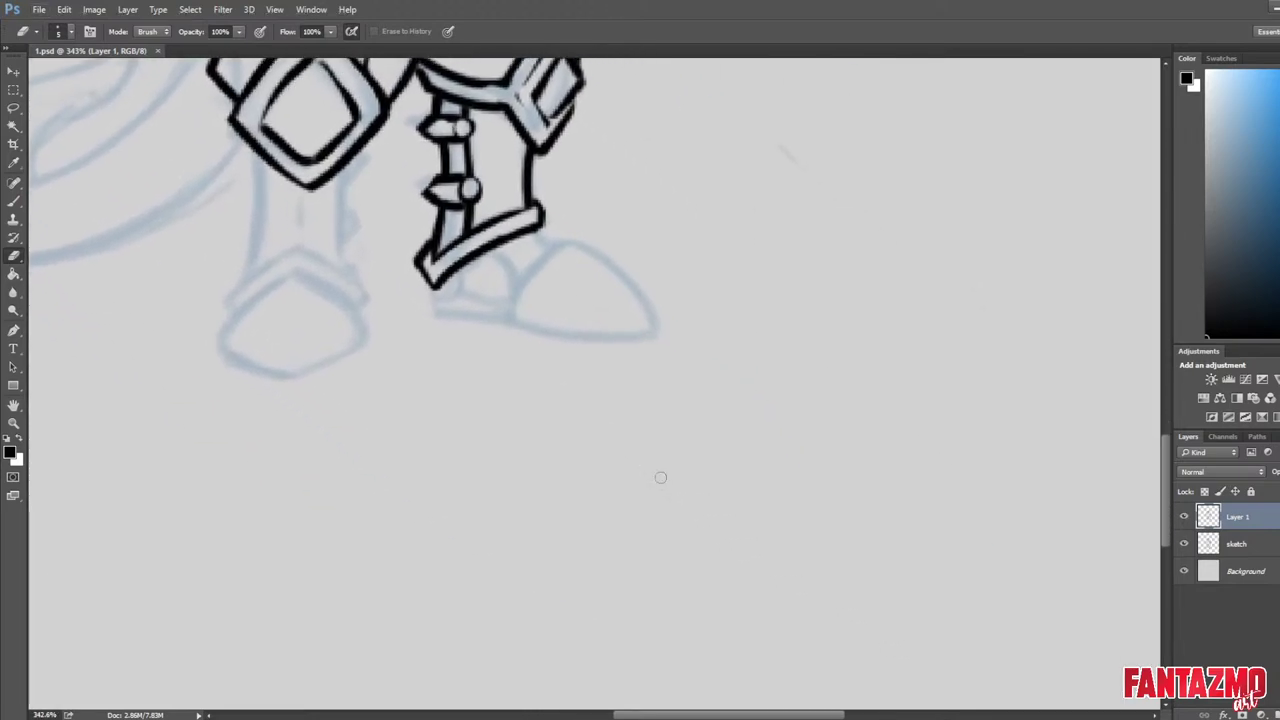
{"action": "left_click_drag", "start_coordinate": [614, 322], "coordinate": [804, 317]}
{"action": "key", "text": "b"}
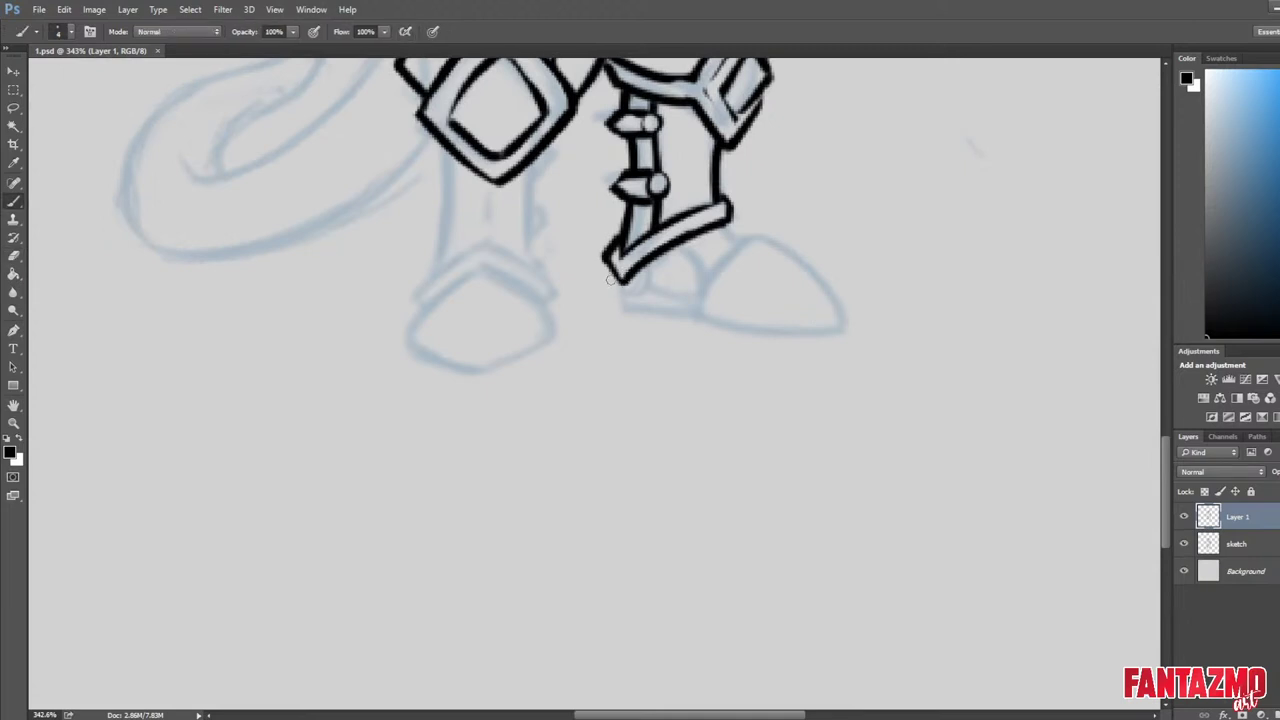
{"action": "mouse_move", "coordinate": [612, 268]}
{"action": "left_mouse_down"}
{"action": "mouse_move", "coordinate": [613, 307]}
{"action": "mouse_move", "coordinate": [713, 316]}
{"action": "left_mouse_up"}
{"action": "mouse_move", "coordinate": [647, 268]}
{"action": "left_mouse_down"}
{"action": "mouse_move", "coordinate": [668, 290]}
{"action": "mouse_move", "coordinate": [705, 290]}
{"action": "left_mouse_up"}
{"action": "mouse_move", "coordinate": [608, 308]}
{"action": "left_mouse_down"}
{"action": "mouse_move", "coordinate": [687, 273]}
{"action": "mouse_move", "coordinate": [604, 317]}
{"action": "mouse_move", "coordinate": [680, 289]}
{"action": "mouse_move", "coordinate": [649, 263]}
{"action": "mouse_move", "coordinate": [679, 311]}
{"action": "mouse_move", "coordinate": [695, 302]}
{"action": "mouse_move", "coordinate": [717, 321]}
{"action": "mouse_move", "coordinate": [663, 305]}
{"action": "mouse_move", "coordinate": [694, 314]}
{"action": "mouse_move", "coordinate": [760, 233]}
{"action": "left_mouse_up"}
{"action": "key", "text": "e"}
{"action": "key", "text": "b"}
{"action": "key", "text": "e"}
{"action": "key", "text": "b"}
{"action": "key", "text": "e"}
{"action": "key", "text": "b"}
{"action": "key", "text": "e"}
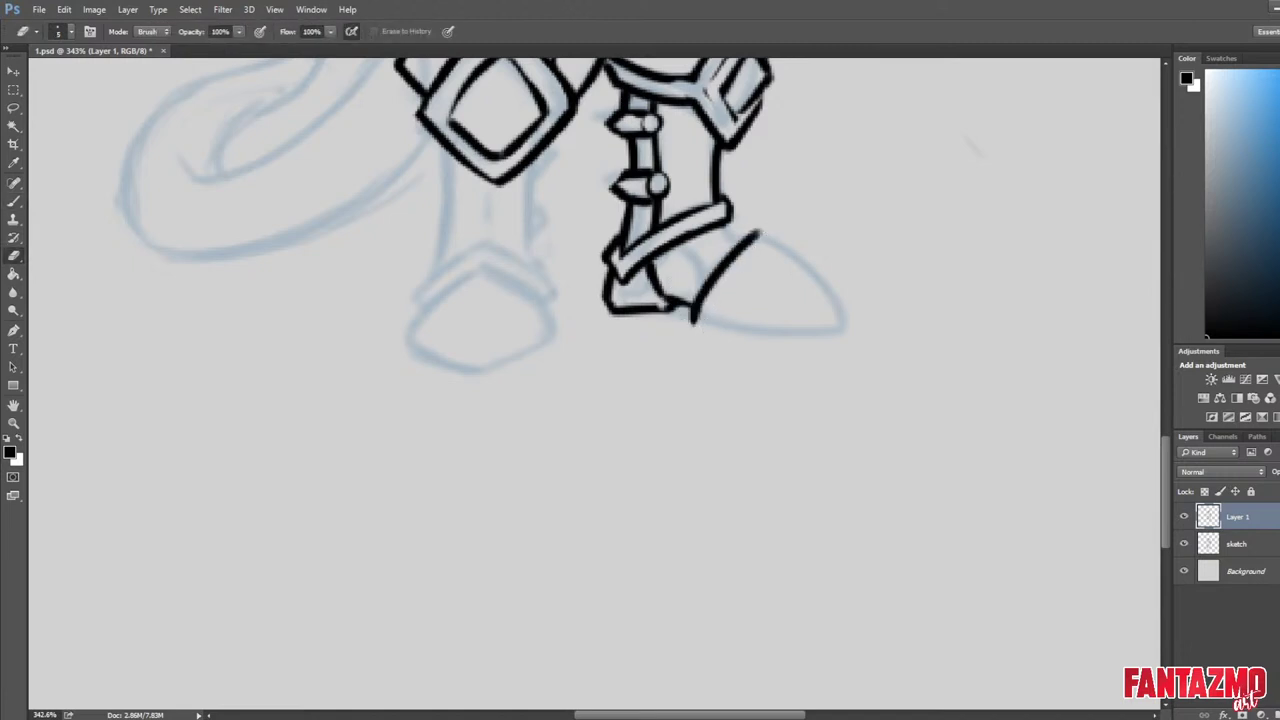
Ink the rounded ankle curve and the instep line between the far boot's strap and toe cap.
{"action": "key", "text": "b"}
{"action": "left_click_drag", "start_coordinate": [666, 248], "coordinate": [702, 292]}
{"action": "key", "text": "ctrl+z"}
{"action": "left_click_drag", "start_coordinate": [670, 248], "coordinate": [691, 291]}
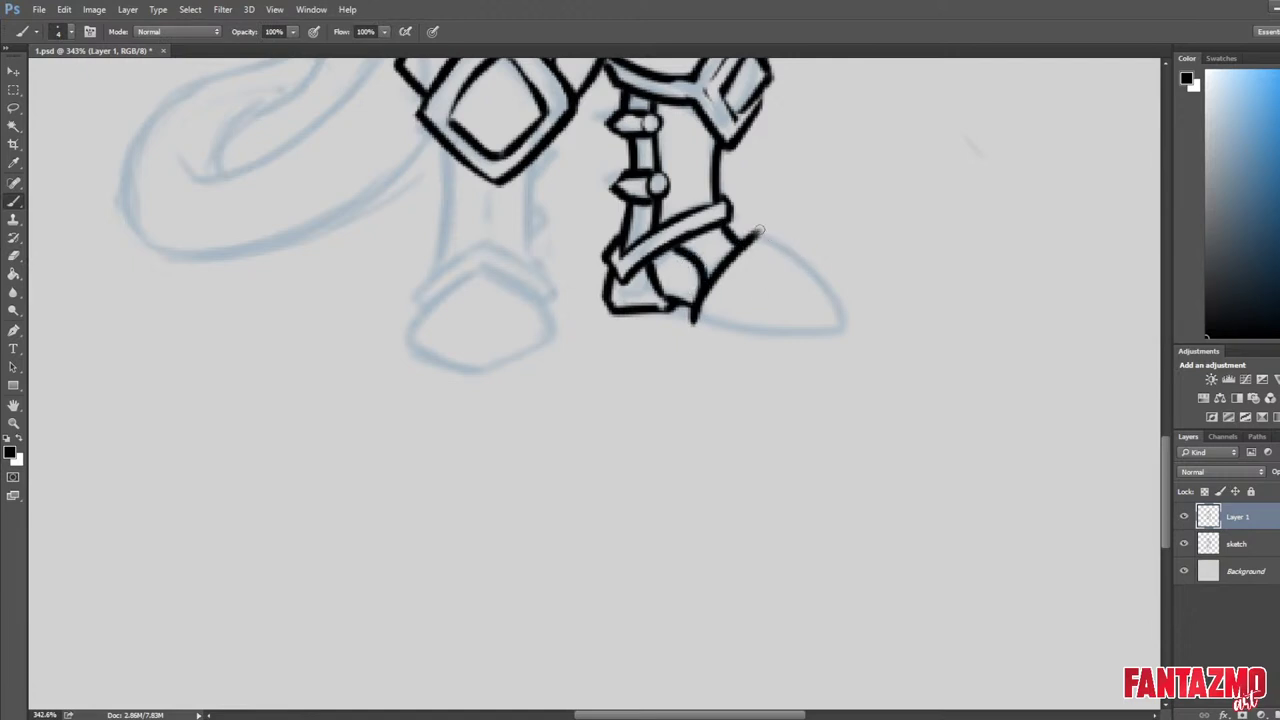
Ink the far boot's toe cap with a curved upper edge, a pointed tip and a flat sole line.
{"action": "mouse_move", "coordinate": [756, 232]}
{"action": "left_mouse_down"}
{"action": "mouse_move", "coordinate": [808, 332]}
{"action": "mouse_move", "coordinate": [814, 300]}
{"action": "left_mouse_up"}
{"action": "key", "text": "ctrl+z"}
{"action": "left_click_drag", "start_coordinate": [694, 320], "coordinate": [815, 332]}
{"action": "key", "text": "e"}
{"action": "left_click_drag", "start_coordinate": [790, 264], "coordinate": [814, 302]}
{"action": "key", "text": "b"}
{"action": "left_click_drag", "start_coordinate": [784, 244], "coordinate": [844, 326]}
{"action": "key", "text": "e"}
{"action": "mouse_move", "coordinate": [778, 252]}
{"action": "left_mouse_down"}
{"action": "mouse_move", "coordinate": [791, 286]}
{"action": "mouse_move", "coordinate": [814, 290]}
{"action": "mouse_move", "coordinate": [803, 310]}
{"action": "mouse_move", "coordinate": [832, 320]}
{"action": "mouse_move", "coordinate": [814, 330]}
{"action": "mouse_move", "coordinate": [852, 302]}
{"action": "mouse_move", "coordinate": [822, 338]}
{"action": "left_mouse_up"}
{"action": "key", "text": "b"}
{"action": "key", "text": "e"}
{"action": "left_click_drag", "start_coordinate": [843, 295], "coordinate": [837, 328]}
{"action": "scroll", "coordinate": [834, 320], "scroll_direction": "down", "scroll_amount": 13}
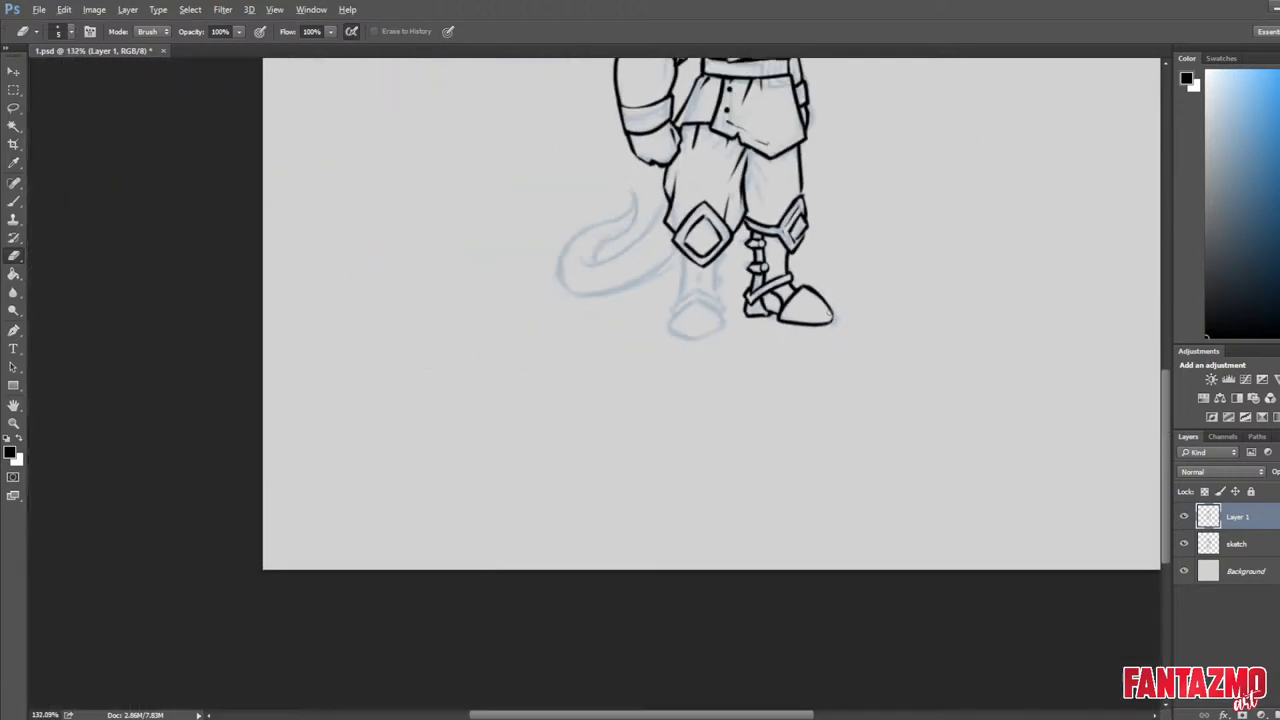
Reshape the far boot's toe cap with a flatter upper slope and blunter tip in mirrored view, and restore the canvas orientation.
{"action": "key", "text": "ctrl+shift+h"}
{"action": "scroll", "coordinate": [626, 305], "scroll_direction": "up", "scroll_amount": 8}
{"action": "scroll", "coordinate": [626, 302], "scroll_direction": "up", "scroll_amount": 1}
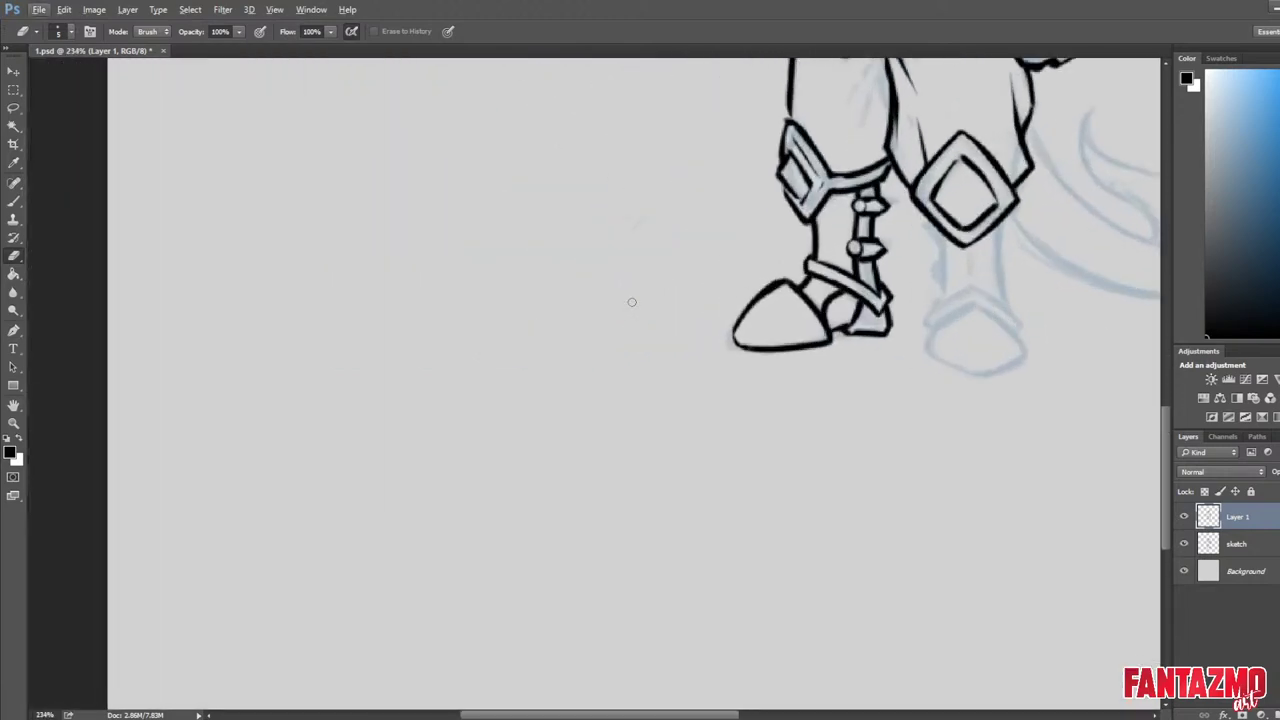
{"action": "left_click_drag", "start_coordinate": [908, 266], "coordinate": [886, 208]}
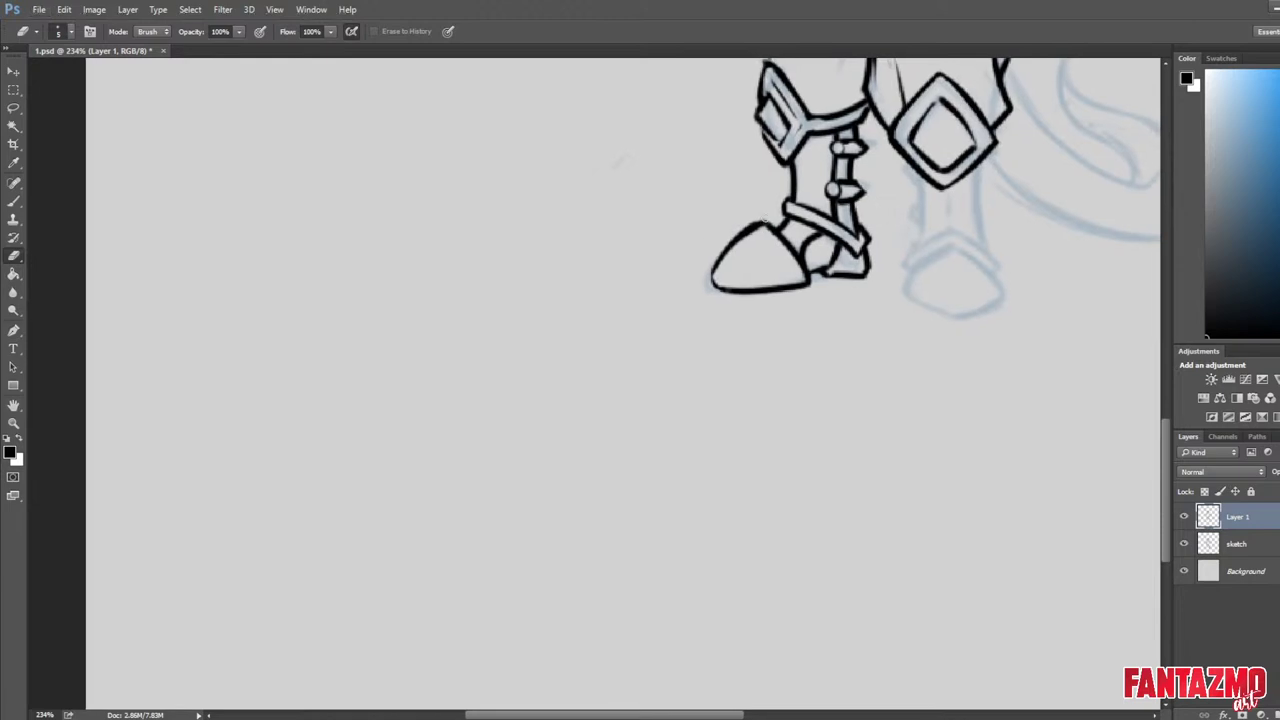
{"action": "left_click_drag", "start_coordinate": [767, 225], "coordinate": [716, 264]}
{"action": "key", "text": "b"}
{"action": "mouse_move", "coordinate": [770, 228]}
{"action": "left_mouse_down"}
{"action": "mouse_move", "coordinate": [710, 260]}
{"action": "mouse_move", "coordinate": [712, 288]}
{"action": "left_mouse_up"}
{"action": "key", "text": "e"}
{"action": "left_click_drag", "start_coordinate": [725, 241], "coordinate": [708, 262]}
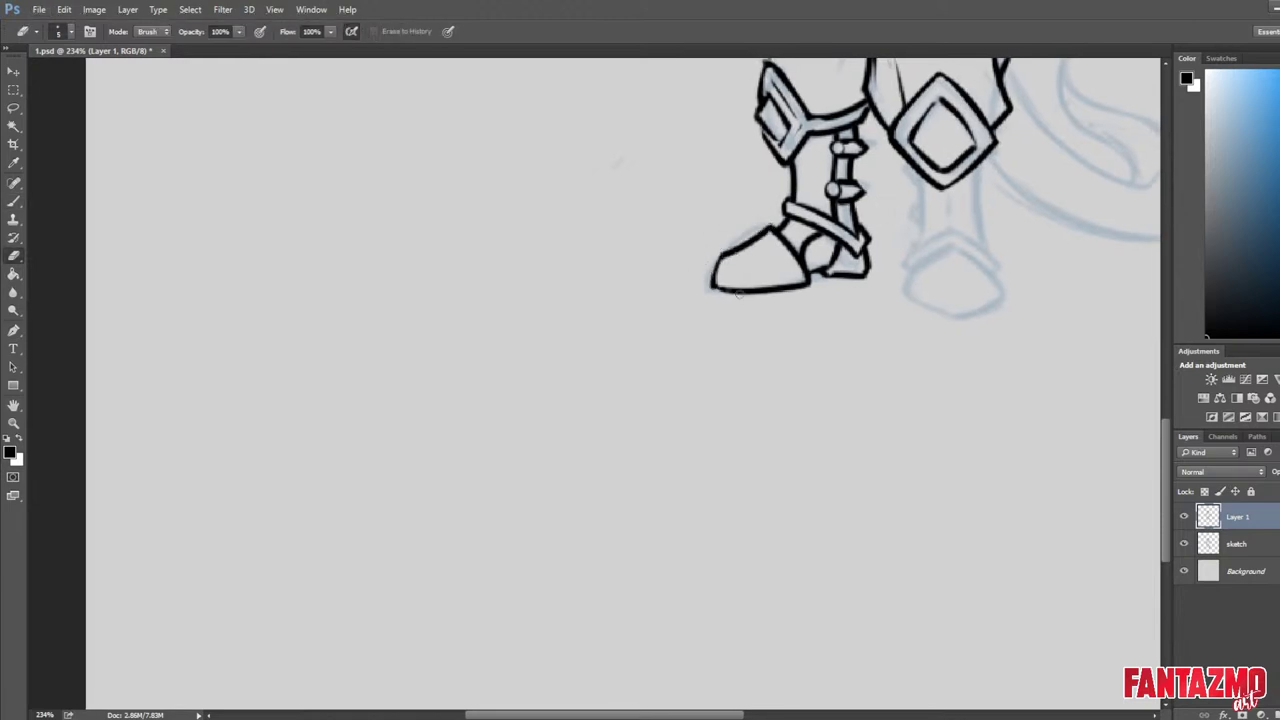
{"action": "key", "text": "b"}
{"action": "key", "text": "e"}
{"action": "scroll", "coordinate": [869, 262], "scroll_direction": "down", "scroll_amount": 9}
{"action": "key", "text": "ctrl+shift+h"}
{"action": "left_click_drag", "start_coordinate": [892, 248], "coordinate": [694, 468]}
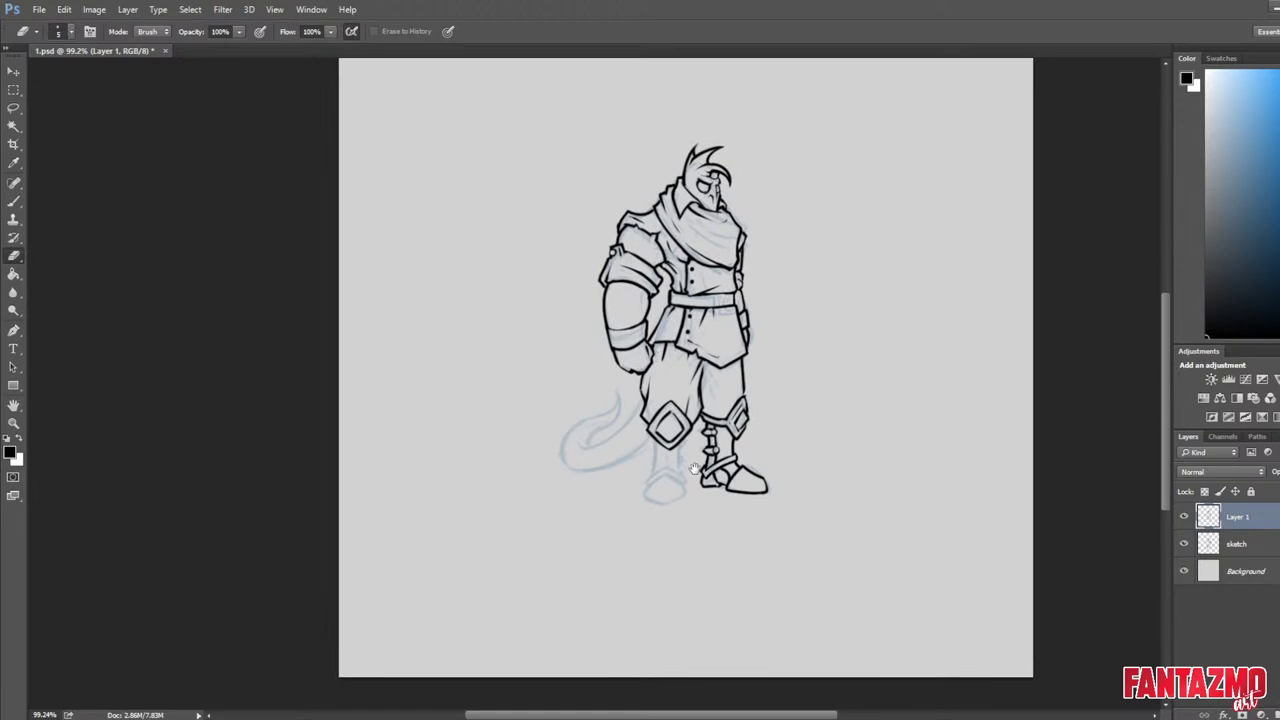
Add a curved seam at the lower rear corner of the far boot's toe cap, and mirror the canvas.
{"action": "scroll", "coordinate": [857, 460], "scroll_direction": "up", "scroll_amount": 3}
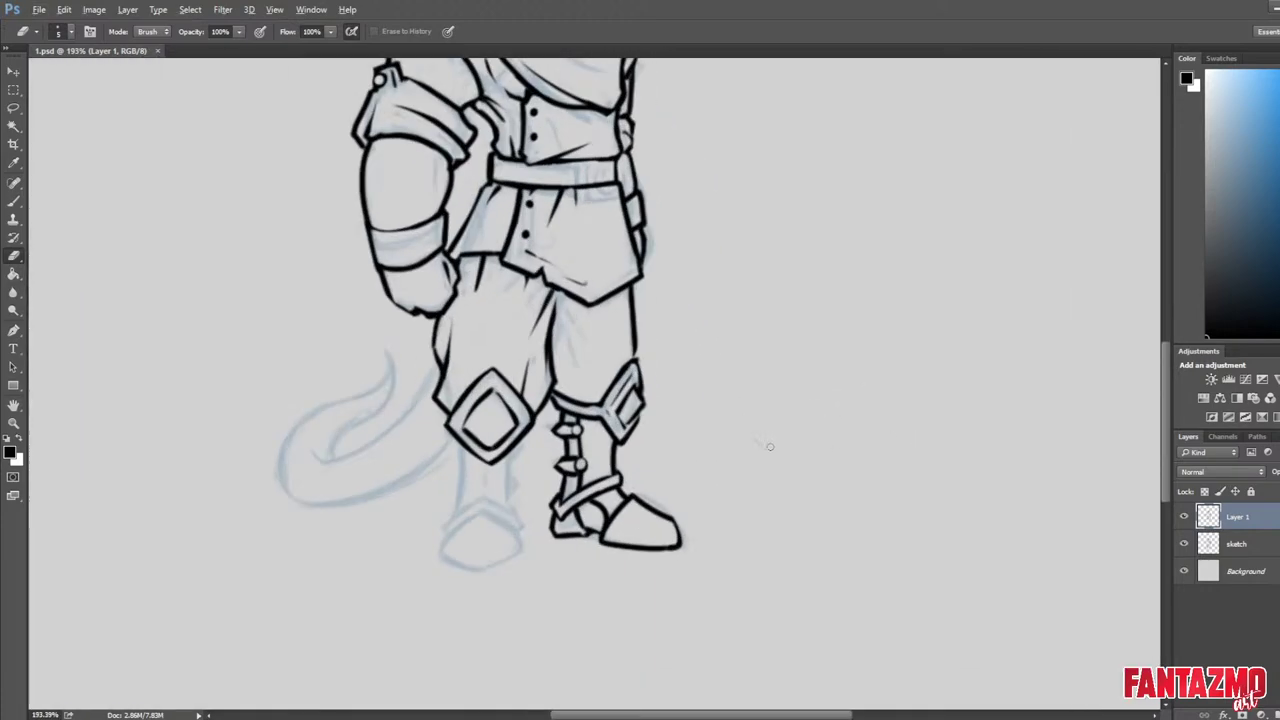
{"action": "left_click_drag", "start_coordinate": [694, 490], "coordinate": [674, 286]}
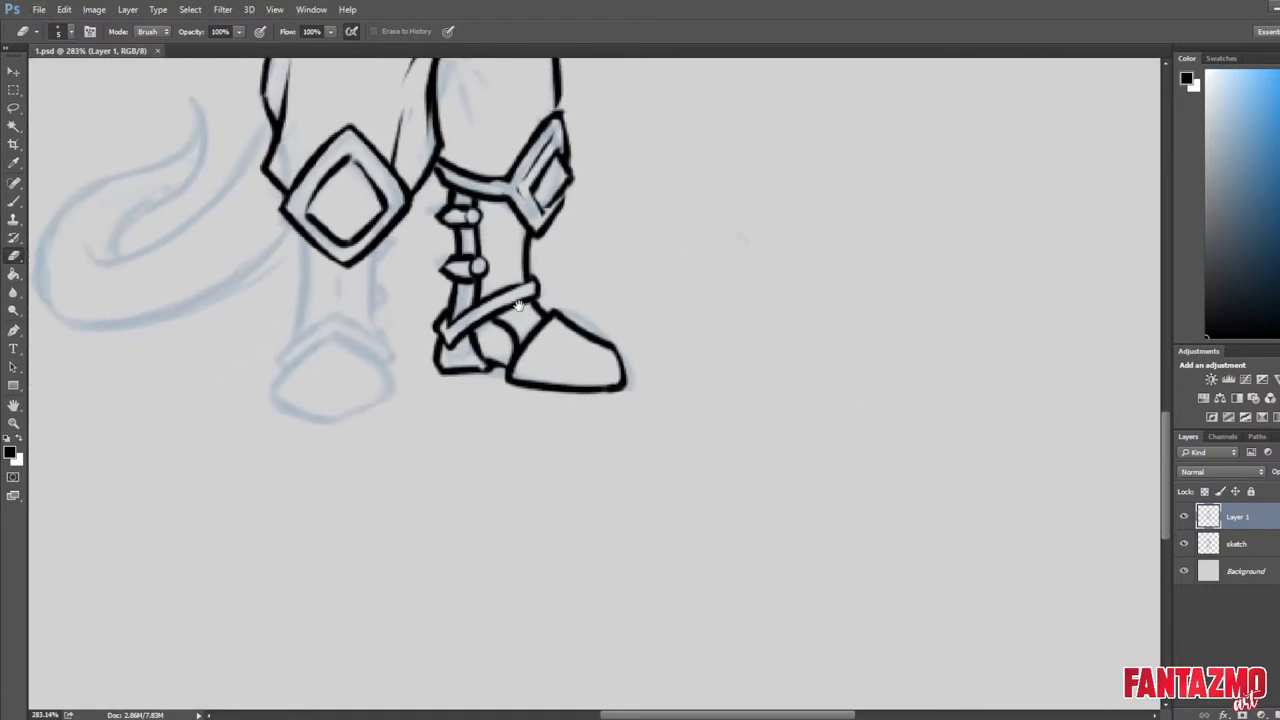
{"action": "key", "text": "b"}
{"action": "mouse_move", "coordinate": [526, 346]}
{"action": "left_mouse_down"}
{"action": "mouse_move", "coordinate": [604, 388]}
{"action": "mouse_move", "coordinate": [547, 360]}
{"action": "mouse_move", "coordinate": [555, 399]}
{"action": "mouse_move", "coordinate": [545, 381]}
{"action": "left_mouse_up"}
{"action": "key", "text": "ctrl+z"}
{"action": "key", "text": "ctrl+z"}
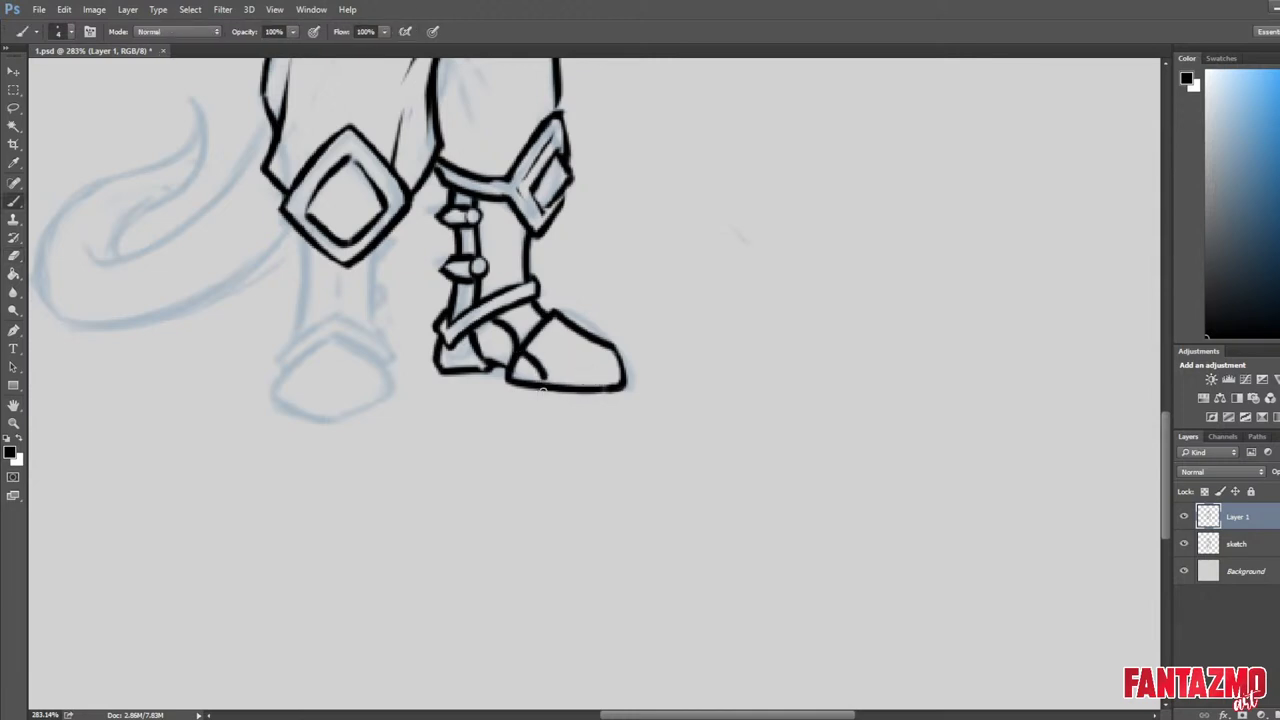
{"action": "key", "text": "e"}
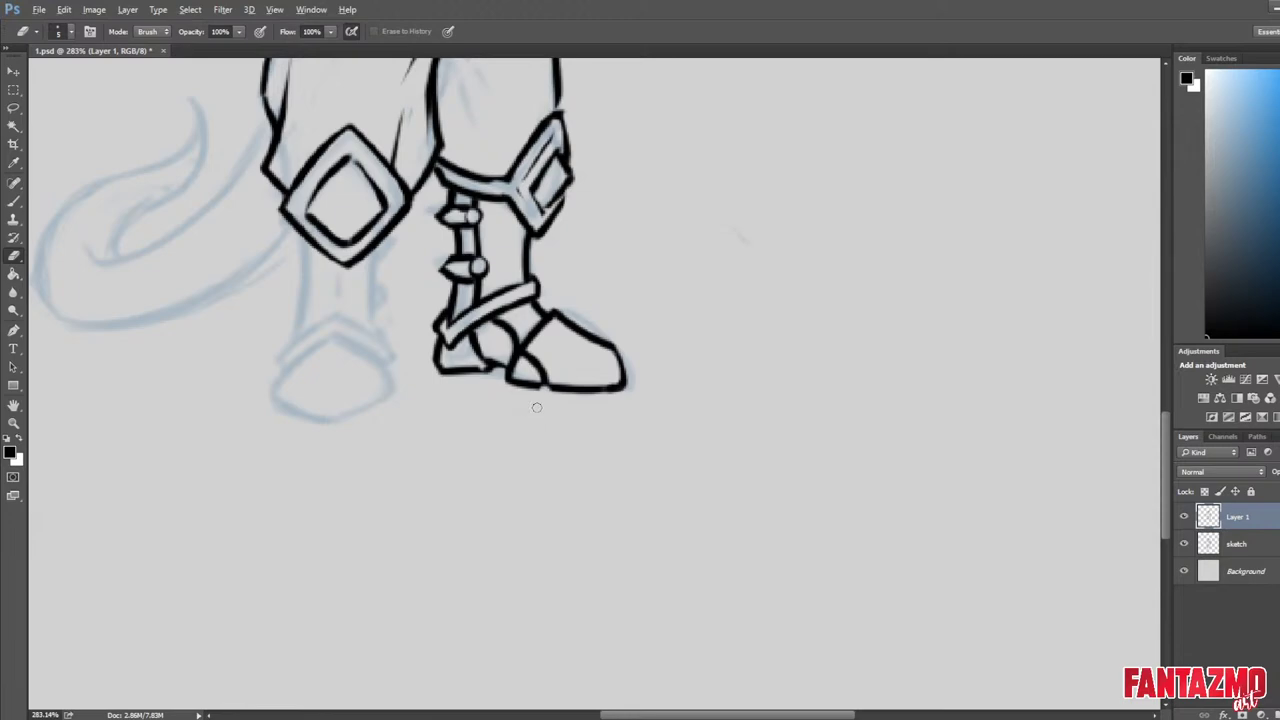
{"action": "scroll", "coordinate": [537, 407], "scroll_direction": "down", "scroll_amount": 10}
{"action": "key", "text": "F2"}
Ink both side edges of the near shin from the diamond knee guard down to the ankle.
{"action": "scroll", "coordinate": [571, 450], "scroll_direction": "up", "scroll_amount": 4}
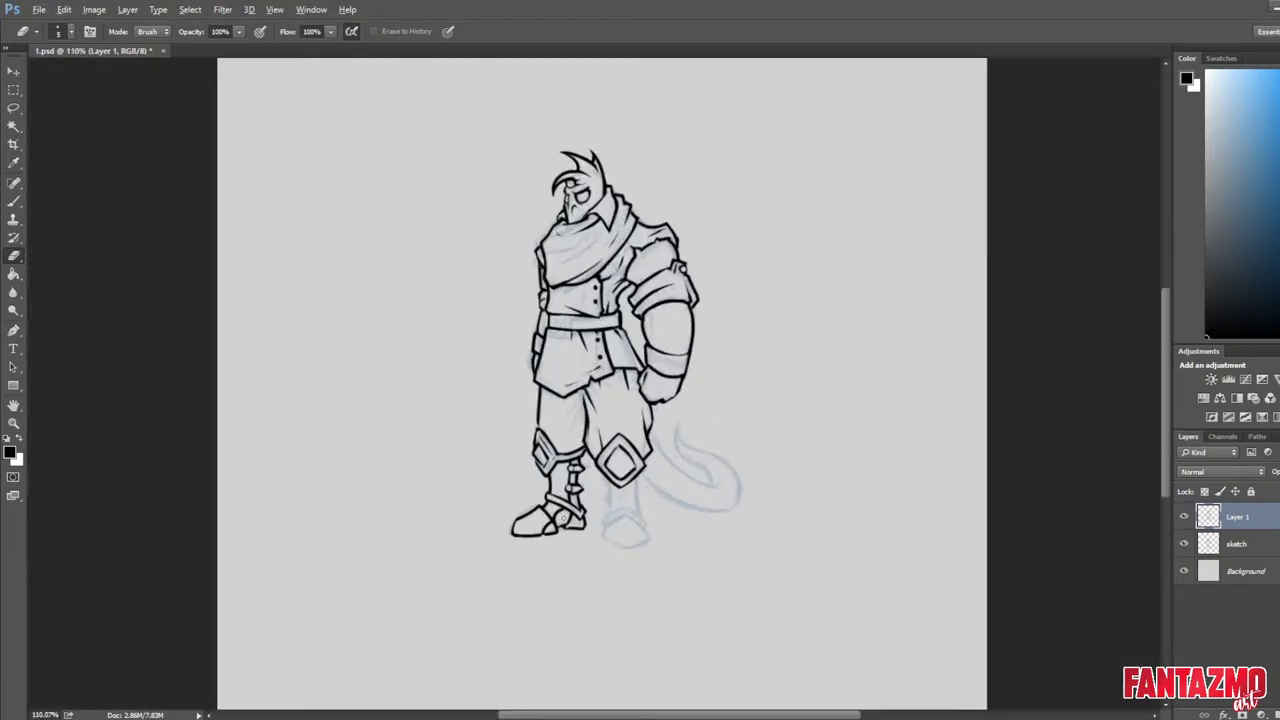
{"action": "scroll", "coordinate": [564, 517], "scroll_direction": "up", "scroll_amount": 4}
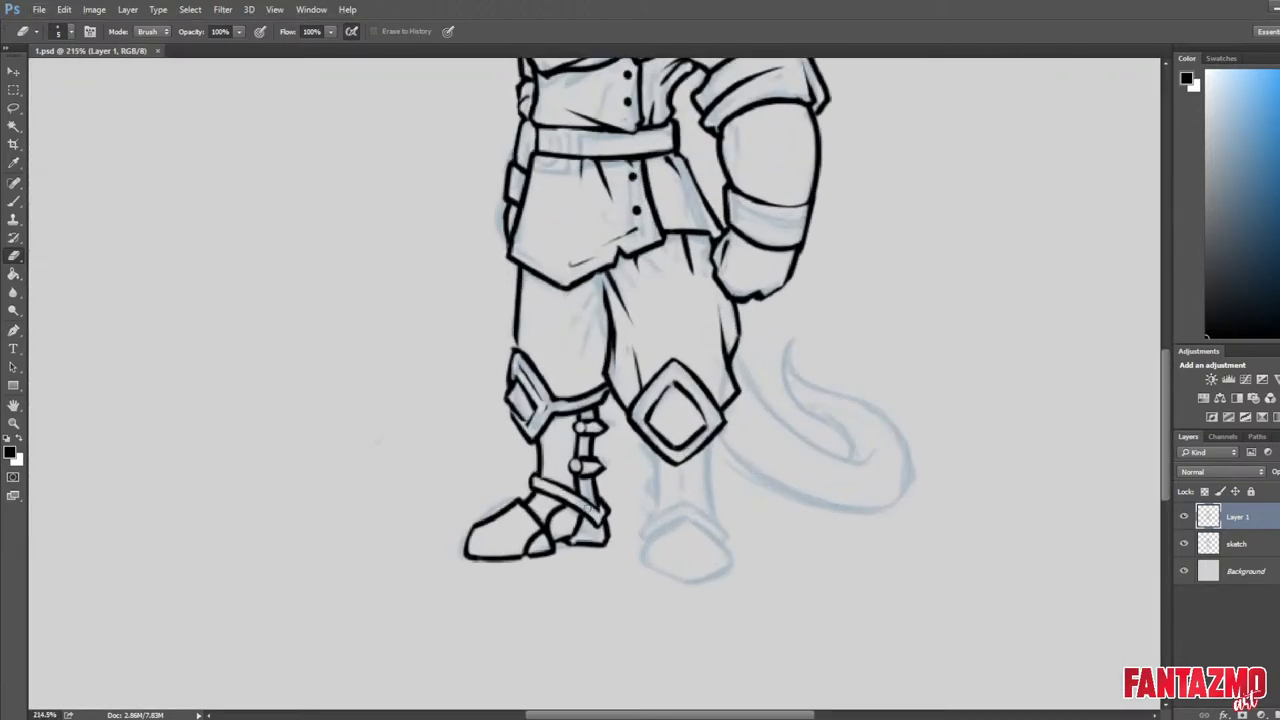
{"action": "scroll", "coordinate": [594, 517], "scroll_direction": "up", "scroll_amount": 2}
{"action": "key", "text": "b"}
{"action": "left_click_drag", "start_coordinate": [676, 416], "coordinate": [686, 535]}
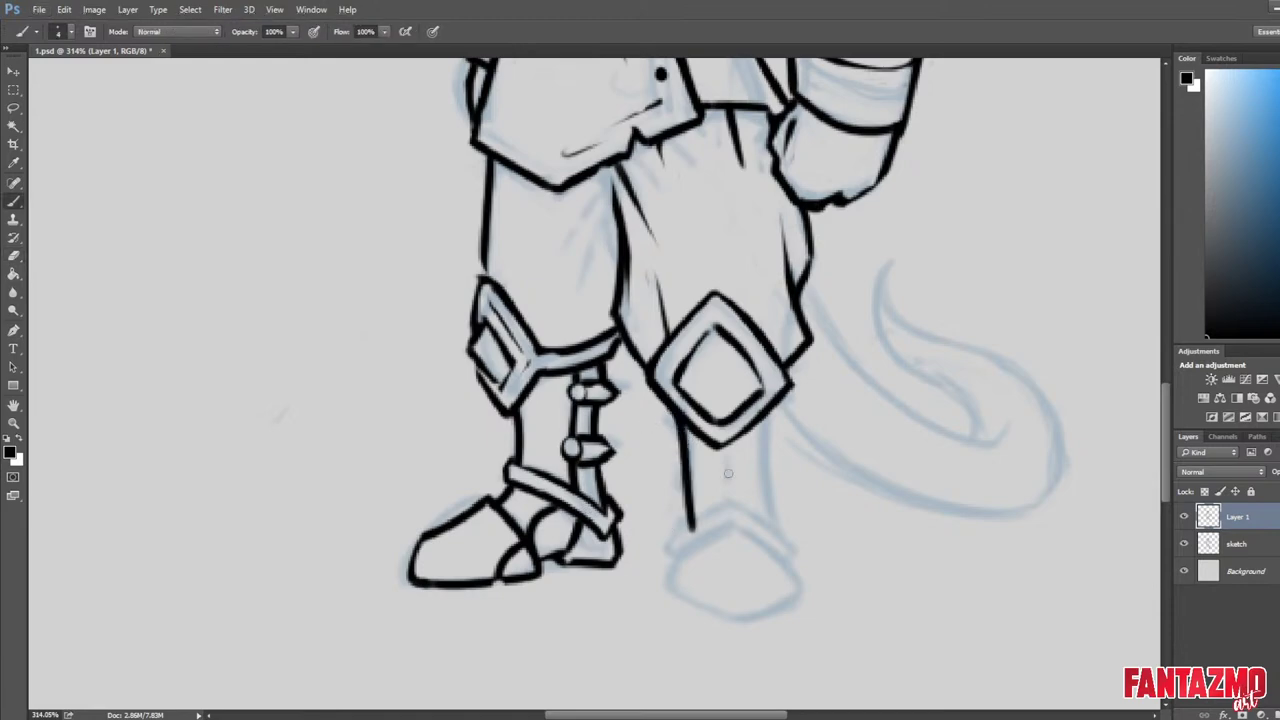
{"action": "key", "text": "ctrl+z"}
{"action": "mouse_move", "coordinate": [676, 416]}
{"action": "left_mouse_down"}
{"action": "mouse_move", "coordinate": [674, 558]}
{"action": "mouse_move", "coordinate": [706, 464]}
{"action": "mouse_move", "coordinate": [694, 533]}
{"action": "left_mouse_up"}
{"action": "key", "text": "e"}
{"action": "key", "text": "b"}
{"action": "mouse_move", "coordinate": [765, 415]}
{"action": "left_mouse_down"}
{"action": "mouse_move", "coordinate": [787, 568]}
{"action": "mouse_move", "coordinate": [778, 542]}
{"action": "left_mouse_up"}
Ink the near shin's vertical centre line and the outer slope of the ankle band.
{"action": "key", "text": "e"}
{"action": "key", "text": "b"}
{"action": "key", "text": "e"}
{"action": "mouse_move", "coordinate": [731, 505]}
{"action": "left_mouse_down"}
{"action": "mouse_move", "coordinate": [727, 448]}
{"action": "mouse_move", "coordinate": [738, 506]}
{"action": "mouse_move", "coordinate": [791, 557]}
{"action": "mouse_move", "coordinate": [760, 567]}
{"action": "left_mouse_up"}
{"action": "key", "text": "ctrl+alt+z"}
{"action": "key", "text": "ctrl+alt+z"}
{"action": "key", "text": "b"}
{"action": "key", "text": "e"}
{"action": "key", "text": "b"}
{"action": "key", "text": "e"}
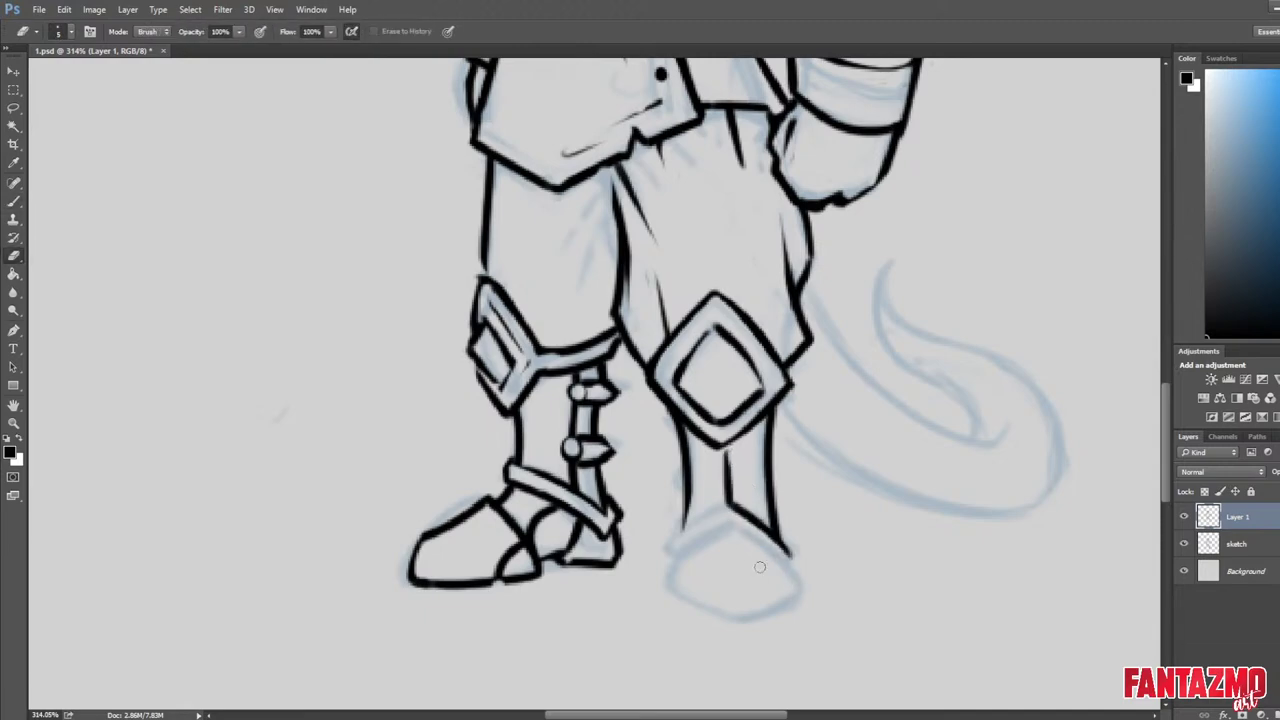
Complete the near boot's peaked ankle band with its inner slope and angular end corners, cleaning up the joins.
{"action": "key", "text": "b"}
{"action": "mouse_move", "coordinate": [726, 507]}
{"action": "left_mouse_down"}
{"action": "mouse_move", "coordinate": [663, 567]}
{"action": "mouse_move", "coordinate": [727, 506]}
{"action": "left_mouse_up"}
{"action": "key", "text": "e"}
{"action": "key", "text": "b"}
{"action": "key", "text": "e"}
{"action": "key", "text": "b"}
{"action": "key", "text": "e"}
{"action": "mouse_move", "coordinate": [685, 547]}
{"action": "left_mouse_down"}
{"action": "mouse_move", "coordinate": [730, 518]}
{"action": "mouse_move", "coordinate": [676, 561]}
{"action": "left_mouse_up"}
{"action": "key", "text": "b"}
{"action": "key", "text": "e"}
{"action": "mouse_move", "coordinate": [742, 519]}
{"action": "left_mouse_down"}
{"action": "mouse_move", "coordinate": [795, 567]}
{"action": "mouse_move", "coordinate": [765, 538]}
{"action": "mouse_move", "coordinate": [797, 561]}
{"action": "mouse_move", "coordinate": [795, 540]}
{"action": "mouse_move", "coordinate": [793, 557]}
{"action": "left_mouse_up"}
{"action": "key", "text": "b"}
{"action": "key", "text": "e"}
{"action": "key", "text": "b"}
{"action": "key", "text": "e"}
{"action": "key", "text": "b"}
{"action": "key", "text": "e"}
{"action": "mouse_move", "coordinate": [693, 538]}
{"action": "left_mouse_down"}
{"action": "mouse_move", "coordinate": [665, 557]}
{"action": "mouse_move", "coordinate": [663, 538]}
{"action": "mouse_move", "coordinate": [685, 560]}
{"action": "left_mouse_up"}
{"action": "key", "text": "b"}
{"action": "key", "text": "e"}
{"action": "key", "text": "b"}
{"action": "key", "text": "e"}
{"action": "key", "text": "b"}
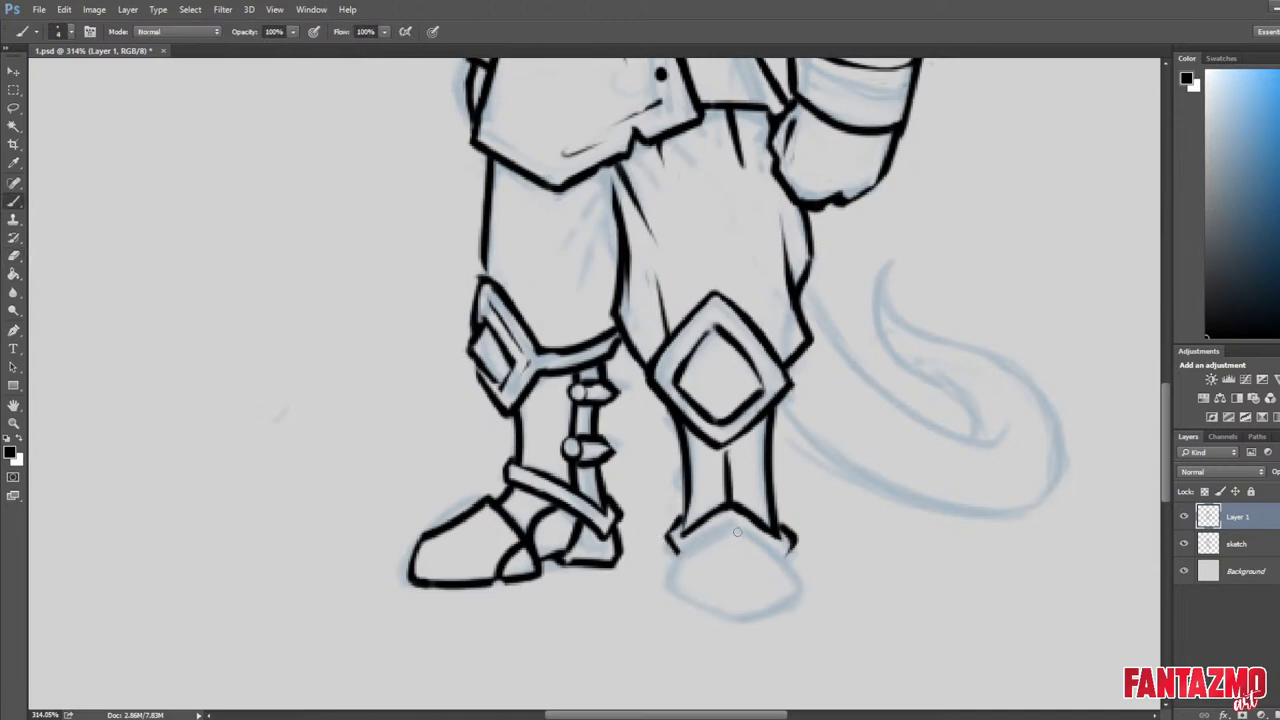
Ink the near boot's foot outline with a peaked top, angled sides and curved sole below the ankle band.
{"action": "mouse_move", "coordinate": [738, 523]}
{"action": "left_mouse_down"}
{"action": "mouse_move", "coordinate": [674, 559]}
{"action": "mouse_move", "coordinate": [669, 584]}
{"action": "mouse_move", "coordinate": [734, 606]}
{"action": "mouse_move", "coordinate": [808, 580]}
{"action": "left_mouse_up"}
{"action": "key", "text": "e"}
{"action": "key", "text": "b"}
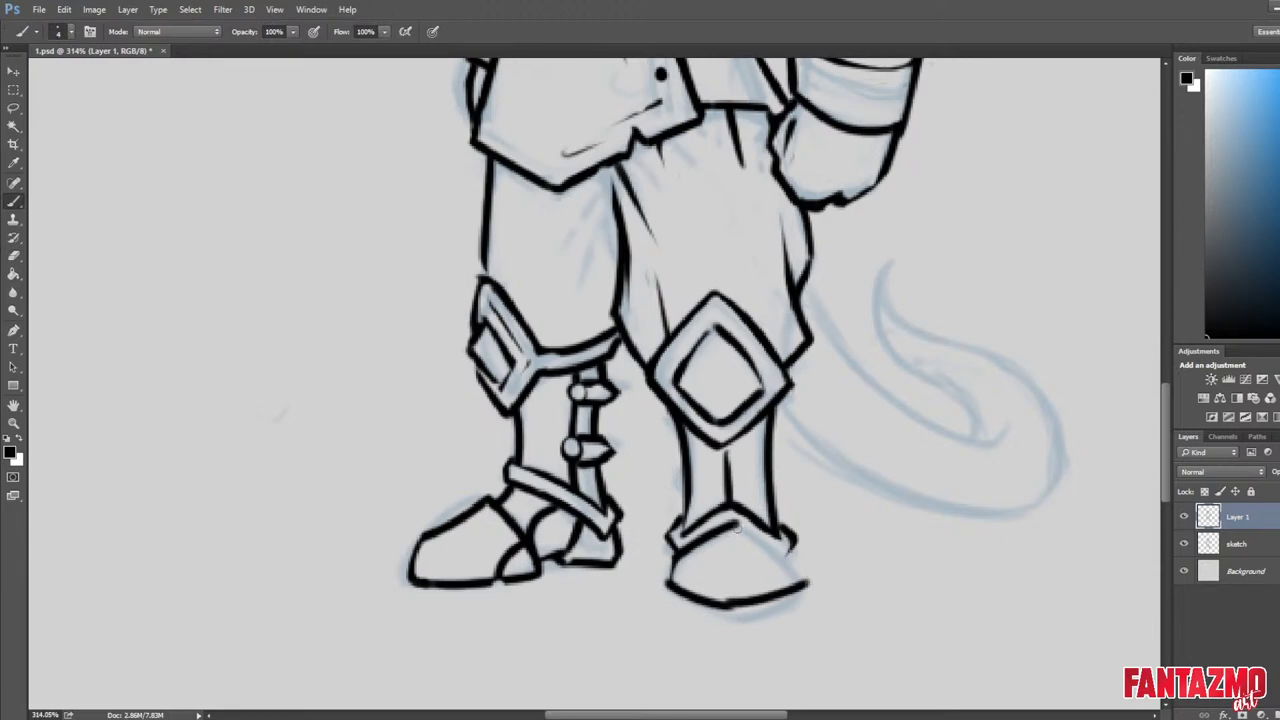
{"action": "mouse_move", "coordinate": [738, 528]}
{"action": "left_mouse_down"}
{"action": "mouse_move", "coordinate": [800, 574]}
{"action": "mouse_move", "coordinate": [788, 574]}
{"action": "mouse_move", "coordinate": [800, 585]}
{"action": "mouse_move", "coordinate": [793, 614]}
{"action": "mouse_move", "coordinate": [768, 590]}
{"action": "mouse_move", "coordinate": [793, 588]}
{"action": "left_mouse_up"}
{"action": "key", "text": "e"}
{"action": "key", "text": "b"}
{"action": "key", "text": "e"}
{"action": "key", "text": "e"}
{"action": "key", "text": "b"}
{"action": "key", "text": "e"}
{"action": "key", "text": "b"}
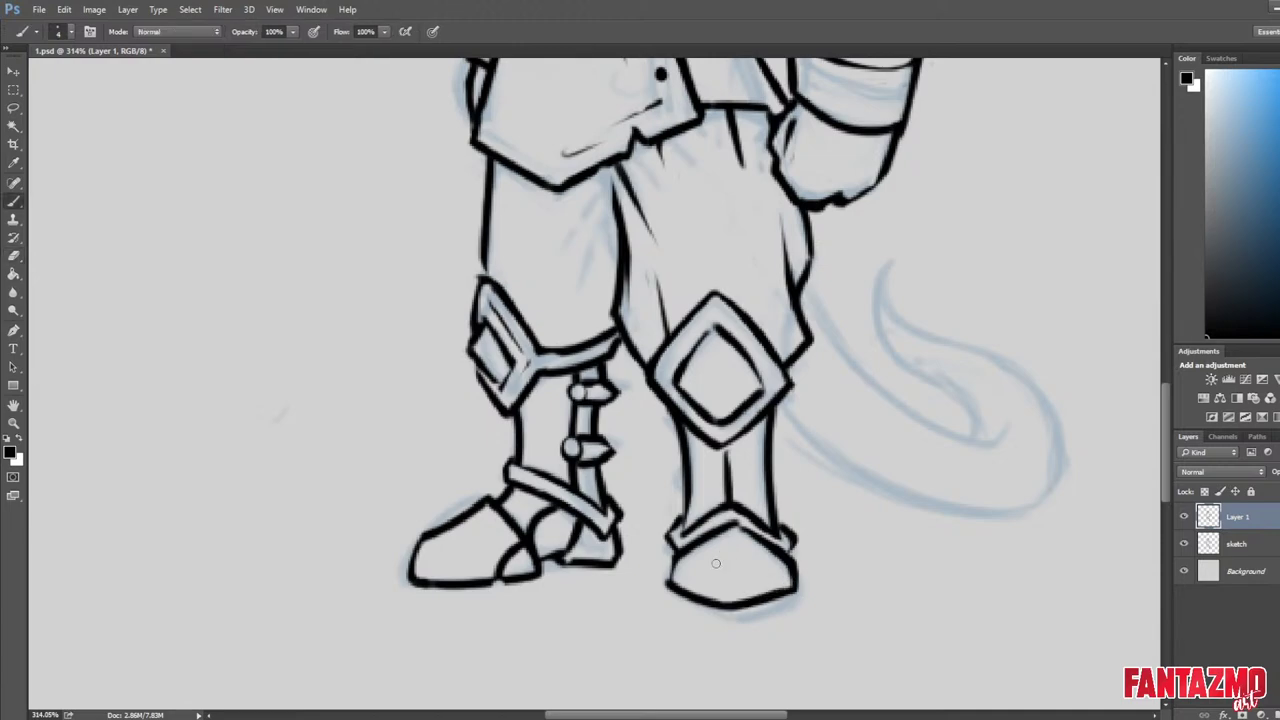
Add short contour marks inside the near boot's foot and refine its side and sole edges.
{"action": "mouse_move", "coordinate": [702, 558]}
{"action": "left_mouse_down"}
{"action": "mouse_move", "coordinate": [752, 557]}
{"action": "mouse_move", "coordinate": [682, 587]}
{"action": "left_mouse_up"}
{"action": "key", "text": "e"}
{"action": "key", "text": "b"}
{"action": "key", "text": "e"}
{"action": "key", "text": "b"}
{"action": "key", "text": "e"}
{"action": "mouse_move", "coordinate": [787, 569]}
{"action": "left_mouse_down"}
{"action": "mouse_move", "coordinate": [783, 590]}
{"action": "mouse_move", "coordinate": [768, 566]}
{"action": "left_mouse_up"}
{"action": "key", "text": "b"}
{"action": "mouse_move", "coordinate": [675, 556]}
{"action": "left_mouse_down"}
{"action": "mouse_move", "coordinate": [660, 586]}
{"action": "mouse_move", "coordinate": [752, 606]}
{"action": "left_mouse_up"}
{"action": "key", "text": "e"}
{"action": "key", "text": "b"}
{"action": "key", "text": "e"}
{"action": "key", "text": "b"}
{"action": "mouse_move", "coordinate": [676, 584]}
{"action": "left_mouse_down"}
{"action": "mouse_move", "coordinate": [734, 604]}
{"action": "mouse_move", "coordinate": [679, 582]}
{"action": "left_mouse_up"}
{"action": "key", "text": "e"}
{"action": "key", "text": "b"}
Re-ink the outer stretch of the near boot's sole line and trim it with the eraser.
{"action": "mouse_move", "coordinate": [766, 643]}
{"action": "left_mouse_down"}
{"action": "mouse_move", "coordinate": [966, 488]}
{"action": "mouse_move", "coordinate": [988, 437]}
{"action": "mouse_move", "coordinate": [974, 428]}
{"action": "mouse_move", "coordinate": [1004, 434]}
{"action": "left_mouse_up"}
{"action": "key", "text": "e"}
{"action": "key", "text": "b"}
{"action": "key", "text": "ctrl+z"}
{"action": "key", "text": "ctrl+z"}
{"action": "mouse_move", "coordinate": [922, 454]}
{"action": "left_mouse_down"}
{"action": "mouse_move", "coordinate": [1003, 434]}
{"action": "mouse_move", "coordinate": [976, 445]}
{"action": "left_mouse_up"}
{"action": "key", "text": "e"}
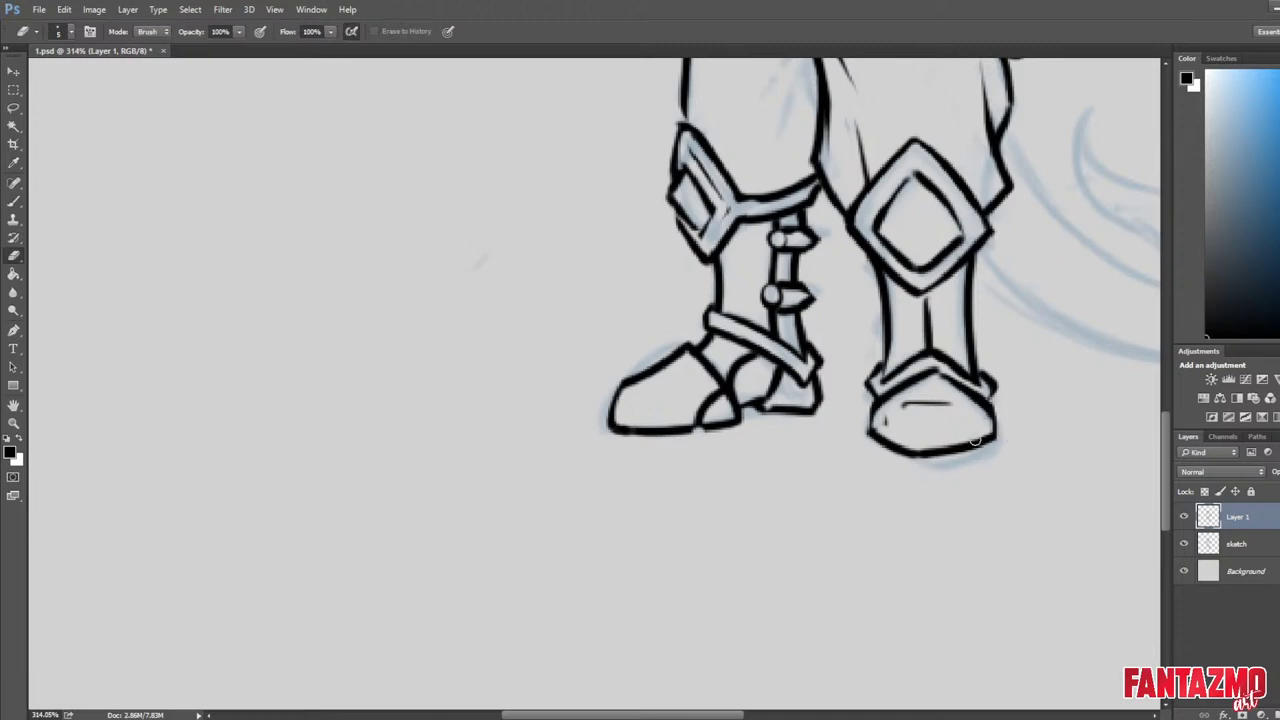
Check the whole figure with both boots inked by mirroring the canvas back and forth.
{"action": "scroll", "coordinate": [867, 552], "scroll_direction": "down", "scroll_amount": 3}
{"action": "scroll", "coordinate": [865, 552], "scroll_direction": "down", "scroll_amount": 7}
{"action": "key", "text": "ctrl+shift+h"}
{"action": "left_click_drag", "start_coordinate": [780, 389], "coordinate": [500, 379]}
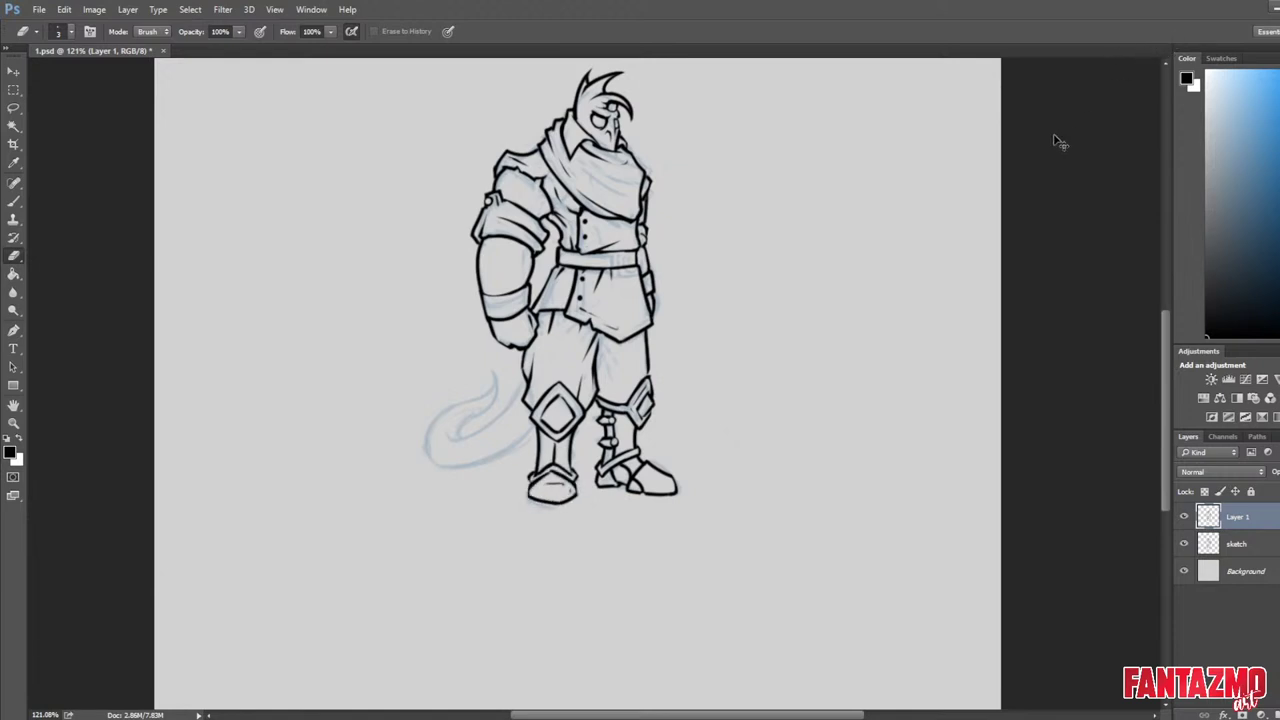
{"action": "scroll", "coordinate": [726, 312], "scroll_direction": "down", "scroll_amount": 4}
{"action": "key", "text": "ctrl+shift+h"}
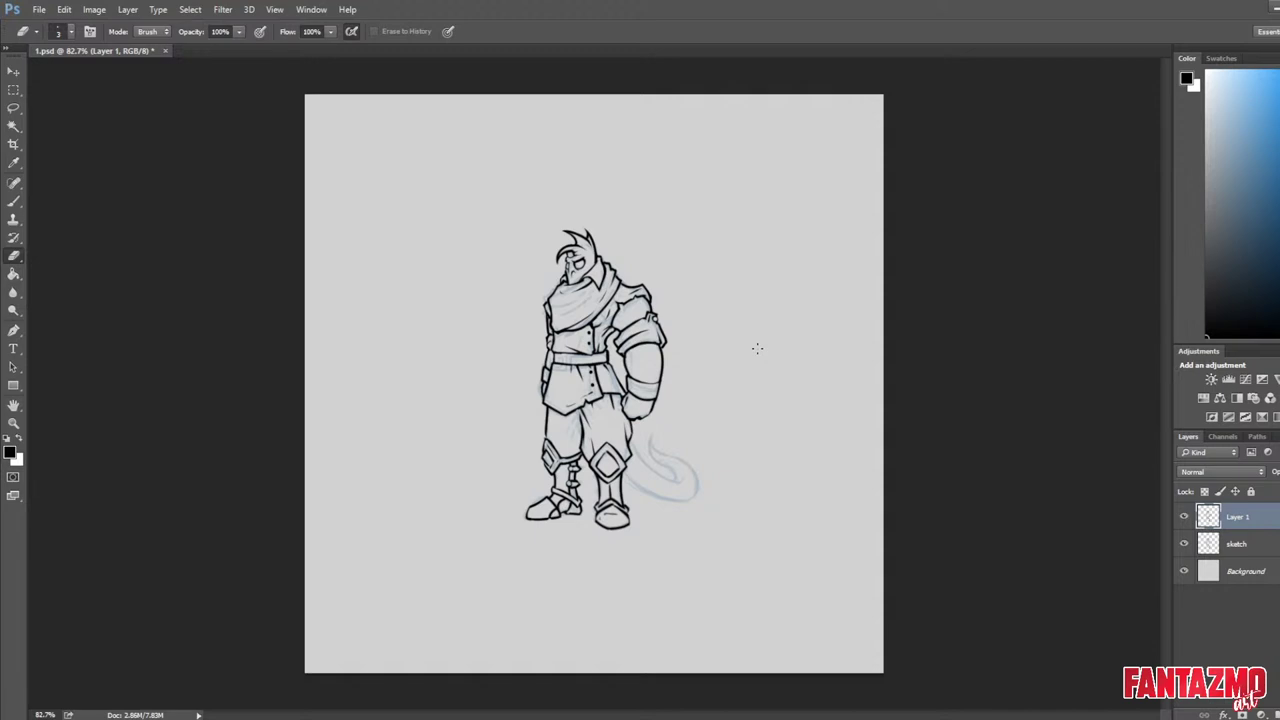
{"action": "key", "text": "ctrl+shift+h"}
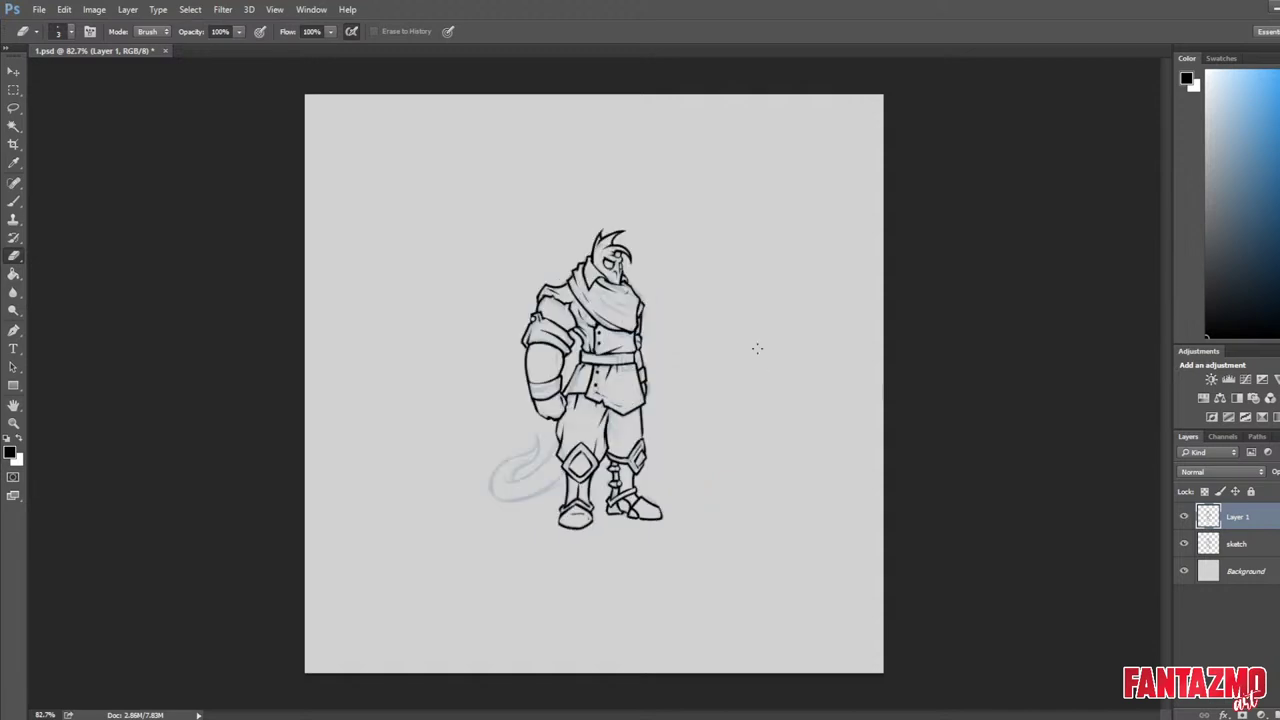
Add two tapered fabric fold lines to the far thigh below the jacket hem.
{"action": "scroll", "coordinate": [668, 445], "scroll_direction": "up", "scroll_amount": 7}
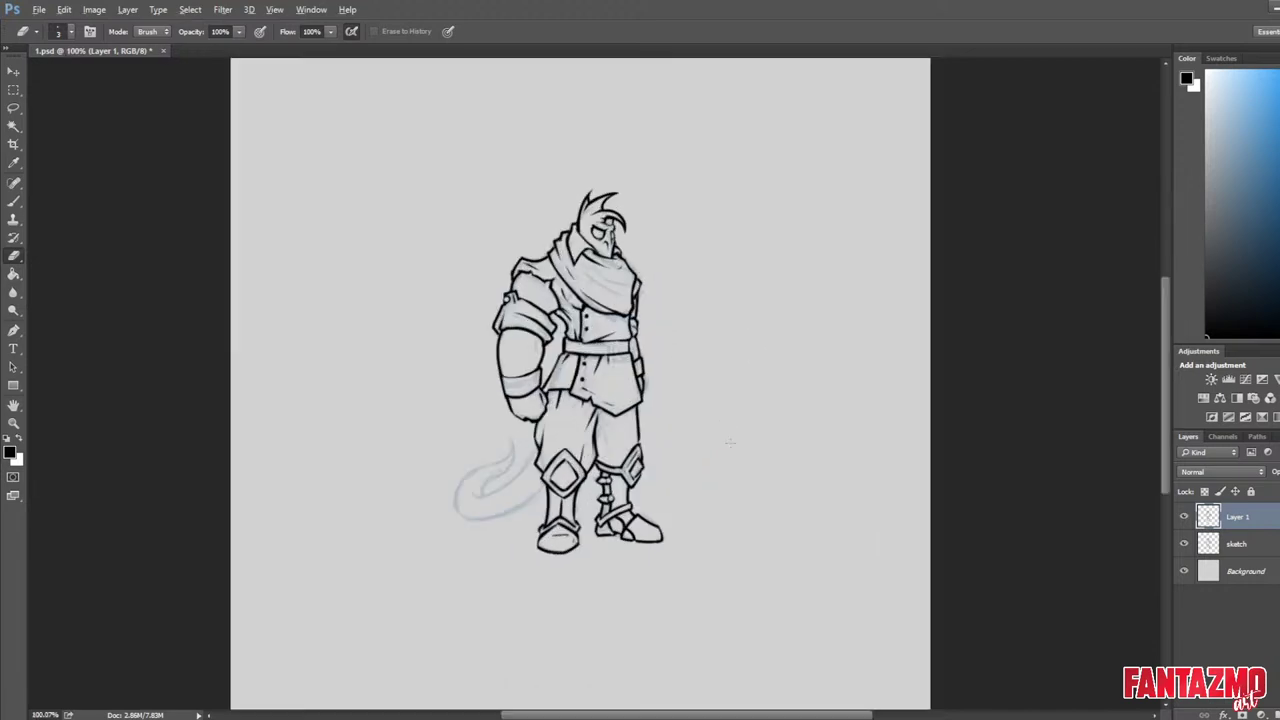
{"action": "left_click_drag", "start_coordinate": [674, 457], "coordinate": [694, 329]}
{"action": "scroll", "coordinate": [680, 327], "scroll_direction": "up", "scroll_amount": 4}
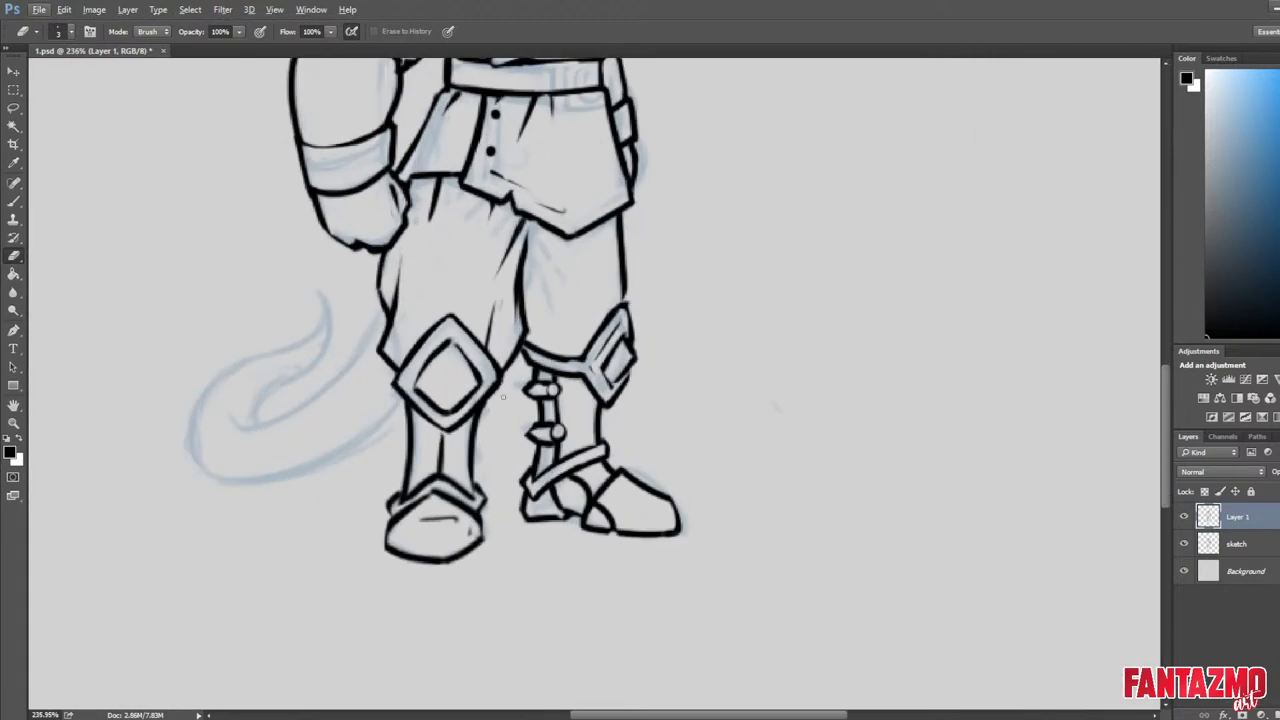
{"action": "key", "text": "b"}
{"action": "left_click_drag", "start_coordinate": [528, 232], "coordinate": [574, 306]}
{"action": "key", "text": "e"}
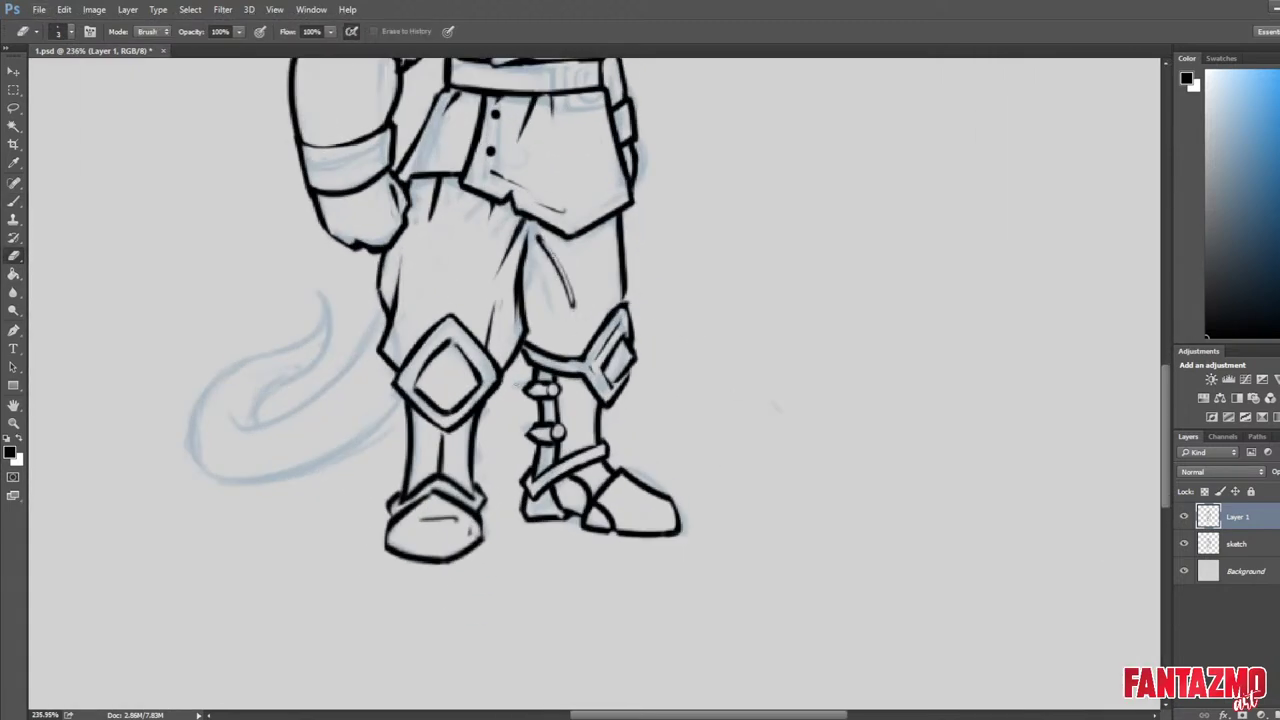
{"action": "mouse_move", "coordinate": [556, 249]}
{"action": "left_mouse_down"}
{"action": "mouse_move", "coordinate": [579, 323]}
{"action": "mouse_move", "coordinate": [533, 260]}
{"action": "mouse_move", "coordinate": [547, 293]}
{"action": "left_mouse_up"}
{"action": "key", "text": "b"}
{"action": "key", "text": "e"}
{"action": "left_click_drag", "start_coordinate": [541, 259], "coordinate": [548, 292]}
{"action": "key", "text": "b"}
{"action": "mouse_move", "coordinate": [533, 224]}
{"action": "left_mouse_down"}
{"action": "mouse_move", "coordinate": [522, 262]}
{"action": "mouse_move", "coordinate": [534, 264]}
{"action": "left_mouse_up"}
{"action": "key", "text": "e"}
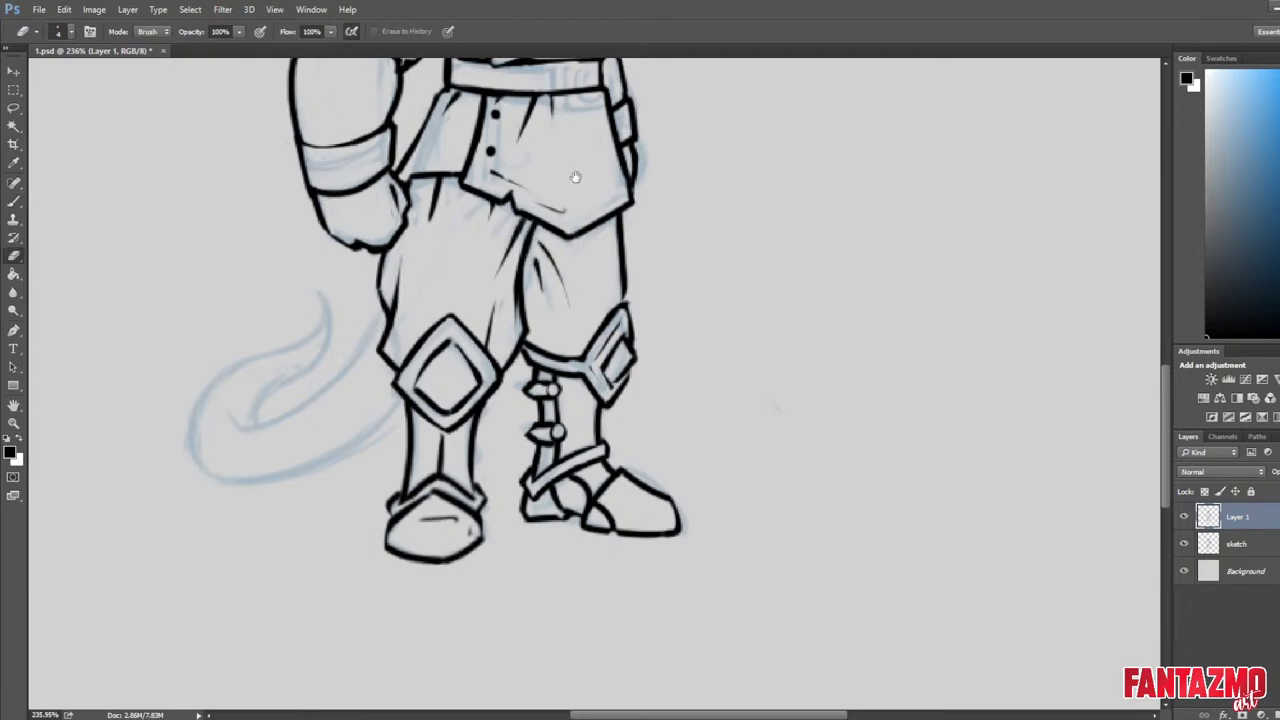
Review the line art from head to boots and mirror the canvas with the tail sketch in view.
{"action": "left_click_drag", "start_coordinate": [575, 177], "coordinate": [580, 300]}
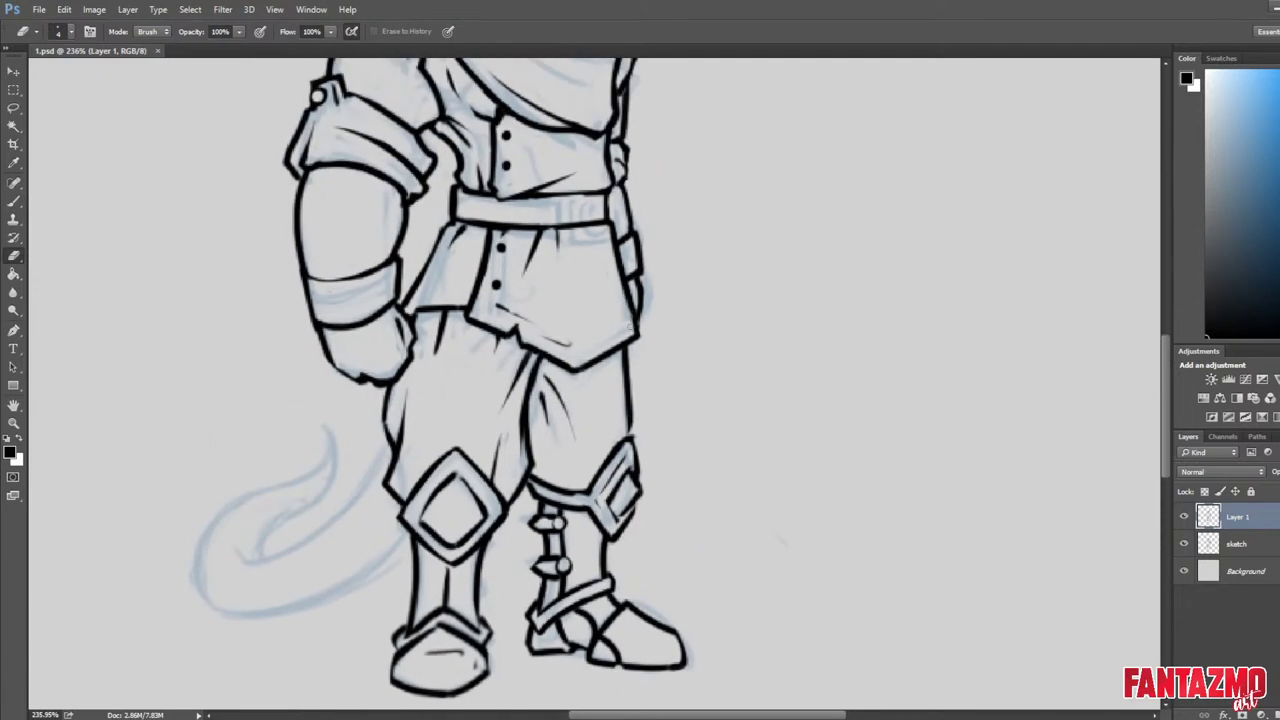
{"action": "left_click_drag", "start_coordinate": [742, 236], "coordinate": [737, 451]}
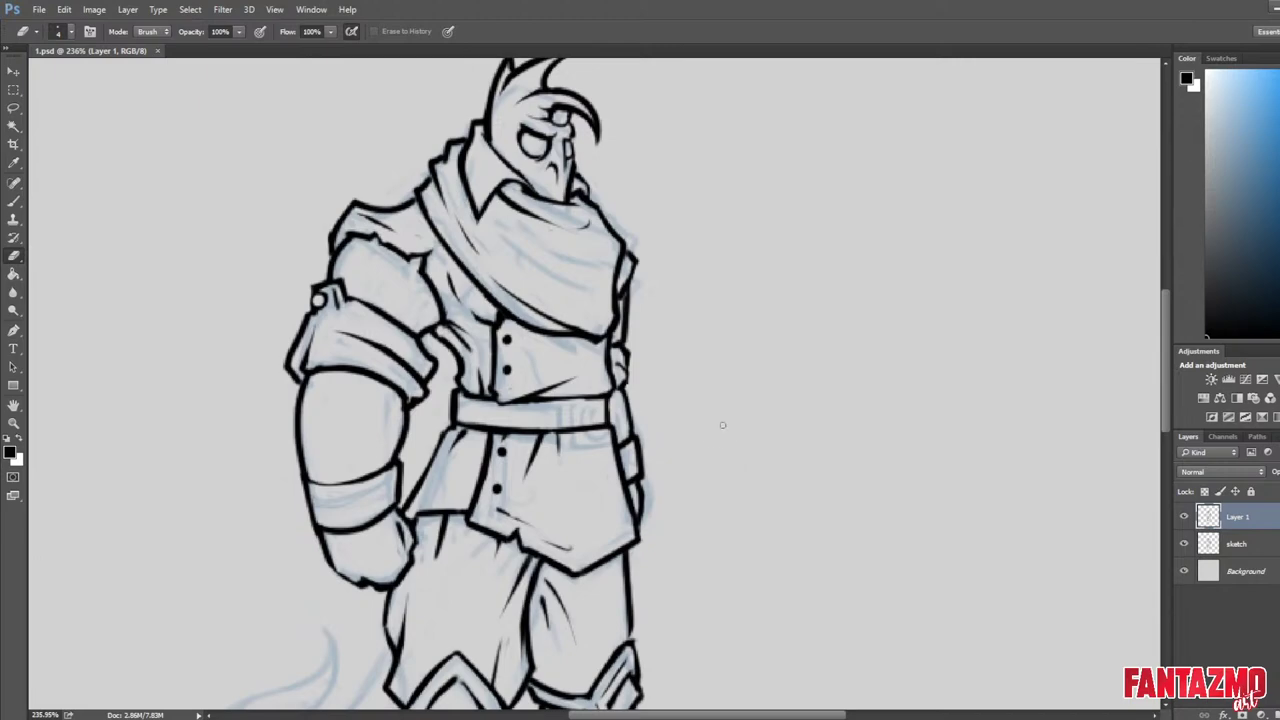
{"action": "left_click_drag", "start_coordinate": [697, 519], "coordinate": [810, 260]}
{"action": "key", "text": "ctrl+shift+h"}
{"action": "left_click_drag", "start_coordinate": [969, 457], "coordinate": [684, 434]}
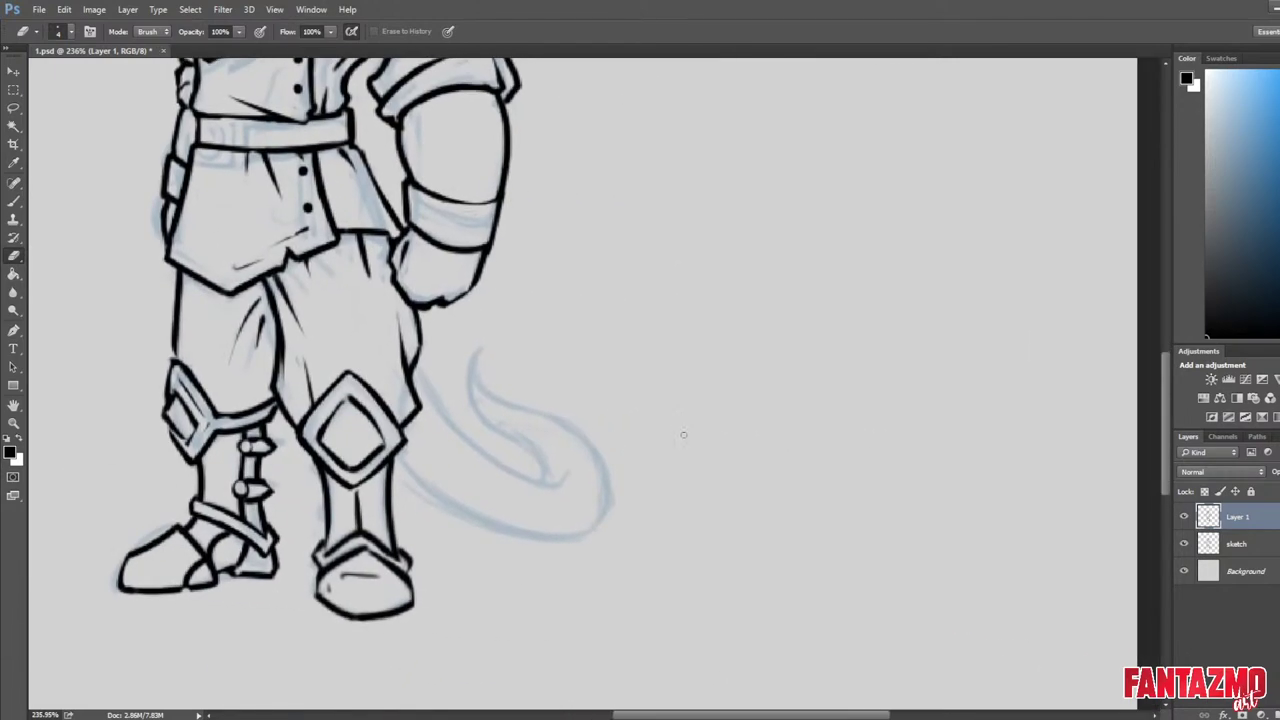
Compare the line art with the sketch by toggling the visibility of Layer 1 and the sketch layer, and save the file.
{"action": "left_click", "coordinate": [1184, 516]}
{"action": "left_click", "coordinate": [1184, 516]}
{"action": "left_click", "coordinate": [1184, 516]}
{"action": "left_click", "coordinate": [1184, 516]}
{"action": "left_click", "coordinate": [1184, 543]}
{"action": "left_click", "coordinate": [1184, 543]}
{"action": "key", "text": "ctrl+s"}
Ink the tail's upper edge as one curve from behind the near thigh to the crease inside the curl.
{"action": "key", "text": "b"}
{"action": "left_click_drag", "start_coordinate": [450, 416], "coordinate": [507, 479]}
{"action": "key", "text": "e"}
{"action": "key", "text": "b"}
{"action": "left_click_drag", "start_coordinate": [418, 358], "coordinate": [590, 465]}
{"action": "key", "text": "ctrl+z"}
{"action": "left_click_drag", "start_coordinate": [416, 356], "coordinate": [560, 492]}
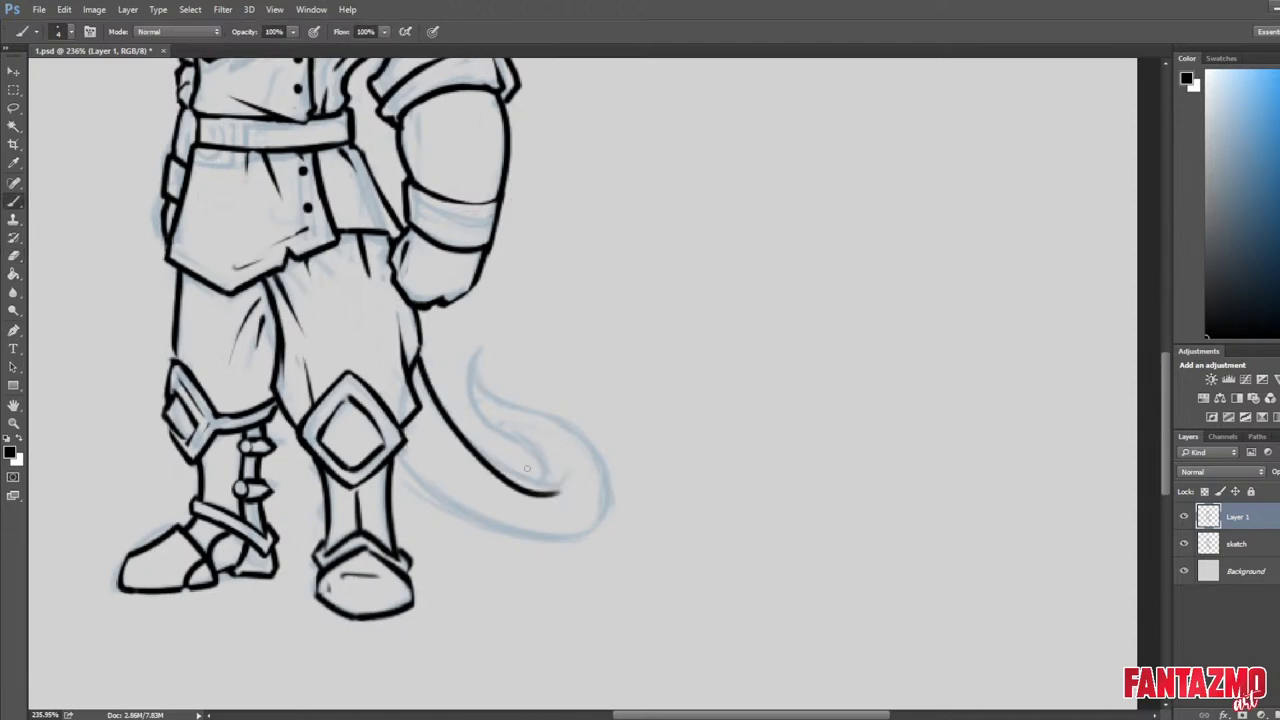
{"action": "key", "text": "ctrl+z"}
{"action": "left_click_drag", "start_coordinate": [416, 356], "coordinate": [560, 478]}
{"action": "key", "text": "ctrl+z"}
{"action": "left_click_drag", "start_coordinate": [414, 354], "coordinate": [578, 474]}
{"action": "key", "text": "e"}
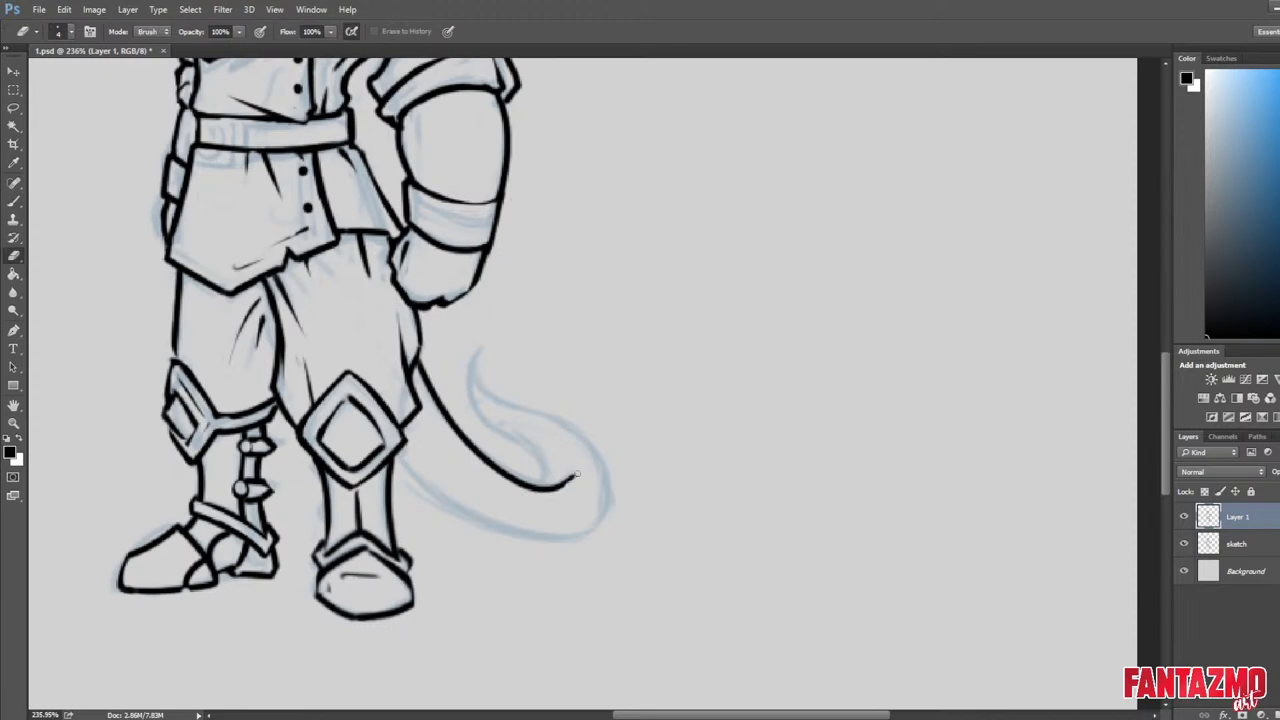
Ink the tail's lower edge from behind the near boot to the start of the outer bend.
{"action": "key", "text": "b"}
{"action": "mouse_move", "coordinate": [399, 459]}
{"action": "left_mouse_down"}
{"action": "mouse_move", "coordinate": [539, 536]}
{"action": "mouse_move", "coordinate": [588, 532]}
{"action": "left_mouse_up"}
{"action": "key", "text": "ctrl+z"}
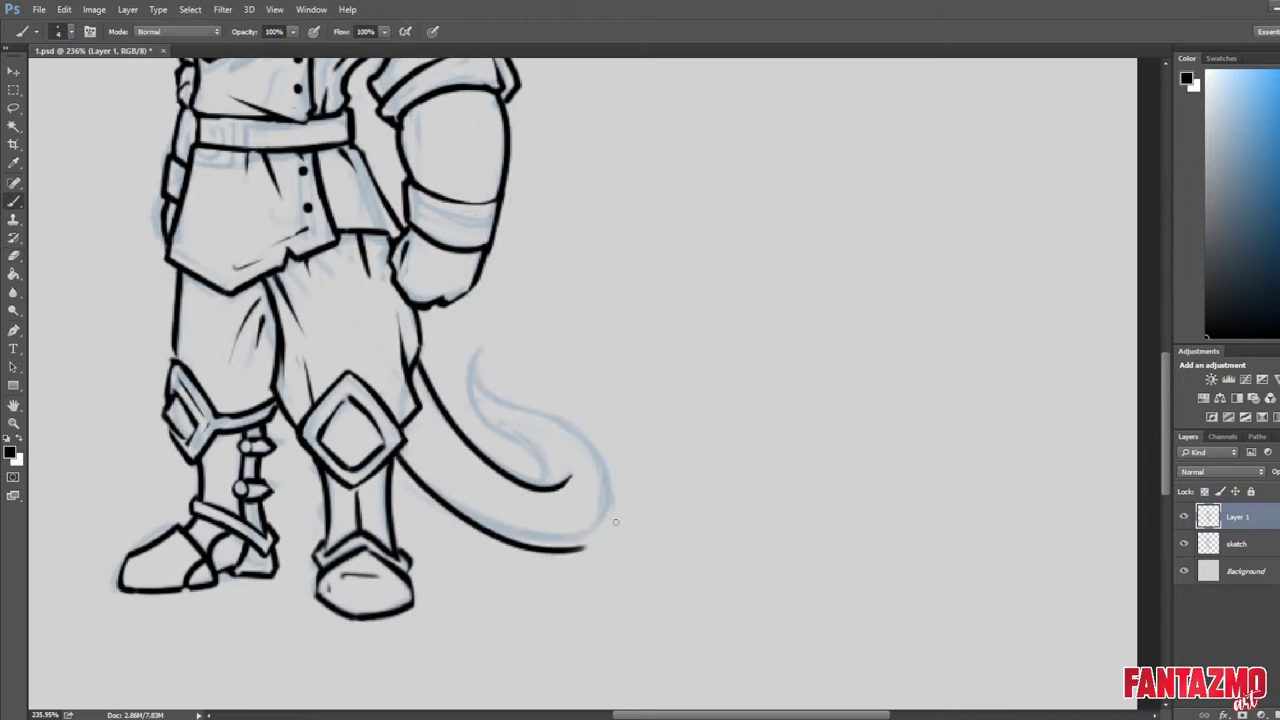
{"action": "key", "text": "ctrl+z"}
{"action": "left_click_drag", "start_coordinate": [398, 456], "coordinate": [578, 540]}
{"action": "key", "text": "e"}
{"action": "key", "text": "e"}
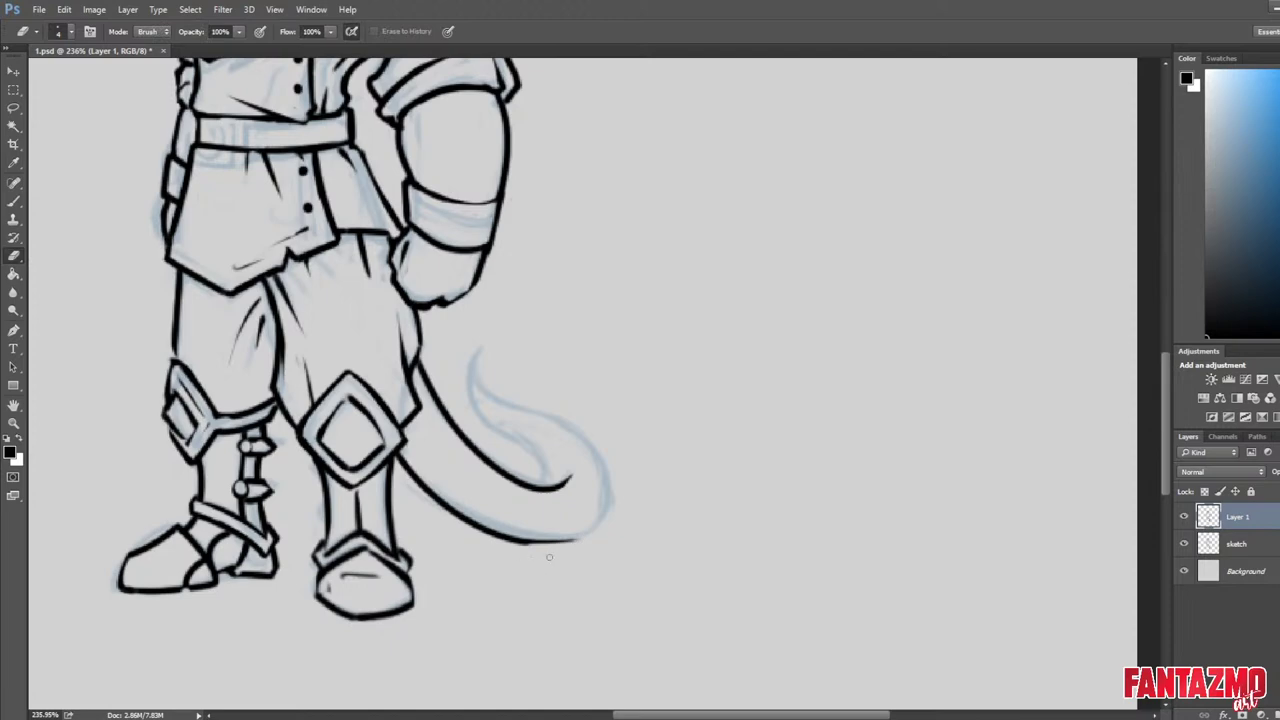
Mirror the canvas and ink the tail's outer bend so it joins the lower edge.
{"action": "key", "text": "ctrl+shift+h"}
{"action": "left_click_drag", "start_coordinate": [302, 514], "coordinate": [690, 451]}
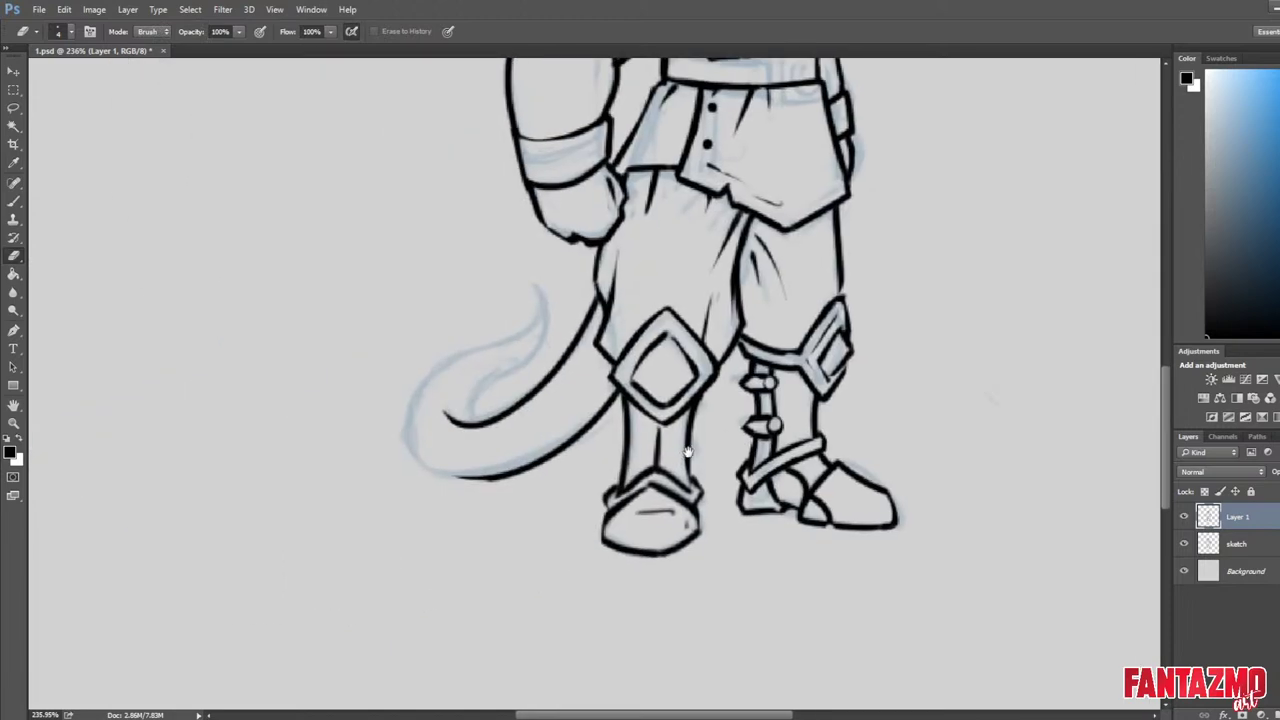
{"action": "scroll", "coordinate": [668, 388], "scroll_direction": "up", "scroll_amount": 4}
{"action": "key", "text": "b"}
{"action": "mouse_move", "coordinate": [422, 520]}
{"action": "left_mouse_down"}
{"action": "mouse_move", "coordinate": [384, 524]}
{"action": "mouse_move", "coordinate": [294, 441]}
{"action": "mouse_move", "coordinate": [420, 534]}
{"action": "left_mouse_up"}
{"action": "key", "text": "ctrl+z"}
{"action": "key", "text": "ctrl+z"}
{"action": "left_click_drag", "start_coordinate": [296, 416], "coordinate": [430, 519]}
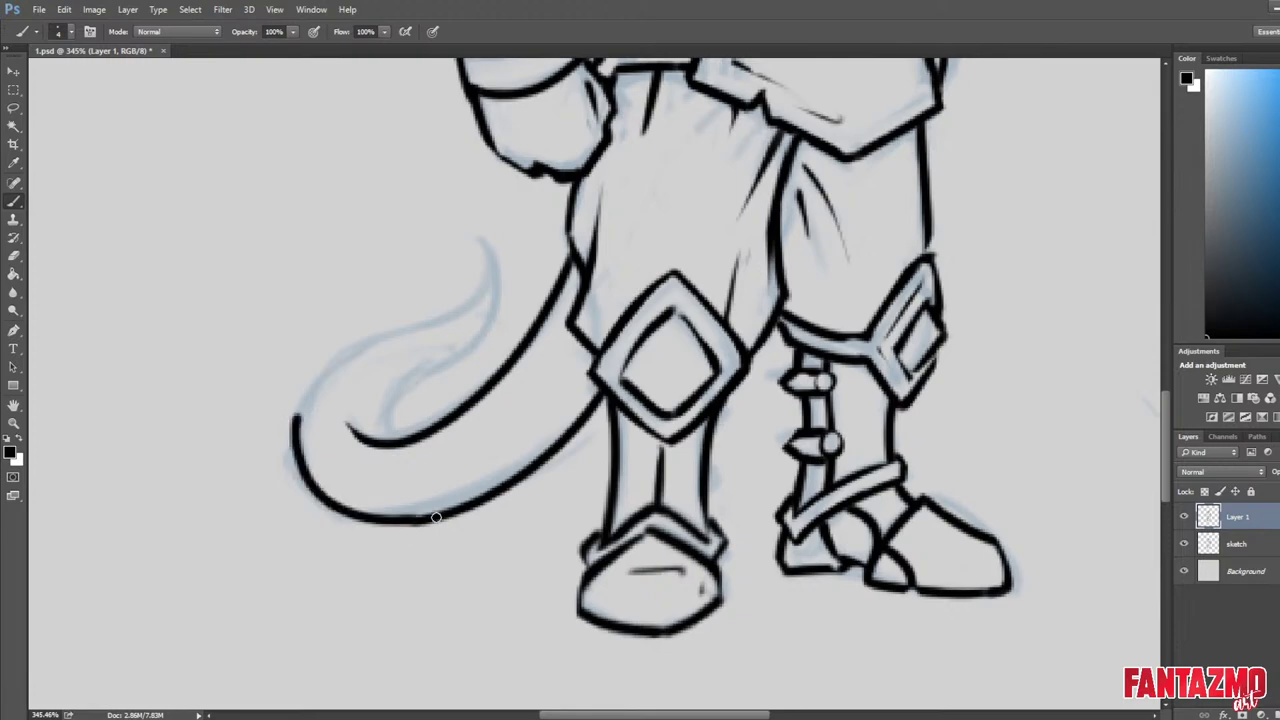
{"action": "key", "text": "ctrl+z"}
{"action": "mouse_move", "coordinate": [293, 422]}
{"action": "left_mouse_down"}
{"action": "mouse_move", "coordinate": [300, 473]}
{"action": "mouse_move", "coordinate": [414, 524]}
{"action": "mouse_move", "coordinate": [291, 432]}
{"action": "mouse_move", "coordinate": [406, 533]}
{"action": "left_mouse_up"}
{"action": "key", "text": "ctrl+z"}
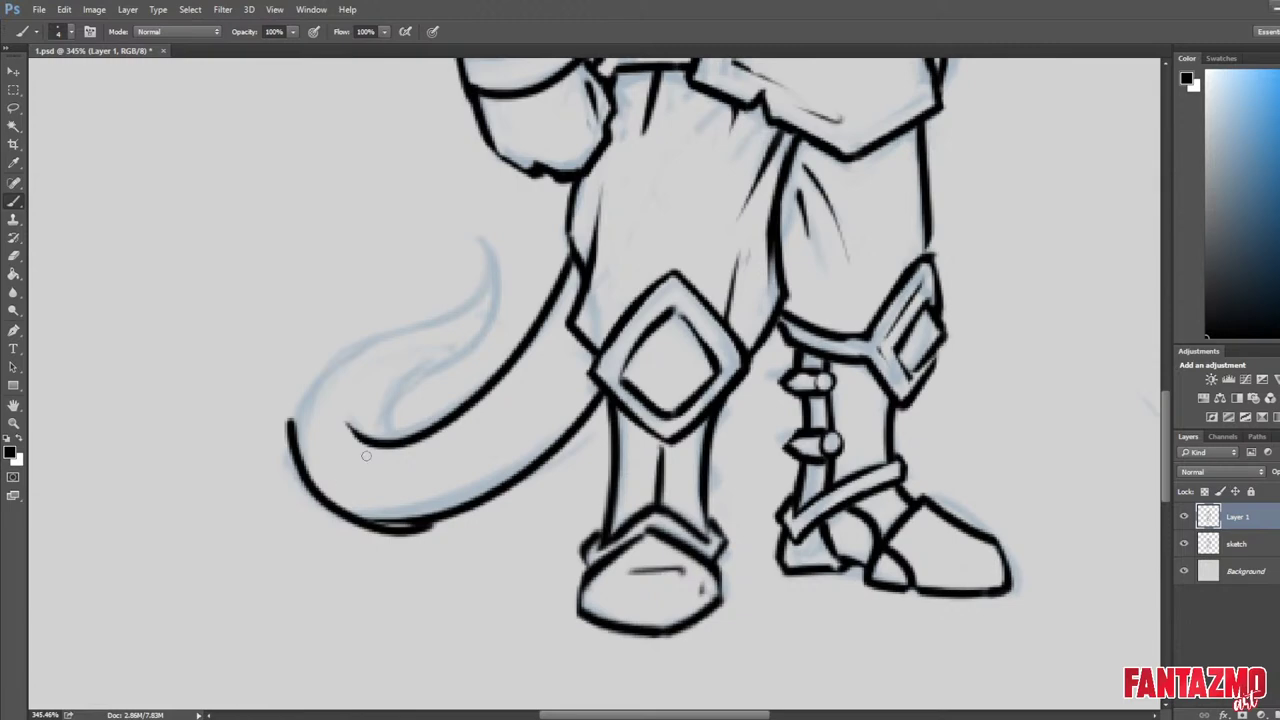
Erase the doubled stroke along the underside of the tail's bend.
{"action": "key", "text": "e"}
{"action": "mouse_move", "coordinate": [345, 526]}
{"action": "left_mouse_down"}
{"action": "mouse_move", "coordinate": [430, 528]}
{"action": "mouse_move", "coordinate": [318, 505]}
{"action": "mouse_move", "coordinate": [356, 527]}
{"action": "mouse_move", "coordinate": [405, 530]}
{"action": "mouse_move", "coordinate": [420, 512]}
{"action": "mouse_move", "coordinate": [332, 506]}
{"action": "left_mouse_up"}
{"action": "key", "text": "b"}
{"action": "key", "text": "e"}
{"action": "key", "text": "b"}
{"action": "key", "text": "e"}
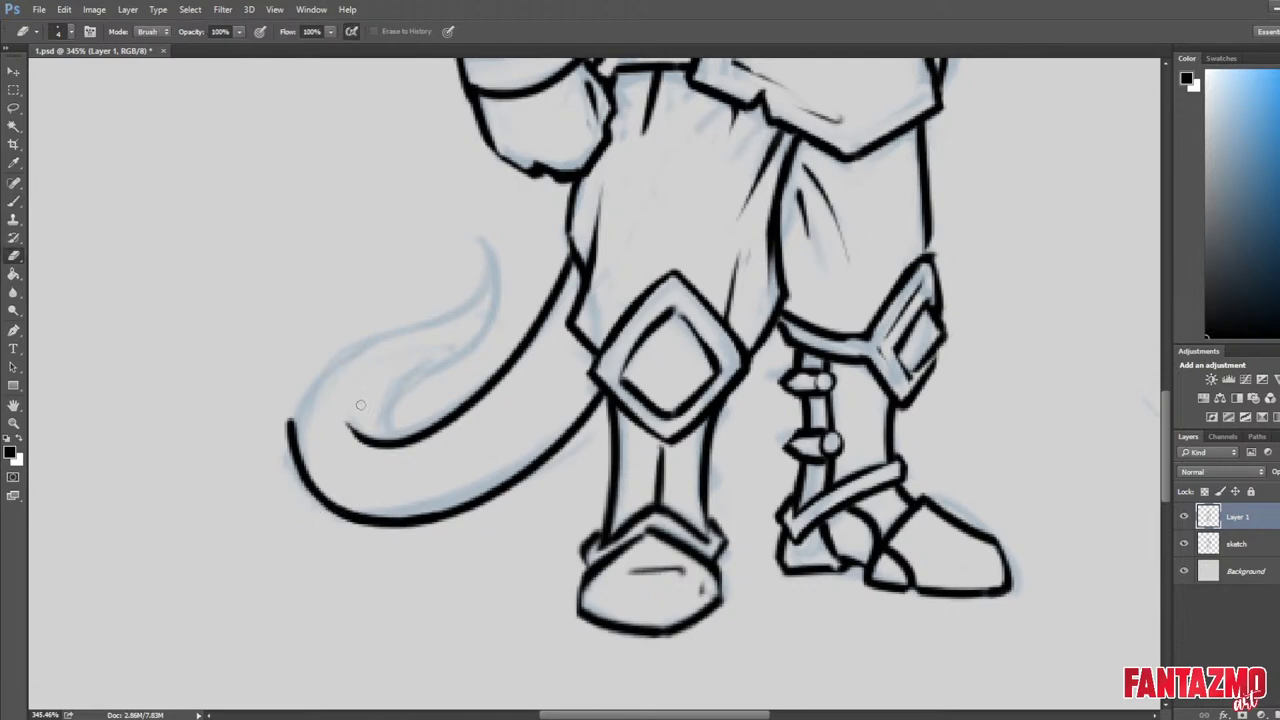
Ink the outer edge of the tail's curl from the bend towards the tip and even out the line where they join.
{"action": "mouse_move", "coordinate": [306, 390]}
{"action": "left_mouse_down"}
{"action": "mouse_move", "coordinate": [290, 440]}
{"action": "mouse_move", "coordinate": [288, 417]}
{"action": "mouse_move", "coordinate": [296, 470]}
{"action": "mouse_move", "coordinate": [456, 319]}
{"action": "left_mouse_up"}
{"action": "key", "text": "b"}
{"action": "key", "text": "e"}
{"action": "key", "text": "b"}
{"action": "mouse_move", "coordinate": [311, 436]}
{"action": "left_mouse_down"}
{"action": "mouse_move", "coordinate": [311, 492]}
{"action": "mouse_move", "coordinate": [326, 504]}
{"action": "left_mouse_up"}
{"action": "key", "text": "e"}
{"action": "key", "text": "b"}
{"action": "key", "text": "e"}
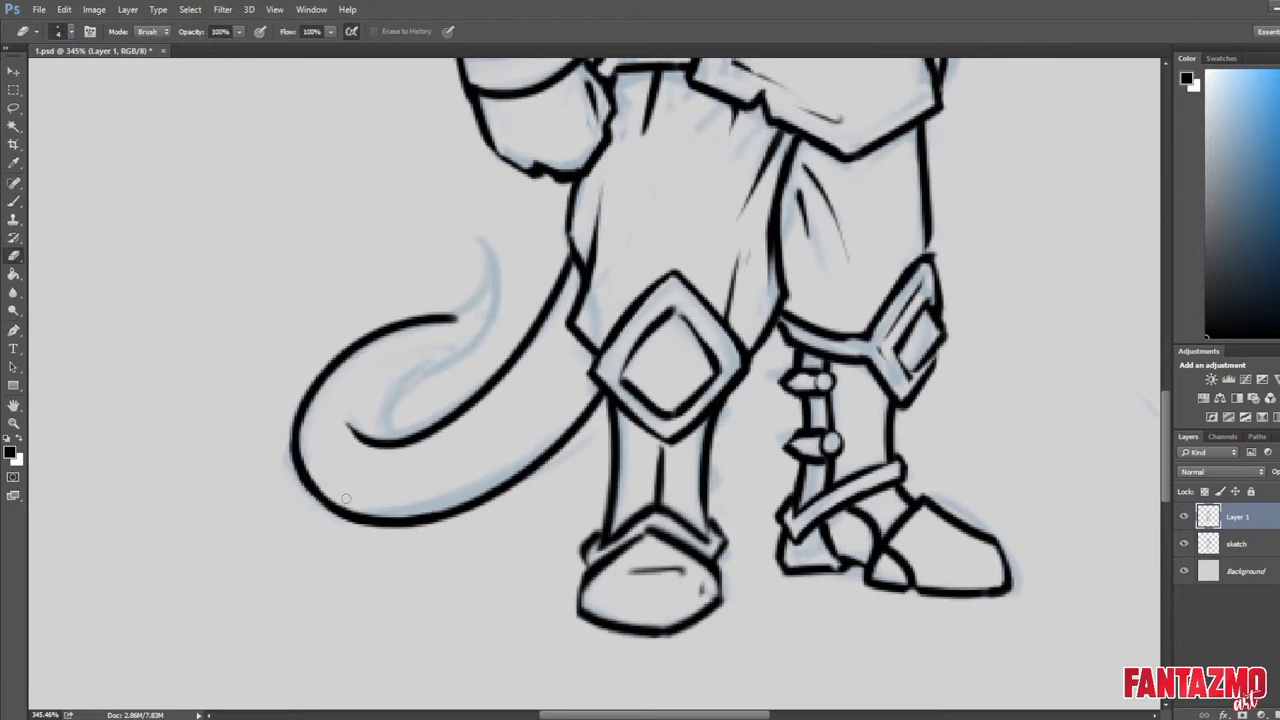
Ink the inner edge of the tail's curl from the crease towards the tip and trim the stroke ends.
{"action": "key", "text": "b"}
{"action": "left_click_drag", "start_coordinate": [386, 440], "coordinate": [496, 332]}
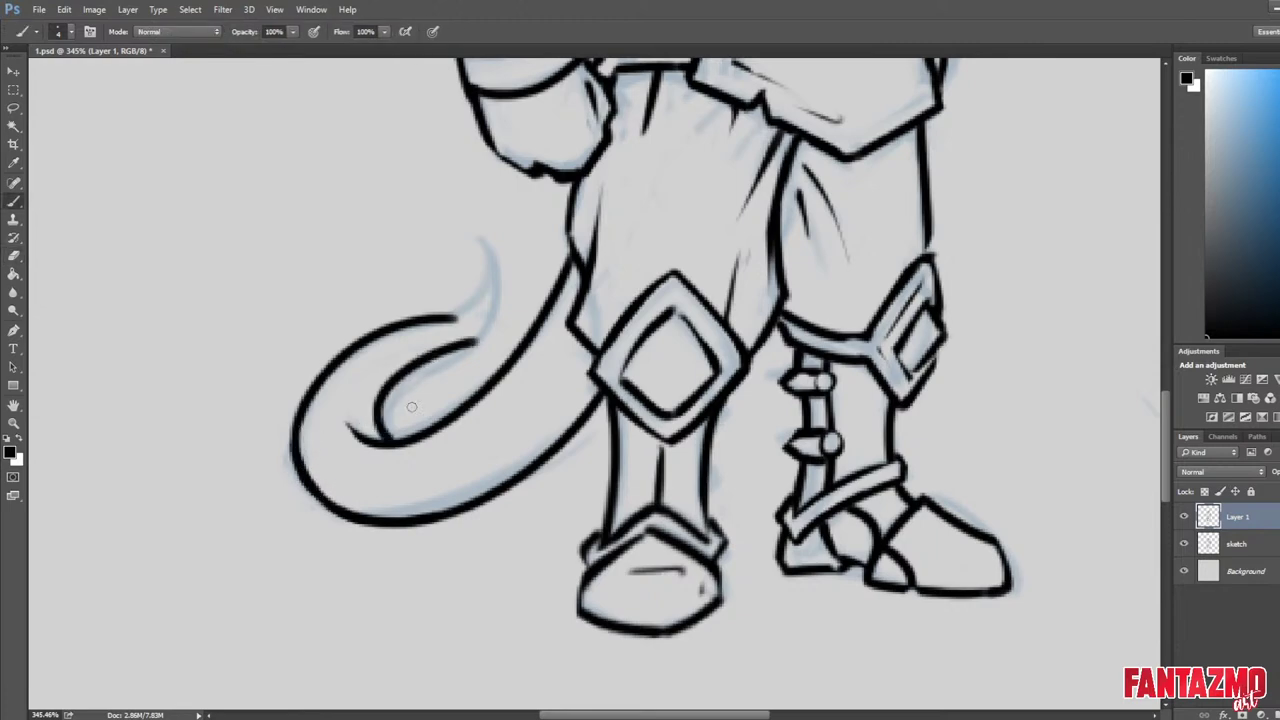
{"action": "key", "text": "ctrl+z"}
{"action": "mouse_move", "coordinate": [388, 442]}
{"action": "left_mouse_down"}
{"action": "mouse_move", "coordinate": [384, 411]}
{"action": "mouse_move", "coordinate": [490, 330]}
{"action": "left_mouse_up"}
{"action": "key", "text": "ctrl+z"}
{"action": "mouse_move", "coordinate": [380, 441]}
{"action": "left_mouse_down"}
{"action": "mouse_move", "coordinate": [509, 324]}
{"action": "mouse_move", "coordinate": [457, 367]}
{"action": "left_mouse_up"}
{"action": "key", "text": "e"}
{"action": "left_click_drag", "start_coordinate": [500, 327], "coordinate": [436, 321]}
Mirror the canvas back, ink the tail tip's edge nearest the leg and taper it with the eraser.
{"action": "key", "text": "ctrl+shift+h"}
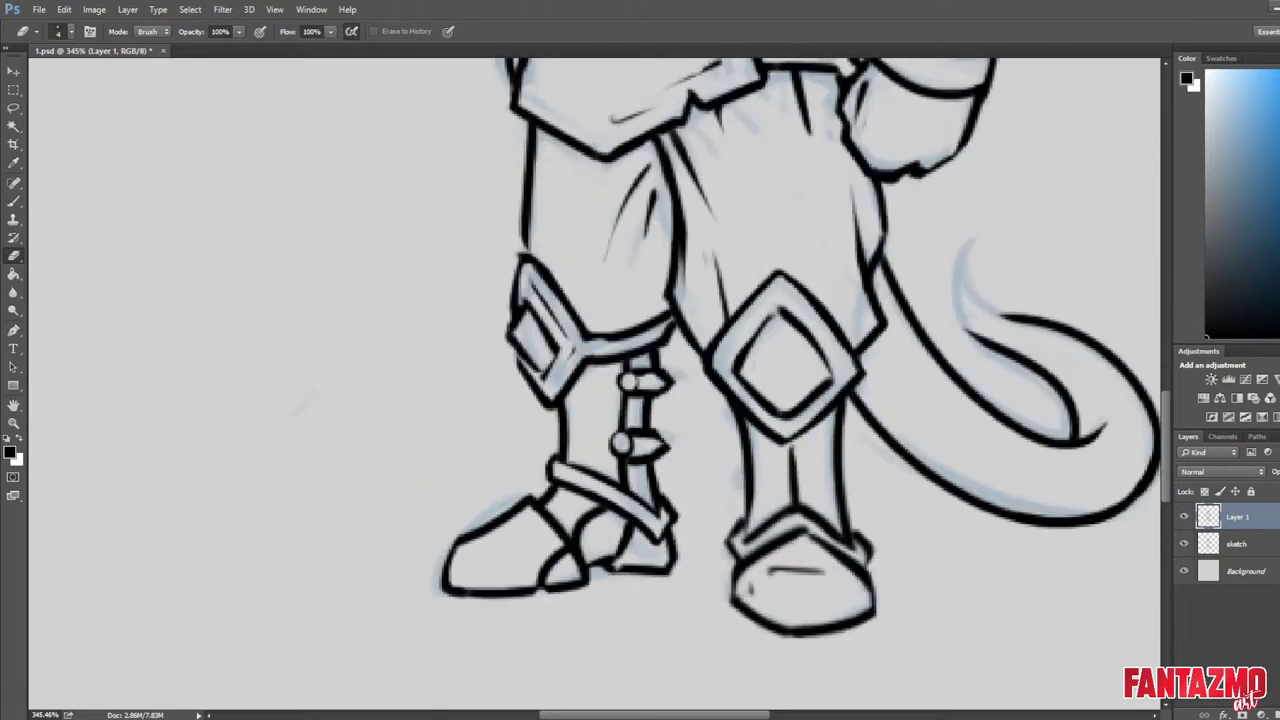
{"action": "mouse_move", "coordinate": [957, 327]}
{"action": "left_mouse_down"}
{"action": "mouse_move", "coordinate": [597, 329]}
{"action": "mouse_move", "coordinate": [620, 246]}
{"action": "left_mouse_up"}
{"action": "key", "text": "b"}
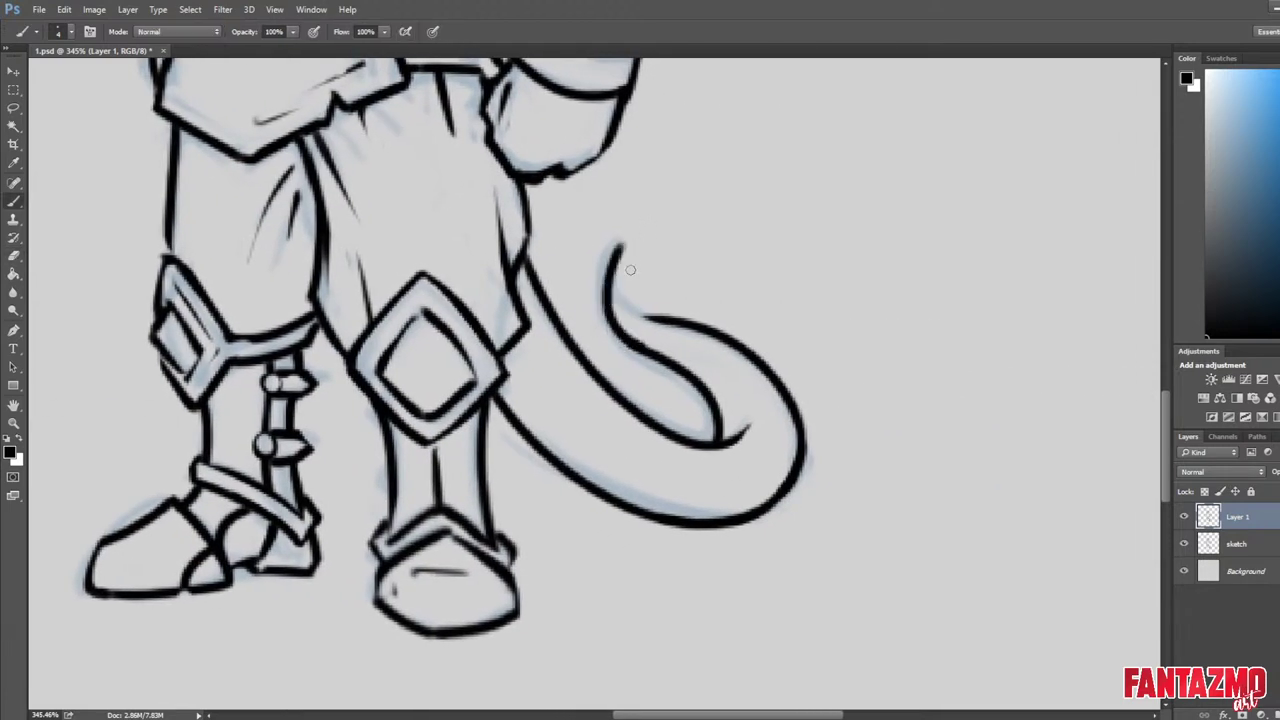
{"action": "key", "text": "e"}
{"action": "mouse_move", "coordinate": [628, 334]}
{"action": "left_mouse_down"}
{"action": "mouse_move", "coordinate": [630, 236]}
{"action": "mouse_move", "coordinate": [630, 322]}
{"action": "mouse_move", "coordinate": [620, 272]}
{"action": "left_mouse_up"}
{"action": "mouse_move", "coordinate": [640, 314]}
{"action": "left_mouse_down"}
{"action": "mouse_move", "coordinate": [680, 332]}
{"action": "mouse_move", "coordinate": [686, 146]}
{"action": "left_mouse_up"}
{"action": "key", "text": "b"}
{"action": "key", "text": "ctrl+z"}
{"action": "key", "text": "e"}
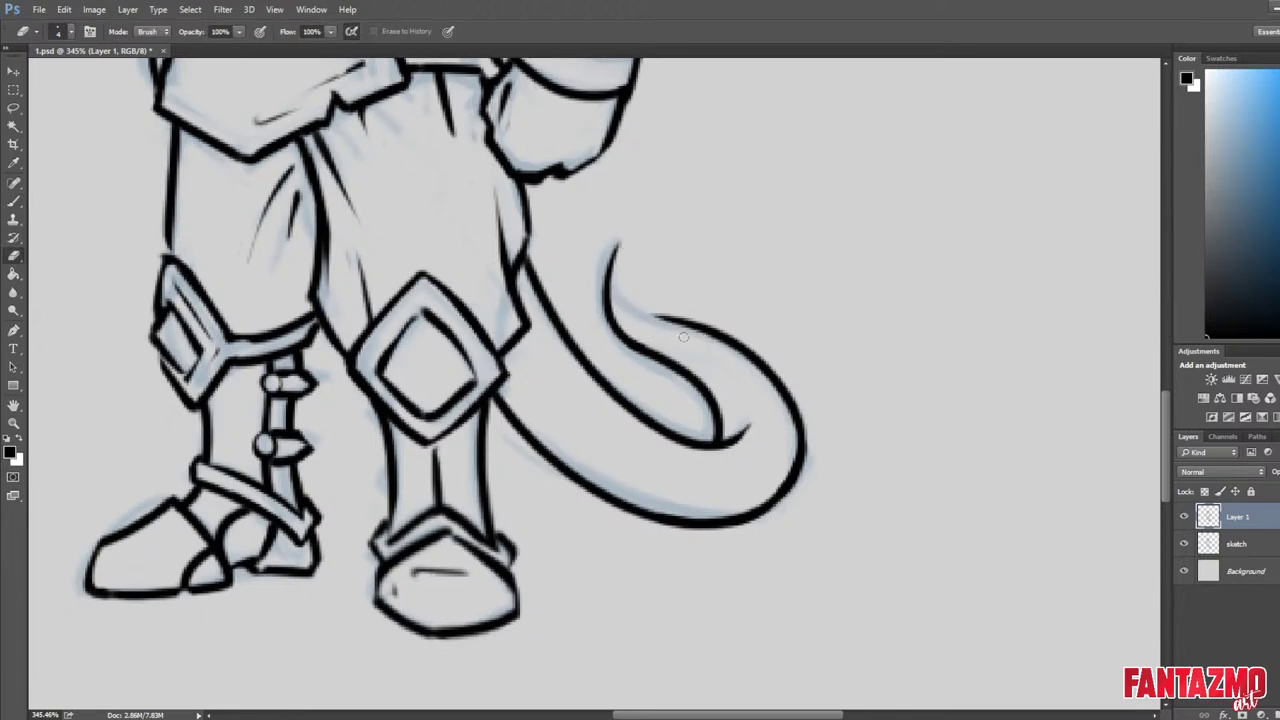
Ink the outer edge of the tail tip and extend the near edge to meet it in a point.
{"action": "key", "text": "b"}
{"action": "left_click_drag", "start_coordinate": [692, 330], "coordinate": [650, 218]}
{"action": "key", "text": "e"}
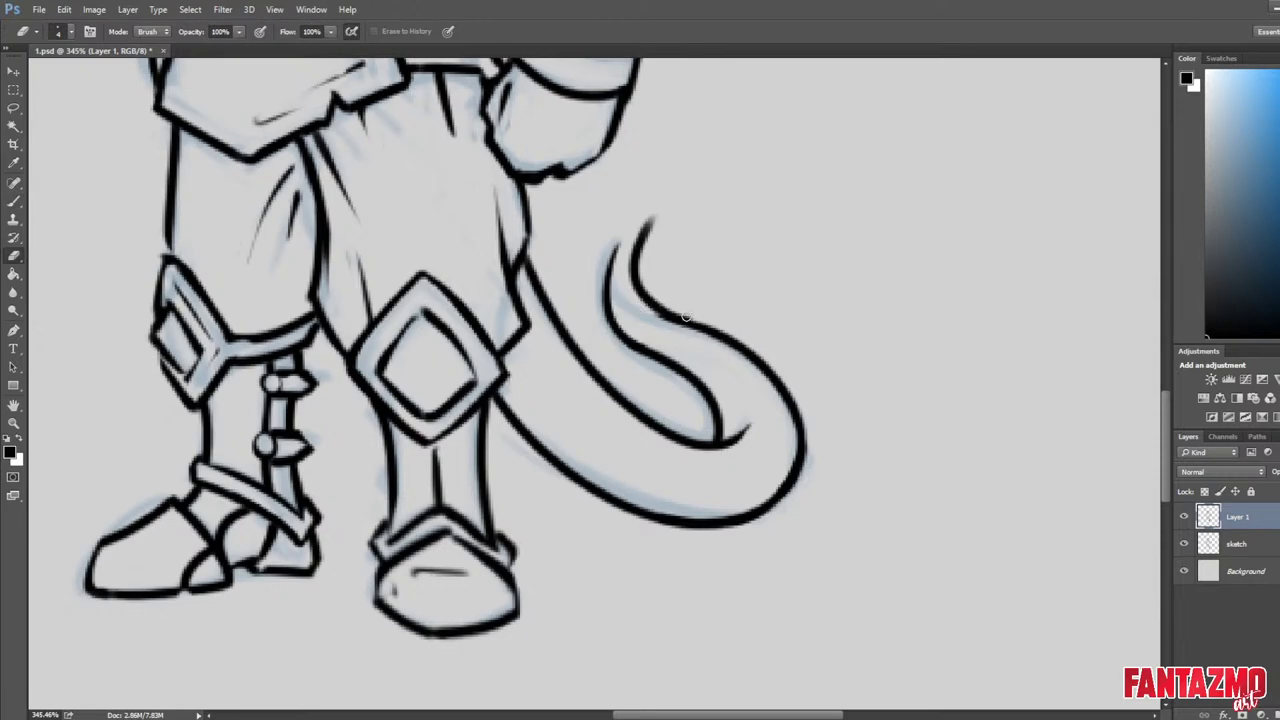
{"action": "left_click_drag", "start_coordinate": [645, 262], "coordinate": [660, 214]}
{"action": "key", "text": "b"}
{"action": "left_click_drag", "start_coordinate": [606, 320], "coordinate": [650, 216]}
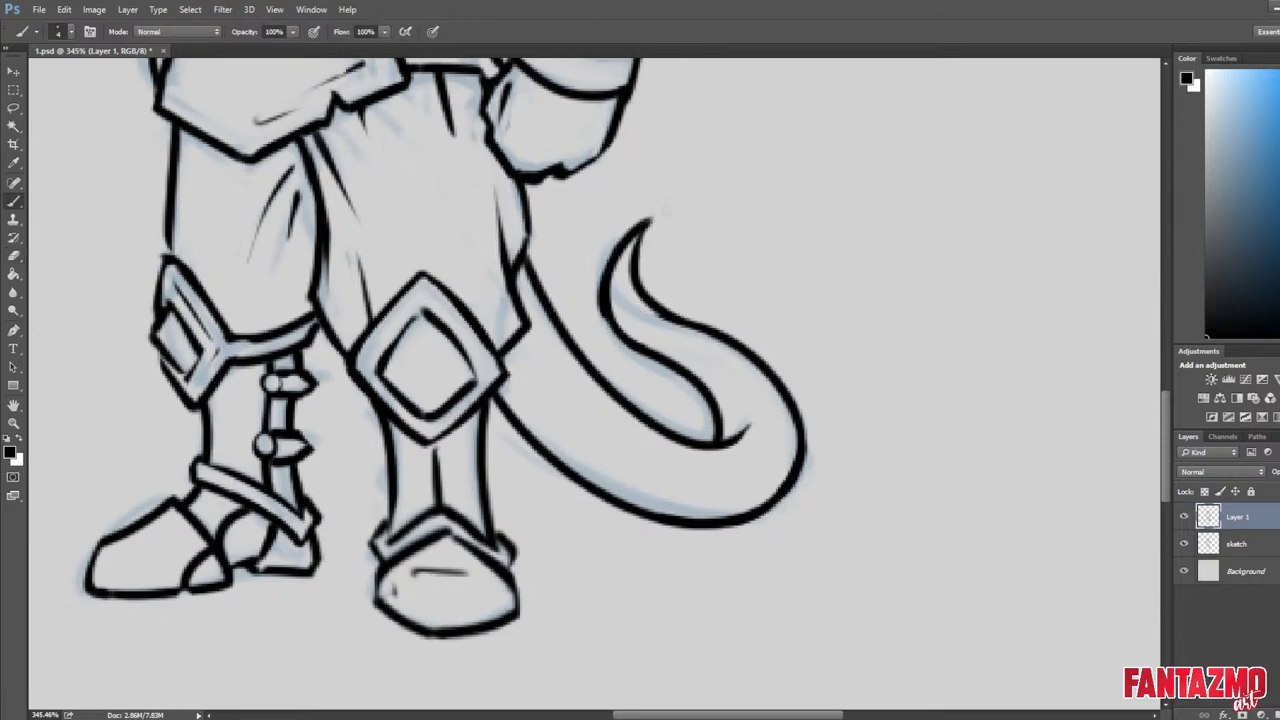
{"action": "key", "text": "ctrl+z"}
{"action": "left_click_drag", "start_coordinate": [608, 320], "coordinate": [650, 212]}
{"action": "key", "text": "e"}
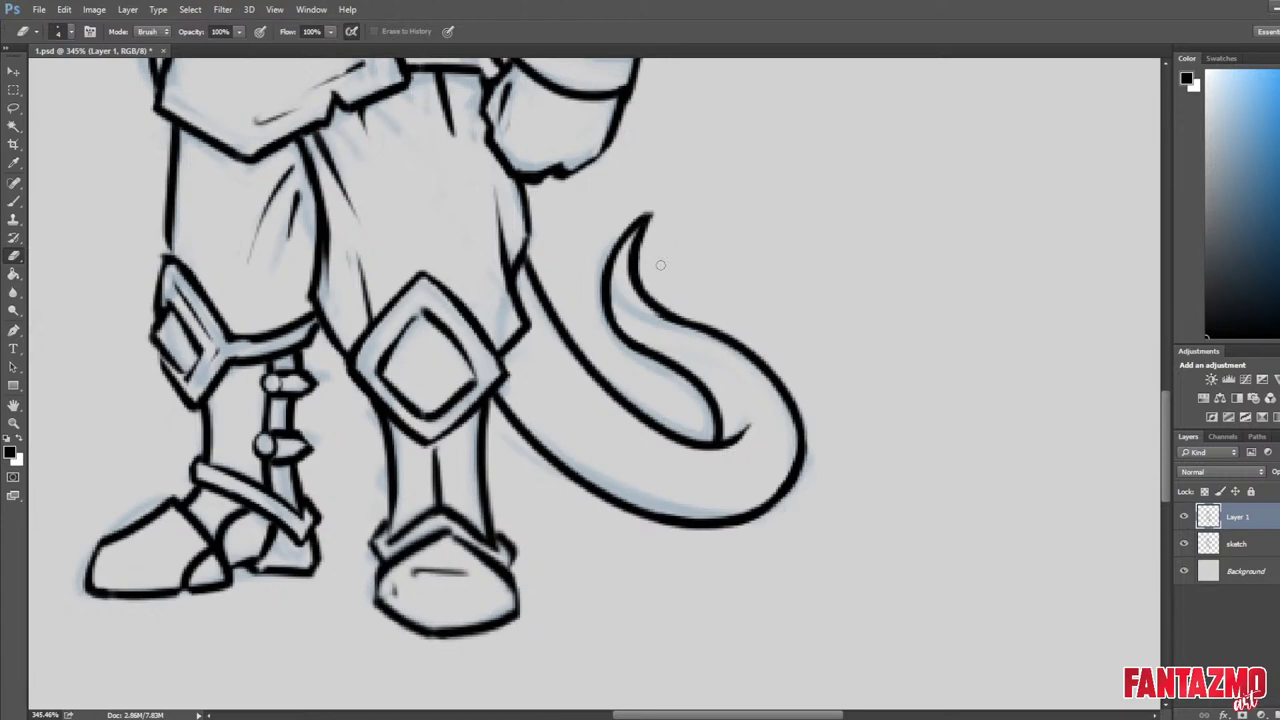
Rework and thin the outer edge of the tail tip with brush and eraser, clearing its upper end.
{"action": "left_click_drag", "start_coordinate": [648, 280], "coordinate": [661, 299]}
{"action": "left_click_drag", "start_coordinate": [650, 234], "coordinate": [644, 252]}
{"action": "left_click_drag", "start_coordinate": [647, 282], "coordinate": [671, 312]}
{"action": "key", "text": "b"}
{"action": "mouse_move", "coordinate": [635, 268]}
{"action": "left_mouse_down"}
{"action": "mouse_move", "coordinate": [686, 323]}
{"action": "mouse_move", "coordinate": [634, 302]}
{"action": "mouse_move", "coordinate": [692, 318]}
{"action": "left_mouse_up"}
{"action": "key", "text": "e"}
{"action": "key", "text": "b"}
{"action": "key", "text": "e"}
{"action": "mouse_move", "coordinate": [650, 278]}
{"action": "left_mouse_down"}
{"action": "mouse_move", "coordinate": [678, 311]}
{"action": "mouse_move", "coordinate": [627, 282]}
{"action": "mouse_move", "coordinate": [706, 352]}
{"action": "mouse_move", "coordinate": [635, 292]}
{"action": "mouse_move", "coordinate": [694, 336]}
{"action": "left_mouse_up"}
{"action": "left_click_drag", "start_coordinate": [658, 317], "coordinate": [692, 336]}
{"action": "mouse_move", "coordinate": [626, 273]}
{"action": "left_mouse_down"}
{"action": "mouse_move", "coordinate": [633, 290]}
{"action": "mouse_move", "coordinate": [684, 300]}
{"action": "mouse_move", "coordinate": [692, 320]}
{"action": "mouse_move", "coordinate": [666, 304]}
{"action": "mouse_move", "coordinate": [690, 319]}
{"action": "left_mouse_up"}
{"action": "key", "text": "b"}
{"action": "key", "text": "e"}
{"action": "key", "text": "b"}
{"action": "key", "text": "e"}
{"action": "mouse_move", "coordinate": [645, 268]}
{"action": "left_mouse_down"}
{"action": "mouse_move", "coordinate": [668, 229]}
{"action": "mouse_move", "coordinate": [640, 240]}
{"action": "mouse_move", "coordinate": [650, 215]}
{"action": "left_mouse_up"}
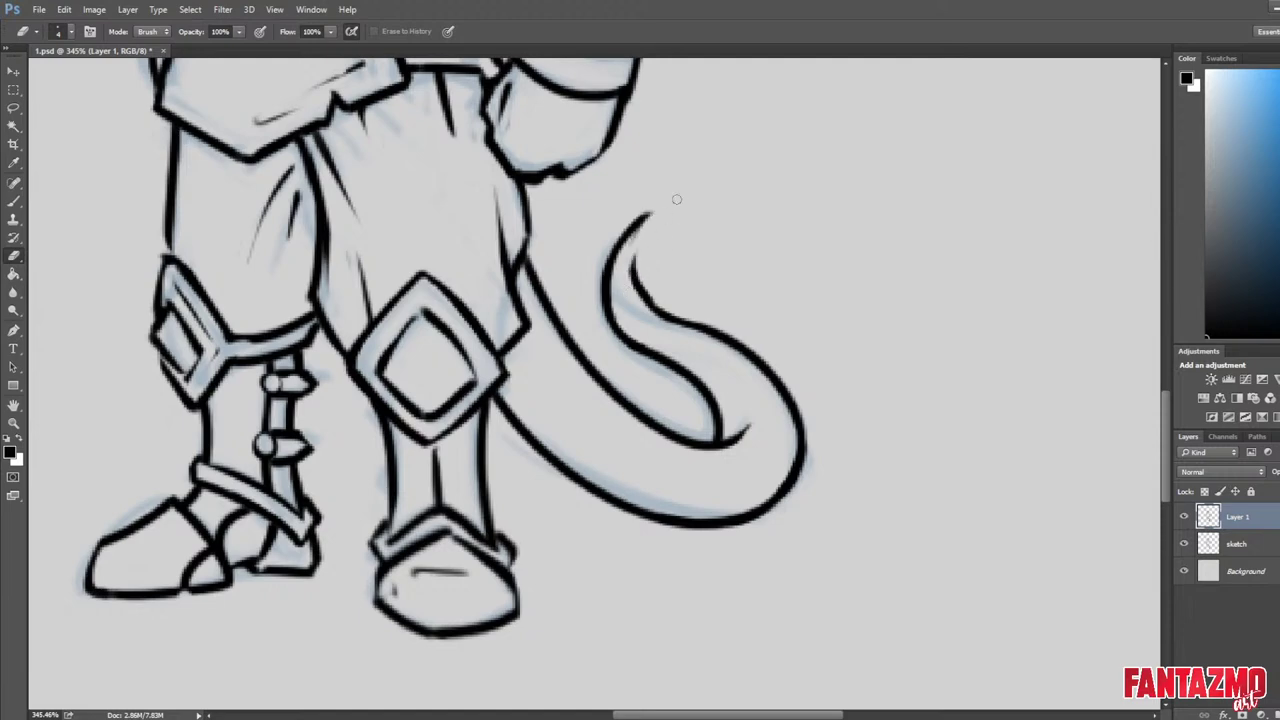
Redraw the outer edge of the tail tip as a longer outward sweep and thin it with the eraser.
{"action": "key", "text": "b"}
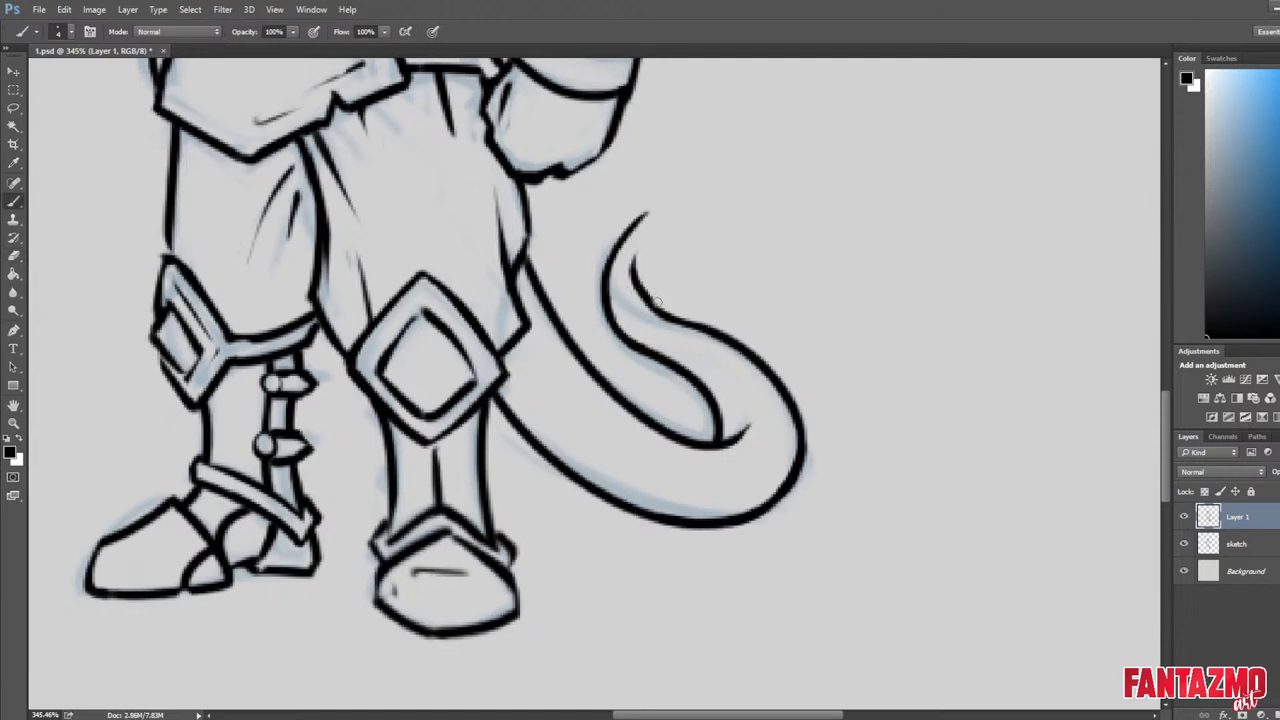
{"action": "left_click_drag", "start_coordinate": [658, 305], "coordinate": [700, 184]}
{"action": "key", "text": "e"}
{"action": "left_click_drag", "start_coordinate": [640, 308], "coordinate": [700, 180]}
{"action": "key", "text": "b"}
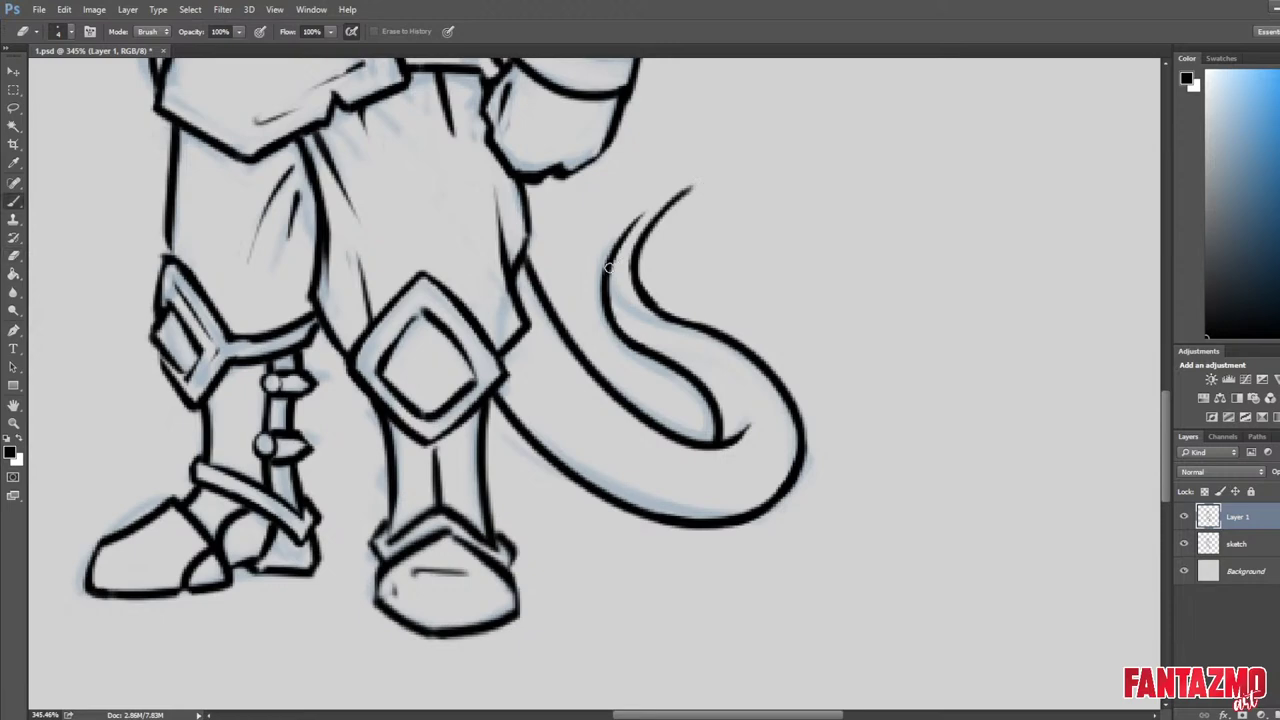
Extend both edges of the tail tip into a longer outward-curving point and taper its end with the eraser.
{"action": "key", "text": "b"}
{"action": "left_click_drag", "start_coordinate": [607, 268], "coordinate": [716, 176]}
{"action": "left_click_drag", "start_coordinate": [642, 290], "coordinate": [718, 174]}
{"action": "key", "text": "ctrl+z"}
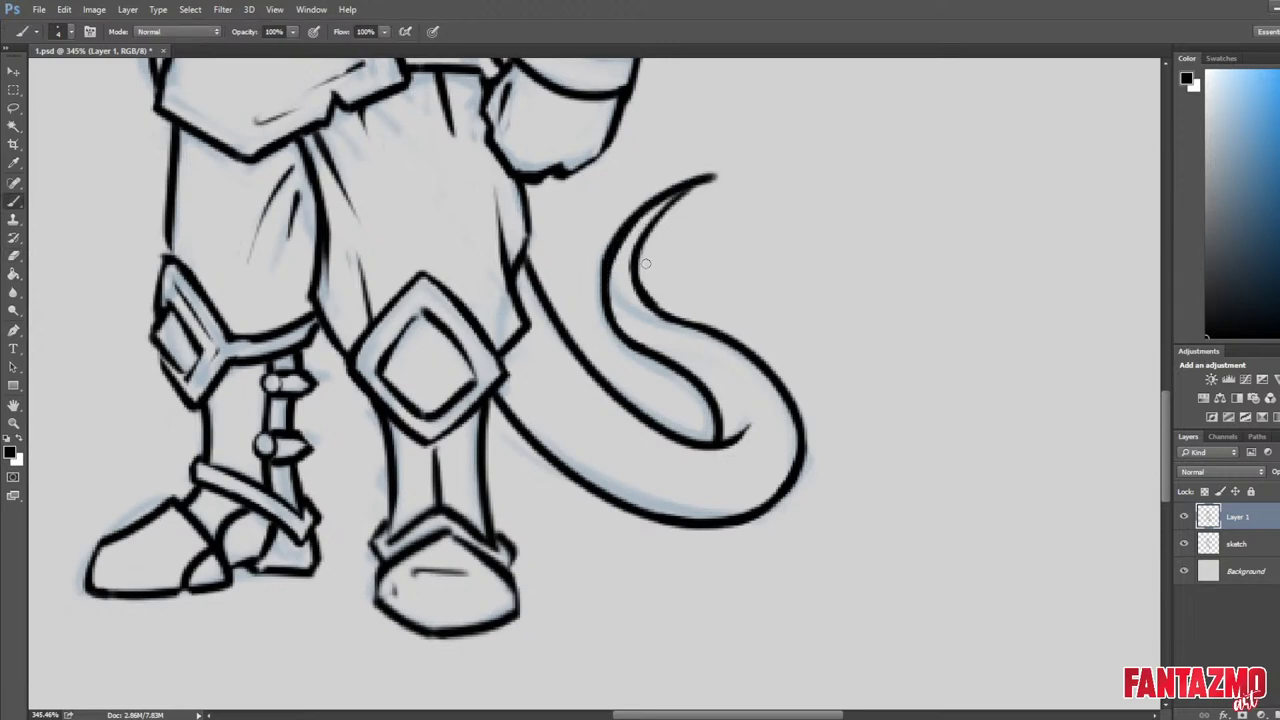
{"action": "left_click_drag", "start_coordinate": [637, 280], "coordinate": [746, 178]}
{"action": "key", "text": "ctrl+z"}
{"action": "left_click_drag", "start_coordinate": [636, 276], "coordinate": [750, 178]}
{"action": "key", "text": "e"}
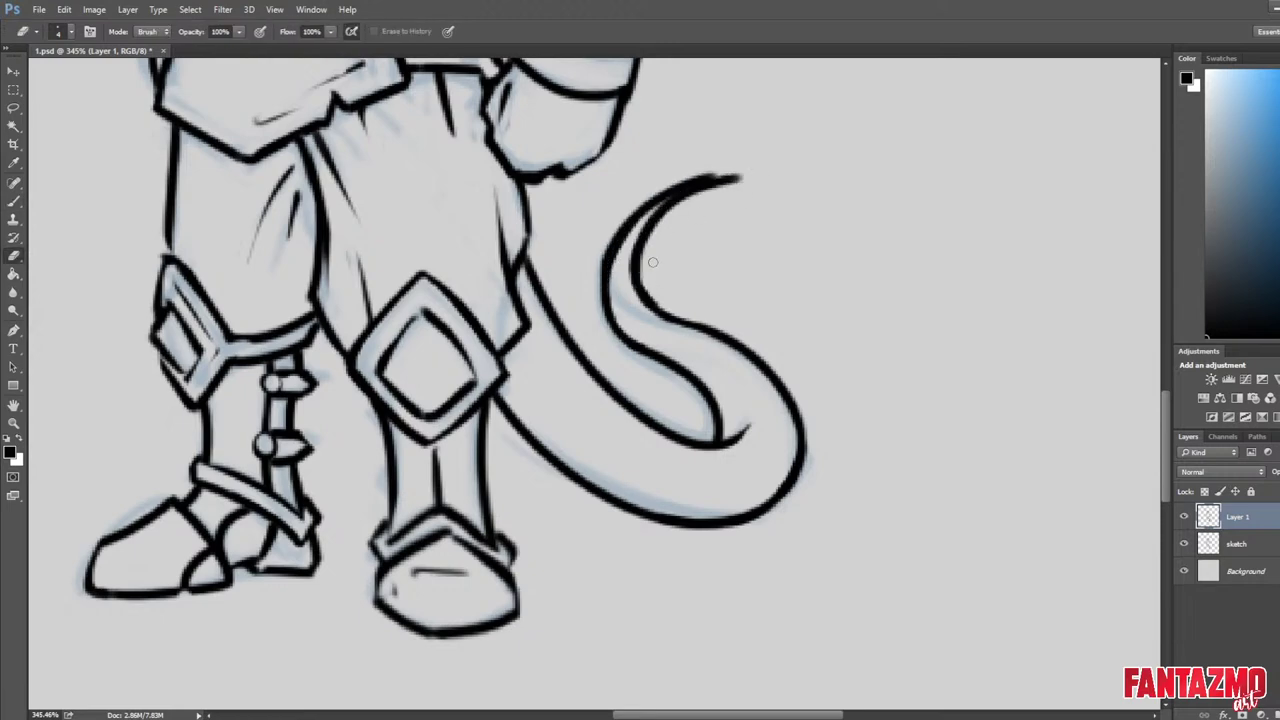
{"action": "mouse_move", "coordinate": [640, 198]}
{"action": "left_mouse_down"}
{"action": "mouse_move", "coordinate": [783, 166]}
{"action": "mouse_move", "coordinate": [693, 200]}
{"action": "left_mouse_up"}
{"action": "left_click_drag", "start_coordinate": [744, 182], "coordinate": [689, 202]}
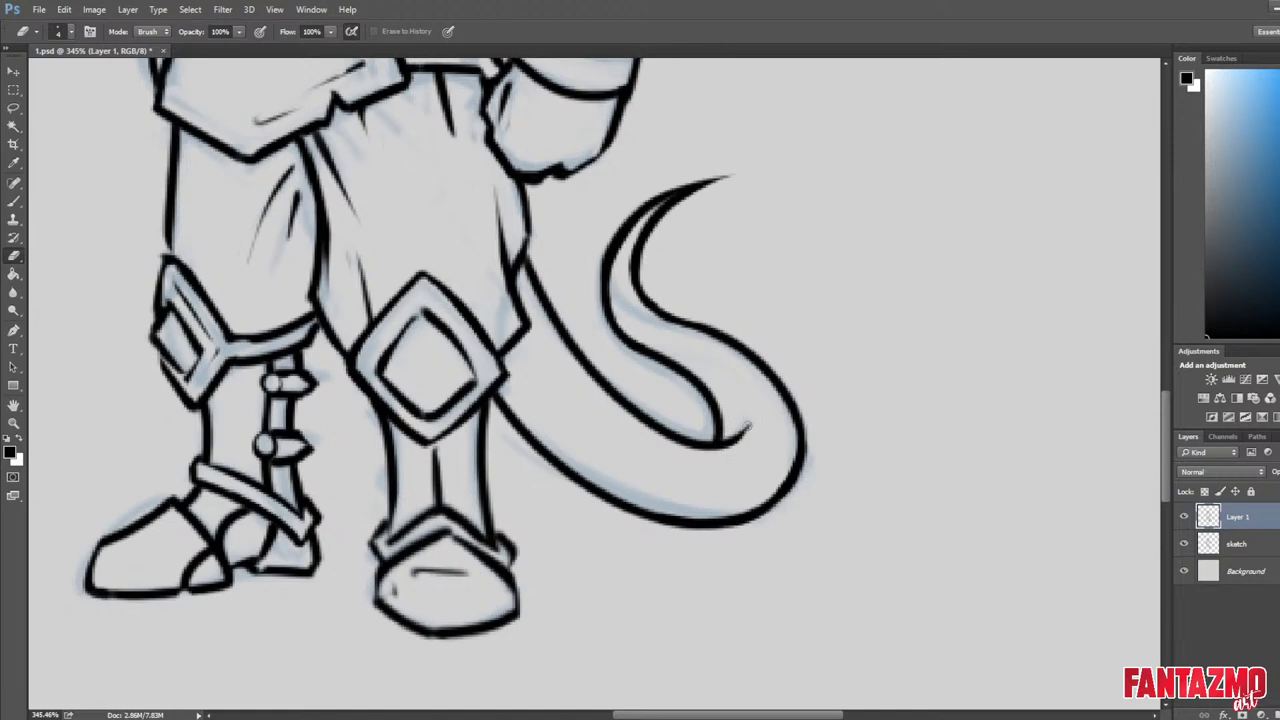
Erase the join between the crease stroke and the tail's inner curl, and try a short curved accent beside it.
{"action": "mouse_move", "coordinate": [717, 452]}
{"action": "left_mouse_down"}
{"action": "mouse_move", "coordinate": [745, 422]}
{"action": "mouse_move", "coordinate": [716, 446]}
{"action": "left_mouse_up"}
{"action": "key", "text": "b"}
{"action": "key", "text": "e"}
{"action": "key", "text": "b"}
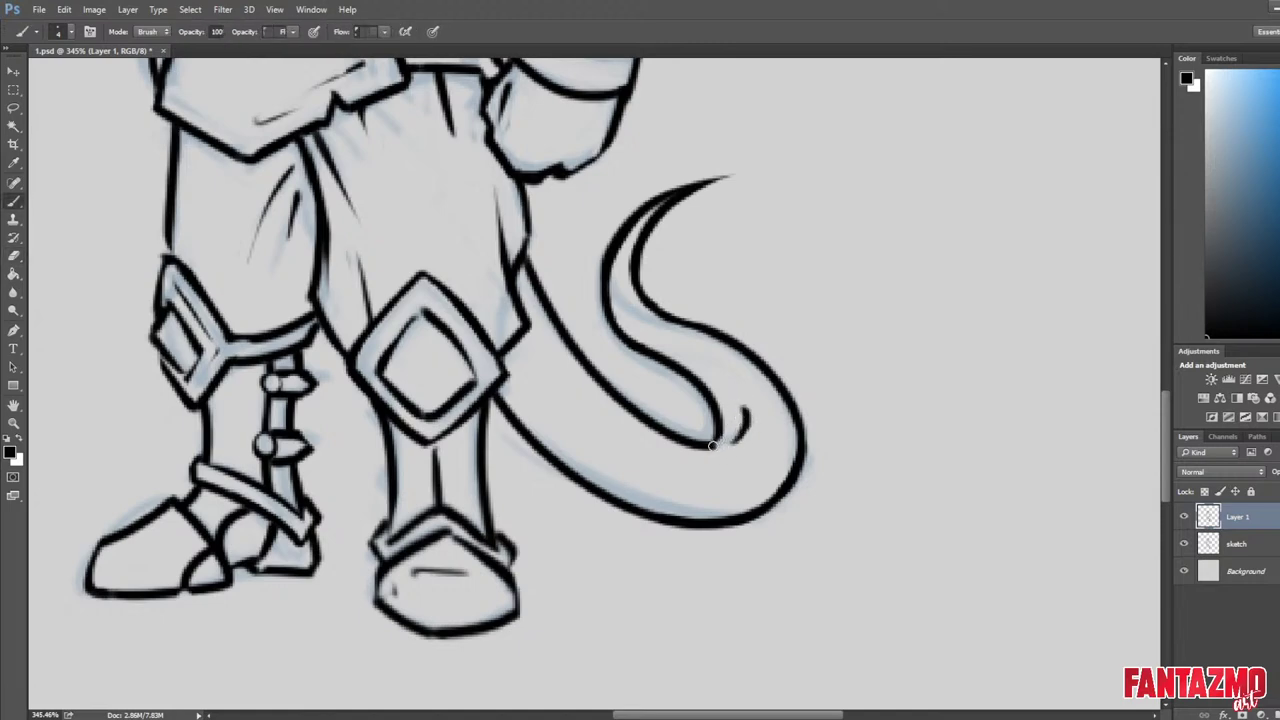
{"action": "left_click_drag", "start_coordinate": [744, 402], "coordinate": [728, 454]}
{"action": "key", "text": "e"}
{"action": "key", "text": "ctrl+z"}
{"action": "mouse_move", "coordinate": [752, 402]}
{"action": "left_mouse_down"}
{"action": "mouse_move", "coordinate": [718, 446]}
{"action": "mouse_move", "coordinate": [730, 442]}
{"action": "left_mouse_up"}
Mirror the canvas, undo the accent strokes and clean away the leftover crease mark beside the inner curl.
{"action": "key", "text": "ctrl+shift+h"}
{"action": "left_click_drag", "start_coordinate": [386, 450], "coordinate": [673, 426]}
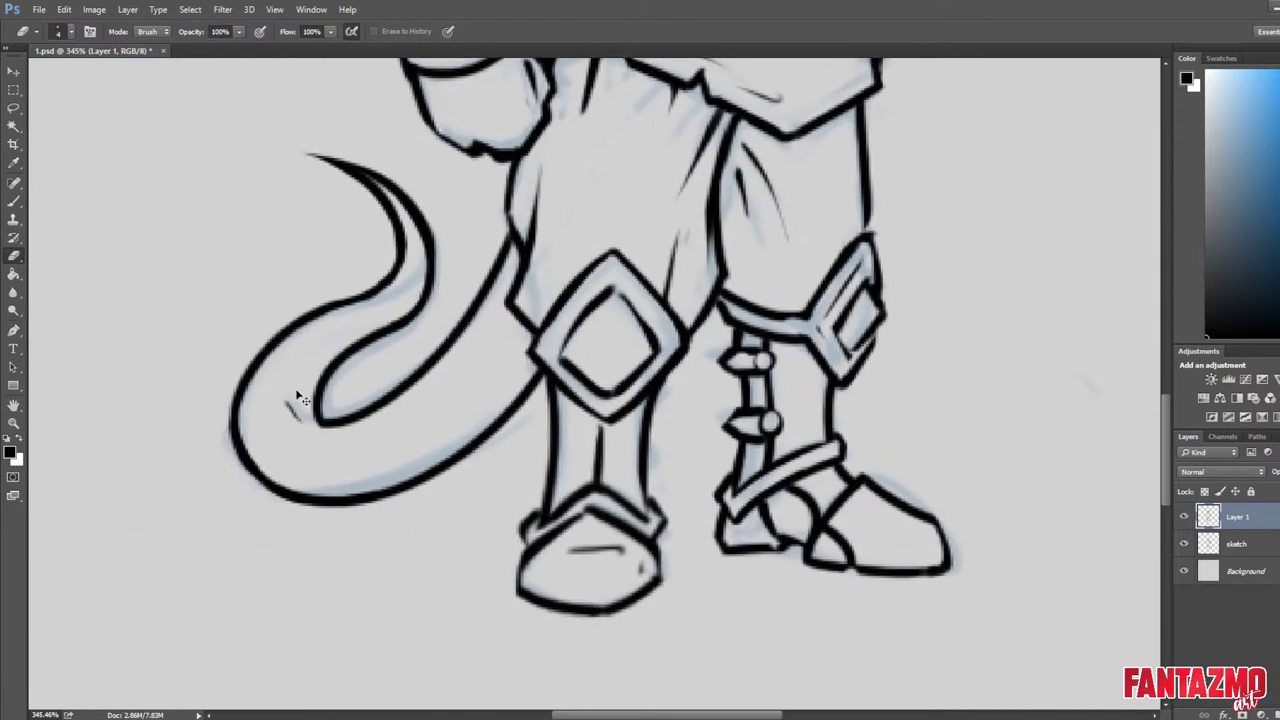
{"action": "key", "text": "ctrl+z"}
{"action": "key", "text": "ctrl+z"}
{"action": "key", "text": "ctrl+shift+h"}
{"action": "mouse_move", "coordinate": [328, 432]}
{"action": "left_mouse_down"}
{"action": "mouse_move", "coordinate": [318, 427]}
{"action": "mouse_move", "coordinate": [349, 418]}
{"action": "mouse_move", "coordinate": [314, 422]}
{"action": "left_mouse_up"}
{"action": "key", "text": "b"}
{"action": "key", "text": "e"}
{"action": "key", "text": "b"}
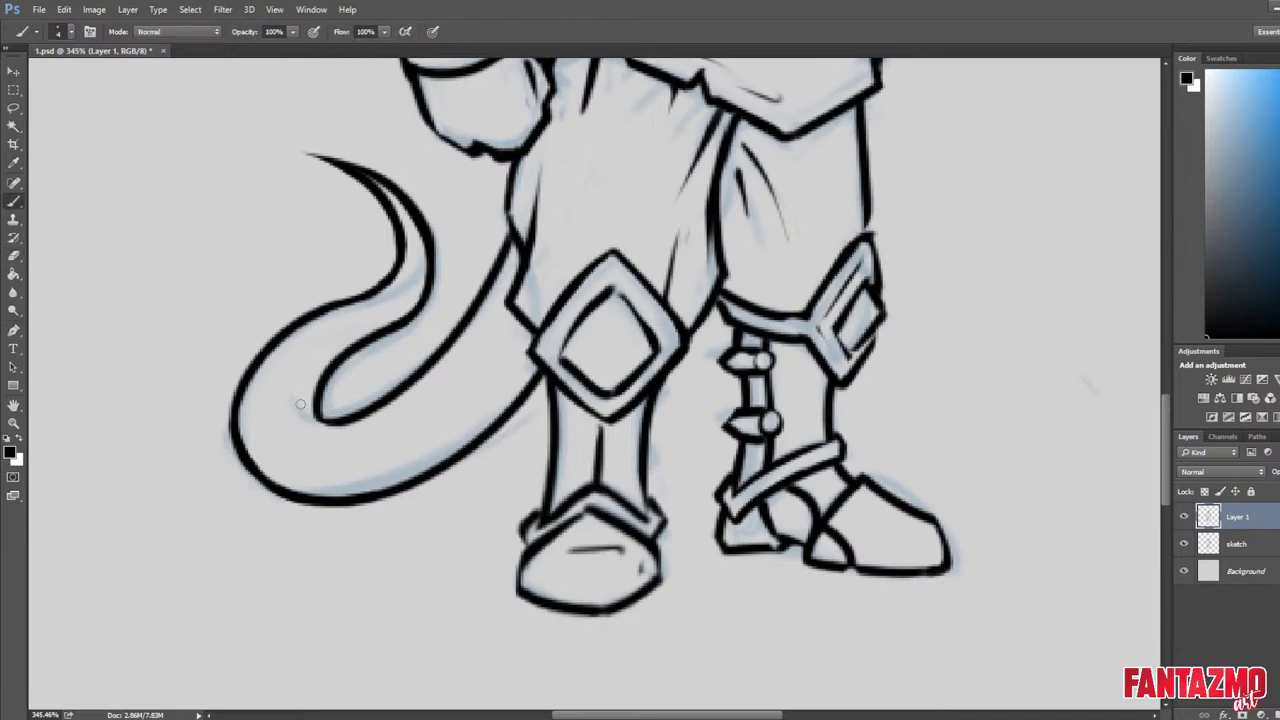
Add a short curved accent line beside the tail's inner curl and thin it with the eraser.
{"action": "left_click_drag", "start_coordinate": [298, 371], "coordinate": [316, 419]}
{"action": "key", "text": "ctrl+z"}
{"action": "mouse_move", "coordinate": [298, 371]}
{"action": "left_mouse_down"}
{"action": "mouse_move", "coordinate": [311, 418]}
{"action": "mouse_move", "coordinate": [305, 365]}
{"action": "mouse_move", "coordinate": [300, 399]}
{"action": "left_mouse_up"}
{"action": "key", "text": "e"}
{"action": "key", "text": "e"}
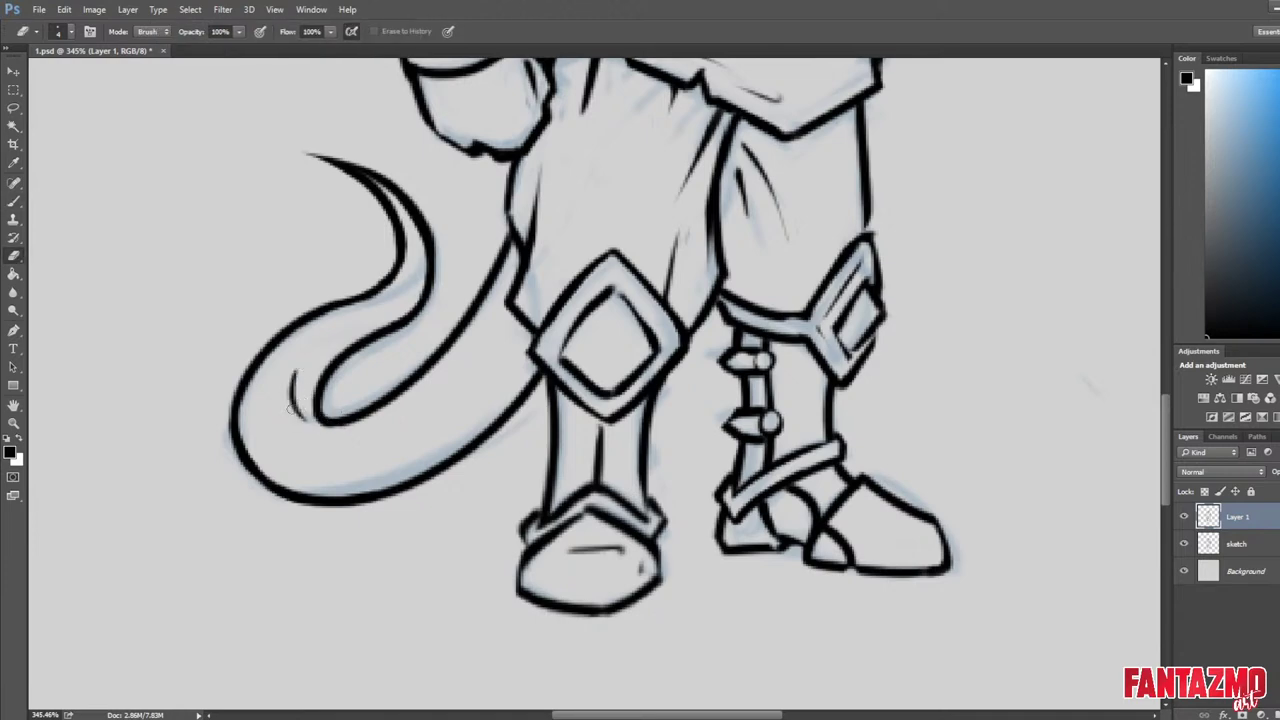
{"action": "mouse_move", "coordinate": [291, 408]}
{"action": "left_mouse_down"}
{"action": "mouse_move", "coordinate": [309, 352]}
{"action": "mouse_move", "coordinate": [296, 420]}
{"action": "mouse_move", "coordinate": [314, 360]}
{"action": "left_mouse_up"}
Review the whole inked figure in both orientations and save the file.
{"action": "scroll", "coordinate": [315, 426], "scroll_direction": "down", "scroll_amount": 6}
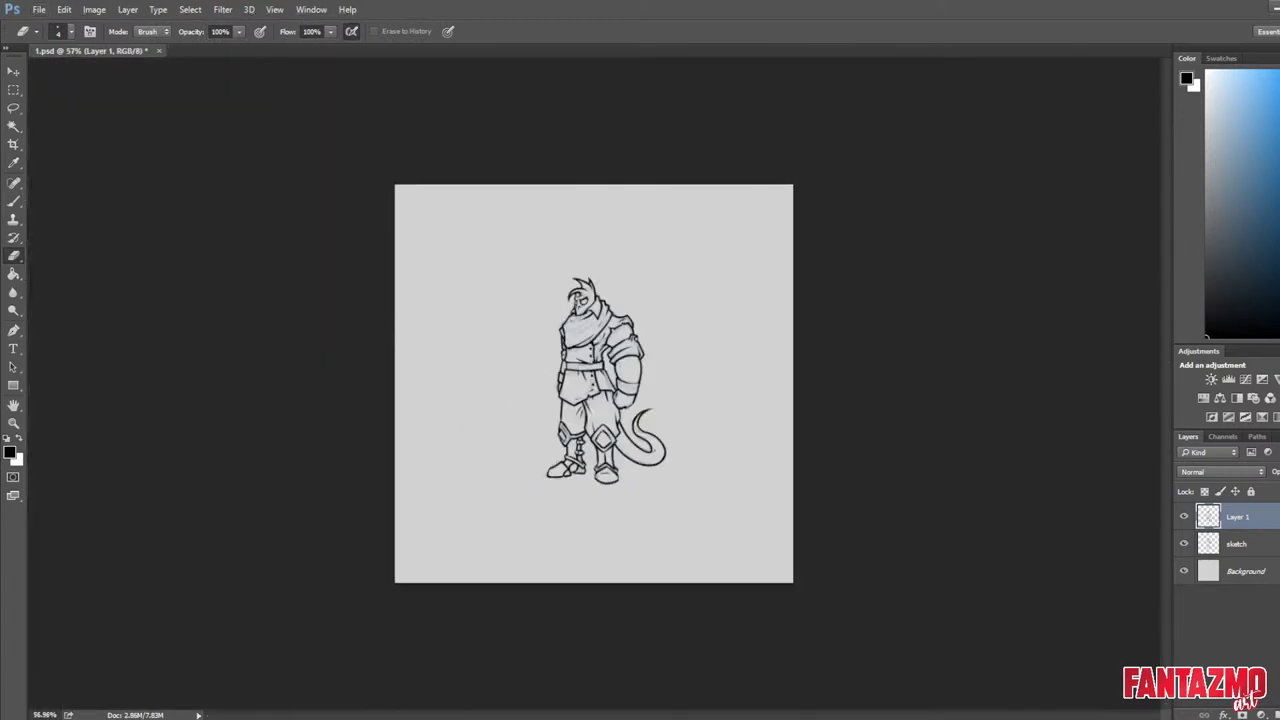
{"action": "scroll", "coordinate": [658, 457], "scroll_direction": "up", "scroll_amount": 5}
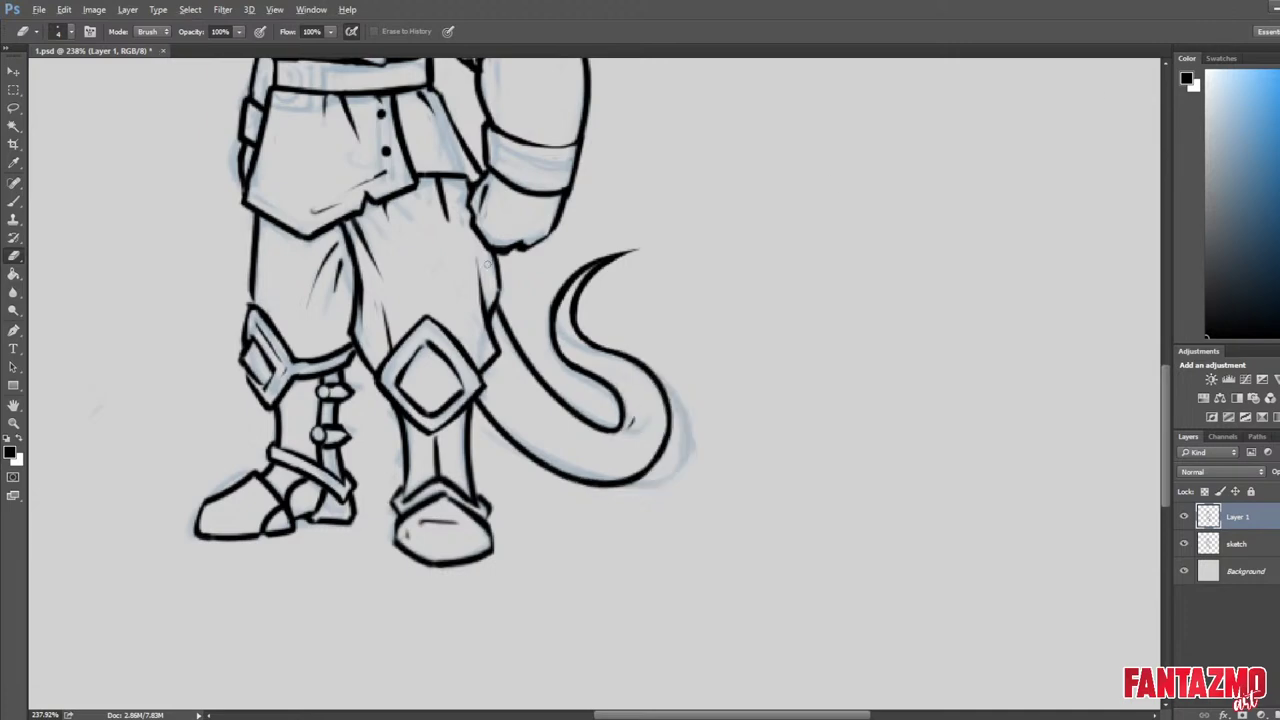
{"action": "scroll", "coordinate": [490, 265], "scroll_direction": "down", "scroll_amount": 12}
{"action": "key", "text": "ctrl+s"}
{"action": "key", "text": "ctrl+shift+h"}
{"action": "scroll", "coordinate": [572, 400], "scroll_direction": "up", "scroll_amount": 12}
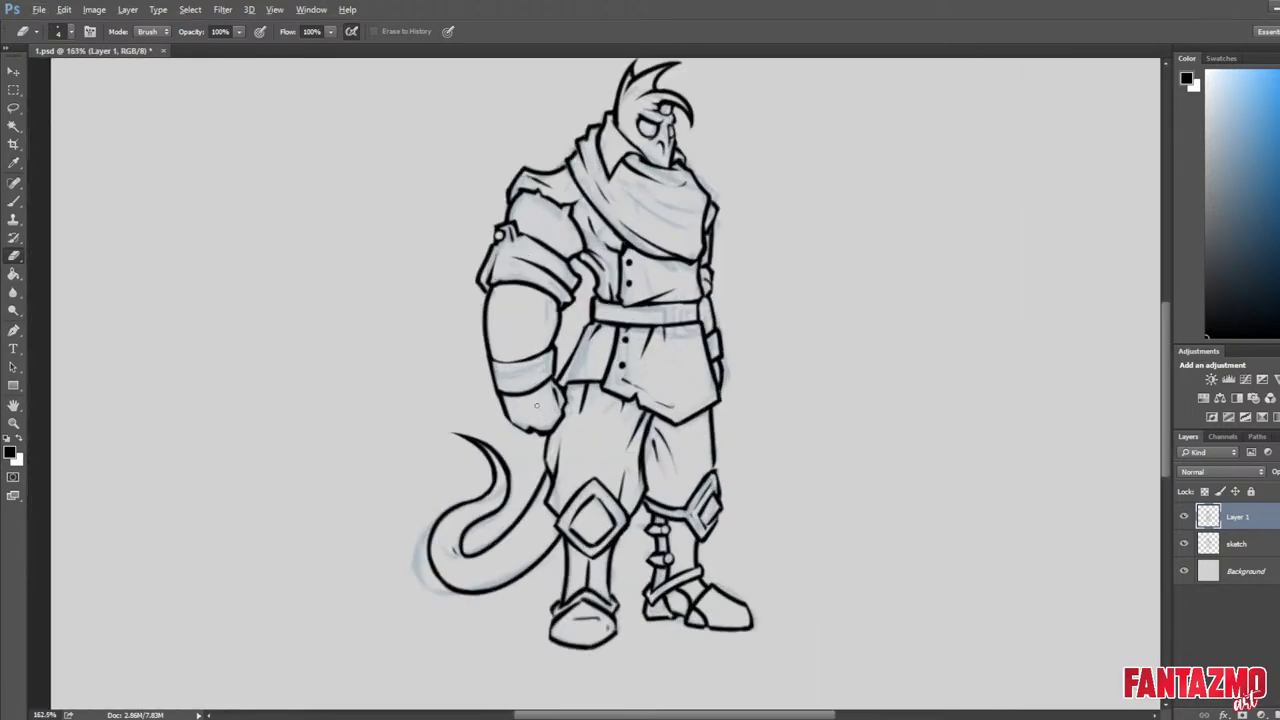
{"action": "key", "text": "ctrl+s"}
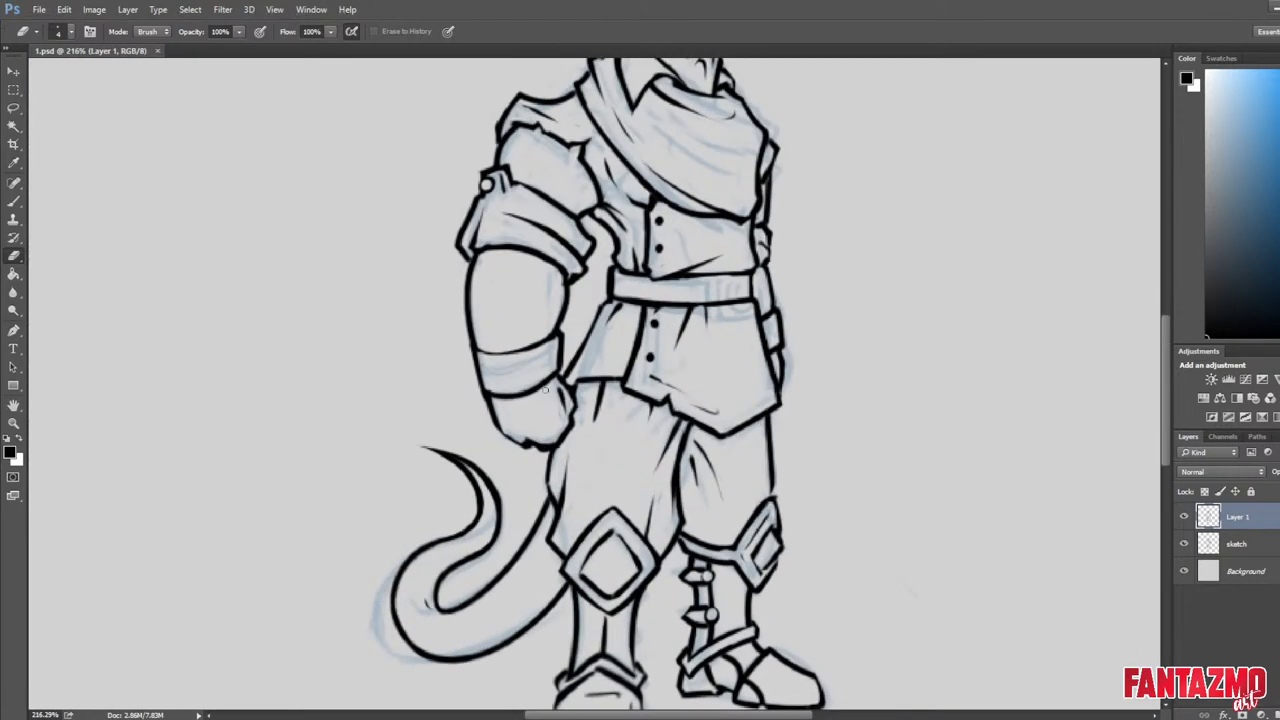
{"action": "key", "text": "b"}
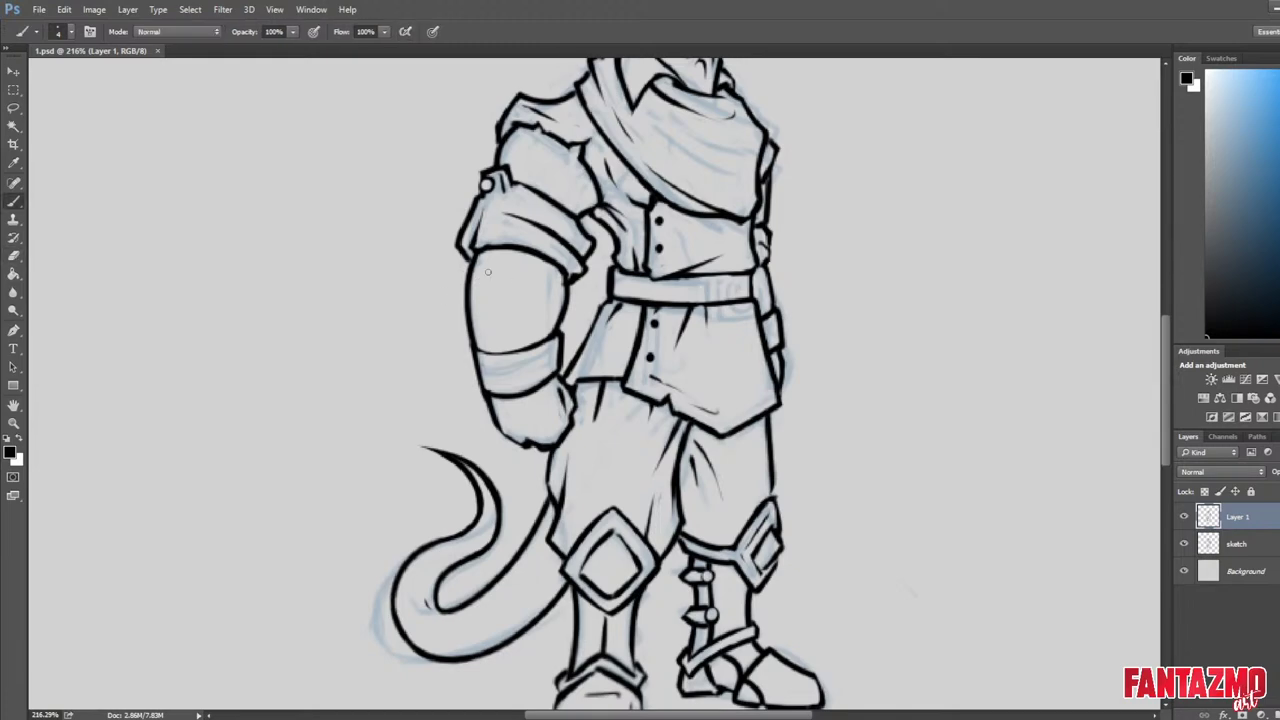
{"action": "mouse_move", "coordinate": [488, 266]}
{"action": "left_mouse_down"}
{"action": "mouse_move", "coordinate": [507, 293]}
{"action": "mouse_move", "coordinate": [503, 322]}
{"action": "mouse_move", "coordinate": [490, 258]}
{"action": "left_mouse_up"}
{"action": "key", "text": "ctrl+z"}
Mirror the canvas back, check the finished figure at full view and save the document under the name lineart.psd.
{"action": "key", "text": "h"}
{"action": "scroll", "coordinate": [855, 311], "scroll_direction": "down", "scroll_amount": 5, "text": "alt"}
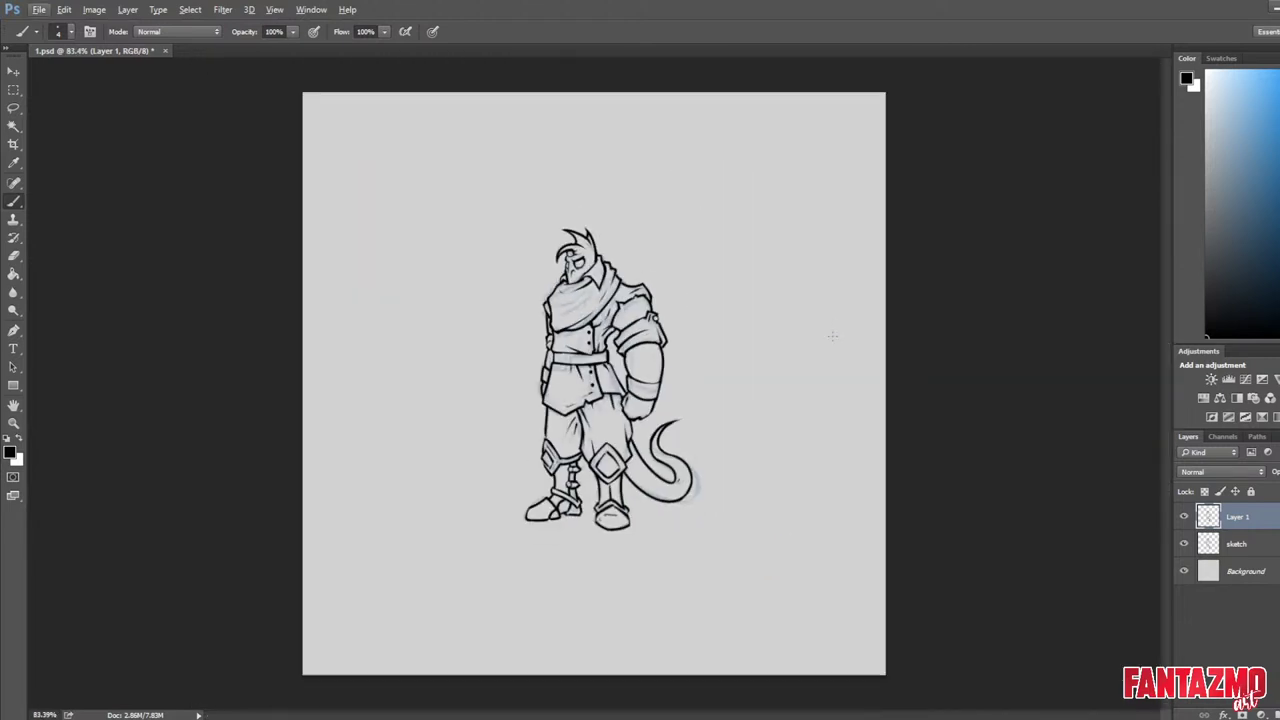
{"action": "scroll", "coordinate": [580, 330], "scroll_direction": "up", "scroll_amount": 3, "text": "alt"}
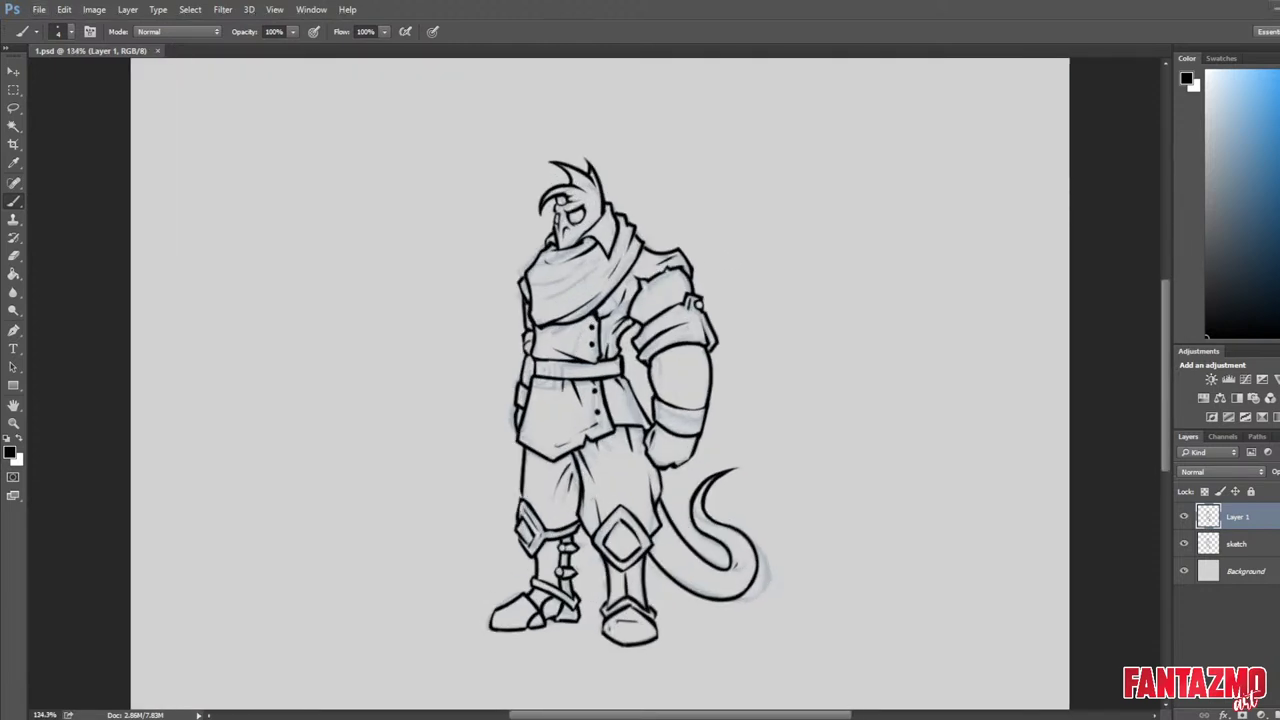
{"action": "scroll", "coordinate": [592, 347], "scroll_direction": "down", "scroll_amount": 3, "text": "alt"}
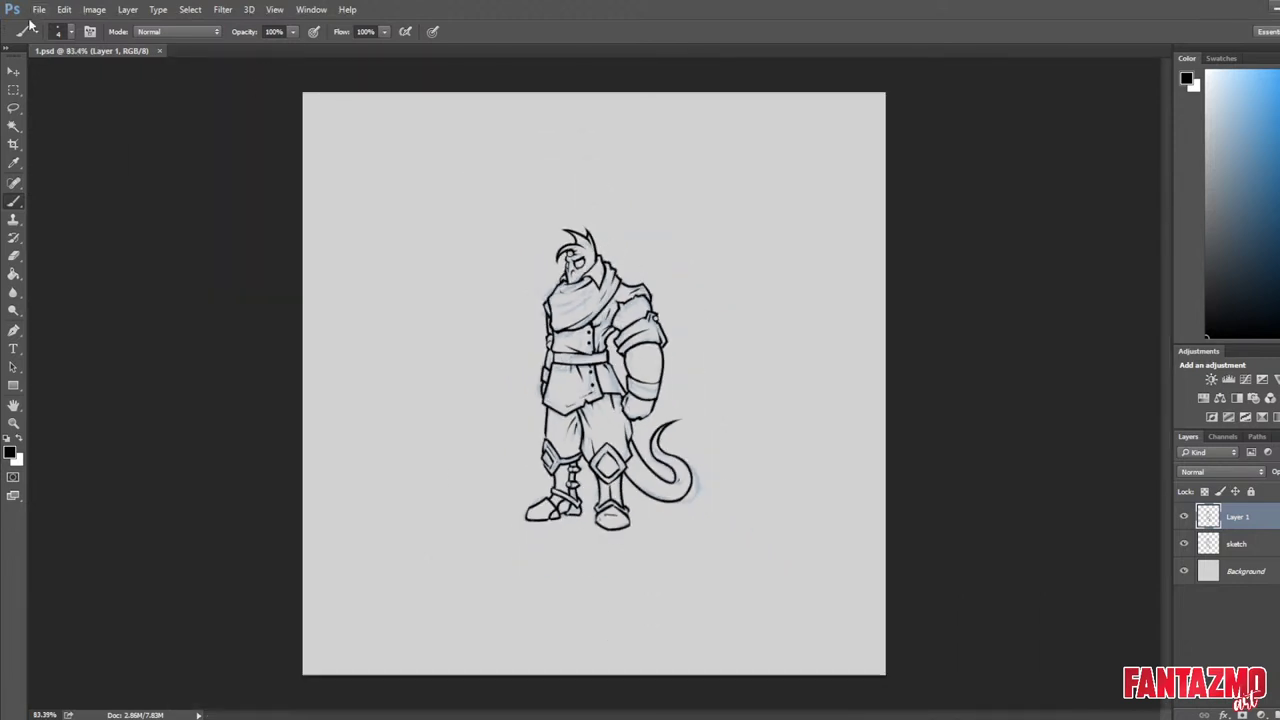
{"action": "left_click", "coordinate": [40, 10]}
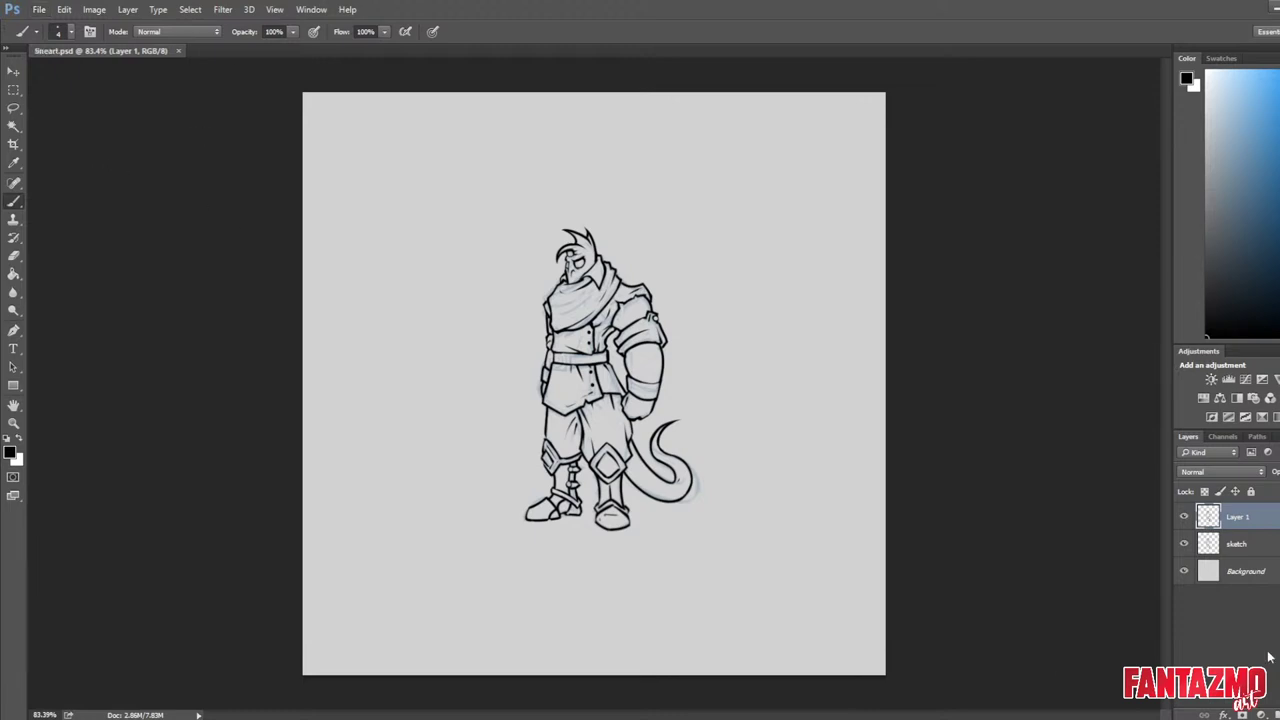
Delete the sketch layer and rename the inked drawing's layer to lineart.
{"action": "left_click", "coordinate": [1262, 549]}
{"action": "key", "text": "Delete"}
{"action": "double_click", "coordinate": [1240, 517]}
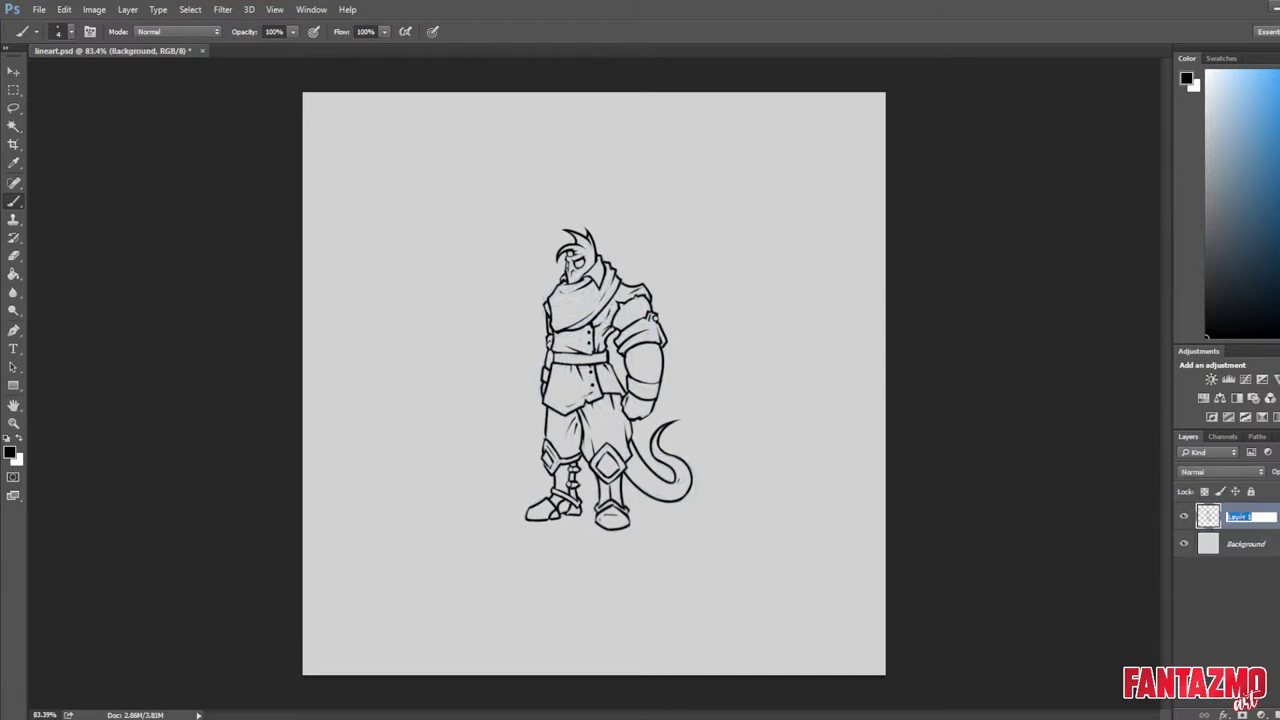
{"action": "type", "text": "Lineart"}
{"action": "key", "text": "Return"}
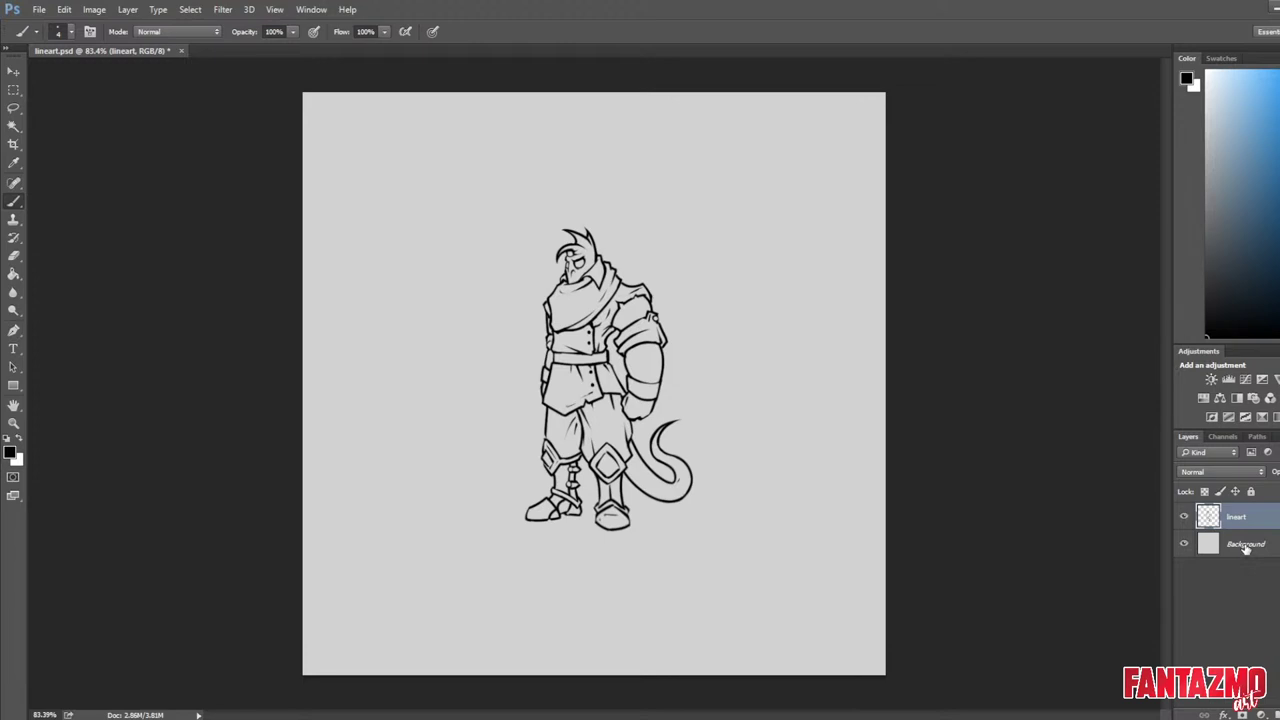
Add a new layer named color directly above the Background and mirror the canvas.
{"action": "left_click", "coordinate": [1263, 543]}
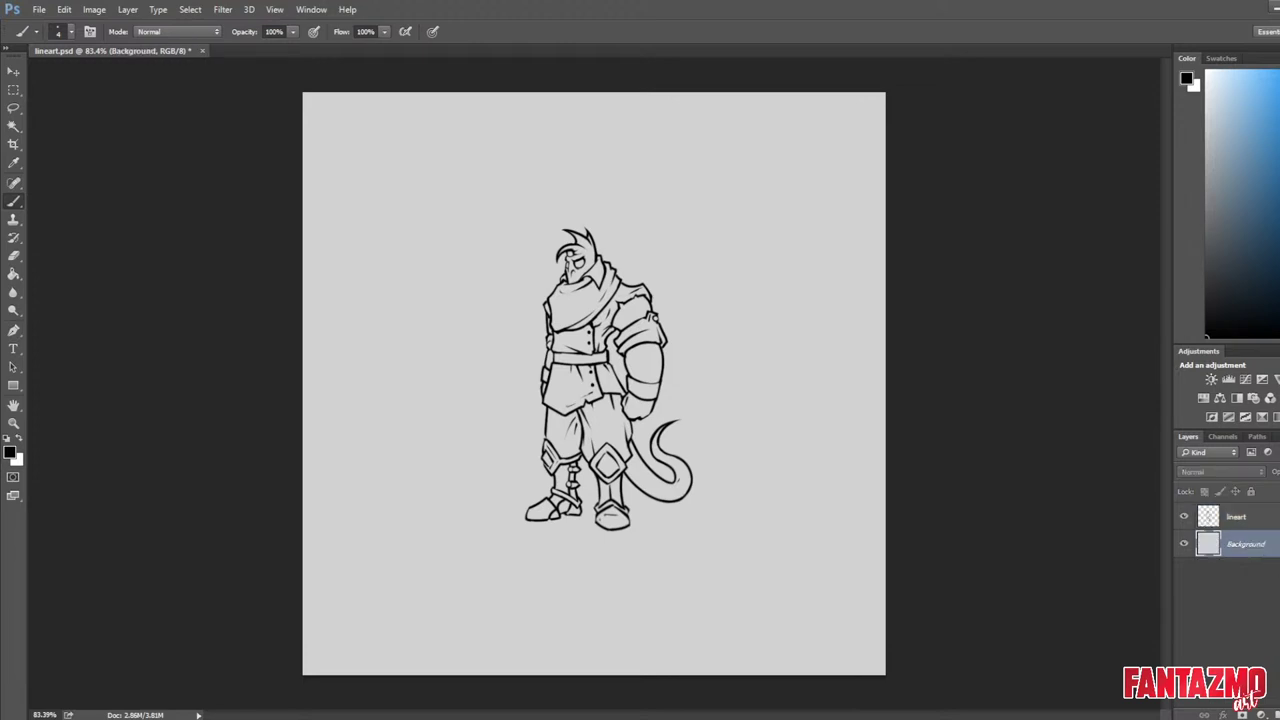
{"action": "key", "text": "ctrl+shift+alt+n"}
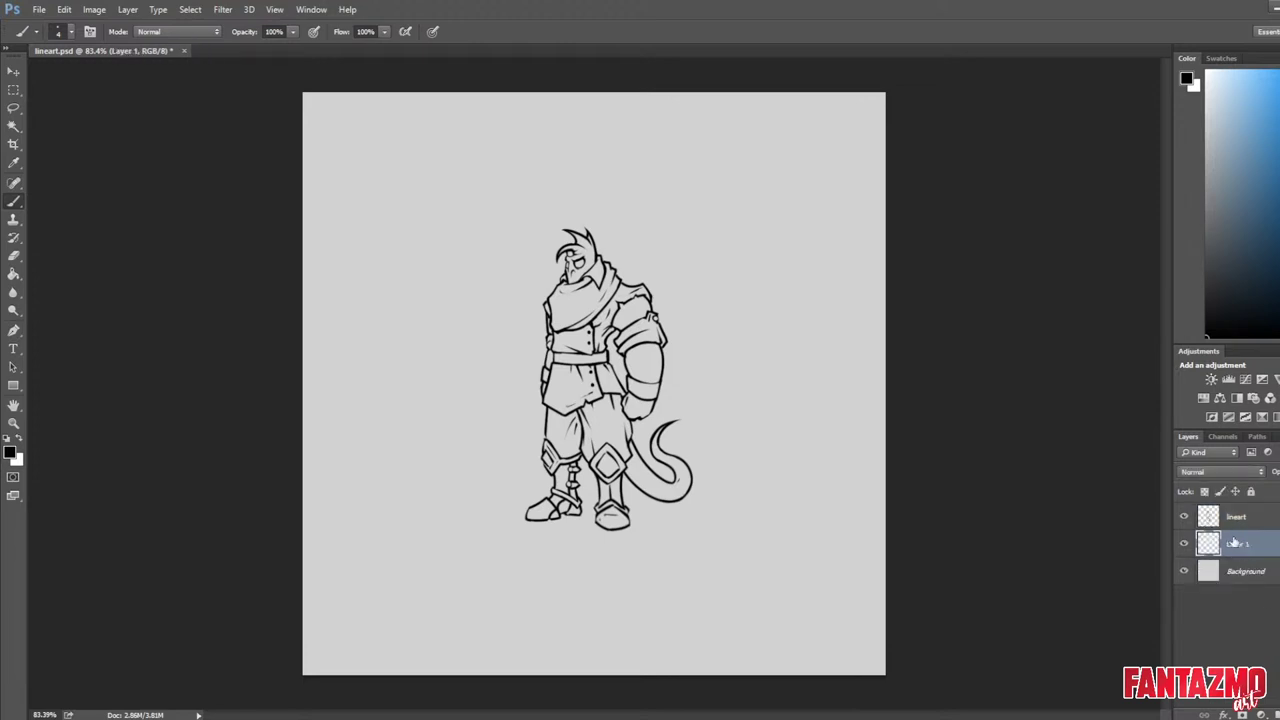
{"action": "key", "text": "ctrl+shift+h"}
{"action": "double_click", "coordinate": [1240, 545]}
{"action": "type", "text": "col"}
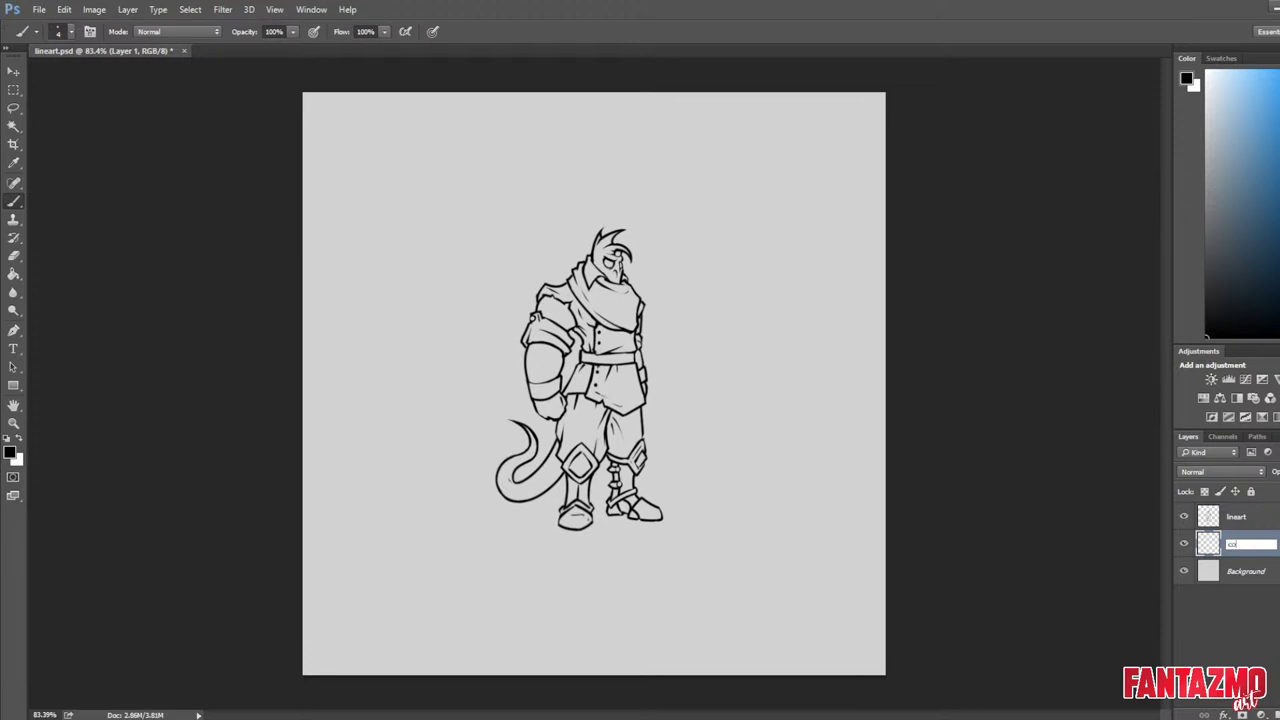
{"action": "type", "text": "or"}
{"action": "key", "text": "Return"}
Choose a bright red, undo a trial Paint Bucket fill on the lineart layer, and fill the whole color layer with the red.
{"action": "left_click", "coordinate": [1237, 517]}
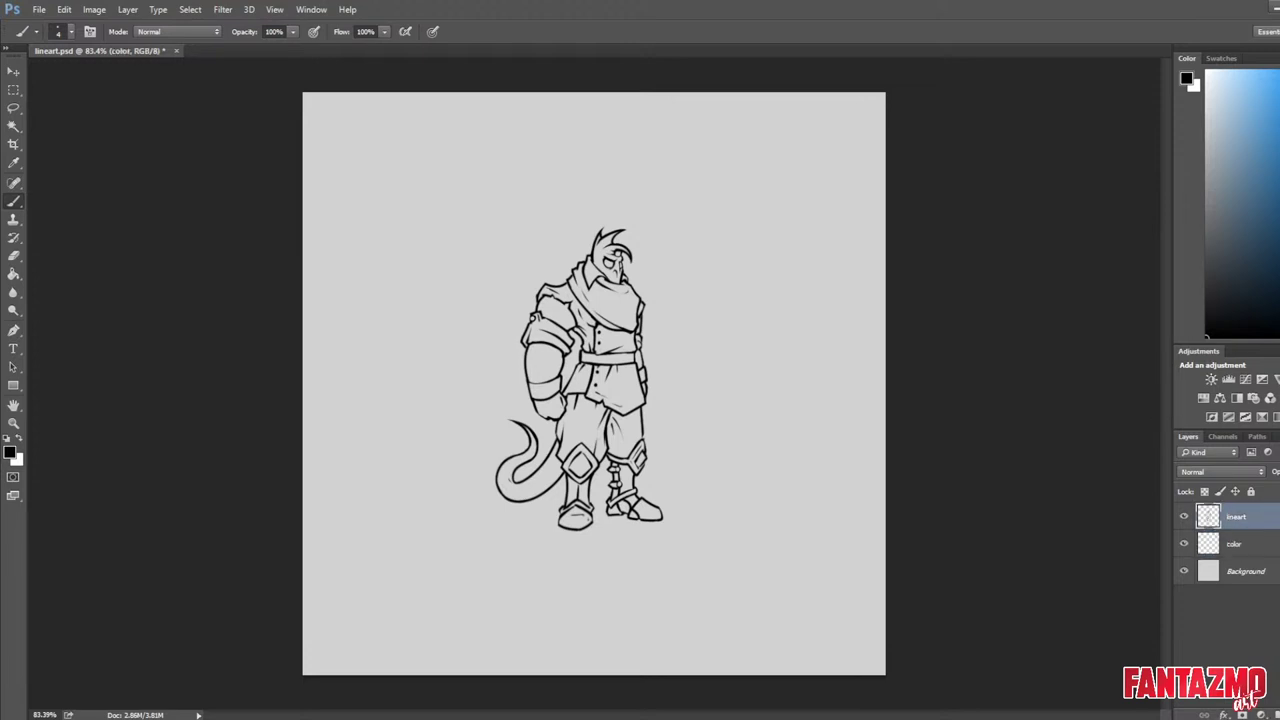
{"action": "left_click", "coordinate": [1279, 90]}
{"action": "left_click", "coordinate": [1279, 100]}
{"action": "left_click", "coordinate": [1279, 78]}
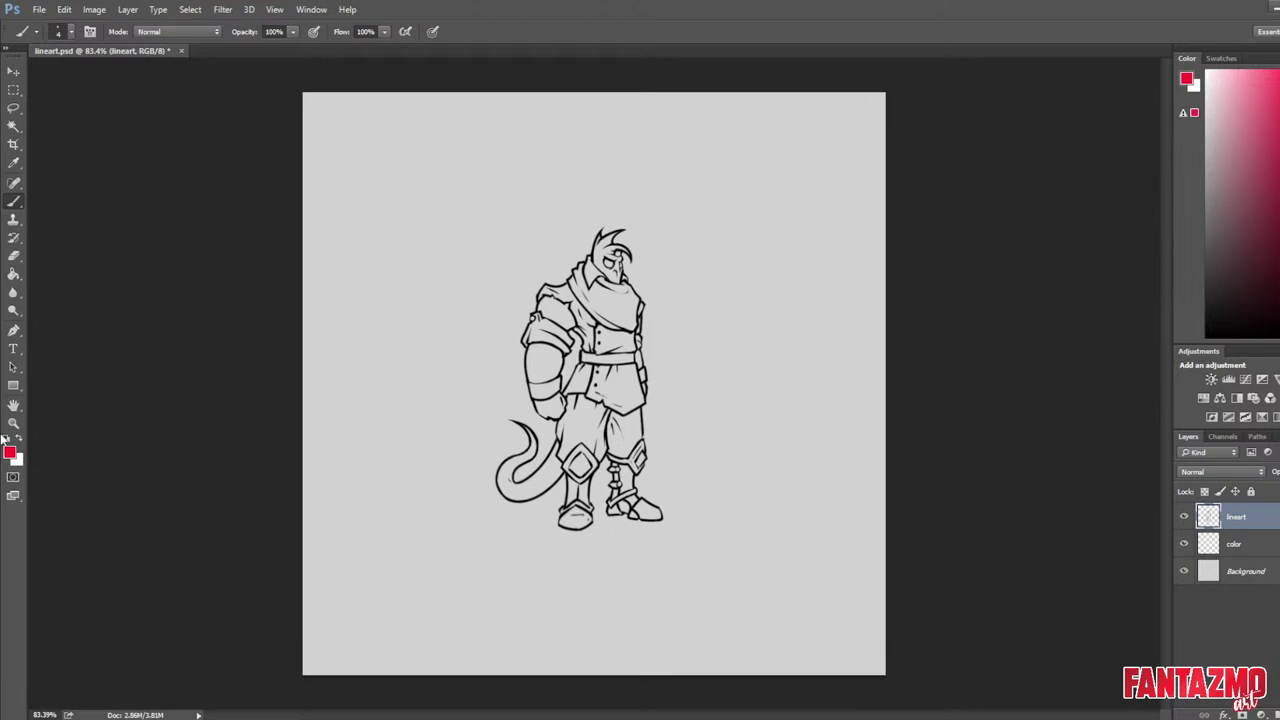
{"action": "left_click", "coordinate": [13, 273]}
{"action": "left_click", "coordinate": [388, 209]}
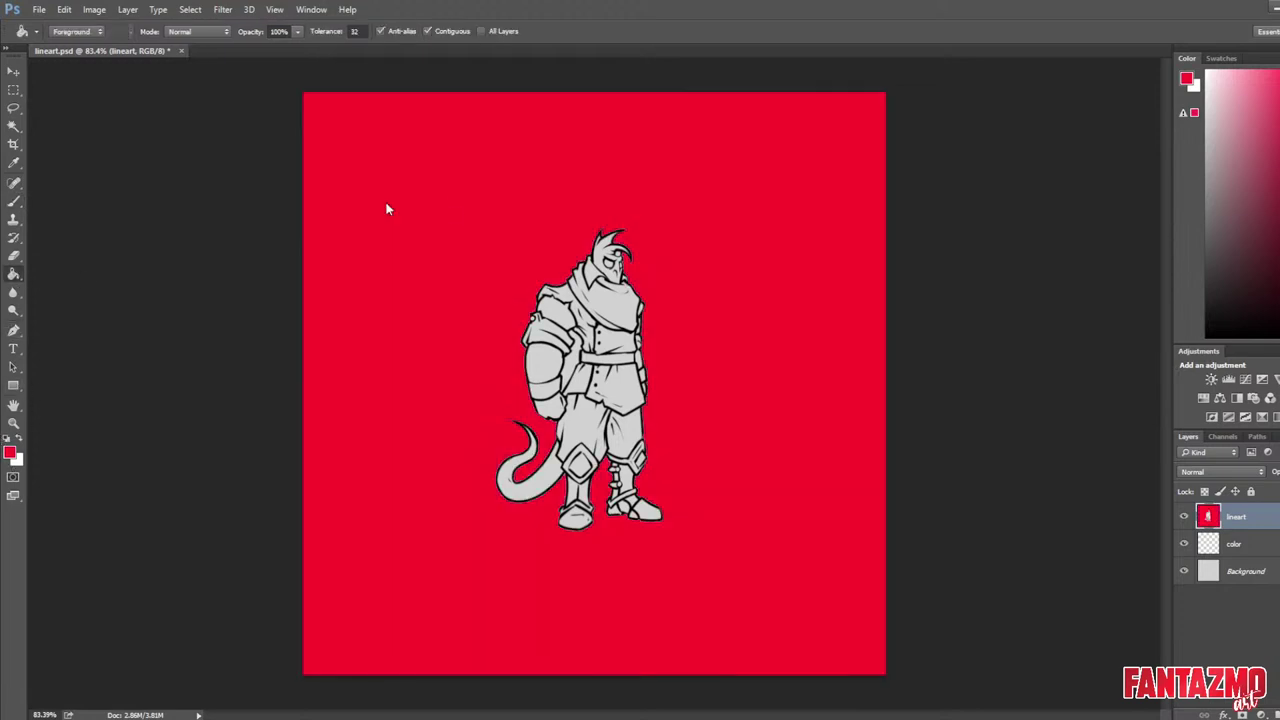
{"action": "key", "text": "ctrl+z"}
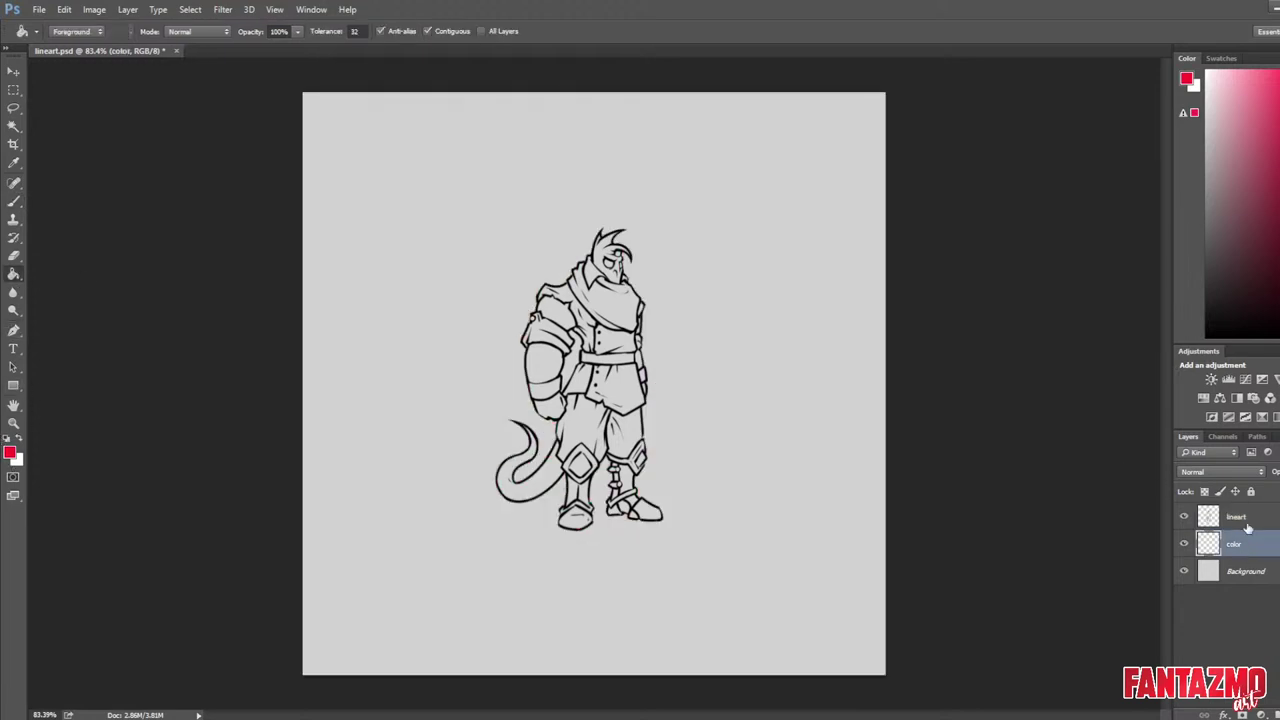
{"action": "left_click", "coordinate": [1248, 545]}
{"action": "left_click", "coordinate": [790, 291]}
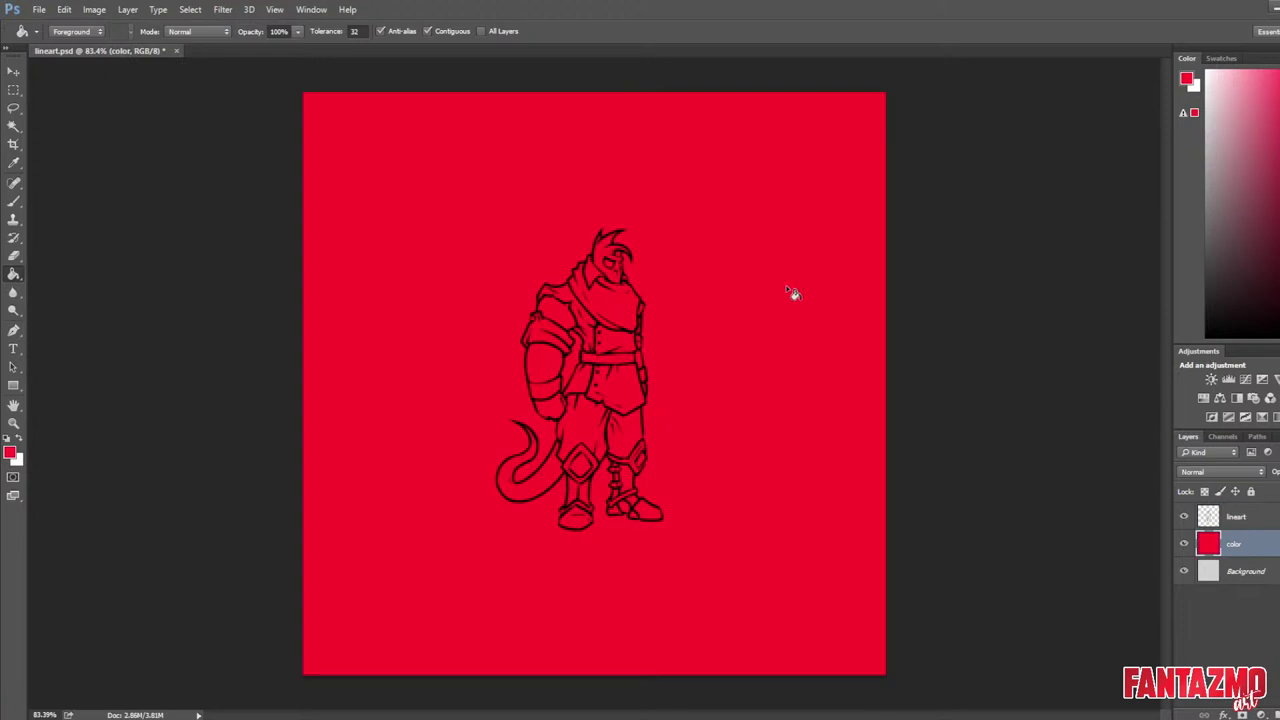
Toggle the color layer's visibility to compare the line art with and without the red fill beneath it.
{"action": "left_click", "coordinate": [1250, 518]}
{"action": "left_click", "coordinate": [13, 126]}
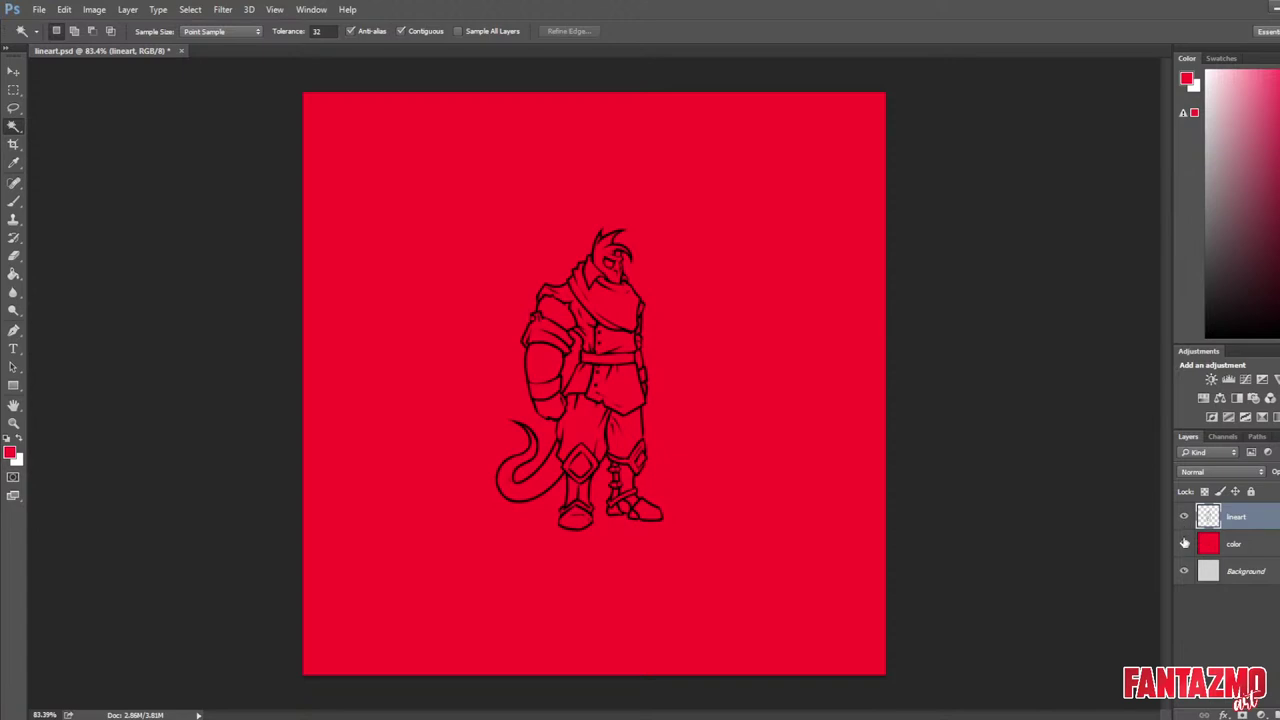
{"action": "left_click", "coordinate": [1184, 542]}
{"action": "left_click", "coordinate": [1184, 542]}
{"action": "left_click", "coordinate": [1185, 543]}
{"action": "left_click", "coordinate": [1185, 543]}
{"action": "left_click", "coordinate": [1186, 543]}
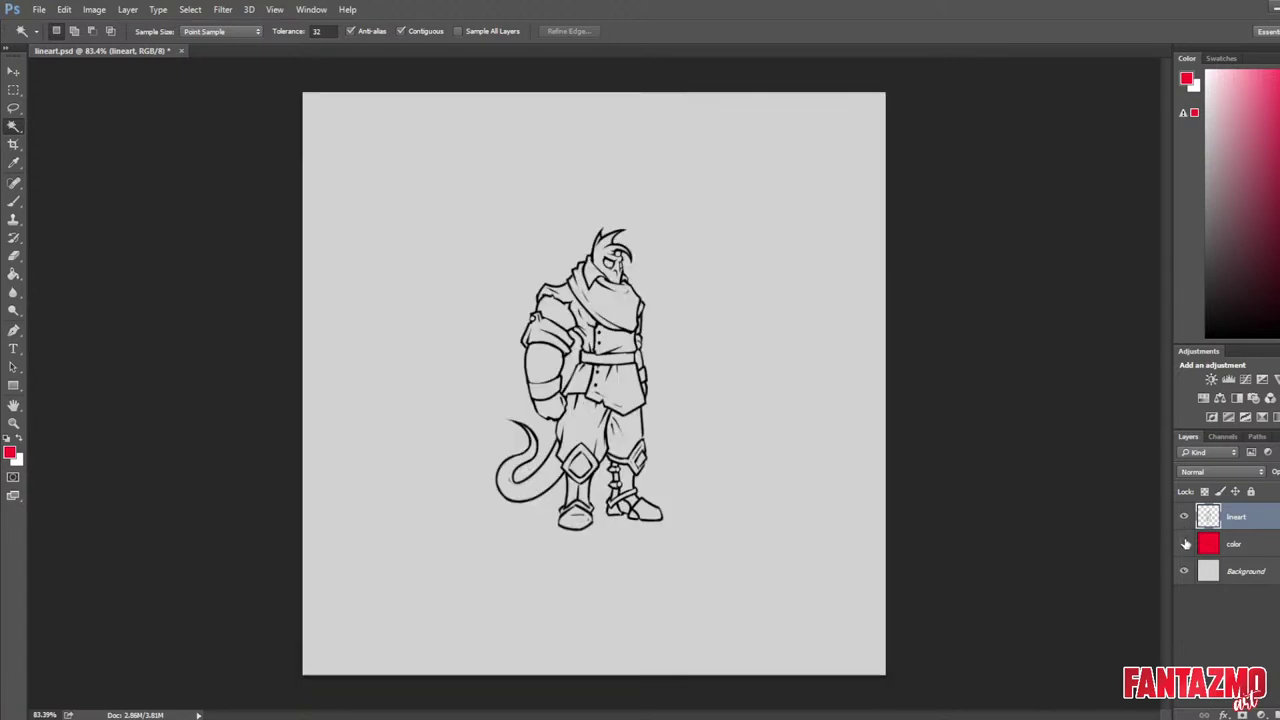
{"action": "left_click", "coordinate": [1185, 543]}
{"action": "left_click", "coordinate": [1255, 548]}
{"action": "left_click", "coordinate": [1184, 544]}
{"action": "left_click", "coordinate": [1184, 545]}
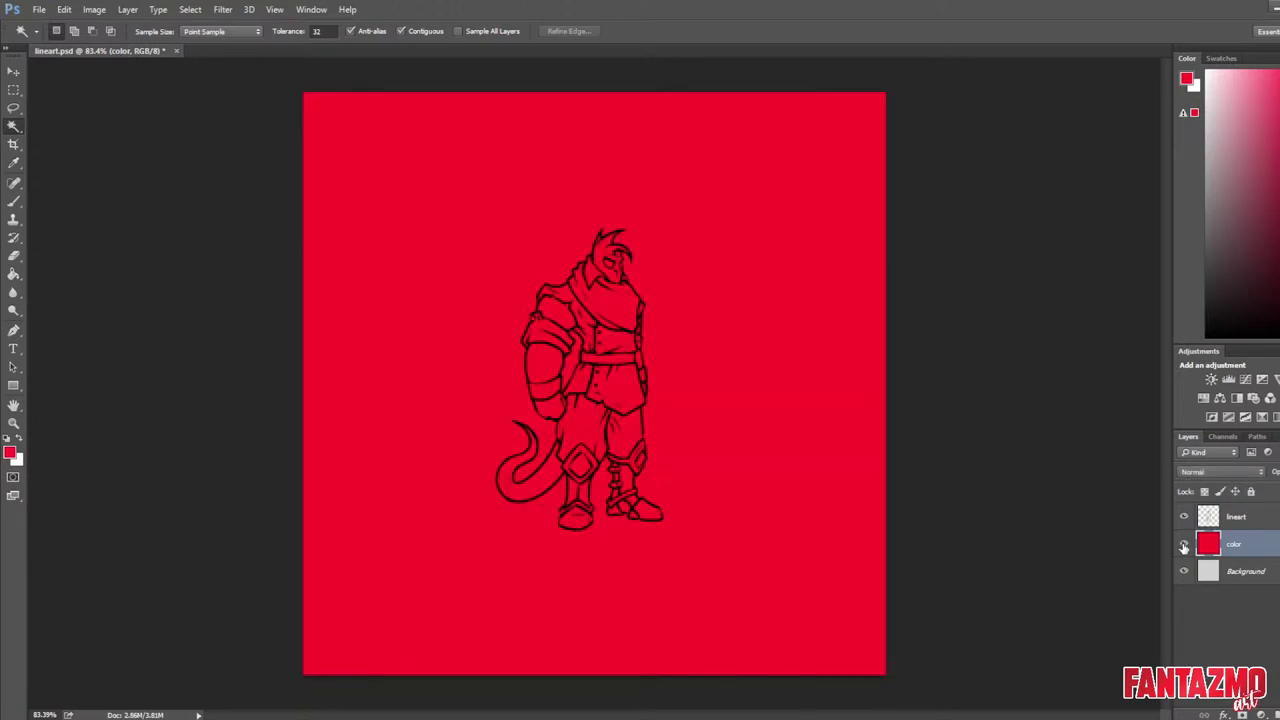
{"action": "left_click", "coordinate": [1184, 545]}
{"action": "left_click", "coordinate": [1184, 545]}
On the lineart layer, select the empty area around the figure and between the arm and torso with the Magic Wand.
{"action": "left_click", "coordinate": [1242, 519]}
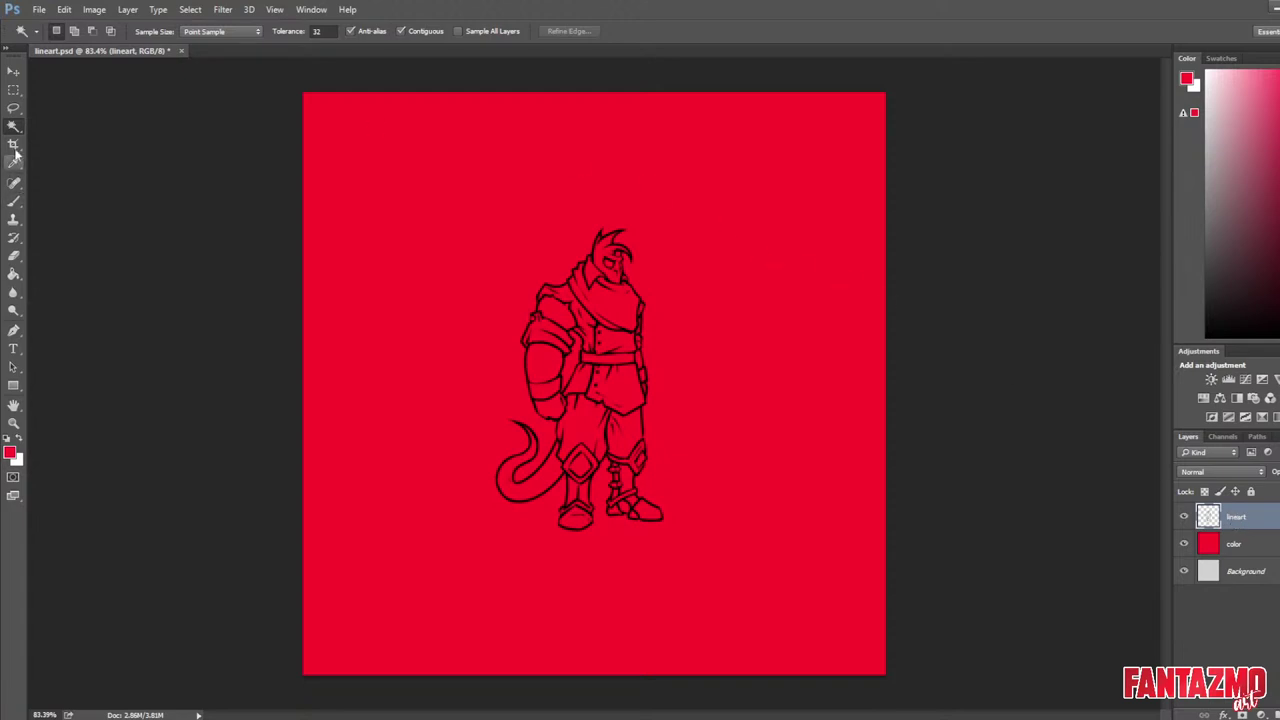
{"action": "left_click", "coordinate": [781, 249]}
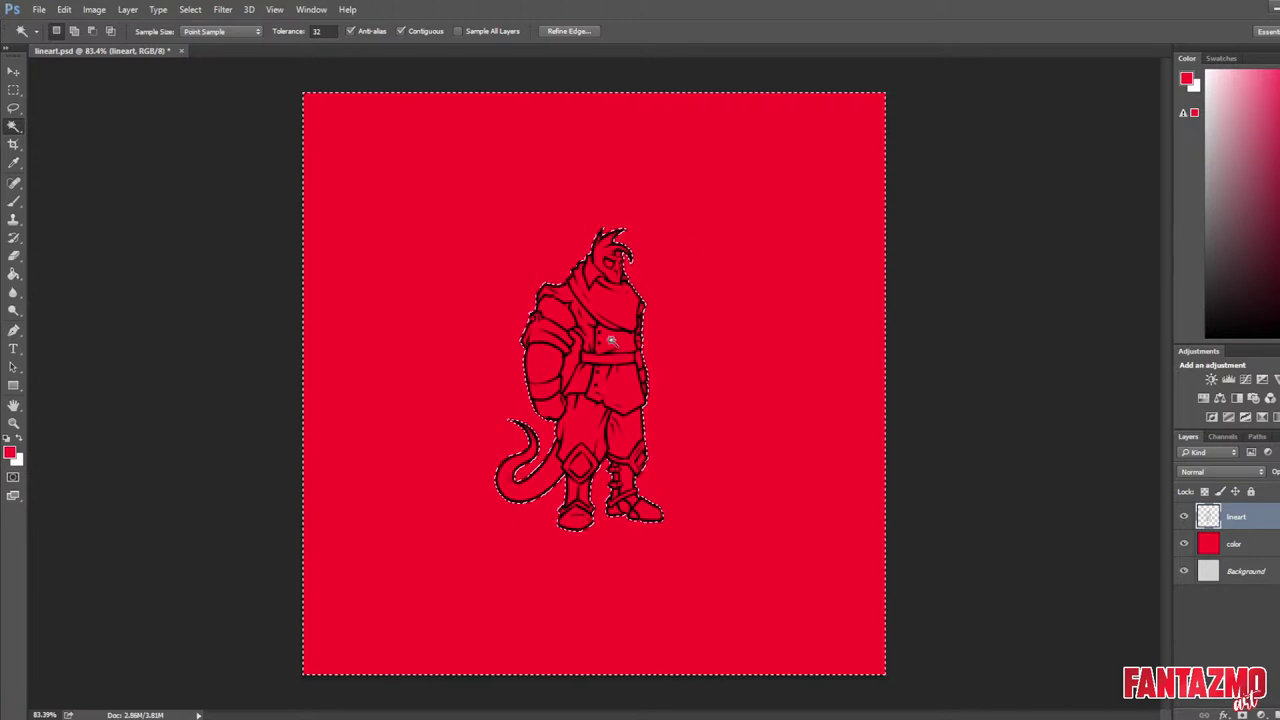
{"action": "left_click", "coordinate": [574, 366], "text": "shift"}
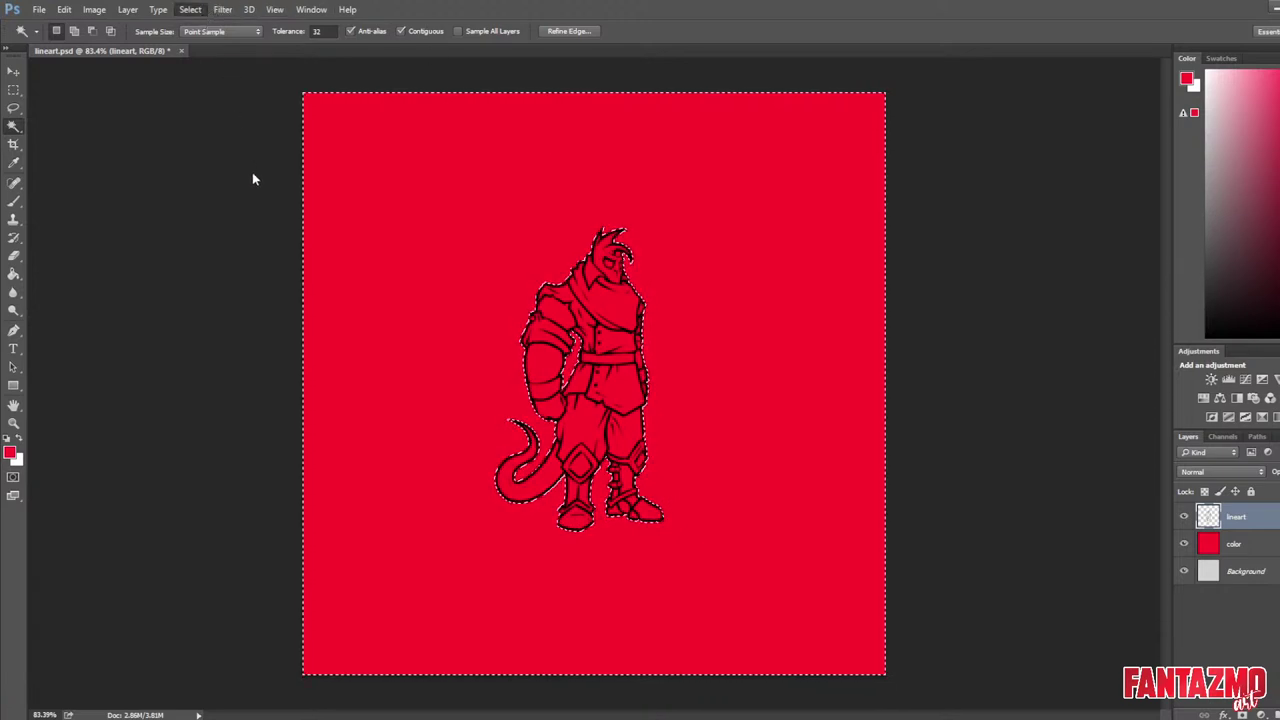
{"action": "left_click", "coordinate": [398, 217]}
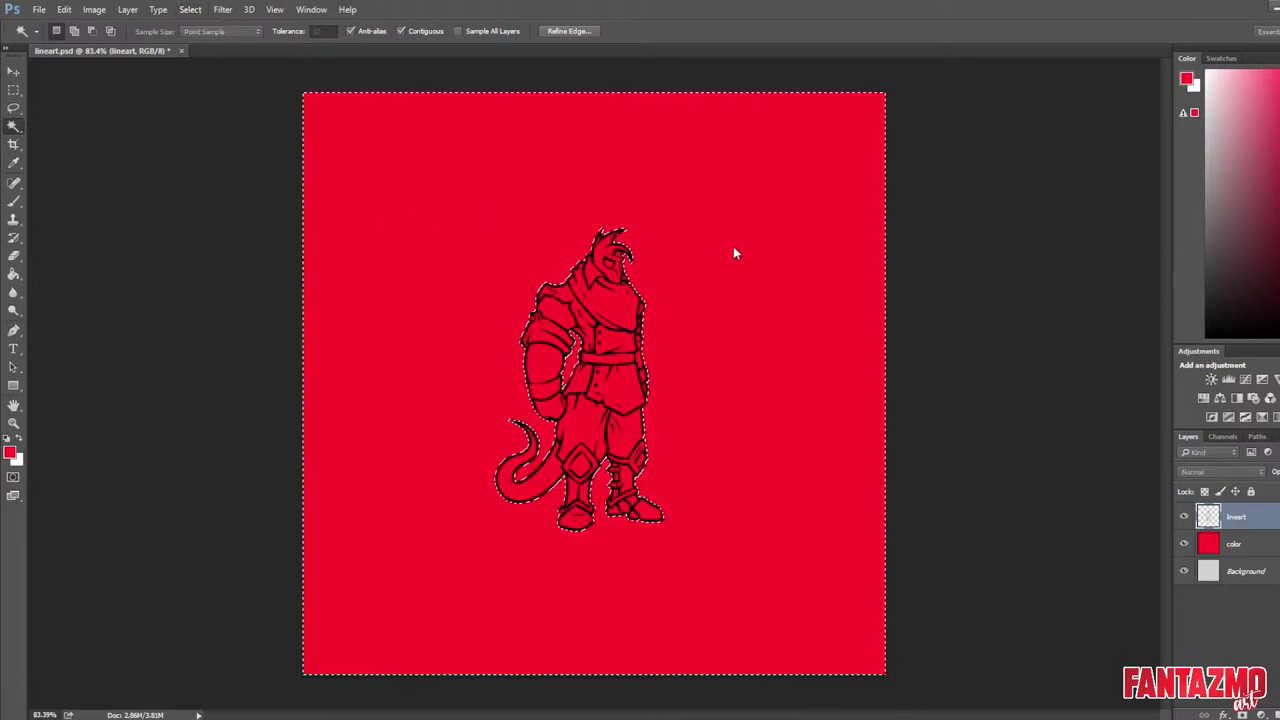
{"action": "scroll", "coordinate": [660, 310], "scroll_direction": "up", "scroll_amount": 5}
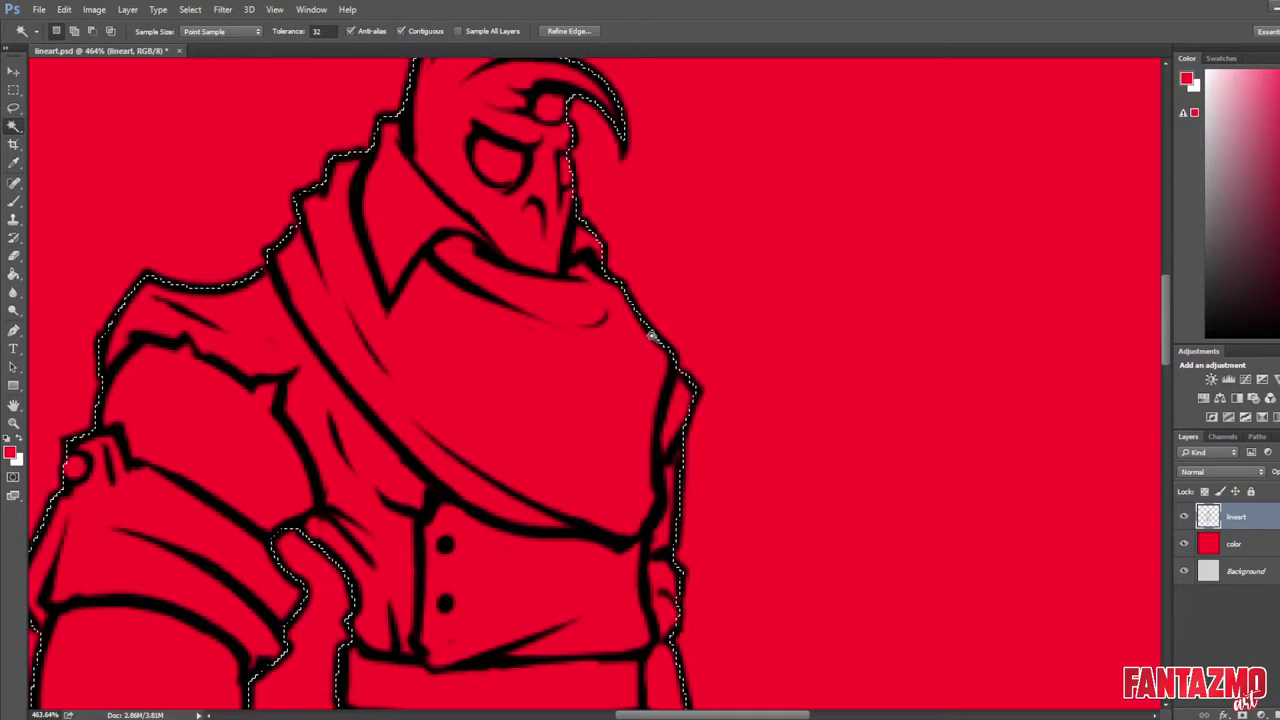
{"action": "key", "text": "ctrl+0"}
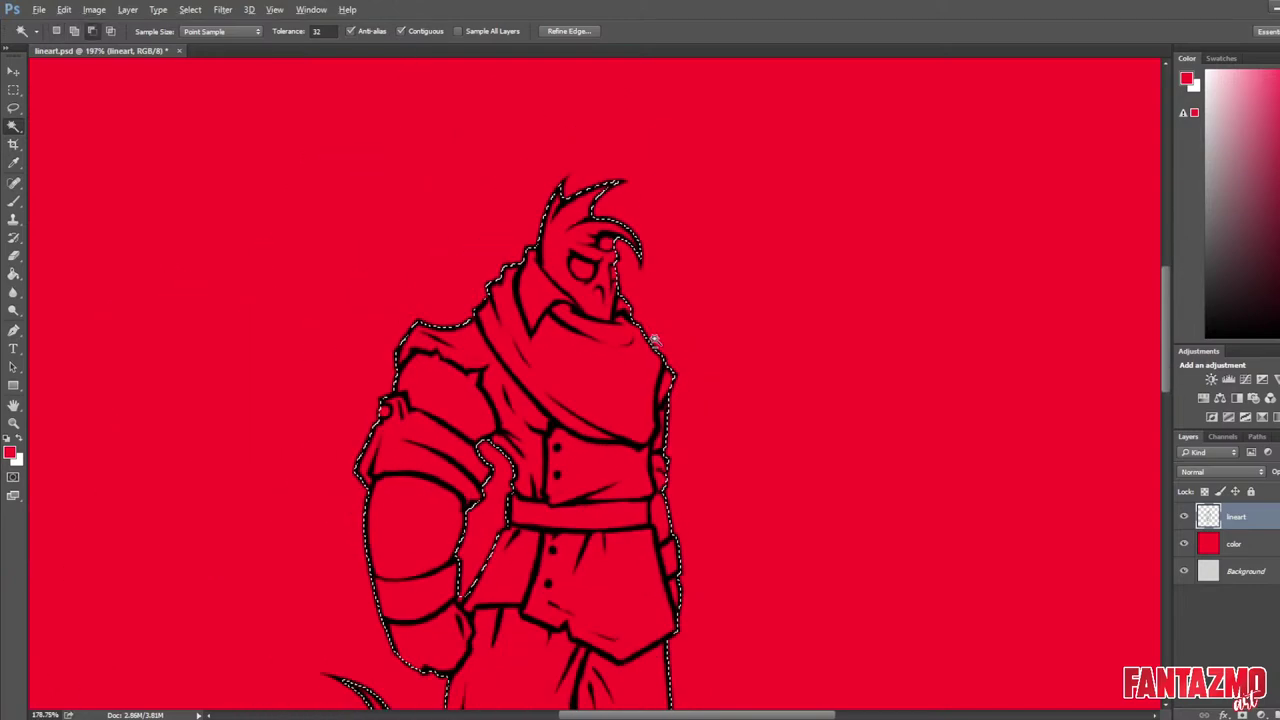
Clear the selected outer area from the color layer so red fills only the figure, and deselect.
{"action": "left_click", "coordinate": [1262, 544]}
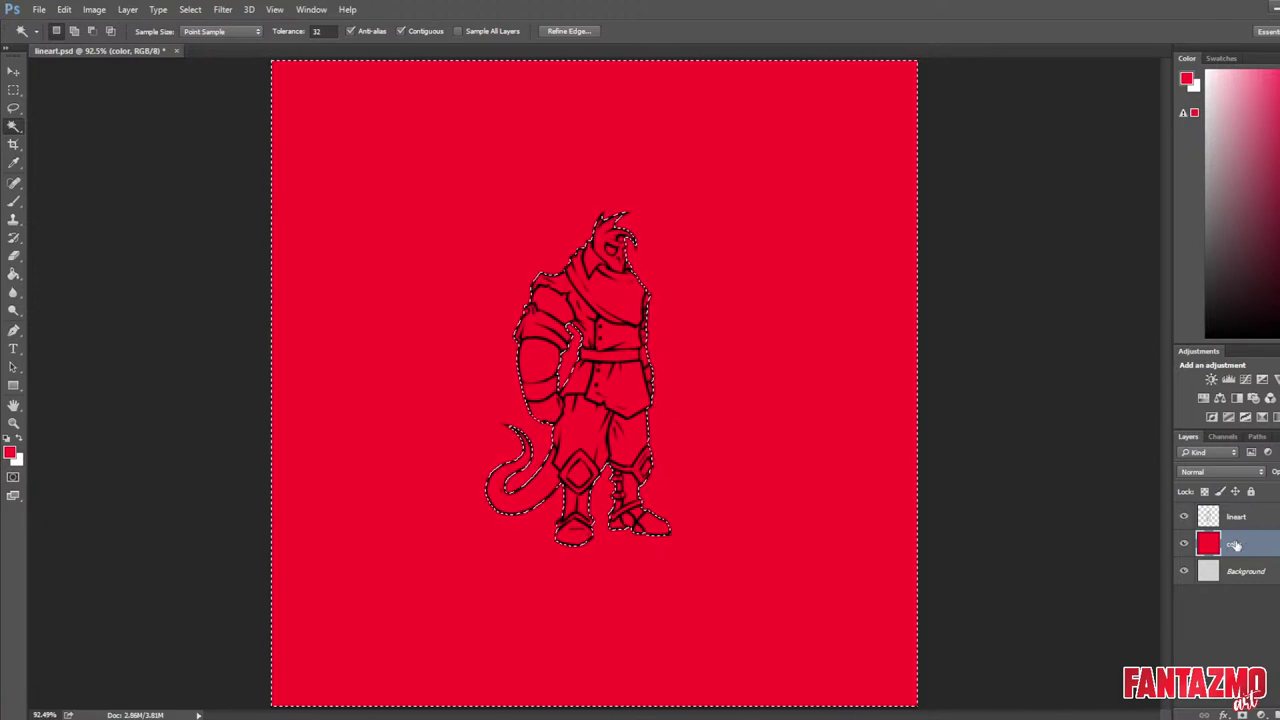
{"action": "key", "text": "Delete"}
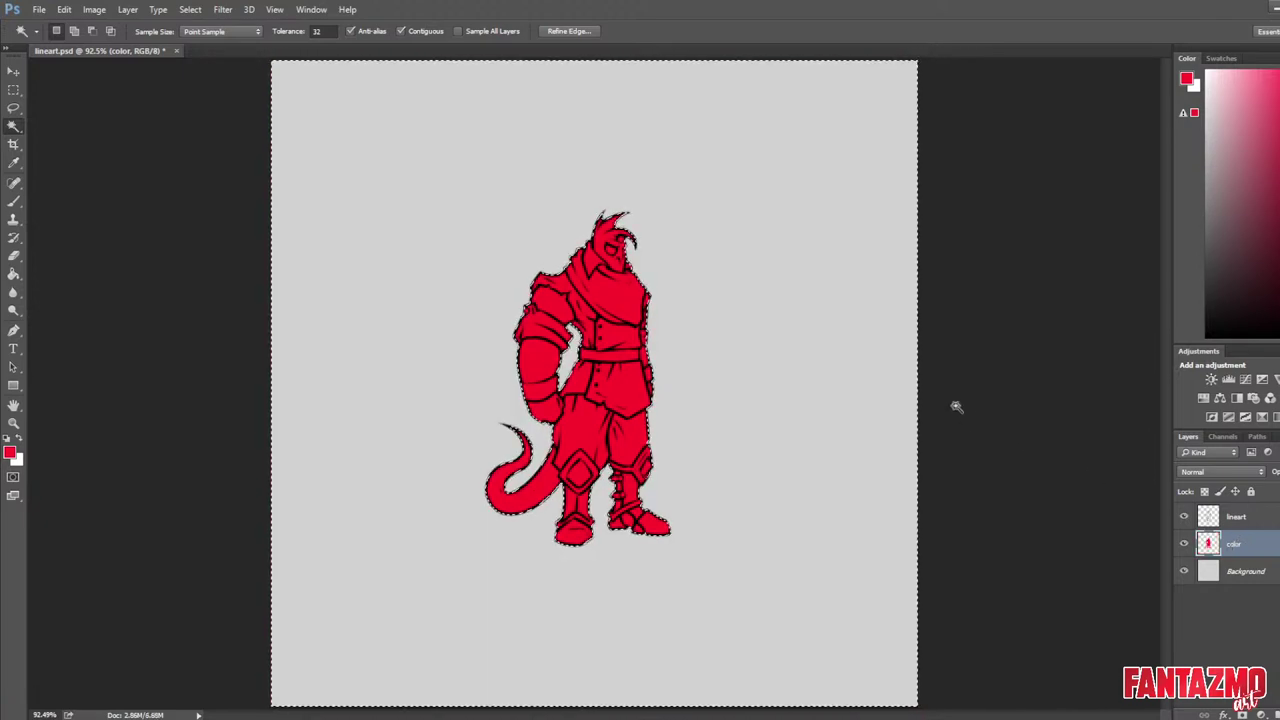
{"action": "key", "text": "l"}
{"action": "key", "text": "ctrl+d"}
{"action": "scroll", "coordinate": [597, 382], "scroll_direction": "up", "scroll_amount": 2}
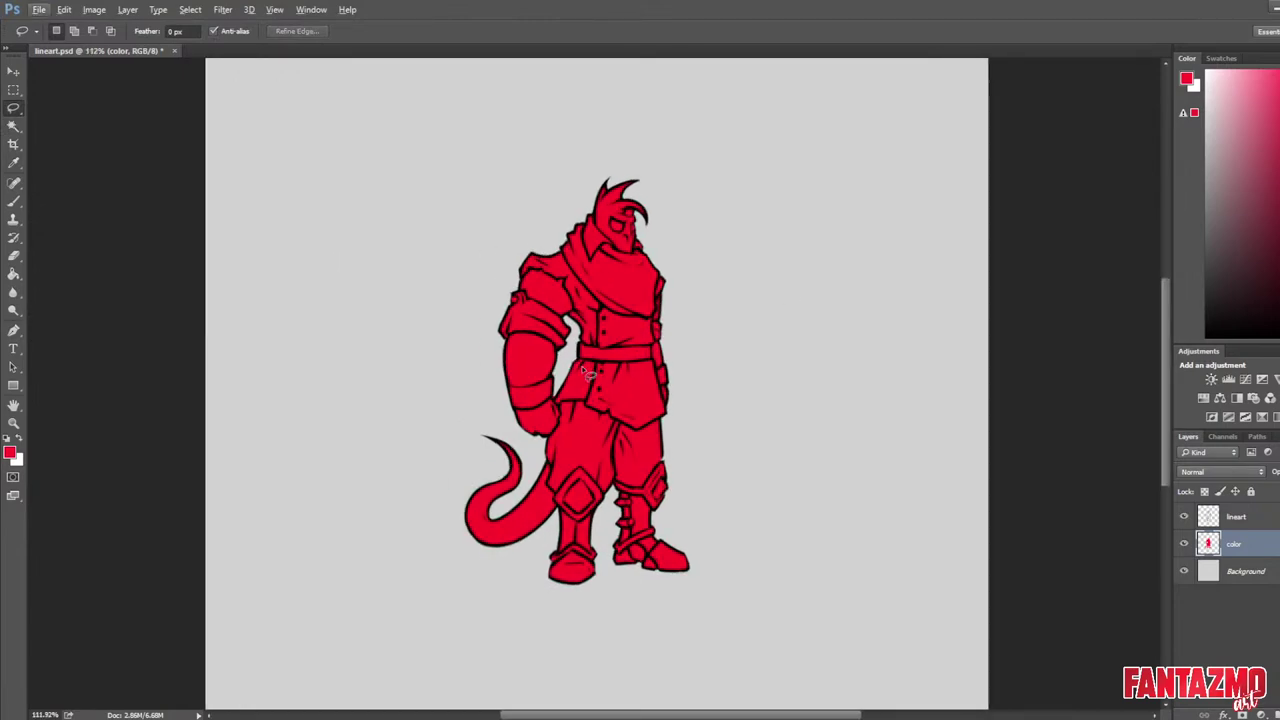
Examine the red fill's edges from the head down to the feet and tail for gaps or spill, and save the file.
{"action": "scroll", "coordinate": [625, 205], "scroll_direction": "up", "scroll_amount": 17}
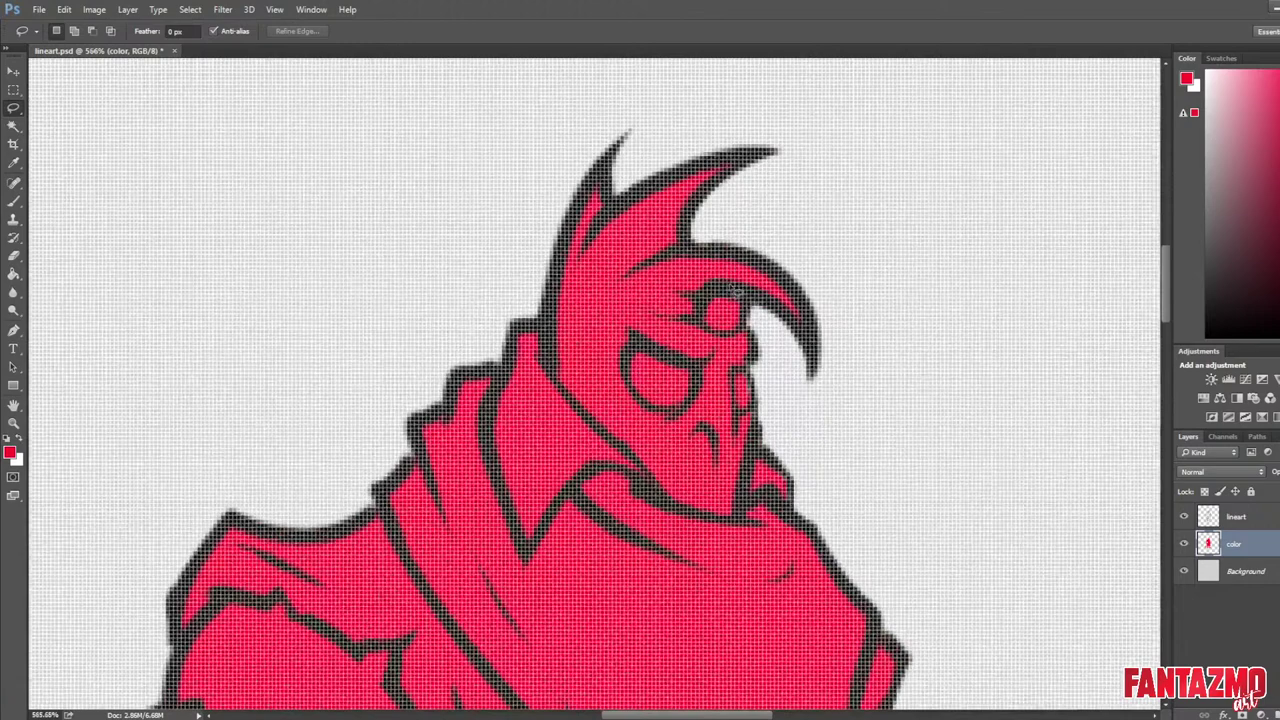
{"action": "scroll", "coordinate": [734, 292], "scroll_direction": "down", "scroll_amount": 6}
{"action": "left_click_drag", "start_coordinate": [852, 358], "coordinate": [757, 240]}
{"action": "key", "text": "b"}
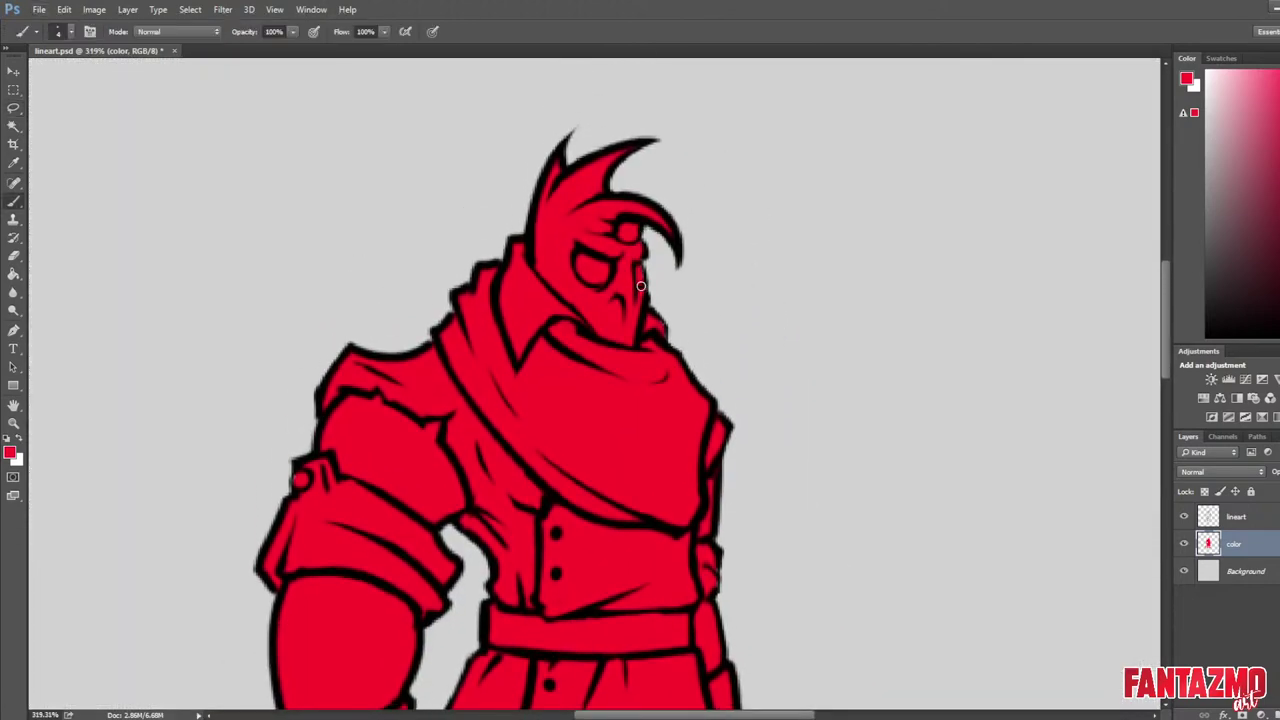
{"action": "left_click_drag", "start_coordinate": [674, 418], "coordinate": [683, 131]}
{"action": "left_click_drag", "start_coordinate": [634, 391], "coordinate": [676, 214]}
{"action": "key", "text": "e"}
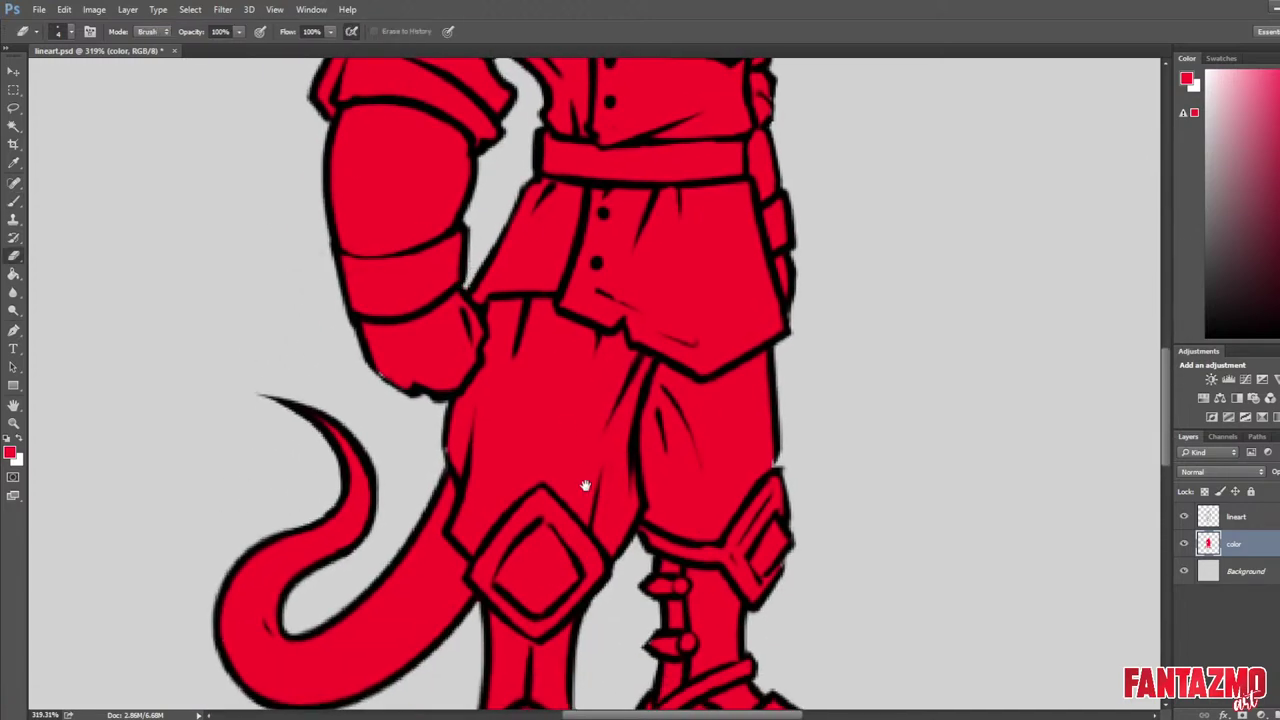
{"action": "left_click_drag", "start_coordinate": [585, 485], "coordinate": [568, 274]}
{"action": "key", "text": "b"}
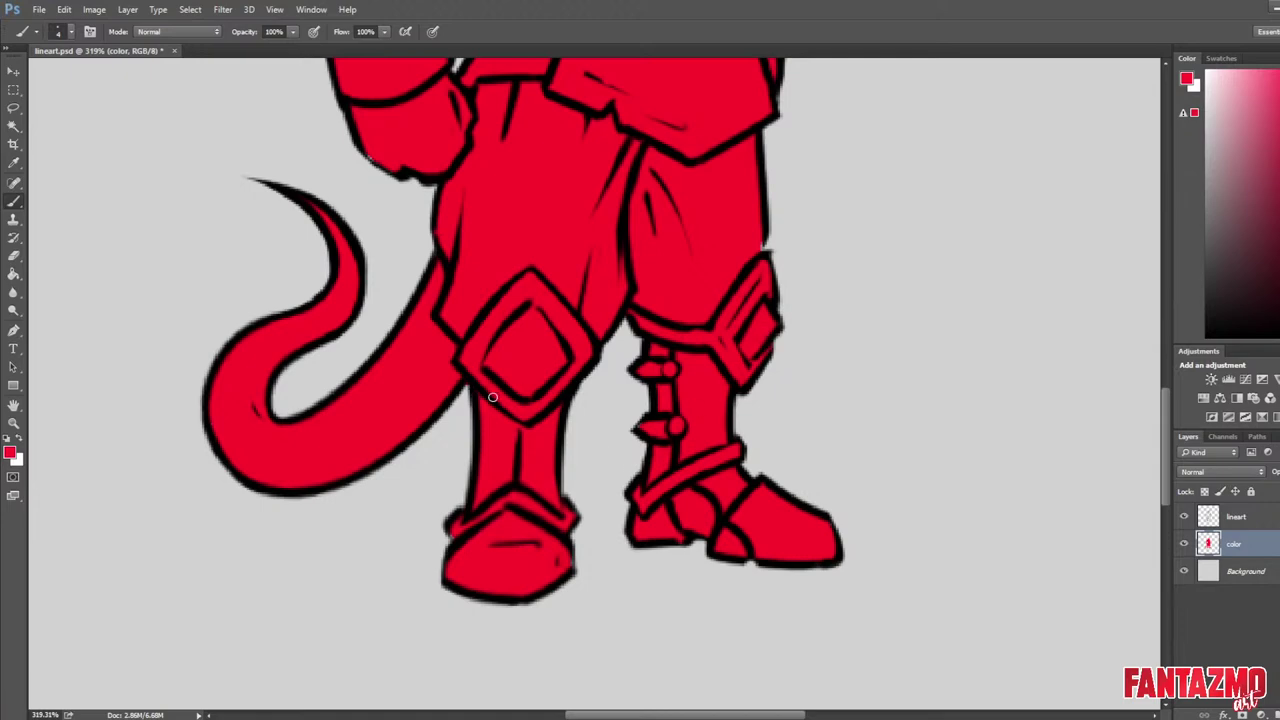
{"action": "left_click_drag", "start_coordinate": [457, 214], "coordinate": [489, 427]}
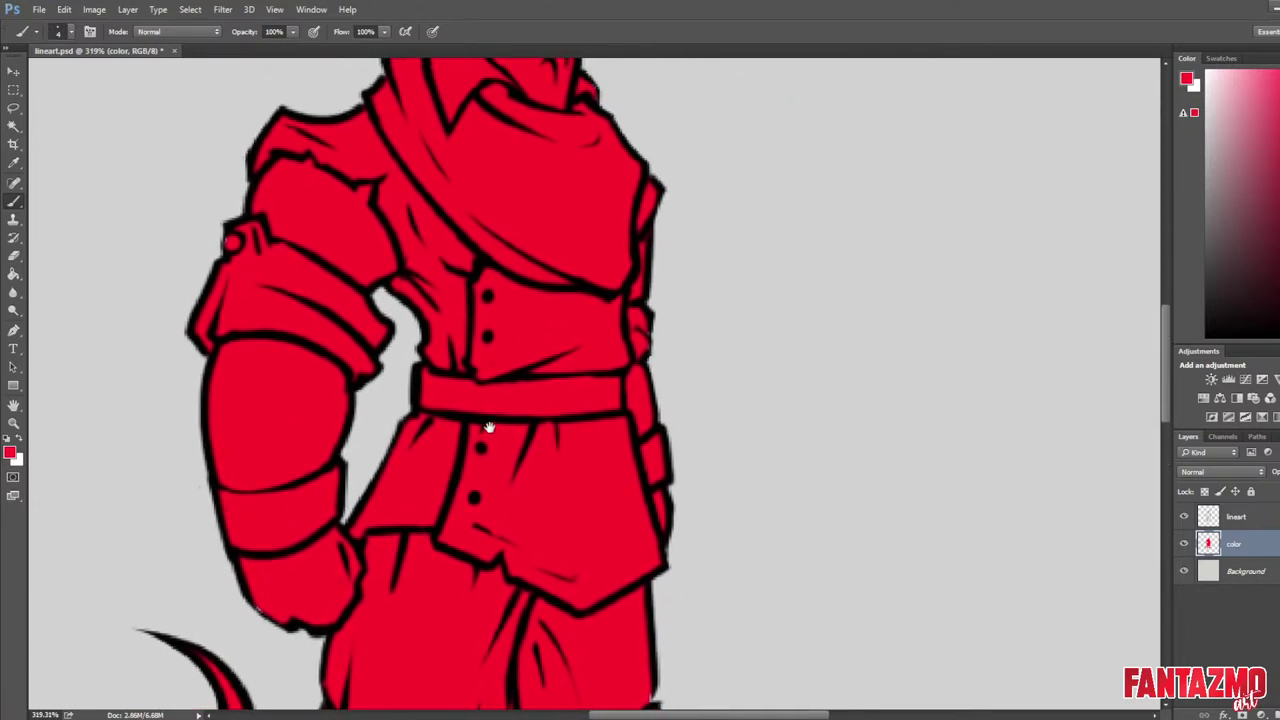
{"action": "key", "text": "alt"}
{"action": "key", "text": "e"}
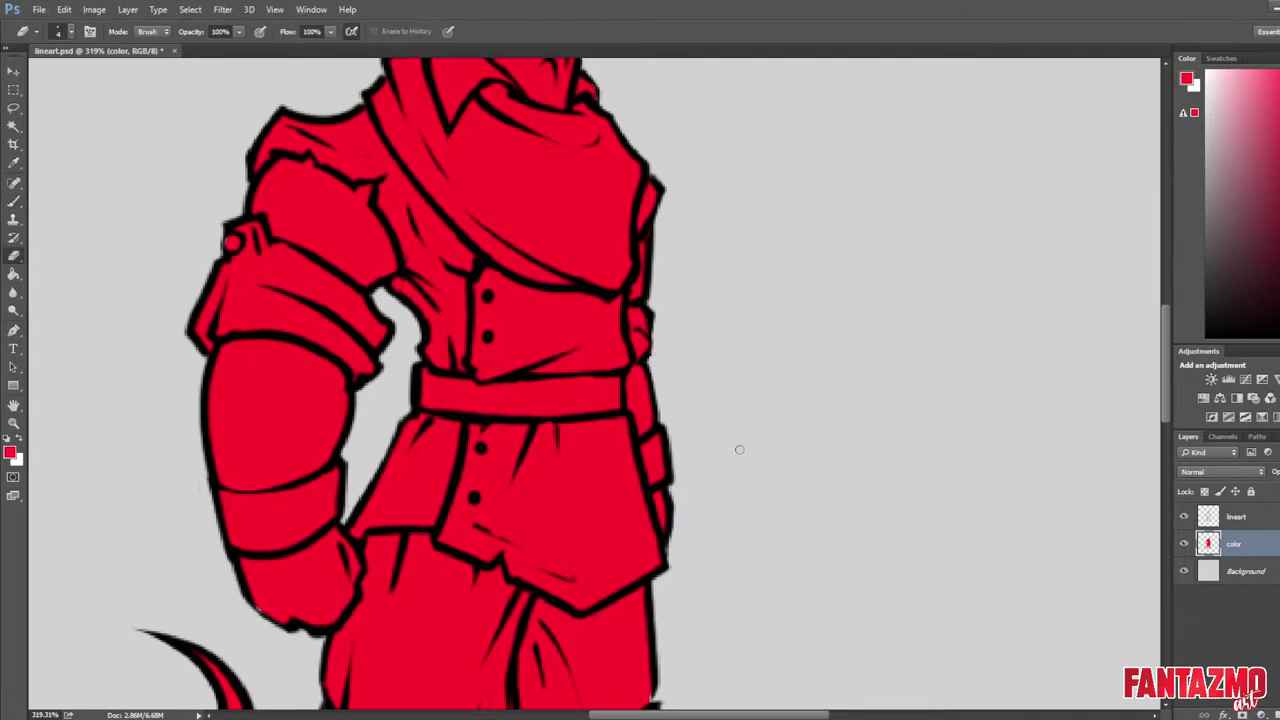
{"action": "key", "text": "b"}
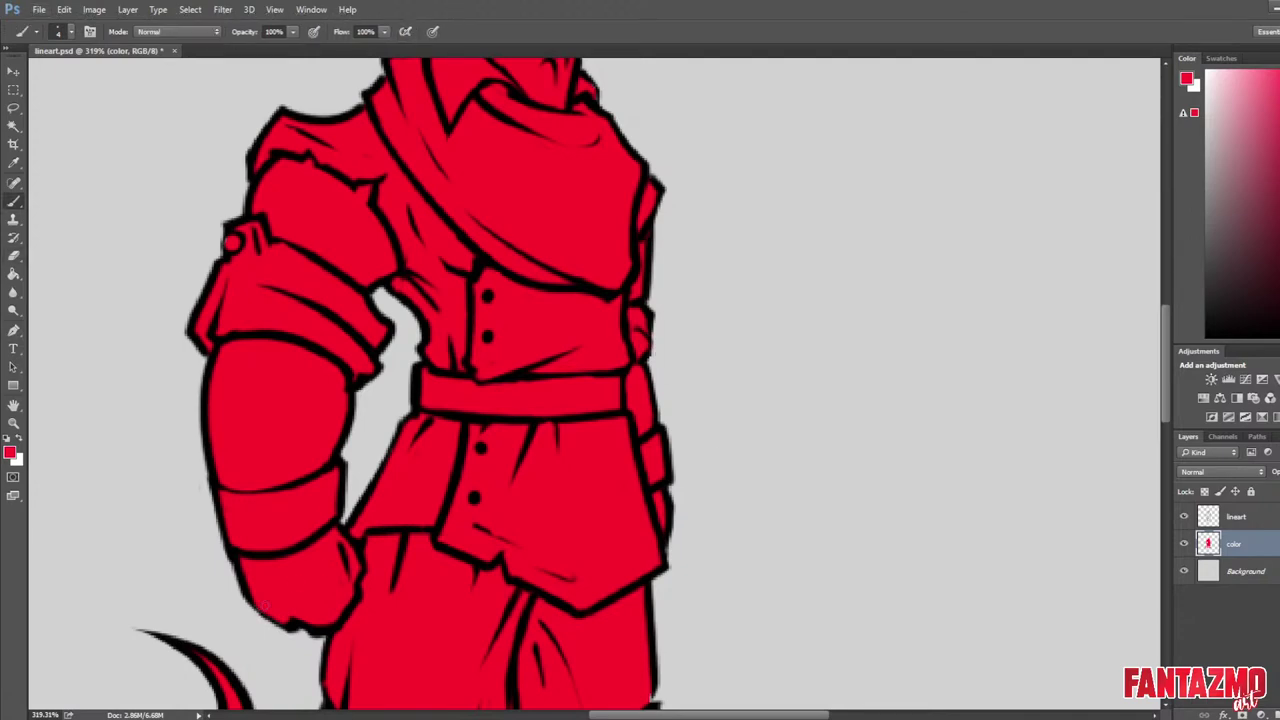
{"action": "scroll", "coordinate": [318, 523], "scroll_direction": "down", "scroll_amount": 3}
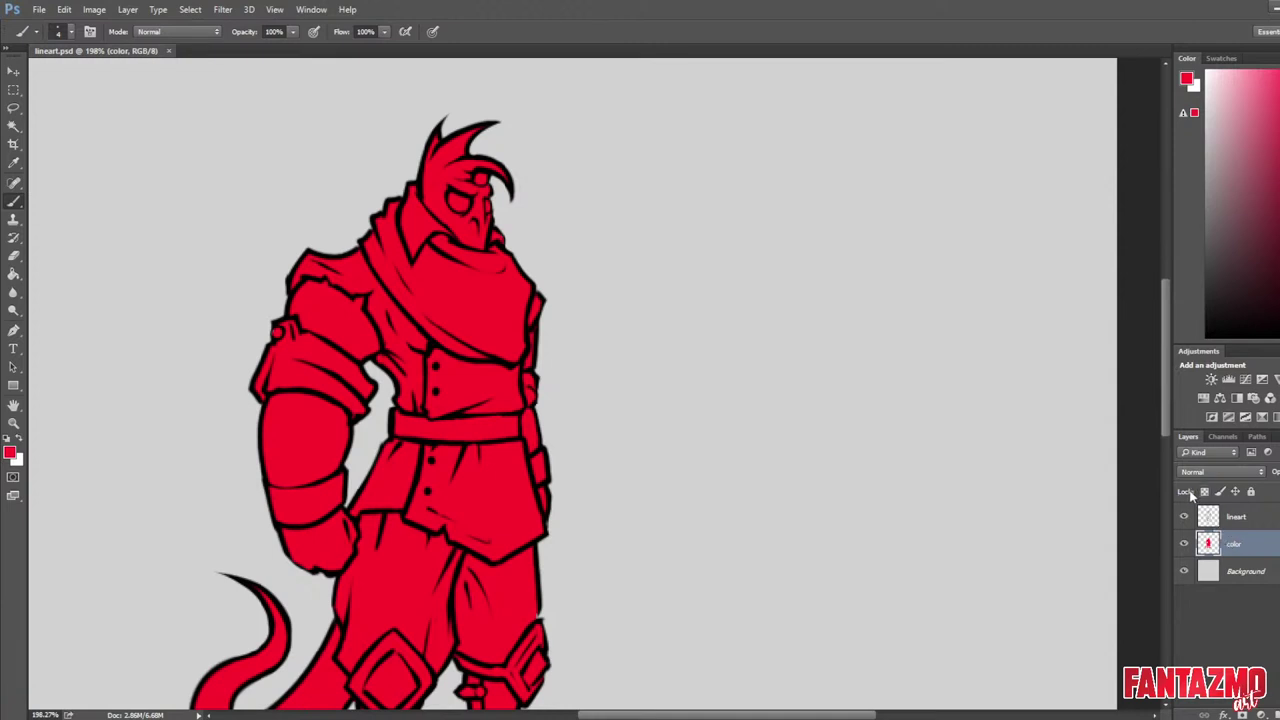
Lock the transparent pixels of the color layer and choose a deep blue foreground colour.
{"action": "left_click", "coordinate": [1204, 492]}
{"action": "left_click", "coordinate": [1204, 492]}
{"action": "left_click", "coordinate": [1279, 152]}
{"action": "left_click", "coordinate": [1275, 155]}
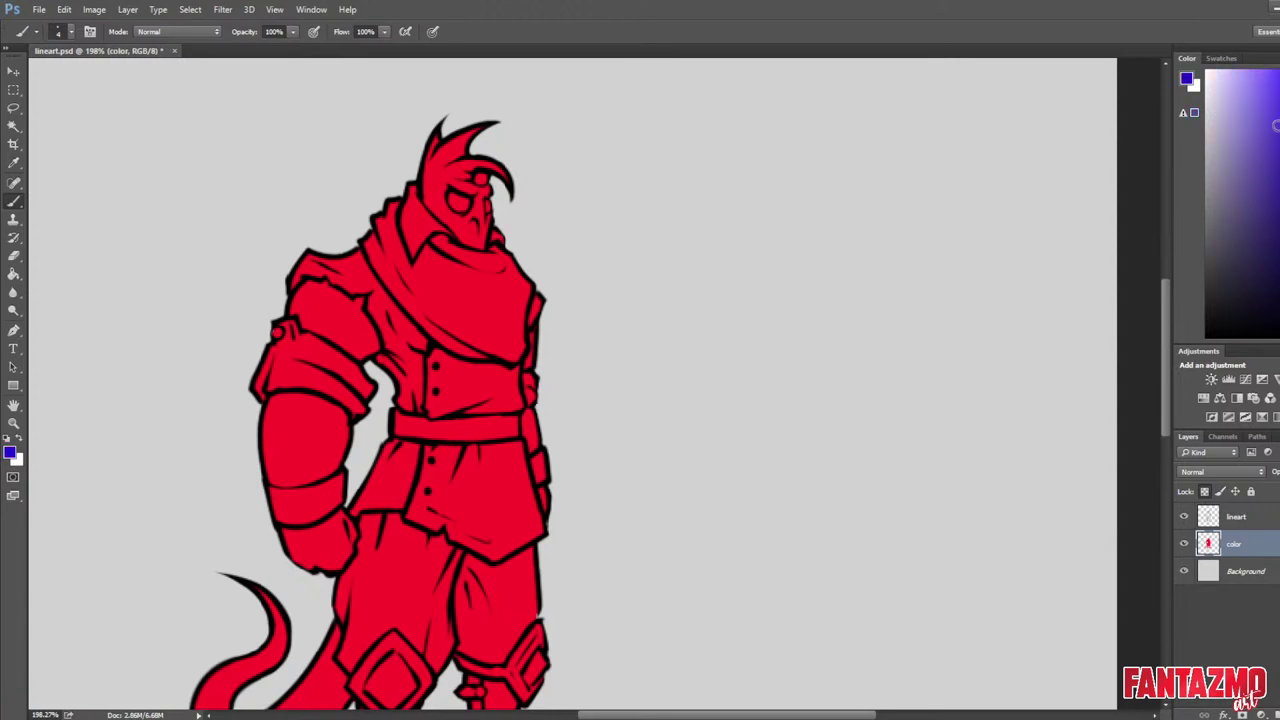
Enlarge the brush to 70 px and paint the figure's head, torso, arms and upper legs blue.
{"action": "key", "text": "]"}
{"action": "key", "text": "]"}
{"action": "key", "text": "]"}
{"action": "key", "text": "]"}
{"action": "key", "text": "]"}
{"action": "key", "text": "]"}
{"action": "key", "text": "]"}
{"action": "key", "text": "]"}
{"action": "key", "text": "]"}
{"action": "key", "text": "]"}
{"action": "mouse_move", "coordinate": [636, 249]}
{"action": "left_mouse_down"}
{"action": "mouse_move", "coordinate": [490, 390]}
{"action": "mouse_move", "coordinate": [682, 362]}
{"action": "mouse_move", "coordinate": [435, 127]}
{"action": "mouse_move", "coordinate": [620, 277]}
{"action": "mouse_move", "coordinate": [554, 471]}
{"action": "left_mouse_up"}
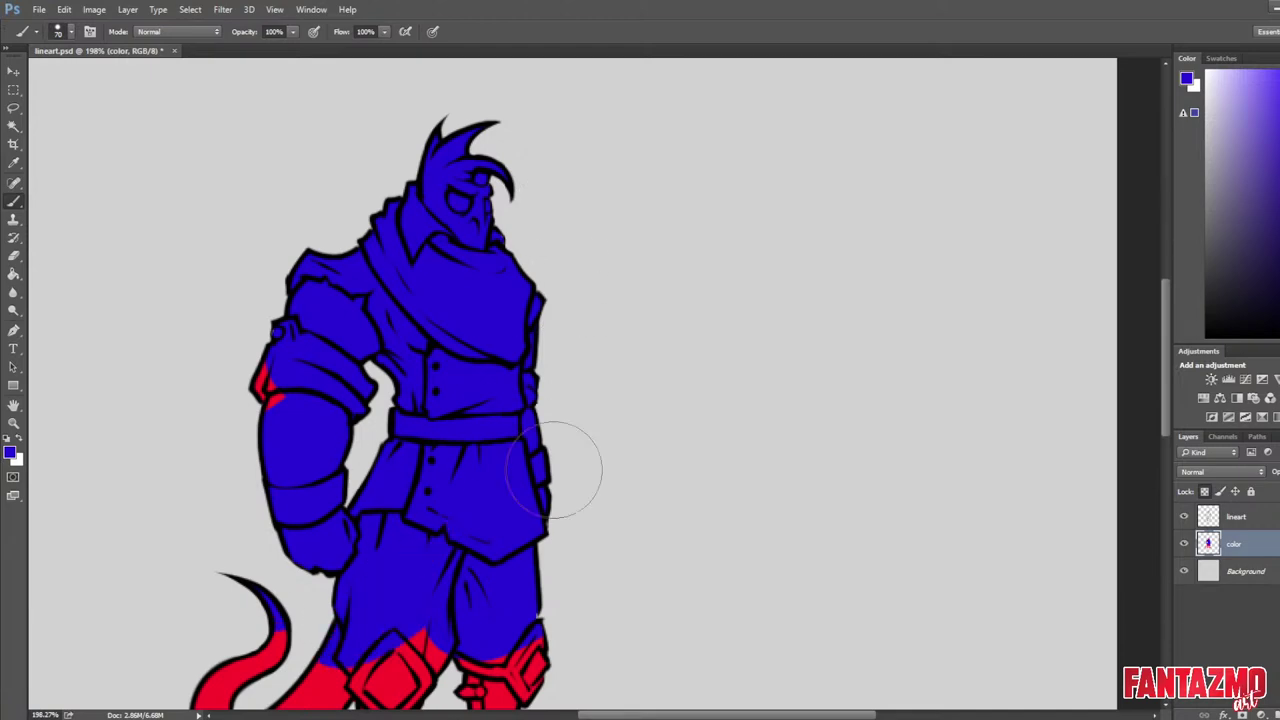
Paint the remaining red on the lower legs, boots, knee guards and tail blue.
{"action": "key", "text": "space"}
{"action": "mouse_move", "coordinate": [689, 497]}
{"action": "left_mouse_down"}
{"action": "mouse_move", "coordinate": [770, 276]}
{"action": "mouse_move", "coordinate": [605, 372]}
{"action": "mouse_move", "coordinate": [657, 586]}
{"action": "left_mouse_up"}
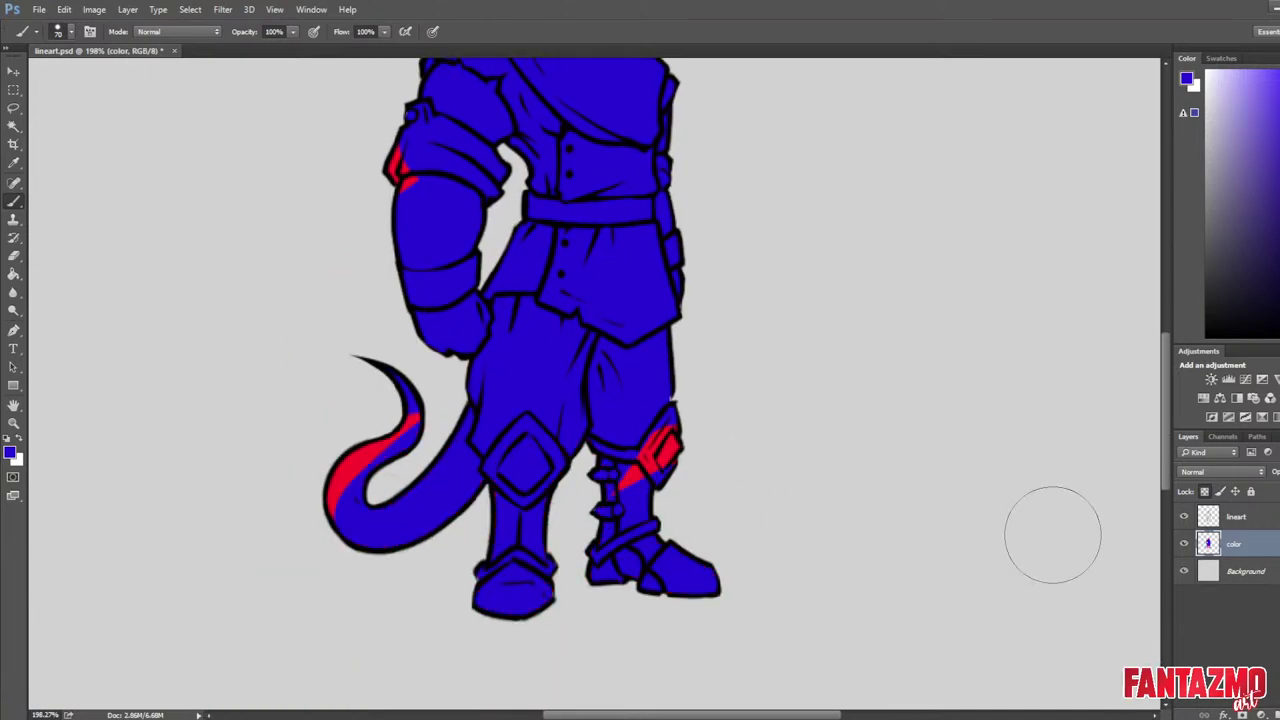
{"action": "mouse_move", "coordinate": [263, 471]}
{"action": "left_mouse_down"}
{"action": "mouse_move", "coordinate": [719, 370]}
{"action": "mouse_move", "coordinate": [686, 357]}
{"action": "left_mouse_up"}
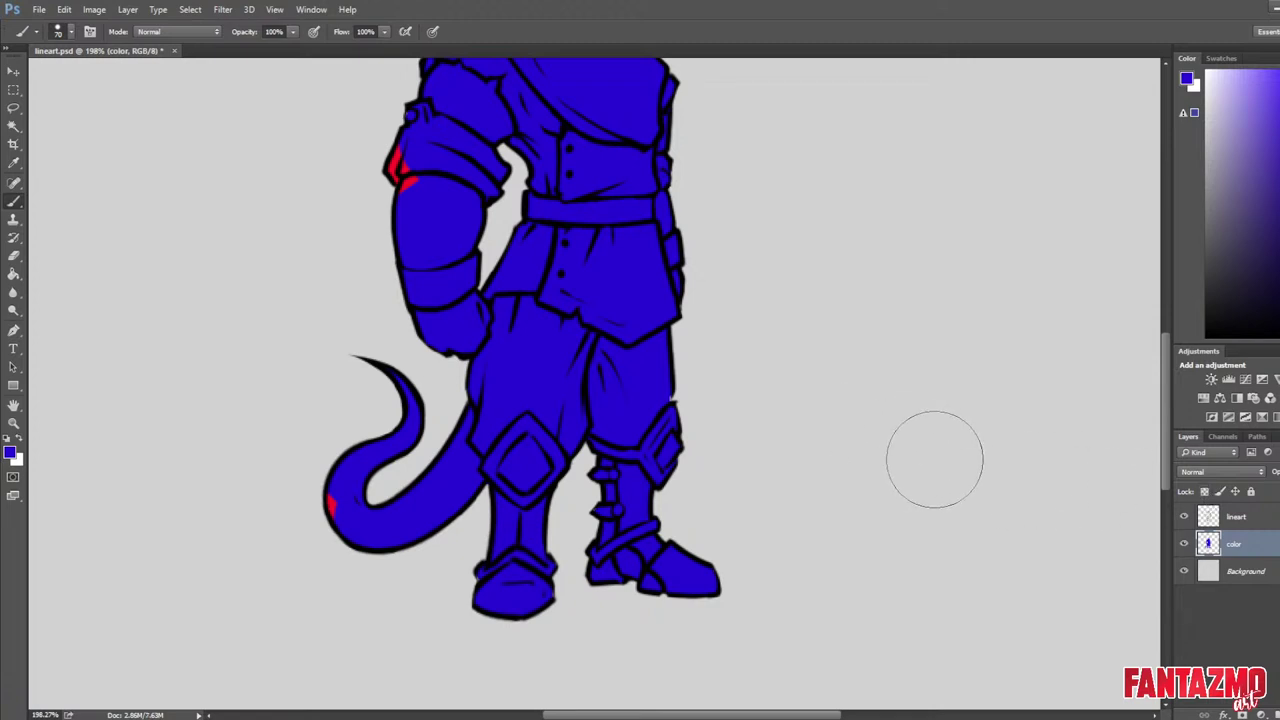
{"action": "mouse_move", "coordinate": [922, 469]}
{"action": "left_mouse_down"}
{"action": "mouse_move", "coordinate": [486, 543]}
{"action": "mouse_move", "coordinate": [609, 591]}
{"action": "mouse_move", "coordinate": [829, 451]}
{"action": "mouse_move", "coordinate": [868, 513]}
{"action": "left_mouse_up"}
{"action": "key", "text": "ctrl+z"}
{"action": "left_click_drag", "start_coordinate": [404, 478], "coordinate": [378, 438]}
{"action": "scroll", "coordinate": [404, 445], "scroll_direction": "down", "scroll_amount": 3}
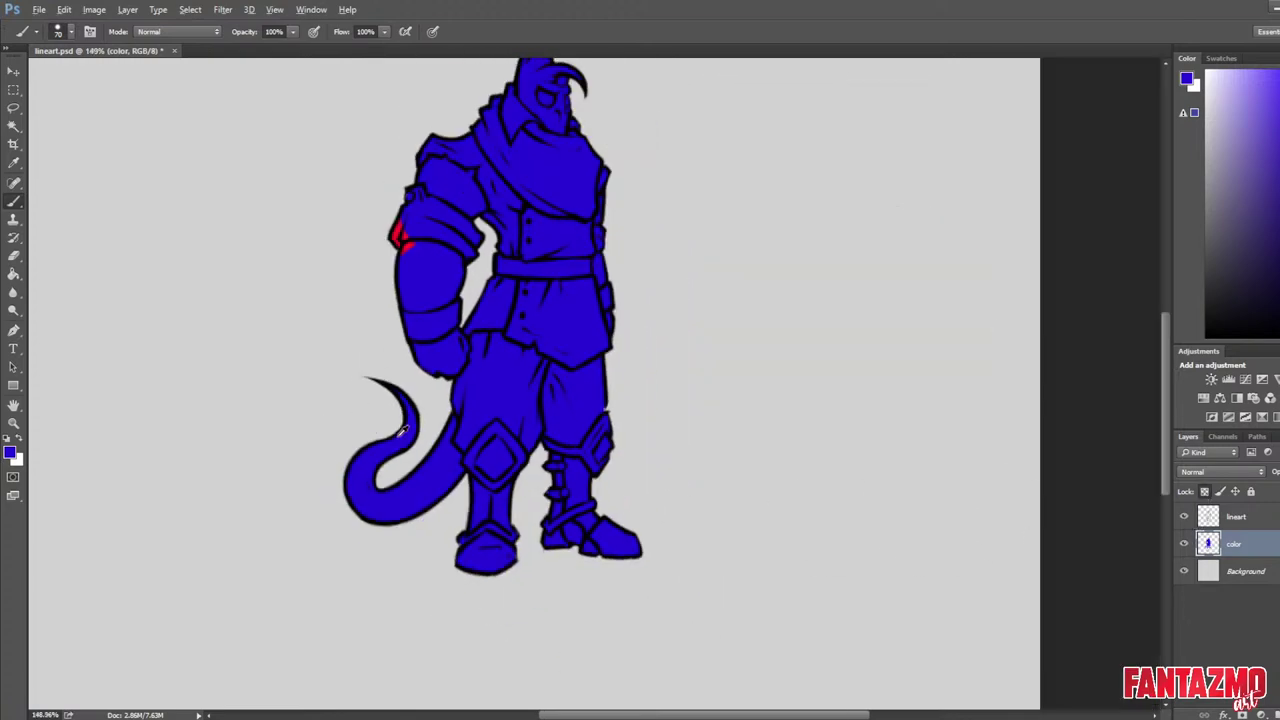
Flip the canvas view horizontally, choose a brown foreground colour and paint the figure's head, torso, arms and upper legs brown.
{"action": "key", "text": "ctrl+shift+h"}
{"action": "left_click_drag", "start_coordinate": [476, 384], "coordinate": [439, 420]}
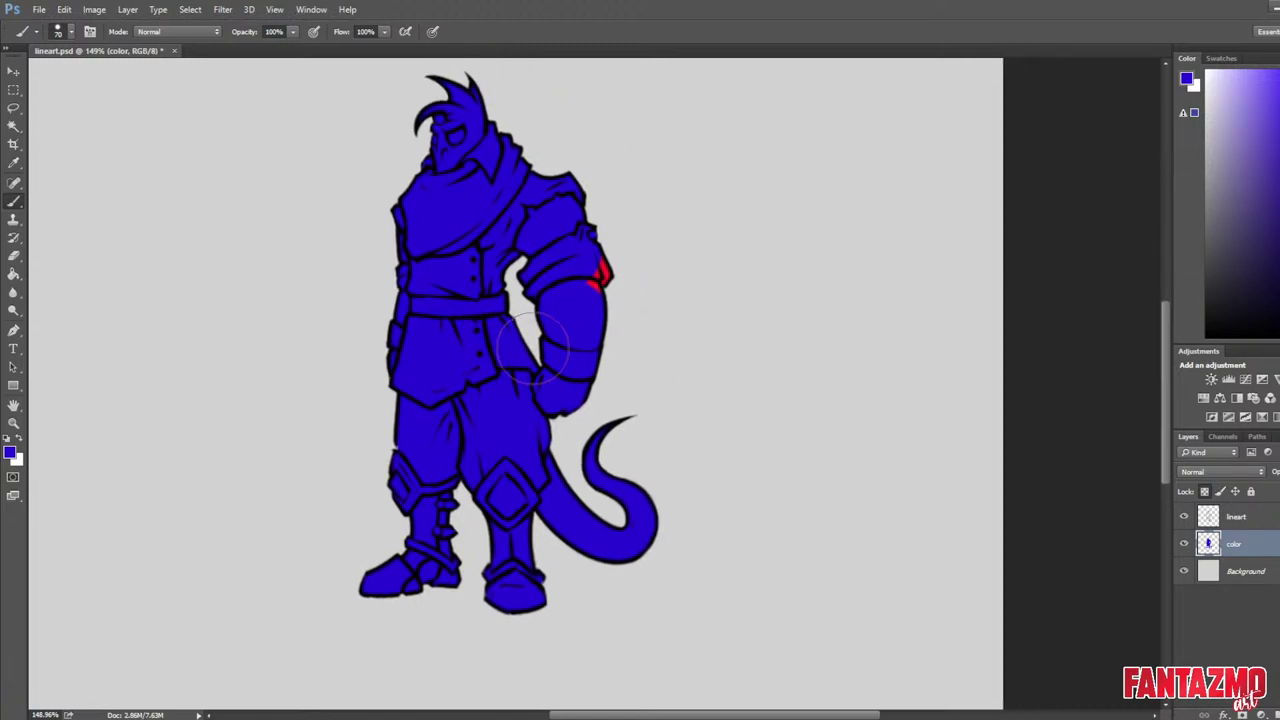
{"action": "left_click_drag", "start_coordinate": [536, 350], "coordinate": [561, 385]}
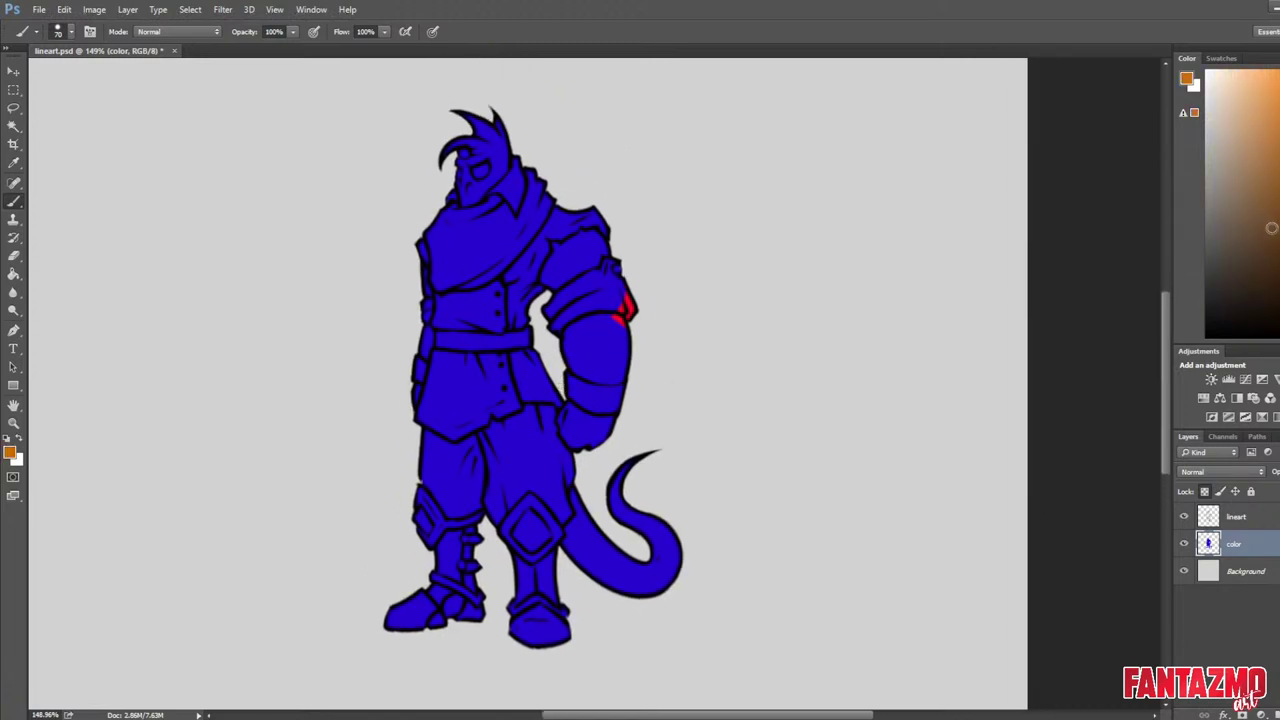
{"action": "left_click", "coordinate": [1266, 227]}
{"action": "mouse_move", "coordinate": [500, 223]}
{"action": "left_mouse_down"}
{"action": "mouse_move", "coordinate": [371, 222]}
{"action": "mouse_move", "coordinate": [532, 219]}
{"action": "mouse_move", "coordinate": [427, 422]}
{"action": "mouse_move", "coordinate": [595, 347]}
{"action": "mouse_move", "coordinate": [580, 428]}
{"action": "left_mouse_up"}
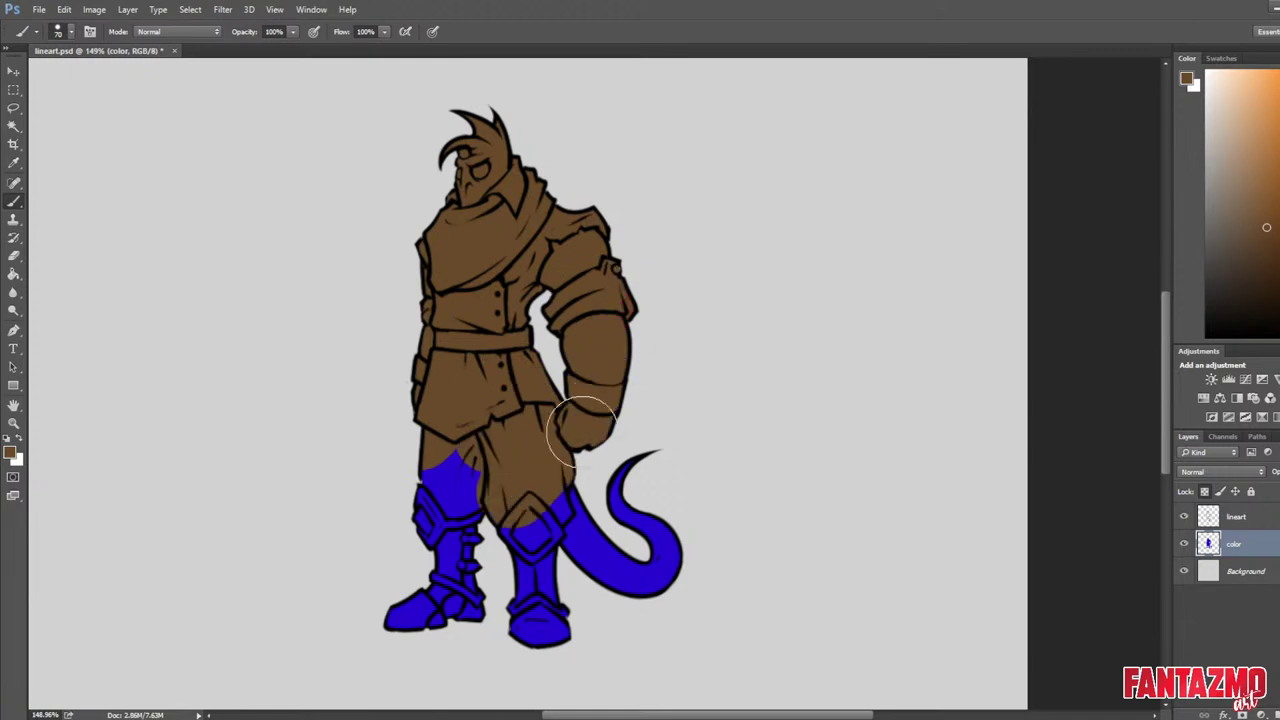
Enlarge the brush to 125 px and paint the remaining blue on the legs, boots and tail brown.
{"action": "key", "text": "bracketright"}
{"action": "key", "text": "bracketright"}
{"action": "key", "text": "bracketright"}
{"action": "key", "text": "bracketright"}
{"action": "left_click_drag", "start_coordinate": [438, 440], "coordinate": [483, 382]}
{"action": "mouse_move", "coordinate": [430, 470]}
{"action": "left_mouse_down"}
{"action": "mouse_move", "coordinate": [610, 540]}
{"action": "mouse_move", "coordinate": [640, 528]}
{"action": "left_mouse_up"}
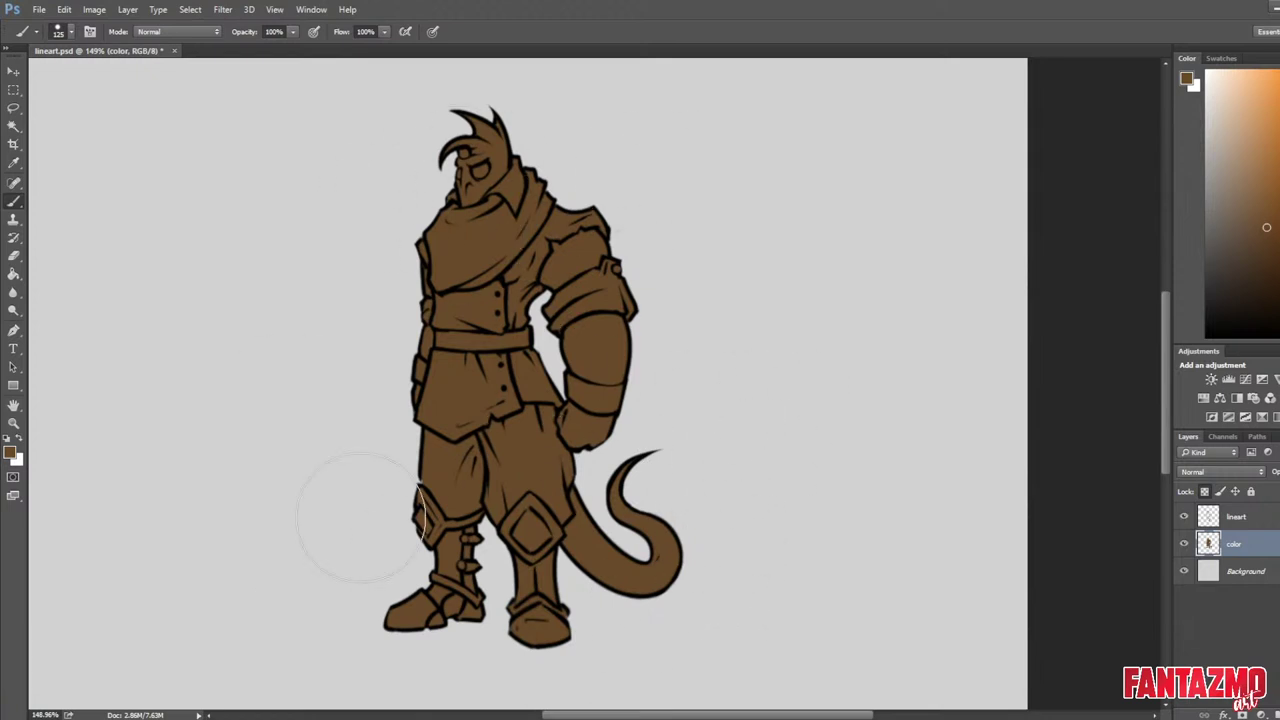
Choose a muted blue foreground colour, reduce the brush to 60 px and paint the tail from its tip towards the base.
{"action": "scroll", "coordinate": [828, 376], "scroll_direction": "up", "scroll_amount": 2}
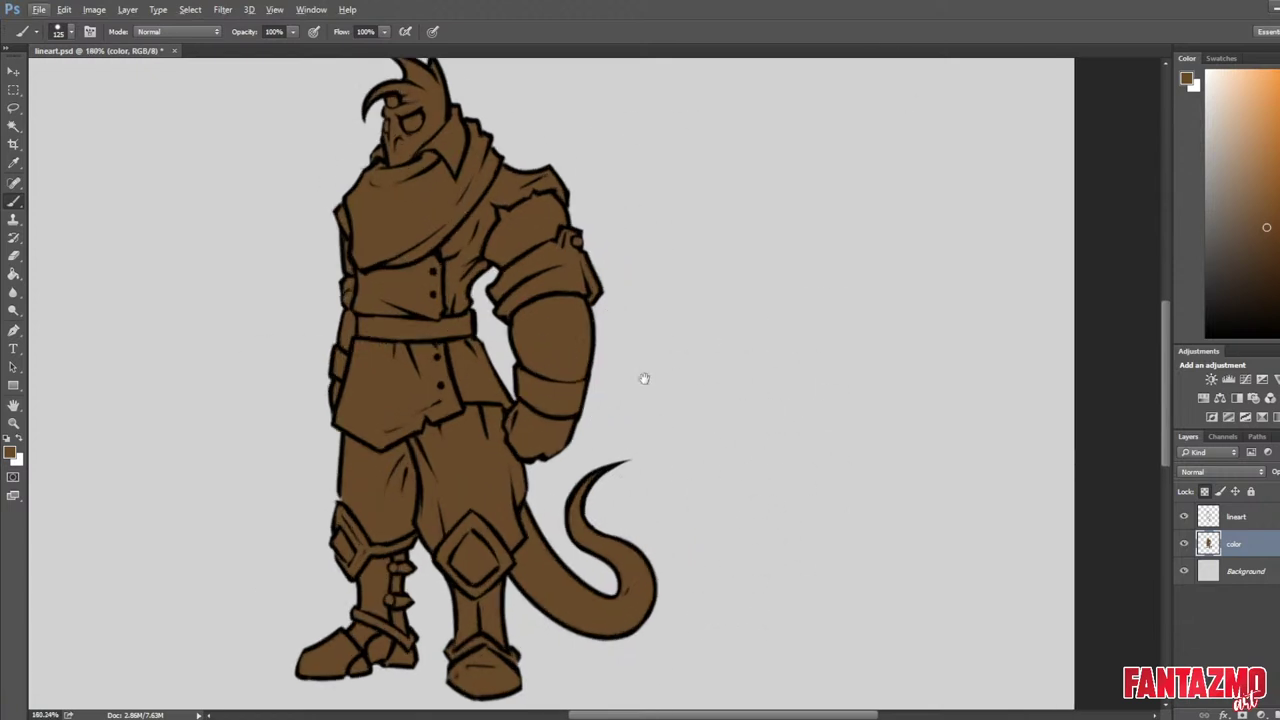
{"action": "left_click_drag", "start_coordinate": [630, 404], "coordinate": [614, 283]}
{"action": "left_click", "coordinate": [1279, 180]}
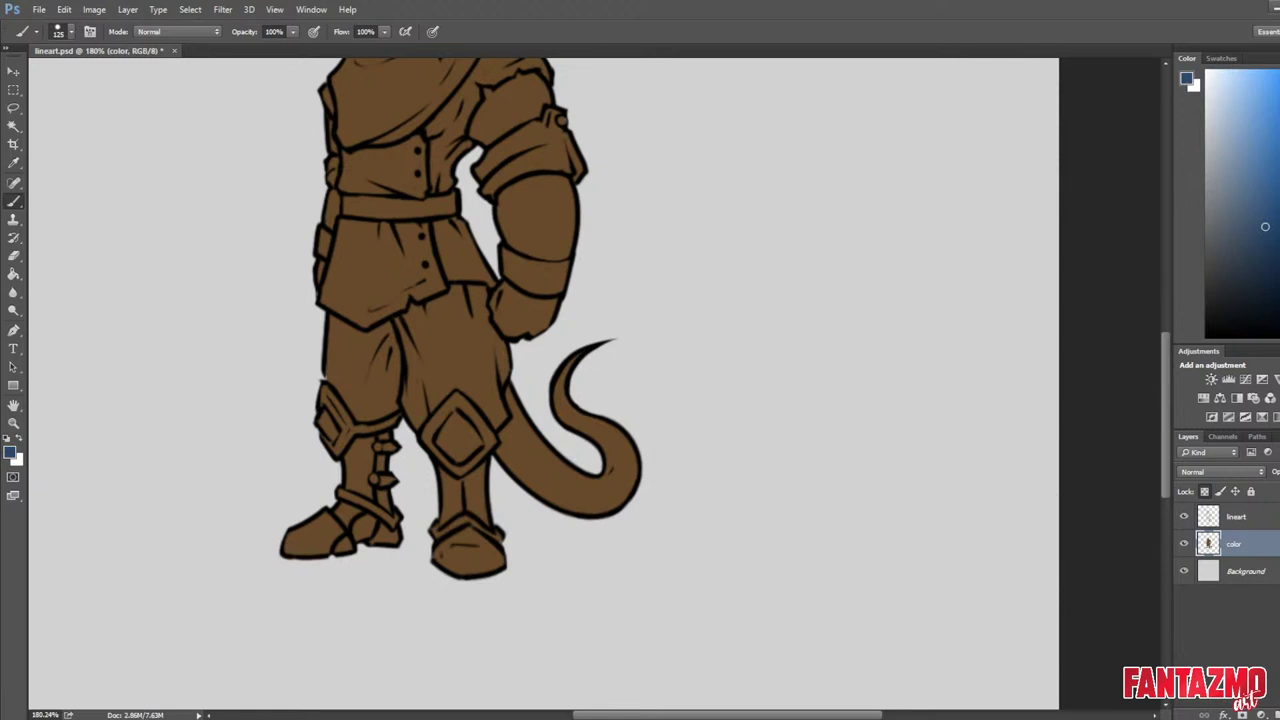
{"action": "key", "text": "bracketleft"}
{"action": "key", "text": "bracketleft"}
{"action": "key", "text": "bracketleft"}
{"action": "key", "text": "bracketleft"}
{"action": "key", "text": "bracketleft"}
{"action": "mouse_move", "coordinate": [600, 350]}
{"action": "left_mouse_down"}
{"action": "mouse_move", "coordinate": [578, 377]}
{"action": "mouse_move", "coordinate": [576, 417]}
{"action": "mouse_move", "coordinate": [618, 471]}
{"action": "mouse_move", "coordinate": [591, 503]}
{"action": "mouse_move", "coordinate": [556, 456]}
{"action": "left_mouse_up"}
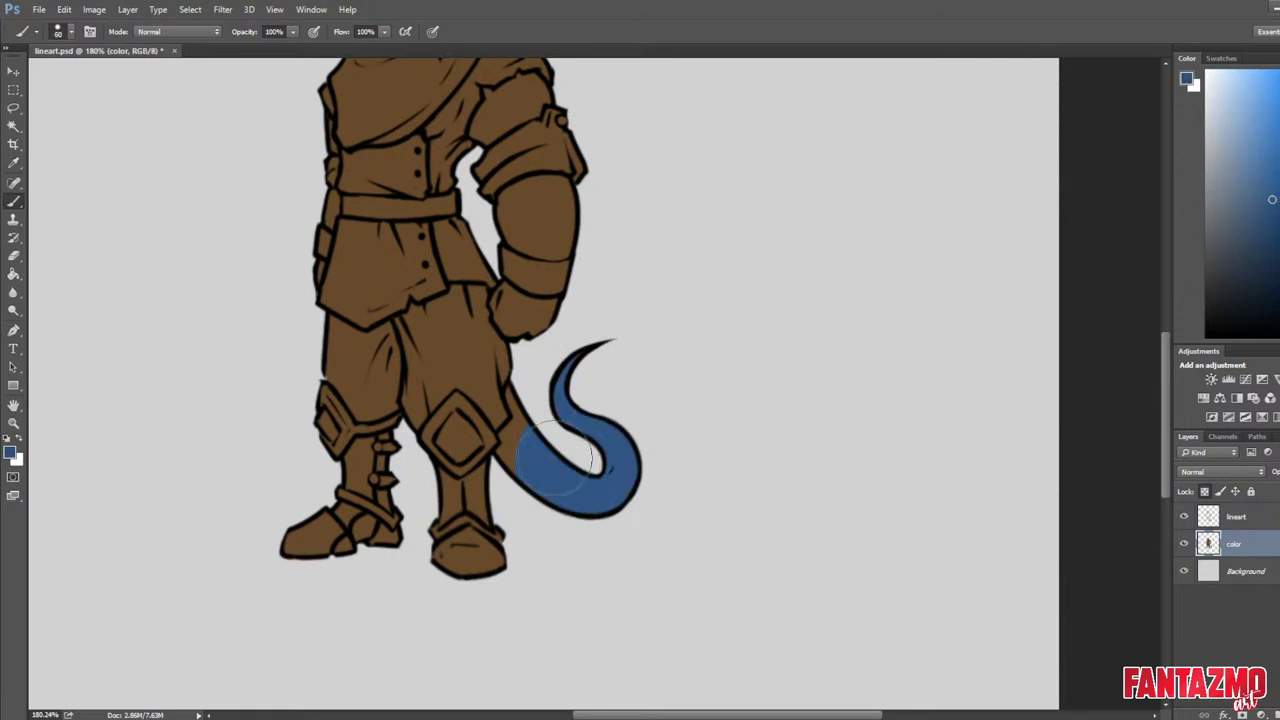
Reduce the brush to 9 px and paint the tail's base blue up to the trouser leg and knee guard.
{"action": "key", "text": "bracketleft"}
{"action": "key", "text": "bracketleft"}
{"action": "key", "text": "bracketleft"}
{"action": "key", "text": "bracketleft"}
{"action": "key", "text": "bracketleft"}
{"action": "key", "text": "bracketleft"}
{"action": "scroll", "coordinate": [628, 394], "scroll_direction": "up", "scroll_amount": 2}
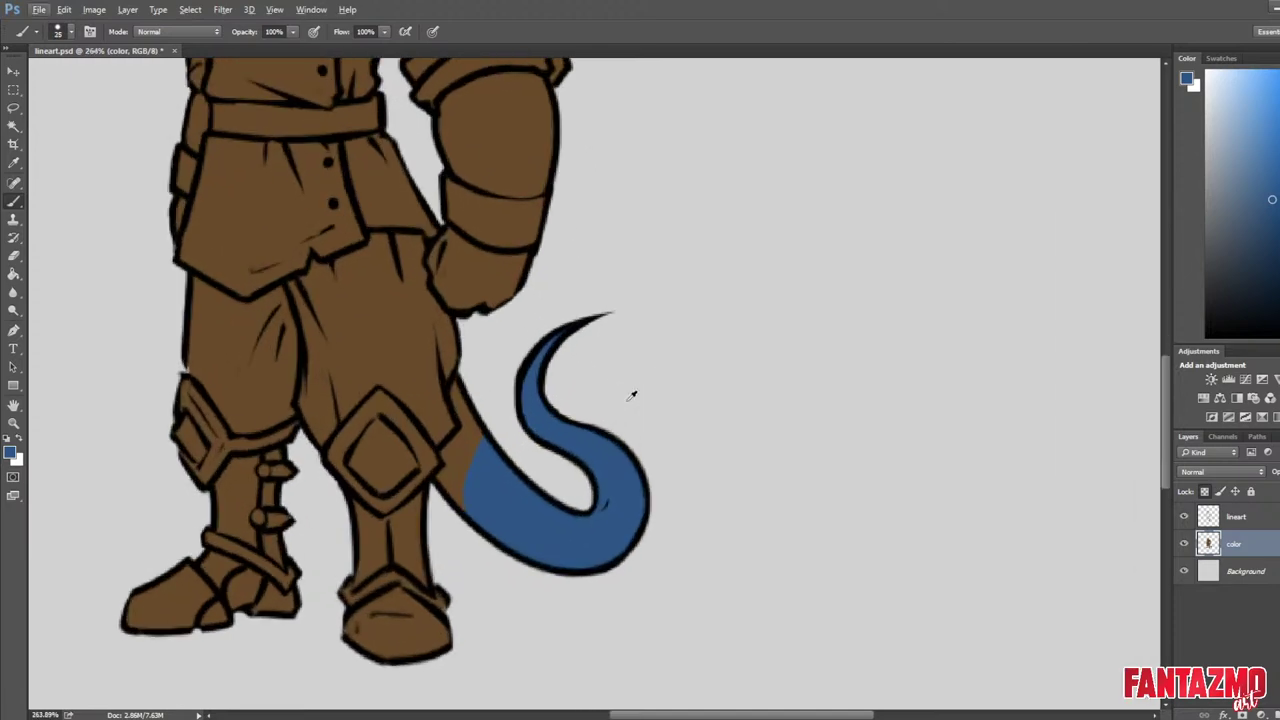
{"action": "key", "text": "bracketleft"}
{"action": "key", "text": "bracketleft"}
{"action": "key", "text": "bracketleft"}
{"action": "key", "text": "bracketleft"}
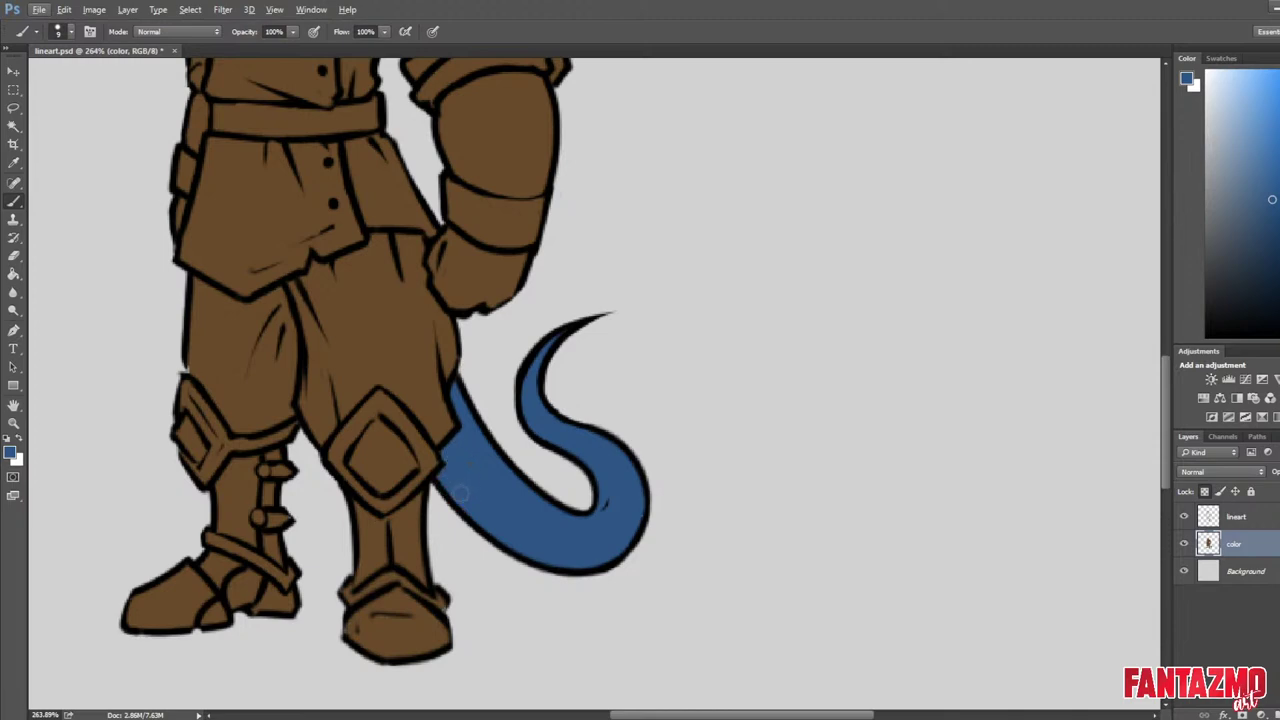
Paint the large arm's hand and bare forearm blue, leaving the wristband between them brown.
{"action": "scroll", "coordinate": [594, 374], "scroll_direction": "up", "scroll_amount": 3}
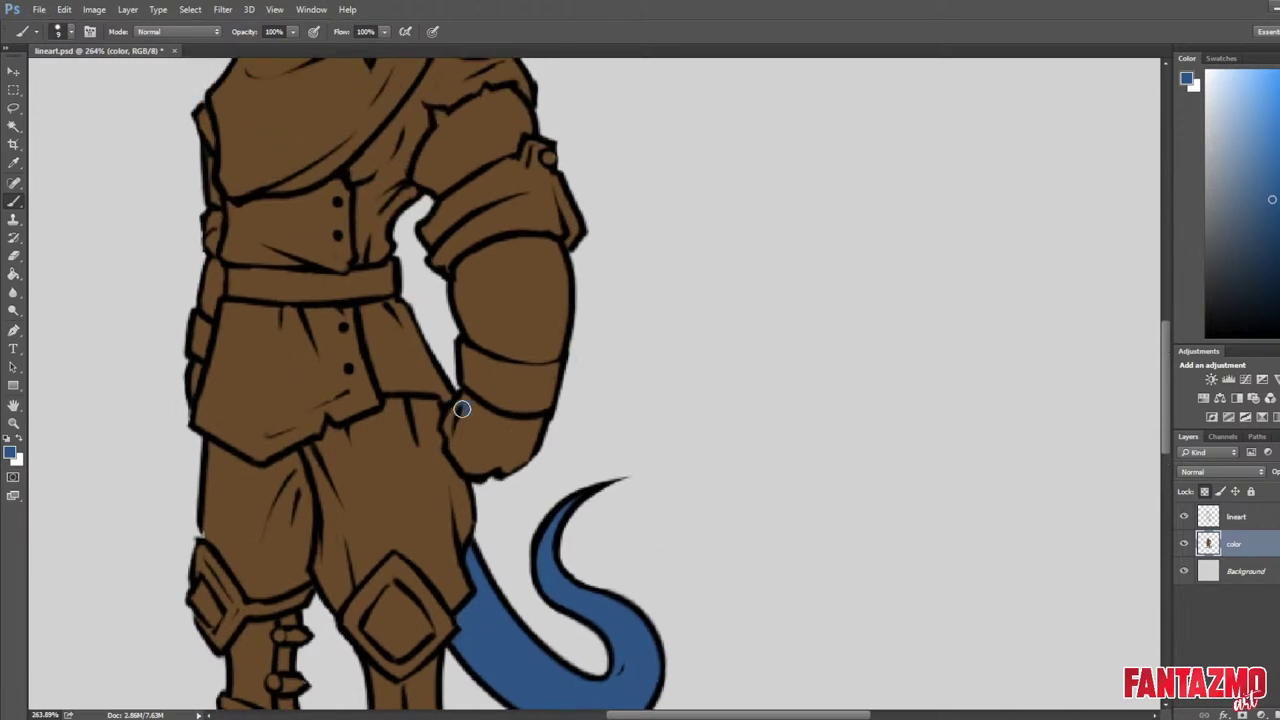
{"action": "mouse_move", "coordinate": [454, 425]}
{"action": "left_mouse_down"}
{"action": "mouse_move", "coordinate": [463, 458]}
{"action": "mouse_move", "coordinate": [471, 434]}
{"action": "mouse_move", "coordinate": [498, 439]}
{"action": "mouse_move", "coordinate": [465, 410]}
{"action": "mouse_move", "coordinate": [538, 427]}
{"action": "mouse_move", "coordinate": [512, 466]}
{"action": "left_mouse_up"}
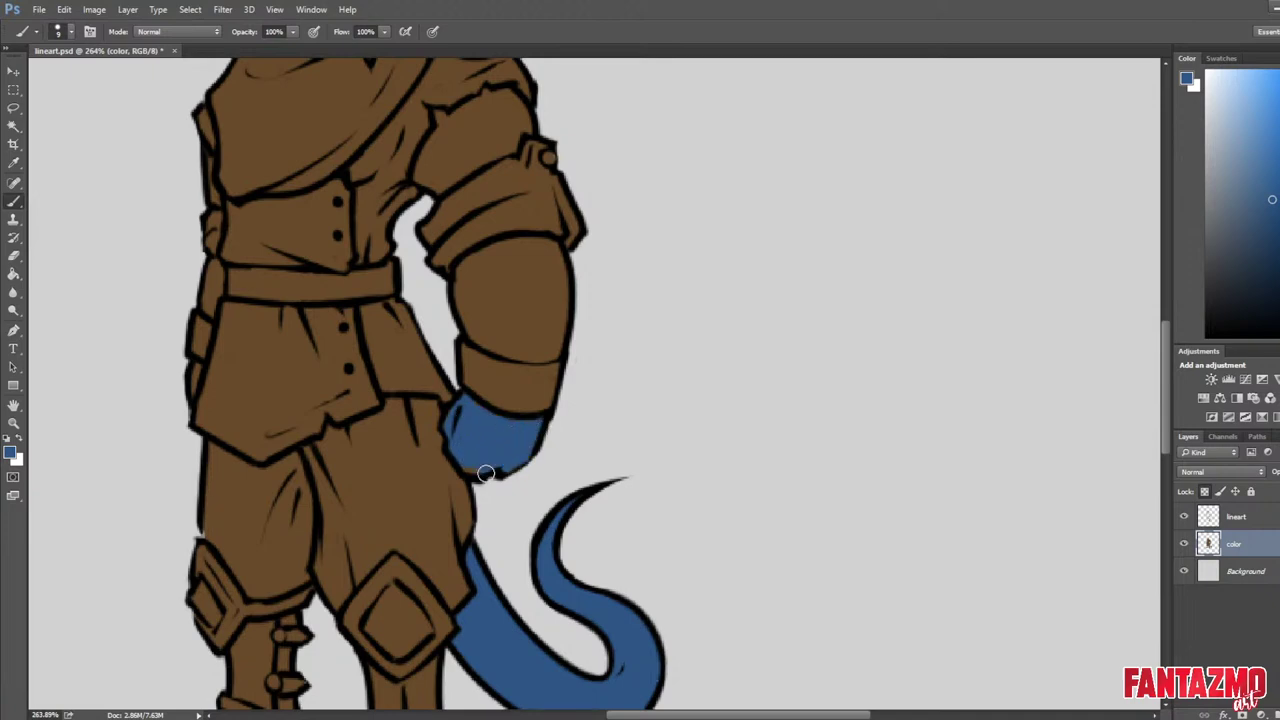
{"action": "mouse_move", "coordinate": [461, 282]}
{"action": "left_mouse_down"}
{"action": "mouse_move", "coordinate": [535, 243]}
{"action": "mouse_move", "coordinate": [556, 254]}
{"action": "mouse_move", "coordinate": [550, 275]}
{"action": "mouse_move", "coordinate": [481, 274]}
{"action": "mouse_move", "coordinate": [463, 294]}
{"action": "mouse_move", "coordinate": [486, 340]}
{"action": "mouse_move", "coordinate": [511, 344]}
{"action": "mouse_move", "coordinate": [527, 274]}
{"action": "mouse_move", "coordinate": [557, 290]}
{"action": "mouse_move", "coordinate": [543, 350]}
{"action": "left_mouse_up"}
{"action": "key", "text": "ctrl+z"}
{"action": "left_click_drag", "start_coordinate": [499, 306], "coordinate": [502, 329]}
{"action": "mouse_move", "coordinate": [476, 279]}
{"action": "left_mouse_down"}
{"action": "mouse_move", "coordinate": [480, 333]}
{"action": "mouse_move", "coordinate": [548, 352]}
{"action": "mouse_move", "coordinate": [554, 252]}
{"action": "mouse_move", "coordinate": [479, 256]}
{"action": "mouse_move", "coordinate": [532, 265]}
{"action": "mouse_move", "coordinate": [531, 279]}
{"action": "mouse_move", "coordinate": [487, 297]}
{"action": "mouse_move", "coordinate": [500, 331]}
{"action": "left_mouse_up"}
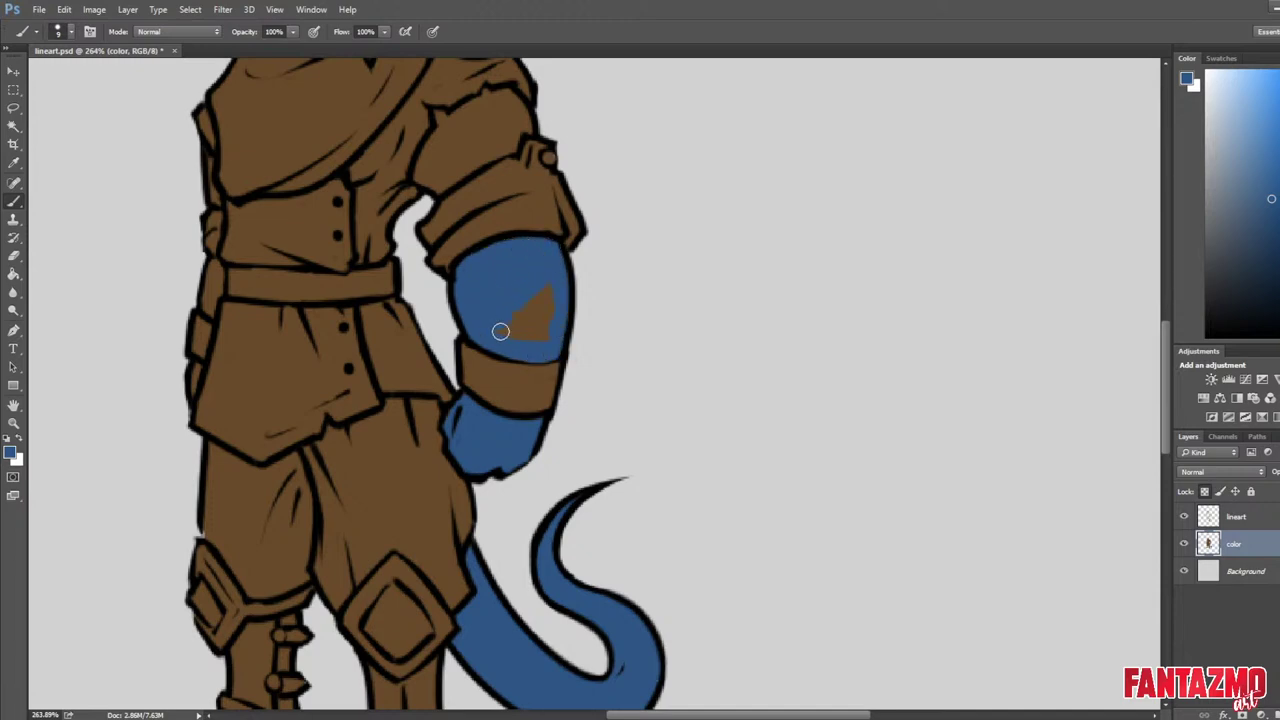
Choose a green foreground colour and select the scarf's interior on the lineart layer with the Magic Wand.
{"action": "left_click_drag", "start_coordinate": [568, 268], "coordinate": [656, 458]}
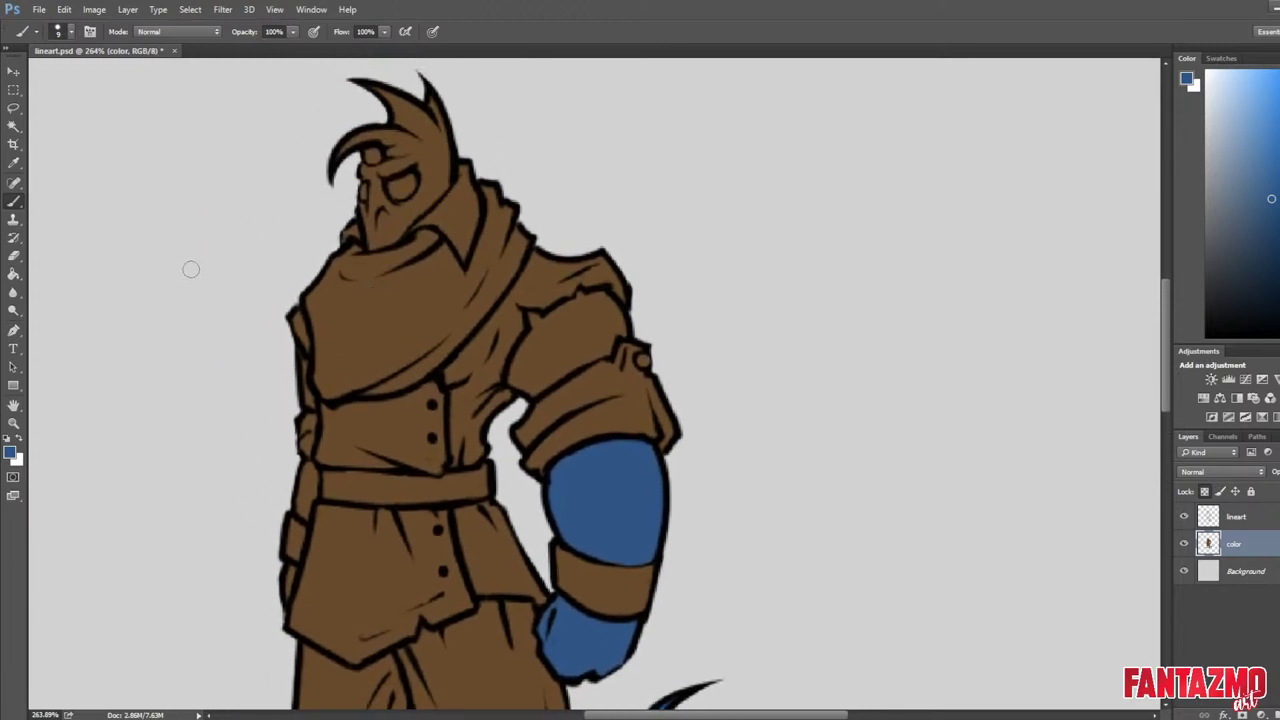
{"action": "left_click_drag", "start_coordinate": [423, 306], "coordinate": [446, 324]}
{"action": "left_click", "coordinate": [1279, 252]}
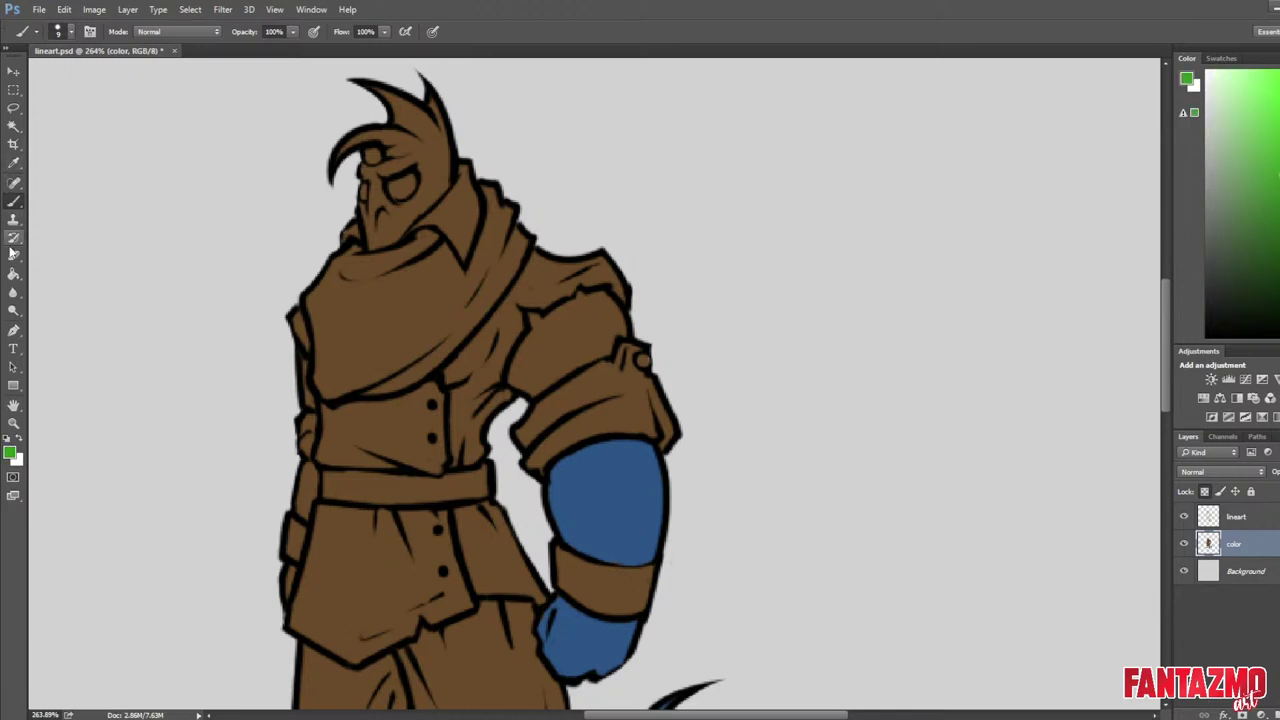
{"action": "left_click", "coordinate": [13, 126]}
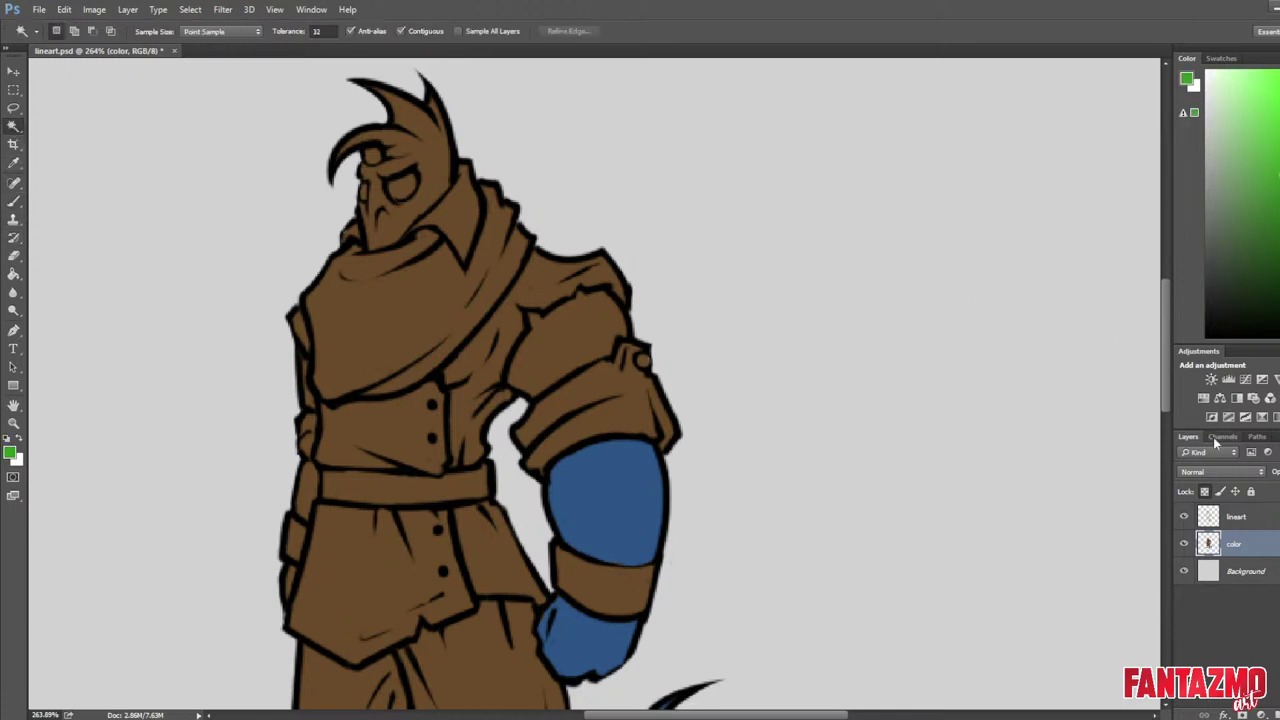
{"action": "left_click", "coordinate": [1252, 518]}
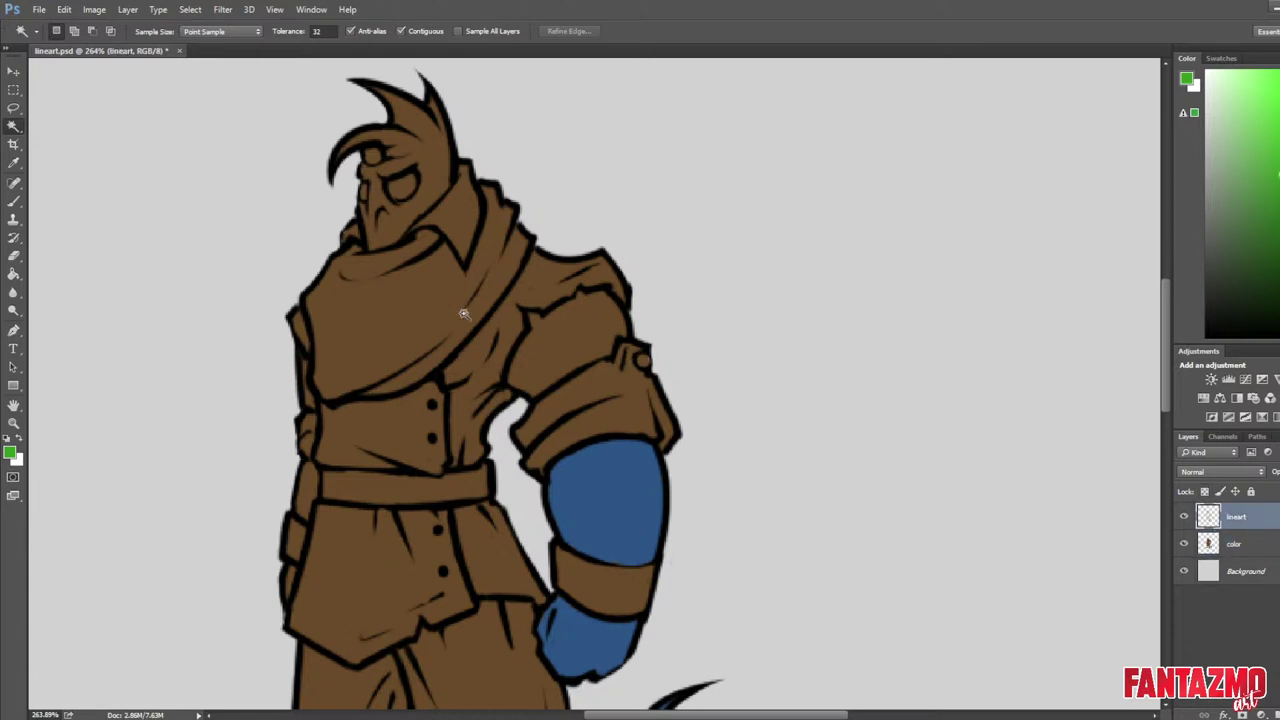
{"action": "left_click", "coordinate": [405, 316]}
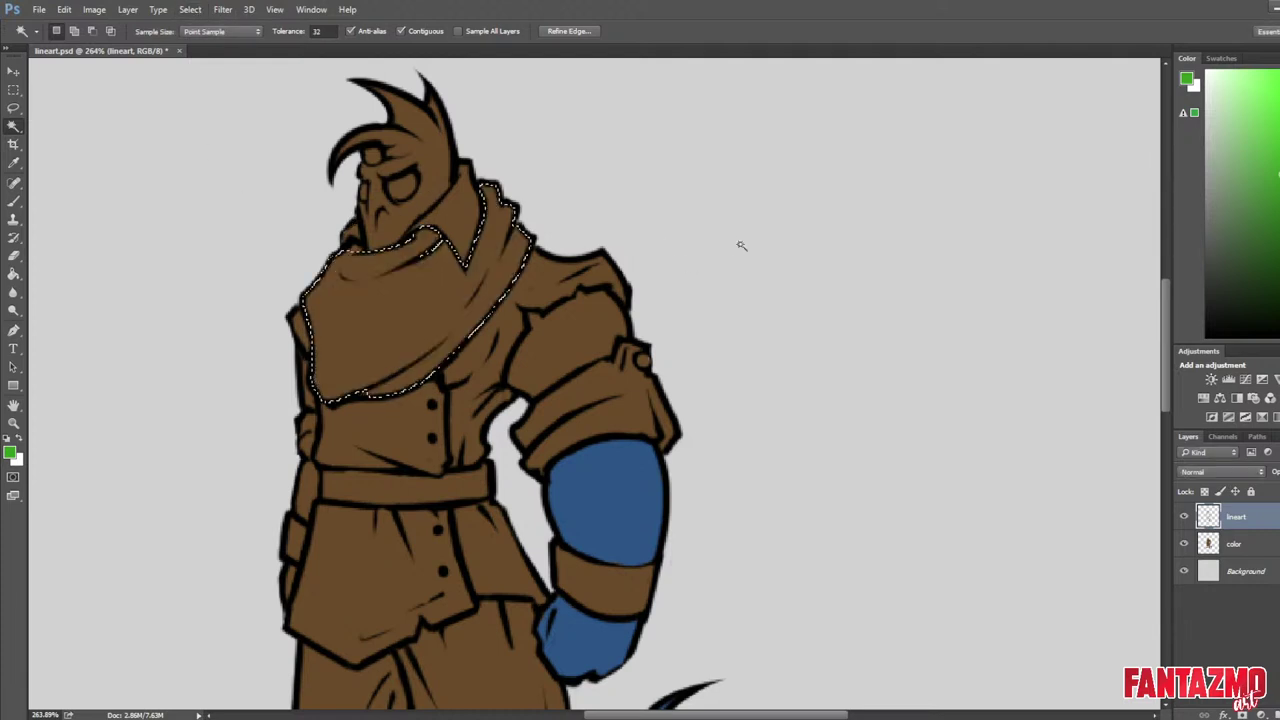
Switch to the color layer, enlarge the brush to 50 px and paint the selected scarf bright green.
{"action": "left_click", "coordinate": [1250, 543]}
{"action": "key", "text": "b"}
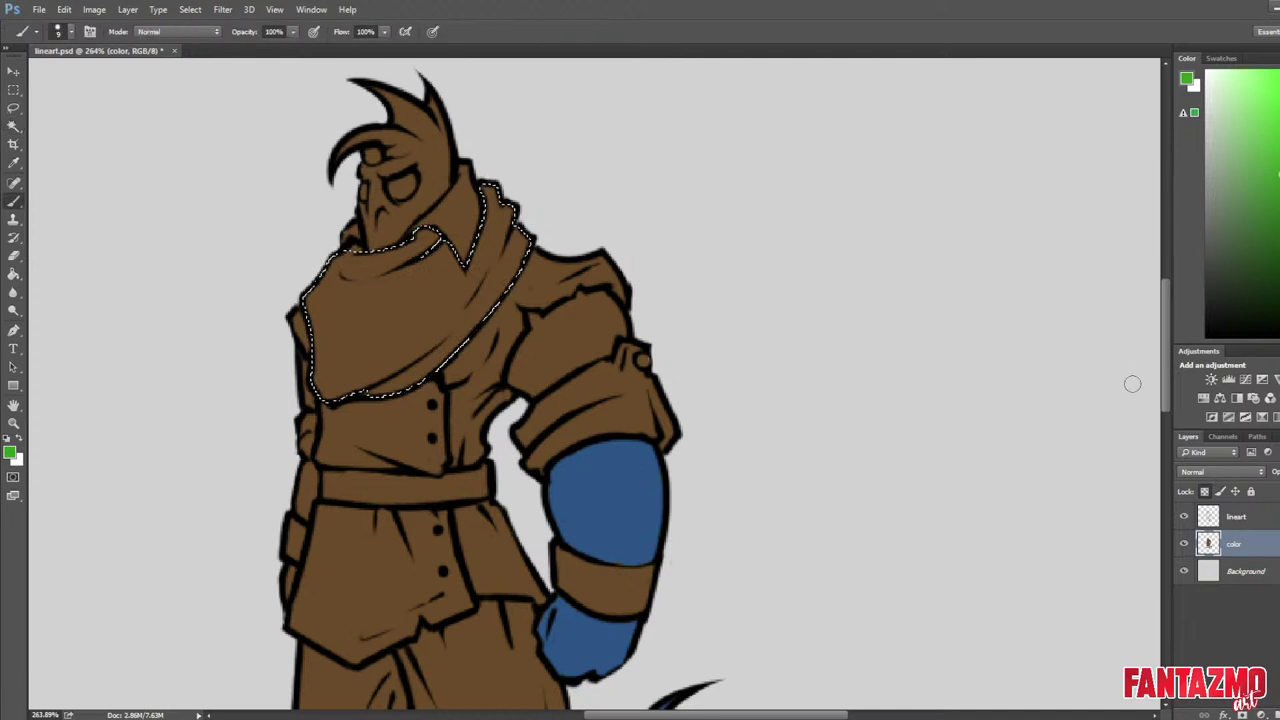
{"action": "key", "text": "bracketright"}
{"action": "key", "text": "bracketright"}
{"action": "key", "text": "bracketright"}
{"action": "key", "text": "bracketright"}
{"action": "key", "text": "bracketright"}
{"action": "mouse_move", "coordinate": [490, 195]}
{"action": "left_mouse_down"}
{"action": "mouse_move", "coordinate": [249, 374]}
{"action": "mouse_move", "coordinate": [560, 246]}
{"action": "left_mouse_up"}
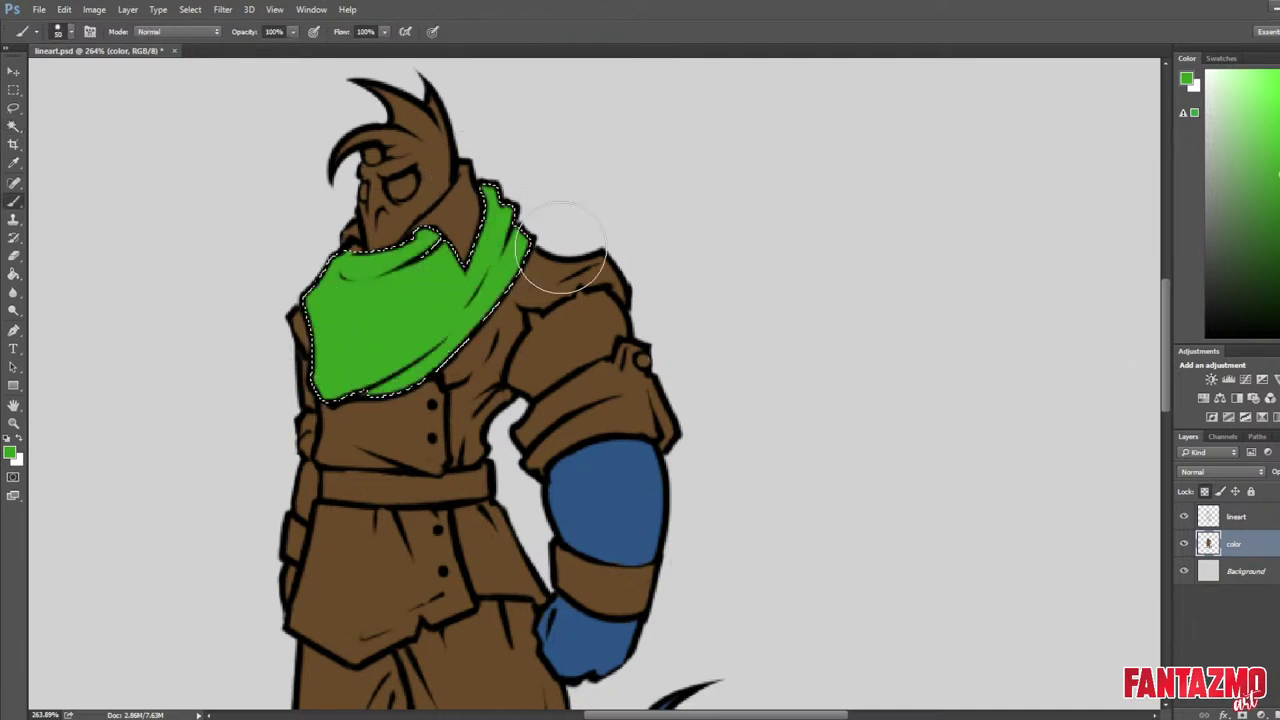
Repaint the scarf in a duller green, settle on a darker green, and clear the selection.
{"action": "left_click", "coordinate": [1248, 210]}
{"action": "mouse_move", "coordinate": [330, 350]}
{"action": "left_mouse_down"}
{"action": "mouse_move", "coordinate": [366, 320]}
{"action": "mouse_move", "coordinate": [194, 357]}
{"action": "mouse_move", "coordinate": [620, 260]}
{"action": "left_mouse_up"}
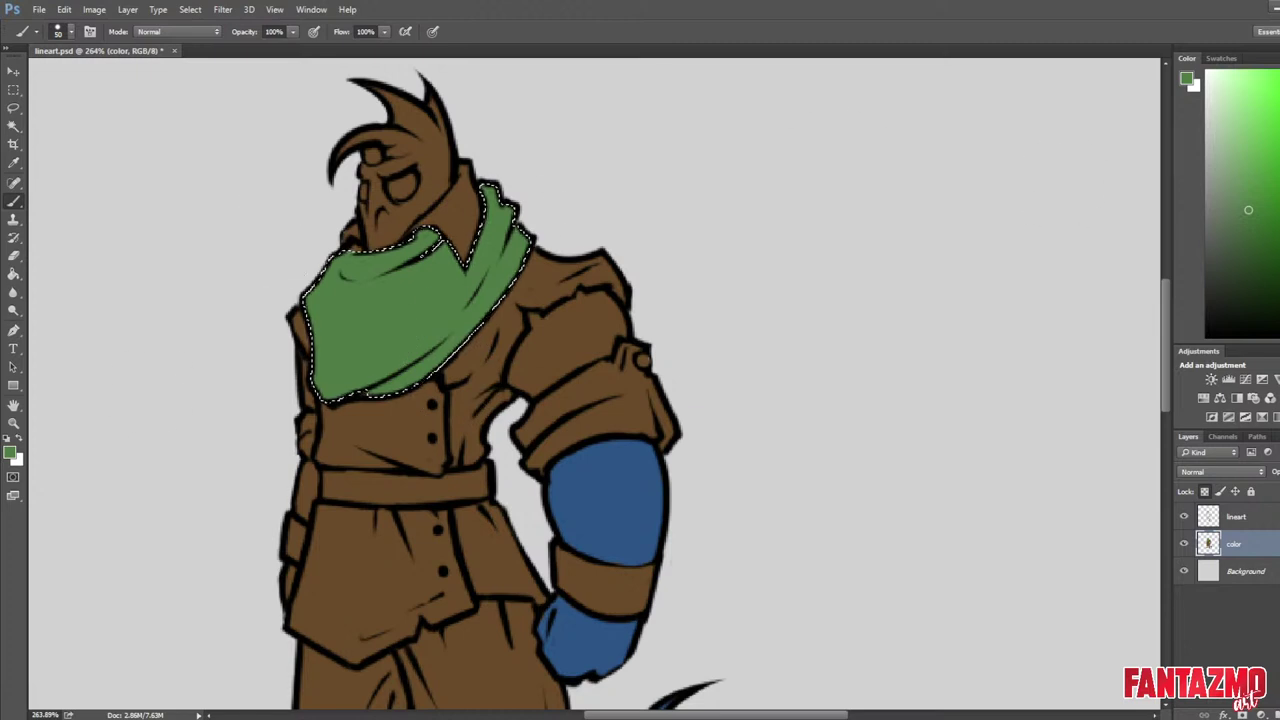
{"action": "left_click", "coordinate": [1263, 217]}
{"action": "mouse_move", "coordinate": [500, 230]}
{"action": "left_mouse_down"}
{"action": "mouse_move", "coordinate": [397, 329]}
{"action": "mouse_move", "coordinate": [427, 141]}
{"action": "left_mouse_up"}
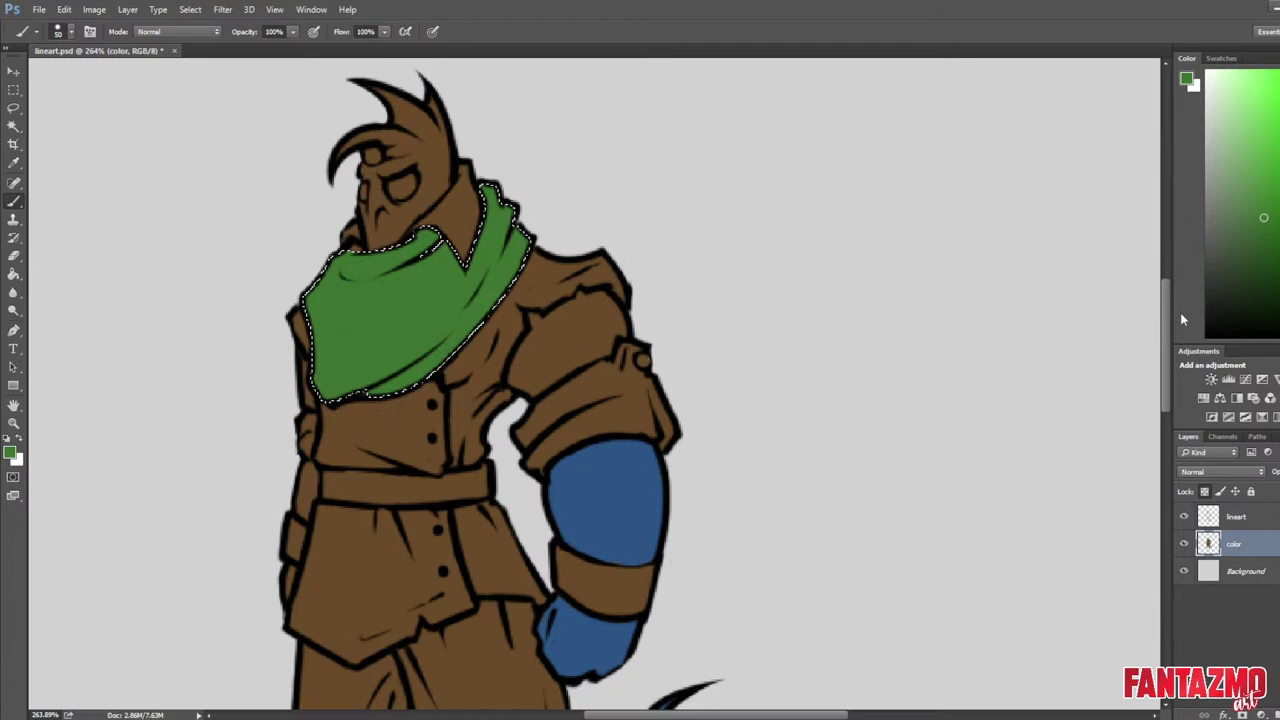
{"action": "key", "text": "l"}
{"action": "key", "text": "ctrl+d"}
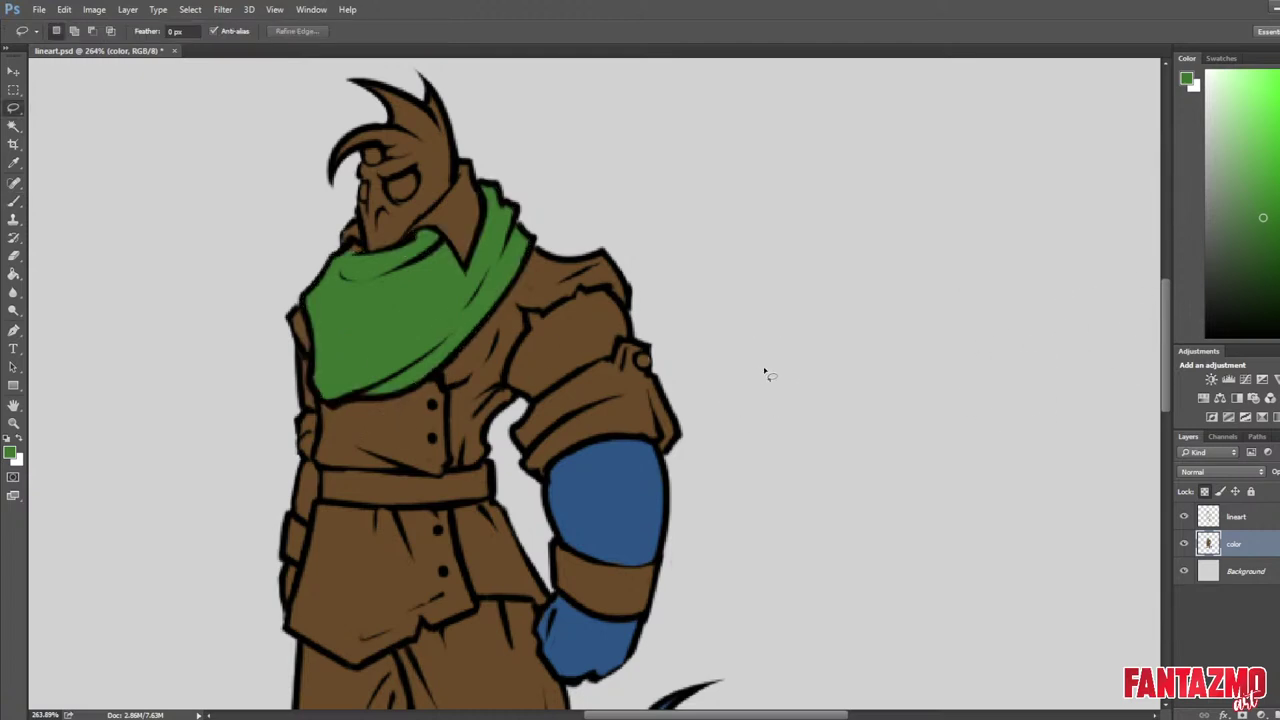
Flip the canvas view, reduce the brush to 5 px and touch up the scarf's upper edge beneath the chin in green.
{"action": "scroll", "coordinate": [830, 340], "scroll_direction": "down", "scroll_amount": 3}
{"action": "key", "text": "ctrl+shift+h"}
{"action": "scroll", "coordinate": [689, 409], "scroll_direction": "down", "scroll_amount": 2}
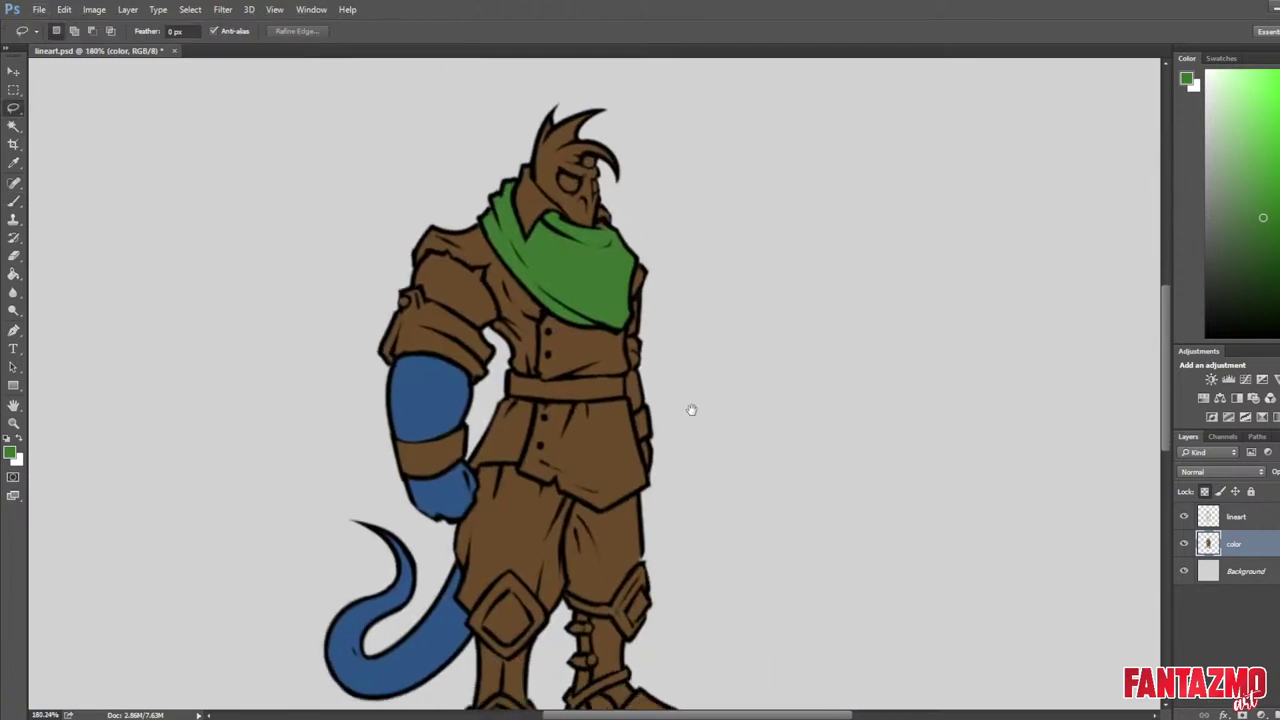
{"action": "scroll", "coordinate": [663, 400], "scroll_direction": "up", "scroll_amount": 4}
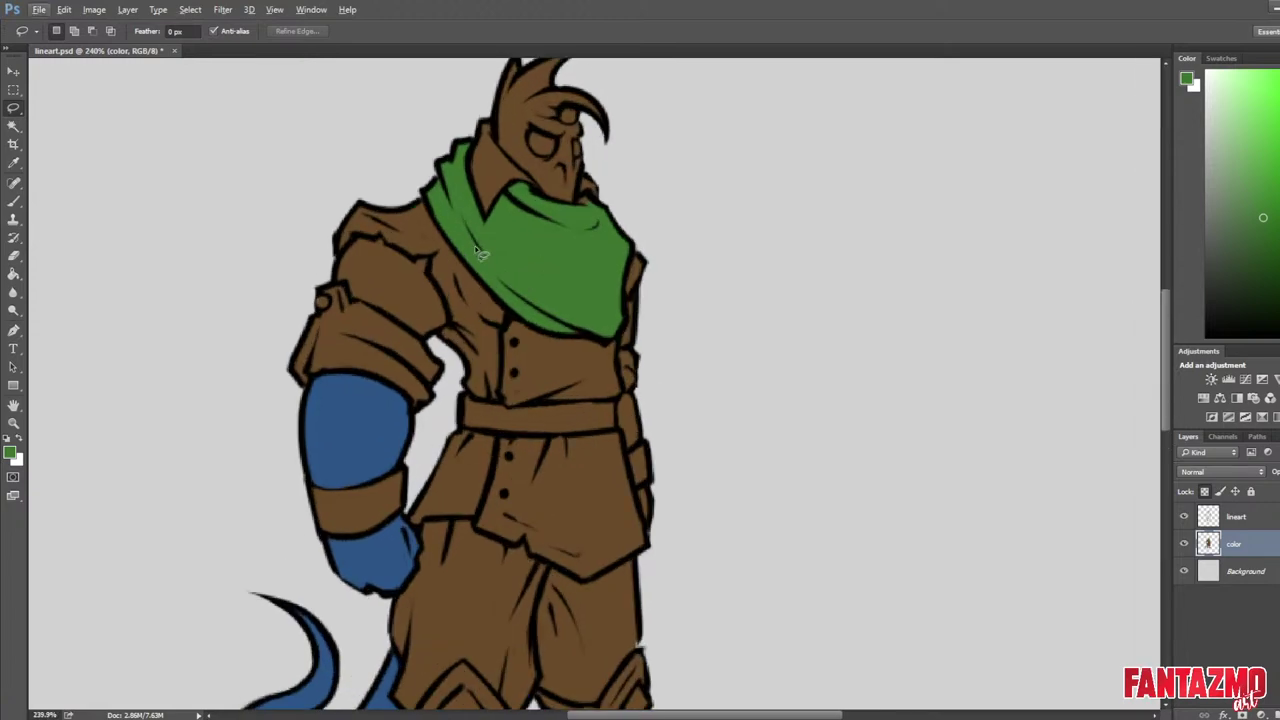
{"action": "scroll", "coordinate": [556, 258], "scroll_direction": "up", "scroll_amount": 3}
{"action": "left_click_drag", "start_coordinate": [696, 196], "coordinate": [692, 240]}
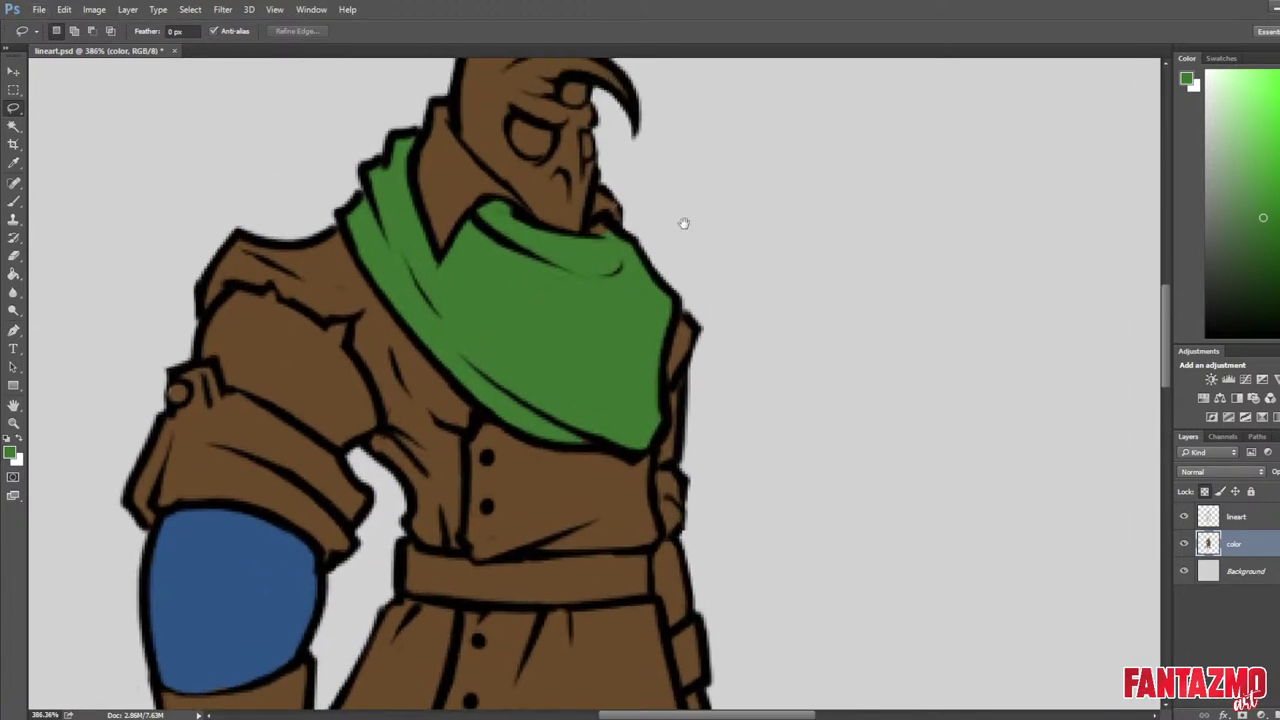
{"action": "key", "text": "b"}
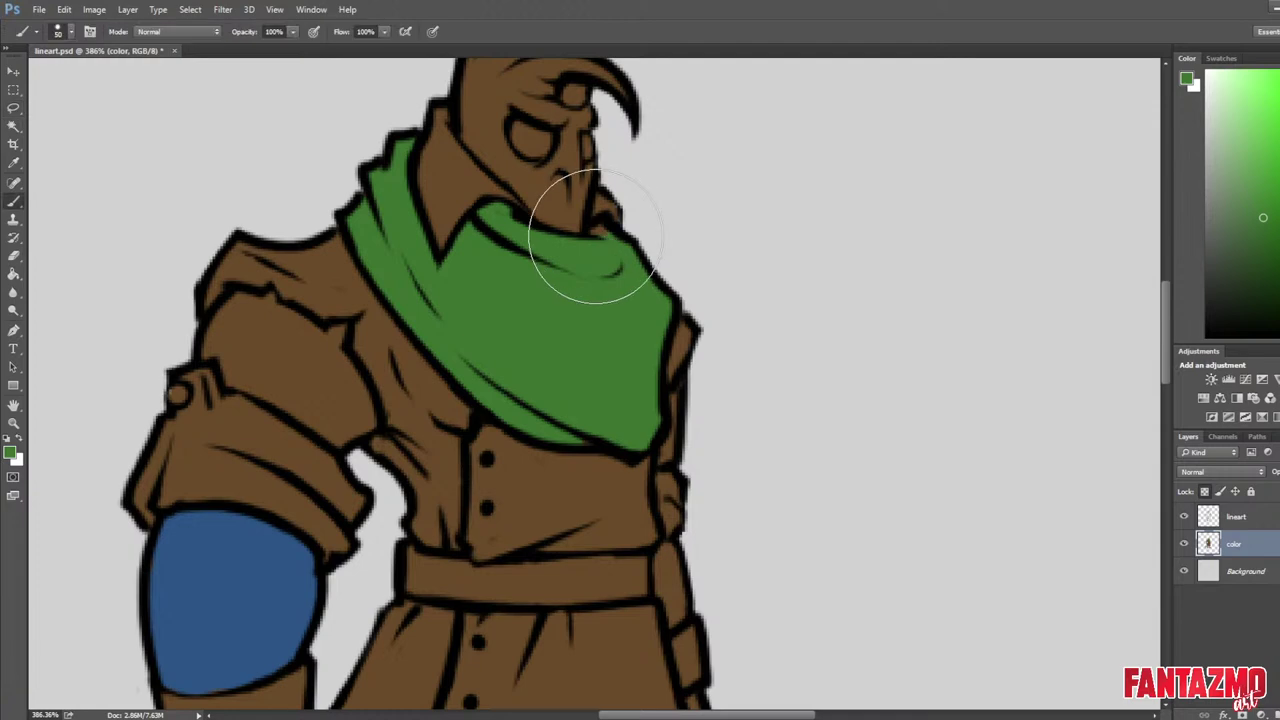
{"action": "key", "text": "bracketleft"}
{"action": "key", "text": "bracketleft"}
{"action": "key", "text": "bracketleft"}
{"action": "key", "text": "bracketleft"}
{"action": "key", "text": "bracketleft"}
{"action": "key", "text": "bracketleft"}
Sample the face's brown as the foreground colour and lock the color layer's transparent pixels again.
{"action": "left_click", "coordinate": [1235, 520]}
{"action": "left_click", "coordinate": [1232, 543]}
{"action": "key", "text": "i"}
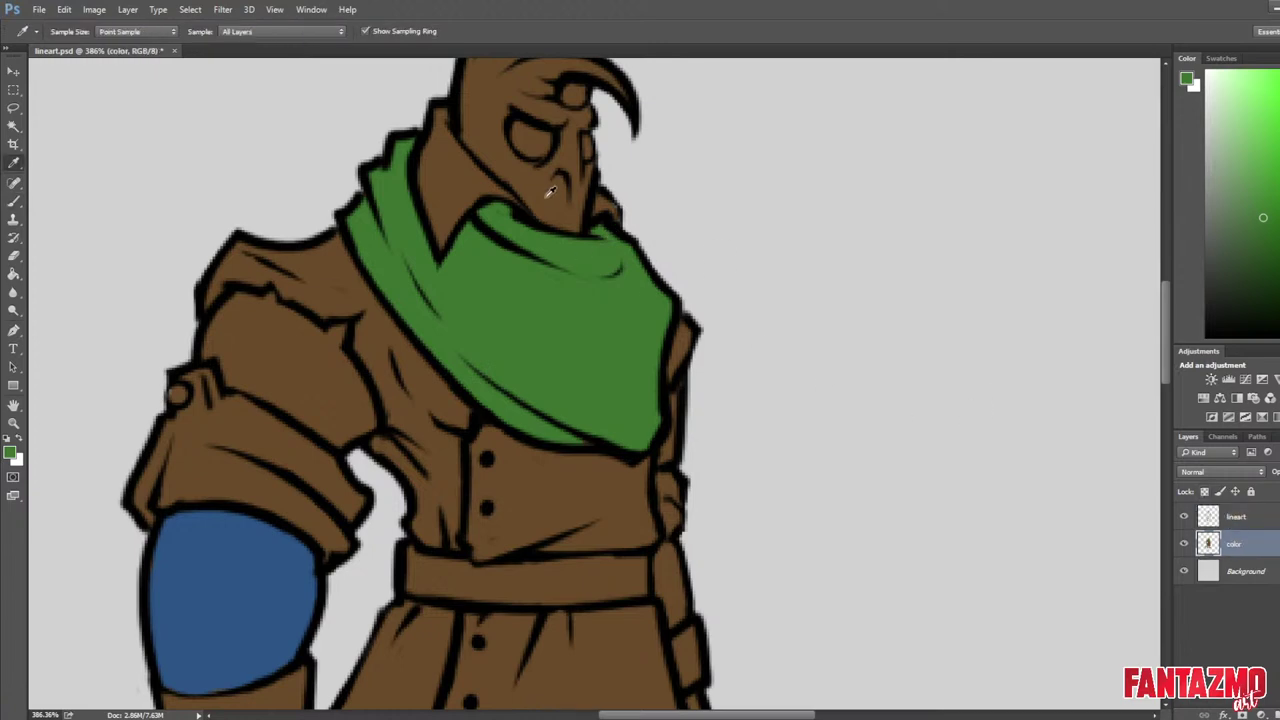
{"action": "left_click", "coordinate": [549, 191]}
{"action": "key", "text": "b"}
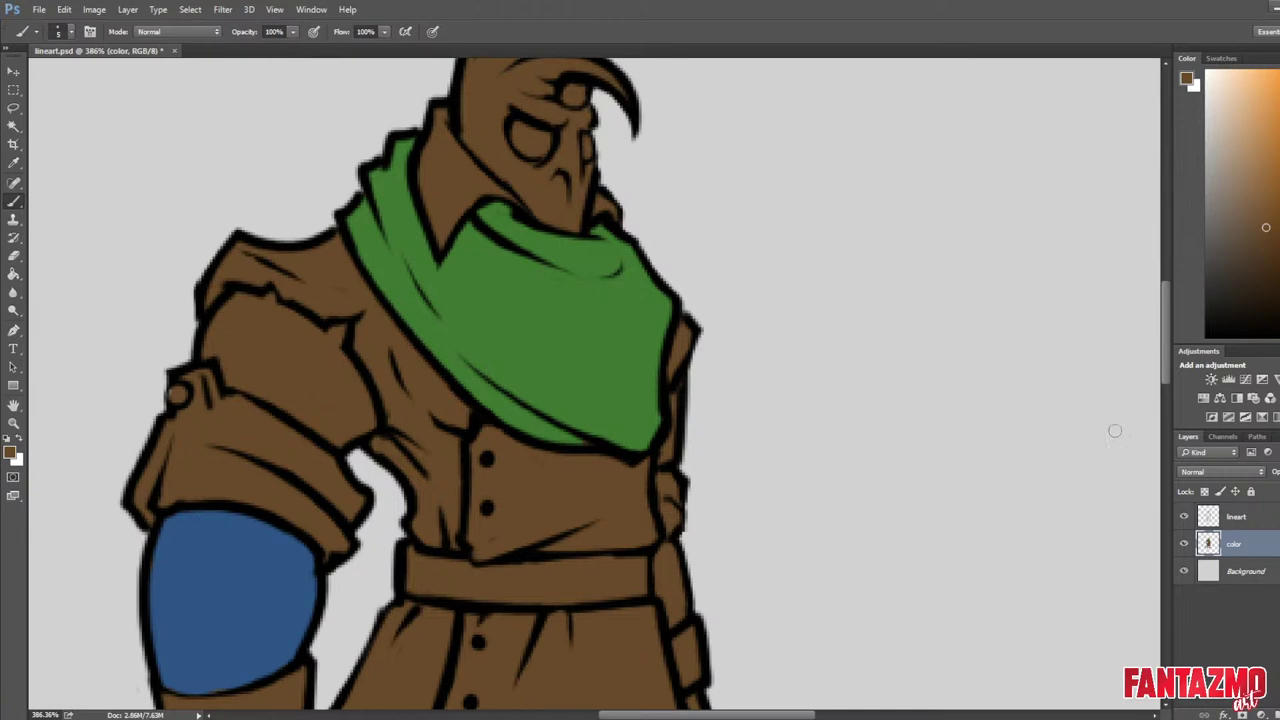
{"action": "left_click", "coordinate": [1204, 492]}
{"action": "scroll", "coordinate": [900, 533], "scroll_direction": "down", "scroll_amount": 2}
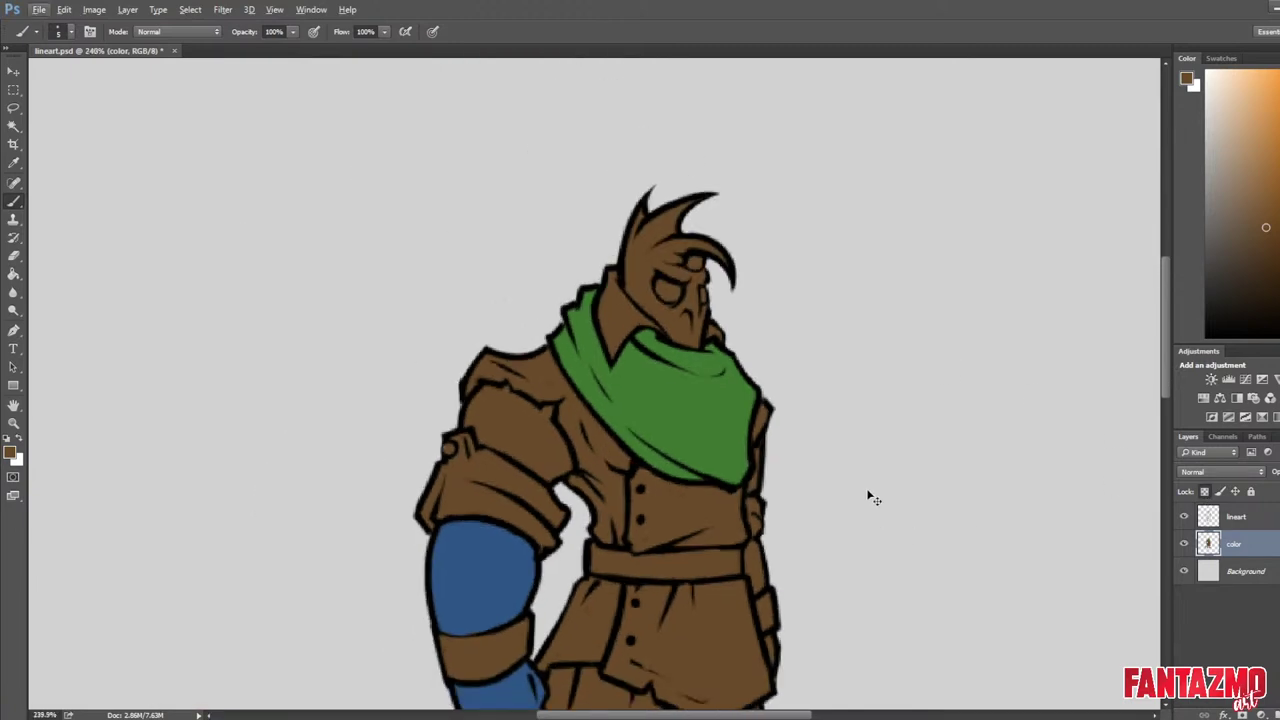
Flip the view back, sample the forearm's blue and paint the face, head and crest blue, finishing with a 10 px brush.
{"action": "key", "text": "ctrl+shift+h"}
{"action": "left_click", "coordinate": [800, 546], "text": "alt"}
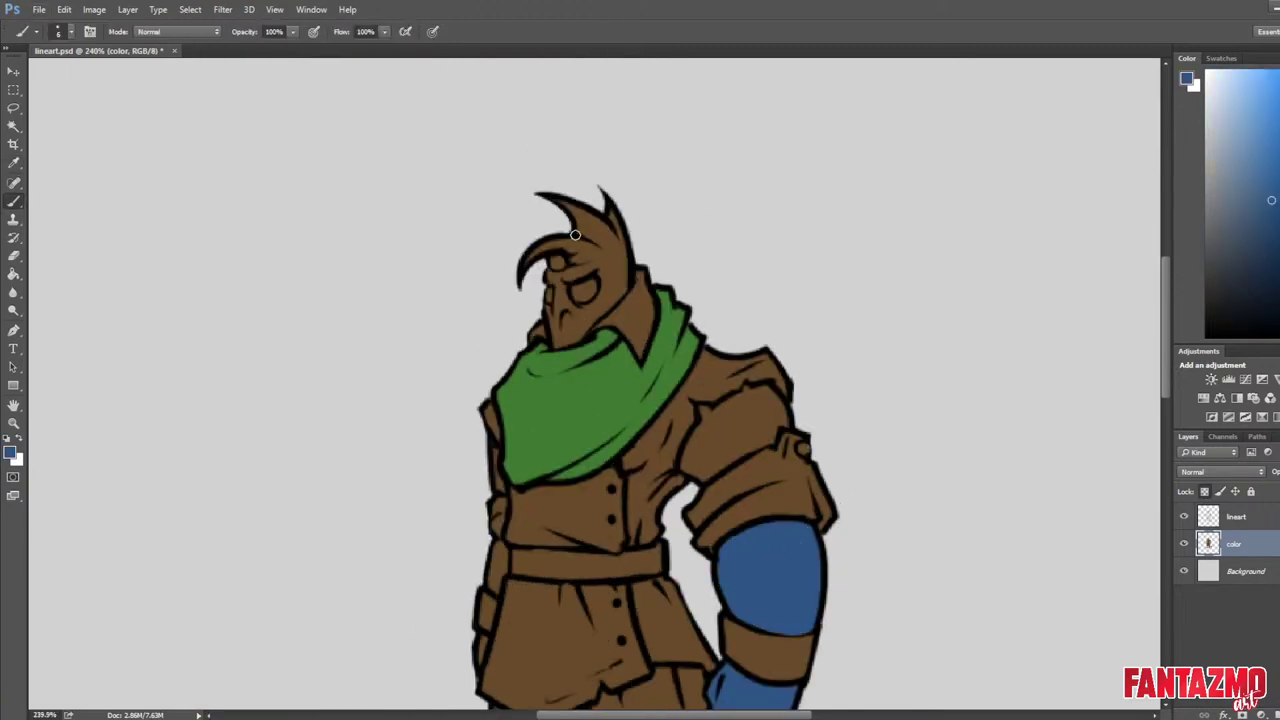
{"action": "key", "text": "bracketright"}
{"action": "key", "text": "bracketright"}
{"action": "key", "text": "bracketright"}
{"action": "key", "text": "bracketright"}
{"action": "key", "text": "bracketright"}
{"action": "key", "text": "bracketright"}
{"action": "mouse_move", "coordinate": [571, 234]}
{"action": "left_mouse_down"}
{"action": "mouse_move", "coordinate": [533, 265]}
{"action": "mouse_move", "coordinate": [600, 225]}
{"action": "mouse_move", "coordinate": [598, 276]}
{"action": "mouse_move", "coordinate": [567, 285]}
{"action": "mouse_move", "coordinate": [578, 323]}
{"action": "left_mouse_up"}
{"action": "key", "text": "bracketleft"}
{"action": "key", "text": "bracketleft"}
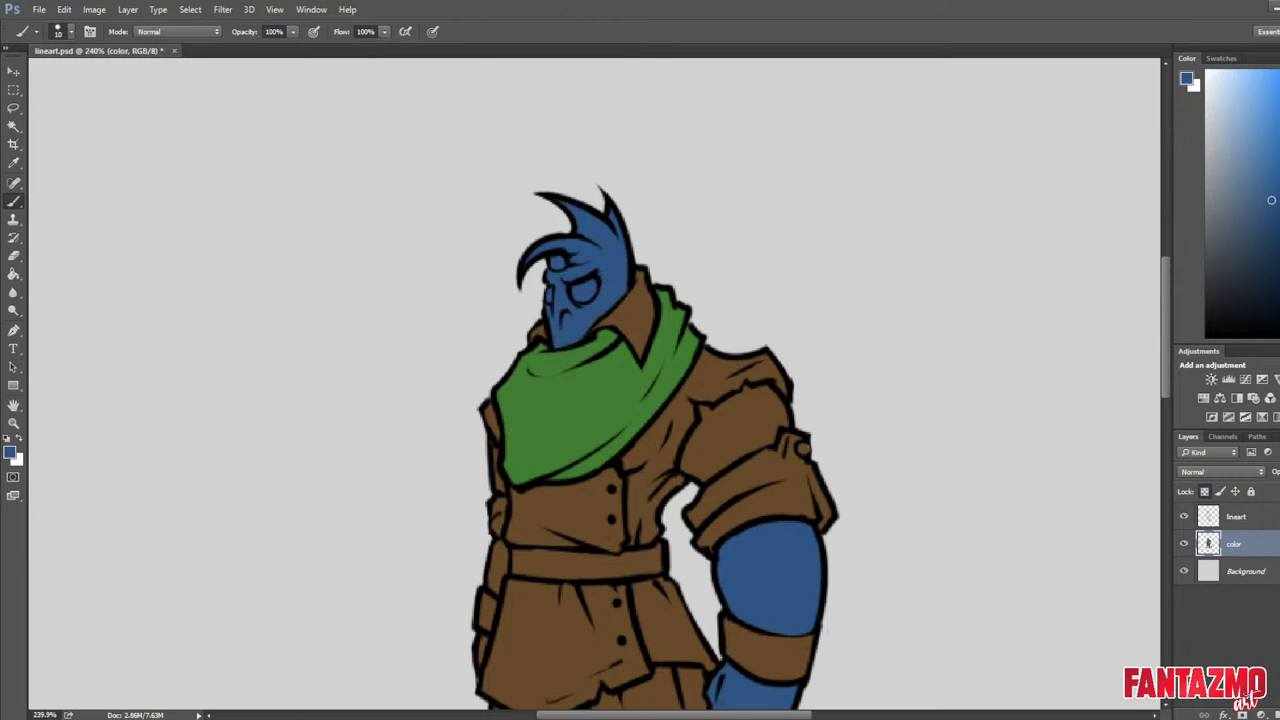
Choose a bright yellow foreground colour and paint both eyes and the round forehead spot with a 5 px brush.
{"action": "left_click", "coordinate": [1279, 294]}
{"action": "left_click", "coordinate": [1279, 104]}
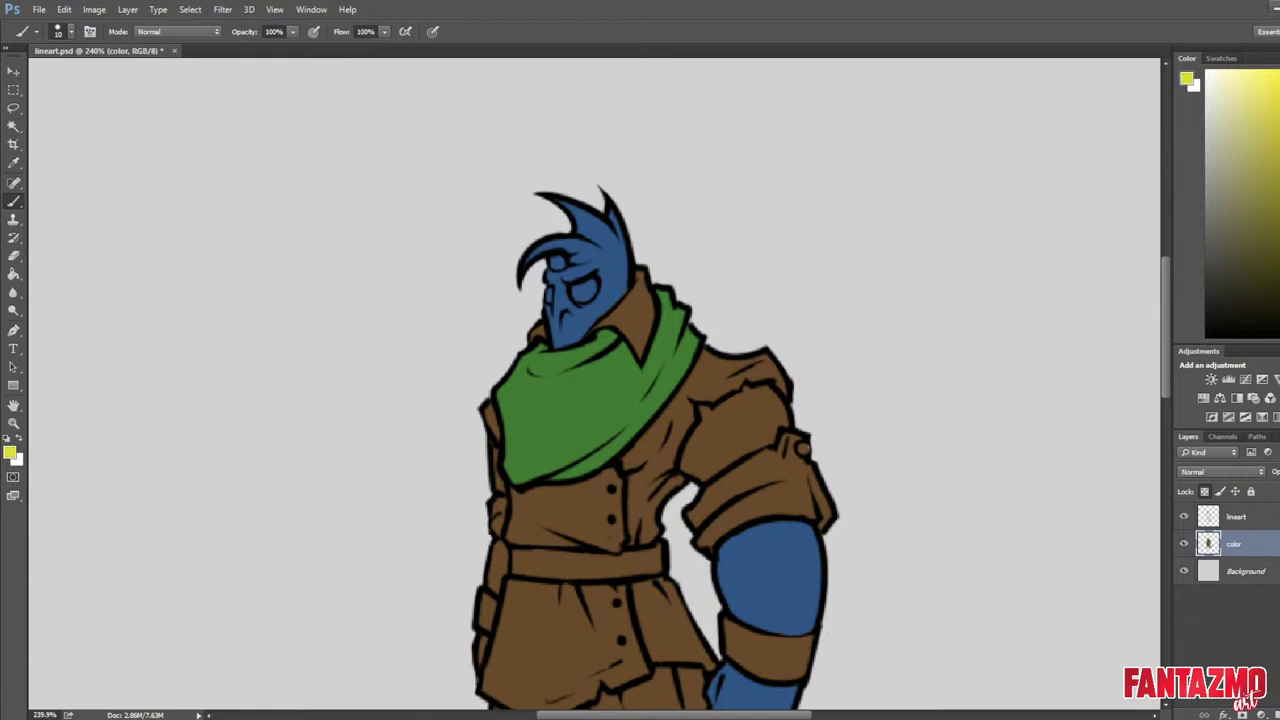
{"action": "left_click", "coordinate": [580, 291]}
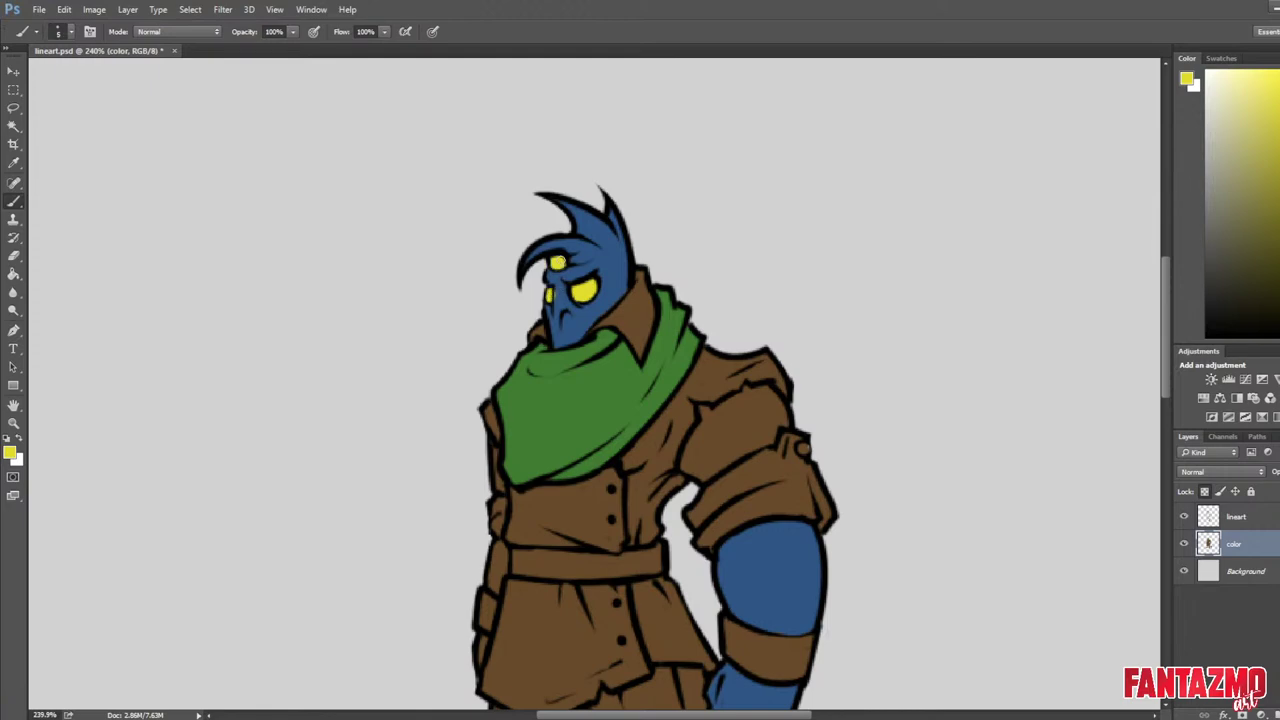
Check the flat colours across the whole figure and save the file.
{"action": "scroll", "coordinate": [344, 298], "scroll_direction": "down", "scroll_amount": 6}
{"action": "left_click_drag", "start_coordinate": [587, 468], "coordinate": [591, 331]}
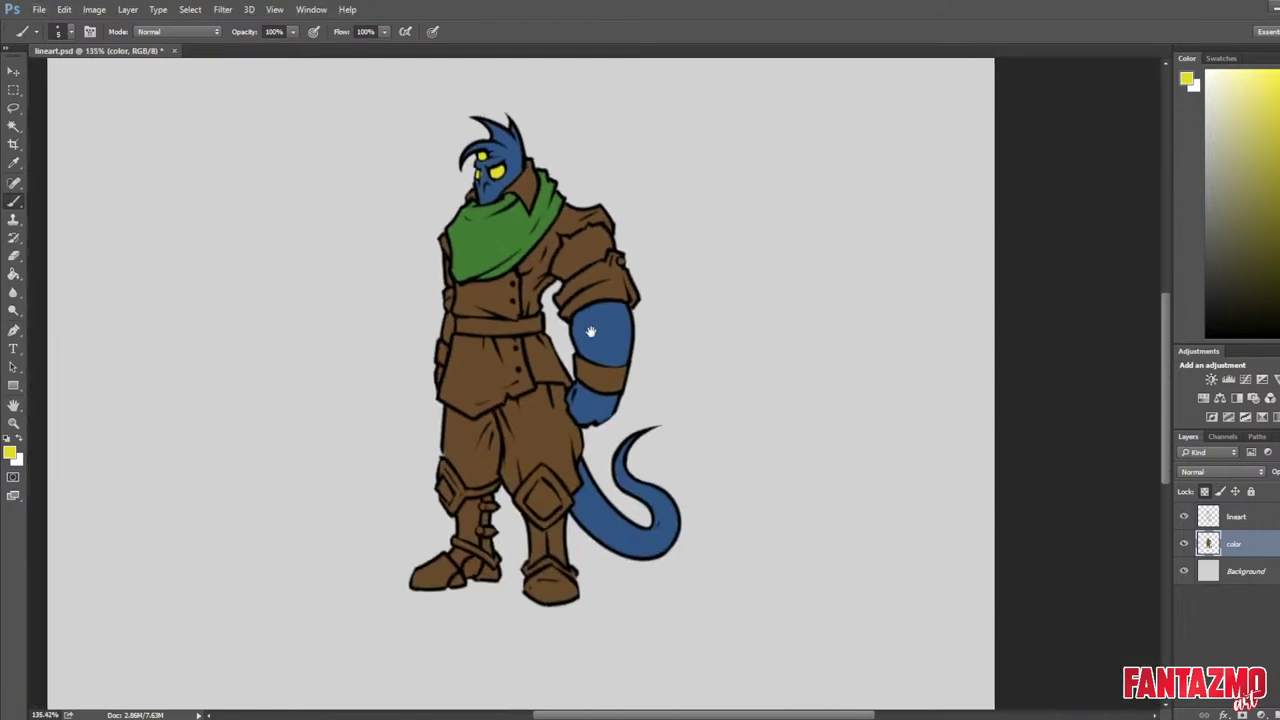
{"action": "scroll", "coordinate": [590, 386], "scroll_direction": "up", "scroll_amount": 5}
{"action": "key", "text": "ctrl+s"}
{"action": "left_click_drag", "start_coordinate": [737, 358], "coordinate": [801, 351]}
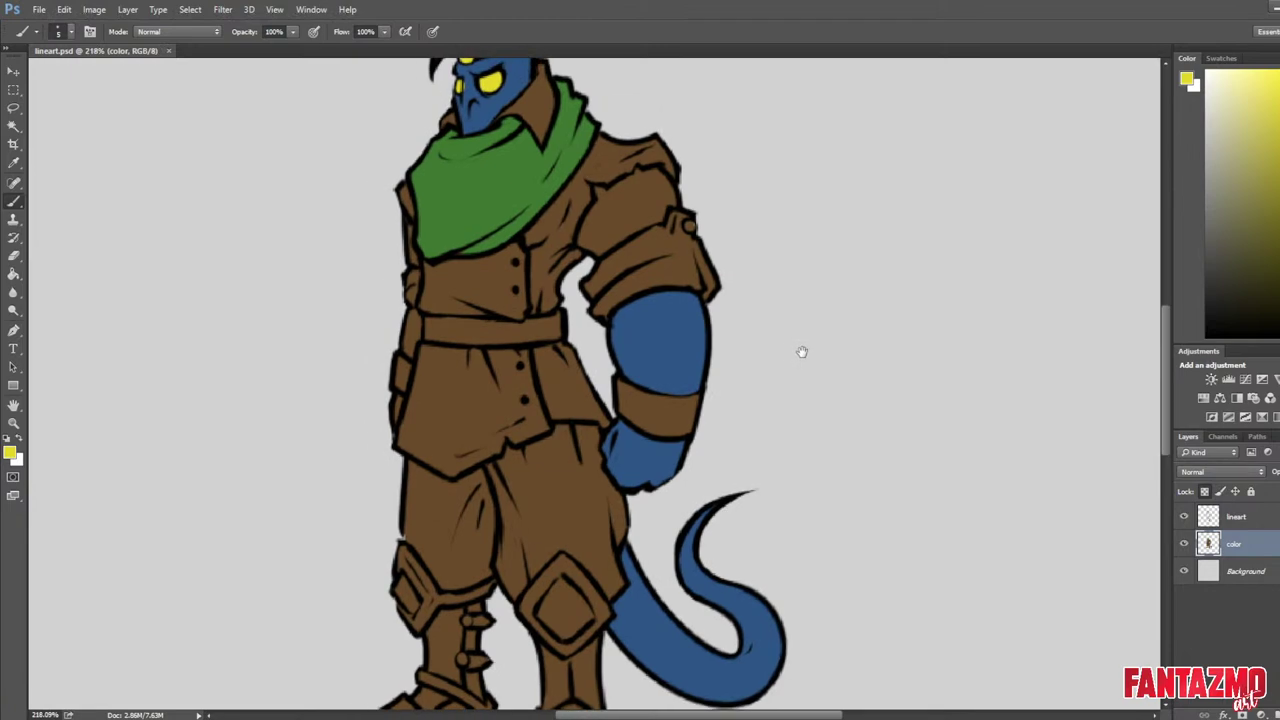
Select the near arm's sleeve areas and the far arm's small cuff area with the Magic Wand on the lineart layer.
{"action": "left_click", "coordinate": [1250, 517]}
{"action": "left_click", "coordinate": [13, 126]}
{"action": "scroll", "coordinate": [418, 201], "scroll_direction": "up", "scroll_amount": 1}
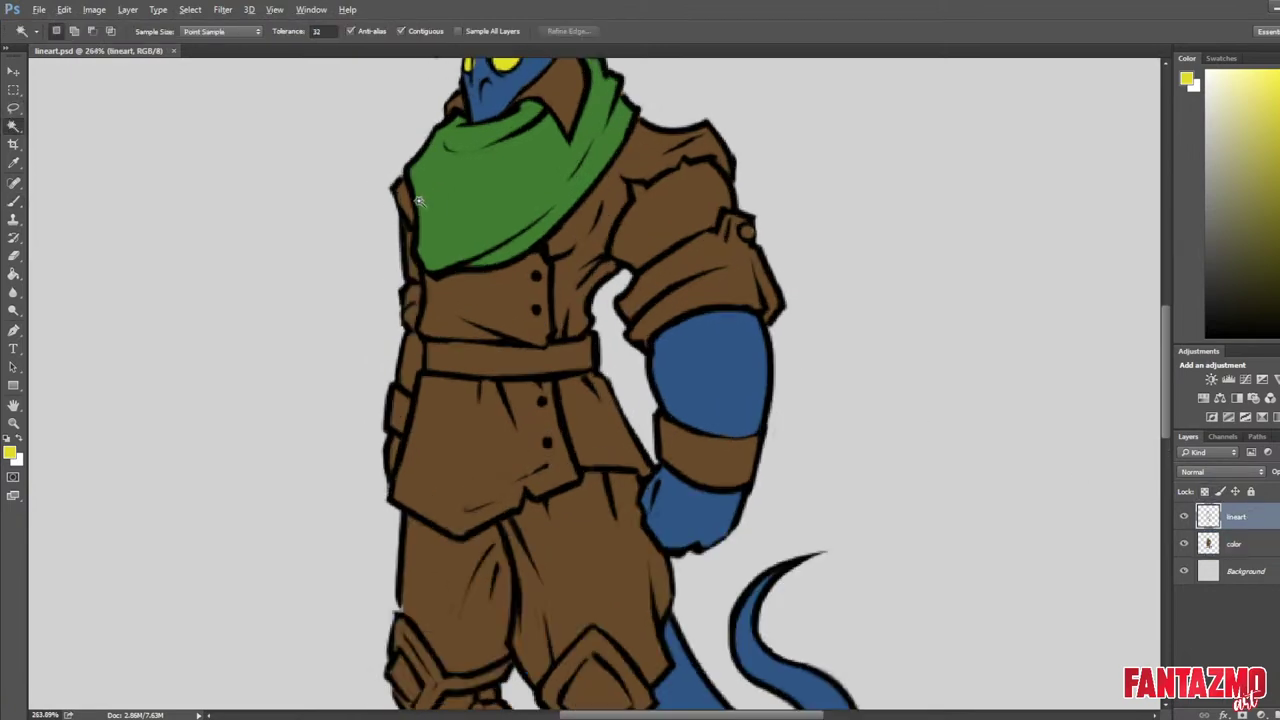
{"action": "scroll", "coordinate": [418, 201], "scroll_direction": "up", "scroll_amount": 1}
{"action": "left_click", "coordinate": [694, 234]}
{"action": "left_click", "coordinate": [777, 297], "text": "shift"}
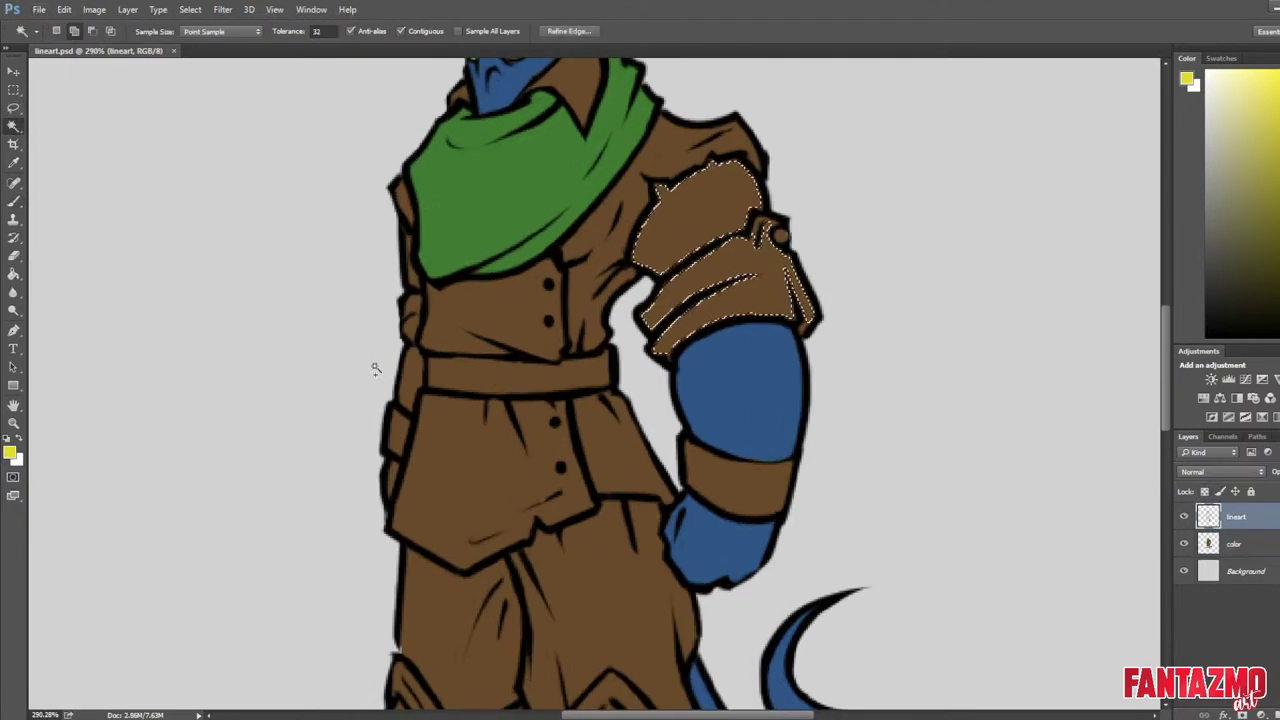
{"action": "left_click", "coordinate": [409, 281]}
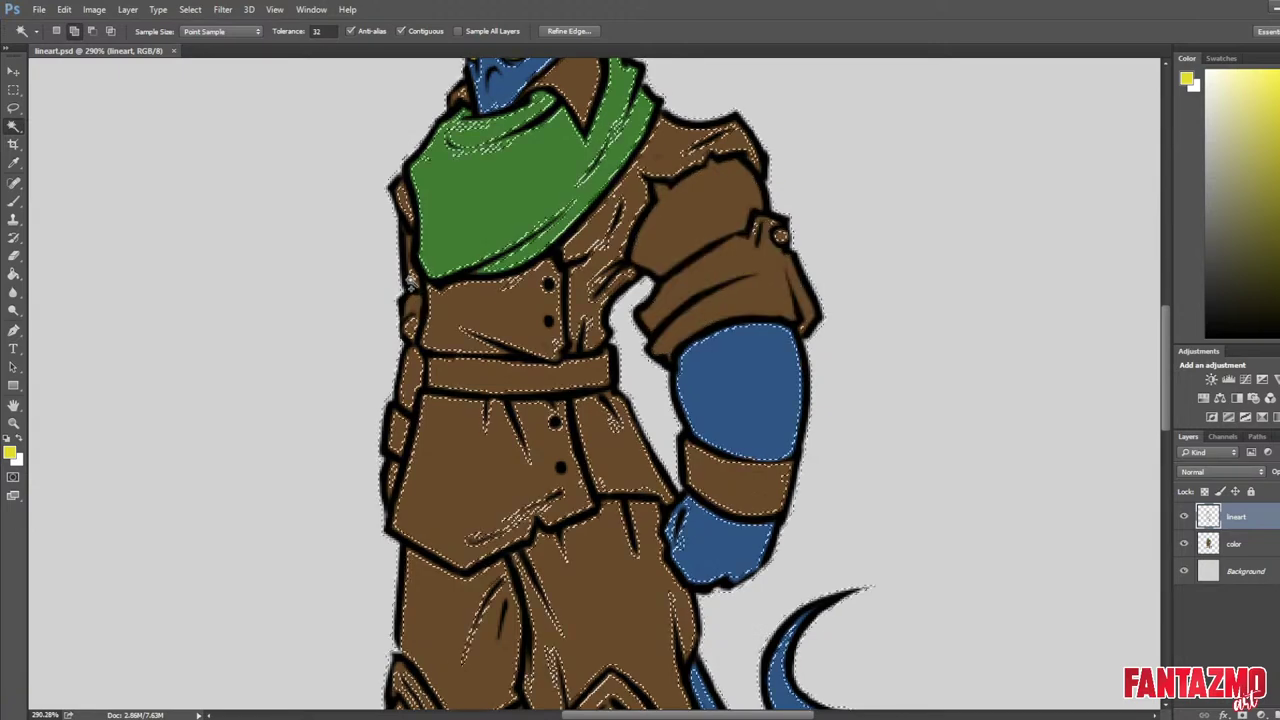
{"action": "key", "text": "ctrl+z"}
{"action": "scroll", "coordinate": [409, 281], "scroll_direction": "down", "scroll_amount": 2}
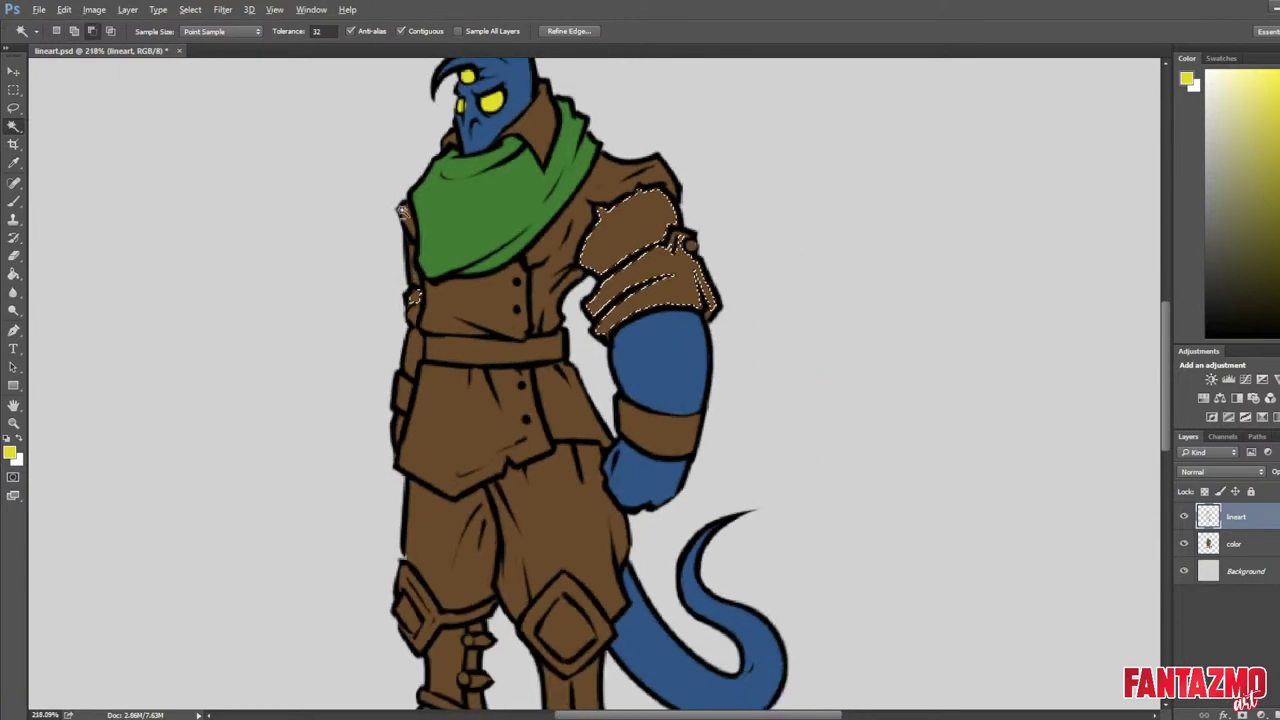
Expand the sleeve selection so that it reaches under the line art.
{"action": "left_click", "coordinate": [197, 12]}
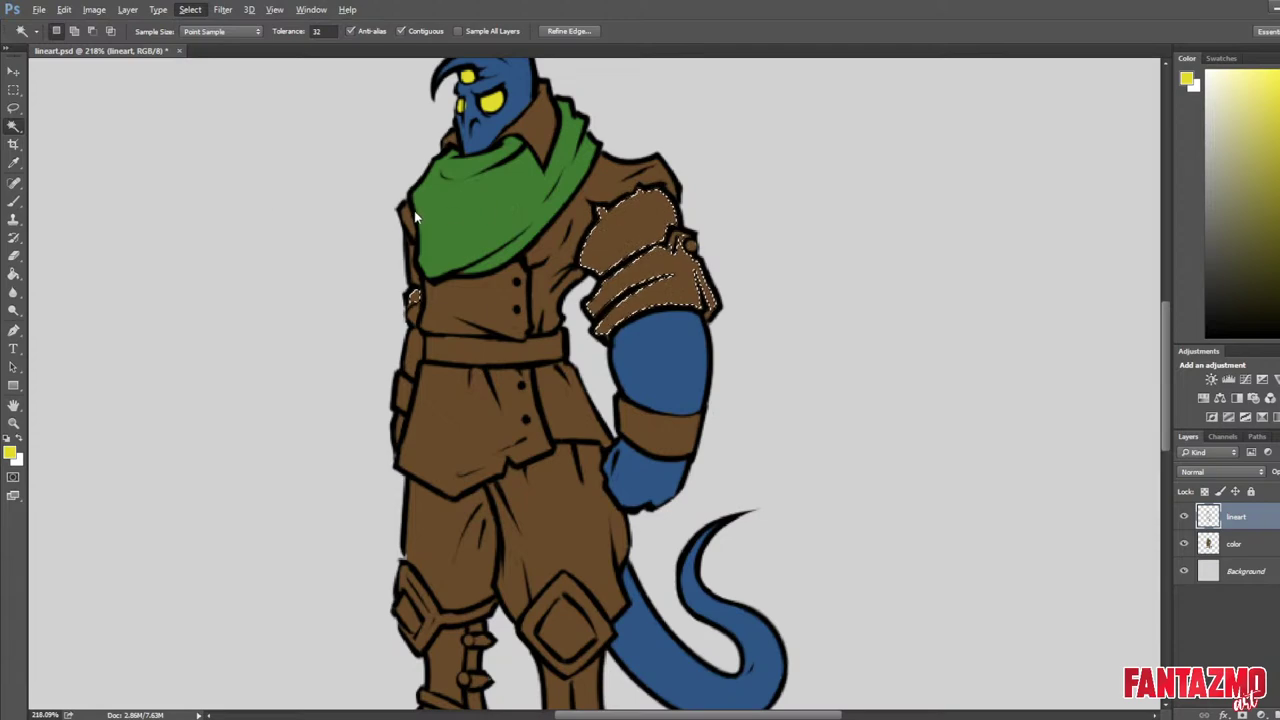
{"action": "left_click", "coordinate": [415, 217]}
{"action": "left_click", "coordinate": [735, 248]}
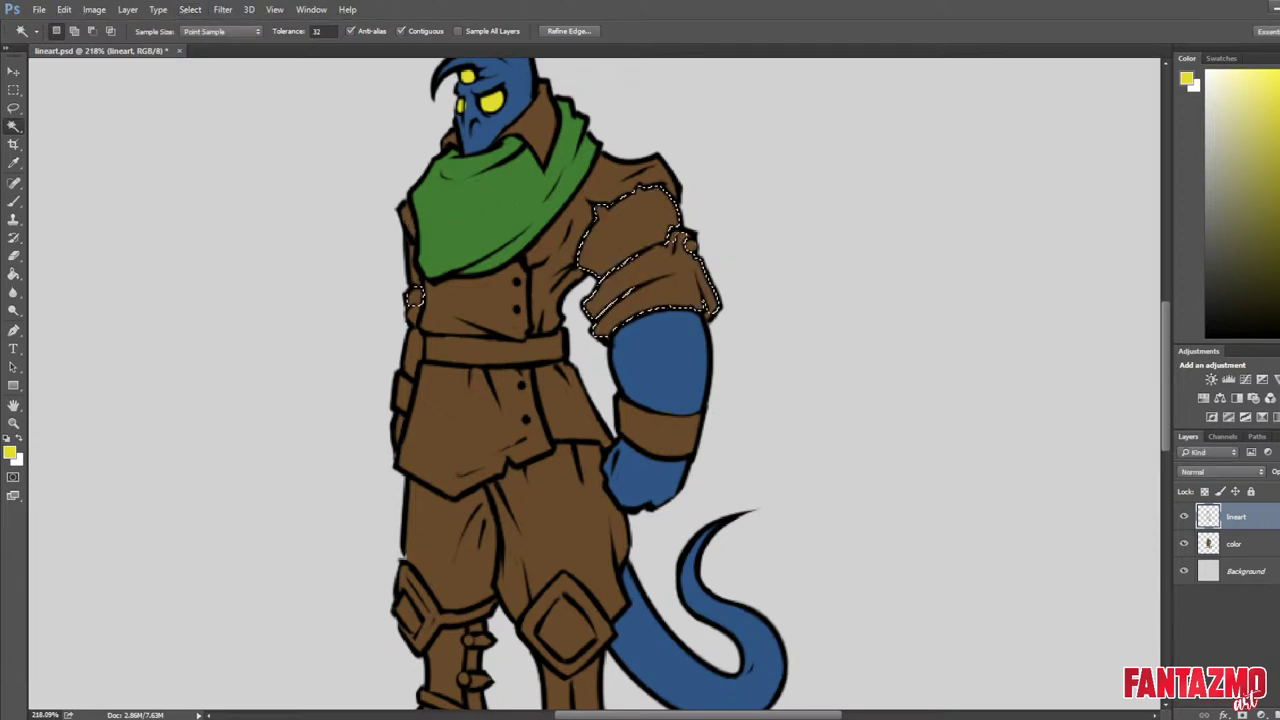
Choose a warm grey, fill the selected sleeve areas on the color layer with a 40 px brush, and deselect.
{"action": "left_click", "coordinate": [1248, 545]}
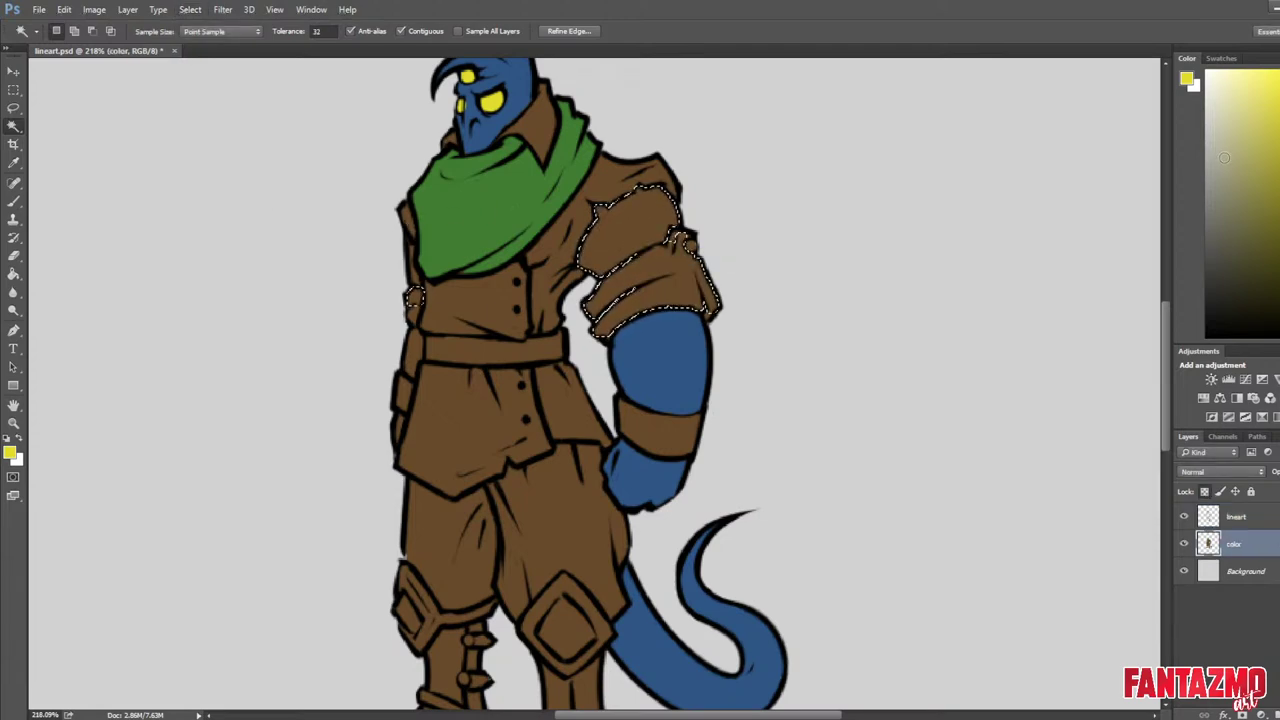
{"action": "left_click_drag", "start_coordinate": [1224, 158], "coordinate": [1214, 167]}
{"action": "key", "text": "b"}
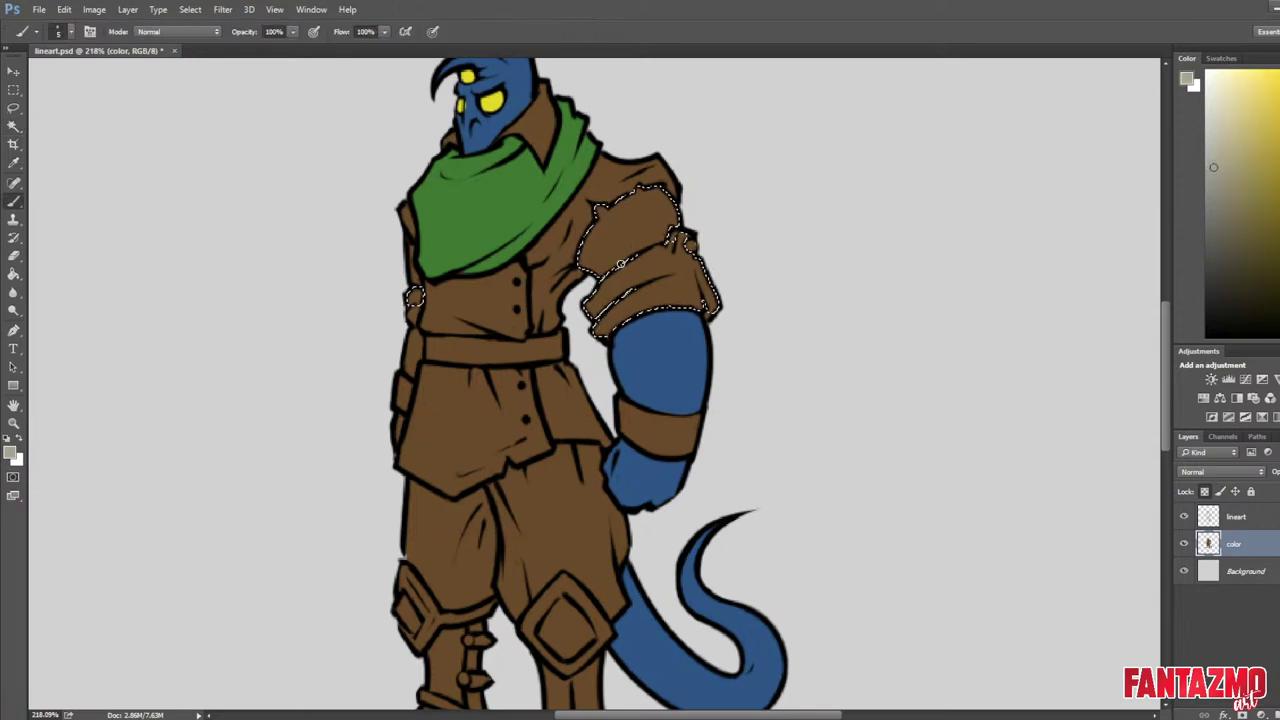
{"action": "key", "text": "bracketright"}
{"action": "key", "text": "bracketright"}
{"action": "key", "text": "bracketright"}
{"action": "key", "text": "bracketright"}
{"action": "key", "text": "bracketright"}
{"action": "key", "text": "bracketright"}
{"action": "key", "text": "bracketright"}
{"action": "key", "text": "bracketright"}
{"action": "key", "text": "bracketright"}
{"action": "key", "text": "bracketright"}
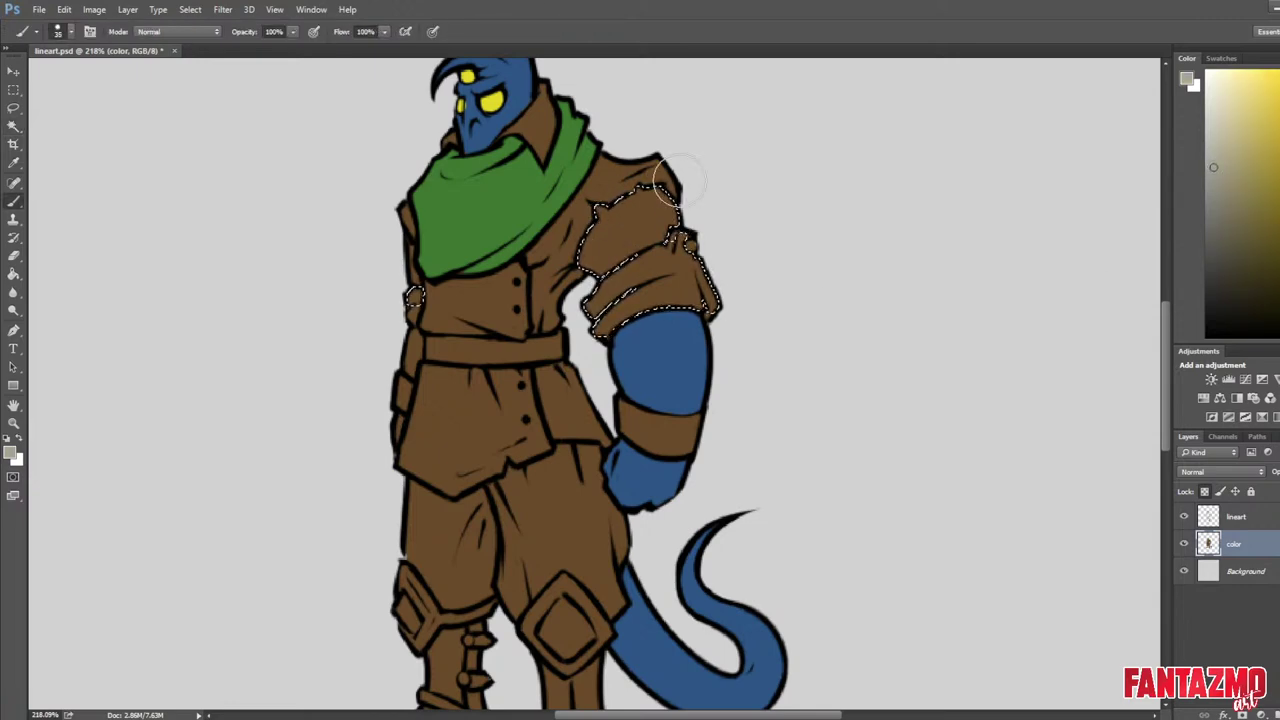
{"action": "key", "text": "bracketright"}
{"action": "mouse_move", "coordinate": [680, 182]}
{"action": "left_mouse_down"}
{"action": "mouse_move", "coordinate": [660, 250]}
{"action": "mouse_move", "coordinate": [663, 354]}
{"action": "left_mouse_up"}
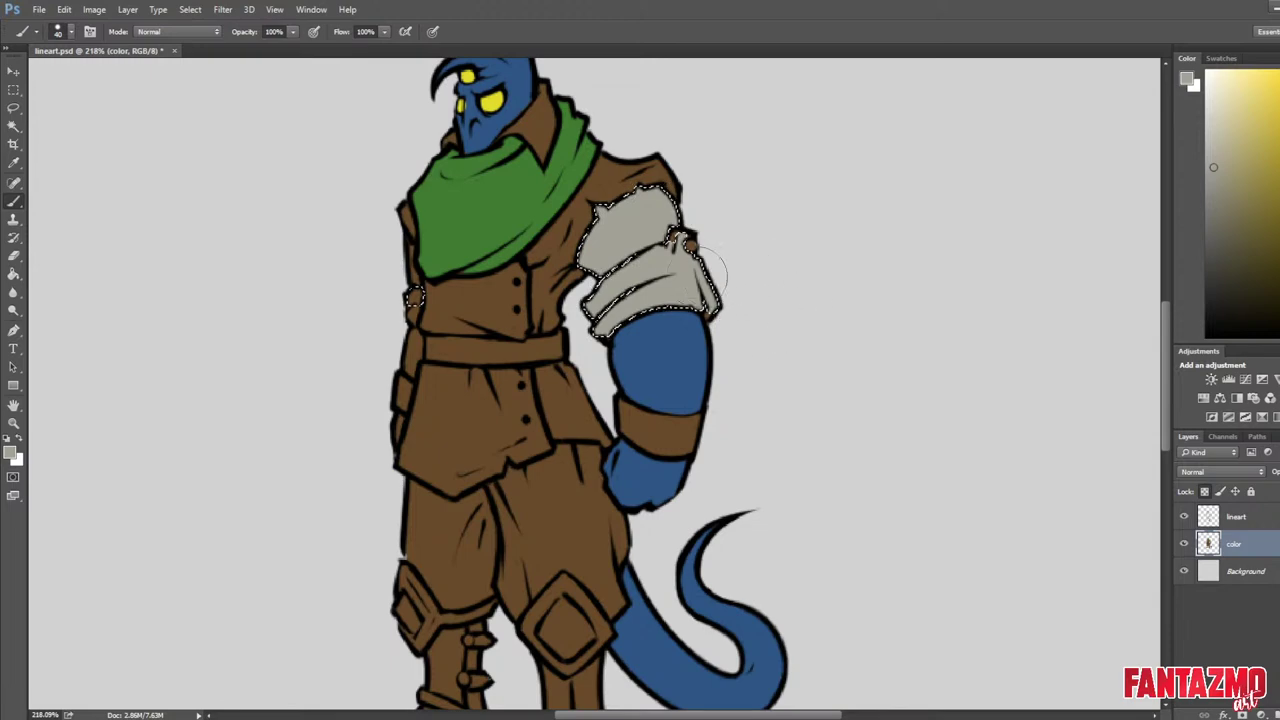
{"action": "key", "text": "l"}
{"action": "left_click", "coordinate": [802, 330]}
Paint the near cuff's strap and button and the rest of the far sleeve grey, reducing the brush from 15 to 6 px.
{"action": "key", "text": "b"}
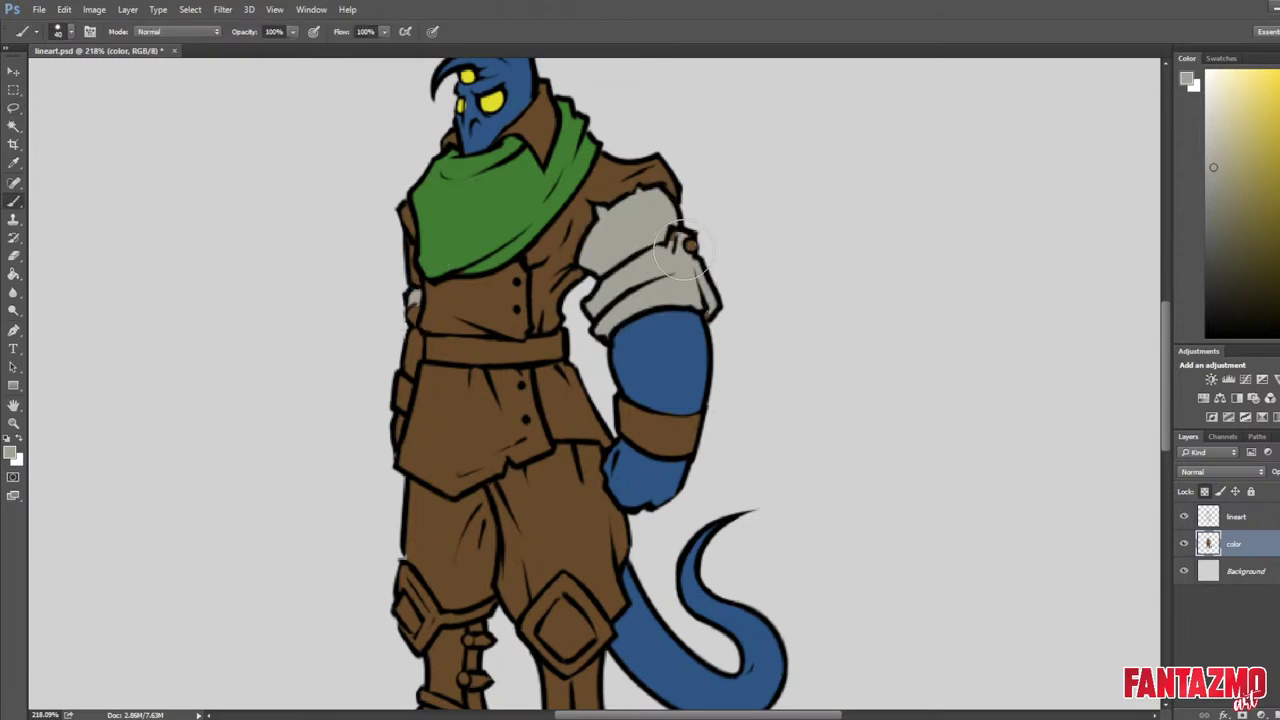
{"action": "key", "text": "bracketleft"}
{"action": "key", "text": "bracketleft"}
{"action": "key", "text": "bracketleft"}
{"action": "key", "text": "bracketleft"}
{"action": "key", "text": "bracketleft"}
{"action": "scroll", "coordinate": [685, 281], "scroll_direction": "up", "scroll_amount": 1}
{"action": "left_click_drag", "start_coordinate": [668, 302], "coordinate": [745, 368]}
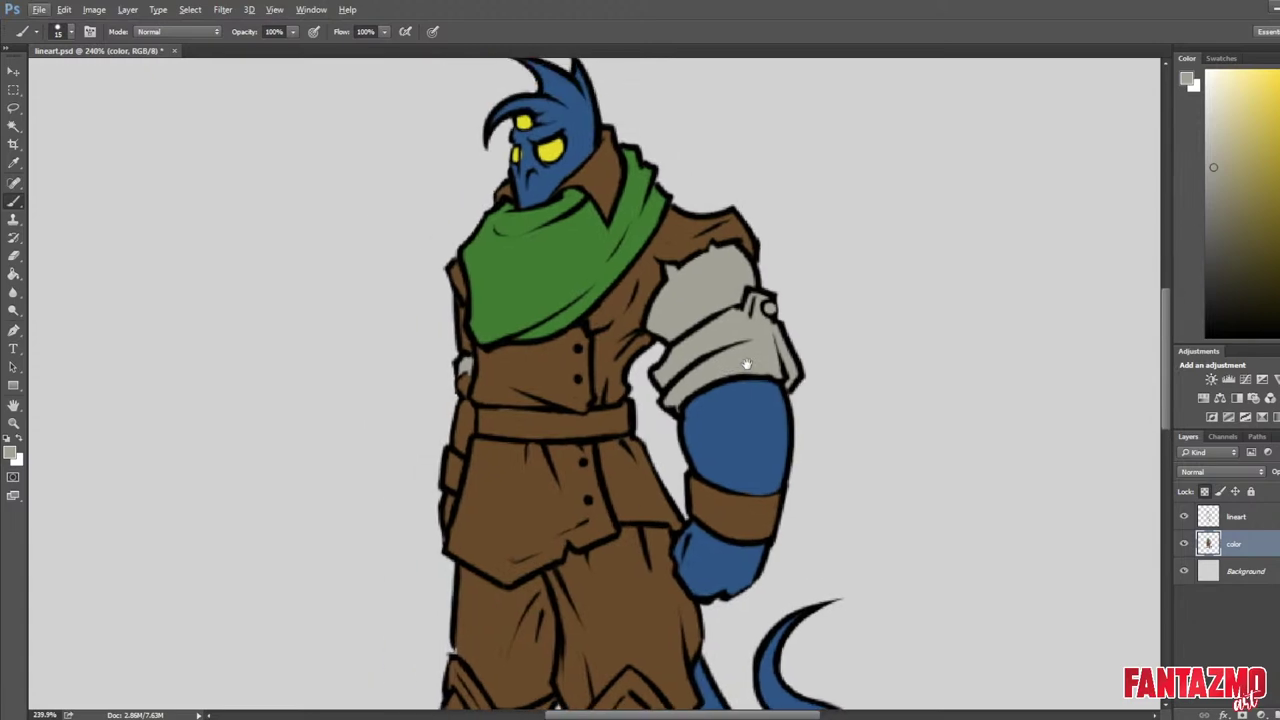
{"action": "key", "text": "bracketleft"}
{"action": "key", "text": "bracketleft"}
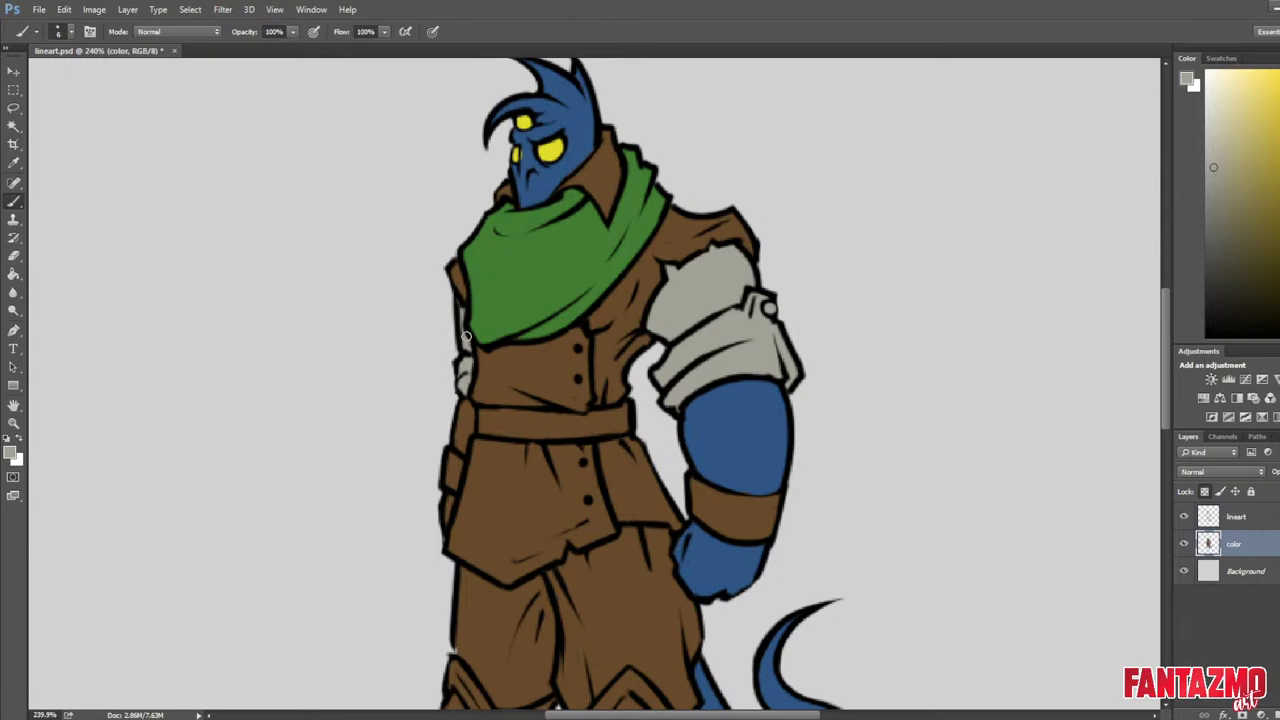
Sample the sleeve's grey, choose a lighter shade of it and paint the rolled-up cuffs on both arms with a 9 px brush.
{"action": "left_click_drag", "start_coordinate": [990, 302], "coordinate": [945, 292]}
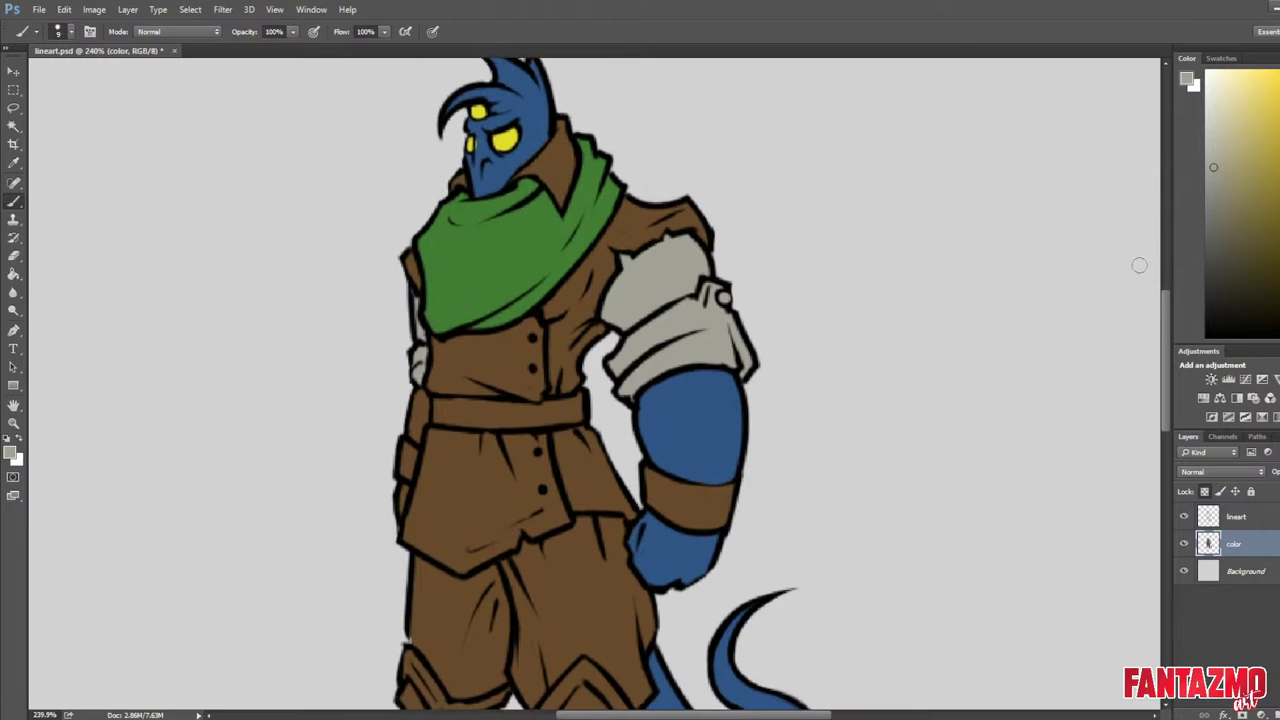
{"action": "left_click_drag", "start_coordinate": [1214, 168], "coordinate": [1215, 183]}
{"action": "key", "text": "i"}
{"action": "left_click", "coordinate": [710, 313]}
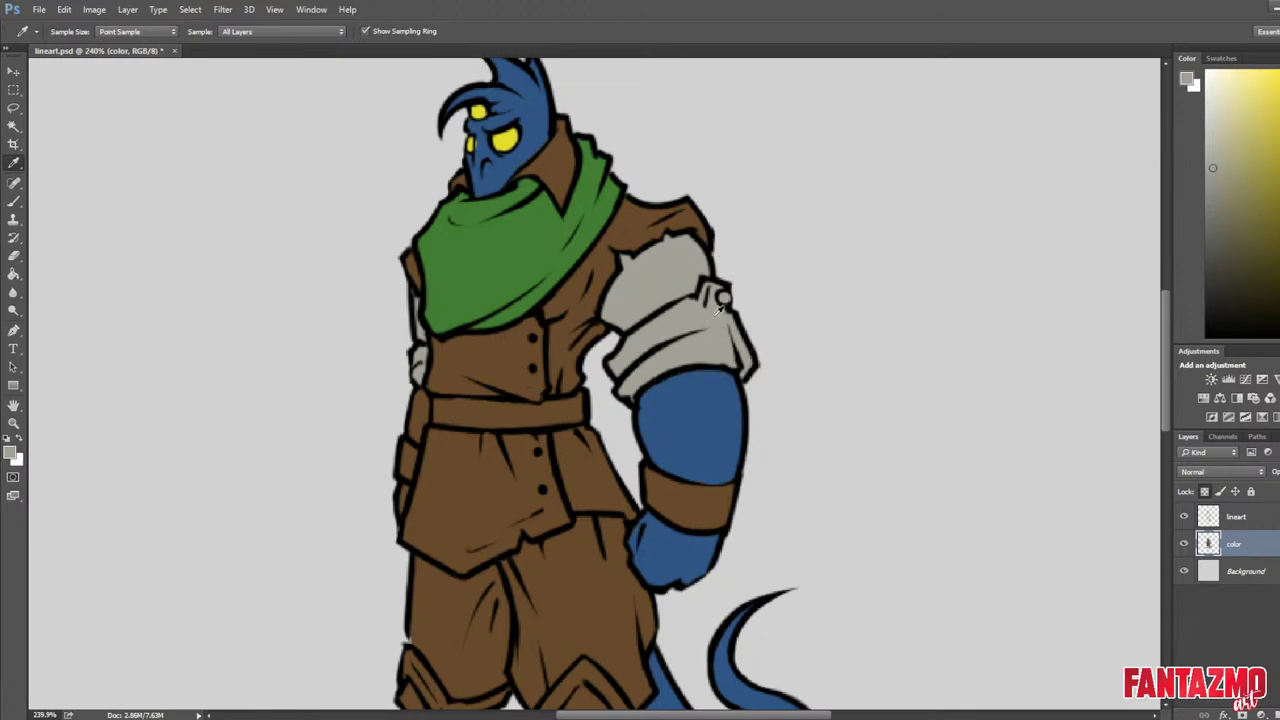
{"action": "left_click", "coordinate": [725, 352]}
{"action": "left_click", "coordinate": [1213, 155]}
{"action": "key", "text": "b"}
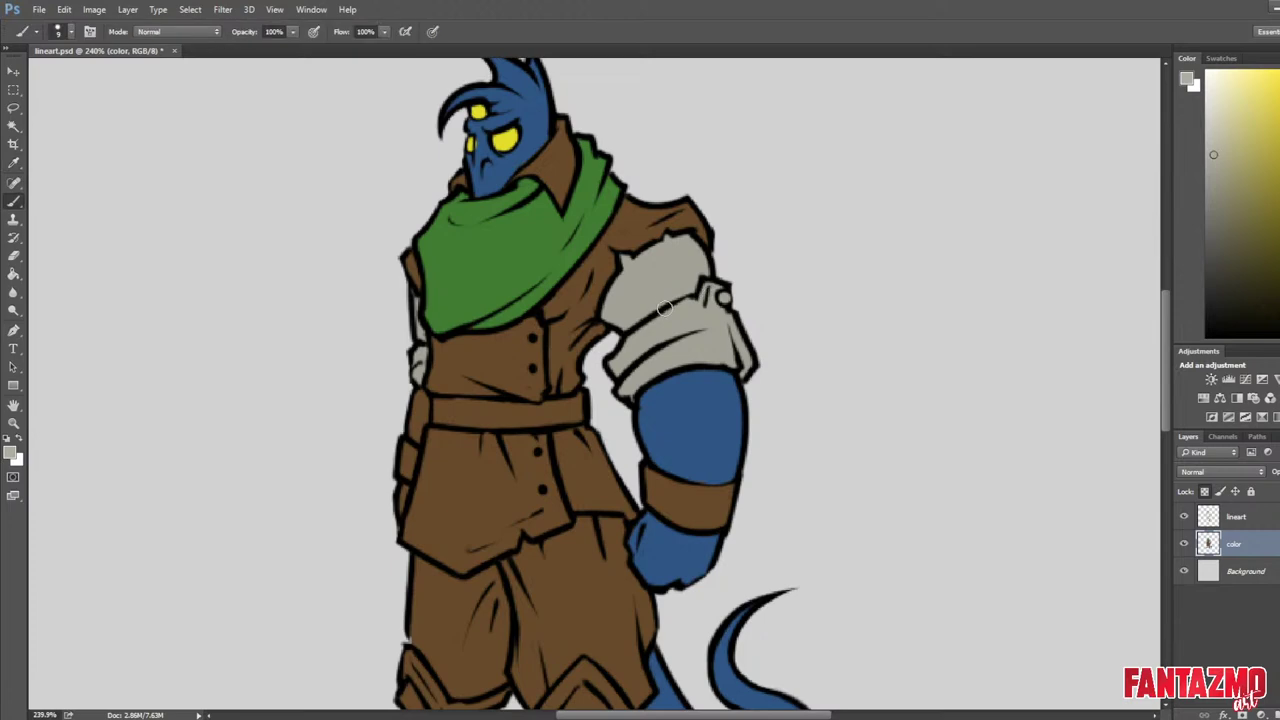
{"action": "left_click_drag", "start_coordinate": [666, 308], "coordinate": [665, 345]}
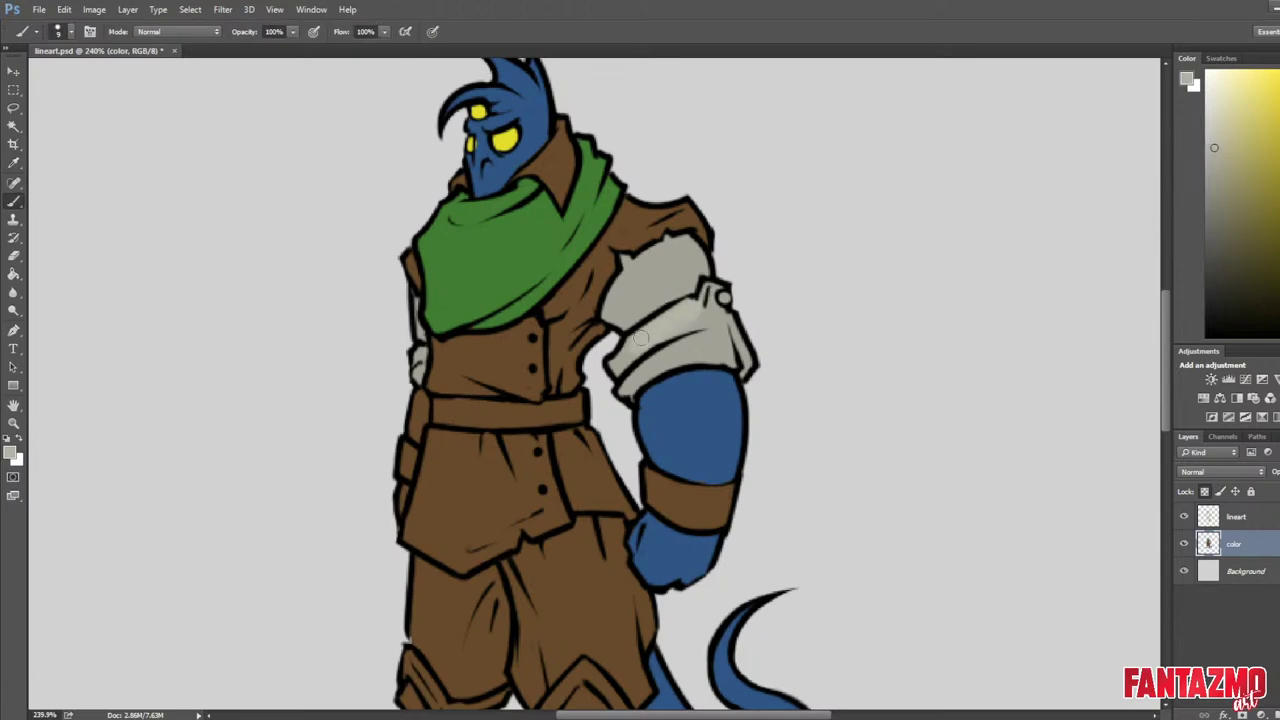
{"action": "mouse_move", "coordinate": [641, 339]}
{"action": "left_mouse_down"}
{"action": "mouse_move", "coordinate": [609, 390]}
{"action": "mouse_move", "coordinate": [670, 353]}
{"action": "mouse_move", "coordinate": [711, 342]}
{"action": "mouse_move", "coordinate": [697, 354]}
{"action": "mouse_move", "coordinate": [721, 358]}
{"action": "mouse_move", "coordinate": [727, 327]}
{"action": "mouse_move", "coordinate": [686, 336]}
{"action": "mouse_move", "coordinate": [700, 308]}
{"action": "left_mouse_up"}
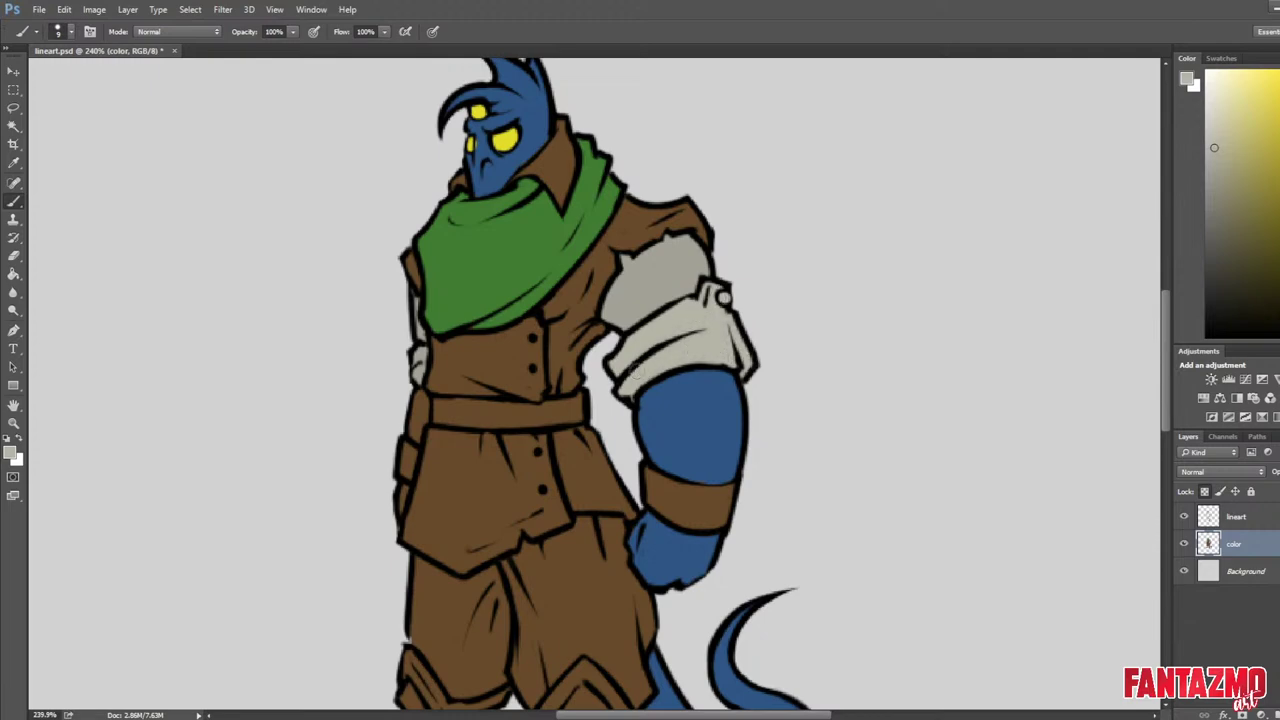
{"action": "left_click_drag", "start_coordinate": [436, 360], "coordinate": [416, 362]}
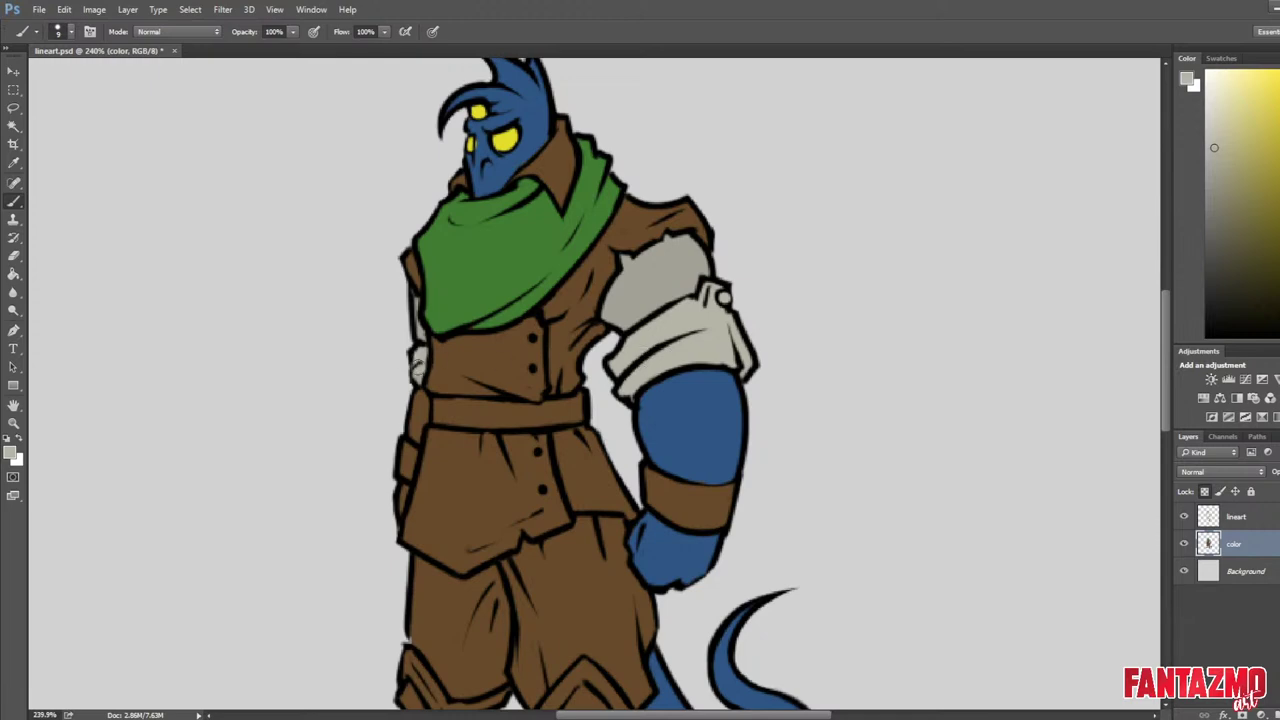
Sample the near forearm's blue and paint the far forearm and hand blue with a 6 px brush.
{"action": "left_click", "coordinate": [665, 449], "text": "alt"}
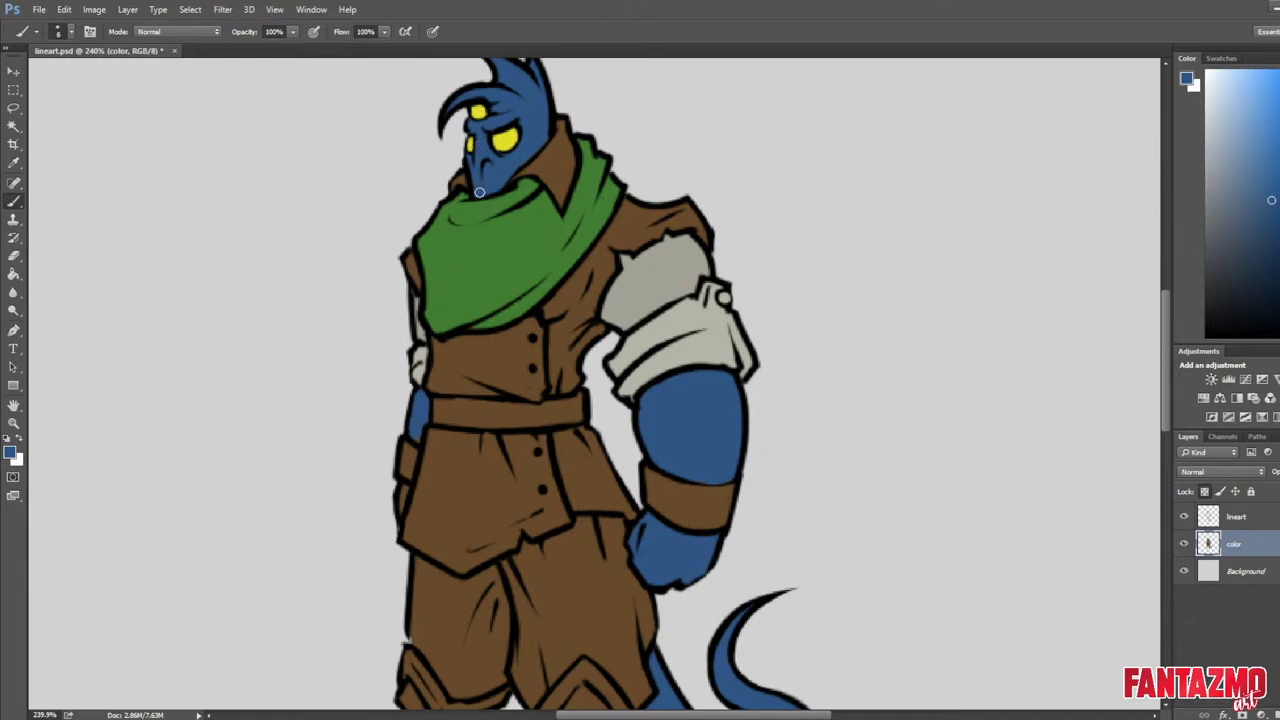
{"action": "left_click", "coordinate": [476, 300], "text": "alt"}
{"action": "left_click", "coordinate": [674, 414], "text": "alt"}
Check the whole figure's colours in a horizontally flipped view, restore the normal view and save the file.
{"action": "scroll", "coordinate": [357, 477], "scroll_direction": "down", "scroll_amount": 2}
{"action": "key", "text": "ctrl+shift+h"}
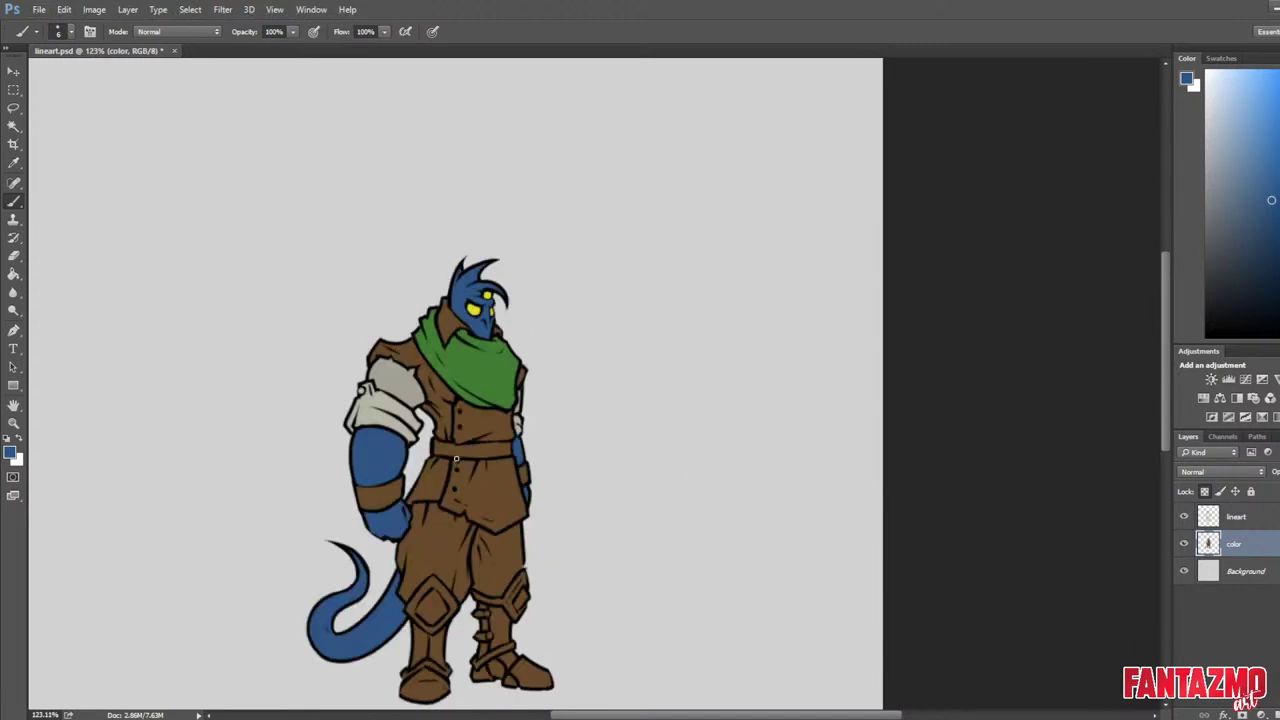
{"action": "scroll", "coordinate": [457, 526], "scroll_direction": "up", "scroll_amount": 1}
{"action": "key", "text": "ctrl+shift+h"}
{"action": "left_click_drag", "start_coordinate": [511, 469], "coordinate": [644, 439]}
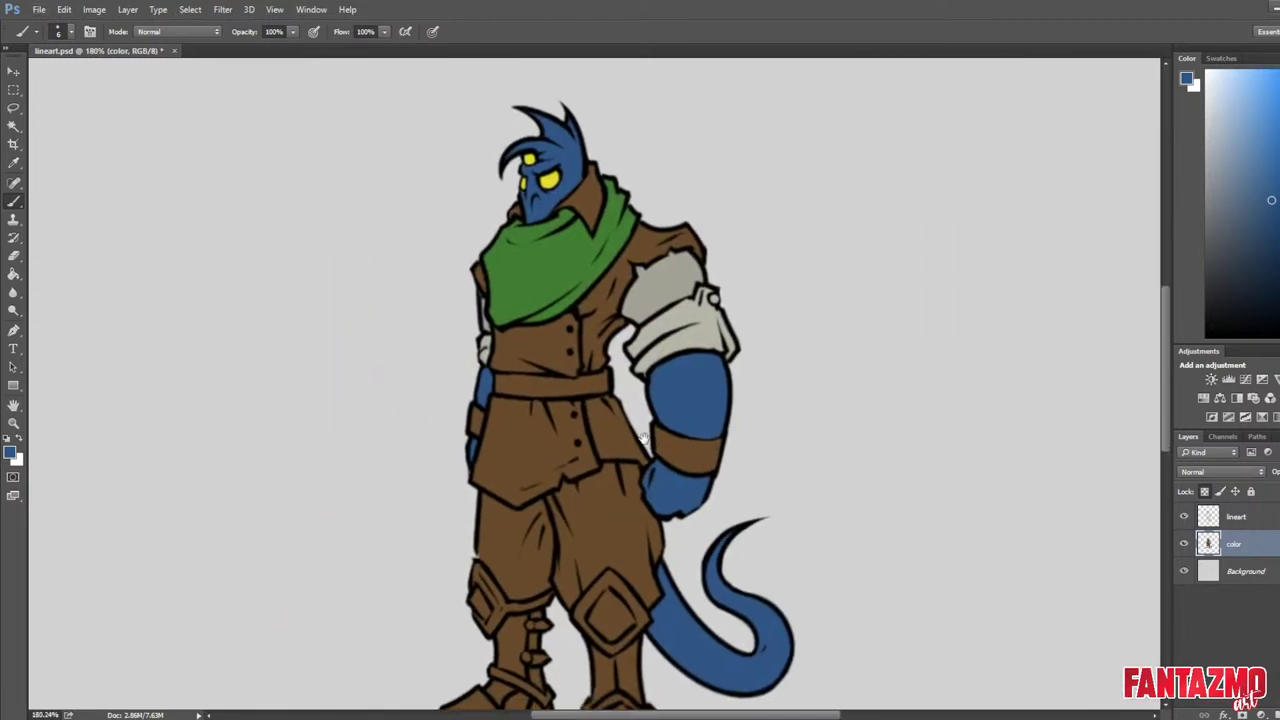
{"action": "scroll", "coordinate": [607, 367], "scroll_direction": "up", "scroll_amount": 1}
{"action": "left_click_drag", "start_coordinate": [659, 380], "coordinate": [656, 388]}
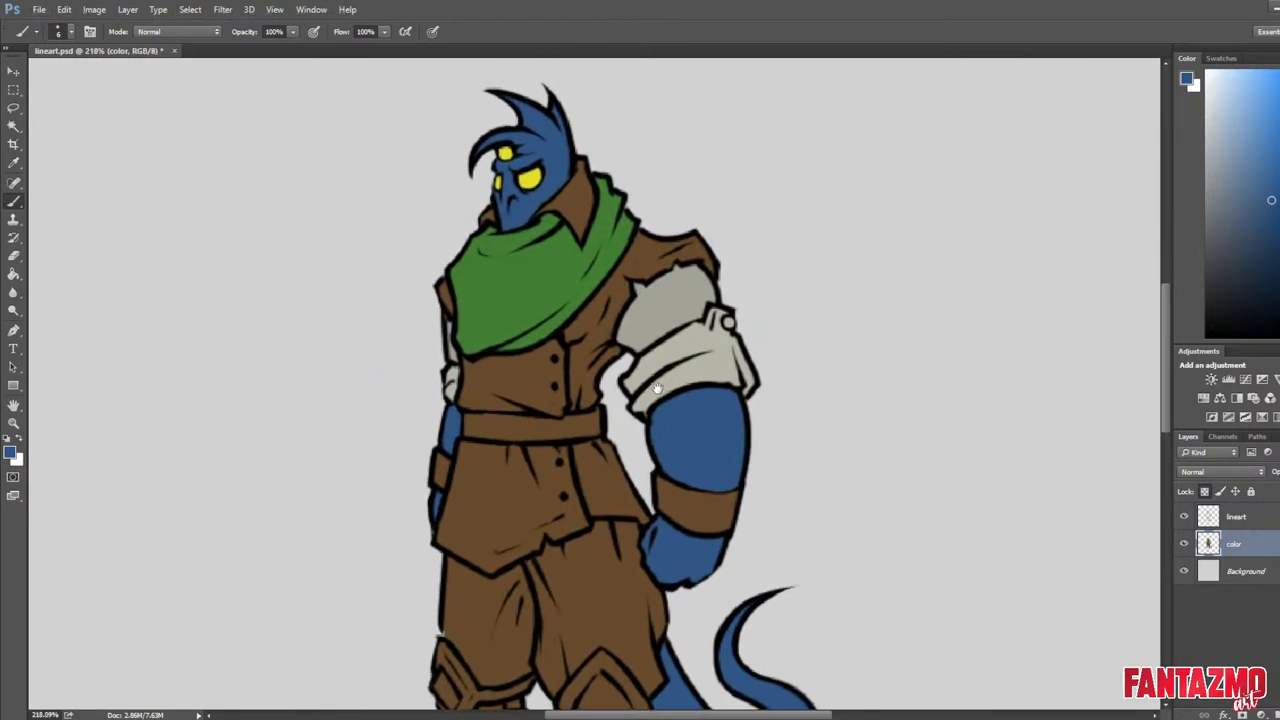
{"action": "key", "text": "ctrl+shift+h"}
{"action": "key", "text": "ctrl+shift+h"}
{"action": "scroll", "coordinate": [674, 407], "scroll_direction": "down", "scroll_amount": 3}
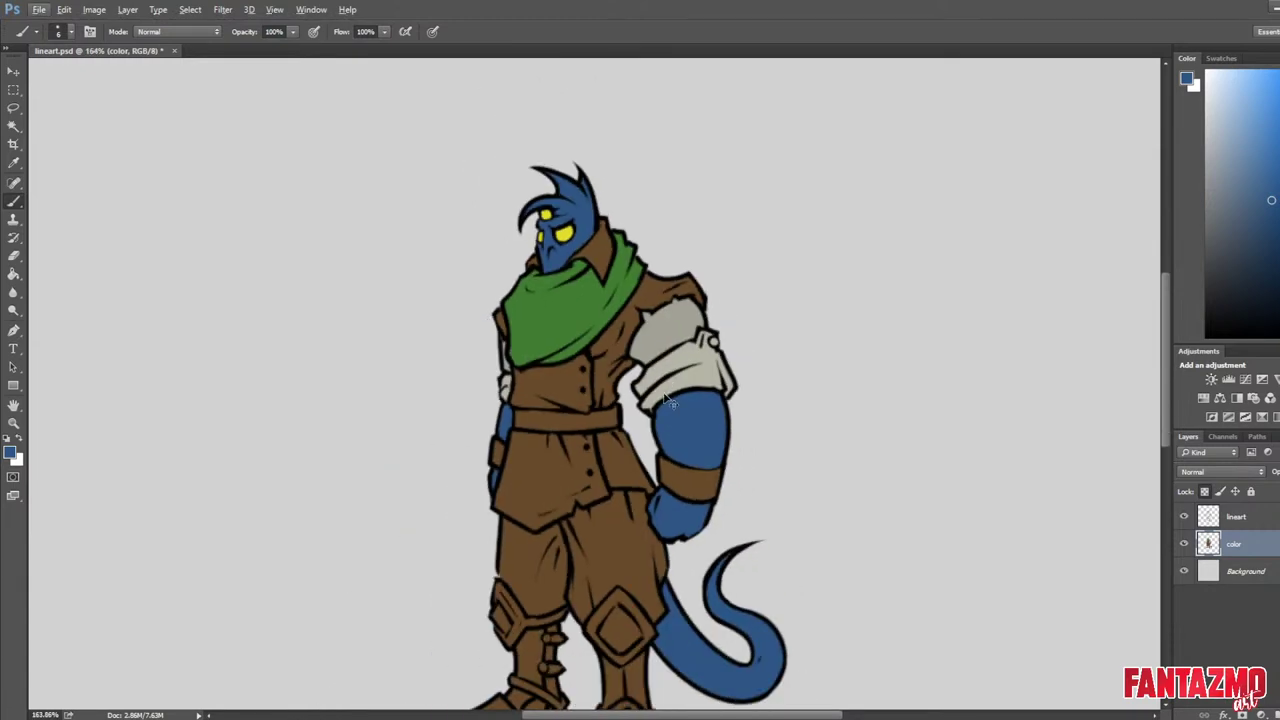
{"action": "key", "text": "ctrl+s"}
Select both trouser legs with the Magic Wand on the lineart layer and expand the selection under the lines.
{"action": "left_click", "coordinate": [13, 144]}
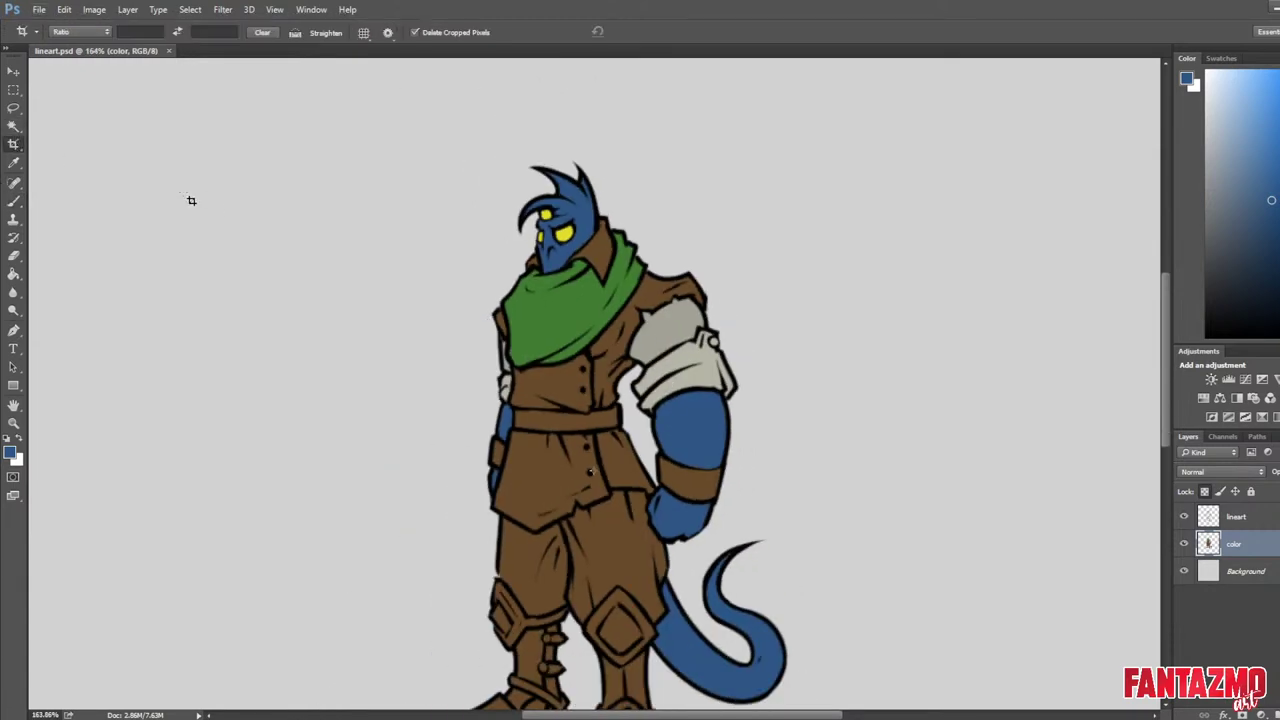
{"action": "left_click", "coordinate": [12, 125]}
{"action": "scroll", "coordinate": [419, 327], "scroll_direction": "up", "scroll_amount": 2}
{"action": "left_click_drag", "start_coordinate": [669, 449], "coordinate": [563, 256]}
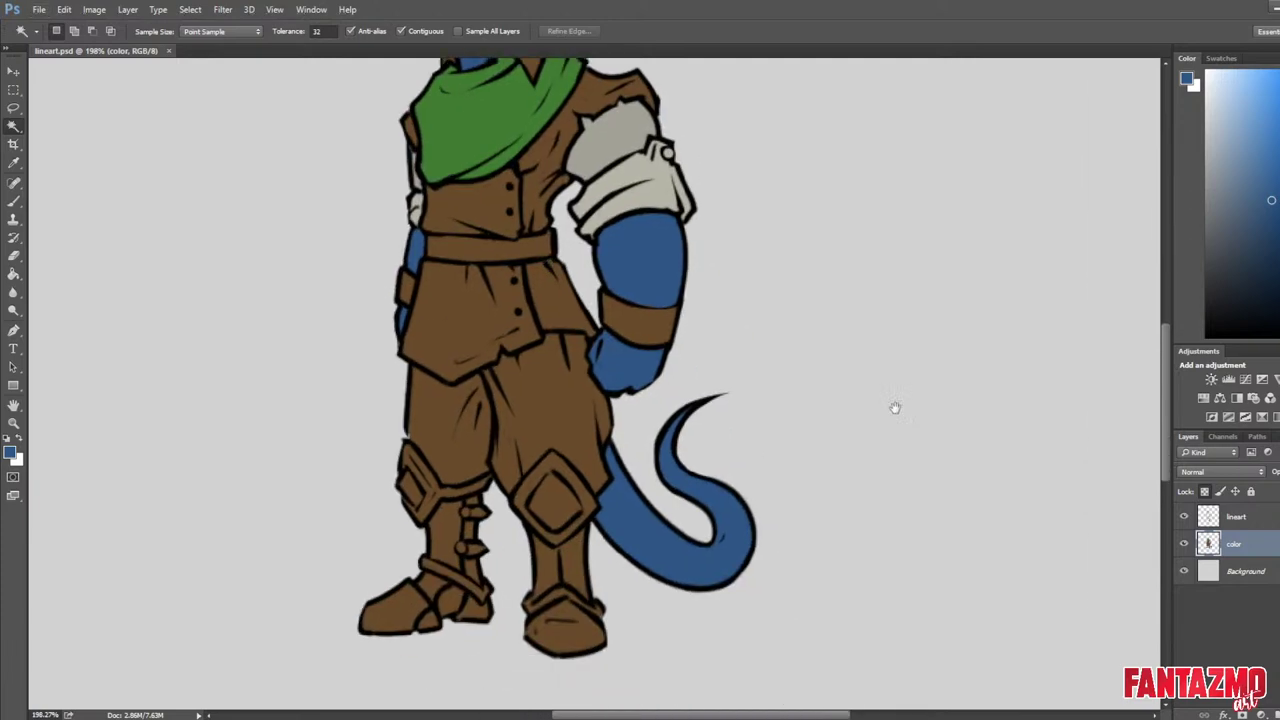
{"action": "key", "text": "alt+bracketright"}
{"action": "left_click", "coordinate": [555, 402]}
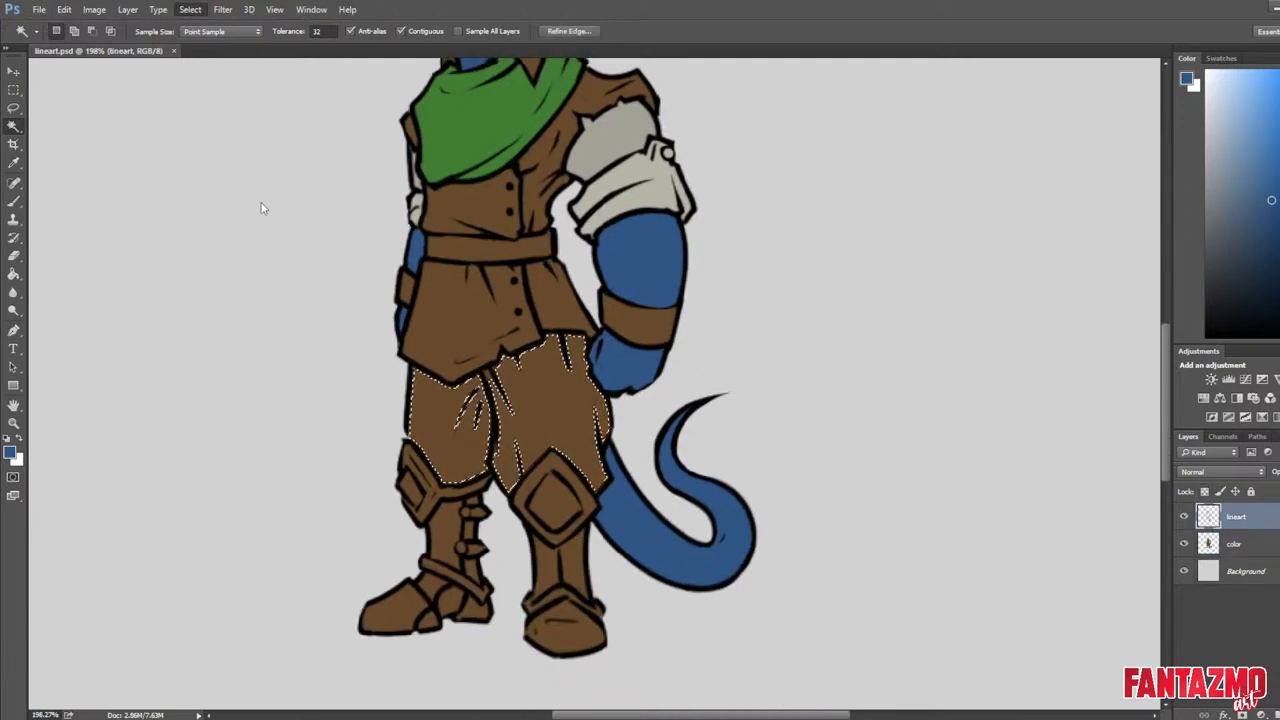
{"action": "left_click", "coordinate": [385, 228]}
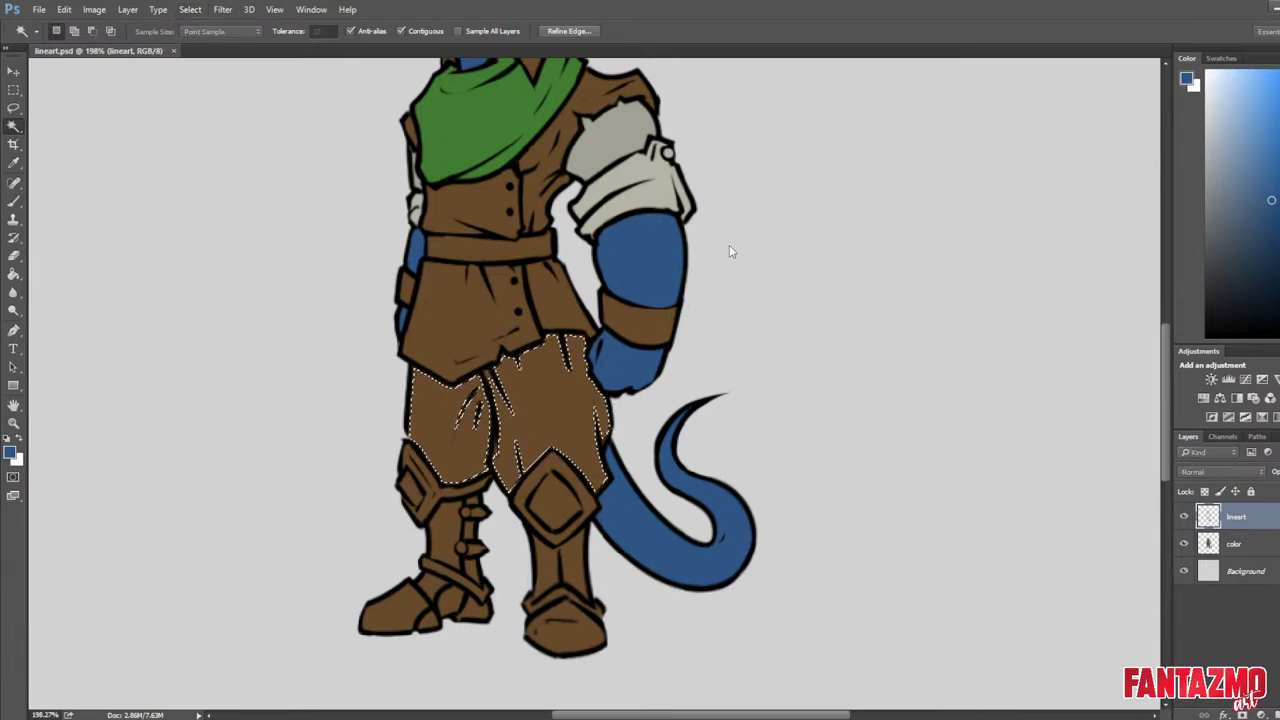
{"action": "key", "text": "Return"}
Choose a dark muted green, fill the selected trousers on the color layer with a 150 px brush, and deselect.
{"action": "key", "text": "alt+bracketleft"}
{"action": "key", "text": "b"}
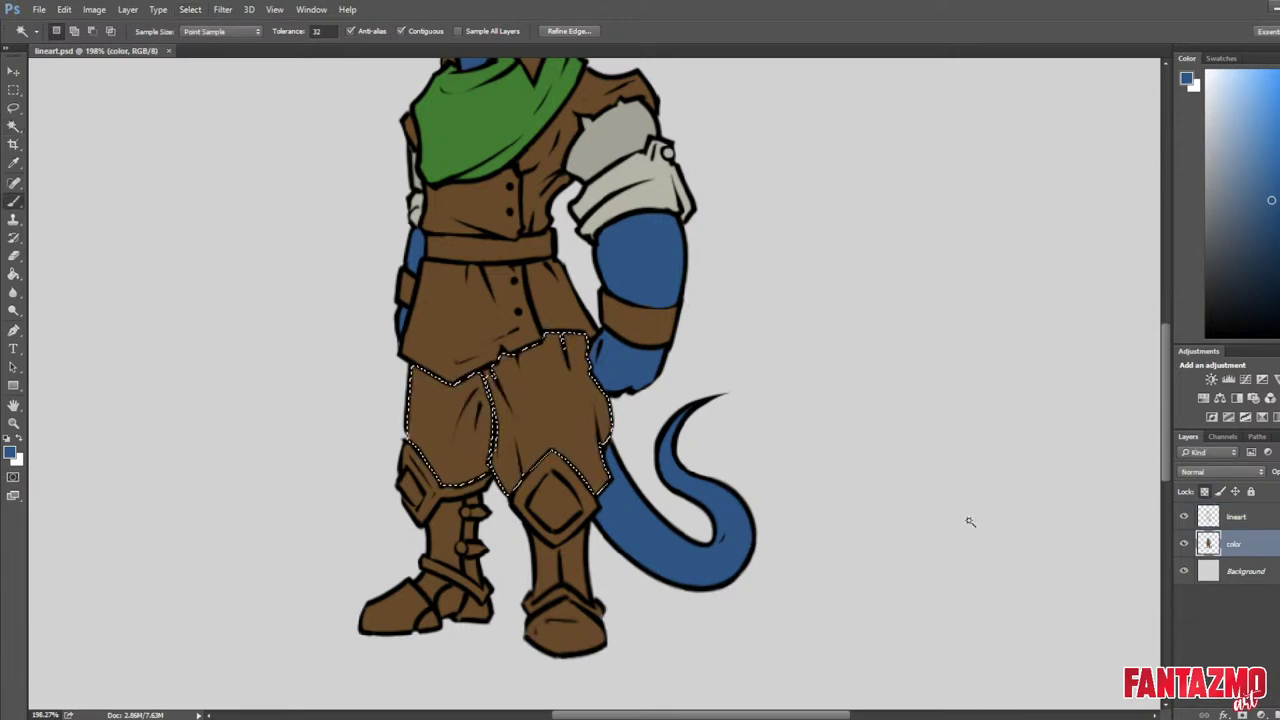
{"action": "left_click", "coordinate": [1279, 262]}
{"action": "left_click", "coordinate": [1223, 256]}
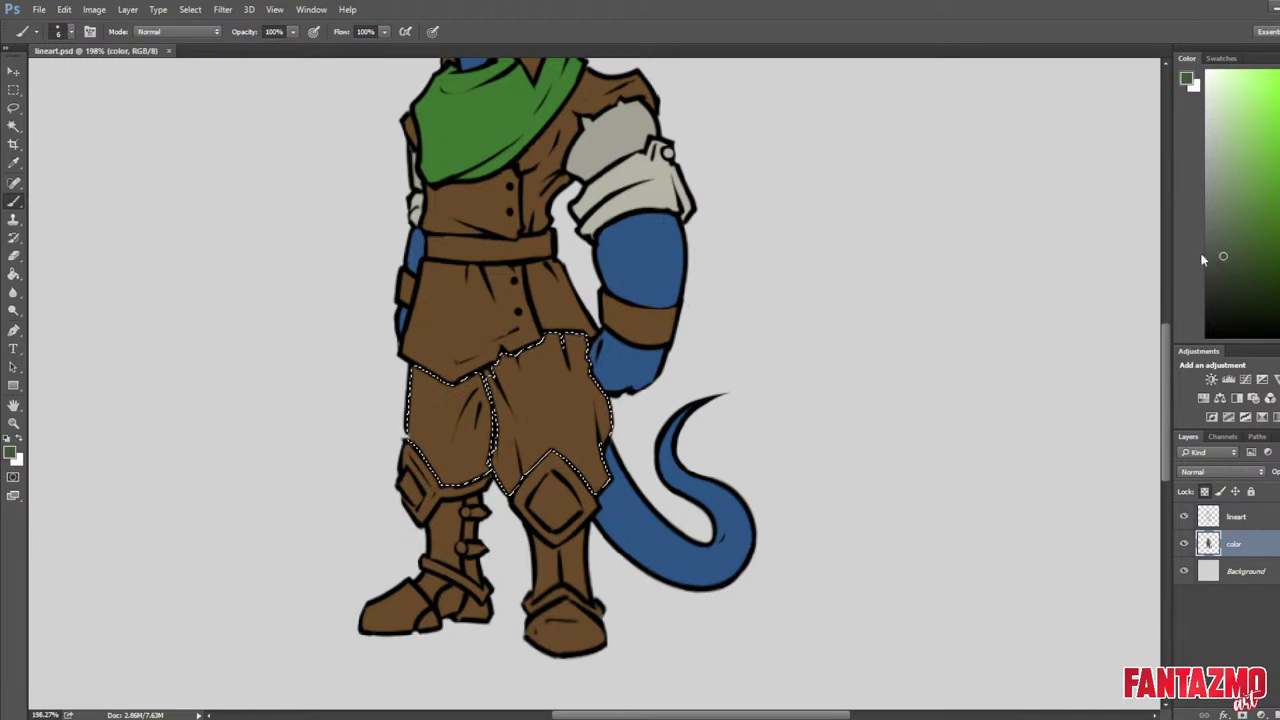
{"action": "key", "text": "bracketright"}
{"action": "key", "text": "bracketright"}
{"action": "key", "text": "bracketright"}
{"action": "key", "text": "bracketright"}
{"action": "key", "text": "bracketright"}
{"action": "key", "text": "bracketright"}
{"action": "key", "text": "bracketright"}
{"action": "key", "text": "bracketright"}
{"action": "key", "text": "bracketright"}
{"action": "key", "text": "bracketright"}
{"action": "key", "text": "bracketright"}
{"action": "key", "text": "bracketright"}
{"action": "key", "text": "bracketright"}
{"action": "key", "text": "bracketright"}
{"action": "key", "text": "bracketright"}
{"action": "mouse_move", "coordinate": [436, 405]}
{"action": "left_mouse_down"}
{"action": "mouse_move", "coordinate": [600, 514]}
{"action": "mouse_move", "coordinate": [443, 371]}
{"action": "mouse_move", "coordinate": [600, 420]}
{"action": "left_mouse_up"}
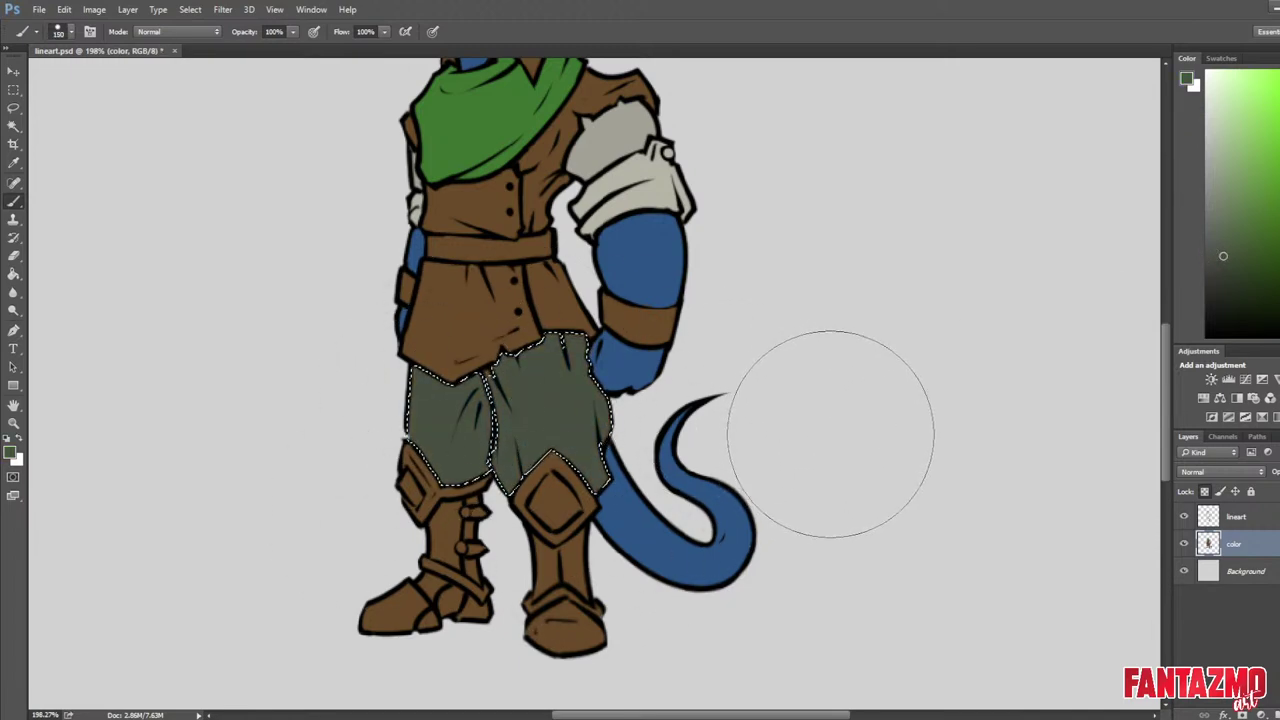
{"action": "key", "text": "l"}
{"action": "left_click", "coordinate": [832, 432]}
Check the green trousers in a horizontally flipped view and reduce the brush to 9 px.
{"action": "scroll", "coordinate": [823, 433], "scroll_direction": "down", "scroll_amount": 2}
{"action": "key", "text": "ctrl+shift+h"}
{"action": "scroll", "coordinate": [479, 435], "scroll_direction": "up", "scroll_amount": 2}
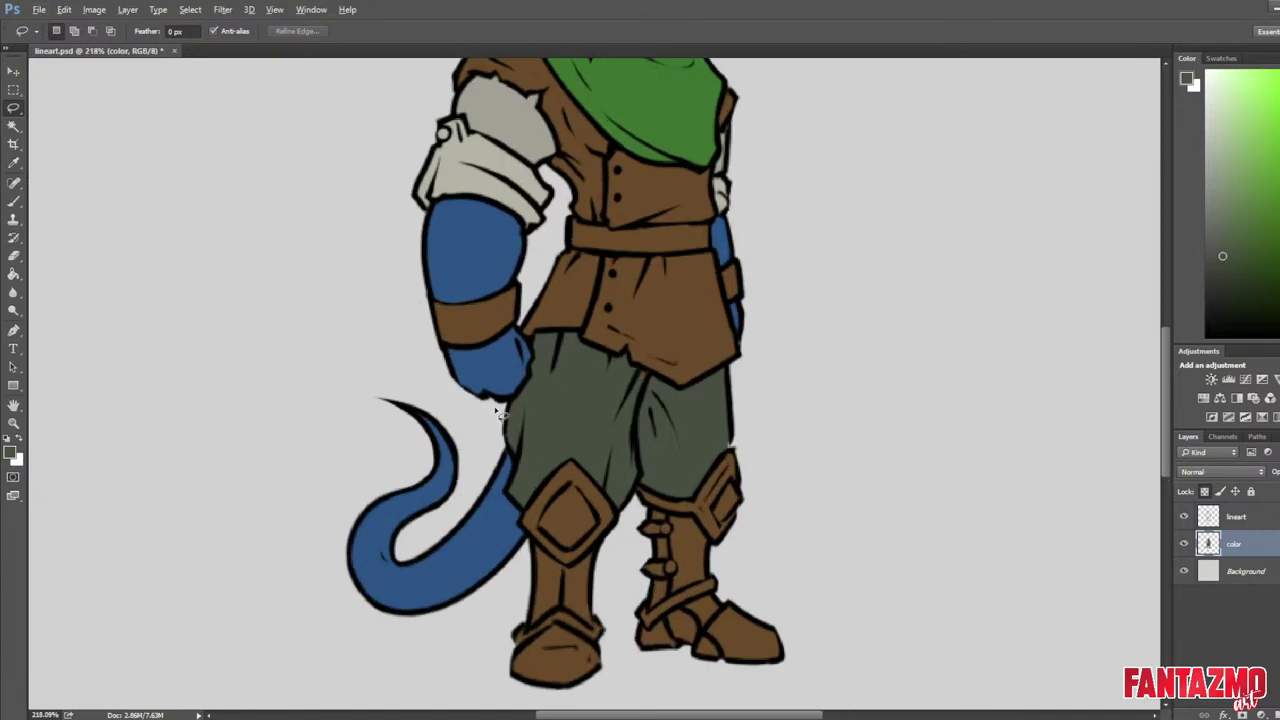
{"action": "key", "text": "b"}
{"action": "key", "text": "bracketleft"}
{"action": "key", "text": "bracketleft"}
{"action": "key", "text": "bracketleft"}
{"action": "key", "text": "bracketleft"}
{"action": "key", "text": "bracketleft"}
{"action": "key", "text": "bracketleft"}
{"action": "key", "text": "bracketleft"}
{"action": "key", "text": "bracketleft"}
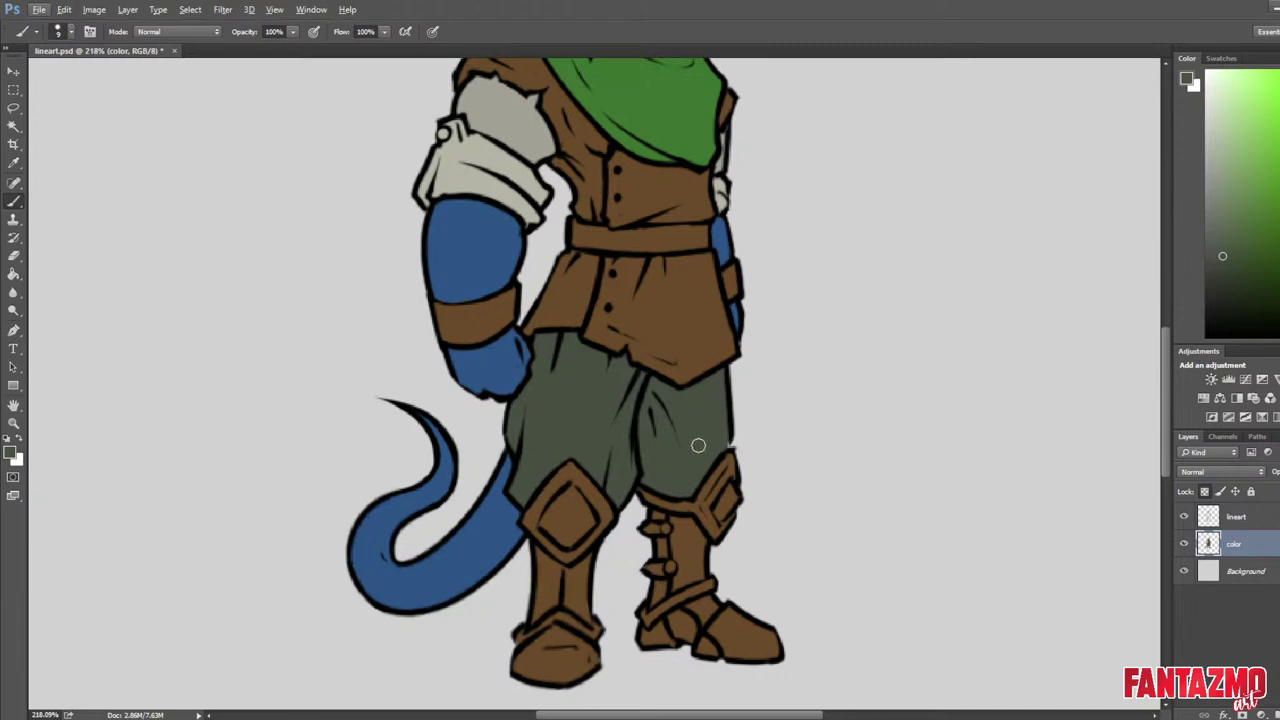
Flip the view back, look over the trousers and boots, and save the file.
{"action": "left_click", "coordinate": [1205, 492]}
{"action": "left_click", "coordinate": [1205, 490]}
{"action": "key", "text": "ctrl+f"}
{"action": "key", "text": "h"}
{"action": "left_click_drag", "start_coordinate": [869, 312], "coordinate": [609, 371]}
{"action": "key", "text": "h"}
{"action": "left_click_drag", "start_coordinate": [686, 410], "coordinate": [621, 210]}
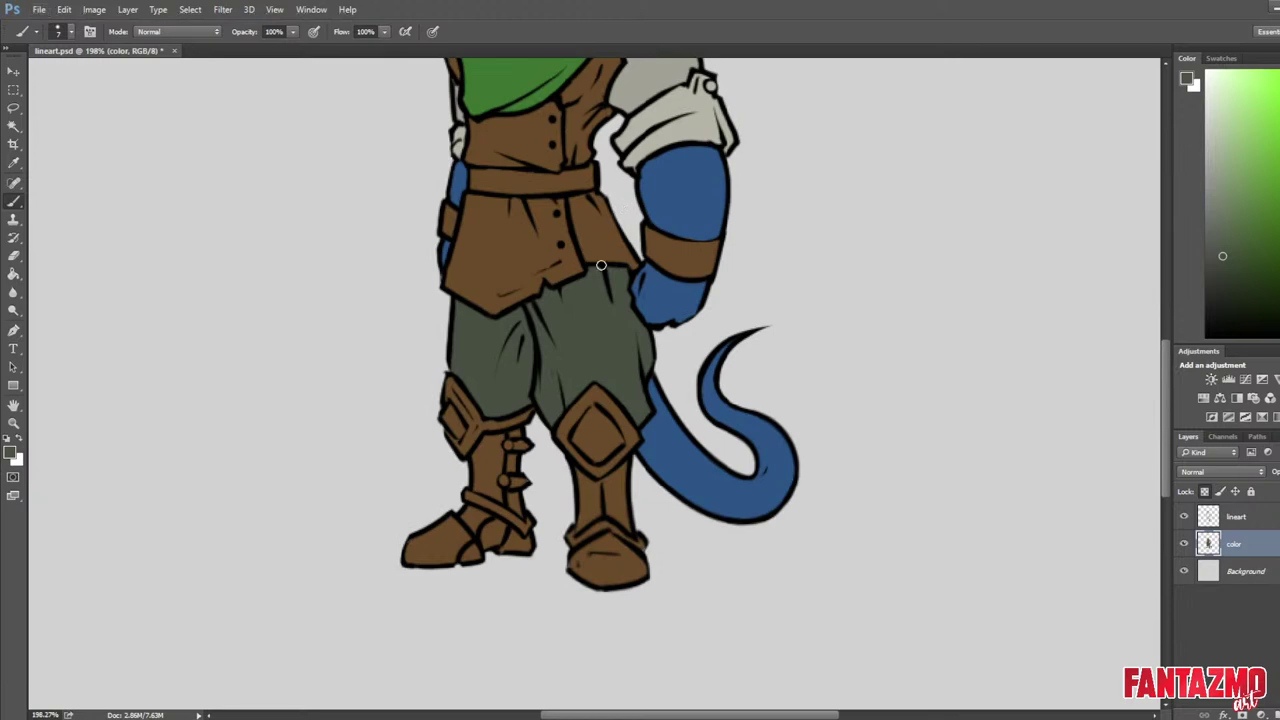
{"action": "key", "text": "h"}
{"action": "left_click_drag", "start_coordinate": [616, 320], "coordinate": [708, 371]}
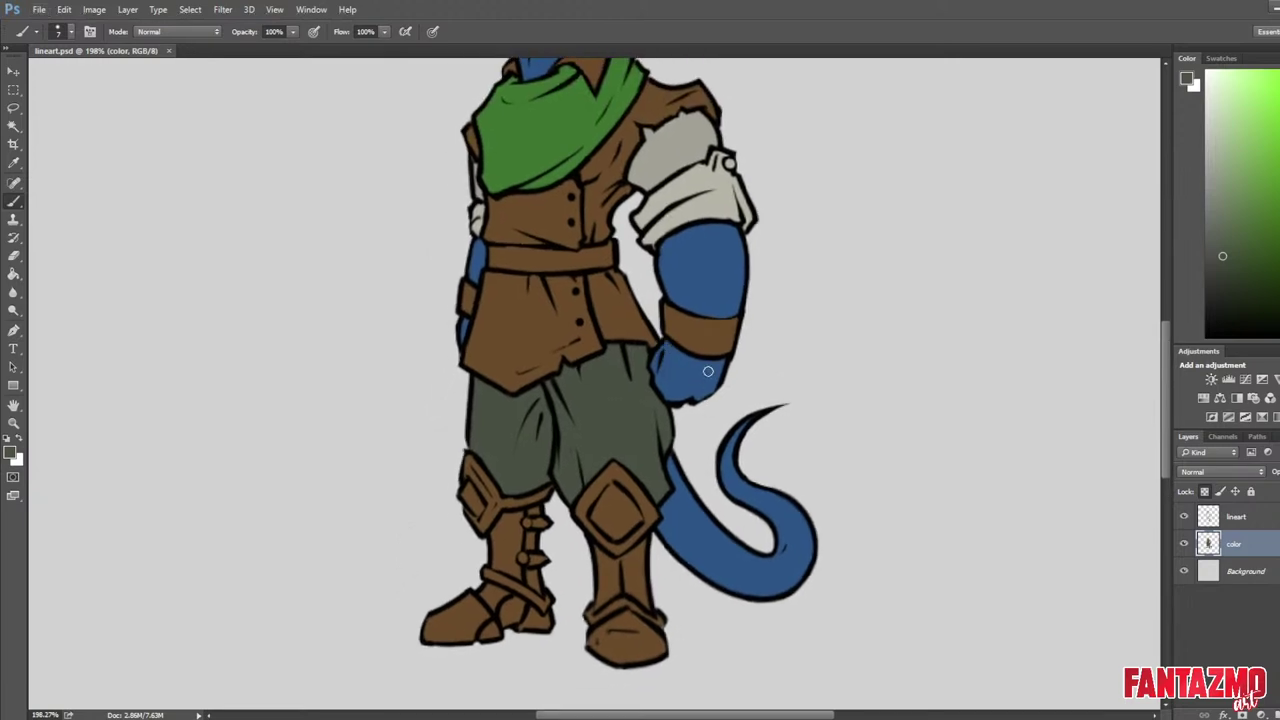
Pick a very dark brown and paint both wristbands with it on the color layer.
{"action": "left_click_drag", "start_coordinate": [815, 248], "coordinate": [889, 328]}
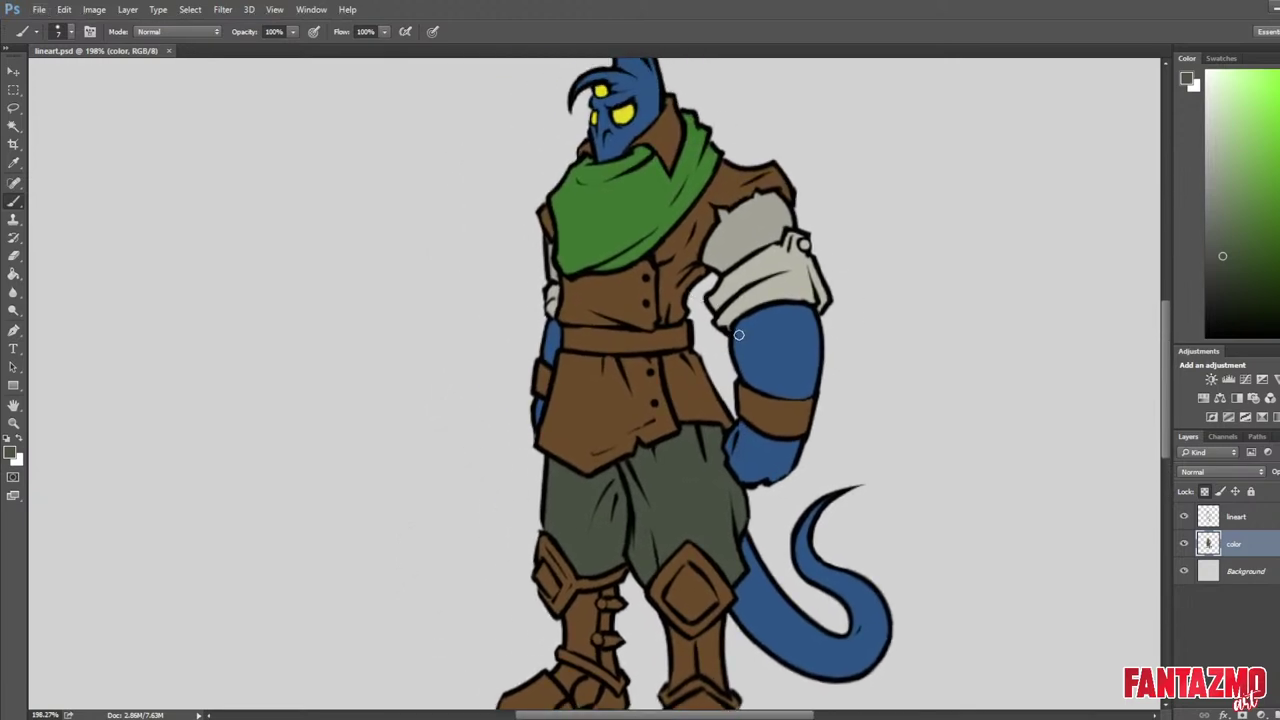
{"action": "left_click", "coordinate": [1213, 288]}
{"action": "left_click", "coordinate": [1279, 327]}
{"action": "left_click", "coordinate": [1227, 304]}
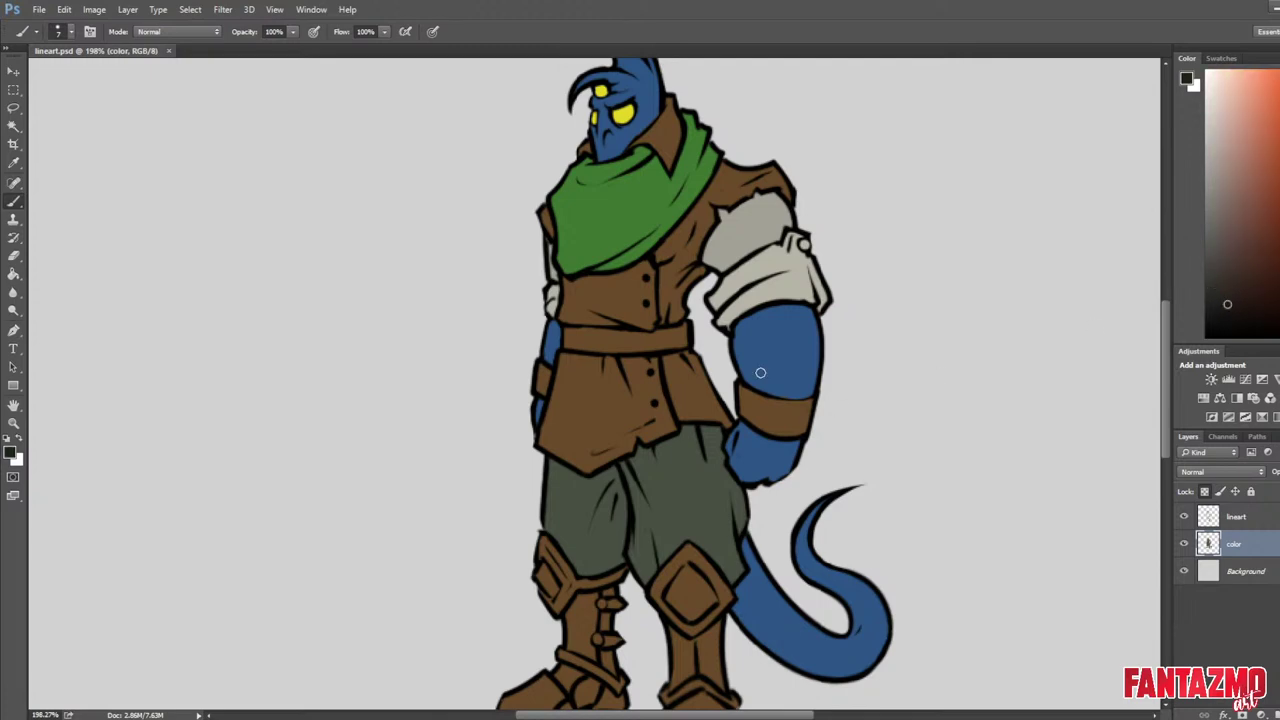
{"action": "mouse_move", "coordinate": [745, 398]}
{"action": "left_mouse_down"}
{"action": "mouse_move", "coordinate": [776, 429]}
{"action": "mouse_move", "coordinate": [804, 417]}
{"action": "mouse_move", "coordinate": [771, 405]}
{"action": "mouse_move", "coordinate": [813, 405]}
{"action": "mouse_move", "coordinate": [755, 400]}
{"action": "left_mouse_up"}
{"action": "left_click", "coordinate": [785, 375], "text": "alt"}
{"action": "left_click", "coordinate": [787, 410], "text": "alt"}
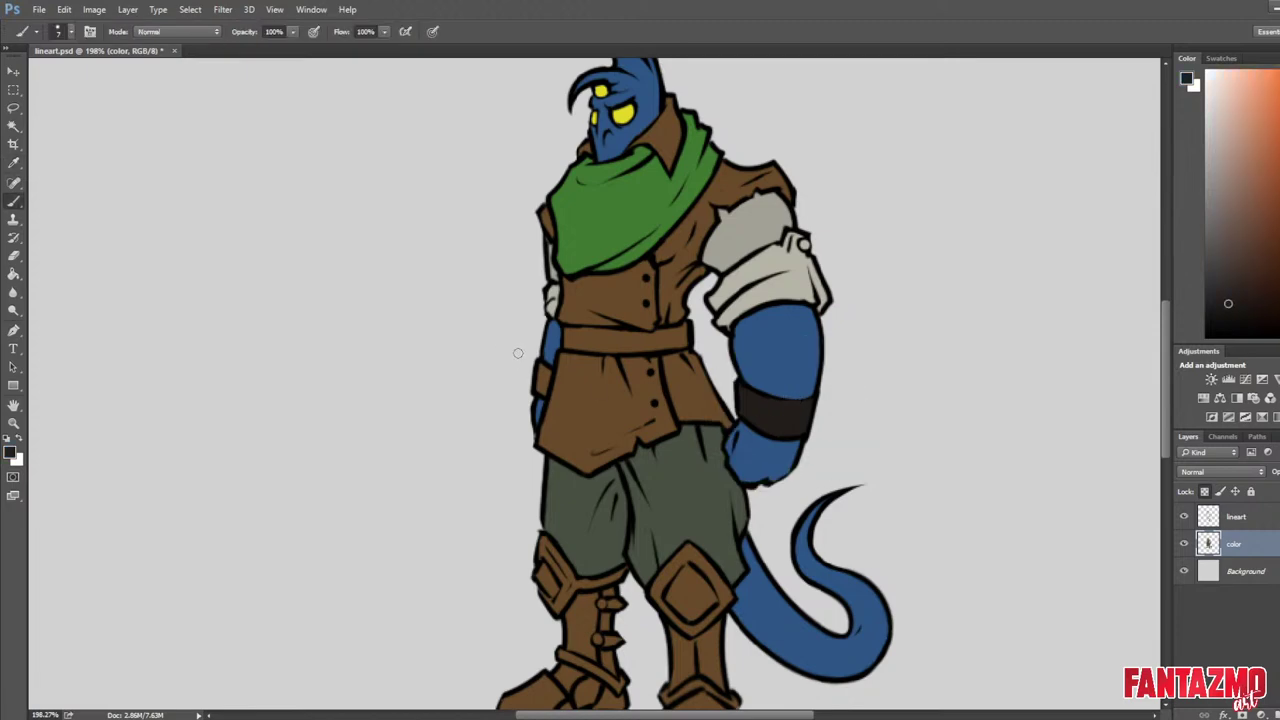
{"action": "left_click_drag", "start_coordinate": [541, 371], "coordinate": [537, 387]}
Paint the belt dark brown in a horizontally flipped view and go over both wristbands with a deeper reddish brown.
{"action": "scroll", "coordinate": [452, 314], "scroll_direction": "down", "scroll_amount": 6}
{"action": "key", "text": "ctrl+shift+h"}
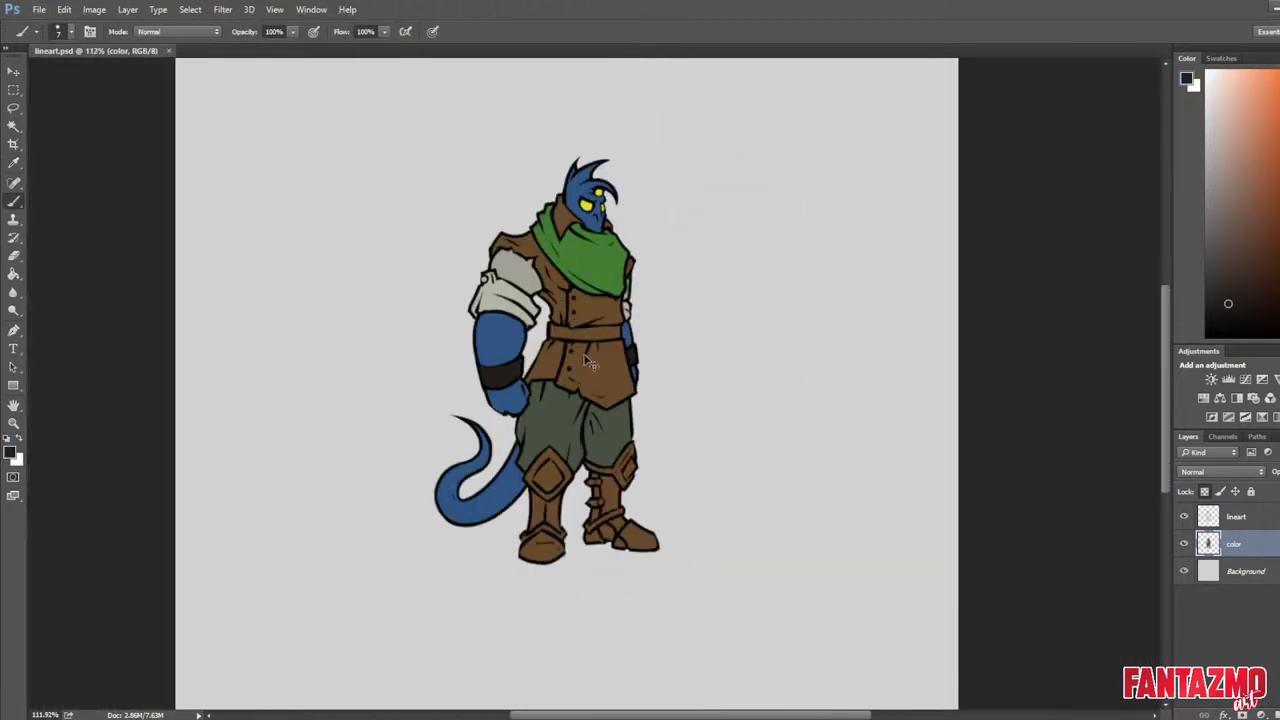
{"action": "scroll", "coordinate": [549, 347], "scroll_direction": "up", "scroll_amount": 4}
{"action": "scroll", "coordinate": [548, 345], "scroll_direction": "up", "scroll_amount": 3}
{"action": "mouse_move", "coordinate": [597, 293]}
{"action": "left_mouse_down"}
{"action": "mouse_move", "coordinate": [628, 298]}
{"action": "mouse_move", "coordinate": [611, 303]}
{"action": "mouse_move", "coordinate": [656, 311]}
{"action": "mouse_move", "coordinate": [674, 298]}
{"action": "mouse_move", "coordinate": [599, 294]}
{"action": "mouse_move", "coordinate": [593, 306]}
{"action": "mouse_move", "coordinate": [674, 317]}
{"action": "mouse_move", "coordinate": [691, 300]}
{"action": "mouse_move", "coordinate": [760, 291]}
{"action": "mouse_move", "coordinate": [766, 311]}
{"action": "mouse_move", "coordinate": [690, 314]}
{"action": "left_mouse_up"}
{"action": "left_click", "coordinate": [1248, 309]}
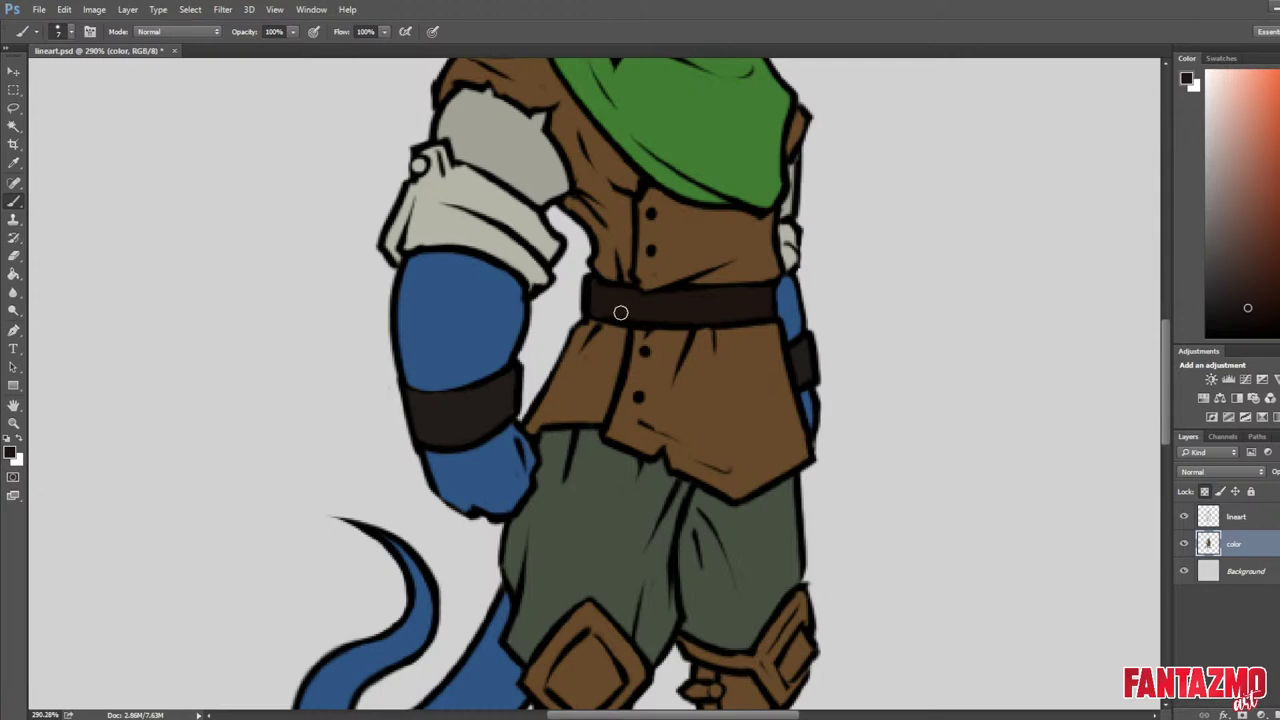
{"action": "mouse_move", "coordinate": [807, 348]}
{"action": "left_mouse_down"}
{"action": "mouse_move", "coordinate": [803, 371]}
{"action": "mouse_move", "coordinate": [812, 353]}
{"action": "left_mouse_up"}
{"action": "mouse_move", "coordinate": [505, 390]}
{"action": "left_mouse_down"}
{"action": "mouse_move", "coordinate": [413, 397]}
{"action": "mouse_move", "coordinate": [441, 422]}
{"action": "mouse_move", "coordinate": [425, 415]}
{"action": "mouse_move", "coordinate": [433, 433]}
{"action": "mouse_move", "coordinate": [494, 421]}
{"action": "mouse_move", "coordinate": [510, 404]}
{"action": "mouse_move", "coordinate": [458, 397]}
{"action": "mouse_move", "coordinate": [500, 384]}
{"action": "mouse_move", "coordinate": [485, 406]}
{"action": "mouse_move", "coordinate": [505, 401]}
{"action": "mouse_move", "coordinate": [481, 423]}
{"action": "mouse_move", "coordinate": [510, 402]}
{"action": "mouse_move", "coordinate": [438, 428]}
{"action": "mouse_move", "coordinate": [411, 414]}
{"action": "mouse_move", "coordinate": [446, 420]}
{"action": "left_mouse_up"}
Flip the view back to normal and save the file.
{"action": "scroll", "coordinate": [417, 420], "scroll_direction": "down", "scroll_amount": 8}
{"action": "key", "text": "ctrl+shift+h"}
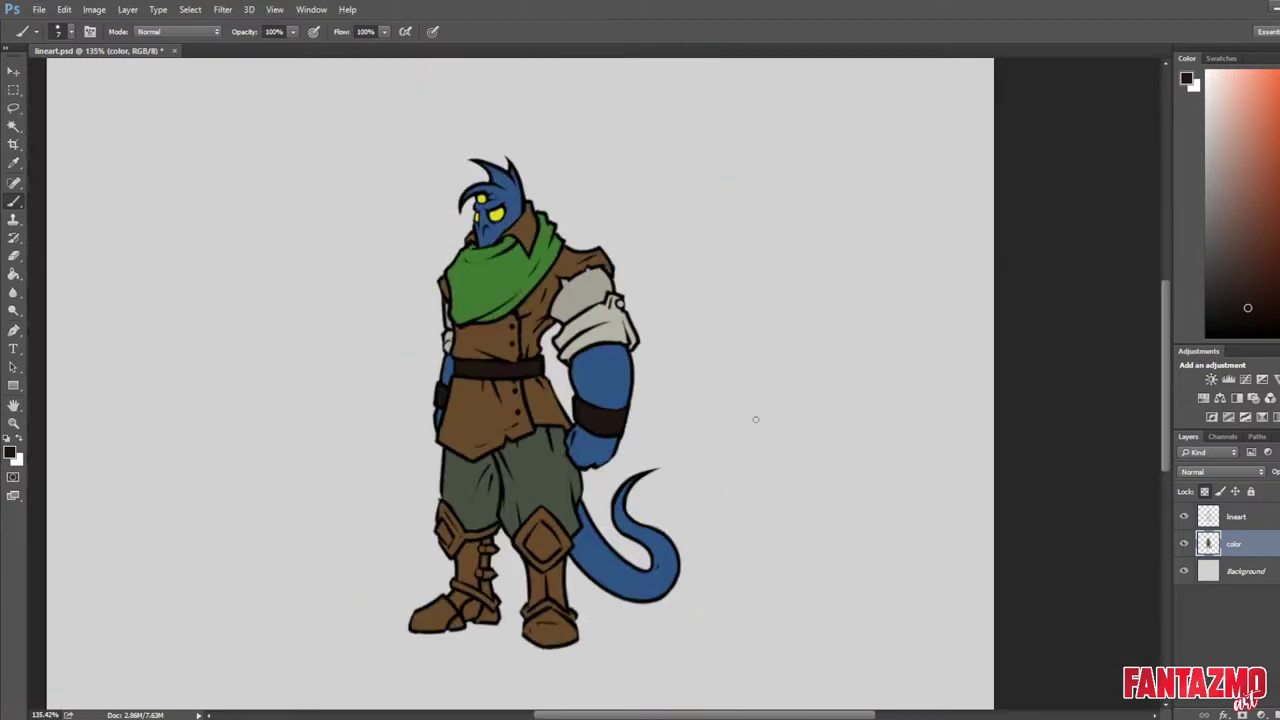
{"action": "scroll", "coordinate": [545, 496], "scroll_direction": "up", "scroll_amount": 2}
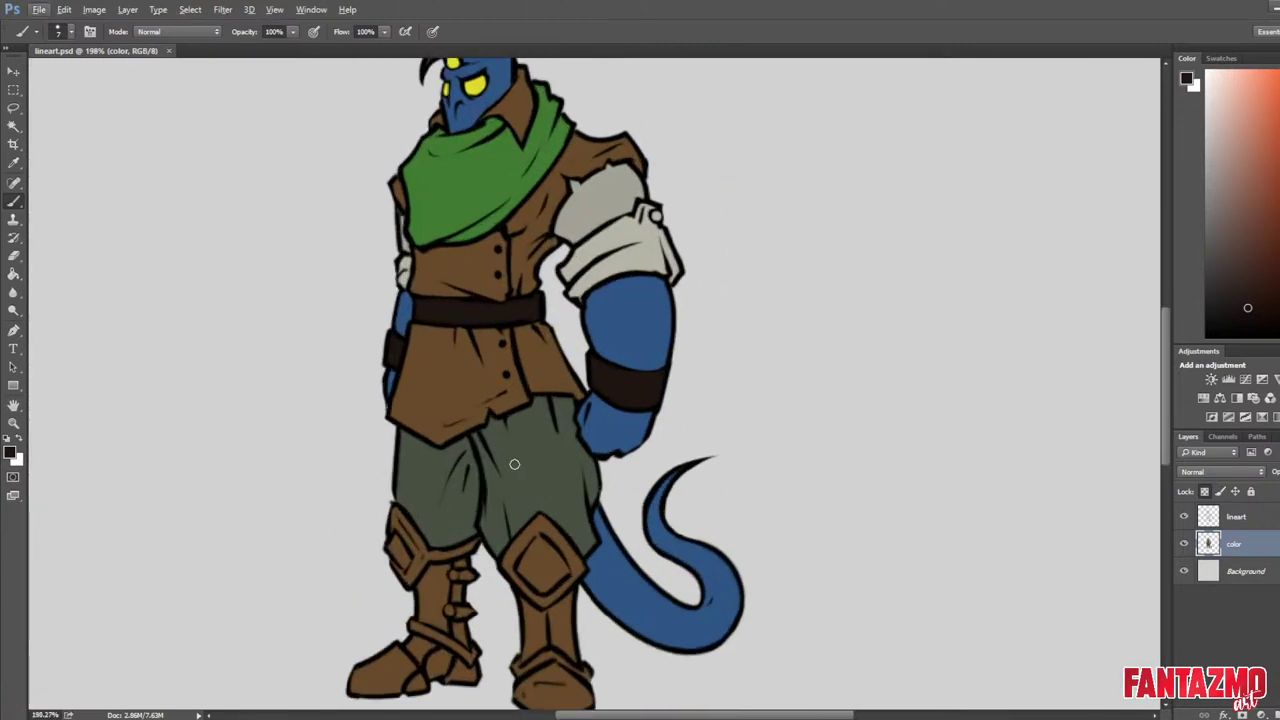
{"action": "scroll", "coordinate": [511, 455], "scroll_direction": "up", "scroll_amount": 2}
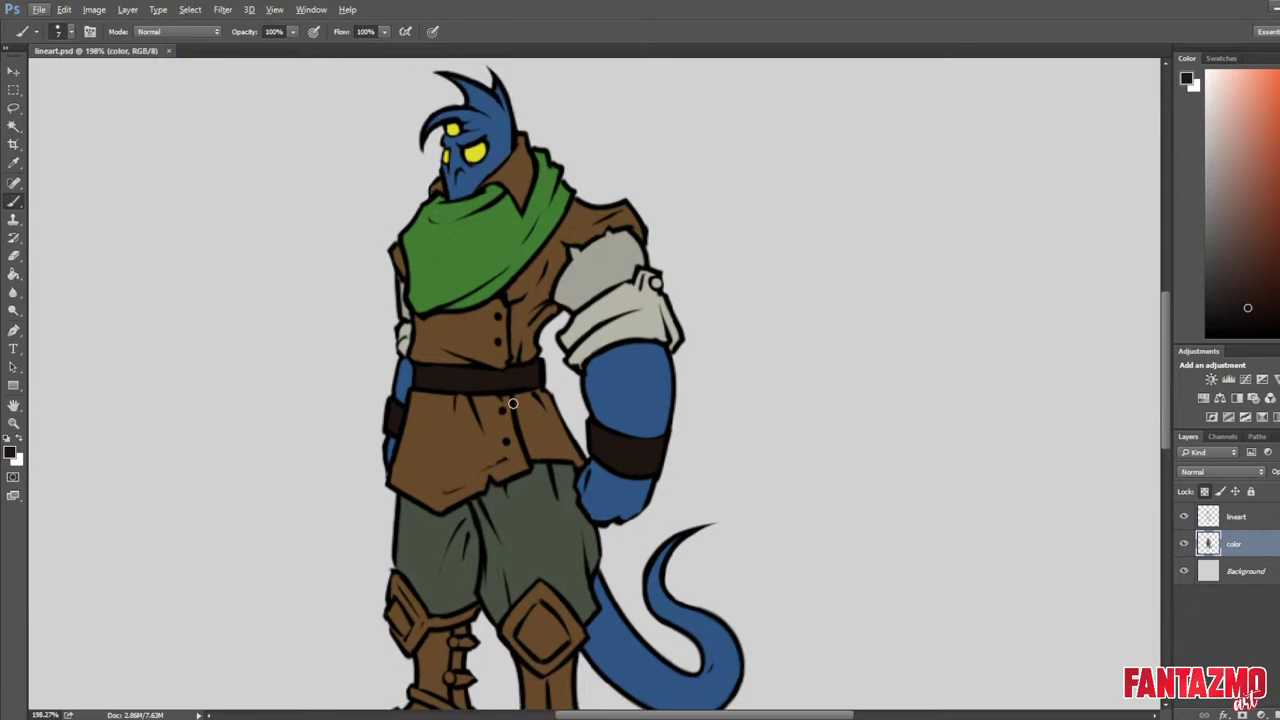
{"action": "scroll", "coordinate": [460, 215], "scroll_direction": "up", "scroll_amount": 1}
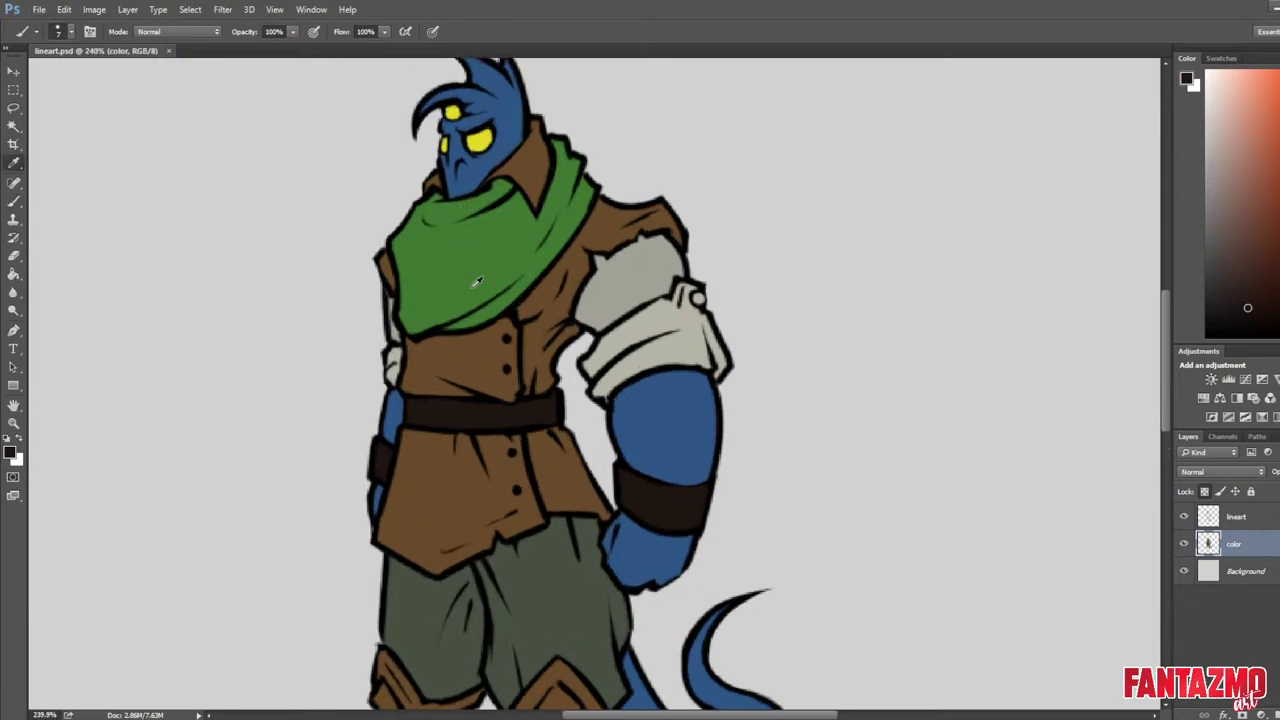
Sample the light grey of the sleeve and paint the large near side of the shirt collar with a 6 px brush.
{"action": "left_click", "coordinate": [636, 258], "text": "alt"}
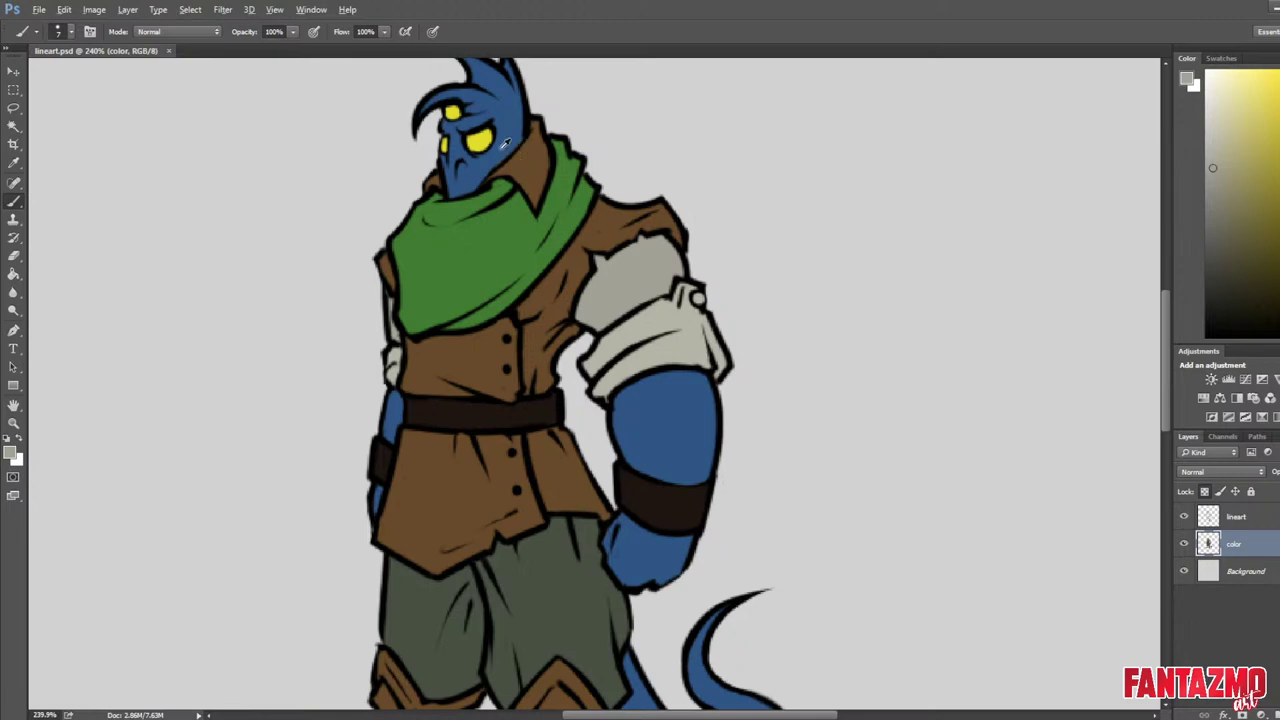
{"action": "scroll", "coordinate": [505, 143], "scroll_direction": "up", "scroll_amount": 2}
{"action": "scroll", "coordinate": [566, 232], "scroll_direction": "up", "scroll_amount": 1}
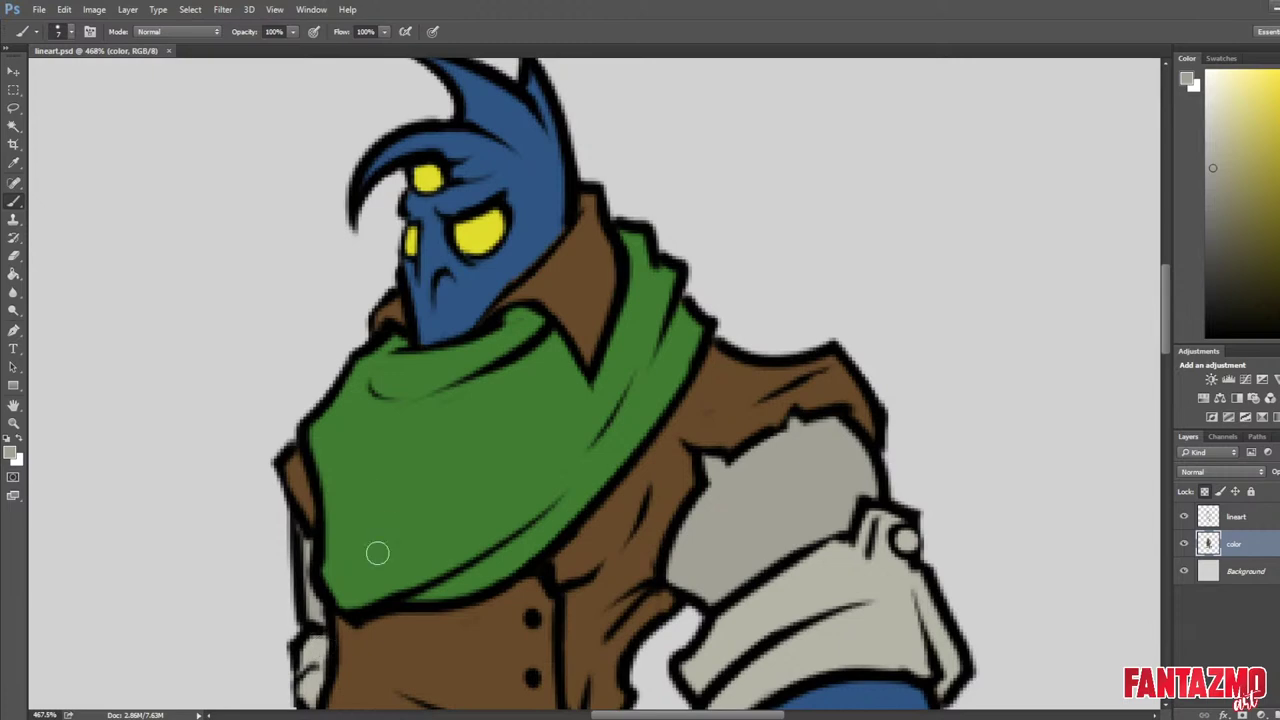
{"action": "key", "text": "i"}
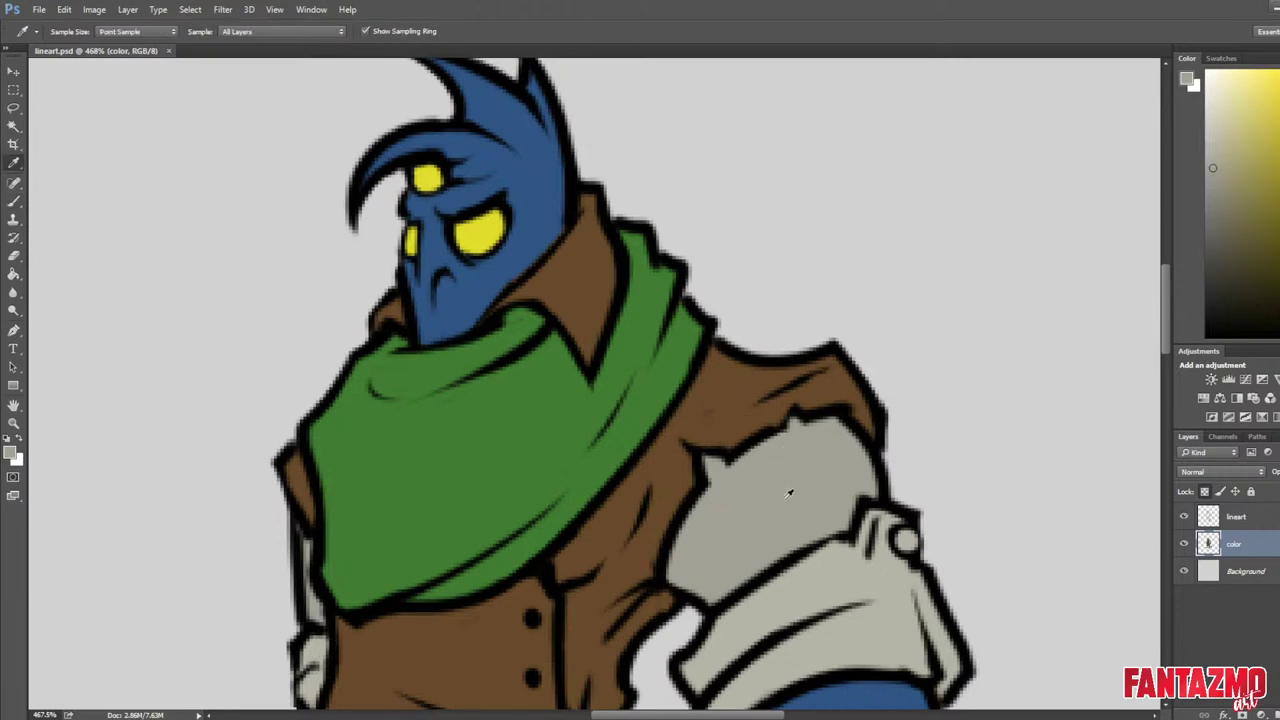
{"action": "left_click", "coordinate": [838, 526]}
{"action": "key", "text": "b"}
{"action": "left_click_drag", "start_coordinate": [571, 257], "coordinate": [566, 272]}
{"action": "mouse_move", "coordinate": [558, 225]}
{"action": "left_mouse_down"}
{"action": "mouse_move", "coordinate": [588, 200]}
{"action": "mouse_move", "coordinate": [606, 300]}
{"action": "mouse_move", "coordinate": [588, 360]}
{"action": "mouse_move", "coordinate": [527, 287]}
{"action": "mouse_move", "coordinate": [506, 302]}
{"action": "mouse_move", "coordinate": [540, 294]}
{"action": "mouse_move", "coordinate": [582, 310]}
{"action": "mouse_move", "coordinate": [585, 274]}
{"action": "mouse_move", "coordinate": [600, 290]}
{"action": "left_mouse_up"}
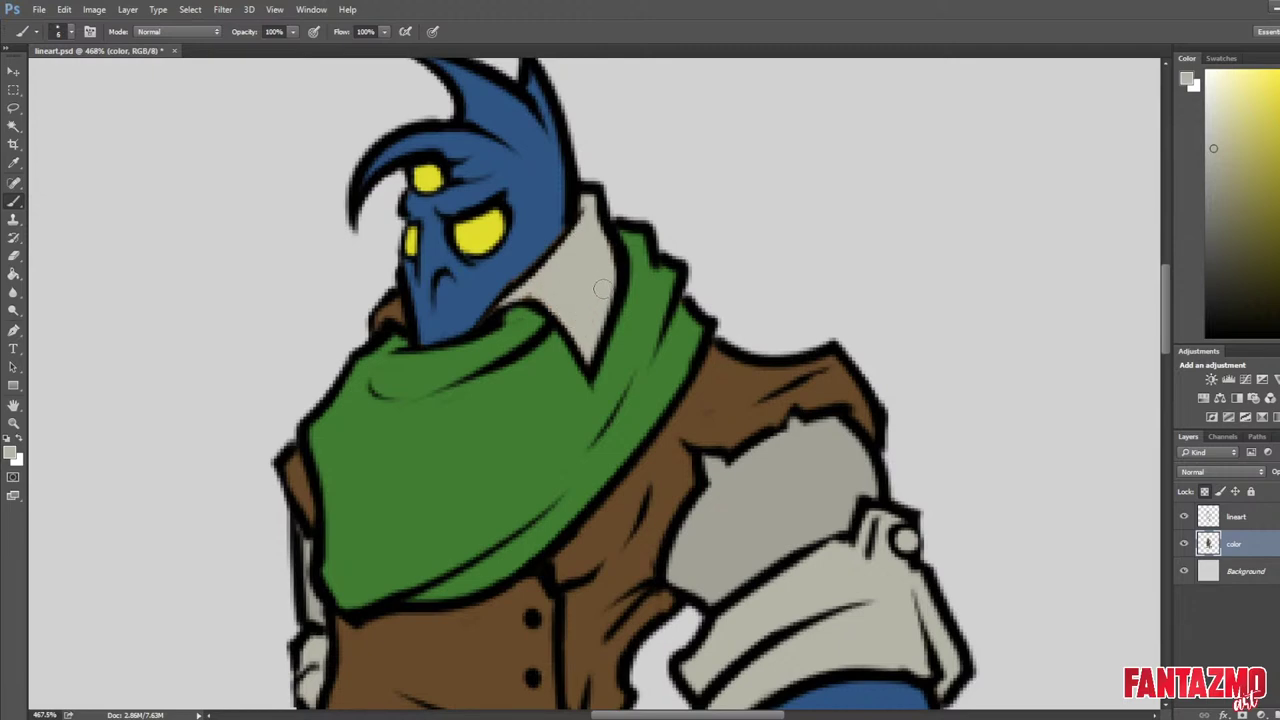
Clean up the collar's edges against the face and scarf with a 3 px brush, and paint the far collar piece light grey.
{"action": "left_click", "coordinate": [477, 310], "text": "alt"}
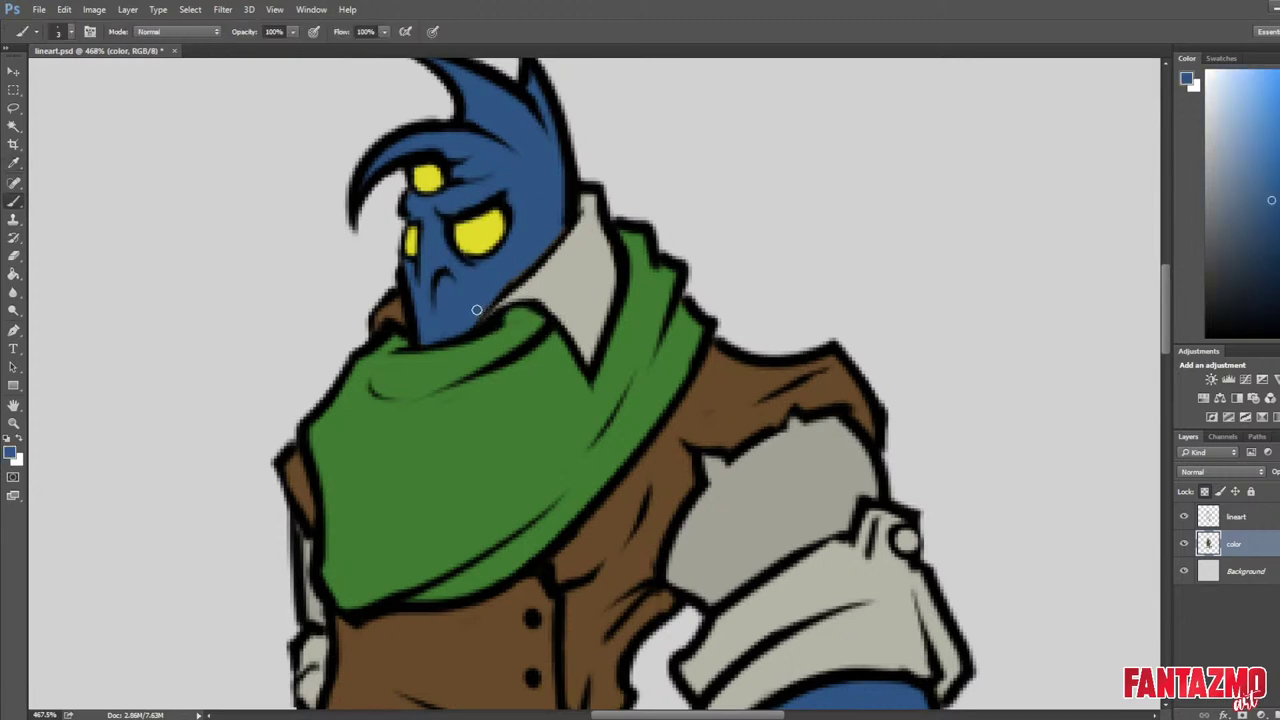
{"action": "left_click", "coordinate": [518, 289], "text": "alt"}
{"action": "left_click", "coordinate": [512, 330], "text": "alt"}
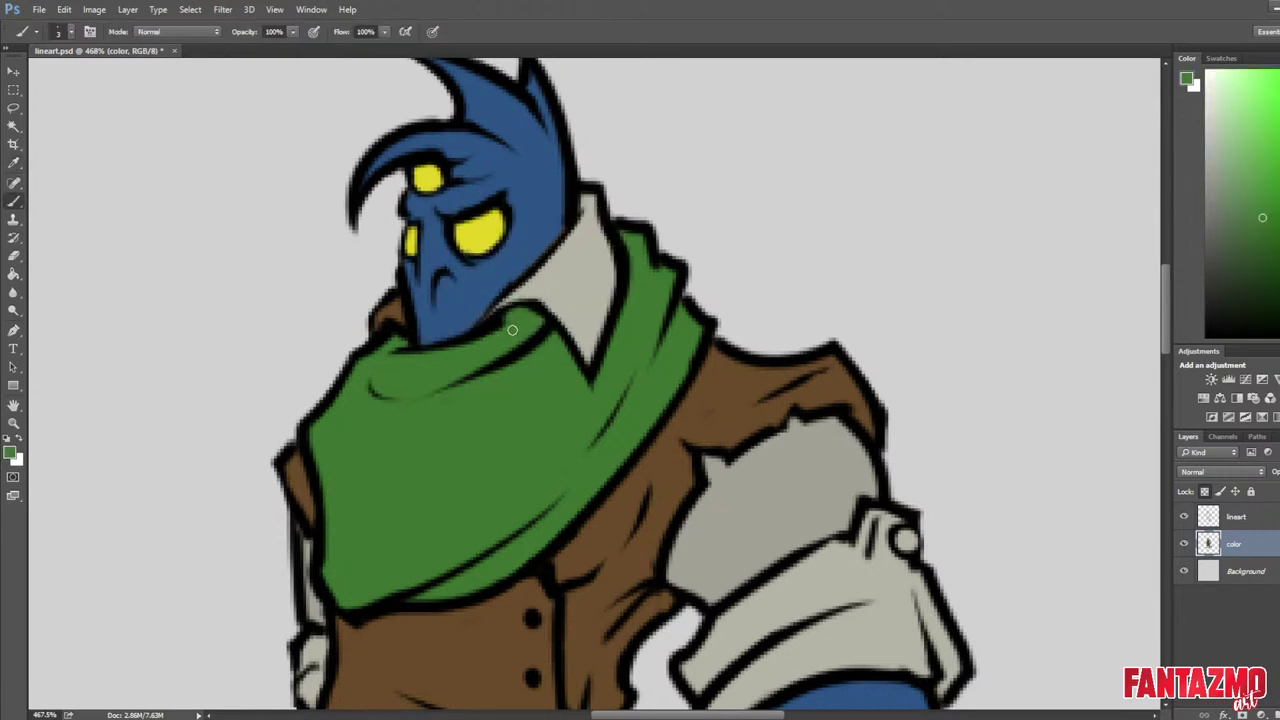
{"action": "left_click", "coordinate": [482, 300], "text": "alt"}
{"action": "left_click", "coordinate": [532, 262], "text": "alt"}
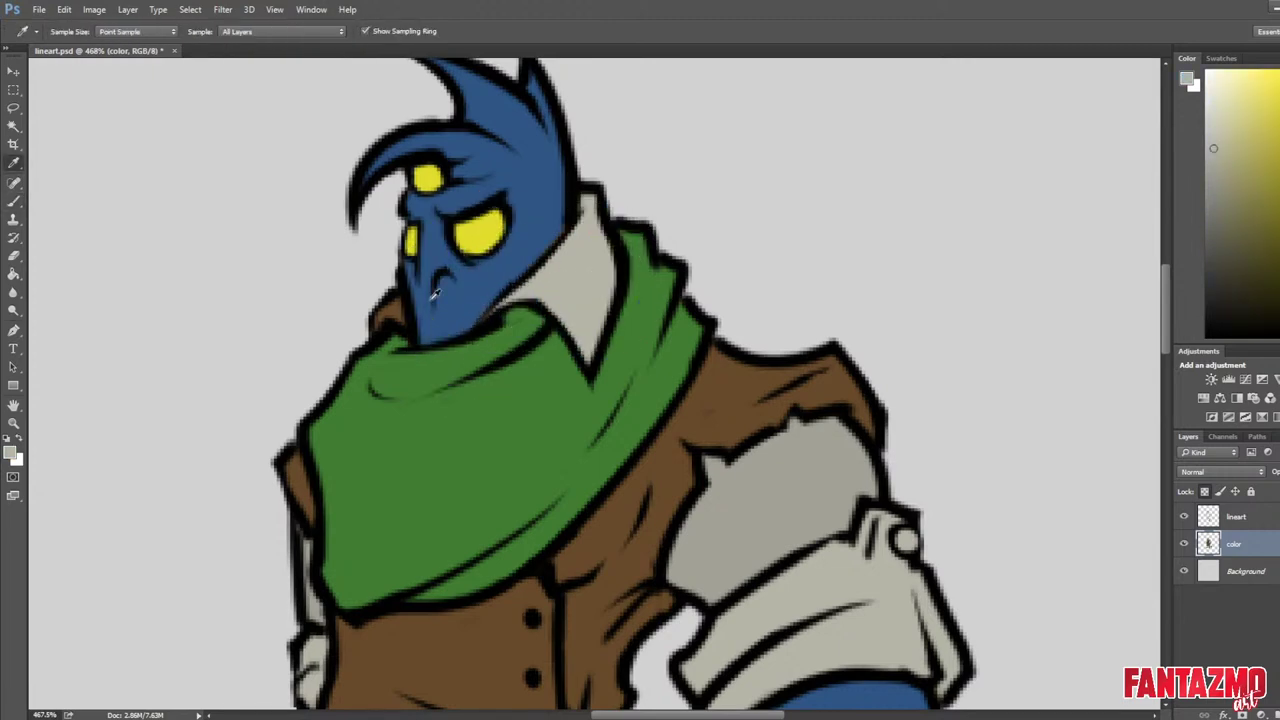
{"action": "left_click_drag", "start_coordinate": [398, 302], "coordinate": [381, 309]}
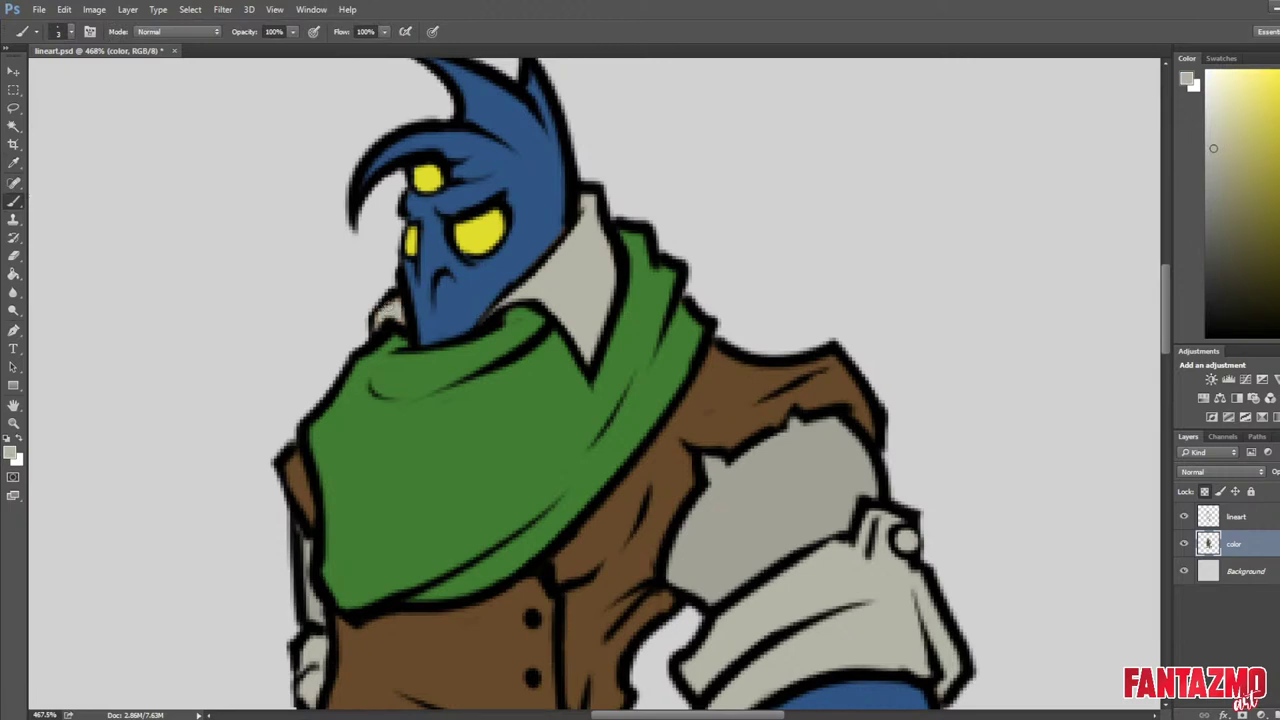
Check the light grey collar and the dark belt and wristbands in normal and horizontally flipped views.
{"action": "scroll", "coordinate": [601, 371], "scroll_direction": "down", "scroll_amount": 8}
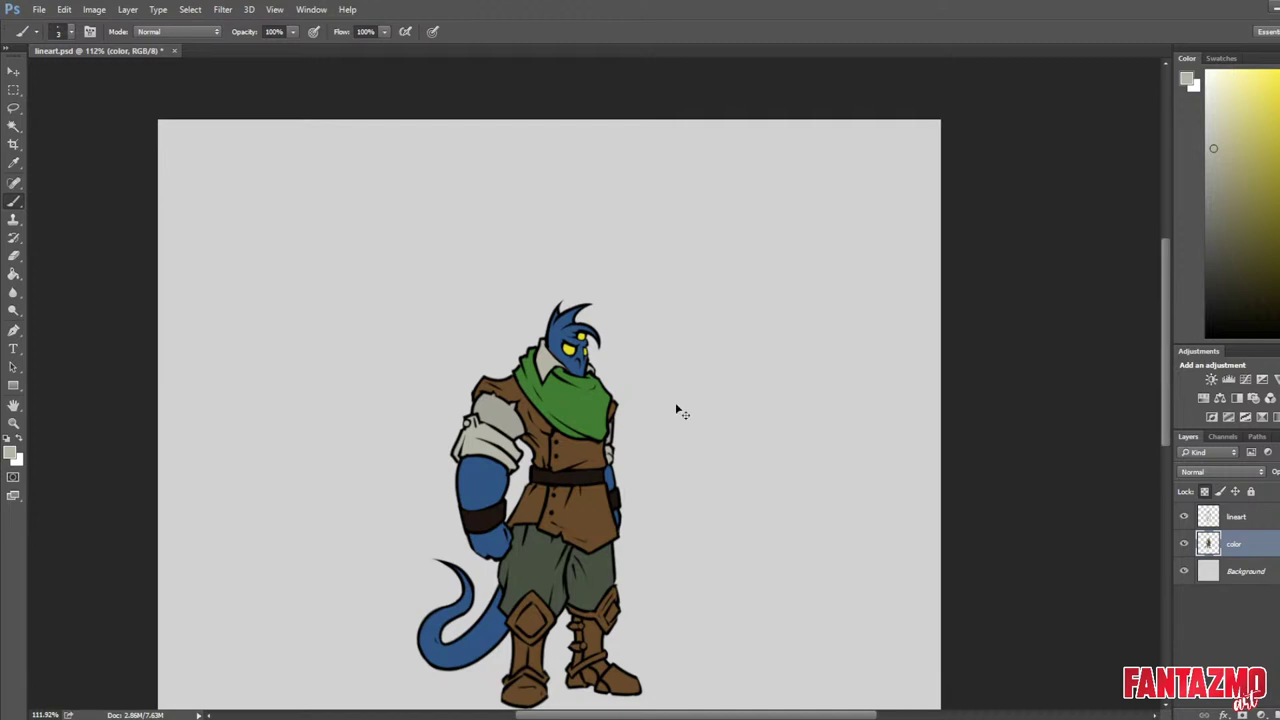
{"action": "key", "text": "ctrl+shift+h"}
{"action": "scroll", "coordinate": [659, 369], "scroll_direction": "up", "scroll_amount": 4}
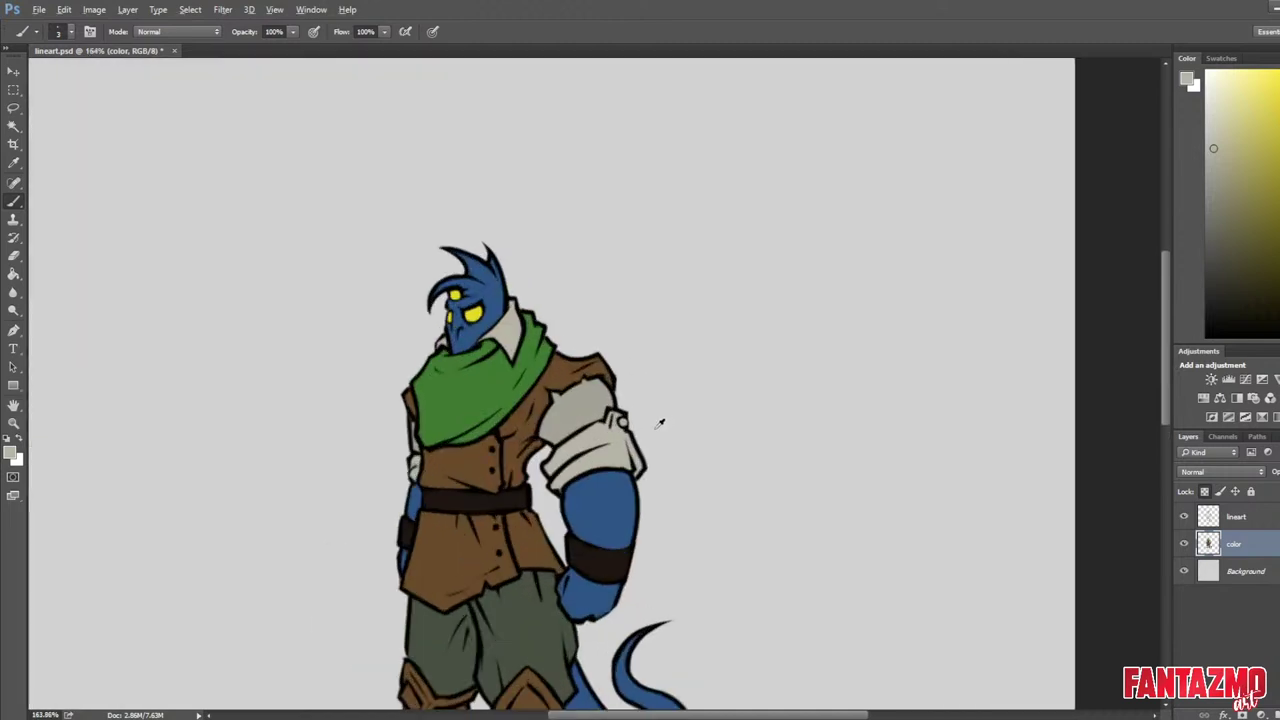
{"action": "key", "text": "ctrl+shift+h"}
{"action": "left_click_drag", "start_coordinate": [734, 309], "coordinate": [768, 227]}
{"action": "scroll", "coordinate": [720, 465], "scroll_direction": "up", "scroll_amount": 2}
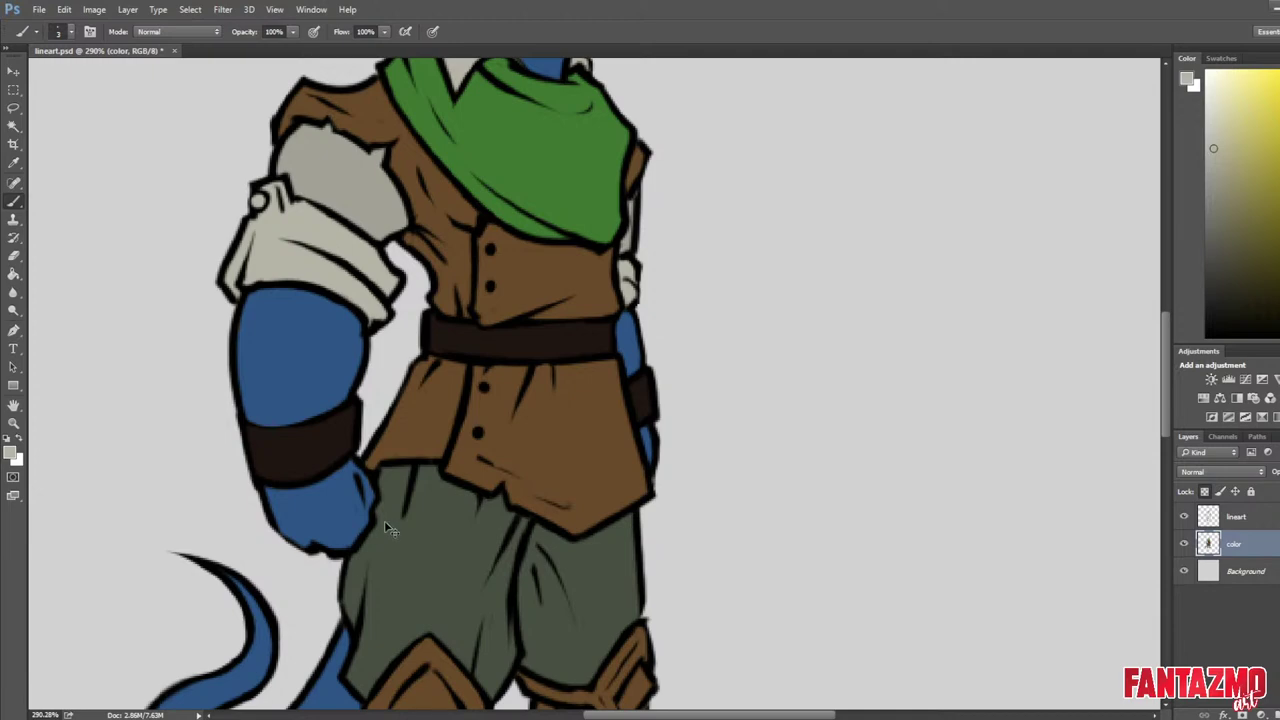
{"action": "key", "text": "ctrl+shift+h"}
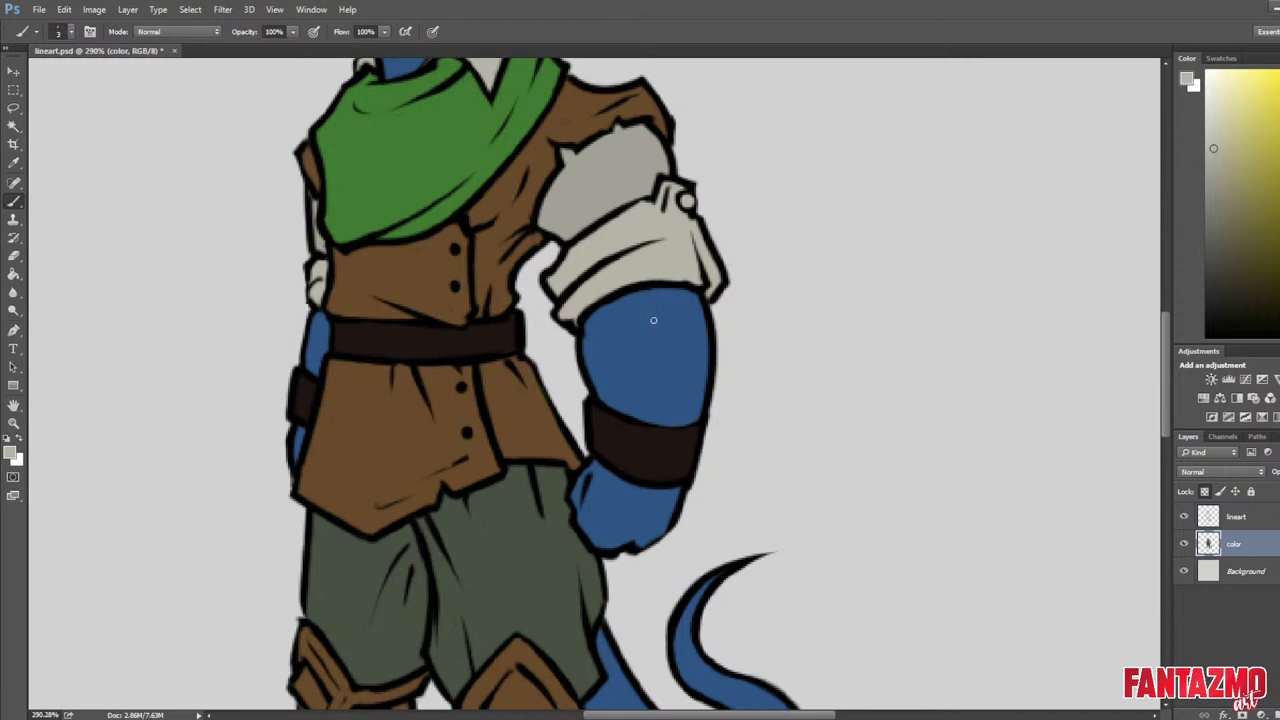
Look over the flat colours from the collar and sleeves down to the boots and save the file.
{"action": "left_click_drag", "start_coordinate": [691, 503], "coordinate": [705, 550]}
{"action": "left_click_drag", "start_coordinate": [735, 225], "coordinate": [815, 247]}
{"action": "left_click", "coordinate": [652, 352], "text": "alt"}
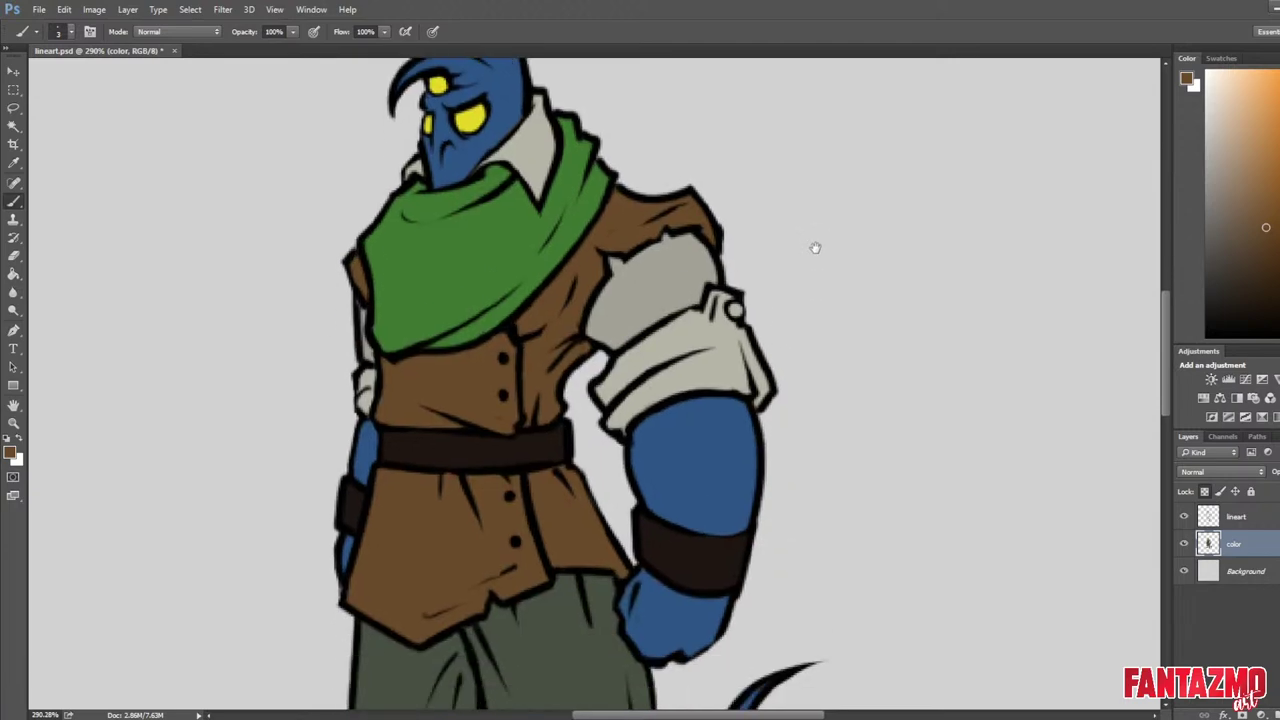
{"action": "left_click", "coordinate": [657, 286], "text": "alt"}
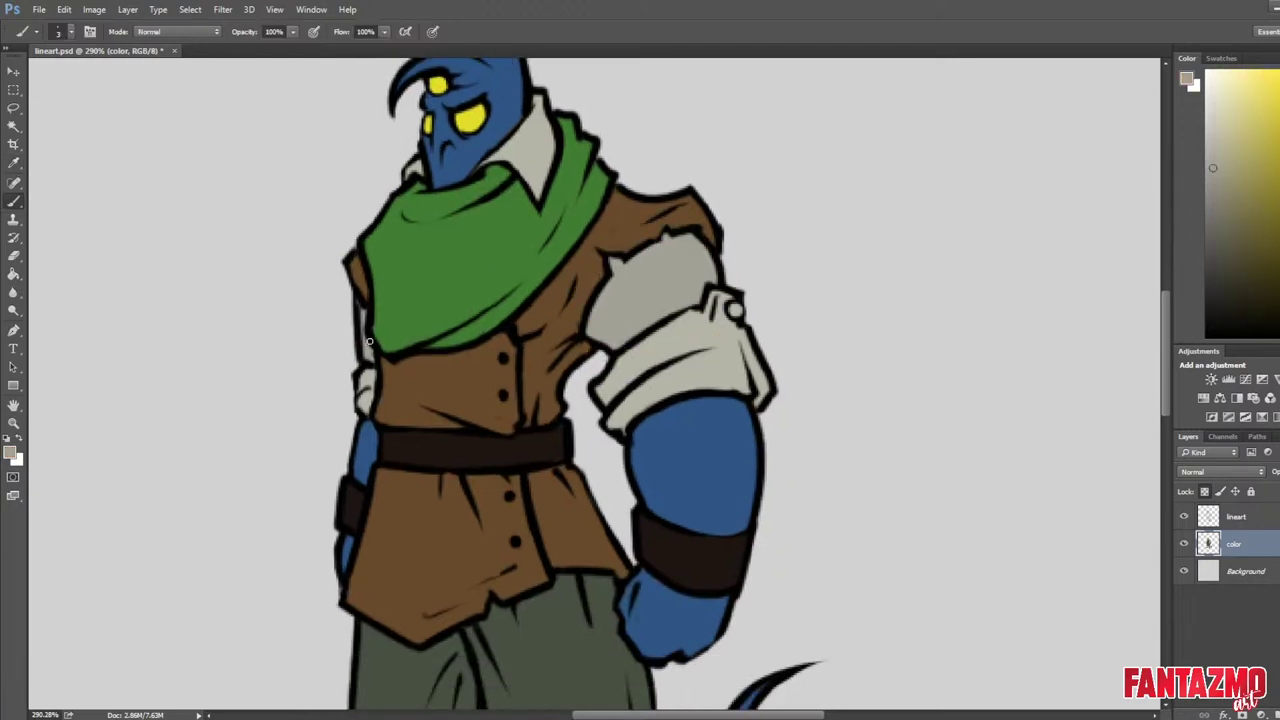
{"action": "left_click_drag", "start_coordinate": [874, 434], "coordinate": [858, 184]}
{"action": "left_click_drag", "start_coordinate": [788, 412], "coordinate": [819, 358]}
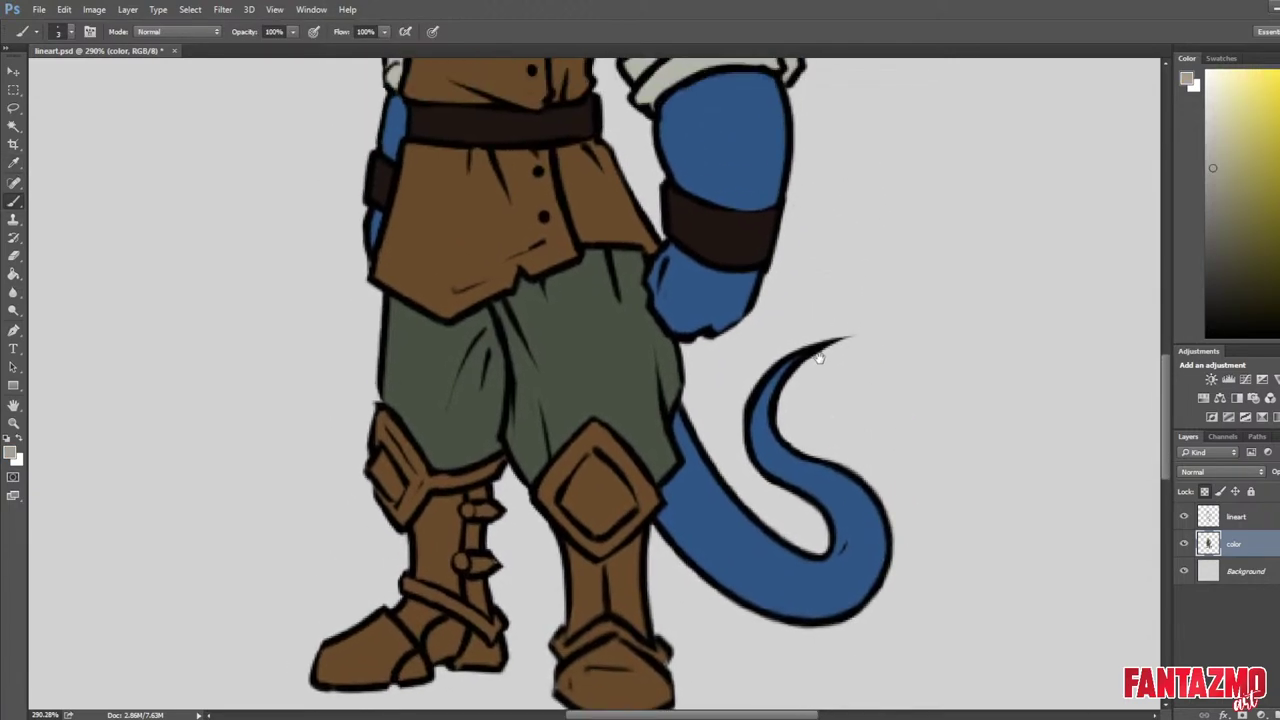
{"action": "scroll", "coordinate": [792, 338], "scroll_direction": "down", "scroll_amount": 3}
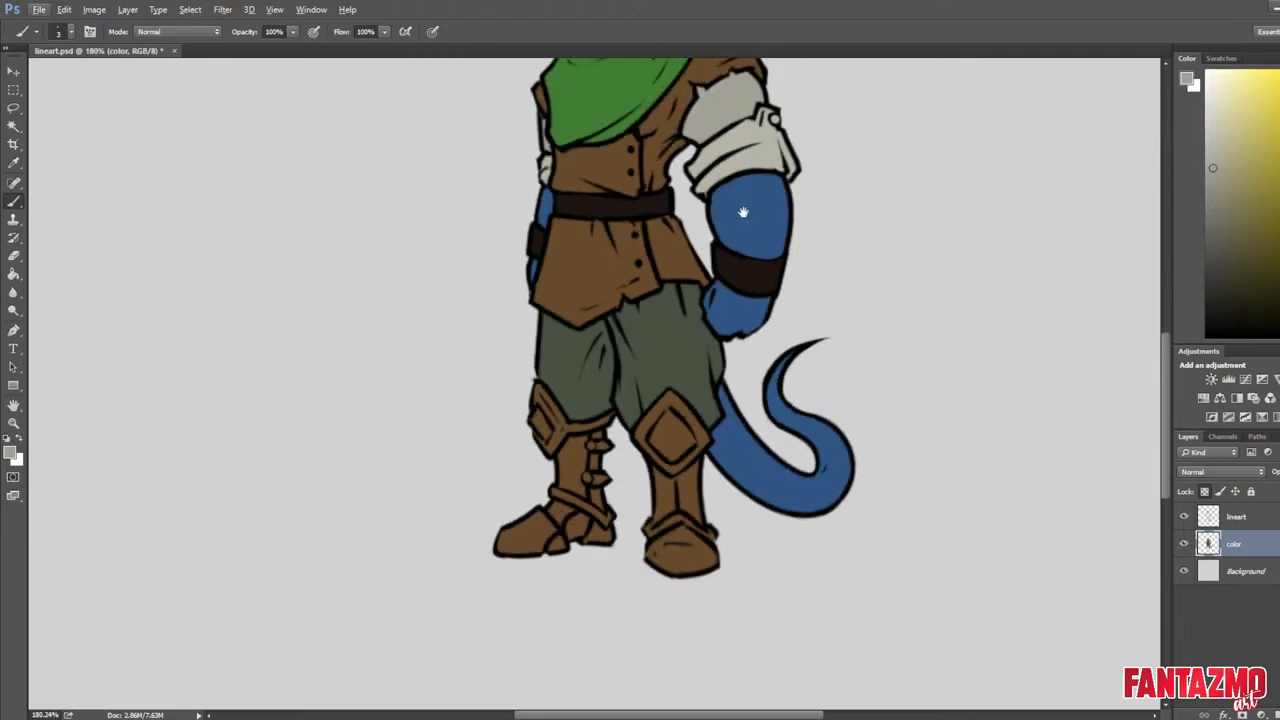
{"action": "left_click_drag", "start_coordinate": [812, 221], "coordinate": [707, 379]}
{"action": "key", "text": "ctrl+s"}
Select all the vest areas with the Magic Wand on the lineart layer and expand the selection under the lines.
{"action": "left_click", "coordinate": [1254, 524]}
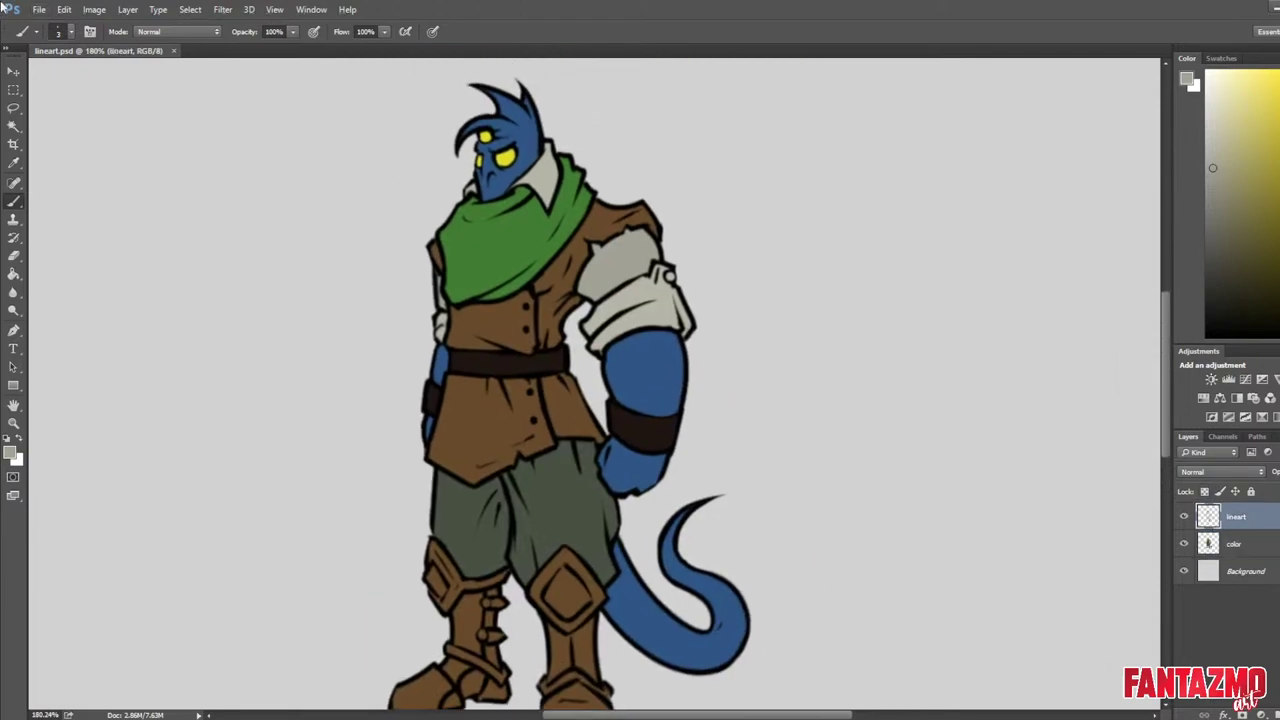
{"action": "left_click", "coordinate": [13, 126]}
{"action": "scroll", "coordinate": [383, 290], "scroll_direction": "up", "scroll_amount": 2}
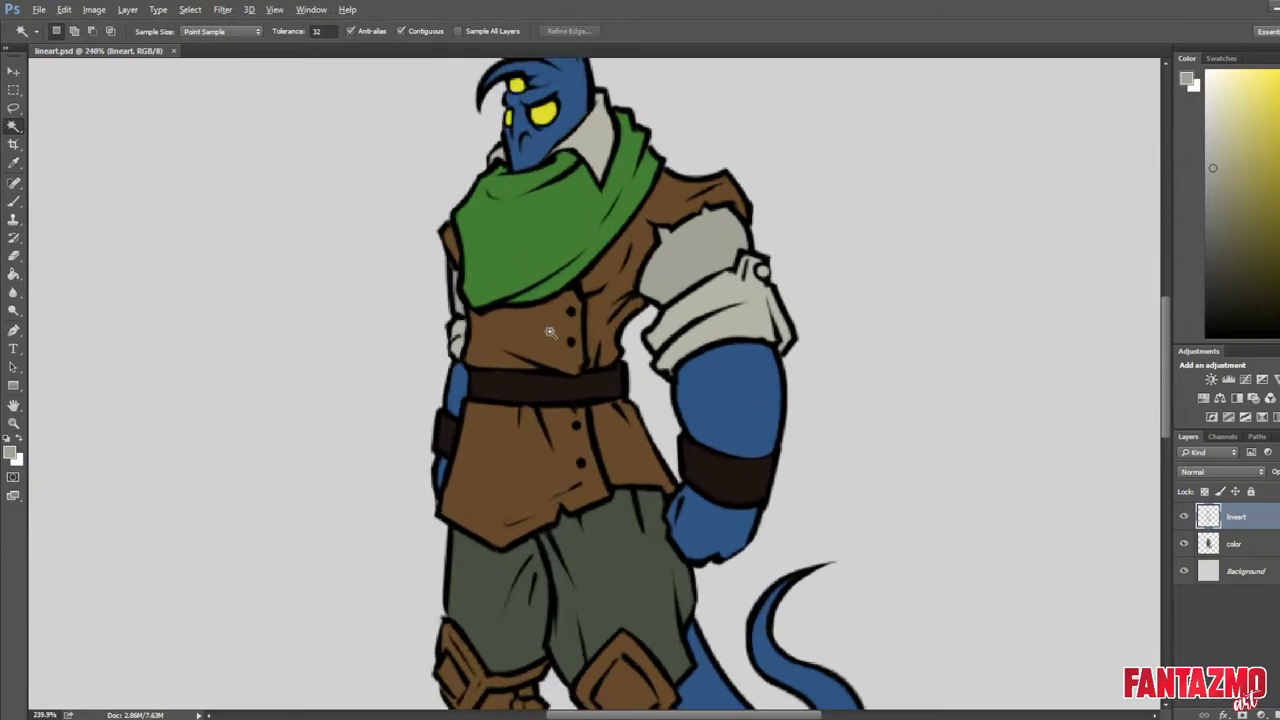
{"action": "left_click", "coordinate": [1266, 544]}
{"action": "left_click", "coordinate": [1259, 515]}
{"action": "left_click", "coordinate": [659, 193]}
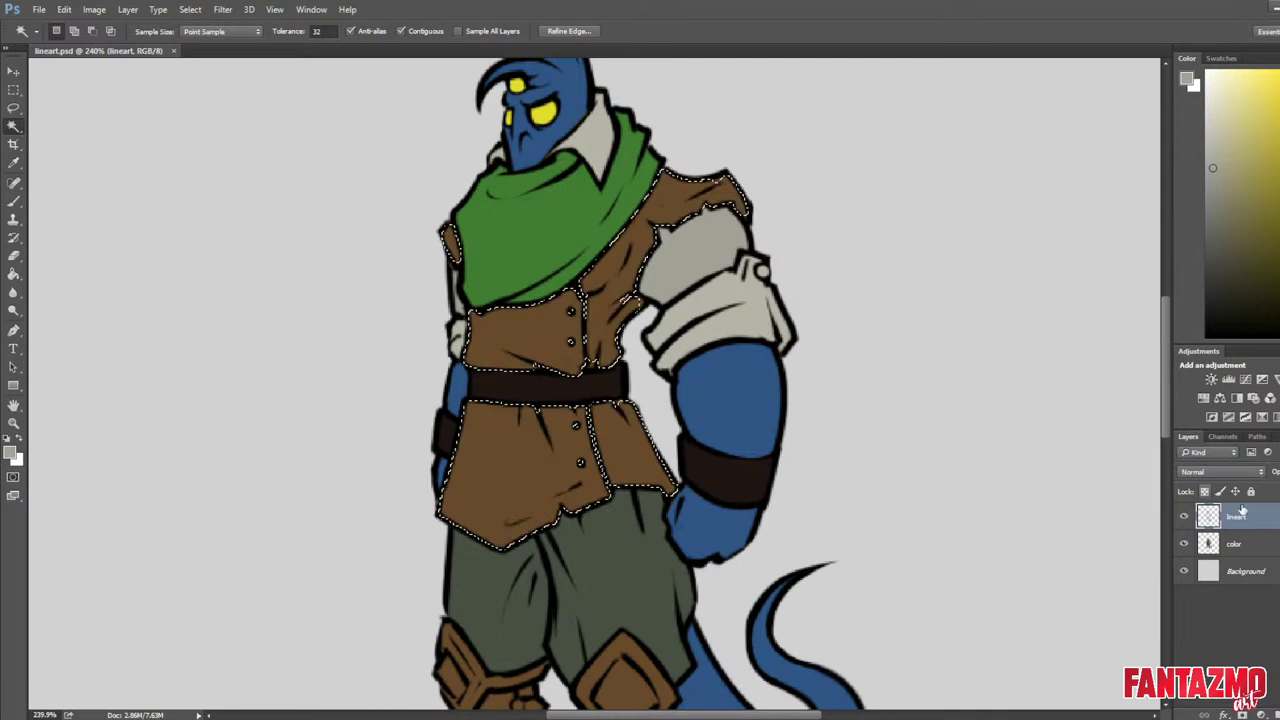
Sample the vest's brown, darken it, and fill the selected vest on the color layer with a 150 px brush.
{"action": "left_click", "coordinate": [1240, 543]}
{"action": "key", "text": "i"}
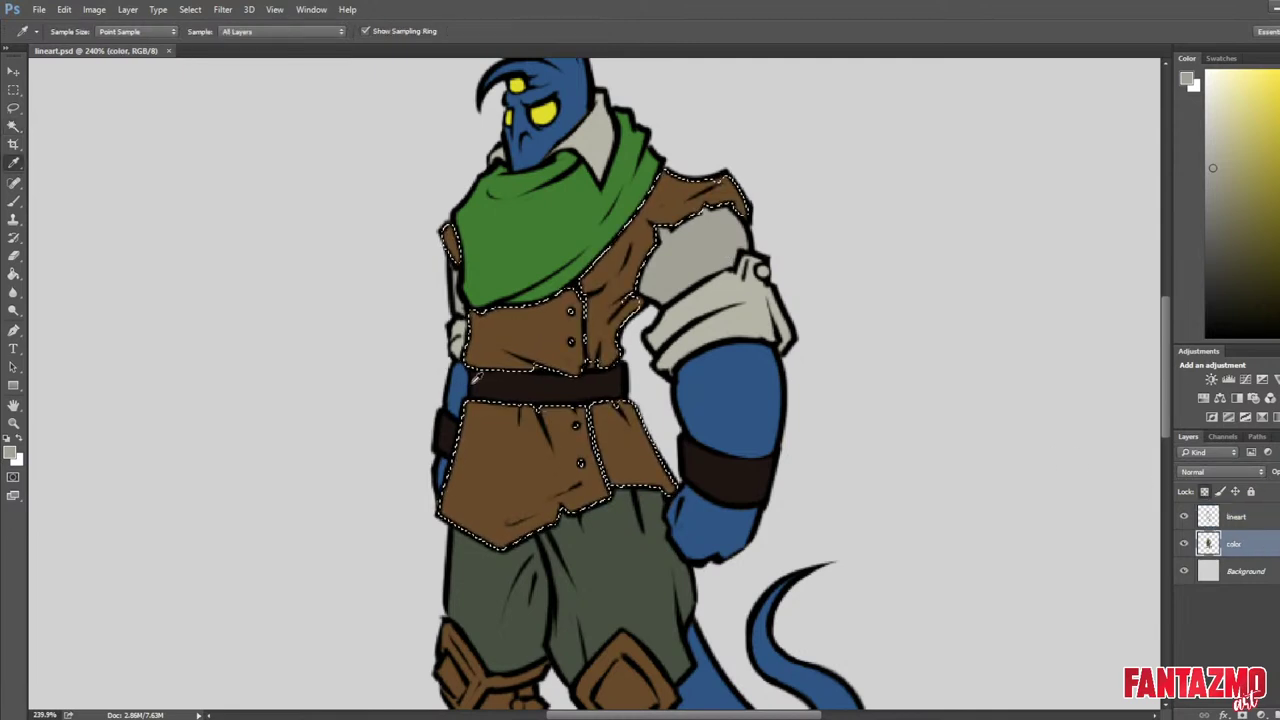
{"action": "left_click", "coordinate": [557, 315]}
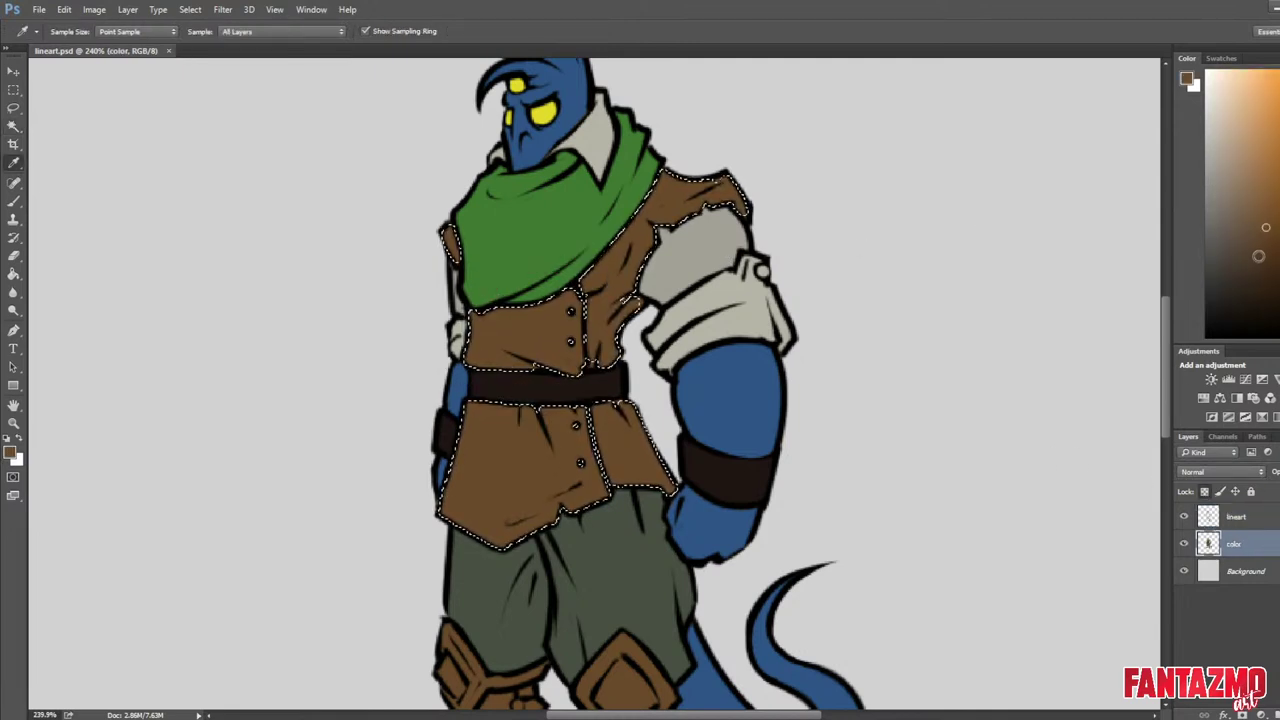
{"action": "key", "text": "b"}
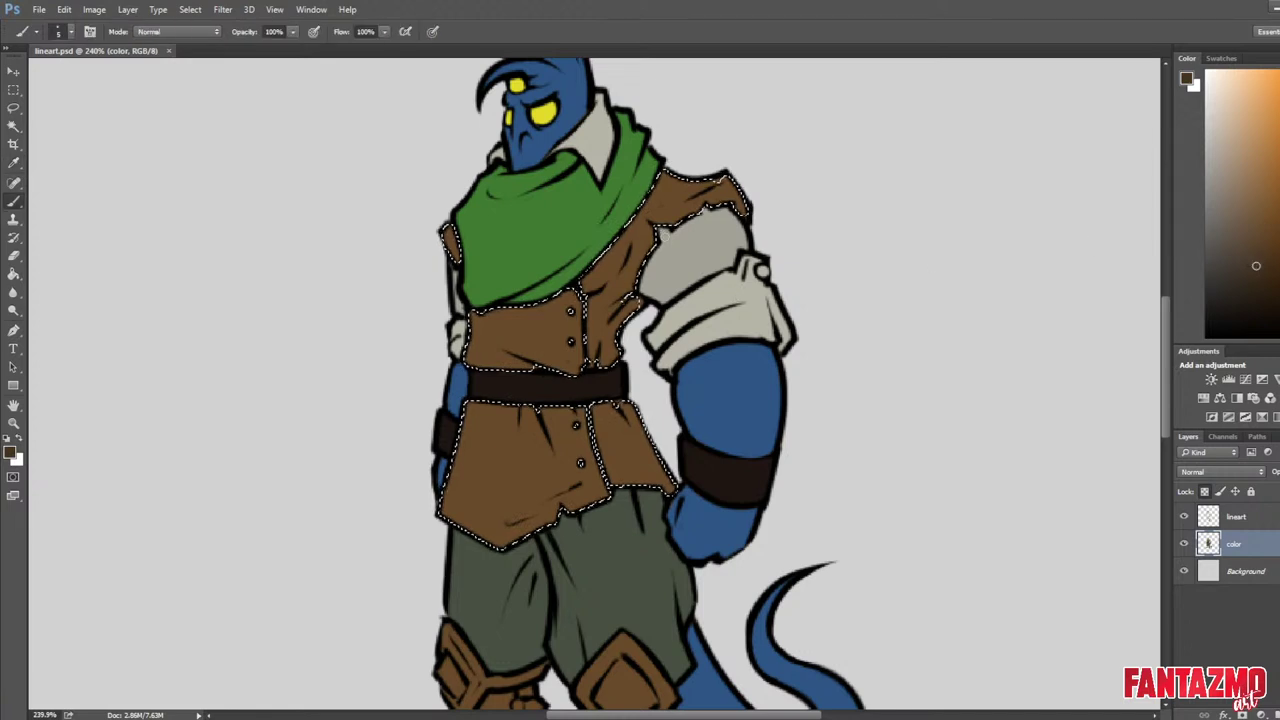
{"action": "key", "text": "bracketright"}
{"action": "key", "text": "bracketright"}
{"action": "key", "text": "bracketright"}
{"action": "key", "text": "bracketright"}
{"action": "key", "text": "bracketright"}
{"action": "mouse_move", "coordinate": [682, 198]}
{"action": "left_mouse_down"}
{"action": "mouse_move", "coordinate": [679, 237]}
{"action": "mouse_move", "coordinate": [586, 293]}
{"action": "mouse_move", "coordinate": [467, 303]}
{"action": "mouse_move", "coordinate": [512, 320]}
{"action": "mouse_move", "coordinate": [562, 445]}
{"action": "mouse_move", "coordinate": [757, 400]}
{"action": "left_mouse_up"}
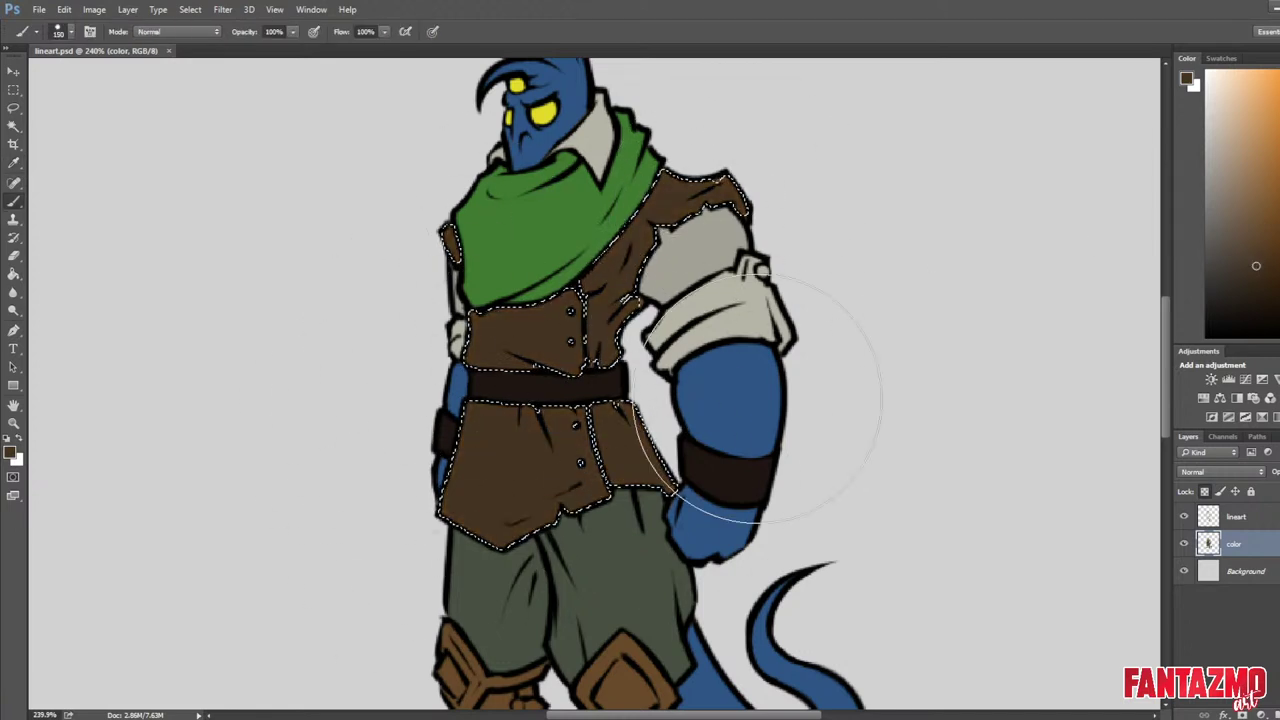
Repaint the selected vest with an even darker, less saturated brown and deselect.
{"action": "left_click", "coordinate": [1240, 296]}
{"action": "left_click_drag", "start_coordinate": [600, 450], "coordinate": [709, 185]}
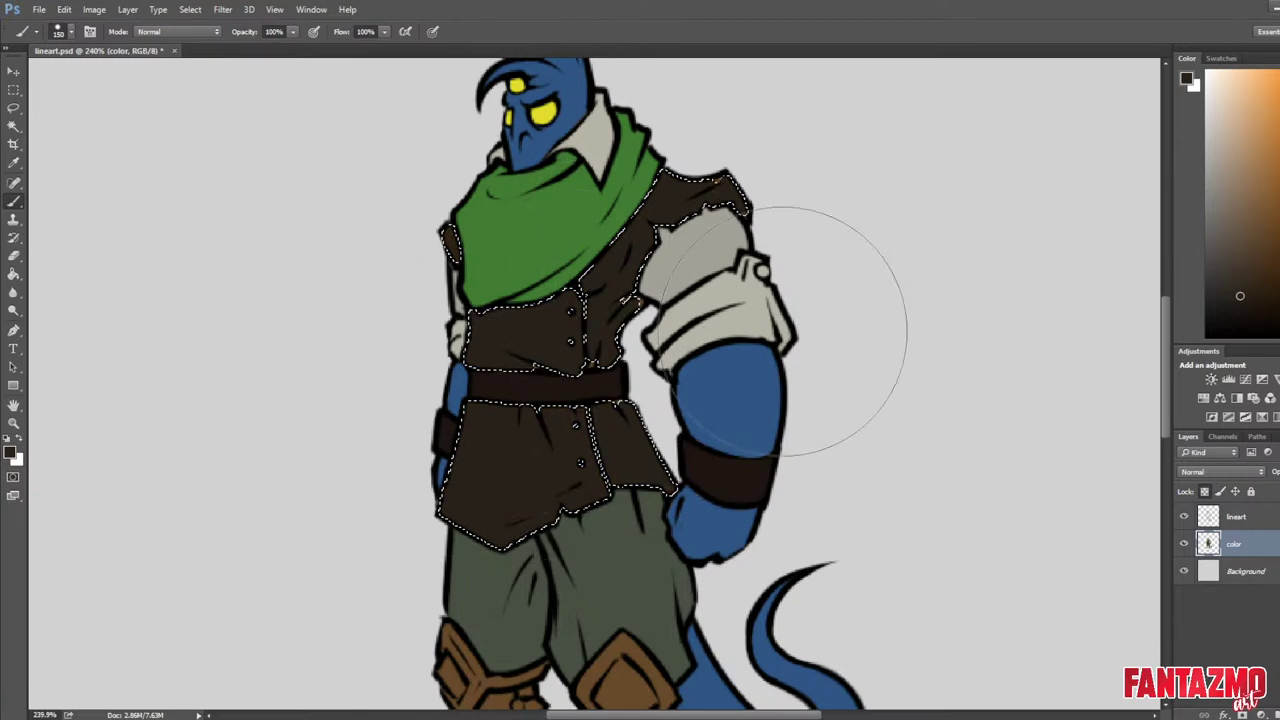
{"action": "key", "text": "l"}
{"action": "key", "text": "ctrl+d"}
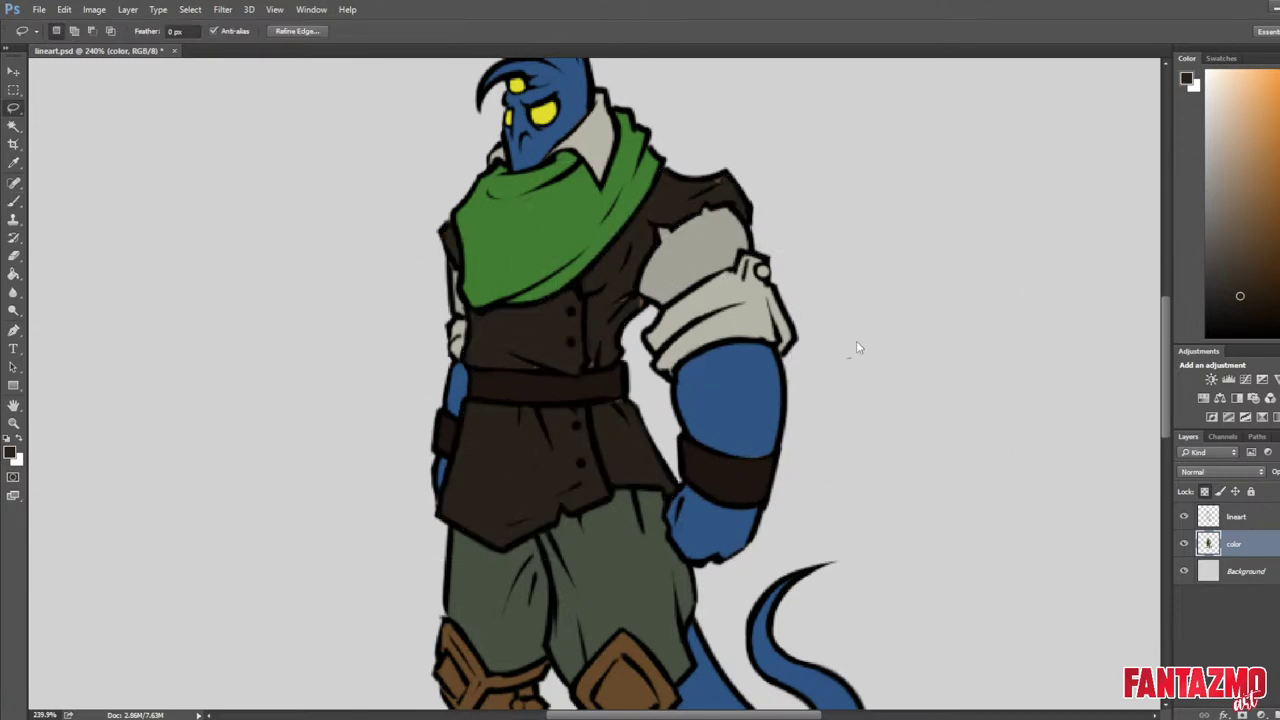
{"action": "scroll", "coordinate": [653, 277], "scroll_direction": "down", "scroll_amount": 12}
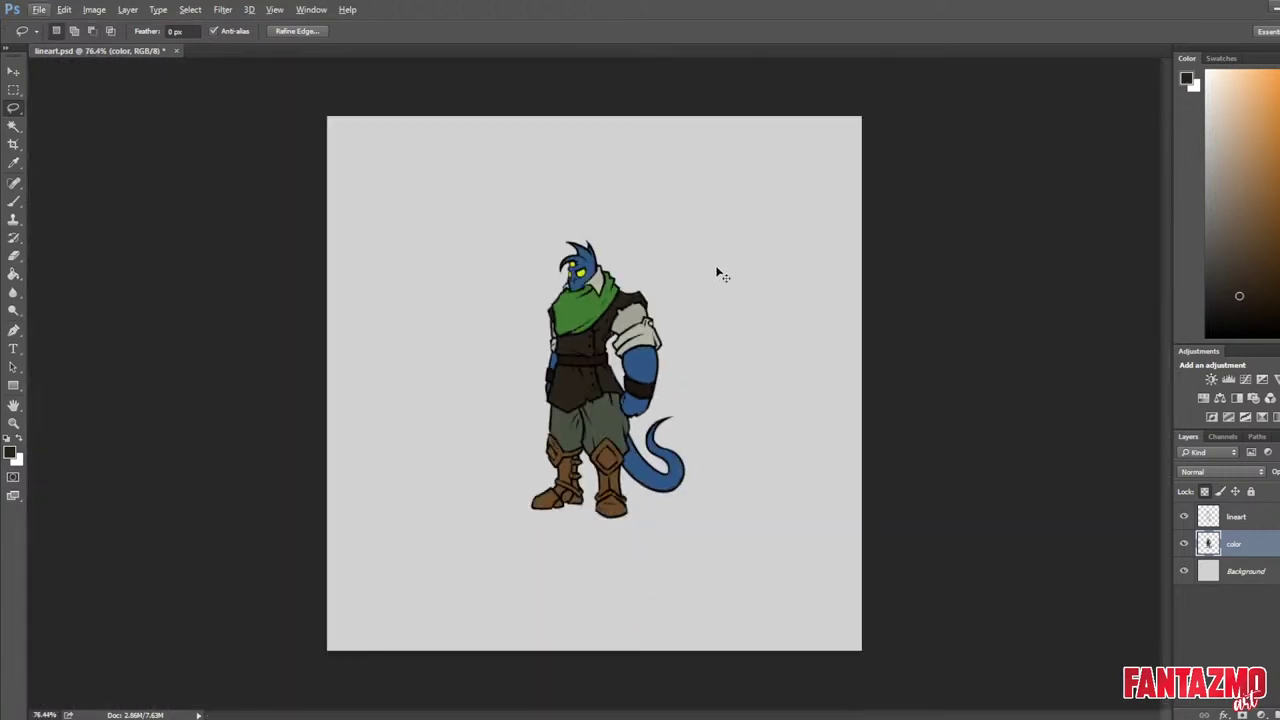
Mirror the canvas and touch up the vest's dark brown beside the sleeve at the armpit with a 10 px brush.
{"action": "key", "text": "F2"}
{"action": "scroll", "coordinate": [613, 299], "scroll_direction": "up", "scroll_amount": 13}
{"action": "key", "text": "b"}
{"action": "key", "text": "bracketleft"}
{"action": "key", "text": "bracketleft"}
{"action": "key", "text": "bracketleft"}
{"action": "key", "text": "bracketleft"}
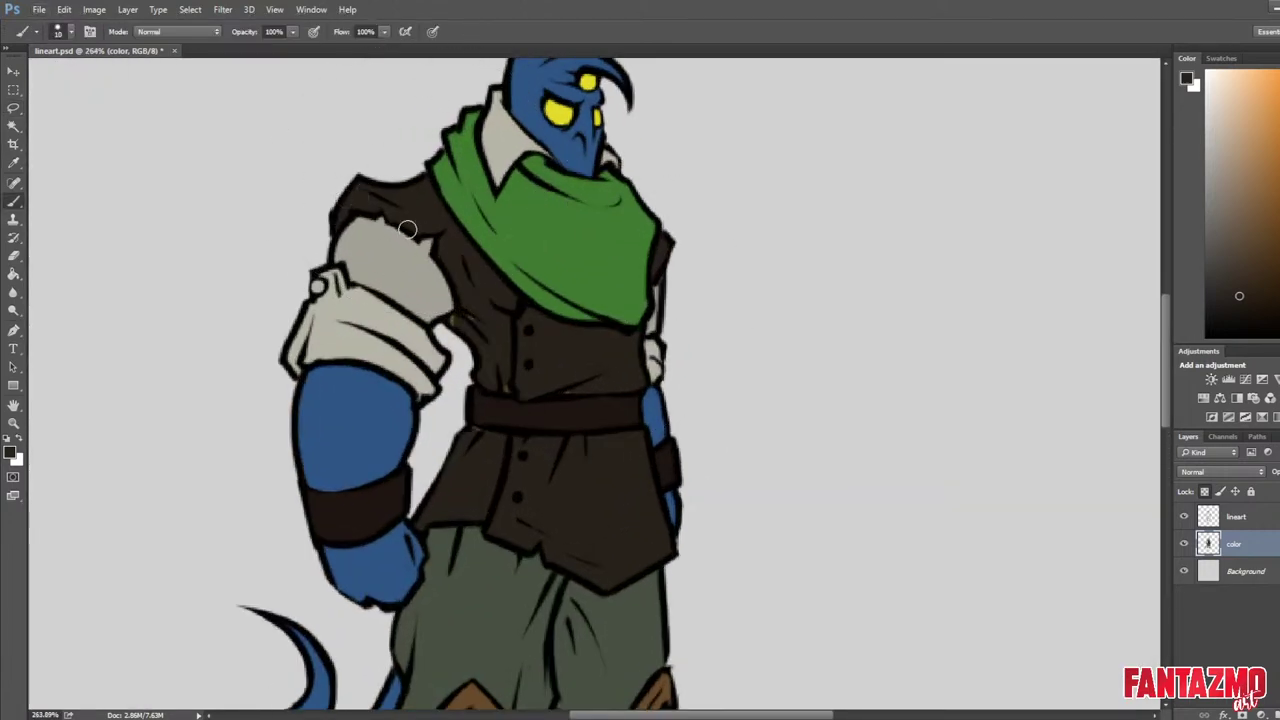
{"action": "left_click_drag", "start_coordinate": [471, 317], "coordinate": [457, 324]}
Pick a mid blue-grey and repaint the belt with it on the color layer.
{"action": "key", "text": "i"}
{"action": "left_click", "coordinate": [500, 410]}
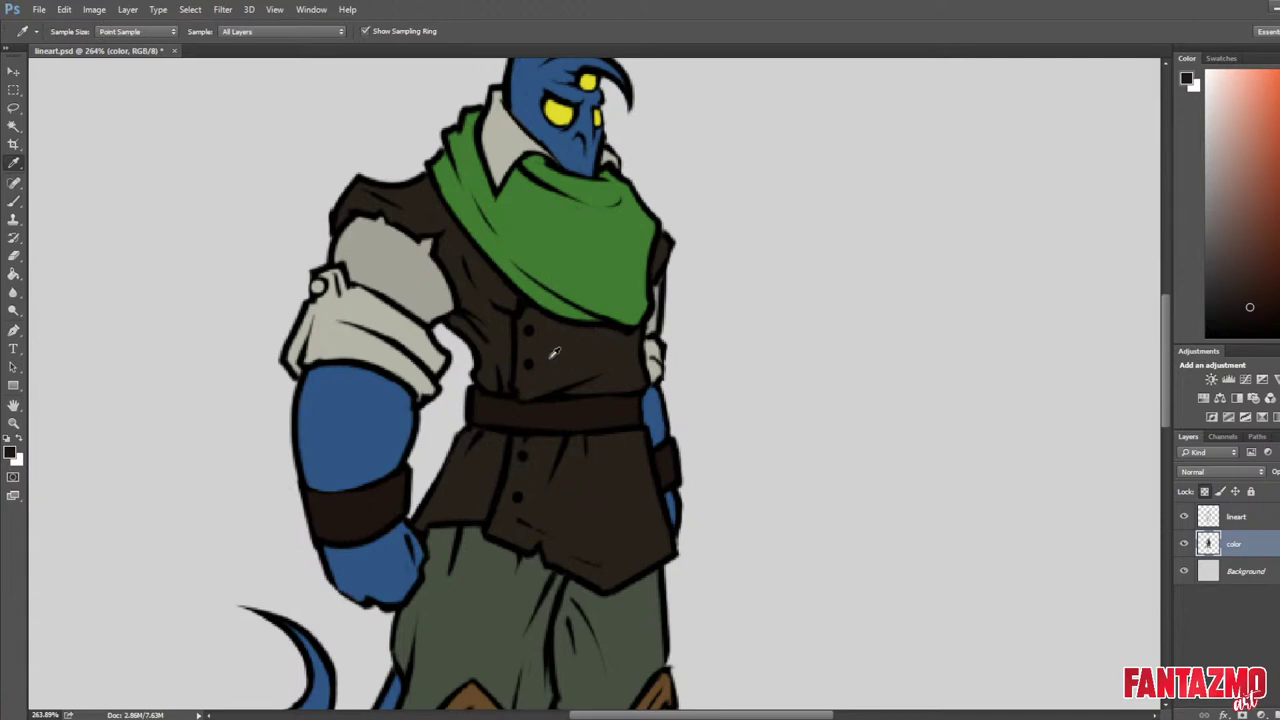
{"action": "left_click_drag", "start_coordinate": [575, 360], "coordinate": [768, 308]}
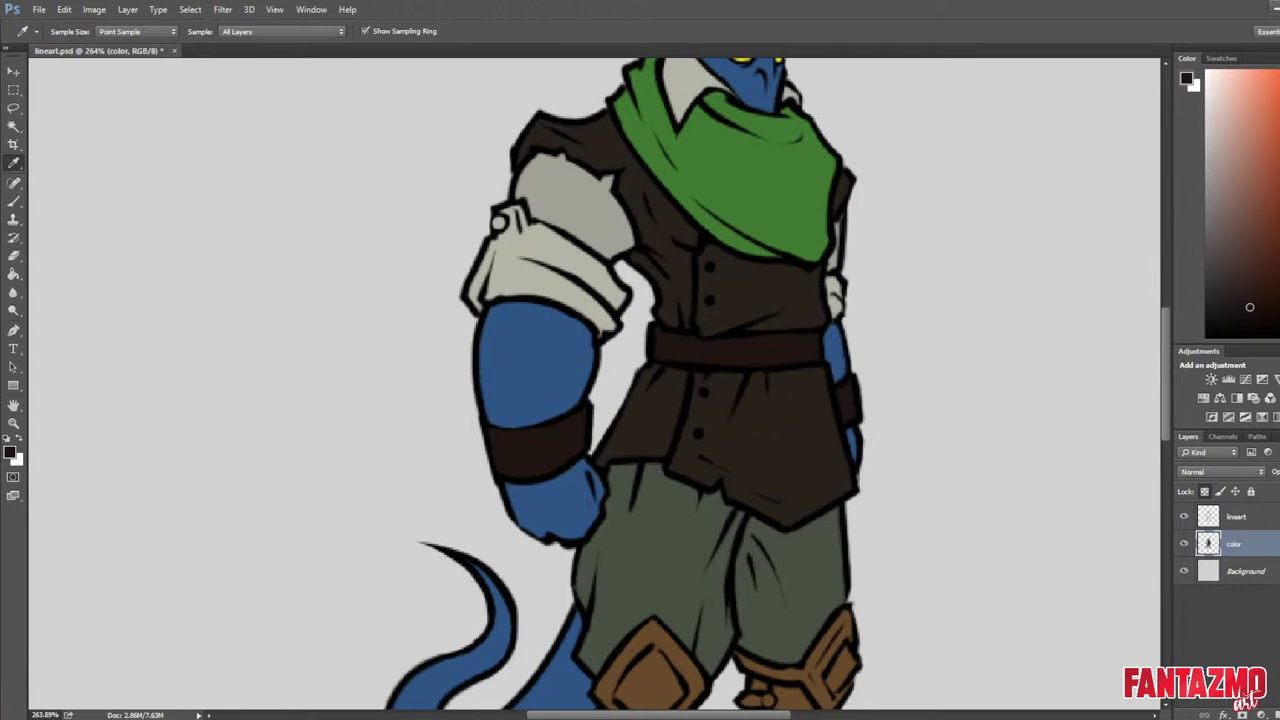
{"action": "left_click", "coordinate": [1216, 204]}
{"action": "key", "text": "b"}
{"action": "mouse_move", "coordinate": [660, 345]}
{"action": "left_mouse_down"}
{"action": "mouse_move", "coordinate": [814, 344]}
{"action": "mouse_move", "coordinate": [798, 331]}
{"action": "mouse_move", "coordinate": [814, 355]}
{"action": "left_mouse_up"}
Paint both wristbands in the belt's blue-grey with a smaller brush.
{"action": "key", "text": "bracketleft"}
{"action": "key", "text": "bracketleft"}
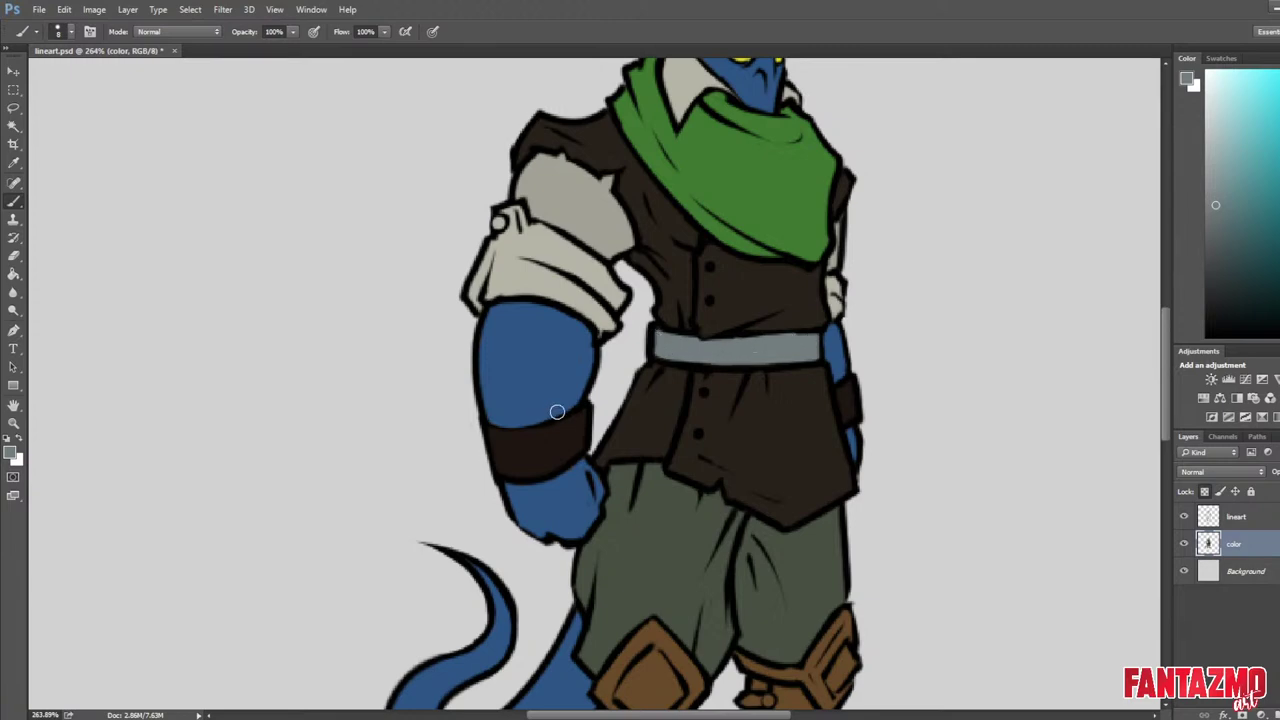
{"action": "mouse_move", "coordinate": [585, 418]}
{"action": "left_mouse_down"}
{"action": "mouse_move", "coordinate": [496, 438]}
{"action": "mouse_move", "coordinate": [509, 440]}
{"action": "mouse_move", "coordinate": [500, 458]}
{"action": "mouse_move", "coordinate": [540, 462]}
{"action": "mouse_move", "coordinate": [536, 445]}
{"action": "mouse_move", "coordinate": [575, 441]}
{"action": "left_mouse_up"}
{"action": "key", "text": "ctrl+z"}
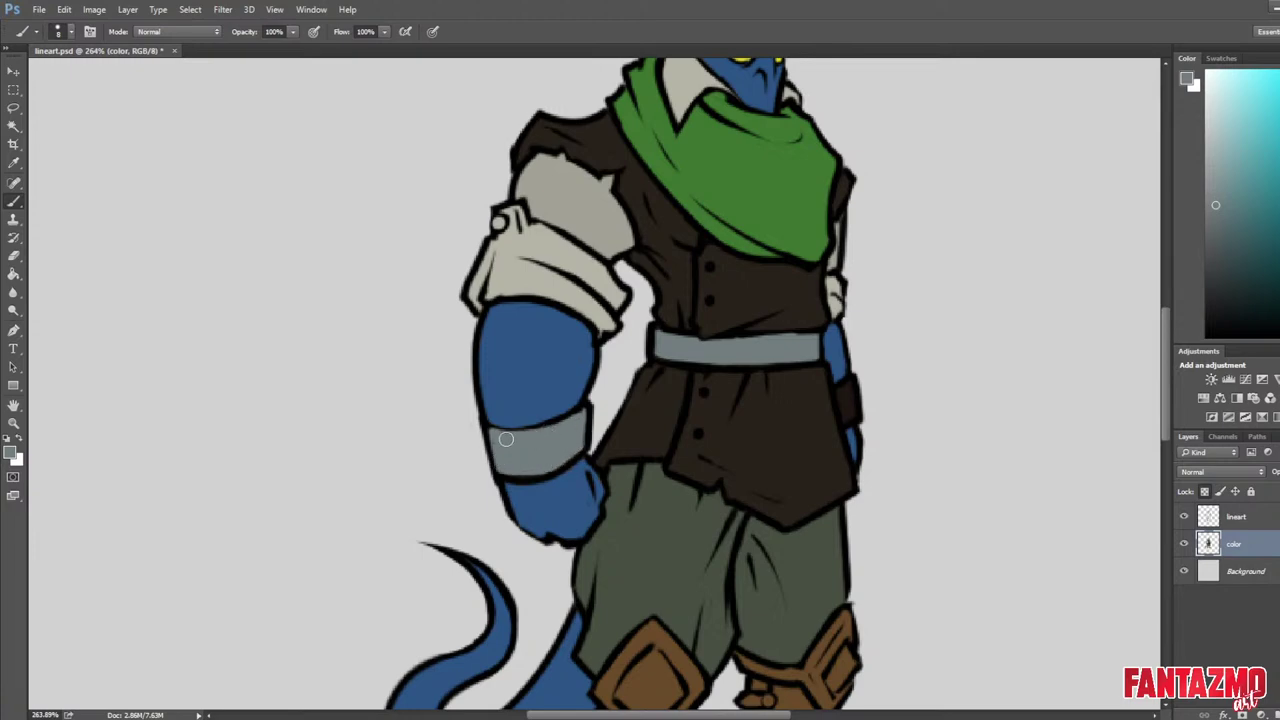
{"action": "mouse_move", "coordinate": [850, 386]}
{"action": "left_mouse_down"}
{"action": "mouse_move", "coordinate": [848, 418]}
{"action": "mouse_move", "coordinate": [848, 404]}
{"action": "left_mouse_up"}
Sample the wristband's blue-grey and paint the near knee guard, including its inner diamond.
{"action": "left_click", "coordinate": [746, 295], "text": "alt"}
{"action": "left_click_drag", "start_coordinate": [880, 409], "coordinate": [807, 221]}
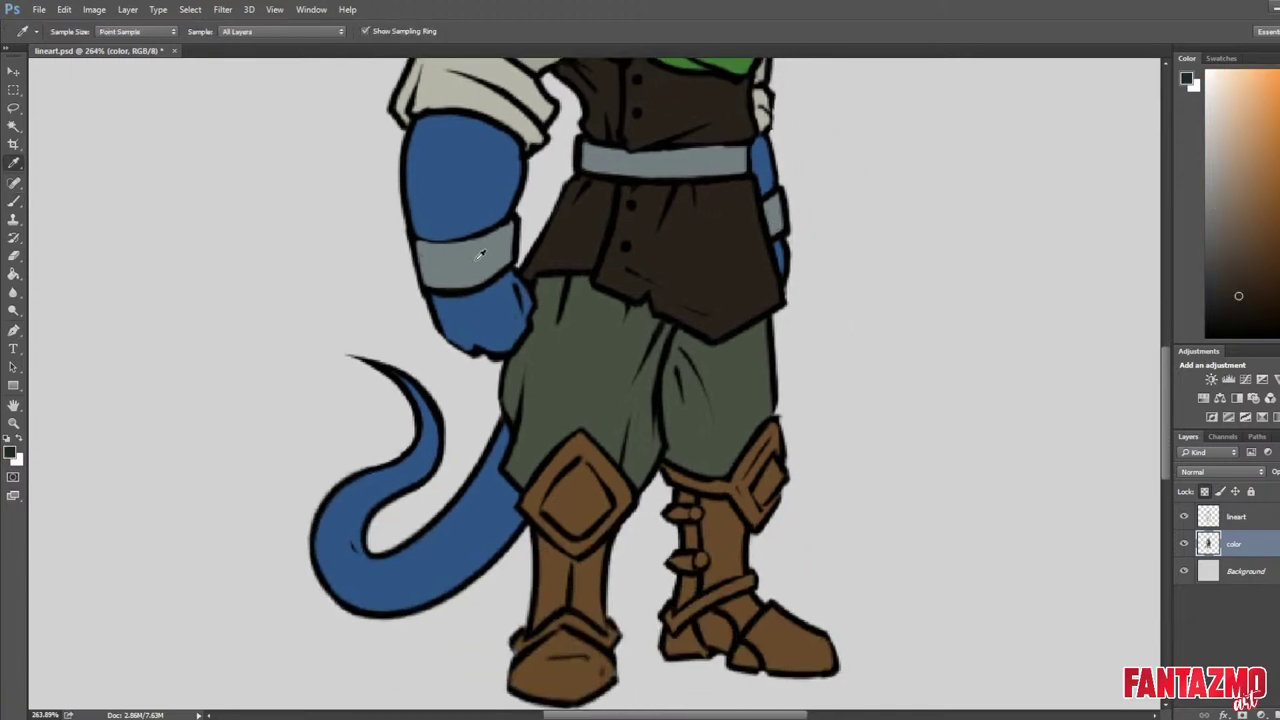
{"action": "left_click", "coordinate": [476, 260], "text": "alt"}
{"action": "key", "text": "b"}
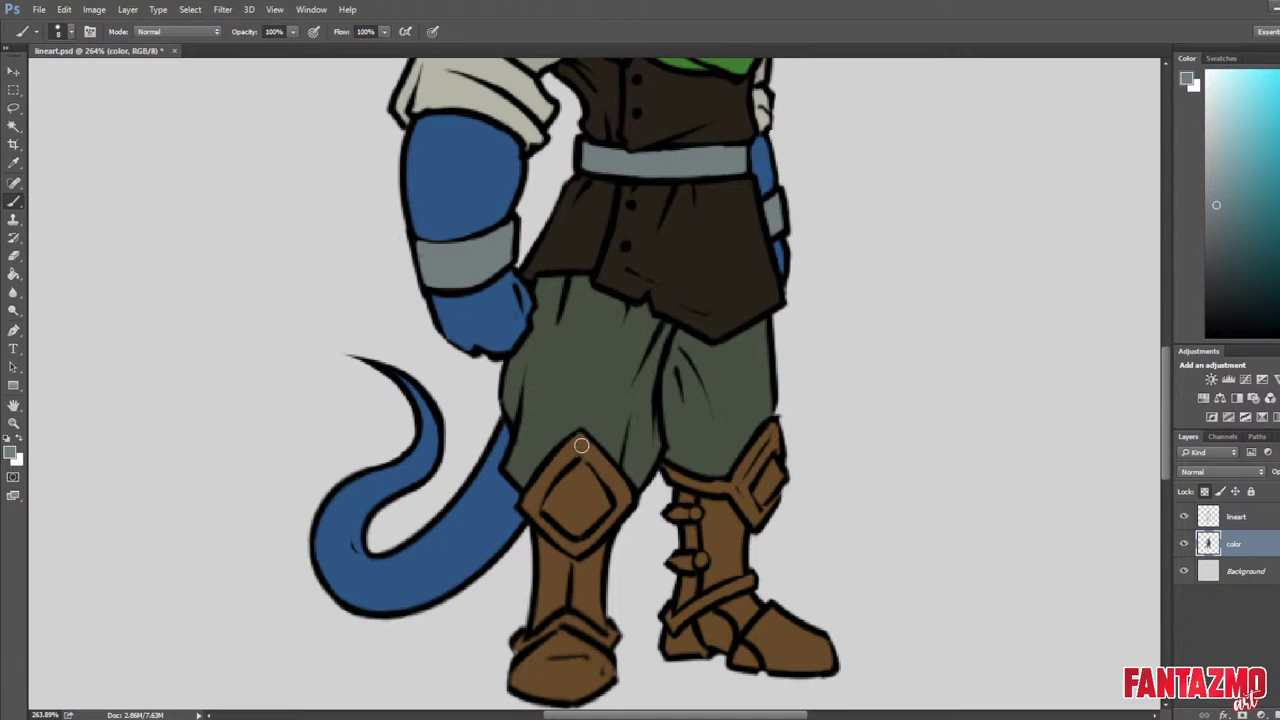
{"action": "mouse_move", "coordinate": [577, 447]}
{"action": "left_mouse_down"}
{"action": "mouse_move", "coordinate": [530, 504]}
{"action": "mouse_move", "coordinate": [575, 549]}
{"action": "mouse_move", "coordinate": [619, 502]}
{"action": "mouse_move", "coordinate": [589, 456]}
{"action": "mouse_move", "coordinate": [580, 510]}
{"action": "mouse_move", "coordinate": [575, 488]}
{"action": "mouse_move", "coordinate": [554, 509]}
{"action": "mouse_move", "coordinate": [583, 520]}
{"action": "left_mouse_up"}
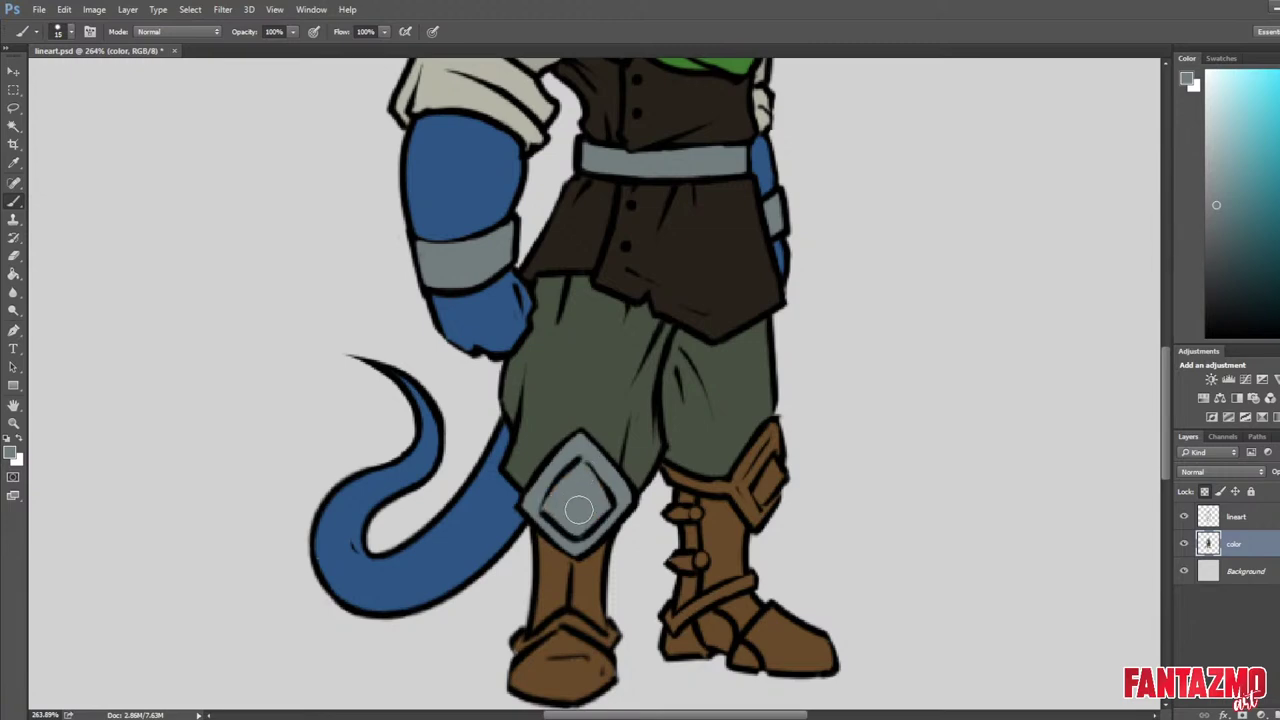
Paint the ankle trims of both boots and the far knee guard with its strap in the same blue-grey using a 7 px brush.
{"action": "mouse_move", "coordinate": [566, 618]}
{"action": "left_mouse_down"}
{"action": "mouse_move", "coordinate": [615, 636]}
{"action": "mouse_move", "coordinate": [561, 612]}
{"action": "mouse_move", "coordinate": [522, 638]}
{"action": "left_mouse_up"}
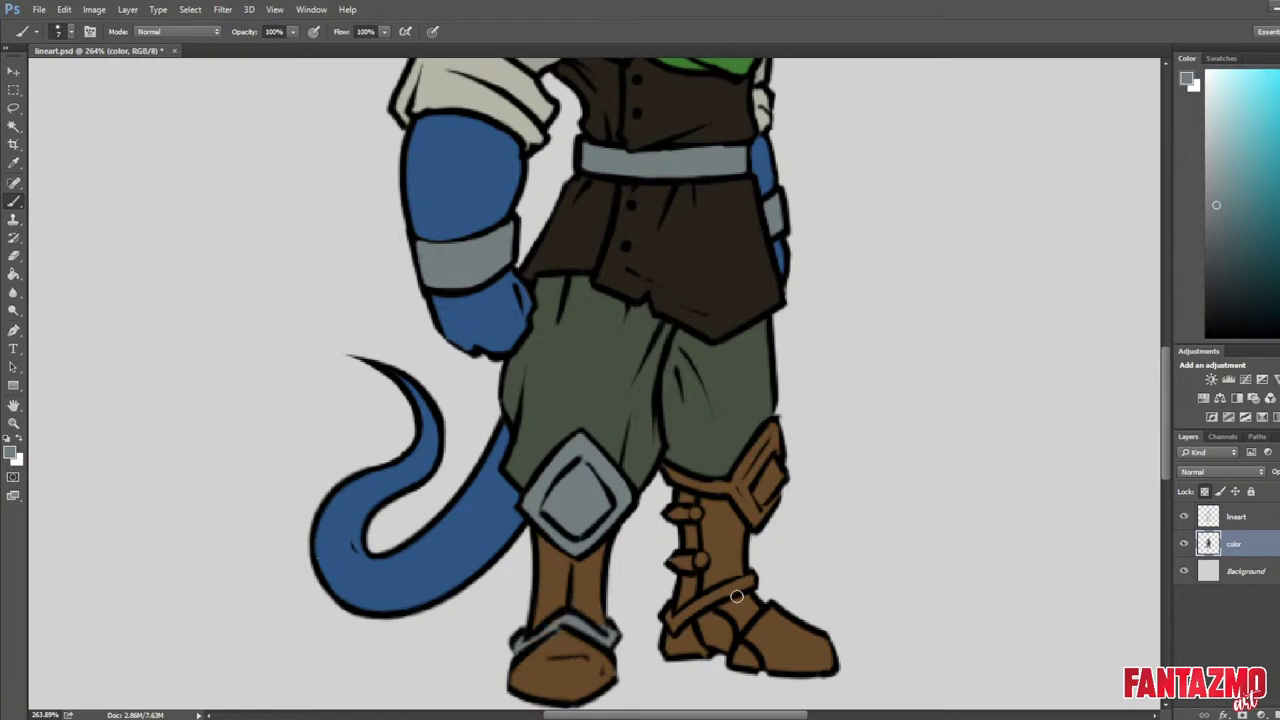
{"action": "left_click_drag", "start_coordinate": [748, 578], "coordinate": [666, 620]}
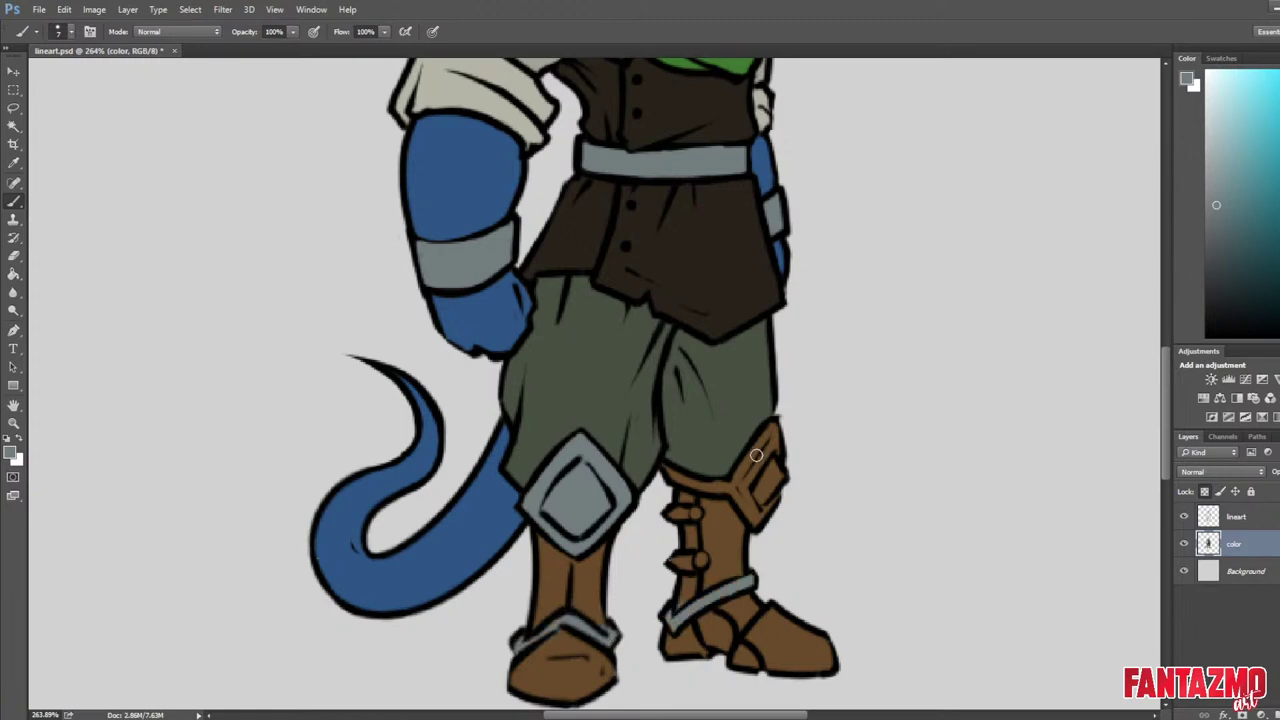
{"action": "mouse_move", "coordinate": [757, 456]}
{"action": "left_mouse_down"}
{"action": "mouse_move", "coordinate": [762, 440]}
{"action": "mouse_move", "coordinate": [760, 508]}
{"action": "mouse_move", "coordinate": [740, 492]}
{"action": "mouse_move", "coordinate": [766, 505]}
{"action": "left_mouse_up"}
{"action": "left_click_drag", "start_coordinate": [668, 474], "coordinate": [731, 489]}
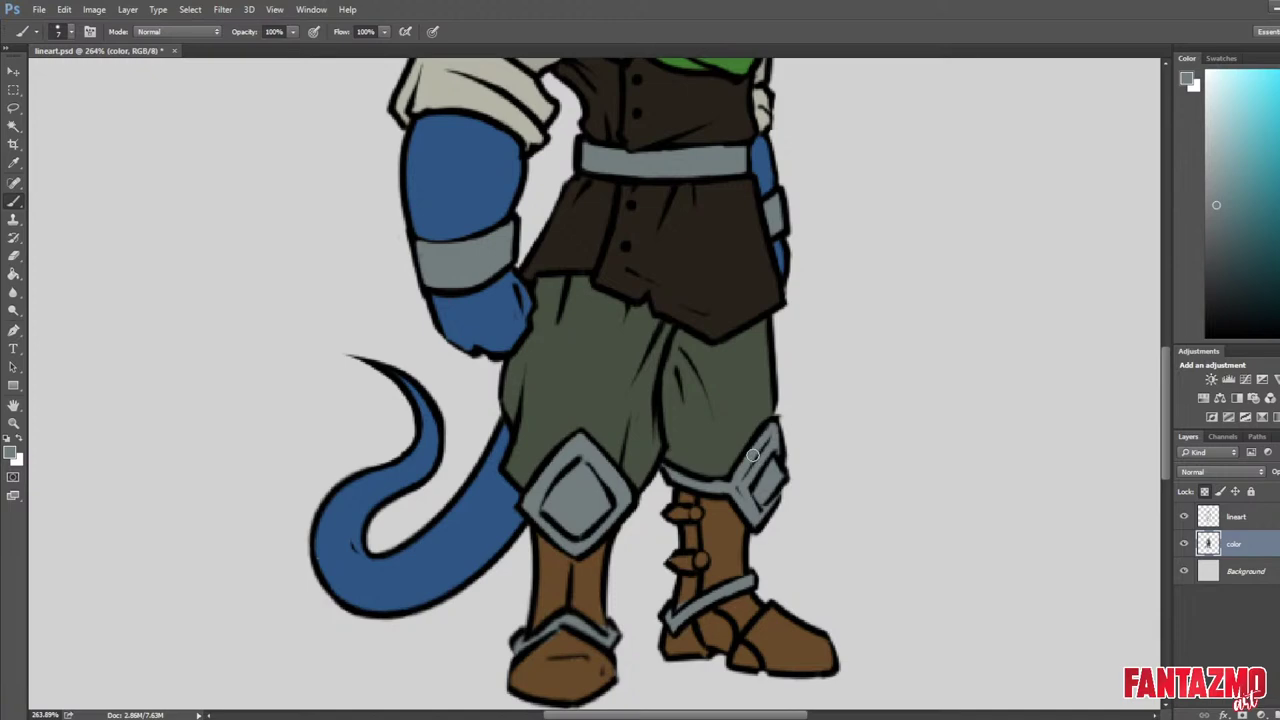
Mirror the canvas horizontally to check the blue-grey belt, wristbands and knee guards on the whole figure.
{"action": "scroll", "coordinate": [755, 452], "scroll_direction": "down", "scroll_amount": 2}
{"action": "scroll", "coordinate": [758, 448], "scroll_direction": "down", "scroll_amount": 1}
{"action": "left_click_drag", "start_coordinate": [831, 357], "coordinate": [738, 408]}
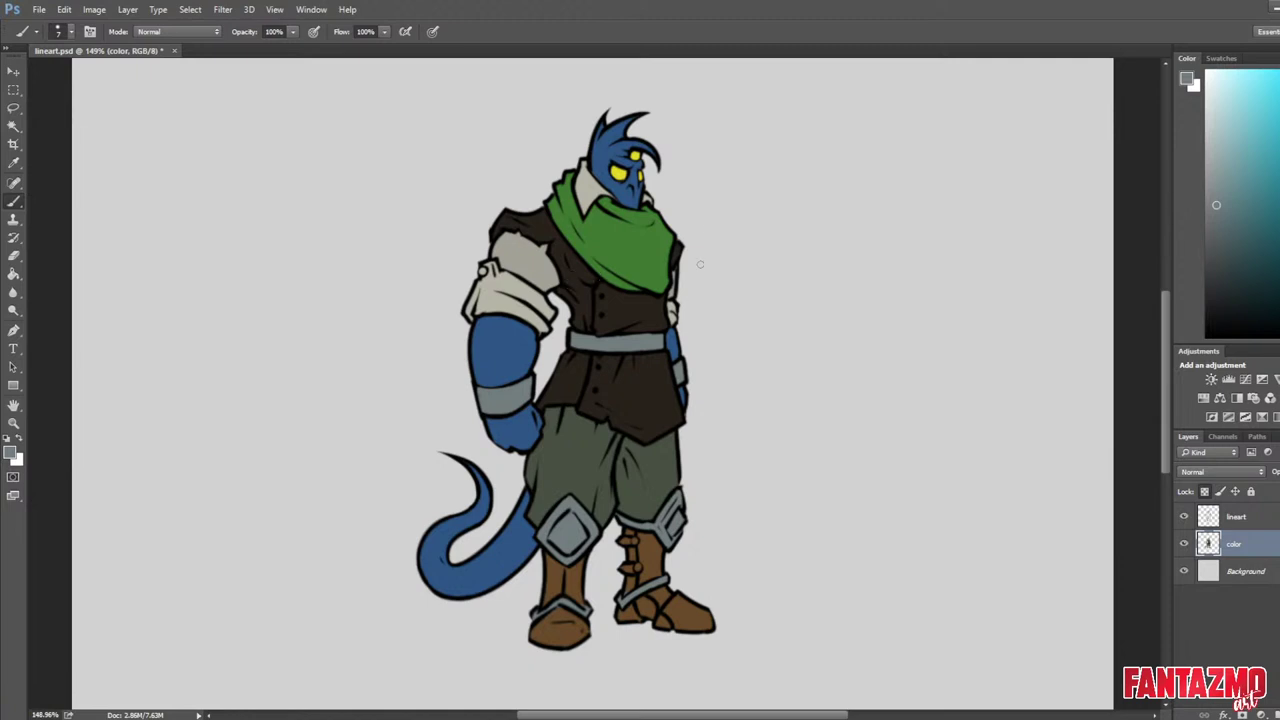
{"action": "key", "text": "ctrl+shift+h"}
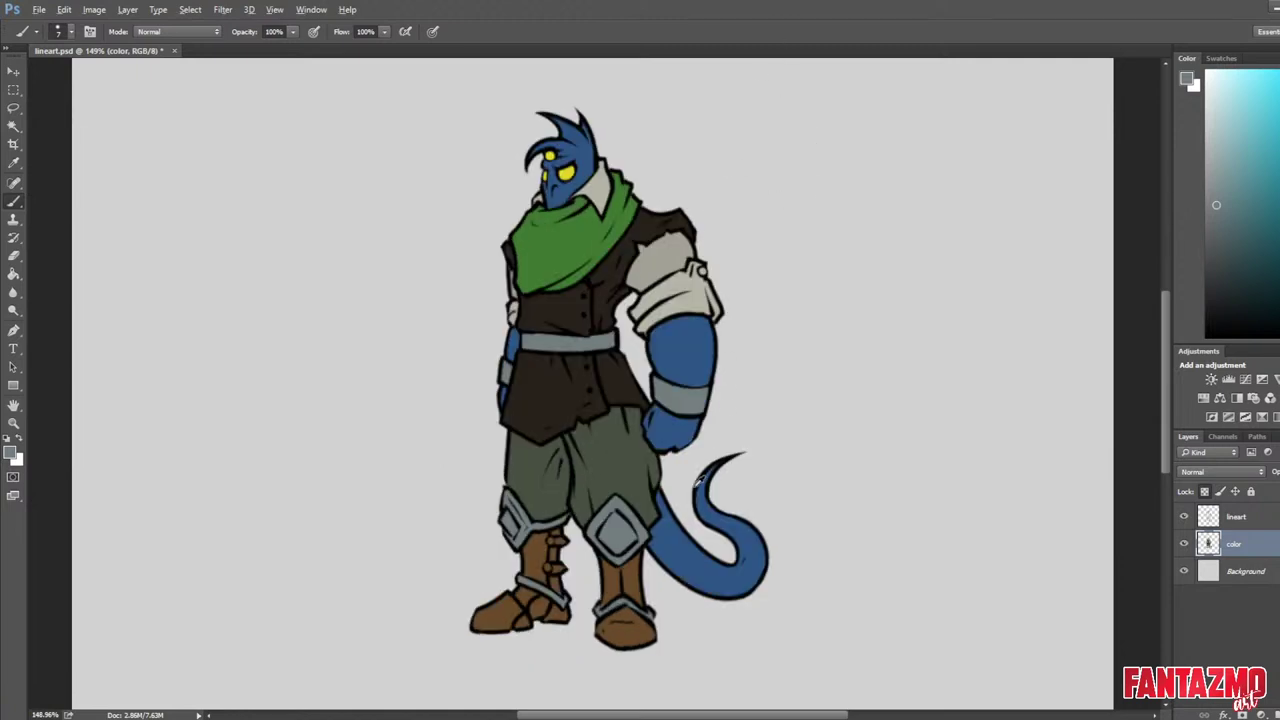
Sample the vest's dark brown and paint the shafts, buckles and feet of both boots with it.
{"action": "scroll", "coordinate": [700, 481], "scroll_direction": "up", "scroll_amount": 2}
{"action": "left_click_drag", "start_coordinate": [743, 394], "coordinate": [731, 417]}
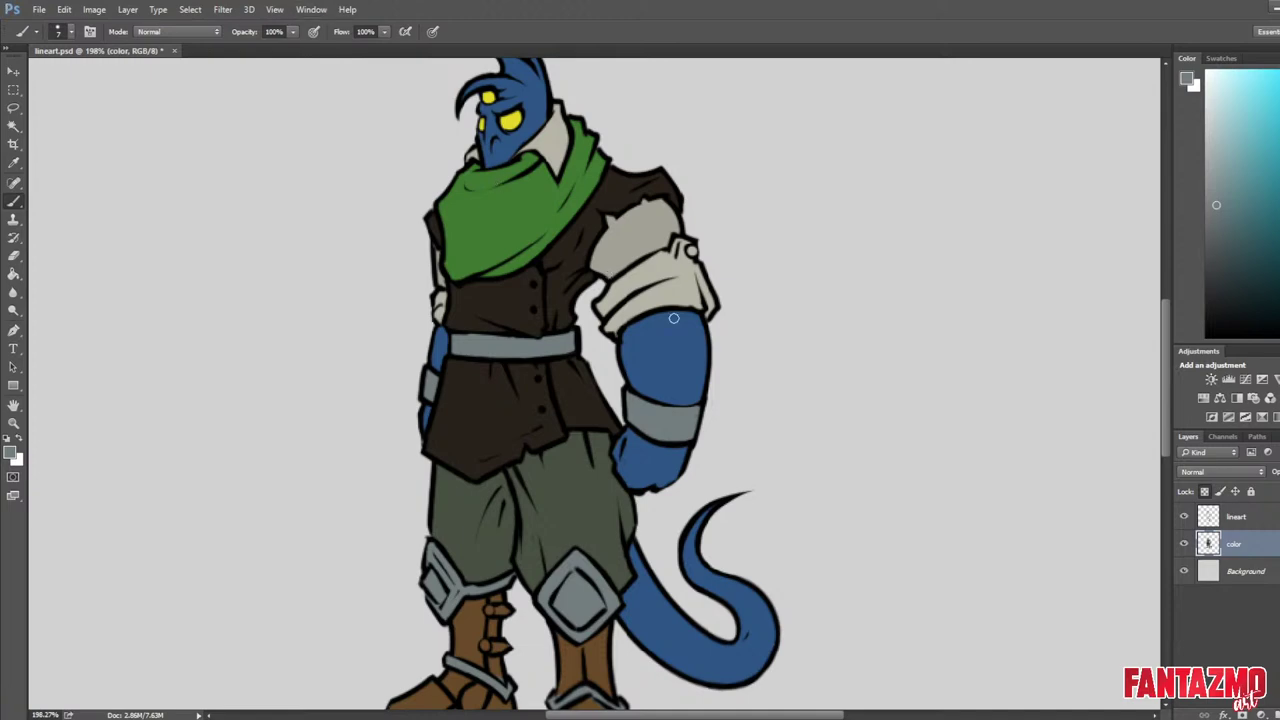
{"action": "left_click_drag", "start_coordinate": [764, 356], "coordinate": [775, 187]}
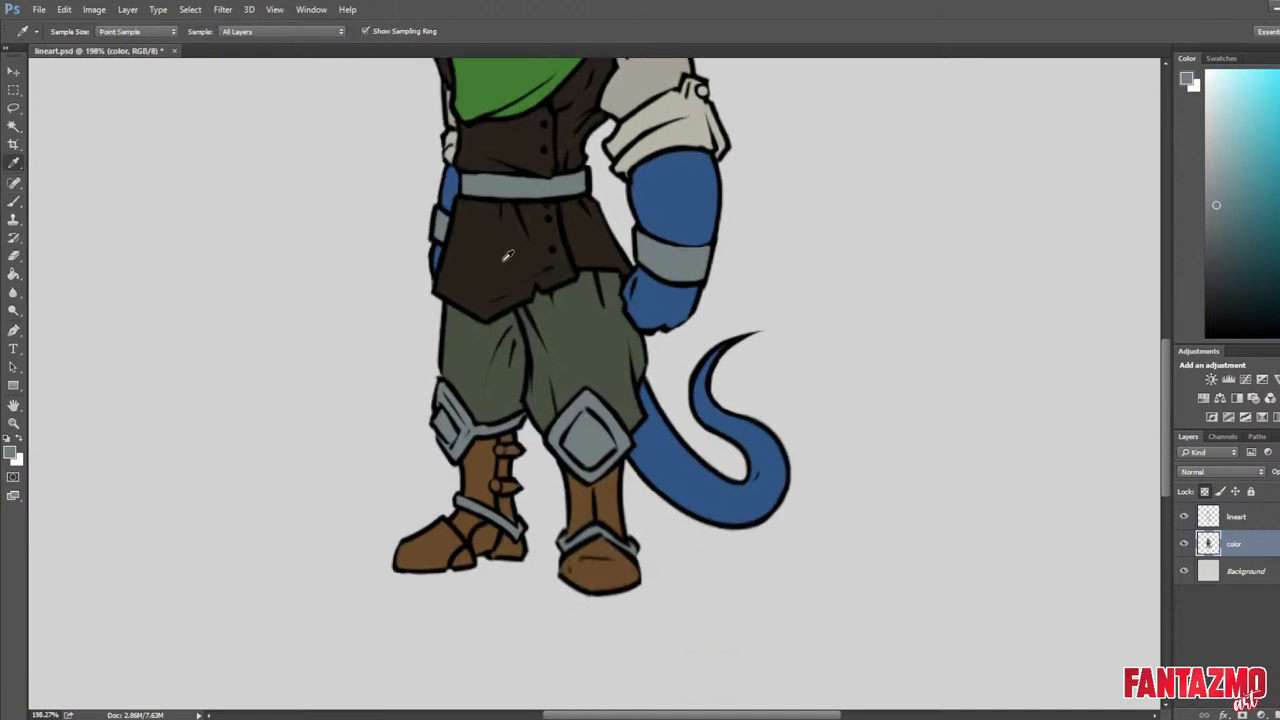
{"action": "left_click", "coordinate": [505, 256], "text": "alt"}
{"action": "mouse_move", "coordinate": [468, 459]}
{"action": "left_mouse_down"}
{"action": "mouse_move", "coordinate": [470, 490]}
{"action": "mouse_move", "coordinate": [514, 517]}
{"action": "mouse_move", "coordinate": [500, 503]}
{"action": "mouse_move", "coordinate": [517, 439]}
{"action": "mouse_move", "coordinate": [494, 444]}
{"action": "mouse_move", "coordinate": [501, 478]}
{"action": "left_mouse_up"}
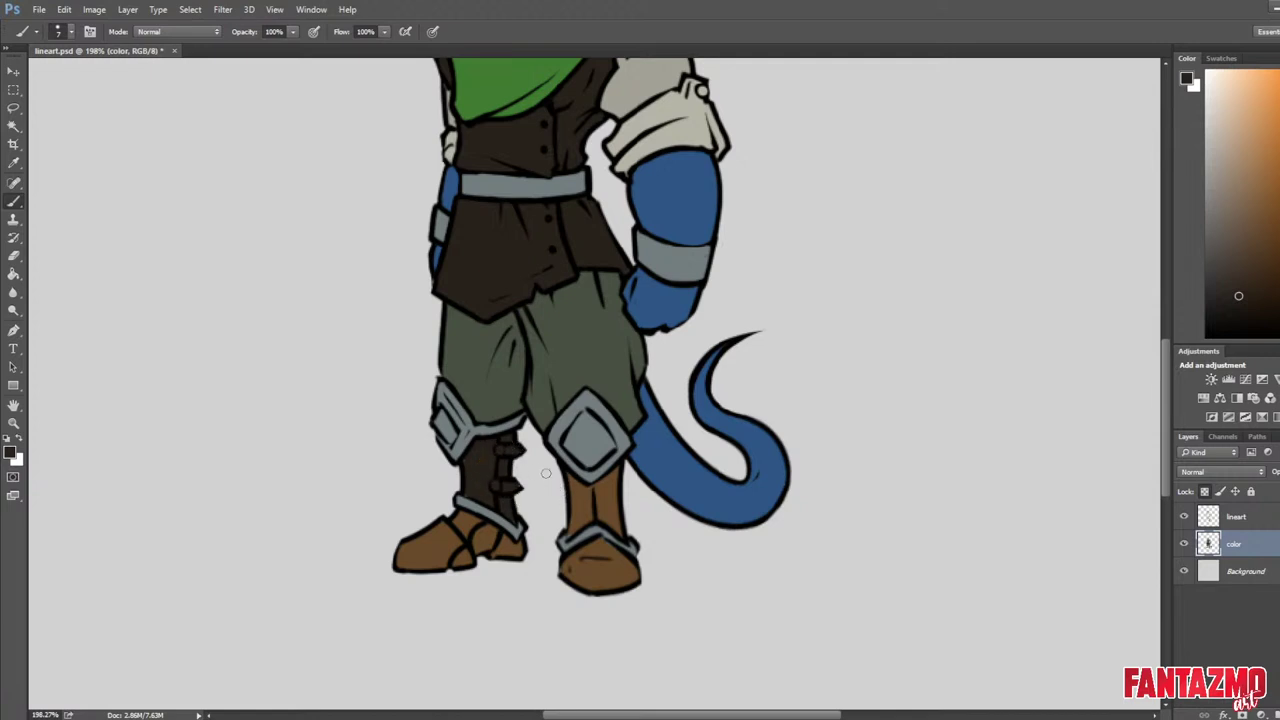
{"action": "mouse_move", "coordinate": [562, 479]}
{"action": "left_mouse_down"}
{"action": "mouse_move", "coordinate": [580, 491]}
{"action": "mouse_move", "coordinate": [612, 476]}
{"action": "mouse_move", "coordinate": [618, 530]}
{"action": "mouse_move", "coordinate": [603, 506]}
{"action": "mouse_move", "coordinate": [574, 516]}
{"action": "mouse_move", "coordinate": [590, 513]}
{"action": "left_mouse_up"}
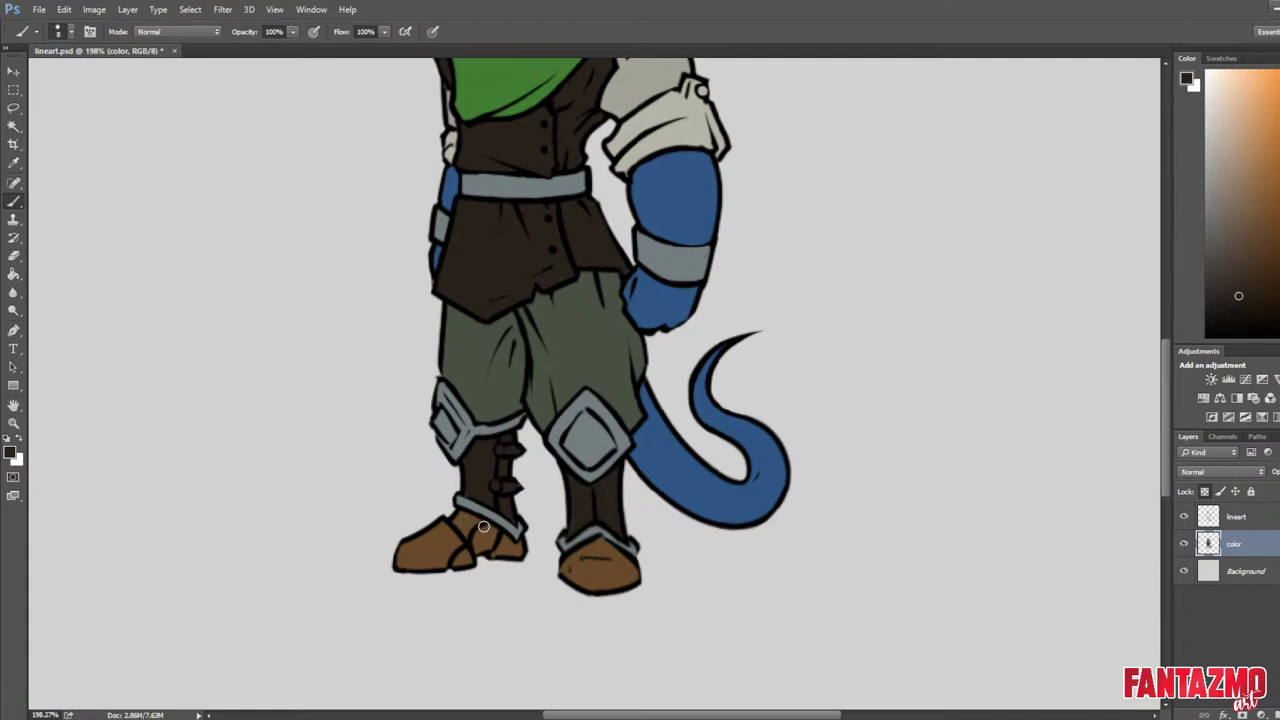
{"action": "mouse_move", "coordinate": [483, 526]}
{"action": "left_mouse_down"}
{"action": "mouse_move", "coordinate": [516, 551]}
{"action": "mouse_move", "coordinate": [469, 559]}
{"action": "mouse_move", "coordinate": [443, 528]}
{"action": "mouse_move", "coordinate": [410, 563]}
{"action": "left_mouse_up"}
{"action": "mouse_move", "coordinate": [616, 556]}
{"action": "left_mouse_down"}
{"action": "mouse_move", "coordinate": [585, 561]}
{"action": "mouse_move", "coordinate": [597, 574]}
{"action": "mouse_move", "coordinate": [606, 554]}
{"action": "left_mouse_up"}
Sample the knee guard's blue-grey and repaint the foot sections of both boots below the ankle trims.
{"action": "key", "text": "i"}
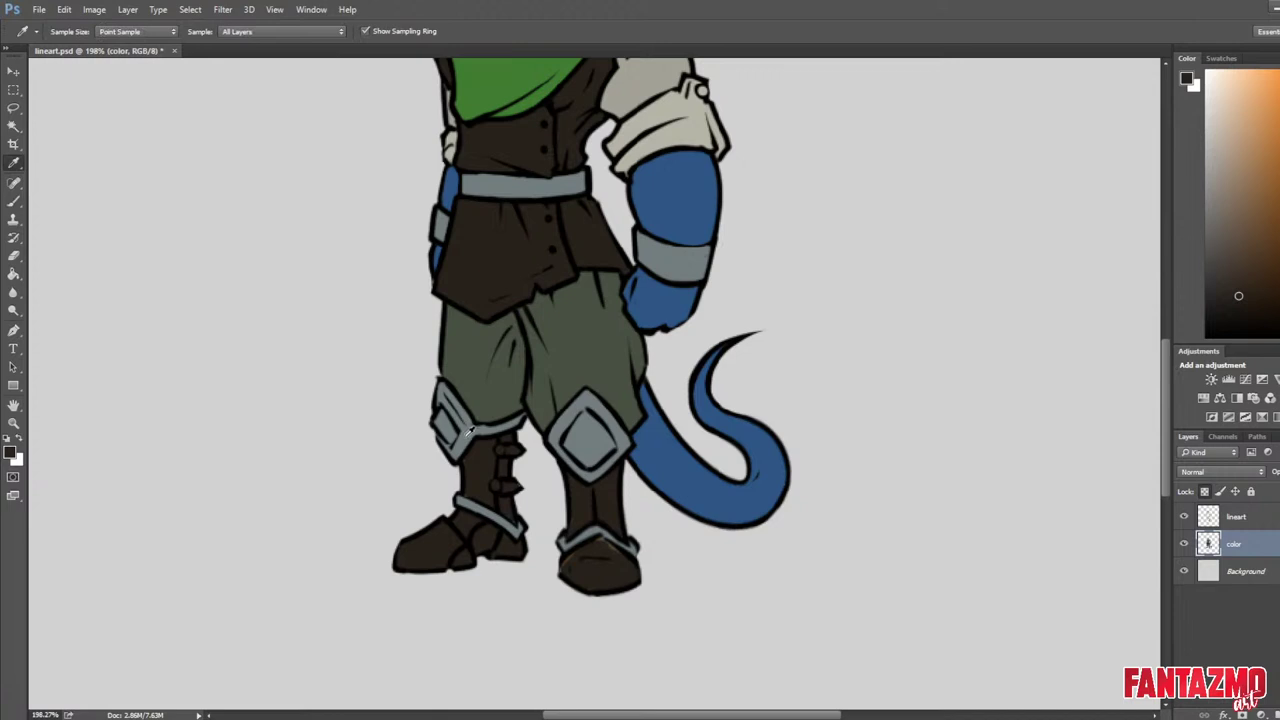
{"action": "left_click", "coordinate": [470, 431]}
{"action": "key", "text": "b"}
{"action": "mouse_move", "coordinate": [508, 528]}
{"action": "left_mouse_down"}
{"action": "mouse_move", "coordinate": [456, 518]}
{"action": "mouse_move", "coordinate": [406, 556]}
{"action": "mouse_move", "coordinate": [473, 548]}
{"action": "mouse_move", "coordinate": [474, 533]}
{"action": "mouse_move", "coordinate": [510, 550]}
{"action": "mouse_move", "coordinate": [396, 566]}
{"action": "left_mouse_up"}
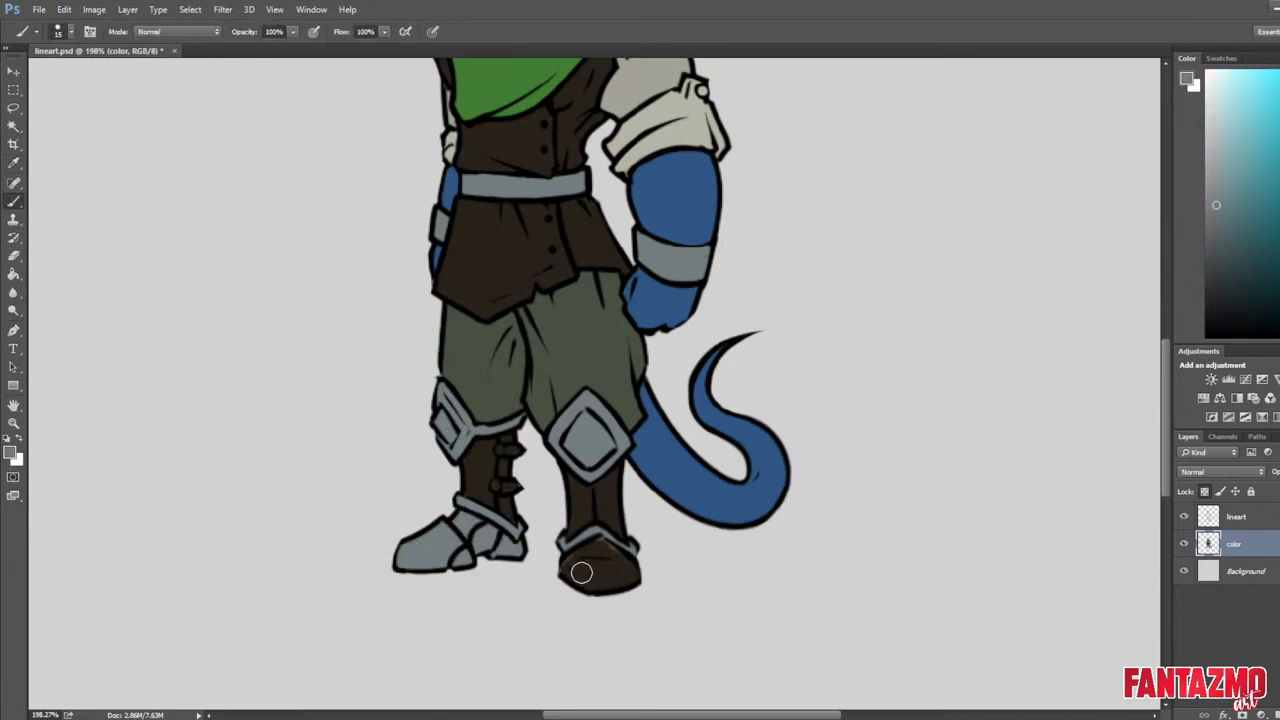
{"action": "mouse_move", "coordinate": [581, 572]}
{"action": "left_mouse_down"}
{"action": "mouse_move", "coordinate": [600, 552]}
{"action": "mouse_move", "coordinate": [630, 568]}
{"action": "mouse_move", "coordinate": [568, 584]}
{"action": "mouse_move", "coordinate": [622, 578]}
{"action": "left_mouse_up"}
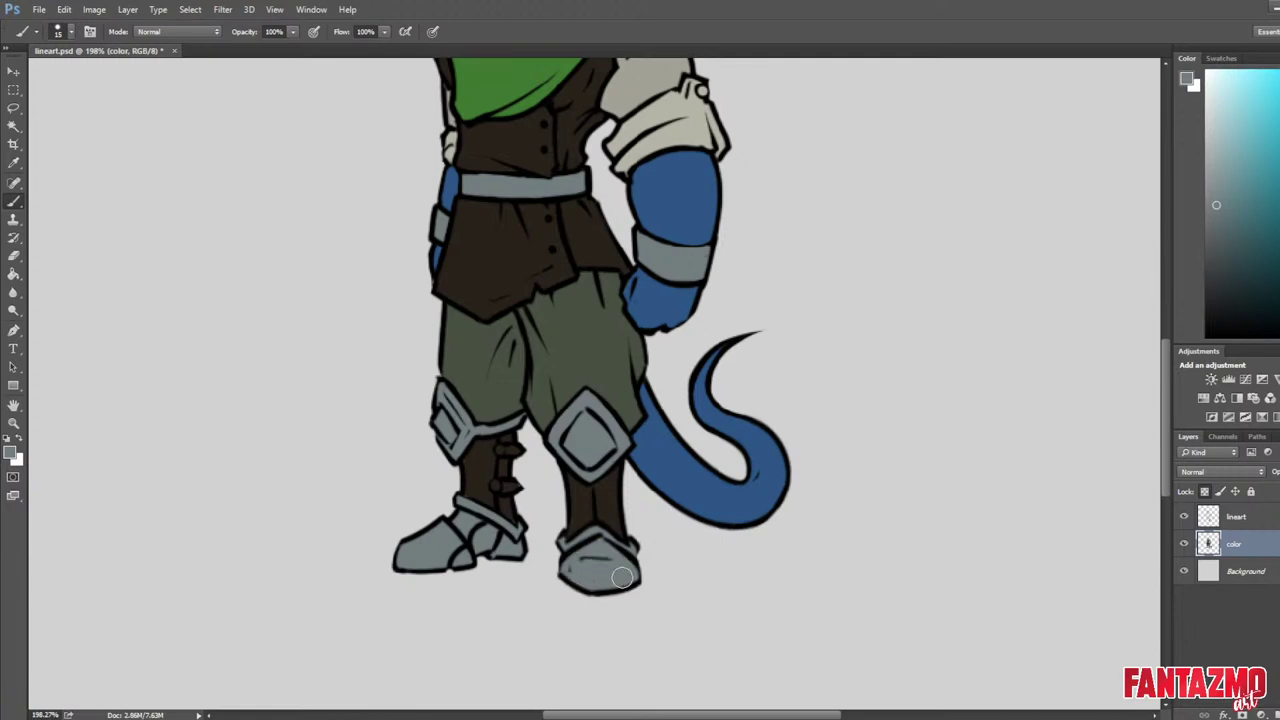
View the whole character and mirror the canvas again to check the recoloured boots.
{"action": "key", "text": "ctrl+0"}
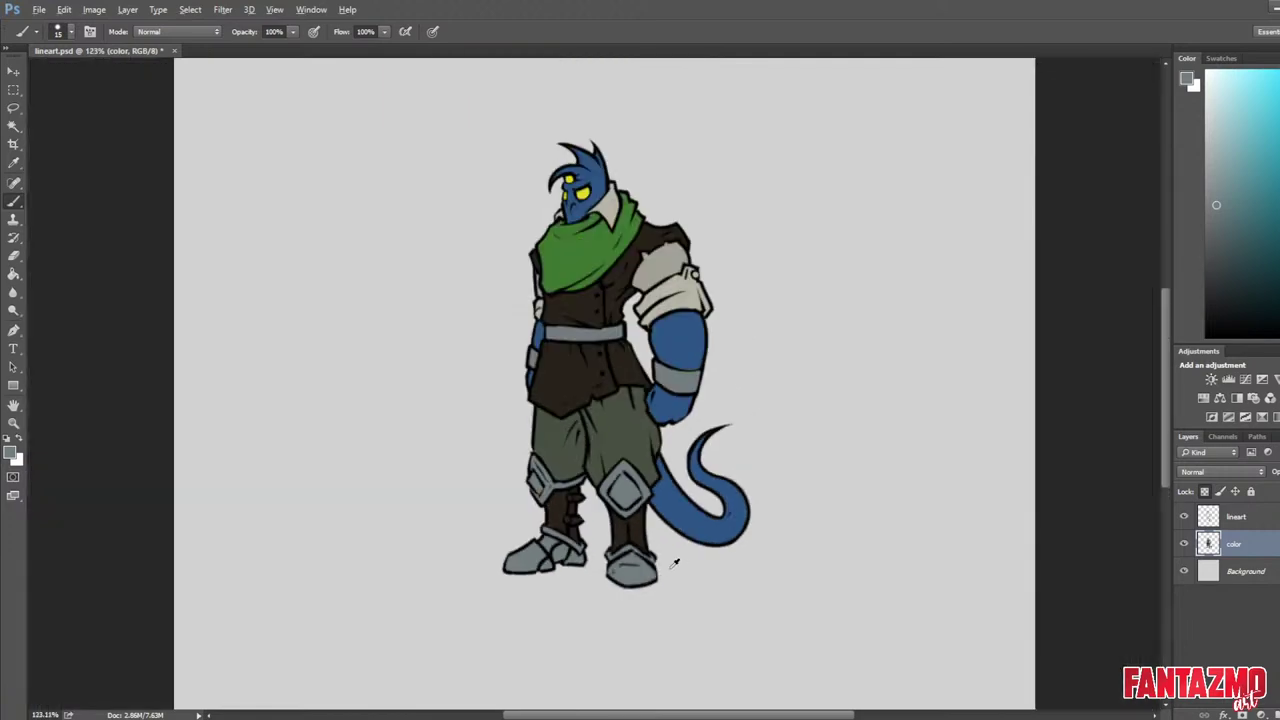
{"action": "scroll", "coordinate": [671, 568], "scroll_direction": "down", "scroll_amount": 5}
{"action": "key", "text": "ctrl+shift+h"}
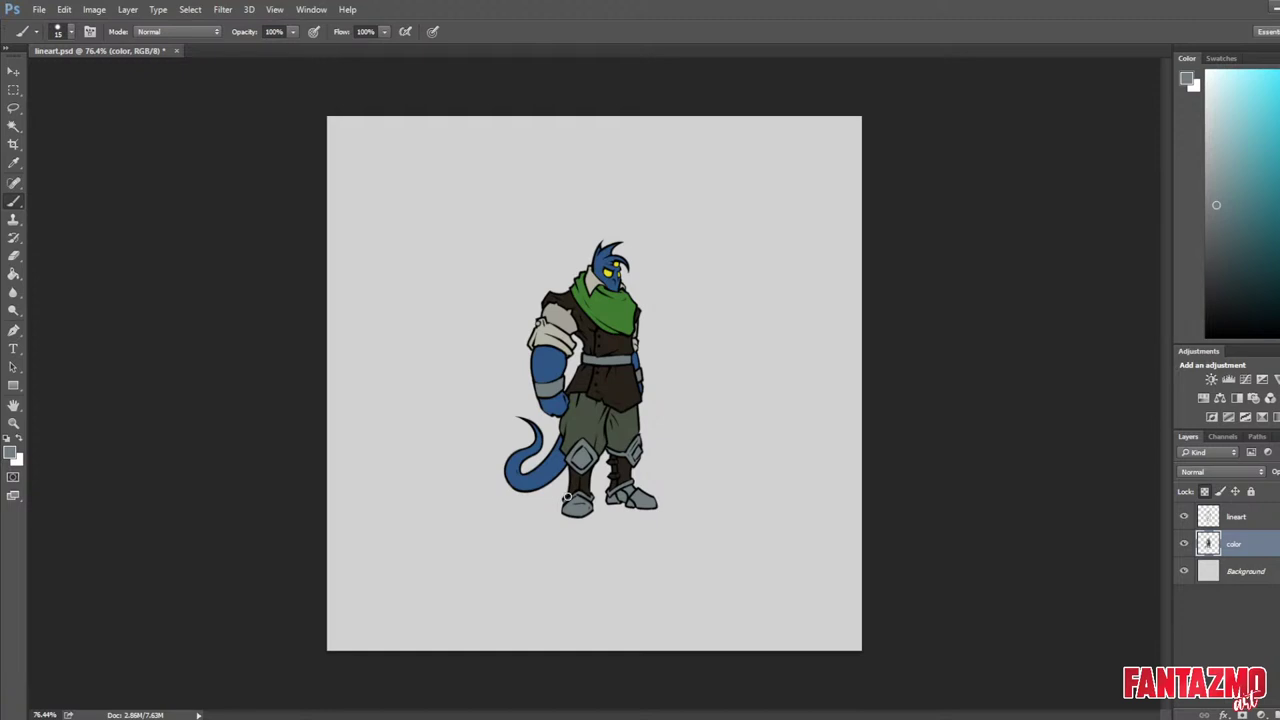
Sample the boot's dark brown, paint the inner diamonds of both knee guards, and pick up the guards' blue-grey for cleaning the edges.
{"action": "scroll", "coordinate": [604, 498], "scroll_direction": "up", "scroll_amount": 5}
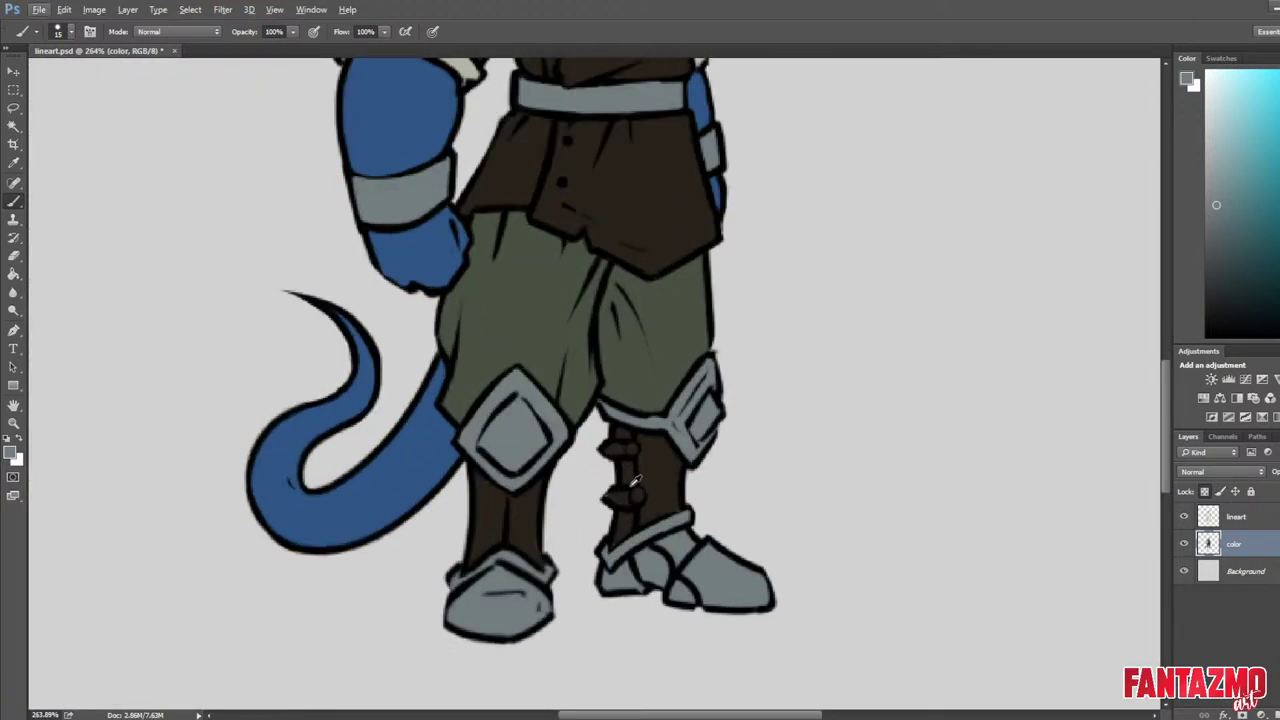
{"action": "key", "text": "i"}
{"action": "left_click", "coordinate": [662, 456]}
{"action": "key", "text": "b"}
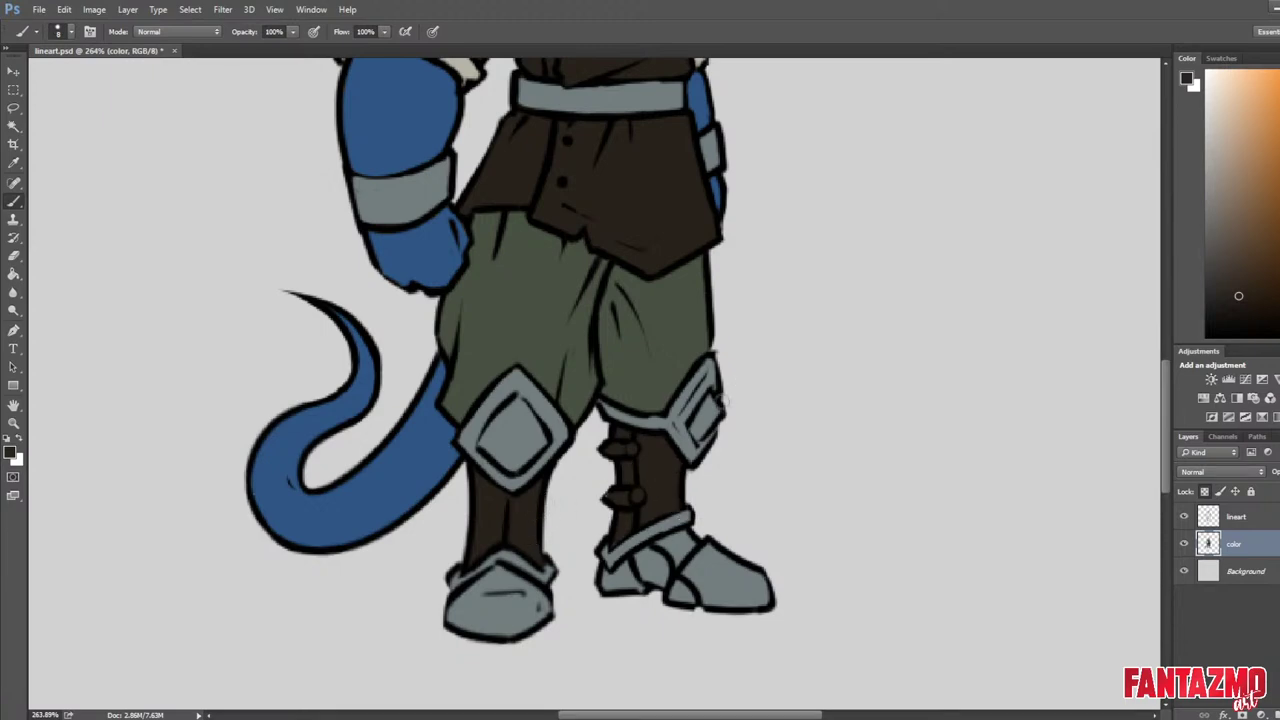
{"action": "mouse_move", "coordinate": [720, 400]}
{"action": "left_mouse_down"}
{"action": "mouse_move", "coordinate": [694, 429]}
{"action": "mouse_move", "coordinate": [709, 417]}
{"action": "mouse_move", "coordinate": [702, 440]}
{"action": "left_mouse_up"}
{"action": "mouse_move", "coordinate": [516, 404]}
{"action": "left_mouse_down"}
{"action": "mouse_move", "coordinate": [485, 441]}
{"action": "mouse_move", "coordinate": [512, 465]}
{"action": "mouse_move", "coordinate": [538, 440]}
{"action": "mouse_move", "coordinate": [517, 405]}
{"action": "mouse_move", "coordinate": [487, 441]}
{"action": "mouse_move", "coordinate": [523, 449]}
{"action": "left_mouse_up"}
{"action": "left_click", "coordinate": [508, 390], "text": "alt"}
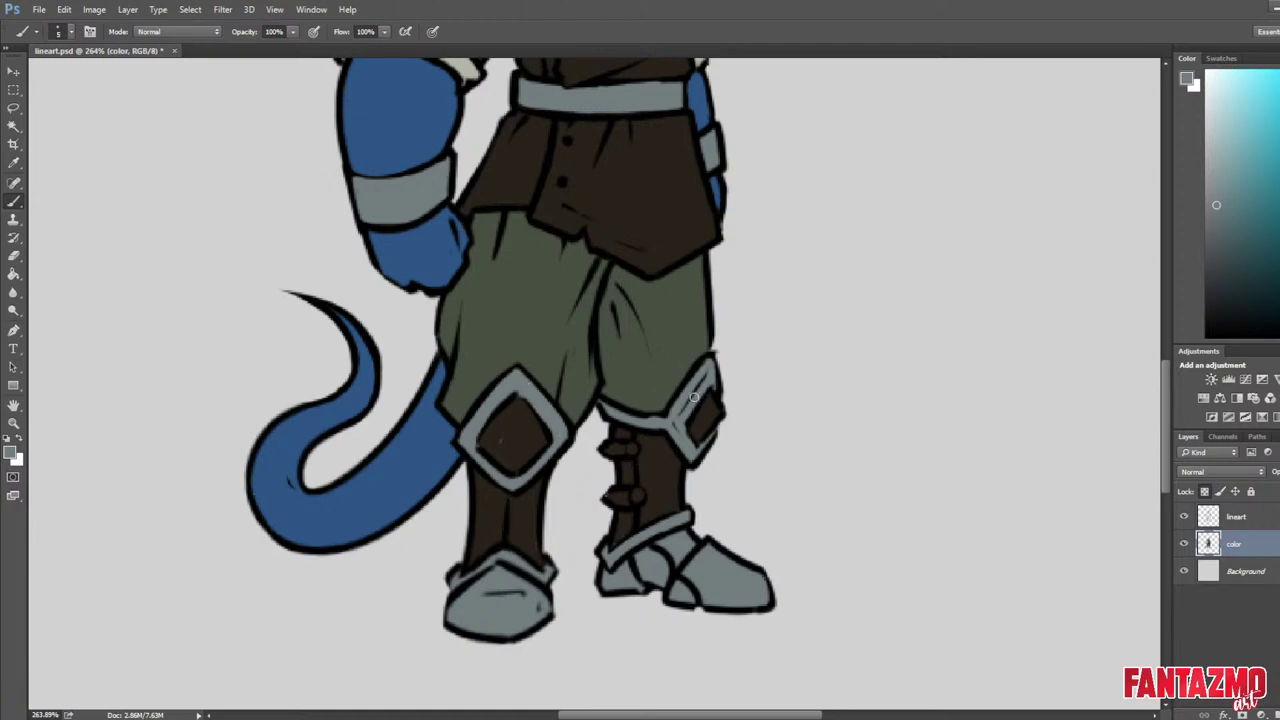
Paint over the stray mark in the front knee guard with dark brown and color the two boot-strap buckles grey.
{"action": "key", "text": "i"}
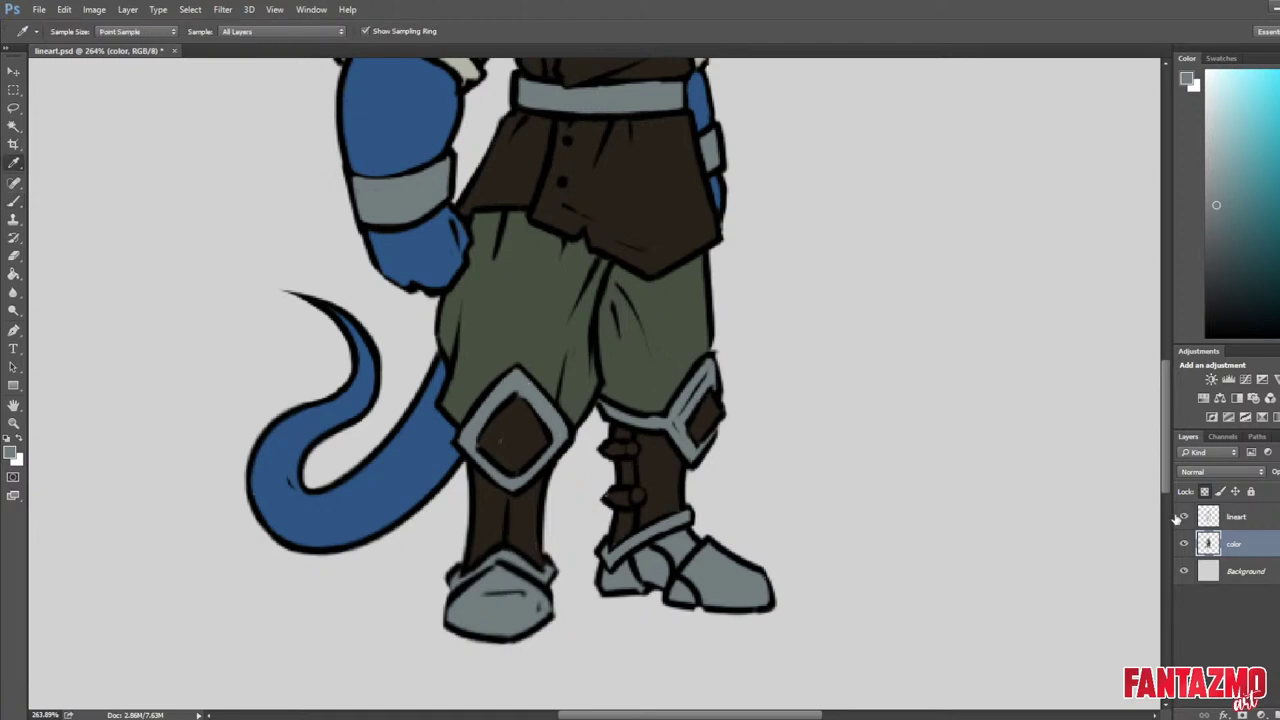
{"action": "left_click", "coordinate": [650, 476]}
{"action": "key", "text": "b"}
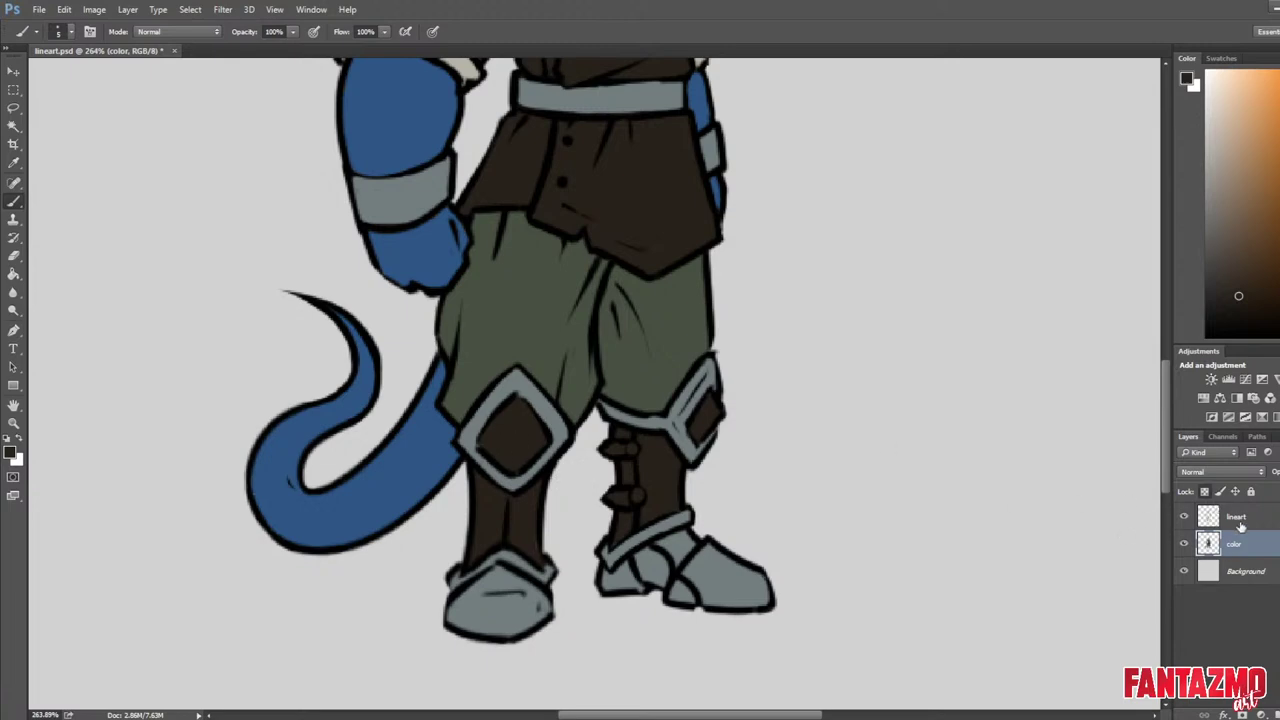
{"action": "key", "text": "i"}
{"action": "left_click", "coordinate": [625, 525]}
{"action": "key", "text": "b"}
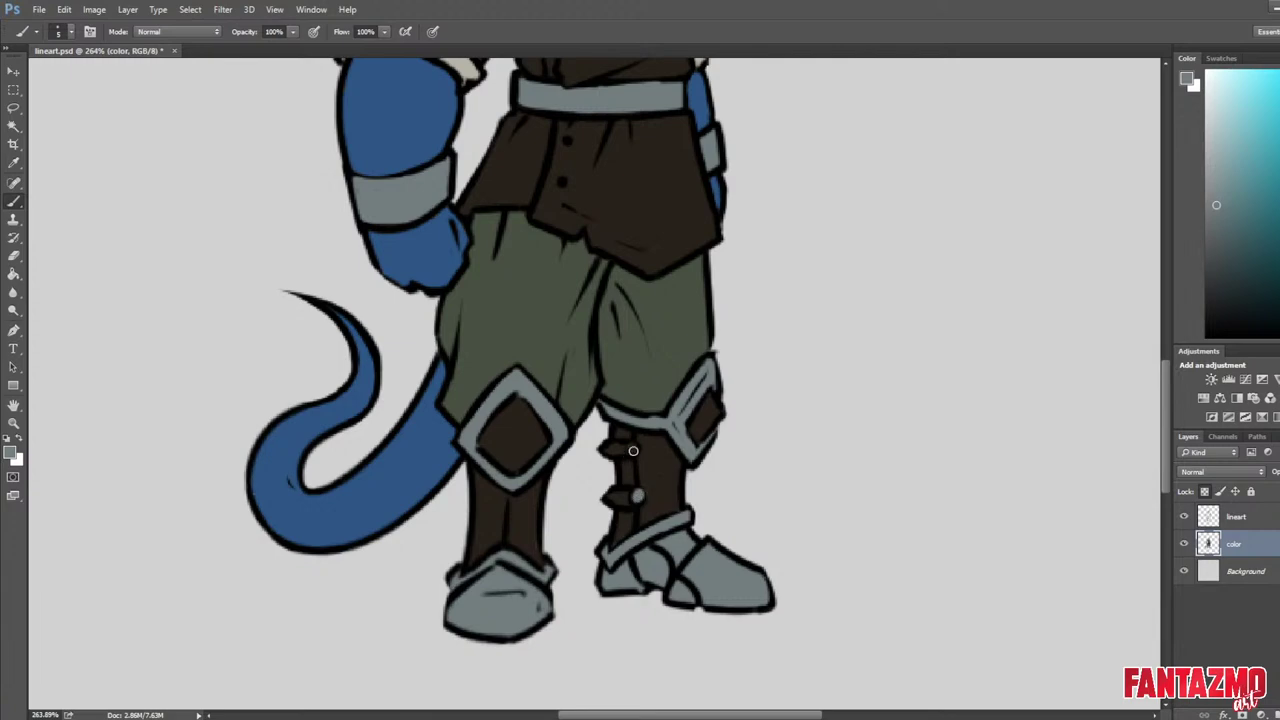
{"action": "left_click", "coordinate": [642, 486], "text": "alt"}
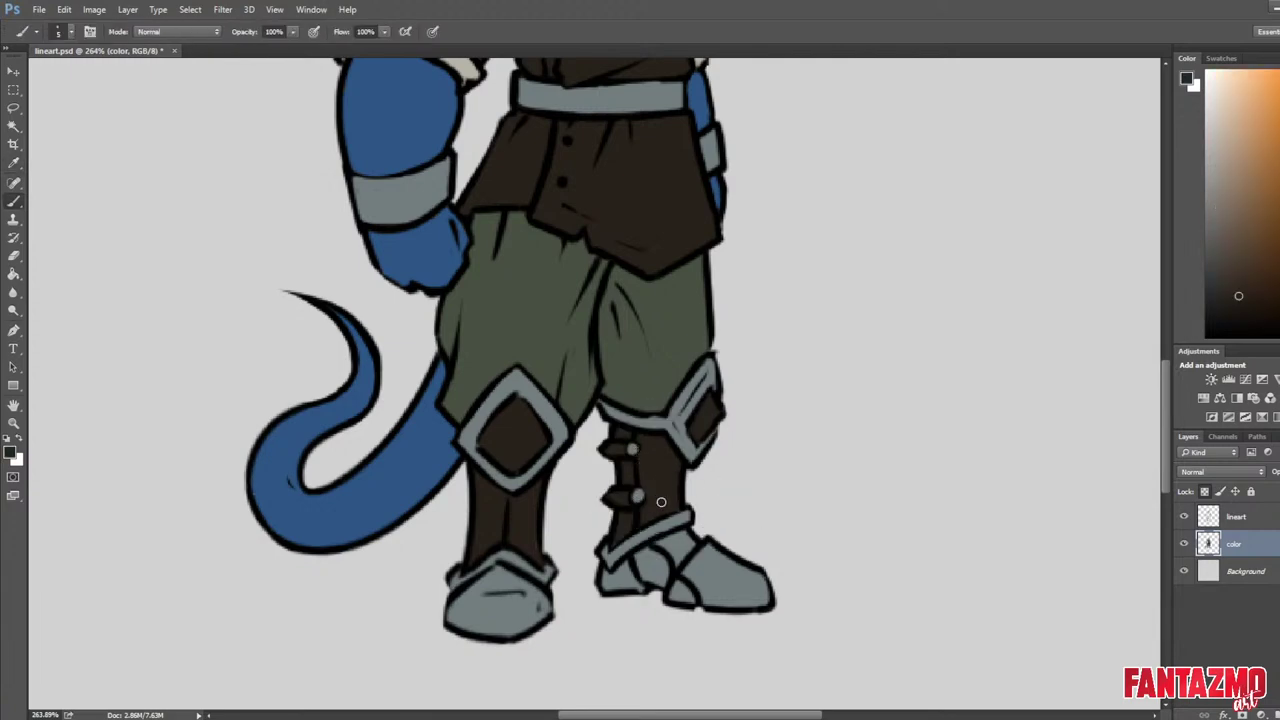
Try painting the ankle section of the buckled boot in the tail's blue.
{"action": "left_click_drag", "start_coordinate": [735, 545], "coordinate": [787, 407]}
{"action": "left_click", "coordinate": [465, 362]}
{"action": "key", "text": "b"}
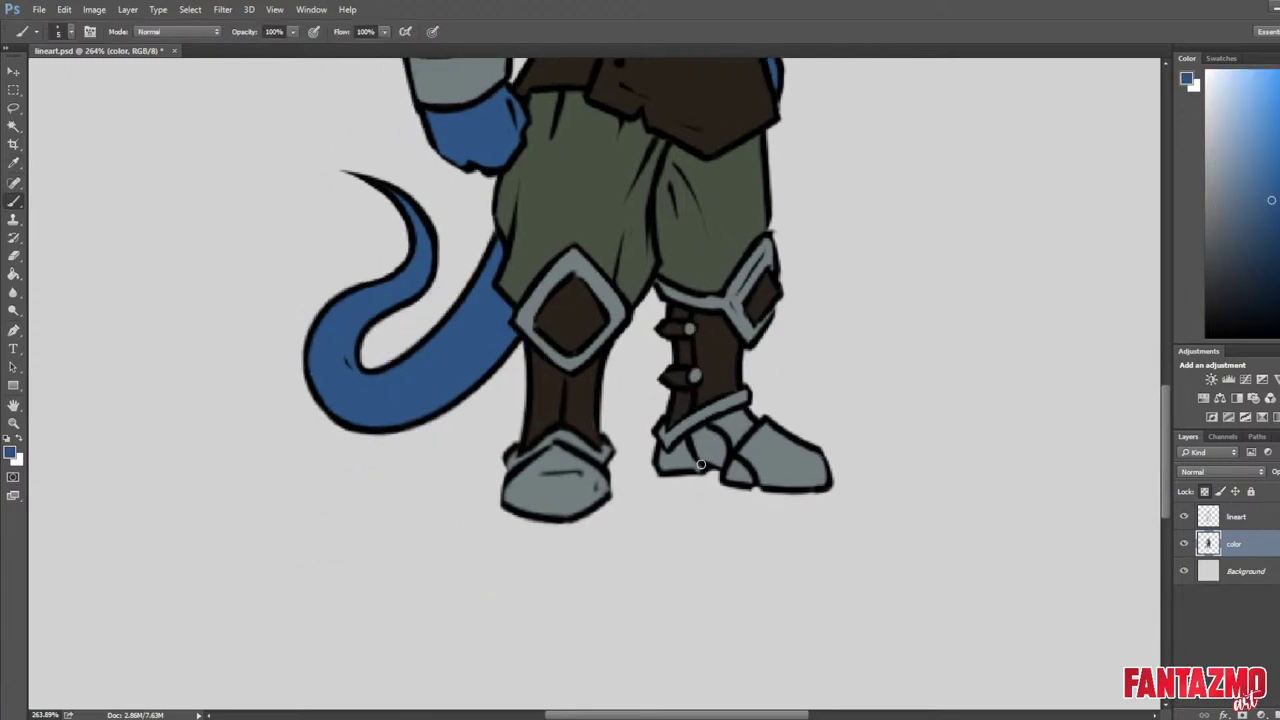
{"action": "left_click_drag", "start_coordinate": [707, 436], "coordinate": [713, 439]}
{"action": "scroll", "coordinate": [768, 461], "scroll_direction": "down", "scroll_amount": 8}
{"action": "key", "text": "ctrl+shift+h"}
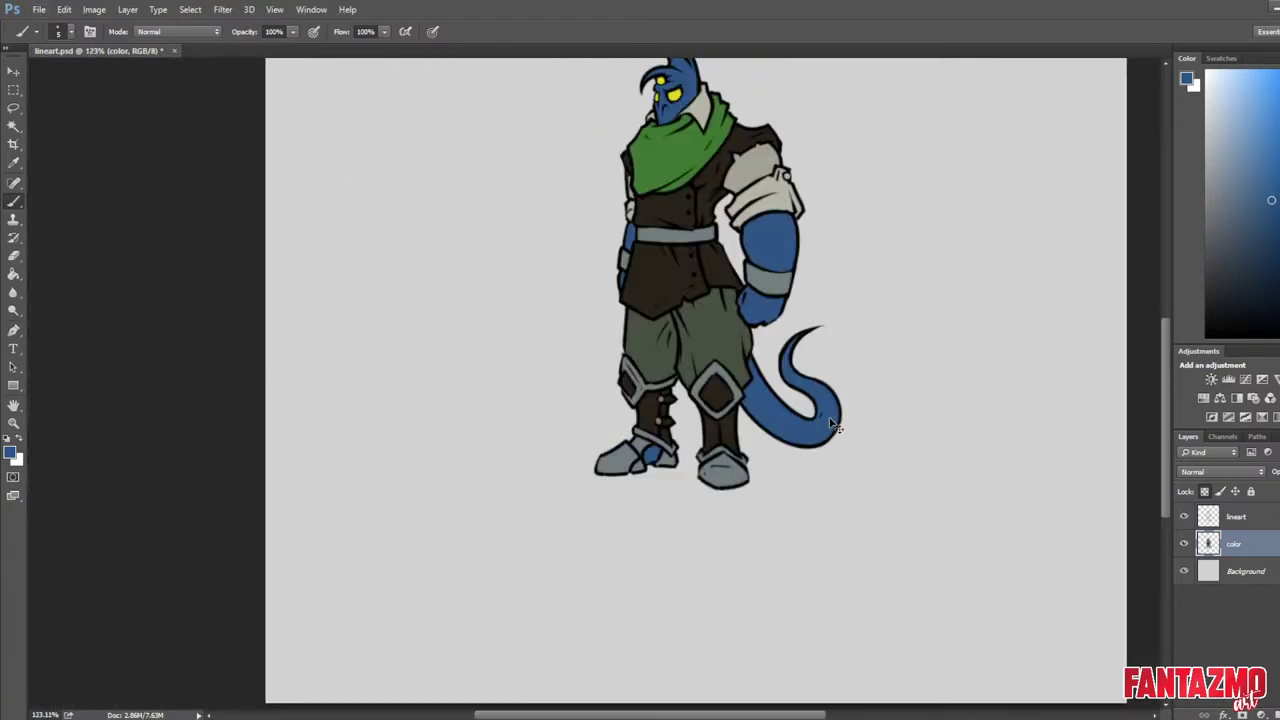
{"action": "key", "text": "ctrl+z"}
Paint the ankle section of the buckled boot in the boot's dark brown and check the whole figure mirrored.
{"action": "key", "text": "h"}
{"action": "scroll", "coordinate": [760, 400], "scroll_direction": "up", "scroll_amount": 5}
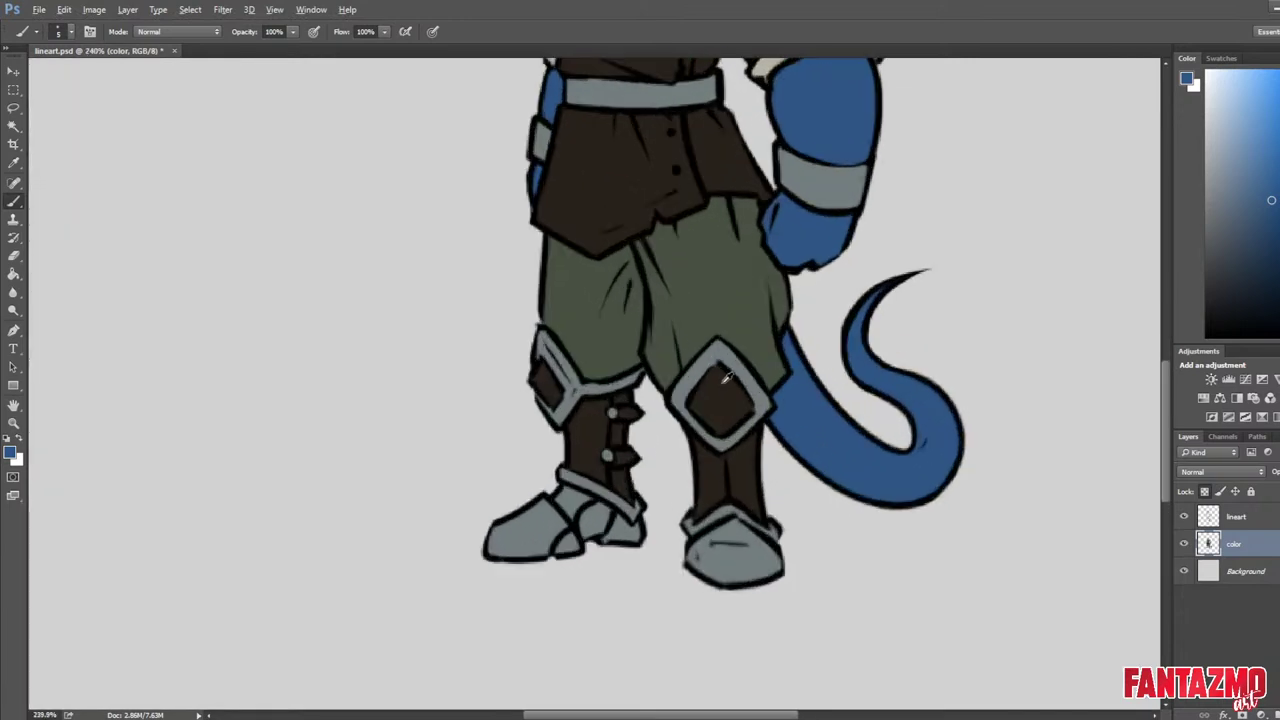
{"action": "left_click", "coordinate": [577, 432], "text": "alt"}
{"action": "mouse_move", "coordinate": [576, 514]}
{"action": "left_mouse_down"}
{"action": "mouse_move", "coordinate": [572, 503]}
{"action": "mouse_move", "coordinate": [594, 525]}
{"action": "mouse_move", "coordinate": [563, 491]}
{"action": "left_mouse_up"}
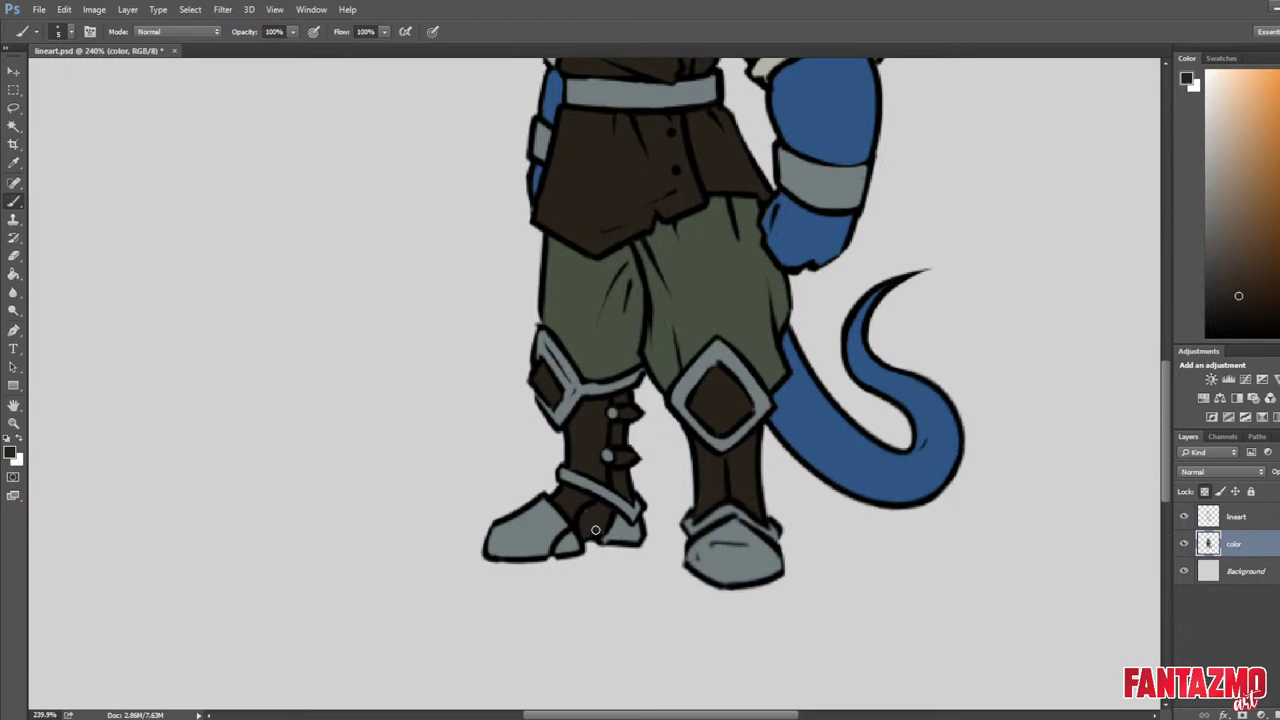
{"action": "scroll", "coordinate": [612, 509], "scroll_direction": "down", "scroll_amount": 10}
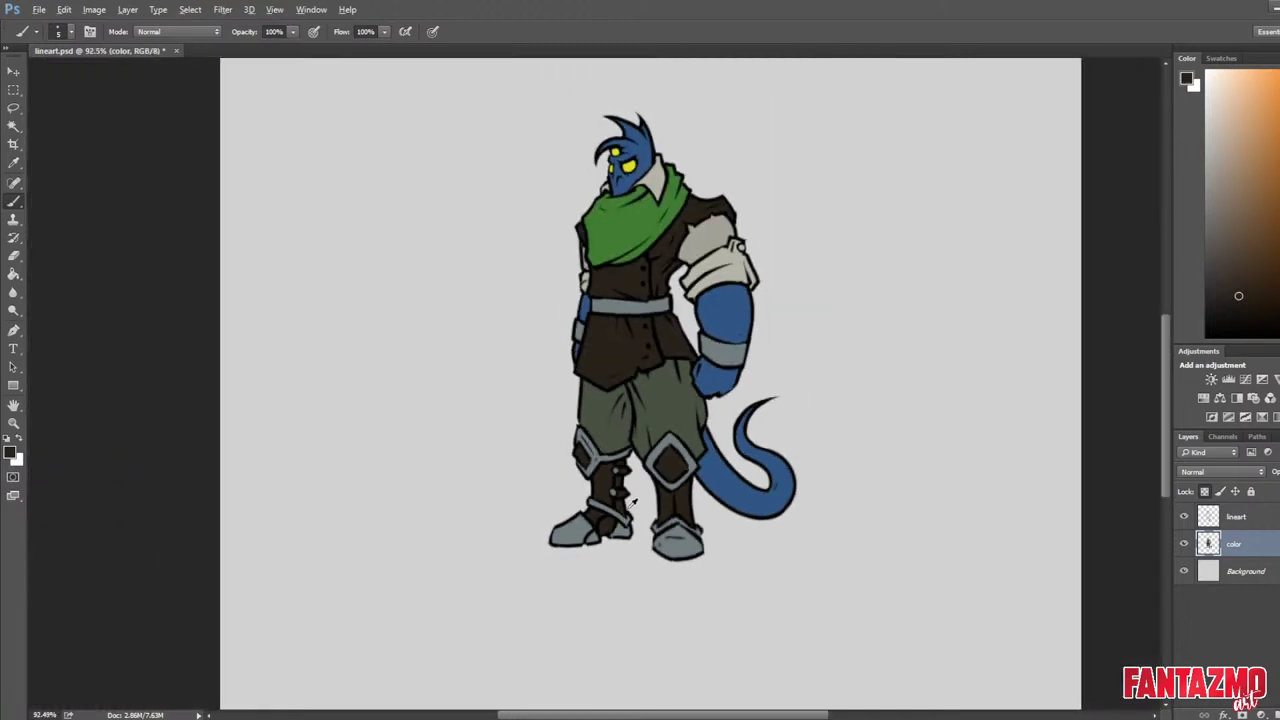
{"action": "key", "text": "ctrl+shift+h"}
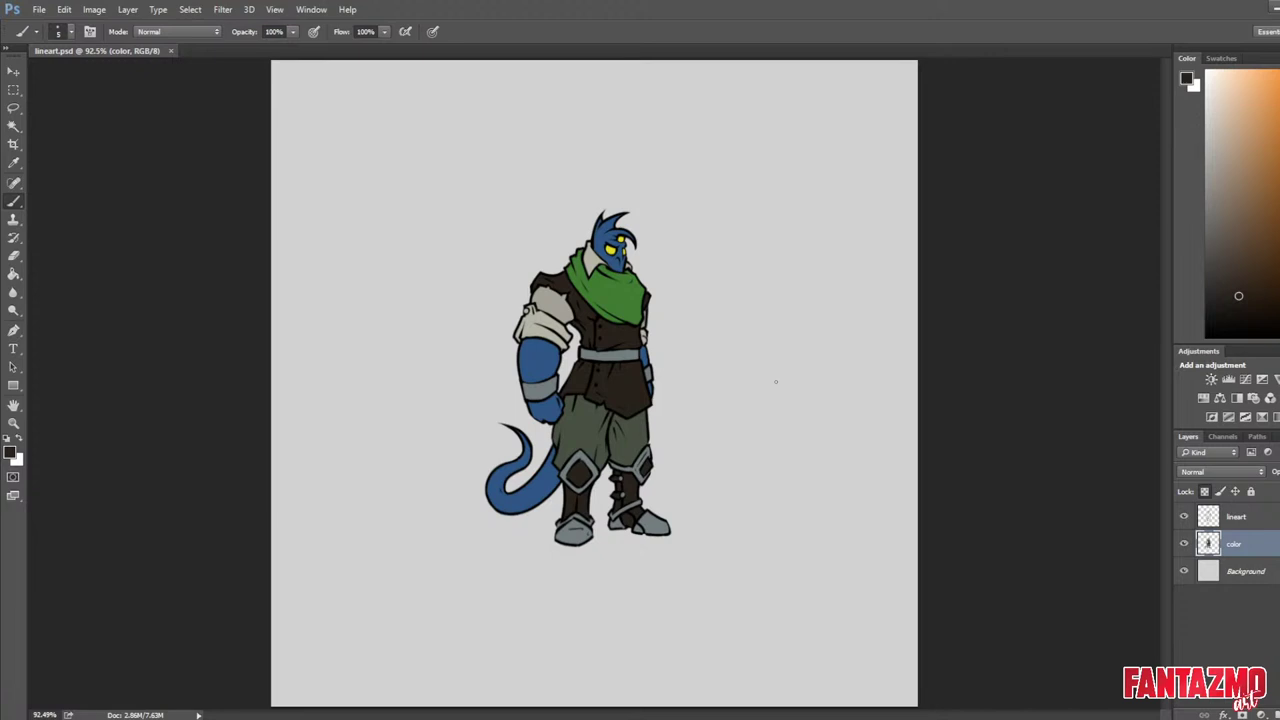
{"action": "key", "text": "ctrl+shift+h"}
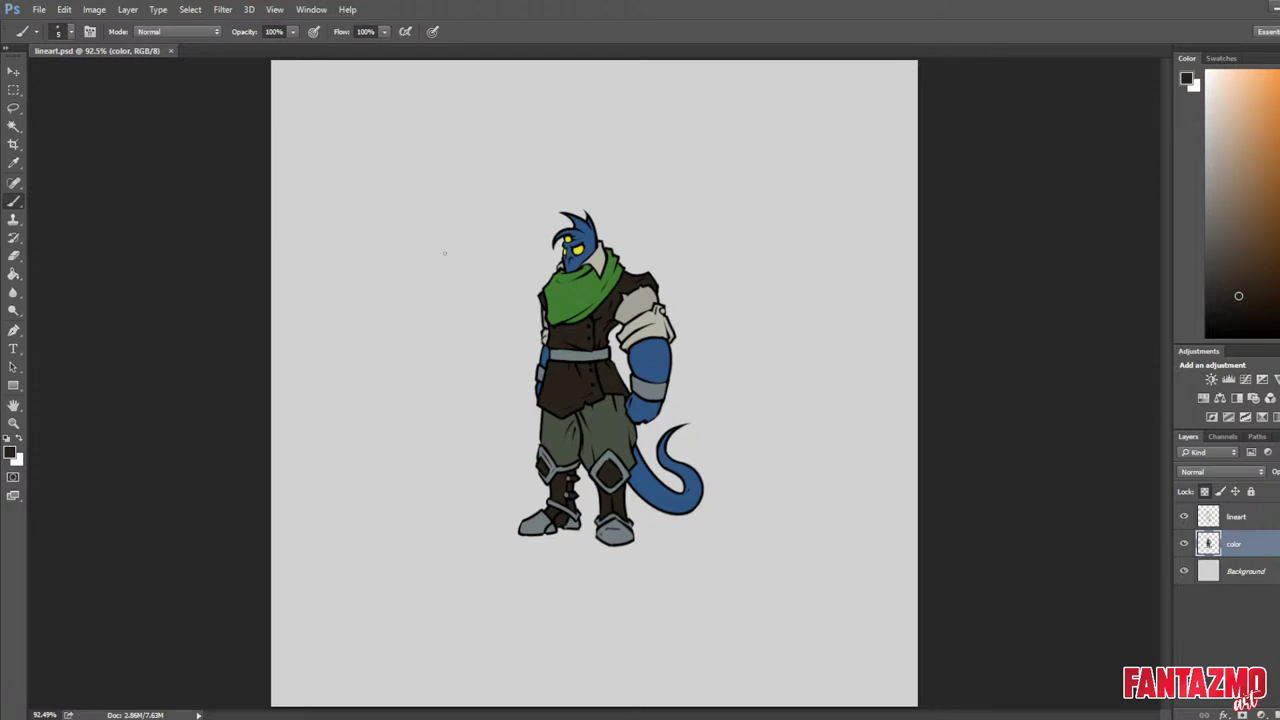
Select the scarf and both pant legs from the lineart layer with the Magic Wand and expand the selection over the inner lines.
{"action": "scroll", "coordinate": [484, 229], "scroll_direction": "up", "scroll_amount": 4}
{"action": "left_click", "coordinate": [13, 127]}
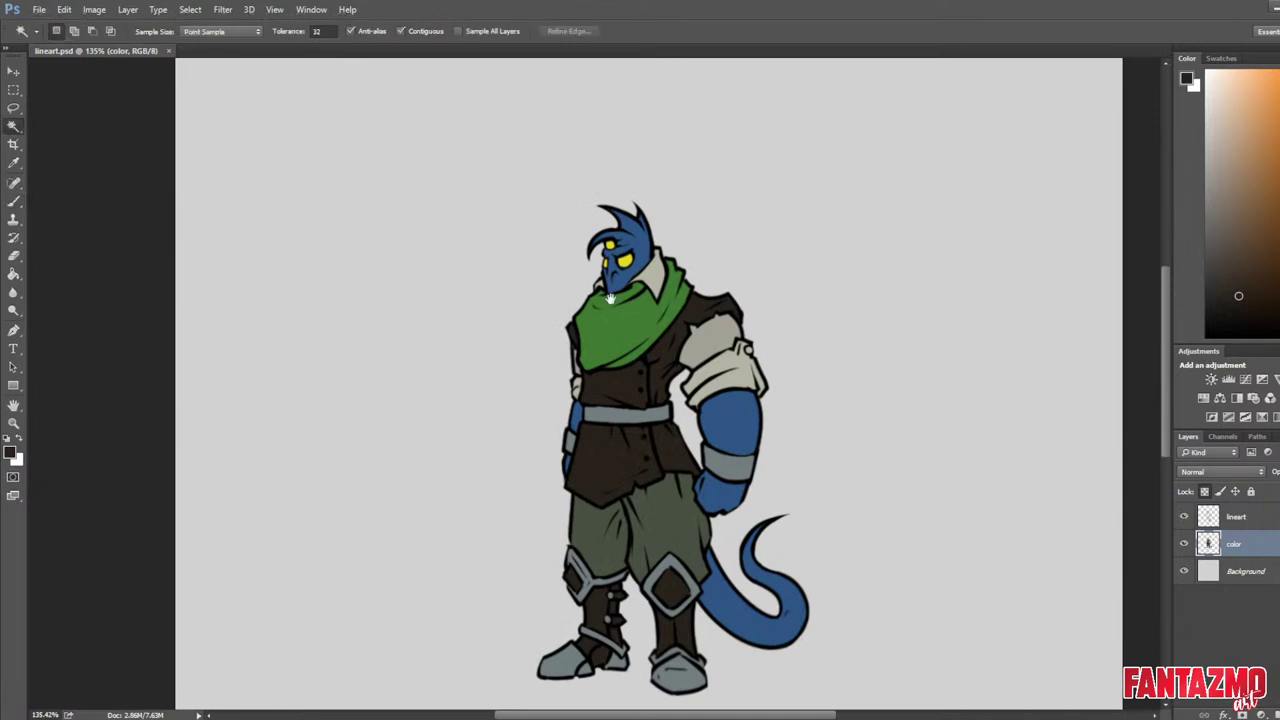
{"action": "left_click_drag", "start_coordinate": [609, 298], "coordinate": [498, 245]}
{"action": "scroll", "coordinate": [506, 270], "scroll_direction": "up", "scroll_amount": 2}
{"action": "left_click", "coordinate": [1247, 516]}
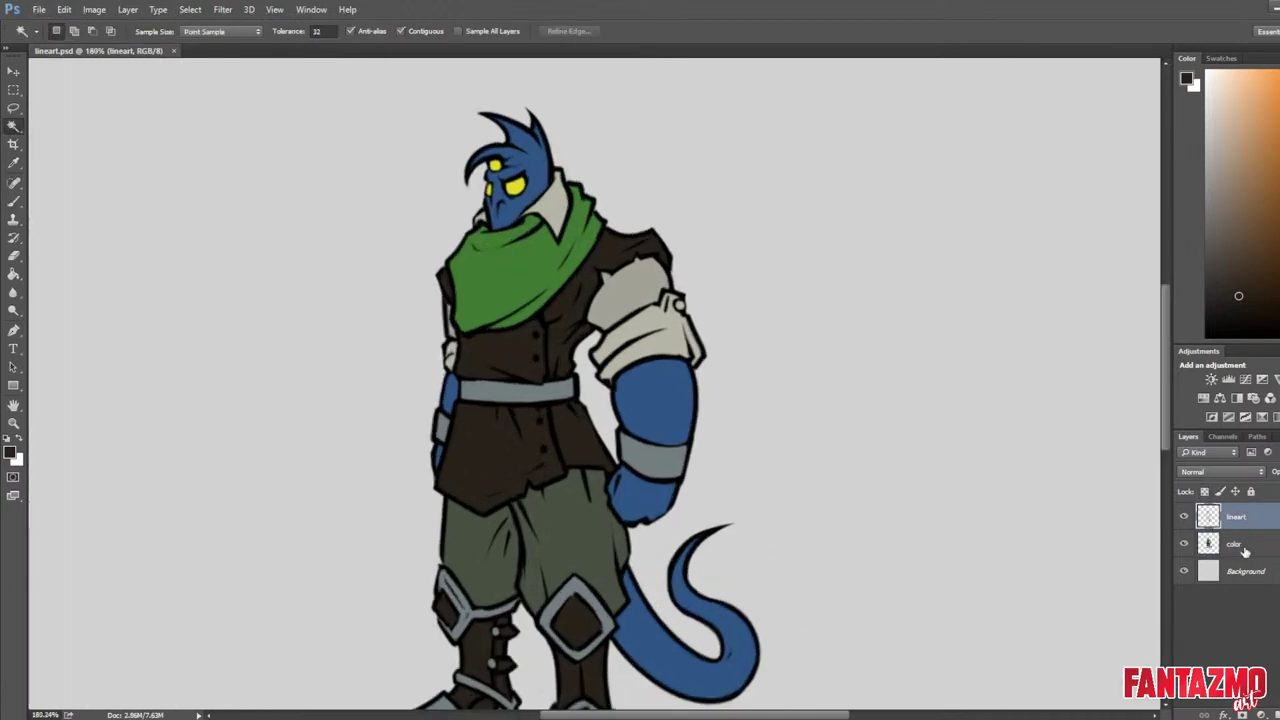
{"action": "left_click", "coordinate": [514, 284]}
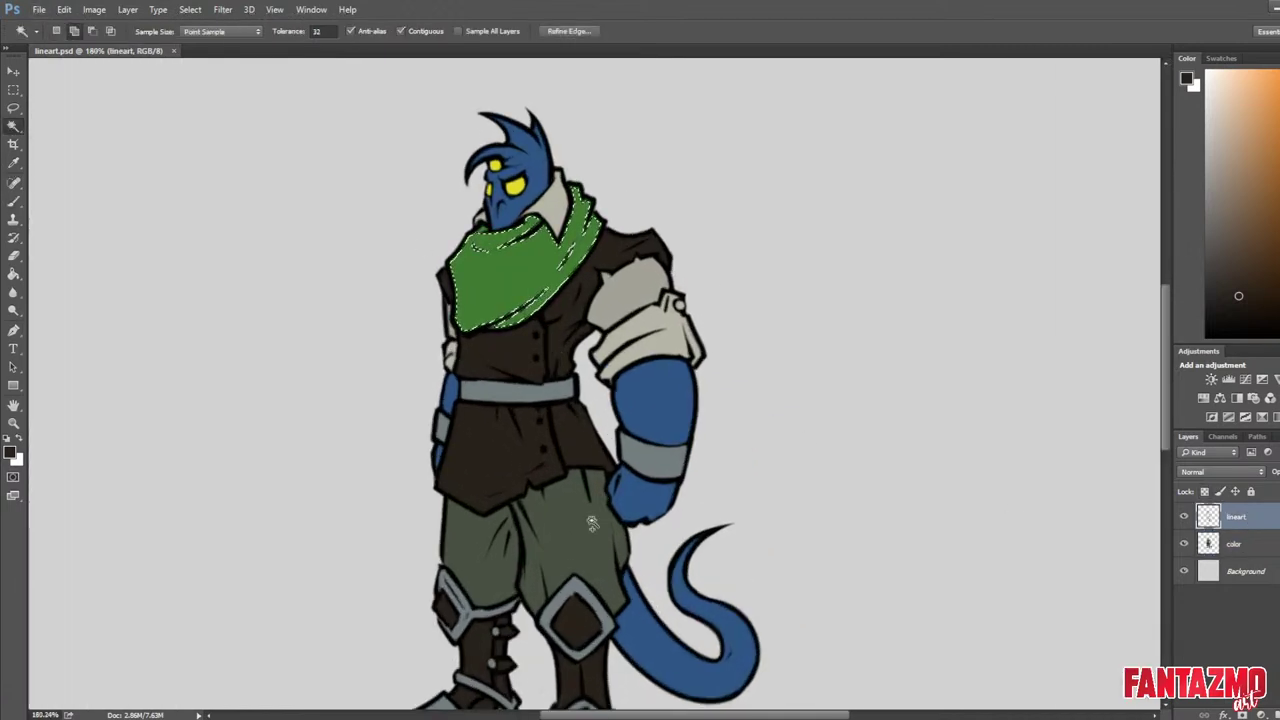
{"action": "left_click", "coordinate": [468, 533], "text": "shift"}
{"action": "scroll", "coordinate": [468, 533], "scroll_direction": "down", "scroll_amount": 2}
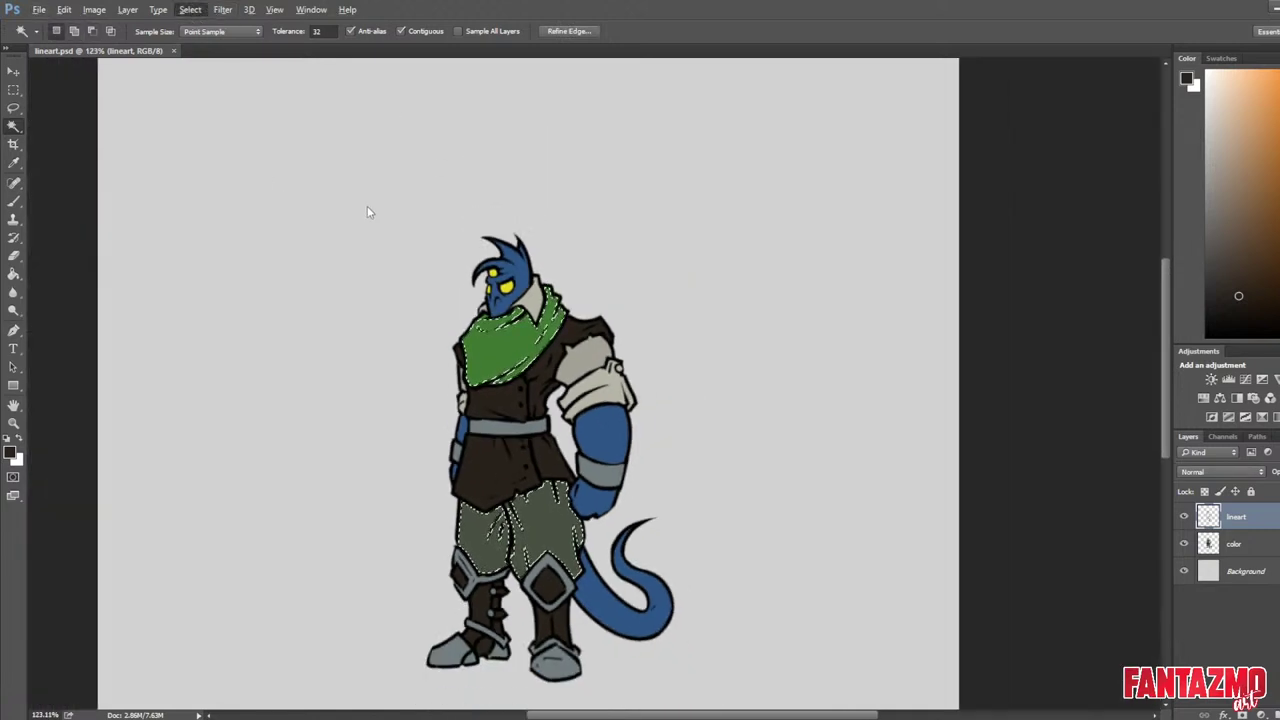
{"action": "left_click", "coordinate": [390, 218]}
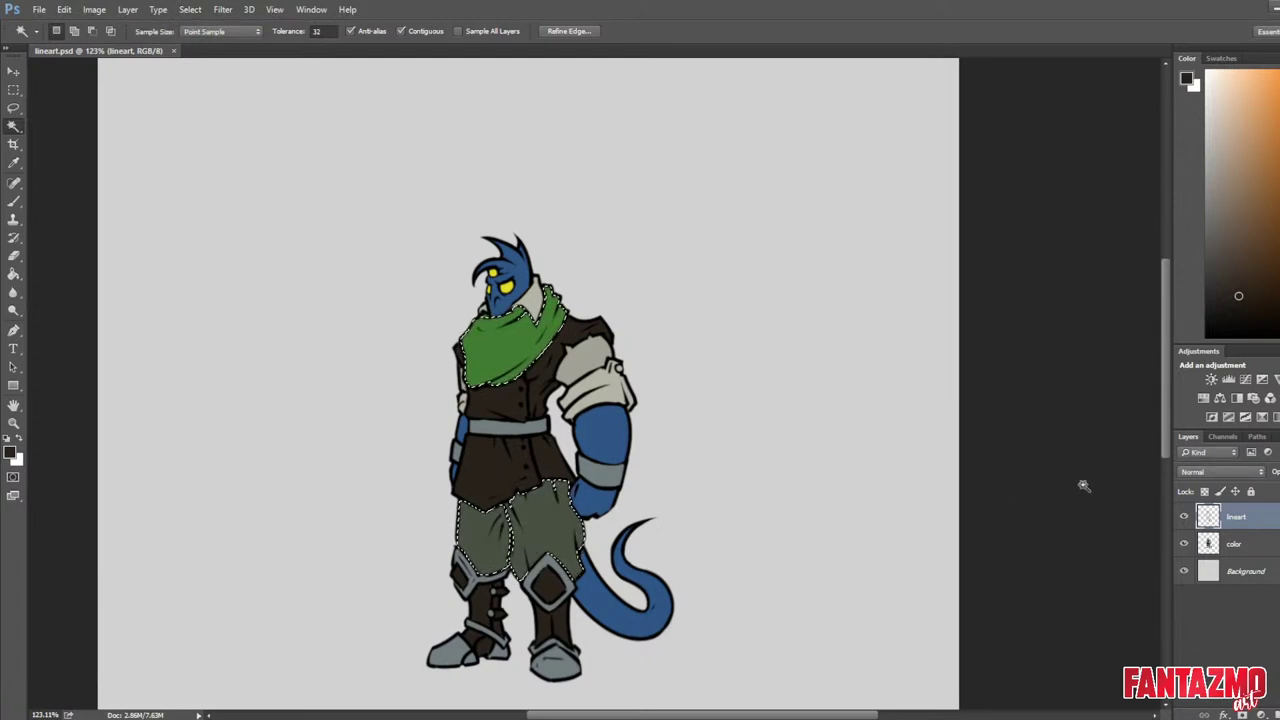
Paint the selected scarf and pants dark green on the color layer with a 700 px brush.
{"action": "left_click", "coordinate": [1279, 262]}
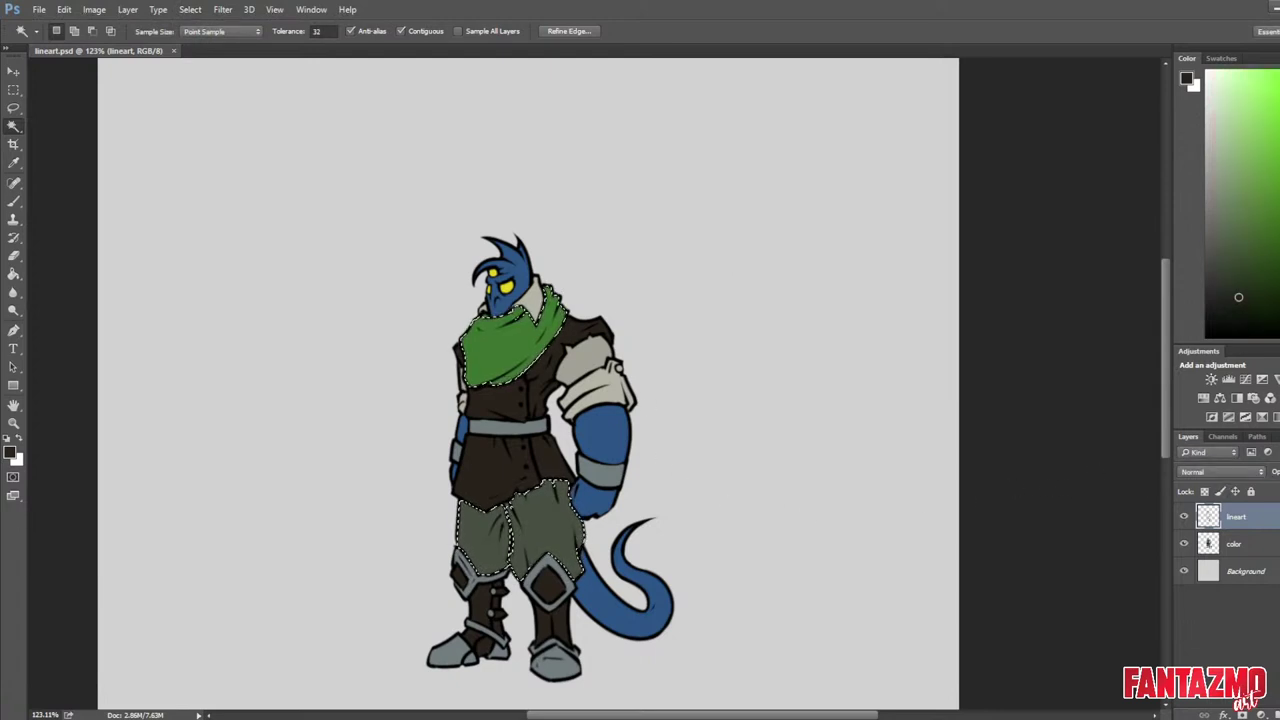
{"action": "left_click", "coordinate": [1260, 265]}
{"action": "key", "text": "b"}
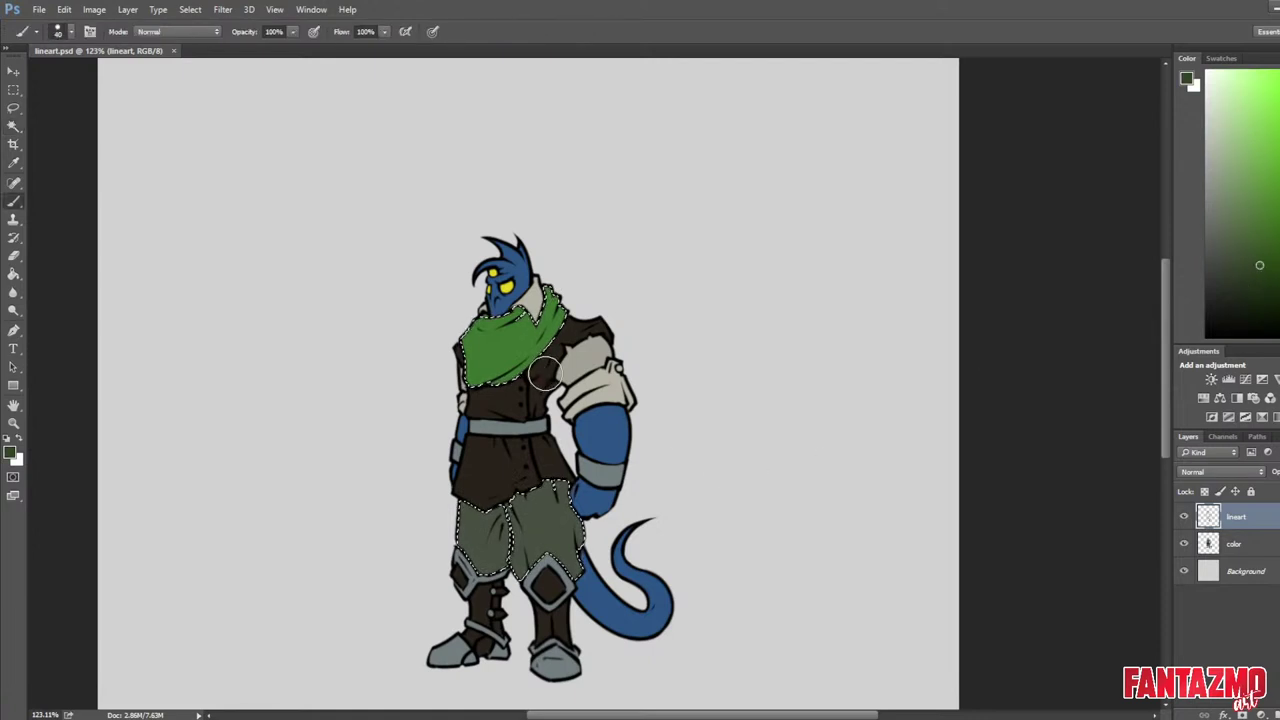
{"action": "key", "text": "bracketright"}
{"action": "key", "text": "bracketright"}
{"action": "key", "text": "bracketright"}
{"action": "key", "text": "bracketright"}
{"action": "key", "text": "bracketright"}
{"action": "key", "text": "bracketright"}
{"action": "key", "text": "bracketright"}
{"action": "key", "text": "bracketright"}
{"action": "key", "text": "bracketright"}
{"action": "key", "text": "bracketright"}
{"action": "key", "text": "bracketright"}
{"action": "key", "text": "bracketright"}
{"action": "key", "text": "bracketright"}
{"action": "key", "text": "bracketright"}
{"action": "key", "text": "bracketright"}
{"action": "key", "text": "bracketright"}
{"action": "key", "text": "bracketright"}
{"action": "key", "text": "bracketright"}
{"action": "key", "text": "bracketright"}
{"action": "key", "text": "bracketright"}
{"action": "left_click", "coordinate": [1236, 544]}
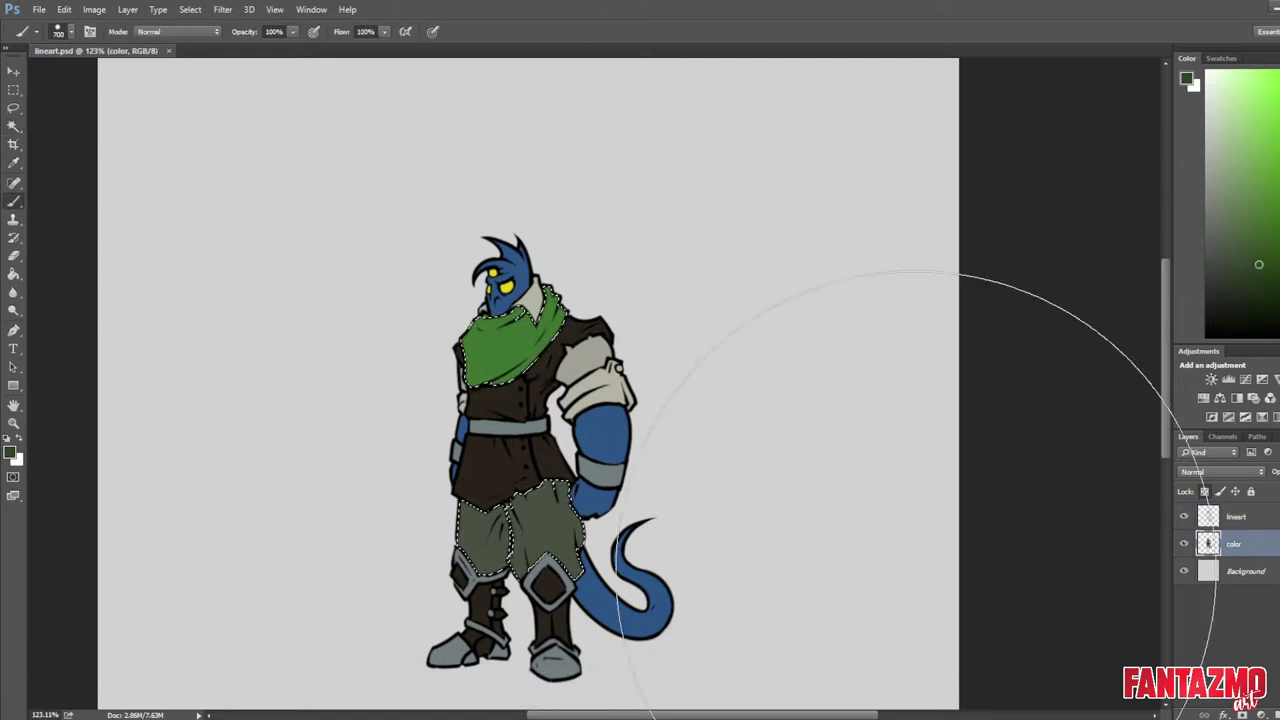
{"action": "mouse_move", "coordinate": [560, 445]}
{"action": "left_mouse_down"}
{"action": "mouse_move", "coordinate": [563, 302]}
{"action": "mouse_move", "coordinate": [550, 494]}
{"action": "left_mouse_up"}
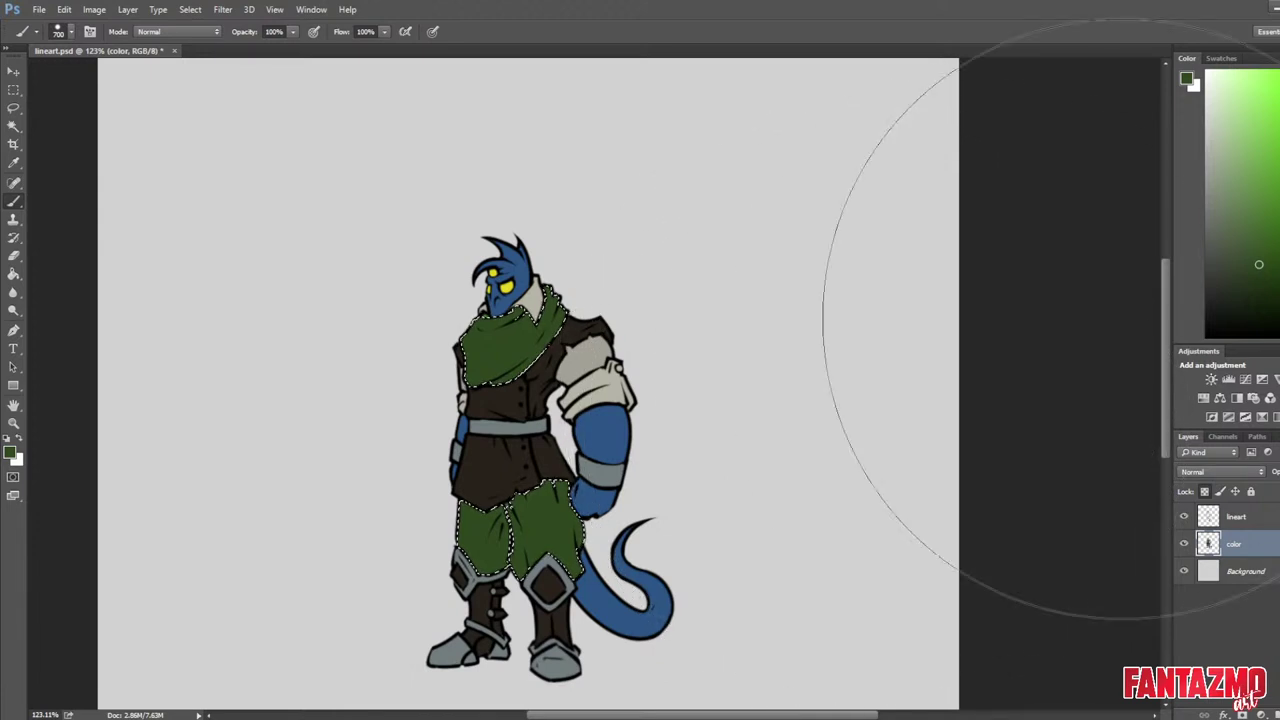
Recolor the selected scarf and pants deep red on the color layer and deselect them.
{"action": "left_click", "coordinate": [1279, 322]}
{"action": "key", "text": "alt+BackSpace"}
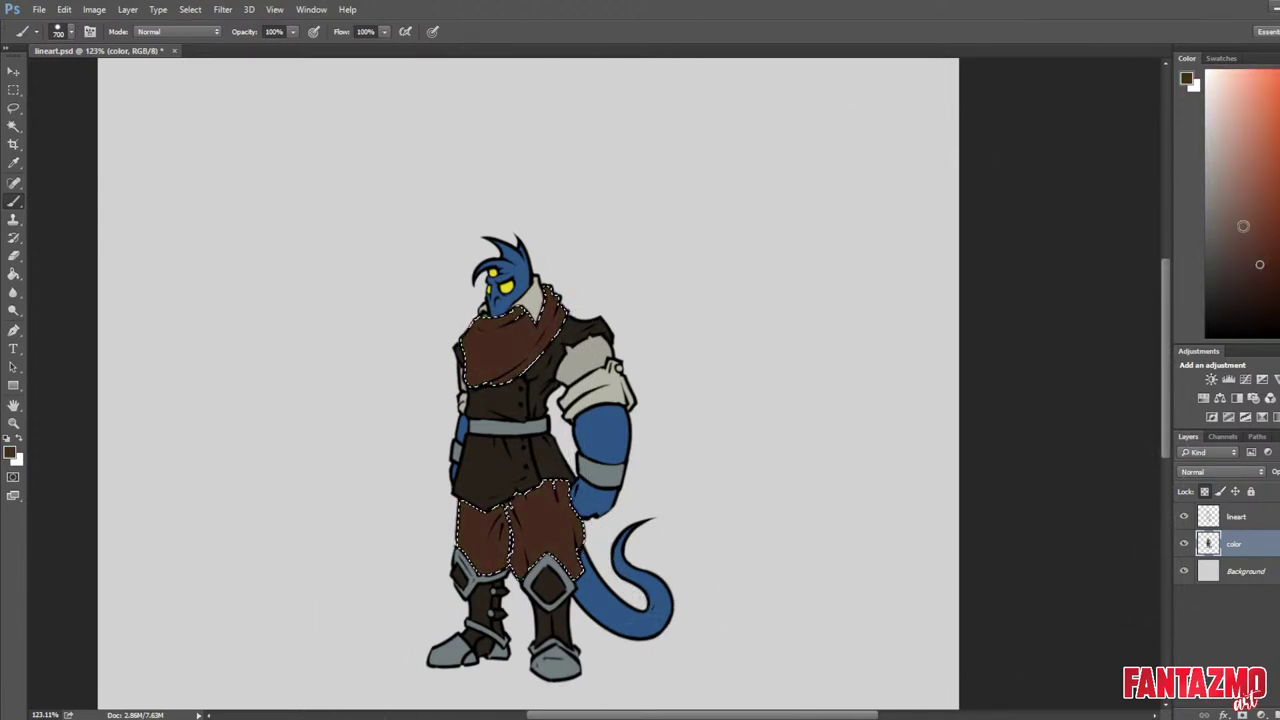
{"action": "key", "text": "alt+BackSpace"}
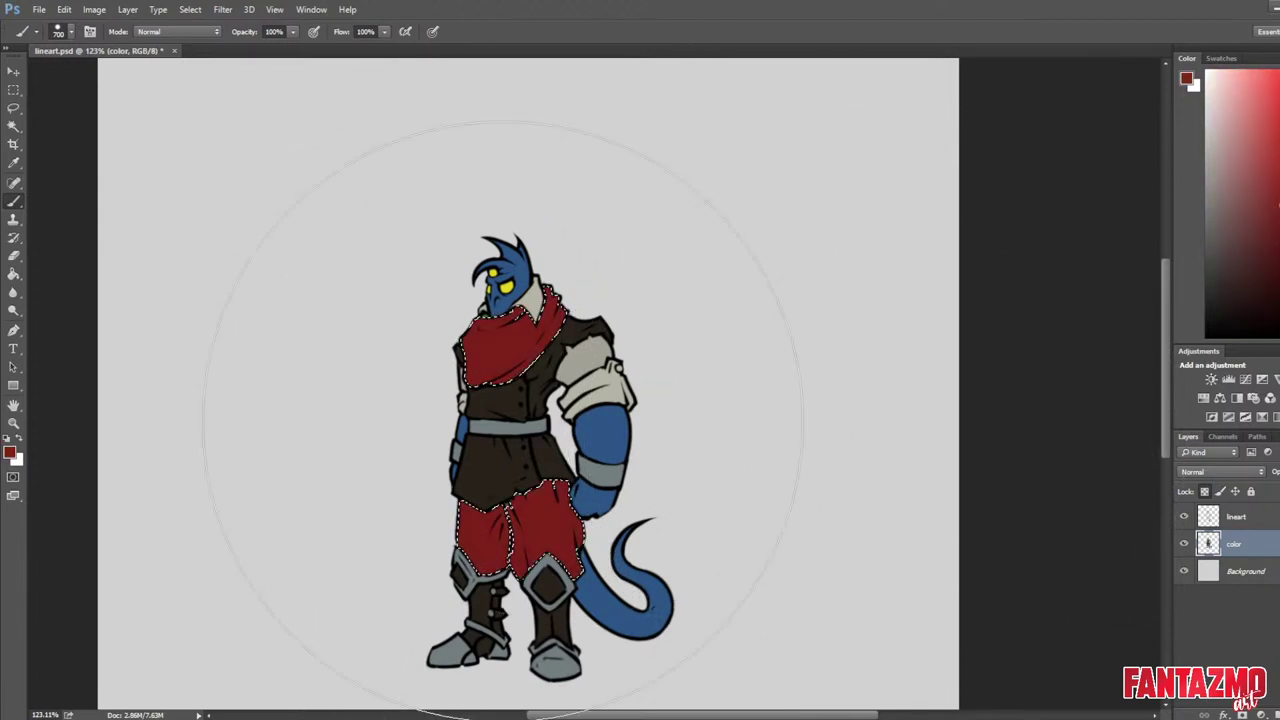
{"action": "key", "text": "l"}
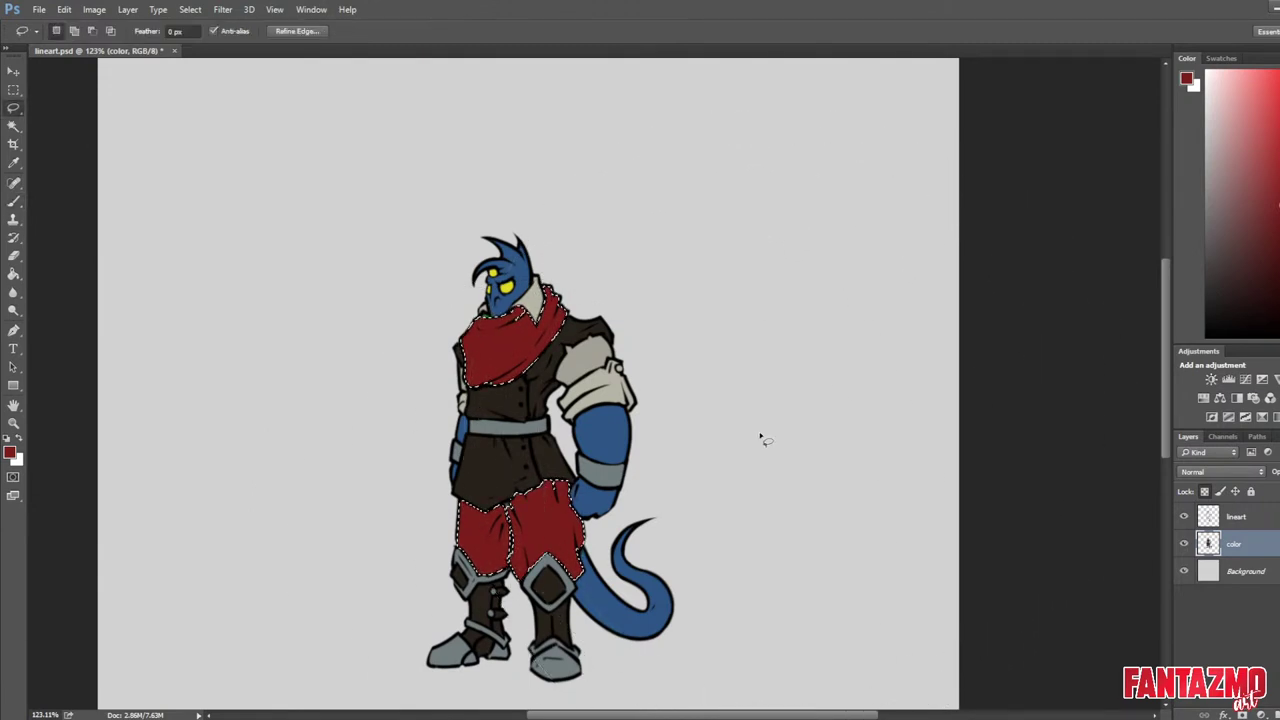
{"action": "key", "text": "ctrl+d"}
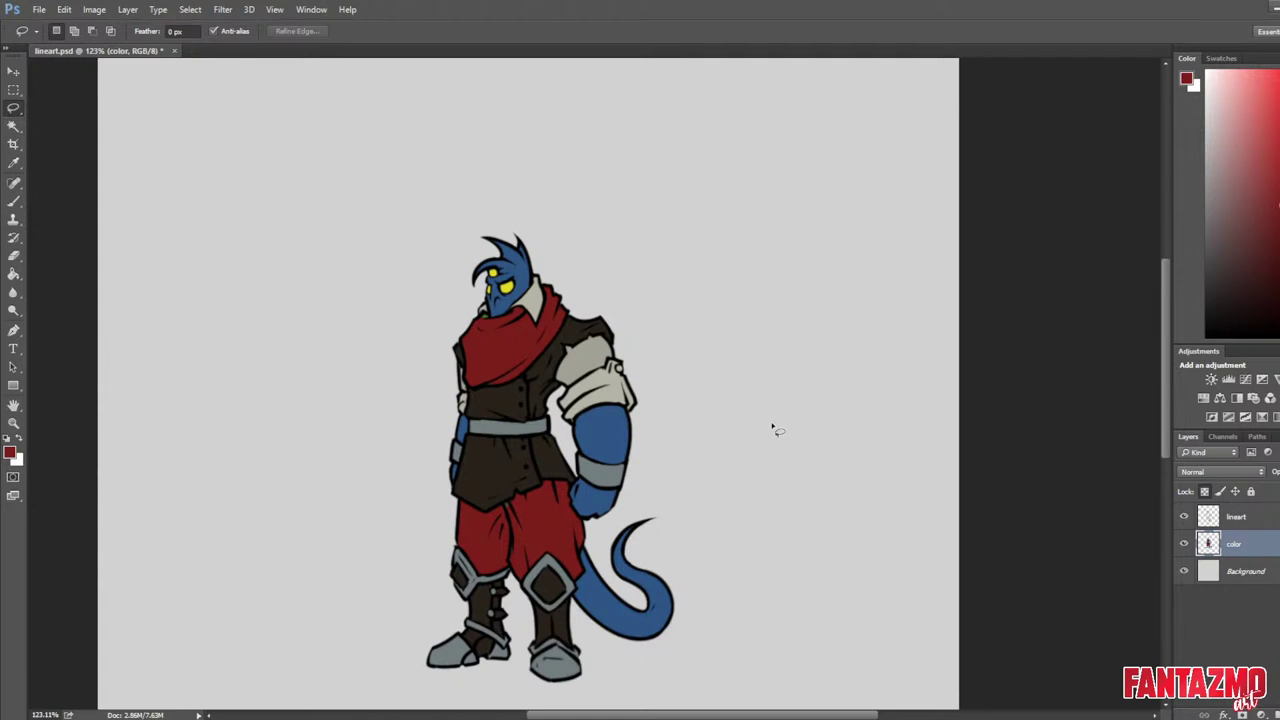
Restore the scarf and pants selection, paint only the pants a darker red, deselect, and check the figure mirrored.
{"action": "key", "text": "ctrl+shift+d"}
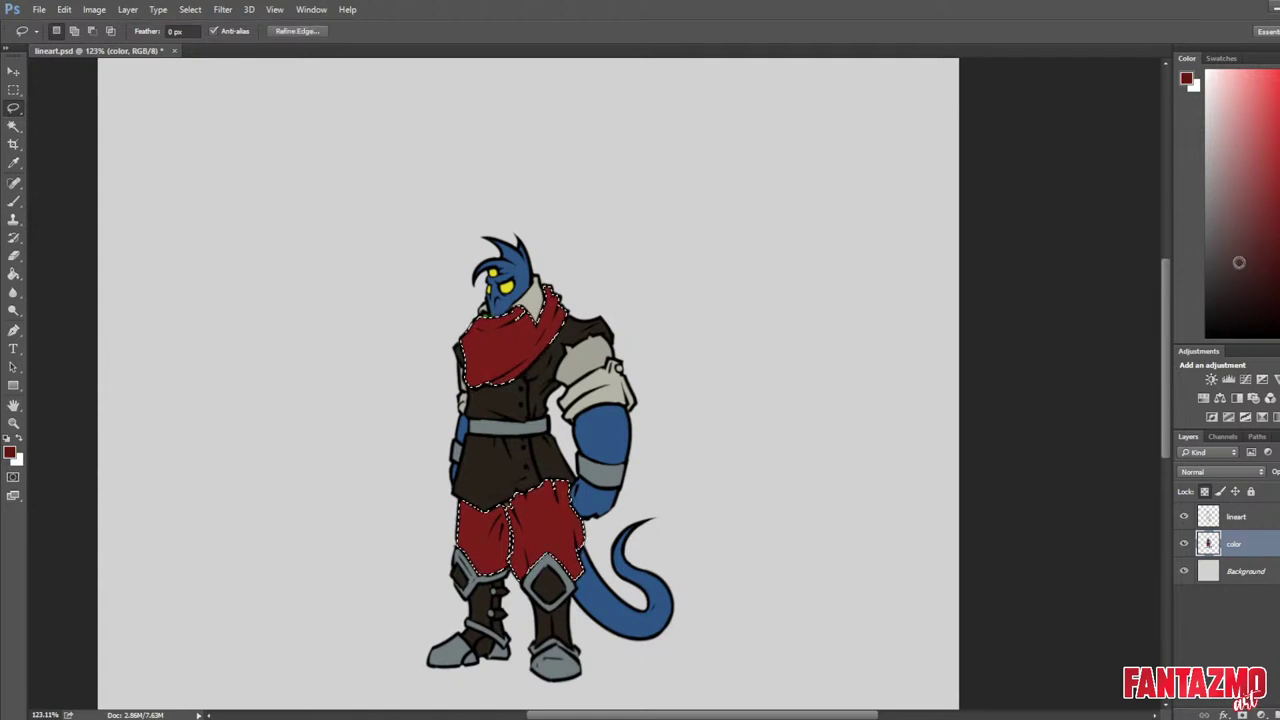
{"action": "key", "text": "b"}
{"action": "key", "text": "bracketleft"}
{"action": "key", "text": "bracketleft"}
{"action": "key", "text": "bracketleft"}
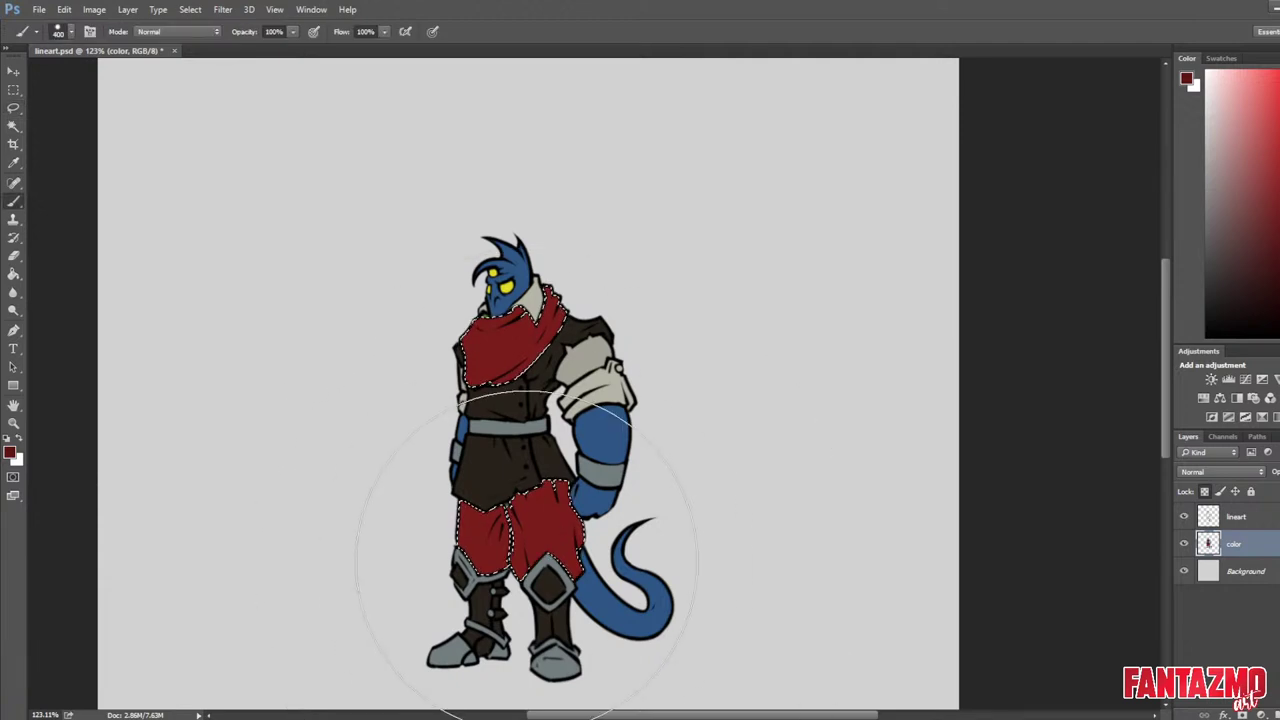
{"action": "key", "text": "l"}
{"action": "key", "text": "ctrl+d"}
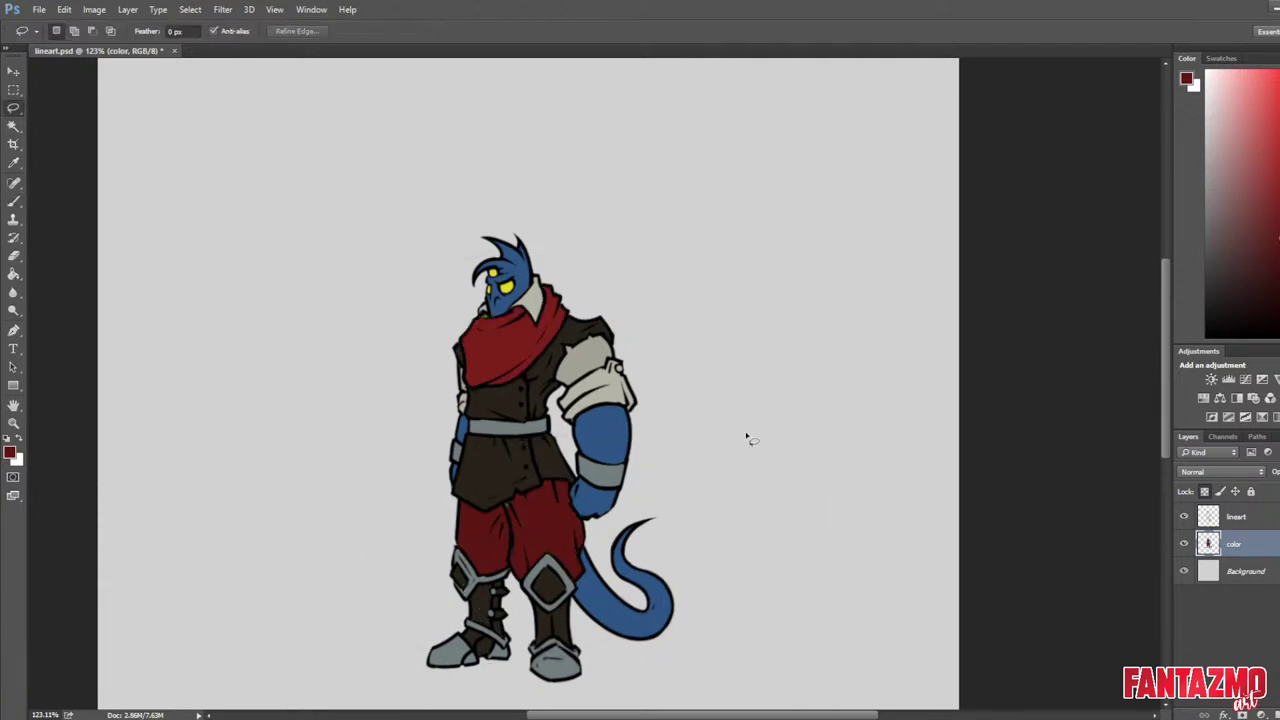
{"action": "scroll", "coordinate": [641, 410], "scroll_direction": "down", "scroll_amount": 3}
{"action": "key", "text": "ctrl+alt+h"}
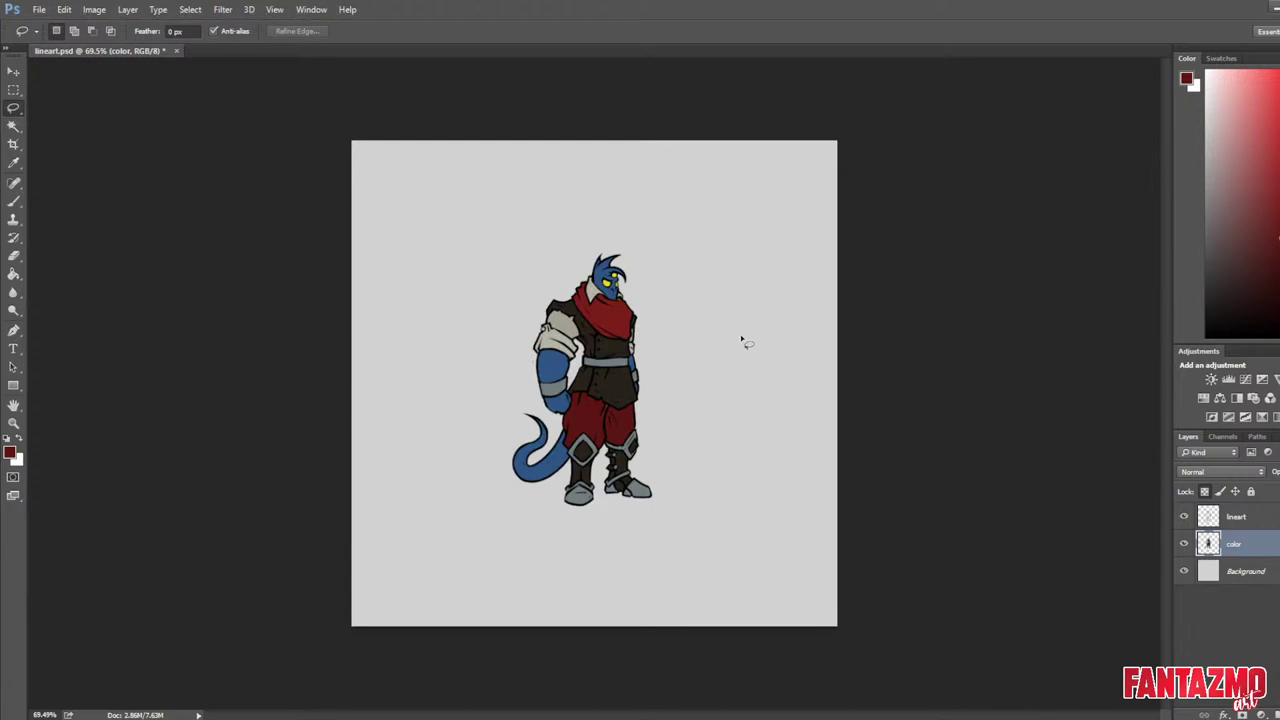
{"action": "scroll", "coordinate": [745, 341], "scroll_direction": "up", "scroll_amount": 3}
{"action": "key", "text": "alt+h"}
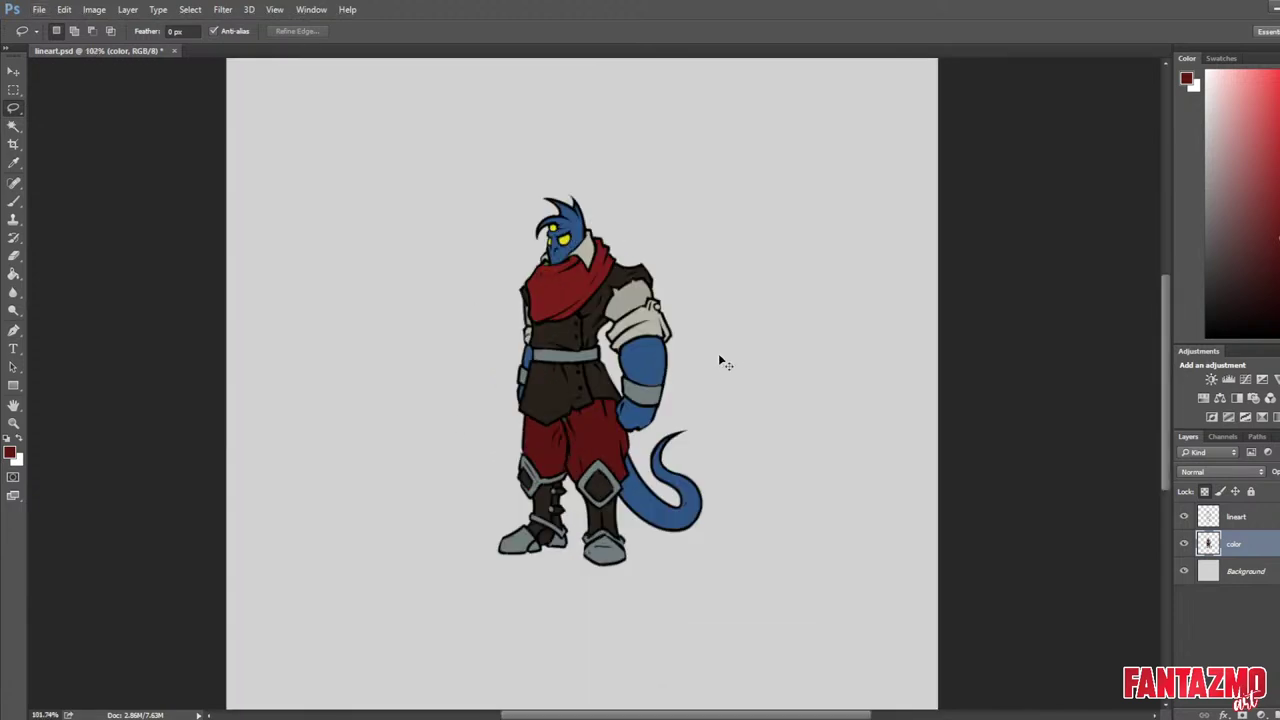
Paint over the leftover green beside the collar in the scarf's red with a 10 px brush.
{"action": "scroll", "coordinate": [611, 385], "scroll_direction": "up", "scroll_amount": 4}
{"action": "key", "text": "b"}
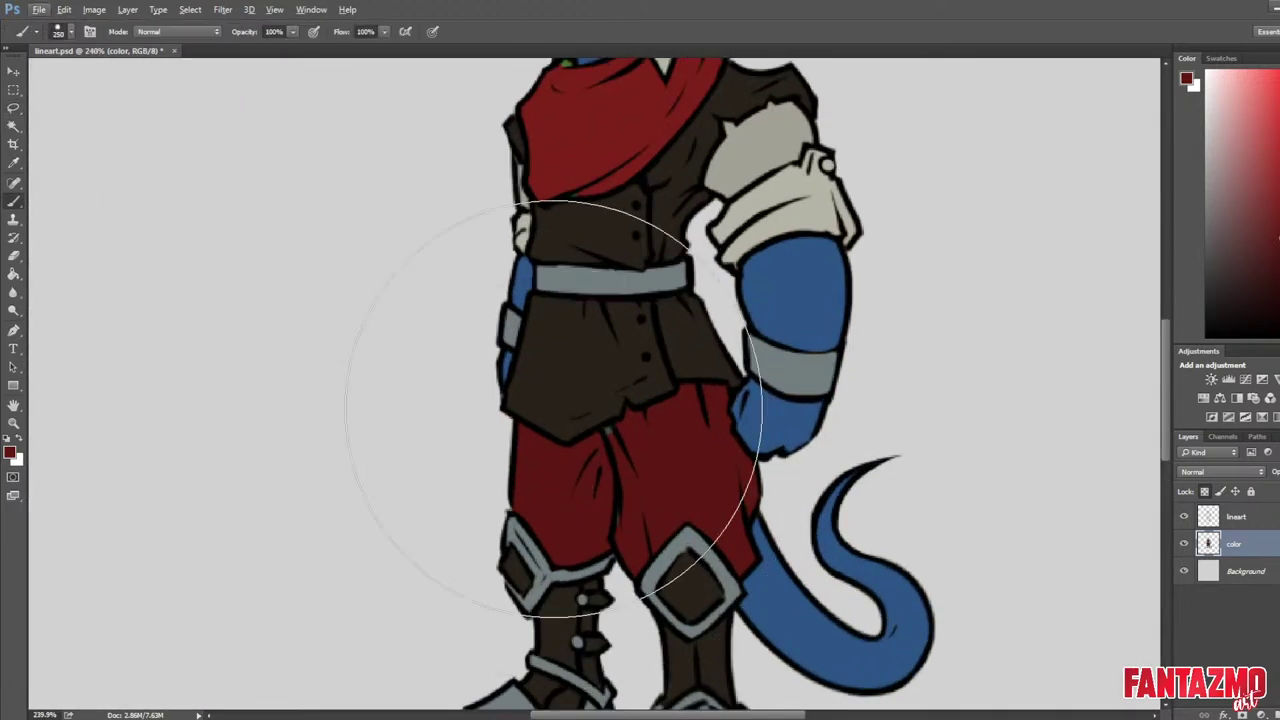
{"action": "key", "text": "bracketleft"}
{"action": "key", "text": "bracketleft"}
{"action": "key", "text": "bracketleft"}
{"action": "key", "text": "bracketleft"}
{"action": "key", "text": "bracketleft"}
{"action": "key", "text": "bracketleft"}
{"action": "key", "text": "bracketleft"}
{"action": "key", "text": "bracketleft"}
{"action": "key", "text": "bracketleft"}
{"action": "key", "text": "bracketleft"}
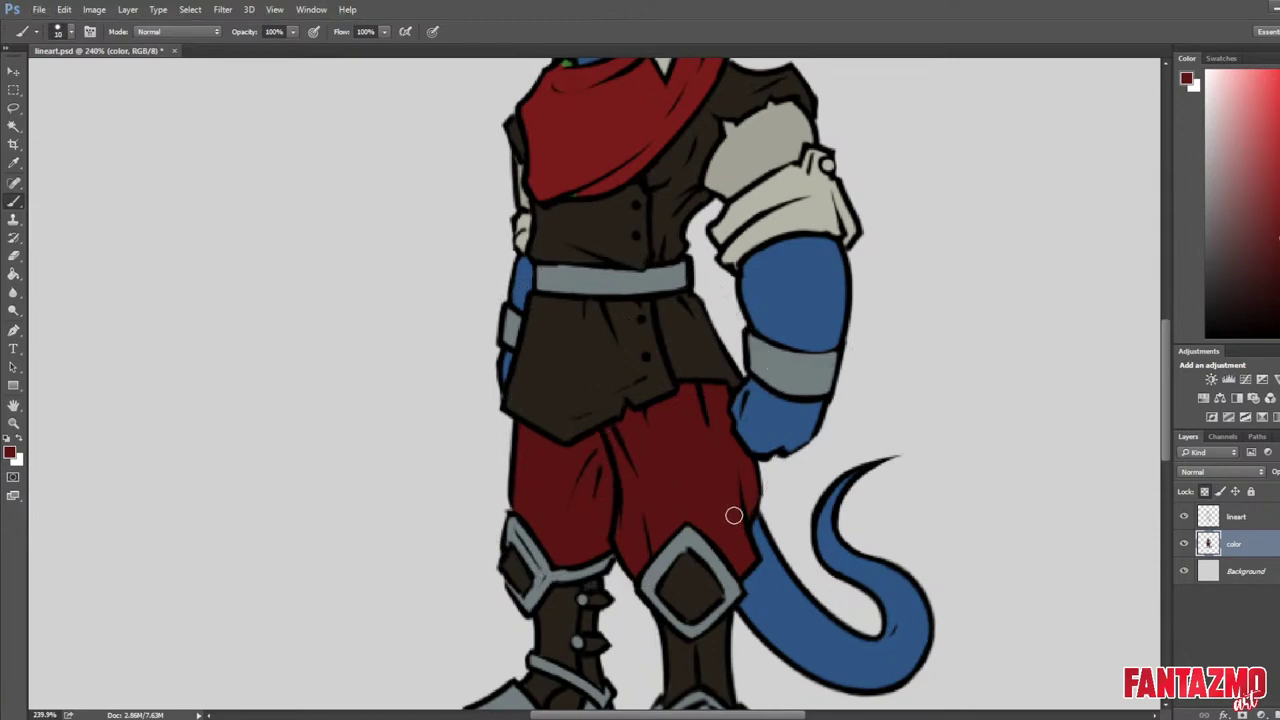
{"action": "left_click_drag", "start_coordinate": [674, 470], "coordinate": [613, 526]}
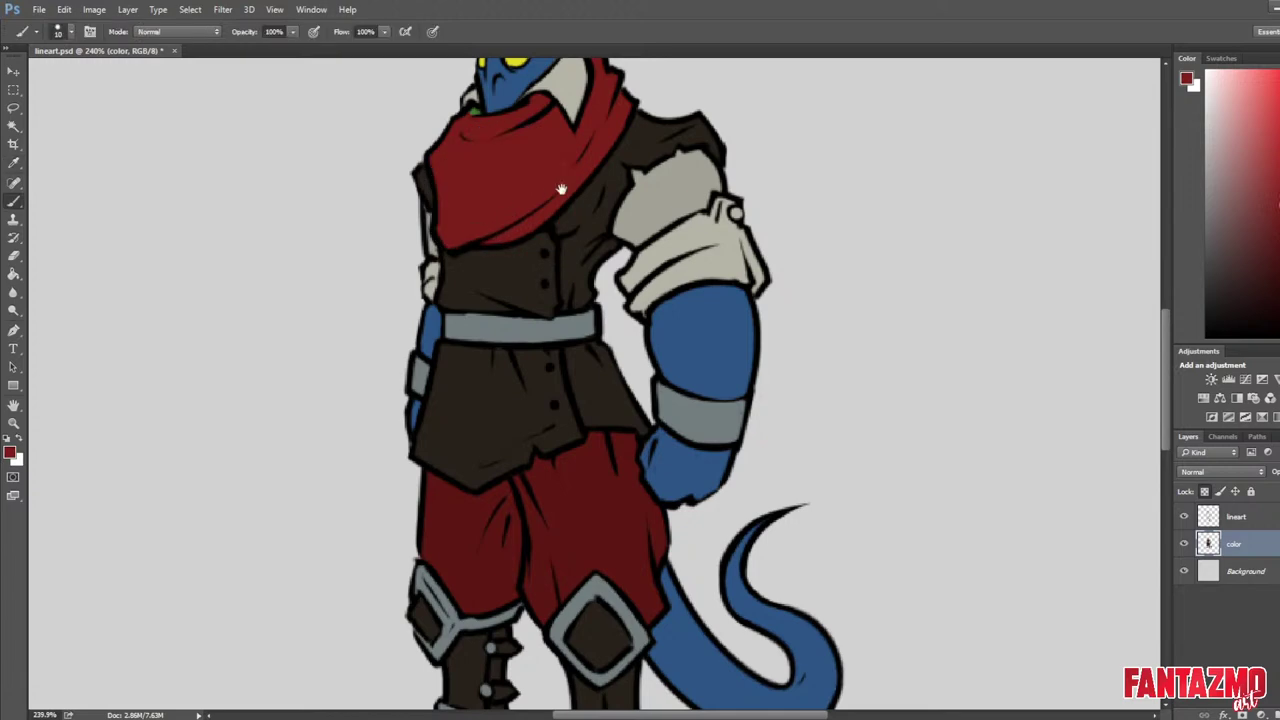
{"action": "left_click_drag", "start_coordinate": [561, 189], "coordinate": [555, 345]}
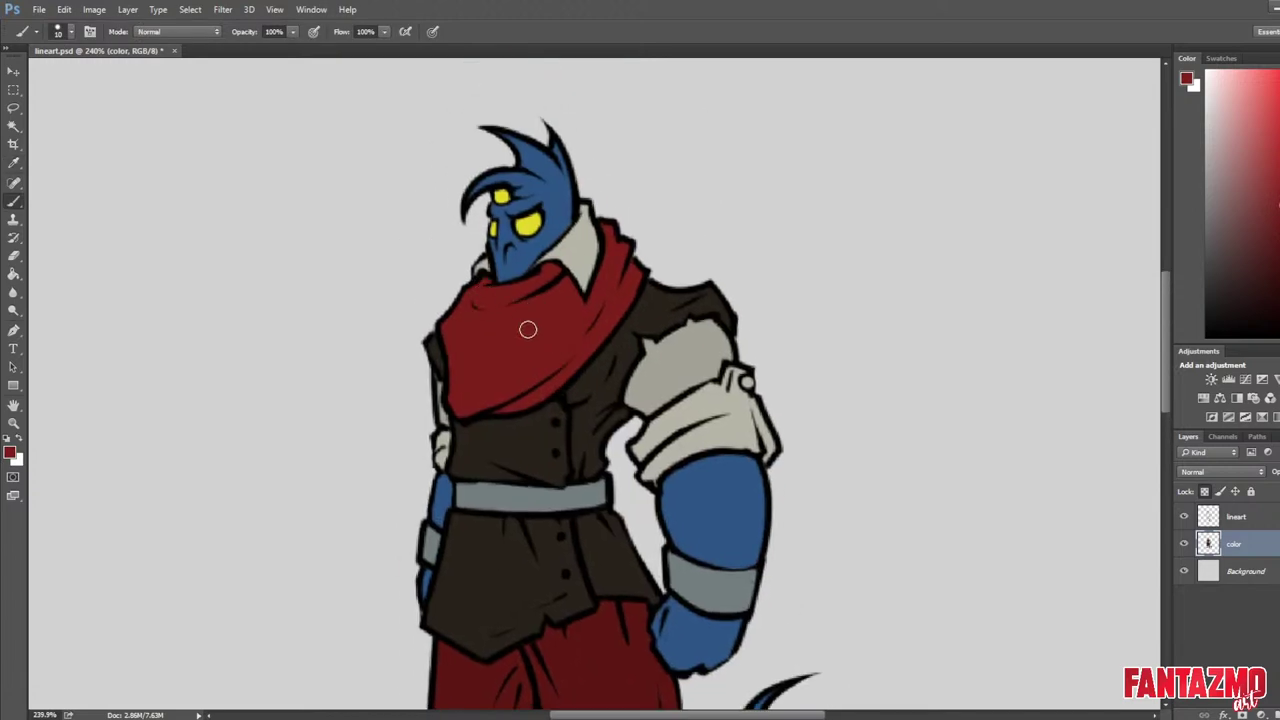
Sample the pants' red and the skin's blue for touch-ups, check the whole figure mirrored, and save the file.
{"action": "left_click_drag", "start_coordinate": [560, 568], "coordinate": [589, 285]}
{"action": "left_click", "coordinate": [628, 390], "text": "alt"}
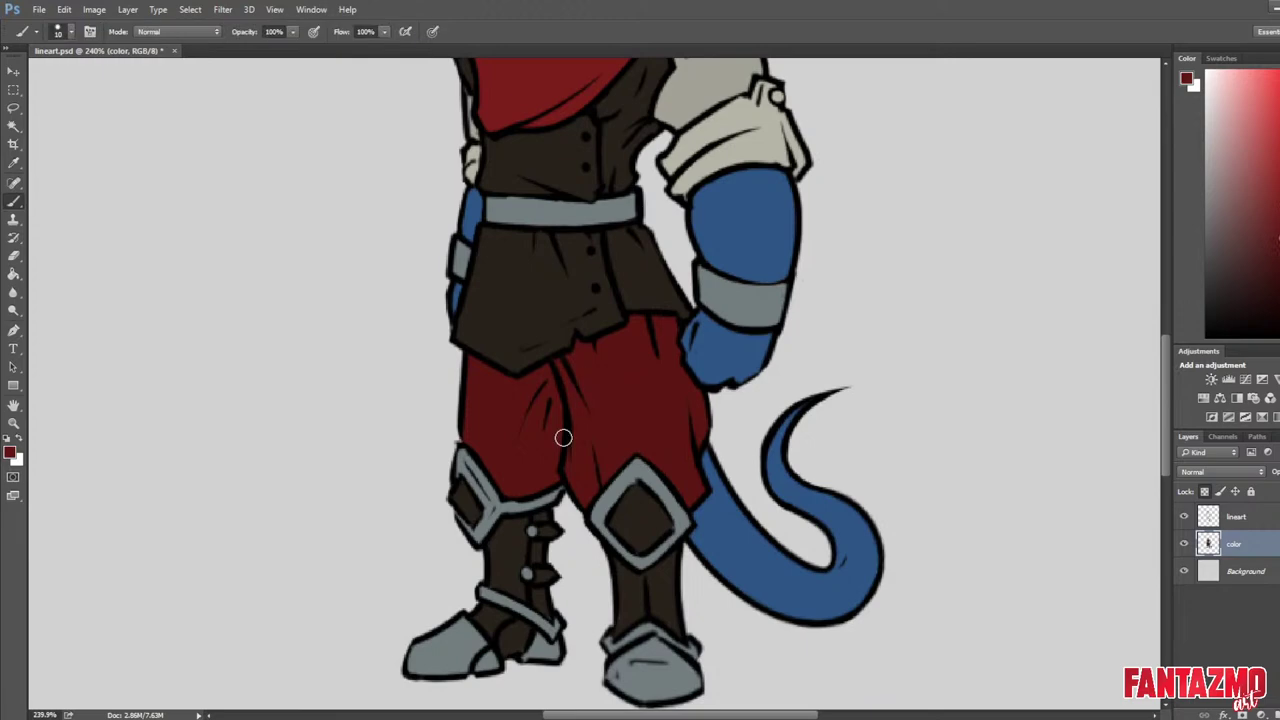
{"action": "left_click", "coordinate": [706, 332], "text": "alt"}
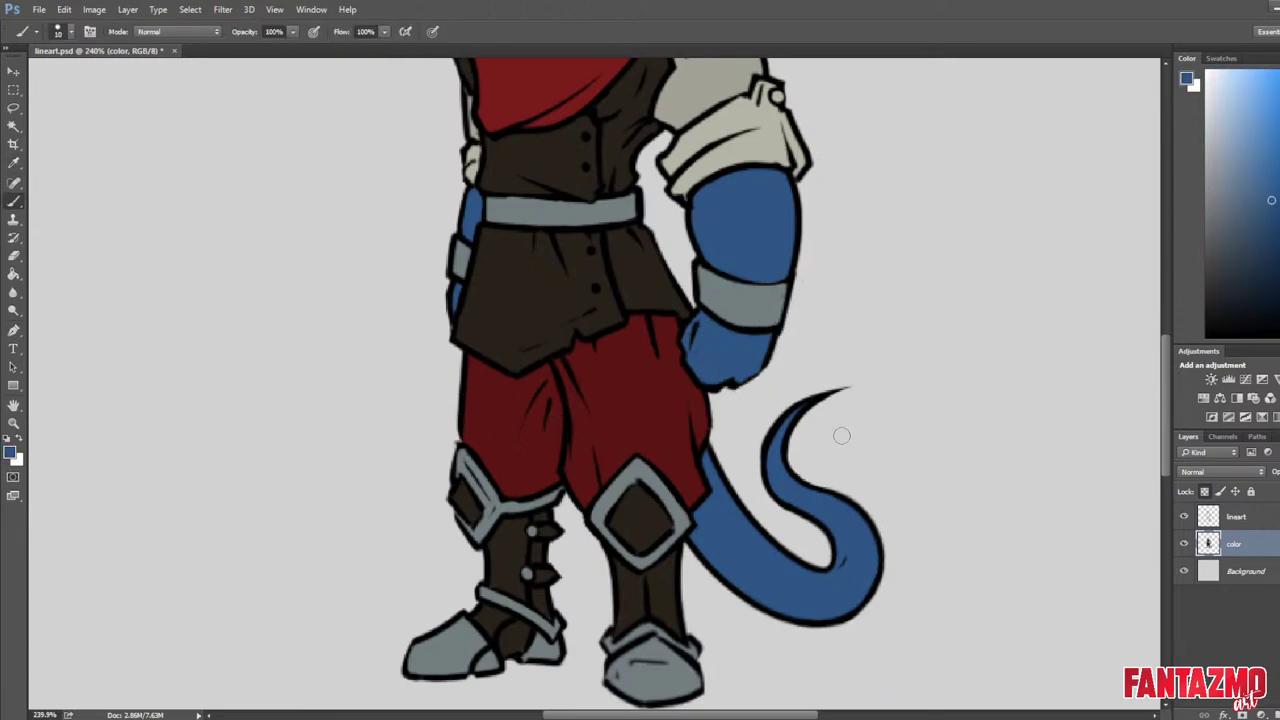
{"action": "key", "text": "ctrl+0"}
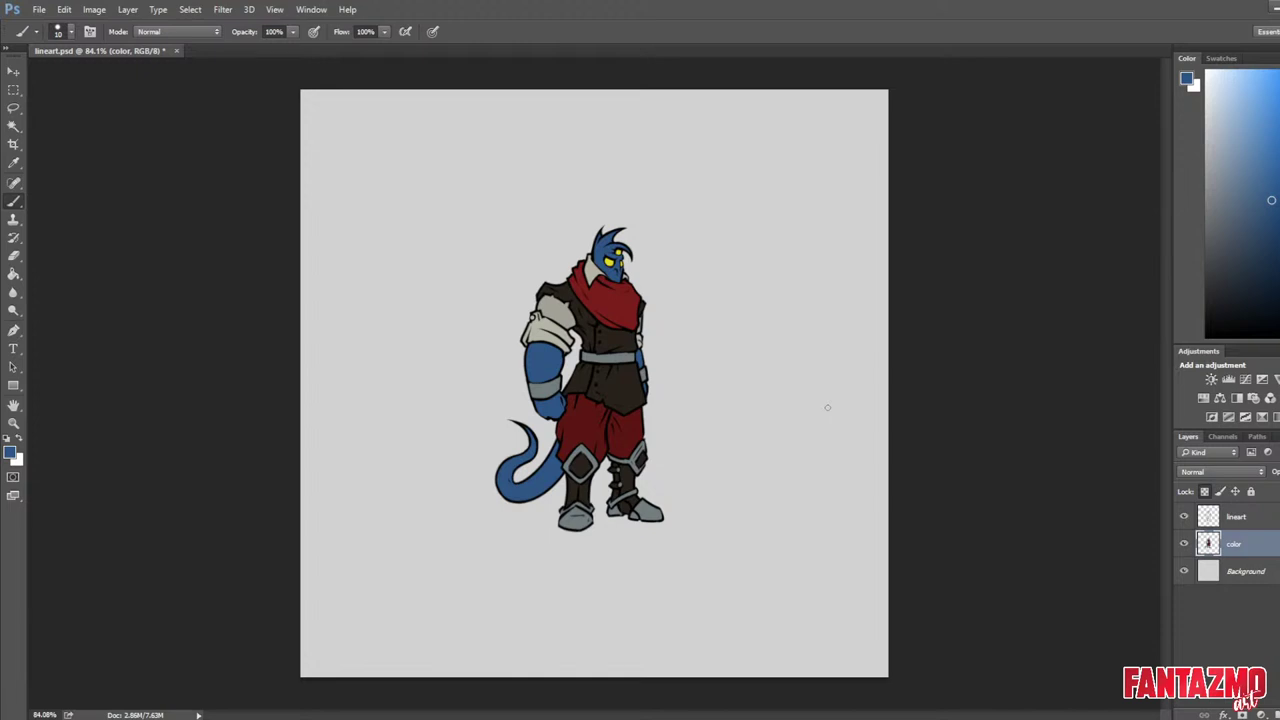
{"action": "key", "text": "ctrl+z"}
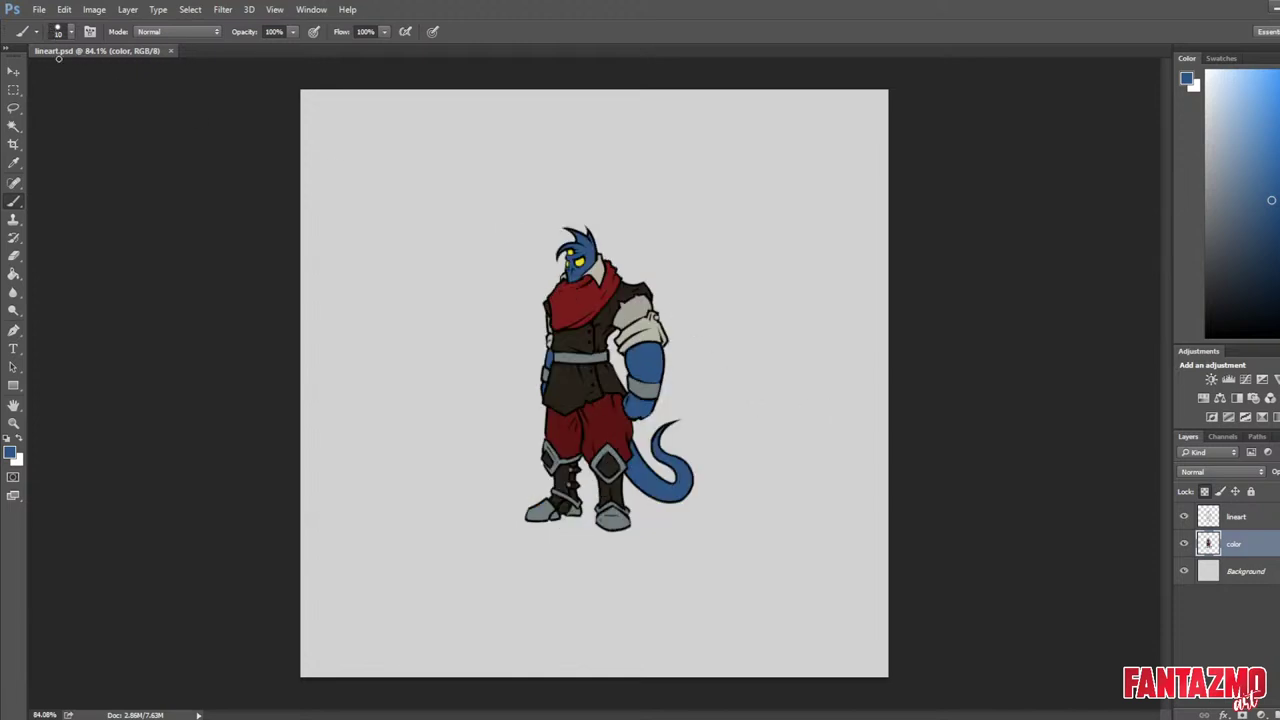
Select the blue skin of the near arm, hand and tail on the lineart layer with the Magic Wand at tolerance 32.
{"action": "left_click", "coordinate": [14, 126]}
{"action": "left_click_drag", "start_coordinate": [707, 397], "coordinate": [926, 415]}
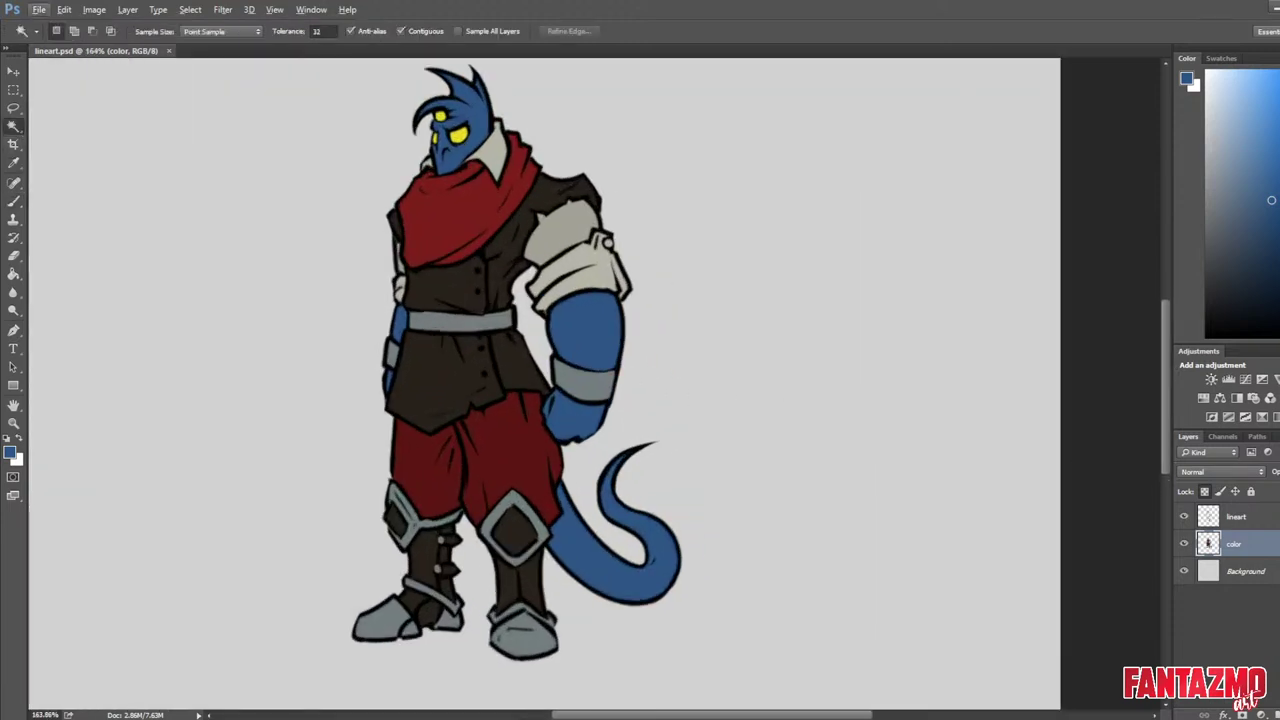
{"action": "left_click", "coordinate": [1237, 517]}
{"action": "scroll", "coordinate": [662, 432], "scroll_direction": "up", "scroll_amount": 4}
{"action": "left_click", "coordinate": [552, 605]}
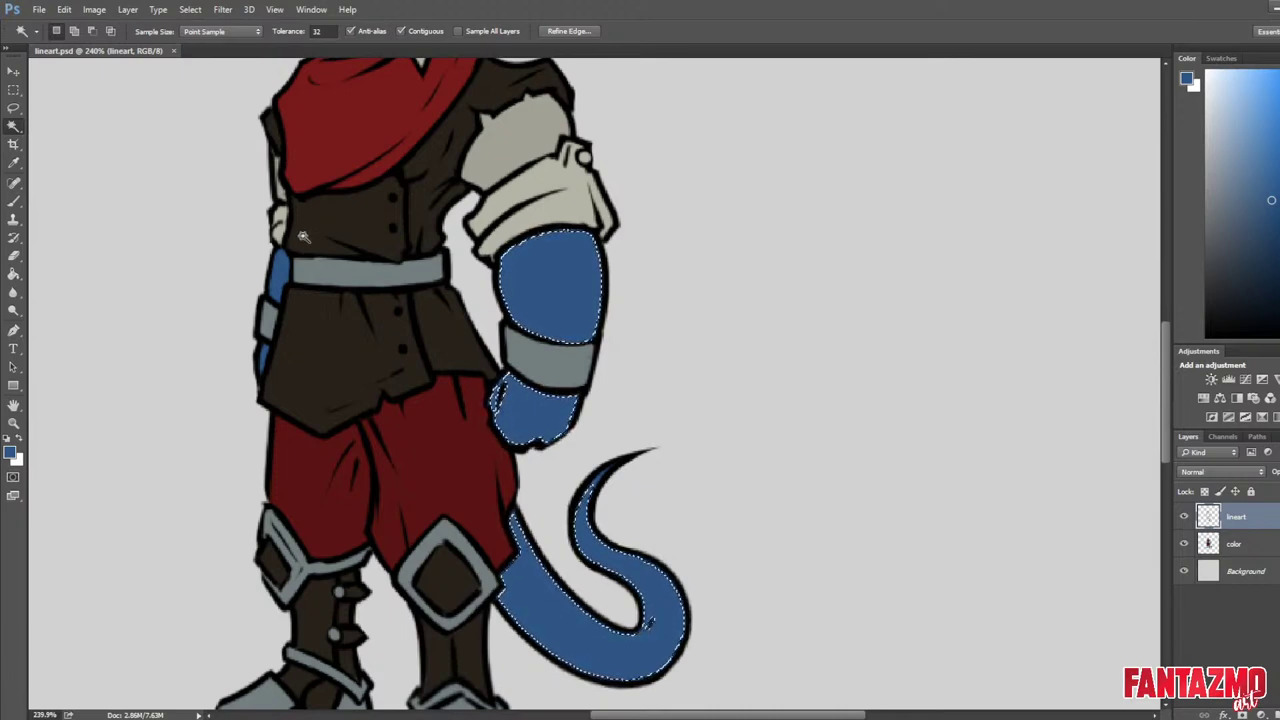
{"action": "left_click_drag", "start_coordinate": [328, 215], "coordinate": [345, 332]}
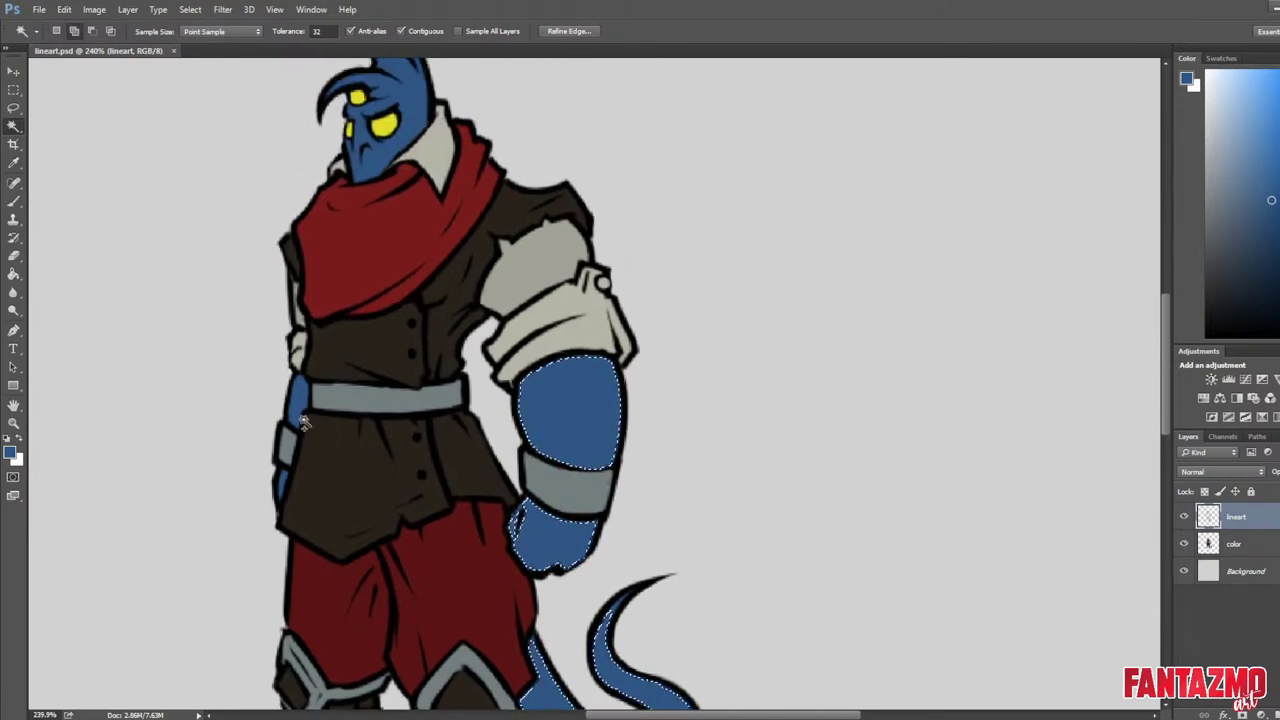
Add the blue areas of the far arm and head to the skin selection.
{"action": "left_click", "coordinate": [281, 476]}
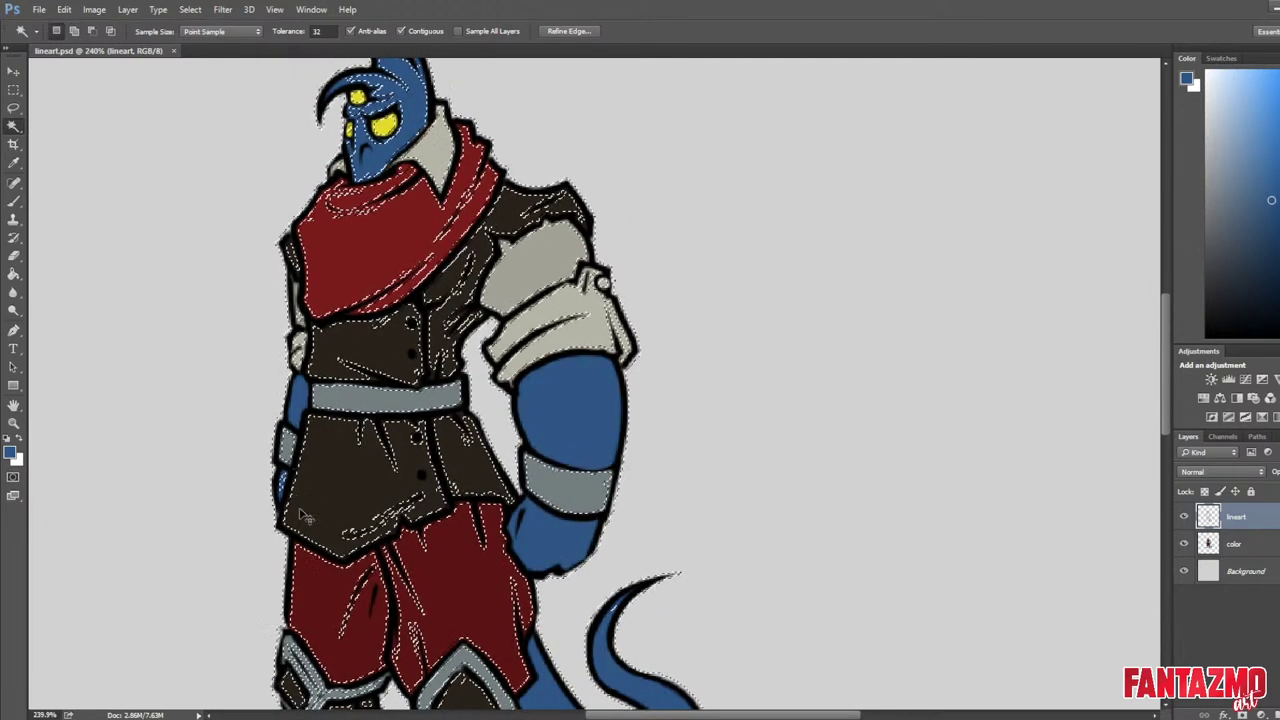
{"action": "key", "text": "ctrl+z"}
{"action": "left_click", "coordinate": [377, 155], "text": "shift"}
{"action": "left_click", "coordinate": [352, 86], "text": "shift"}
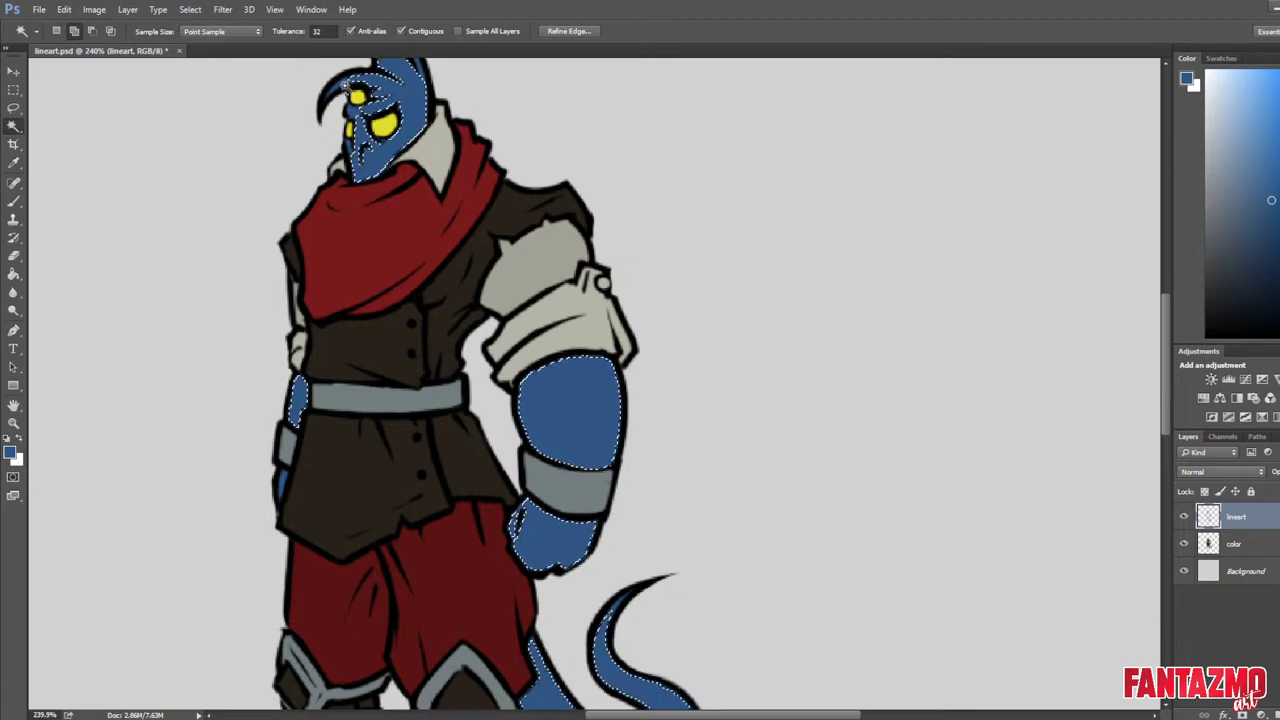
{"action": "left_click", "coordinate": [354, 108], "text": "shift"}
{"action": "key", "text": "ctrl+z"}
{"action": "scroll", "coordinate": [420, 142], "scroll_direction": "down", "scroll_amount": 6}
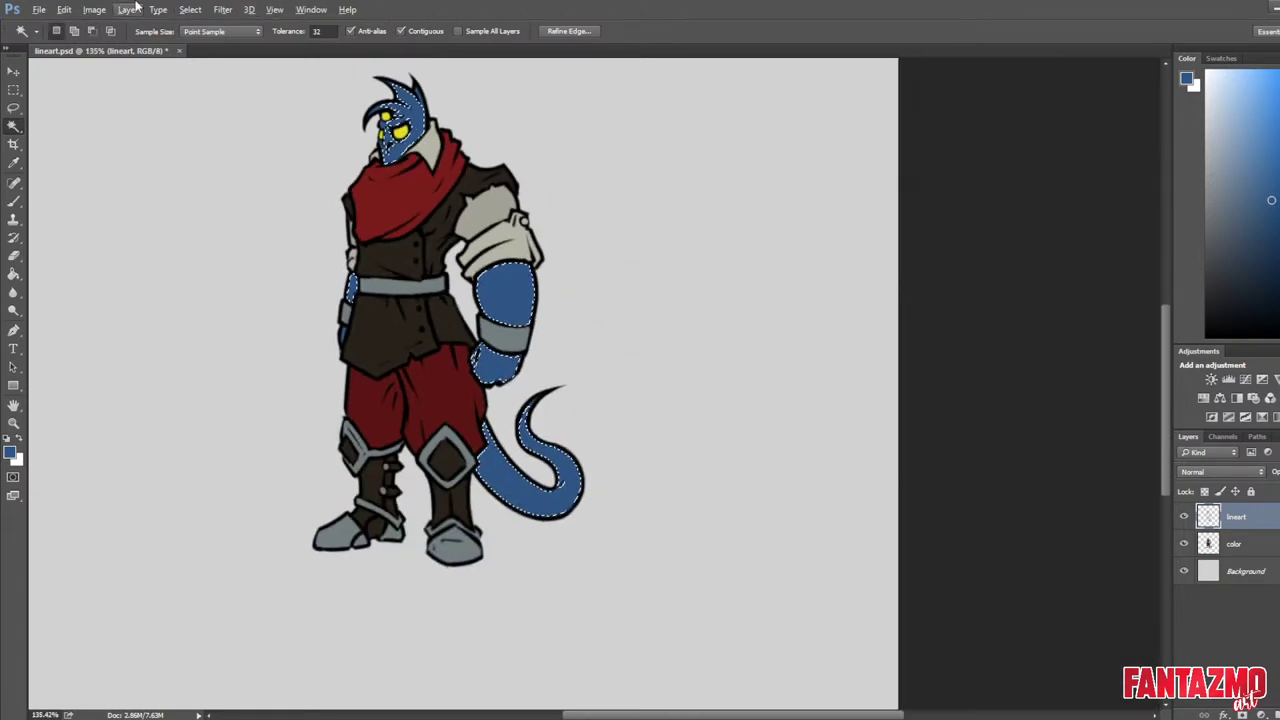
Expand the skin selection slightly under the outlines and make the color layer active.
{"action": "left_click", "coordinate": [190, 10]}
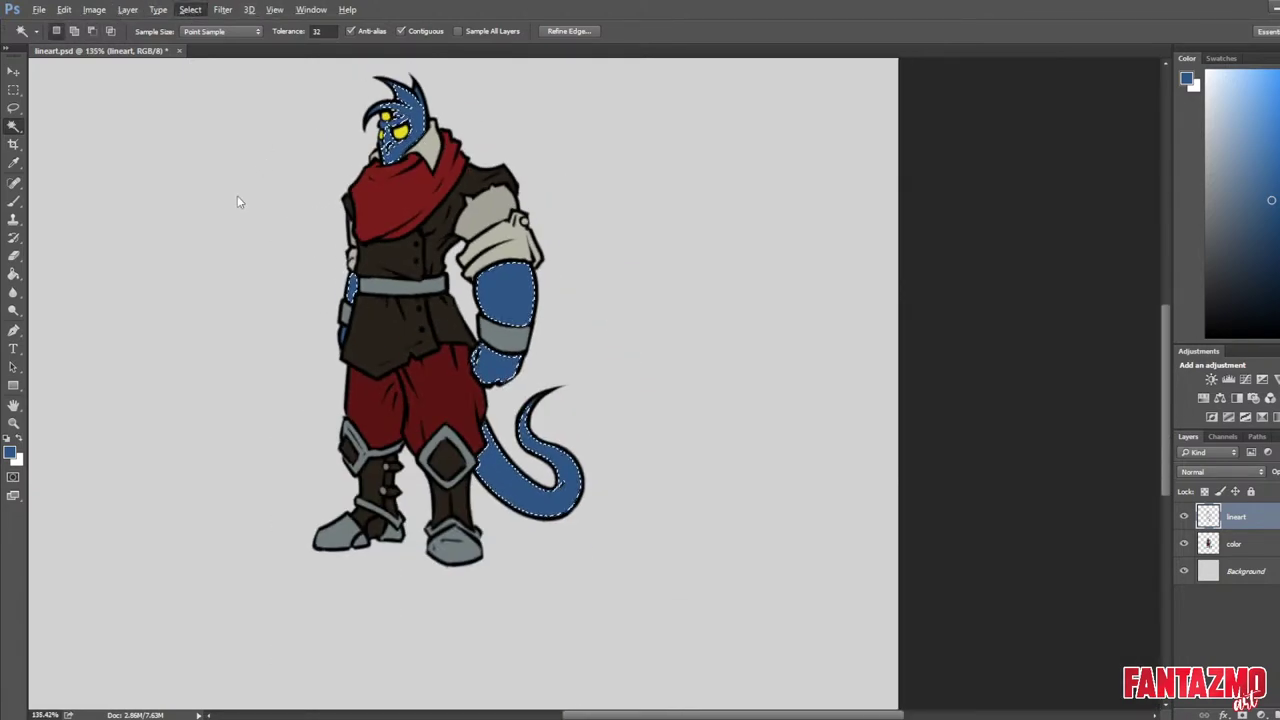
{"action": "left_click", "coordinate": [397, 213]}
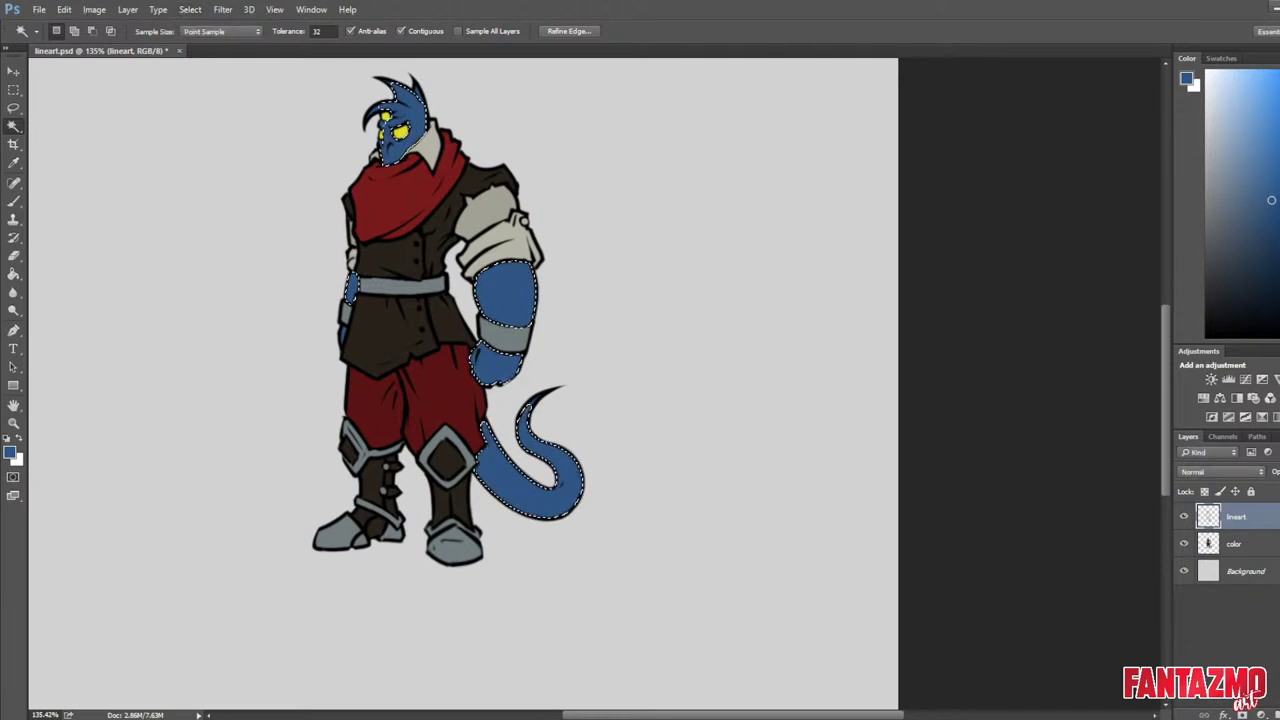
{"action": "left_click", "coordinate": [1258, 541]}
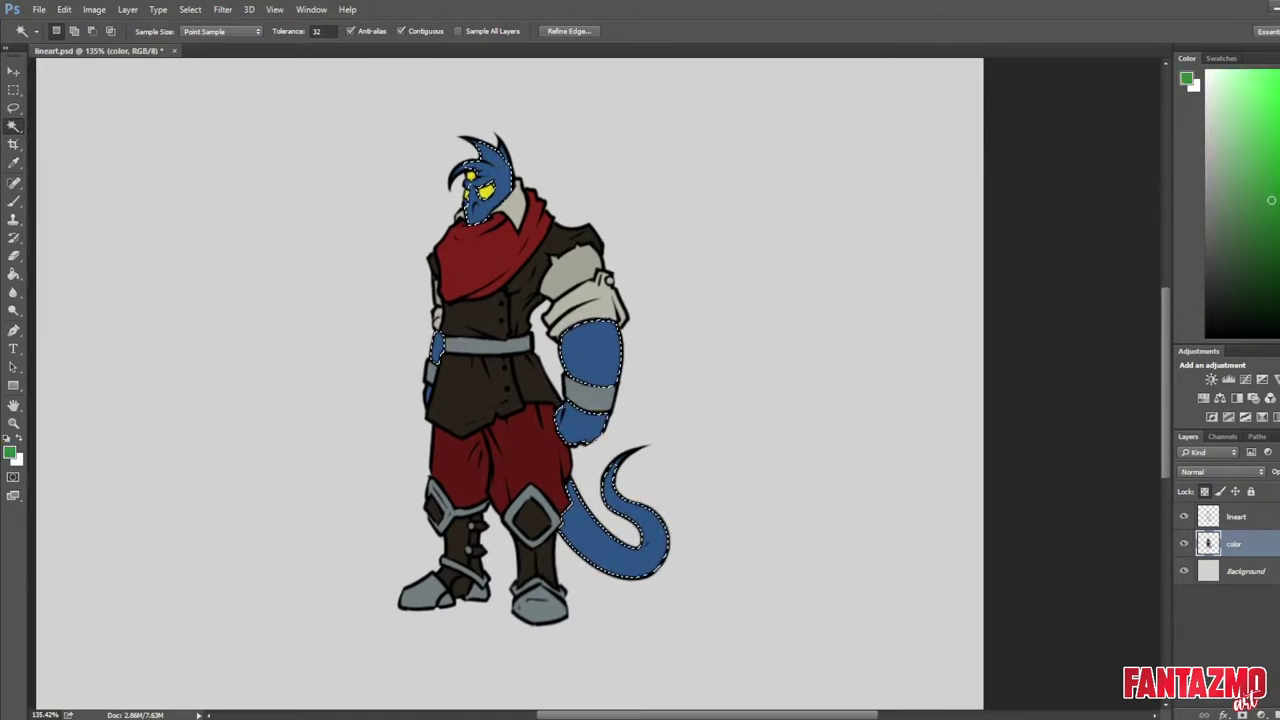
Paint the selected skin green on the color layer with a 600 px brush.
{"action": "key", "text": "b"}
{"action": "key", "text": "bracketright"}
{"action": "key", "text": "bracketright"}
{"action": "key", "text": "bracketright"}
{"action": "key", "text": "bracketright"}
{"action": "key", "text": "bracketright"}
{"action": "key", "text": "bracketright"}
{"action": "key", "text": "bracketright"}
{"action": "key", "text": "bracketright"}
{"action": "key", "text": "bracketright"}
{"action": "key", "text": "bracketright"}
{"action": "key", "text": "bracketright"}
{"action": "key", "text": "bracketright"}
{"action": "key", "text": "bracketright"}
{"action": "key", "text": "bracketright"}
{"action": "key", "text": "bracketright"}
{"action": "key", "text": "bracketright"}
{"action": "key", "text": "bracketright"}
{"action": "key", "text": "bracketright"}
{"action": "key", "text": "bracketright"}
{"action": "key", "text": "bracketright"}
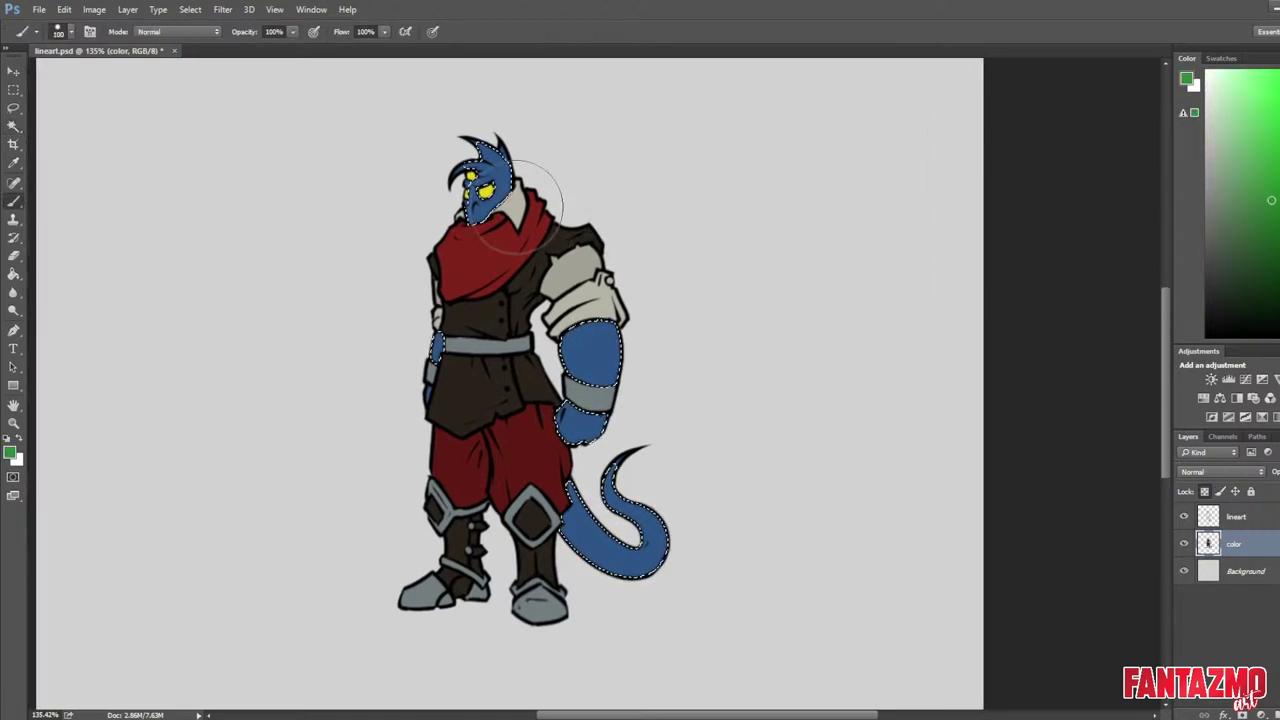
{"action": "mouse_move", "coordinate": [466, 312]}
{"action": "left_mouse_down"}
{"action": "mouse_move", "coordinate": [421, 392]}
{"action": "mouse_move", "coordinate": [560, 414]}
{"action": "left_mouse_up"}
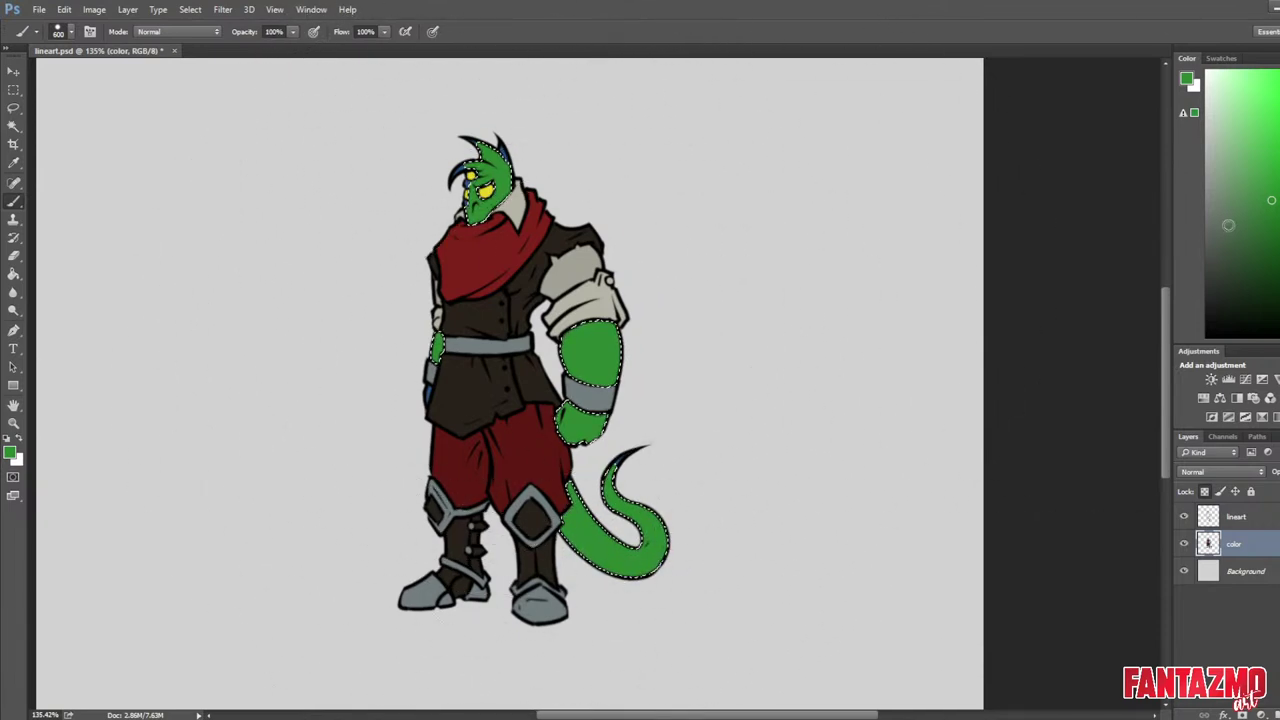
Try golden yellow and then a darker brownish orange on the selected skin.
{"action": "left_click_drag", "start_coordinate": [1279, 246], "coordinate": [1279, 306]}
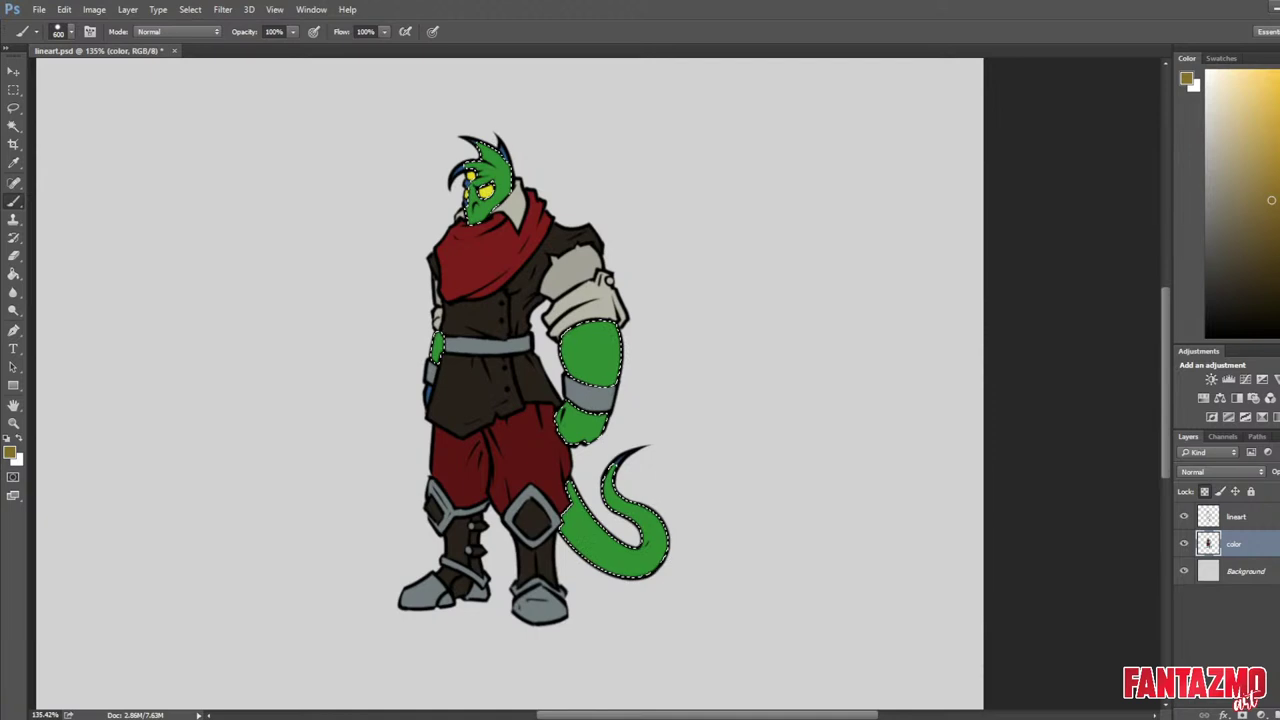
{"action": "left_click_drag", "start_coordinate": [643, 443], "coordinate": [457, 300]}
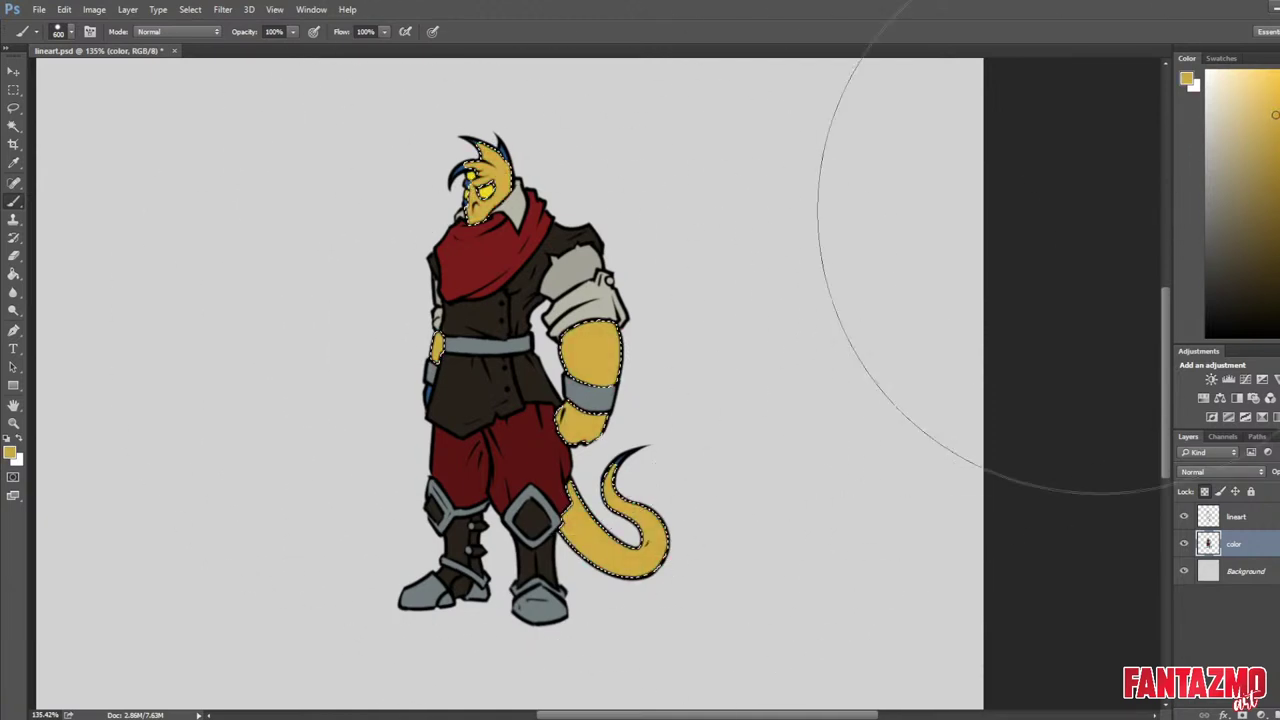
{"action": "left_click", "coordinate": [1279, 182]}
{"action": "left_click", "coordinate": [1279, 312]}
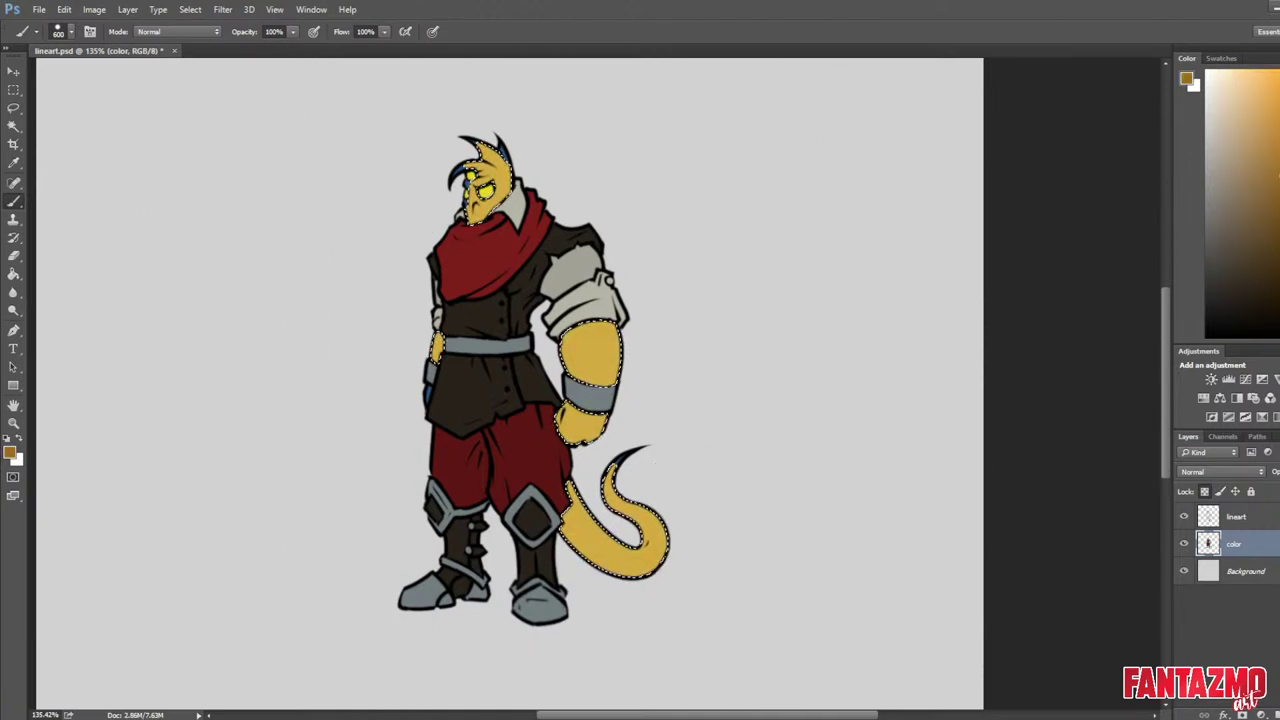
{"action": "left_click_drag", "start_coordinate": [640, 350], "coordinate": [424, 384]}
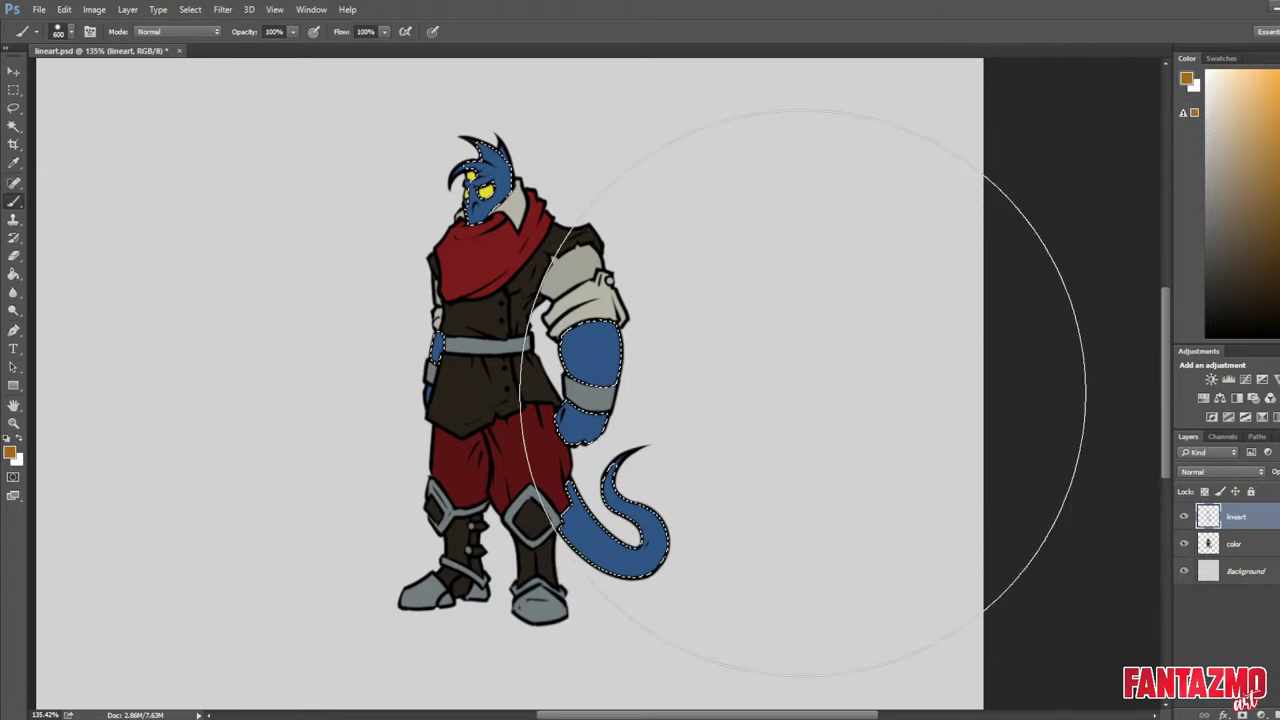
Paint the selected skin turquoise on the color layer with the 600 px brush.
{"action": "key", "text": "i"}
{"action": "left_click", "coordinate": [1279, 196]}
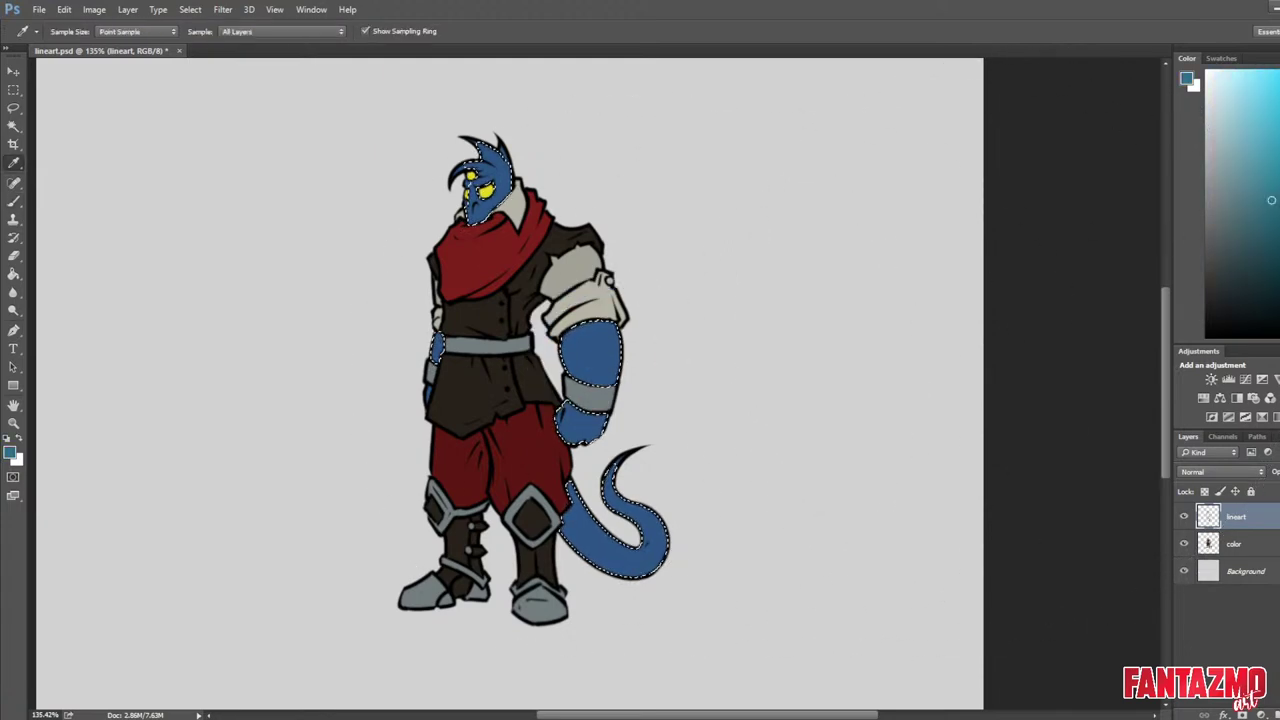
{"action": "left_click", "coordinate": [1277, 174]}
{"action": "key", "text": "b"}
{"action": "mouse_move", "coordinate": [655, 428]}
{"action": "left_mouse_down"}
{"action": "mouse_move", "coordinate": [508, 329]}
{"action": "mouse_move", "coordinate": [467, 265]}
{"action": "left_mouse_up"}
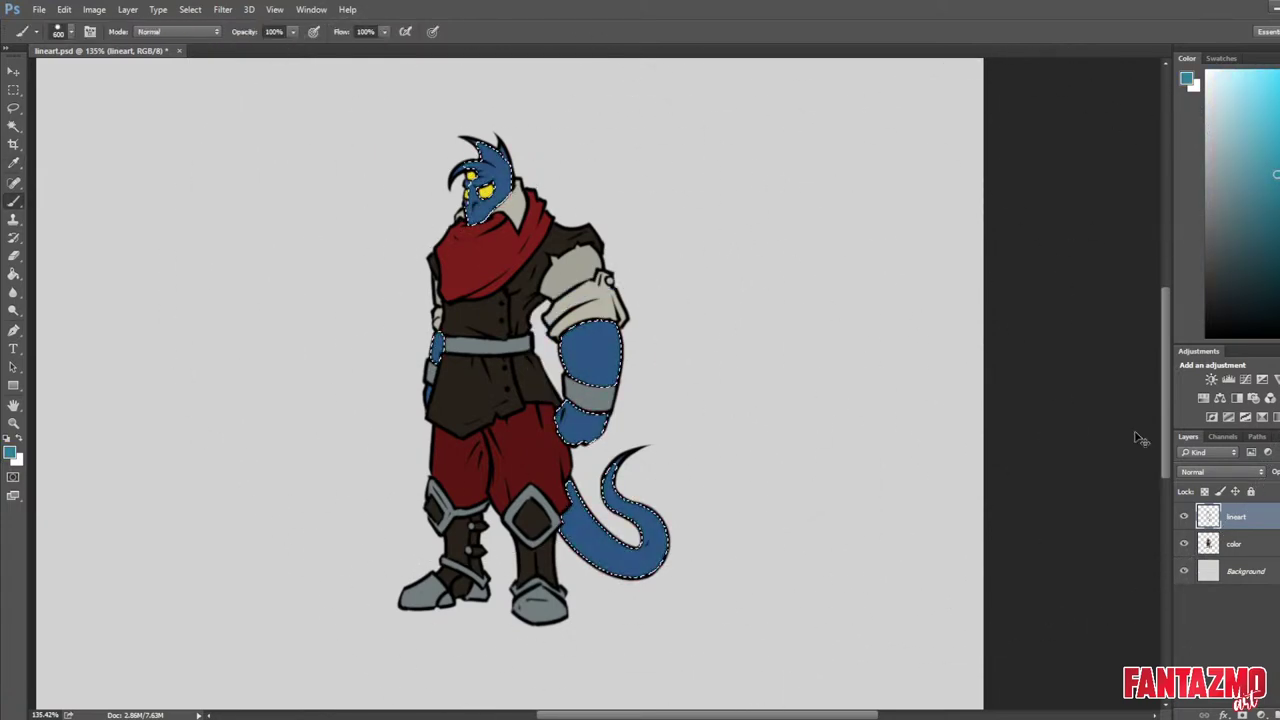
{"action": "left_click", "coordinate": [1233, 543]}
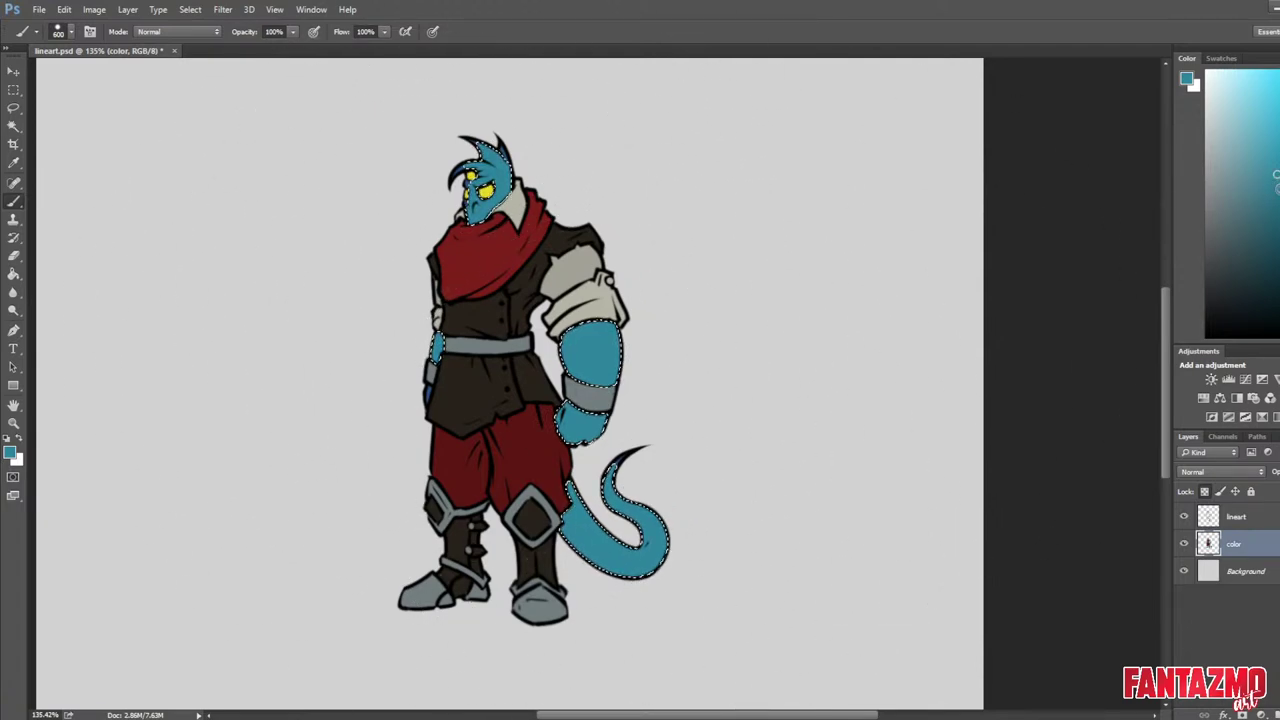
Try a darker teal, a greener teal, purple and a muted sea green on the selected skin.
{"action": "left_click", "coordinate": [1276, 175]}
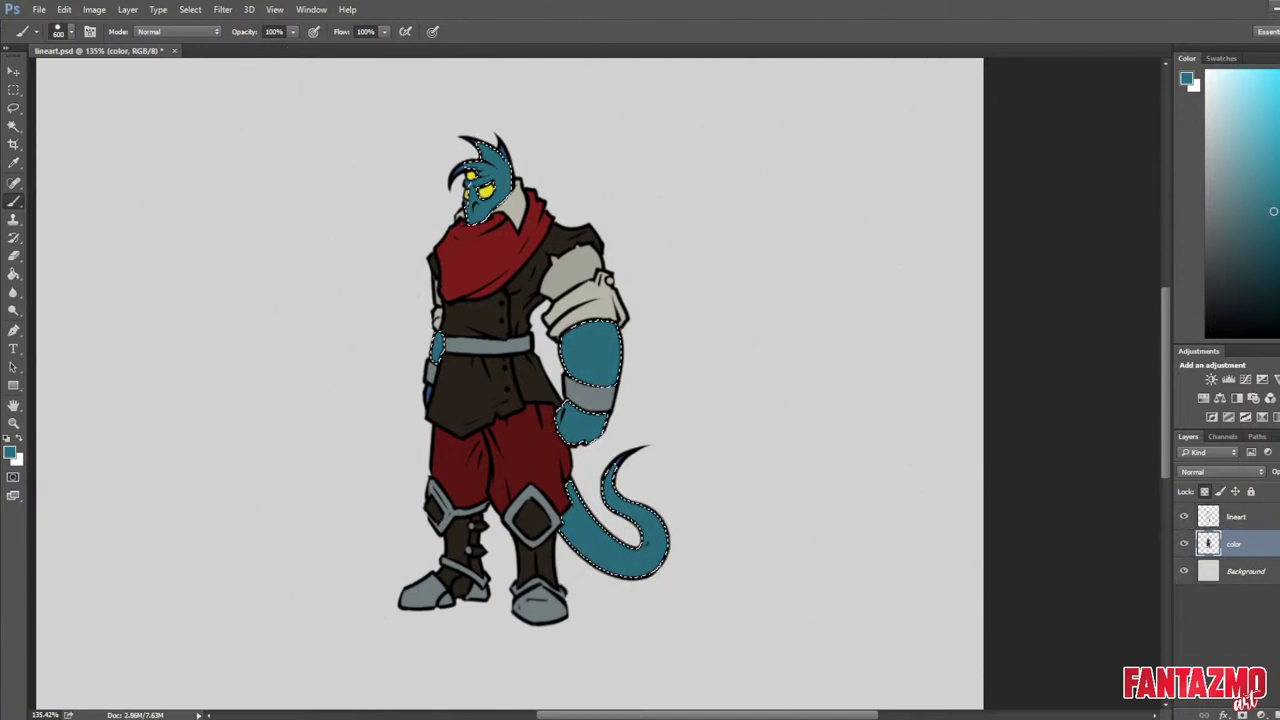
{"action": "left_click", "coordinate": [1279, 204]}
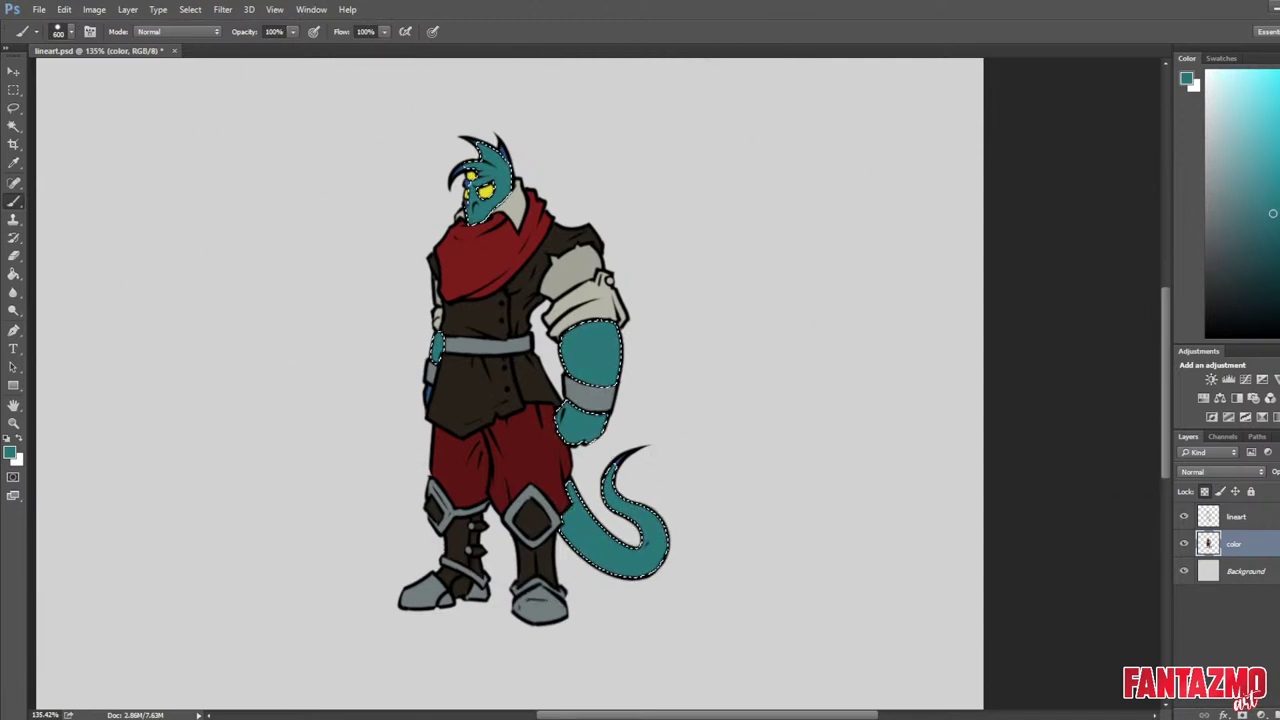
{"action": "left_click", "coordinate": [1279, 141]}
{"action": "left_click_drag", "start_coordinate": [660, 350], "coordinate": [560, 306]}
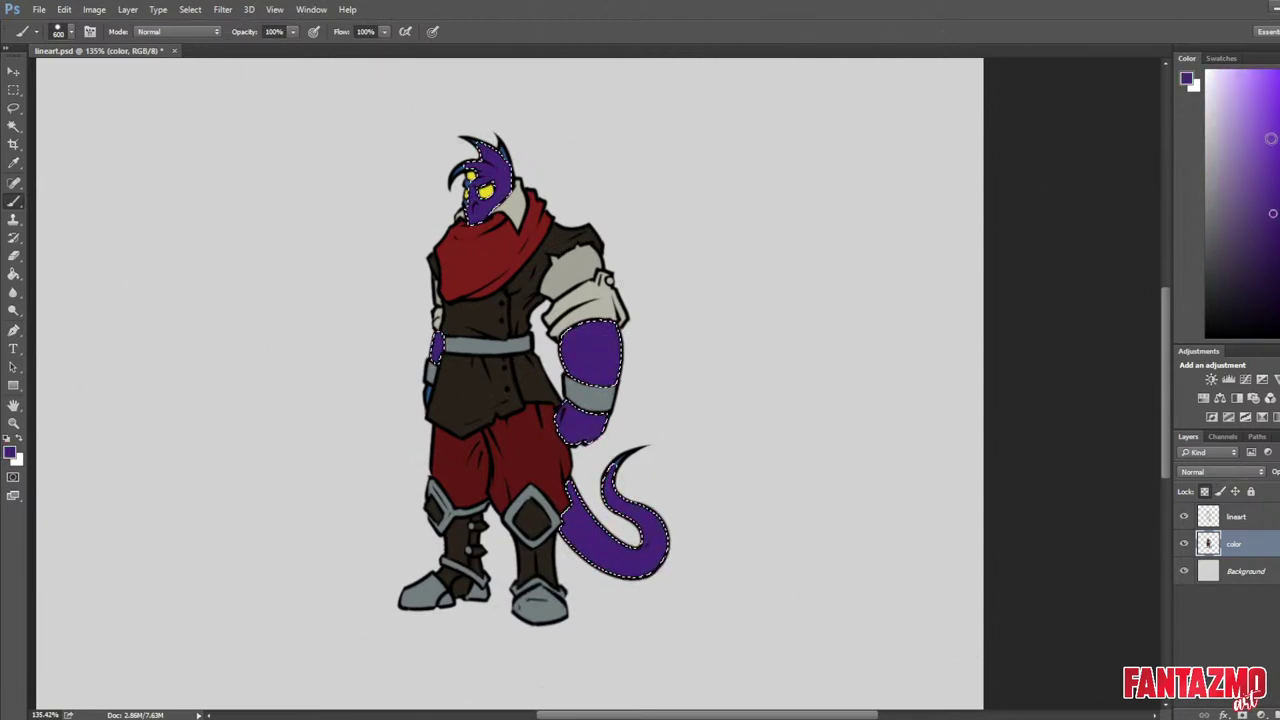
{"action": "left_click", "coordinate": [448, 426]}
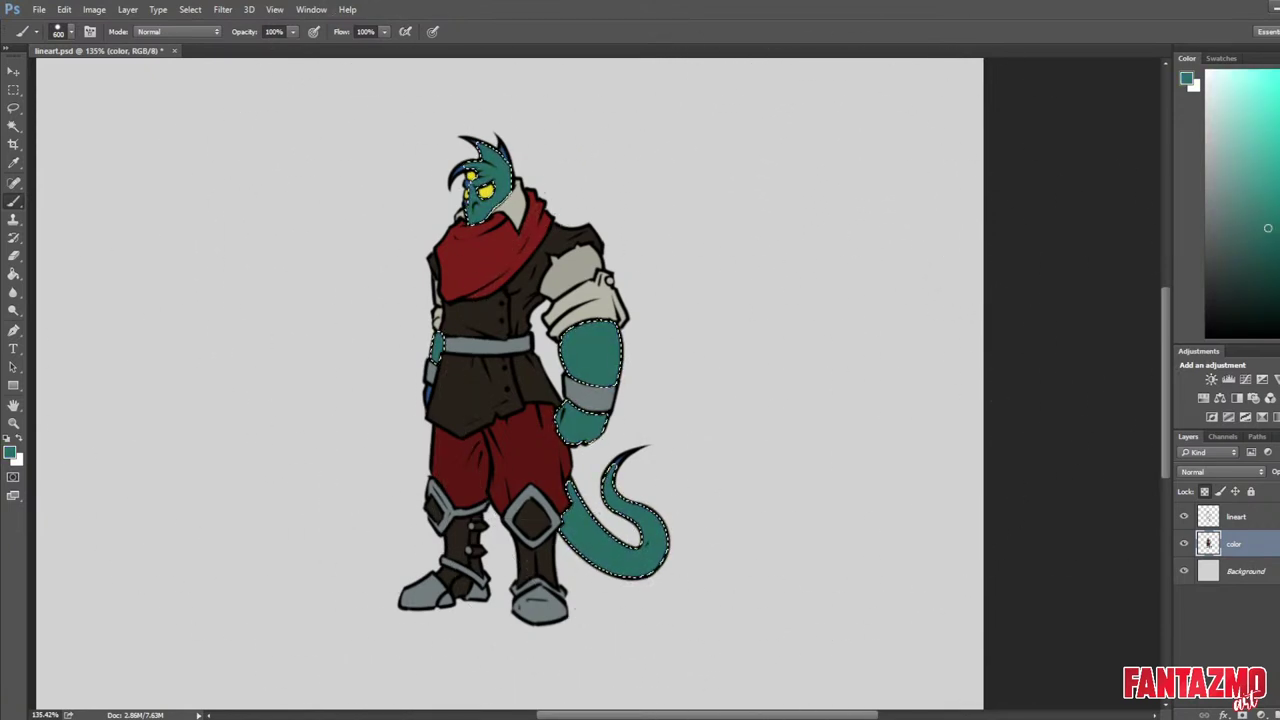
Paint the selected skin a deep teal blue with the 600 px brush and deselect it.
{"action": "left_click", "coordinate": [1279, 195]}
{"action": "left_click", "coordinate": [1277, 204]}
{"action": "left_click_drag", "start_coordinate": [860, 352], "coordinate": [440, 320]}
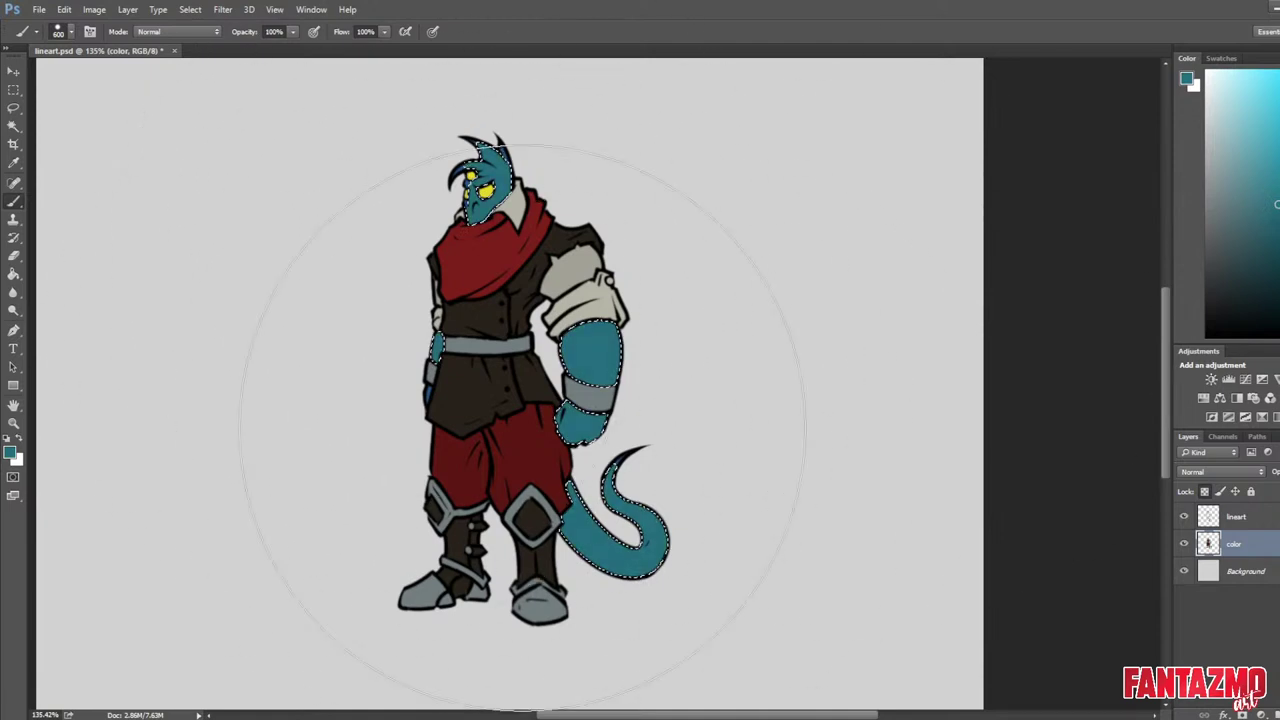
{"action": "key", "text": "l"}
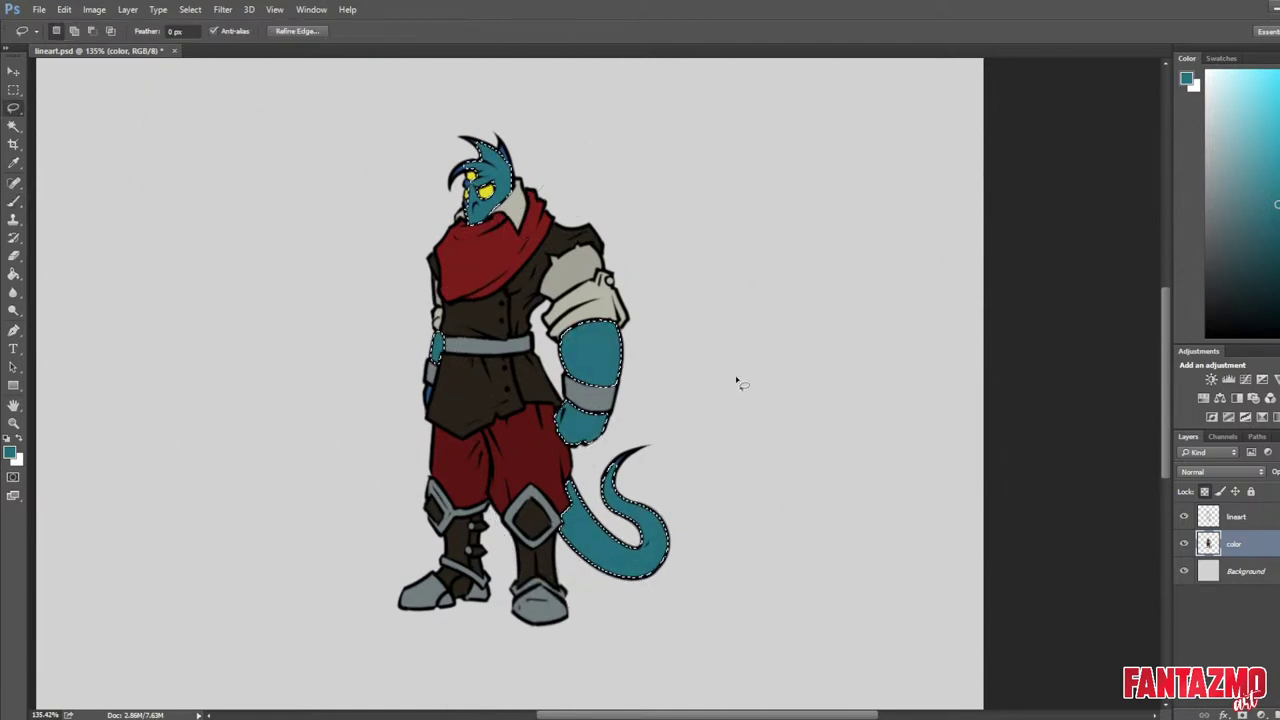
{"action": "key", "text": "ctrl+d"}
Mirror the figure and cover the leftover blue on the horns, face and far hand in teal with a 5 to 7 px brush.
{"action": "key", "text": "ctrl+shift+h"}
{"action": "scroll", "coordinate": [513, 237], "scroll_direction": "up", "scroll_amount": 5}
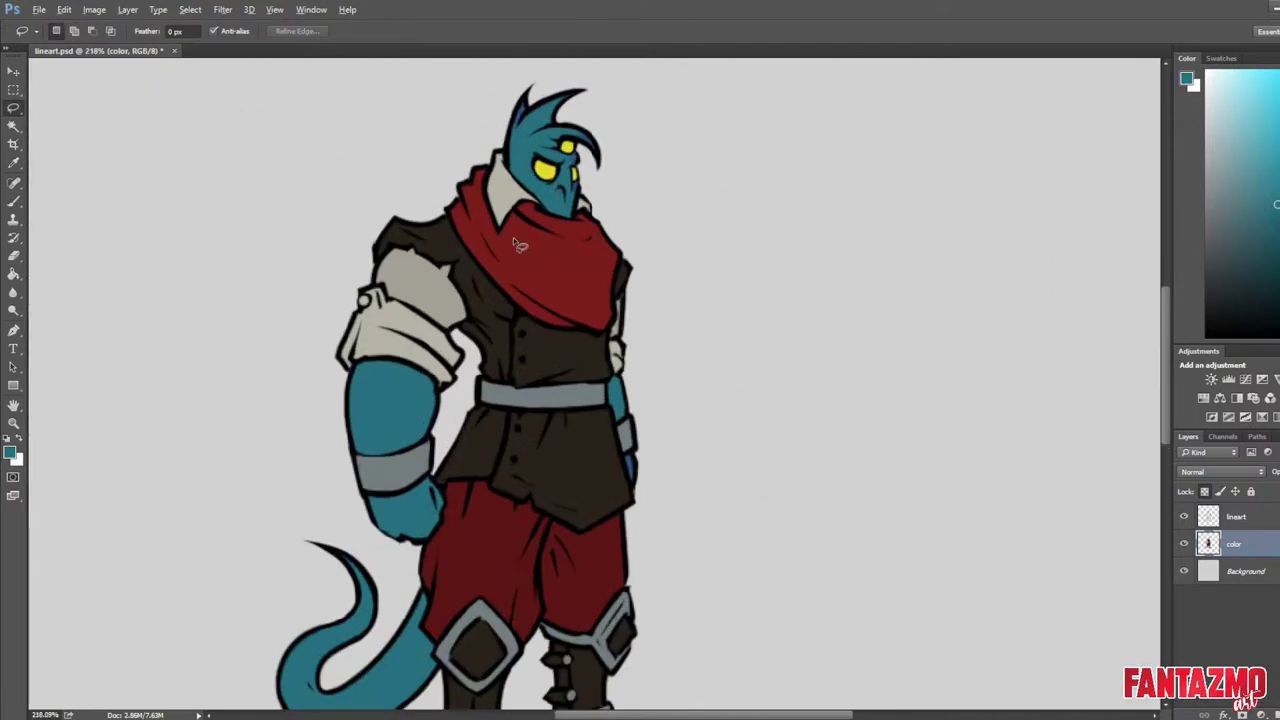
{"action": "key", "text": "bracketleft"}
{"action": "key", "text": "bracketleft"}
{"action": "key", "text": "bracketleft"}
{"action": "key", "text": "bracketleft"}
{"action": "key", "text": "bracketleft"}
{"action": "key", "text": "bracketleft"}
{"action": "key", "text": "bracketleft"}
{"action": "key", "text": "bracketleft"}
{"action": "key", "text": "bracketleft"}
{"action": "key", "text": "bracketleft"}
{"action": "key", "text": "bracketleft"}
{"action": "key", "text": "bracketleft"}
{"action": "key", "text": "bracketleft"}
{"action": "key", "text": "bracketleft"}
{"action": "key", "text": "bracketleft"}
{"action": "key", "text": "bracketleft"}
{"action": "key", "text": "bracketleft"}
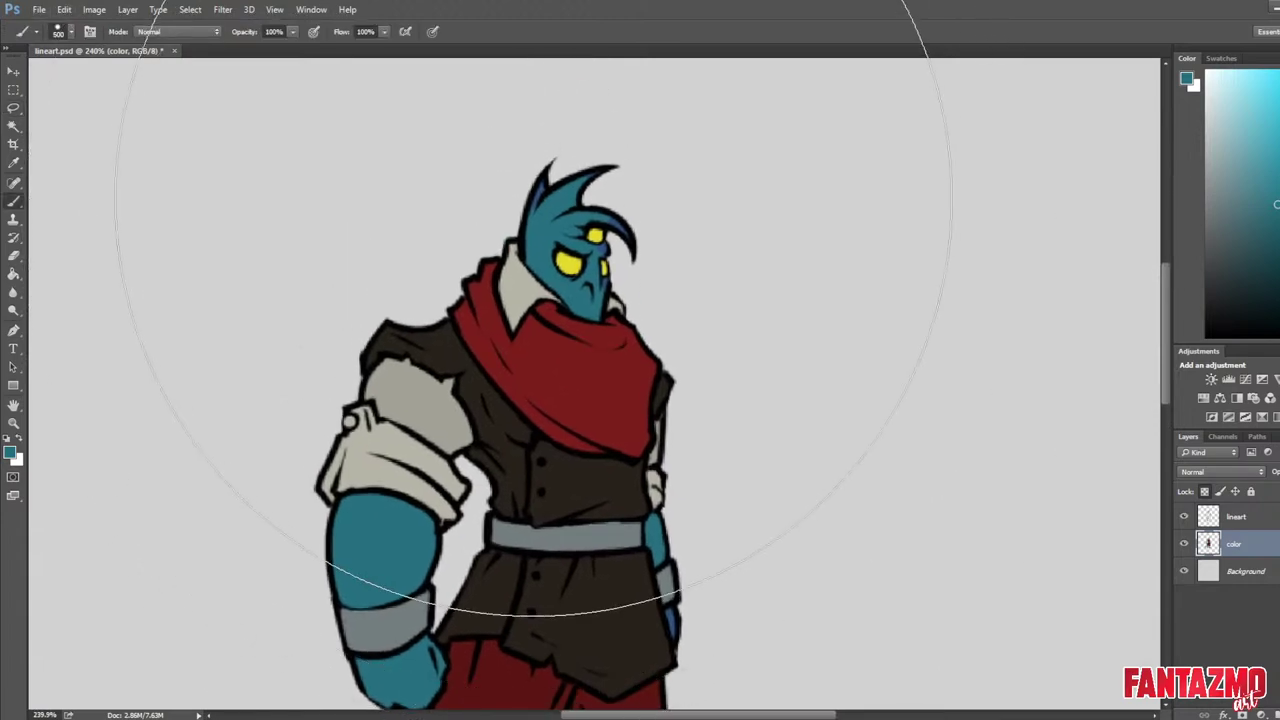
{"action": "key", "text": "bracketleft"}
{"action": "key", "text": "bracketleft"}
{"action": "key", "text": "bracketleft"}
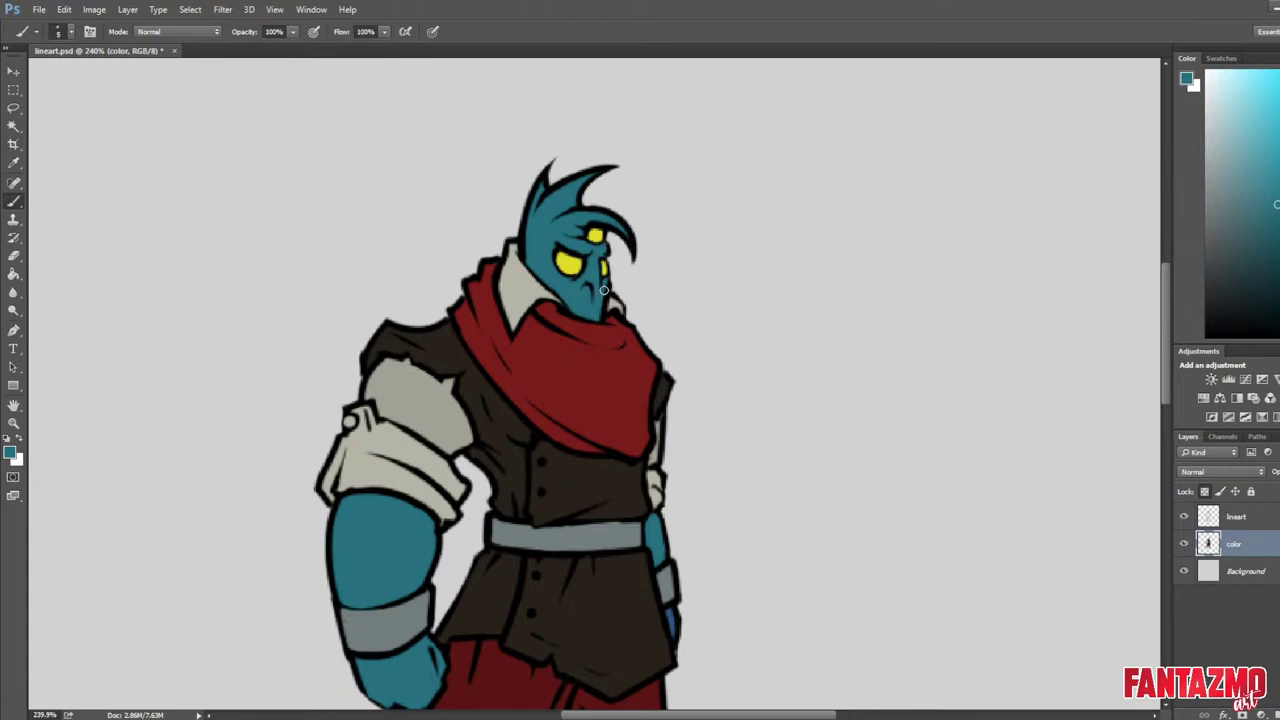
{"action": "left_click_drag", "start_coordinate": [717, 563], "coordinate": [766, 266]}
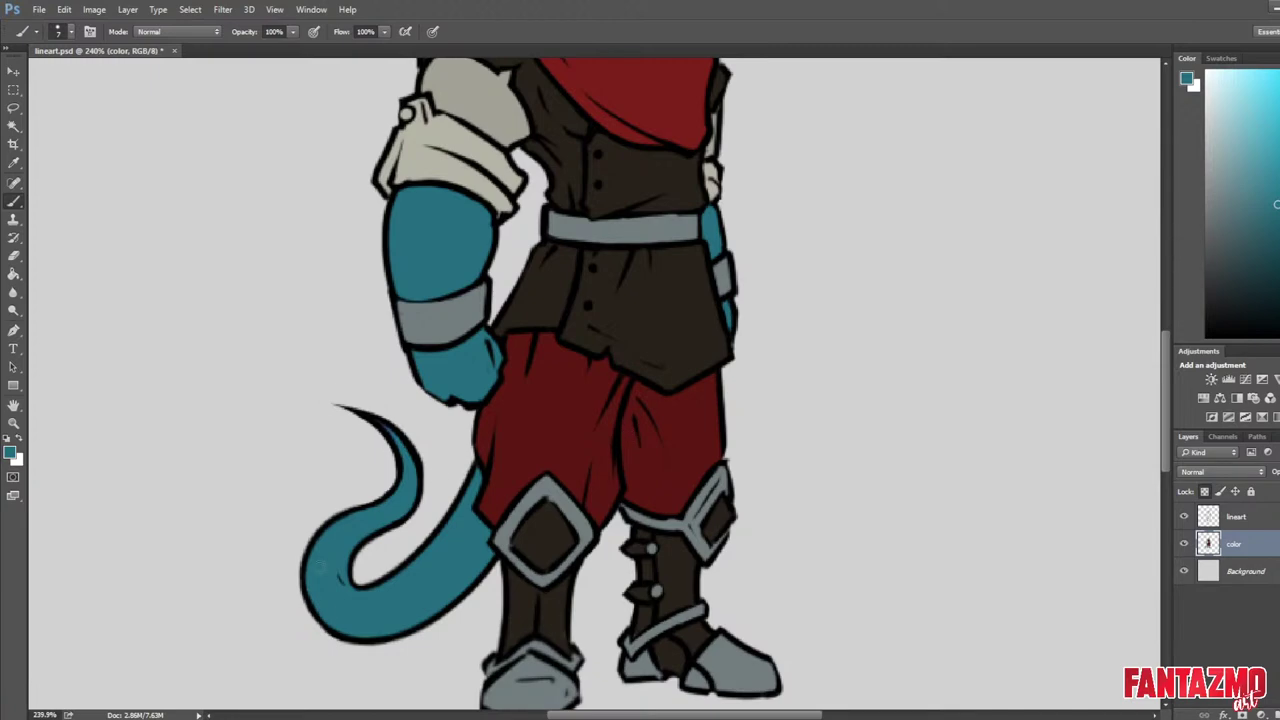
Flip the figure back to its original orientation and save the file.
{"action": "scroll", "coordinate": [407, 600], "scroll_direction": "down", "scroll_amount": 11}
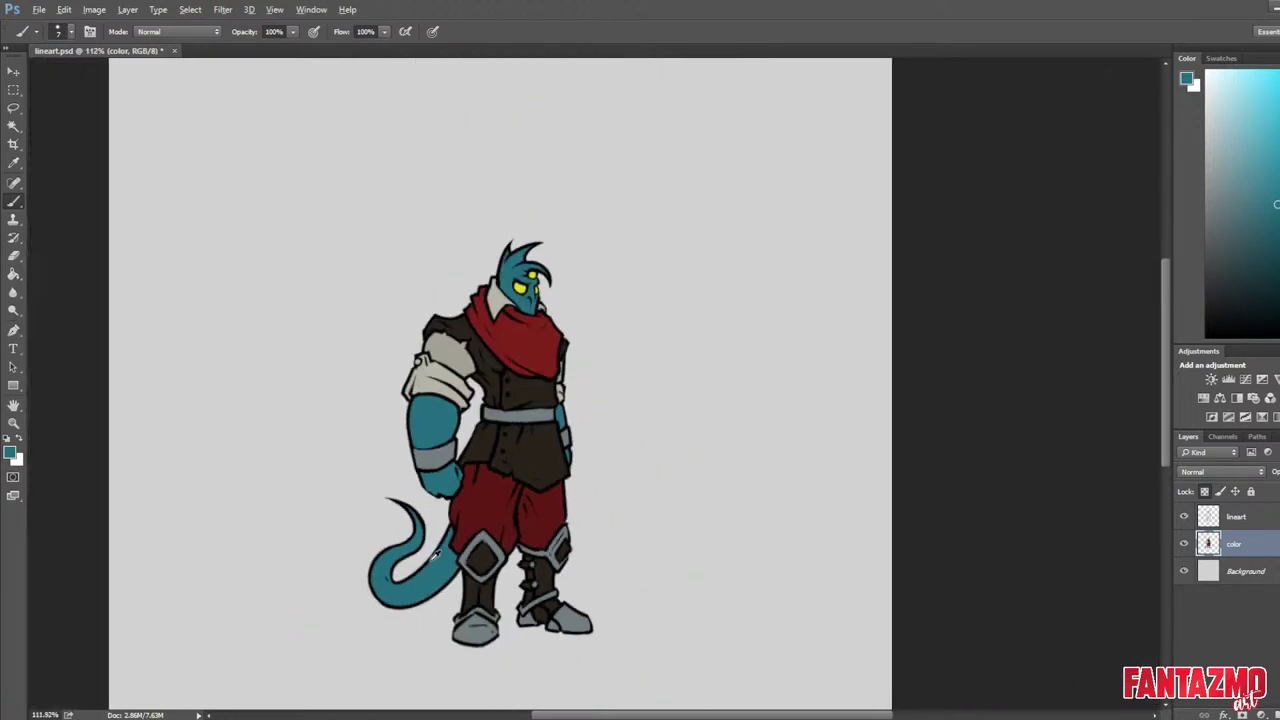
{"action": "key", "text": "ctrl+shift+h"}
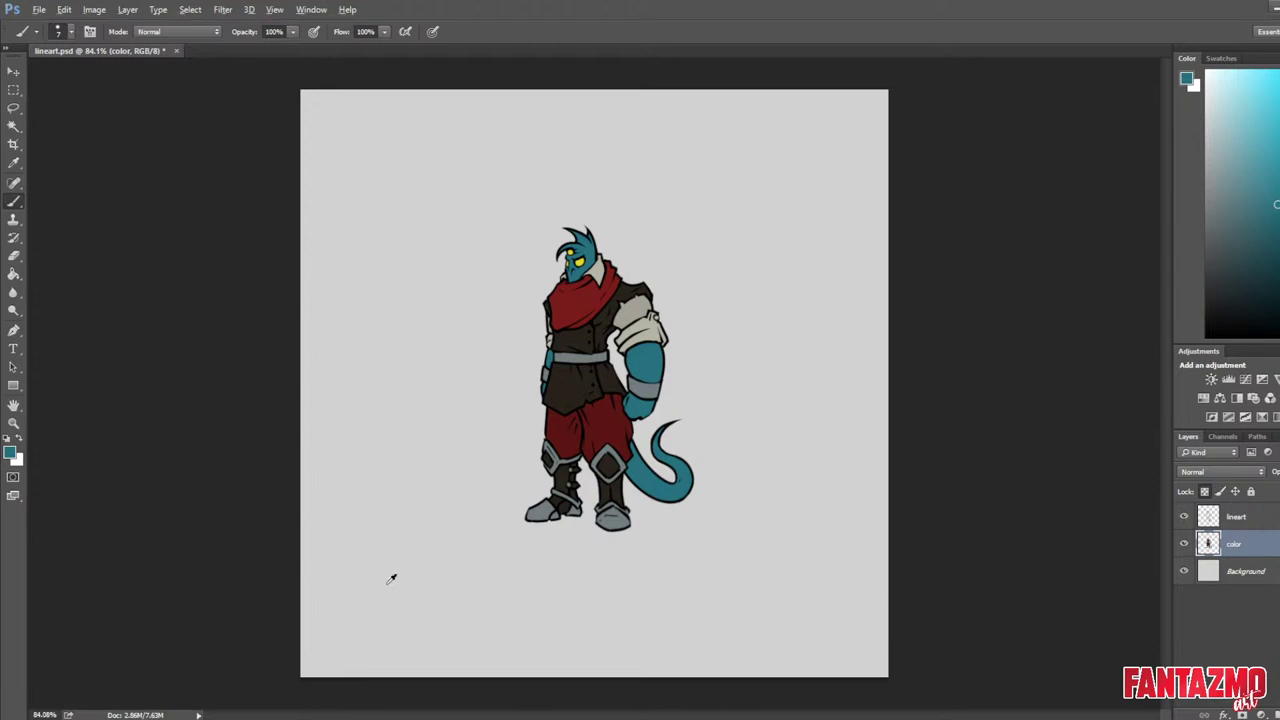
{"action": "scroll", "coordinate": [485, 525], "scroll_direction": "up", "scroll_amount": 5}
{"action": "key", "text": "ctrl+s"}
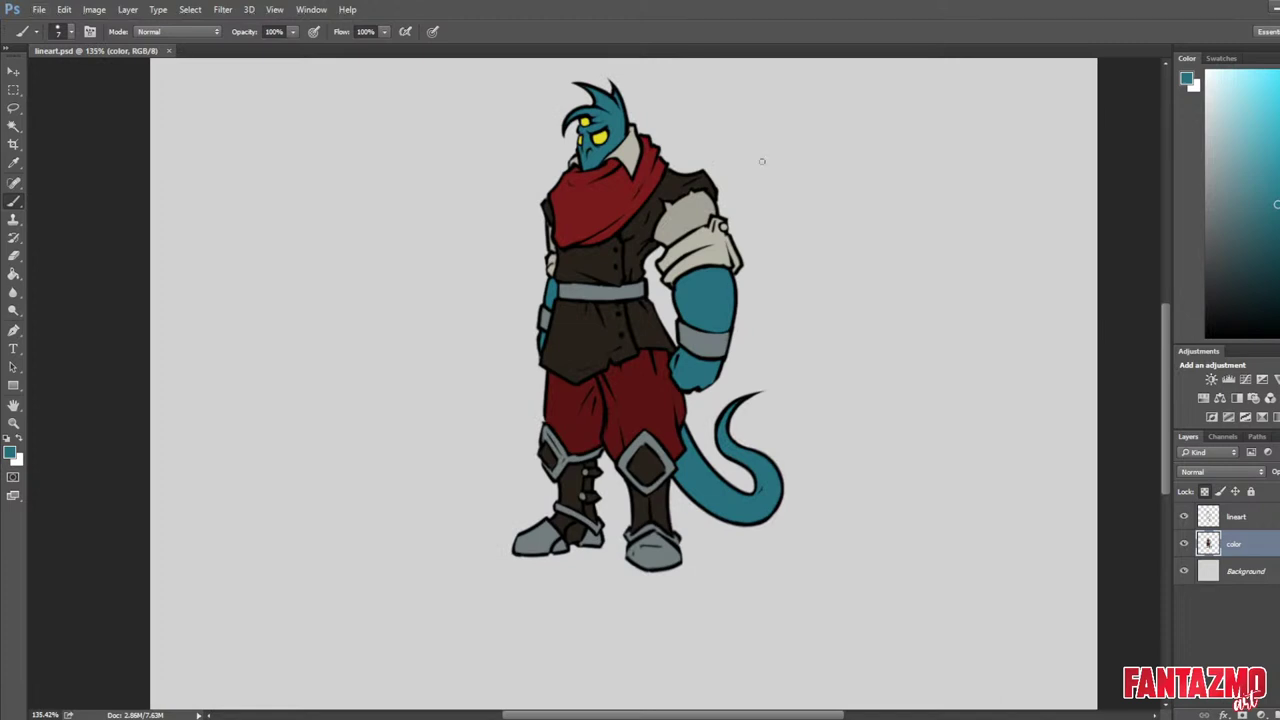
Sample the belt's gray and color the small button on the rolled sleeve with the 4 px brush.
{"action": "scroll", "coordinate": [761, 161], "scroll_direction": "up", "scroll_amount": 3}
{"action": "left_click", "coordinate": [473, 401], "text": "alt"}
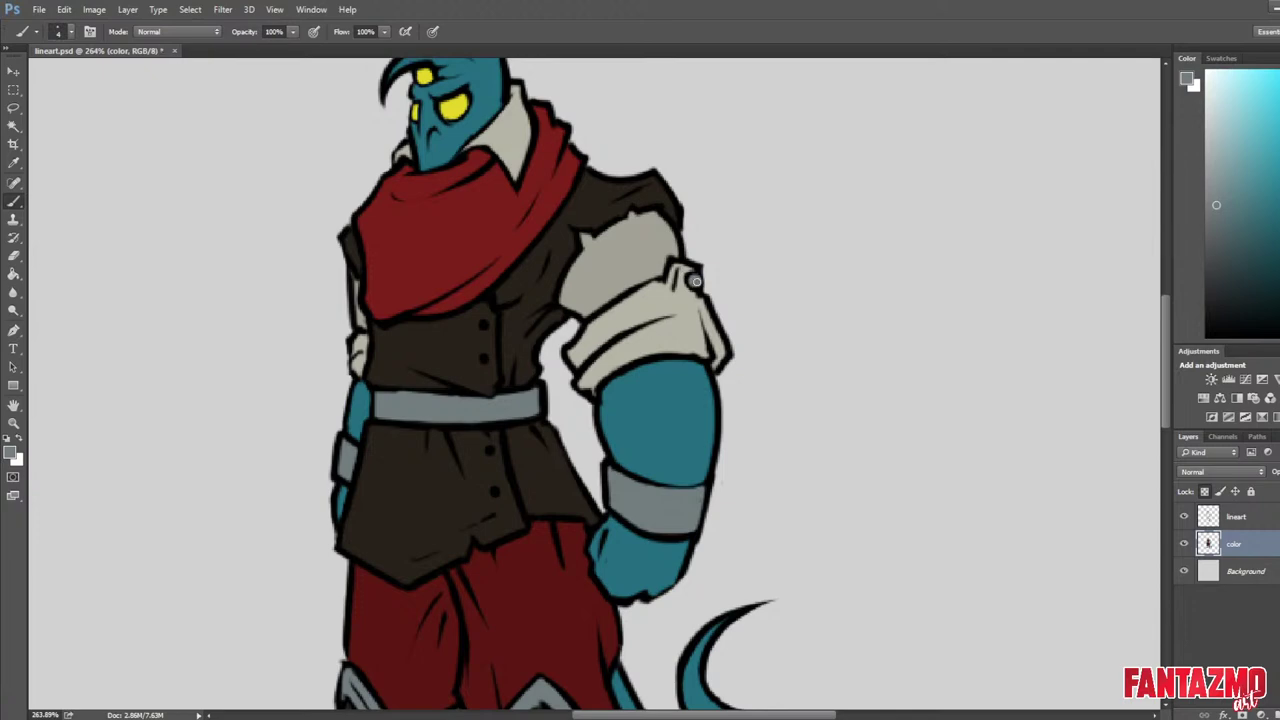
{"action": "scroll", "coordinate": [622, 198], "scroll_direction": "up", "scroll_amount": 2}
{"action": "left_click_drag", "start_coordinate": [622, 198], "coordinate": [658, 240]}
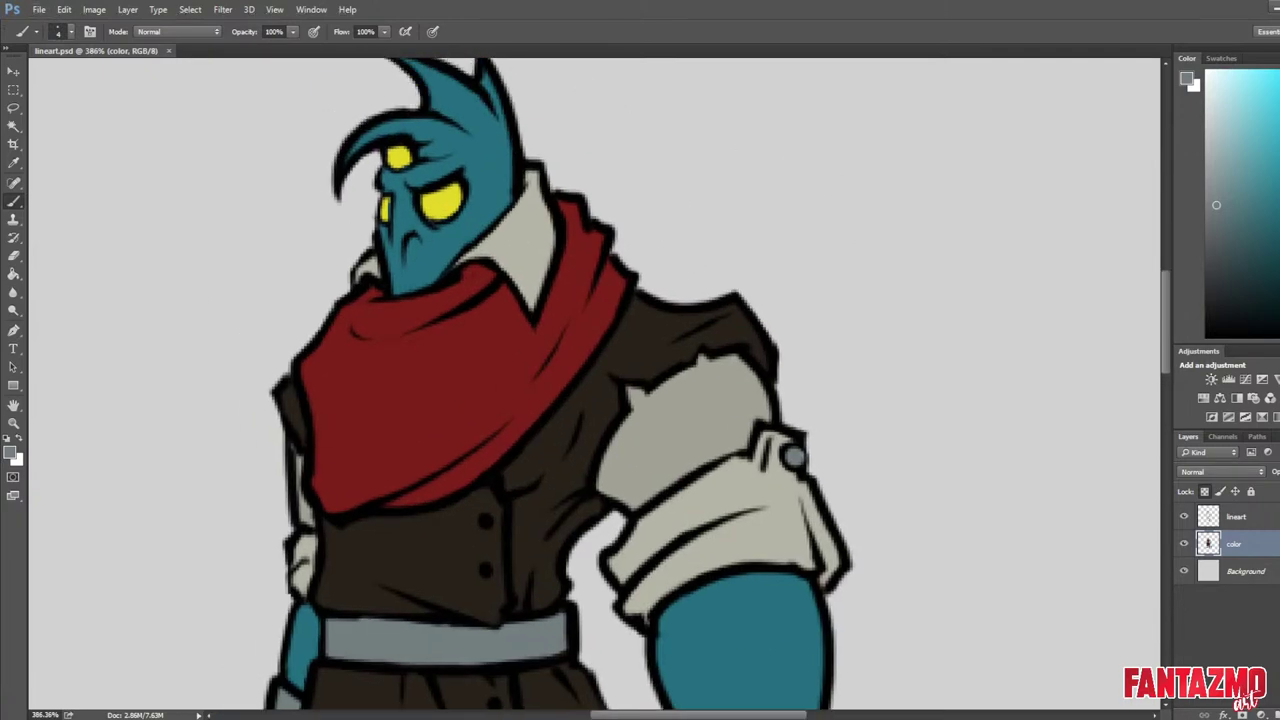
Hide the color layer and try drawing a small strap in black on the near shoulder of the lineart layer.
{"action": "left_click", "coordinate": [1184, 543]}
{"action": "left_click", "coordinate": [1238, 515]}
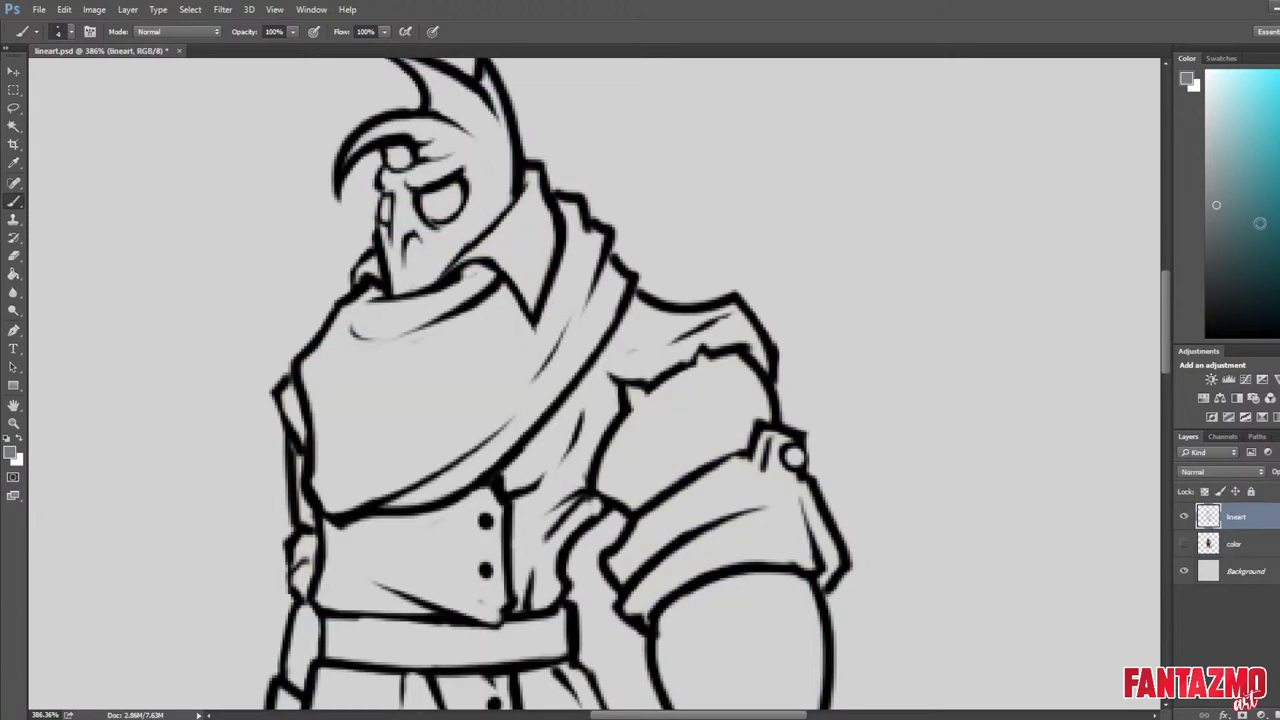
{"action": "left_click", "coordinate": [1214, 312]}
{"action": "left_click_drag", "start_coordinate": [1214, 312], "coordinate": [1192, 341]}
{"action": "mouse_move", "coordinate": [684, 296]}
{"action": "left_mouse_down"}
{"action": "mouse_move", "coordinate": [642, 326]}
{"action": "mouse_move", "coordinate": [712, 301]}
{"action": "left_mouse_up"}
{"action": "key", "text": "ctrl+z"}
{"action": "mouse_move", "coordinate": [650, 331]}
{"action": "left_mouse_down"}
{"action": "mouse_move", "coordinate": [706, 298]}
{"action": "mouse_move", "coordinate": [650, 328]}
{"action": "left_mouse_up"}
{"action": "key", "text": "e"}
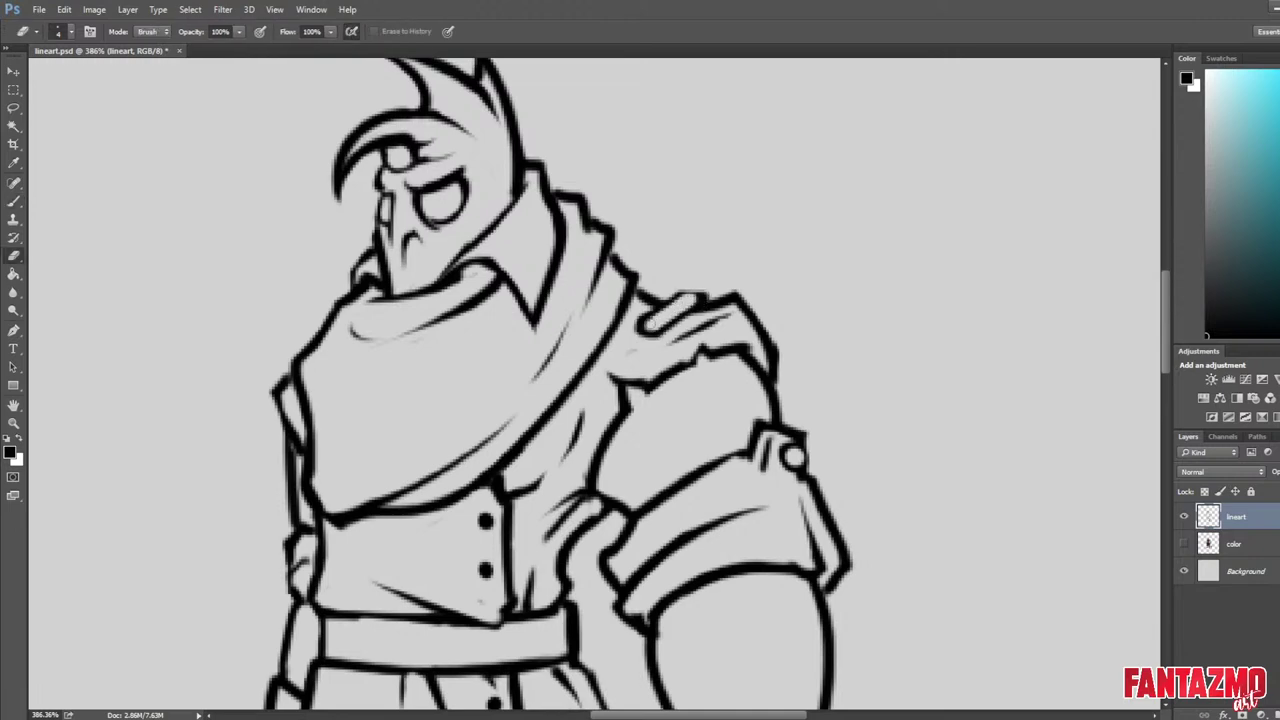
{"action": "key", "text": "b"}
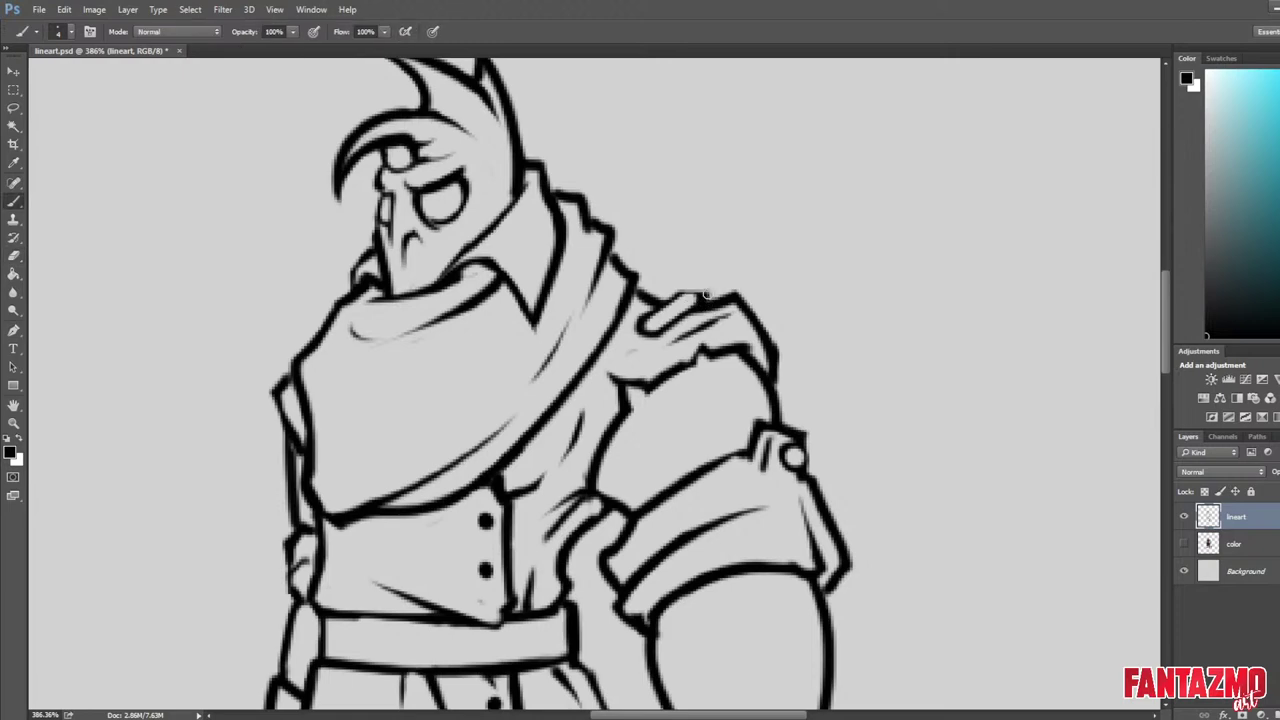
{"action": "mouse_move", "coordinate": [706, 294]}
{"action": "left_mouse_down"}
{"action": "mouse_move", "coordinate": [664, 333]}
{"action": "mouse_move", "coordinate": [714, 294]}
{"action": "mouse_move", "coordinate": [678, 326]}
{"action": "left_mouse_up"}
{"action": "key", "text": "e"}
{"action": "scroll", "coordinate": [561, 161], "scroll_direction": "down", "scroll_amount": 1}
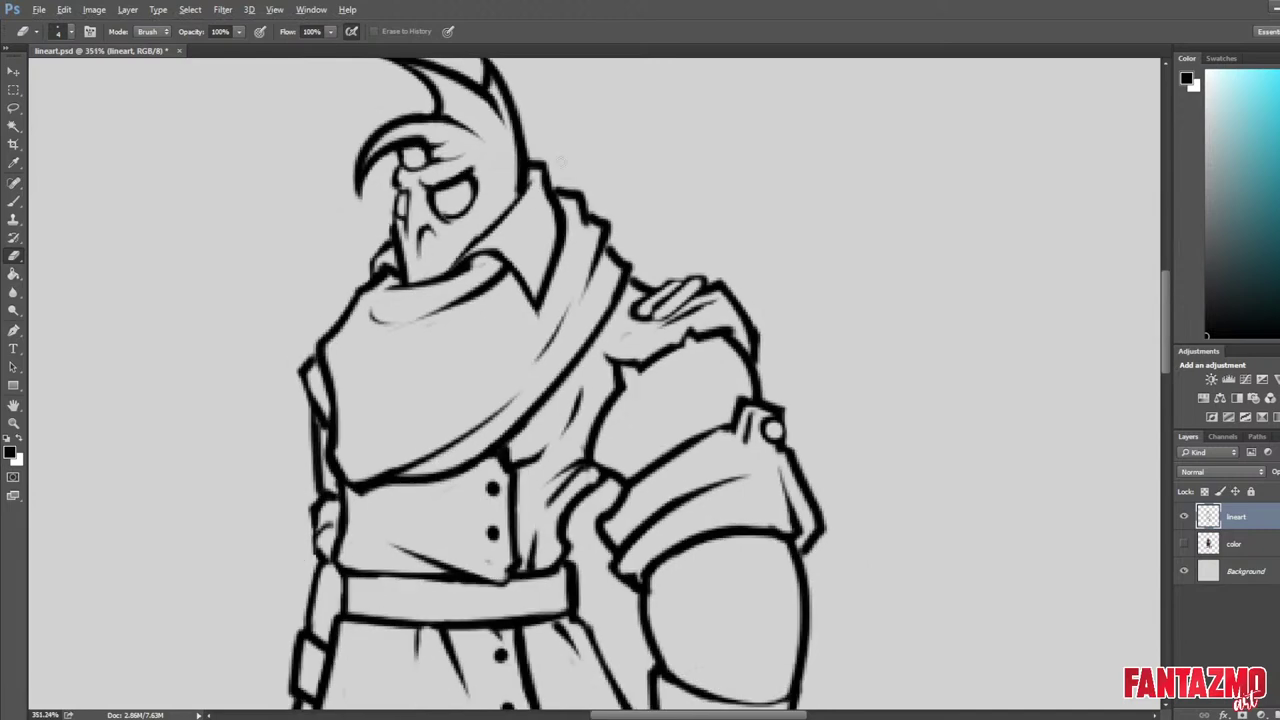
Mirror the figure, erase the shoulder strap's inner lines and try reshaping its outline into a flat plate.
{"action": "scroll", "coordinate": [563, 158], "scroll_direction": "down", "scroll_amount": 9}
{"action": "key", "text": "F2"}
{"action": "scroll", "coordinate": [531, 152], "scroll_direction": "up", "scroll_amount": 8}
{"action": "key", "text": "b"}
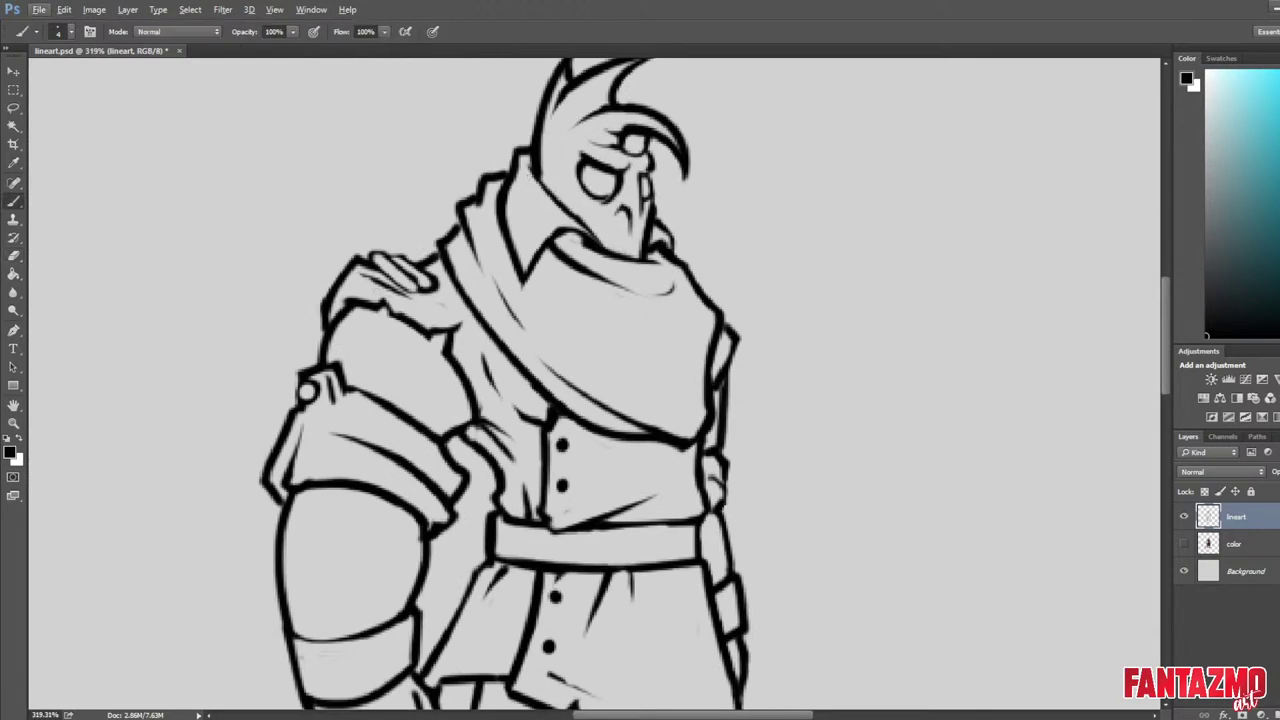
{"action": "key", "text": "e"}
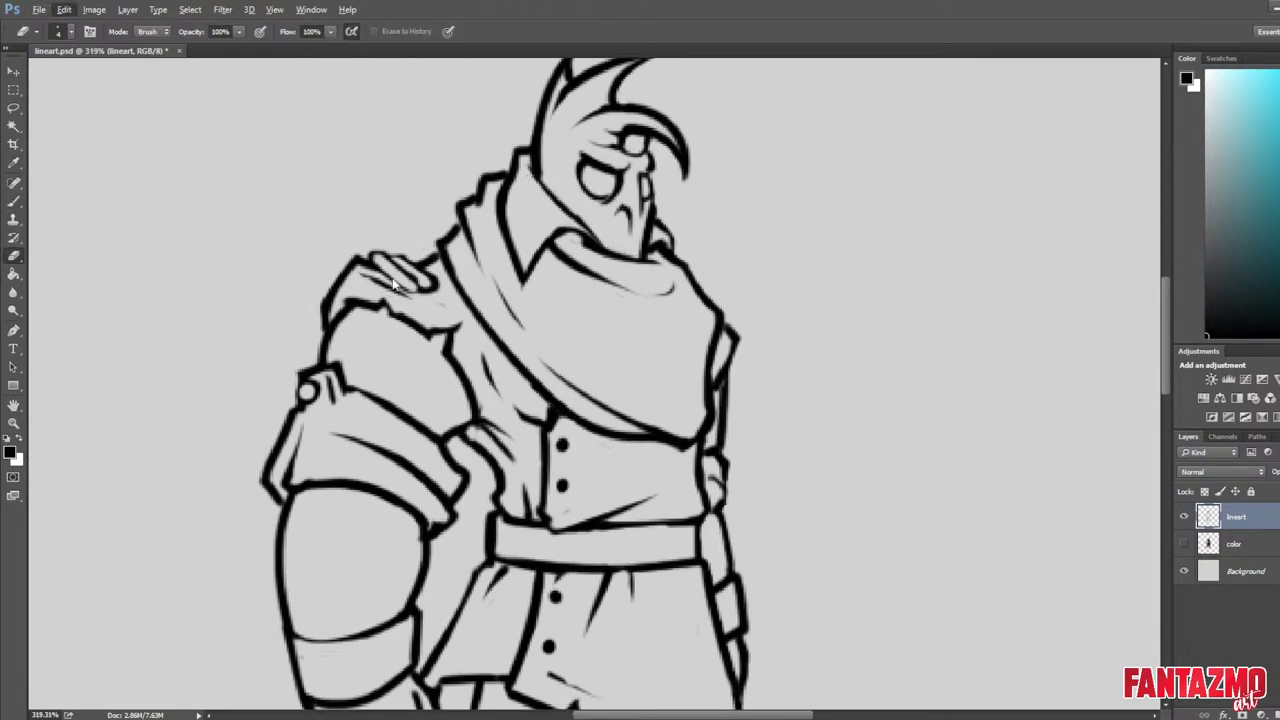
{"action": "key", "text": "b"}
{"action": "key", "text": "e"}
{"action": "mouse_move", "coordinate": [381, 261]}
{"action": "left_mouse_down"}
{"action": "mouse_move", "coordinate": [414, 286]}
{"action": "mouse_move", "coordinate": [434, 283]}
{"action": "mouse_move", "coordinate": [379, 259]}
{"action": "mouse_move", "coordinate": [400, 261]}
{"action": "mouse_move", "coordinate": [383, 265]}
{"action": "mouse_move", "coordinate": [410, 286]}
{"action": "mouse_move", "coordinate": [380, 262]}
{"action": "mouse_move", "coordinate": [389, 281]}
{"action": "mouse_move", "coordinate": [444, 290]}
{"action": "left_mouse_up"}
{"action": "key", "text": "b"}
{"action": "key", "text": "e"}
{"action": "key", "text": "b"}
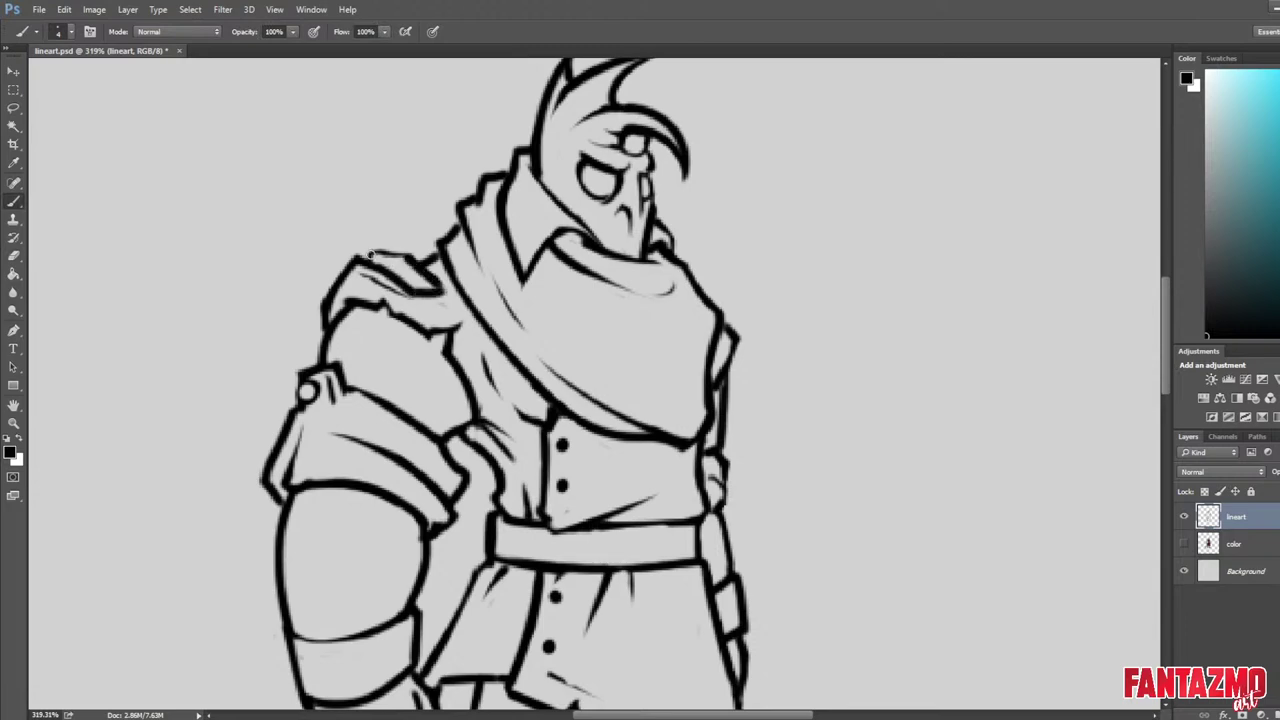
{"action": "key", "text": "e"}
Try adding a round hollow rivet to the shoulder plate, and flip the figure back to its original orientation.
{"action": "key", "text": "b"}
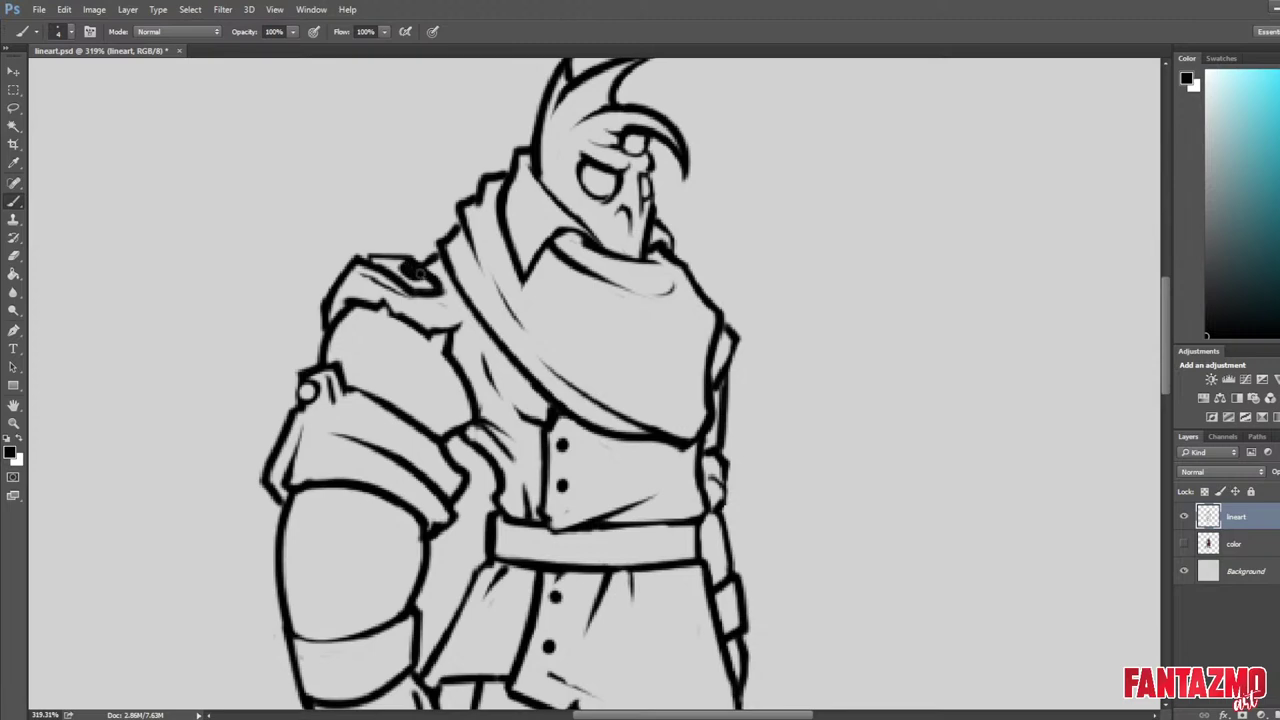
{"action": "key", "text": "e"}
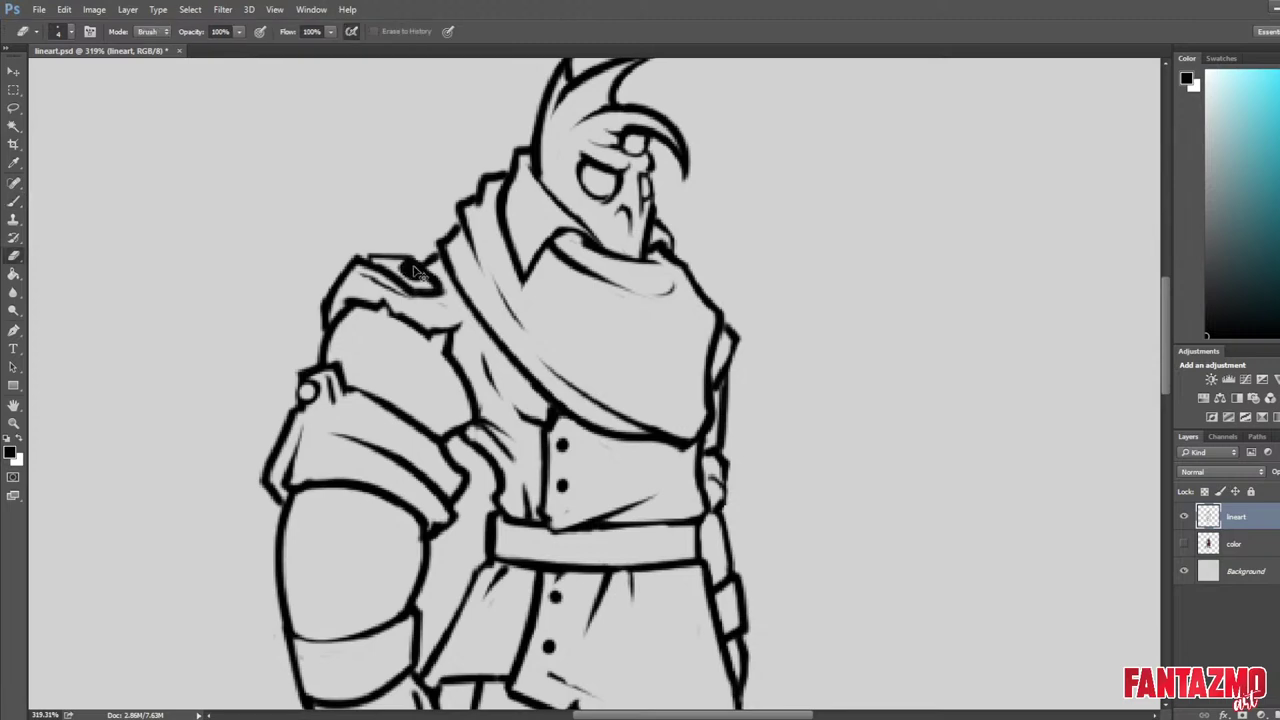
{"action": "key", "text": "b"}
{"action": "left_click_drag", "start_coordinate": [417, 269], "coordinate": [439, 278]}
{"action": "key", "text": "e"}
{"action": "key", "text": "ctrl+shift+h"}
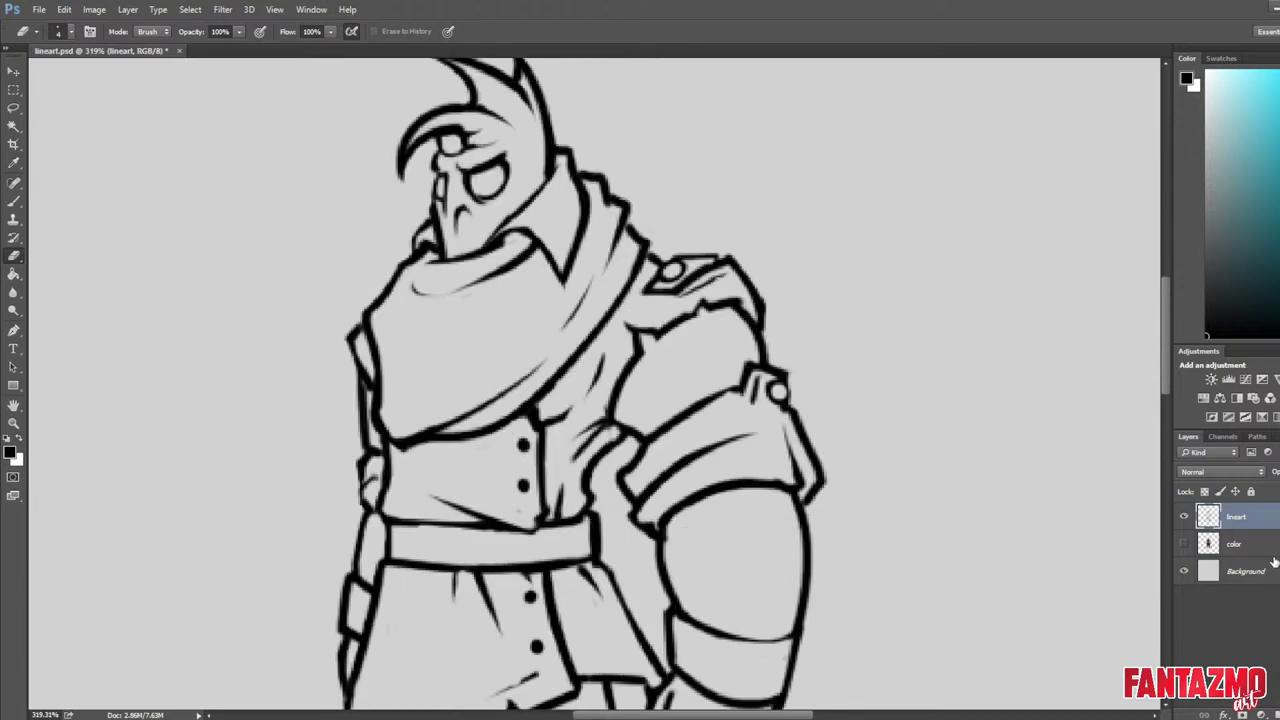
Show the color layer and try filling the shoulder plate and rivet with the gray sampled from the belt.
{"action": "left_click", "coordinate": [1246, 546]}
{"action": "left_click", "coordinate": [1185, 543]}
{"action": "key", "text": "i"}
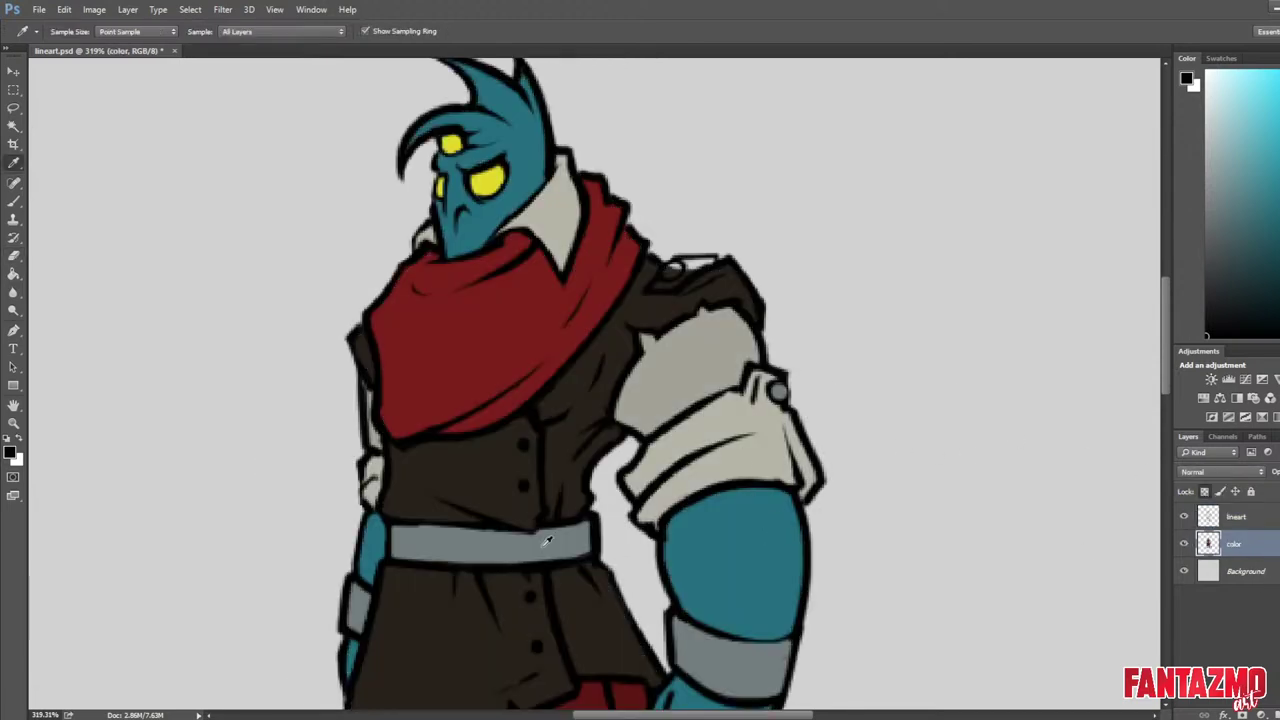
{"action": "left_click", "coordinate": [546, 540]}
{"action": "key", "text": "b"}
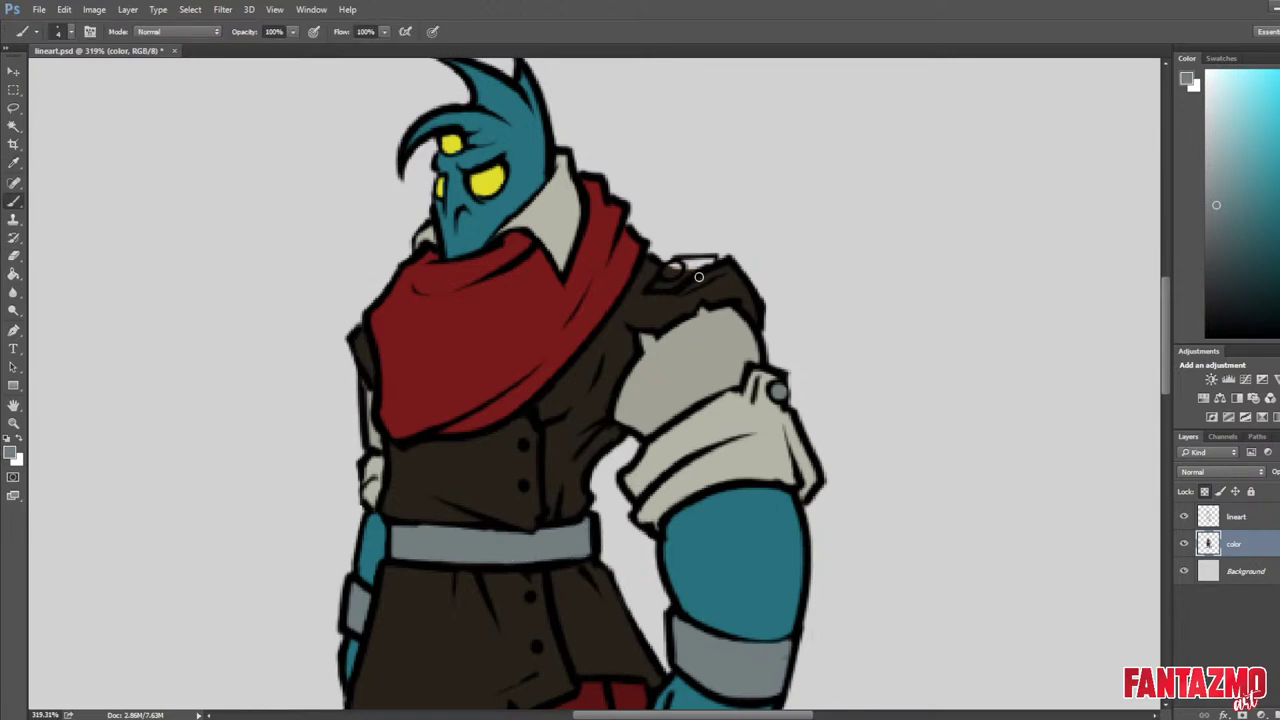
{"action": "mouse_move", "coordinate": [684, 267]}
{"action": "left_mouse_down"}
{"action": "mouse_move", "coordinate": [657, 285]}
{"action": "mouse_move", "coordinate": [699, 262]}
{"action": "mouse_move", "coordinate": [764, 308]}
{"action": "mouse_move", "coordinate": [712, 262]}
{"action": "left_mouse_up"}
{"action": "left_click", "coordinate": [1207, 492]}
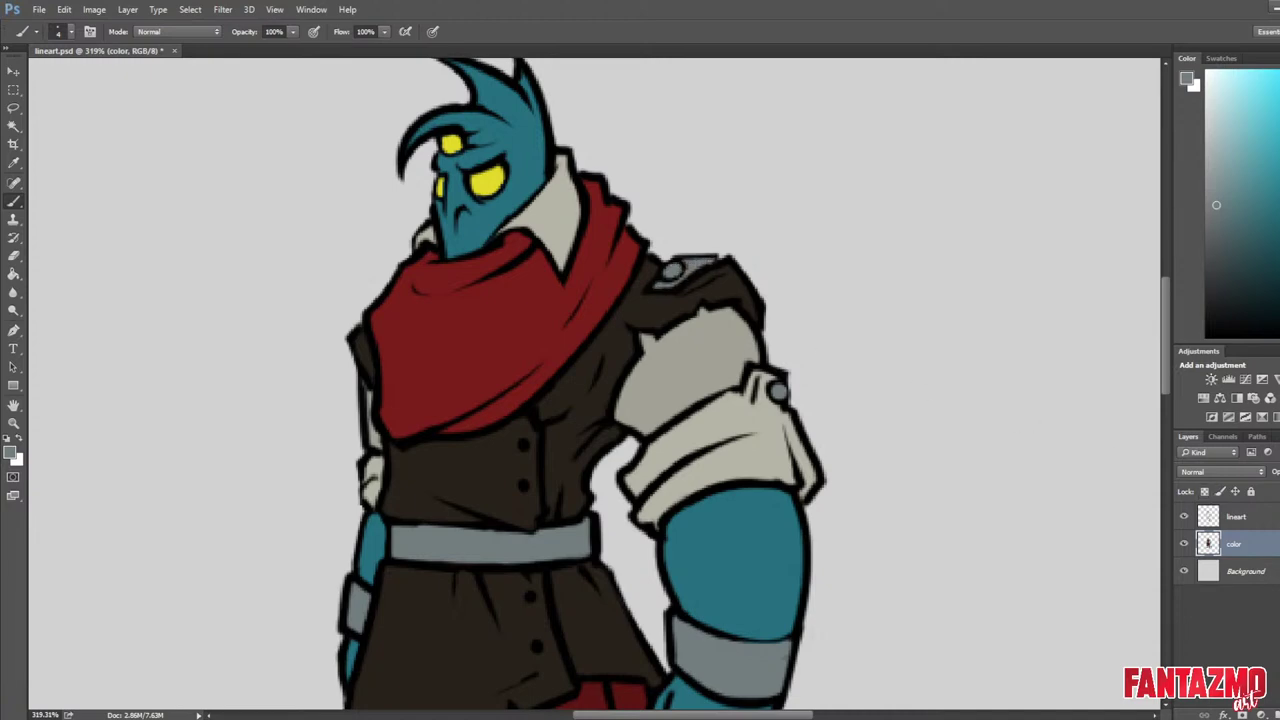
Undo the shoulder plate's coloring and recent lines, erase its remaining strokes from the lineart, and show and select the color layer.
{"action": "key", "text": "ctrl+0"}
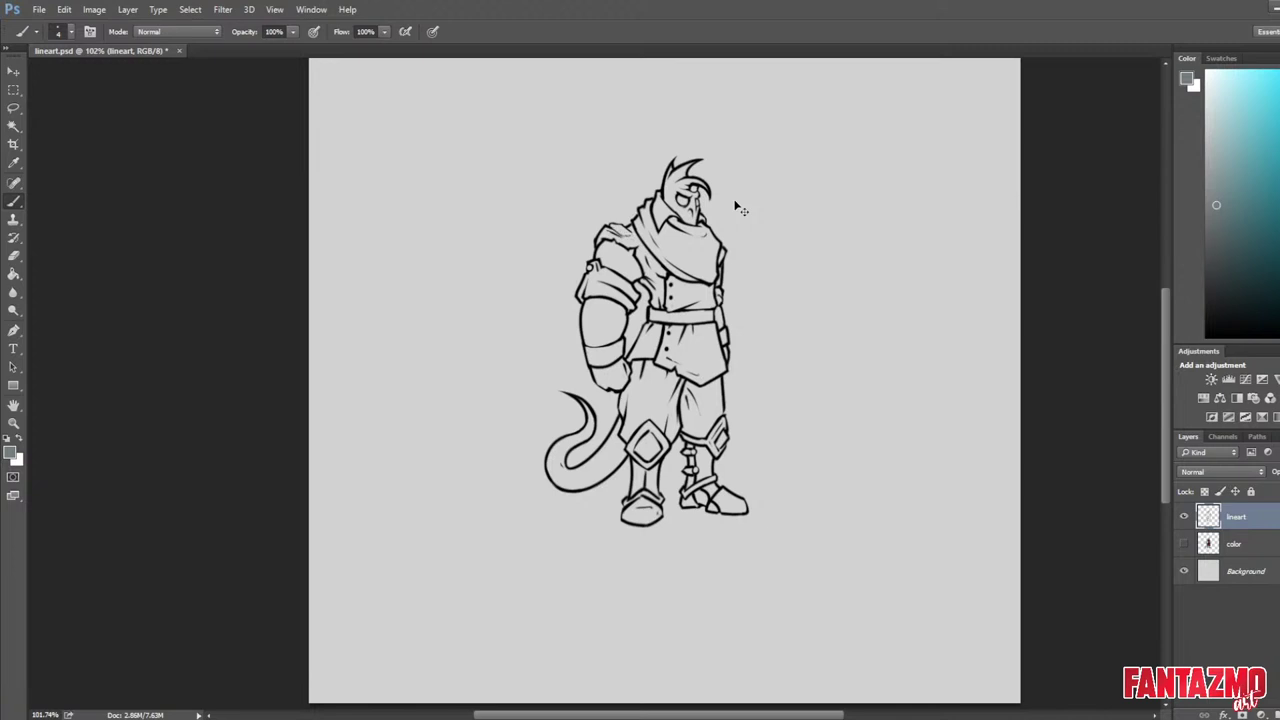
{"action": "key", "text": "ctrl+z"}
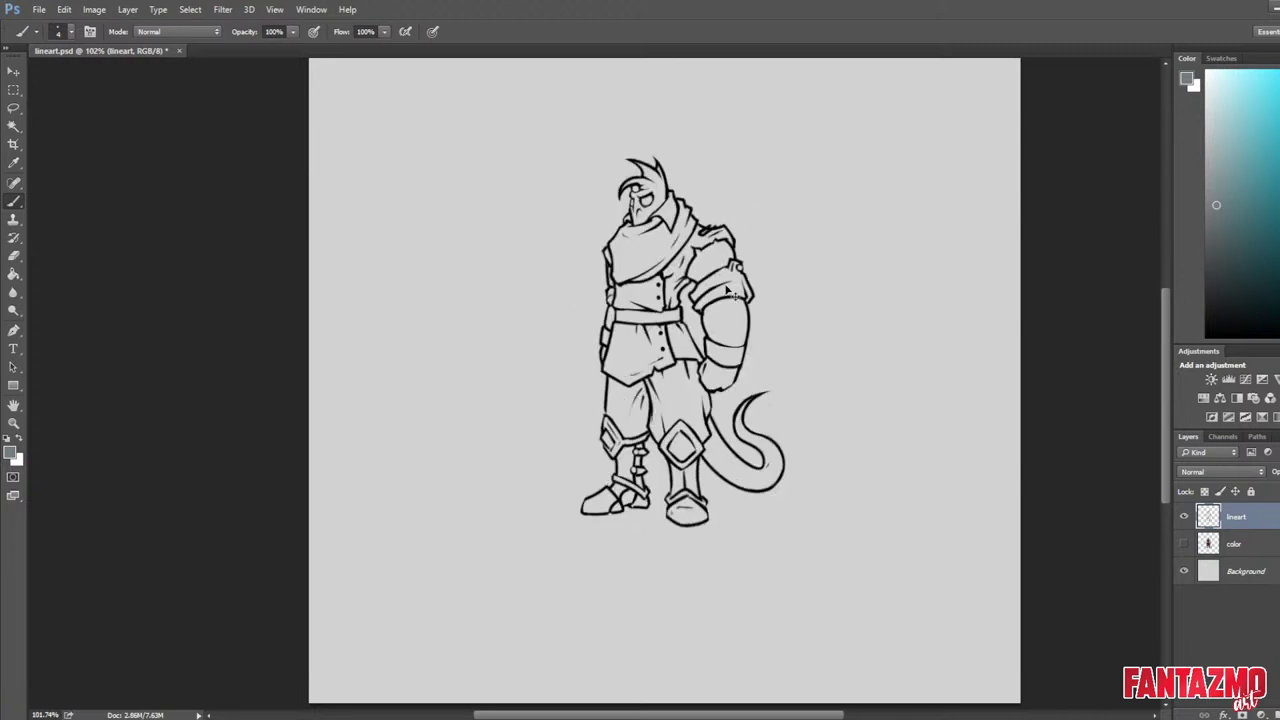
{"action": "scroll", "coordinate": [760, 200], "scroll_direction": "up", "scroll_amount": 5}
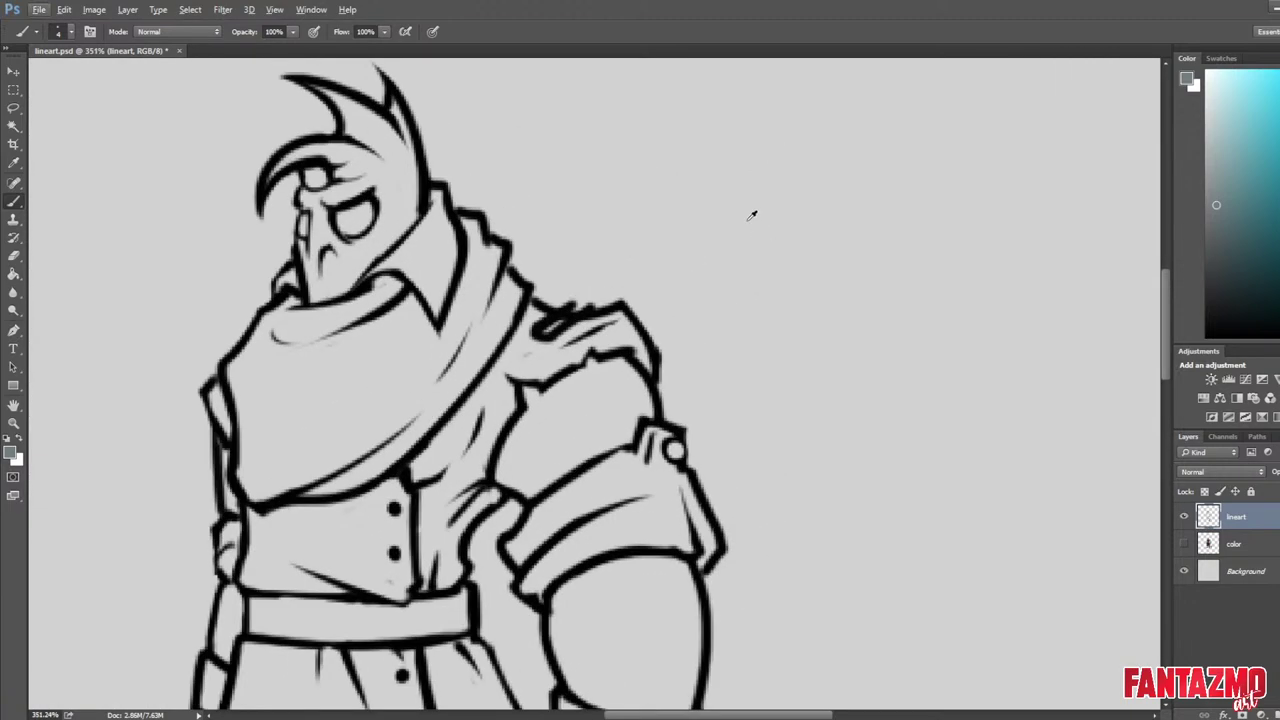
{"action": "key", "text": "e"}
{"action": "mouse_move", "coordinate": [540, 342]}
{"action": "left_mouse_down"}
{"action": "mouse_move", "coordinate": [550, 322]}
{"action": "mouse_move", "coordinate": [577, 327]}
{"action": "mouse_move", "coordinate": [542, 335]}
{"action": "mouse_move", "coordinate": [572, 298]}
{"action": "mouse_move", "coordinate": [582, 306]}
{"action": "mouse_move", "coordinate": [566, 298]}
{"action": "mouse_move", "coordinate": [588, 298]}
{"action": "left_mouse_up"}
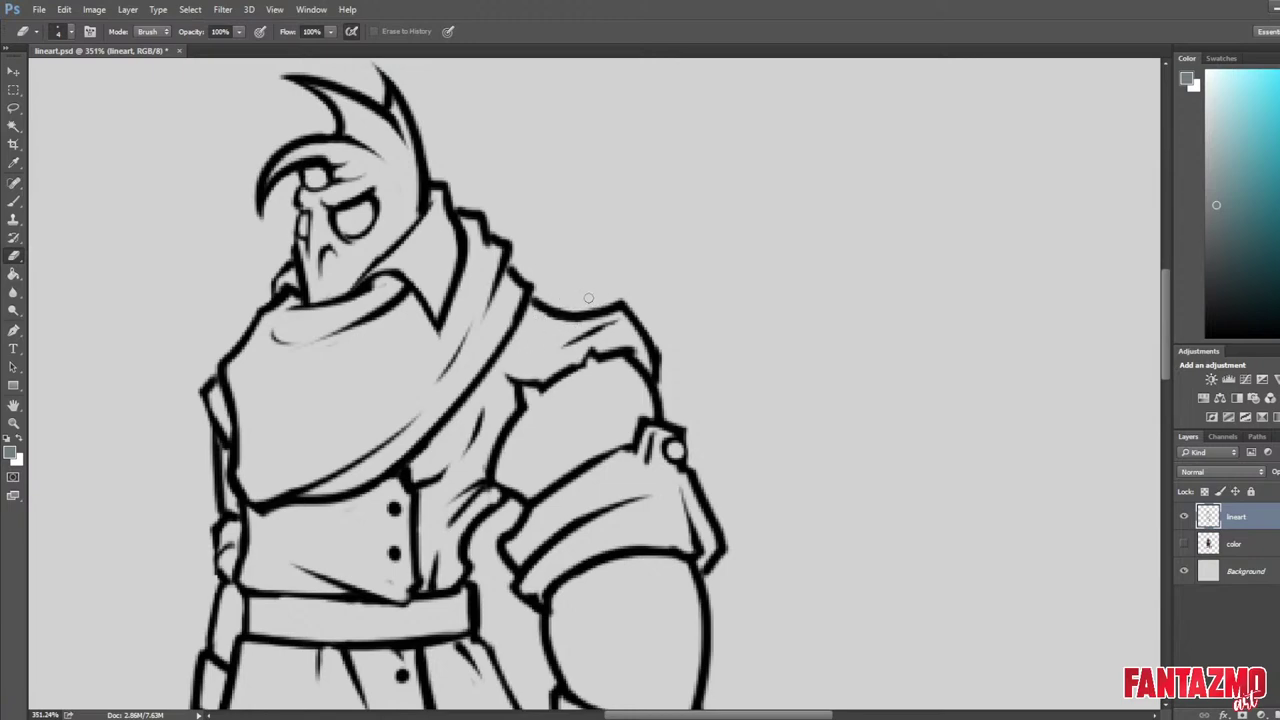
{"action": "left_click", "coordinate": [1184, 543]}
{"action": "left_click", "coordinate": [1240, 545]}
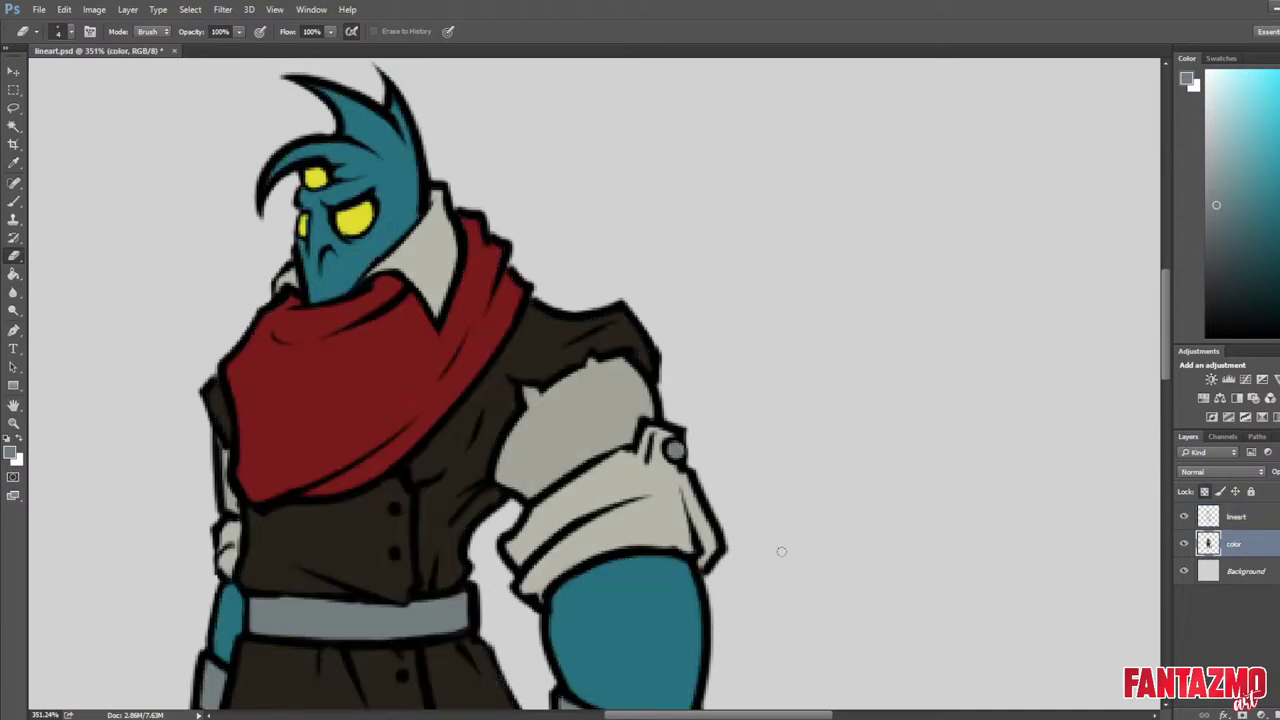
Sample the gray of the belt and near bracer on the color layer and save the file.
{"action": "key", "text": "b"}
{"action": "left_click_drag", "start_coordinate": [714, 405], "coordinate": [856, 183]}
{"action": "left_click", "coordinate": [595, 382], "text": "alt"}
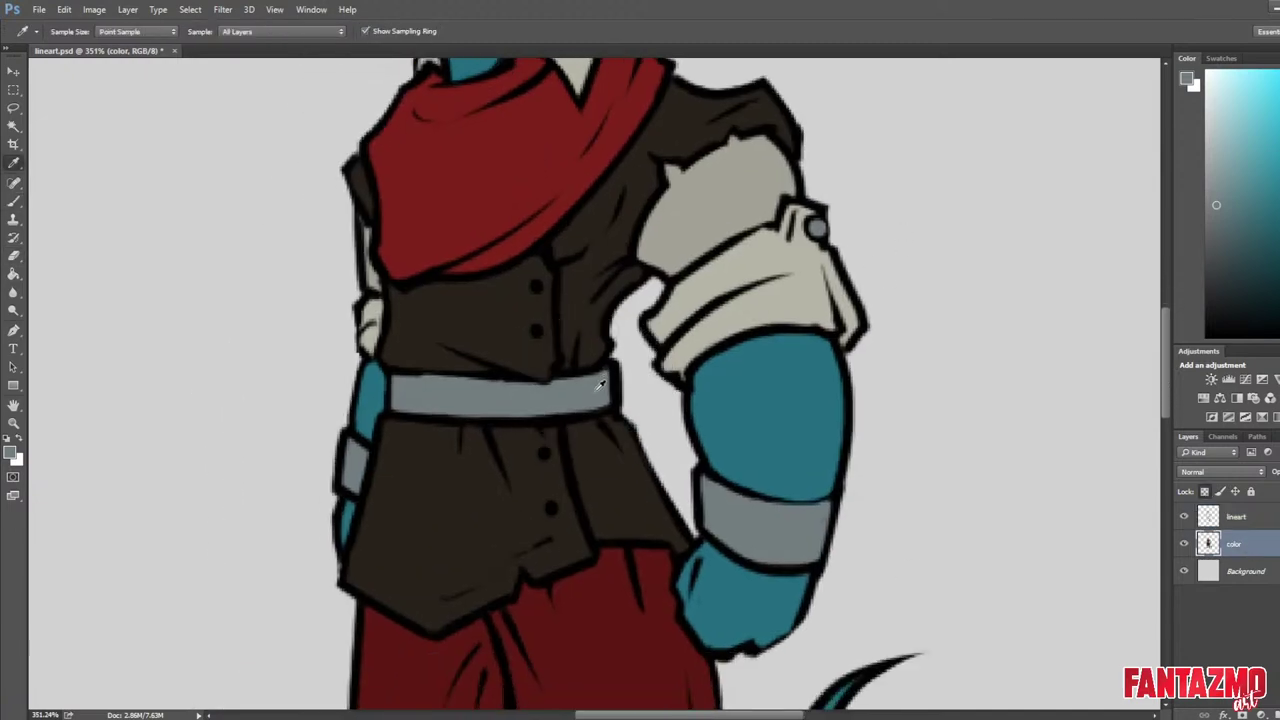
{"action": "left_click", "coordinate": [786, 516], "text": "alt"}
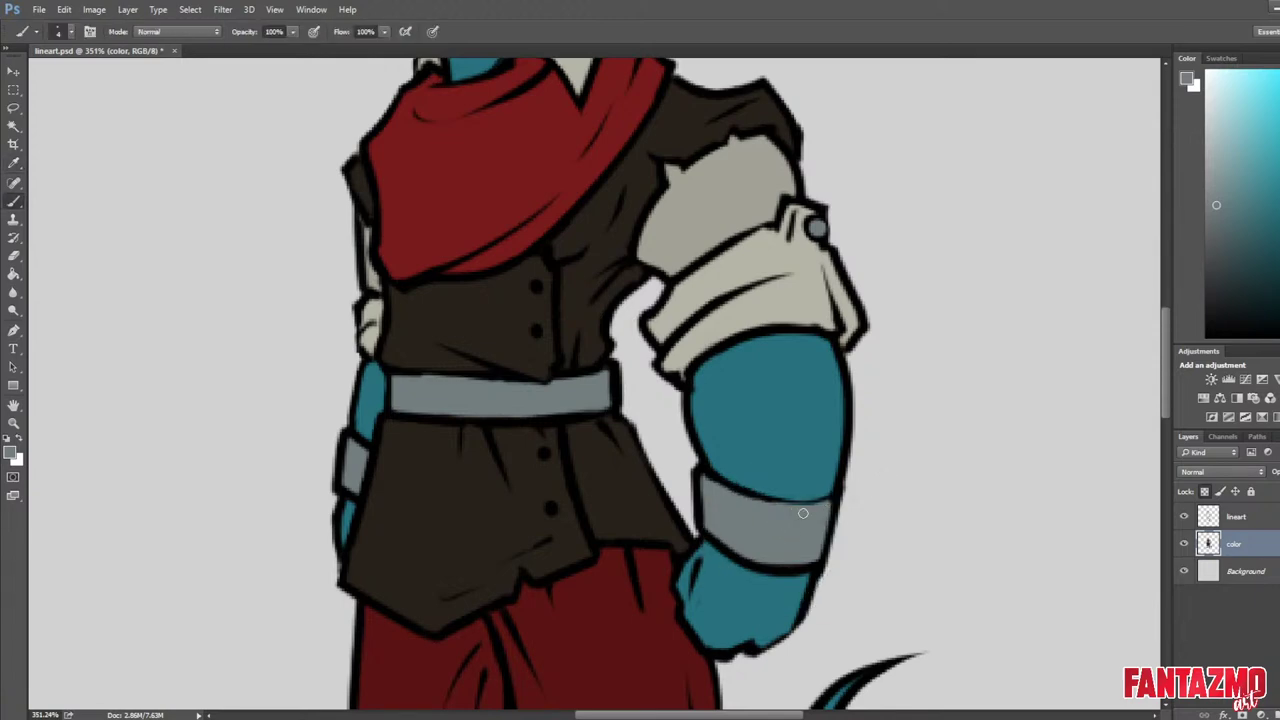
{"action": "scroll", "coordinate": [840, 406], "scroll_direction": "down", "scroll_amount": 8}
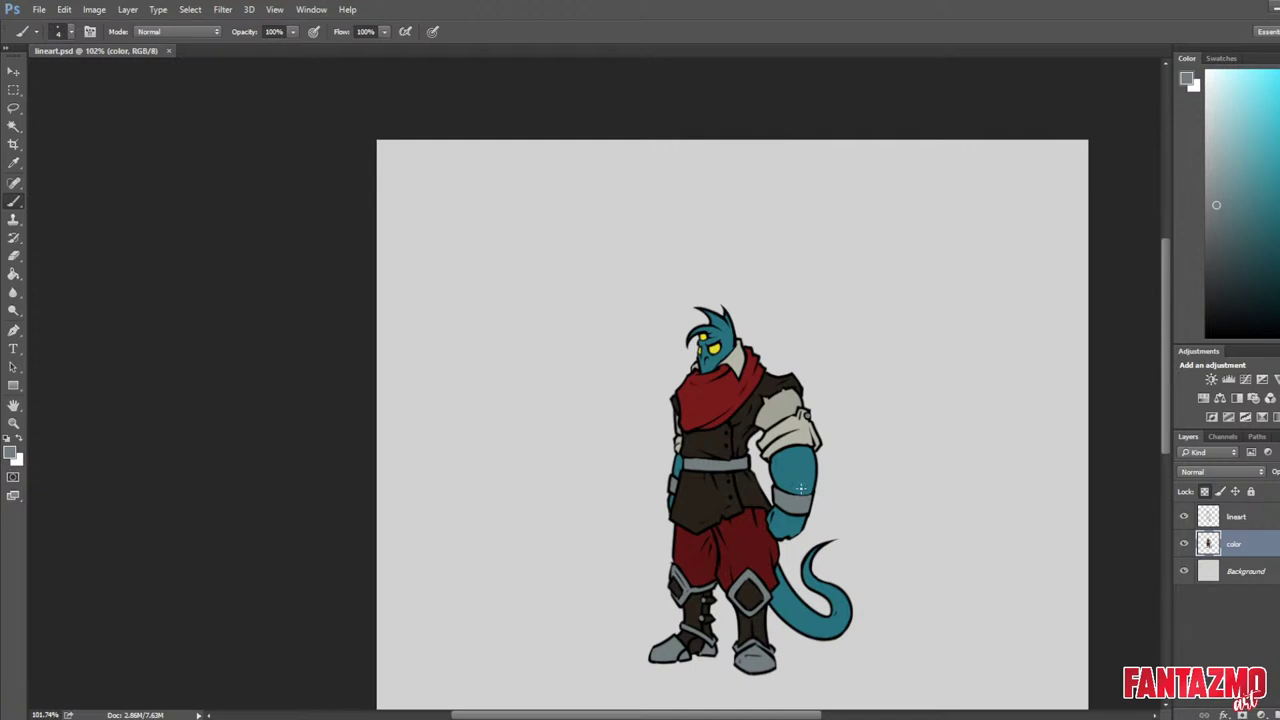
Lasso a shadow area down the back of the head and torso, and add the near arm's outer side to it.
{"action": "scroll", "coordinate": [845, 518], "scroll_direction": "up", "scroll_amount": 3}
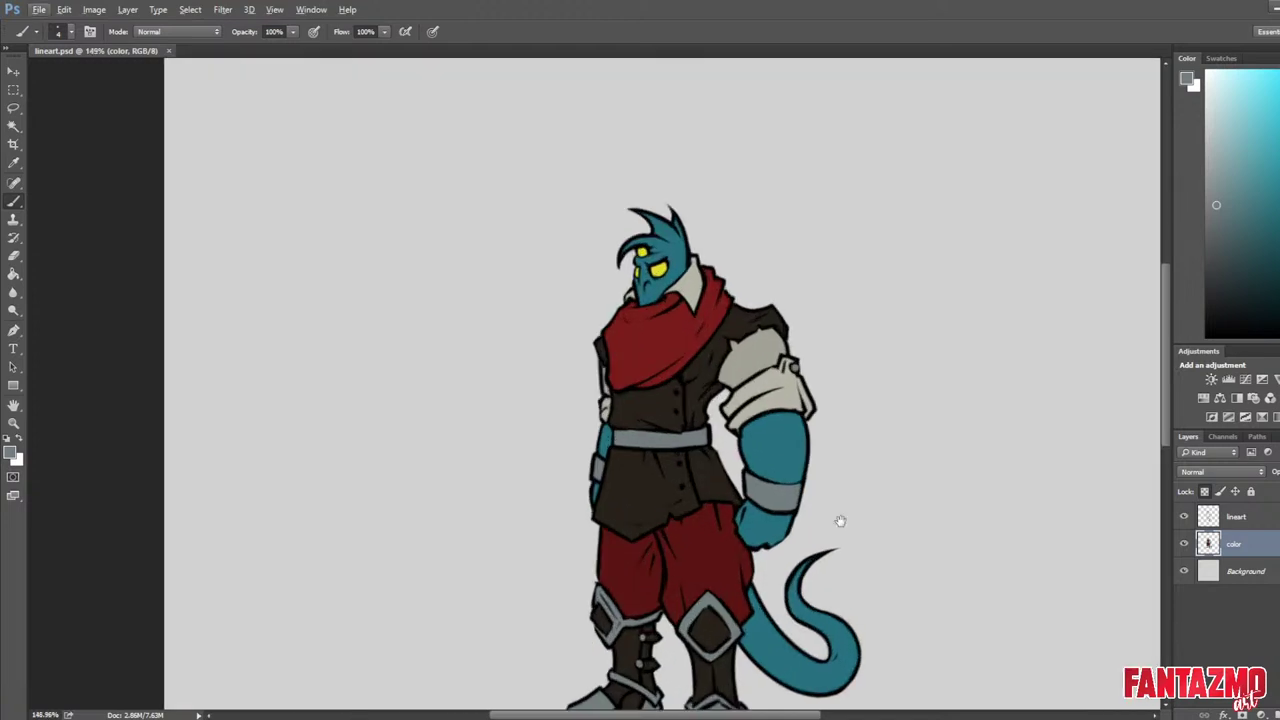
{"action": "left_click_drag", "start_coordinate": [837, 520], "coordinate": [777, 399]}
{"action": "key", "text": "l"}
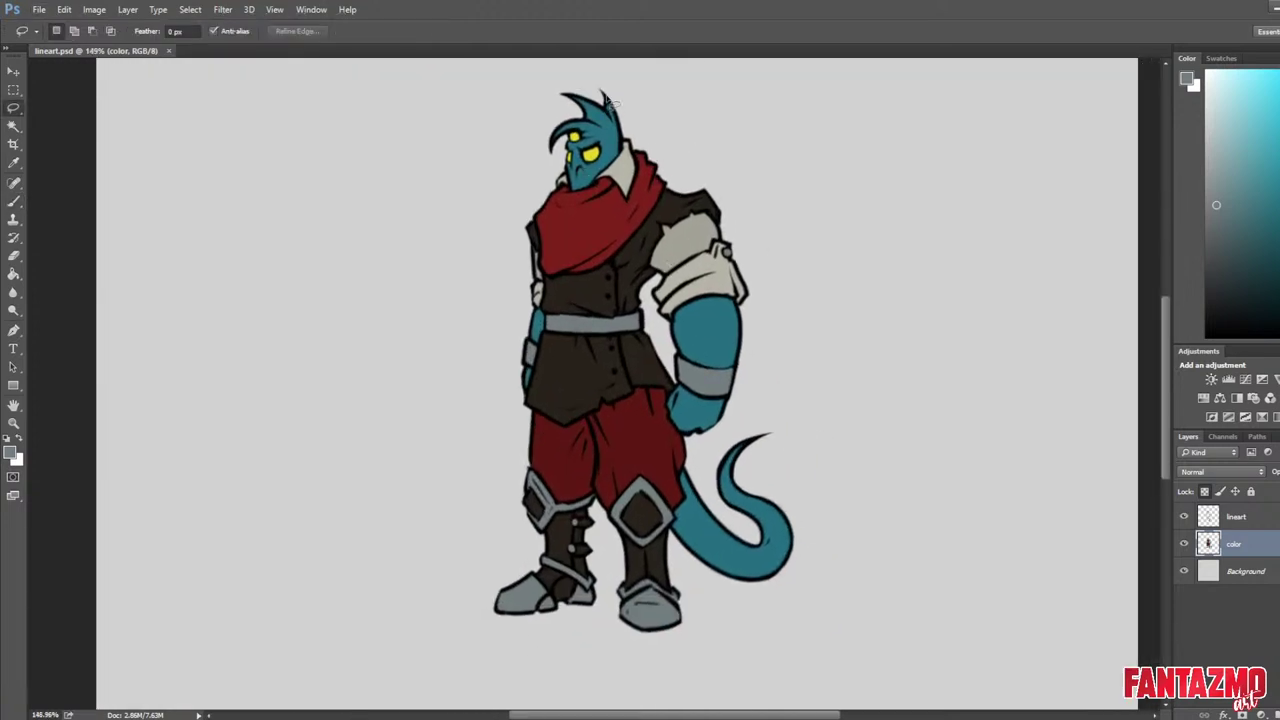
{"action": "mouse_move", "coordinate": [603, 95]}
{"action": "left_mouse_down"}
{"action": "mouse_move", "coordinate": [608, 347]}
{"action": "mouse_move", "coordinate": [643, 408]}
{"action": "mouse_move", "coordinate": [658, 408]}
{"action": "mouse_move", "coordinate": [671, 380]}
{"action": "mouse_move", "coordinate": [650, 328]}
{"action": "mouse_move", "coordinate": [641, 176]}
{"action": "mouse_move", "coordinate": [611, 89]}
{"action": "left_mouse_up"}
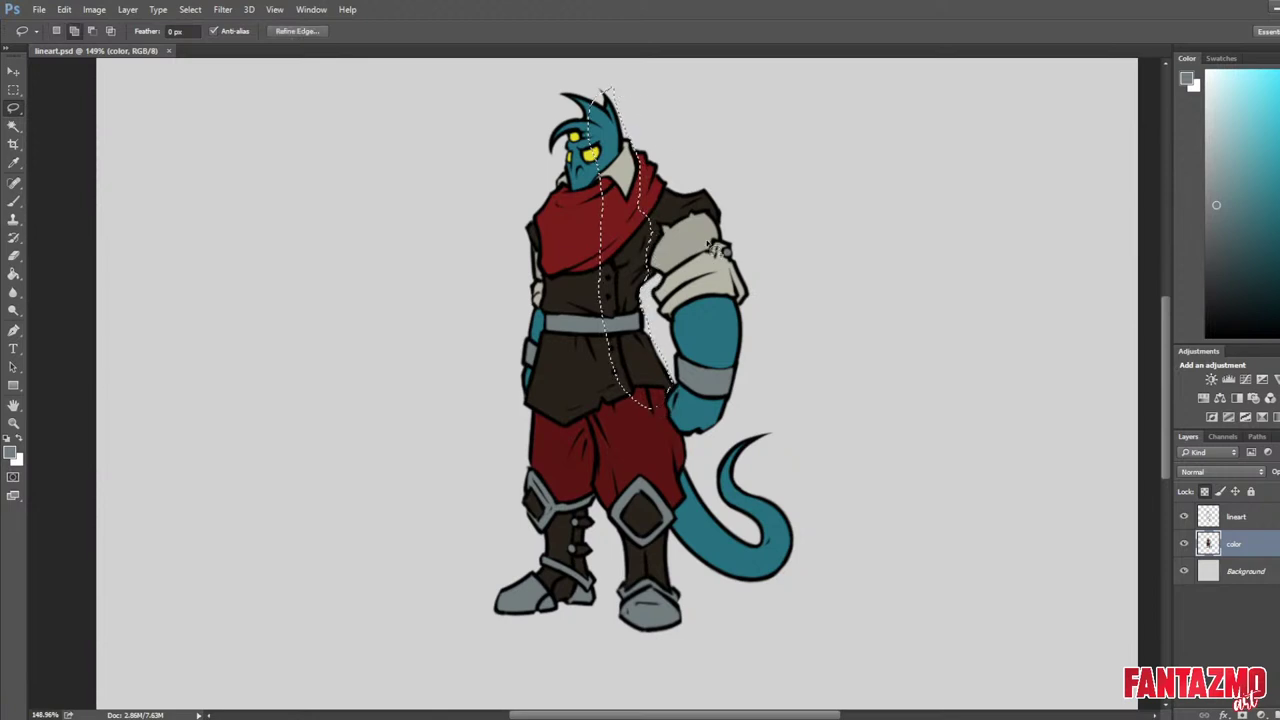
{"action": "mouse_move", "coordinate": [704, 204]}
{"action": "left_mouse_down"}
{"action": "mouse_move", "coordinate": [689, 220]}
{"action": "mouse_move", "coordinate": [719, 350]}
{"action": "mouse_move", "coordinate": [750, 395]}
{"action": "mouse_move", "coordinate": [690, 208]}
{"action": "left_mouse_up"}
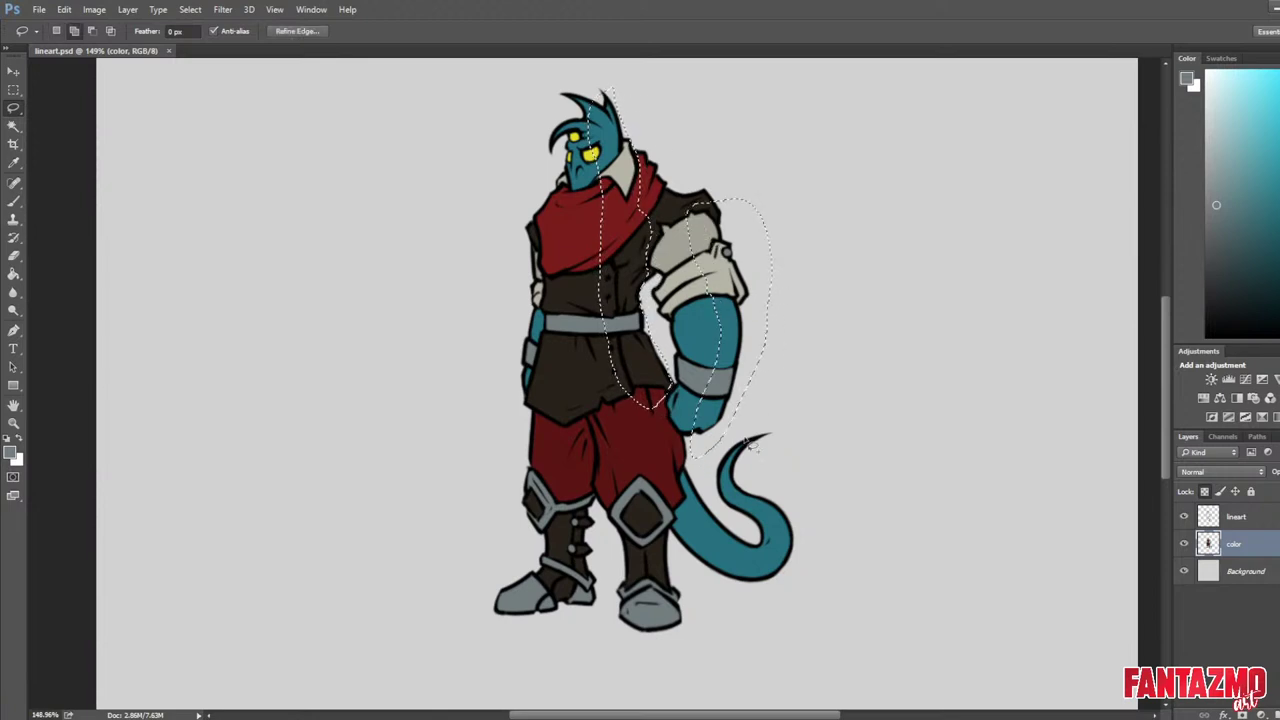
Add shadow areas on both legs, below the tunic hem and around the scarf to the lasso selection.
{"action": "mouse_move", "coordinate": [648, 405]}
{"action": "left_mouse_down"}
{"action": "mouse_move", "coordinate": [662, 522]}
{"action": "mouse_move", "coordinate": [678, 522]}
{"action": "mouse_move", "coordinate": [655, 590]}
{"action": "mouse_move", "coordinate": [668, 620]}
{"action": "mouse_move", "coordinate": [684, 592]}
{"action": "mouse_move", "coordinate": [690, 613]}
{"action": "mouse_move", "coordinate": [622, 628]}
{"action": "mouse_move", "coordinate": [505, 612]}
{"action": "mouse_move", "coordinate": [585, 512]}
{"action": "mouse_move", "coordinate": [575, 505]}
{"action": "left_mouse_up"}
{"action": "left_click_drag", "start_coordinate": [583, 437], "coordinate": [578, 412]}
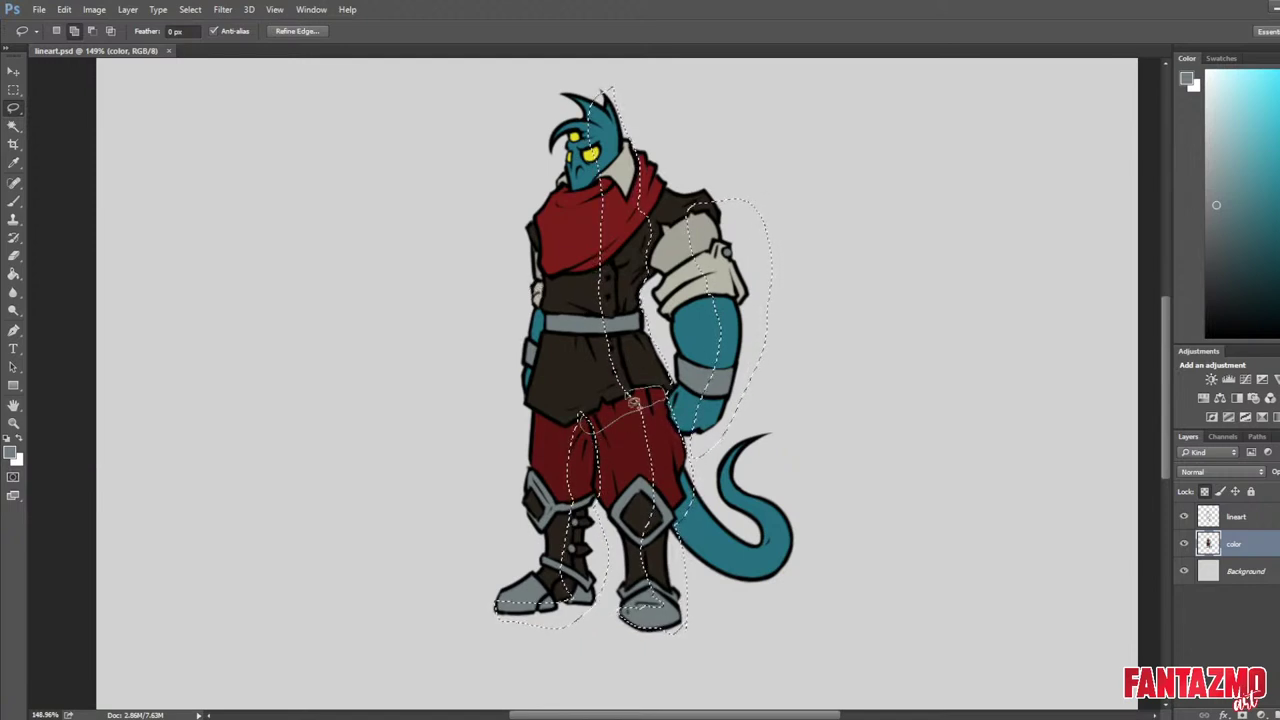
{"action": "mouse_move", "coordinate": [605, 415]}
{"action": "left_mouse_down"}
{"action": "mouse_move", "coordinate": [540, 408]}
{"action": "mouse_move", "coordinate": [525, 428]}
{"action": "mouse_move", "coordinate": [575, 435]}
{"action": "mouse_move", "coordinate": [605, 420]}
{"action": "left_mouse_up"}
{"action": "mouse_move", "coordinate": [557, 301]}
{"action": "left_mouse_down"}
{"action": "mouse_move", "coordinate": [595, 288]}
{"action": "mouse_move", "coordinate": [662, 205]}
{"action": "mouse_move", "coordinate": [613, 265]}
{"action": "mouse_move", "coordinate": [555, 288]}
{"action": "left_mouse_up"}
{"action": "mouse_move", "coordinate": [640, 211]}
{"action": "left_mouse_down"}
{"action": "mouse_move", "coordinate": [677, 185]}
{"action": "mouse_move", "coordinate": [636, 160]}
{"action": "left_mouse_up"}
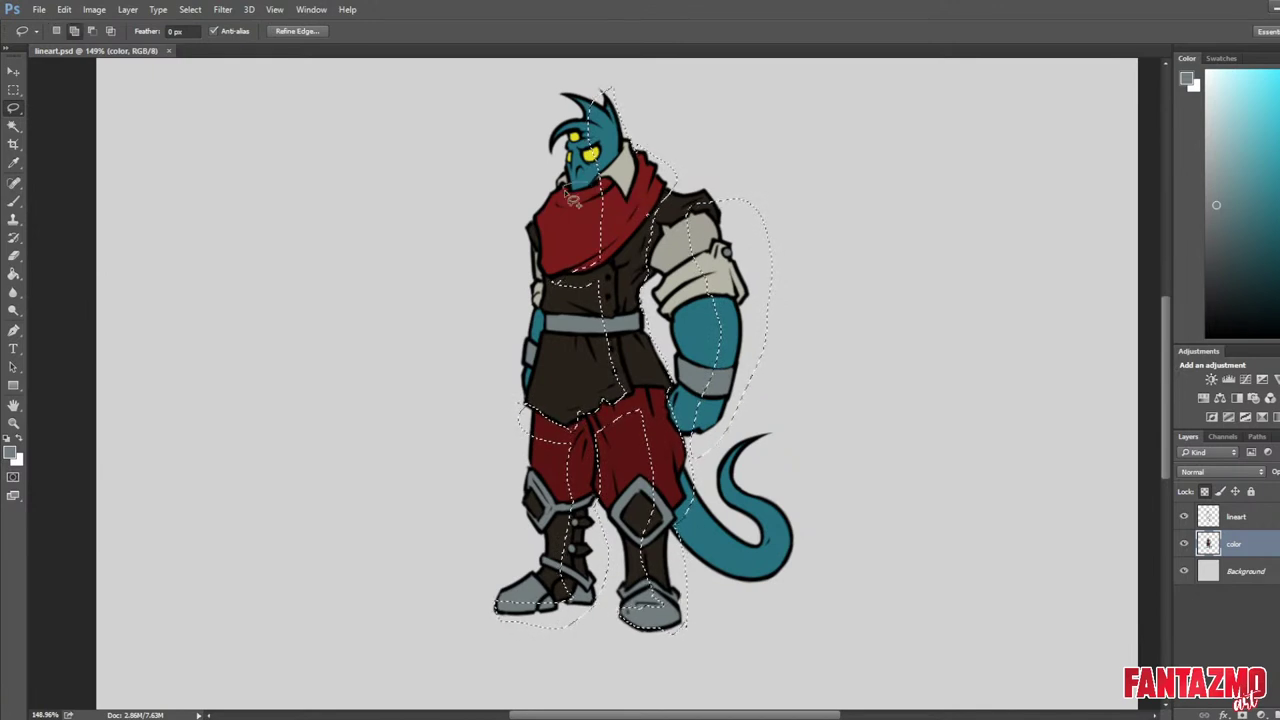
Add a Brightness/Contrast adjustment layer from the selection above the color layer and darken the masked shadow areas.
{"action": "scroll", "coordinate": [760, 185], "scroll_direction": "down", "scroll_amount": 3}
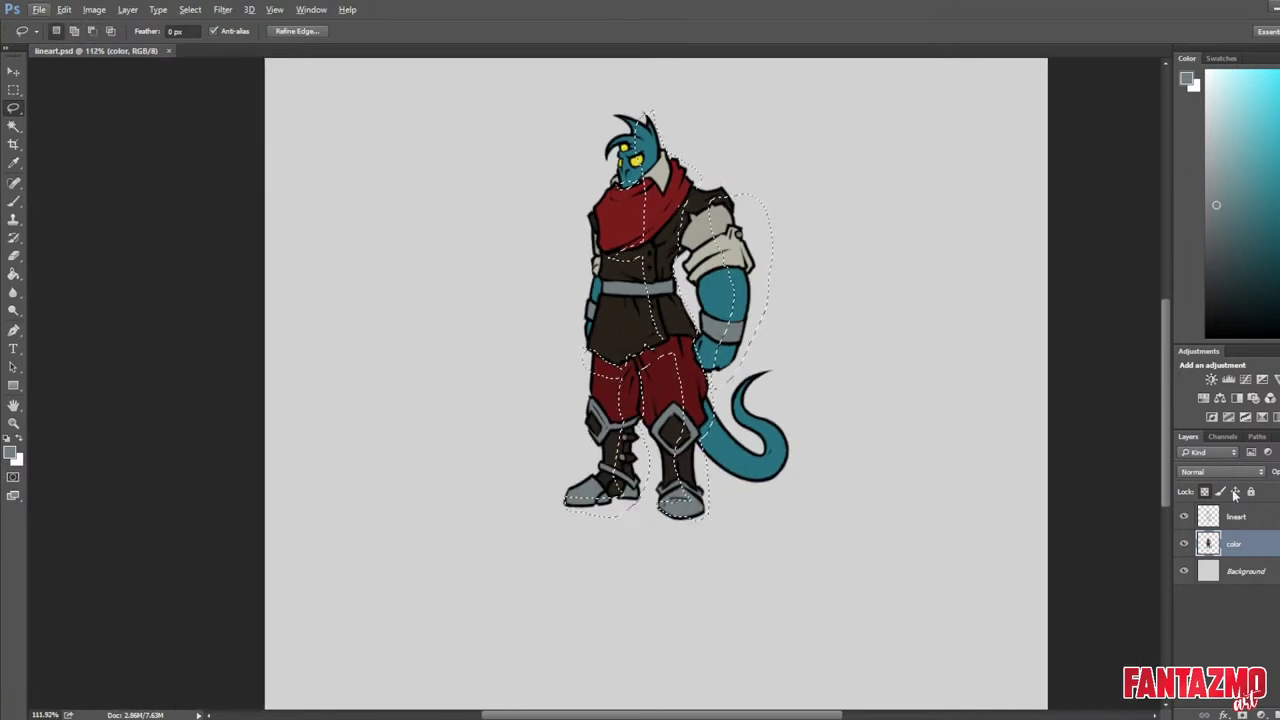
{"action": "left_click", "coordinate": [1211, 380]}
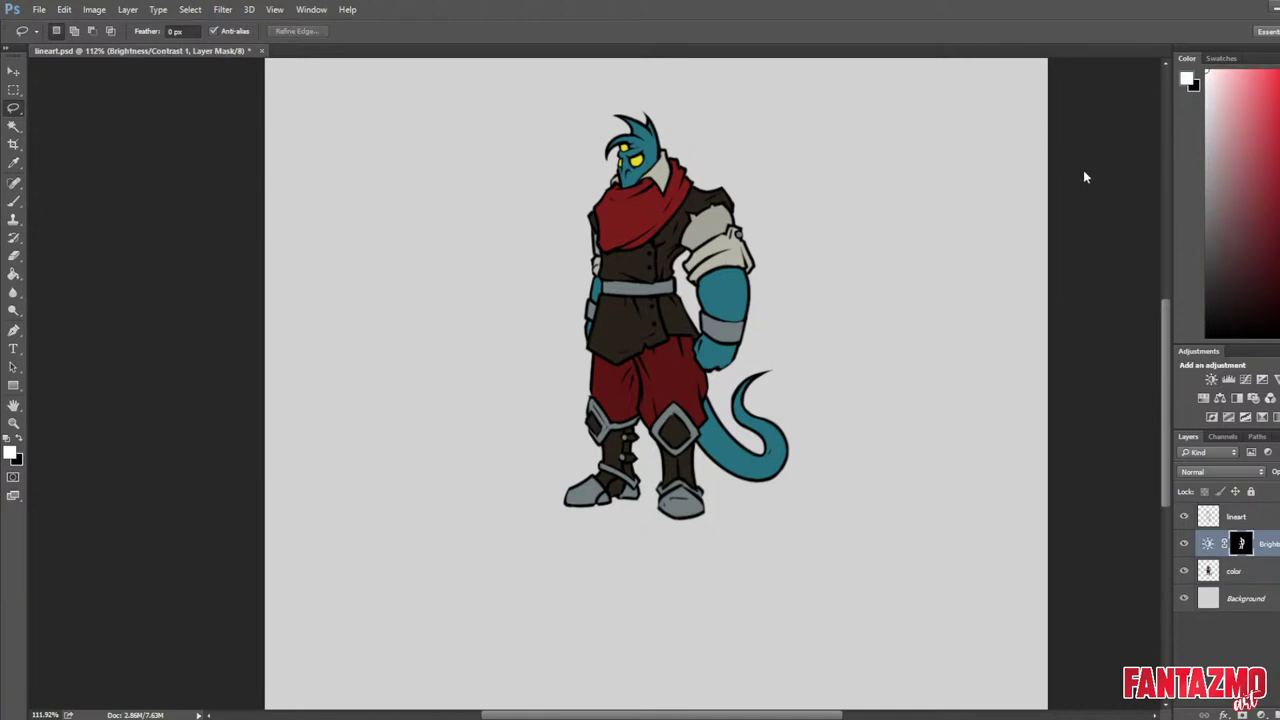
{"action": "left_click_drag", "start_coordinate": [1081, 183], "coordinate": [1060, 178]}
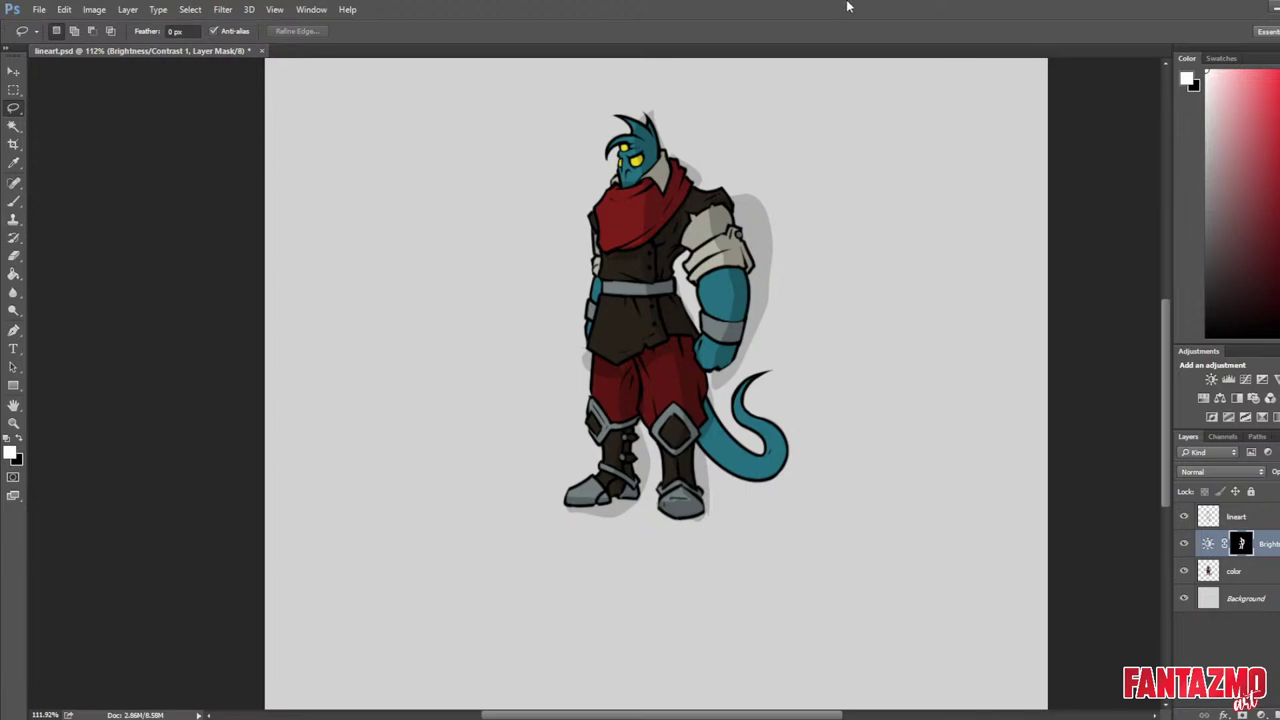
Flip the canvas horizontally and refine the shadow mask around the nose and snout with the Brush and Eraser.
{"action": "key", "text": "ctrl+shift+h"}
{"action": "scroll", "coordinate": [683, 118], "scroll_direction": "up", "scroll_amount": 9}
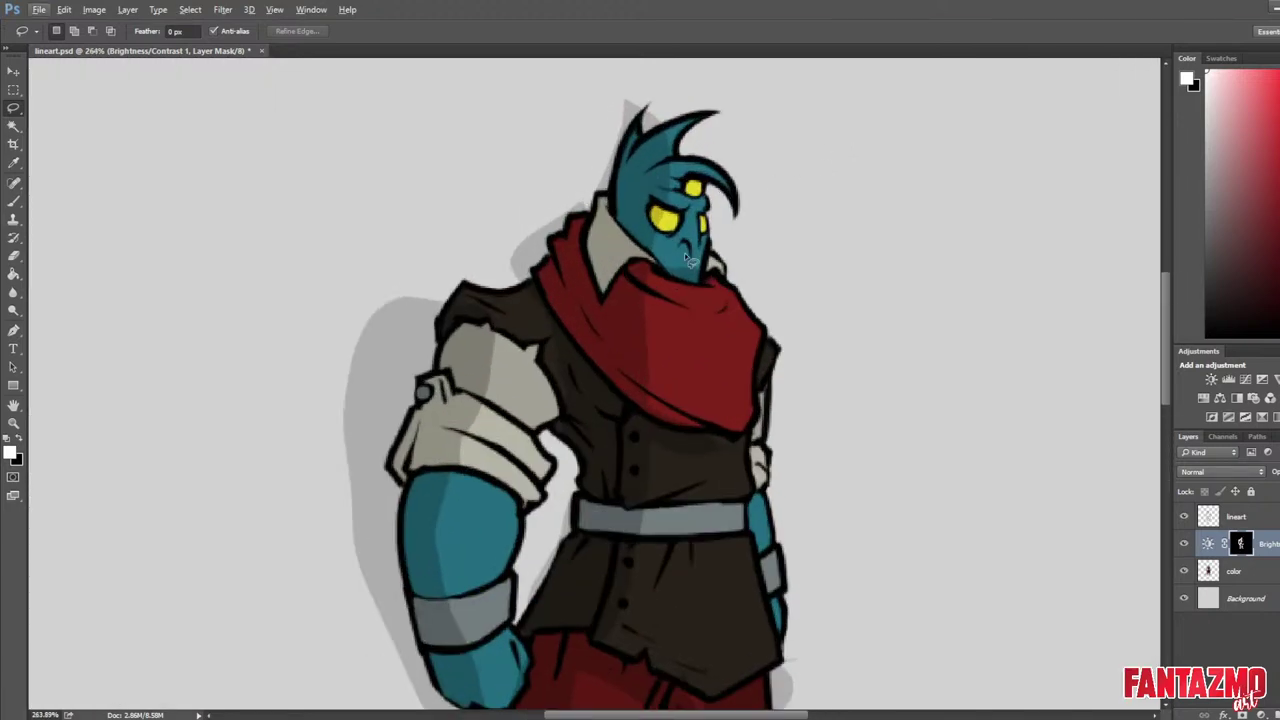
{"action": "key", "text": "b"}
{"action": "key", "text": "e"}
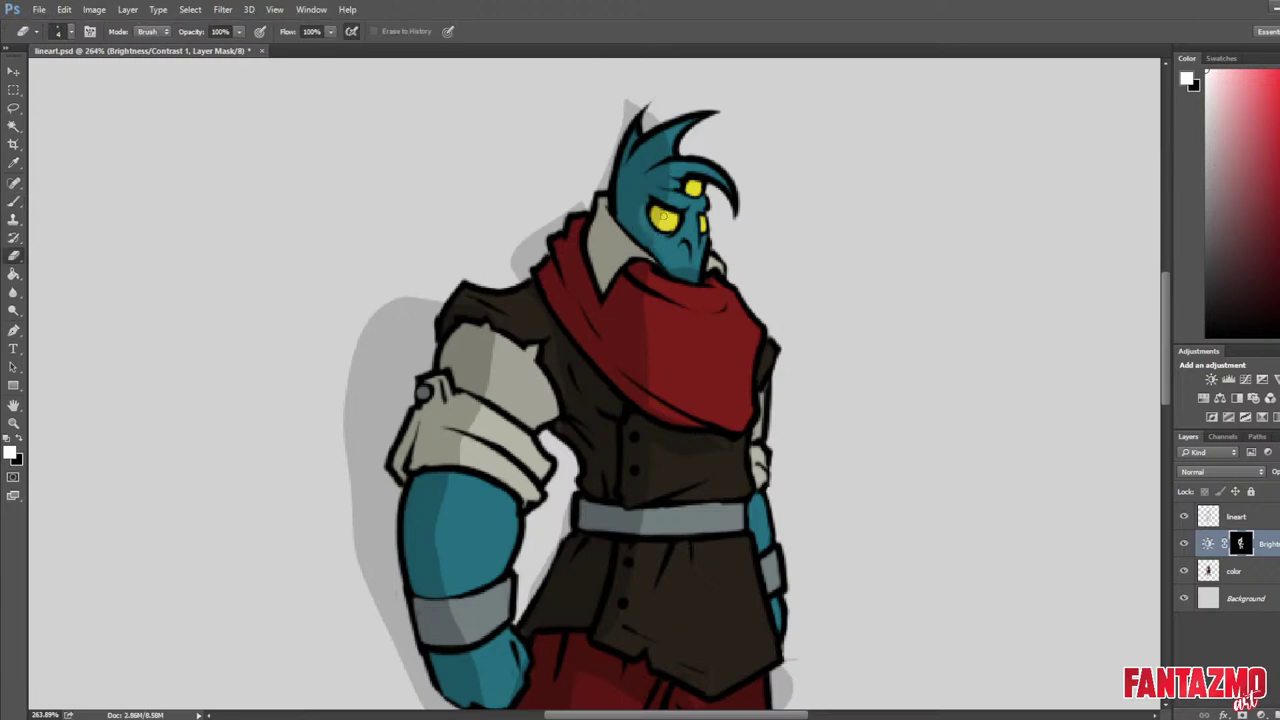
{"action": "key", "text": "b"}
{"action": "left_click_drag", "start_coordinate": [685, 248], "coordinate": [686, 262]}
{"action": "key", "text": "e"}
{"action": "key", "text": "b"}
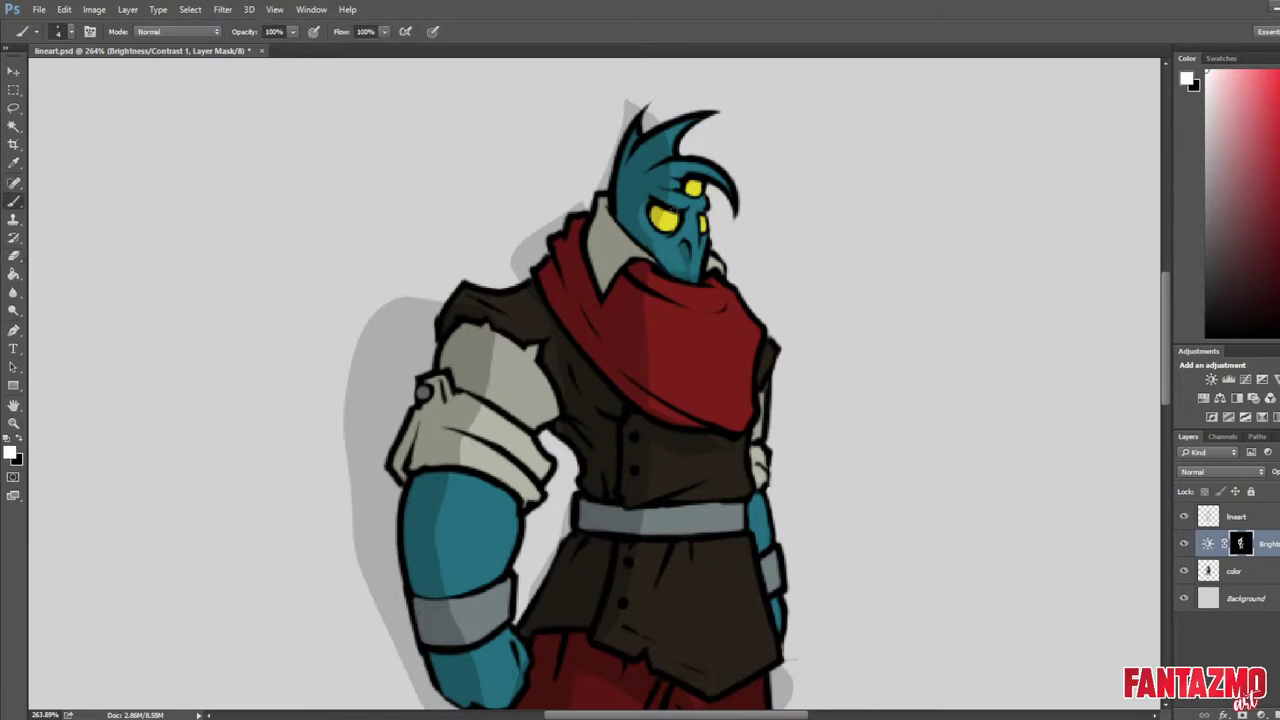
Shape the mask shading on the head crest and brow by alternately painting shadows and erasing light areas.
{"action": "key", "text": "e"}
{"action": "key", "text": "b"}
{"action": "key", "text": "e"}
{"action": "key", "text": "b"}
{"action": "key", "text": "e"}
{"action": "key", "text": "b"}
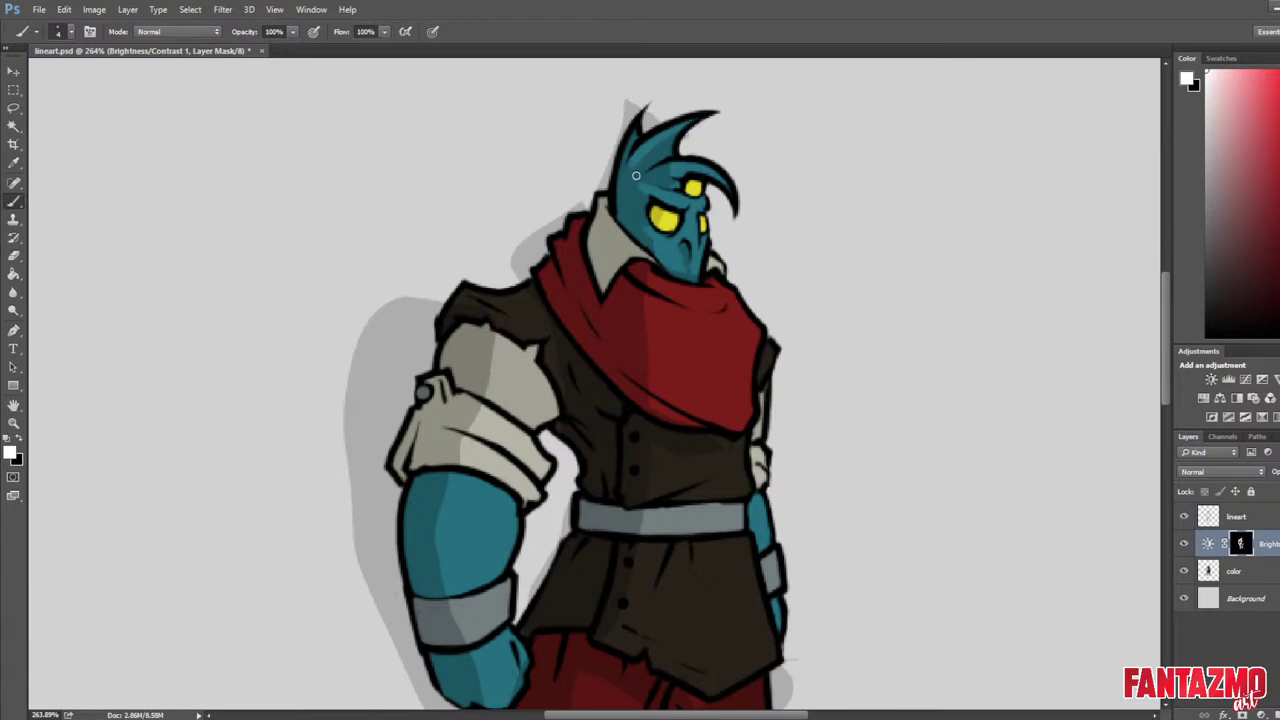
{"action": "key", "text": "e"}
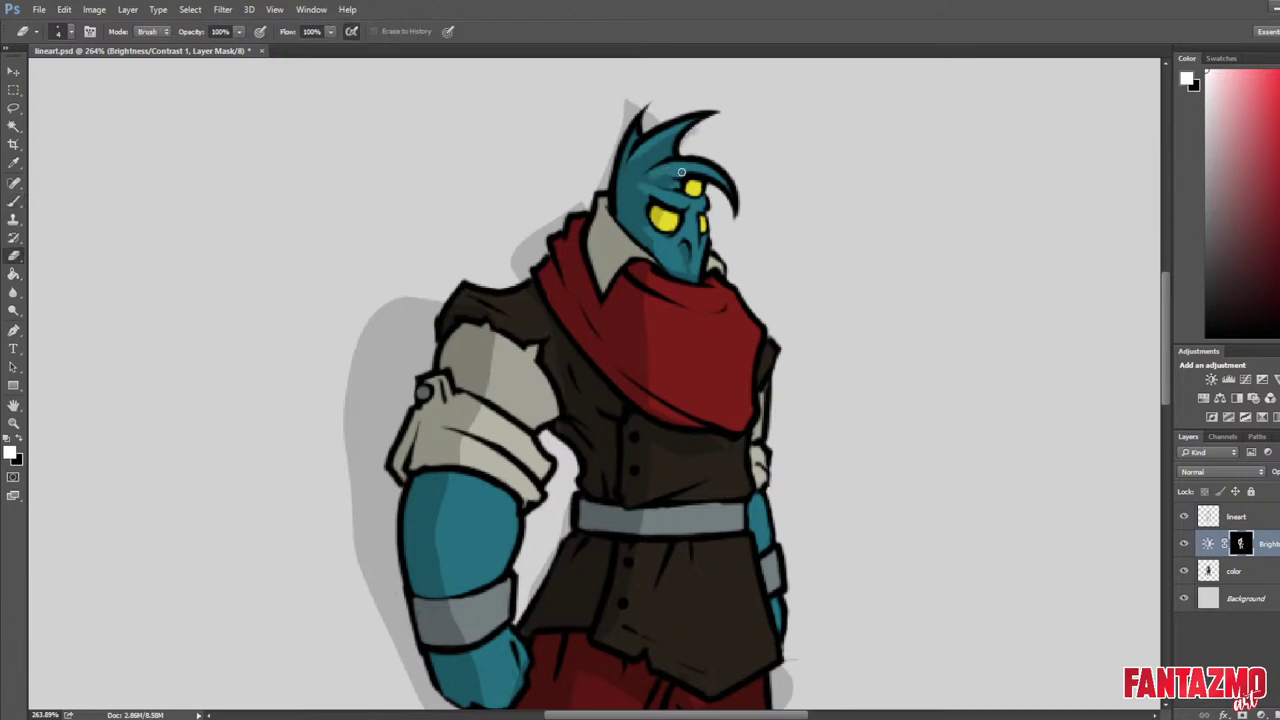
{"action": "key", "text": "e"}
{"action": "key", "text": "b"}
Flip the canvas back and touch up the mask shading on the face, brow and snout.
{"action": "key", "text": "F2"}
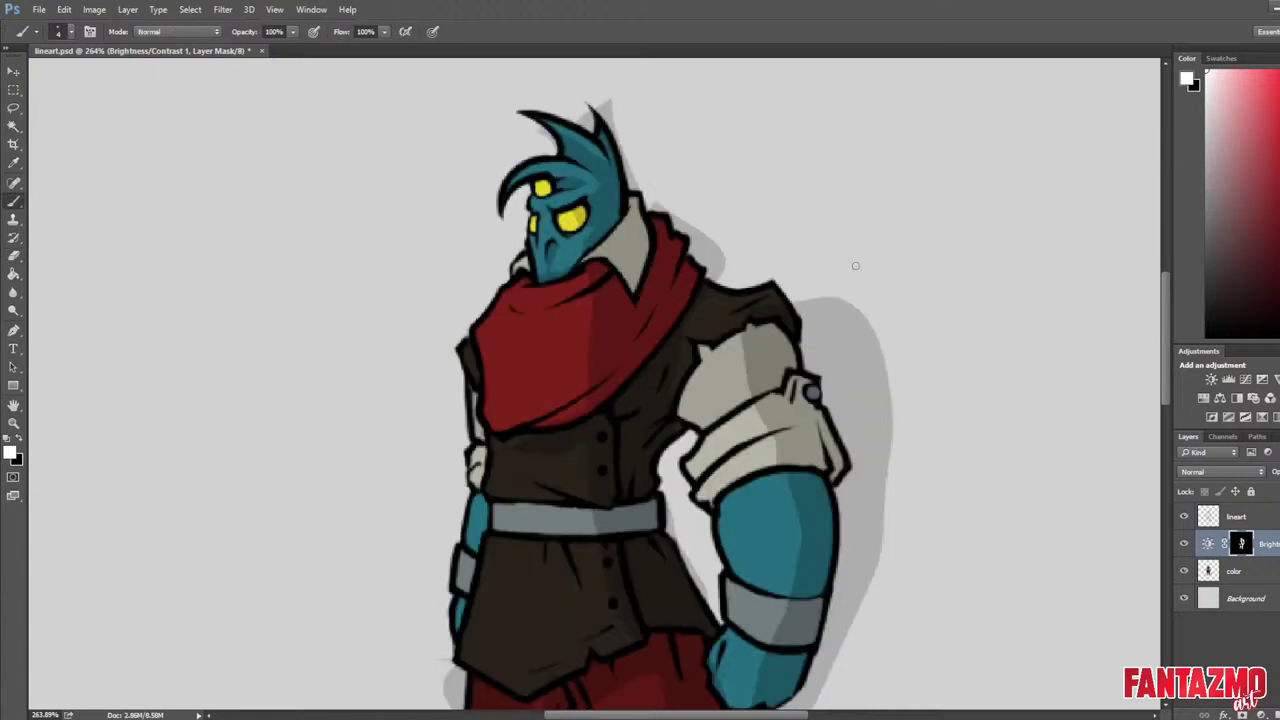
{"action": "key", "text": "e"}
{"action": "key", "text": "b"}
{"action": "key", "text": "e"}
{"action": "key", "text": "b"}
{"action": "key", "text": "e"}
{"action": "key", "text": "b"}
{"action": "key", "text": "e"}
{"action": "key", "text": "b"}
{"action": "key", "text": "e"}
{"action": "key", "text": "b"}
{"action": "key", "text": "e"}
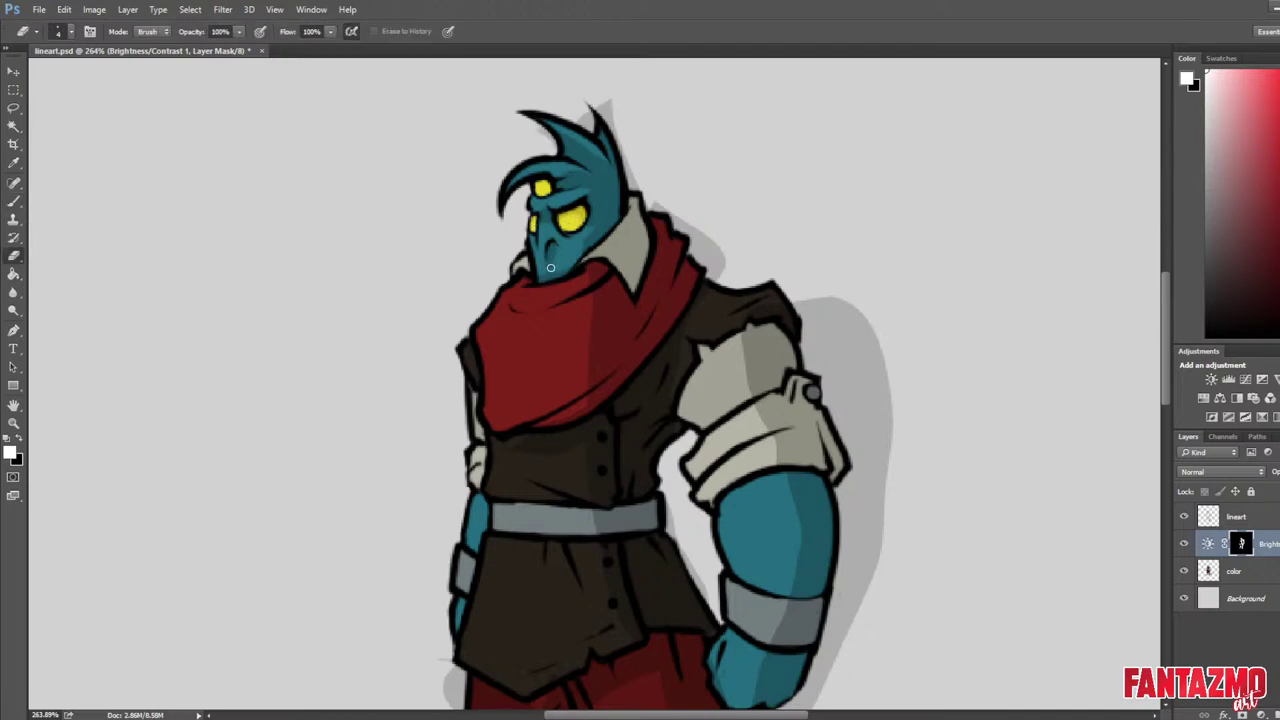
{"action": "key", "text": "b"}
{"action": "key", "text": "e"}
Flip the canvas horizontally and carve a light edge into the shadow on the shirt collar.
{"action": "key", "text": "ctrl+shift+h"}
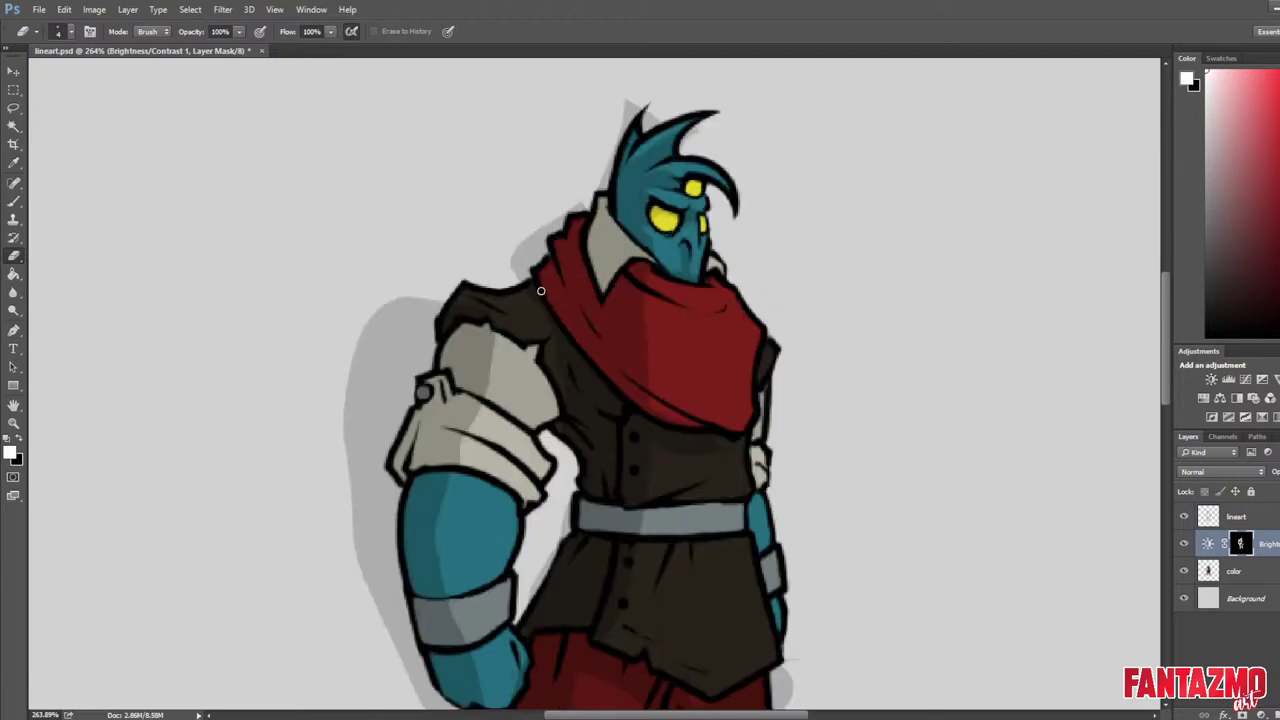
{"action": "left_click_drag", "start_coordinate": [636, 258], "coordinate": [607, 214]}
{"action": "key", "text": "b"}
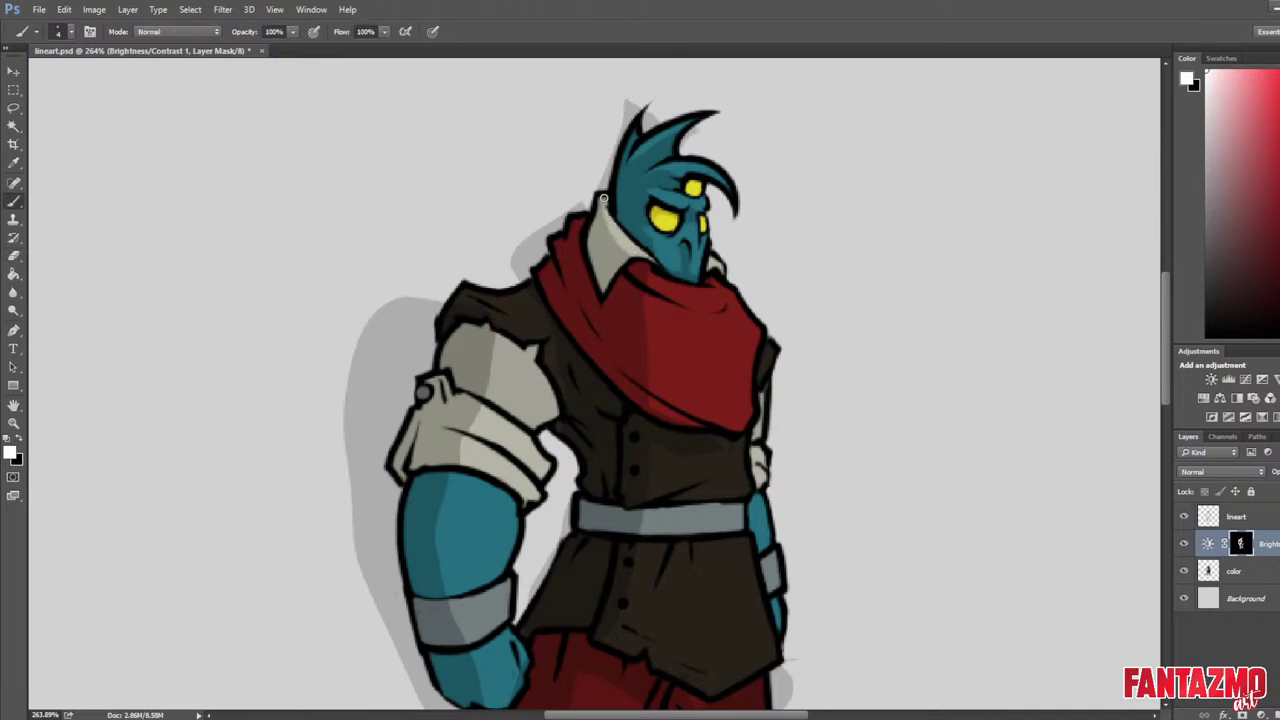
{"action": "key", "text": "e"}
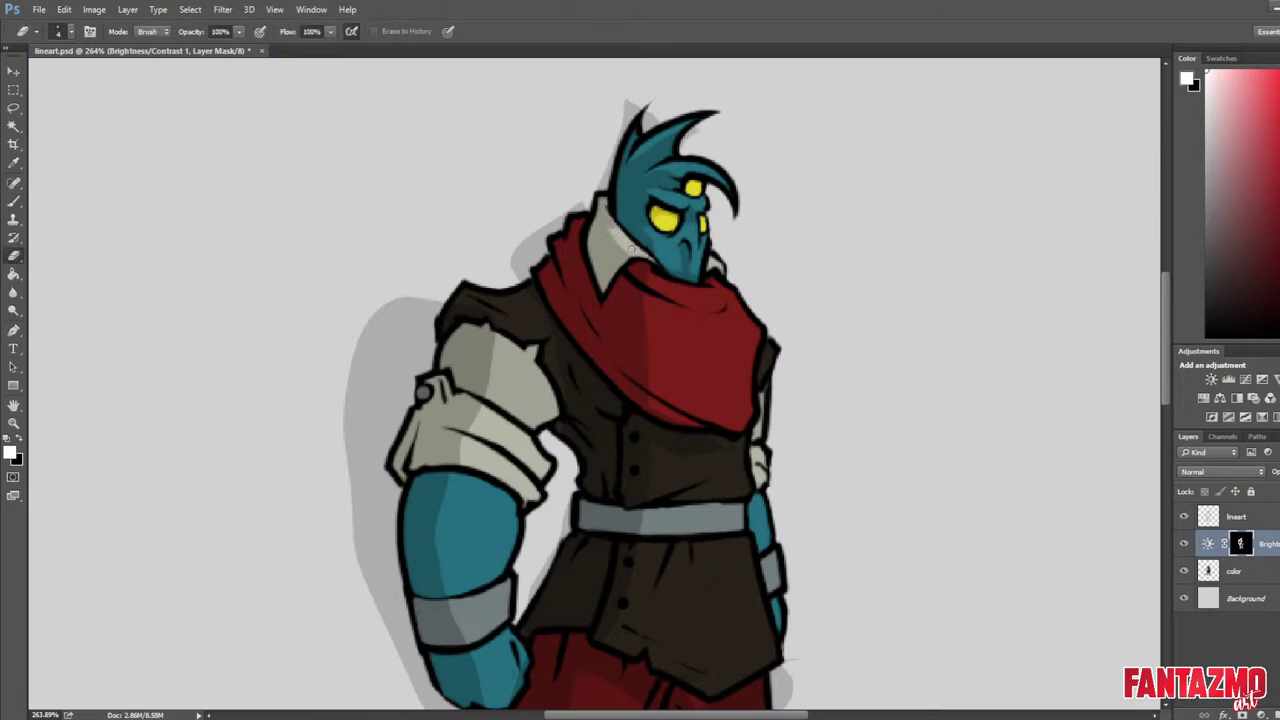
Erase light streaks and paint fold shadows along the scarf's shoulder strip and lower edge.
{"action": "mouse_move", "coordinate": [558, 240]}
{"action": "left_mouse_down"}
{"action": "mouse_move", "coordinate": [612, 323]}
{"action": "mouse_move", "coordinate": [608, 340]}
{"action": "left_mouse_up"}
{"action": "key", "text": "b"}
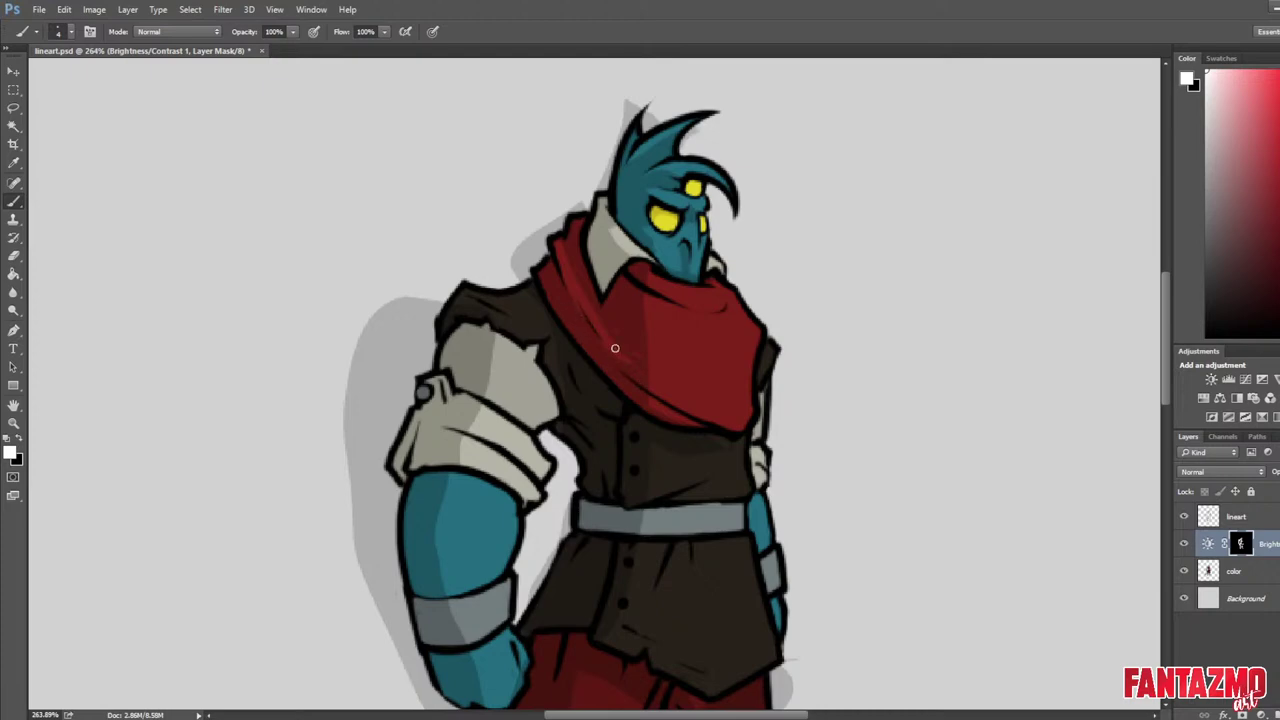
{"action": "key", "text": "e"}
{"action": "key", "text": "b"}
{"action": "key", "text": "e"}
{"action": "mouse_move", "coordinate": [546, 277]}
{"action": "left_mouse_down"}
{"action": "mouse_move", "coordinate": [631, 395]}
{"action": "mouse_move", "coordinate": [567, 310]}
{"action": "mouse_move", "coordinate": [612, 375]}
{"action": "mouse_move", "coordinate": [625, 386]}
{"action": "mouse_move", "coordinate": [547, 287]}
{"action": "mouse_move", "coordinate": [682, 423]}
{"action": "left_mouse_up"}
{"action": "key", "text": "b"}
Reshape the shadow across the scarf's front into curved fabric folds on the layer mask.
{"action": "key", "text": "e"}
{"action": "key", "text": "b"}
{"action": "key", "text": "e"}
{"action": "mouse_move", "coordinate": [644, 303]}
{"action": "left_mouse_down"}
{"action": "mouse_move", "coordinate": [704, 378]}
{"action": "mouse_move", "coordinate": [614, 335]}
{"action": "mouse_move", "coordinate": [631, 324]}
{"action": "mouse_move", "coordinate": [718, 384]}
{"action": "mouse_move", "coordinate": [654, 323]}
{"action": "left_mouse_up"}
{"action": "key", "text": "b"}
{"action": "key", "text": "e"}
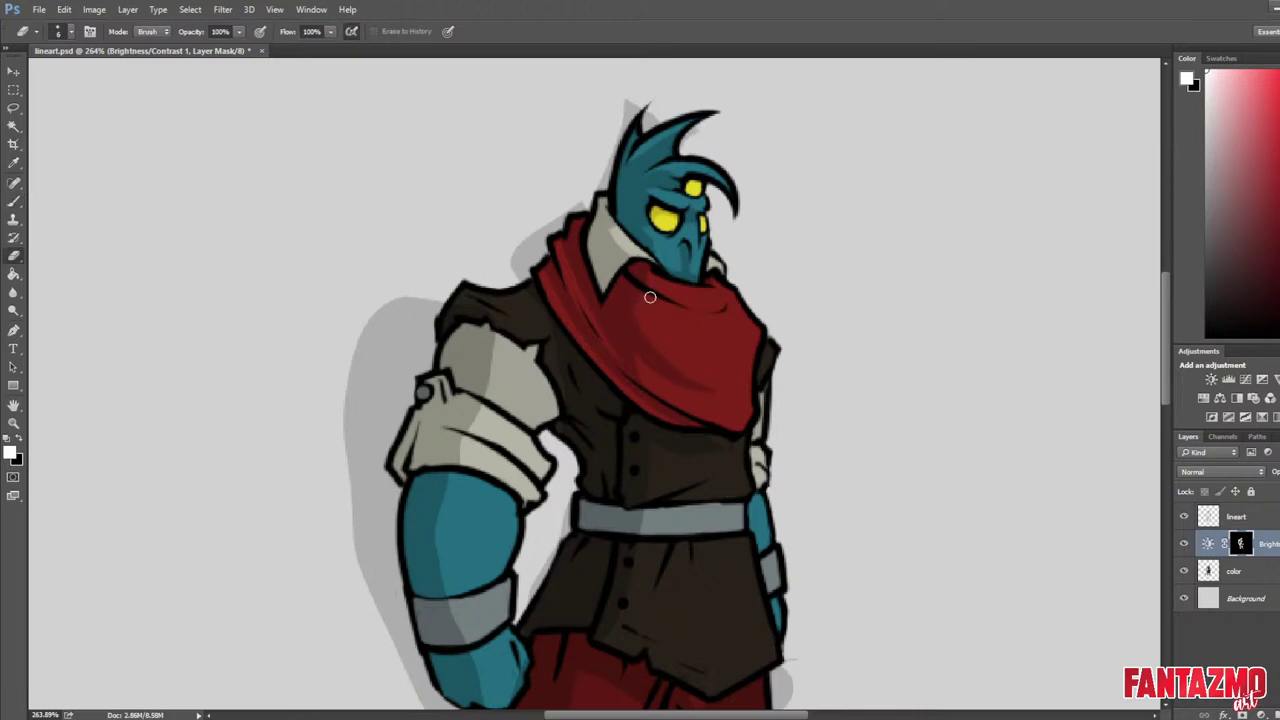
{"action": "key", "text": "b"}
{"action": "key", "text": "e"}
{"action": "key", "text": "b"}
{"action": "key", "text": "e"}
{"action": "left_click_drag", "start_coordinate": [641, 309], "coordinate": [705, 338]}
{"action": "key", "text": "b"}
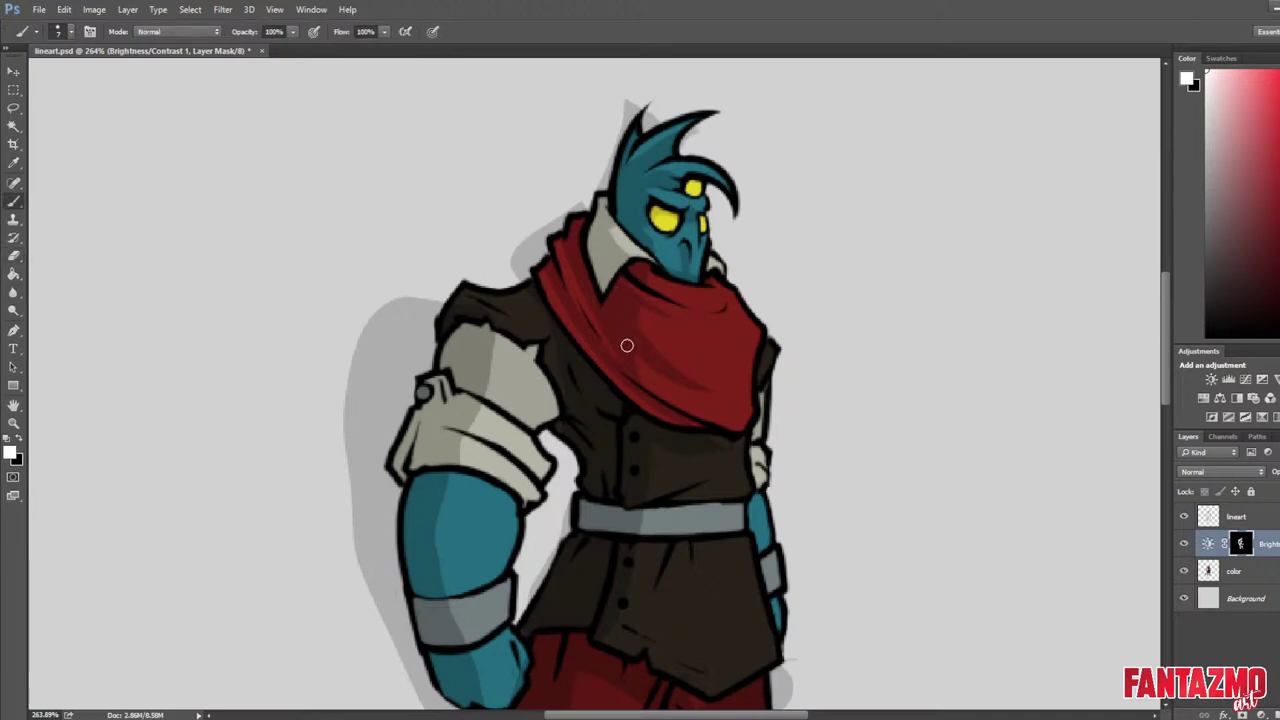
{"action": "key", "text": "e"}
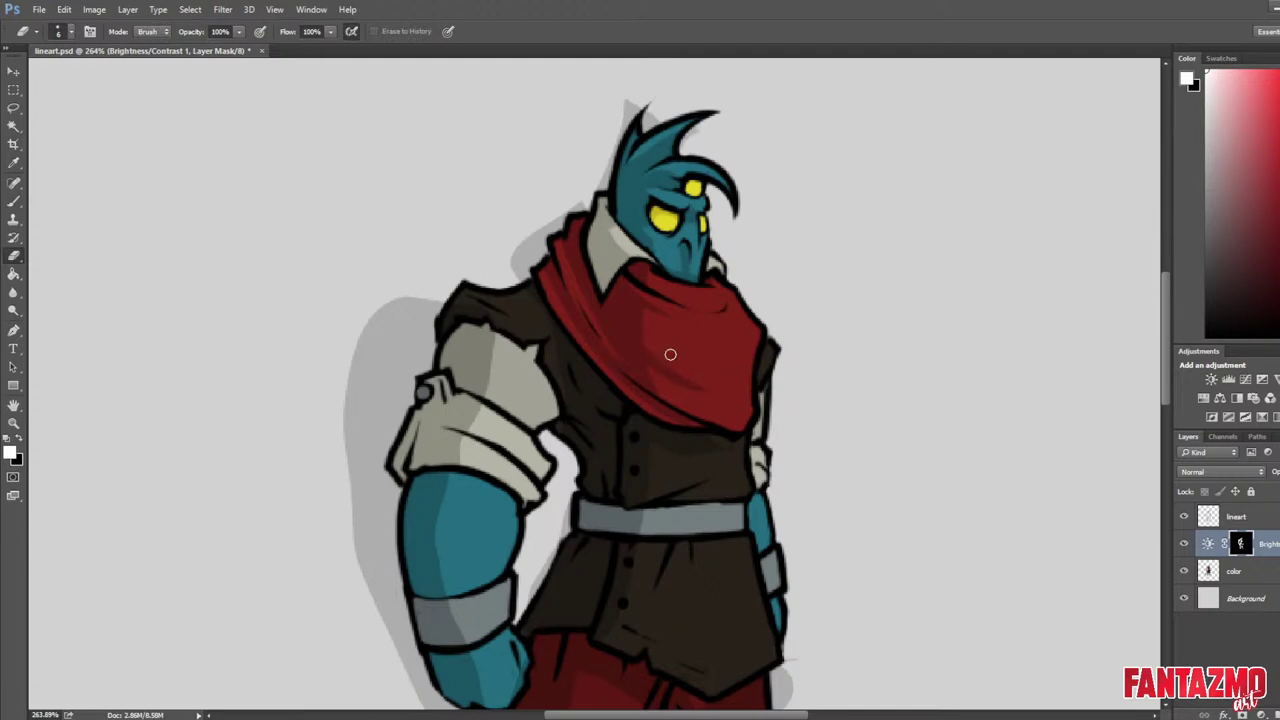
{"action": "key", "text": "b"}
{"action": "key", "text": "e"}
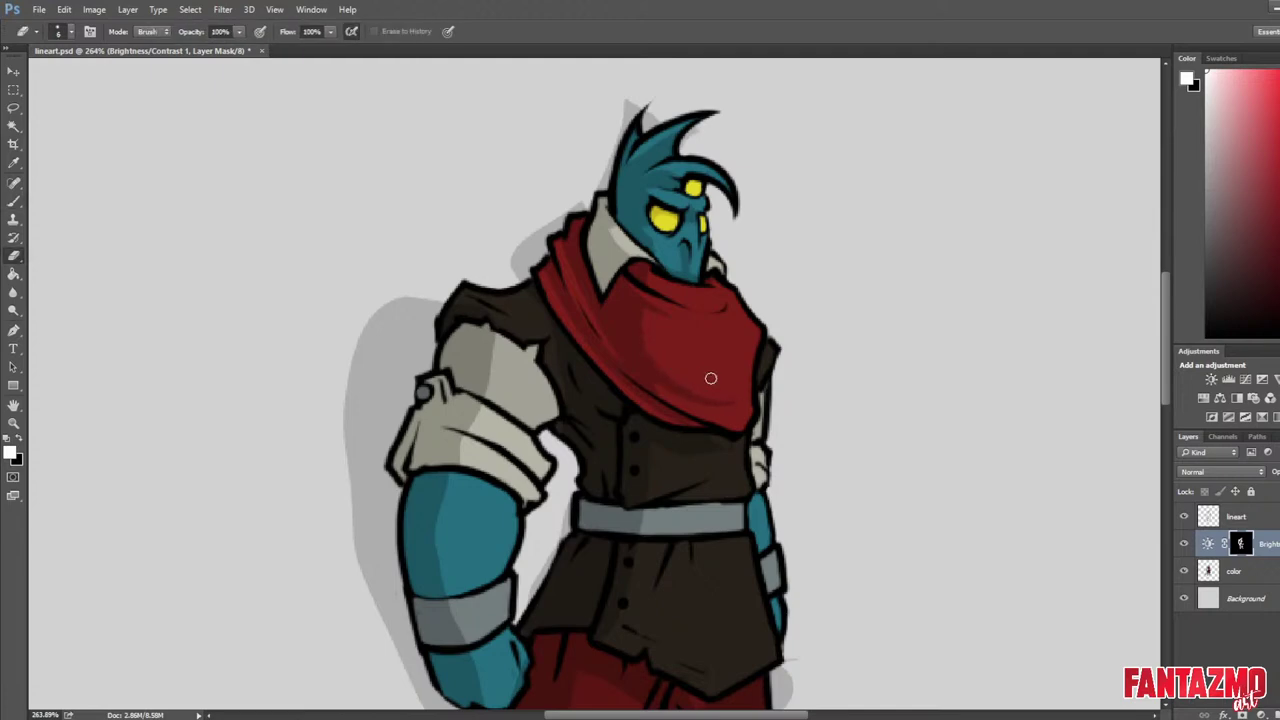
Flip the canvas and refine the scarf's fold shading just below the chin.
{"action": "key", "text": "ctrl+shift+h"}
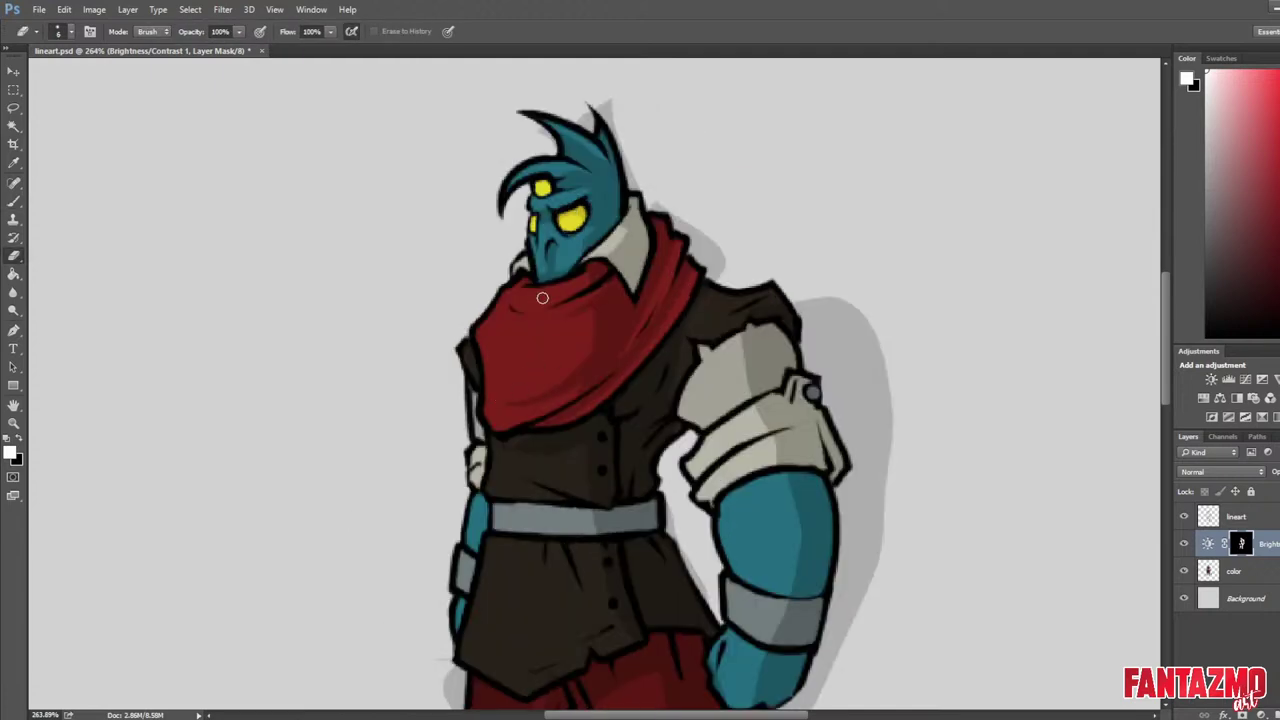
{"action": "key", "text": "b"}
{"action": "key", "text": "e"}
{"action": "key", "text": "b"}
{"action": "key", "text": "e"}
Paint the scarf's cast shadow on the vest's chest and refine the vest shading up to the shoulder.
{"action": "key", "text": "b"}
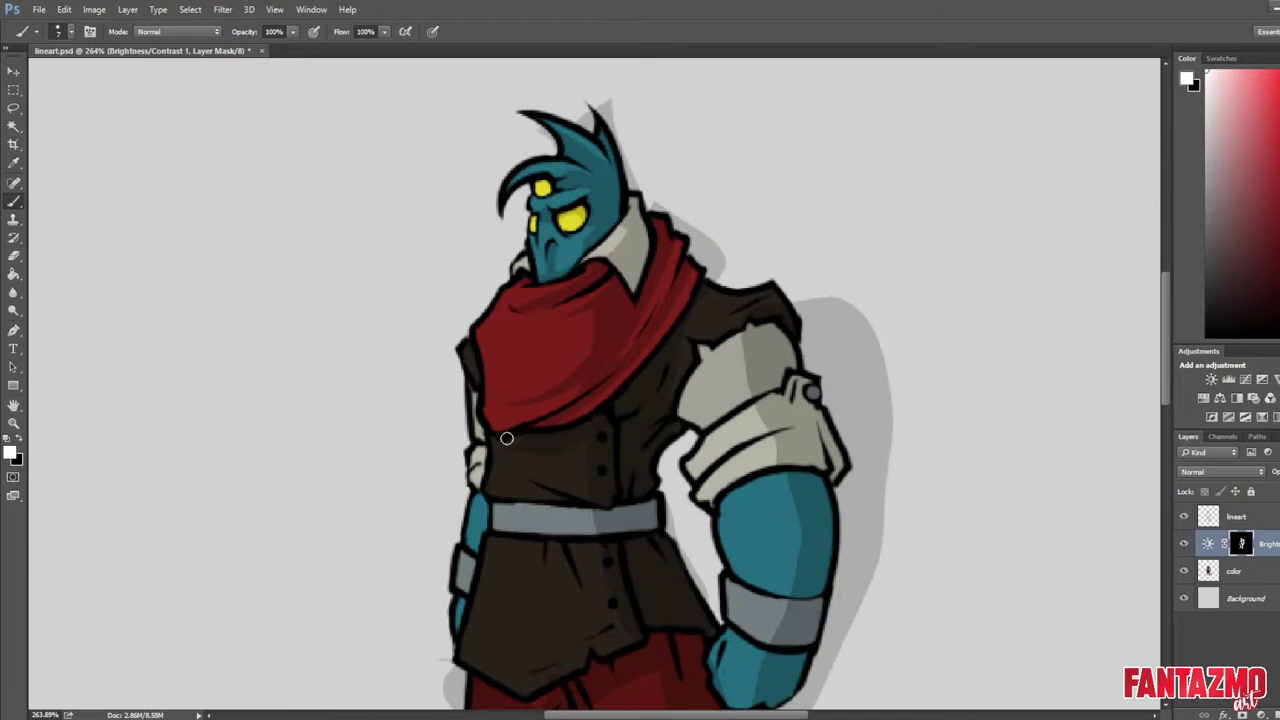
{"action": "key", "text": "e"}
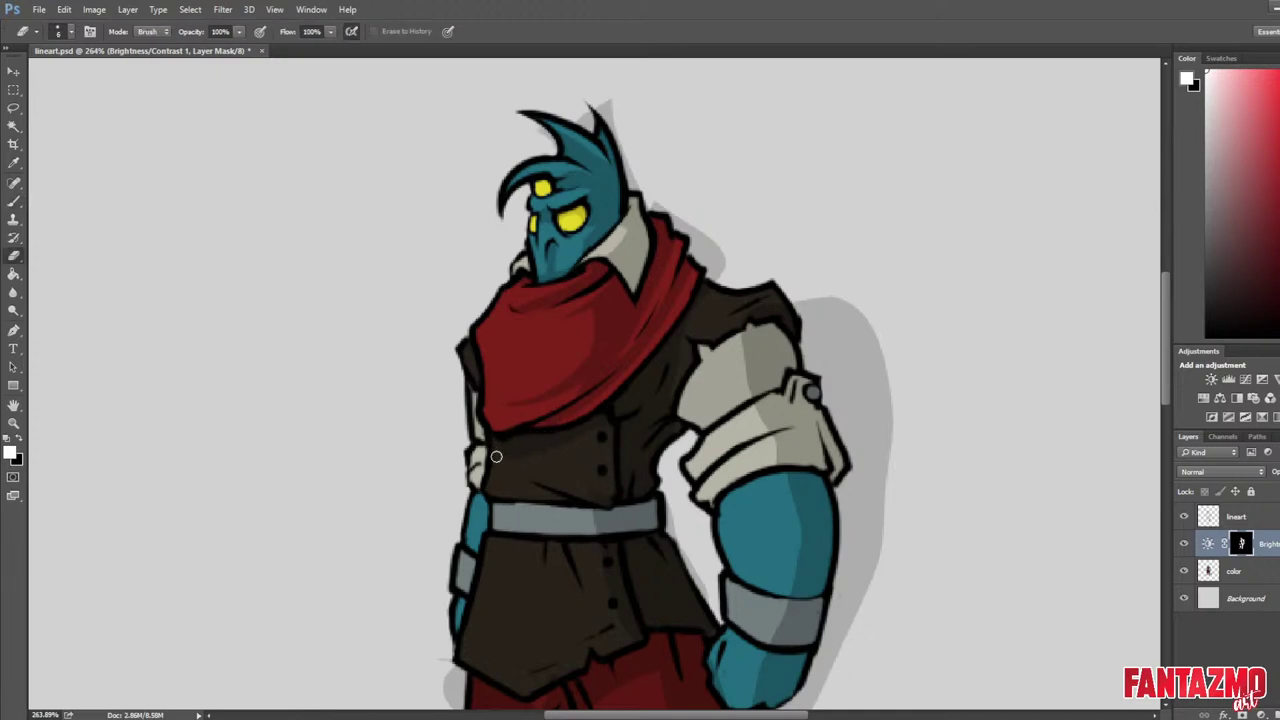
{"action": "key", "text": "b"}
{"action": "key", "text": "e"}
{"action": "key", "text": "b"}
{"action": "key", "text": "e"}
{"action": "key", "text": "b"}
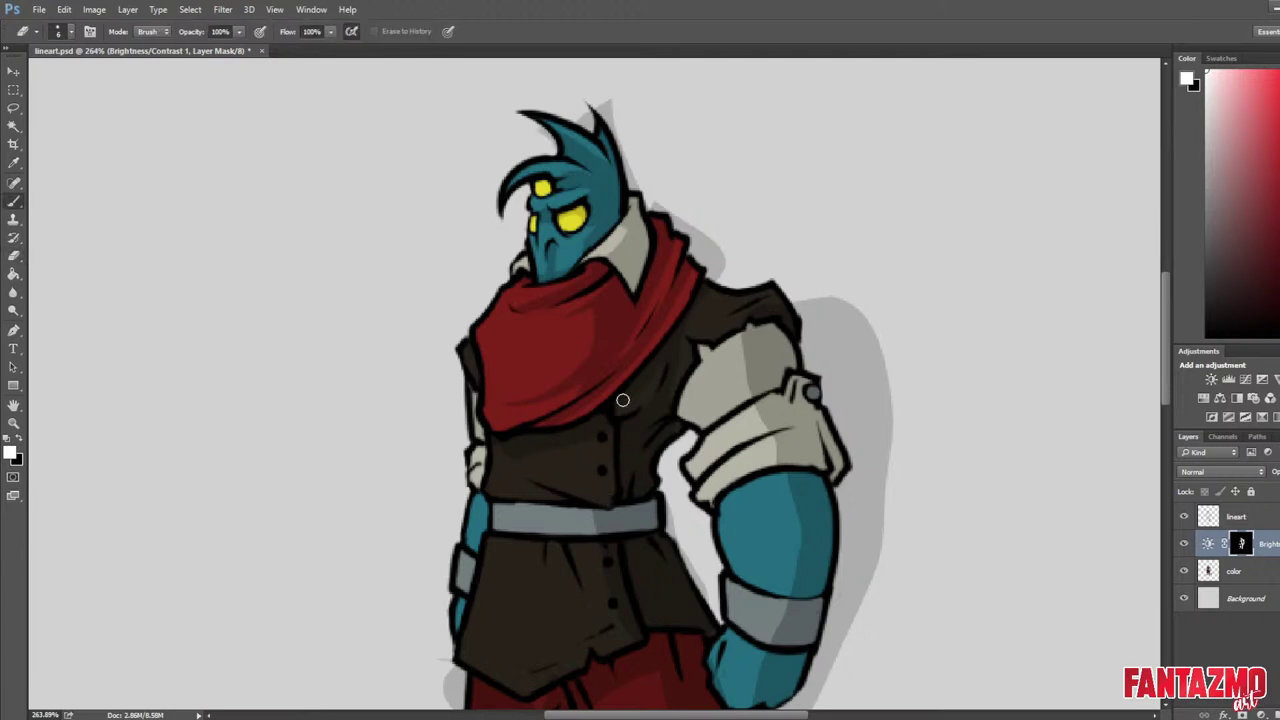
{"action": "key", "text": "e"}
{"action": "key", "text": "b"}
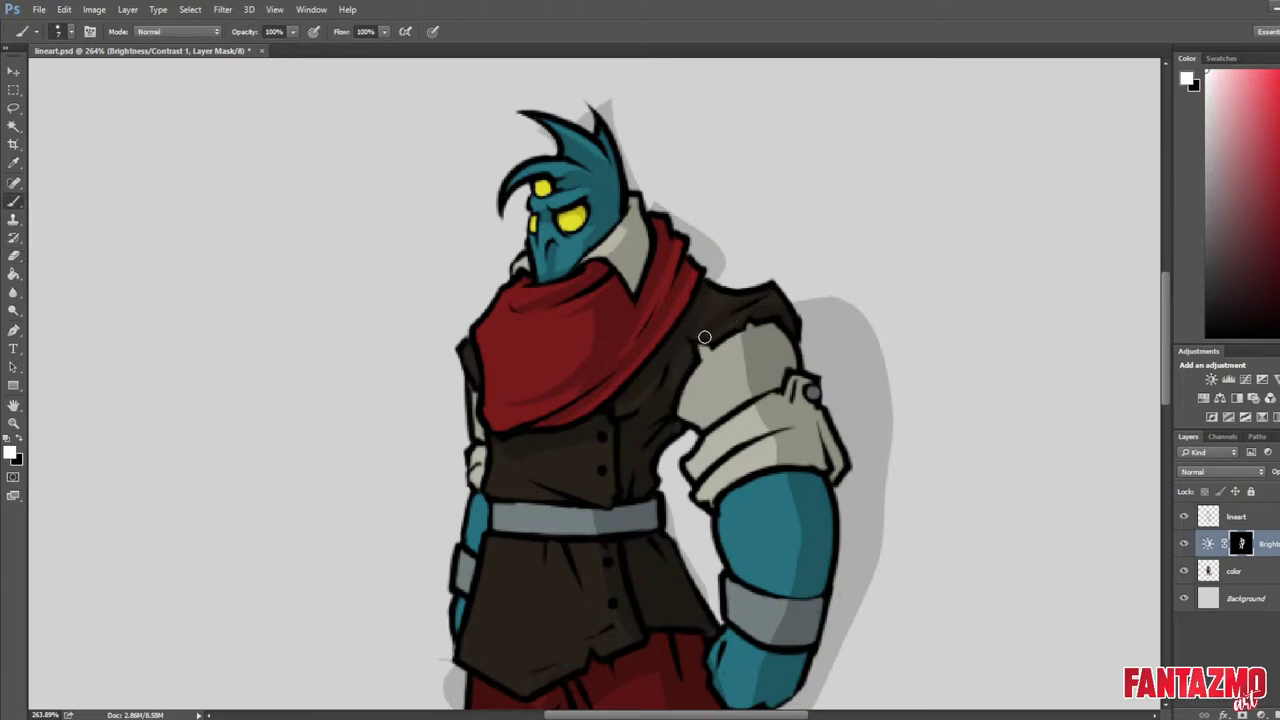
Paint shadows and erase light folds on the near arm's upper sleeve below the vest's armhole.
{"action": "key", "text": "e"}
{"action": "key", "text": "b"}
{"action": "left_click_drag", "start_coordinate": [738, 338], "coordinate": [682, 404]}
{"action": "key", "text": "e"}
{"action": "left_click_drag", "start_coordinate": [724, 358], "coordinate": [690, 410]}
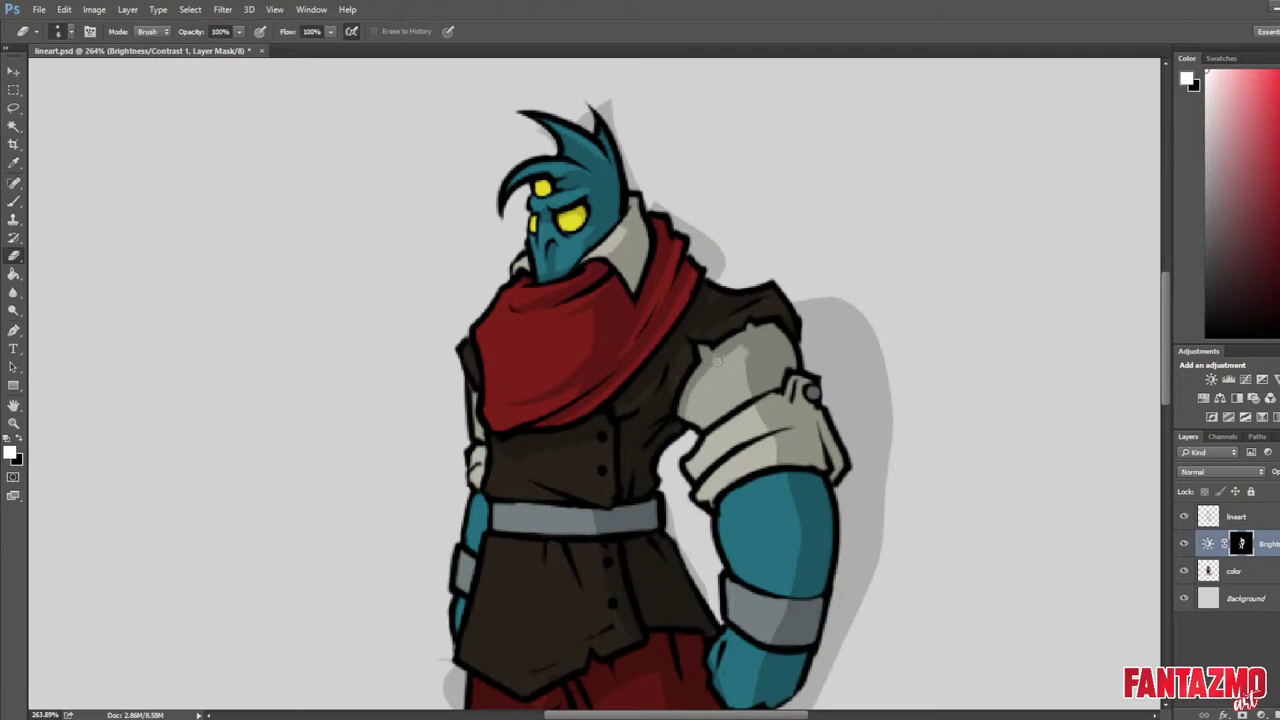
{"action": "key", "text": "b"}
{"action": "key", "text": "e"}
{"action": "mouse_move", "coordinate": [749, 360]}
{"action": "left_mouse_down"}
{"action": "mouse_move", "coordinate": [746, 393]}
{"action": "mouse_move", "coordinate": [757, 393]}
{"action": "left_mouse_up"}
{"action": "key", "text": "b"}
{"action": "key", "text": "e"}
{"action": "key", "text": "b"}
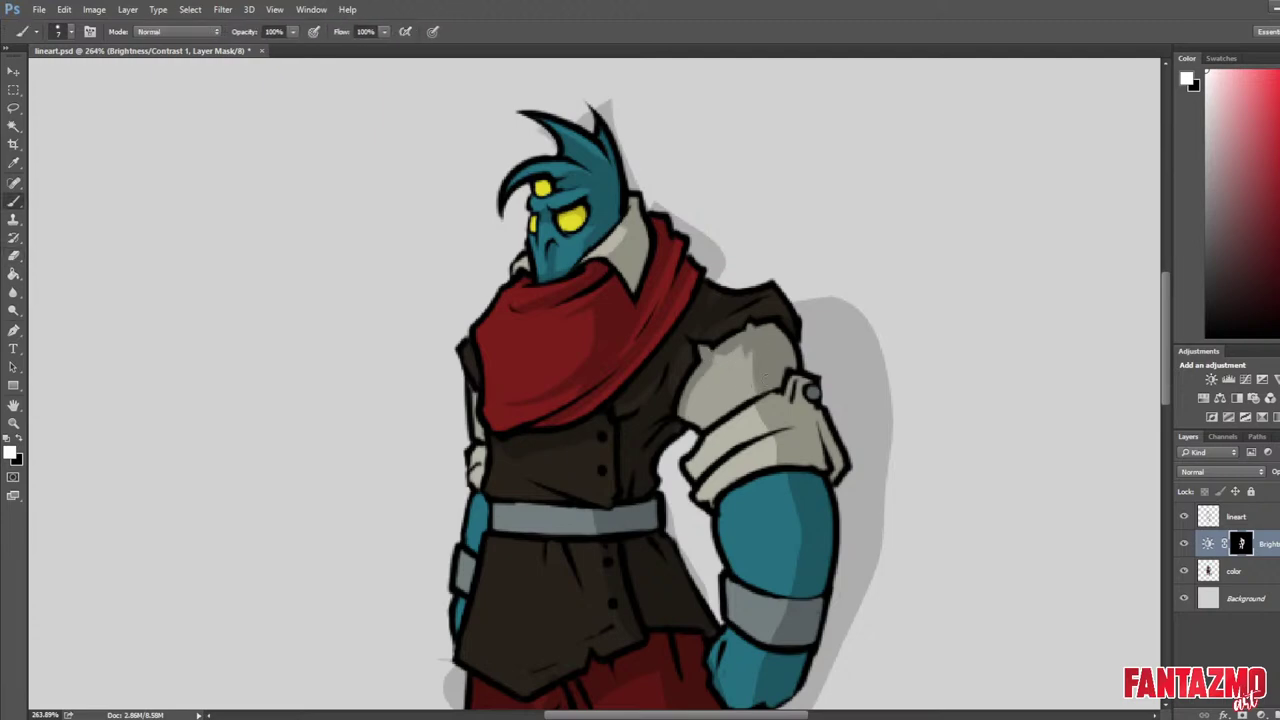
Flip the canvas and shape fold shadows on the near arm's rolled-up sleeve, down to its cuff edge.
{"action": "key", "text": "ctrl+shift+h"}
{"action": "left_click_drag", "start_coordinate": [488, 366], "coordinate": [537, 470]}
{"action": "key", "text": "e"}
{"action": "left_click_drag", "start_coordinate": [467, 443], "coordinate": [459, 468]}
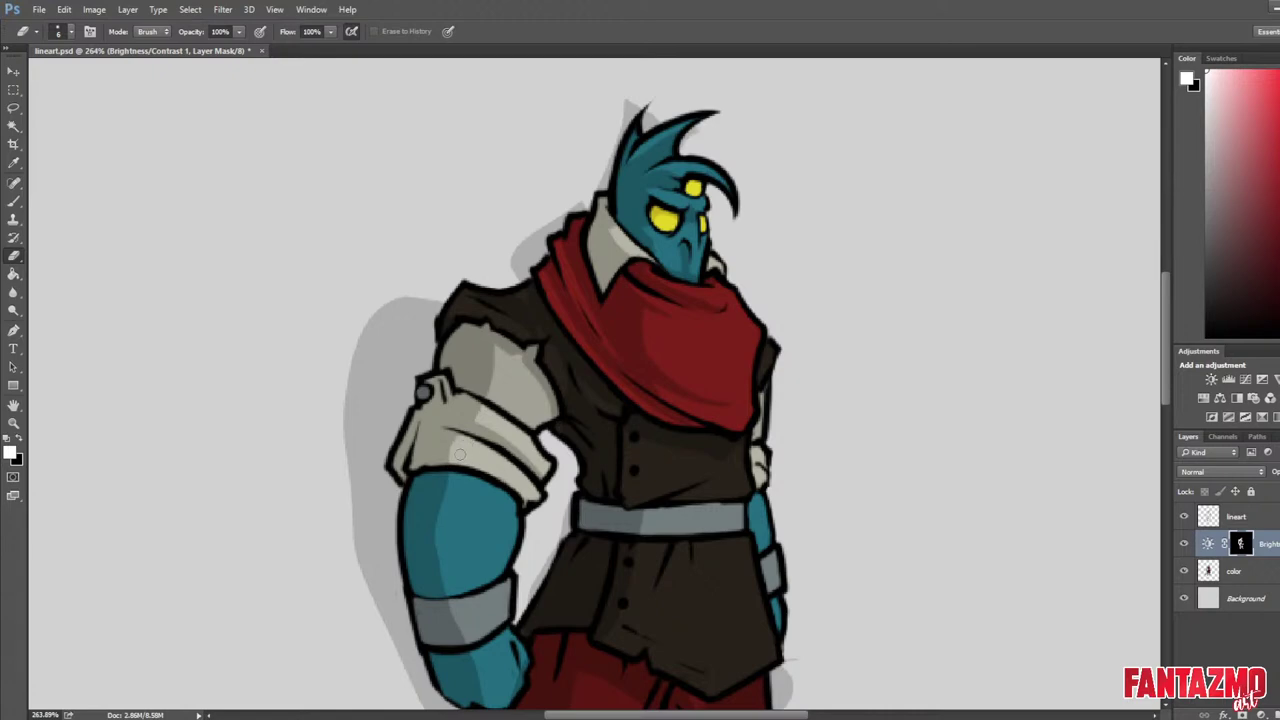
{"action": "key", "text": "b"}
{"action": "key", "text": "e"}
{"action": "key", "text": "b"}
{"action": "mouse_move", "coordinate": [426, 426]}
{"action": "left_mouse_down"}
{"action": "mouse_move", "coordinate": [417, 466]}
{"action": "mouse_move", "coordinate": [422, 456]}
{"action": "mouse_move", "coordinate": [516, 500]}
{"action": "mouse_move", "coordinate": [520, 515]}
{"action": "left_mouse_up"}
{"action": "key", "text": "e"}
{"action": "key", "text": "b"}
{"action": "left_click_drag", "start_coordinate": [466, 472], "coordinate": [523, 522]}
Flip the canvas back and refine the mask shading on the belt and the vest's lower front.
{"action": "key", "text": "ctrl+shift+h"}
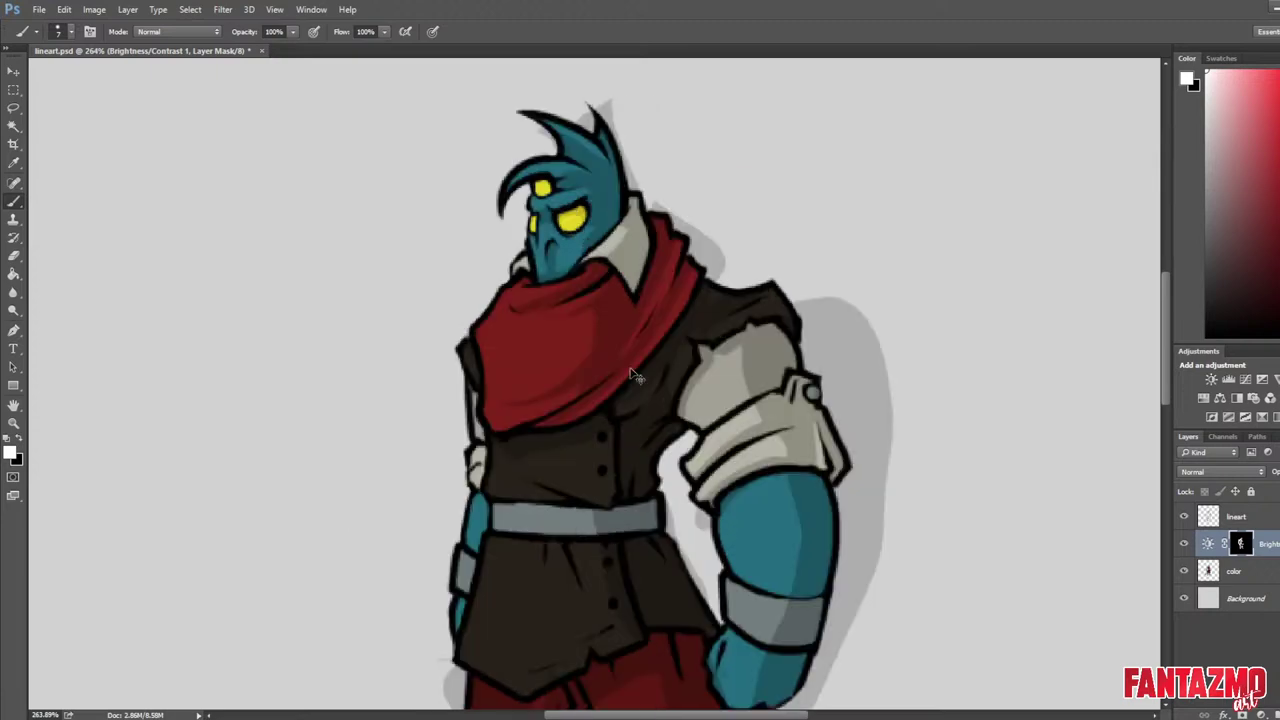
{"action": "left_click_drag", "start_coordinate": [948, 437], "coordinate": [1014, 299]}
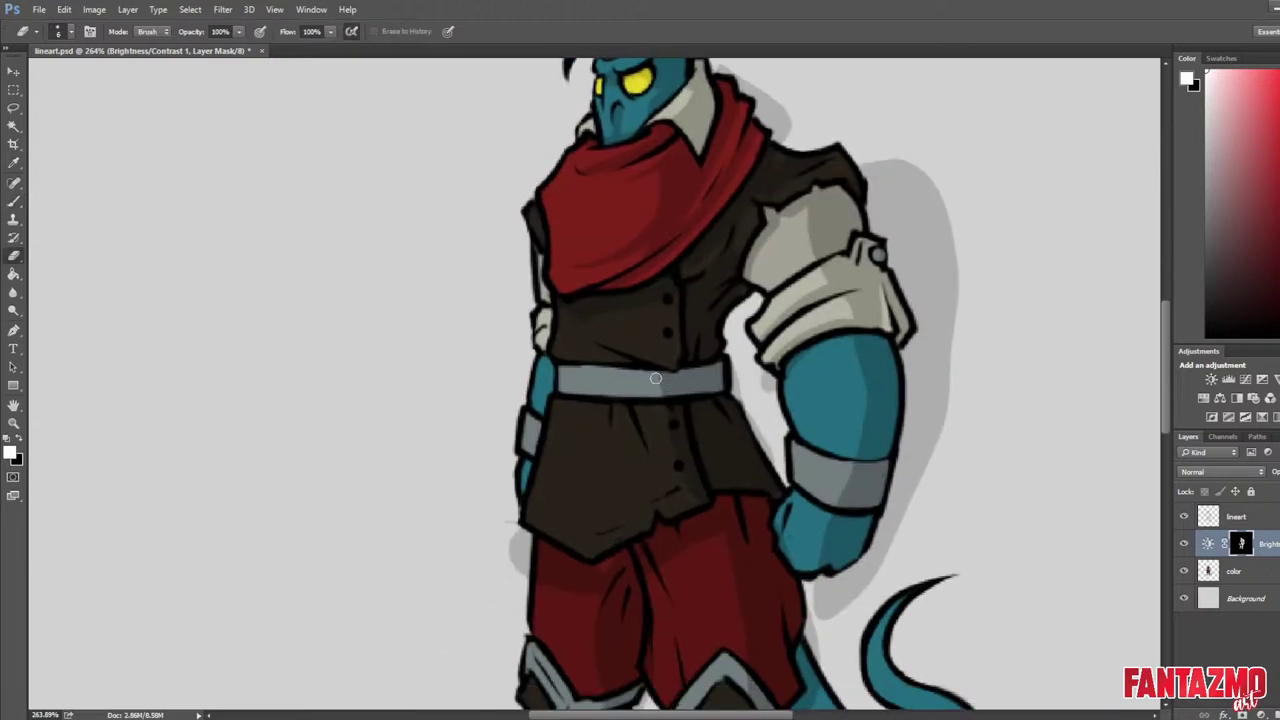
{"action": "key", "text": "e"}
{"action": "left_click_drag", "start_coordinate": [662, 380], "coordinate": [927, 281]}
{"action": "key", "text": "b"}
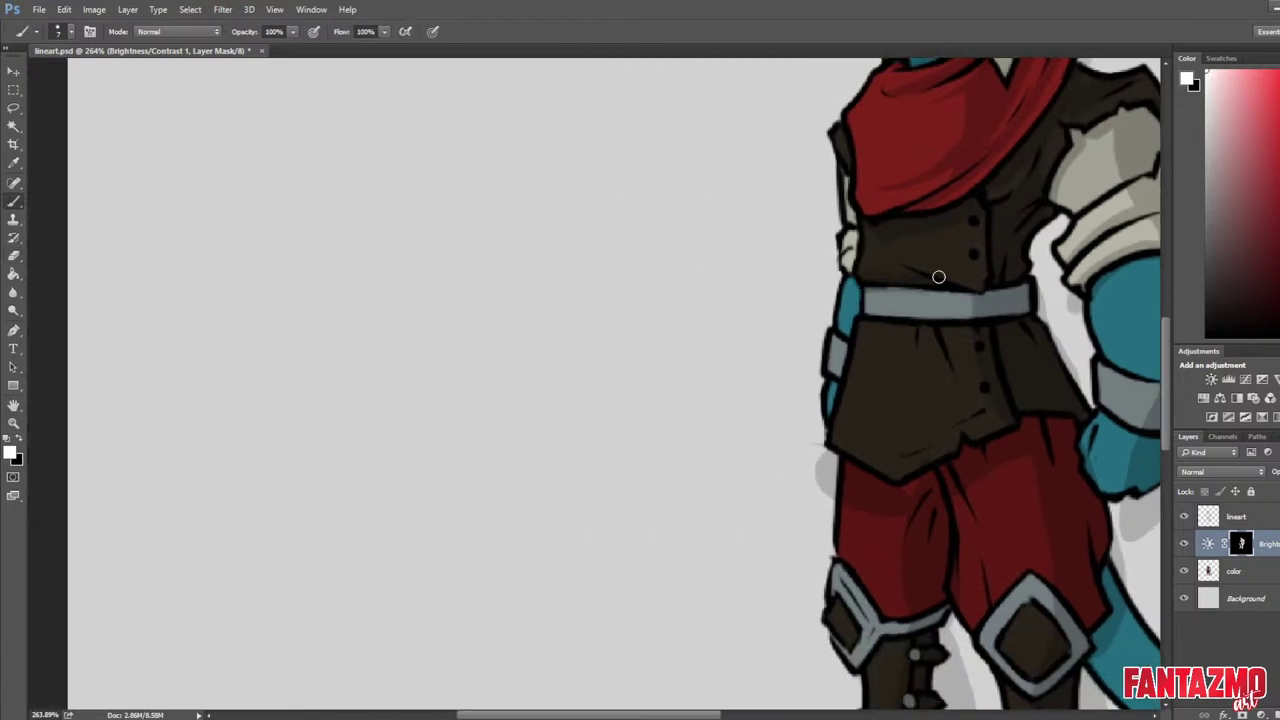
{"action": "key", "text": "e"}
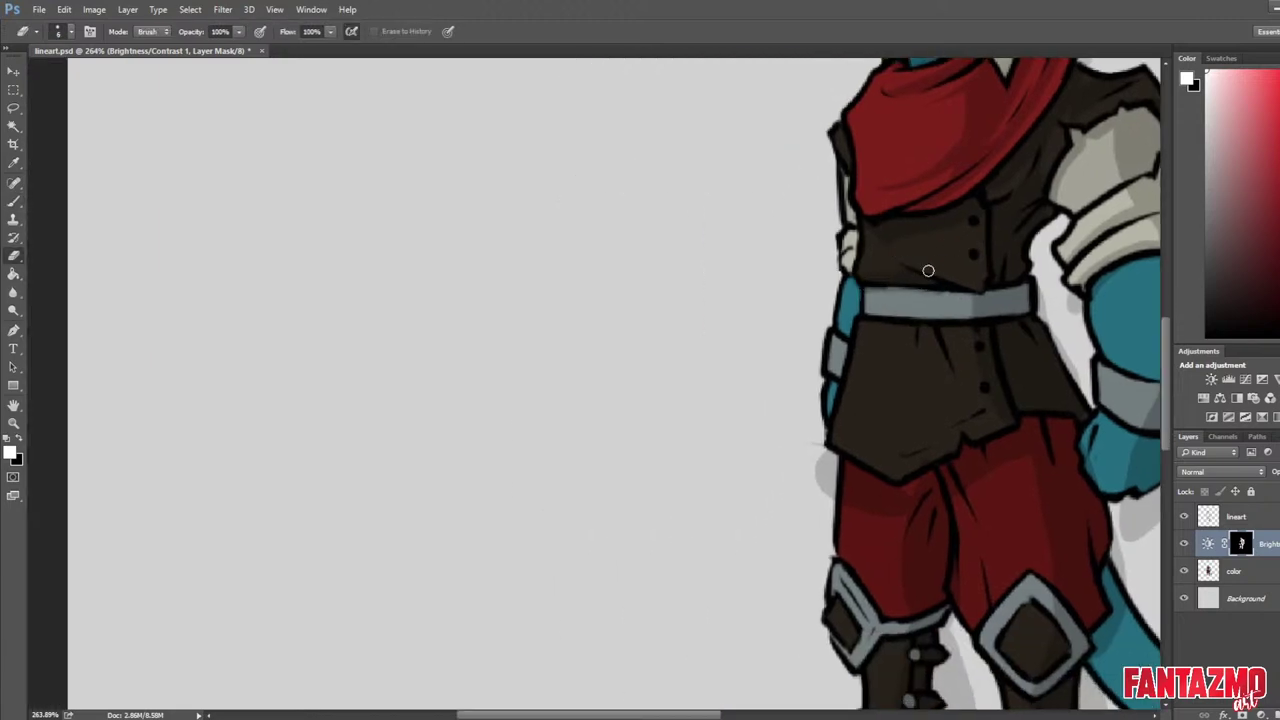
{"action": "left_click_drag", "start_coordinate": [926, 269], "coordinate": [680, 249]}
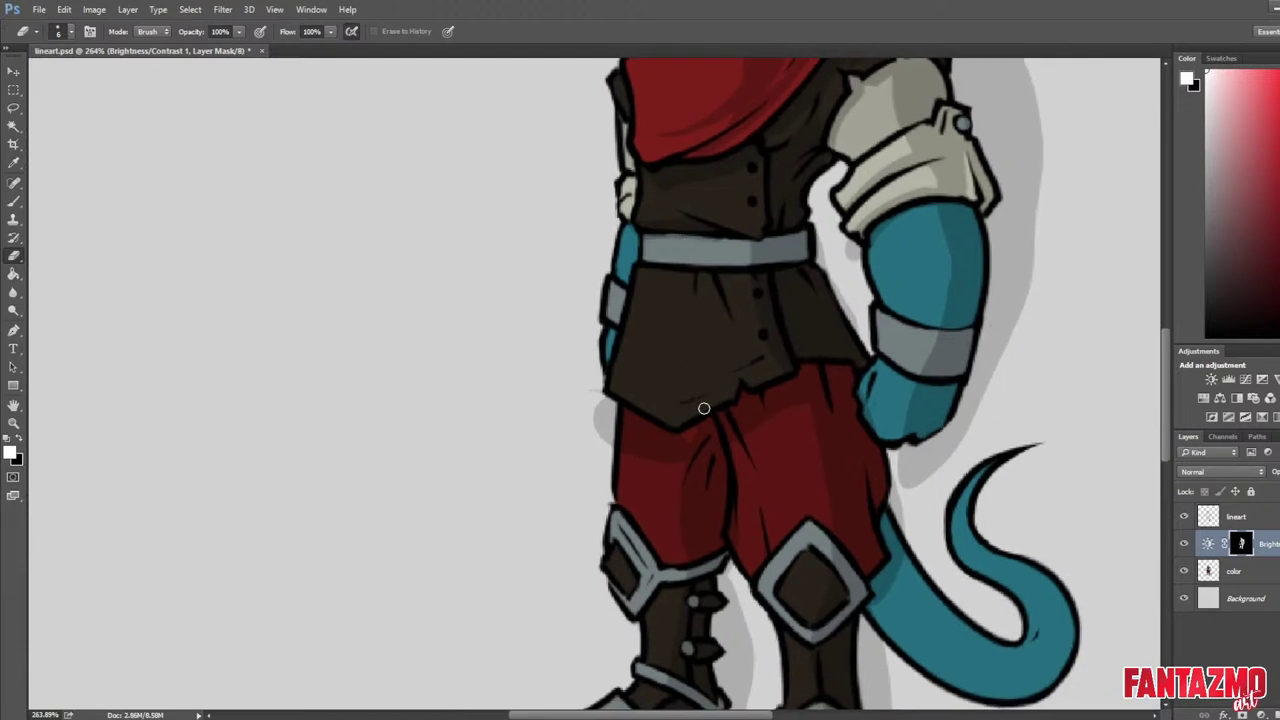
Reshape the shadow below the tunic hem and the fold shading on the far trouser leg.
{"action": "key", "text": "b"}
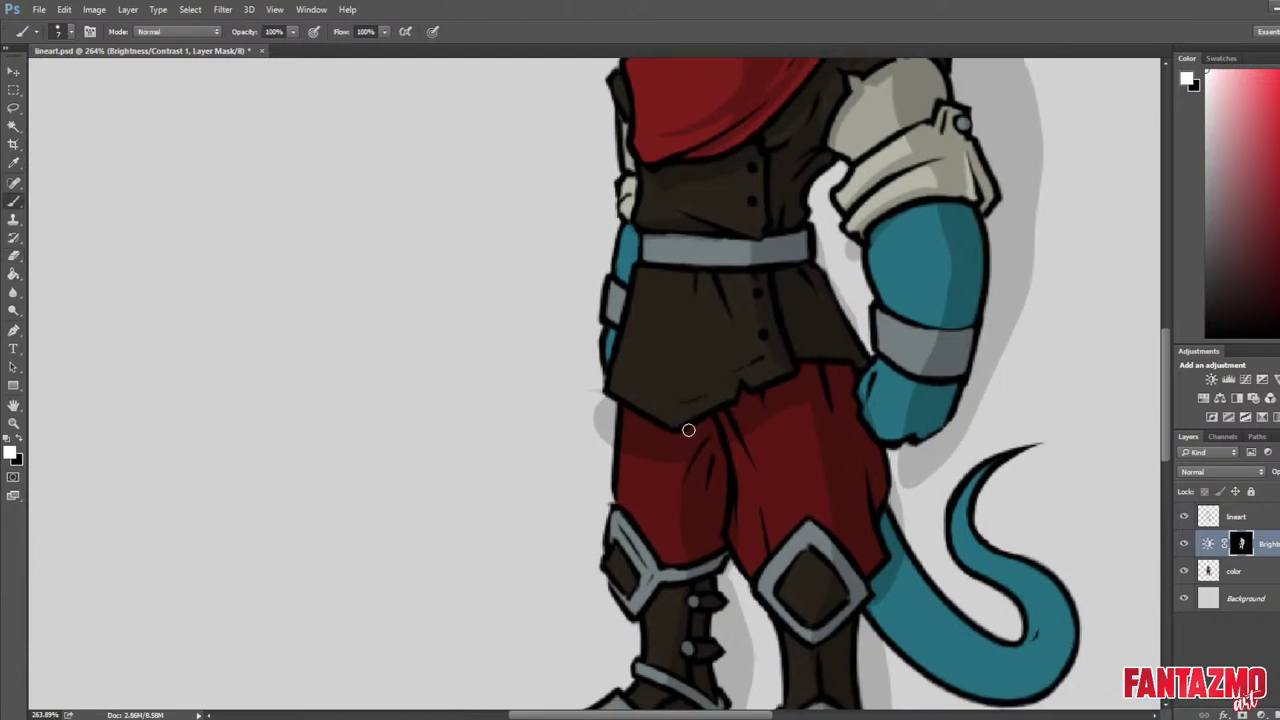
{"action": "key", "text": "e"}
{"action": "key", "text": "b"}
{"action": "key", "text": "e"}
{"action": "key", "text": "b"}
{"action": "key", "text": "e"}
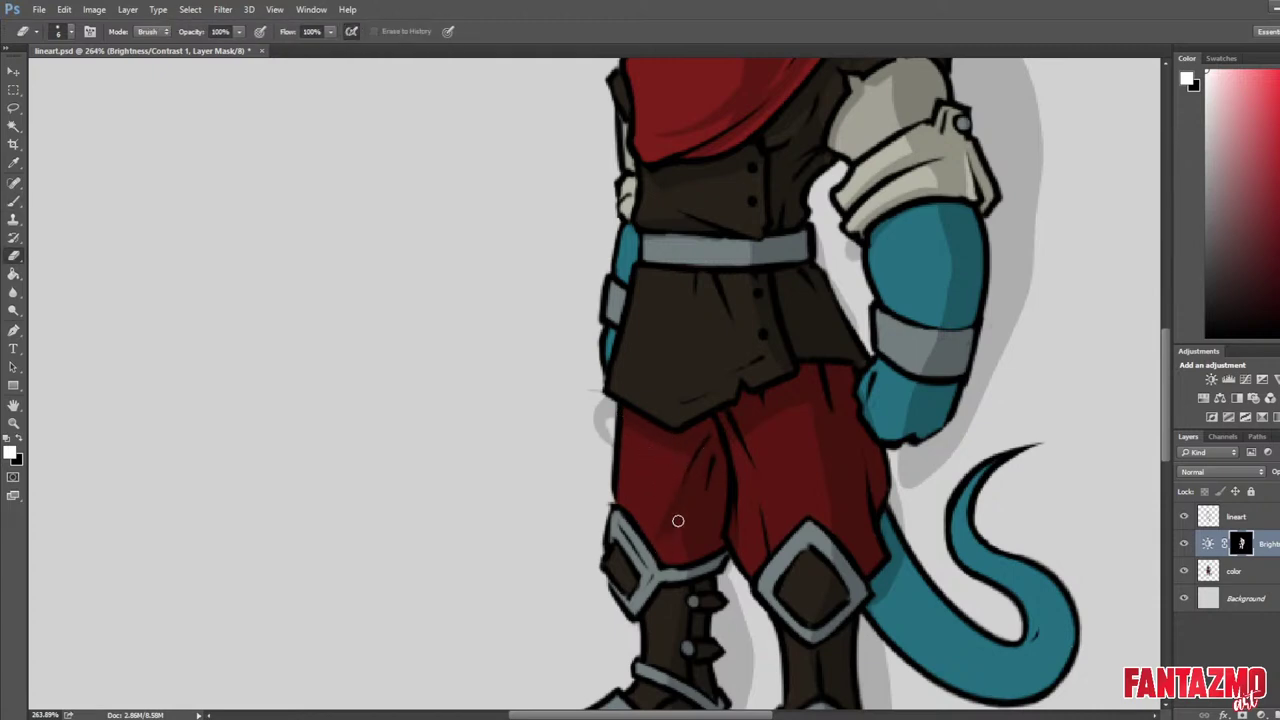
{"action": "key", "text": "b"}
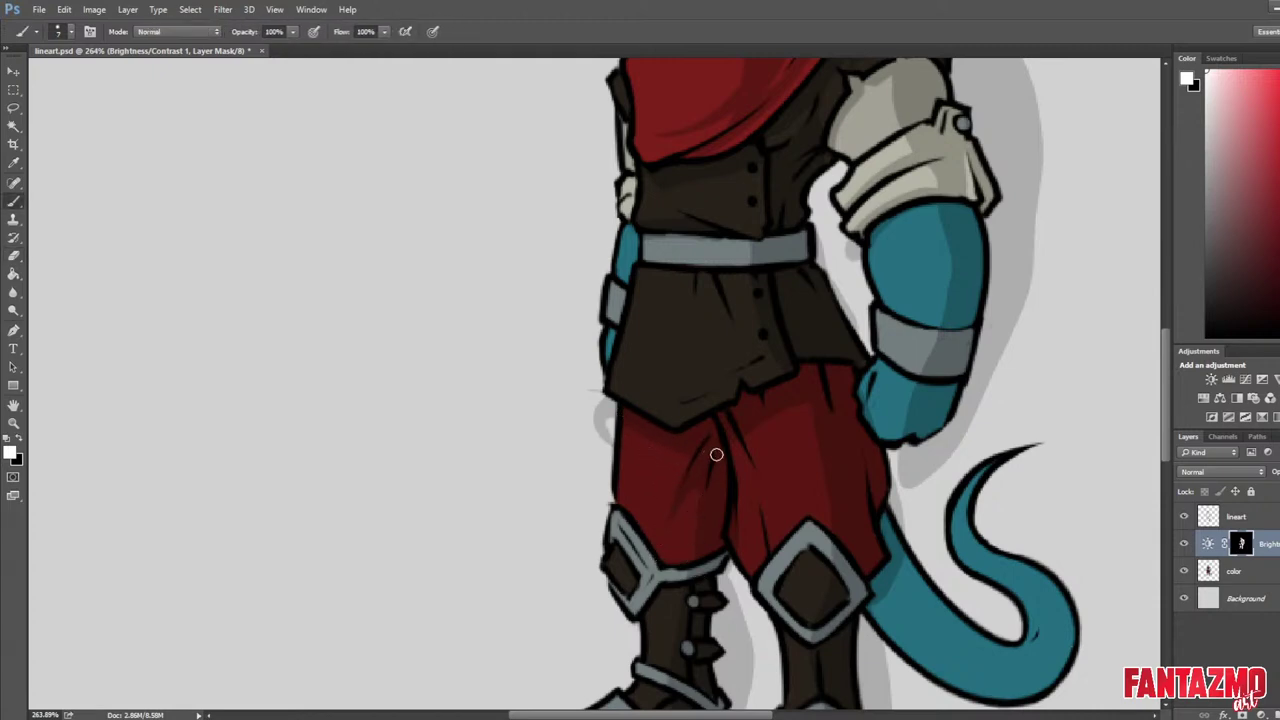
Refine the fold shadows along the inner thighs, and on the near trouser leg down to its knee guard.
{"action": "key", "text": "e"}
{"action": "key", "text": "b"}
{"action": "key", "text": "e"}
{"action": "key", "text": "b"}
{"action": "key", "text": "e"}
{"action": "key", "text": "b"}
{"action": "key", "text": "e"}
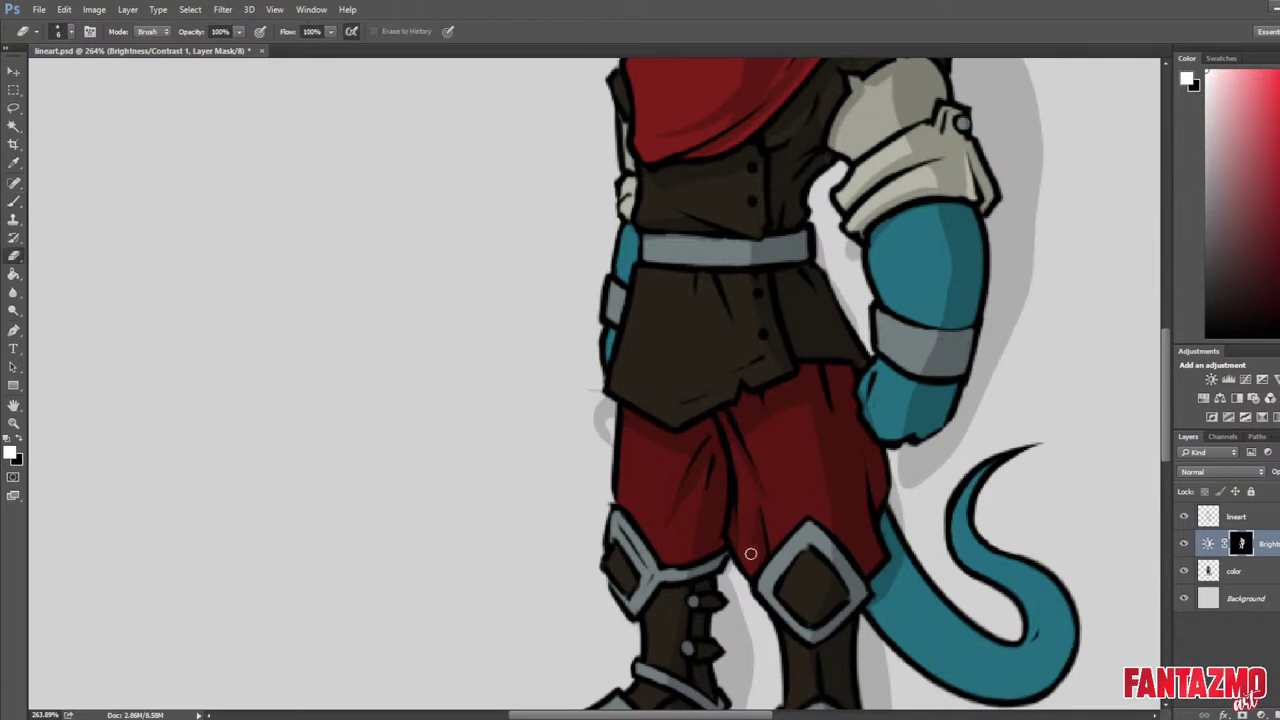
{"action": "key", "text": "b"}
{"action": "key", "text": "e"}
Refine the mask shading on the far leg's knee guard, covering its metal rim and dark center.
{"action": "mouse_move", "coordinate": [846, 603]}
{"action": "left_mouse_down"}
{"action": "mouse_move", "coordinate": [824, 540]}
{"action": "mouse_move", "coordinate": [822, 422]}
{"action": "left_mouse_up"}
{"action": "key", "text": "b"}
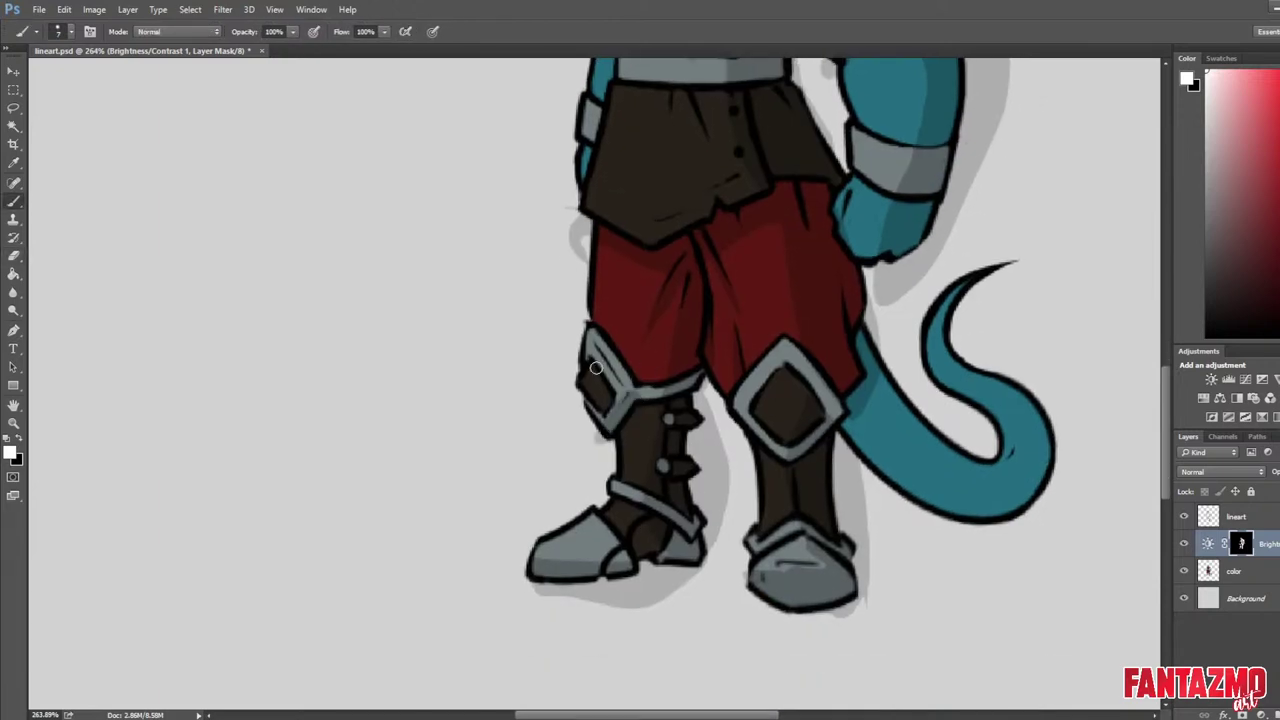
{"action": "key", "text": "e"}
{"action": "key", "text": "e"}
{"action": "mouse_move", "coordinate": [598, 338]}
{"action": "left_mouse_down"}
{"action": "mouse_move", "coordinate": [629, 389]}
{"action": "mouse_move", "coordinate": [585, 345]}
{"action": "mouse_move", "coordinate": [613, 395]}
{"action": "mouse_move", "coordinate": [603, 421]}
{"action": "mouse_move", "coordinate": [592, 385]}
{"action": "left_mouse_up"}
{"action": "key", "text": "b"}
{"action": "key", "text": "e"}
{"action": "key", "text": "b"}
{"action": "key", "text": "e"}
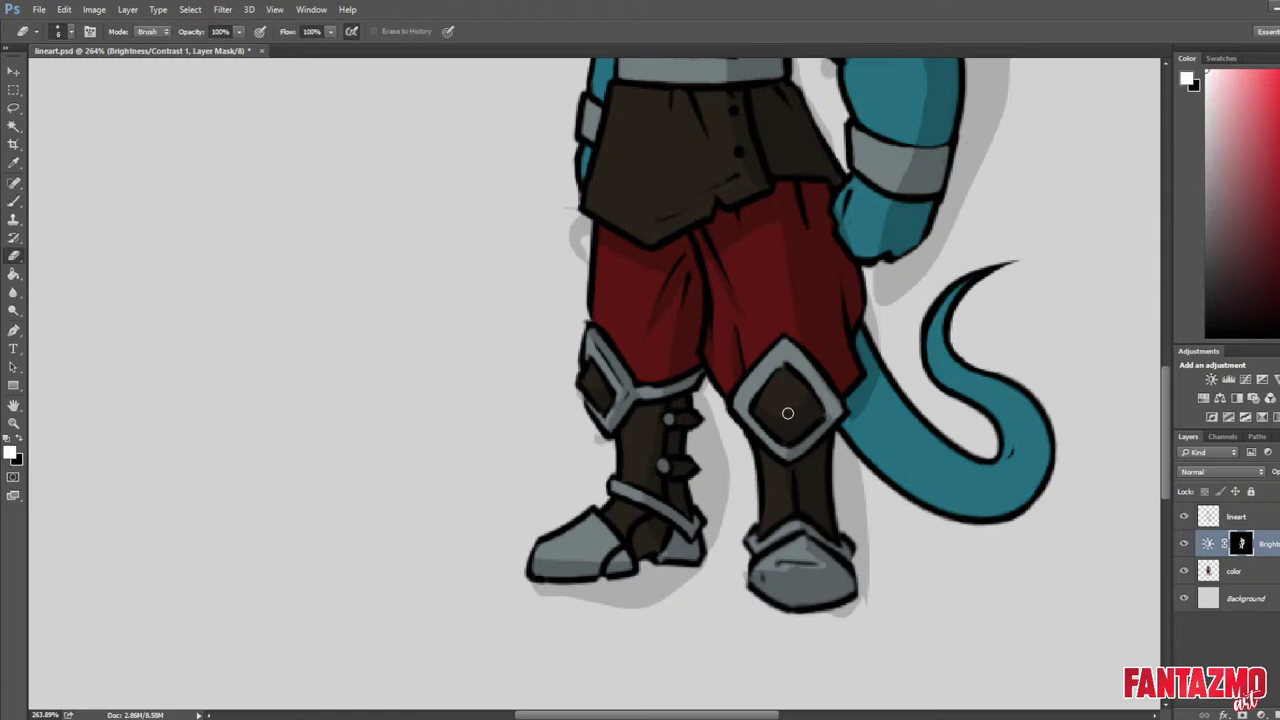
Split the near knee guard's dark center into light and shadow facets on the adjustment mask.
{"action": "key", "text": "b"}
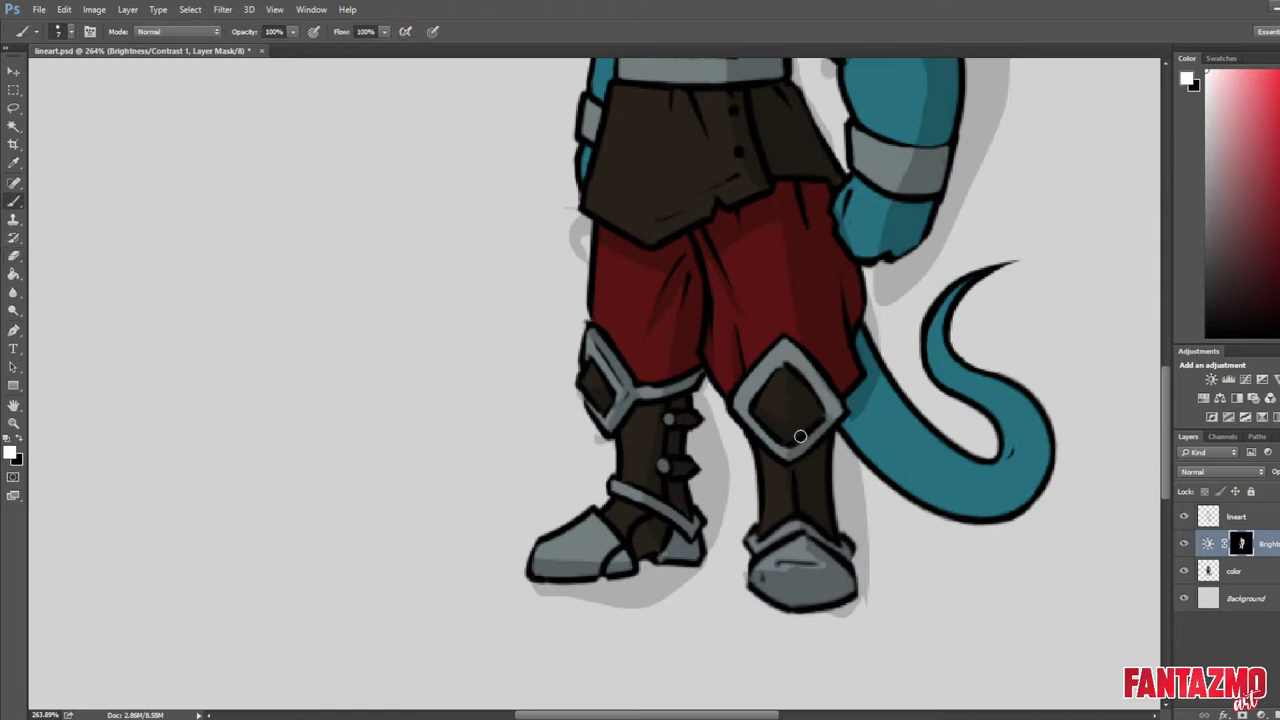
{"action": "key", "text": "e"}
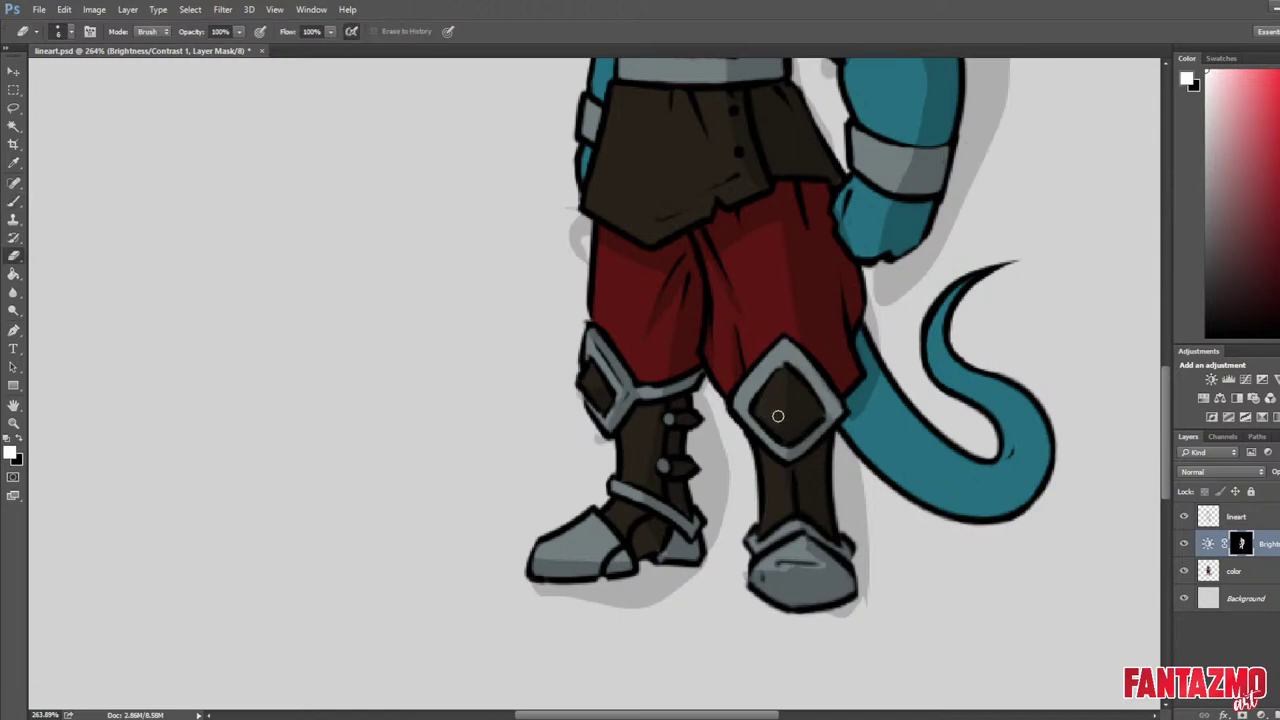
{"action": "key", "text": "b"}
{"action": "key", "text": "e"}
{"action": "key", "text": "b"}
{"action": "key", "text": "e"}
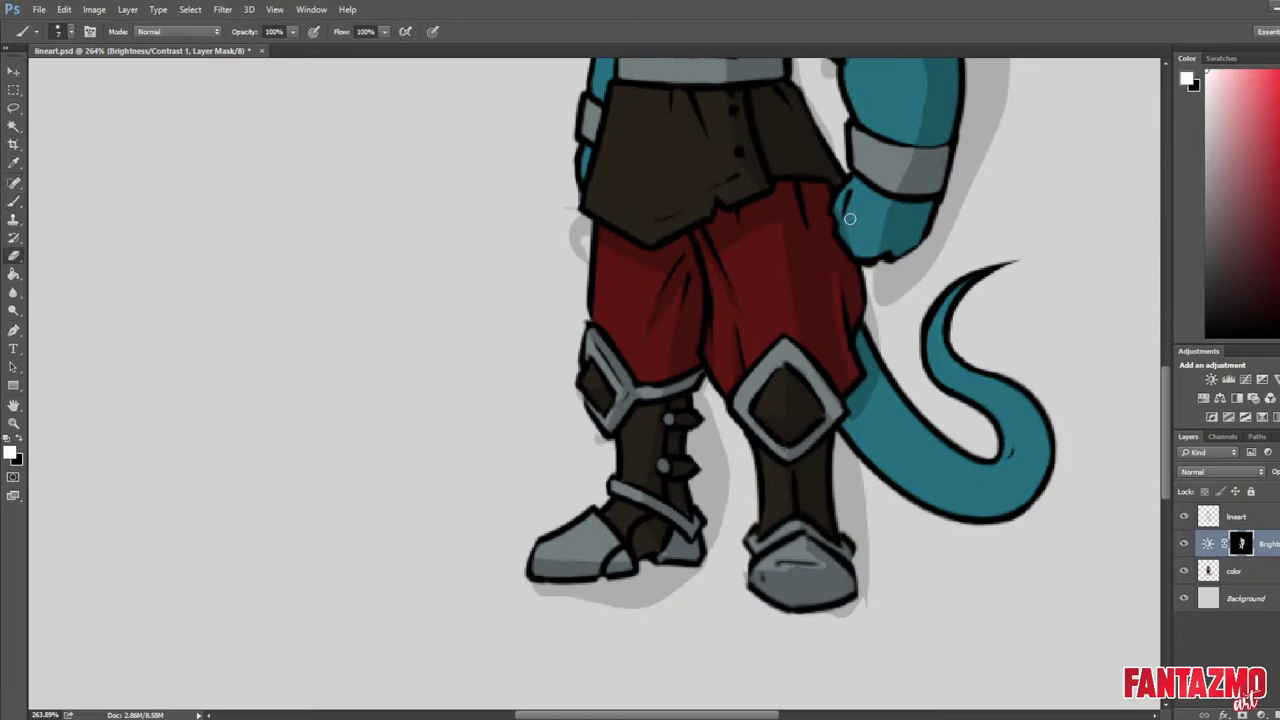
Refine the shadow edge on the near forearm above the bracer and save the document.
{"action": "mouse_move", "coordinate": [852, 240]}
{"action": "left_mouse_down"}
{"action": "mouse_move", "coordinate": [838, 214]}
{"action": "mouse_move", "coordinate": [649, 340]}
{"action": "mouse_move", "coordinate": [635, 315]}
{"action": "mouse_move", "coordinate": [704, 320]}
{"action": "left_mouse_up"}
{"action": "key", "text": "b"}
{"action": "key", "text": "e"}
{"action": "key", "text": "b"}
{"action": "key", "text": "e"}
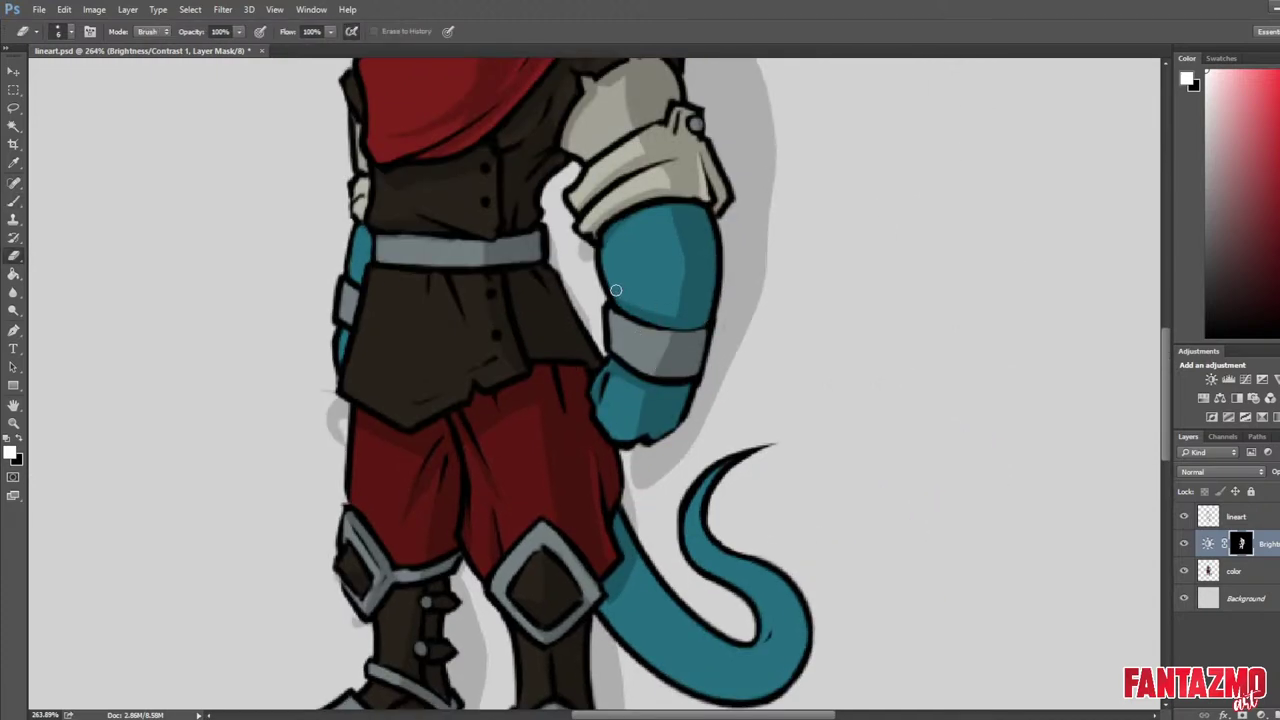
{"action": "key", "text": "b"}
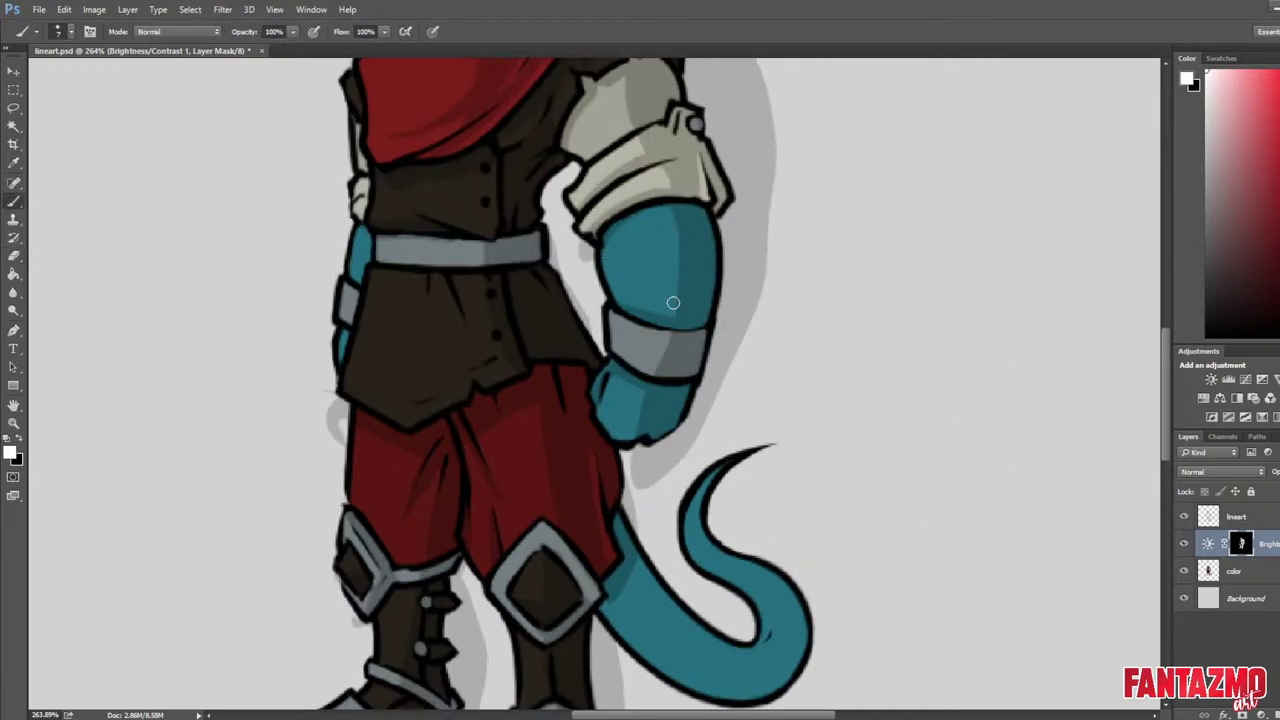
{"action": "scroll", "coordinate": [792, 150], "scroll_direction": "down", "scroll_amount": 6}
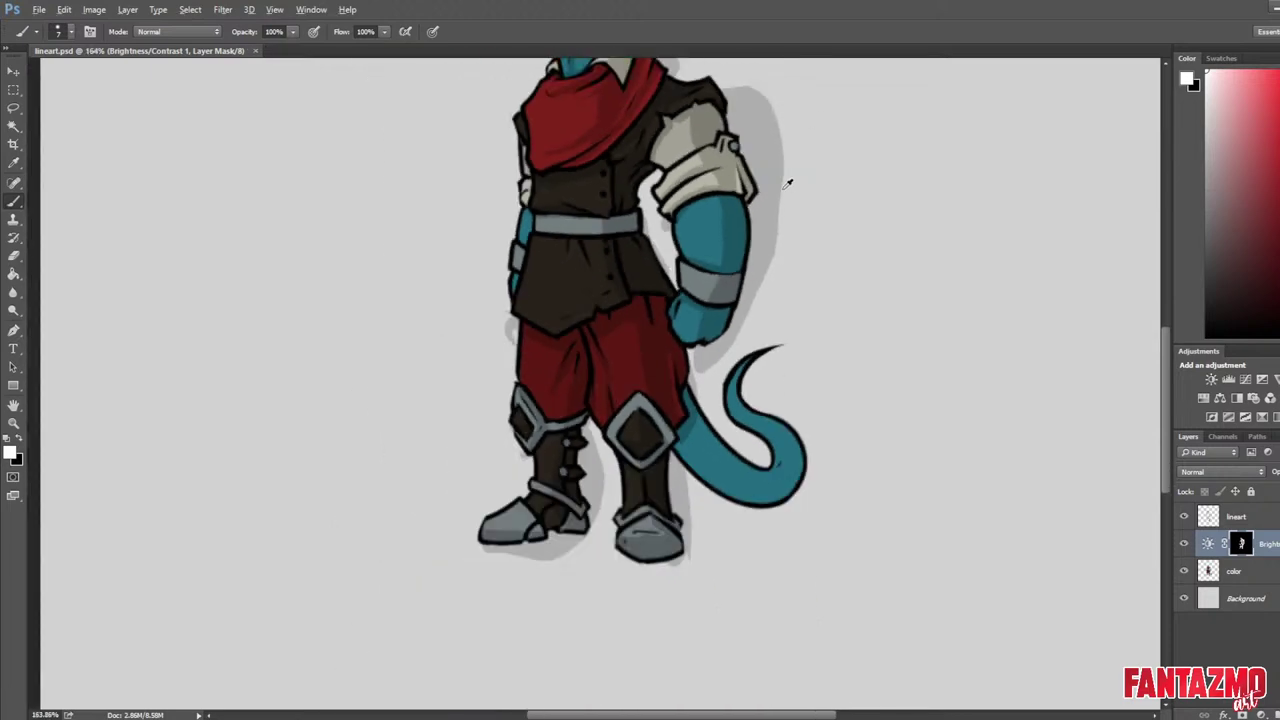
Flip the canvas and reshape the near forearm's shadow into a curved muscle form with a lighter outer edge.
{"action": "key", "text": "F2"}
{"action": "scroll", "coordinate": [573, 322], "scroll_direction": "up", "scroll_amount": 3}
{"action": "scroll", "coordinate": [573, 318], "scroll_direction": "up", "scroll_amount": 2}
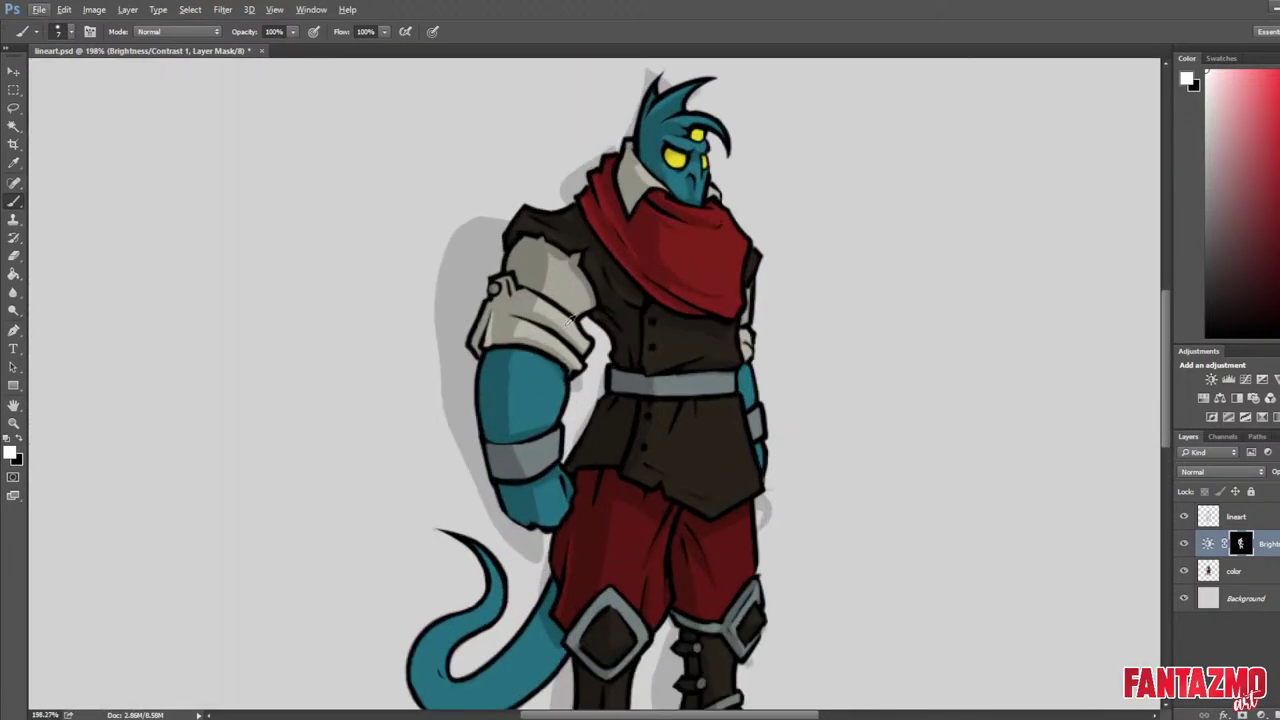
{"action": "key", "text": "e"}
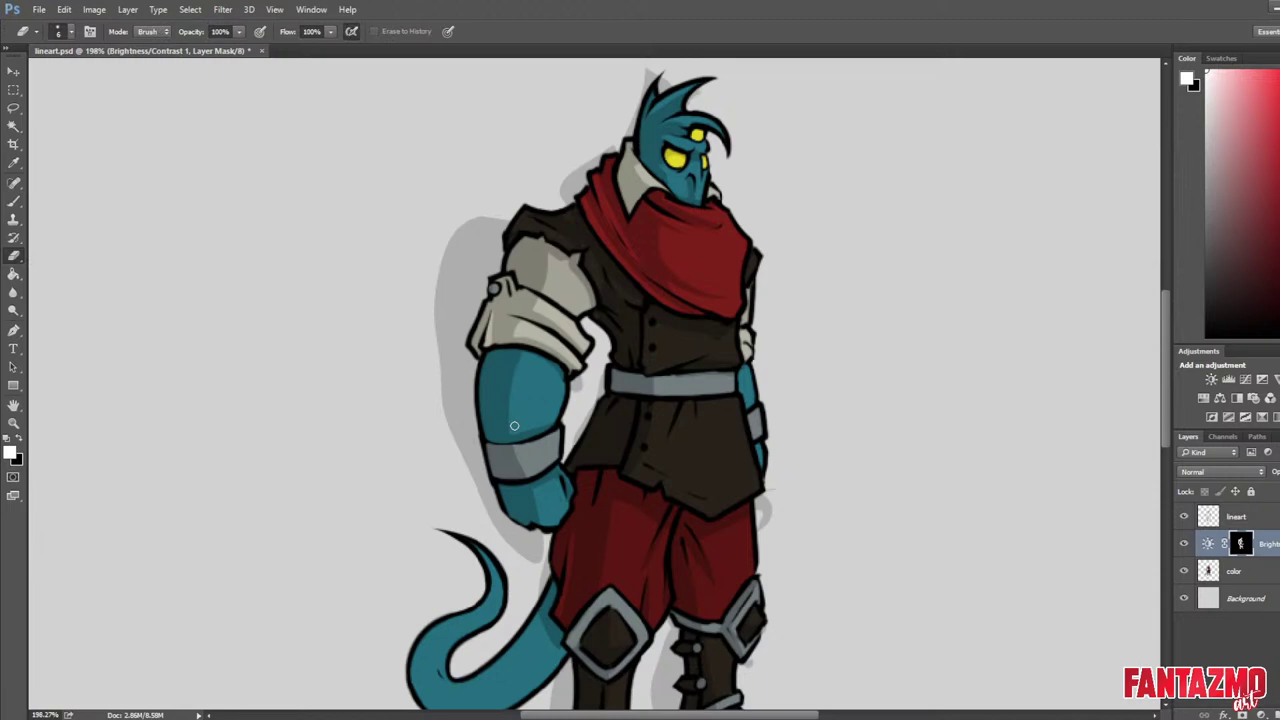
{"action": "key", "text": "b"}
{"action": "key", "text": "e"}
{"action": "key", "text": "b"}
{"action": "key", "text": "e"}
{"action": "left_click_drag", "start_coordinate": [545, 286], "coordinate": [546, 262]}
{"action": "key", "text": "b"}
{"action": "left_click_drag", "start_coordinate": [645, 392], "coordinate": [663, 179]}
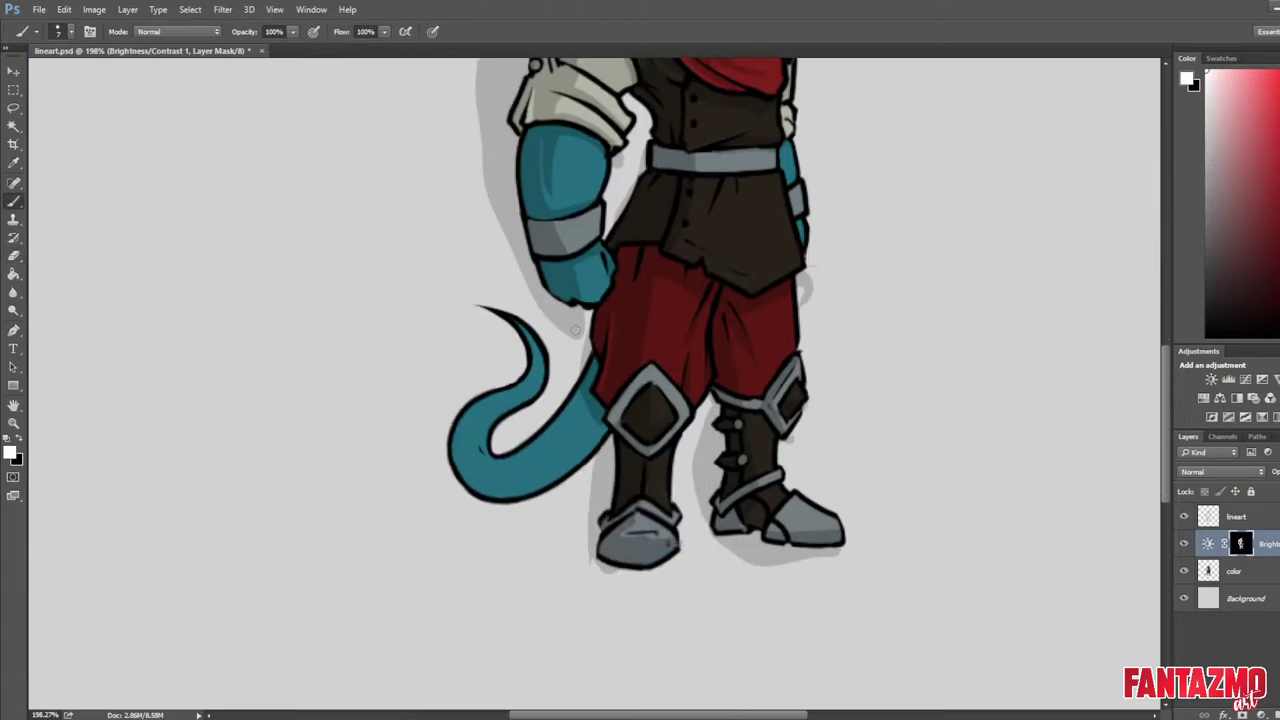
Refine the mask shading on the near boot's cuff and metal toe cap.
{"action": "key", "text": "e"}
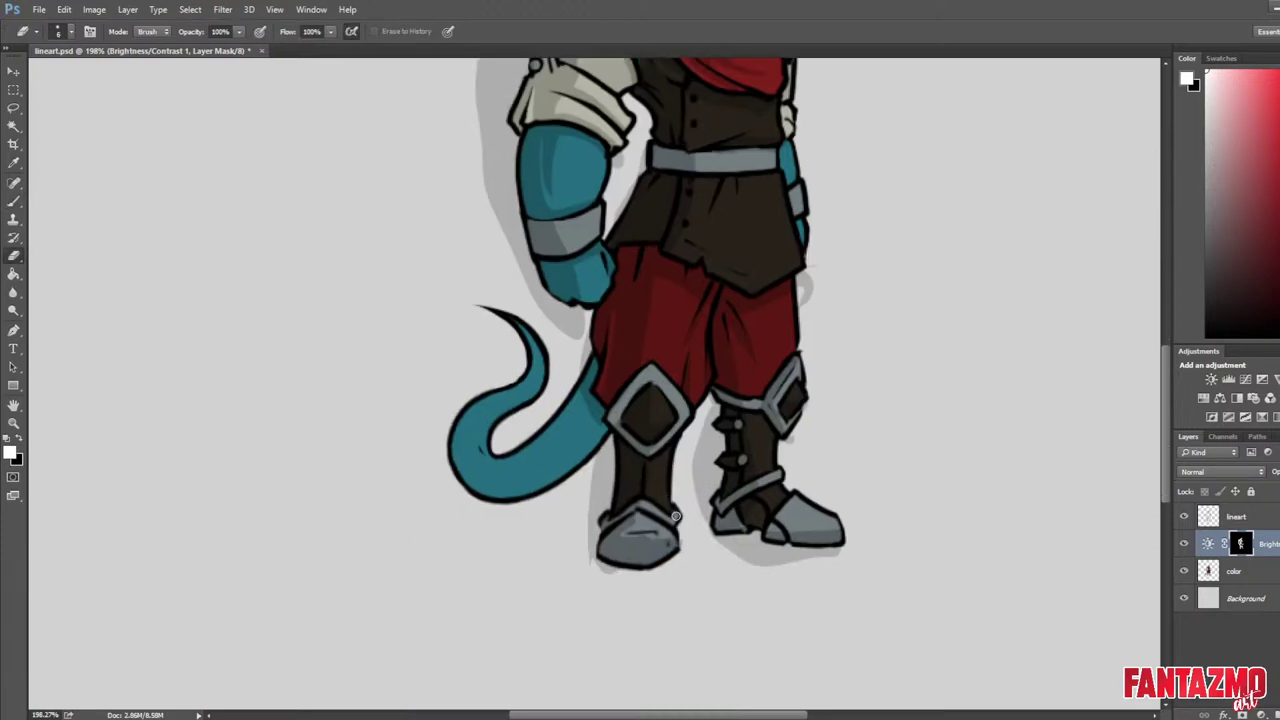
{"action": "key", "text": "b"}
{"action": "key", "text": "e"}
{"action": "mouse_move", "coordinate": [648, 523]}
{"action": "left_mouse_down"}
{"action": "mouse_move", "coordinate": [615, 535]}
{"action": "mouse_move", "coordinate": [662, 551]}
{"action": "left_mouse_up"}
{"action": "key", "text": "b"}
{"action": "key", "text": "e"}
{"action": "key", "text": "b"}
Erase the short detail line on the near boot's toe cap from the lineart layer.
{"action": "left_click", "coordinate": [1250, 574]}
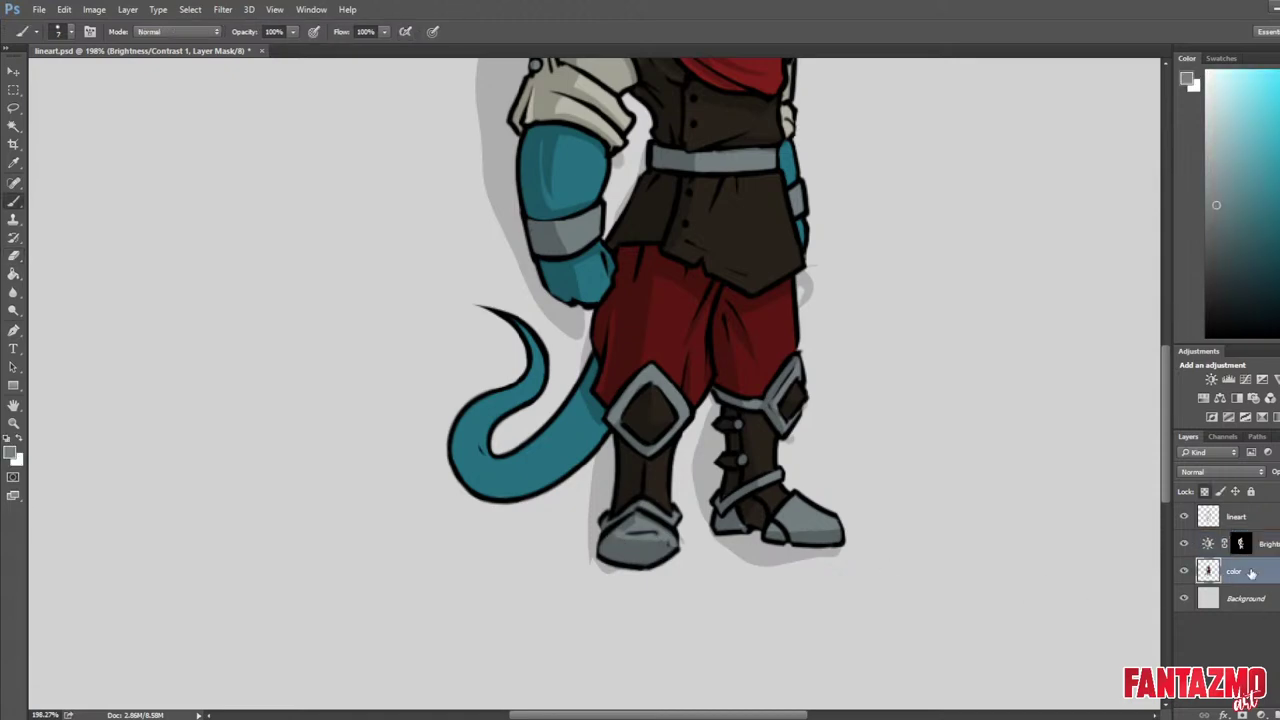
{"action": "left_click", "coordinate": [1257, 518]}
{"action": "key", "text": "e"}
{"action": "left_click_drag", "start_coordinate": [624, 533], "coordinate": [647, 534]}
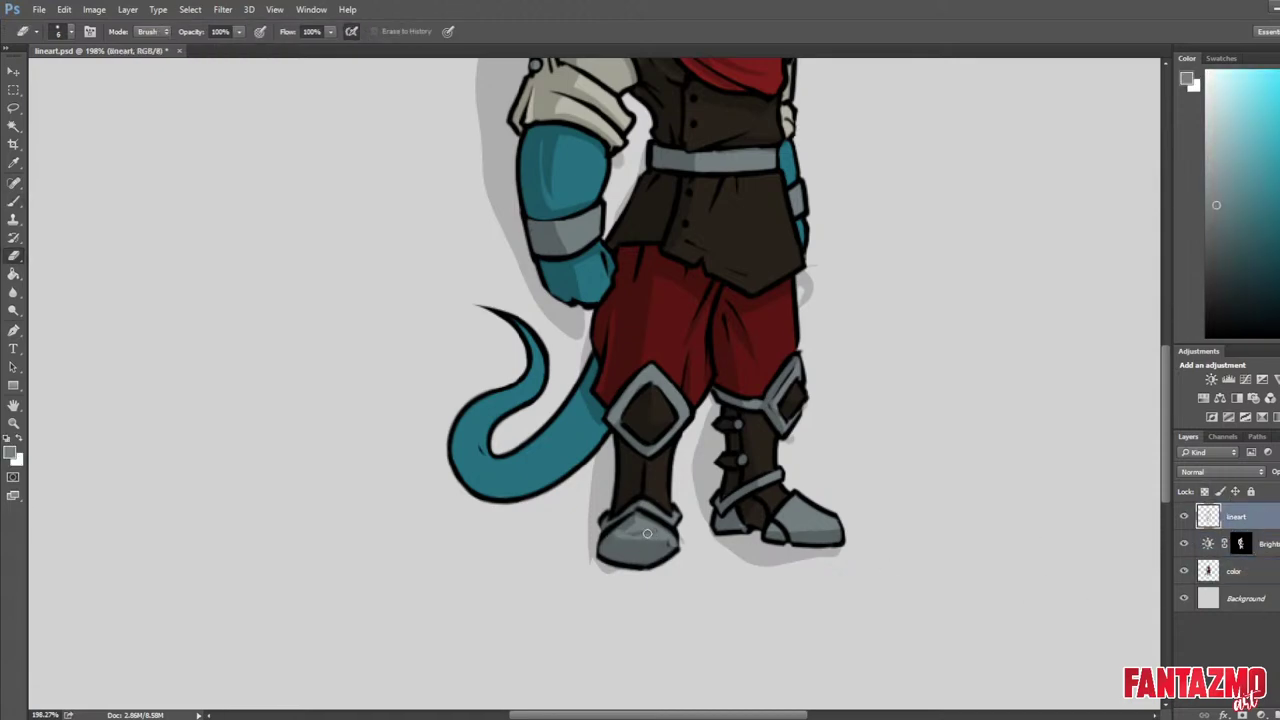
Toggle the visibility of the lineart and Brightness/Contrast layers to inspect the boot's base color.
{"action": "left_click", "coordinate": [1184, 516]}
{"action": "left_click", "coordinate": [1184, 517]}
{"action": "left_click", "coordinate": [1184, 544]}
{"action": "left_click", "coordinate": [1236, 571]}
{"action": "key", "text": "i"}
{"action": "left_click", "coordinate": [1184, 544]}
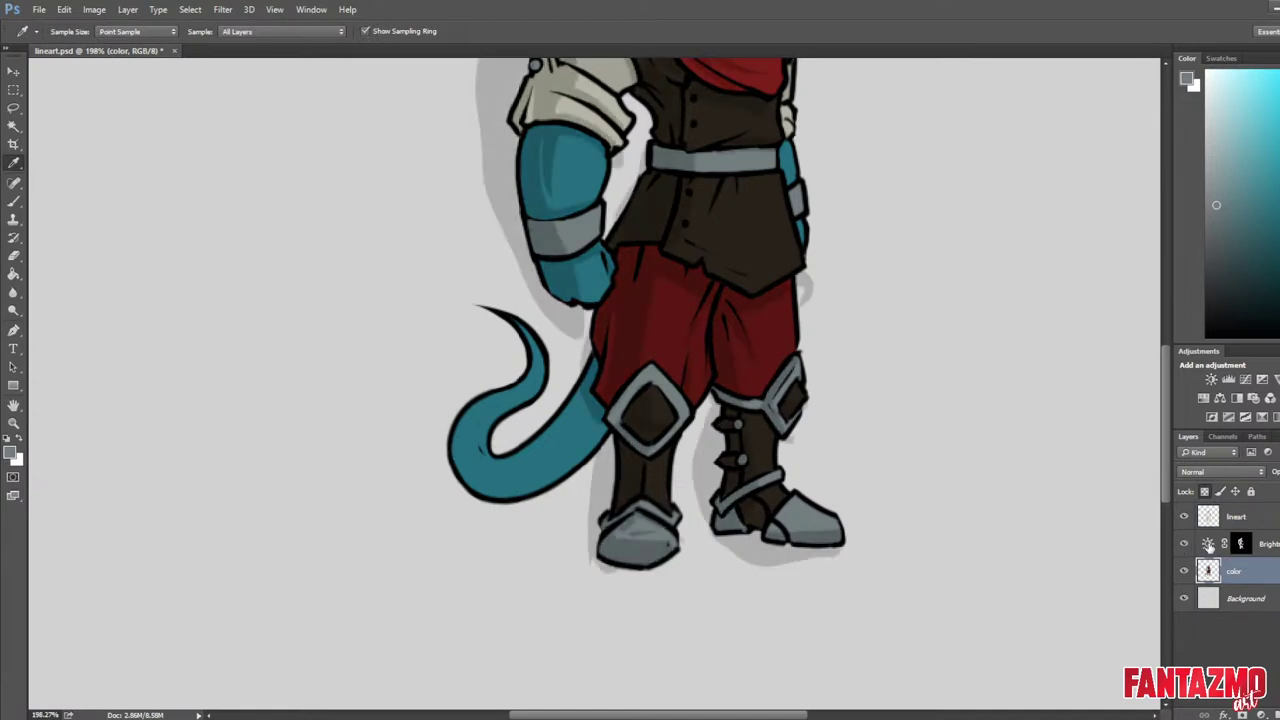
Return to the Brightness/Contrast layer mask and reshape the shadow across the near boot's toe cap.
{"action": "left_click", "coordinate": [1265, 555]}
{"action": "key", "text": "b"}
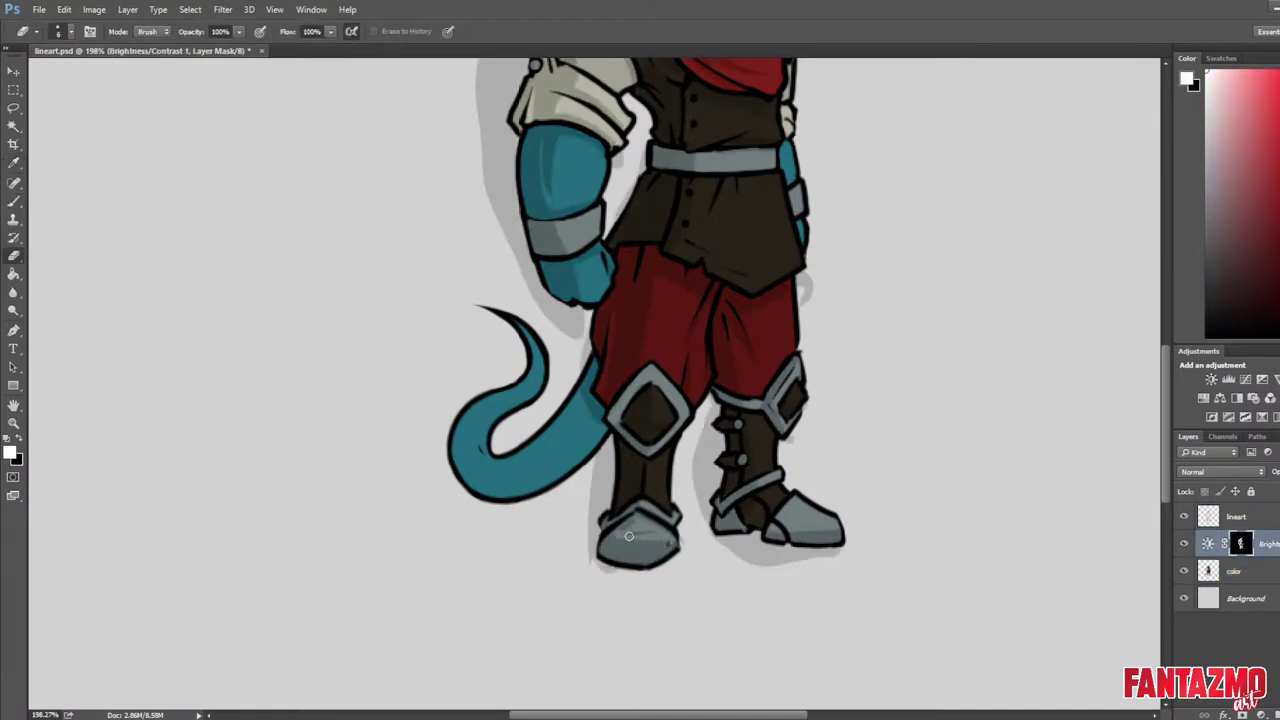
{"action": "key", "text": "e"}
{"action": "key", "text": "b"}
{"action": "key", "text": "e"}
{"action": "key", "text": "b"}
{"action": "key", "text": "e"}
{"action": "key", "text": "b"}
Flip the canvas back and clean up the shadow boundary along the near boot's lower and outer side.
{"action": "key", "text": "ctrl+shift+h"}
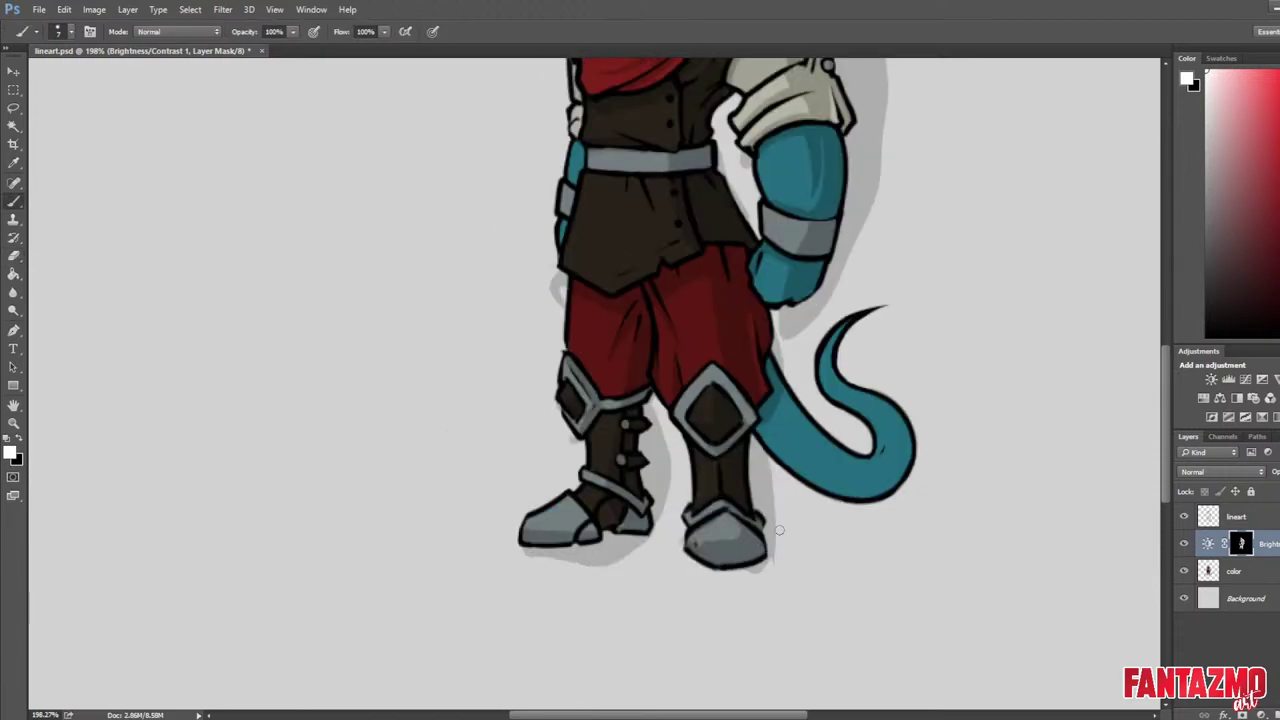
{"action": "key", "text": "e"}
{"action": "key", "text": "b"}
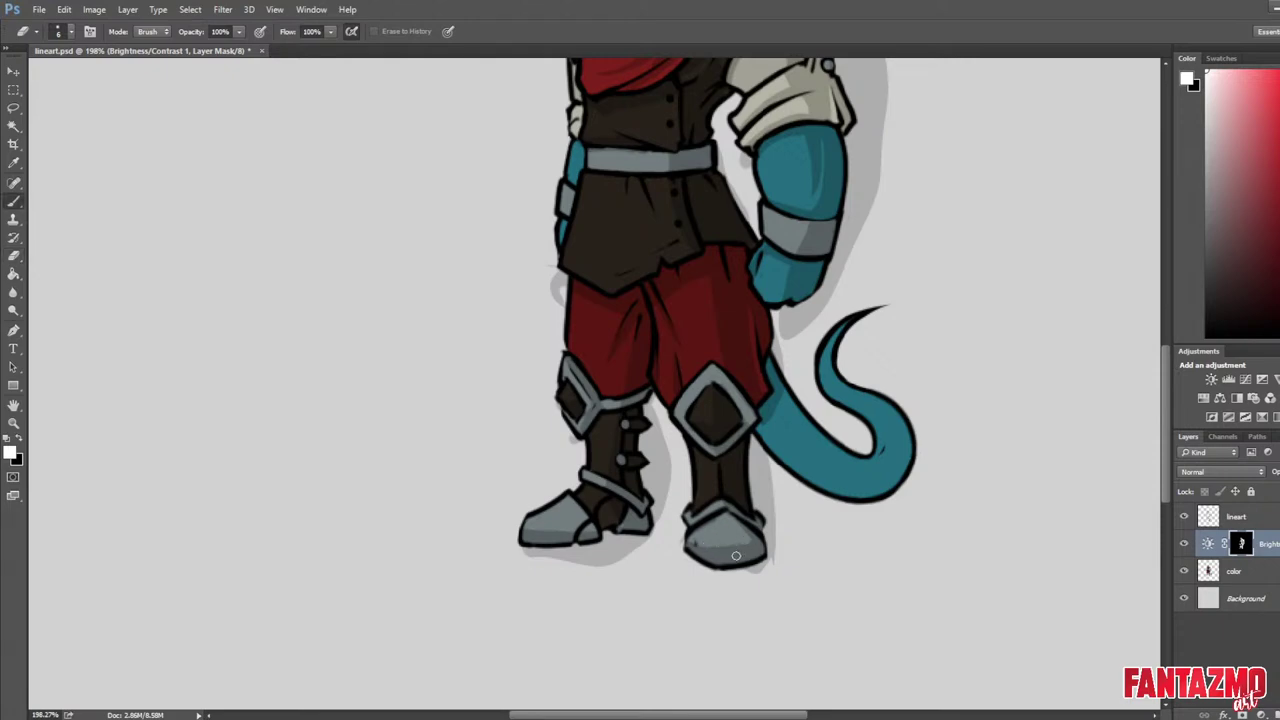
{"action": "key", "text": "e"}
{"action": "key", "text": "b"}
{"action": "key", "text": "b"}
Refine the shading on the far boot's toe and extend the shadow along its sole.
{"action": "left_click_drag", "start_coordinate": [590, 526], "coordinate": [813, 369]}
{"action": "key", "text": "e"}
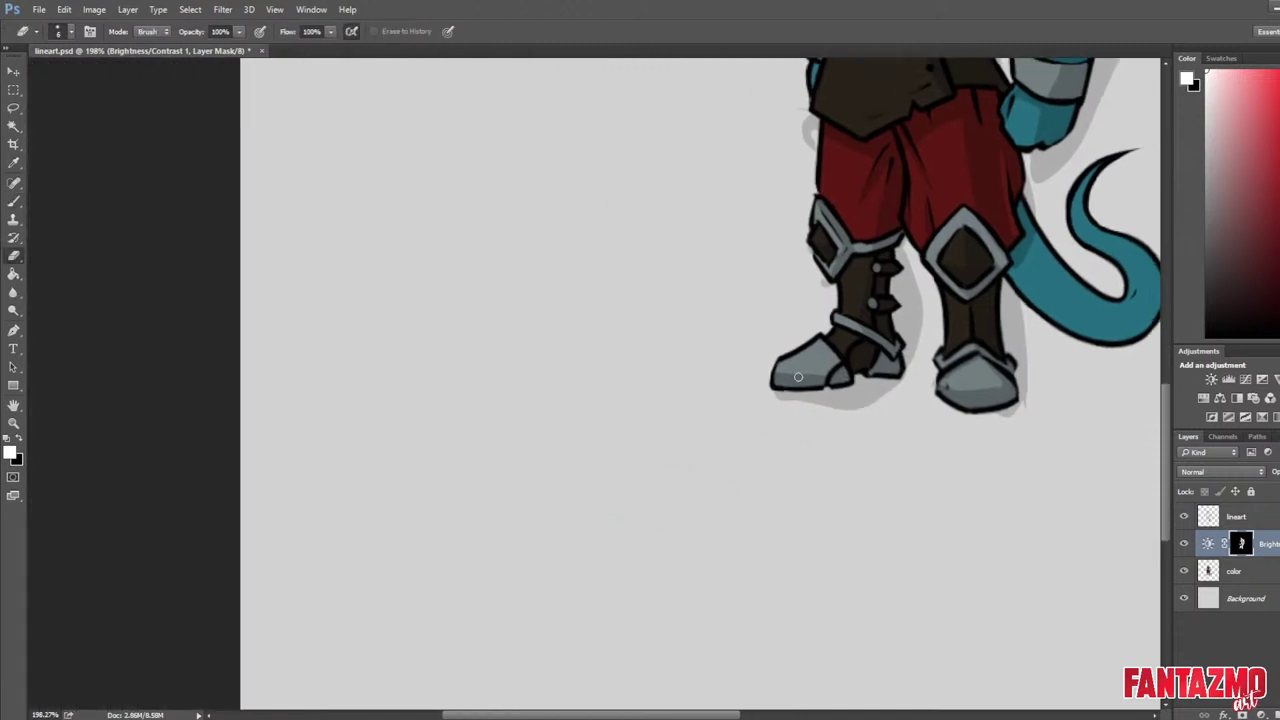
{"action": "key", "text": "b"}
{"action": "key", "text": "e"}
{"action": "key", "text": "b"}
{"action": "left_click_drag", "start_coordinate": [752, 386], "coordinate": [789, 395]}
Paint a shadow band along the underside of the tail, from the knee to the outer bend.
{"action": "mouse_move", "coordinate": [880, 462]}
{"action": "left_mouse_down"}
{"action": "mouse_move", "coordinate": [689, 546]}
{"action": "mouse_move", "coordinate": [497, 659]}
{"action": "left_mouse_up"}
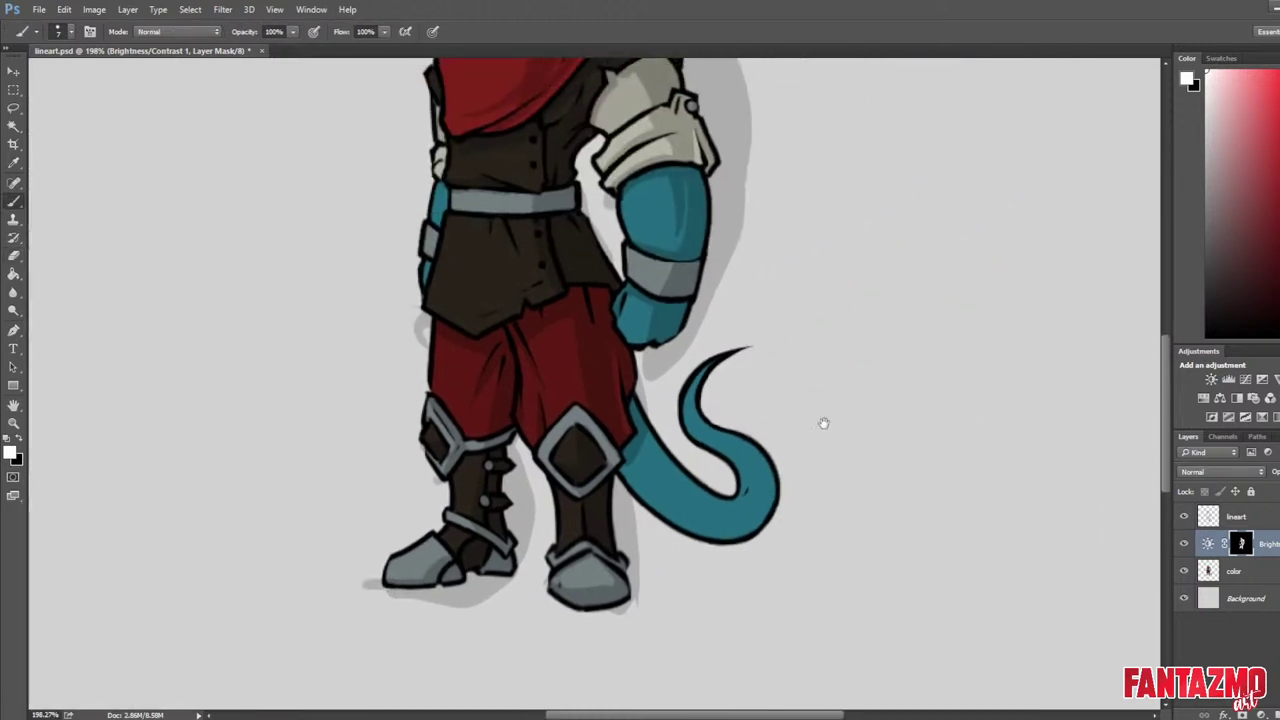
{"action": "left_click_drag", "start_coordinate": [770, 444], "coordinate": [708, 526]}
{"action": "mouse_move", "coordinate": [568, 546]}
{"action": "left_mouse_down"}
{"action": "mouse_move", "coordinate": [702, 603]}
{"action": "mouse_move", "coordinate": [567, 543]}
{"action": "mouse_move", "coordinate": [618, 584]}
{"action": "left_mouse_up"}
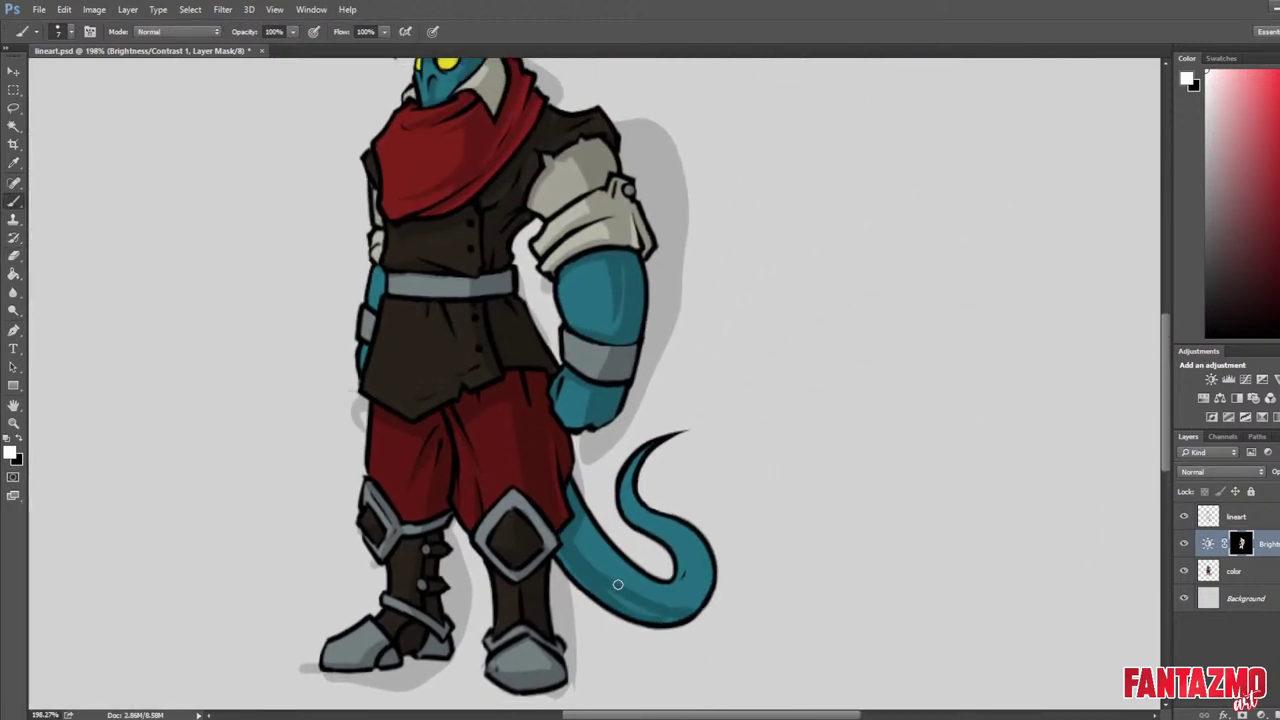
{"action": "left_click_drag", "start_coordinate": [645, 626], "coordinate": [705, 619]}
{"action": "key", "text": "e"}
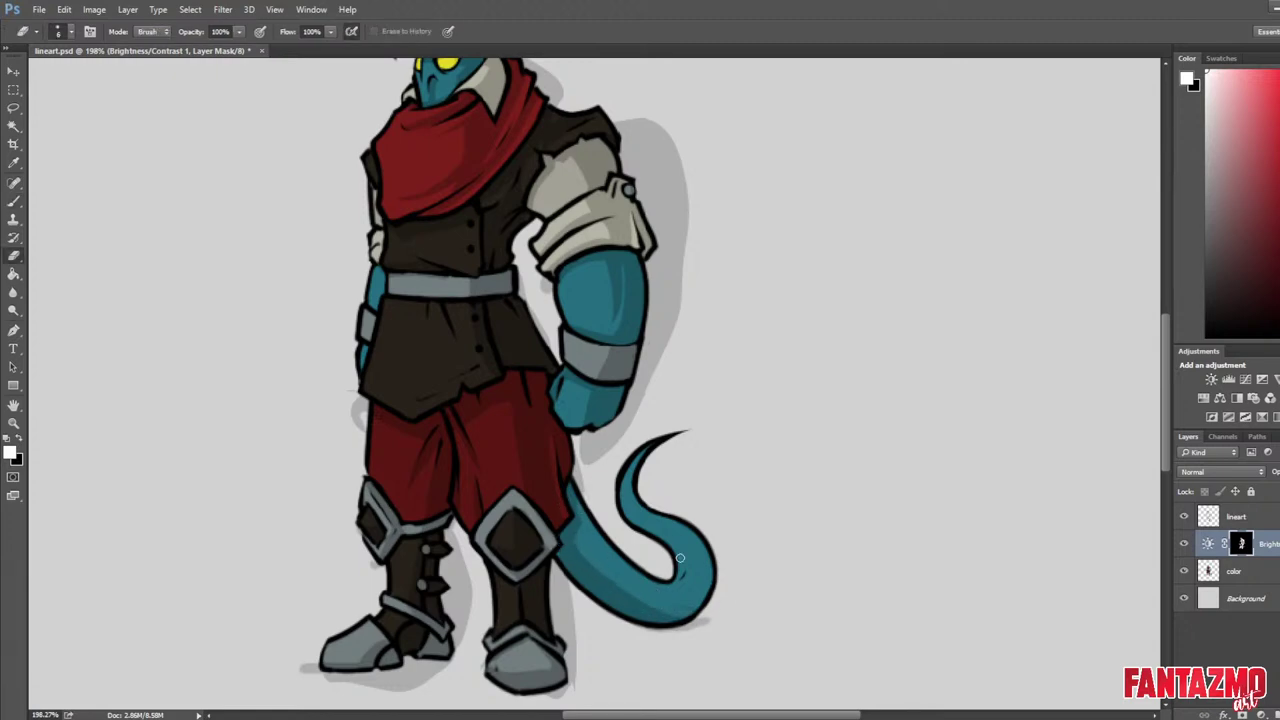
Flip the canvas and refine the shadow around the tail's outer bend and along its lower edge.
{"action": "key", "text": "ctrl+shift+h"}
{"action": "key", "text": "b"}
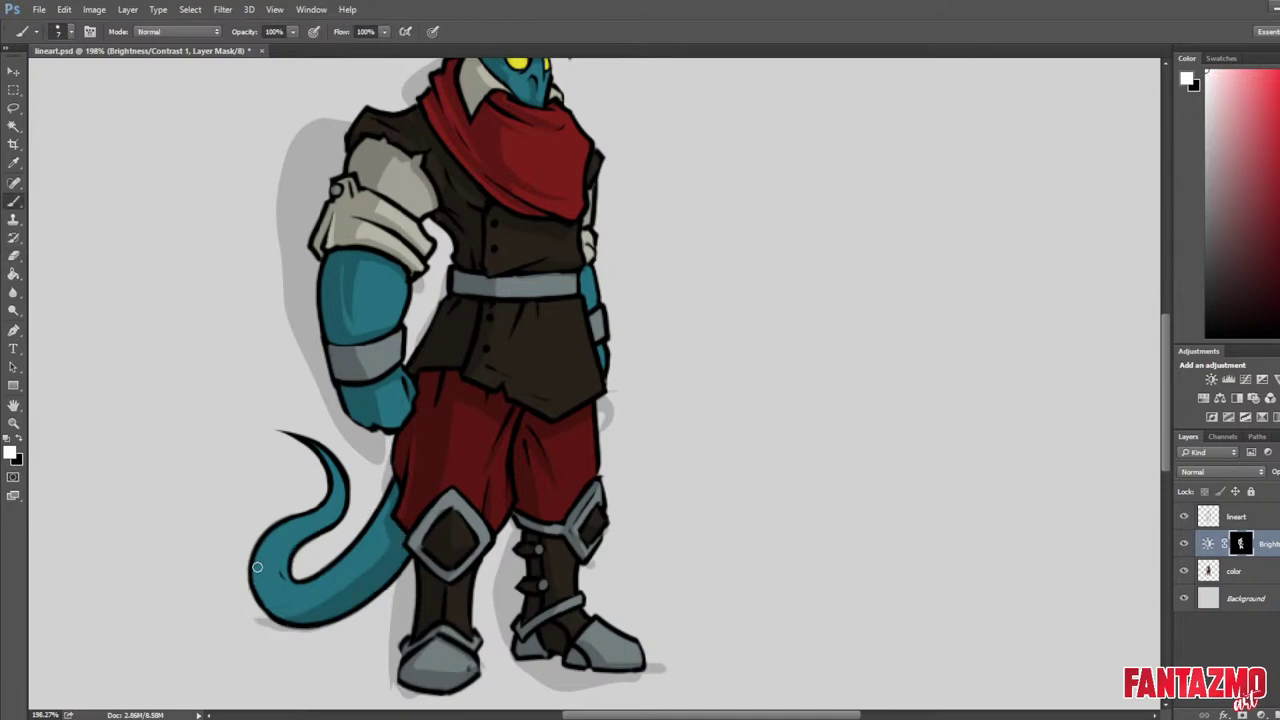
{"action": "mouse_move", "coordinate": [257, 567]}
{"action": "left_mouse_down"}
{"action": "mouse_move", "coordinate": [306, 612]}
{"action": "mouse_move", "coordinate": [283, 613]}
{"action": "left_mouse_up"}
{"action": "key", "text": "e"}
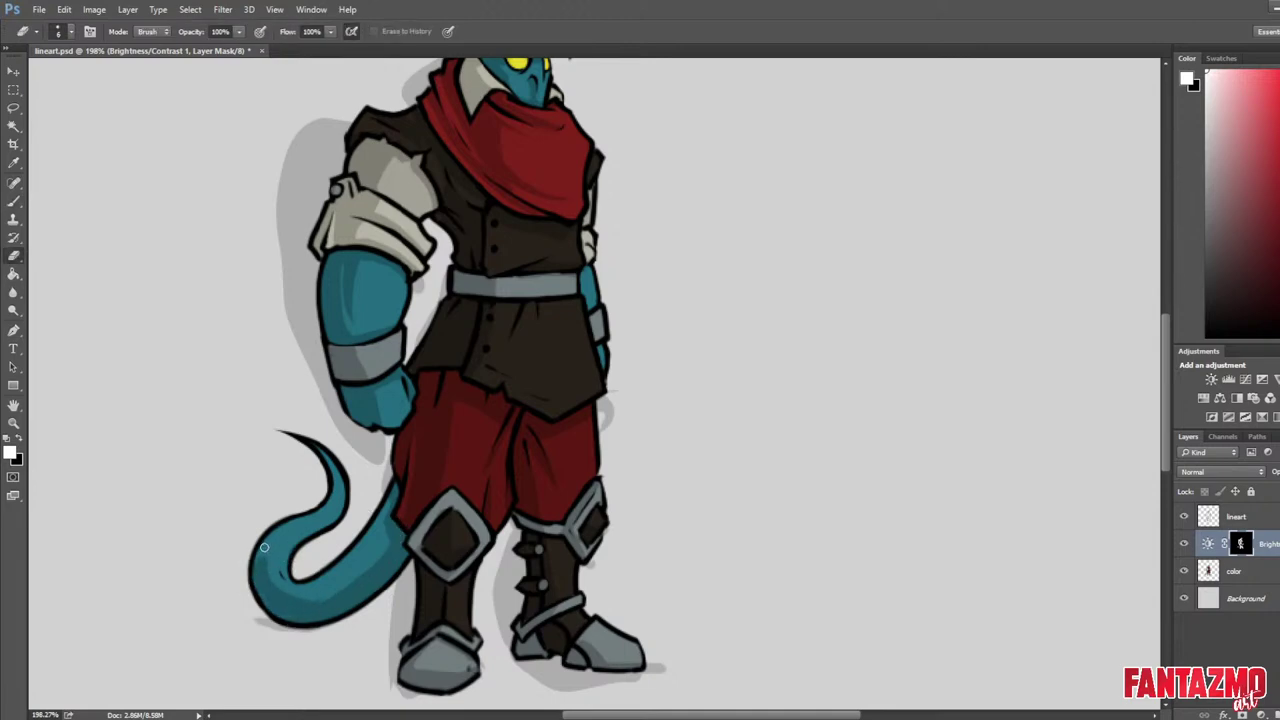
{"action": "key", "text": "b"}
{"action": "key", "text": "e"}
{"action": "mouse_move", "coordinate": [262, 568]}
{"action": "left_mouse_down"}
{"action": "mouse_move", "coordinate": [257, 545]}
{"action": "mouse_move", "coordinate": [312, 600]}
{"action": "left_mouse_up"}
{"action": "key", "text": "b"}
{"action": "left_click_drag", "start_coordinate": [303, 609], "coordinate": [361, 576]}
{"action": "key", "text": "e"}
Flip the canvas back and add form shading along the tail's upper side and inner bend, undoing the last stroke.
{"action": "key", "text": "ctrl+shift+h"}
{"action": "left_click_drag", "start_coordinate": [874, 505], "coordinate": [734, 360]}
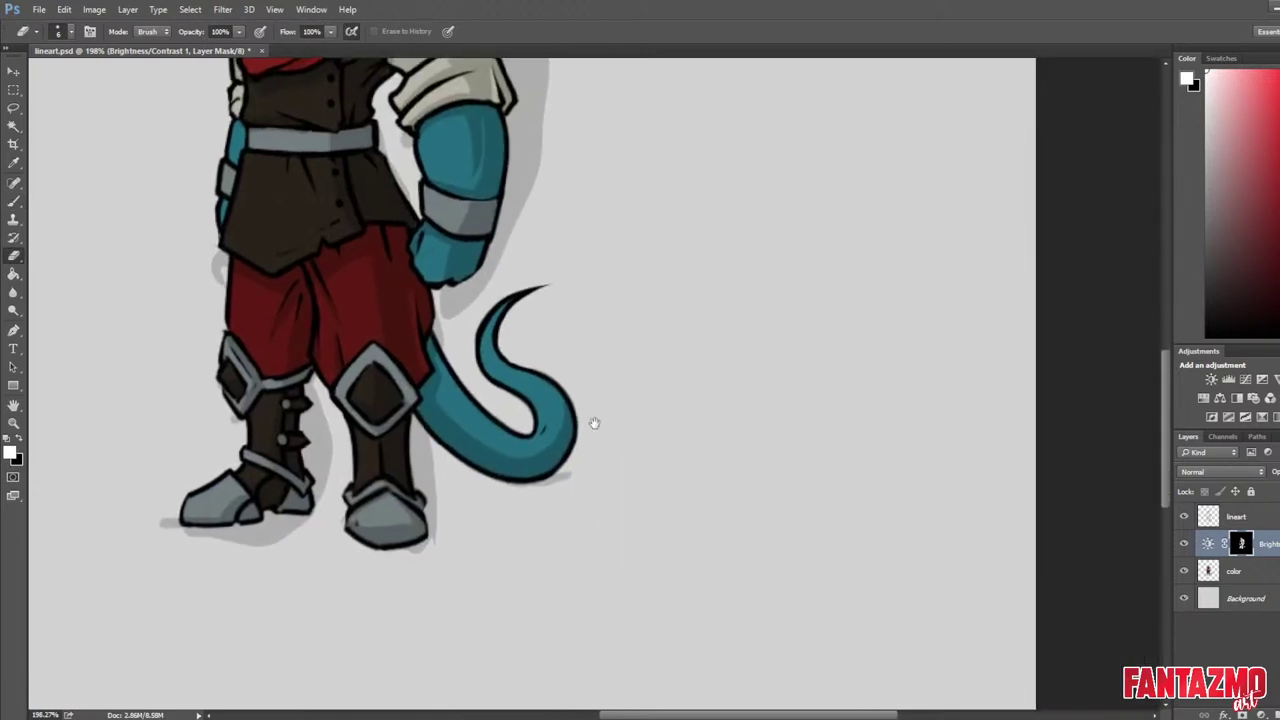
{"action": "key", "text": "b"}
{"action": "left_click_drag", "start_coordinate": [437, 386], "coordinate": [502, 434]}
{"action": "key", "text": "e"}
{"action": "key", "text": "b"}
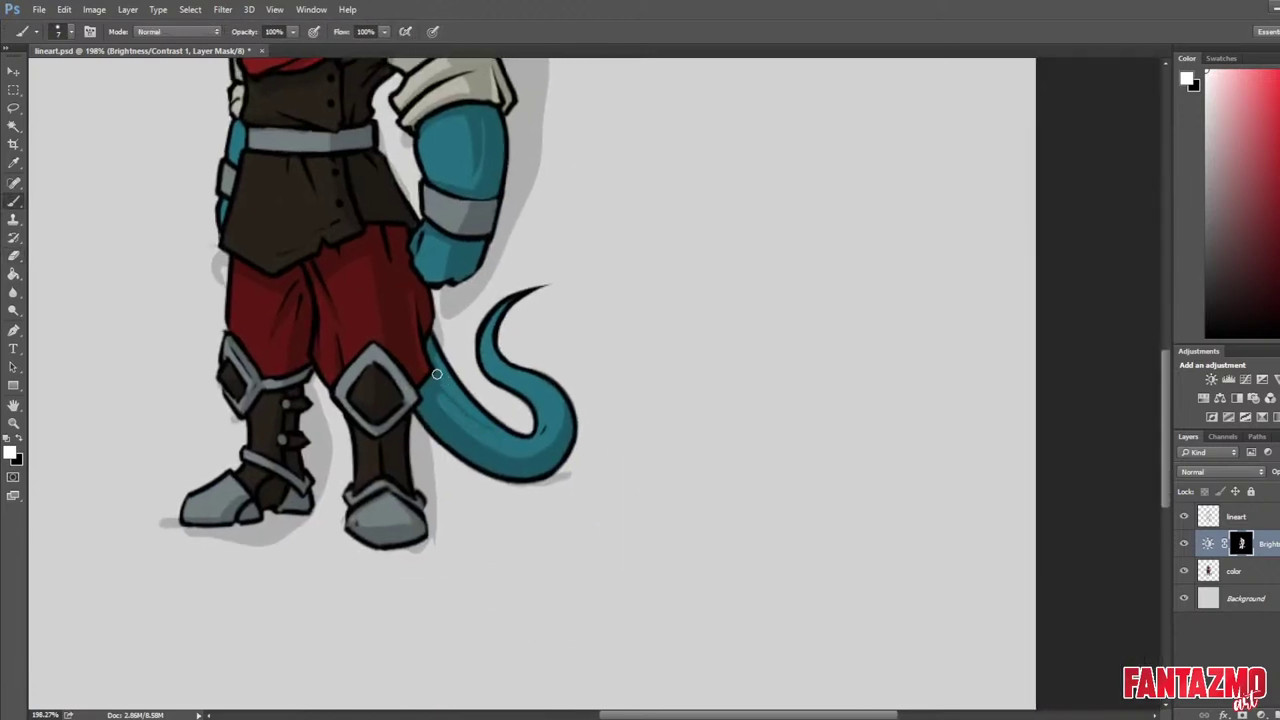
{"action": "key", "text": "e"}
{"action": "key", "text": "b"}
{"action": "key", "text": "e"}
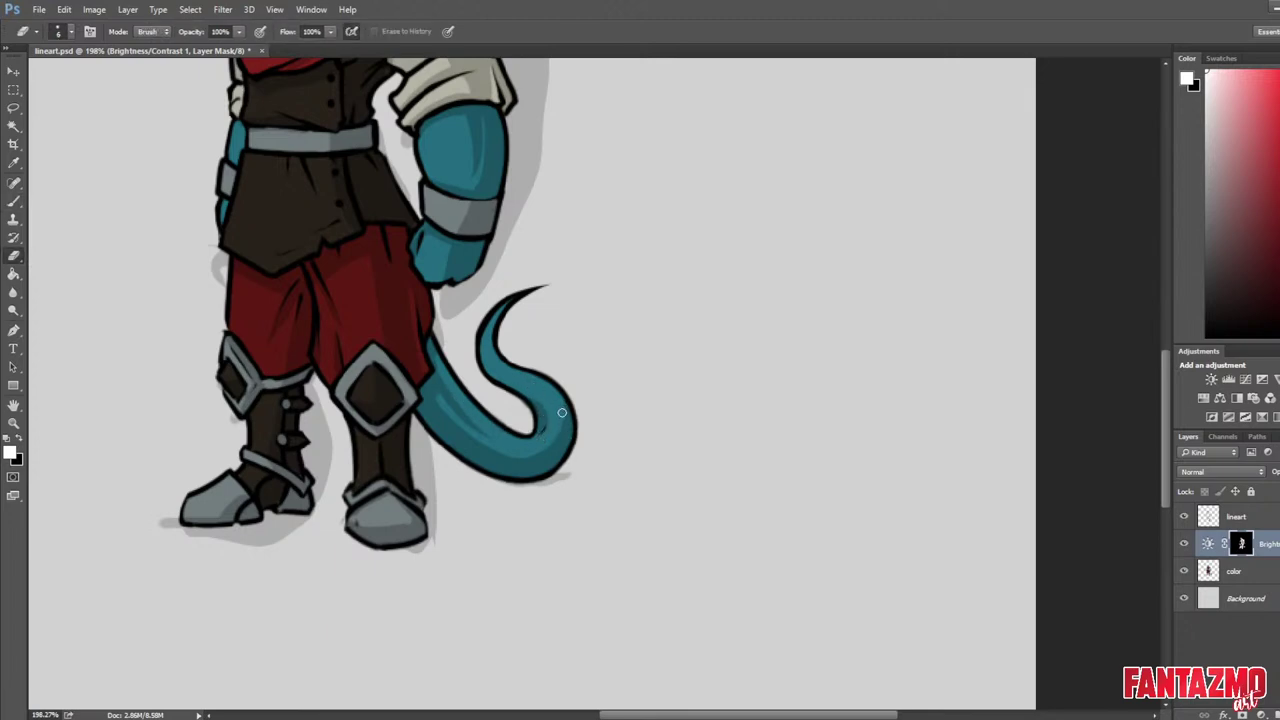
{"action": "mouse_move", "coordinate": [535, 454]}
{"action": "left_mouse_down"}
{"action": "mouse_move", "coordinate": [564, 410]}
{"action": "mouse_move", "coordinate": [700, 346]}
{"action": "left_mouse_up"}
{"action": "key", "text": "ctrl+z"}
Flip the canvas and shade the tail's narrow upper curve toward its tip.
{"action": "key", "text": "ctrl+shift+h"}
{"action": "left_click_drag", "start_coordinate": [656, 295], "coordinate": [711, 334]}
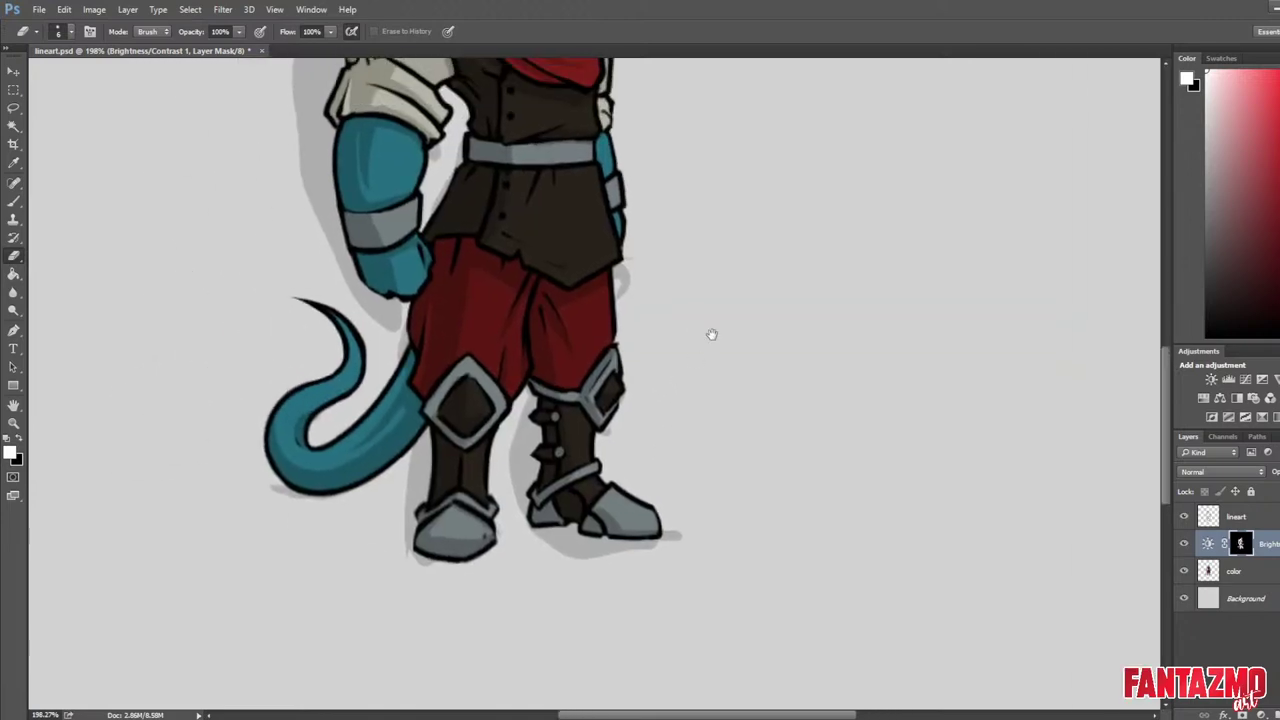
{"action": "key", "text": "b"}
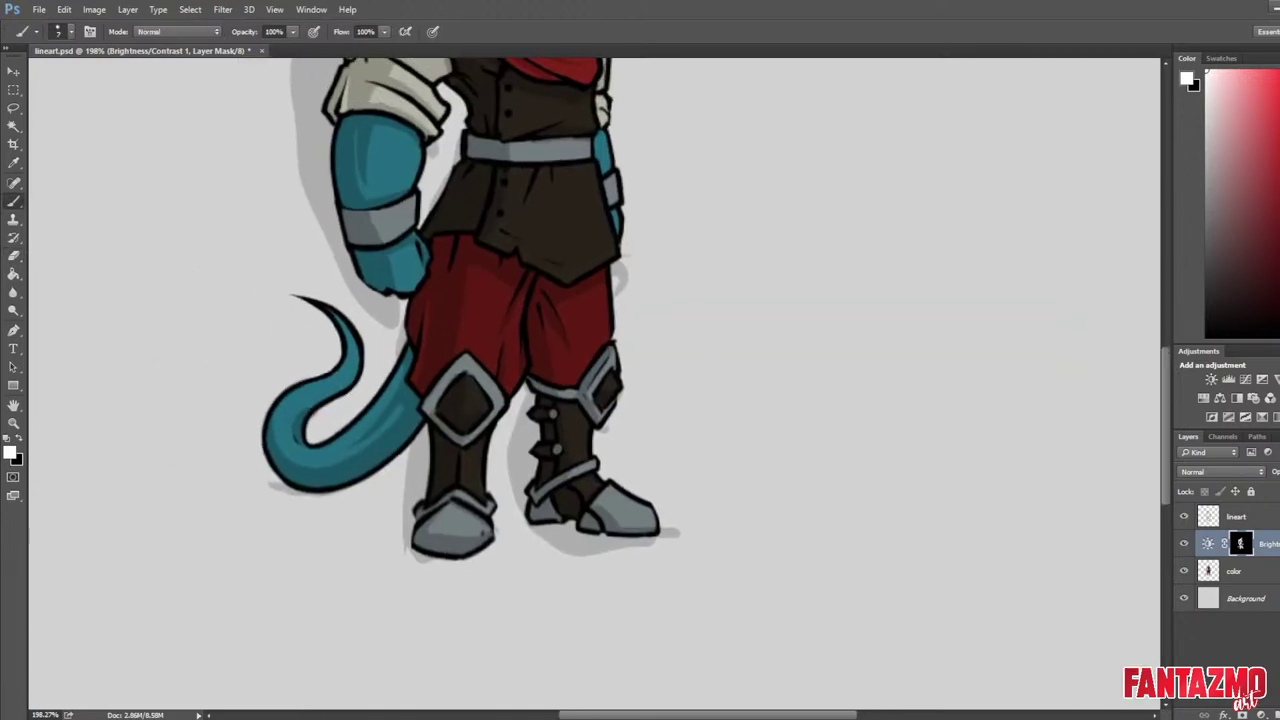
{"action": "left_click_drag", "start_coordinate": [337, 326], "coordinate": [313, 384]}
{"action": "key", "text": "e"}
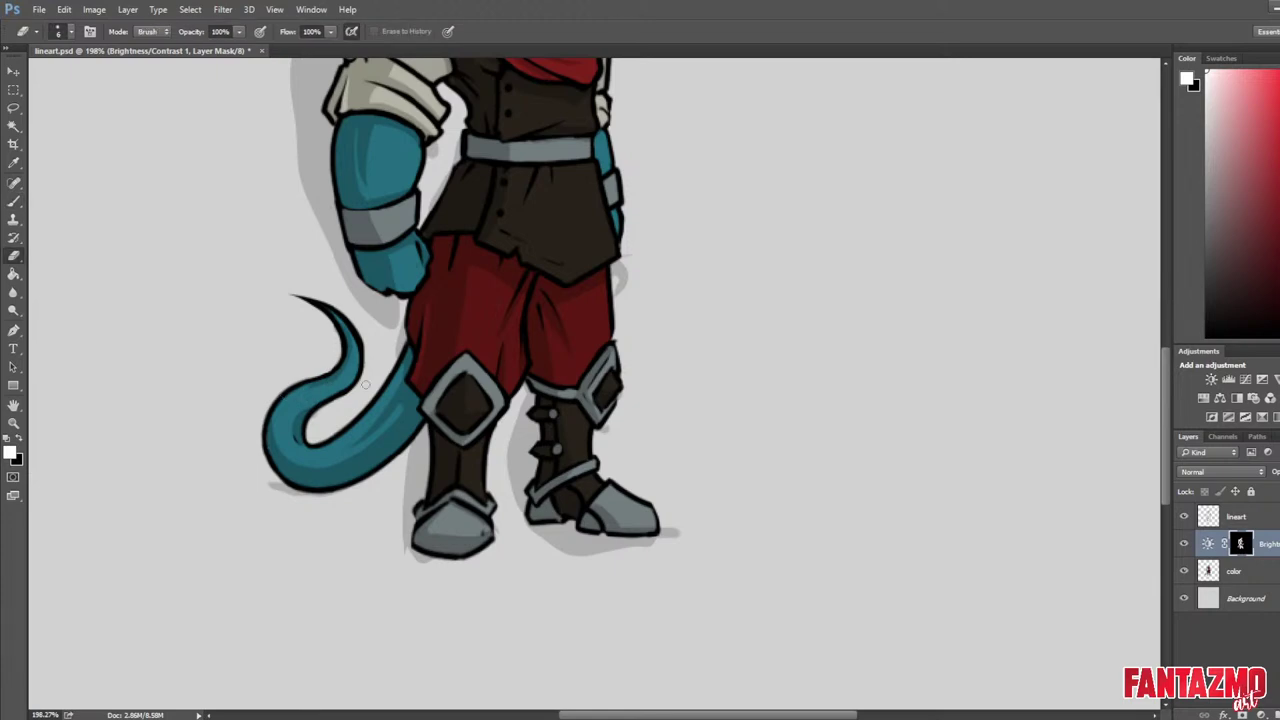
Save the artwork as color.psd and merge the Brightness/Contrast adjustment into the color layer, keeping the shading within the character.
{"action": "key", "text": "ctrl+0"}
{"action": "key", "text": "ctrl+shift+h"}
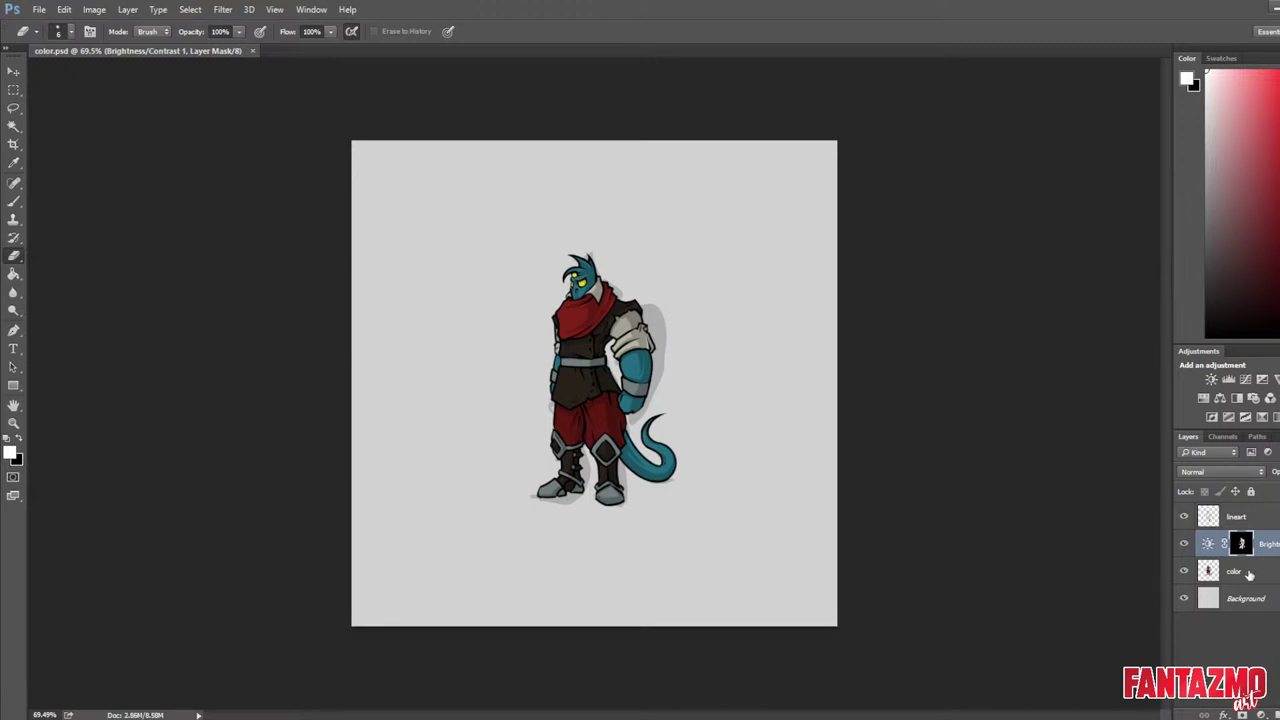
{"action": "left_click", "coordinate": [1246, 572]}
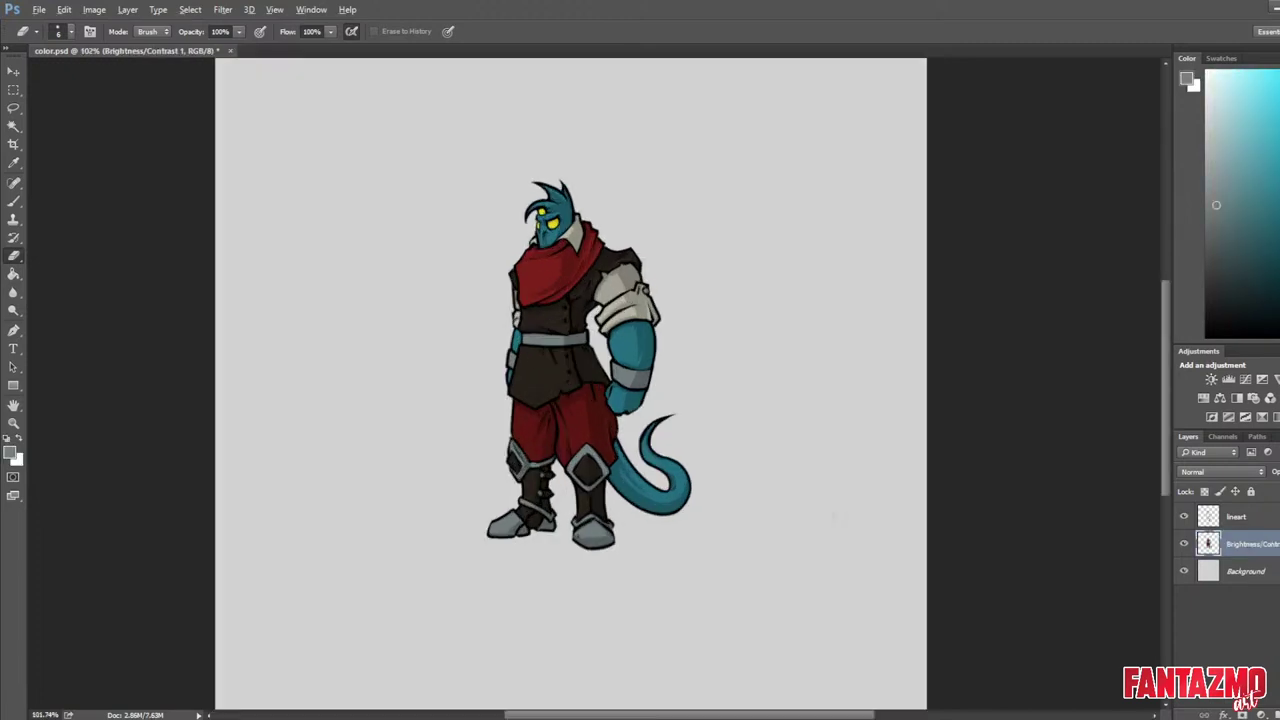
{"action": "key", "text": "h"}
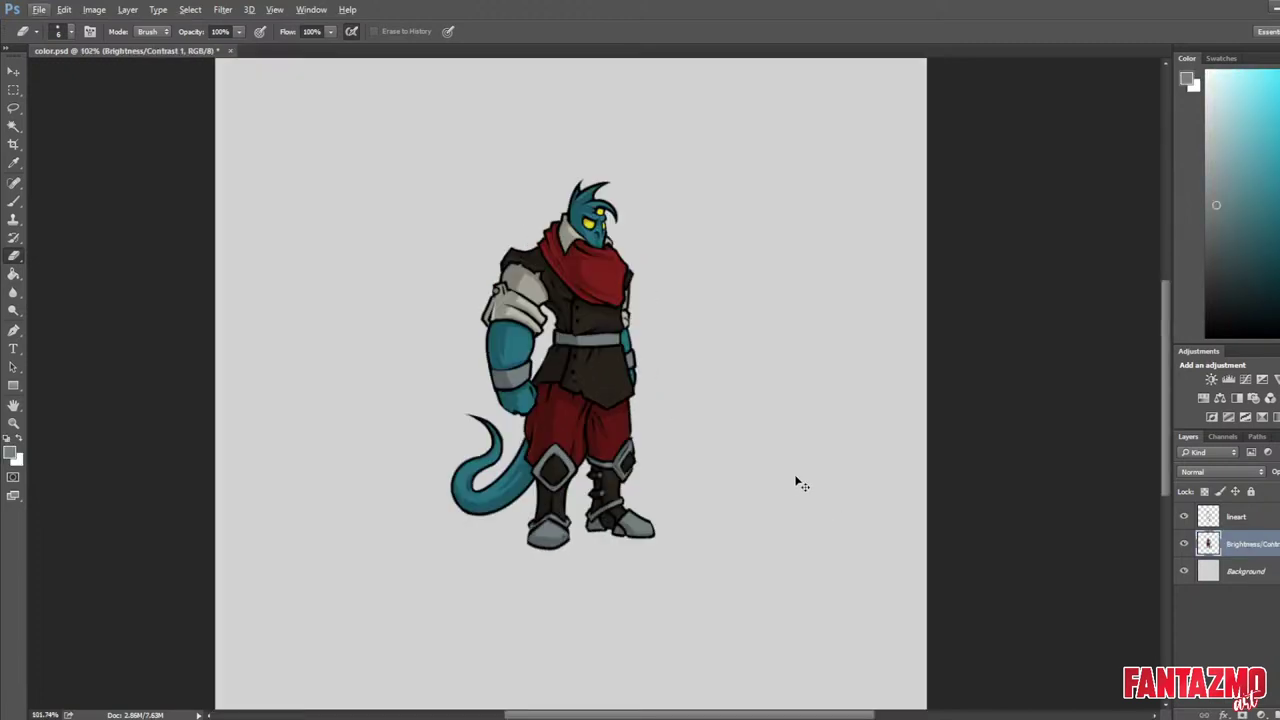
{"action": "key", "text": "h"}
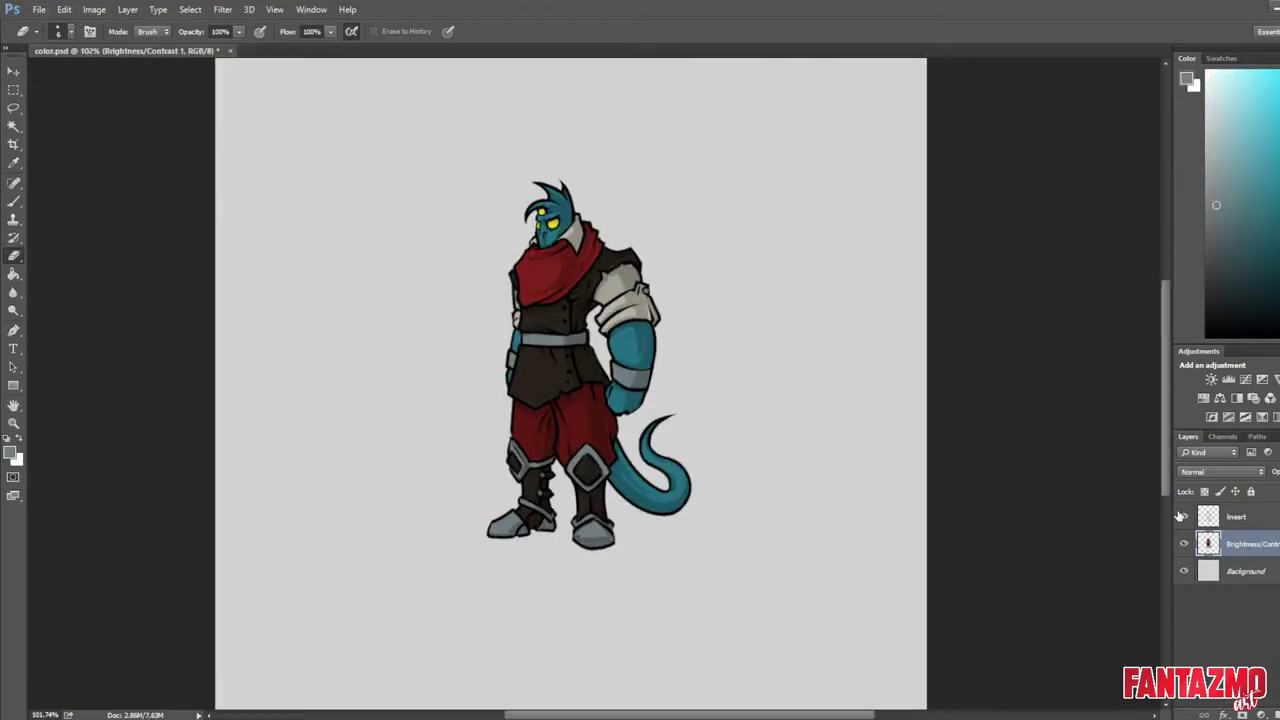
Select the lineart layer and lock its transparent pixels.
{"action": "left_click", "coordinate": [1237, 517]}
{"action": "scroll", "coordinate": [889, 446], "scroll_direction": "up", "scroll_amount": 3}
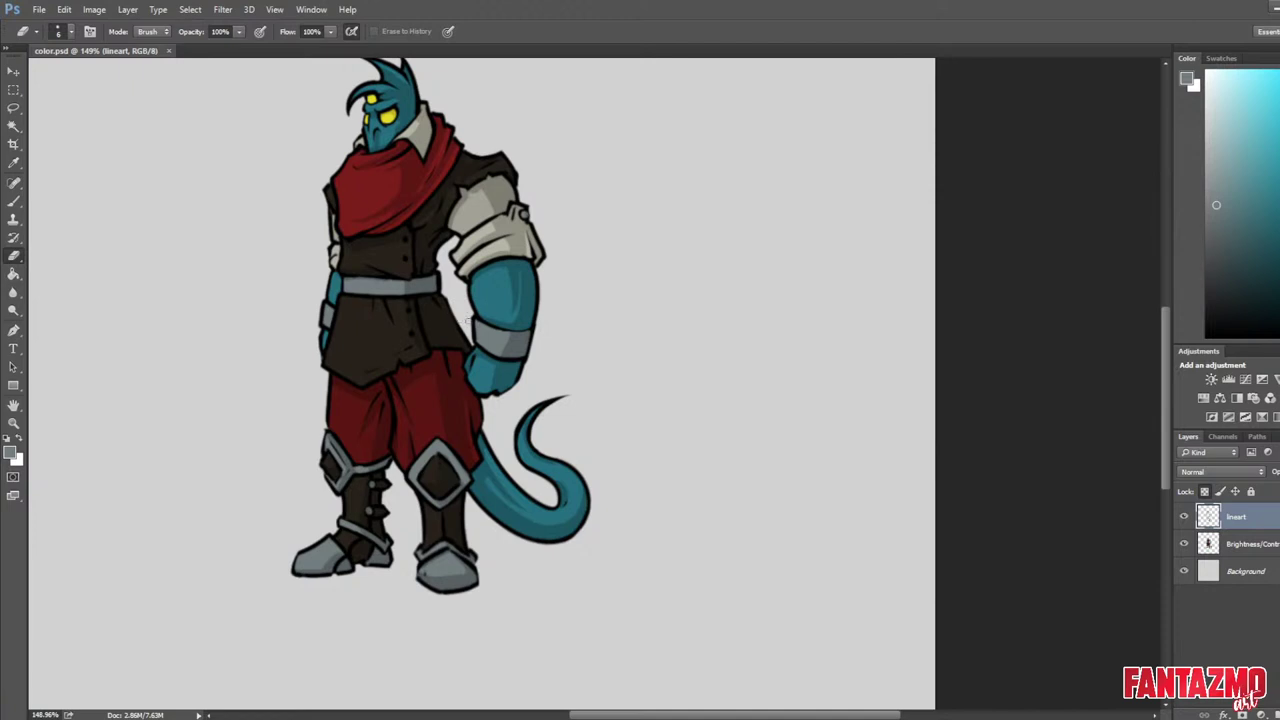
Sample a dark brown from the vest, darken it to near-black, and enlarge the brush to 200 px for the lineart.
{"action": "left_click_drag", "start_coordinate": [608, 206], "coordinate": [657, 238]}
{"action": "scroll", "coordinate": [650, 240], "scroll_direction": "down", "scroll_amount": 2}
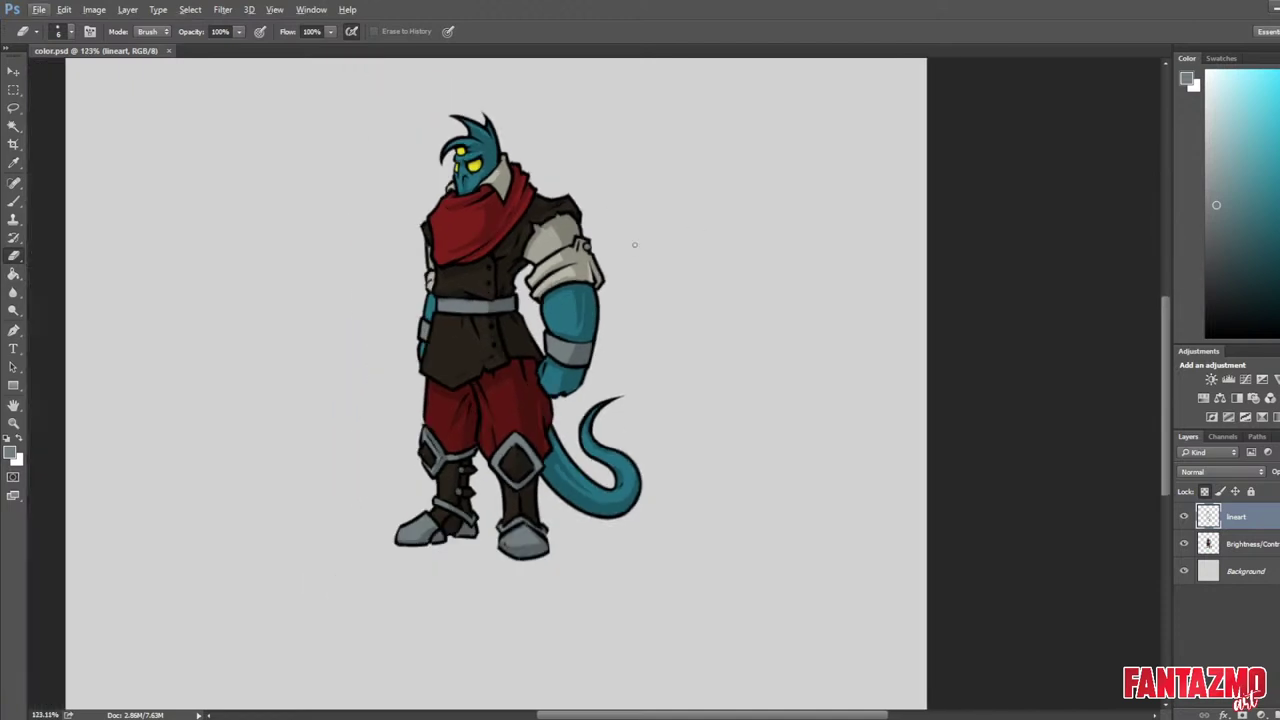
{"action": "key", "text": "i"}
{"action": "left_click", "coordinate": [538, 208]}
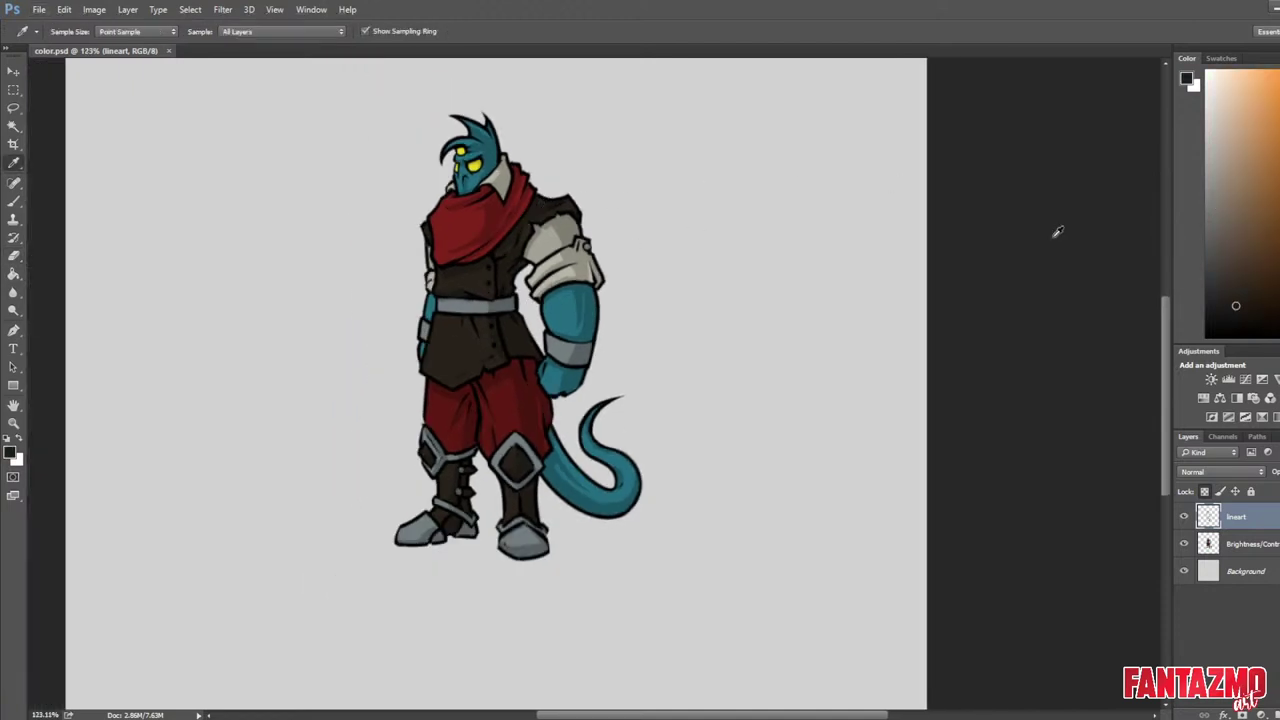
{"action": "key", "text": "b"}
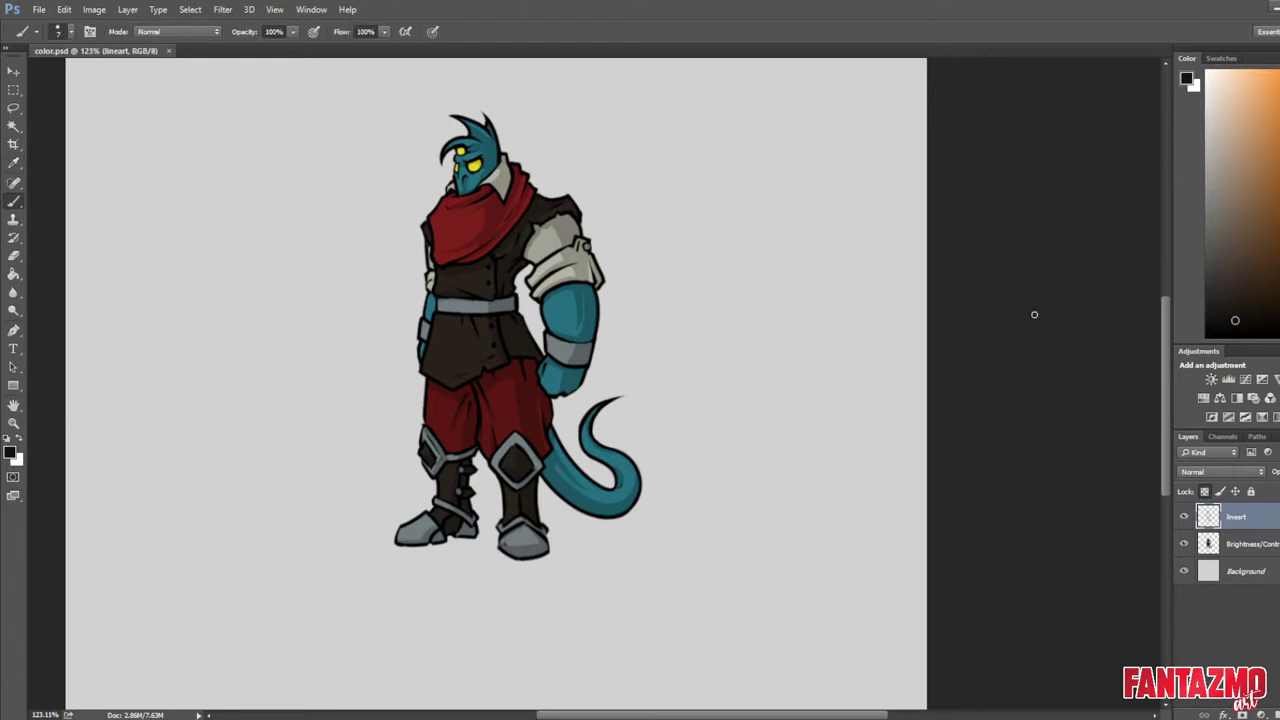
{"action": "key", "text": "bracketright"}
{"action": "key", "text": "bracketright"}
{"action": "key", "text": "bracketright"}
{"action": "key", "text": "bracketright"}
{"action": "key", "text": "bracketright"}
{"action": "key", "text": "bracketright"}
{"action": "key", "text": "bracketright"}
{"action": "key", "text": "bracketright"}
{"action": "key", "text": "bracketright"}
{"action": "key", "text": "bracketright"}
{"action": "key", "text": "bracketright"}
{"action": "key", "text": "bracketright"}
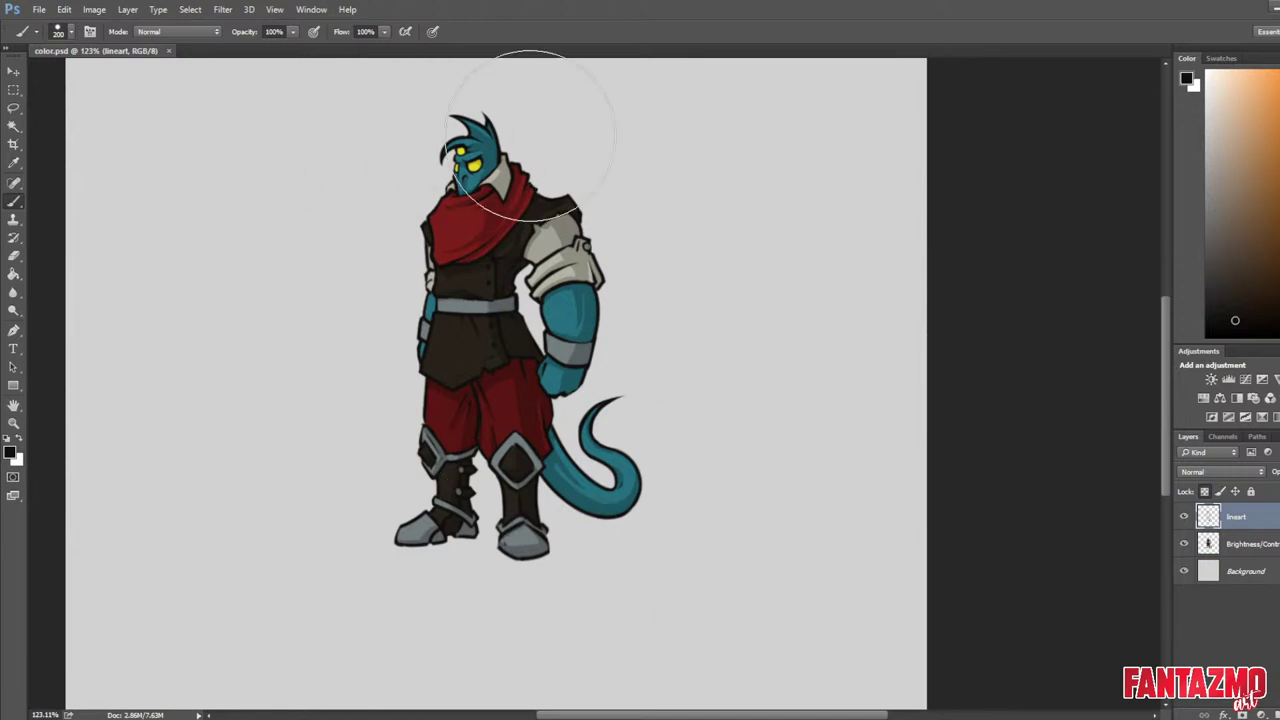
Flip the canvas and recolor the scarf's outlines with a dark red sampled from the scarf, using a 10 px brush.
{"action": "key", "text": "ctrl+shift+h"}
{"action": "scroll", "coordinate": [595, 253], "scroll_direction": "up", "scroll_amount": 3}
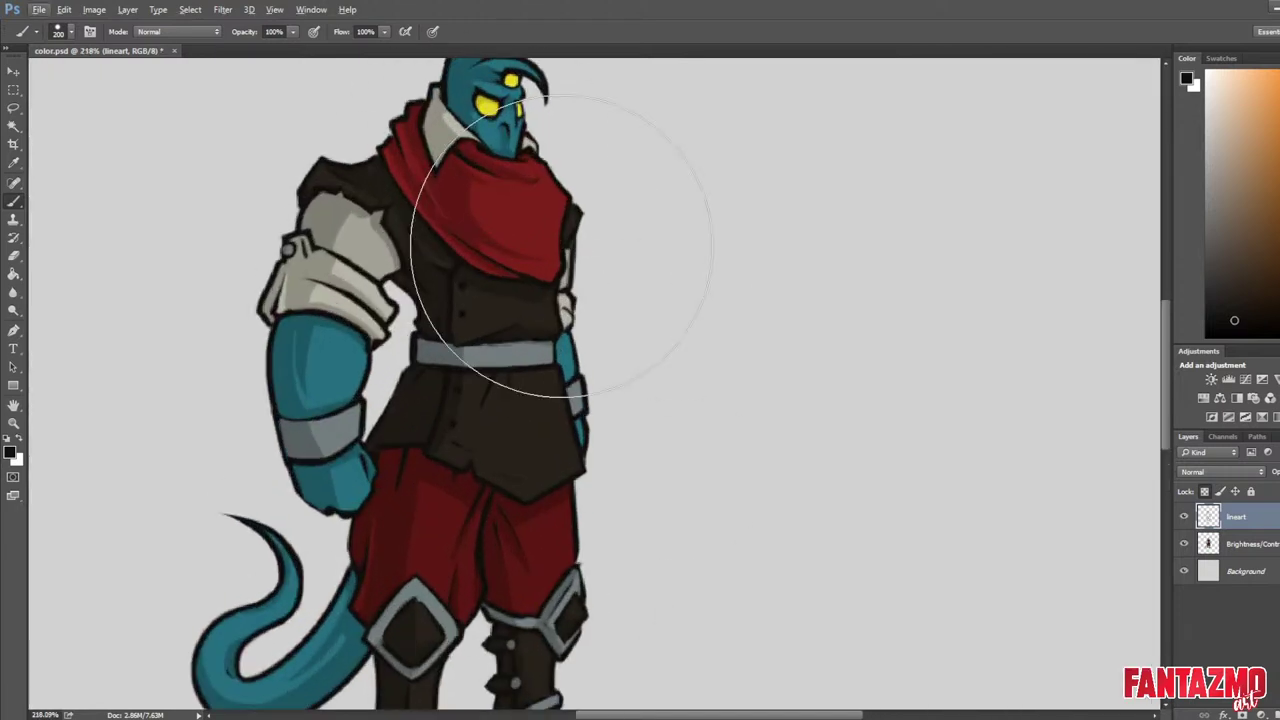
{"action": "key", "text": "bracketleft"}
{"action": "key", "text": "bracketleft"}
{"action": "key", "text": "bracketleft"}
{"action": "key", "text": "bracketleft"}
{"action": "key", "text": "bracketleft"}
{"action": "key", "text": "bracketleft"}
{"action": "key", "text": "bracketleft"}
{"action": "key", "text": "bracketleft"}
{"action": "key", "text": "bracketleft"}
{"action": "left_click_drag", "start_coordinate": [649, 171], "coordinate": [699, 287]}
{"action": "left_click", "coordinate": [535, 295], "text": "alt"}
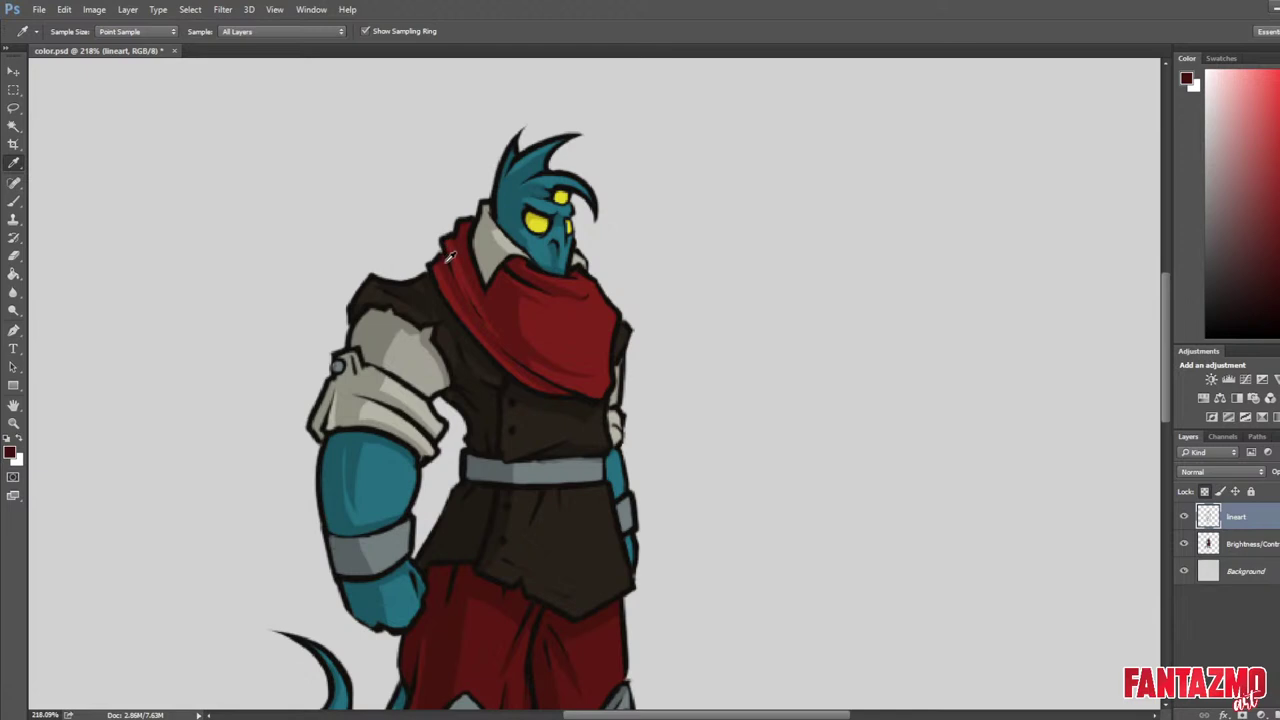
{"action": "key", "text": "b"}
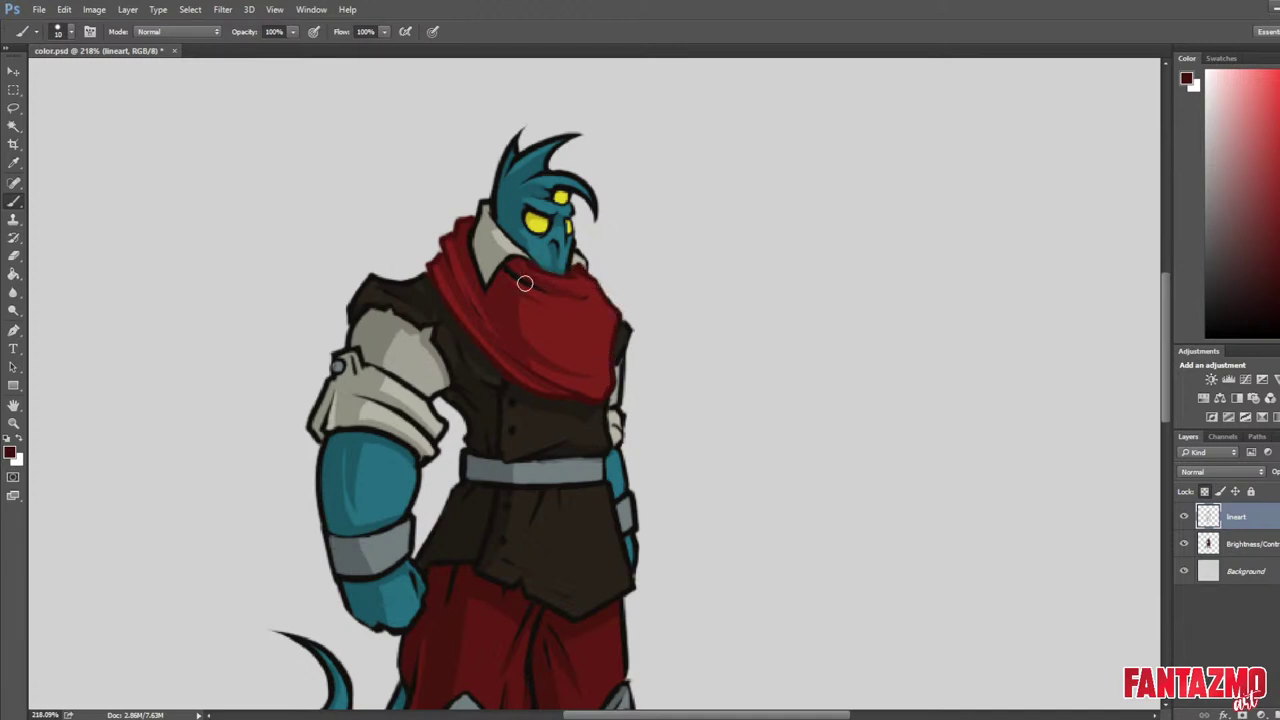
Recolor the trousers' outlines and fold lines in the same dark red, and flip the canvas back.
{"action": "left_click_drag", "start_coordinate": [668, 361], "coordinate": [670, 30]}
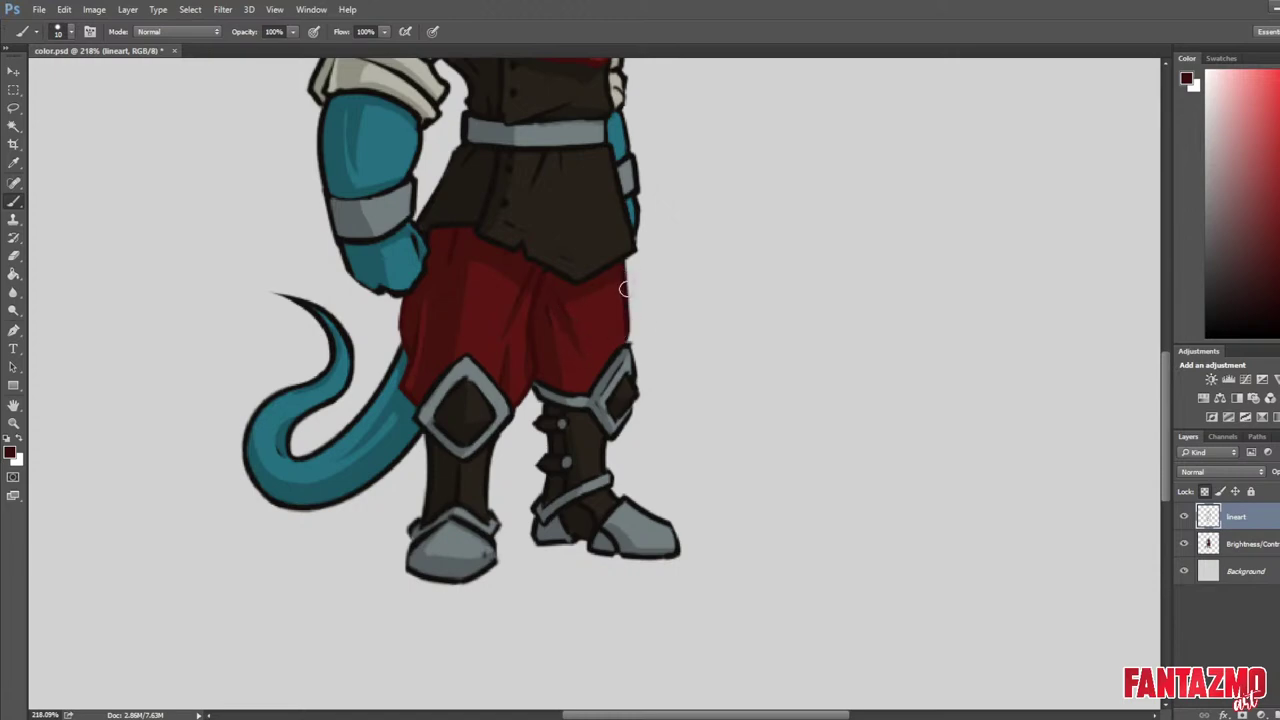
{"action": "scroll", "coordinate": [625, 346], "scroll_direction": "down", "scroll_amount": 8}
{"action": "key", "text": "ctrl+shift+h"}
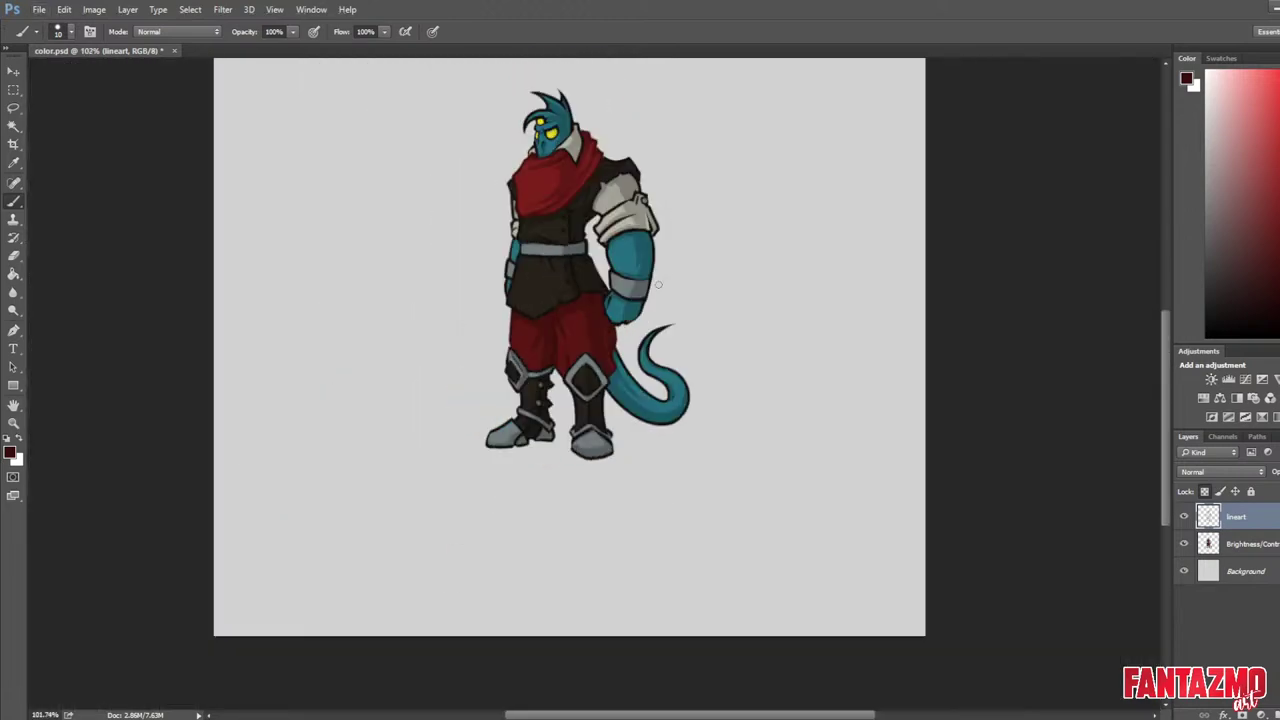
Sample the near sleeve's beige, darken it, and recolor the black outlines and fold lines of the sleeve and rolled cuff.
{"action": "left_click_drag", "start_coordinate": [664, 268], "coordinate": [683, 321]}
{"action": "scroll", "coordinate": [563, 357], "scroll_direction": "up", "scroll_amount": 7}
{"action": "left_click_drag", "start_coordinate": [601, 223], "coordinate": [563, 294]}
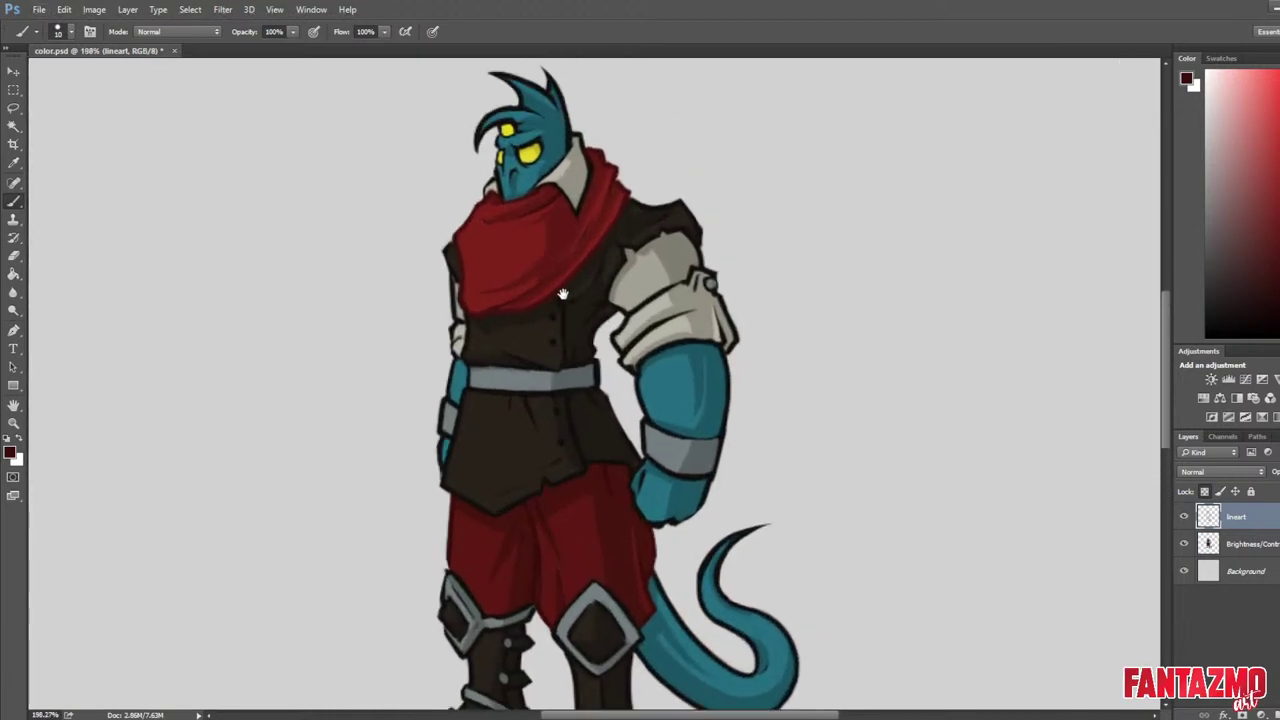
{"action": "scroll", "coordinate": [563, 294], "scroll_direction": "up", "scroll_amount": 2}
{"action": "scroll", "coordinate": [737, 343], "scroll_direction": "up", "scroll_amount": 2}
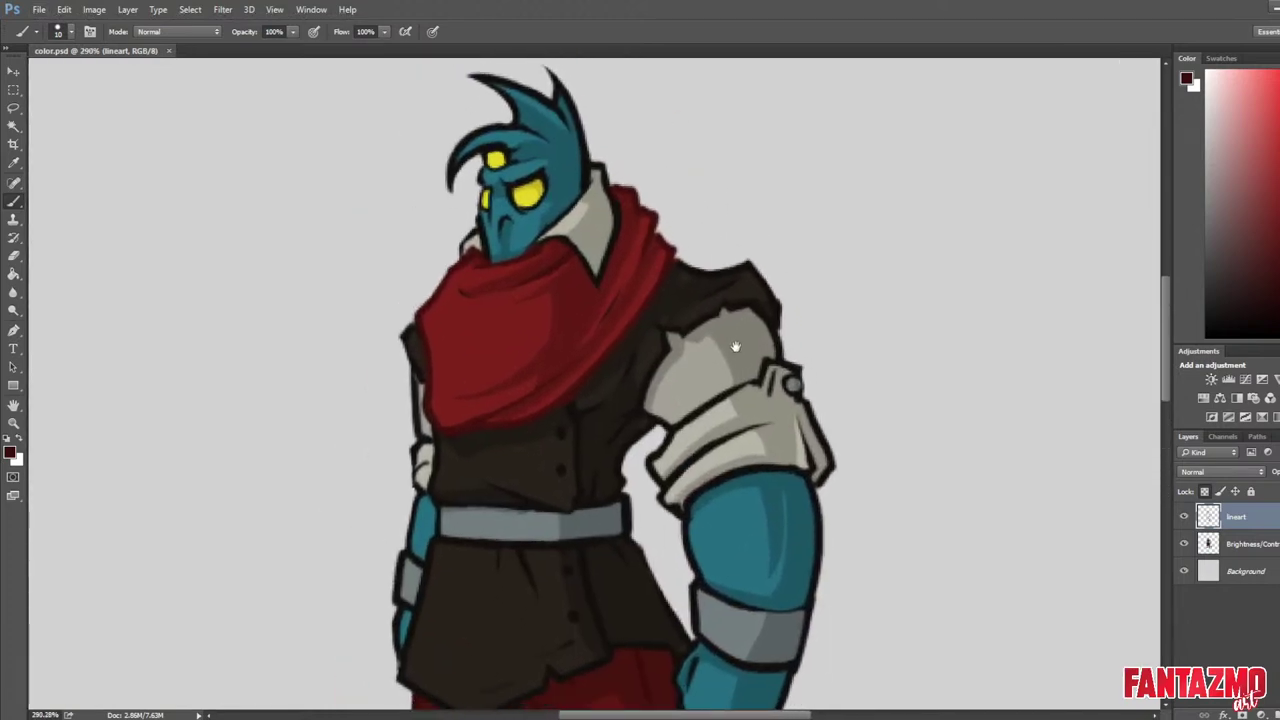
{"action": "left_click_drag", "start_coordinate": [736, 347], "coordinate": [721, 336]}
{"action": "mouse_move", "coordinate": [734, 493]}
{"action": "left_mouse_down"}
{"action": "mouse_move", "coordinate": [706, 234]}
{"action": "mouse_move", "coordinate": [719, 371]}
{"action": "left_mouse_up"}
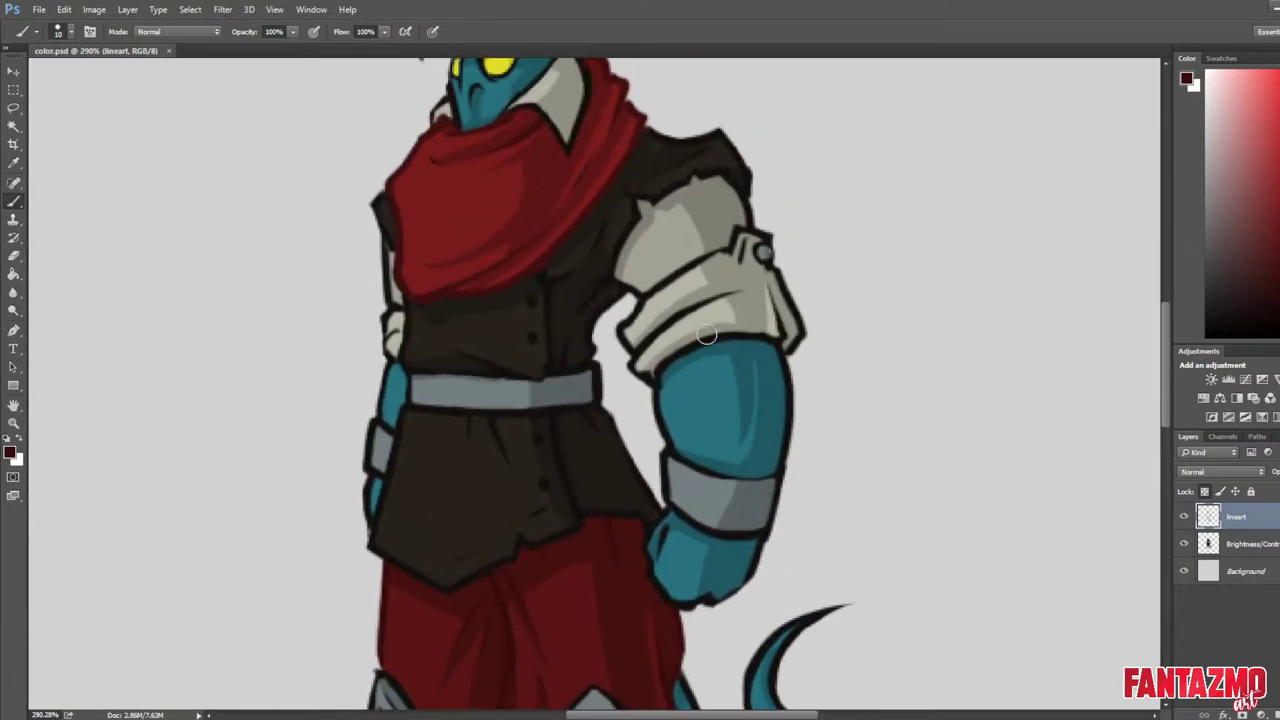
{"action": "key", "text": "i"}
{"action": "left_click", "coordinate": [745, 275]}
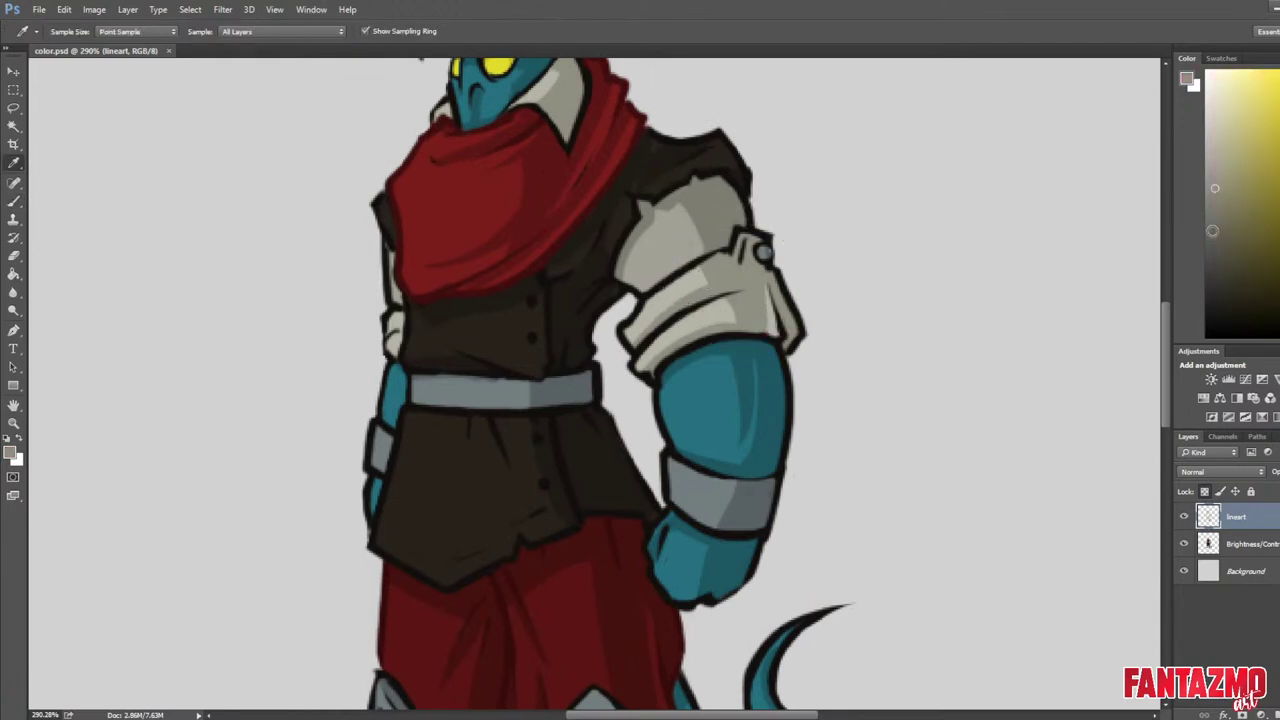
{"action": "left_click", "coordinate": [707, 207]}
{"action": "left_click", "coordinate": [1215, 240]}
{"action": "key", "text": "b"}
{"action": "mouse_move", "coordinate": [690, 266]}
{"action": "left_mouse_down"}
{"action": "mouse_move", "coordinate": [645, 299]}
{"action": "mouse_move", "coordinate": [634, 289]}
{"action": "left_mouse_up"}
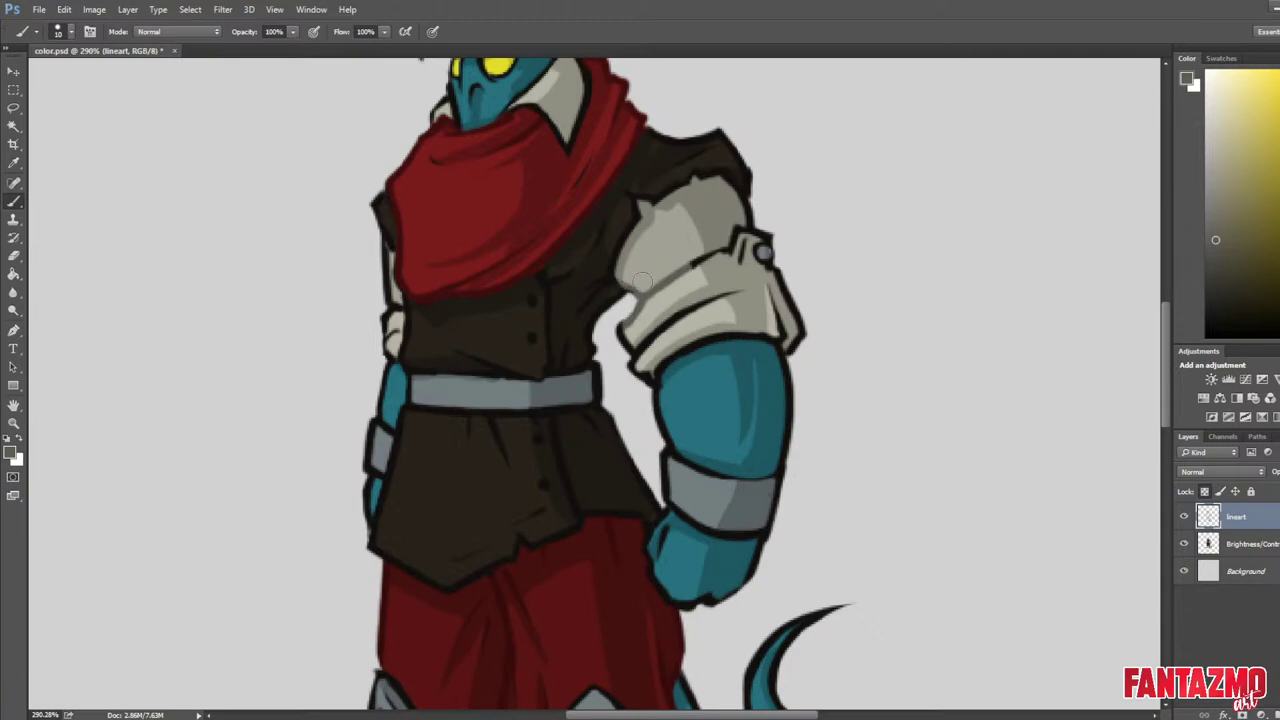
{"action": "mouse_move", "coordinate": [762, 254]}
{"action": "left_mouse_down"}
{"action": "mouse_move", "coordinate": [698, 265]}
{"action": "mouse_move", "coordinate": [758, 228]}
{"action": "mouse_move", "coordinate": [782, 252]}
{"action": "mouse_move", "coordinate": [753, 309]}
{"action": "mouse_move", "coordinate": [790, 308]}
{"action": "left_mouse_up"}
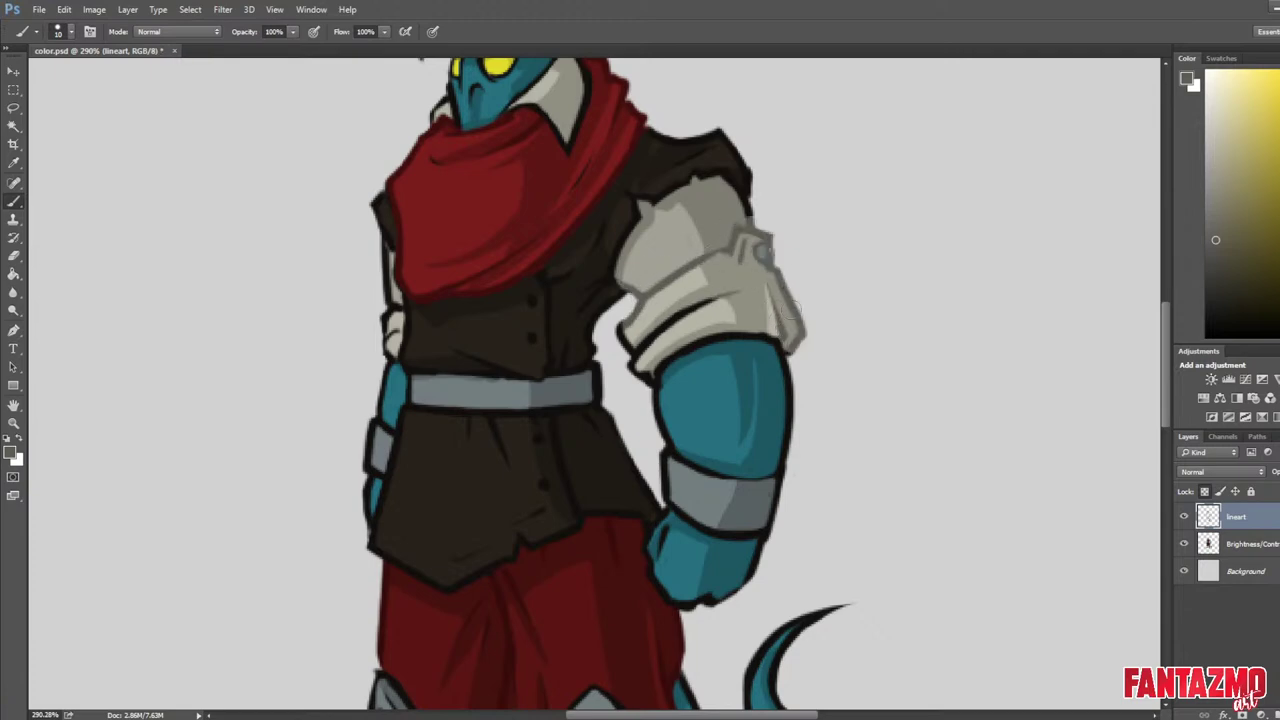
{"action": "mouse_move", "coordinate": [627, 321]}
{"action": "left_mouse_down"}
{"action": "mouse_move", "coordinate": [642, 379]}
{"action": "mouse_move", "coordinate": [713, 268]}
{"action": "left_mouse_up"}
{"action": "mouse_move", "coordinate": [745, 209]}
{"action": "left_mouse_down"}
{"action": "mouse_move", "coordinate": [723, 187]}
{"action": "mouse_move", "coordinate": [737, 223]}
{"action": "left_mouse_up"}
{"action": "key", "text": "alt"}
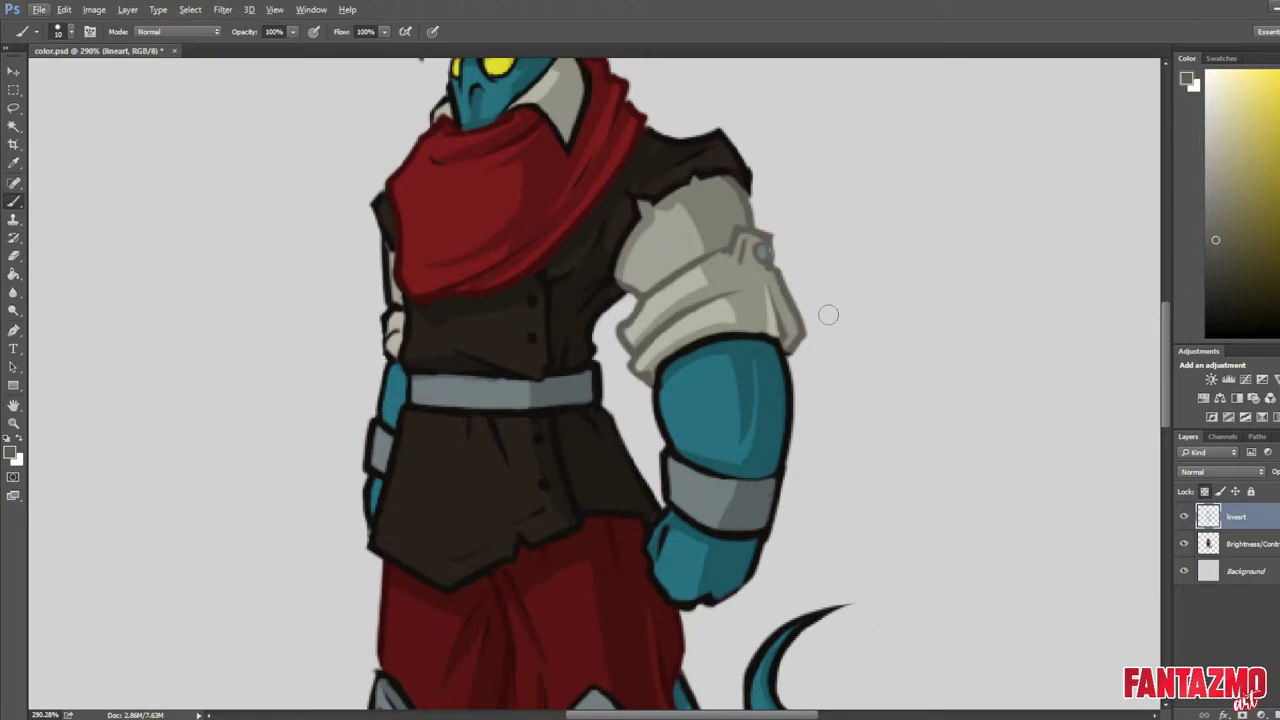
Touch up the sleeve button's fill on the color layer with its sampled blue-gray, reducing the brush to 2 px.
{"action": "scroll", "coordinate": [800, 218], "scroll_direction": "up", "scroll_amount": 5}
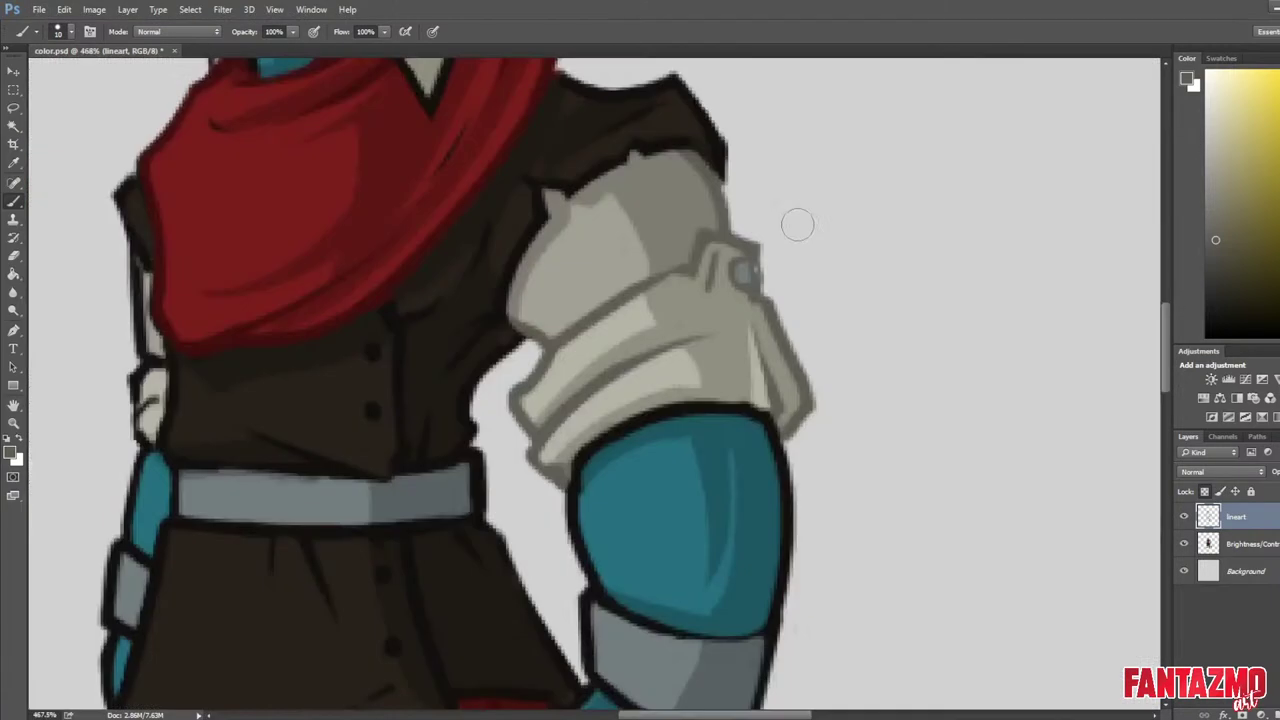
{"action": "left_click", "coordinate": [1240, 543]}
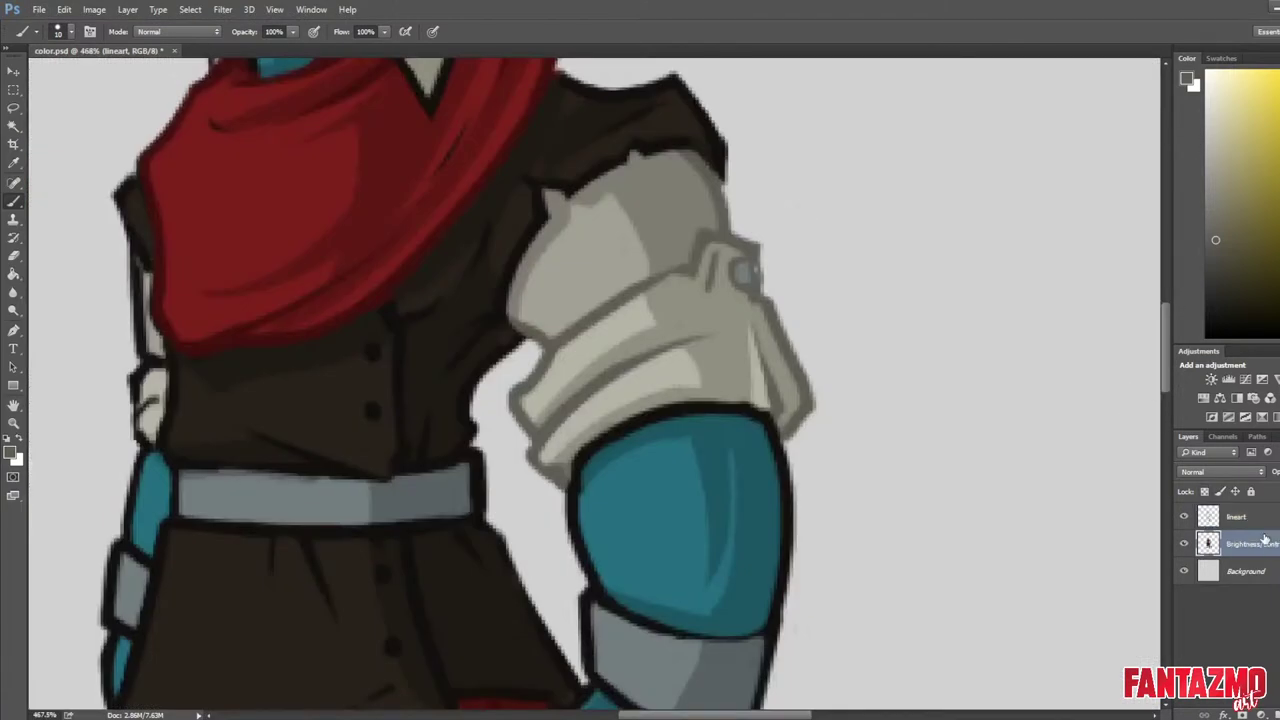
{"action": "key", "text": "i"}
{"action": "left_click", "coordinate": [746, 268]}
{"action": "key", "text": "b"}
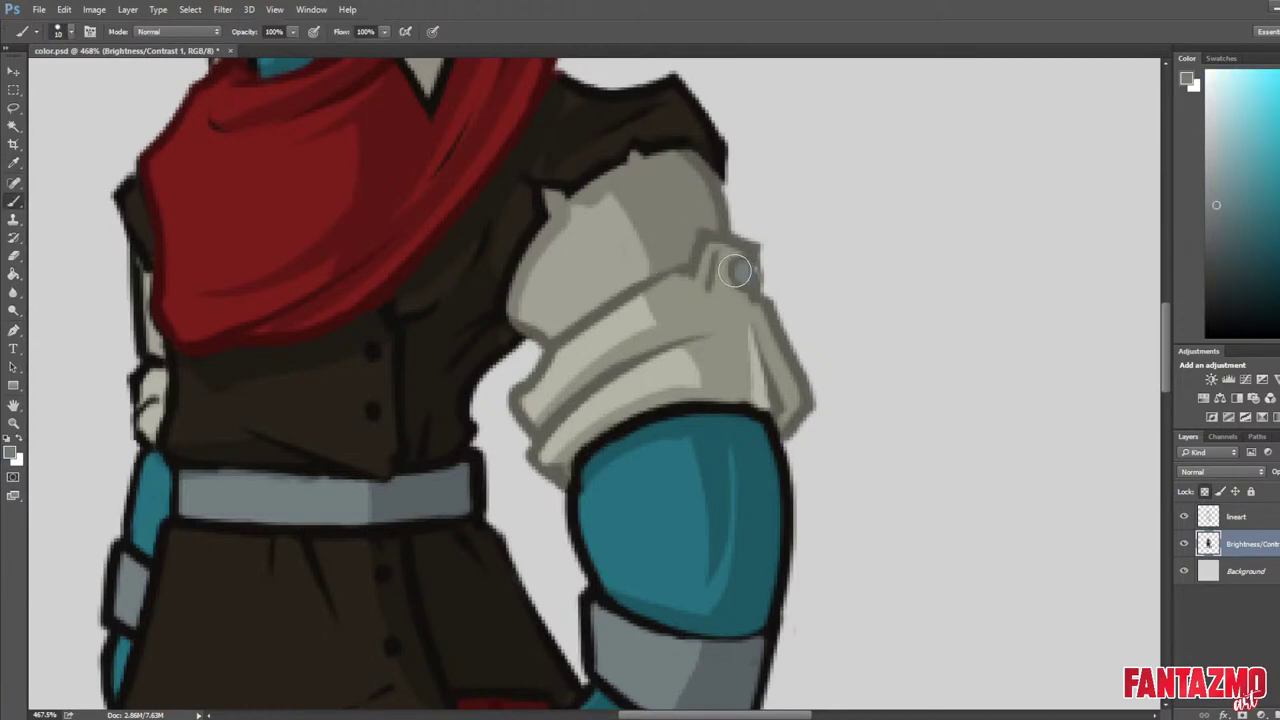
{"action": "left_click", "coordinate": [752, 272], "text": "alt"}
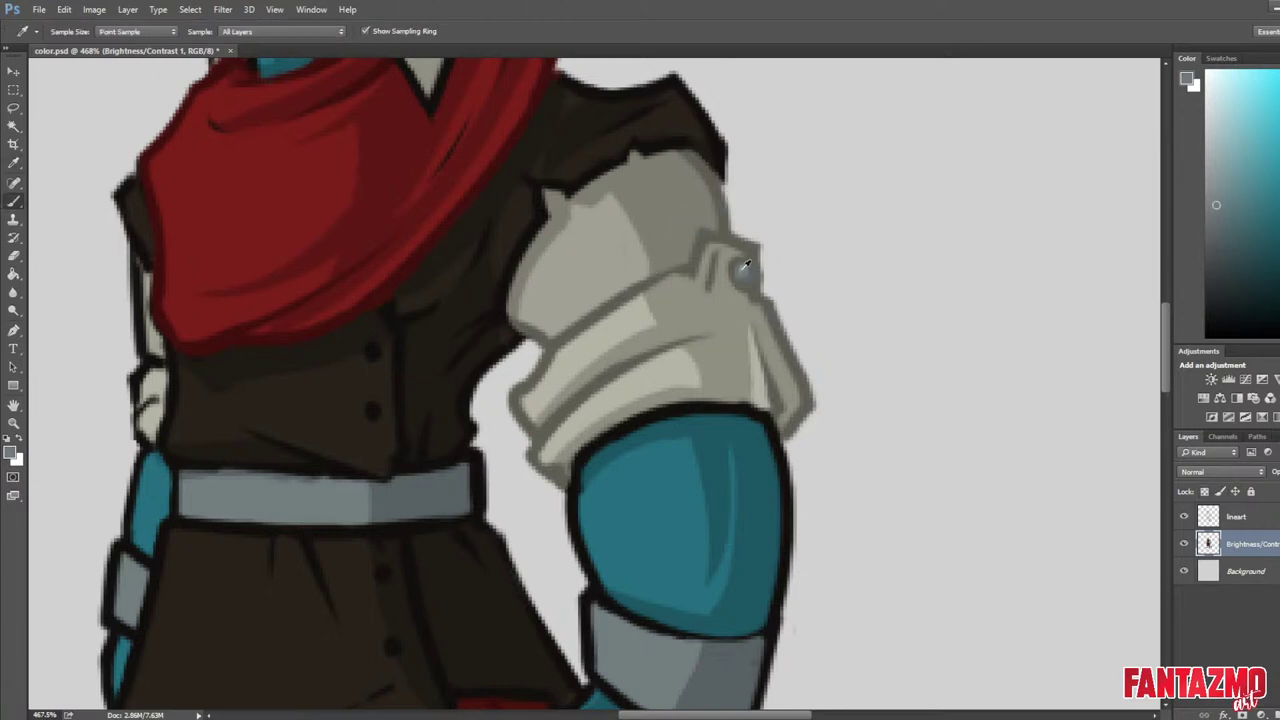
{"action": "left_click", "coordinate": [740, 271], "text": "alt"}
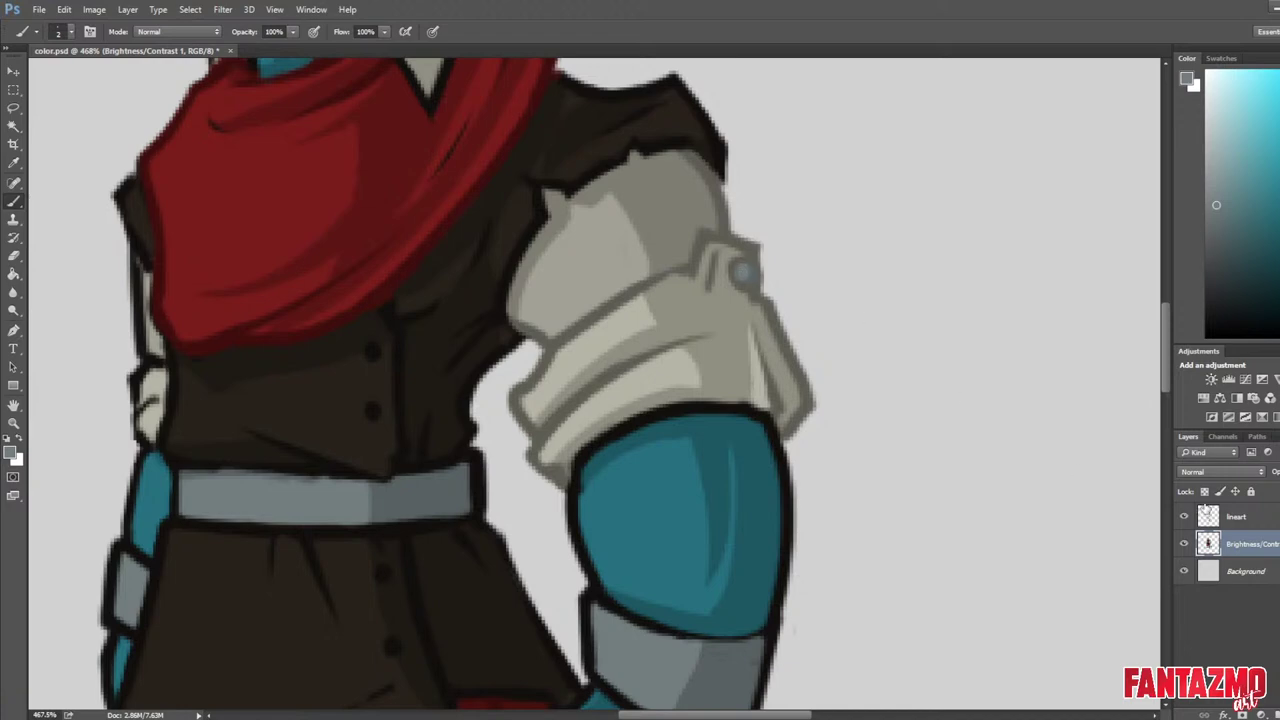
Recolor the sleeve button's outline dark gray on the lineart layer and flip the canvas.
{"action": "left_click", "coordinate": [1252, 519]}
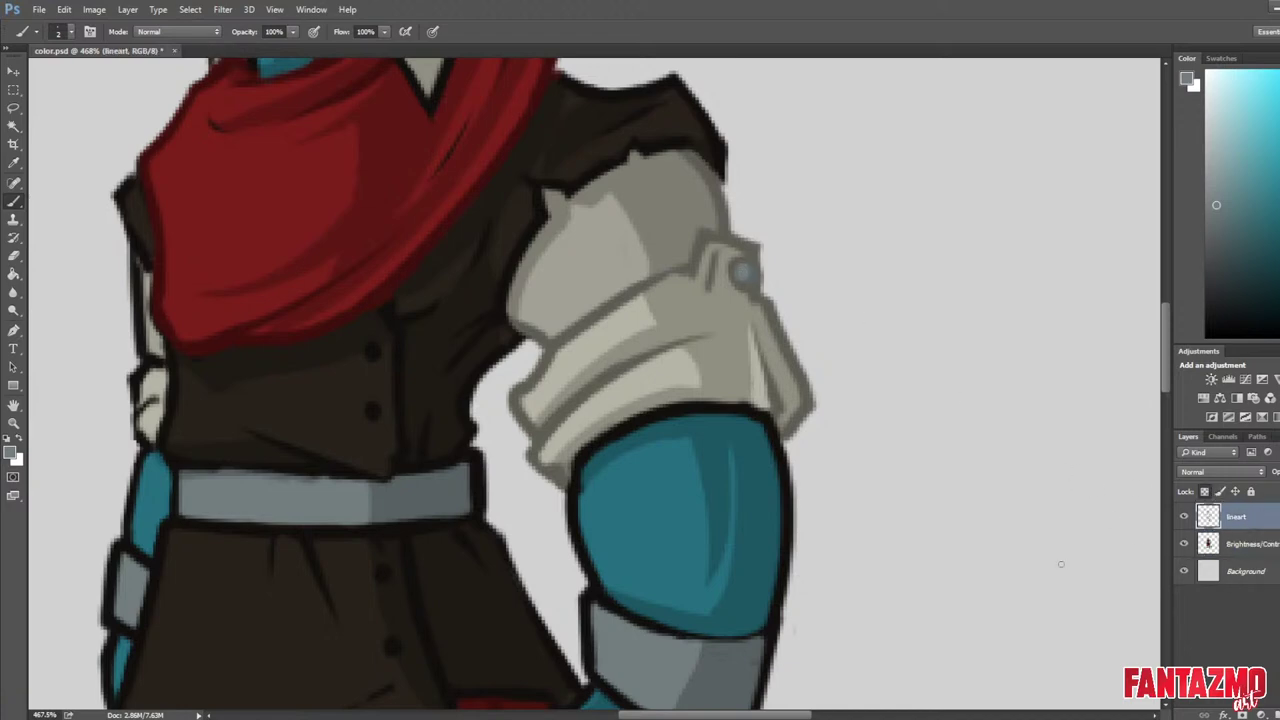
{"action": "left_click", "coordinate": [754, 266], "text": "alt"}
{"action": "key", "text": "]"}
{"action": "left_click_drag", "start_coordinate": [746, 271], "coordinate": [746, 271]}
{"action": "scroll", "coordinate": [743, 269], "scroll_direction": "down", "scroll_amount": 5}
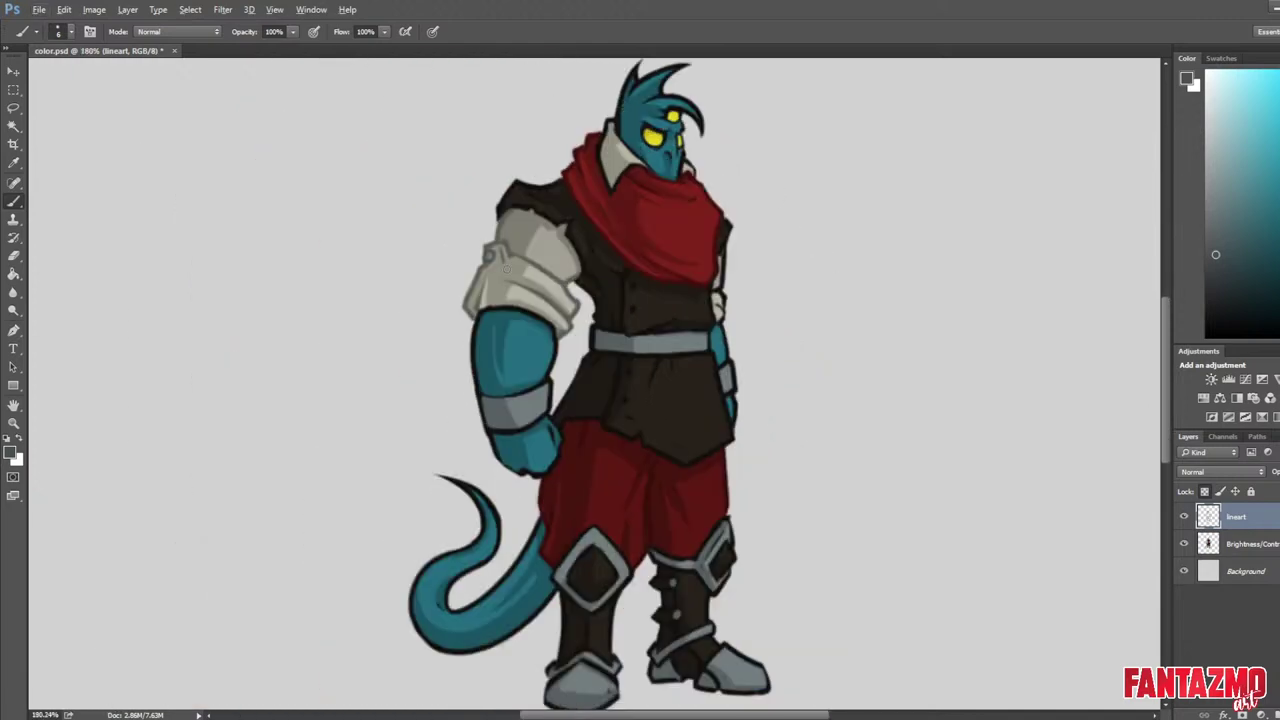
Unlock the lineart's transparent pixels and draw small fold lines around the sleeve button in the sampled line color, refining them with a 3 px eraser.
{"action": "scroll", "coordinate": [512, 241], "scroll_direction": "up", "scroll_amount": 5}
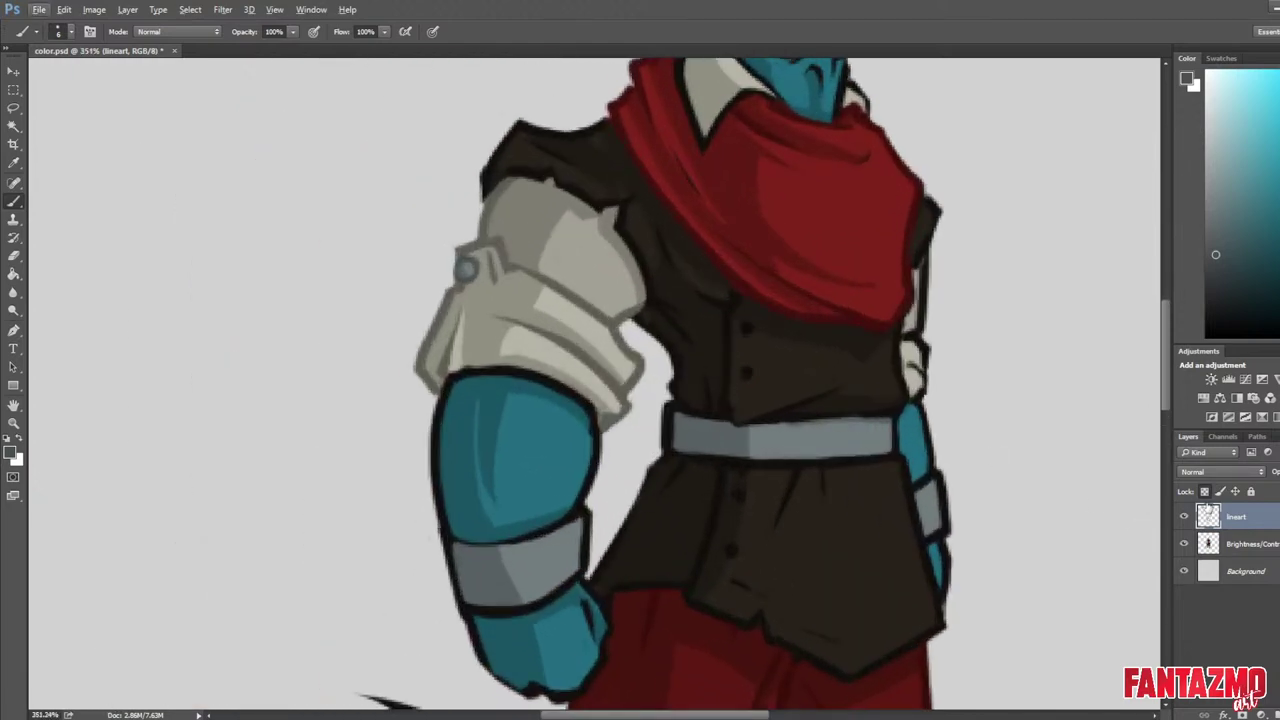
{"action": "left_click", "coordinate": [552, 278], "text": "alt"}
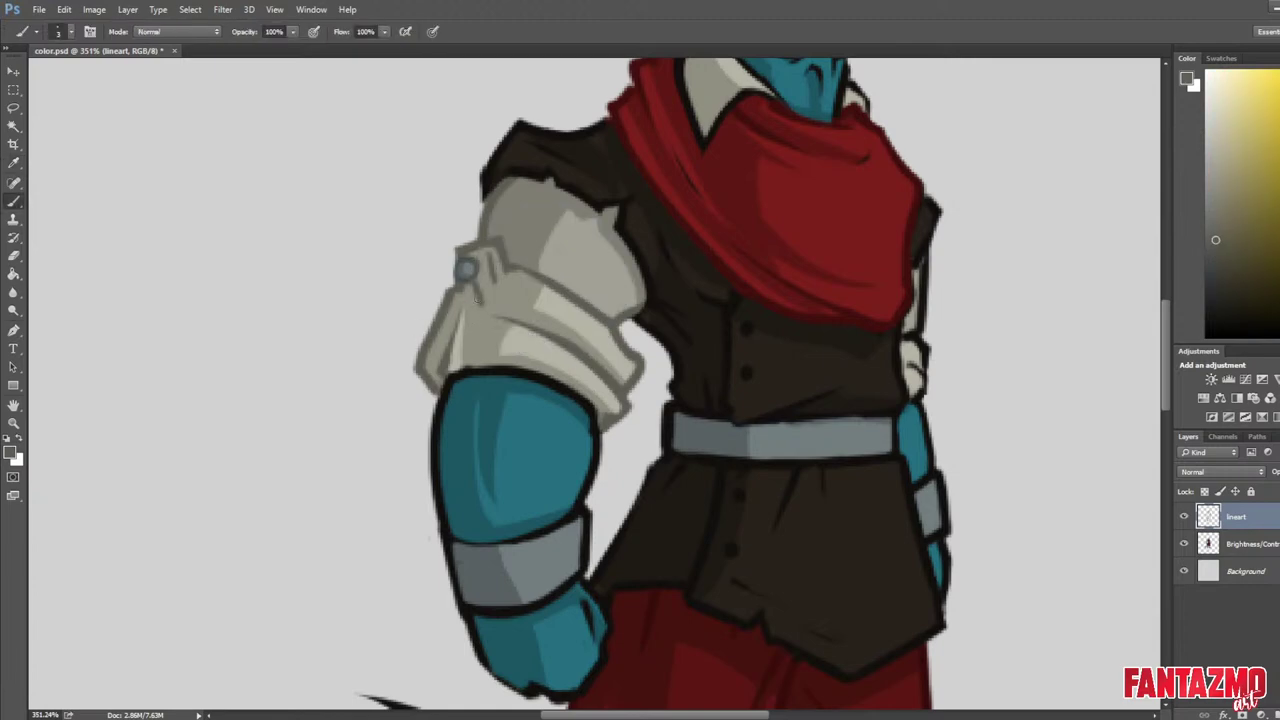
{"action": "key", "text": "e"}
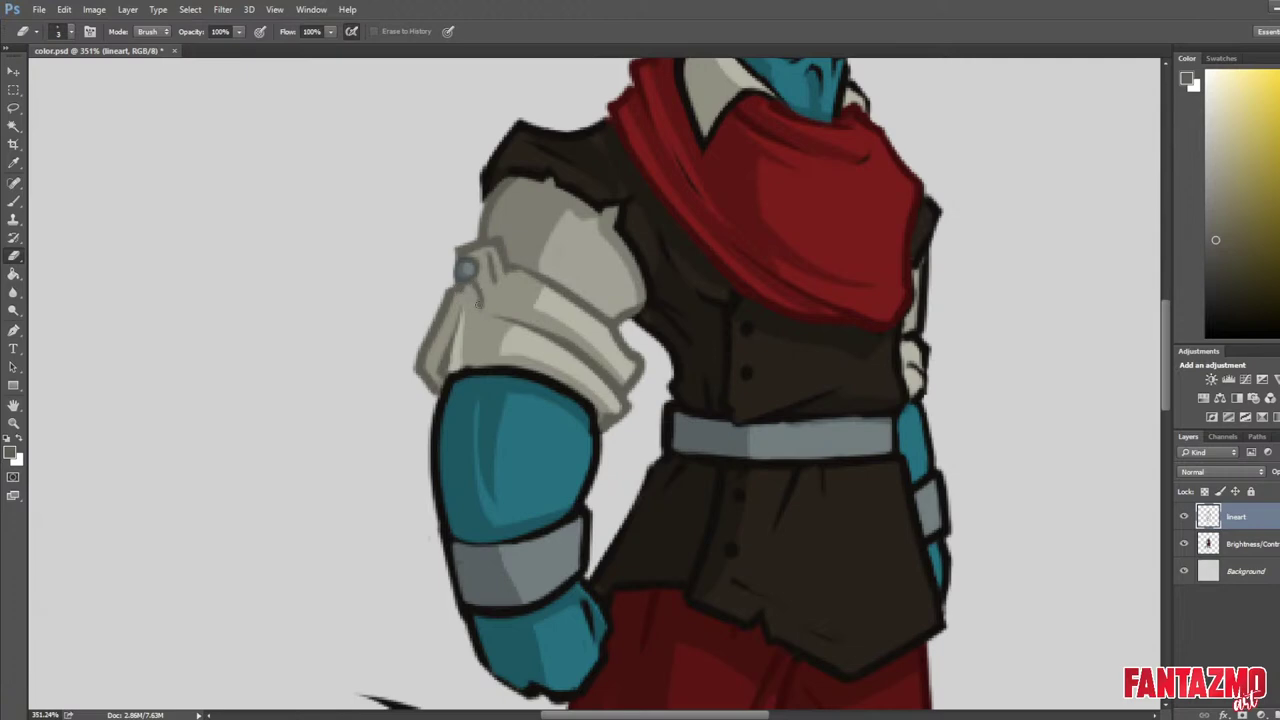
{"action": "key", "text": "b"}
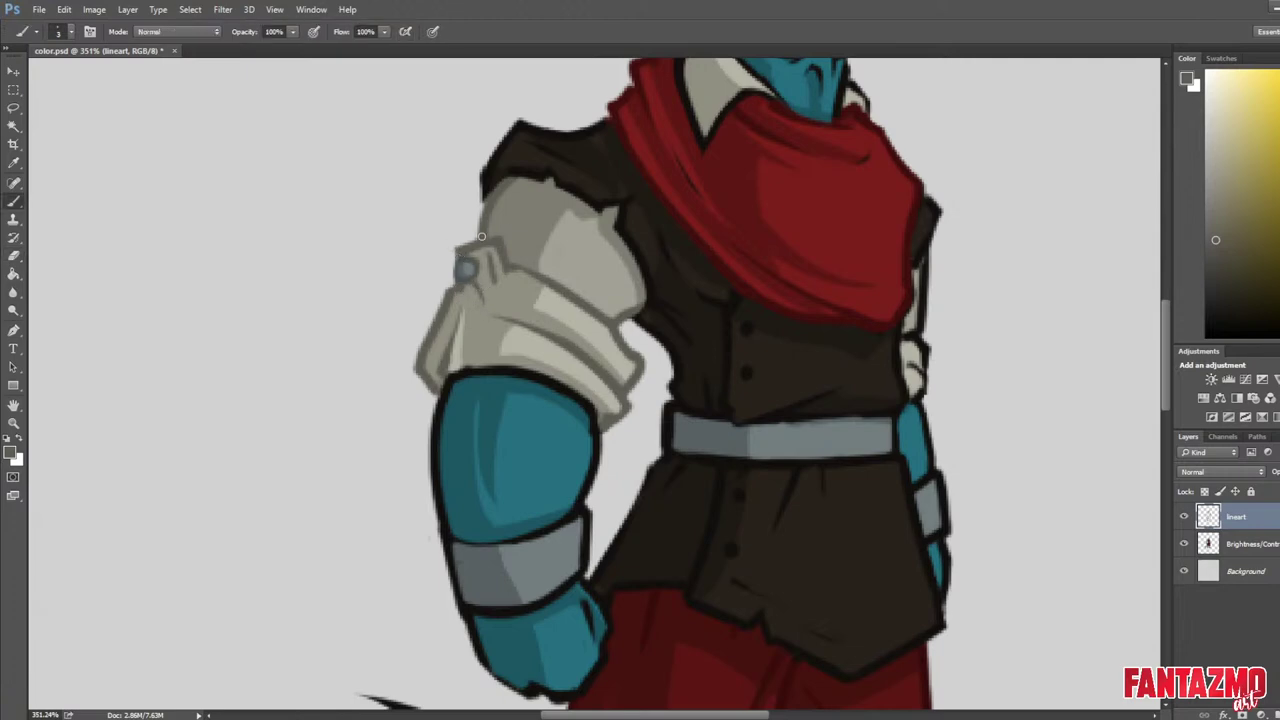
{"action": "key", "text": "e"}
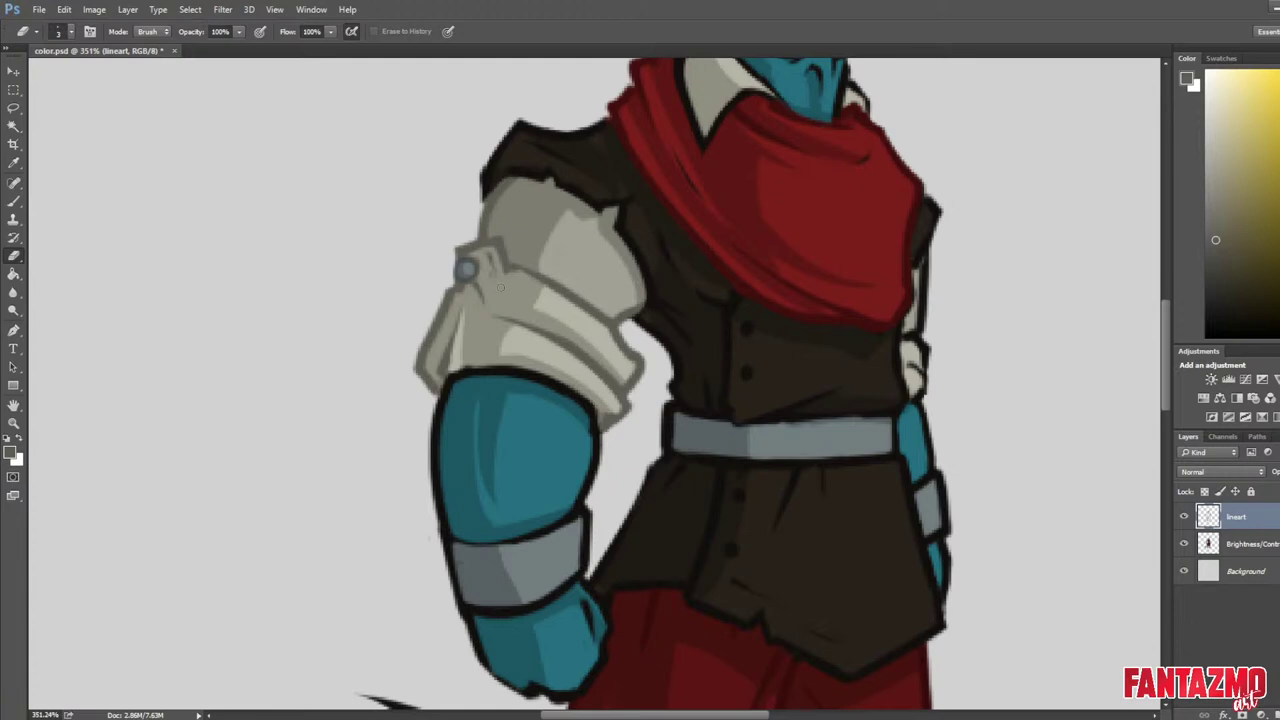
{"action": "key", "text": "b"}
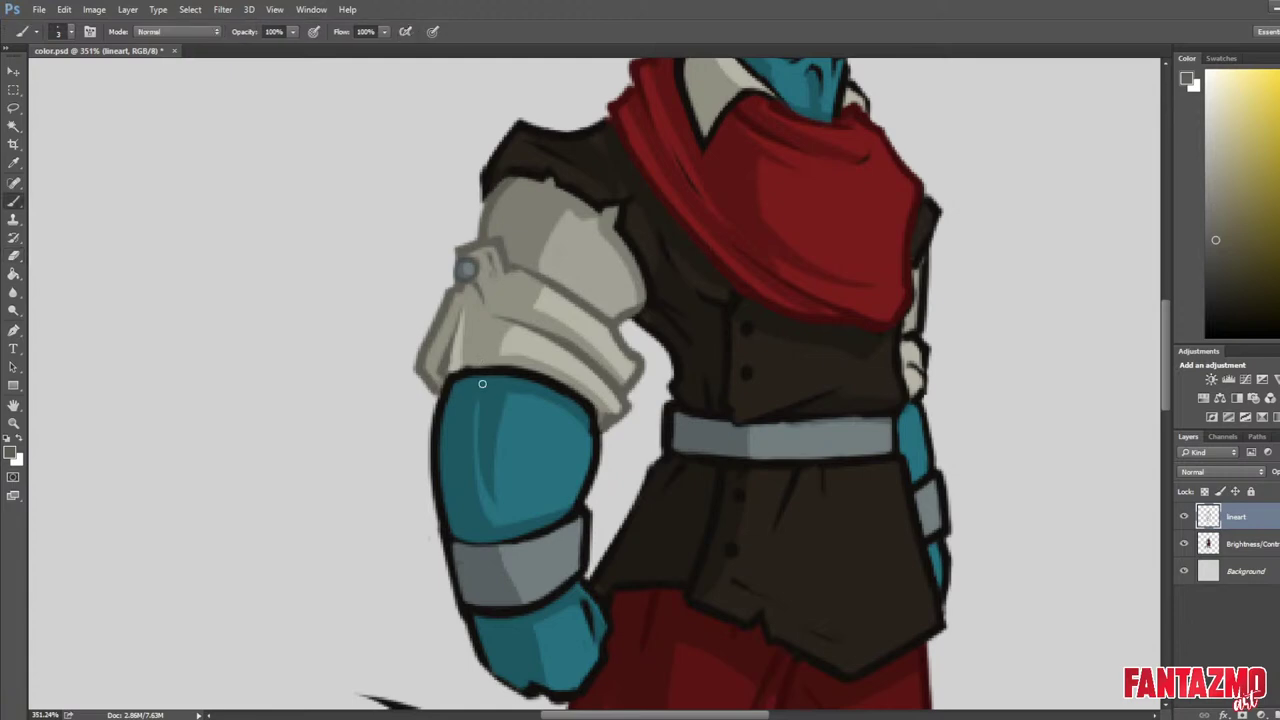
Flip the canvas, relock the lineart's transparent pixels, and recolor the cuff's lower edge above the forearm in the beige line color.
{"action": "key", "text": "ctrl+shift+h"}
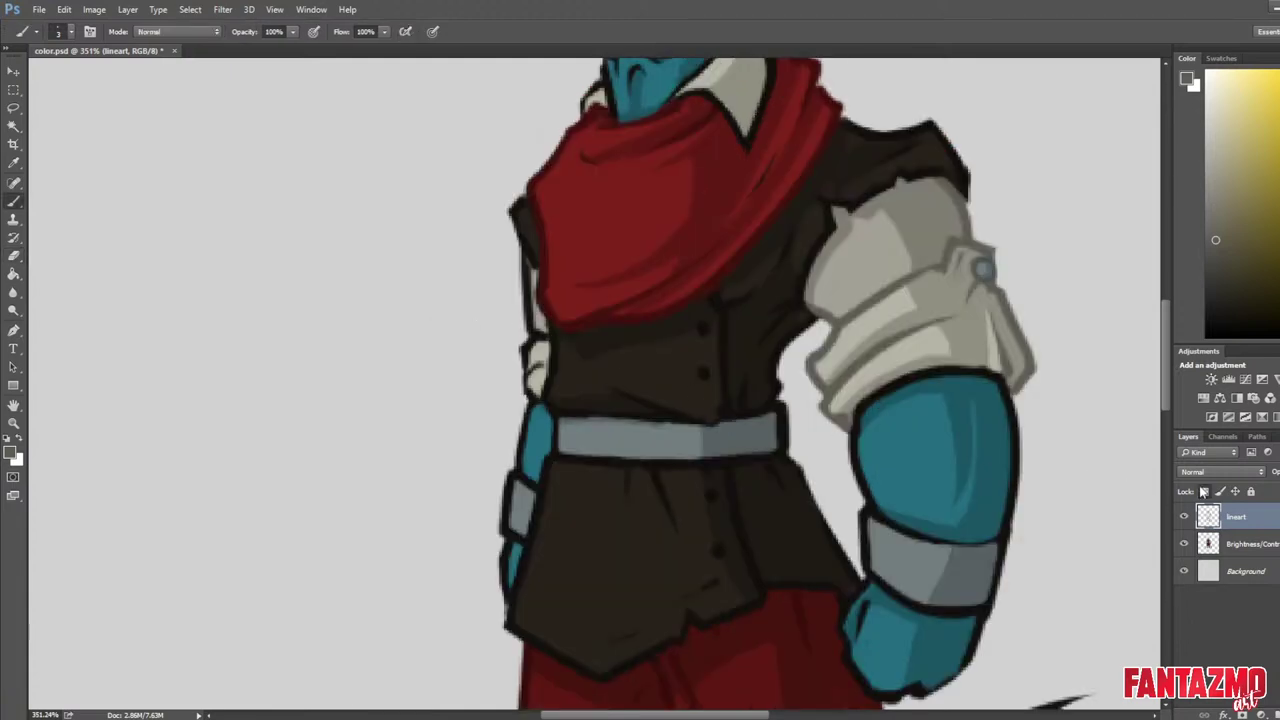
{"action": "key", "text": "bracketright"}
{"action": "key", "text": "bracketright"}
{"action": "mouse_move", "coordinate": [849, 418]}
{"action": "left_mouse_down"}
{"action": "mouse_move", "coordinate": [913, 380]}
{"action": "mouse_move", "coordinate": [849, 420]}
{"action": "mouse_move", "coordinate": [961, 374]}
{"action": "mouse_move", "coordinate": [914, 371]}
{"action": "mouse_move", "coordinate": [993, 371]}
{"action": "left_mouse_up"}
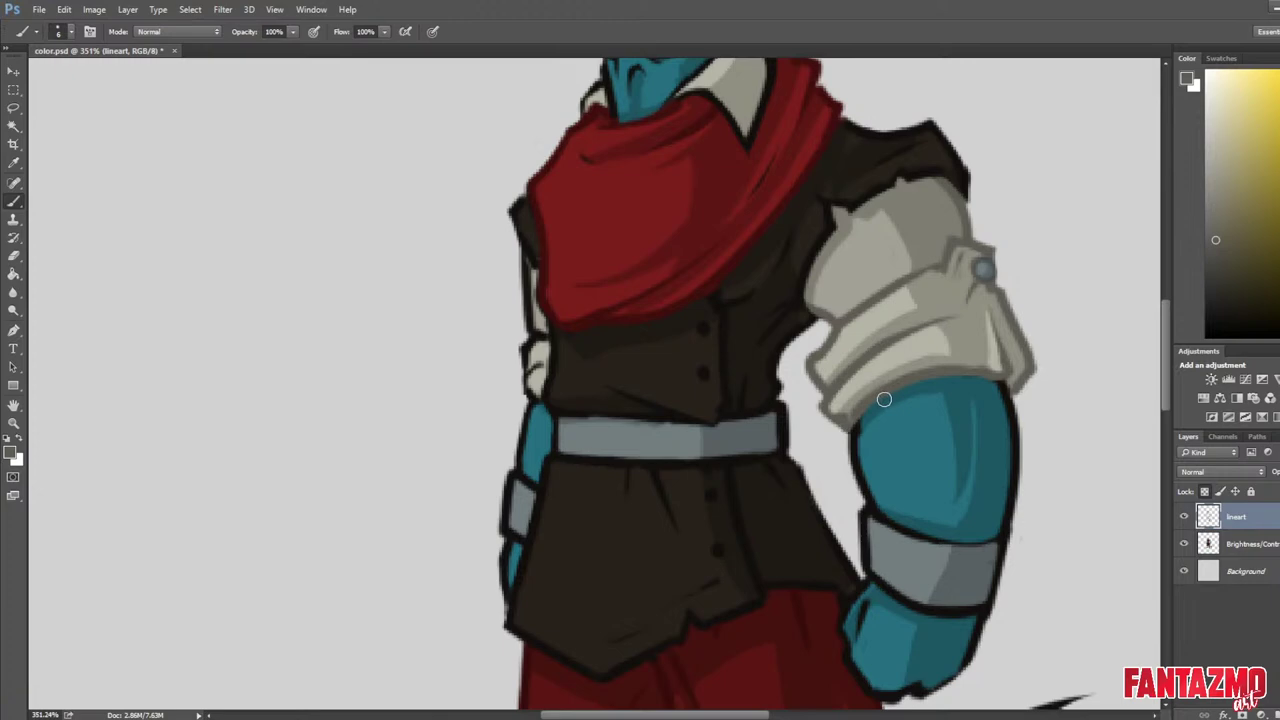
{"action": "key", "text": "e"}
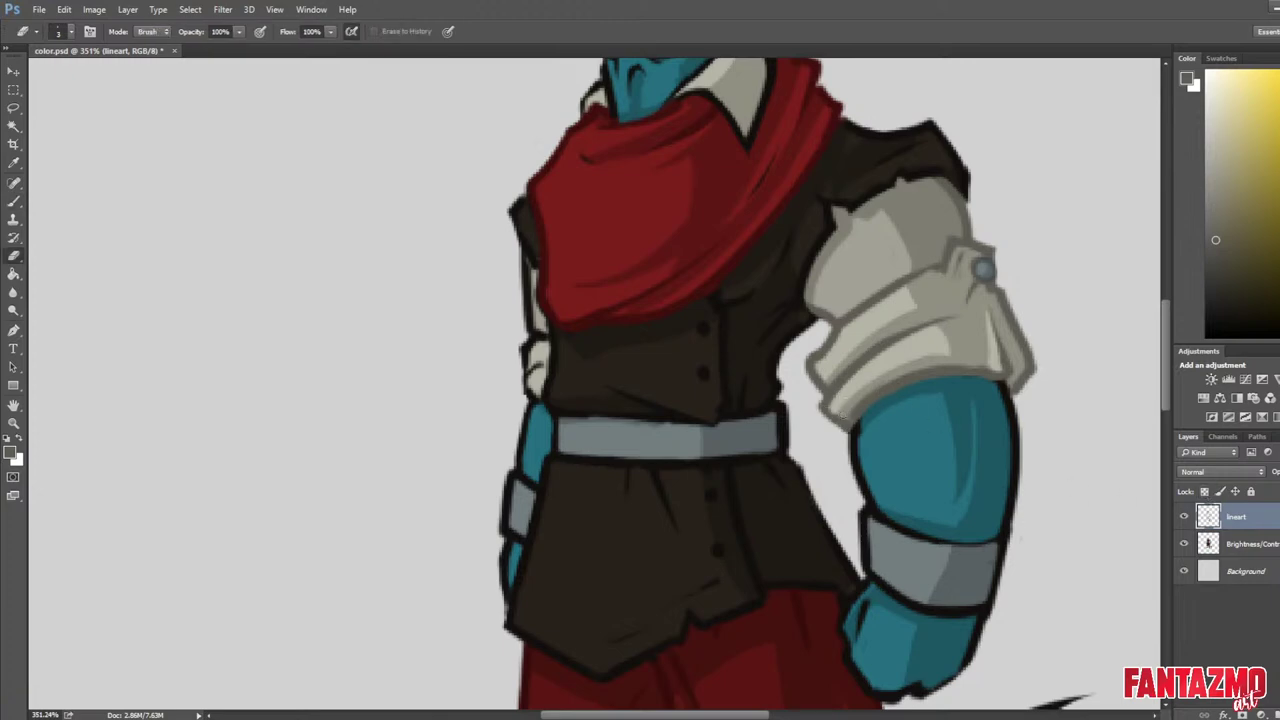
{"action": "key", "text": "b"}
{"action": "key", "text": "bracketleft"}
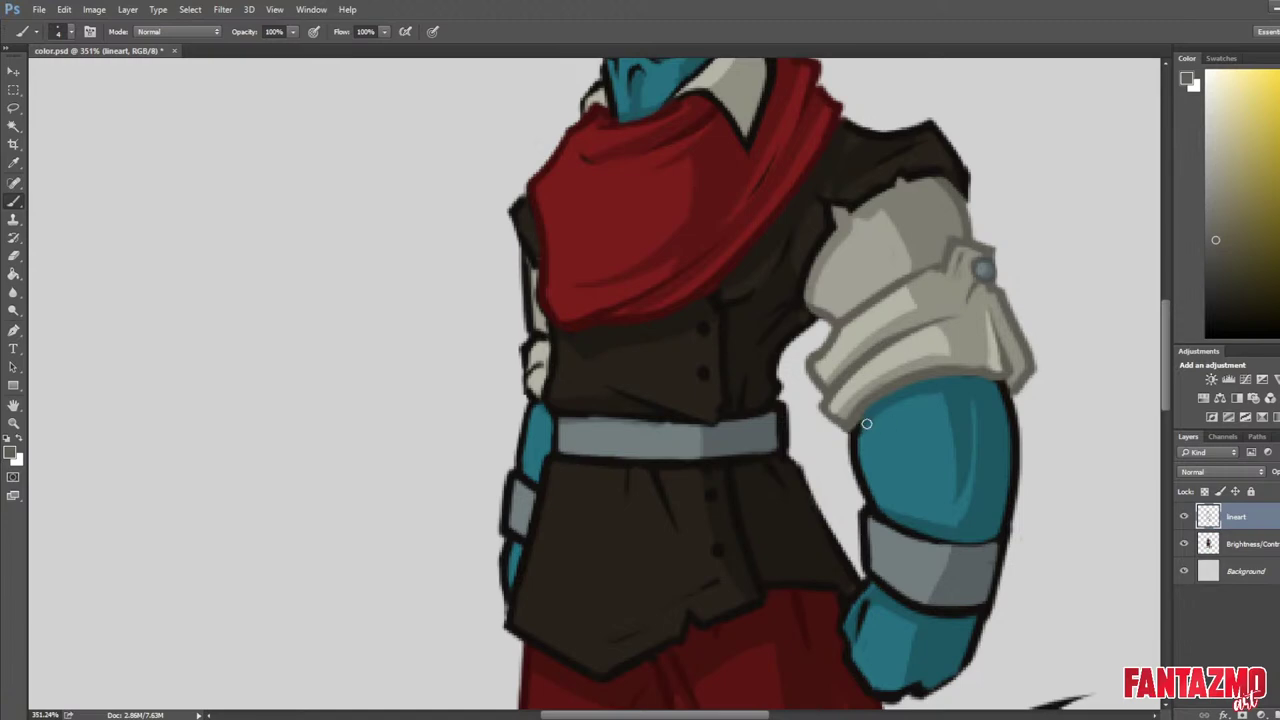
Sample the near sleeve's line color and recolor the black outlines of the far sleeve.
{"action": "key", "text": "i"}
{"action": "mouse_move", "coordinate": [1063, 383]}
{"action": "left_mouse_down"}
{"action": "mouse_move", "coordinate": [983, 368]}
{"action": "mouse_move", "coordinate": [926, 388]}
{"action": "left_mouse_up"}
{"action": "left_click", "coordinate": [873, 318]}
{"action": "key", "text": "b"}
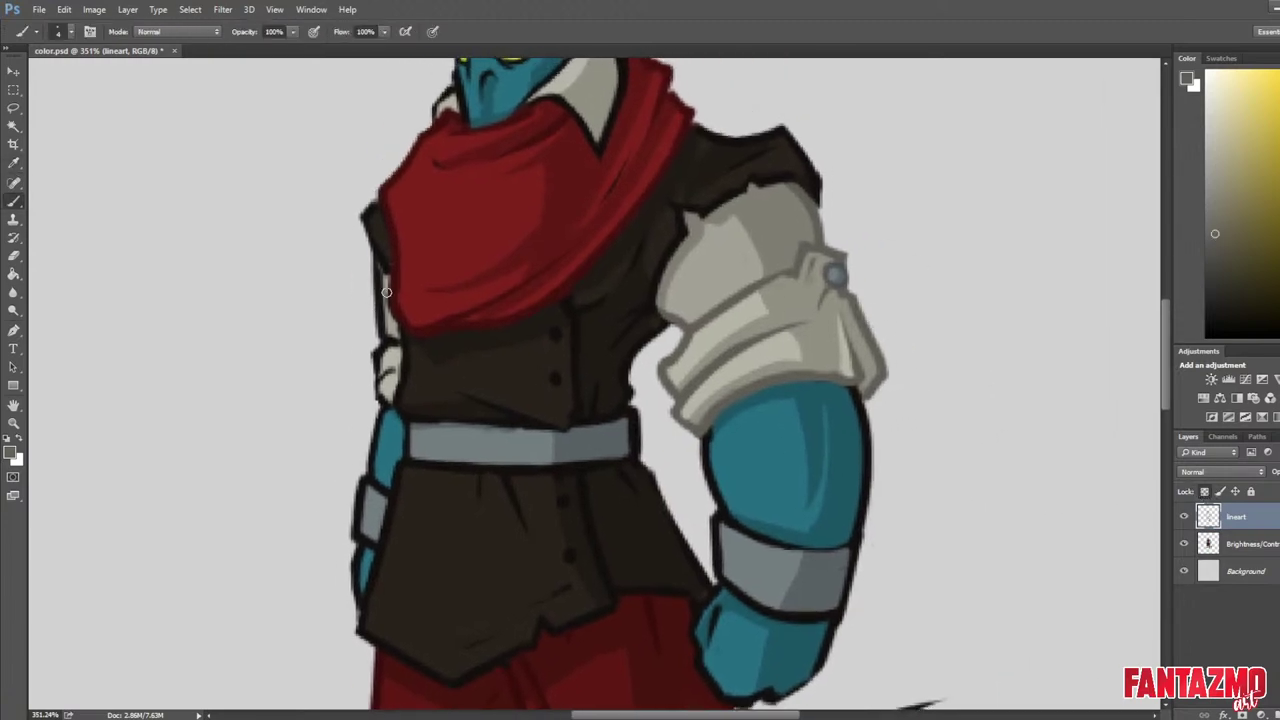
{"action": "left_click_drag", "start_coordinate": [369, 267], "coordinate": [390, 343]}
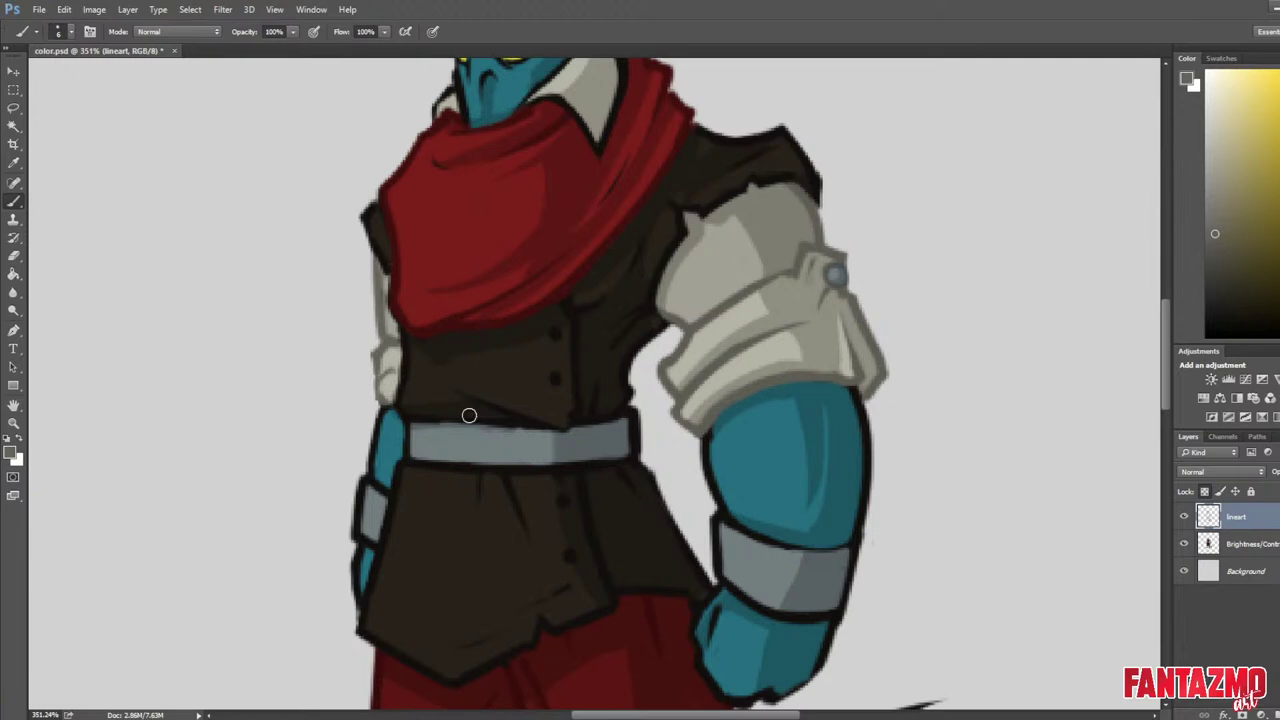
Recolor the near collar's black outline in the beige line color and touch up the adjoining scarf line in sampled dark red.
{"action": "left_click_drag", "start_coordinate": [908, 477], "coordinate": [953, 602]}
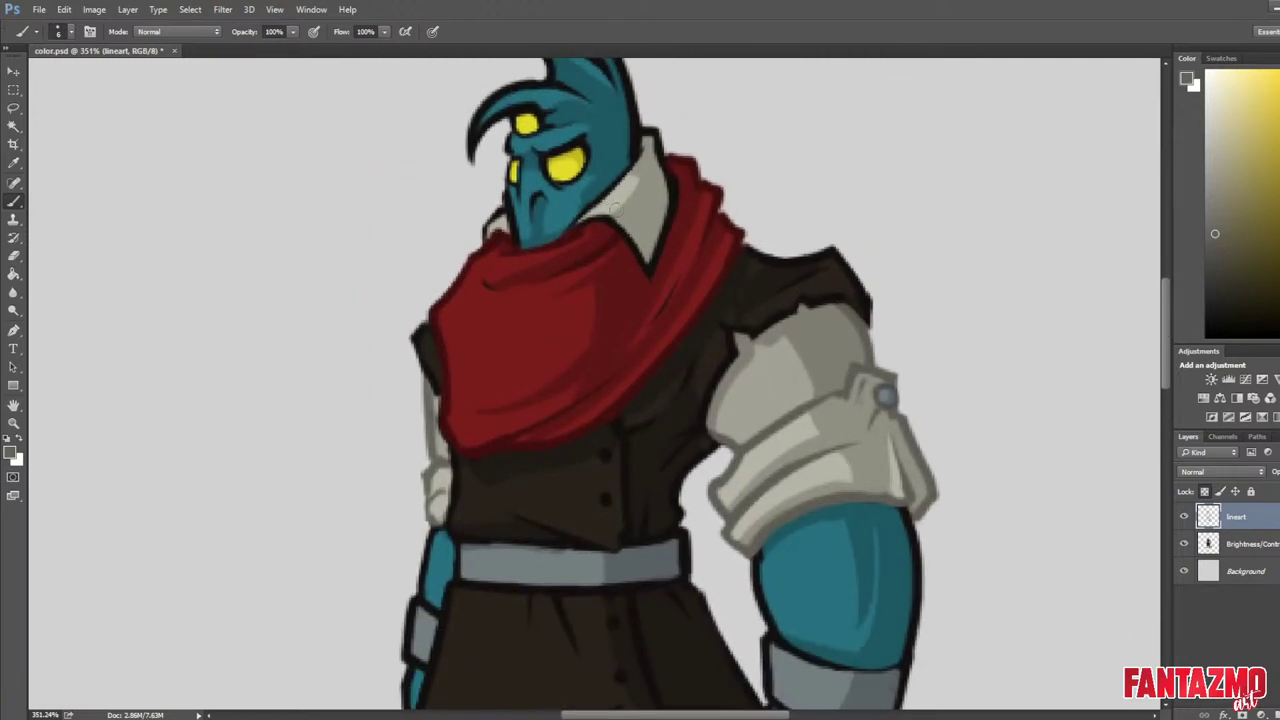
{"action": "mouse_move", "coordinate": [573, 223]}
{"action": "left_mouse_down"}
{"action": "mouse_move", "coordinate": [615, 210]}
{"action": "mouse_move", "coordinate": [599, 210]}
{"action": "mouse_move", "coordinate": [647, 260]}
{"action": "mouse_move", "coordinate": [661, 223]}
{"action": "left_mouse_up"}
{"action": "left_click", "coordinate": [704, 183], "text": "alt"}
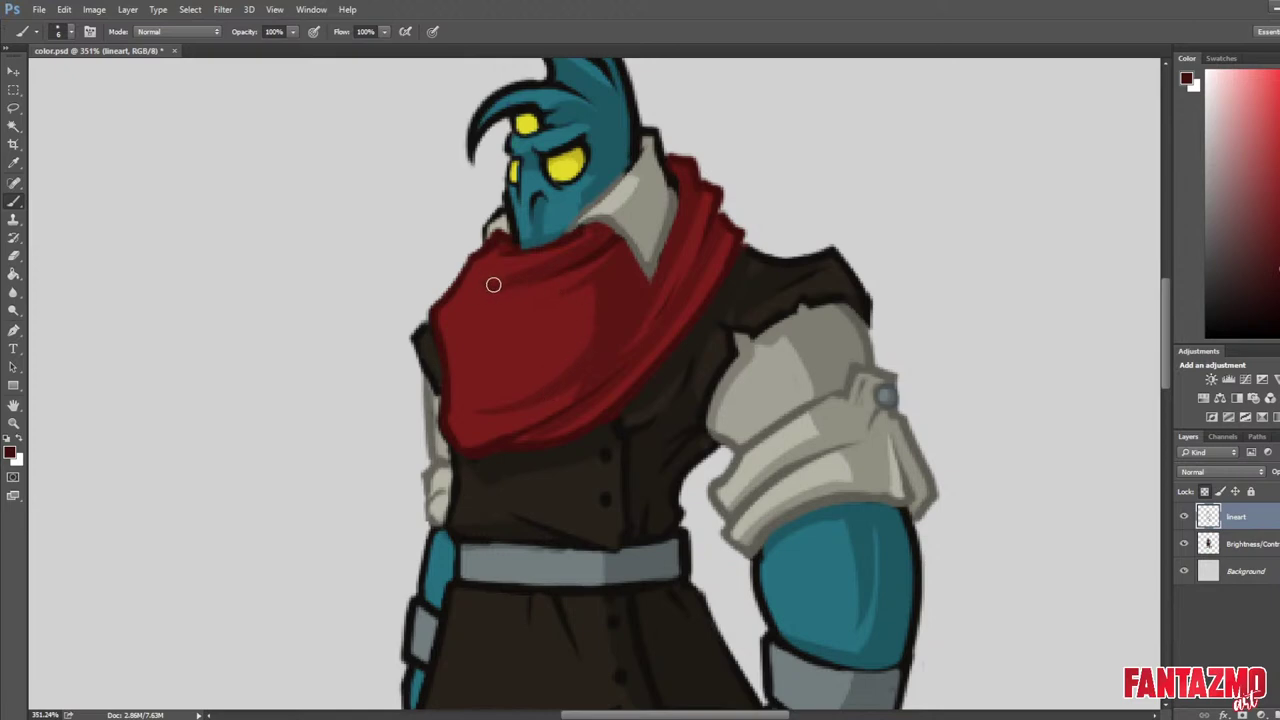
{"action": "left_click_drag", "start_coordinate": [574, 312], "coordinate": [511, 421]}
{"action": "left_click", "coordinate": [594, 368], "text": "alt"}
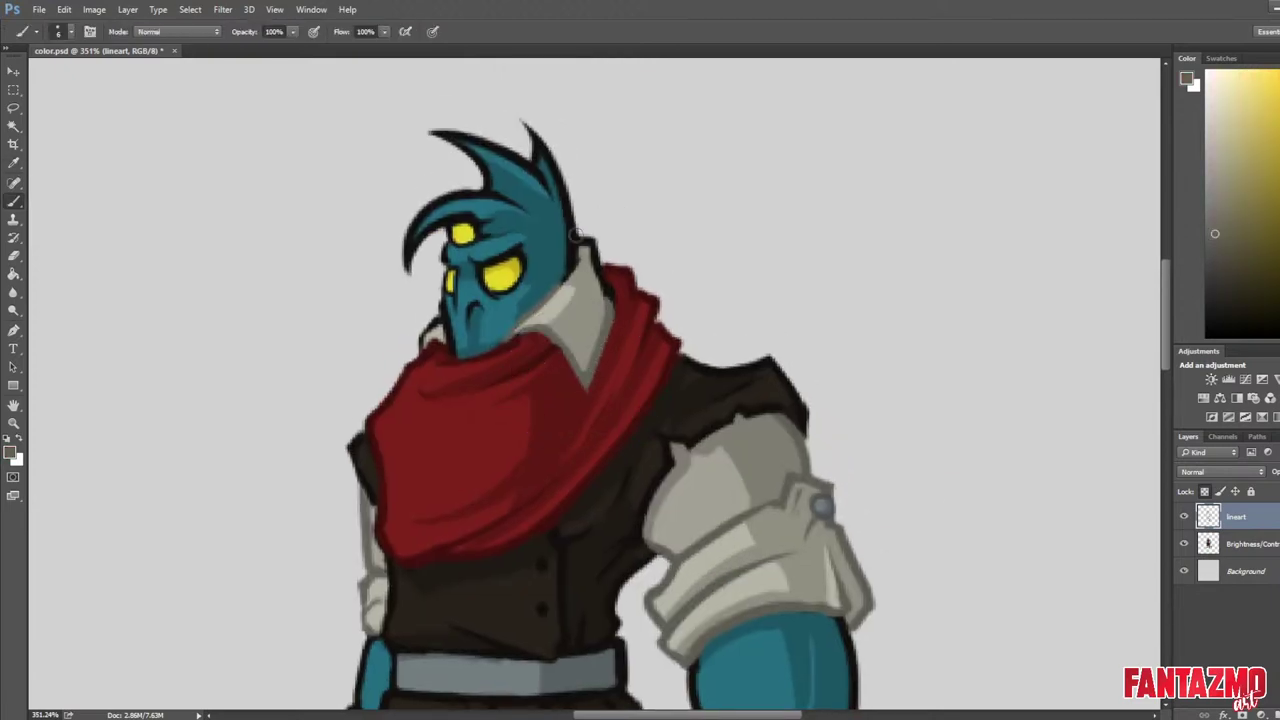
{"action": "left_click_drag", "start_coordinate": [588, 248], "coordinate": [590, 240]}
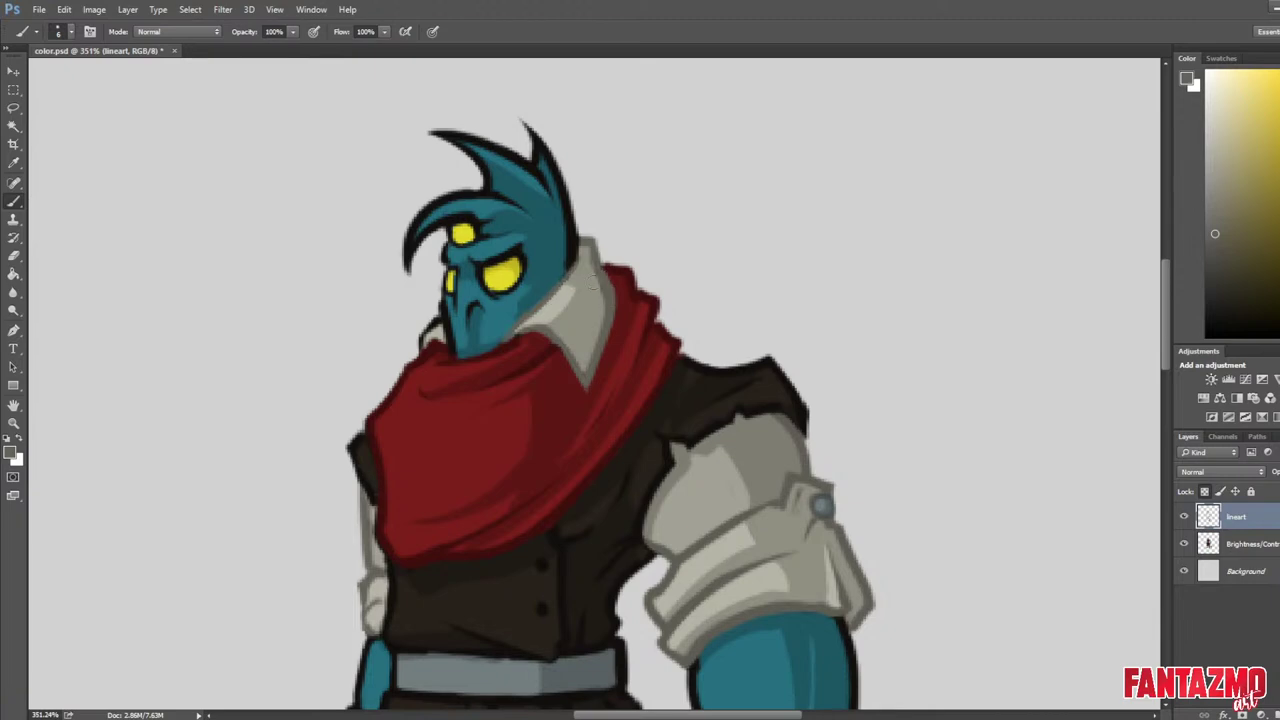
Touch up the collar's shading on the merged color layer and flip the canvas.
{"action": "left_click", "coordinate": [1240, 543]}
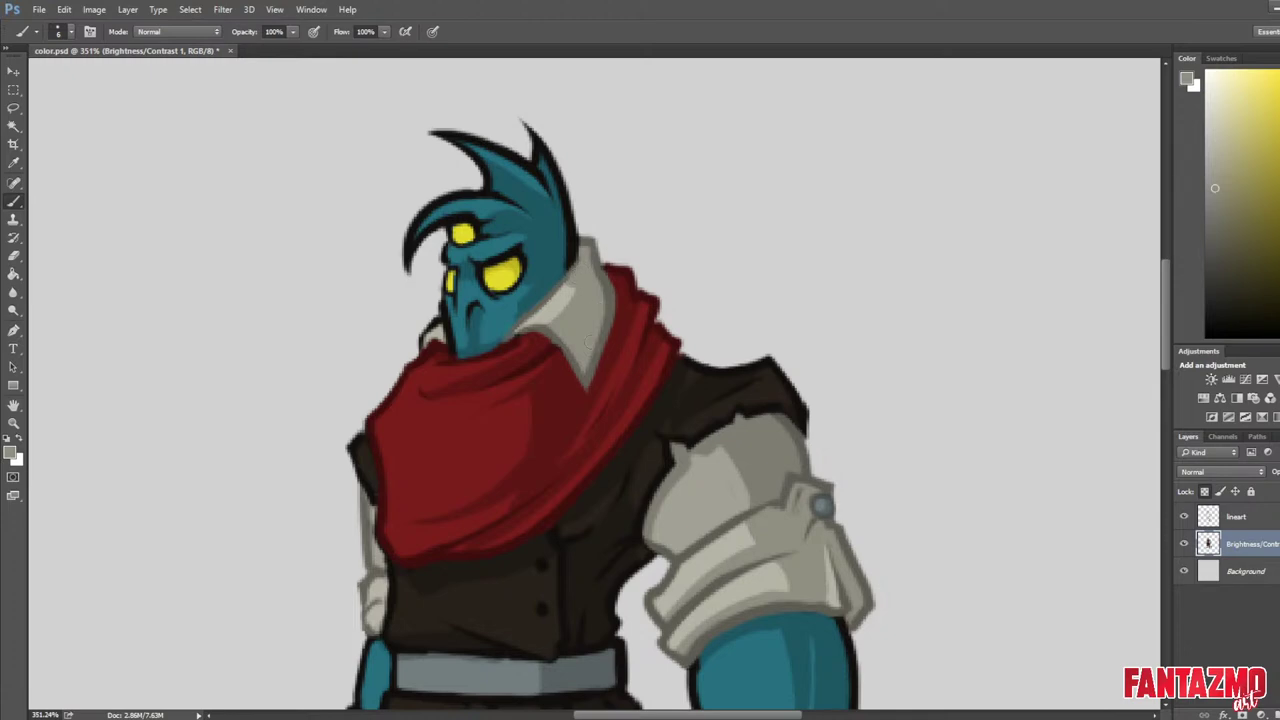
{"action": "scroll", "coordinate": [590, 335], "scroll_direction": "down", "scroll_amount": 6}
{"action": "key", "text": "ctrl+shift+h"}
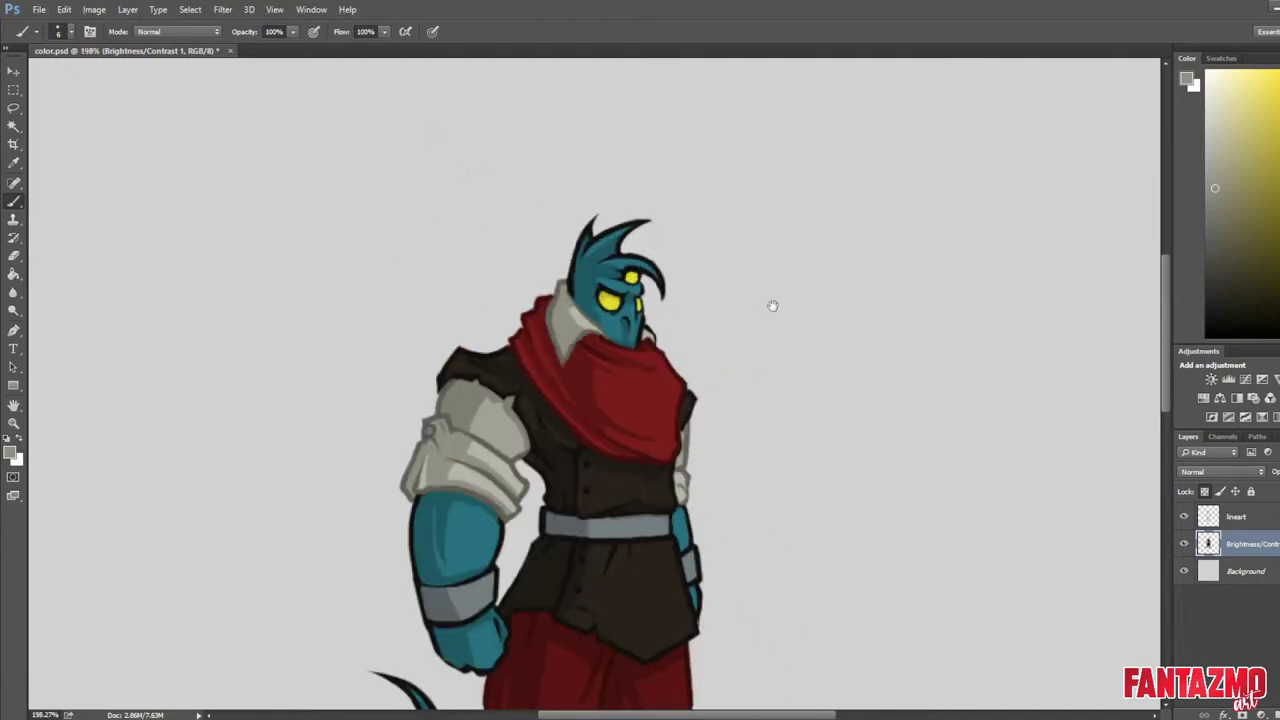
{"action": "left_click_drag", "start_coordinate": [772, 305], "coordinate": [707, 270]}
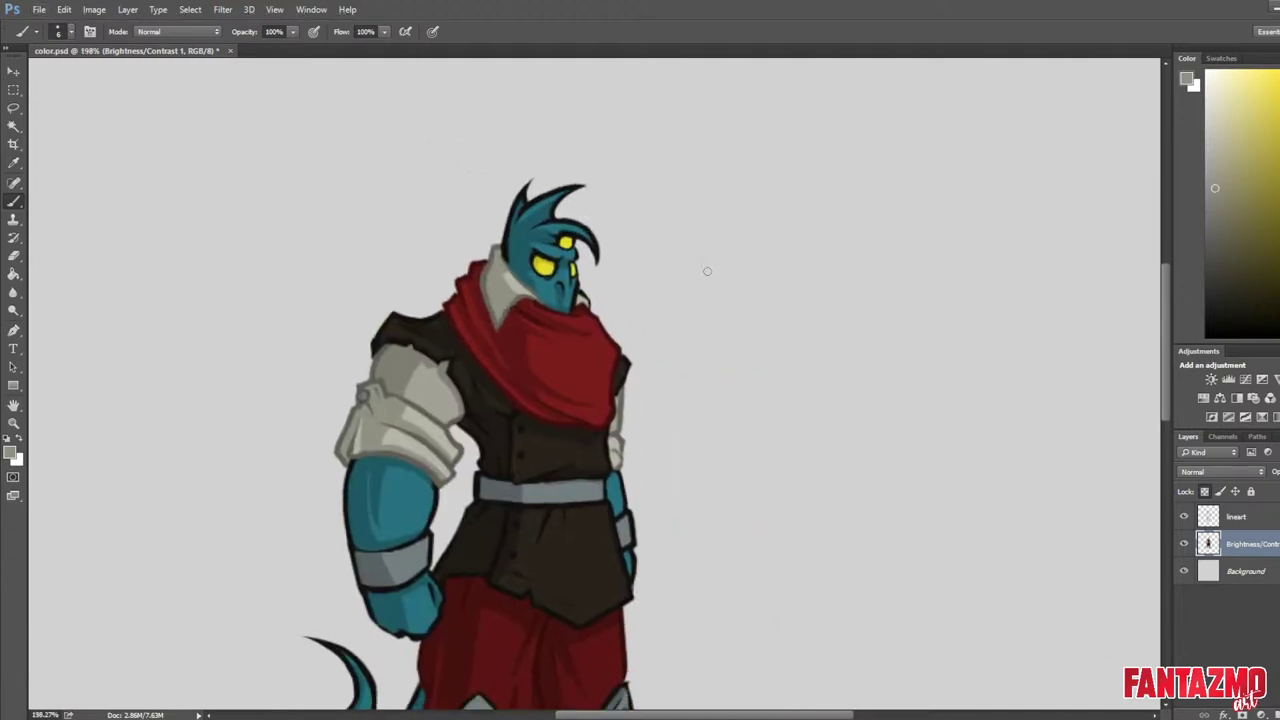
{"action": "scroll", "coordinate": [649, 225], "scroll_direction": "up", "scroll_amount": 3}
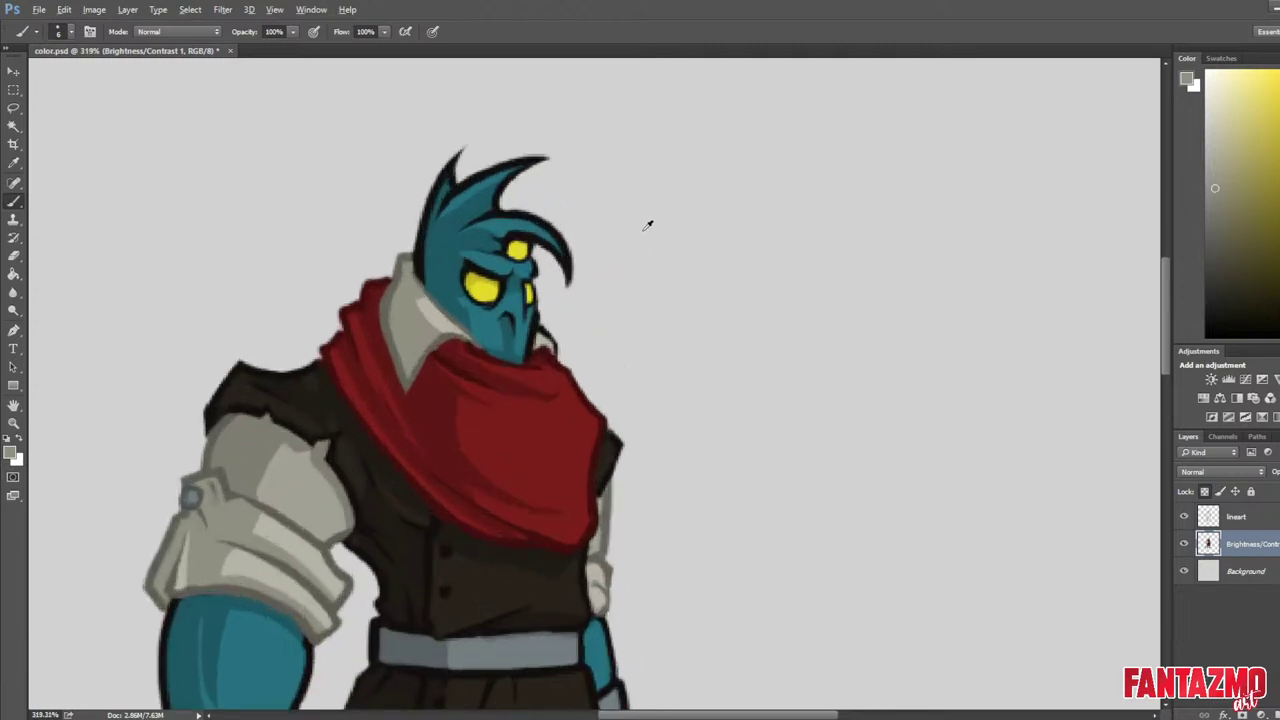
{"action": "left_click_drag", "start_coordinate": [386, 330], "coordinate": [581, 284]}
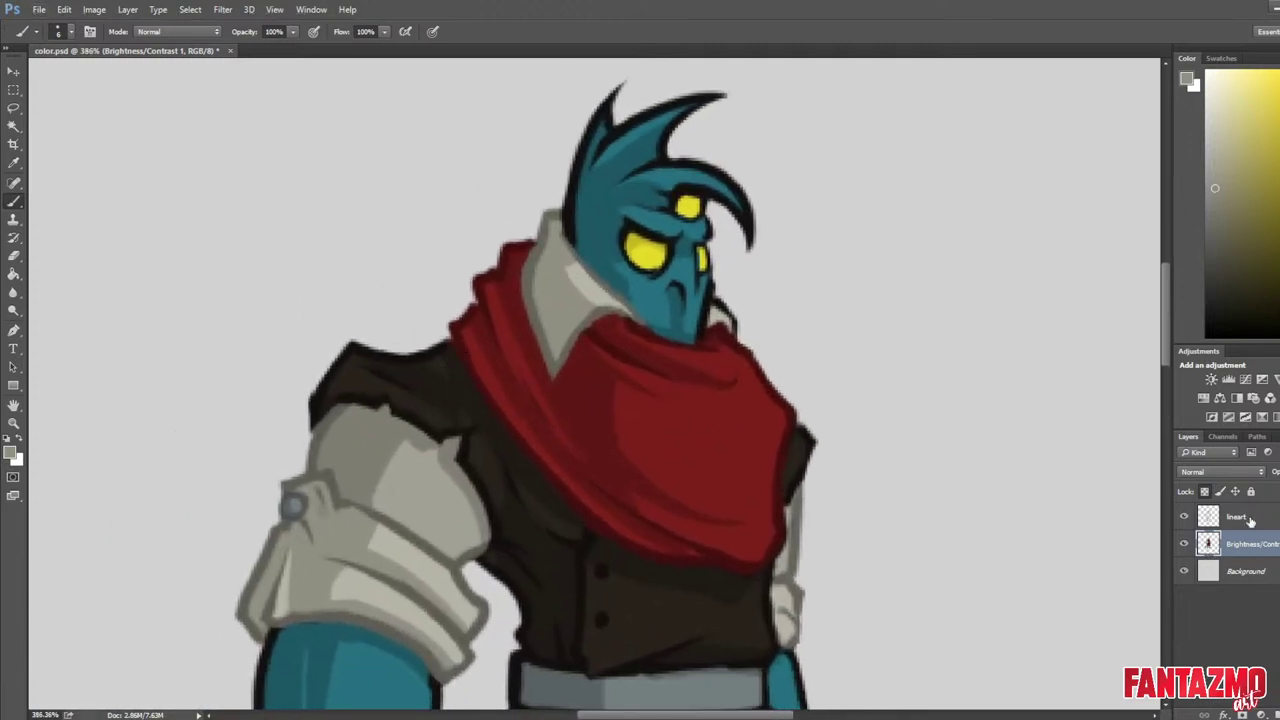
Return to the lineart layer, sample the near collar's beige line color, and recolor the far collar's black outline.
{"action": "key", "text": "i"}
{"action": "left_click", "coordinate": [465, 387]}
{"action": "key", "text": "b"}
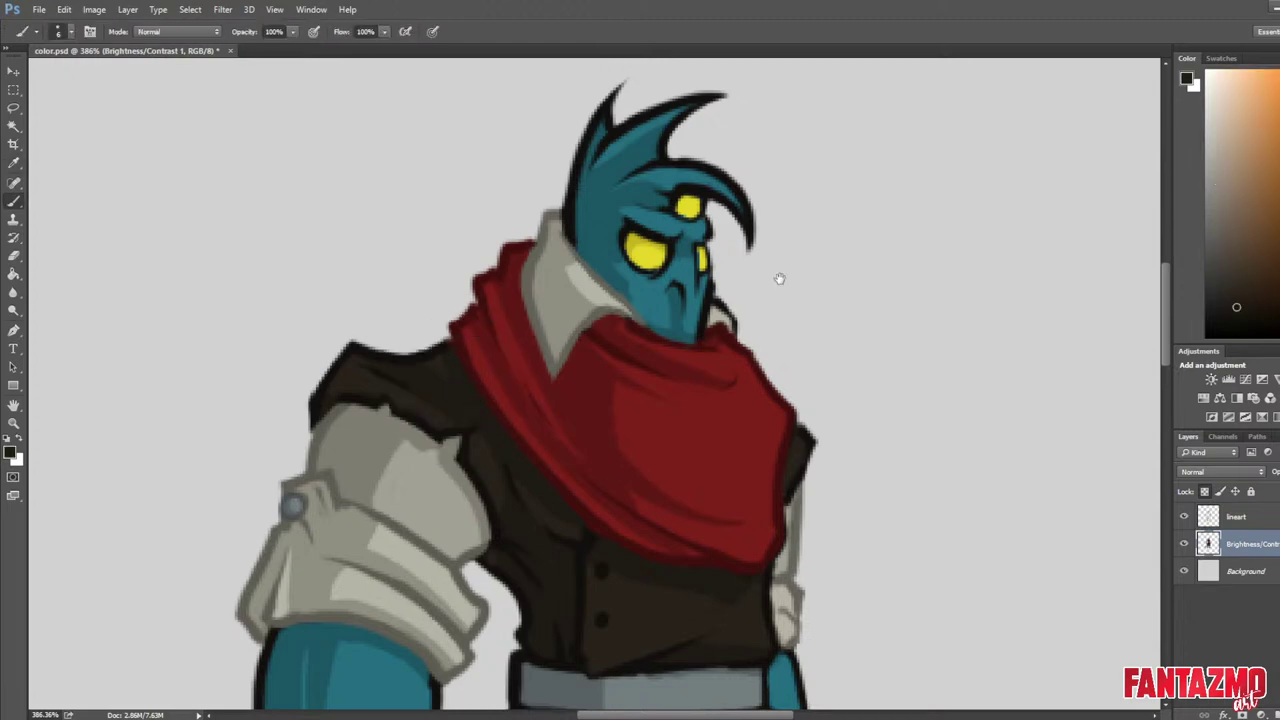
{"action": "left_click_drag", "start_coordinate": [966, 266], "coordinate": [914, 368]}
{"action": "left_click", "coordinate": [1238, 517]}
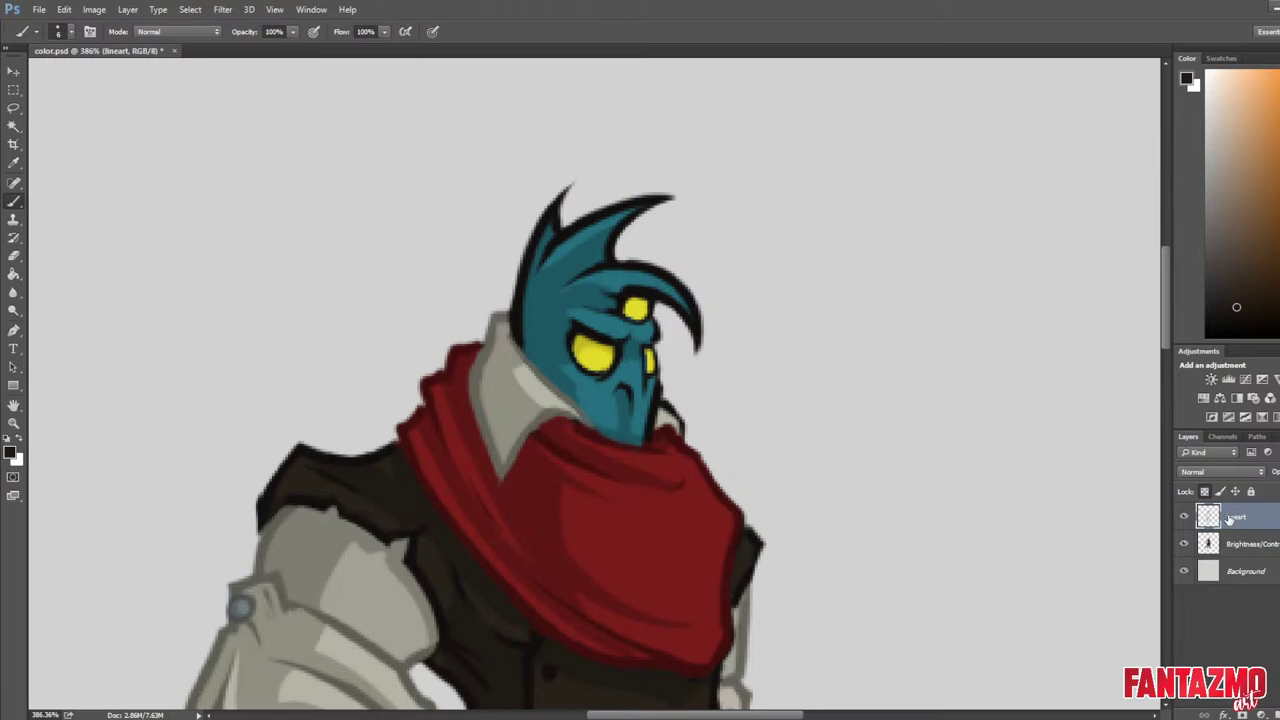
{"action": "left_click", "coordinate": [1244, 545]}
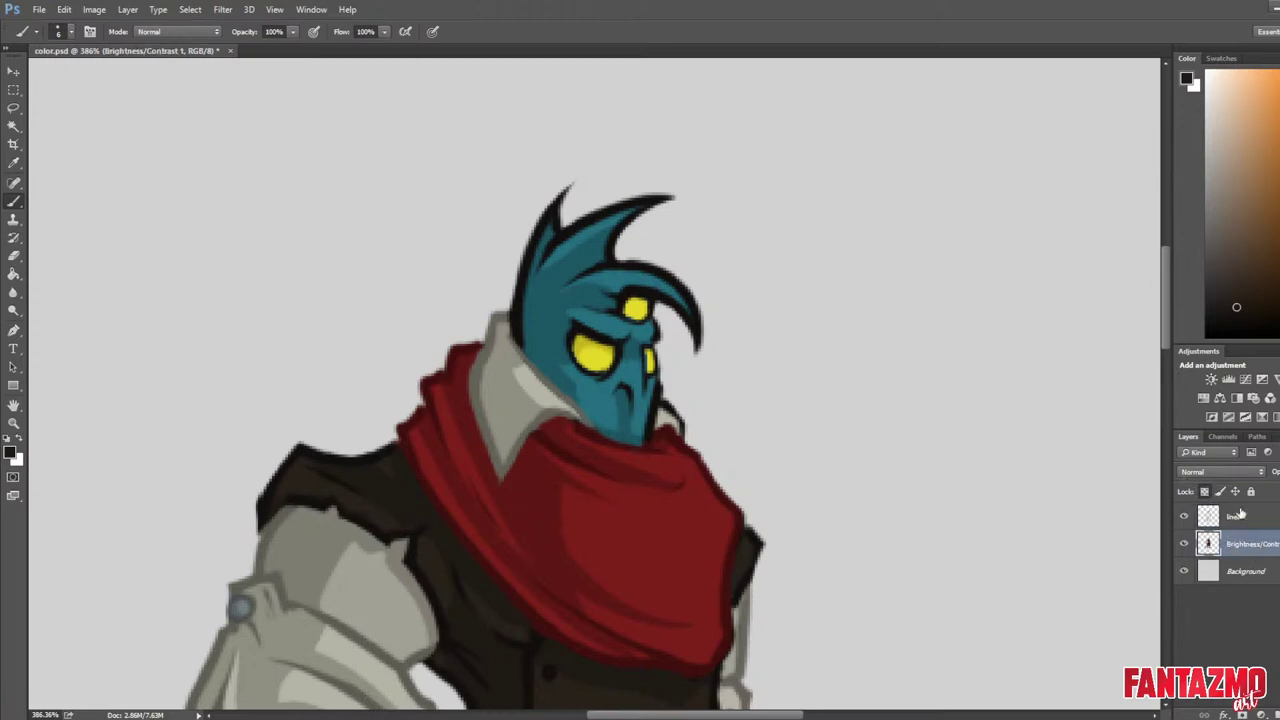
{"action": "left_click", "coordinate": [1207, 508]}
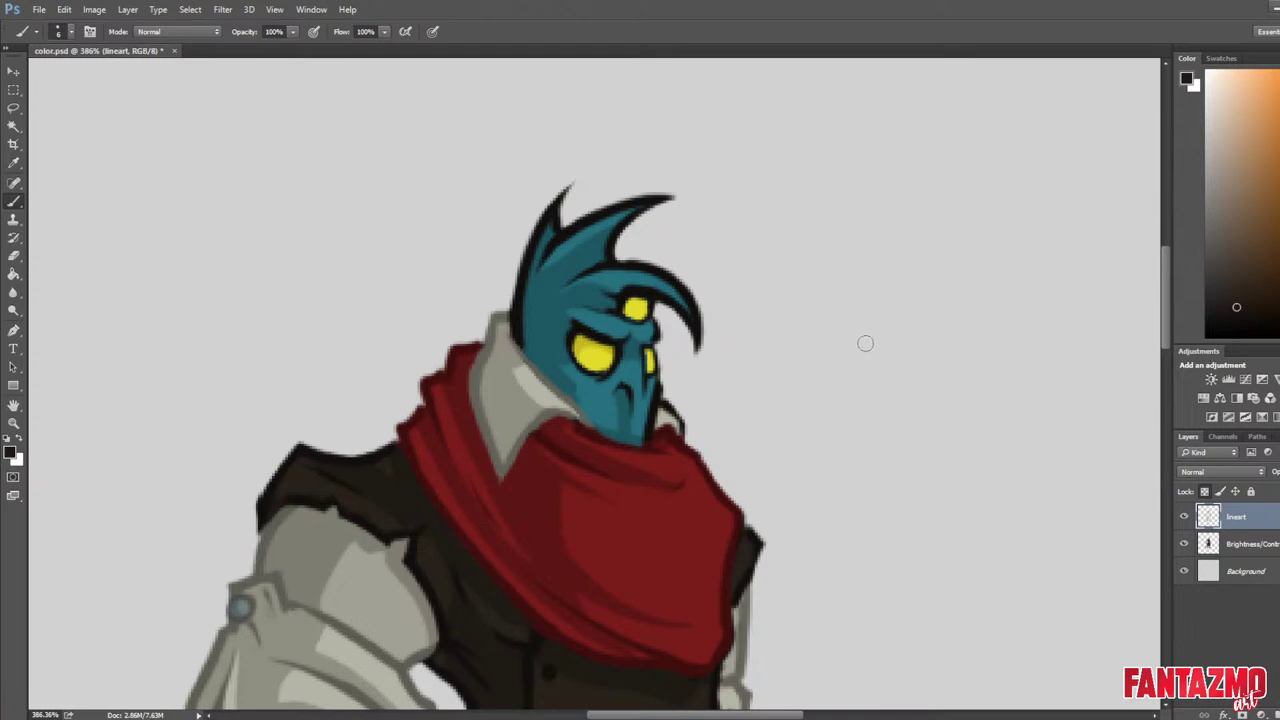
{"action": "key", "text": "i"}
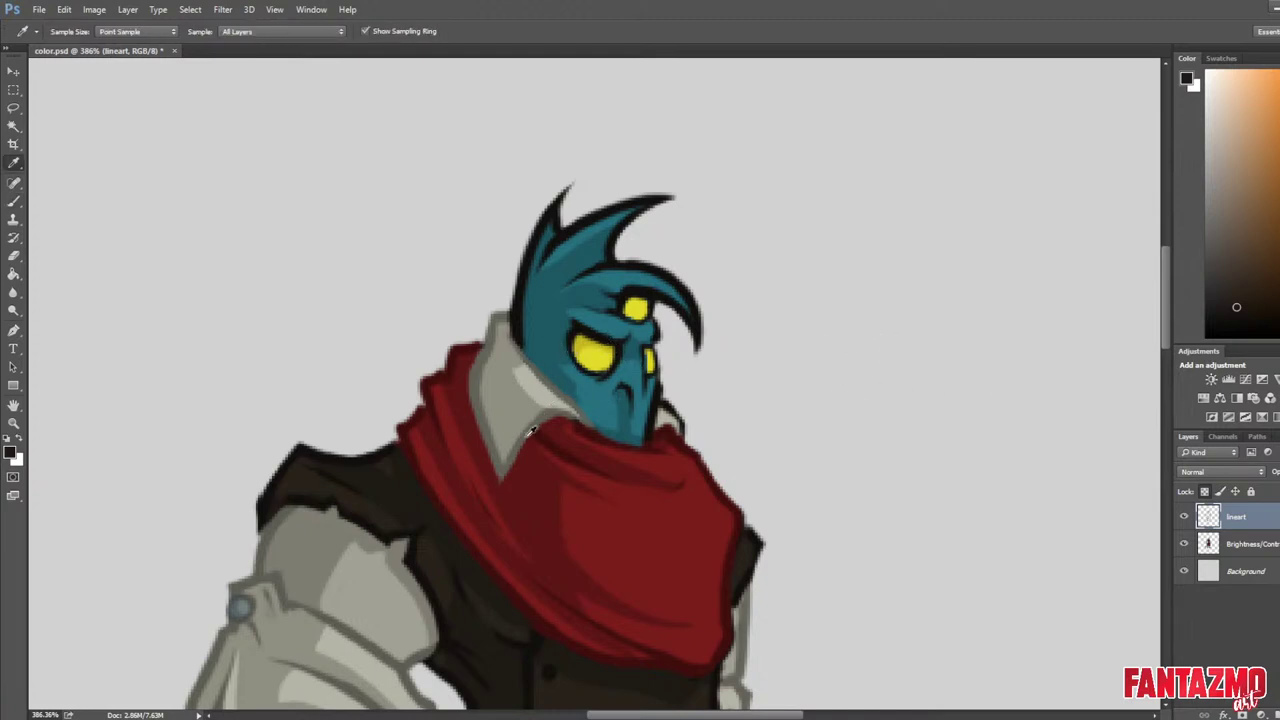
{"action": "left_click", "coordinate": [479, 374]}
{"action": "key", "text": "b"}
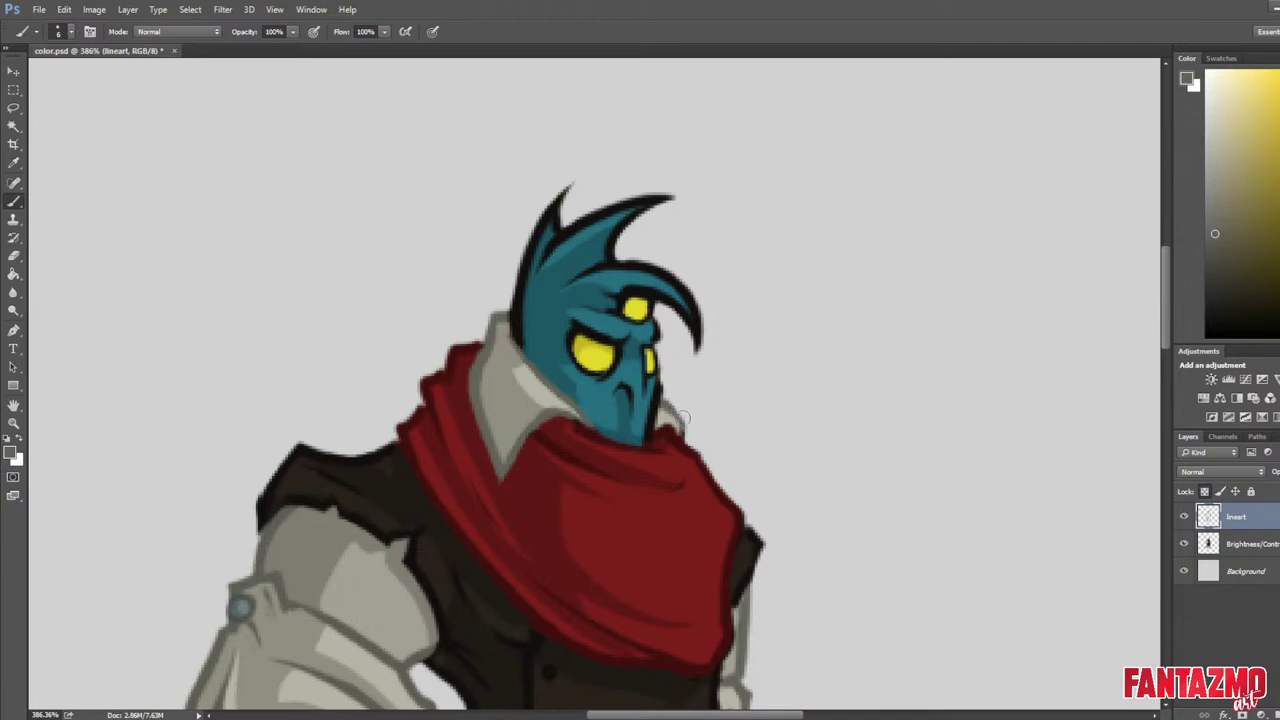
Sample the head's teal, darken it, and recolor the horns' black outlines with a larger brush.
{"action": "key", "text": "i"}
{"action": "left_click", "coordinate": [530, 252]}
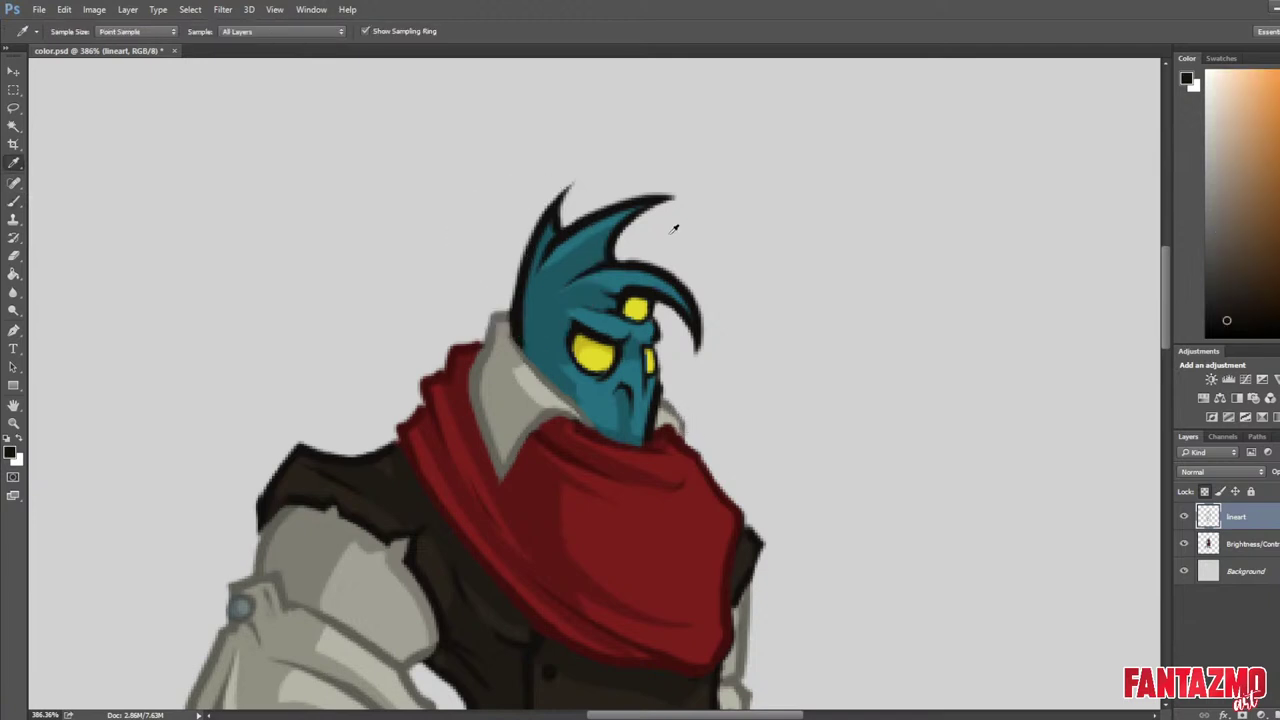
{"action": "left_click", "coordinate": [549, 279]}
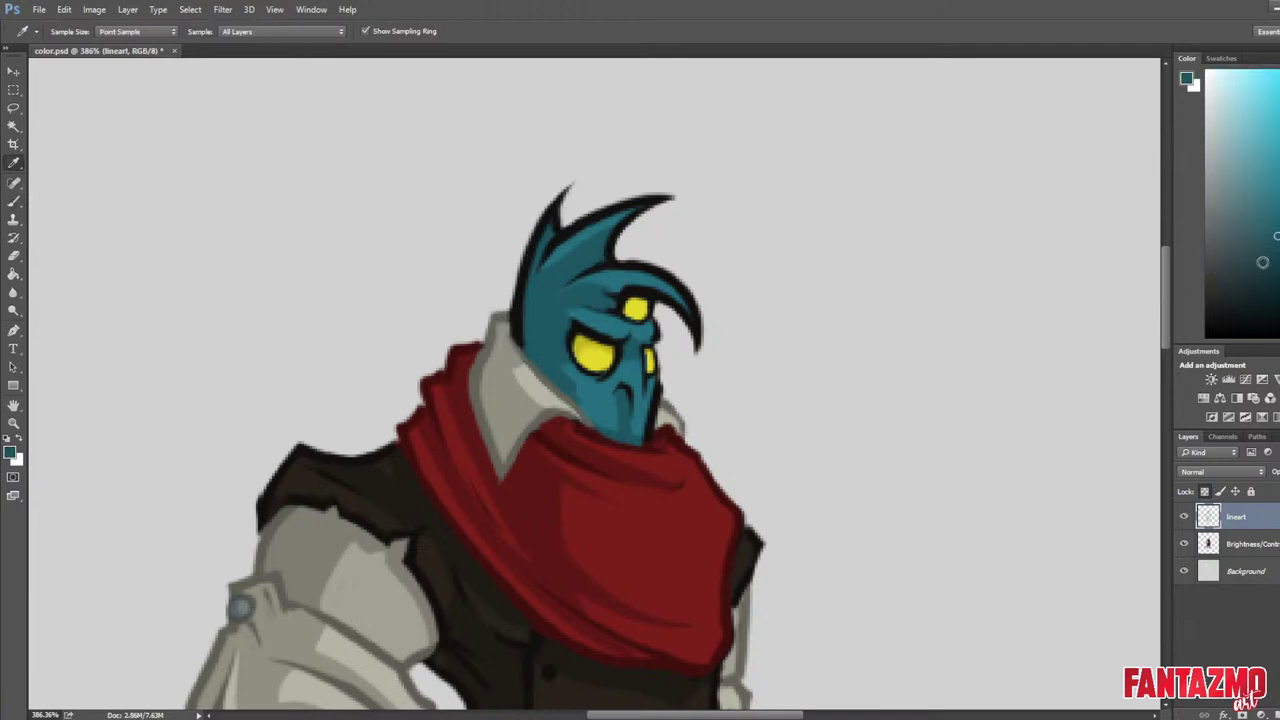
{"action": "key", "text": "b"}
{"action": "key", "text": "bracketright"}
{"action": "key", "text": "bracketright"}
{"action": "key", "text": "bracketright"}
{"action": "key", "text": "bracketright"}
{"action": "key", "text": "bracketright"}
{"action": "key", "text": "bracketright"}
{"action": "key", "text": "bracketright"}
{"action": "key", "text": "bracketright"}
{"action": "mouse_move", "coordinate": [560, 215]}
{"action": "left_mouse_down"}
{"action": "mouse_move", "coordinate": [548, 250]}
{"action": "mouse_move", "coordinate": [648, 201]}
{"action": "mouse_move", "coordinate": [661, 255]}
{"action": "mouse_move", "coordinate": [641, 290]}
{"action": "mouse_move", "coordinate": [666, 302]}
{"action": "mouse_move", "coordinate": [696, 267]}
{"action": "left_mouse_up"}
Recolor the outlines of the back of the head, the eyes and the face in the dark teal with a smaller brush.
{"action": "key", "text": "bracketleft"}
{"action": "key", "text": "bracketleft"}
{"action": "key", "text": "bracketleft"}
{"action": "key", "text": "bracketleft"}
{"action": "key", "text": "bracketleft"}
{"action": "key", "text": "bracketleft"}
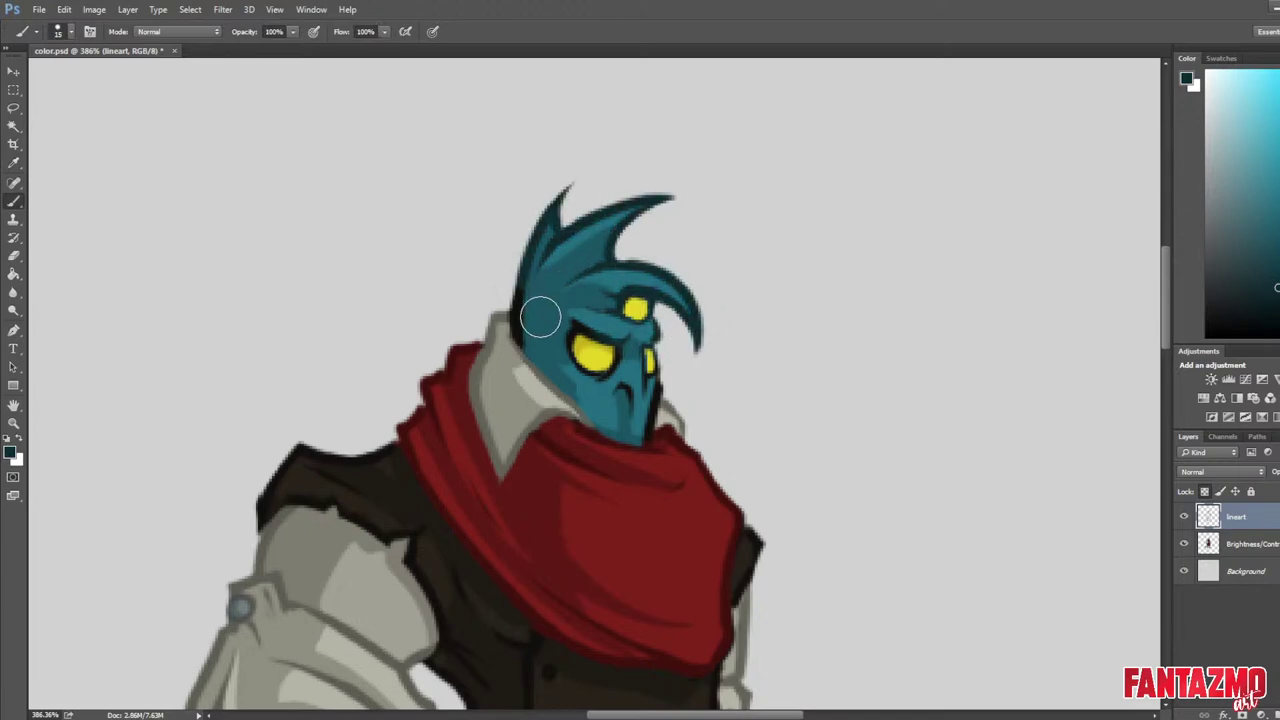
{"action": "mouse_move", "coordinate": [526, 310]}
{"action": "left_mouse_down"}
{"action": "mouse_move", "coordinate": [523, 326]}
{"action": "mouse_move", "coordinate": [529, 306]}
{"action": "mouse_move", "coordinate": [590, 338]}
{"action": "mouse_move", "coordinate": [597, 363]}
{"action": "left_mouse_up"}
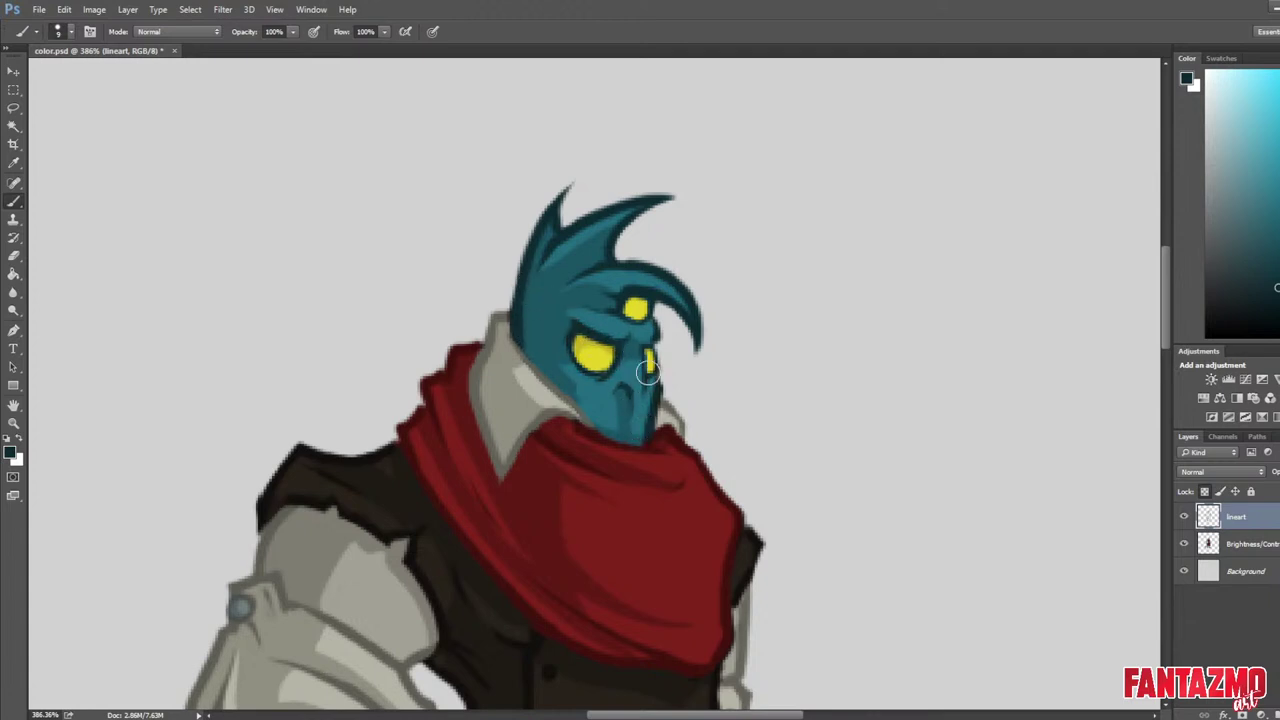
Sample the scarf's dark red line color, recolor the line where the scarf meets the chin, and flip the canvas back.
{"action": "left_click", "coordinate": [668, 428], "text": "alt"}
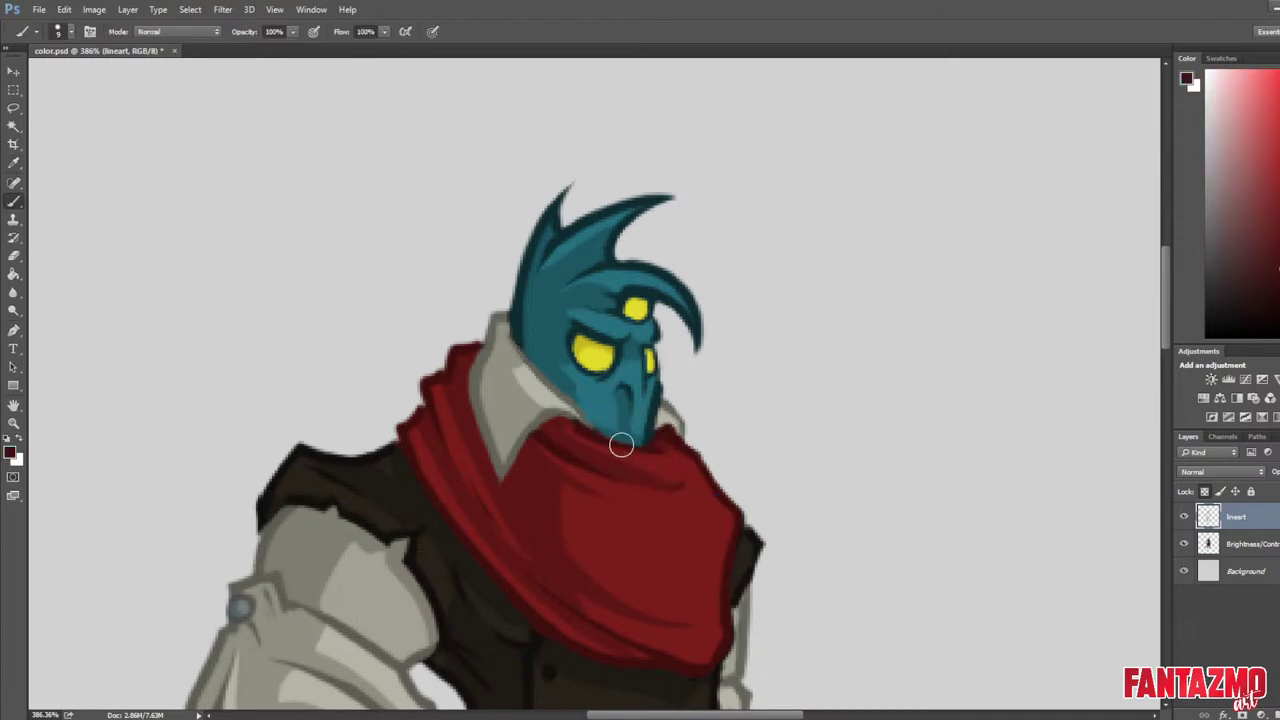
{"action": "key", "text": "ctrl+0"}
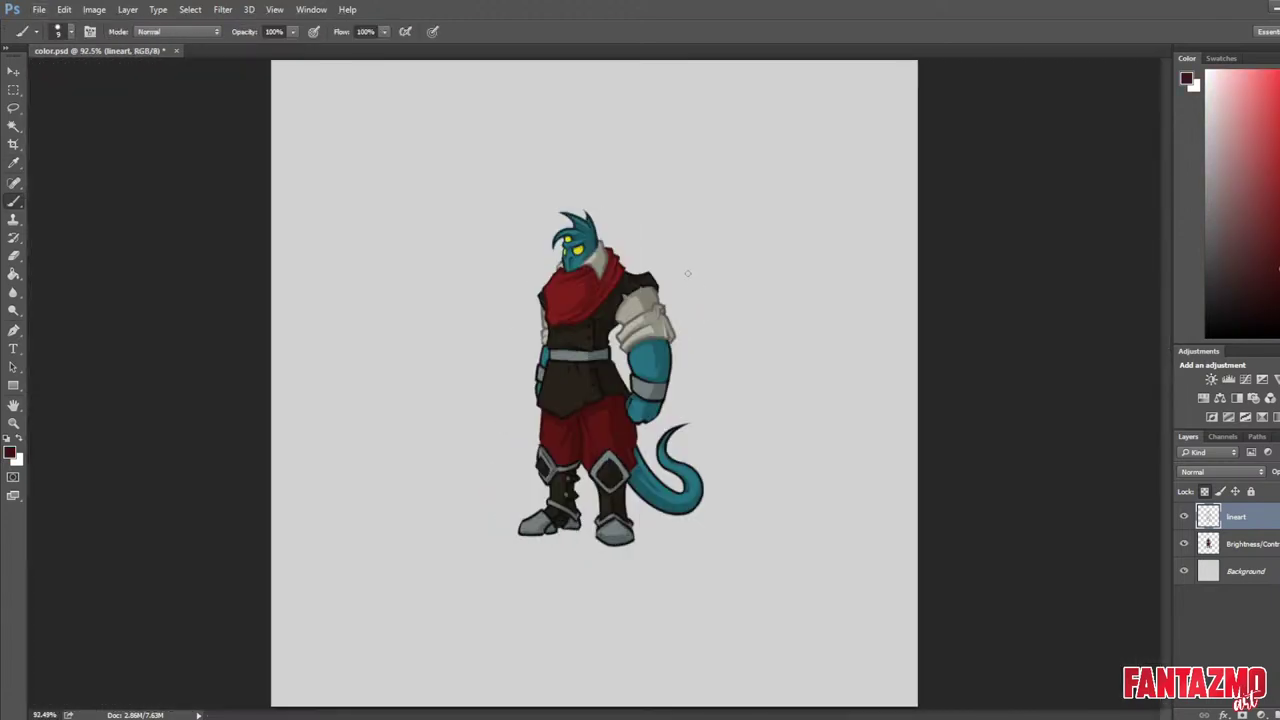
{"action": "scroll", "coordinate": [632, 245], "scroll_direction": "up", "scroll_amount": 8}
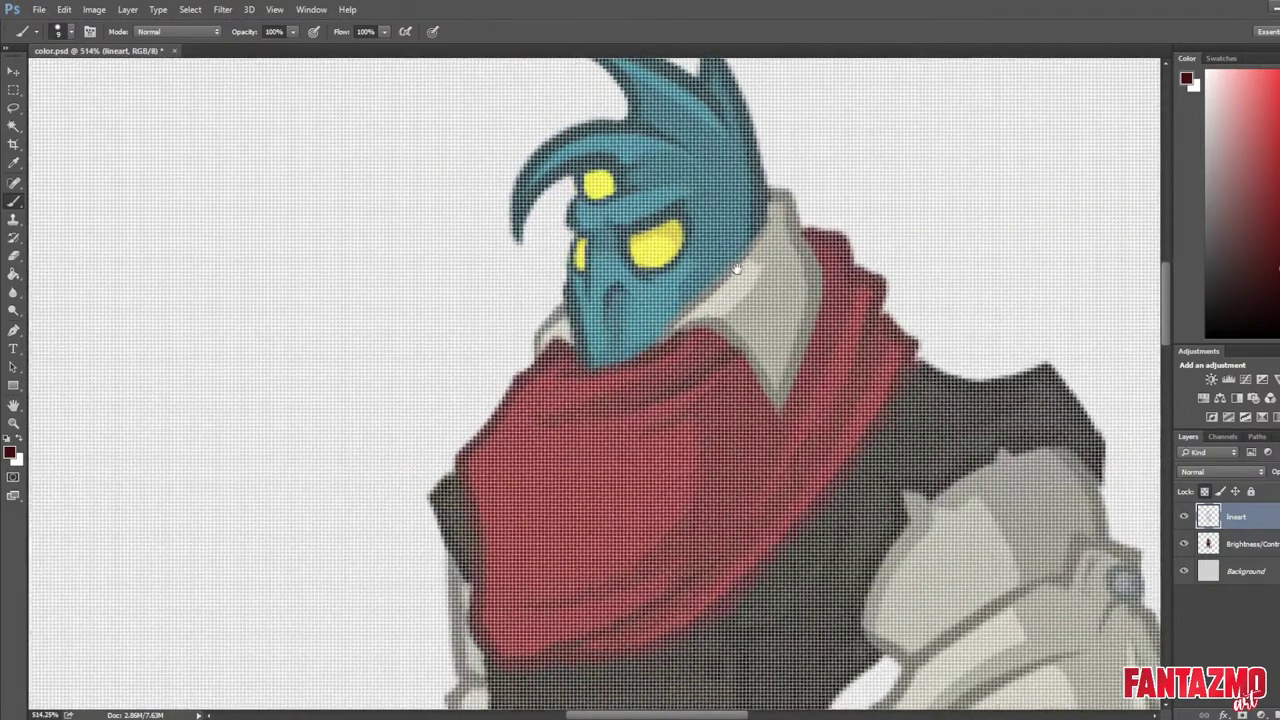
{"action": "scroll", "coordinate": [737, 268], "scroll_direction": "down", "scroll_amount": 1}
Refine the shading of the cheek and snout on the merged color layer with sampled teal tones and a 3 px brush.
{"action": "left_click", "coordinate": [1266, 549]}
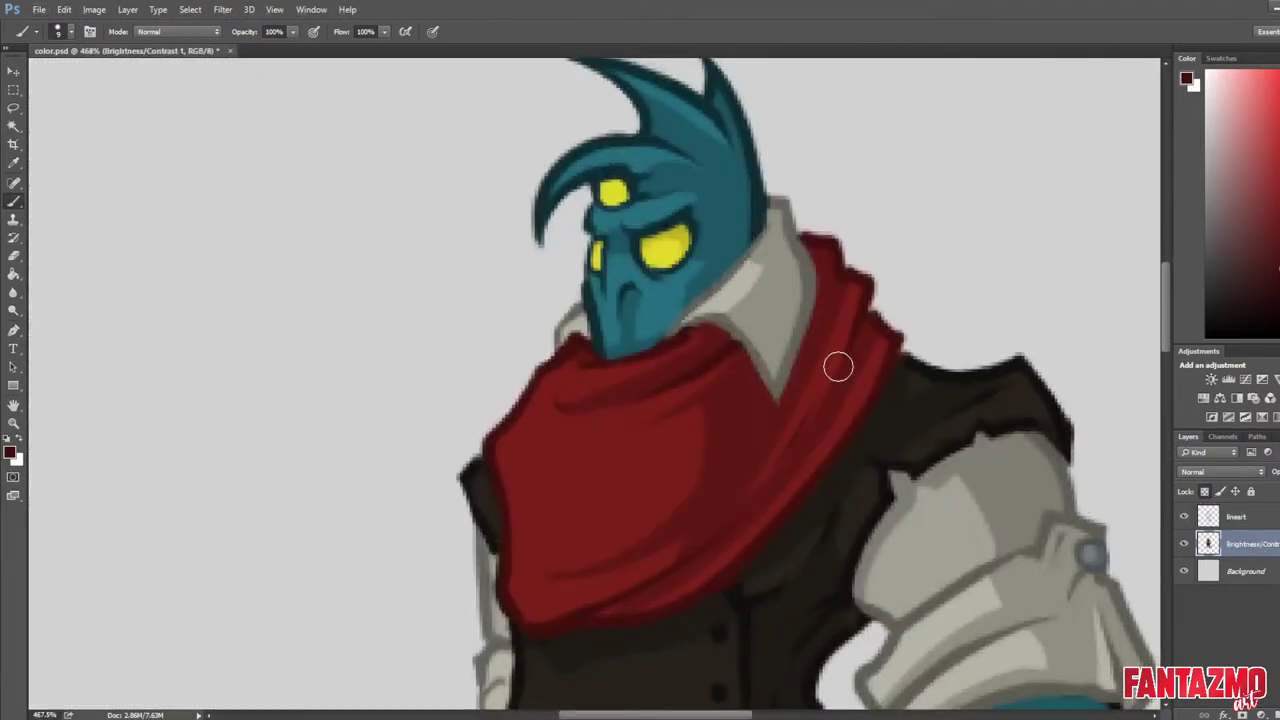
{"action": "left_click", "coordinate": [723, 258], "text": "alt"}
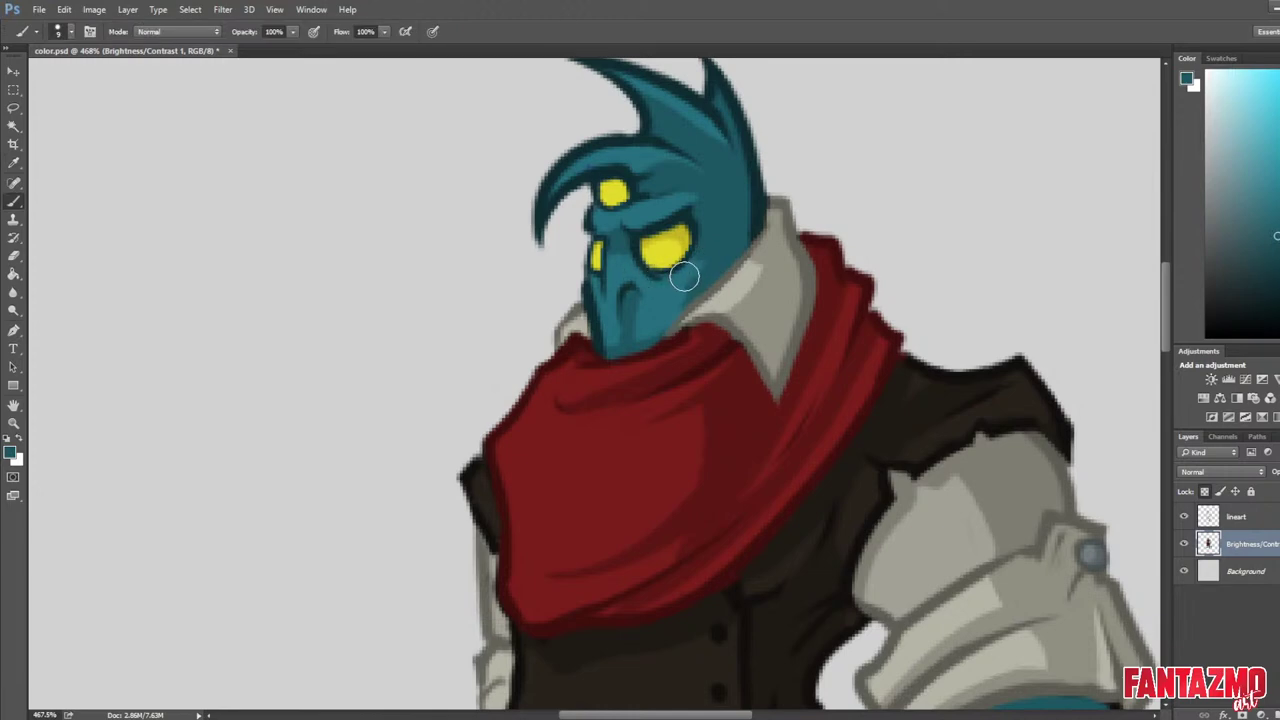
{"action": "key", "text": "bracketleft"}
{"action": "key", "text": "bracketleft"}
{"action": "left_click", "coordinate": [668, 317], "text": "alt"}
{"action": "left_click", "coordinate": [622, 344], "text": "alt"}
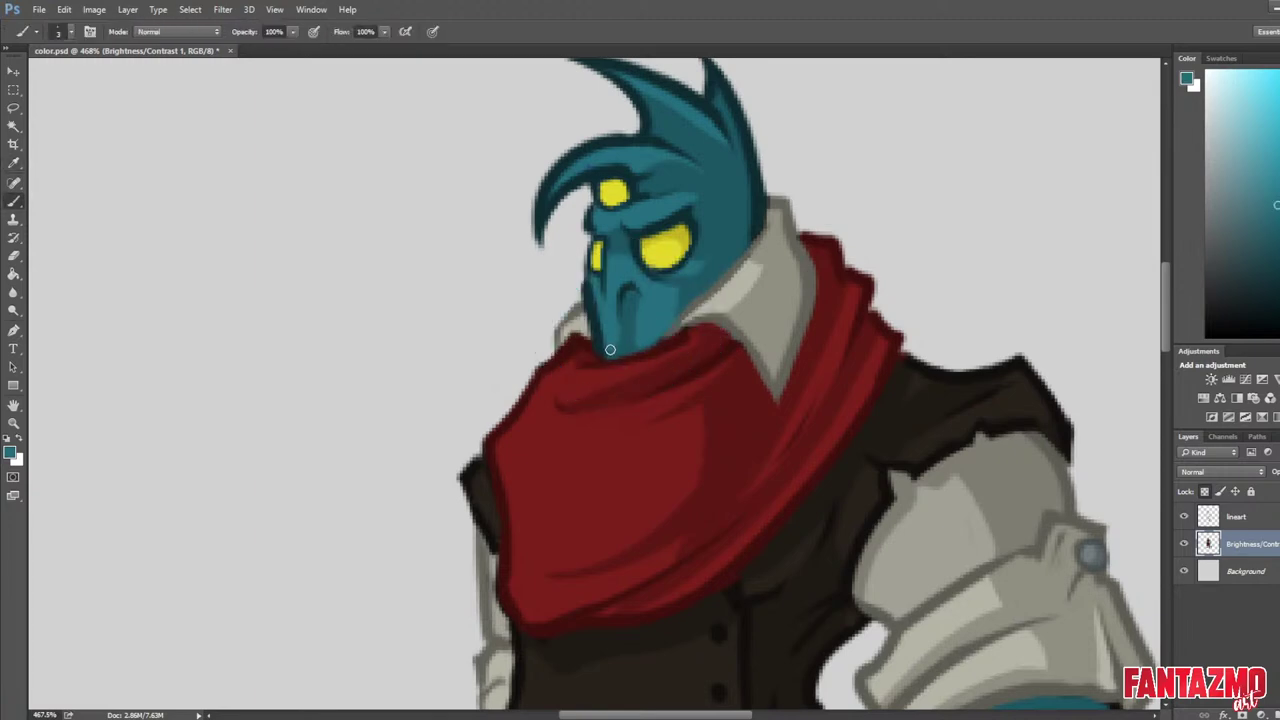
{"action": "left_click", "coordinate": [636, 305], "text": "alt"}
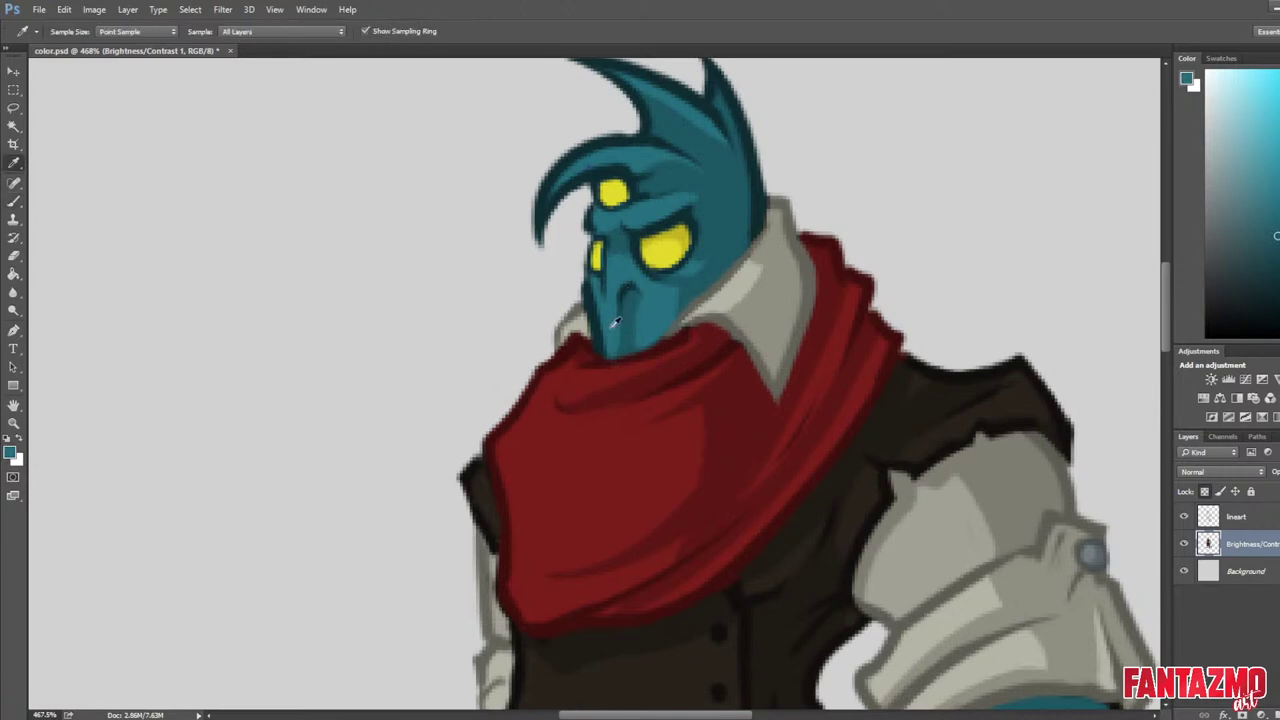
{"action": "left_click_drag", "start_coordinate": [639, 321], "coordinate": [634, 347]}
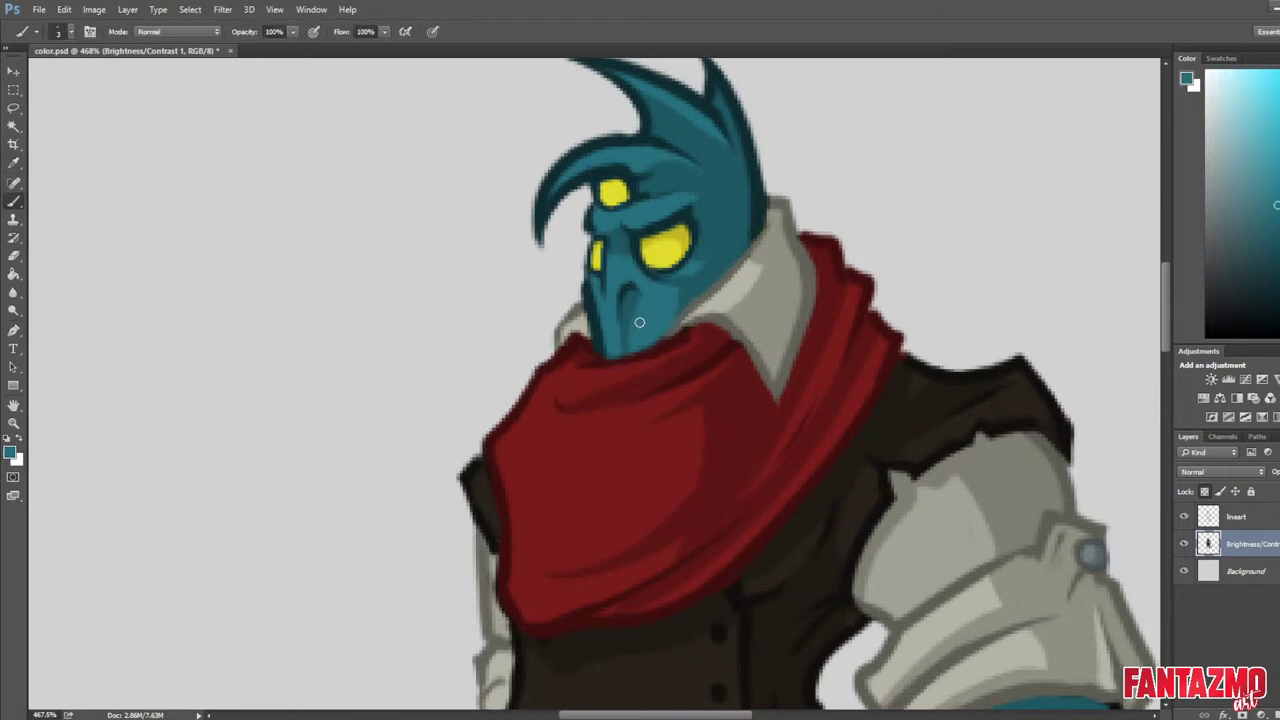
{"action": "left_click", "coordinate": [687, 302], "text": "alt"}
{"action": "left_click", "coordinate": [653, 318], "text": "alt"}
{"action": "scroll", "coordinate": [662, 296], "scroll_direction": "down", "scroll_amount": 8}
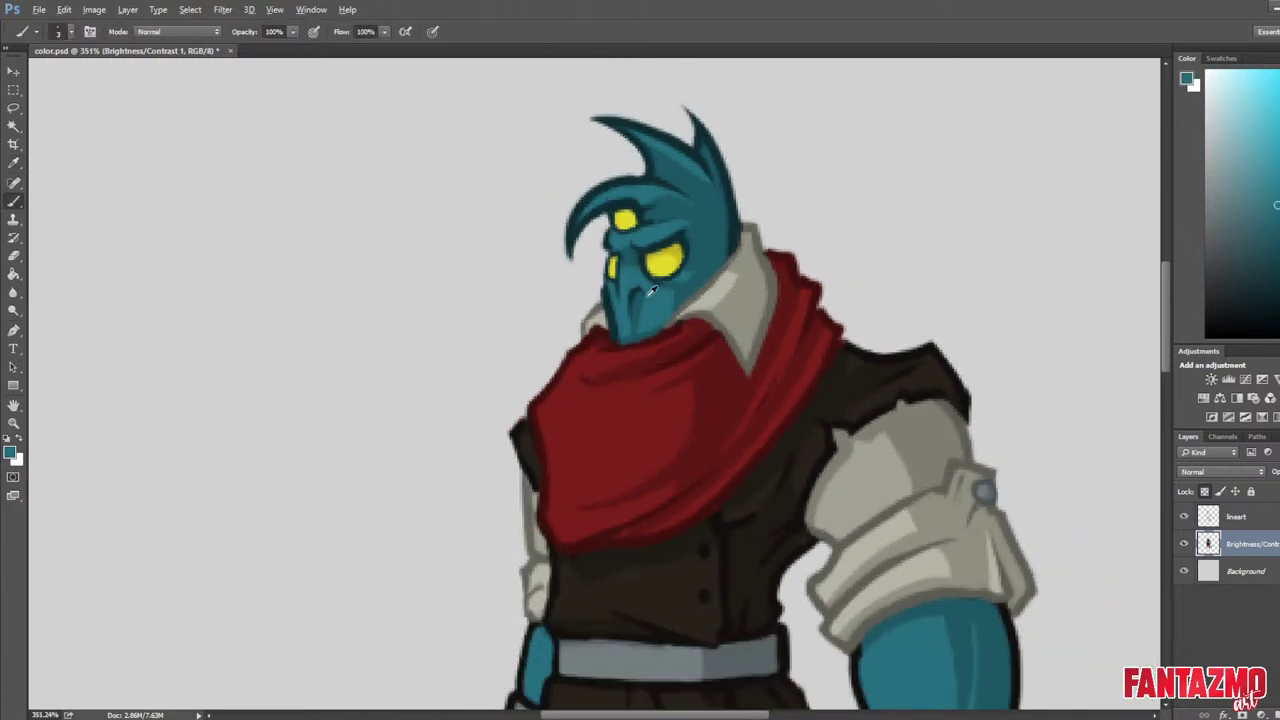
Flip the canvas and touch up the cheek shading beside the collar with sampled teal tones.
{"action": "key", "text": "ctrl+shift+h"}
{"action": "scroll", "coordinate": [650, 282], "scroll_direction": "up", "scroll_amount": 7}
{"action": "left_click", "coordinate": [831, 290], "text": "alt"}
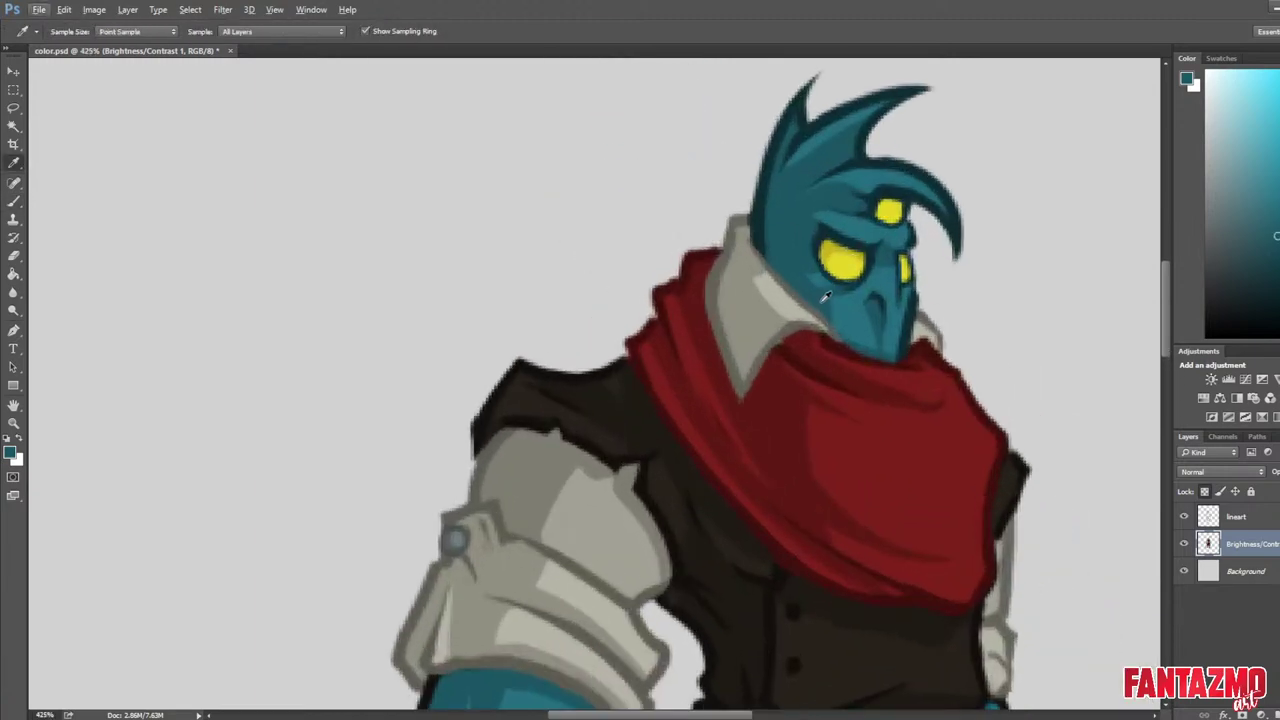
{"action": "left_click", "coordinate": [855, 328], "text": "alt"}
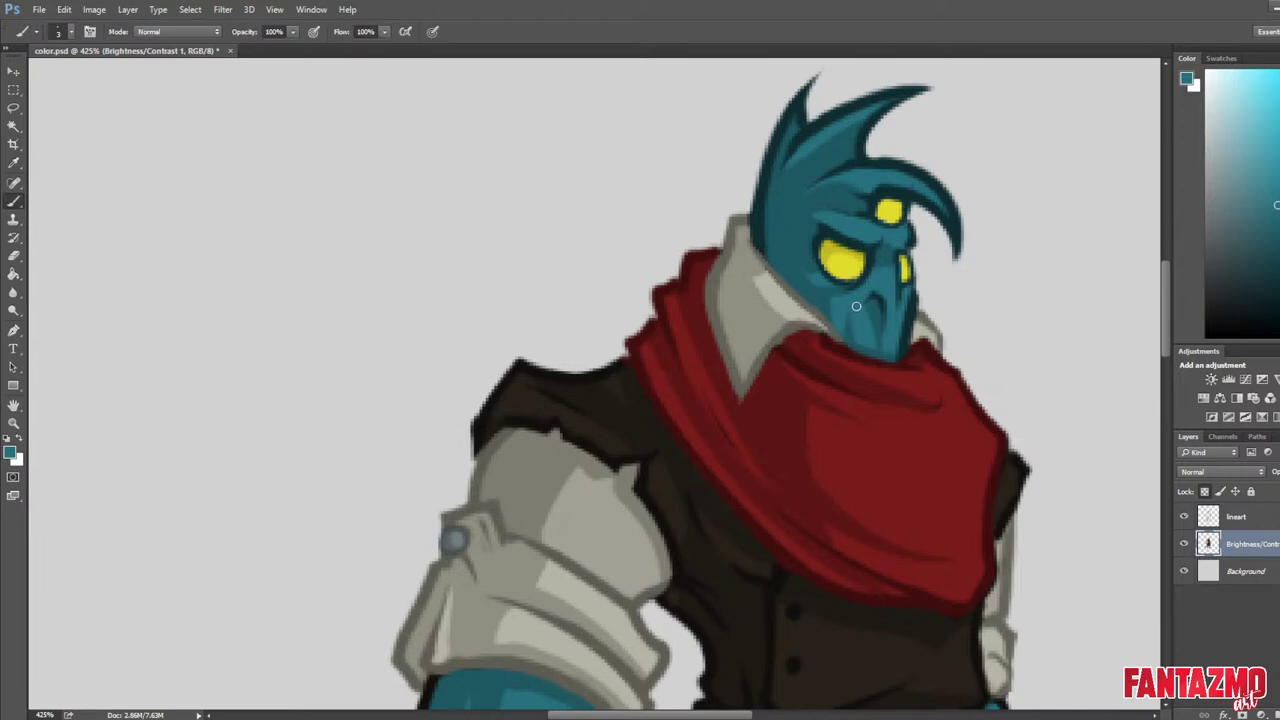
Flip the canvas back to its original orientation and save the document.
{"action": "scroll", "coordinate": [858, 310], "scroll_direction": "down", "scroll_amount": 5}
{"action": "key", "text": "ctrl+shift+h"}
{"action": "left_click_drag", "start_coordinate": [907, 283], "coordinate": [728, 325]}
{"action": "key", "text": "ctrl+s"}
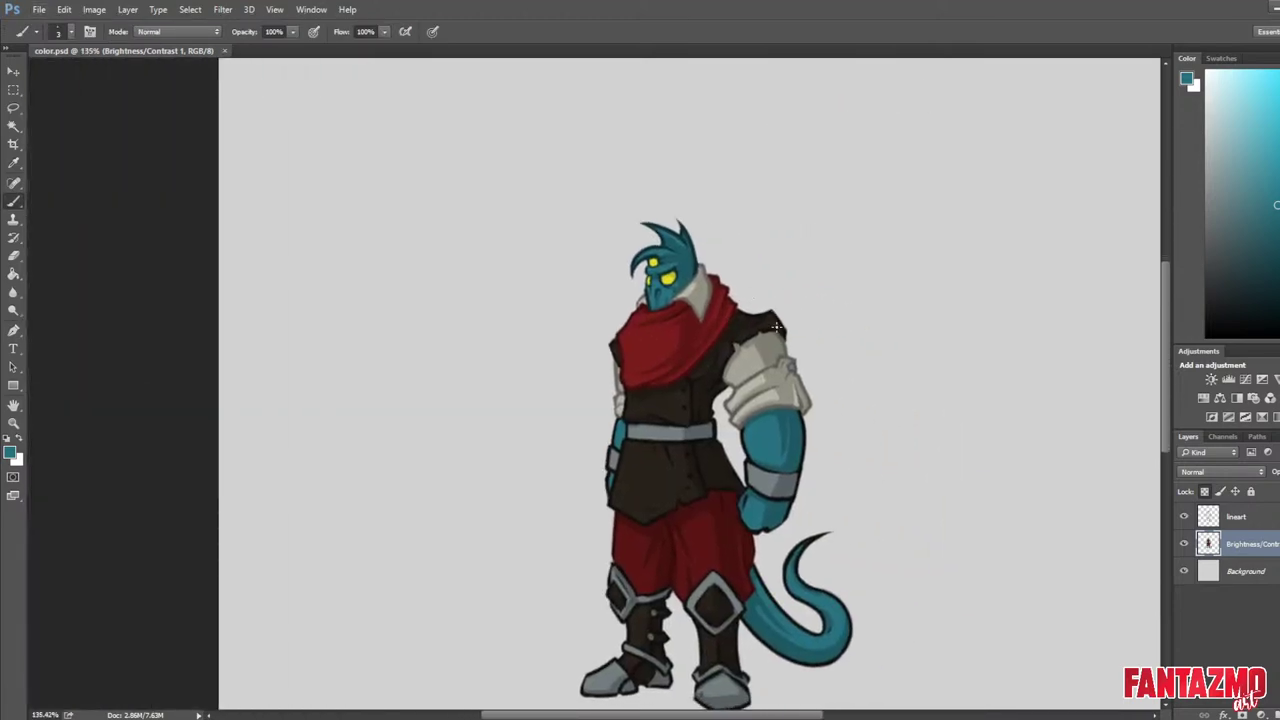
On the lineart layer, sample the beige line color and touch up the collar's outline beside the chin.
{"action": "scroll", "coordinate": [810, 374], "scroll_direction": "up", "scroll_amount": 5}
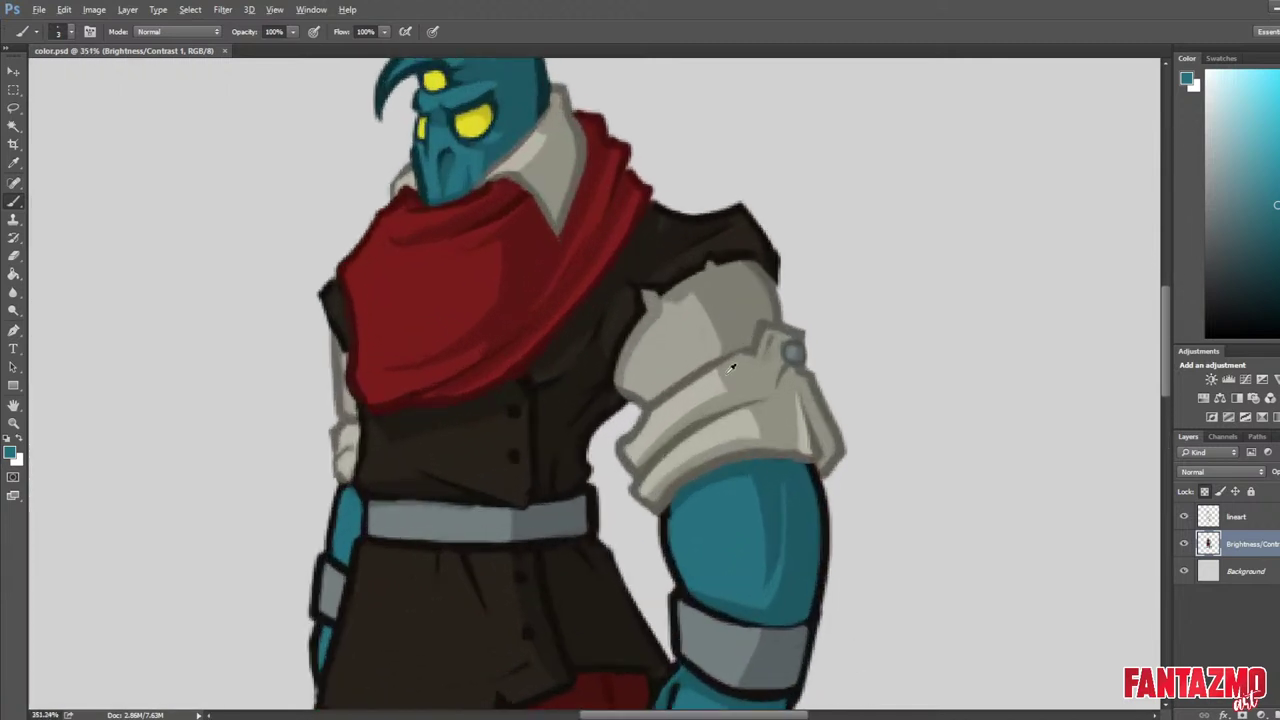
{"action": "left_click", "coordinate": [1237, 516]}
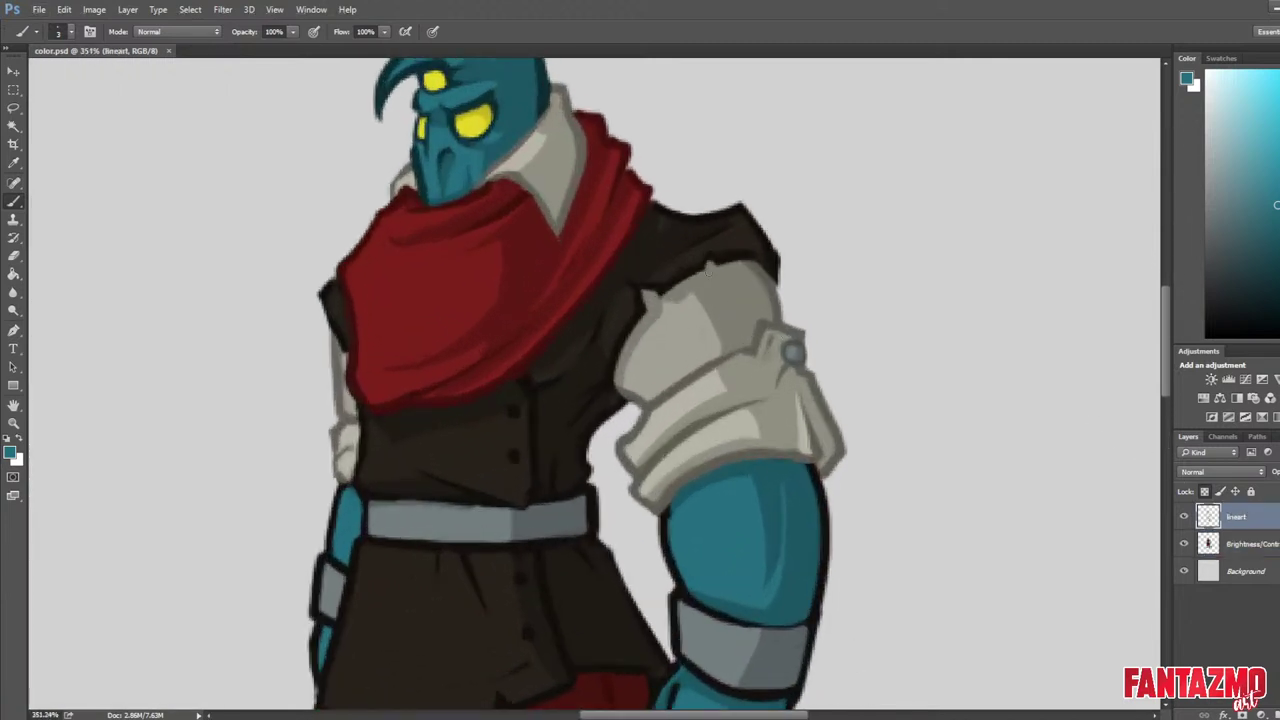
{"action": "left_click", "coordinate": [473, 169], "text": "alt"}
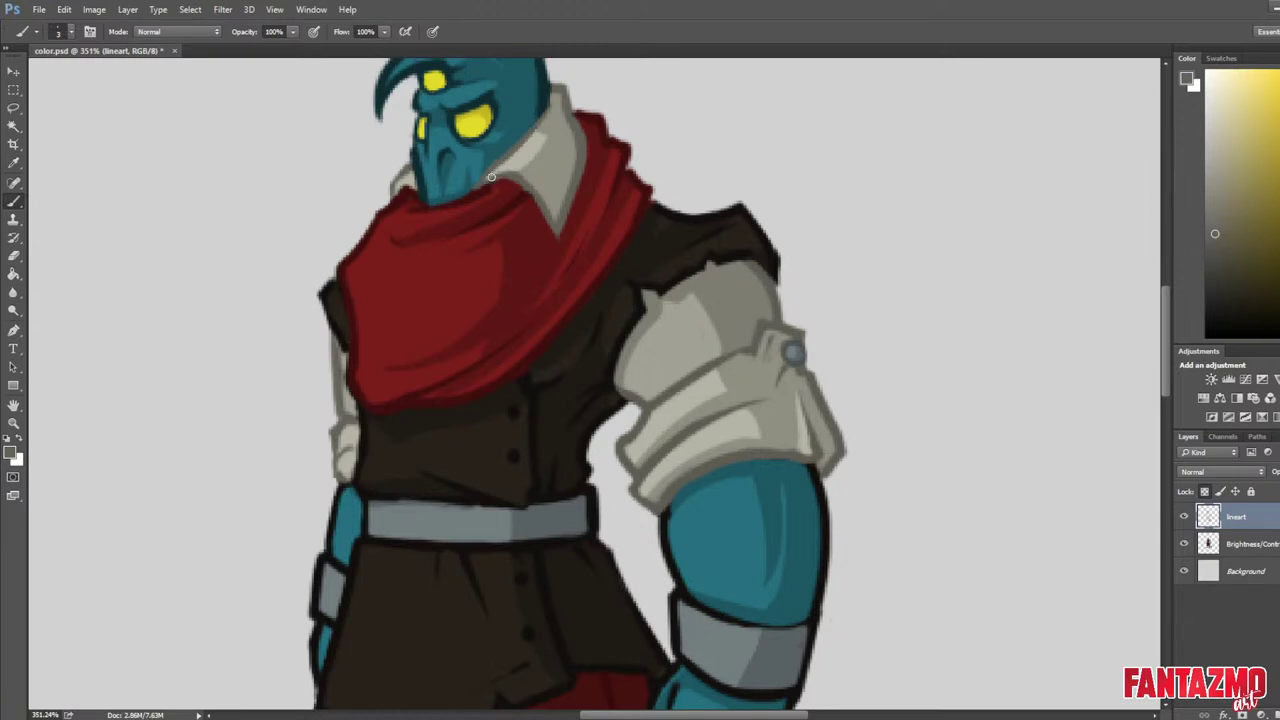
{"action": "key", "text": "alt"}
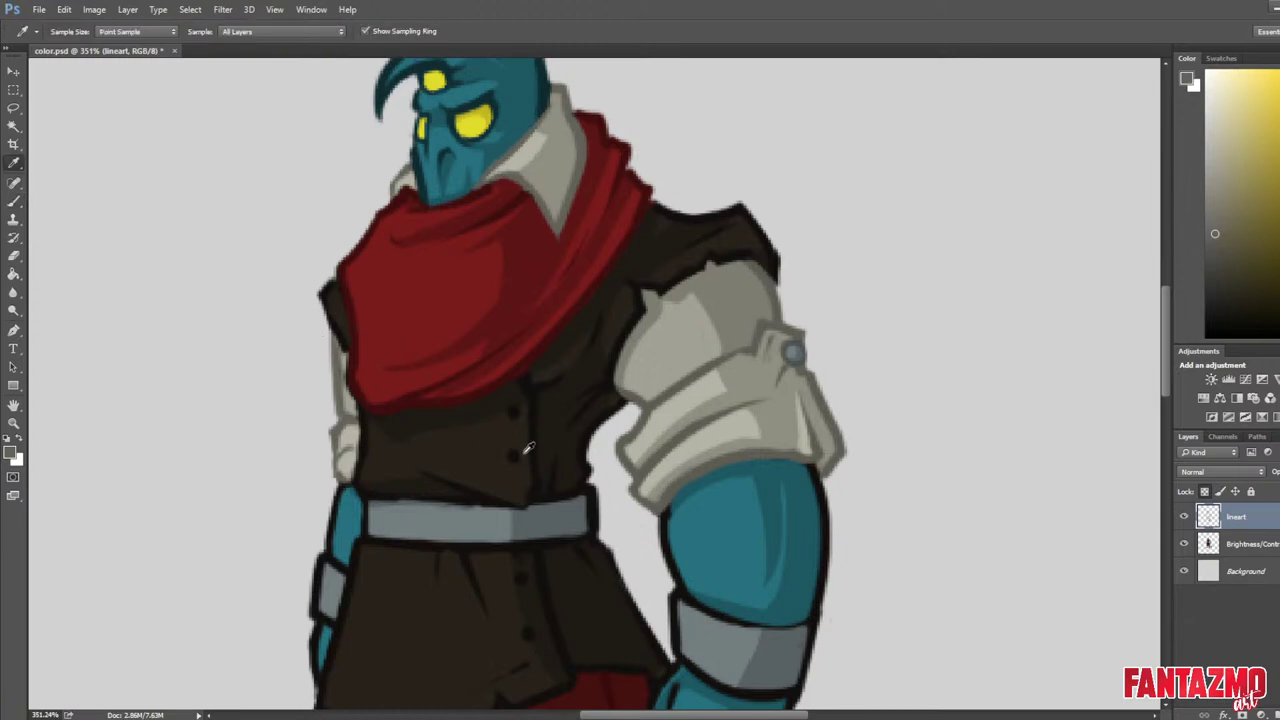
Sample the dark teal of the head's outline and recolor the near forearm's outline above the bracer on the lineart layer.
{"action": "left_click_drag", "start_coordinate": [561, 563], "coordinate": [603, 270]}
{"action": "left_click_drag", "start_coordinate": [885, 252], "coordinate": [787, 588]}
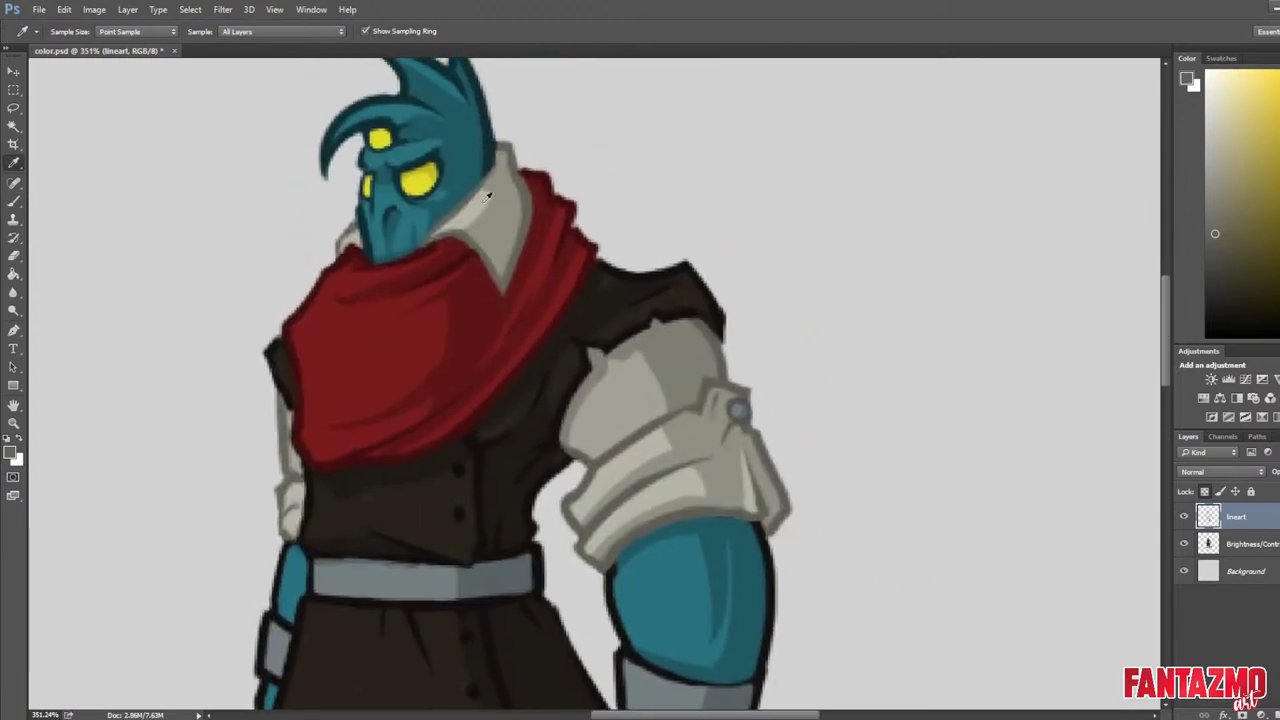
{"action": "left_click", "coordinate": [494, 144]}
{"action": "left_click_drag", "start_coordinate": [877, 546], "coordinate": [905, 248]}
{"action": "key", "text": "b"}
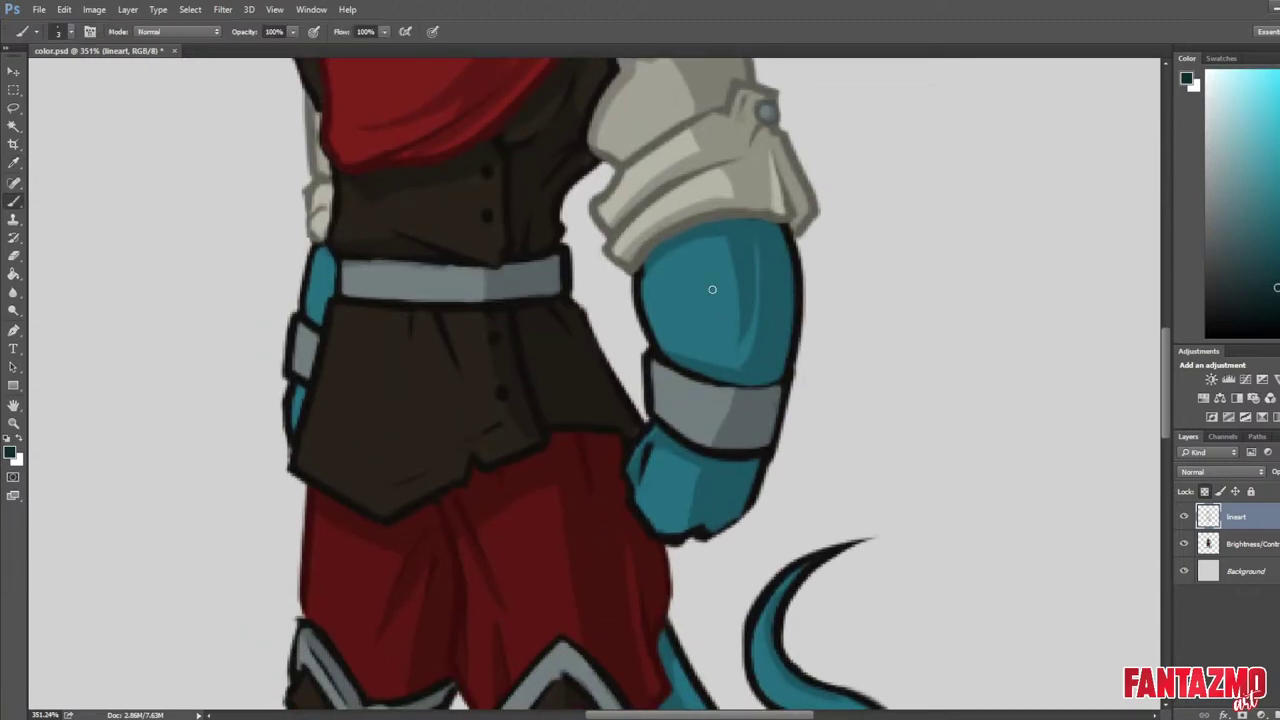
{"action": "mouse_move", "coordinate": [657, 260]}
{"action": "left_mouse_down"}
{"action": "mouse_move", "coordinate": [643, 286]}
{"action": "mouse_move", "coordinate": [677, 354]}
{"action": "left_mouse_up"}
{"action": "mouse_move", "coordinate": [791, 243]}
{"action": "left_mouse_down"}
{"action": "mouse_move", "coordinate": [783, 233]}
{"action": "mouse_move", "coordinate": [790, 359]}
{"action": "left_mouse_up"}
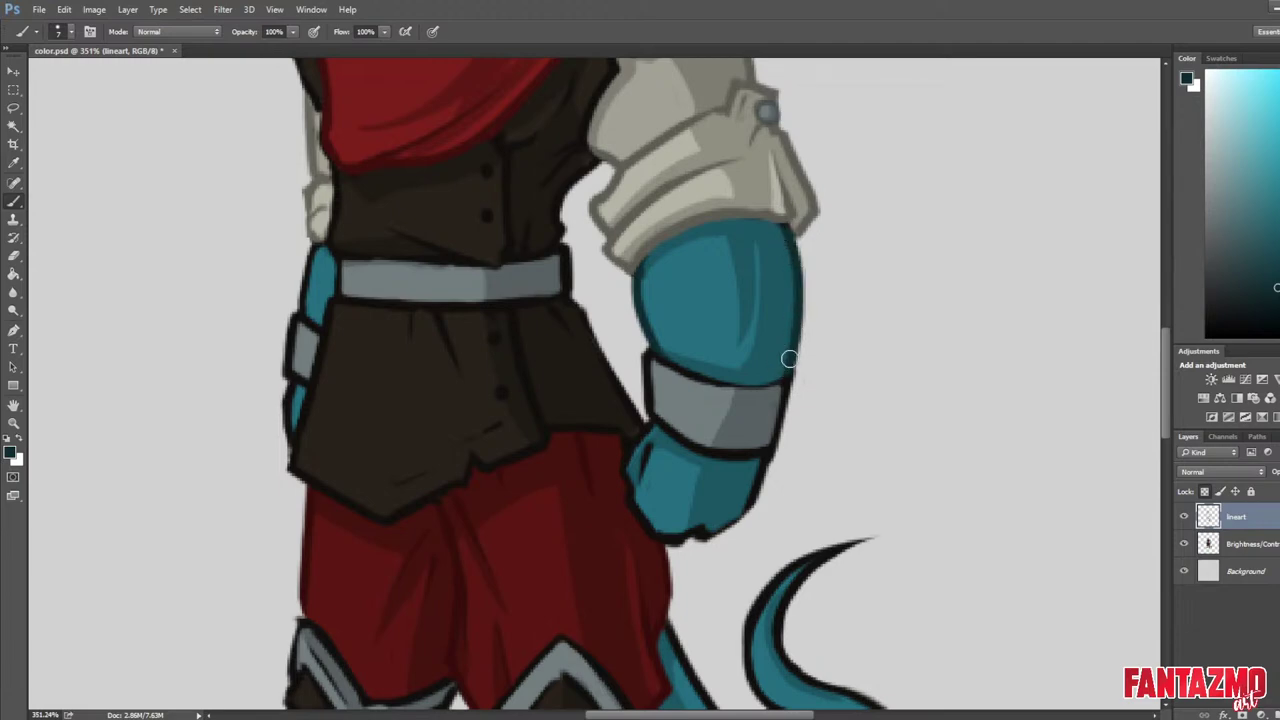
Touch up the outline where the forearm meets the sleeve and recolor the fist's outline up to the vest's corner with sampled dark tones.
{"action": "left_click", "coordinate": [800, 232], "text": "alt"}
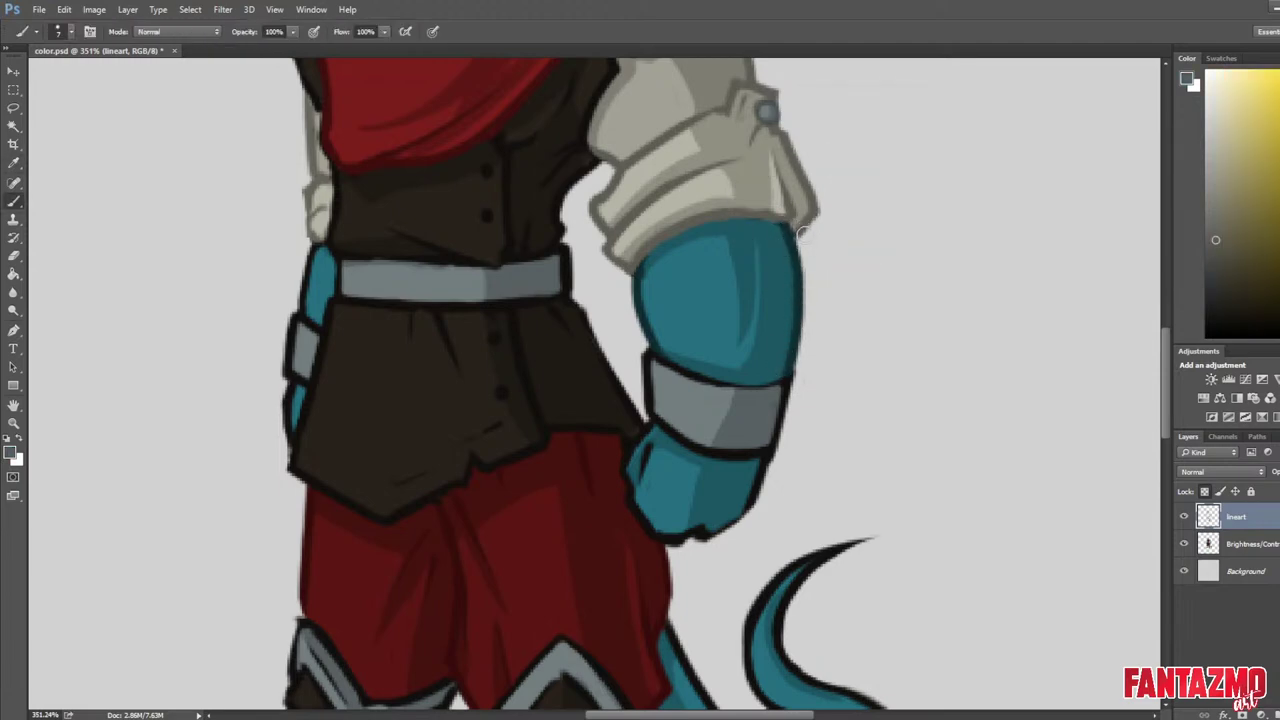
{"action": "left_click", "coordinate": [802, 262], "text": "alt"}
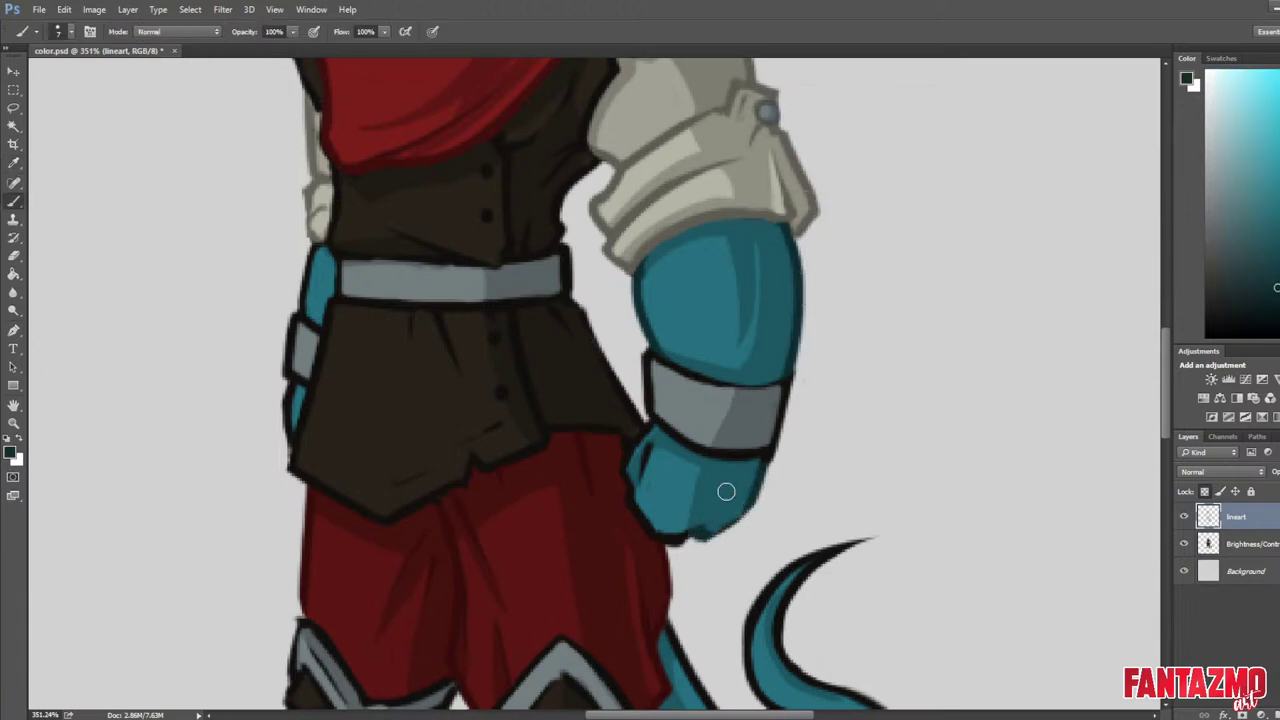
{"action": "mouse_move", "coordinate": [632, 463]}
{"action": "left_mouse_down"}
{"action": "mouse_move", "coordinate": [651, 520]}
{"action": "mouse_move", "coordinate": [698, 536]}
{"action": "left_mouse_up"}
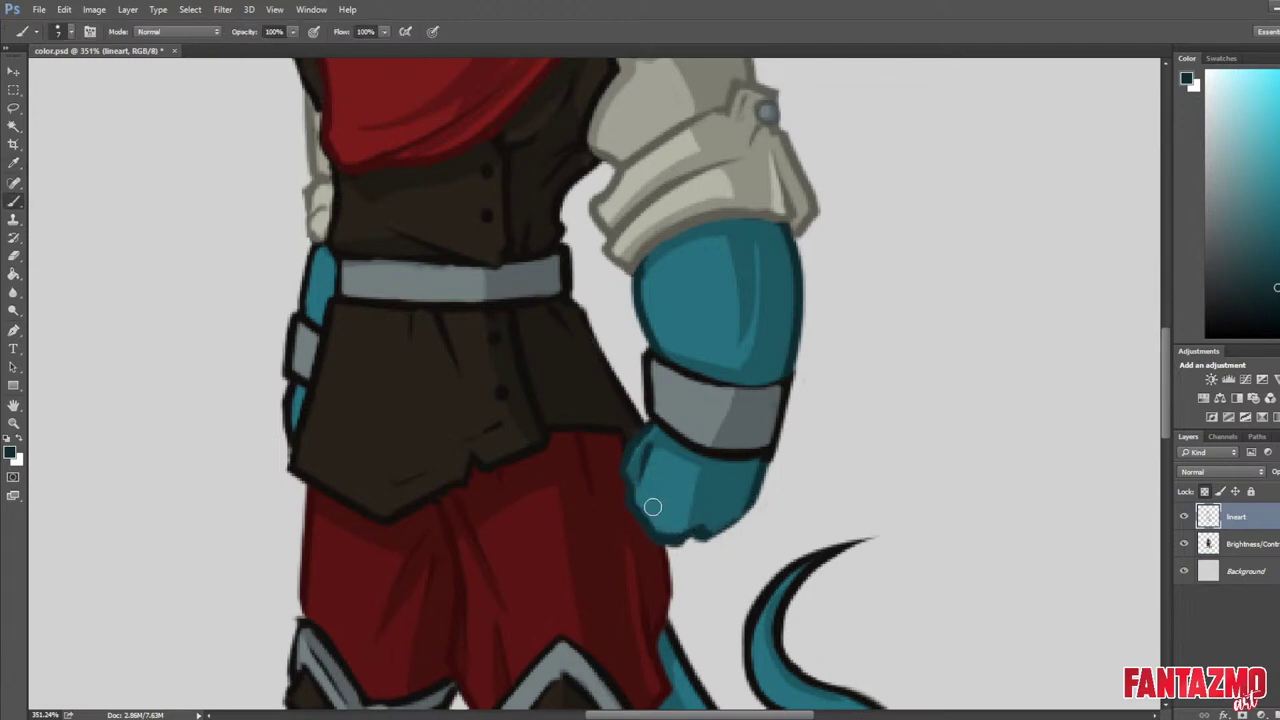
{"action": "left_click", "coordinate": [612, 422], "text": "alt"}
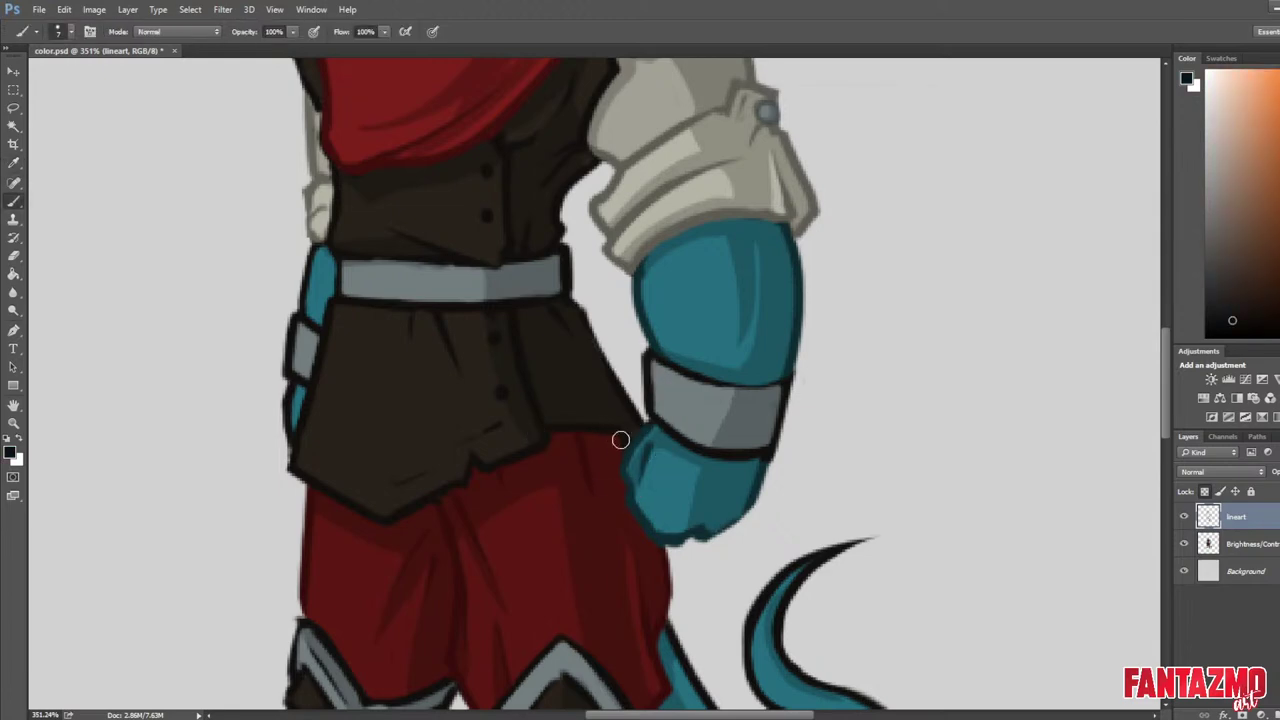
Recolor the outlines of the far arm and the near arm's bracer with the sampled dark teal.
{"action": "left_click", "coordinate": [749, 406], "text": "alt"}
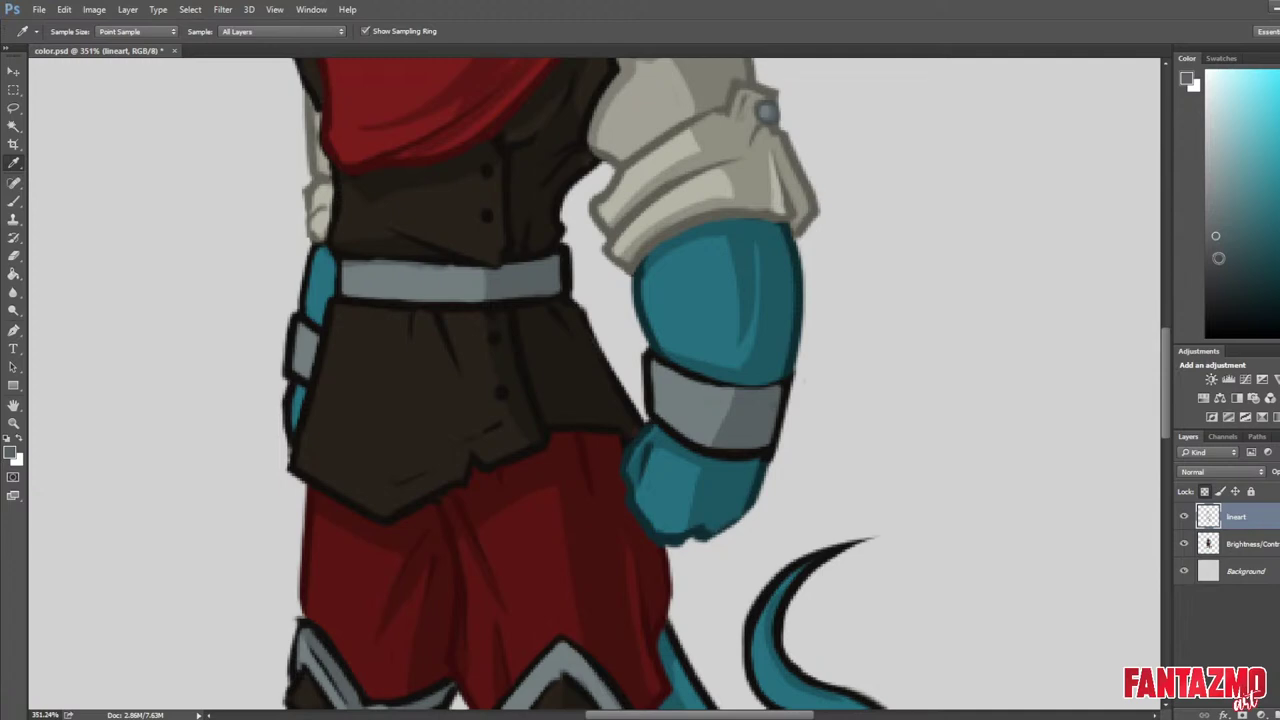
{"action": "left_click", "coordinate": [806, 300], "text": "alt"}
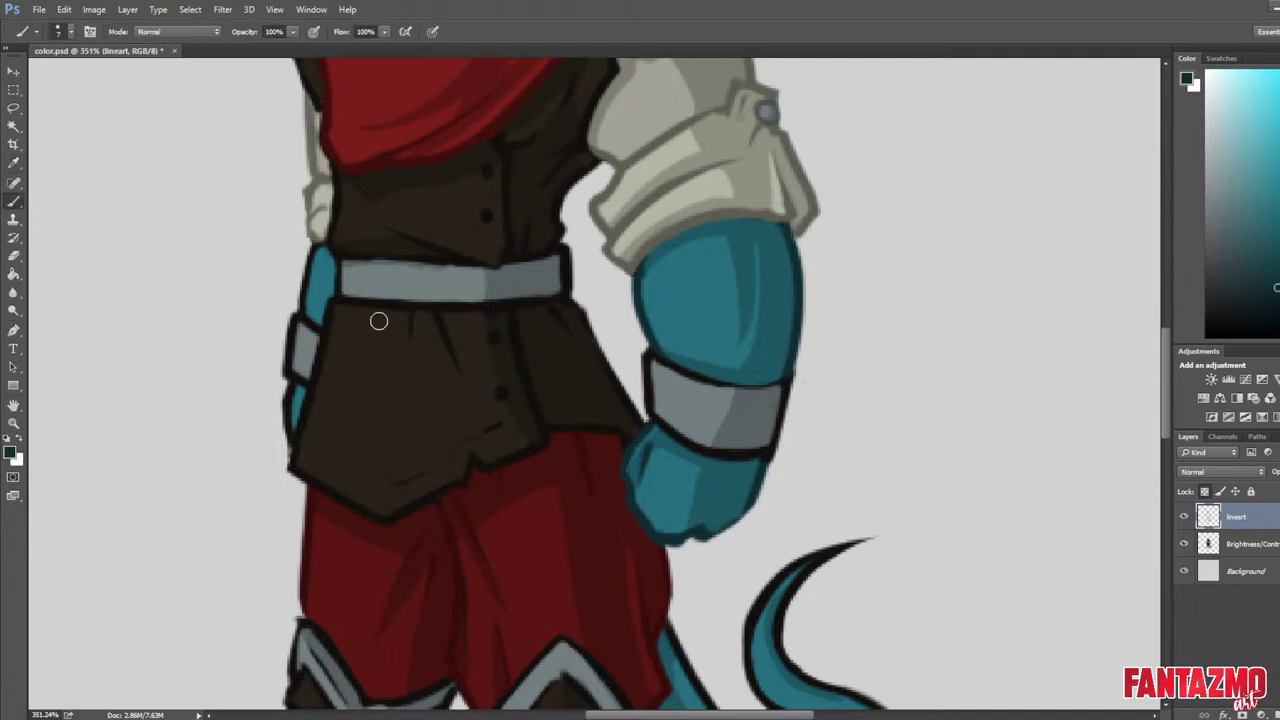
{"action": "mouse_move", "coordinate": [305, 303]}
{"action": "left_mouse_down"}
{"action": "mouse_move", "coordinate": [292, 333]}
{"action": "mouse_move", "coordinate": [309, 323]}
{"action": "mouse_move", "coordinate": [302, 375]}
{"action": "mouse_move", "coordinate": [283, 414]}
{"action": "left_mouse_up"}
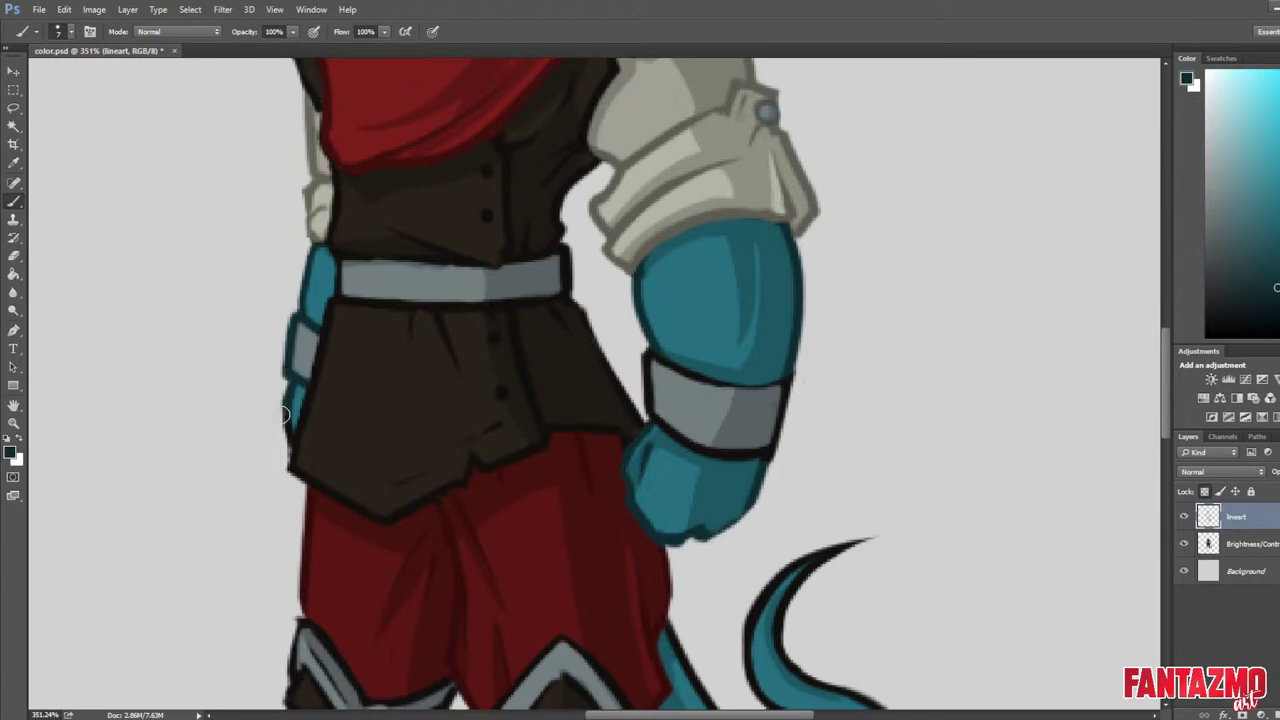
{"action": "mouse_move", "coordinate": [643, 367]}
{"action": "left_mouse_down"}
{"action": "mouse_move", "coordinate": [668, 432]}
{"action": "mouse_move", "coordinate": [754, 463]}
{"action": "left_mouse_up"}
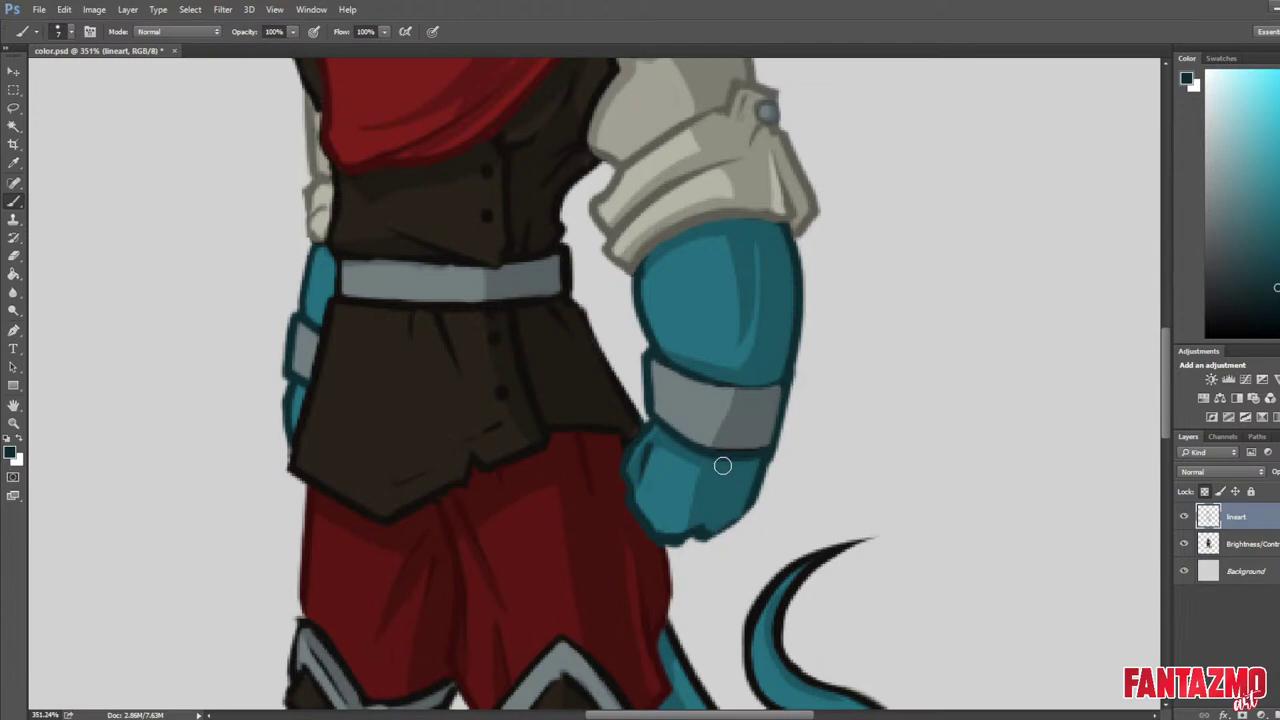
On the merged color layer, touch up the shading around the near arm's bracer with sampled gray and teal tones.
{"action": "left_click", "coordinate": [1262, 543]}
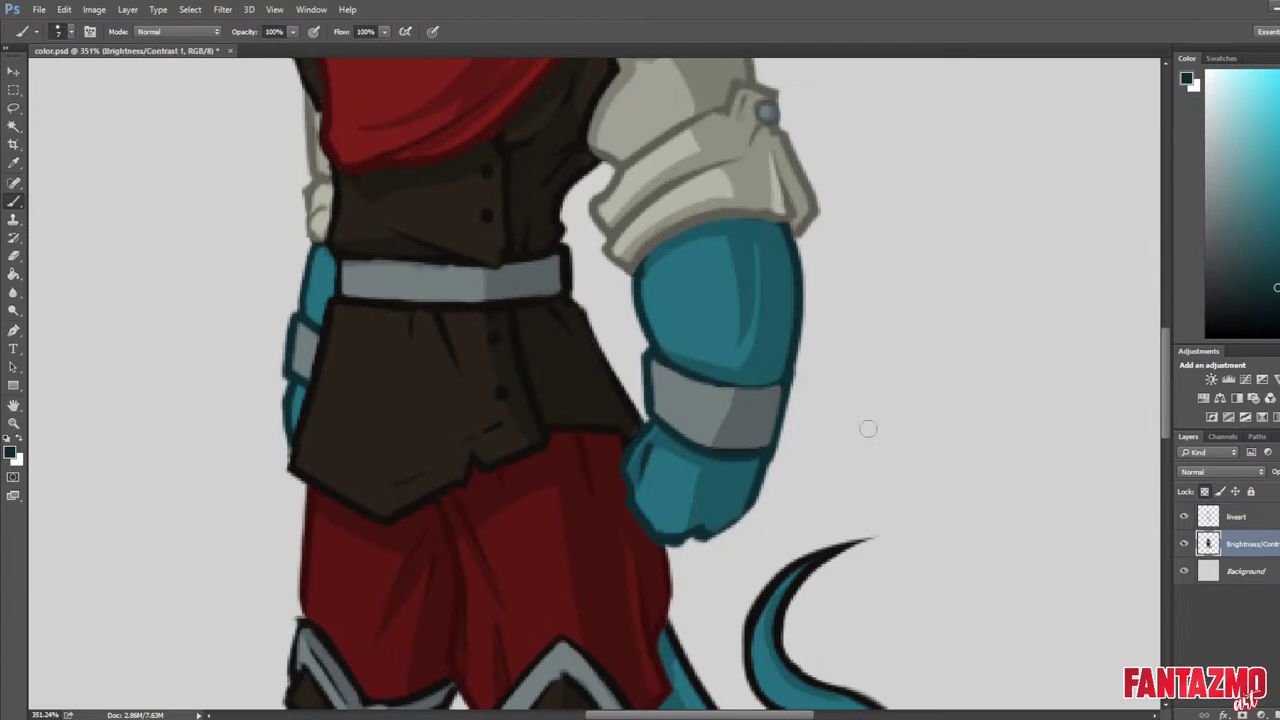
{"action": "left_click", "coordinate": [756, 414], "text": "alt"}
{"action": "key", "text": "i"}
{"action": "left_click", "coordinate": [772, 354]}
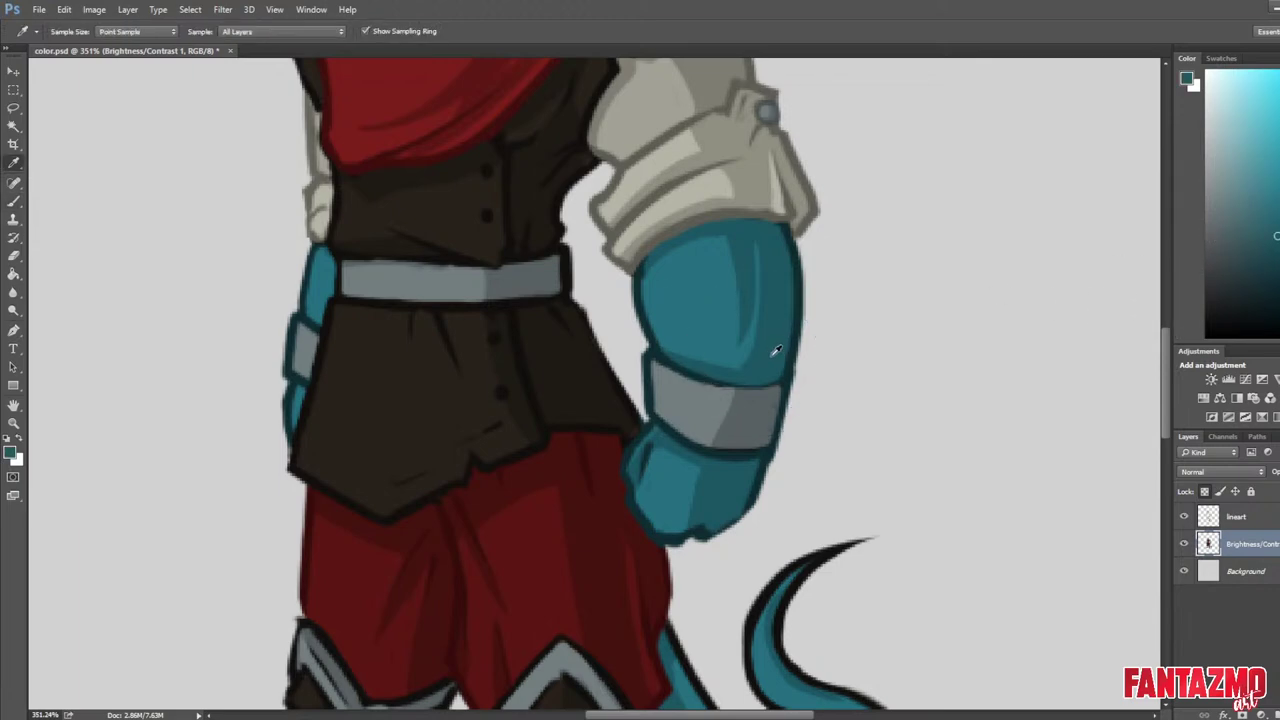
{"action": "key", "text": "b"}
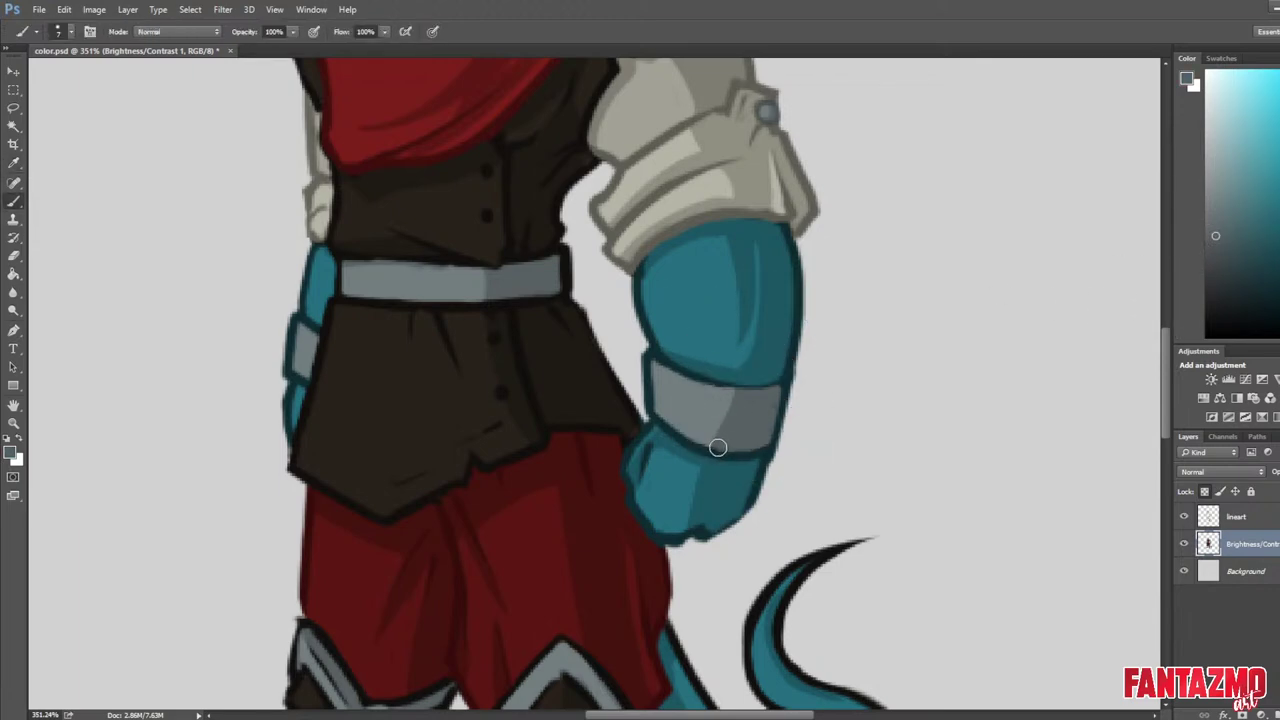
On the lineart layer, sample the fist's dark teal outline and recolor the whole tail's outline with a 20 px brush.
{"action": "left_click", "coordinate": [1251, 518]}
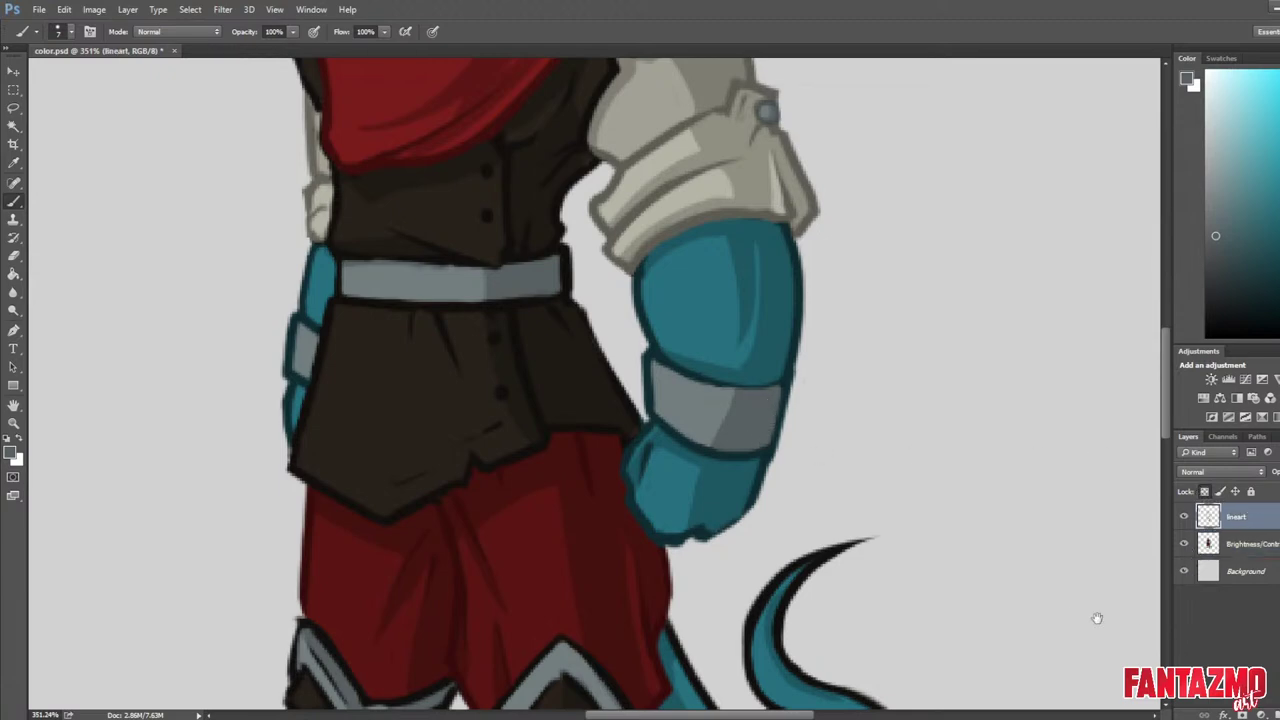
{"action": "left_click_drag", "start_coordinate": [1097, 618], "coordinate": [881, 337]}
{"action": "key", "text": "i"}
{"action": "left_click", "coordinate": [536, 316]}
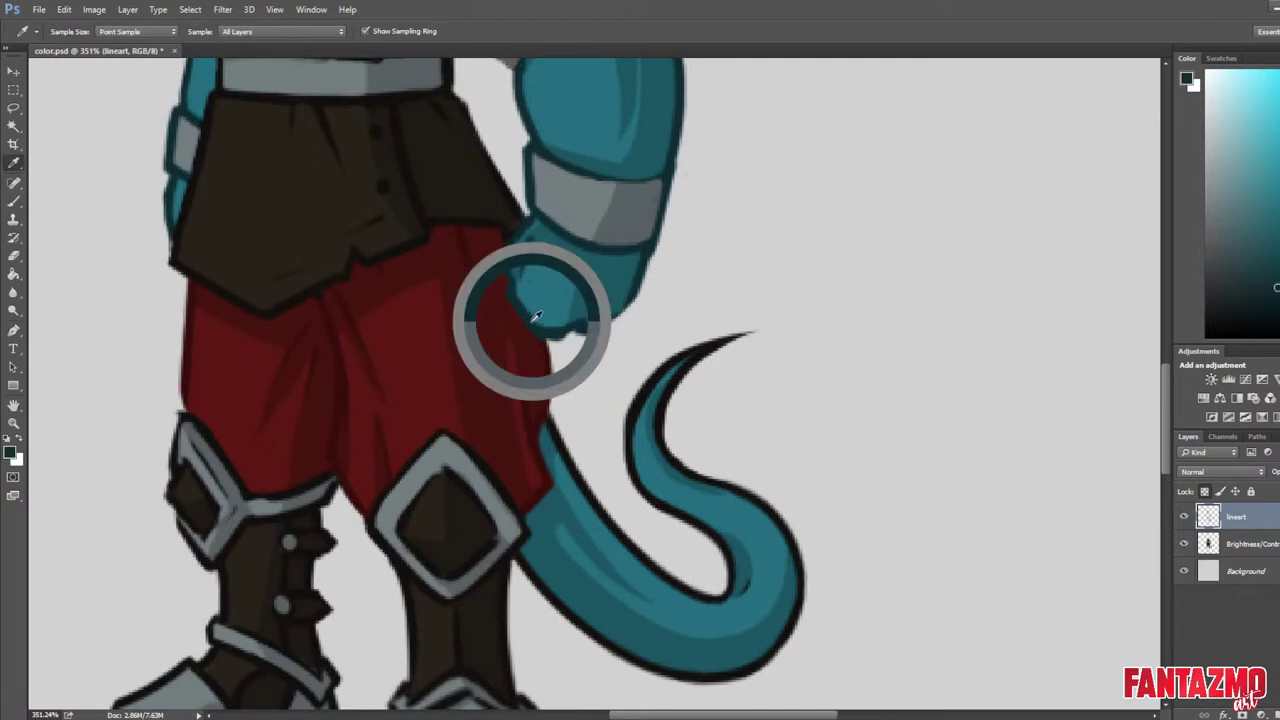
{"action": "key", "text": "b"}
{"action": "mouse_move", "coordinate": [748, 336]}
{"action": "left_mouse_down"}
{"action": "mouse_move", "coordinate": [680, 370]}
{"action": "mouse_move", "coordinate": [665, 470]}
{"action": "mouse_move", "coordinate": [775, 525]}
{"action": "mouse_move", "coordinate": [778, 638]}
{"action": "mouse_move", "coordinate": [674, 664]}
{"action": "left_mouse_up"}
{"action": "mouse_move", "coordinate": [538, 566]}
{"action": "left_mouse_down"}
{"action": "mouse_move", "coordinate": [593, 616]}
{"action": "mouse_move", "coordinate": [651, 646]}
{"action": "left_mouse_up"}
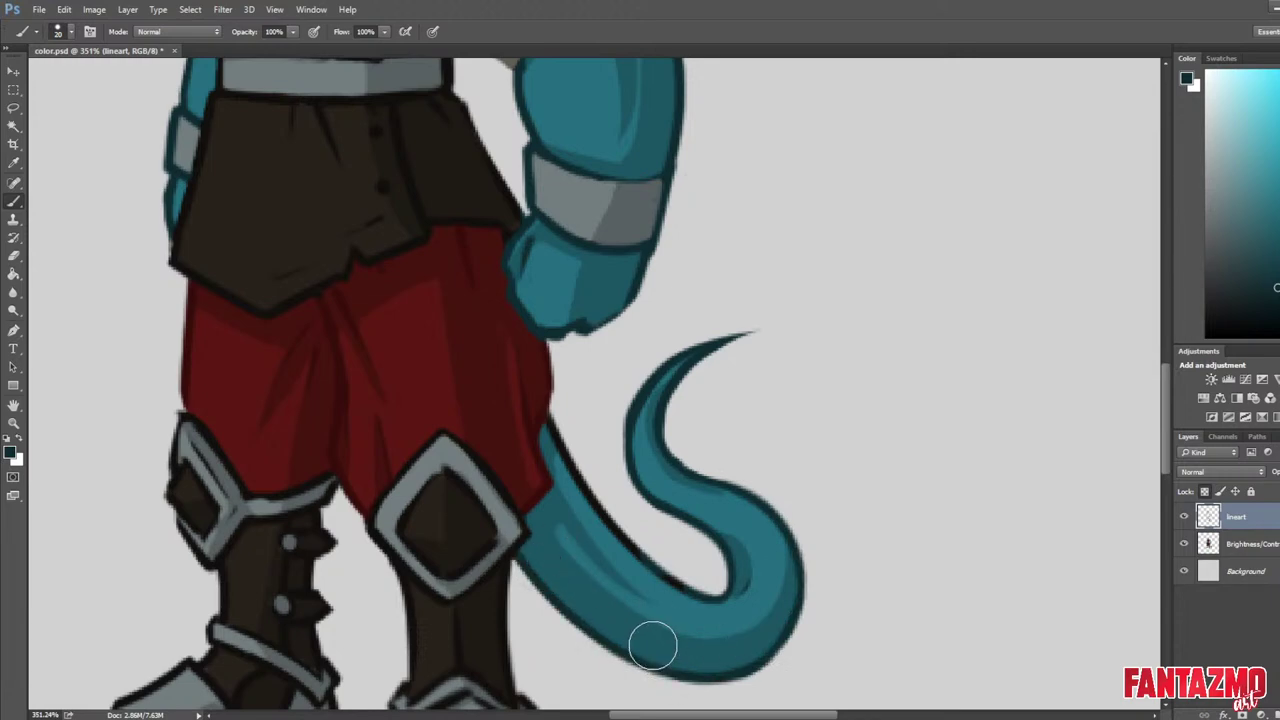
{"action": "left_click_drag", "start_coordinate": [643, 593], "coordinate": [660, 574]}
{"action": "mouse_move", "coordinate": [577, 426]}
{"action": "left_mouse_down"}
{"action": "mouse_move", "coordinate": [610, 493]}
{"action": "mouse_move", "coordinate": [676, 547]}
{"action": "mouse_move", "coordinate": [598, 473]}
{"action": "left_mouse_up"}
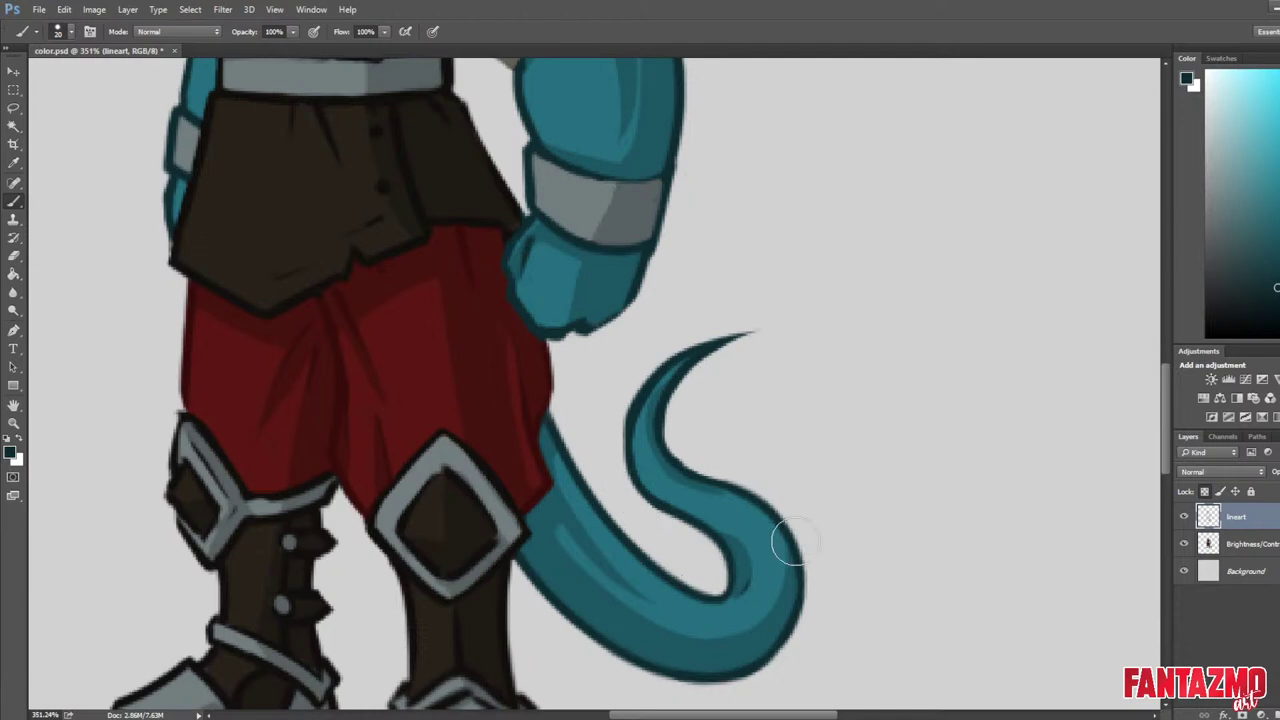
Flip the canvas horizontally with the whole figure in view and save the document.
{"action": "scroll", "coordinate": [736, 364], "scroll_direction": "down", "scroll_amount": 5}
{"action": "key", "text": "ctrl+0"}
{"action": "key", "text": "ctrl+shift+h"}
{"action": "key", "text": "ctrl+s"}
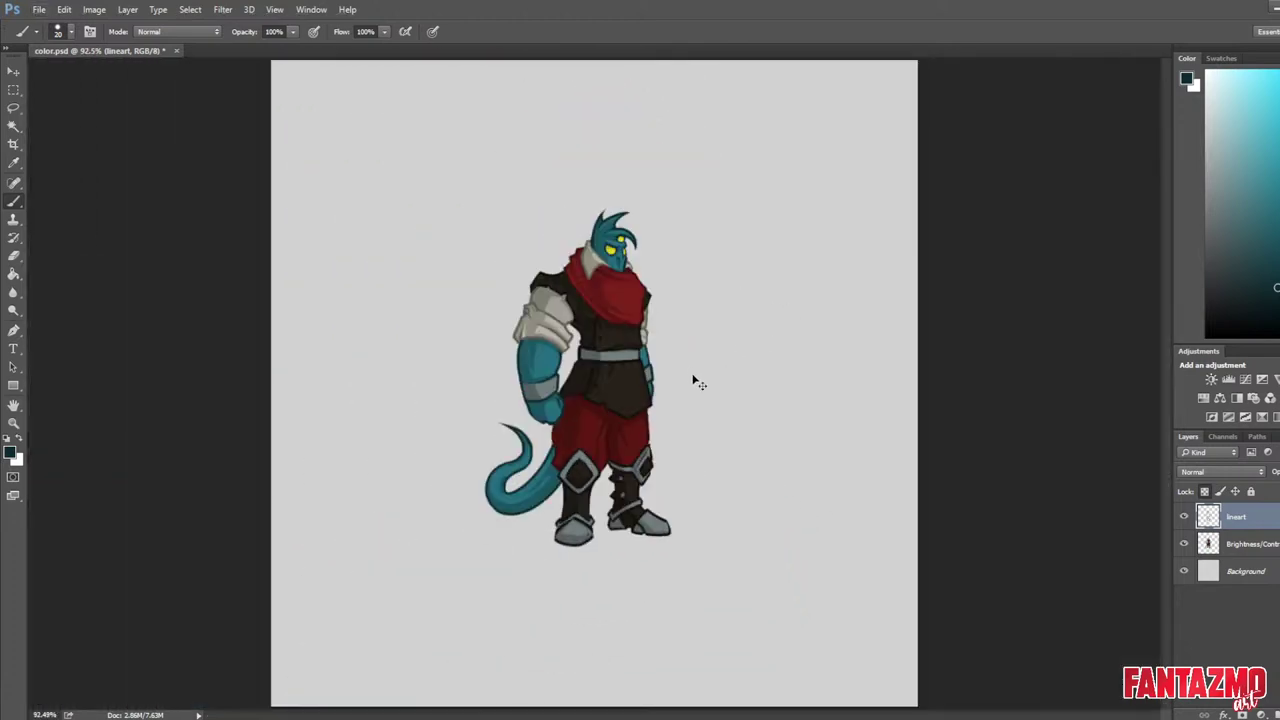
Sample the belt's gray, choose a darker shade of it, and recolor the outline of the belt's shaded end with a 10 px brush.
{"action": "scroll", "coordinate": [604, 414], "scroll_direction": "up", "scroll_amount": 5}
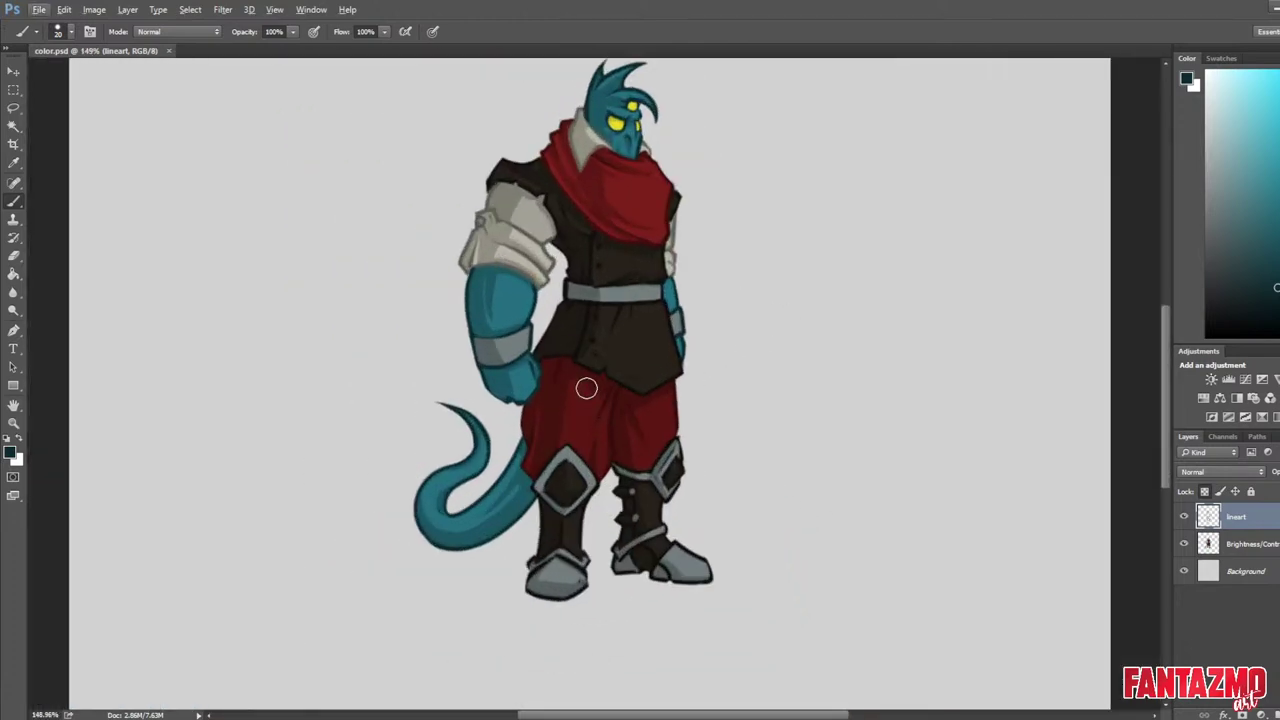
{"action": "scroll", "coordinate": [590, 352], "scroll_direction": "up", "scroll_amount": 3}
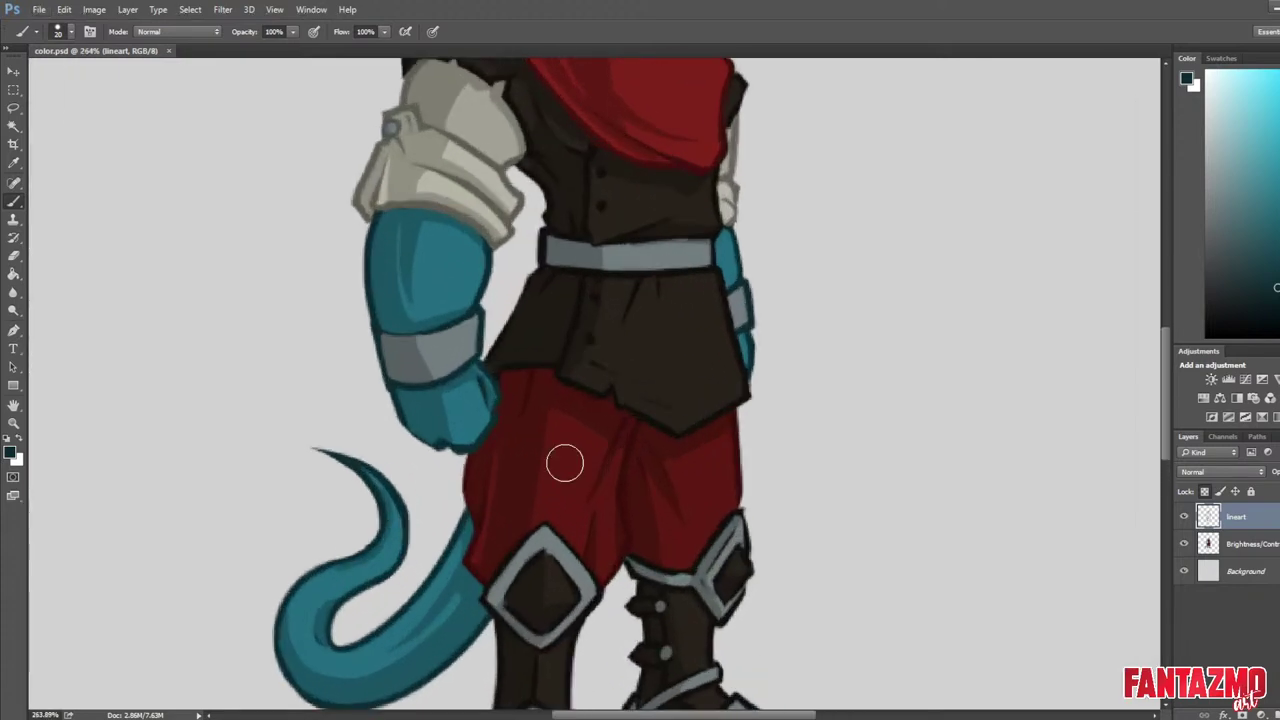
{"action": "left_click_drag", "start_coordinate": [670, 277], "coordinate": [664, 236]}
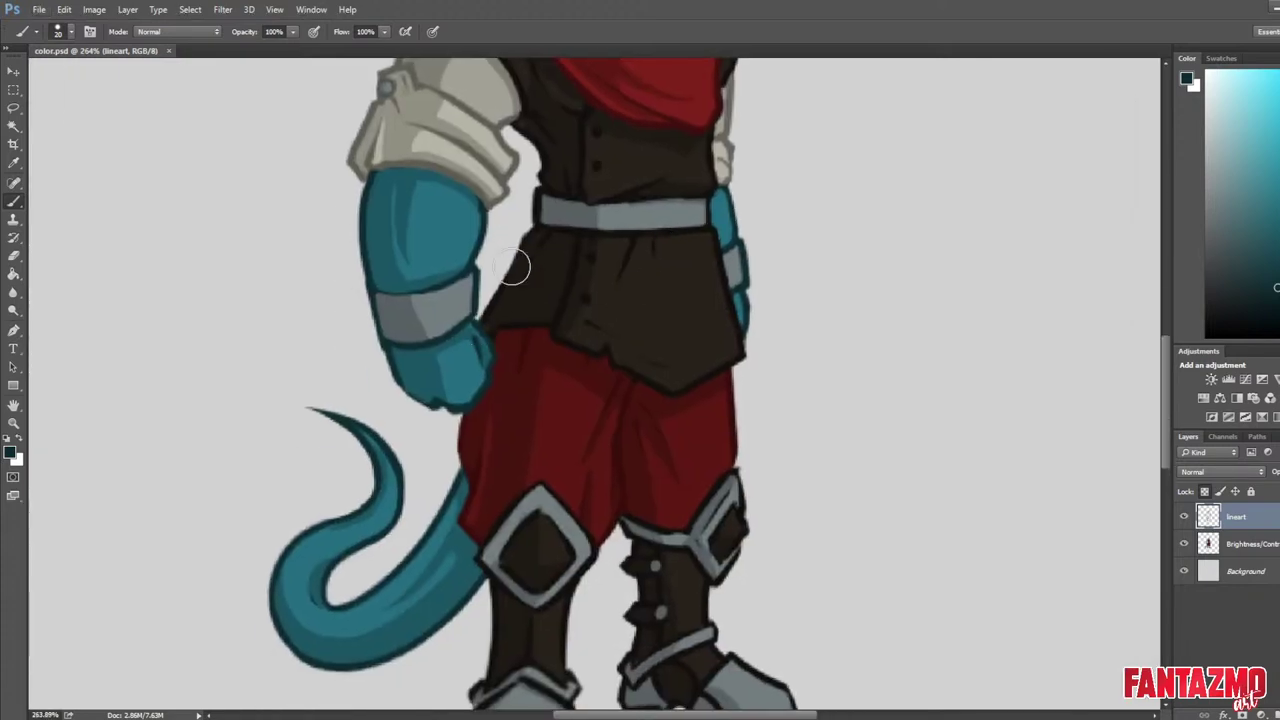
{"action": "key", "text": "i"}
{"action": "left_click", "coordinate": [581, 209]}
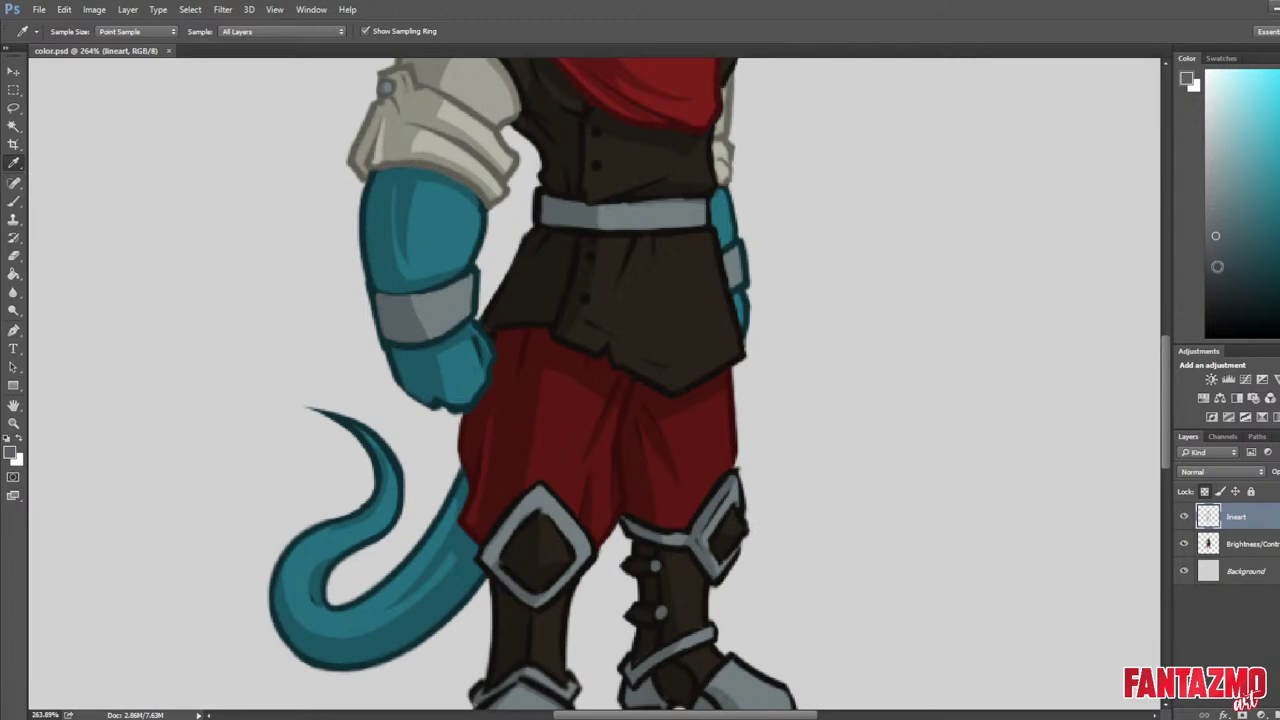
{"action": "left_click", "coordinate": [1217, 267]}
{"action": "key", "text": "b"}
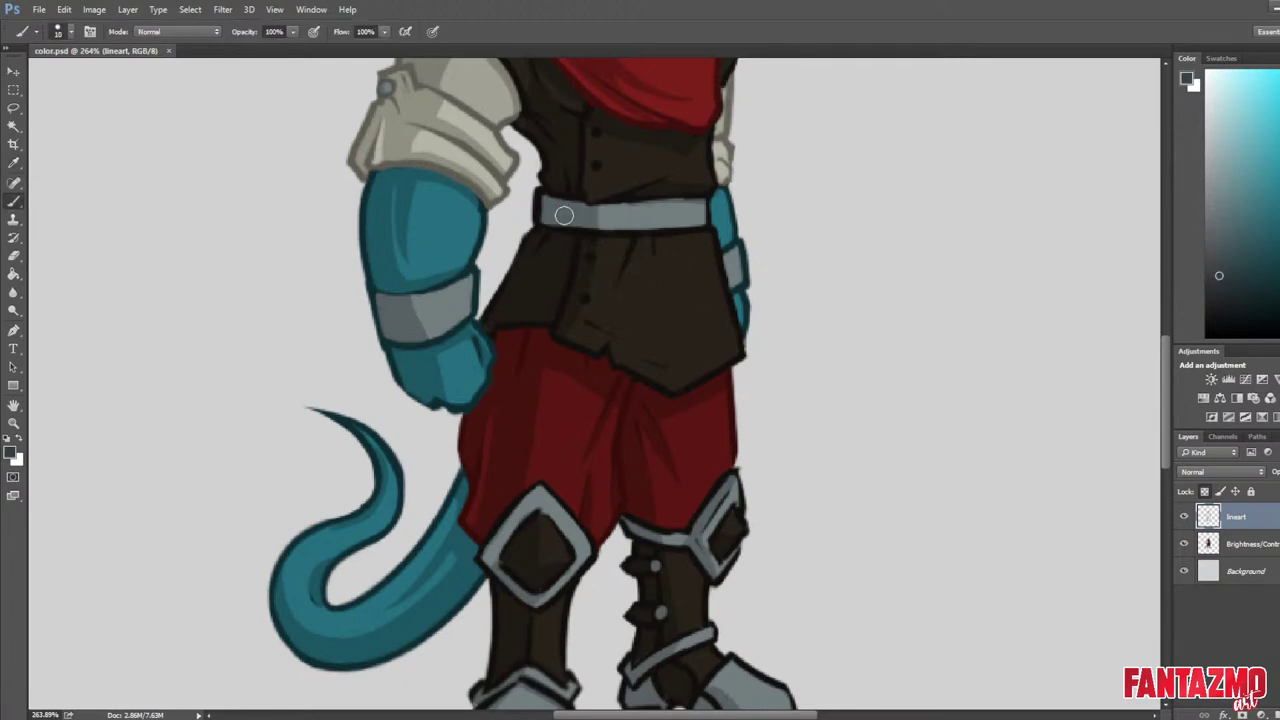
{"action": "mouse_move", "coordinate": [536, 193]}
{"action": "left_mouse_down"}
{"action": "mouse_move", "coordinate": [545, 221]}
{"action": "mouse_move", "coordinate": [625, 223]}
{"action": "mouse_move", "coordinate": [1005, 349]}
{"action": "left_mouse_up"}
Flip the canvas back and recolor the remaining lower, side and upper outlines of the belt in dark gray.
{"action": "key", "text": "ctrl+shift+h"}
{"action": "scroll", "coordinate": [731, 327], "scroll_direction": "up", "scroll_amount": 5}
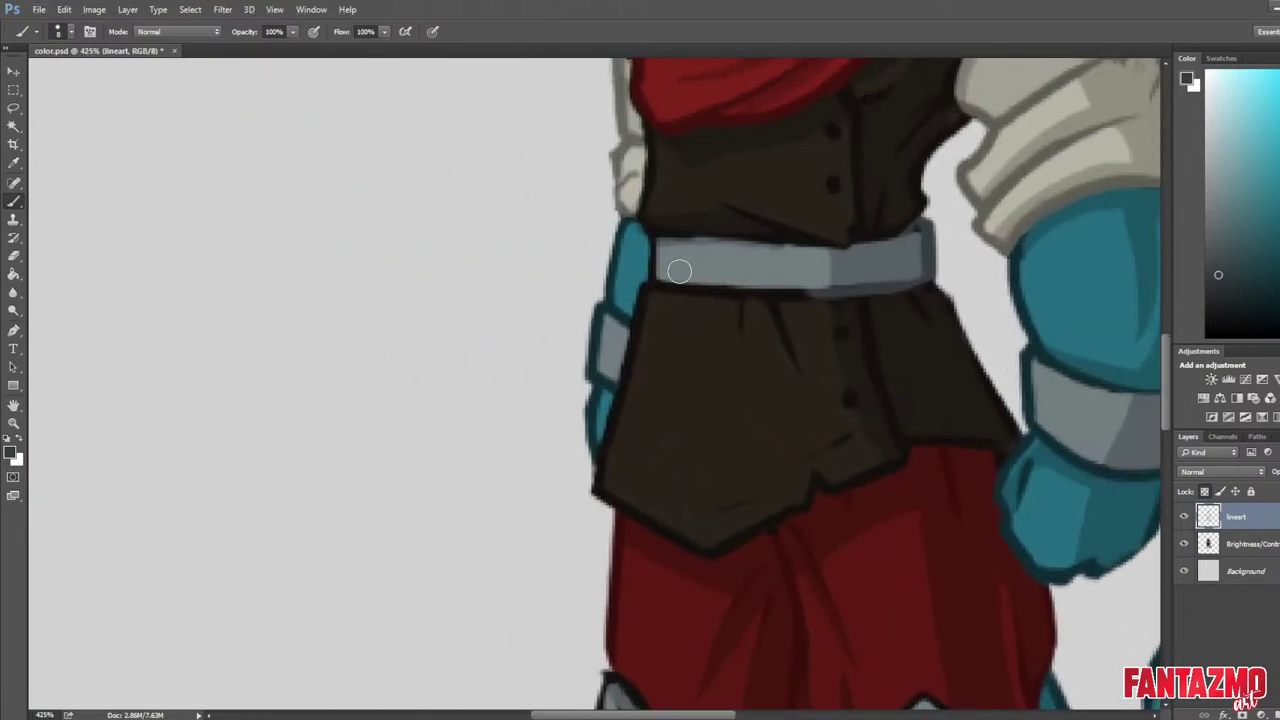
{"action": "mouse_move", "coordinate": [677, 271]}
{"action": "left_mouse_down"}
{"action": "mouse_move", "coordinate": [832, 281]}
{"action": "mouse_move", "coordinate": [678, 273]}
{"action": "mouse_move", "coordinate": [674, 286]}
{"action": "mouse_move", "coordinate": [807, 273]}
{"action": "mouse_move", "coordinate": [860, 283]}
{"action": "left_mouse_up"}
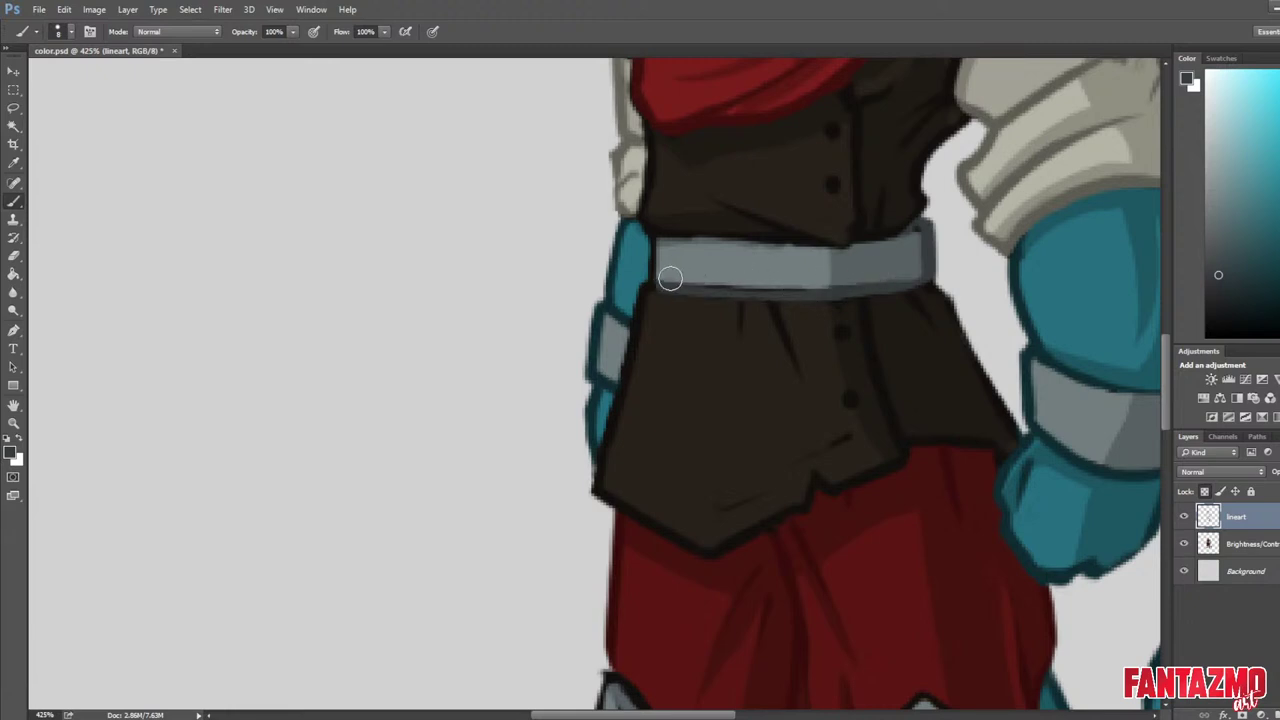
{"action": "left_click_drag", "start_coordinate": [662, 252], "coordinate": [663, 270]}
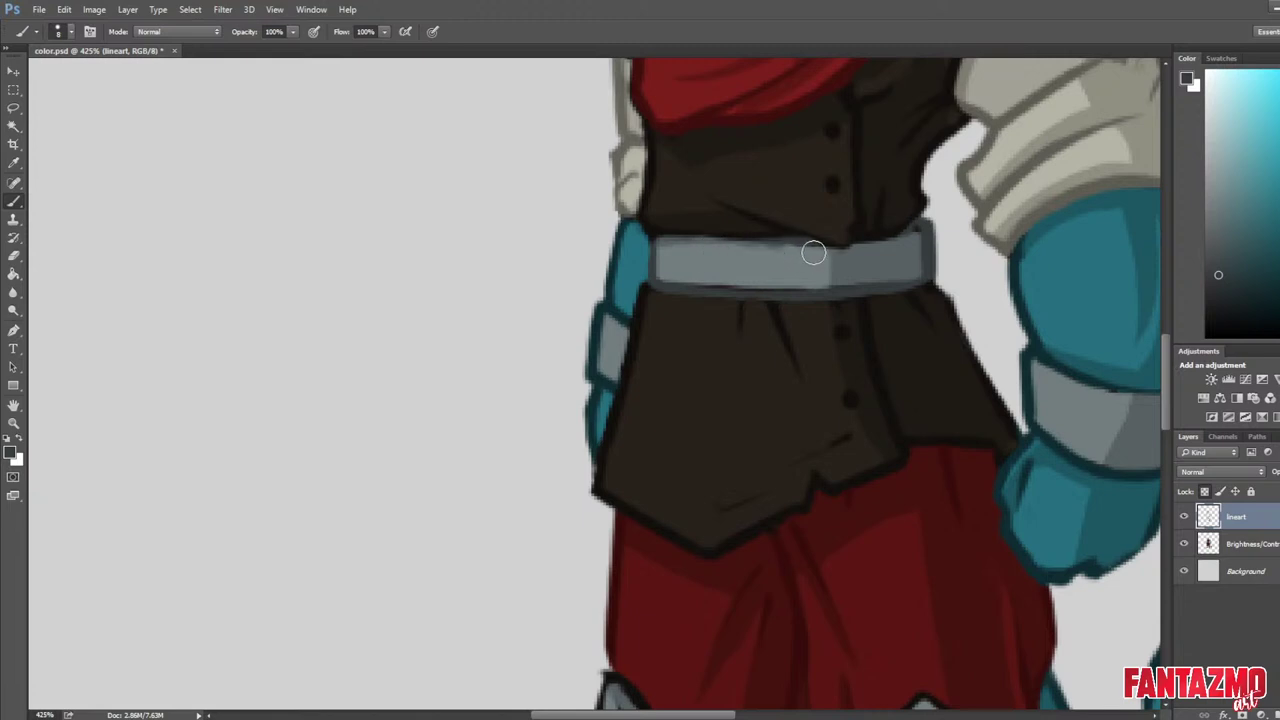
{"action": "mouse_move", "coordinate": [808, 246]}
{"action": "left_mouse_down"}
{"action": "mouse_move", "coordinate": [760, 253]}
{"action": "mouse_move", "coordinate": [816, 249]}
{"action": "left_mouse_up"}
On the merged color layer, touch up the belt's lit and shaded areas along the outline with sampled grays.
{"action": "key", "text": "alt+bracketleft"}
{"action": "key", "text": "i"}
{"action": "left_click", "coordinate": [886, 262], "text": "alt"}
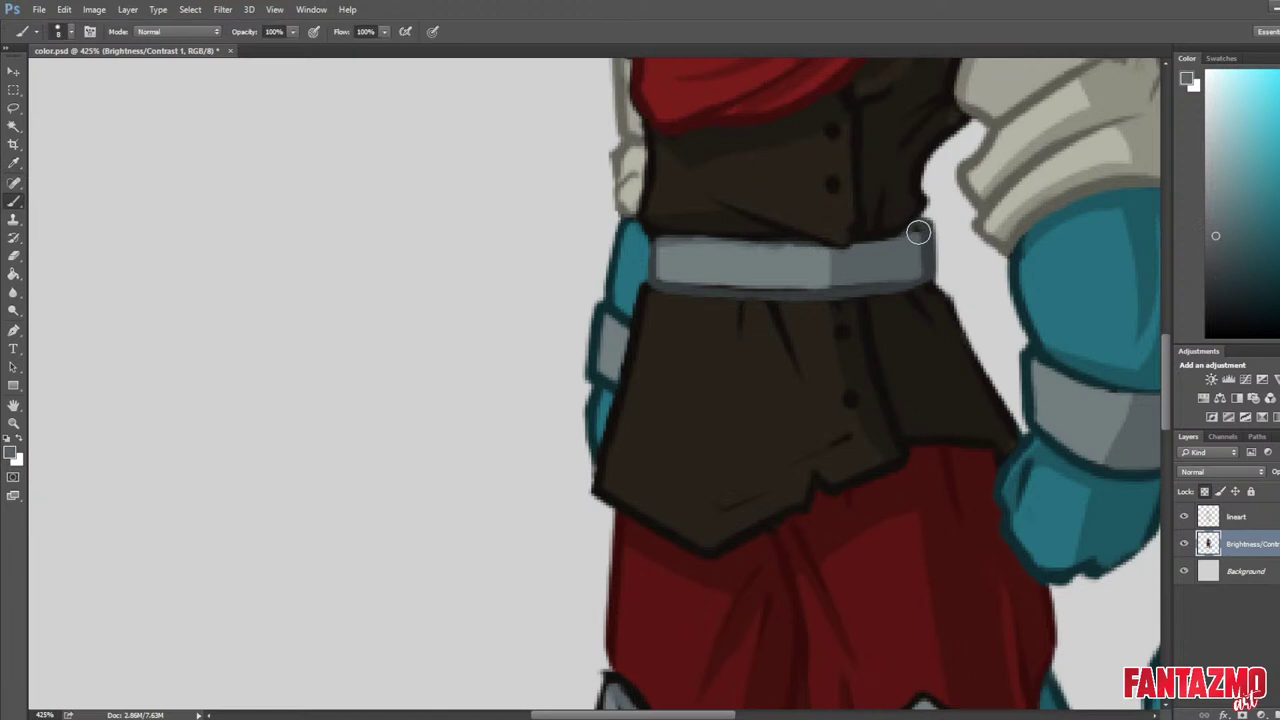
{"action": "left_click_drag", "start_coordinate": [917, 233], "coordinate": [915, 241]}
{"action": "left_click", "coordinate": [761, 271], "text": "alt"}
{"action": "left_click_drag", "start_coordinate": [704, 277], "coordinate": [795, 282]}
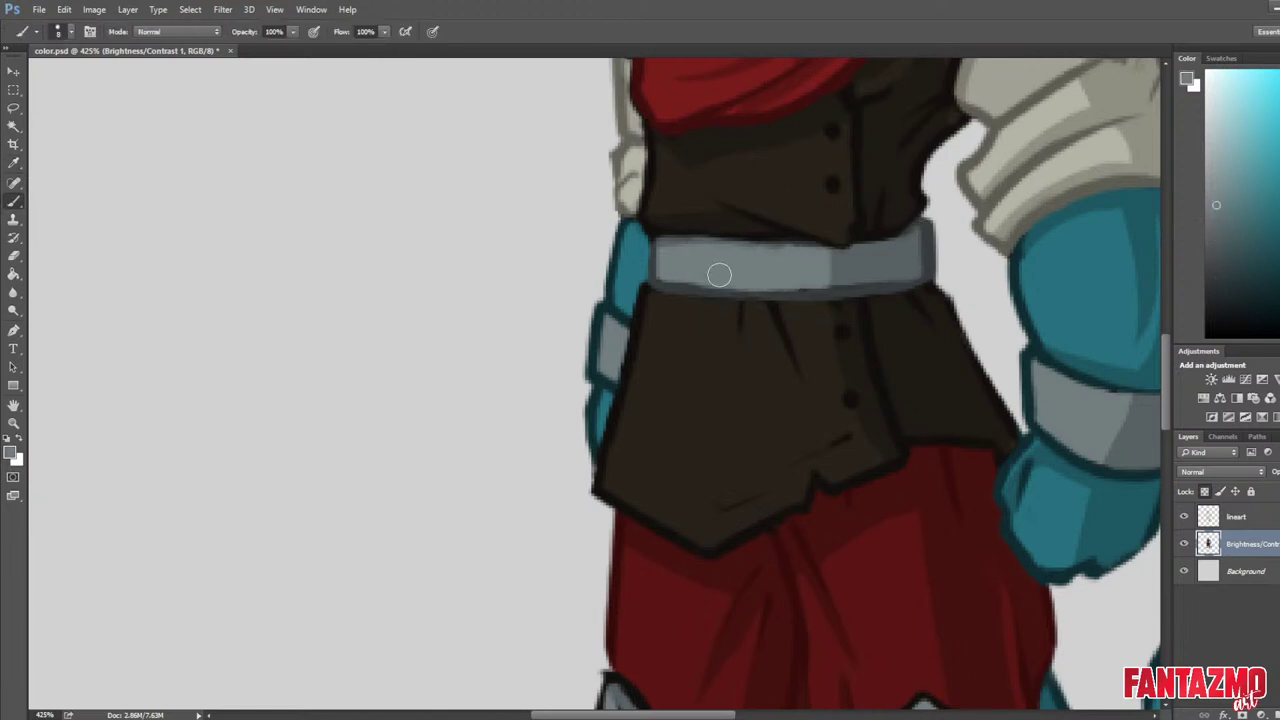
{"action": "left_click_drag", "start_coordinate": [679, 271], "coordinate": [699, 271]}
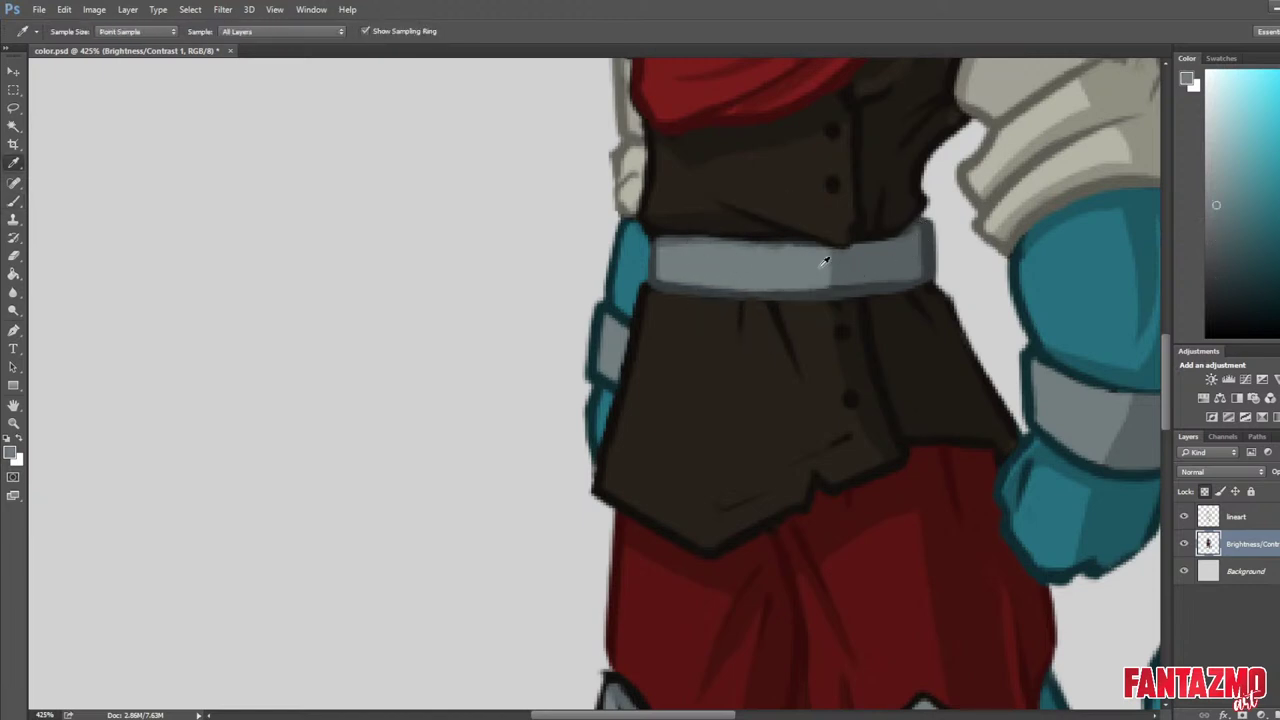
{"action": "left_click", "coordinate": [872, 254], "text": "alt"}
{"action": "scroll", "coordinate": [872, 254], "scroll_direction": "down", "scroll_amount": 3}
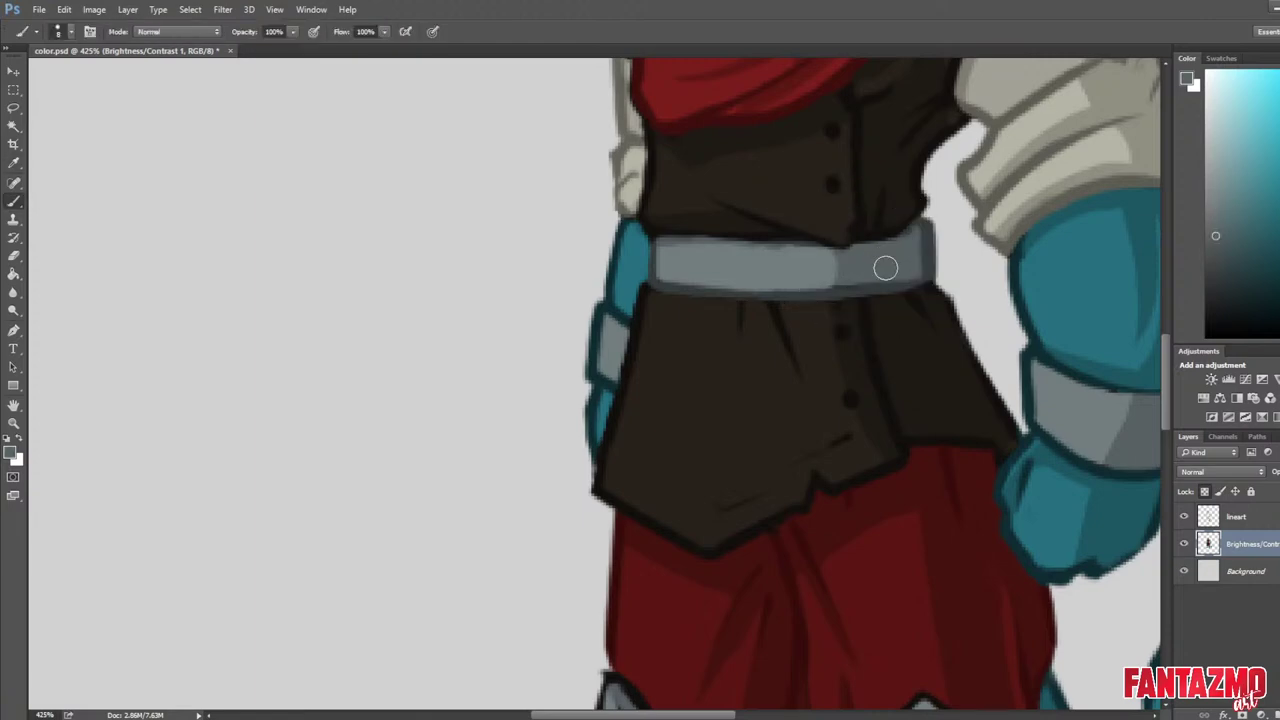
{"action": "scroll", "coordinate": [752, 284], "scroll_direction": "down", "scroll_amount": 8}
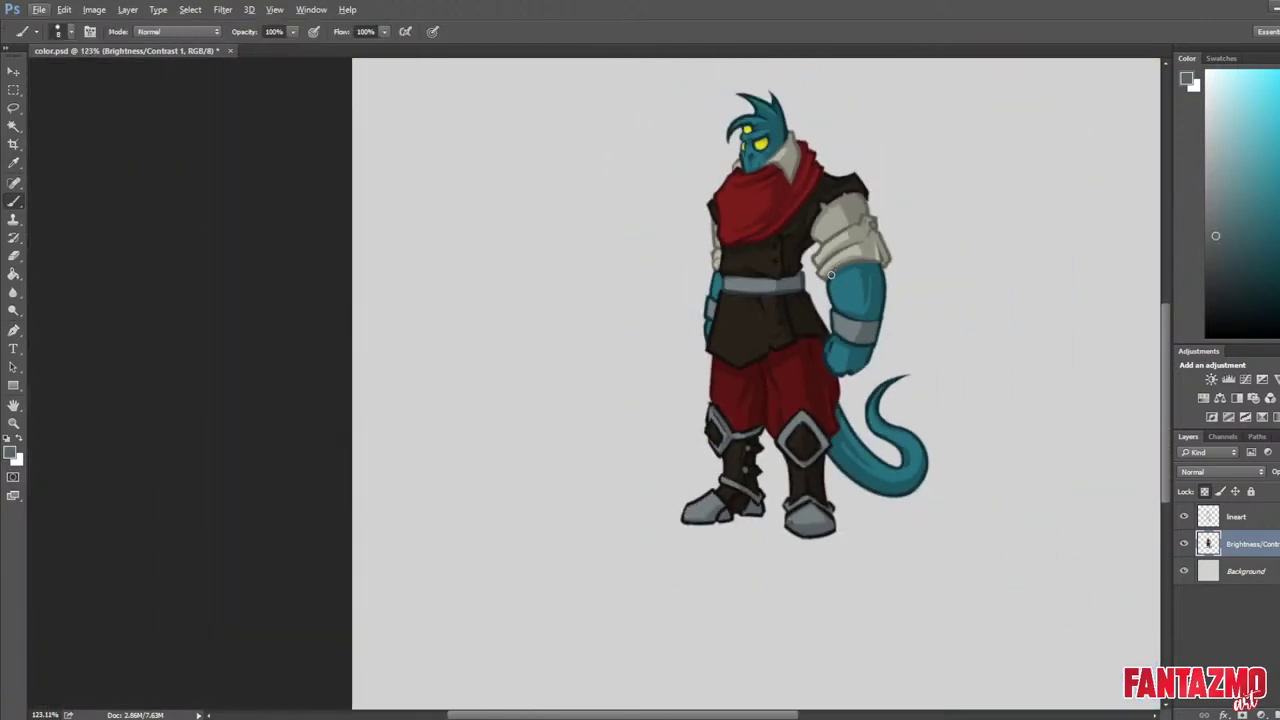
Flip the canvas horizontally, clean up the belt's outline on the lineart layer with a 3 px eraser, and flip the canvas back.
{"action": "key", "text": "ctrl+shift+h"}
{"action": "scroll", "coordinate": [829, 284], "scroll_direction": "up", "scroll_amount": 9}
{"action": "scroll", "coordinate": [827, 290], "scroll_direction": "up", "scroll_amount": 2}
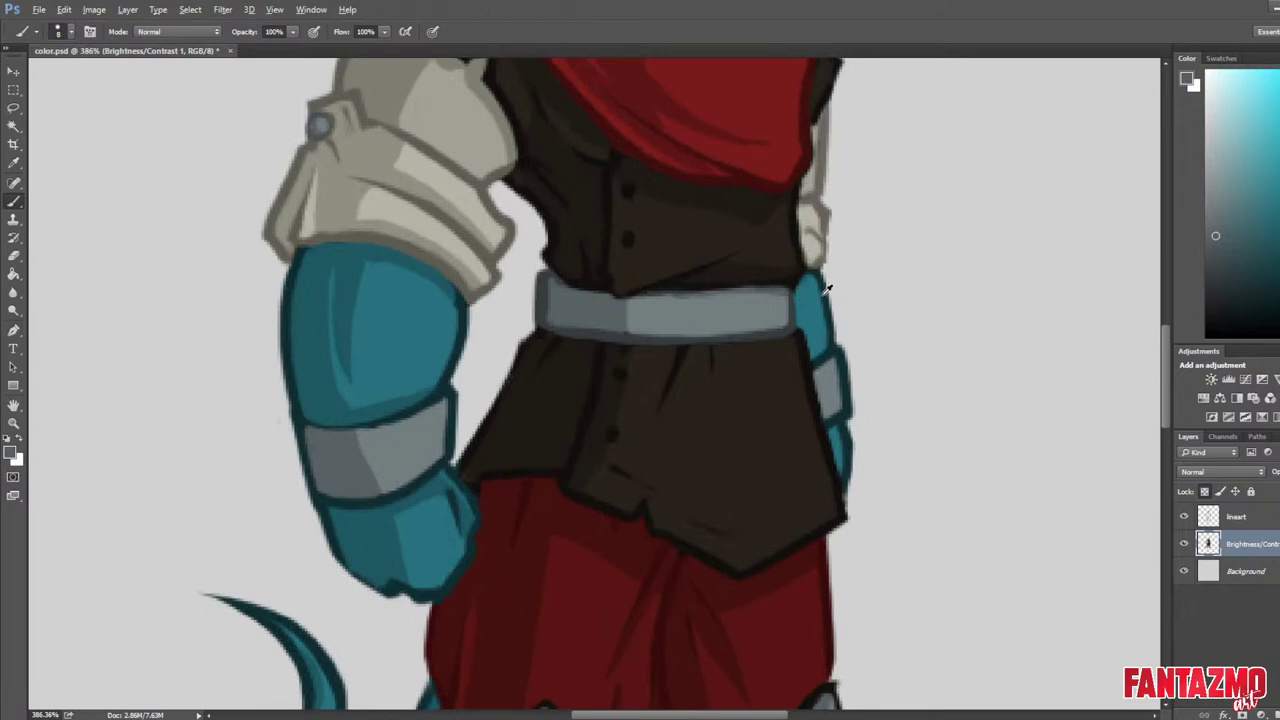
{"action": "left_click_drag", "start_coordinate": [1008, 450], "coordinate": [1117, 414]}
{"action": "left_click", "coordinate": [1236, 517]}
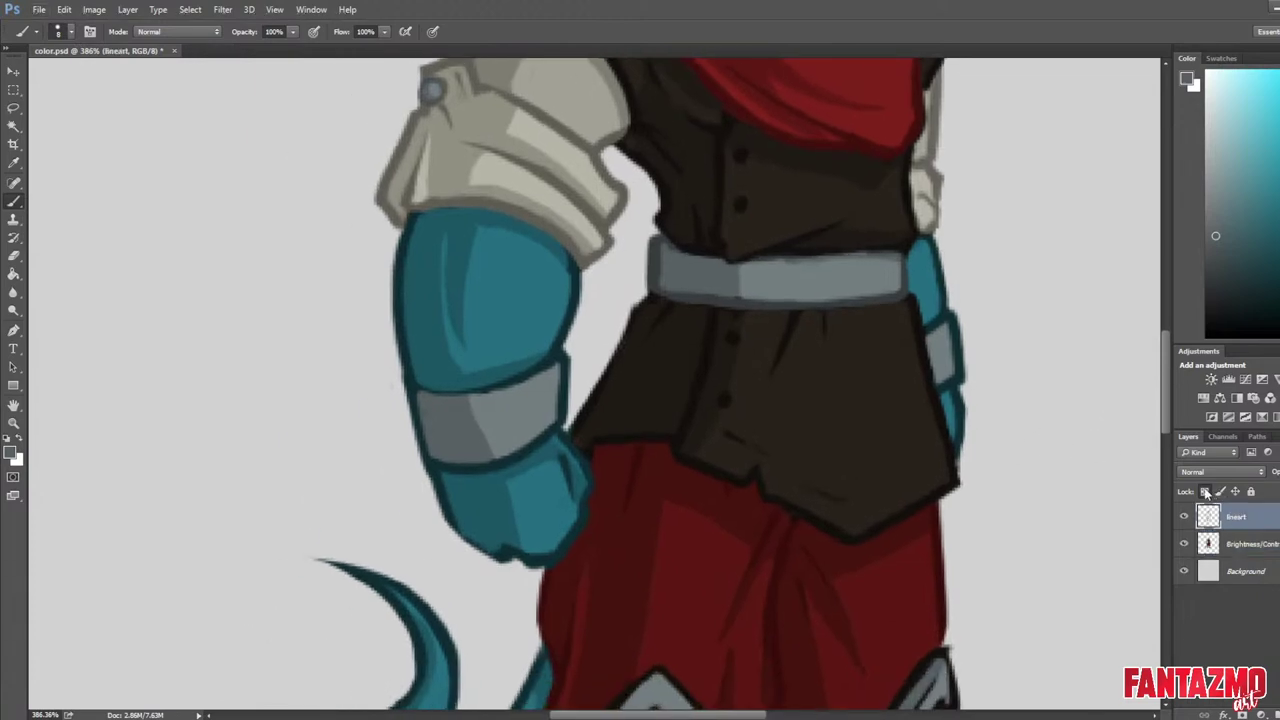
{"action": "key", "text": "e"}
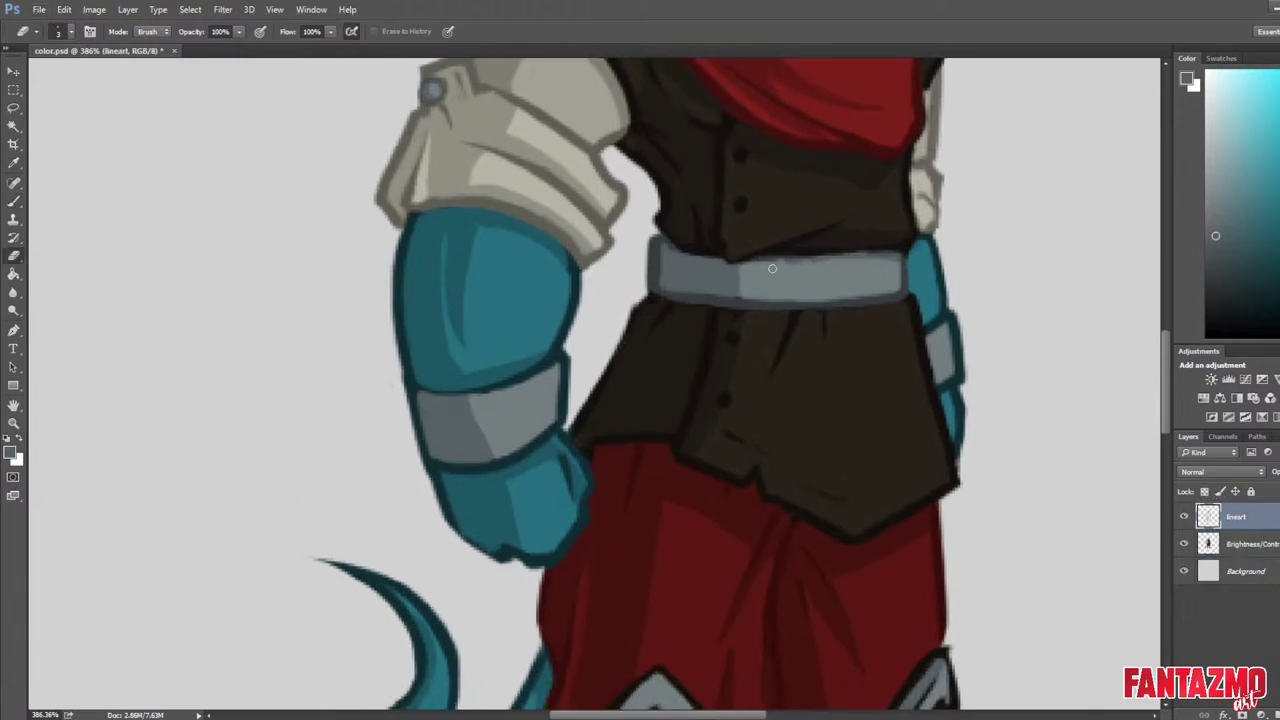
{"action": "left_click", "coordinate": [1240, 544]}
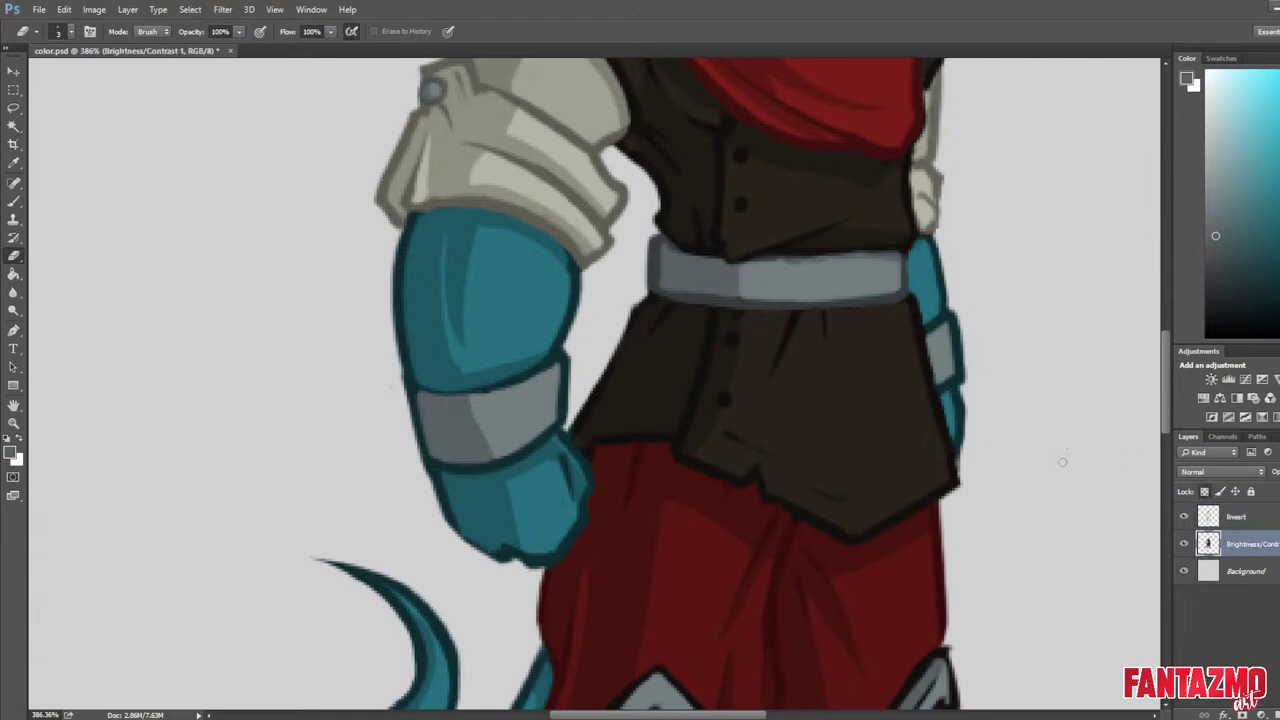
{"action": "left_click", "coordinate": [1238, 518]}
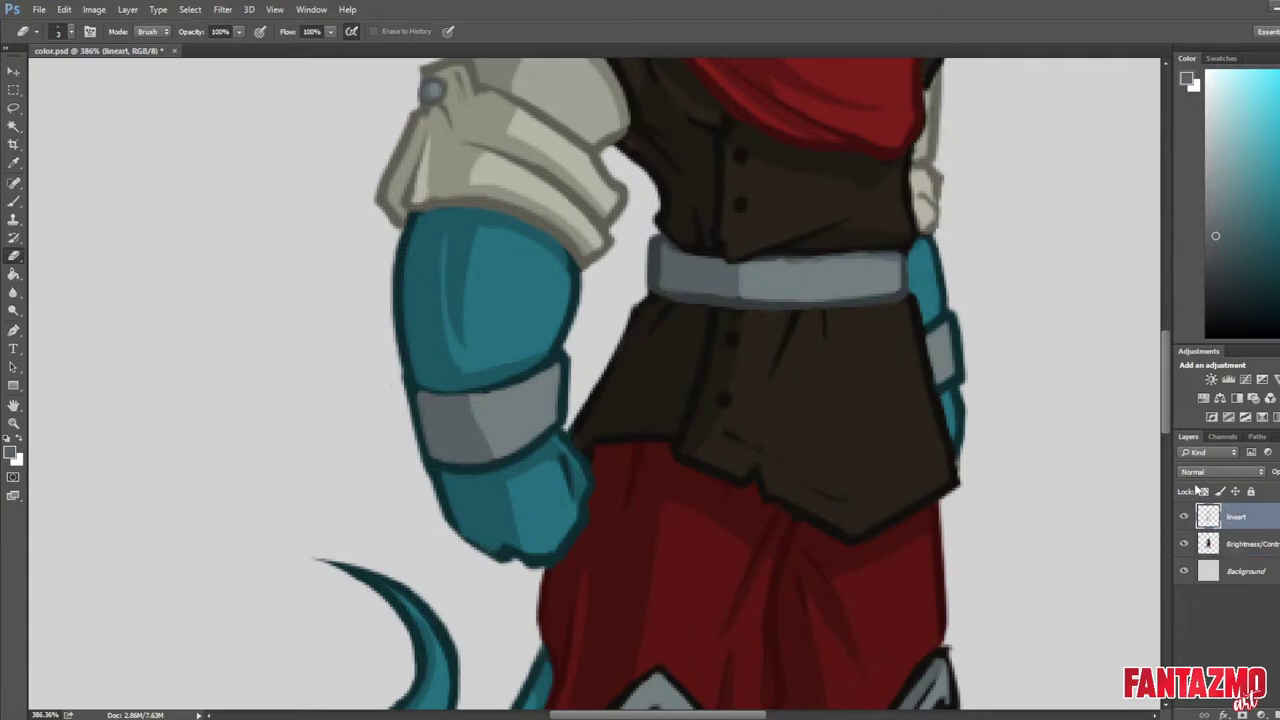
{"action": "scroll", "coordinate": [995, 345], "scroll_direction": "down", "scroll_amount": 6}
{"action": "key", "text": "ctrl+shift+h"}
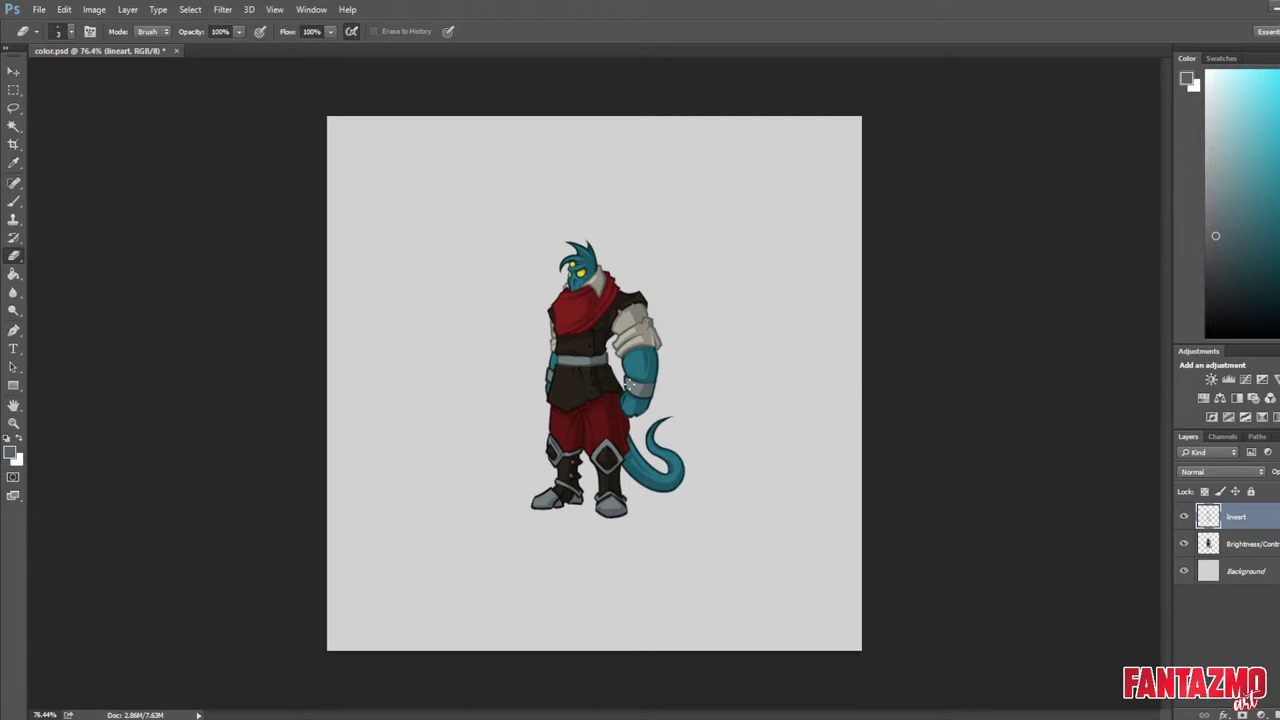
On the merged color layer, touch up the edge between the belt's lit and shaded areas with sampled grays.
{"action": "scroll", "coordinate": [627, 383], "scroll_direction": "up", "scroll_amount": 5}
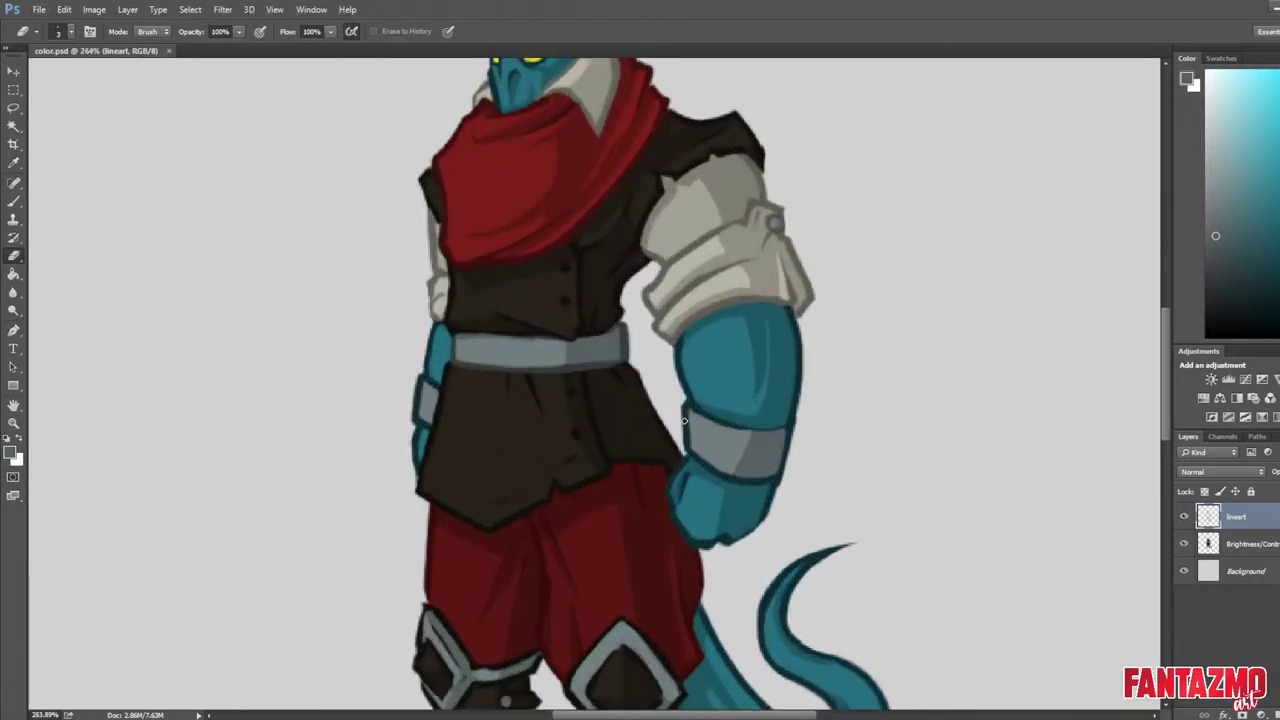
{"action": "key", "text": "i"}
{"action": "left_click", "coordinate": [625, 345]}
{"action": "key", "text": "b"}
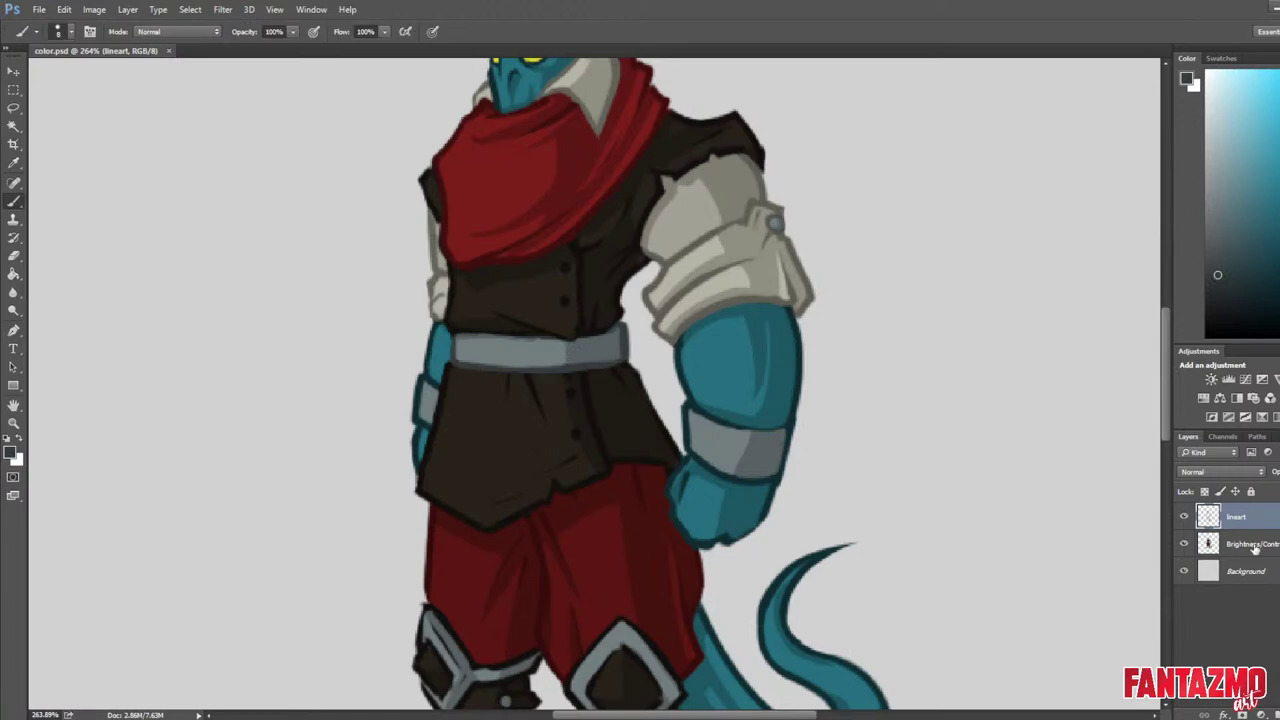
{"action": "left_click", "coordinate": [1254, 548]}
{"action": "key", "text": "i"}
{"action": "left_click", "coordinate": [575, 348]}
{"action": "key", "text": "b"}
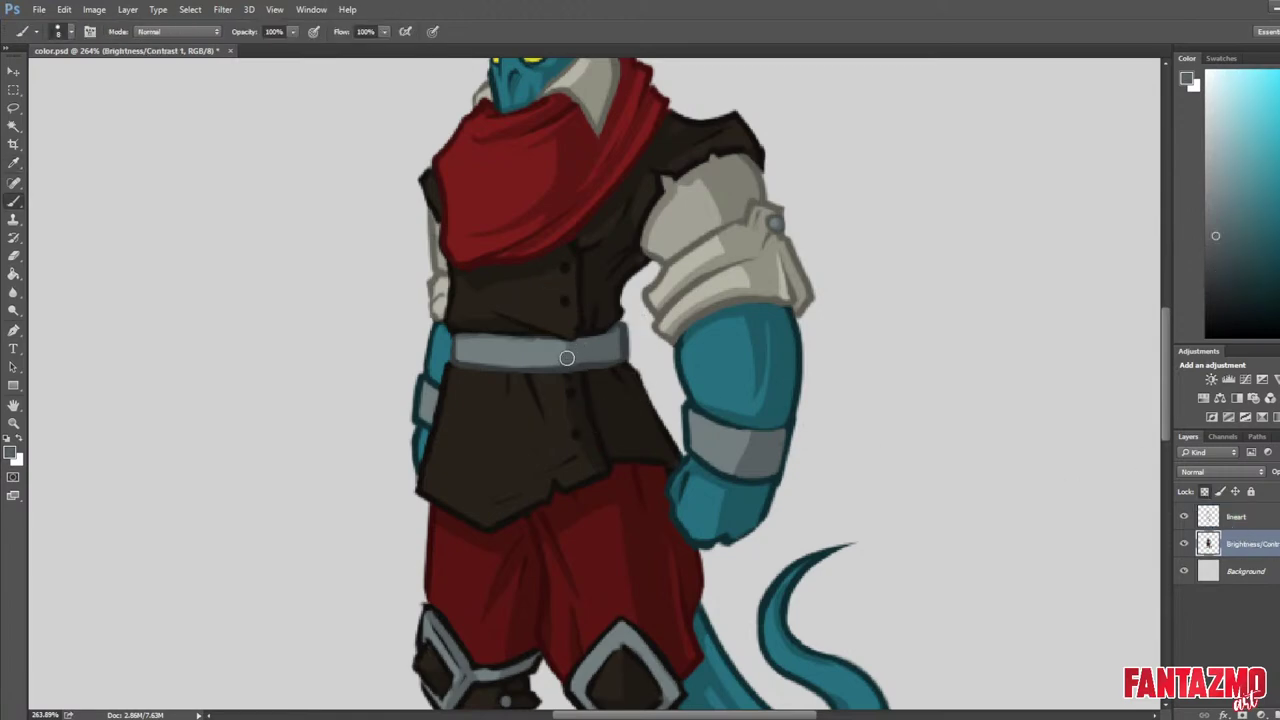
{"action": "key", "text": "i"}
{"action": "left_click", "coordinate": [585, 345]}
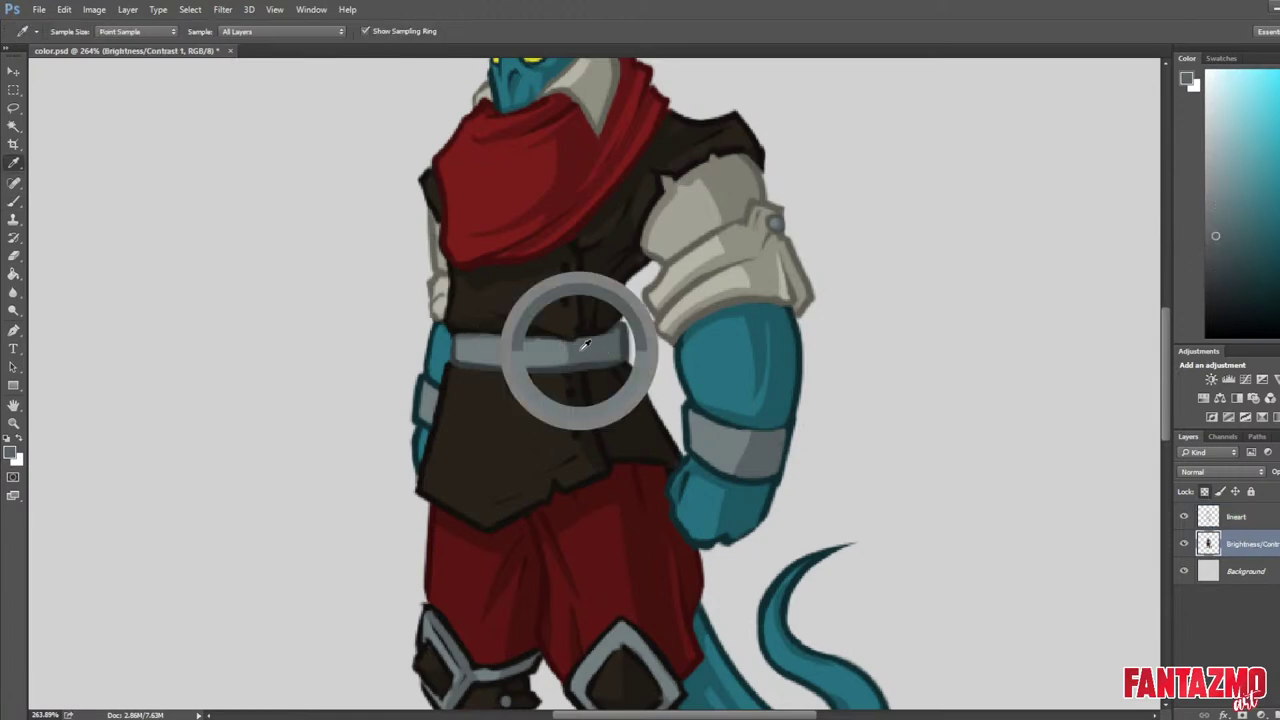
{"action": "key", "text": "b"}
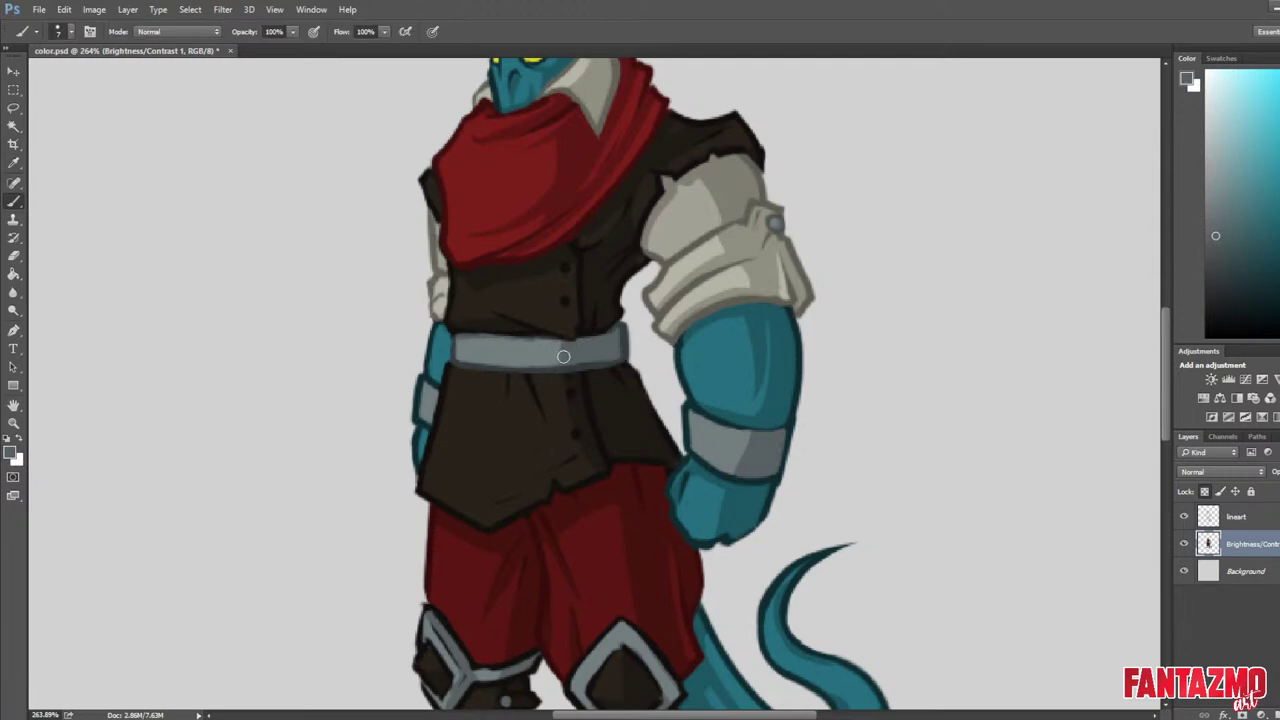
{"action": "left_click", "coordinate": [560, 350], "text": "alt"}
On the lineart layer, recolor the near arm's bracer outline with the dark gray sampled from the belt's outline.
{"action": "key", "text": "i"}
{"action": "left_click", "coordinate": [624, 342]}
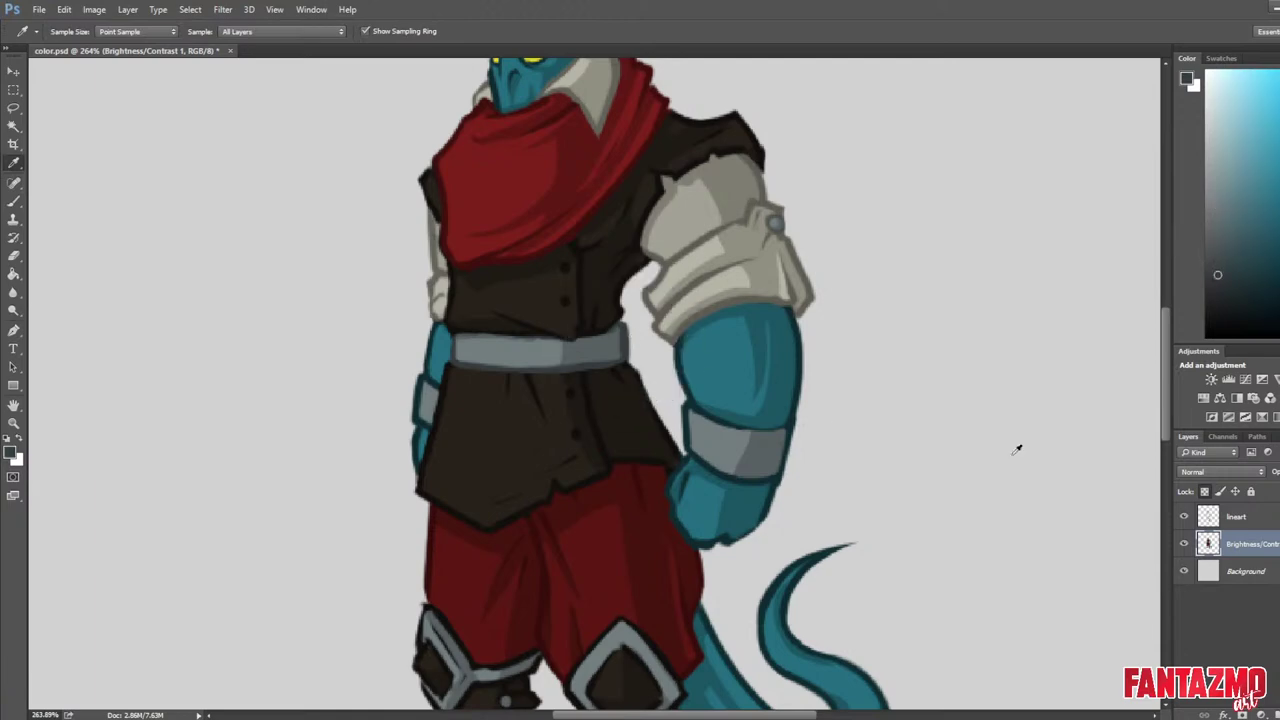
{"action": "left_click", "coordinate": [1243, 521]}
{"action": "key", "text": "b"}
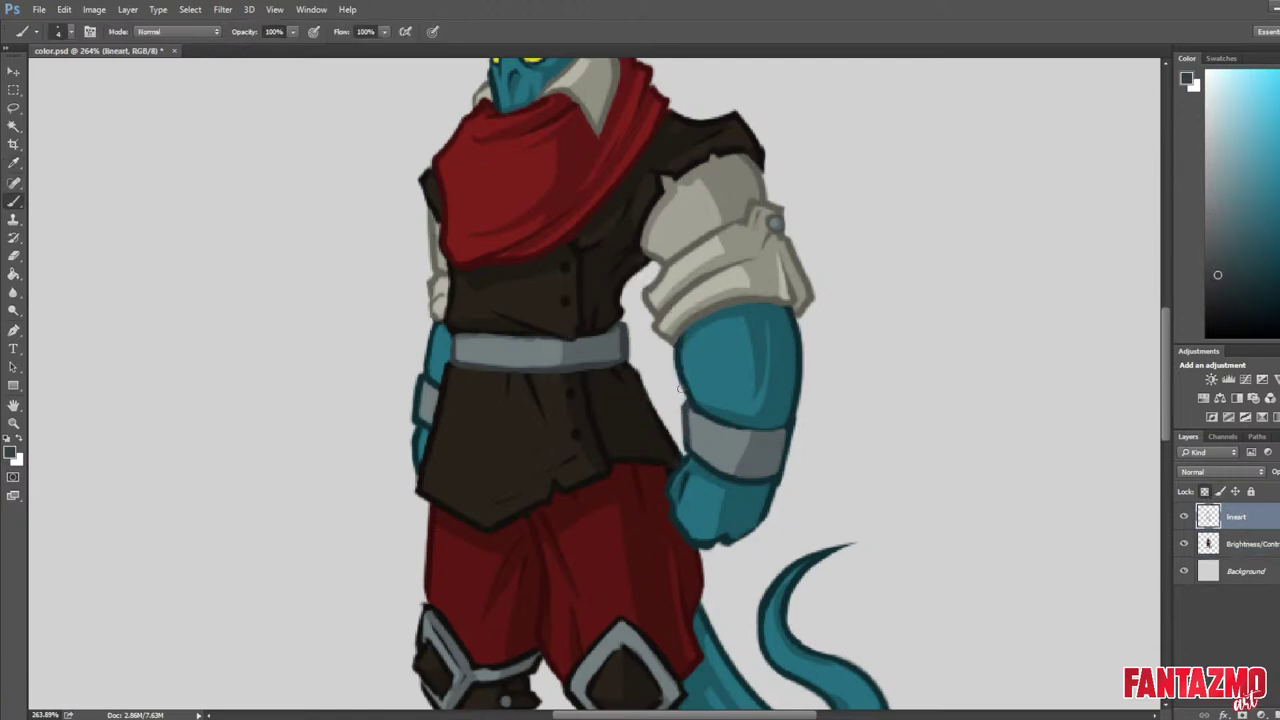
{"action": "mouse_move", "coordinate": [690, 413]}
{"action": "left_mouse_down"}
{"action": "mouse_move", "coordinate": [697, 444]}
{"action": "mouse_move", "coordinate": [738, 475]}
{"action": "mouse_move", "coordinate": [781, 468]}
{"action": "mouse_move", "coordinate": [788, 444]}
{"action": "left_mouse_up"}
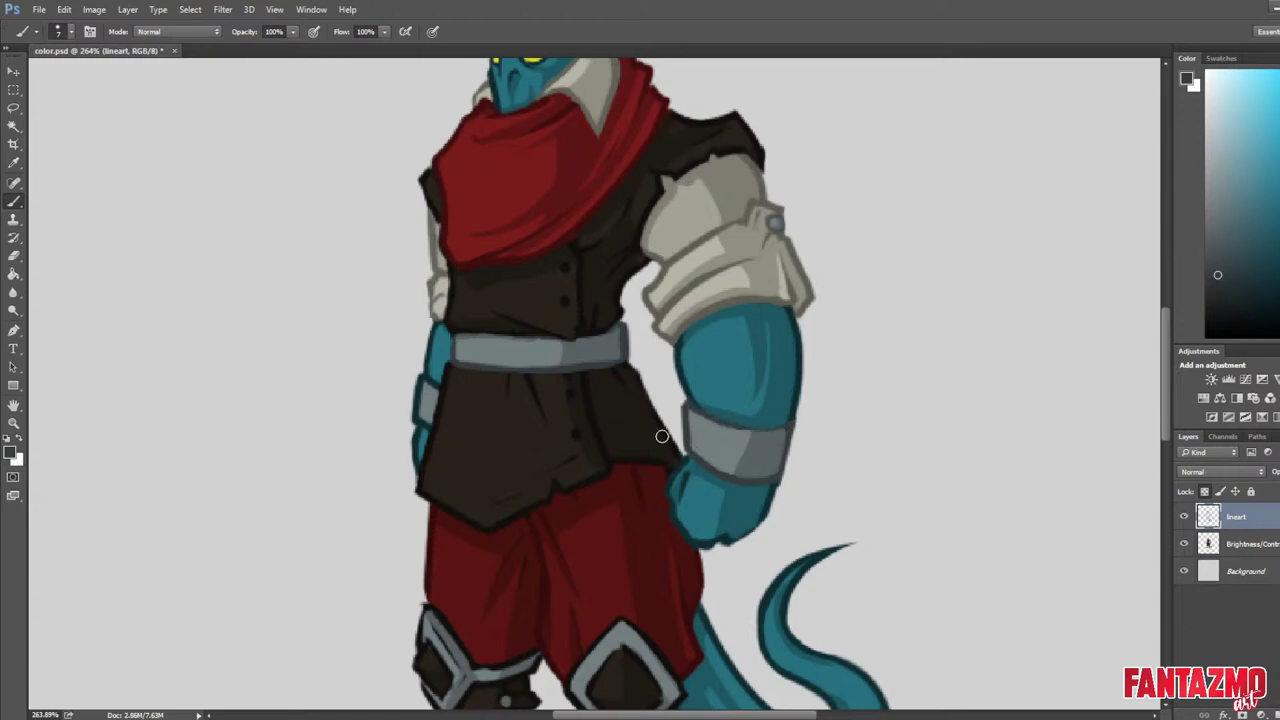
{"action": "left_click", "coordinate": [677, 438], "text": "alt"}
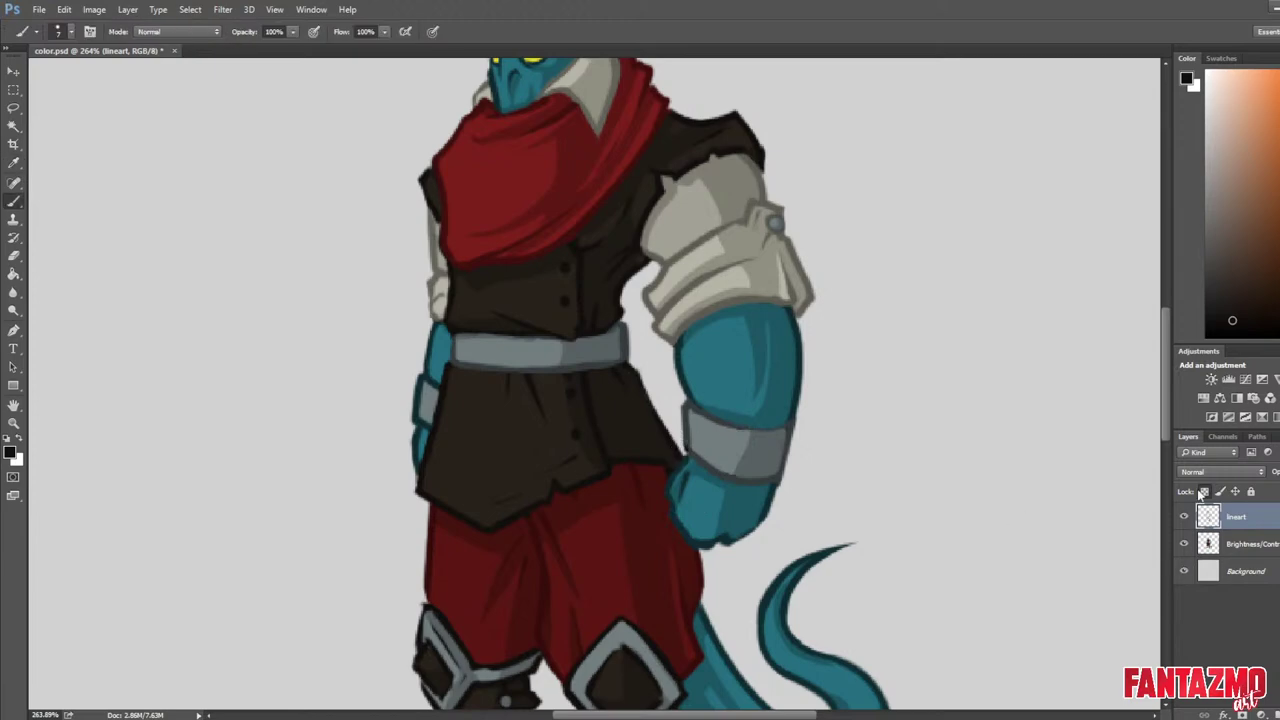
{"action": "key", "text": "e"}
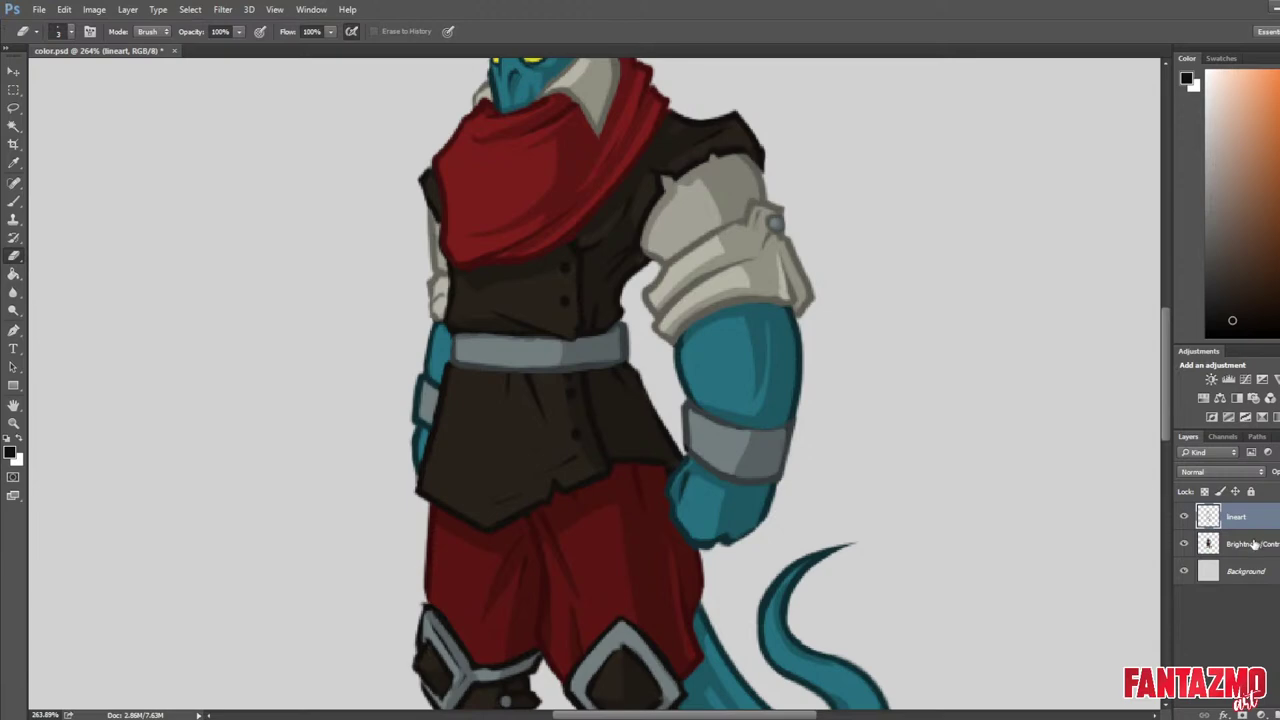
Flip the canvas horizontally to check the whole figure, save the document, and flip the canvas back.
{"action": "scroll", "coordinate": [231, 222], "scroll_direction": "down", "scroll_amount": 5}
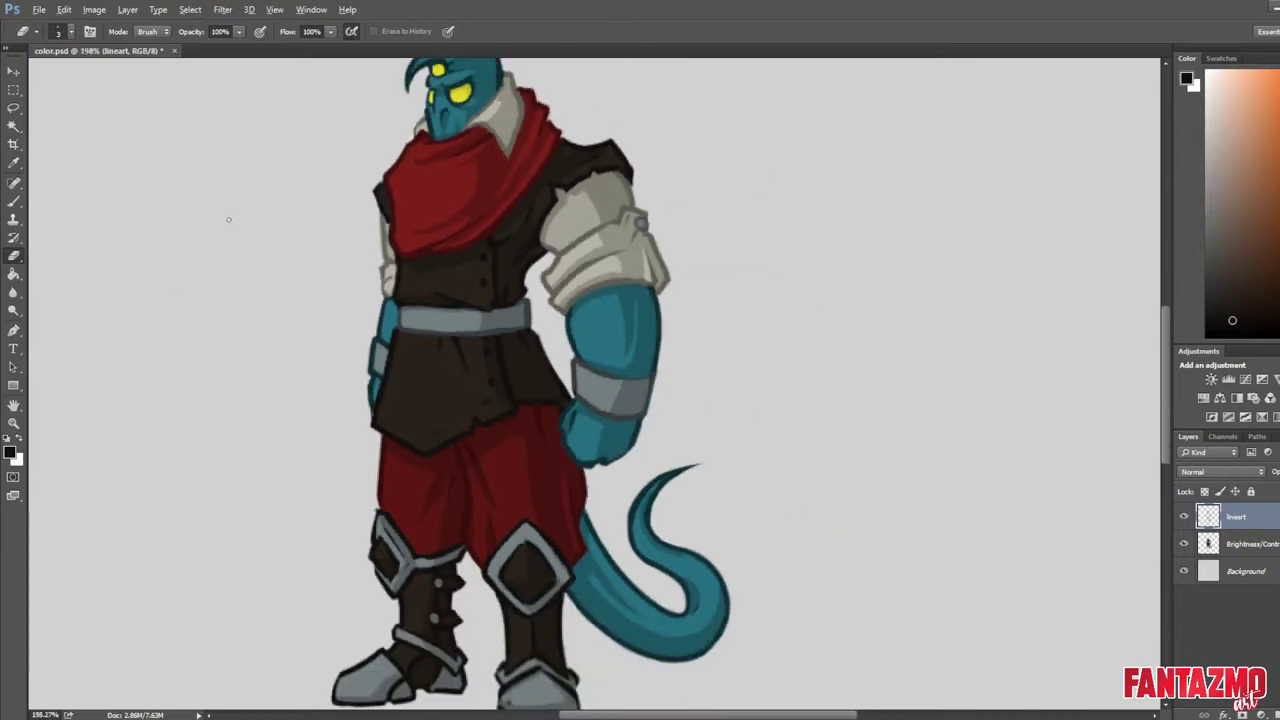
{"action": "key", "text": "ctrl+shift+h"}
{"action": "scroll", "coordinate": [271, 215], "scroll_direction": "up", "scroll_amount": 1}
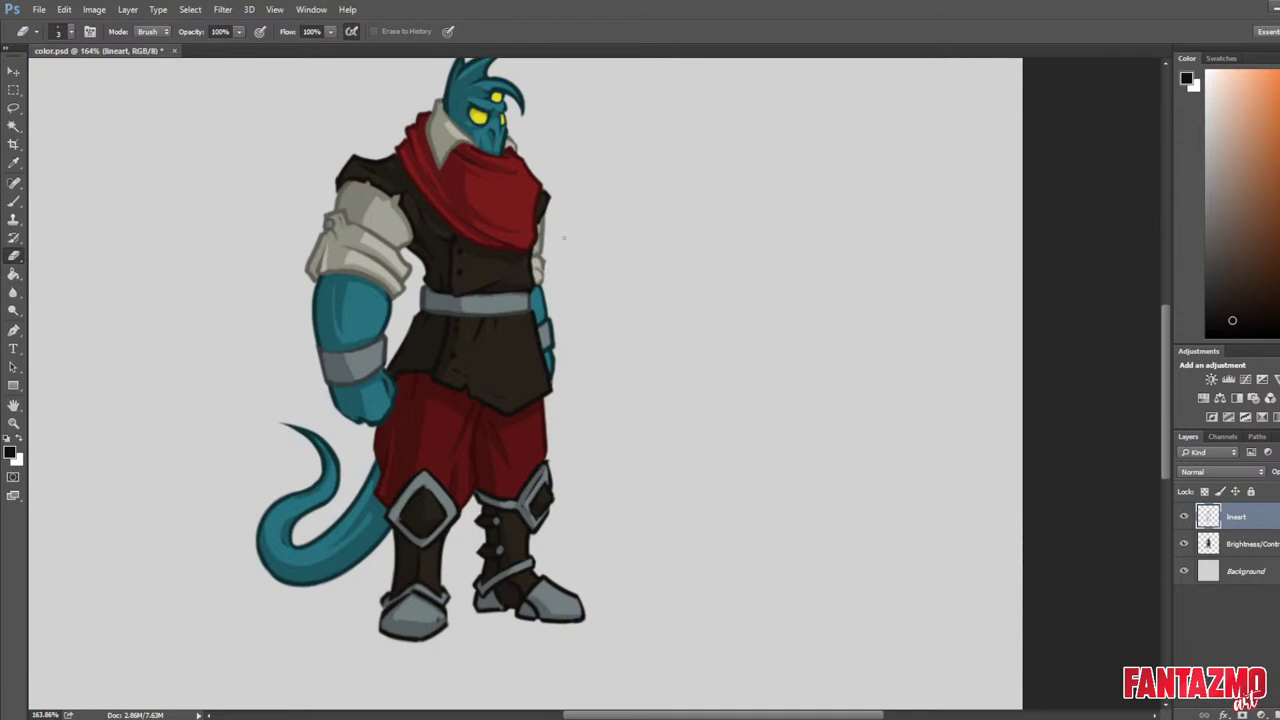
{"action": "key", "text": "ctrl+s"}
{"action": "key", "text": "ctrl+shift+h"}
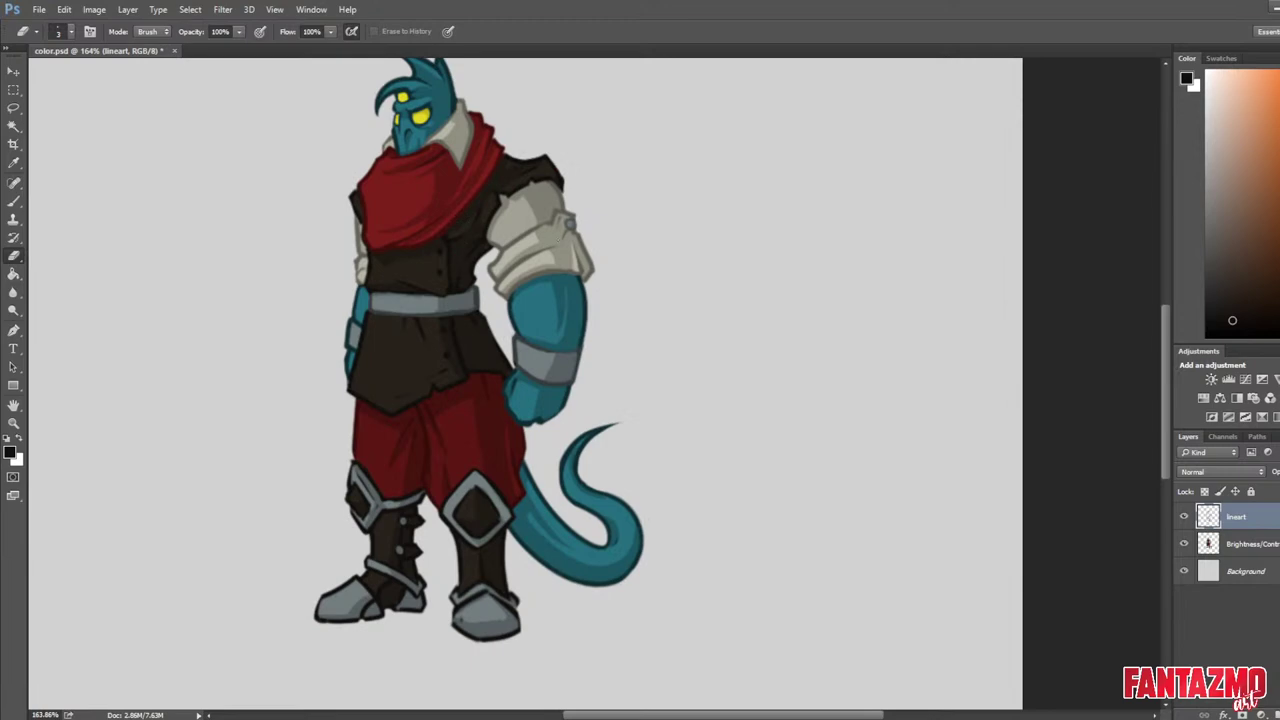
Touch up the near bracer's lit and shaded areas on the merged color layer with grays sampled from it.
{"action": "scroll", "coordinate": [1062, 480], "scroll_direction": "up", "scroll_amount": 2}
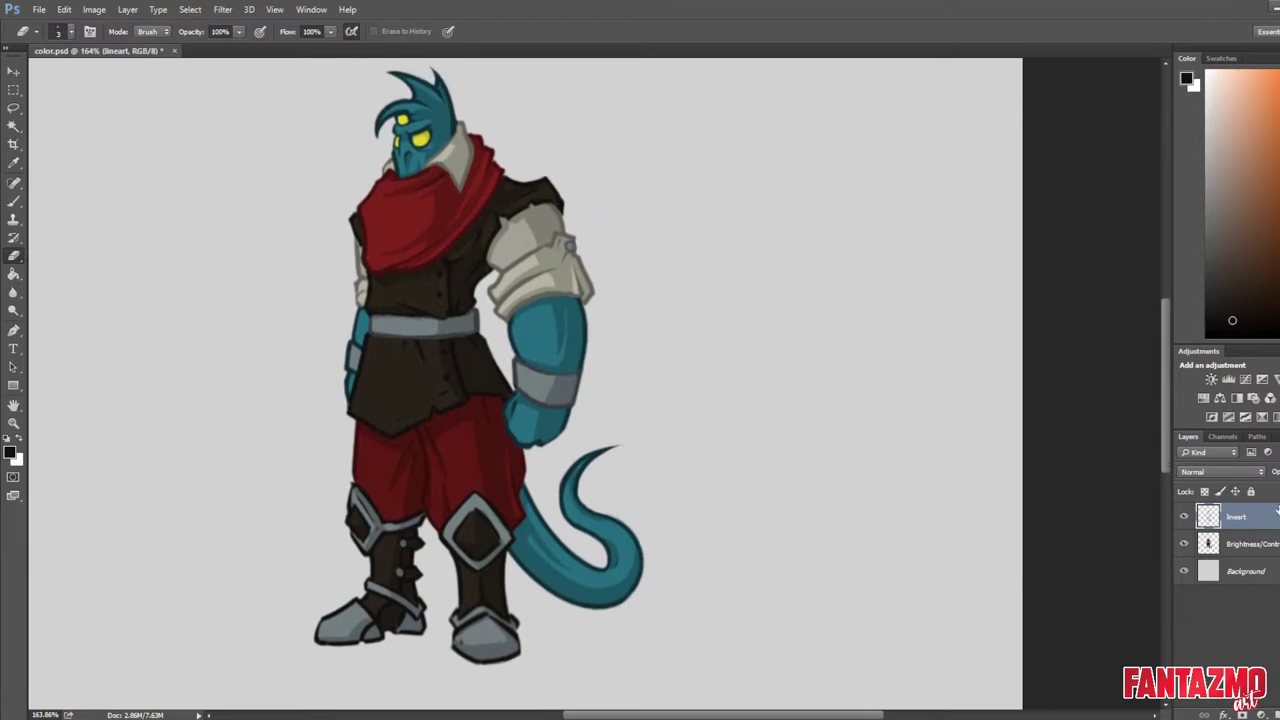
{"action": "scroll", "coordinate": [283, 387], "scroll_direction": "up", "scroll_amount": 4}
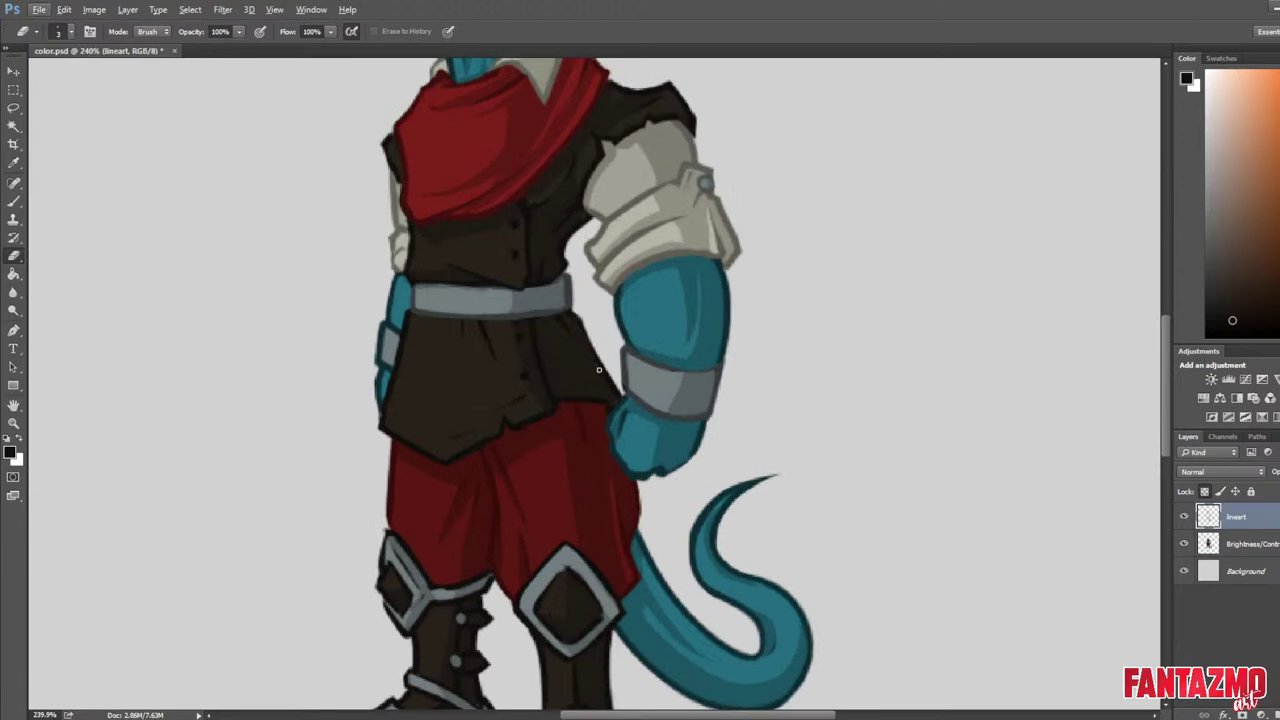
{"action": "left_click_drag", "start_coordinate": [588, 434], "coordinate": [629, 326]}
{"action": "scroll", "coordinate": [663, 320], "scroll_direction": "up", "scroll_amount": 2}
{"action": "key", "text": "b"}
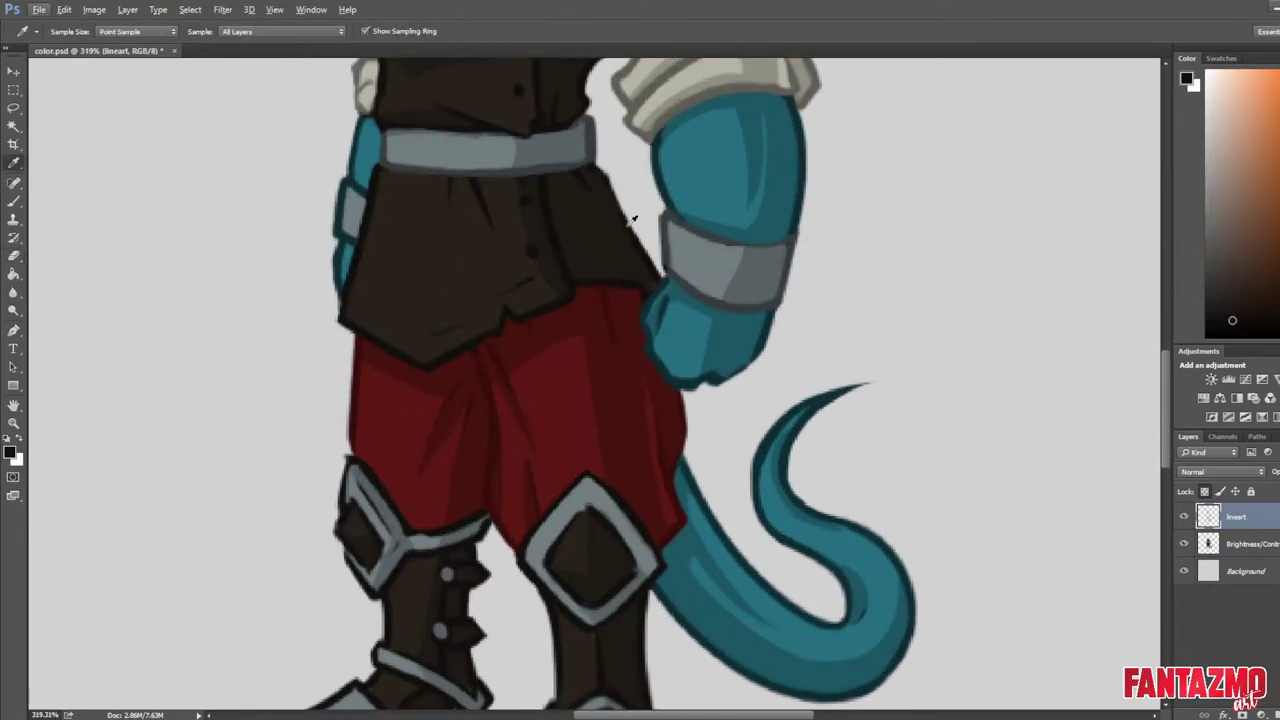
{"action": "left_click", "coordinate": [672, 270], "text": "alt"}
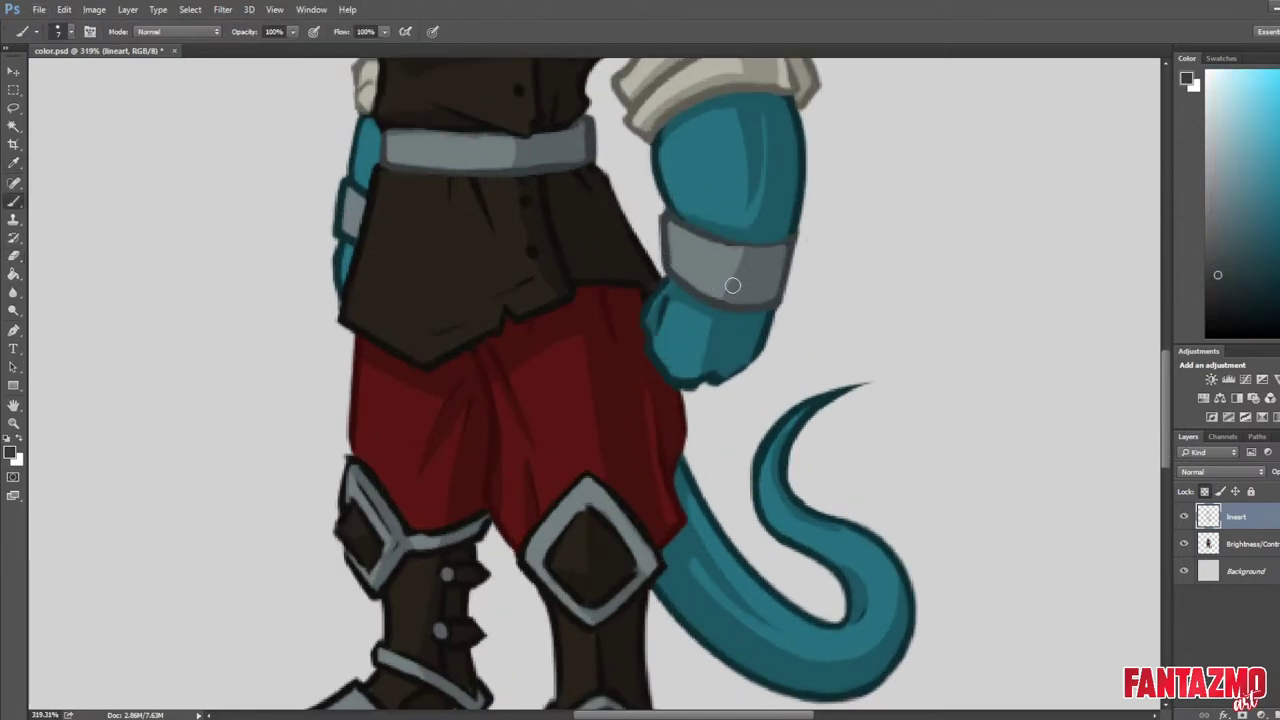
{"action": "left_click", "coordinate": [1231, 545]}
{"action": "left_click", "coordinate": [738, 285], "text": "alt"}
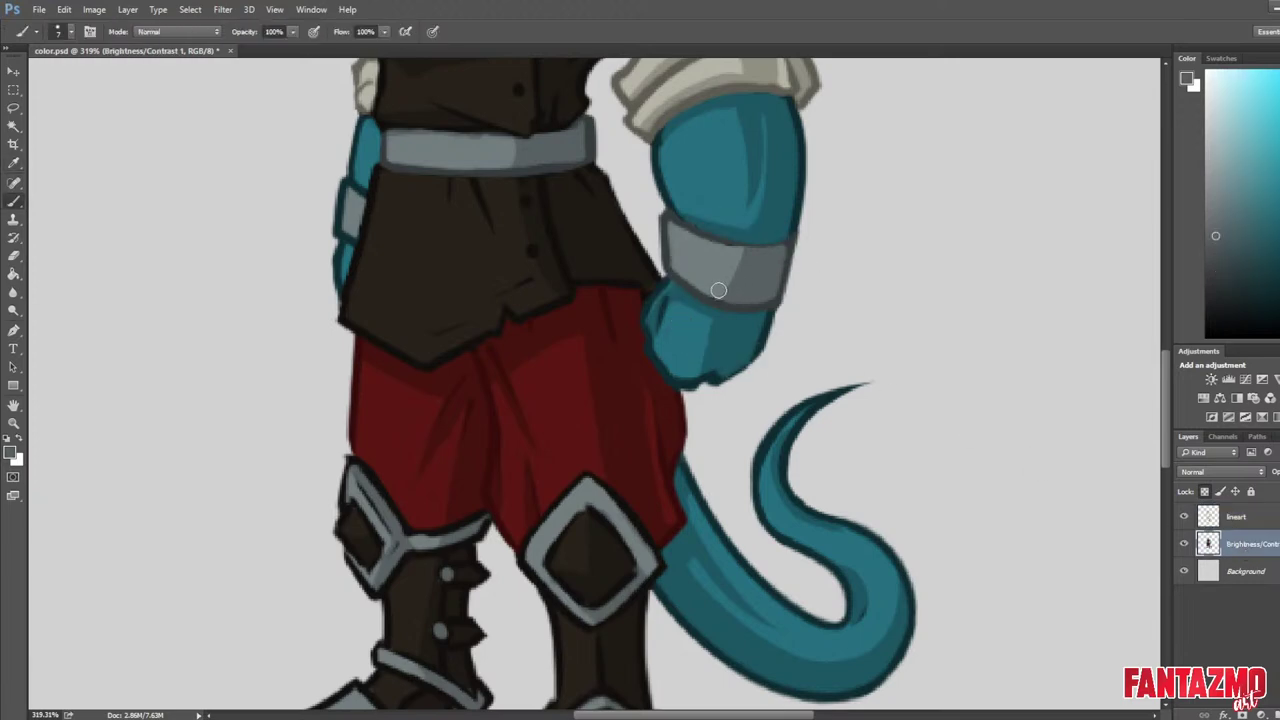
{"action": "left_click", "coordinate": [708, 285], "text": "alt"}
{"action": "left_click", "coordinate": [717, 279], "text": "alt"}
{"action": "left_click_drag", "start_coordinate": [720, 295], "coordinate": [754, 258]}
{"action": "left_click", "coordinate": [736, 282], "text": "alt"}
{"action": "left_click", "coordinate": [721, 288], "text": "alt"}
{"action": "left_click", "coordinate": [769, 263], "text": "alt"}
{"action": "left_click_drag", "start_coordinate": [777, 233], "coordinate": [884, 325]}
On the lineart layer, recolor the far wrist's bracer outline in sampled dark gray, keeping the adjoining coat edge black.
{"action": "left_click", "coordinate": [1238, 514]}
{"action": "key", "text": "e"}
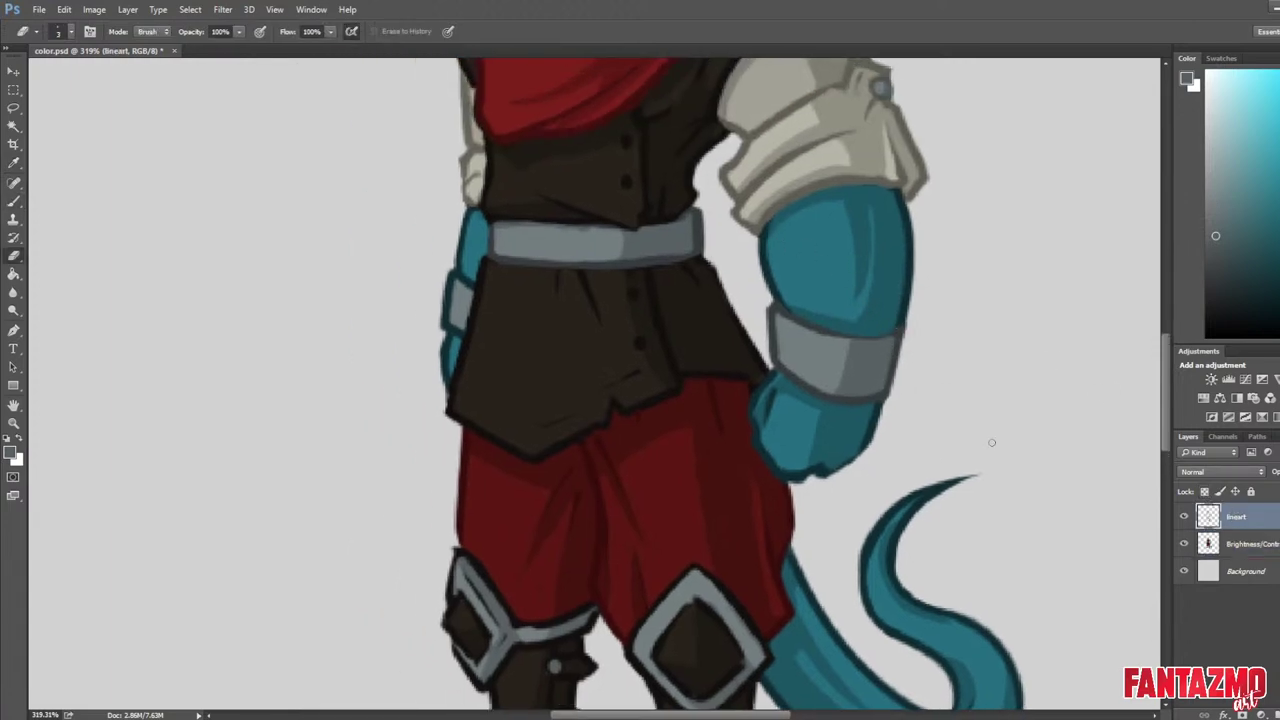
{"action": "key", "text": "i"}
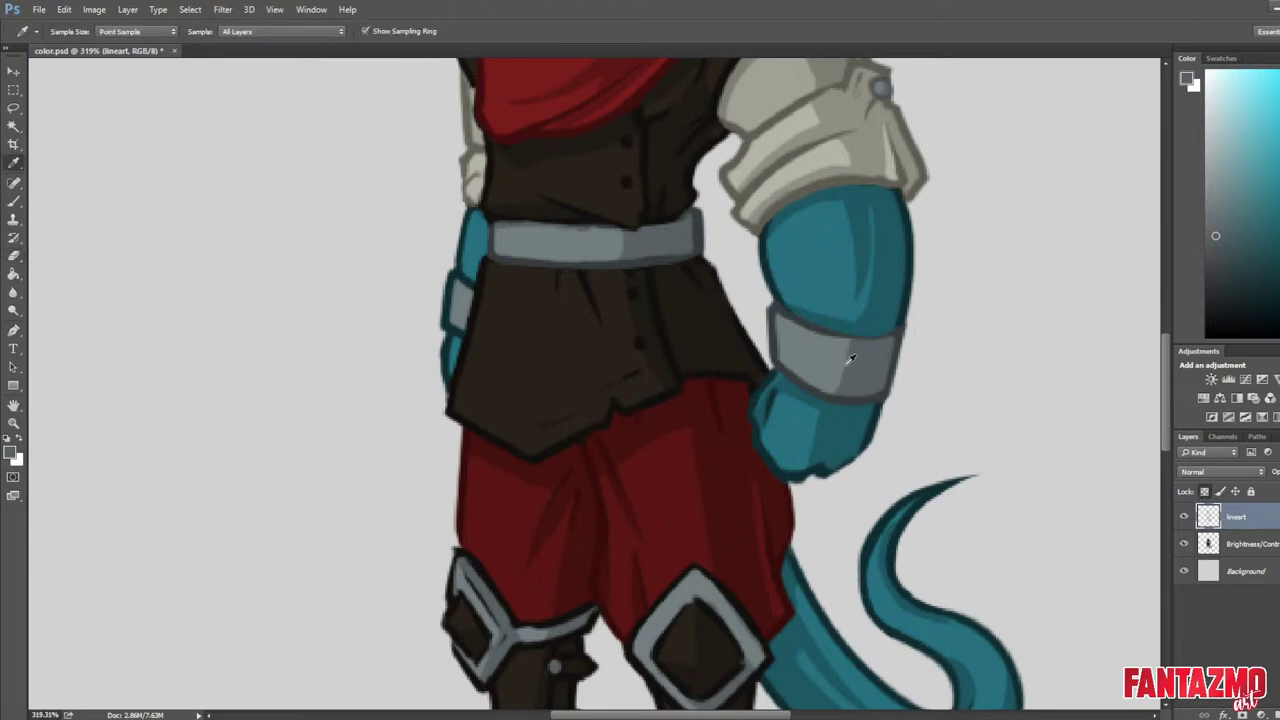
{"action": "left_click", "coordinate": [776, 307]}
{"action": "key", "text": "b"}
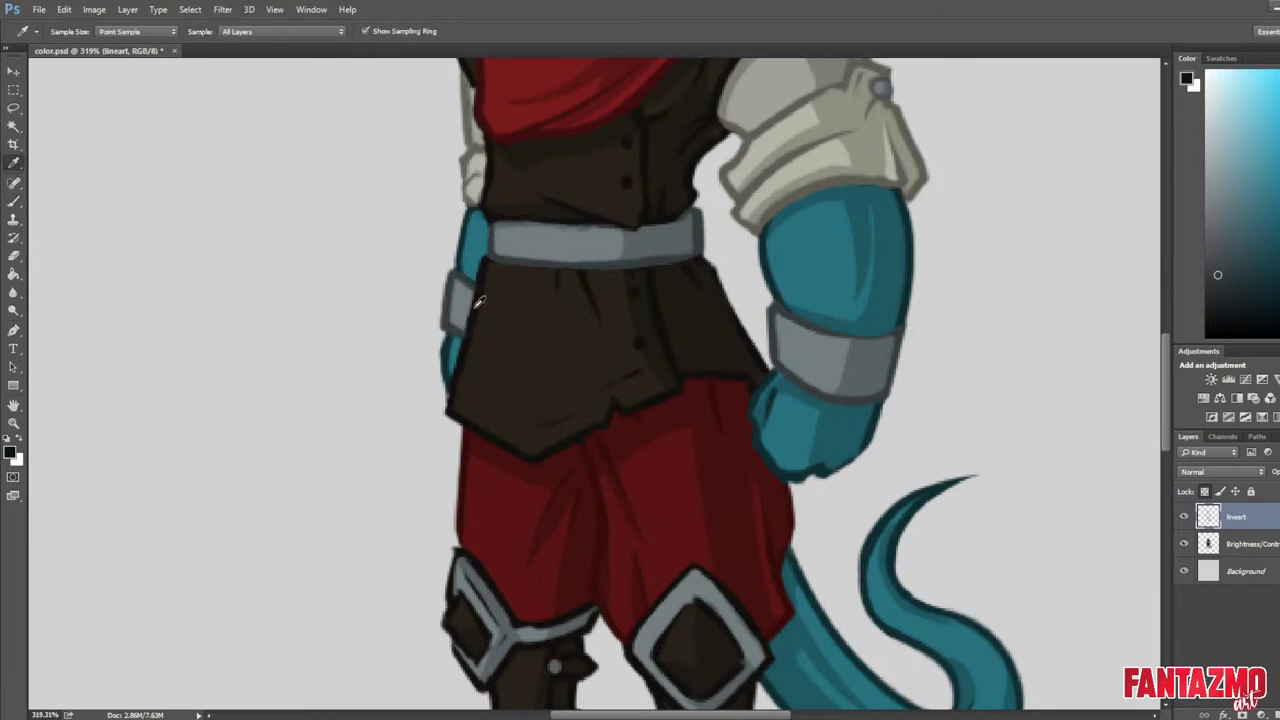
{"action": "left_click", "coordinate": [478, 311], "text": "alt"}
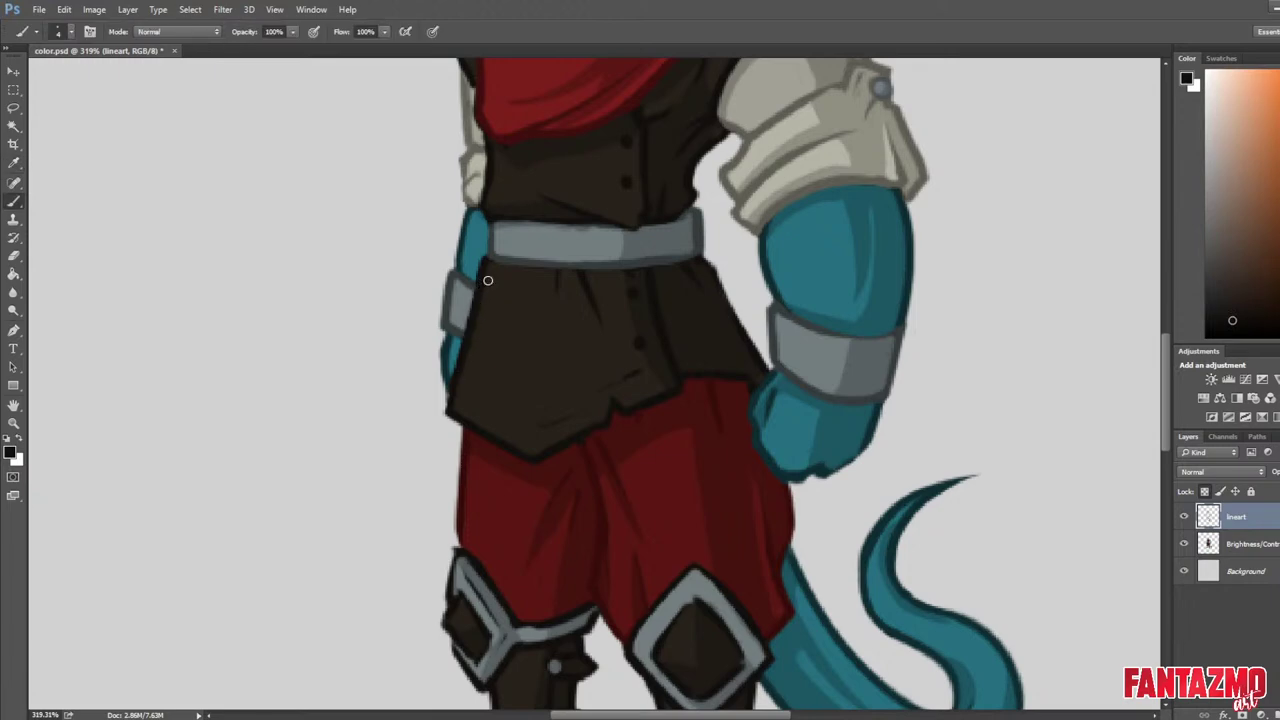
Recolor the outer and inner outlines of the near leg's diamond knee guard with the bracer outline's dark gray, using a larger brush.
{"action": "scroll", "coordinate": [551, 340], "scroll_direction": "down", "scroll_amount": 5}
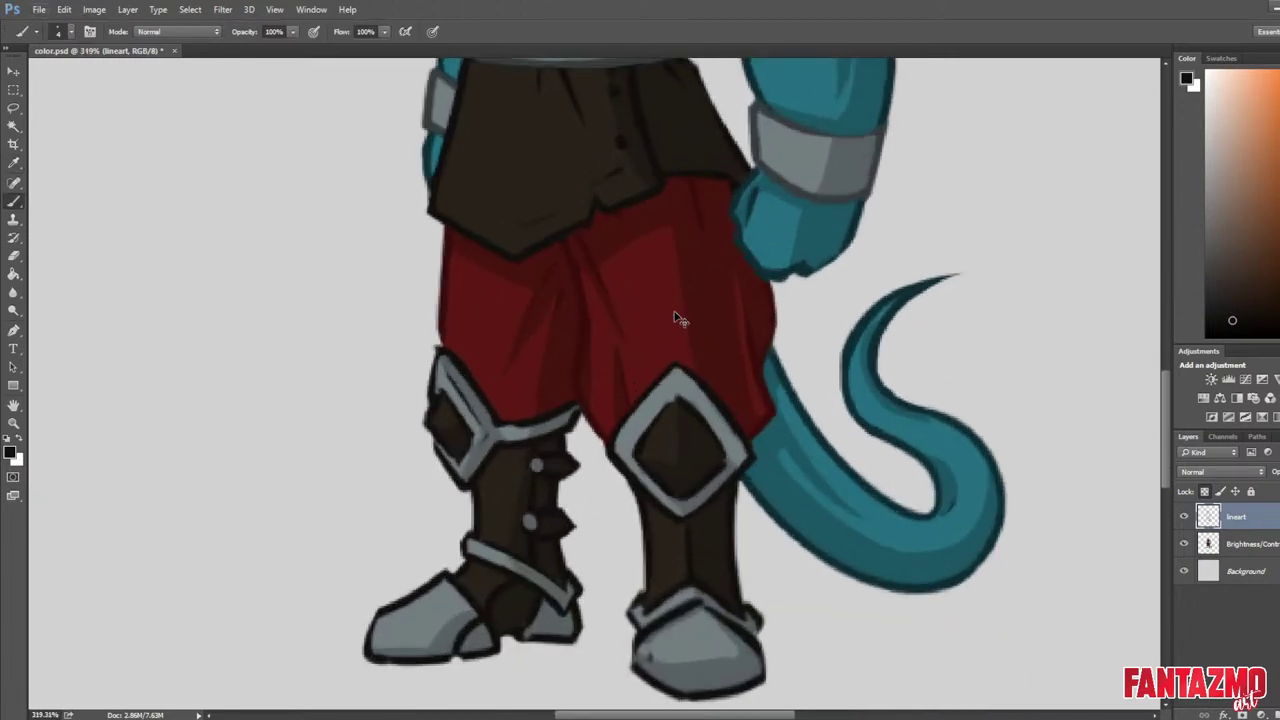
{"action": "key", "text": "alt"}
{"action": "left_click", "coordinate": [832, 192], "text": "alt"}
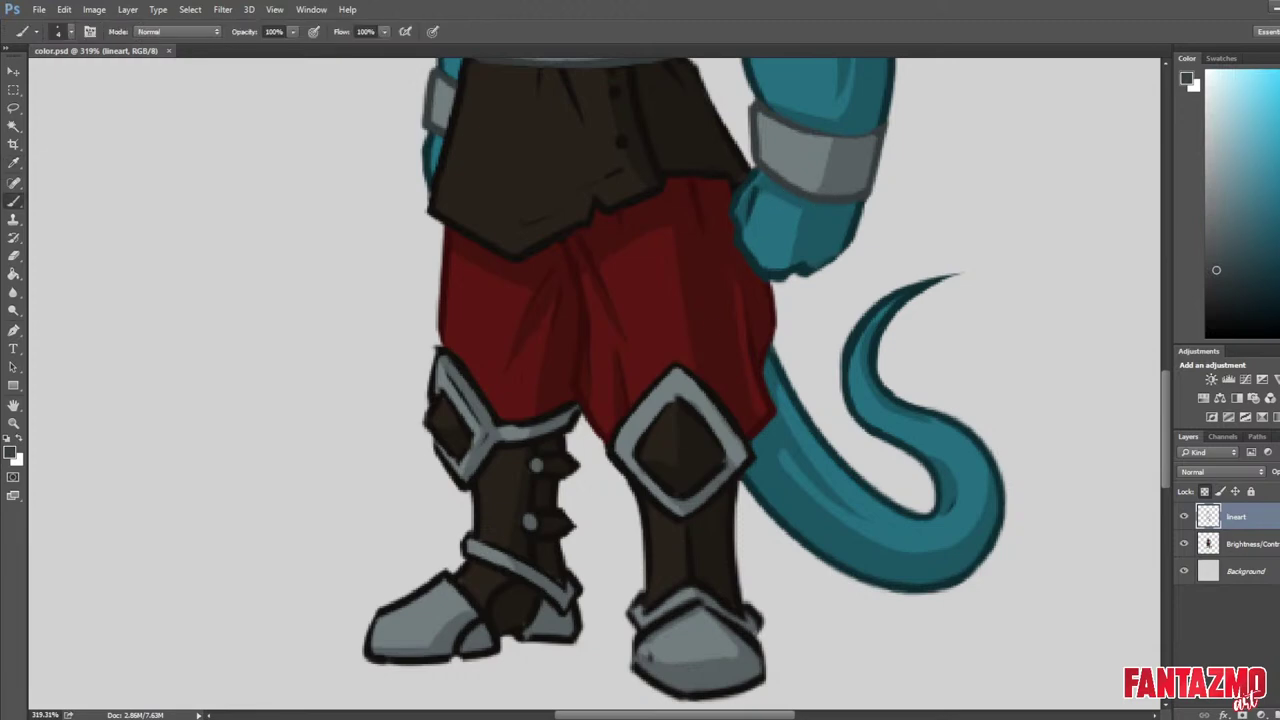
{"action": "key", "text": "bracketright"}
{"action": "key", "text": "bracketright"}
{"action": "key", "text": "bracketright"}
{"action": "key", "text": "bracketright"}
{"action": "mouse_move", "coordinate": [688, 380]}
{"action": "left_mouse_down"}
{"action": "mouse_move", "coordinate": [677, 374]}
{"action": "mouse_move", "coordinate": [748, 449]}
{"action": "left_mouse_up"}
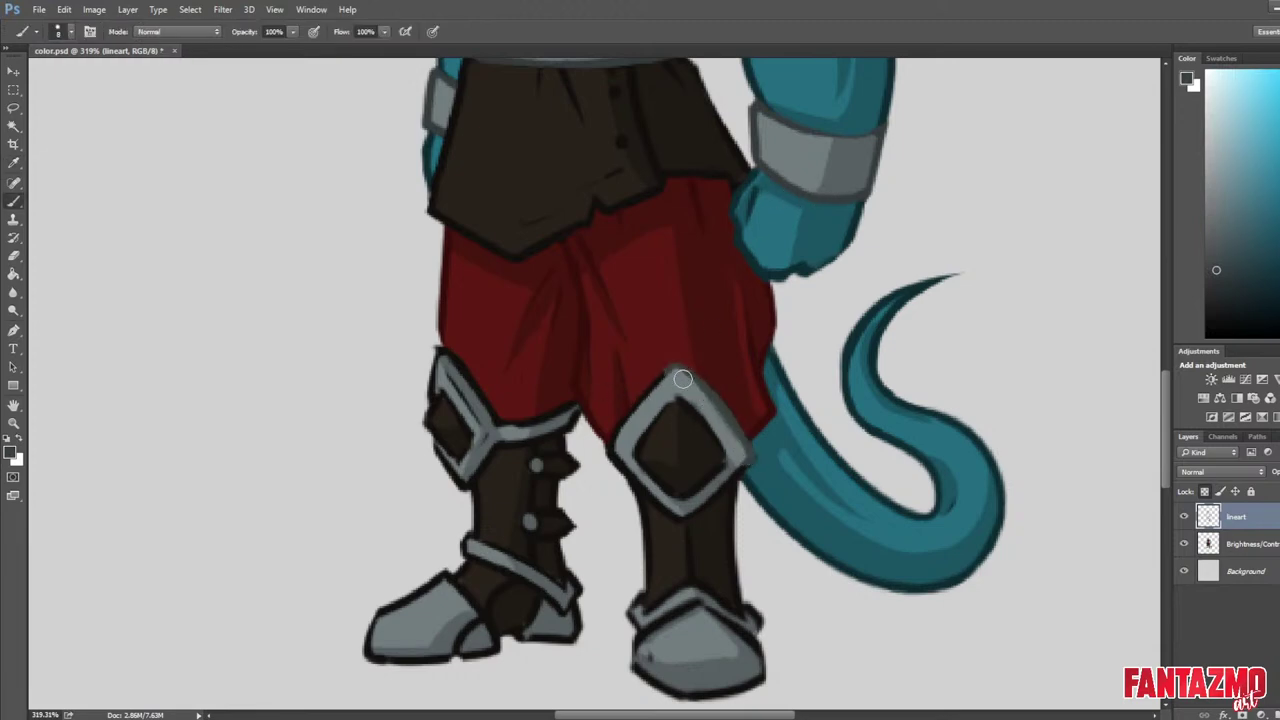
{"action": "mouse_move", "coordinate": [668, 376]}
{"action": "left_mouse_down"}
{"action": "mouse_move", "coordinate": [617, 447]}
{"action": "mouse_move", "coordinate": [670, 508]}
{"action": "left_mouse_up"}
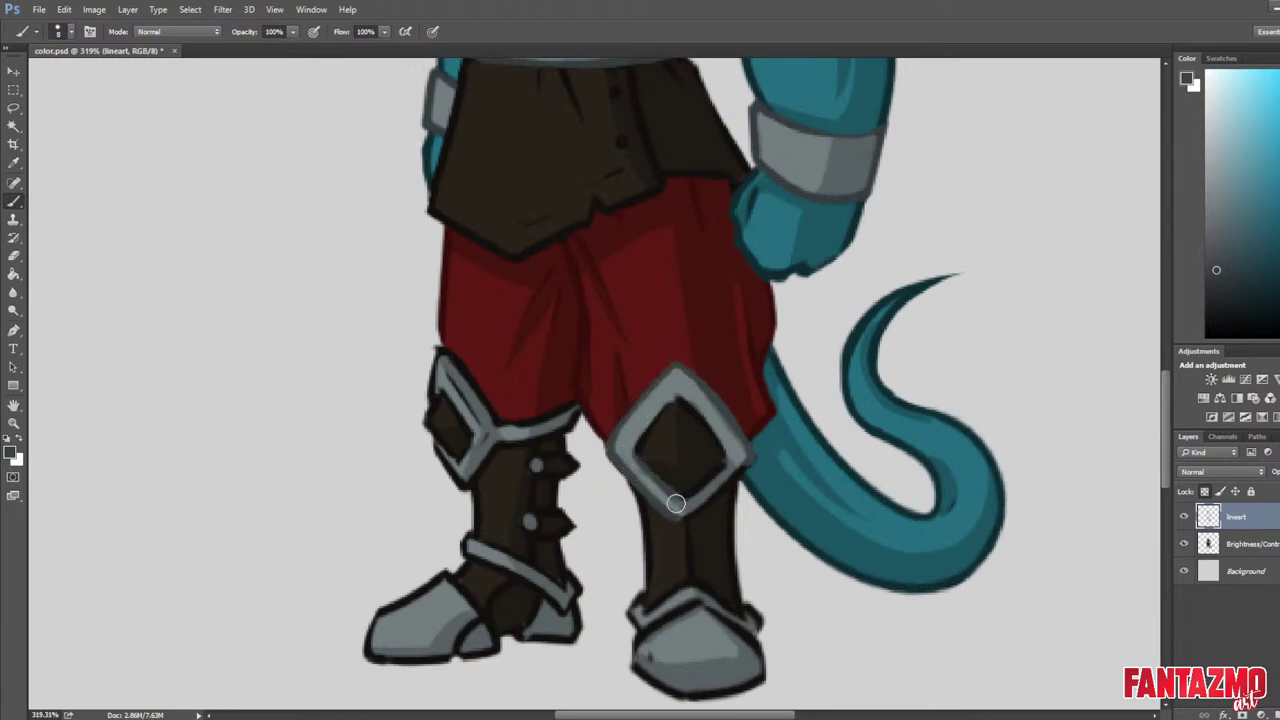
{"action": "mouse_move", "coordinate": [669, 405]}
{"action": "left_mouse_down"}
{"action": "mouse_move", "coordinate": [671, 486]}
{"action": "mouse_move", "coordinate": [678, 403]}
{"action": "mouse_move", "coordinate": [714, 451]}
{"action": "mouse_move", "coordinate": [696, 418]}
{"action": "mouse_move", "coordinate": [688, 489]}
{"action": "mouse_move", "coordinate": [722, 467]}
{"action": "left_mouse_up"}
{"action": "left_click_drag", "start_coordinate": [681, 518], "coordinate": [742, 466]}
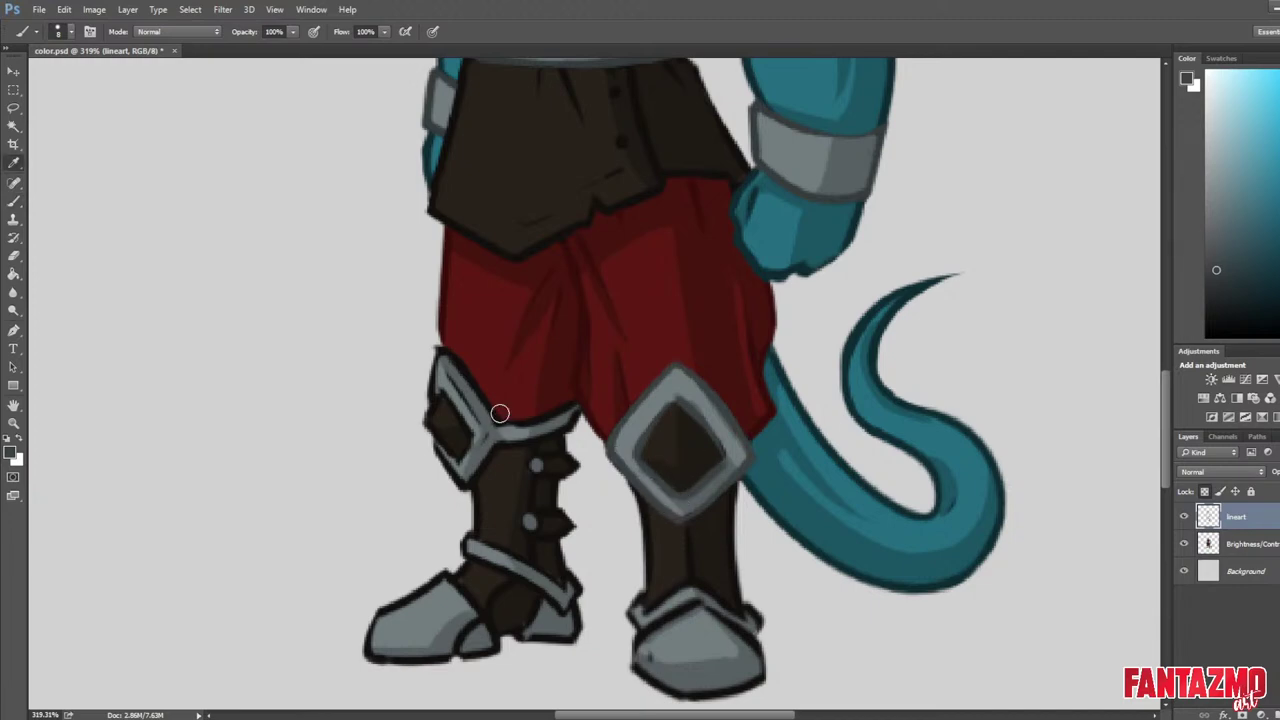
Sample the black lineart and repaint the edge of the dark diamond inside the near knee guard.
{"action": "key", "text": "i"}
{"action": "left_click", "coordinate": [486, 382]}
{"action": "key", "text": "b"}
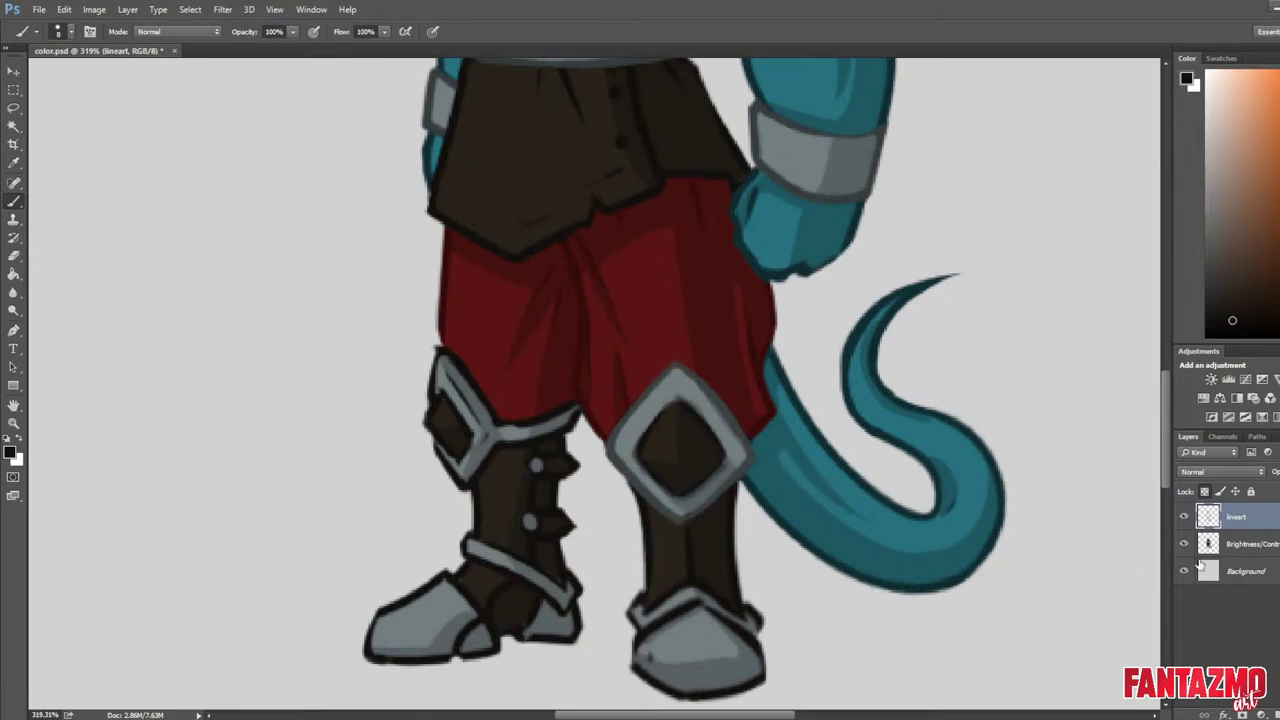
On the merged color layer, shade the near knee guard's frame with its sampled gray, using a smaller brush.
{"action": "left_click", "coordinate": [1240, 544]}
{"action": "left_click", "coordinate": [686, 475], "text": "alt"}
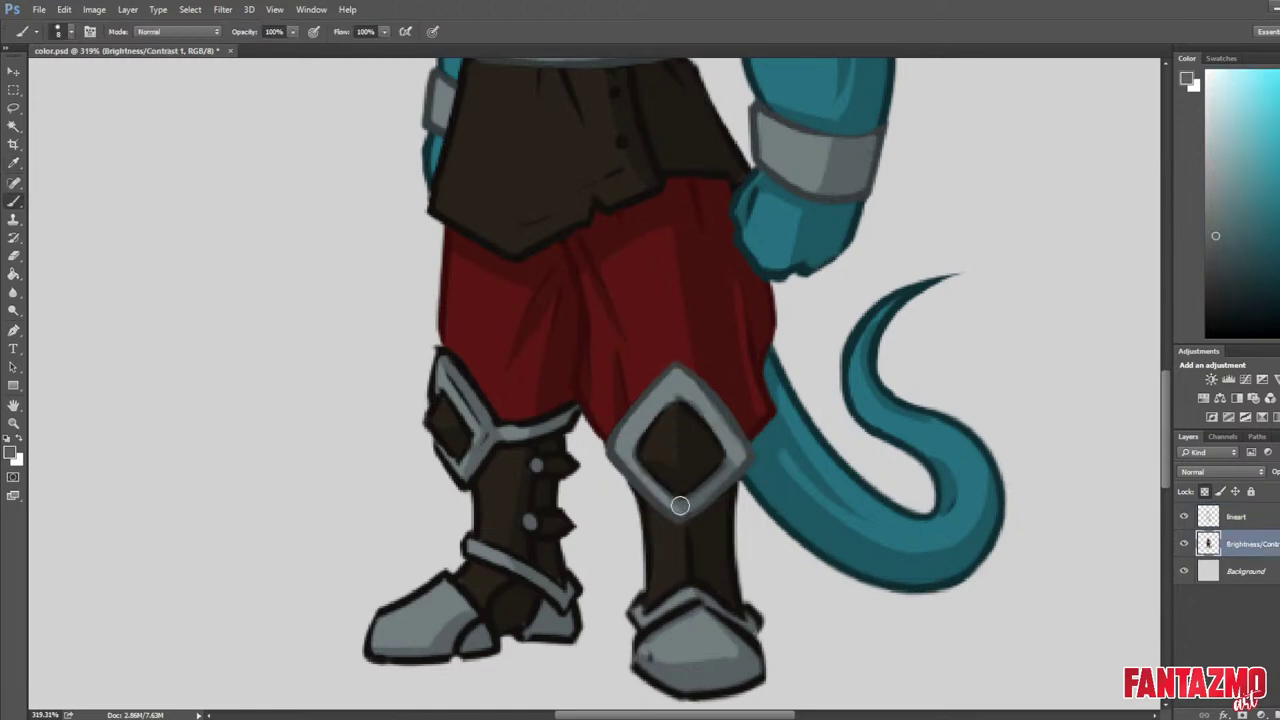
{"action": "key", "text": "bracketleft"}
{"action": "key", "text": "bracketleft"}
{"action": "key", "text": "bracketleft"}
{"action": "mouse_move", "coordinate": [684, 401]}
{"action": "left_mouse_down"}
{"action": "mouse_move", "coordinate": [681, 375]}
{"action": "mouse_move", "coordinate": [718, 424]}
{"action": "left_mouse_up"}
{"action": "left_click_drag", "start_coordinate": [625, 459], "coordinate": [670, 506]}
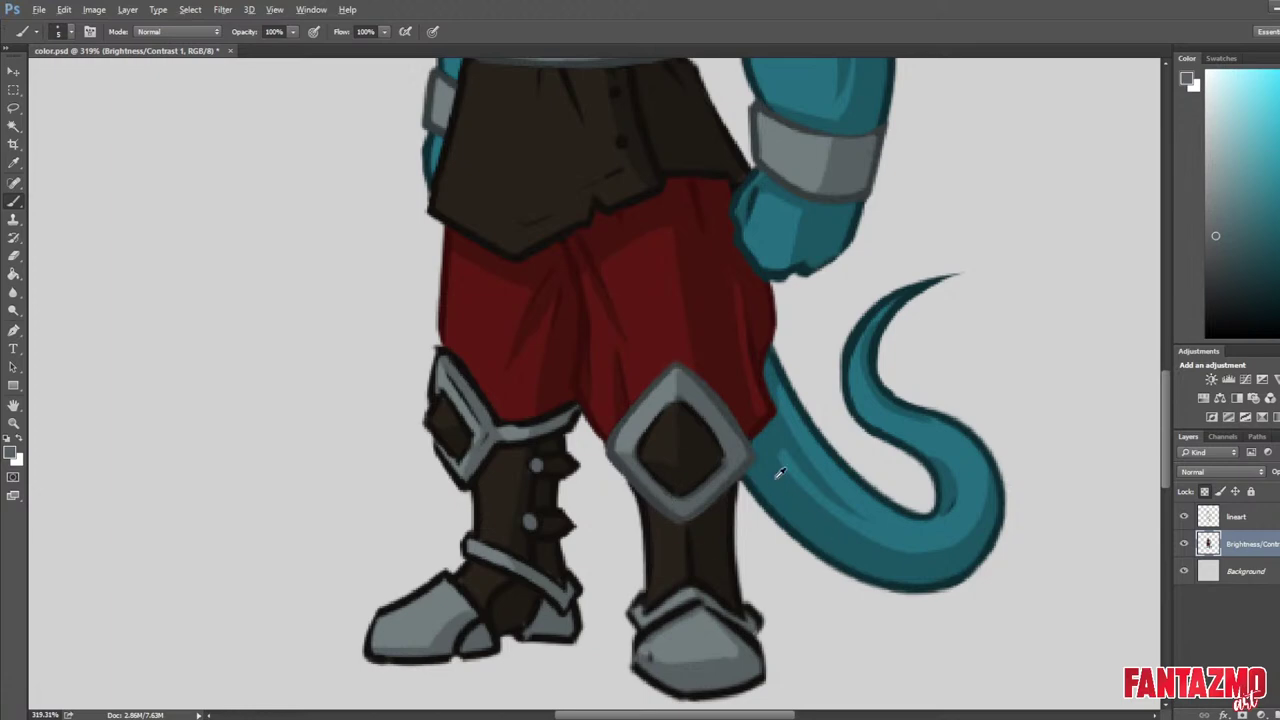
Flip the canvas horizontally and recolor the far knee guard's upper outline on the lineart layer with the near guard's dark gray, cleaning up its tip.
{"action": "scroll", "coordinate": [780, 472], "scroll_direction": "down", "scroll_amount": 4}
{"action": "key", "text": "ctrl+shift+h"}
{"action": "scroll", "coordinate": [790, 402], "scroll_direction": "up", "scroll_amount": 4}
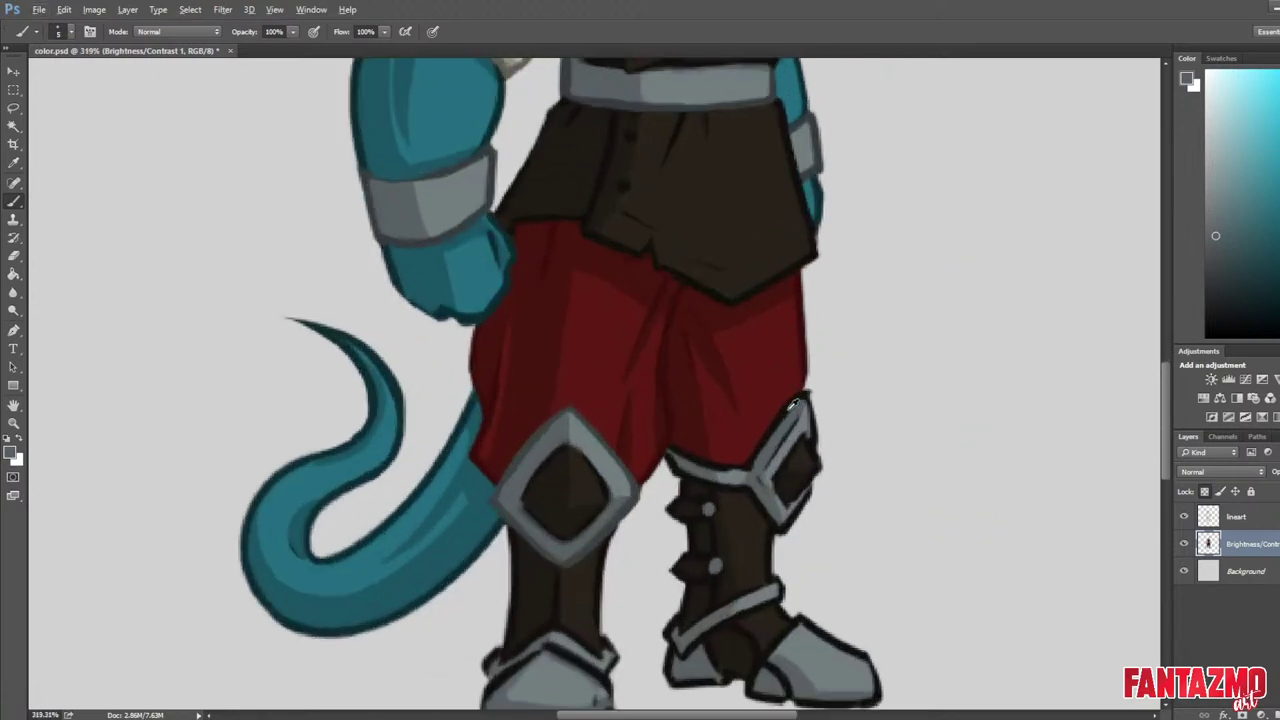
{"action": "left_click_drag", "start_coordinate": [600, 428], "coordinate": [511, 388]}
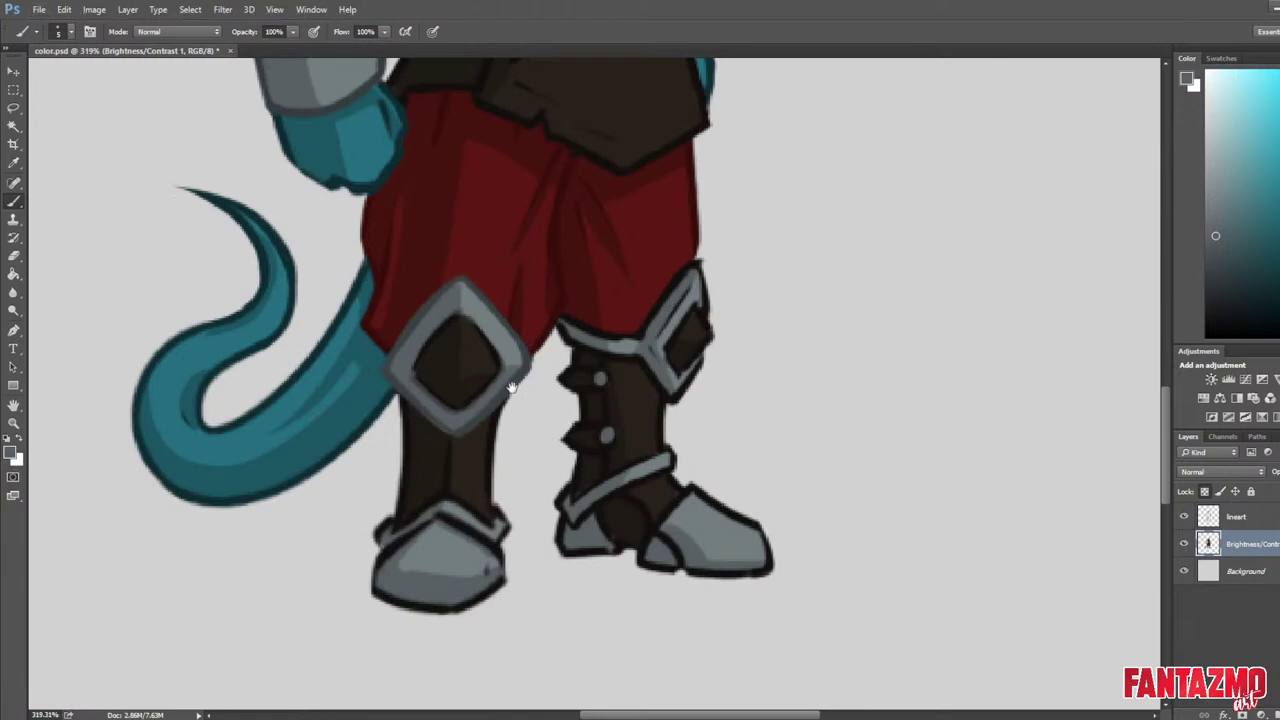
{"action": "key", "text": "i"}
{"action": "left_click", "coordinate": [427, 305]}
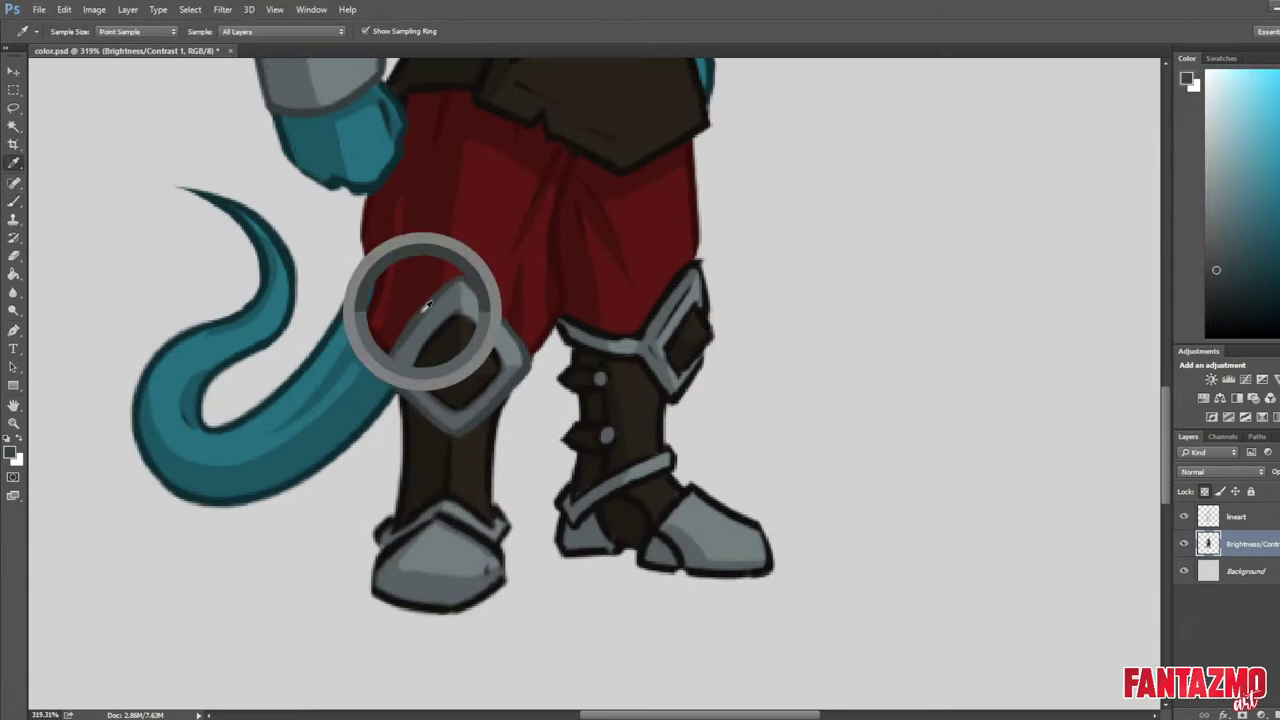
{"action": "left_click", "coordinate": [1240, 517]}
{"action": "key", "text": "b"}
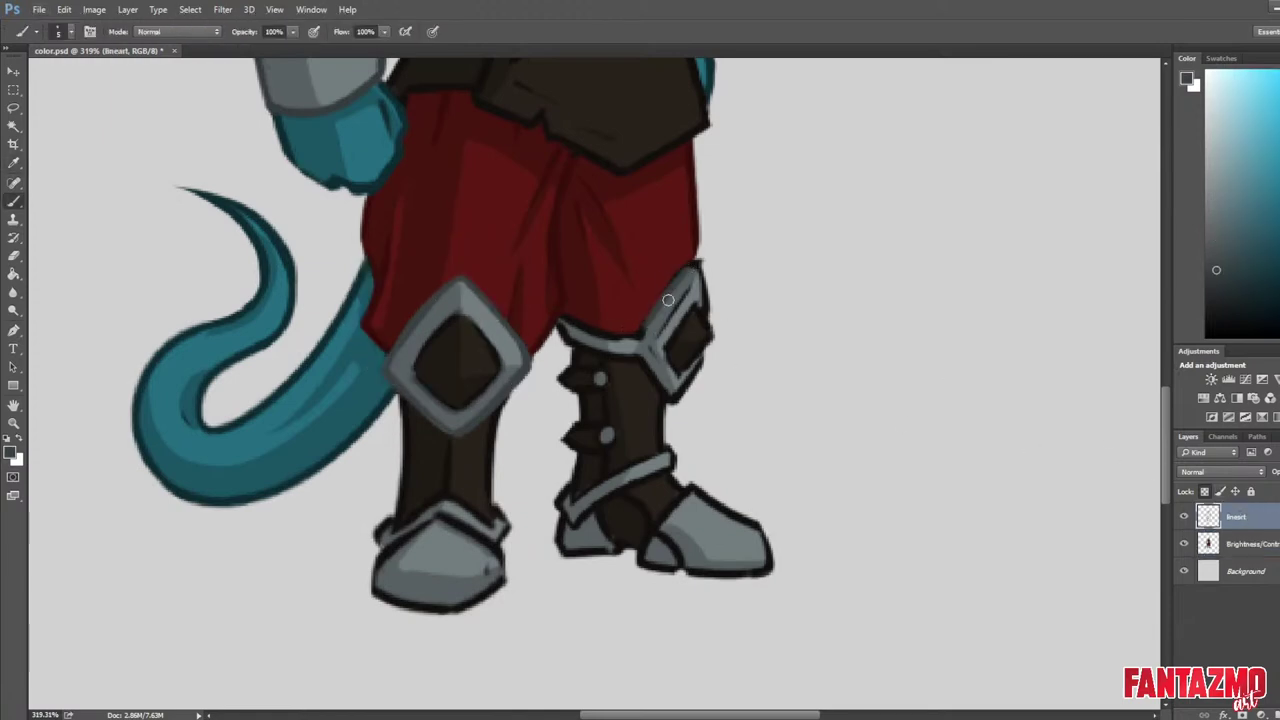
{"action": "left_click_drag", "start_coordinate": [698, 265], "coordinate": [704, 293]}
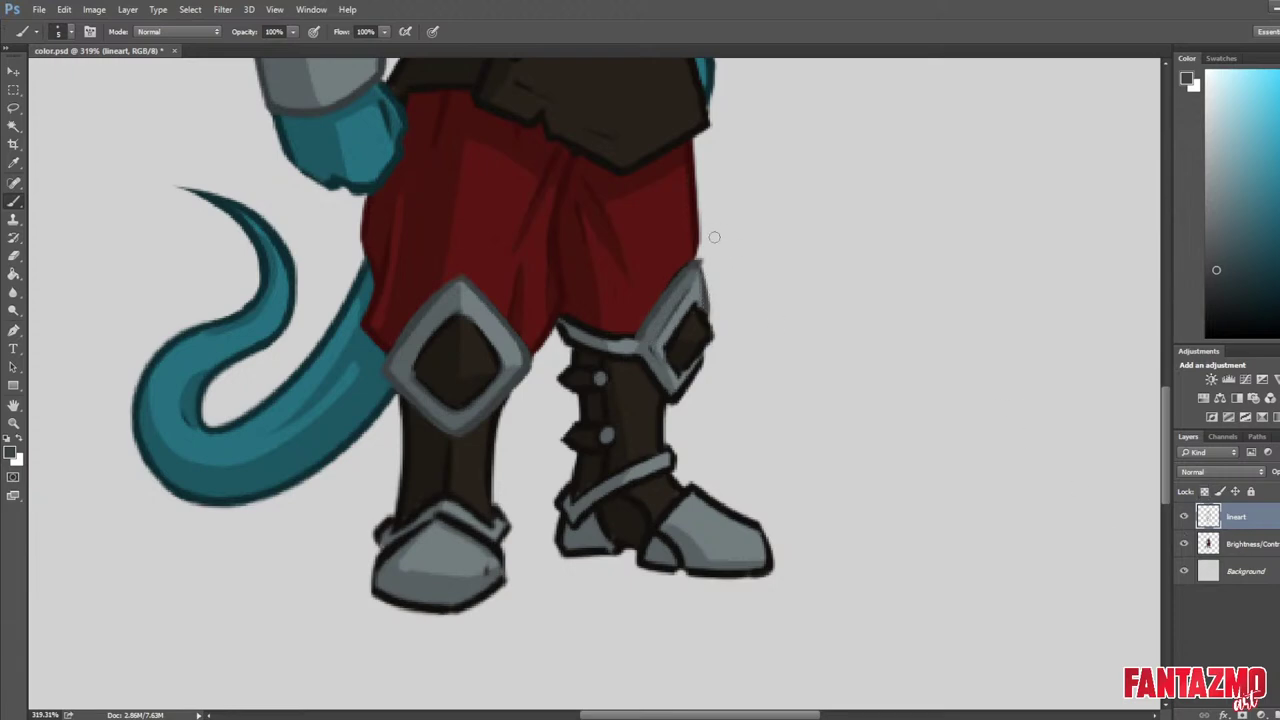
{"action": "key", "text": "e"}
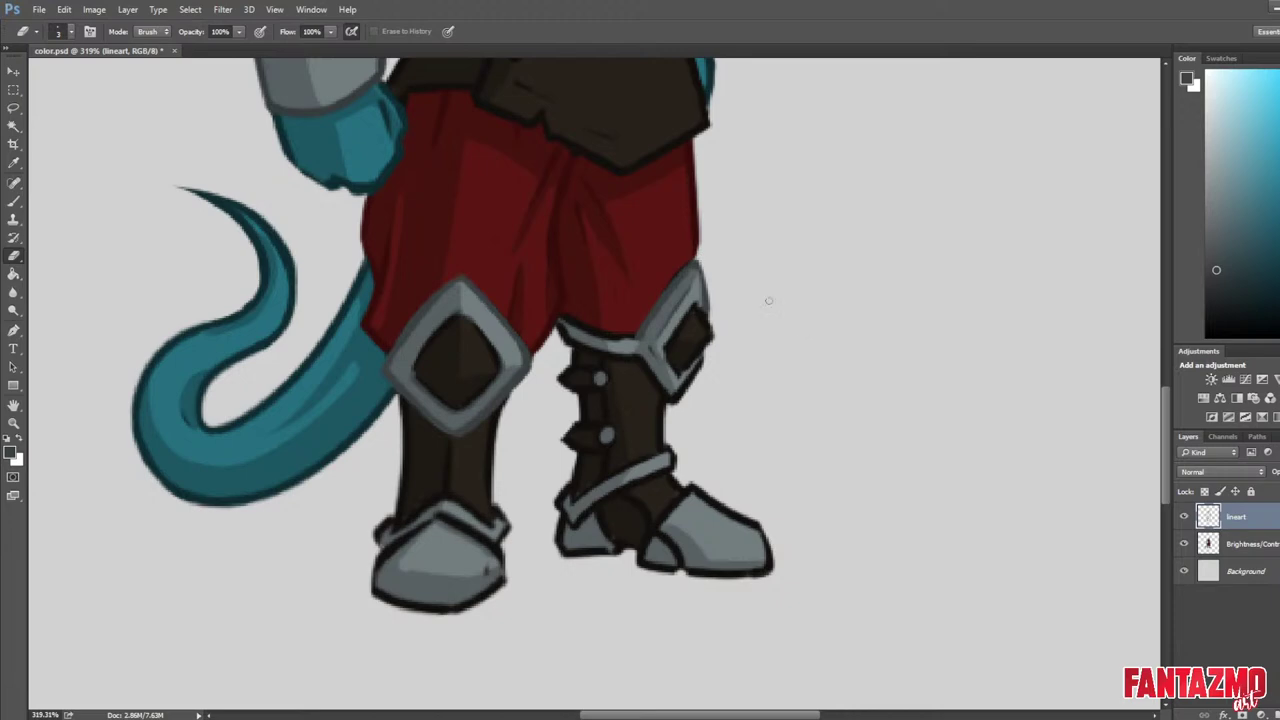
{"action": "key", "text": "b"}
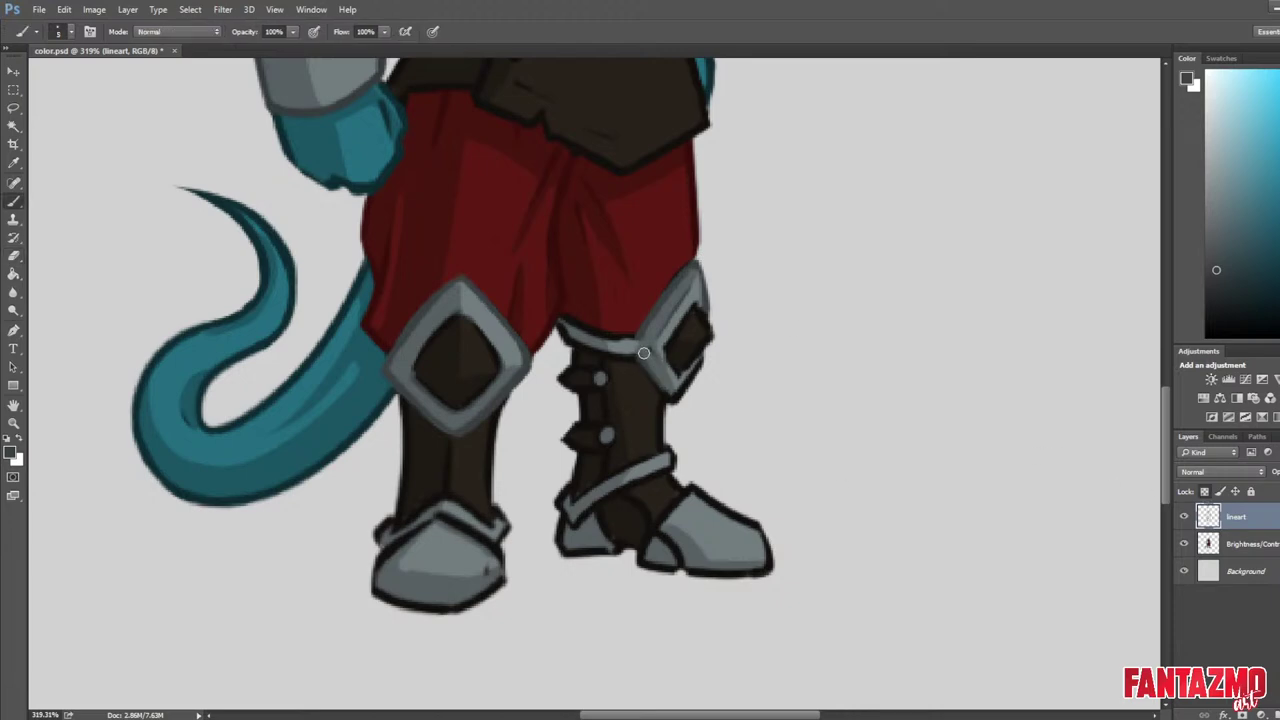
Recolor the far knee guard's lower and inner outlines and the edges of the boot's two round studs in dark gray.
{"action": "mouse_move", "coordinate": [656, 358]}
{"action": "left_mouse_down"}
{"action": "mouse_move", "coordinate": [671, 399]}
{"action": "mouse_move", "coordinate": [697, 370]}
{"action": "left_mouse_up"}
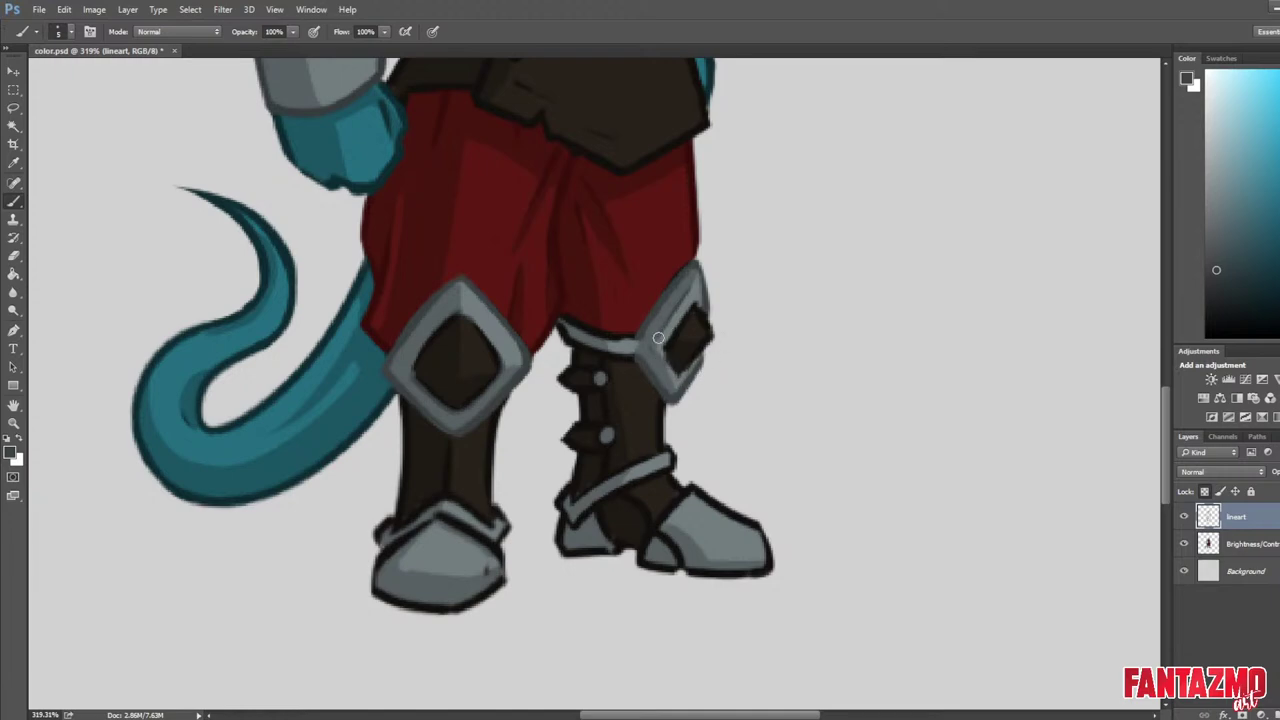
{"action": "mouse_move", "coordinate": [678, 331]}
{"action": "left_mouse_down"}
{"action": "mouse_move", "coordinate": [694, 304]}
{"action": "mouse_move", "coordinate": [670, 349]}
{"action": "left_mouse_up"}
{"action": "left_click_drag", "start_coordinate": [698, 292], "coordinate": [691, 301]}
{"action": "left_click", "coordinate": [607, 432]}
{"action": "left_click", "coordinate": [600, 378]}
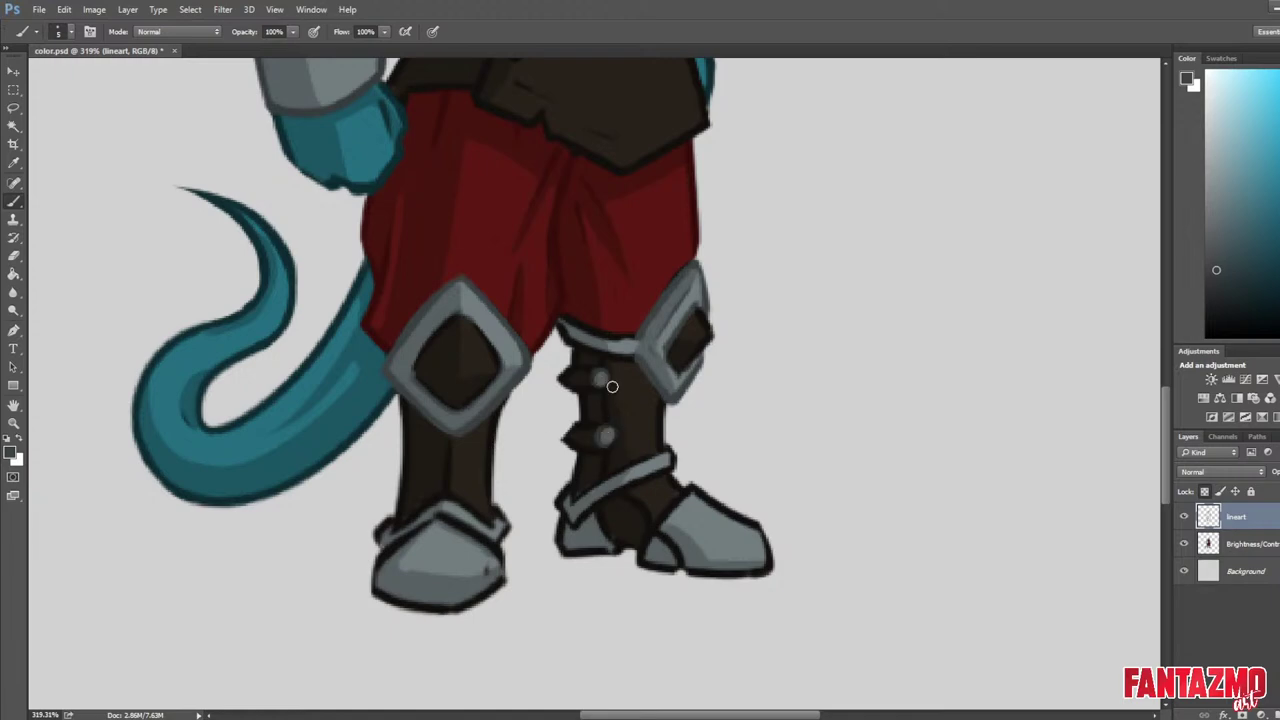
Touch up the far boot's leather on the merged color layer with dark browns sampled from the boots.
{"action": "left_click", "coordinate": [1238, 548]}
{"action": "left_click", "coordinate": [579, 490], "text": "alt"}
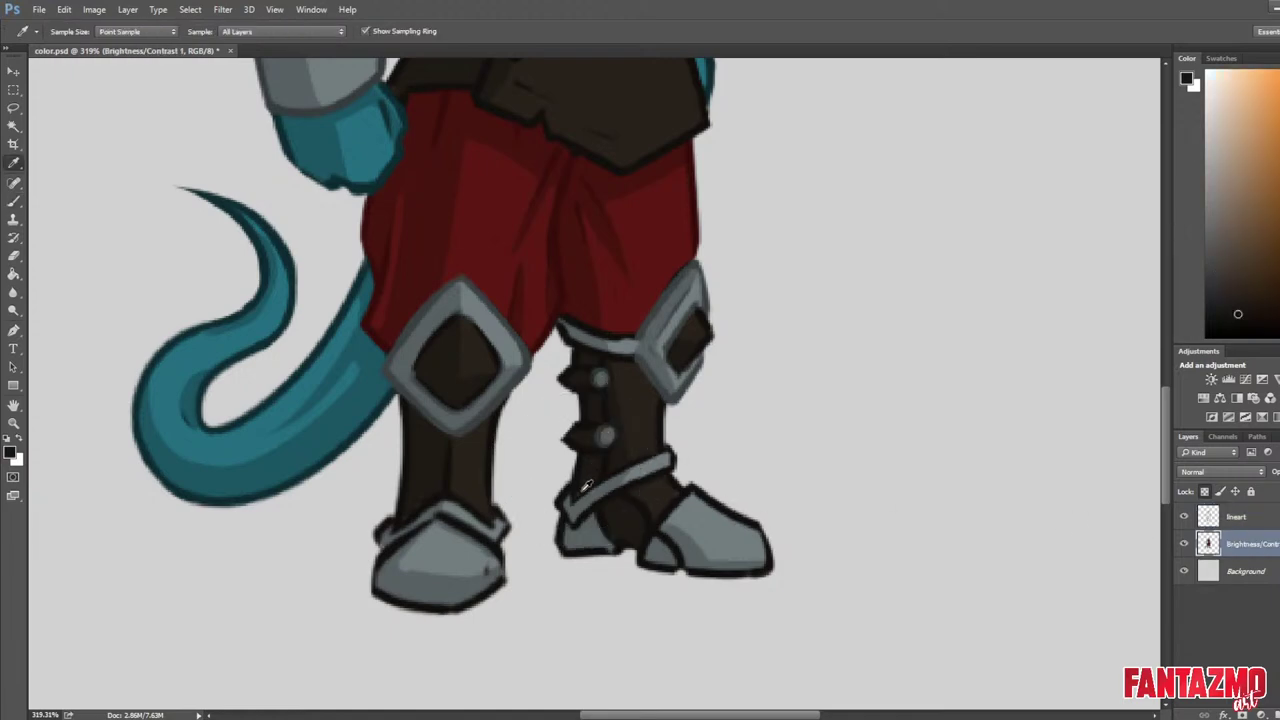
{"action": "left_click", "coordinate": [682, 493], "text": "alt"}
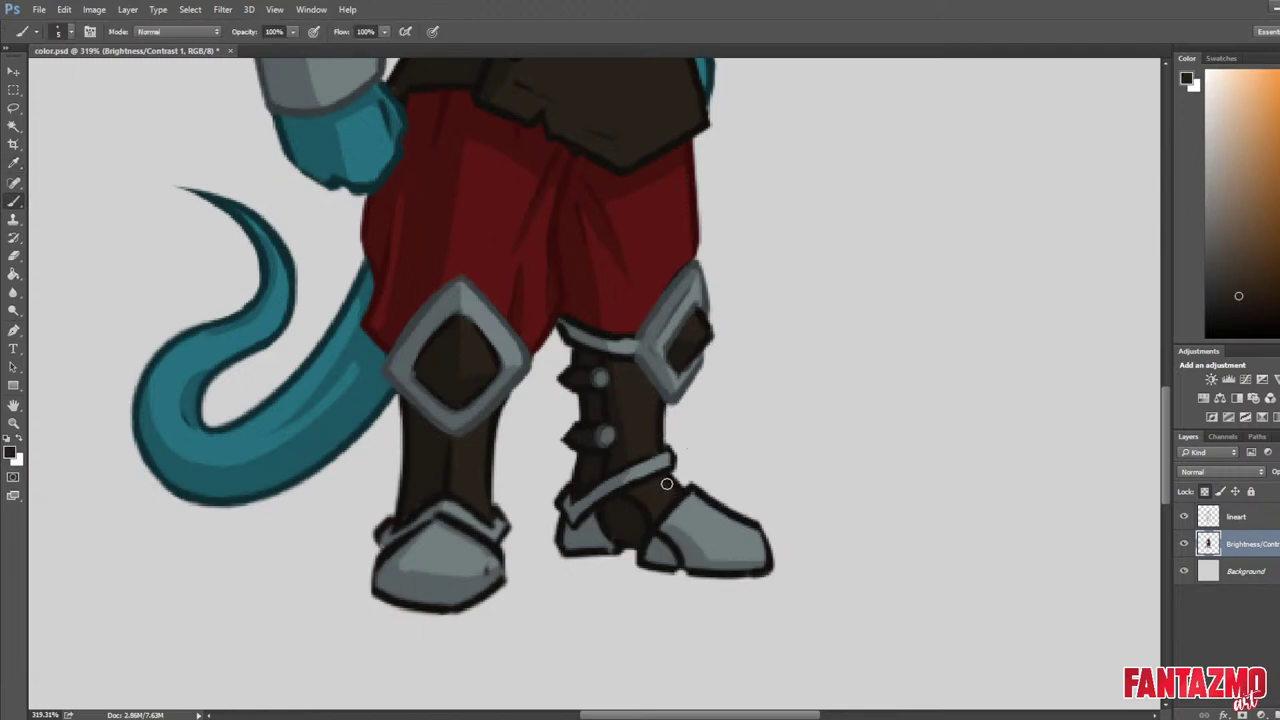
{"action": "left_click", "coordinate": [420, 484], "text": "alt"}
{"action": "left_click_drag", "start_coordinate": [755, 499], "coordinate": [911, 405]}
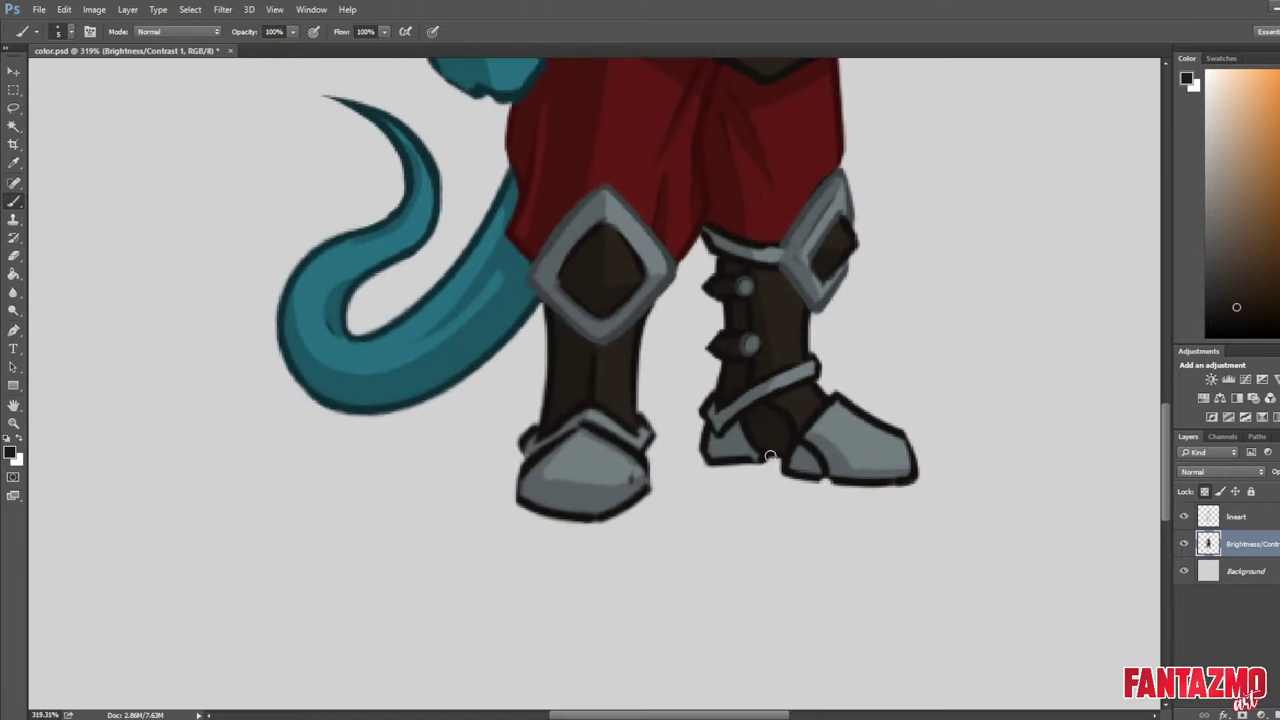
Even out the shadow edge on the near boot's metal toe cap with grays sampled from it, and save the file.
{"action": "left_click", "coordinate": [620, 490], "text": "alt"}
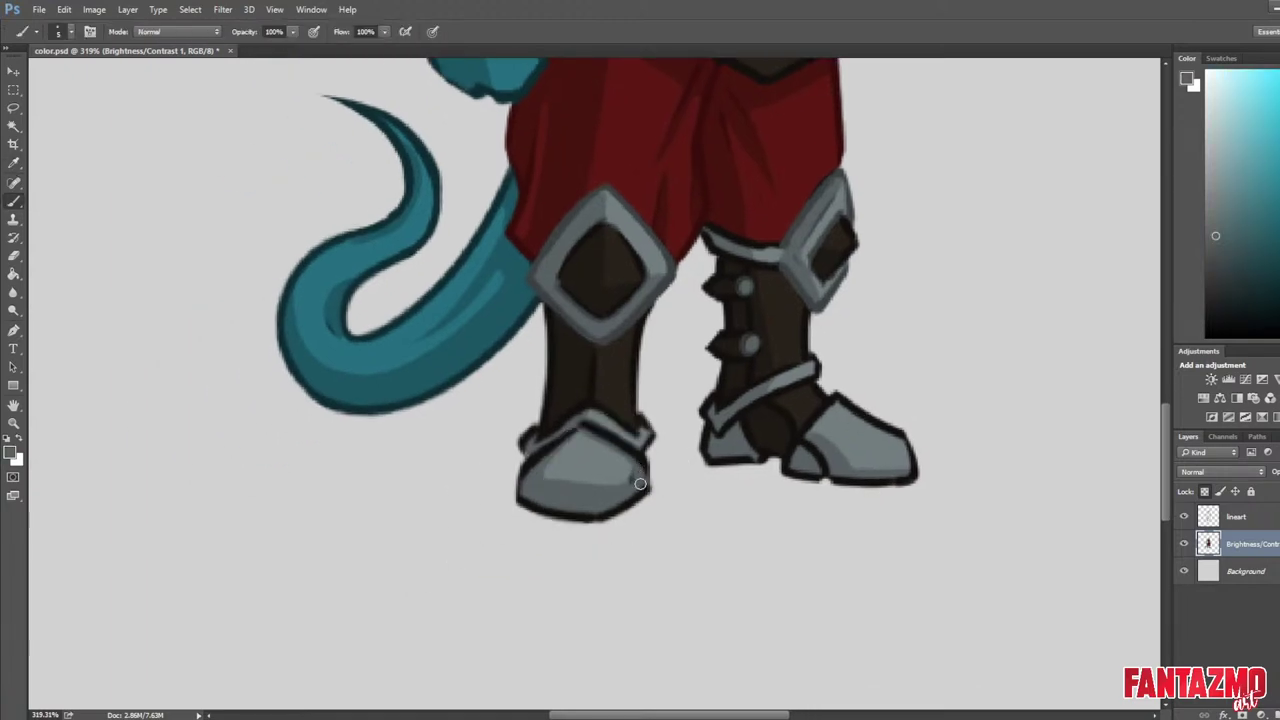
{"action": "left_click", "coordinate": [574, 470], "text": "alt"}
{"action": "left_click", "coordinate": [595, 488], "text": "alt"}
{"action": "left_click_drag", "start_coordinate": [575, 491], "coordinate": [631, 485]}
{"action": "left_click_drag", "start_coordinate": [543, 487], "coordinate": [596, 485]}
{"action": "left_click", "coordinate": [588, 459], "text": "alt"}
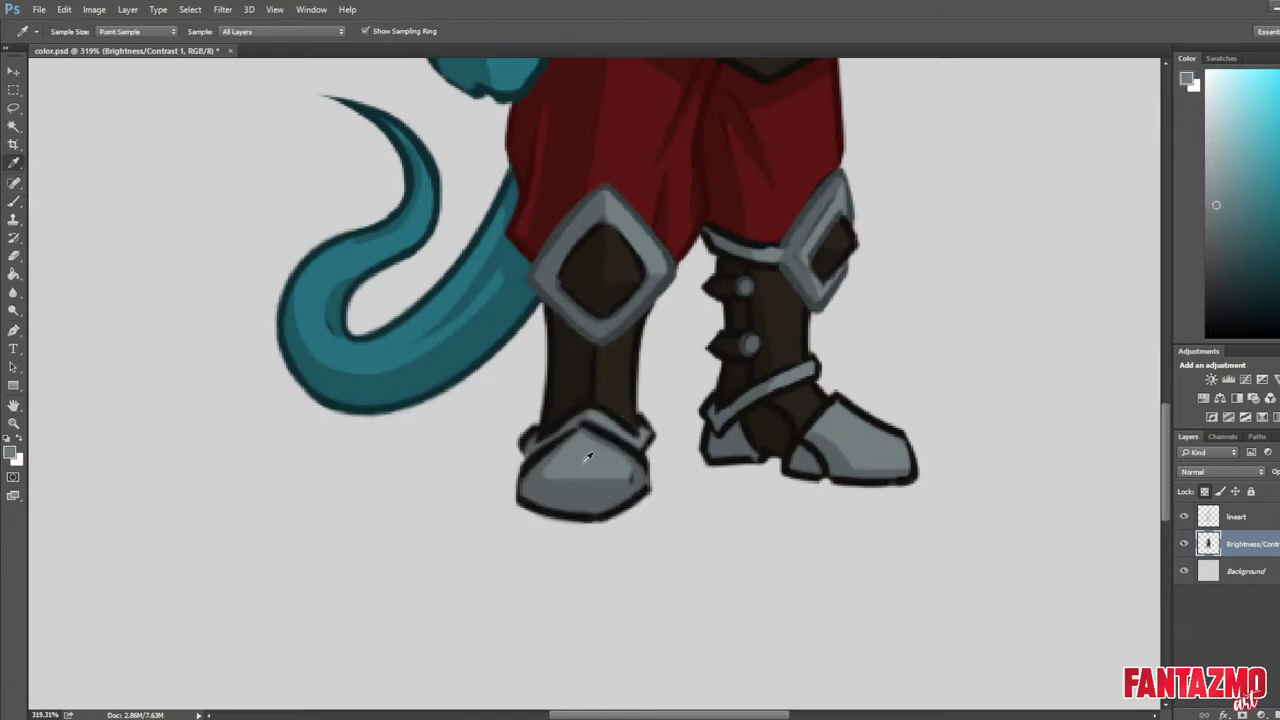
{"action": "key", "text": "ctrl+s"}
Shade the far knee guard's strap on the merged color layer, and recolor its outline in dark gray on the lineart layer.
{"action": "left_click_drag", "start_coordinate": [885, 431], "coordinate": [802, 409]}
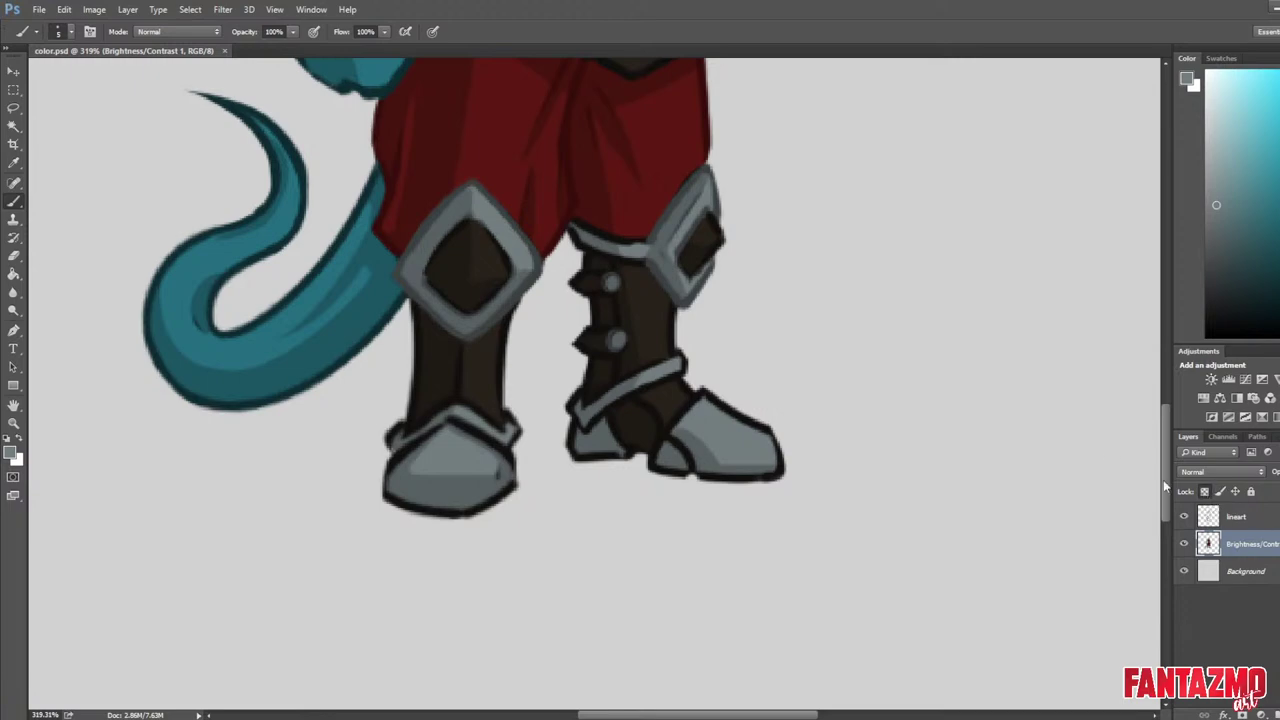
{"action": "left_click", "coordinate": [665, 268], "text": "alt"}
{"action": "mouse_move", "coordinate": [579, 242]}
{"action": "left_mouse_down"}
{"action": "mouse_move", "coordinate": [568, 232]}
{"action": "mouse_move", "coordinate": [655, 252]}
{"action": "left_mouse_up"}
{"action": "left_click", "coordinate": [1240, 520]}
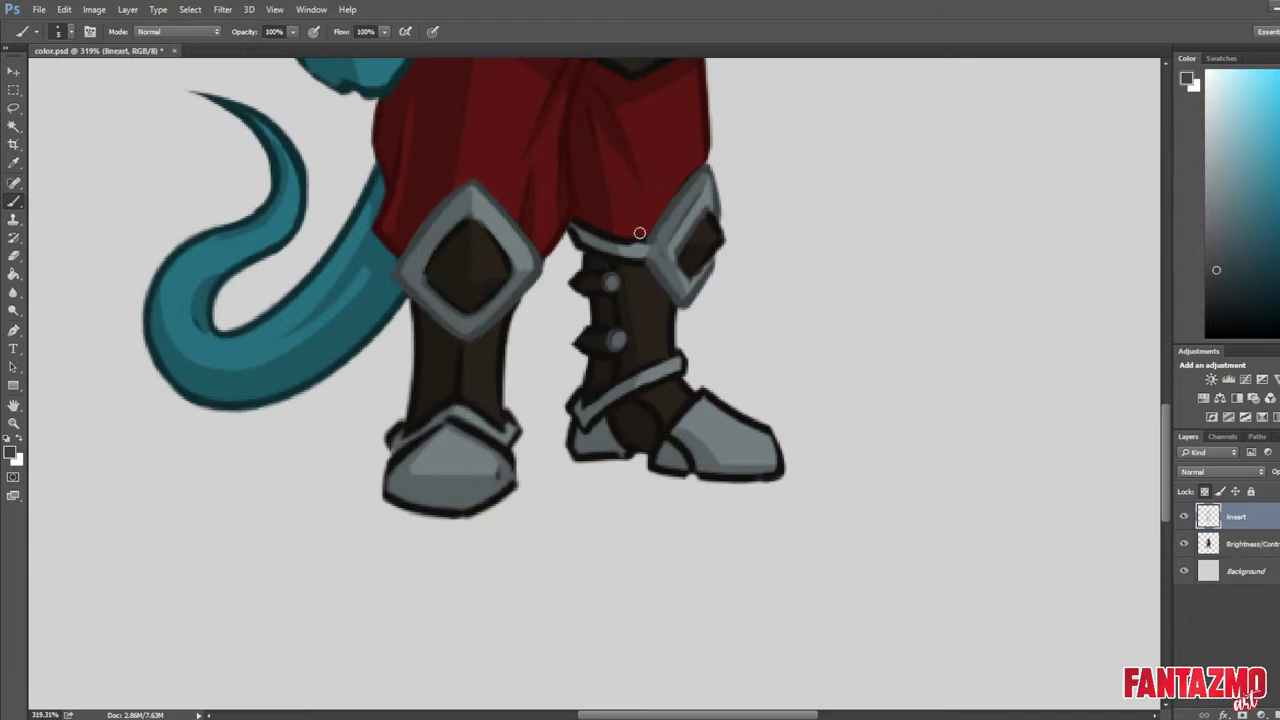
{"action": "mouse_move", "coordinate": [575, 234]}
{"action": "left_mouse_down"}
{"action": "mouse_move", "coordinate": [654, 261]}
{"action": "mouse_move", "coordinate": [583, 227]}
{"action": "mouse_move", "coordinate": [652, 241]}
{"action": "mouse_move", "coordinate": [581, 234]}
{"action": "mouse_move", "coordinate": [650, 258]}
{"action": "left_mouse_up"}
{"action": "left_click_drag", "start_coordinate": [684, 189], "coordinate": [702, 172]}
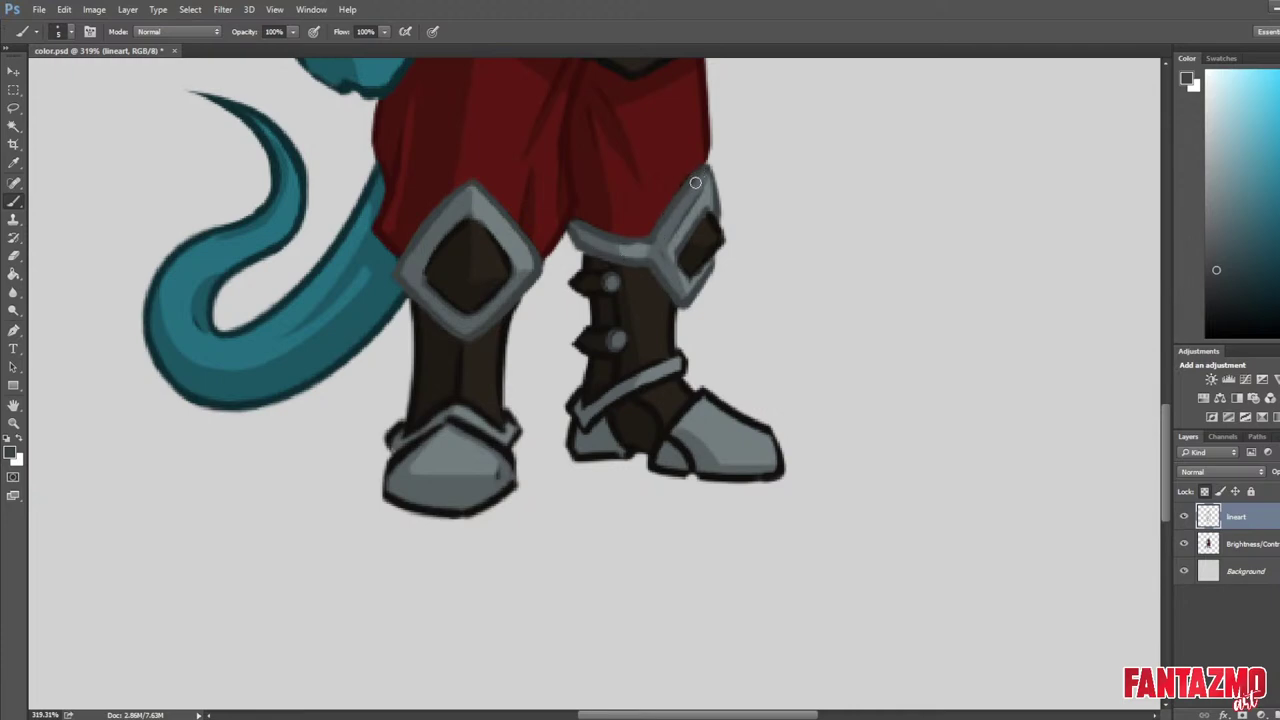
Draw a small trouser fold above the far knee guard on the lineart layer in sampled dark reds, trimming it with the eraser.
{"action": "left_click_drag", "start_coordinate": [635, 79], "coordinate": [626, 226]}
{"action": "left_click", "coordinate": [565, 237]}
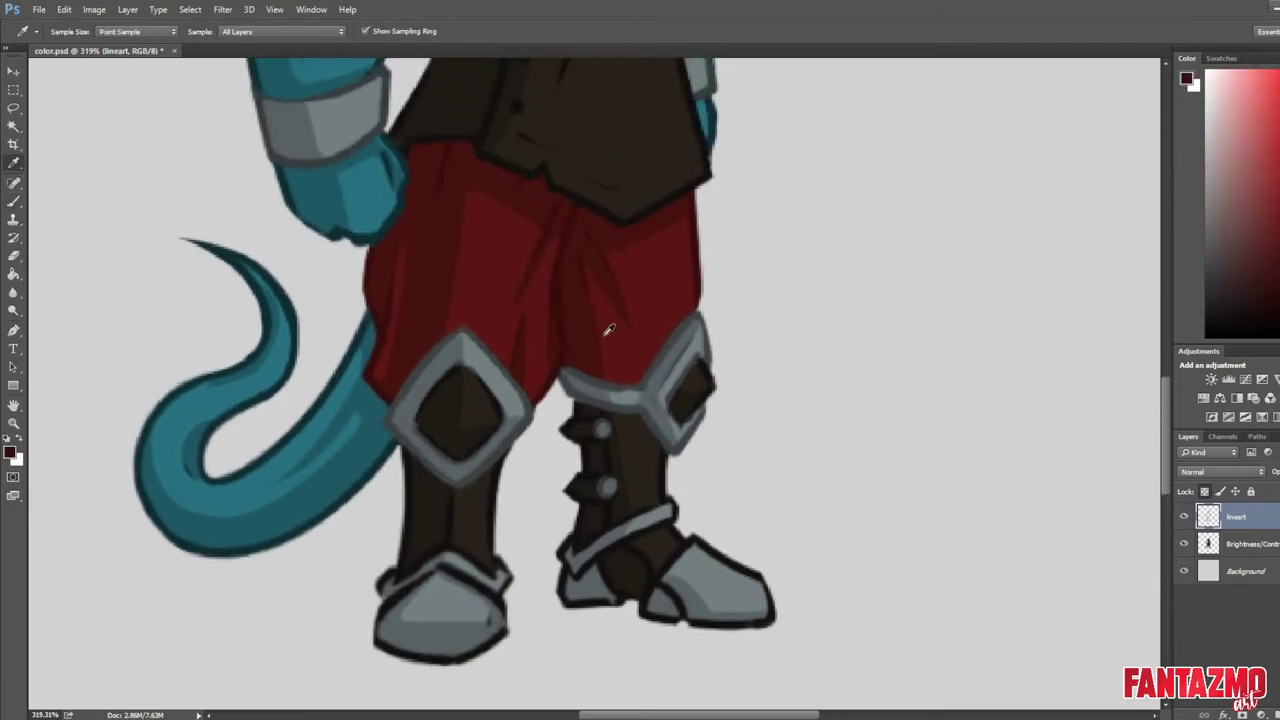
{"action": "key", "text": "b"}
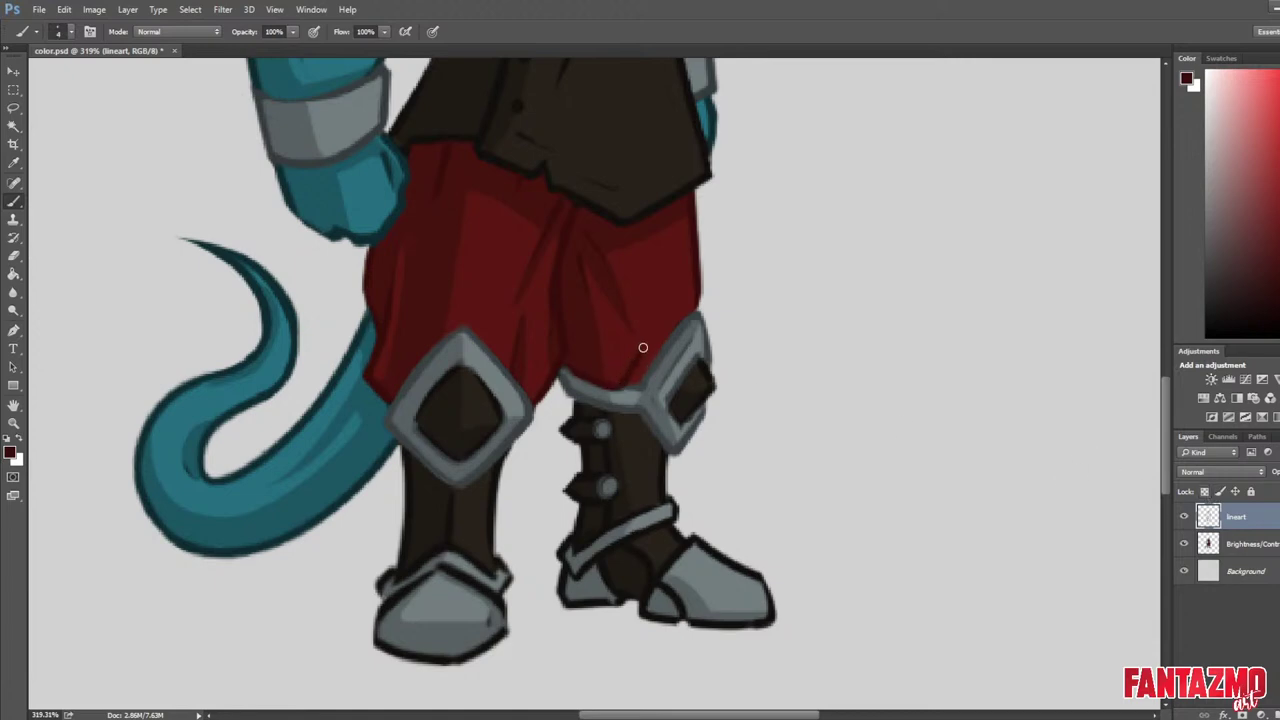
{"action": "left_click", "coordinate": [630, 358], "text": "alt"}
{"action": "key", "text": "e"}
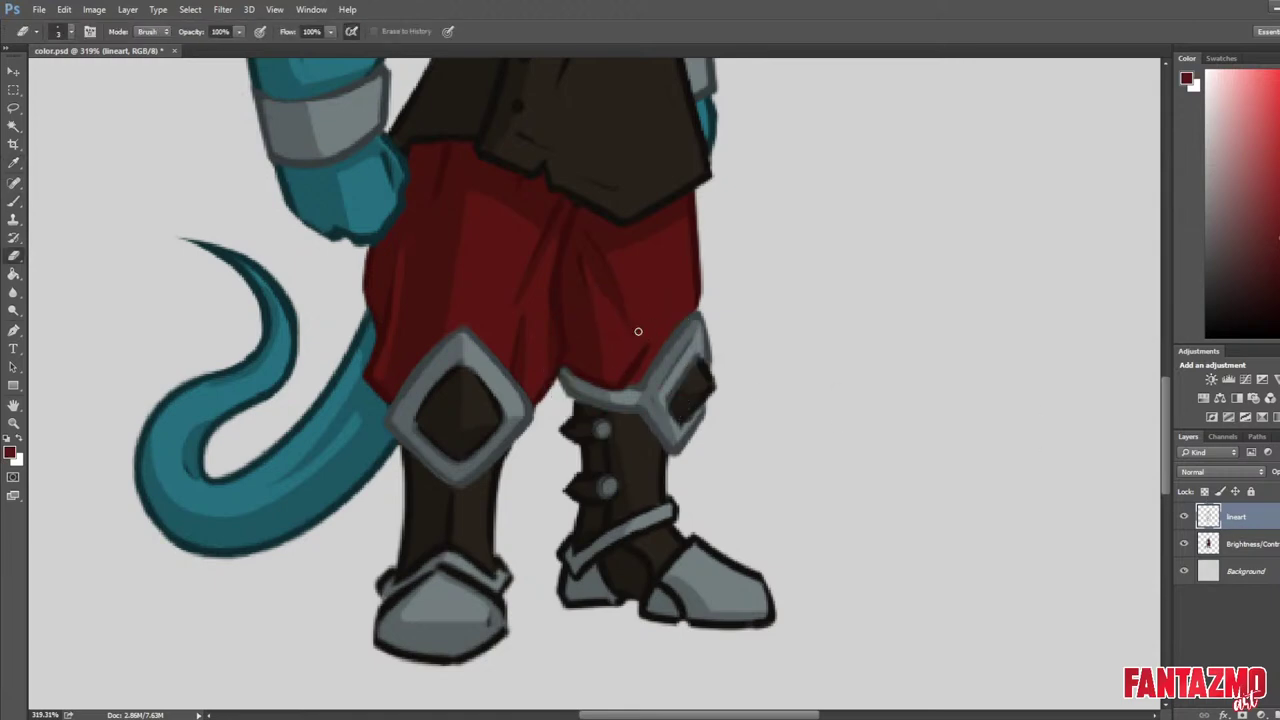
{"action": "key", "text": "b"}
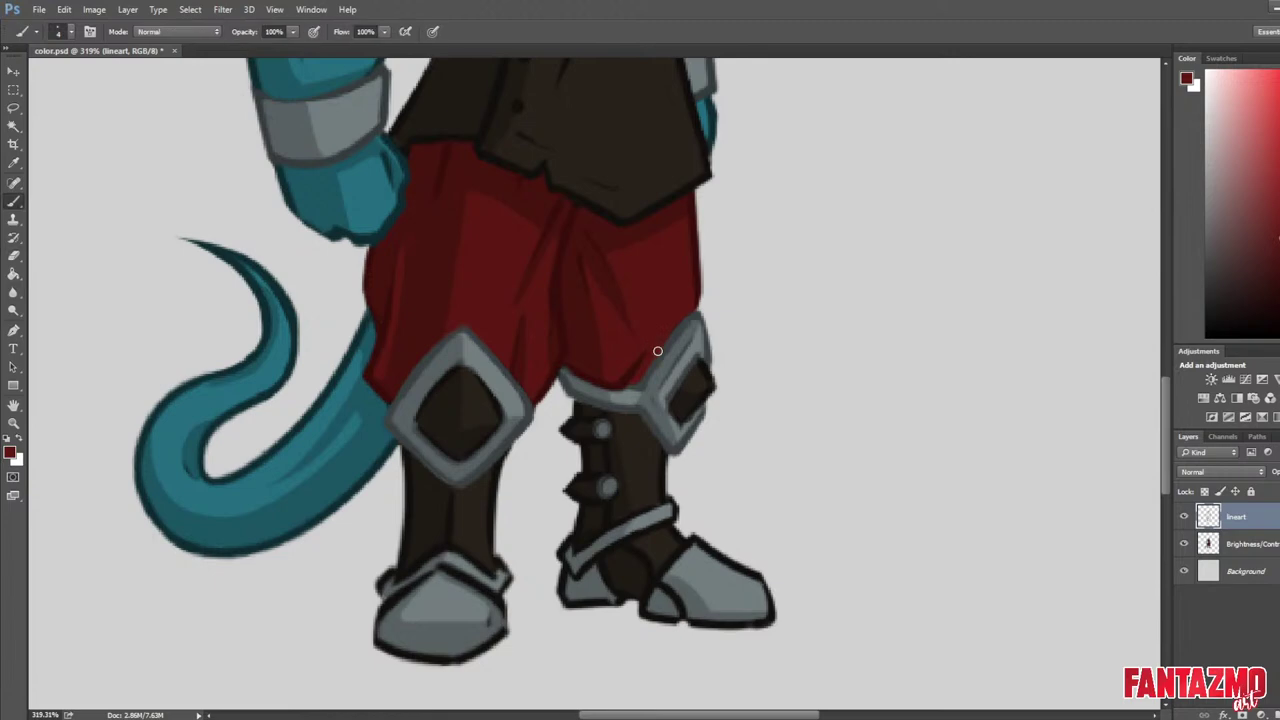
{"action": "key", "text": "e"}
{"action": "key", "text": "b"}
{"action": "left_click", "coordinate": [664, 337], "text": "alt"}
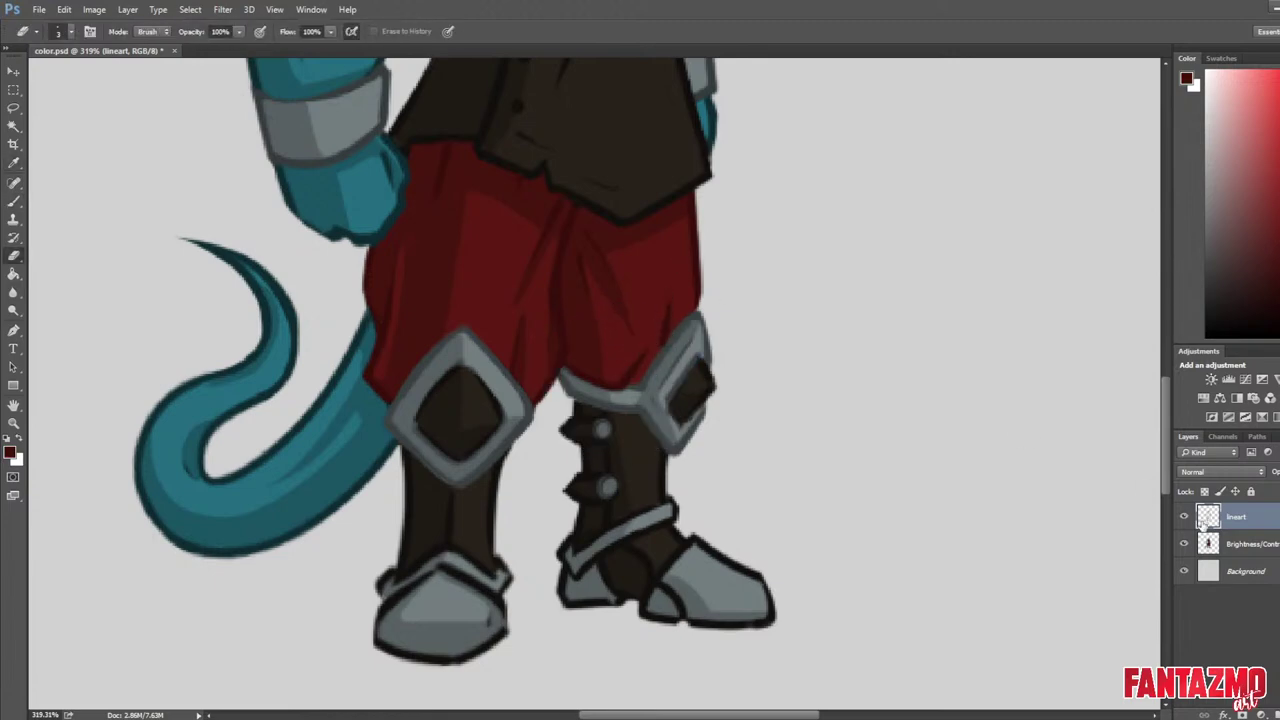
Refine the fold shading above the far knee on the merged color layer with sampled trouser reds, save the file and flip the canvas back.
{"action": "left_click", "coordinate": [1240, 544]}
{"action": "key", "text": "b"}
{"action": "left_click", "coordinate": [582, 294], "text": "alt"}
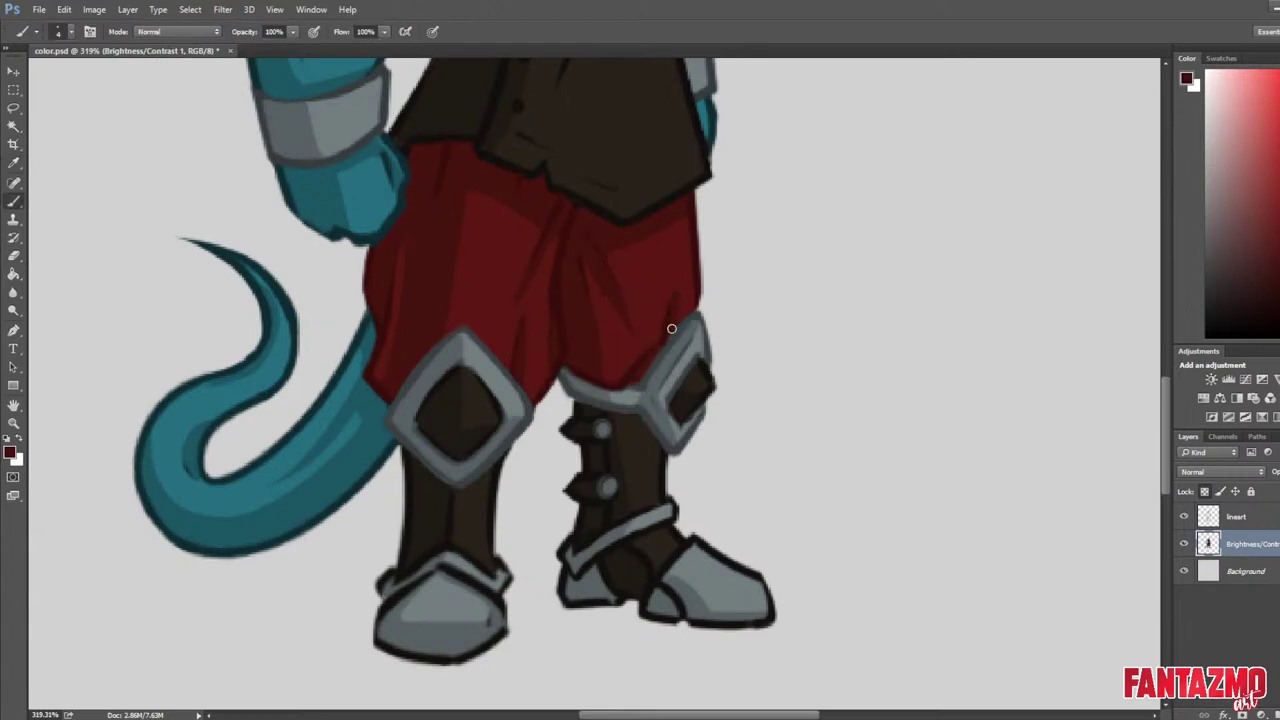
{"action": "left_click", "coordinate": [684, 298], "text": "alt"}
{"action": "scroll", "coordinate": [668, 367], "scroll_direction": "down", "scroll_amount": 13}
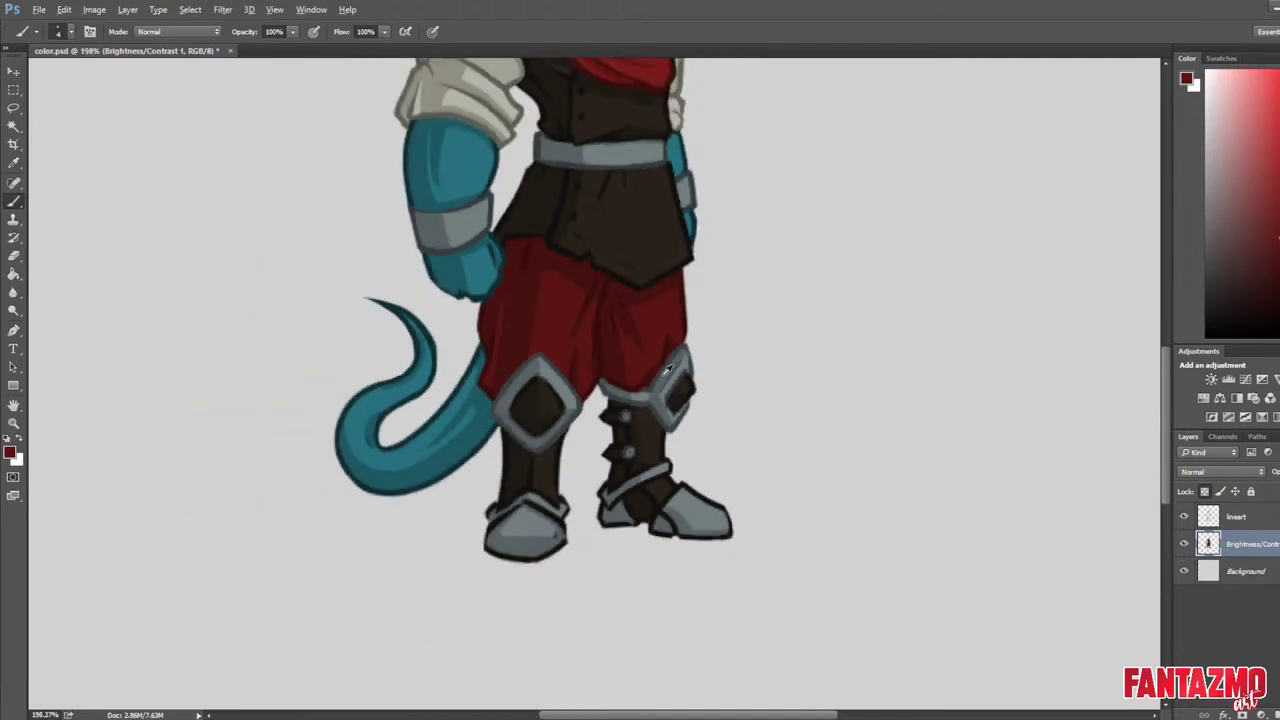
{"action": "key", "text": "ctrl+s"}
{"action": "key", "text": "F2"}
{"action": "key", "text": "alt"}
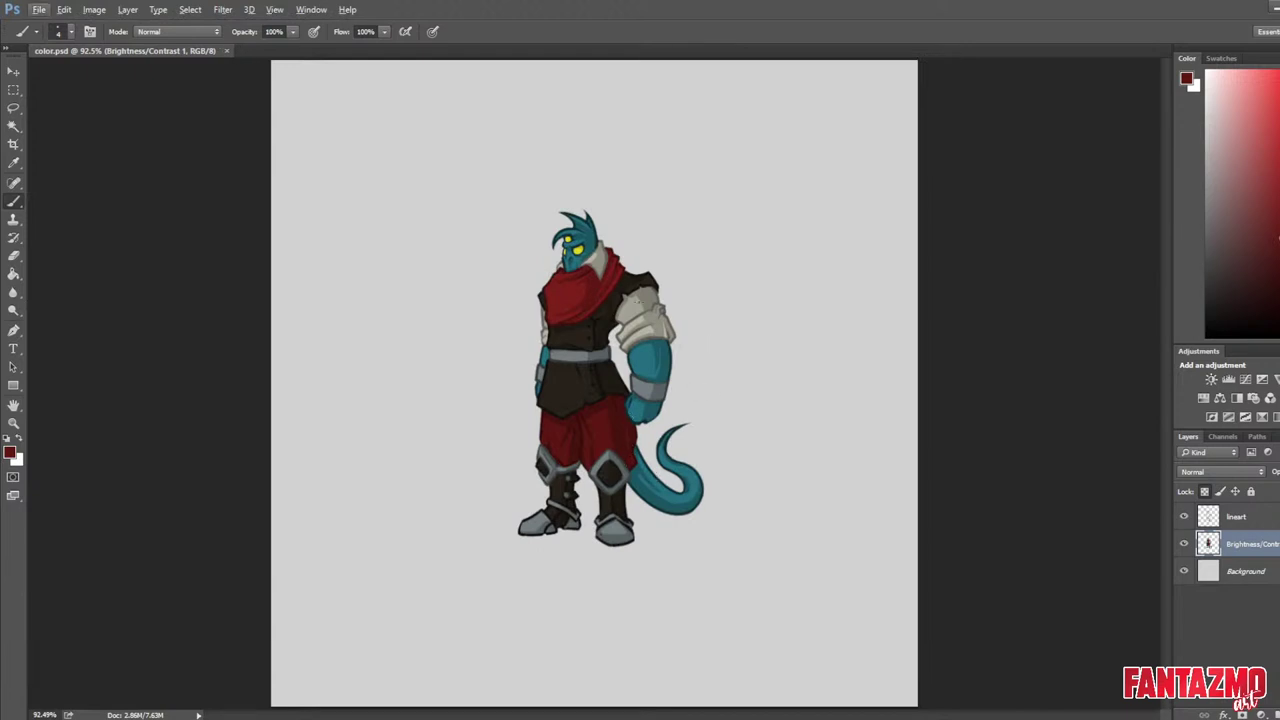
On the lineart layer, recolor the far boot's diagonal ankle strap outline with the knee guard outline's dark gray, using a larger brush.
{"action": "scroll", "coordinate": [538, 502], "scroll_direction": "up", "scroll_amount": 5}
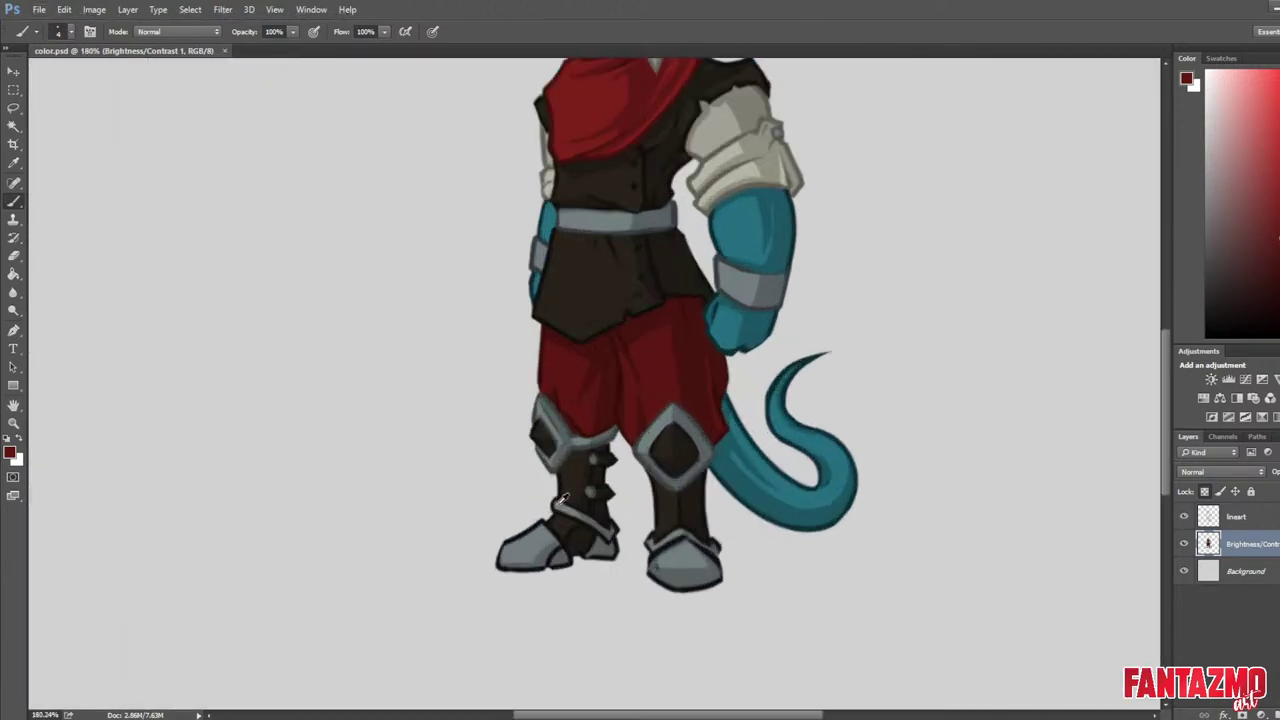
{"action": "left_click", "coordinate": [1236, 516]}
{"action": "key", "text": "i"}
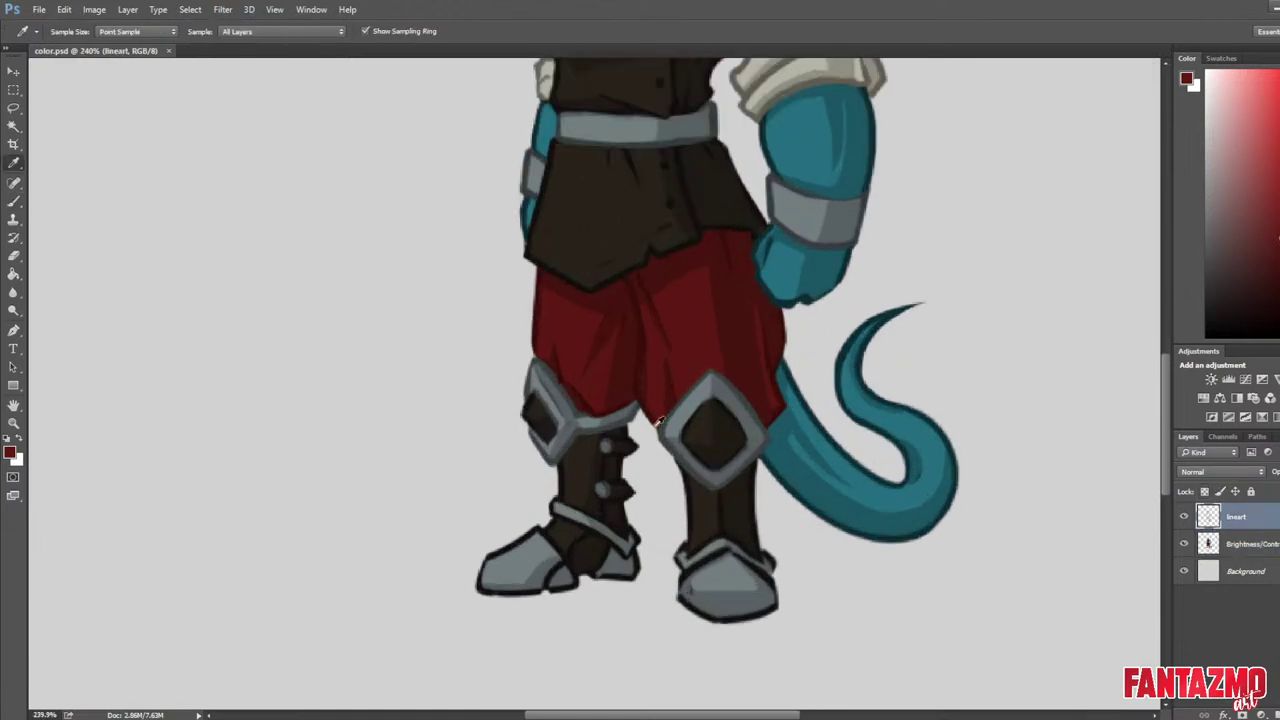
{"action": "left_click", "coordinate": [660, 423]}
{"action": "scroll", "coordinate": [660, 423], "scroll_direction": "up", "scroll_amount": 2}
{"action": "key", "text": "b"}
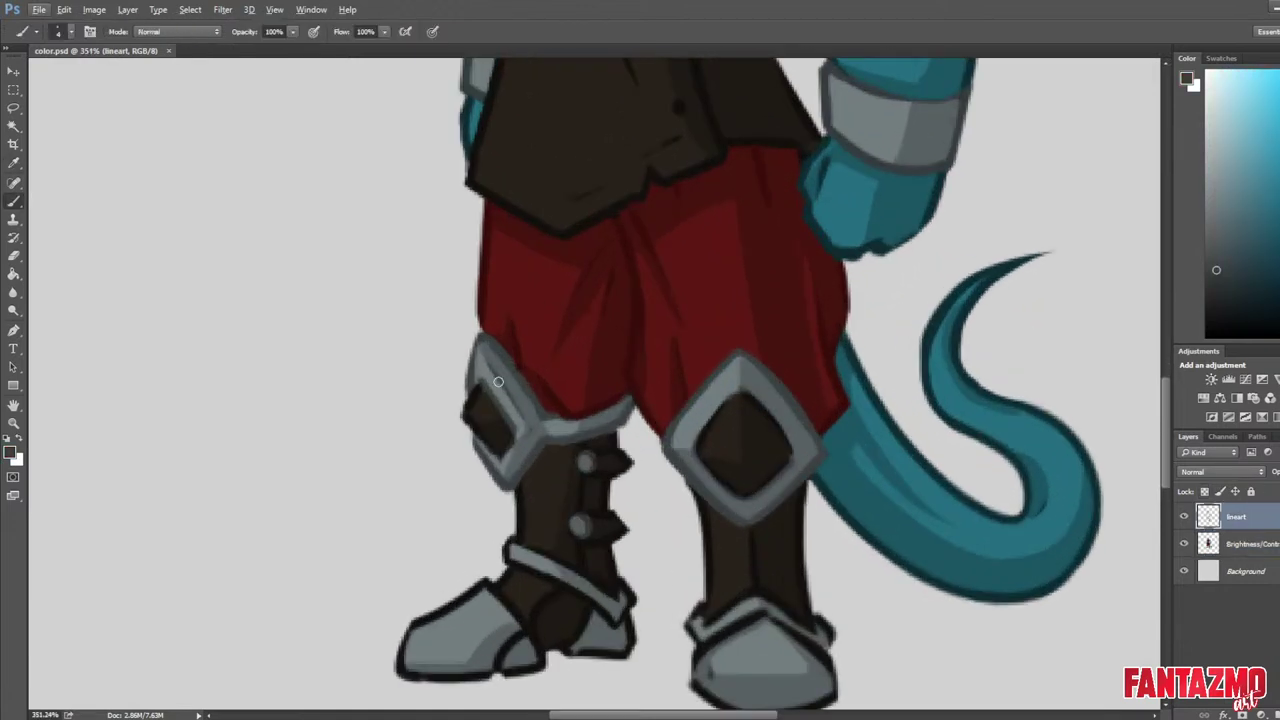
{"action": "key", "text": "bracketright"}
{"action": "left_click", "coordinate": [509, 550]}
{"action": "left_click", "coordinate": [1240, 544]}
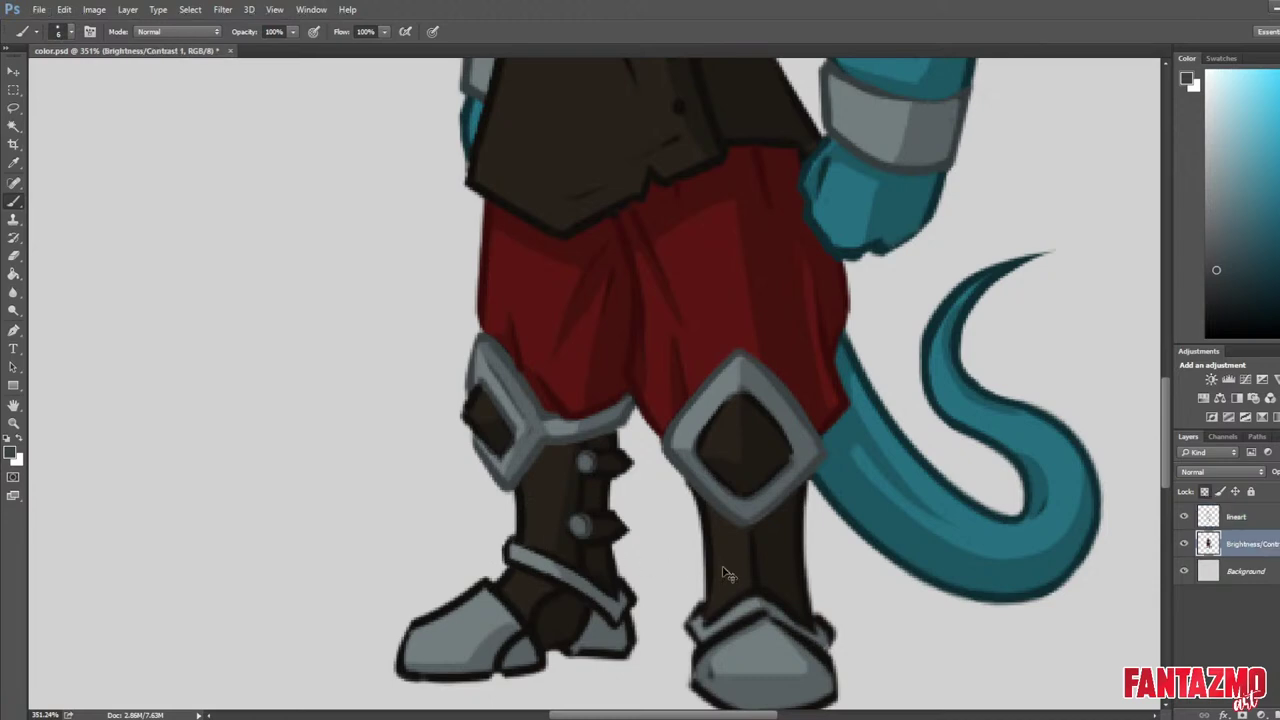
{"action": "left_click", "coordinate": [1221, 514]}
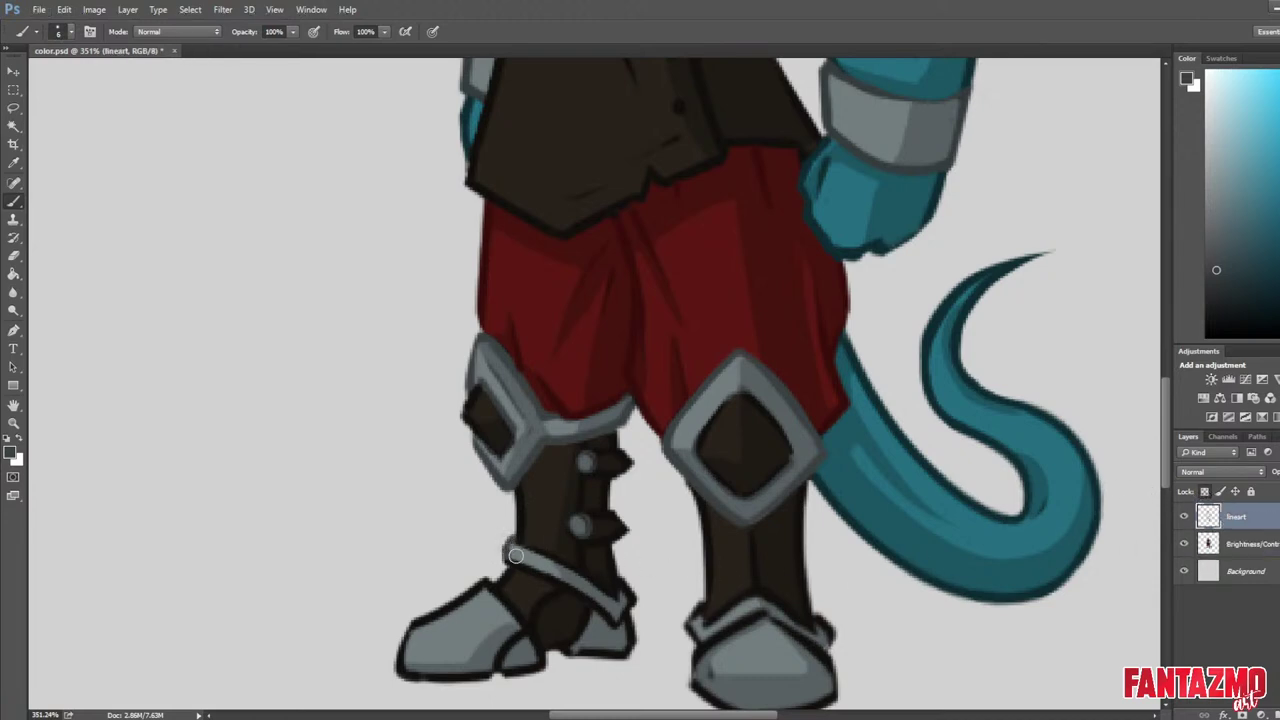
{"action": "mouse_move", "coordinate": [514, 556]}
{"action": "left_mouse_down"}
{"action": "mouse_move", "coordinate": [576, 588]}
{"action": "mouse_move", "coordinate": [531, 556]}
{"action": "mouse_move", "coordinate": [600, 600]}
{"action": "mouse_move", "coordinate": [561, 572]}
{"action": "mouse_move", "coordinate": [623, 603]}
{"action": "mouse_move", "coordinate": [630, 594]}
{"action": "mouse_move", "coordinate": [511, 552]}
{"action": "left_mouse_up"}
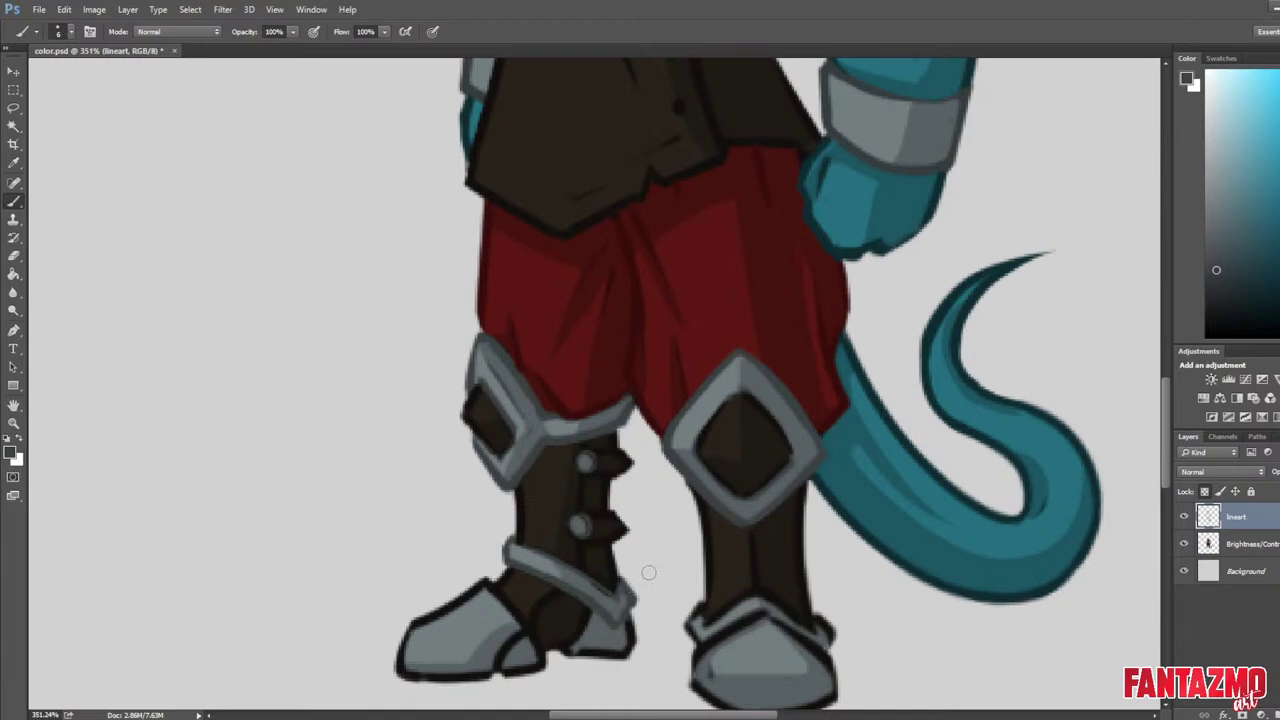
Shade the far boot's ankle strap in mid gray on the merged color layer, and return to the lineart layer.
{"action": "left_click", "coordinate": [1240, 543]}
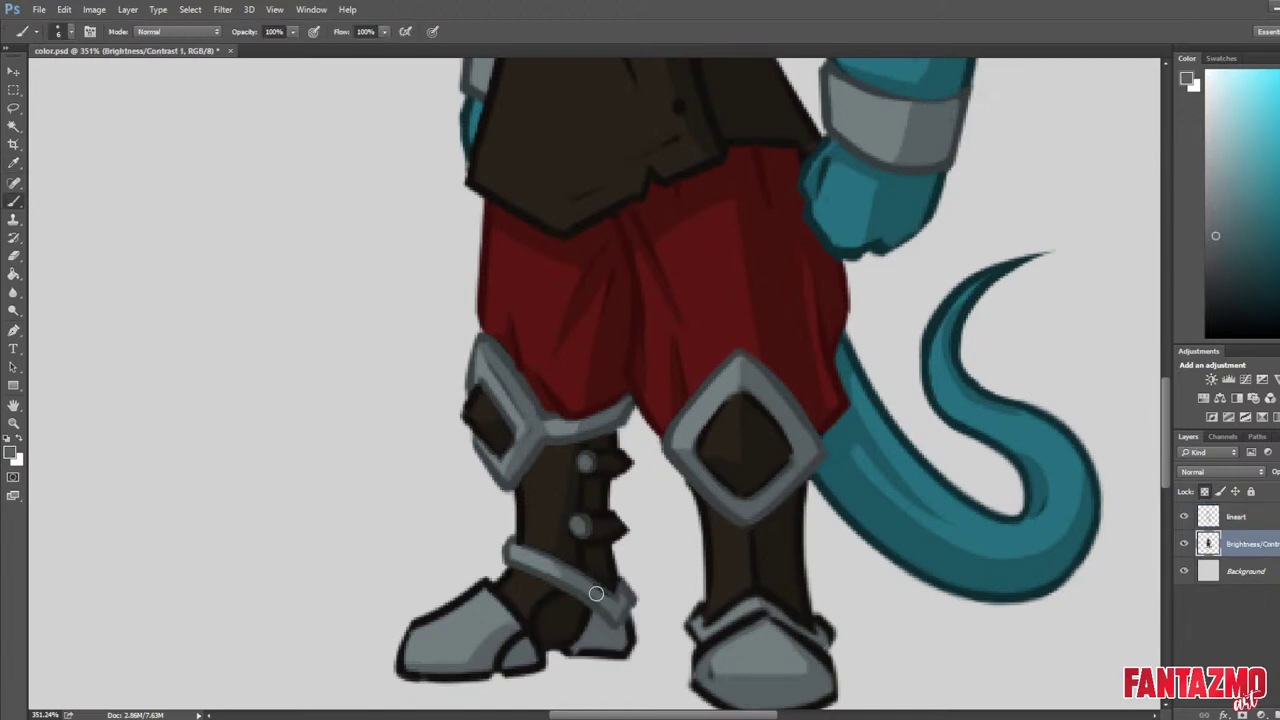
{"action": "left_click_drag", "start_coordinate": [948, 562], "coordinate": [1090, 372]}
{"action": "left_click", "coordinate": [1238, 514]}
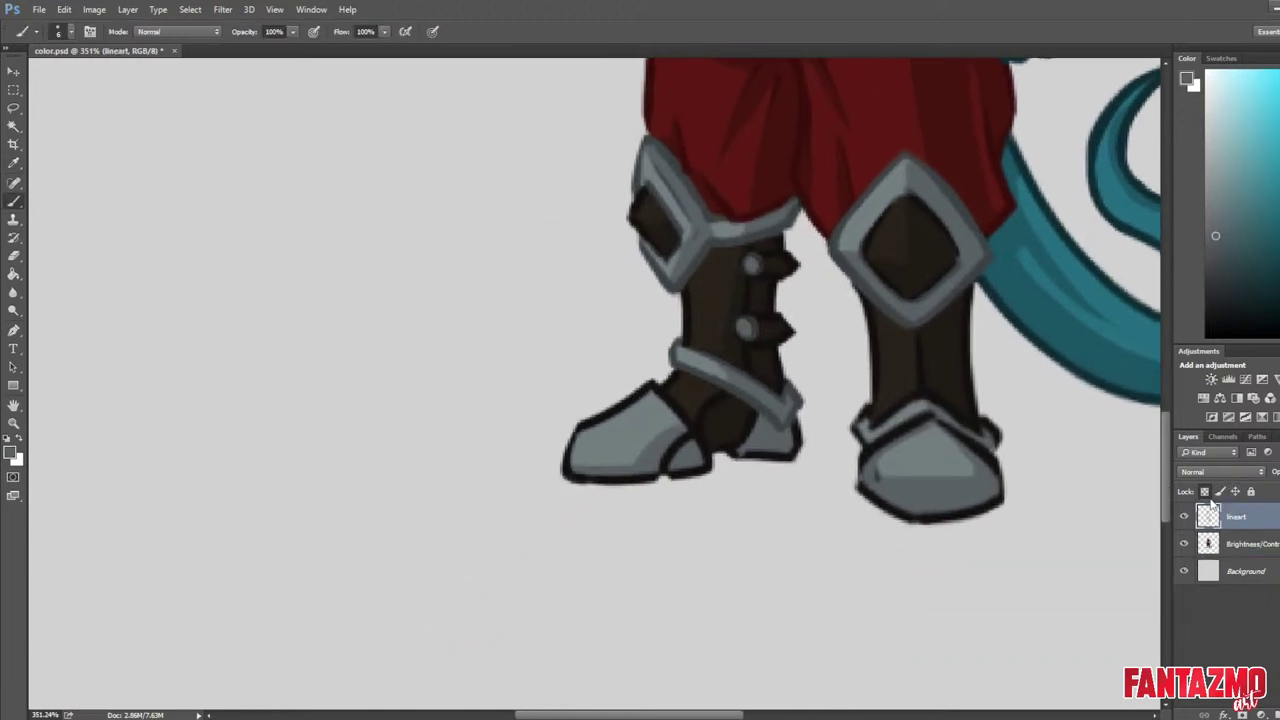
On the lineart layer, recolor the far boot's heel and toe cap outlines with dark gray sampled from the ankle strap.
{"action": "key", "text": "i"}
{"action": "left_click", "coordinate": [714, 371]}
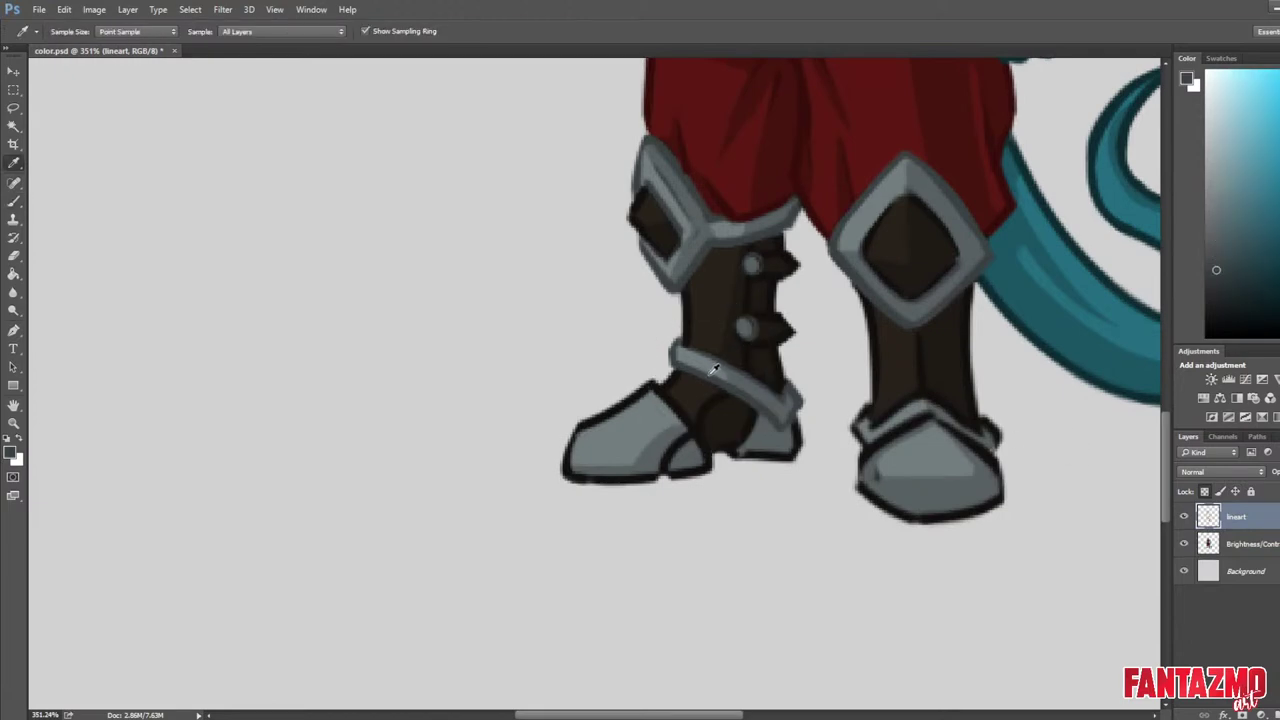
{"action": "key", "text": "b"}
{"action": "key", "text": "alt+bracketleft"}
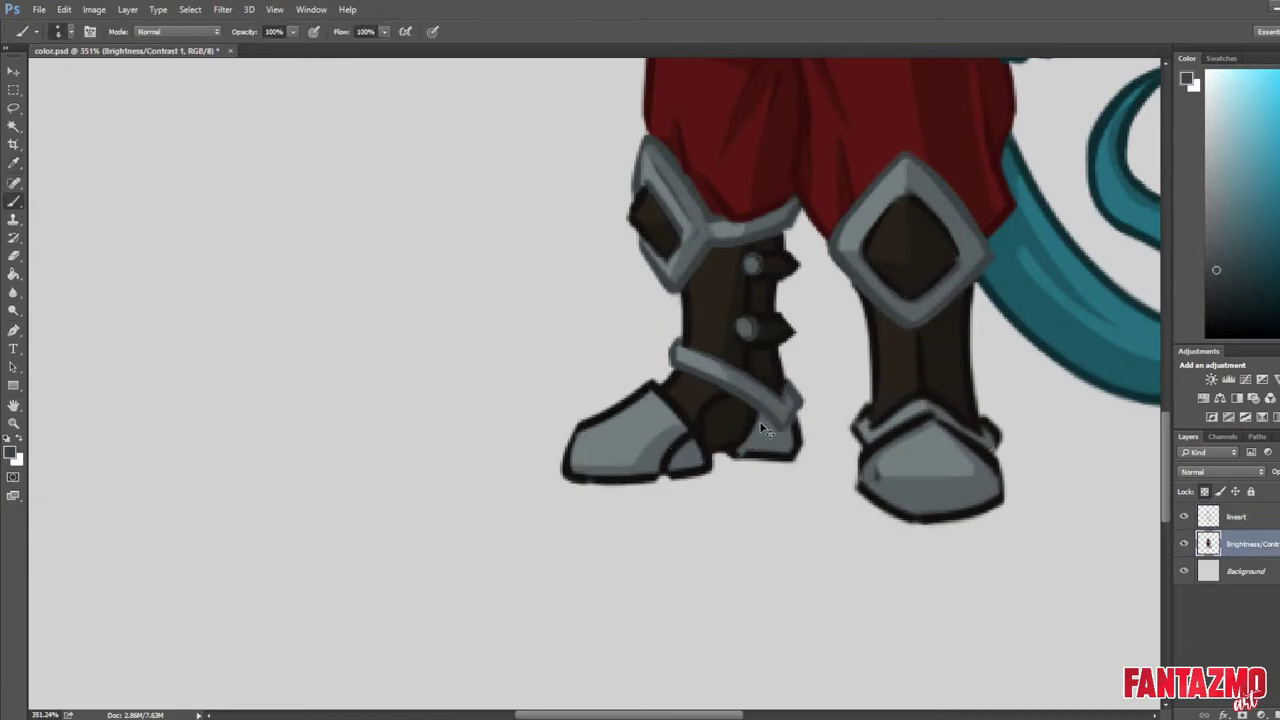
{"action": "left_click", "coordinate": [1236, 517]}
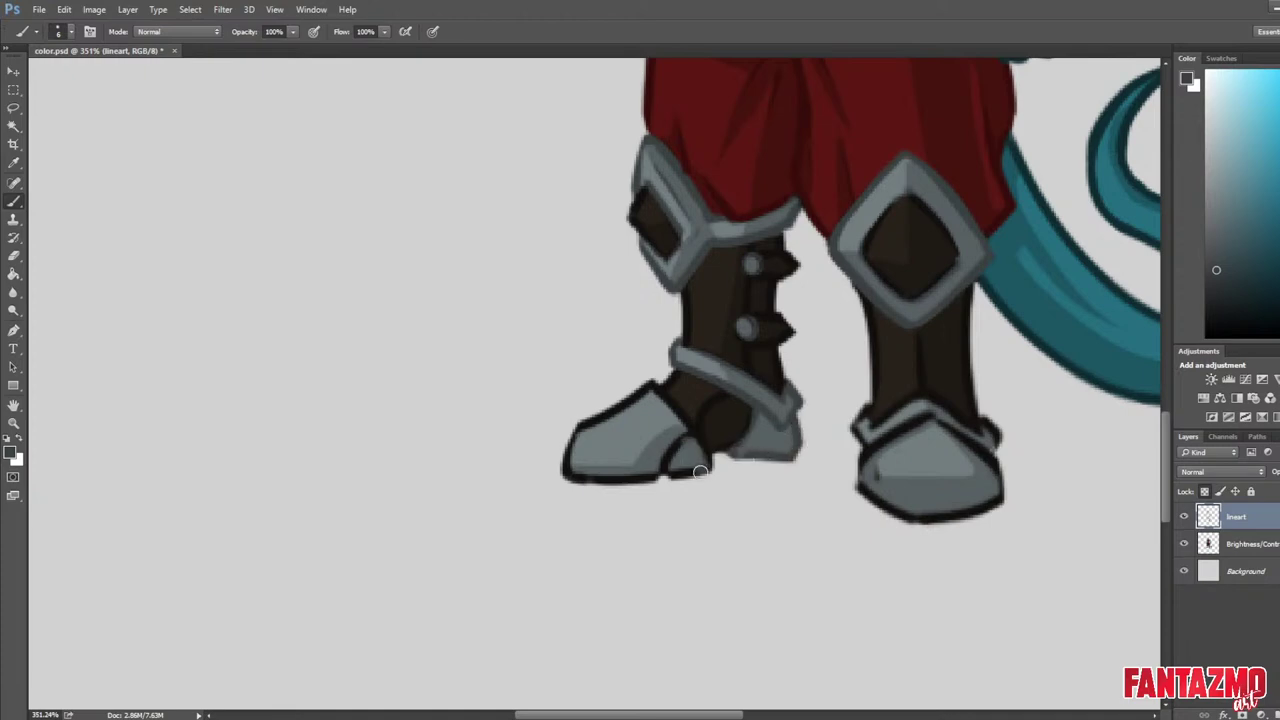
{"action": "mouse_move", "coordinate": [701, 475]}
{"action": "left_mouse_down"}
{"action": "mouse_move", "coordinate": [680, 446]}
{"action": "mouse_move", "coordinate": [688, 436]}
{"action": "left_mouse_up"}
{"action": "left_click_drag", "start_coordinate": [648, 479], "coordinate": [567, 473]}
{"action": "left_click_drag", "start_coordinate": [640, 480], "coordinate": [657, 478]}
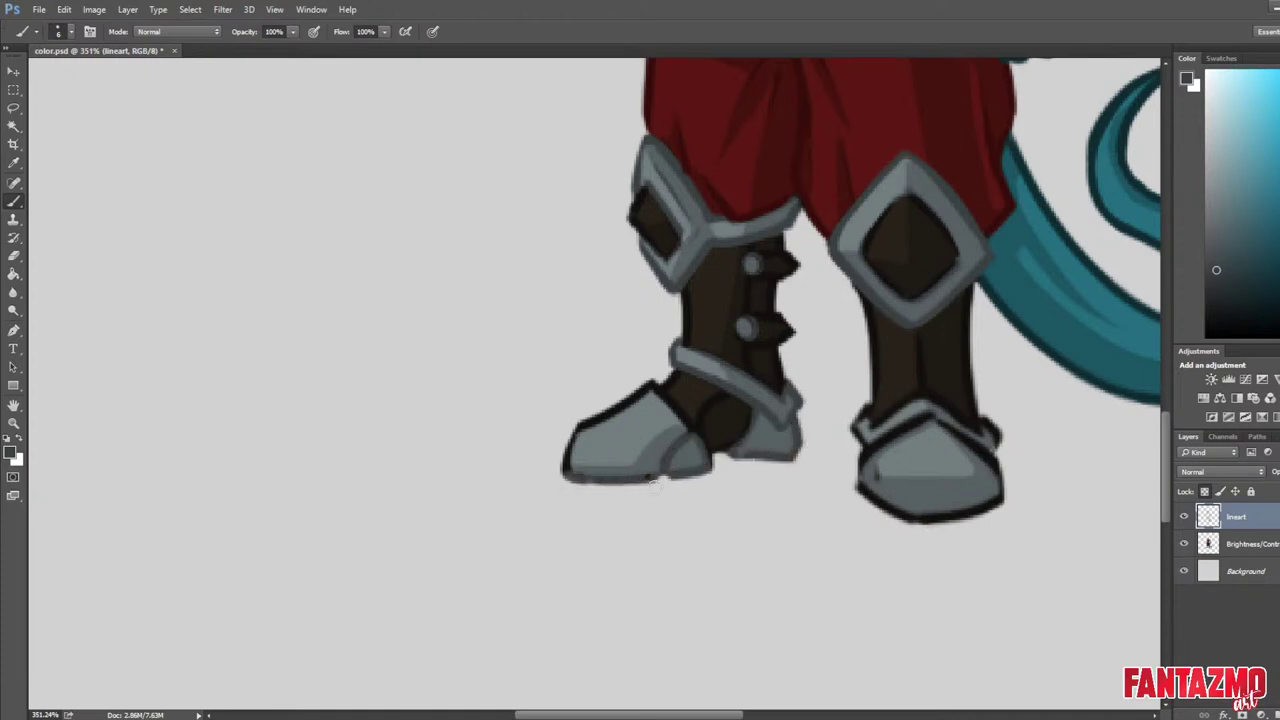
{"action": "key", "text": "ctrl+alt+z"}
{"action": "key", "text": "ctrl+alt+z"}
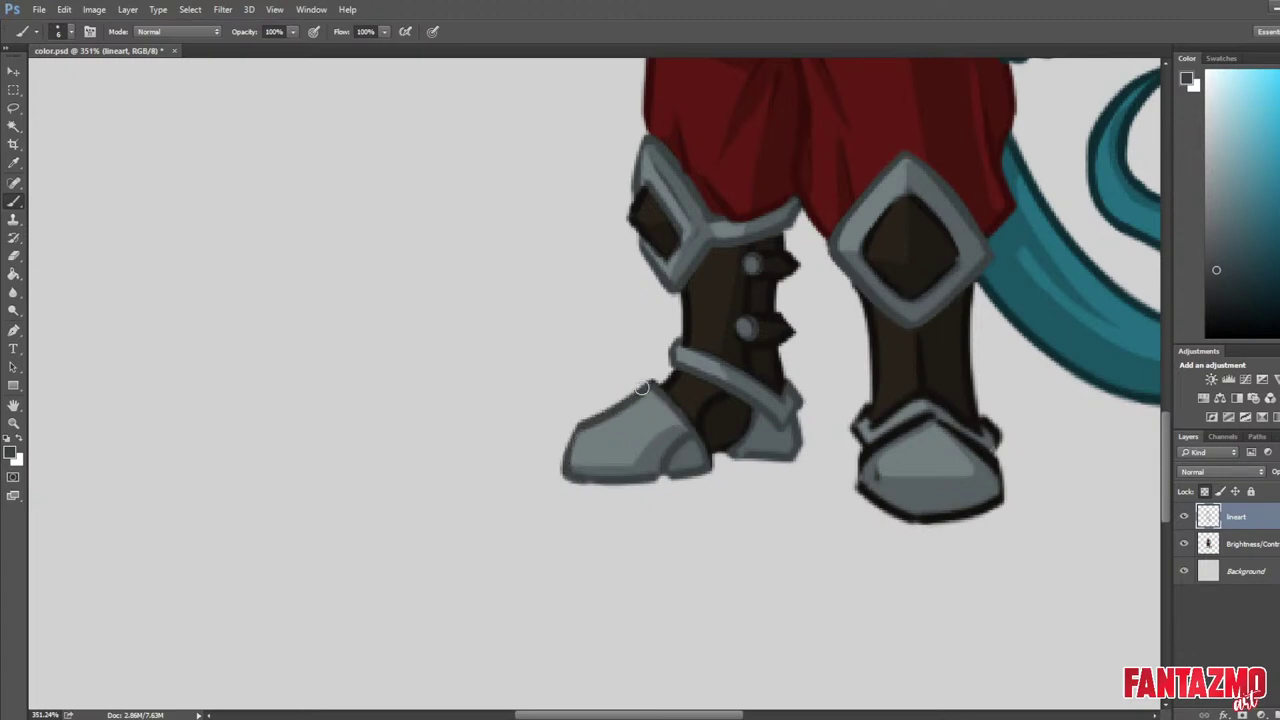
{"action": "left_click_drag", "start_coordinate": [648, 385], "coordinate": [701, 459]}
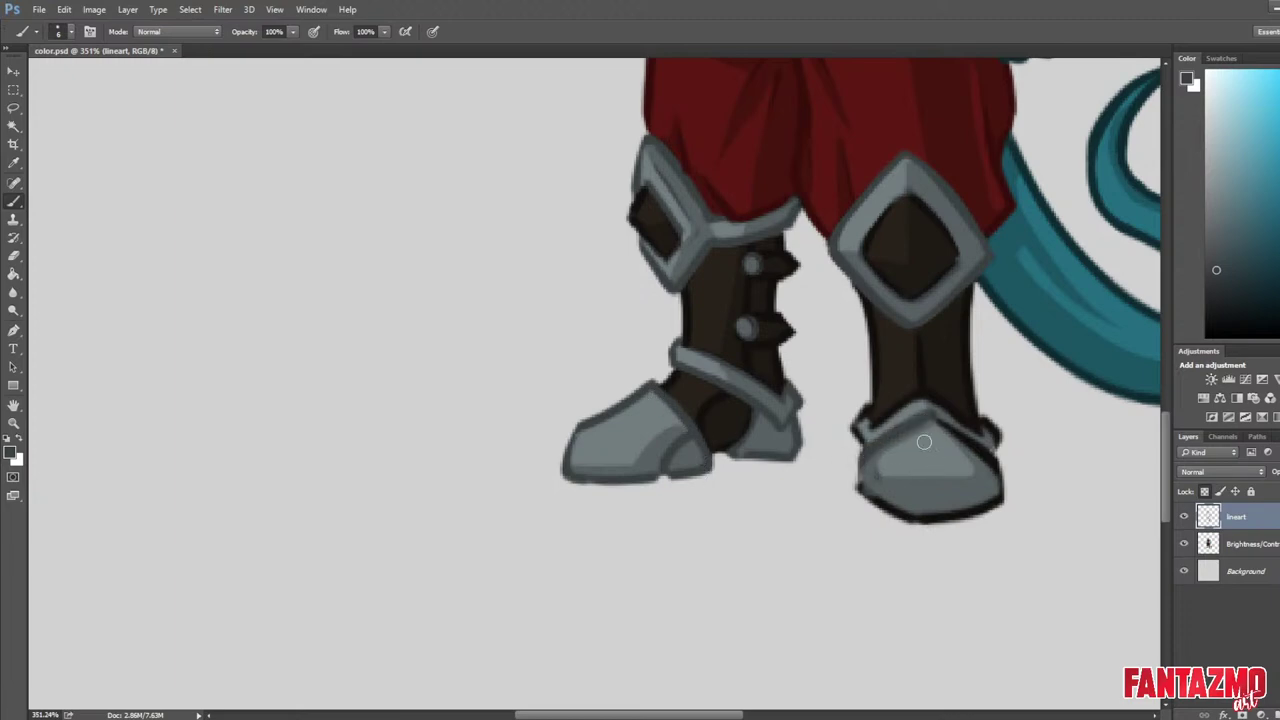
Recolor the near boot's toe cap and ankle cuff outlines in the same dark gray, and flip the canvas horizontally.
{"action": "mouse_move", "coordinate": [995, 455]}
{"action": "left_mouse_down"}
{"action": "mouse_move", "coordinate": [935, 513]}
{"action": "mouse_move", "coordinate": [873, 493]}
{"action": "mouse_move", "coordinate": [926, 524]}
{"action": "mouse_move", "coordinate": [977, 506]}
{"action": "left_mouse_up"}
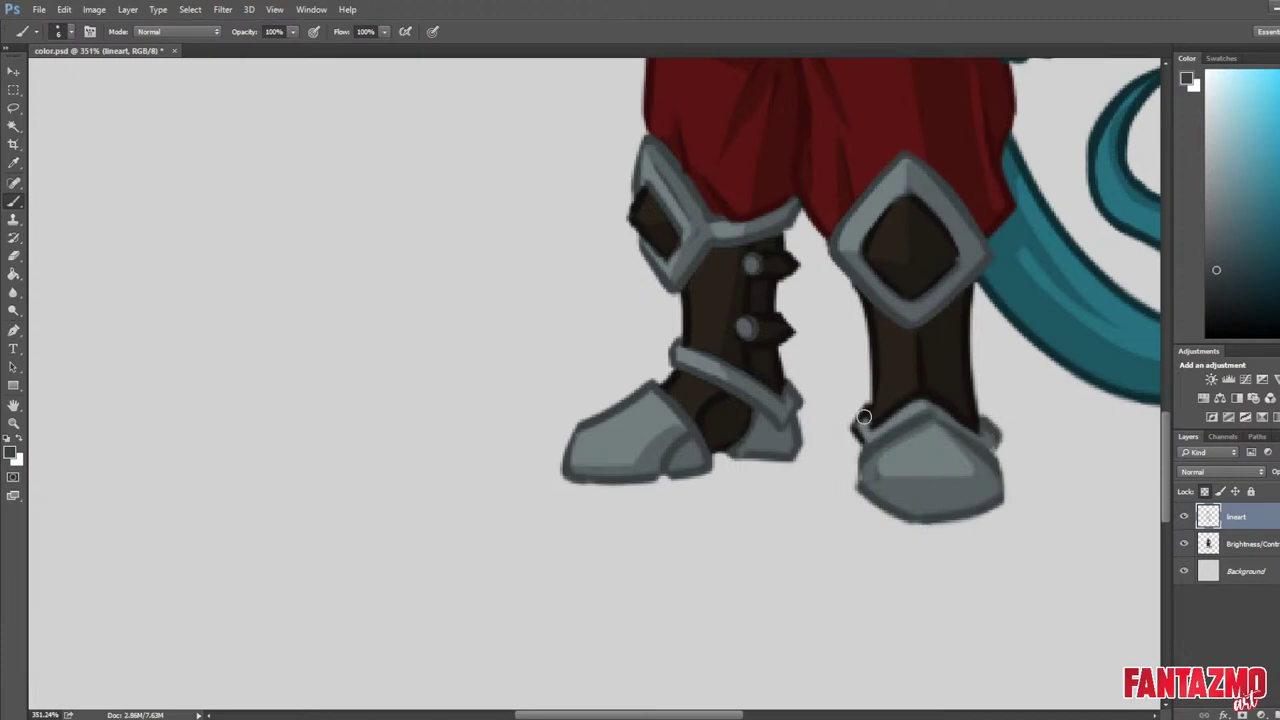
{"action": "mouse_move", "coordinate": [863, 411]}
{"action": "left_mouse_down"}
{"action": "mouse_move", "coordinate": [864, 442]}
{"action": "mouse_move", "coordinate": [921, 400]}
{"action": "mouse_move", "coordinate": [975, 432]}
{"action": "left_mouse_up"}
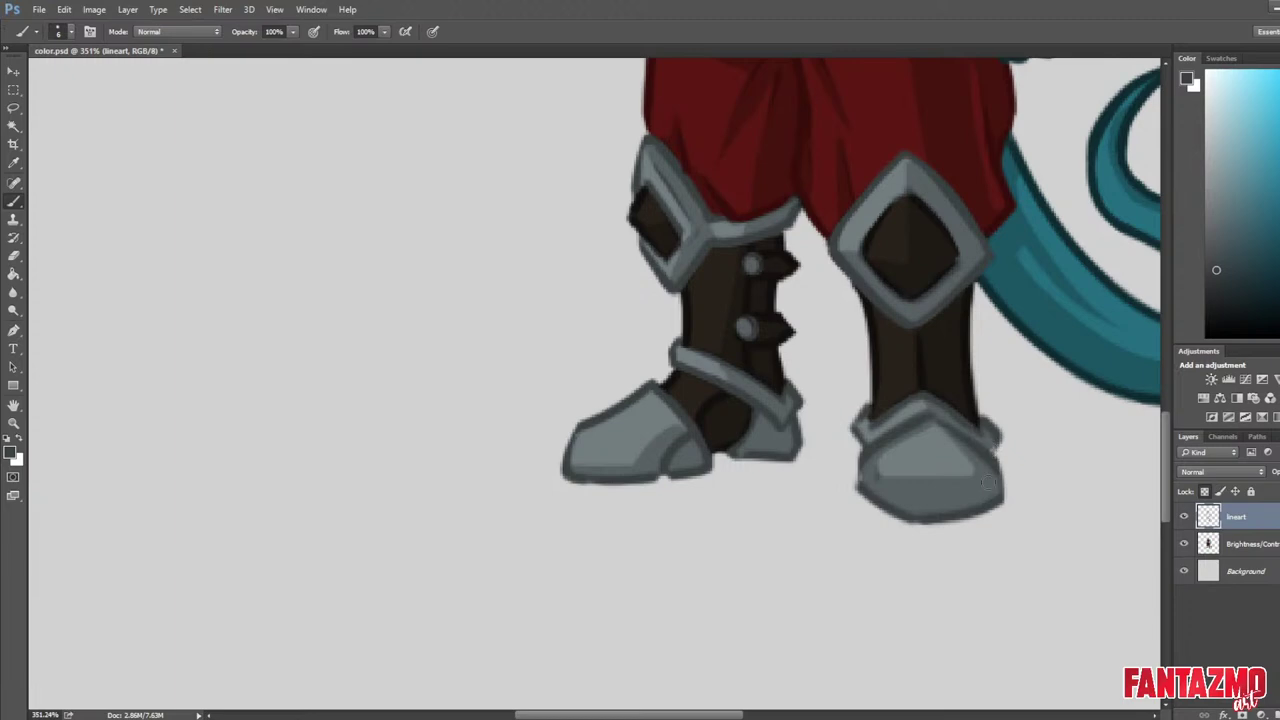
{"action": "key", "text": "ctrl+shift+h"}
Draw two small studs on the near boot's inner edge below the knee guard, using a smaller brush in sampled near-black.
{"action": "scroll", "coordinate": [914, 304], "scroll_direction": "up", "scroll_amount": 3}
{"action": "left_click_drag", "start_coordinate": [911, 300], "coordinate": [600, 283]}
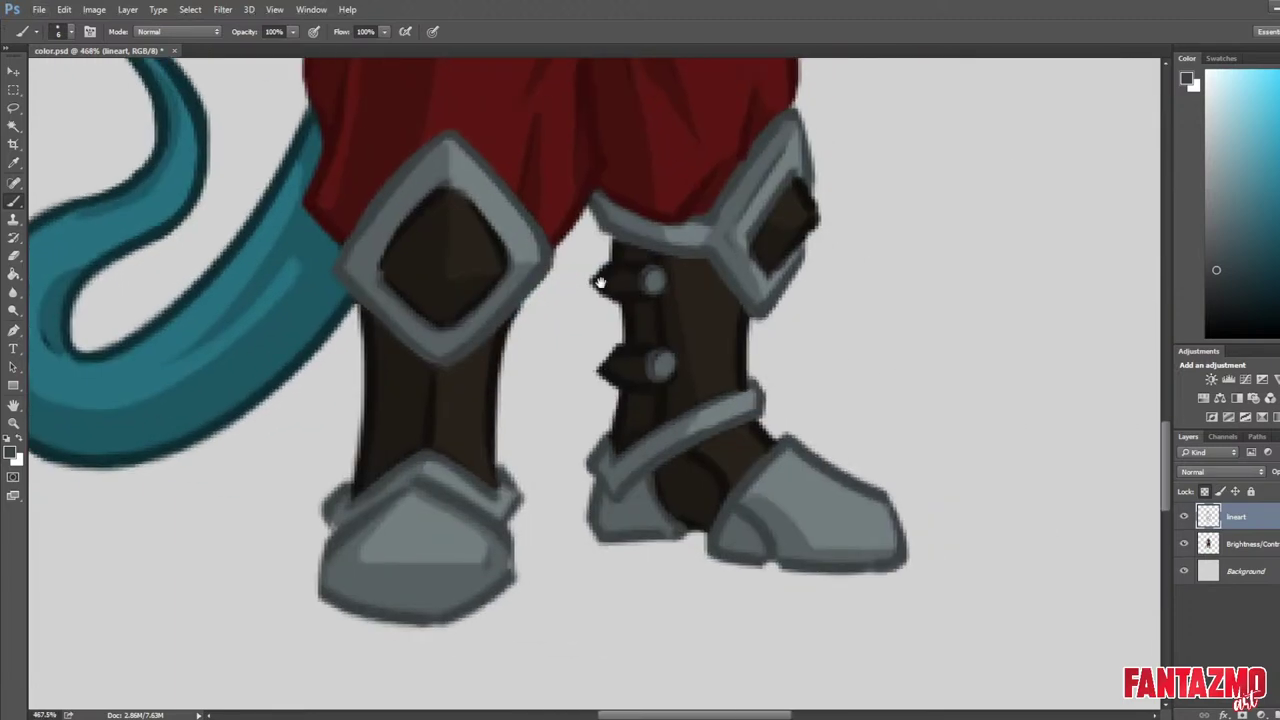
{"action": "left_click", "coordinate": [492, 355], "text": "alt"}
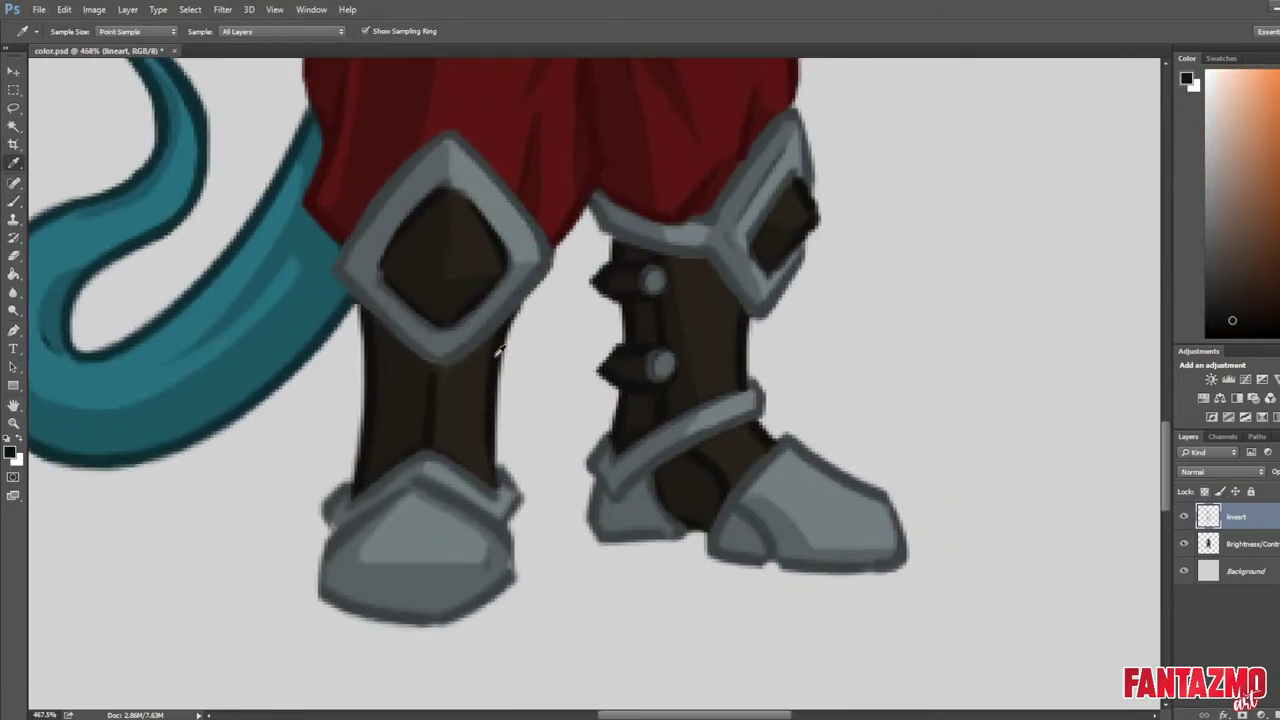
{"action": "key", "text": "bracketleft"}
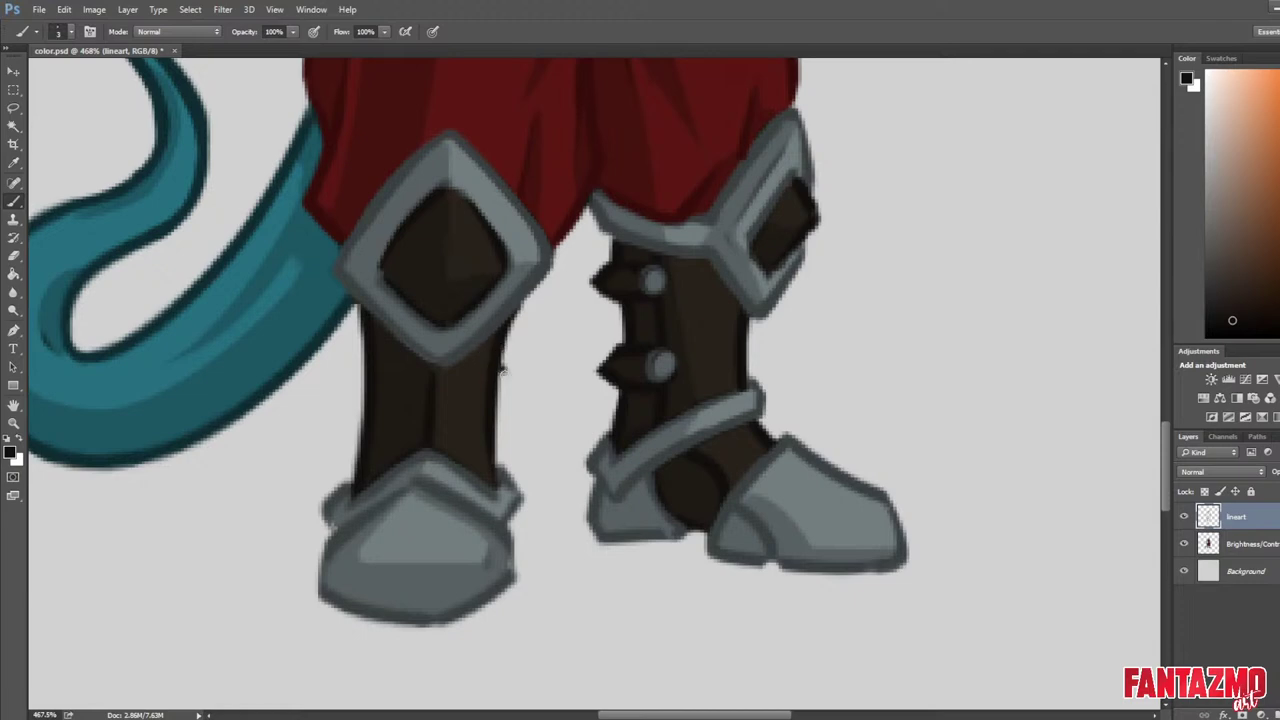
{"action": "left_click_drag", "start_coordinate": [502, 370], "coordinate": [504, 385]}
{"action": "left_click_drag", "start_coordinate": [519, 319], "coordinate": [514, 306]}
Recolor the near boot's two new studs on the lineart layer with dark gray sampled from the far boot's strap outline.
{"action": "left_click", "coordinate": [1230, 540]}
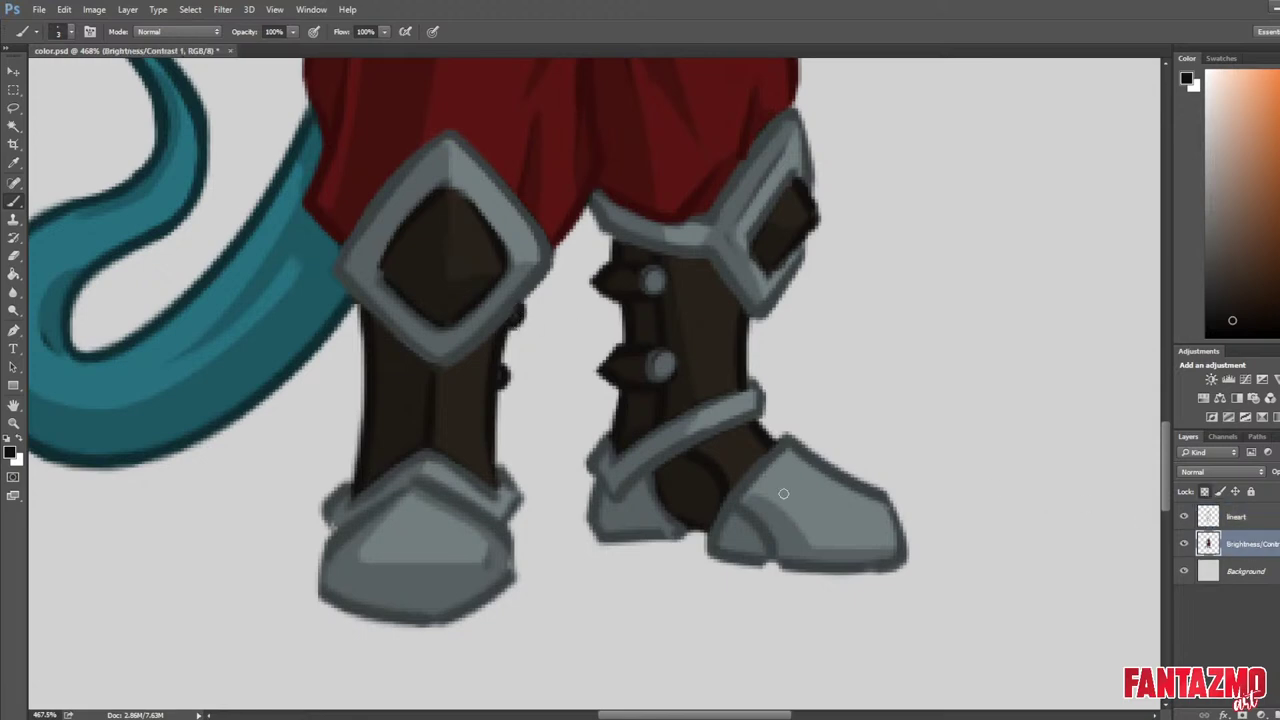
{"action": "left_click", "coordinate": [410, 589], "text": "alt"}
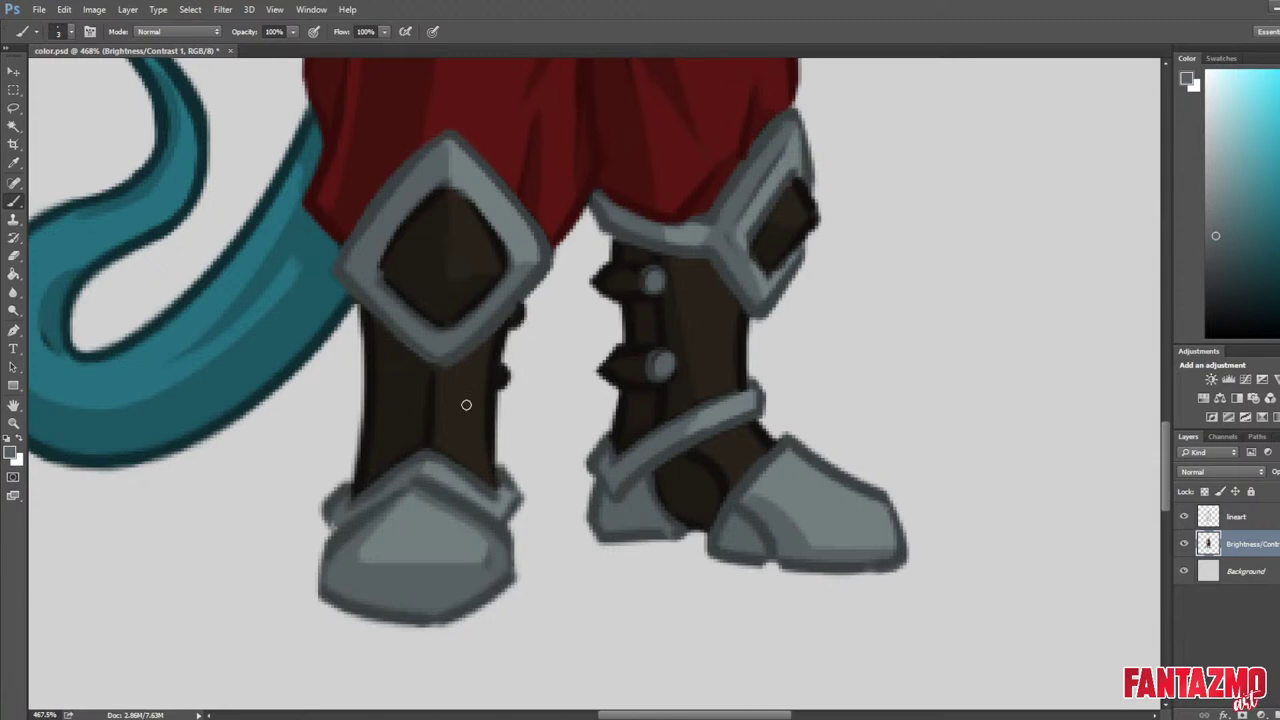
{"action": "left_click", "coordinate": [403, 363], "text": "alt"}
{"action": "left_click", "coordinate": [1240, 517]}
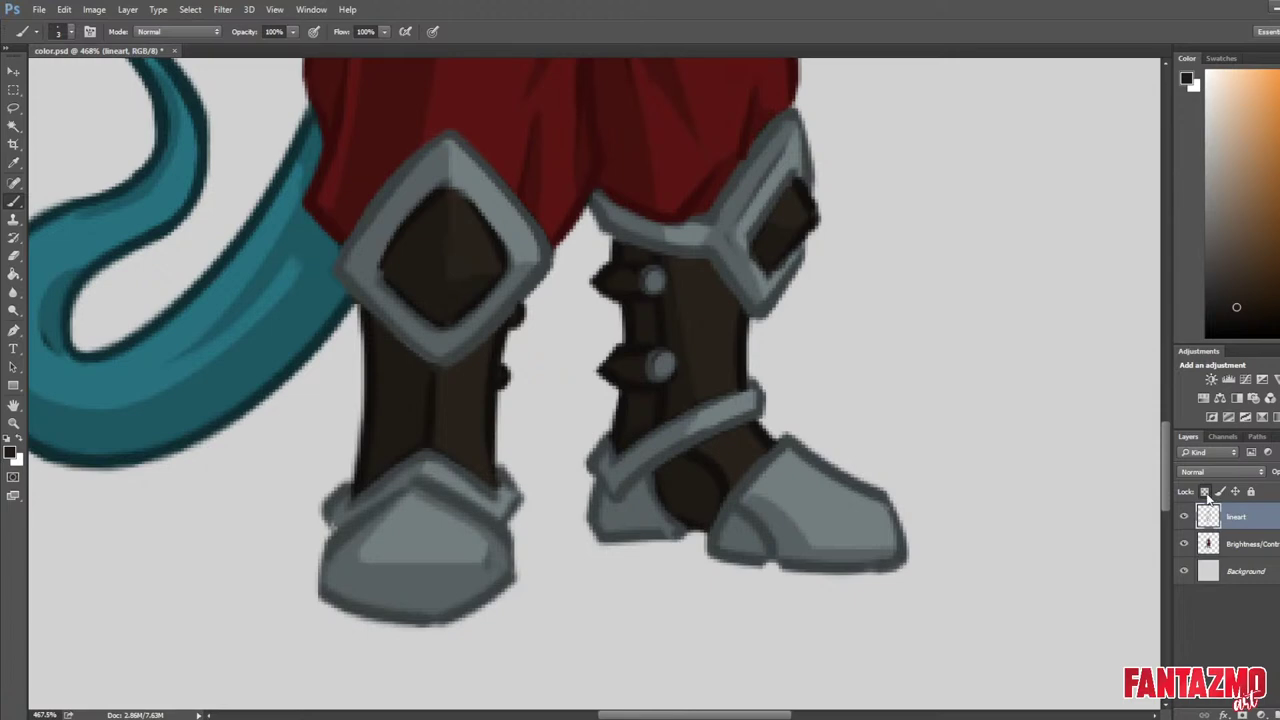
{"action": "key", "text": "alt"}
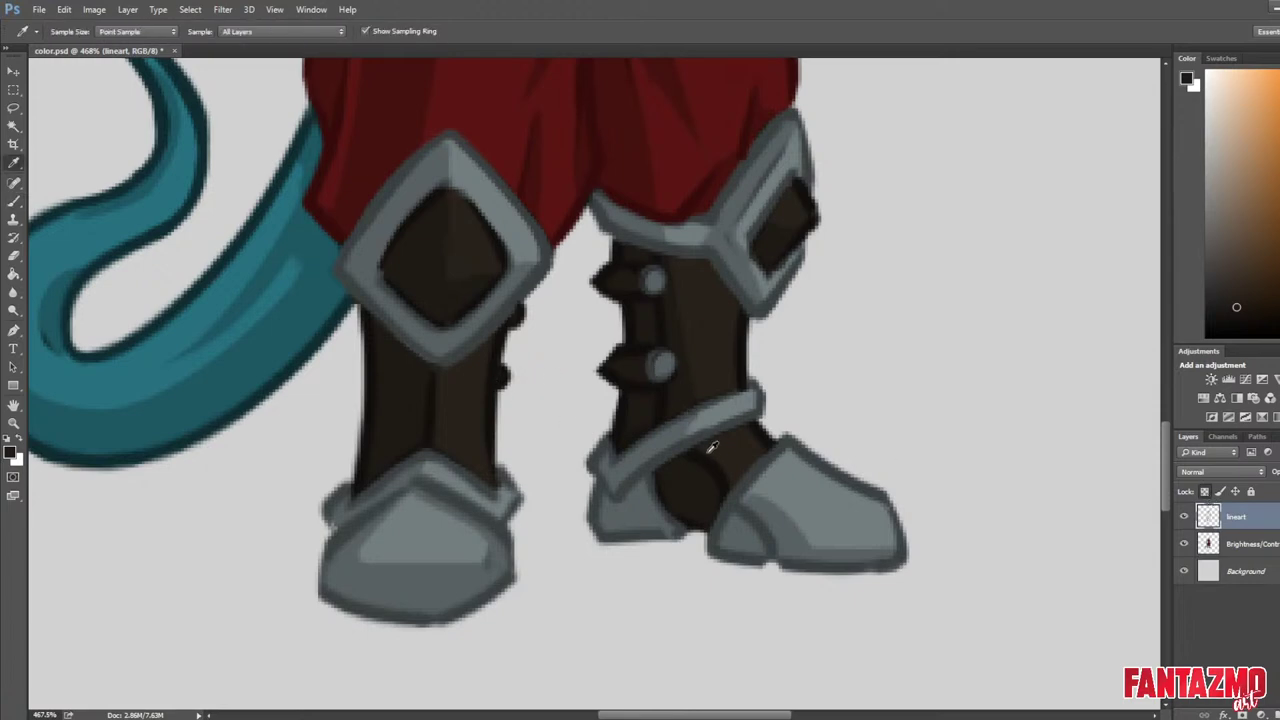
{"action": "left_click", "coordinate": [687, 441], "text": "alt"}
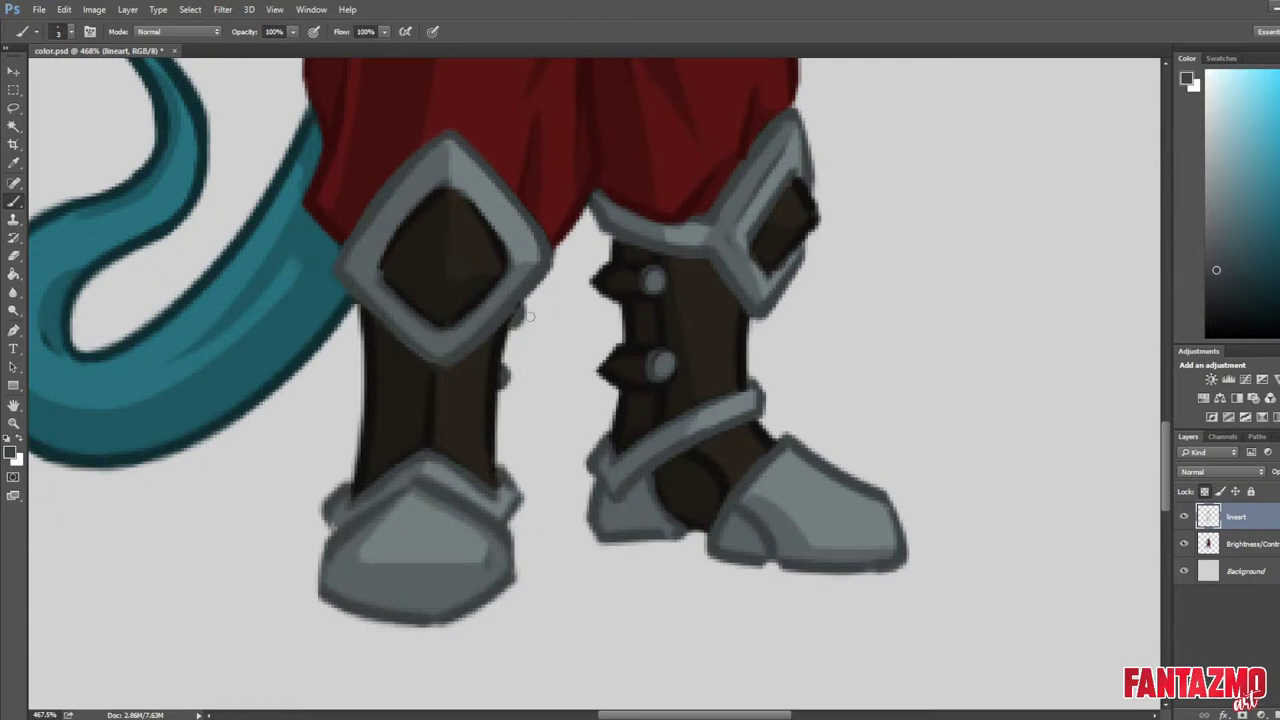
Flip the canvas back, check the whole figure in both orientations, and save the file.
{"action": "scroll", "coordinate": [532, 308], "scroll_direction": "down", "scroll_amount": 13}
{"action": "key", "text": "ctrl+shift+h"}
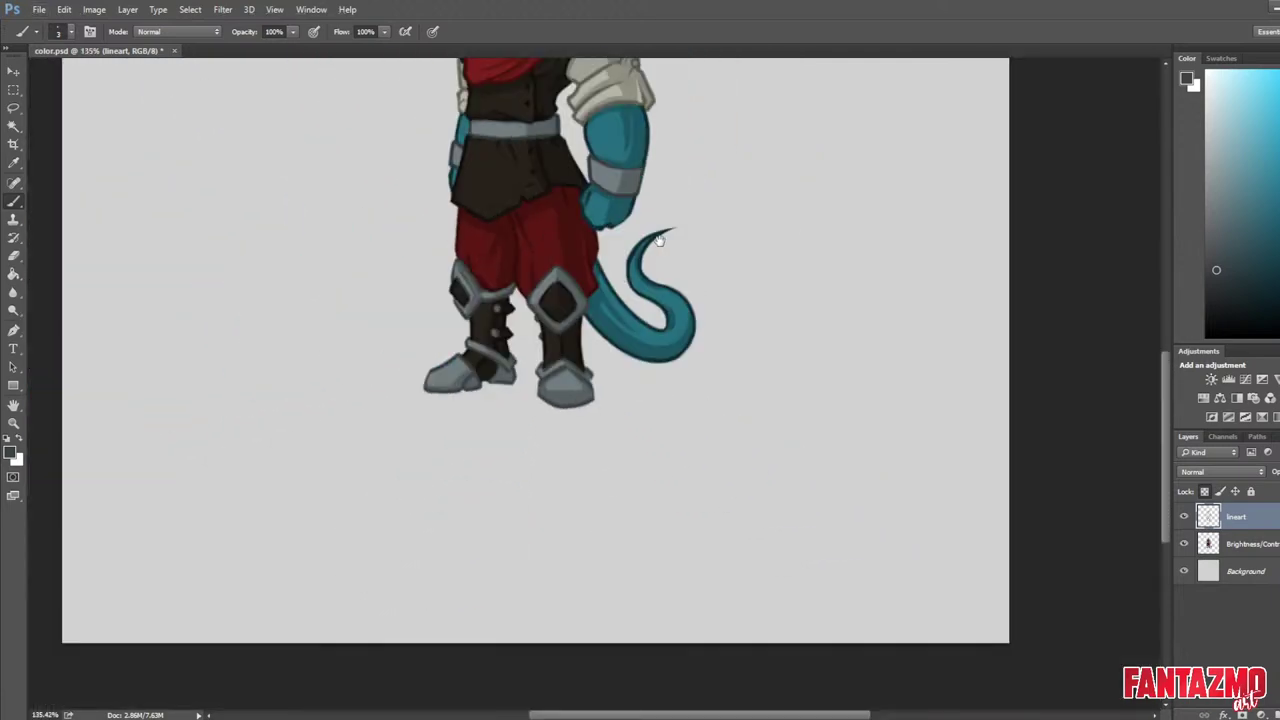
{"action": "left_click_drag", "start_coordinate": [659, 240], "coordinate": [702, 458]}
{"action": "key", "text": "ctrl+s"}
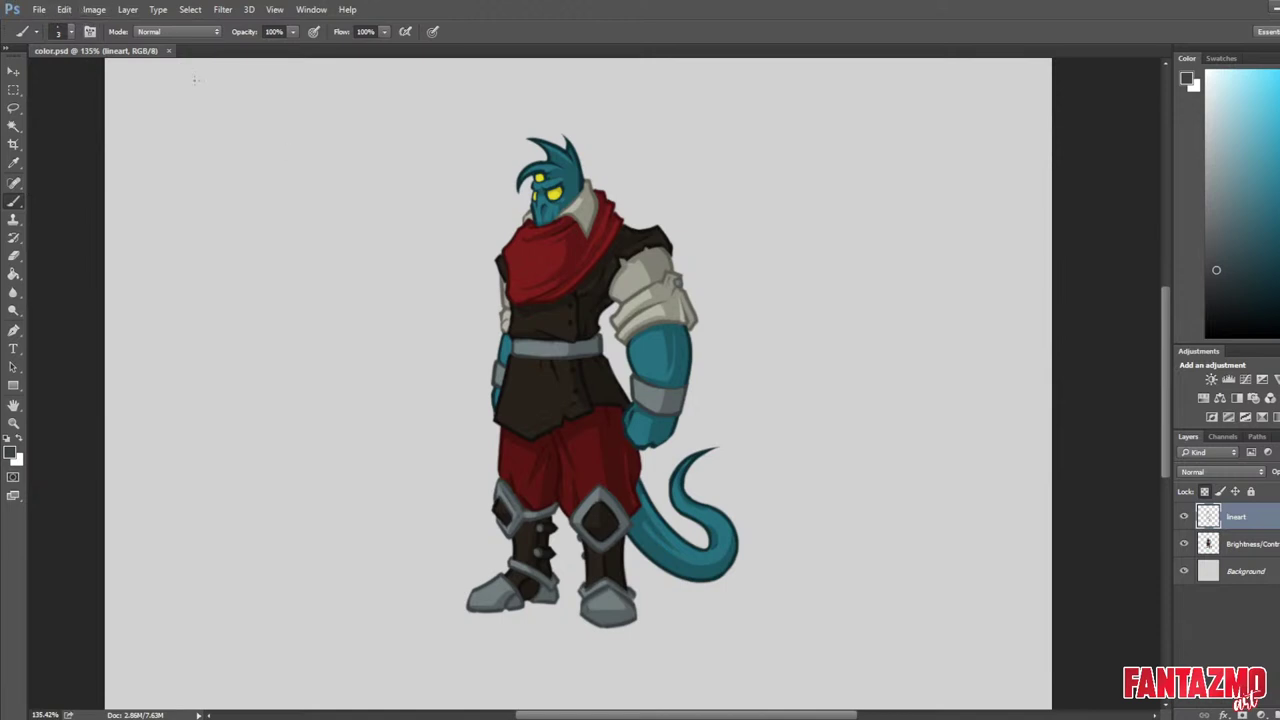
{"action": "key", "text": "ctrl+shift+h"}
{"action": "key", "text": "ctrl+shift+h"}
{"action": "scroll", "coordinate": [466, 189], "scroll_direction": "up", "scroll_amount": 6}
{"action": "key", "text": "ctrl+s"}
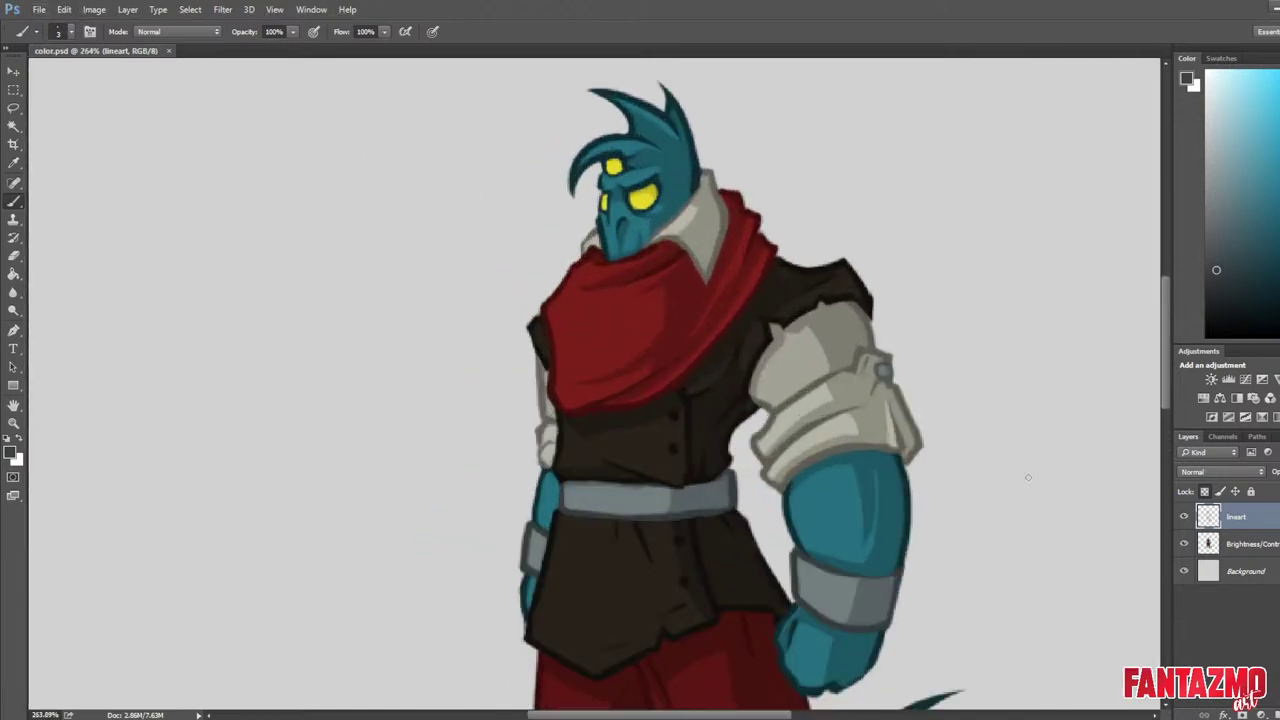
Add a Brightness/Contrast adjustment layer above the lineart, masked to a tiny lassoed spot near the scarf.
{"action": "key", "text": "l"}
{"action": "mouse_move", "coordinate": [596, 268]}
{"action": "left_mouse_down"}
{"action": "mouse_move", "coordinate": [582, 258]}
{"action": "mouse_move", "coordinate": [575, 280]}
{"action": "mouse_move", "coordinate": [598, 262]}
{"action": "left_mouse_up"}
{"action": "left_click", "coordinate": [1210, 379]}
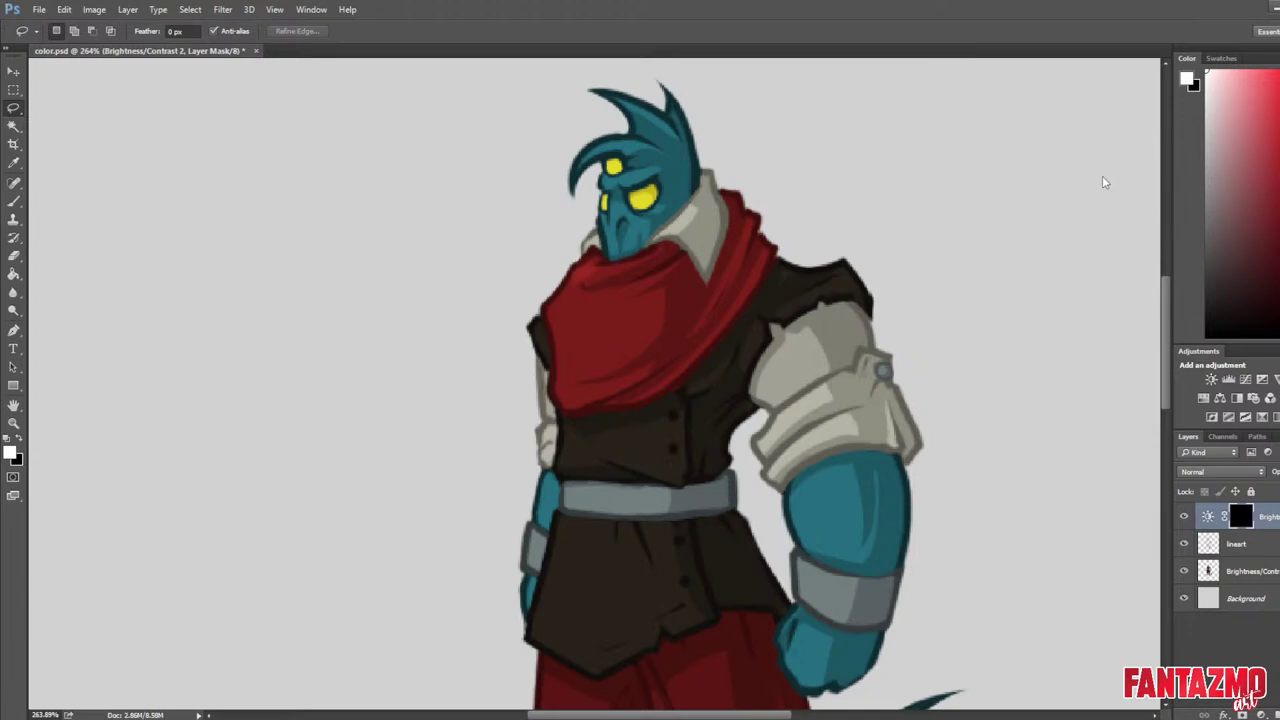
Flip the canvas and paint white on the adjustment mask to highlight the scarf's upper folds, refining with the eraser.
{"action": "key", "text": "ctrl+shift+h"}
{"action": "left_click_drag", "start_coordinate": [938, 185], "coordinate": [804, 243]}
{"action": "key", "text": "b"}
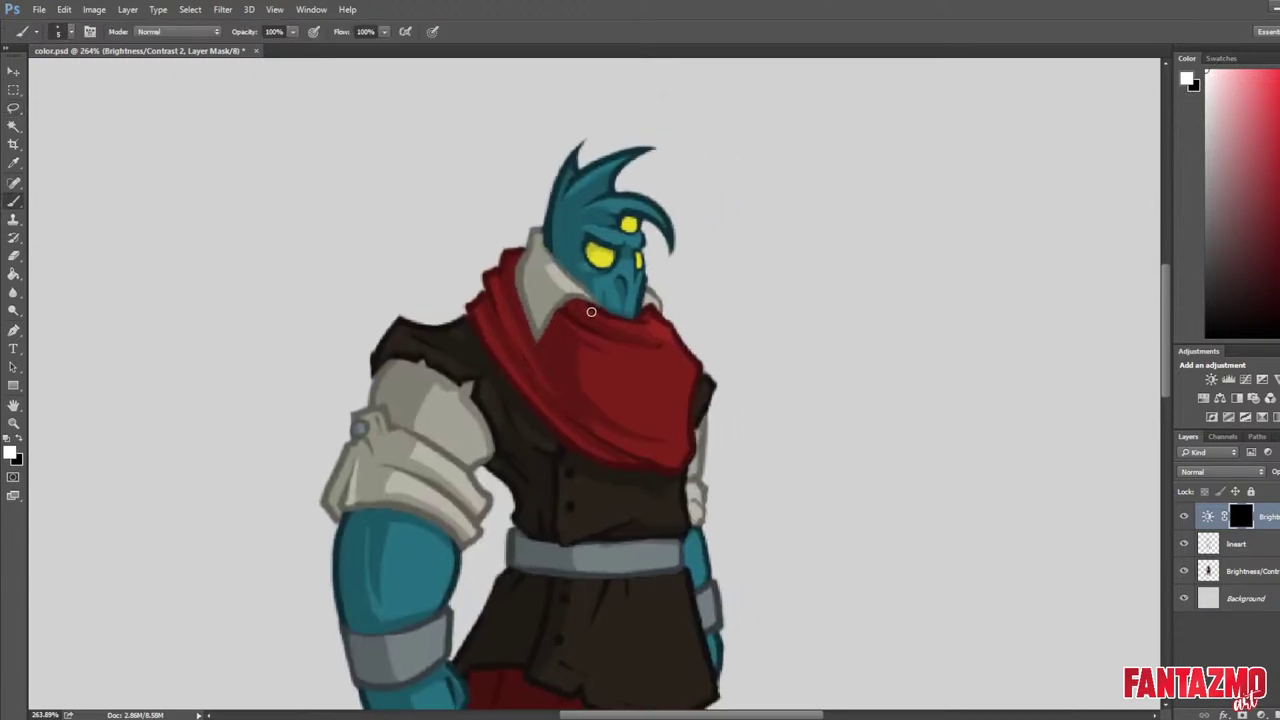
{"action": "mouse_move", "coordinate": [591, 312]}
{"action": "left_mouse_down"}
{"action": "mouse_move", "coordinate": [649, 319]}
{"action": "mouse_move", "coordinate": [667, 353]}
{"action": "left_mouse_up"}
{"action": "key", "text": "e"}
{"action": "key", "text": "b"}
{"action": "key", "text": "e"}
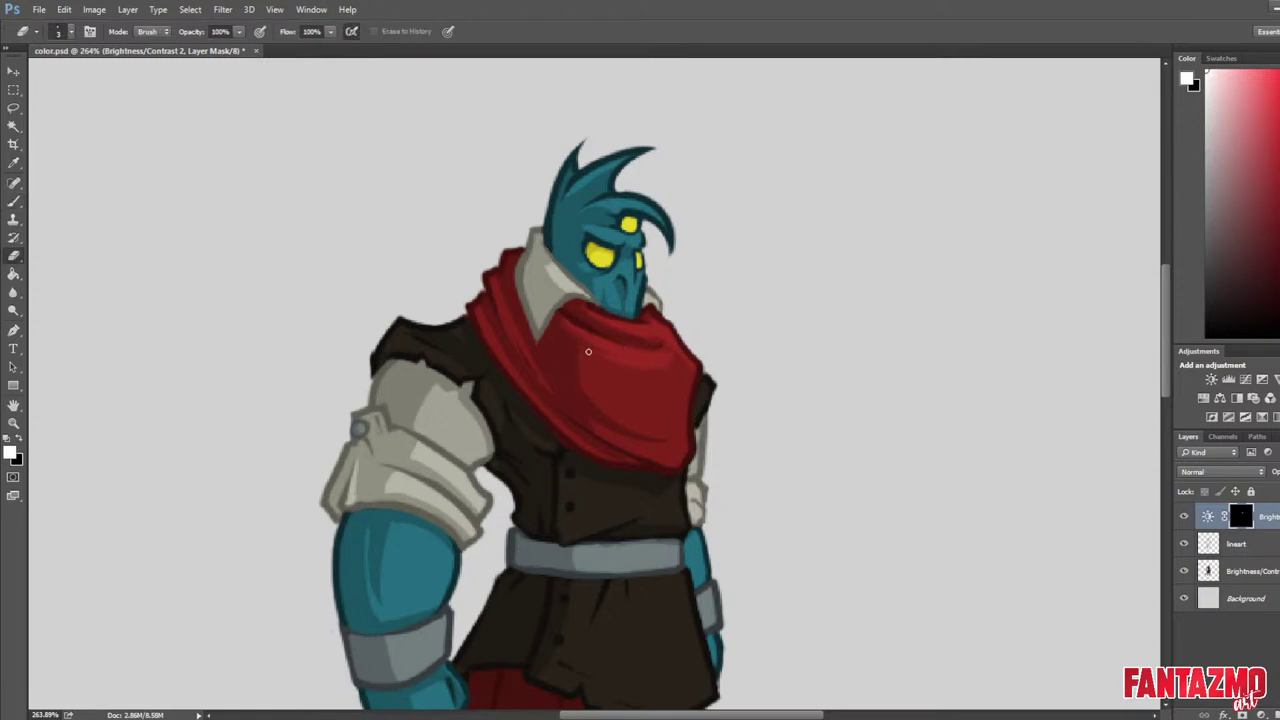
Brighten the shirt collar's edge with white on the adjustment mask.
{"action": "key", "text": "b"}
{"action": "mouse_move", "coordinate": [531, 227]}
{"action": "left_mouse_down"}
{"action": "mouse_move", "coordinate": [585, 294]}
{"action": "mouse_move", "coordinate": [533, 222]}
{"action": "left_mouse_up"}
{"action": "key", "text": "e"}
{"action": "key", "text": "b"}
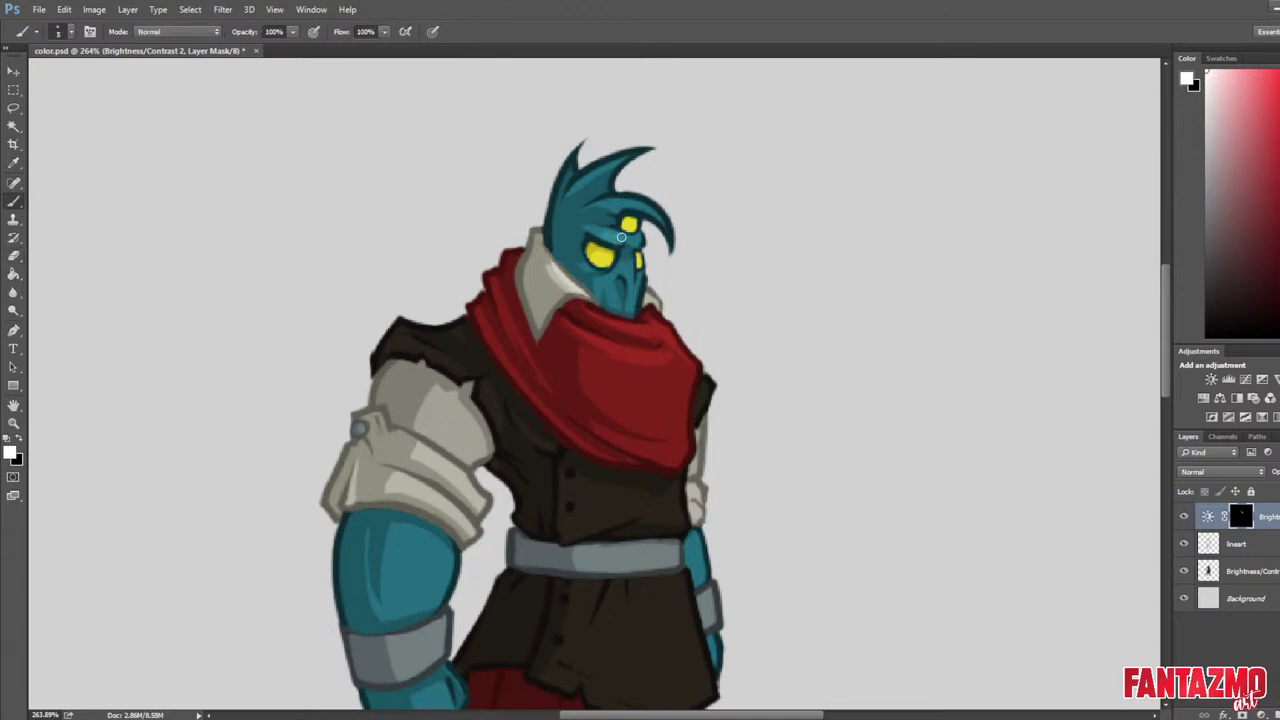
Paint small highlights on the face's brow and snout through the adjustment mask, alternating brush and eraser.
{"action": "key", "text": "e"}
{"action": "mouse_move", "coordinate": [620, 237]}
{"action": "left_mouse_down"}
{"action": "mouse_move", "coordinate": [602, 229]}
{"action": "mouse_move", "coordinate": [633, 234]}
{"action": "mouse_move", "coordinate": [620, 240]}
{"action": "left_mouse_up"}
{"action": "key", "text": "b"}
{"action": "key", "text": "e"}
{"action": "key", "text": "b"}
{"action": "left_click_drag", "start_coordinate": [633, 293], "coordinate": [632, 278]}
{"action": "key", "text": "e"}
{"action": "key", "text": "b"}
Brighten the outer edges of the front and upper head horns with a larger brush, and flip the canvas back.
{"action": "left_click_drag", "start_coordinate": [640, 203], "coordinate": [684, 262]}
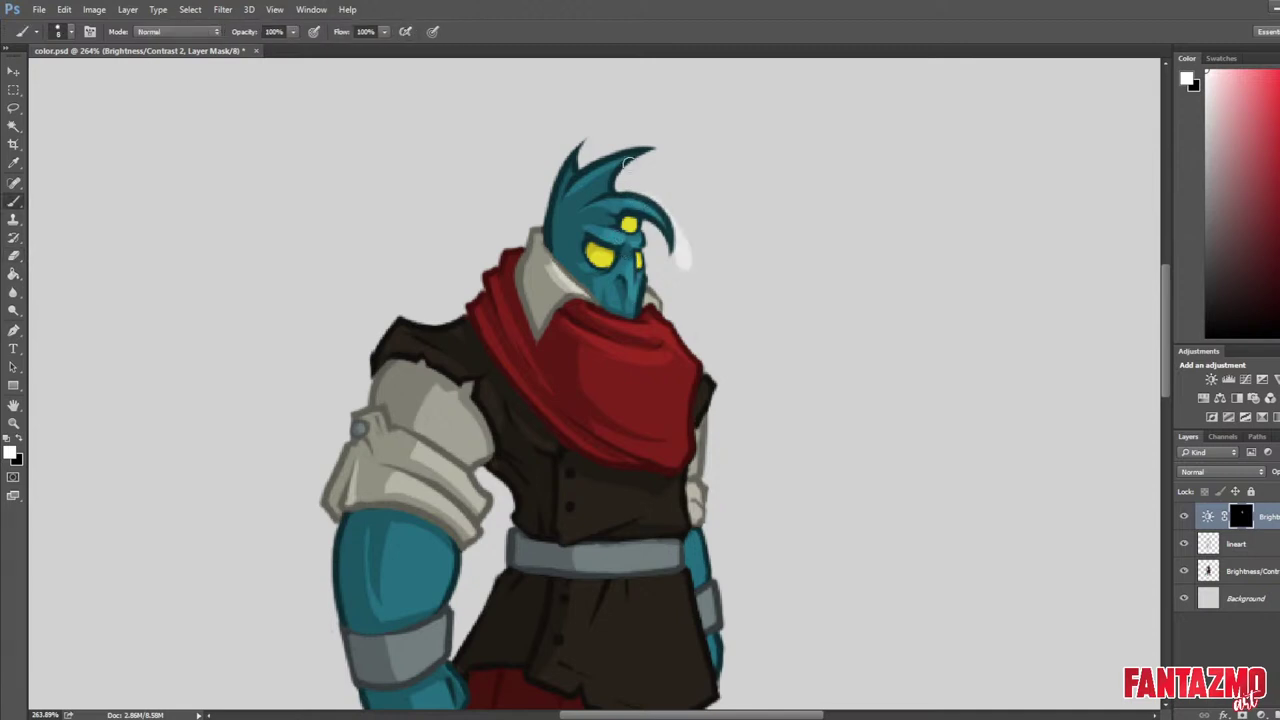
{"action": "left_click_drag", "start_coordinate": [601, 162], "coordinate": [668, 154]}
{"action": "key", "text": "ctrl+shift+h"}
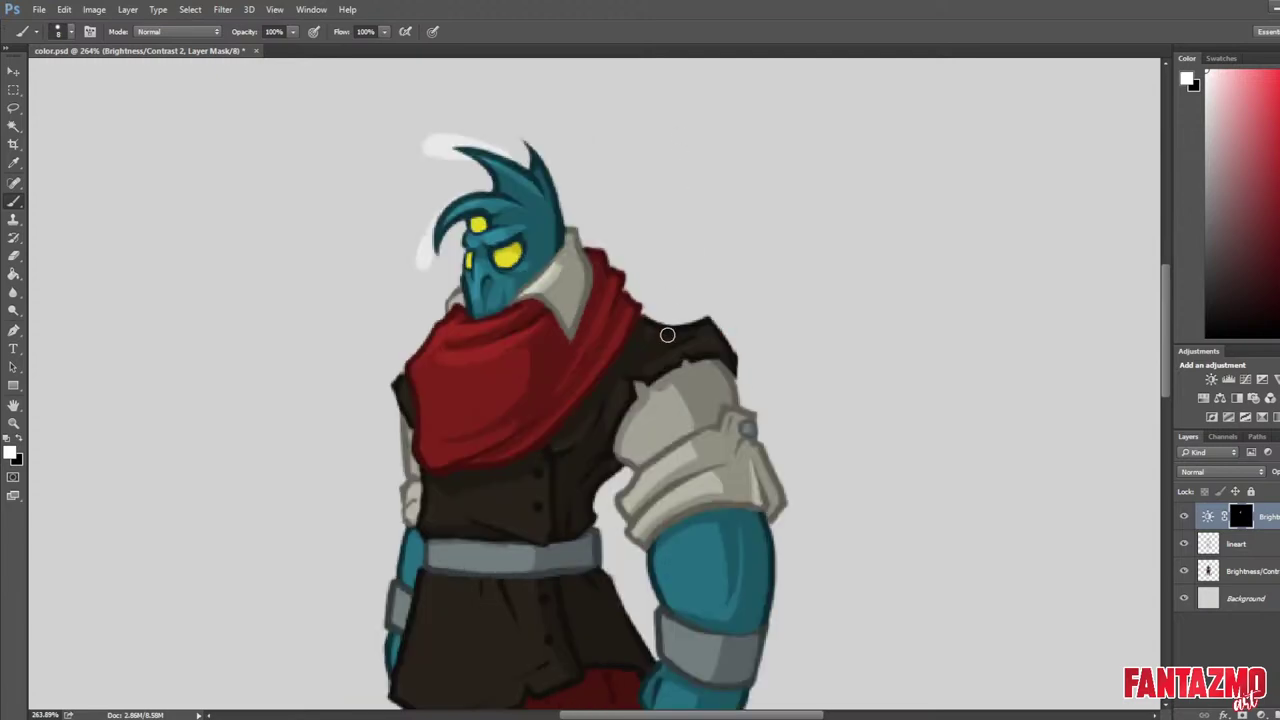
Highlight the near sleeve's lower folds and the front of the near forearm on the adjustment mask.
{"action": "left_click_drag", "start_coordinate": [628, 508], "coordinate": [680, 470]}
{"action": "mouse_move", "coordinate": [640, 530]}
{"action": "left_mouse_down"}
{"action": "mouse_move", "coordinate": [696, 484]}
{"action": "mouse_move", "coordinate": [699, 389]}
{"action": "mouse_move", "coordinate": [757, 290]}
{"action": "left_mouse_up"}
{"action": "key", "text": "e"}
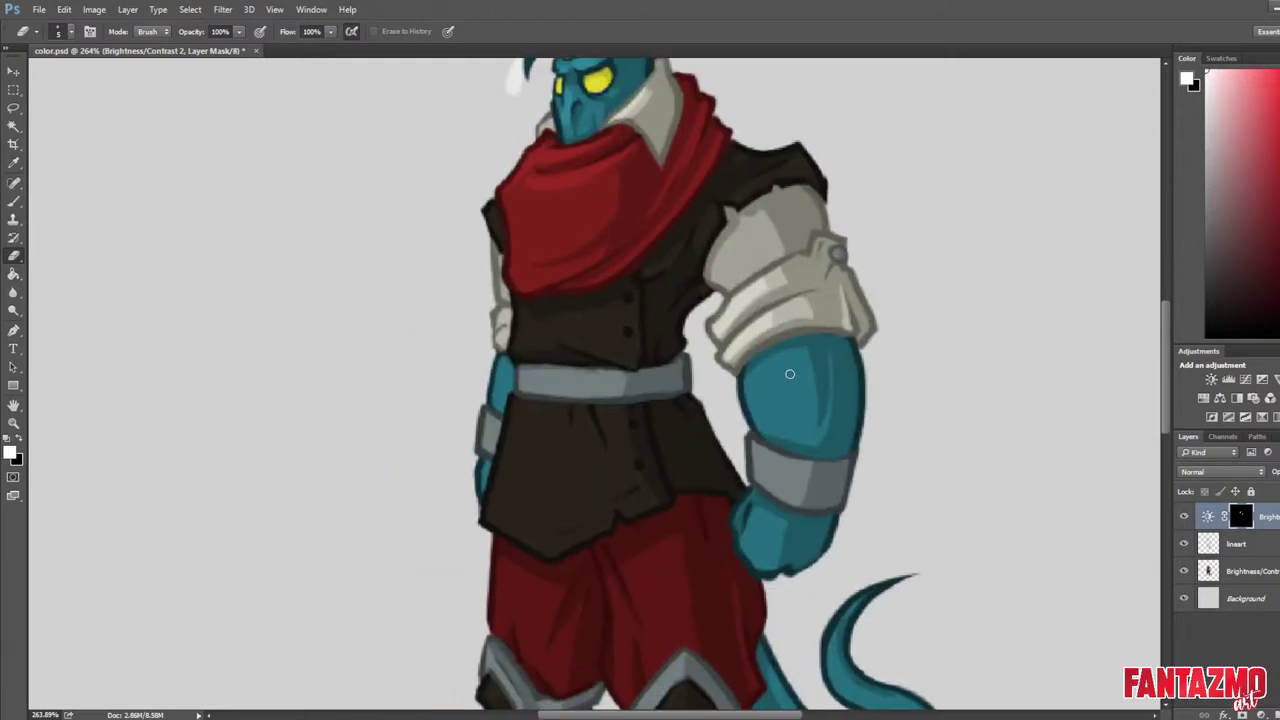
{"action": "key", "text": "b"}
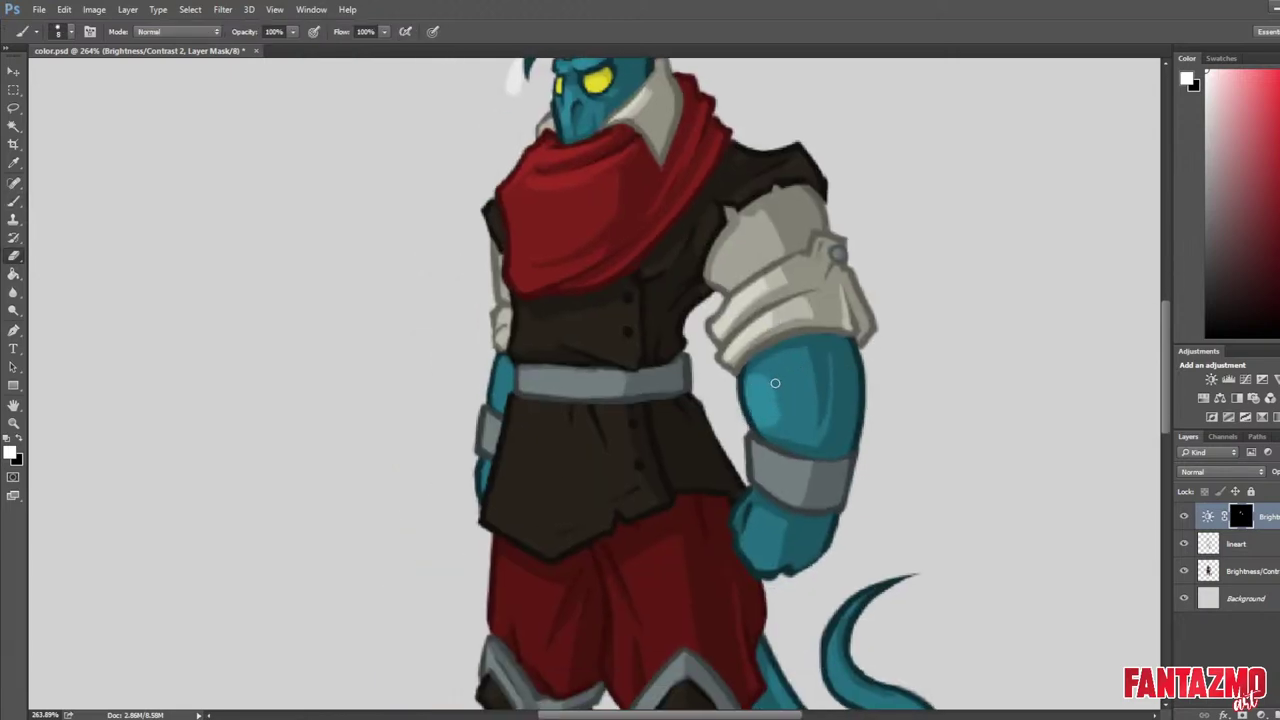
{"action": "key", "text": "e"}
{"action": "key", "text": "b"}
Highlight the front of the near bracer and fist on the adjustment mask, switching between brush and eraser.
{"action": "mouse_move", "coordinate": [755, 446]}
{"action": "left_mouse_down"}
{"action": "mouse_move", "coordinate": [747, 541]}
{"action": "mouse_move", "coordinate": [737, 491]}
{"action": "left_mouse_up"}
{"action": "key", "text": "e"}
{"action": "key", "text": "b"}
{"action": "key", "text": "e"}
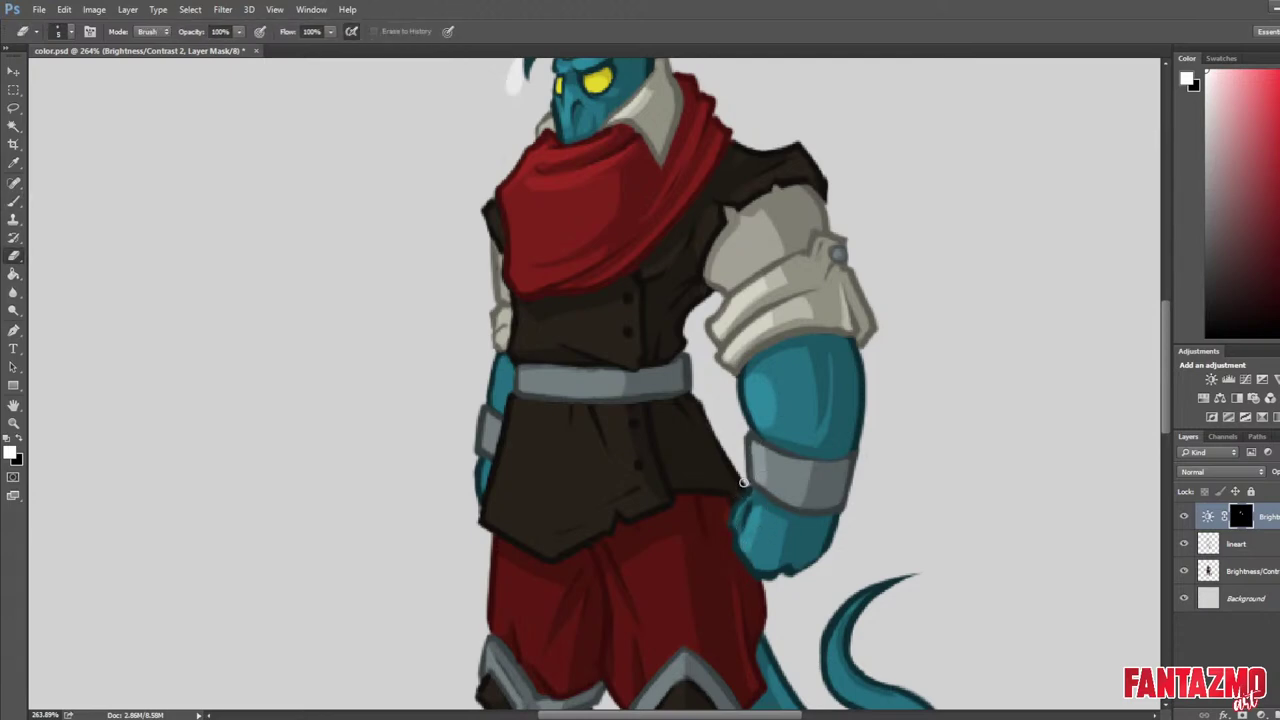
{"action": "key", "text": "b"}
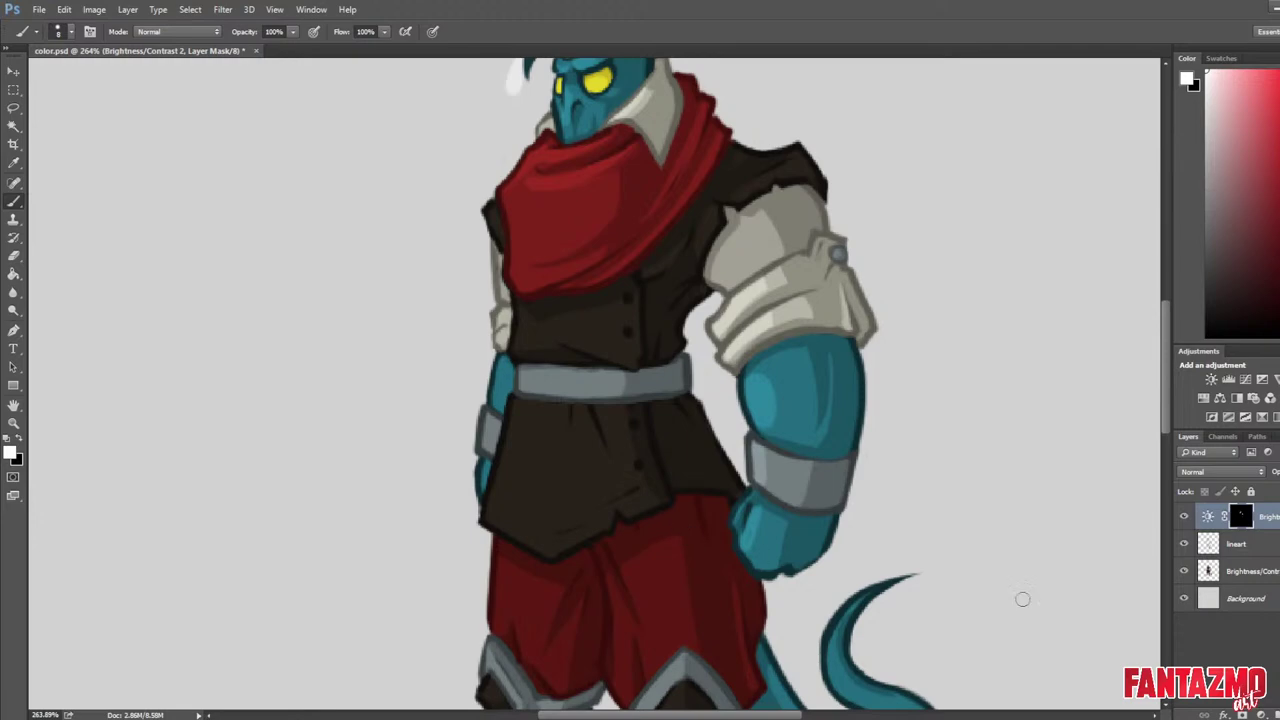
On the merged color layer, shade the vest folds below the belt with sampled dark browns.
{"action": "left_click", "coordinate": [1250, 571]}
{"action": "key", "text": "i"}
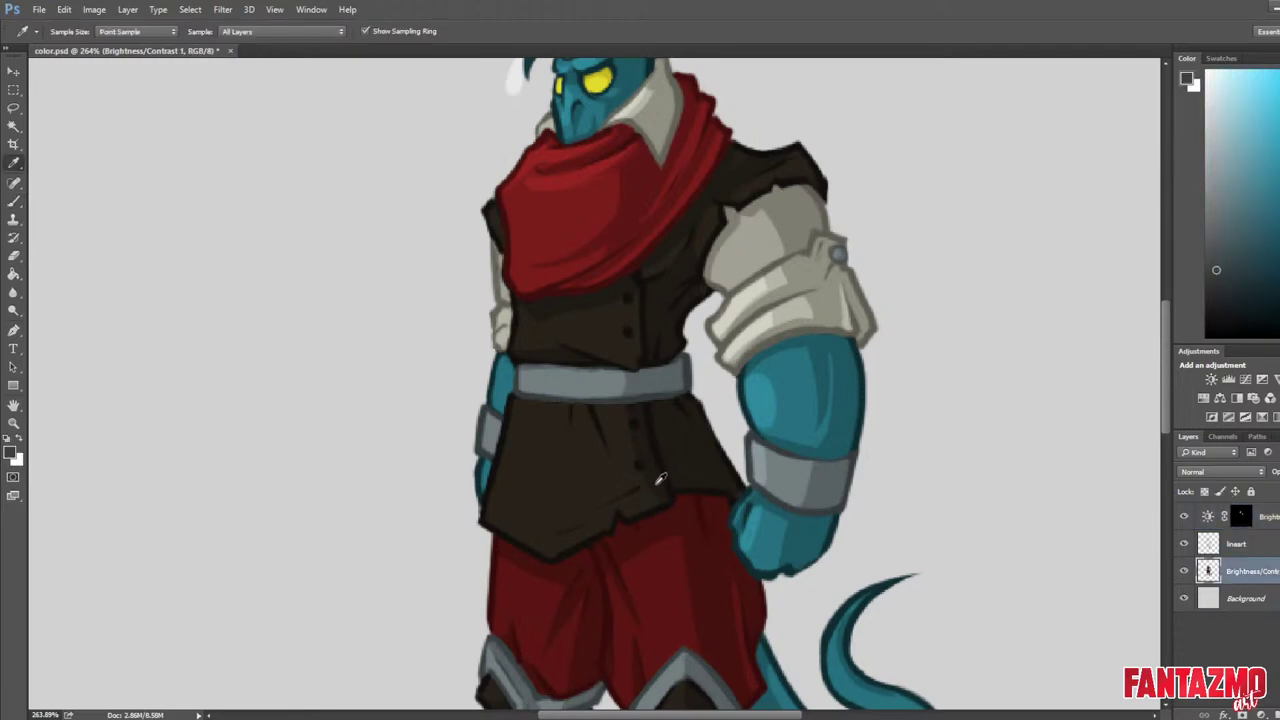
{"action": "left_click", "coordinate": [656, 485]}
{"action": "key", "text": "b"}
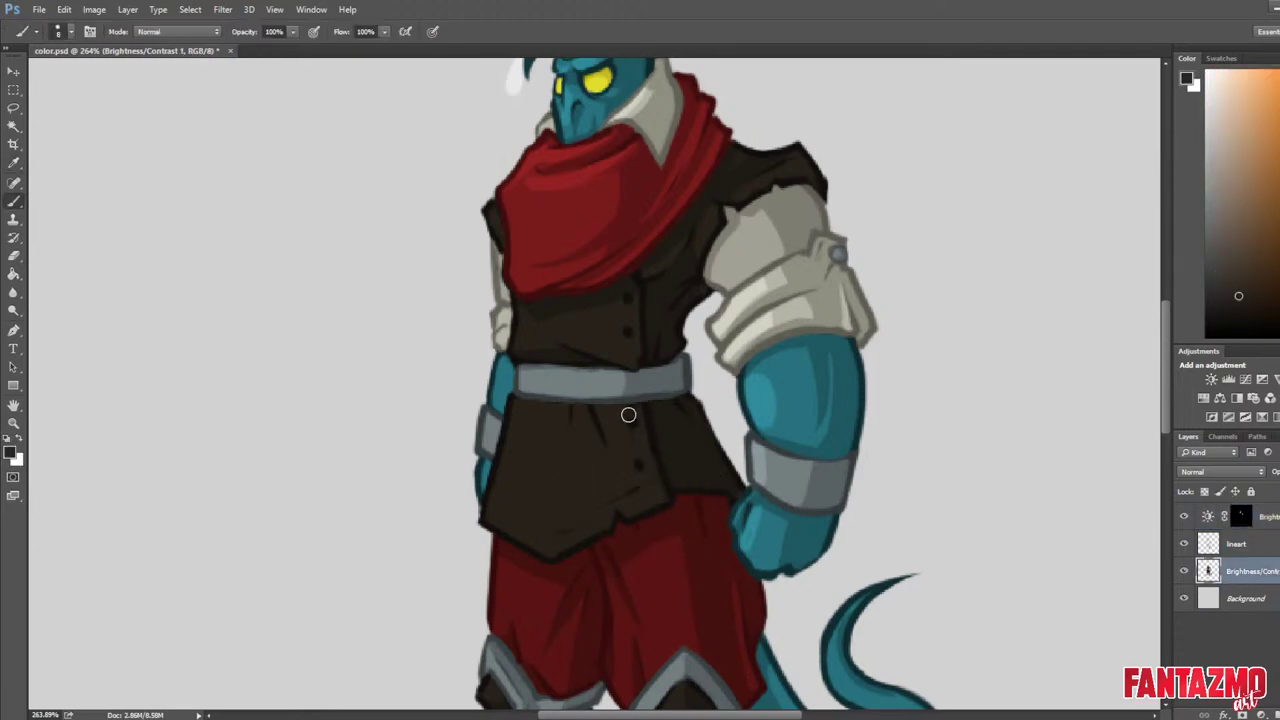
{"action": "left_click", "coordinate": [678, 431], "text": "alt"}
{"action": "left_click_drag", "start_coordinate": [619, 450], "coordinate": [600, 417]}
{"action": "left_click", "coordinate": [620, 440], "text": "alt"}
{"action": "left_click", "coordinate": [620, 418], "text": "alt"}
{"action": "left_click", "coordinate": [597, 455], "text": "alt"}
{"action": "left_click", "coordinate": [663, 420], "text": "alt"}
Return to the adjustment mask and brighten the far arm's sleeve, forearm, bracer and hand.
{"action": "left_click", "coordinate": [1275, 516]}
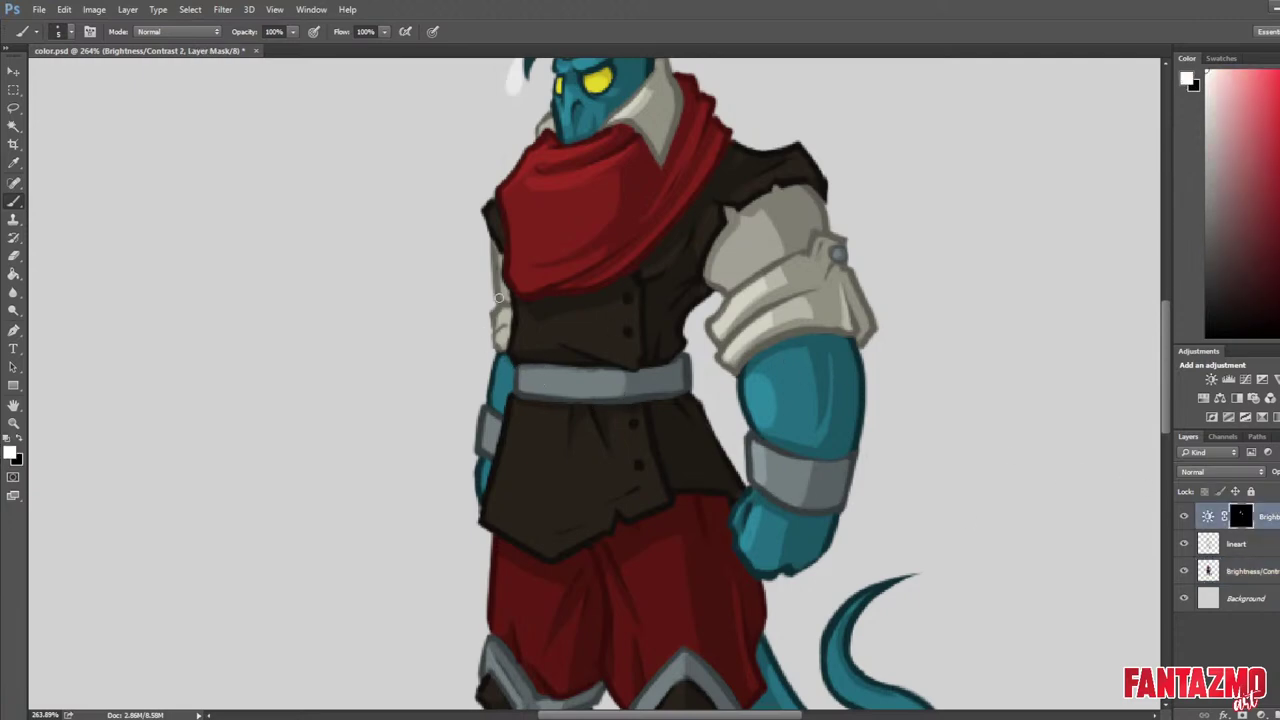
{"action": "left_click_drag", "start_coordinate": [499, 313], "coordinate": [499, 345]}
{"action": "left_click_drag", "start_coordinate": [487, 417], "coordinate": [485, 444]}
{"action": "left_click_drag", "start_coordinate": [502, 366], "coordinate": [495, 402]}
{"action": "left_click_drag", "start_coordinate": [487, 463], "coordinate": [479, 491]}
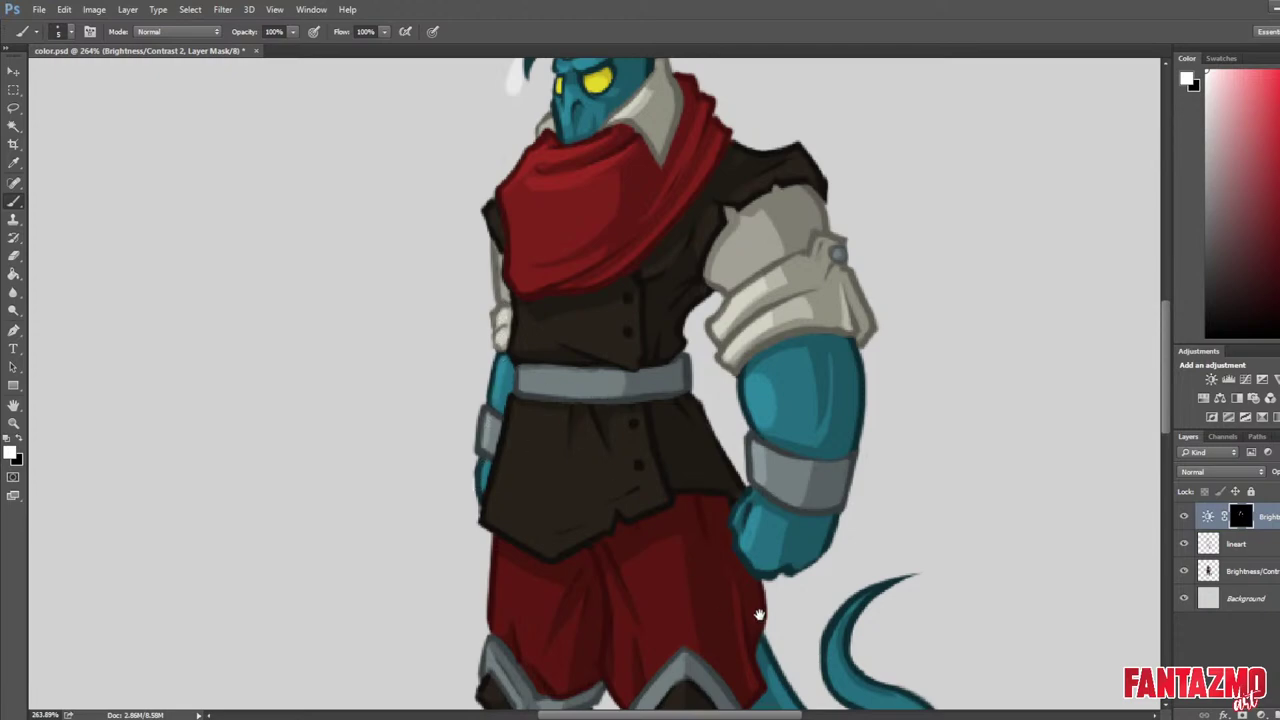
Highlight the near knee guard's rim and the tops of both metal boots on the adjustment mask, alternating brush and eraser.
{"action": "scroll", "coordinate": [754, 591], "scroll_direction": "down", "scroll_amount": 5}
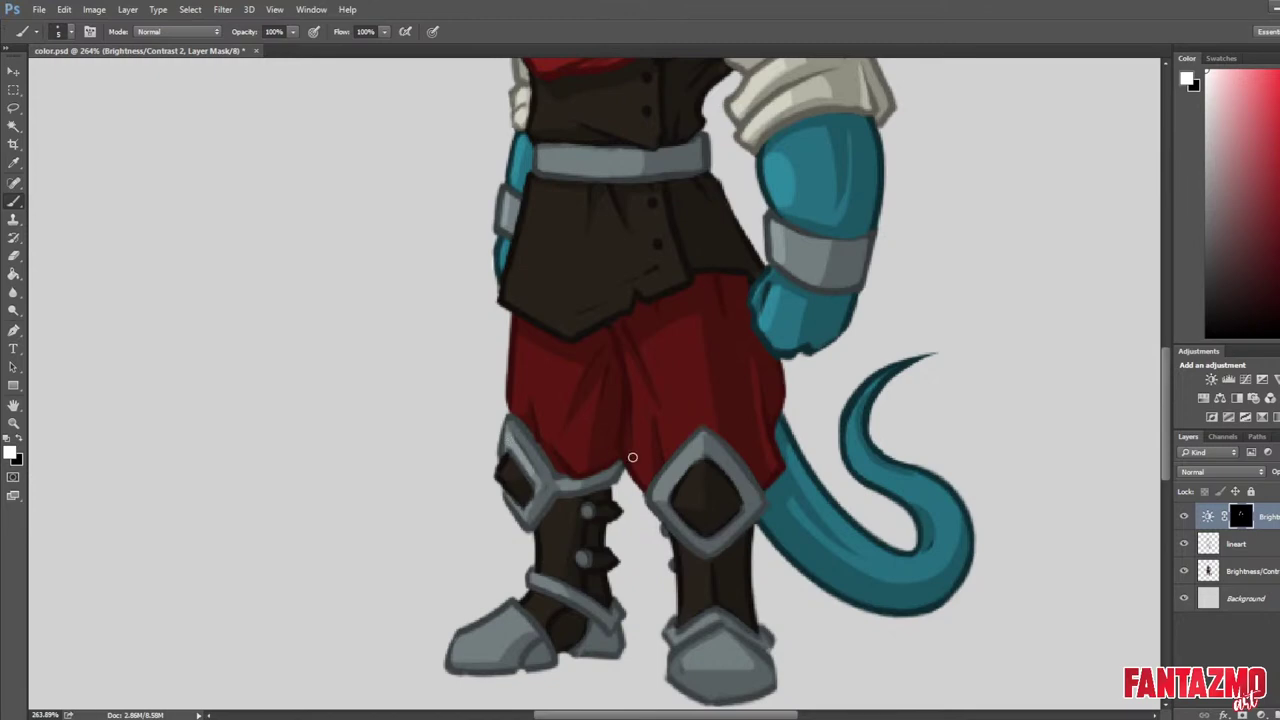
{"action": "left_click_drag", "start_coordinate": [654, 501], "coordinate": [690, 449]}
{"action": "left_click_drag", "start_coordinate": [460, 646], "coordinate": [514, 614]}
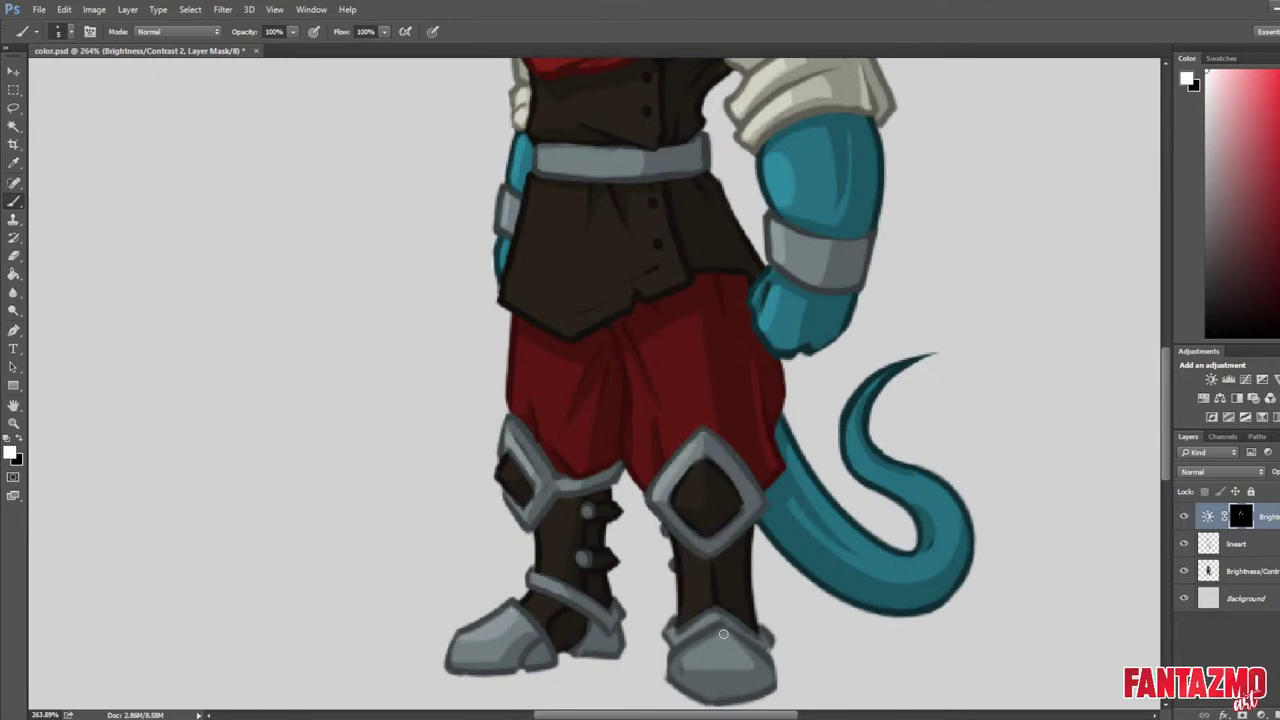
{"action": "mouse_move", "coordinate": [724, 634]}
{"action": "left_mouse_down"}
{"action": "mouse_move", "coordinate": [688, 658]}
{"action": "mouse_move", "coordinate": [730, 645]}
{"action": "left_mouse_up"}
{"action": "key", "text": "e"}
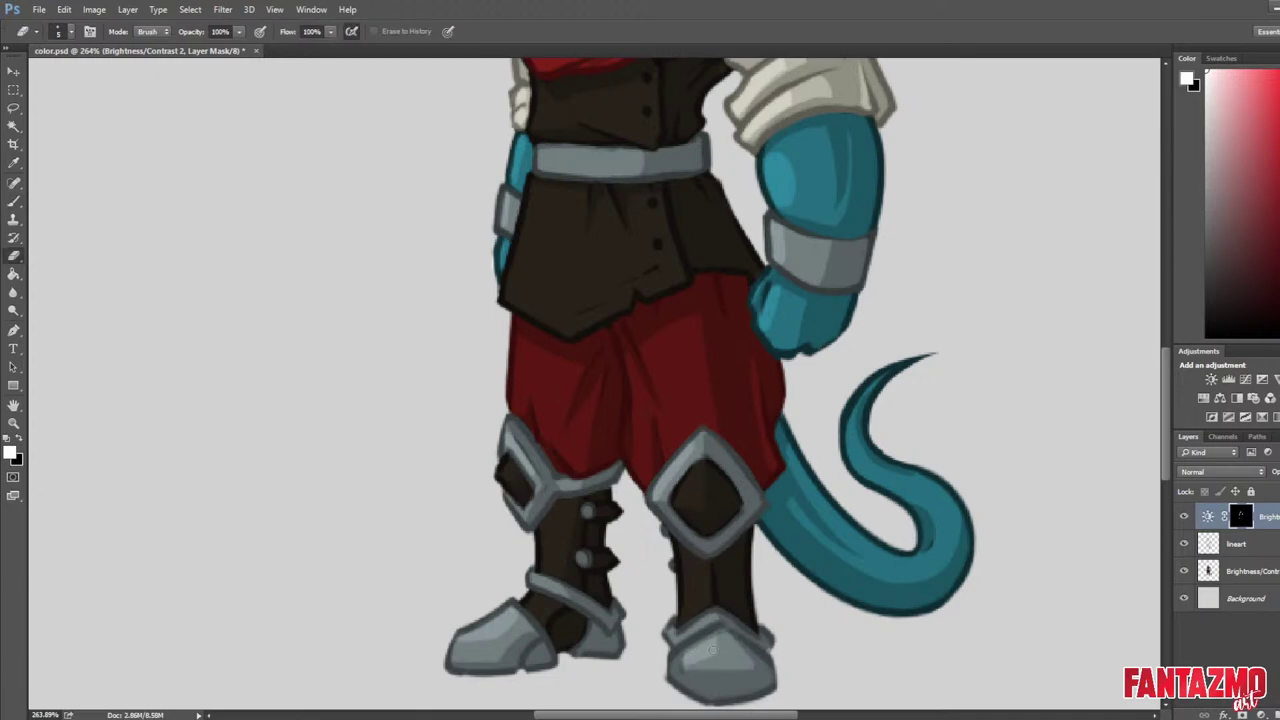
{"action": "key", "text": "b"}
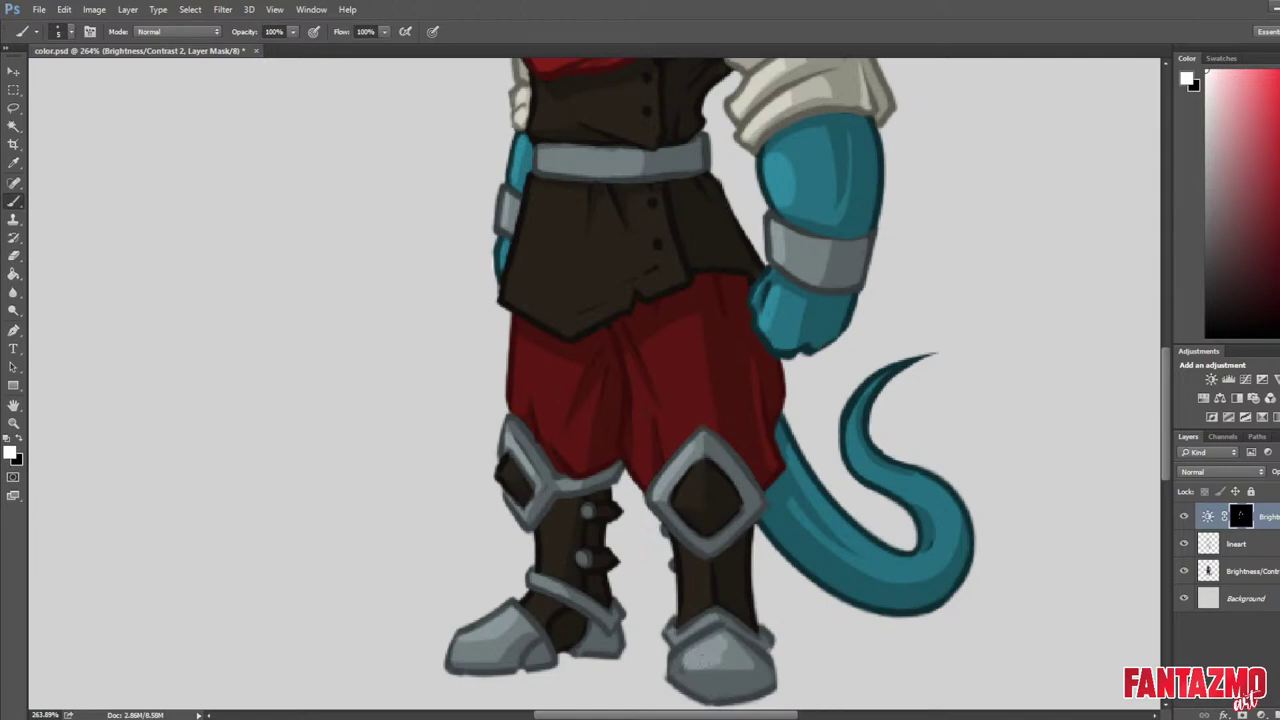
{"action": "key", "text": "e"}
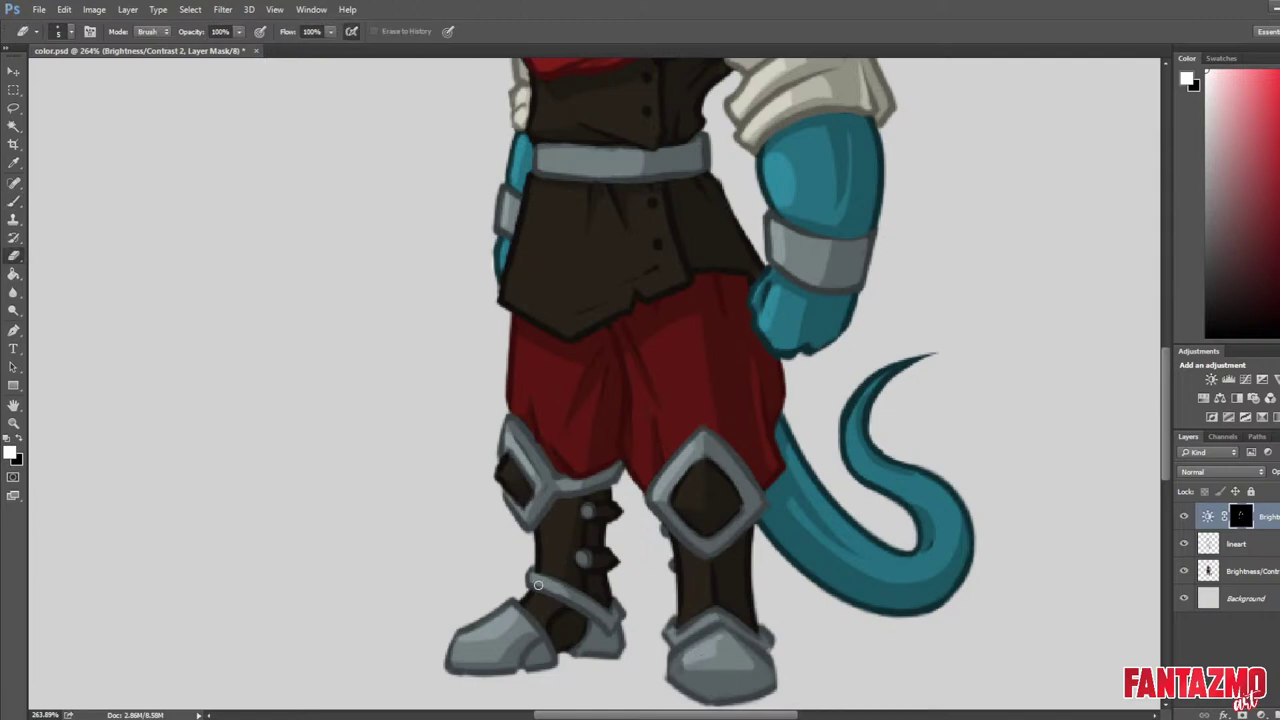
Brighten the ankle strap and the outer edge of the tail on the adjustment mask.
{"action": "key", "text": "b"}
{"action": "key", "text": "e"}
{"action": "key", "text": "b"}
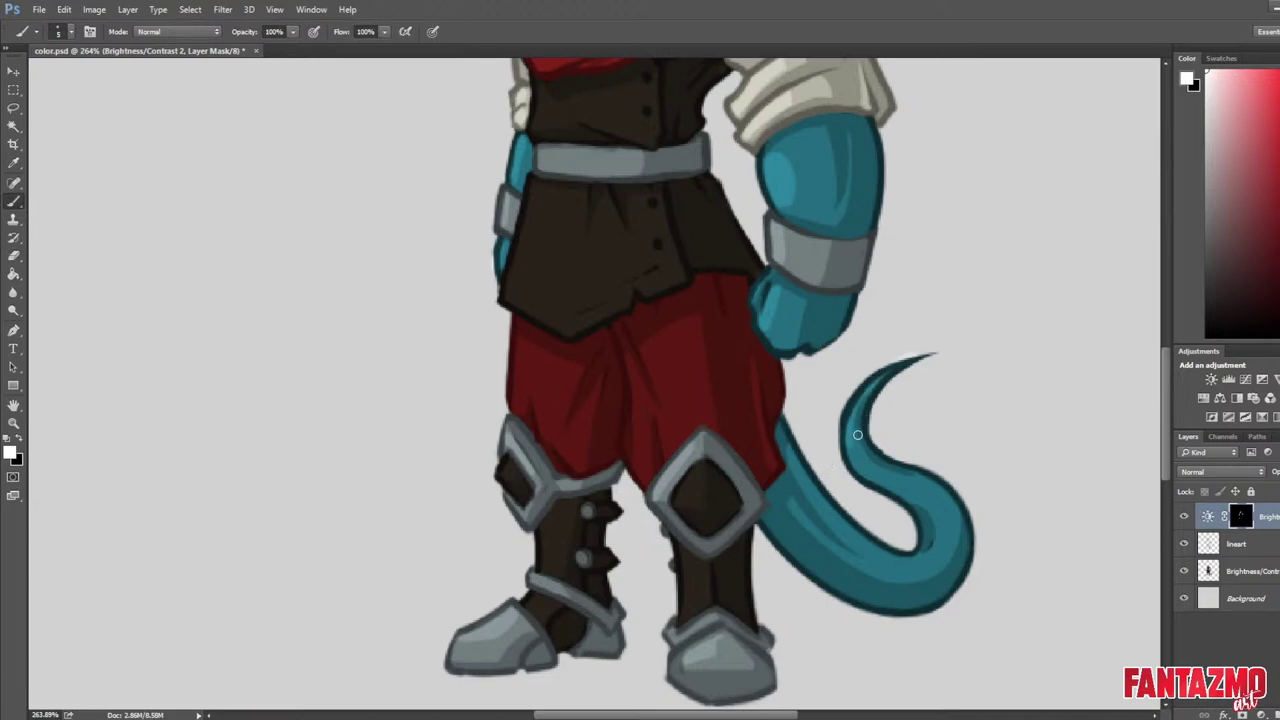
Highlight the front and lower folds of the red scarf on the adjustment mask, refining with the eraser and checking the drawing mirrored.
{"action": "left_click_drag", "start_coordinate": [925, 276], "coordinate": [877, 569]}
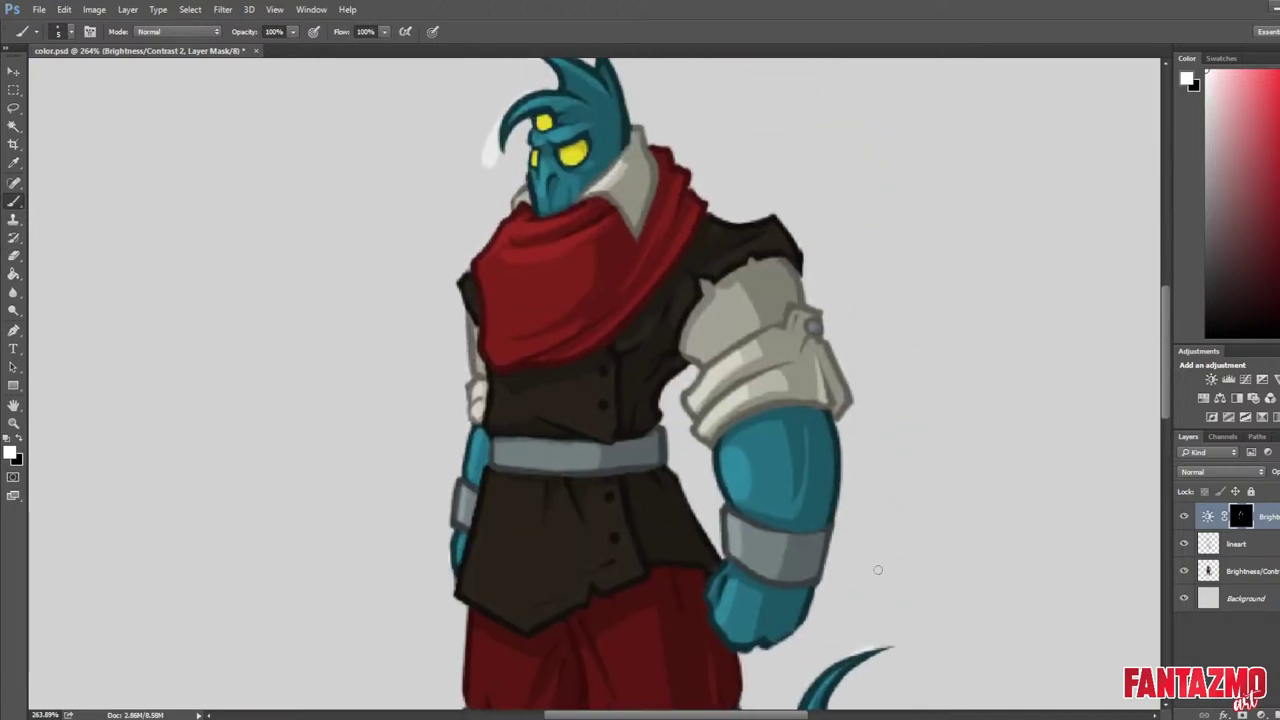
{"action": "scroll", "coordinate": [579, 384], "scroll_direction": "down", "scroll_amount": 2}
{"action": "key", "text": "ctrl+shift+h"}
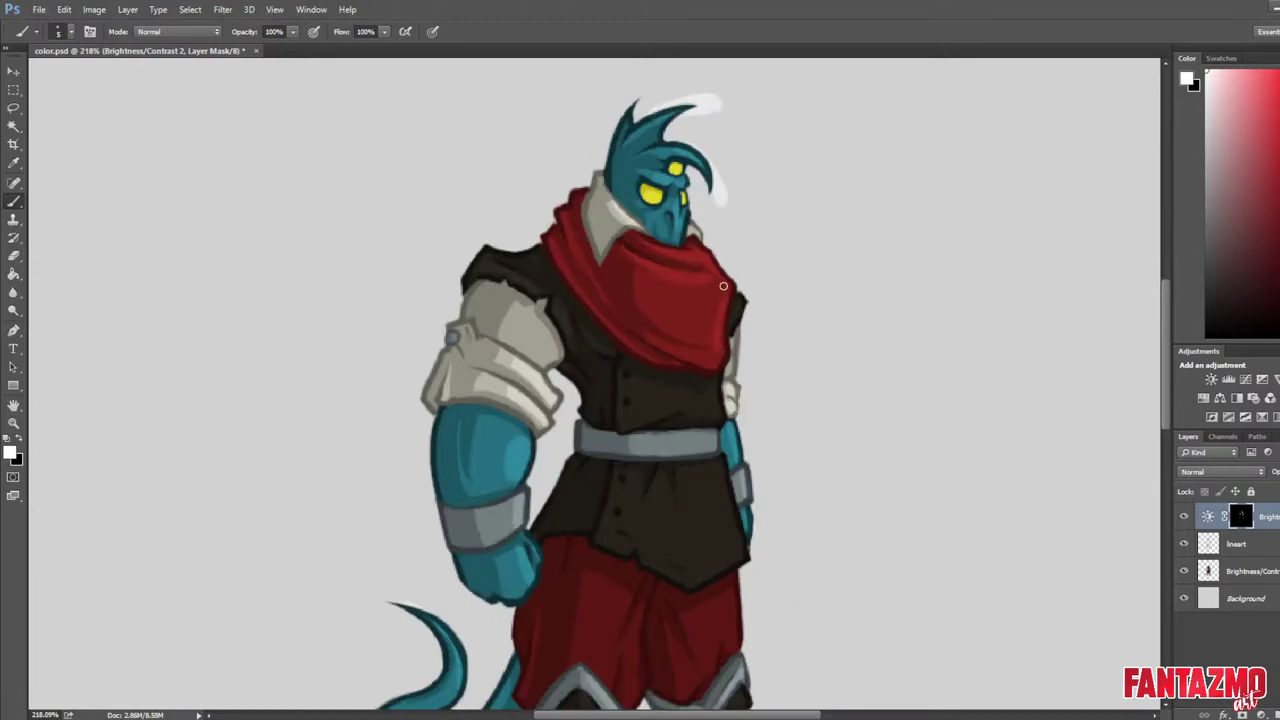
{"action": "key", "text": "ctrl+shift+h"}
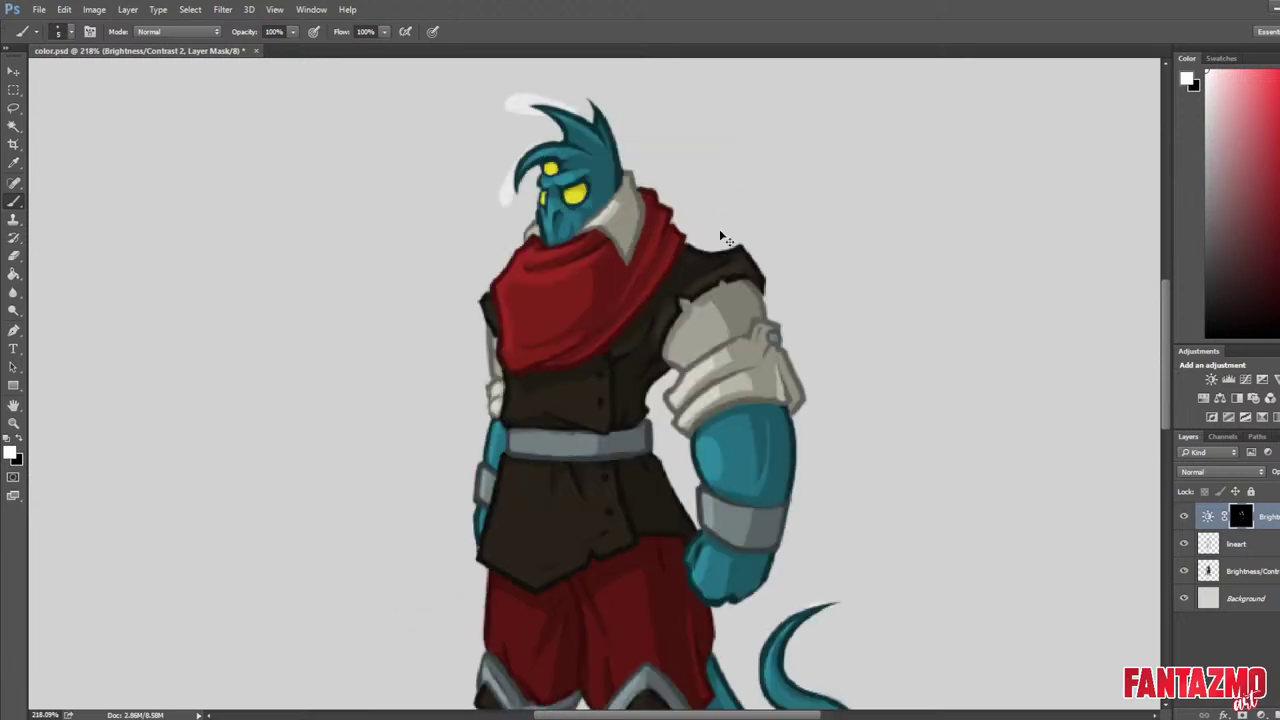
{"action": "key", "text": "bracketright"}
{"action": "key", "text": "ctrl+shift+h"}
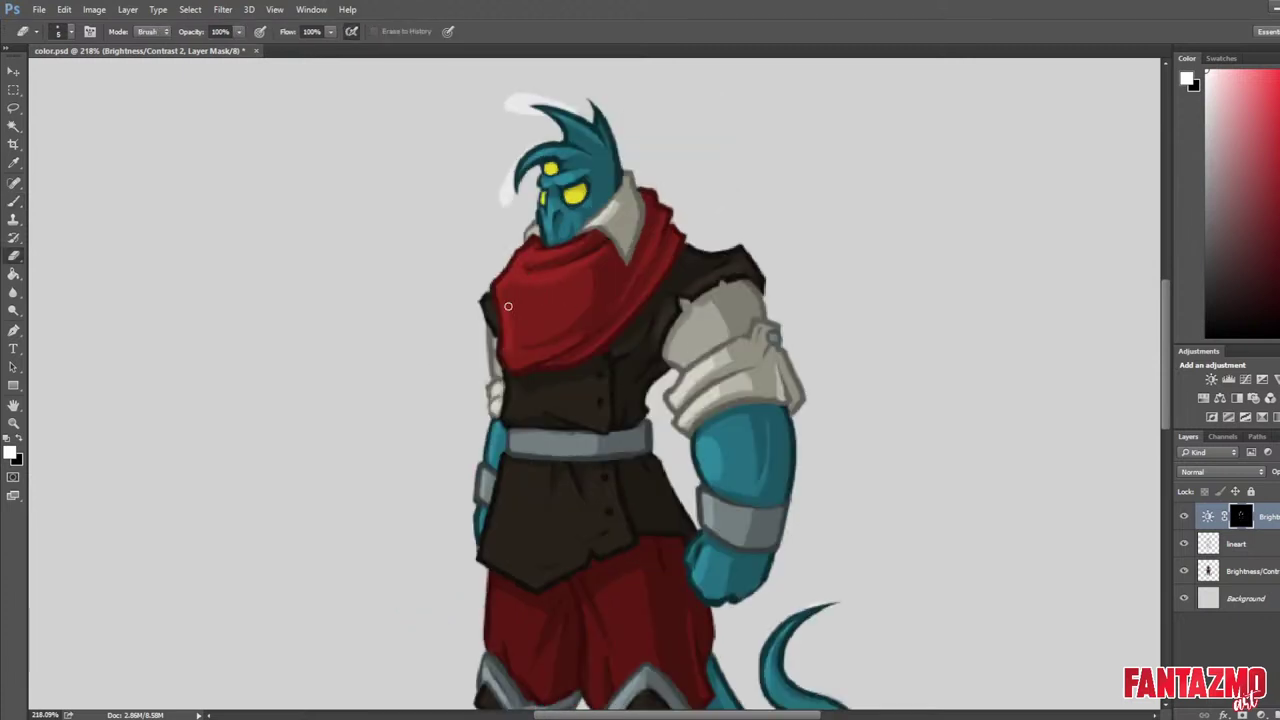
{"action": "key", "text": "ctrl+shift+h"}
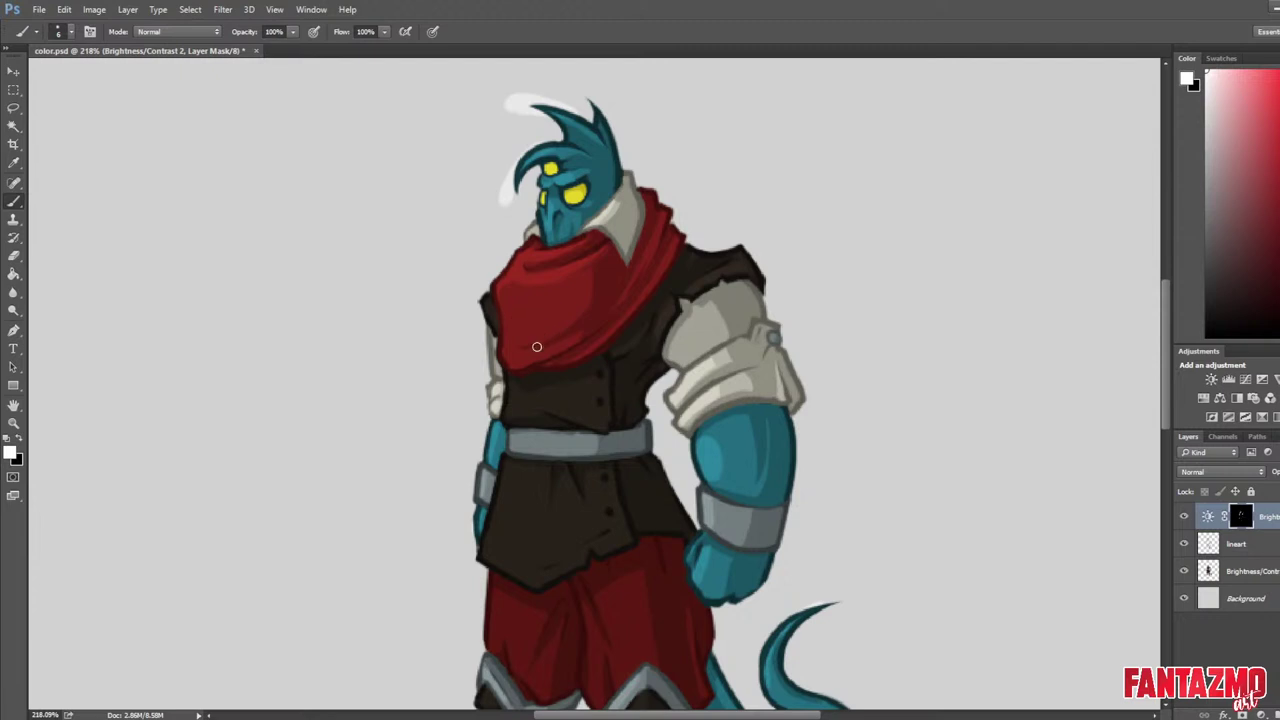
{"action": "key", "text": "e"}
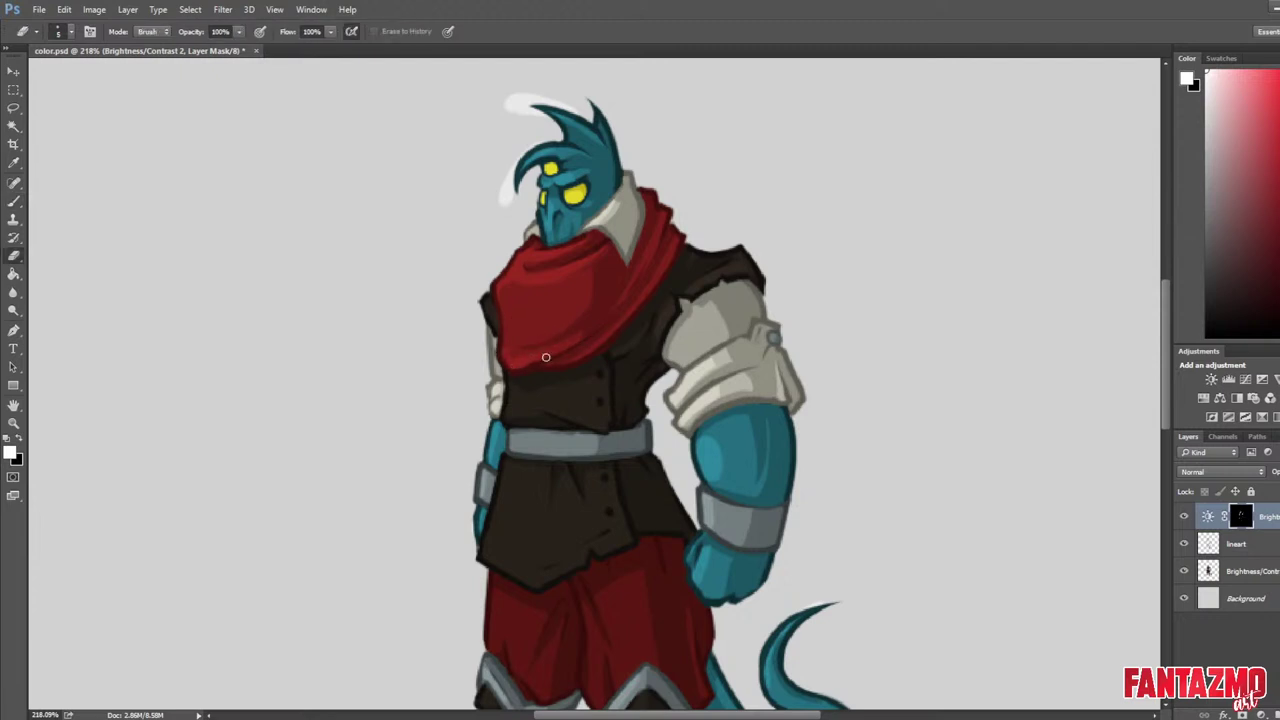
{"action": "key", "text": "b"}
{"action": "left_click_drag", "start_coordinate": [509, 358], "coordinate": [571, 335]}
{"action": "key", "text": "e"}
Flip the canvas horizontally to check the whole character and save color.psd.
{"action": "scroll", "coordinate": [575, 247], "scroll_direction": "down", "scroll_amount": 3}
{"action": "key", "text": "ctrl+alt+h"}
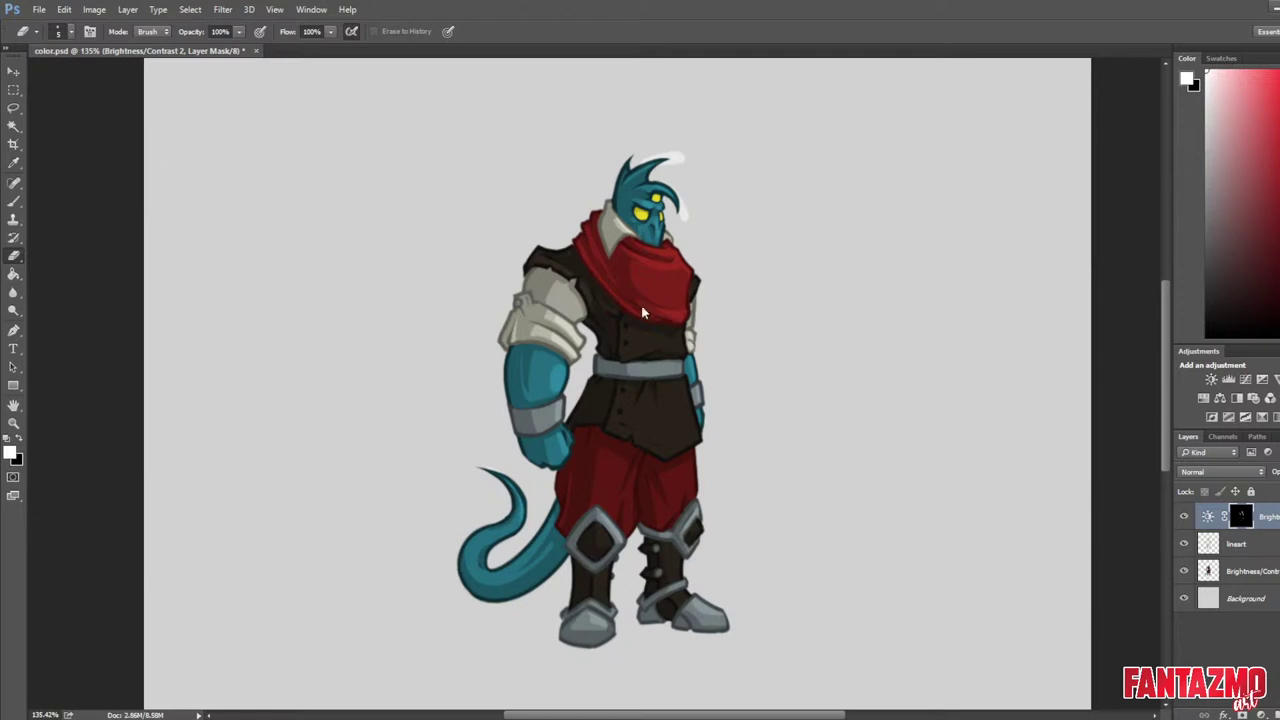
{"action": "key", "text": "ctrl+s"}
Merge the highlight adjustment, lineart and color layers into one layer, and flip the canvas back to its original orientation.
{"action": "left_click", "coordinate": [1277, 582], "text": "shift"}
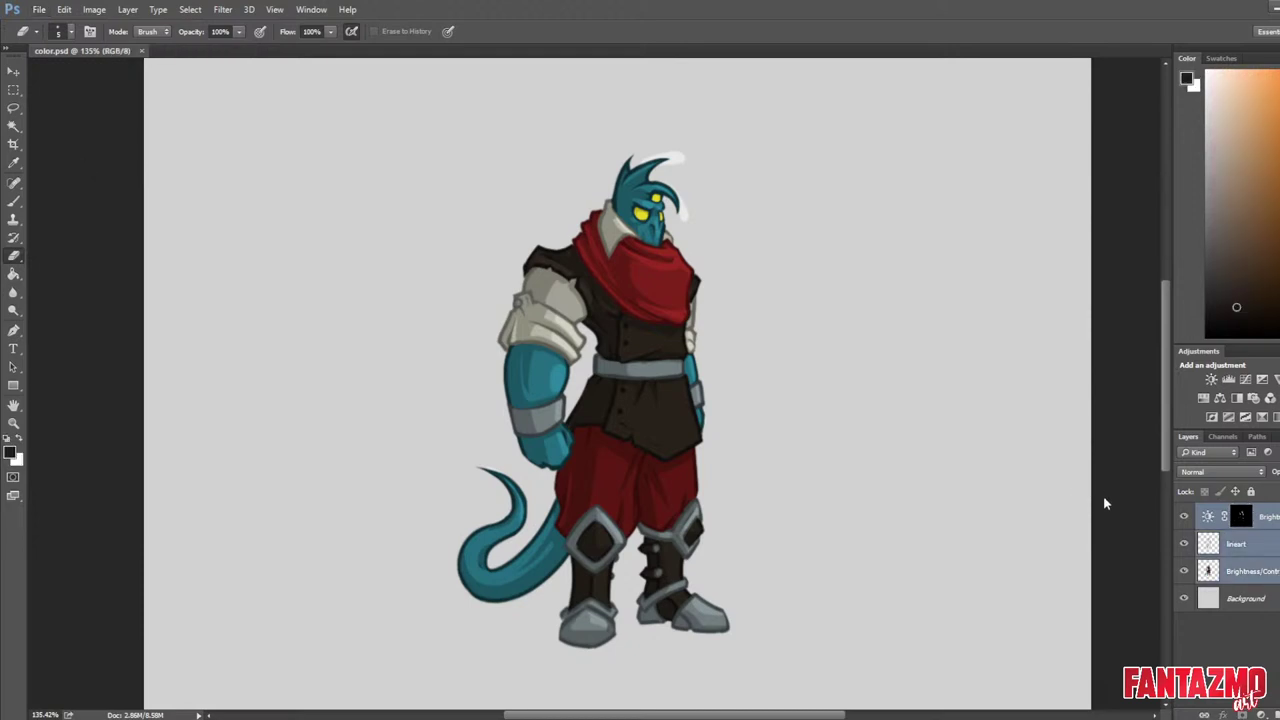
{"action": "key", "text": "ctrl+e"}
{"action": "scroll", "coordinate": [805, 330], "scroll_direction": "down", "scroll_amount": 2}
{"action": "key", "text": "ctrl+shift+h"}
{"action": "scroll", "coordinate": [745, 298], "scroll_direction": "down", "scroll_amount": 2}
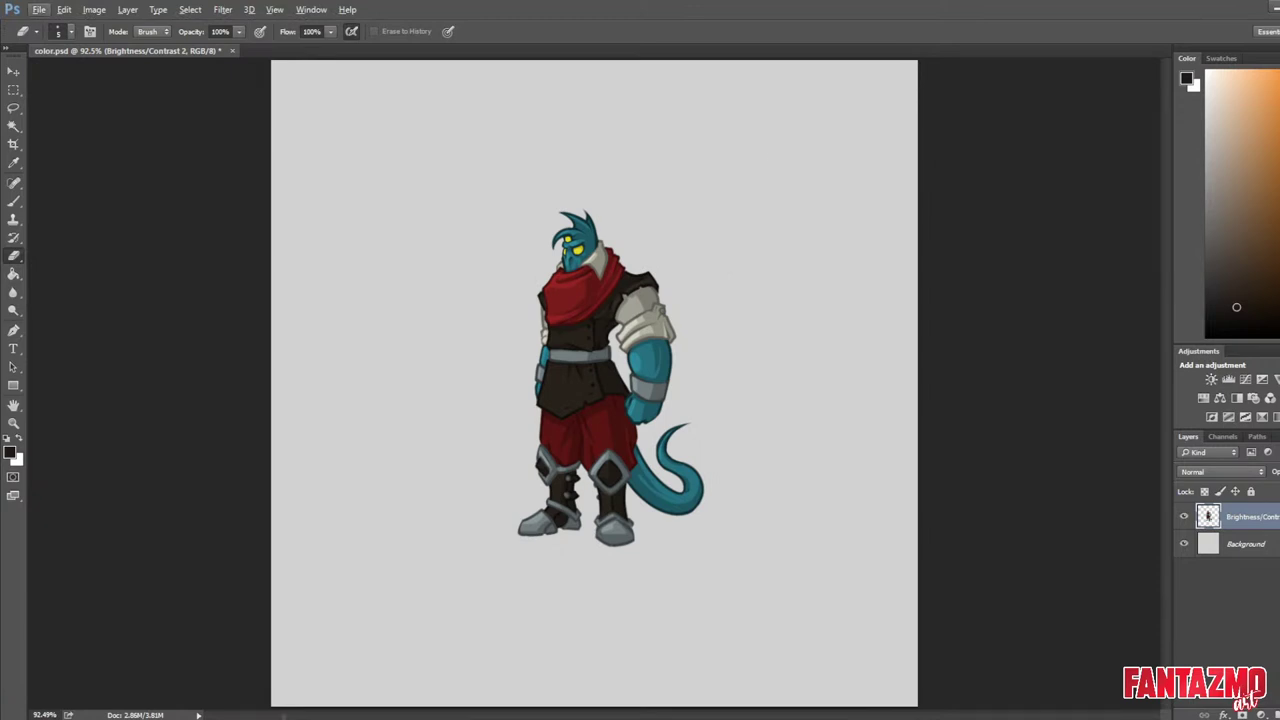
{"action": "key", "text": "alt"}
{"action": "scroll", "coordinate": [451, 366], "scroll_direction": "up", "scroll_amount": 2}
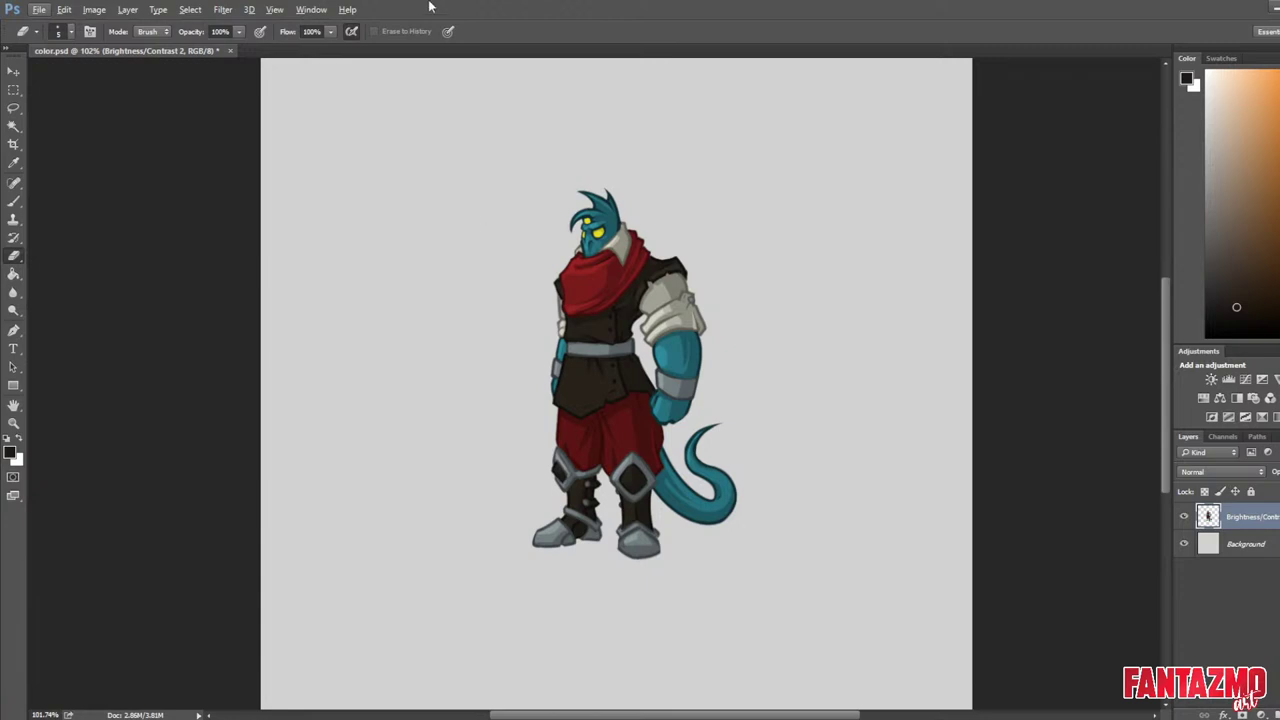
{"action": "key", "text": "alt+t"}
{"action": "key", "text": "Escape"}
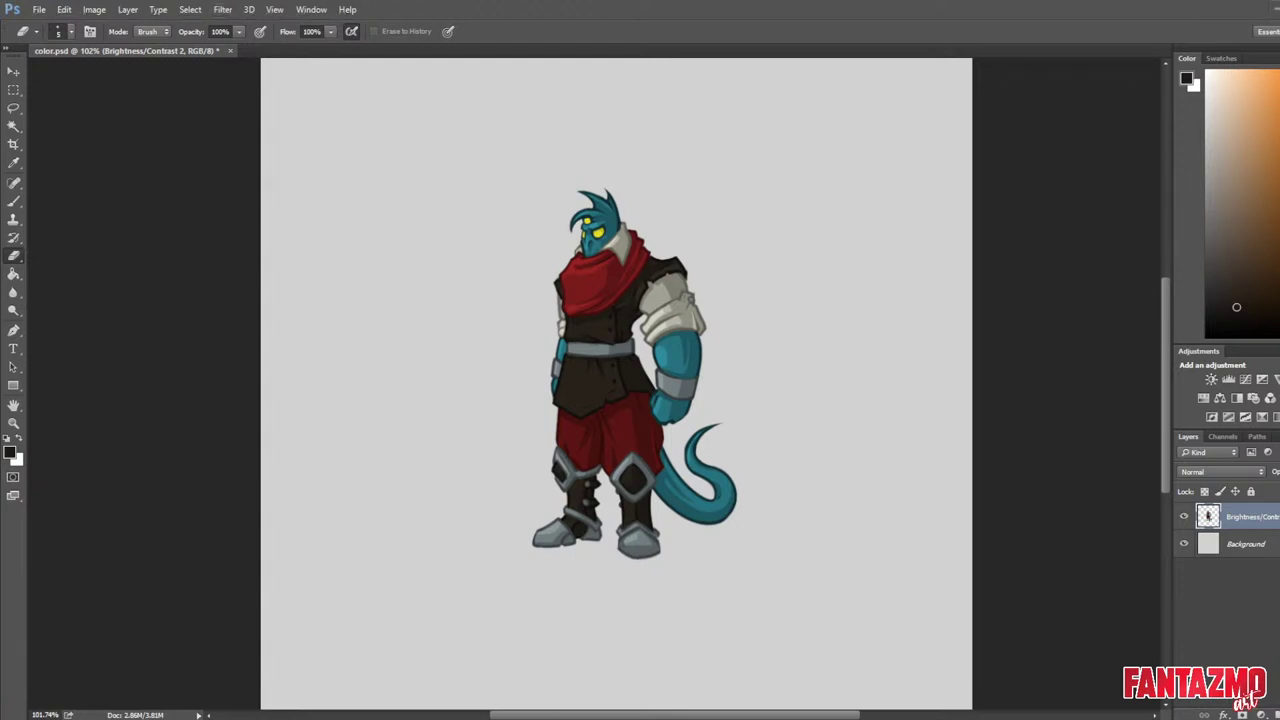